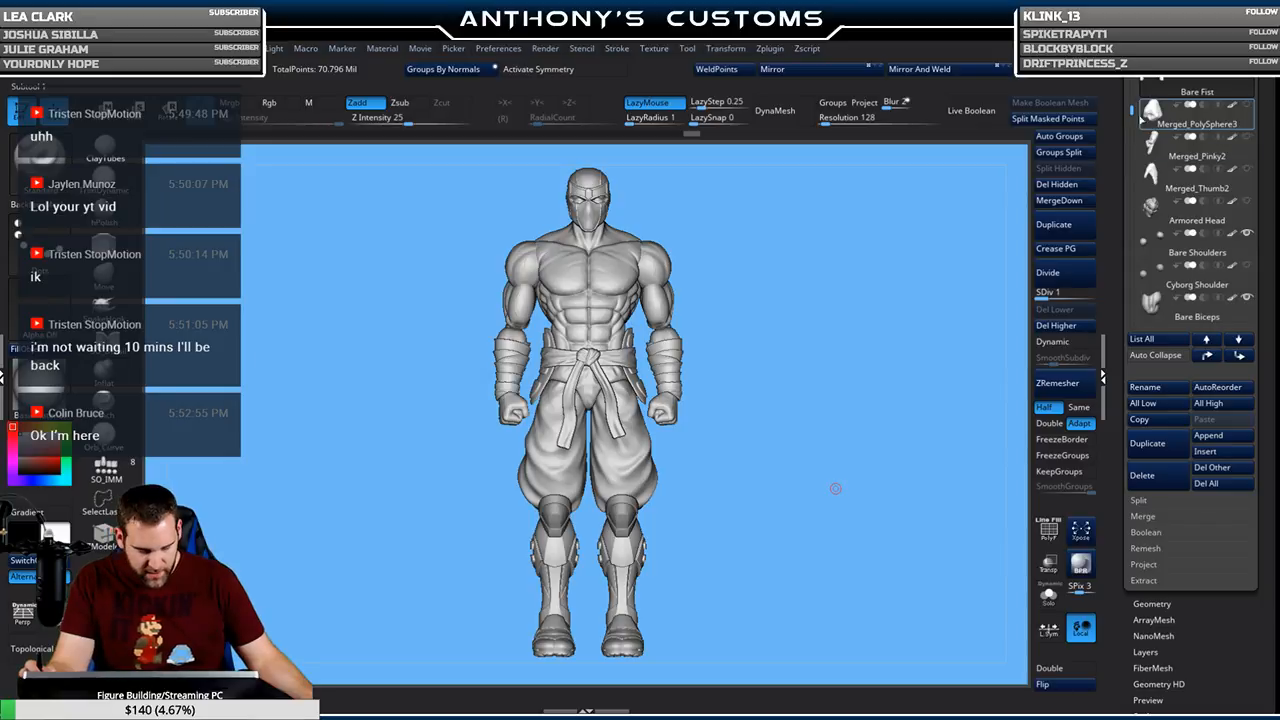
Replace the Bare Chest with the Armored Chest with Peg Hole, and show the Tattered Sleeves on the shoulders
{"action": "scroll", "coordinate": [1233, 135], "scroll_direction": "down", "scroll_amount": 2}
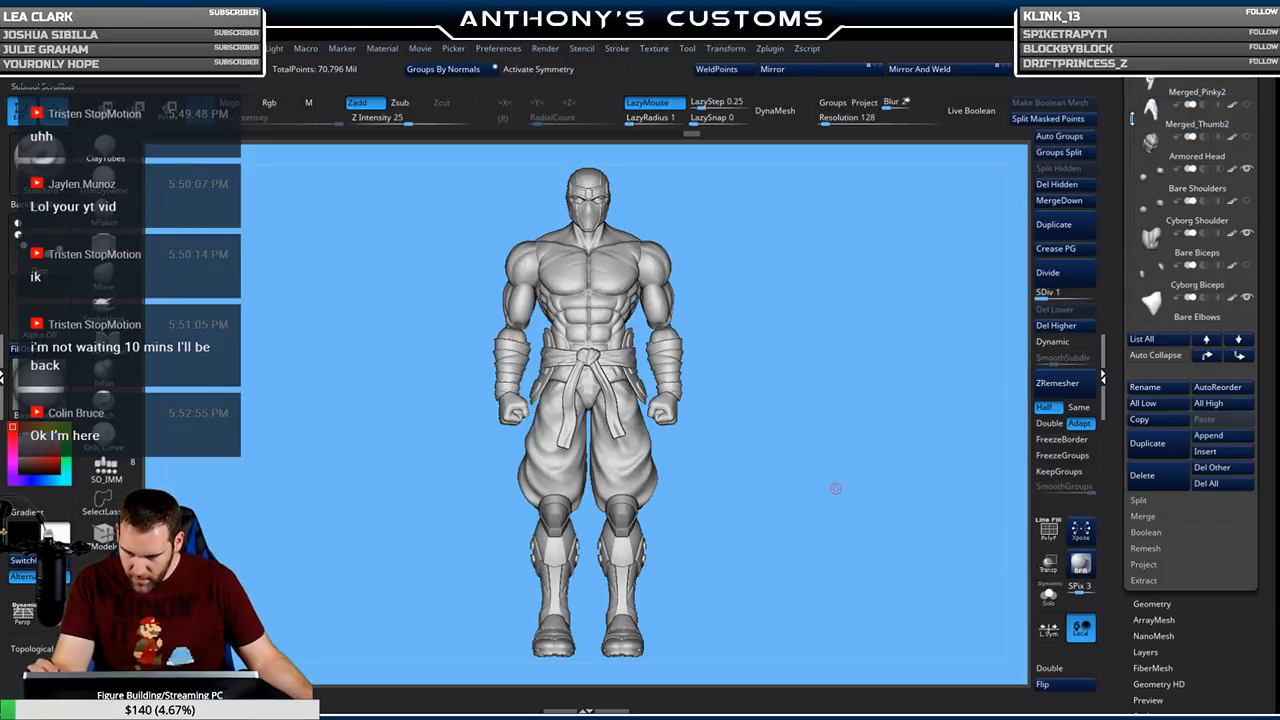
{"action": "mouse_move", "coordinate": [1215, 120]}
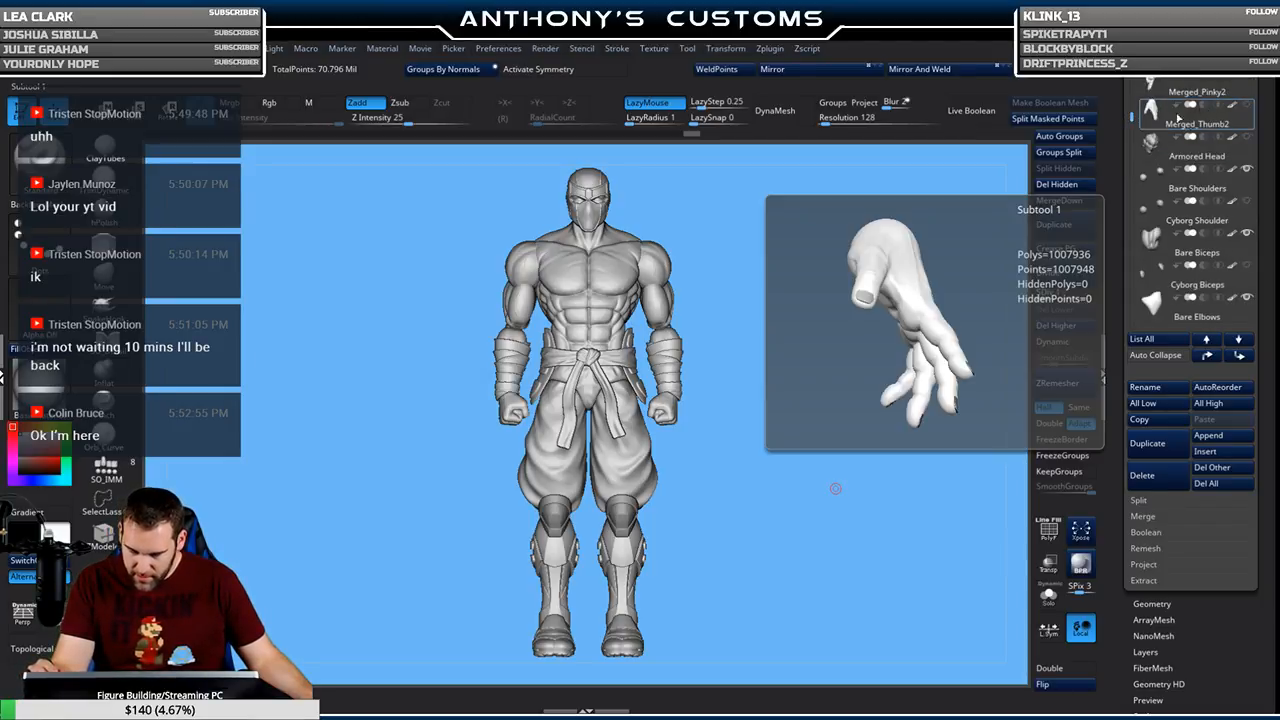
{"action": "left_click_drag", "start_coordinate": [1132, 116], "coordinate": [1133, 176]}
{"action": "mouse_move", "coordinate": [1246, 201]}
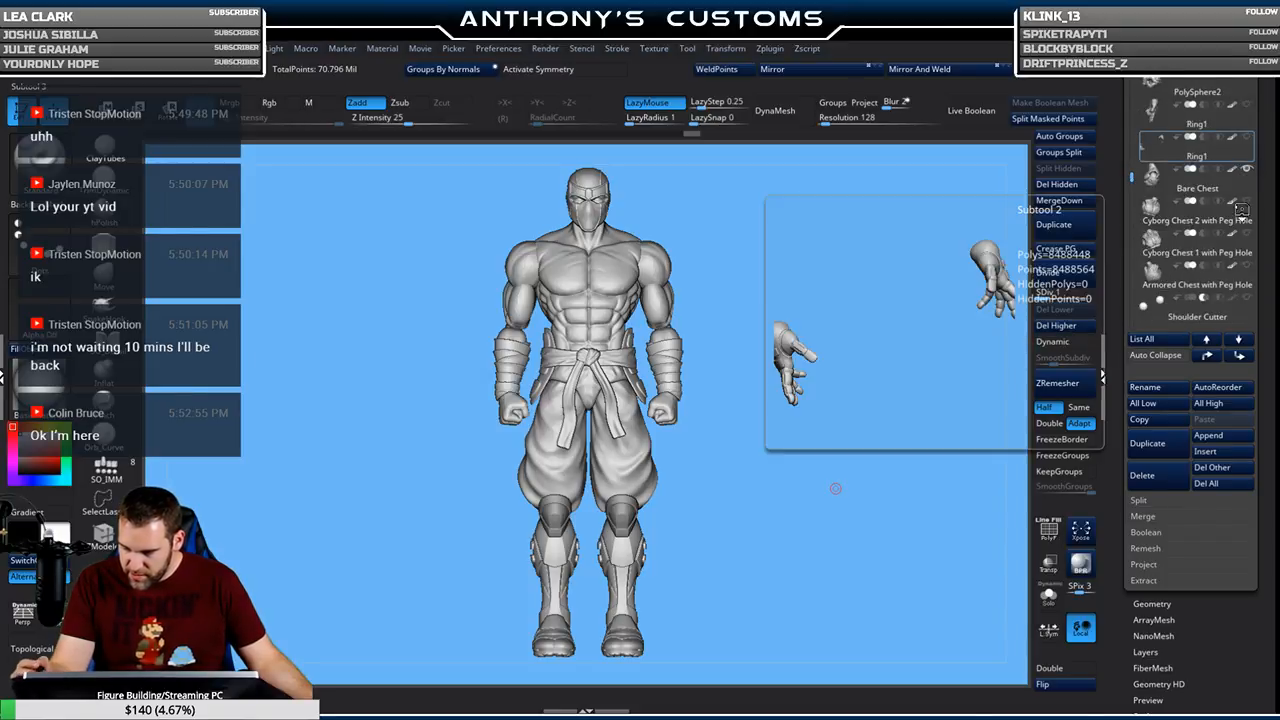
{"action": "left_click", "coordinate": [1247, 171]}
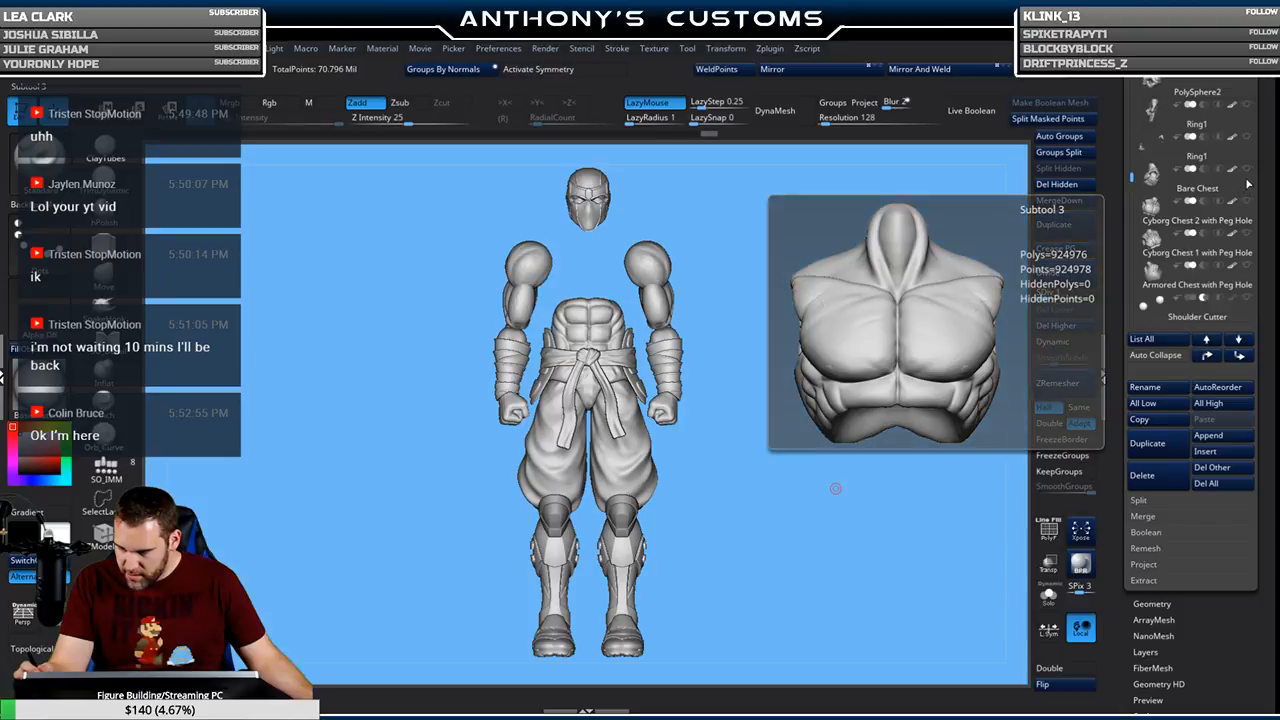
{"action": "left_click", "coordinate": [1249, 267]}
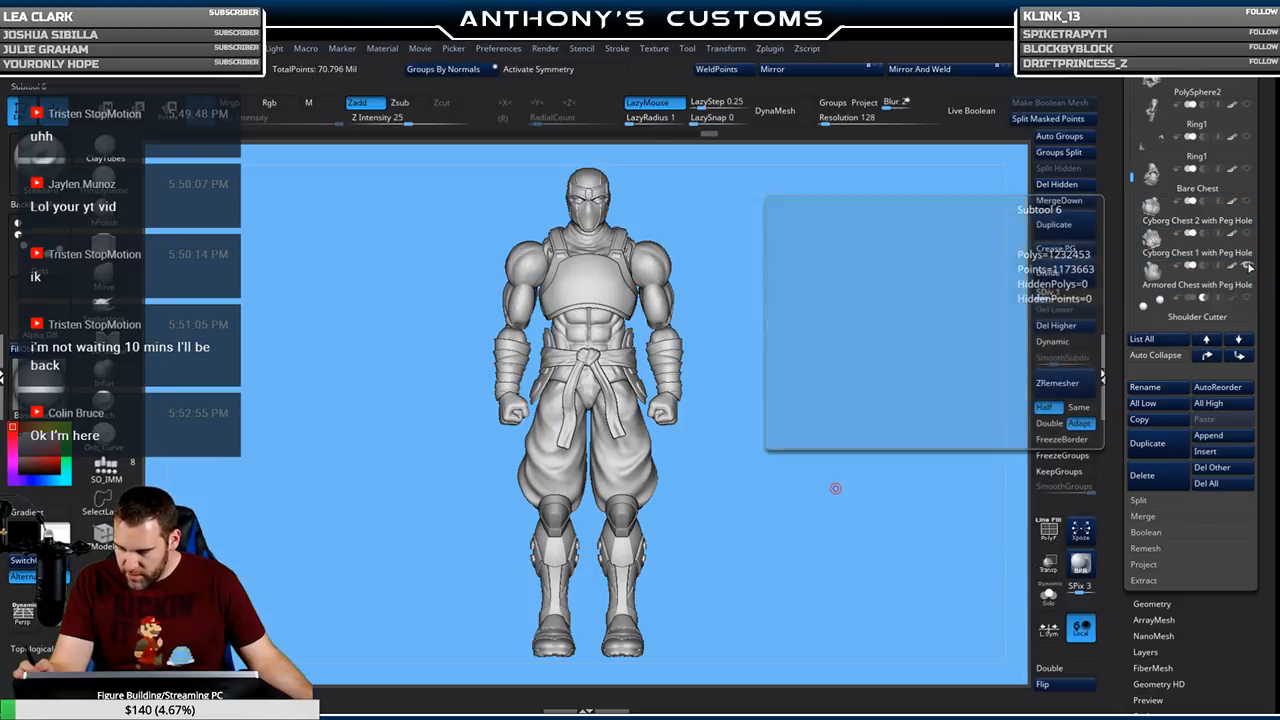
{"action": "scroll", "coordinate": [1237, 243], "scroll_direction": "down", "scroll_amount": 3}
{"action": "left_click", "coordinate": [1247, 267]}
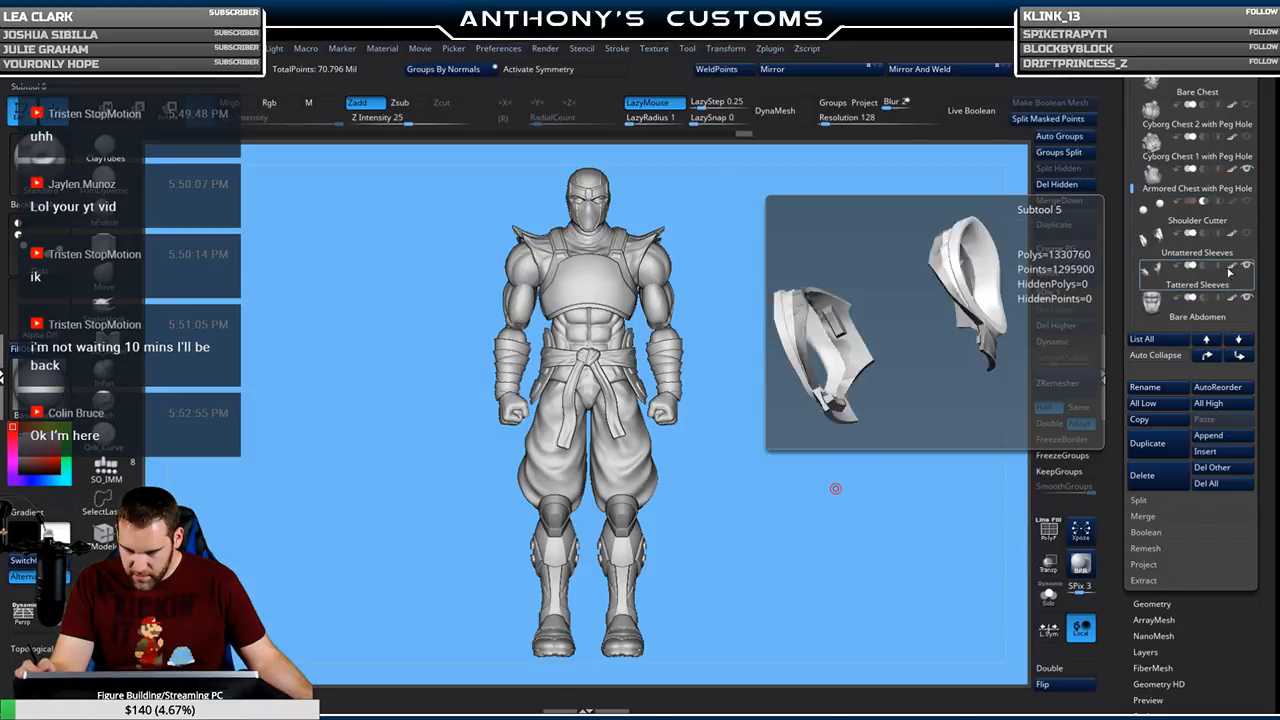
Hide the Bare Abdomen subtool and show the Armored Abdomen in its place
{"action": "left_click", "coordinate": [1247, 298]}
{"action": "left_click_drag", "start_coordinate": [1133, 194], "coordinate": [1133, 209]}
{"action": "scroll", "coordinate": [1200, 210], "scroll_direction": "down", "scroll_amount": 2}
{"action": "left_click", "coordinate": [1246, 201]}
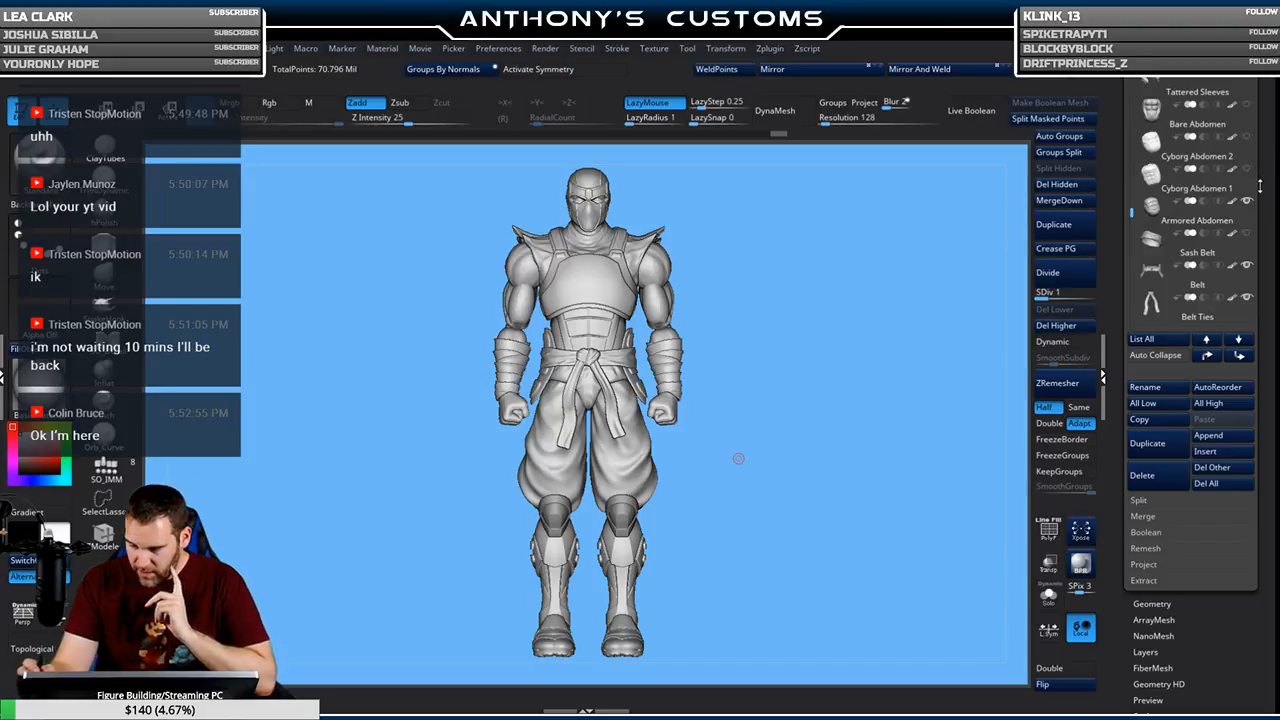
Show the Index1 subtool on the figure's hands
{"action": "scroll", "coordinate": [1260, 185], "scroll_direction": "up", "scroll_amount": 3}
{"action": "scroll", "coordinate": [1195, 240], "scroll_direction": "up", "scroll_amount": 2}
{"action": "scroll", "coordinate": [1195, 245], "scroll_direction": "up", "scroll_amount": 2}
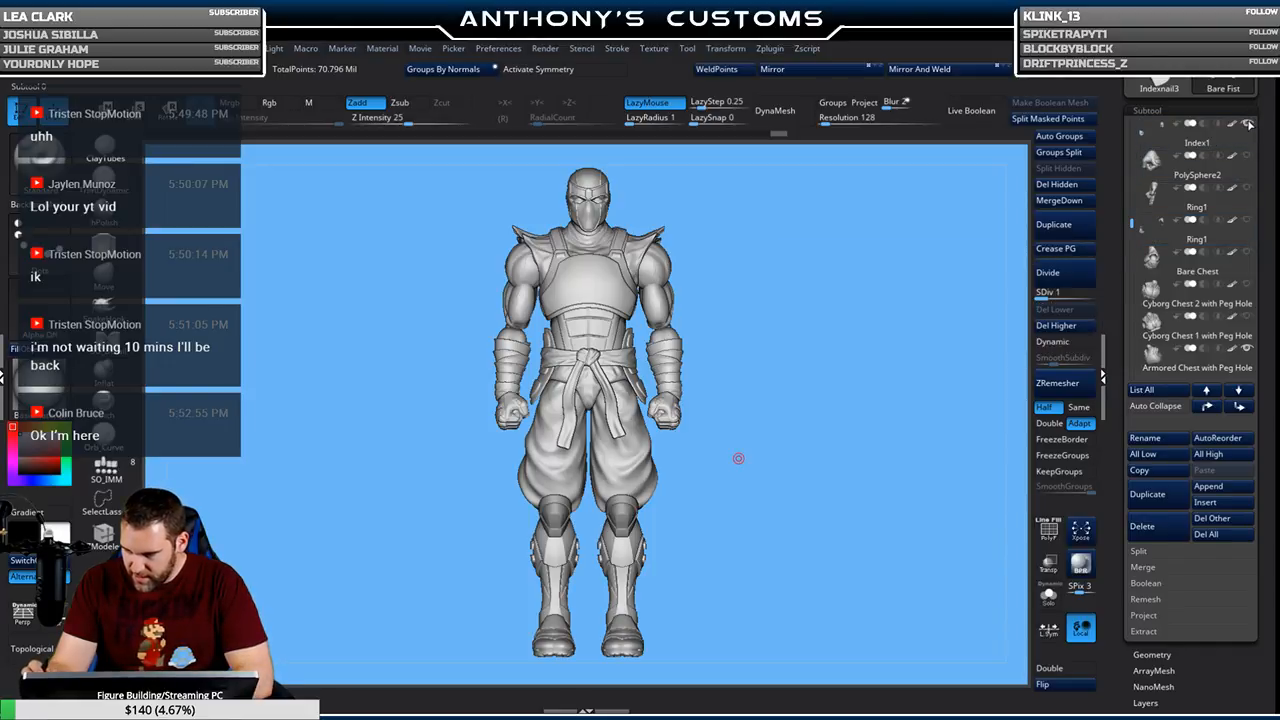
{"action": "mouse_move", "coordinate": [1133, 224]}
{"action": "scroll", "coordinate": [1135, 222], "scroll_direction": "up", "scroll_amount": 5}
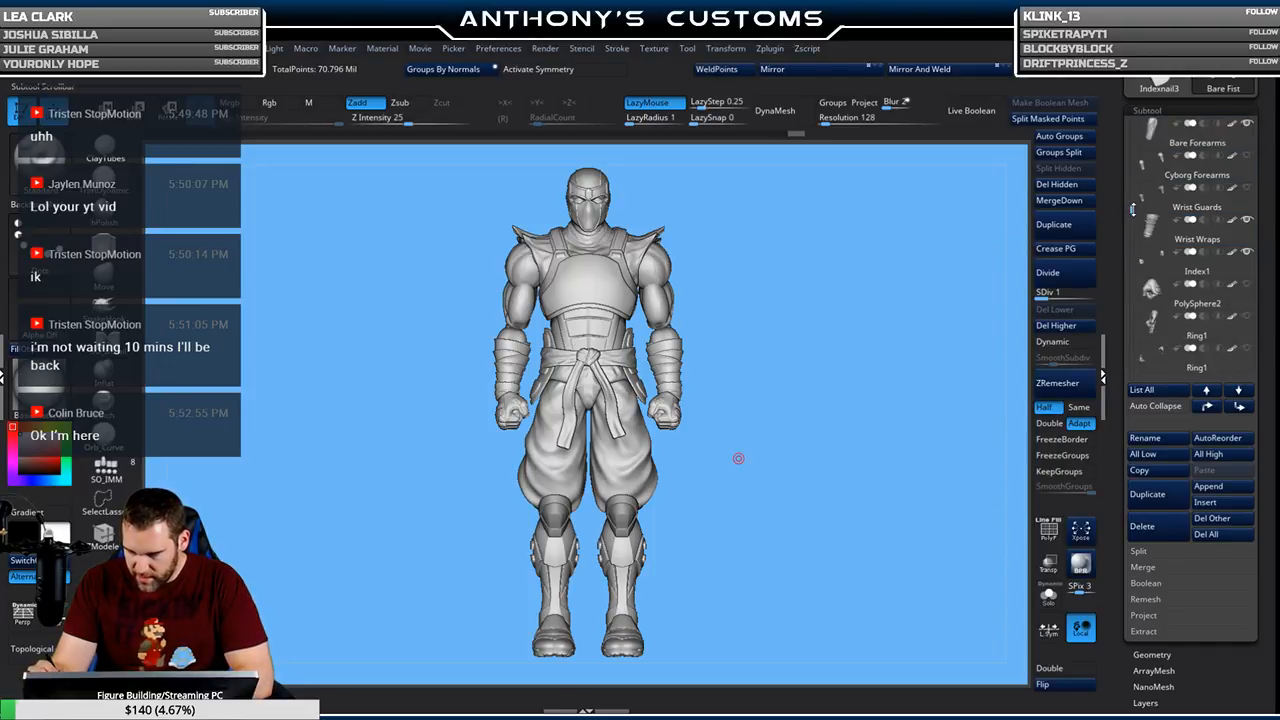
{"action": "mouse_move", "coordinate": [1200, 197]}
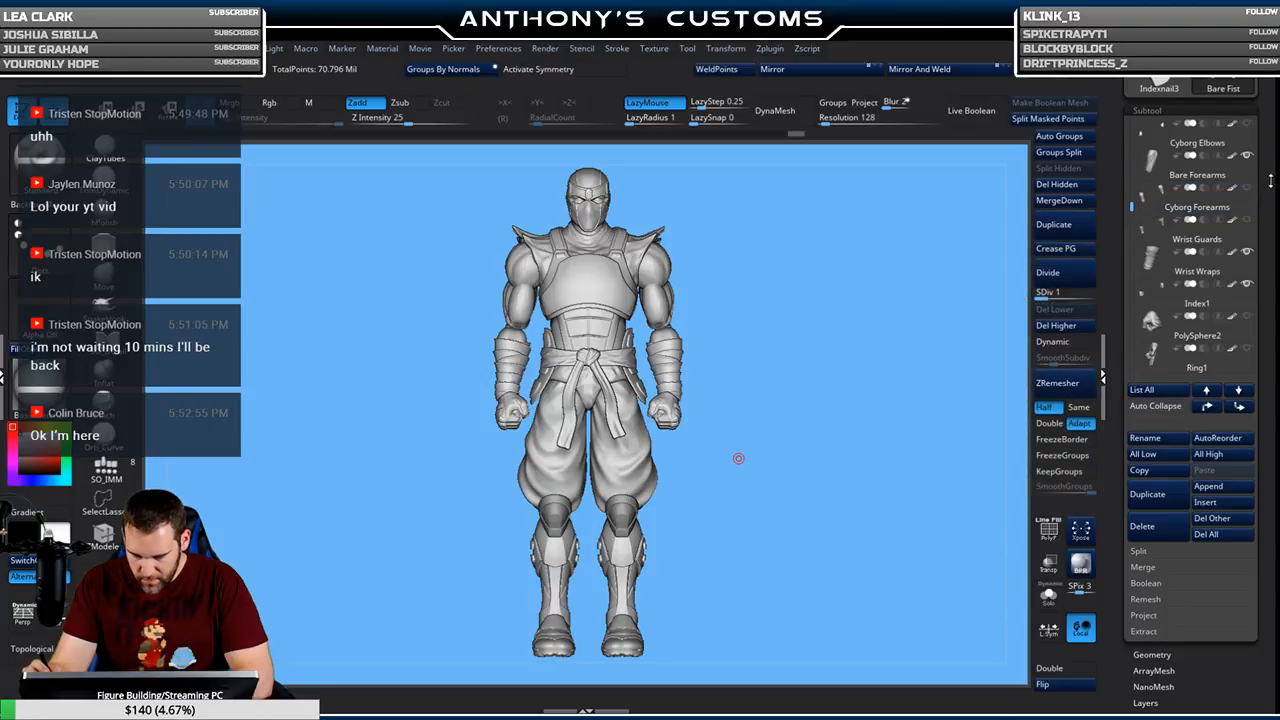
Try moving the Index1 hands straight down away from the wrists, and undo the move
{"action": "left_click", "coordinate": [1161, 287]}
{"action": "key", "text": "w"}
{"action": "left_click_drag", "start_coordinate": [863, 418], "coordinate": [853, 471], "text": "alt"}
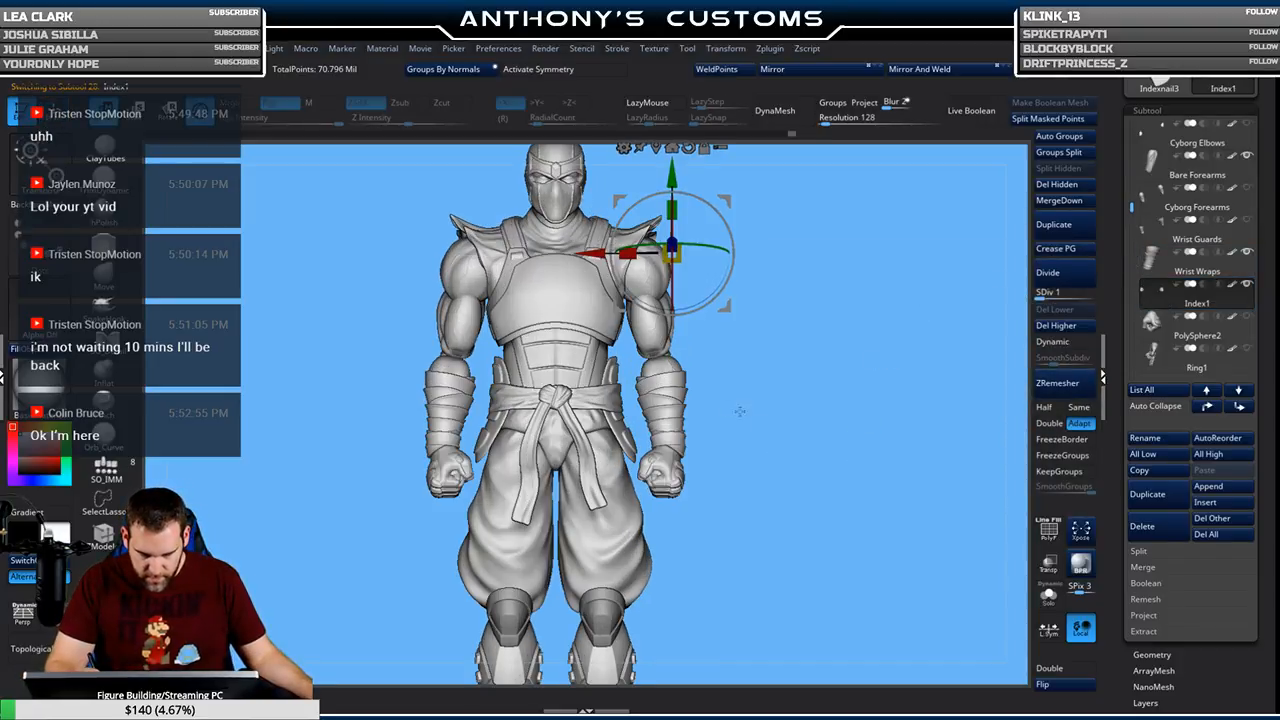
{"action": "left_click", "coordinate": [672, 147]}
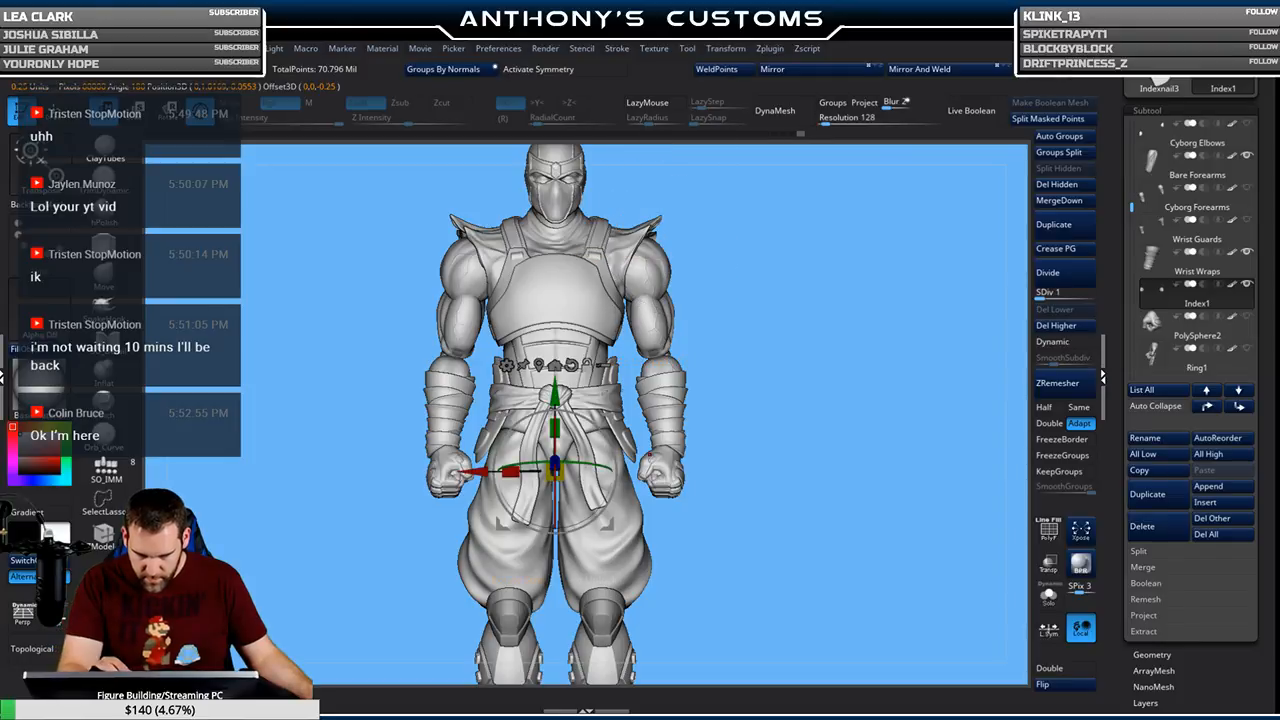
{"action": "left_click_drag", "start_coordinate": [555, 392], "coordinate": [555, 442]}
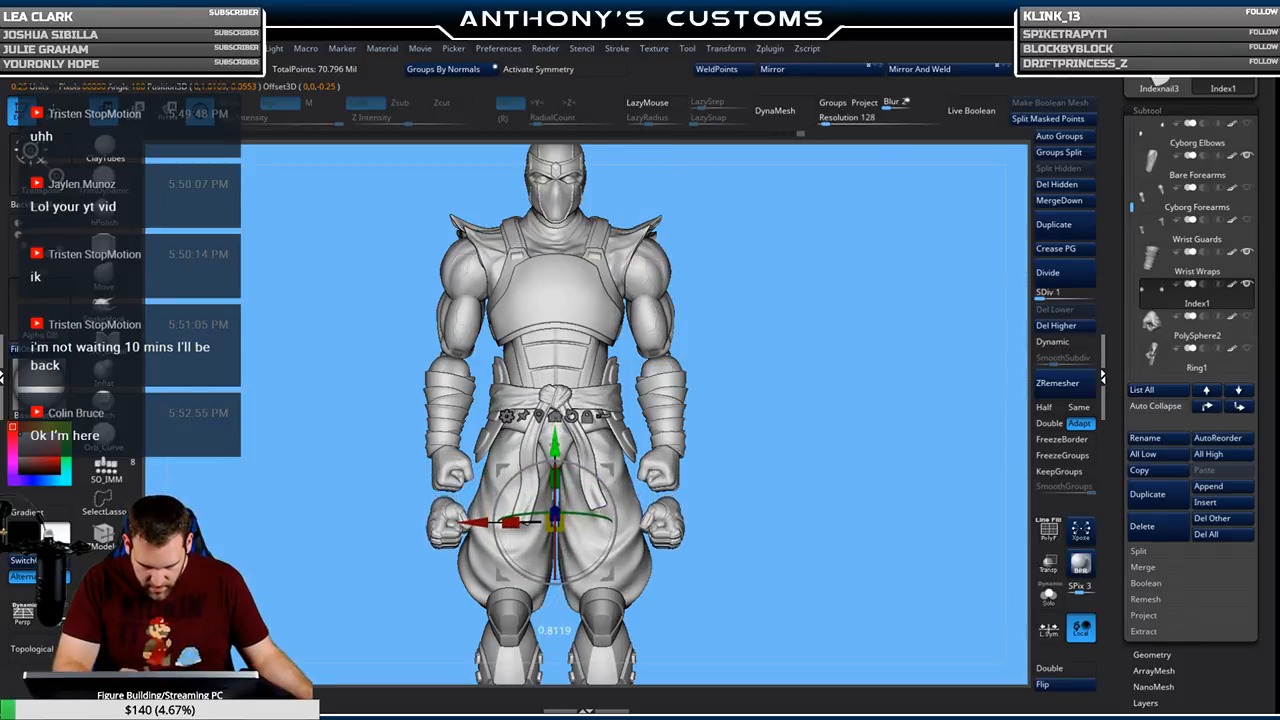
{"action": "left_click_drag", "start_coordinate": [829, 363], "coordinate": [848, 330]}
{"action": "key", "text": "ctrl+z"}
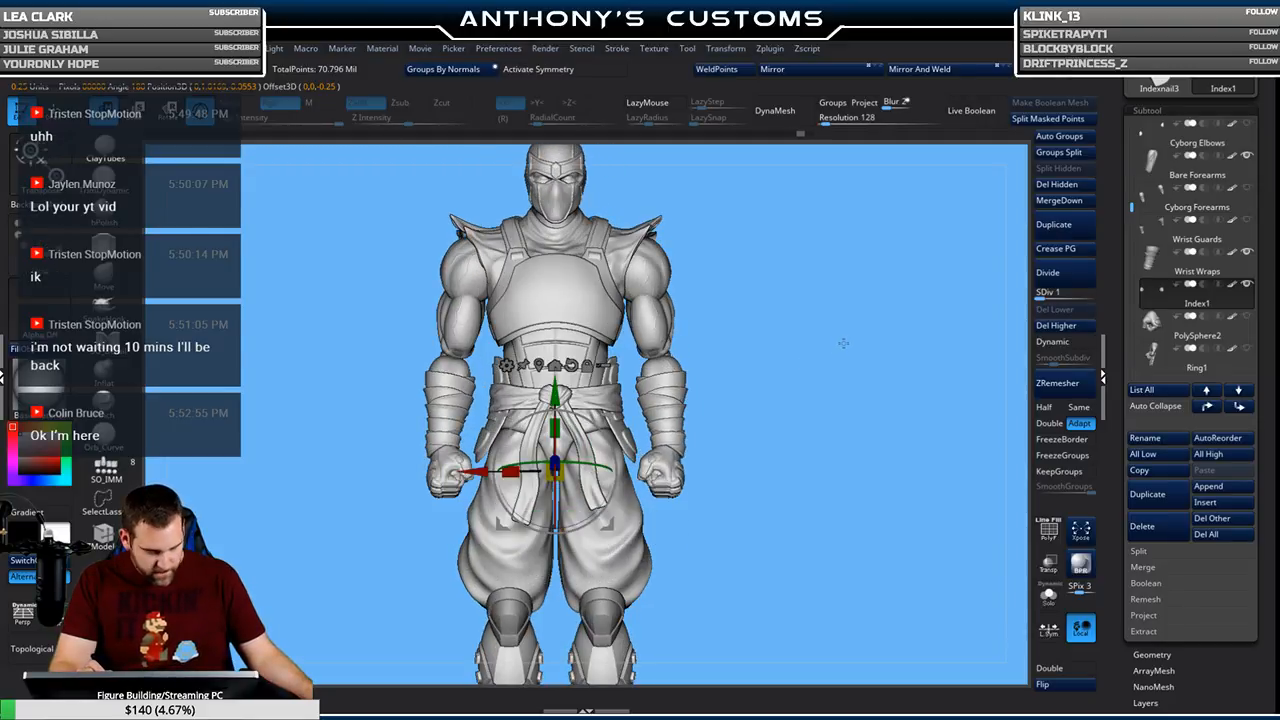
{"action": "key", "text": "q"}
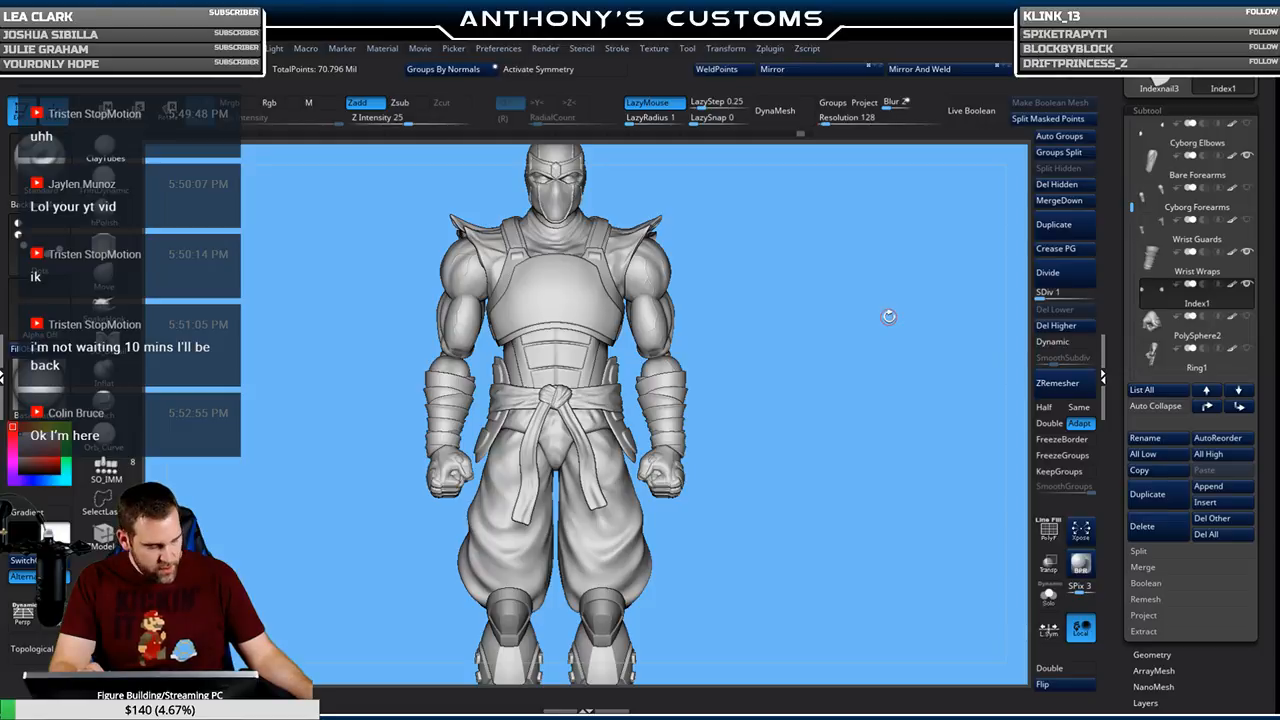
Hide the Wrist Wraps and replace the Bare Forearms with the Cyborg Forearms
{"action": "left_click", "coordinate": [1247, 253]}
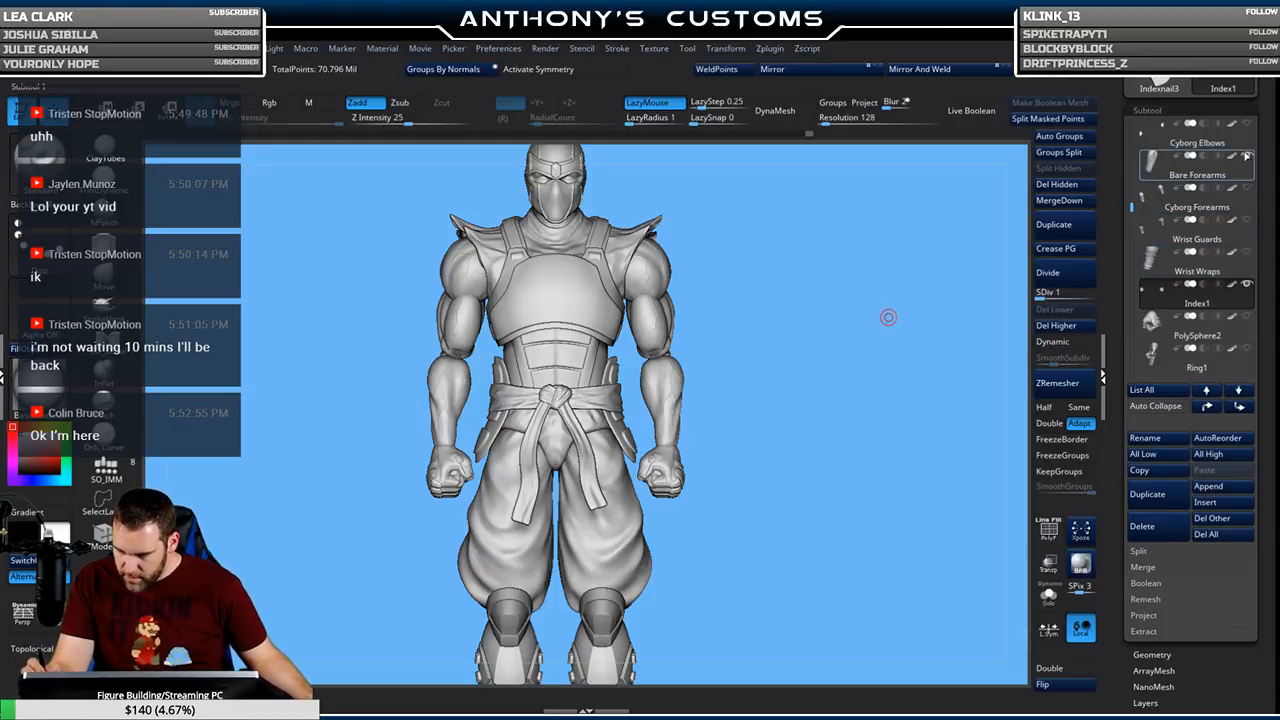
{"action": "mouse_move", "coordinate": [1247, 158]}
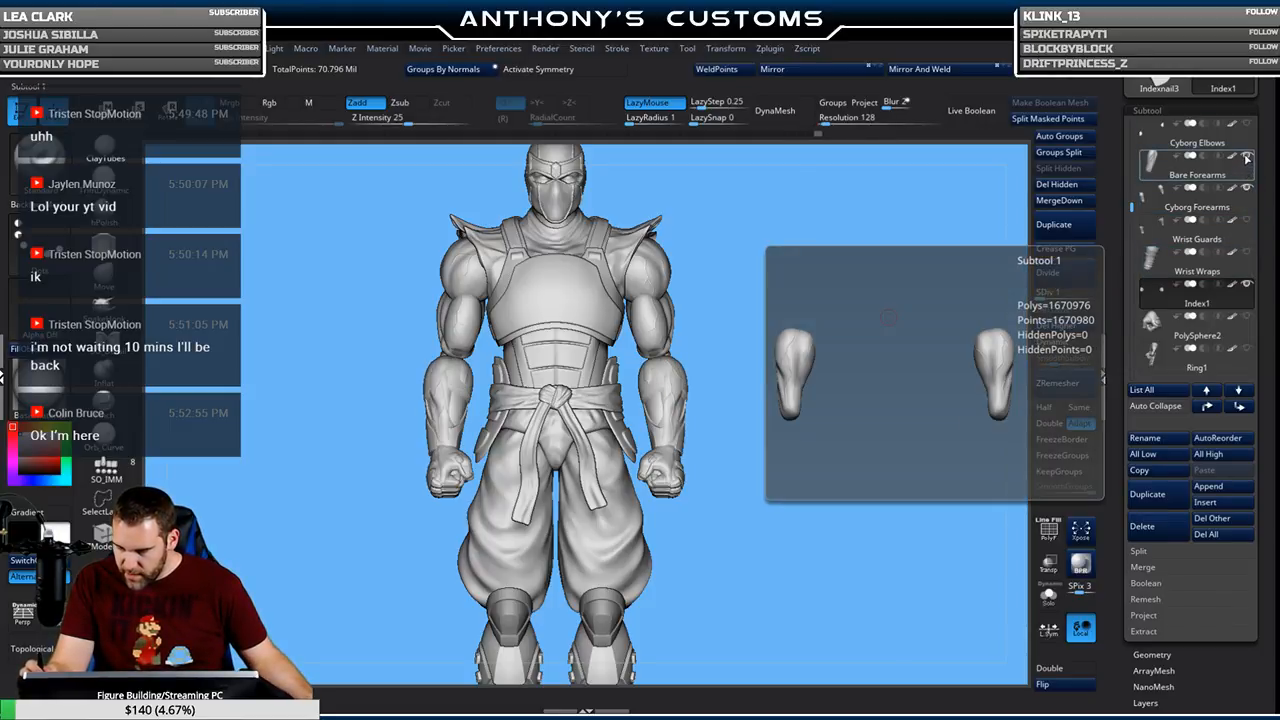
{"action": "left_click", "coordinate": [1247, 158]}
Replace the bare elbow parts with the Cyborg Elbows and hide the Bare Biceps
{"action": "left_click_drag", "start_coordinate": [1132, 207], "coordinate": [1133, 199]}
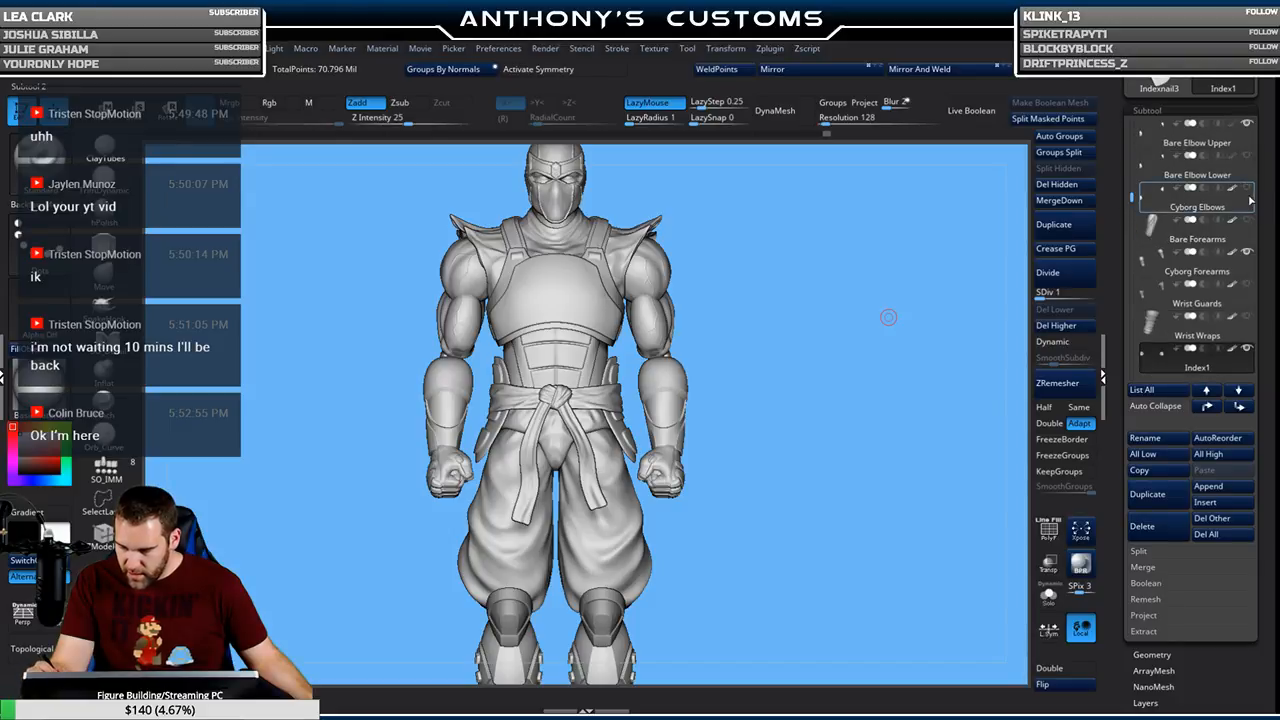
{"action": "scroll", "coordinate": [1143, 207], "scroll_direction": "up", "scroll_amount": 3}
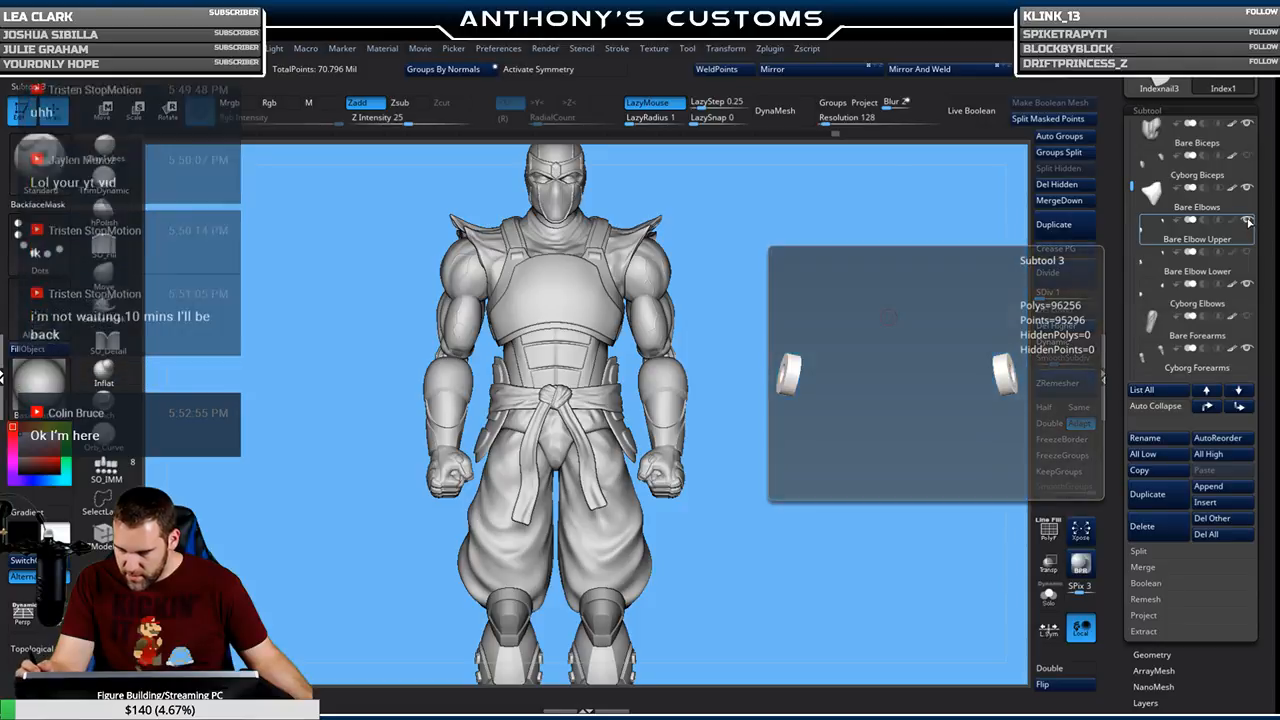
{"action": "left_click", "coordinate": [1247, 151]}
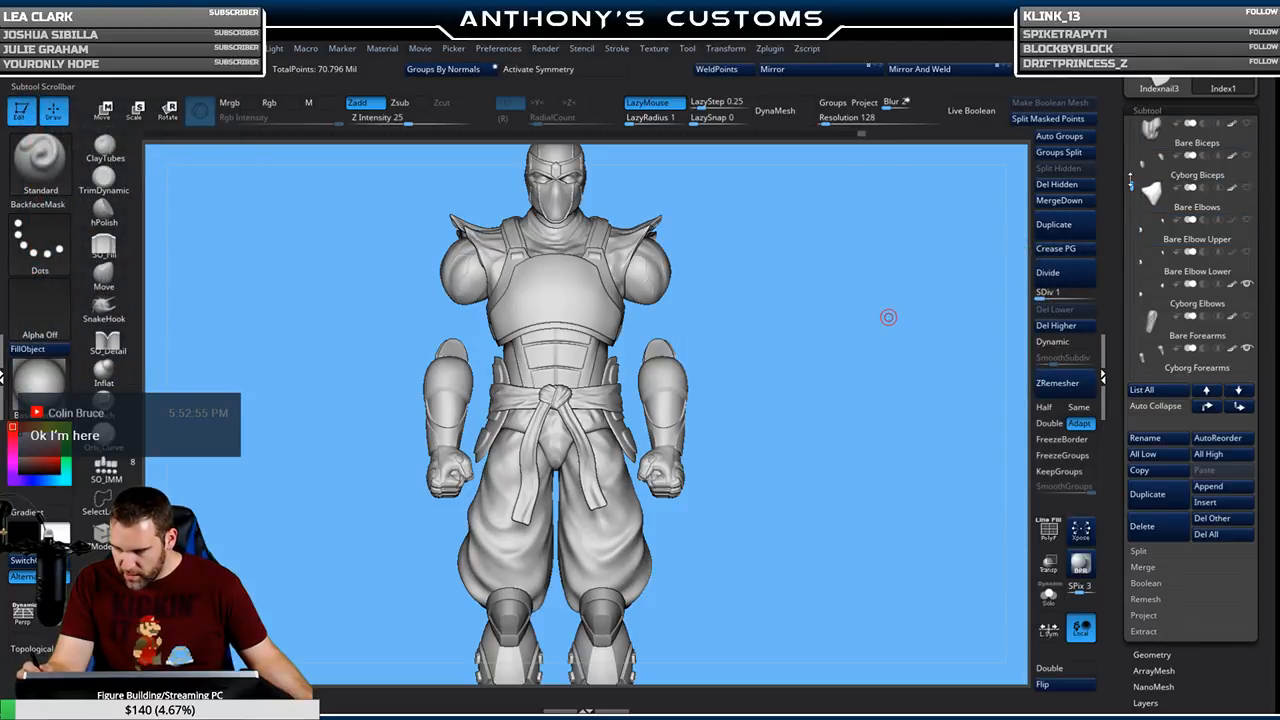
Replace the Bare Shoulders with the Cyborg Shoulder subtool and show the Cyborg Biceps
{"action": "scroll", "coordinate": [1232, 150], "scroll_direction": "up", "scroll_amount": 3}
{"action": "left_click", "coordinate": [1252, 196]}
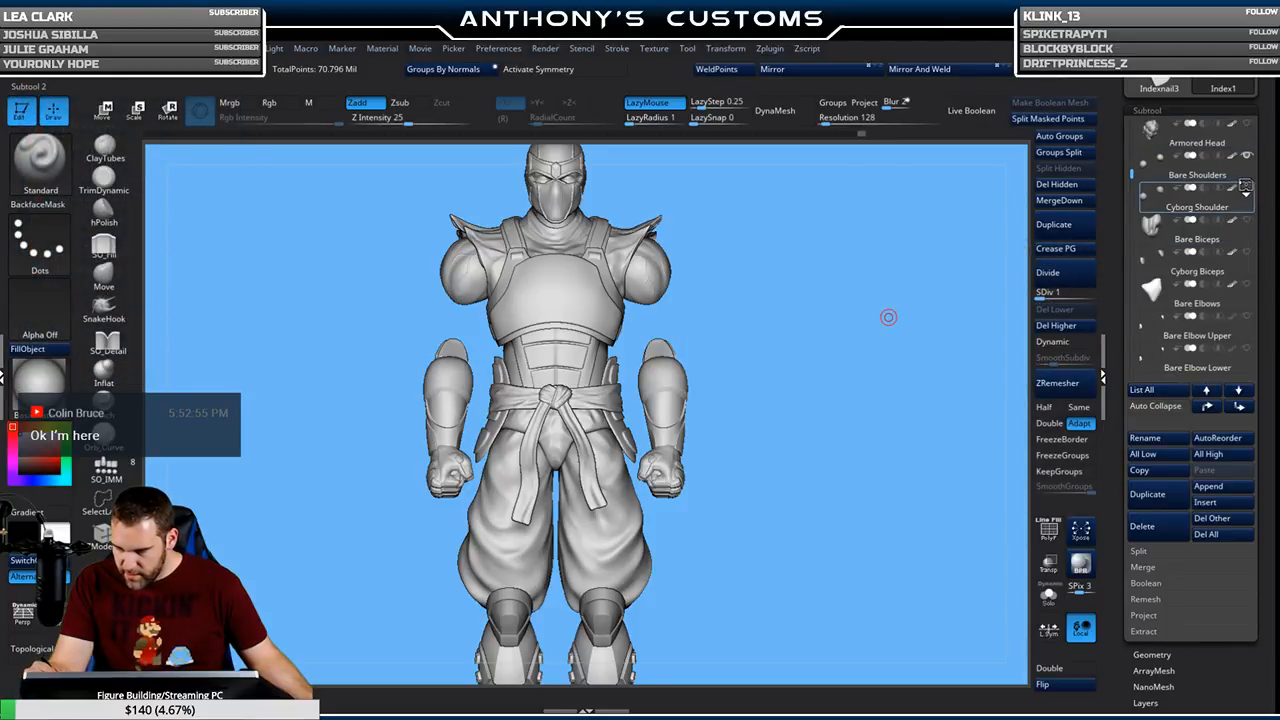
{"action": "left_click", "coordinate": [1248, 222]}
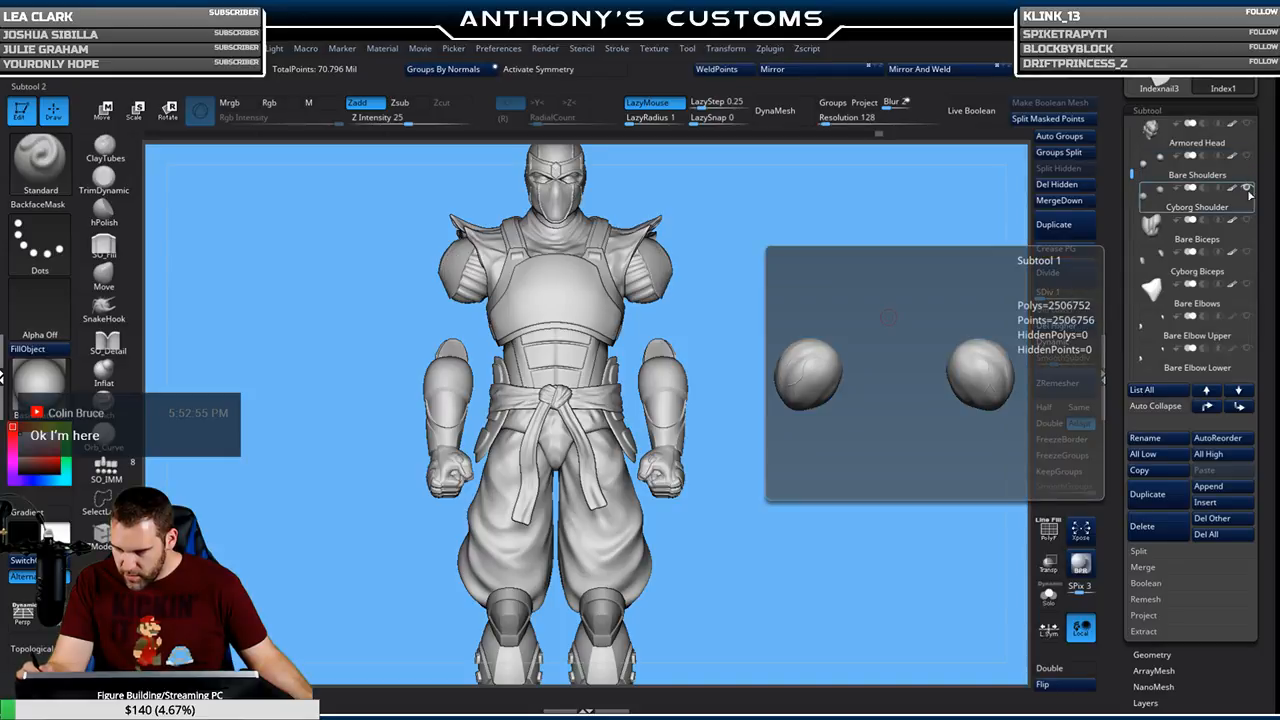
{"action": "left_click", "coordinate": [1247, 251]}
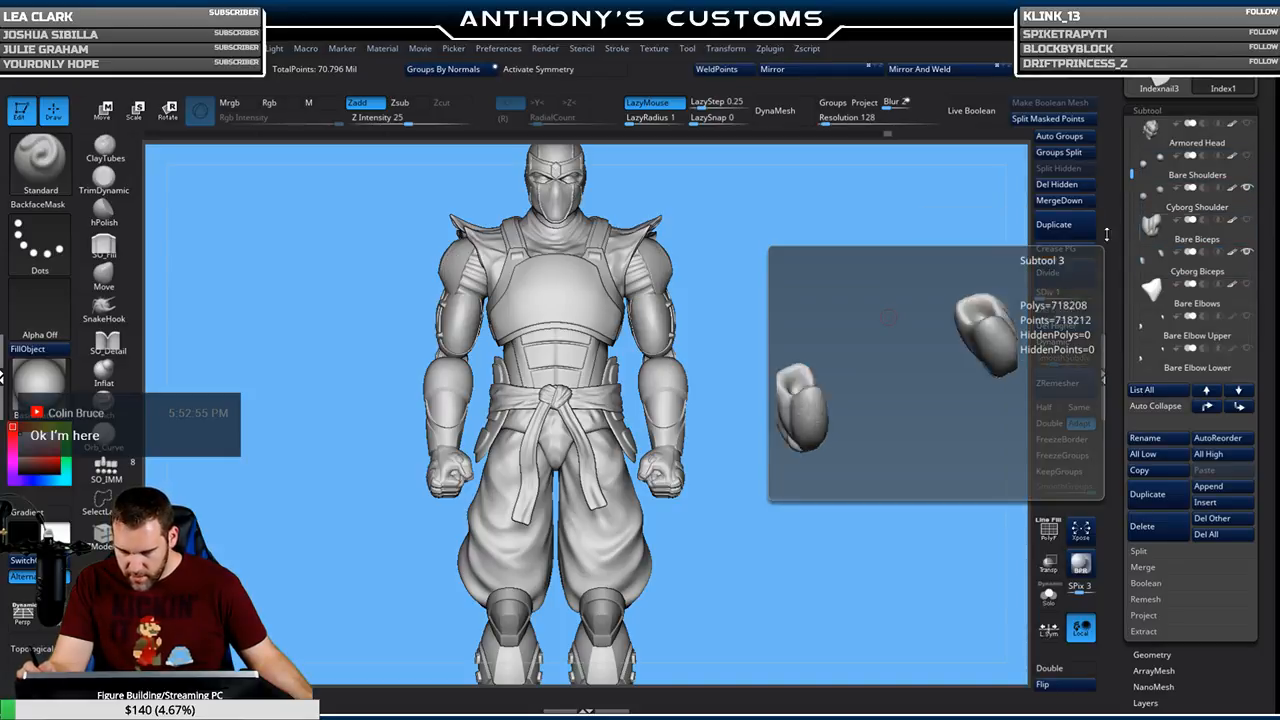
Hide the Bare Fist subtool and rotate the Index1 hands slightly in side view to line up with the forearms
{"action": "scroll", "coordinate": [1150, 160], "scroll_direction": "up", "scroll_amount": 3}
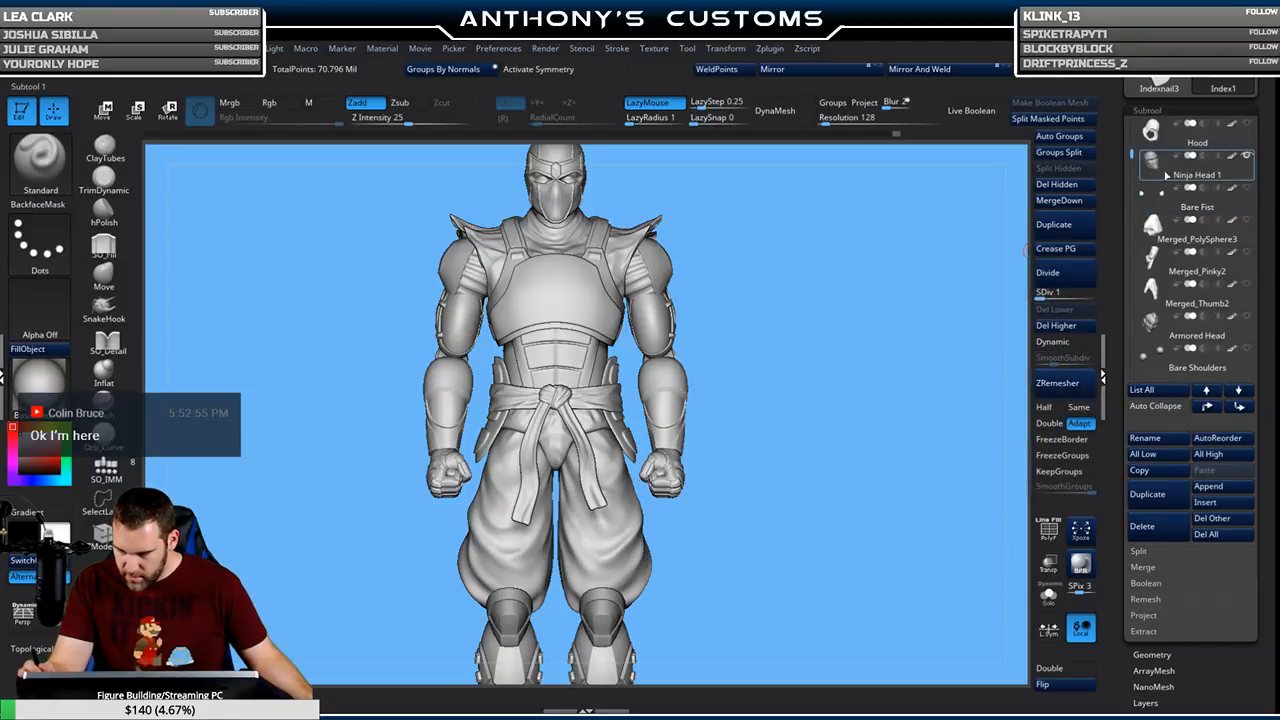
{"action": "left_click_drag", "start_coordinate": [800, 360], "coordinate": [846, 330]}
{"action": "key", "text": "shift+f"}
{"action": "key", "text": "shift+f"}
{"action": "key", "text": "w"}
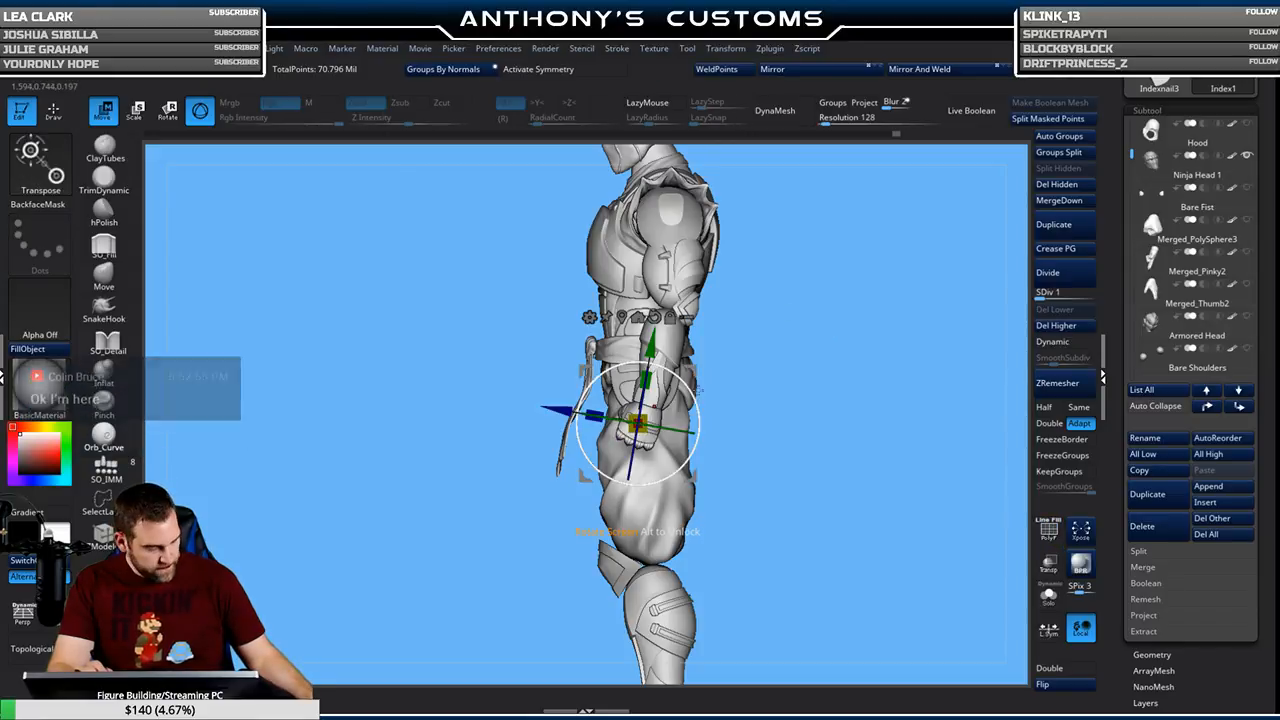
{"action": "left_click_drag", "start_coordinate": [699, 391], "coordinate": [698, 405]}
{"action": "left_click_drag", "start_coordinate": [847, 368], "coordinate": [890, 360]}
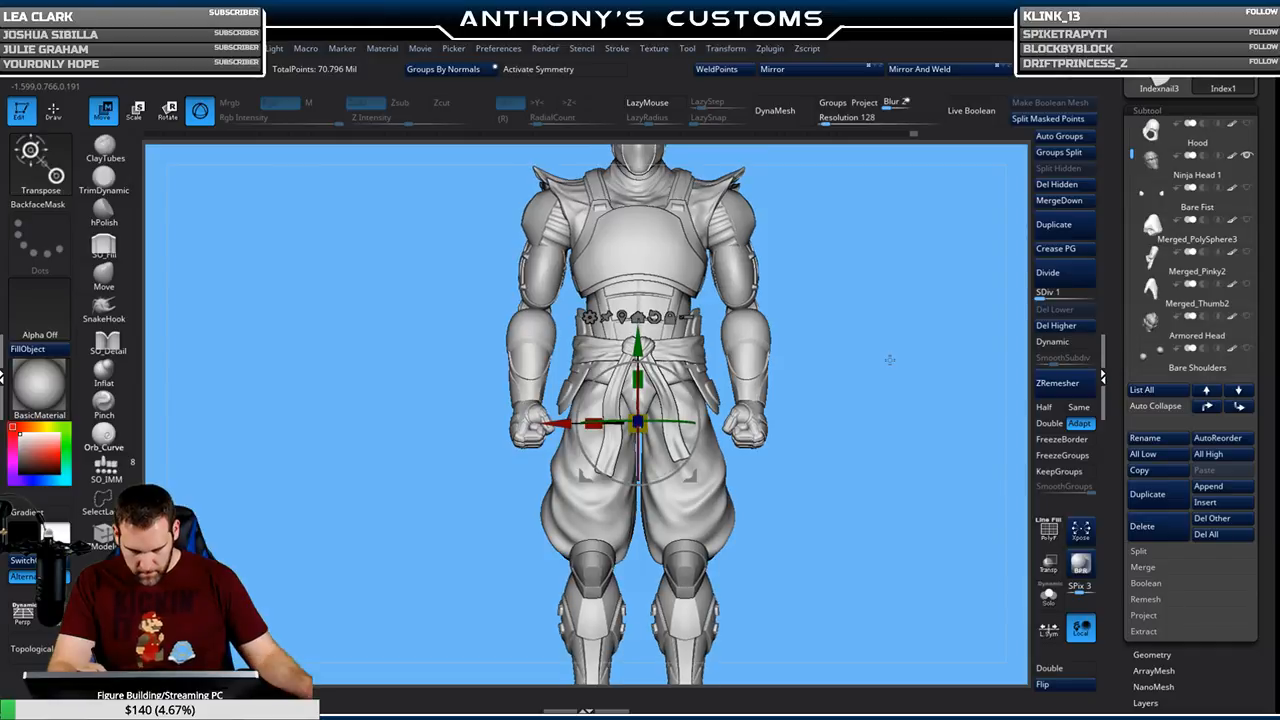
{"action": "key", "text": "q"}
Show the Hood subtool over the ninja head, with the whole figure in view
{"action": "left_click_drag", "start_coordinate": [880, 367], "coordinate": [842, 364]}
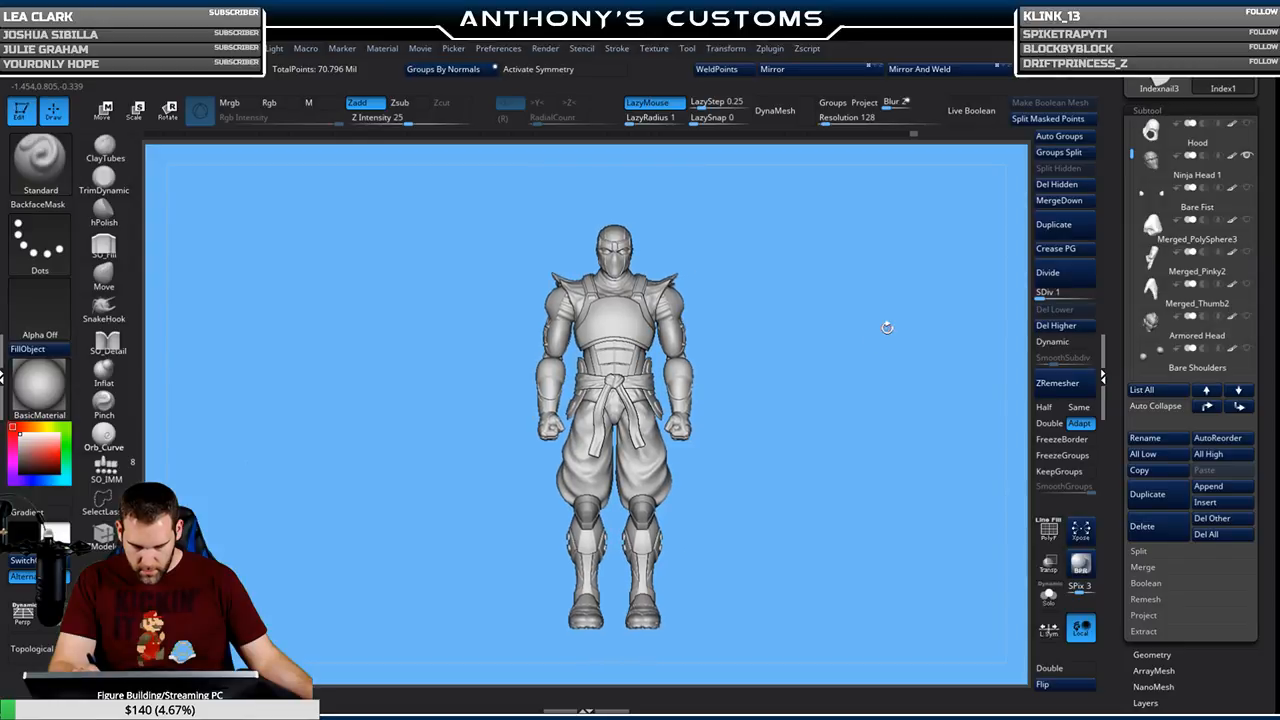
{"action": "left_click", "coordinate": [1246, 125]}
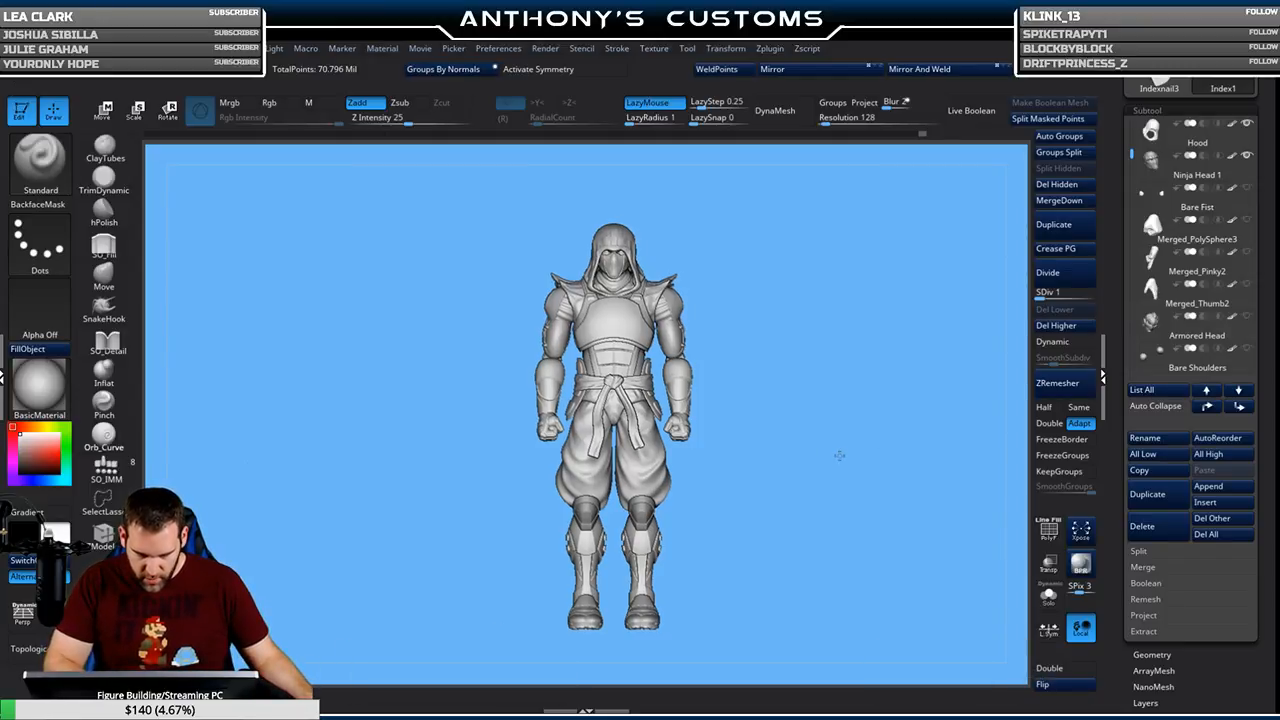
{"action": "scroll", "coordinate": [837, 449], "scroll_direction": "down", "scroll_amount": 2}
{"action": "left_click_drag", "start_coordinate": [828, 447], "coordinate": [781, 423], "text": "alt"}
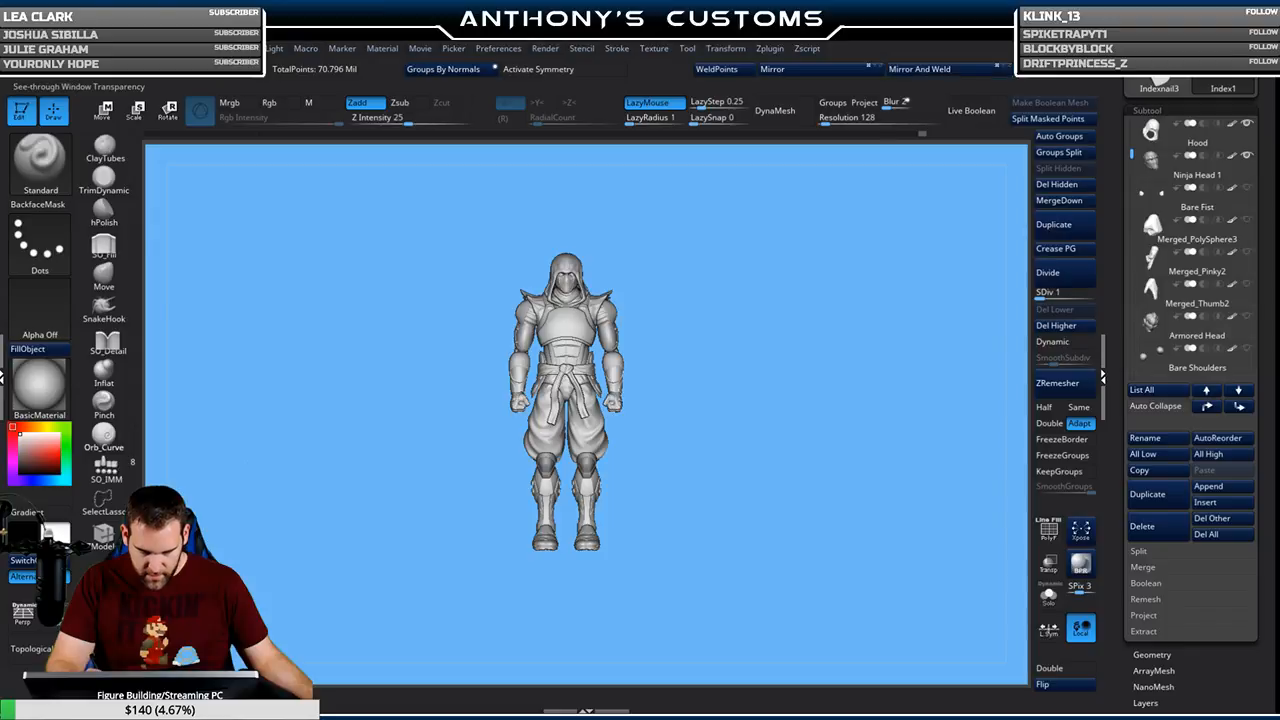
{"action": "left_click_drag", "start_coordinate": [871, 396], "coordinate": [941, 427], "text": "alt"}
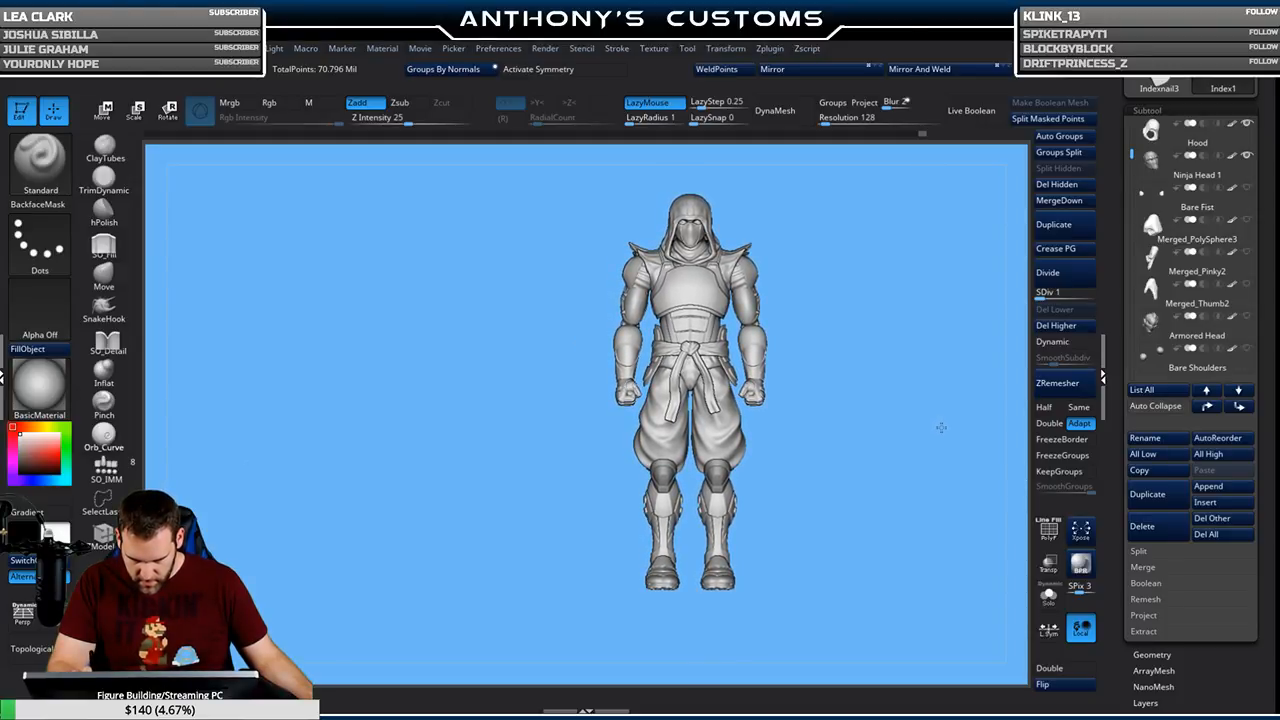
{"action": "left_click_drag", "start_coordinate": [941, 428], "coordinate": [941, 429], "text": "alt"}
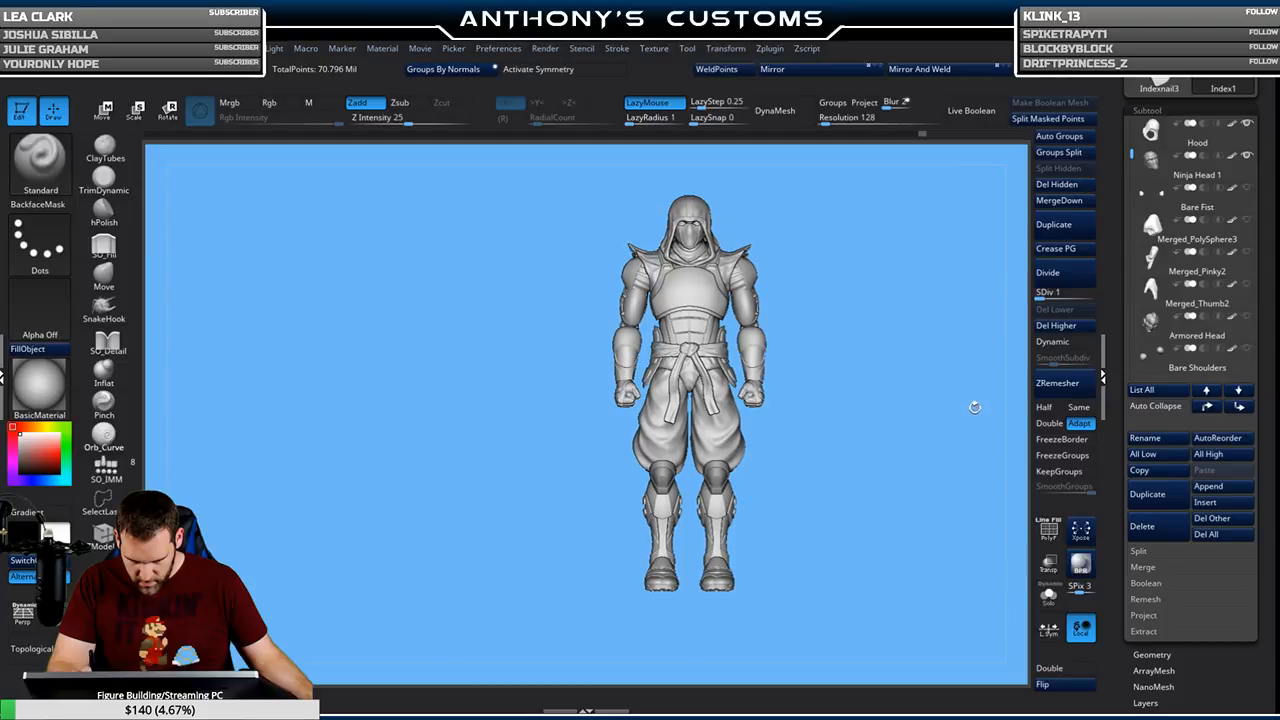
{"action": "mouse_move", "coordinate": [933, 402]}
{"action": "left_mouse_down", "text": "alt"}
{"action": "mouse_move", "coordinate": [770, 398]}
{"action": "mouse_move", "coordinate": [936, 401]}
{"action": "left_mouse_up", "text": "alt"}
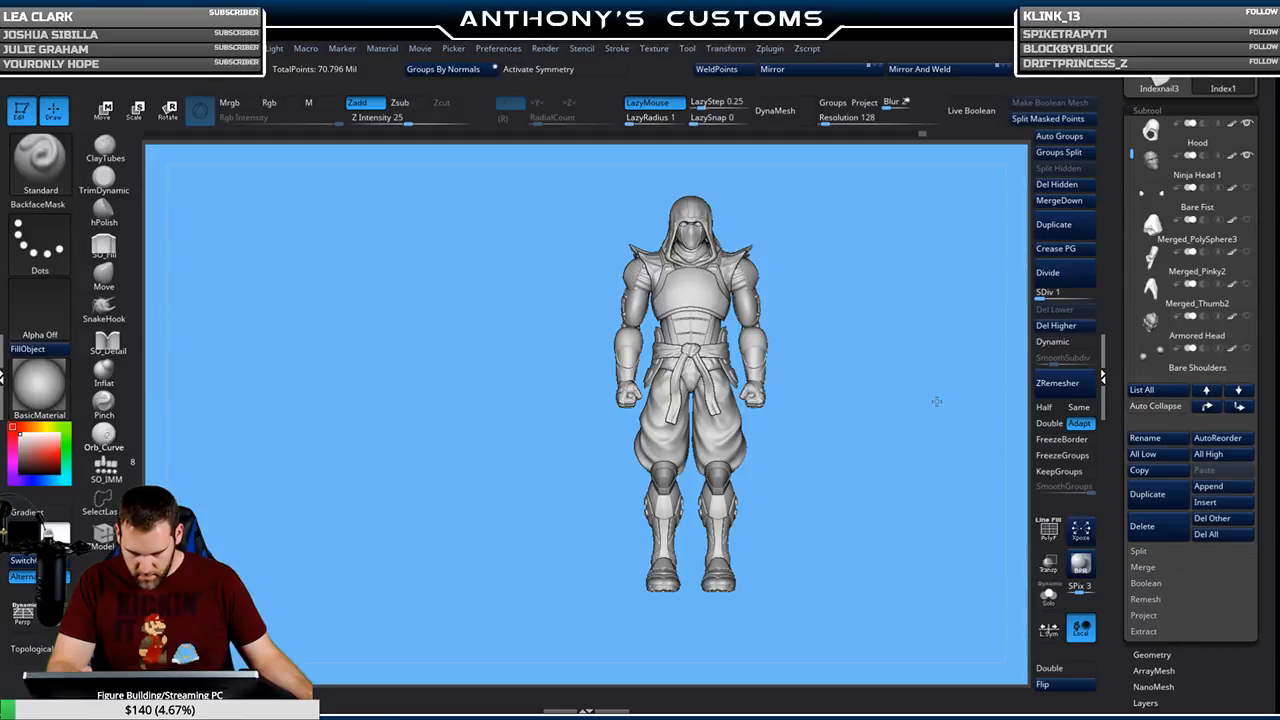
{"action": "left_click_drag", "start_coordinate": [937, 401], "coordinate": [937, 400], "text": "alt"}
{"action": "left_click_drag", "start_coordinate": [891, 394], "coordinate": [893, 394], "text": "alt"}
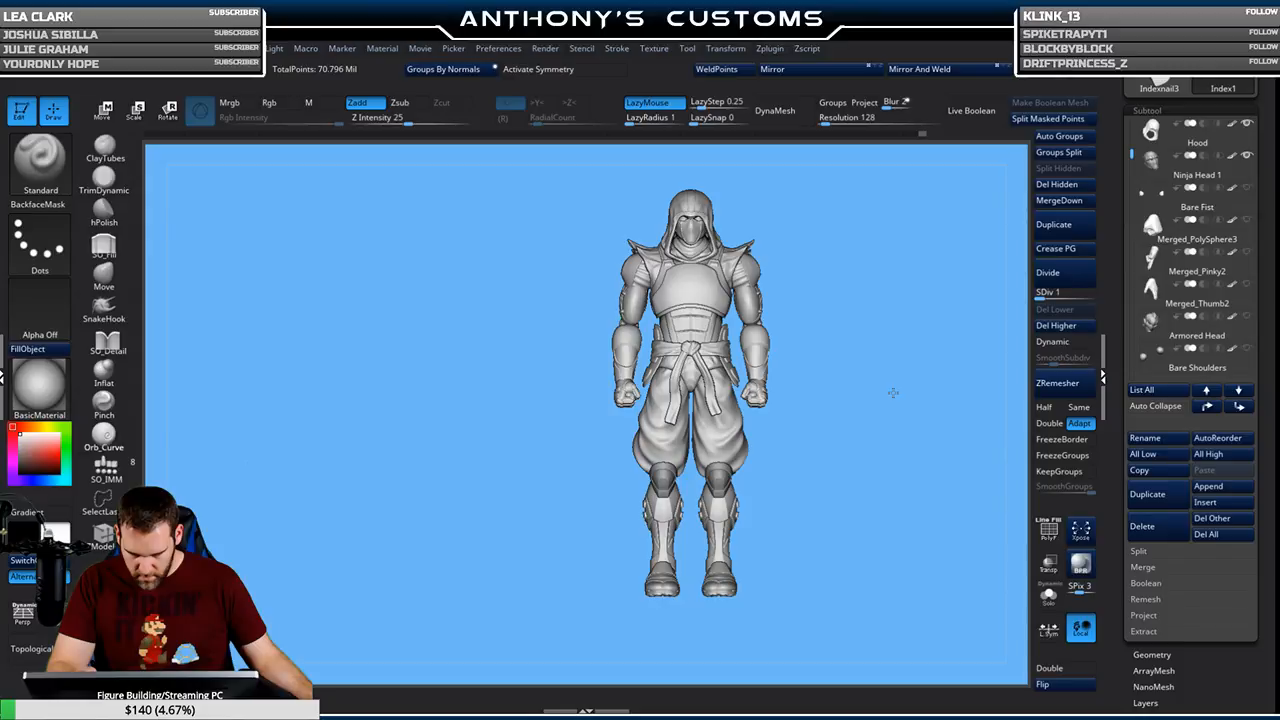
{"action": "left_click_drag", "start_coordinate": [894, 391], "coordinate": [900, 398]}
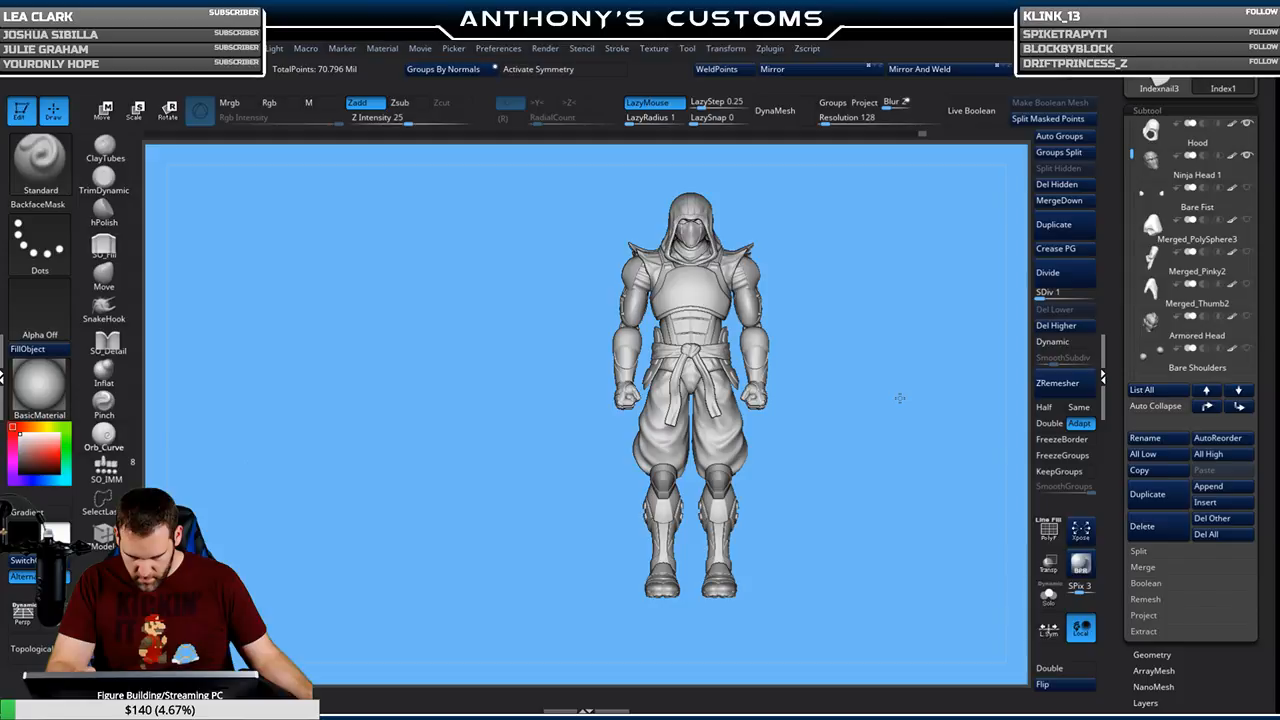
{"action": "mouse_move", "coordinate": [900, 398]}
{"action": "left_mouse_down"}
{"action": "mouse_move", "coordinate": [786, 409]}
{"action": "mouse_move", "coordinate": [738, 397]}
{"action": "left_mouse_up"}
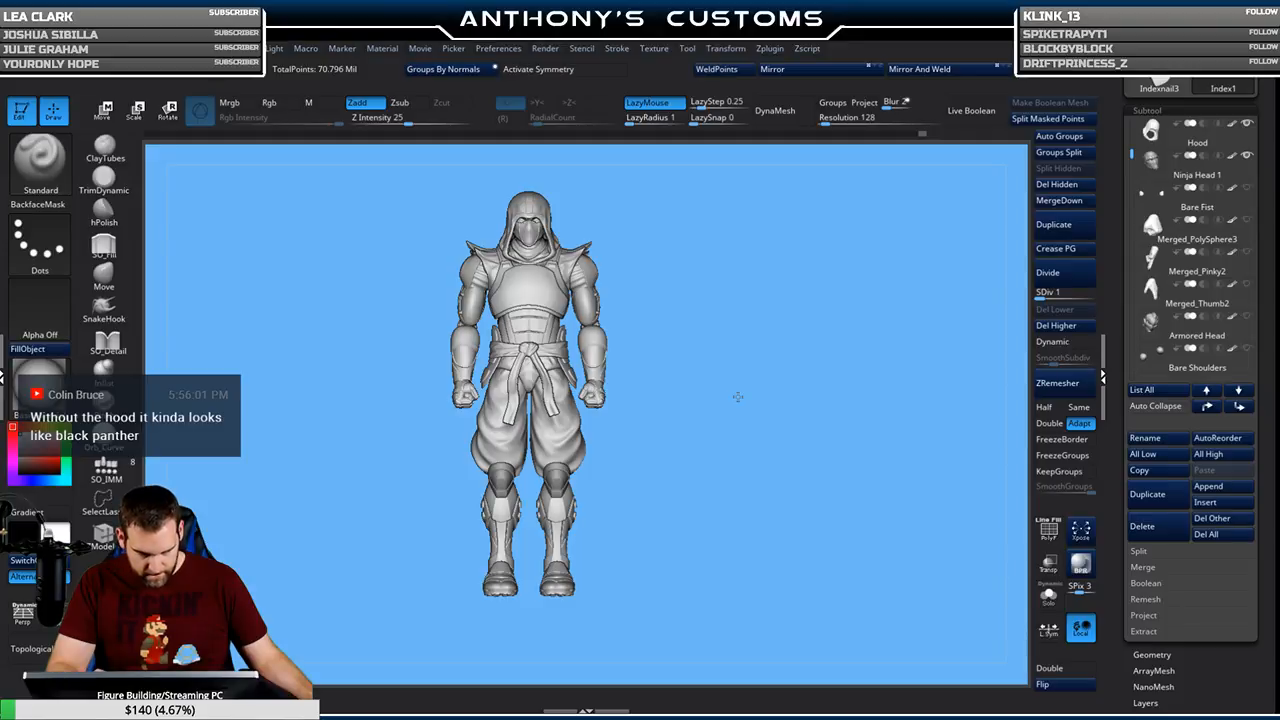
{"action": "left_click_drag", "start_coordinate": [738, 397], "coordinate": [750, 389]}
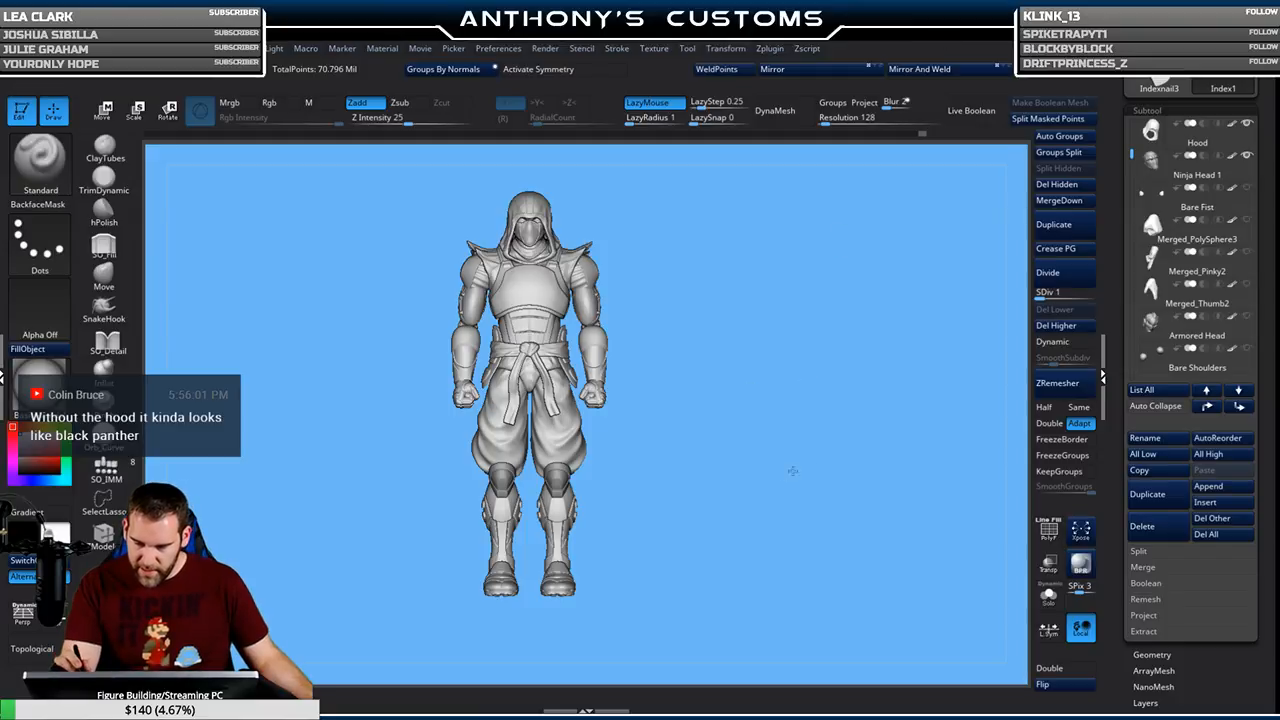
{"action": "left_click_drag", "start_coordinate": [786, 471], "coordinate": [837, 466], "text": "alt"}
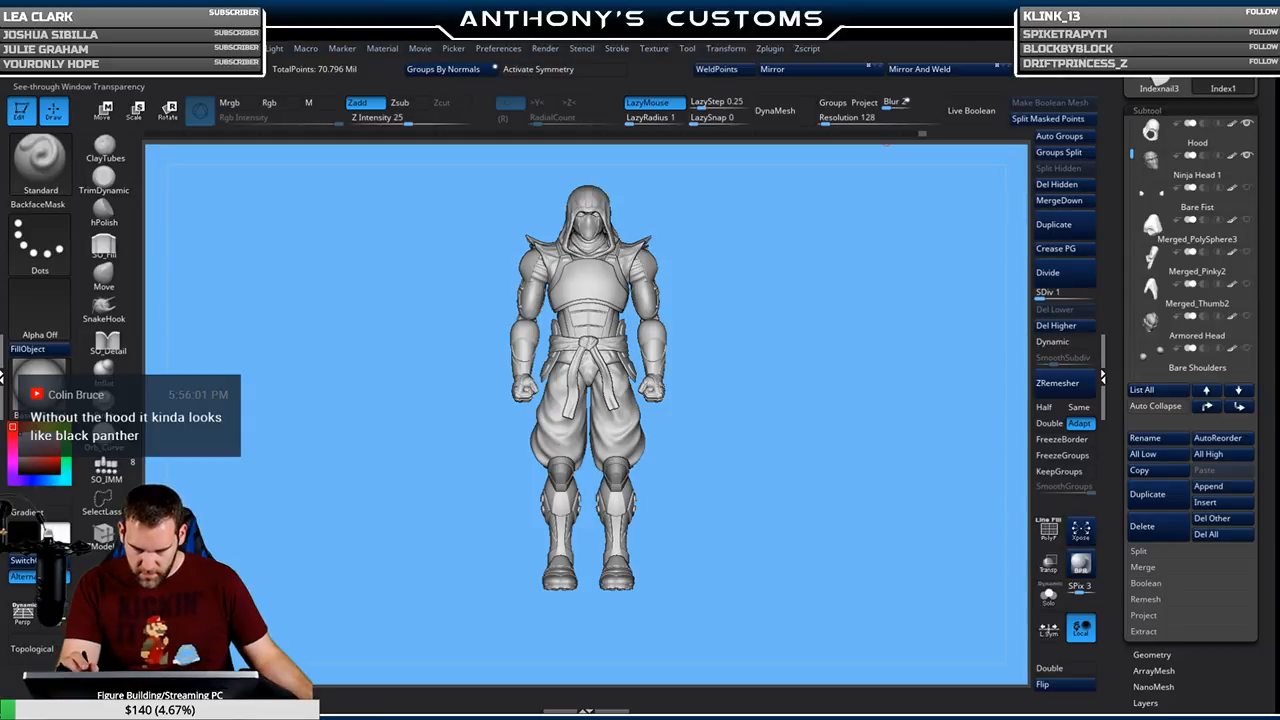
{"action": "left_click_drag", "start_coordinate": [838, 400], "coordinate": [940, 404], "text": "alt"}
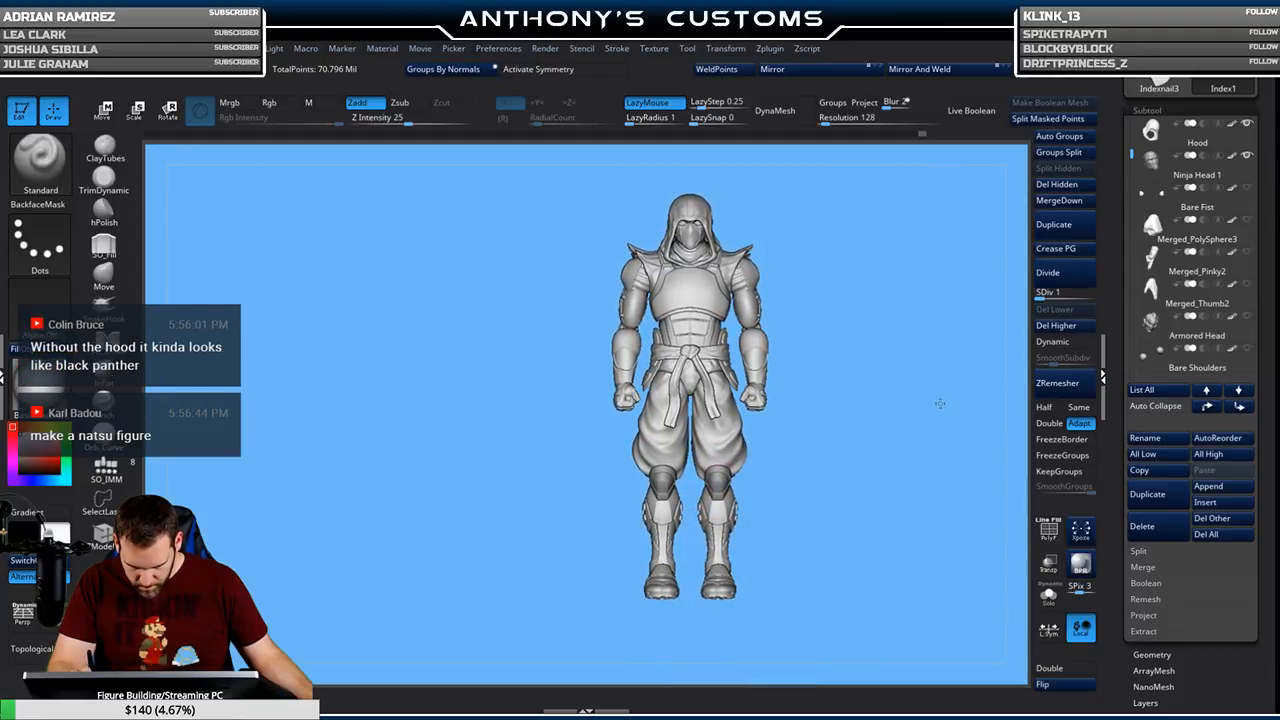
{"action": "left_click_drag", "start_coordinate": [940, 404], "coordinate": [939, 403], "text": "alt"}
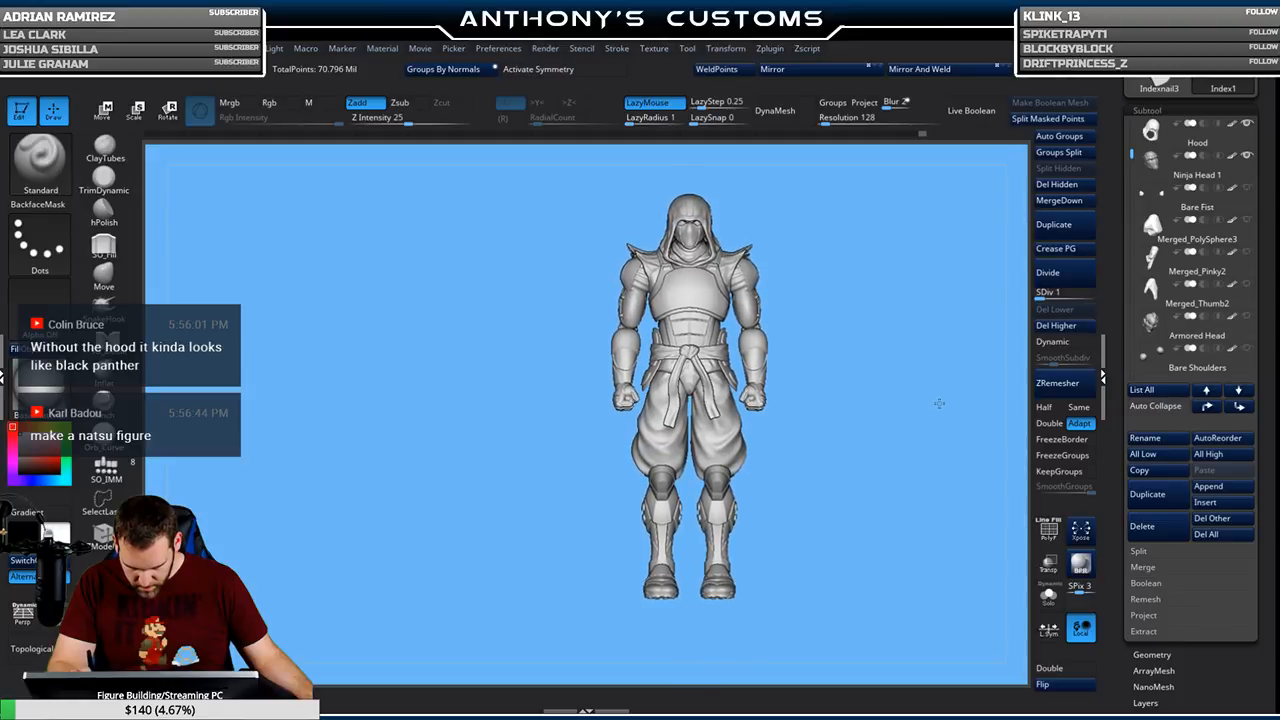
{"action": "left_click_drag", "start_coordinate": [939, 403], "coordinate": [748, 411], "text": "alt"}
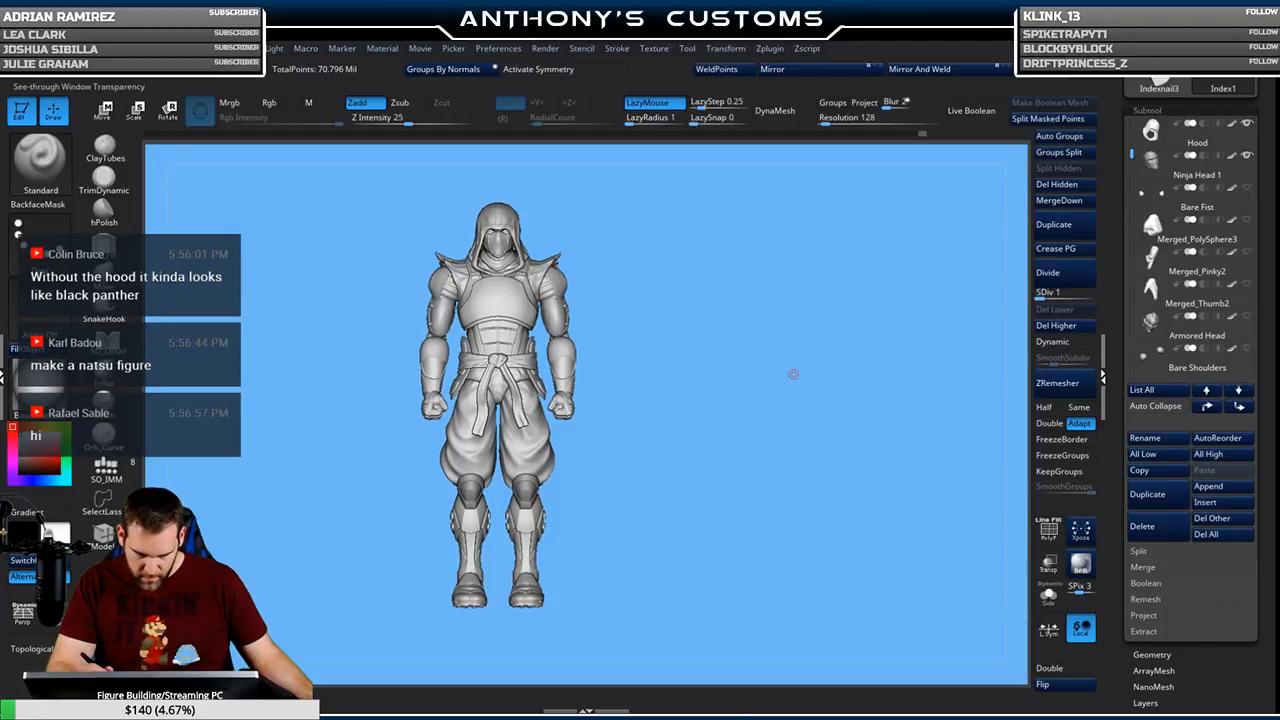
{"action": "left_click_drag", "start_coordinate": [720, 414], "coordinate": [781, 445], "text": "alt"}
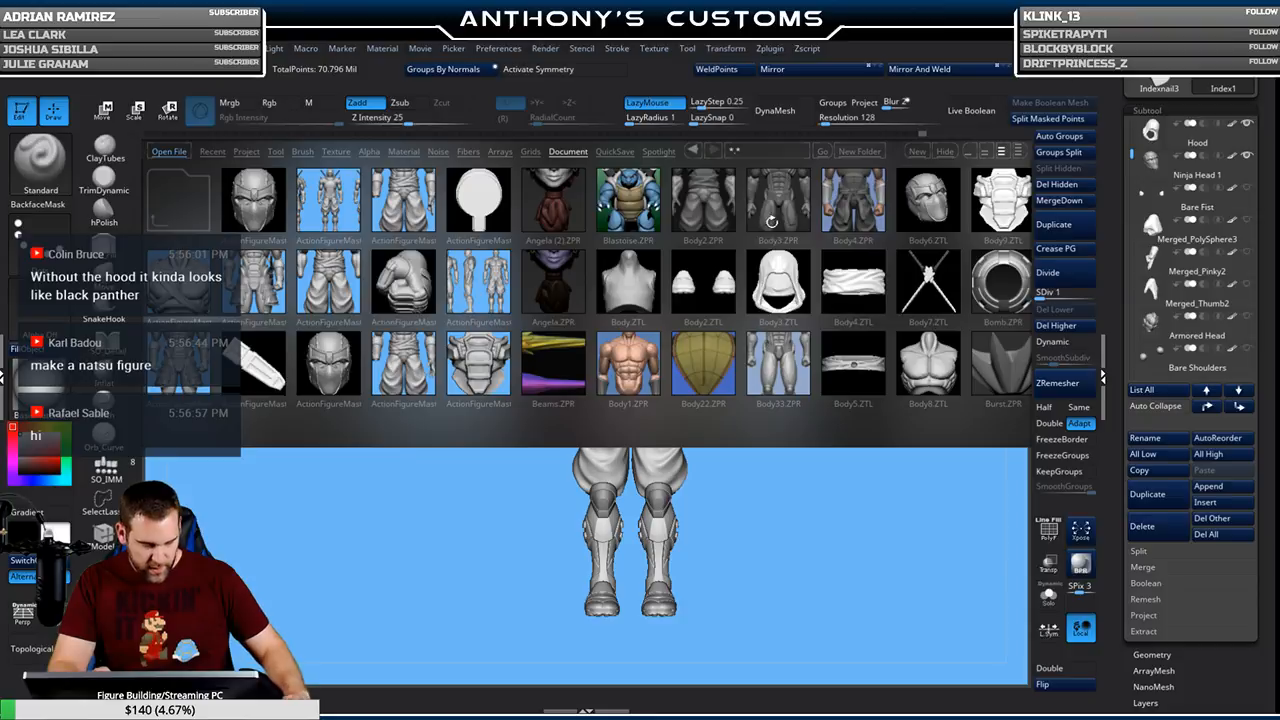
Open the saved action figure project with the baggy-pants body and show the Hood over the ninja head
{"action": "double_click", "coordinate": [405, 362]}
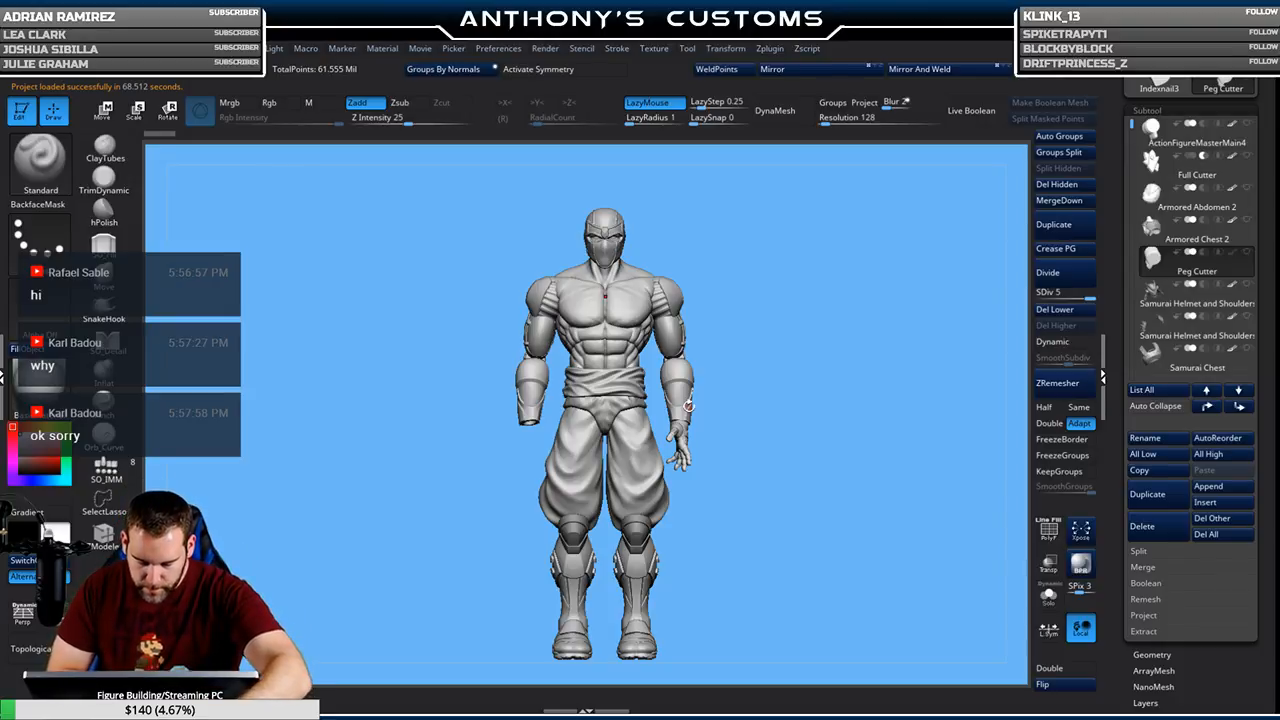
{"action": "scroll", "coordinate": [1131, 130], "scroll_direction": "down", "scroll_amount": 4}
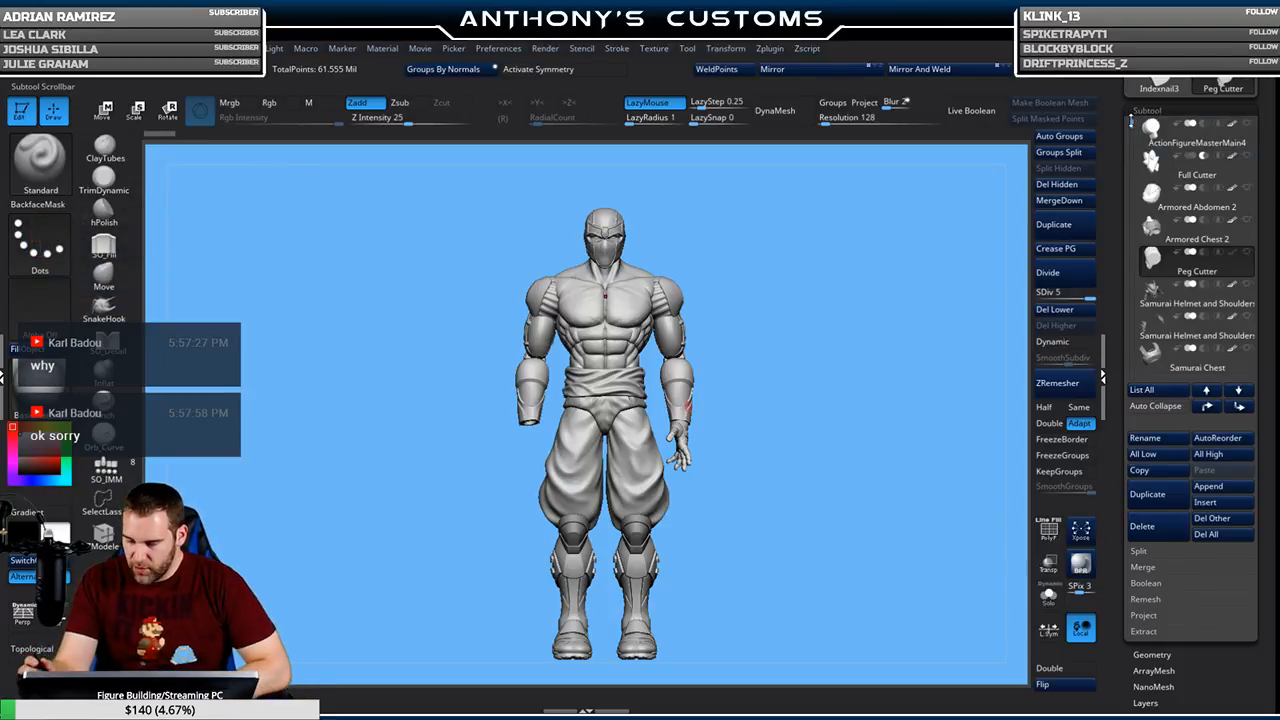
{"action": "left_click_drag", "start_coordinate": [1131, 136], "coordinate": [1131, 141]}
{"action": "left_click", "coordinate": [1247, 220]}
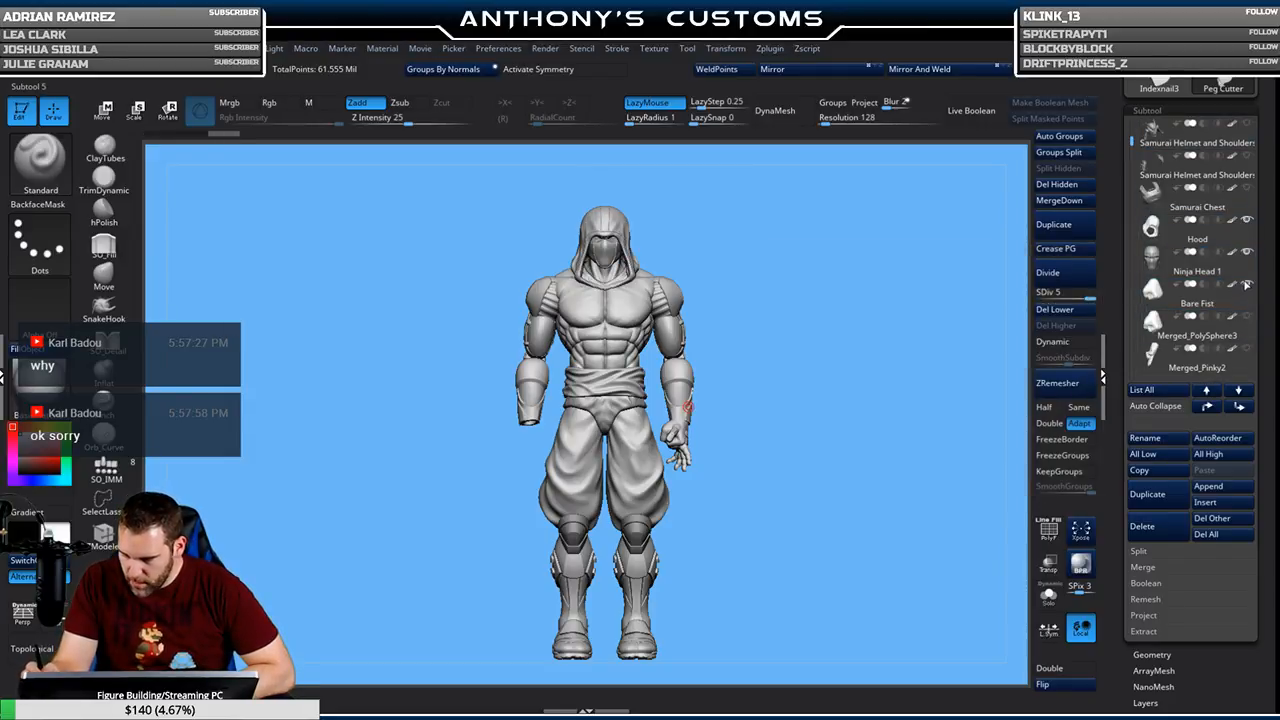
Show the Index1 fist subtool and hide the open hand on the same forearm
{"action": "left_click_drag", "start_coordinate": [1133, 137], "coordinate": [1132, 172]}
{"action": "mouse_move", "coordinate": [1247, 222]}
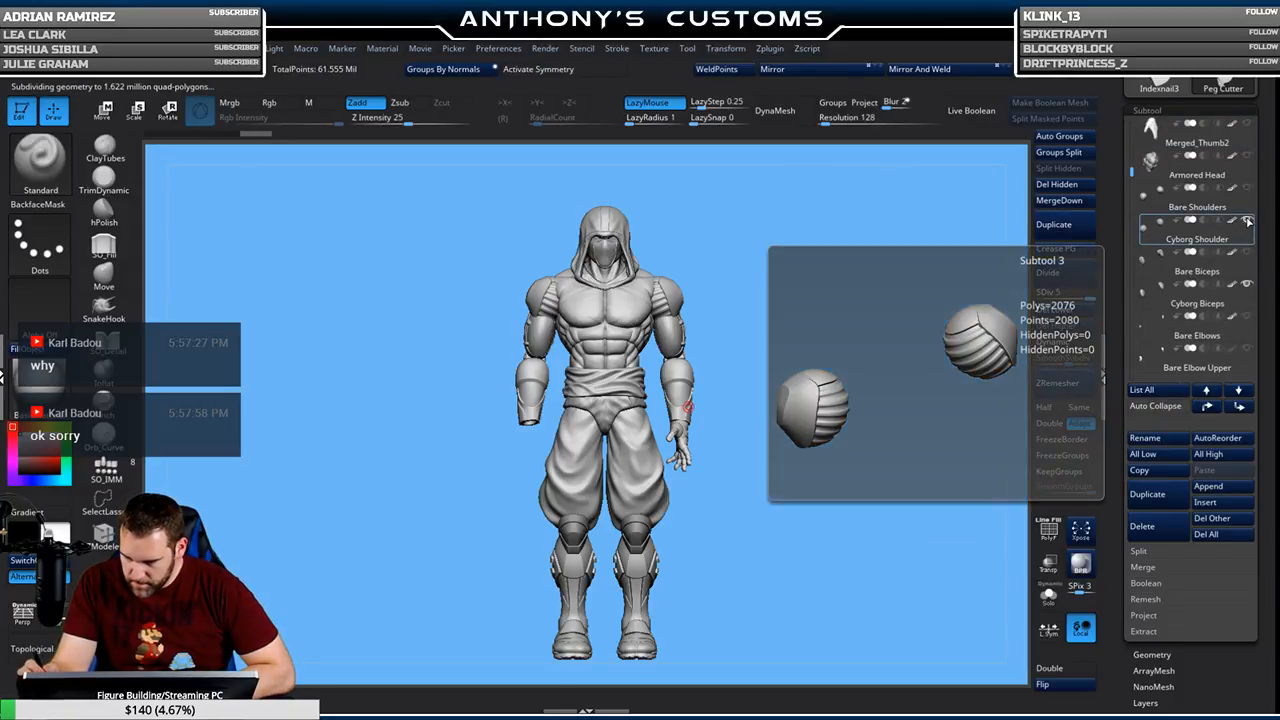
{"action": "left_click_drag", "start_coordinate": [1132, 172], "coordinate": [1133, 197]}
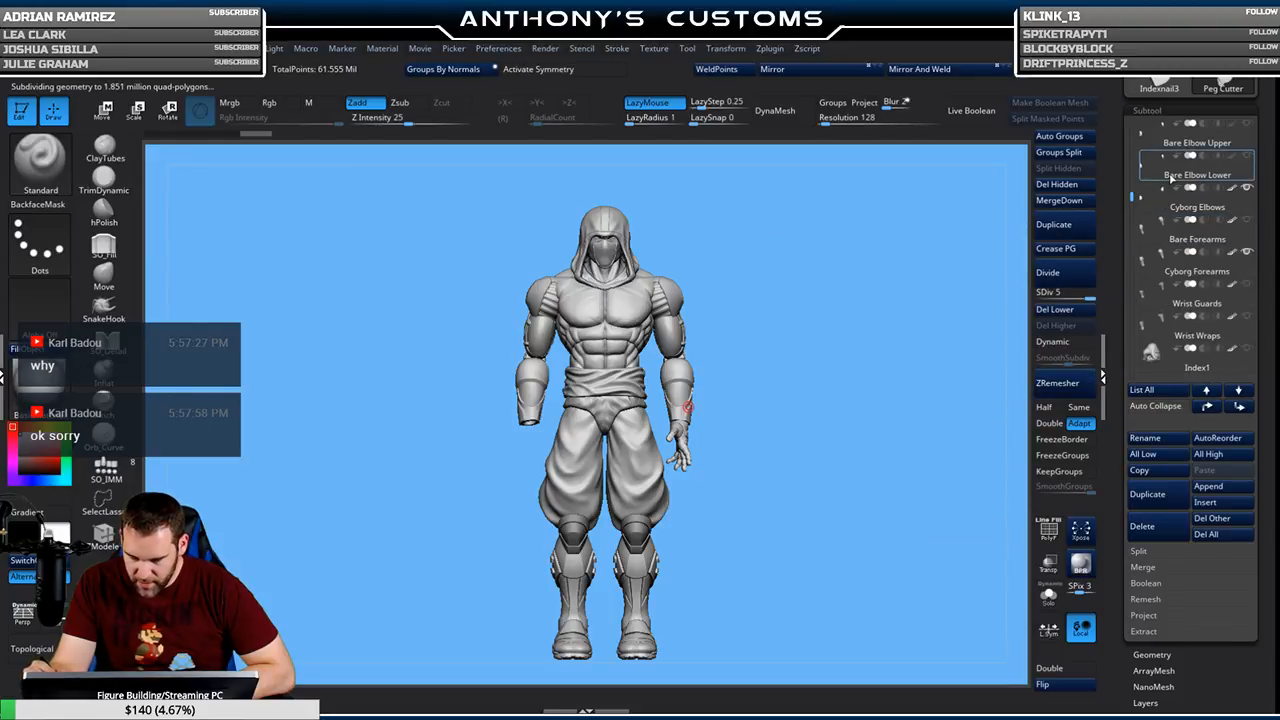
{"action": "mouse_move", "coordinate": [1187, 228]}
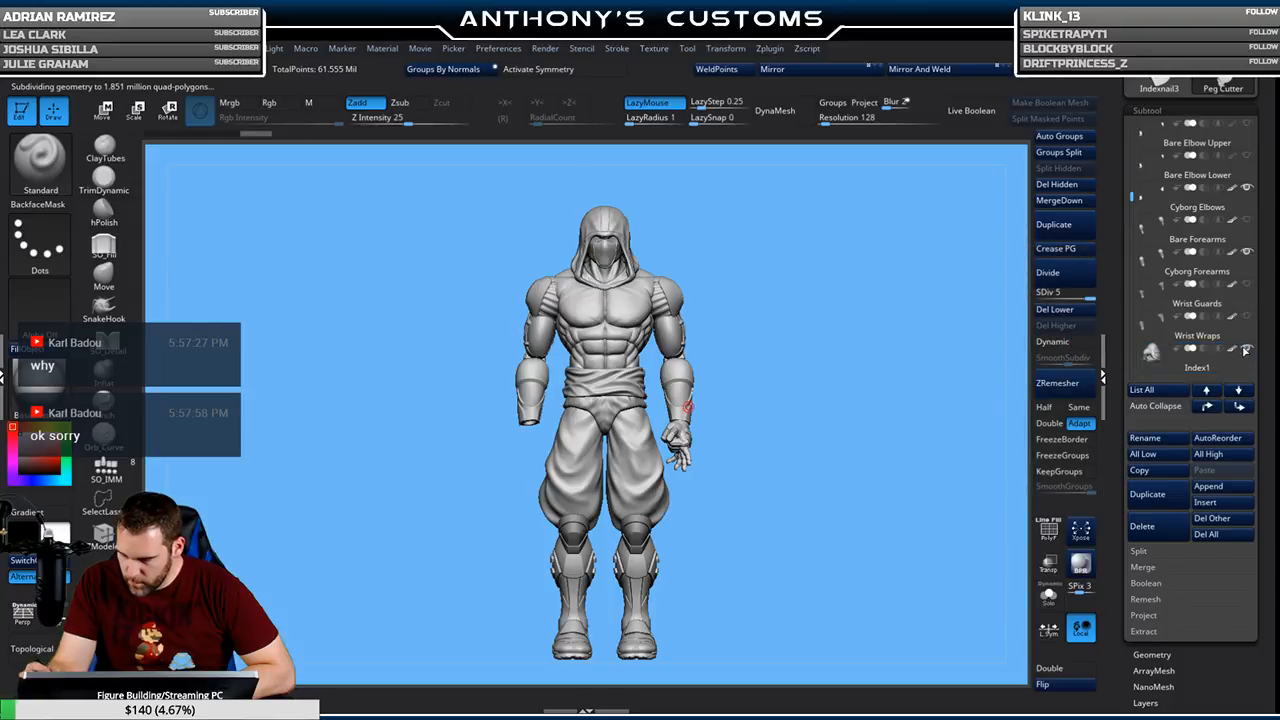
{"action": "left_click_drag", "start_coordinate": [1133, 197], "coordinate": [1133, 208]}
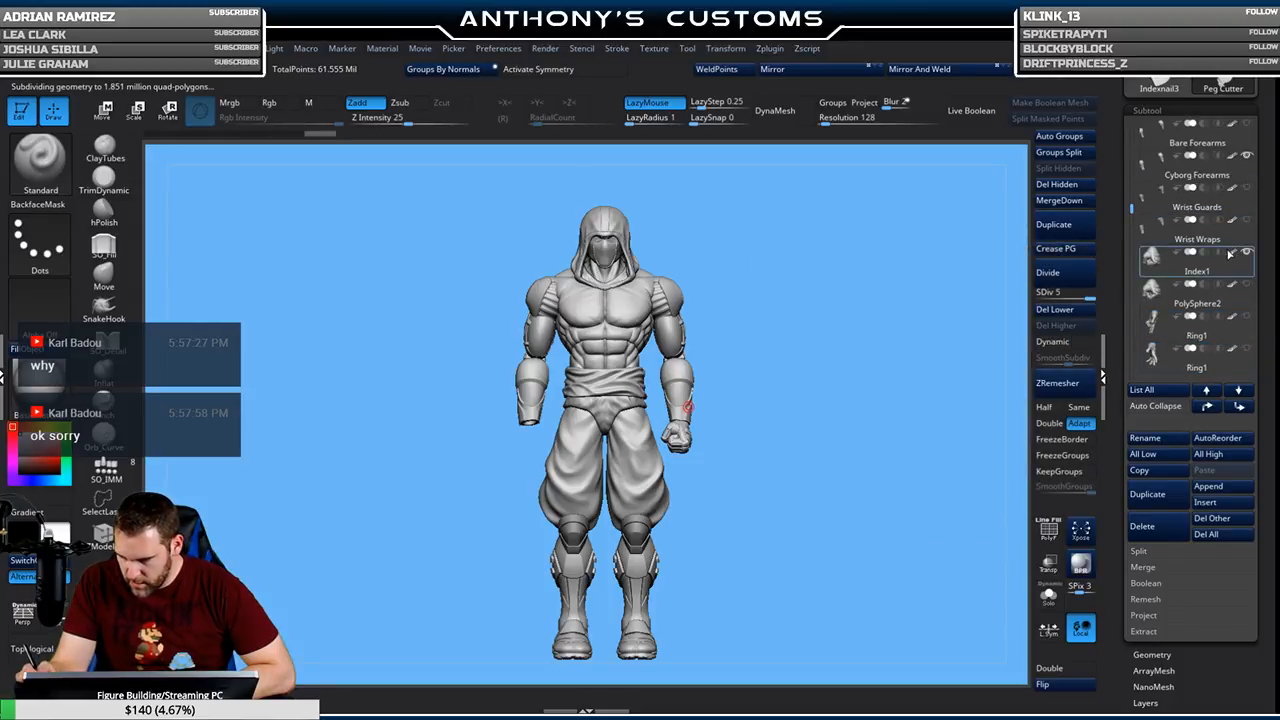
Delete the lower subdivision levels of the Index1 fist, mirror it across, and mirror and weld it onto both arms
{"action": "left_click", "coordinate": [1174, 270]}
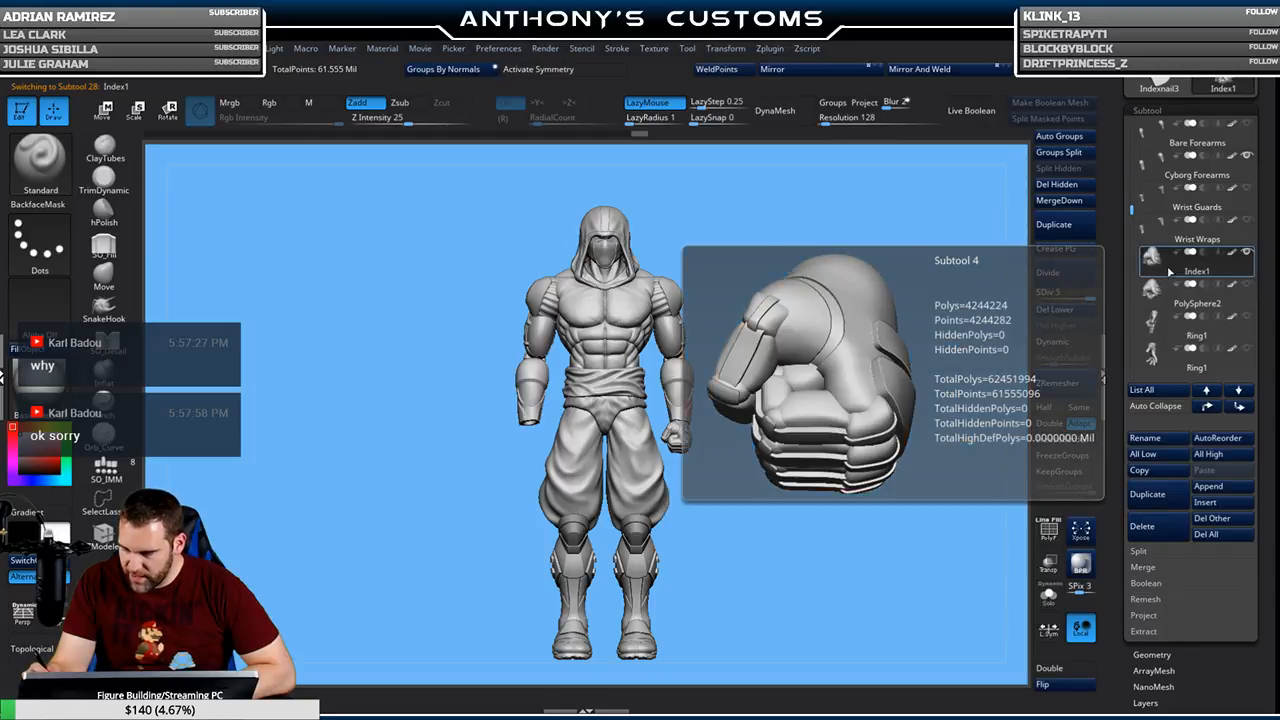
{"action": "left_click", "coordinate": [1055, 312]}
{"action": "left_click", "coordinate": [822, 67]}
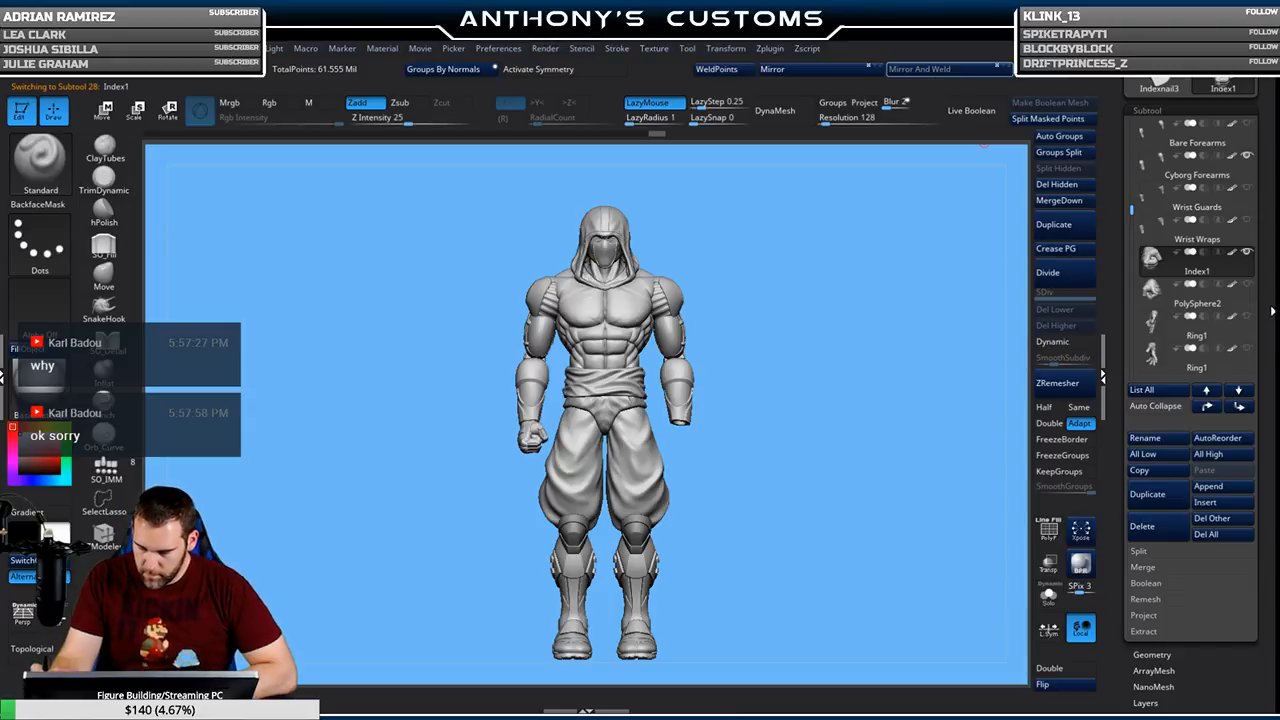
Reconstruct the lower subdivision levels of the mirrored Index1 hands down to the lowest level available
{"action": "left_click_drag", "start_coordinate": [1269, 322], "coordinate": [1269, 176]}
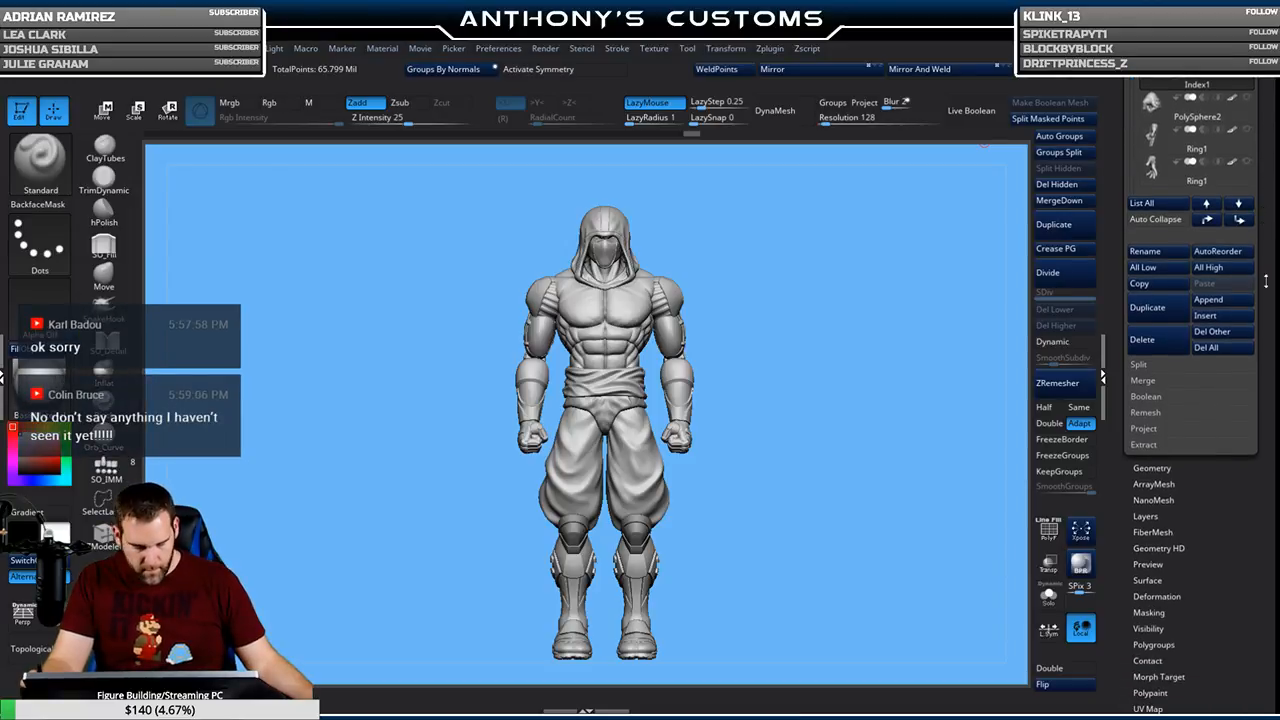
{"action": "left_click", "coordinate": [1172, 466], "text": "shift"}
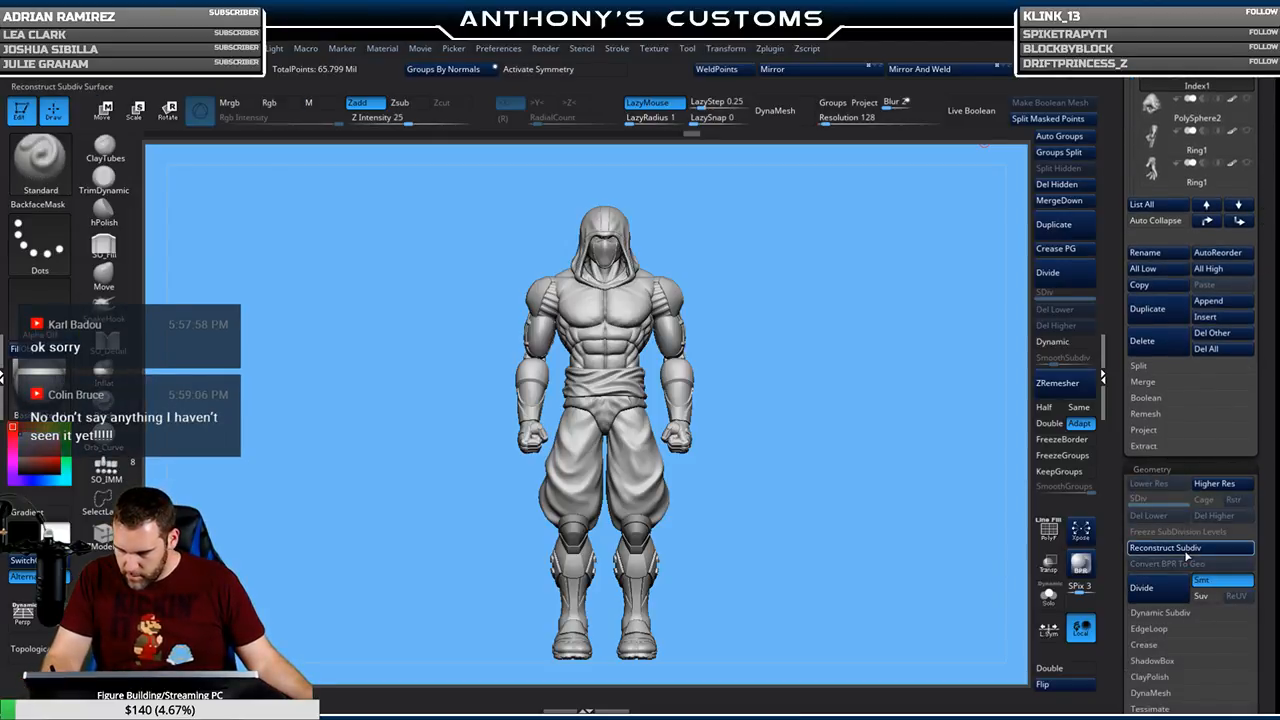
{"action": "left_click", "coordinate": [1187, 549]}
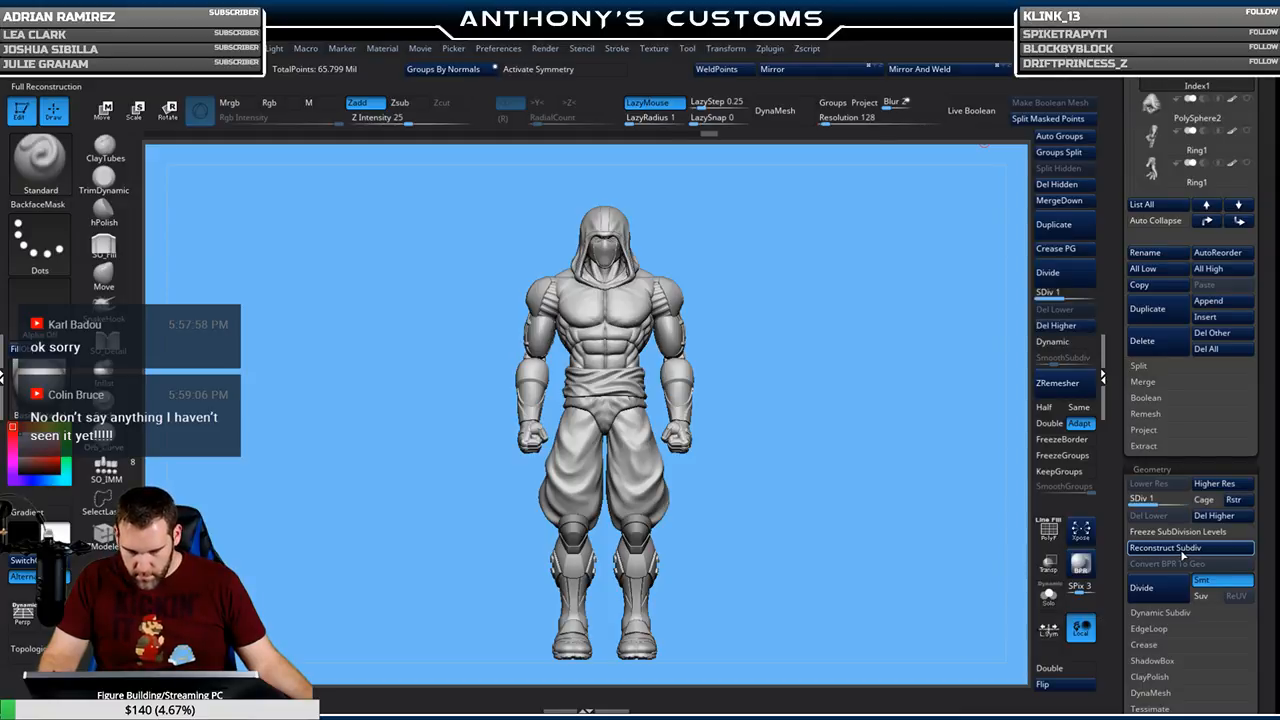
{"action": "left_click", "coordinate": [1186, 552]}
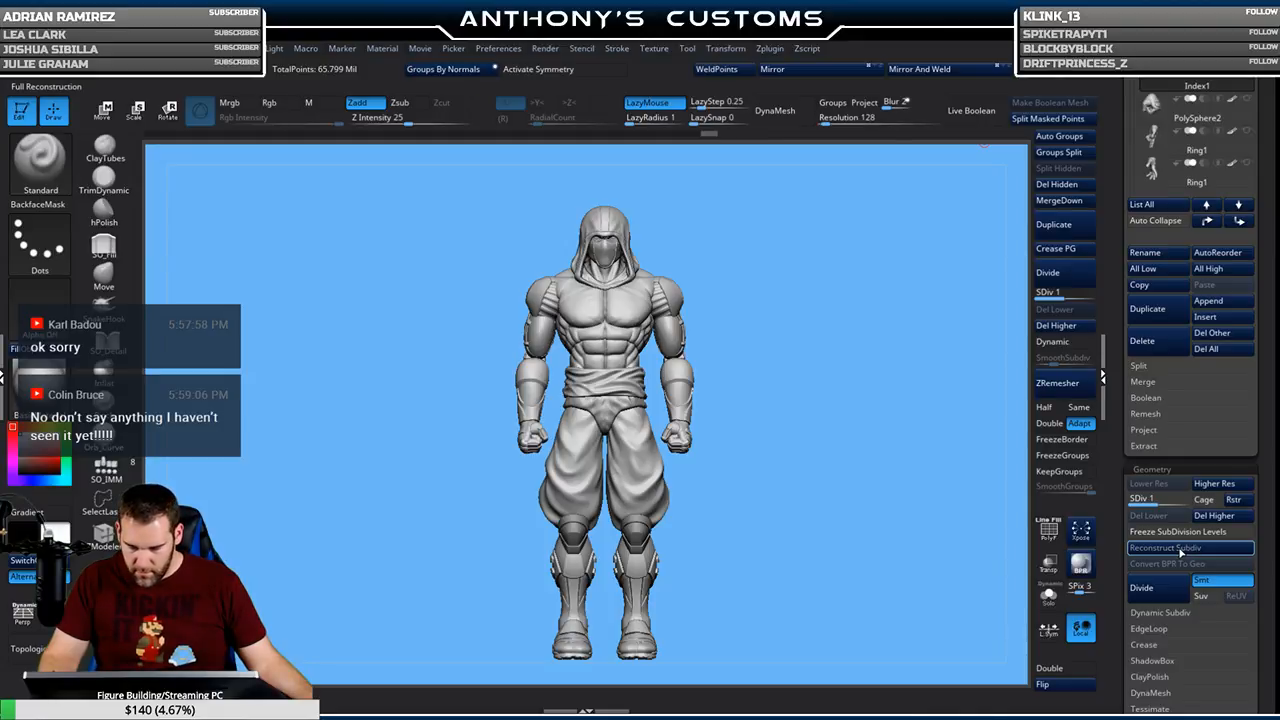
{"action": "left_click", "coordinate": [1185, 550]}
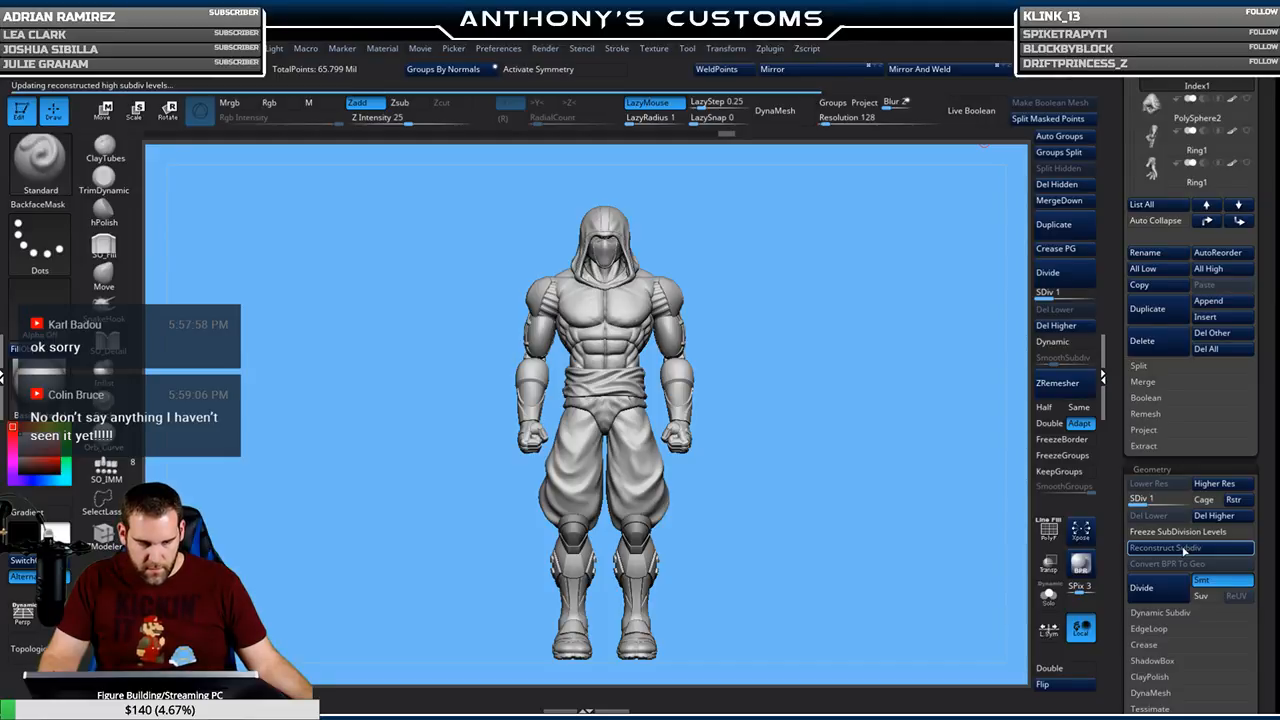
With symmetry on and the gizmo orientation reset, rotate the Index1 hands about 4 degrees in side view to follow the forearms
{"action": "left_click_drag", "start_coordinate": [898, 526], "coordinate": [808, 534]}
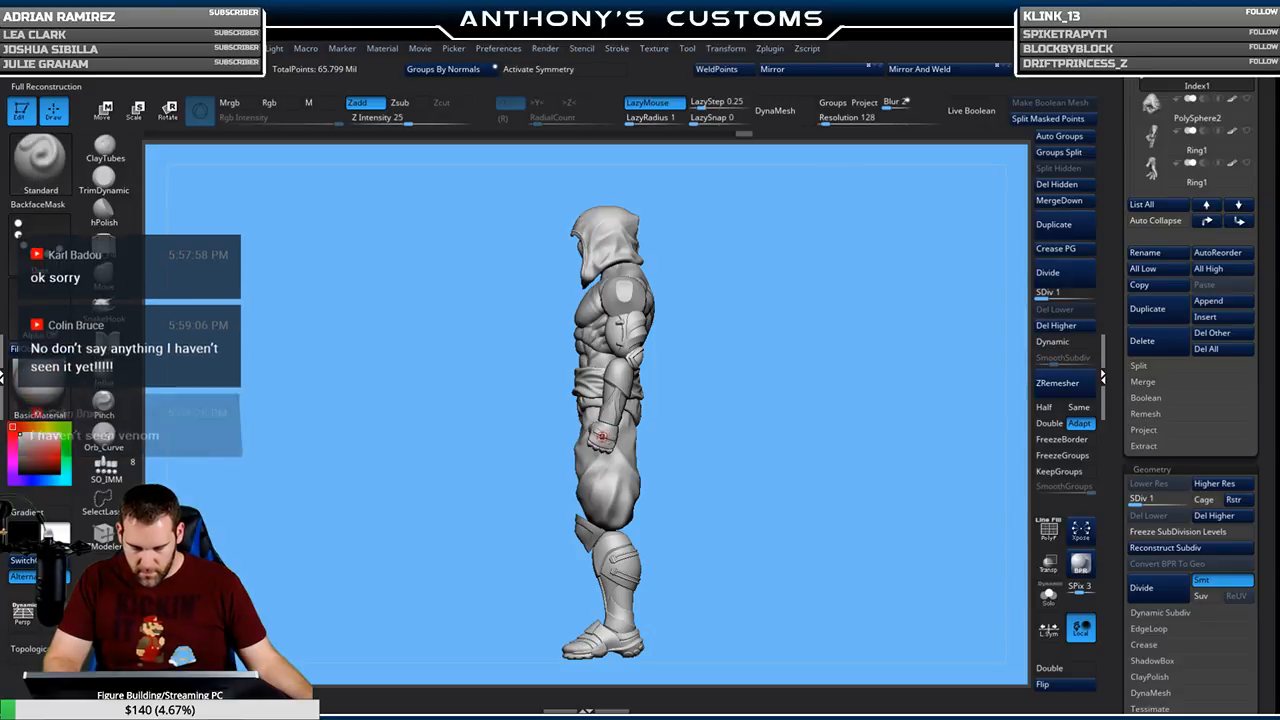
{"action": "key", "text": "shift"}
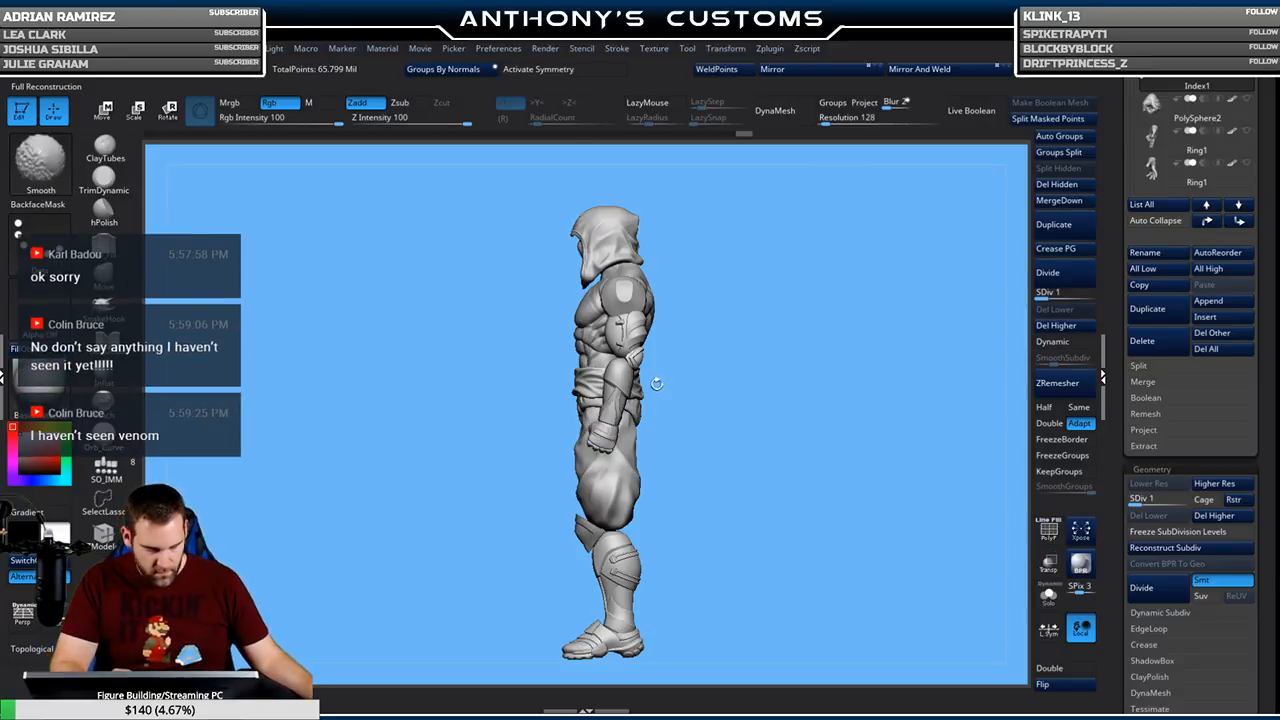
{"action": "left_click", "coordinate": [598, 70]}
{"action": "key", "text": "w"}
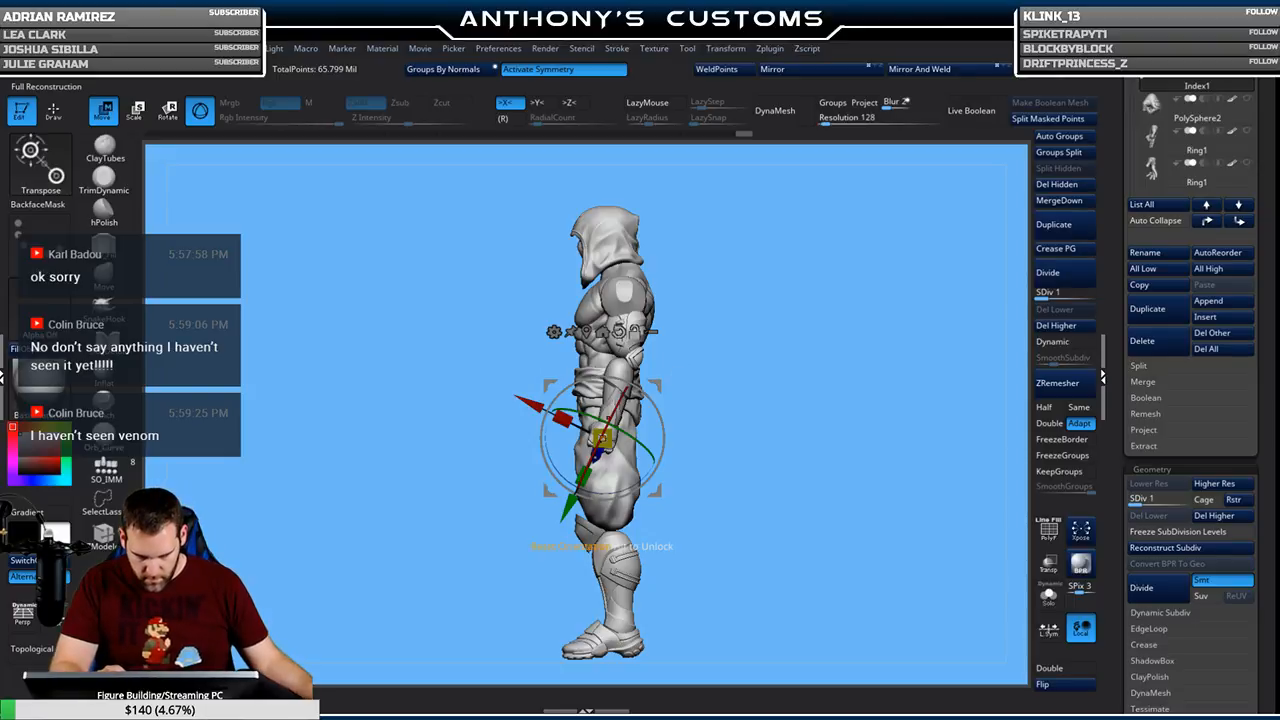
{"action": "left_click", "coordinate": [619, 331], "text": "alt"}
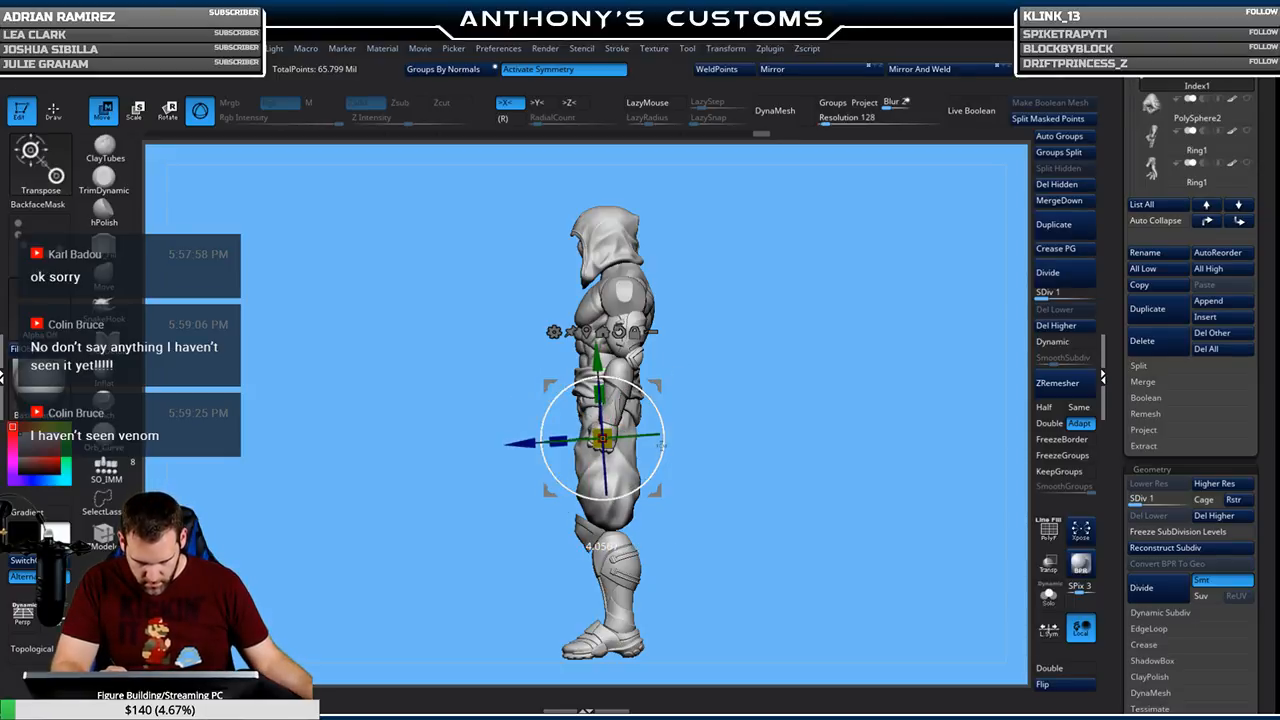
{"action": "key", "text": "q"}
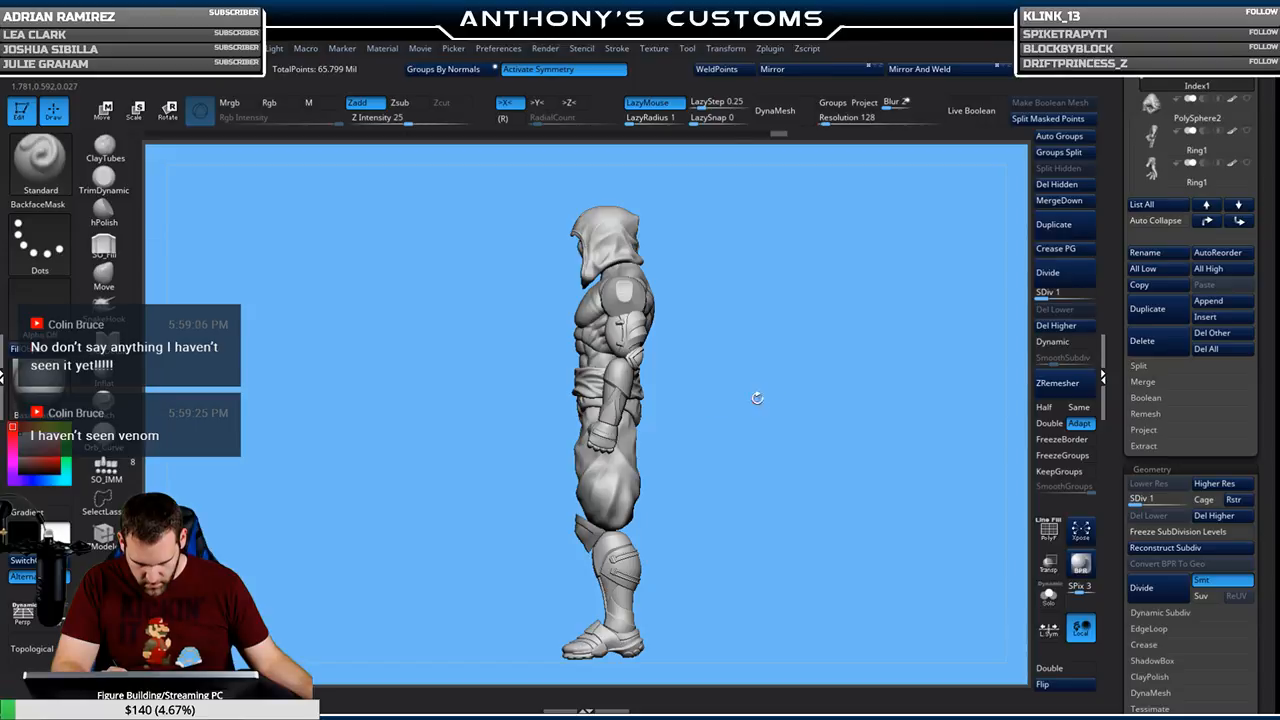
{"action": "mouse_move", "coordinate": [734, 437]}
{"action": "left_mouse_down"}
{"action": "mouse_move", "coordinate": [810, 426]}
{"action": "mouse_move", "coordinate": [891, 351]}
{"action": "left_mouse_up"}
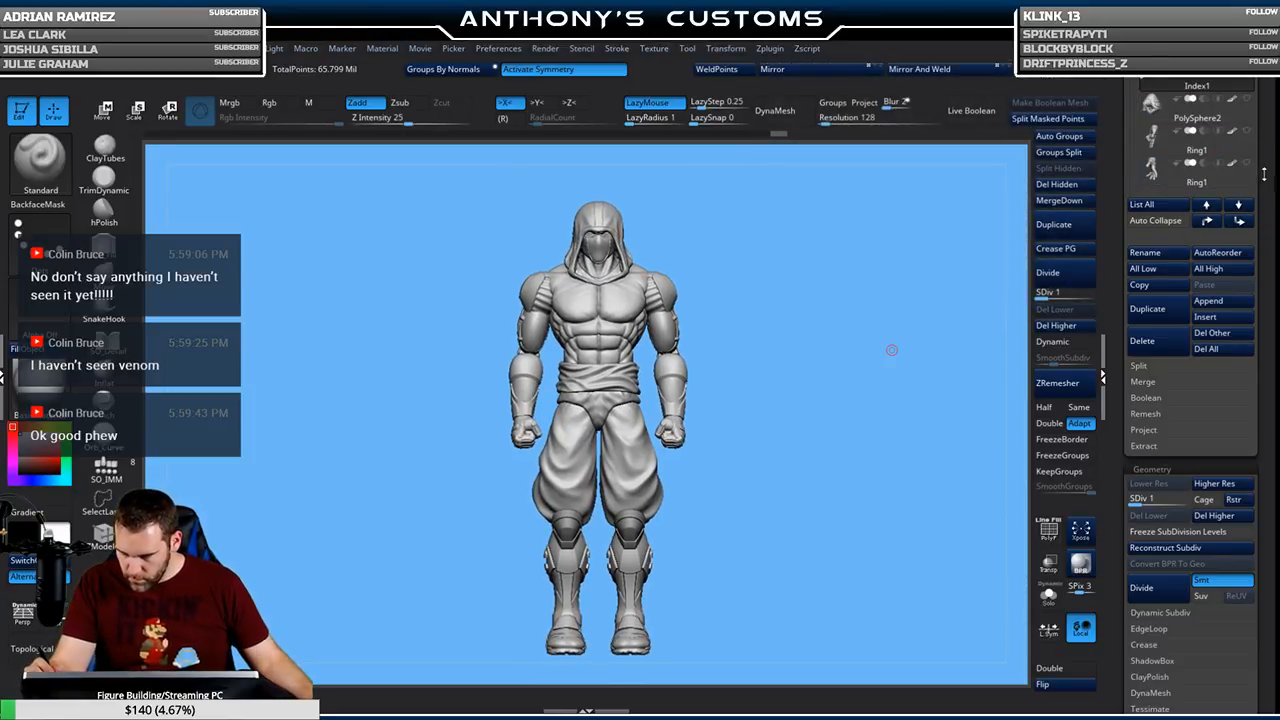
Replace the Bare Chest with the Armored Chest with Peg Hole subtool
{"action": "left_click_drag", "start_coordinate": [1265, 174], "coordinate": [1265, 253]}
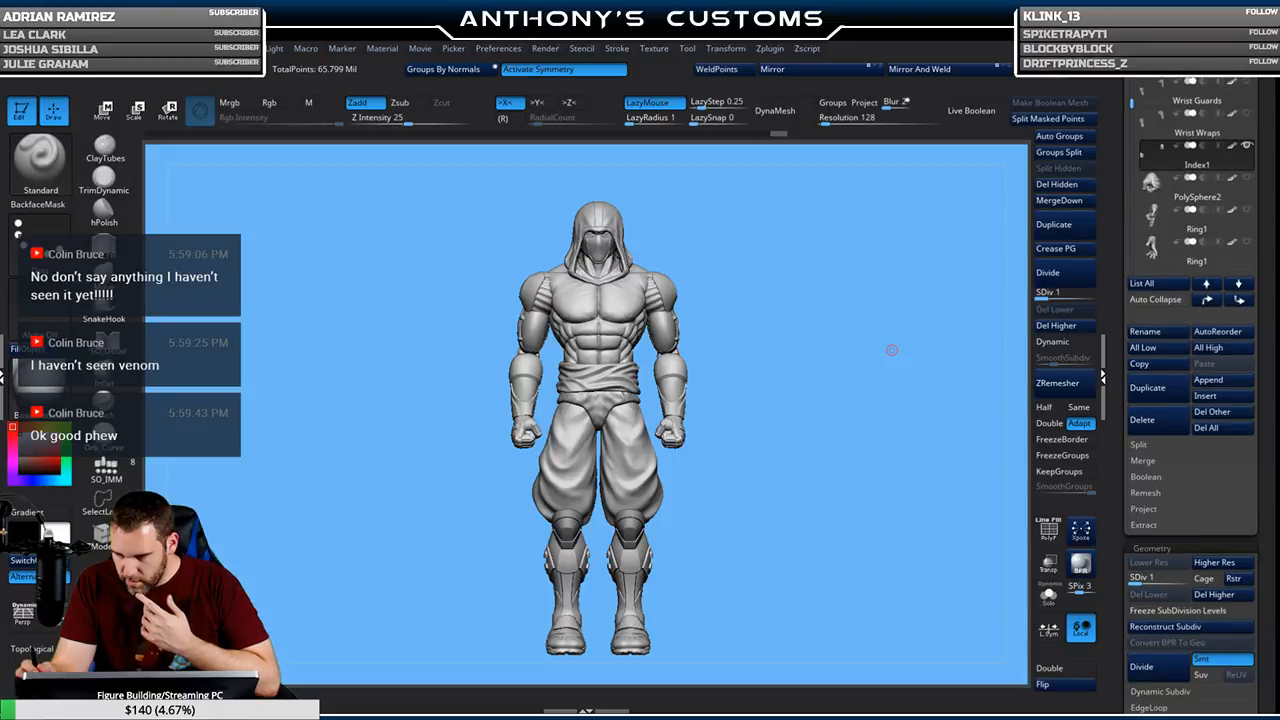
{"action": "left_click_drag", "start_coordinate": [1134, 102], "coordinate": [1134, 118]}
{"action": "left_click", "coordinate": [1245, 181]}
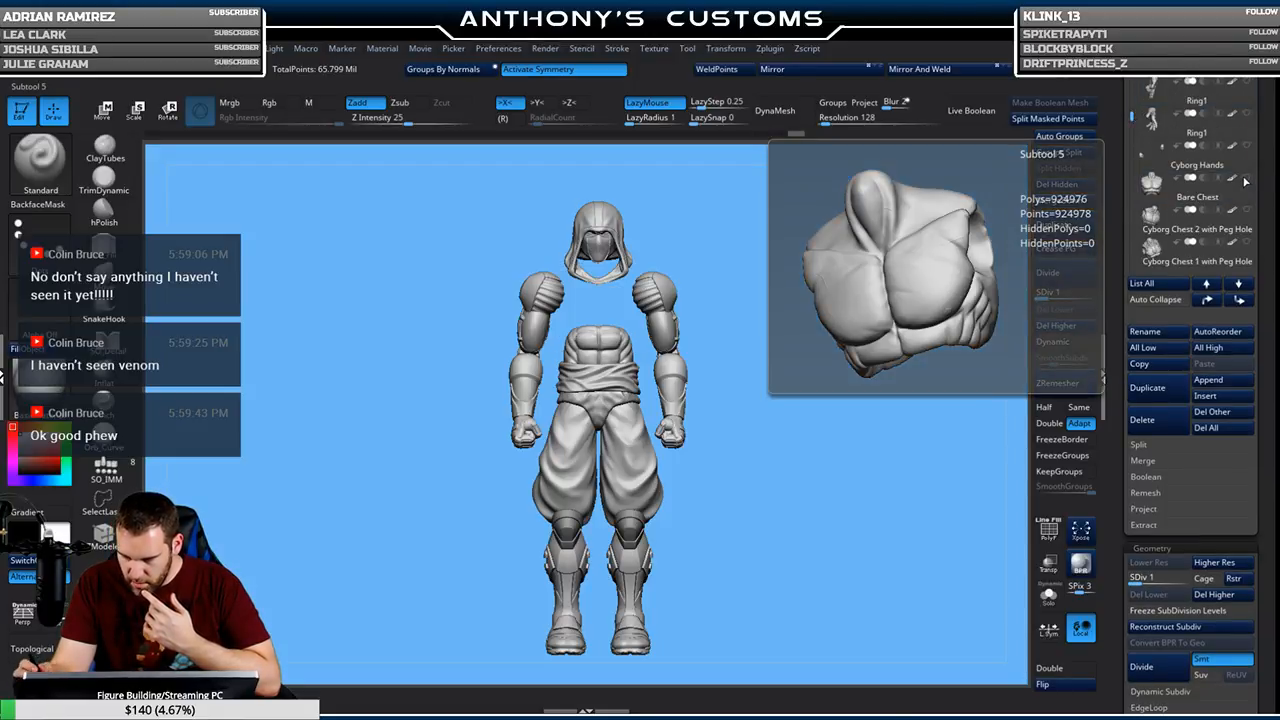
{"action": "scroll", "coordinate": [1240, 160], "scroll_direction": "down", "scroll_amount": 4}
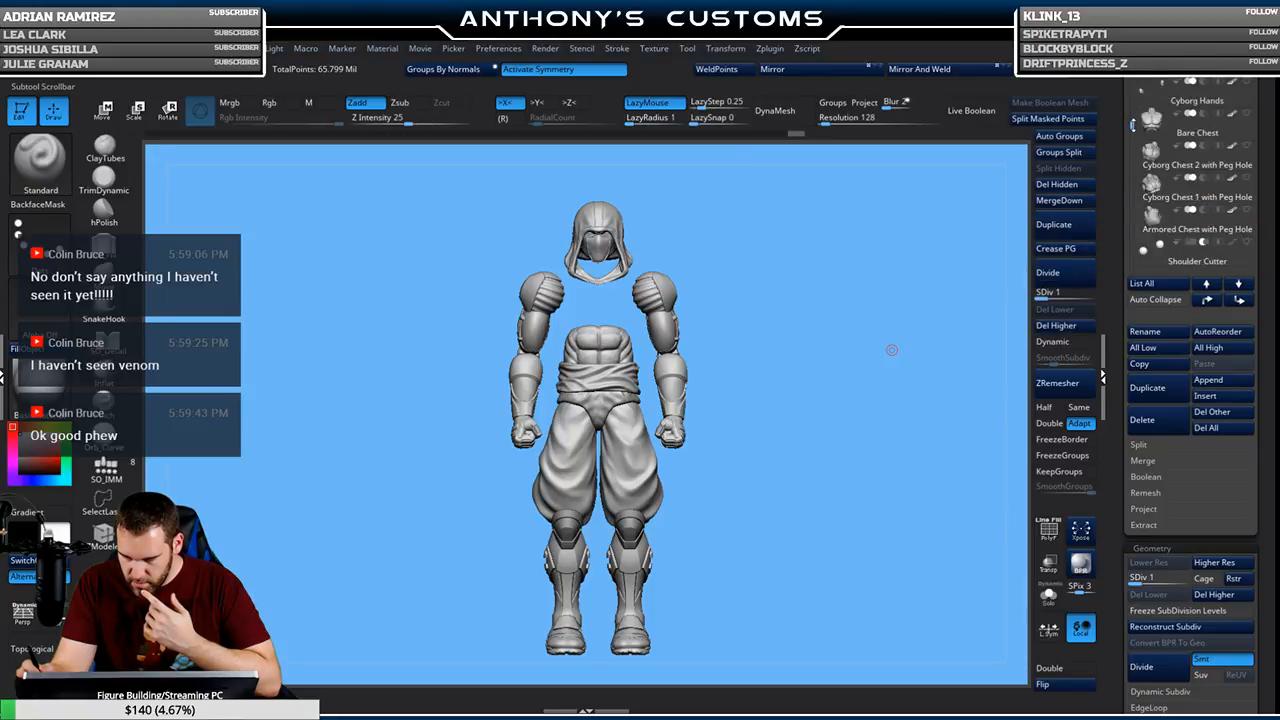
{"action": "left_click", "coordinate": [1246, 145]}
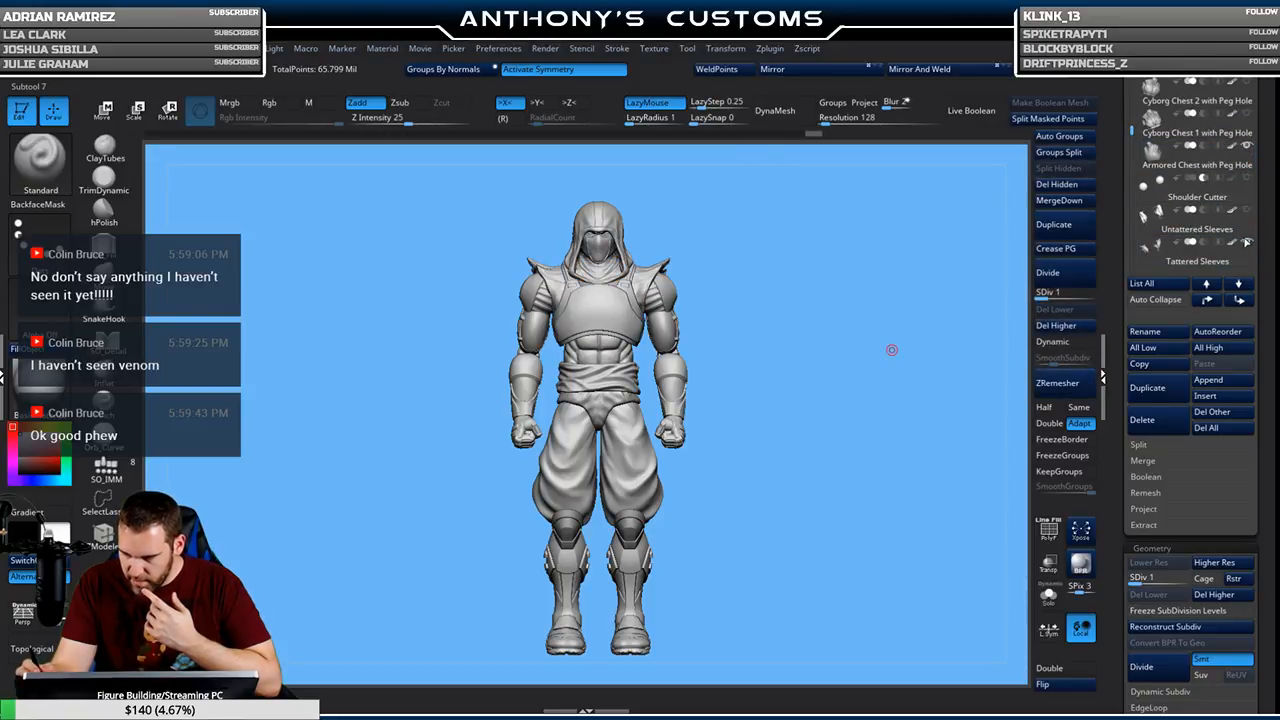
Swap the Bare Abdomen for the Armored Abdomen and the Sash Belt for the Belt and Belt Ties
{"action": "scroll", "coordinate": [1200, 140], "scroll_direction": "down", "scroll_amount": 5}
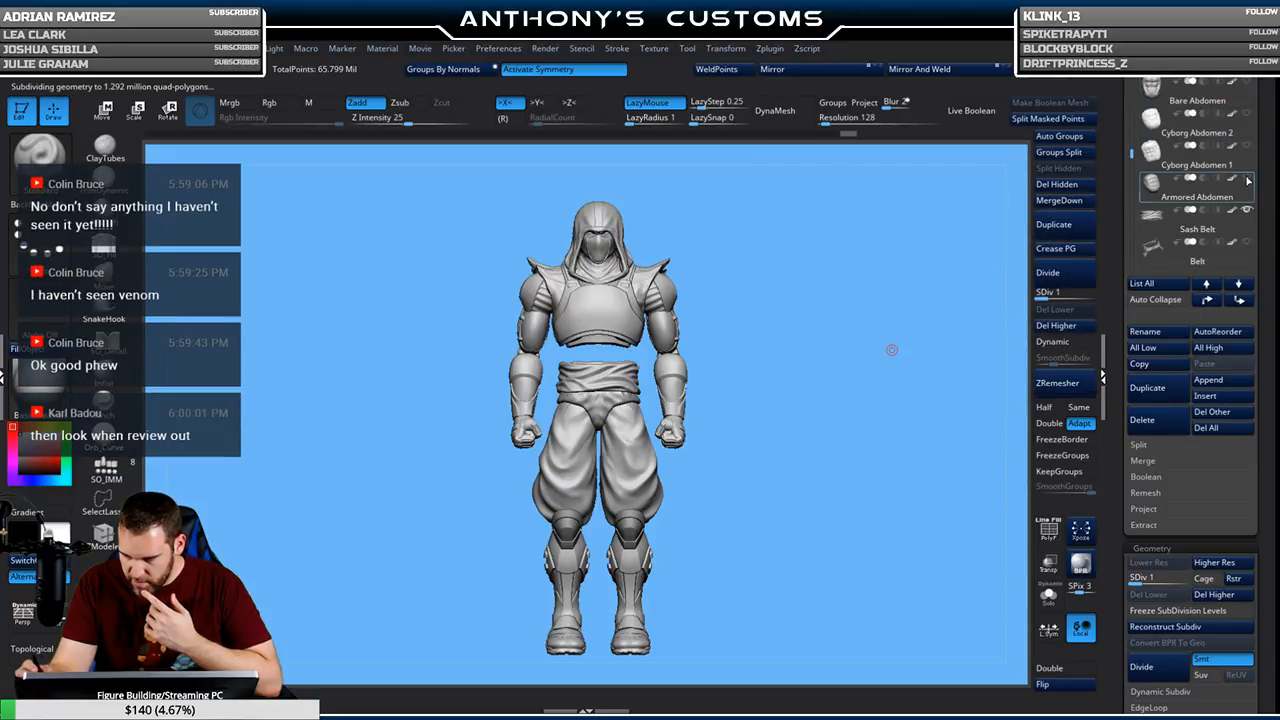
{"action": "left_click", "coordinate": [1248, 211]}
{"action": "left_click", "coordinate": [1247, 243]}
{"action": "left_click_drag", "start_coordinate": [1132, 153], "coordinate": [1132, 161]}
{"action": "left_click", "coordinate": [1246, 240]}
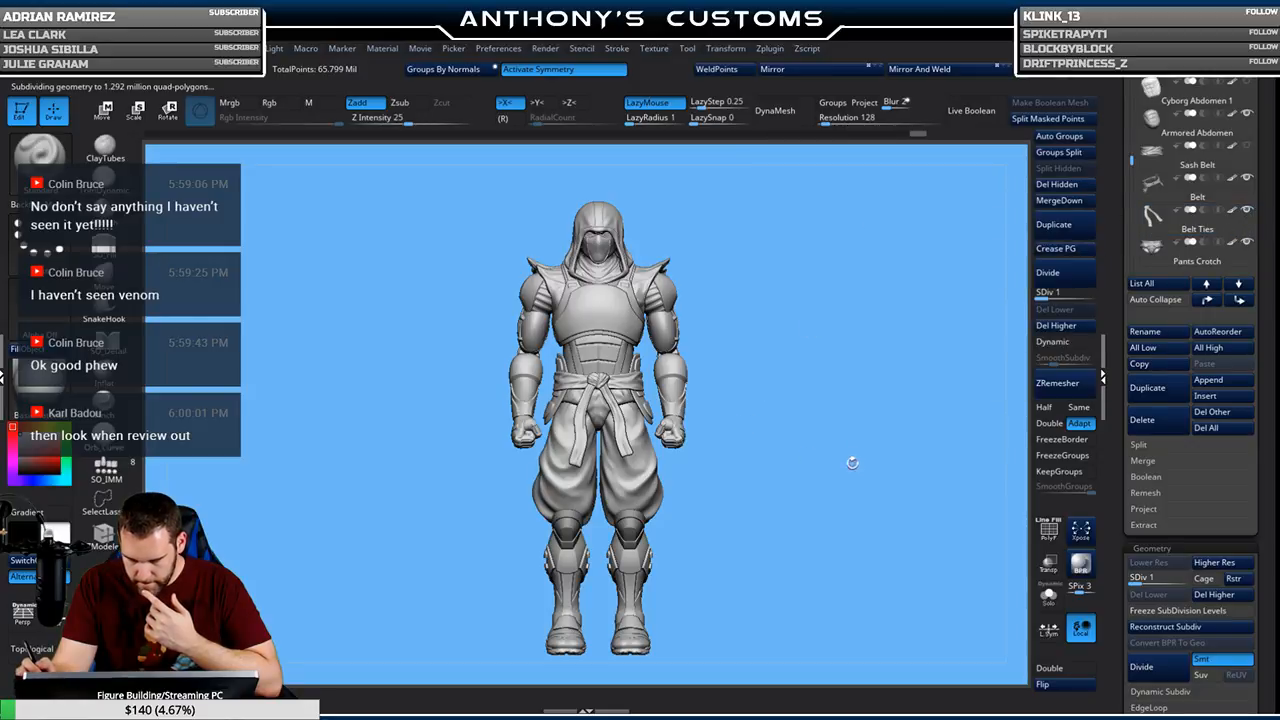
{"action": "left_click_drag", "start_coordinate": [846, 462], "coordinate": [790, 459], "text": "alt"}
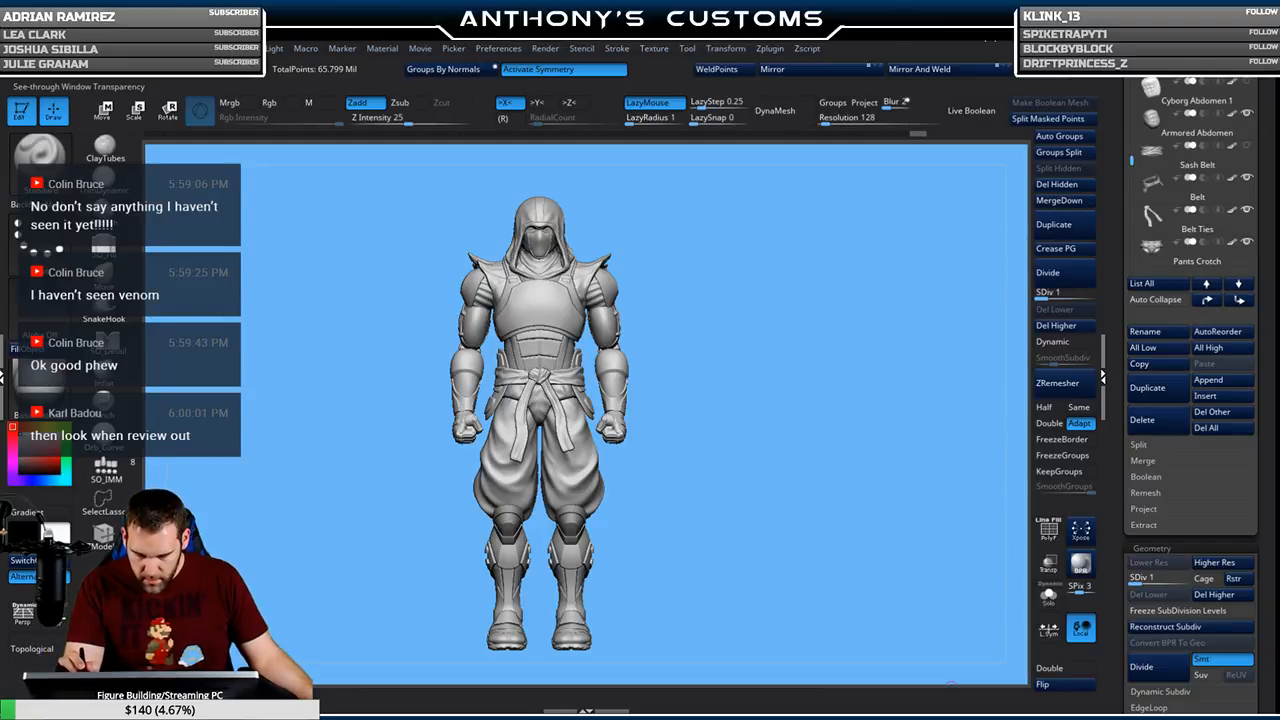
{"action": "mouse_move", "coordinate": [849, 427]}
{"action": "left_mouse_down", "text": "alt"}
{"action": "mouse_move", "coordinate": [848, 414]}
{"action": "mouse_move", "coordinate": [900, 418]}
{"action": "mouse_move", "coordinate": [882, 418]}
{"action": "mouse_move", "coordinate": [896, 409]}
{"action": "mouse_move", "coordinate": [878, 392]}
{"action": "mouse_move", "coordinate": [864, 394]}
{"action": "mouse_move", "coordinate": [903, 421]}
{"action": "left_mouse_up", "text": "alt"}
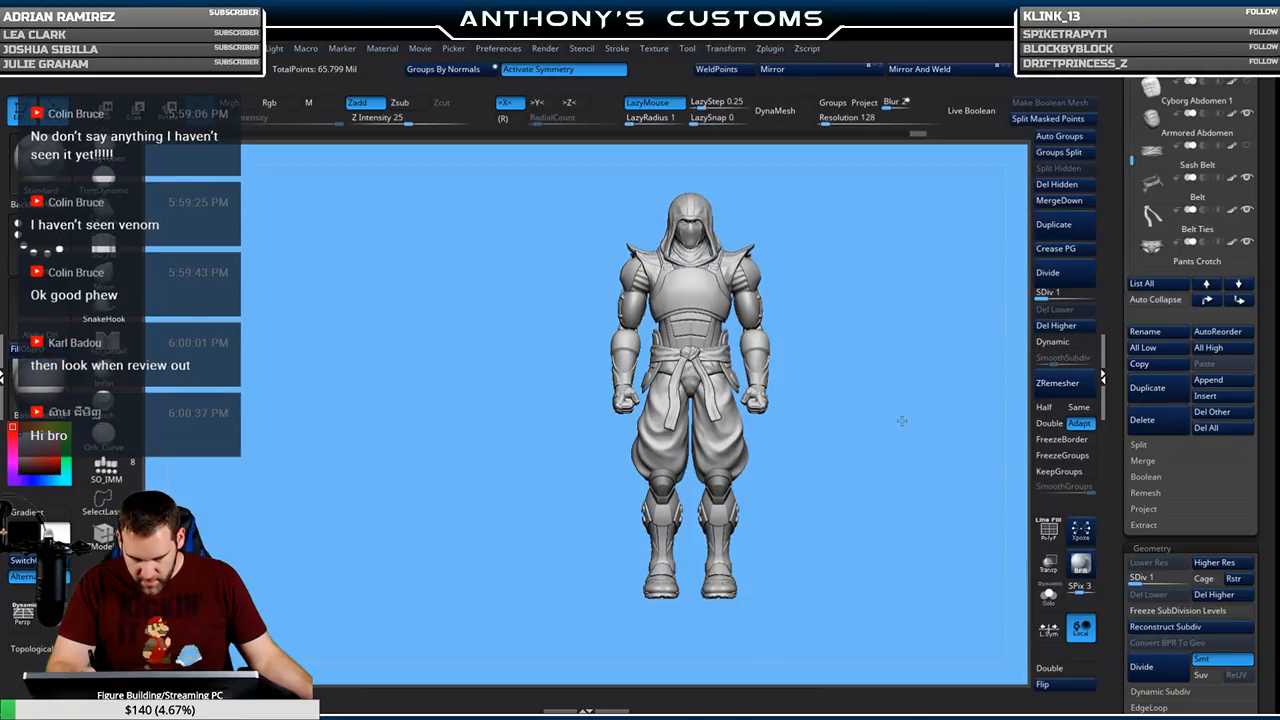
{"action": "left_click_drag", "start_coordinate": [901, 419], "coordinate": [770, 421], "text": "alt"}
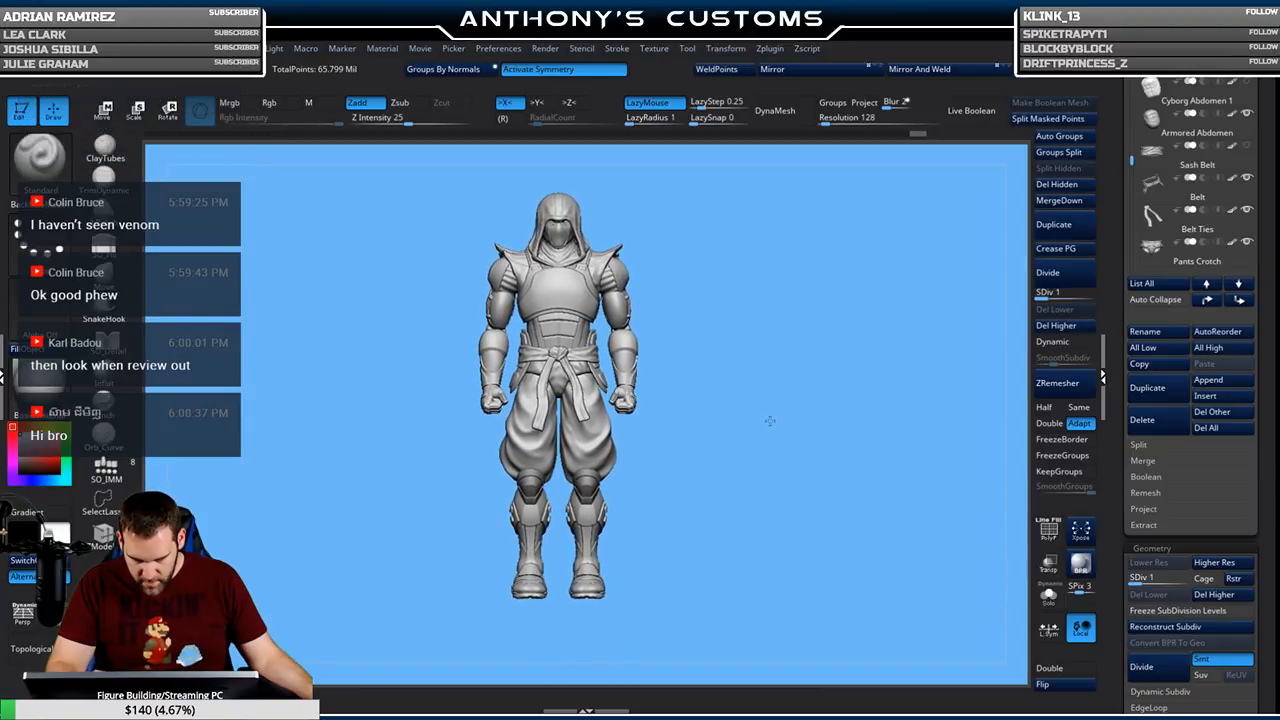
{"action": "left_click_drag", "start_coordinate": [770, 421], "coordinate": [903, 422], "text": "alt"}
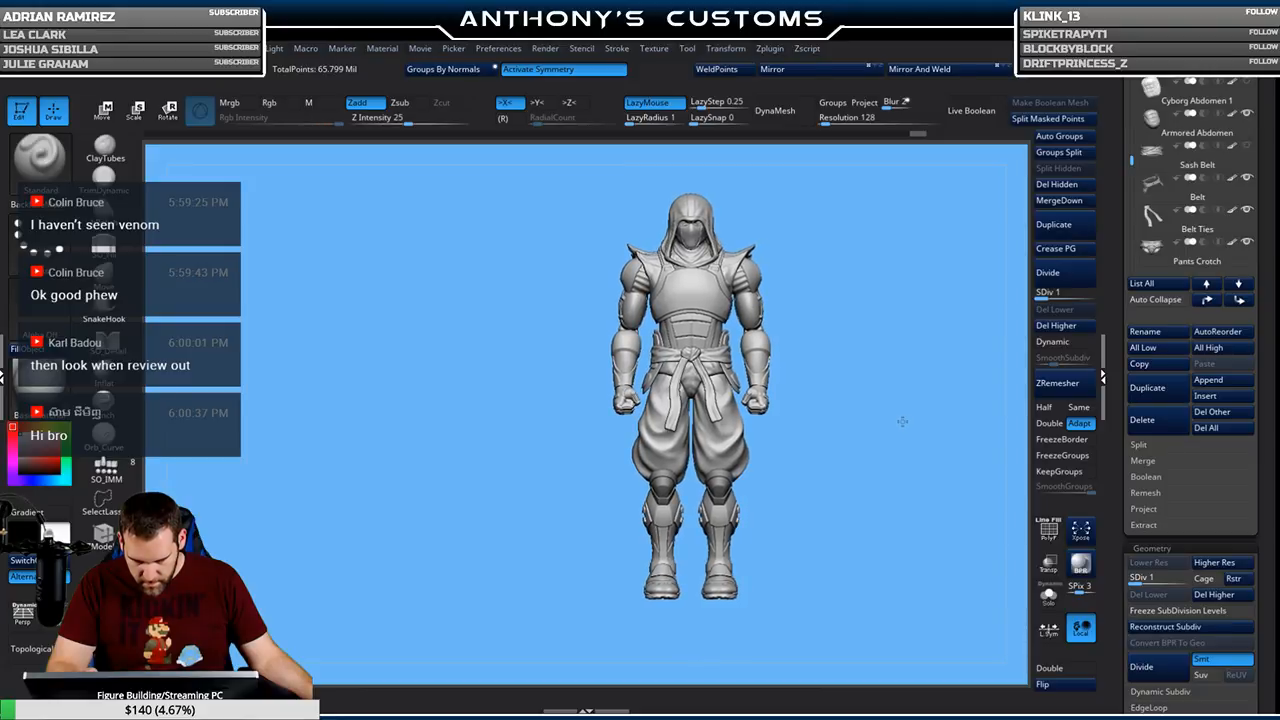
{"action": "left_click_drag", "start_coordinate": [902, 421], "coordinate": [998, 420], "text": "alt"}
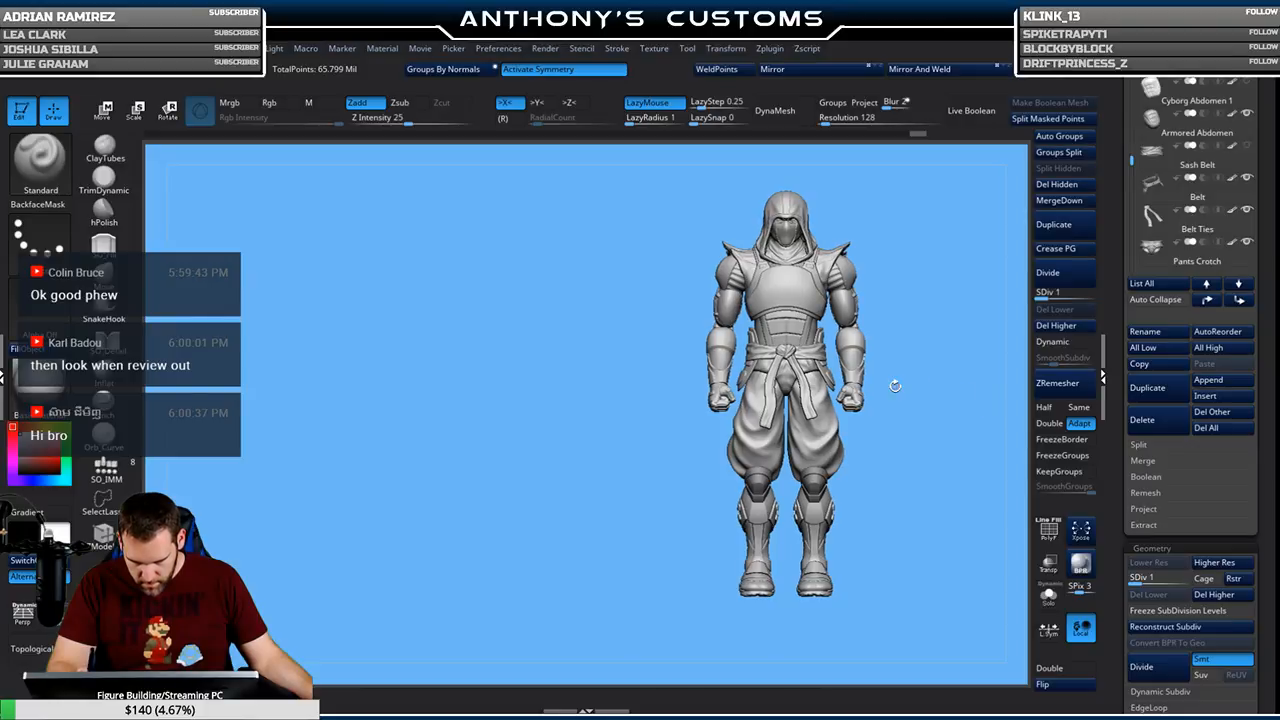
{"action": "left_click_drag", "start_coordinate": [931, 452], "coordinate": [862, 457], "text": "alt"}
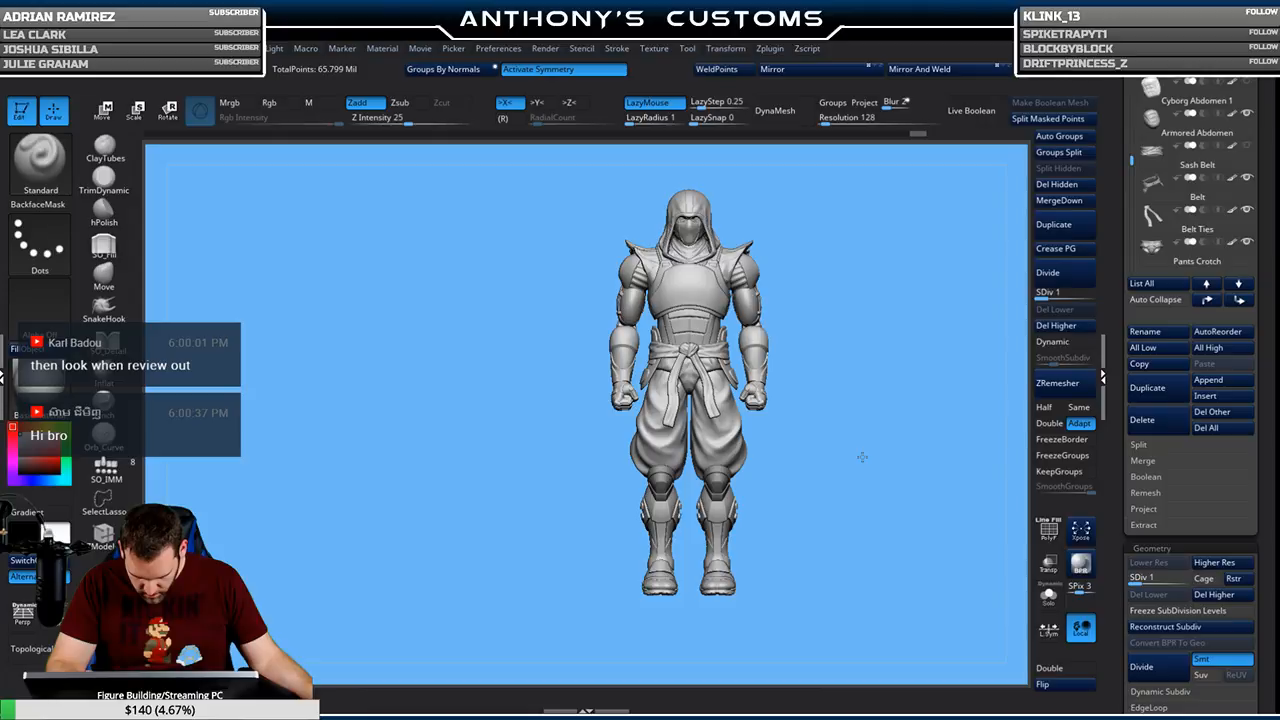
{"action": "left_click_drag", "start_coordinate": [862, 457], "coordinate": [888, 455], "text": "alt"}
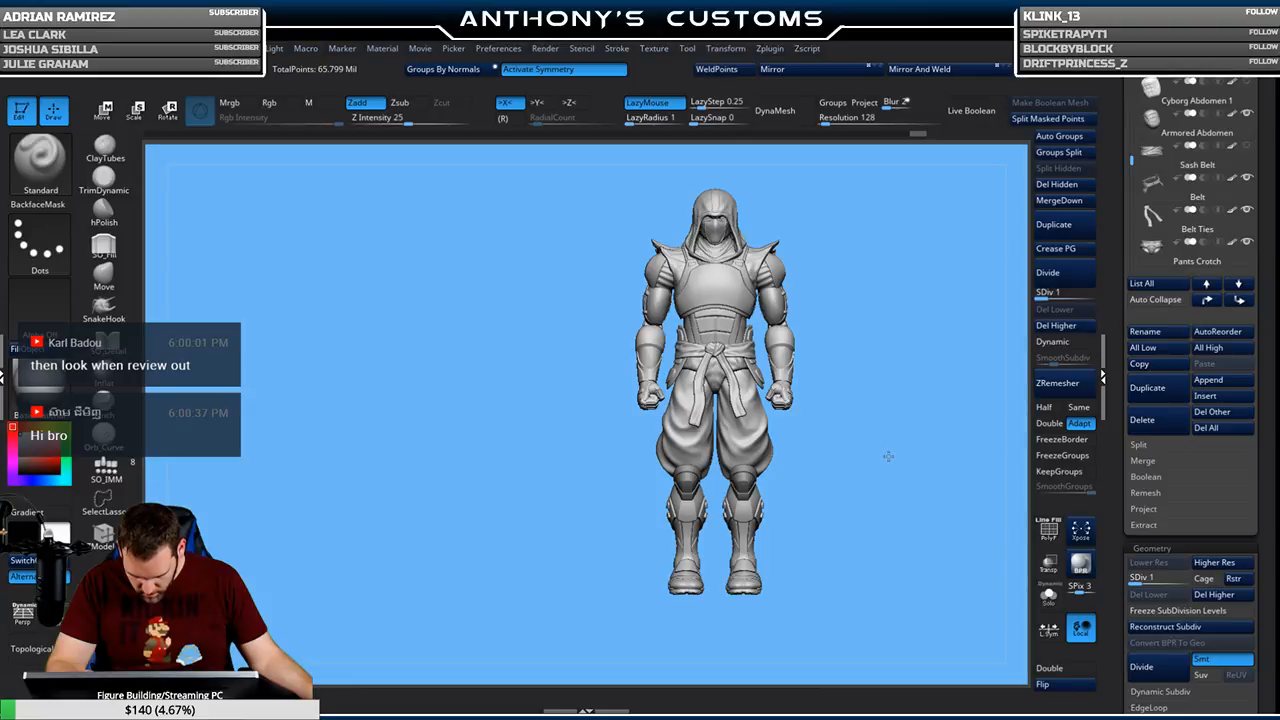
{"action": "left_click_drag", "start_coordinate": [888, 455], "coordinate": [823, 439], "text": "alt"}
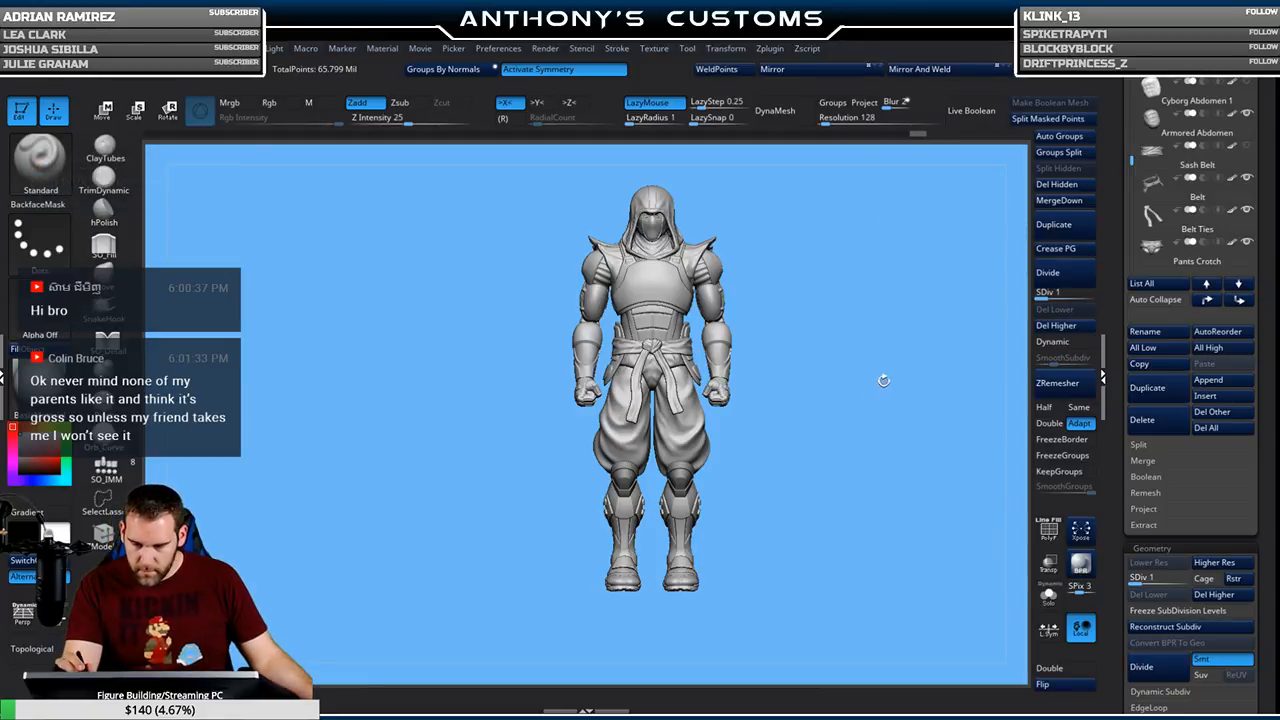
{"action": "left_click_drag", "start_coordinate": [884, 381], "coordinate": [826, 402], "text": "alt"}
{"action": "left_click_drag", "start_coordinate": [787, 474], "coordinate": [854, 466]}
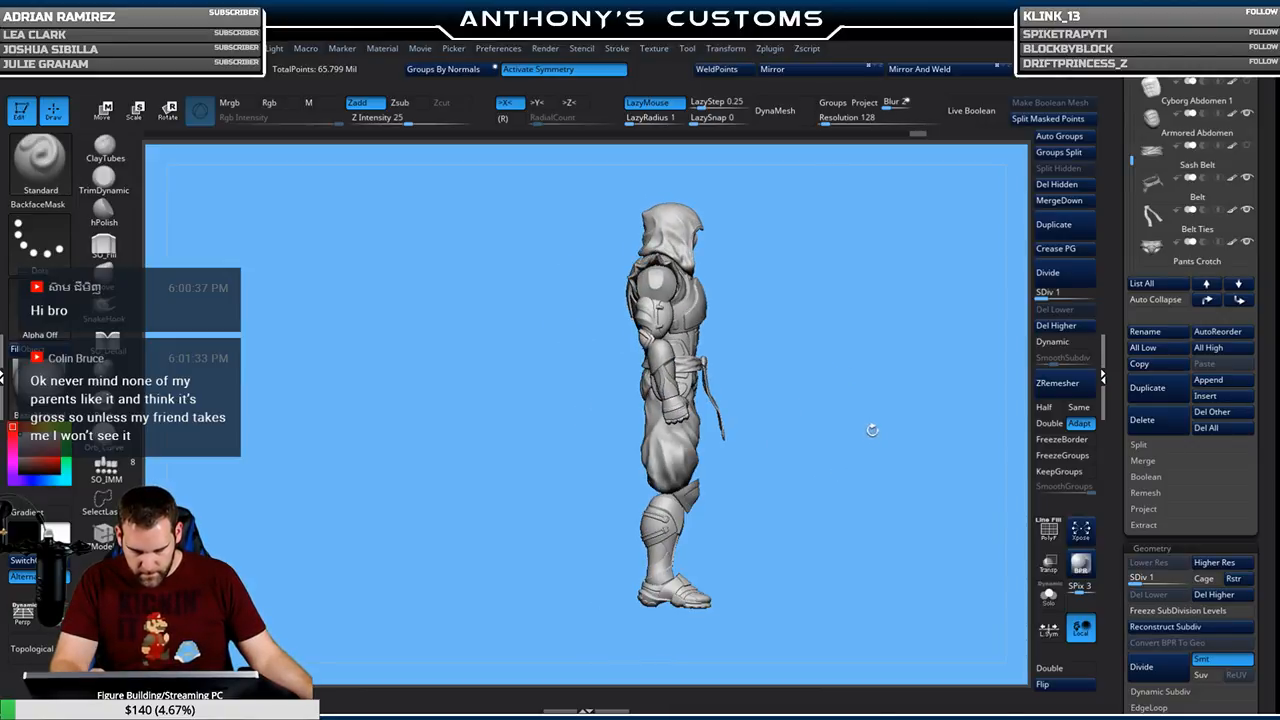
{"action": "left_click_drag", "start_coordinate": [888, 431], "coordinate": [820, 437]}
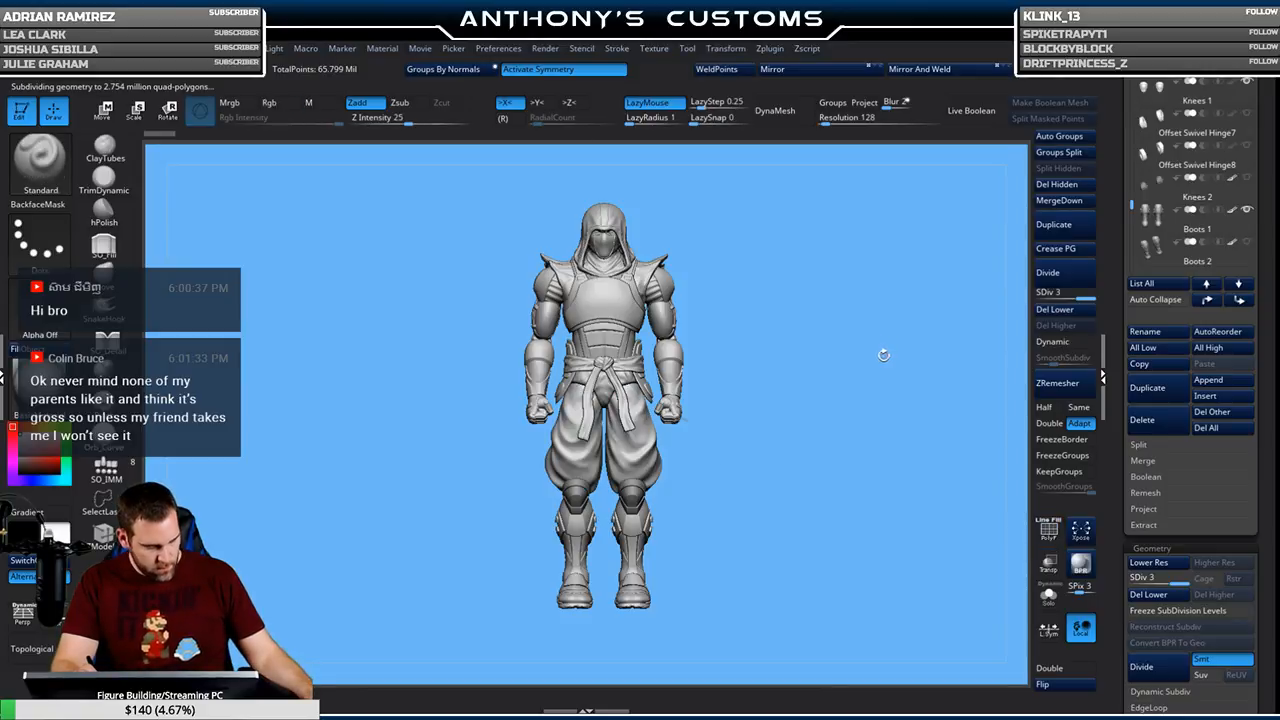
Isolate the knee and boot subtools together and nudge them slightly upward toward the pants in side view
{"action": "key", "text": "w"}
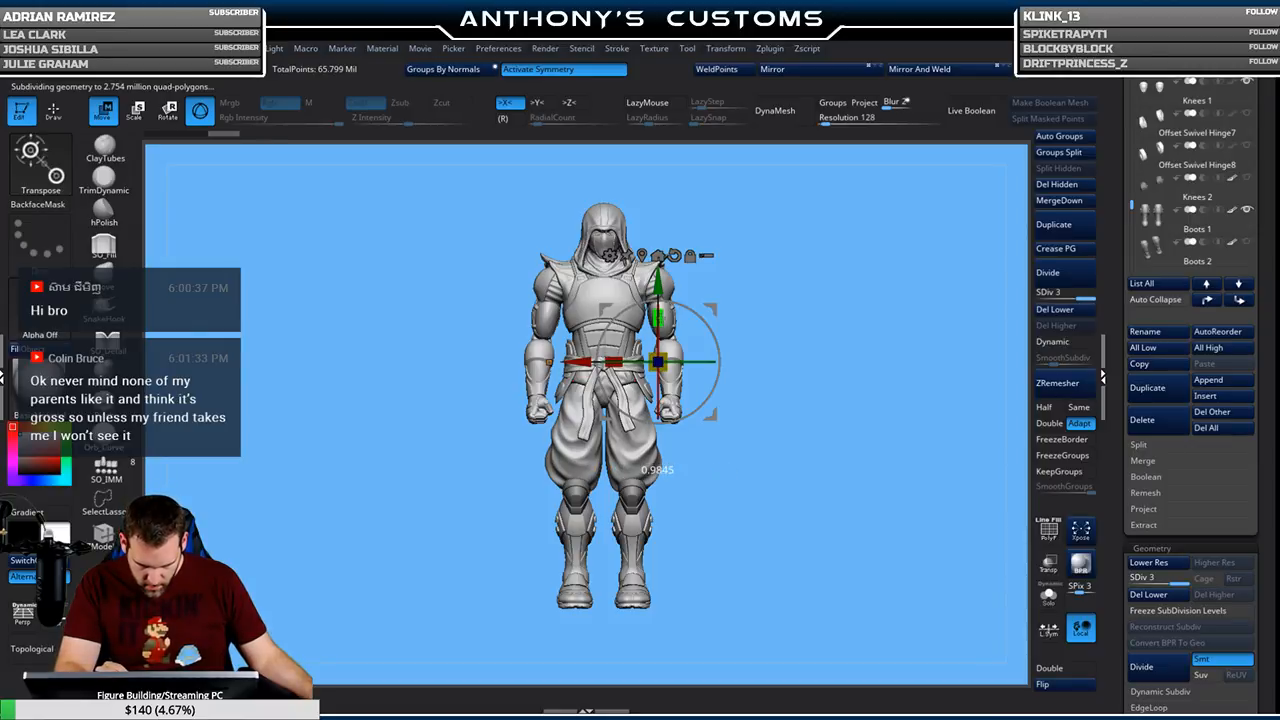
{"action": "key", "text": "q"}
{"action": "mouse_move", "coordinate": [752, 470]}
{"action": "left_mouse_down"}
{"action": "mouse_move", "coordinate": [810, 467]}
{"action": "mouse_move", "coordinate": [831, 443]}
{"action": "mouse_move", "coordinate": [787, 446]}
{"action": "left_mouse_up"}
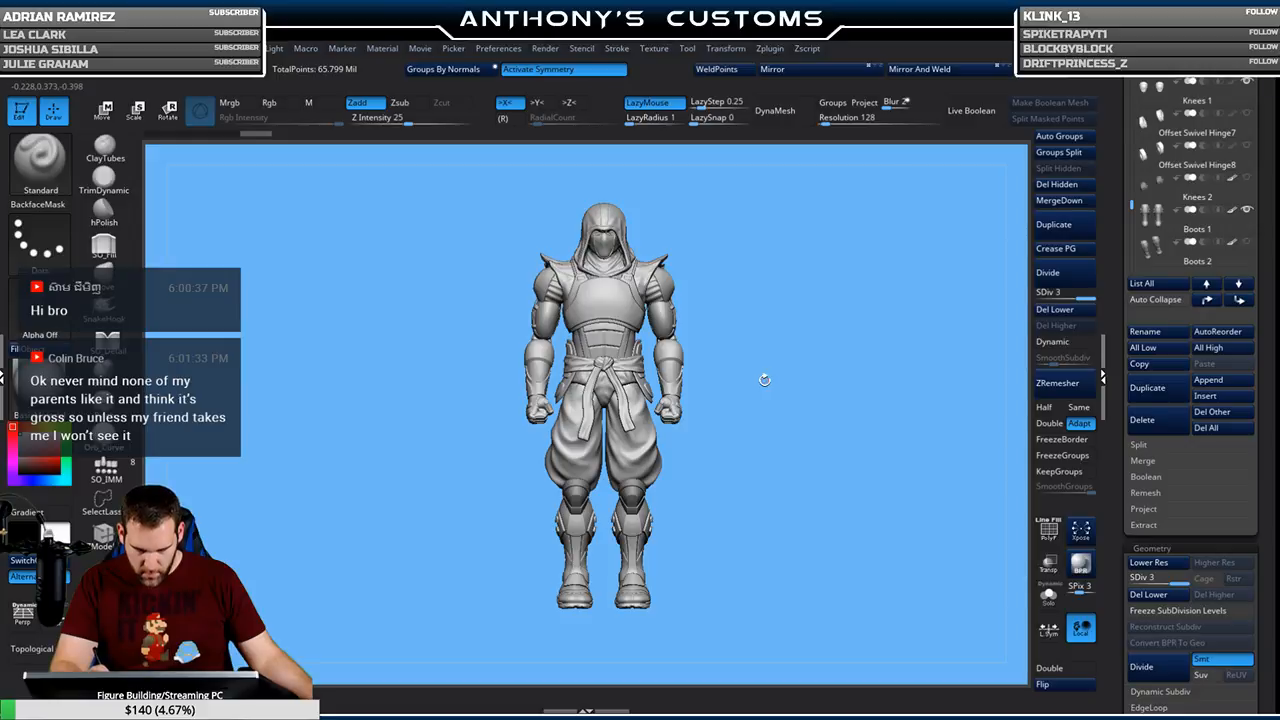
{"action": "key", "text": "w"}
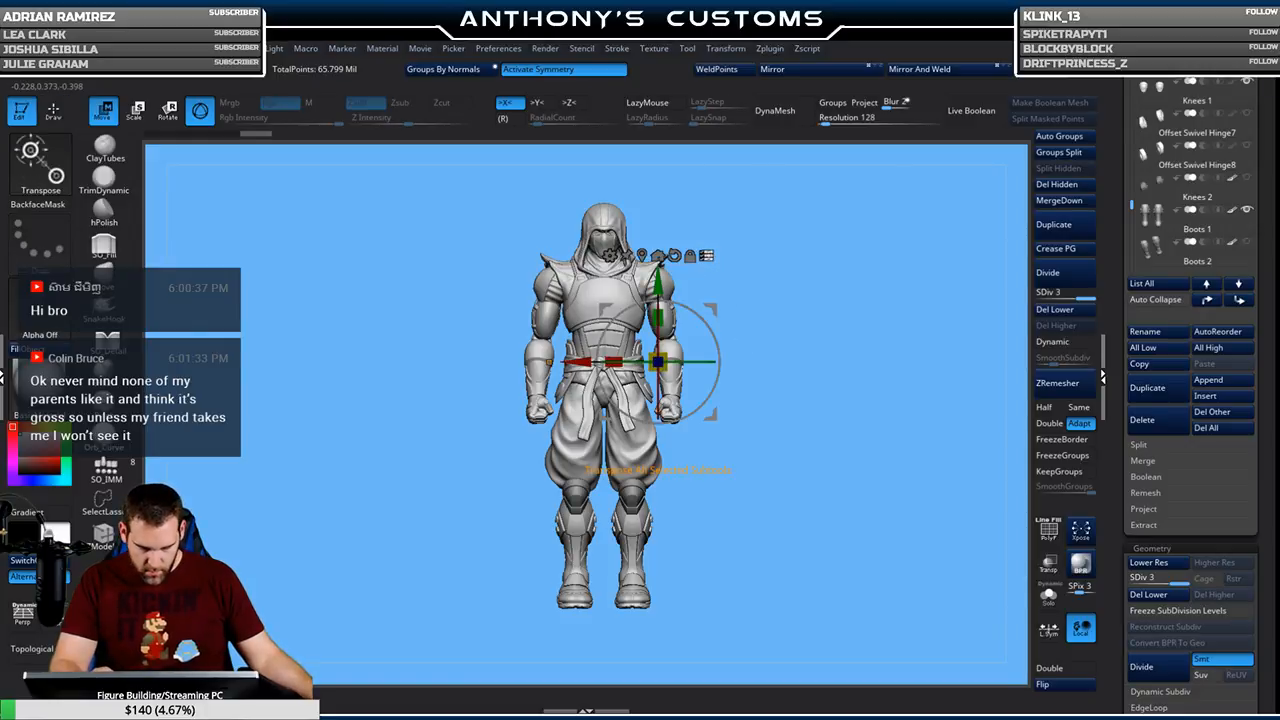
{"action": "left_click_drag", "start_coordinate": [710, 530], "coordinate": [628, 618], "text": "ctrl+shift"}
{"action": "left_click_drag", "start_coordinate": [669, 574], "coordinate": [640, 530], "text": "ctrl+shift"}
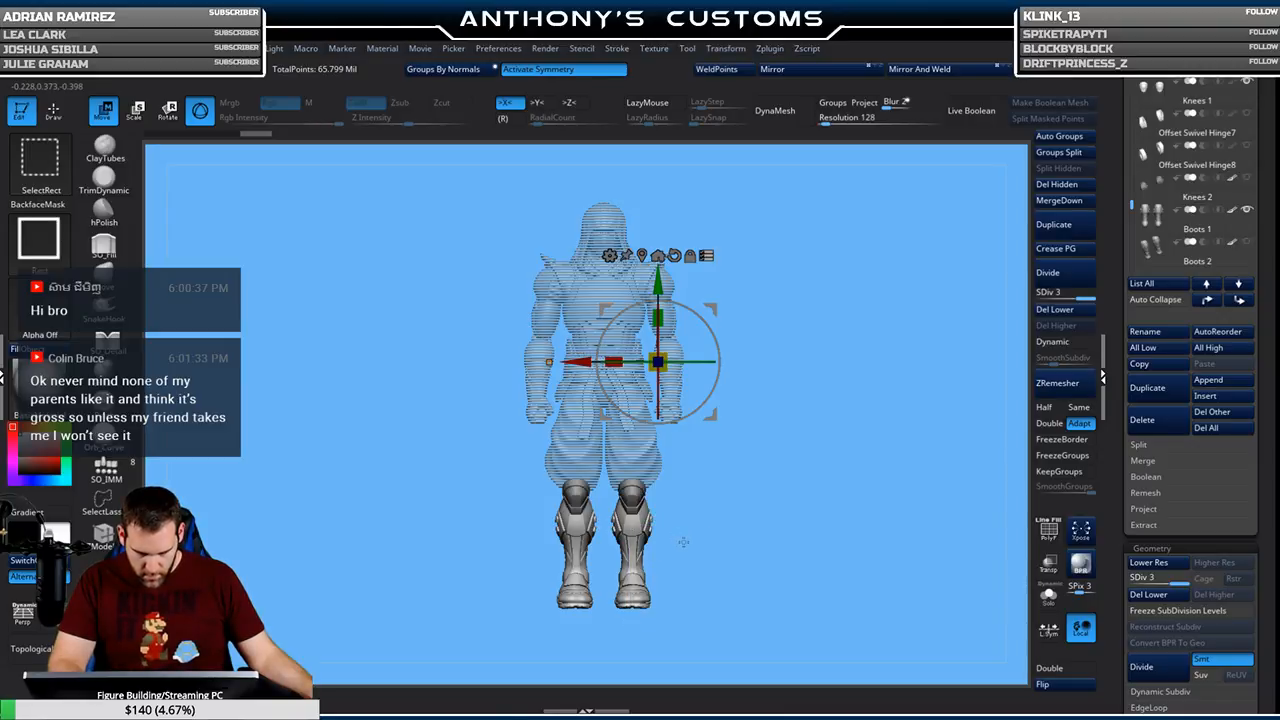
{"action": "left_click_drag", "start_coordinate": [814, 314], "coordinate": [858, 316]}
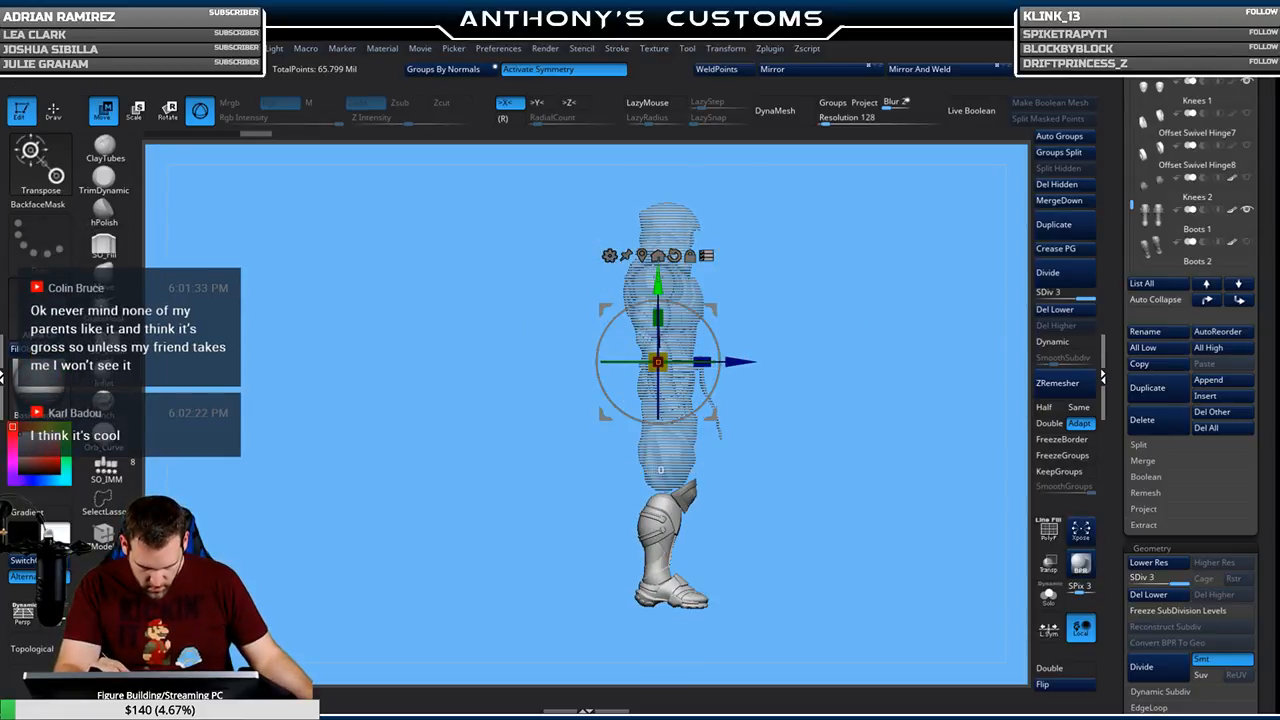
{"action": "left_click_drag", "start_coordinate": [658, 284], "coordinate": [658, 283]}
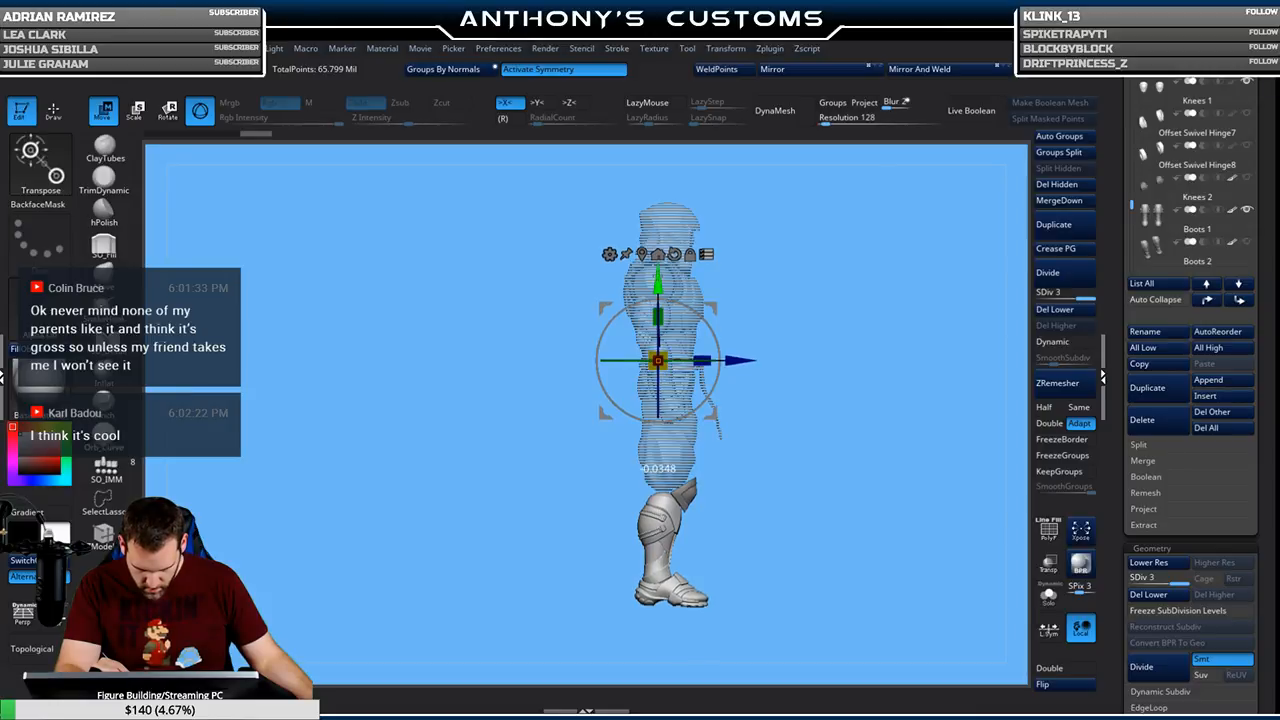
{"action": "left_click_drag", "start_coordinate": [658, 284], "coordinate": [658, 284]}
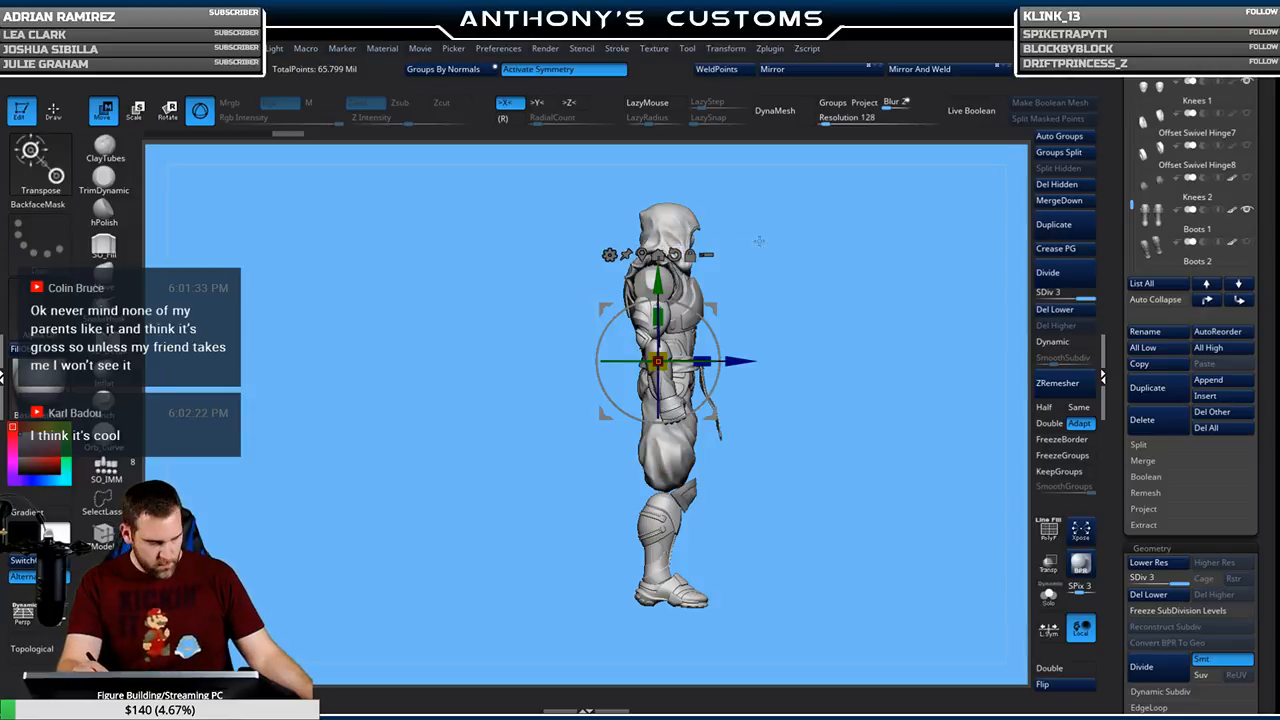
{"action": "key", "text": "q"}
{"action": "mouse_move", "coordinate": [880, 469]}
{"action": "left_mouse_down"}
{"action": "mouse_move", "coordinate": [818, 469]}
{"action": "mouse_move", "coordinate": [867, 448]}
{"action": "left_mouse_up"}
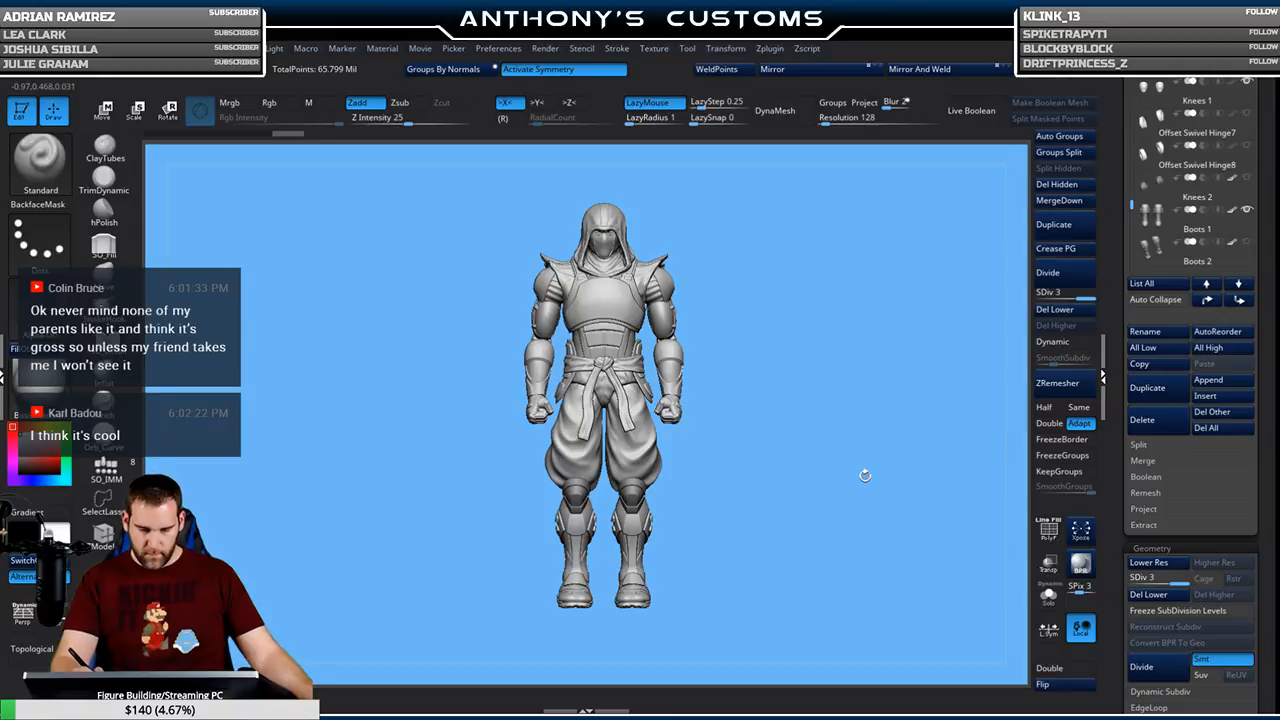
Render a BPR preview of the figure from the front and inspect the figure from several sides in perspective
{"action": "left_click", "coordinate": [1080, 563]}
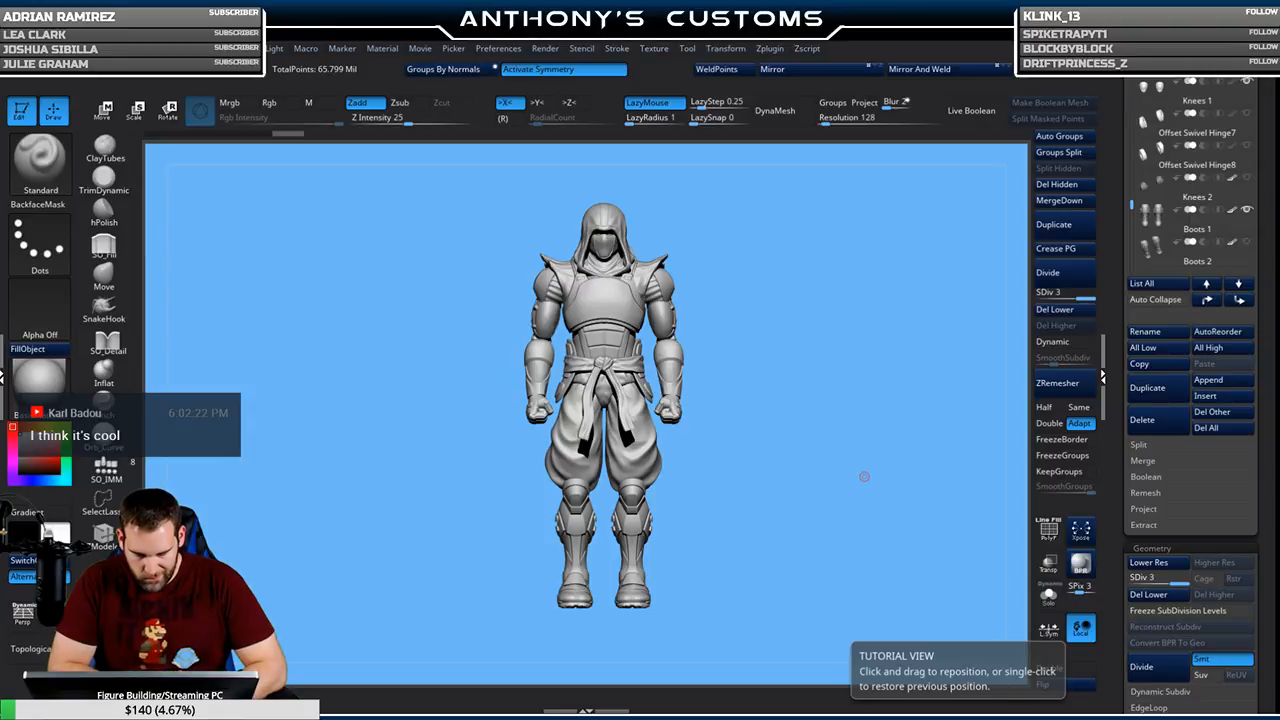
{"action": "left_click", "coordinate": [24, 622]}
{"action": "mouse_move", "coordinate": [832, 450]}
{"action": "left_mouse_down"}
{"action": "mouse_move", "coordinate": [954, 463]}
{"action": "mouse_move", "coordinate": [906, 446]}
{"action": "mouse_move", "coordinate": [886, 463]}
{"action": "mouse_move", "coordinate": [748, 446]}
{"action": "mouse_move", "coordinate": [877, 448]}
{"action": "mouse_move", "coordinate": [877, 523]}
{"action": "mouse_move", "coordinate": [840, 498]}
{"action": "mouse_move", "coordinate": [840, 346]}
{"action": "mouse_move", "coordinate": [840, 539]}
{"action": "left_mouse_up"}
{"action": "left_click_drag", "start_coordinate": [850, 486], "coordinate": [805, 469]}
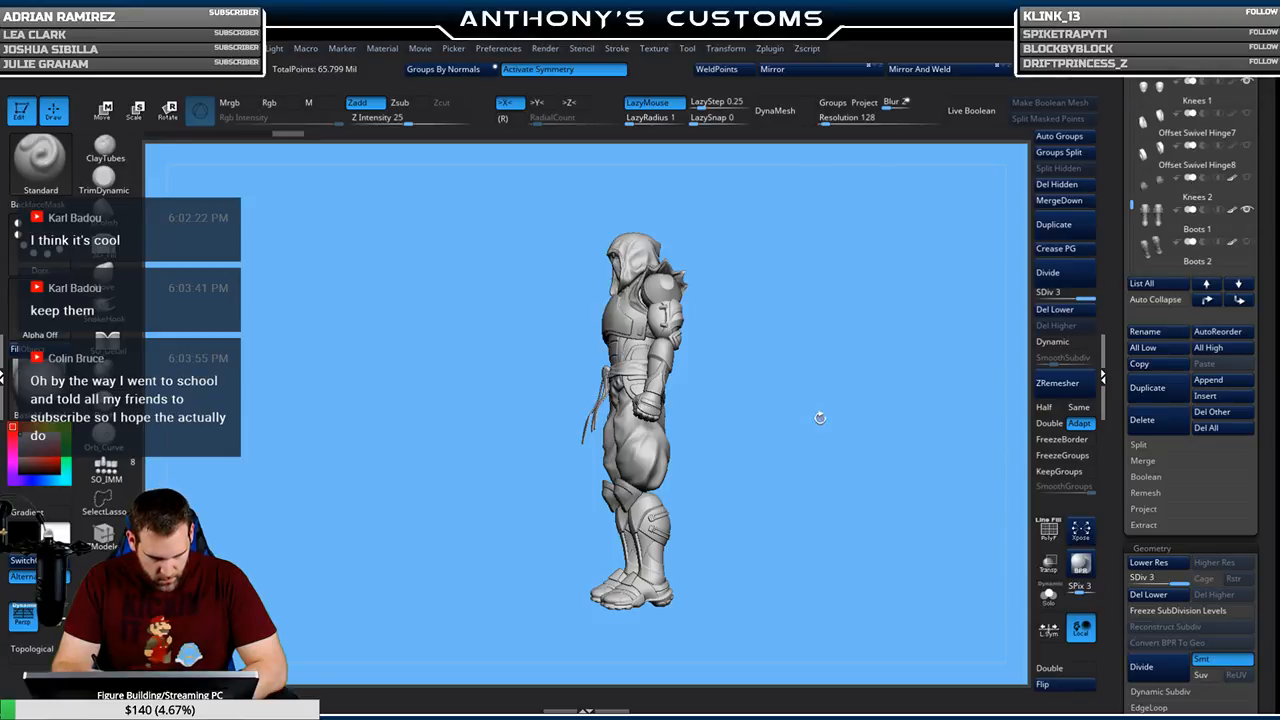
{"action": "mouse_move", "coordinate": [788, 472]}
{"action": "left_mouse_down"}
{"action": "mouse_move", "coordinate": [846, 488]}
{"action": "mouse_move", "coordinate": [815, 466]}
{"action": "mouse_move", "coordinate": [867, 461]}
{"action": "mouse_move", "coordinate": [848, 466]}
{"action": "mouse_move", "coordinate": [899, 429]}
{"action": "mouse_move", "coordinate": [864, 447]}
{"action": "mouse_move", "coordinate": [895, 395]}
{"action": "left_mouse_up"}
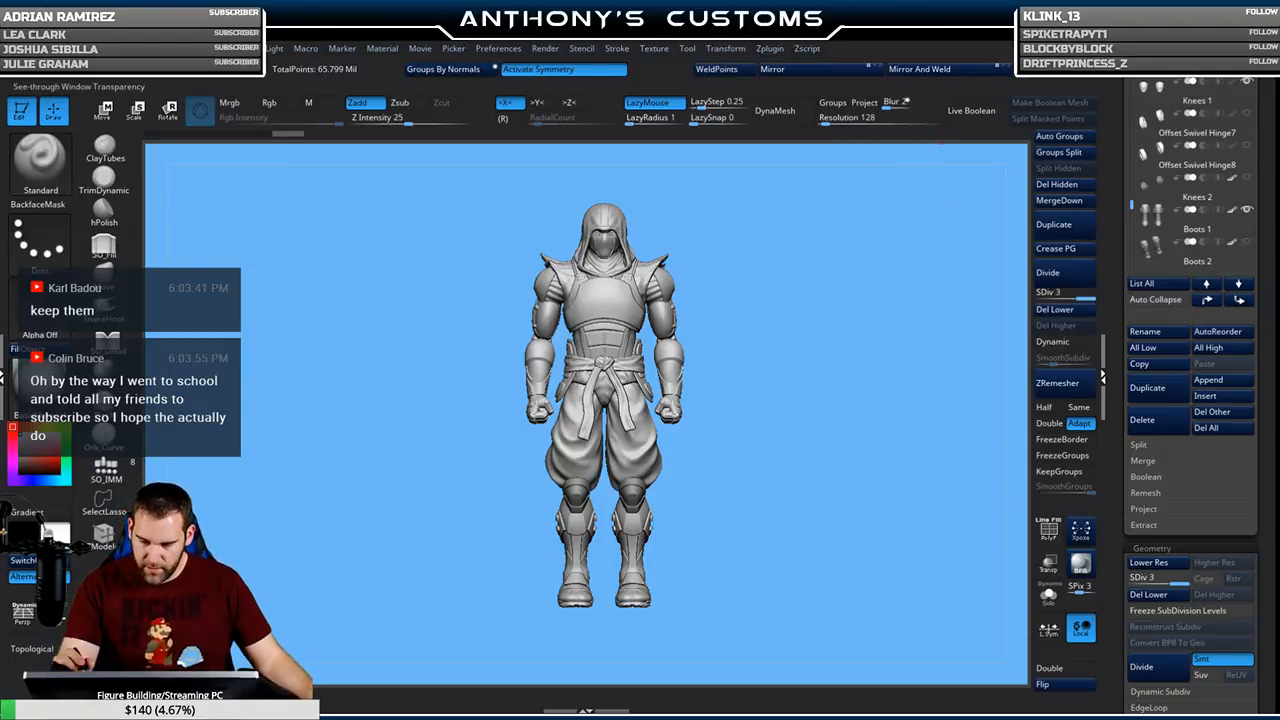
{"action": "left_click_drag", "start_coordinate": [878, 379], "coordinate": [828, 371], "text": "alt"}
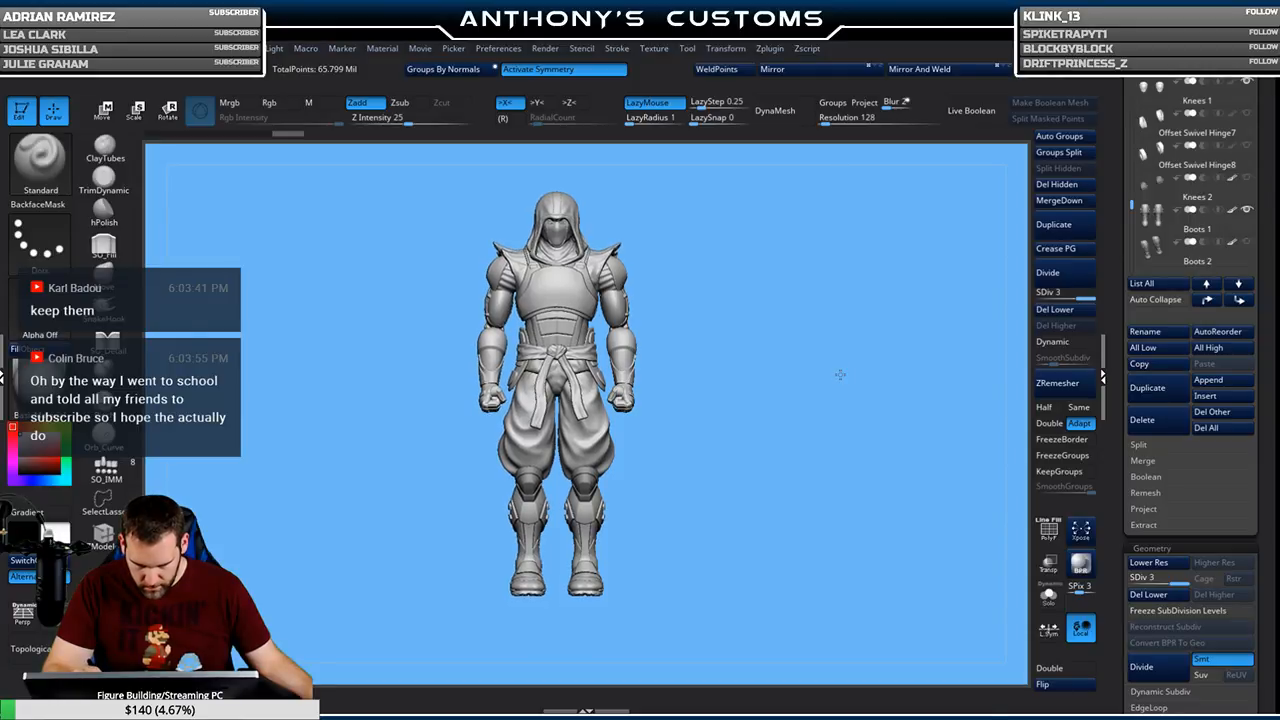
{"action": "mouse_move", "coordinate": [840, 375]}
{"action": "left_mouse_down", "text": "alt"}
{"action": "mouse_move", "coordinate": [985, 372]}
{"action": "mouse_move", "coordinate": [974, 375]}
{"action": "left_mouse_up", "text": "alt"}
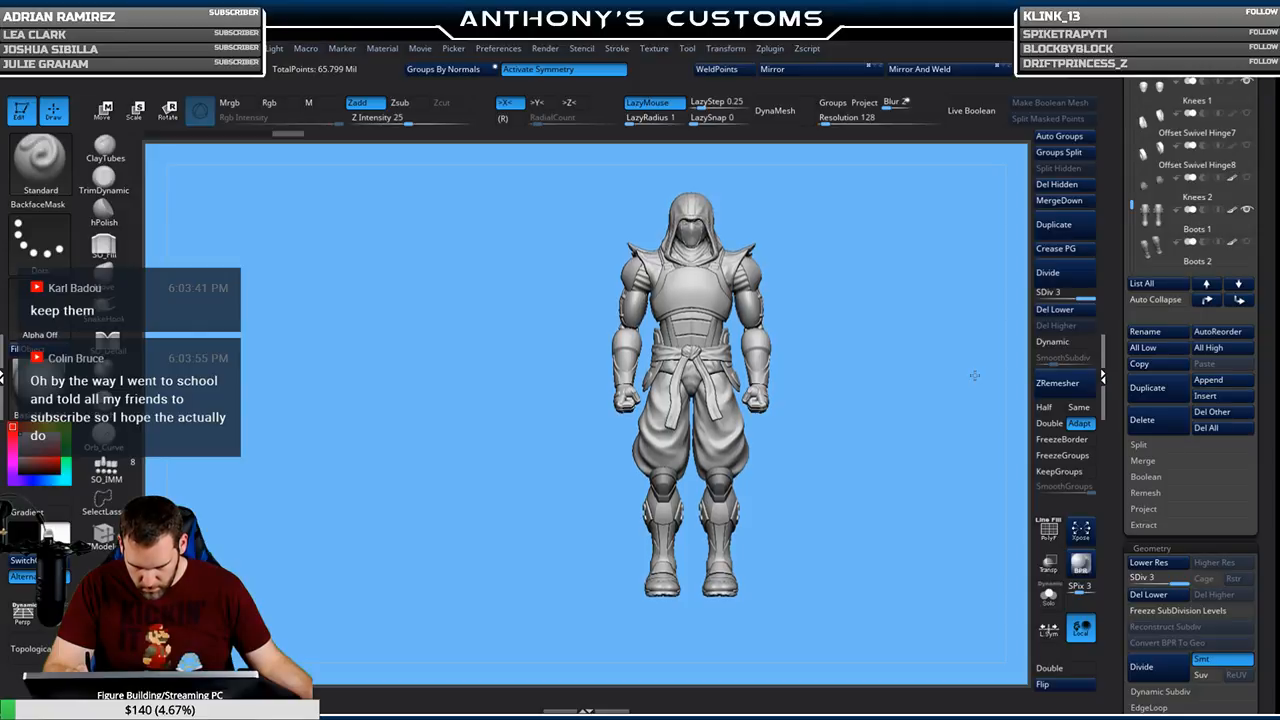
{"action": "left_click_drag", "start_coordinate": [975, 376], "coordinate": [840, 371], "text": "alt"}
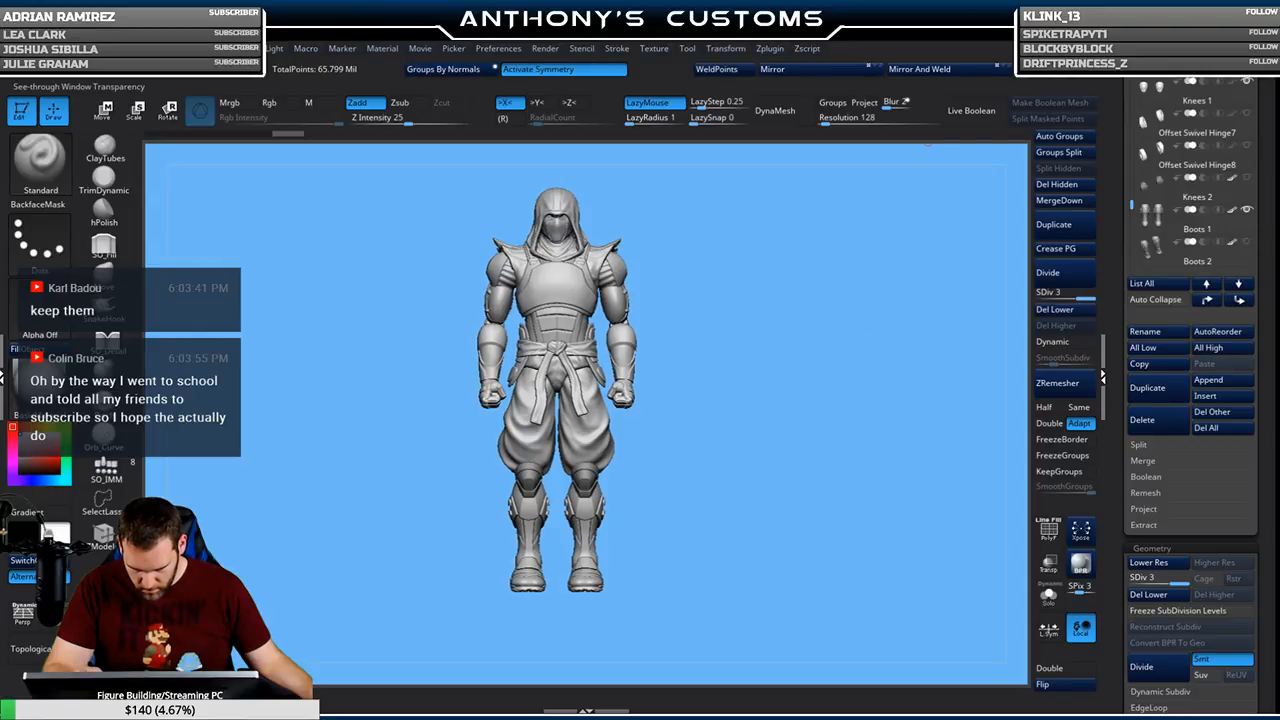
{"action": "left_click_drag", "start_coordinate": [763, 417], "coordinate": [843, 425], "text": "alt"}
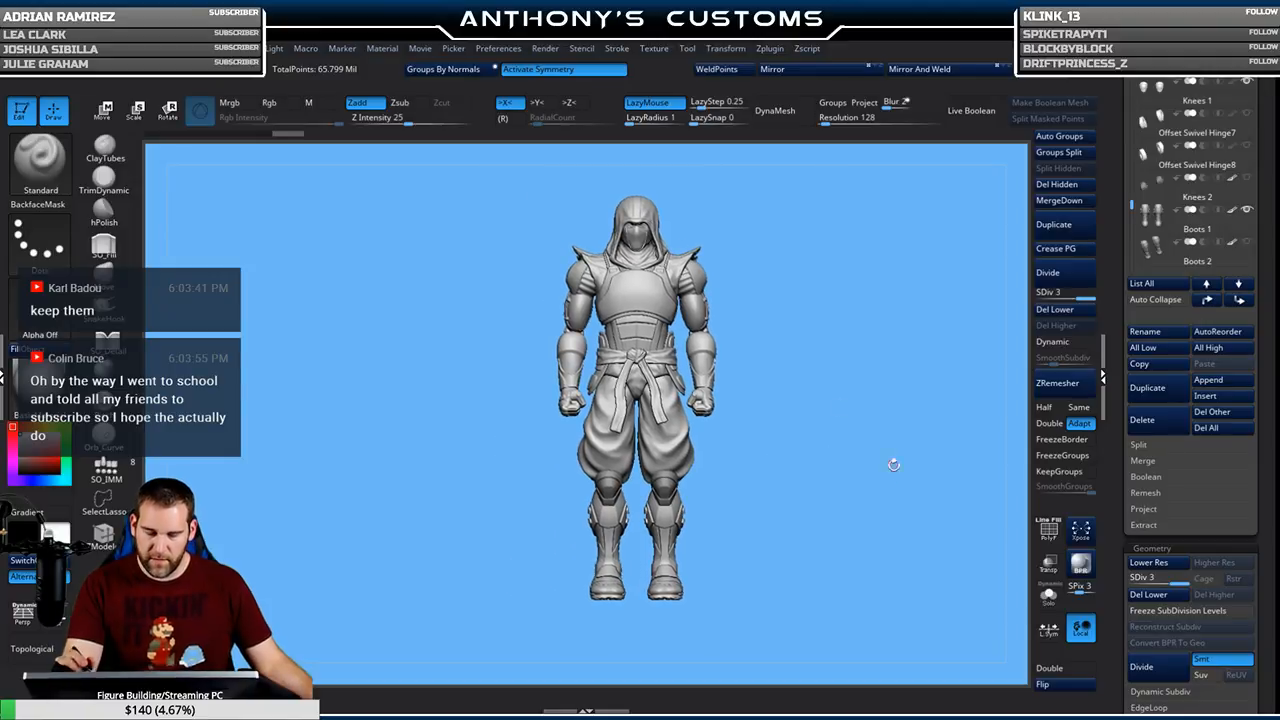
{"action": "mouse_move", "coordinate": [893, 489]}
{"action": "left_mouse_down"}
{"action": "mouse_move", "coordinate": [816, 484]}
{"action": "mouse_move", "coordinate": [899, 484]}
{"action": "mouse_move", "coordinate": [861, 466]}
{"action": "mouse_move", "coordinate": [930, 455]}
{"action": "mouse_move", "coordinate": [918, 408]}
{"action": "left_mouse_up"}
{"action": "left_click_drag", "start_coordinate": [881, 448], "coordinate": [909, 397]}
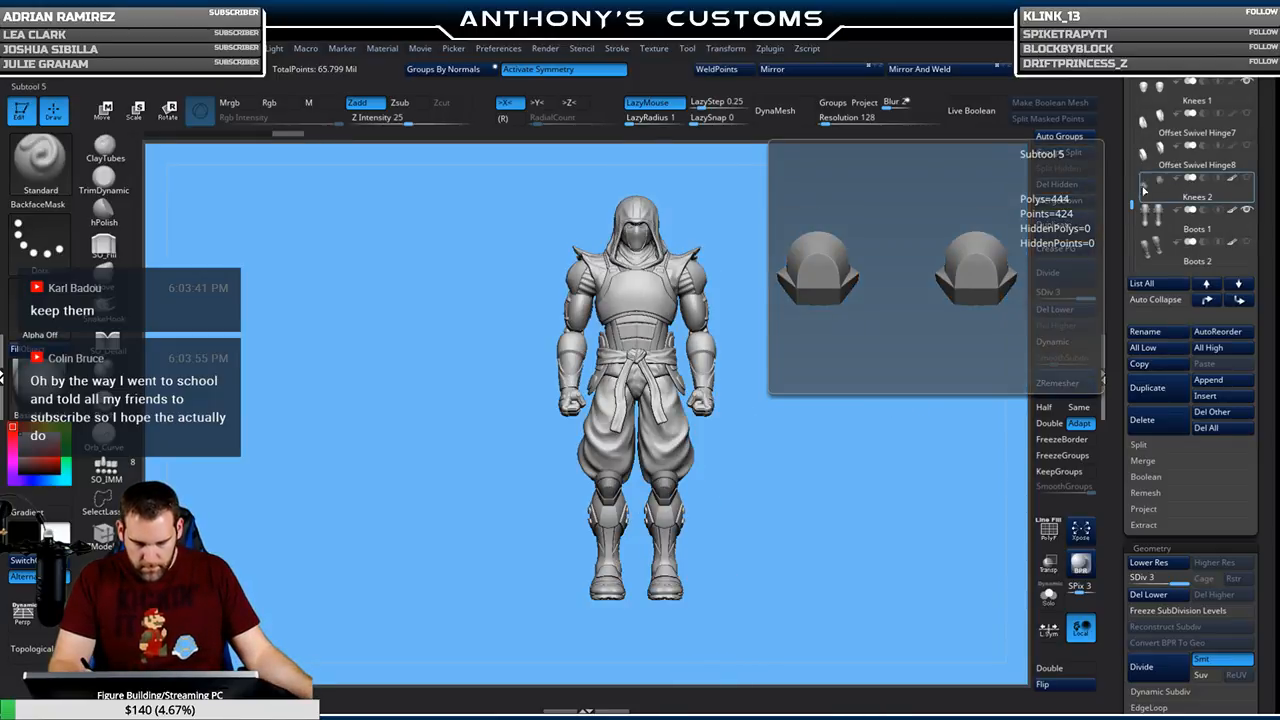
Replace the visible Pants Crotch, Belt and Belt Ties with the armored UMesh_Merged_PM3D_Sphere pelvis and check it from the back and side
{"action": "scroll", "coordinate": [1180, 175], "scroll_direction": "up", "scroll_amount": 3}
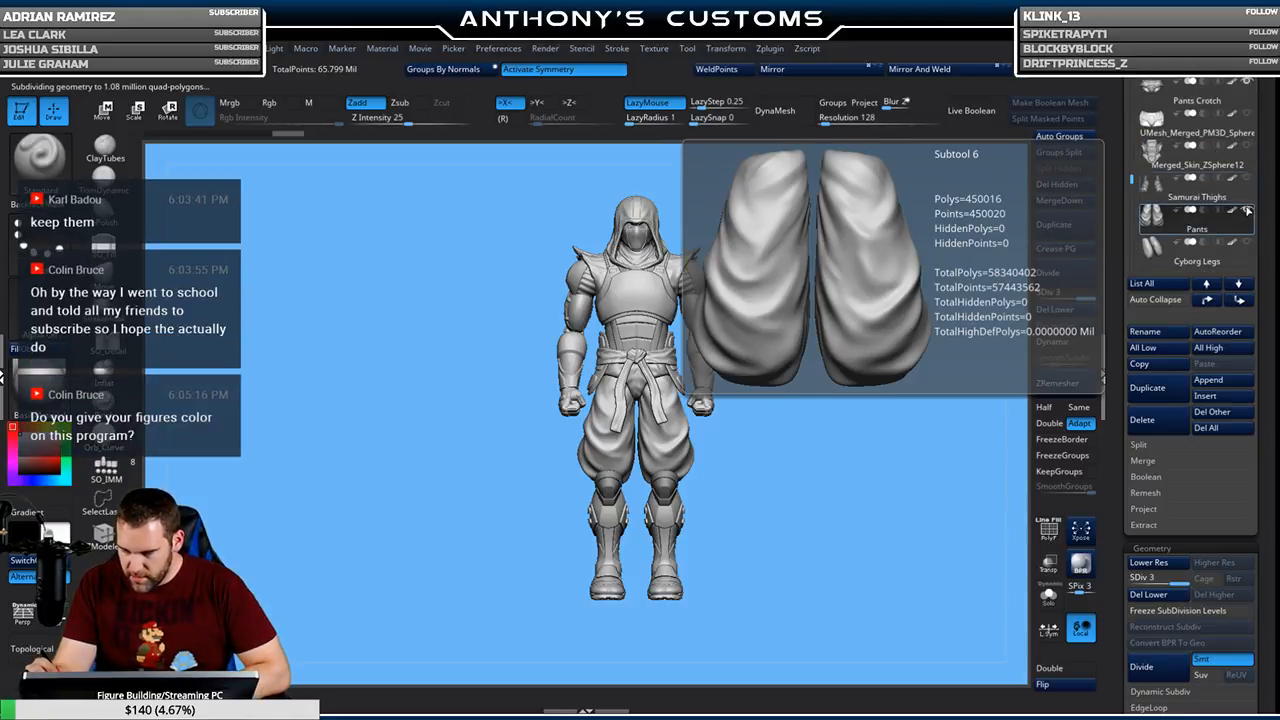
{"action": "left_click", "coordinate": [1247, 84]}
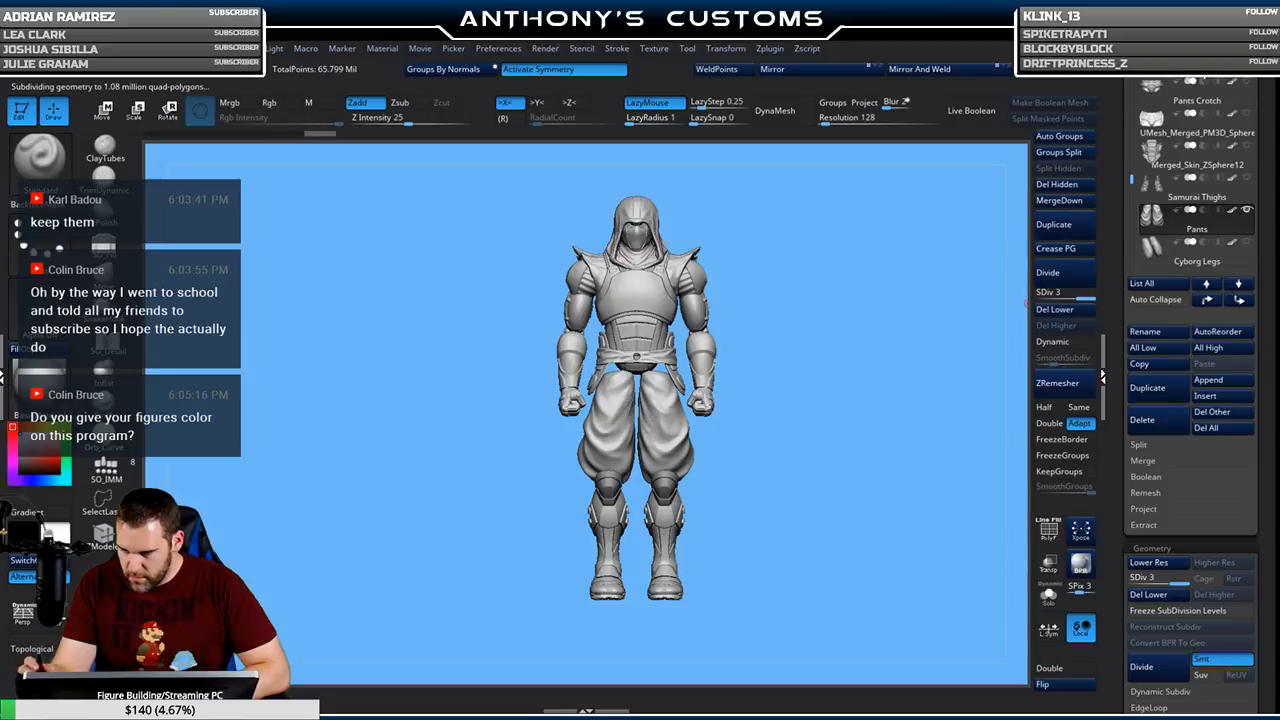
{"action": "scroll", "coordinate": [1133, 172], "scroll_direction": "up", "scroll_amount": 2}
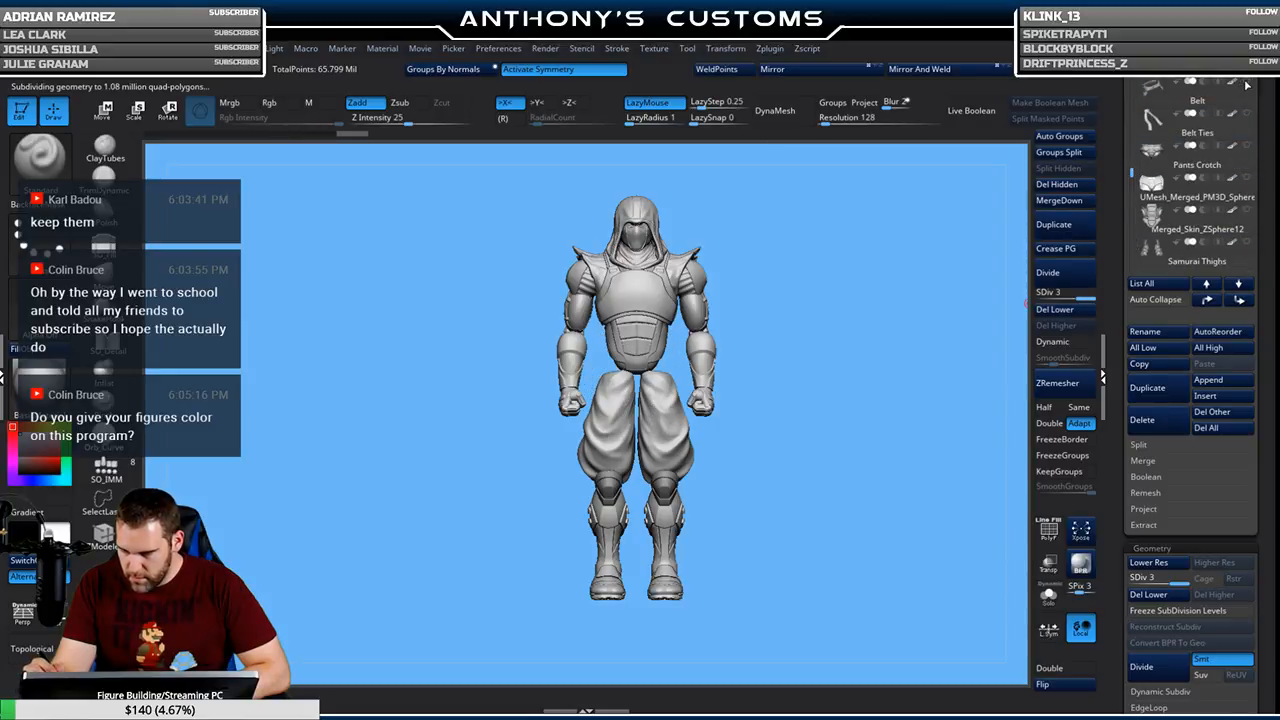
{"action": "left_click", "coordinate": [1247, 178]}
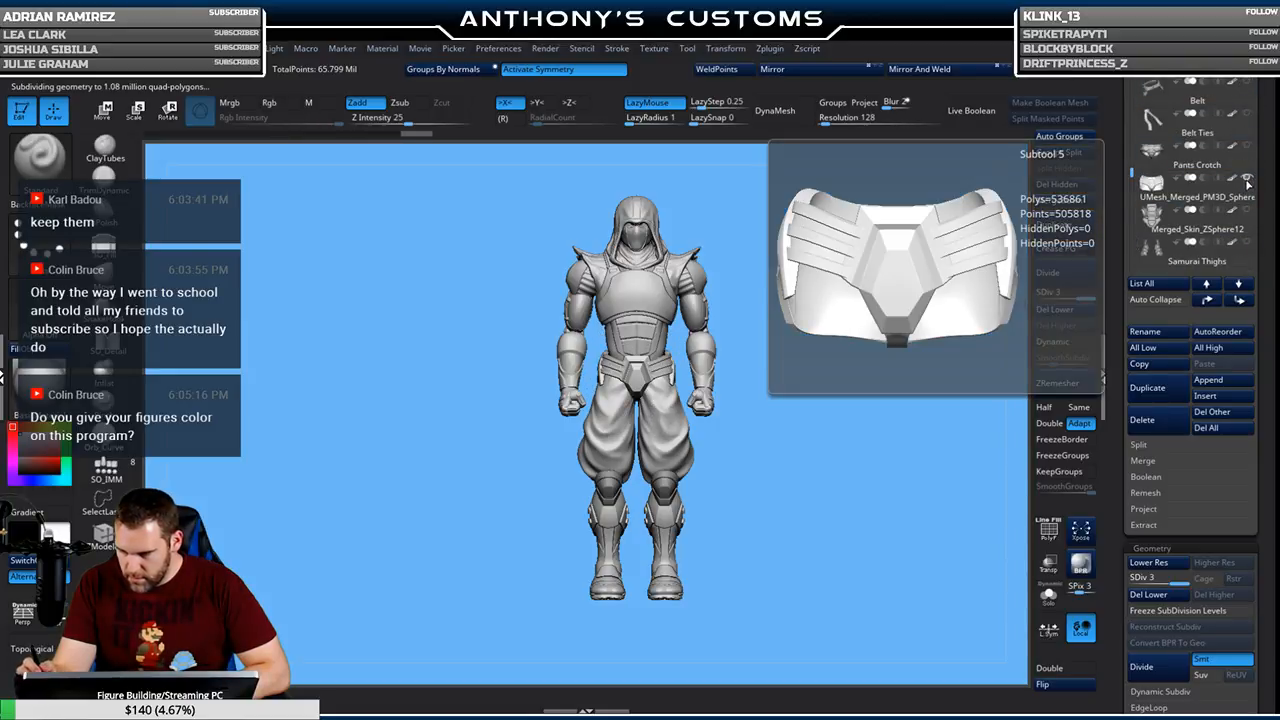
{"action": "mouse_move", "coordinate": [837, 400]}
{"action": "left_mouse_down"}
{"action": "mouse_move", "coordinate": [788, 404]}
{"action": "mouse_move", "coordinate": [810, 362]}
{"action": "mouse_move", "coordinate": [865, 373]}
{"action": "mouse_move", "coordinate": [903, 363]}
{"action": "mouse_move", "coordinate": [882, 291]}
{"action": "left_mouse_up"}
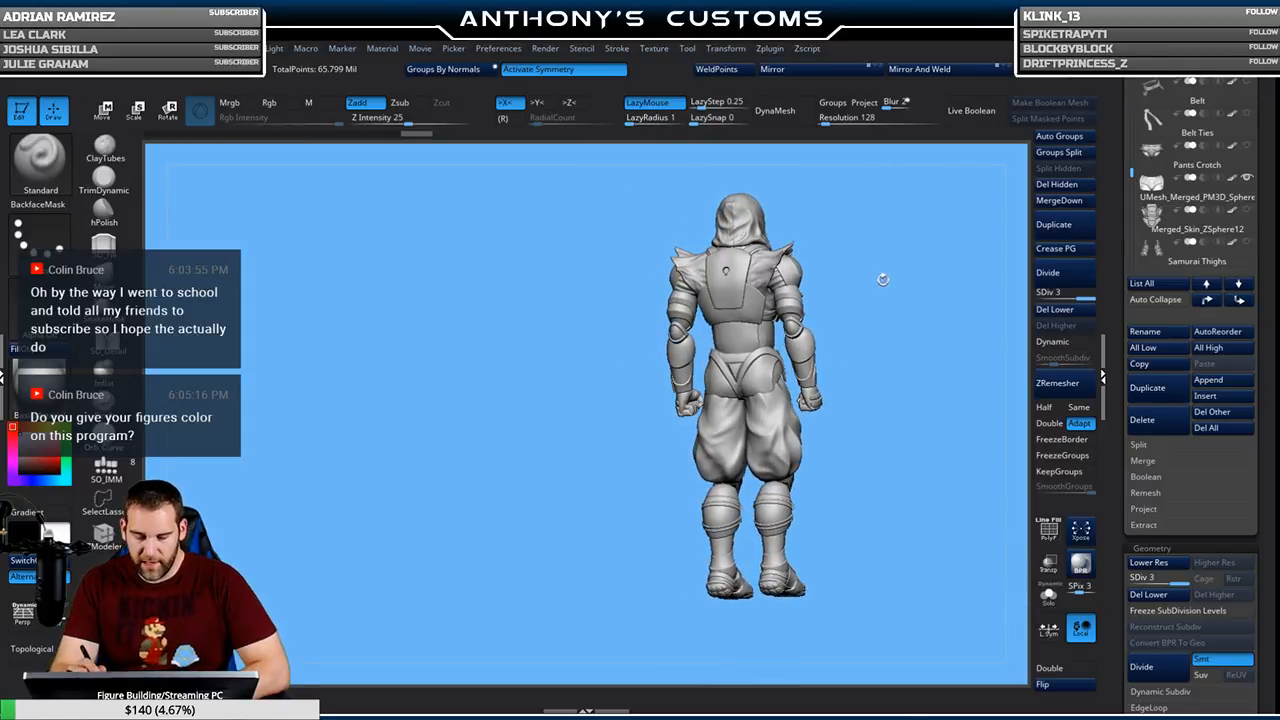
{"action": "mouse_move", "coordinate": [871, 279]}
{"action": "left_mouse_down"}
{"action": "mouse_move", "coordinate": [888, 299]}
{"action": "mouse_move", "coordinate": [974, 278]}
{"action": "left_mouse_up"}
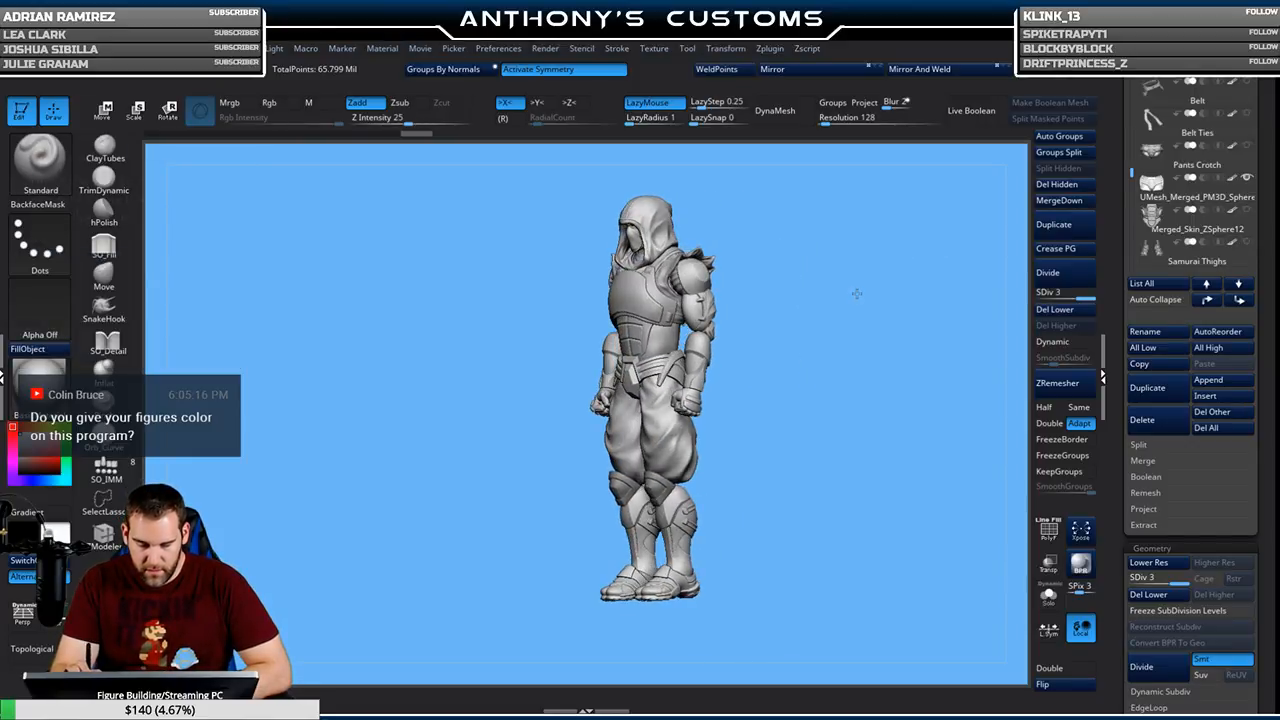
{"action": "left_click_drag", "start_coordinate": [856, 293], "coordinate": [880, 286]}
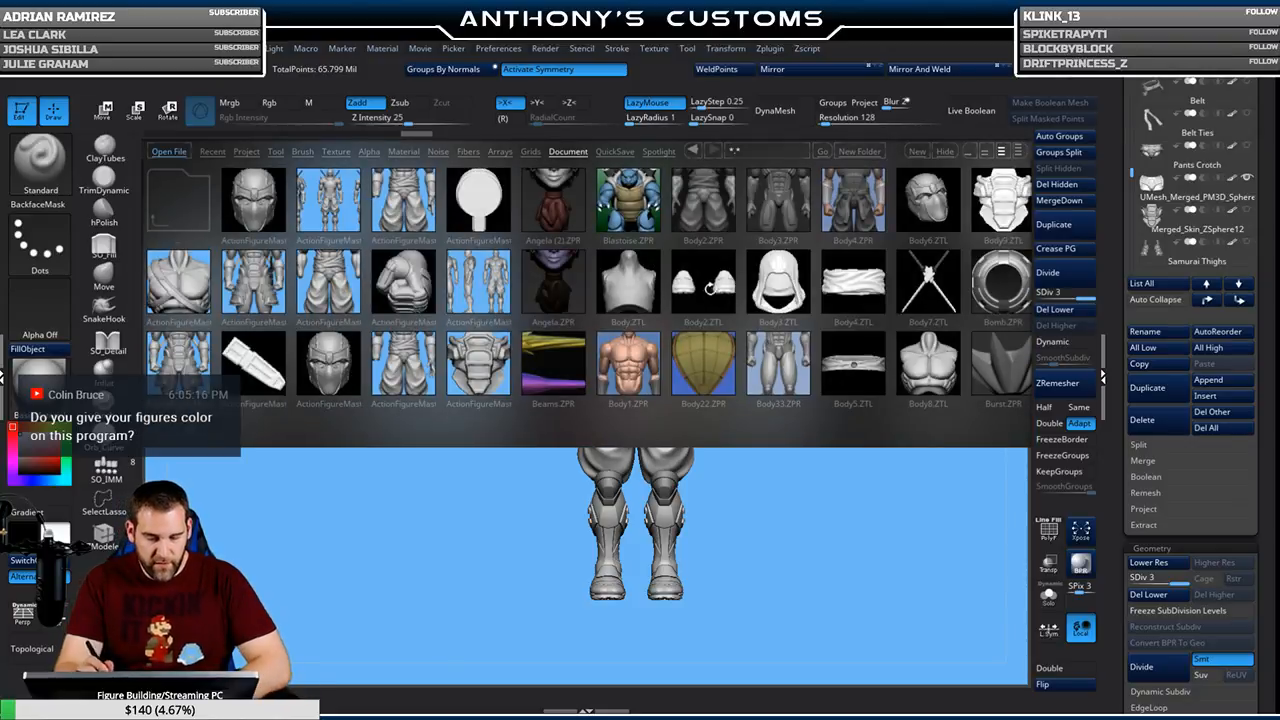
Browse the saved project files in the Document library from the action figure bodies through the heads, hands and wraps
{"action": "left_click_drag", "start_coordinate": [827, 372], "coordinate": [697, 400]}
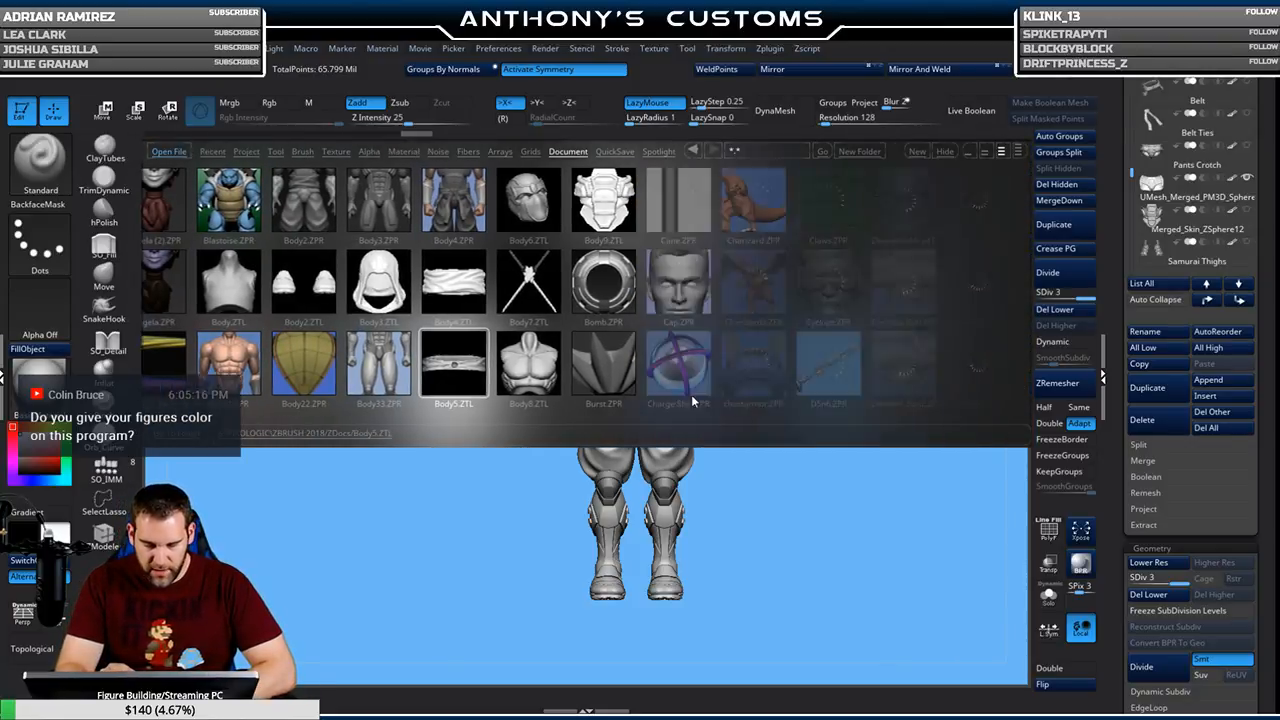
{"action": "left_click_drag", "start_coordinate": [868, 373], "coordinate": [778, 372]}
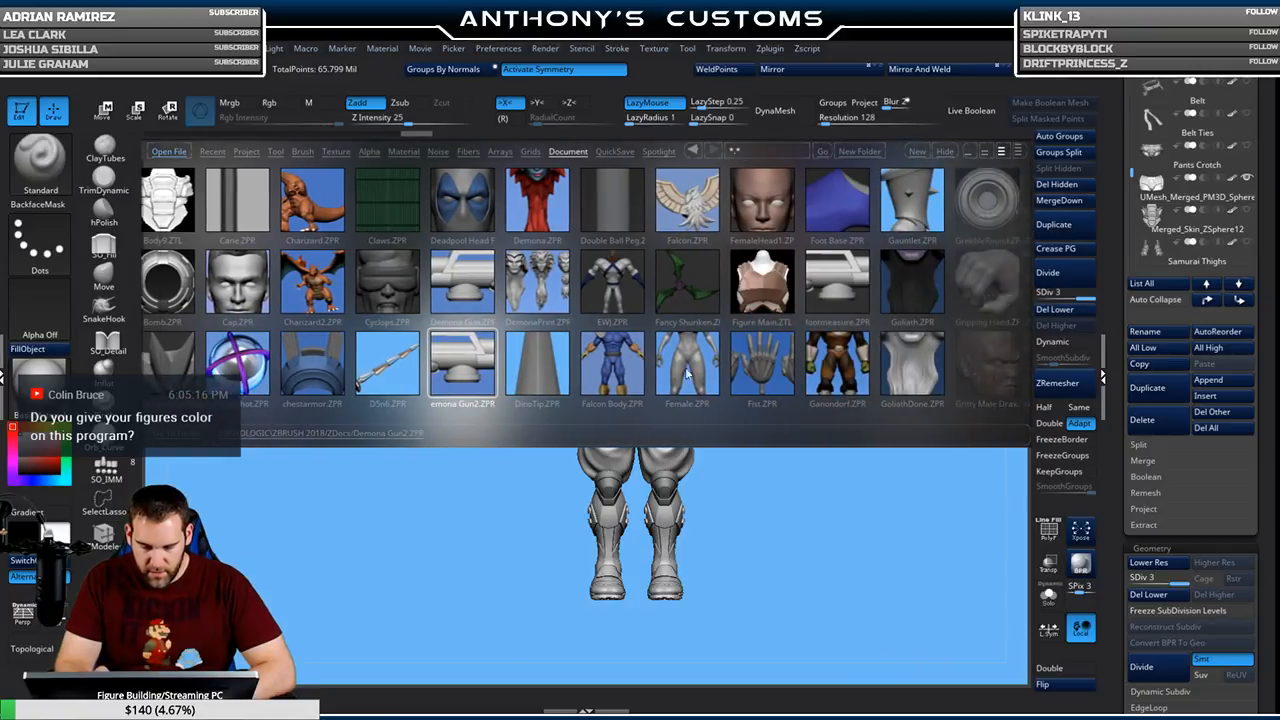
{"action": "left_click_drag", "start_coordinate": [790, 365], "coordinate": [698, 385]}
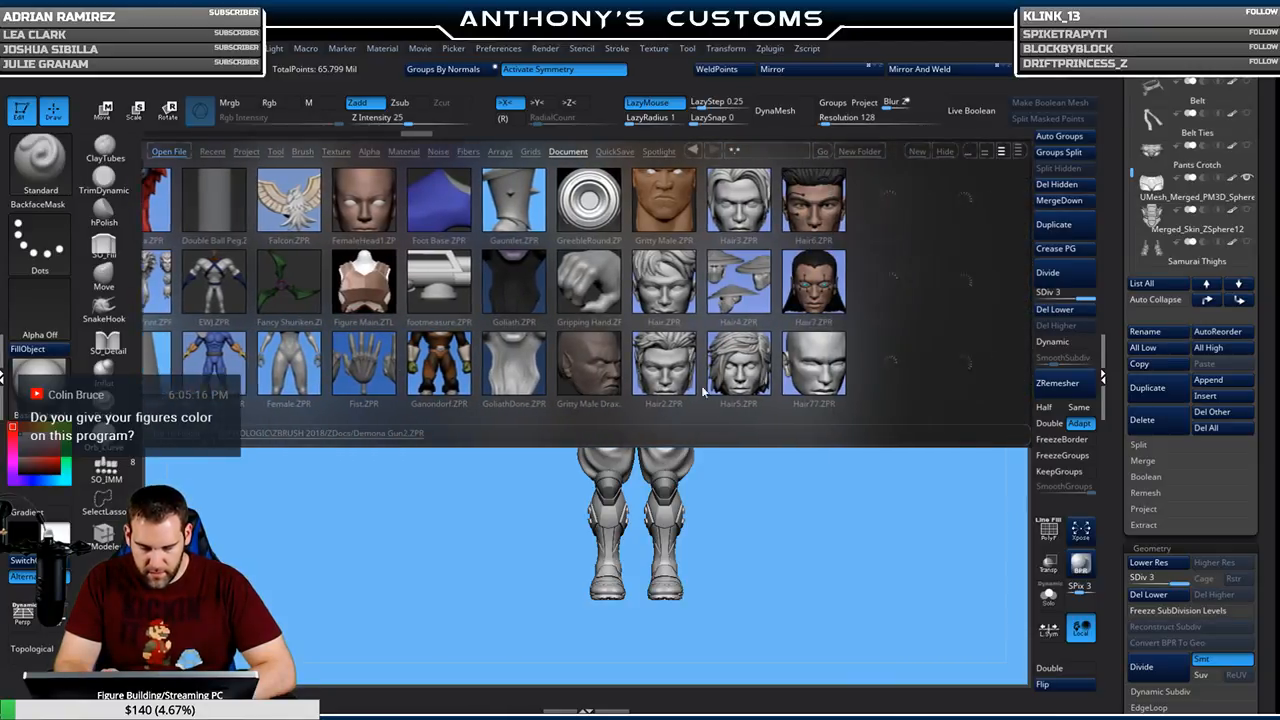
{"action": "left_click_drag", "start_coordinate": [782, 368], "coordinate": [692, 395]}
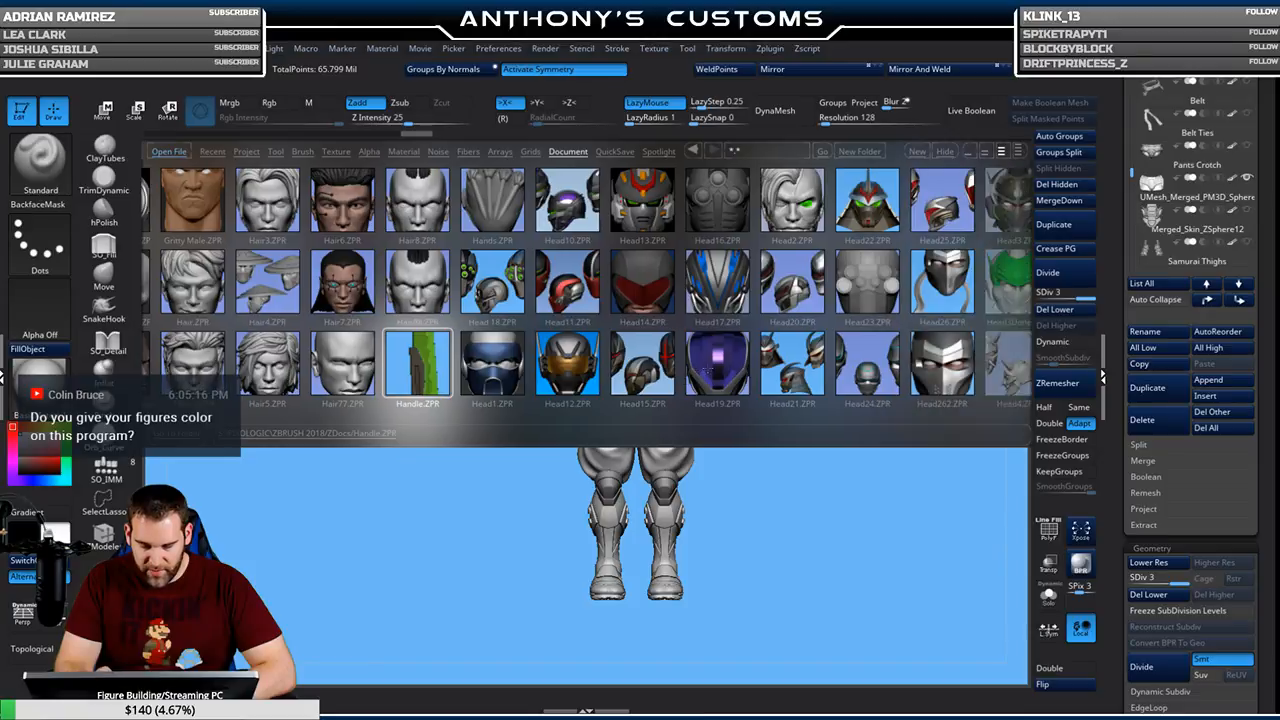
{"action": "left_click_drag", "start_coordinate": [784, 380], "coordinate": [722, 392]}
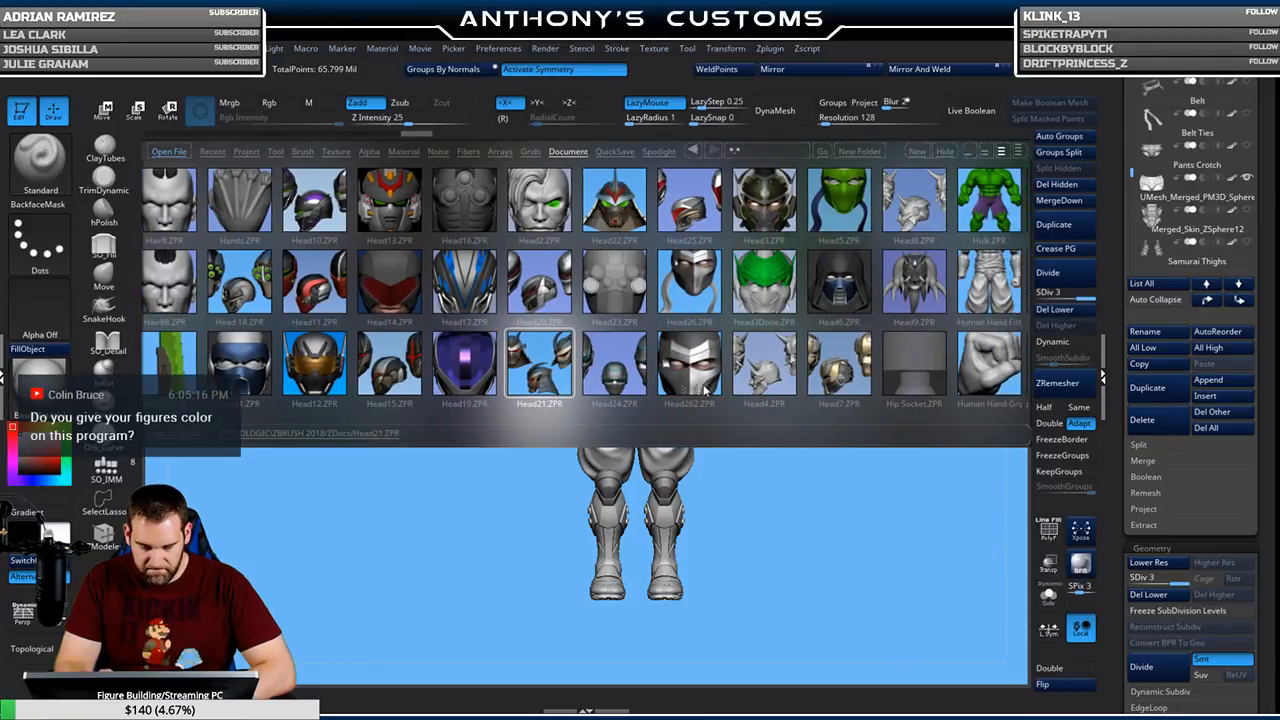
{"action": "left_click_drag", "start_coordinate": [751, 392], "coordinate": [692, 396]}
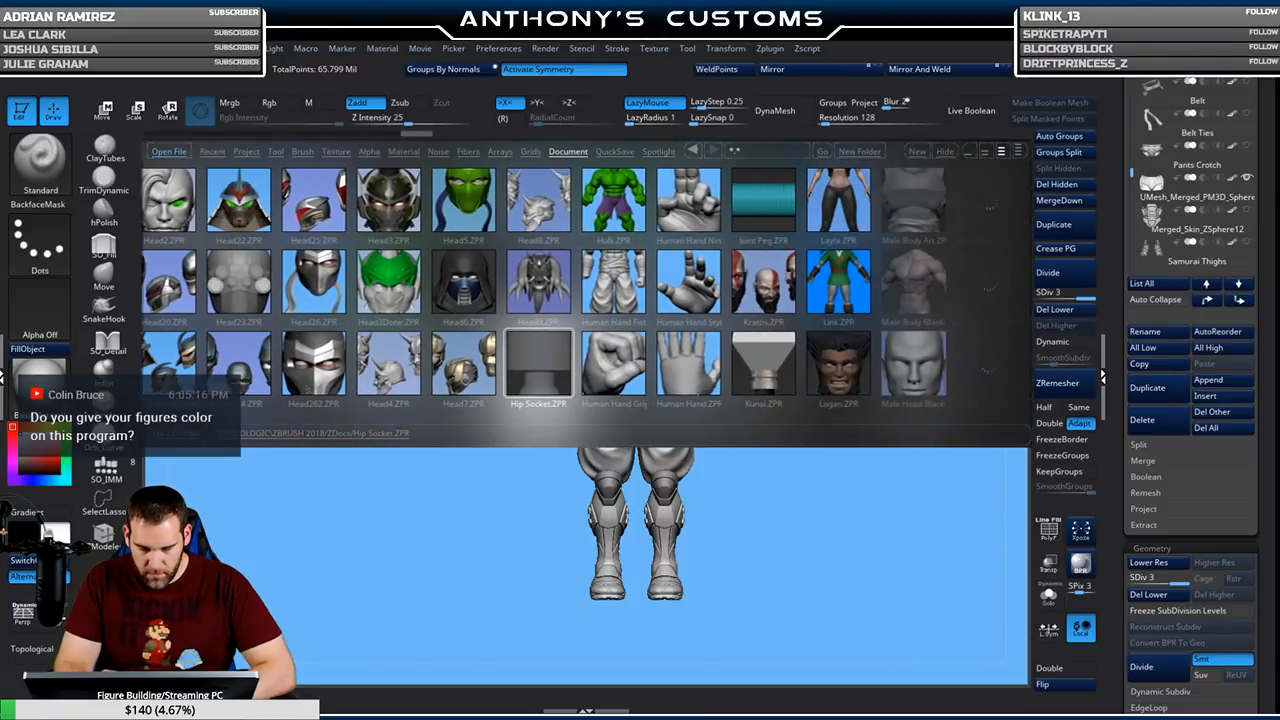
{"action": "left_click_drag", "start_coordinate": [797, 366], "coordinate": [718, 380]}
{"action": "left_click_drag", "start_coordinate": [792, 366], "coordinate": [730, 380]}
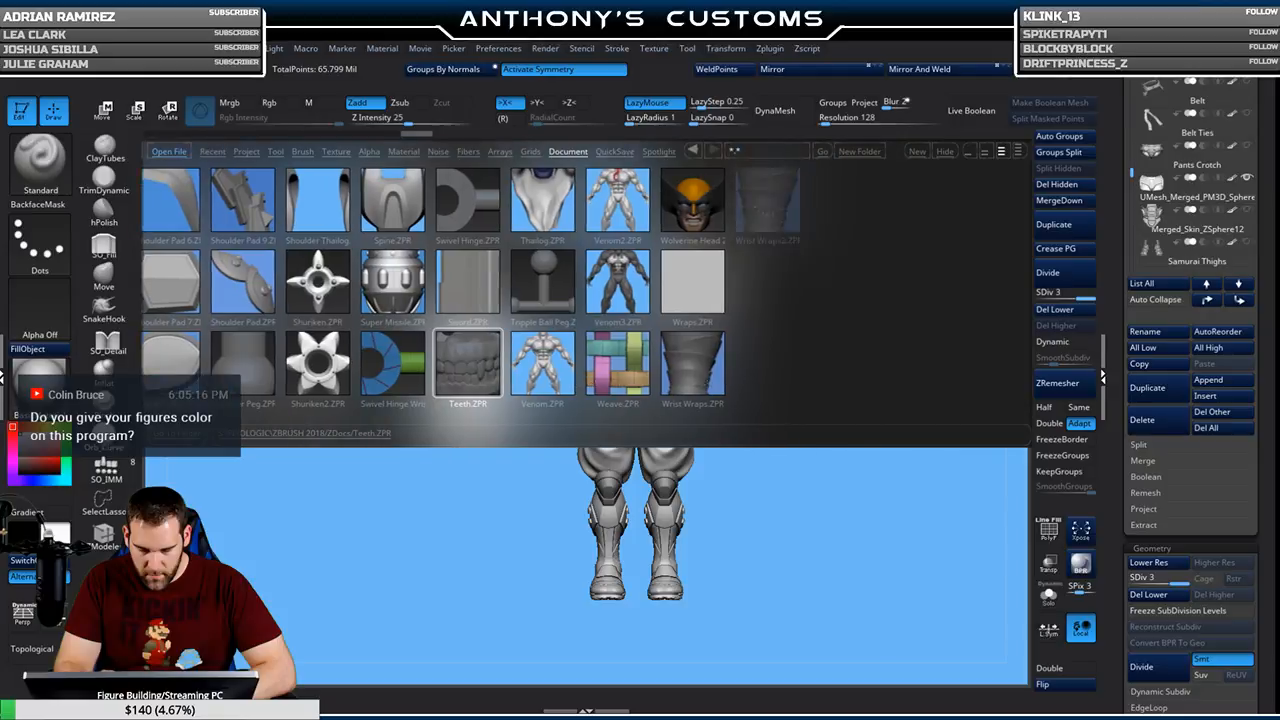
{"action": "key", "text": "comma"}
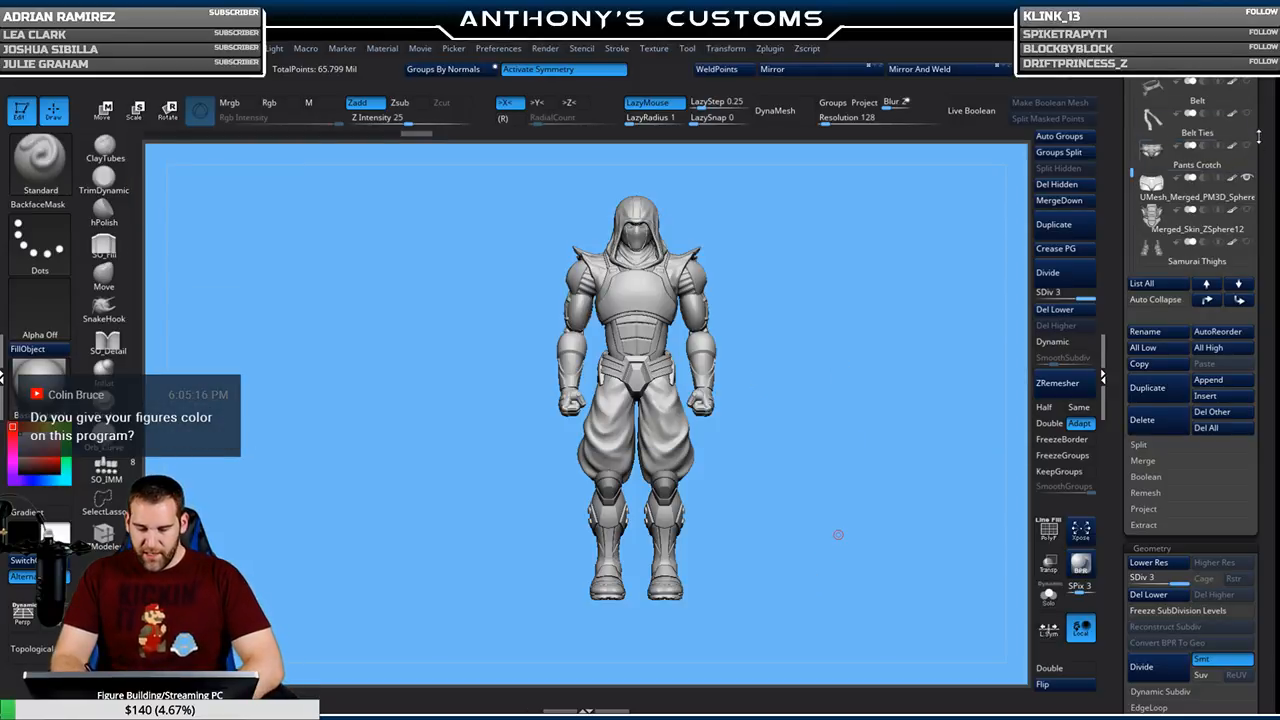
Replace the visible Pants with the Cyborg Legs subtool and check the fit from the front and back
{"action": "left_click_drag", "start_coordinate": [1132, 173], "coordinate": [1133, 185]}
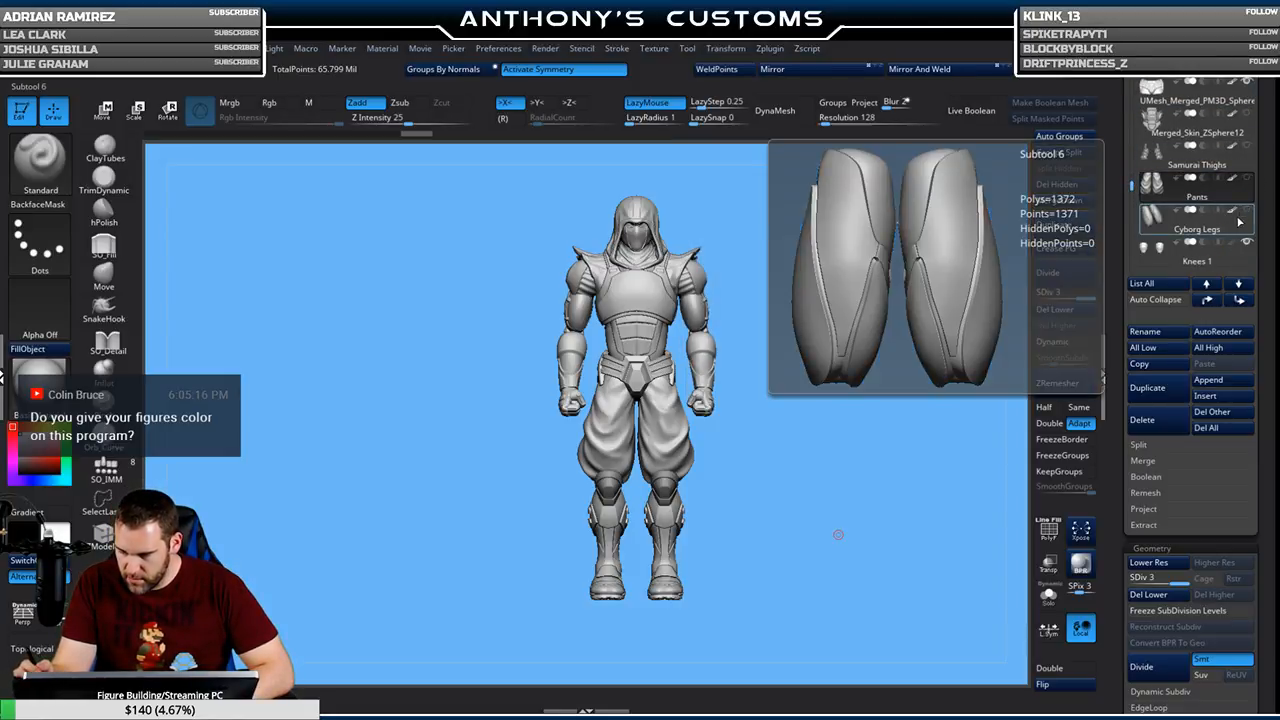
{"action": "left_click", "coordinate": [1240, 222]}
{"action": "key", "text": "ctrl+d"}
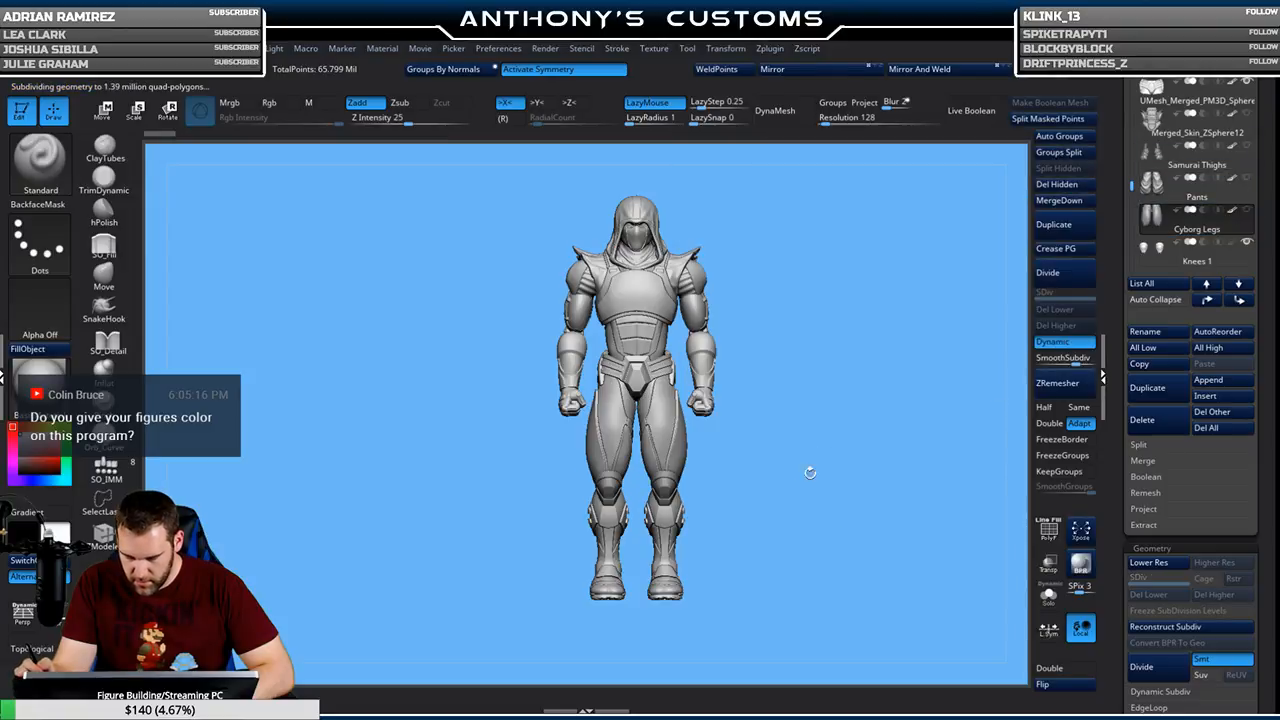
{"action": "left_click_drag", "start_coordinate": [771, 465], "coordinate": [812, 467]}
{"action": "left_click_drag", "start_coordinate": [829, 466], "coordinate": [790, 434]}
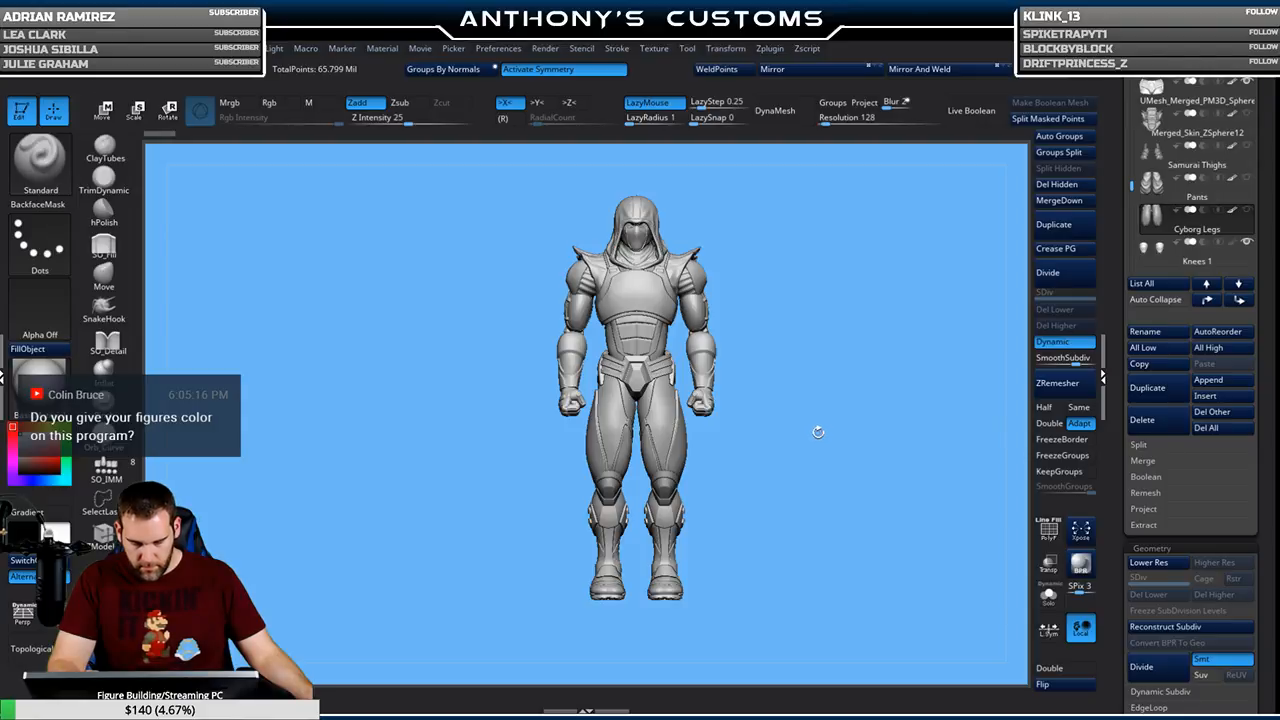
{"action": "left_click_drag", "start_coordinate": [824, 434], "coordinate": [886, 384]}
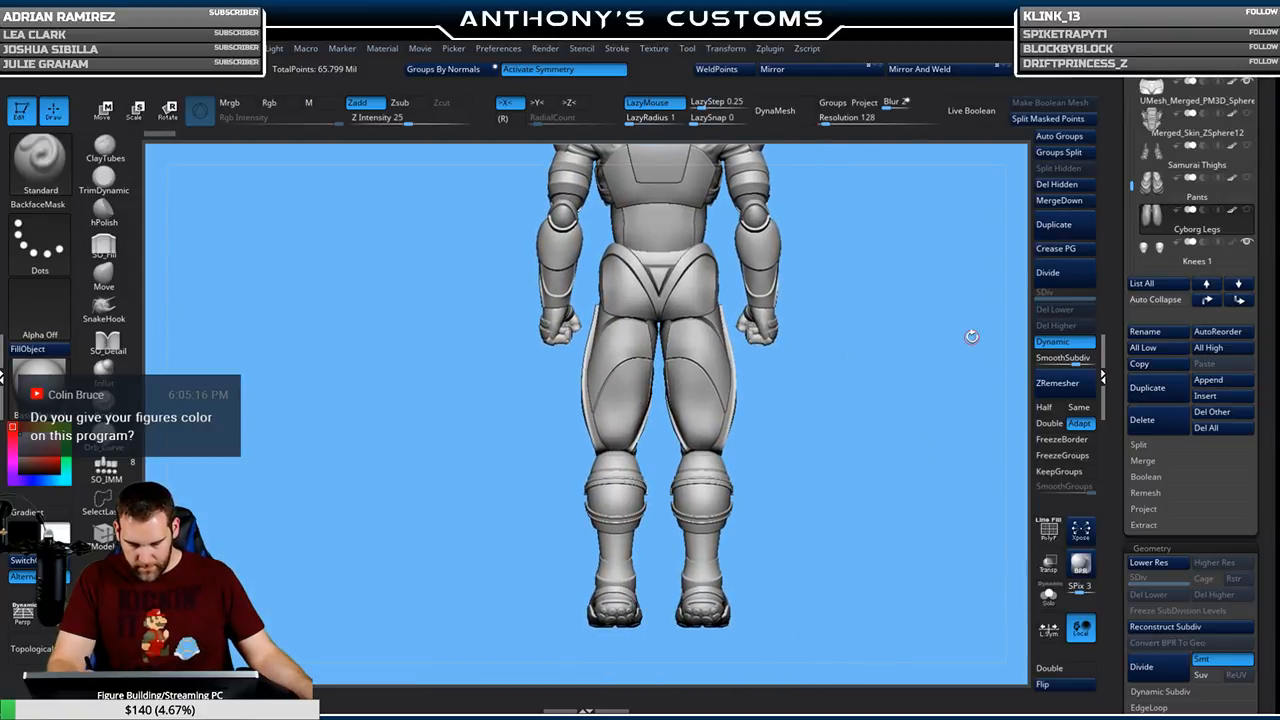
Turn on transparency and nudge the Cyborg Legs slightly upward toward the pelvis in front view
{"action": "left_click", "coordinate": [1048, 564]}
{"action": "left_click_drag", "start_coordinate": [998, 559], "coordinate": [893, 536]}
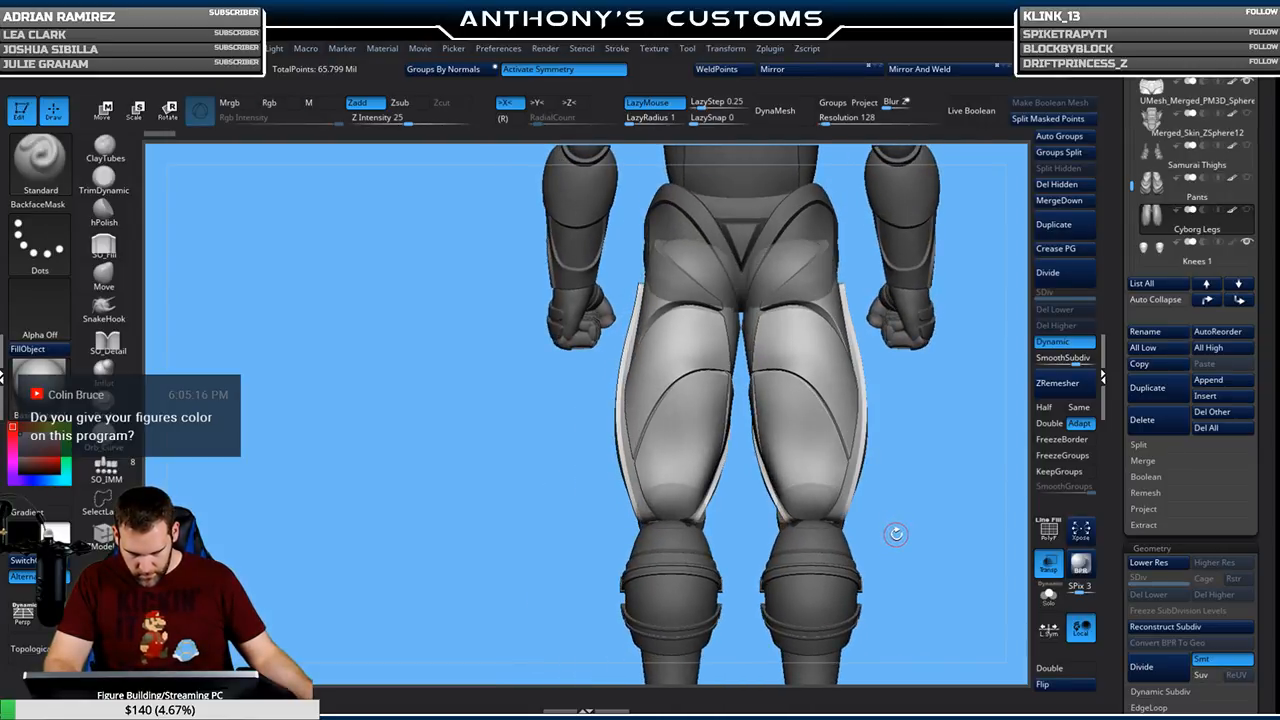
{"action": "left_click_drag", "start_coordinate": [924, 512], "coordinate": [802, 485]}
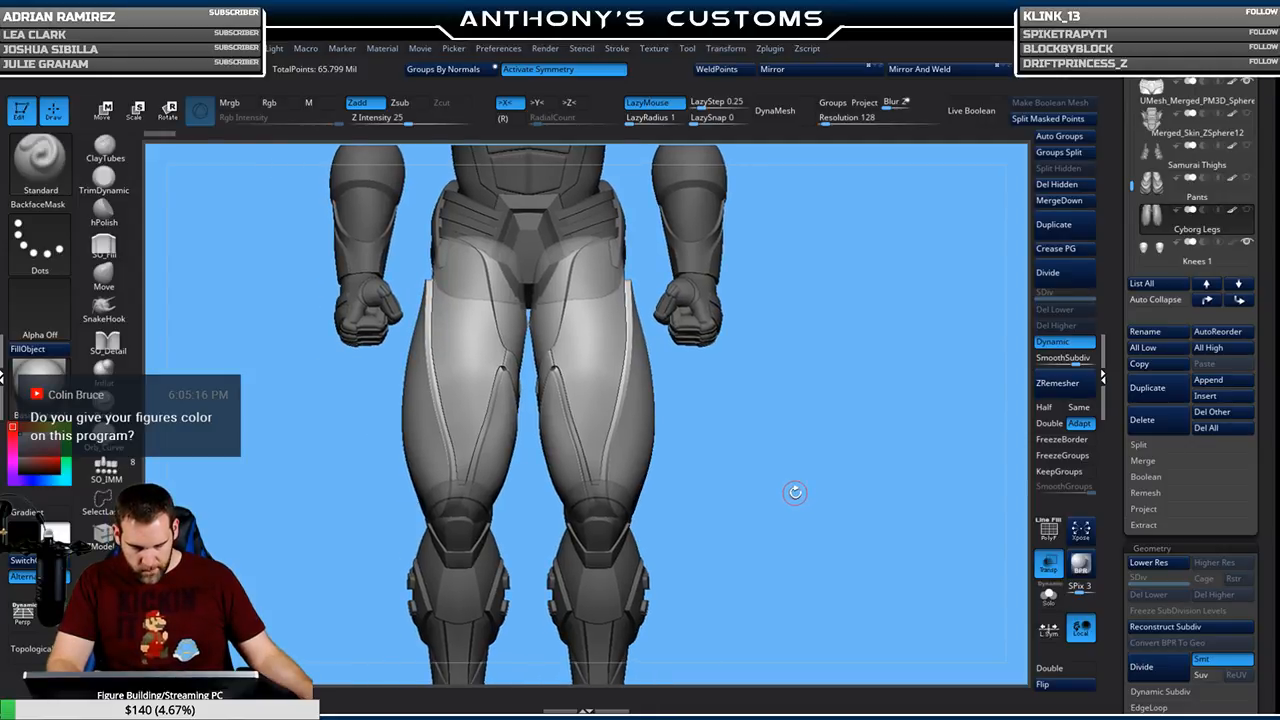
{"action": "key", "text": "w"}
{"action": "left_click_drag", "start_coordinate": [790, 487], "coordinate": [810, 480], "text": "alt"}
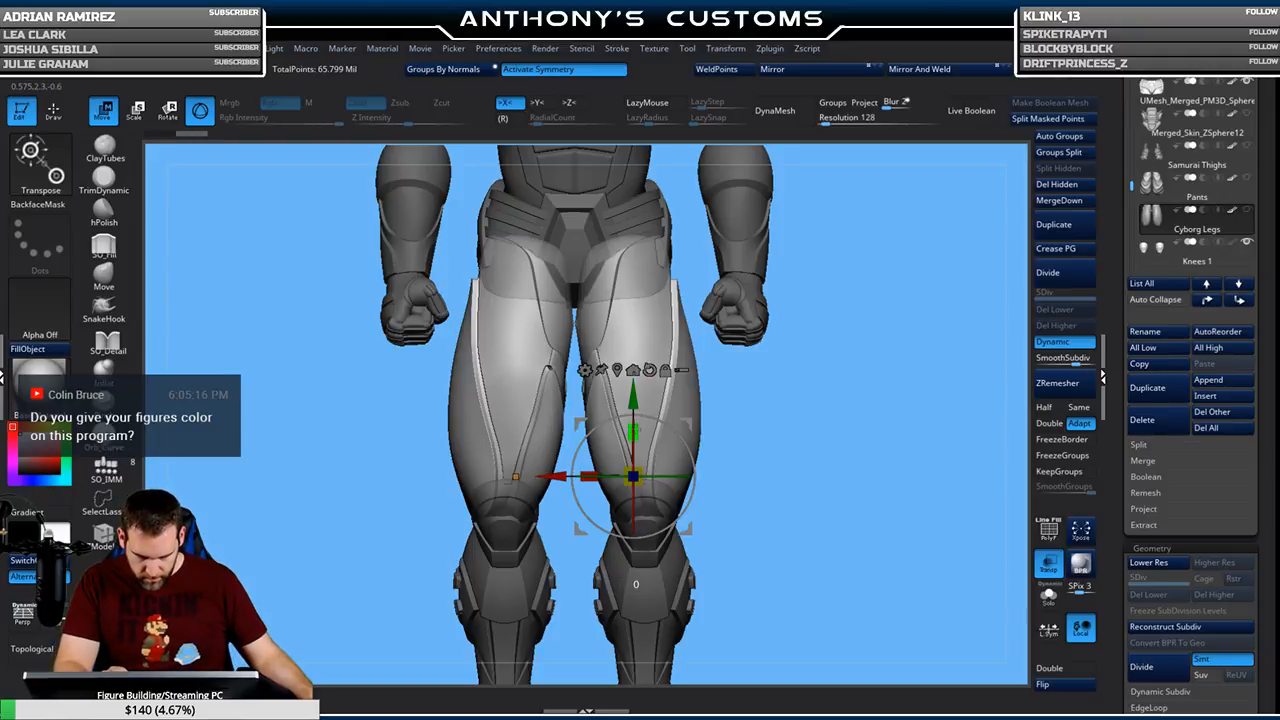
{"action": "key", "text": "ctrl+d"}
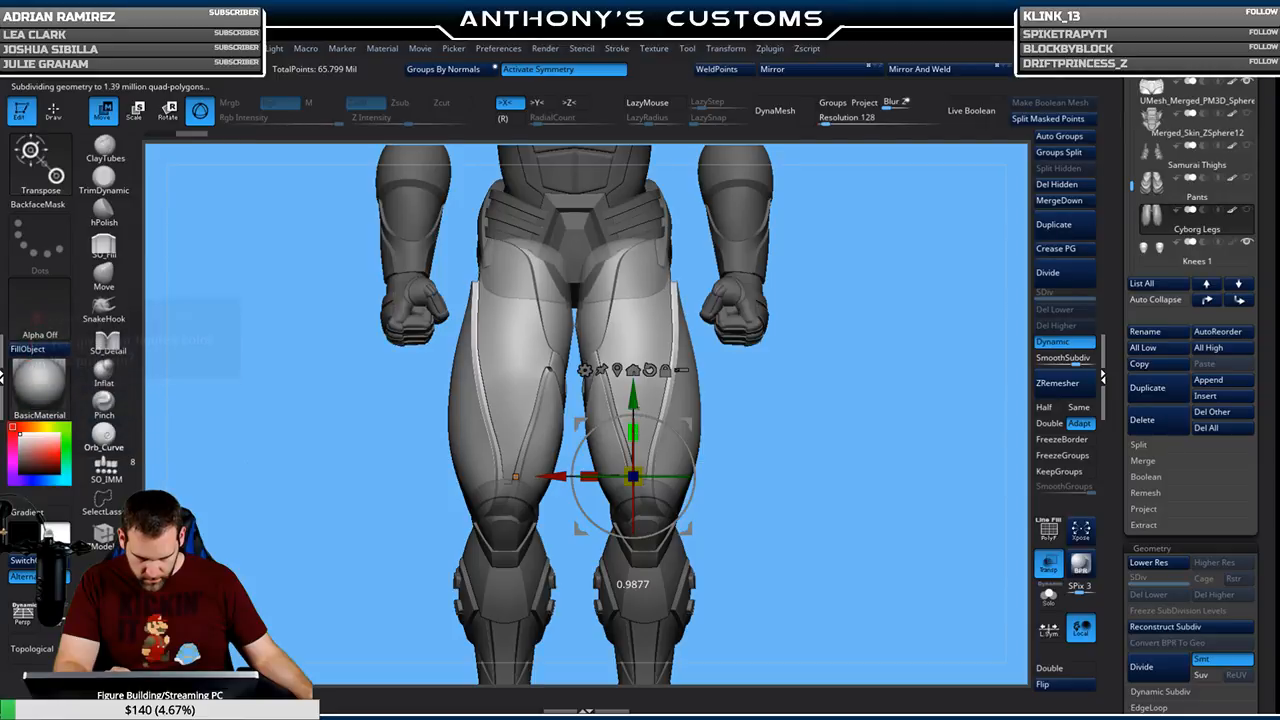
{"action": "left_click_drag", "start_coordinate": [633, 397], "coordinate": [633, 395]}
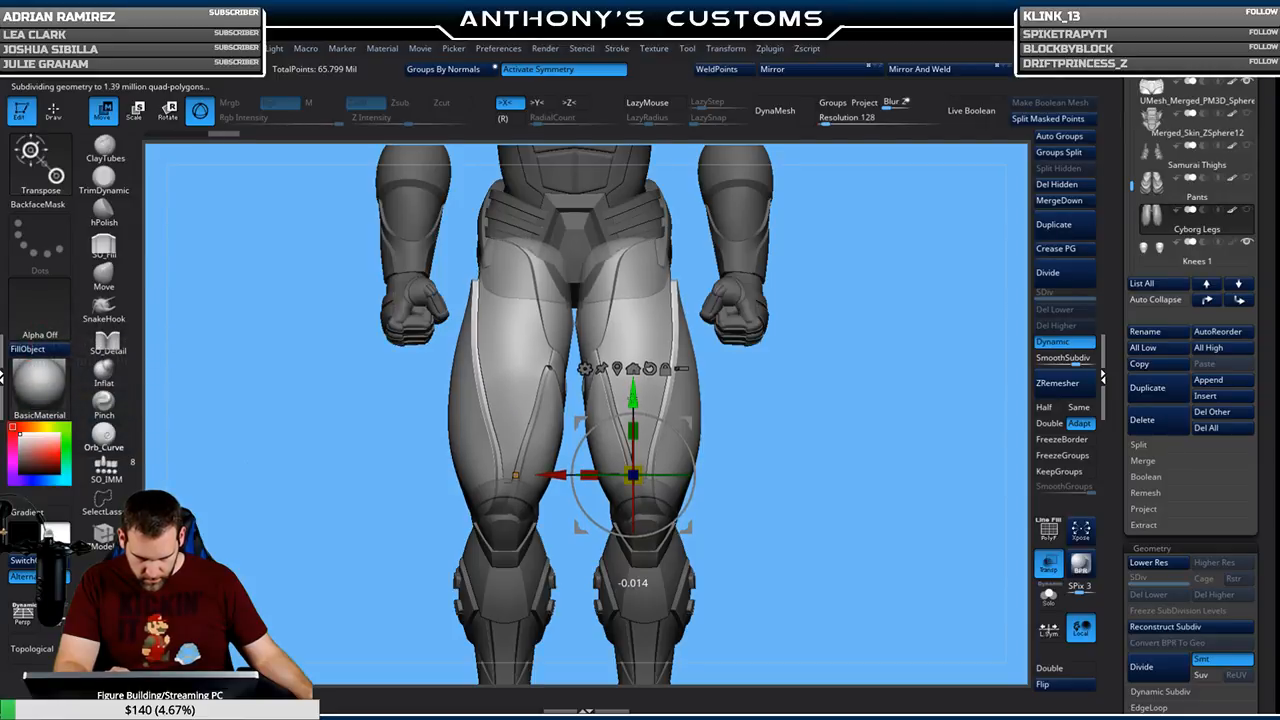
Raise the Cyborg Legs a little more in side view, turn off transparency and frame the whole figure
{"action": "left_click_drag", "start_coordinate": [789, 423], "coordinate": [857, 420]}
{"action": "left_click_drag", "start_coordinate": [633, 397], "coordinate": [633, 395]}
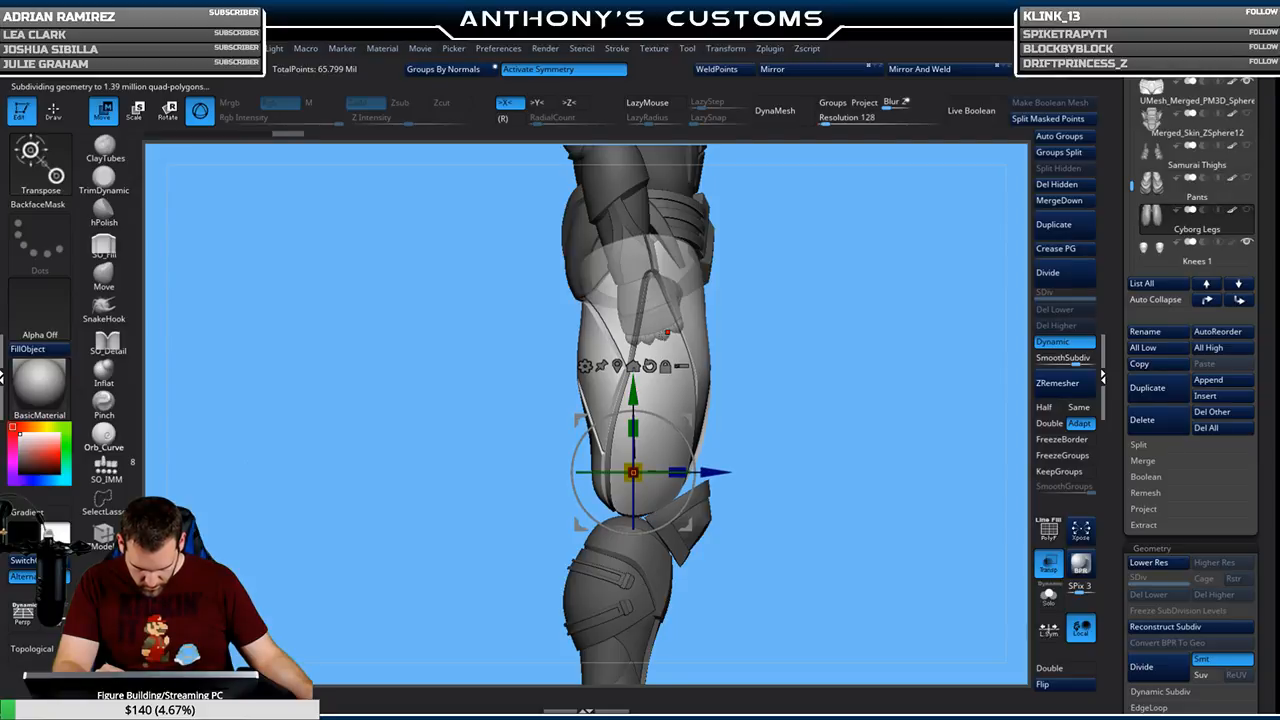
{"action": "left_click", "coordinate": [1050, 558]}
{"action": "left_click_drag", "start_coordinate": [852, 507], "coordinate": [798, 506]}
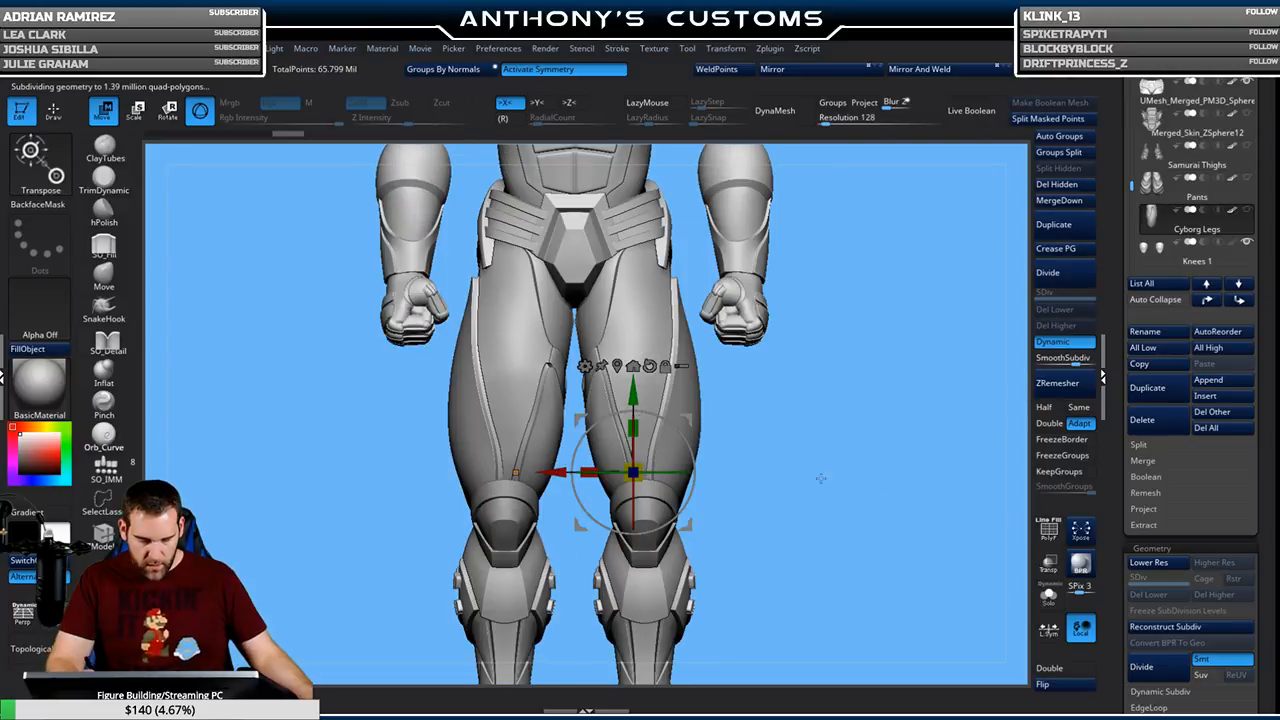
{"action": "key", "text": "q"}
{"action": "key", "text": "f"}
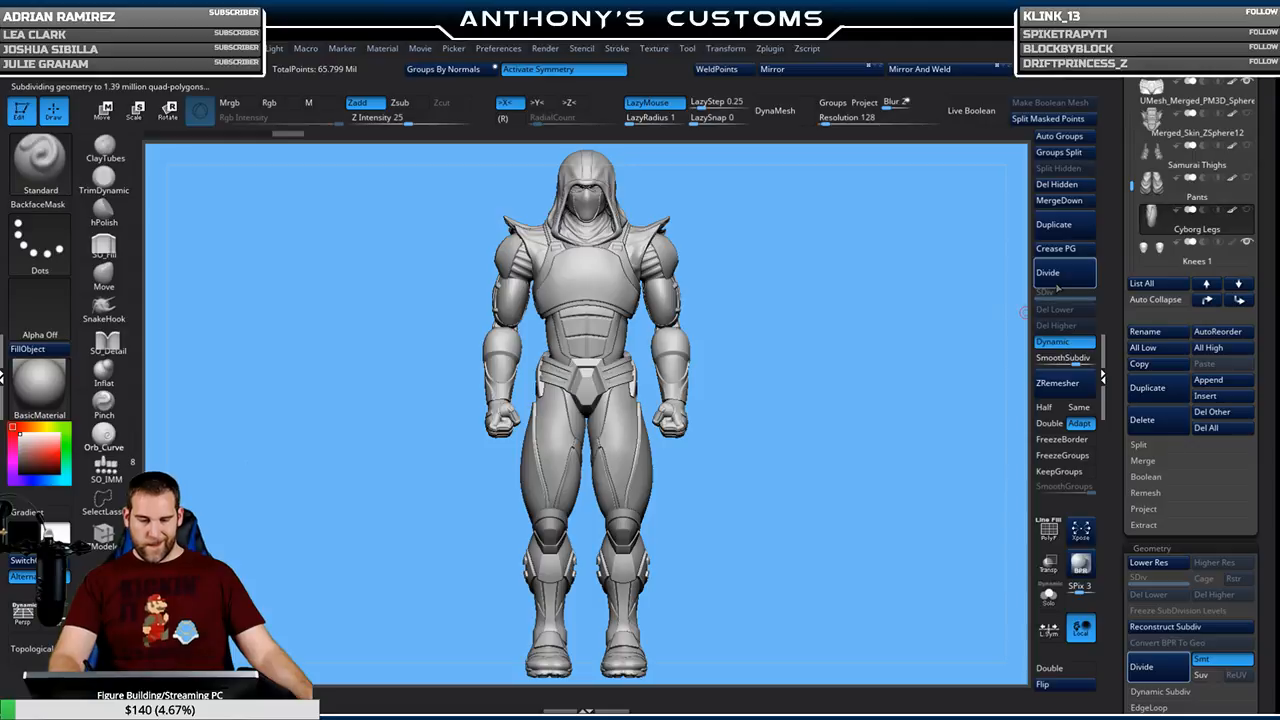
Hide the Hood and swap the Armored Chest with Peg Hole for Cyborg Chest 2 with Peg Hole
{"action": "left_click_drag", "start_coordinate": [1133, 184], "coordinate": [1133, 60]}
{"action": "left_click", "coordinate": [1247, 114]}
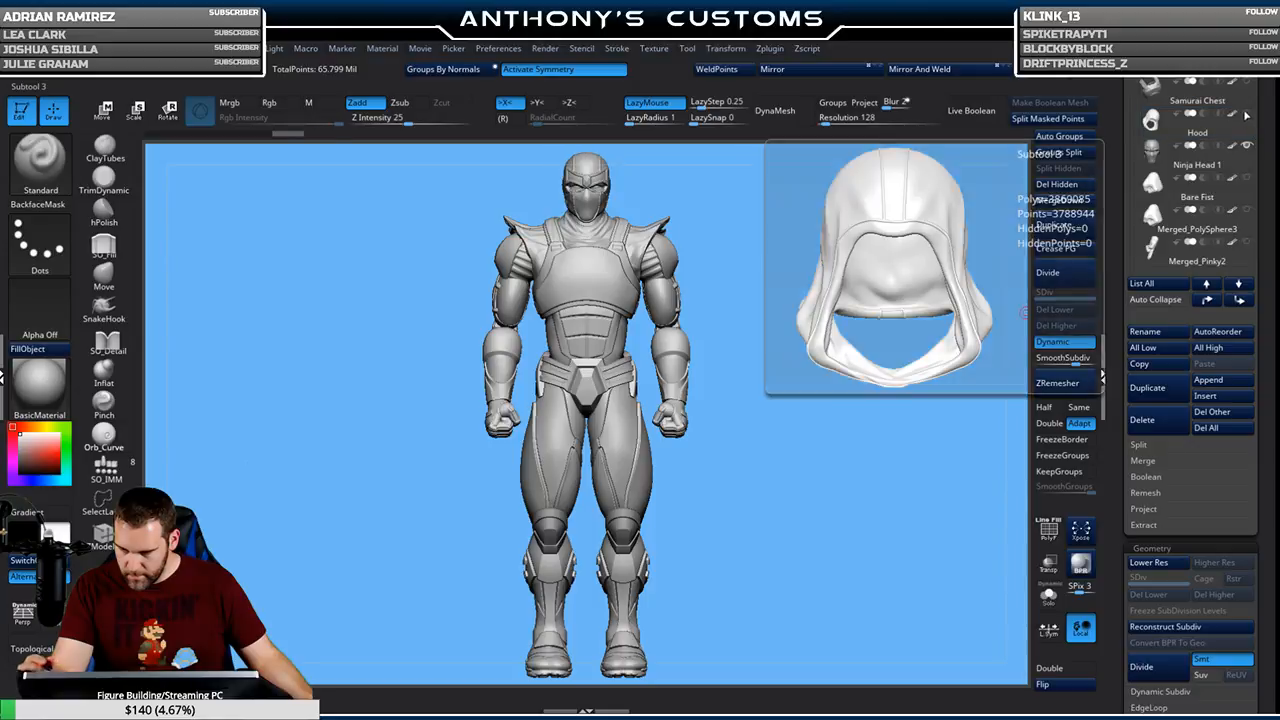
{"action": "left_click_drag", "start_coordinate": [1135, 88], "coordinate": [1133, 121]}
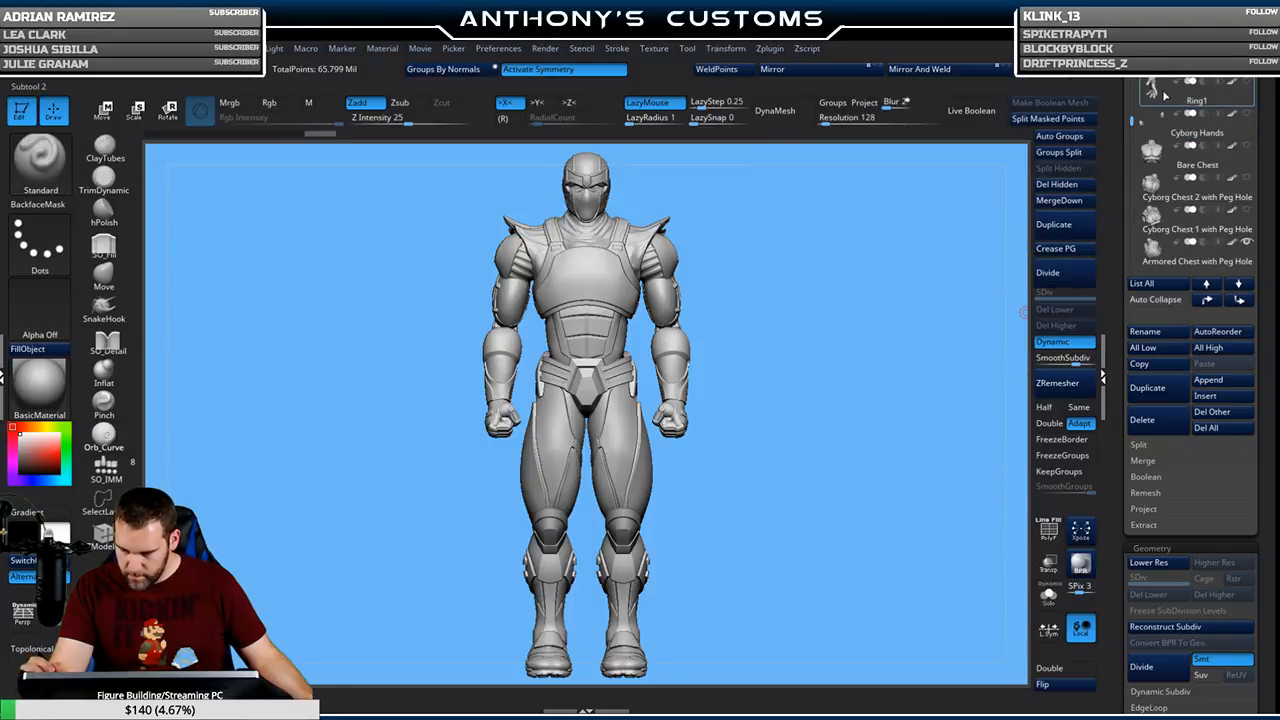
{"action": "left_click", "coordinate": [1247, 178]}
{"action": "left_click", "coordinate": [1247, 242]}
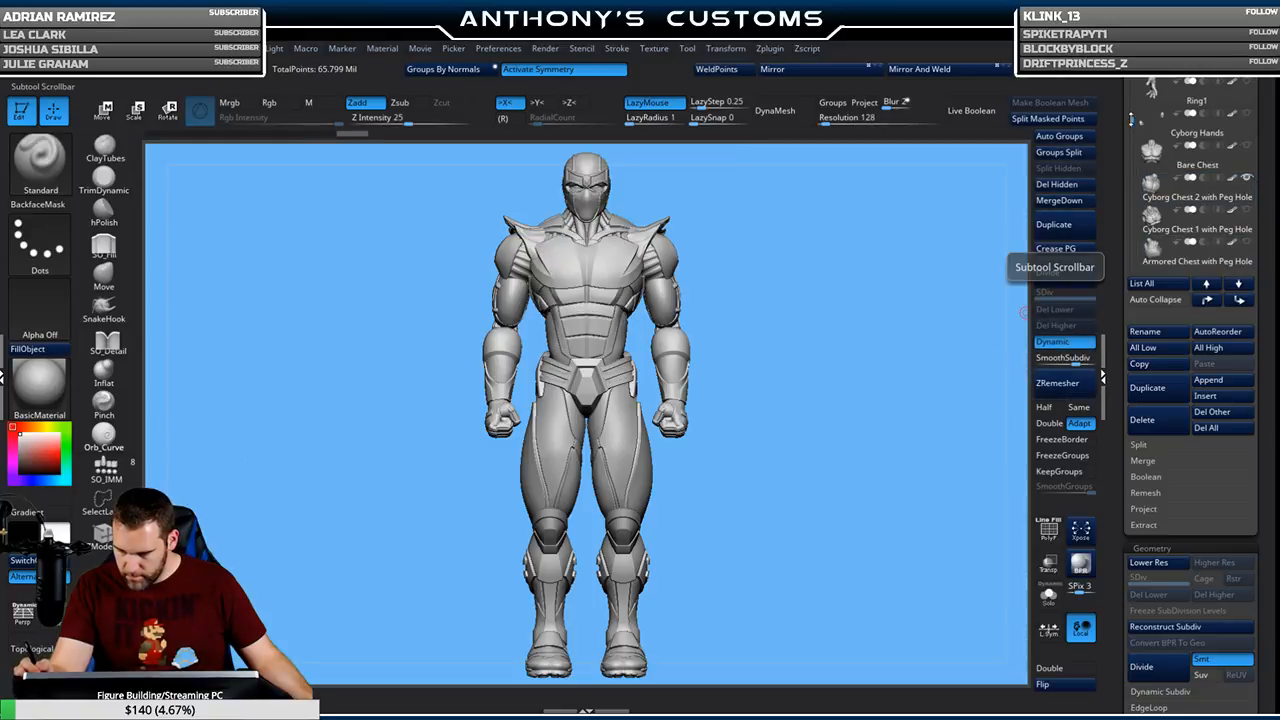
Hide the Tattered Sleeves and swap the Armored Abdomen for Cyborg Abdomen 2
{"action": "left_click_drag", "start_coordinate": [1133, 118], "coordinate": [1133, 130]}
{"action": "left_click", "coordinate": [1247, 242]}
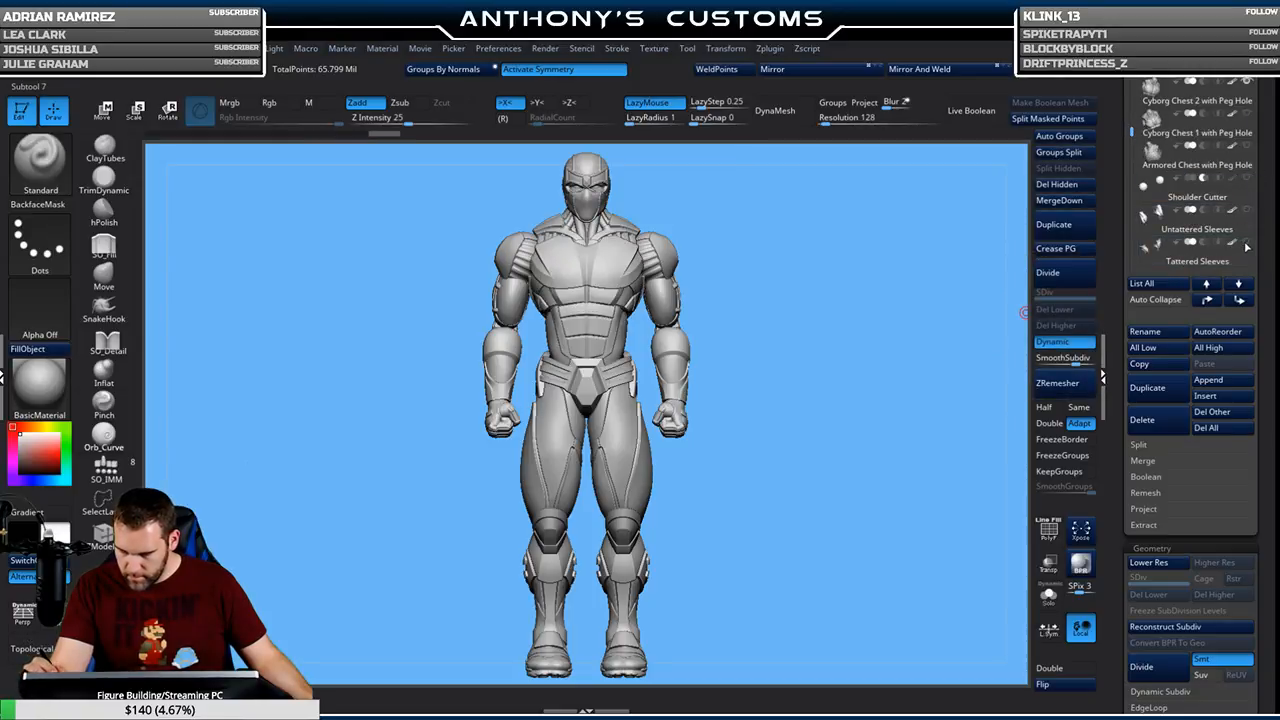
{"action": "left_click_drag", "start_coordinate": [1133, 132], "coordinate": [1133, 147]}
{"action": "left_click", "coordinate": [1247, 243]}
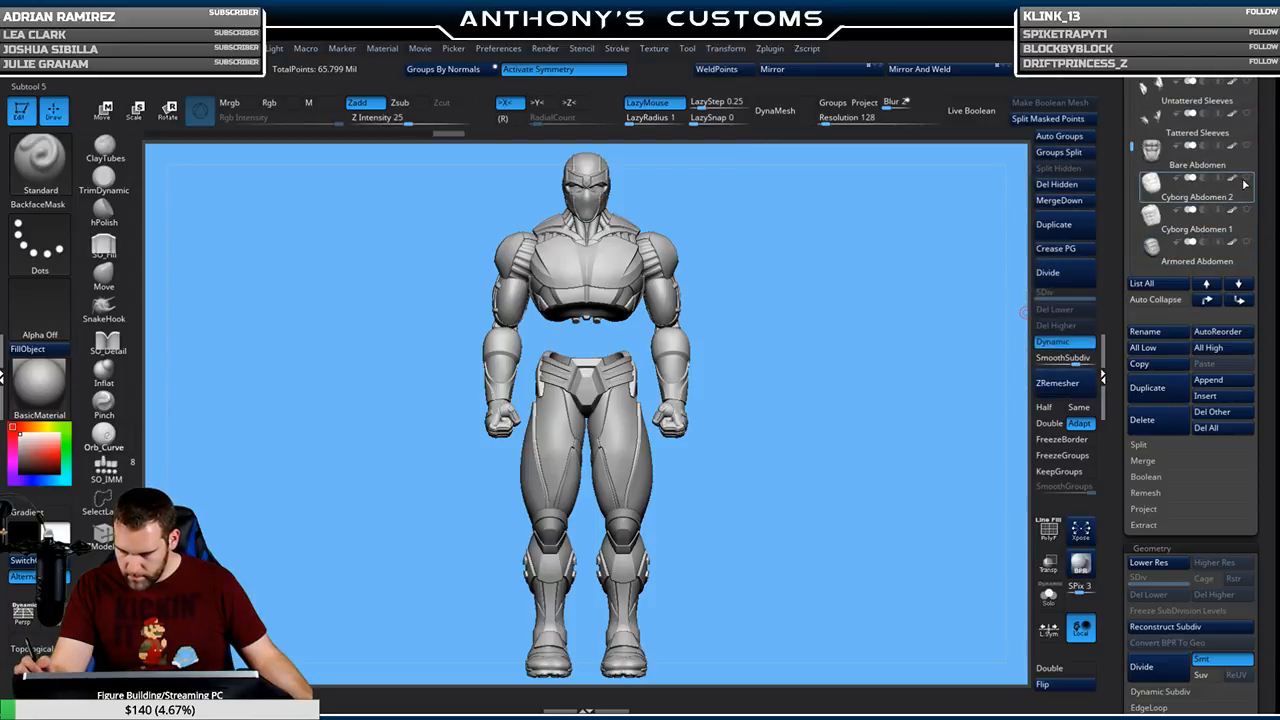
{"action": "left_click", "coordinate": [1247, 178]}
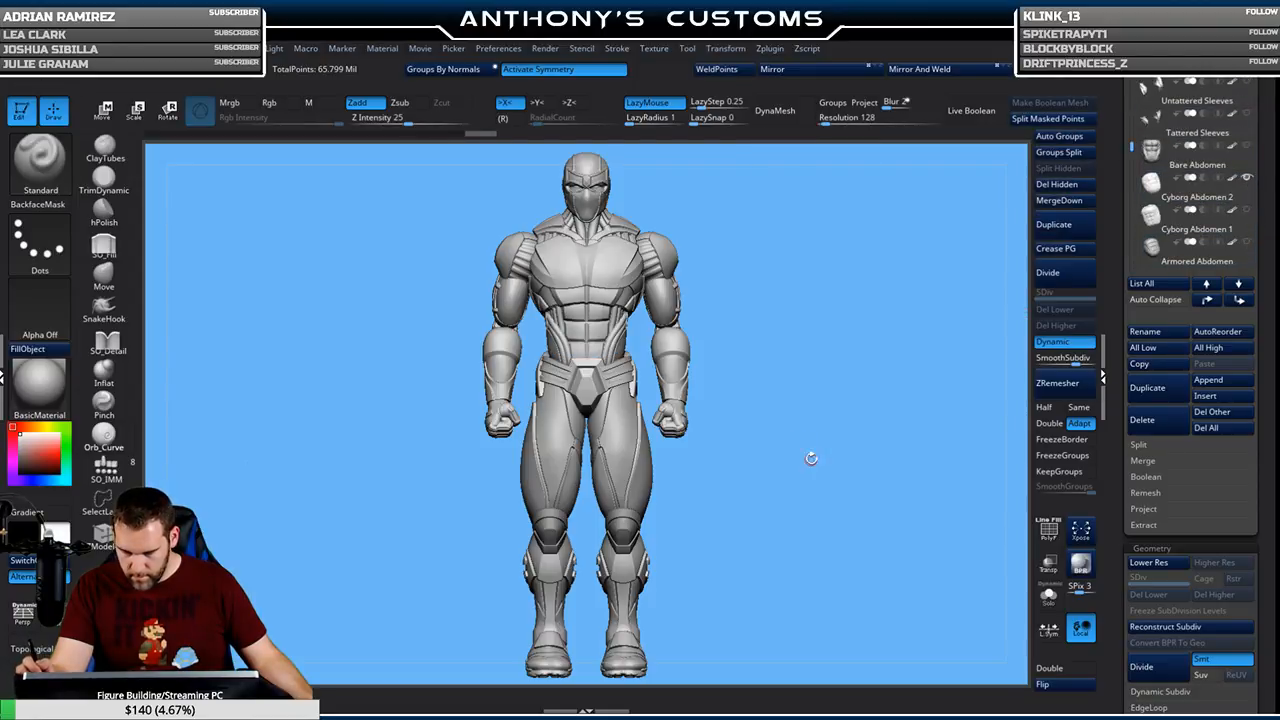
Snapshot the cyborg figure onto the canvas and place the live model beside the copy
{"action": "mouse_move", "coordinate": [818, 471]}
{"action": "left_mouse_down", "text": "alt"}
{"action": "mouse_move", "coordinate": [811, 441]}
{"action": "mouse_move", "coordinate": [791, 466]}
{"action": "mouse_move", "coordinate": [742, 454]}
{"action": "mouse_move", "coordinate": [797, 486]}
{"action": "mouse_move", "coordinate": [758, 483]}
{"action": "mouse_move", "coordinate": [803, 480]}
{"action": "left_mouse_up", "text": "alt"}
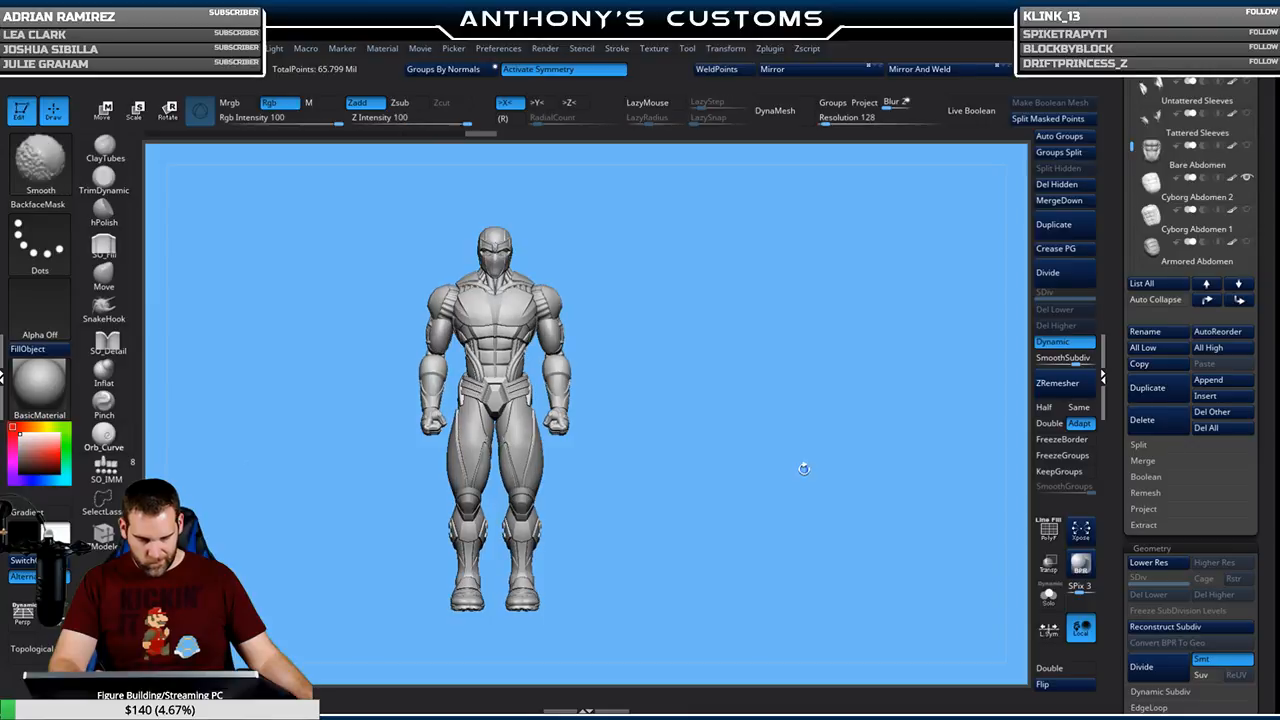
{"action": "key", "text": "shift+s"}
{"action": "mouse_move", "coordinate": [660, 522]}
{"action": "left_mouse_down", "text": "alt"}
{"action": "mouse_move", "coordinate": [843, 508]}
{"action": "mouse_move", "coordinate": [817, 518]}
{"action": "left_mouse_up", "text": "alt"}
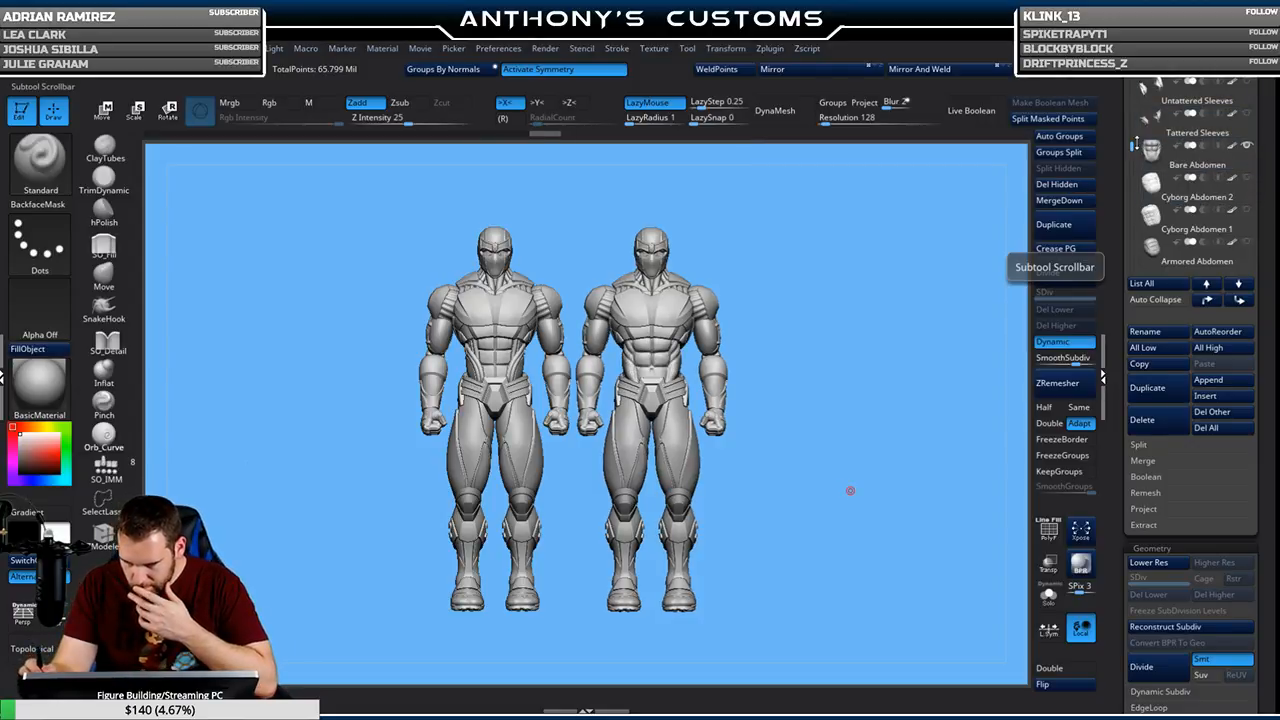
Swap the live figure's cyborg abdomen and chest for the Bare Abdomen and Bare Chest
{"action": "left_click_drag", "start_coordinate": [1133, 145], "coordinate": [1133, 129]}
{"action": "left_click", "coordinate": [1248, 116]}
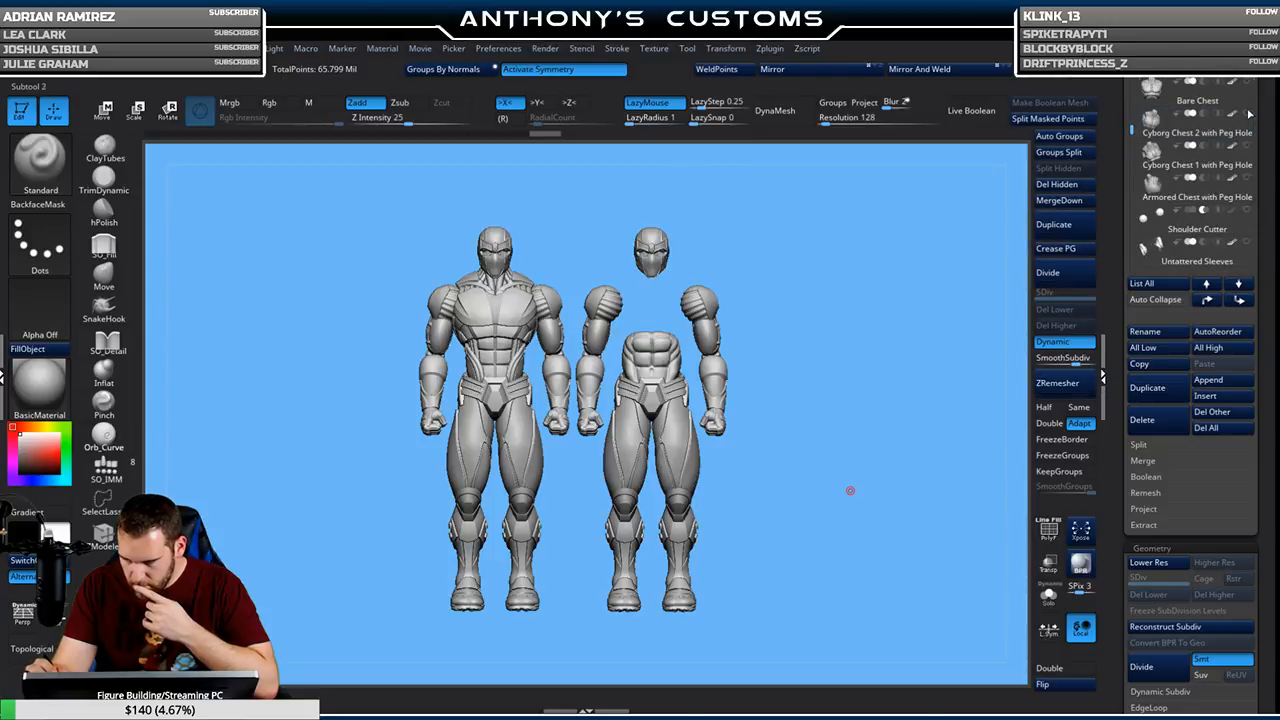
{"action": "left_click", "coordinate": [1155, 124]}
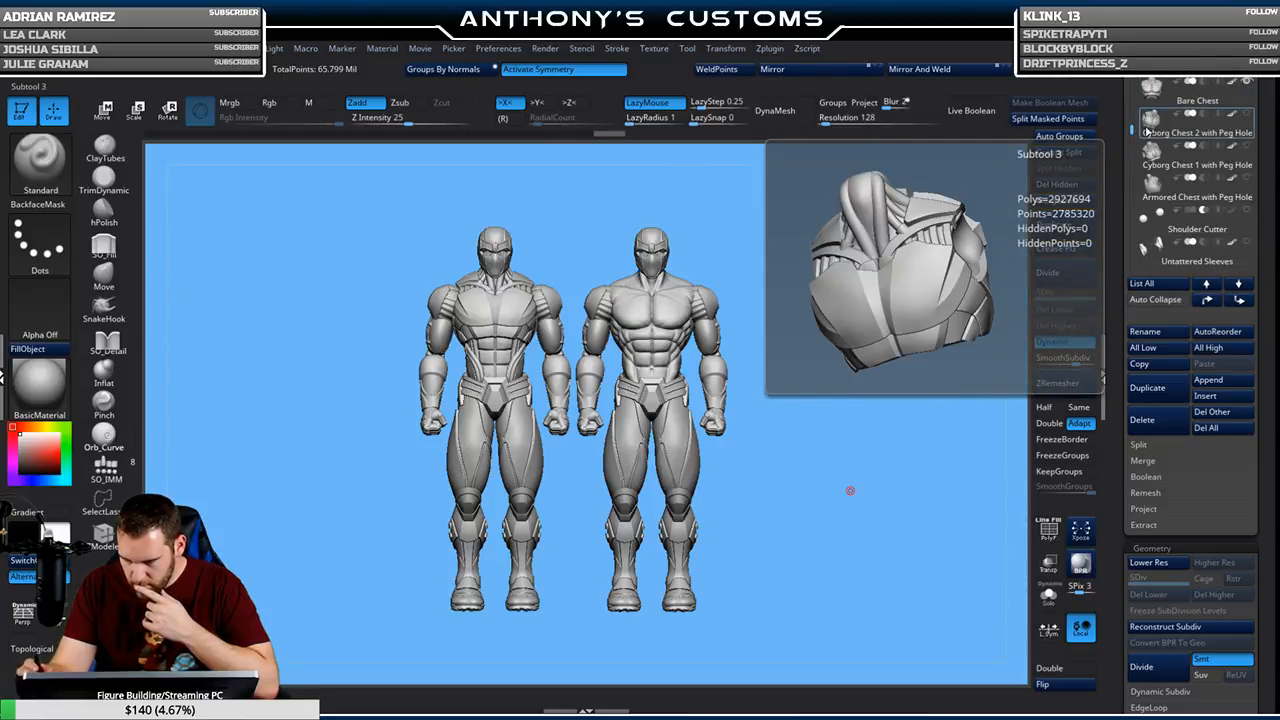
Hide the Index1 hands and replace the Cyborg Forearms with the Bare Forearms and Wrist Wraps
{"action": "left_click_drag", "start_coordinate": [1133, 128], "coordinate": [1133, 100]}
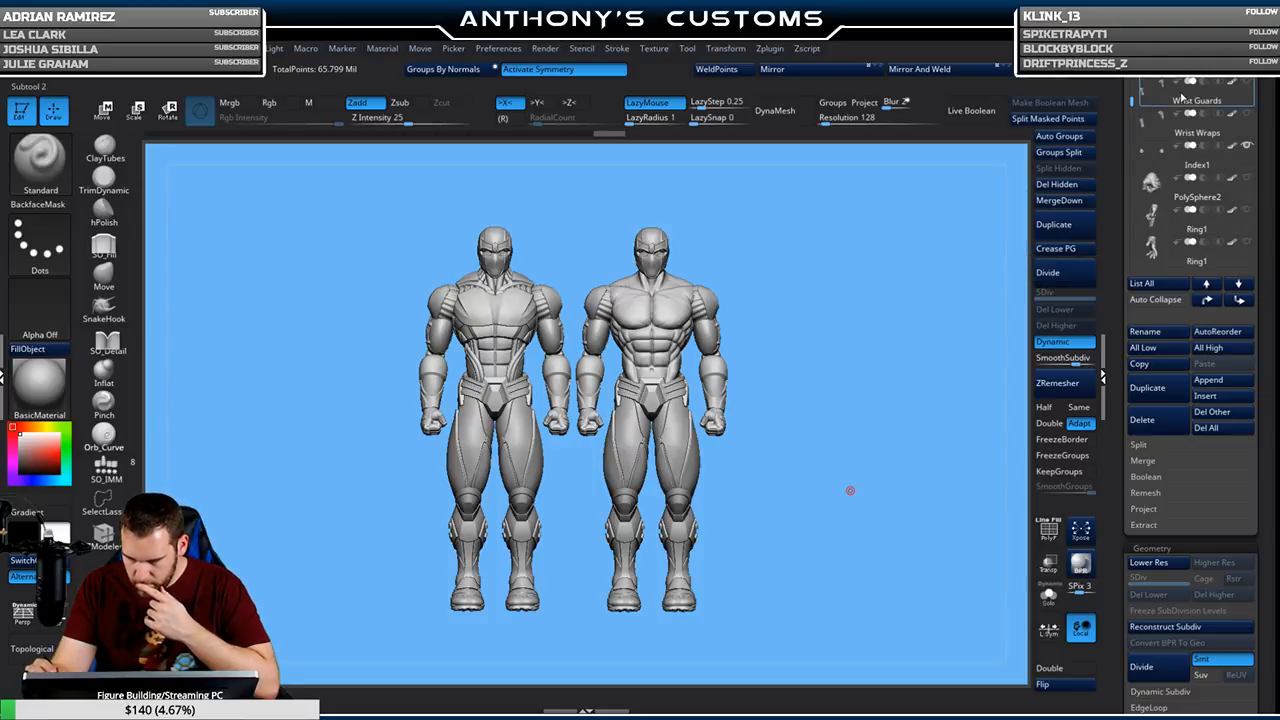
{"action": "mouse_move", "coordinate": [1181, 97]}
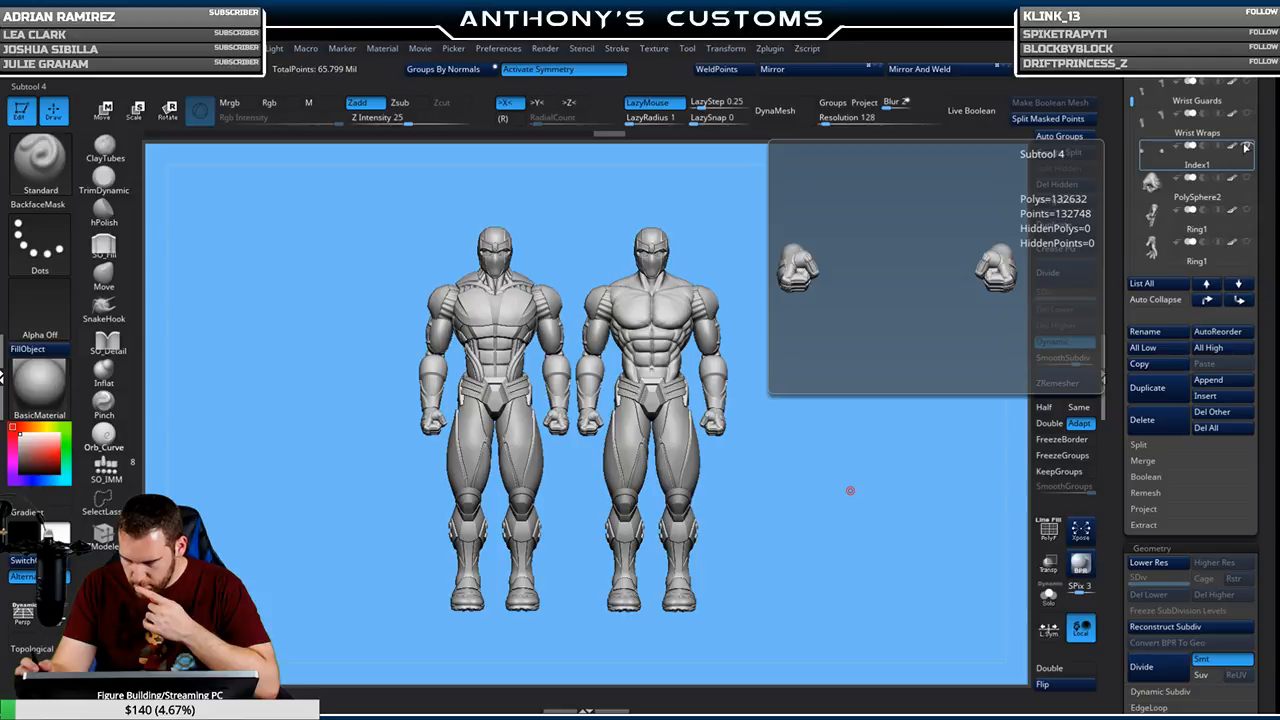
{"action": "mouse_move", "coordinate": [1248, 120]}
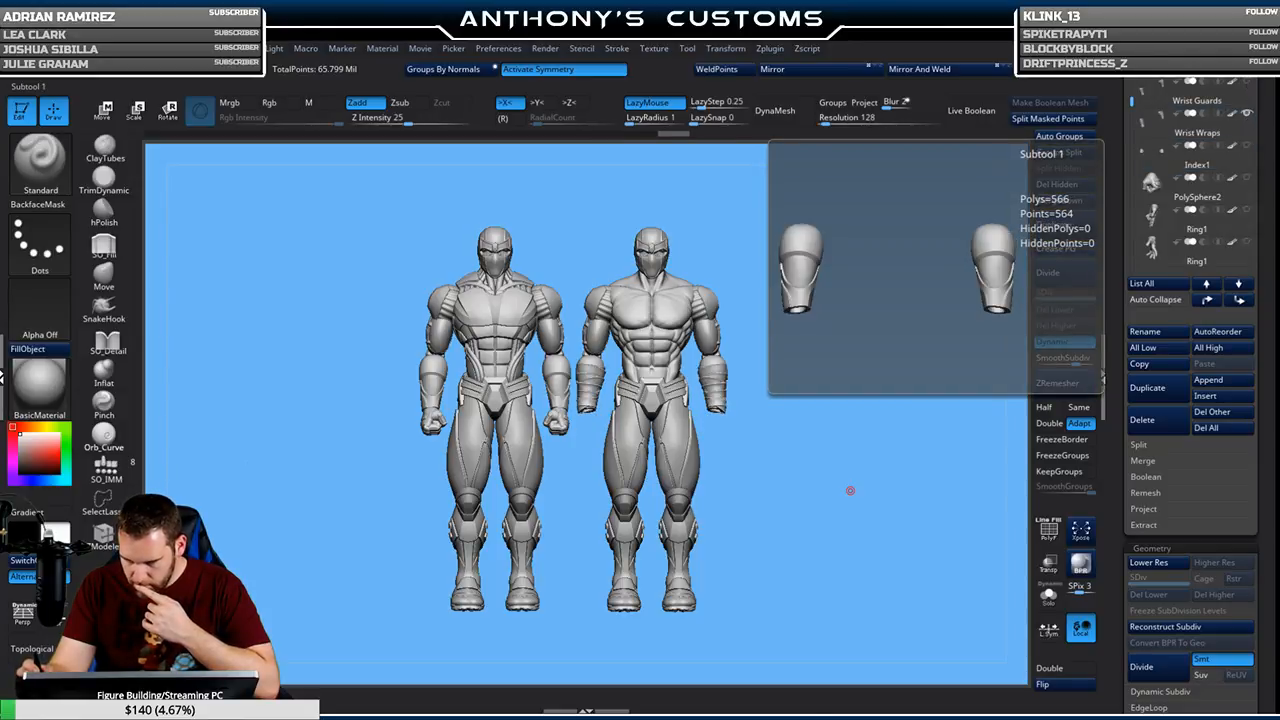
{"action": "scroll", "coordinate": [1135, 91], "scroll_direction": "up", "scroll_amount": 3}
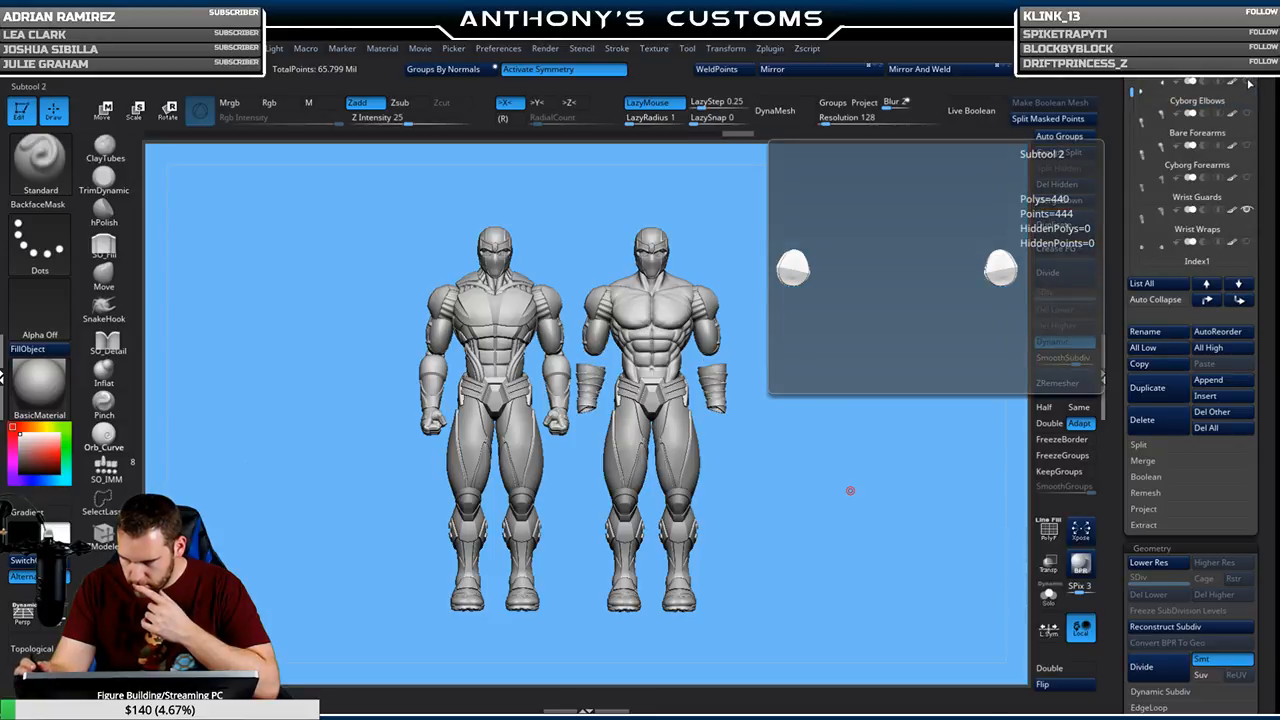
{"action": "scroll", "coordinate": [1135, 88], "scroll_direction": "up", "scroll_amount": 1}
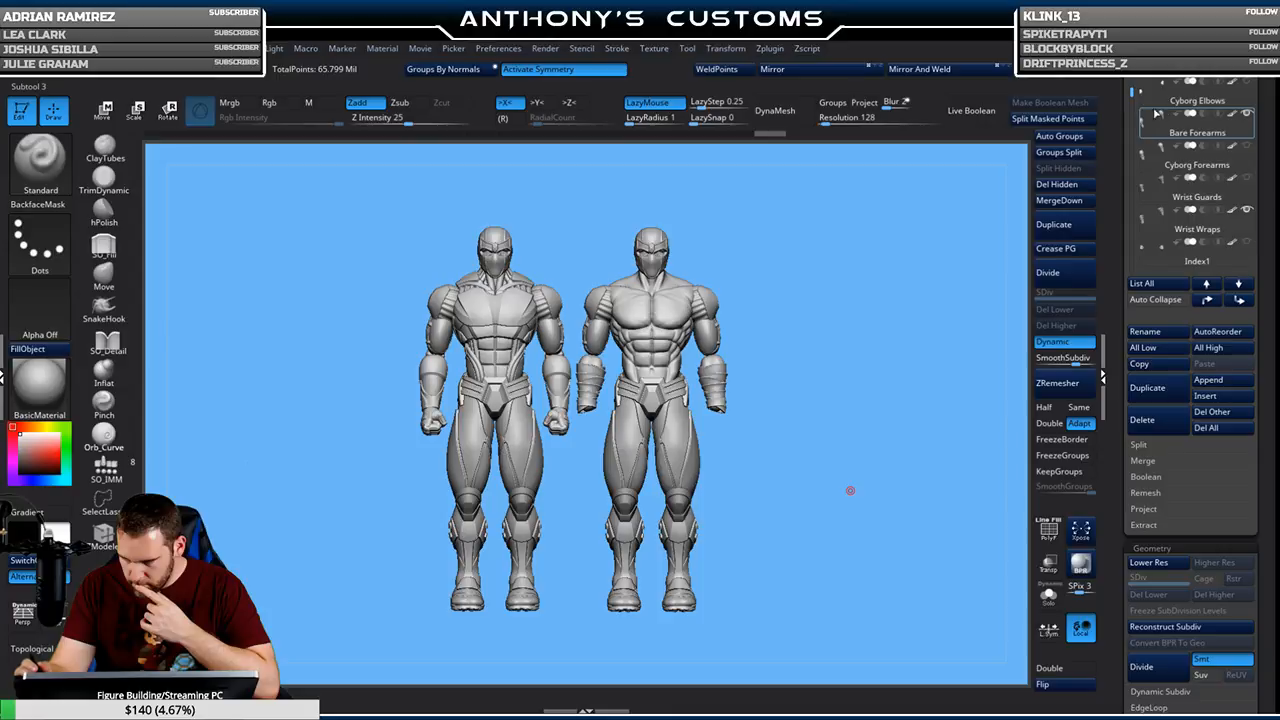
Replace the live figure's cyborg elbows, biceps and shoulders with the Bare Elbows, Bare Biceps and Bare Shoulders
{"action": "scroll", "coordinate": [1135, 88], "scroll_direction": "up", "scroll_amount": 2}
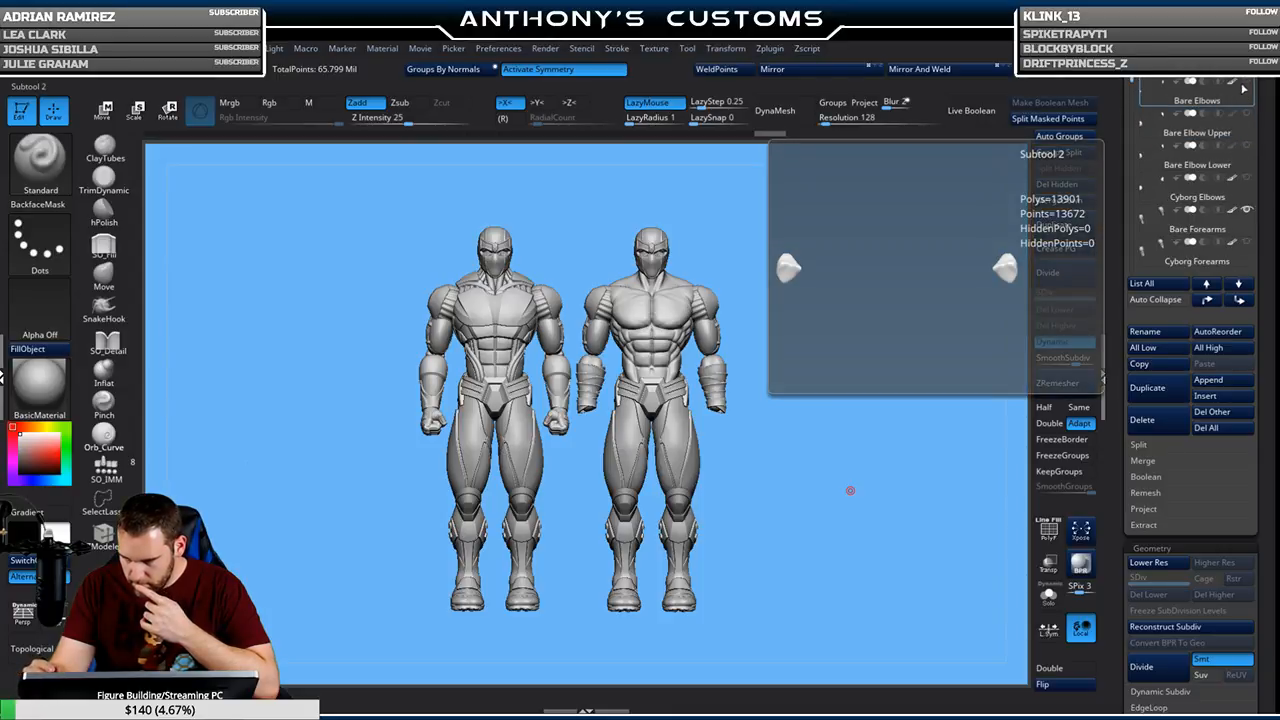
{"action": "scroll", "coordinate": [1190, 170], "scroll_direction": "up", "scroll_amount": 4}
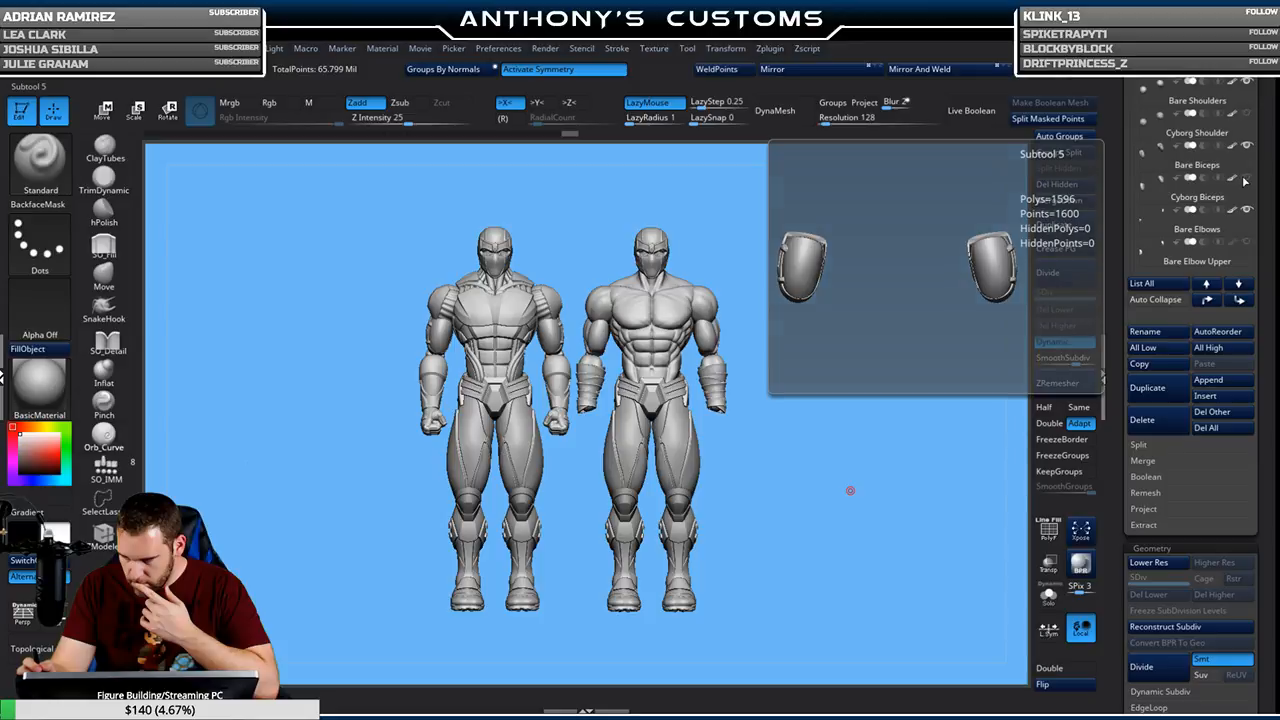
{"action": "scroll", "coordinate": [1250, 170], "scroll_direction": "up", "scroll_amount": 1}
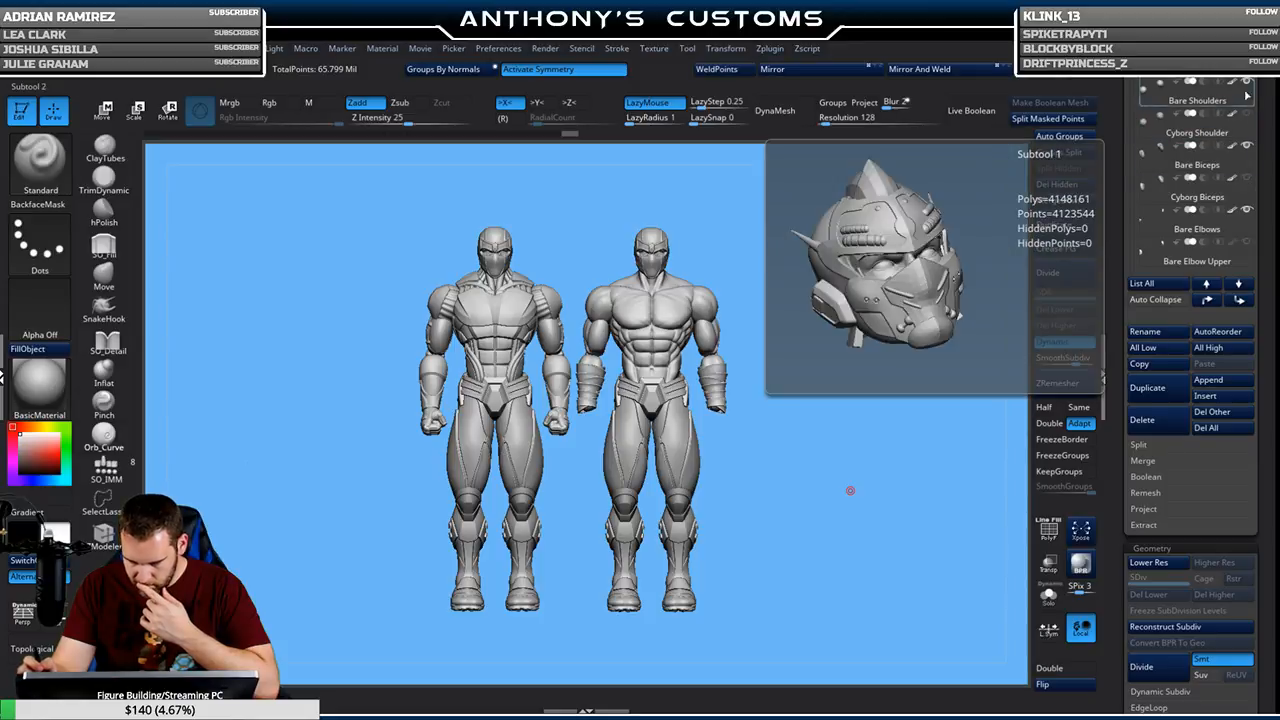
{"action": "scroll", "coordinate": [1206, 140], "scroll_direction": "up", "scroll_amount": 1}
Show the Bare Fist, delete its lower subdivision levels, and mirror and weld it onto the other hand
{"action": "left_click_drag", "start_coordinate": [1132, 150], "coordinate": [1137, 140]}
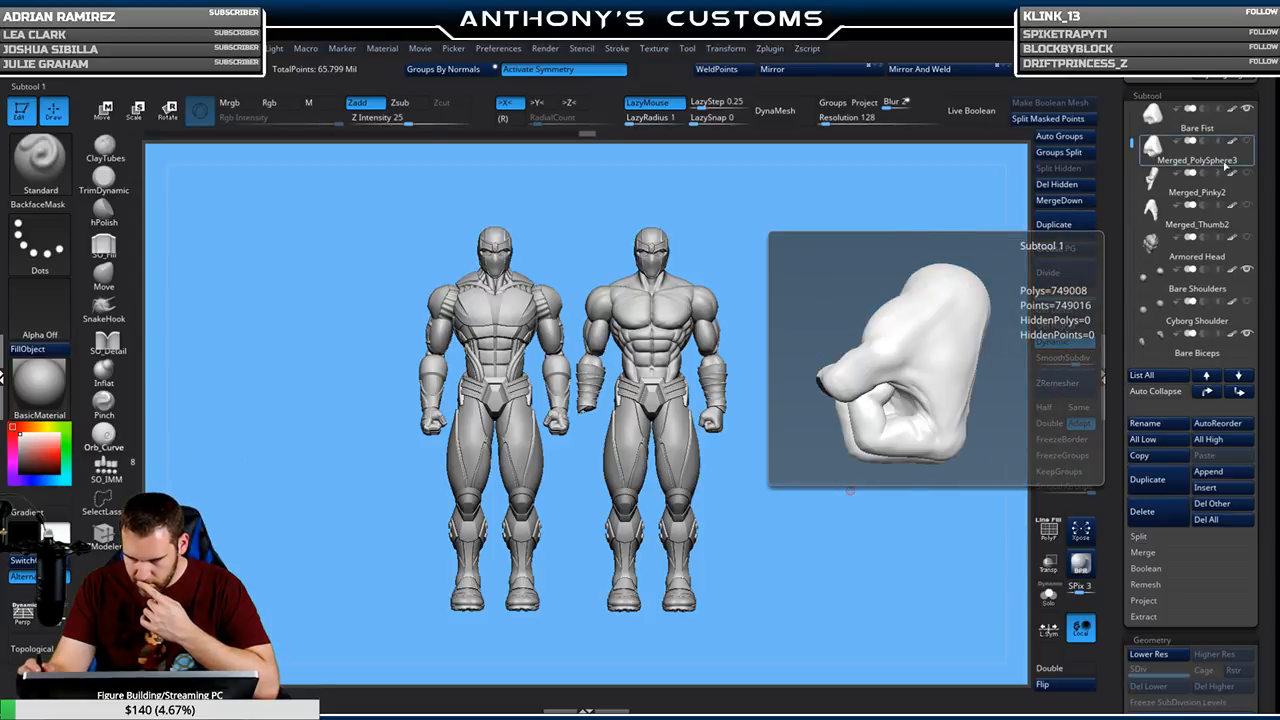
{"action": "left_click", "coordinate": [1170, 127]}
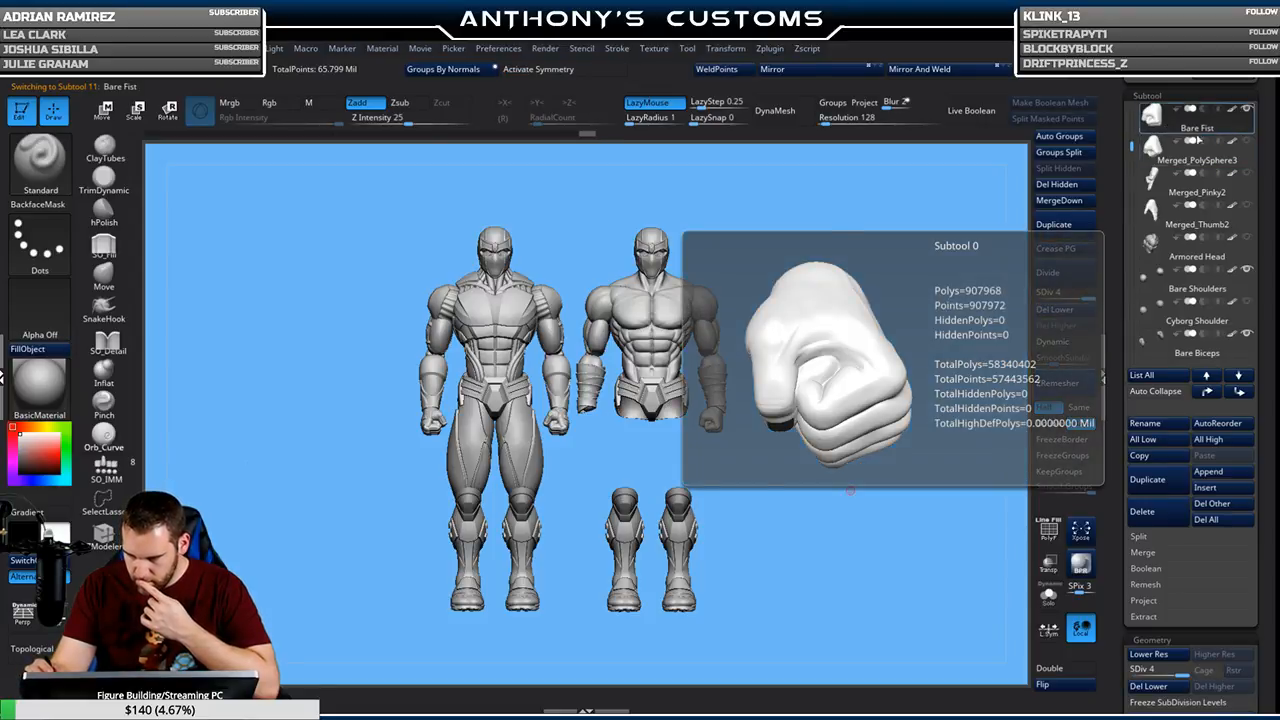
{"action": "left_click", "coordinate": [1055, 310]}
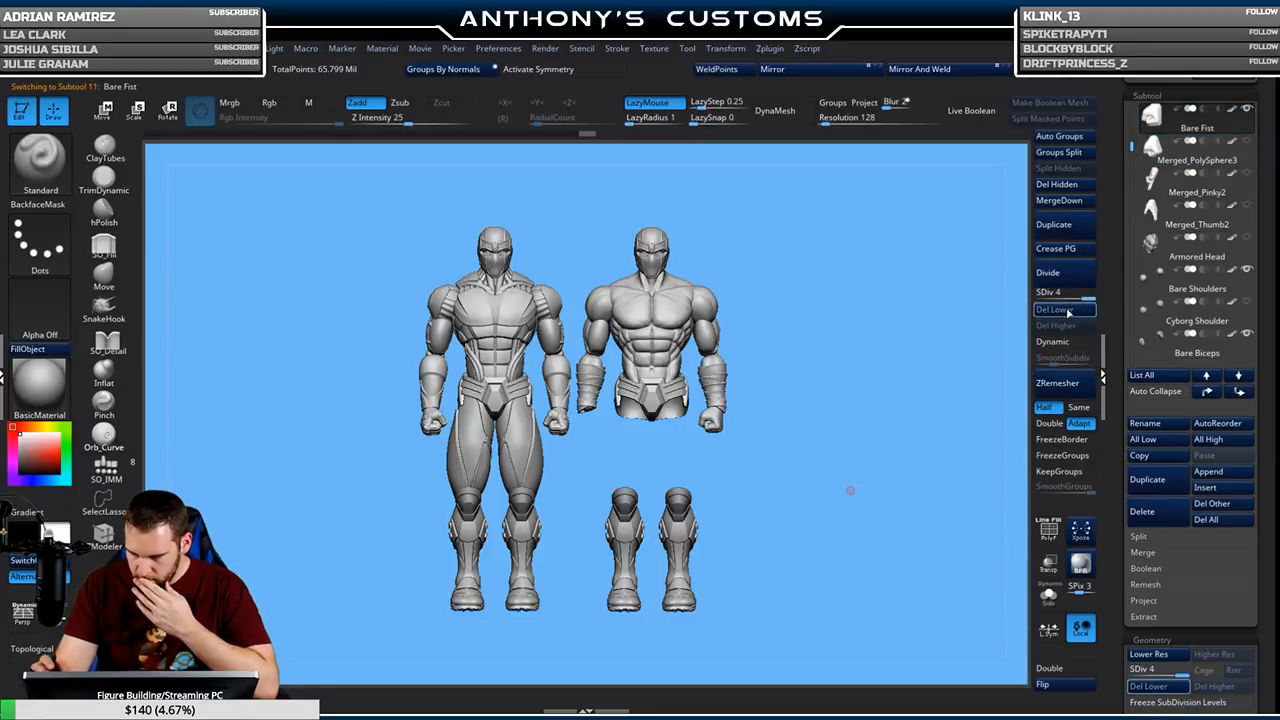
{"action": "left_click", "coordinate": [926, 70]}
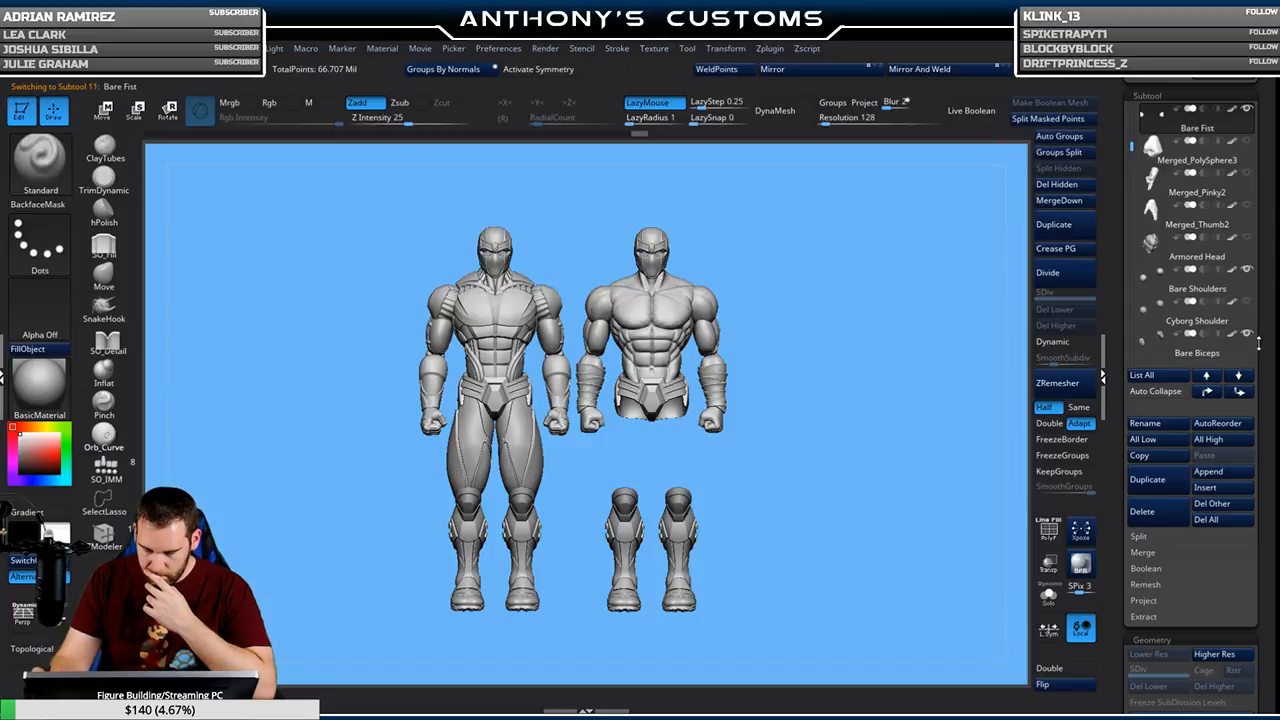
Reconstruct the lower subdivision levels of the mirrored Bare Fist
{"action": "scroll", "coordinate": [1266, 246], "scroll_direction": "down", "scroll_amount": 10}
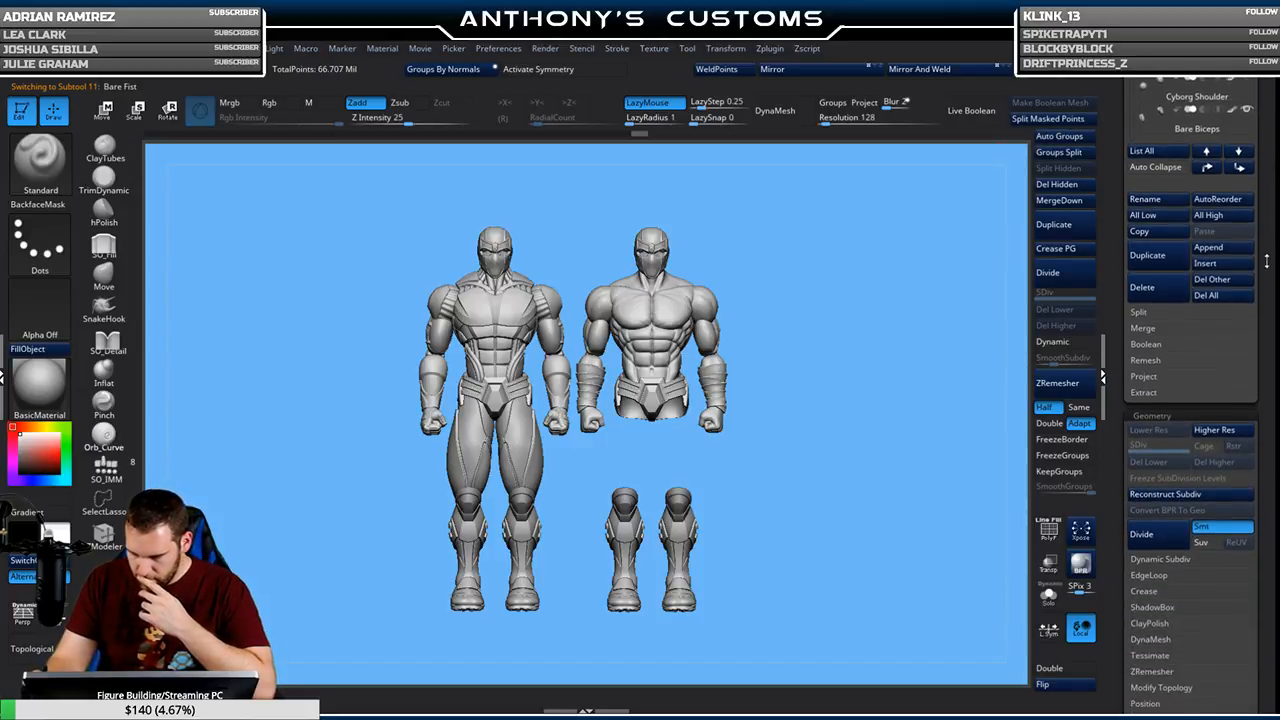
{"action": "scroll", "coordinate": [1266, 246], "scroll_direction": "down", "scroll_amount": 3}
{"action": "left_click", "coordinate": [1193, 350]}
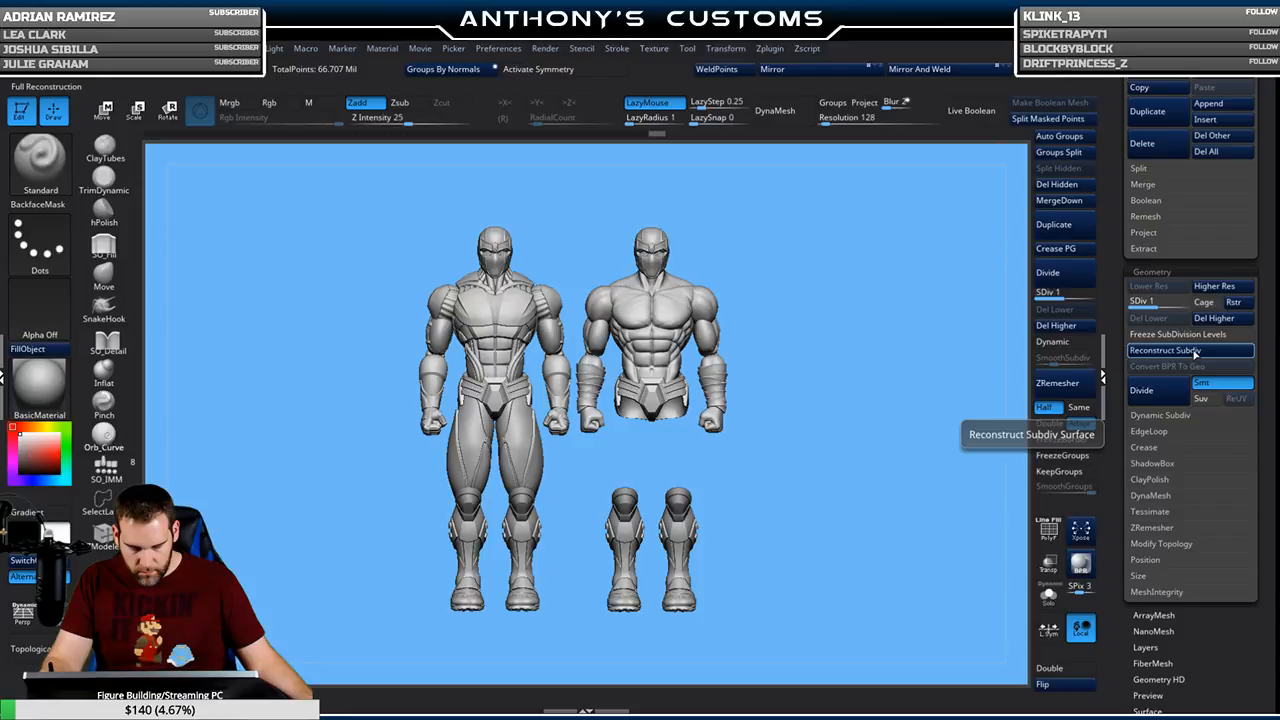
{"action": "left_click", "coordinate": [1193, 350]}
{"action": "left_click", "coordinate": [1193, 350]}
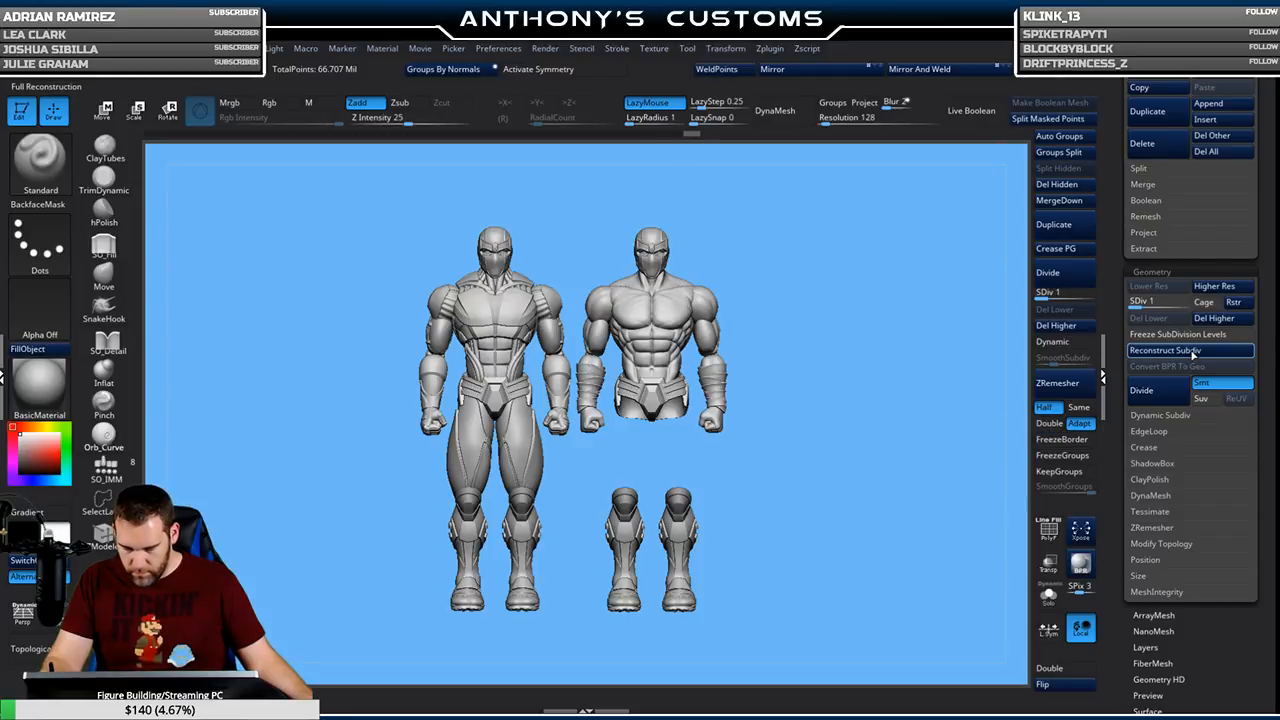
Dress the live figure in the Sash Belt, Pants and Pants Crotch, replacing the belt and the UMesh_Merged_PM3D_Sphere crotch
{"action": "left_click_drag", "start_coordinate": [1266, 182], "coordinate": [1266, 290]}
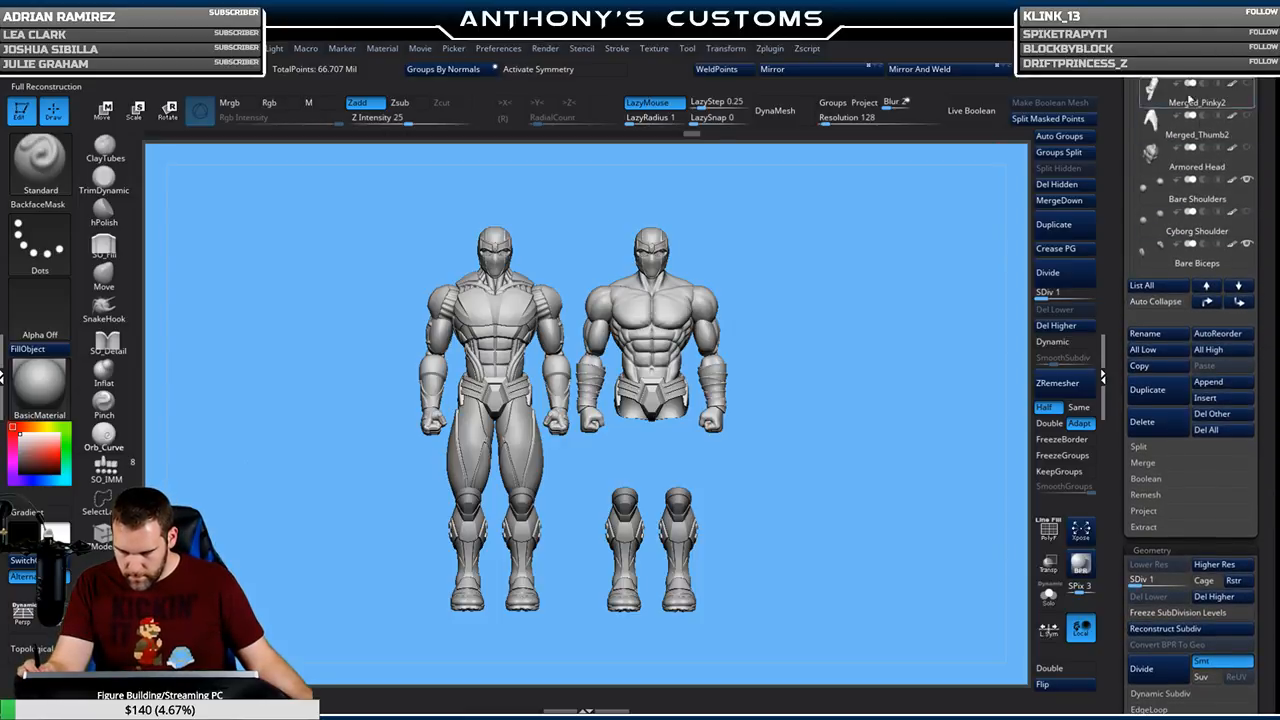
{"action": "left_click_drag", "start_coordinate": [1131, 90], "coordinate": [1131, 165]}
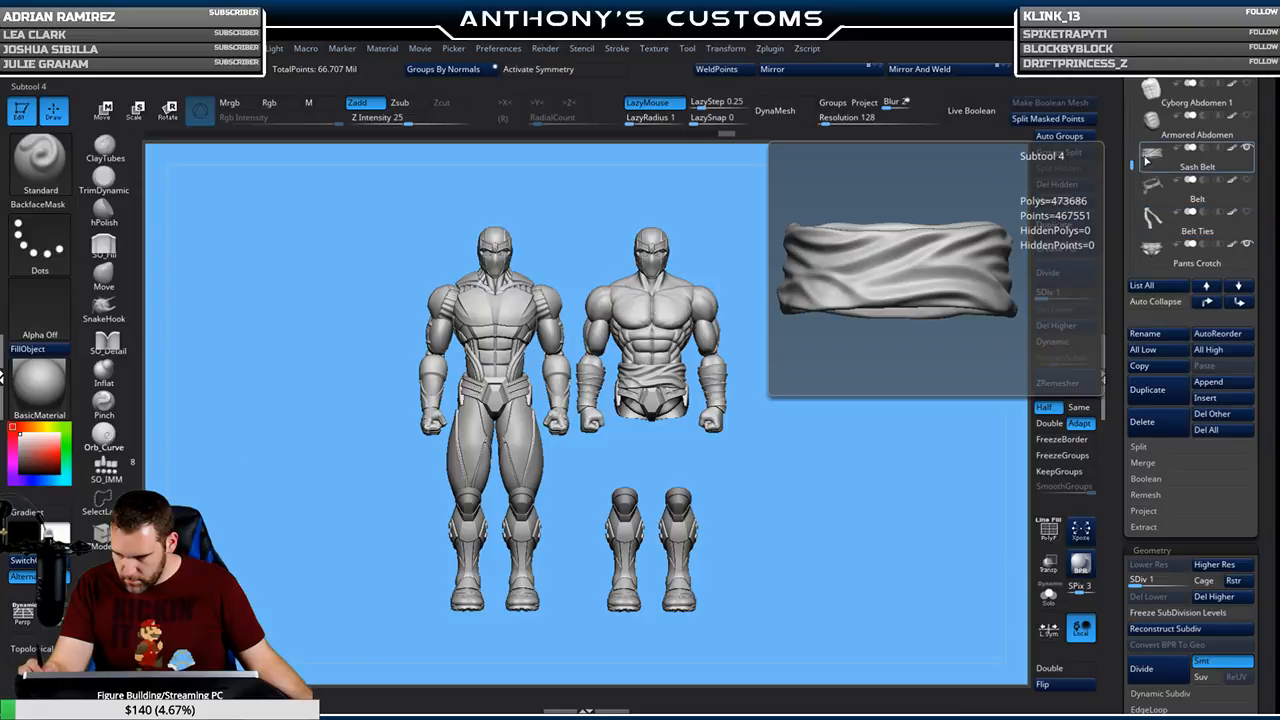
{"action": "mouse_move", "coordinate": [1248, 188]}
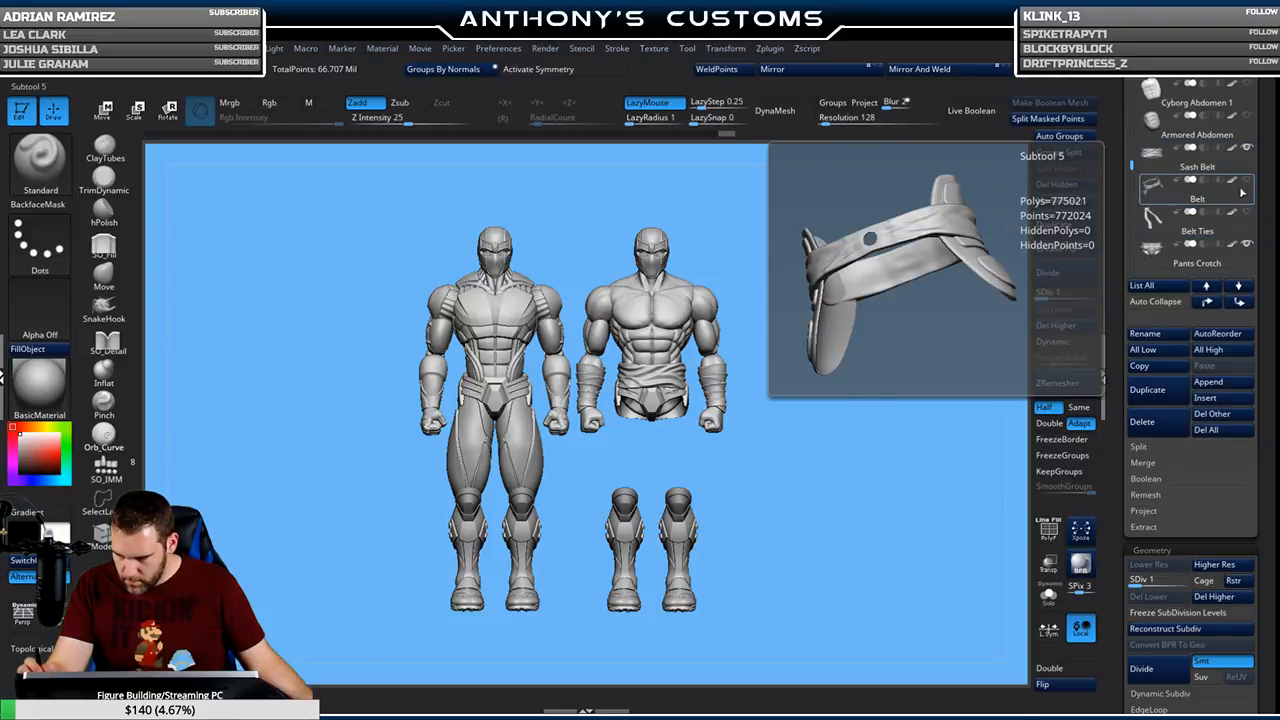
{"action": "left_click_drag", "start_coordinate": [1131, 152], "coordinate": [1133, 177]}
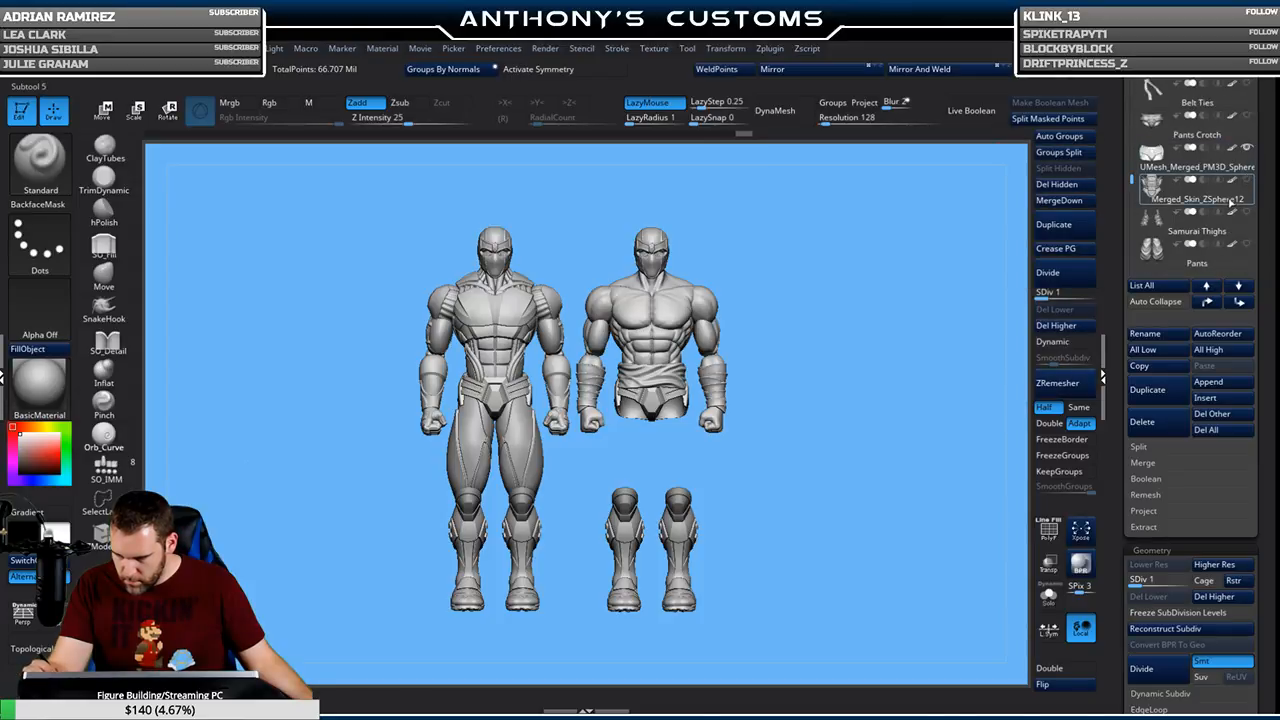
{"action": "mouse_move", "coordinate": [1228, 201]}
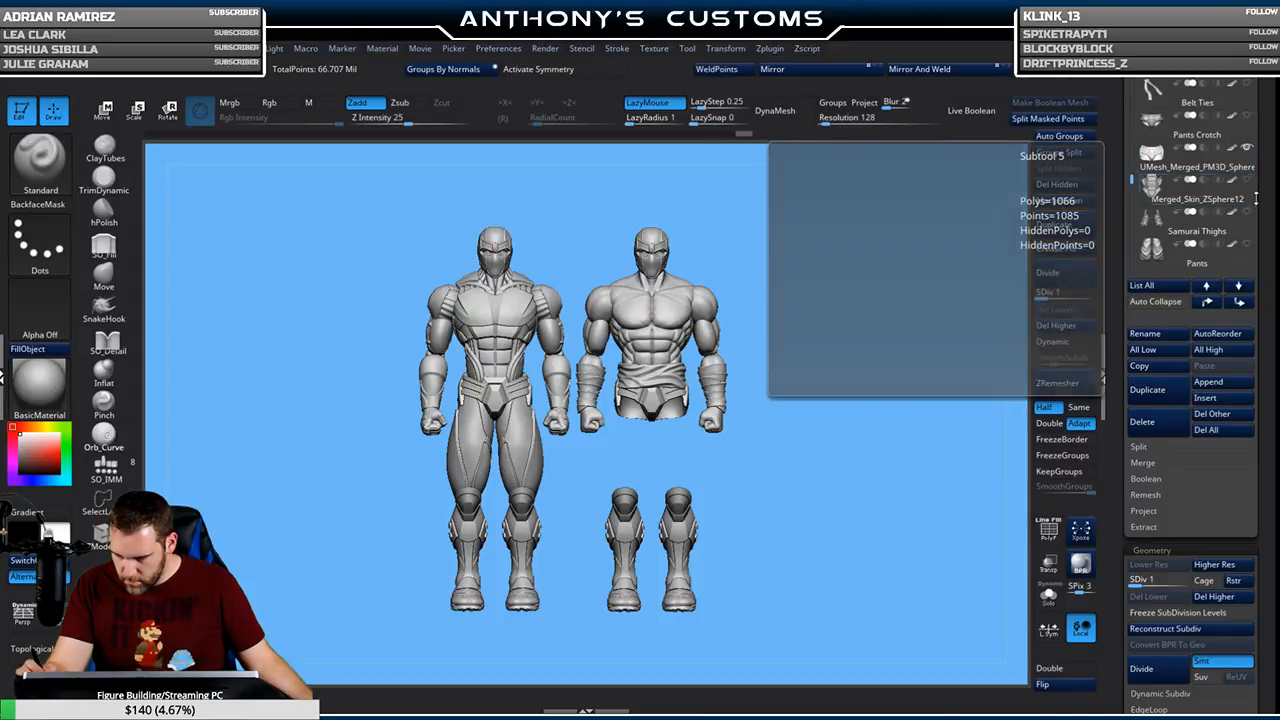
{"action": "mouse_move", "coordinate": [1244, 251]}
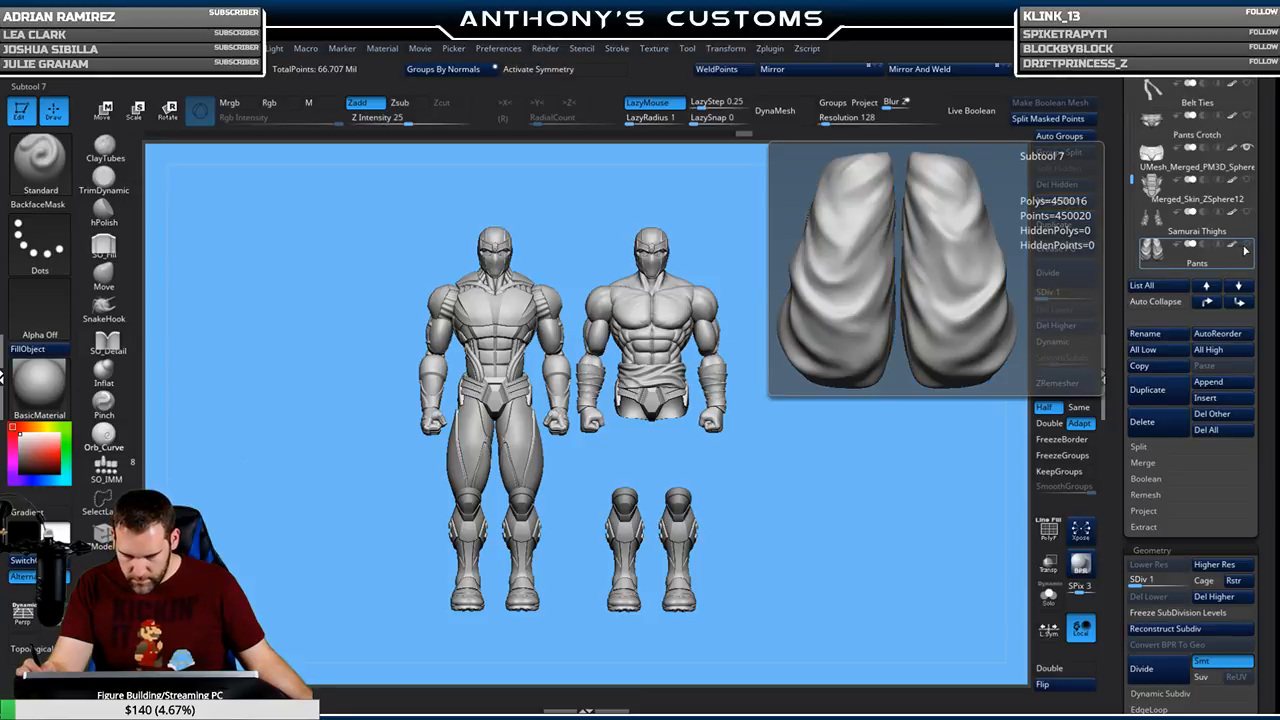
{"action": "left_click", "coordinate": [1245, 247]}
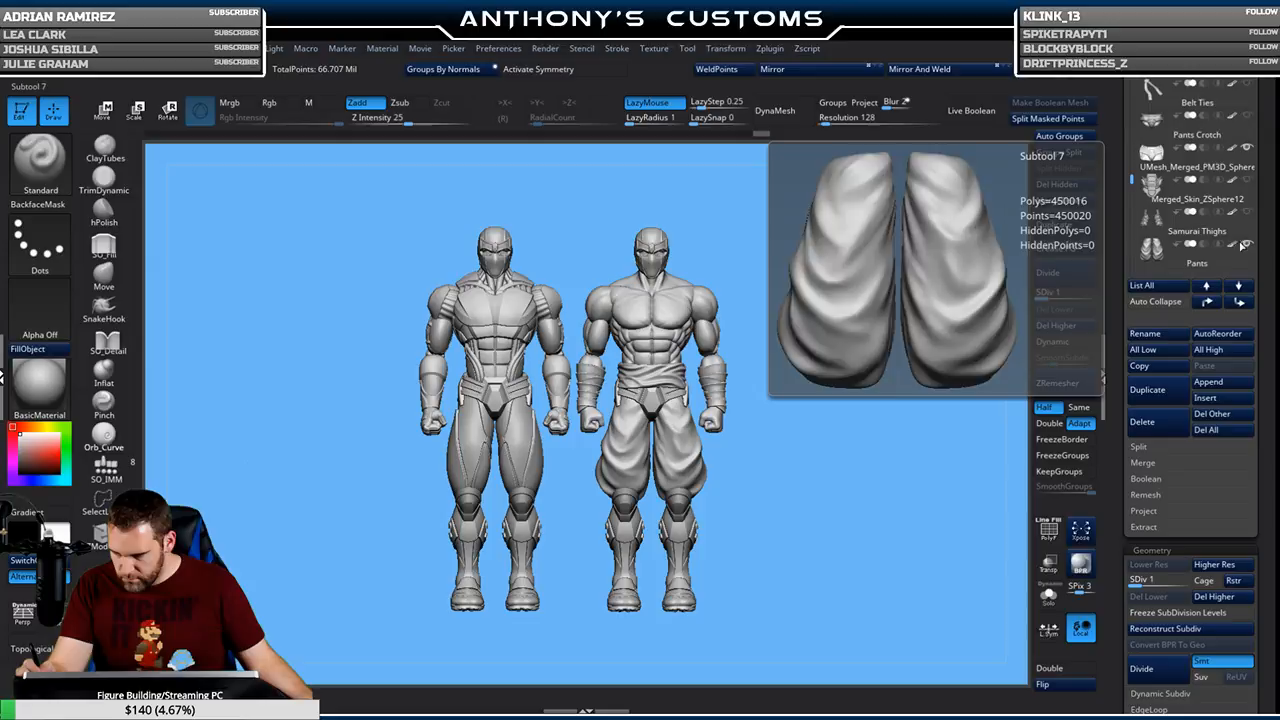
{"action": "mouse_move", "coordinate": [1246, 118]}
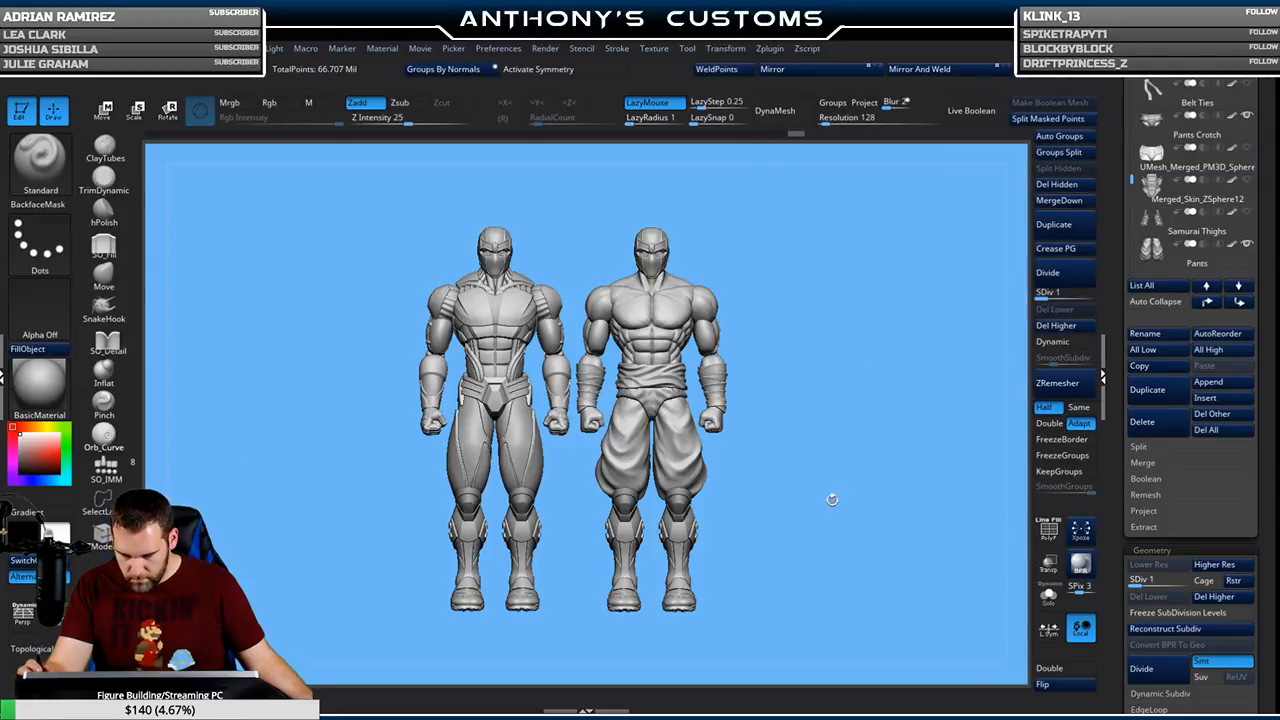
Snapshot the bare-chested ninja in pants onto the canvas and place the live model beside the copies
{"action": "key", "text": "shift"}
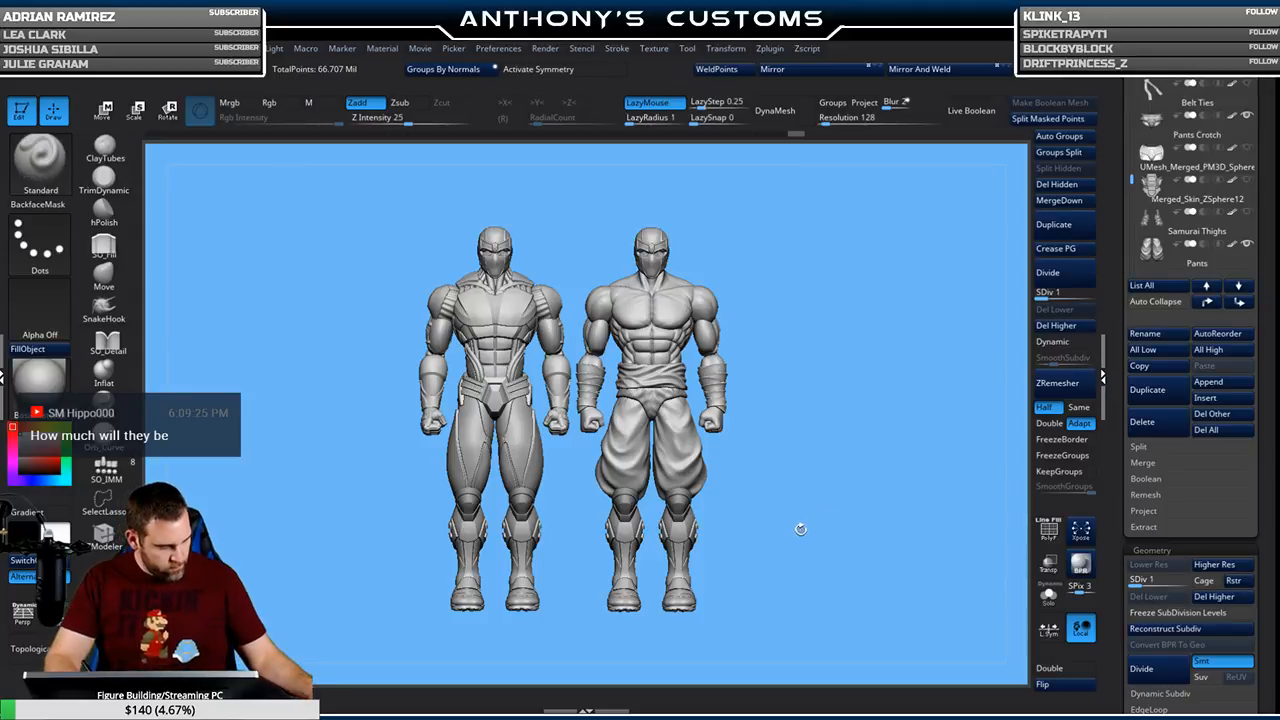
{"action": "left_click_drag", "start_coordinate": [808, 538], "coordinate": [975, 547], "text": "alt"}
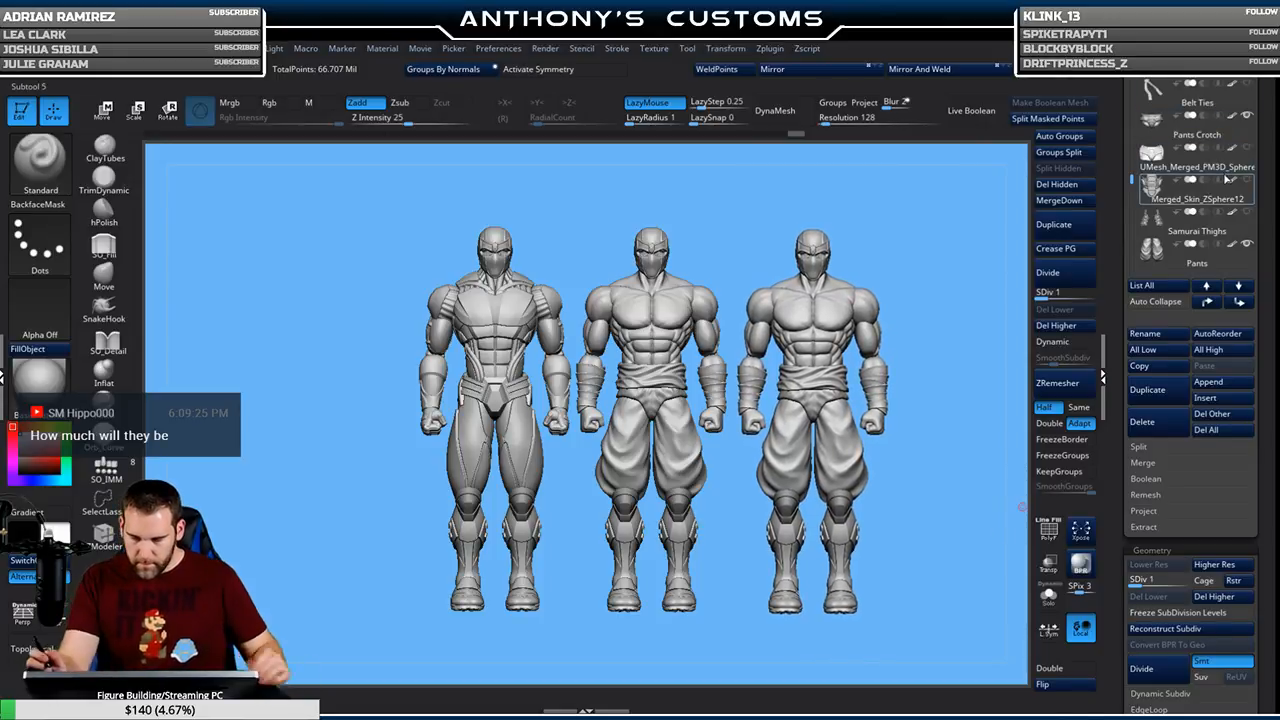
Swap the live figure's Sash Belt for the Belt and Belt Ties, and its Bare Abdomen for the Armored Abdomen
{"action": "left_click", "coordinate": [1246, 51]}
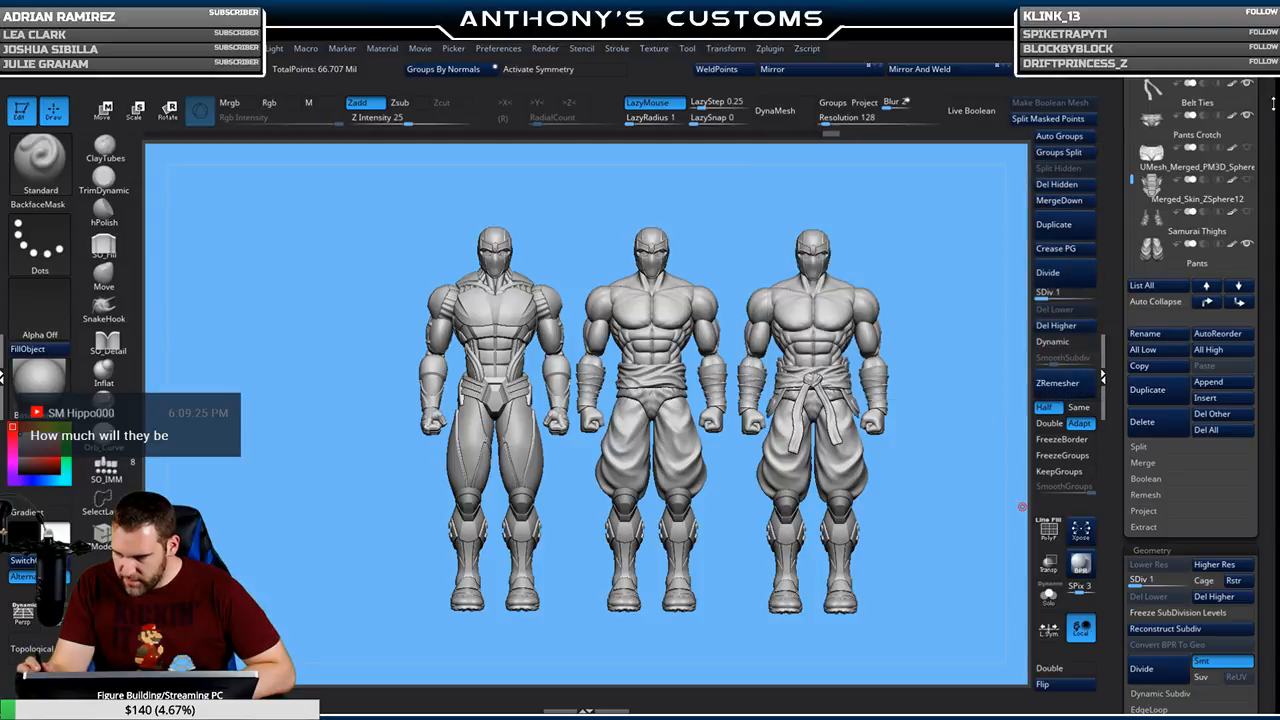
{"action": "left_click_drag", "start_coordinate": [1268, 100], "coordinate": [1267, 192]}
{"action": "left_click", "coordinate": [1247, 112]}
{"action": "scroll", "coordinate": [1240, 144], "scroll_direction": "up", "scroll_amount": 3}
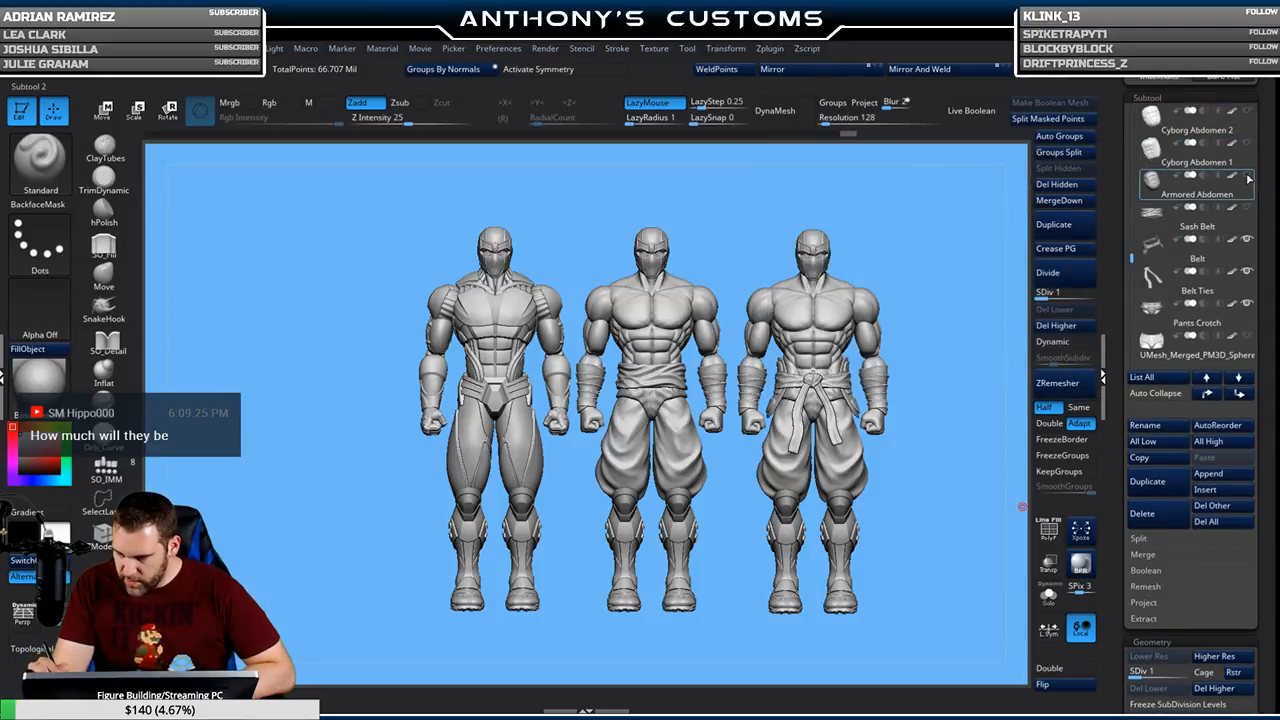
{"action": "left_click_drag", "start_coordinate": [1132, 258], "coordinate": [1133, 245]}
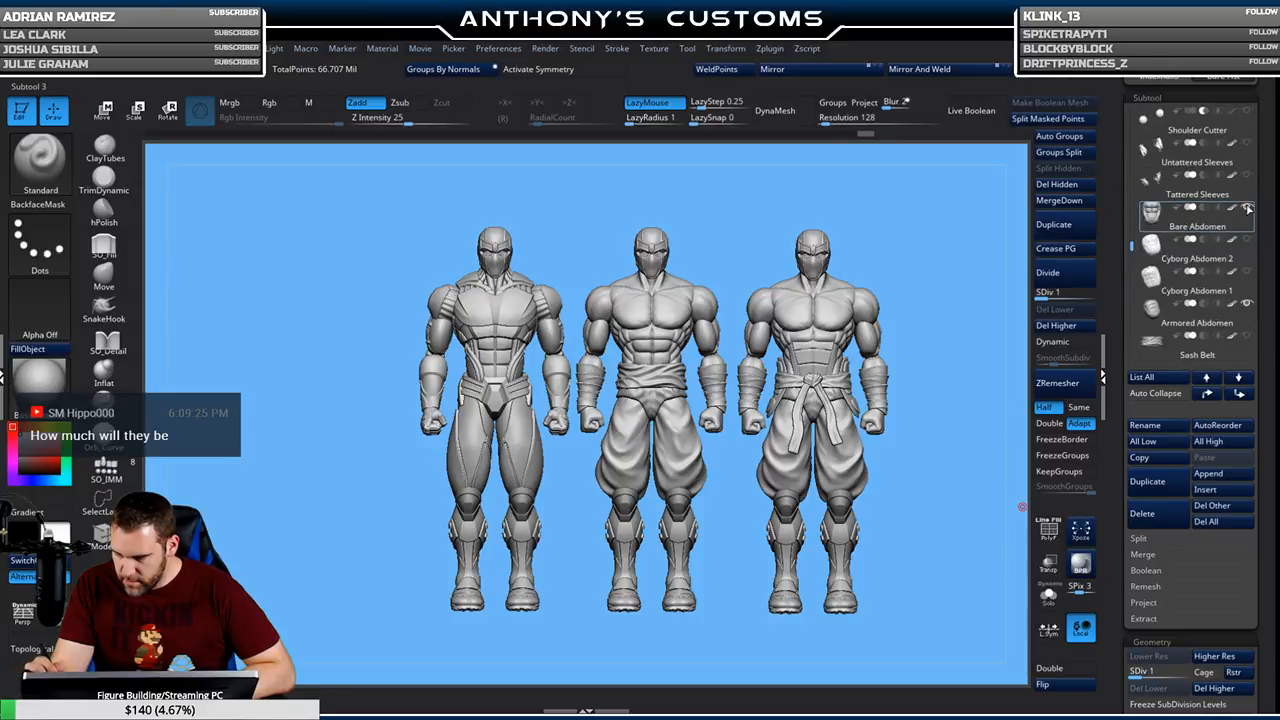
Outfit the live figure's upper body with Tattered Sleeves, Armored Chest with Peg Hole and Wrist Guards, replacing the Bare Chest and Wrist Wraps
{"action": "scroll", "coordinate": [1250, 175], "scroll_direction": "up", "scroll_amount": 3}
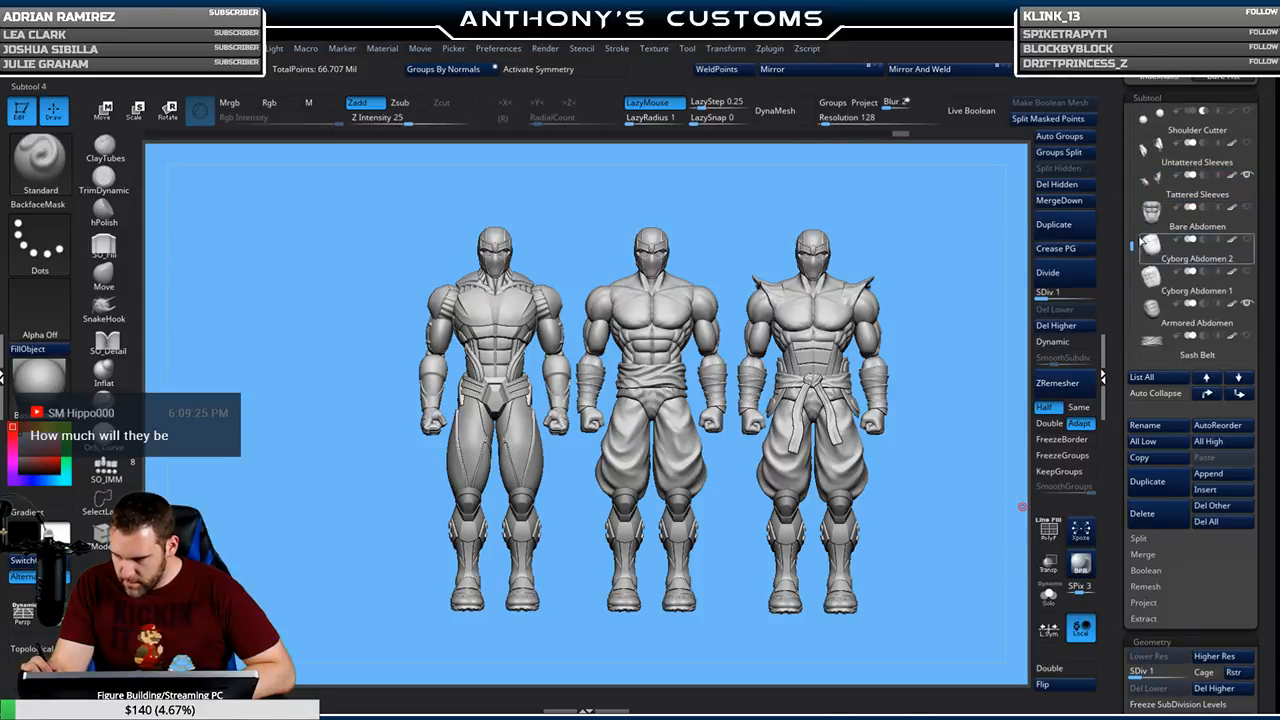
{"action": "left_click", "coordinate": [1248, 175]}
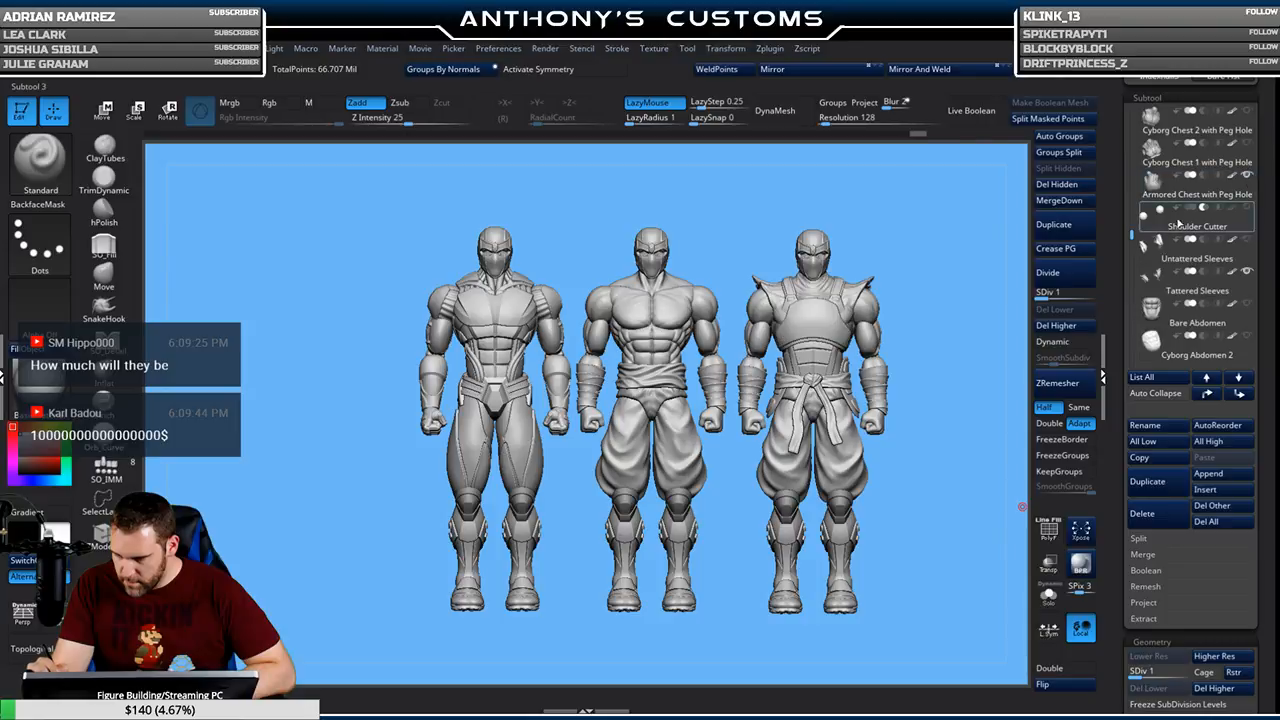
{"action": "scroll", "coordinate": [1240, 150], "scroll_direction": "up", "scroll_amount": 2}
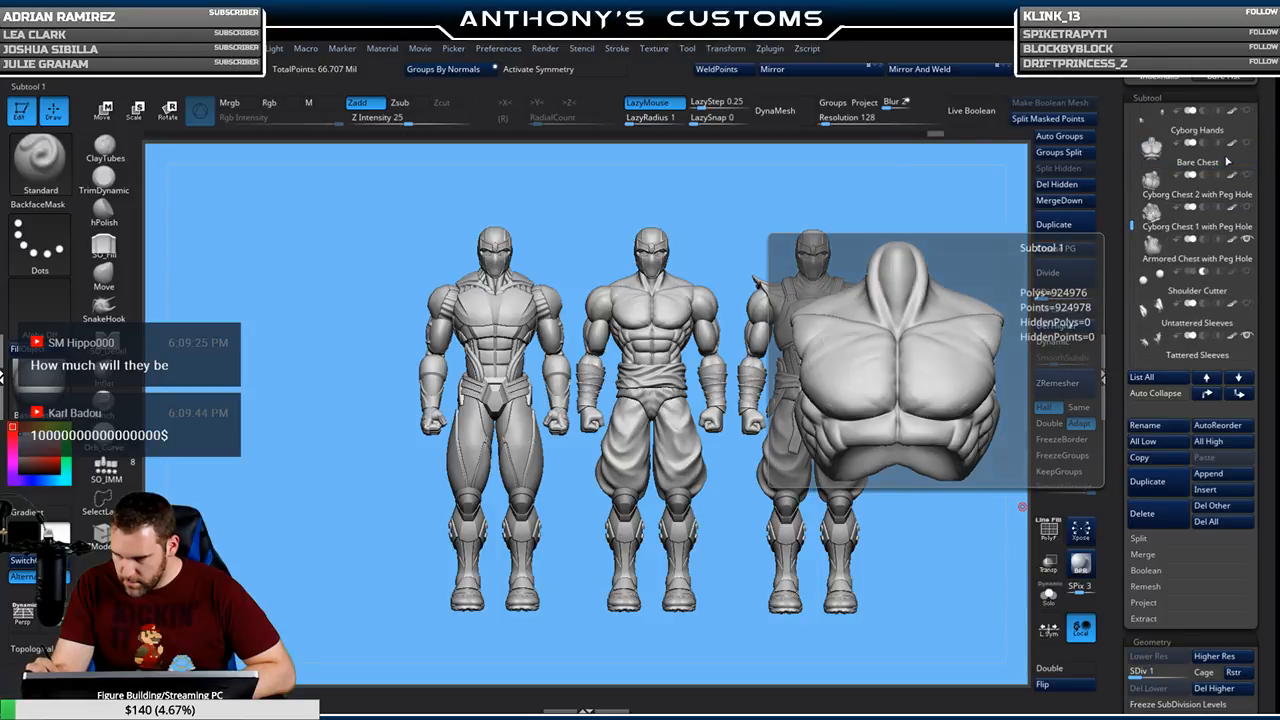
{"action": "left_click_drag", "start_coordinate": [1133, 226], "coordinate": [1131, 197]}
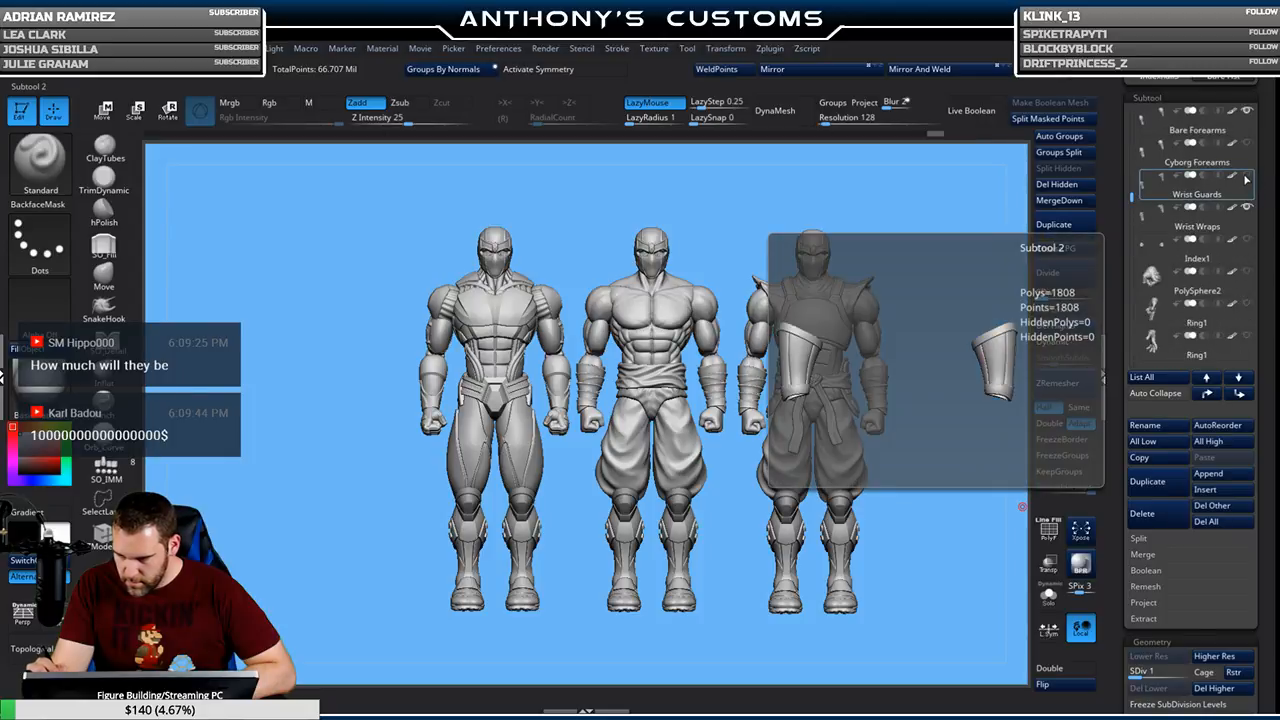
{"action": "left_click", "coordinate": [1248, 207]}
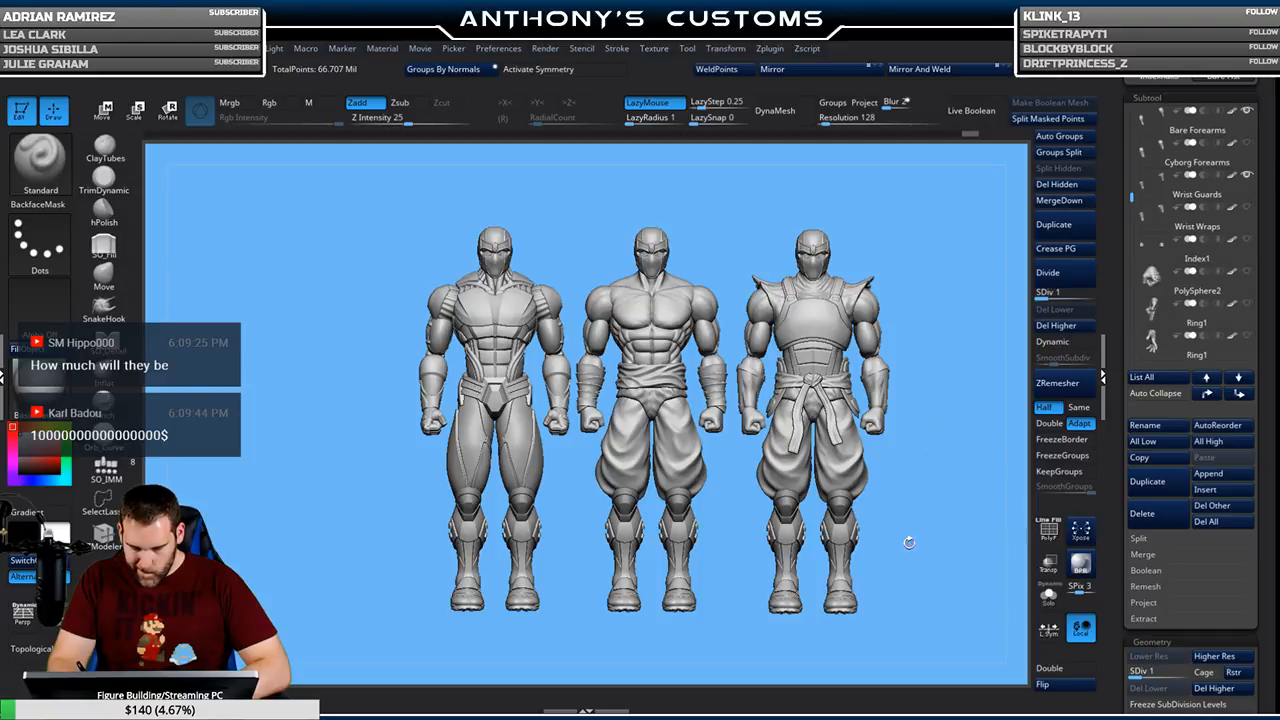
{"action": "left_click_drag", "start_coordinate": [945, 501], "coordinate": [905, 518]}
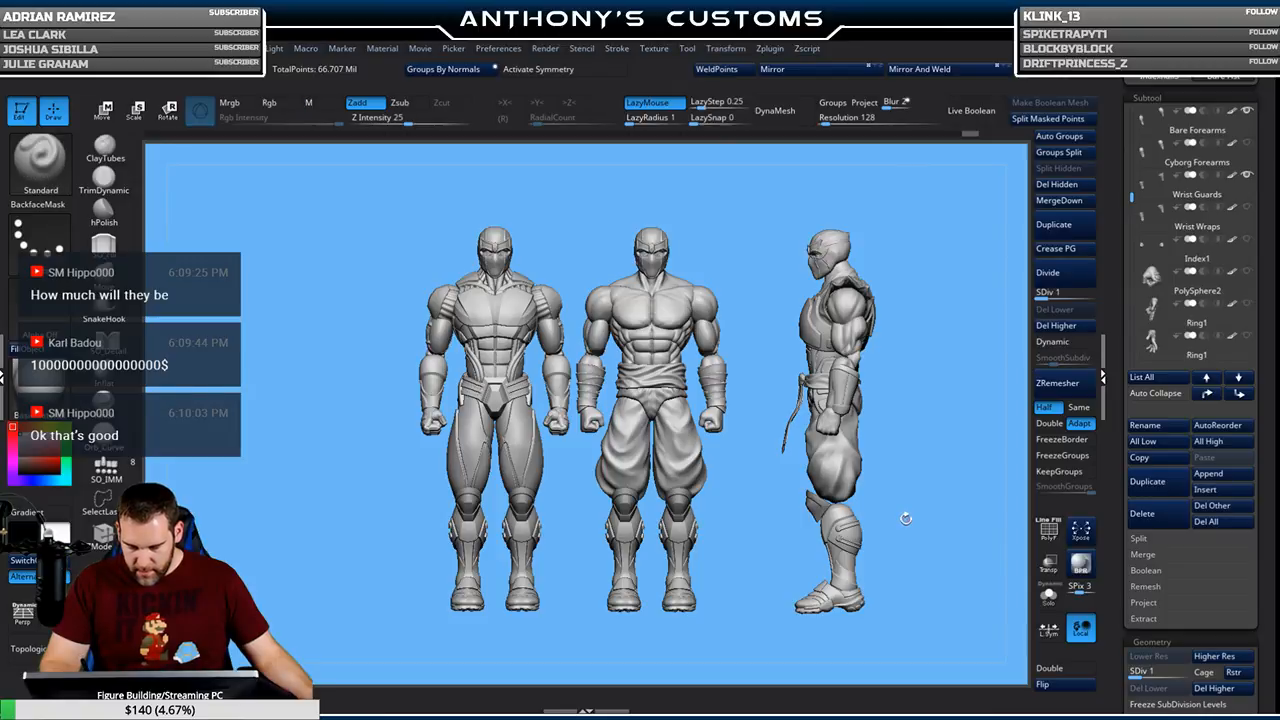
{"action": "key", "text": "w"}
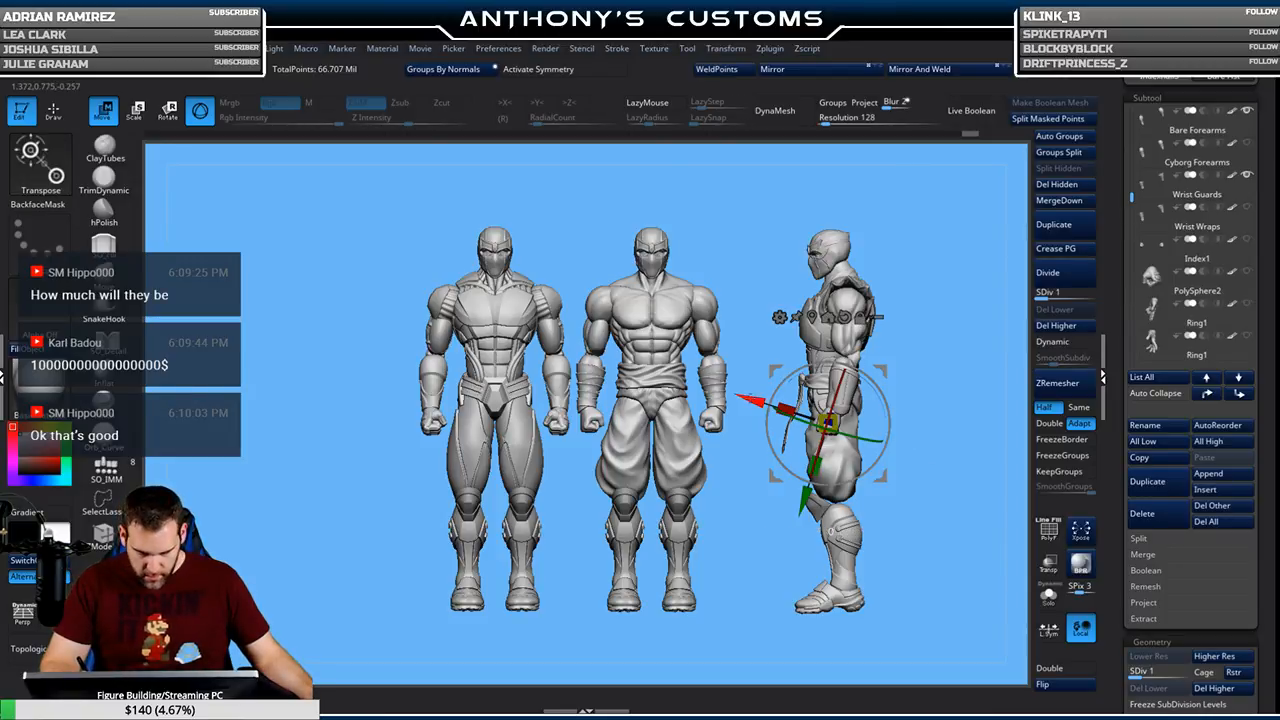
{"action": "left_click_drag", "start_coordinate": [751, 402], "coordinate": [699, 387]}
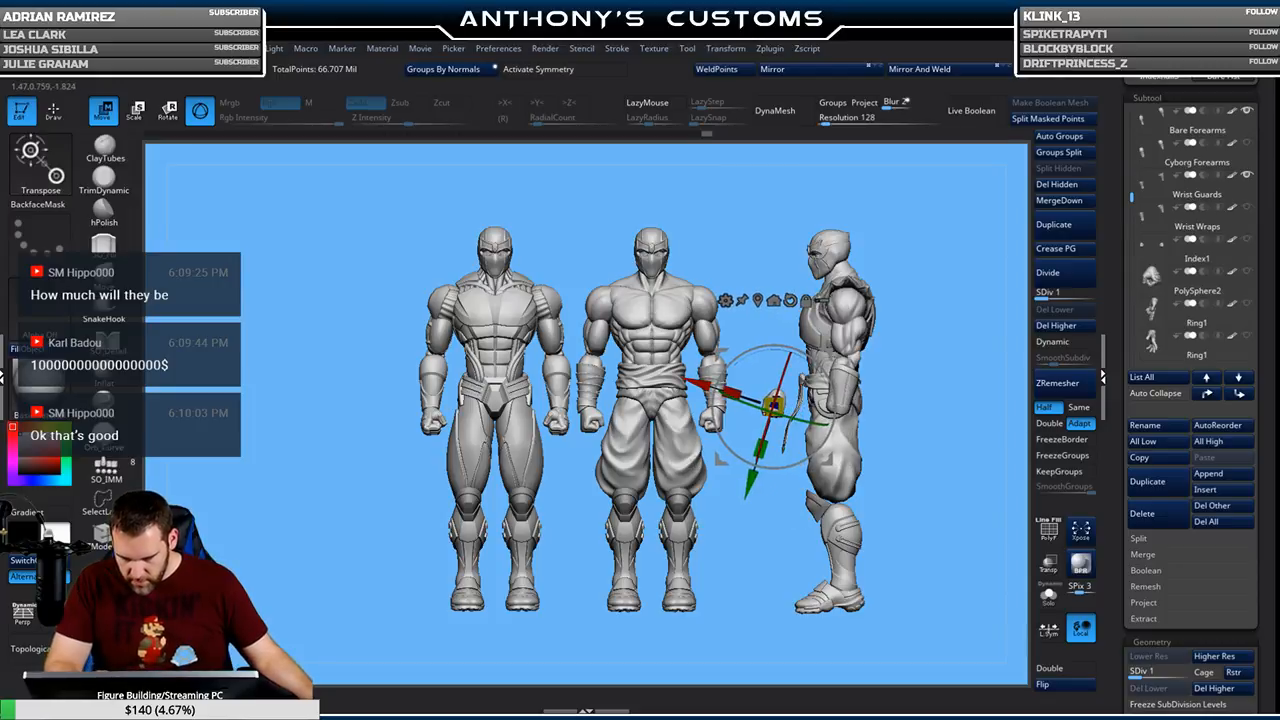
{"action": "key", "text": "ctrl+z"}
{"action": "key", "text": "ctrl+z"}
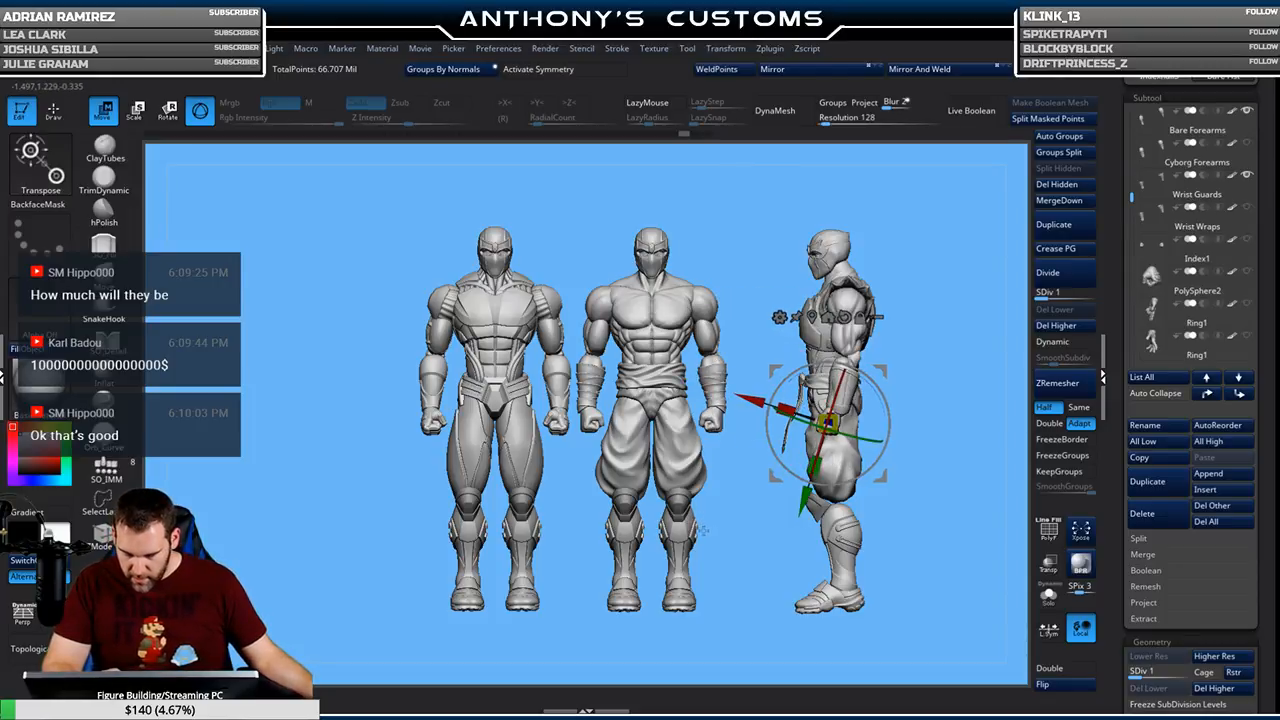
{"action": "key", "text": "ctrl"}
{"action": "key", "text": "shift"}
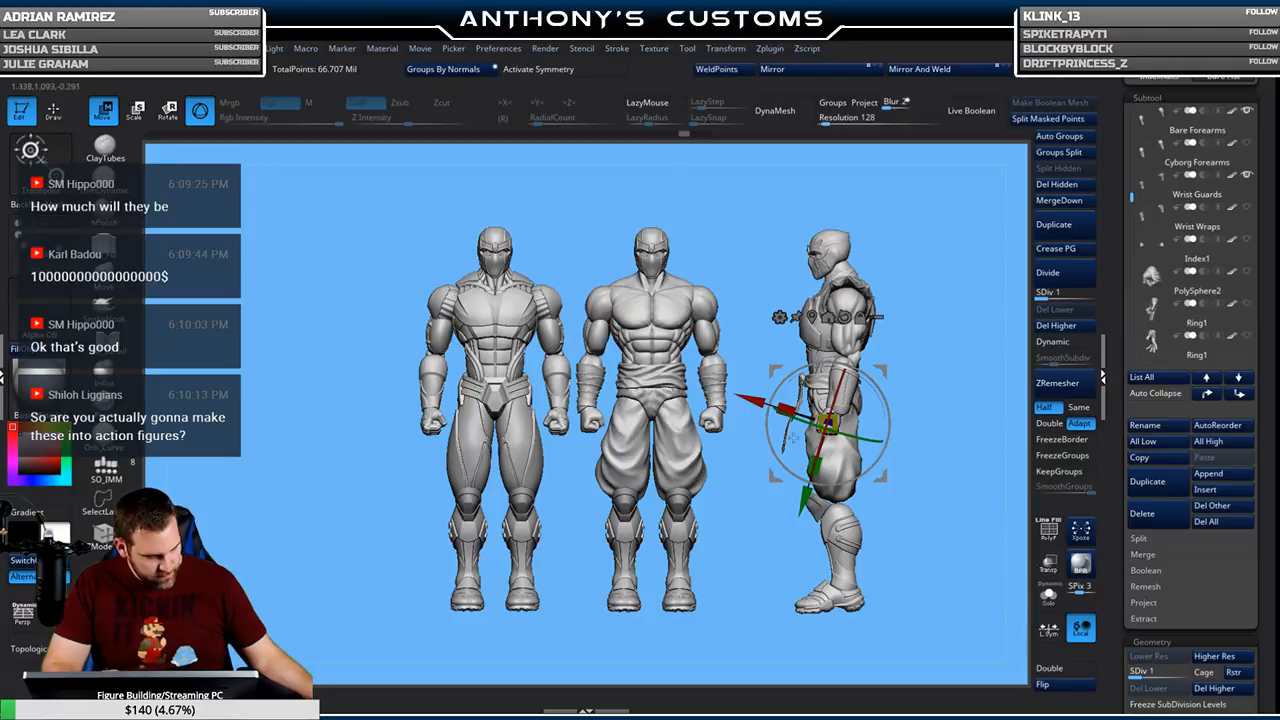
Nudge the Wrist Guards slightly forward on the forearms from the side, and return to the front view in Draw mode
{"action": "left_click", "coordinate": [1153, 190]}
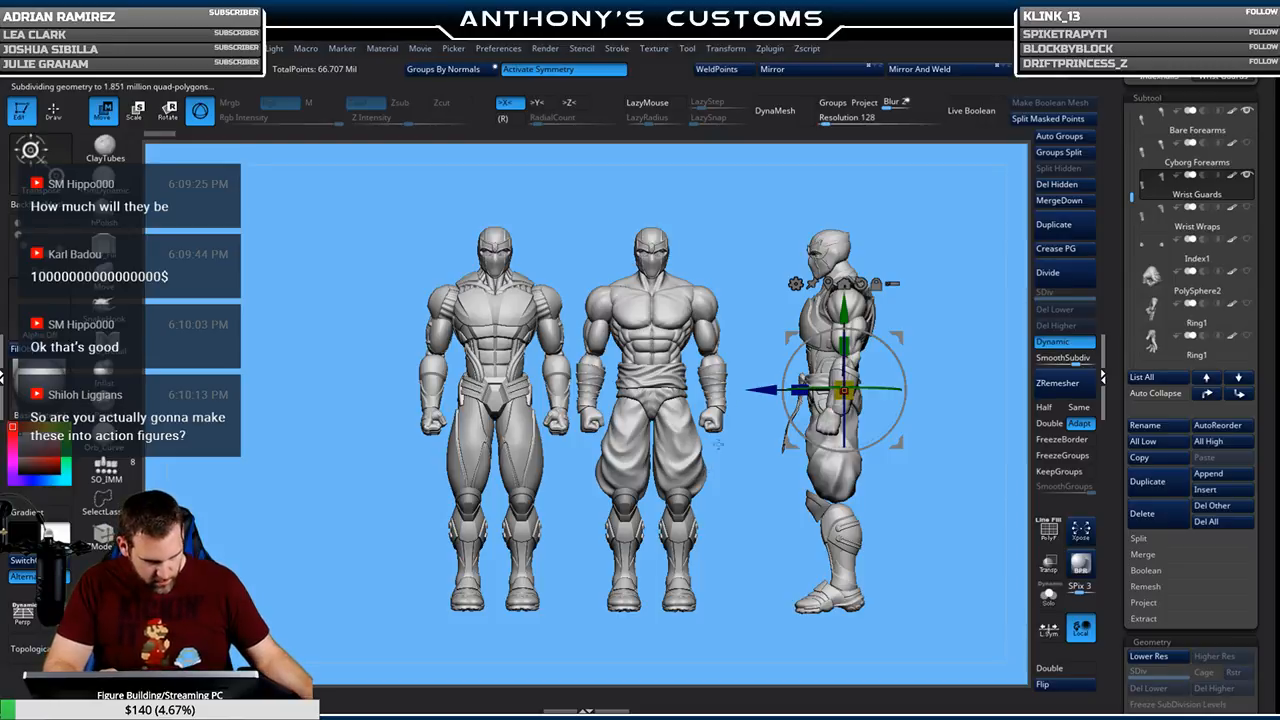
{"action": "left_click_drag", "start_coordinate": [951, 251], "coordinate": [952, 345], "text": "alt"}
{"action": "left_click_drag", "start_coordinate": [762, 390], "coordinate": [757, 390]}
{"action": "left_click_drag", "start_coordinate": [901, 382], "coordinate": [927, 485]}
{"action": "left_click_drag", "start_coordinate": [762, 373], "coordinate": [759, 372]}
{"action": "mouse_move", "coordinate": [751, 557]}
{"action": "left_mouse_down"}
{"action": "mouse_move", "coordinate": [768, 462]}
{"action": "mouse_move", "coordinate": [925, 503]}
{"action": "mouse_move", "coordinate": [892, 476]}
{"action": "mouse_move", "coordinate": [898, 490]}
{"action": "mouse_move", "coordinate": [797, 479]}
{"action": "mouse_move", "coordinate": [992, 484]}
{"action": "left_mouse_up"}
{"action": "key", "text": "q"}
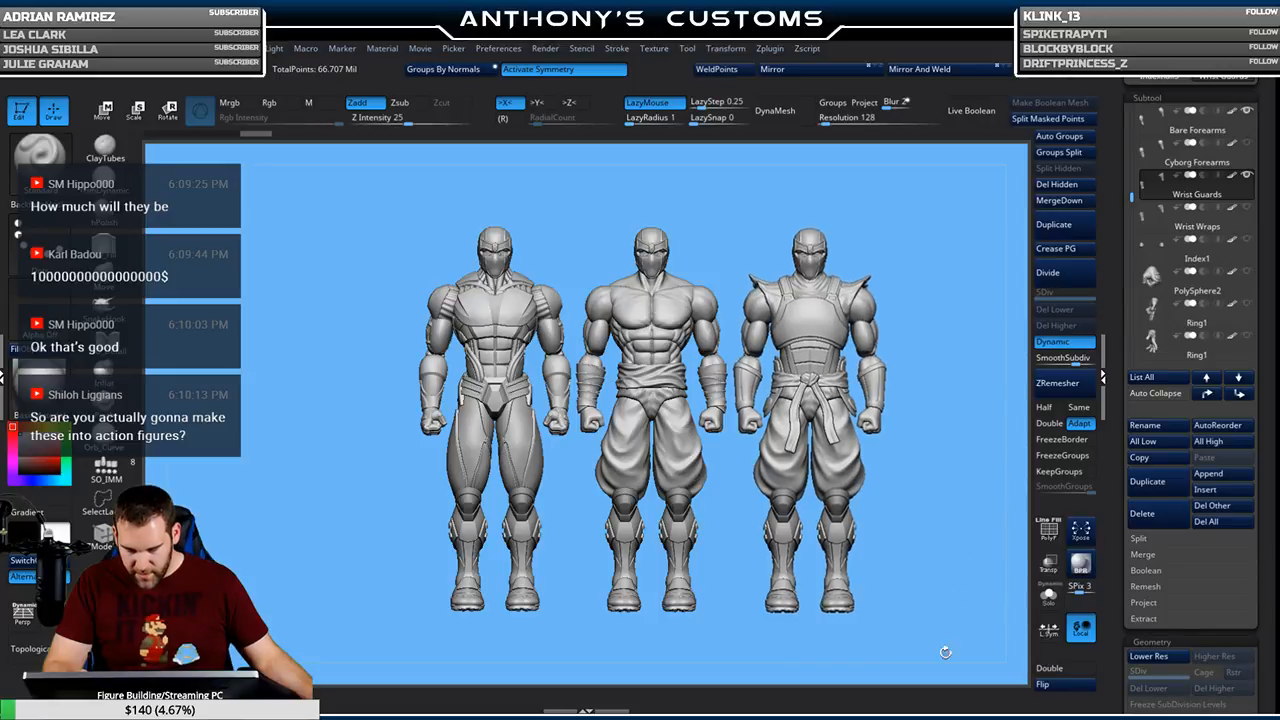
Add the Hood to the live armored ninja by making its subtool visible
{"action": "scroll", "coordinate": [1250, 162], "scroll_direction": "up", "scroll_amount": 10}
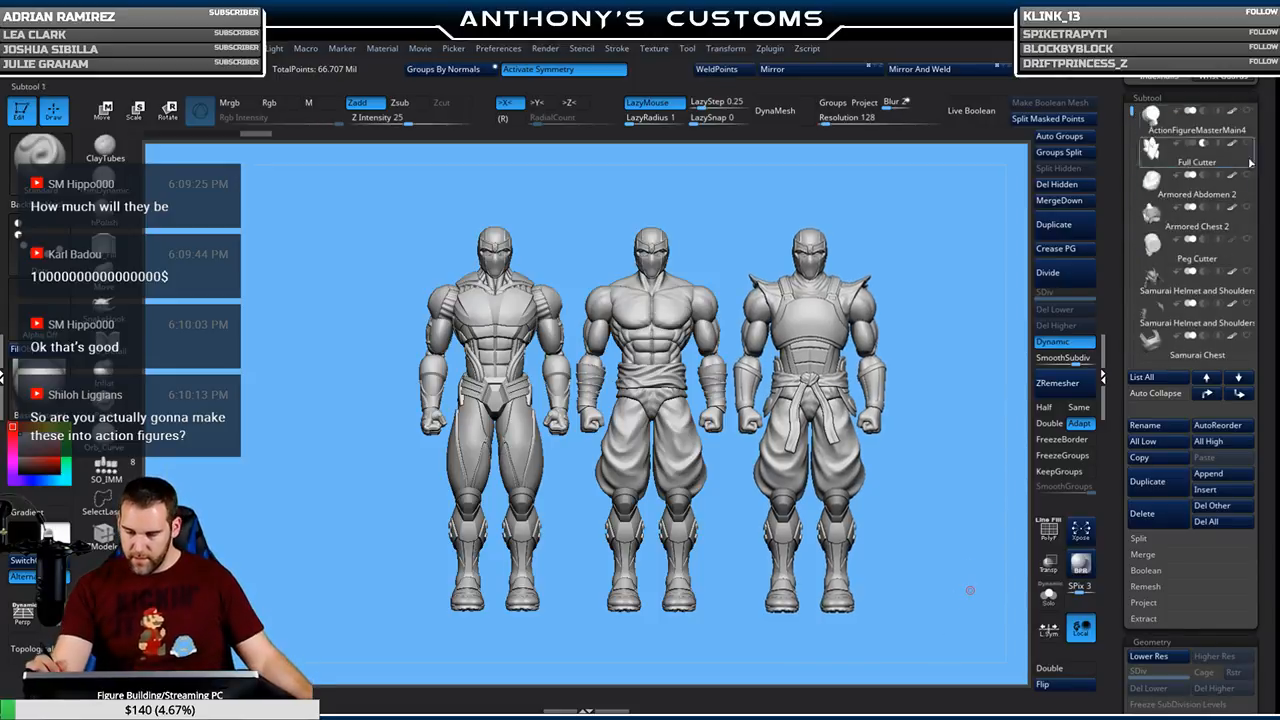
{"action": "left_click", "coordinate": [1208, 123]}
{"action": "scroll", "coordinate": [1208, 160], "scroll_direction": "down", "scroll_amount": 5}
{"action": "left_click", "coordinate": [1248, 213]}
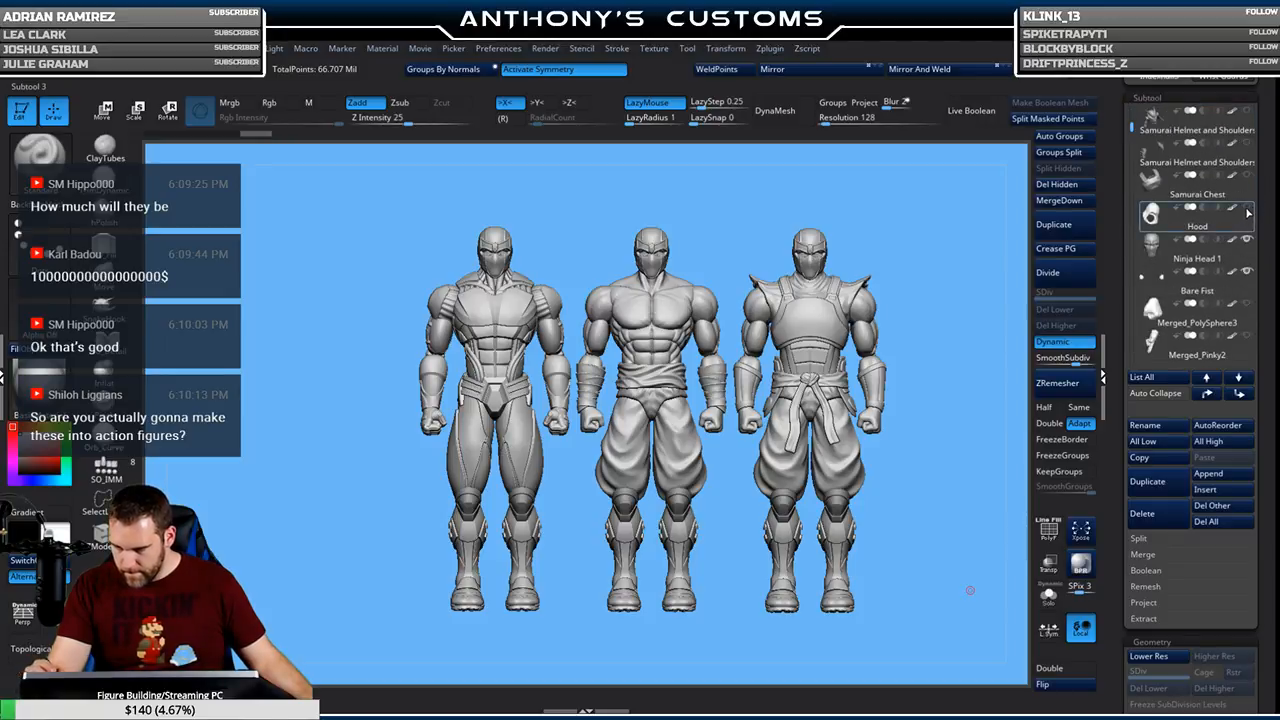
{"action": "left_click", "coordinate": [1246, 209]}
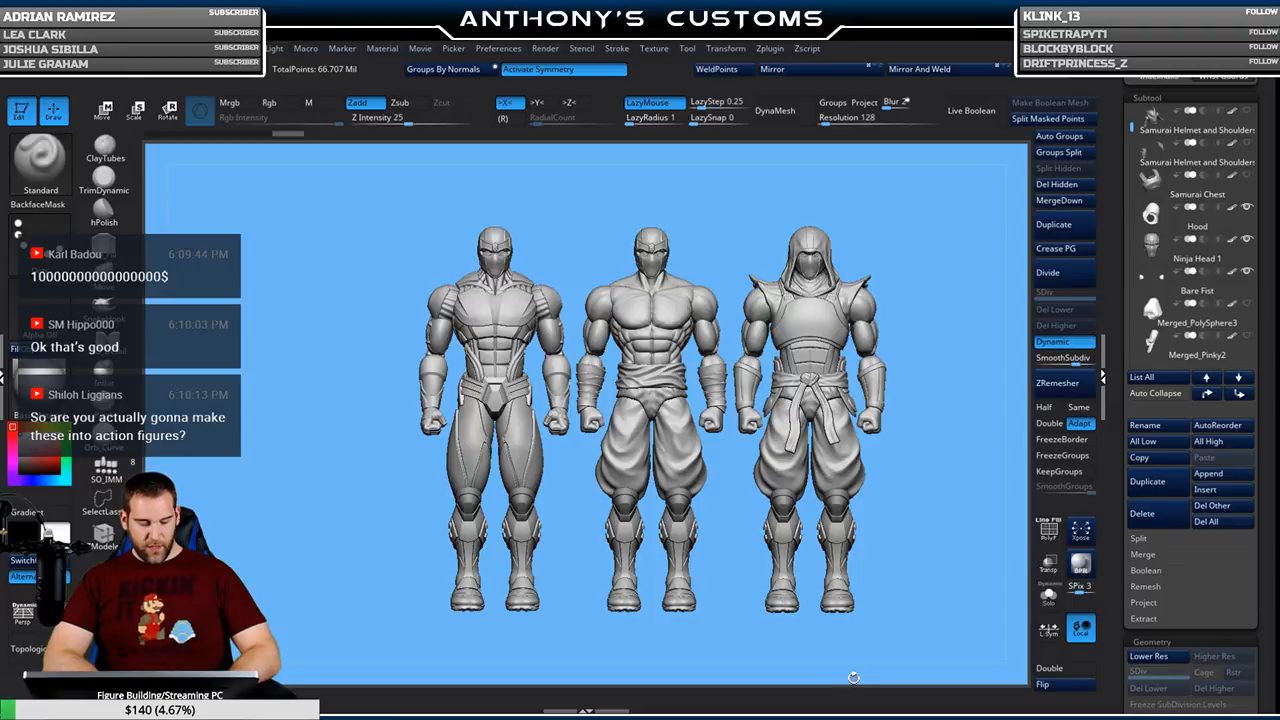
Clear the figure snapshots from the canvas, frame the live hooded ninja and save the project
{"action": "key", "text": "ctrl+n"}
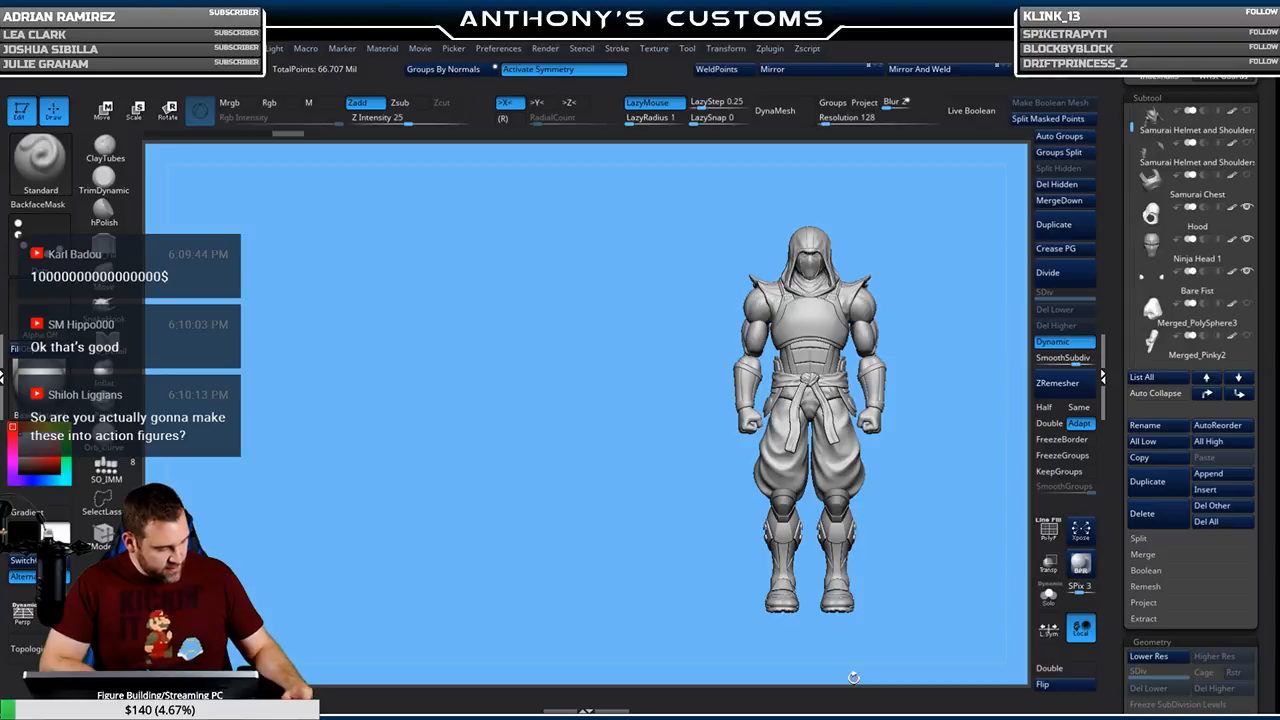
{"action": "key", "text": "f"}
{"action": "key", "text": "f"}
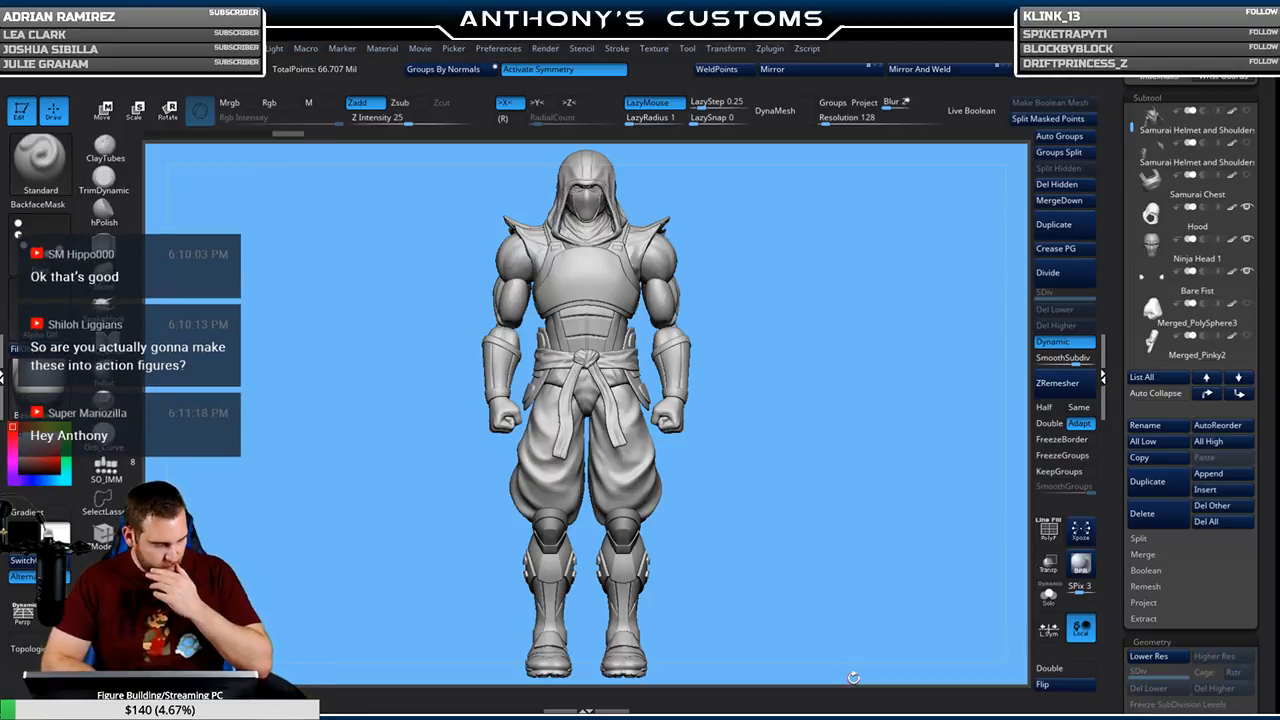
{"action": "key", "text": "ctrl"}
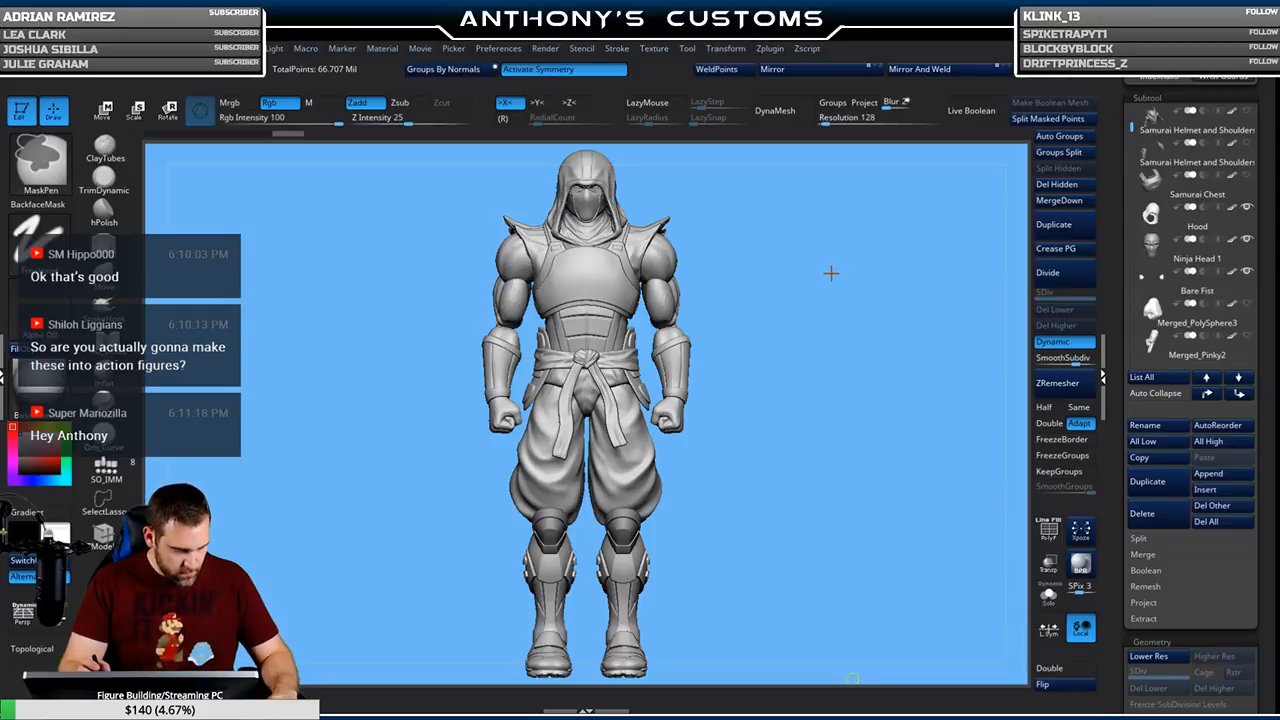
{"action": "key", "text": "ctrl+s"}
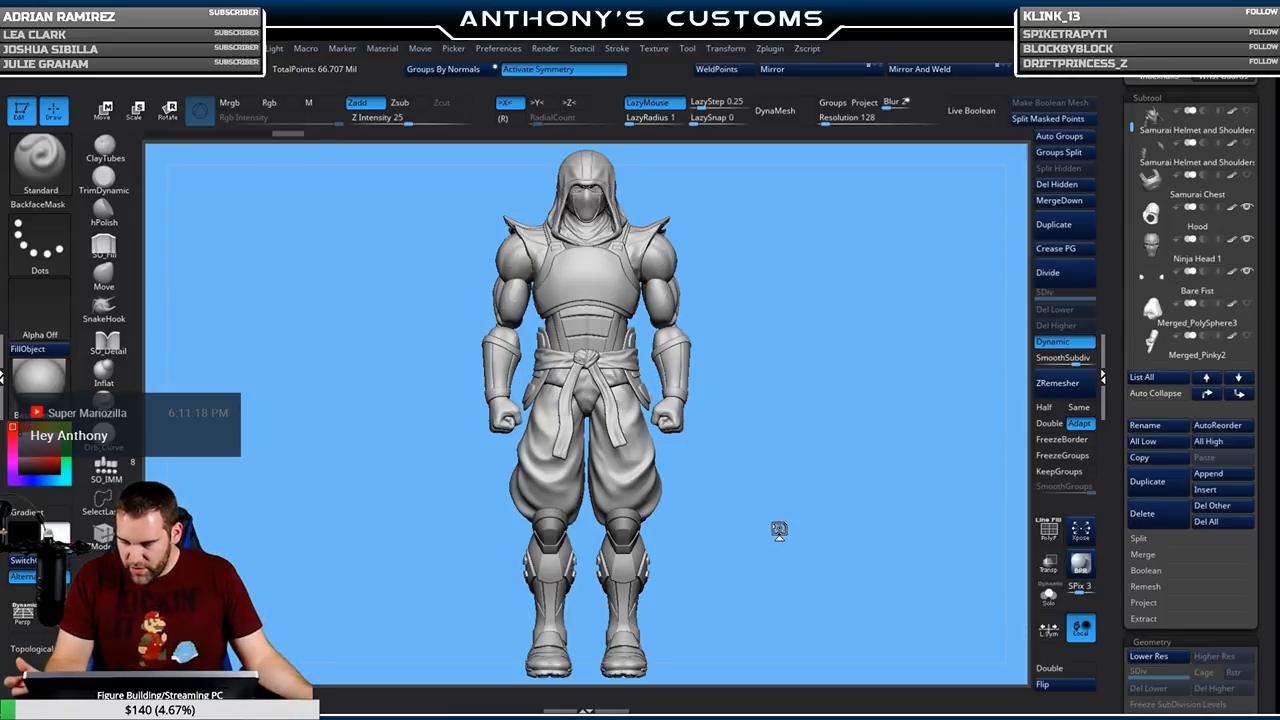
Isolate the Pants subtool, view it straight from the side without polyframe, and choose the SliceCurve brush
{"action": "left_click", "coordinate": [631, 478], "text": "alt"}
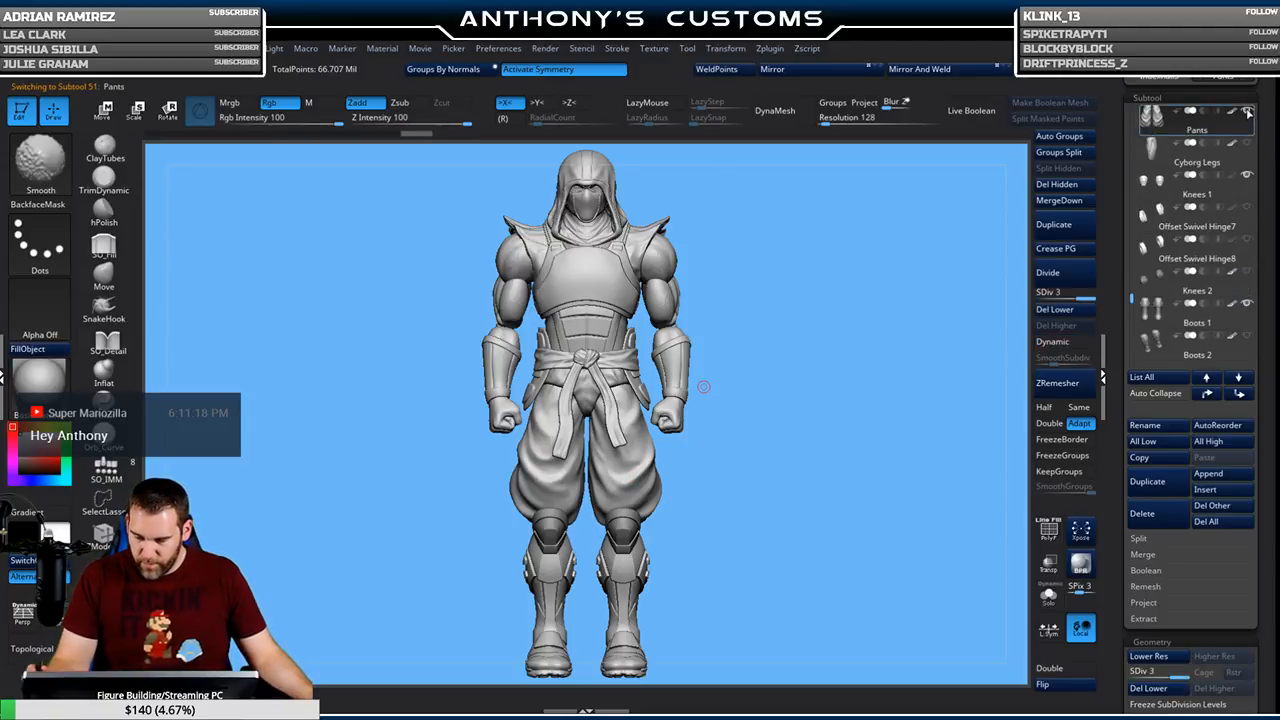
{"action": "mouse_move", "coordinate": [1246, 112]}
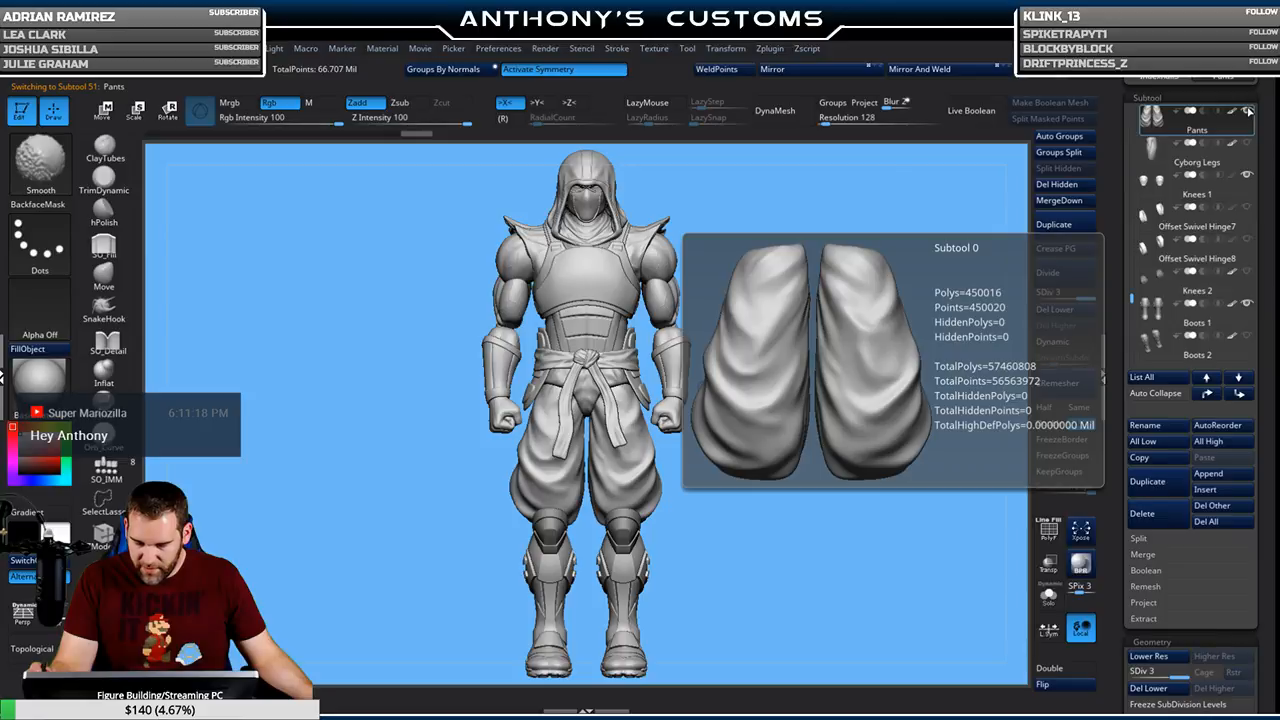
{"action": "left_click", "coordinate": [1248, 112], "text": "shift"}
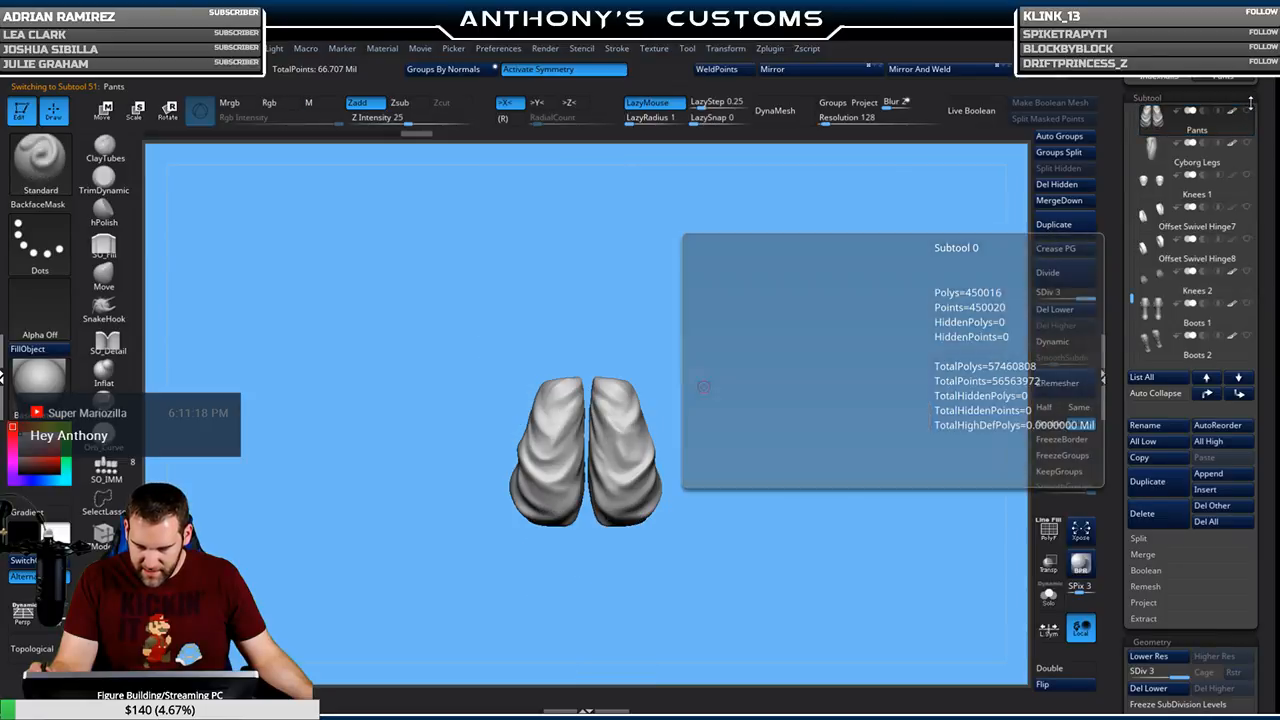
{"action": "left_click_drag", "start_coordinate": [708, 518], "coordinate": [782, 500]}
{"action": "mouse_move", "coordinate": [791, 374]}
{"action": "left_mouse_down", "text": "shift"}
{"action": "mouse_move", "coordinate": [817, 443]}
{"action": "mouse_move", "coordinate": [779, 423]}
{"action": "left_mouse_up", "text": "shift"}
{"action": "key", "text": "shift+f"}
{"action": "left_click_drag", "start_coordinate": [846, 477], "coordinate": [797, 469]}
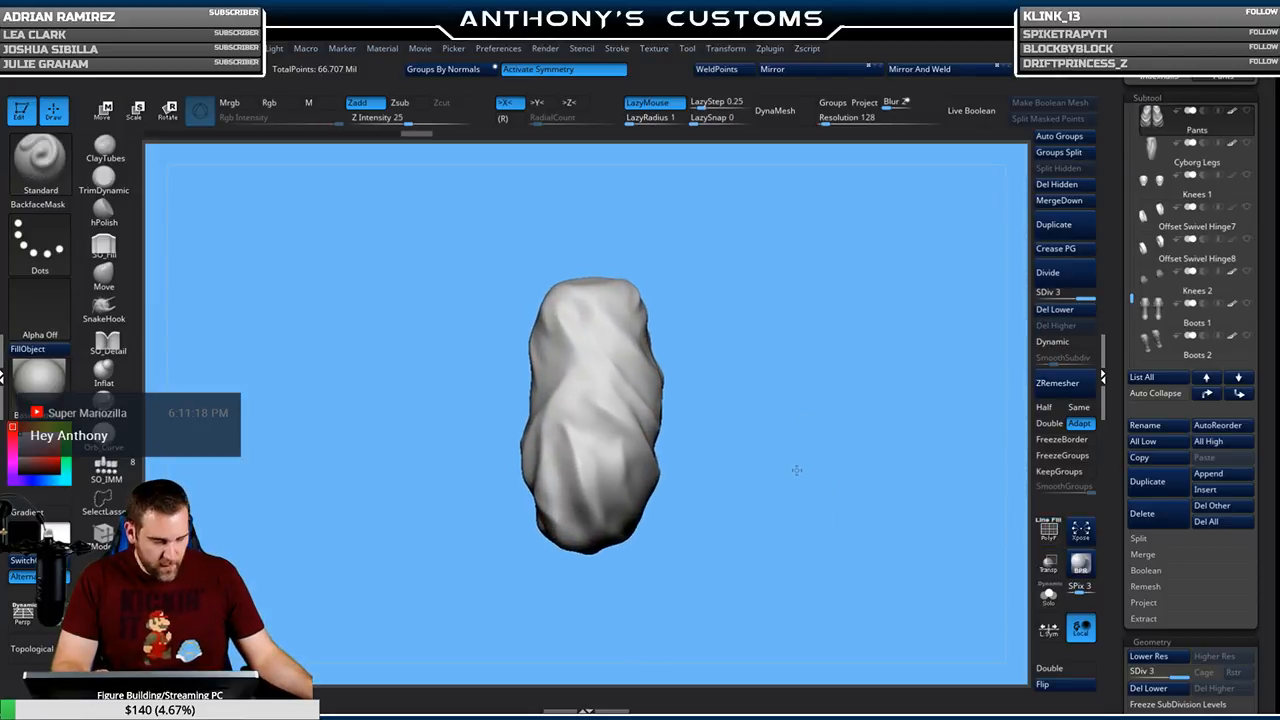
{"action": "key", "text": "ctrl+shift"}
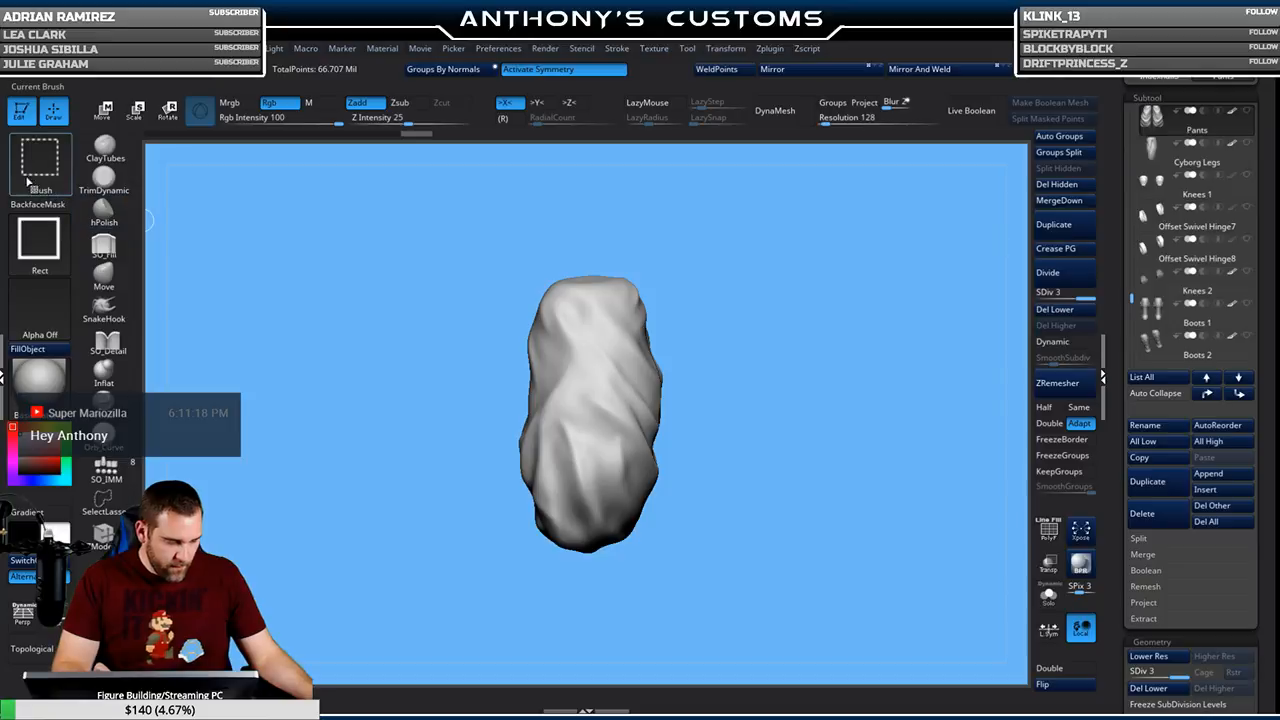
{"action": "left_click", "coordinate": [40, 165], "text": "ctrl+shift"}
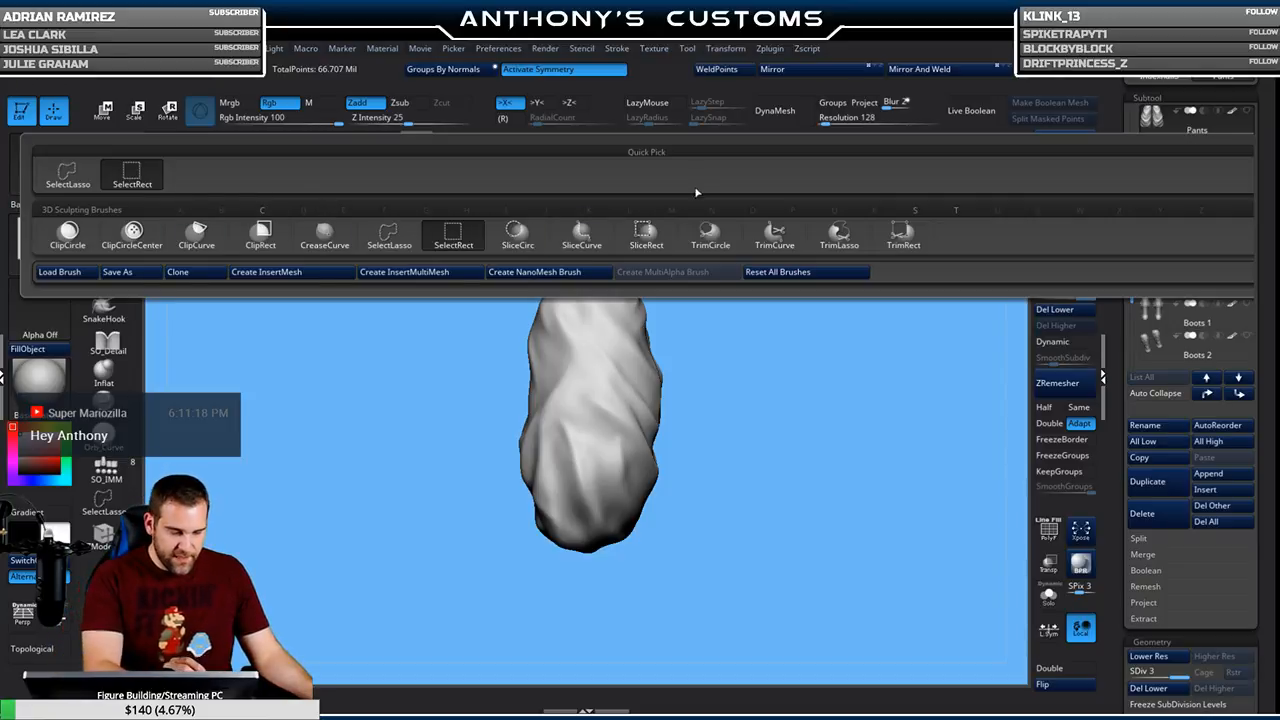
{"action": "left_click", "coordinate": [597, 236], "text": "ctrl+shift"}
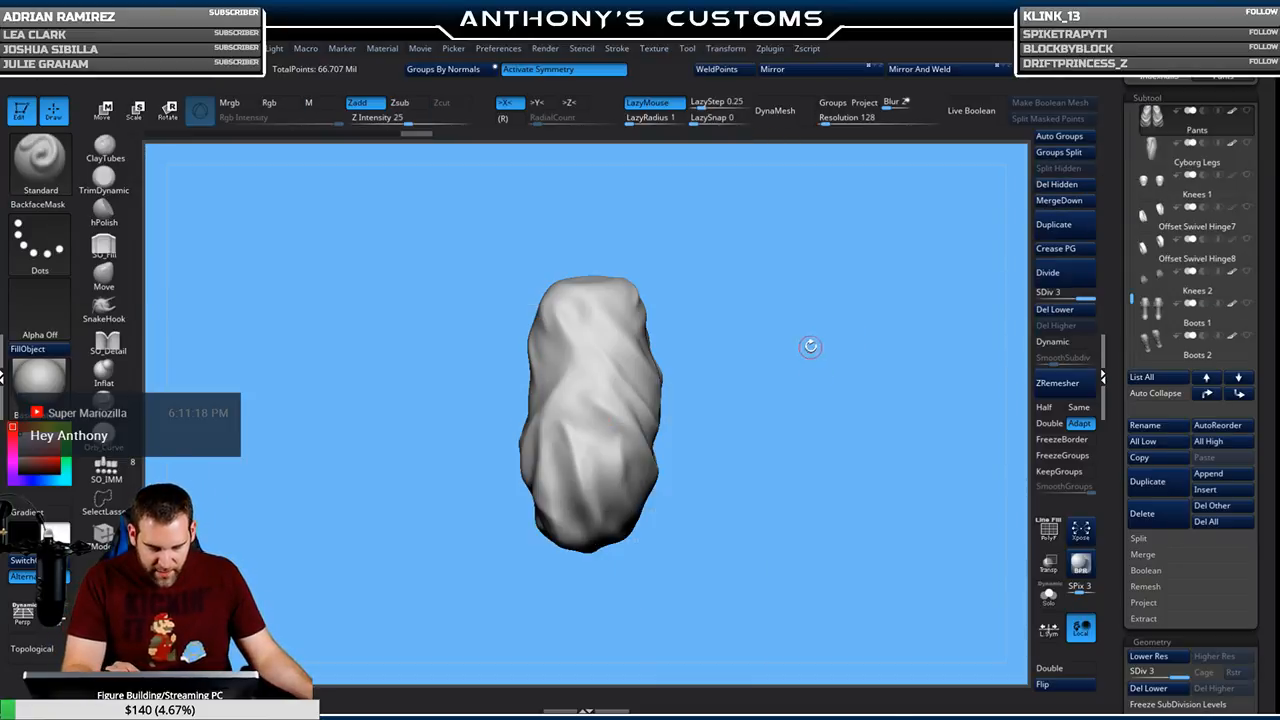
Try to slice the Pants lengthwise with a stepped curve that jogs diagonally at mid-thigh
{"action": "left_click_drag", "start_coordinate": [579, 226], "coordinate": [572, 348], "text": "ctrl+shift"}
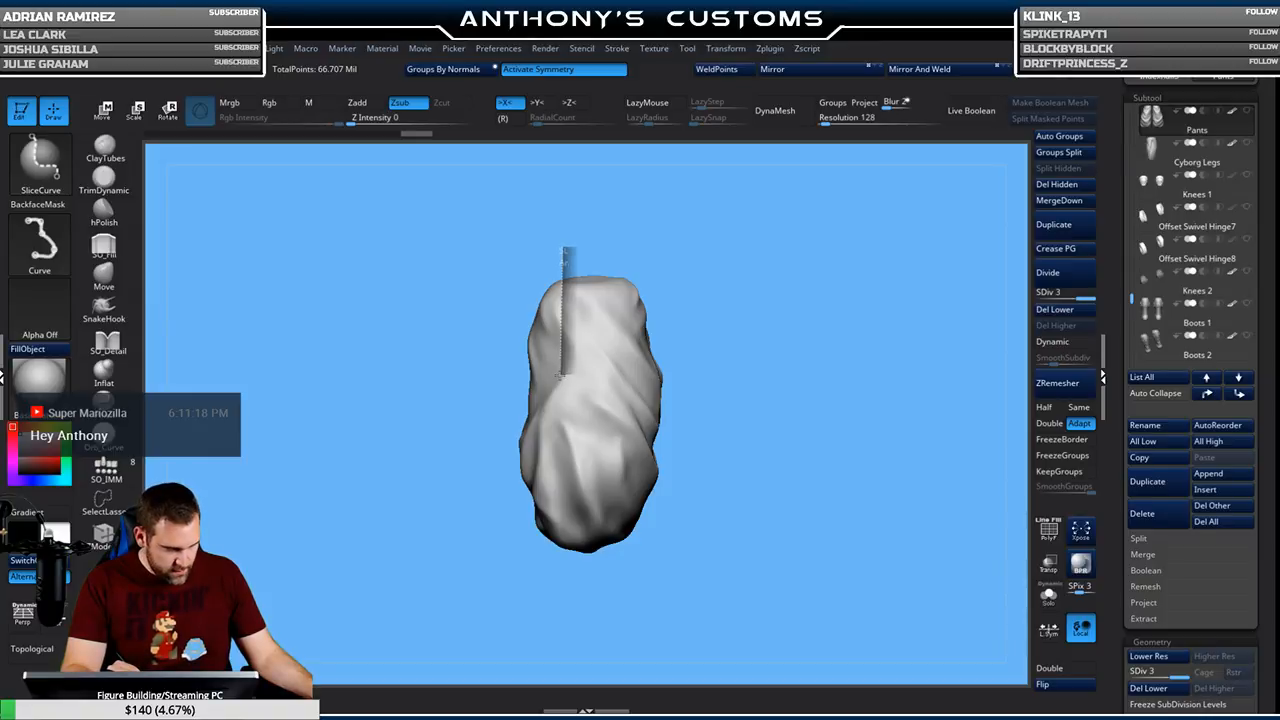
{"action": "left_click_drag", "start_coordinate": [562, 376], "coordinate": [592, 402], "text": "ctrl+shift"}
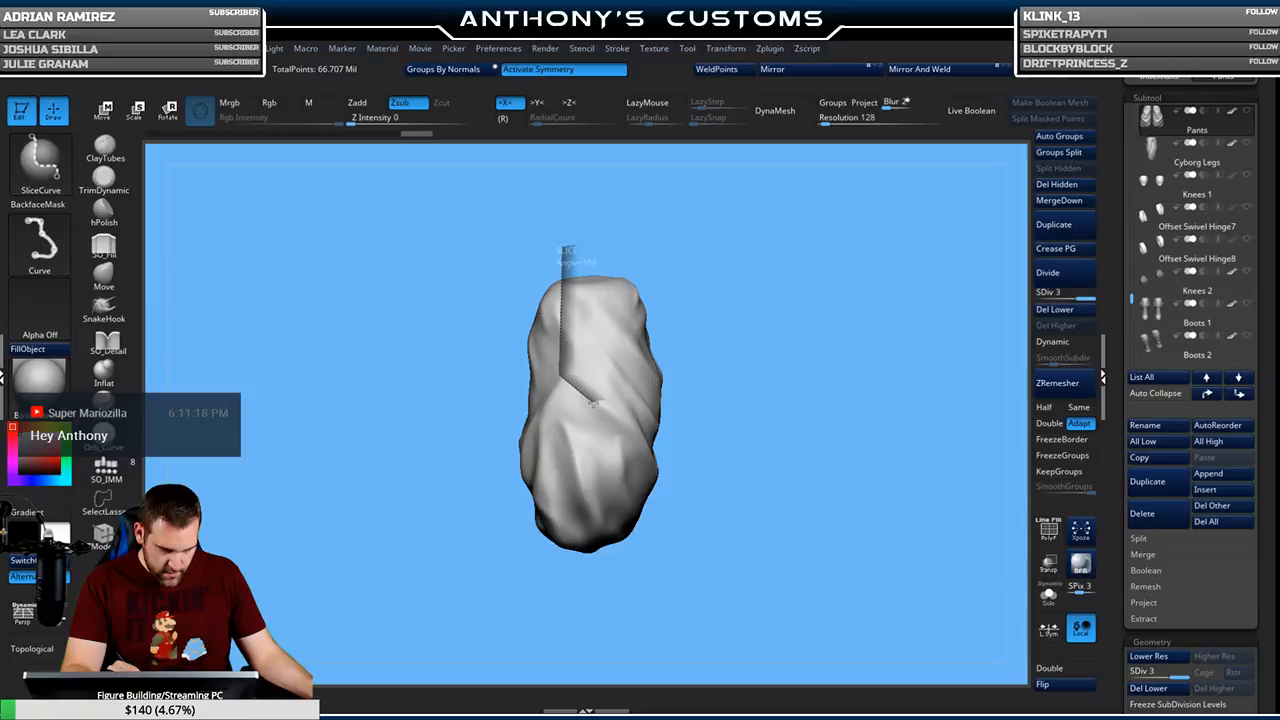
{"action": "left_click_drag", "start_coordinate": [608, 418], "coordinate": [606, 584], "text": "ctrl+shift"}
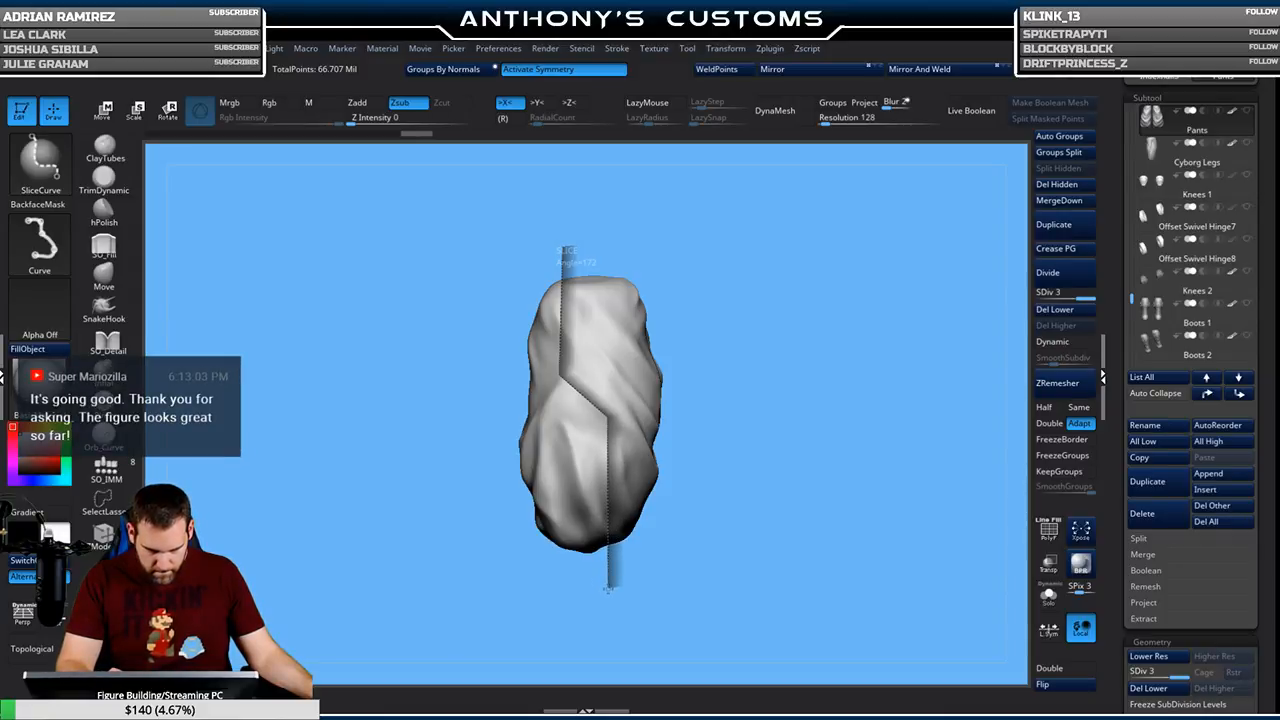
{"action": "mouse_move", "coordinate": [607, 590]}
{"action": "left_mouse_down", "text": "ctrl+shift"}
{"action": "mouse_move", "coordinate": [620, 594]}
{"action": "mouse_move", "coordinate": [613, 586]}
{"action": "left_mouse_up", "text": "ctrl+shift"}
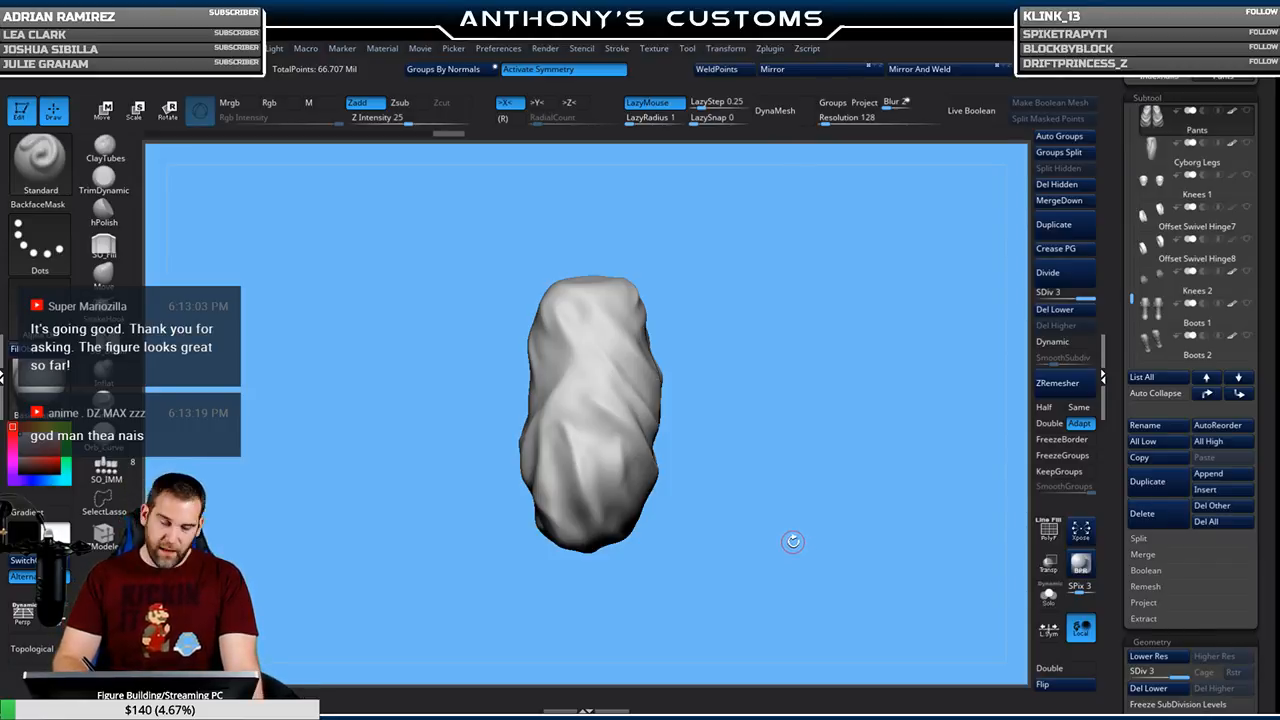
Duplicate the Pants subtool and delete the copy's lower subdivision levels
{"action": "left_click", "coordinate": [1160, 481]}
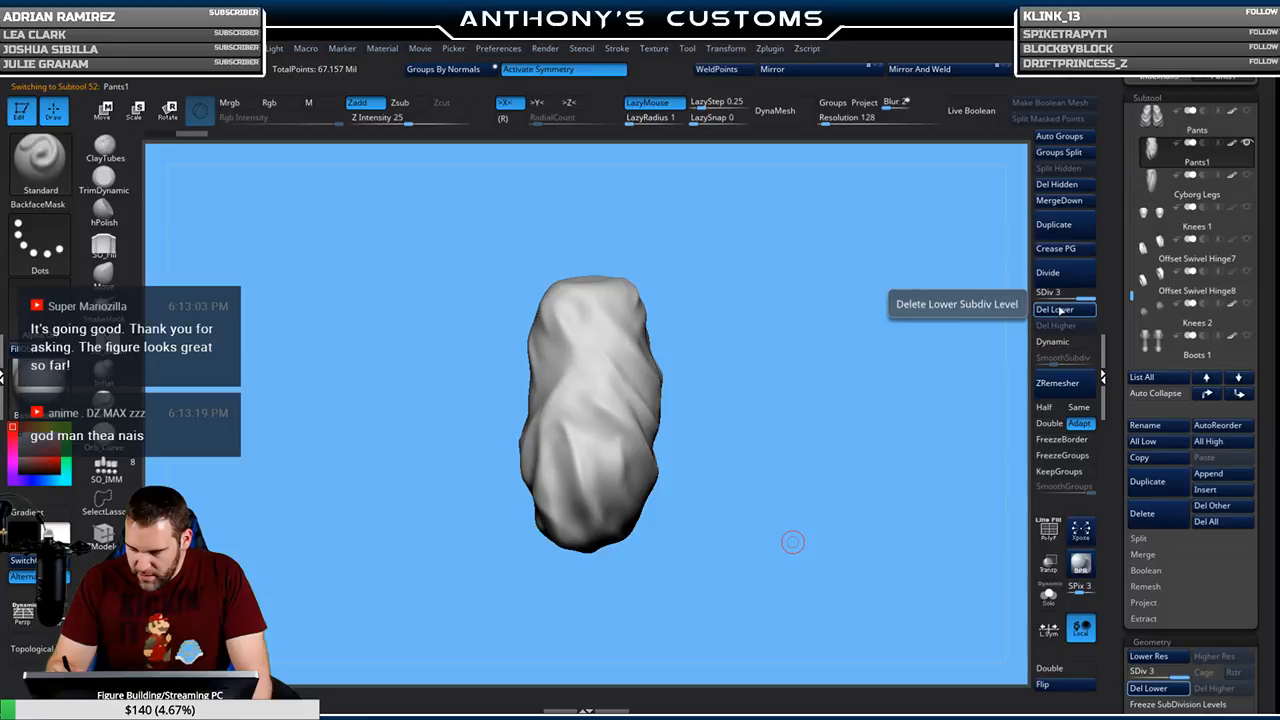
{"action": "left_click", "coordinate": [1063, 310]}
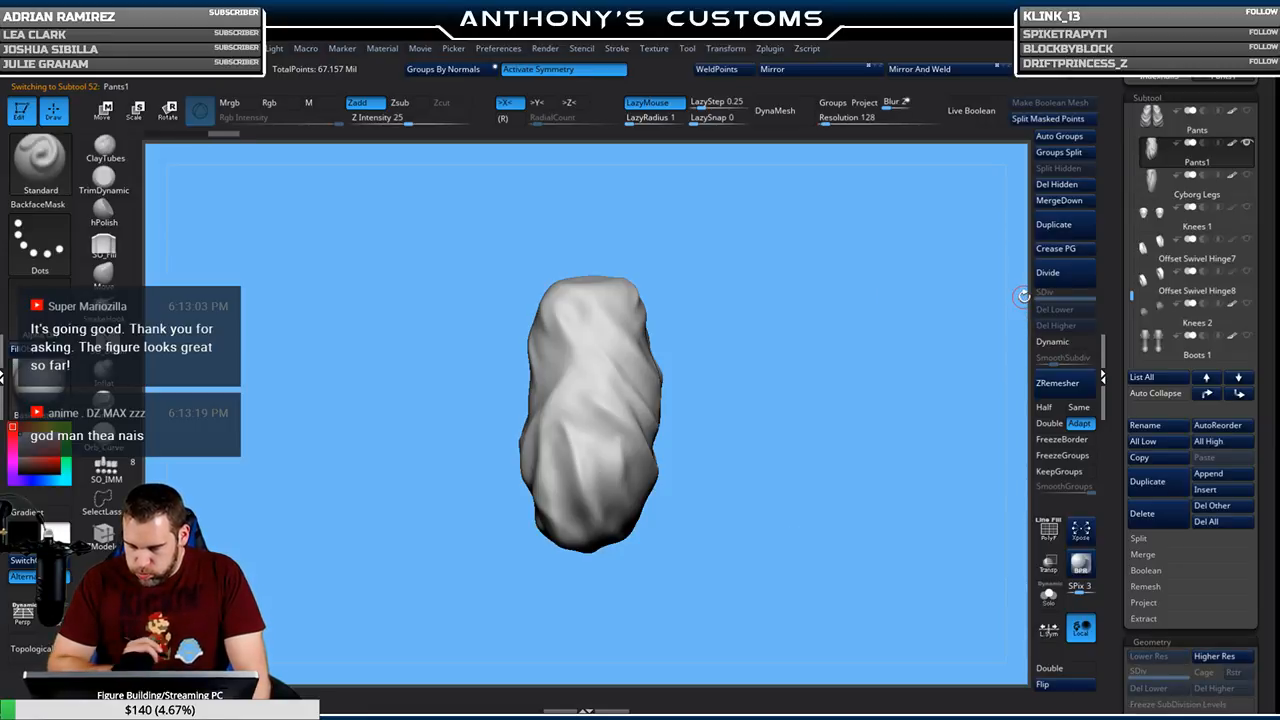
Try a stepped slice with a long mid-thigh diagonal through Pants1, check its polygroups, and undo the slice
{"action": "mouse_move", "coordinate": [574, 214]}
{"action": "left_mouse_down", "text": "ctrl+shift"}
{"action": "mouse_move", "coordinate": [570, 352]}
{"action": "mouse_move", "coordinate": [622, 437]}
{"action": "left_mouse_up", "text": "ctrl+shift"}
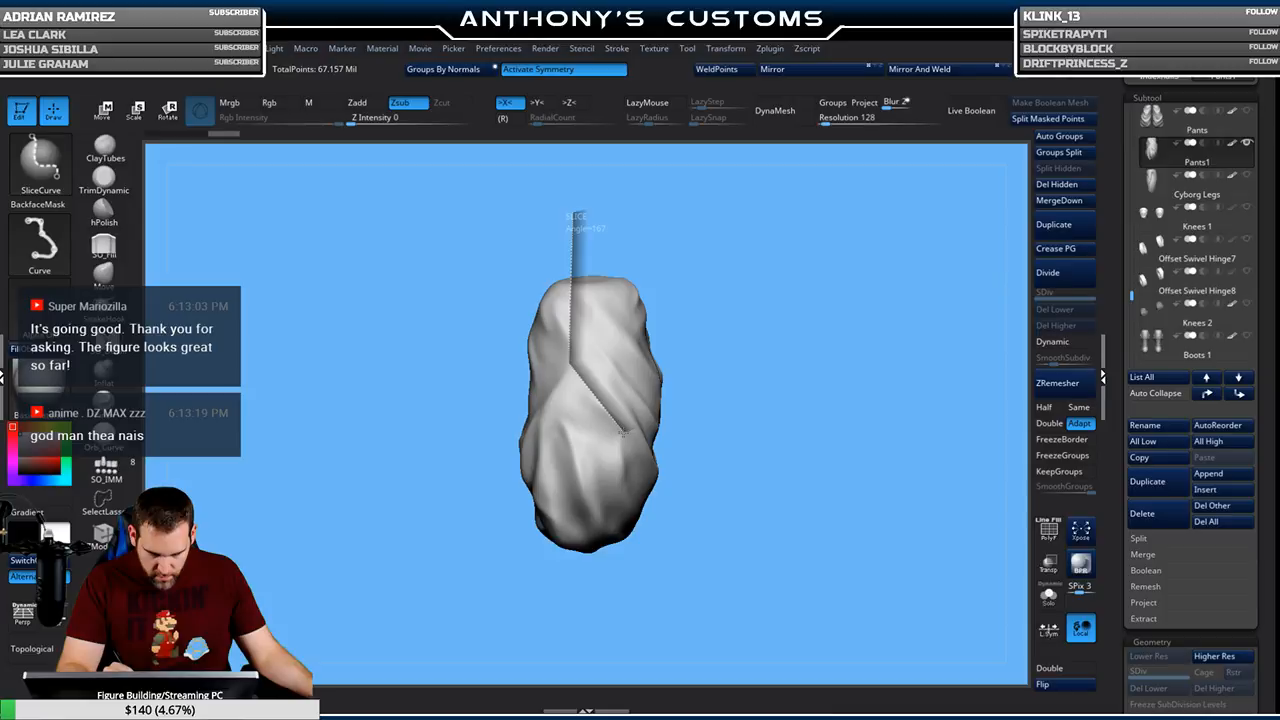
{"action": "left_click_drag", "start_coordinate": [621, 431], "coordinate": [611, 615], "text": "ctrl+shift"}
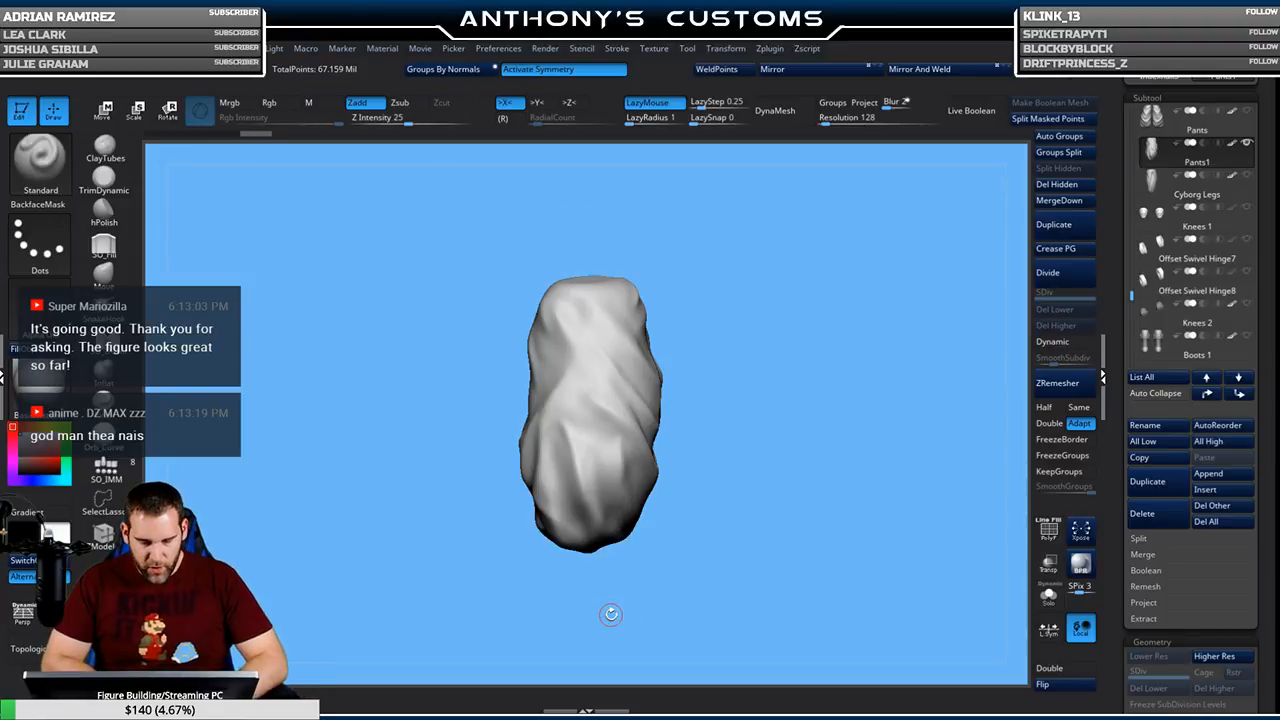
{"action": "key", "text": "shift+f"}
{"action": "left_click_drag", "start_coordinate": [786, 528], "coordinate": [758, 552]}
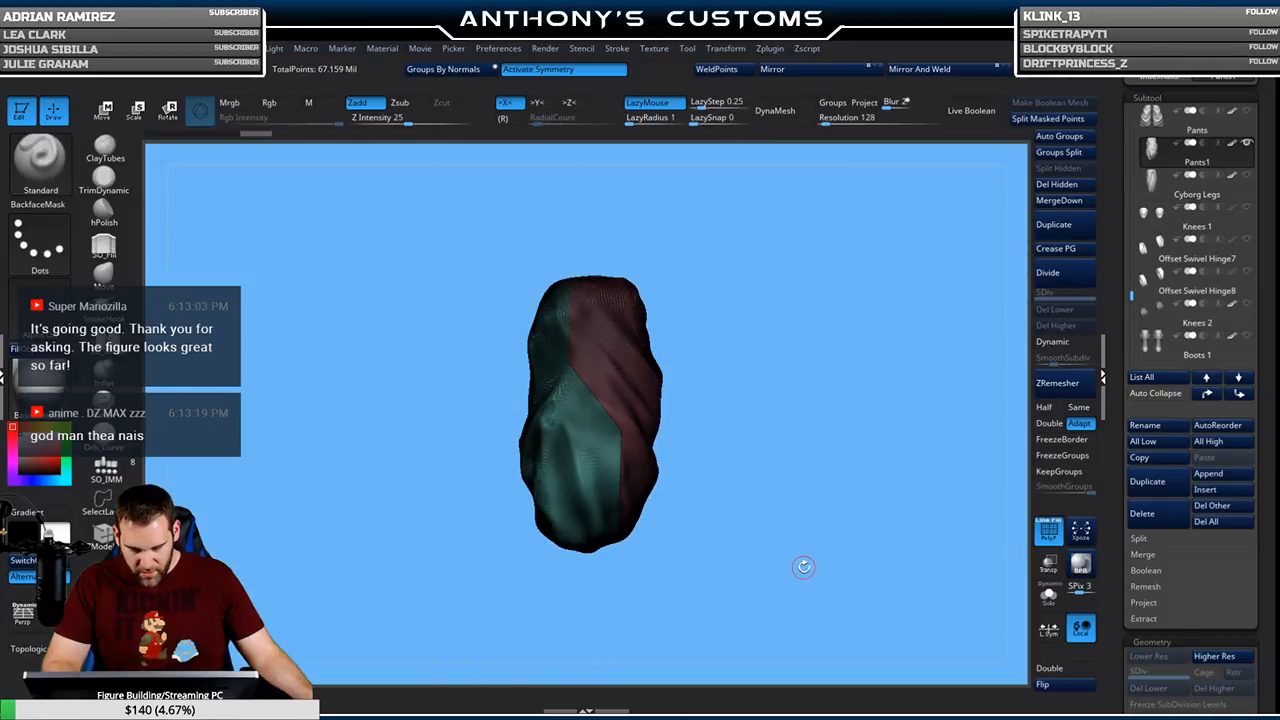
{"action": "key", "text": "ctrl+w"}
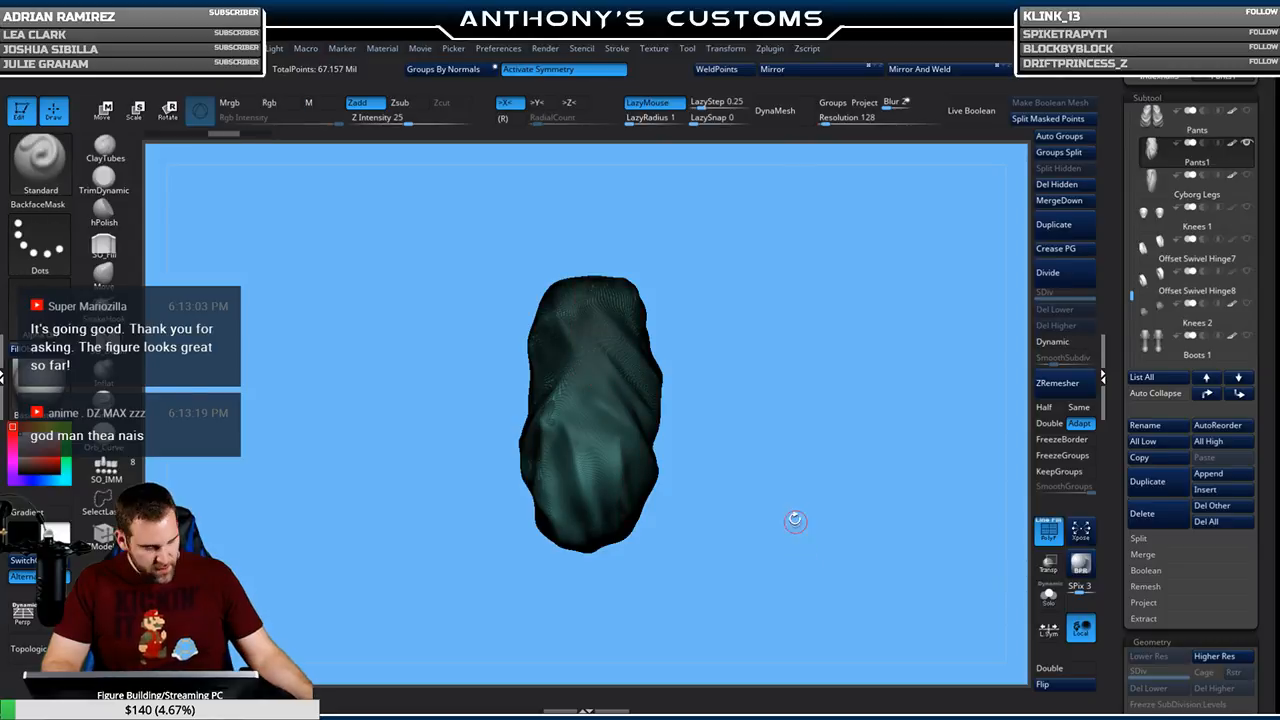
{"action": "key", "text": "shift+f"}
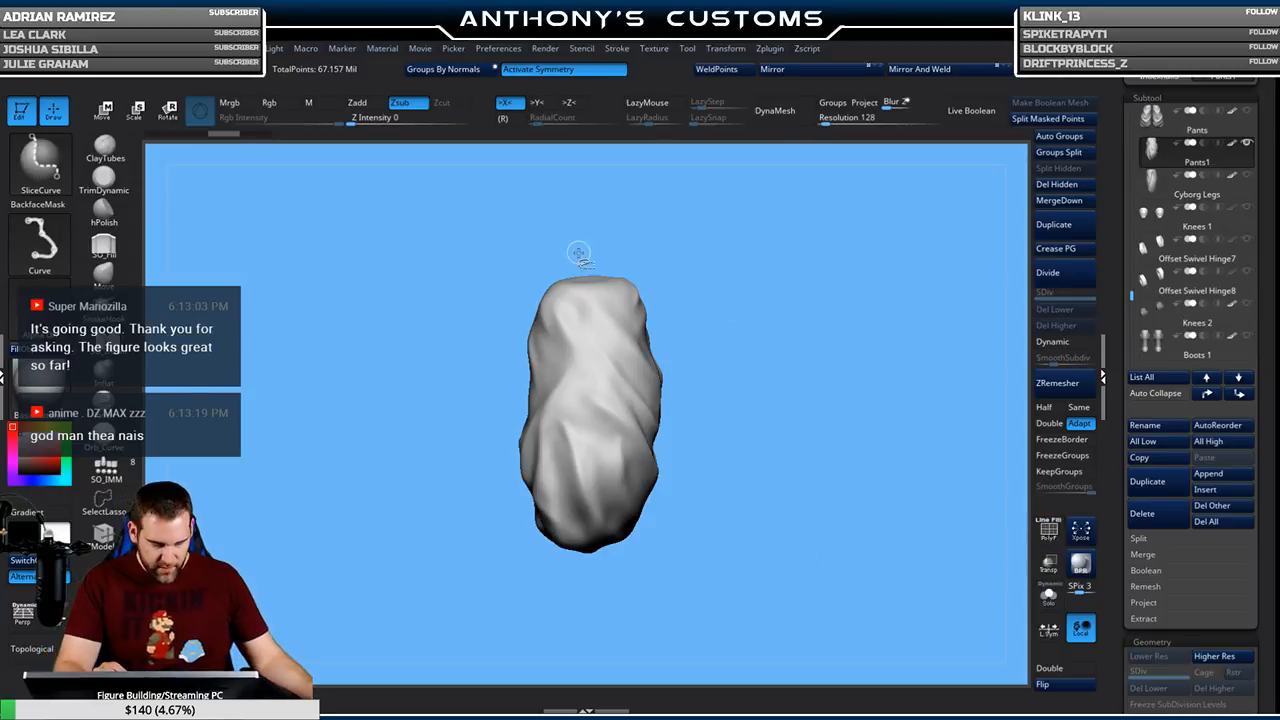
Slice Pants1 lengthwise with a stepped curve using a short mid-thigh diagonal, and inspect the two polygroups up close in polyframe
{"action": "left_click_drag", "start_coordinate": [580, 246], "coordinate": [578, 368], "text": "ctrl+shift"}
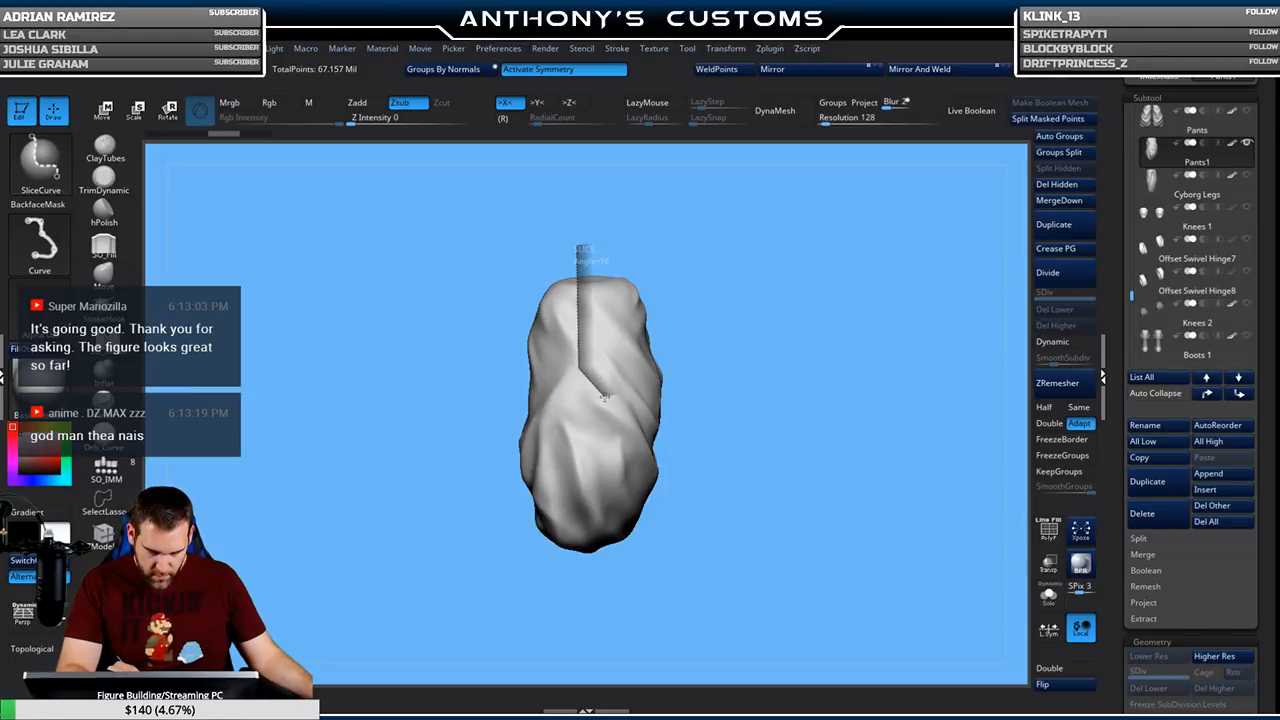
{"action": "left_click_drag", "start_coordinate": [608, 398], "coordinate": [612, 570], "text": "ctrl+shift"}
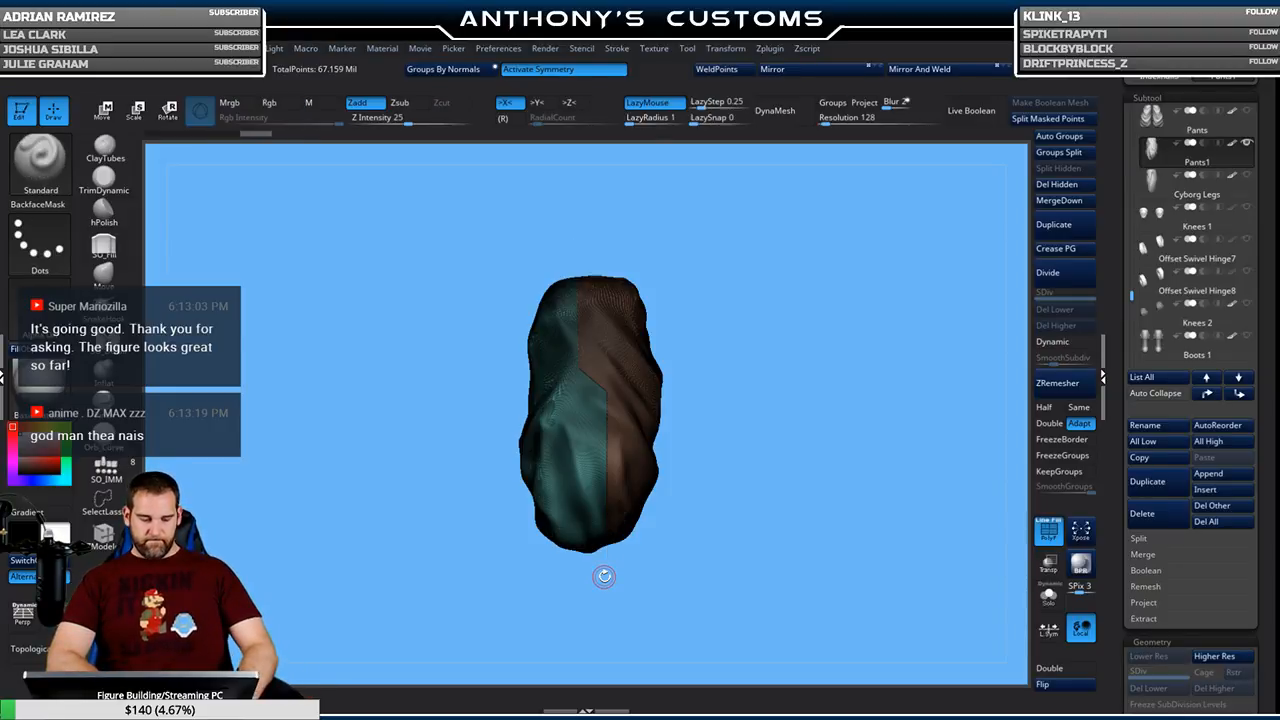
{"action": "key", "text": "shift+f"}
{"action": "left_click_drag", "start_coordinate": [773, 502], "coordinate": [843, 394]}
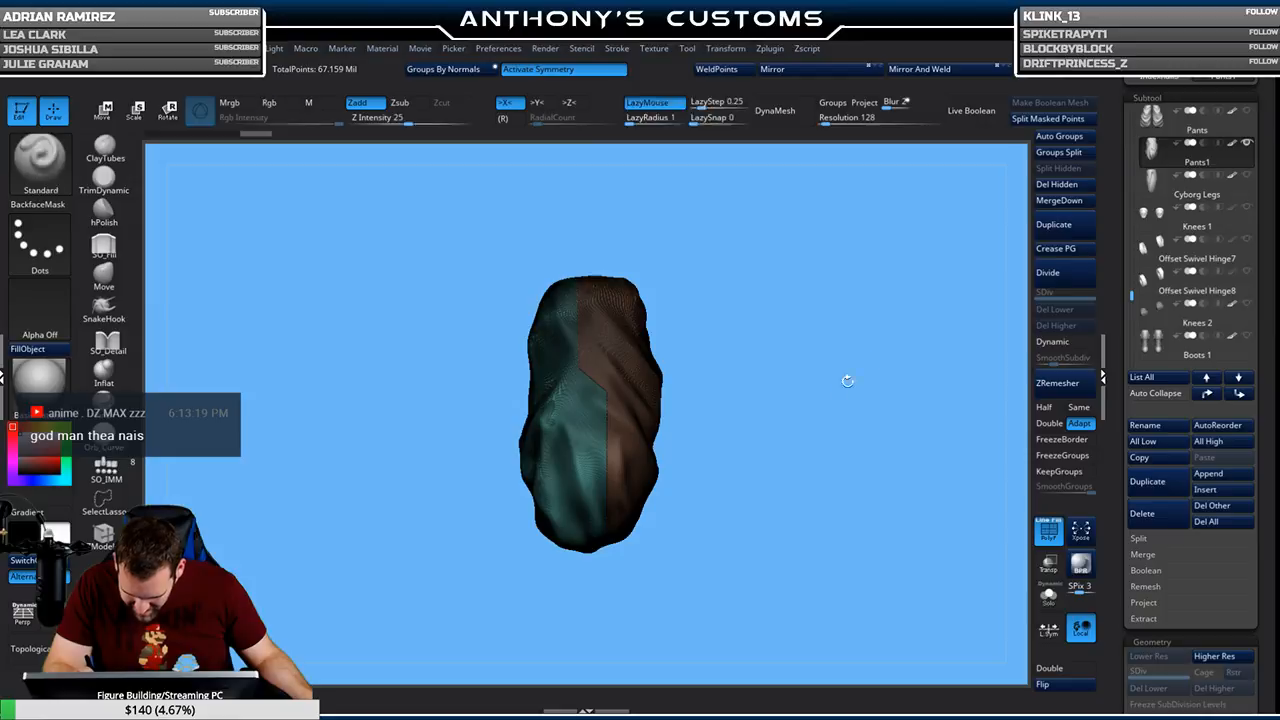
{"action": "left_click_drag", "start_coordinate": [792, 471], "coordinate": [829, 430], "text": "alt"}
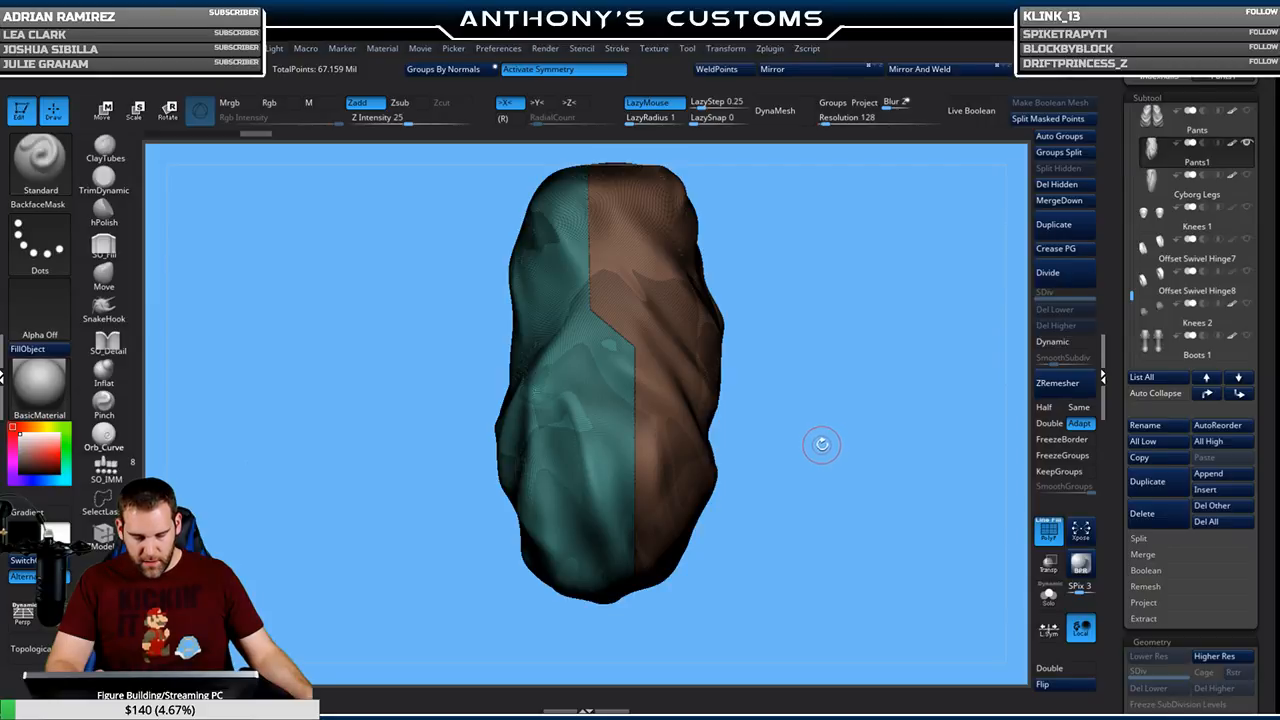
Isolate the teal polygroup of Pants1 and slice its protruding middle block off with an angled cut below and a vertical cut up to the notch
{"action": "key", "text": "ctrl+shift"}
{"action": "left_click", "coordinate": [611, 463], "text": "ctrl+shift"}
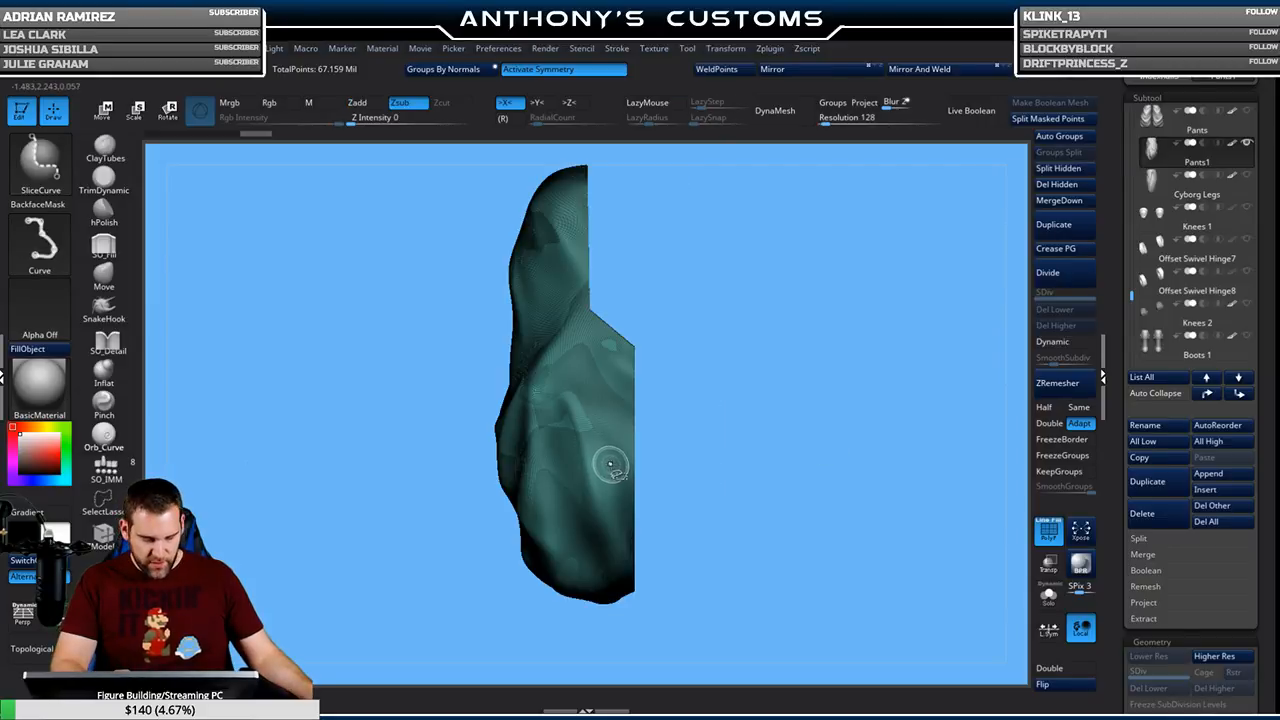
{"action": "mouse_move", "coordinate": [794, 435]}
{"action": "left_mouse_down"}
{"action": "mouse_move", "coordinate": [800, 506]}
{"action": "mouse_move", "coordinate": [690, 505]}
{"action": "mouse_move", "coordinate": [810, 490]}
{"action": "left_mouse_up"}
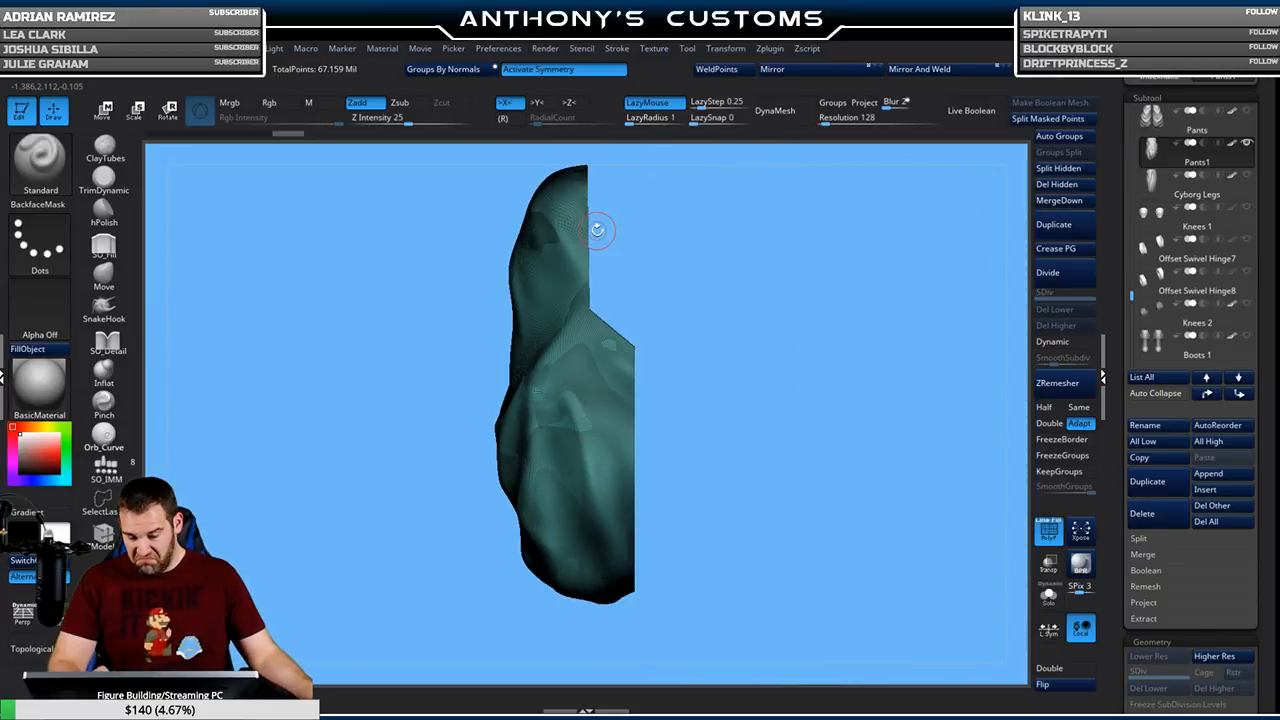
{"action": "key", "text": "ctrl+shift"}
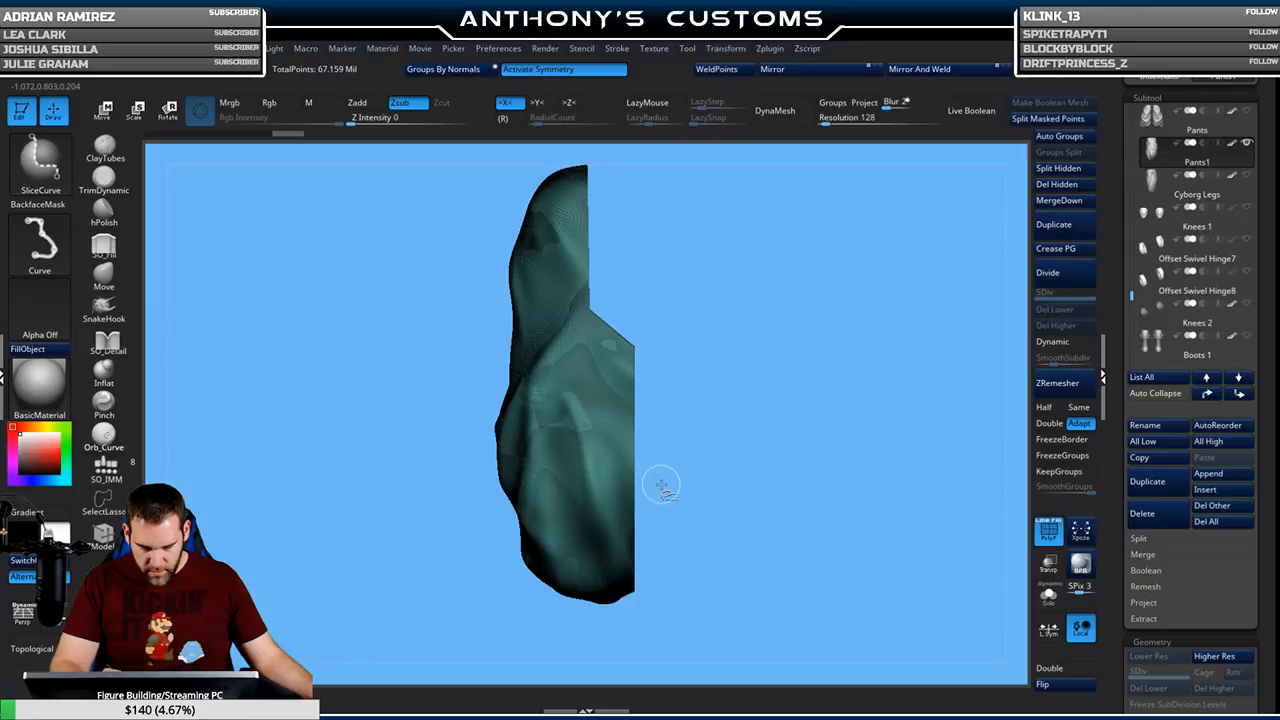
{"action": "left_click_drag", "start_coordinate": [654, 498], "coordinate": [600, 466], "text": "ctrl+shift"}
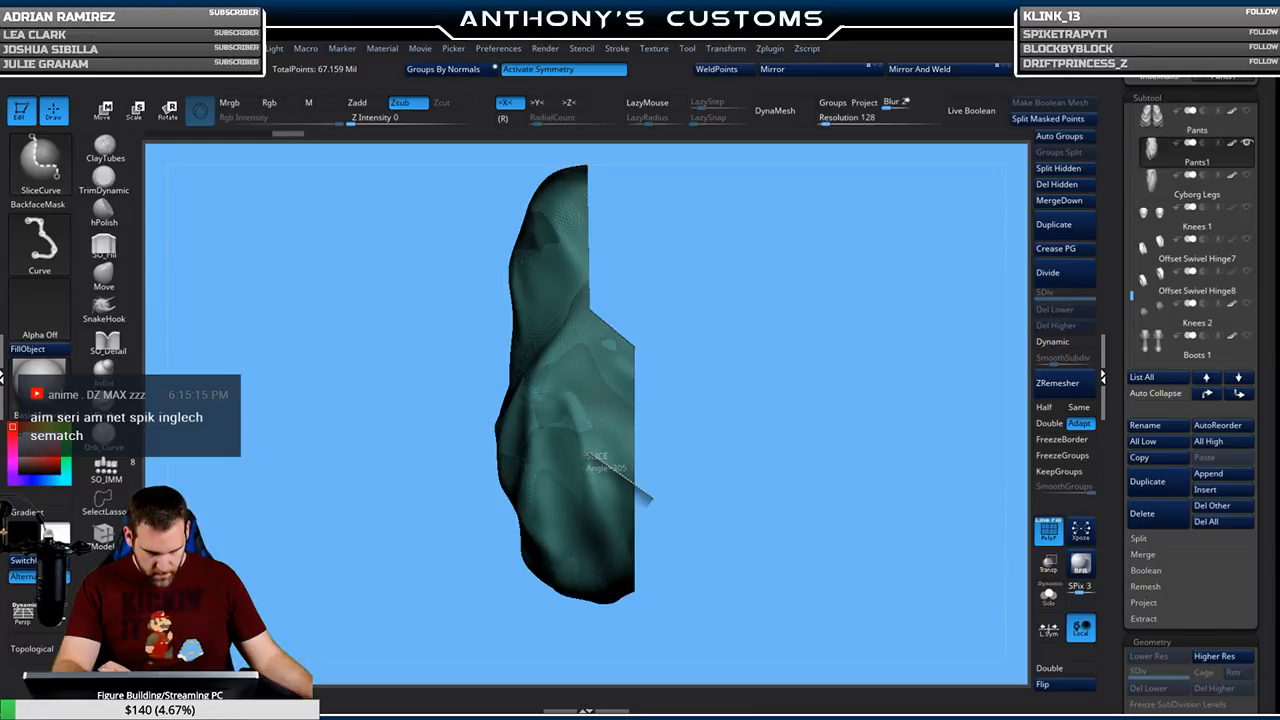
{"action": "left_click_drag", "start_coordinate": [597, 460], "coordinate": [594, 288], "text": "ctrl+shift"}
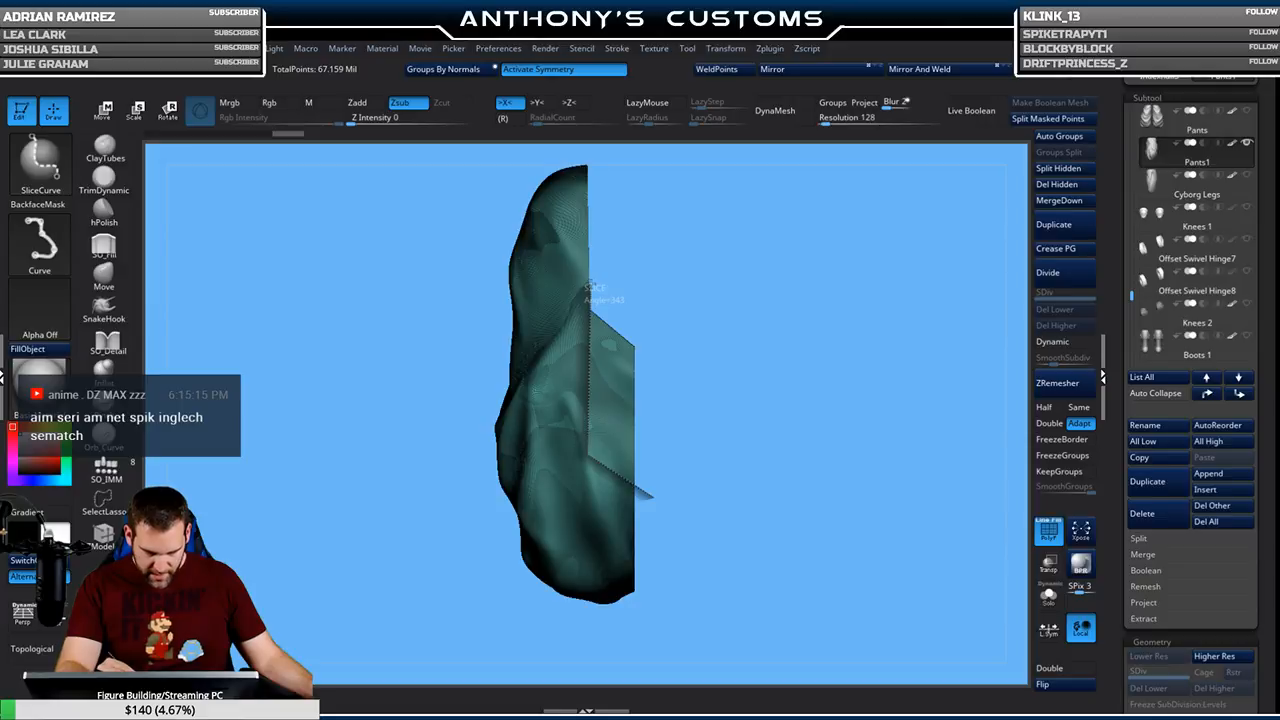
{"action": "left_click_drag", "start_coordinate": [592, 272], "coordinate": [591, 271], "text": "ctrl+shift"}
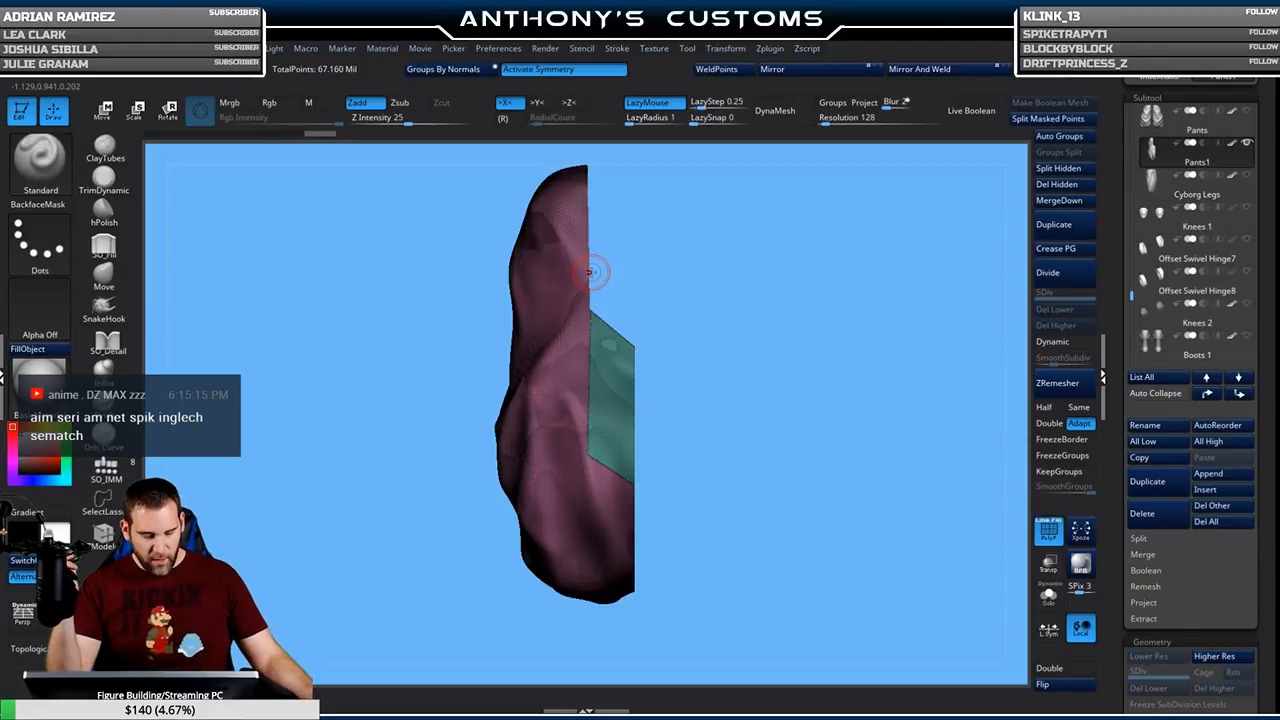
Unhide all polygroups of Pants1, check the sliced middle block, and save the project
{"action": "mouse_move", "coordinate": [862, 416]}
{"action": "left_mouse_down"}
{"action": "mouse_move", "coordinate": [739, 416]}
{"action": "mouse_move", "coordinate": [692, 390]}
{"action": "mouse_move", "coordinate": [770, 416]}
{"action": "mouse_move", "coordinate": [858, 415]}
{"action": "left_mouse_up"}
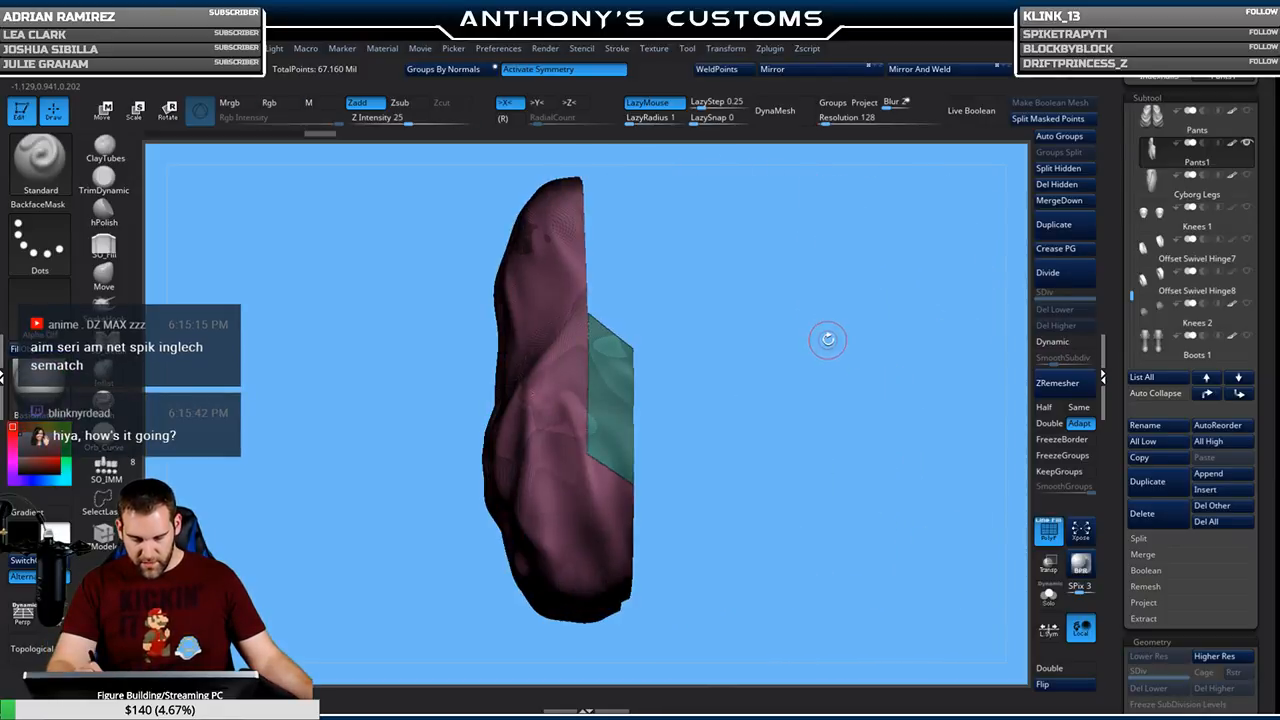
{"action": "left_click_drag", "start_coordinate": [838, 366], "coordinate": [848, 412]}
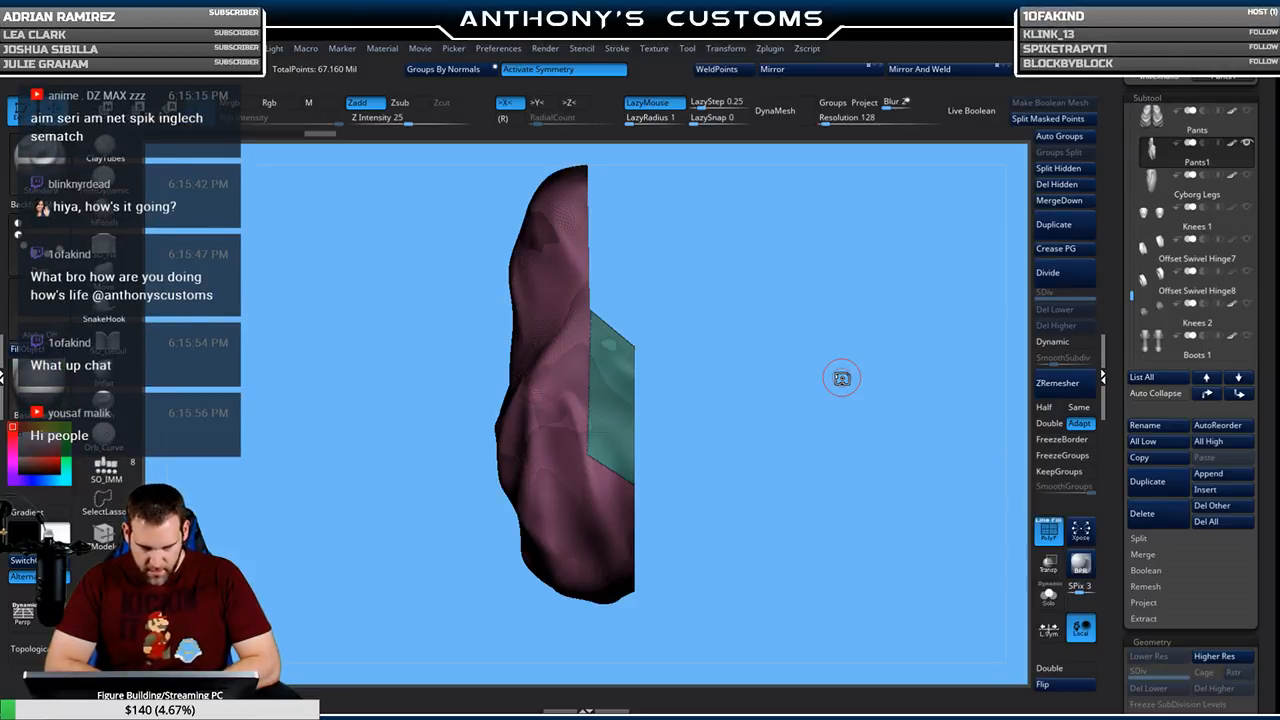
{"action": "left_click", "coordinate": [790, 519], "text": "ctrl+shift"}
{"action": "mouse_move", "coordinate": [841, 482]}
{"action": "left_mouse_down"}
{"action": "mouse_move", "coordinate": [835, 572]}
{"action": "mouse_move", "coordinate": [745, 455]}
{"action": "mouse_move", "coordinate": [862, 490]}
{"action": "mouse_move", "coordinate": [690, 585]}
{"action": "mouse_move", "coordinate": [684, 546]}
{"action": "mouse_move", "coordinate": [700, 500]}
{"action": "mouse_move", "coordinate": [614, 333]}
{"action": "left_mouse_up"}
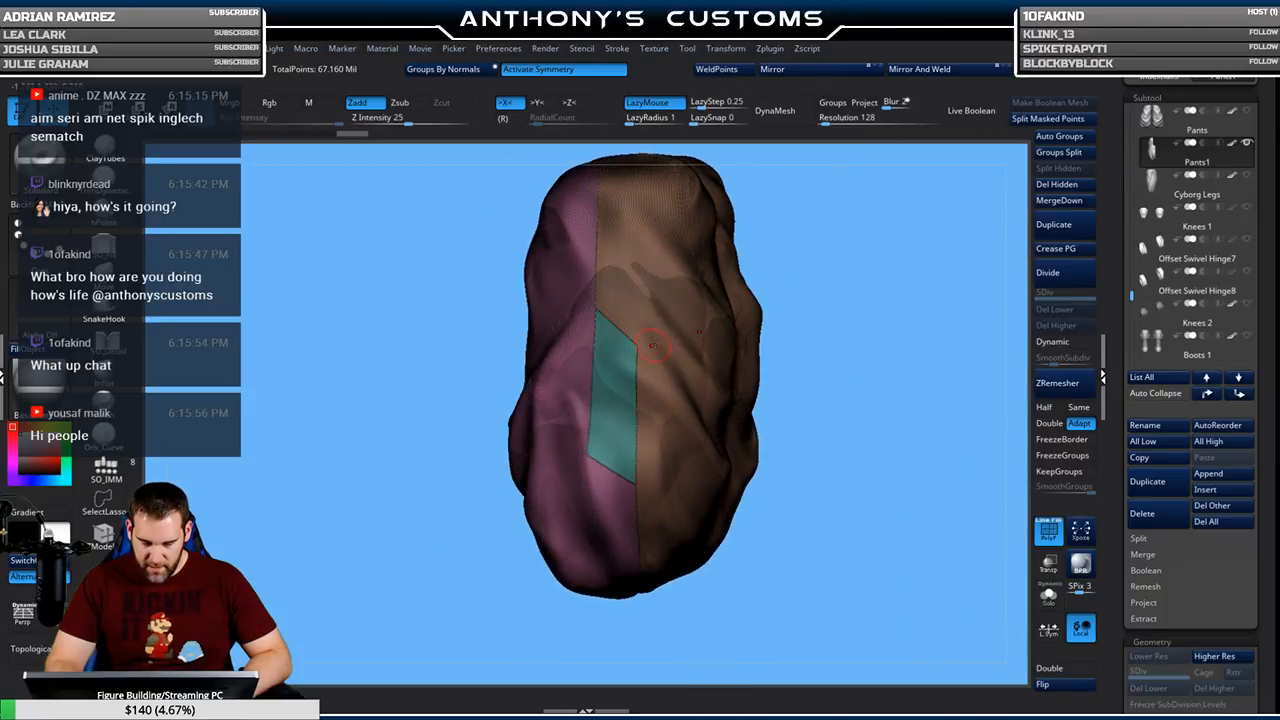
{"action": "left_click_drag", "start_coordinate": [854, 364], "coordinate": [859, 380]}
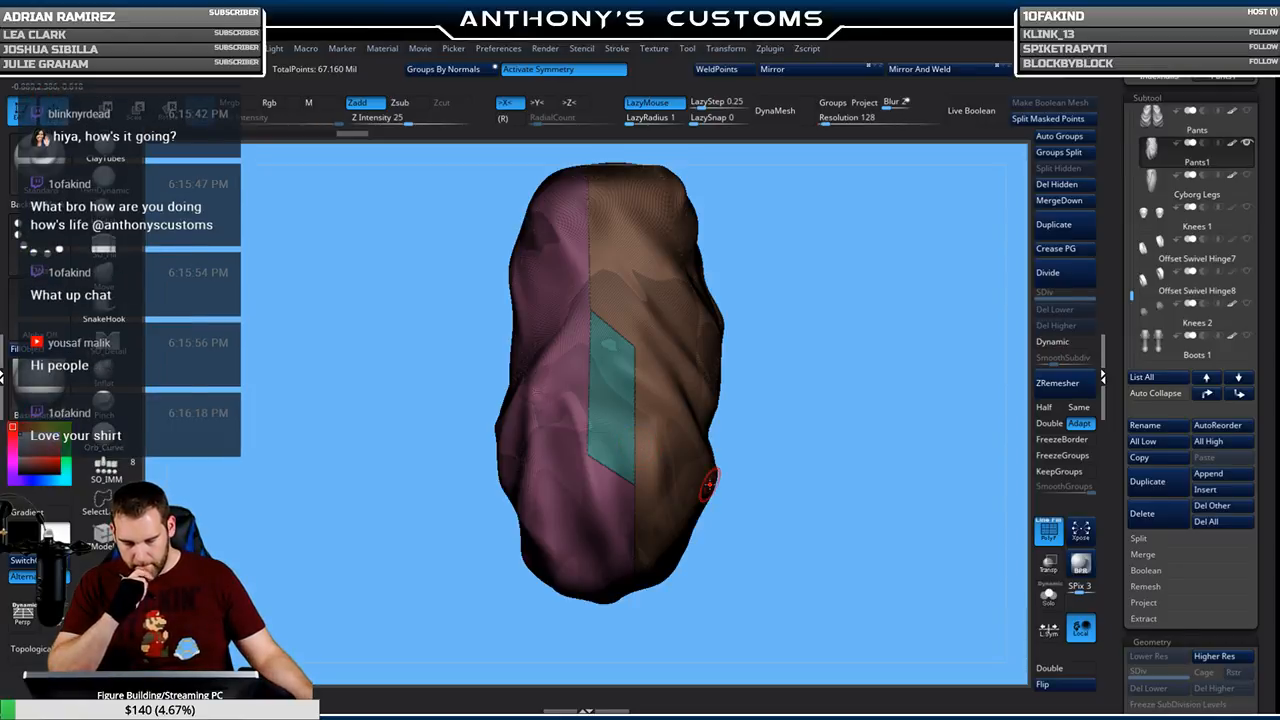
{"action": "key", "text": "ctrl+s"}
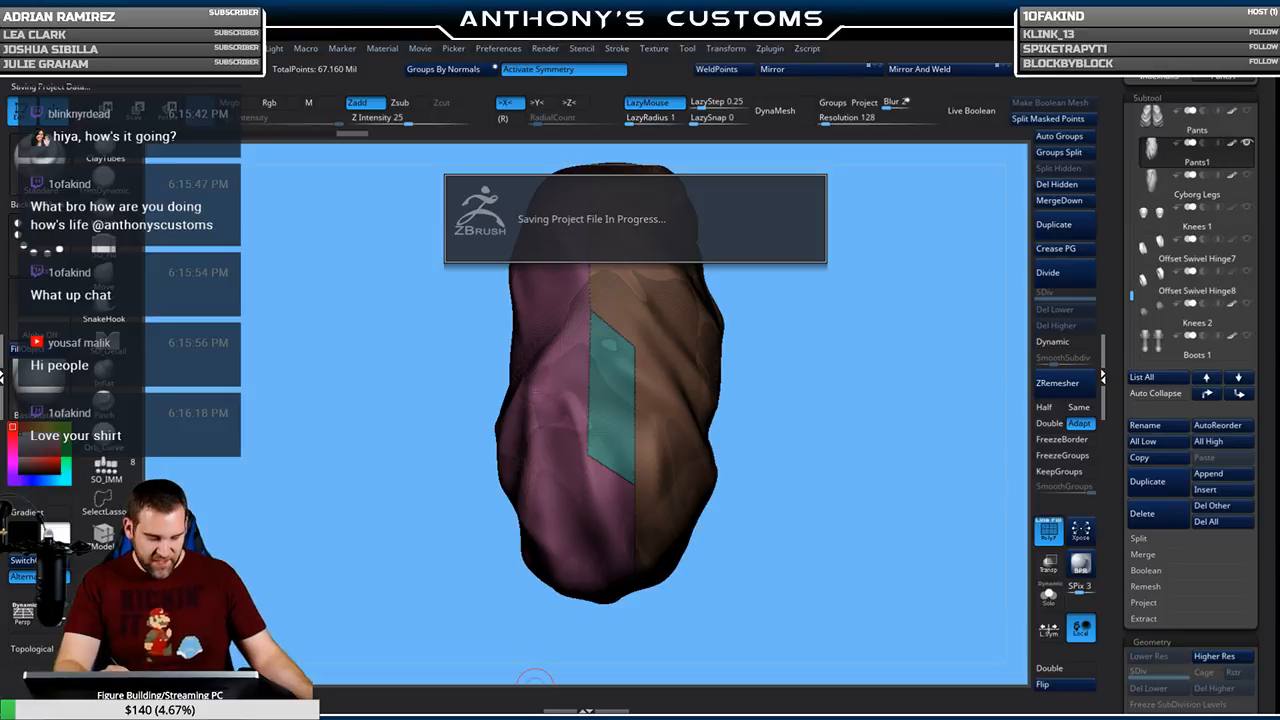
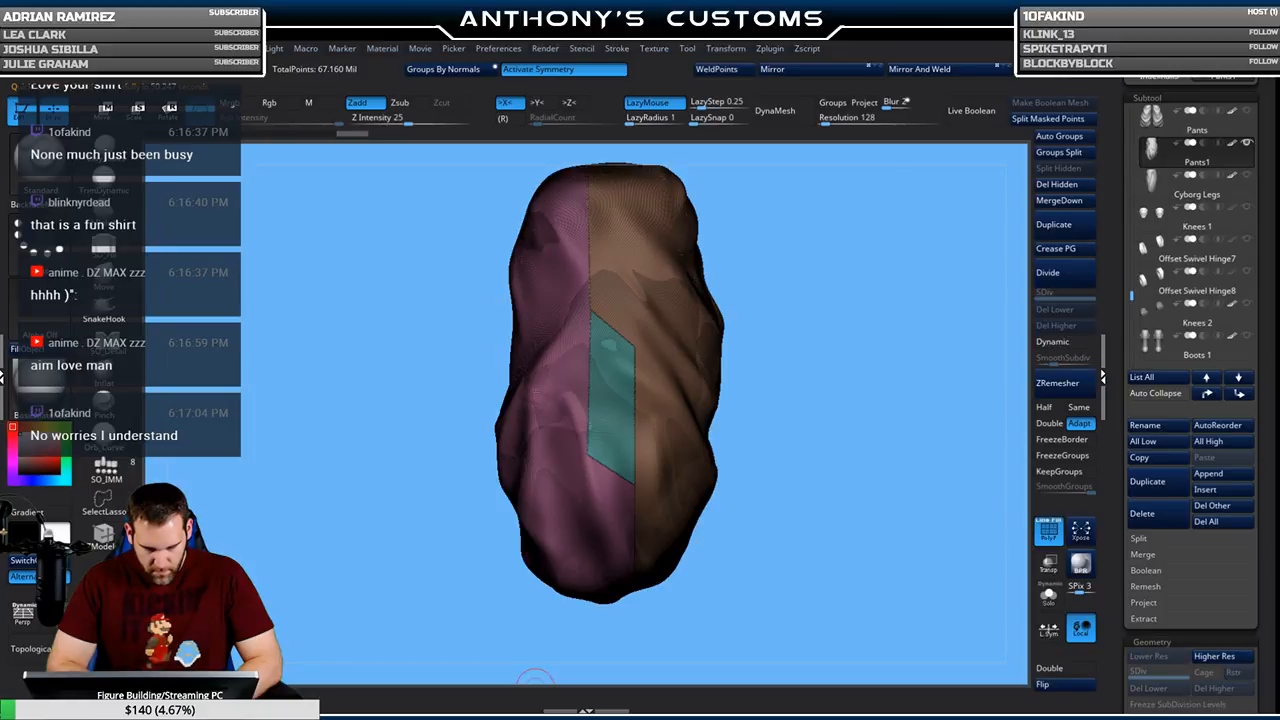
Isolate the teal middle block of Pants1, slice it into three pieces with two parallel diagonal cuts, and unhide the rest
{"action": "key", "text": "ctrl+shift"}
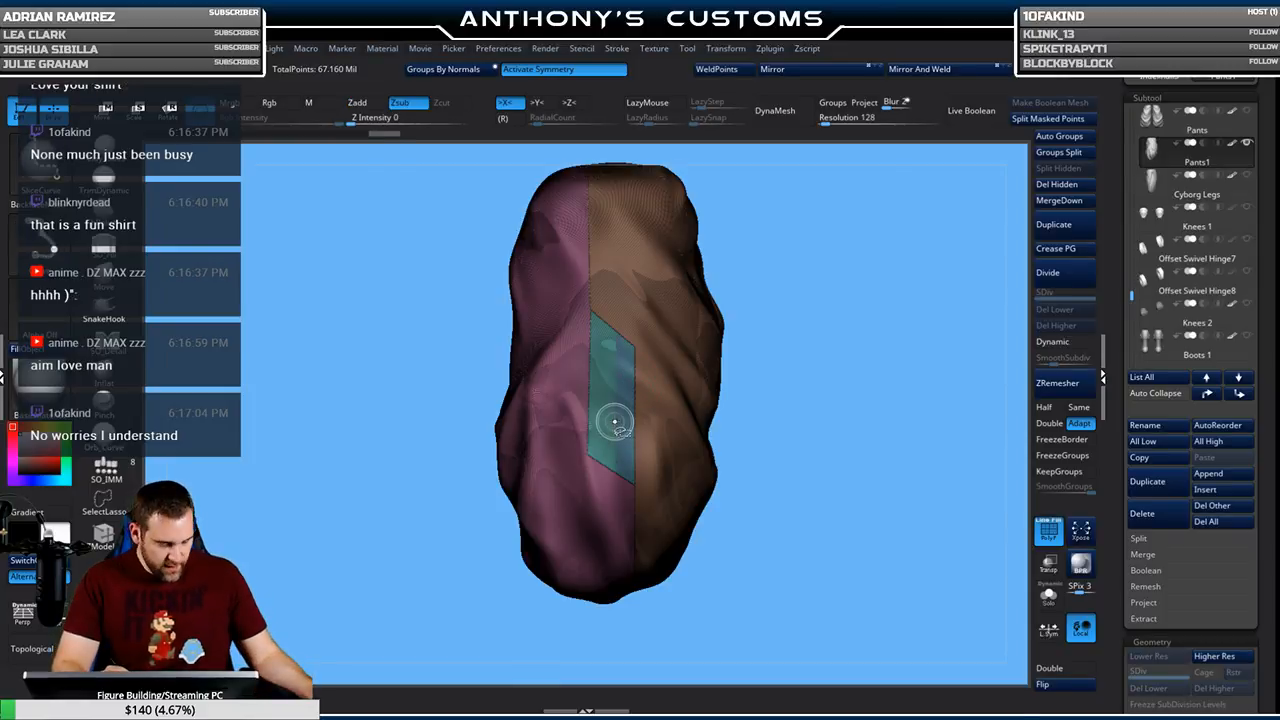
{"action": "mouse_move", "coordinate": [860, 389]}
{"action": "left_mouse_down"}
{"action": "mouse_move", "coordinate": [760, 393]}
{"action": "mouse_move", "coordinate": [853, 403]}
{"action": "left_mouse_up"}
{"action": "key", "text": "ctrl+shift"}
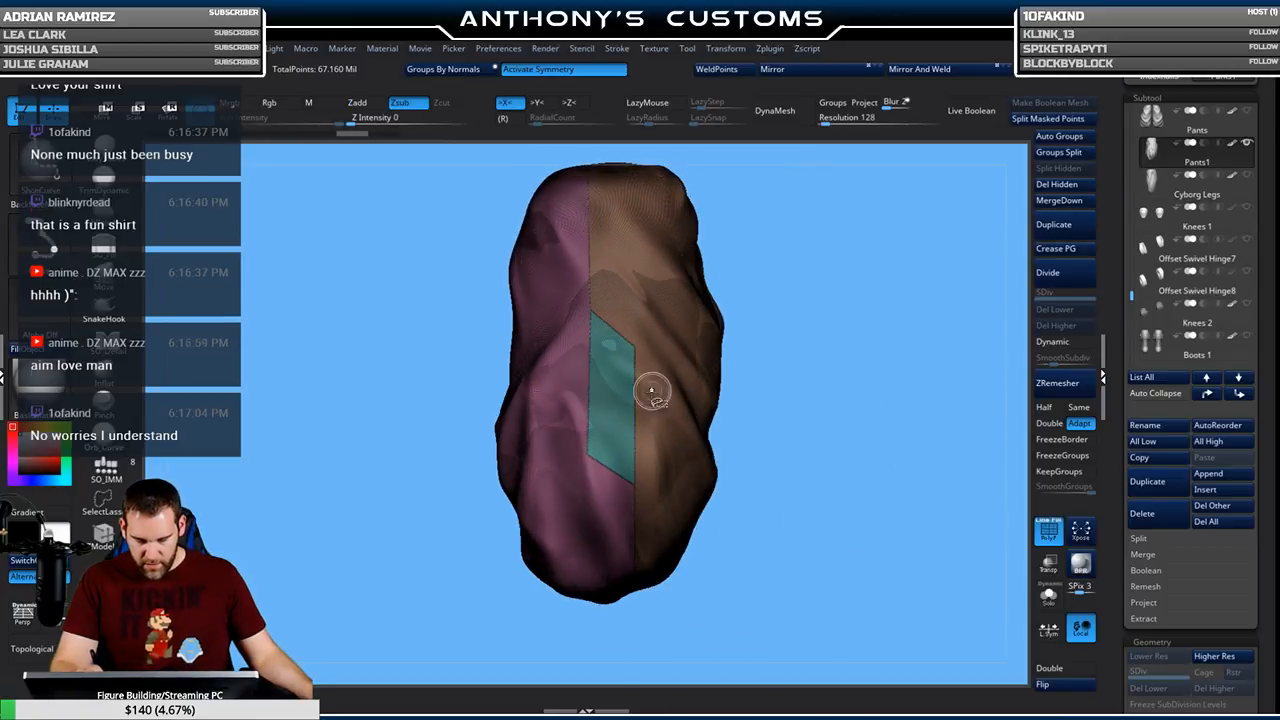
{"action": "left_click", "coordinate": [615, 425], "text": "ctrl+shift"}
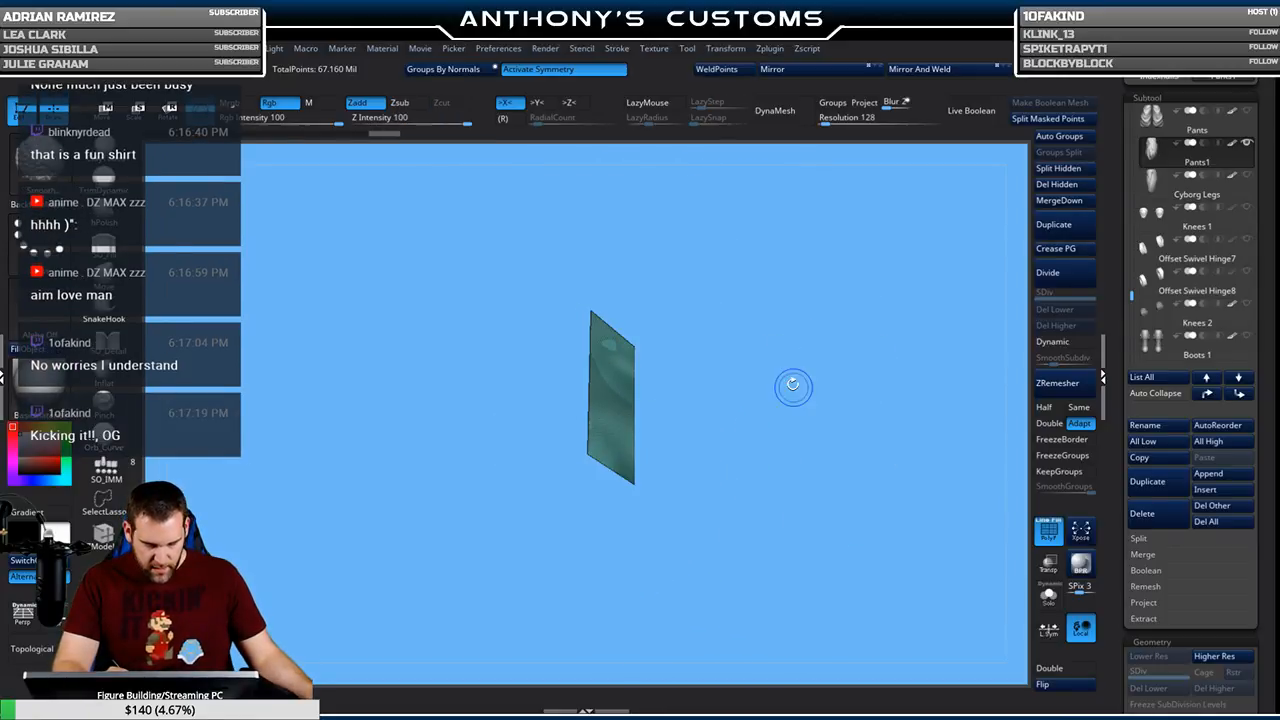
{"action": "mouse_move", "coordinate": [545, 322]}
{"action": "left_mouse_down", "text": "ctrl+shift"}
{"action": "mouse_move", "coordinate": [668, 410]}
{"action": "mouse_move", "coordinate": [680, 386]}
{"action": "left_mouse_up", "text": "ctrl+shift"}
{"action": "left_click_drag", "start_coordinate": [551, 400], "coordinate": [668, 450], "text": "ctrl+shift"}
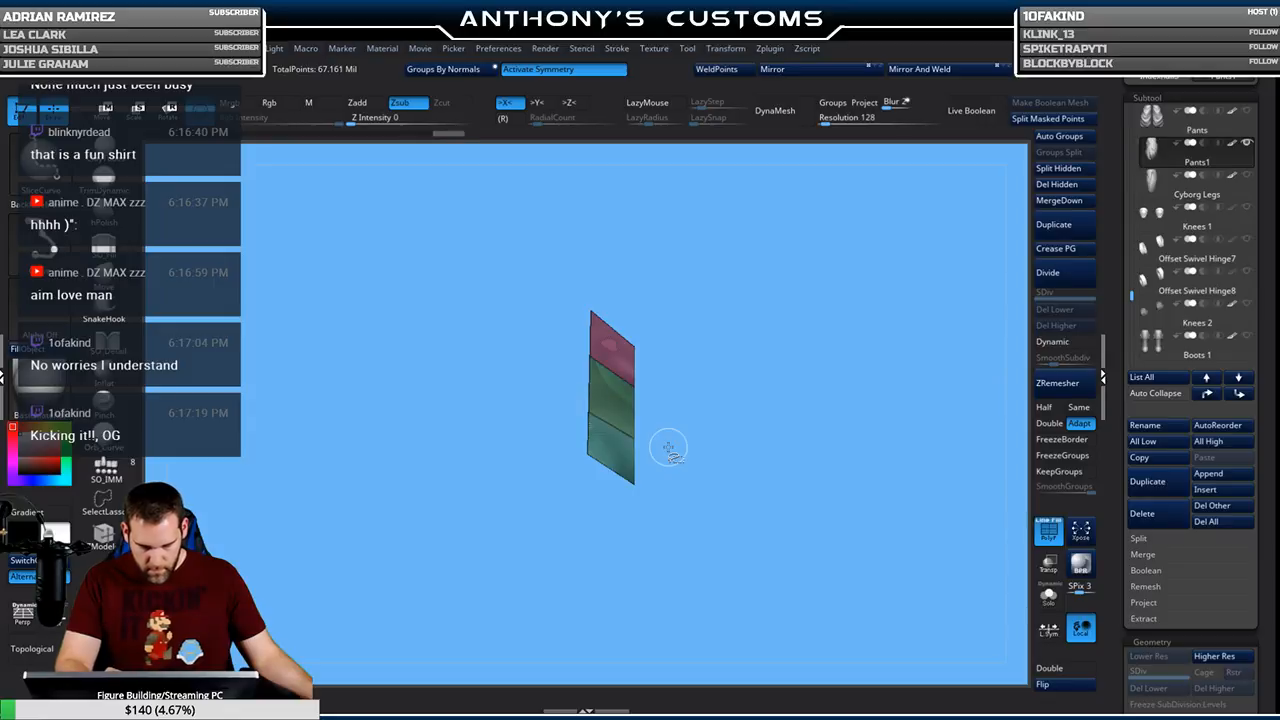
{"action": "left_click", "coordinate": [845, 498], "text": "ctrl+shift"}
{"action": "left_click_drag", "start_coordinate": [877, 536], "coordinate": [778, 549]}
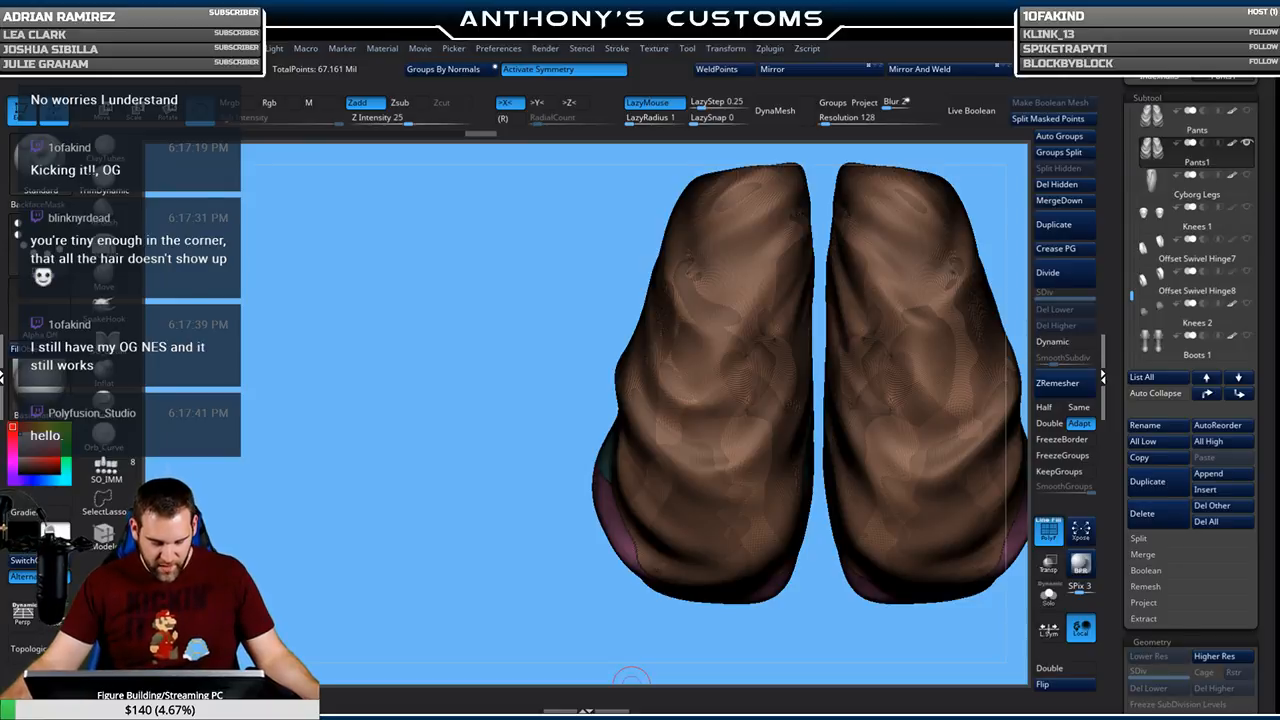
{"action": "left_click_drag", "start_coordinate": [475, 552], "coordinate": [862, 361]}
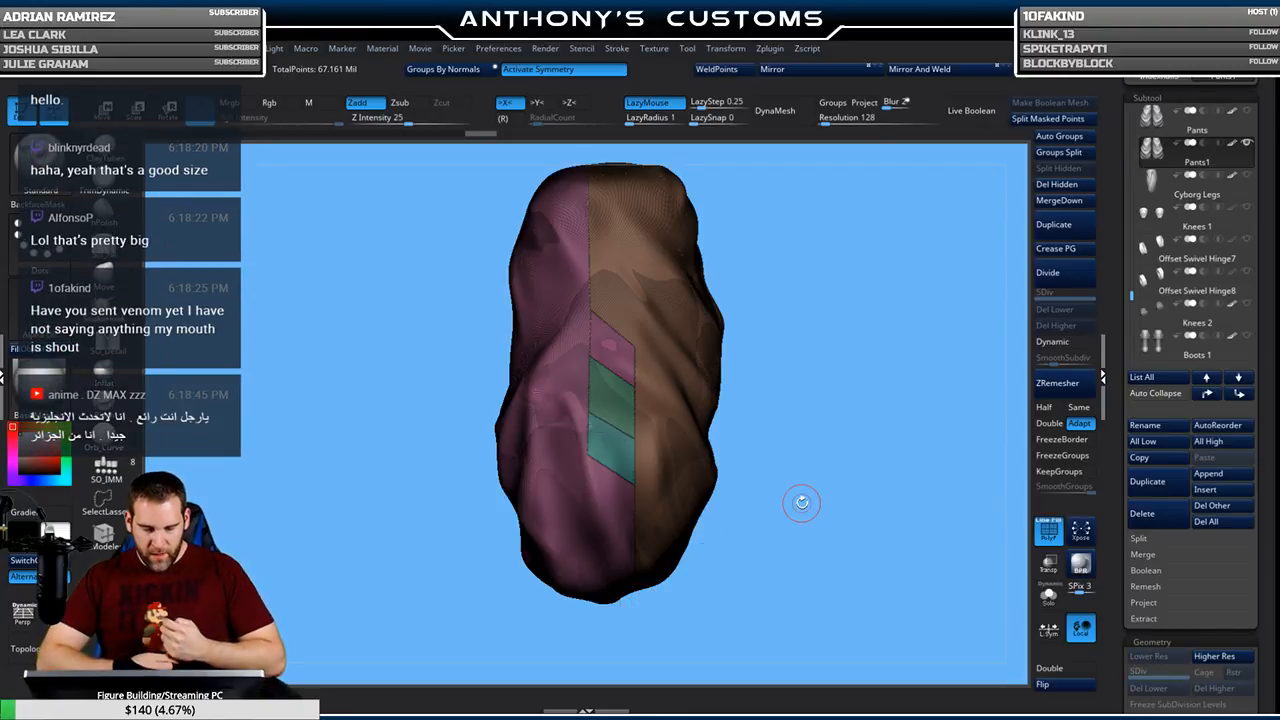
Isolate the brown polygroup of Pants1 with SelectRect and frame its border with a curve for the CurveTube brush
{"action": "key", "text": "ctrl+shift"}
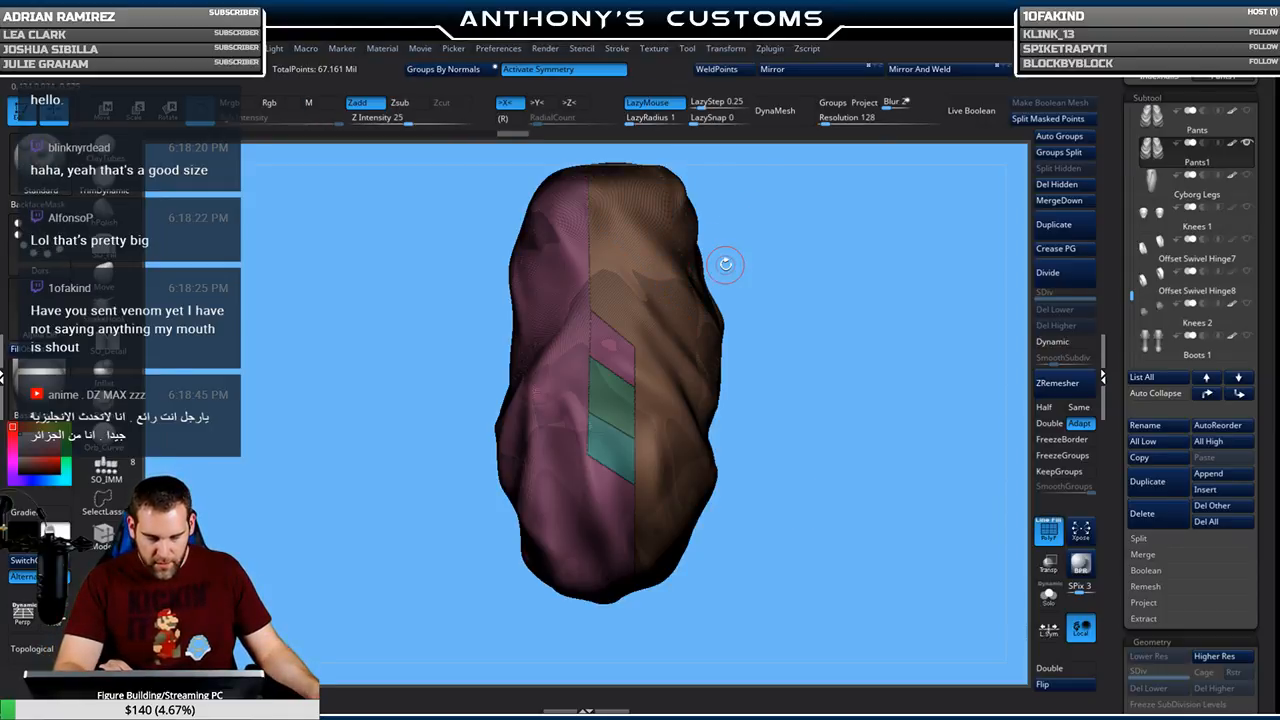
{"action": "left_click", "coordinate": [52, 190], "text": "ctrl+shift"}
{"action": "left_click", "coordinate": [466, 232], "text": "ctrl+shift"}
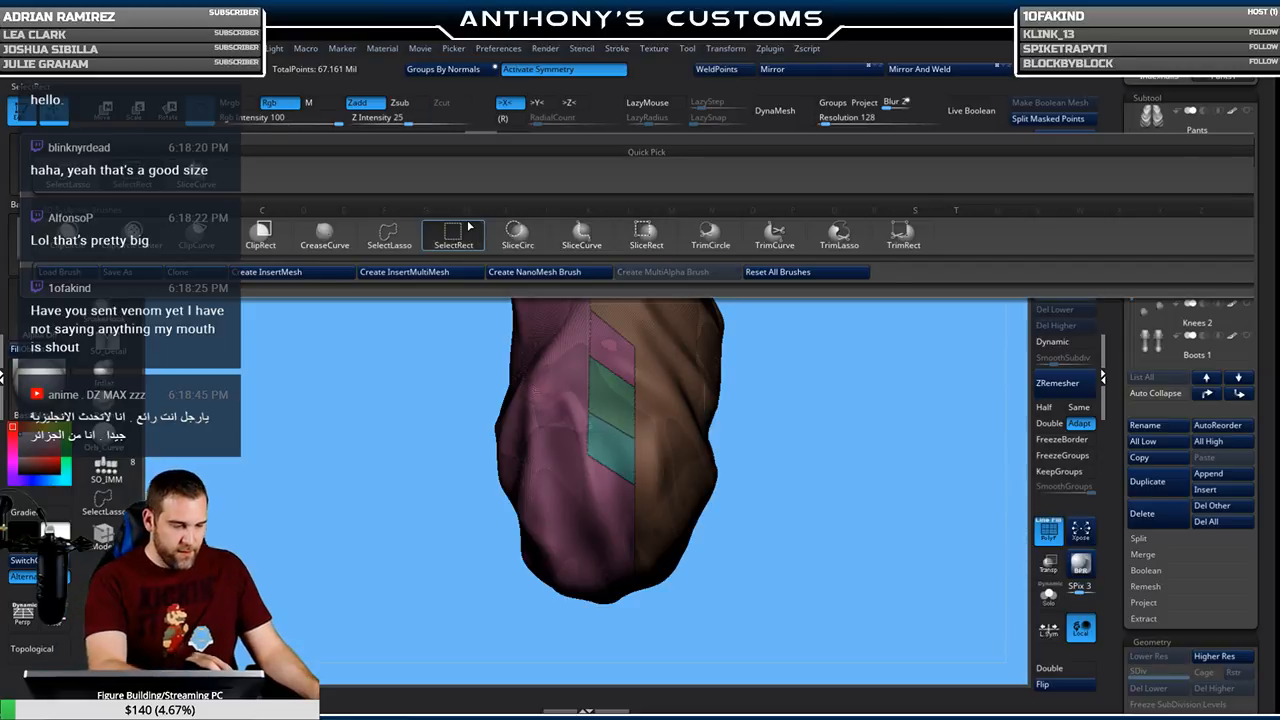
{"action": "left_click", "coordinate": [670, 307], "text": "ctrl+shift"}
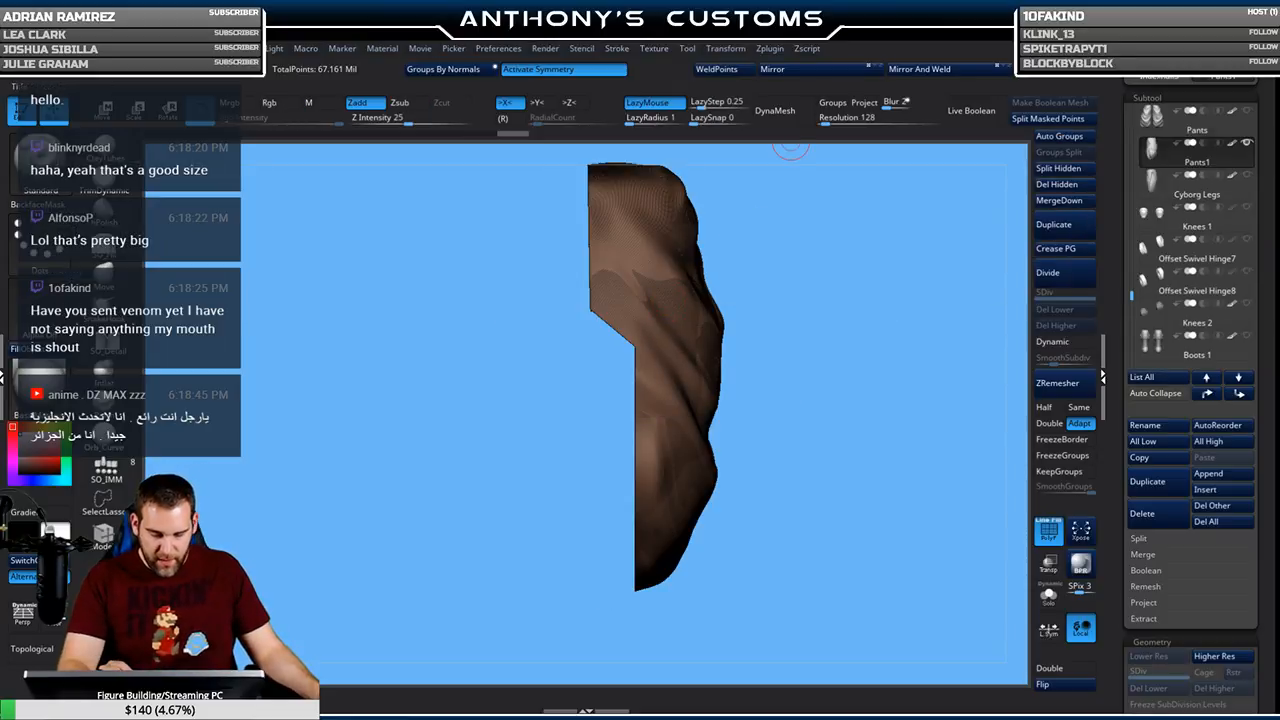
{"action": "left_click", "coordinate": [625, 50]}
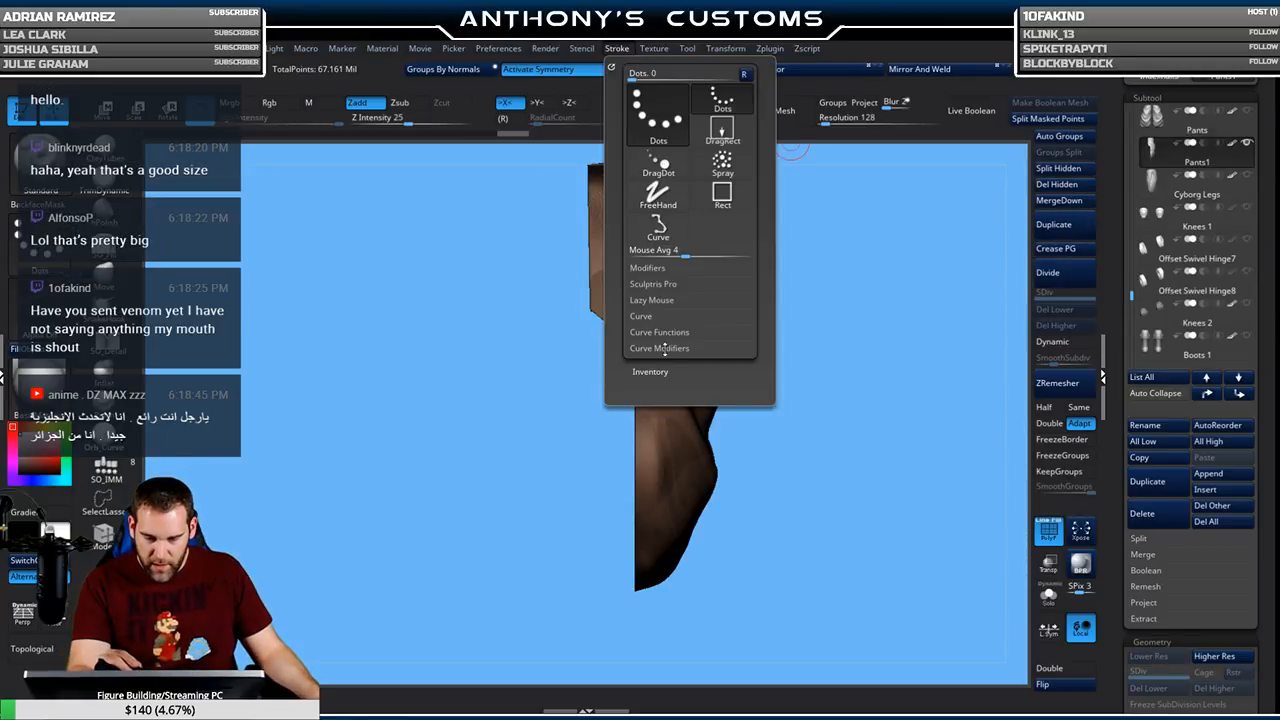
{"action": "mouse_move", "coordinate": [971, 191]}
{"action": "left_mouse_down"}
{"action": "mouse_move", "coordinate": [903, 312]}
{"action": "mouse_move", "coordinate": [908, 280]}
{"action": "mouse_move", "coordinate": [931, 277]}
{"action": "mouse_move", "coordinate": [885, 312]}
{"action": "mouse_move", "coordinate": [895, 287]}
{"action": "mouse_move", "coordinate": [793, 291]}
{"action": "mouse_move", "coordinate": [777, 266]}
{"action": "mouse_move", "coordinate": [803, 266]}
{"action": "left_mouse_up"}
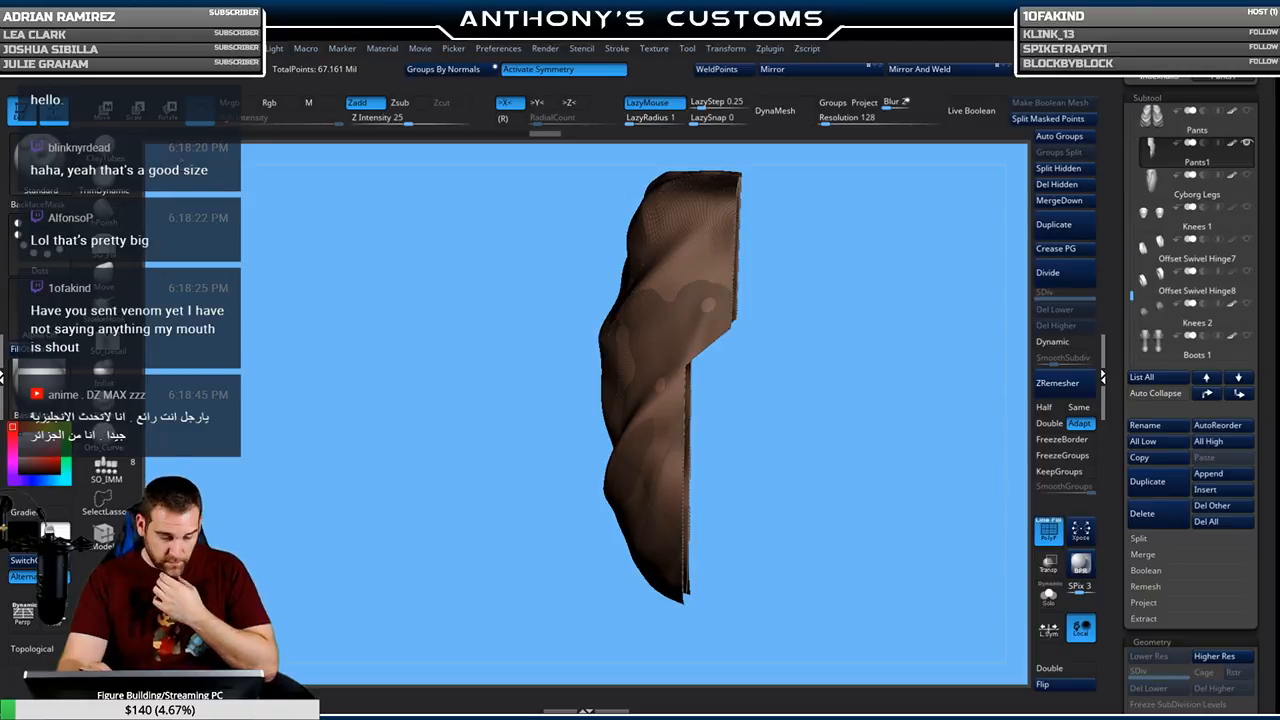
{"action": "key", "text": "b"}
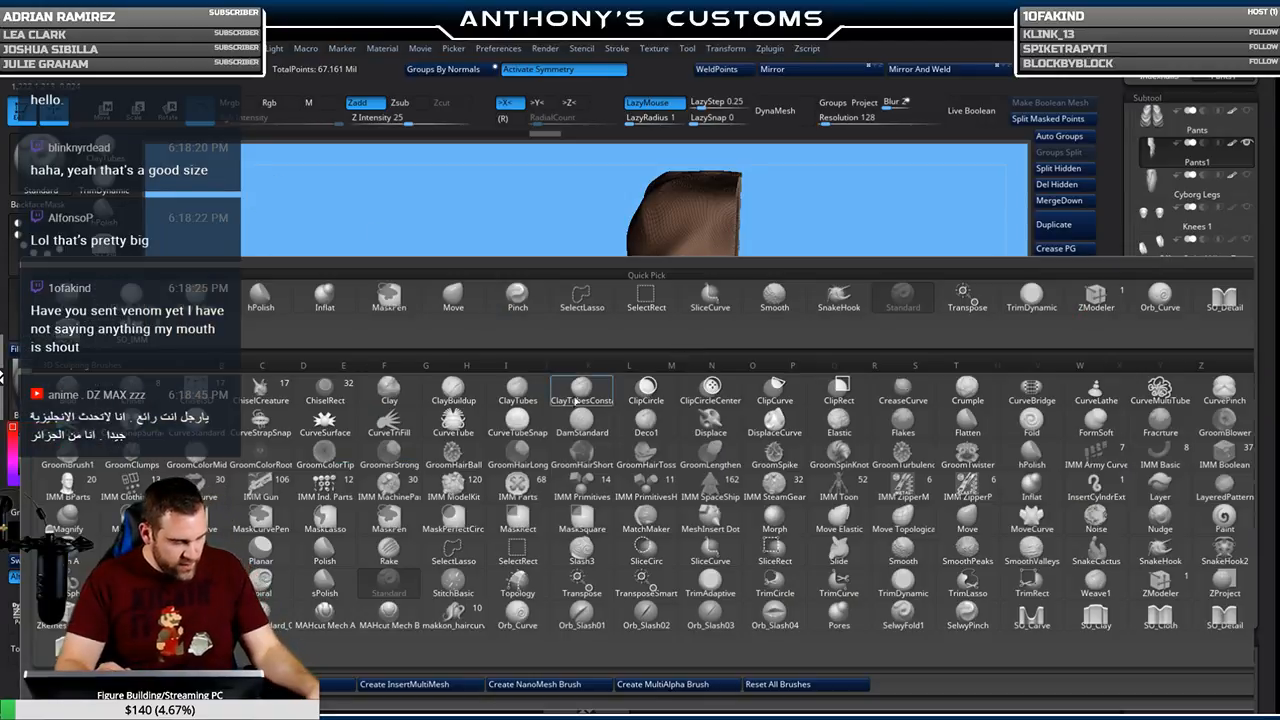
{"action": "left_click", "coordinate": [459, 427]}
Try to build a tube along the framed border of the brown polygroup at an adjusted draw size with symmetry on
{"action": "key", "text": "space"}
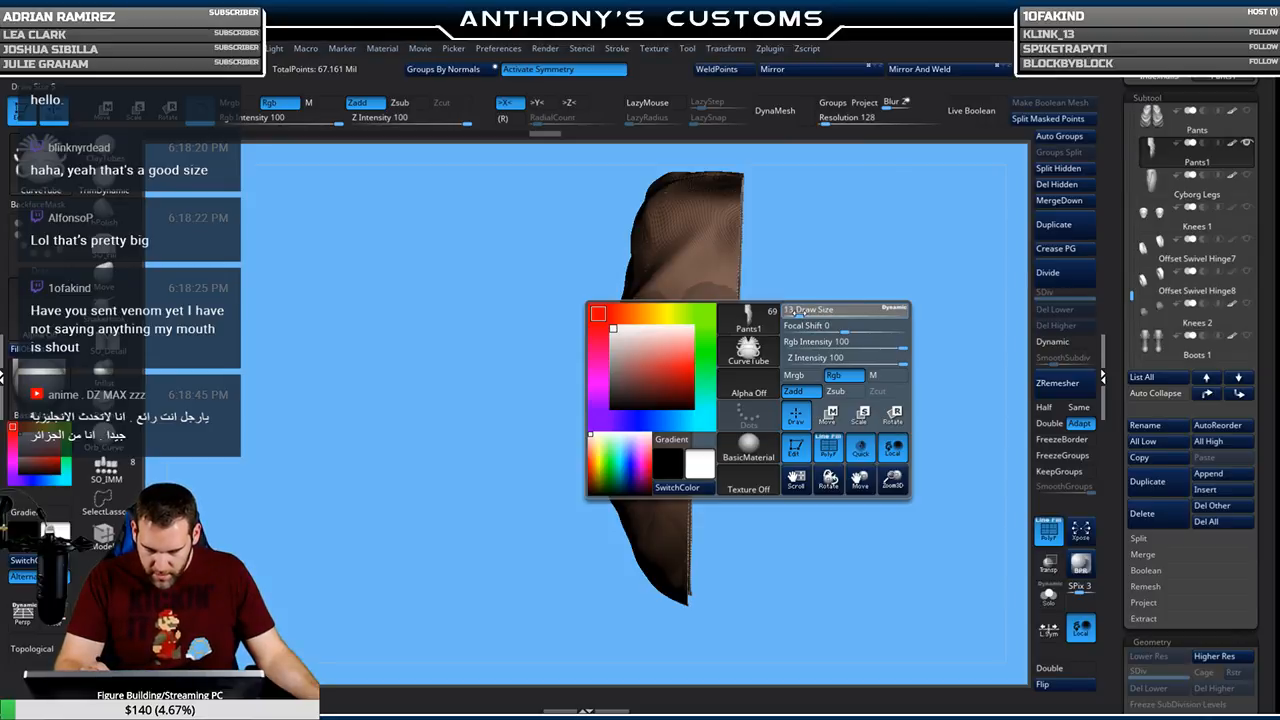
{"action": "left_click", "coordinate": [798, 313]}
{"action": "left_click_drag", "start_coordinate": [862, 290], "coordinate": [829, 292]}
{"action": "left_click", "coordinate": [740, 267]}
{"action": "left_click", "coordinate": [771, 281], "text": "ctrl+shift"}
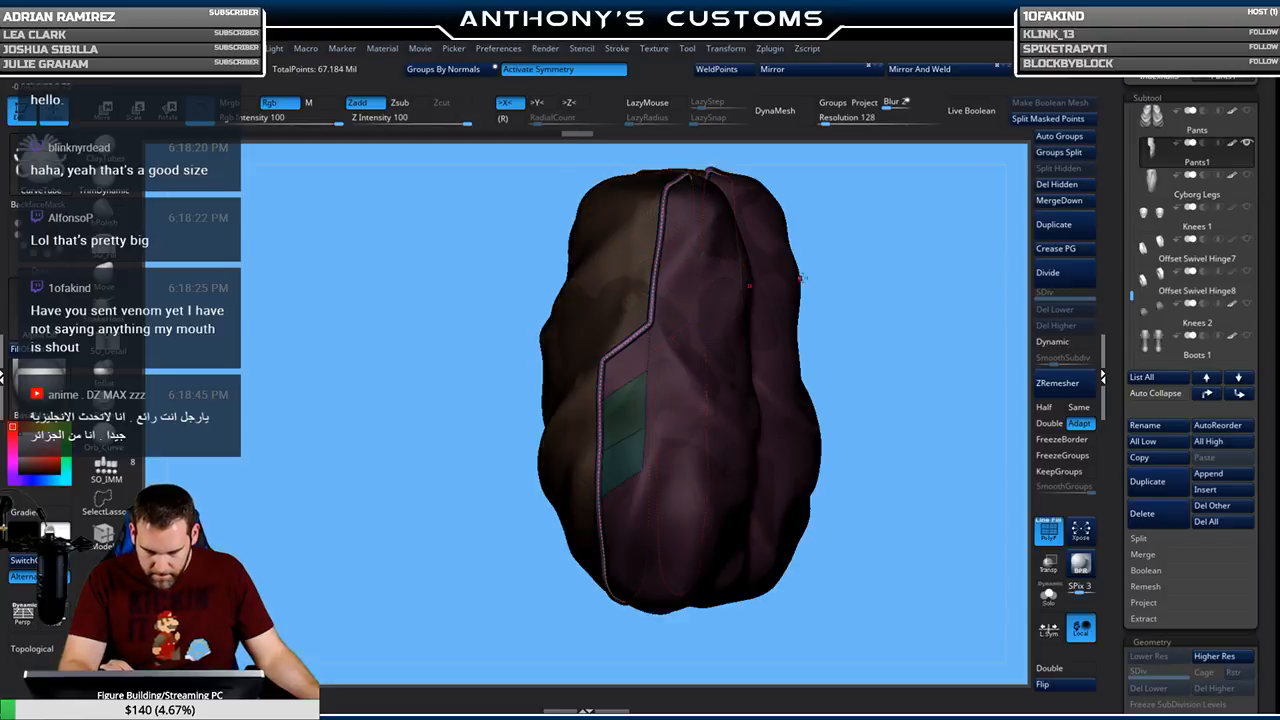
{"action": "left_click_drag", "start_coordinate": [887, 283], "coordinate": [796, 268]}
{"action": "left_click", "coordinate": [922, 252], "text": "ctrl+shift"}
Turn off symmetry, adjust the draw size, and build a tube along the brown polygroup's border on one leg
{"action": "left_click", "coordinate": [603, 70]}
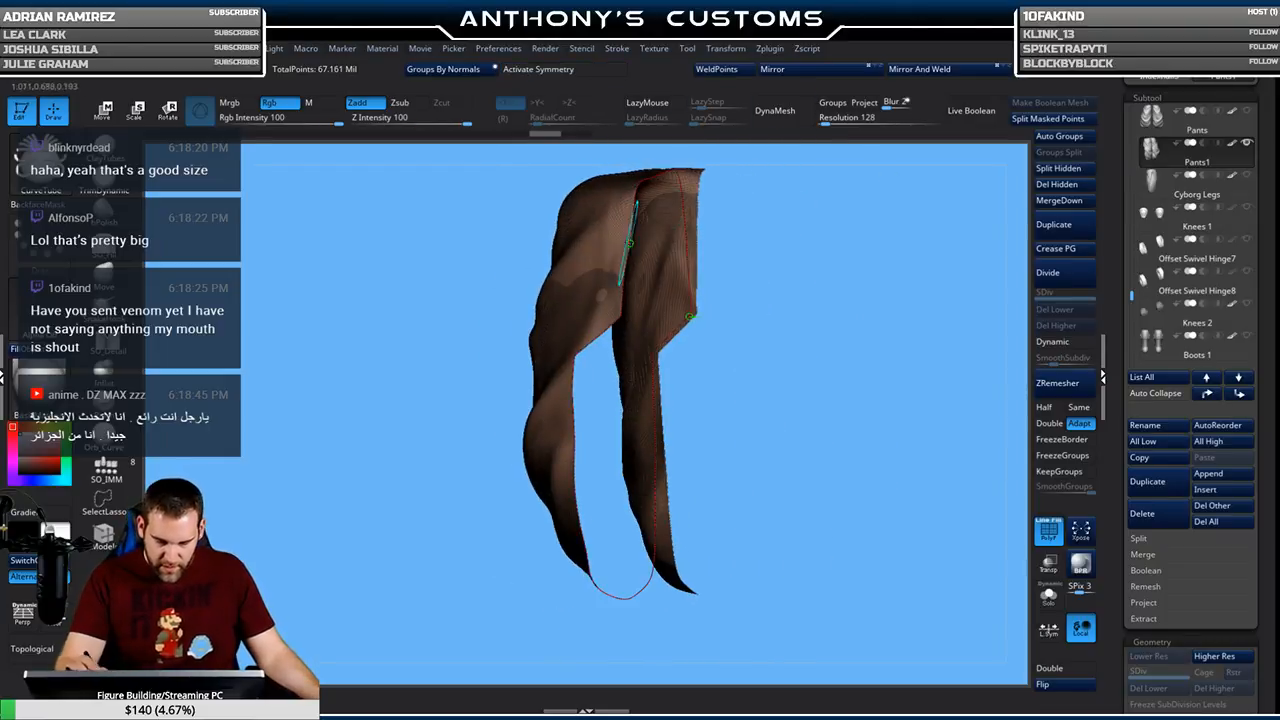
{"action": "key", "text": "space"}
{"action": "left_click", "coordinate": [832, 229]}
{"action": "key", "text": "space"}
{"action": "left_click_drag", "start_coordinate": [834, 222], "coordinate": [838, 229]}
{"action": "left_click", "coordinate": [836, 230]}
{"action": "left_click", "coordinate": [691, 317]}
{"action": "left_click", "coordinate": [730, 347], "text": "ctrl+shift"}
{"action": "left_click_drag", "start_coordinate": [892, 246], "coordinate": [844, 240]}
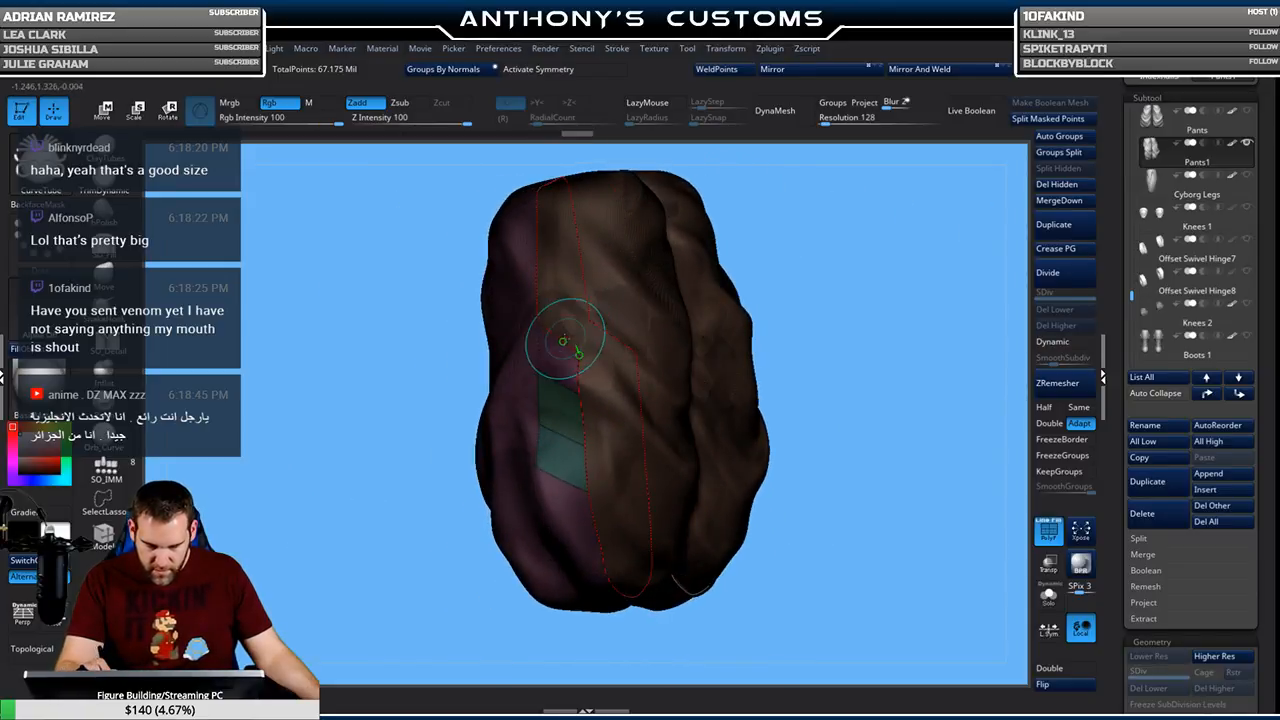
{"action": "left_click_drag", "start_coordinate": [774, 263], "coordinate": [932, 256]}
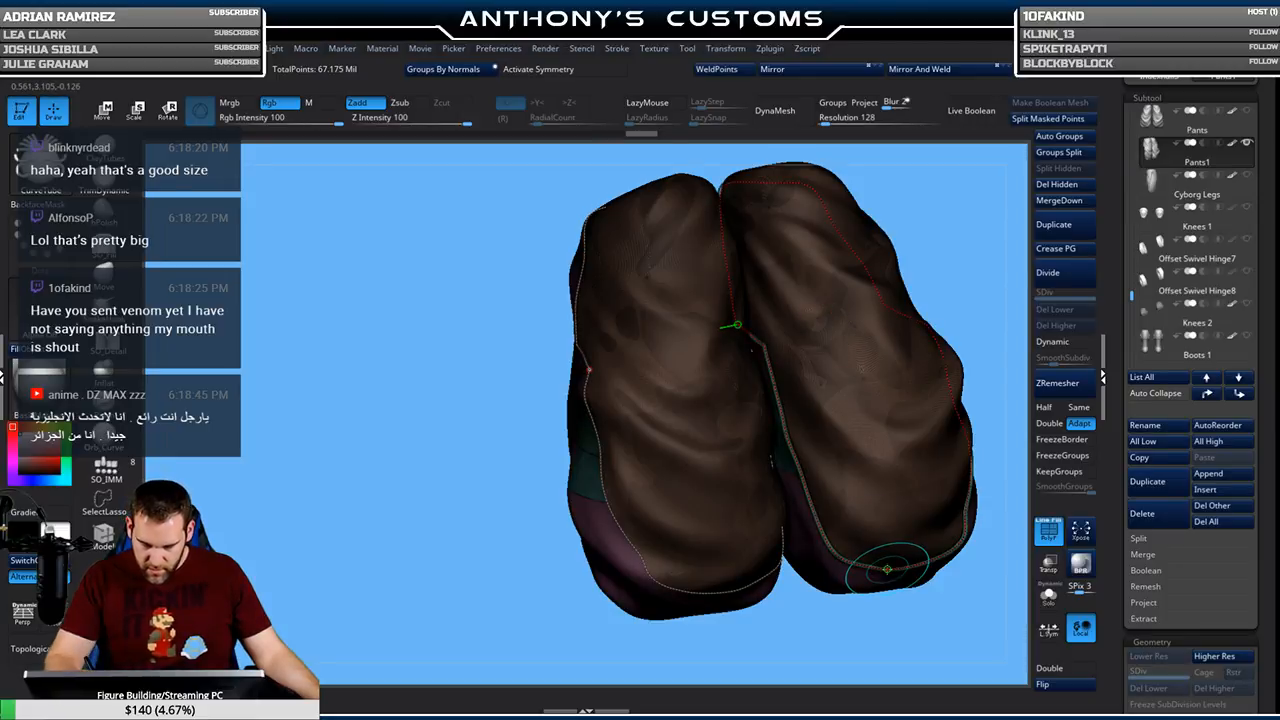
{"action": "left_click", "coordinate": [899, 532]}
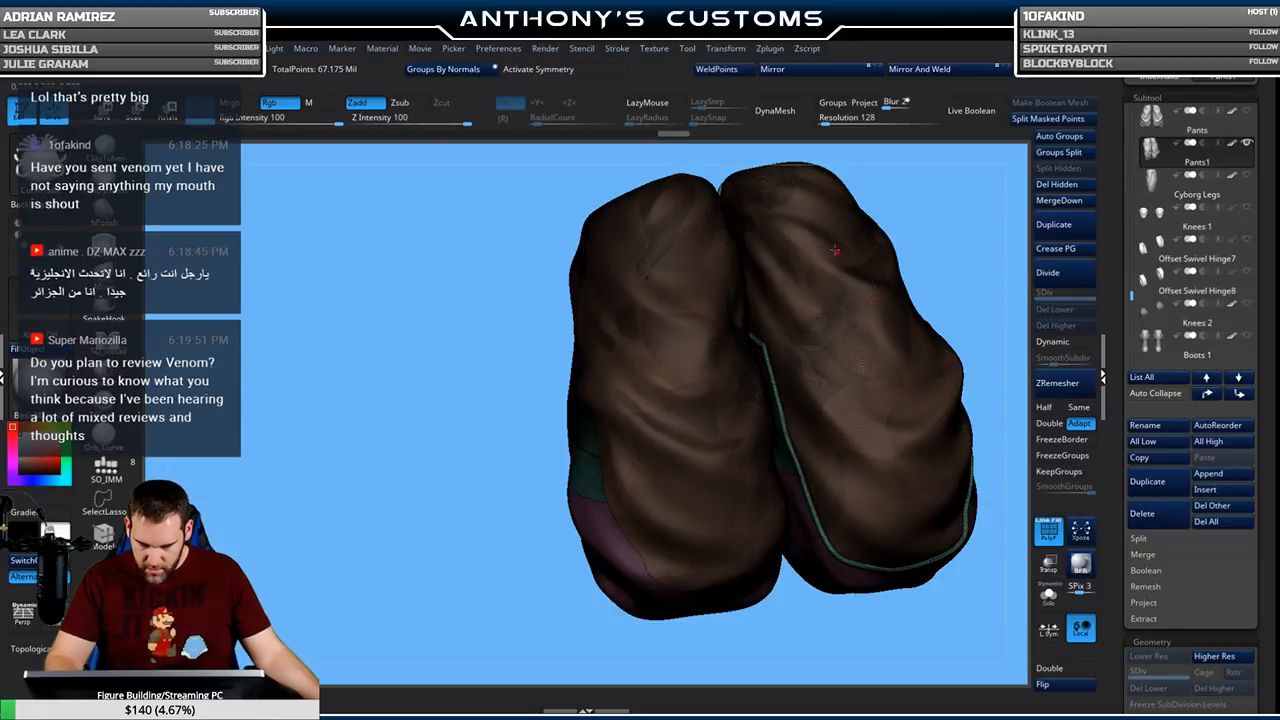
Try to frame the borders of all visible polygroups of Pants1 with curves
{"action": "left_click", "coordinate": [617, 50]}
{"action": "left_click", "coordinate": [656, 410]}
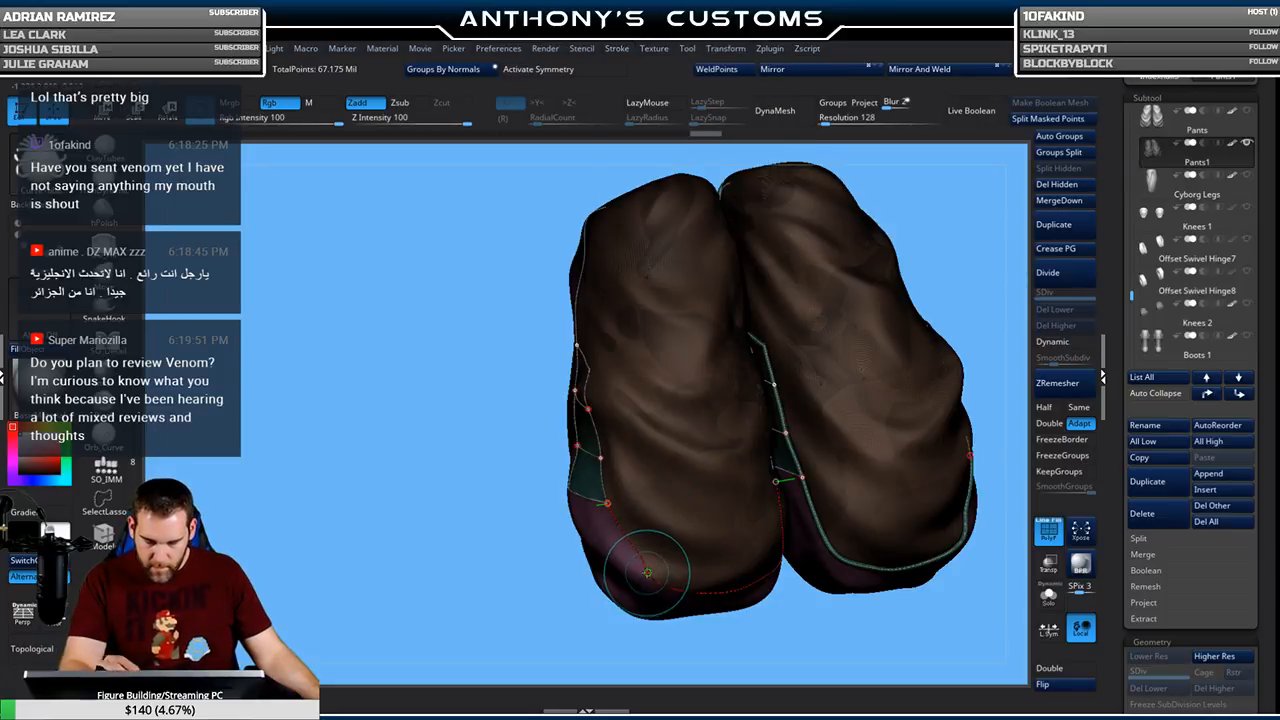
{"action": "left_click_drag", "start_coordinate": [527, 626], "coordinate": [563, 627]}
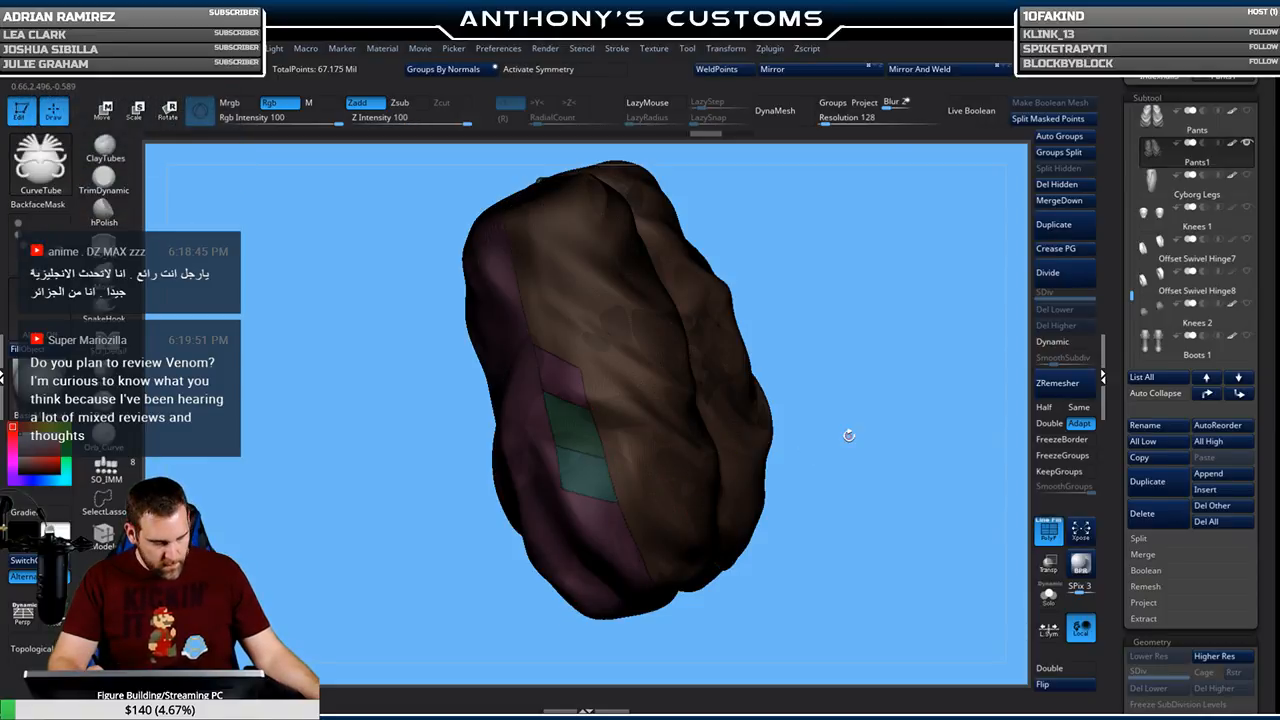
Isolate the brown polygroup, frame its border again, and build a matching tube along it on the other leg
{"action": "left_click", "coordinate": [673, 488], "text": "ctrl+shift"}
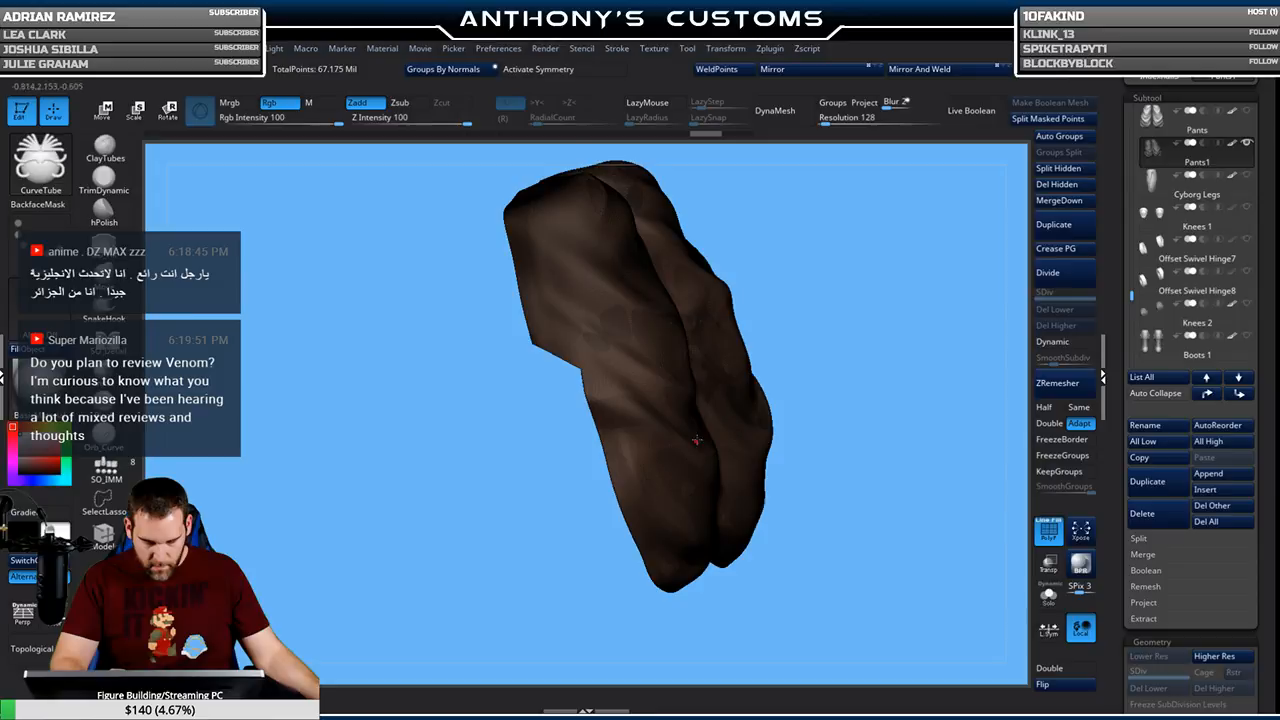
{"action": "left_click", "coordinate": [618, 48]}
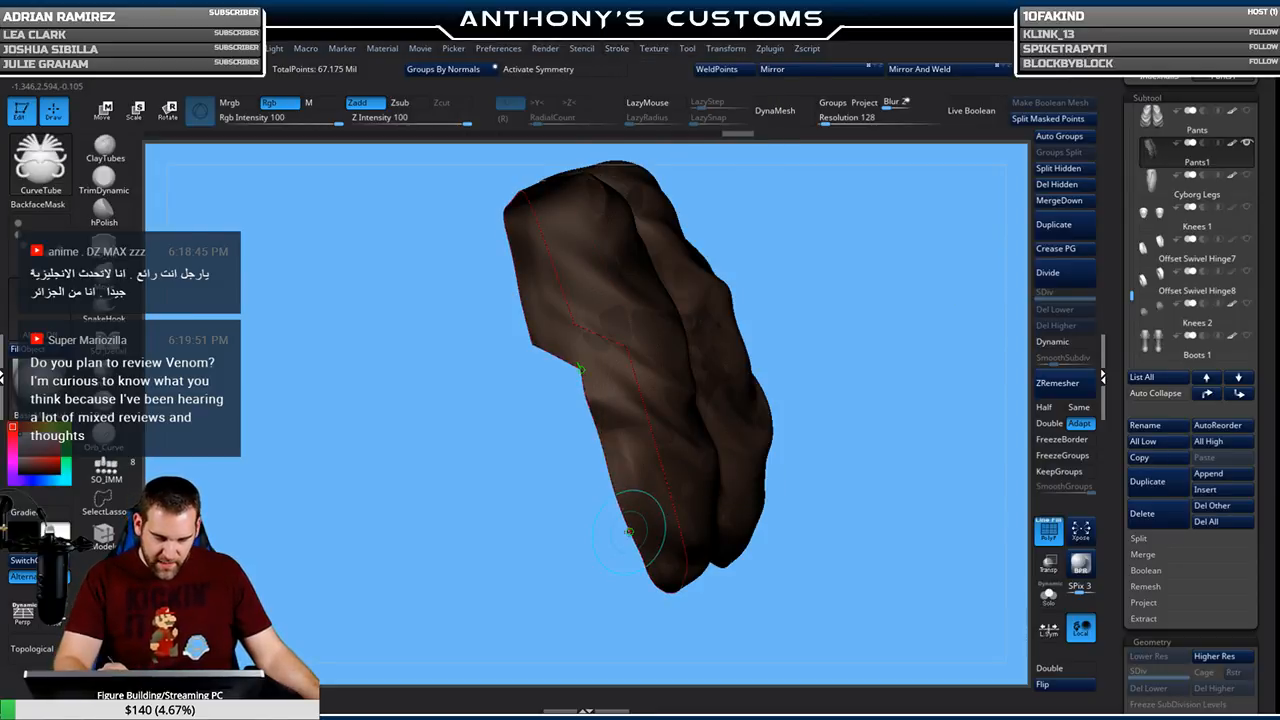
{"action": "left_click", "coordinate": [641, 514]}
{"action": "left_click_drag", "start_coordinate": [923, 401], "coordinate": [828, 398]}
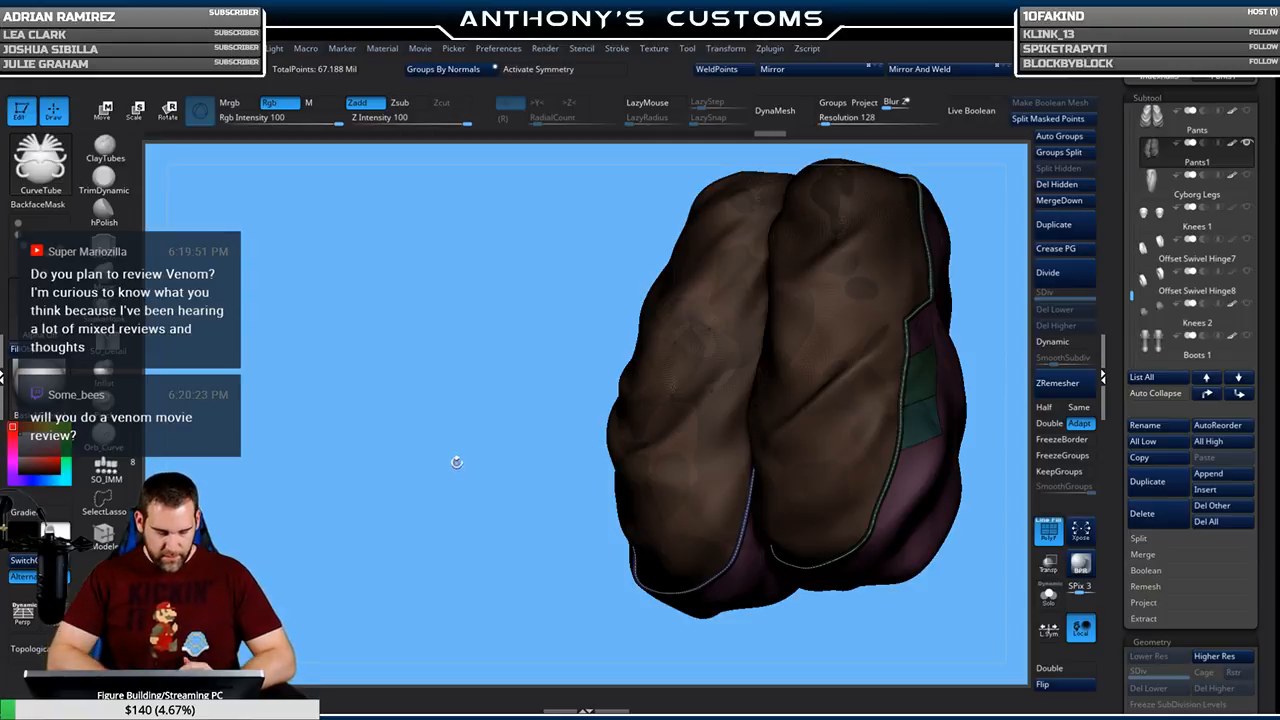
{"action": "left_click", "coordinate": [852, 419]}
Check the border tube from the side with and without polyframe, and clear the mask on Pants1
{"action": "left_click_drag", "start_coordinate": [471, 541], "coordinate": [622, 556]}
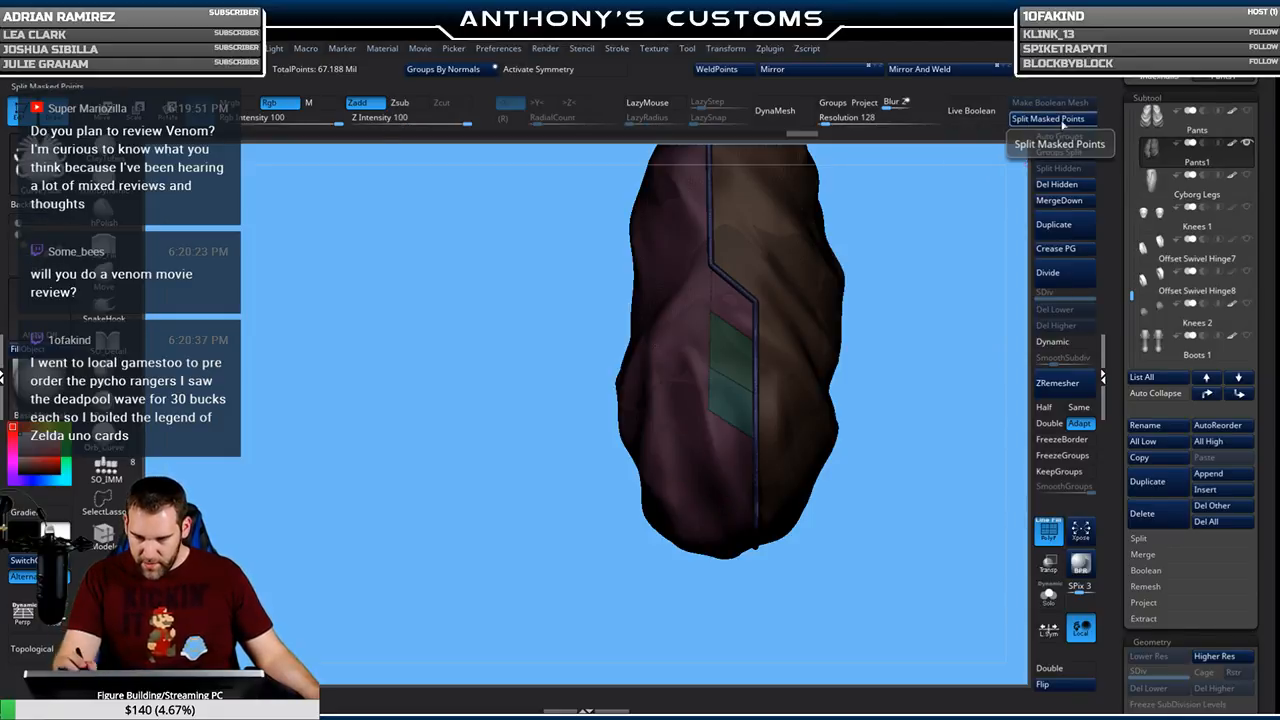
{"action": "key", "text": "shift+f"}
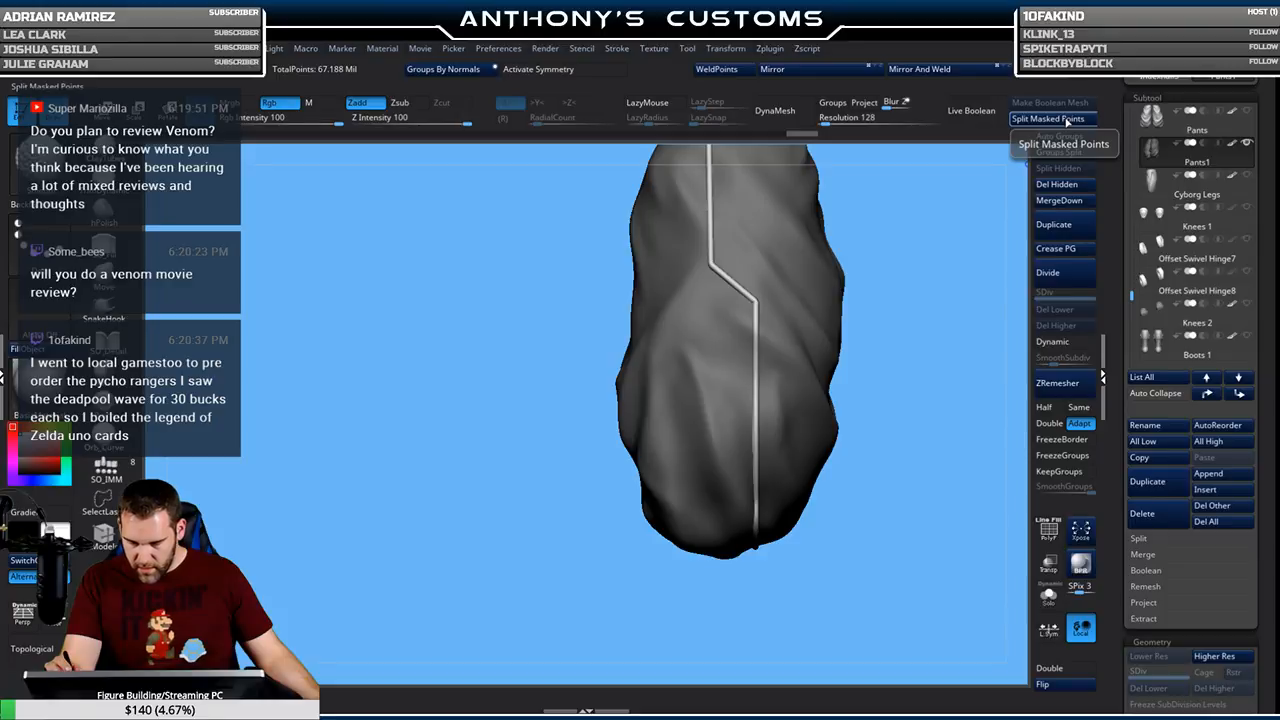
{"action": "key", "text": "shift+f"}
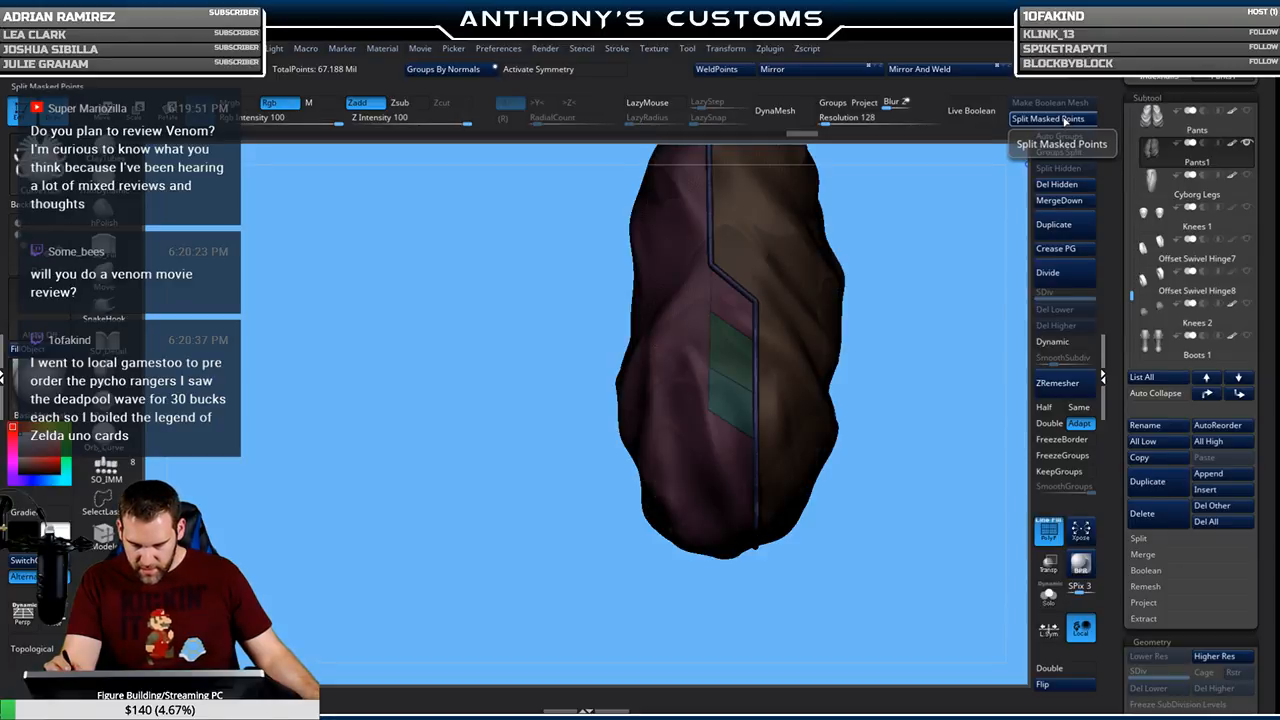
{"action": "left_click", "coordinate": [956, 210], "text": "ctrl"}
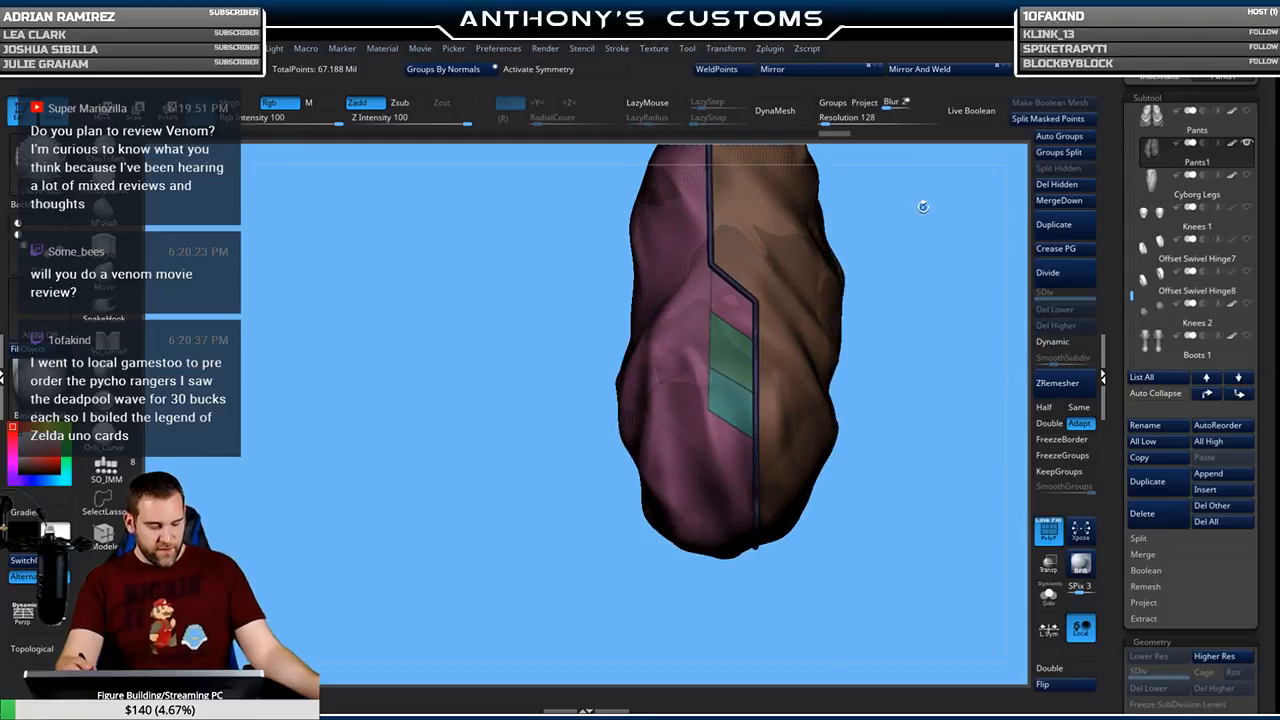
Isolate the purple polygroup of Pants1 on one leg, frame its border, and build a tube along it
{"action": "left_click", "coordinate": [718, 453], "text": "ctrl+shift"}
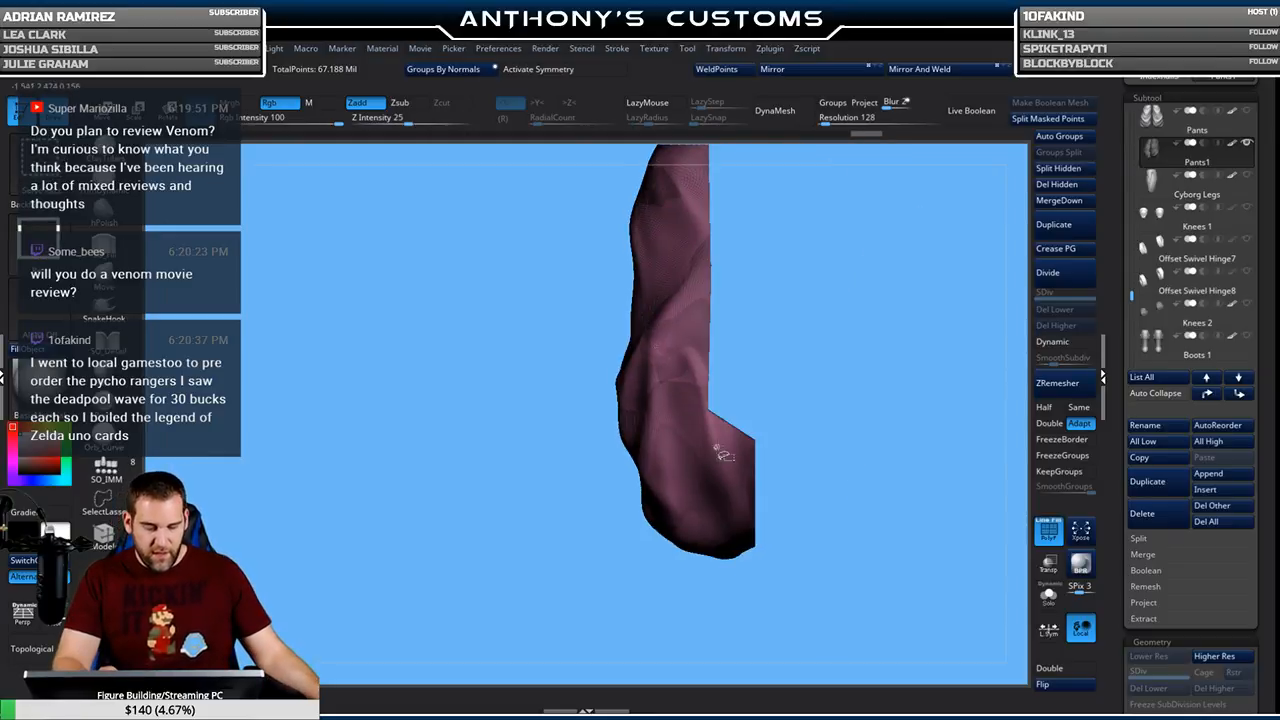
{"action": "left_click_drag", "start_coordinate": [919, 479], "coordinate": [862, 390]}
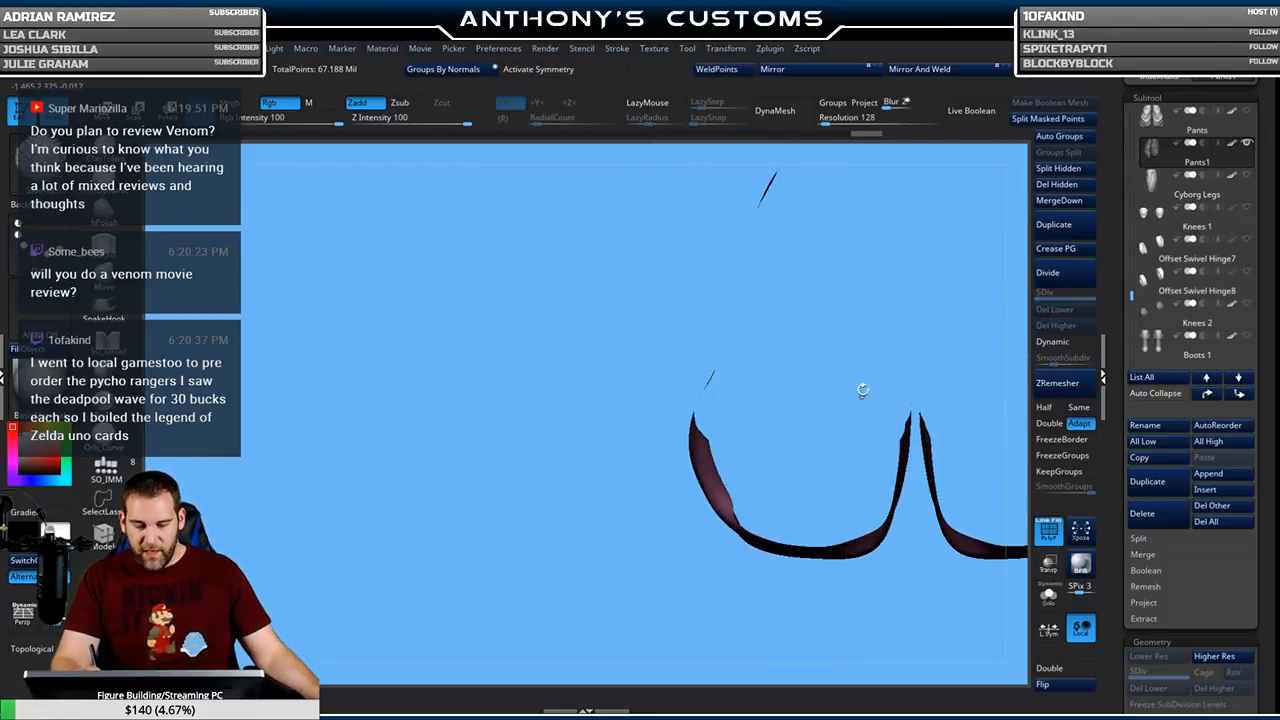
{"action": "left_click", "coordinate": [617, 48]}
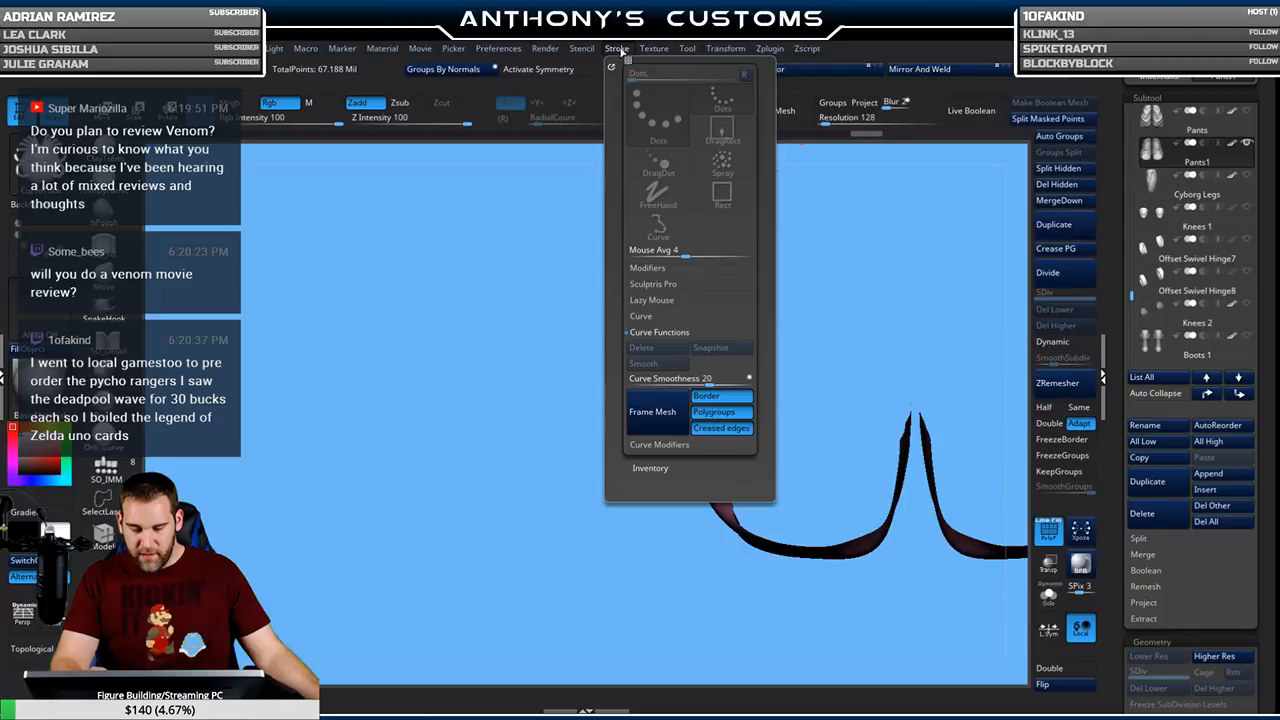
{"action": "left_click", "coordinate": [670, 412]}
{"action": "mouse_move", "coordinate": [648, 586]}
{"action": "left_mouse_down"}
{"action": "mouse_move", "coordinate": [700, 560]}
{"action": "mouse_move", "coordinate": [745, 500]}
{"action": "mouse_move", "coordinate": [711, 564]}
{"action": "left_mouse_up"}
{"action": "mouse_move", "coordinate": [703, 516]}
{"action": "left_mouse_down"}
{"action": "mouse_move", "coordinate": [698, 558]}
{"action": "mouse_move", "coordinate": [571, 577]}
{"action": "mouse_move", "coordinate": [647, 558]}
{"action": "mouse_move", "coordinate": [547, 557]}
{"action": "mouse_move", "coordinate": [926, 514]}
{"action": "mouse_move", "coordinate": [806, 533]}
{"action": "left_mouse_up"}
{"action": "mouse_move", "coordinate": [846, 325]}
{"action": "left_mouse_down"}
{"action": "mouse_move", "coordinate": [895, 350]}
{"action": "mouse_move", "coordinate": [835, 357]}
{"action": "mouse_move", "coordinate": [842, 321]}
{"action": "left_mouse_up"}
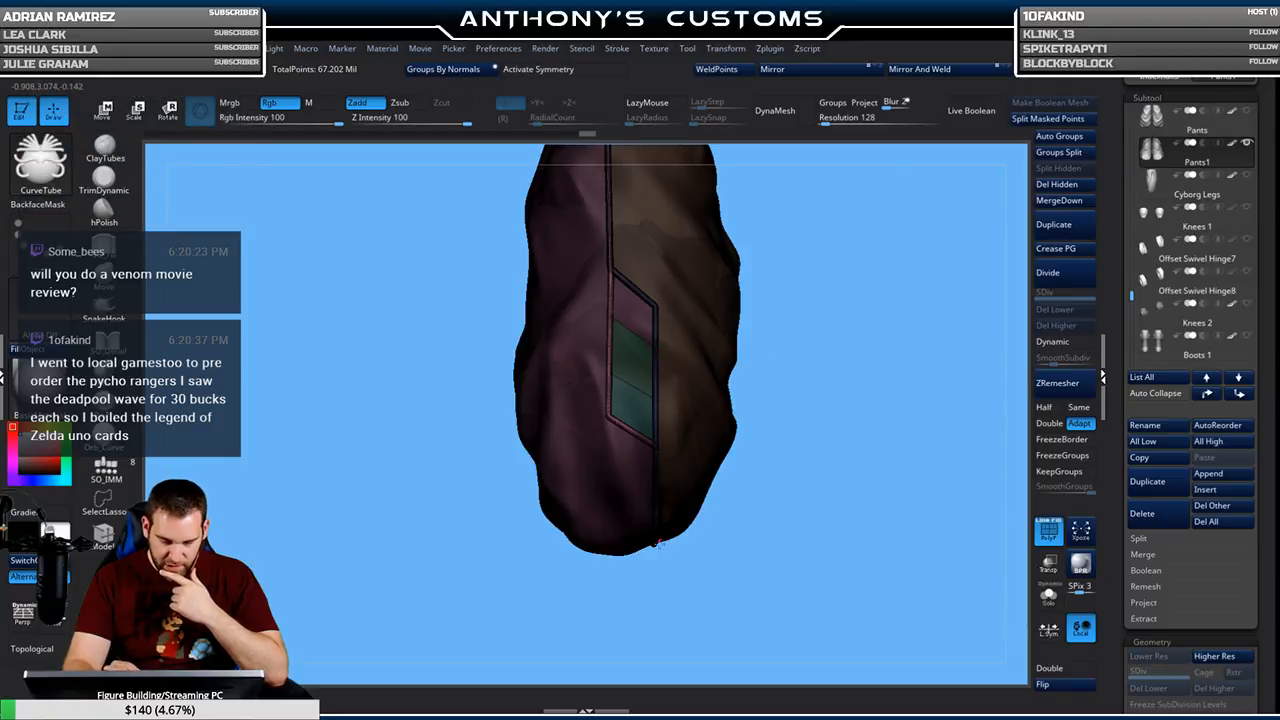
Isolate the purple polygroup on the opposite leg, frame its border with a matching tube, and show the whole mesh again
{"action": "left_click_drag", "start_coordinate": [887, 455], "coordinate": [824, 369]}
{"action": "left_click_drag", "start_coordinate": [914, 342], "coordinate": [880, 339]}
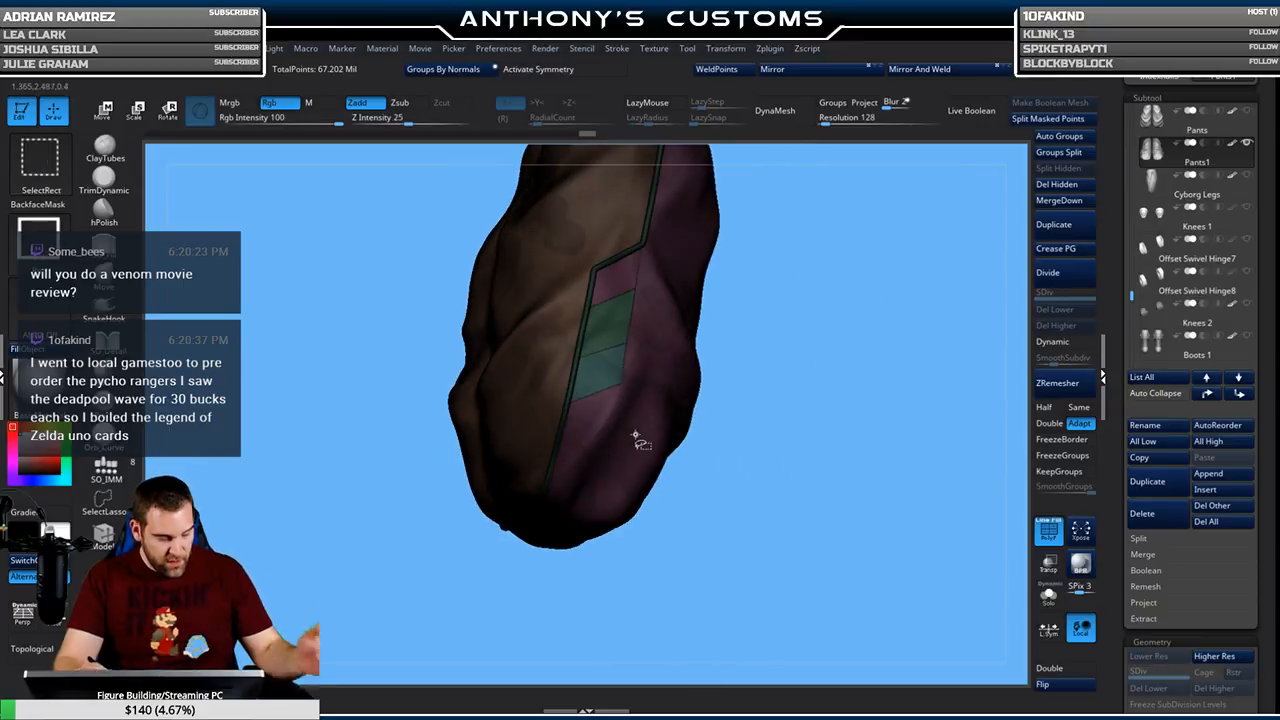
{"action": "left_click", "coordinate": [637, 438], "text": "ctrl+shift"}
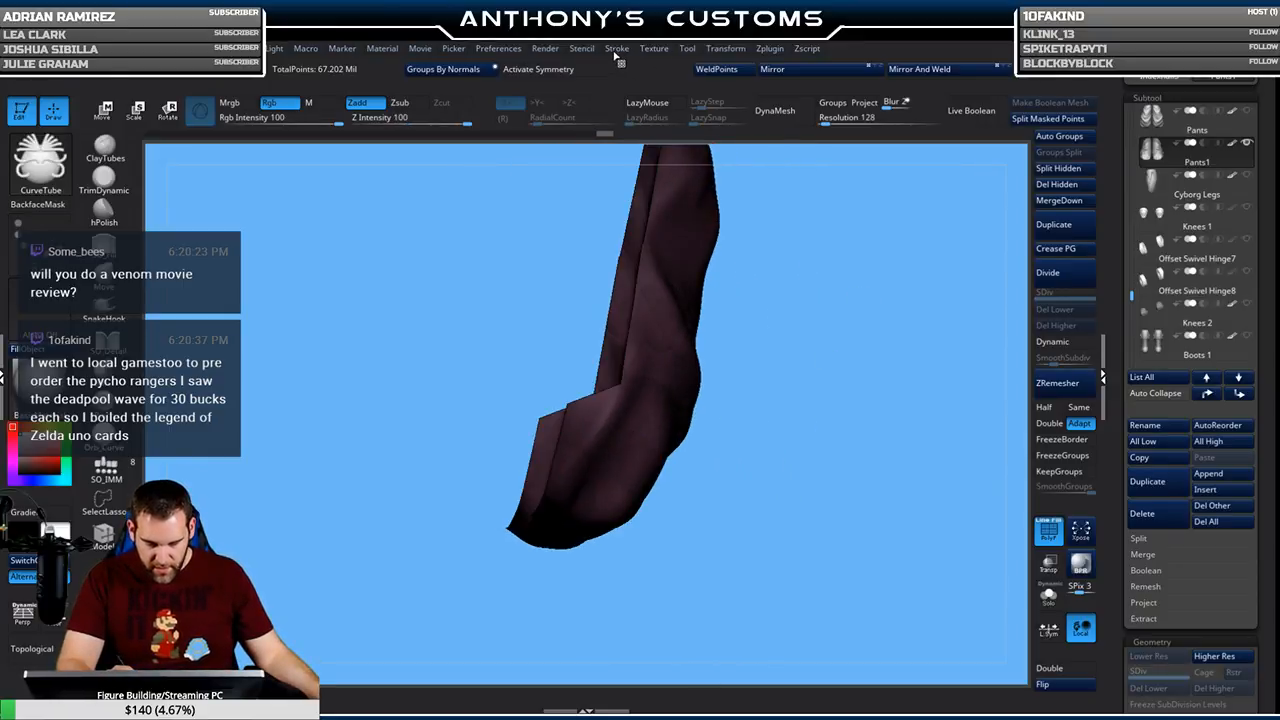
{"action": "left_click", "coordinate": [617, 48]}
{"action": "left_click", "coordinate": [651, 414]}
{"action": "left_click_drag", "start_coordinate": [705, 569], "coordinate": [740, 465]}
{"action": "left_click", "coordinate": [750, 432], "text": "ctrl+shift"}
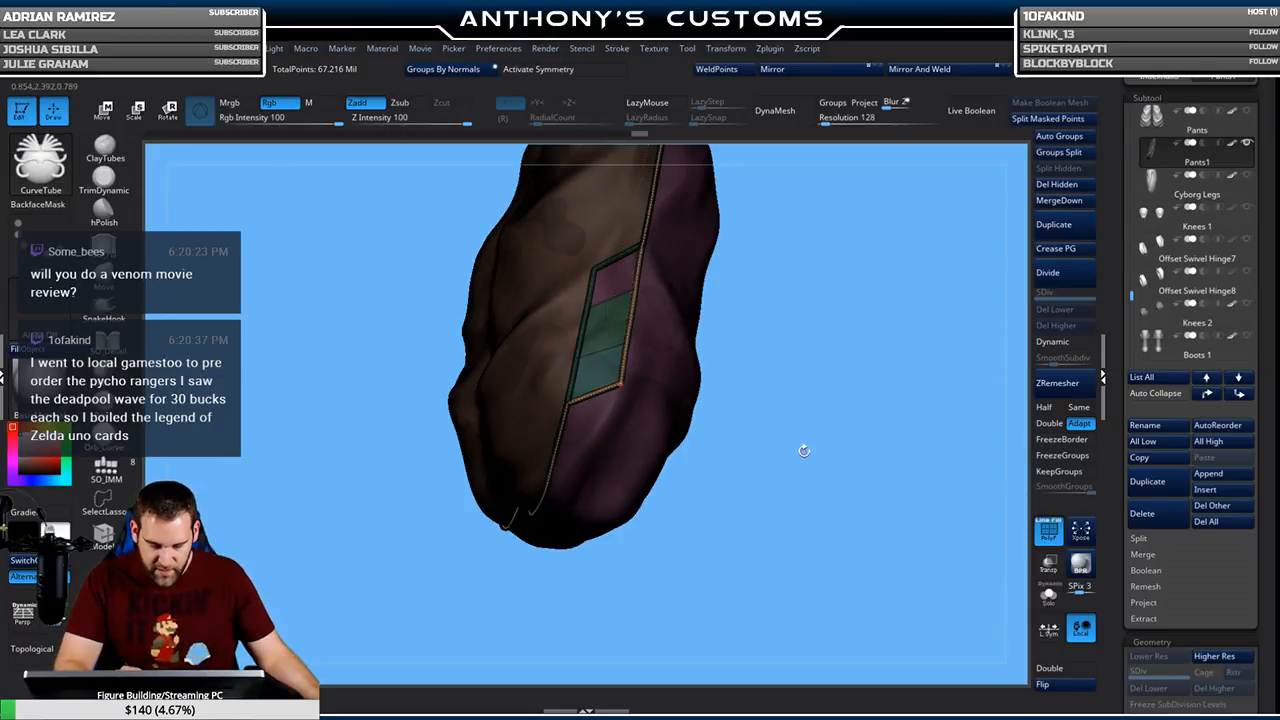
Isolate the green polygroup on the first leg, frame its border, and build a tube around it
{"action": "left_click_drag", "start_coordinate": [794, 403], "coordinate": [907, 409], "text": "shift"}
{"action": "left_click_drag", "start_coordinate": [910, 352], "coordinate": [900, 332], "text": "shift"}
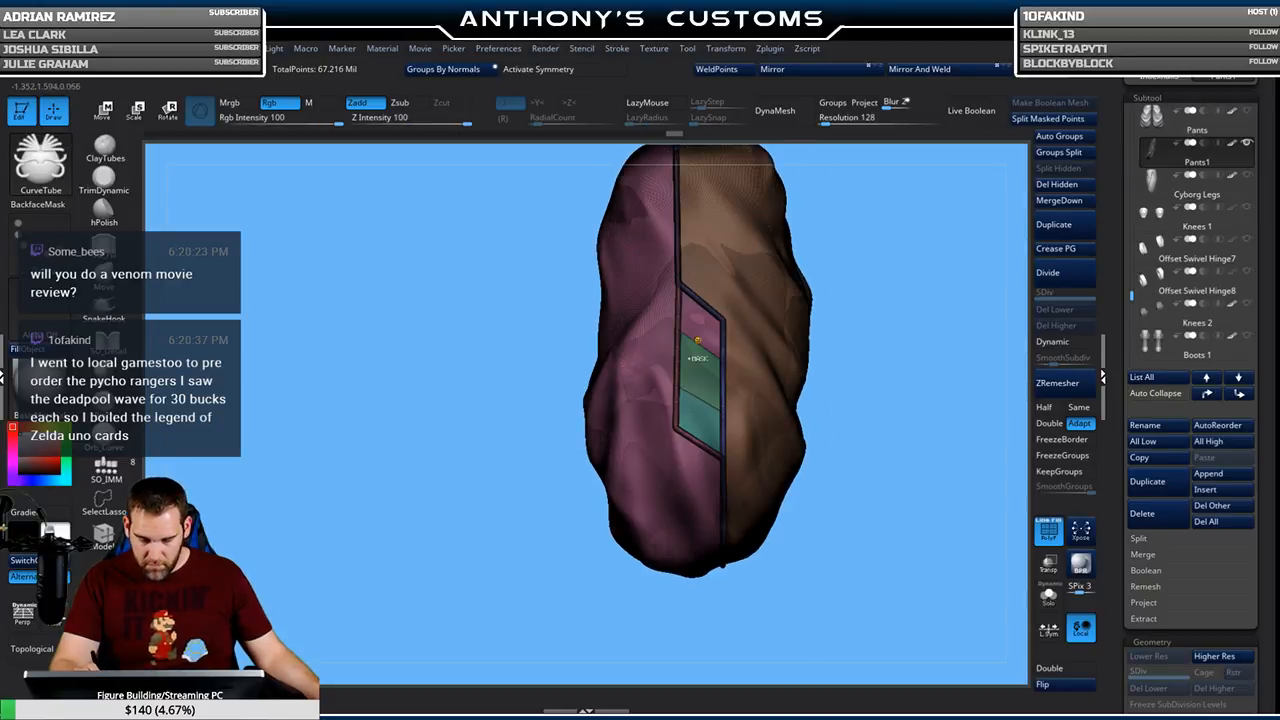
{"action": "left_click", "coordinate": [699, 374], "text": "ctrl+shift"}
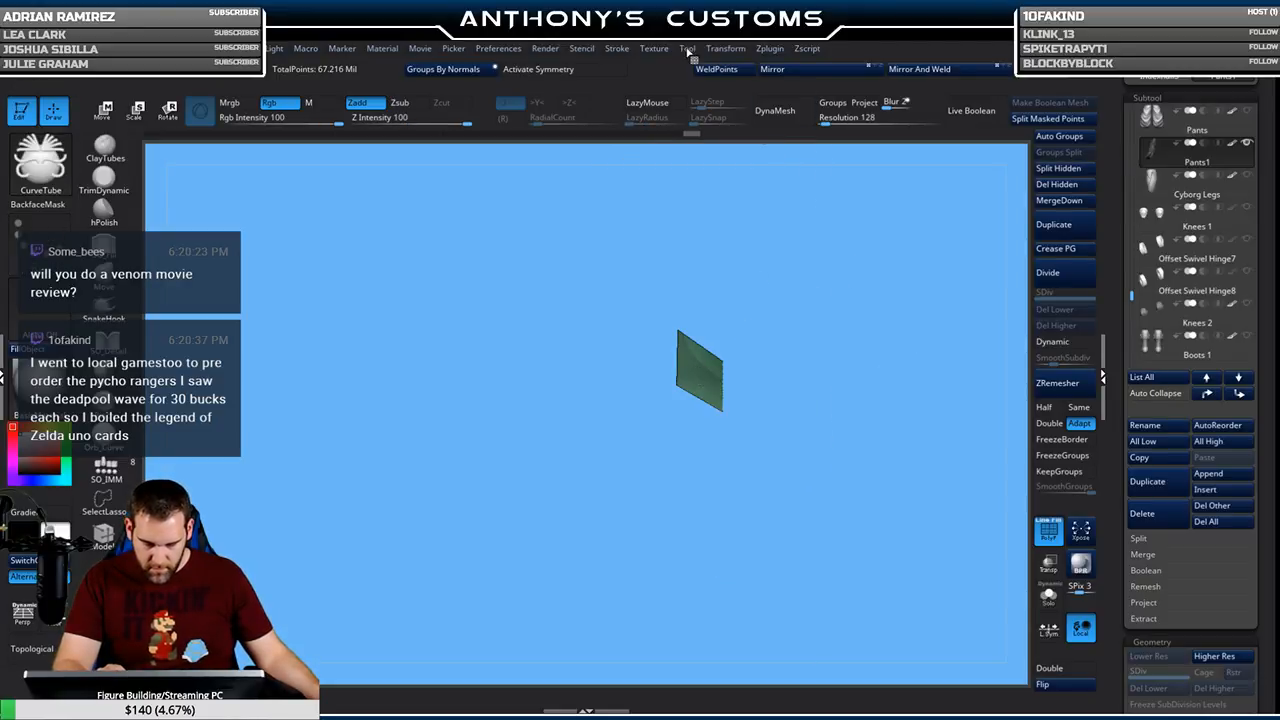
{"action": "left_click", "coordinate": [617, 48]}
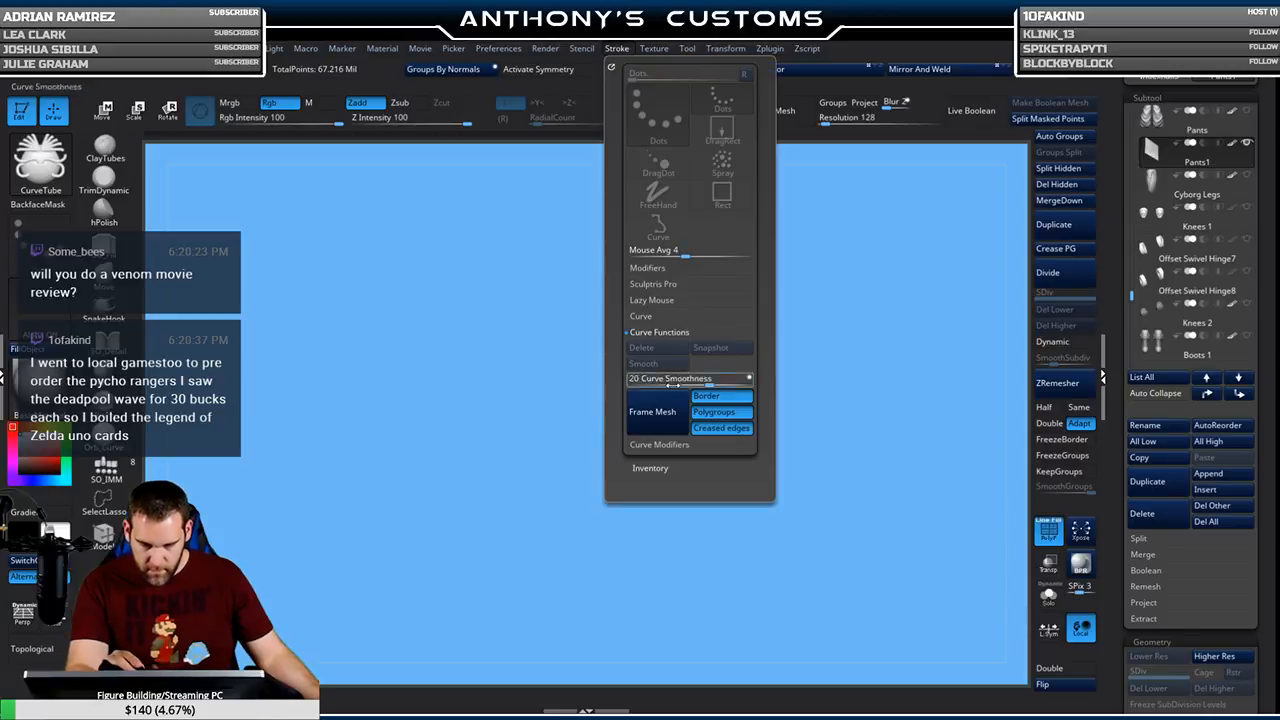
{"action": "left_click", "coordinate": [670, 428]}
{"action": "left_click_drag", "start_coordinate": [740, 420], "coordinate": [714, 372]}
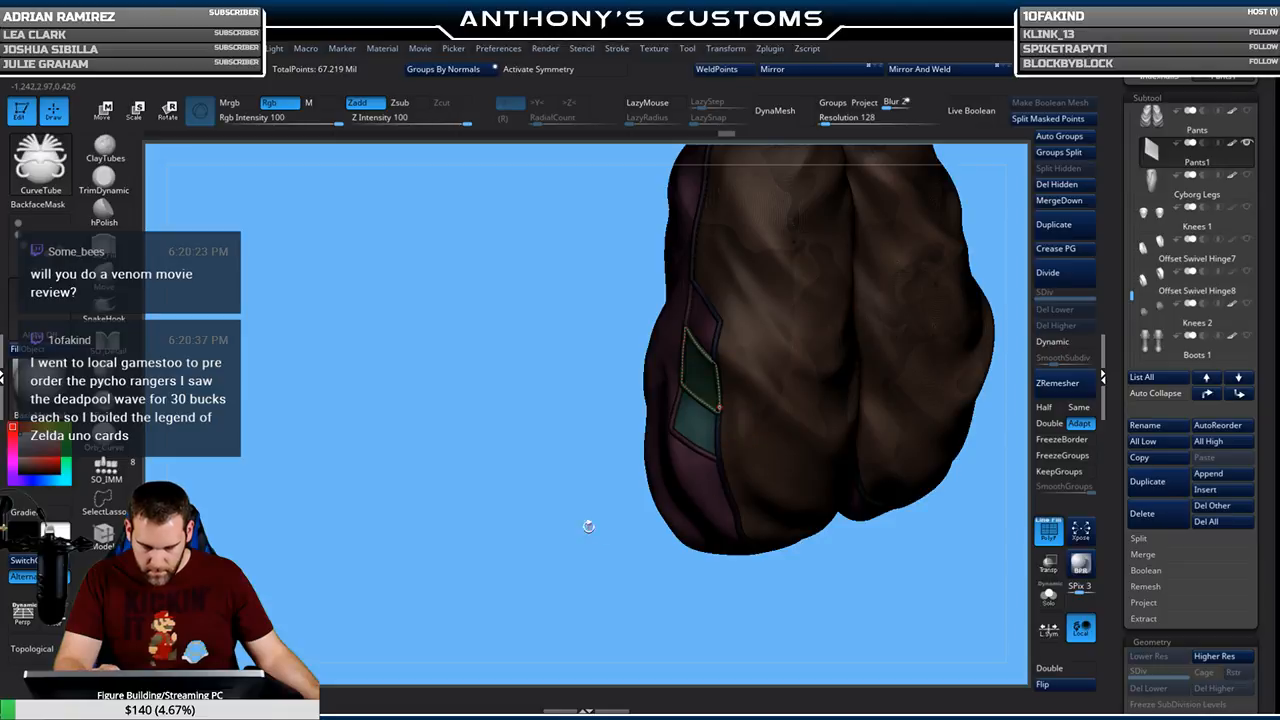
Frame the isolated green polygroup on the opposite leg with a matching tube, show the full mesh, and clear the mask
{"action": "mouse_move", "coordinate": [850, 590]}
{"action": "left_mouse_down"}
{"action": "mouse_move", "coordinate": [781, 583]}
{"action": "mouse_move", "coordinate": [770, 480]}
{"action": "mouse_move", "coordinate": [785, 330]}
{"action": "left_mouse_up"}
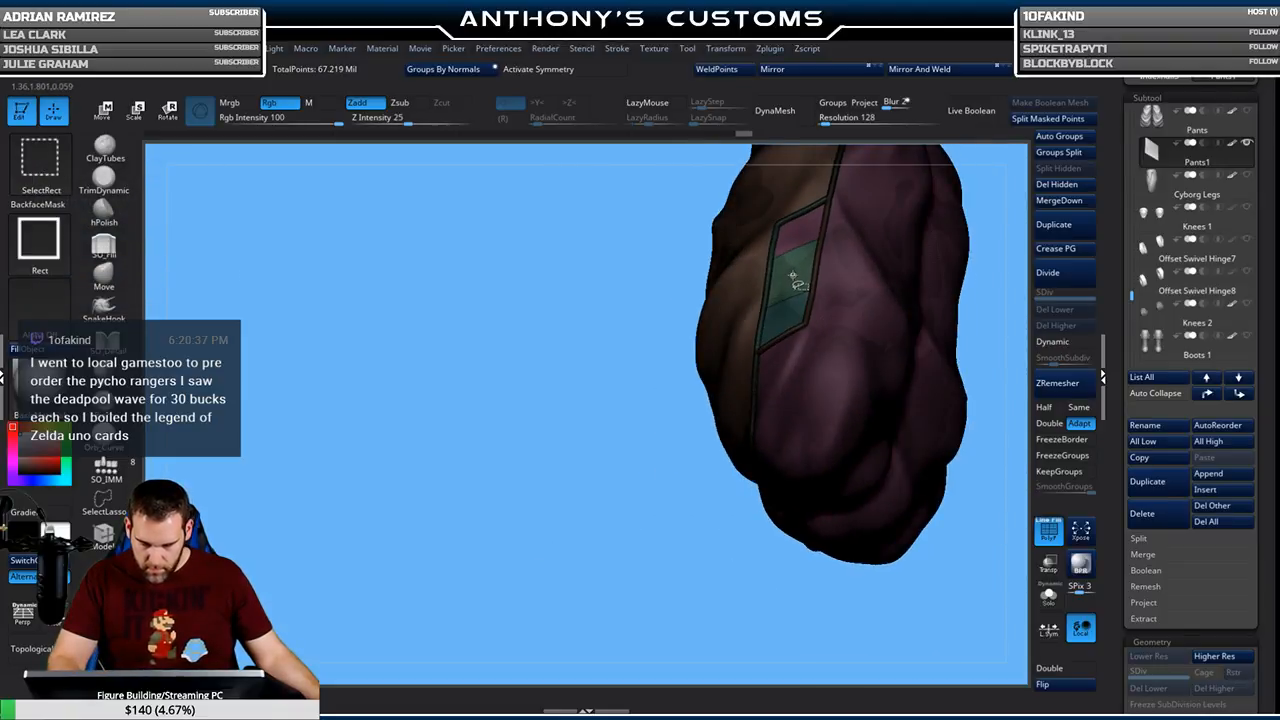
{"action": "left_click", "coordinate": [792, 276], "text": "ctrl+shift"}
{"action": "left_click", "coordinate": [616, 48]}
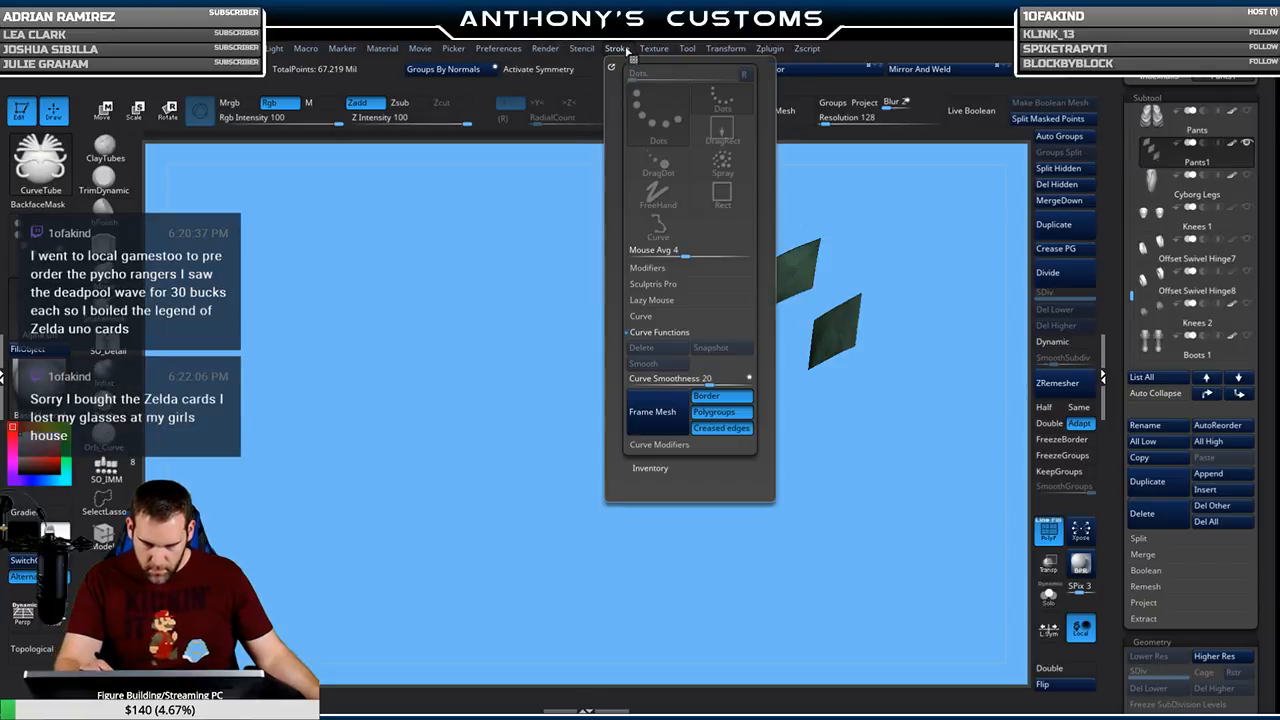
{"action": "left_click", "coordinate": [656, 414]}
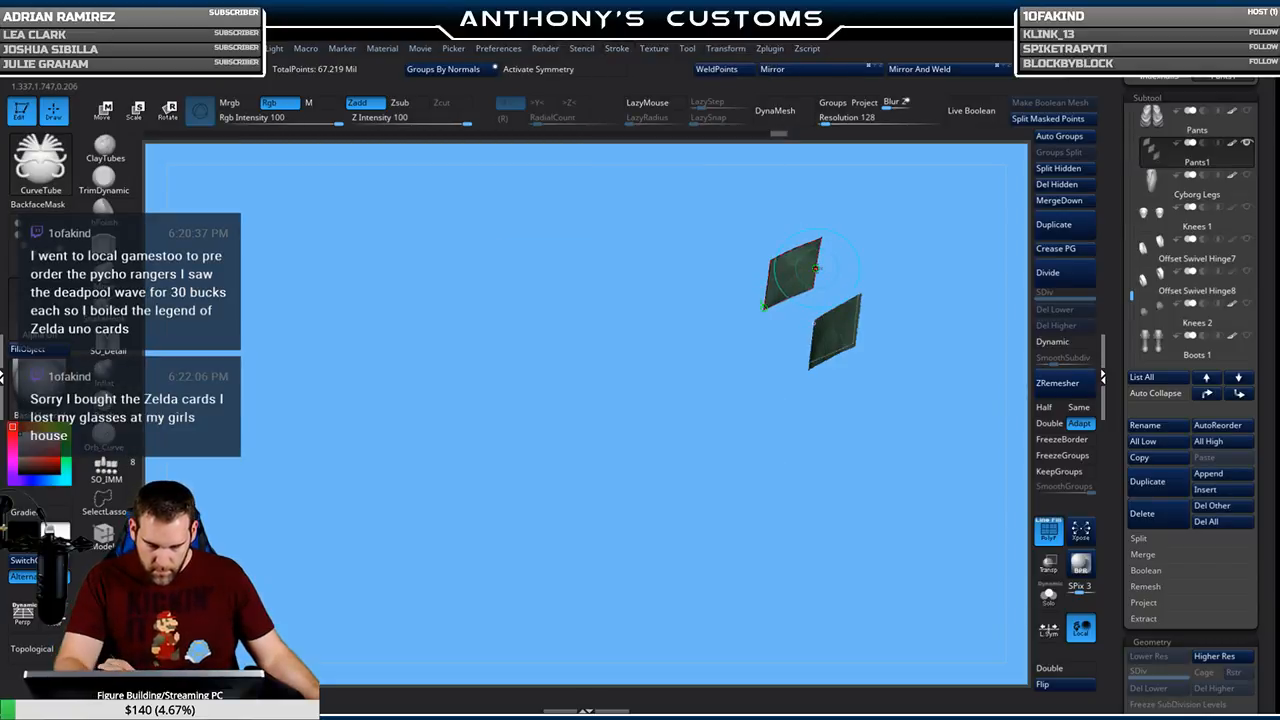
{"action": "left_click", "coordinate": [819, 265]}
{"action": "left_click", "coordinate": [852, 402]}
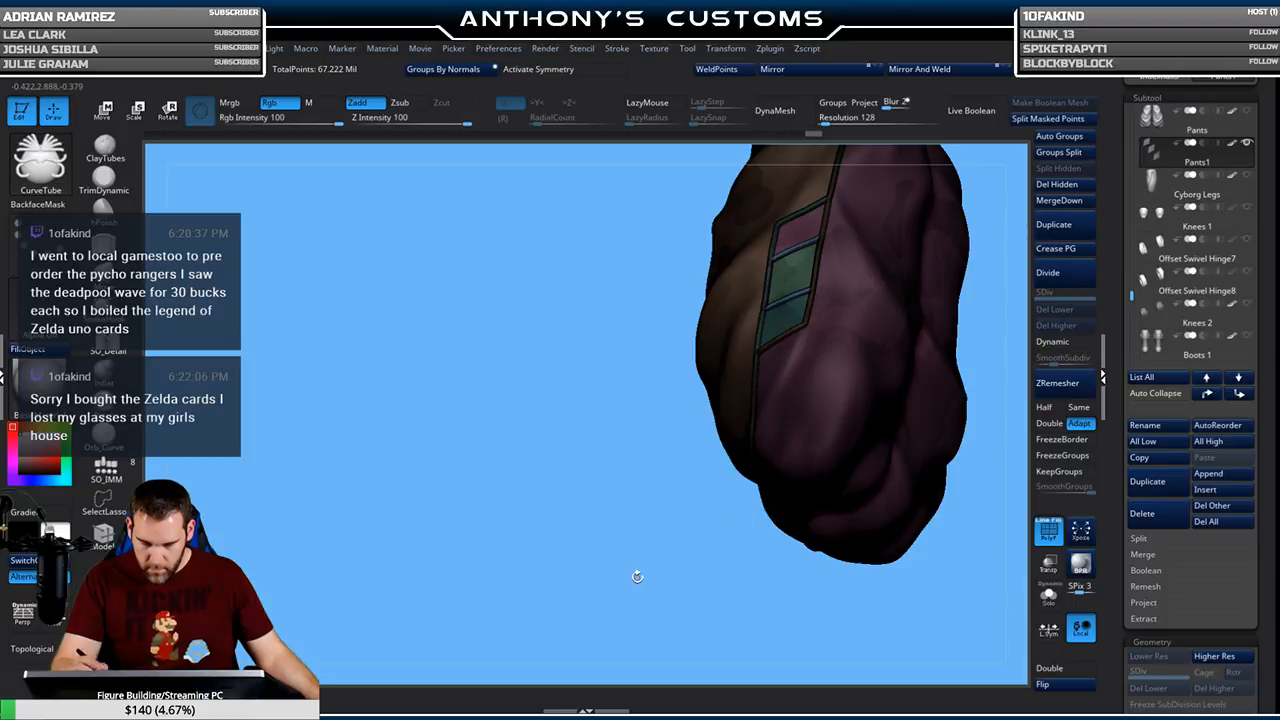
{"action": "left_click_drag", "start_coordinate": [600, 562], "coordinate": [609, 572], "text": "ctrl"}
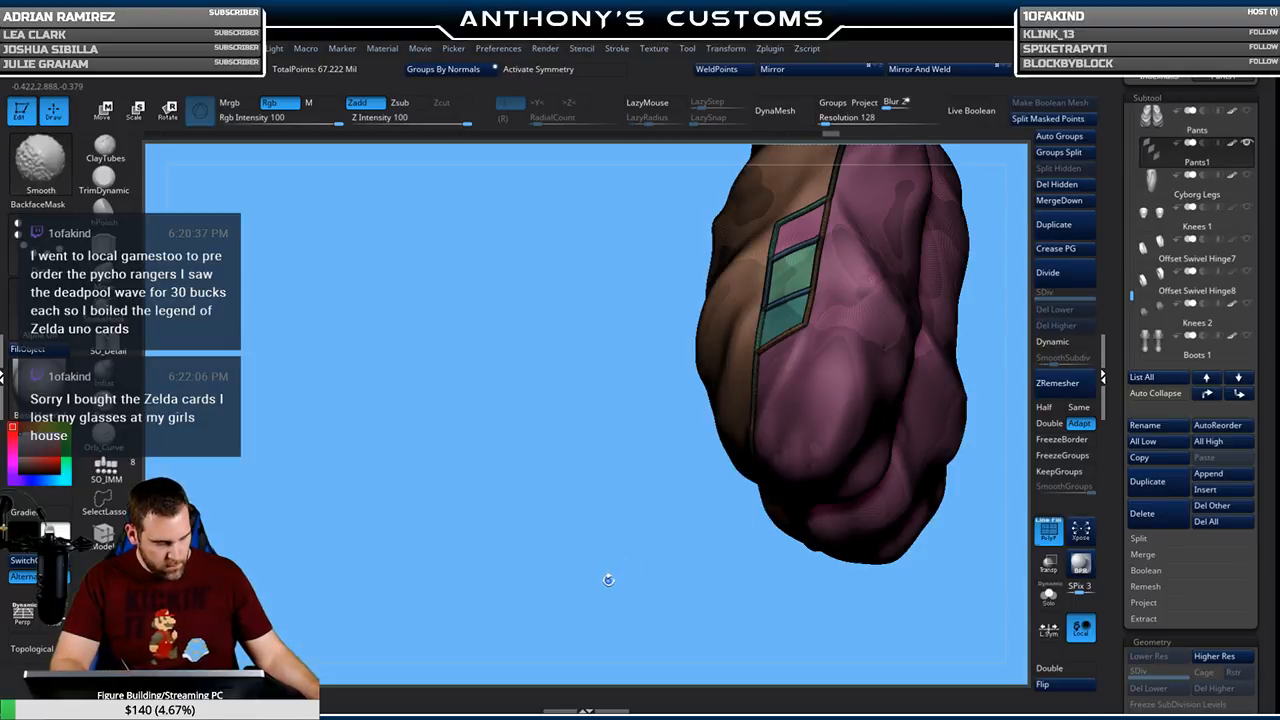
Turn off polyframe, frame Pants1 in the view, and examine the border tubes on both legs from several angles
{"action": "key", "text": "shift+f"}
{"action": "key", "text": "f"}
{"action": "left_click_drag", "start_coordinate": [857, 392], "coordinate": [860, 419]}
{"action": "left_click_drag", "start_coordinate": [833, 494], "coordinate": [785, 329], "text": "alt"}
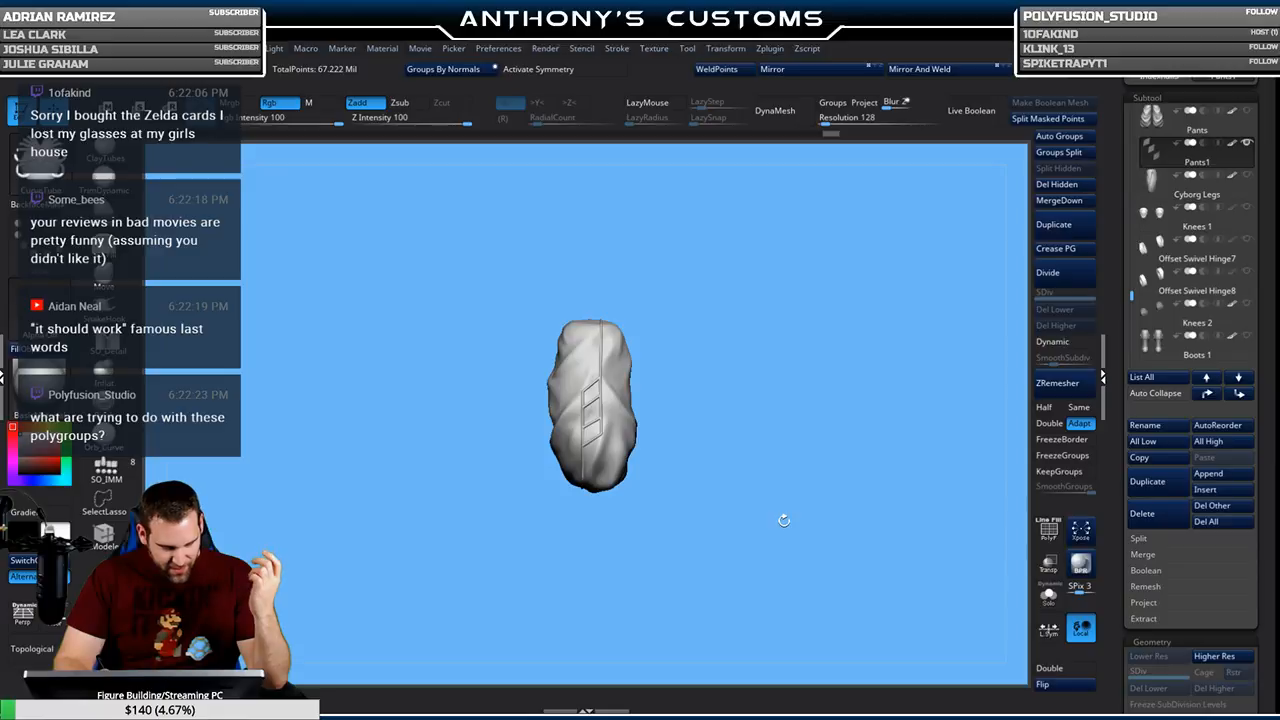
{"action": "left_click_drag", "start_coordinate": [731, 527], "coordinate": [813, 531]}
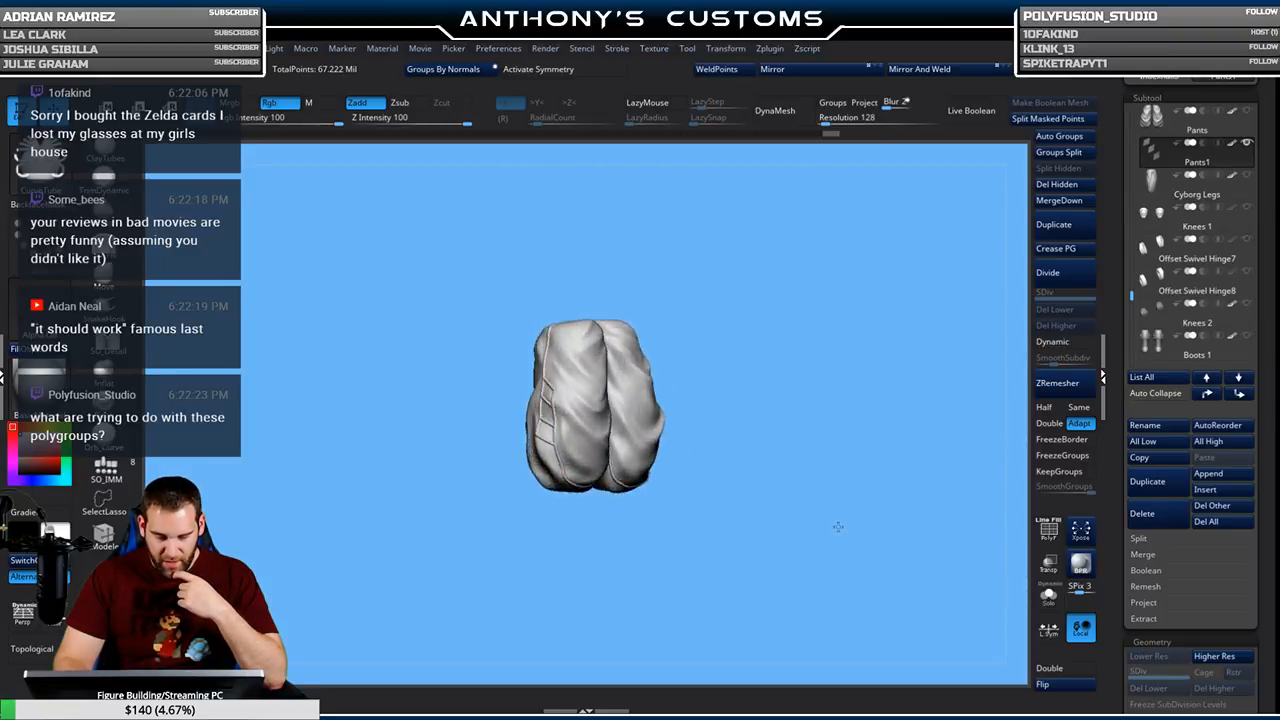
{"action": "left_click_drag", "start_coordinate": [782, 465], "coordinate": [774, 482]}
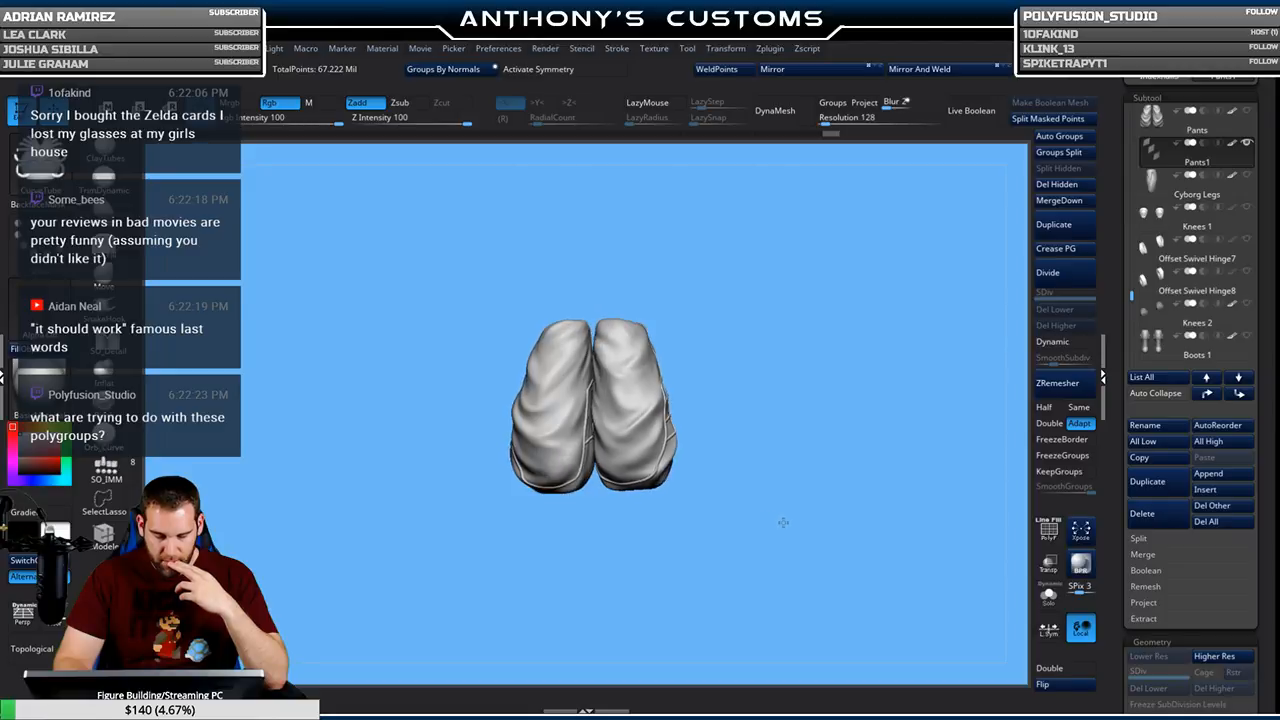
{"action": "left_click_drag", "start_coordinate": [790, 465], "coordinate": [796, 458]}
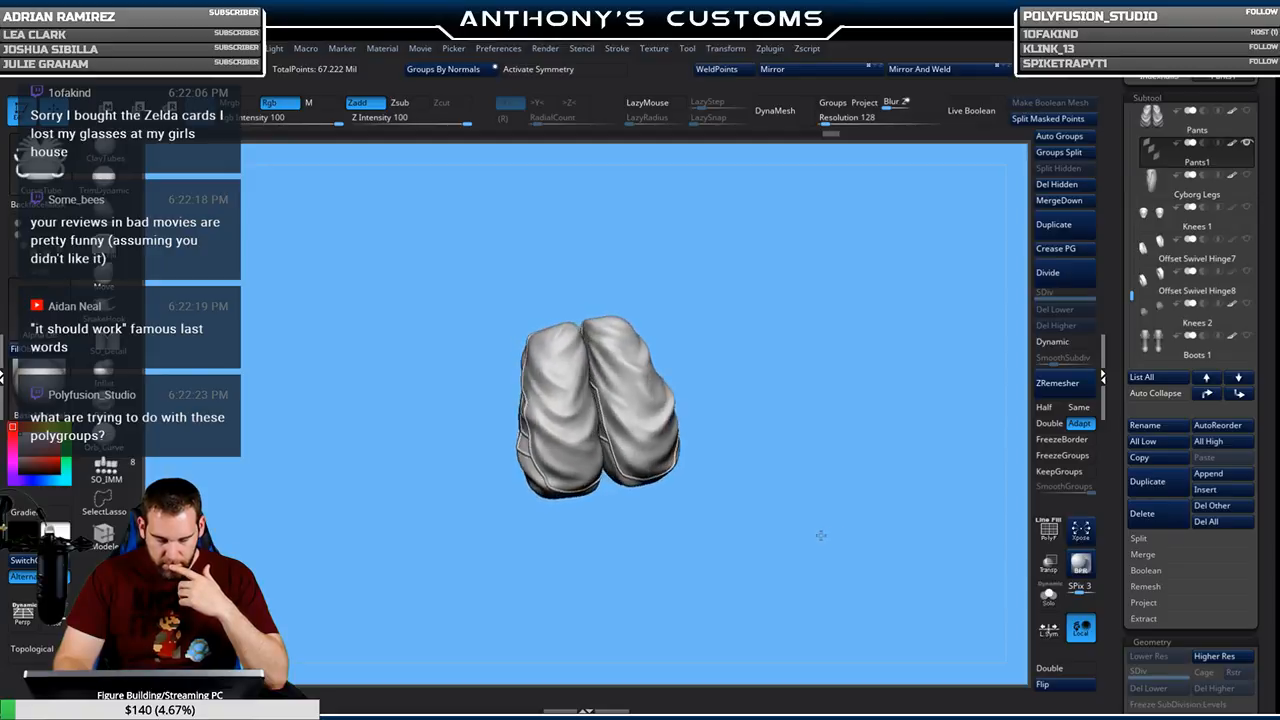
{"action": "left_click_drag", "start_coordinate": [741, 510], "coordinate": [811, 514]}
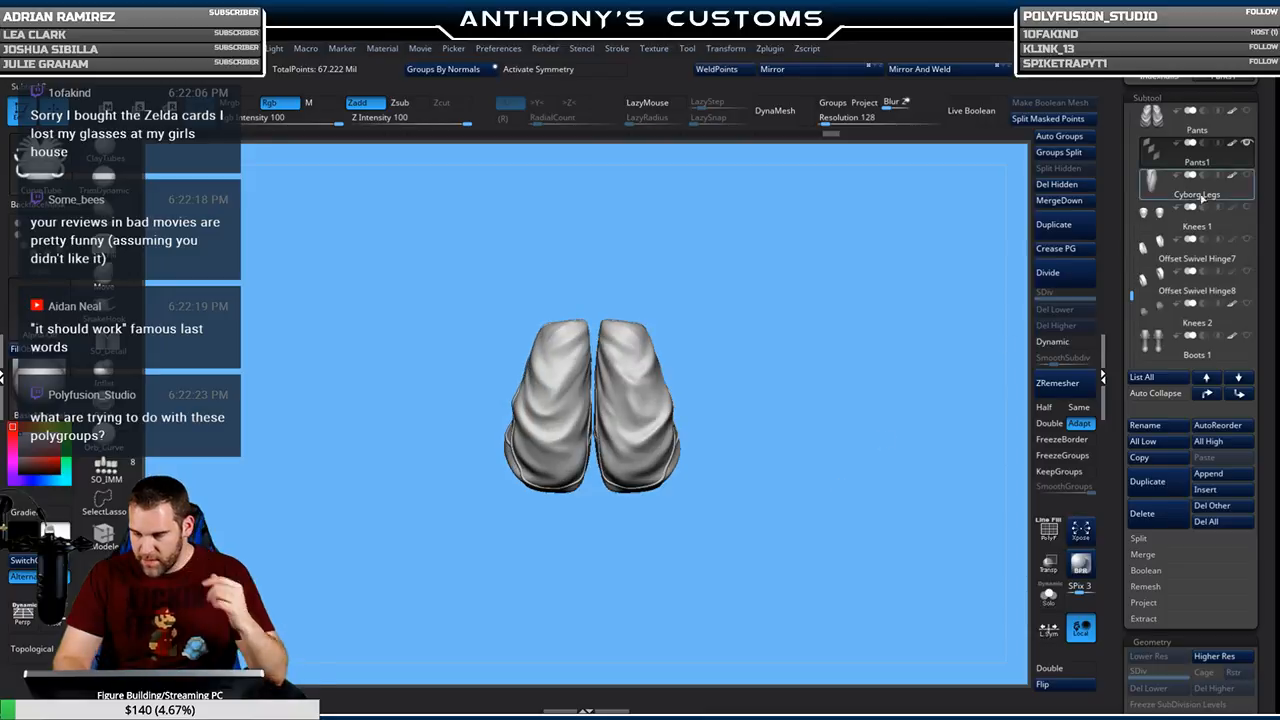
Show the Knees 1, Boots 2 and Feet 1 subtools below the trimmed pants
{"action": "mouse_move", "coordinate": [1178, 280]}
{"action": "scroll", "coordinate": [1180, 285], "scroll_direction": "down", "scroll_amount": 2}
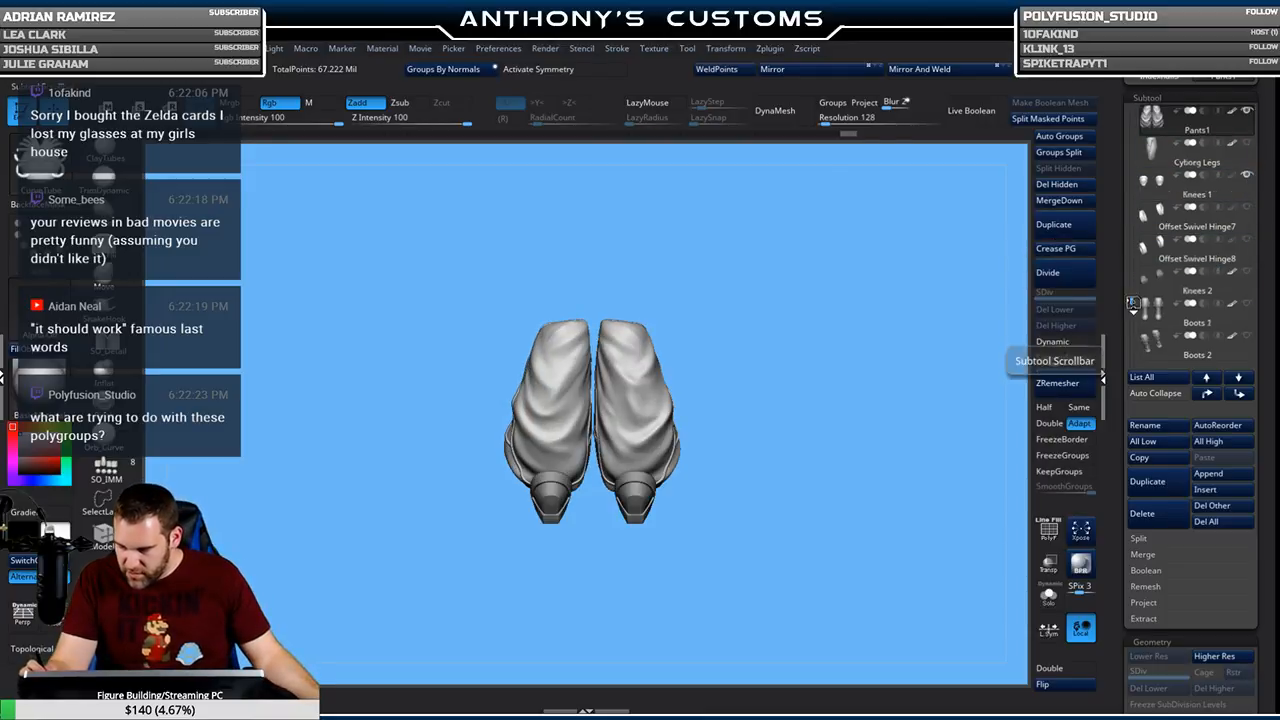
{"action": "mouse_move", "coordinate": [1232, 304]}
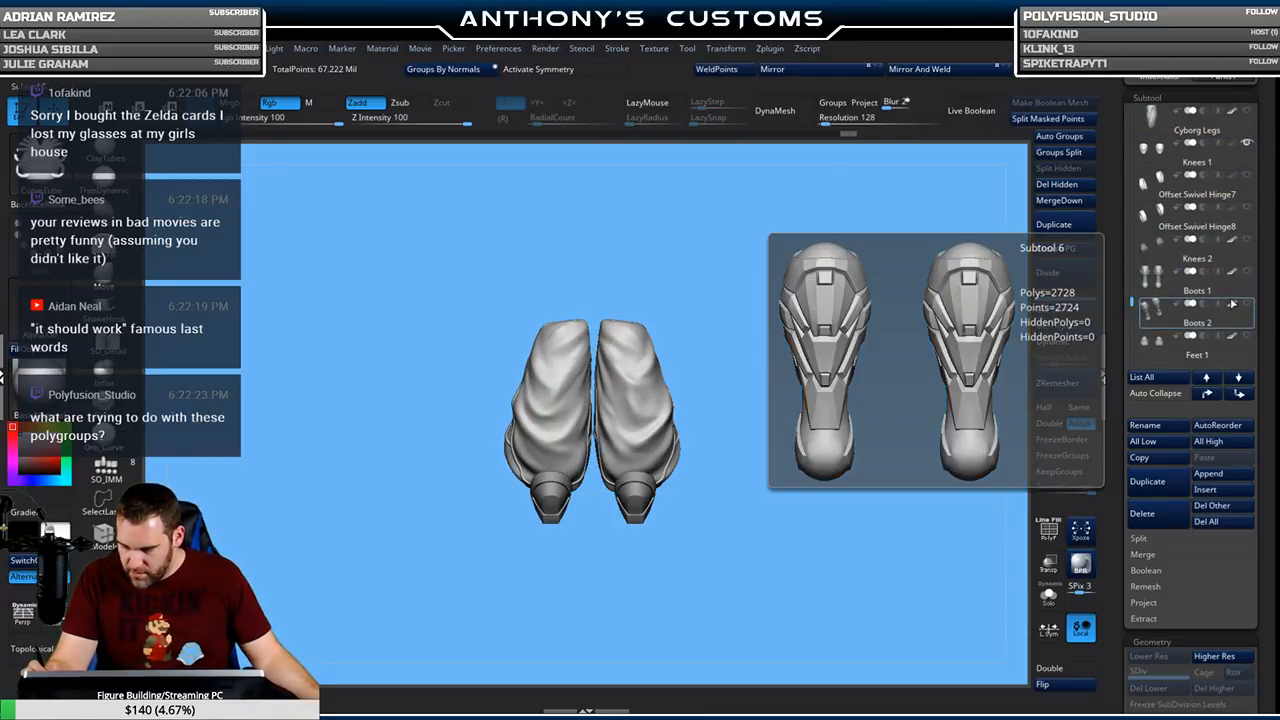
{"action": "left_click", "coordinate": [1246, 336]}
Show the Pants Crotch, Belt Ties and Belt subtools around the waist
{"action": "left_click_drag", "start_coordinate": [1131, 300], "coordinate": [1134, 271]}
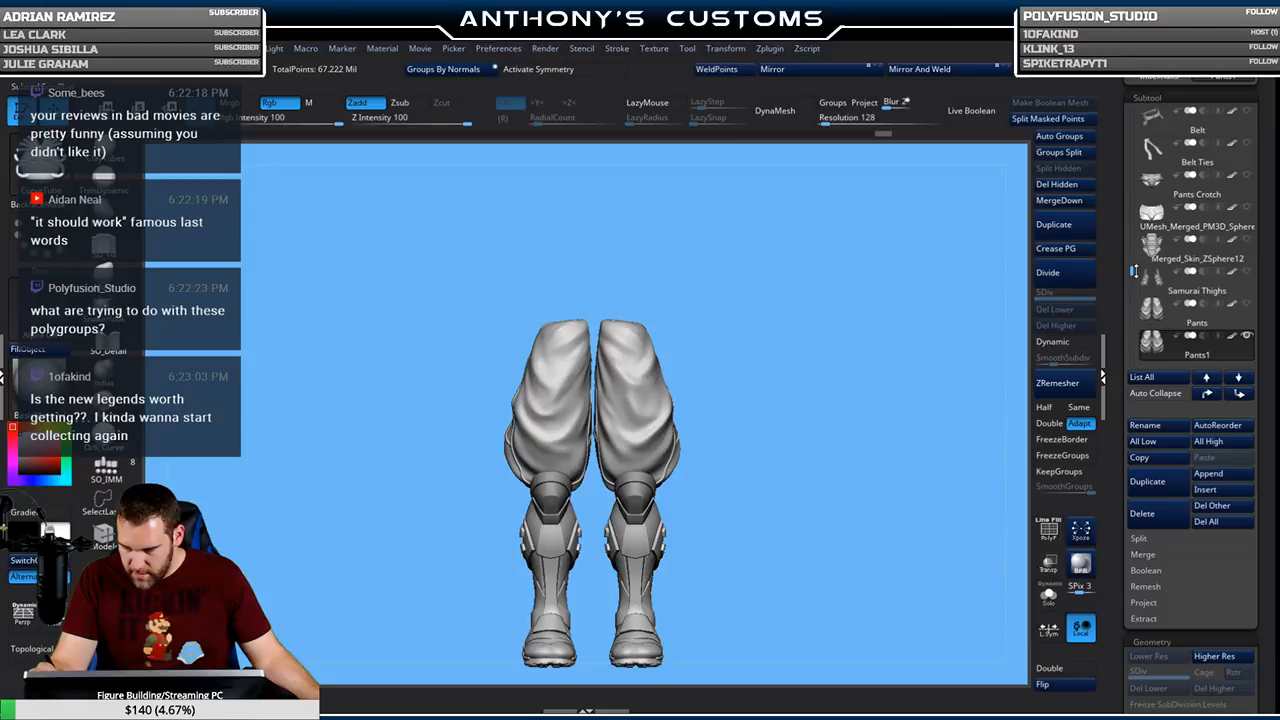
{"action": "left_click", "coordinate": [1247, 175]}
{"action": "left_click", "coordinate": [1249, 146]}
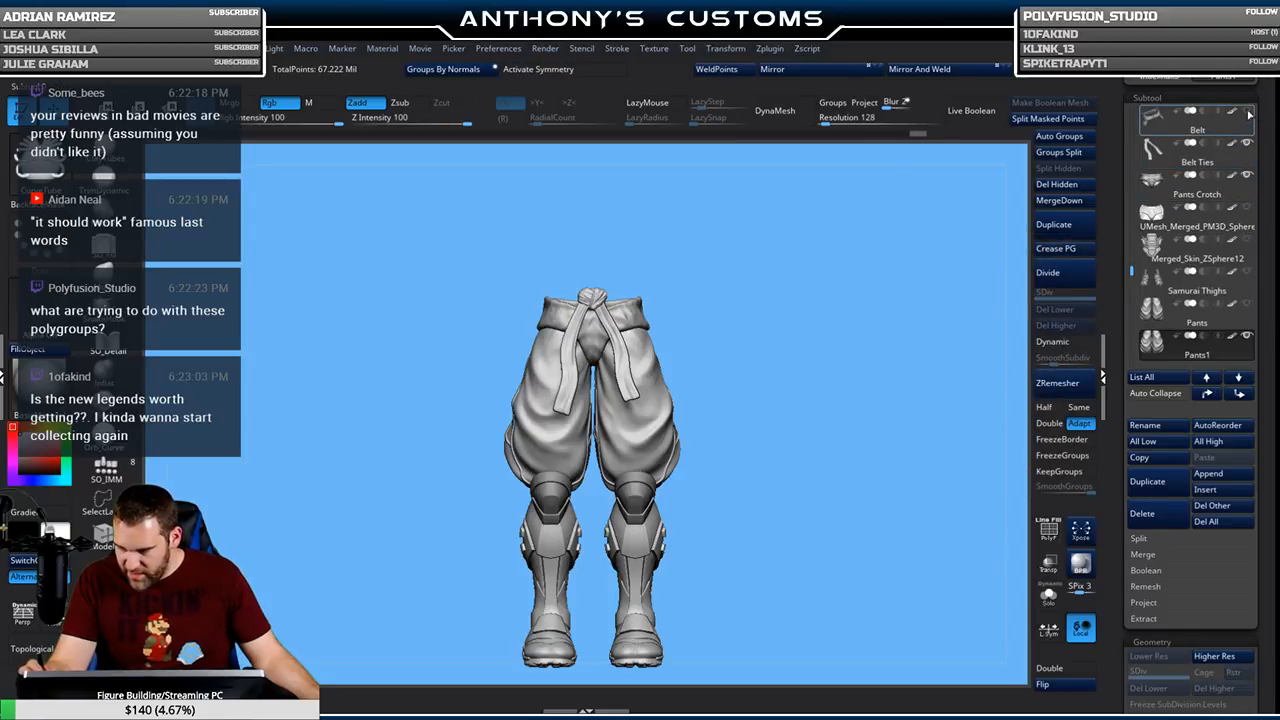
{"action": "left_click", "coordinate": [1247, 110]}
Show the Armored Abdomen, Tattered Sleeves and Armored Chest with Peg Hole subtools for the torso
{"action": "left_click_drag", "start_coordinate": [1133, 266], "coordinate": [1136, 242]}
{"action": "left_click", "coordinate": [1246, 176]}
{"action": "left_click", "coordinate": [1245, 176]}
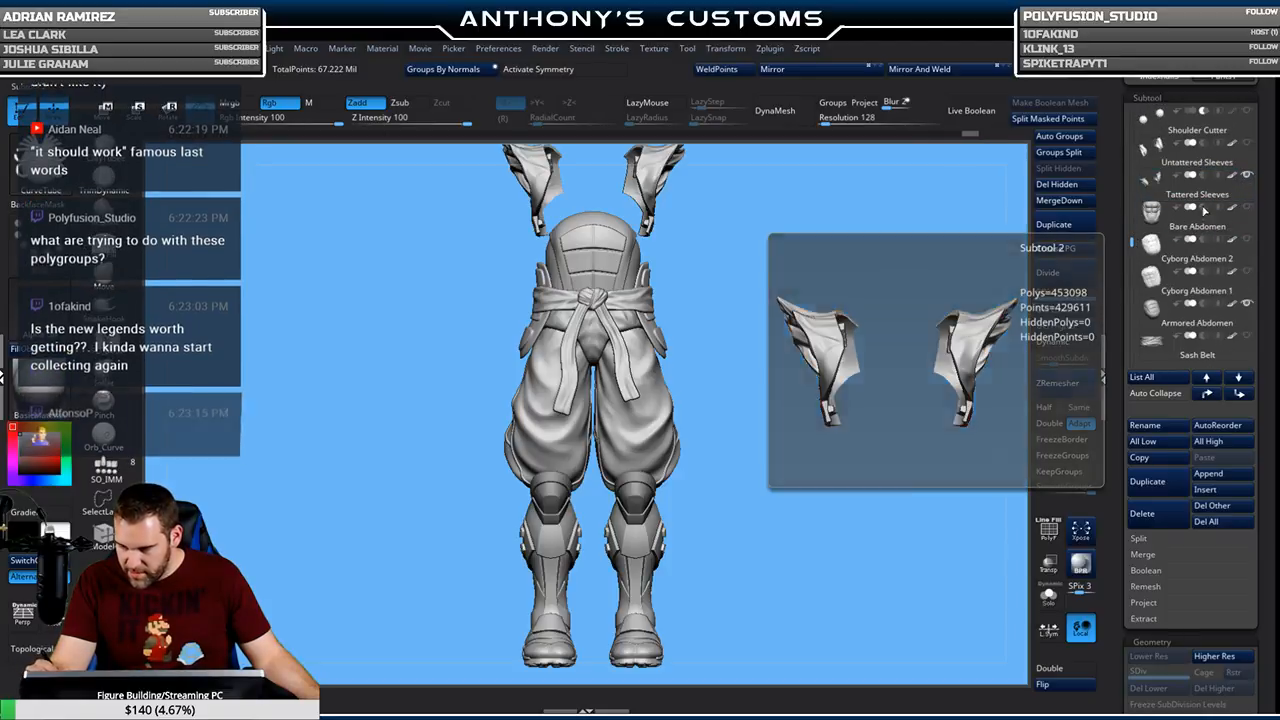
{"action": "scroll", "coordinate": [1180, 210], "scroll_direction": "up", "scroll_amount": 3}
{"action": "left_click", "coordinate": [1246, 176]}
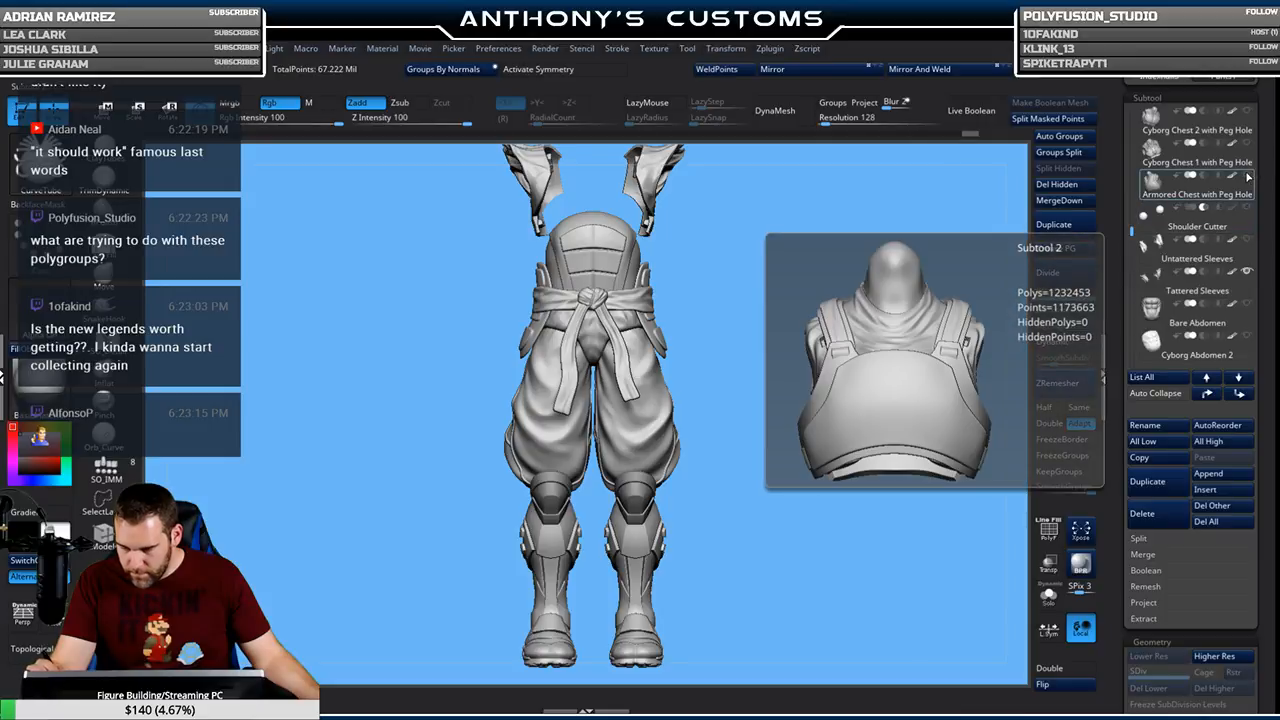
Try the Wrist Wraps on the figure, hide them, and show the Wrist Guards instead
{"action": "scroll", "coordinate": [1240, 180], "scroll_direction": "up", "scroll_amount": 4}
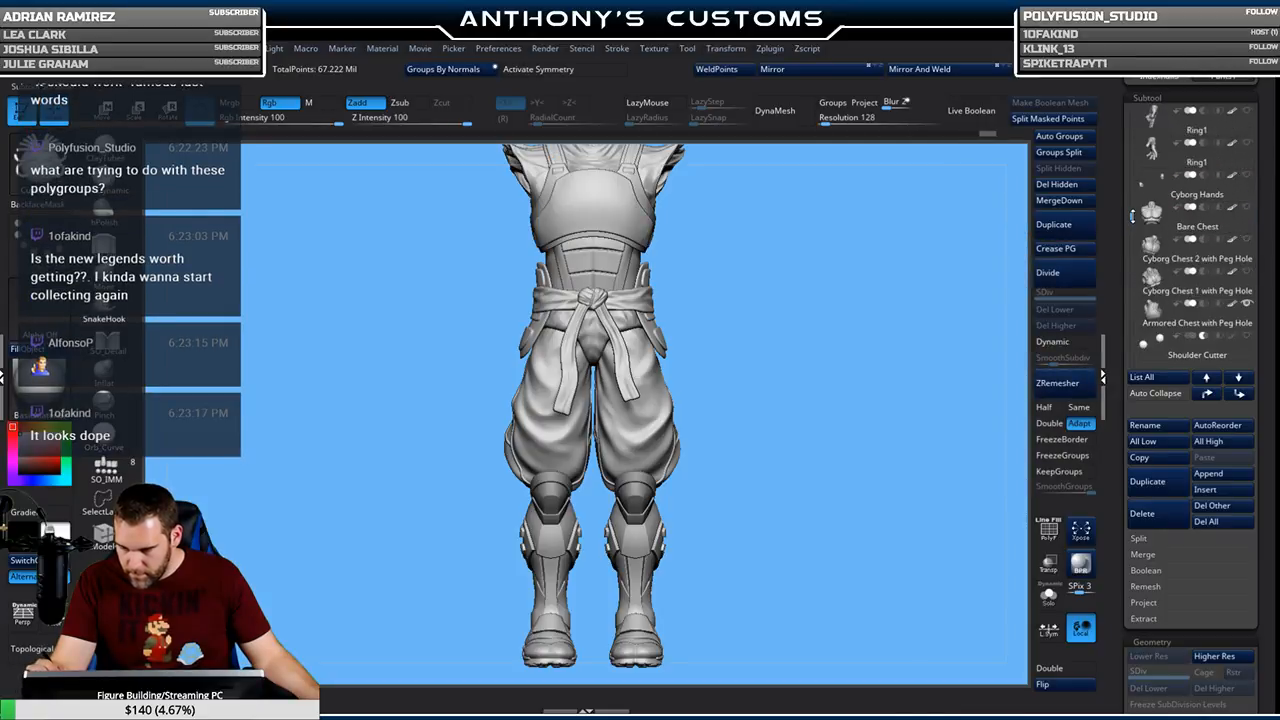
{"action": "scroll", "coordinate": [1133, 214], "scroll_direction": "up", "scroll_amount": 1}
{"action": "mouse_move", "coordinate": [1144, 209]}
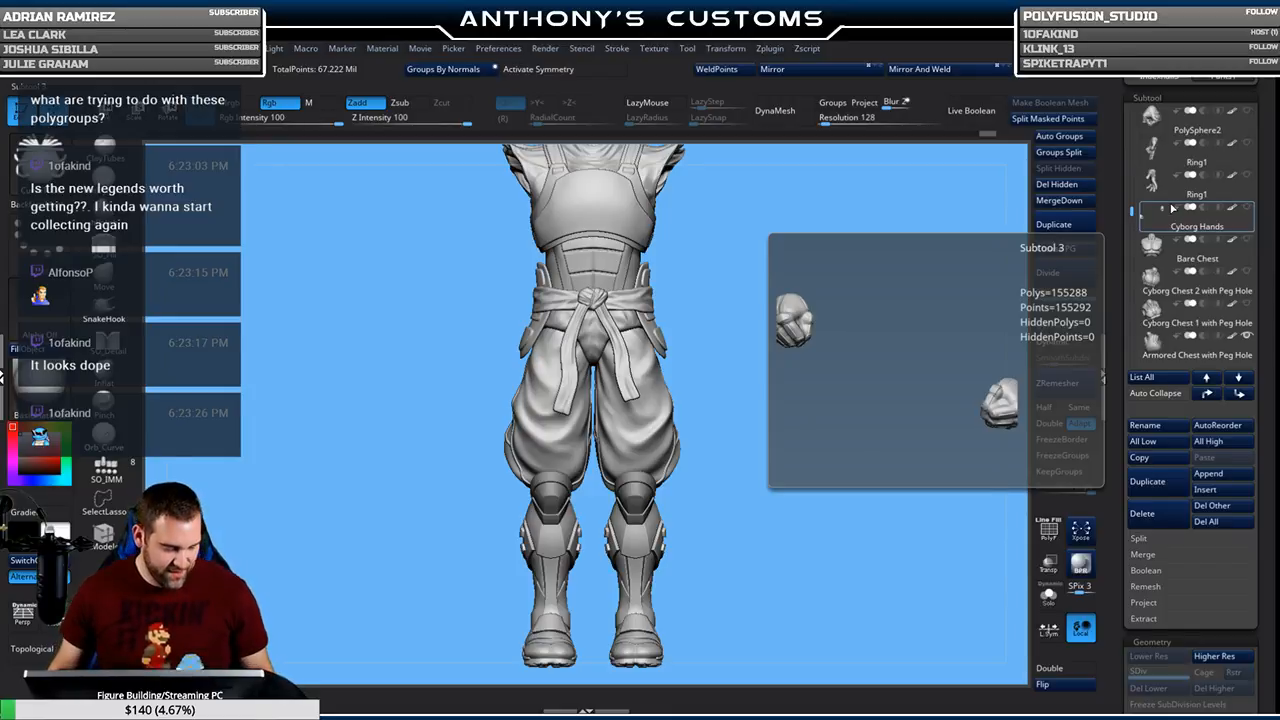
{"action": "scroll", "coordinate": [1261, 227], "scroll_direction": "up", "scroll_amount": 5}
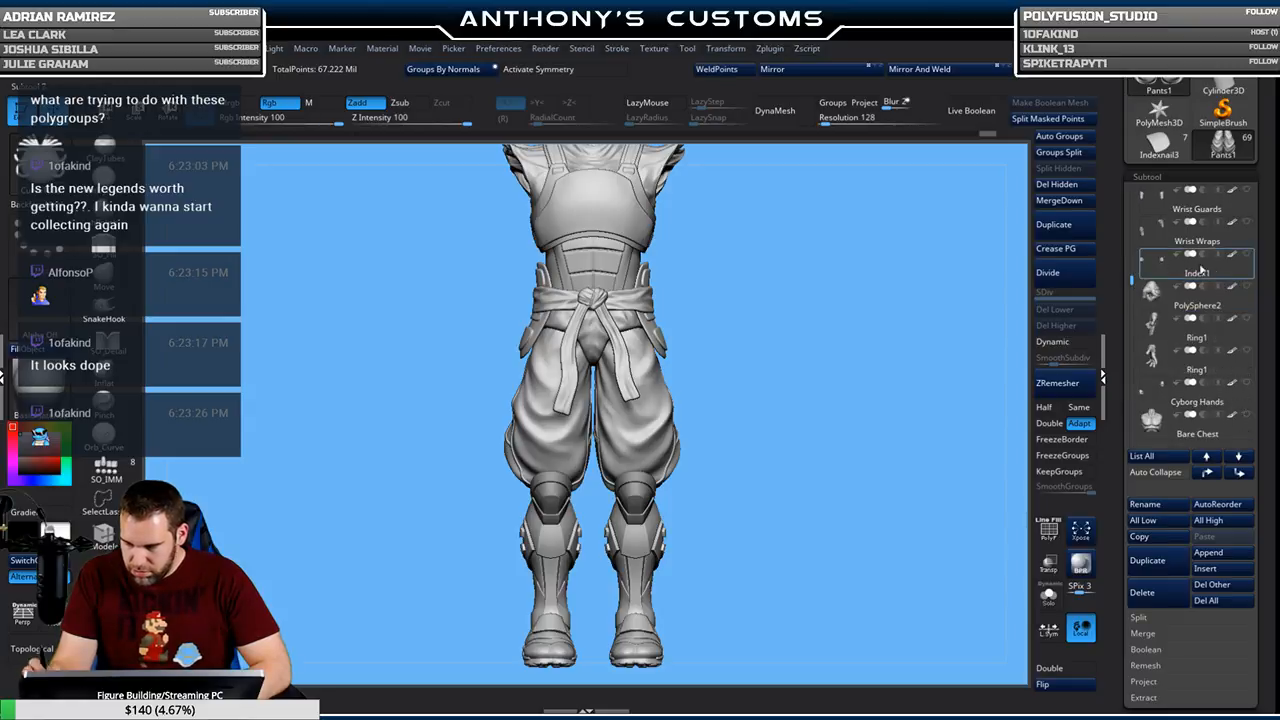
{"action": "mouse_move", "coordinate": [1235, 268]}
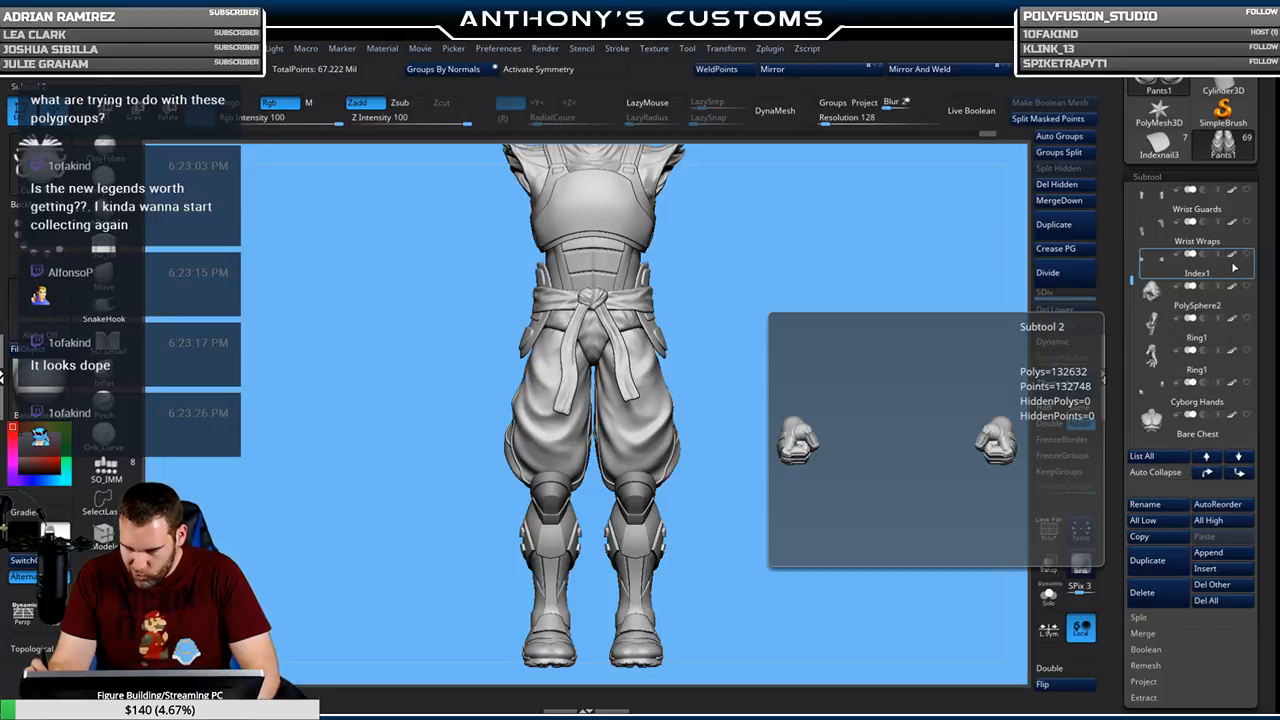
{"action": "left_click", "coordinate": [1250, 222]}
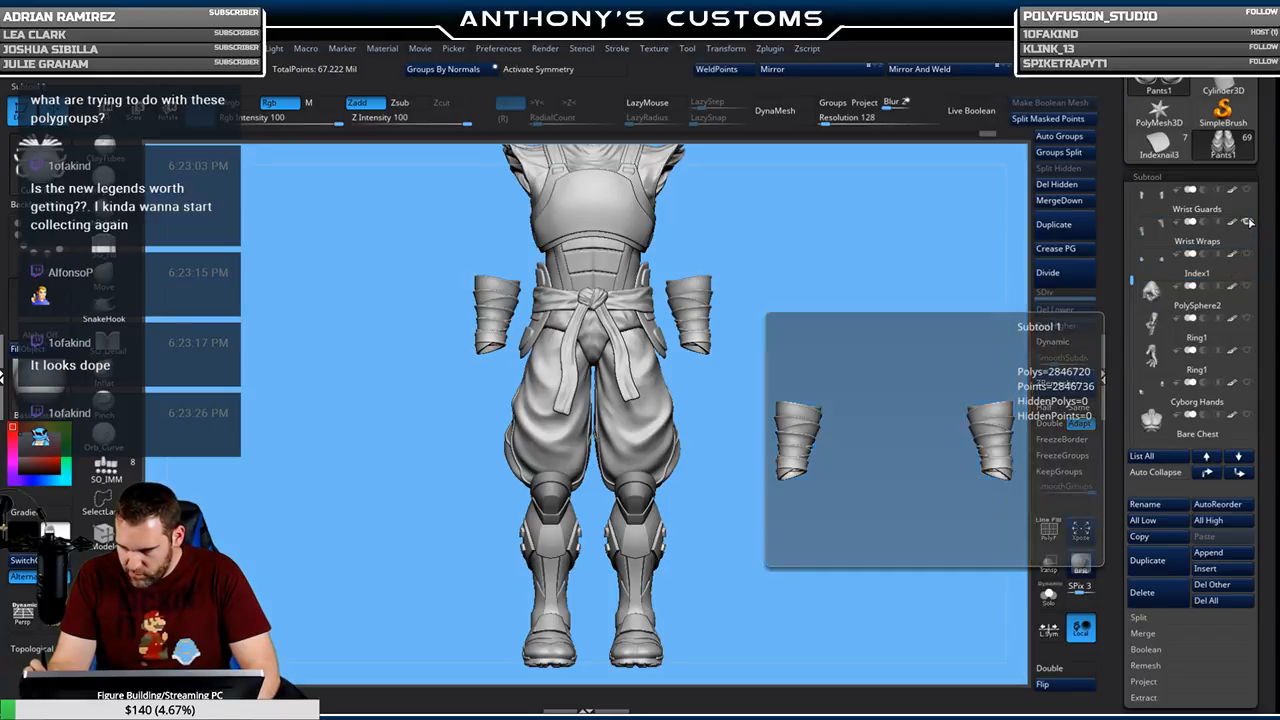
{"action": "left_click", "coordinate": [1250, 222]}
{"action": "left_click", "coordinate": [1246, 190]}
Show the Bare Forearms subtool inside the wrist guards
{"action": "scroll", "coordinate": [1165, 215], "scroll_direction": "up", "scroll_amount": 3}
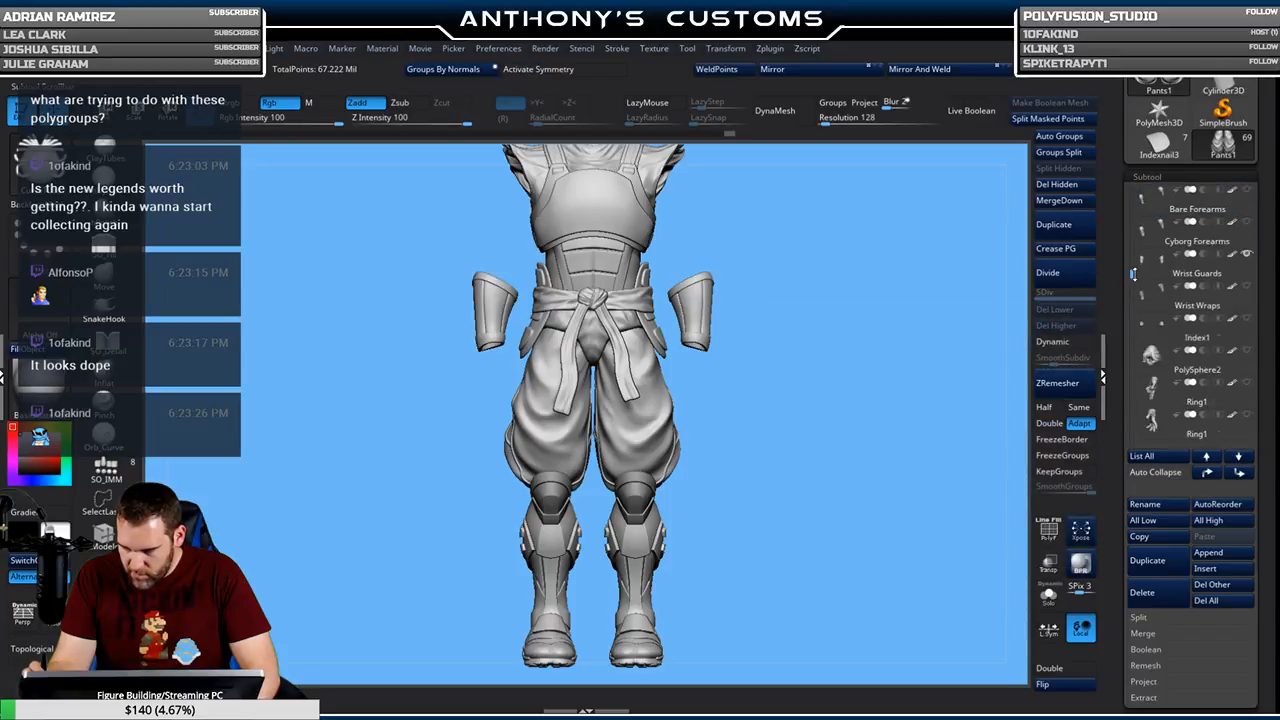
{"action": "left_click", "coordinate": [1246, 222]}
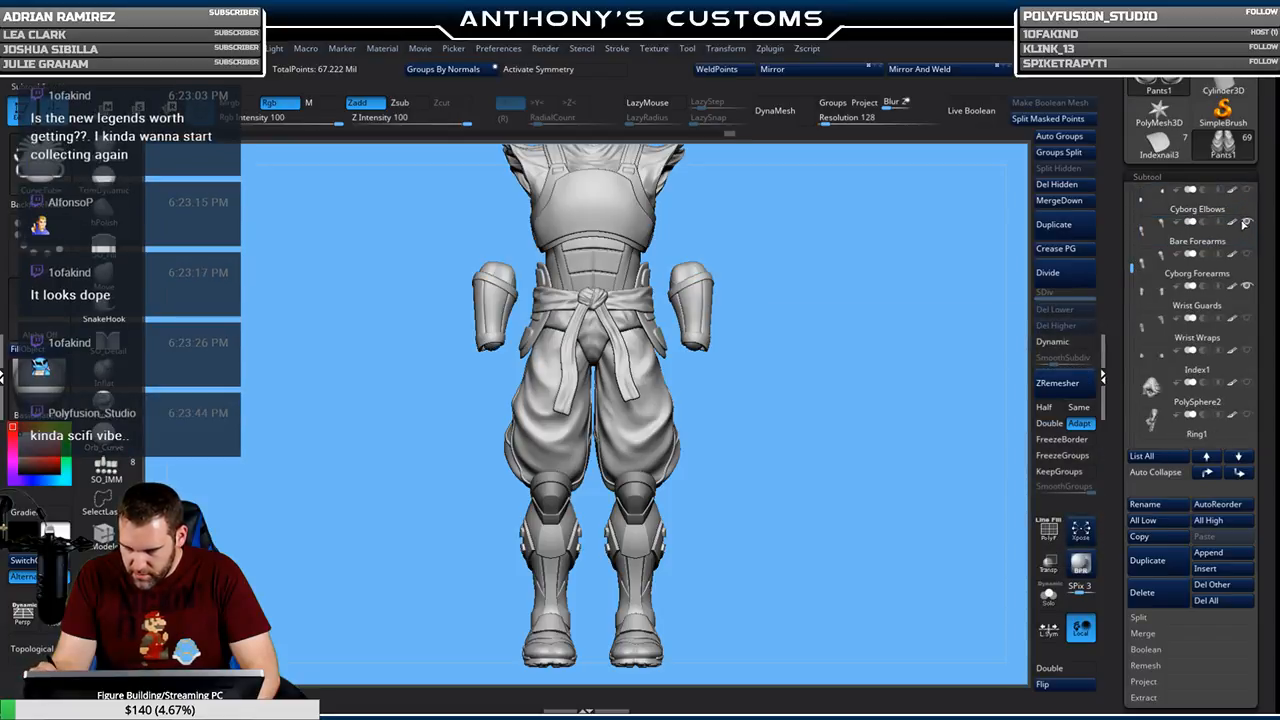
{"action": "scroll", "coordinate": [1133, 265], "scroll_direction": "up", "scroll_amount": 1}
{"action": "scroll", "coordinate": [1133, 265], "scroll_direction": "up", "scroll_amount": 2}
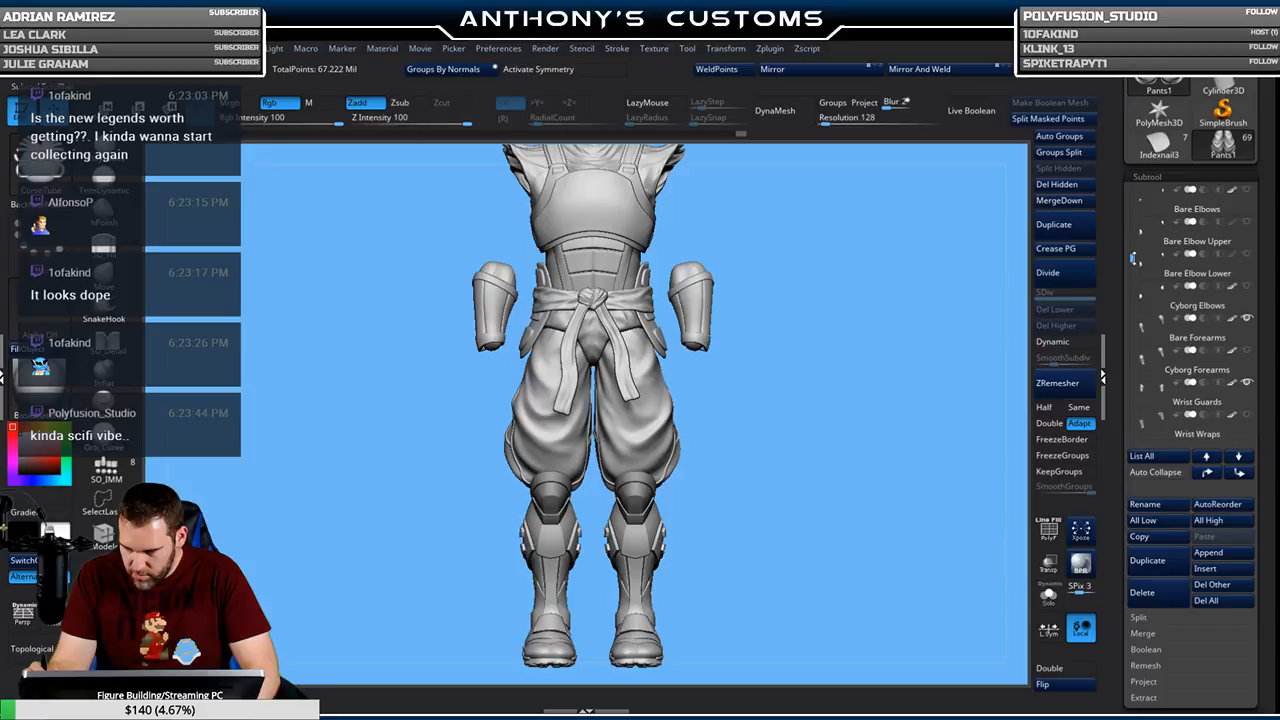
Show the Bare Elbows, Bare Biceps and Bare Shoulders subtools to fill in the figure's arms
{"action": "scroll", "coordinate": [1205, 246], "scroll_direction": "up", "scroll_amount": 3}
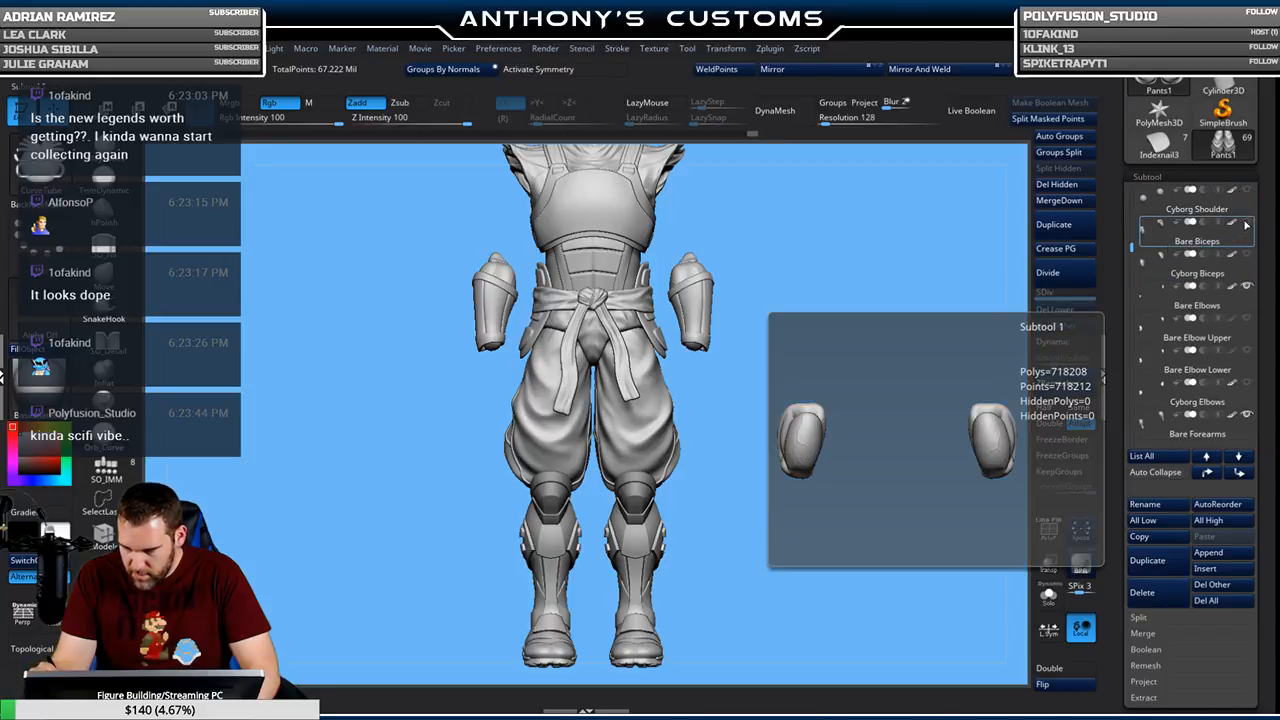
{"action": "left_click", "coordinate": [1246, 222]}
{"action": "scroll", "coordinate": [1238, 226], "scroll_direction": "up", "scroll_amount": 2}
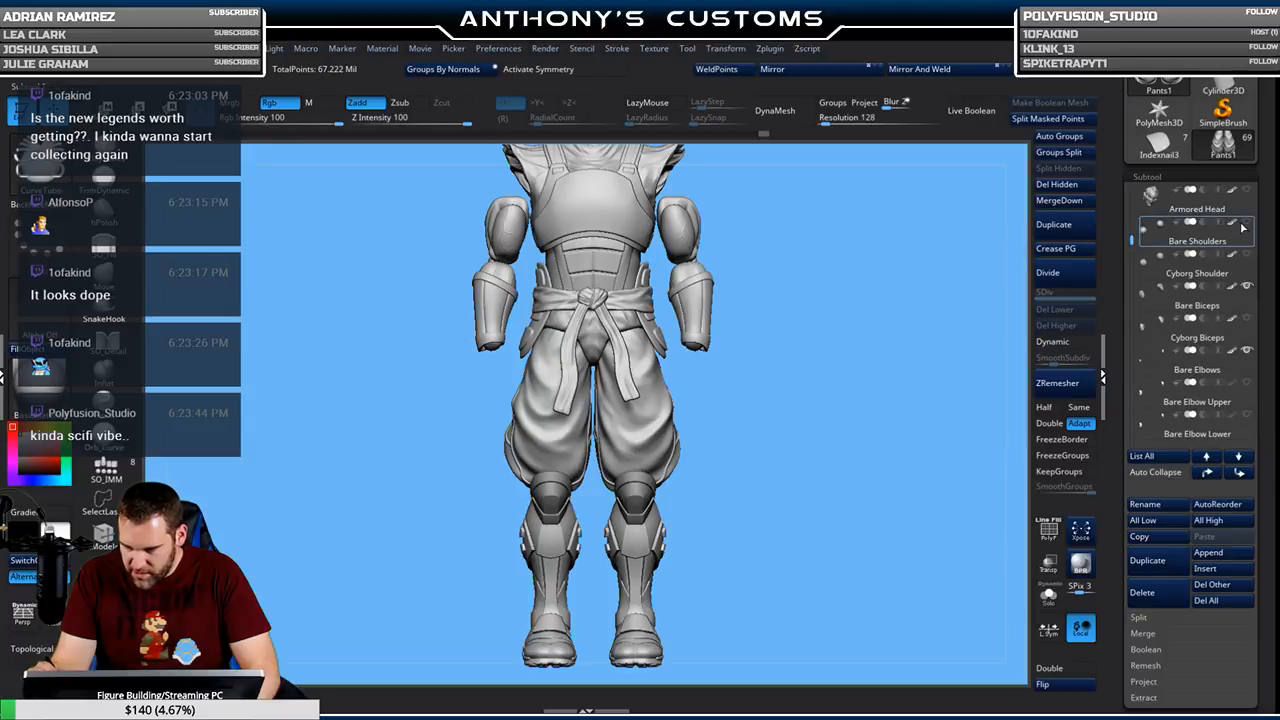
{"action": "scroll", "coordinate": [1133, 228], "scroll_direction": "up", "scroll_amount": 3}
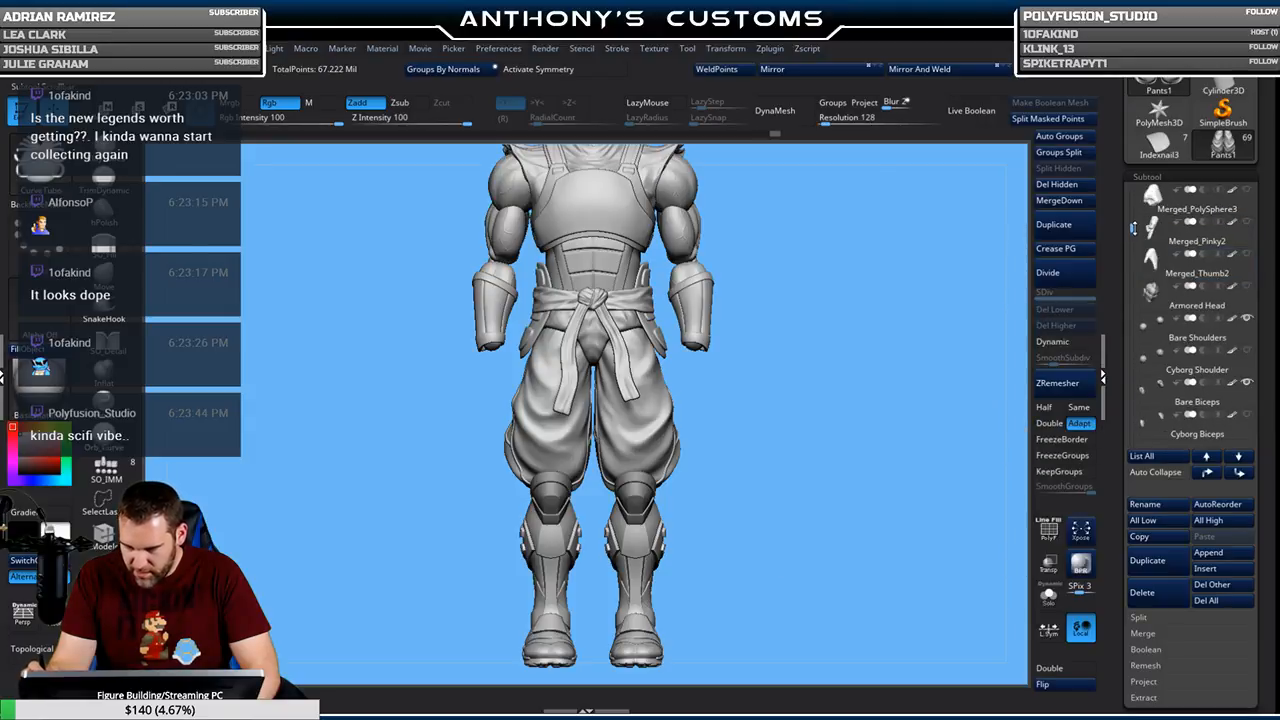
Try the Merged_PolySphere3 hand on the figure, hide it, and show the Bare Fist subtool instead
{"action": "scroll", "coordinate": [1140, 226], "scroll_direction": "up", "scroll_amount": 1}
{"action": "left_click", "coordinate": [1246, 222]}
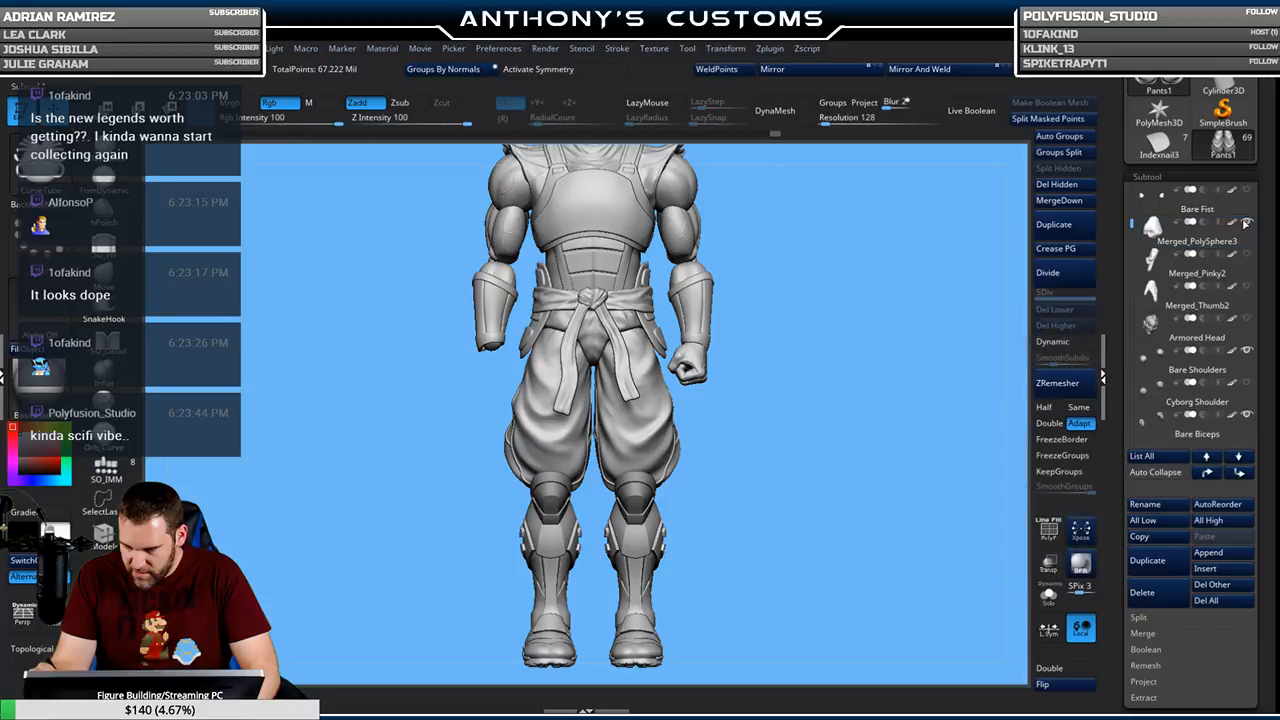
{"action": "left_click", "coordinate": [1246, 222]}
{"action": "left_click", "coordinate": [1246, 190]}
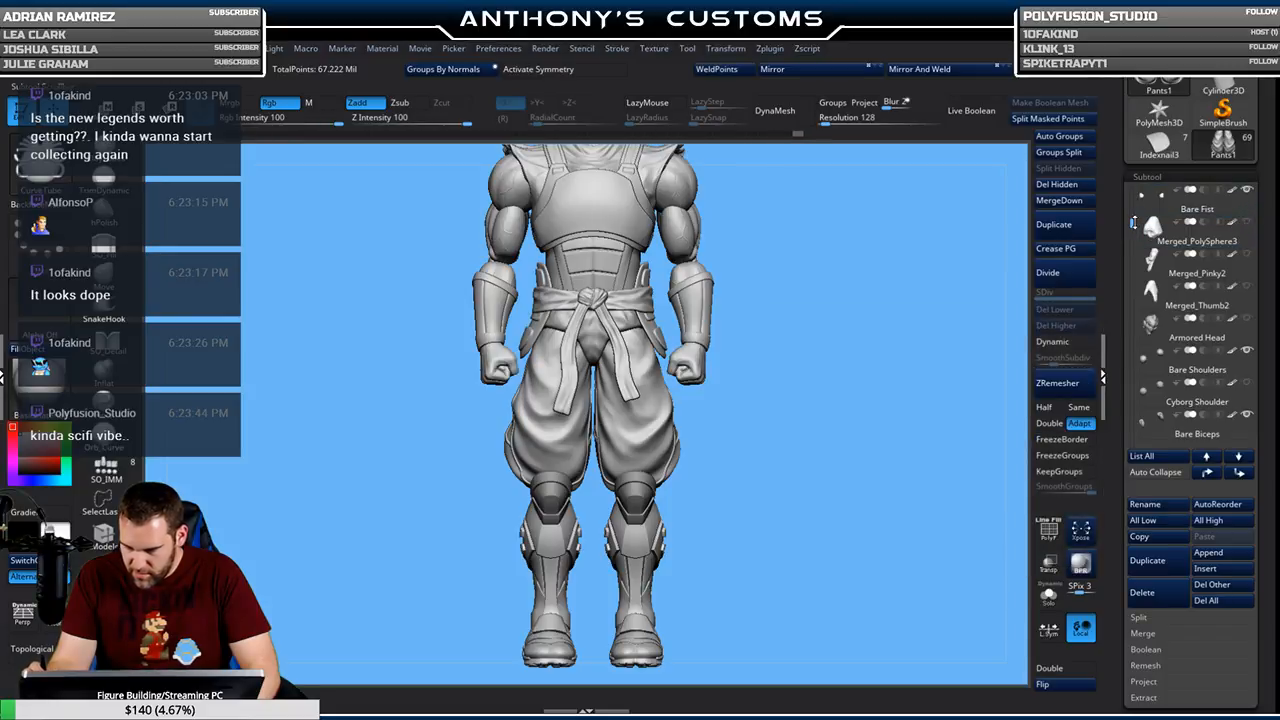
Show the Ninja Head 1 and Hood subtools to complete the assembled figure
{"action": "scroll", "coordinate": [1134, 222], "scroll_direction": "up", "scroll_amount": 2}
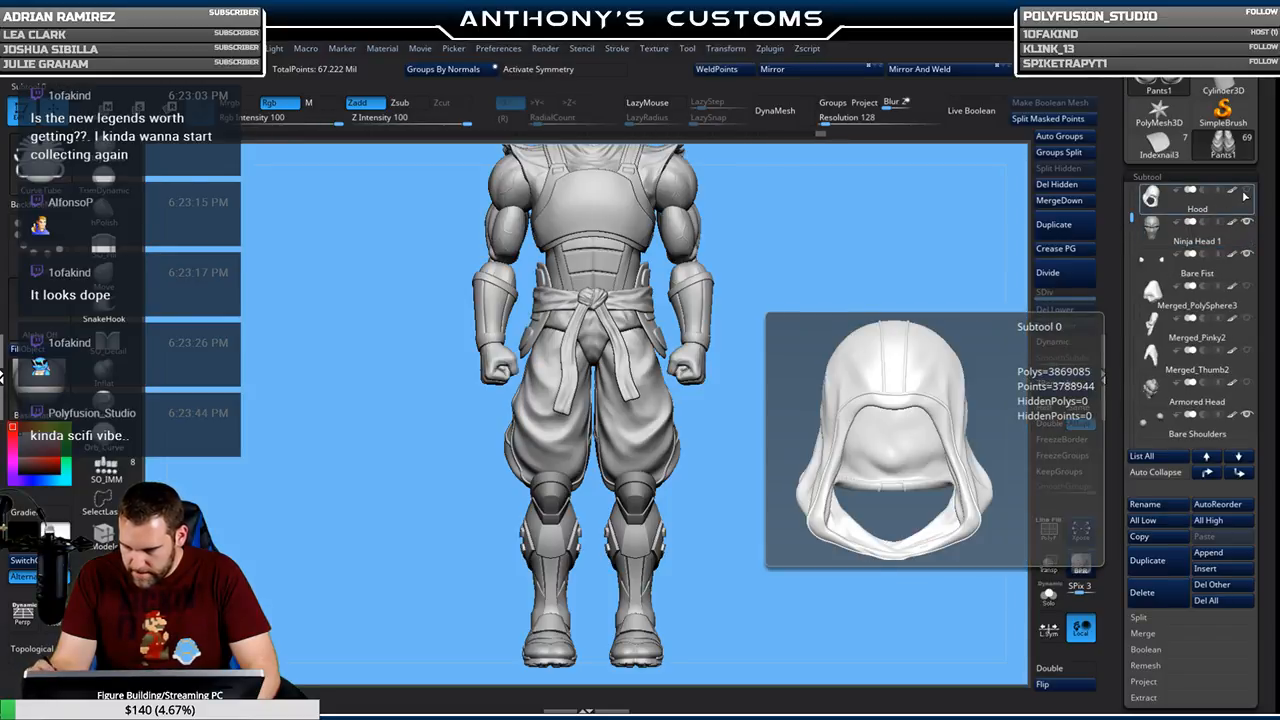
{"action": "left_click", "coordinate": [1246, 193]}
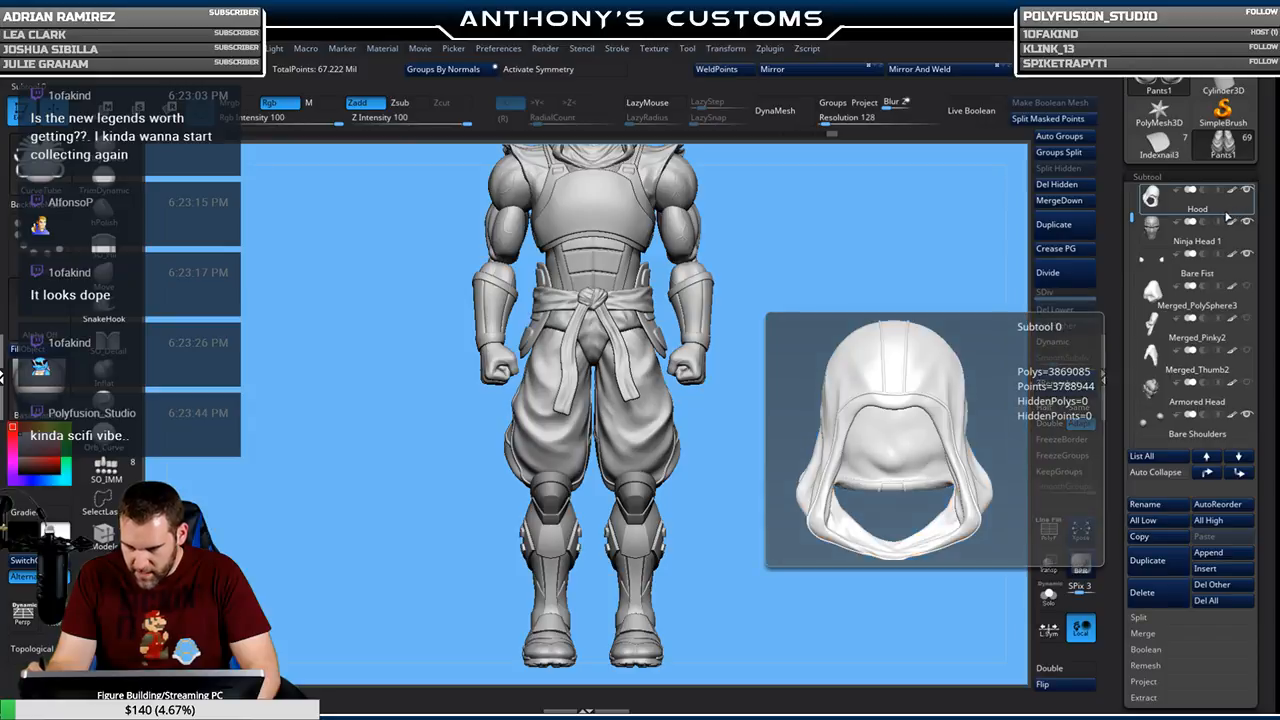
{"action": "left_click", "coordinate": [1238, 230]}
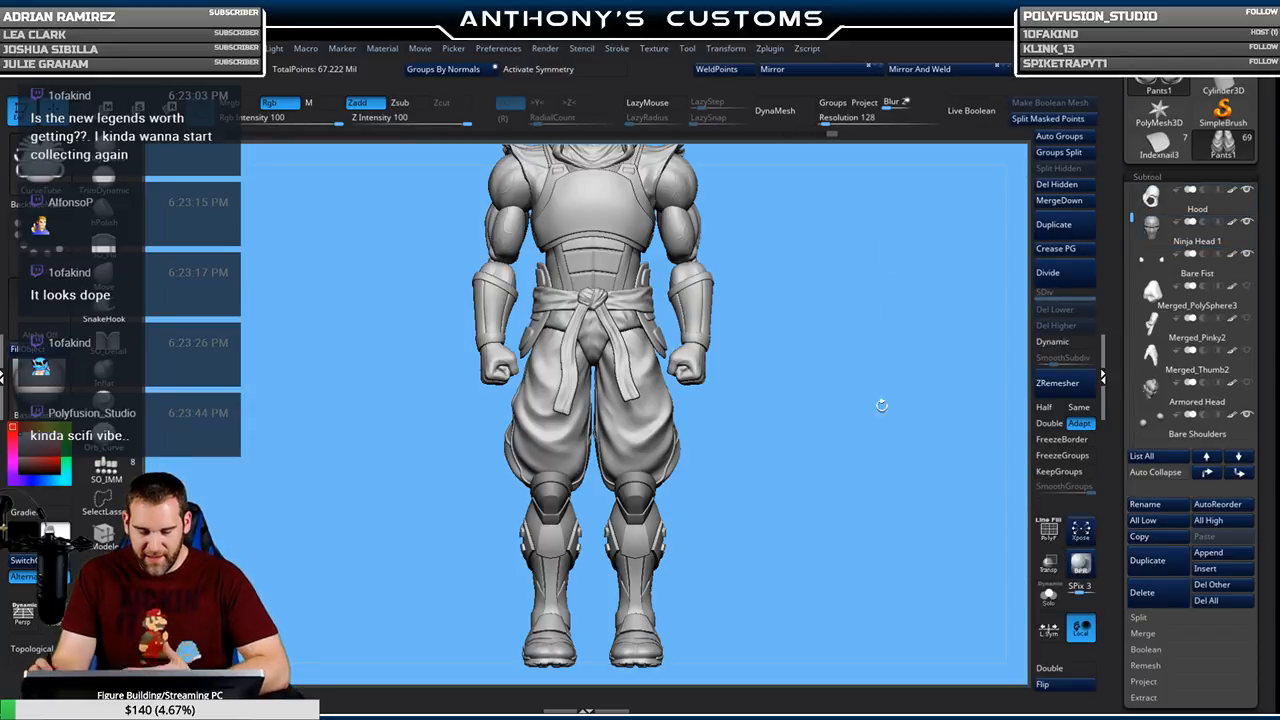
{"action": "left_click_drag", "start_coordinate": [857, 508], "coordinate": [852, 472], "text": "alt"}
{"action": "left_click_drag", "start_coordinate": [790, 522], "coordinate": [856, 508]}
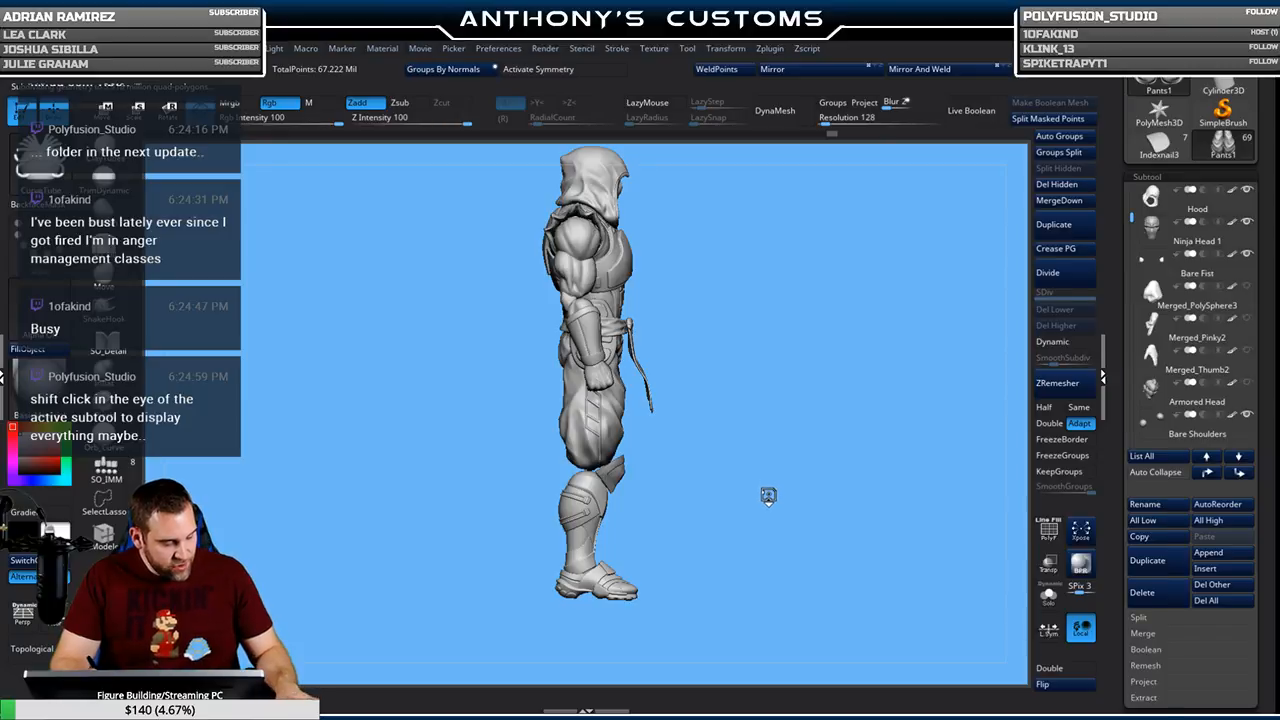
Turn on the polyframe display and delete the polygrouped Pants1 subtool
{"action": "key", "text": "n"}
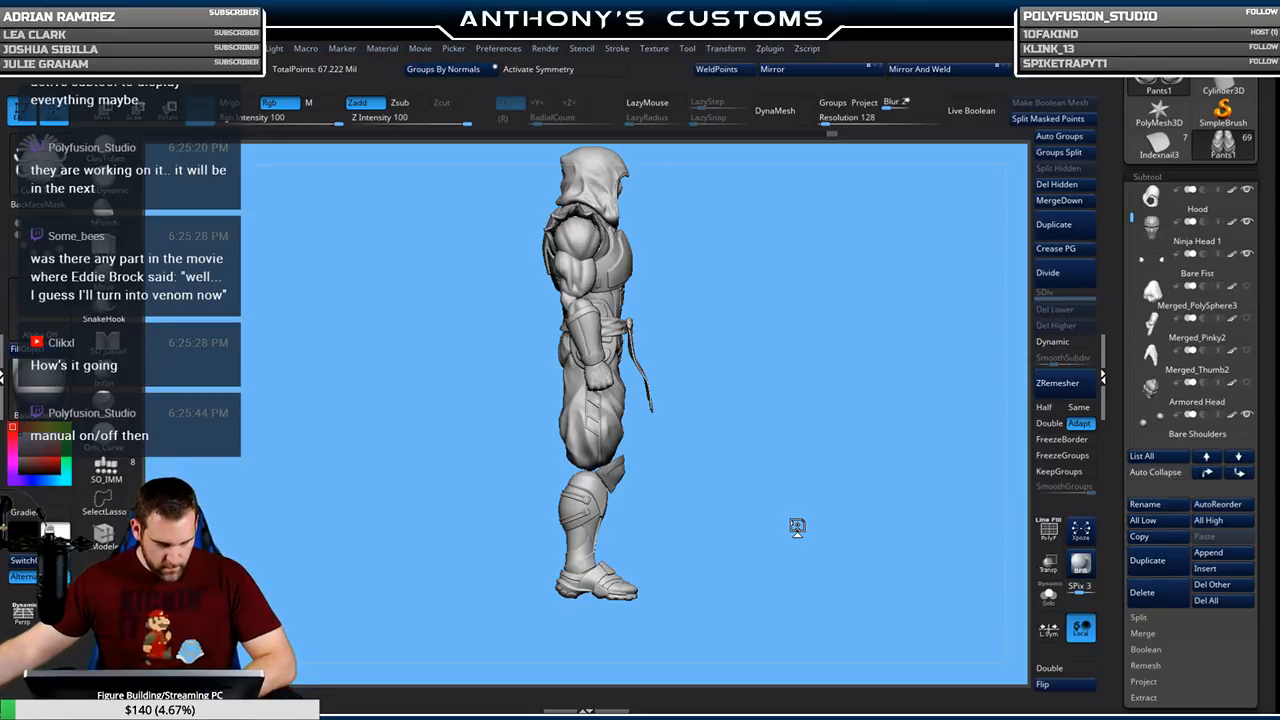
{"action": "mouse_move", "coordinate": [734, 463]}
{"action": "left_mouse_down"}
{"action": "mouse_move", "coordinate": [775, 459]}
{"action": "mouse_move", "coordinate": [852, 482]}
{"action": "mouse_move", "coordinate": [800, 488]}
{"action": "mouse_move", "coordinate": [901, 485]}
{"action": "left_mouse_up"}
{"action": "left_click_drag", "start_coordinate": [811, 314], "coordinate": [794, 571], "text": "alt"}
{"action": "mouse_move", "coordinate": [747, 467]}
{"action": "left_mouse_down", "text": "alt"}
{"action": "mouse_move", "coordinate": [817, 360]}
{"action": "mouse_move", "coordinate": [806, 389]}
{"action": "mouse_move", "coordinate": [802, 372]}
{"action": "mouse_move", "coordinate": [808, 430]}
{"action": "mouse_move", "coordinate": [845, 434]}
{"action": "mouse_move", "coordinate": [788, 425]}
{"action": "mouse_move", "coordinate": [829, 423]}
{"action": "left_mouse_up", "text": "alt"}
{"action": "key", "text": "shift+f"}
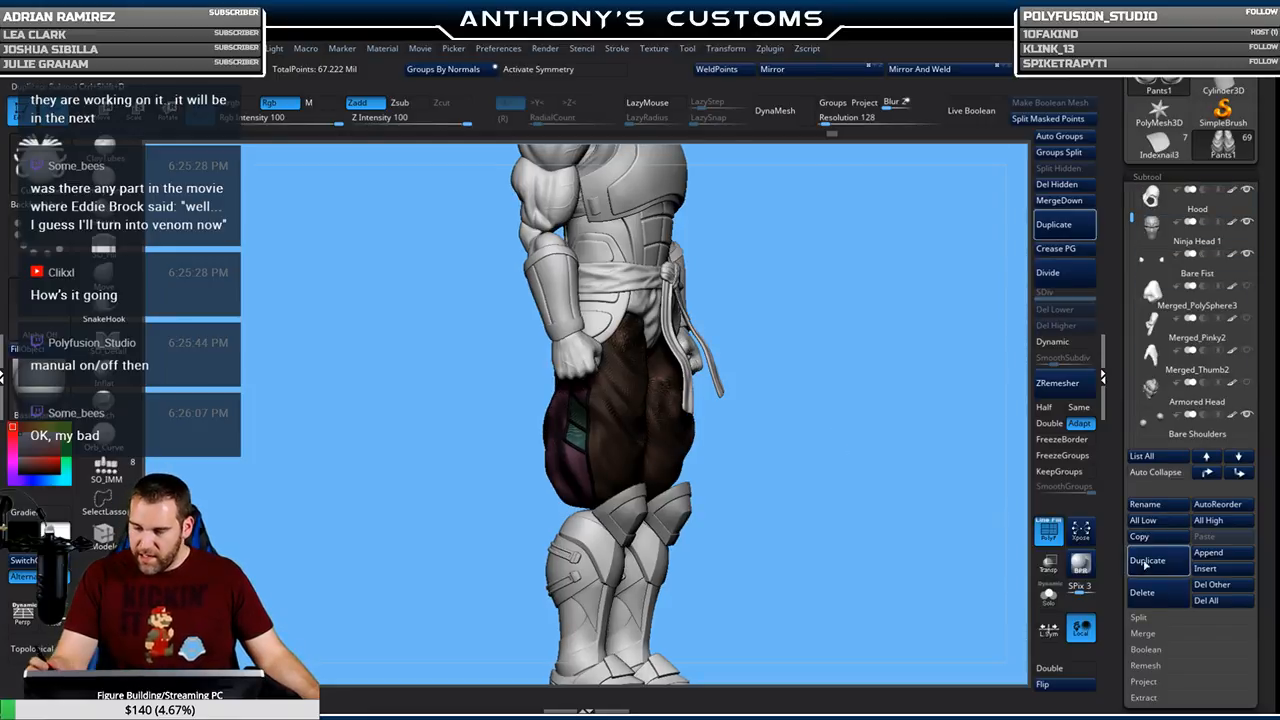
{"action": "left_click", "coordinate": [1142, 592]}
{"action": "left_click", "coordinate": [1040, 625]}
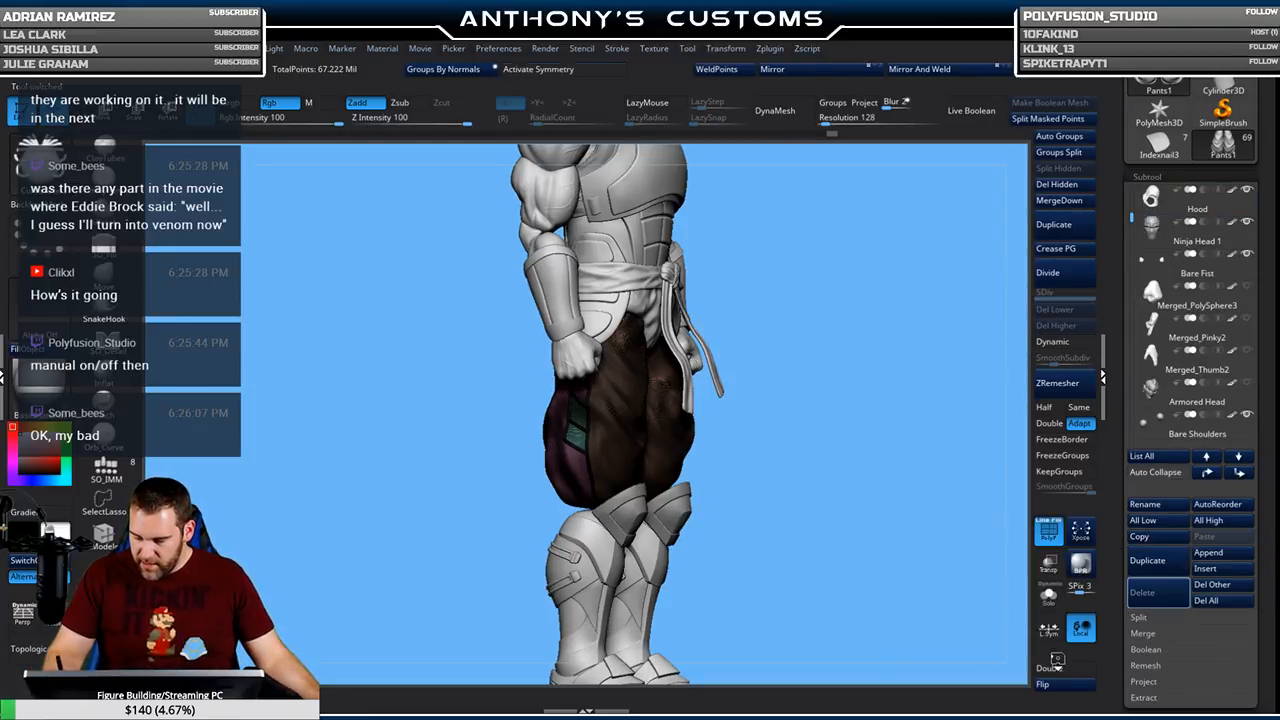
Select the original Pants subtool above Cyborg Legs and turn off the polyframe display
{"action": "left_click_drag", "start_coordinate": [1131, 216], "coordinate": [1133, 340]}
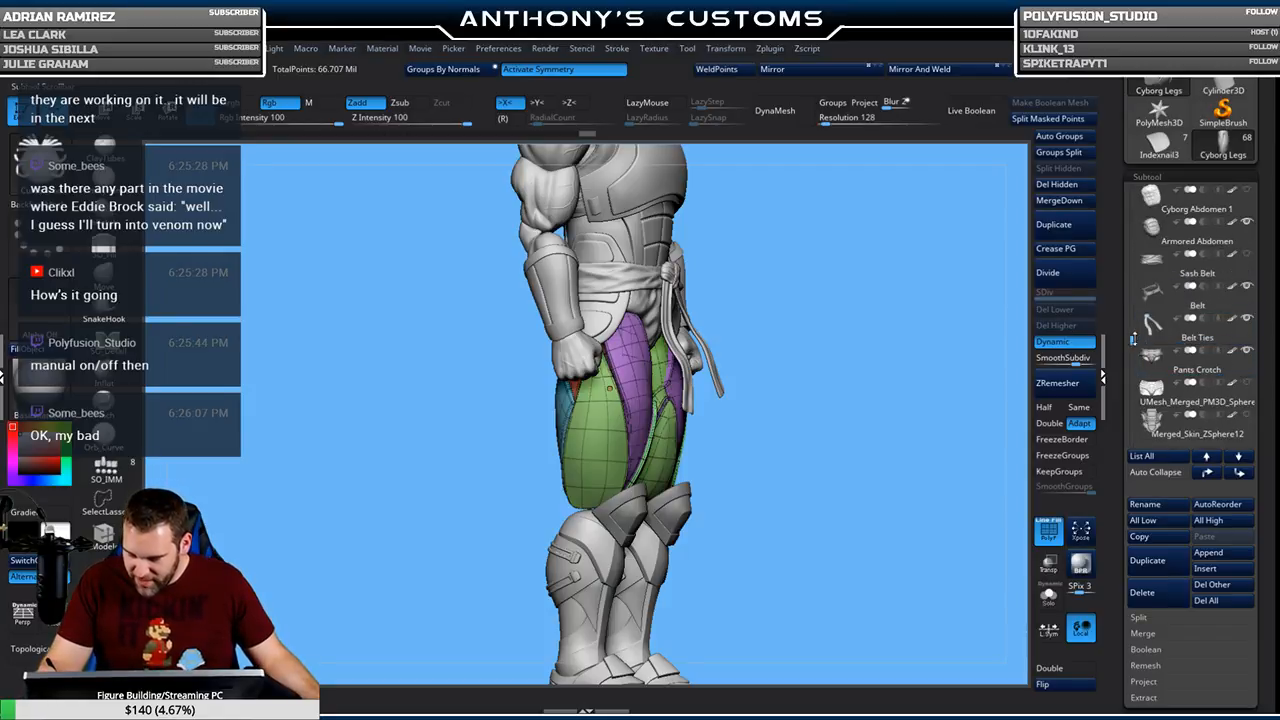
{"action": "scroll", "coordinate": [1188, 340], "scroll_direction": "down", "scroll_amount": 4}
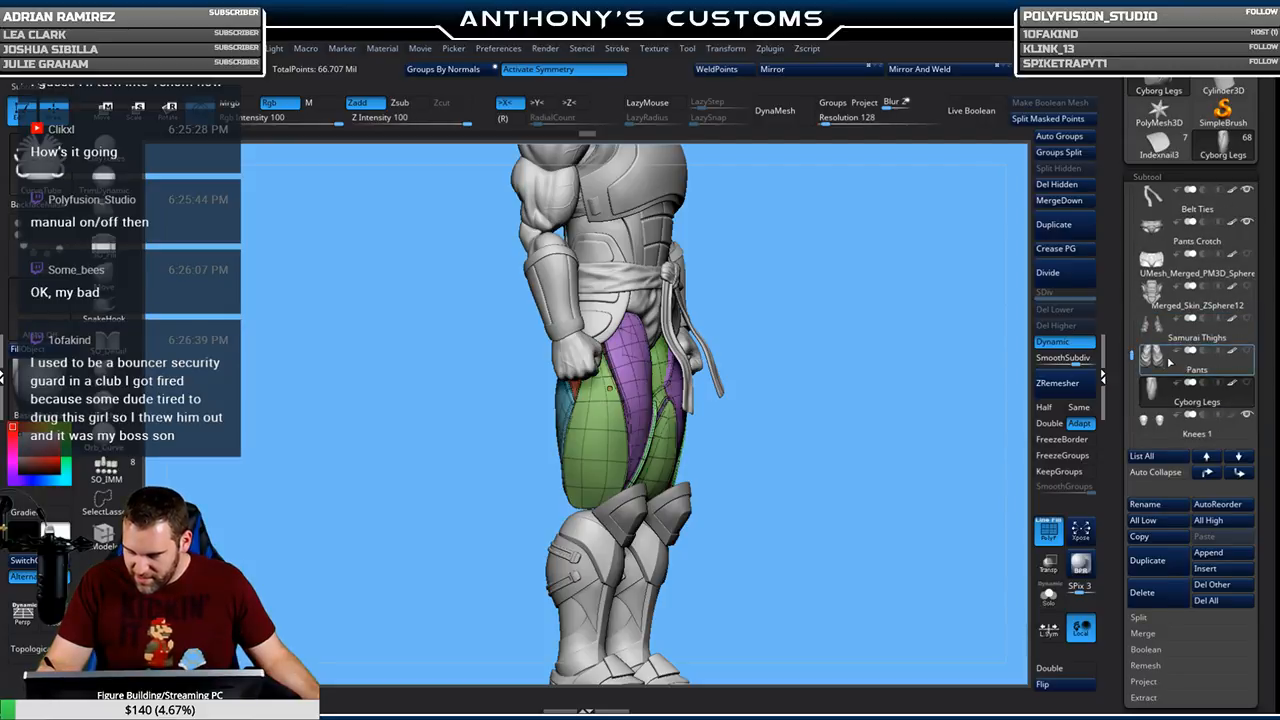
{"action": "left_click", "coordinate": [1168, 362]}
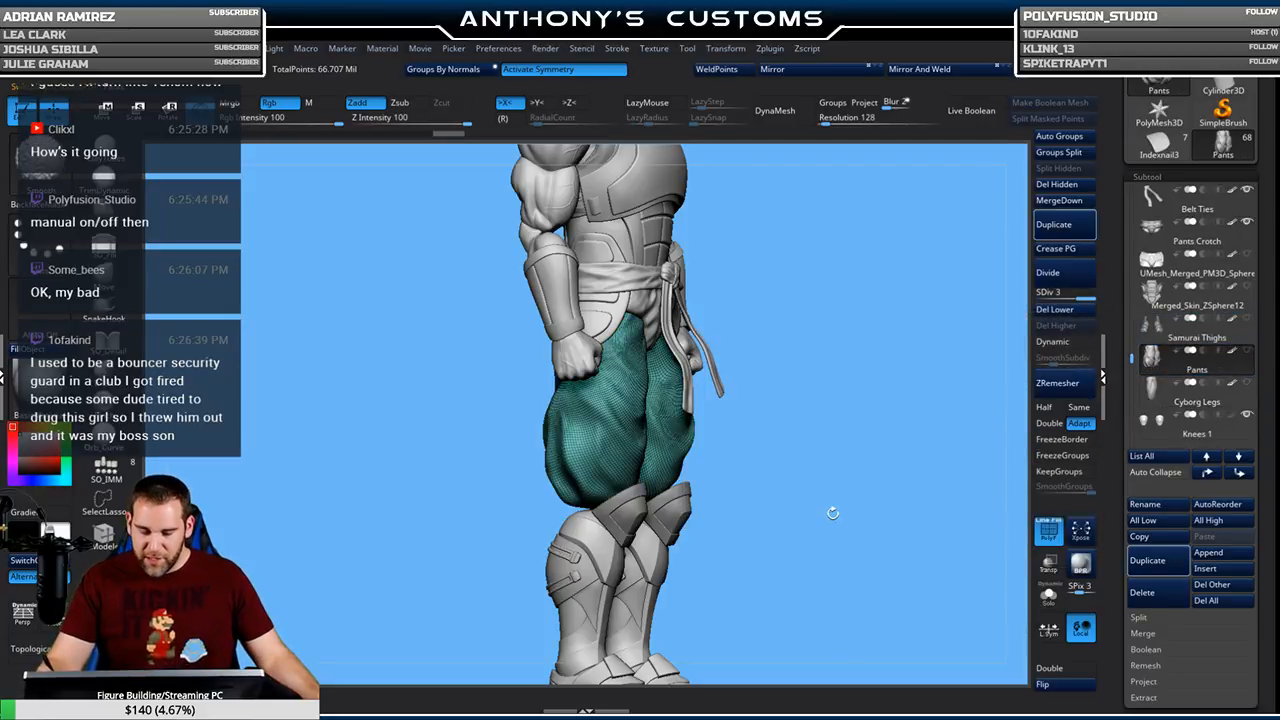
{"action": "key", "text": "shift+f"}
{"action": "left_click_drag", "start_coordinate": [829, 517], "coordinate": [803, 529]}
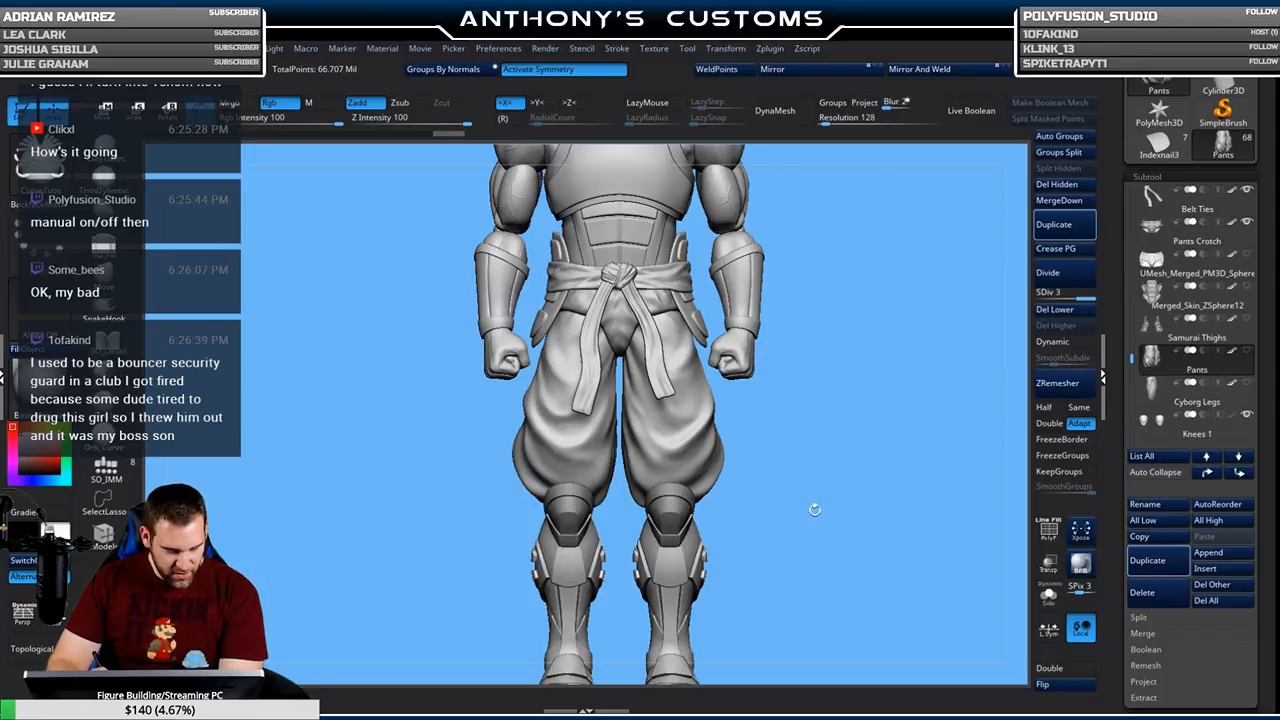
Show the fully armored figure with its swords, horned headgear and thigh armor, and quick-save the project
{"action": "left_click_drag", "start_coordinate": [818, 522], "coordinate": [856, 367]}
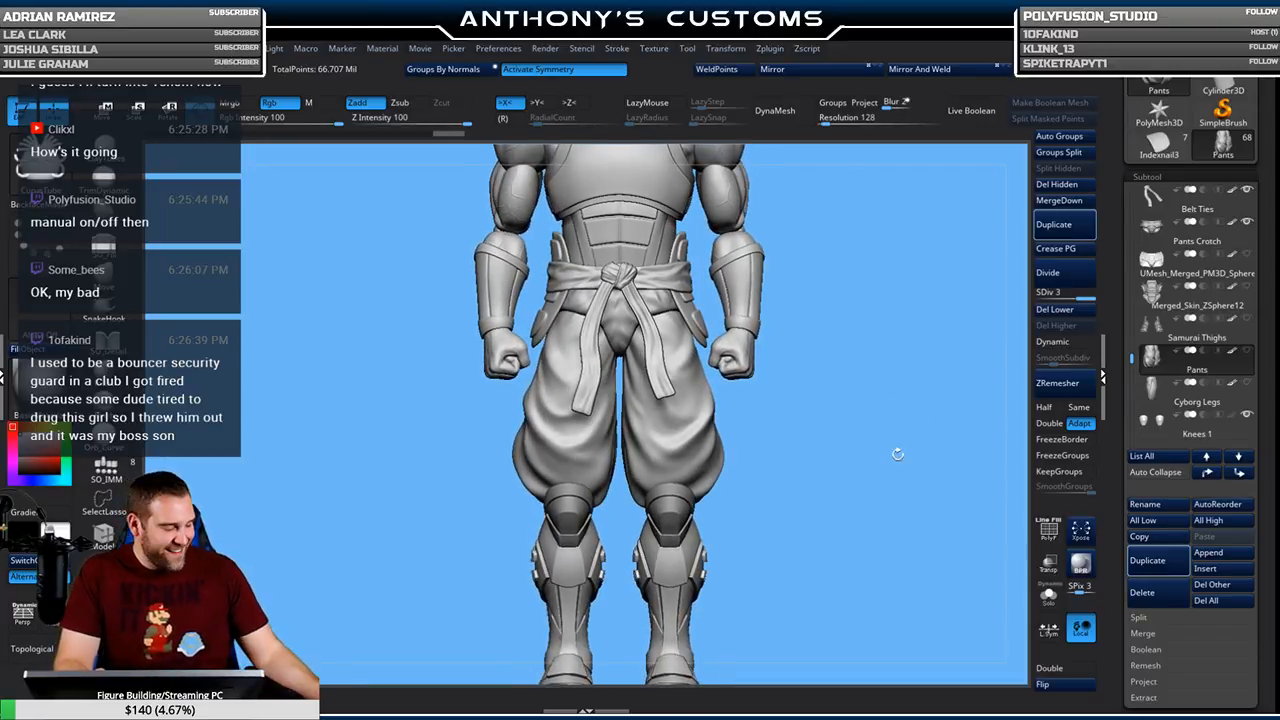
{"action": "left_click_drag", "start_coordinate": [846, 496], "coordinate": [820, 426]}
{"action": "left_click_drag", "start_coordinate": [783, 488], "coordinate": [813, 487]}
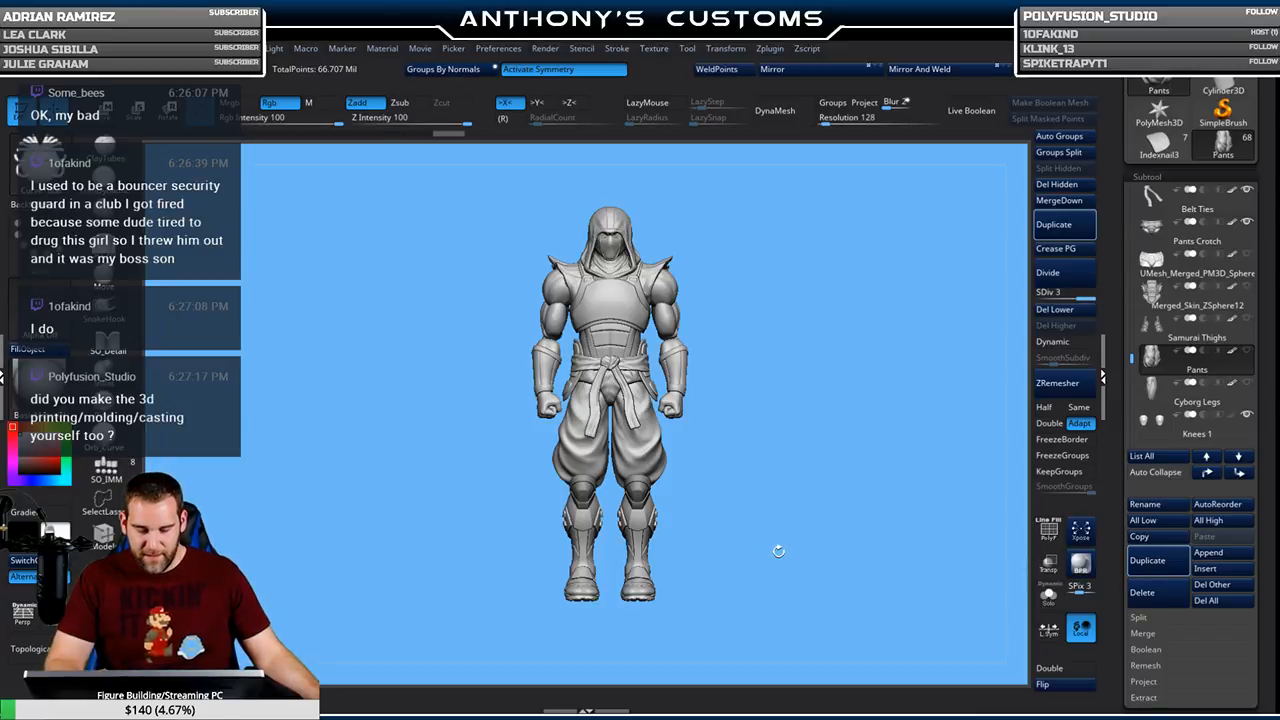
{"action": "mouse_move", "coordinate": [777, 555]}
{"action": "left_mouse_down"}
{"action": "mouse_move", "coordinate": [812, 557]}
{"action": "mouse_move", "coordinate": [796, 548]}
{"action": "left_mouse_up"}
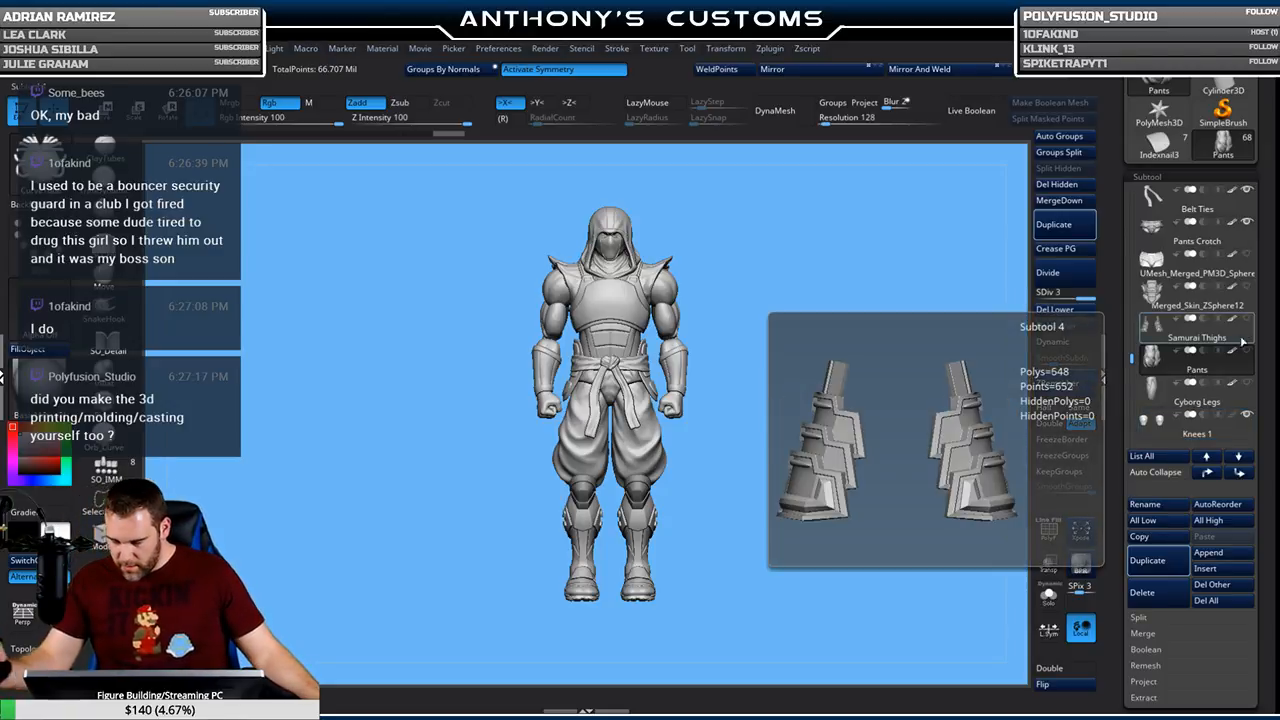
{"action": "mouse_move", "coordinate": [1245, 351]}
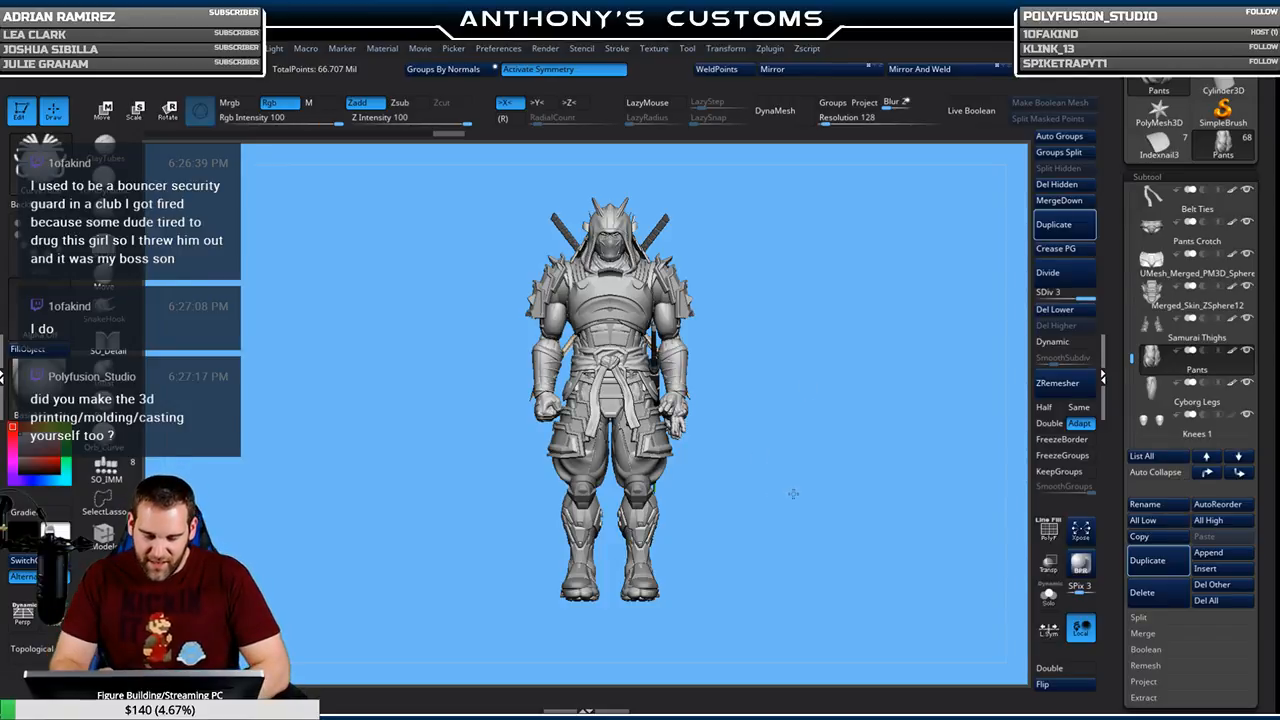
{"action": "mouse_move", "coordinate": [796, 492]}
{"action": "left_mouse_down"}
{"action": "mouse_move", "coordinate": [898, 492]}
{"action": "mouse_move", "coordinate": [783, 486]}
{"action": "mouse_move", "coordinate": [900, 486]}
{"action": "mouse_move", "coordinate": [814, 425]}
{"action": "mouse_move", "coordinate": [847, 430]}
{"action": "left_mouse_up"}
{"action": "key", "text": "ctrl+s"}
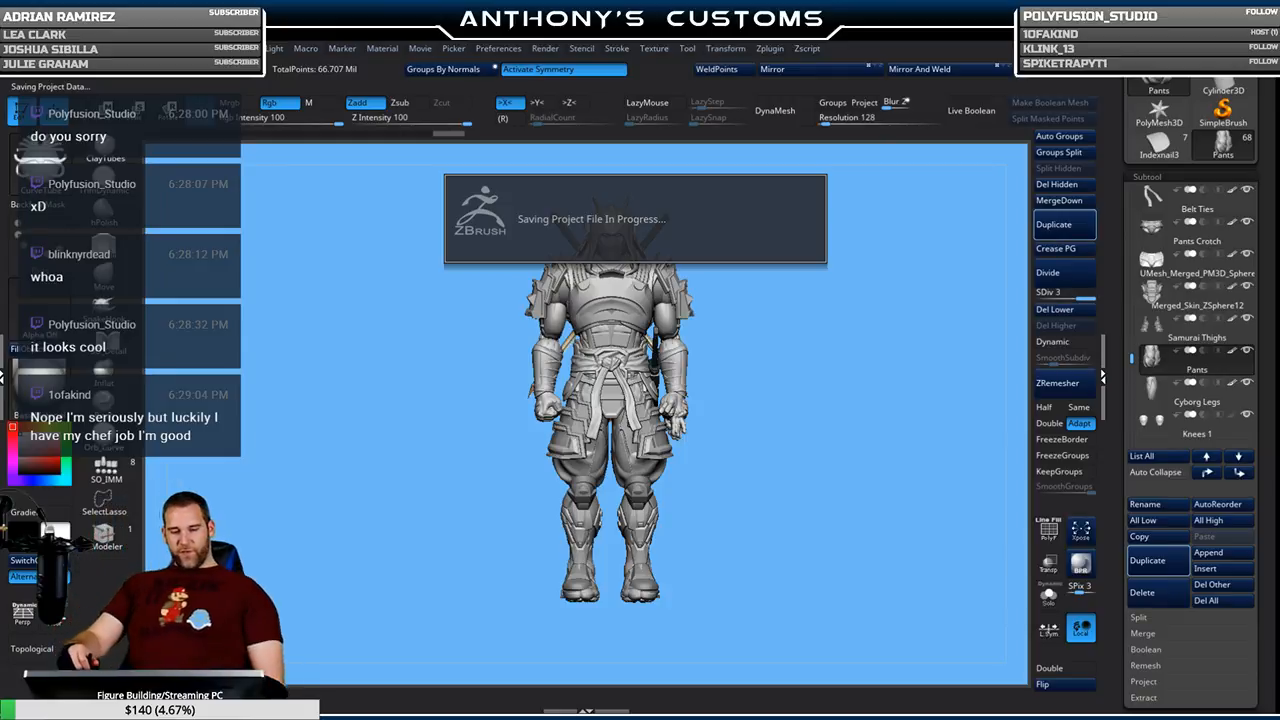
{"action": "mouse_move", "coordinate": [1226, 310]}
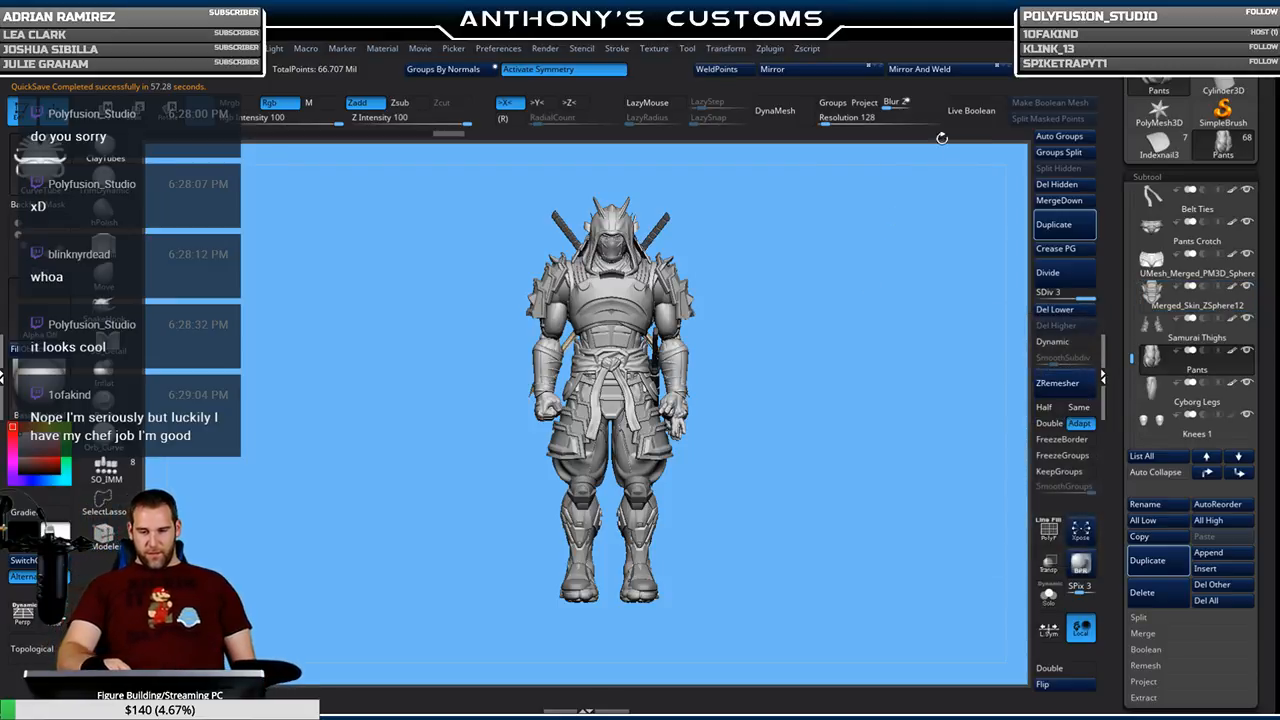
Hide everything except the Pants subtool and duplicate it
{"action": "left_click", "coordinate": [1246, 352]}
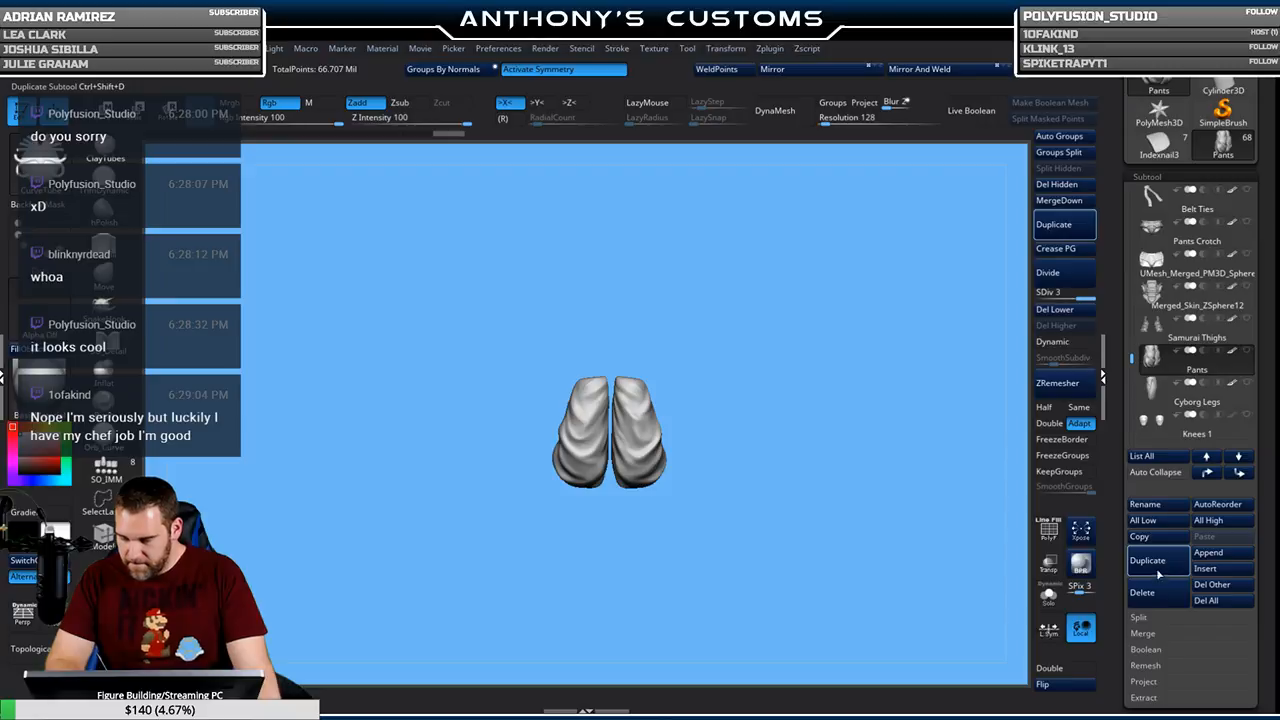
{"action": "left_click", "coordinate": [1156, 567]}
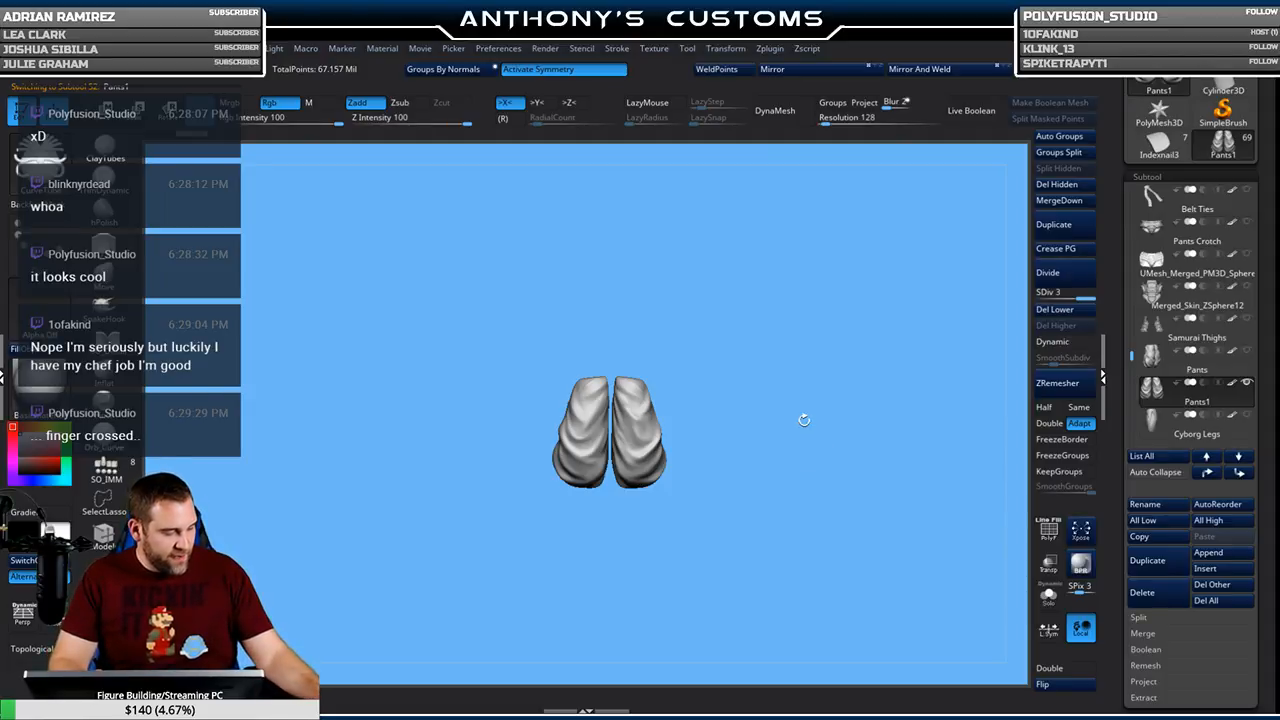
{"action": "left_click_drag", "start_coordinate": [789, 523], "coordinate": [808, 561]}
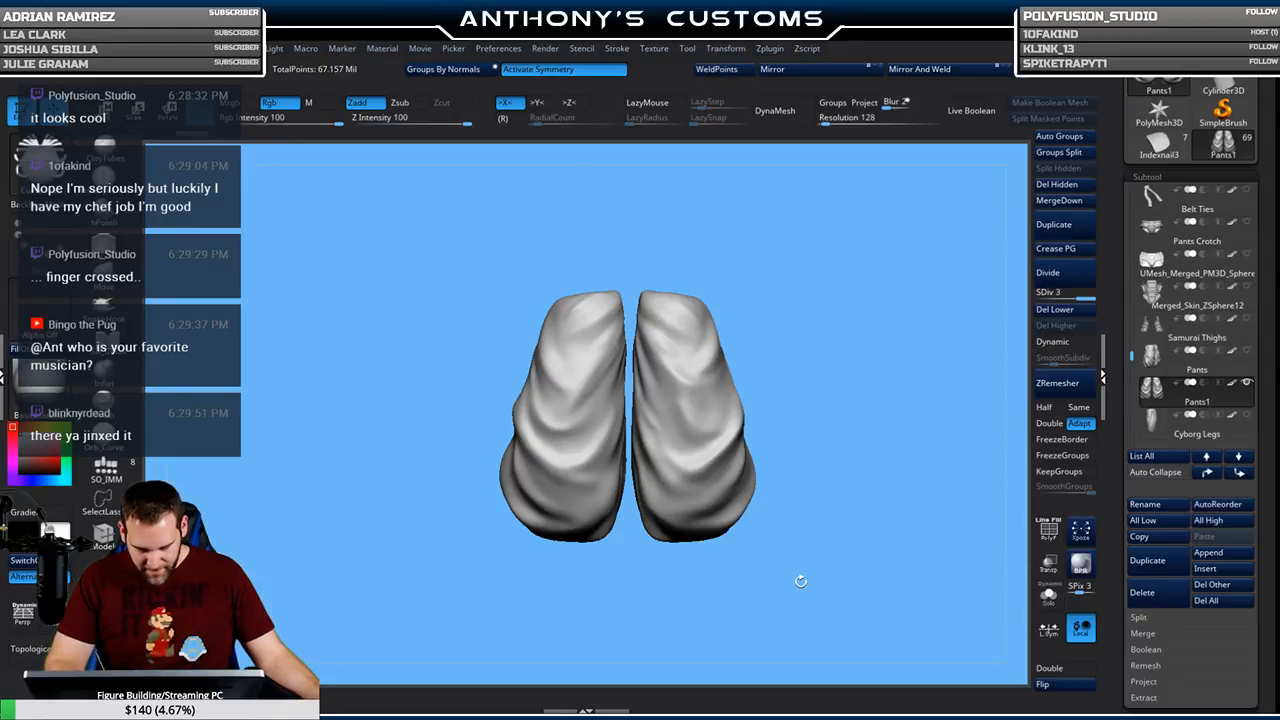
Choose the SliceCirc brush for the side of the duplicated pants and delete the mesh's lower subdivision levels
{"action": "mouse_move", "coordinate": [810, 544]}
{"action": "left_mouse_down"}
{"action": "mouse_move", "coordinate": [886, 557]}
{"action": "mouse_move", "coordinate": [876, 545]}
{"action": "left_mouse_up"}
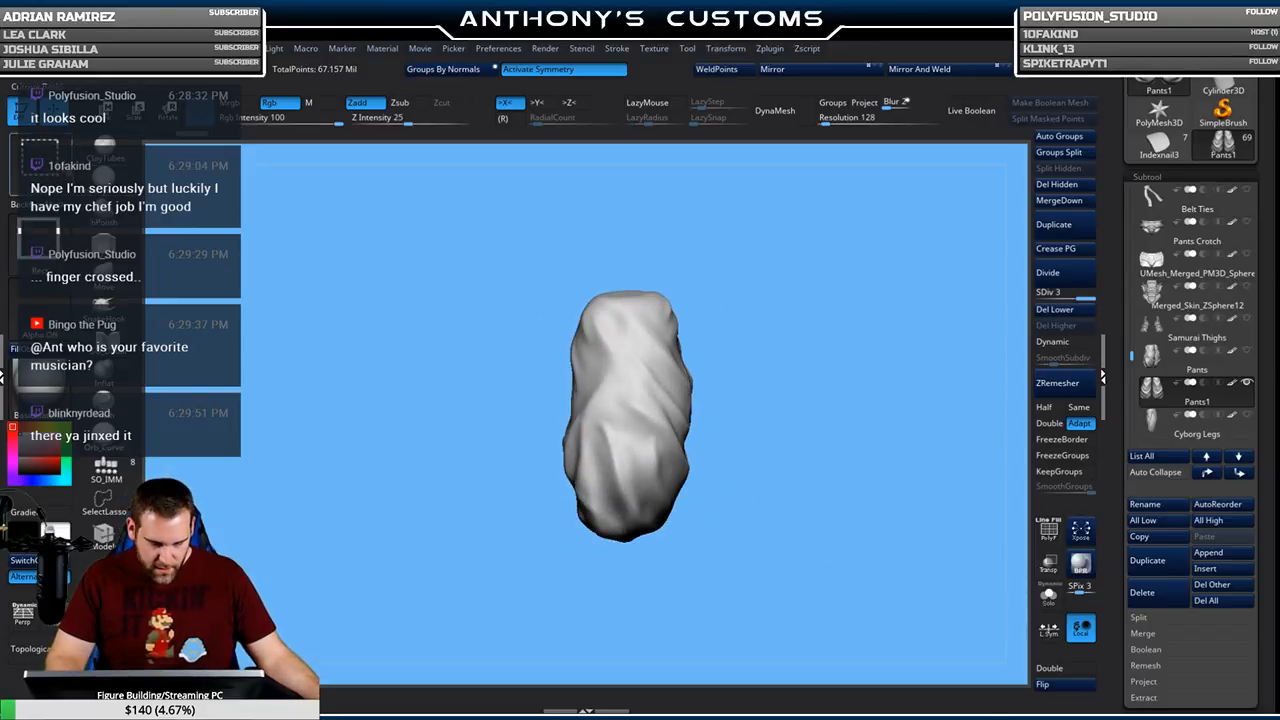
{"action": "key", "text": "b"}
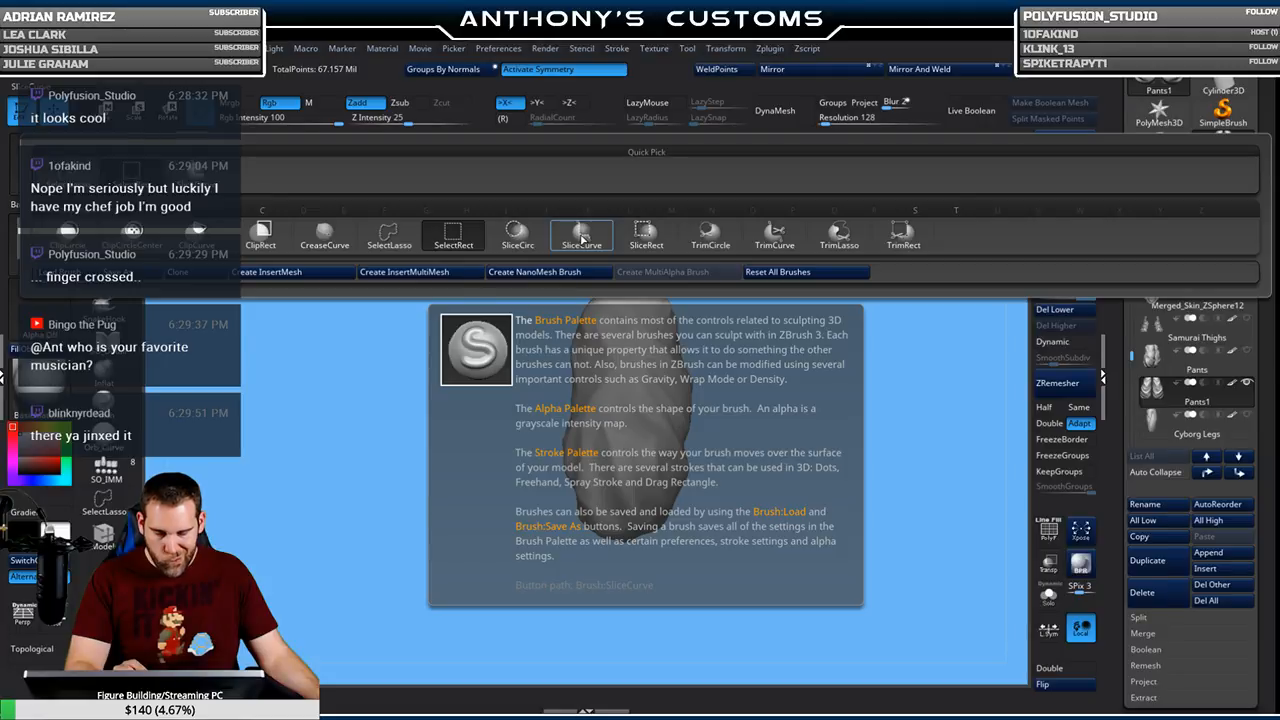
{"action": "left_click", "coordinate": [518, 236]}
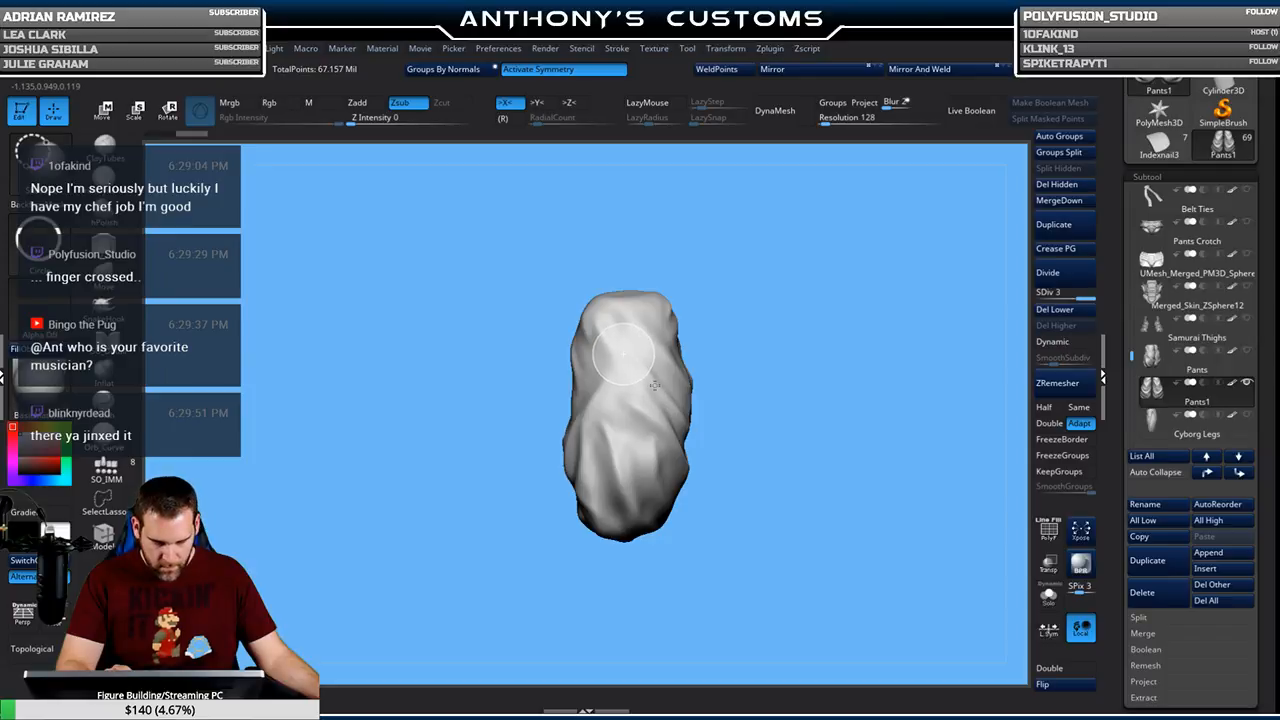
{"action": "left_click_drag", "start_coordinate": [659, 386], "coordinate": [661, 385], "text": "ctrl+shift"}
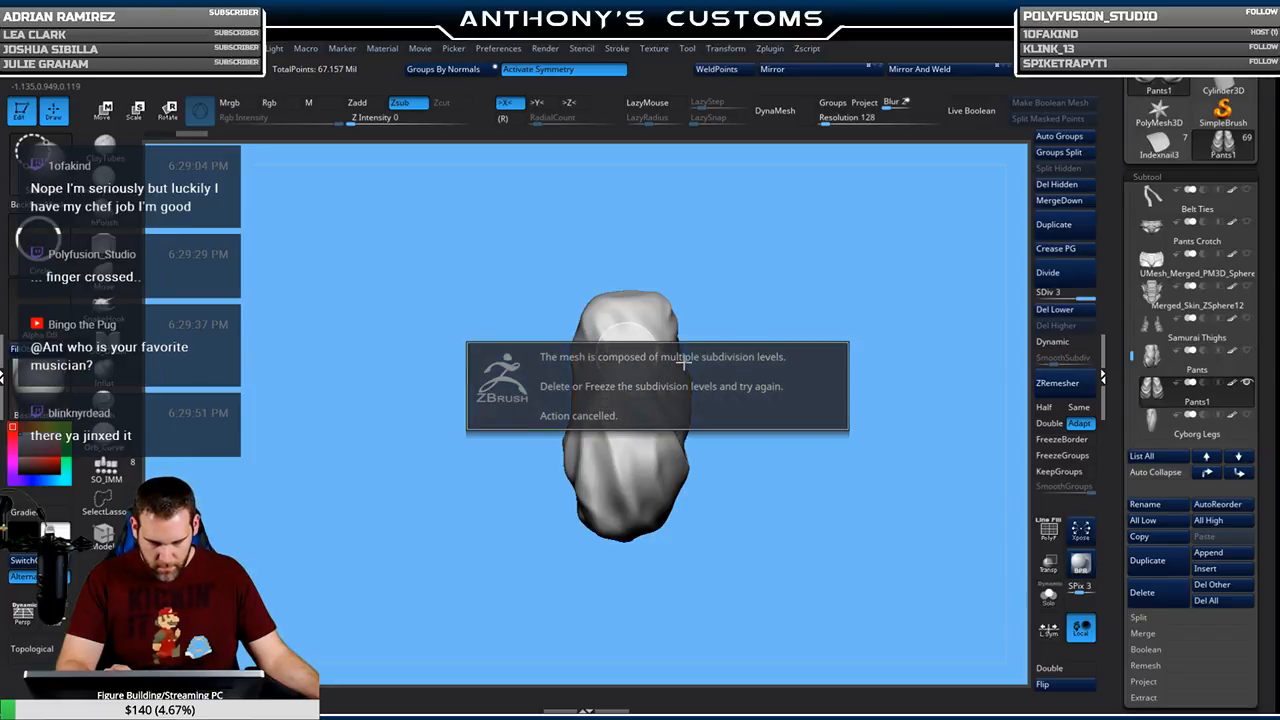
{"action": "left_click", "coordinate": [1056, 310]}
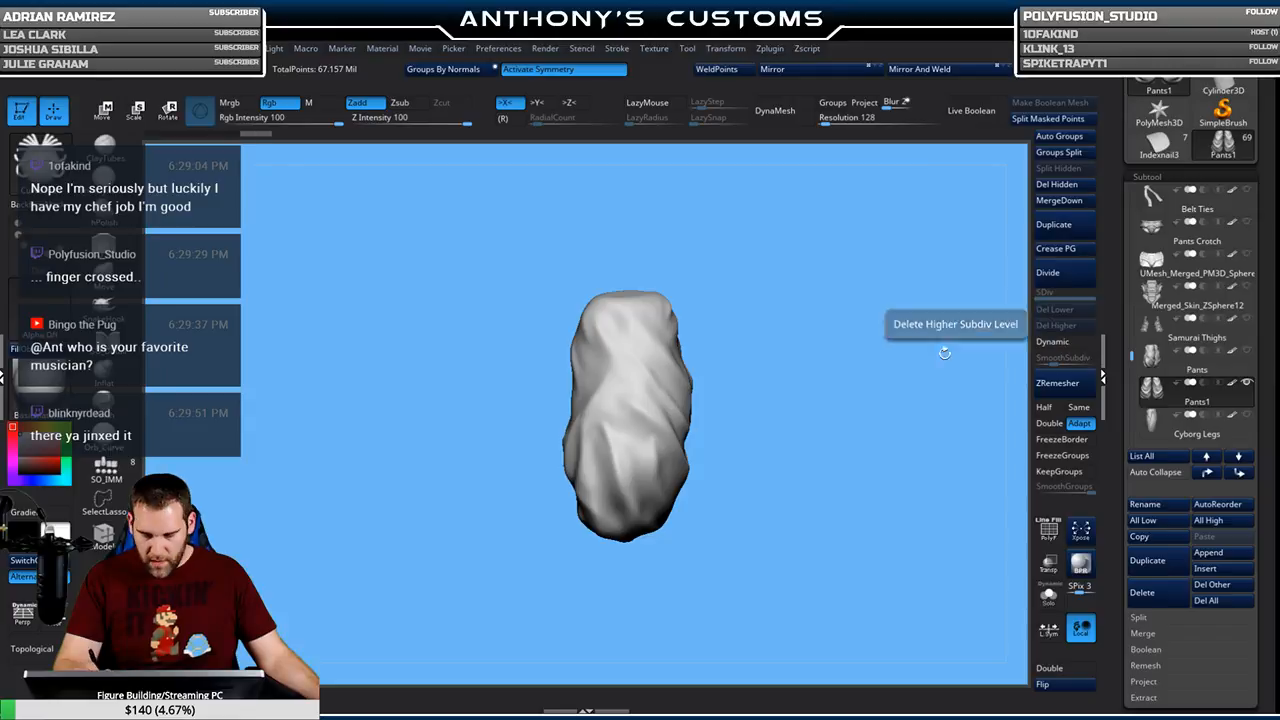
{"action": "key", "text": "shift+f"}
Try to slice a circular polygroup into the lower side of the duplicated pants with SliceCirc
{"action": "mouse_move", "coordinate": [618, 355]}
{"action": "left_mouse_down", "text": "ctrl+shift"}
{"action": "mouse_move", "coordinate": [642, 397]}
{"action": "mouse_move", "coordinate": [661, 391]}
{"action": "mouse_move", "coordinate": [659, 506]}
{"action": "left_mouse_up", "text": "ctrl+shift"}
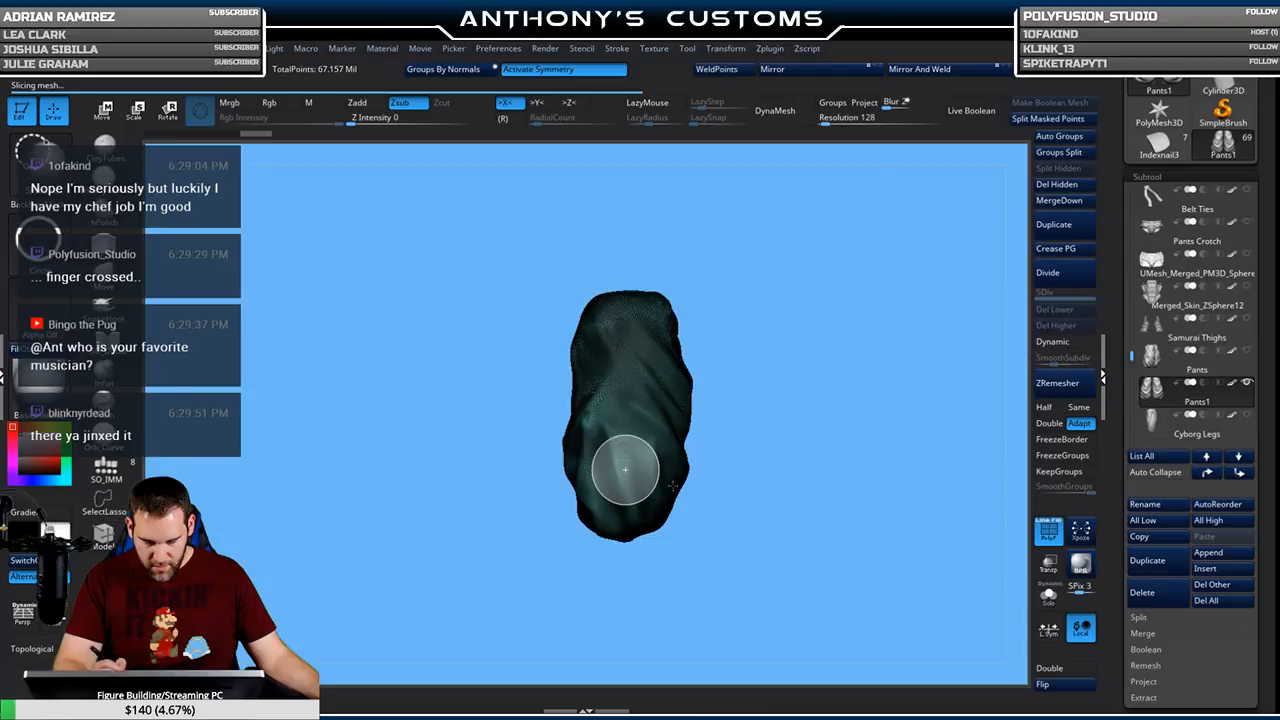
{"action": "left_click_drag", "start_coordinate": [829, 443], "coordinate": [750, 445]}
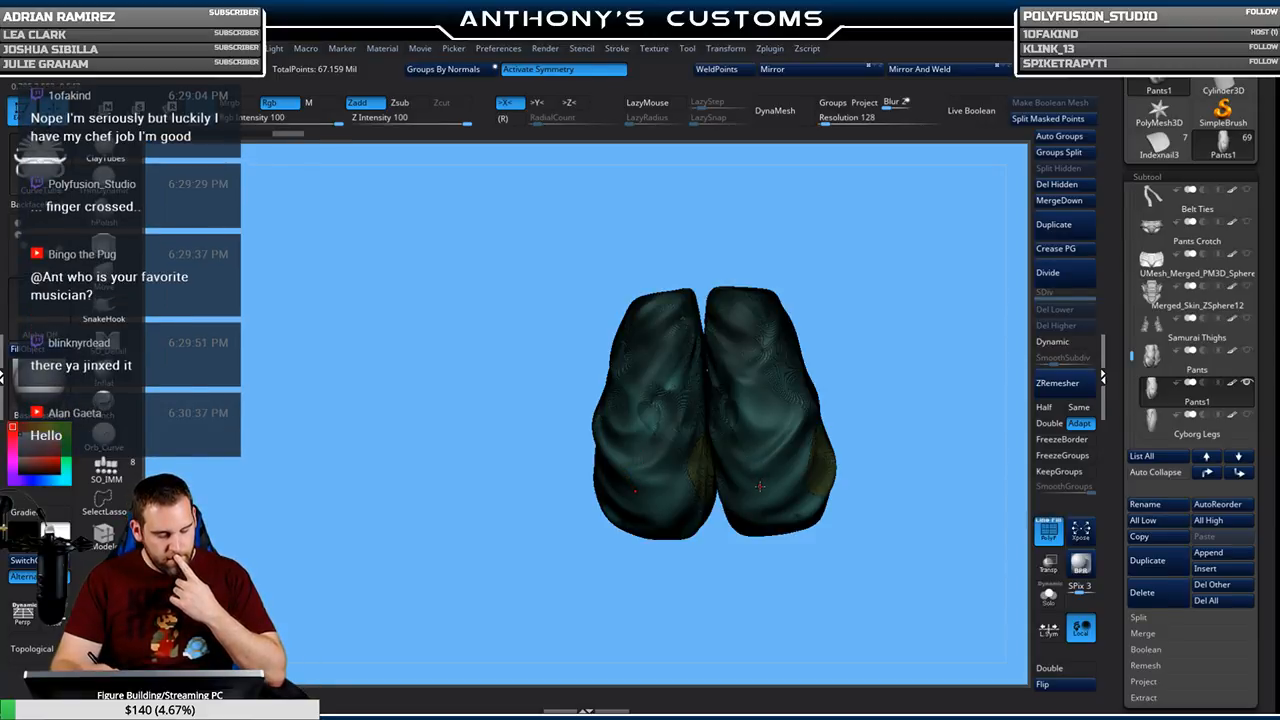
{"action": "left_click_drag", "start_coordinate": [761, 567], "coordinate": [803, 563]}
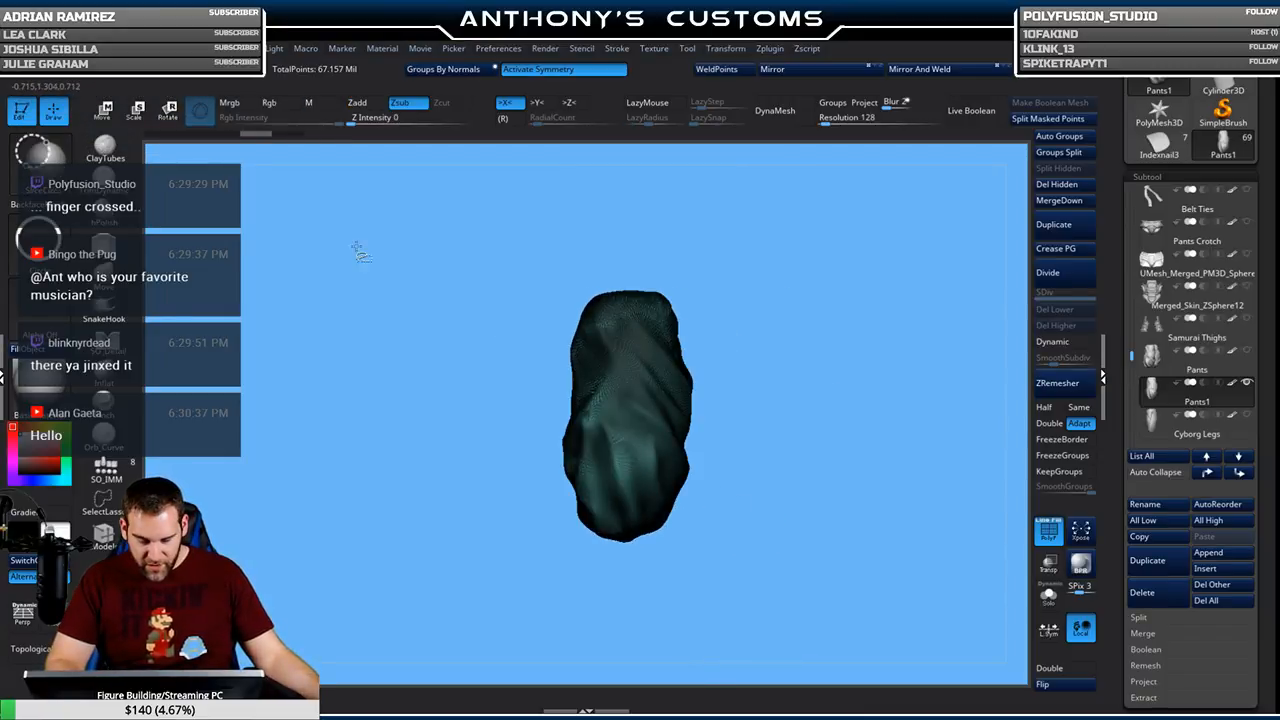
Choose the SliceCurve brush for cutting new polygroups into the duplicated pants
{"action": "left_click", "coordinate": [37, 153]}
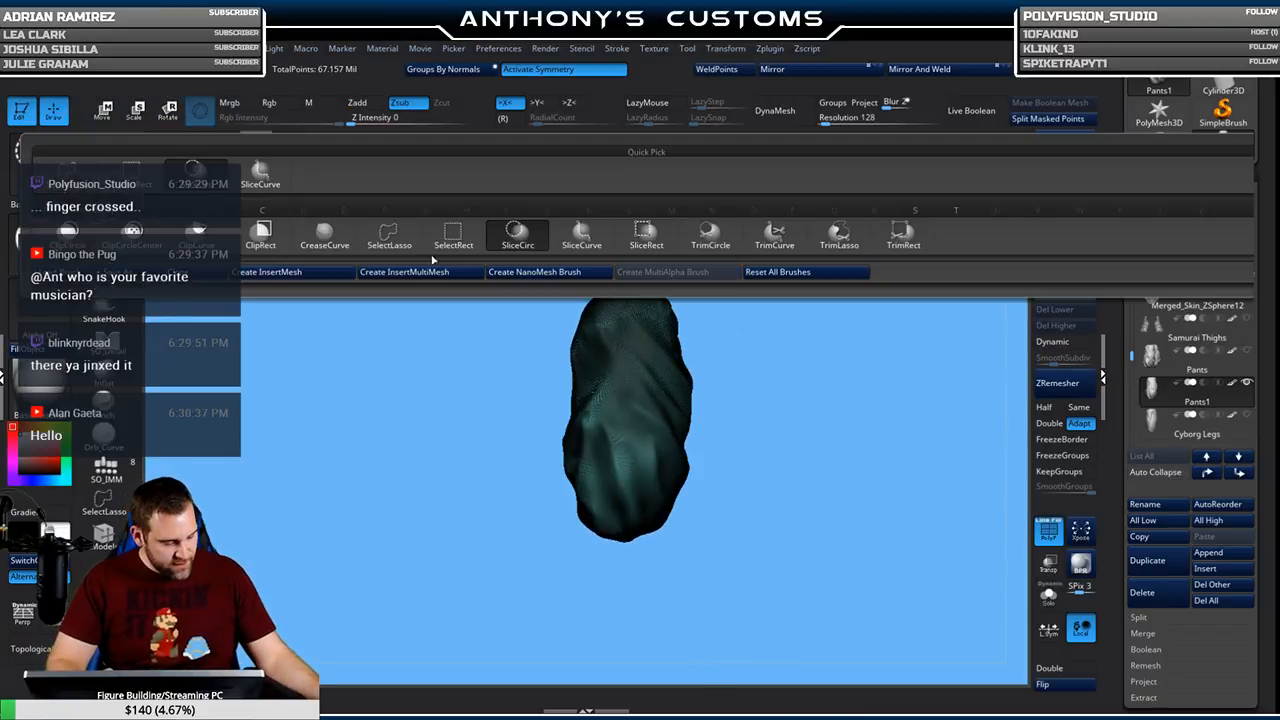
{"action": "left_click", "coordinate": [587, 235]}
{"action": "left_click_drag", "start_coordinate": [808, 360], "coordinate": [810, 404], "text": "alt"}
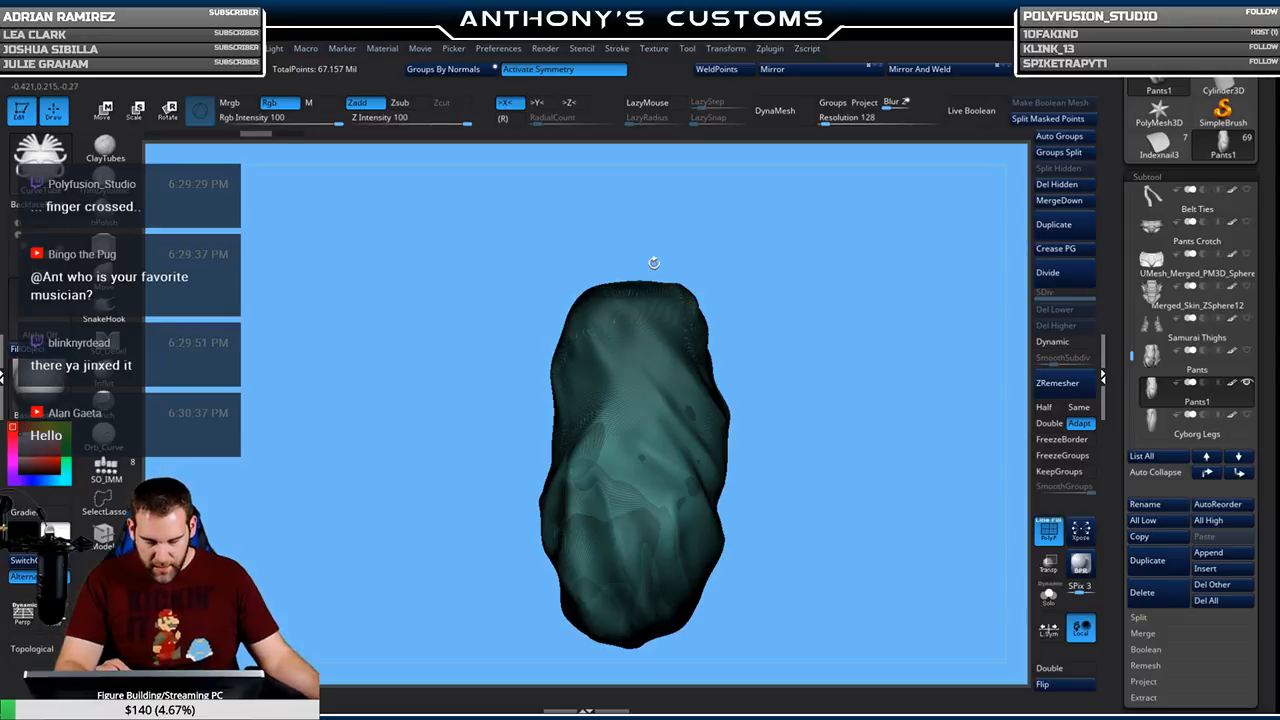
Try to slice the duplicated pants from waist to hem along a slanted path with a sharp step at mid-height
{"action": "left_click_drag", "start_coordinate": [656, 263], "coordinate": [628, 388], "text": "ctrl+shift"}
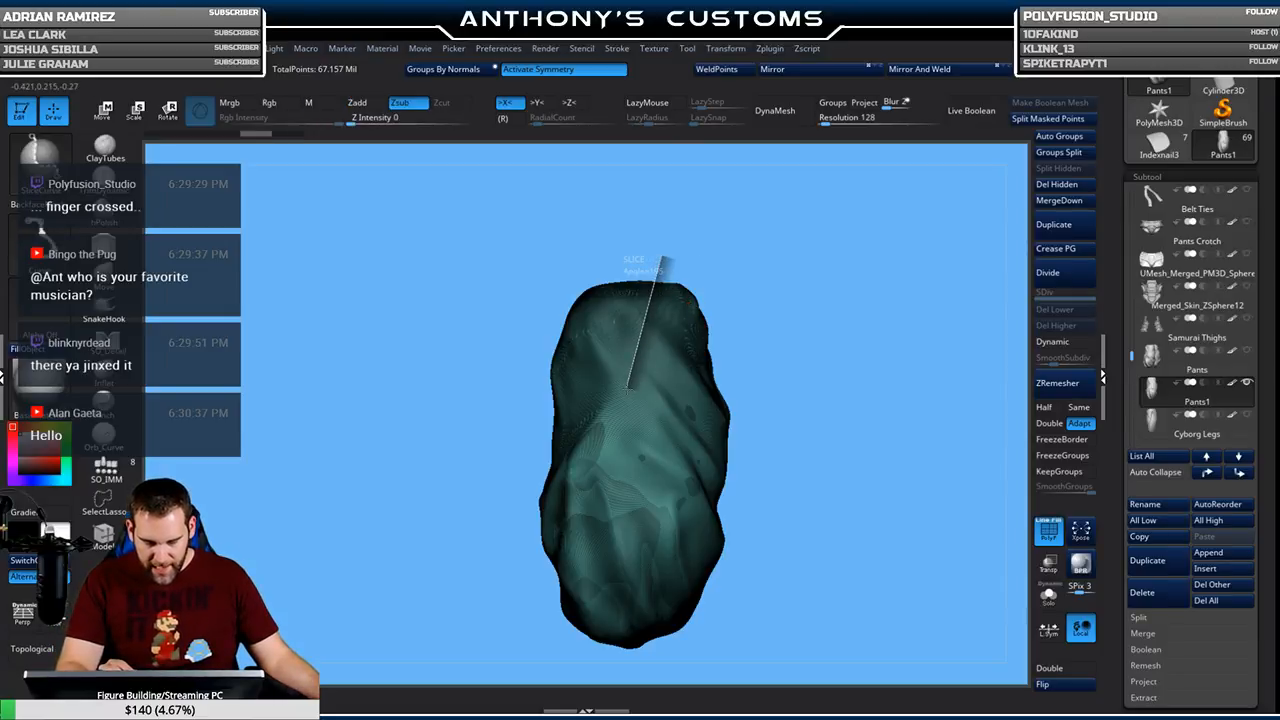
{"action": "left_click_drag", "start_coordinate": [628, 388], "coordinate": [601, 450], "text": "ctrl+shift"}
{"action": "key", "text": "alt"}
{"action": "key", "text": "alt"}
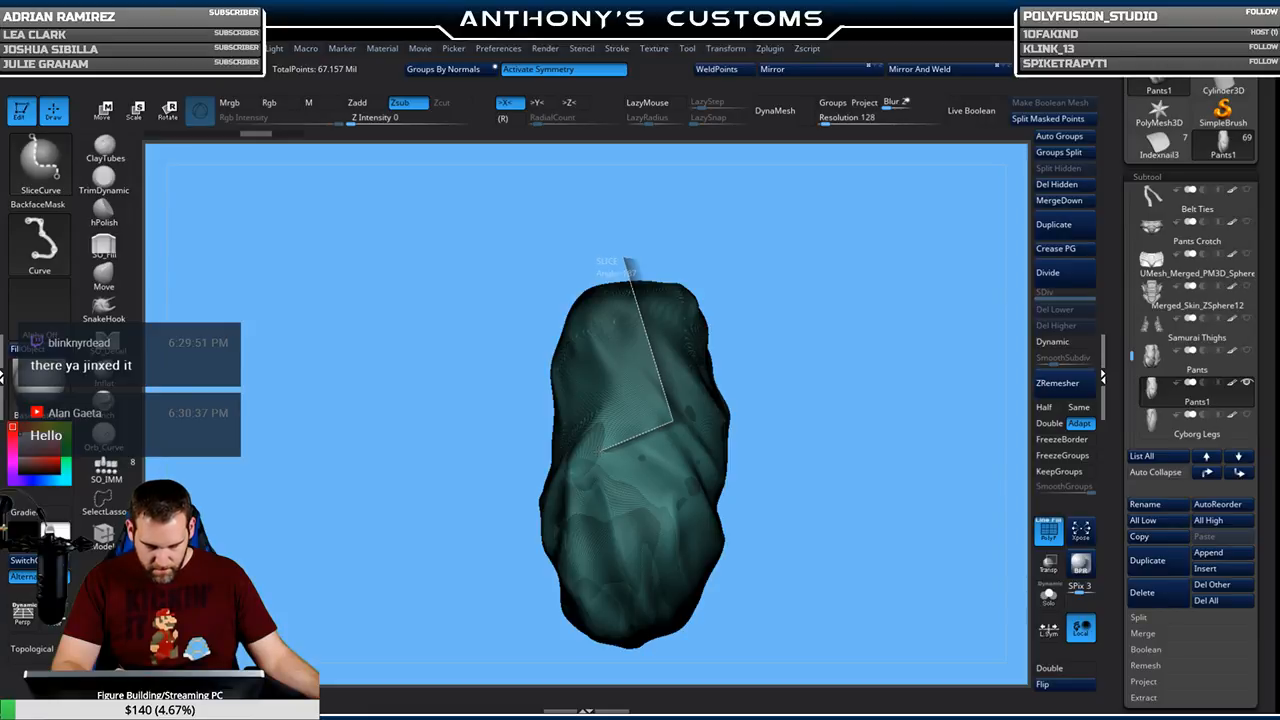
{"action": "left_click_drag", "start_coordinate": [599, 450], "coordinate": [655, 660], "text": "ctrl+shift"}
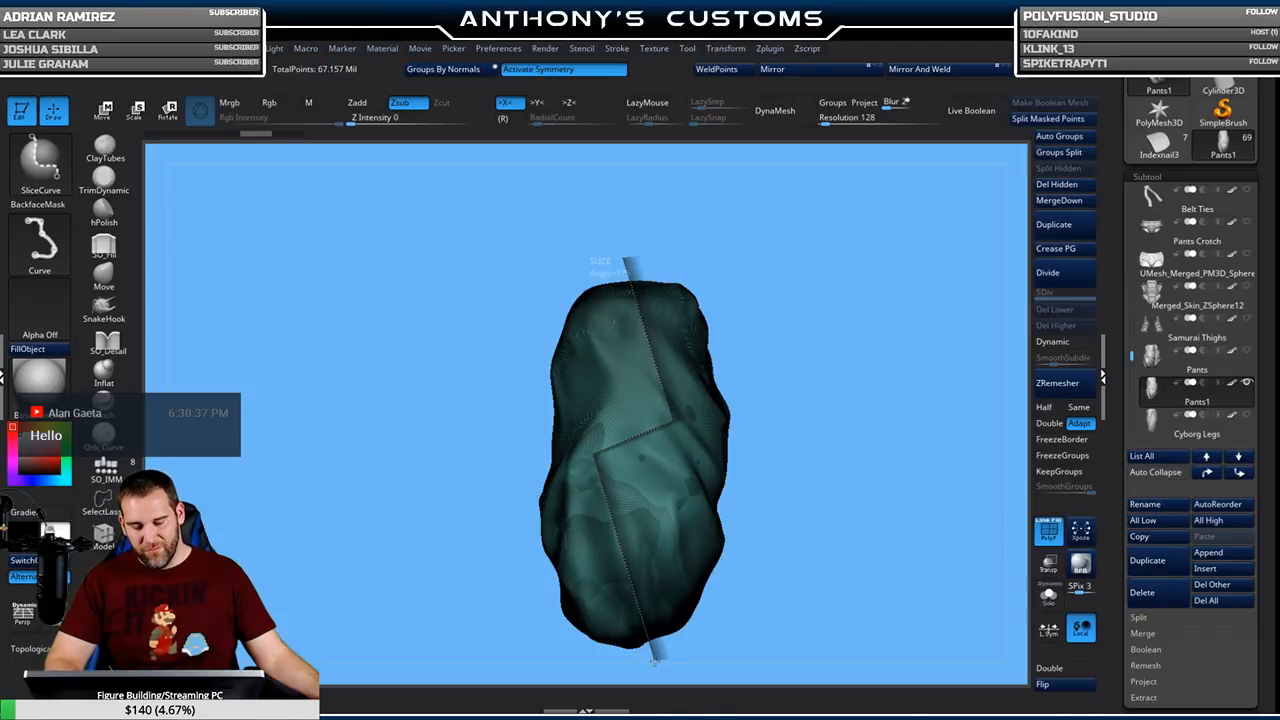
{"action": "left_click_drag", "start_coordinate": [655, 660], "coordinate": [655, 660], "text": "ctrl+shift"}
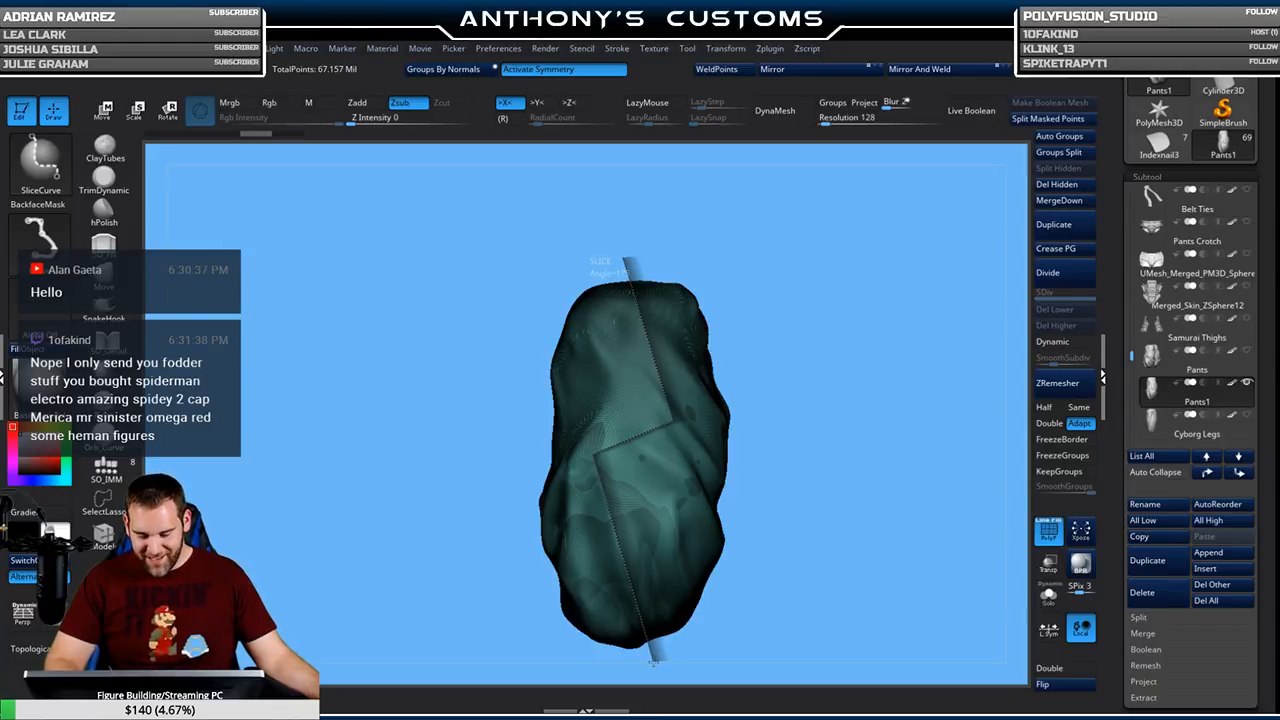
{"action": "left_click_drag", "start_coordinate": [655, 657], "coordinate": [652, 654], "text": "ctrl+shift"}
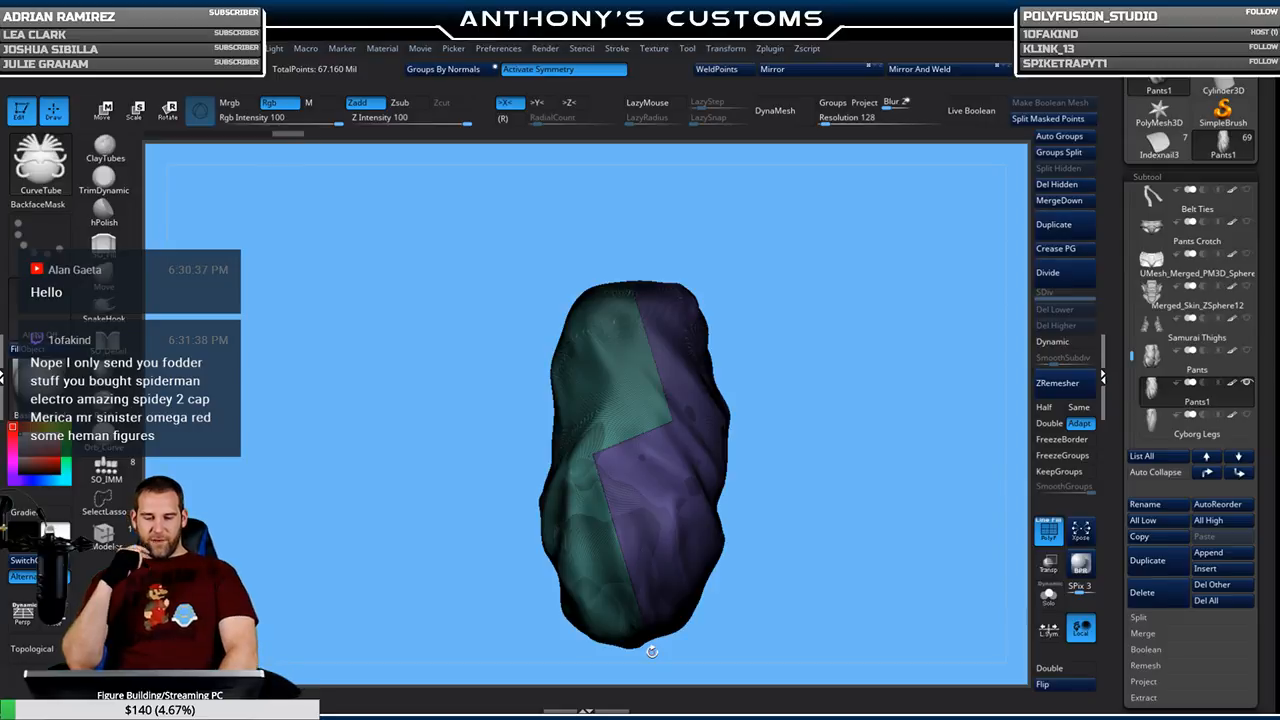
Isolate and inspect one sliced polygroup, show the whole mesh again, and restore the pants to a single polygroup
{"action": "mouse_move", "coordinate": [894, 554]}
{"action": "left_mouse_down"}
{"action": "mouse_move", "coordinate": [750, 554]}
{"action": "mouse_move", "coordinate": [829, 557]}
{"action": "mouse_move", "coordinate": [940, 503]}
{"action": "mouse_move", "coordinate": [871, 343]}
{"action": "mouse_move", "coordinate": [881, 366]}
{"action": "mouse_move", "coordinate": [821, 407]}
{"action": "mouse_move", "coordinate": [842, 378]}
{"action": "left_mouse_up"}
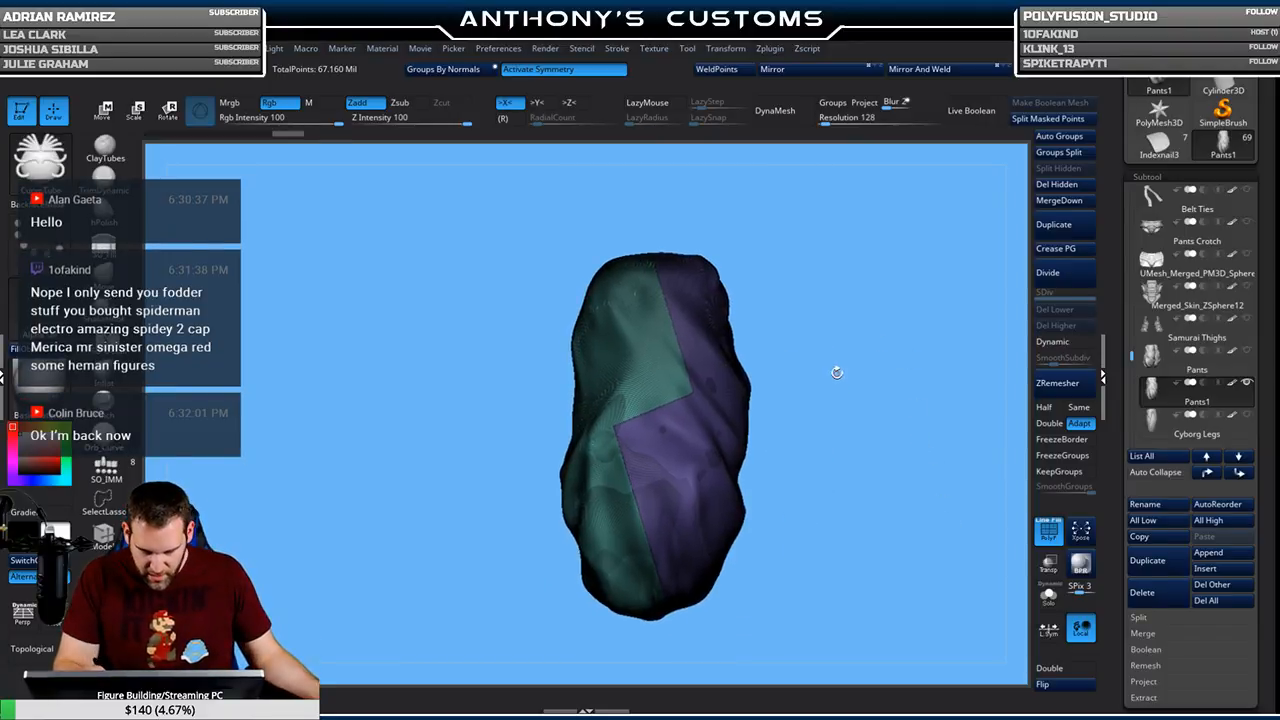
{"action": "left_click", "coordinate": [680, 478], "text": "ctrl+shift"}
{"action": "mouse_move", "coordinate": [800, 470]}
{"action": "left_mouse_down"}
{"action": "mouse_move", "coordinate": [858, 405]}
{"action": "mouse_move", "coordinate": [842, 396]}
{"action": "mouse_move", "coordinate": [863, 349]}
{"action": "mouse_move", "coordinate": [874, 477]}
{"action": "mouse_move", "coordinate": [882, 441]}
{"action": "mouse_move", "coordinate": [990, 420]}
{"action": "mouse_move", "coordinate": [894, 434]}
{"action": "mouse_move", "coordinate": [900, 420]}
{"action": "left_mouse_up"}
{"action": "left_click", "coordinate": [904, 425], "text": "ctrl+shift"}
{"action": "key", "text": "ctrl+w"}
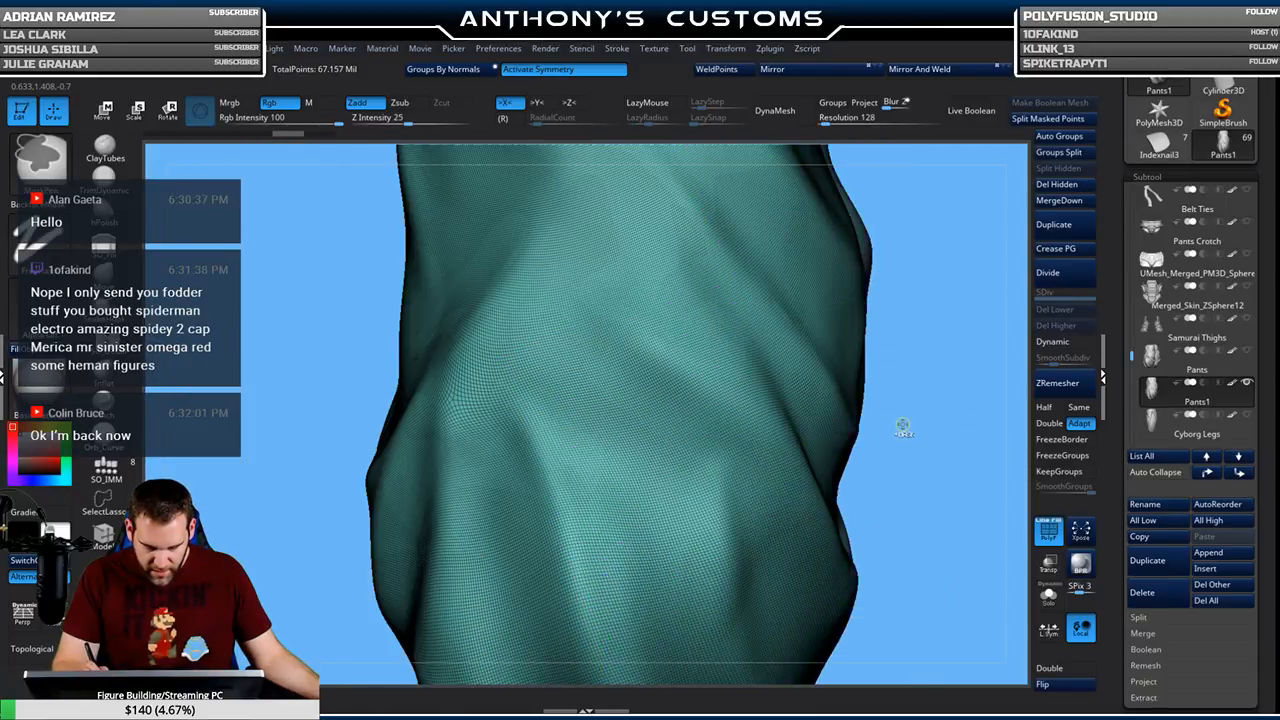
{"action": "key", "text": "f"}
Try to slice the pants from the hem up to the waist with SliceCurve, stepping the cut sideways at mid-height
{"action": "left_click_drag", "start_coordinate": [935, 450], "coordinate": [893, 371]}
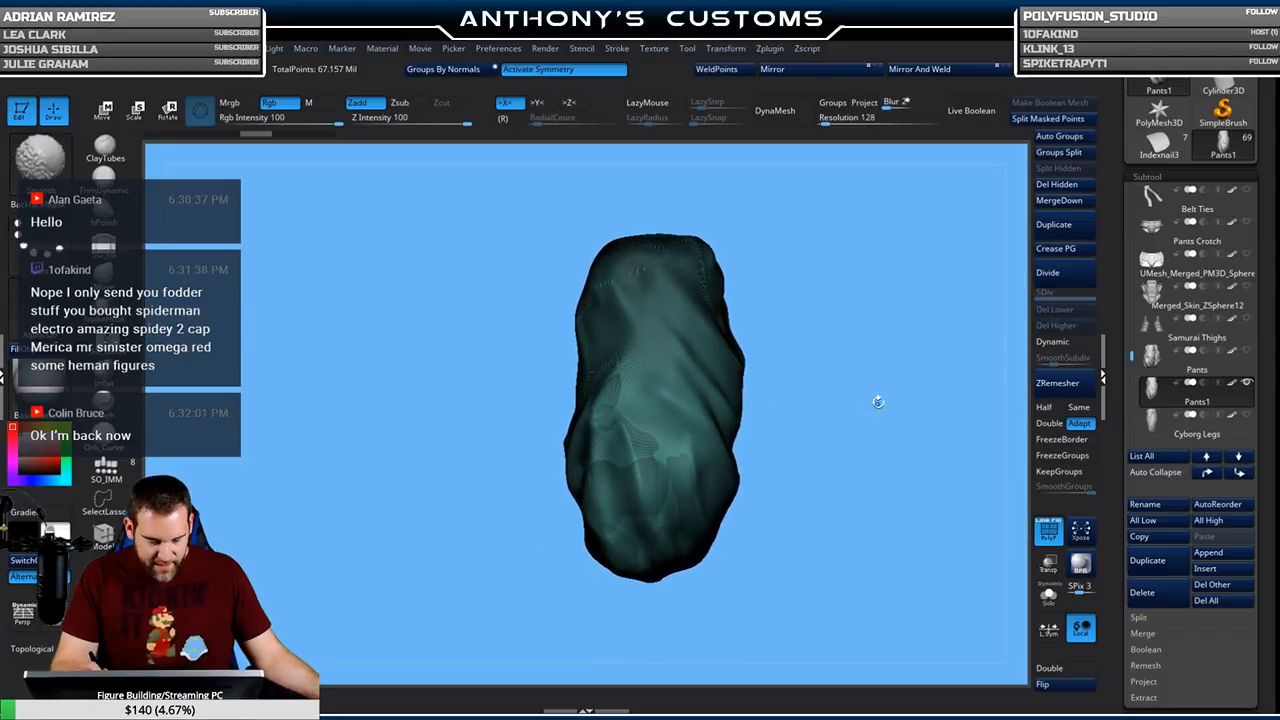
{"action": "left_click_drag", "start_coordinate": [866, 412], "coordinate": [826, 427]}
{"action": "mouse_move", "coordinate": [606, 636]}
{"action": "left_mouse_down", "text": "ctrl+shift"}
{"action": "mouse_move", "coordinate": [645, 503]}
{"action": "mouse_move", "coordinate": [629, 441]}
{"action": "left_mouse_up", "text": "ctrl+shift"}
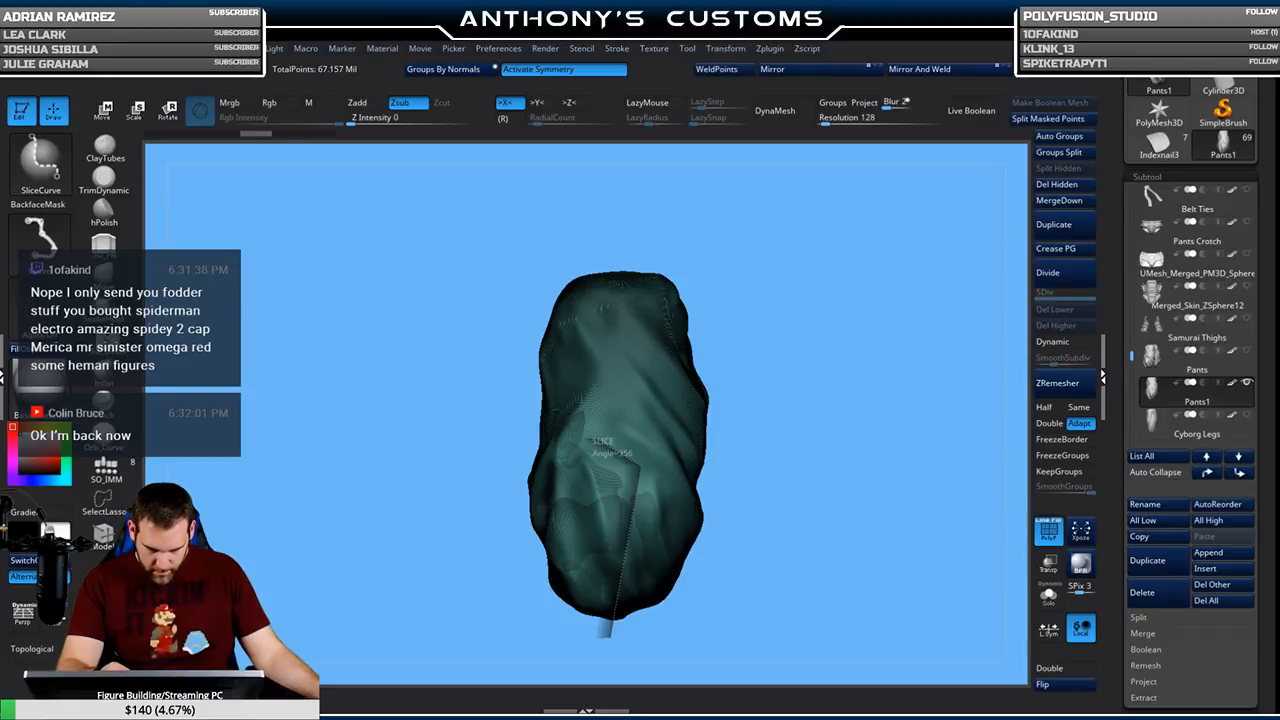
{"action": "mouse_move", "coordinate": [591, 437]}
{"action": "left_mouse_down", "text": "ctrl+shift"}
{"action": "mouse_move", "coordinate": [618, 428]}
{"action": "mouse_move", "coordinate": [638, 239]}
{"action": "left_mouse_up", "text": "ctrl+shift"}
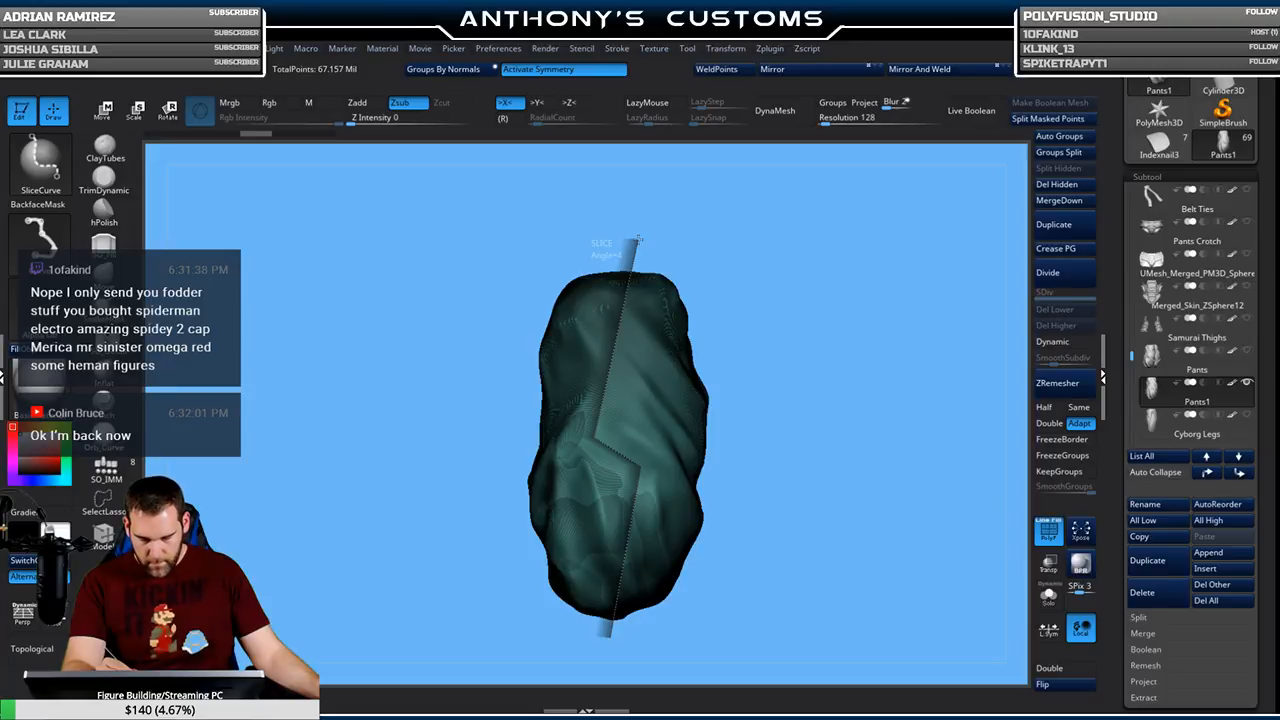
{"action": "left_click_drag", "start_coordinate": [639, 240], "coordinate": [637, 231], "text": "ctrl+shift"}
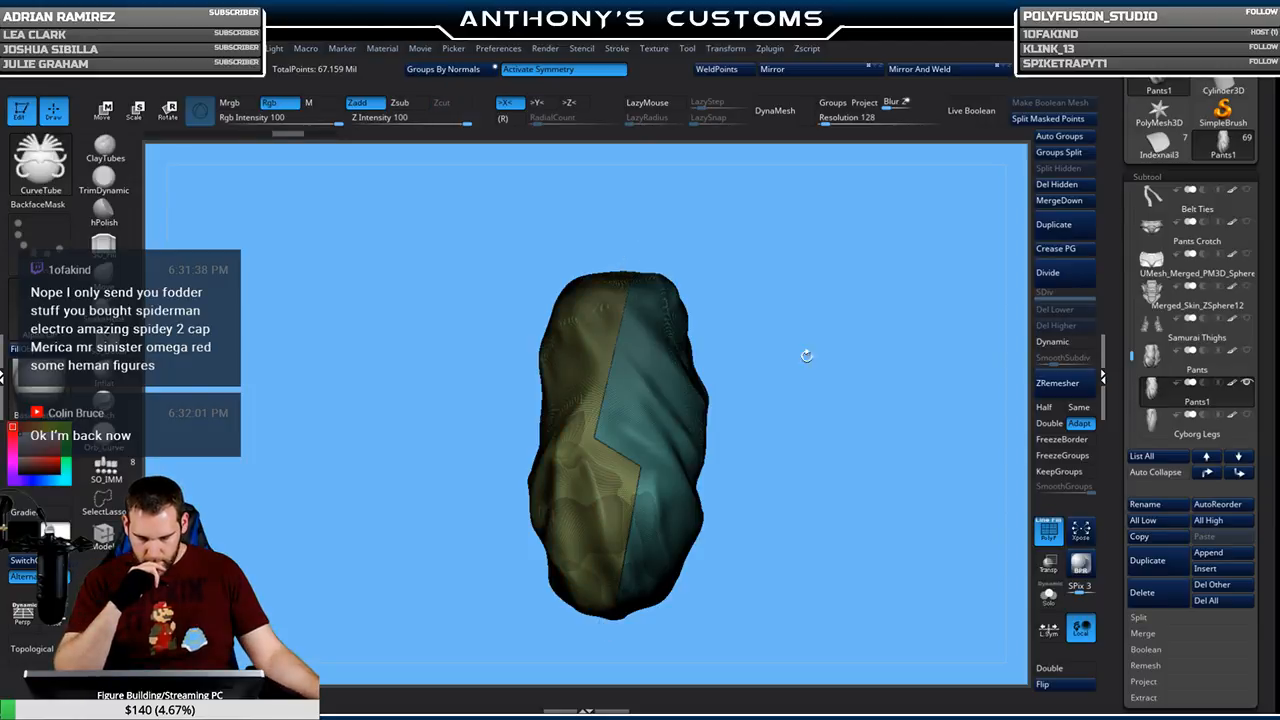
Examine the stepped polygroup border up close, and return the entire pants mesh to one polygroup
{"action": "left_click", "coordinate": [674, 472], "text": "ctrl+shift"}
{"action": "mouse_move", "coordinate": [785, 440]}
{"action": "left_mouse_down"}
{"action": "mouse_move", "coordinate": [817, 429]}
{"action": "mouse_move", "coordinate": [836, 392]}
{"action": "mouse_move", "coordinate": [874, 670]}
{"action": "left_mouse_up"}
{"action": "left_click_drag", "start_coordinate": [881, 554], "coordinate": [976, 545]}
{"action": "left_click_drag", "start_coordinate": [878, 556], "coordinate": [882, 536]}
{"action": "left_click", "coordinate": [896, 380], "text": "ctrl+shift"}
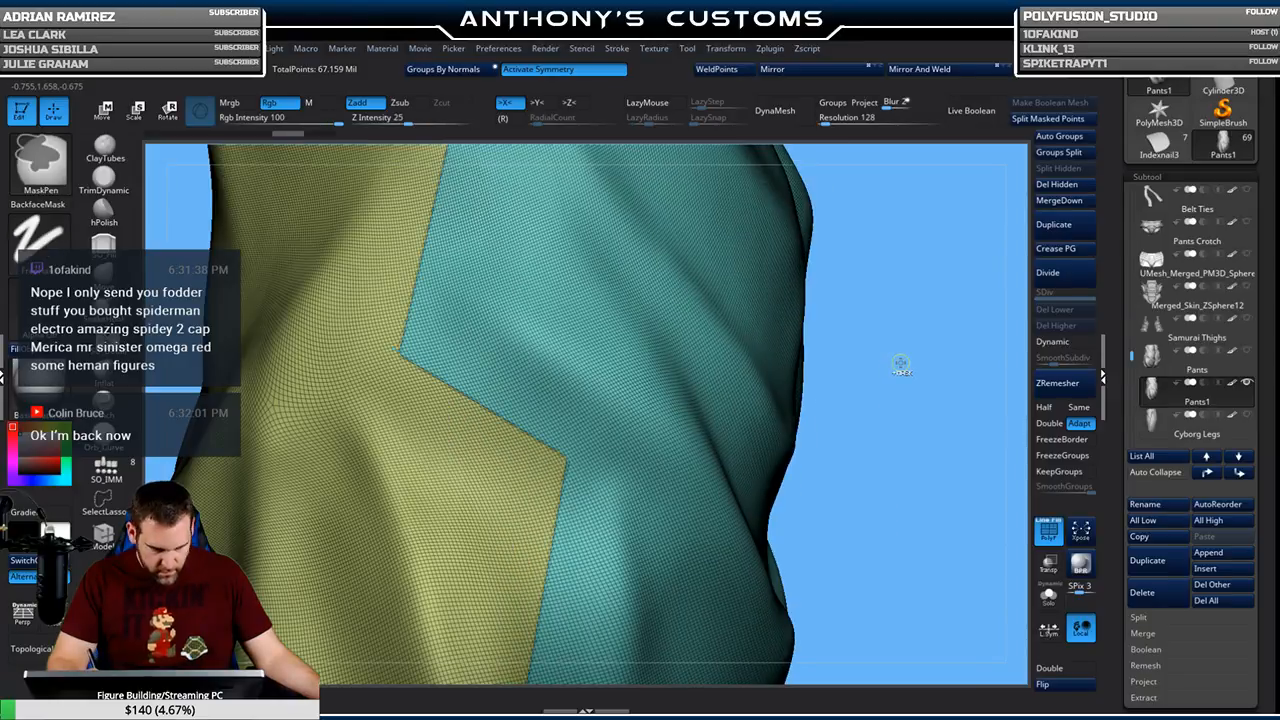
{"action": "key", "text": "ctrl+w"}
{"action": "key", "text": "f"}
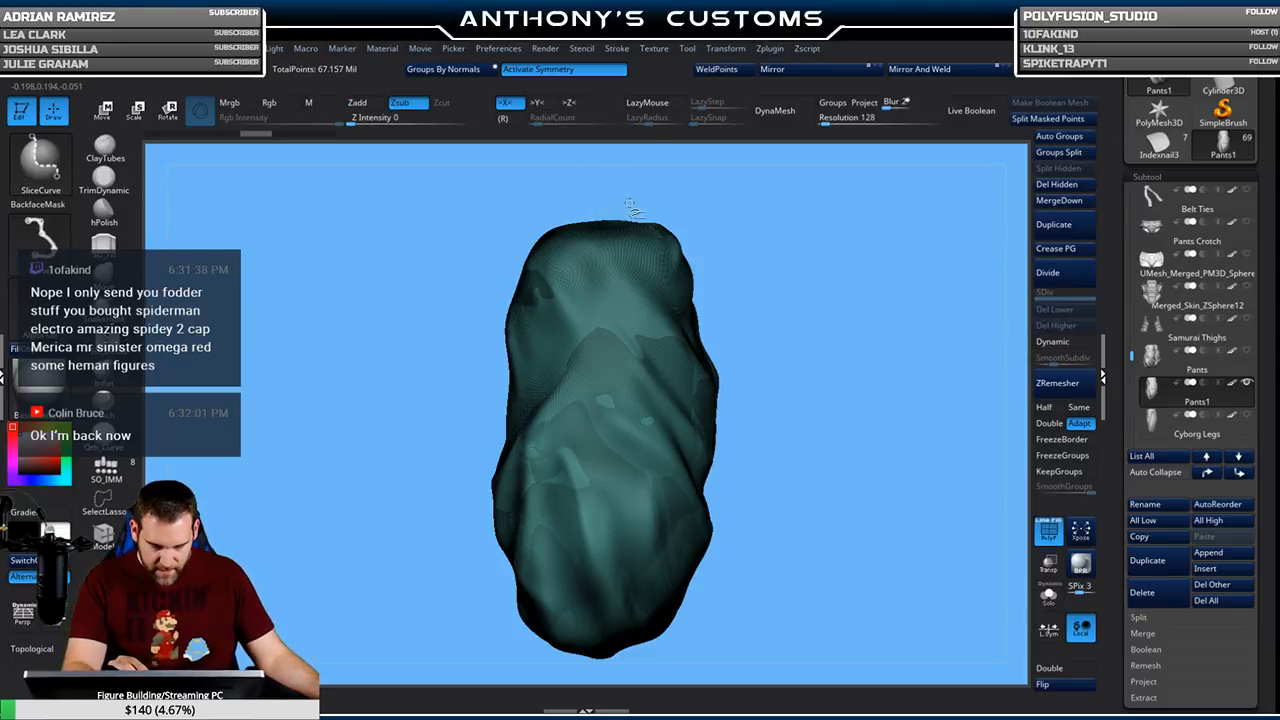
Slice the pants into two polygroups with two straight vertical cuts joined by a short diagonal step below the middle
{"action": "left_click_drag", "start_coordinate": [632, 225], "coordinate": [635, 468]}
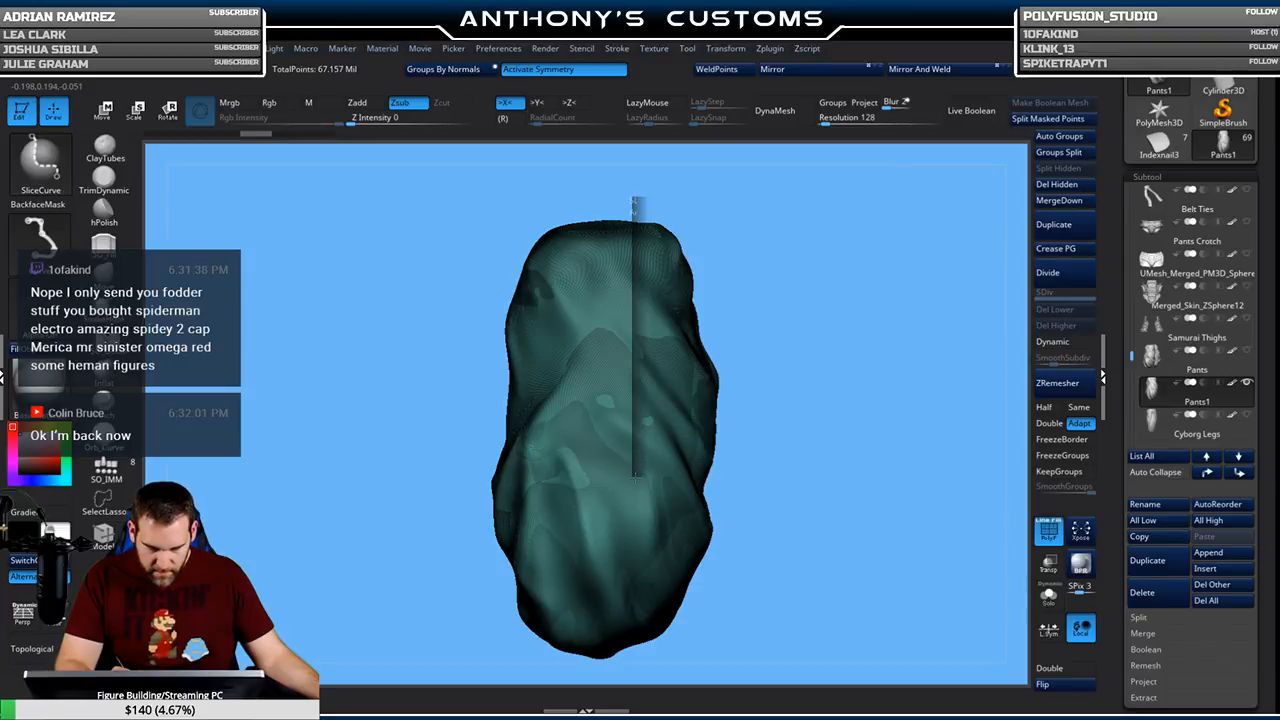
{"action": "left_click_drag", "start_coordinate": [635, 481], "coordinate": [632, 483]}
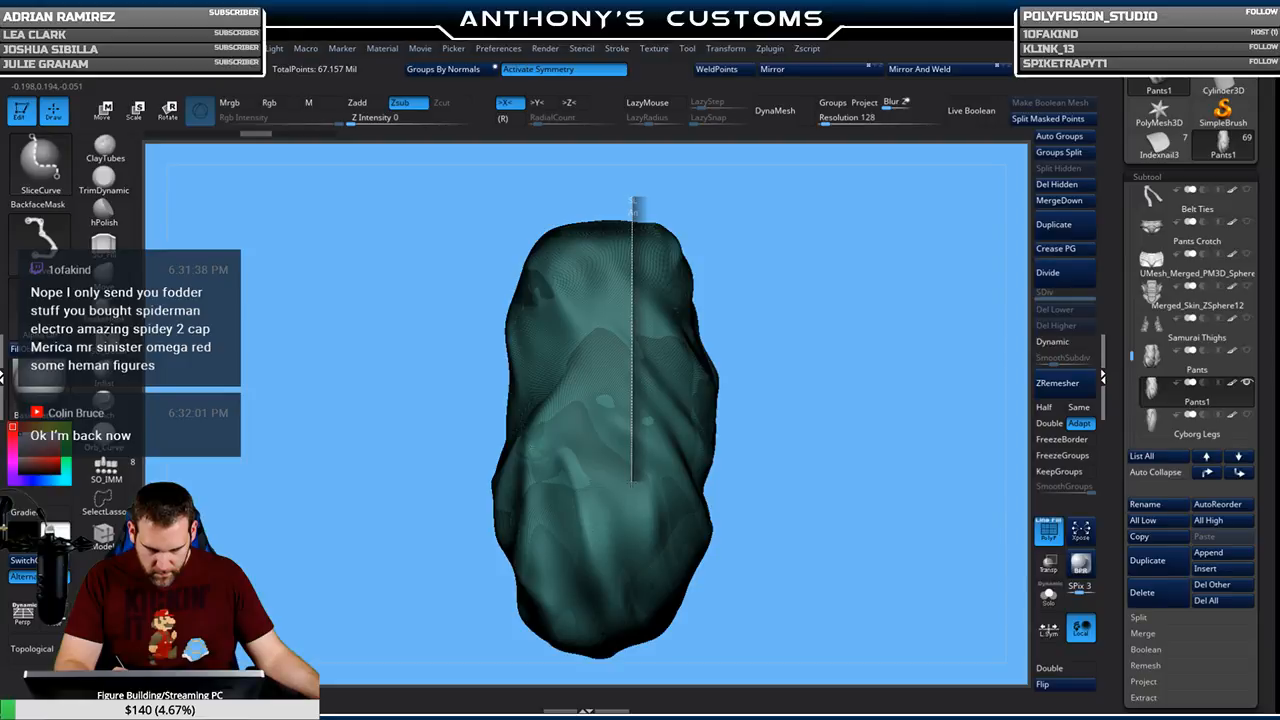
{"action": "left_click_drag", "start_coordinate": [632, 483], "coordinate": [632, 483]}
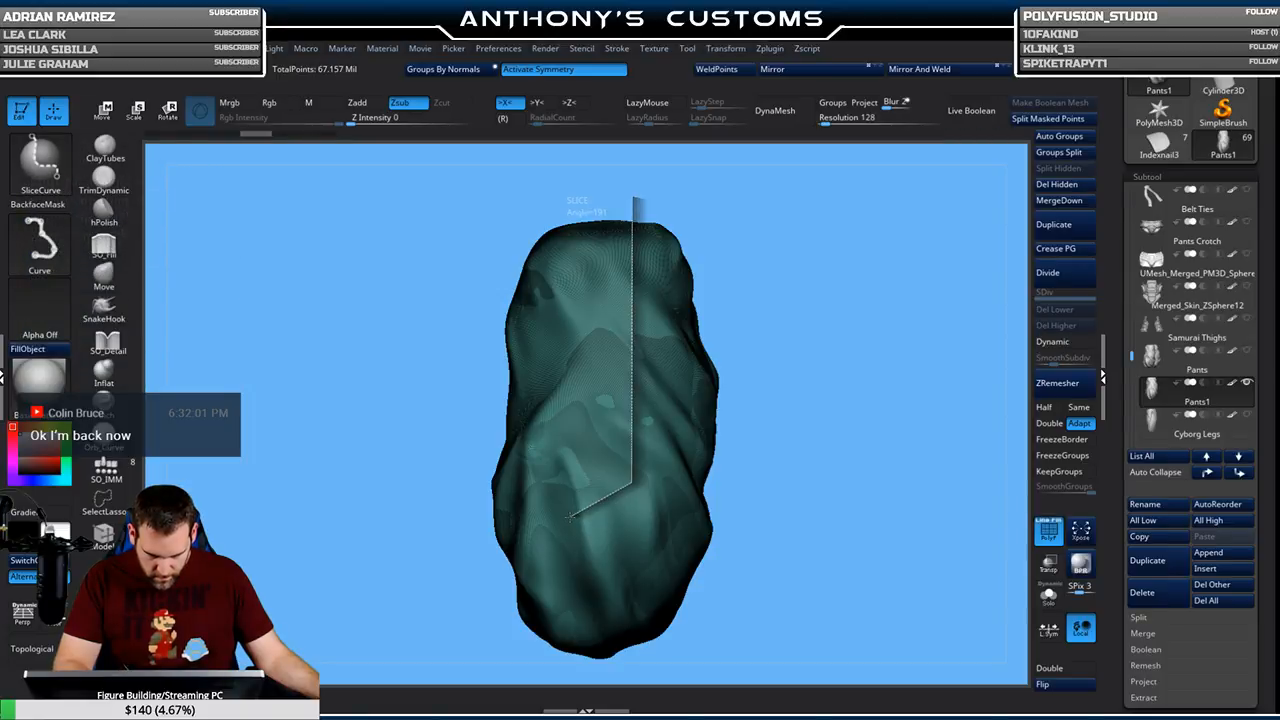
{"action": "key", "text": "alt"}
{"action": "key", "text": "alt"}
{"action": "left_click_drag", "start_coordinate": [570, 517], "coordinate": [570, 666]}
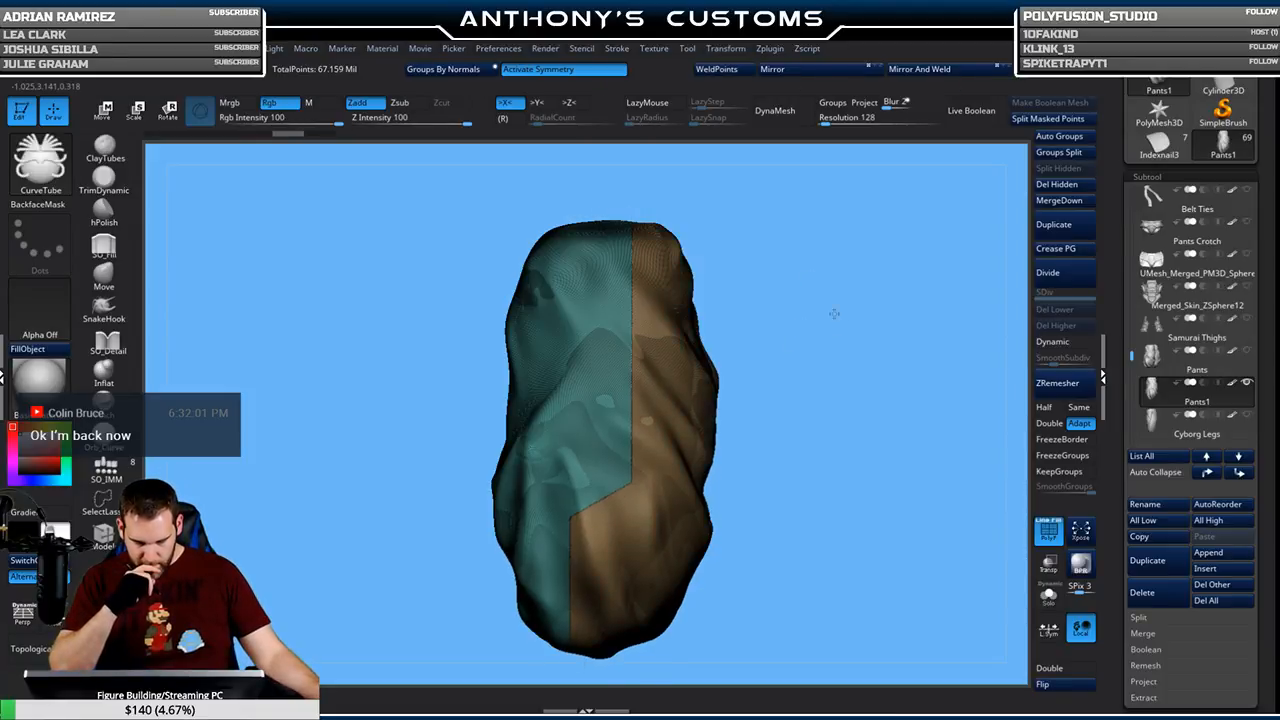
Examine the polygons where the vertical cut meets the diagonal step, looking for stray faces in the wrong polygroup
{"action": "left_click_drag", "start_coordinate": [834, 314], "coordinate": [600, 490], "text": "alt"}
{"action": "right_click_drag", "start_coordinate": [923, 412], "coordinate": [708, 286], "text": "alt"}
{"action": "right_click_drag", "start_coordinate": [792, 304], "coordinate": [706, 230], "text": "alt"}
{"action": "right_click_drag", "start_coordinate": [900, 349], "coordinate": [900, 558], "text": "ctrl"}
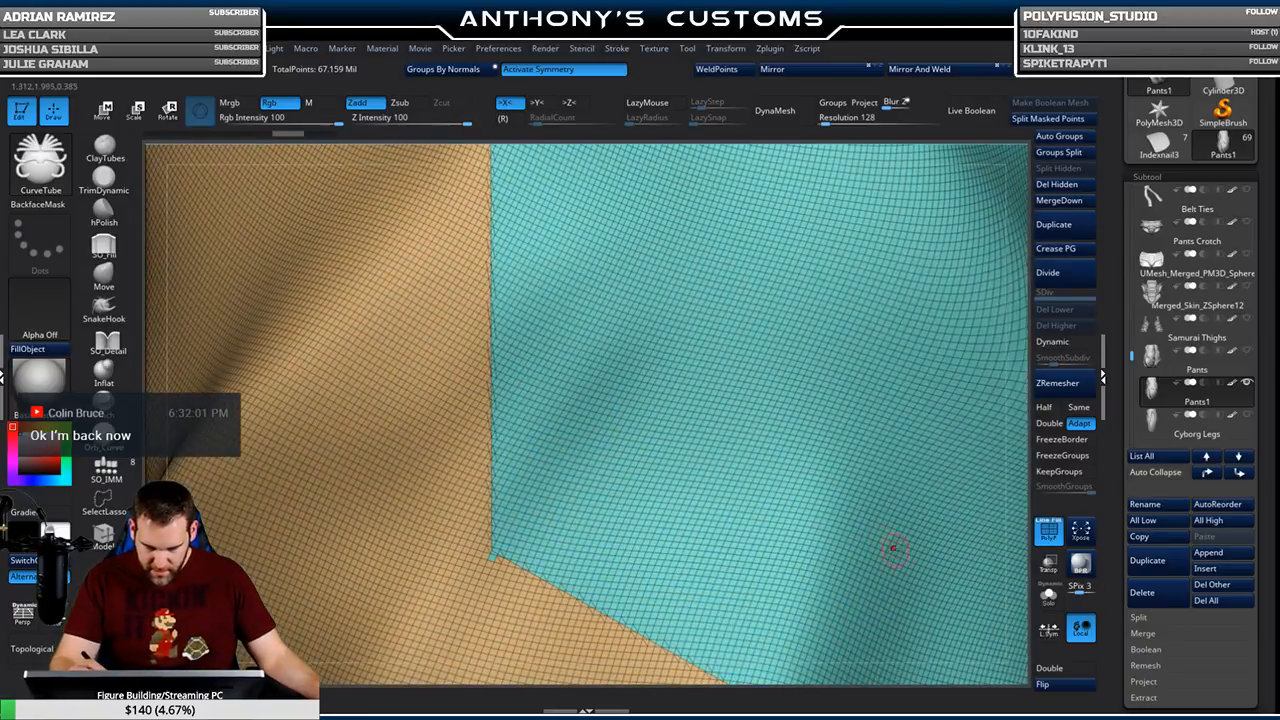
{"action": "right_click_drag", "start_coordinate": [737, 540], "coordinate": [673, 574]}
{"action": "right_click_drag", "start_coordinate": [350, 402], "coordinate": [631, 398], "text": "alt"}
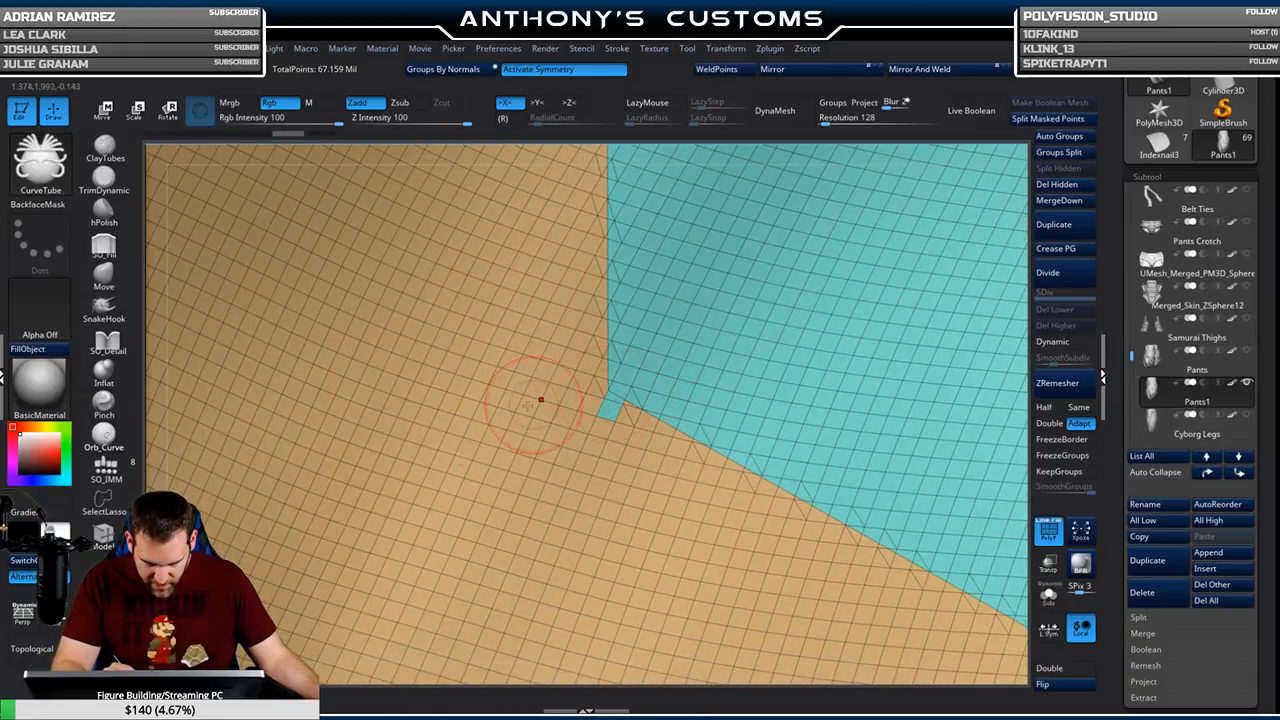
Assign the stray teal polygon at the seam corner to the tan polygroup with ZModeler's Polygroup A Poly action, turning symmetry off
{"action": "left_click", "coordinate": [103, 540]}
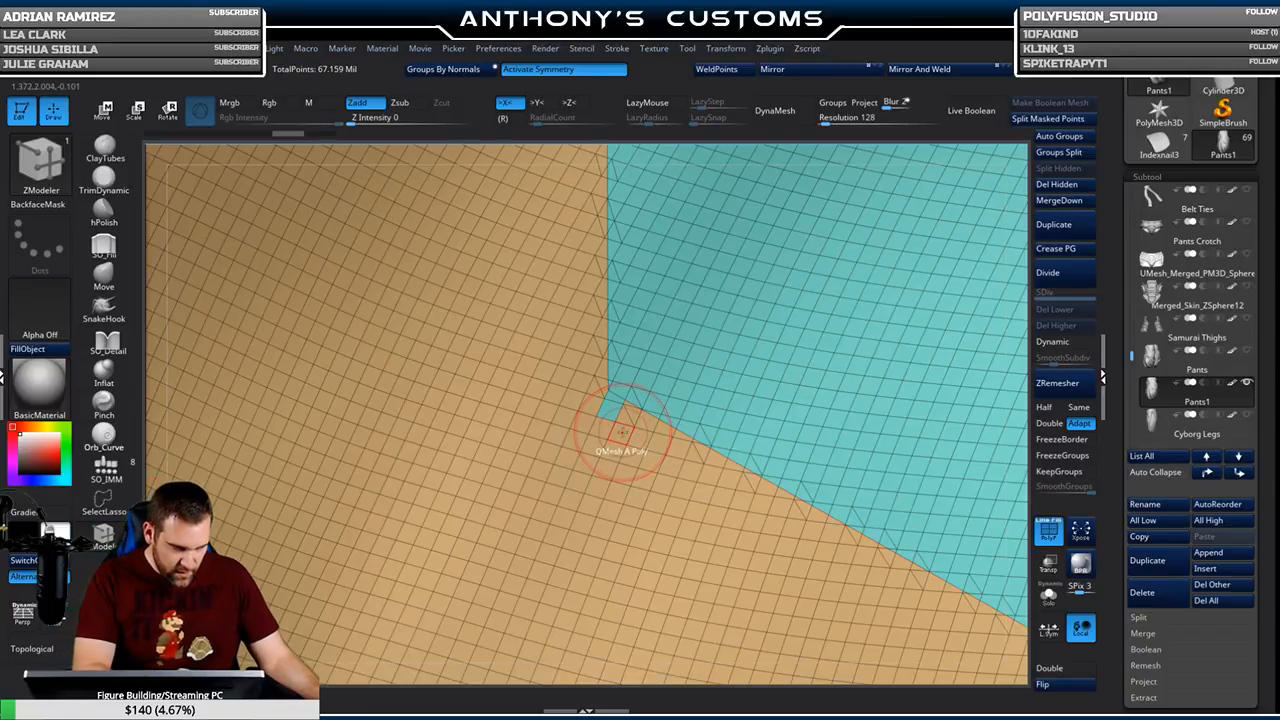
{"action": "key", "text": "space"}
{"action": "left_click", "coordinate": [622, 294]}
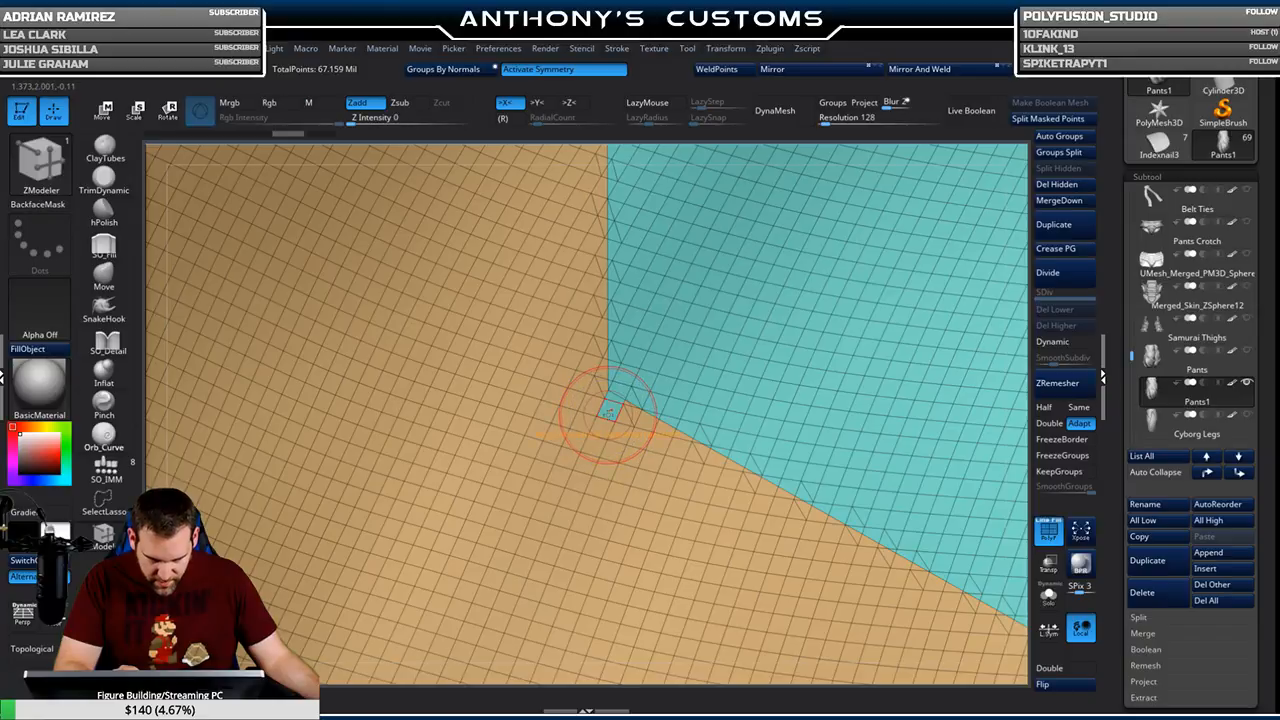
{"action": "key", "text": "x"}
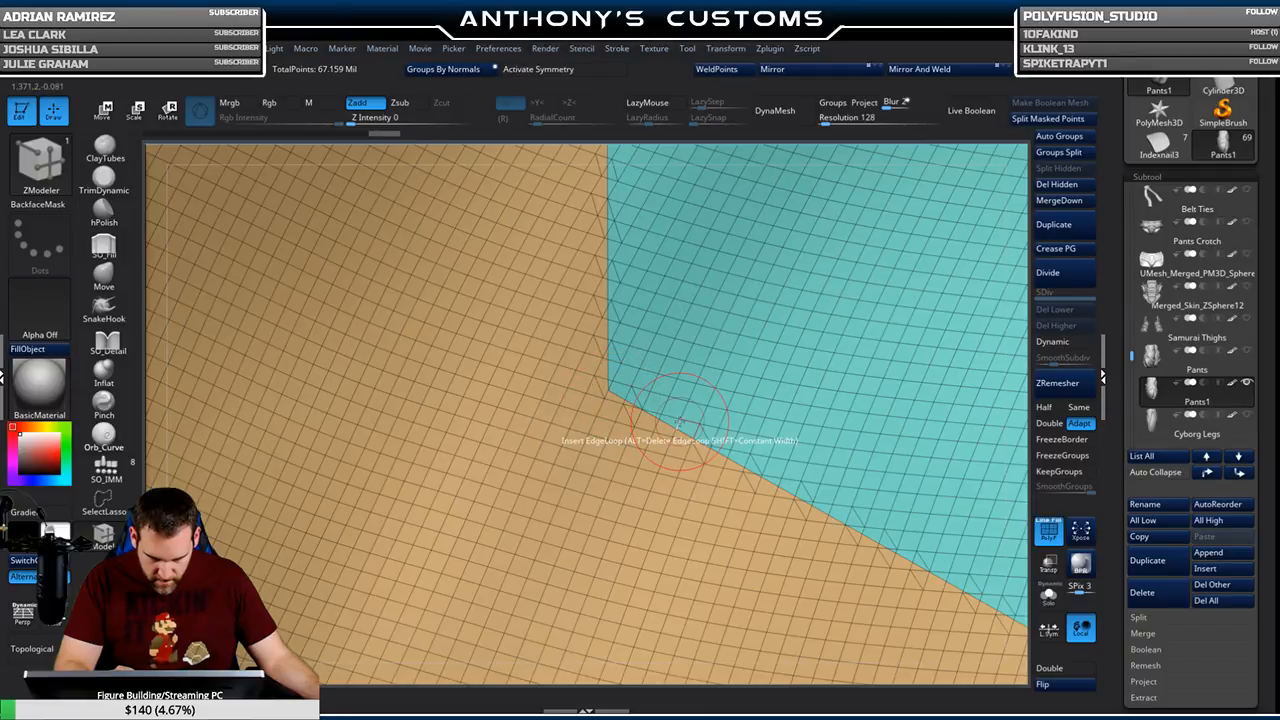
Examine the polygroup seam's lower corners on the outer sides of both pant legs for stray polygons
{"action": "right_click_drag", "start_coordinate": [727, 430], "coordinate": [433, 318]}
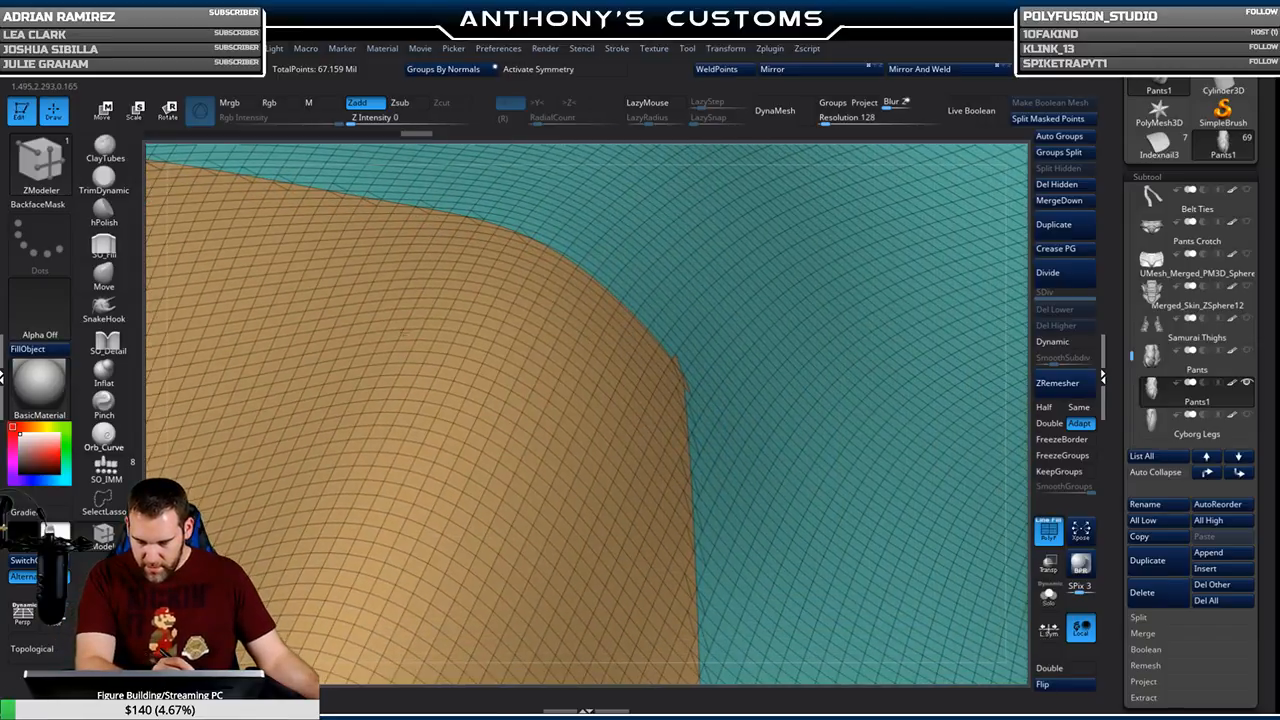
{"action": "right_click_drag", "start_coordinate": [776, 384], "coordinate": [773, 516], "text": "ctrl"}
{"action": "right_click_drag", "start_coordinate": [629, 437], "coordinate": [735, 462], "text": "alt"}
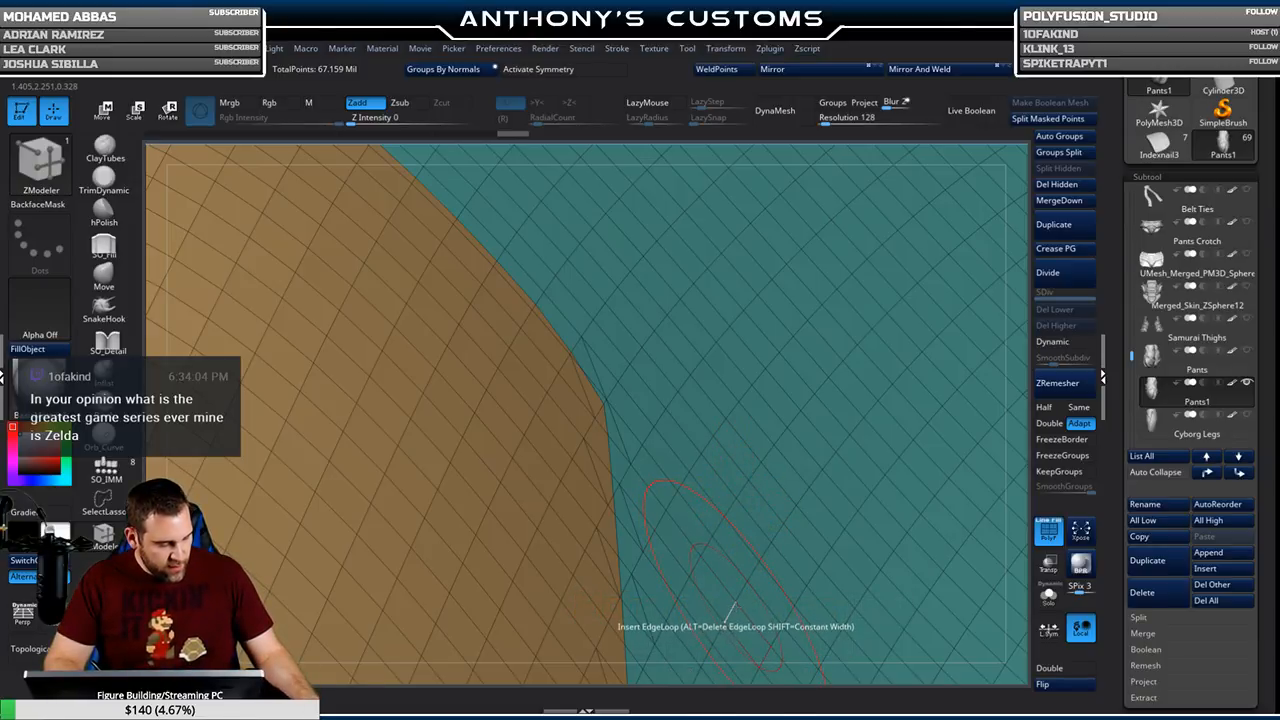
{"action": "key", "text": "f"}
{"action": "left_click_drag", "start_coordinate": [855, 504], "coordinate": [847, 588]}
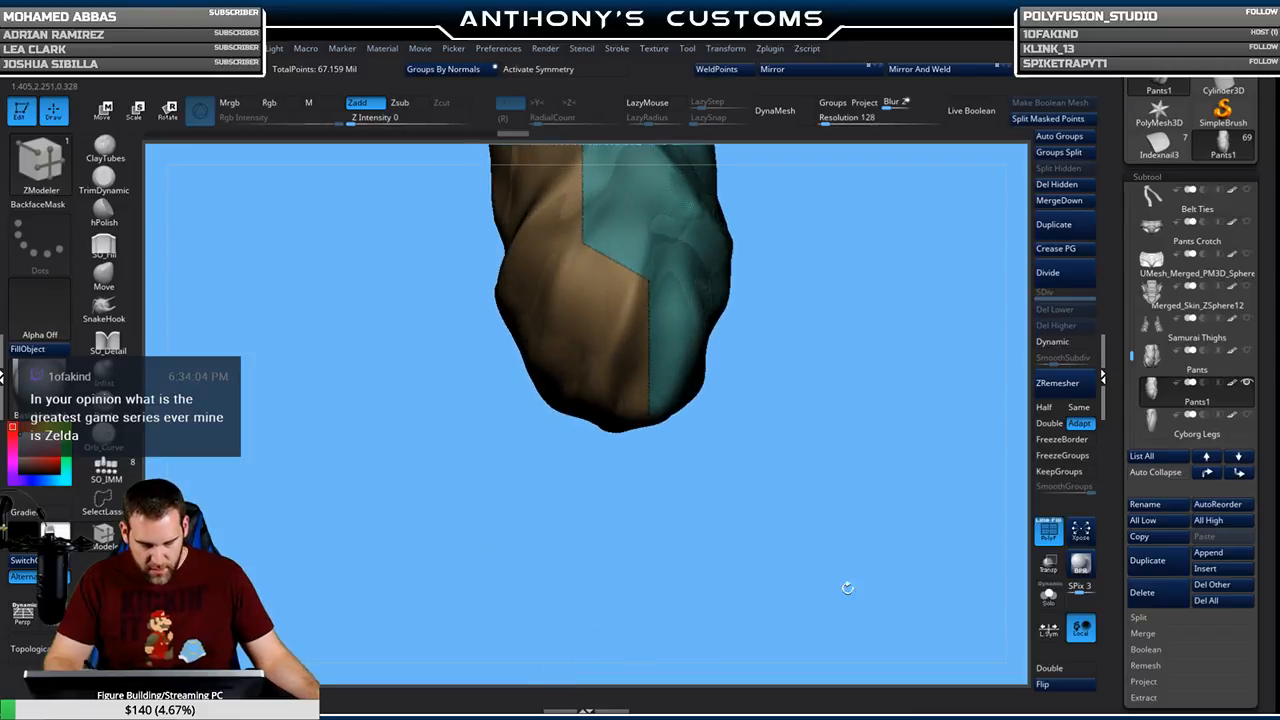
{"action": "left_click_drag", "start_coordinate": [768, 531], "coordinate": [912, 517]}
{"action": "left_click_drag", "start_coordinate": [898, 255], "coordinate": [902, 430]}
{"action": "left_click_drag", "start_coordinate": [908, 306], "coordinate": [905, 477], "text": "alt"}
{"action": "left_click_drag", "start_coordinate": [730, 480], "coordinate": [731, 643], "text": "alt"}
{"action": "right_click_drag", "start_coordinate": [700, 512], "coordinate": [742, 480], "text": "alt"}
{"action": "right_click_drag", "start_coordinate": [600, 420], "coordinate": [713, 460], "text": "ctrl"}
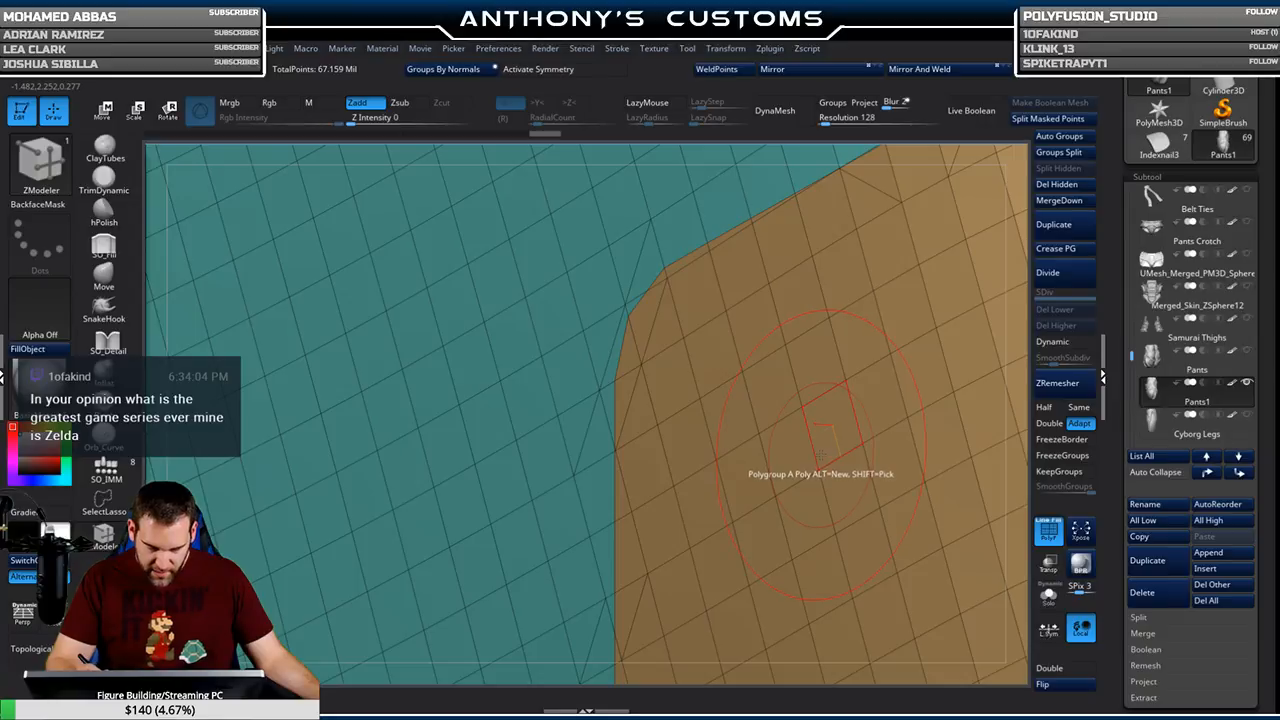
Assign the stray green polygon at the outer seam's upper corner to the surrounding tan polygroup with ZModeler
{"action": "right_click_drag", "start_coordinate": [805, 480], "coordinate": [830, 409], "text": "ctrl"}
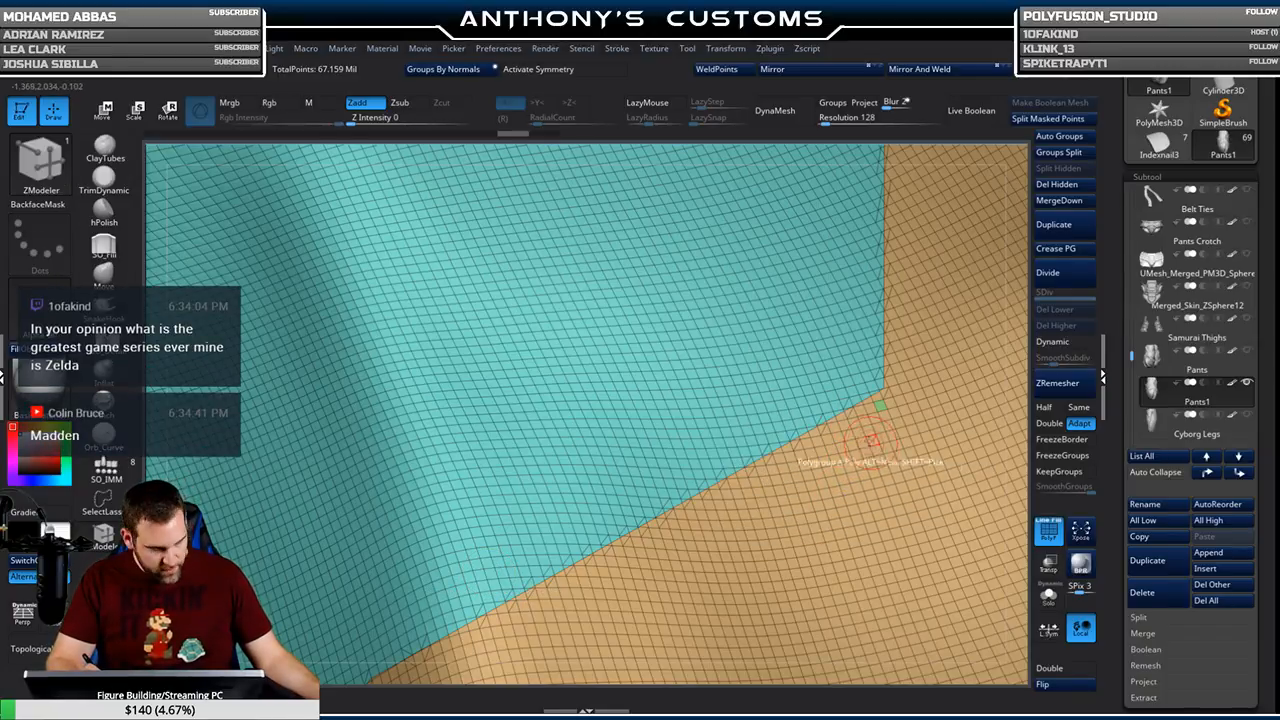
{"action": "key", "text": "b"}
{"action": "key", "text": "s"}
{"action": "key", "text": "t"}
{"action": "key", "text": "b"}
{"action": "key", "text": "z"}
{"action": "key", "text": "m"}
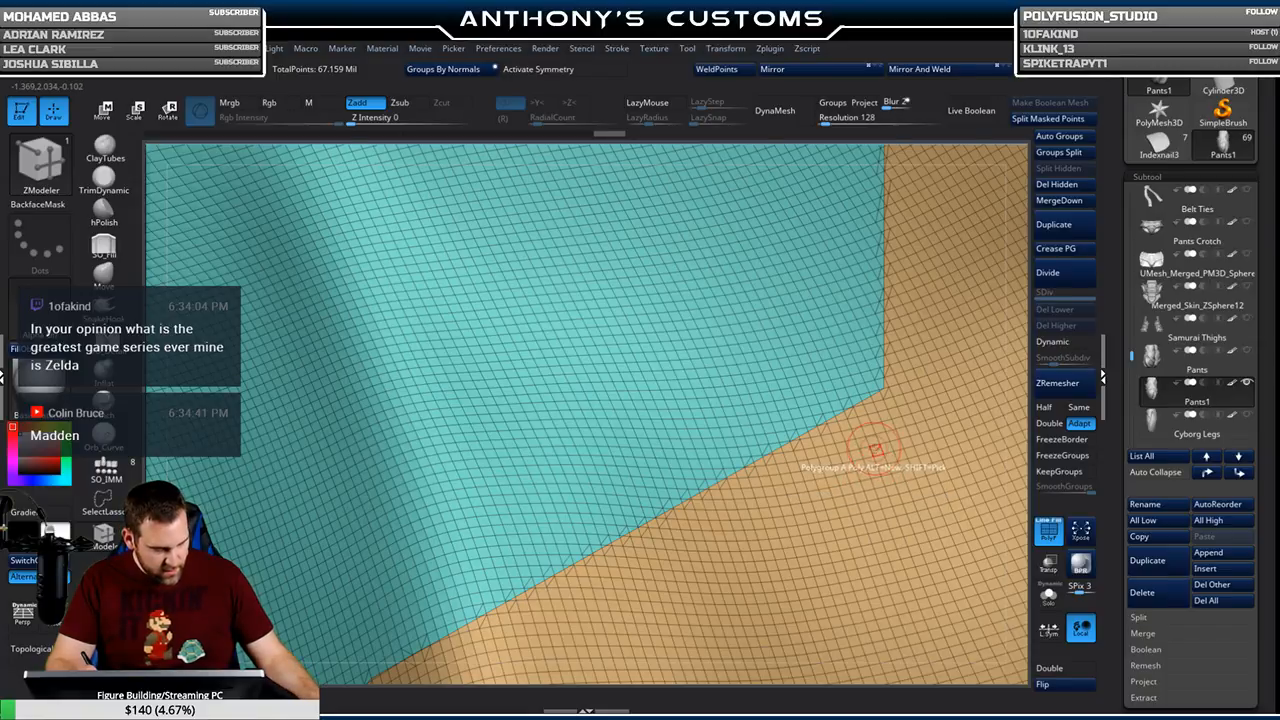
Frame the pant leg from the side and set the visibility selection brush to SelectRect
{"action": "key", "text": "f"}
{"action": "left_click_drag", "start_coordinate": [910, 476], "coordinate": [866, 472]}
{"action": "left_click_drag", "start_coordinate": [879, 416], "coordinate": [943, 409]}
{"action": "left_click_drag", "start_coordinate": [805, 485], "coordinate": [838, 484]}
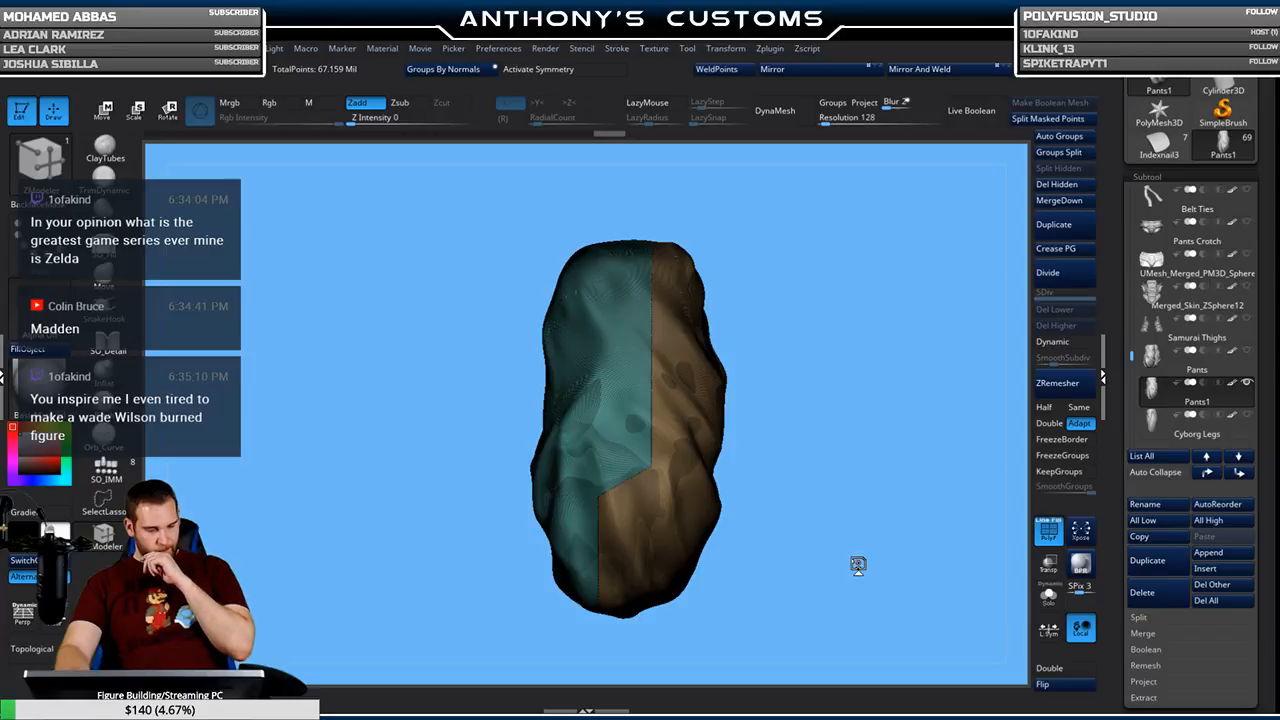
{"action": "mouse_move", "coordinate": [871, 416]}
{"action": "left_mouse_down", "text": "alt"}
{"action": "mouse_move", "coordinate": [871, 500]}
{"action": "mouse_move", "coordinate": [872, 420]}
{"action": "mouse_move", "coordinate": [878, 455]}
{"action": "left_mouse_up", "text": "alt"}
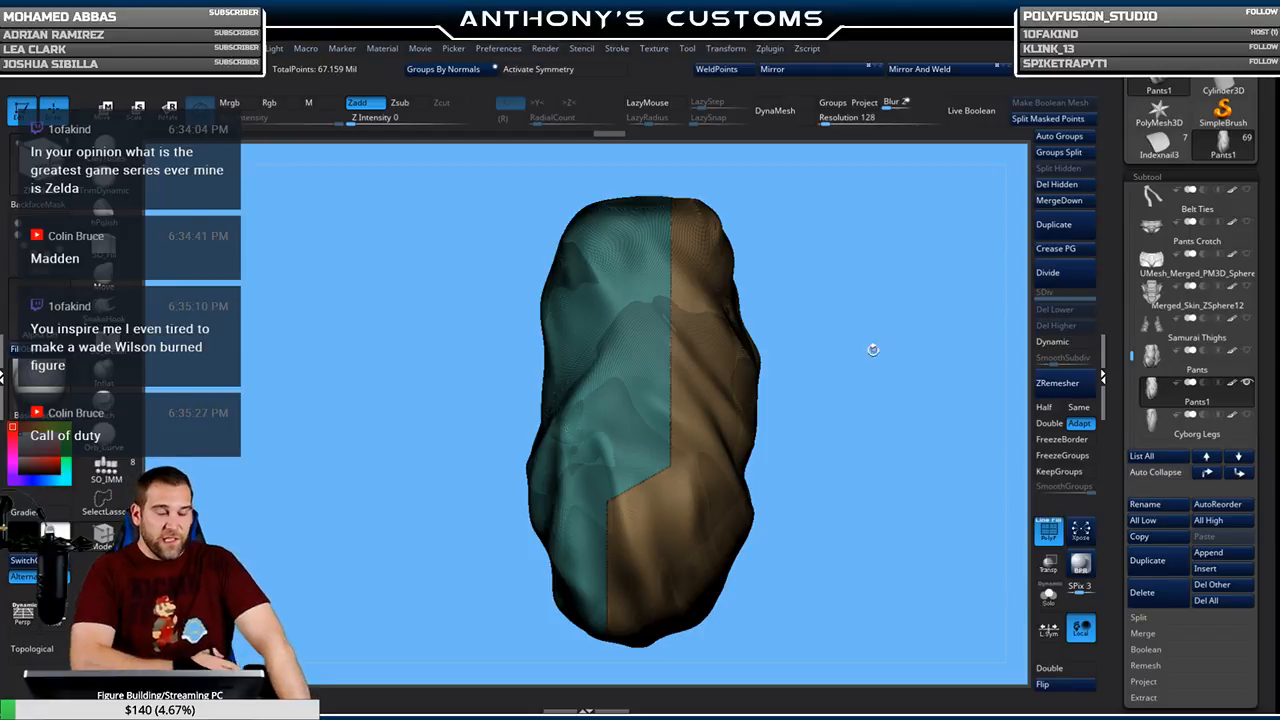
{"action": "left_click", "coordinate": [40, 158], "text": "ctrl+shift"}
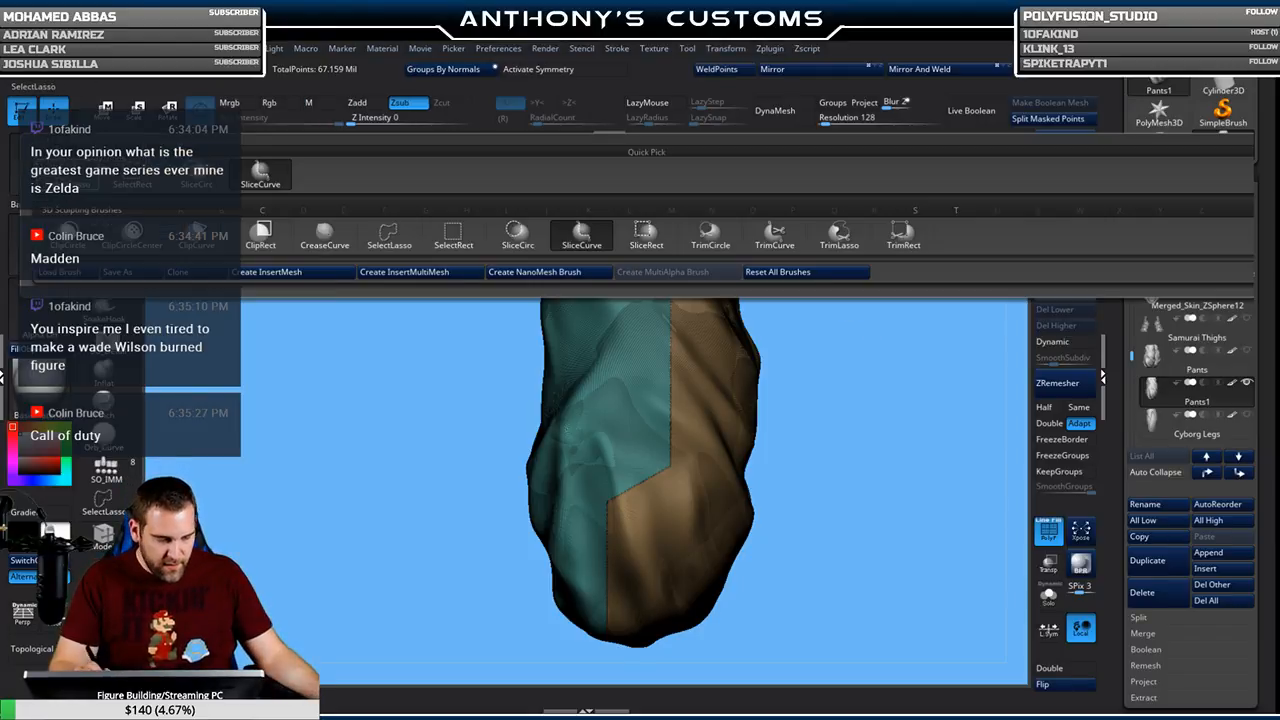
{"action": "left_click", "coordinate": [452, 240]}
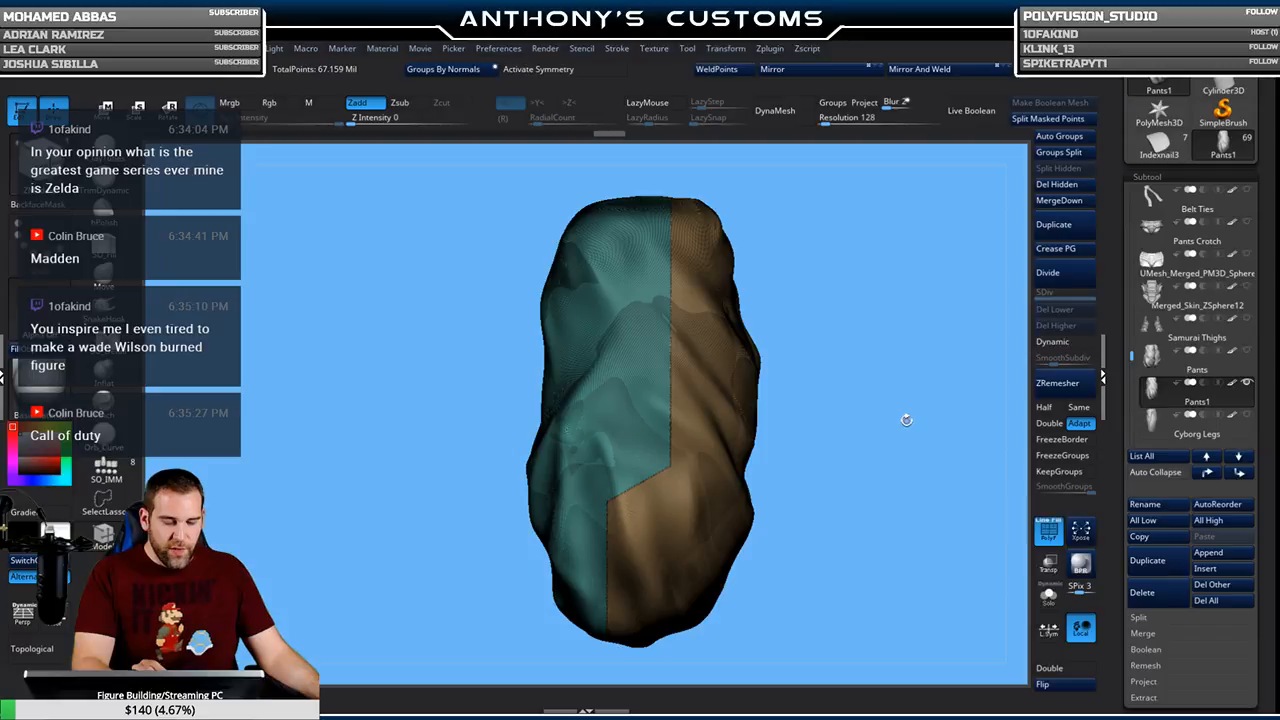
{"action": "left_click_drag", "start_coordinate": [888, 422], "coordinate": [889, 423]}
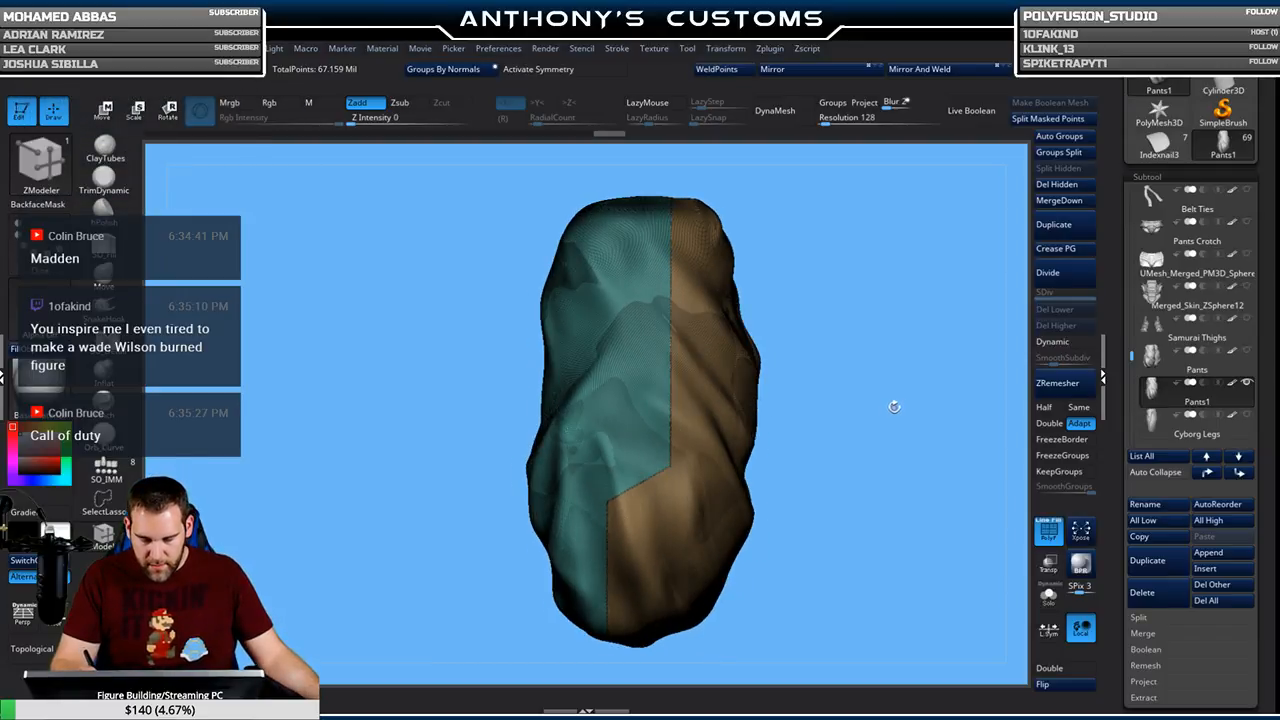
{"action": "key", "text": "ctrl+shift"}
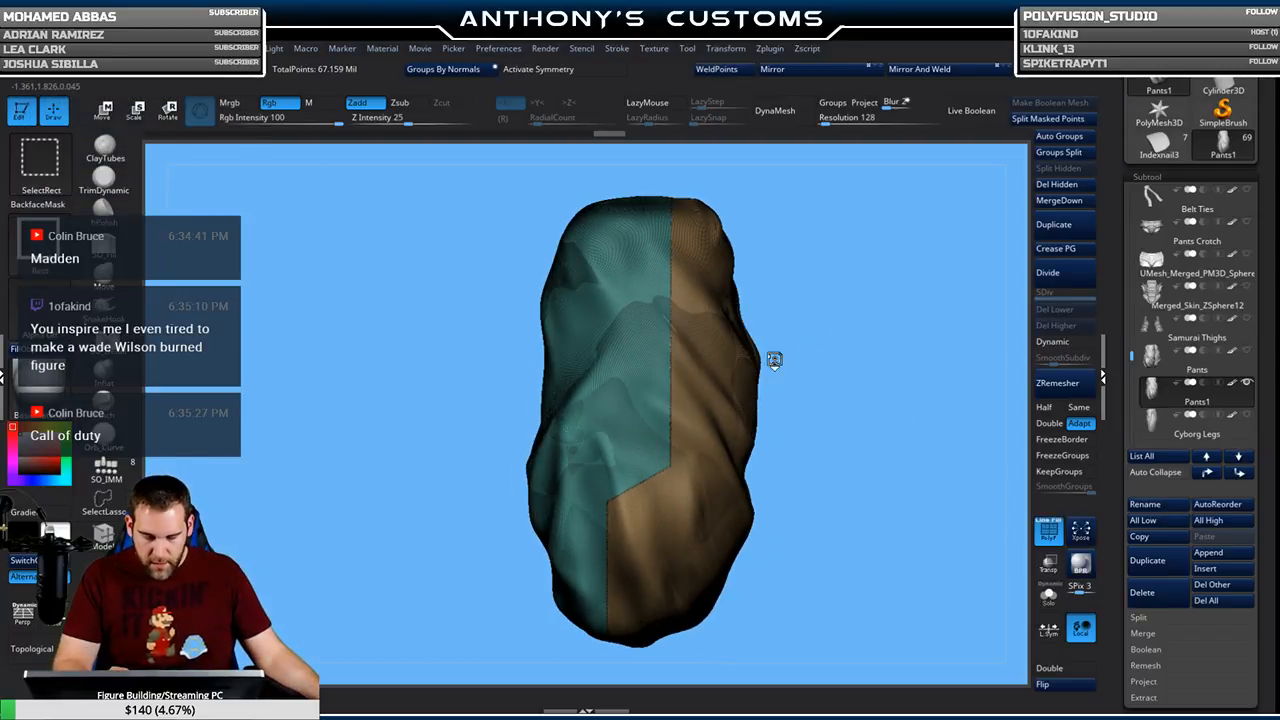
{"action": "key", "text": "ctrl+shift"}
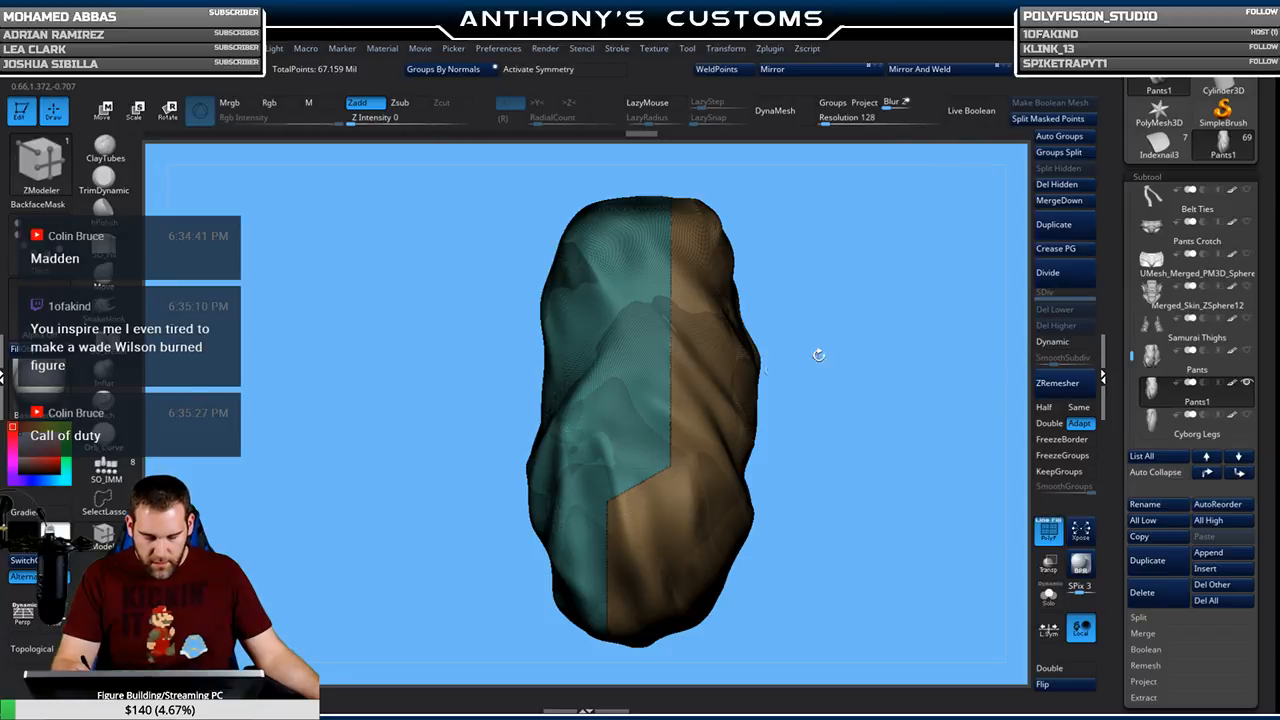
Isolate the teal polygroup to examine its border for stray polygons, and show the whole mesh again
{"action": "key", "text": "f"}
{"action": "right_click_drag", "start_coordinate": [841, 335], "coordinate": [836, 540], "text": "ctrl"}
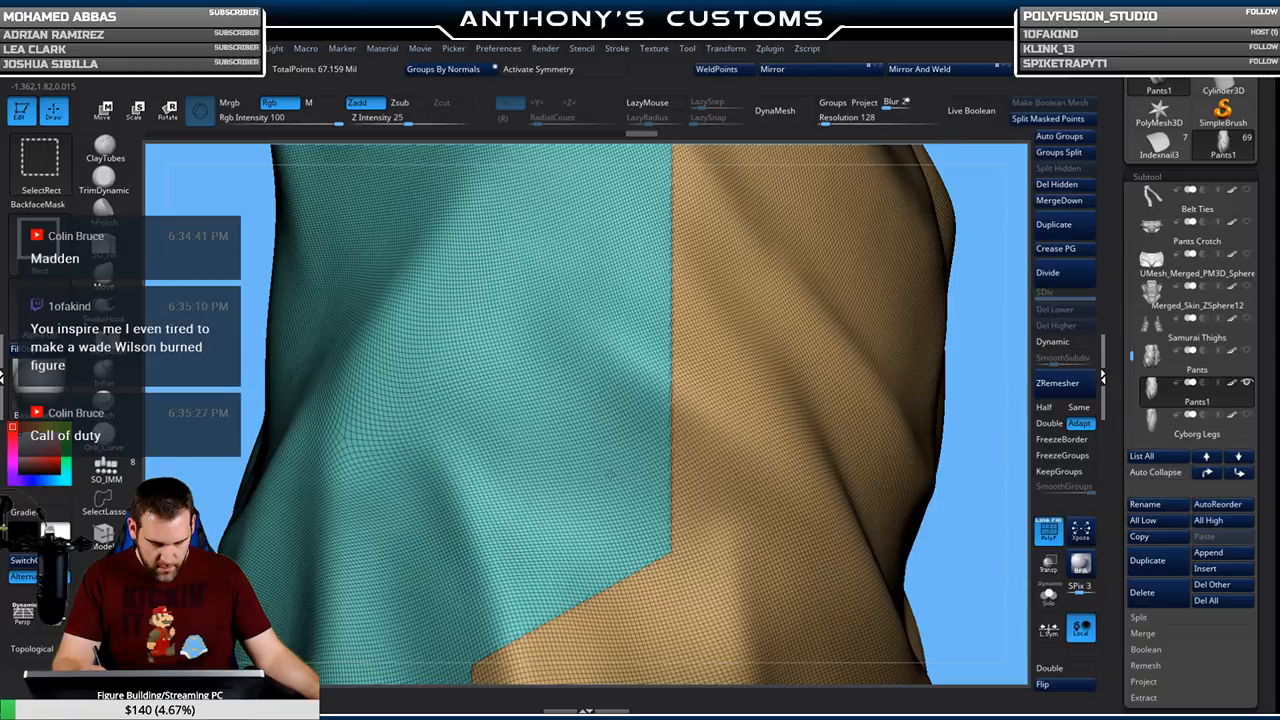
{"action": "left_click", "coordinate": [612, 478], "text": "ctrl+shift"}
{"action": "left_click_drag", "start_coordinate": [914, 434], "coordinate": [830, 341]}
{"action": "mouse_move", "coordinate": [850, 478]}
{"action": "left_mouse_down"}
{"action": "mouse_move", "coordinate": [795, 482]}
{"action": "mouse_move", "coordinate": [836, 479]}
{"action": "left_mouse_up"}
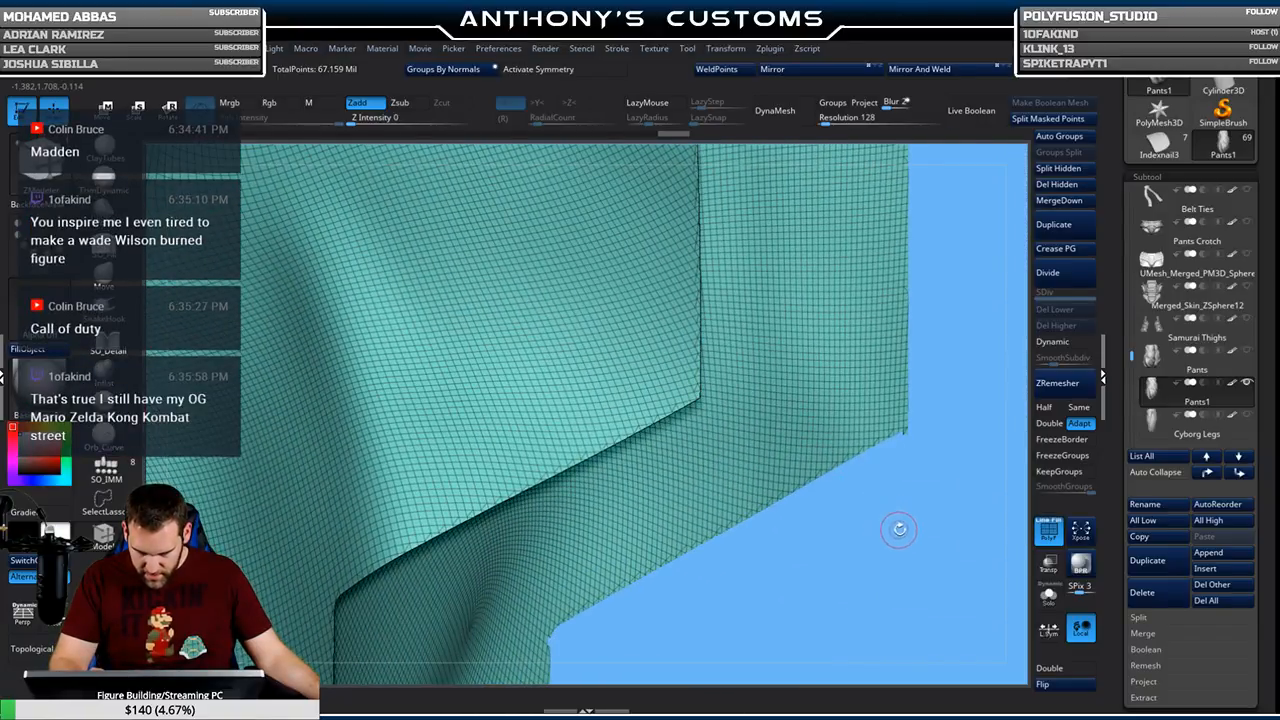
{"action": "left_click", "coordinate": [944, 537], "text": "ctrl+shift"}
Isolate the teal polygroup from the opposite leg's outer side, examine its border corners, and restore full visibility
{"action": "right_click_drag", "start_coordinate": [620, 474], "coordinate": [816, 467]}
{"action": "key", "text": "f"}
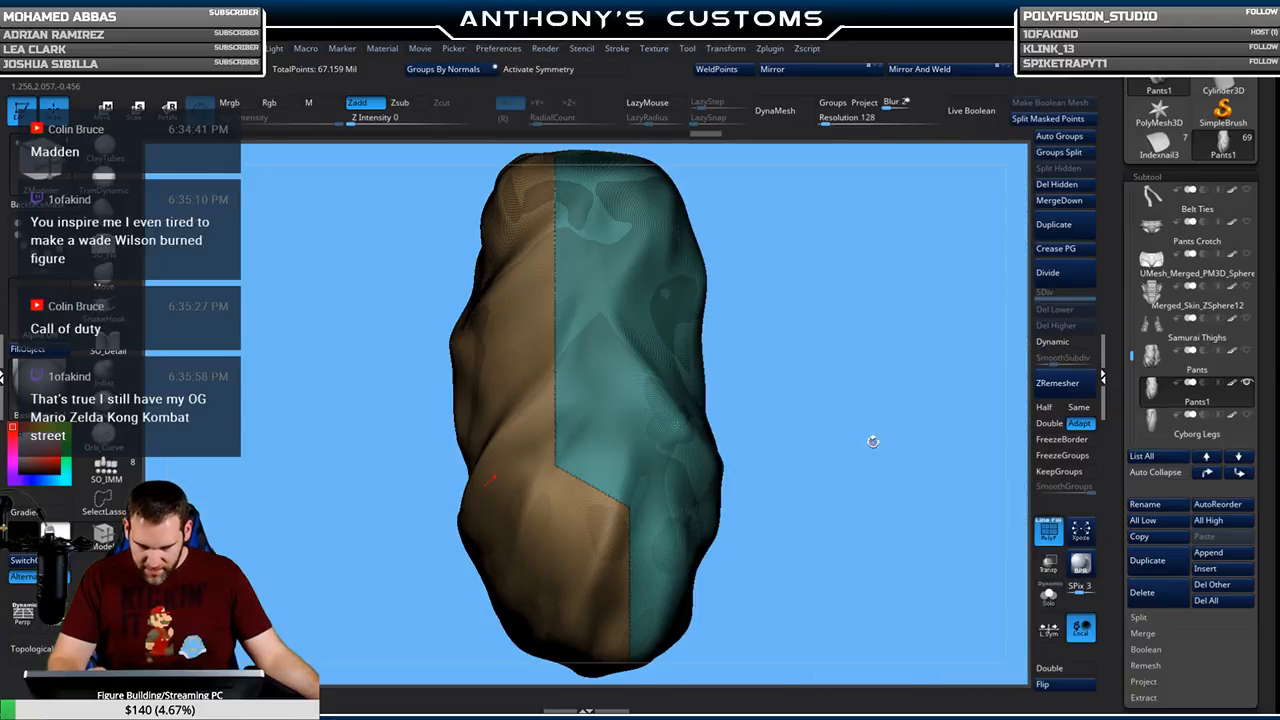
{"action": "right_click_drag", "start_coordinate": [783, 333], "coordinate": [808, 582], "text": "ctrl"}
{"action": "right_click_drag", "start_coordinate": [877, 460], "coordinate": [762, 471], "text": "ctrl"}
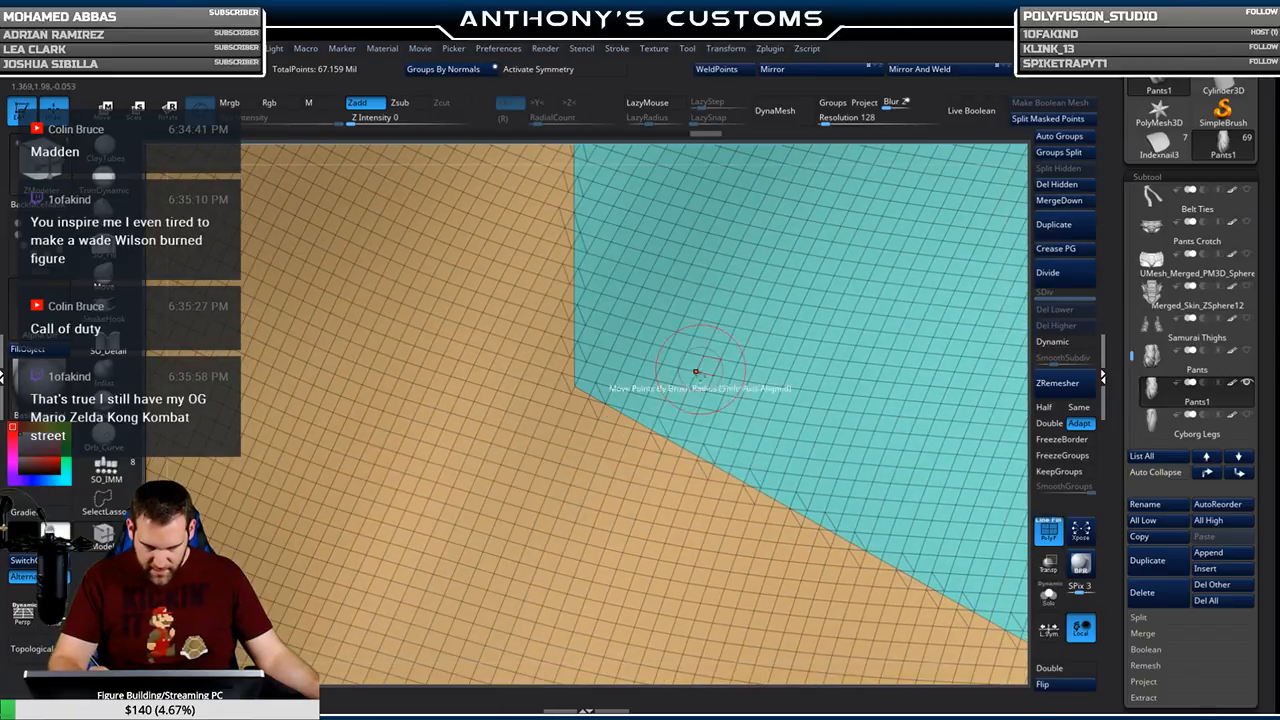
{"action": "key", "text": "ctrl+shift"}
{"action": "left_click", "coordinate": [750, 408], "text": "ctrl+shift"}
{"action": "left_click_drag", "start_coordinate": [654, 551], "coordinate": [678, 565]}
{"action": "left_click_drag", "start_coordinate": [671, 566], "coordinate": [700, 545]}
{"action": "left_click_drag", "start_coordinate": [632, 599], "coordinate": [587, 587]}
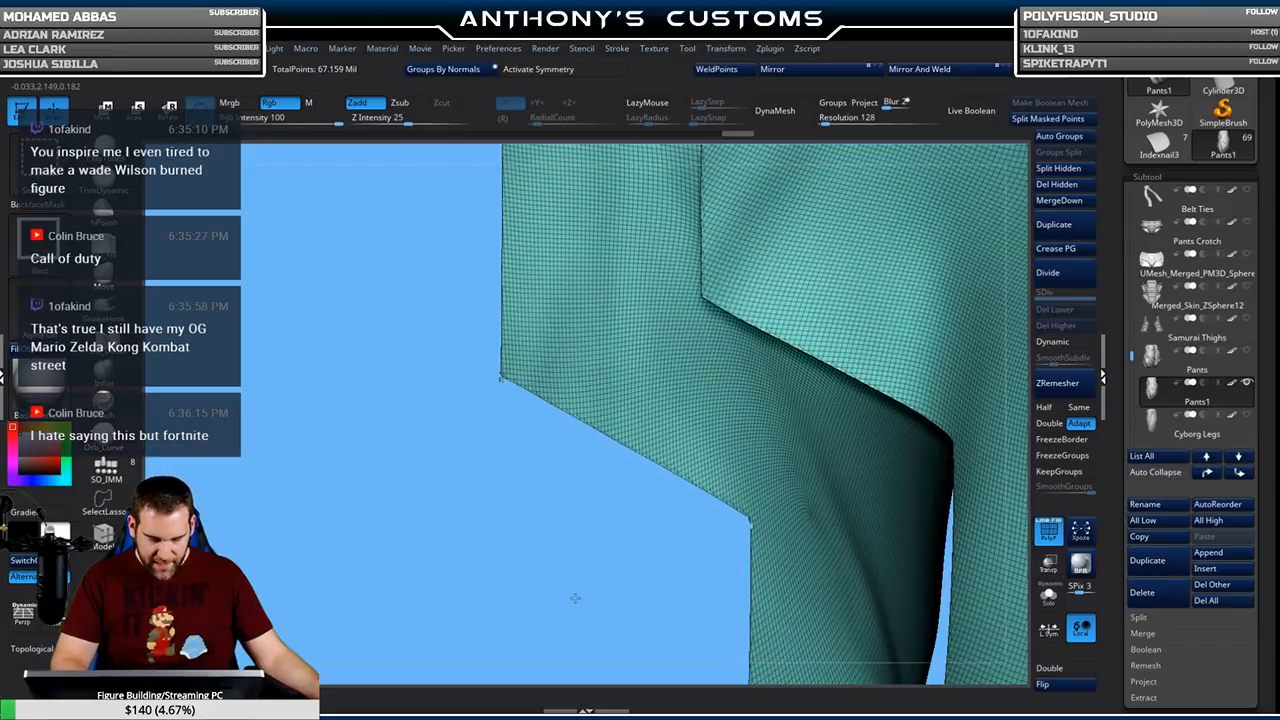
{"action": "left_click", "coordinate": [570, 598], "text": "ctrl+shift"}
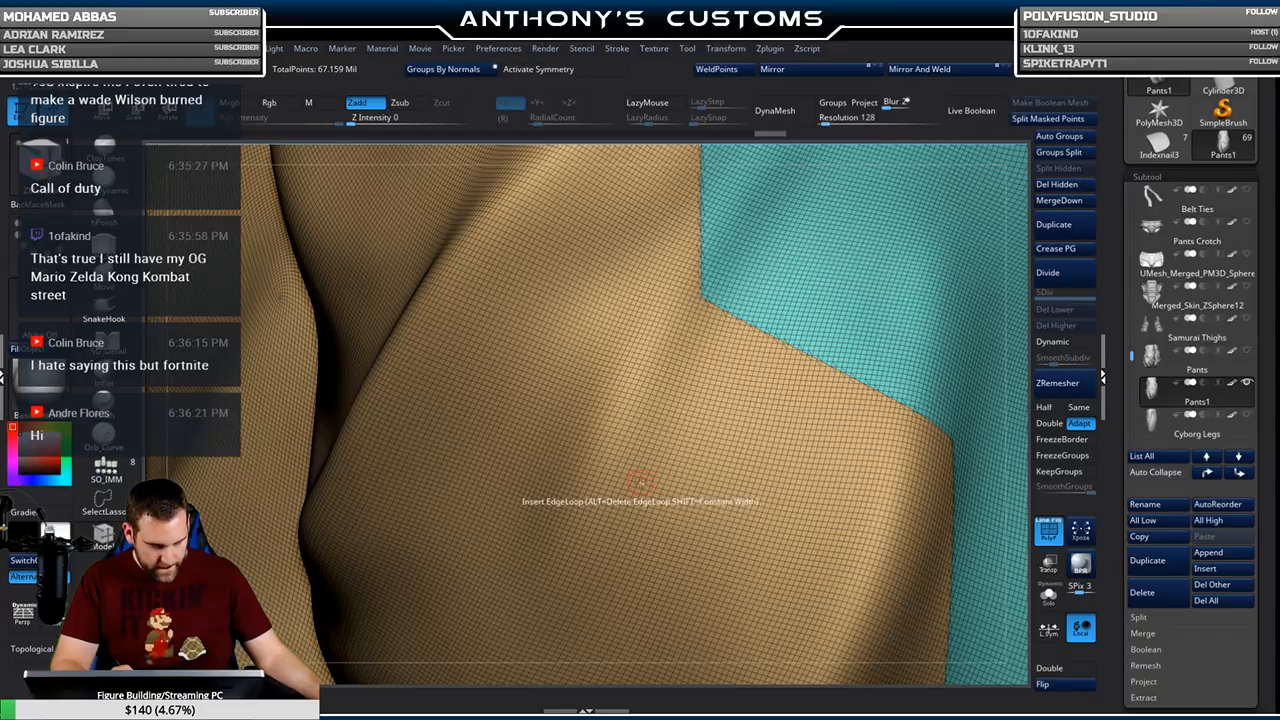
Hide one of the two pant legs with a rectangular selection to expose the other leg's inner seam
{"action": "right_click_drag", "start_coordinate": [659, 472], "coordinate": [1022, 214]}
{"action": "right_click_drag", "start_coordinate": [829, 434], "coordinate": [950, 240], "text": "ctrl"}
{"action": "right_click_drag", "start_coordinate": [694, 588], "coordinate": [677, 490], "text": "ctrl"}
{"action": "right_click_drag", "start_coordinate": [729, 537], "coordinate": [581, 627], "text": "alt"}
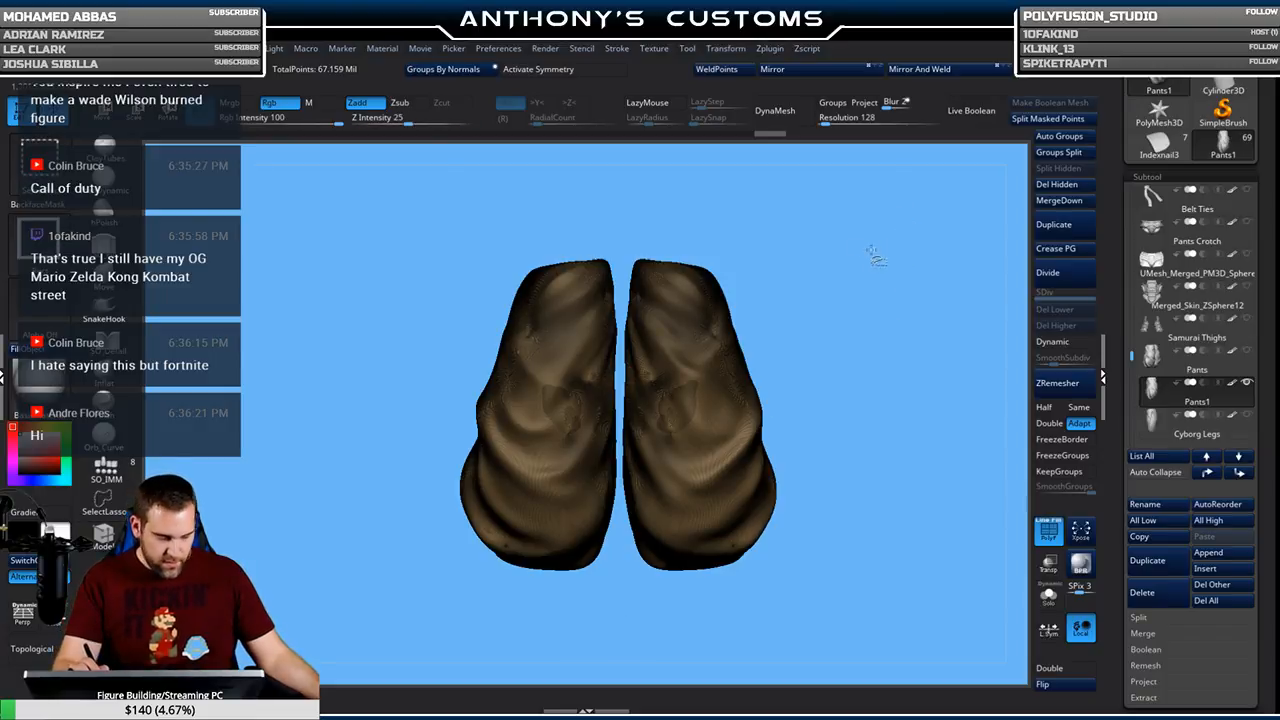
{"action": "left_click_drag", "start_coordinate": [873, 211], "coordinate": [623, 614], "text": "ctrl+alt+shift"}
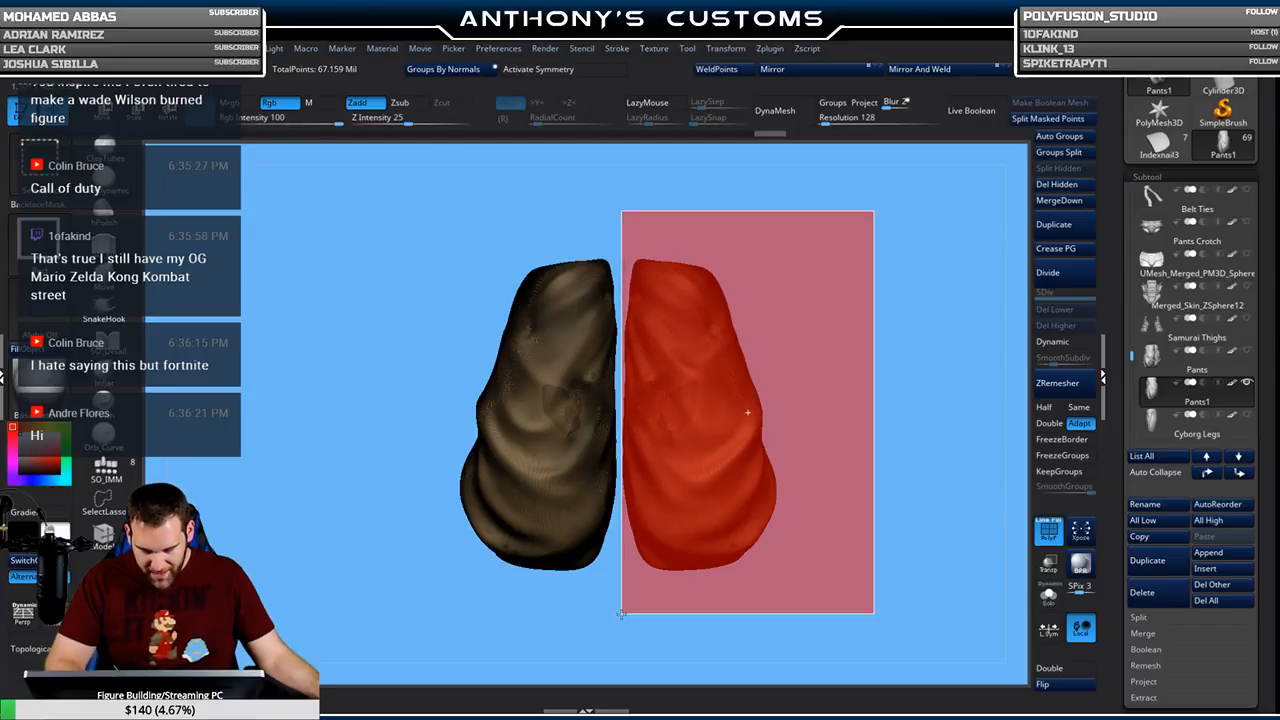
{"action": "left_click_drag", "start_coordinate": [620, 611], "coordinate": [620, 613], "text": "ctrl+alt+shift"}
Assign the stray tan polygons at the lower corner of the visible leg's inner seam to the teal polygroup
{"action": "left_click_drag", "start_coordinate": [834, 529], "coordinate": [905, 480]}
{"action": "left_click_drag", "start_coordinate": [564, 470], "coordinate": [400, 570], "text": "alt"}
{"action": "left_click_drag", "start_coordinate": [696, 377], "coordinate": [735, 360], "text": "alt"}
{"action": "right_click_drag", "start_coordinate": [735, 360], "coordinate": [690, 322], "text": "alt"}
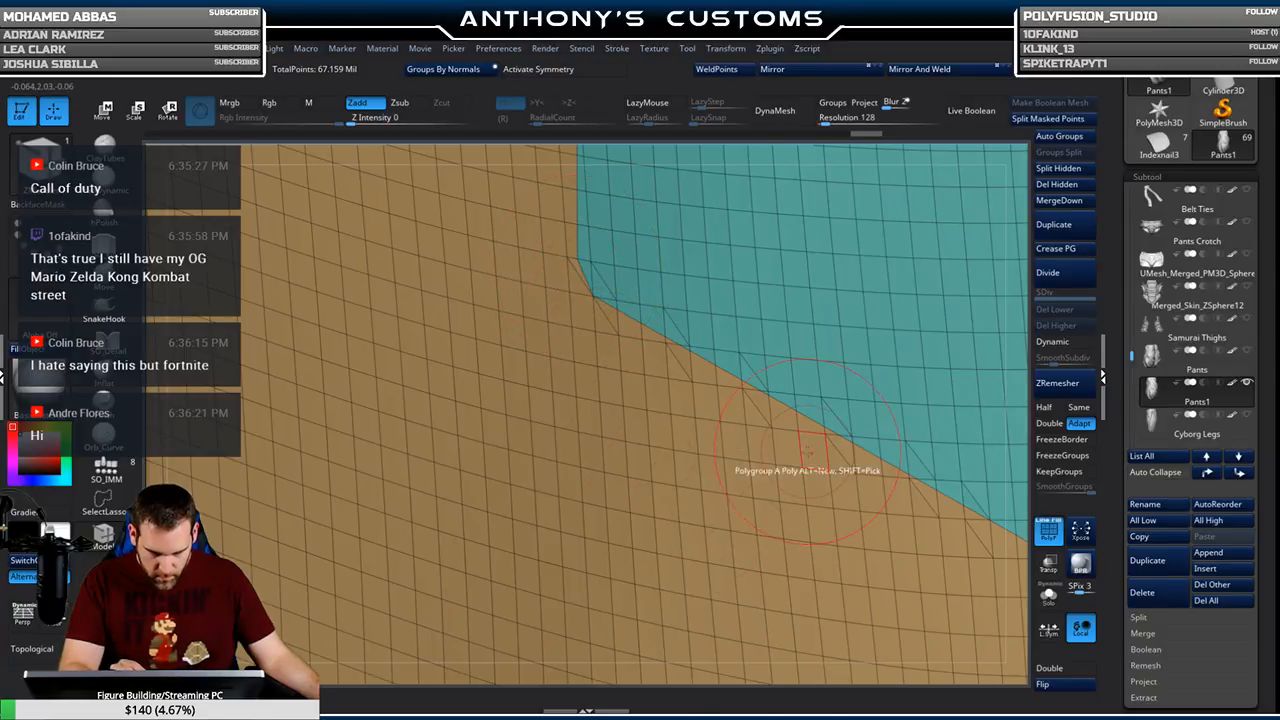
{"action": "right_click_drag", "start_coordinate": [801, 457], "coordinate": [437, 257], "text": "ctrl"}
{"action": "right_click_drag", "start_coordinate": [745, 300], "coordinate": [437, 268], "text": "alt"}
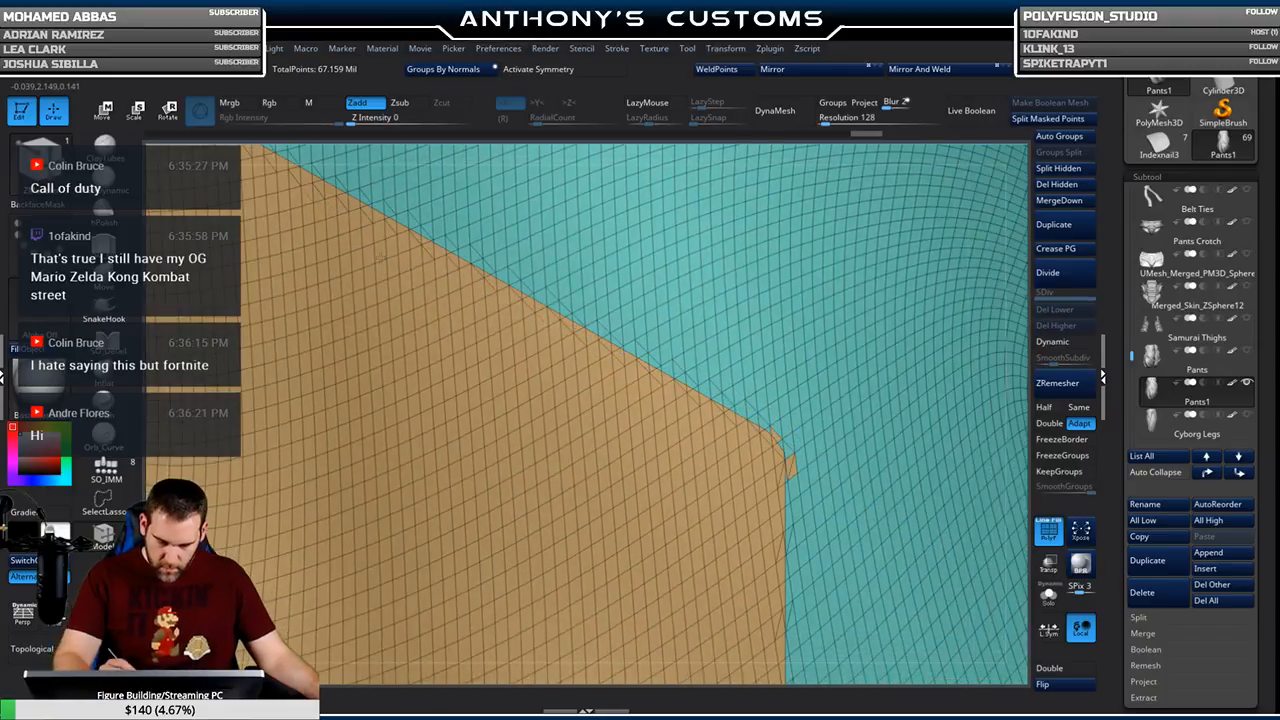
{"action": "right_click_drag", "start_coordinate": [822, 518], "coordinate": [712, 458], "text": "alt"}
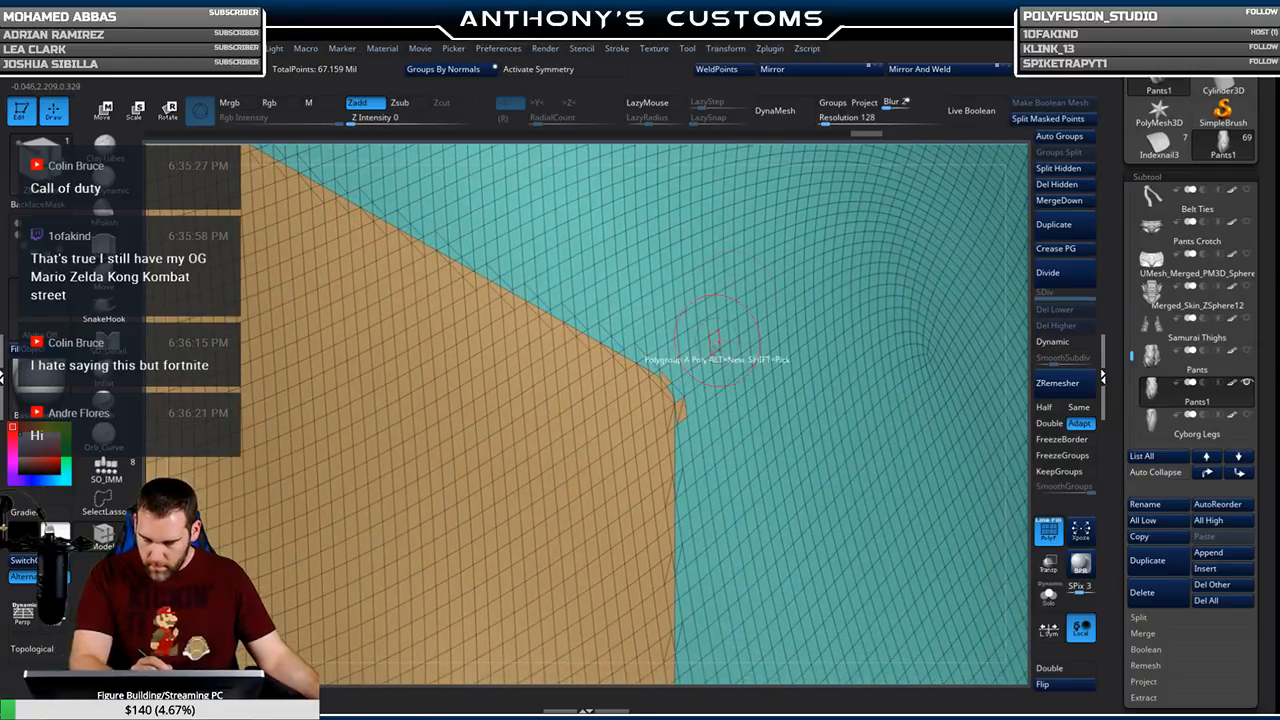
{"action": "left_click", "coordinate": [679, 403]}
{"action": "key", "text": "ctrl+z"}
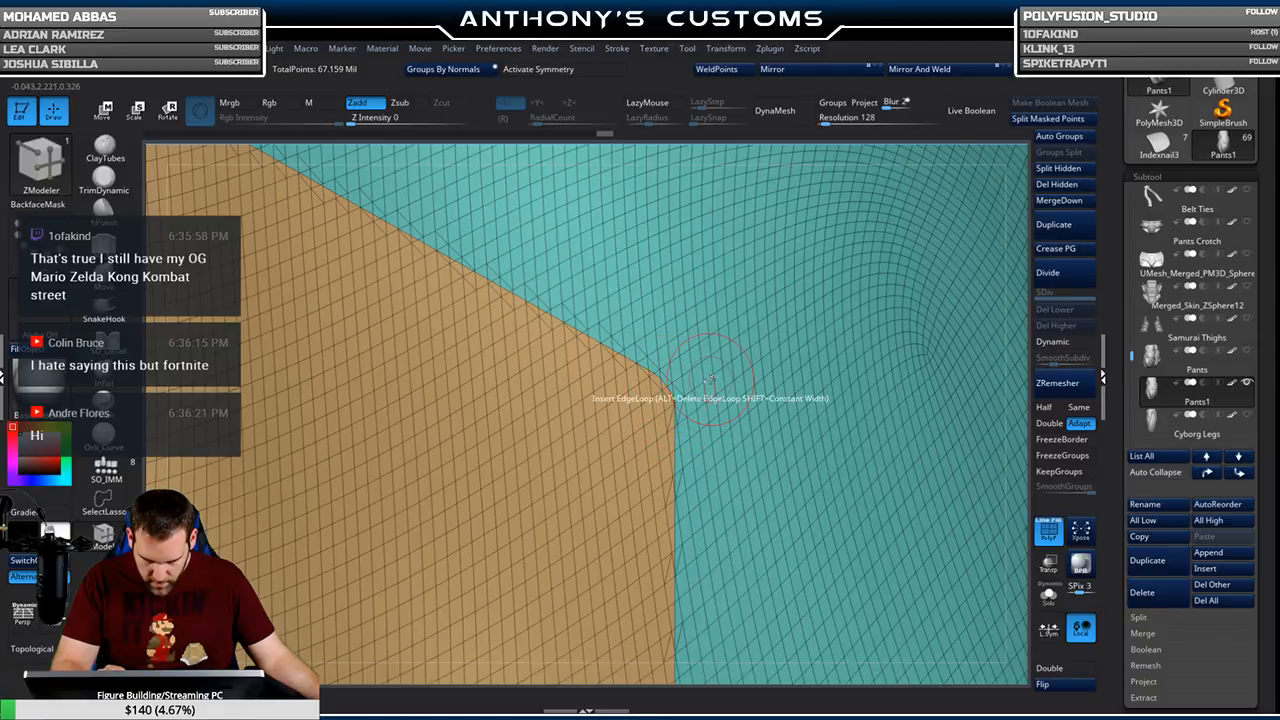
Invert the mesh visibility to show the opposite pant leg and turn it to its inner side
{"action": "key", "text": "f"}
{"action": "left_click_drag", "start_coordinate": [823, 444], "coordinate": [866, 447]}
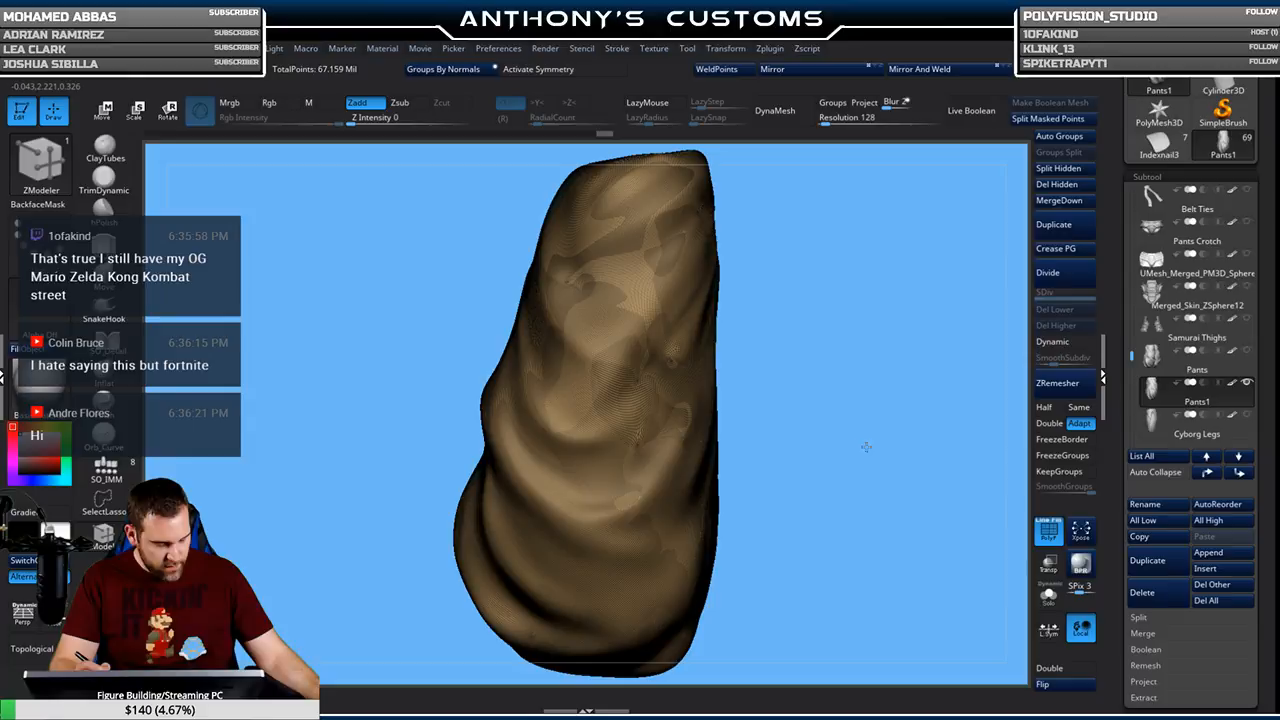
{"action": "left_click_drag", "start_coordinate": [883, 497], "coordinate": [843, 372], "text": "alt"}
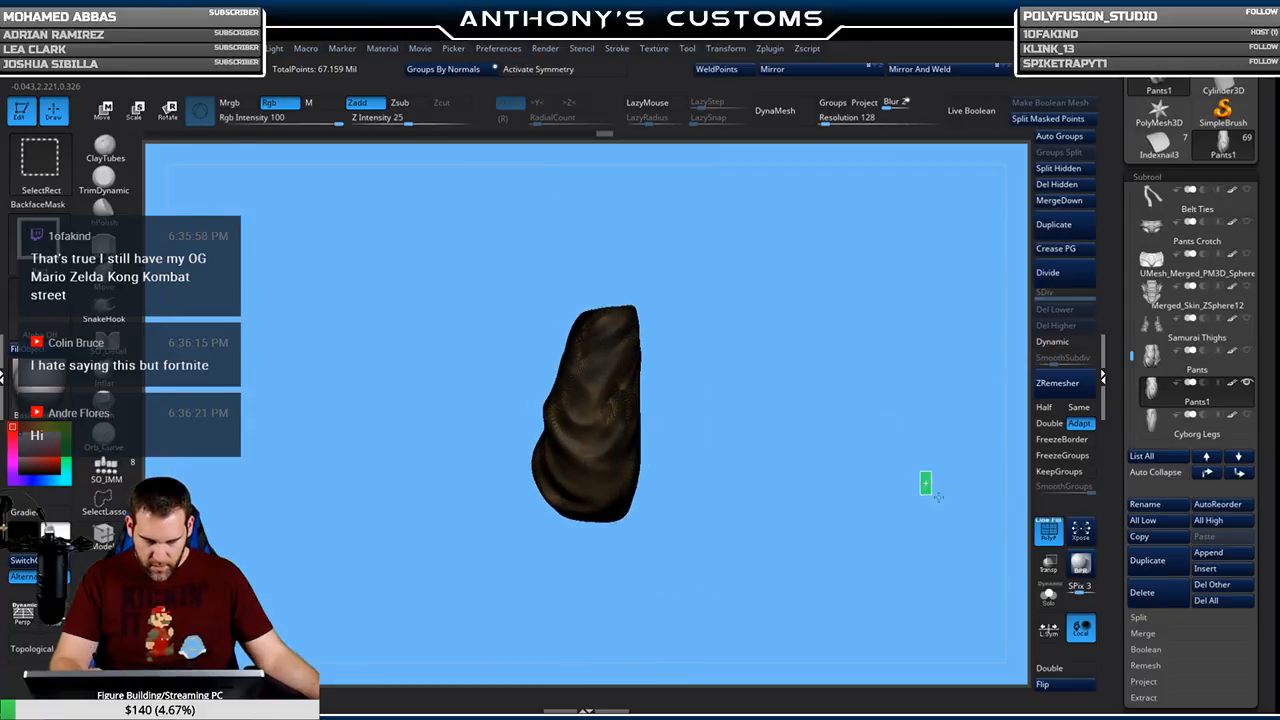
{"action": "left_click_drag", "start_coordinate": [821, 510], "coordinate": [879, 506]}
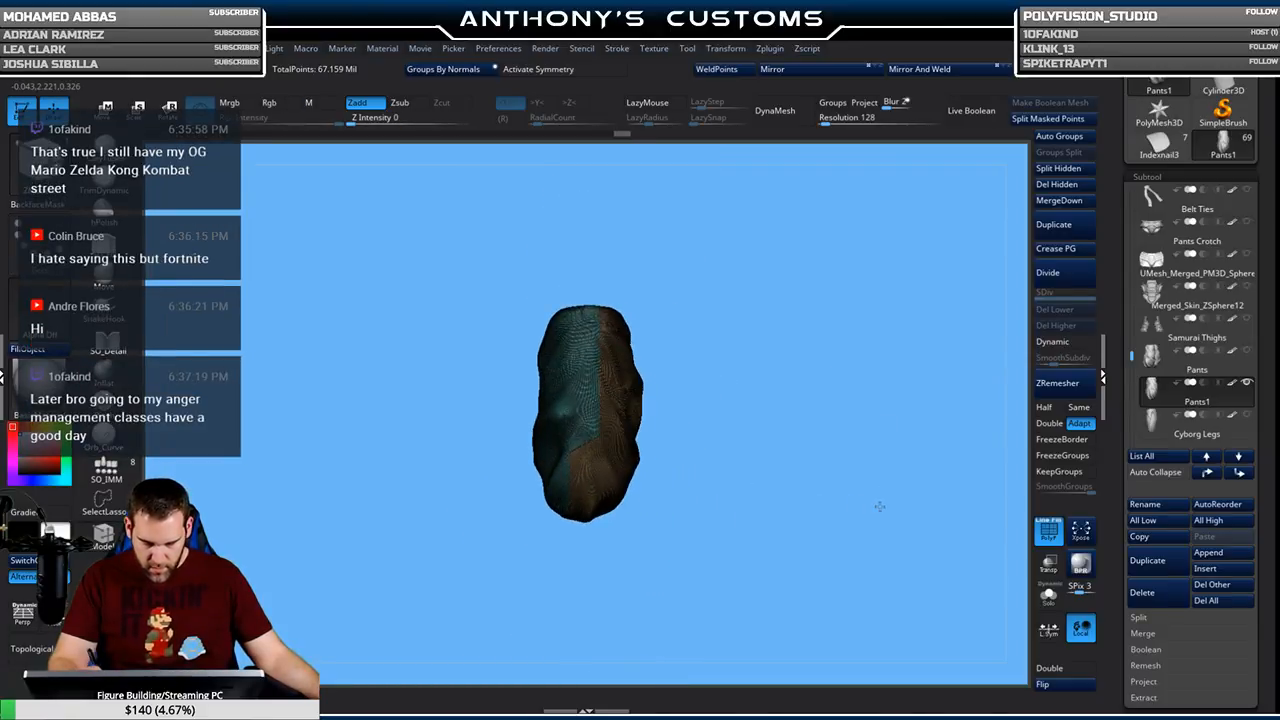
Examine the polygroup boundary at the lower and upper corners of the opposite leg's inner seam
{"action": "left_click_drag", "start_coordinate": [770, 395], "coordinate": [779, 494], "text": "alt"}
{"action": "right_click_drag", "start_coordinate": [634, 492], "coordinate": [577, 540], "text": "alt"}
{"action": "right_click_drag", "start_coordinate": [325, 341], "coordinate": [677, 355], "text": "alt"}
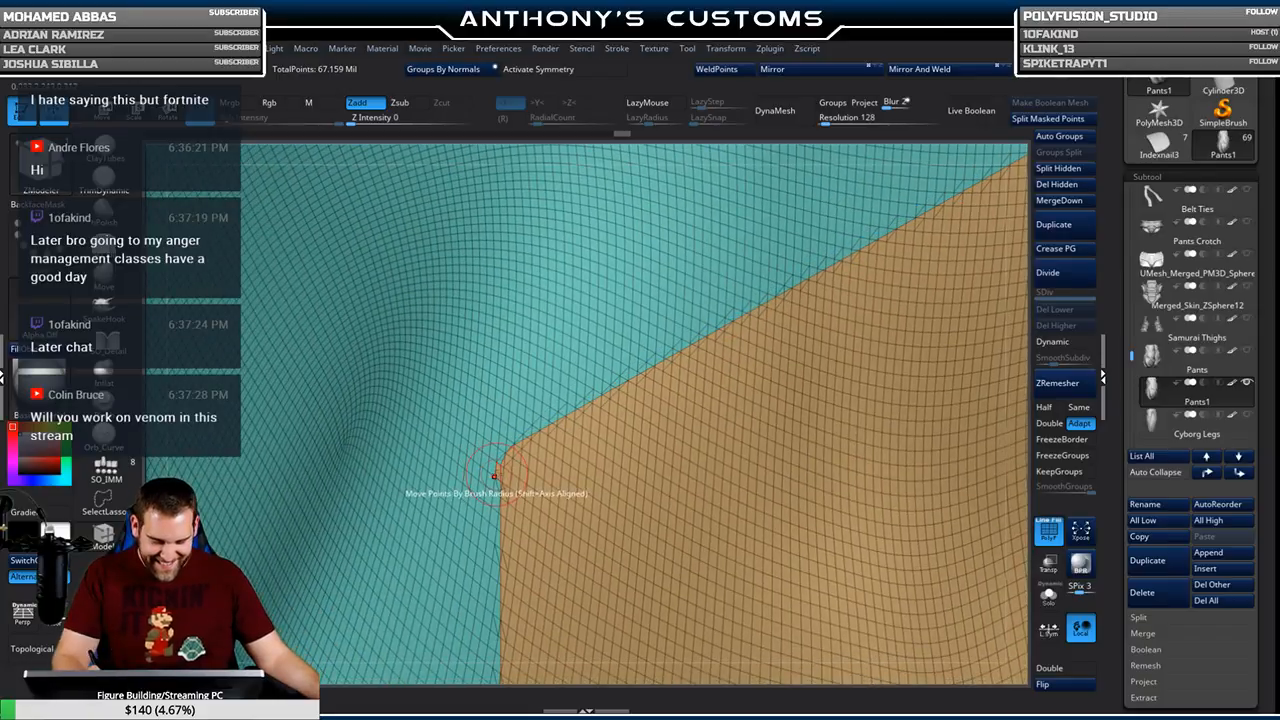
{"action": "right_click_drag", "start_coordinate": [498, 474], "coordinate": [507, 471]}
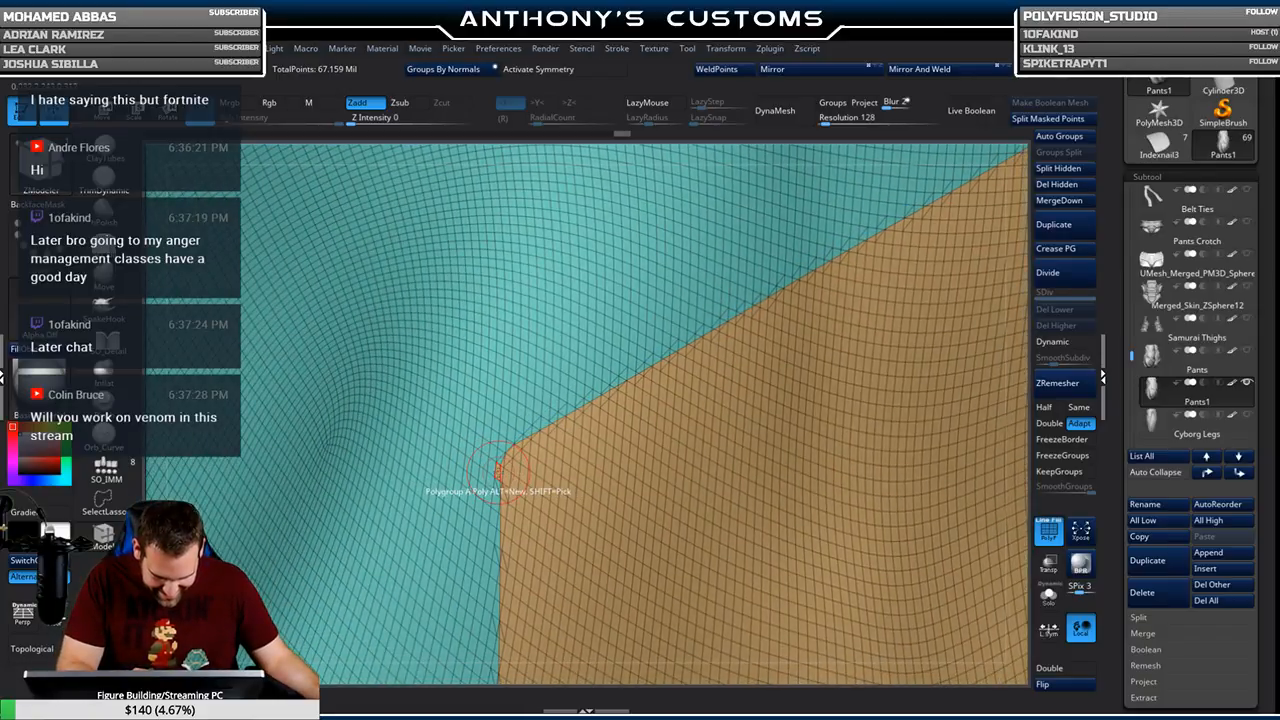
{"action": "right_click_drag", "start_coordinate": [864, 335], "coordinate": [480, 488], "text": "alt"}
{"action": "right_click_drag", "start_coordinate": [810, 312], "coordinate": [667, 474], "text": "alt"}
{"action": "right_click_drag", "start_coordinate": [526, 340], "coordinate": [621, 367], "text": "alt"}
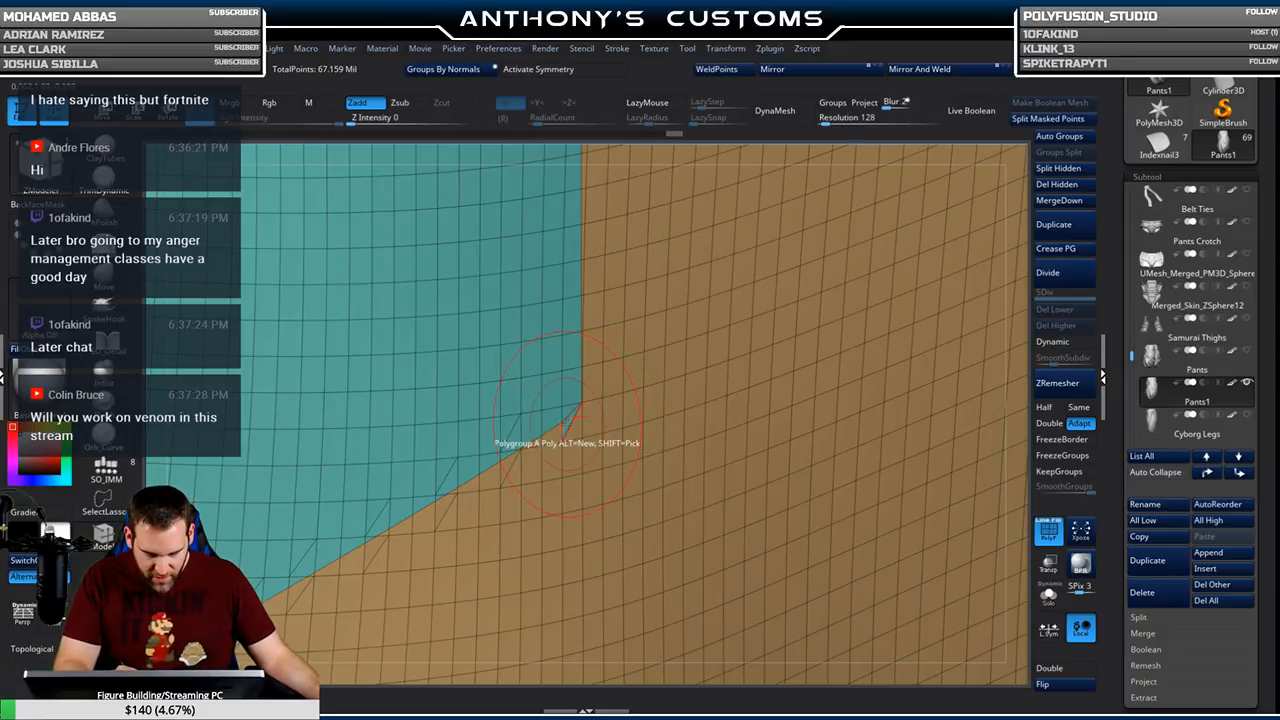
{"action": "key", "text": "f"}
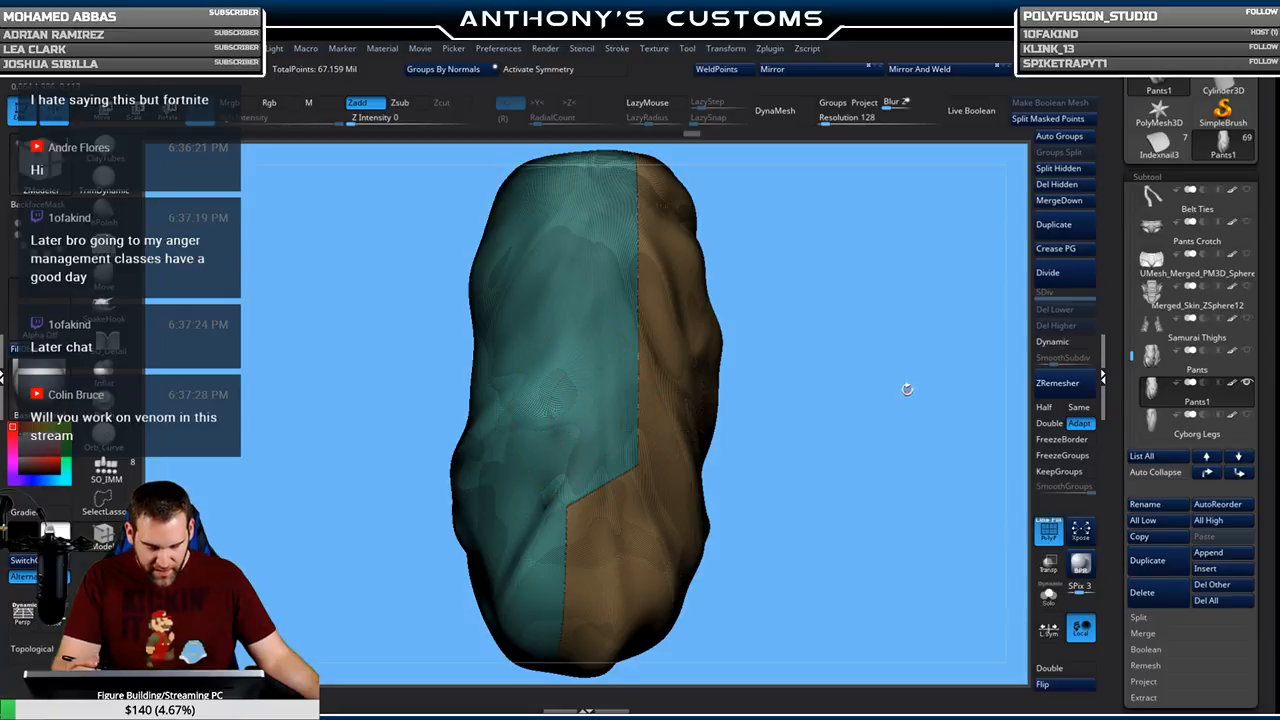
Unhide the full mesh so both pant legs show, and turn them to a side view of the polygroup seam
{"action": "left_click_drag", "start_coordinate": [907, 389], "coordinate": [790, 360], "text": "shift"}
{"action": "left_click_drag", "start_coordinate": [948, 338], "coordinate": [970, 353], "text": "ctrl+shift"}
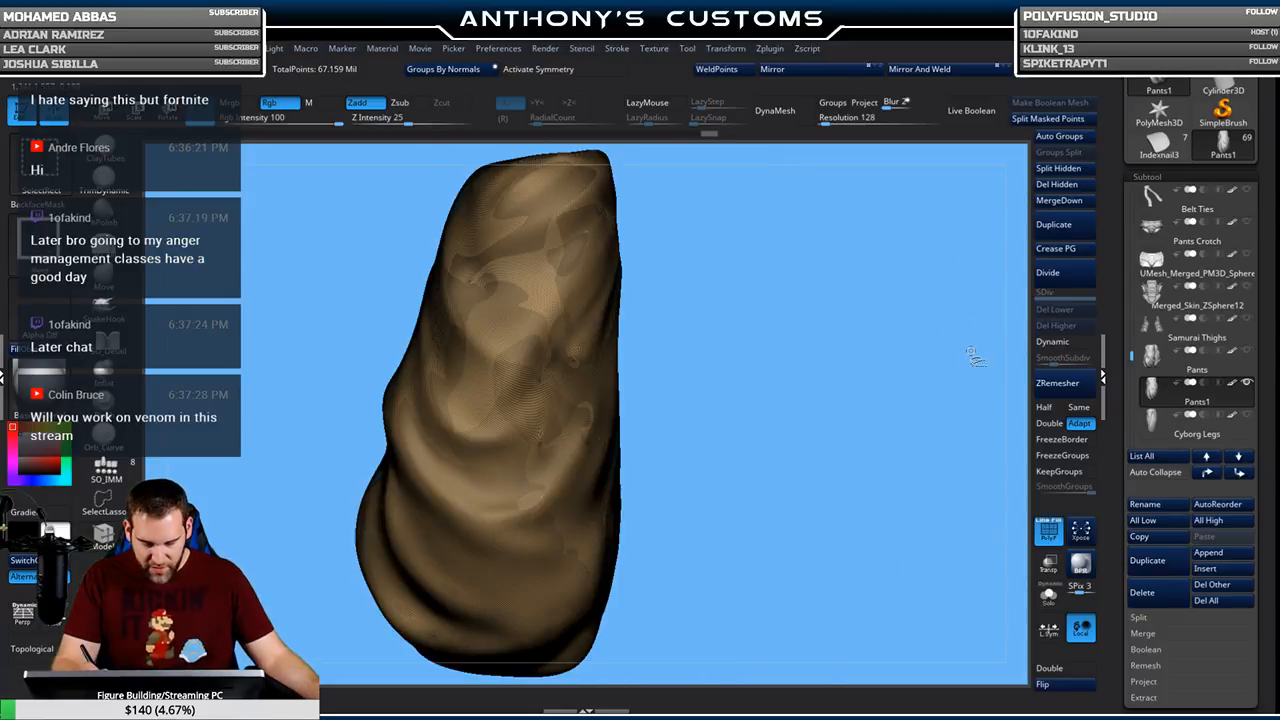
{"action": "left_click", "coordinate": [958, 372], "text": "ctrl+shift"}
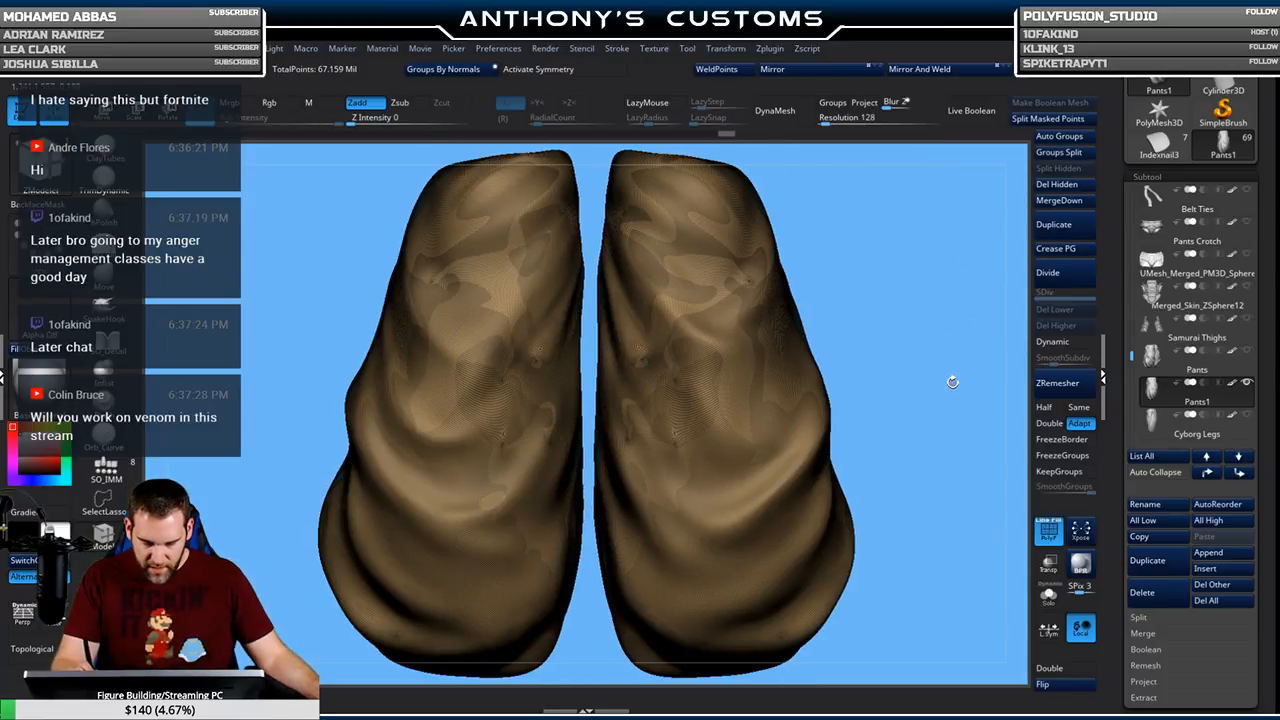
{"action": "left_click_drag", "start_coordinate": [907, 377], "coordinate": [942, 375], "text": "shift"}
{"action": "left_click_drag", "start_coordinate": [860, 441], "coordinate": [842, 394], "text": "alt"}
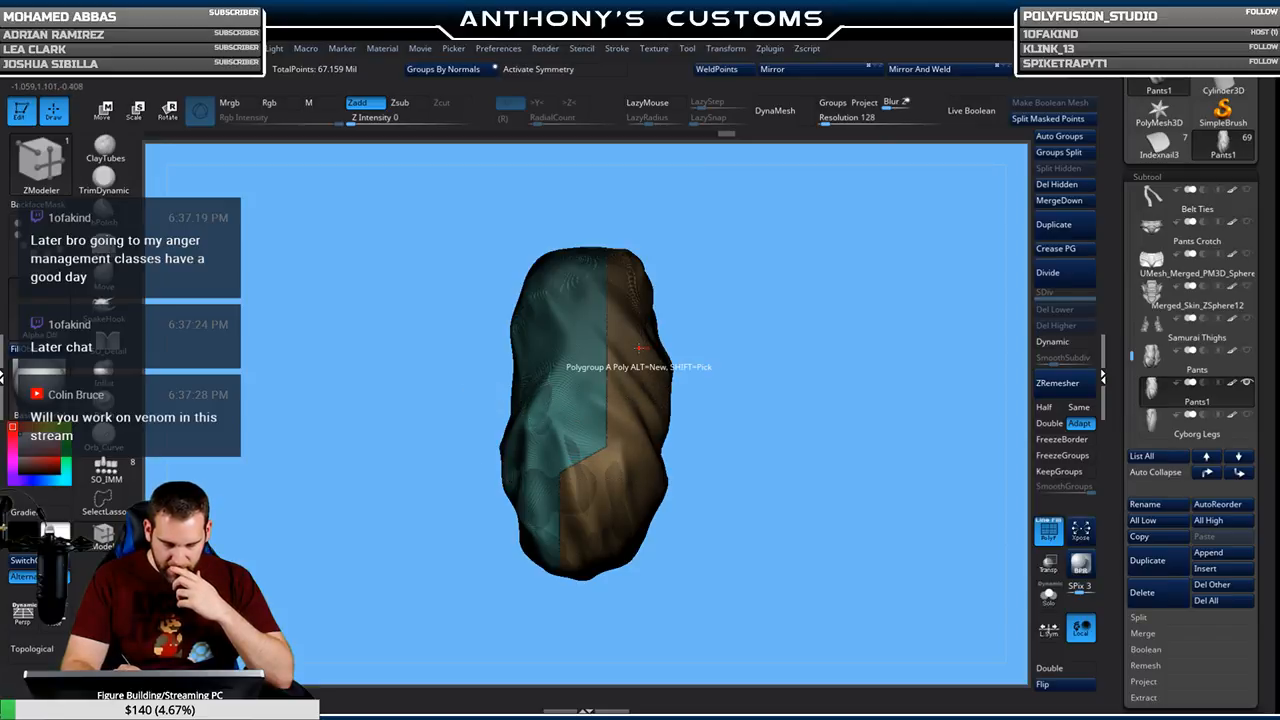
Isolate the teal polygroup, check the tan portion by inverting visibility, and restore the teal-only view
{"action": "key", "text": "ctrl+shift"}
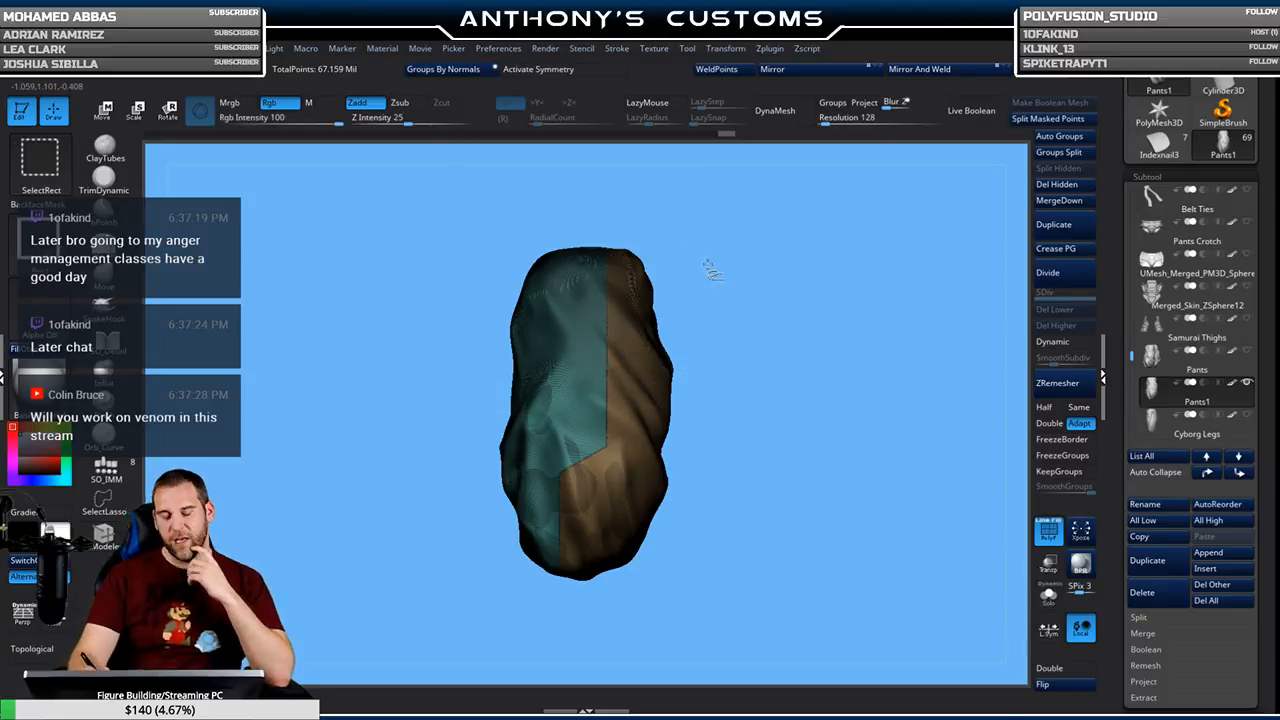
{"action": "left_click", "coordinate": [592, 419], "text": "ctrl+shift"}
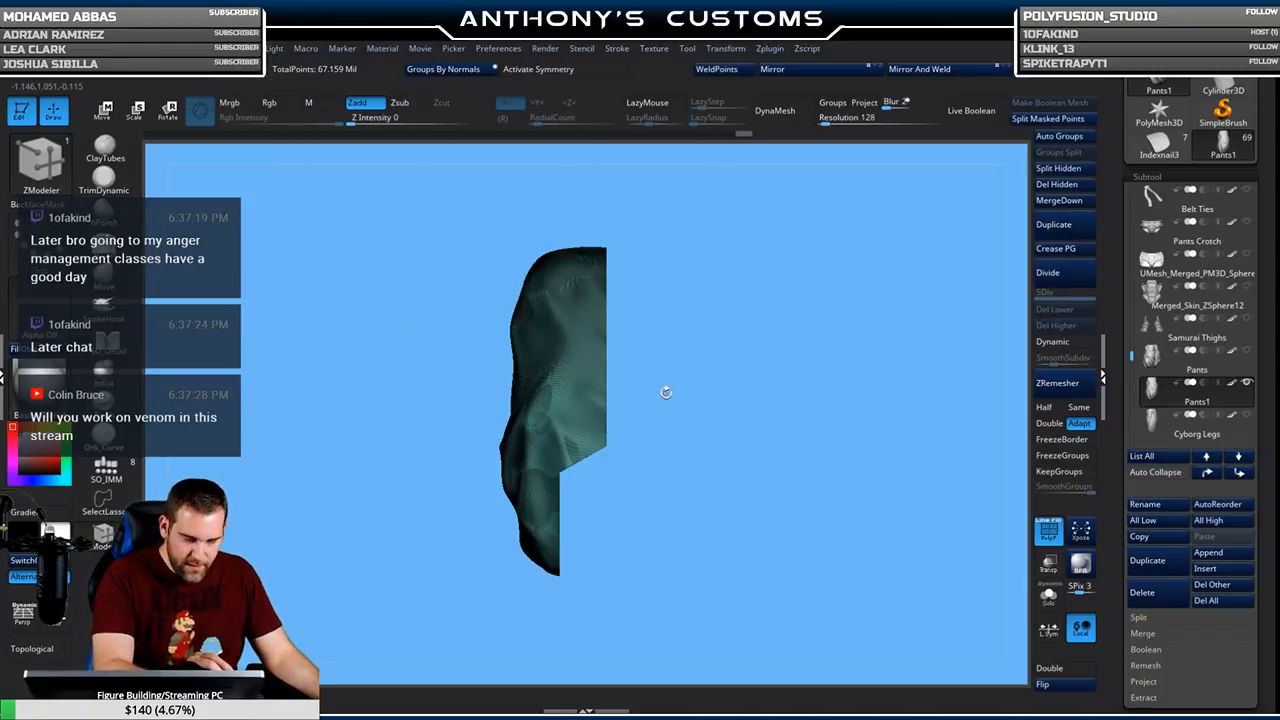
{"action": "key", "text": "ctrl+shift"}
{"action": "mouse_move", "coordinate": [693, 358]}
{"action": "left_mouse_down", "text": "ctrl+shift"}
{"action": "mouse_move", "coordinate": [662, 481]}
{"action": "mouse_move", "coordinate": [618, 507]}
{"action": "mouse_move", "coordinate": [690, 470]}
{"action": "left_mouse_up", "text": "ctrl+shift"}
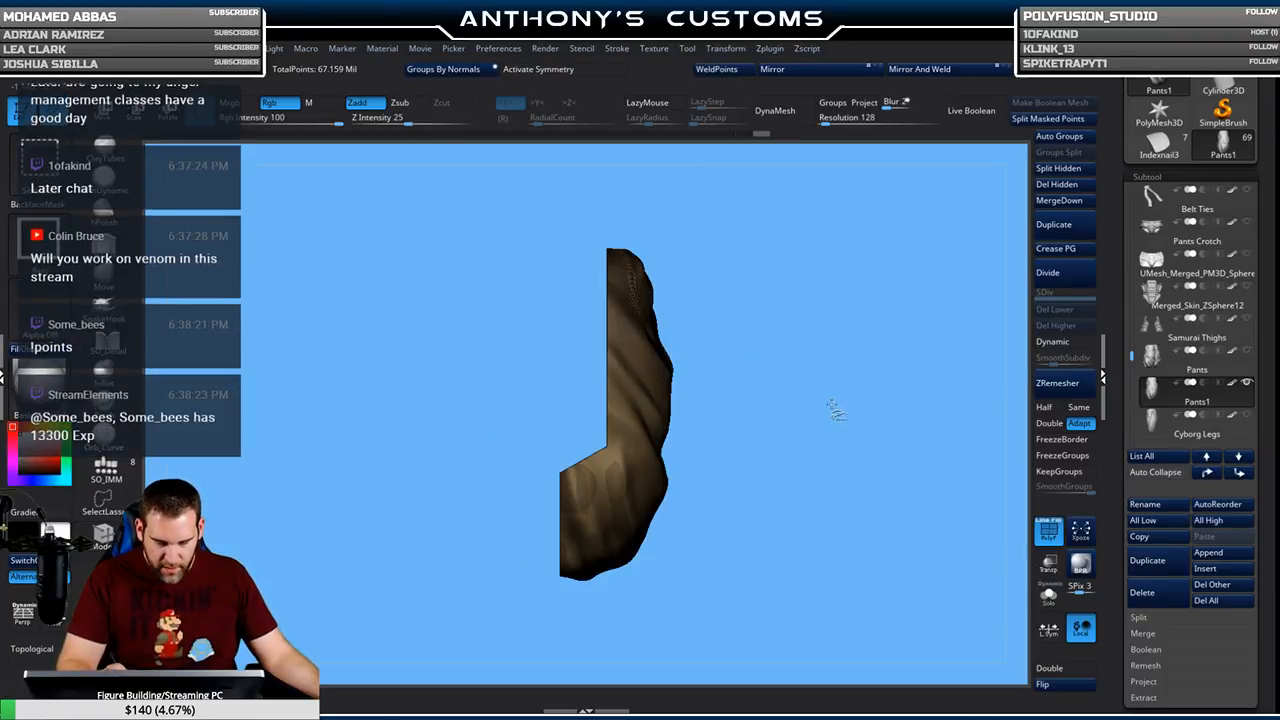
{"action": "left_click_drag", "start_coordinate": [837, 409], "coordinate": [820, 434], "text": "ctrl+shift"}
Slice a narrow rectangular strip along the teal piece's straight edge above the notch with SliceRect, and unhide the whole mesh
{"action": "key", "text": "b"}
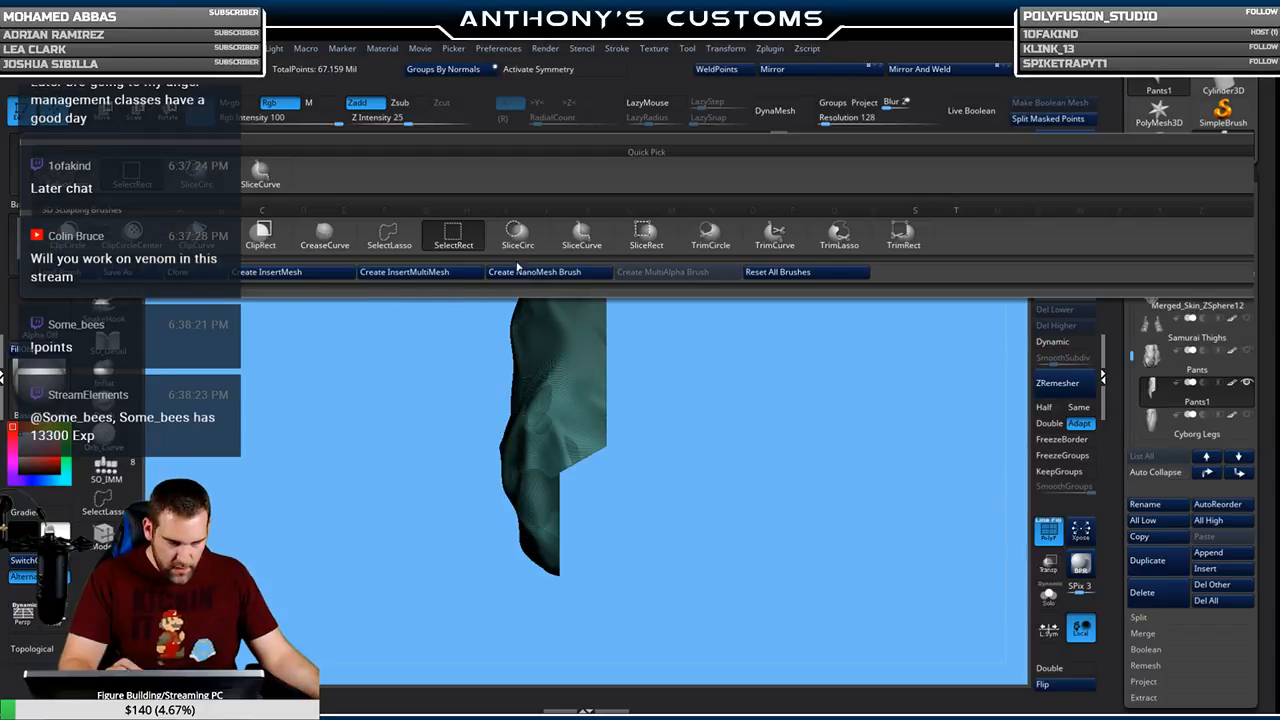
{"action": "left_click", "coordinate": [646, 235]}
{"action": "mouse_move", "coordinate": [686, 345]}
{"action": "left_mouse_down", "text": "ctrl+shift"}
{"action": "mouse_move", "coordinate": [654, 442]}
{"action": "mouse_move", "coordinate": [604, 519]}
{"action": "mouse_move", "coordinate": [561, 527]}
{"action": "left_mouse_up", "text": "ctrl+shift"}
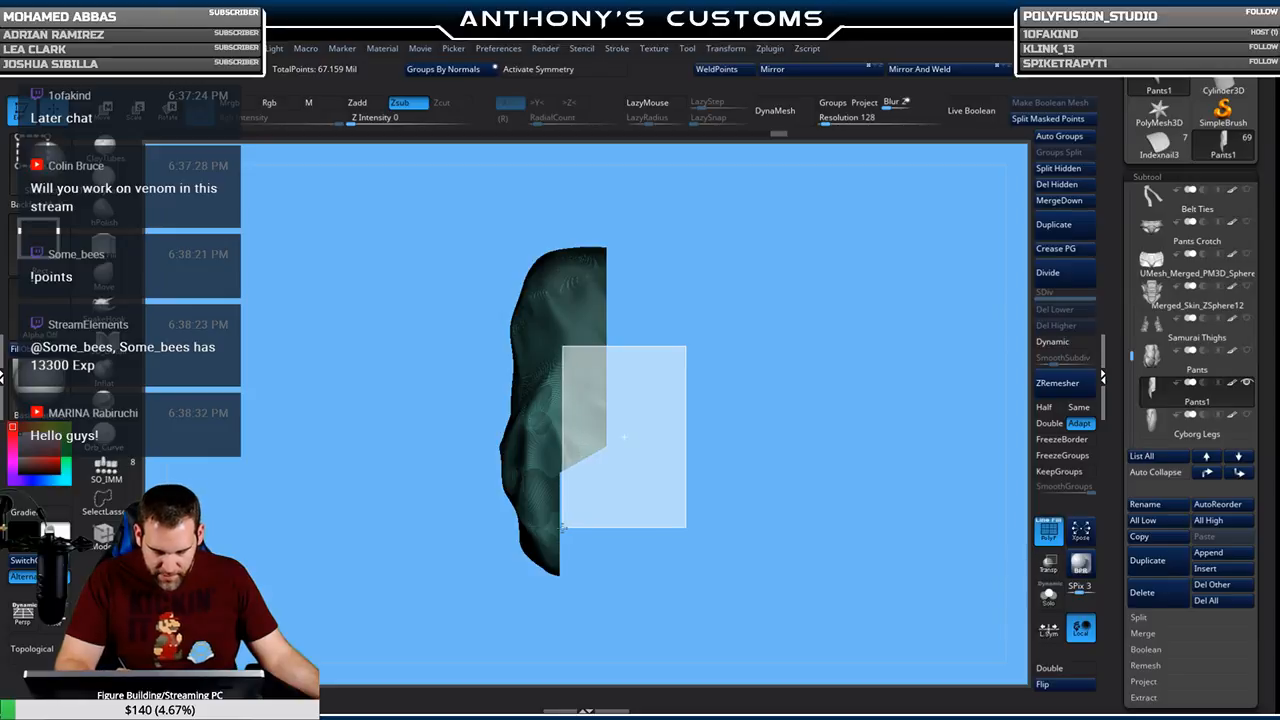
{"action": "left_click_drag", "start_coordinate": [561, 528], "coordinate": [632, 530], "text": "ctrl+shift"}
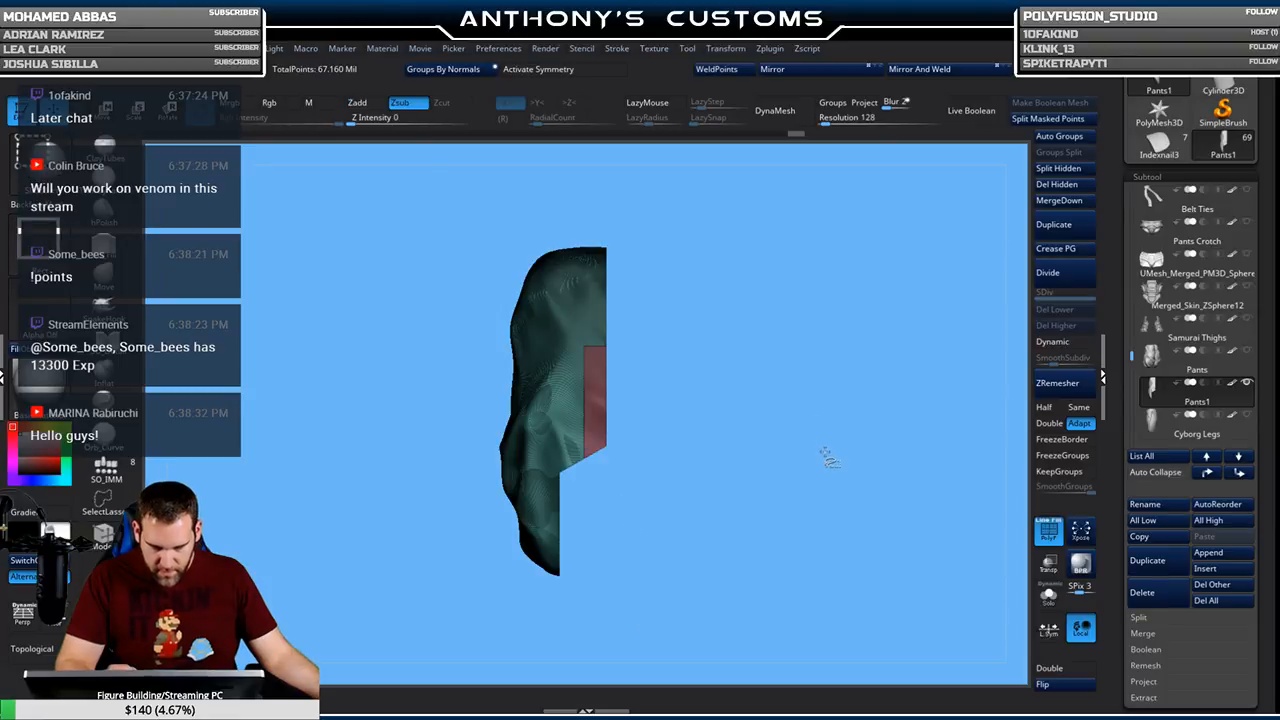
{"action": "left_click", "coordinate": [829, 453], "text": "ctrl+shift"}
{"action": "mouse_move", "coordinate": [833, 464]}
{"action": "left_mouse_down"}
{"action": "mouse_move", "coordinate": [762, 490]}
{"action": "mouse_move", "coordinate": [836, 443]}
{"action": "left_mouse_up"}
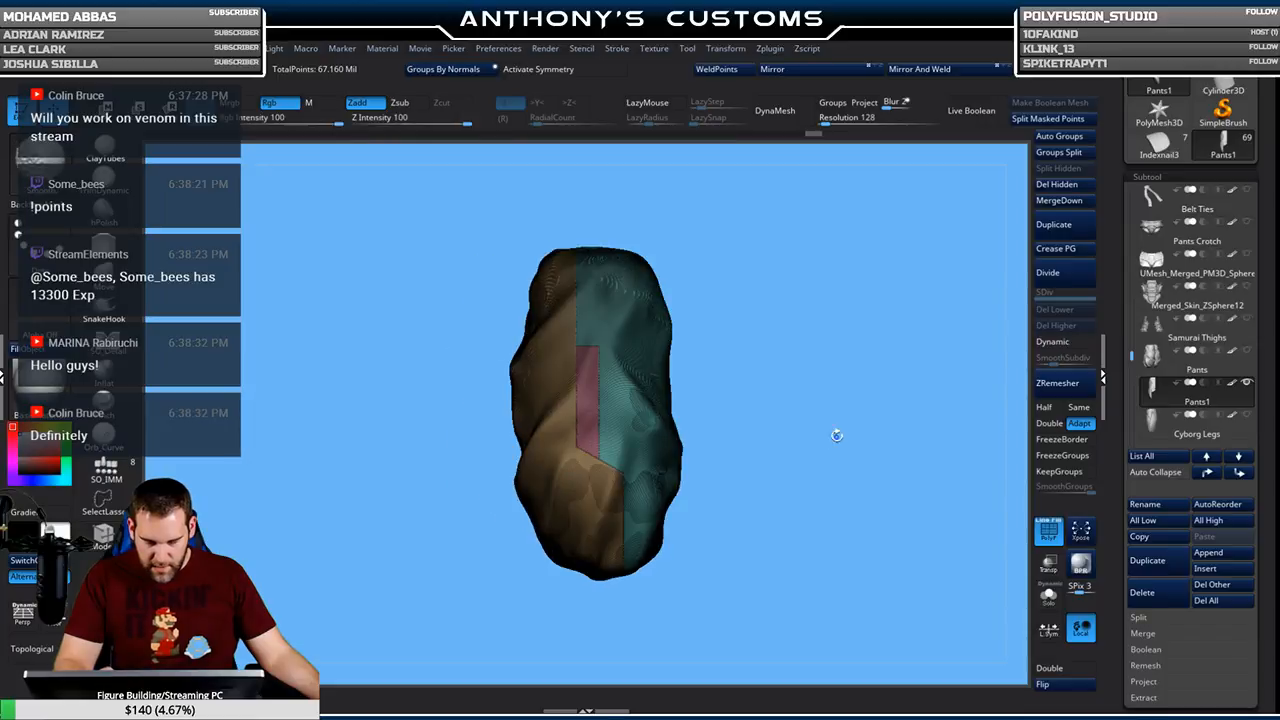
Examine the polygon edges where the sliced pink strip meets the teal and tan polygroups
{"action": "left_click_drag", "start_coordinate": [830, 312], "coordinate": [838, 646], "text": "alt"}
{"action": "left_click_drag", "start_coordinate": [708, 385], "coordinate": [672, 331], "text": "alt"}
{"action": "right_click_drag", "start_coordinate": [673, 331], "coordinate": [709, 553], "text": "alt"}
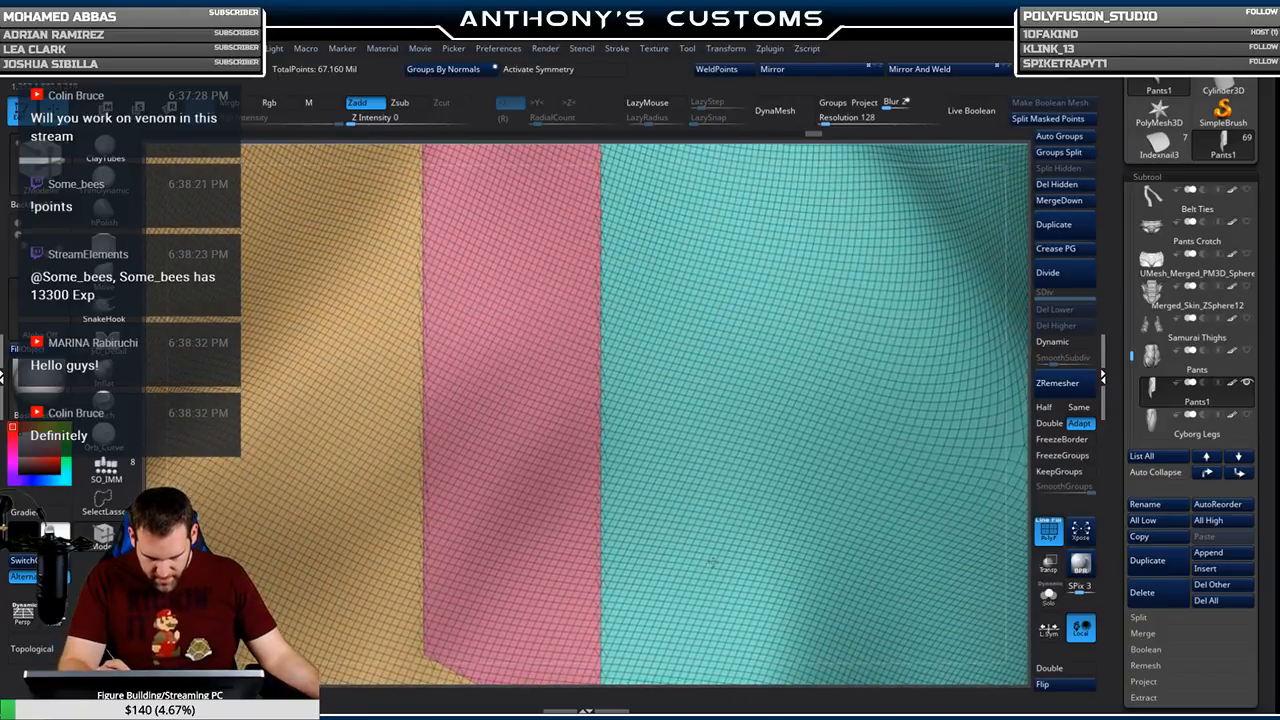
{"action": "right_click_drag", "start_coordinate": [660, 255], "coordinate": [690, 540], "text": "alt"}
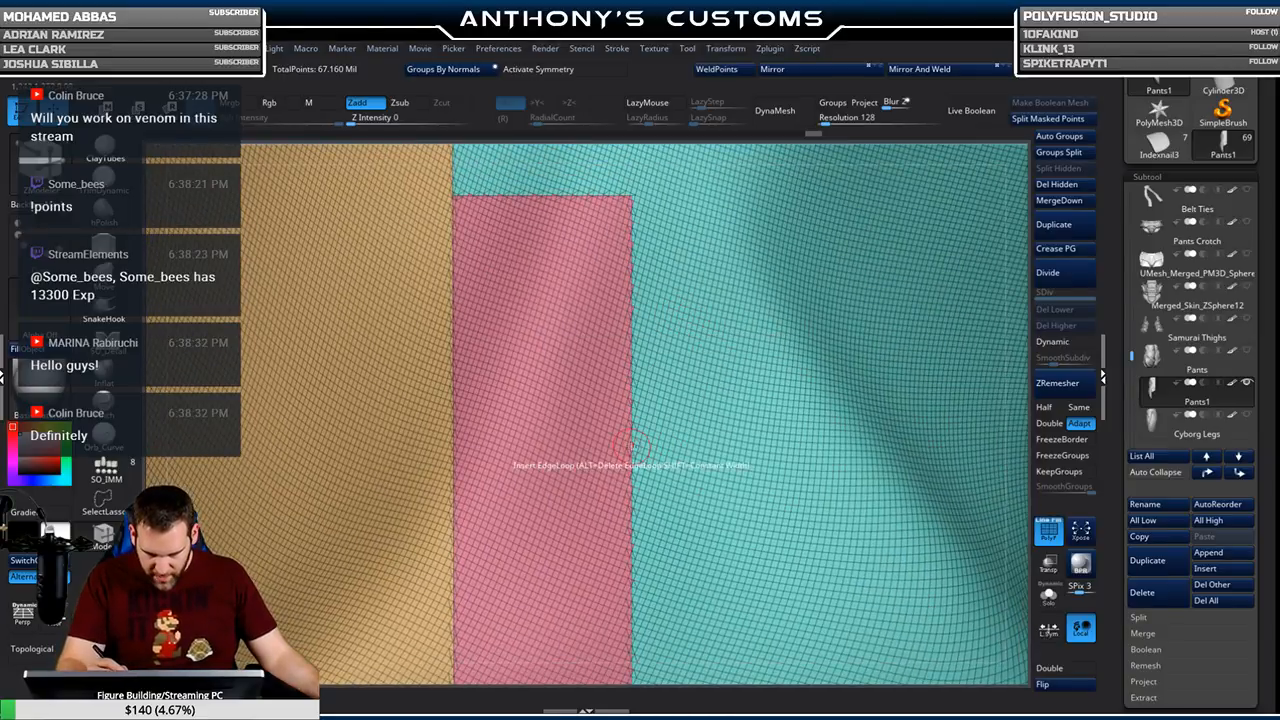
{"action": "right_click_drag", "start_coordinate": [626, 441], "coordinate": [661, 506], "text": "ctrl"}
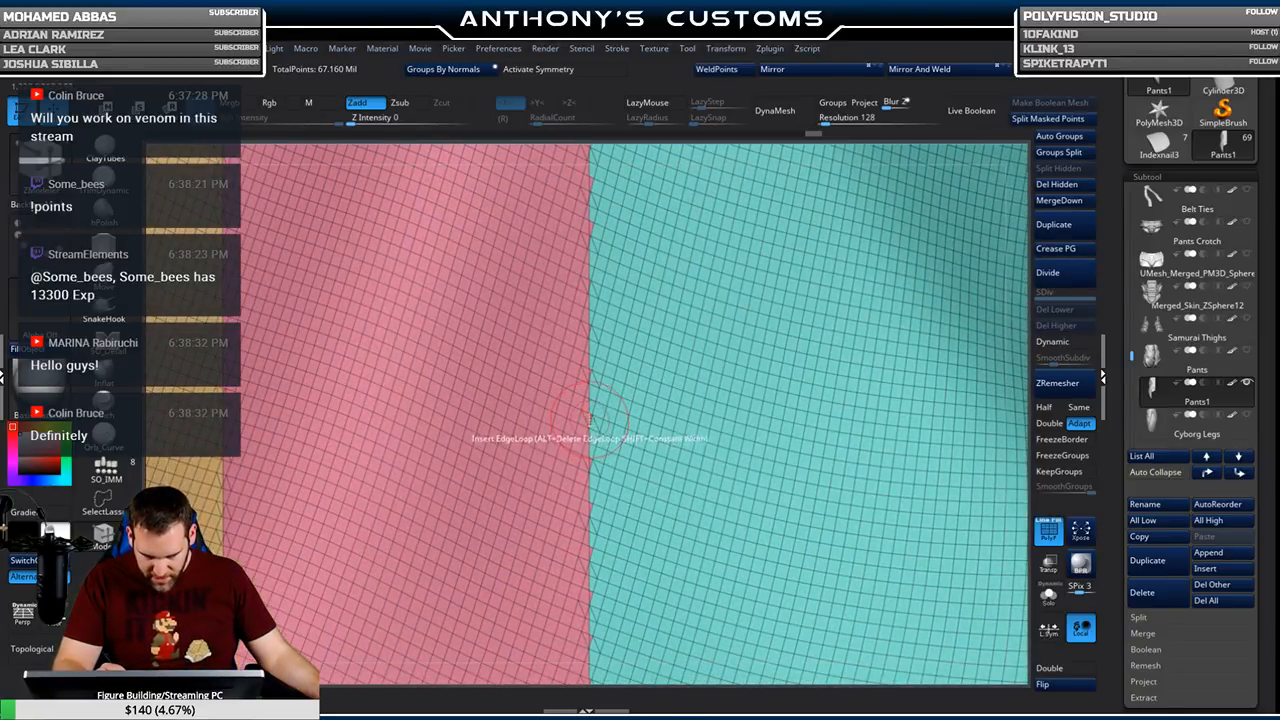
{"action": "right_click_drag", "start_coordinate": [693, 213], "coordinate": [824, 386], "text": "alt"}
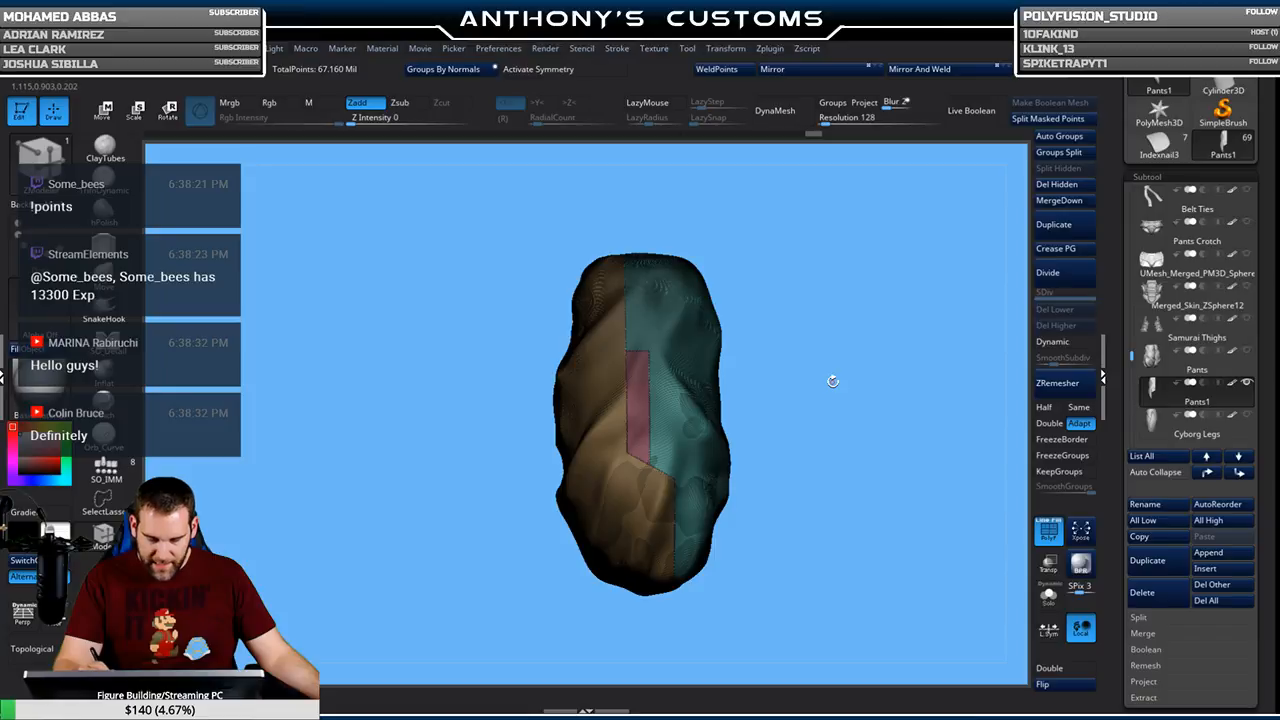
Undo the rectangular slice and return to the isolated teal polygroup in side view
{"action": "key", "text": "ctrl+z"}
{"action": "key", "text": "ctrl+w"}
{"action": "mouse_move", "coordinate": [836, 378]}
{"action": "right_mouse_down"}
{"action": "mouse_move", "coordinate": [820, 389]}
{"action": "mouse_move", "coordinate": [938, 374]}
{"action": "mouse_move", "coordinate": [806, 400]}
{"action": "right_mouse_up"}
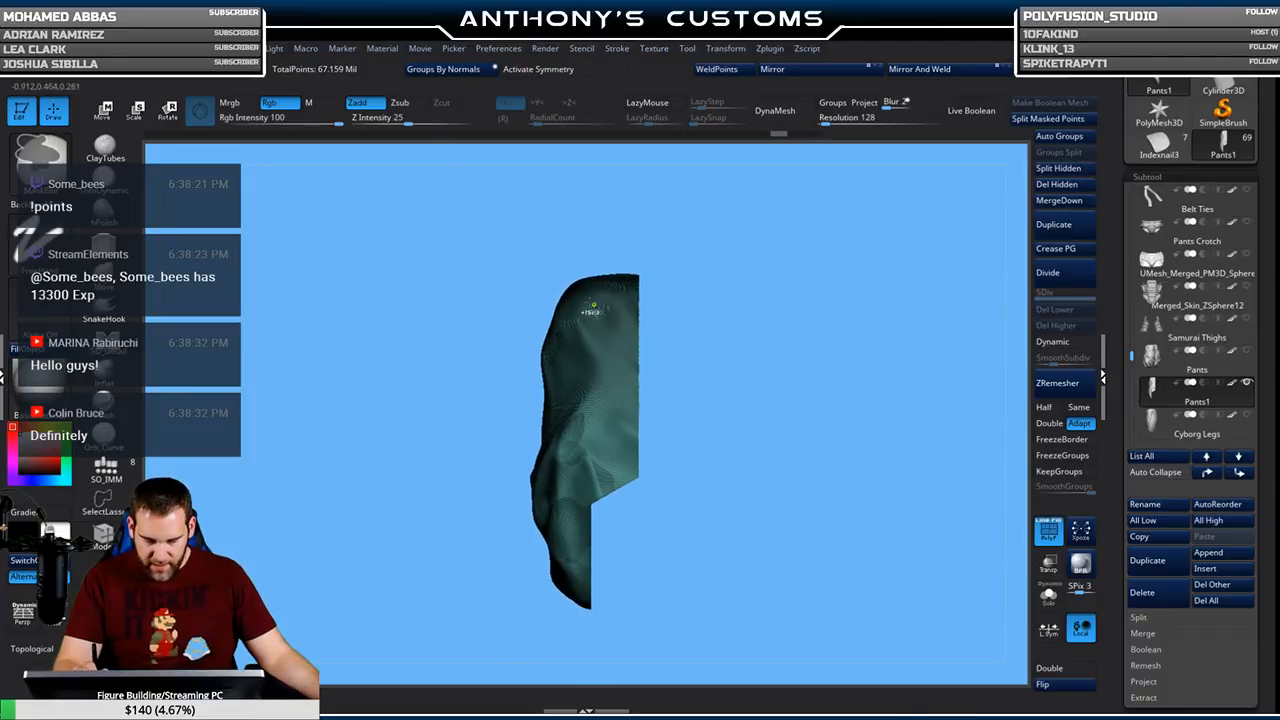
Choose the SliceCurve brush and try a bent slice running up through the teal overhang and out its straight edge
{"action": "left_click", "coordinate": [46, 177], "text": "ctrl+shift"}
{"action": "left_click", "coordinate": [46, 164], "text": "ctrl+shift"}
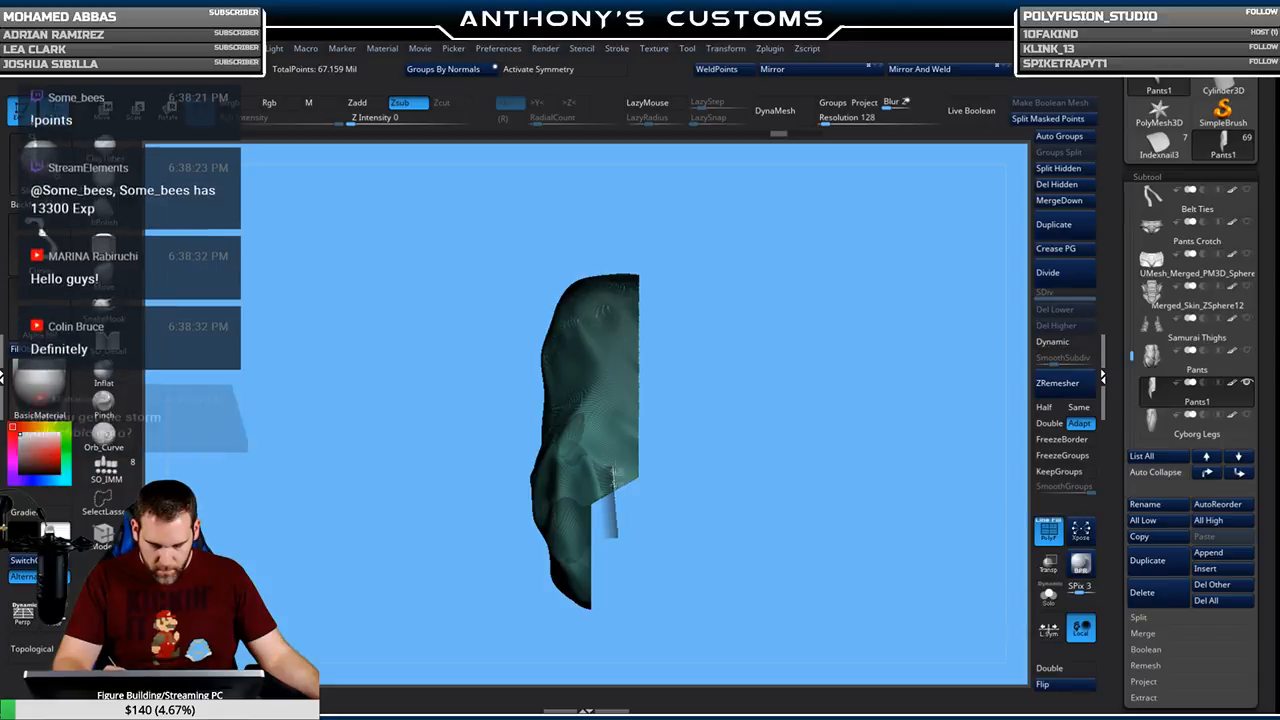
{"action": "left_click_drag", "start_coordinate": [624, 540], "coordinate": [619, 392], "text": "ctrl+shift"}
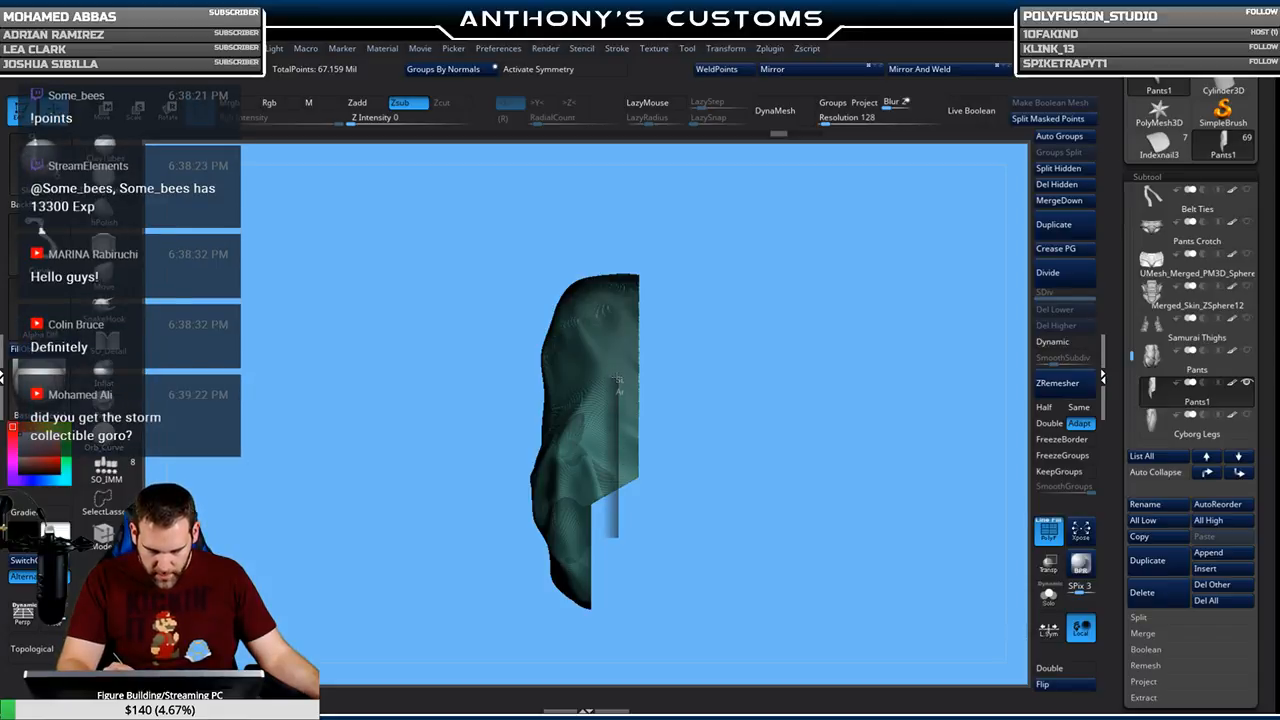
{"action": "left_click_drag", "start_coordinate": [618, 380], "coordinate": [610, 382], "text": "ctrl+shift"}
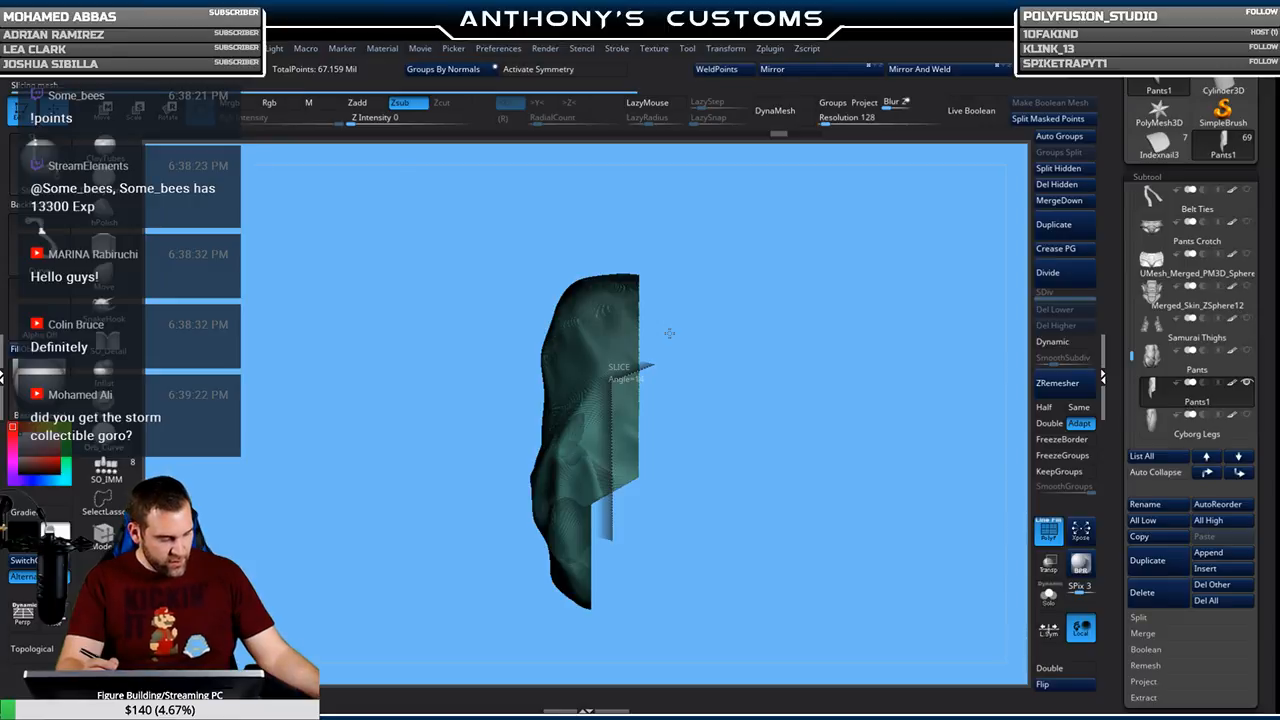
Try a bent slice that runs up beside the teal piece's lower edge and follows the sloped notch outward
{"action": "left_click_drag", "start_coordinate": [733, 343], "coordinate": [800, 411]}
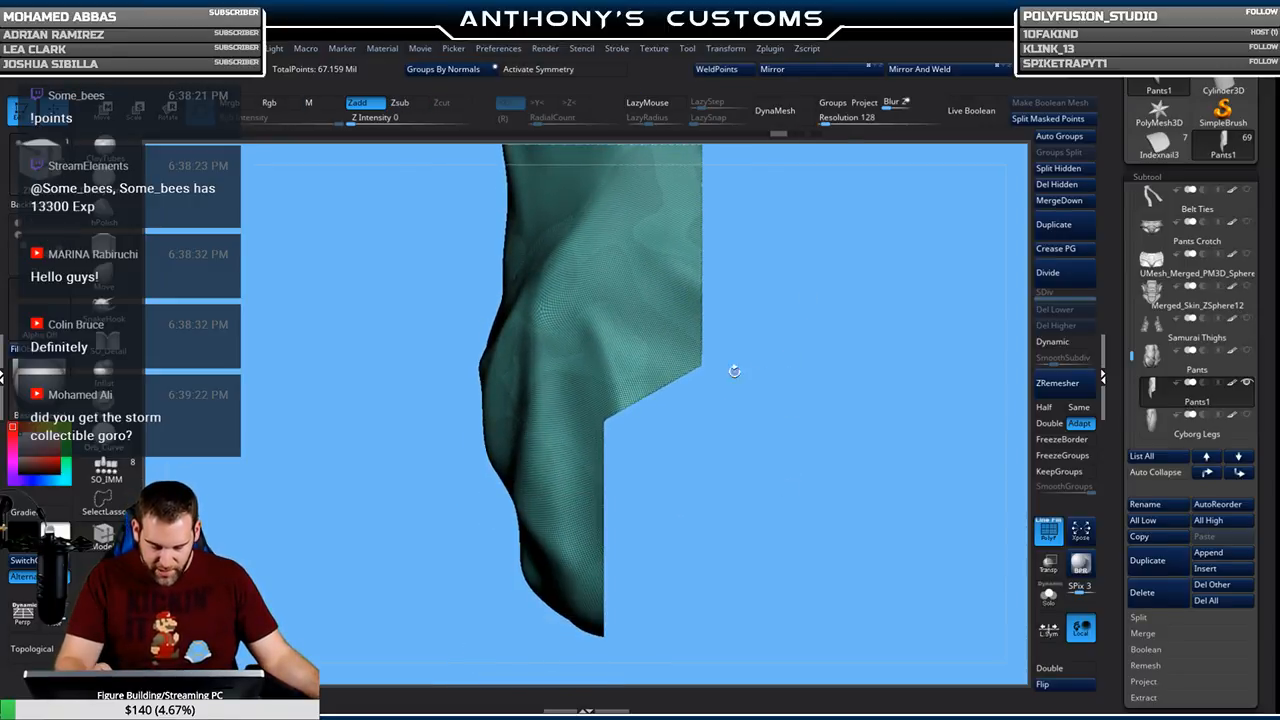
{"action": "left_click_drag", "start_coordinate": [622, 648], "coordinate": [625, 410], "text": "ctrl+shift"}
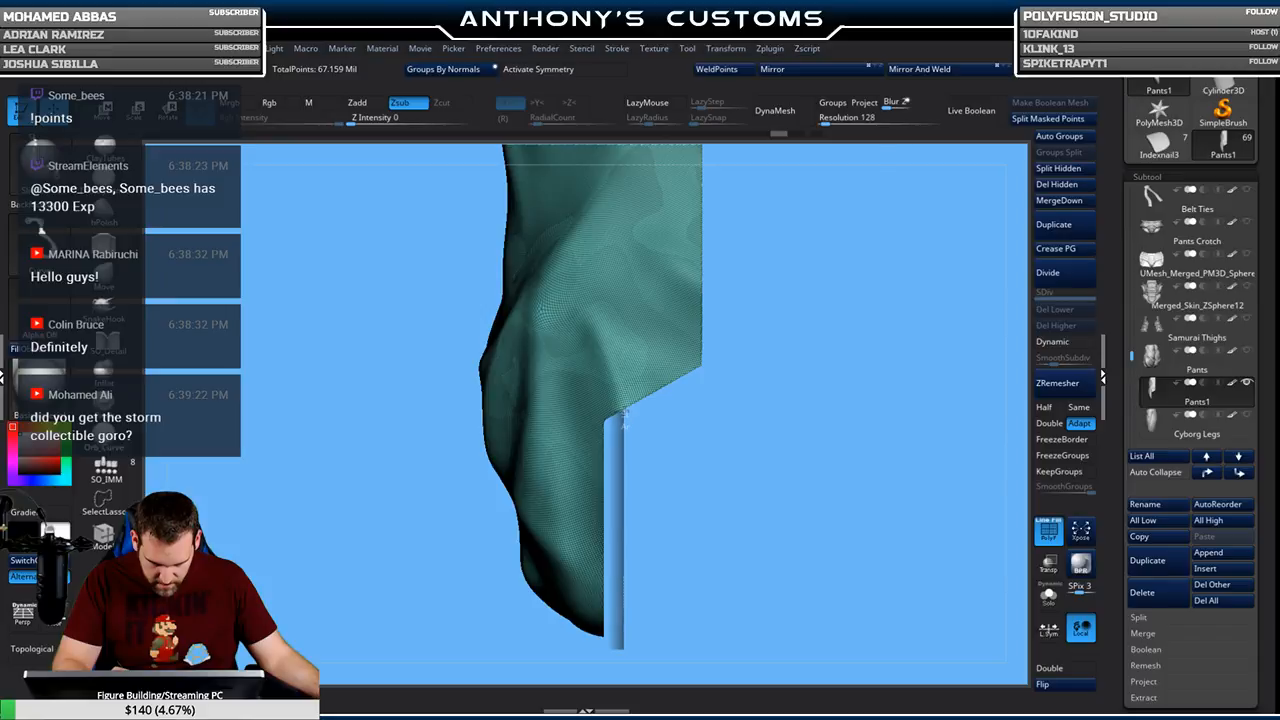
{"action": "left_click_drag", "start_coordinate": [622, 411], "coordinate": [705, 365], "text": "ctrl+shift"}
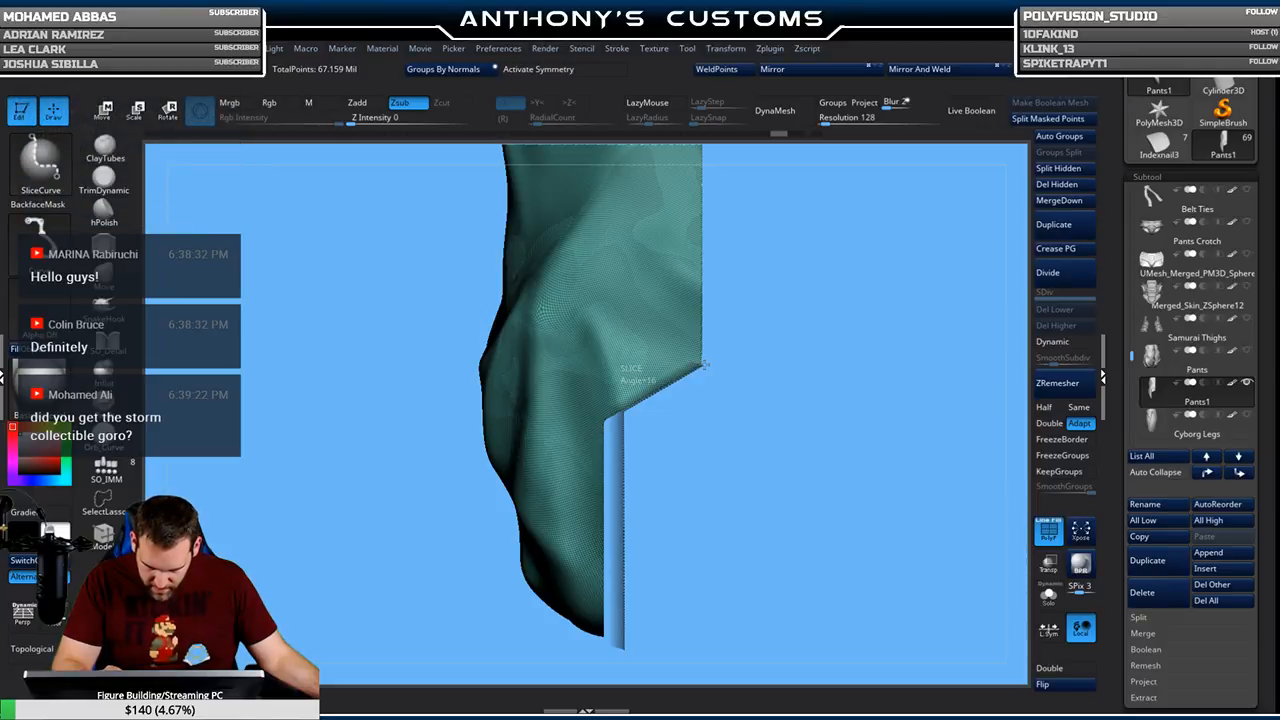
{"action": "left_click_drag", "start_coordinate": [705, 366], "coordinate": [706, 362], "text": "ctrl+shift"}
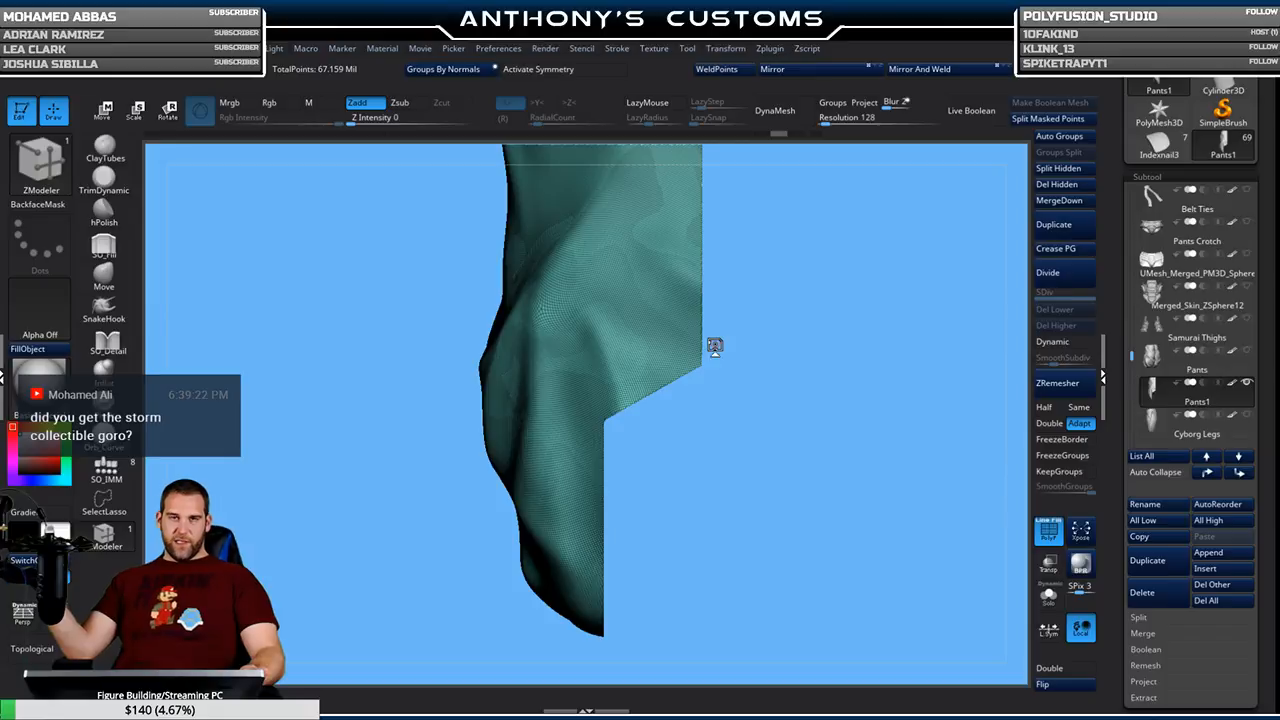
Save the project
{"action": "key", "text": "ctrl+s"}
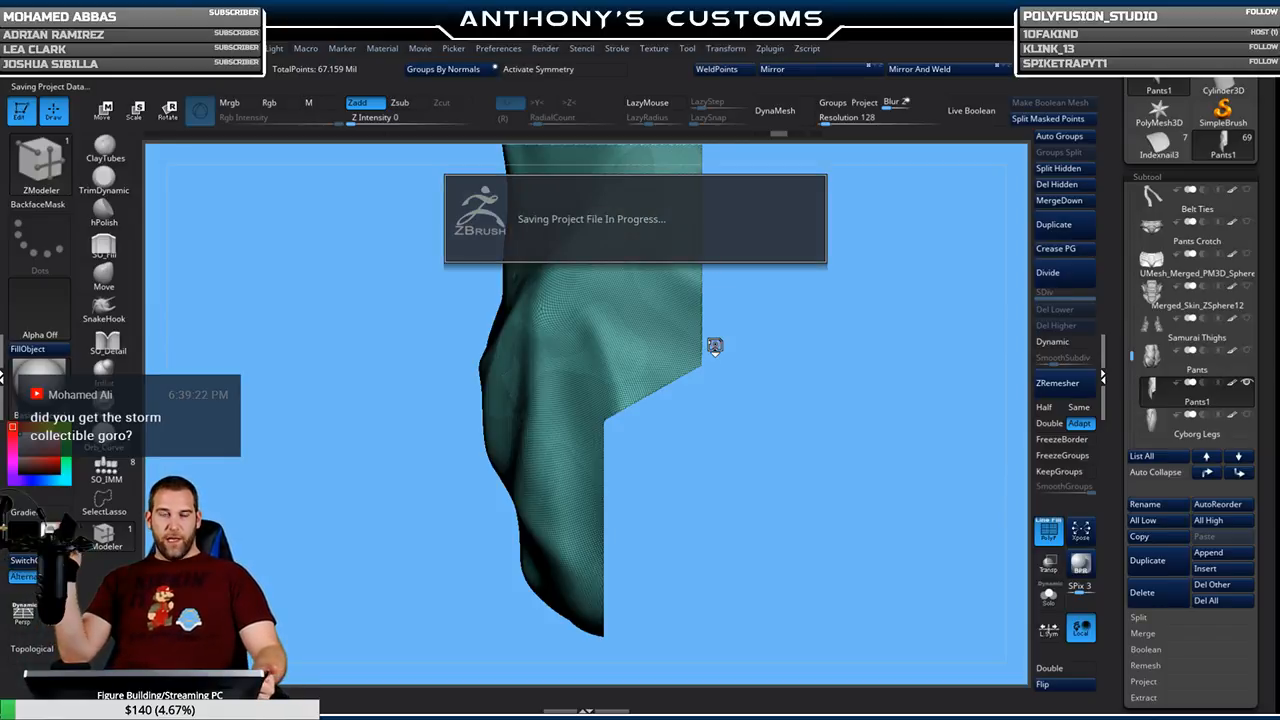
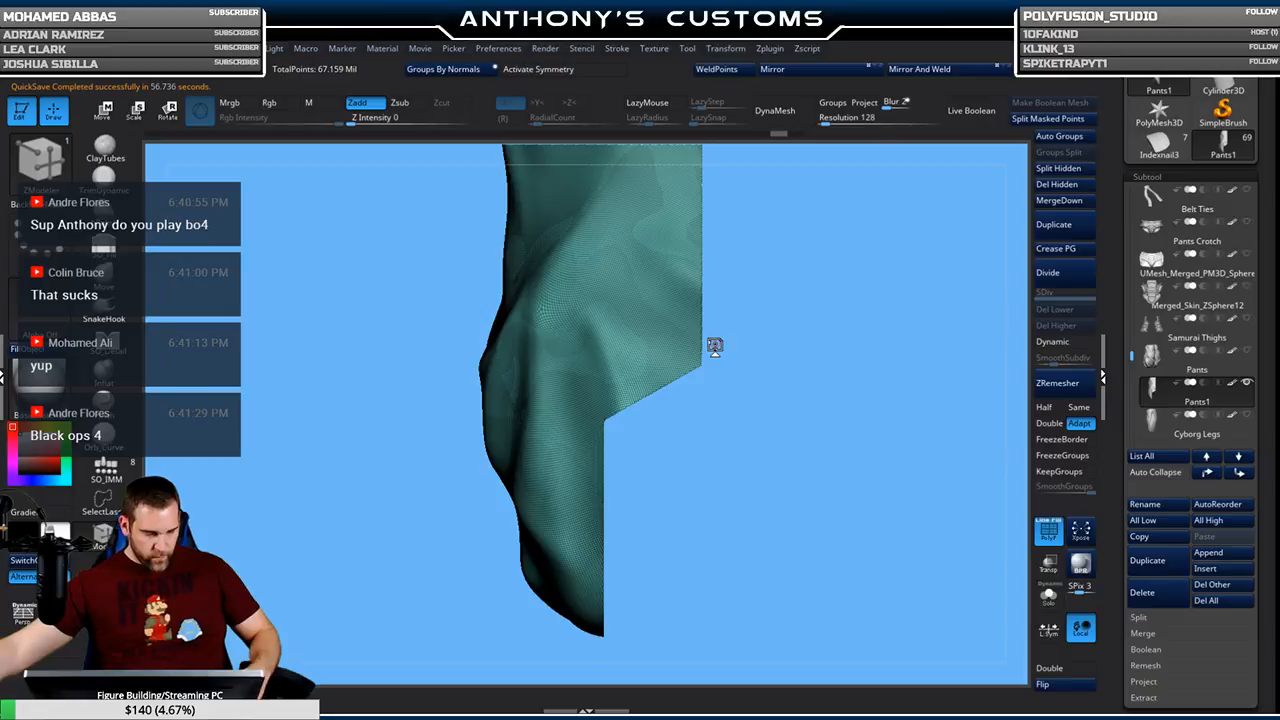
Try a slice straight up from below the notch through the teal overhang, angled steeply up and outward across its edge
{"action": "left_click_drag", "start_coordinate": [821, 398], "coordinate": [789, 517]}
{"action": "key", "text": "alt"}
{"action": "left_click_drag", "start_coordinate": [620, 528], "coordinate": [610, 352]}
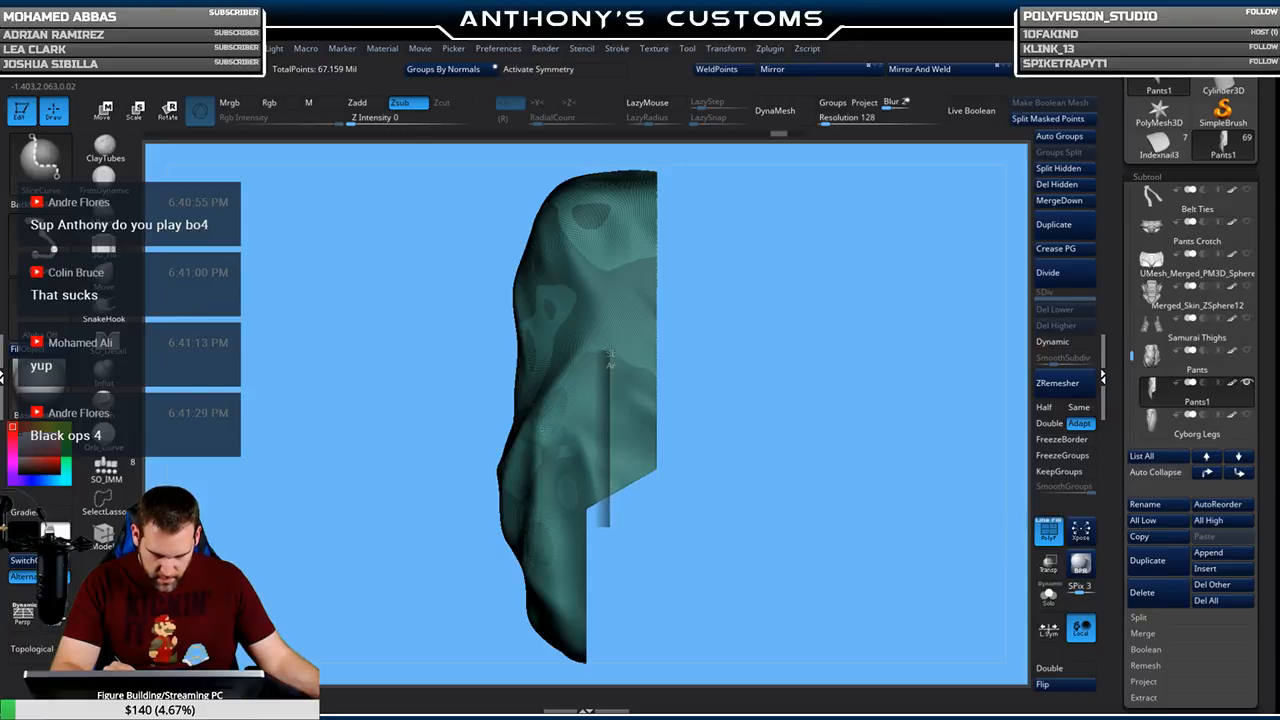
{"action": "mouse_move", "coordinate": [610, 352]}
{"action": "left_mouse_down", "text": "ctrl+shift"}
{"action": "mouse_move", "coordinate": [703, 310]}
{"action": "mouse_move", "coordinate": [684, 275]}
{"action": "left_mouse_up", "text": "ctrl+shift"}
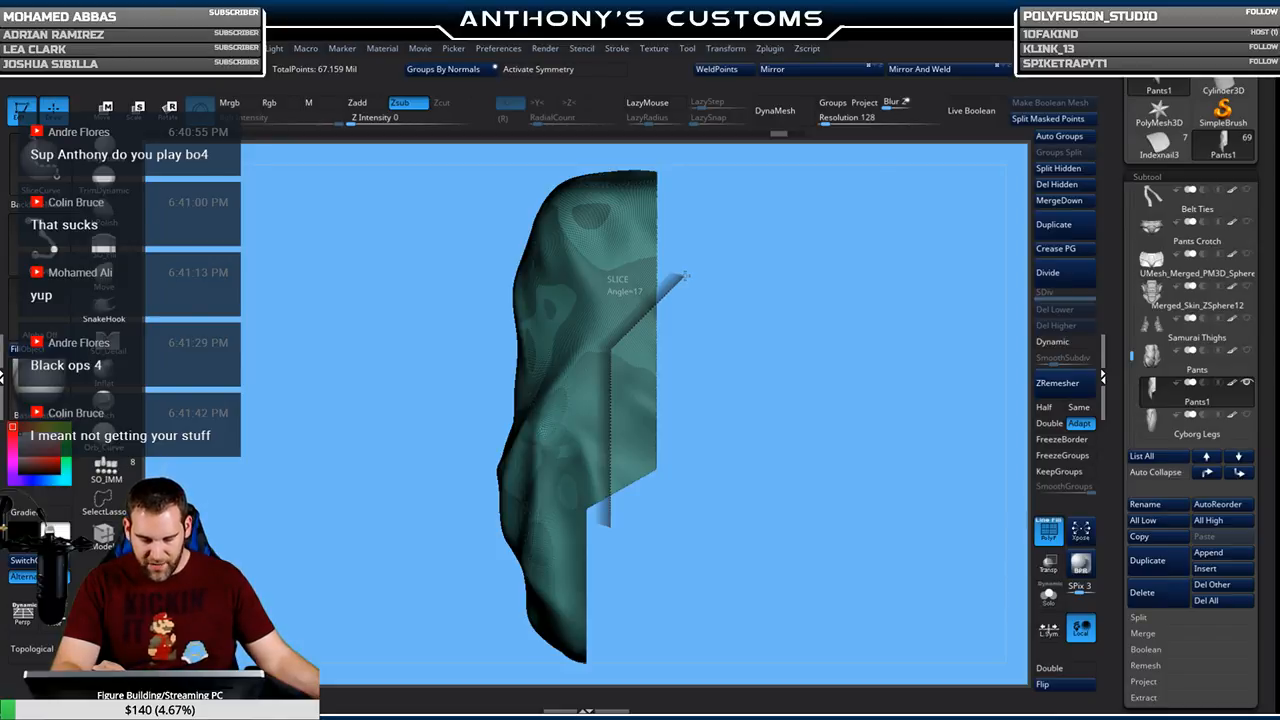
{"action": "left_click_drag", "start_coordinate": [685, 274], "coordinate": [693, 292], "text": "ctrl+shift"}
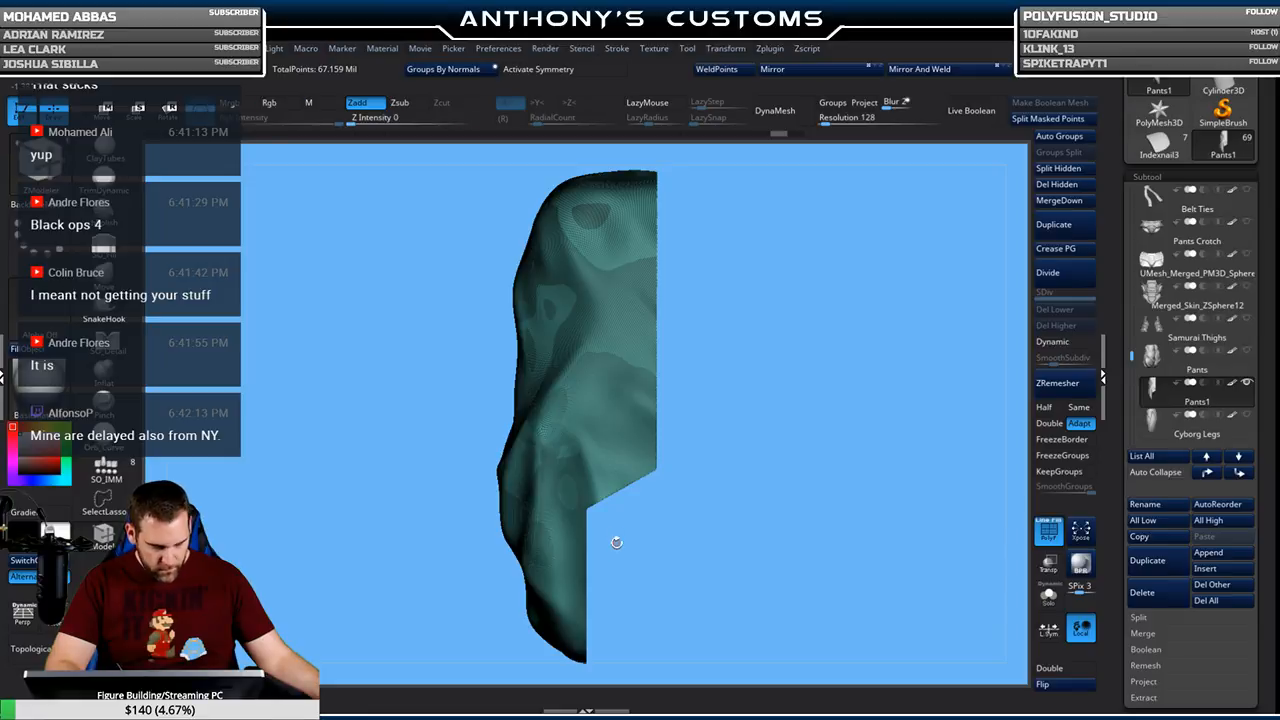
Try the bent slice through the teal overhang again, adjusting its outward angle to roughly parallel the notch's slope
{"action": "mouse_move", "coordinate": [612, 609]}
{"action": "left_mouse_down", "text": "alt"}
{"action": "mouse_move", "coordinate": [610, 505]}
{"action": "mouse_move", "coordinate": [669, 472]}
{"action": "left_mouse_up", "text": "alt"}
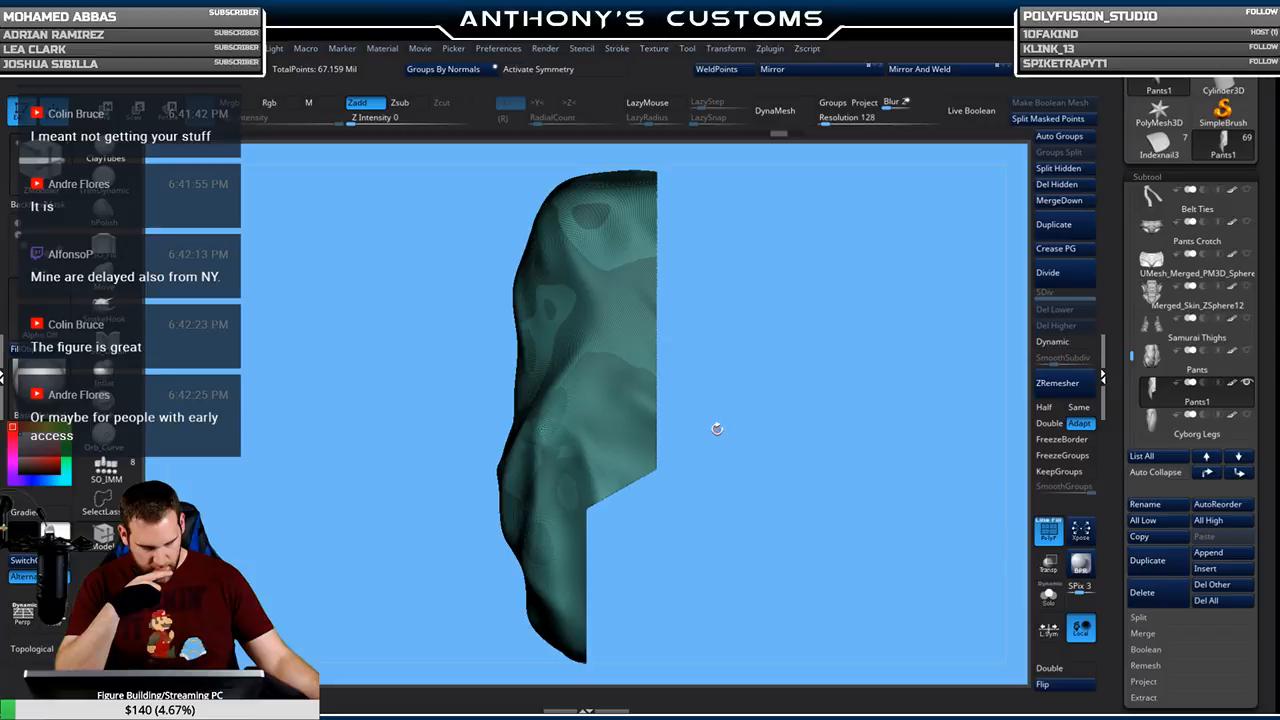
{"action": "left_click_drag", "start_coordinate": [717, 428], "coordinate": [706, 486]}
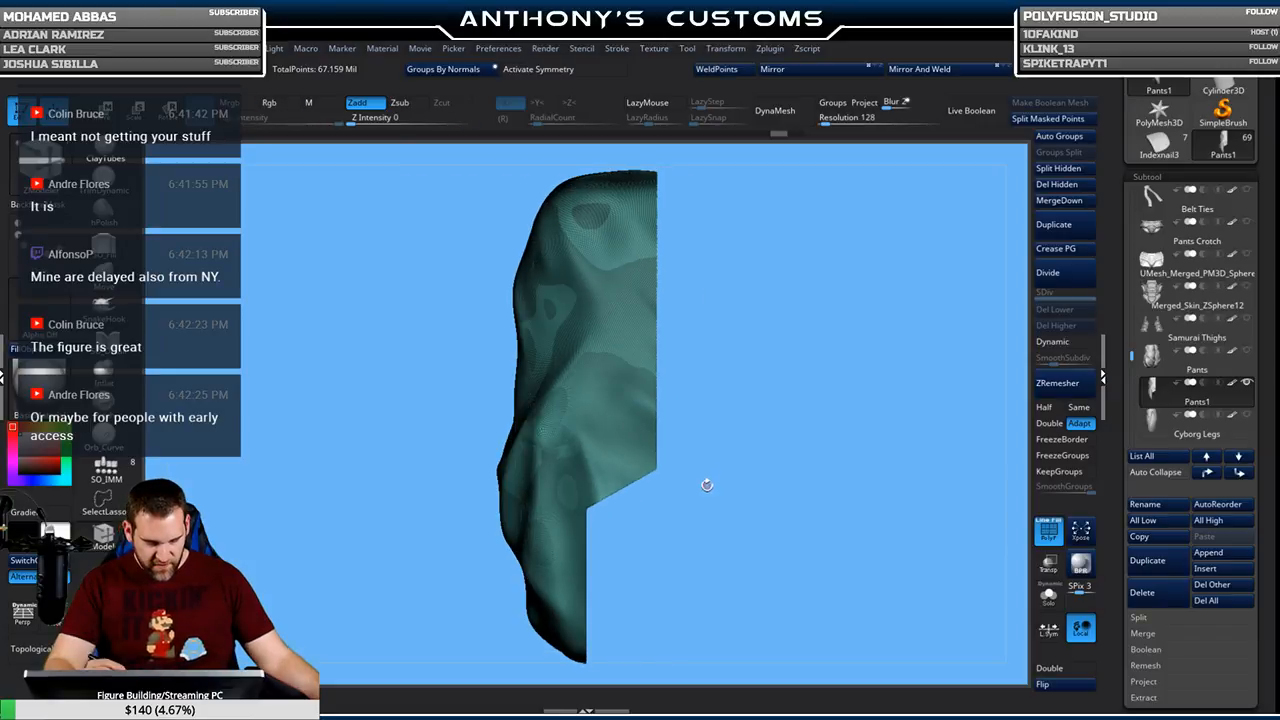
{"action": "left_click_drag", "start_coordinate": [608, 543], "coordinate": [612, 342], "text": "alt"}
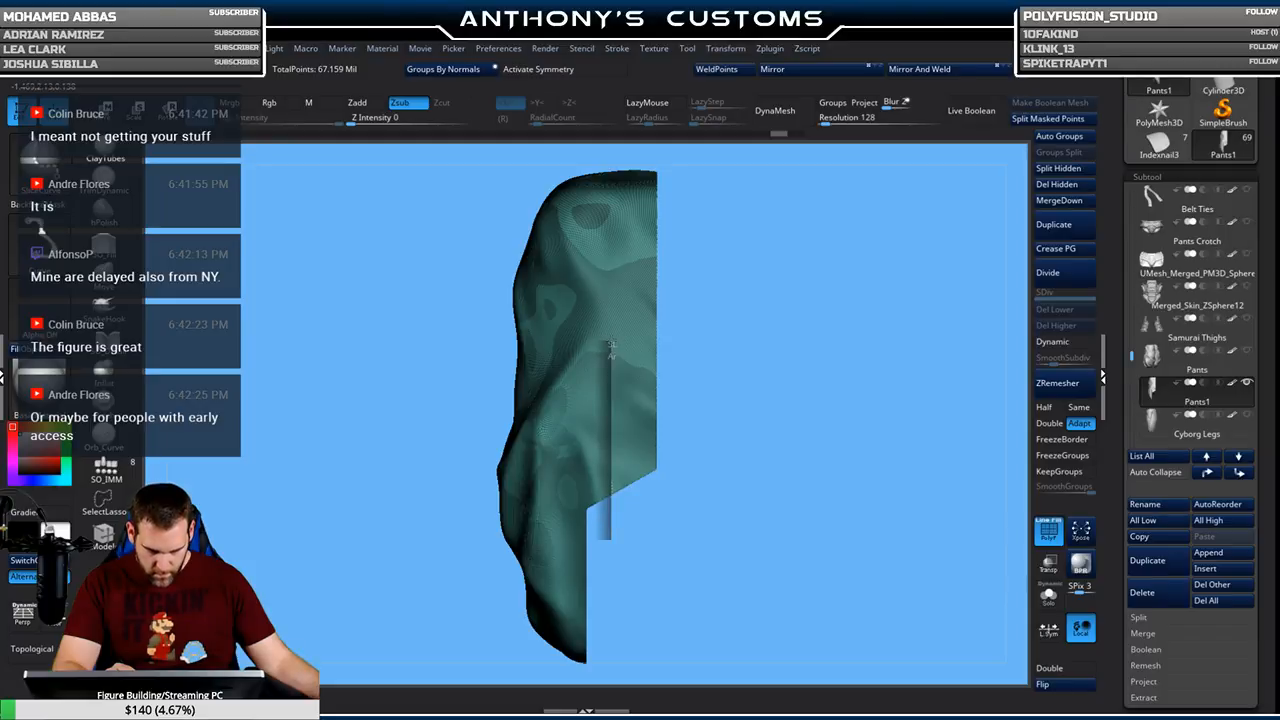
{"action": "left_click_drag", "start_coordinate": [611, 340], "coordinate": [689, 296], "text": "ctrl+shift"}
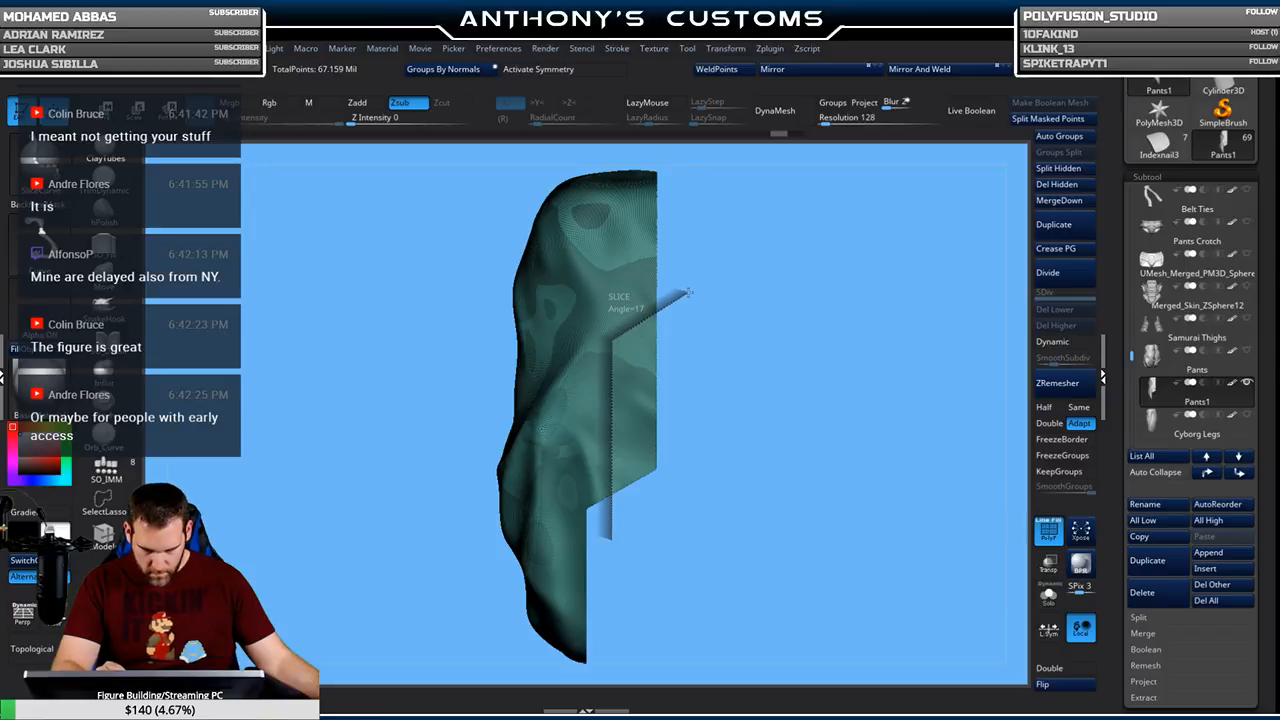
{"action": "mouse_move", "coordinate": [686, 290]}
{"action": "left_mouse_down", "text": "ctrl+shift"}
{"action": "mouse_move", "coordinate": [699, 323]}
{"action": "mouse_move", "coordinate": [694, 293]}
{"action": "left_mouse_up", "text": "ctrl+shift"}
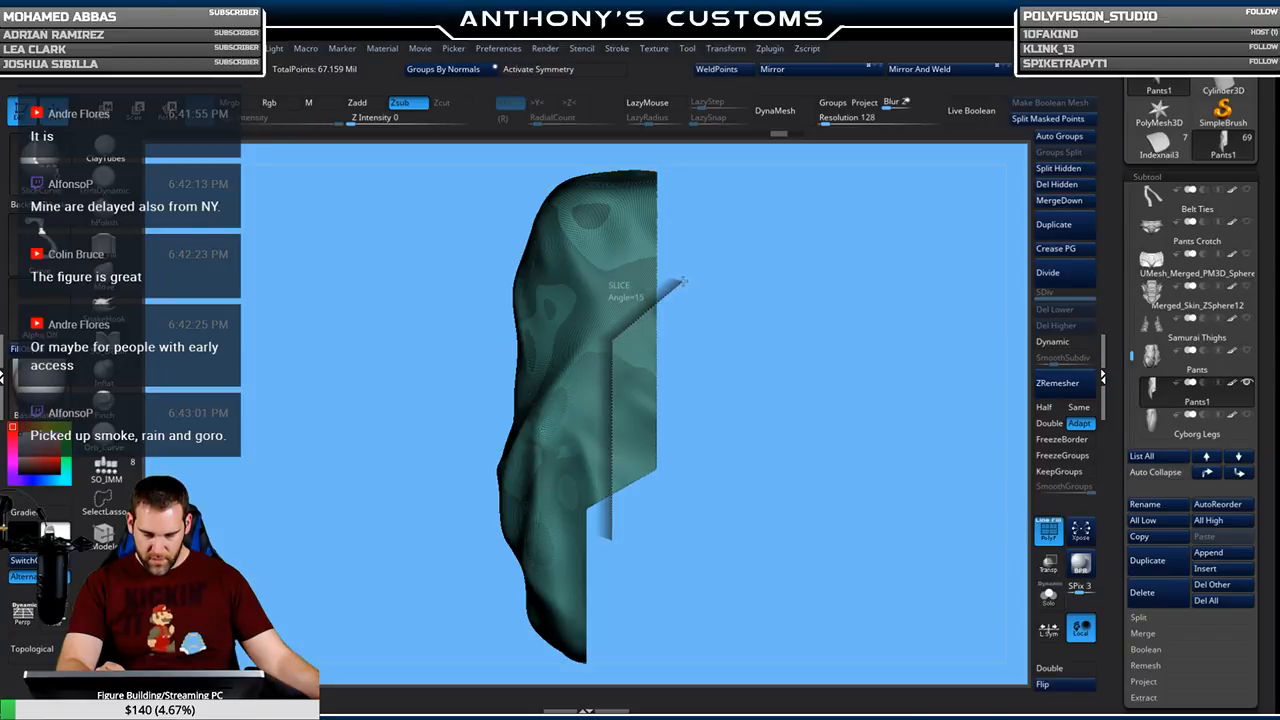
{"action": "left_click_drag", "start_coordinate": [683, 281], "coordinate": [690, 287], "text": "ctrl+shift"}
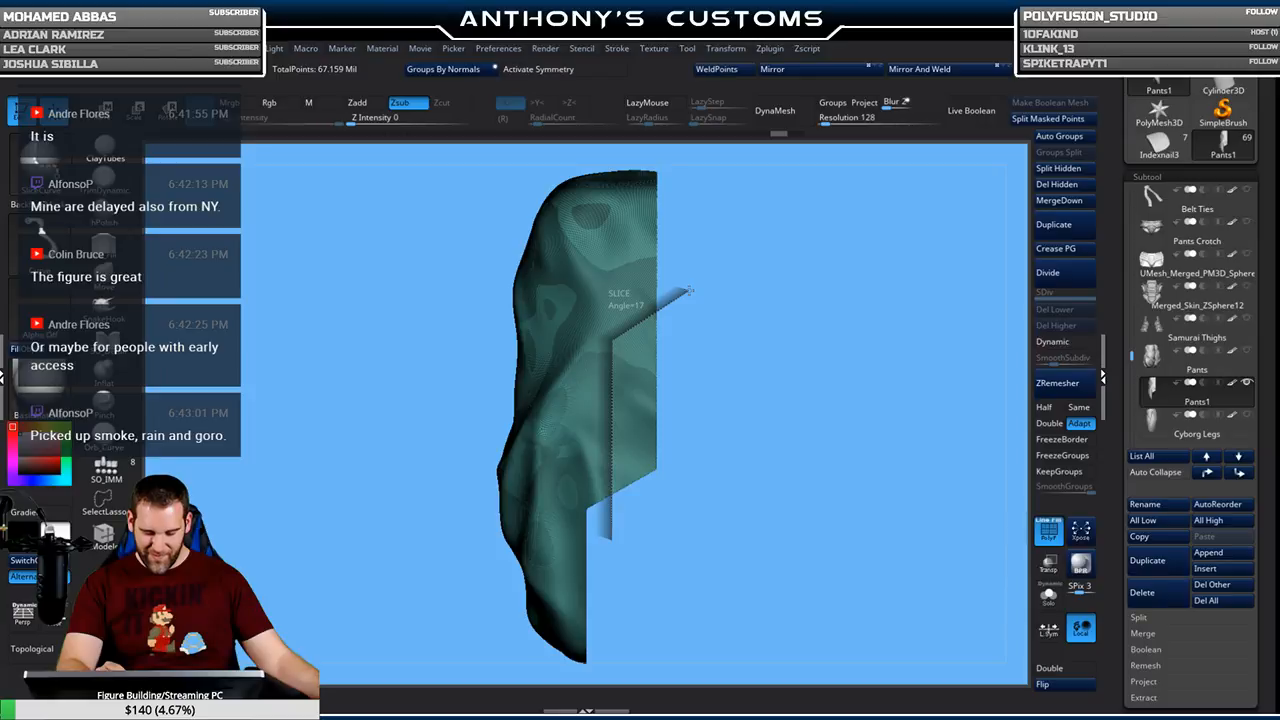
{"action": "left_click_drag", "start_coordinate": [675, 284], "coordinate": [853, 463], "text": "ctrl+shift"}
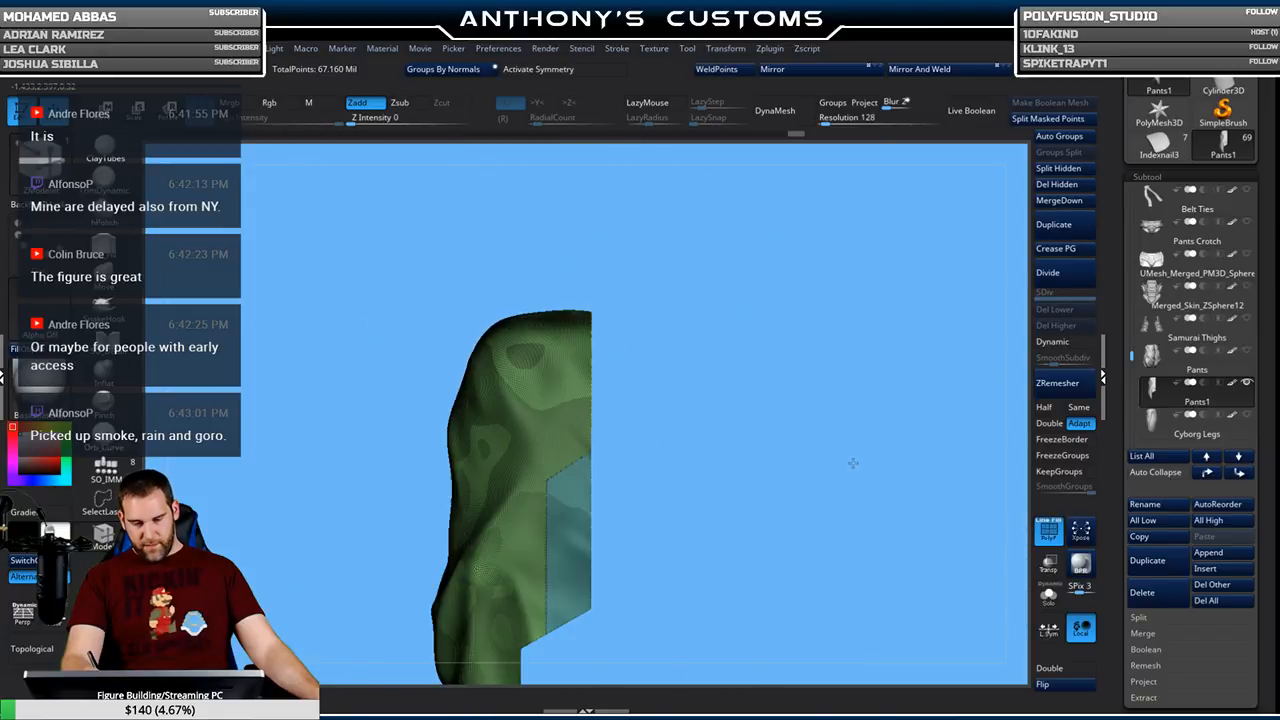
{"action": "left_click_drag", "start_coordinate": [793, 529], "coordinate": [786, 437]}
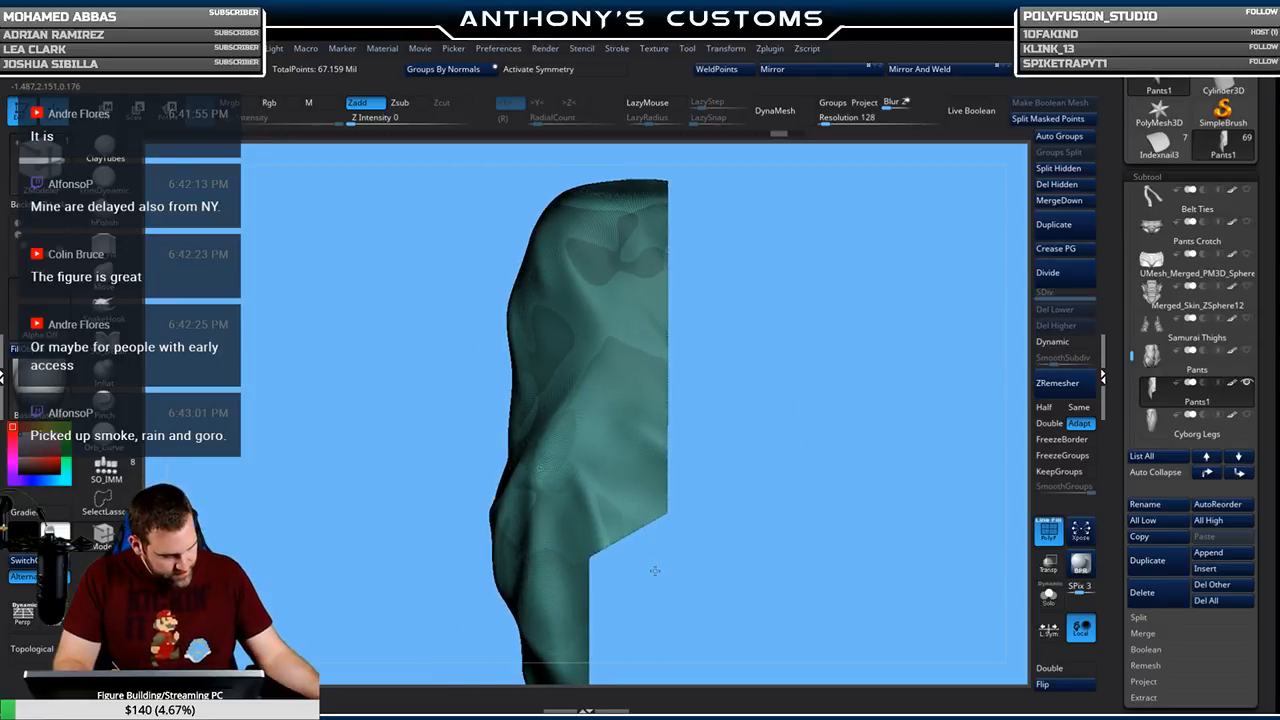
Slice a bent line straight up through the teal overhang, ending in an outward slope parallel to the notch
{"action": "left_click_drag", "start_coordinate": [620, 576], "coordinate": [620, 400], "text": "alt"}
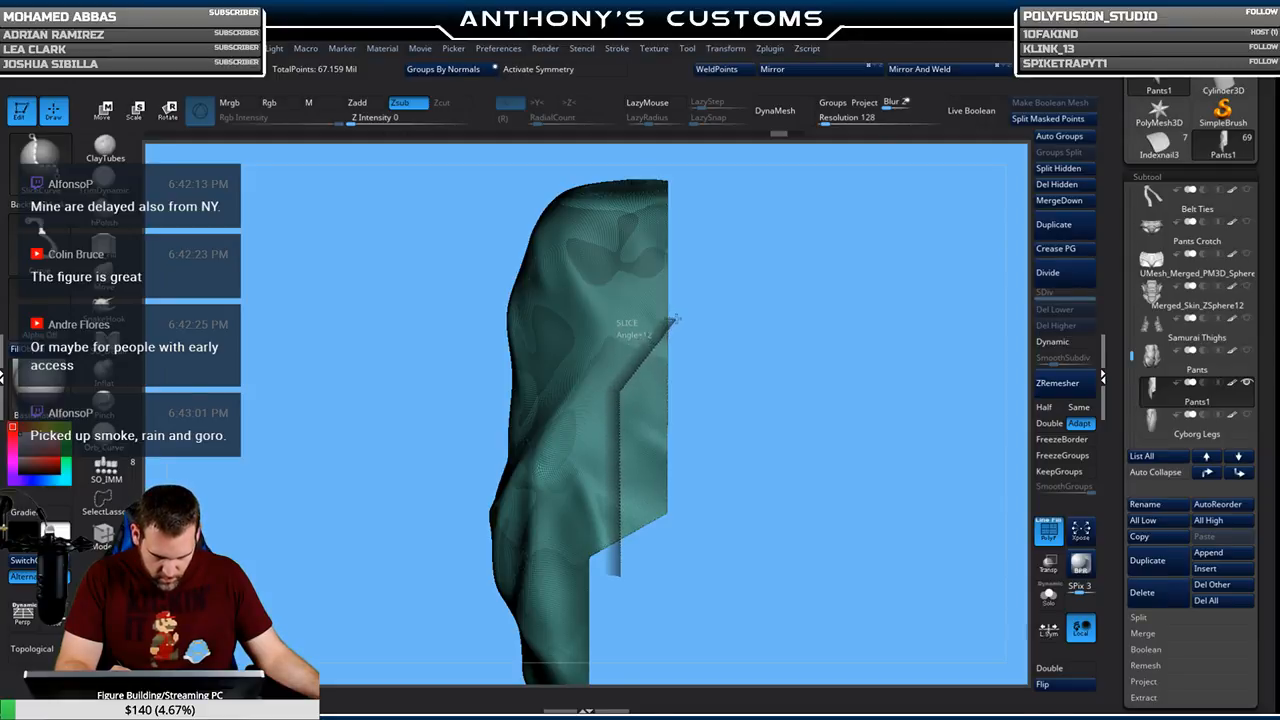
{"action": "left_click_drag", "start_coordinate": [676, 315], "coordinate": [678, 280], "text": "ctrl+shift"}
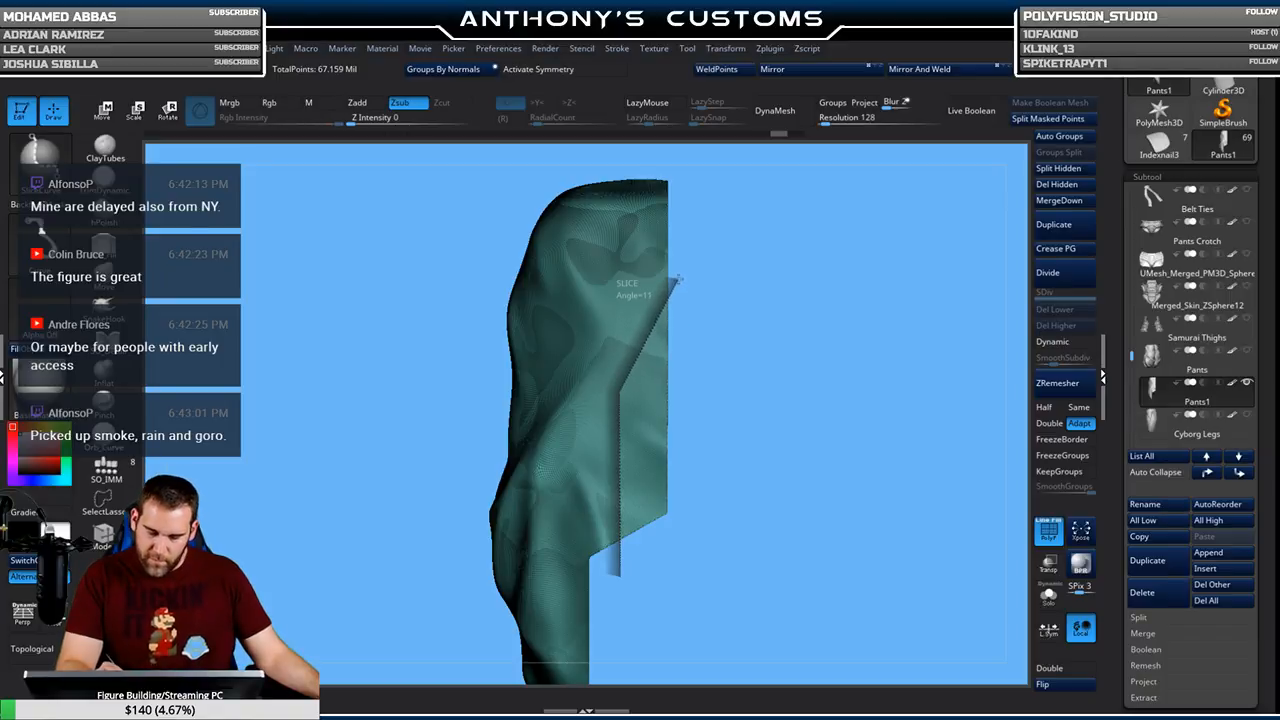
{"action": "left_click_drag", "start_coordinate": [677, 281], "coordinate": [685, 343], "text": "ctrl+shift"}
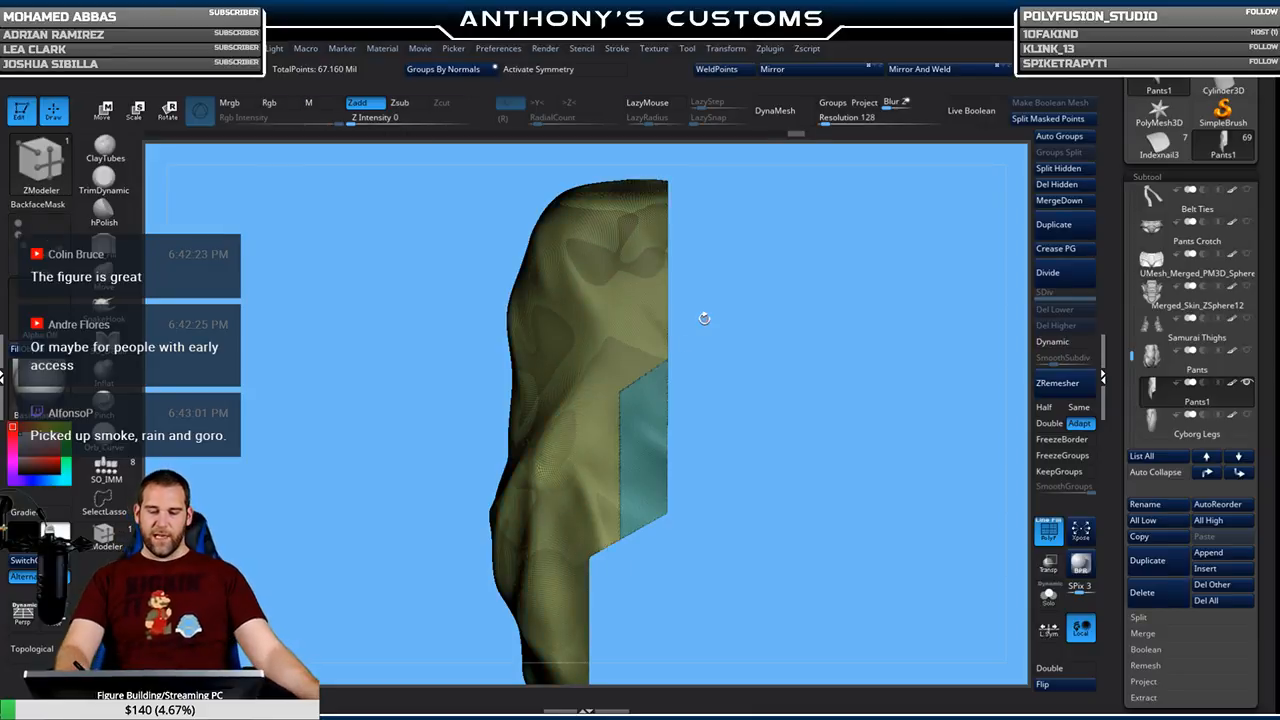
Examine the new teal and yellow polygroup seam and its corner from both sides of the leg
{"action": "left_click_drag", "start_coordinate": [704, 318], "coordinate": [978, 214]}
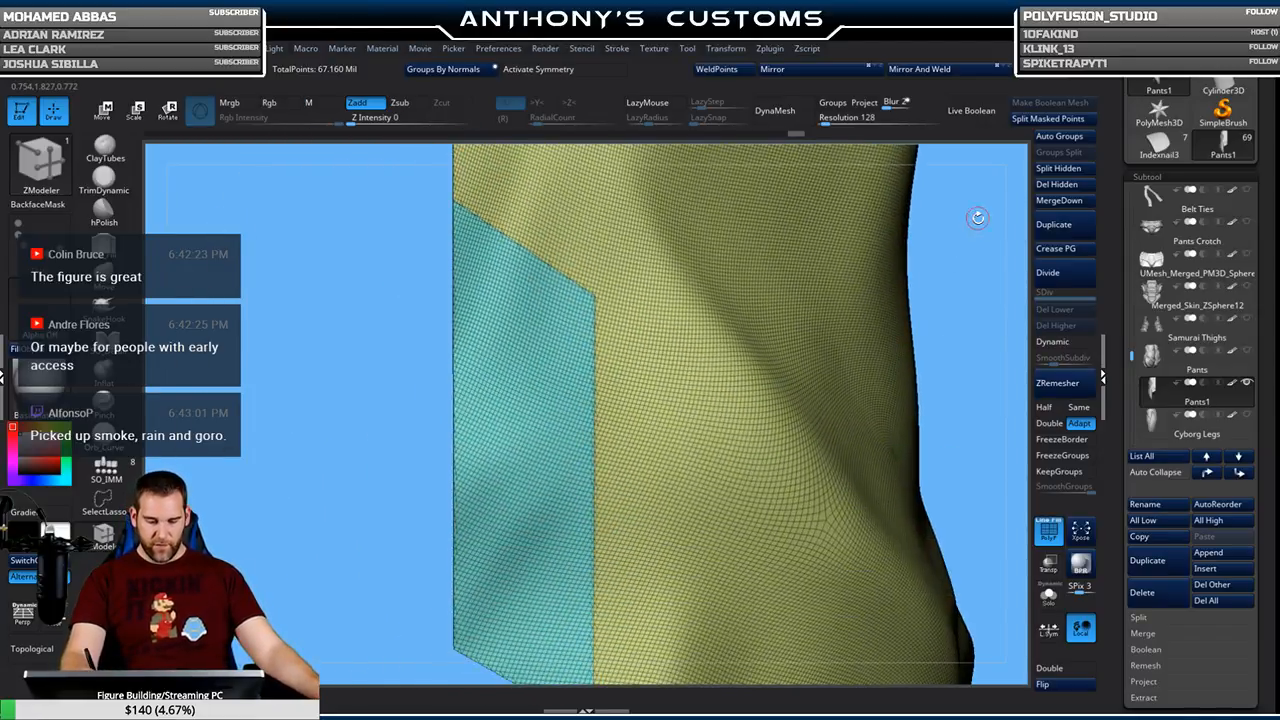
{"action": "right_click_drag", "start_coordinate": [694, 430], "coordinate": [718, 496], "text": "alt"}
{"action": "right_click_drag", "start_coordinate": [724, 452], "coordinate": [660, 561], "text": "ctrl"}
{"action": "right_click_drag", "start_coordinate": [567, 315], "coordinate": [654, 402], "text": "alt"}
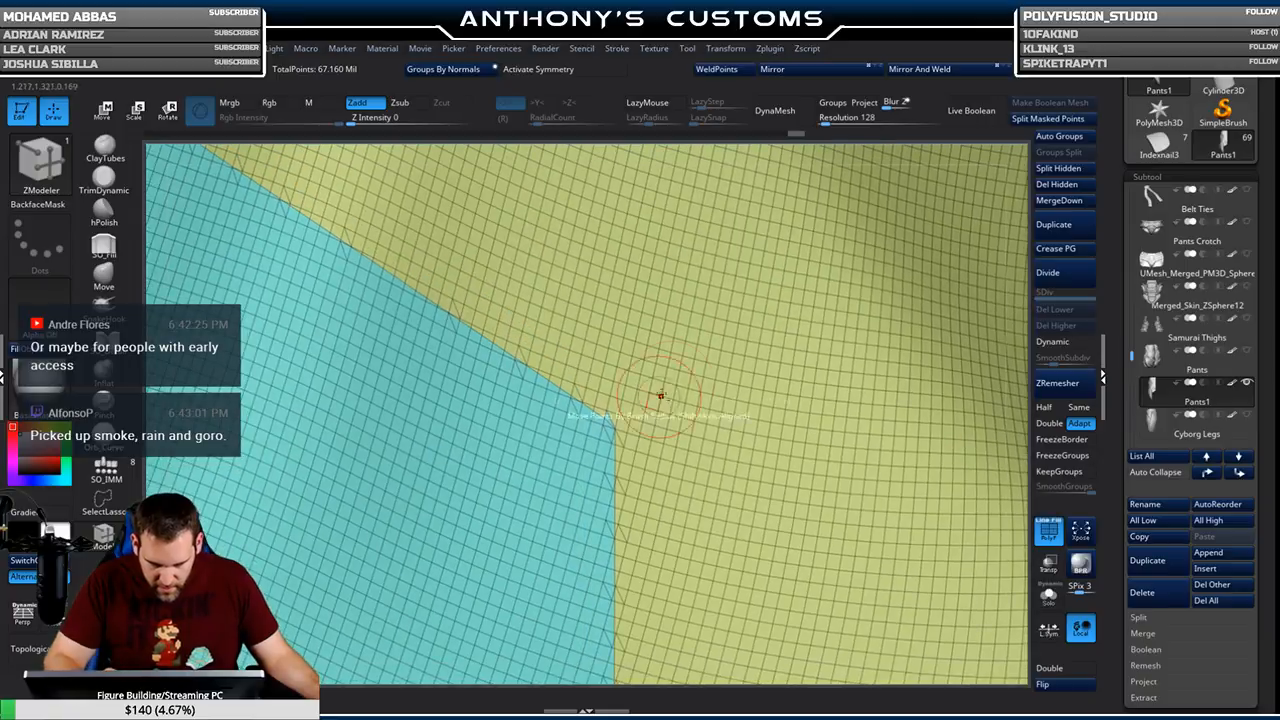
{"action": "right_click_drag", "start_coordinate": [667, 357], "coordinate": [707, 340], "text": "alt"}
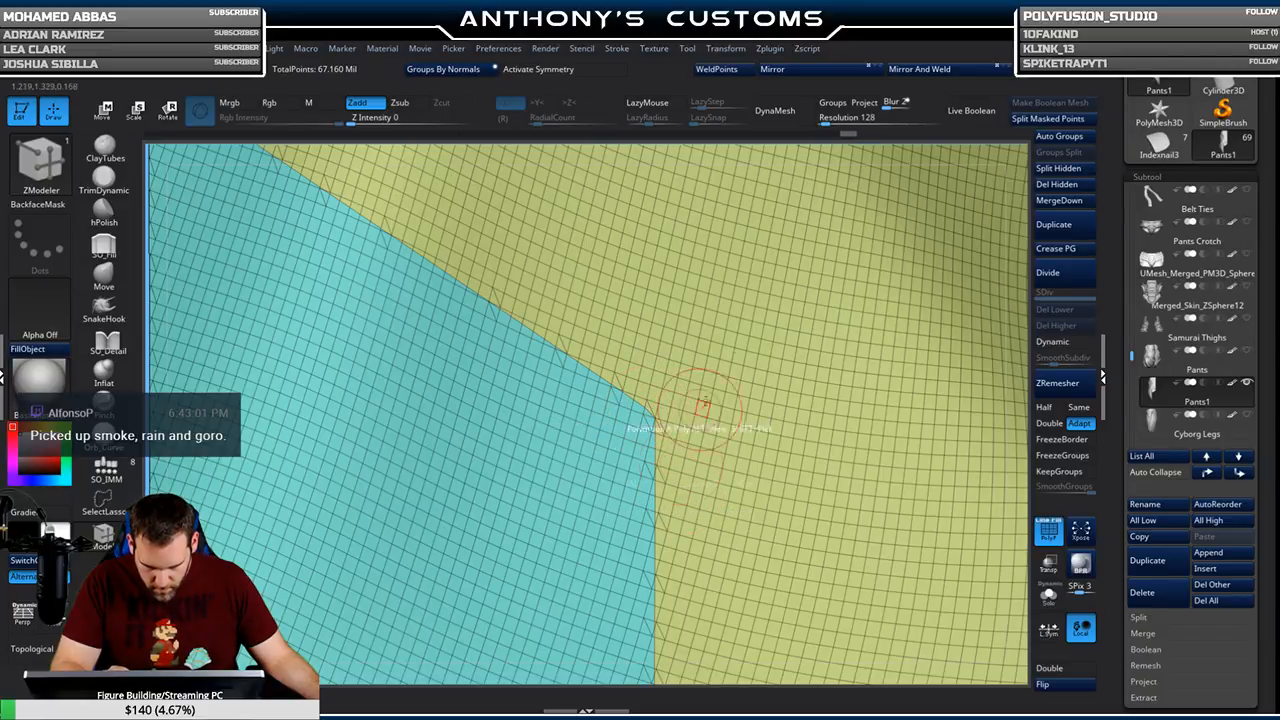
{"action": "right_click_drag", "start_coordinate": [671, 431], "coordinate": [817, 432]}
{"action": "key", "text": "f"}
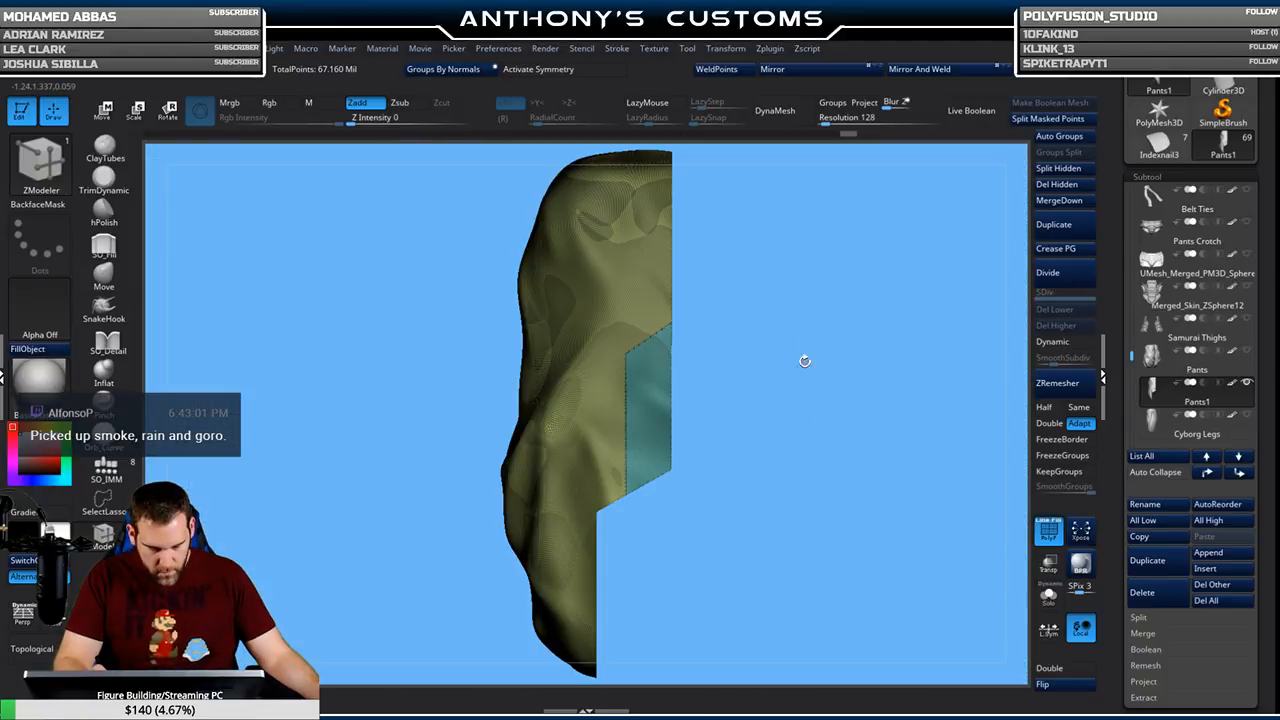
{"action": "right_click_drag", "start_coordinate": [781, 262], "coordinate": [871, 531], "text": "ctrl"}
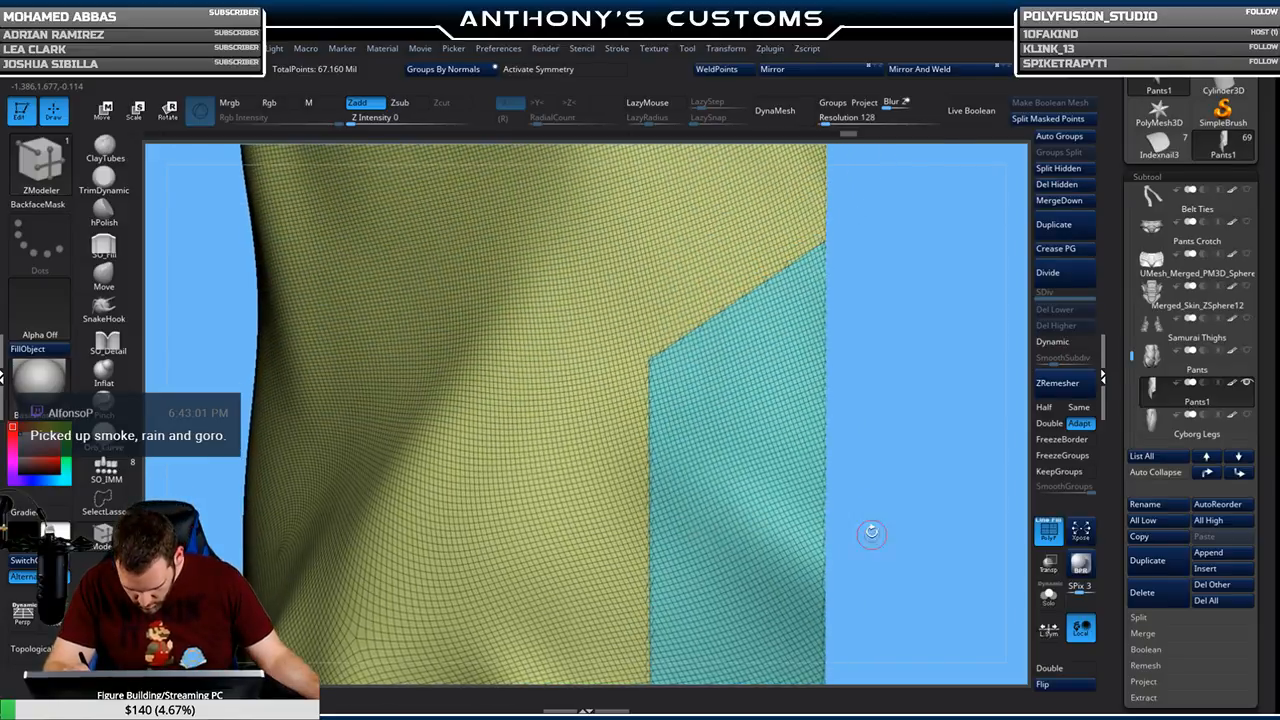
{"action": "right_click_drag", "start_coordinate": [884, 316], "coordinate": [910, 410], "text": "ctrl"}
{"action": "right_click_drag", "start_coordinate": [905, 175], "coordinate": [695, 380], "text": "alt"}
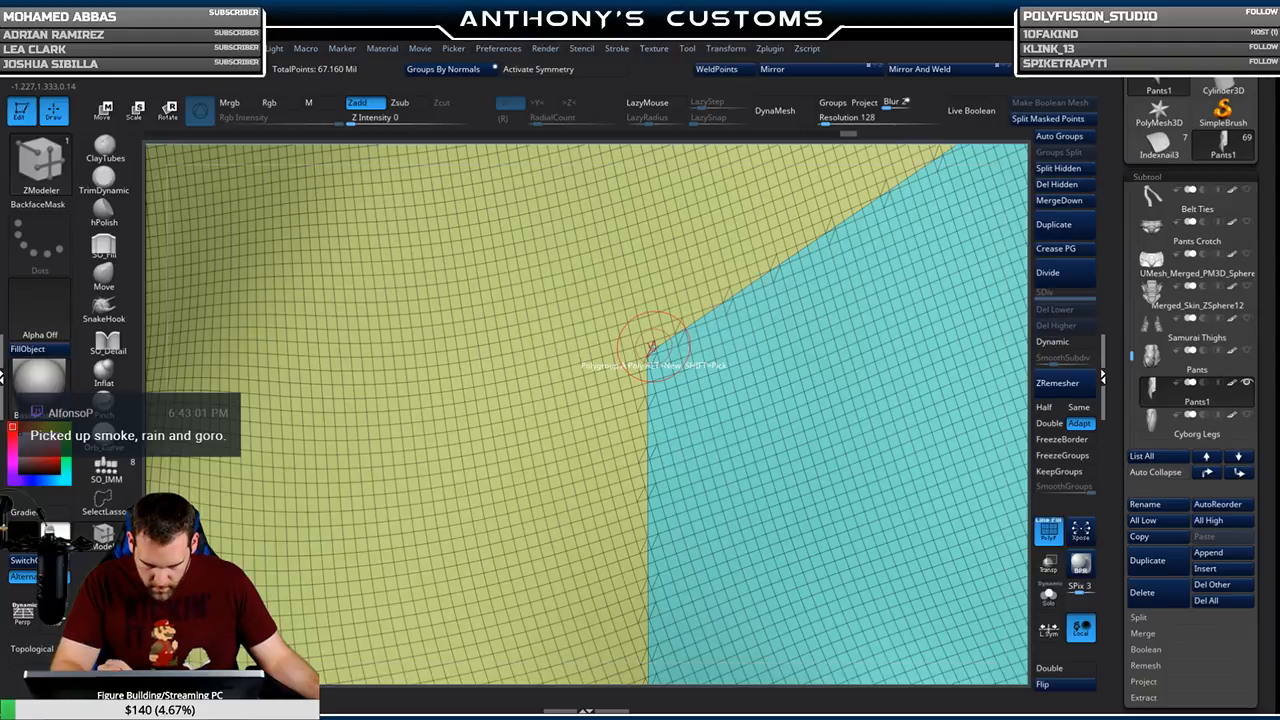
{"action": "right_click_drag", "start_coordinate": [700, 350], "coordinate": [765, 300], "text": "ctrl"}
{"action": "right_click_drag", "start_coordinate": [768, 310], "coordinate": [801, 362], "text": "alt"}
{"action": "key", "text": "f"}
Bring back the hidden parts of both pant legs
{"action": "left_click_drag", "start_coordinate": [920, 435], "coordinate": [868, 444], "text": "ctrl+shift"}
{"action": "left_click", "coordinate": [882, 414], "text": "ctrl+shift"}
{"action": "left_click", "coordinate": [883, 400], "text": "ctrl+shift"}
{"action": "right_click_drag", "start_coordinate": [883, 398], "coordinate": [829, 254], "text": "ctrl"}
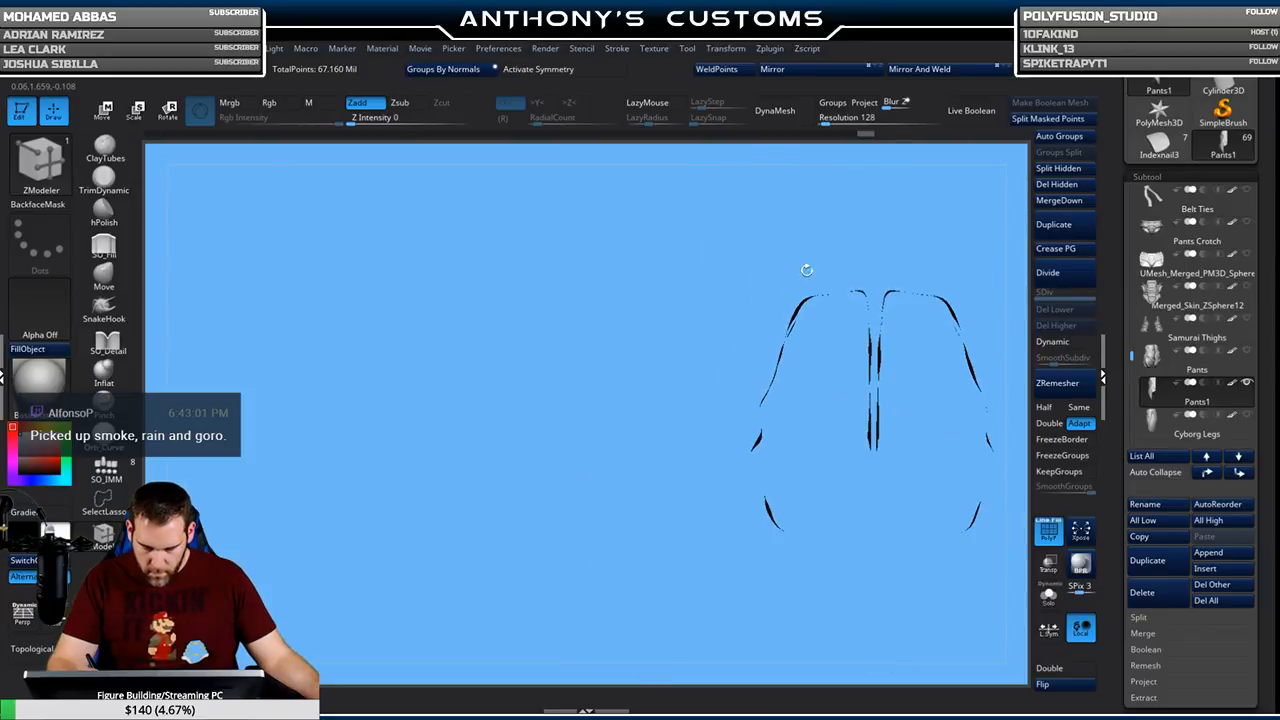
{"action": "left_click", "coordinate": [515, 447], "text": "ctrl+shift"}
{"action": "right_click_drag", "start_coordinate": [529, 476], "coordinate": [260, 430], "text": "alt"}
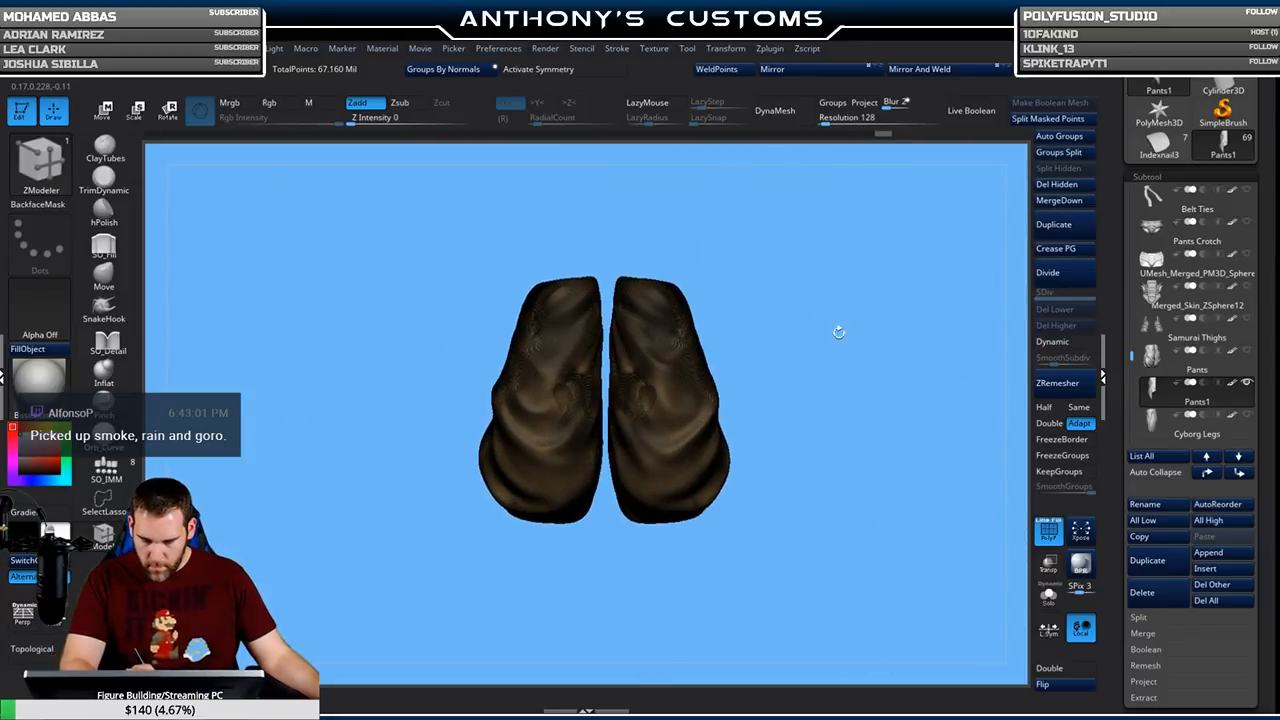
{"action": "mouse_move", "coordinate": [795, 207]}
{"action": "left_mouse_down", "text": "ctrl+shift"}
{"action": "mouse_move", "coordinate": [737, 529]}
{"action": "mouse_move", "coordinate": [842, 498]}
{"action": "left_mouse_up", "text": "ctrl+shift"}
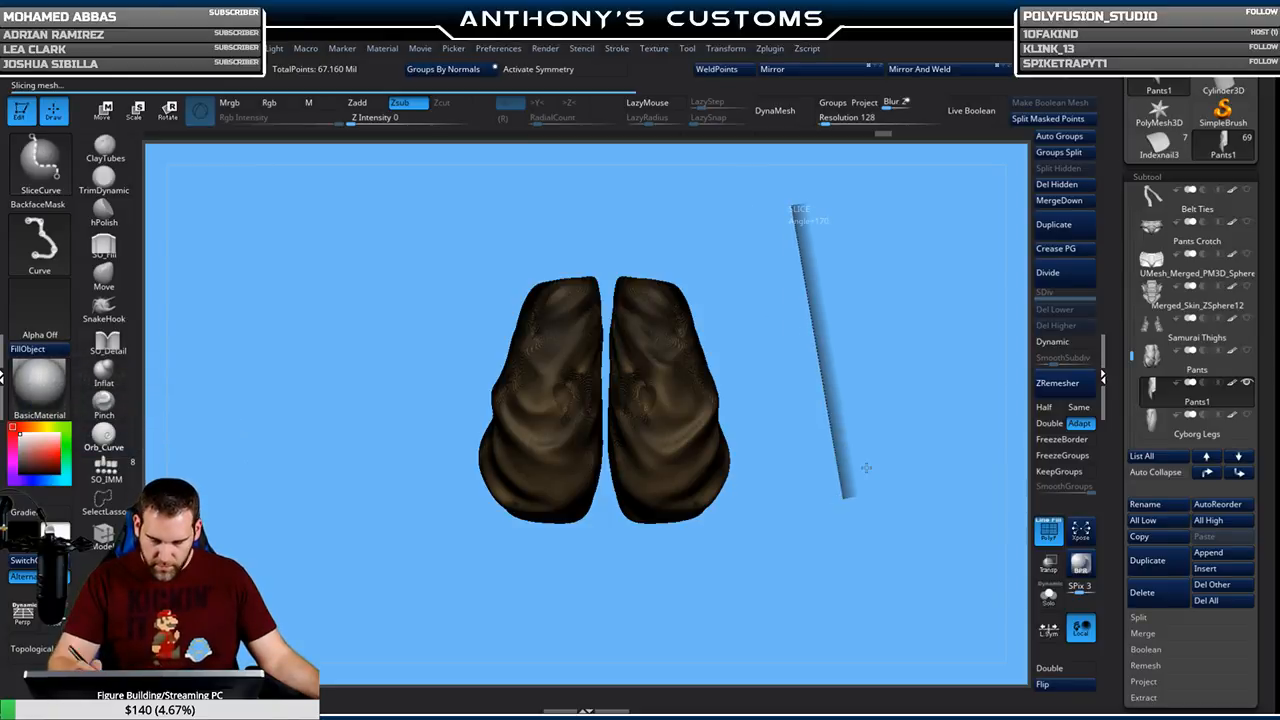
{"action": "left_click_drag", "start_coordinate": [796, 550], "coordinate": [831, 540]}
{"action": "left_click_drag", "start_coordinate": [829, 357], "coordinate": [812, 572], "text": "alt"}
{"action": "left_click_drag", "start_coordinate": [750, 502], "coordinate": [723, 412]}
{"action": "left_click_drag", "start_coordinate": [814, 270], "coordinate": [990, 502], "text": "alt"}
{"action": "left_click_drag", "start_coordinate": [760, 460], "coordinate": [864, 490], "text": "alt"}
{"action": "left_click_drag", "start_coordinate": [780, 540], "coordinate": [860, 560], "text": "alt"}
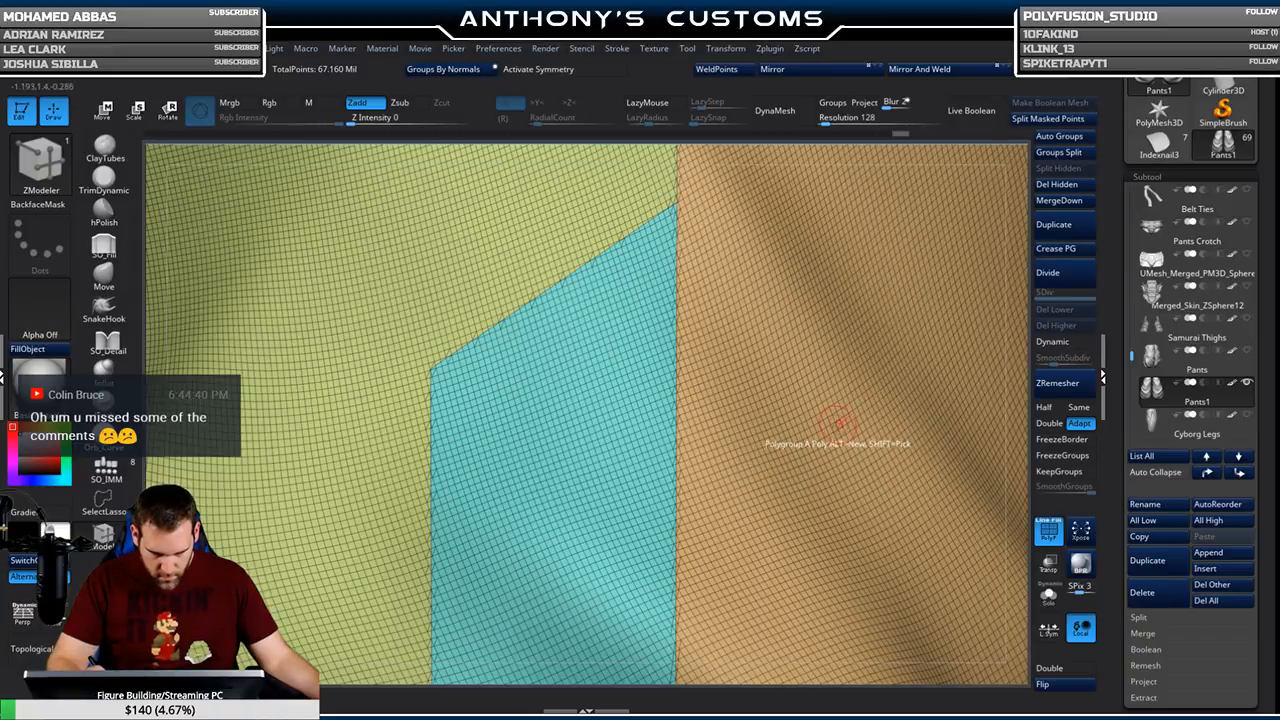
{"action": "key", "text": "ctrl"}
{"action": "key", "text": "ctrl"}
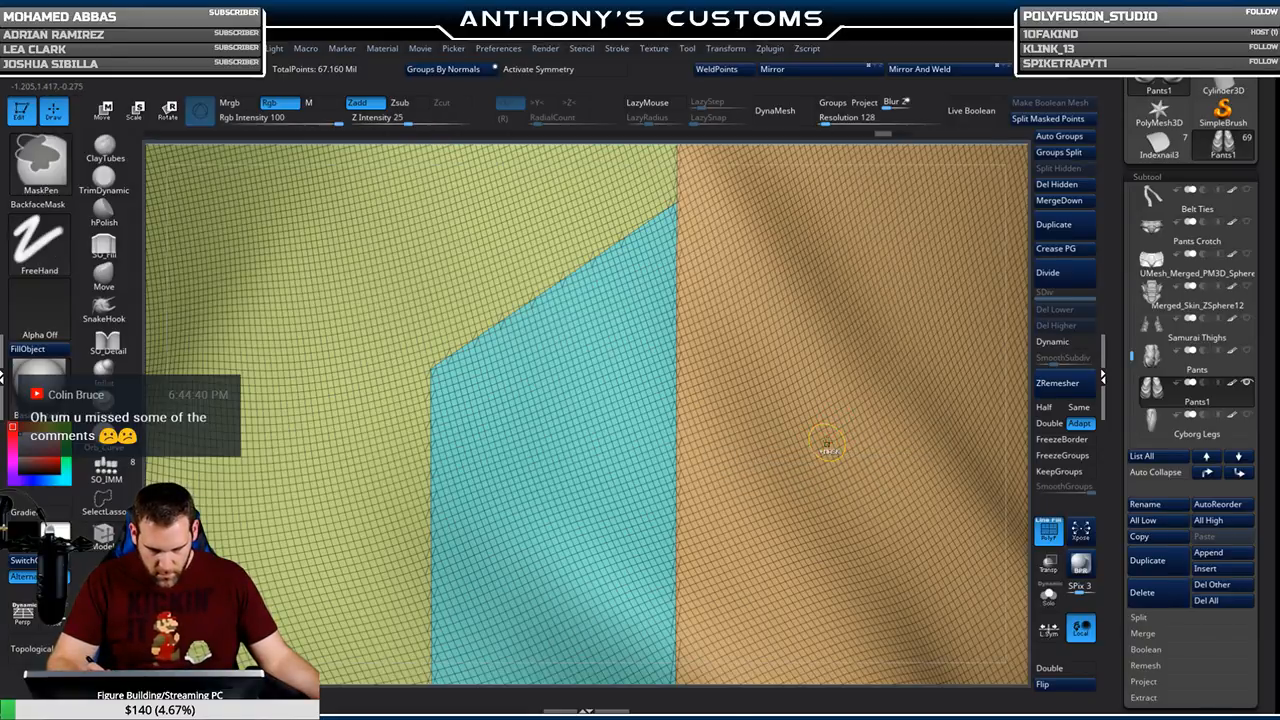
{"action": "left_click", "coordinate": [828, 448], "text": "ctrl+alt+shift"}
{"action": "left_click", "coordinate": [828, 448], "text": "ctrl+shift"}
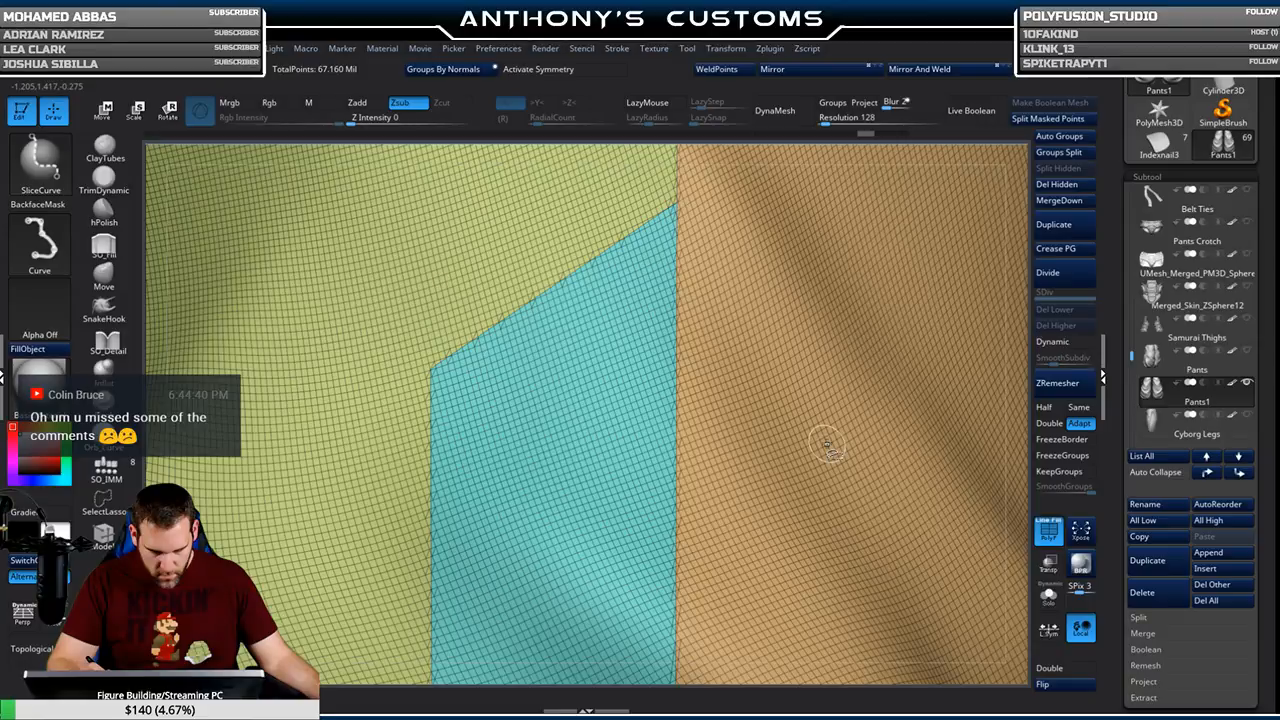
{"action": "key", "text": "f"}
{"action": "left_click_drag", "start_coordinate": [907, 472], "coordinate": [903, 409]}
{"action": "key", "text": "shift+f"}
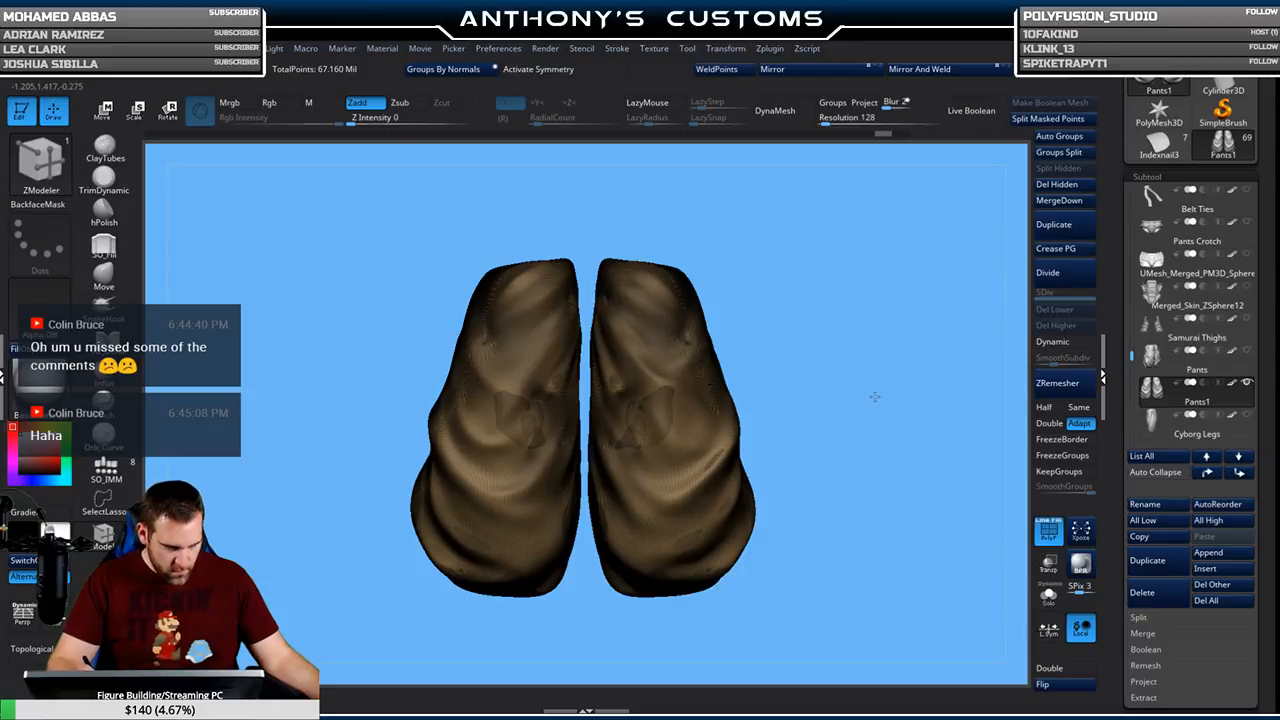
Set the visibility brush to SelectRect and isolate one of the two pant legs
{"action": "left_click", "coordinate": [40, 160], "text": "ctrl+shift"}
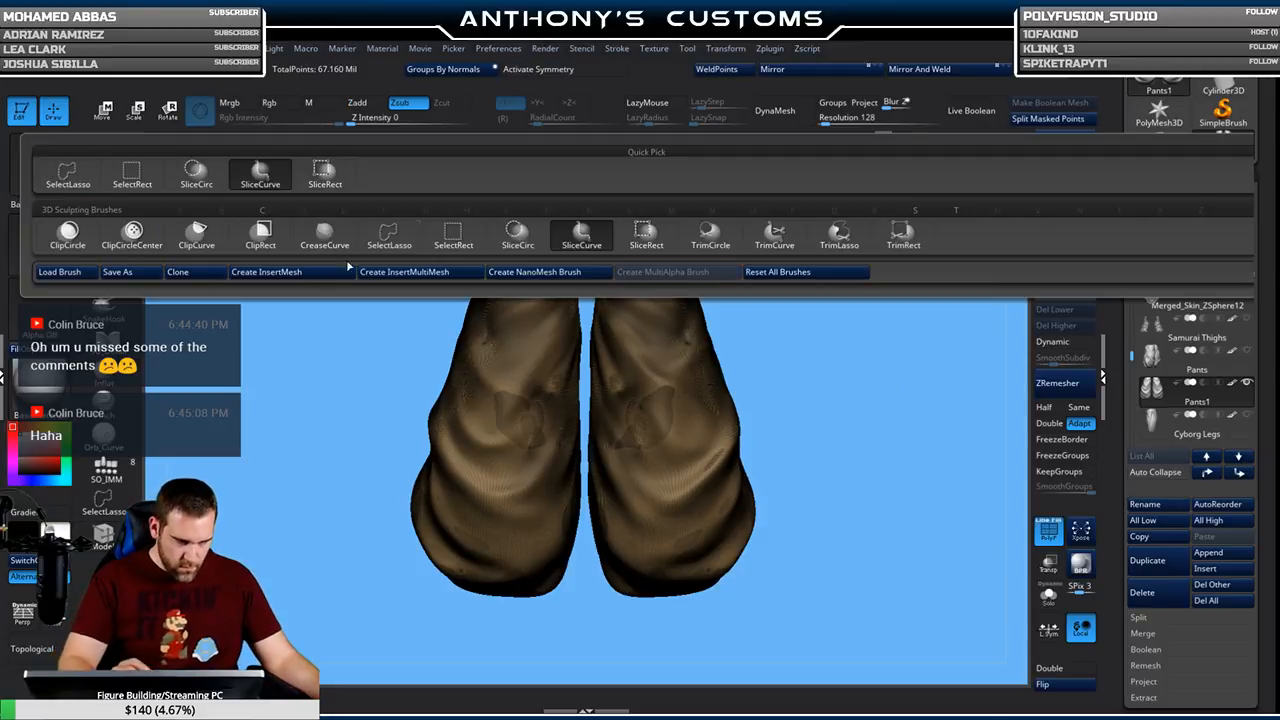
{"action": "left_click", "coordinate": [453, 237]}
{"action": "mouse_move", "coordinate": [858, 215]}
{"action": "left_mouse_down", "text": "ctrl+shift"}
{"action": "mouse_move", "coordinate": [845, 368]}
{"action": "mouse_move", "coordinate": [820, 406]}
{"action": "mouse_move", "coordinate": [791, 531]}
{"action": "mouse_move", "coordinate": [634, 623]}
{"action": "mouse_move", "coordinate": [585, 633]}
{"action": "left_mouse_up", "text": "ctrl+shift"}
Examine the teal section's borders and corners along the isolated leg for clean edges
{"action": "mouse_move", "coordinate": [820, 437]}
{"action": "left_mouse_down"}
{"action": "mouse_move", "coordinate": [780, 386]}
{"action": "mouse_move", "coordinate": [775, 455]}
{"action": "mouse_move", "coordinate": [738, 540]}
{"action": "mouse_move", "coordinate": [697, 500]}
{"action": "mouse_move", "coordinate": [651, 366]}
{"action": "mouse_move", "coordinate": [662, 552]}
{"action": "left_mouse_up"}
{"action": "left_click_drag", "start_coordinate": [548, 380], "coordinate": [687, 336], "text": "alt"}
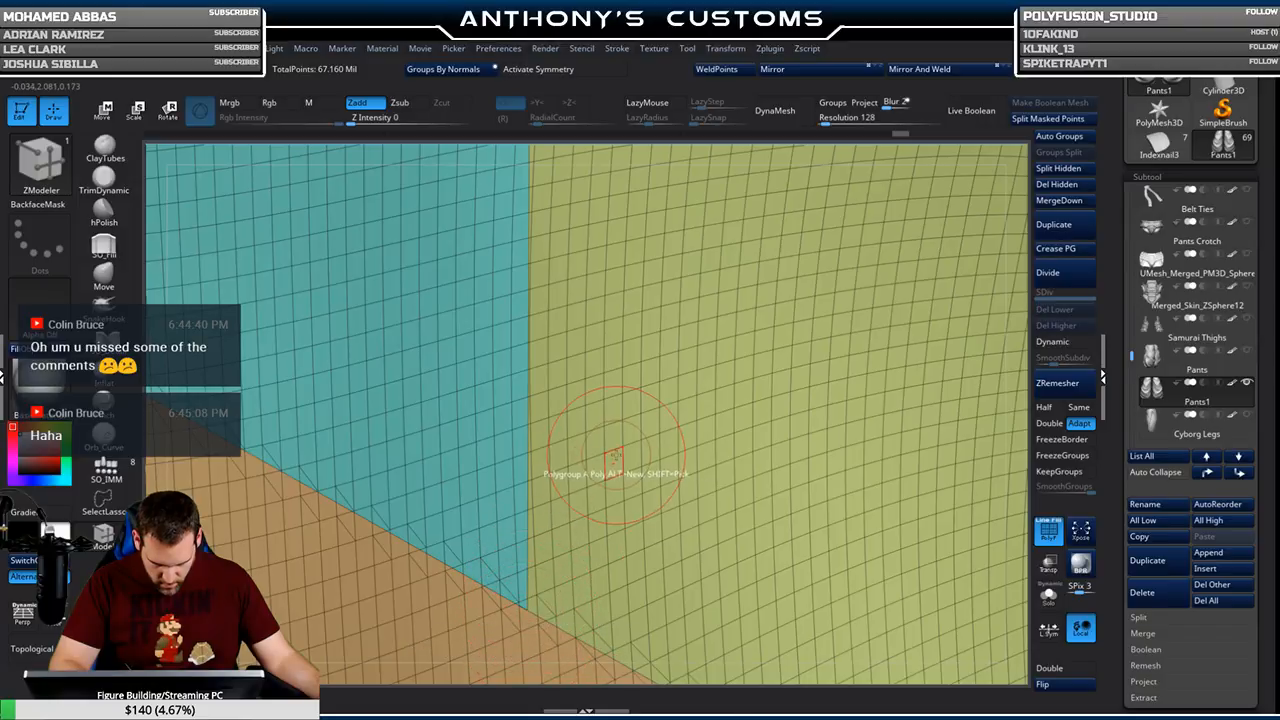
{"action": "right_click_drag", "start_coordinate": [605, 405], "coordinate": [638, 590], "text": "alt"}
{"action": "right_click_drag", "start_coordinate": [634, 388], "coordinate": [668, 592], "text": "alt"}
{"action": "mouse_move", "coordinate": [657, 408]}
{"action": "right_mouse_down", "text": "alt"}
{"action": "mouse_move", "coordinate": [680, 625]}
{"action": "mouse_move", "coordinate": [675, 423]}
{"action": "mouse_move", "coordinate": [677, 605]}
{"action": "mouse_move", "coordinate": [662, 470]}
{"action": "mouse_move", "coordinate": [660, 605]}
{"action": "mouse_move", "coordinate": [652, 477]}
{"action": "mouse_move", "coordinate": [647, 625]}
{"action": "right_mouse_up", "text": "alt"}
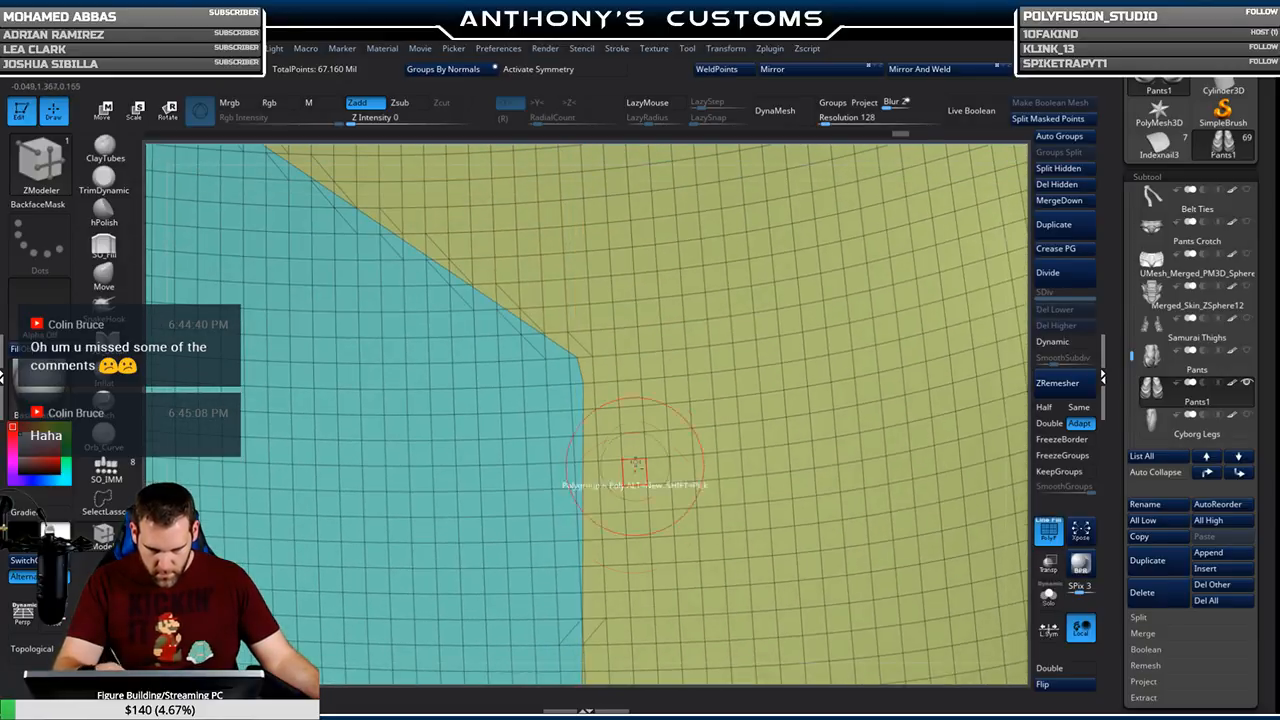
{"action": "right_click_drag", "start_coordinate": [638, 351], "coordinate": [860, 556], "text": "alt"}
{"action": "mouse_move", "coordinate": [711, 432]}
{"action": "right_mouse_down", "text": "alt"}
{"action": "mouse_move", "coordinate": [819, 483]}
{"action": "mouse_move", "coordinate": [875, 536]}
{"action": "right_mouse_up", "text": "alt"}
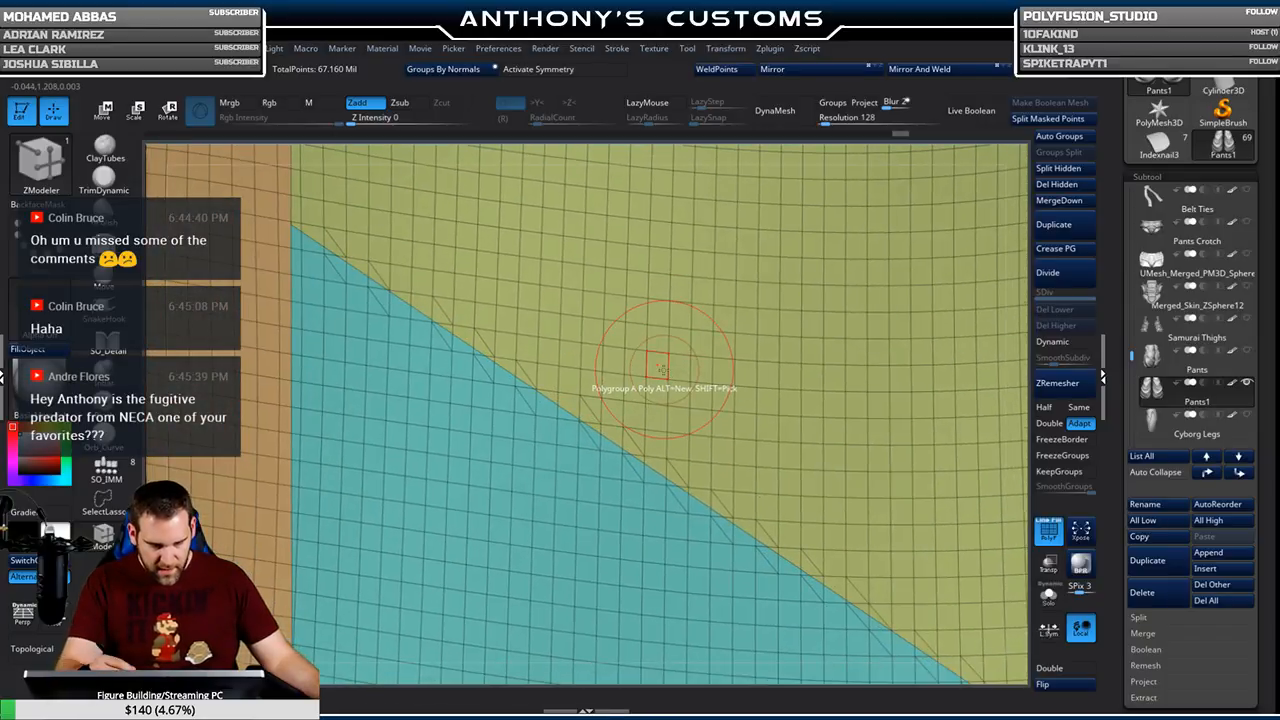
Invert the visibility so that only the opposite pant leg is shown
{"action": "key", "text": "f"}
{"action": "left_click", "coordinate": [878, 413], "text": "ctrl+shift"}
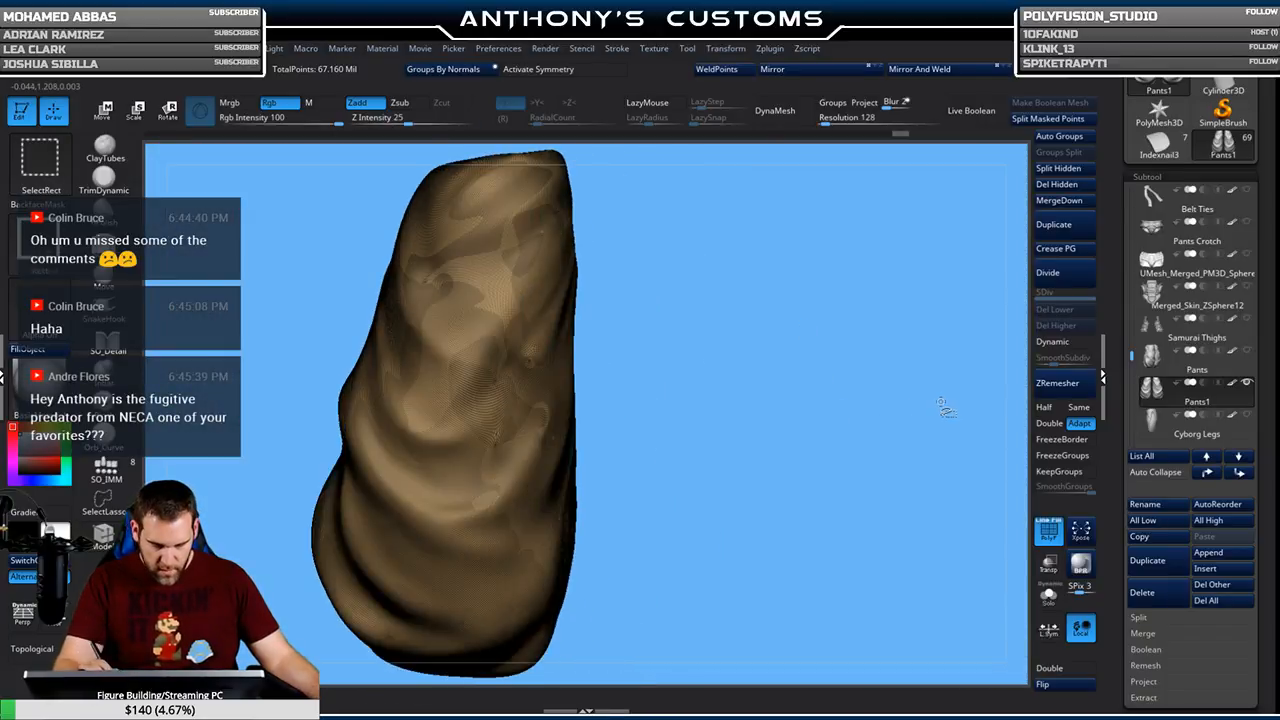
{"action": "key", "text": "ctrl+z"}
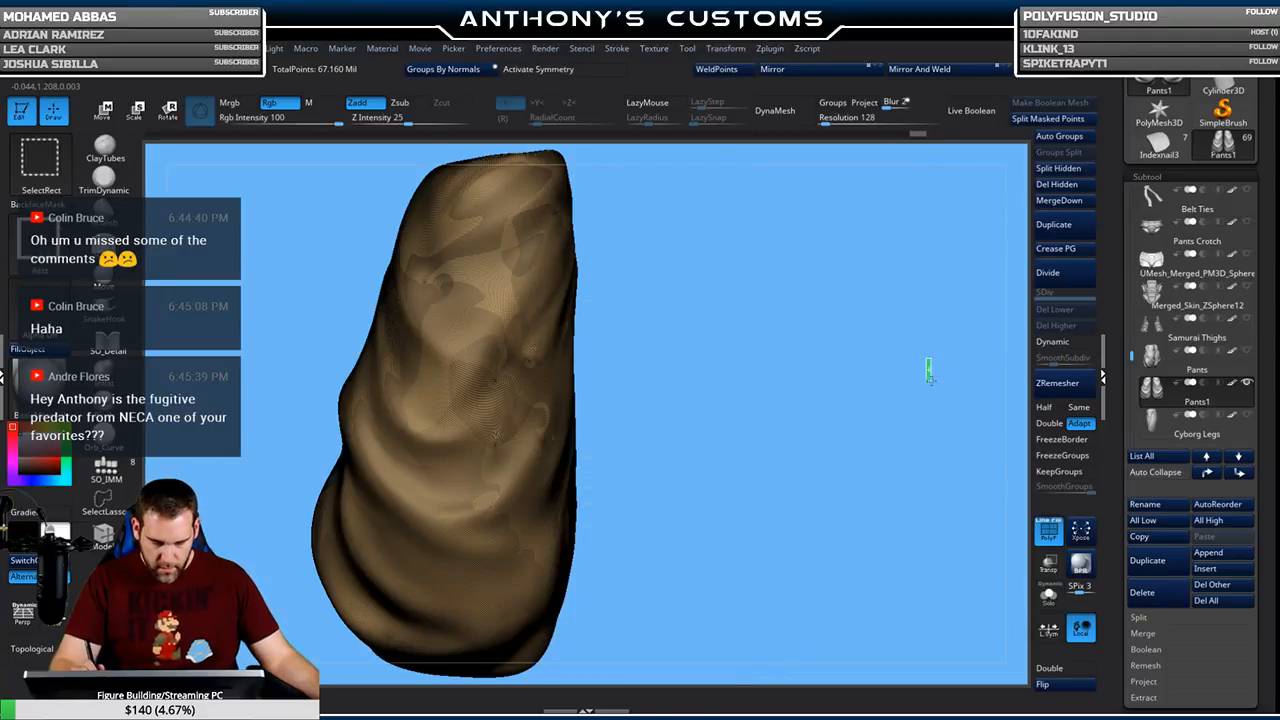
{"action": "left_click_drag", "start_coordinate": [928, 363], "coordinate": [947, 405], "text": "ctrl+shift"}
{"action": "right_click_drag", "start_coordinate": [949, 414], "coordinate": [903, 356]}
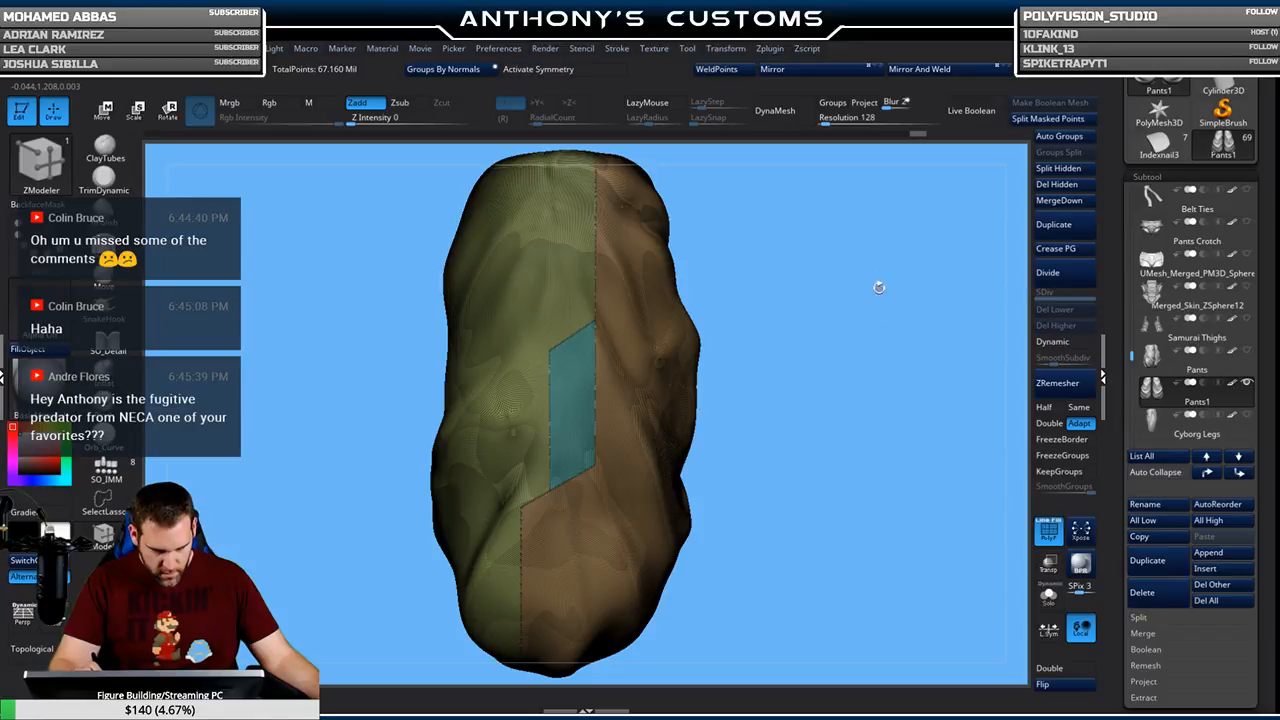
Examine the opposite leg's teal section where it borders the yellow and tan polygroups
{"action": "right_click_drag", "start_coordinate": [803, 404], "coordinate": [940, 519], "text": "ctrl"}
{"action": "right_click_drag", "start_coordinate": [545, 332], "coordinate": [545, 434], "text": "ctrl"}
{"action": "right_click_drag", "start_coordinate": [474, 292], "coordinate": [645, 422], "text": "alt"}
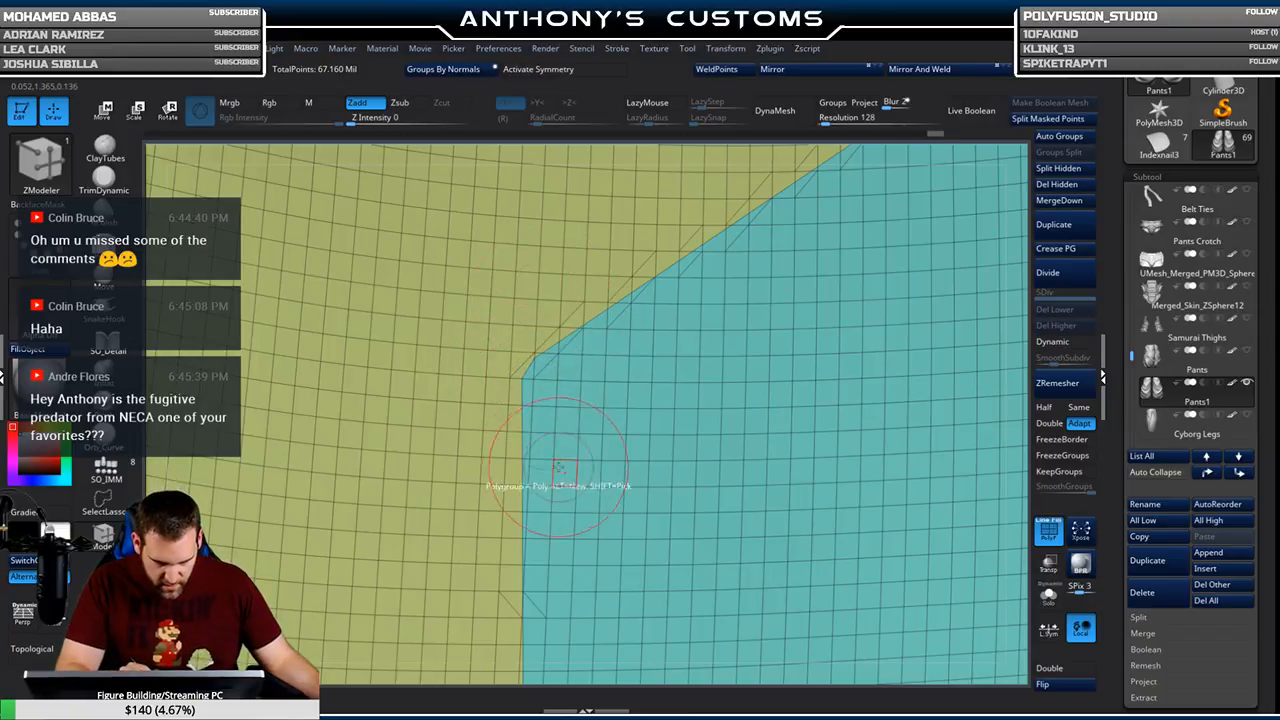
{"action": "right_click_drag", "start_coordinate": [566, 522], "coordinate": [580, 371], "text": "ctrl"}
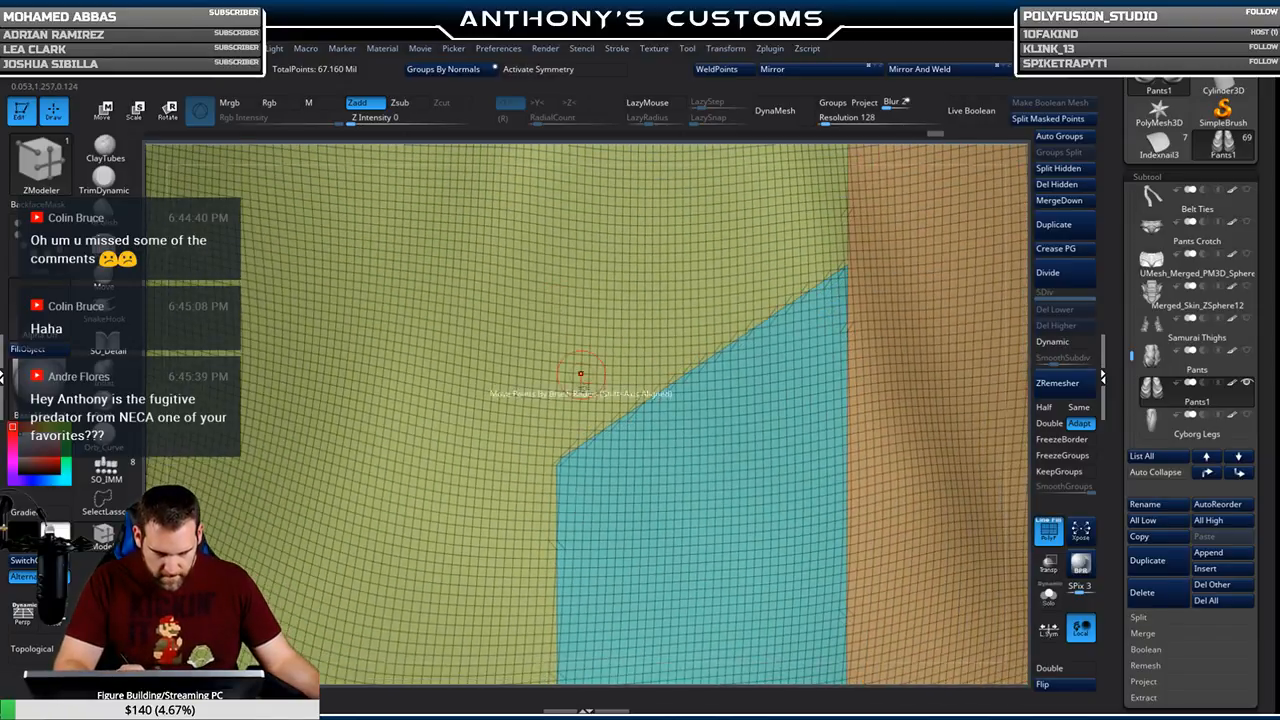
{"action": "right_click_drag", "start_coordinate": [587, 452], "coordinate": [575, 185], "text": "alt"}
{"action": "right_click_drag", "start_coordinate": [587, 590], "coordinate": [625, 199], "text": "alt"}
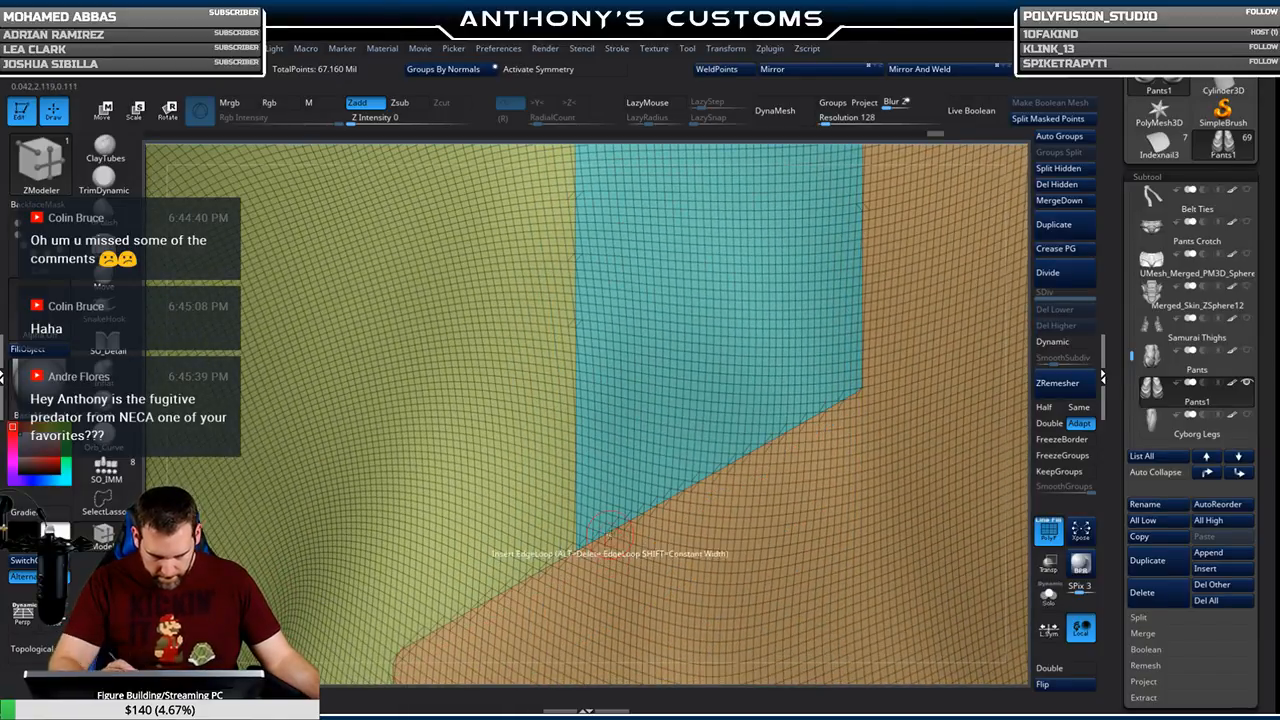
Show both pant legs again in a side view
{"action": "key", "text": "f"}
{"action": "mouse_move", "coordinate": [881, 498]}
{"action": "left_mouse_down", "text": "shift"}
{"action": "mouse_move", "coordinate": [855, 522]}
{"action": "mouse_move", "coordinate": [812, 524]}
{"action": "mouse_move", "coordinate": [896, 478]}
{"action": "left_mouse_up", "text": "shift"}
{"action": "left_click", "coordinate": [926, 495], "text": "ctrl+shift"}
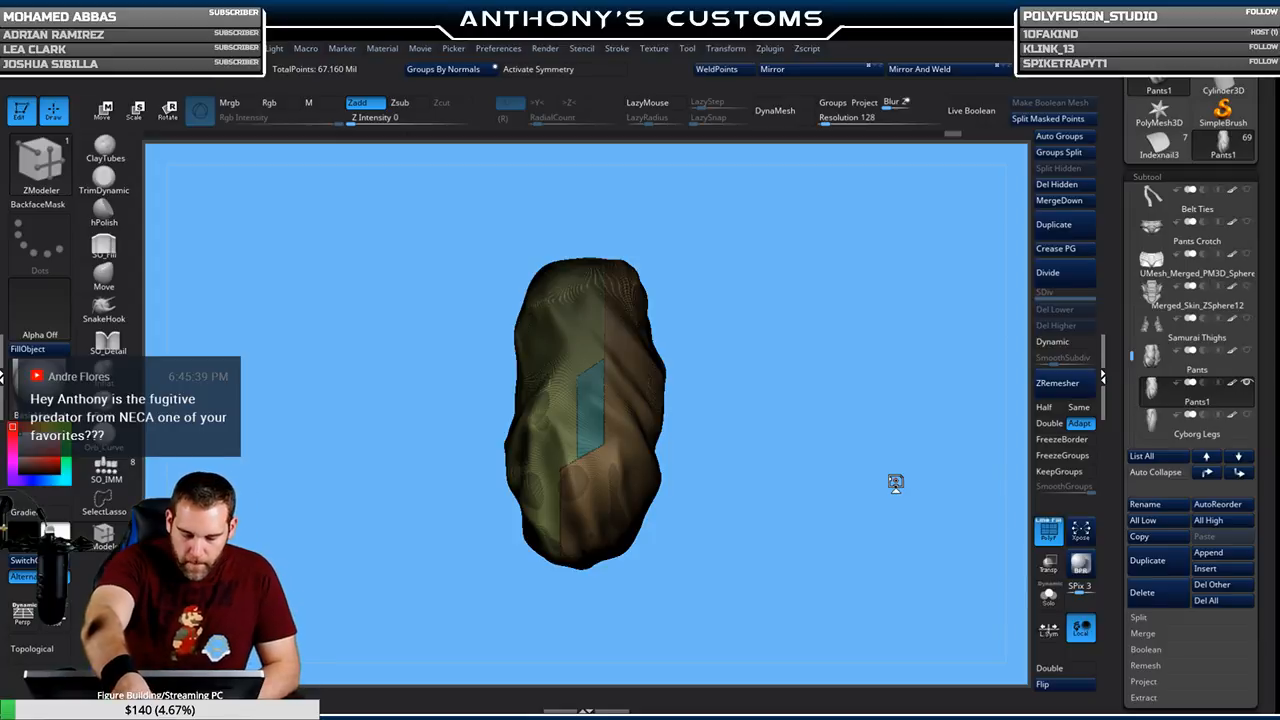
{"action": "left_click_drag", "start_coordinate": [829, 544], "coordinate": [820, 423]}
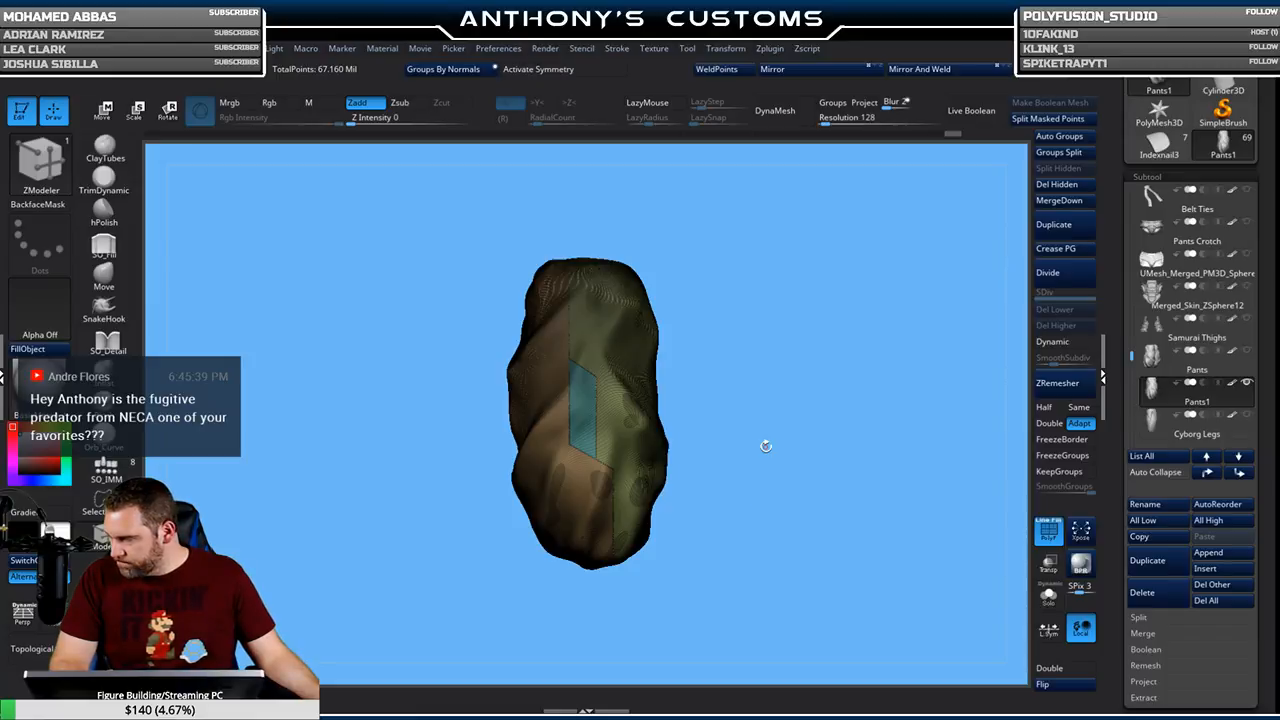
Choose the CurveTube brush for working on the pant legs
{"action": "key", "text": "ctrl+shift"}
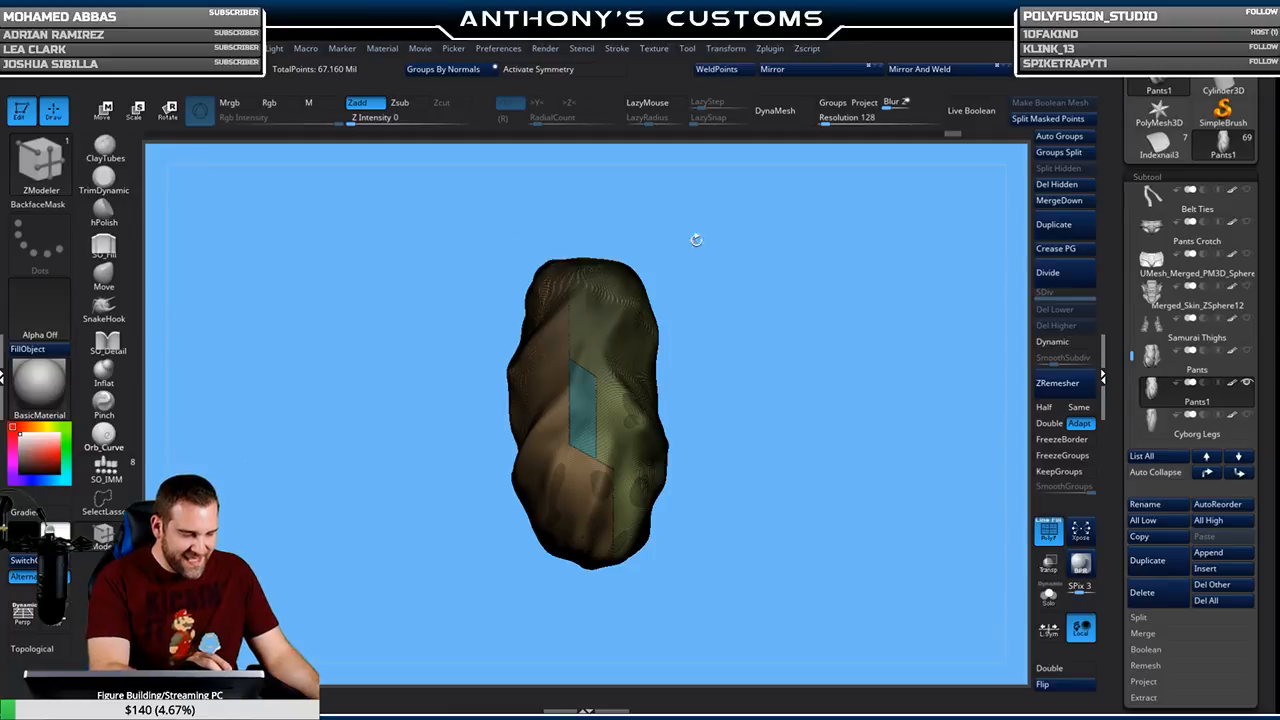
{"action": "key", "text": "b"}
{"action": "left_click", "coordinate": [285, 254]}
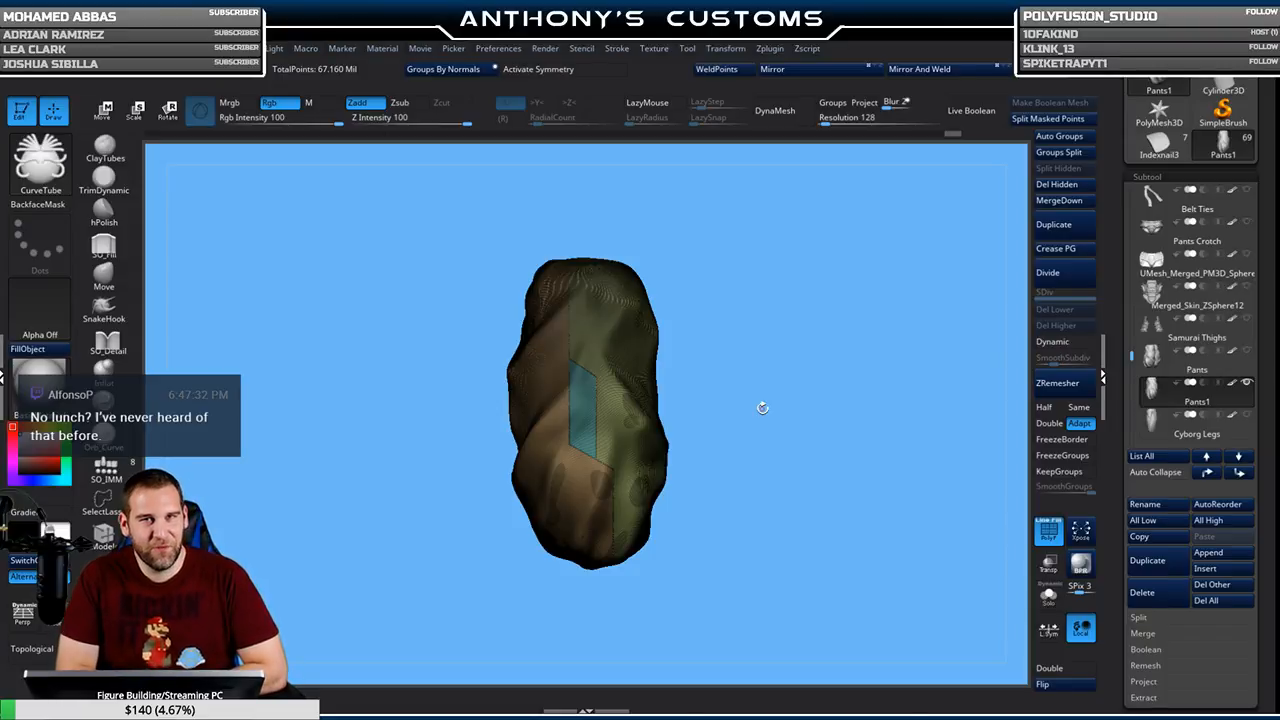
{"action": "left_click_drag", "start_coordinate": [807, 356], "coordinate": [812, 437], "text": "alt"}
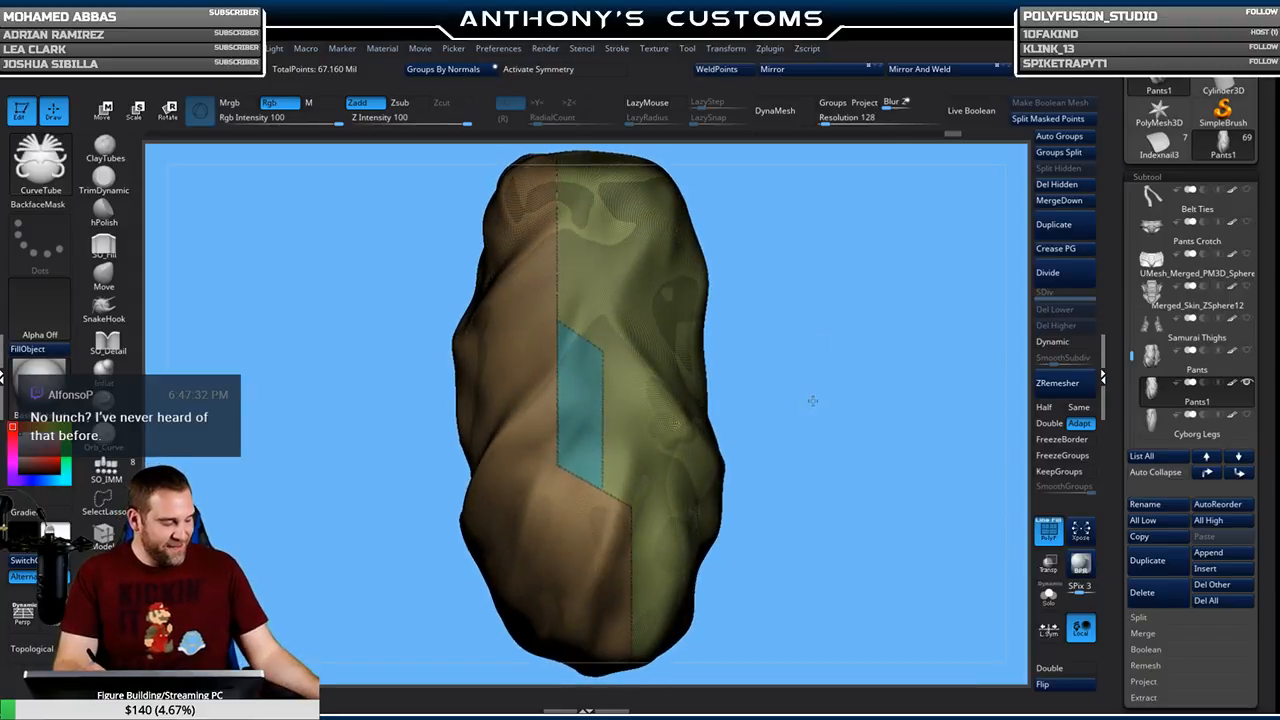
Isolate the tan polygroup and frame its mesh with curves along borders, polygroups and creased edges
{"action": "key", "text": "ctrl+shift"}
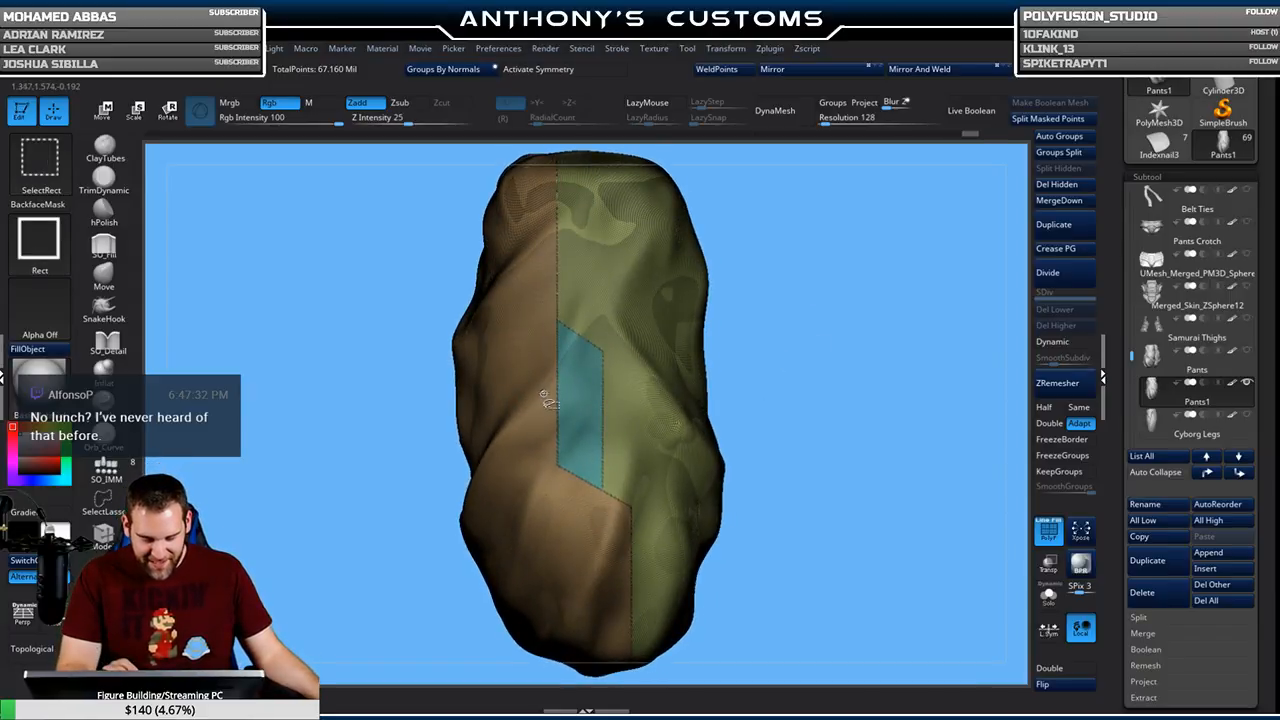
{"action": "left_click", "coordinate": [545, 402], "text": "ctrl+shift"}
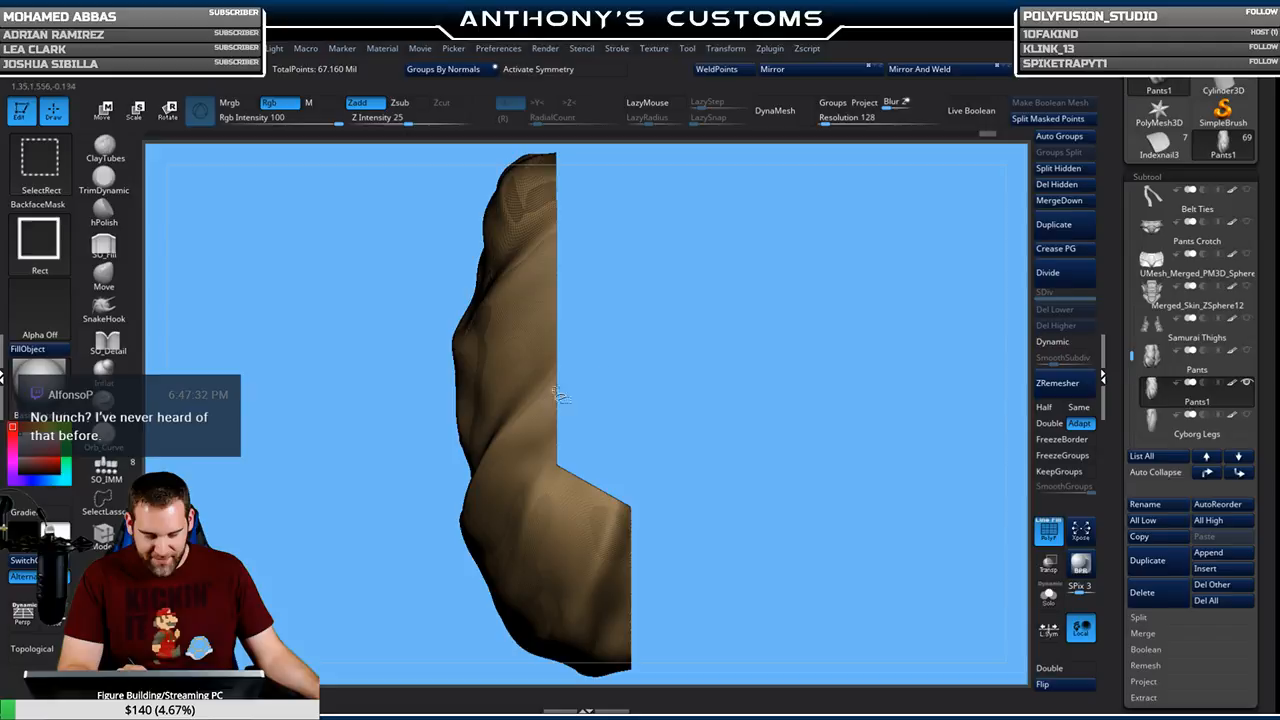
{"action": "mouse_move", "coordinate": [797, 289]}
{"action": "left_mouse_down", "text": "alt"}
{"action": "mouse_move", "coordinate": [789, 471]}
{"action": "mouse_move", "coordinate": [800, 455]}
{"action": "mouse_move", "coordinate": [729, 226]}
{"action": "left_mouse_up", "text": "alt"}
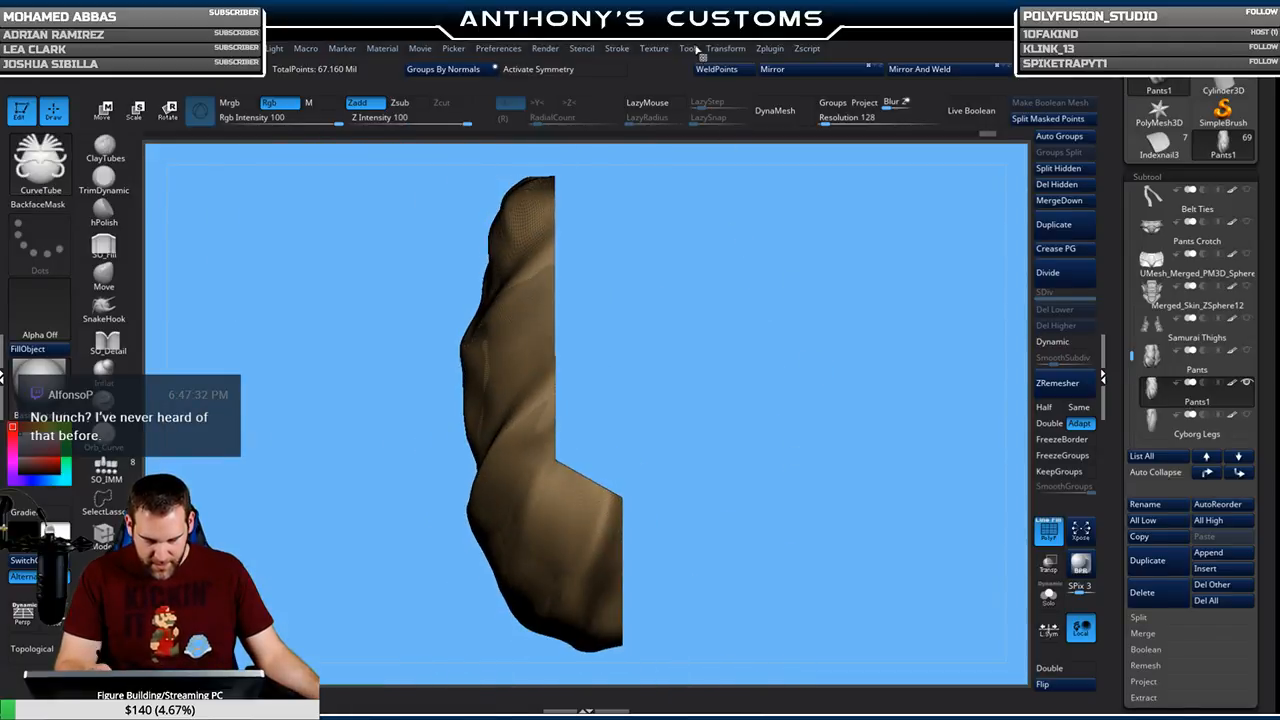
{"action": "mouse_move", "coordinate": [620, 51]}
{"action": "left_click", "coordinate": [664, 411]}
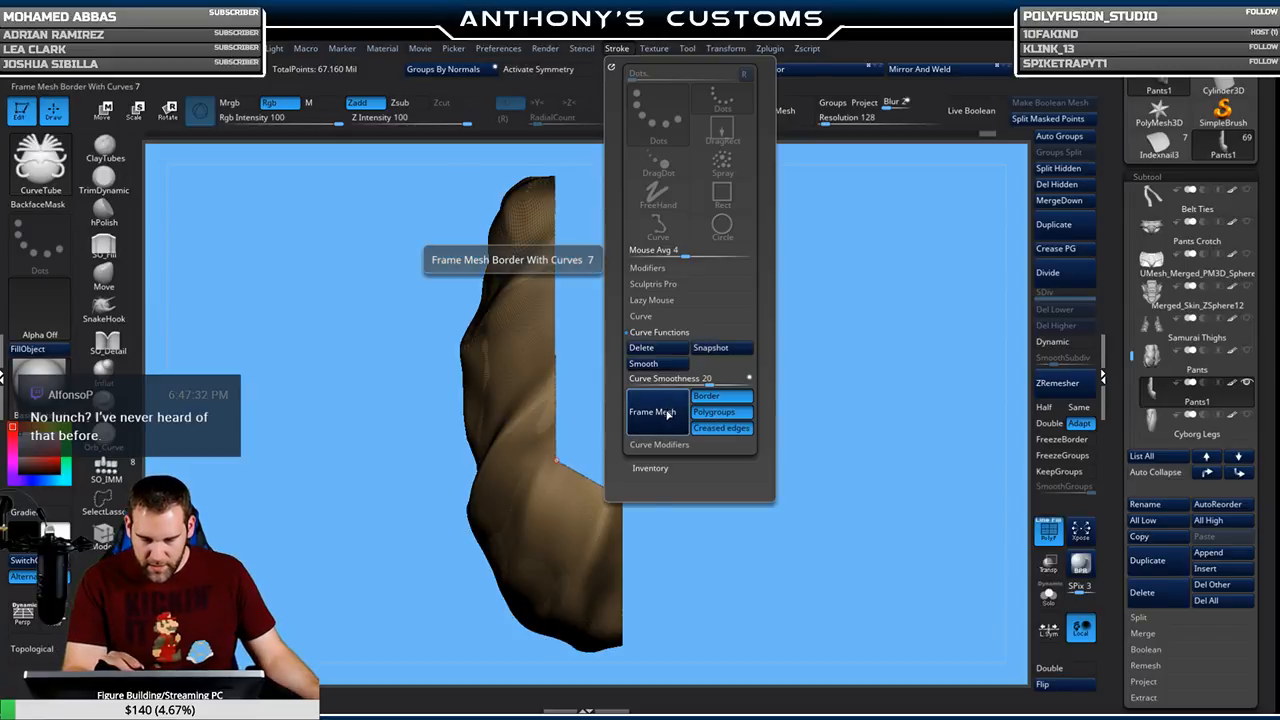
Try to apply a curve tube along the isolated tan section's framed border, and undo it
{"action": "left_click", "coordinate": [556, 415]}
{"action": "mouse_move", "coordinate": [786, 349]}
{"action": "left_mouse_down"}
{"action": "mouse_move", "coordinate": [837, 337]}
{"action": "mouse_move", "coordinate": [840, 324]}
{"action": "mouse_move", "coordinate": [799, 312]}
{"action": "left_mouse_up"}
{"action": "key", "text": "ctrl+z"}
Set the CurveTube brush's draw size to 9 and isolate the tan section in a side view
{"action": "key", "text": "space"}
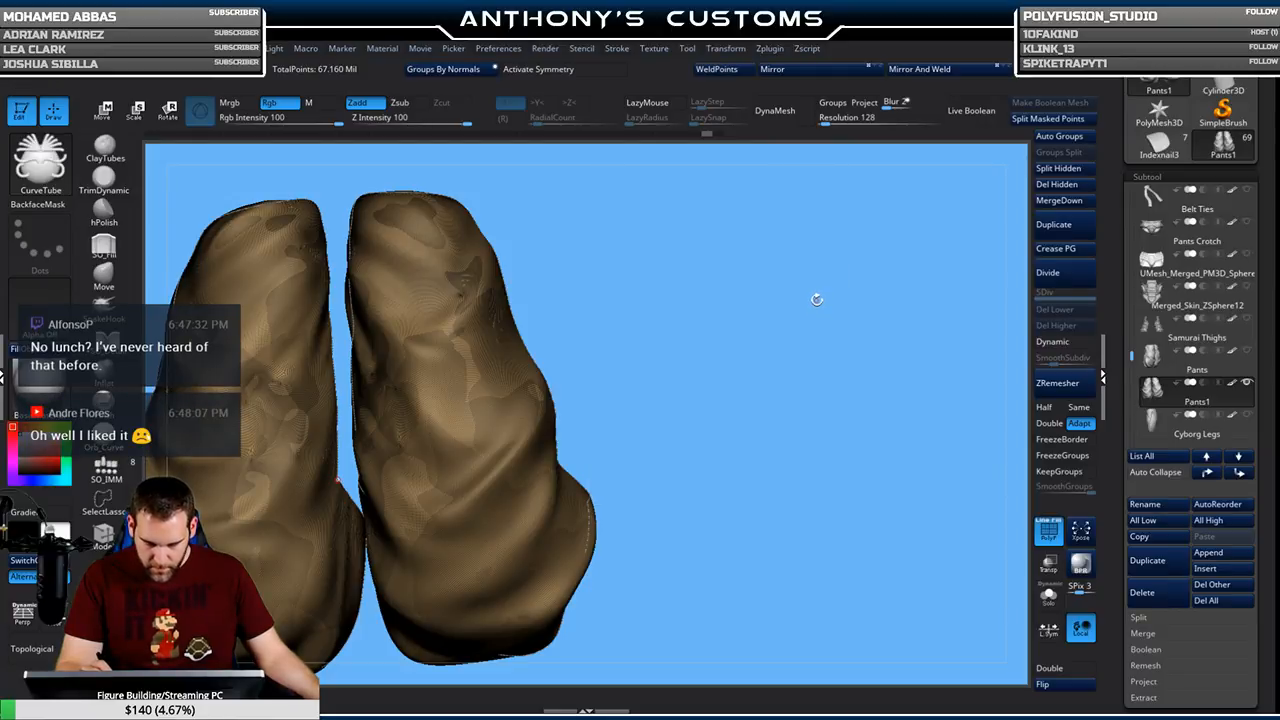
{"action": "key", "text": "space"}
{"action": "left_click_drag", "start_coordinate": [811, 302], "coordinate": [809, 302]}
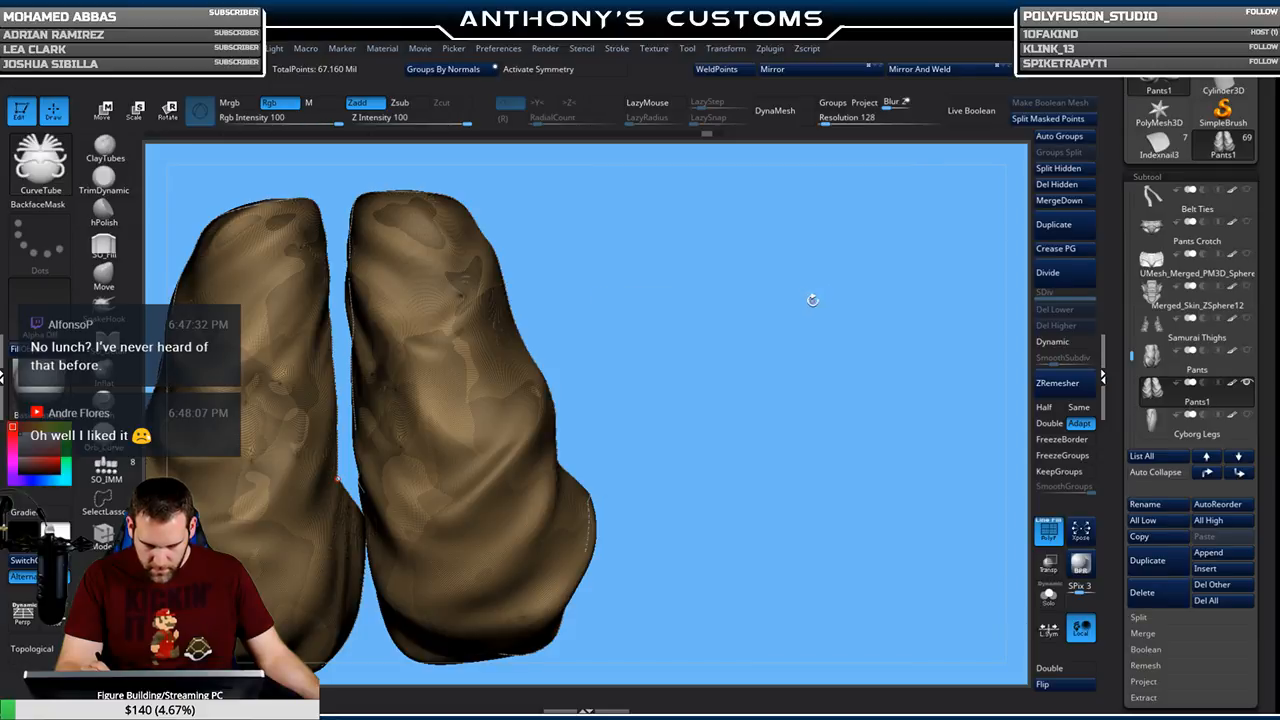
{"action": "key", "text": "space"}
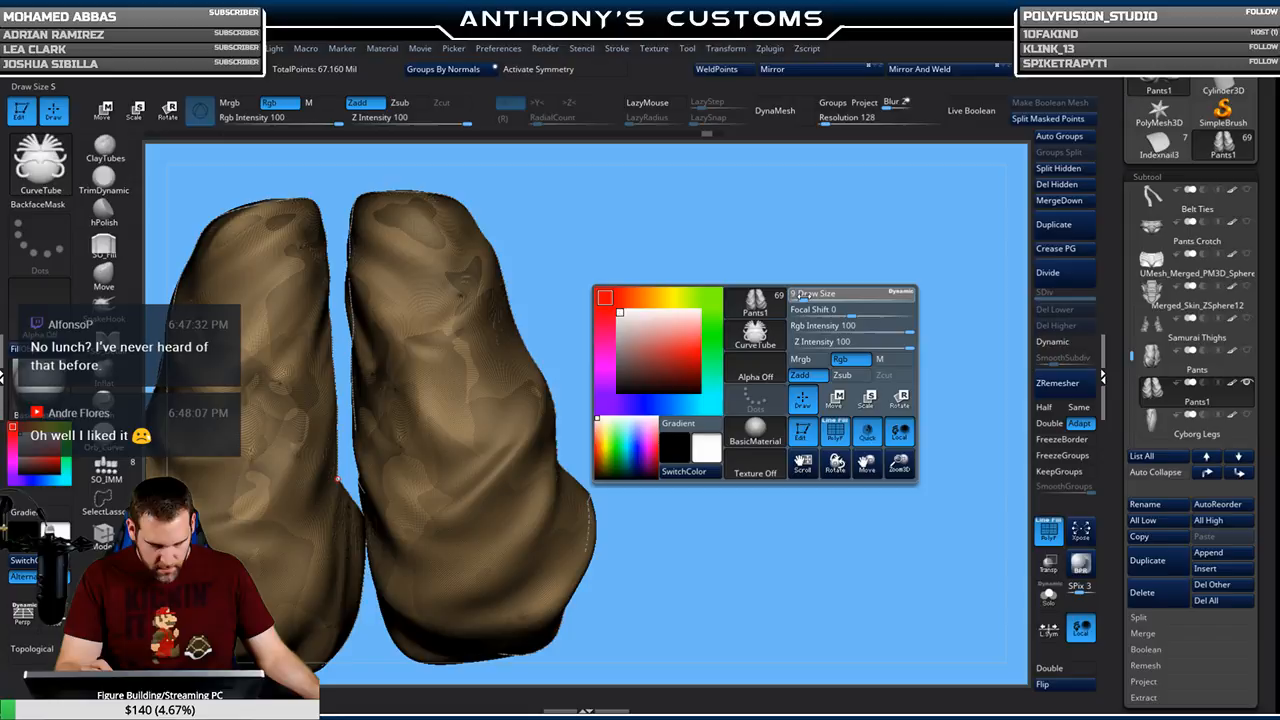
{"action": "mouse_move", "coordinate": [832, 309]}
{"action": "left_mouse_down"}
{"action": "mouse_move", "coordinate": [799, 310]}
{"action": "mouse_move", "coordinate": [806, 410]}
{"action": "mouse_move", "coordinate": [791, 438]}
{"action": "left_mouse_up"}
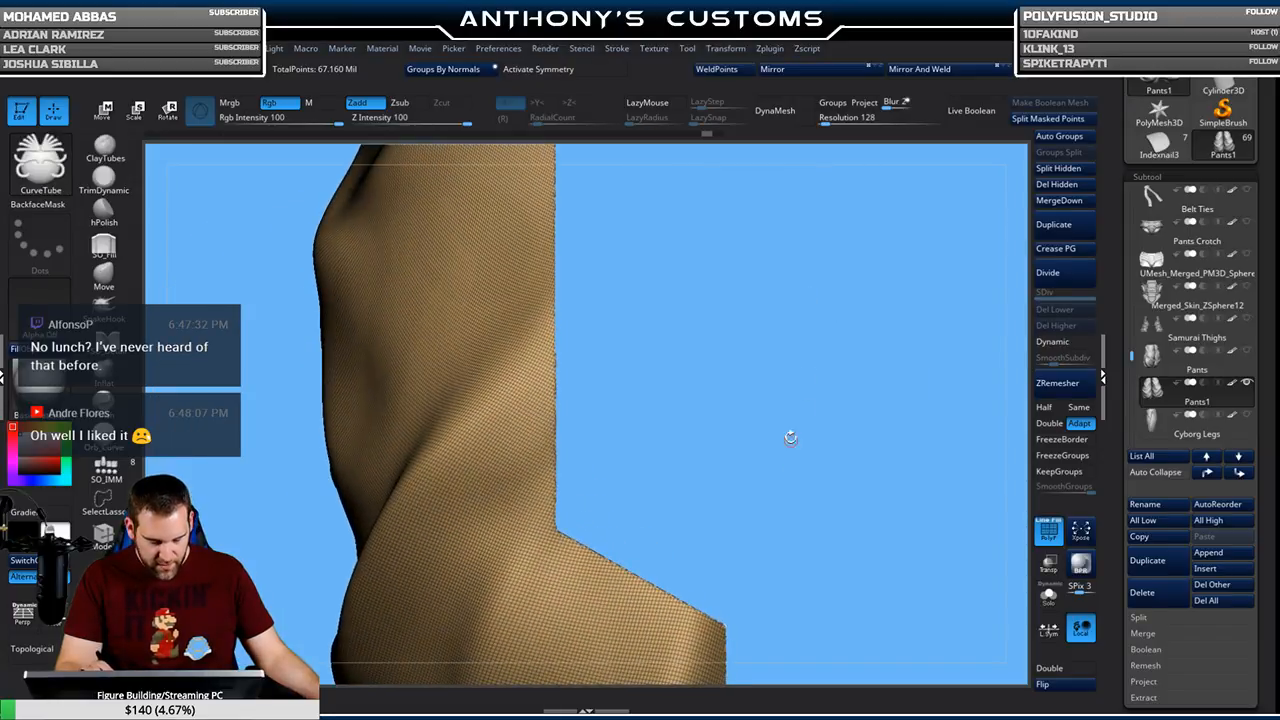
Frame the isolated tan section with curves along its edges and apply a curve tube to them
{"action": "mouse_move", "coordinate": [728, 344]}
{"action": "left_mouse_down", "text": "alt"}
{"action": "mouse_move", "coordinate": [728, 488]}
{"action": "mouse_move", "coordinate": [720, 380]}
{"action": "mouse_move", "coordinate": [720, 466]}
{"action": "mouse_move", "coordinate": [677, 357]}
{"action": "mouse_move", "coordinate": [654, 180]}
{"action": "mouse_move", "coordinate": [775, 341]}
{"action": "mouse_move", "coordinate": [749, 377]}
{"action": "mouse_move", "coordinate": [729, 260]}
{"action": "left_mouse_up", "text": "alt"}
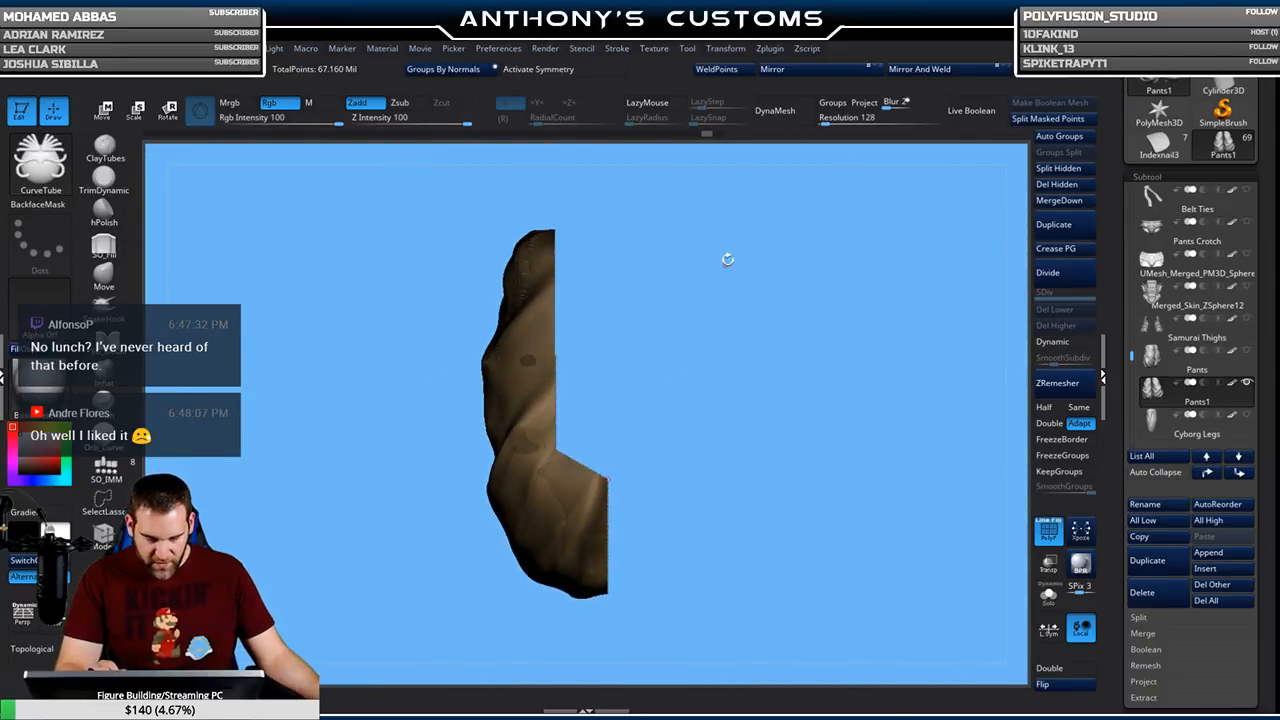
{"action": "left_click", "coordinate": [617, 48]}
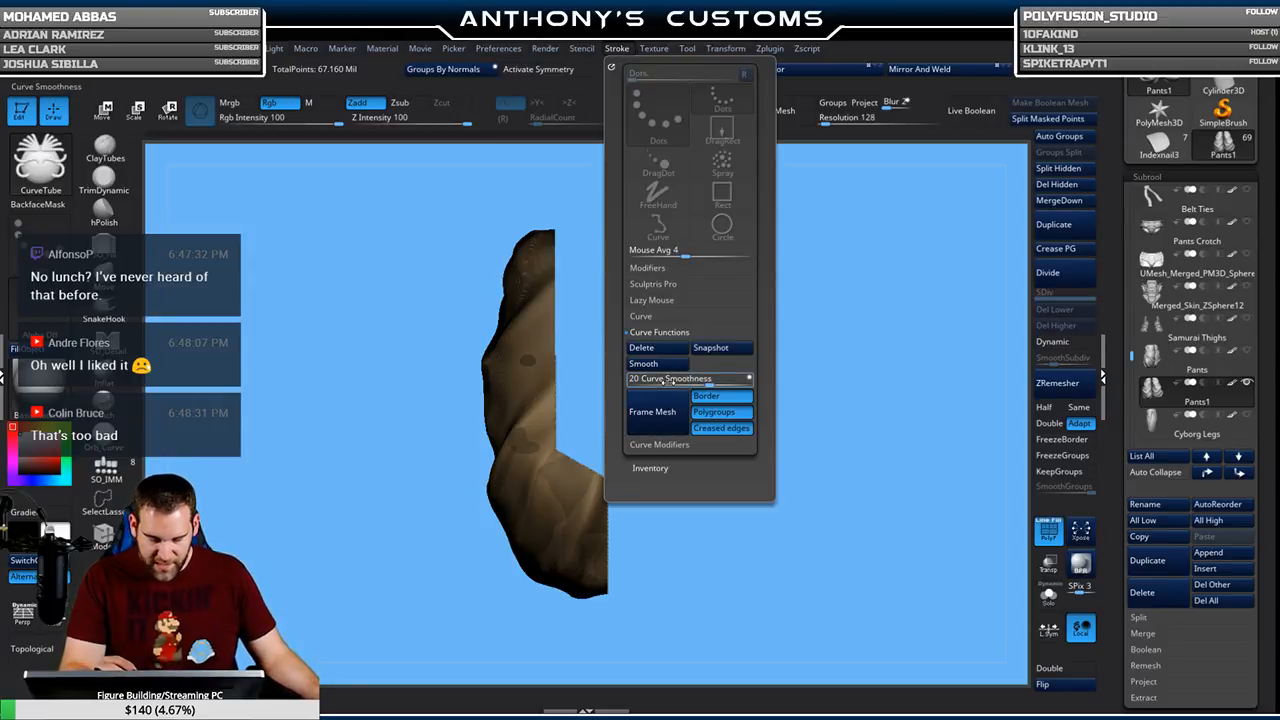
{"action": "left_click", "coordinate": [657, 424]}
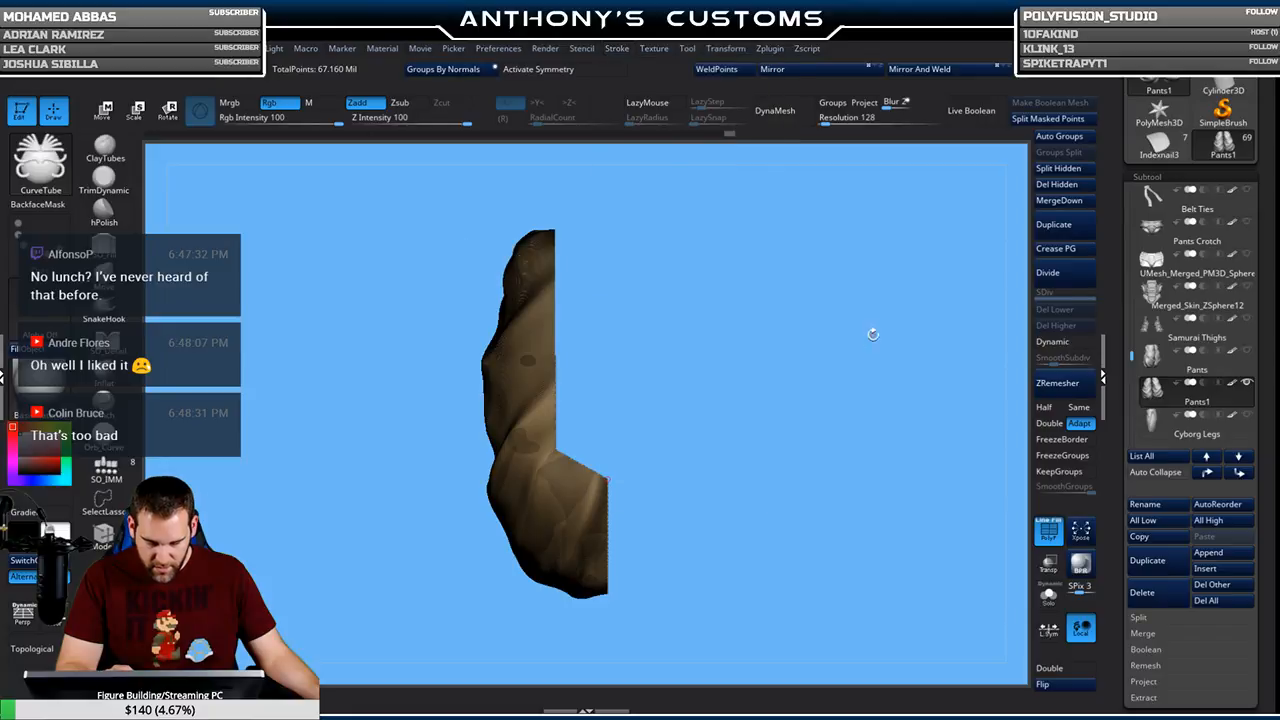
{"action": "left_click", "coordinate": [593, 469]}
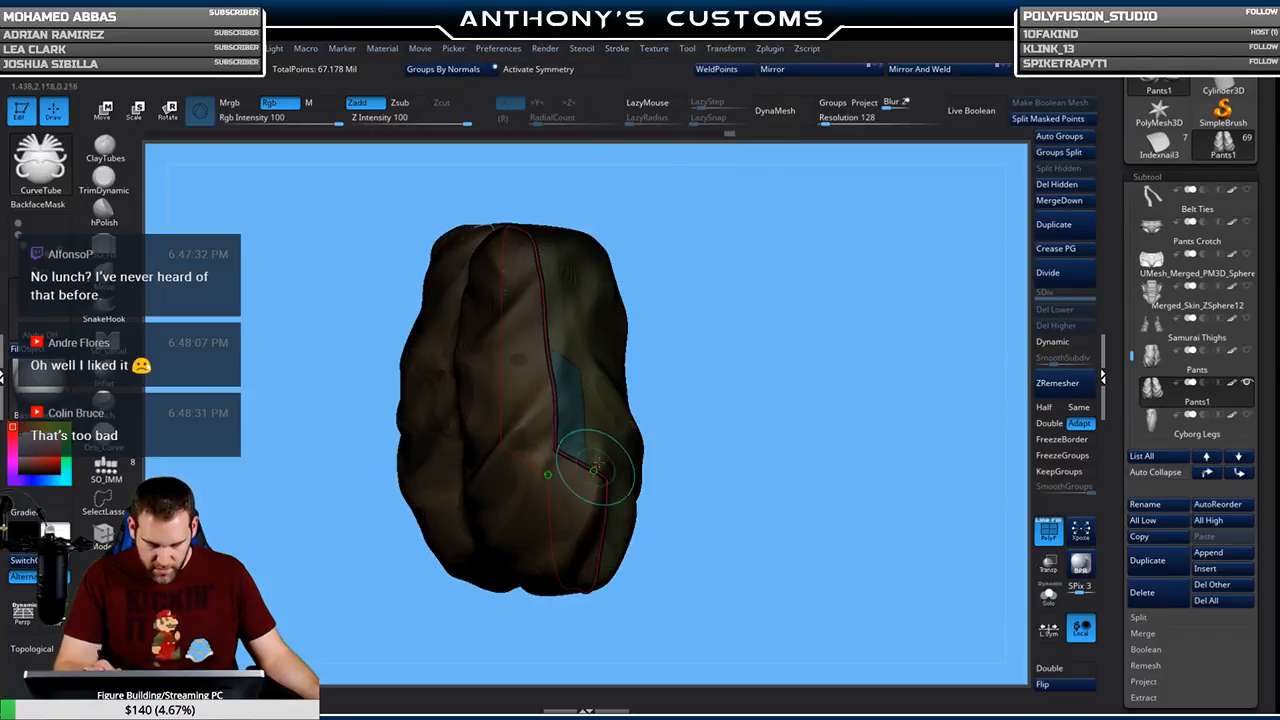
{"action": "left_click_drag", "start_coordinate": [815, 376], "coordinate": [704, 324]}
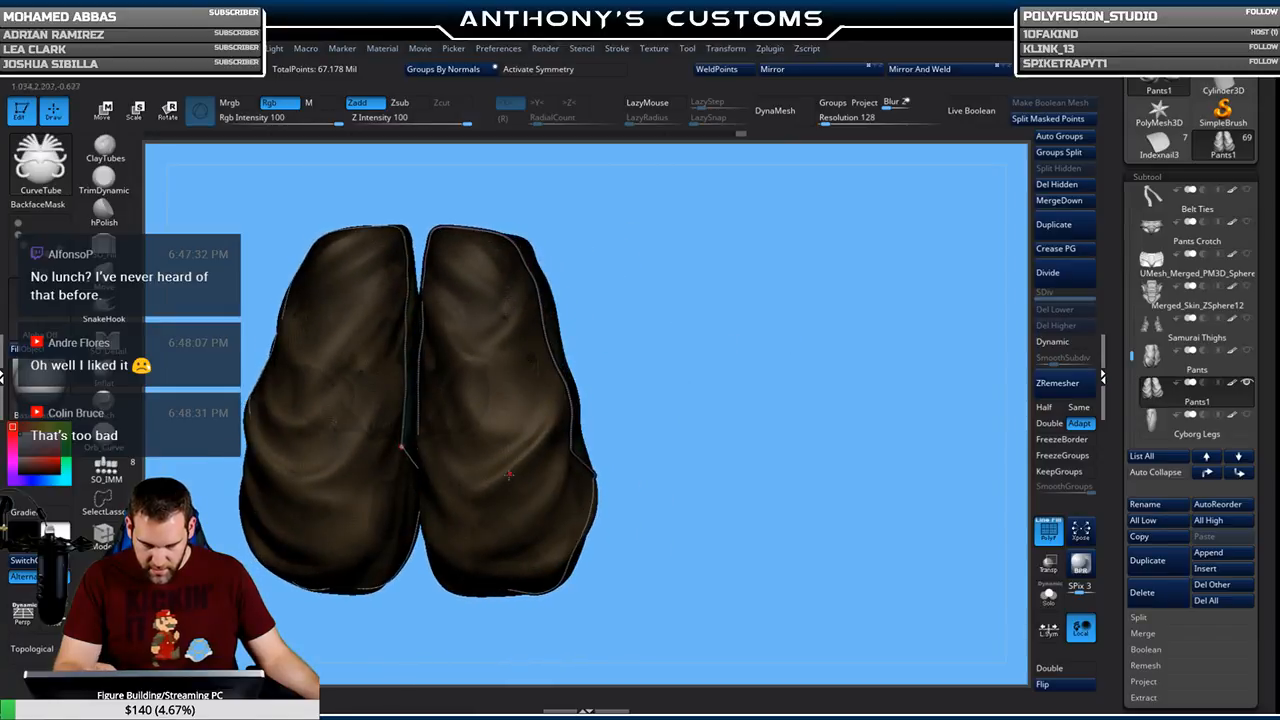
Isolate the tan section from the opposite side, frame its mesh with a curve tube and show both pant legs again
{"action": "mouse_move", "coordinate": [634, 400]}
{"action": "left_mouse_down"}
{"action": "mouse_move", "coordinate": [740, 370]}
{"action": "mouse_move", "coordinate": [702, 367]}
{"action": "mouse_move", "coordinate": [766, 374]}
{"action": "mouse_move", "coordinate": [766, 354]}
{"action": "mouse_move", "coordinate": [800, 362]}
{"action": "mouse_move", "coordinate": [774, 354]}
{"action": "mouse_move", "coordinate": [694, 423]}
{"action": "mouse_move", "coordinate": [600, 432]}
{"action": "left_mouse_up"}
{"action": "key", "text": "ctrl+shift"}
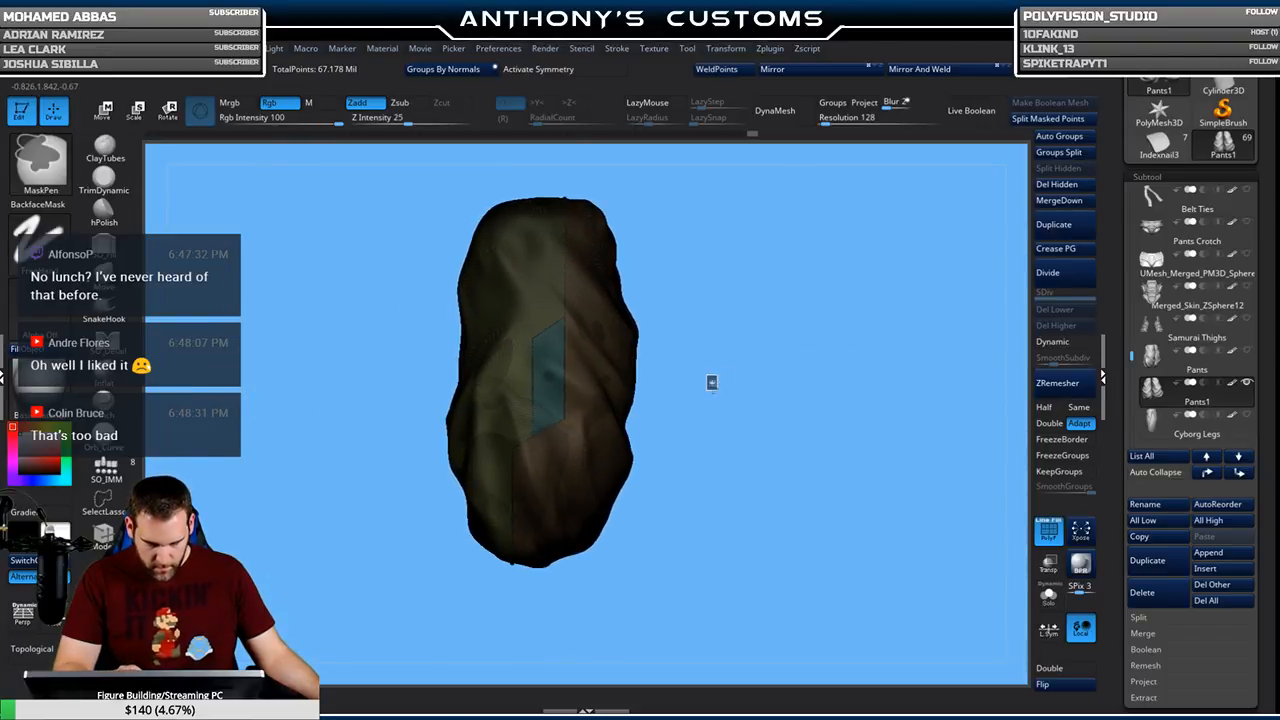
{"action": "left_click", "coordinate": [587, 439], "text": "ctrl+shift"}
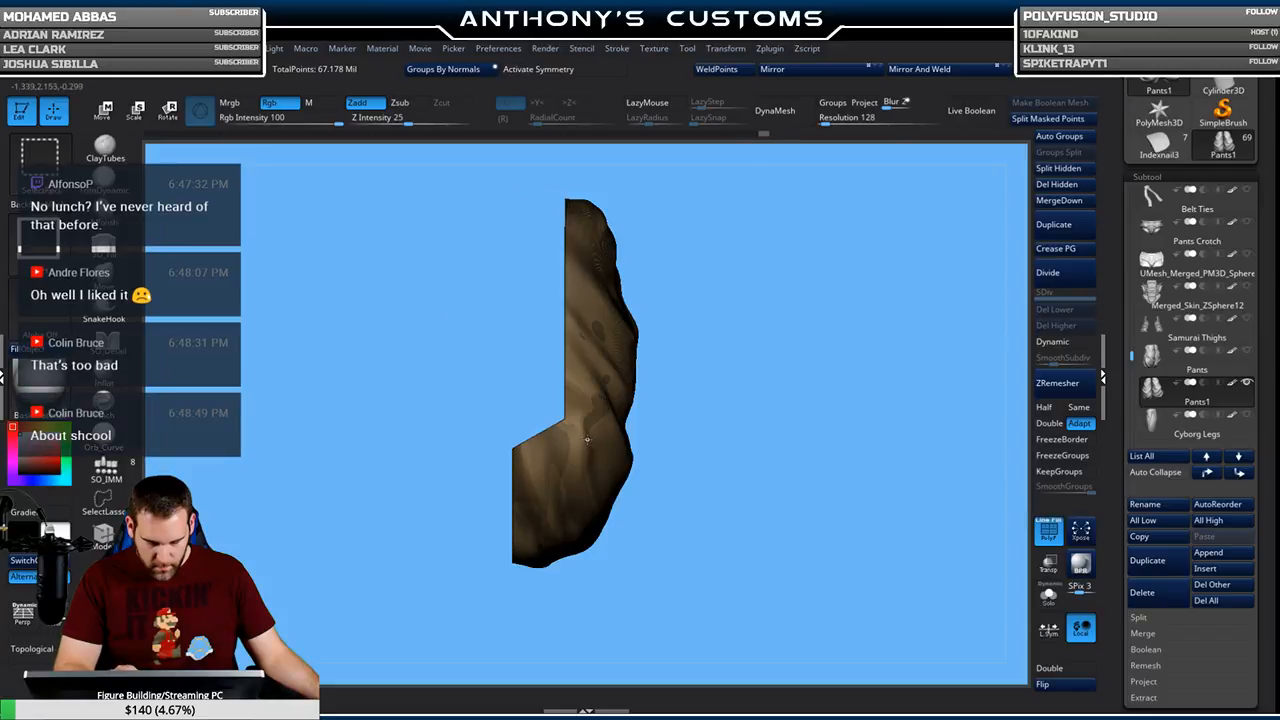
{"action": "left_click", "coordinate": [617, 48]}
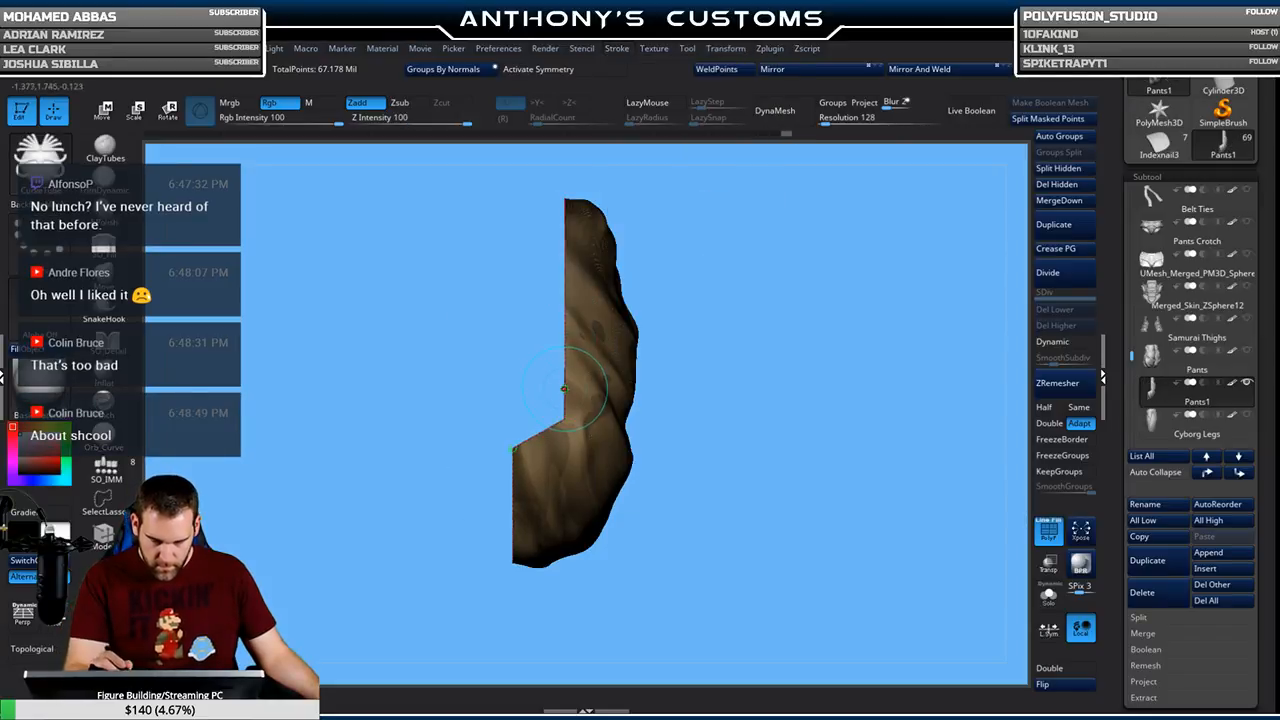
{"action": "left_click", "coordinate": [790, 367], "text": "ctrl+shift"}
{"action": "left_click_drag", "start_coordinate": [769, 371], "coordinate": [567, 405]}
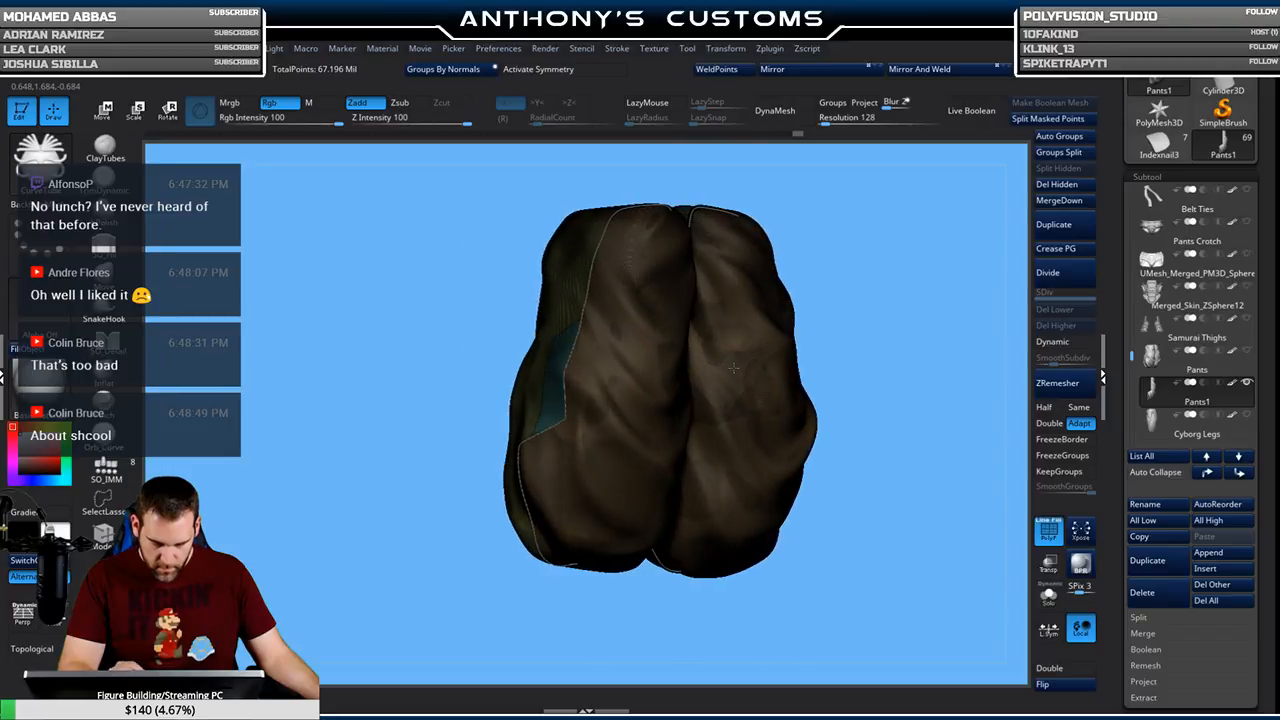
Add another curve tube along the tan section's stepped border while it is isolated, and restore the full pants
{"action": "left_click_drag", "start_coordinate": [903, 277], "coordinate": [874, 292]}
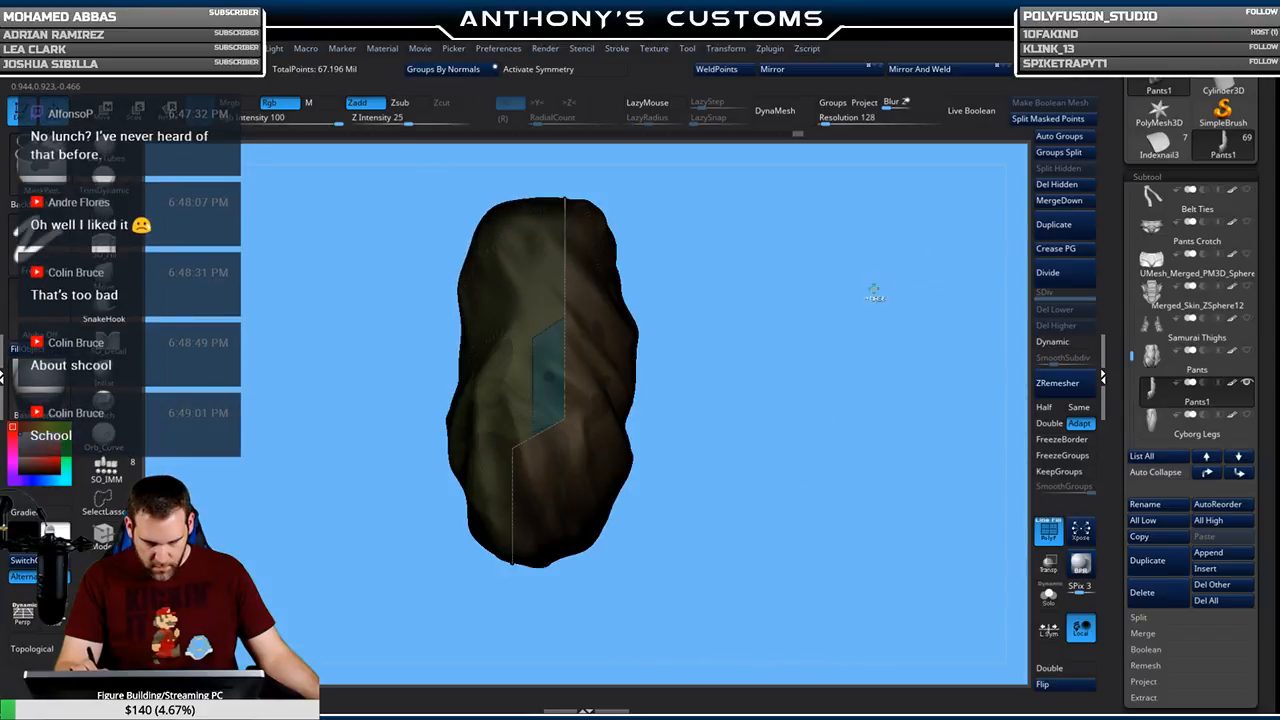
{"action": "left_click", "coordinate": [576, 390], "text": "ctrl+shift"}
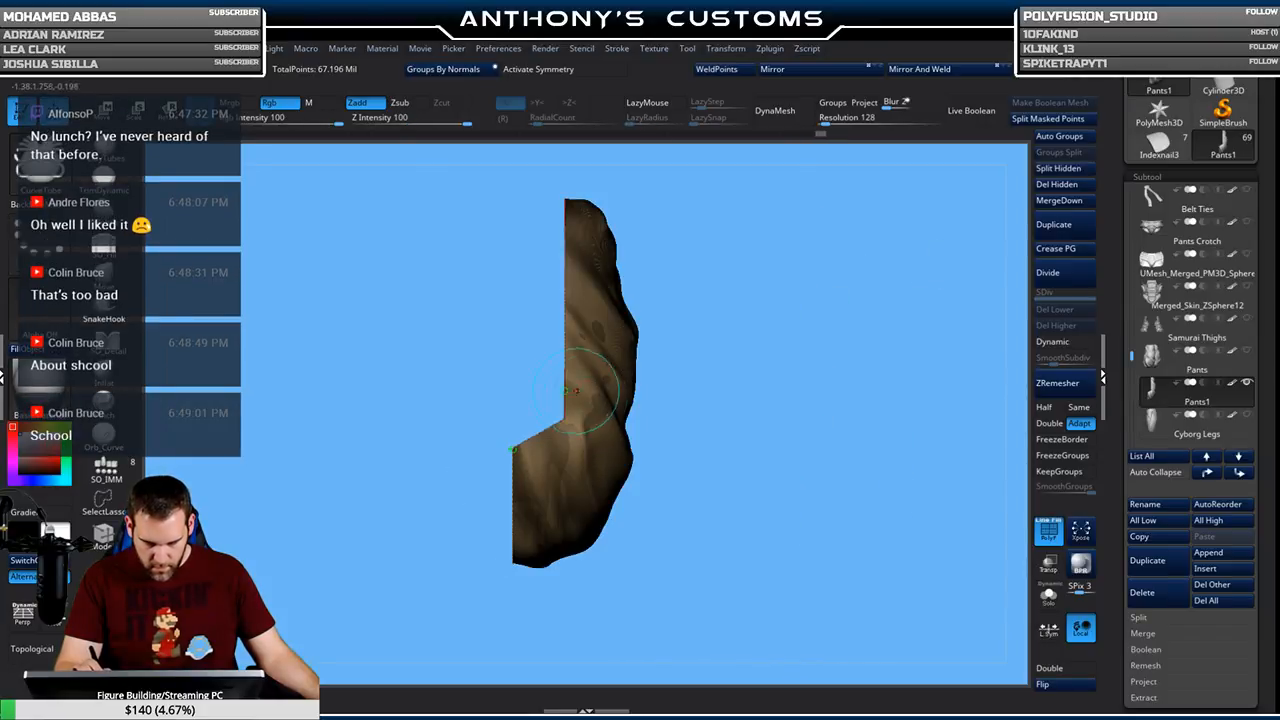
{"action": "left_click", "coordinate": [566, 396], "text": "ctrl+shift"}
{"action": "left_click_drag", "start_coordinate": [758, 341], "coordinate": [861, 337]}
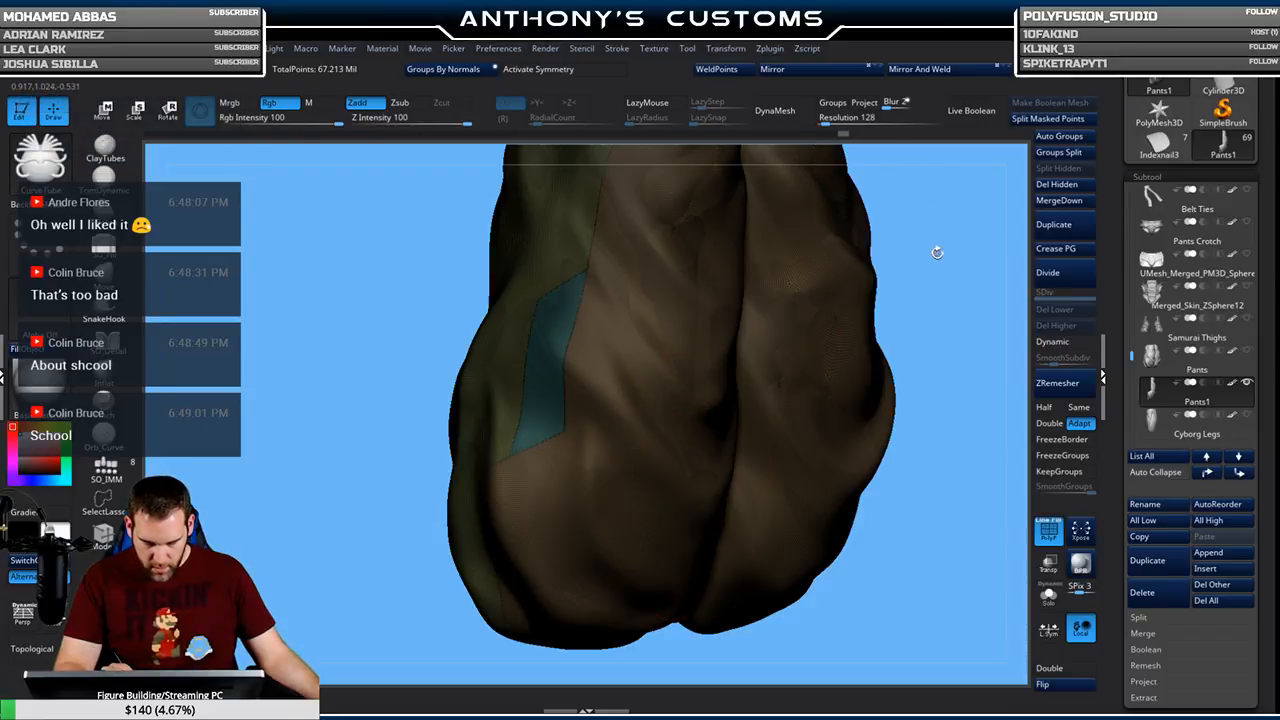
Isolate the tan section in a closer side view, frame its stepped edge with a thicker curve tube, and clear the leftover curves
{"action": "key", "text": "ctrl"}
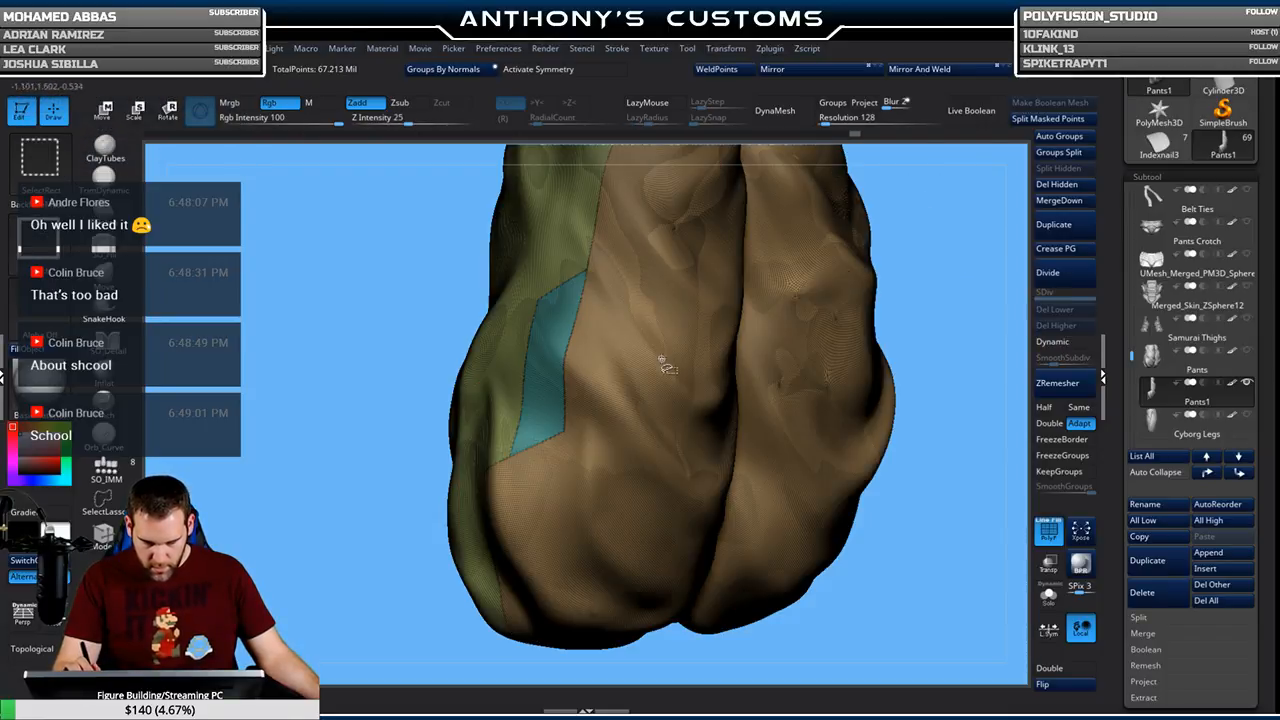
{"action": "left_click", "coordinate": [669, 352], "text": "ctrl+shift"}
{"action": "mouse_move", "coordinate": [892, 218]}
{"action": "left_mouse_down"}
{"action": "mouse_move", "coordinate": [966, 243]}
{"action": "mouse_move", "coordinate": [901, 187]}
{"action": "left_mouse_up"}
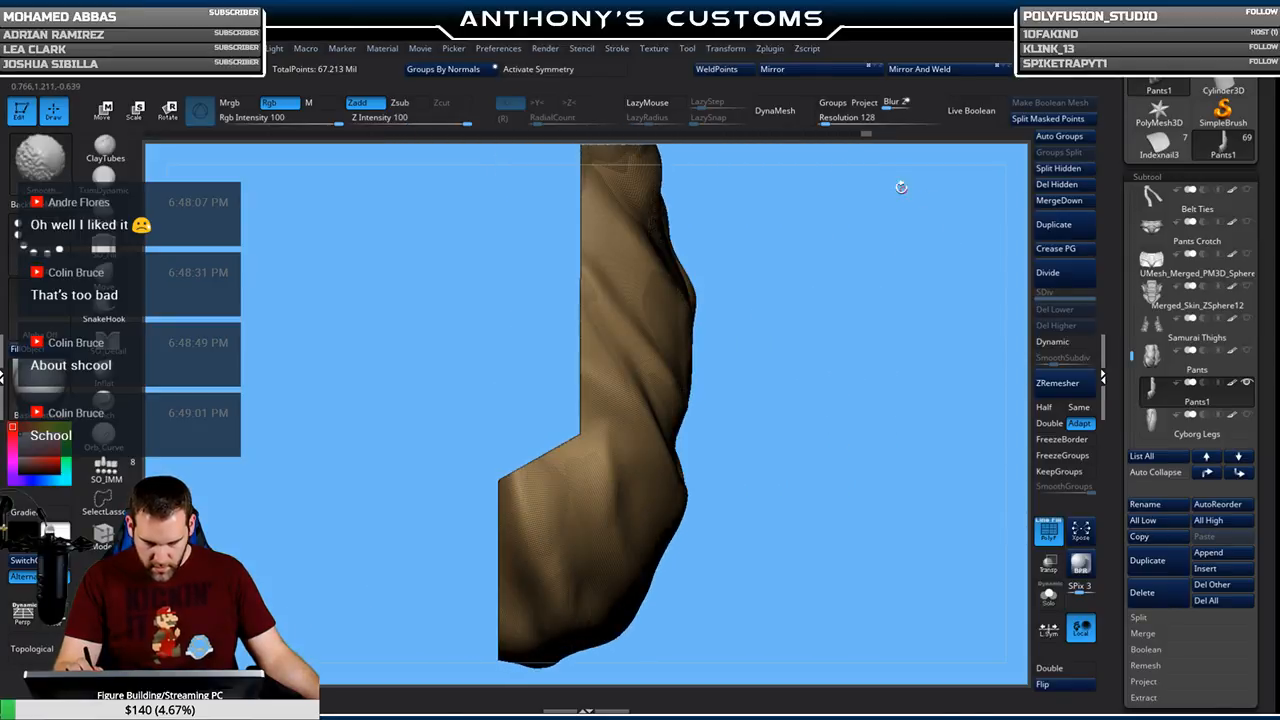
{"action": "left_click", "coordinate": [617, 48]}
{"action": "left_click", "coordinate": [667, 412]}
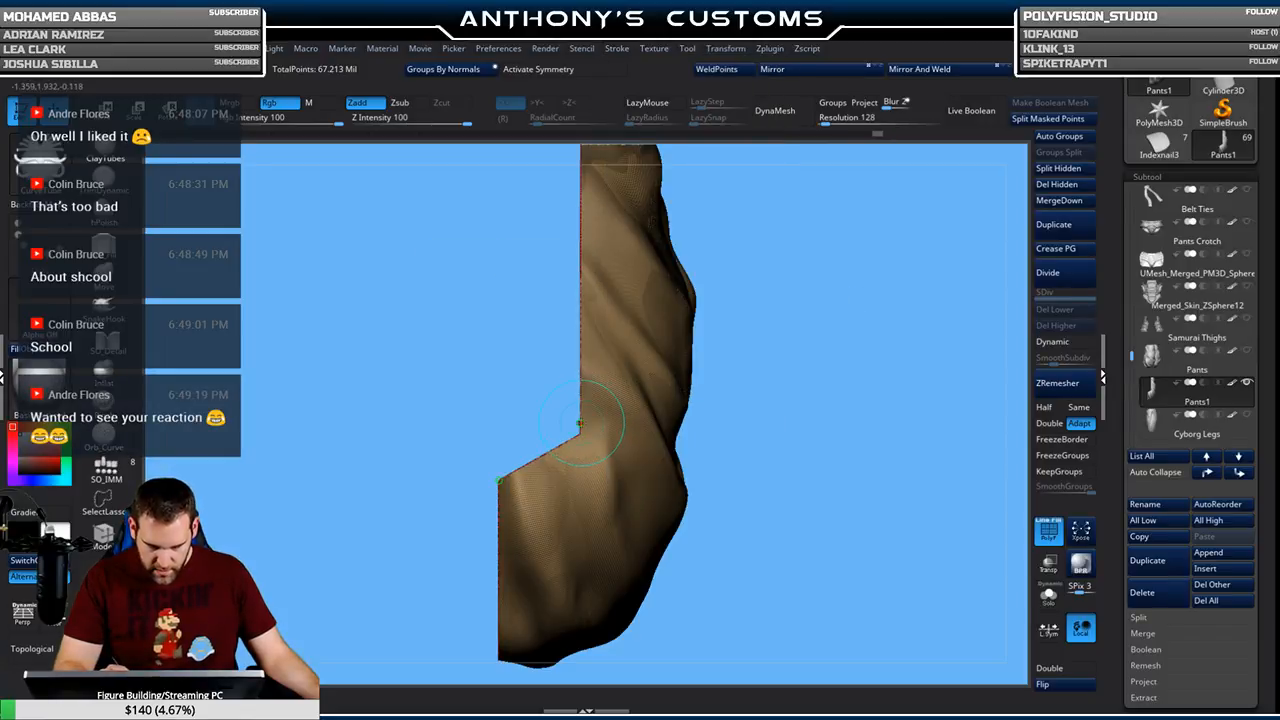
{"action": "left_click", "coordinate": [580, 425]}
{"action": "left_click_drag", "start_coordinate": [722, 322], "coordinate": [769, 289], "text": "ctrl"}
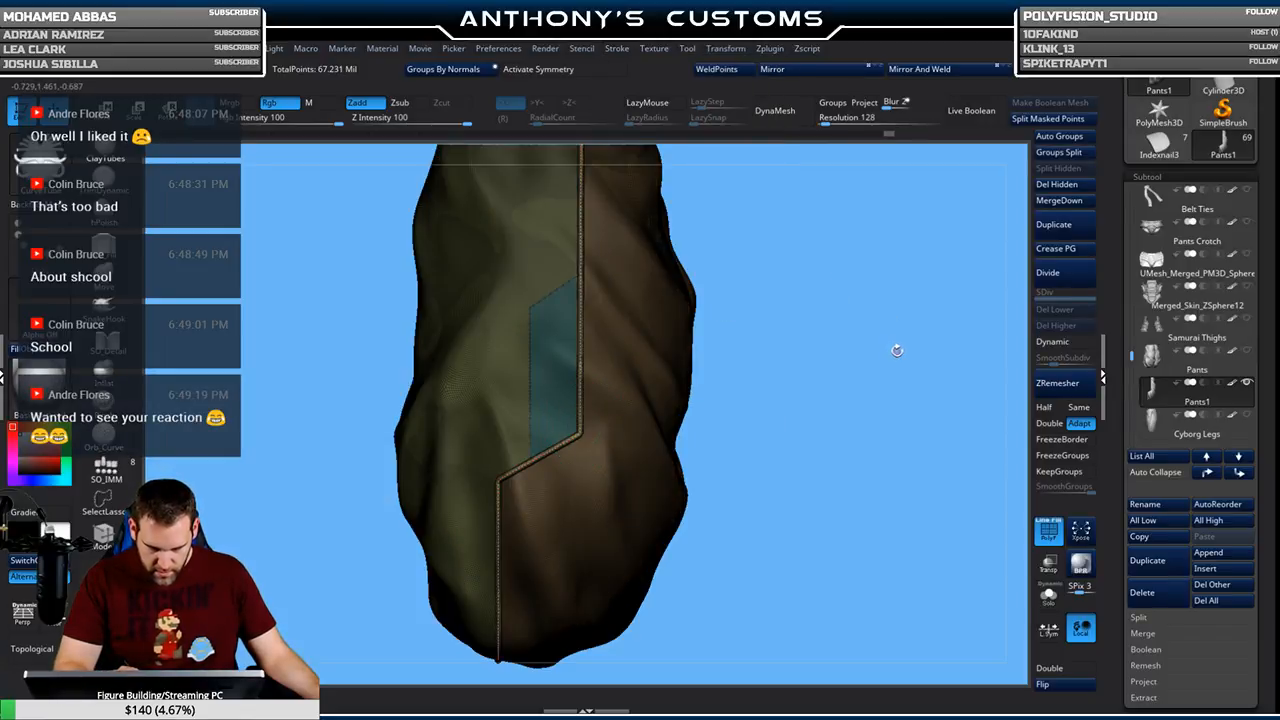
{"action": "left_click", "coordinate": [653, 391]}
Examine the tube along the tan and green seam from both sides, with the polyframe display off and on
{"action": "left_click_drag", "start_coordinate": [898, 340], "coordinate": [575, 385]}
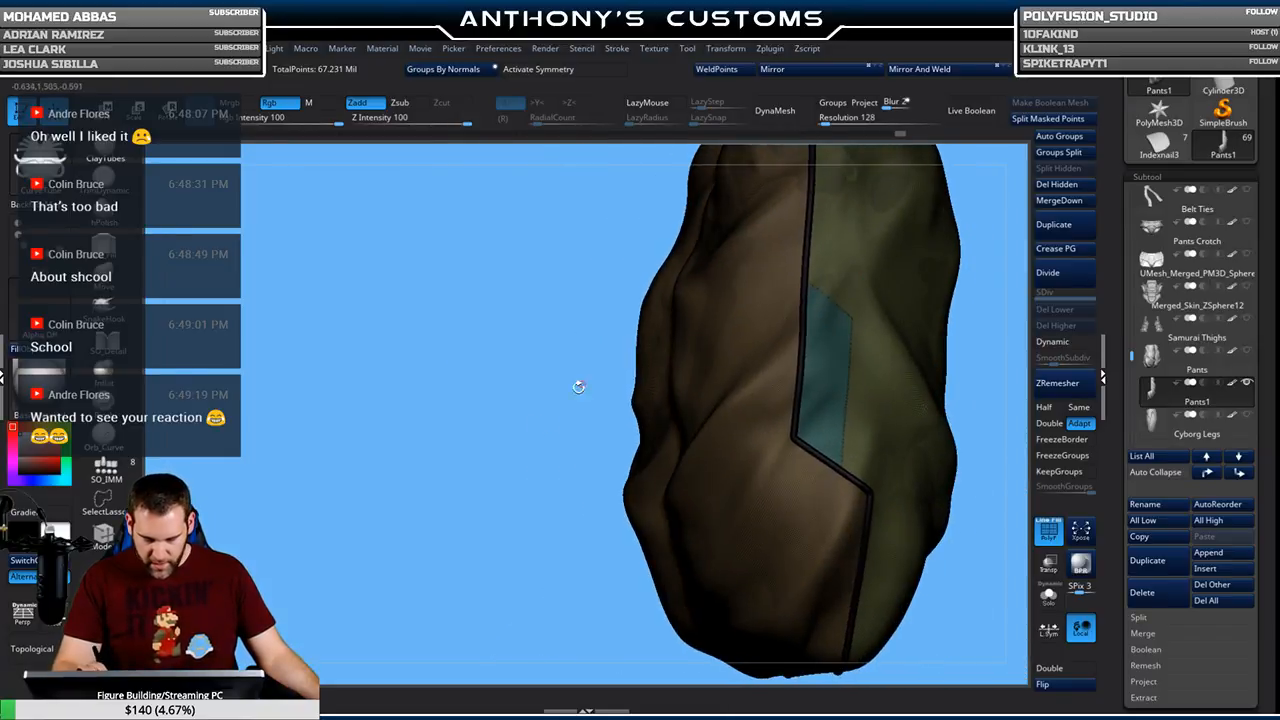
{"action": "left_click_drag", "start_coordinate": [486, 480], "coordinate": [454, 426], "text": "ctrl"}
{"action": "mouse_move", "coordinate": [620, 395]}
{"action": "left_mouse_down"}
{"action": "mouse_move", "coordinate": [877, 329]}
{"action": "mouse_move", "coordinate": [900, 300]}
{"action": "mouse_move", "coordinate": [938, 302]}
{"action": "mouse_move", "coordinate": [880, 343]}
{"action": "mouse_move", "coordinate": [909, 342]}
{"action": "mouse_move", "coordinate": [877, 344]}
{"action": "left_mouse_up"}
{"action": "mouse_move", "coordinate": [792, 402]}
{"action": "left_mouse_down"}
{"action": "mouse_move", "coordinate": [905, 374]}
{"action": "mouse_move", "coordinate": [857, 403]}
{"action": "mouse_move", "coordinate": [832, 515]}
{"action": "left_mouse_up"}
{"action": "left_click_drag", "start_coordinate": [860, 405], "coordinate": [811, 401], "text": "alt"}
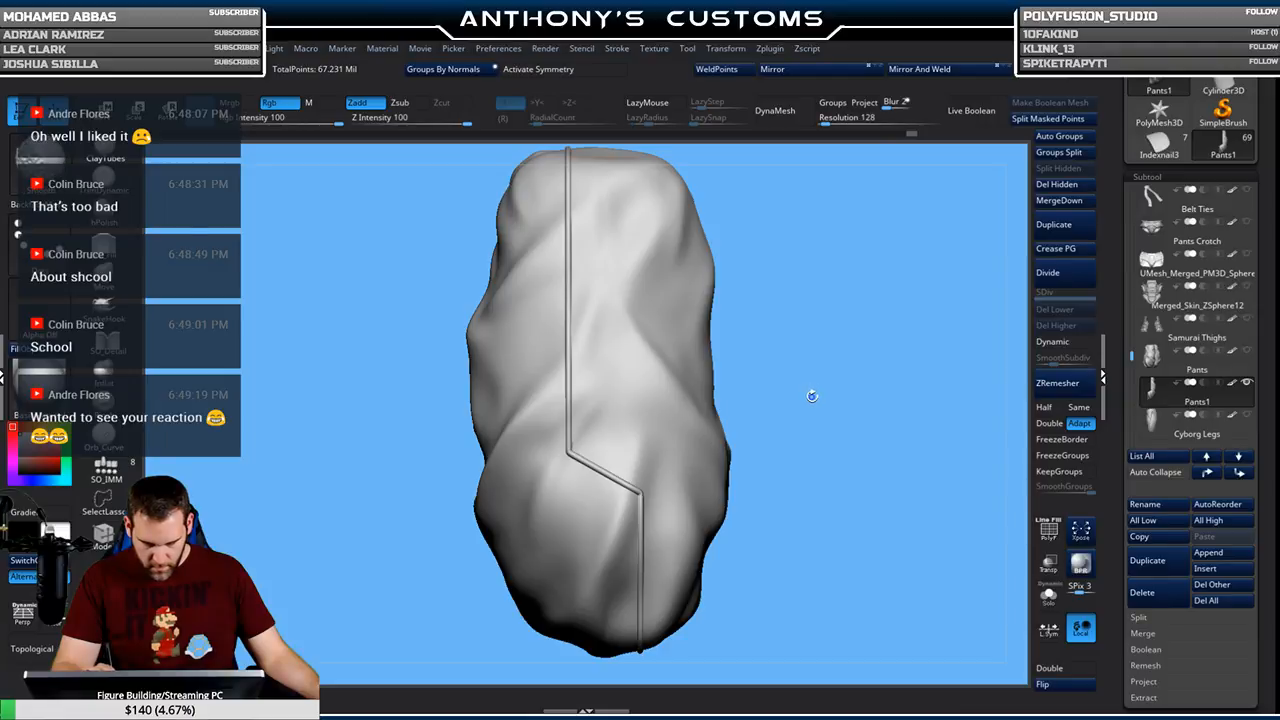
{"action": "key", "text": "shift+f"}
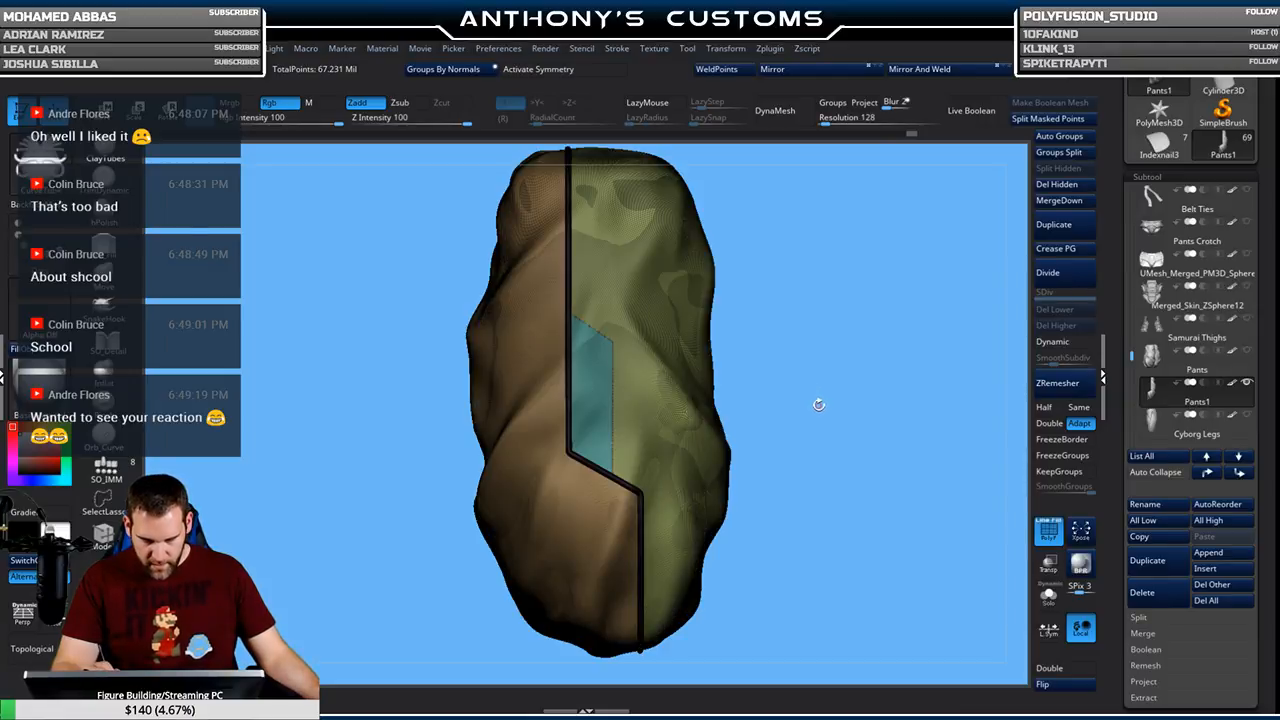
{"action": "mouse_move", "coordinate": [818, 404]}
{"action": "left_mouse_down"}
{"action": "mouse_move", "coordinate": [860, 405]}
{"action": "mouse_move", "coordinate": [830, 408]}
{"action": "left_mouse_up"}
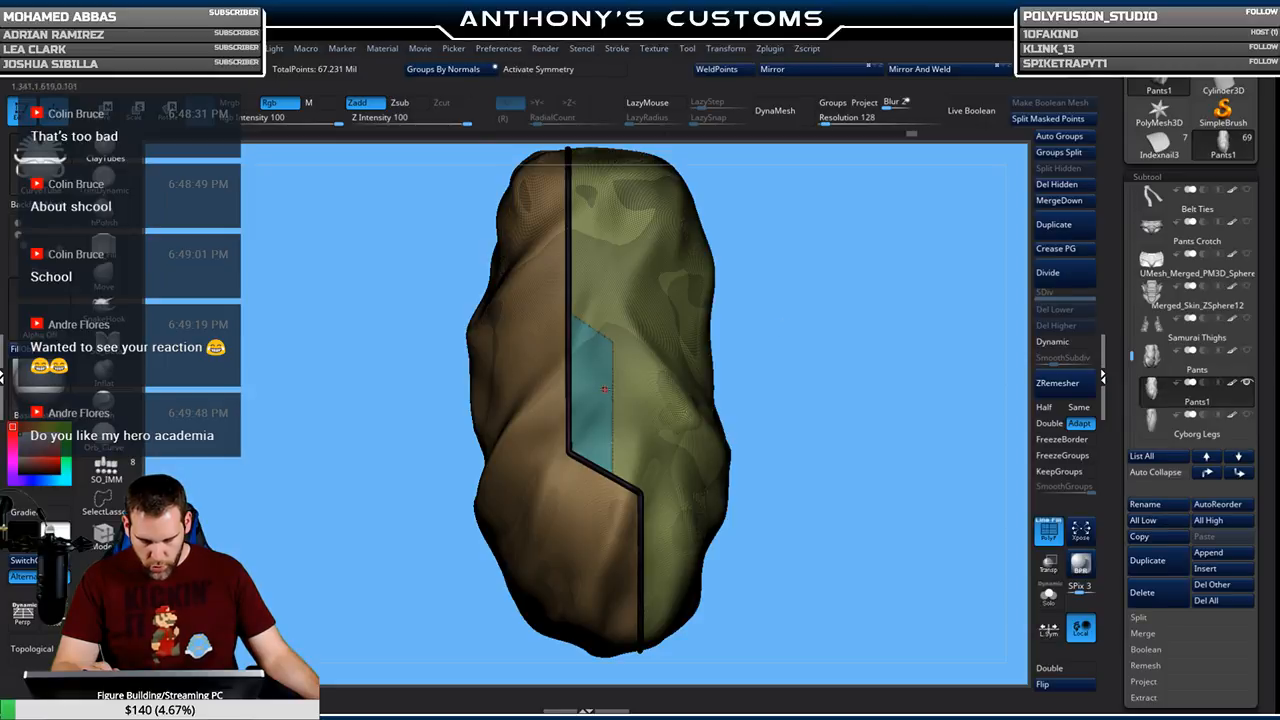
Isolate the teal section, frame its edges with a curve tube, show the full pants and clear the leftover curves
{"action": "left_click", "coordinate": [604, 388], "text": "ctrl+shift"}
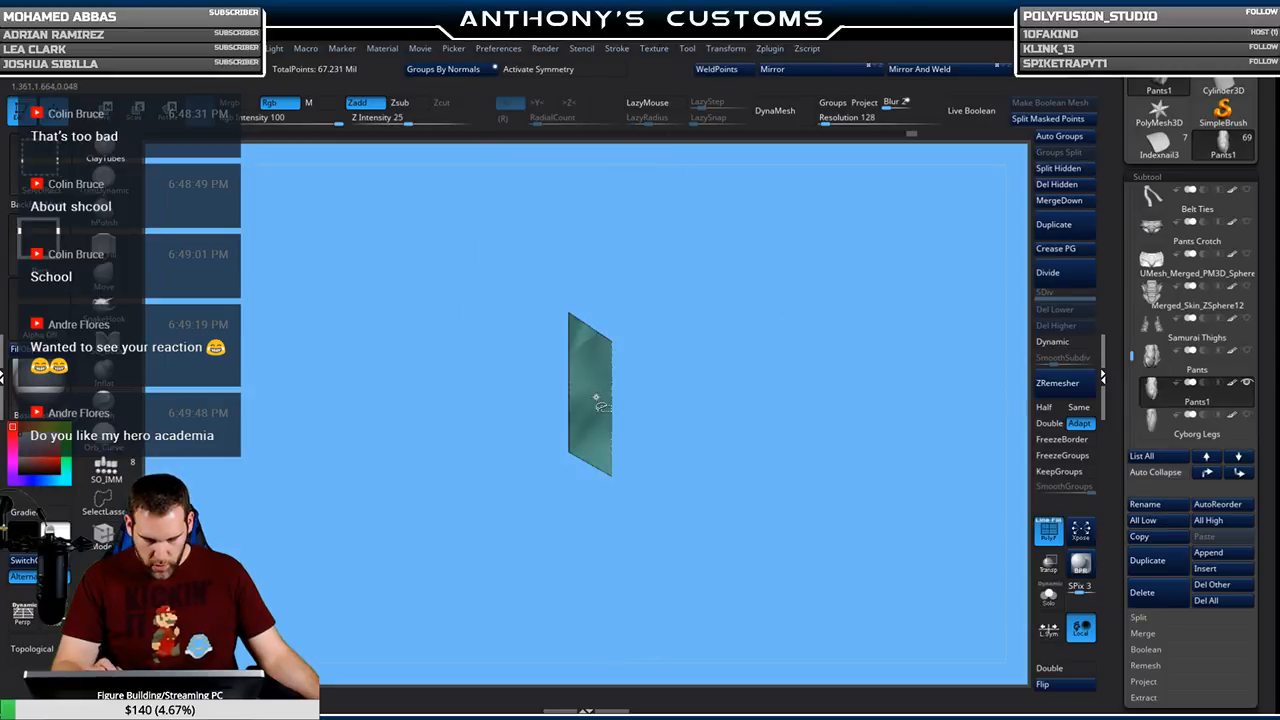
{"action": "left_click", "coordinate": [617, 48]}
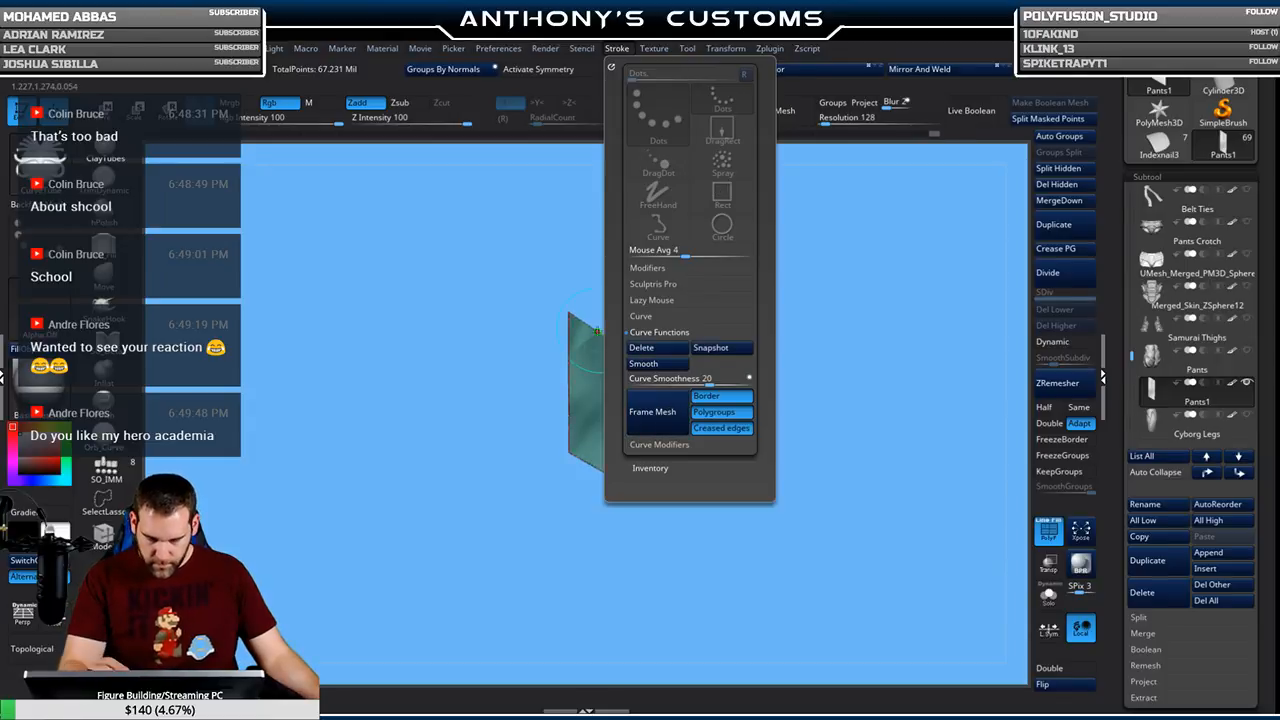
{"action": "left_click", "coordinate": [800, 310], "text": "ctrl+shift"}
{"action": "left_click_drag", "start_coordinate": [843, 329], "coordinate": [769, 321]}
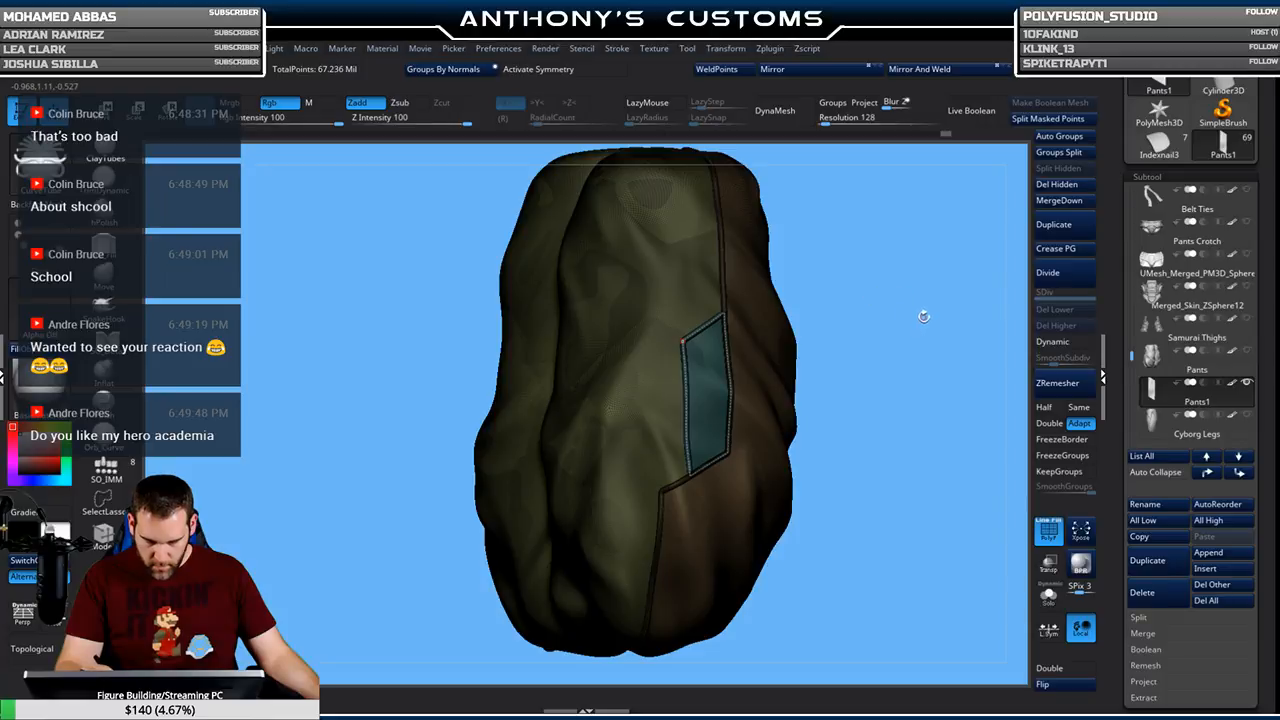
{"action": "left_click_drag", "start_coordinate": [916, 320], "coordinate": [804, 299]}
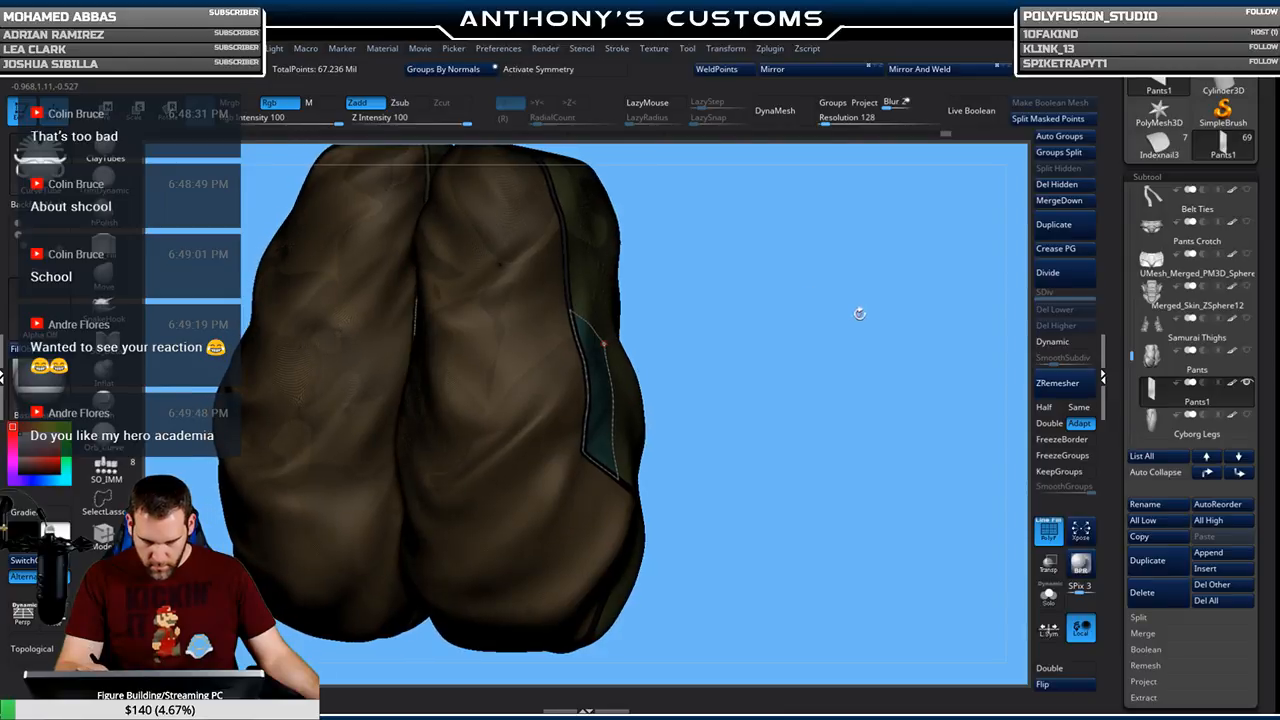
{"action": "left_click", "coordinate": [507, 513]}
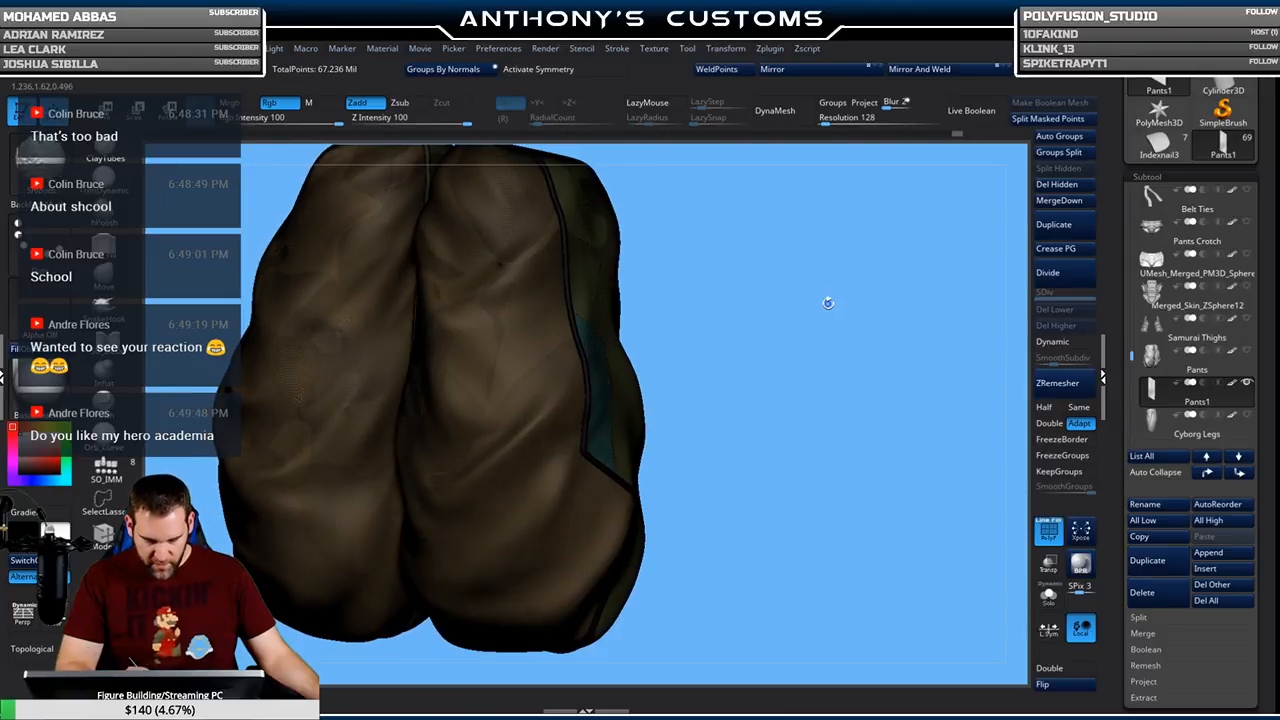
Examine the seam tube up close with polyframe off and on, and view its polygroup in isolation
{"action": "key", "text": "shift+f"}
{"action": "left_click_drag", "start_coordinate": [831, 320], "coordinate": [822, 462], "text": "alt"}
{"action": "left_click_drag", "start_coordinate": [919, 307], "coordinate": [842, 304], "text": "ctrl"}
{"action": "key", "text": "shift+f"}
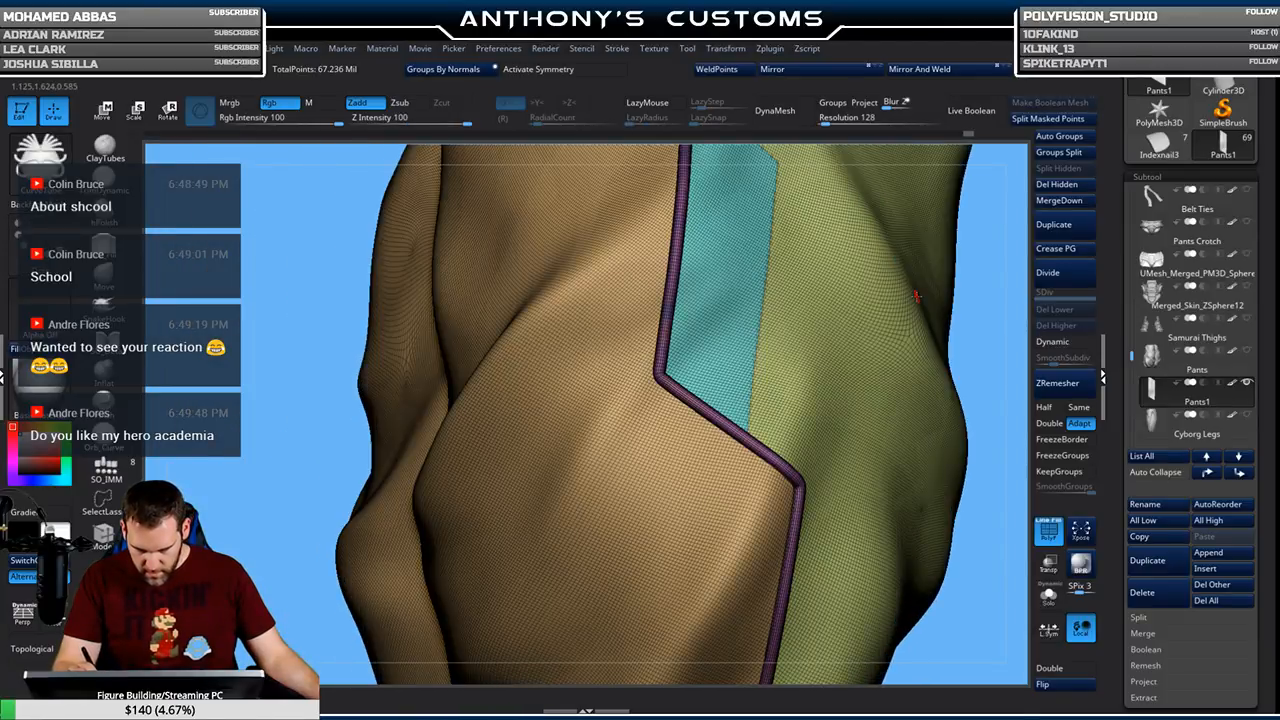
{"action": "left_click_drag", "start_coordinate": [985, 290], "coordinate": [978, 406], "text": "alt"}
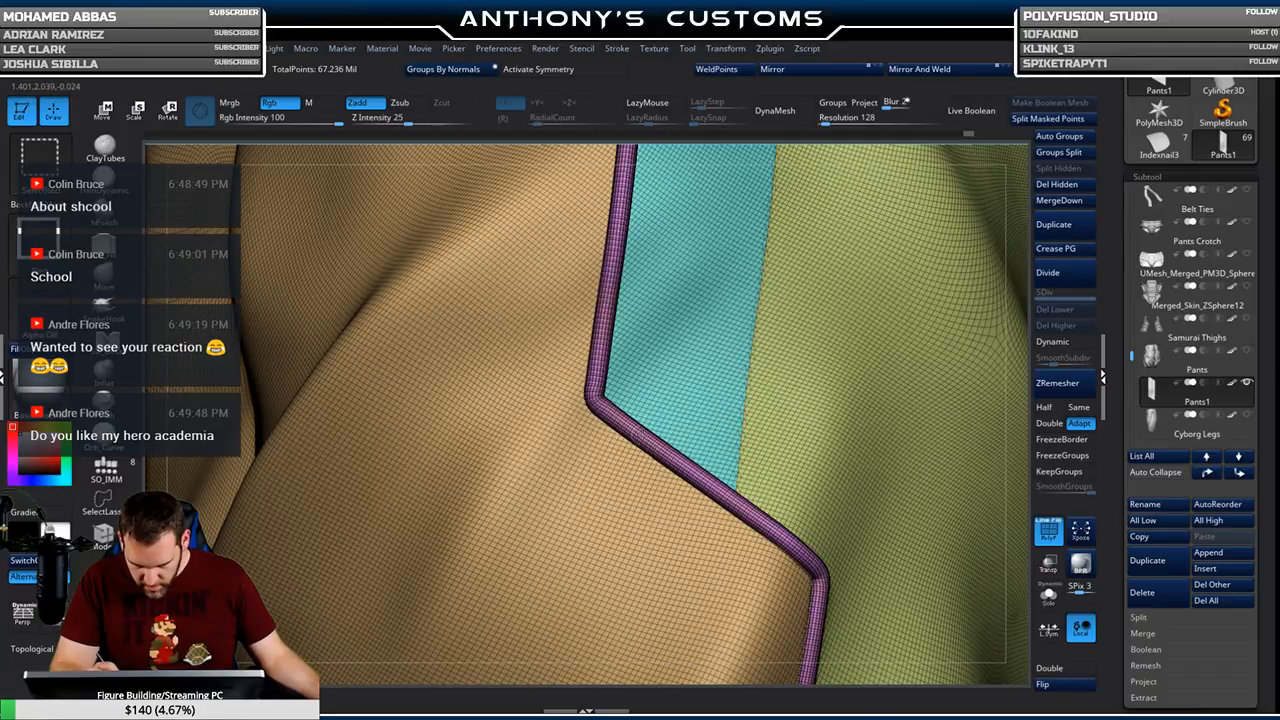
{"action": "left_click", "coordinate": [647, 425], "text": "ctrl+shift"}
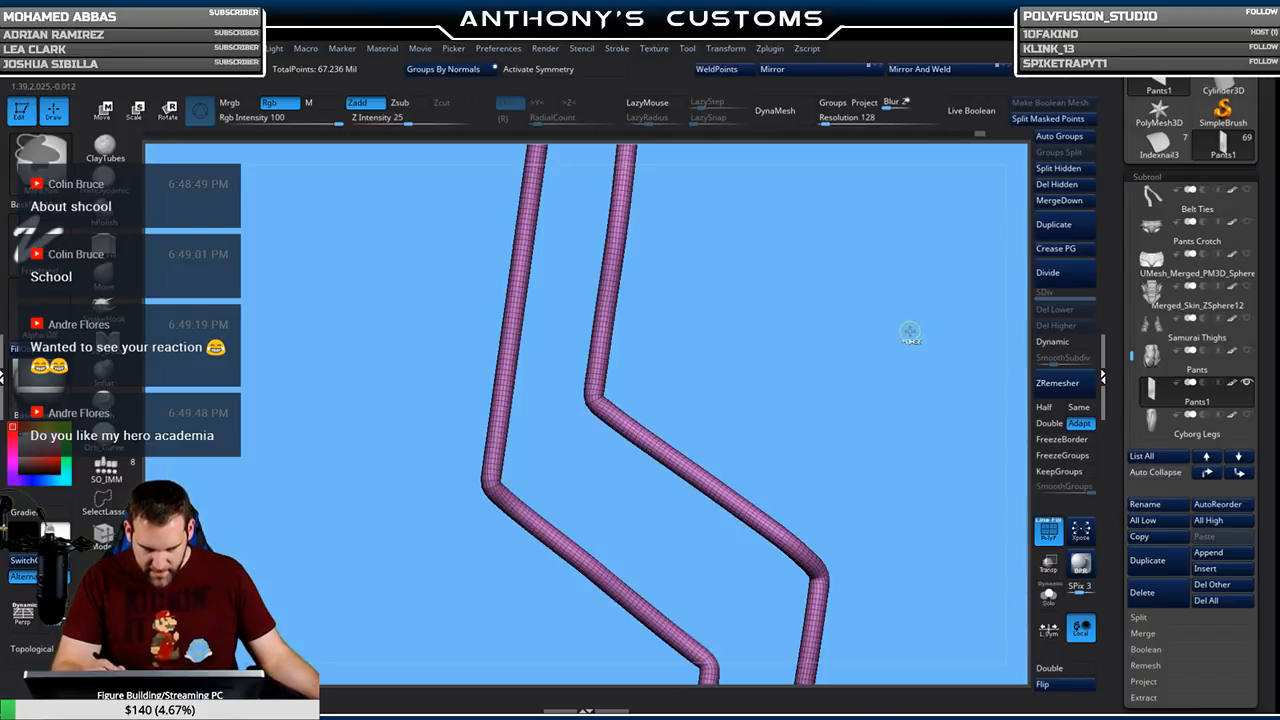
{"action": "left_click_drag", "start_coordinate": [911, 316], "coordinate": [929, 339], "text": "ctrl+shift"}
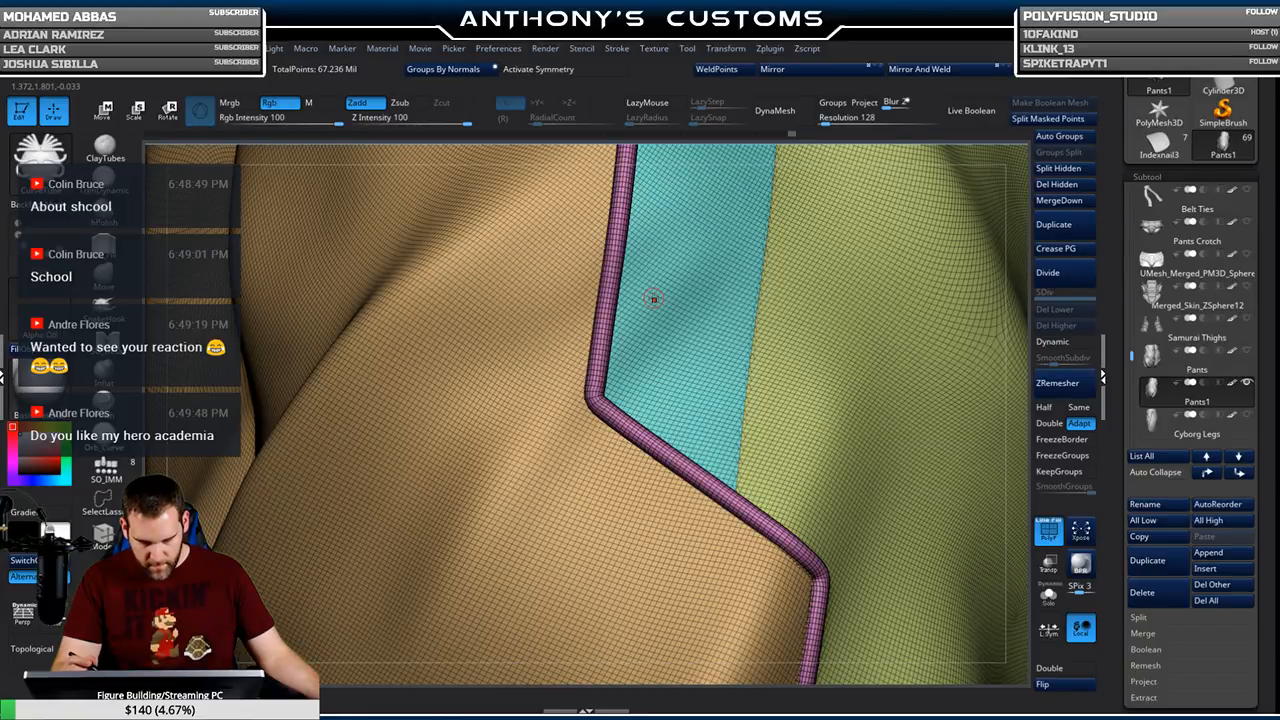
Isolate the seam tubes, assign them to one new polygroup and show the full pants again
{"action": "key", "text": "f"}
{"action": "left_click_drag", "start_coordinate": [882, 298], "coordinate": [898, 316], "text": "ctrl+shift"}
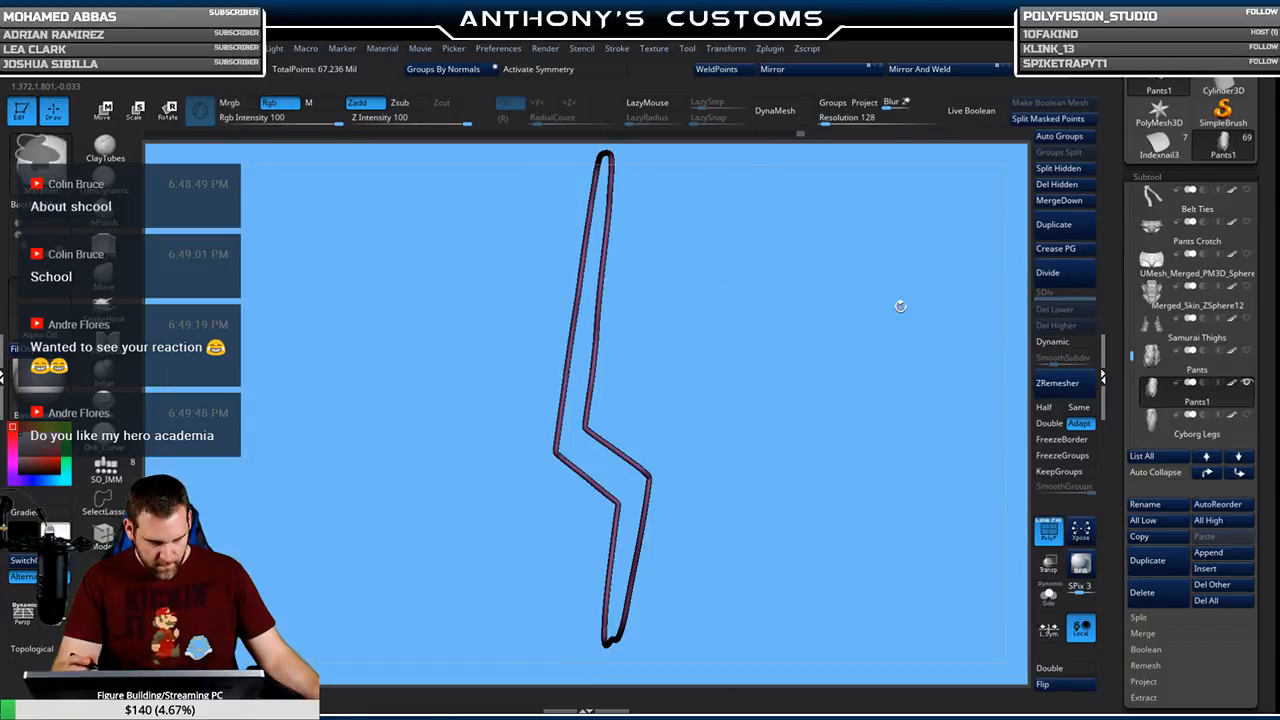
{"action": "key", "text": "ctrl+w"}
{"action": "left_click_drag", "start_coordinate": [841, 284], "coordinate": [865, 363], "text": "alt"}
{"action": "key", "text": "ctrl+shift"}
{"action": "left_click", "coordinate": [857, 352], "text": "ctrl+shift"}
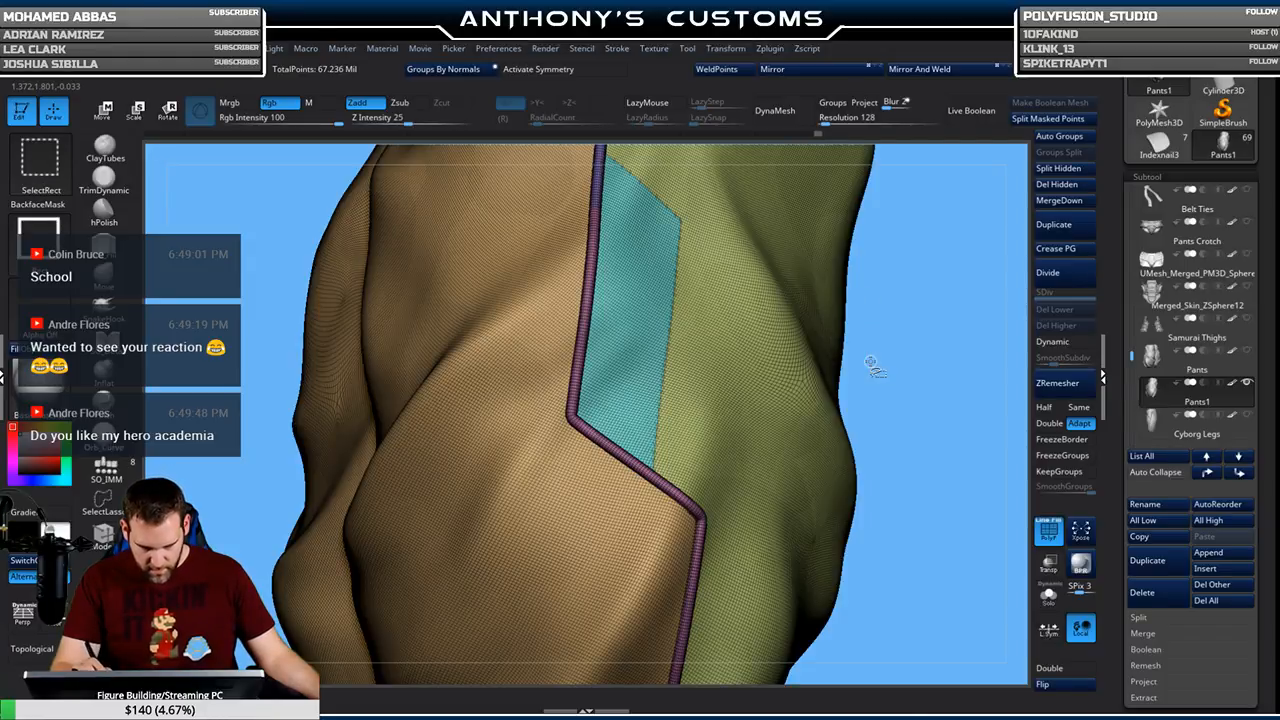
Isolate the seam tubes, hide the overlapping duplicate tubes and delete the hidden geometry
{"action": "key", "text": "ctrl+w"}
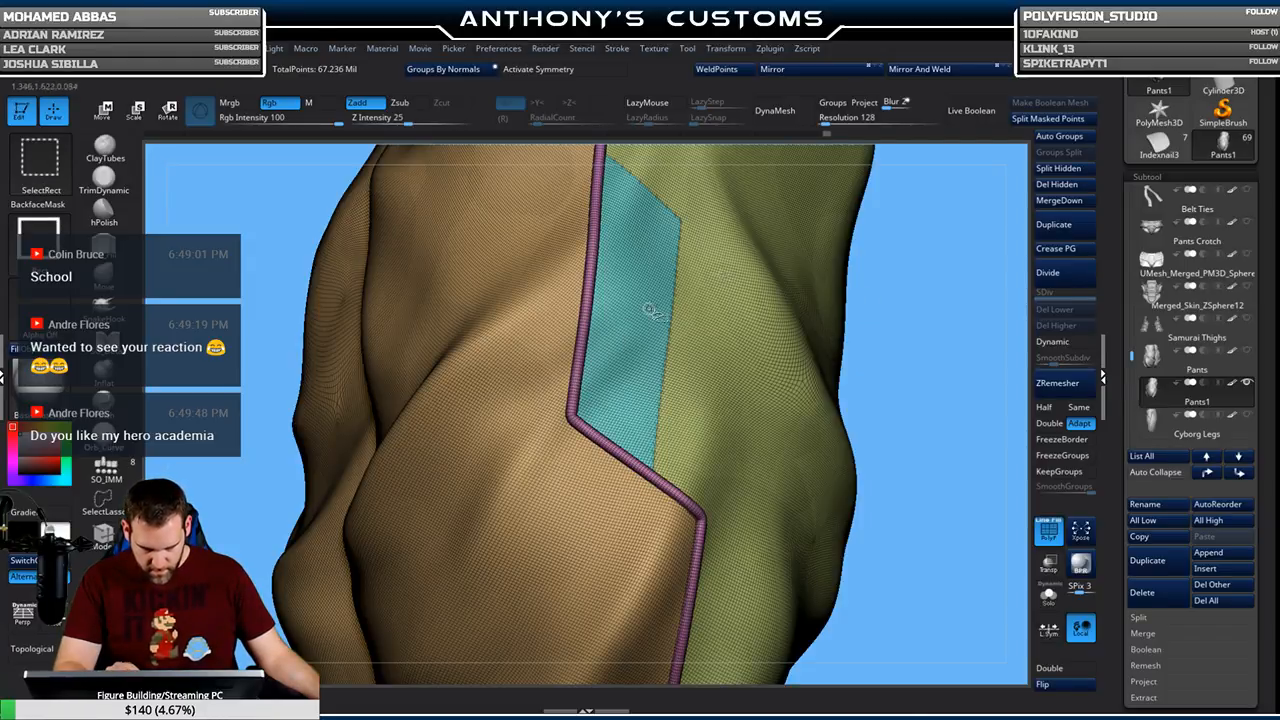
{"action": "left_click_drag", "start_coordinate": [909, 330], "coordinate": [931, 344], "text": "ctrl+shift"}
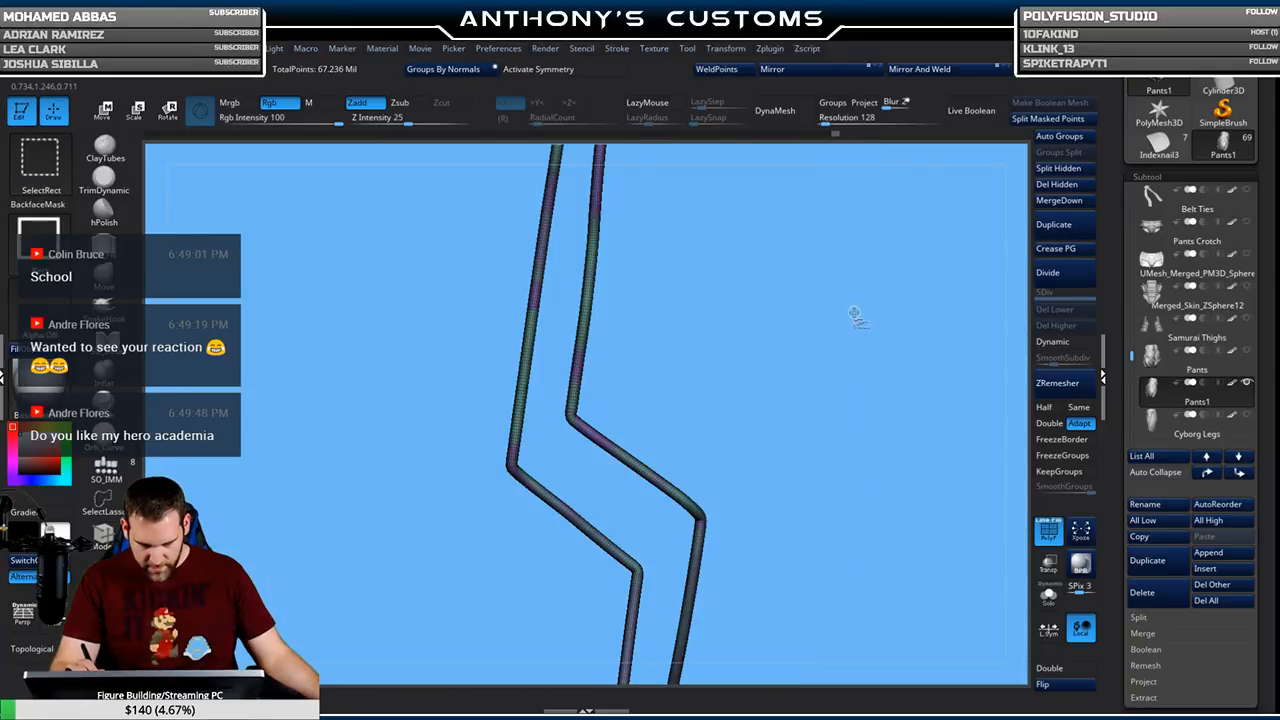
{"action": "left_click", "coordinate": [870, 335], "text": "ctrl+shift"}
{"action": "left_click", "coordinate": [1057, 185]}
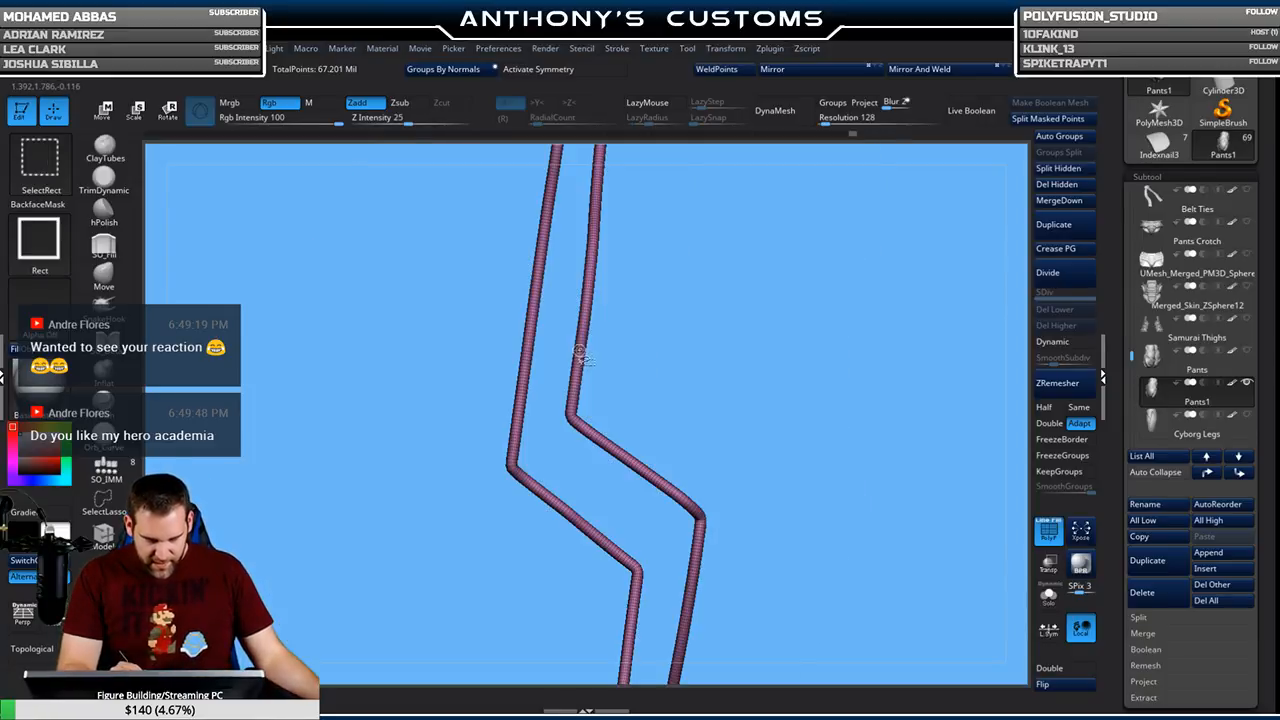
Show the full pants again and examine the seam tube with the polyframe display off
{"action": "left_click", "coordinate": [580, 355], "text": "ctrl+shift"}
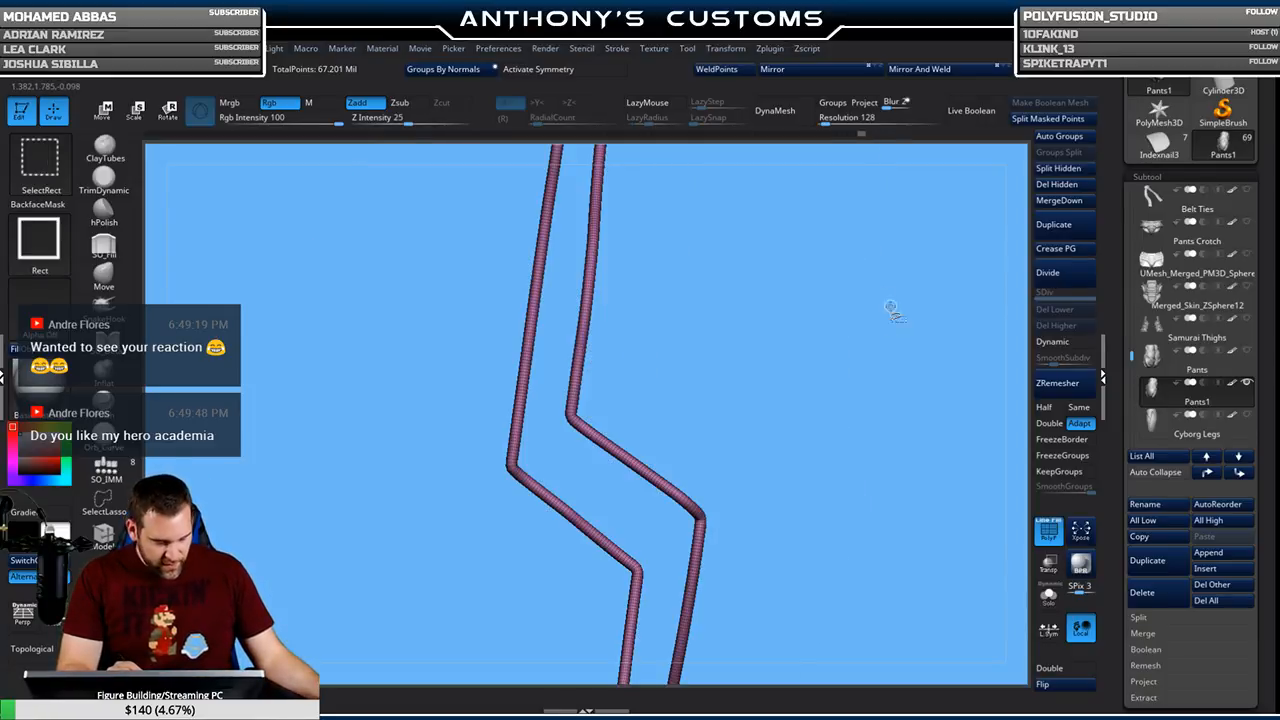
{"action": "left_click", "coordinate": [878, 336], "text": "ctrl+shift"}
{"action": "left_click_drag", "start_coordinate": [900, 308], "coordinate": [928, 354], "text": "ctrl+shift"}
{"action": "left_click", "coordinate": [931, 351], "text": "ctrl+shift"}
{"action": "mouse_move", "coordinate": [864, 320]}
{"action": "left_mouse_down"}
{"action": "mouse_move", "coordinate": [942, 330]}
{"action": "mouse_move", "coordinate": [896, 344]}
{"action": "mouse_move", "coordinate": [824, 336]}
{"action": "mouse_move", "coordinate": [881, 246]}
{"action": "mouse_move", "coordinate": [911, 343]}
{"action": "mouse_move", "coordinate": [942, 340]}
{"action": "mouse_move", "coordinate": [849, 366]}
{"action": "mouse_move", "coordinate": [860, 337]}
{"action": "mouse_move", "coordinate": [829, 371]}
{"action": "mouse_move", "coordinate": [858, 388]}
{"action": "mouse_move", "coordinate": [834, 380]}
{"action": "mouse_move", "coordinate": [895, 376]}
{"action": "mouse_move", "coordinate": [830, 385]}
{"action": "mouse_move", "coordinate": [878, 366]}
{"action": "left_mouse_up"}
{"action": "left_click_drag", "start_coordinate": [990, 249], "coordinate": [853, 247], "text": "alt"}
{"action": "mouse_move", "coordinate": [853, 250]}
{"action": "left_mouse_down"}
{"action": "mouse_move", "coordinate": [915, 266]}
{"action": "mouse_move", "coordinate": [838, 238]}
{"action": "left_mouse_up"}
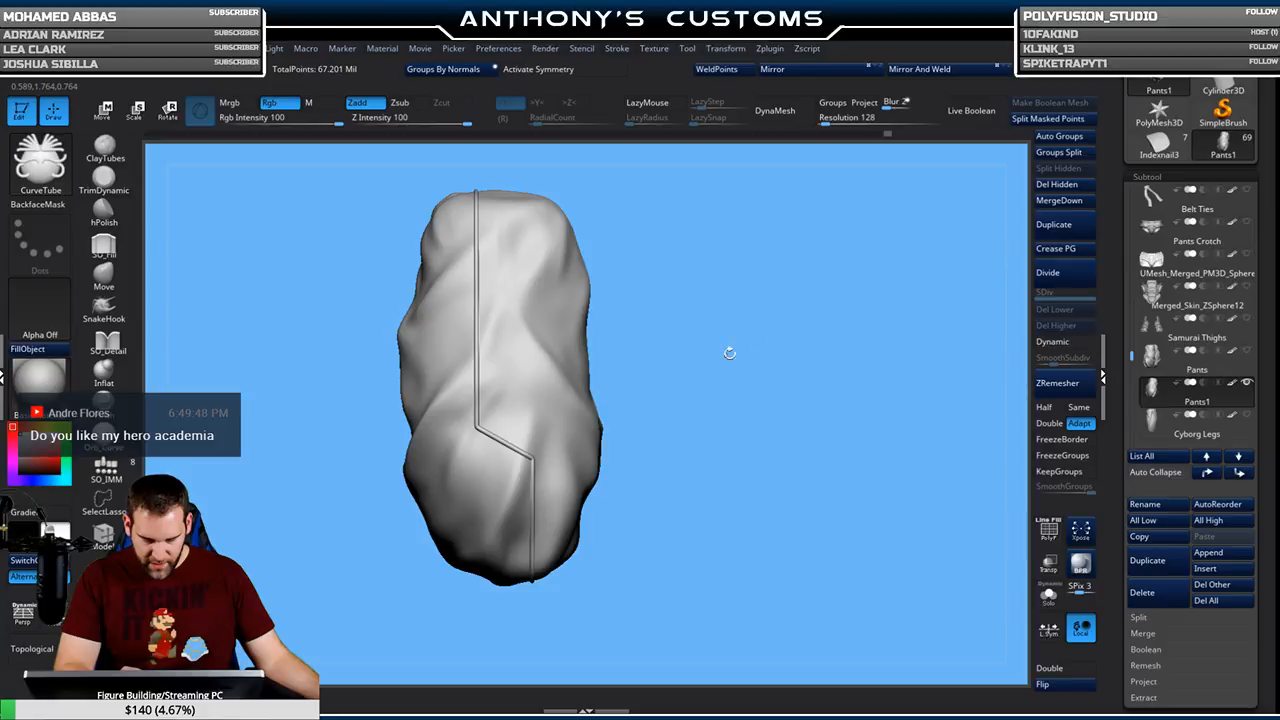
{"action": "mouse_move", "coordinate": [729, 353]}
{"action": "left_mouse_down"}
{"action": "mouse_move", "coordinate": [843, 358]}
{"action": "mouse_move", "coordinate": [780, 320]}
{"action": "mouse_move", "coordinate": [790, 305]}
{"action": "left_mouse_up"}
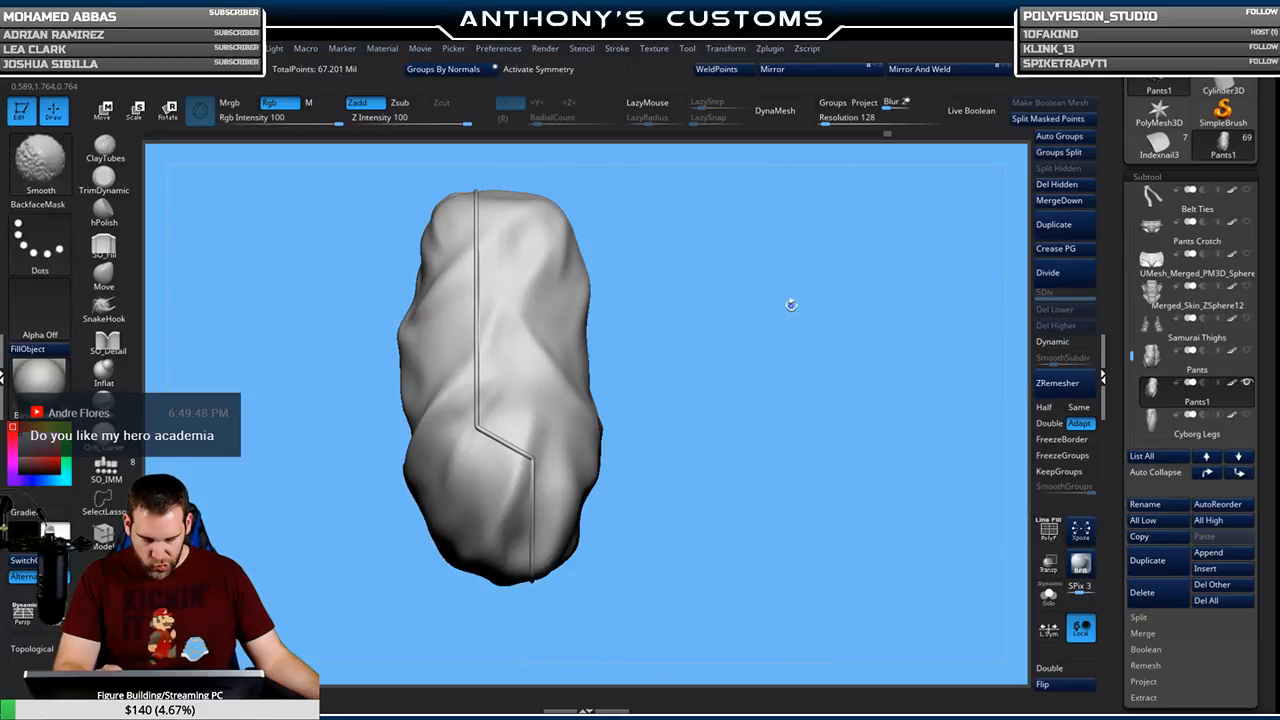
Isolate the teal section, frame its edges with a curve tube, show the full pants and clear the leftover curves
{"action": "key", "text": "shift+f"}
{"action": "mouse_move", "coordinate": [708, 320]}
{"action": "left_mouse_down"}
{"action": "mouse_move", "coordinate": [771, 337]}
{"action": "mouse_move", "coordinate": [814, 371]}
{"action": "mouse_move", "coordinate": [804, 237]}
{"action": "left_mouse_up"}
{"action": "left_click", "coordinate": [608, 416], "text": "ctrl+shift"}
{"action": "left_click", "coordinate": [617, 48]}
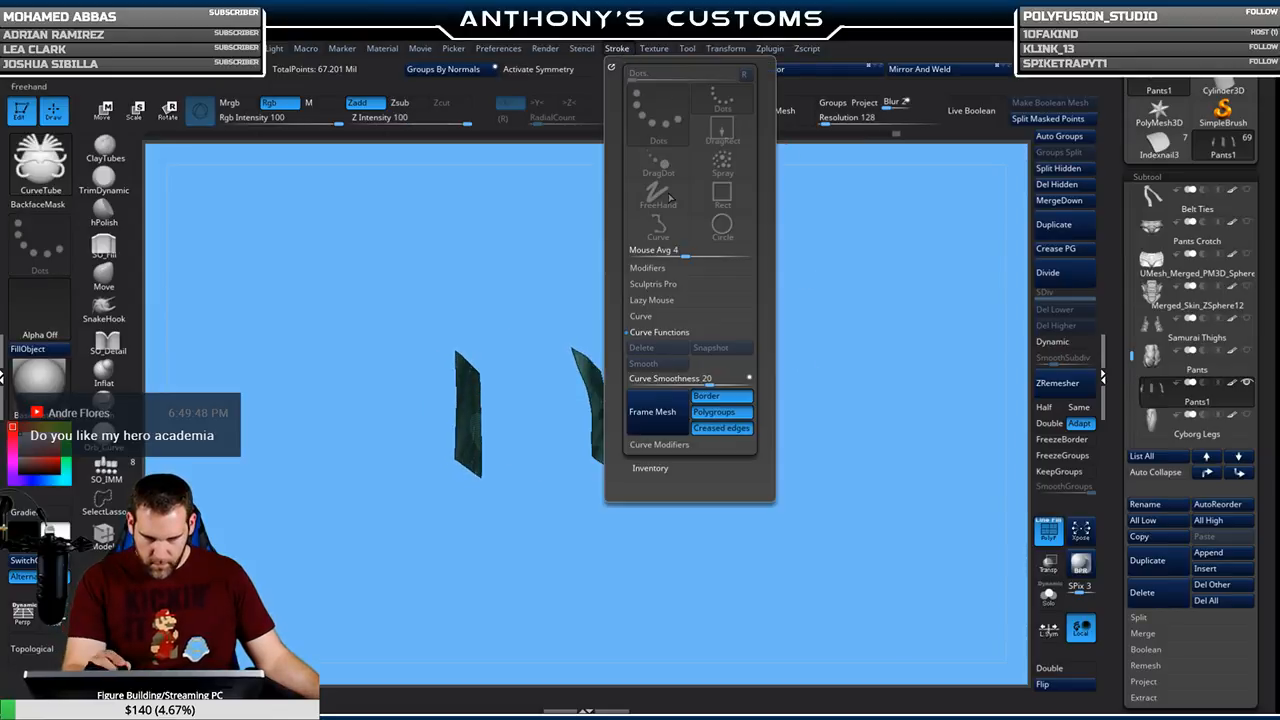
{"action": "left_click", "coordinate": [588, 392]}
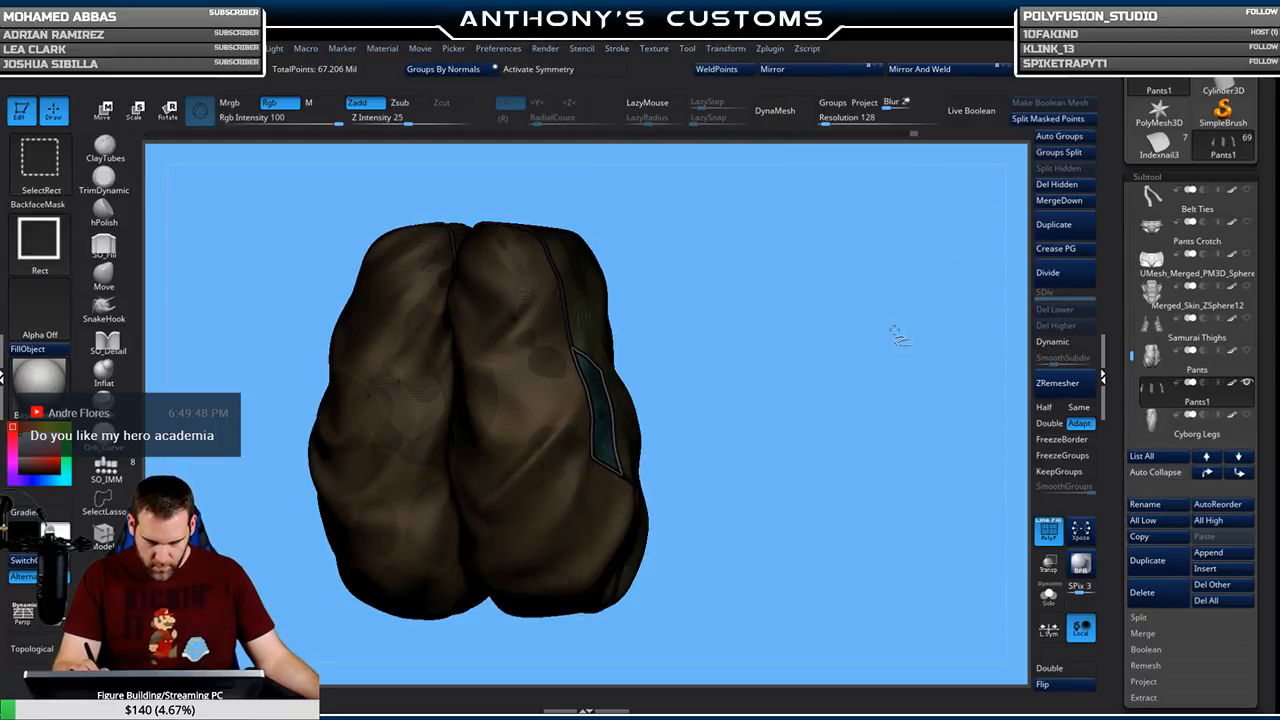
{"action": "left_click", "coordinate": [600, 372]}
{"action": "mouse_move", "coordinate": [877, 331]}
{"action": "left_mouse_down", "text": "ctrl"}
{"action": "mouse_move", "coordinate": [843, 374]}
{"action": "mouse_move", "coordinate": [801, 376]}
{"action": "mouse_move", "coordinate": [886, 380]}
{"action": "mouse_move", "coordinate": [982, 354]}
{"action": "mouse_move", "coordinate": [843, 366]}
{"action": "mouse_move", "coordinate": [878, 366]}
{"action": "left_mouse_up", "text": "ctrl"}
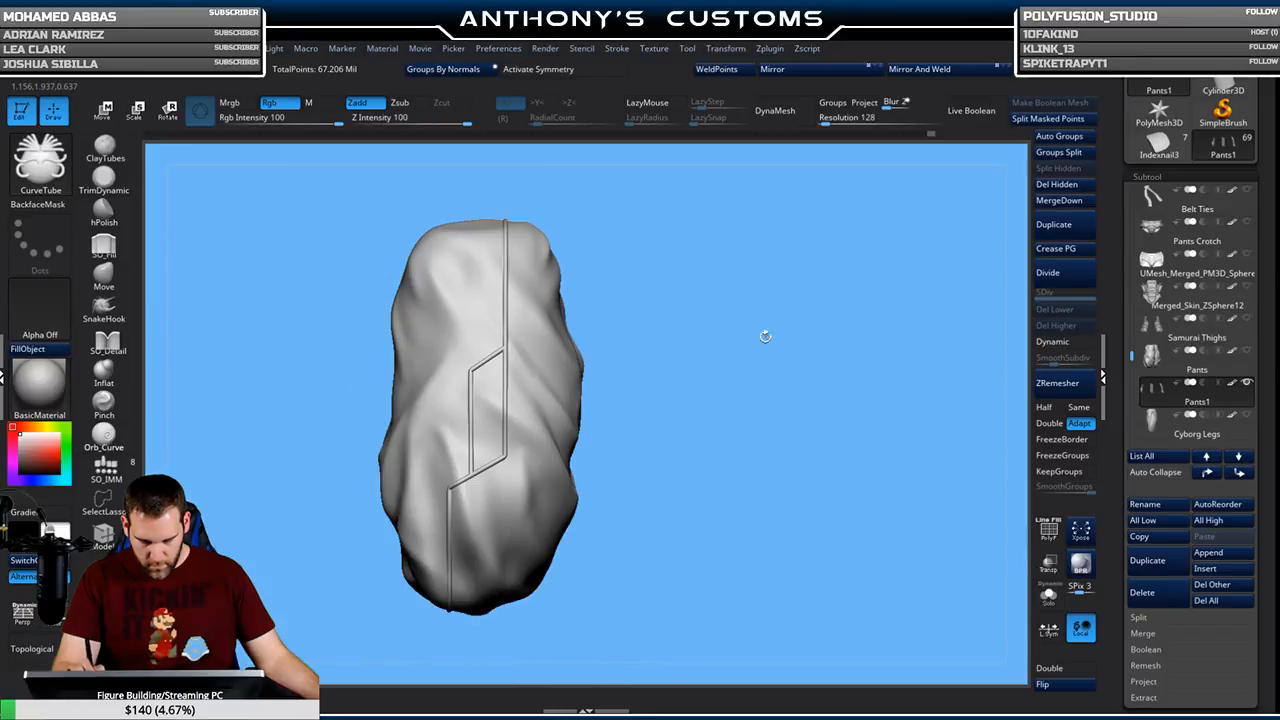
Turn the polyframe display back on and isolate the olive section of the pants in side view
{"action": "left_click_drag", "start_coordinate": [765, 336], "coordinate": [815, 358], "text": "alt"}
{"action": "left_click_drag", "start_coordinate": [845, 410], "coordinate": [848, 358], "text": "alt"}
{"action": "key", "text": "shift+f"}
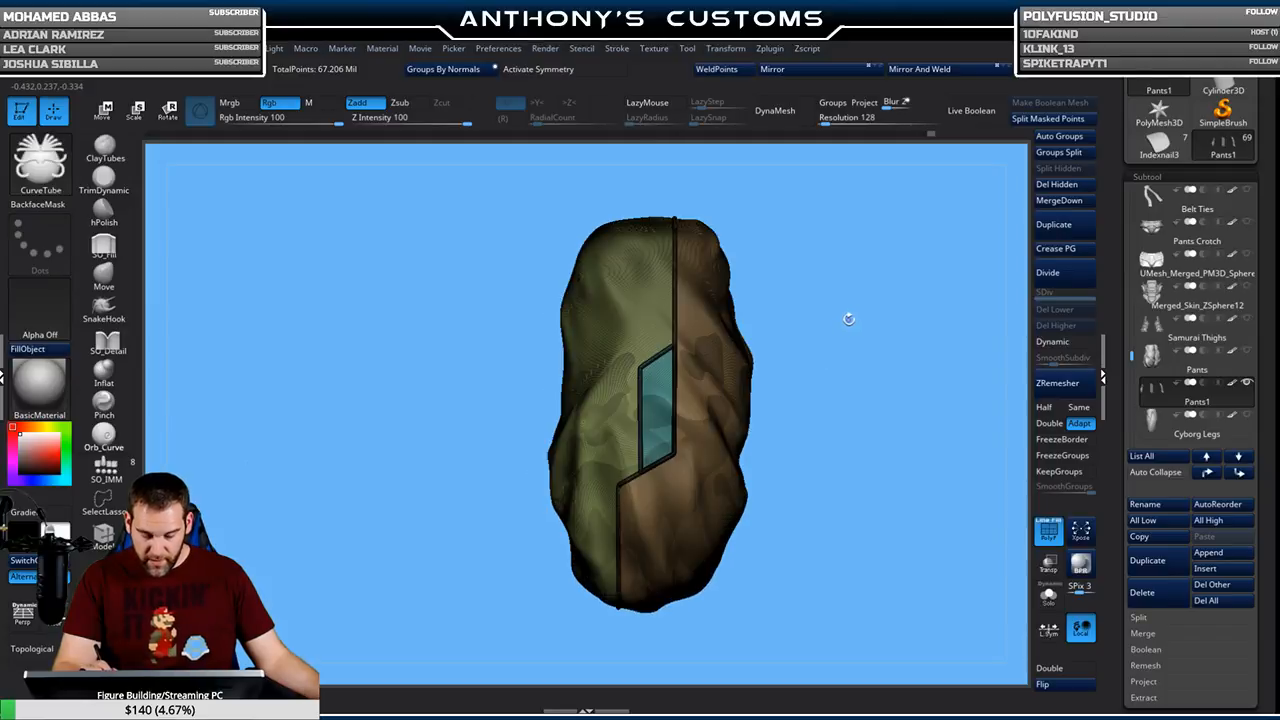
{"action": "left_click", "coordinate": [616, 412], "text": "ctrl+shift"}
{"action": "mouse_move", "coordinate": [817, 277]}
{"action": "left_mouse_down", "text": "alt"}
{"action": "mouse_move", "coordinate": [843, 451]}
{"action": "mouse_move", "coordinate": [835, 499]}
{"action": "mouse_move", "coordinate": [817, 434]}
{"action": "mouse_move", "coordinate": [823, 468]}
{"action": "mouse_move", "coordinate": [822, 452]}
{"action": "mouse_move", "coordinate": [810, 466]}
{"action": "left_mouse_up", "text": "alt"}
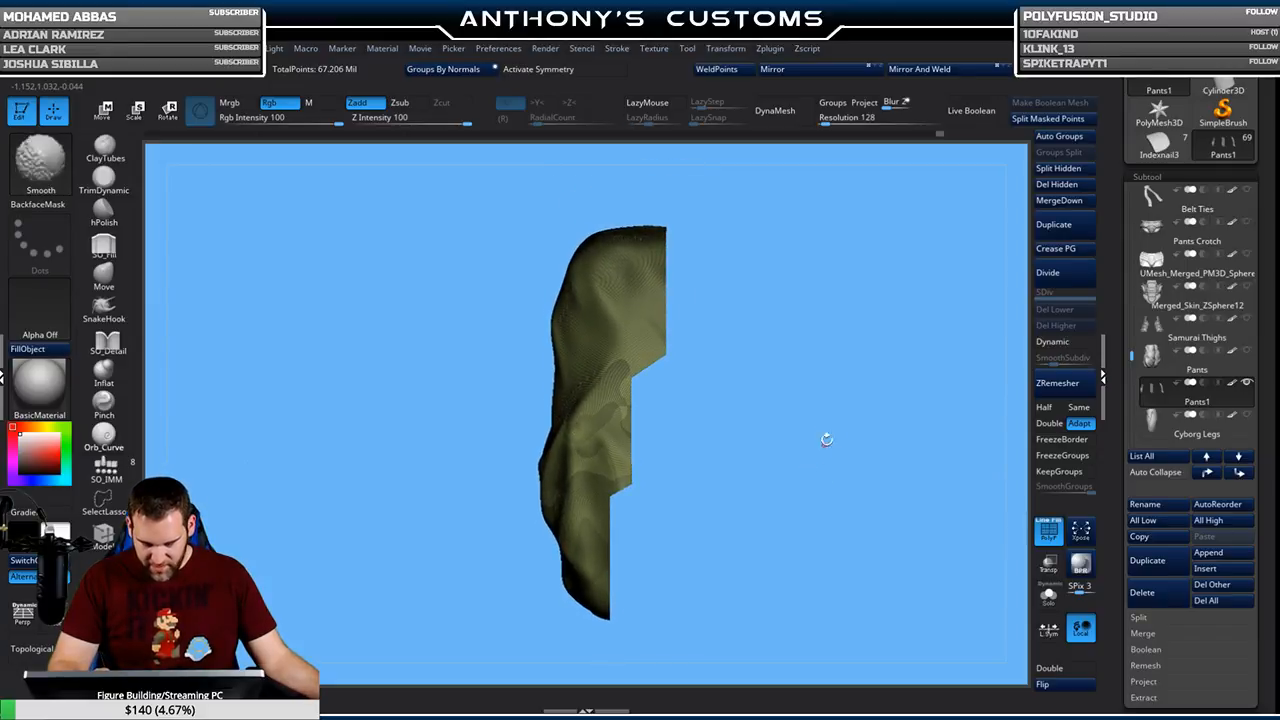
{"action": "key", "text": "ctrl+shift"}
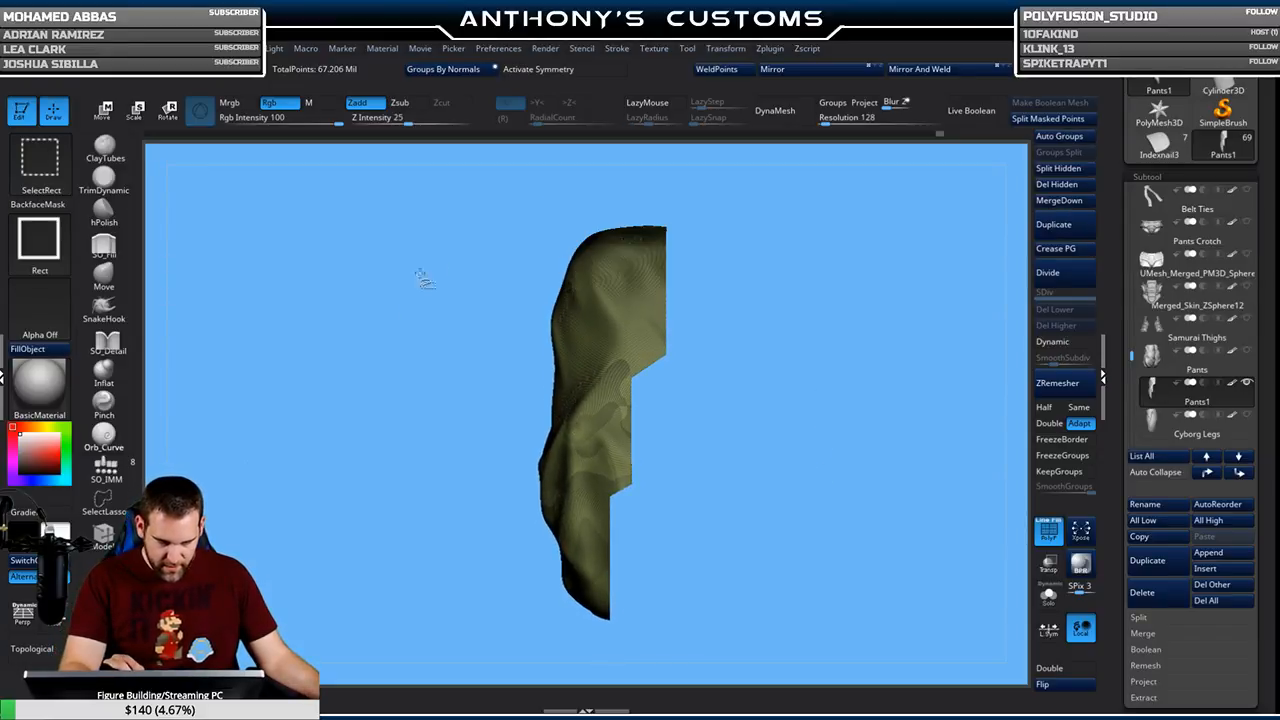
{"action": "key", "text": "b"}
{"action": "key", "text": "c"}
{"action": "key", "text": "t"}
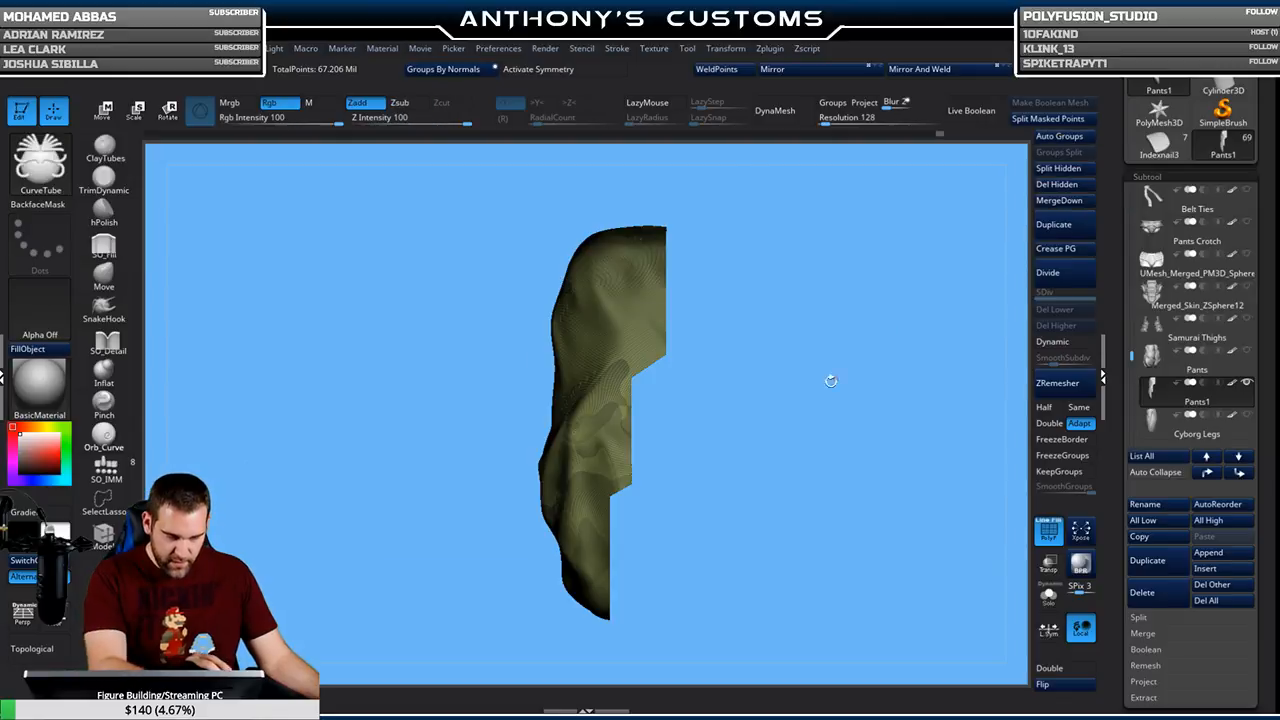
Try to slice the isolated olive section vertically in line with its lower straight edge using SliceCurve
{"action": "left_click_drag", "start_coordinate": [611, 195], "coordinate": [617, 533], "text": "ctrl+shift"}
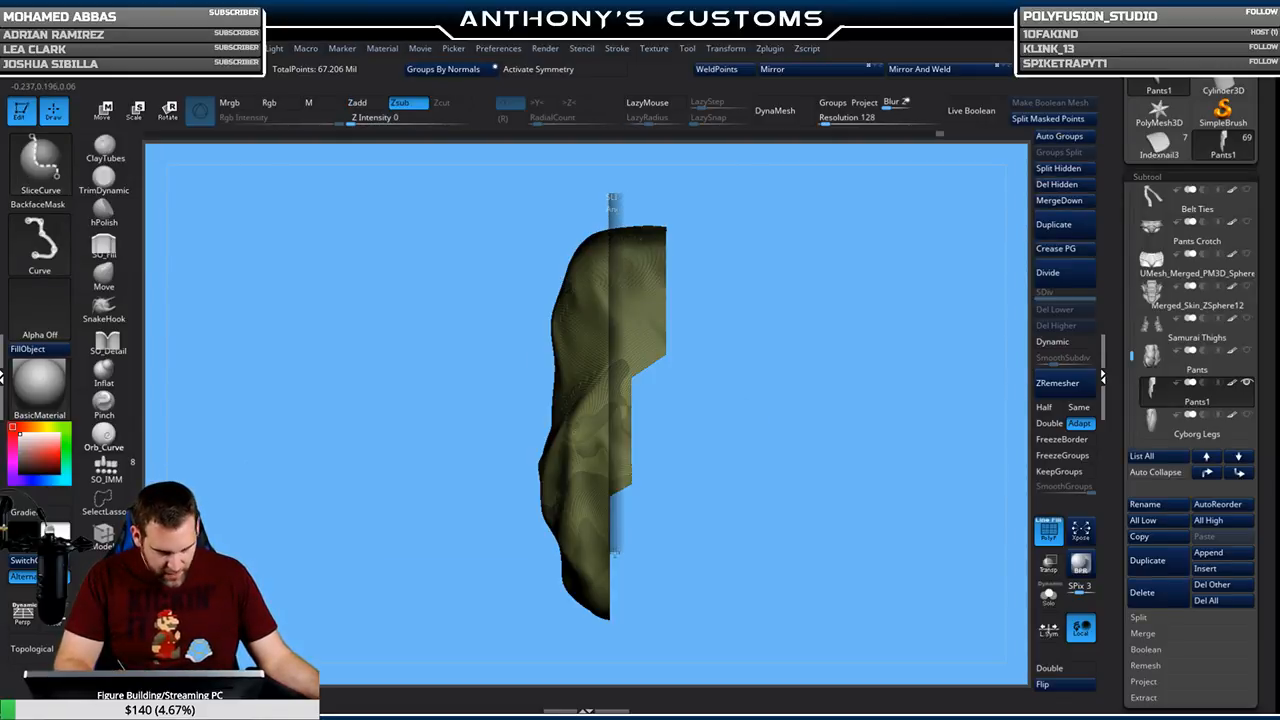
{"action": "left_click_drag", "start_coordinate": [614, 554], "coordinate": [617, 551], "text": "ctrl+shift"}
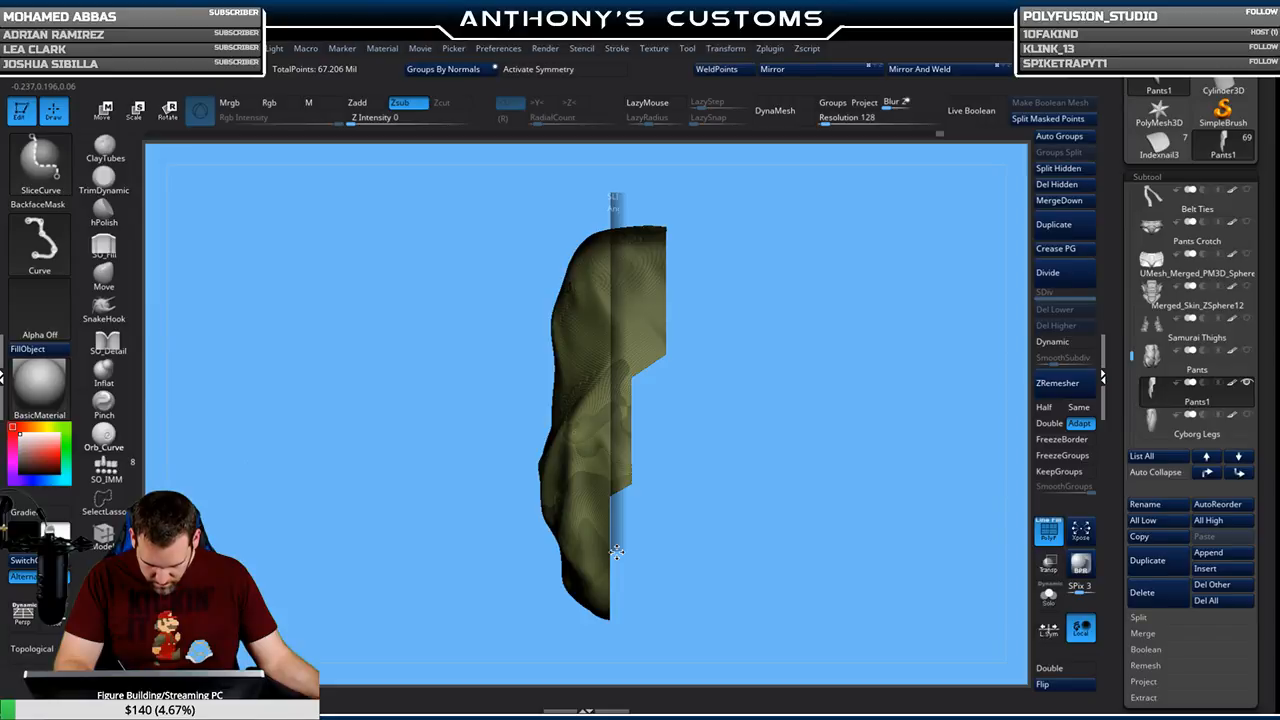
{"action": "left_click_drag", "start_coordinate": [616, 552], "coordinate": [617, 545], "text": "ctrl+shift"}
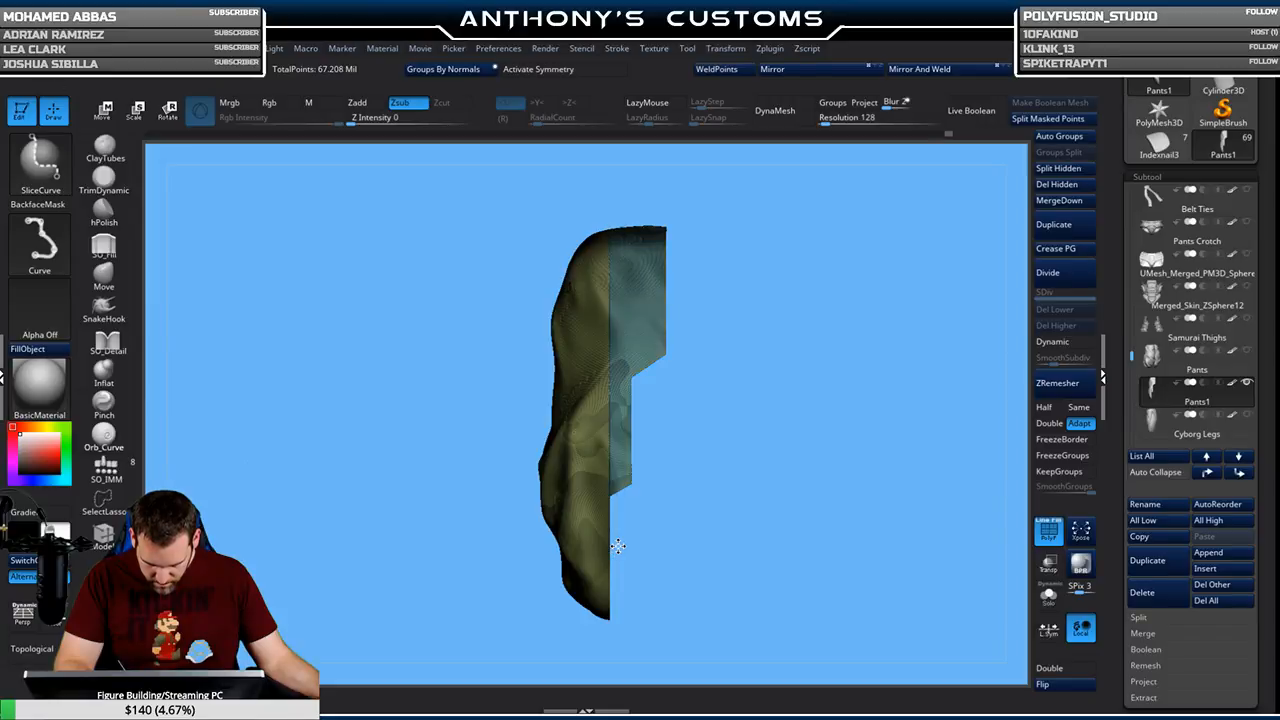
{"action": "left_click_drag", "start_coordinate": [799, 378], "coordinate": [801, 609], "text": "alt"}
{"action": "left_click_drag", "start_coordinate": [801, 609], "coordinate": [826, 246], "text": "alt"}
{"action": "left_click_drag", "start_coordinate": [812, 387], "coordinate": [851, 237], "text": "alt"}
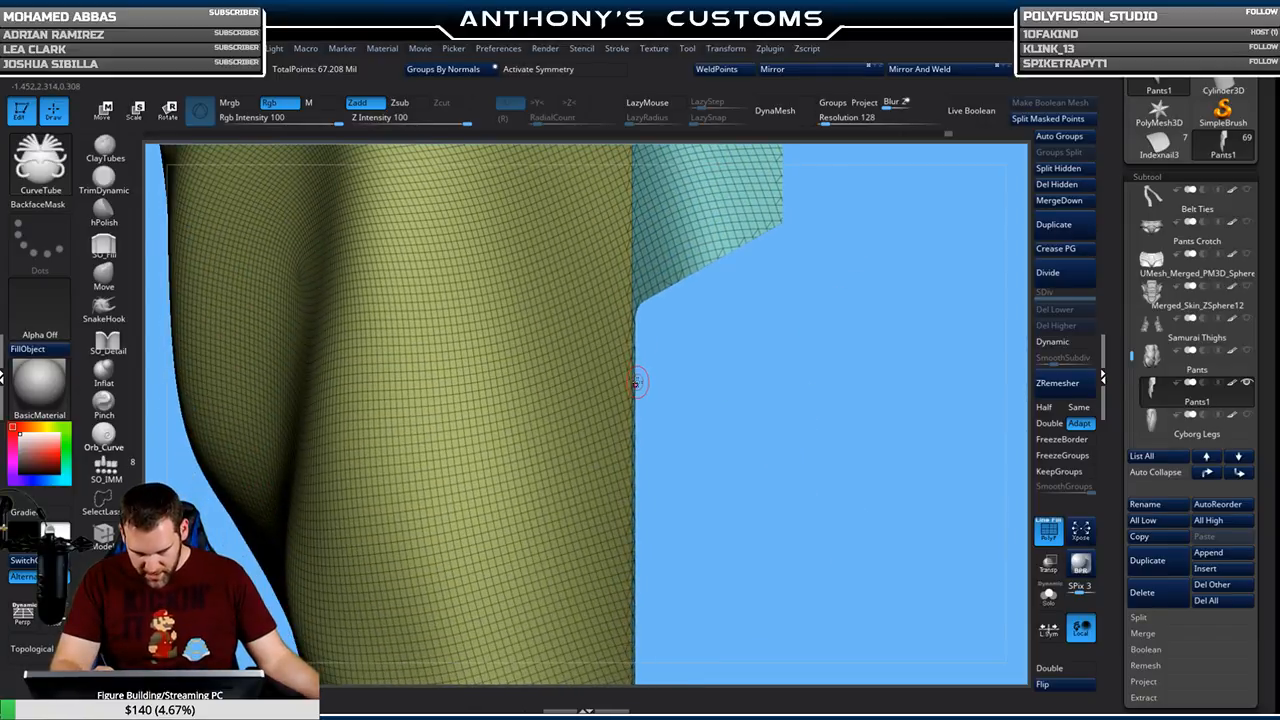
{"action": "key", "text": "ctrl+w"}
{"action": "mouse_move", "coordinate": [754, 428]}
{"action": "left_mouse_down", "text": "alt"}
{"action": "mouse_move", "coordinate": [746, 386]}
{"action": "mouse_move", "coordinate": [783, 264]}
{"action": "mouse_move", "coordinate": [757, 509]}
{"action": "mouse_move", "coordinate": [757, 449]}
{"action": "mouse_move", "coordinate": [766, 557]}
{"action": "mouse_move", "coordinate": [783, 511]}
{"action": "mouse_move", "coordinate": [749, 451]}
{"action": "mouse_move", "coordinate": [766, 528]}
{"action": "mouse_move", "coordinate": [761, 480]}
{"action": "left_mouse_up", "text": "alt"}
Slice the olive section vertically with SliceCurve, flush with its lower straight edge, and show the full pants
{"action": "key", "text": "ctrl+shift"}
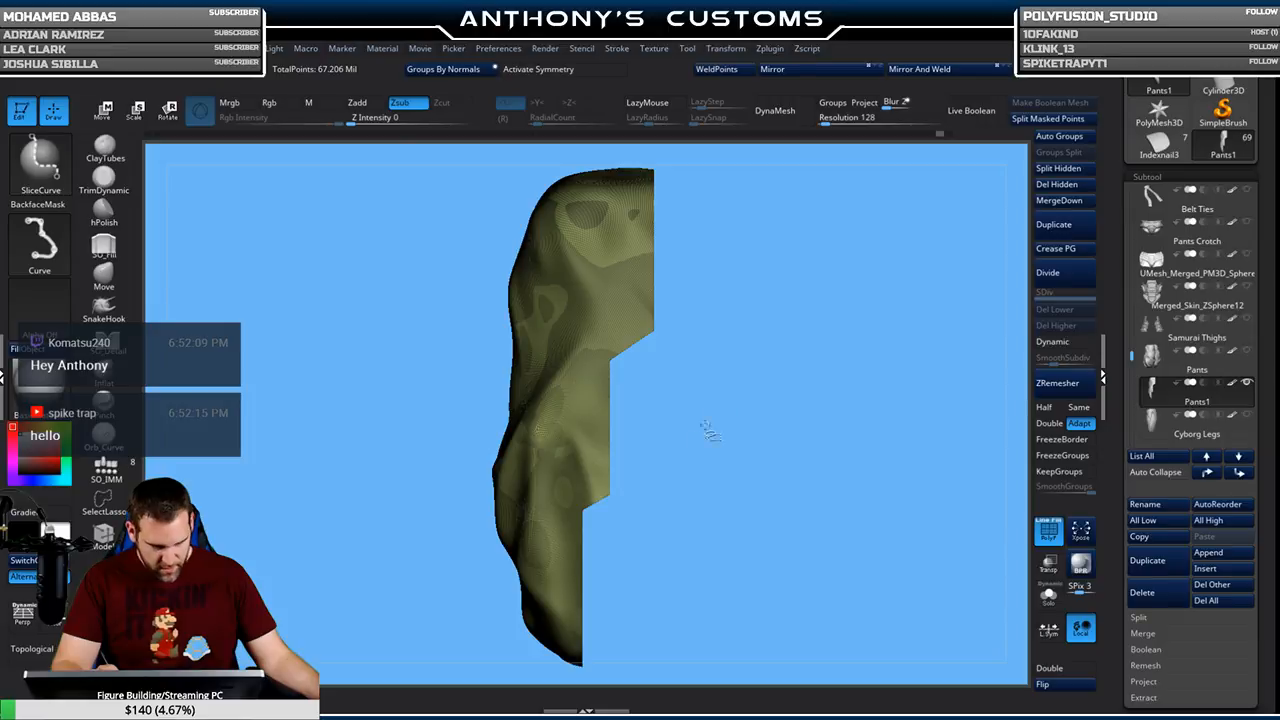
{"action": "left_click_drag", "start_coordinate": [603, 548], "coordinate": [607, 163], "text": "ctrl+shift"}
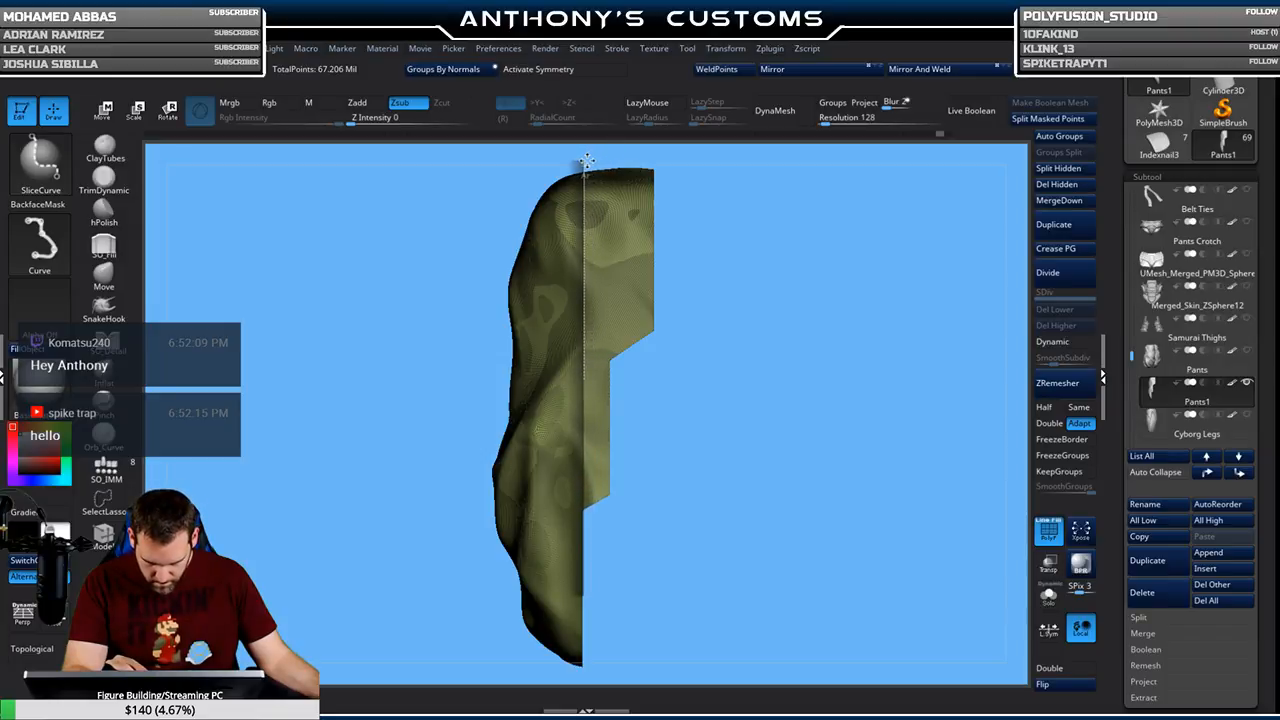
{"action": "mouse_move", "coordinate": [734, 414]}
{"action": "left_mouse_down", "text": "alt"}
{"action": "mouse_move", "coordinate": [751, 603]}
{"action": "mouse_move", "coordinate": [808, 508]}
{"action": "mouse_move", "coordinate": [805, 451]}
{"action": "mouse_move", "coordinate": [826, 457]}
{"action": "mouse_move", "coordinate": [853, 270]}
{"action": "mouse_move", "coordinate": [818, 470]}
{"action": "mouse_move", "coordinate": [827, 573]}
{"action": "mouse_move", "coordinate": [840, 465]}
{"action": "mouse_move", "coordinate": [880, 410]}
{"action": "mouse_move", "coordinate": [940, 386]}
{"action": "mouse_move", "coordinate": [910, 500]}
{"action": "mouse_move", "coordinate": [929, 334]}
{"action": "mouse_move", "coordinate": [923, 470]}
{"action": "mouse_move", "coordinate": [918, 363]}
{"action": "mouse_move", "coordinate": [943, 400]}
{"action": "mouse_move", "coordinate": [955, 392]}
{"action": "left_mouse_up", "text": "alt"}
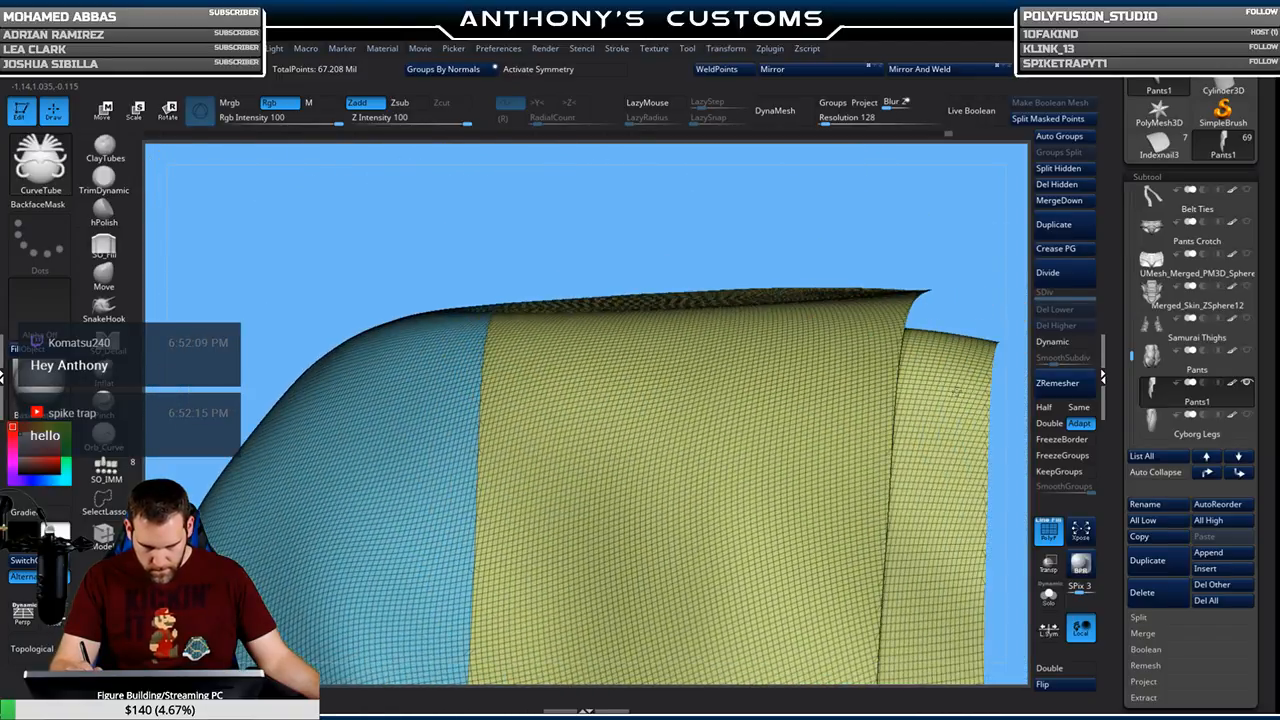
{"action": "left_click", "coordinate": [940, 136]}
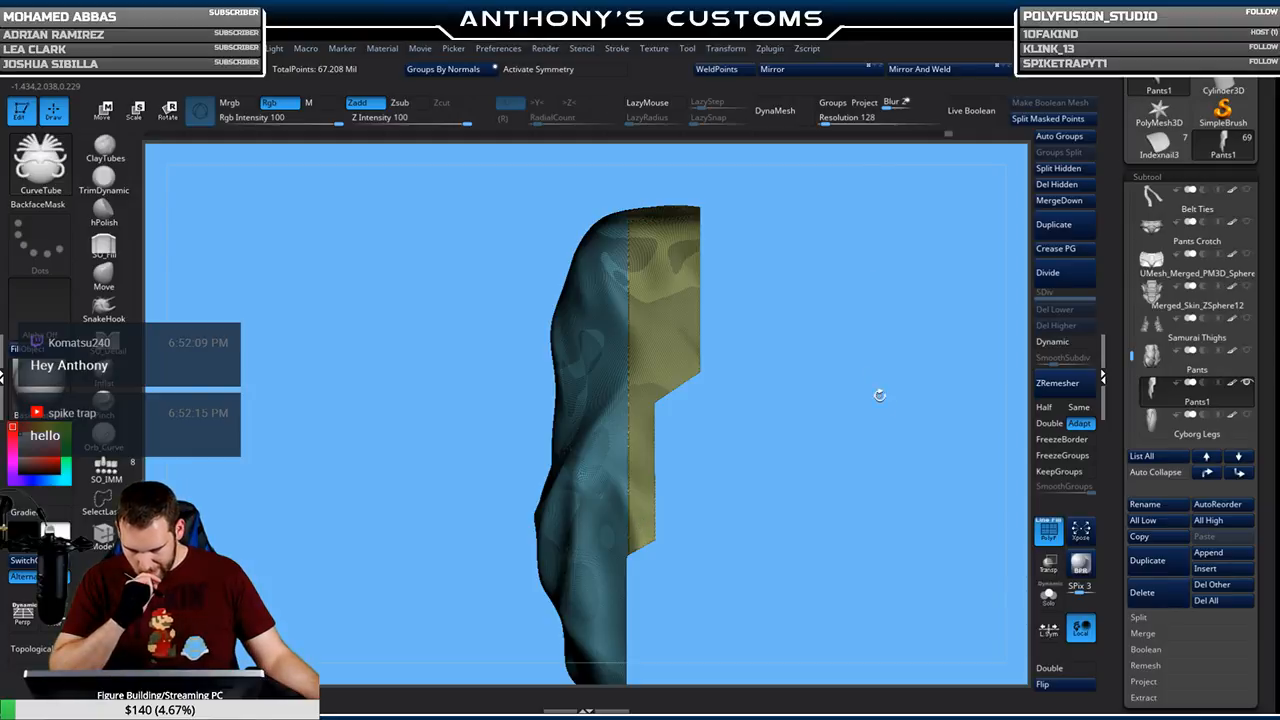
{"action": "left_click", "coordinate": [885, 423], "text": "ctrl+shift"}
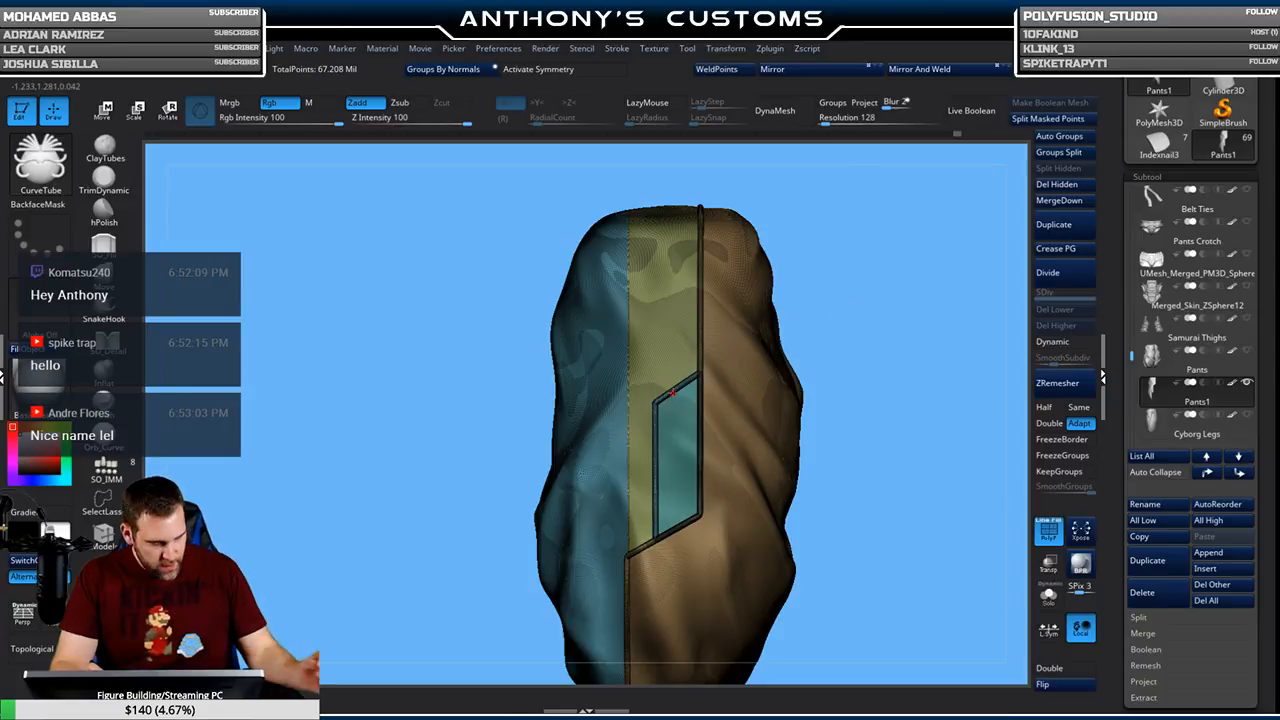
Isolate the tube around the teal section, quick-save the project and switch the selection brush to SelectRect
{"action": "left_click", "coordinate": [673, 393], "text": "ctrl+shift"}
{"action": "key", "text": "ctrl+shift"}
{"action": "key", "text": "ctrl+s"}
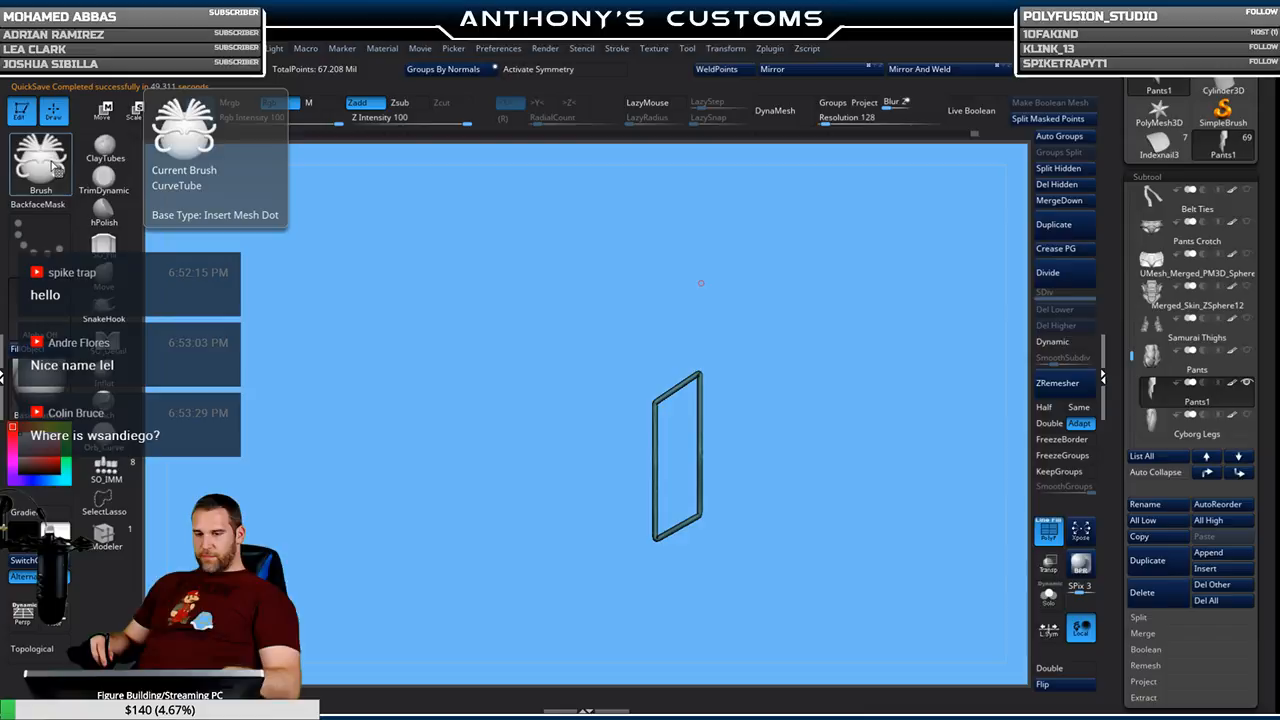
{"action": "left_click", "coordinate": [54, 170], "text": "ctrl+shift"}
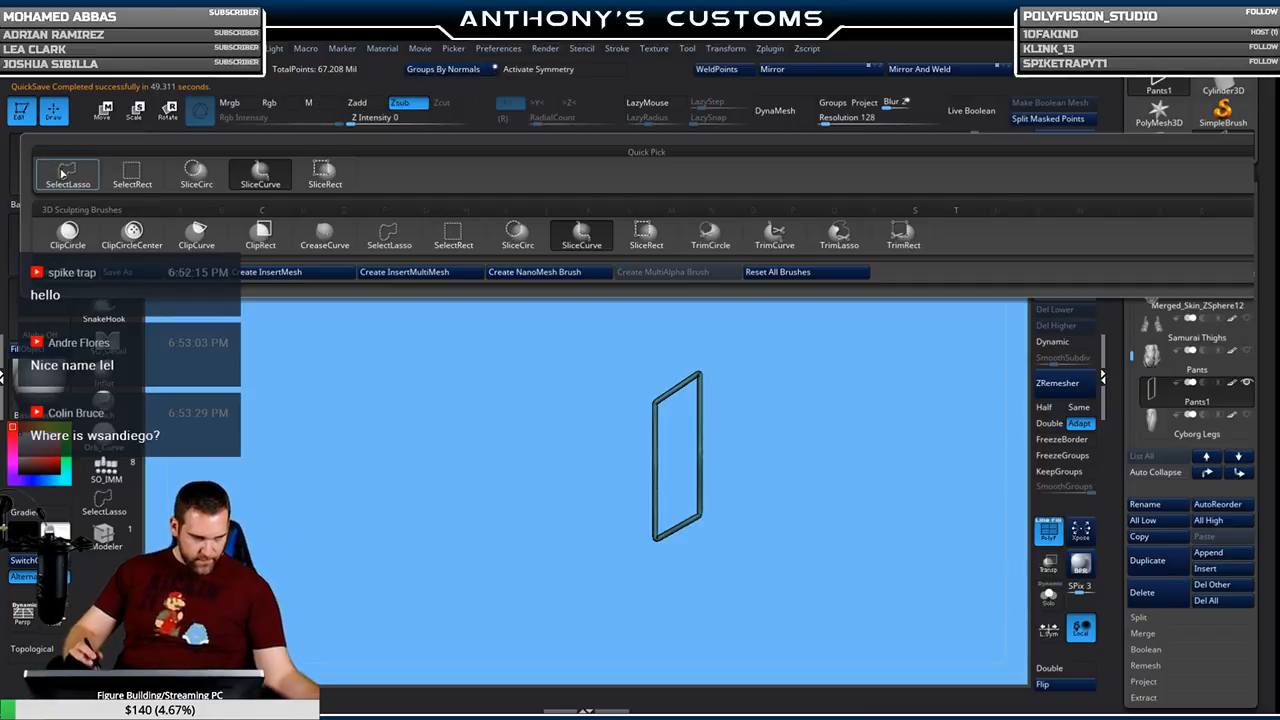
{"action": "left_click", "coordinate": [464, 240]}
Bring back the full pants with the tube around the teal section hidden, and delete that hidden tube
{"action": "mouse_move", "coordinate": [889, 452]}
{"action": "left_mouse_down", "text": "ctrl+shift"}
{"action": "mouse_move", "coordinate": [910, 485]}
{"action": "mouse_move", "coordinate": [620, 482]}
{"action": "left_mouse_up", "text": "ctrl+shift"}
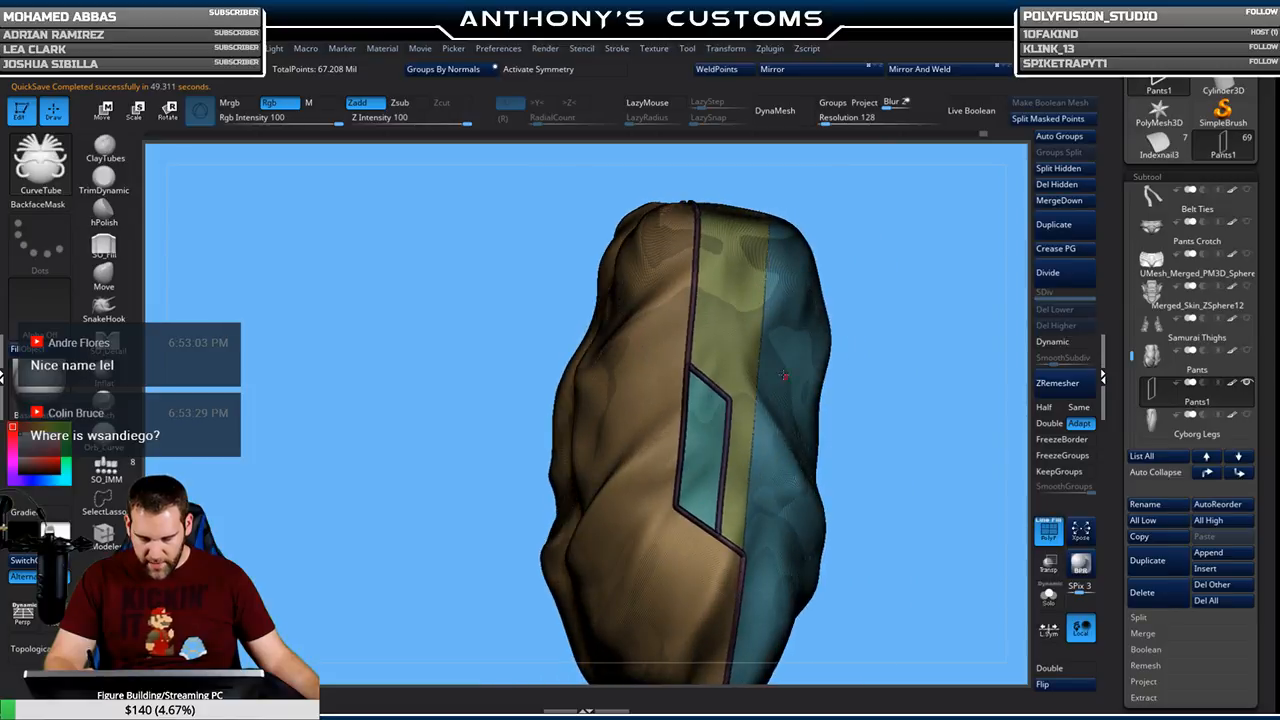
{"action": "left_click_drag", "start_coordinate": [886, 406], "coordinate": [980, 407]}
{"action": "left_click_drag", "start_coordinate": [877, 429], "coordinate": [929, 434]}
{"action": "left_click_drag", "start_coordinate": [912, 356], "coordinate": [907, 314], "text": "alt"}
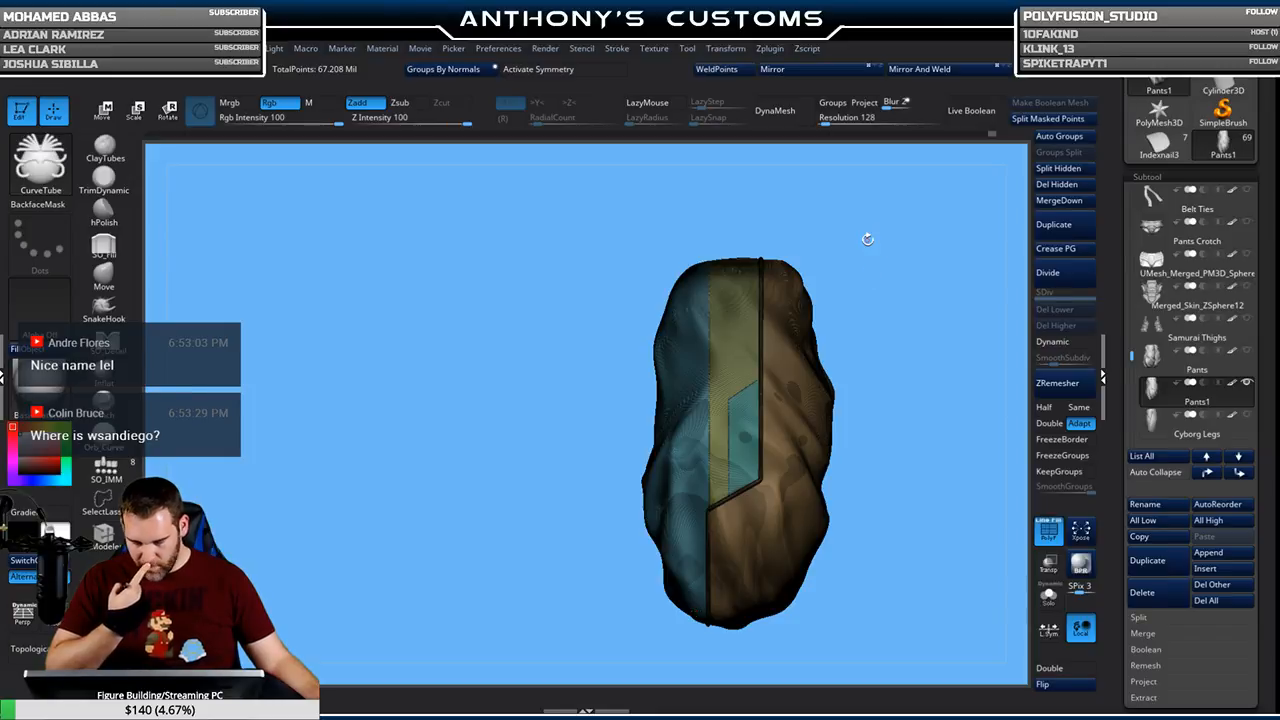
{"action": "left_click", "coordinate": [1068, 187]}
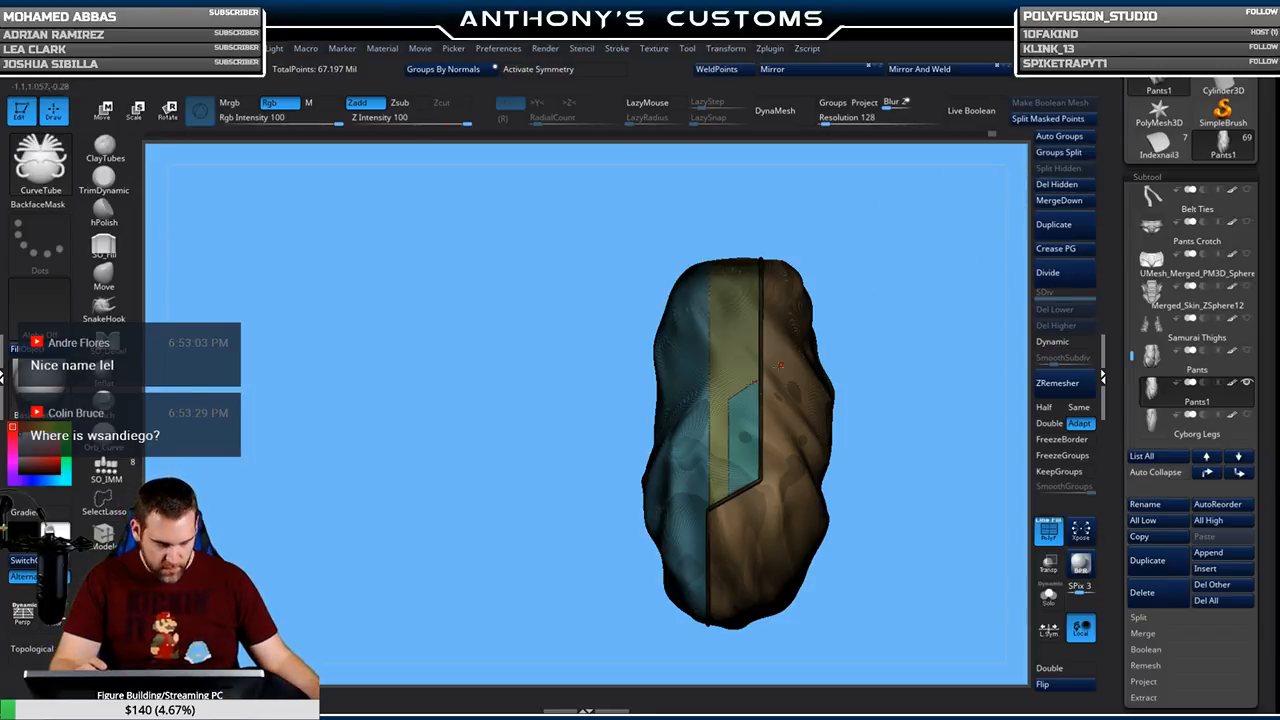
Isolate the blue section, frame its borders with a curve tube and show the full pants
{"action": "left_click", "coordinate": [695, 442], "text": "ctrl+shift"}
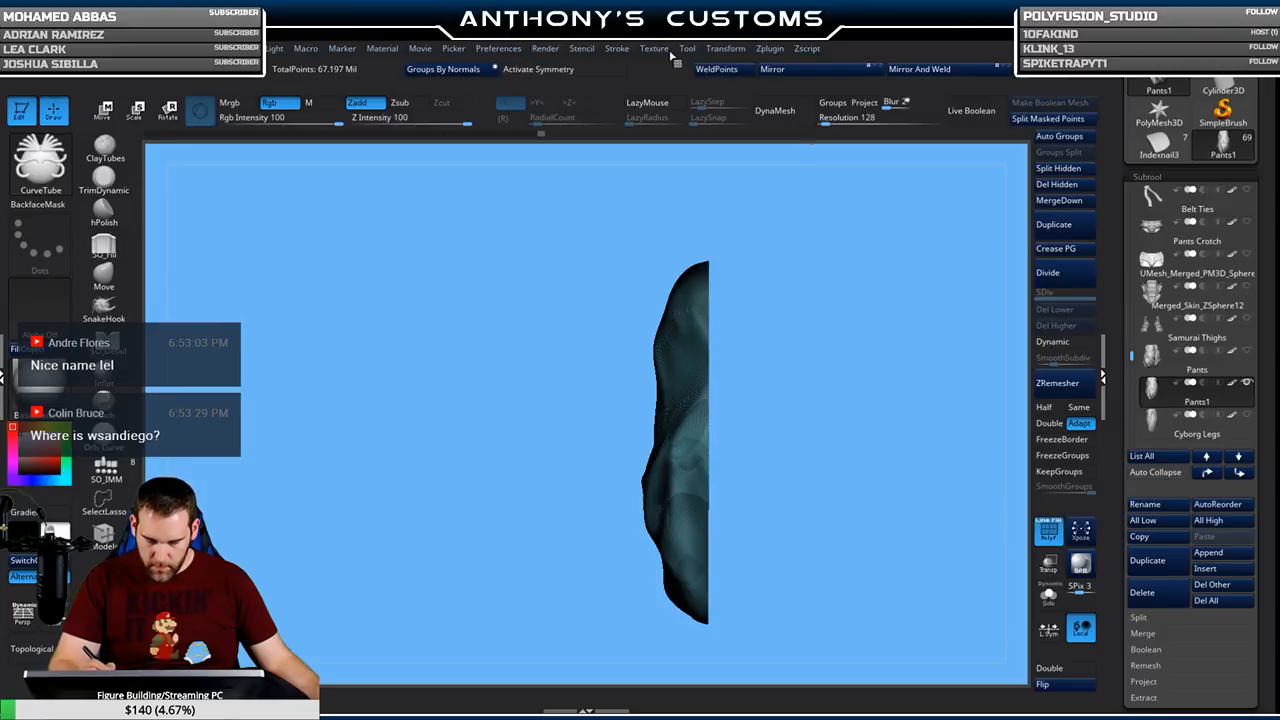
{"action": "left_click", "coordinate": [617, 48]}
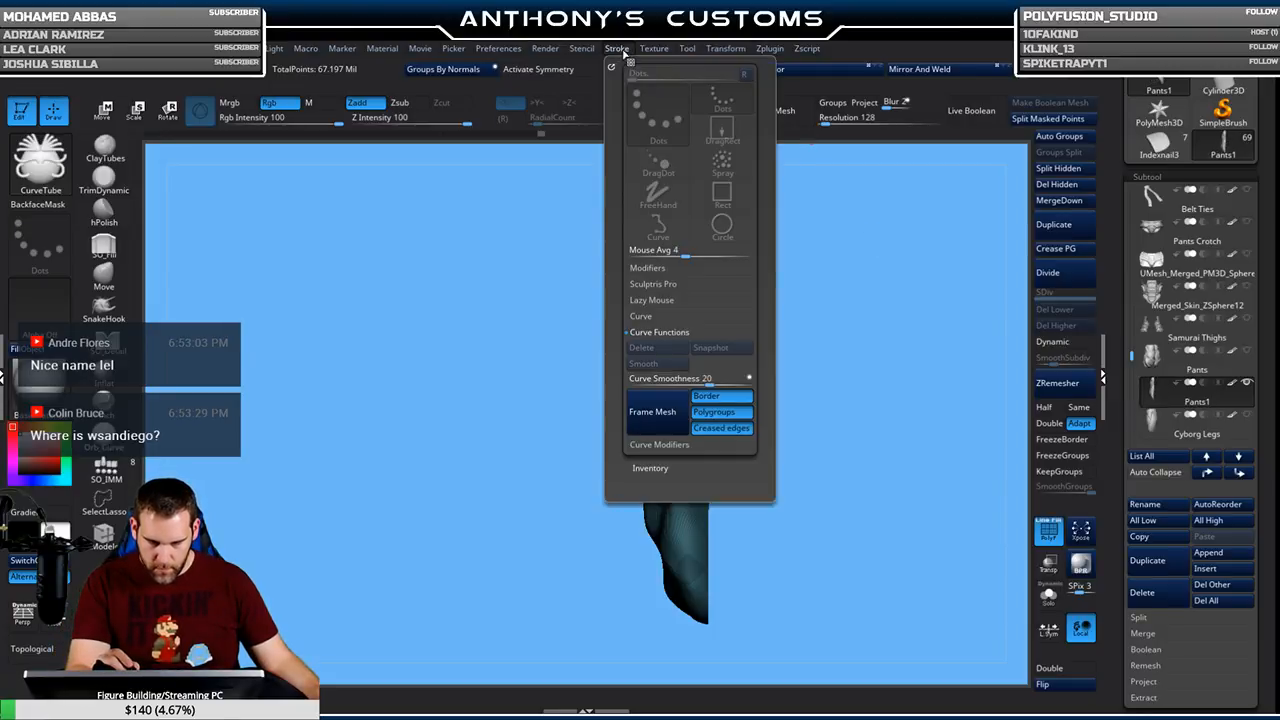
{"action": "left_click_drag", "start_coordinate": [784, 513], "coordinate": [744, 520]}
{"action": "key", "text": "ctrl+z"}
{"action": "key", "text": "ctrl+z"}
{"action": "left_click_drag", "start_coordinate": [545, 618], "coordinate": [622, 608]}
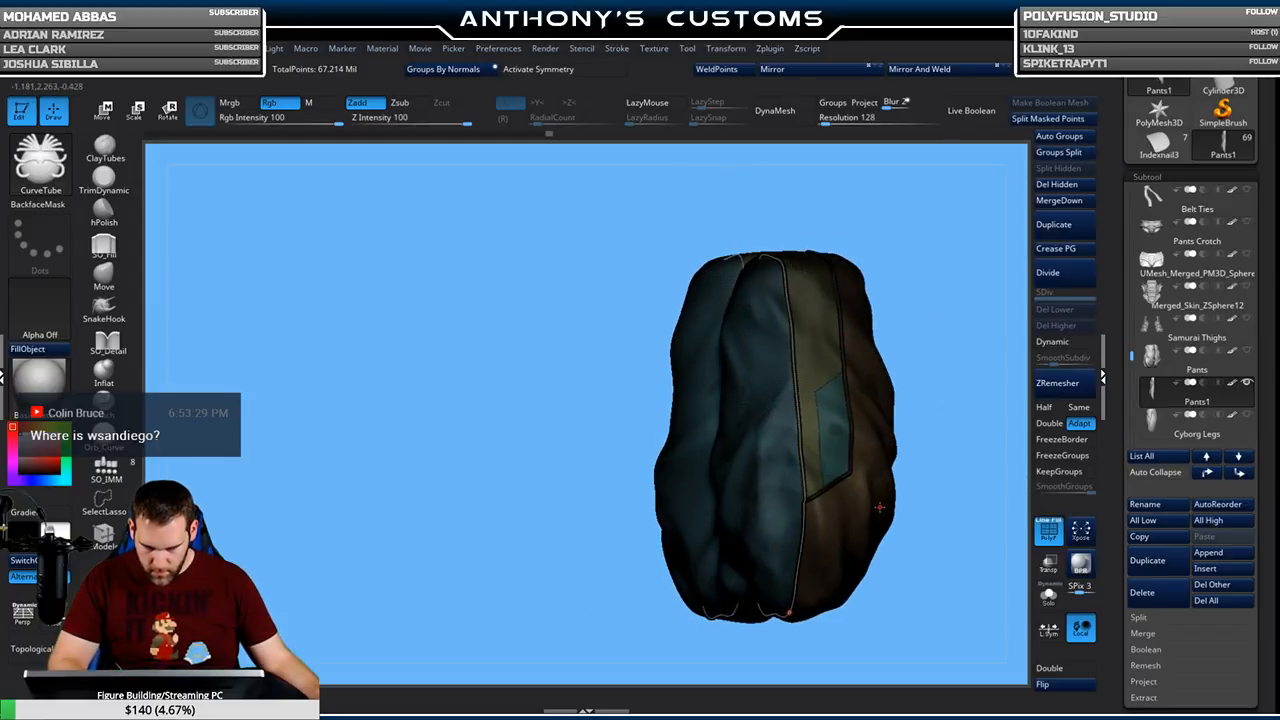
Isolate the blue section from the opposite side, frame its borders with a curve tube and show the full pants with polyframe on
{"action": "left_click_drag", "start_coordinate": [913, 490], "coordinate": [854, 446]}
{"action": "left_click_drag", "start_coordinate": [690, 479], "coordinate": [346, 423], "text": "alt"}
{"action": "left_click_drag", "start_coordinate": [955, 356], "coordinate": [869, 397]}
{"action": "left_click", "coordinate": [655, 468], "text": "ctrl+shift"}
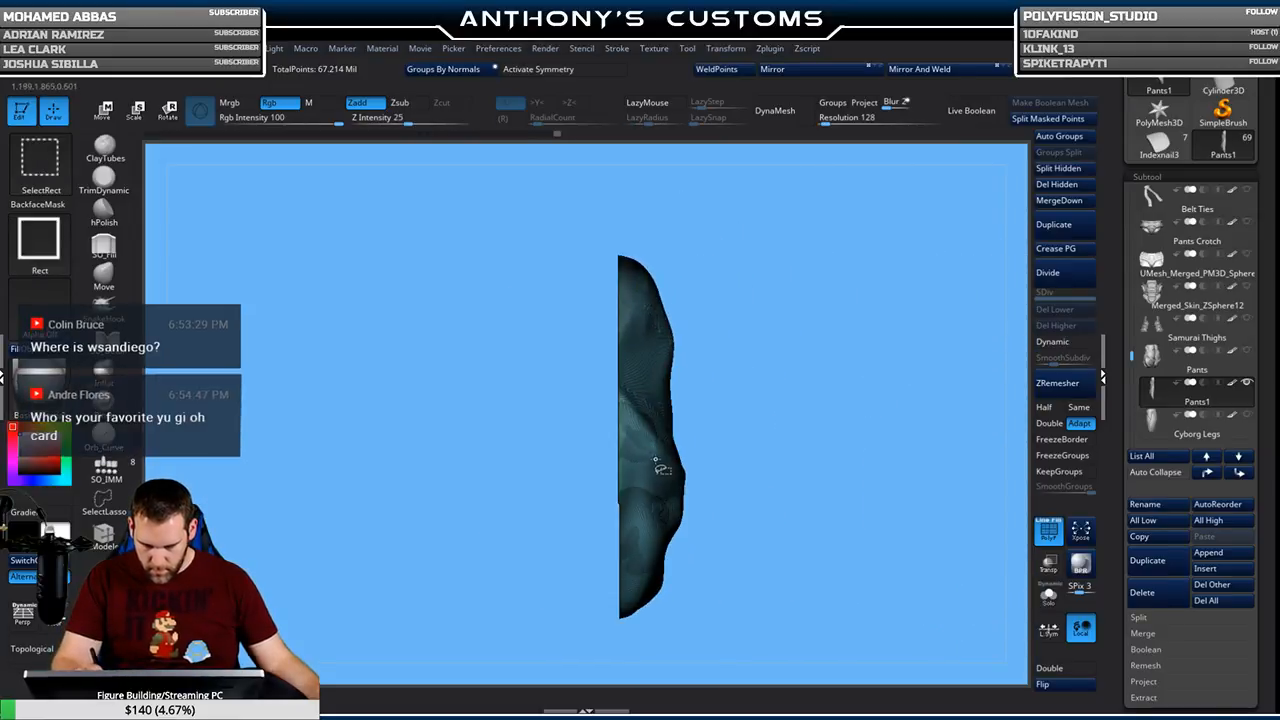
{"action": "left_click", "coordinate": [617, 48]}
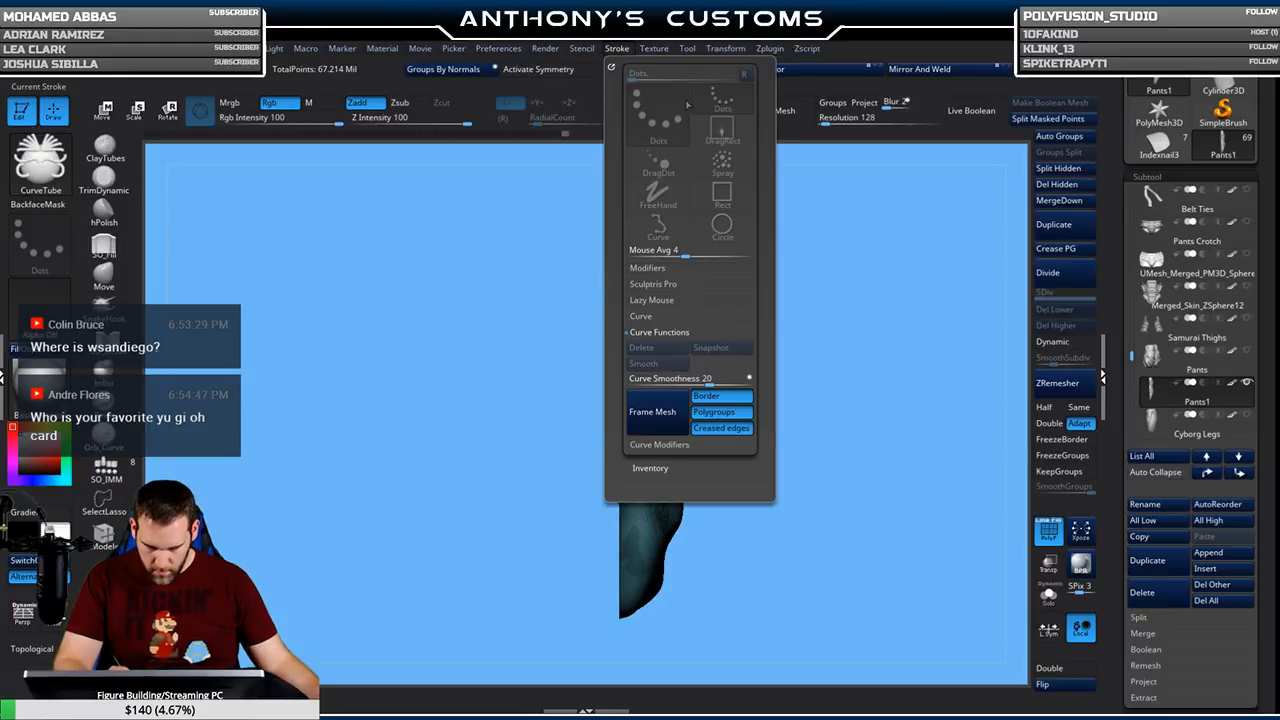
{"action": "left_click", "coordinate": [666, 412]}
{"action": "mouse_move", "coordinate": [849, 391]}
{"action": "left_mouse_down"}
{"action": "mouse_move", "coordinate": [834, 446]}
{"action": "mouse_move", "coordinate": [798, 440]}
{"action": "left_mouse_up"}
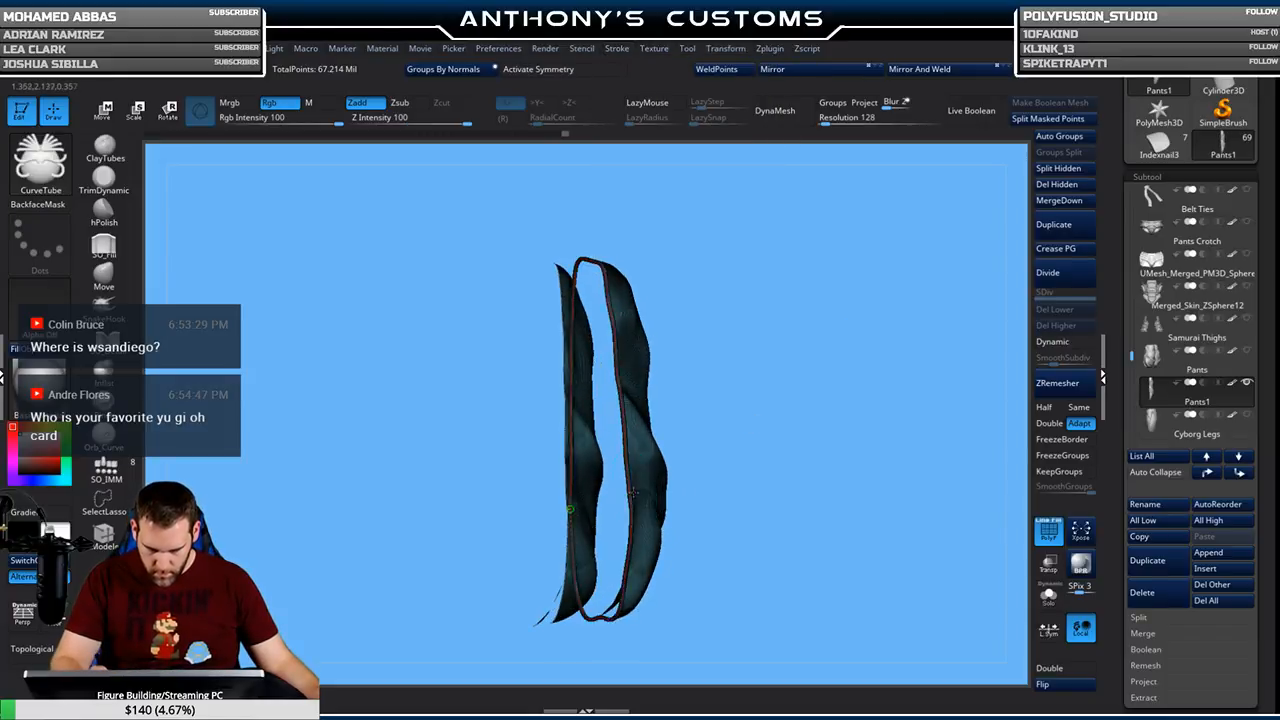
{"action": "left_click", "coordinate": [723, 457], "text": "ctrl+shift"}
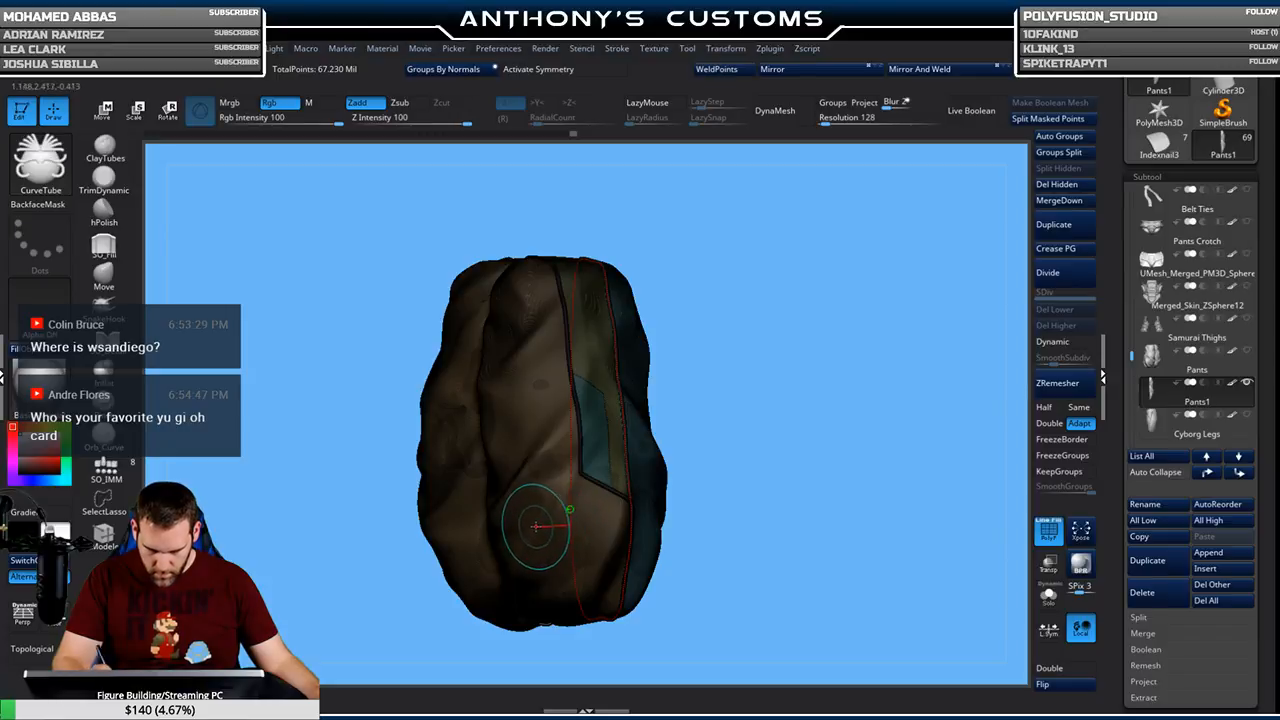
{"action": "left_click_drag", "start_coordinate": [866, 425], "coordinate": [815, 478]}
{"action": "key", "text": "shift+f"}
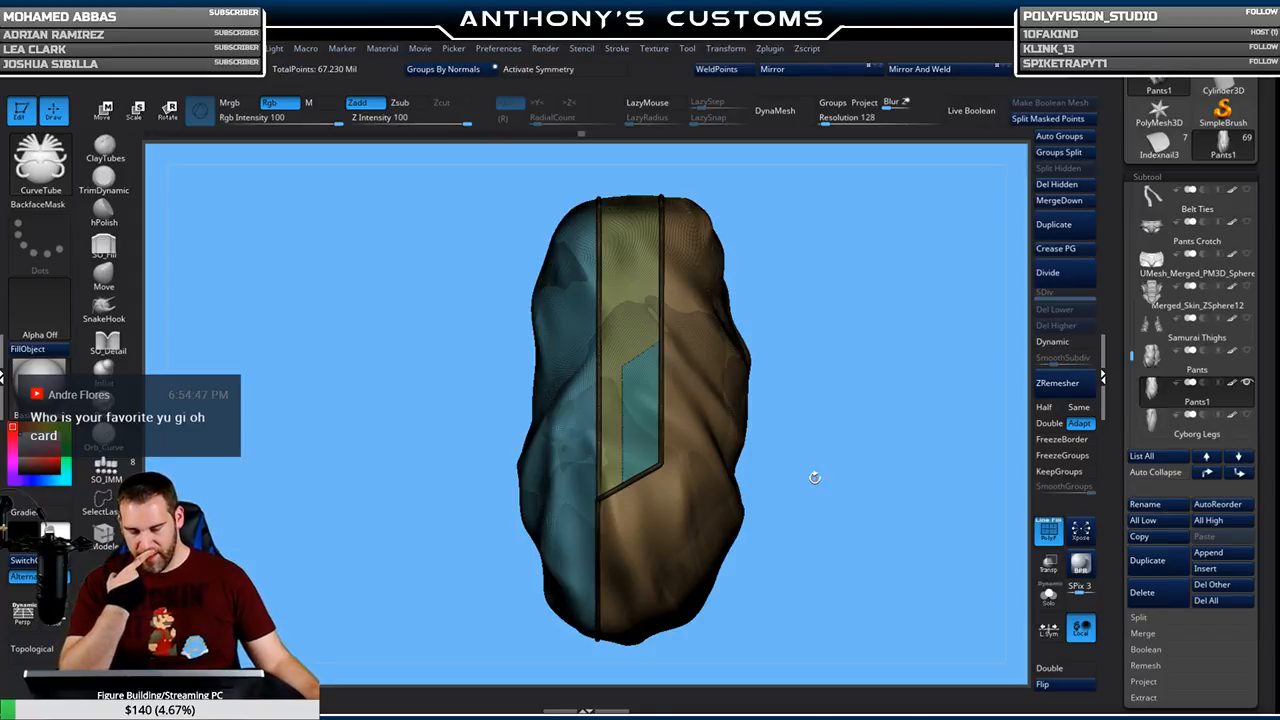
Undo the curve tubes framed around the blue section, back to the pants with only the tan section's tube
{"action": "key", "text": "ctrl+z"}
{"action": "key", "text": "ctrl+z"}
{"action": "key", "text": "ctrl+z"}
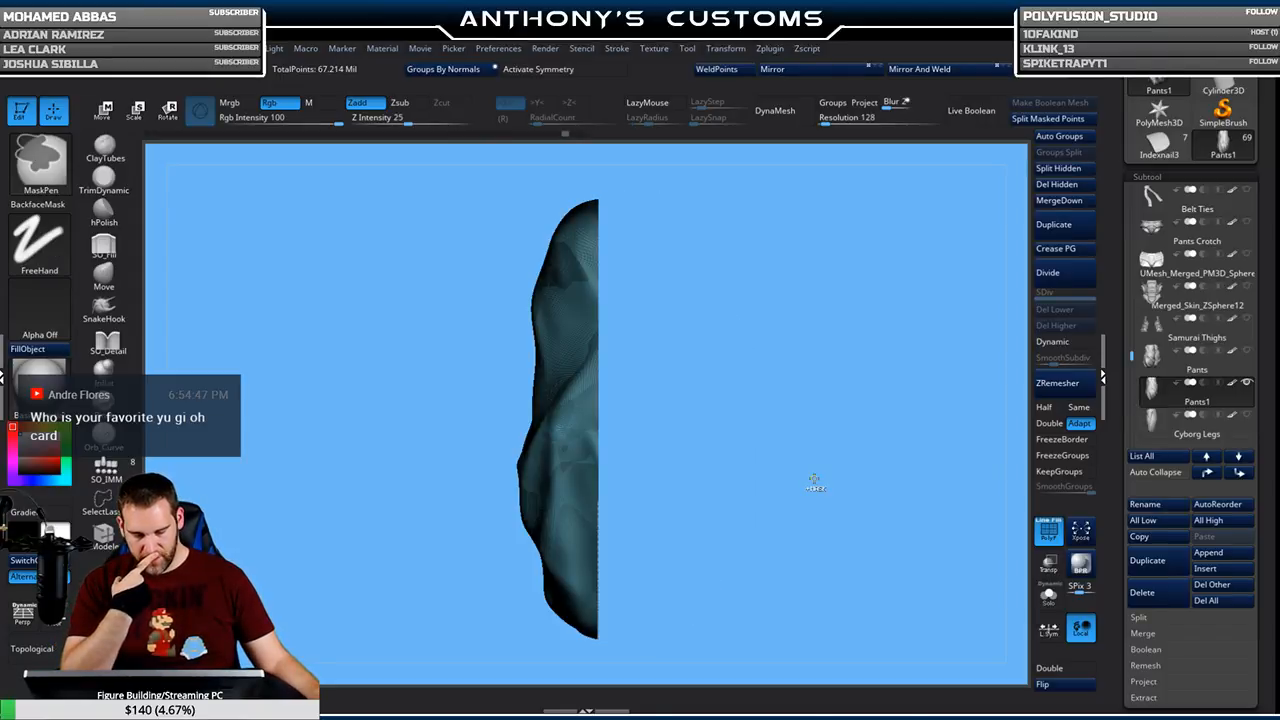
{"action": "key", "text": "ctrl+z"}
{"action": "key", "text": "ctrl+z"}
{"action": "key", "text": "ctrl+z"}
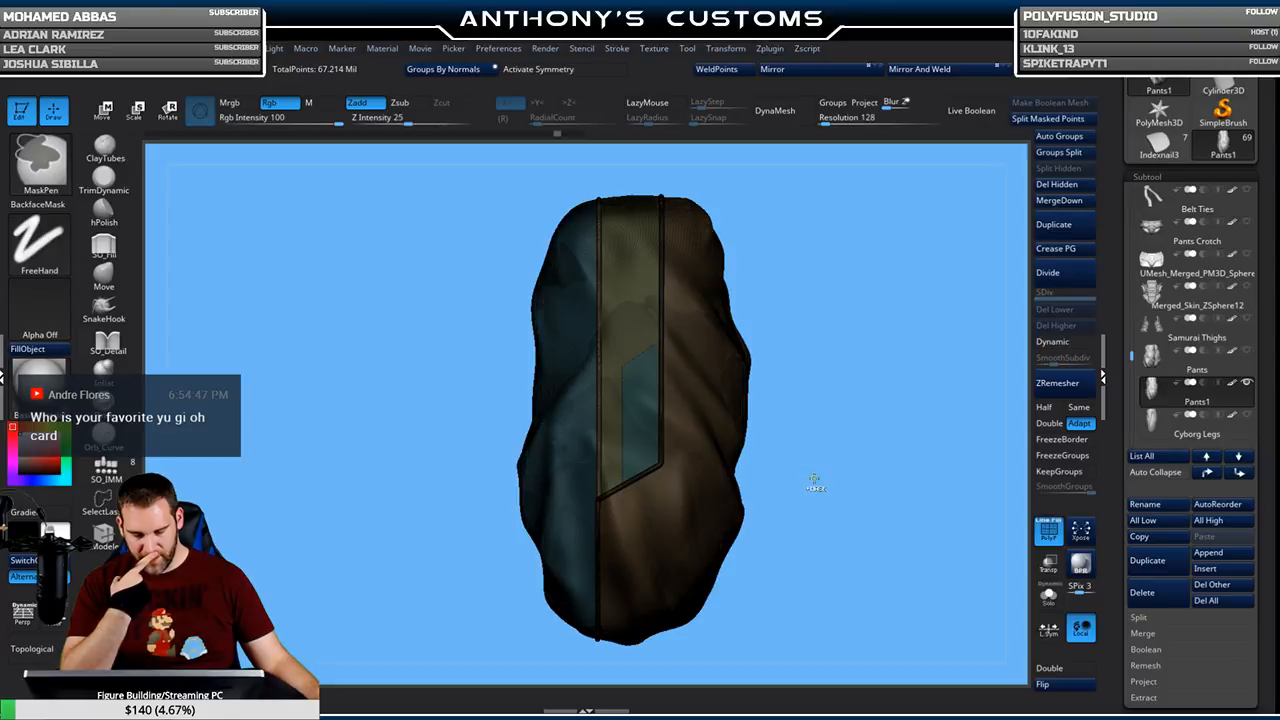
{"action": "key", "text": "ctrl+z"}
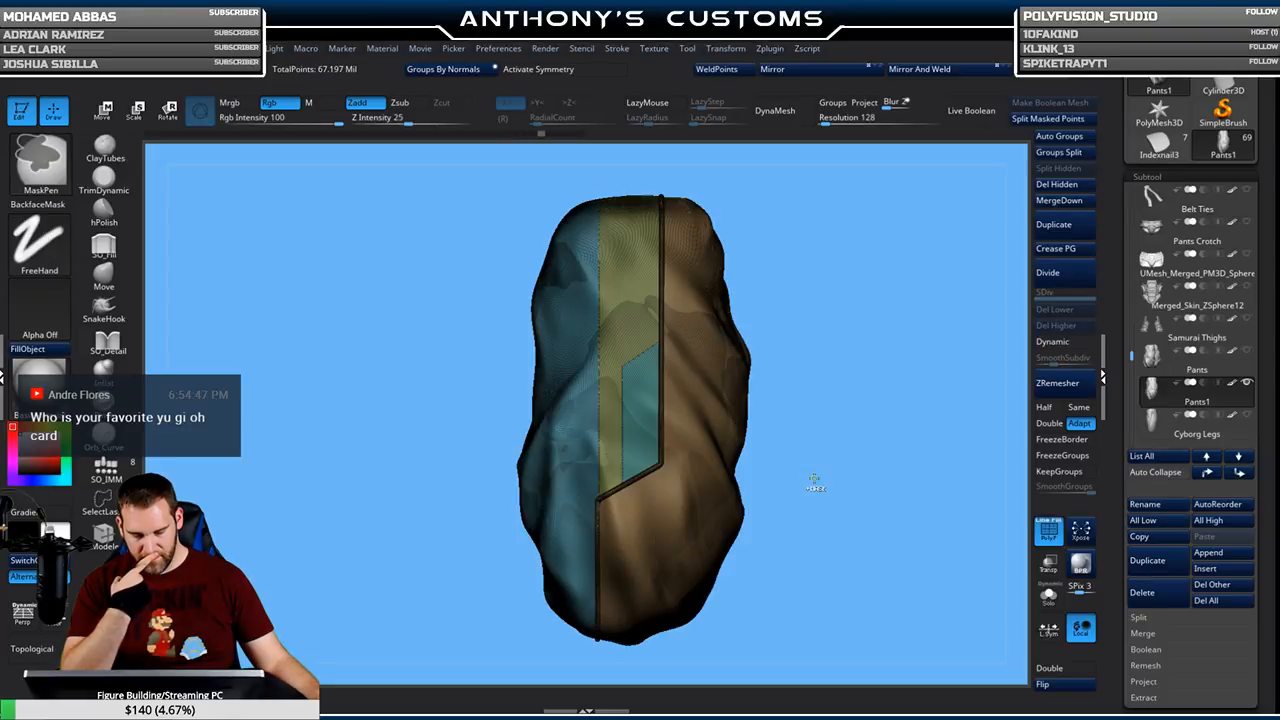
{"action": "left_click_drag", "start_coordinate": [815, 485], "coordinate": [836, 617]}
{"action": "left_click_drag", "start_coordinate": [921, 499], "coordinate": [830, 510]}
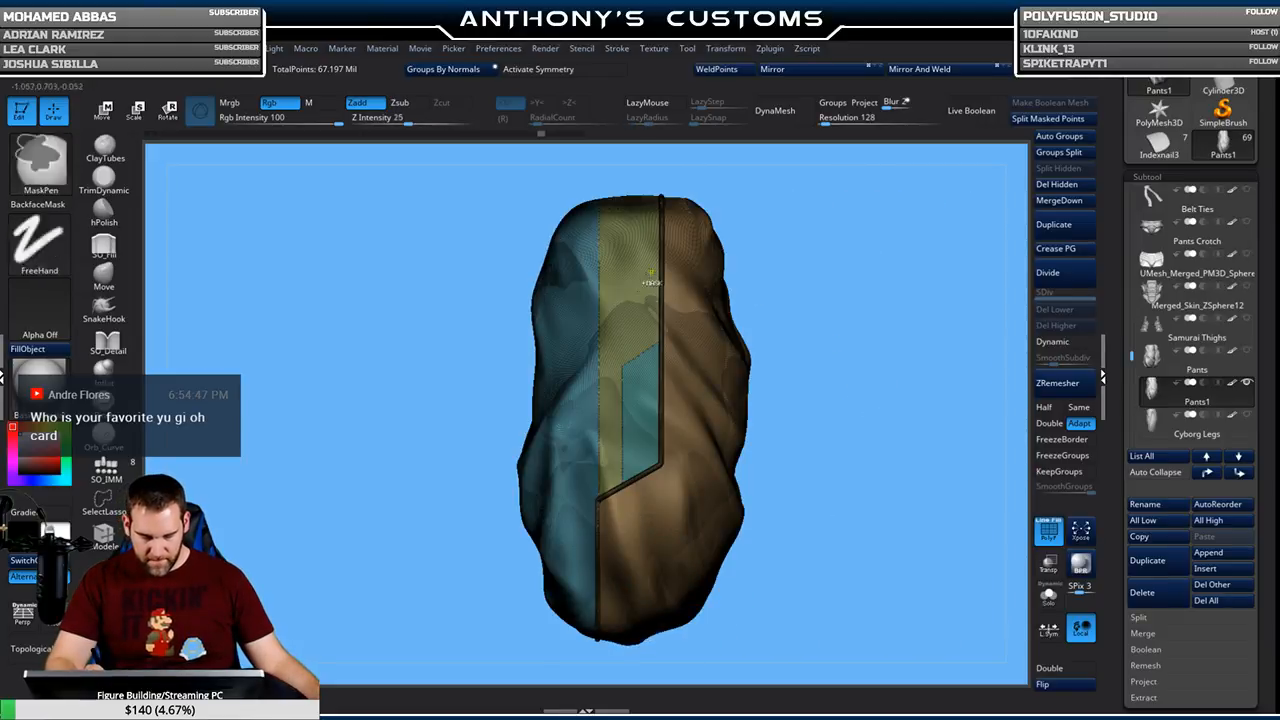
Isolate the olive side strip, frame its borders with a curve tube and show the full pants
{"action": "left_click", "coordinate": [638, 323], "text": "ctrl+shift"}
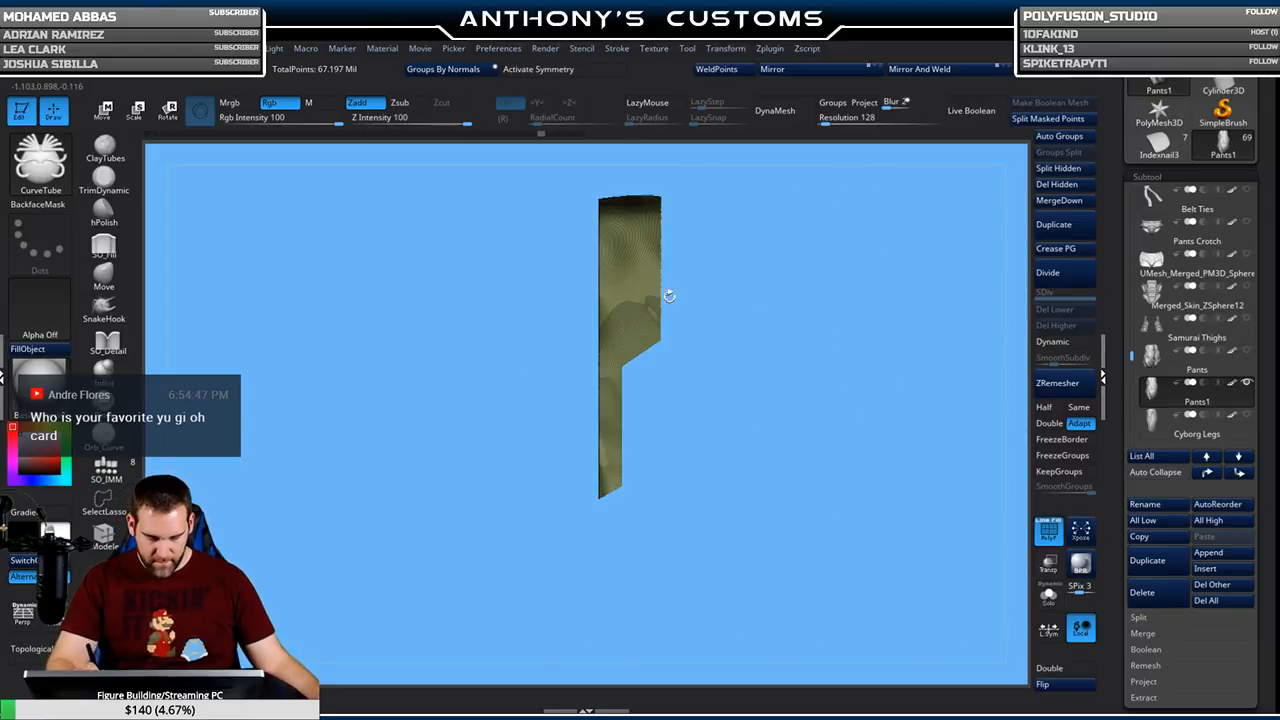
{"action": "left_click", "coordinate": [617, 48]}
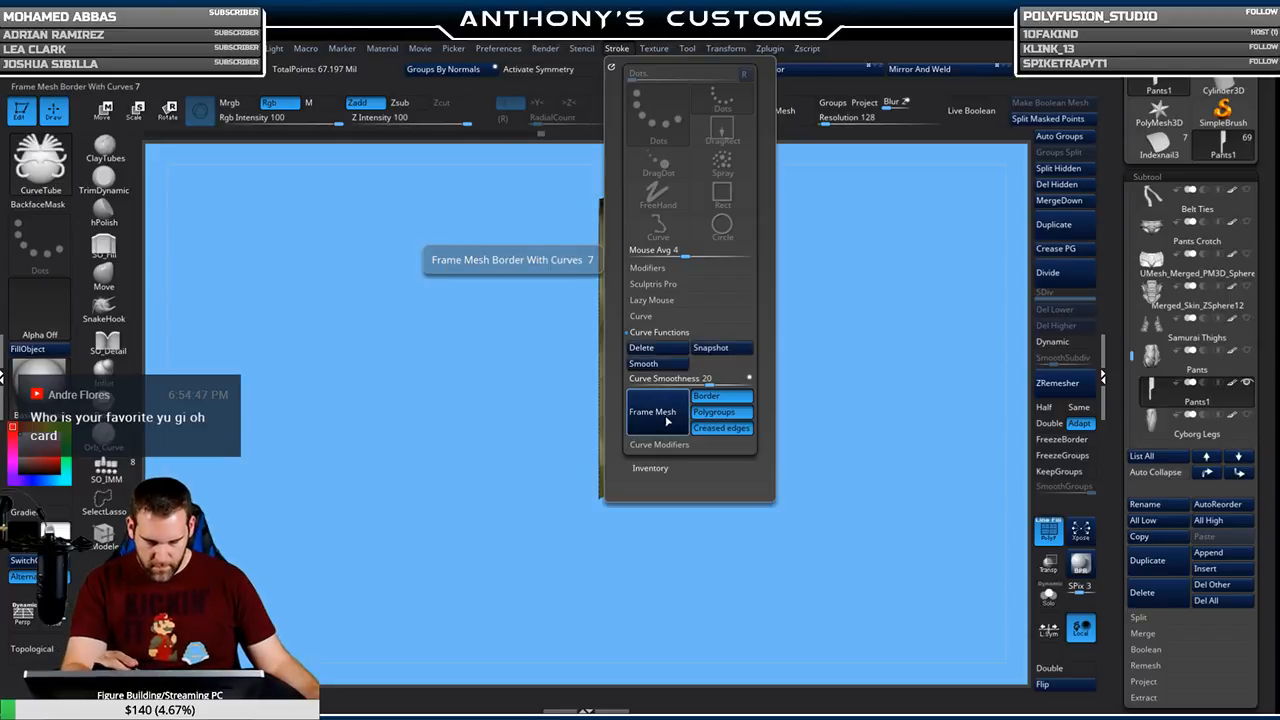
{"action": "left_click", "coordinate": [671, 424]}
{"action": "left_click_drag", "start_coordinate": [823, 334], "coordinate": [874, 328]}
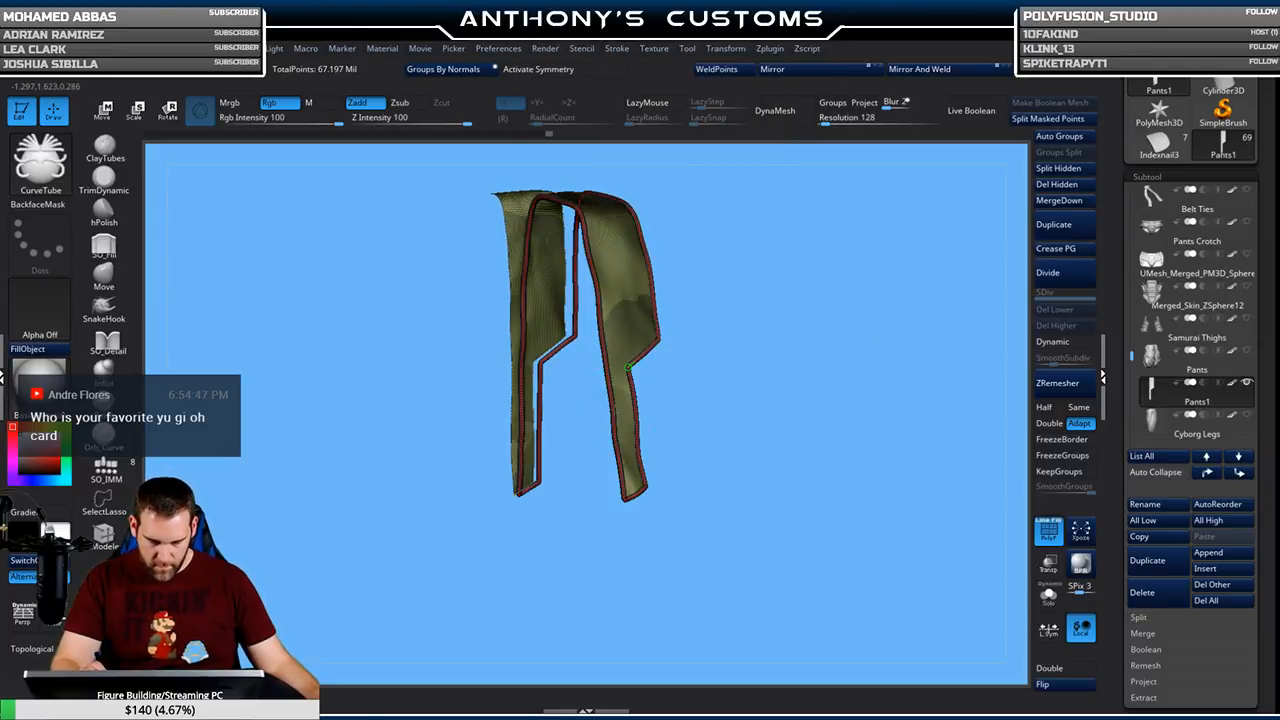
{"action": "left_click", "coordinate": [780, 371], "text": "ctrl+shift"}
{"action": "left_click_drag", "start_coordinate": [740, 480], "coordinate": [923, 400]}
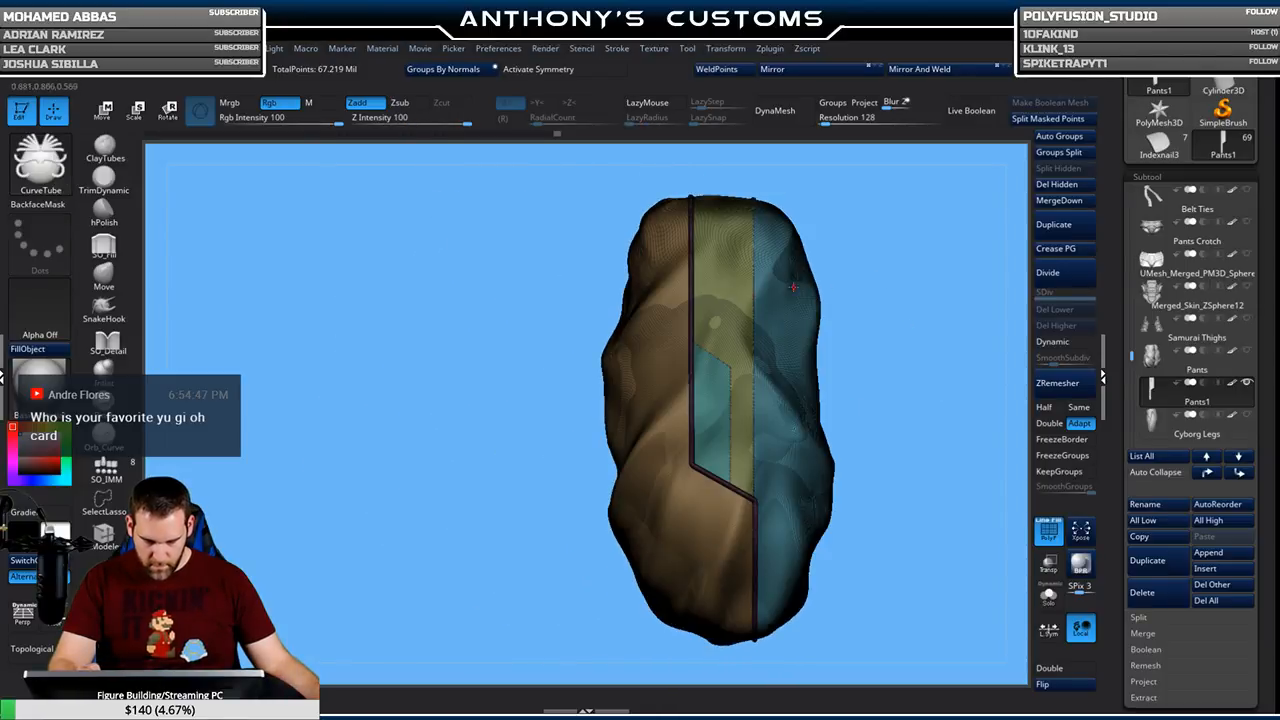
Isolate the olive strip from the opposite side, frame its borders with a curve tube, show the full pants and clear the mask
{"action": "left_click", "coordinate": [722, 310], "text": "ctrl+shift"}
{"action": "left_click", "coordinate": [650, 49]}
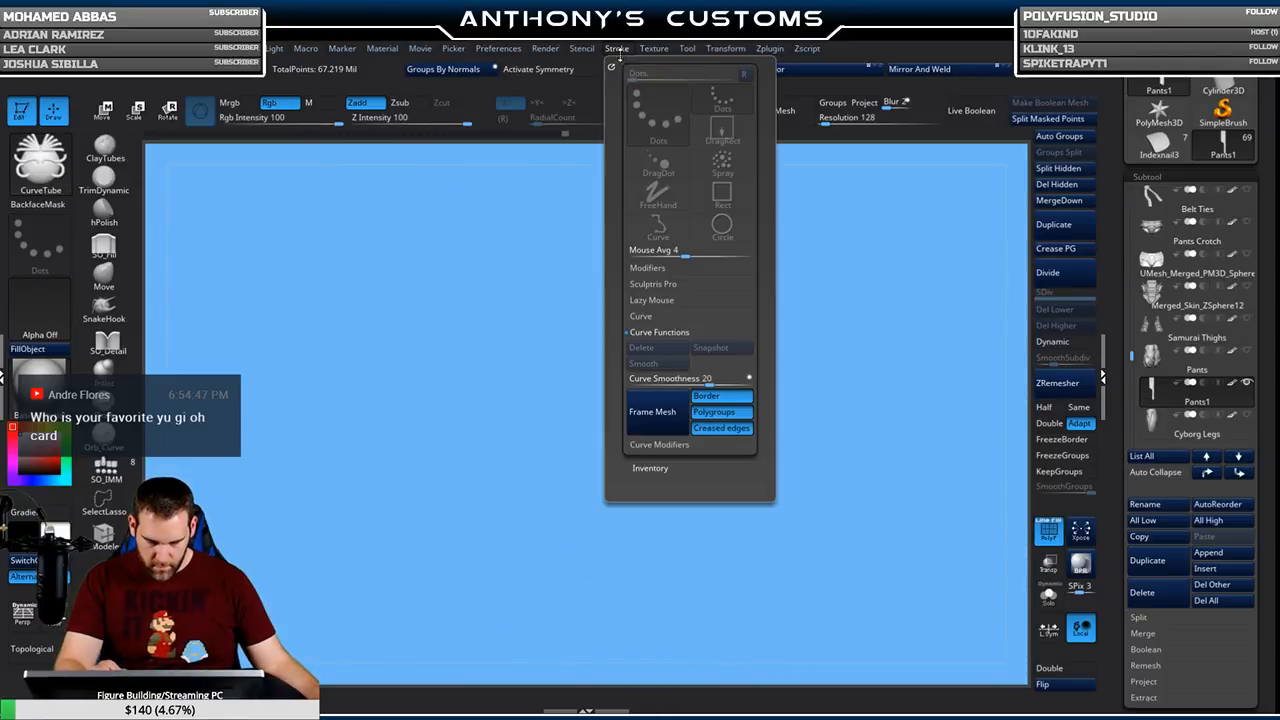
{"action": "left_click", "coordinate": [882, 286], "text": "ctrl+shift"}
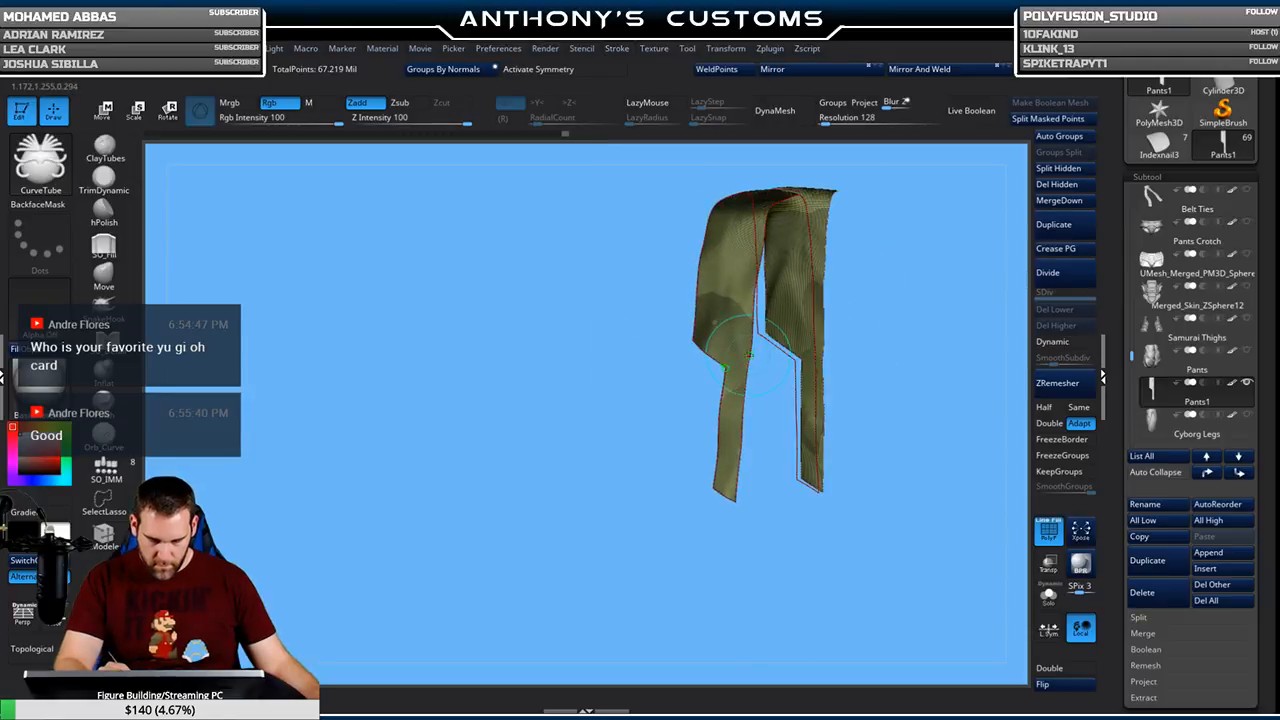
{"action": "left_click", "coordinate": [884, 285], "text": "ctrl+shift"}
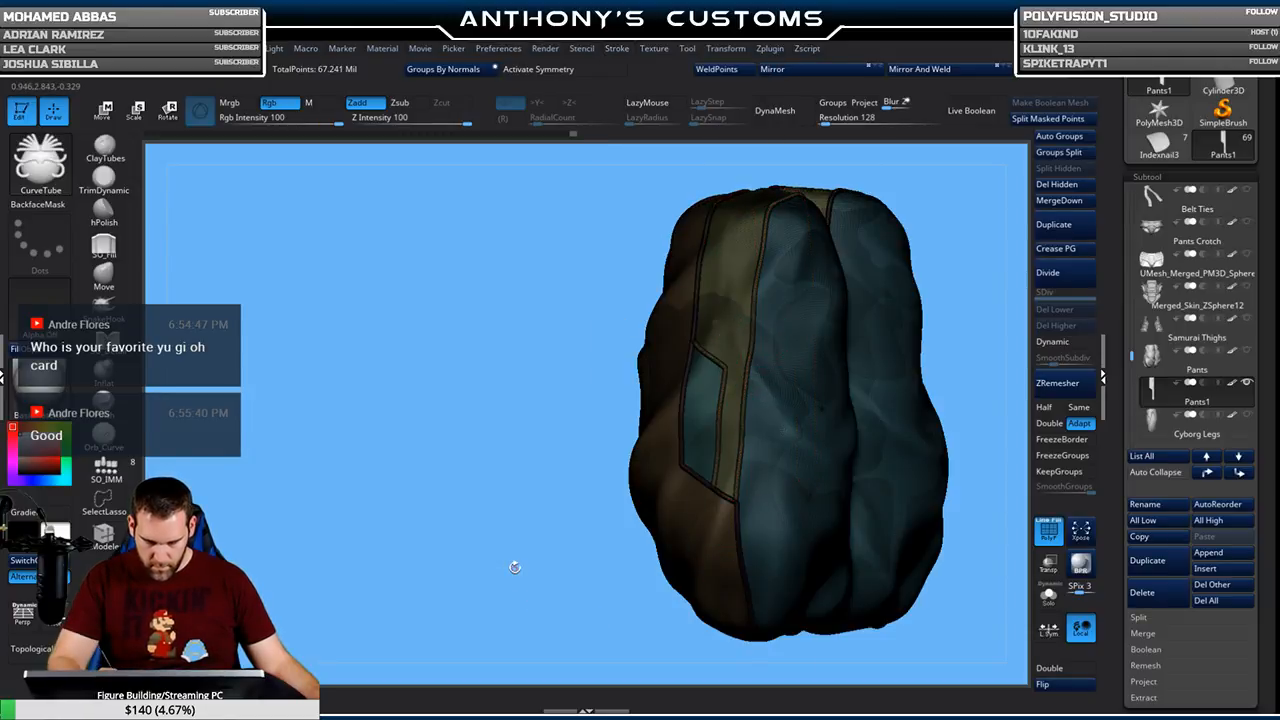
{"action": "mouse_move", "coordinate": [517, 562]}
{"action": "left_mouse_down", "text": "ctrl"}
{"action": "mouse_move", "coordinate": [503, 588]}
{"action": "mouse_move", "coordinate": [522, 578]}
{"action": "left_mouse_up", "text": "ctrl"}
Turn polyframe off and examine the framed seams on both pant legs from several sides and distances
{"action": "key", "text": "shift+f"}
{"action": "left_click_drag", "start_coordinate": [899, 484], "coordinate": [844, 344], "text": "alt"}
{"action": "left_click_drag", "start_coordinate": [821, 480], "coordinate": [753, 407], "text": "alt"}
{"action": "left_click_drag", "start_coordinate": [718, 490], "coordinate": [821, 487]}
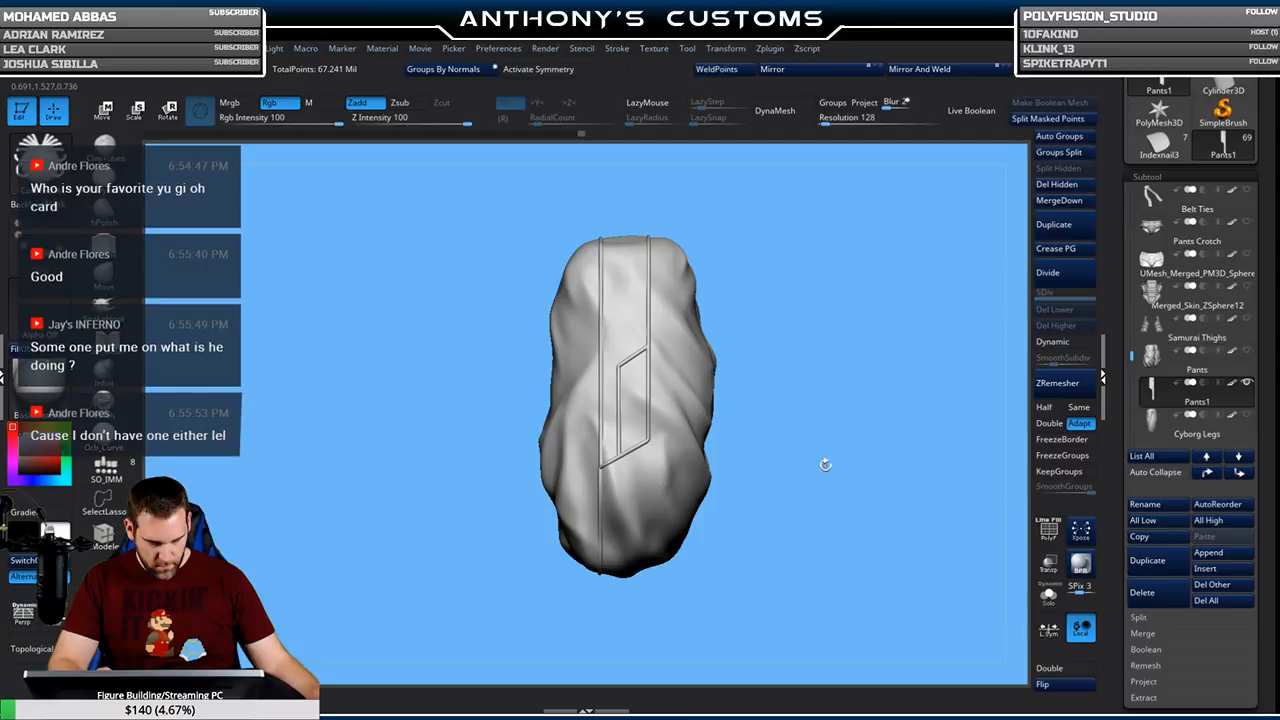
{"action": "mouse_move", "coordinate": [810, 486]}
{"action": "left_mouse_down"}
{"action": "mouse_move", "coordinate": [823, 464]}
{"action": "mouse_move", "coordinate": [816, 480]}
{"action": "left_mouse_up"}
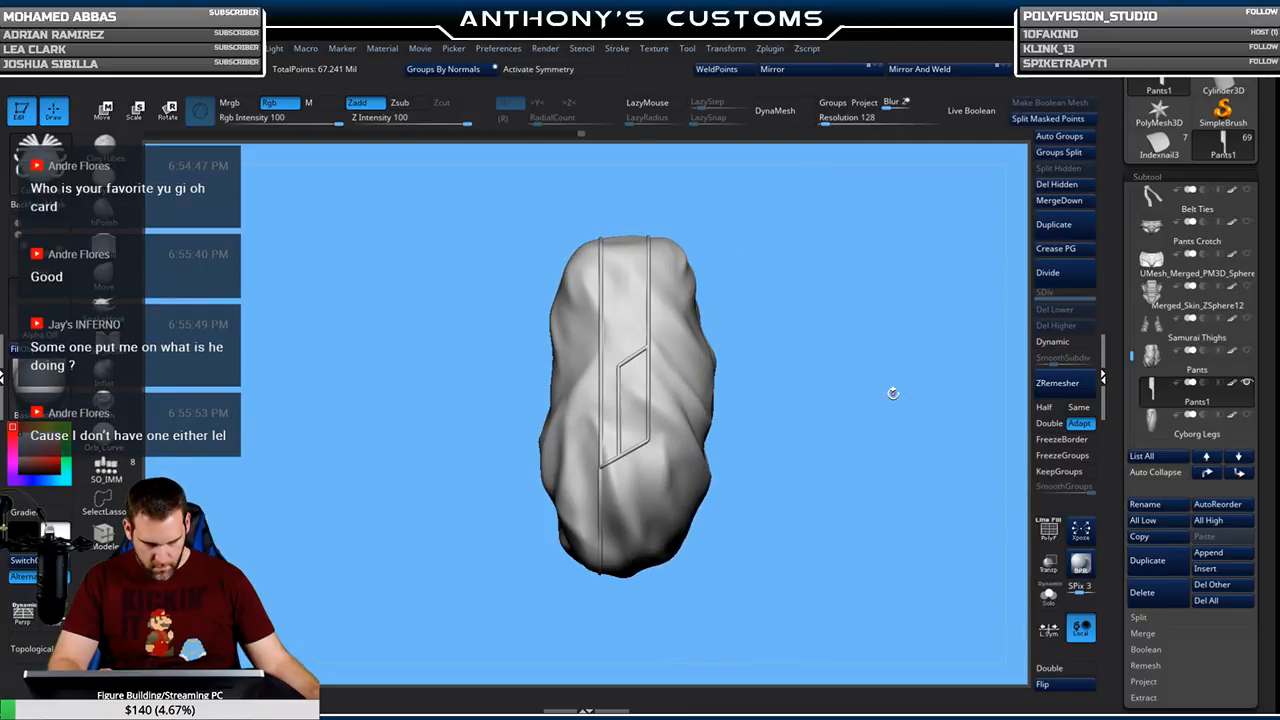
{"action": "left_click_drag", "start_coordinate": [941, 571], "coordinate": [852, 583], "text": "shift"}
{"action": "left_click_drag", "start_coordinate": [779, 557], "coordinate": [838, 483], "text": "alt"}
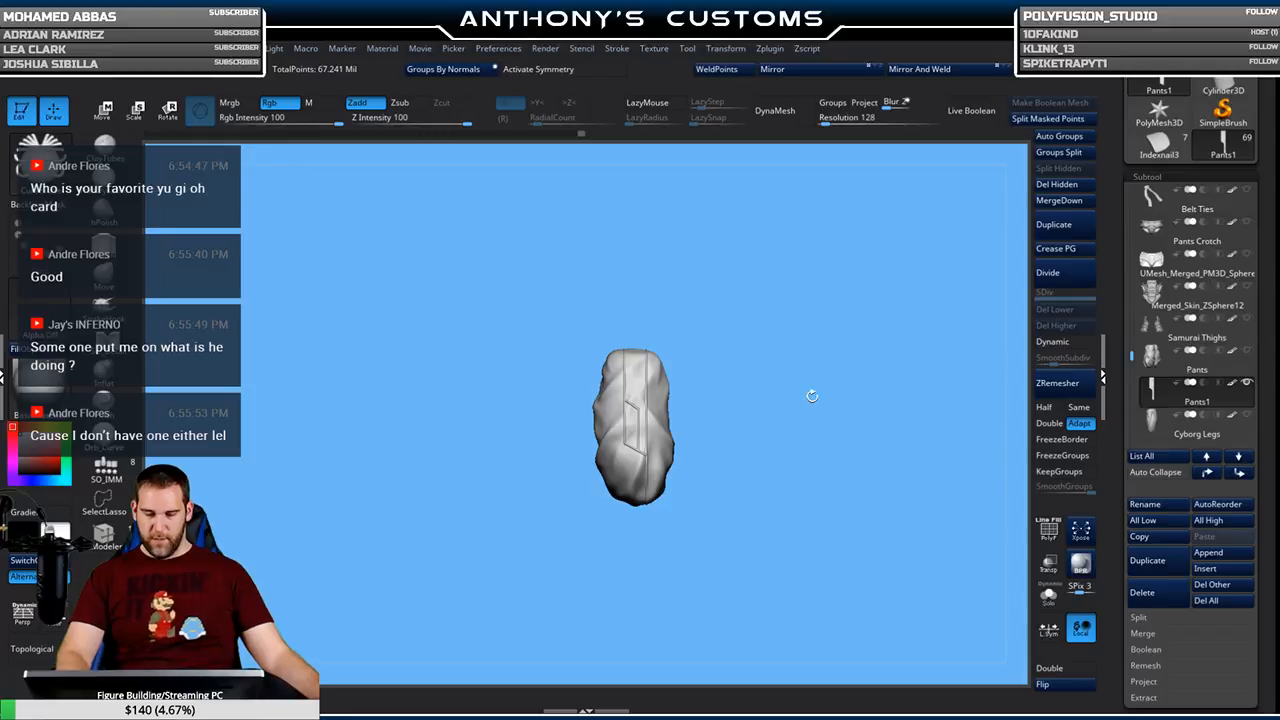
{"action": "left_click_drag", "start_coordinate": [746, 523], "coordinate": [783, 542]}
{"action": "left_click_drag", "start_coordinate": [808, 528], "coordinate": [734, 557]}
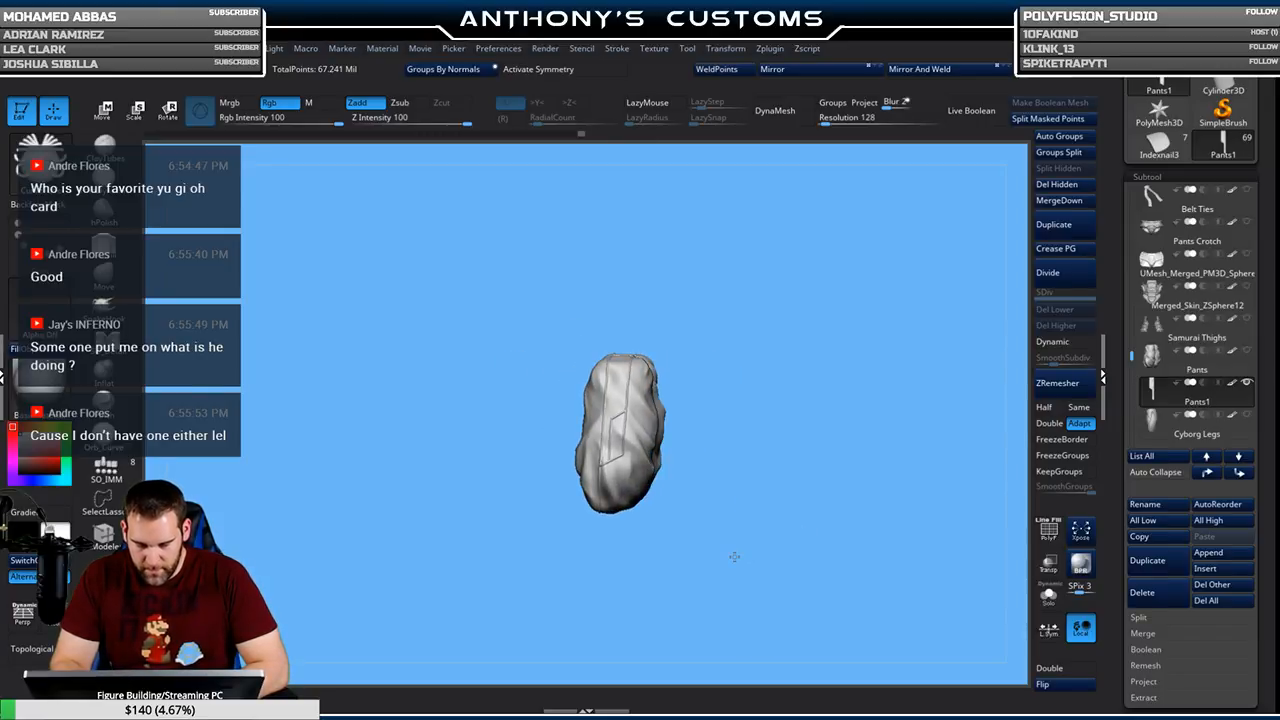
{"action": "mouse_move", "coordinate": [805, 492]}
{"action": "left_mouse_down"}
{"action": "mouse_move", "coordinate": [896, 460]}
{"action": "mouse_move", "coordinate": [818, 478]}
{"action": "mouse_move", "coordinate": [812, 360]}
{"action": "mouse_move", "coordinate": [779, 460]}
{"action": "mouse_move", "coordinate": [768, 446]}
{"action": "mouse_move", "coordinate": [786, 580]}
{"action": "mouse_move", "coordinate": [794, 531]}
{"action": "mouse_move", "coordinate": [836, 531]}
{"action": "mouse_move", "coordinate": [818, 516]}
{"action": "mouse_move", "coordinate": [829, 500]}
{"action": "left_mouse_up"}
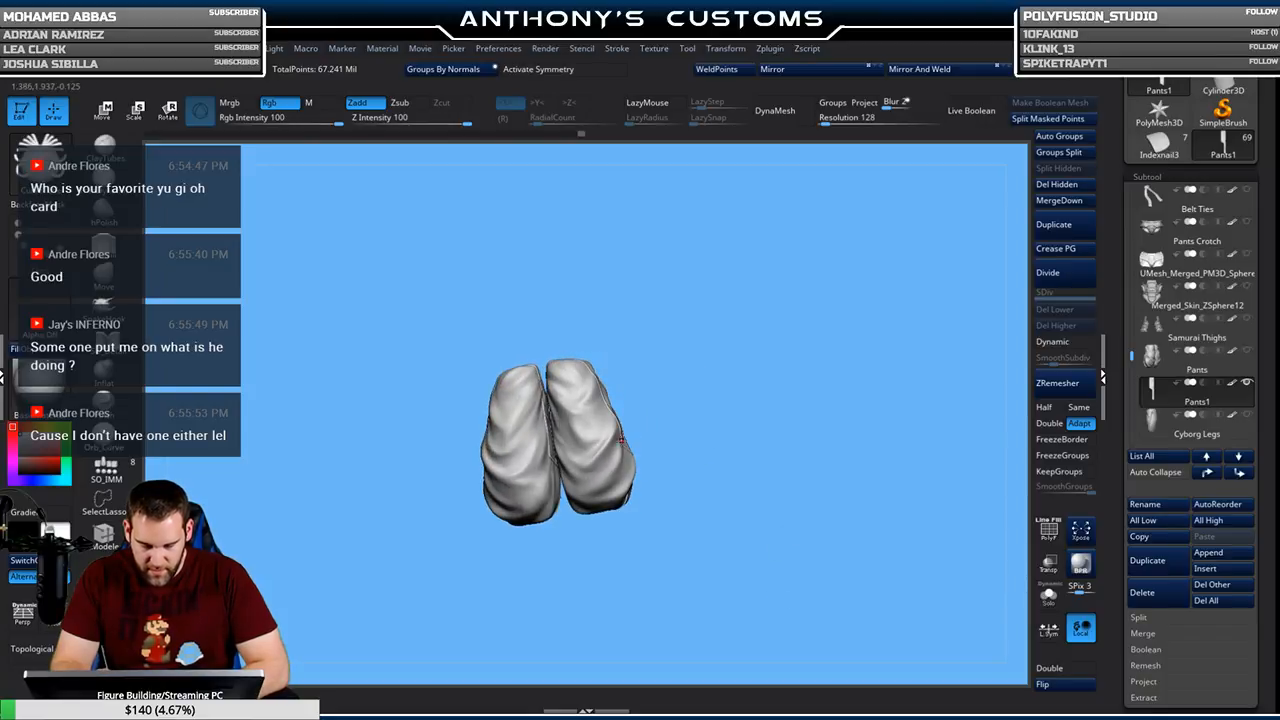
{"action": "left_click_drag", "start_coordinate": [663, 441], "coordinate": [858, 359]}
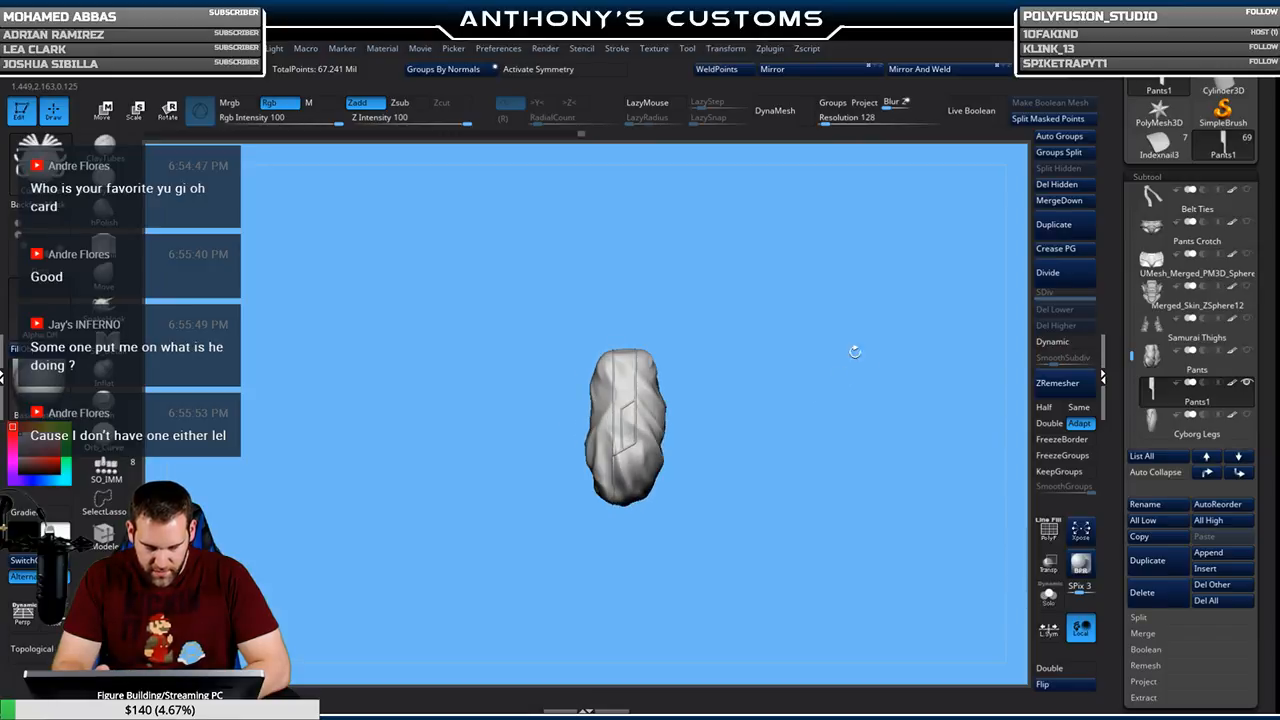
{"action": "left_click_drag", "start_coordinate": [854, 407], "coordinate": [826, 505], "text": "alt"}
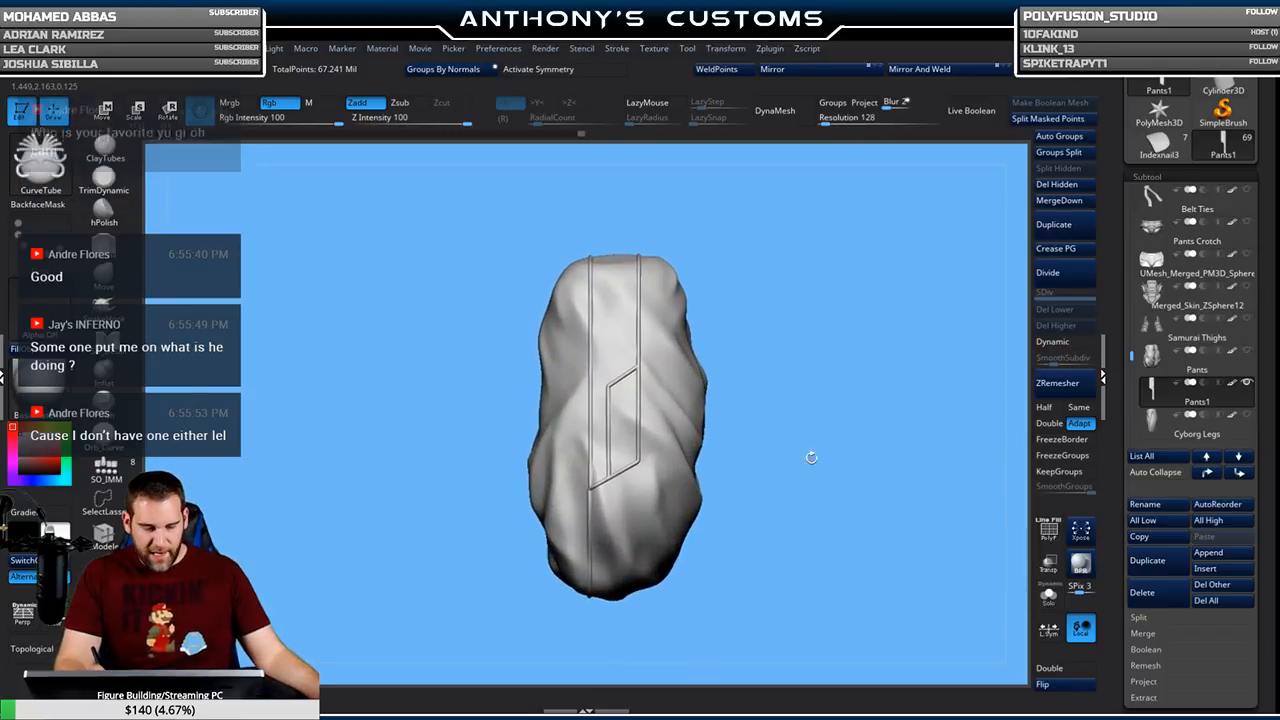
With polyframe on, isolate the tan section and slice it with SliceCurve diagonally down from its inner corner to the outer edge
{"action": "key", "text": "shift+f"}
{"action": "left_click", "coordinate": [680, 509], "text": "ctrl+shift"}
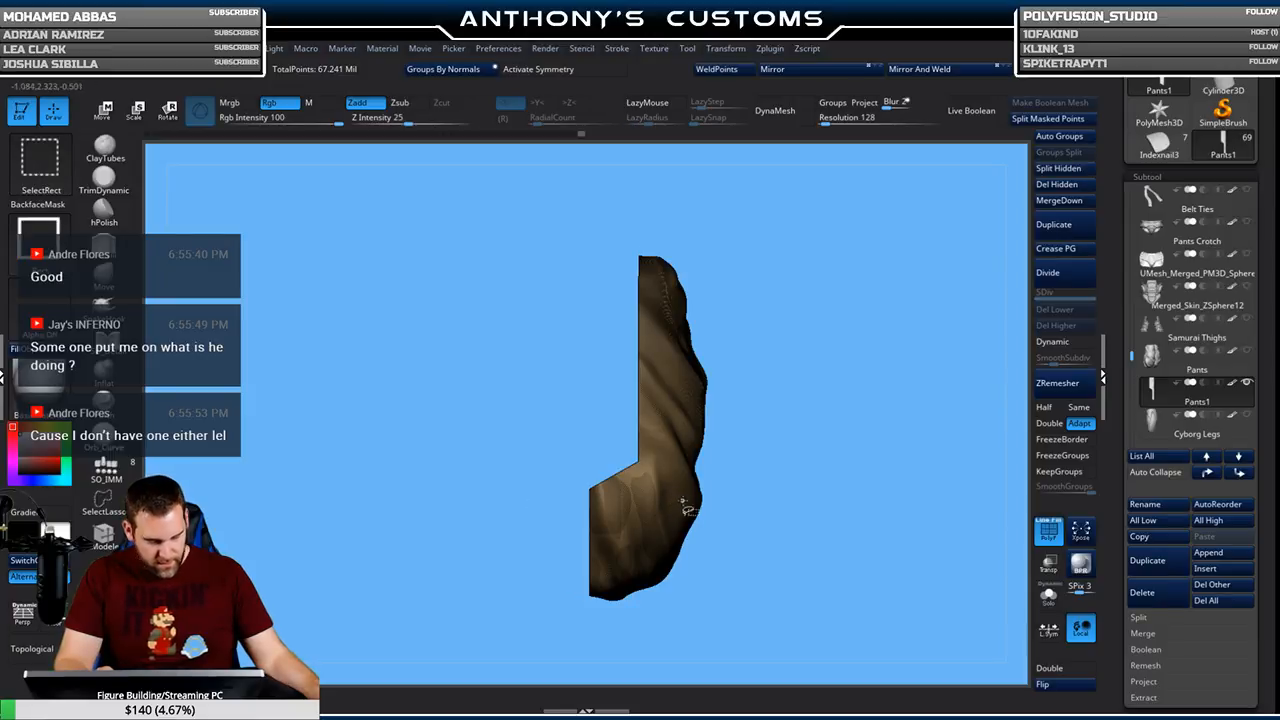
{"action": "left_click_drag", "start_coordinate": [850, 450], "coordinate": [851, 486], "text": "alt"}
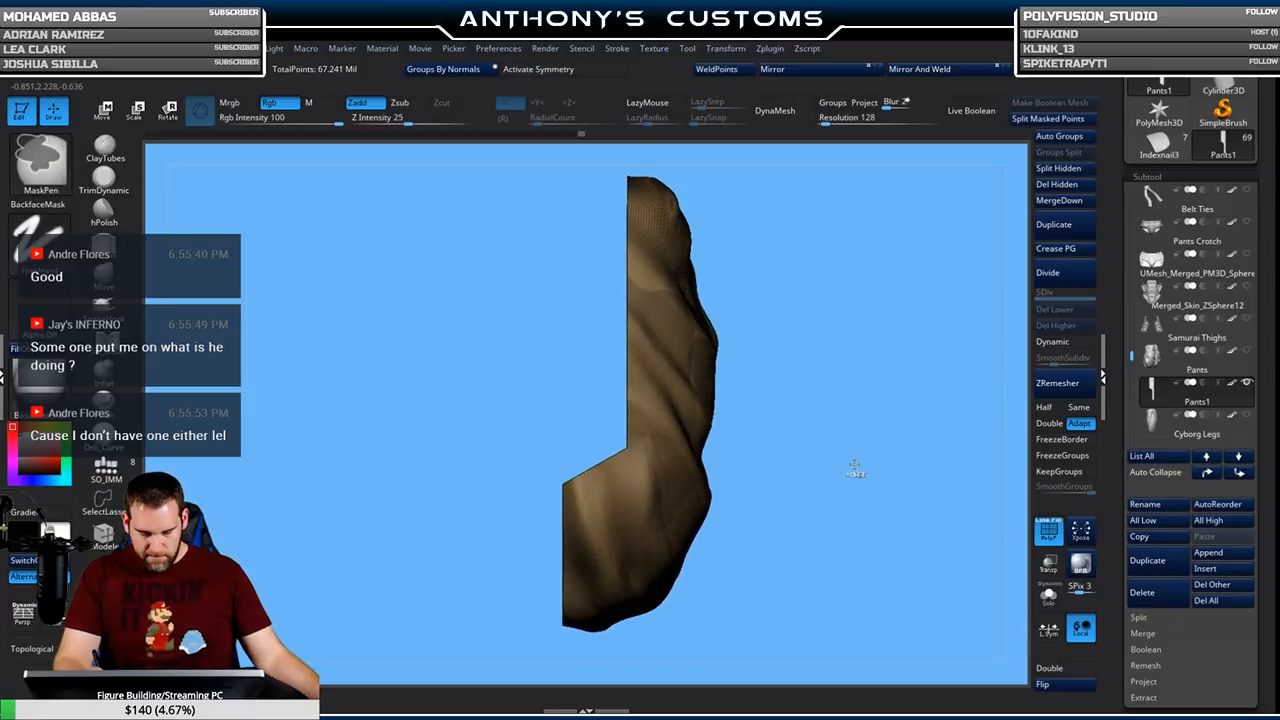
{"action": "key", "text": "ctrl+shift+b"}
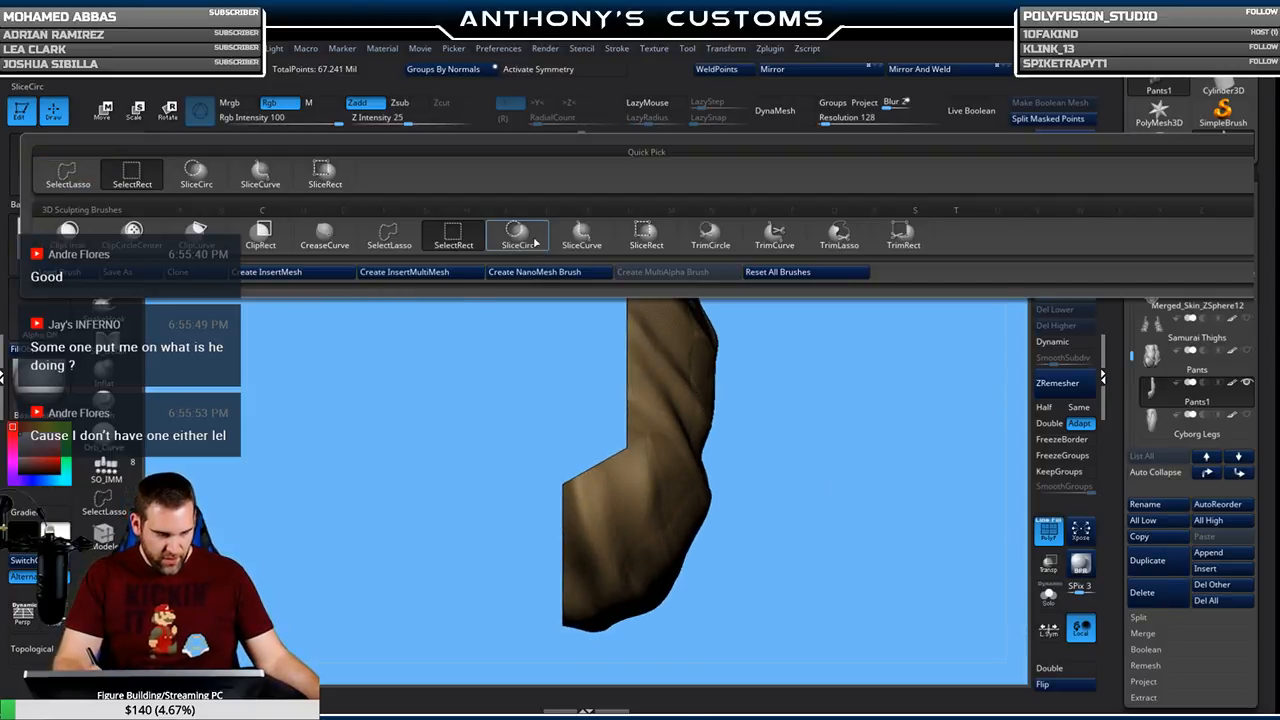
{"action": "left_click", "coordinate": [583, 229]}
{"action": "left_click_drag", "start_coordinate": [588, 402], "coordinate": [834, 582], "text": "ctrl+shift"}
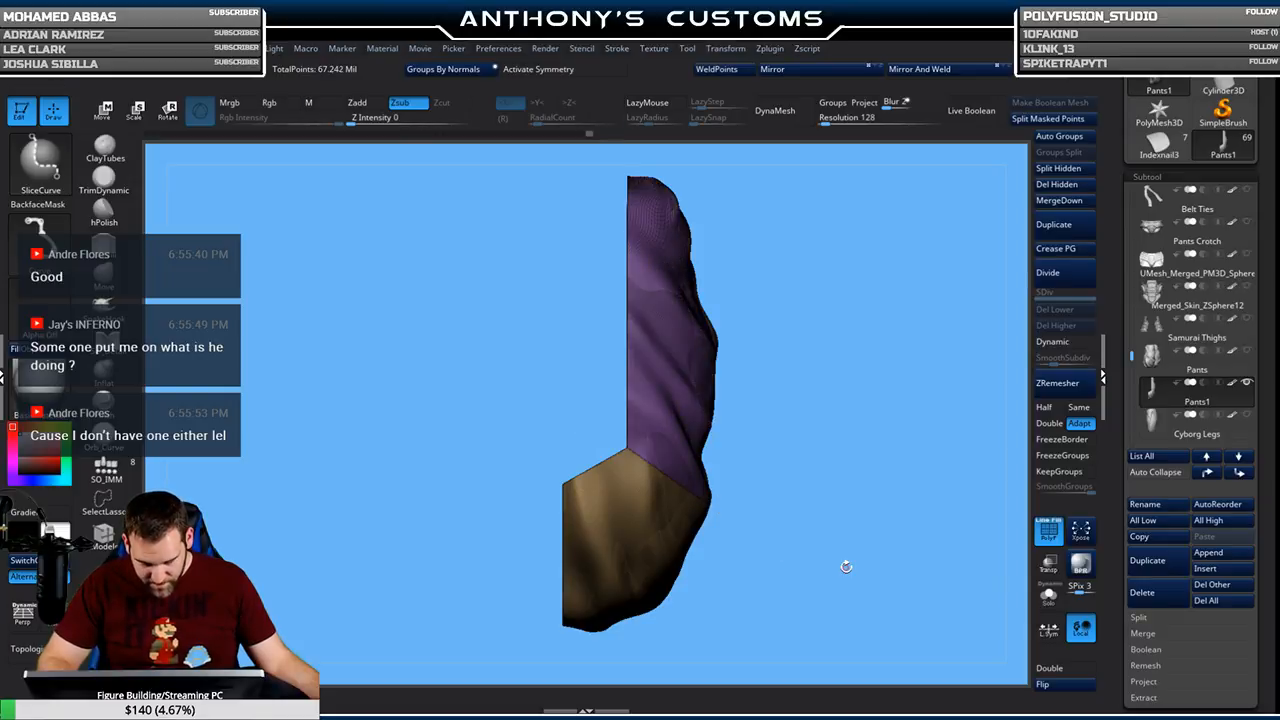
Examine the cut between the purple and tan sections on both legs and bring back the full pants with polyframe on
{"action": "left_click_drag", "start_coordinate": [872, 349], "coordinate": [855, 660], "text": "alt"}
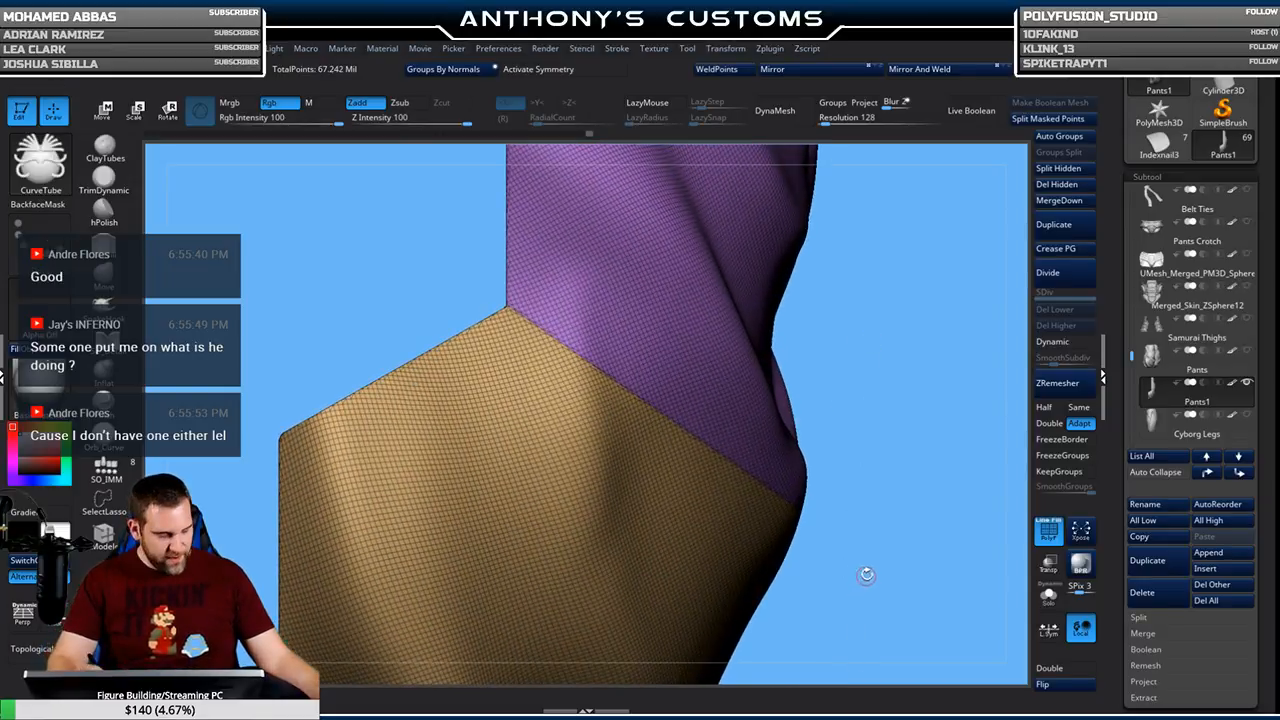
{"action": "left_click_drag", "start_coordinate": [903, 503], "coordinate": [902, 588], "text": "alt"}
{"action": "left_click_drag", "start_coordinate": [960, 502], "coordinate": [885, 408], "text": "alt"}
{"action": "mouse_move", "coordinate": [885, 408]}
{"action": "right_mouse_down", "text": "ctrl"}
{"action": "mouse_move", "coordinate": [845, 385]}
{"action": "mouse_move", "coordinate": [645, 478]}
{"action": "mouse_move", "coordinate": [558, 500]}
{"action": "right_mouse_up", "text": "ctrl"}
{"action": "right_click_drag", "start_coordinate": [694, 520], "coordinate": [760, 443]}
{"action": "key", "text": "f"}
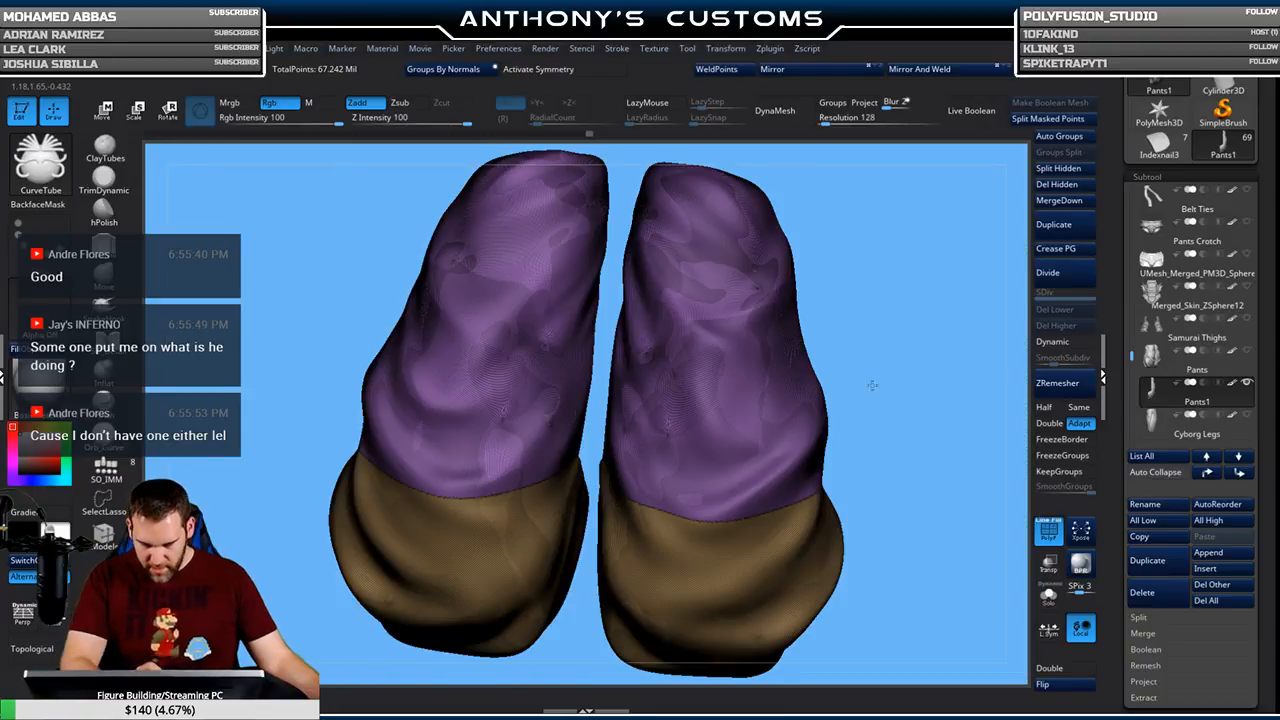
{"action": "right_click_drag", "start_coordinate": [872, 385], "coordinate": [923, 380], "text": "shift"}
{"action": "right_click_drag", "start_coordinate": [835, 496], "coordinate": [892, 432]}
{"action": "key", "text": "shift+f"}
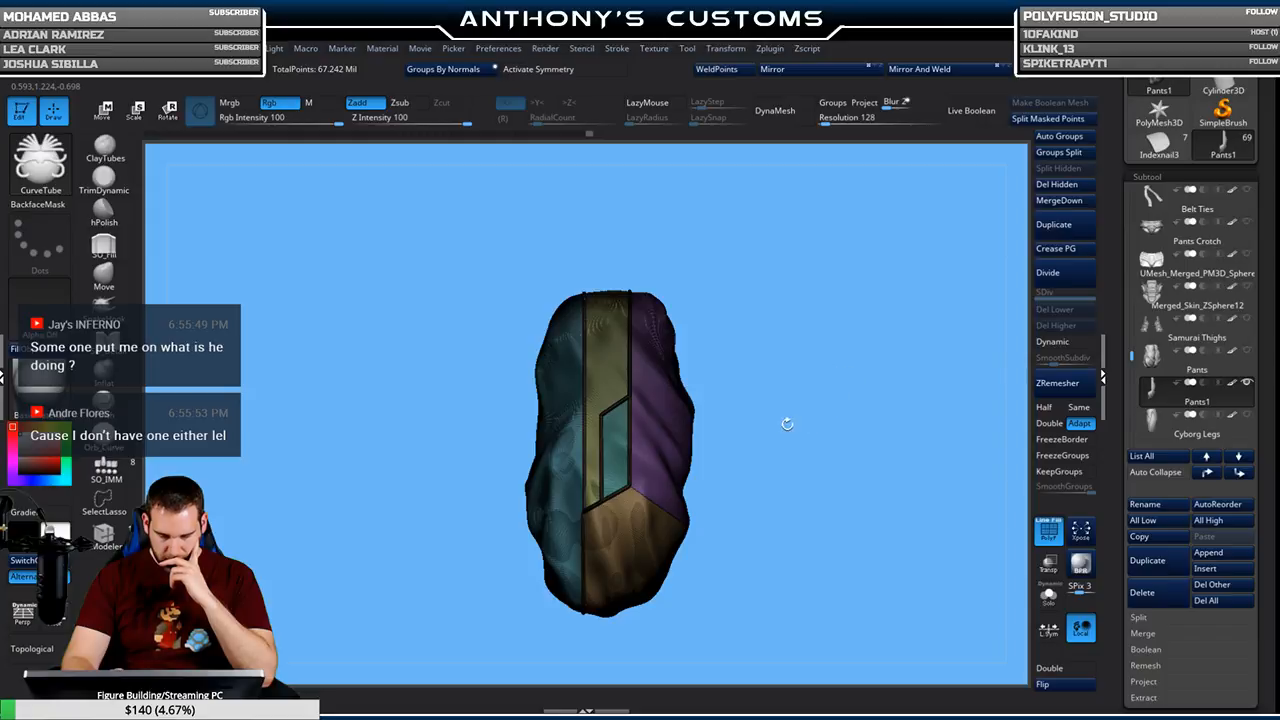
Isolate the lower tan section, frame its borders with a curve tube and show the full pants
{"action": "left_click", "coordinate": [657, 550], "text": "ctrl+shift"}
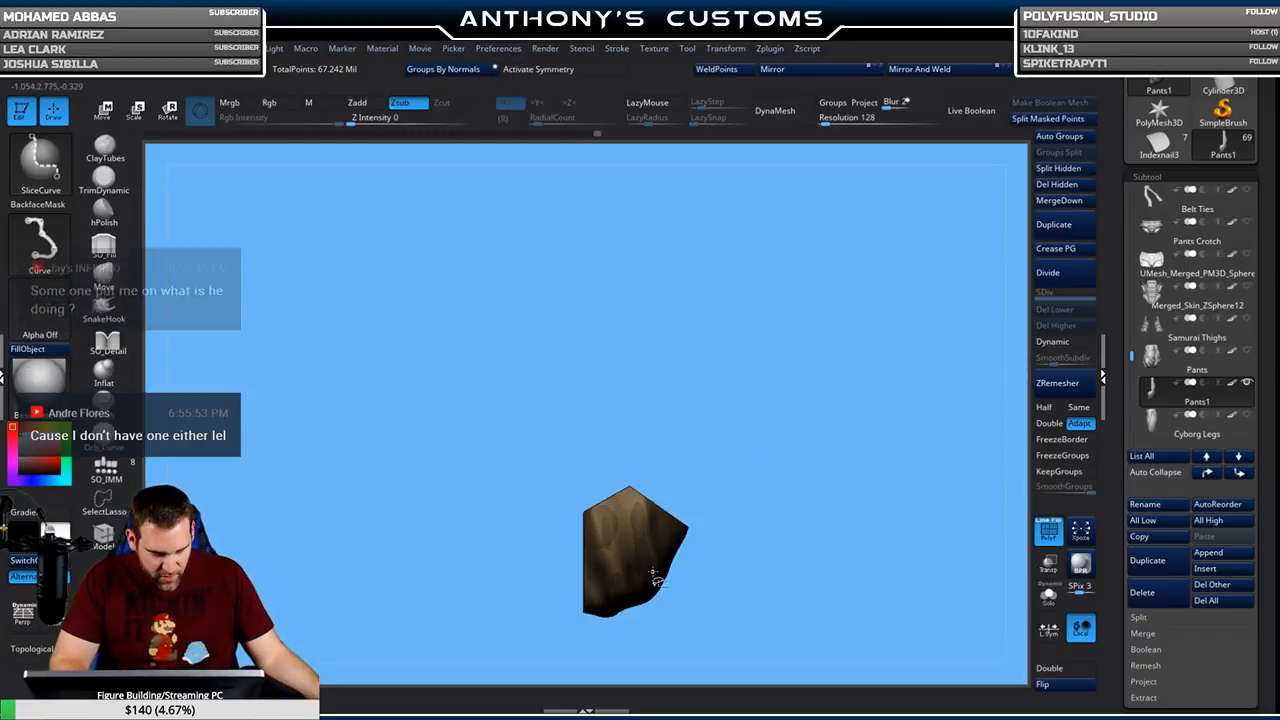
{"action": "left_click", "coordinate": [617, 48]}
{"action": "left_click", "coordinate": [676, 417]}
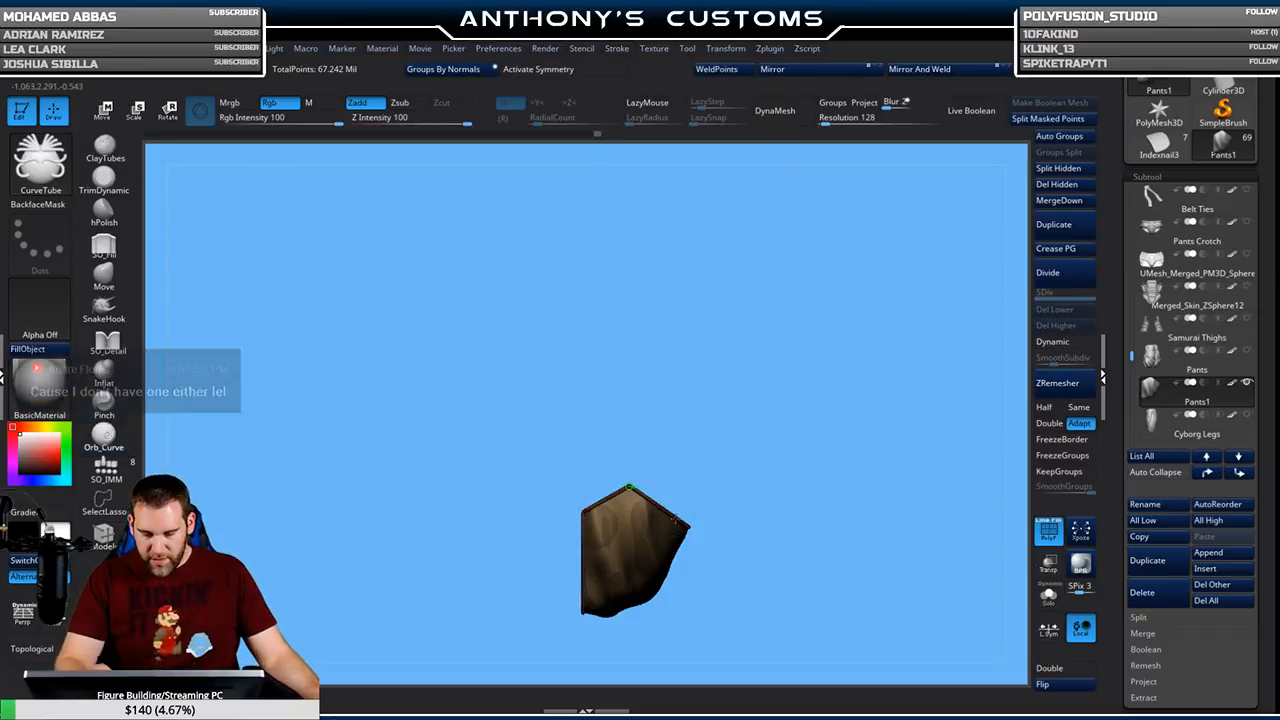
{"action": "left_click", "coordinate": [872, 452], "text": "ctrl+shift"}
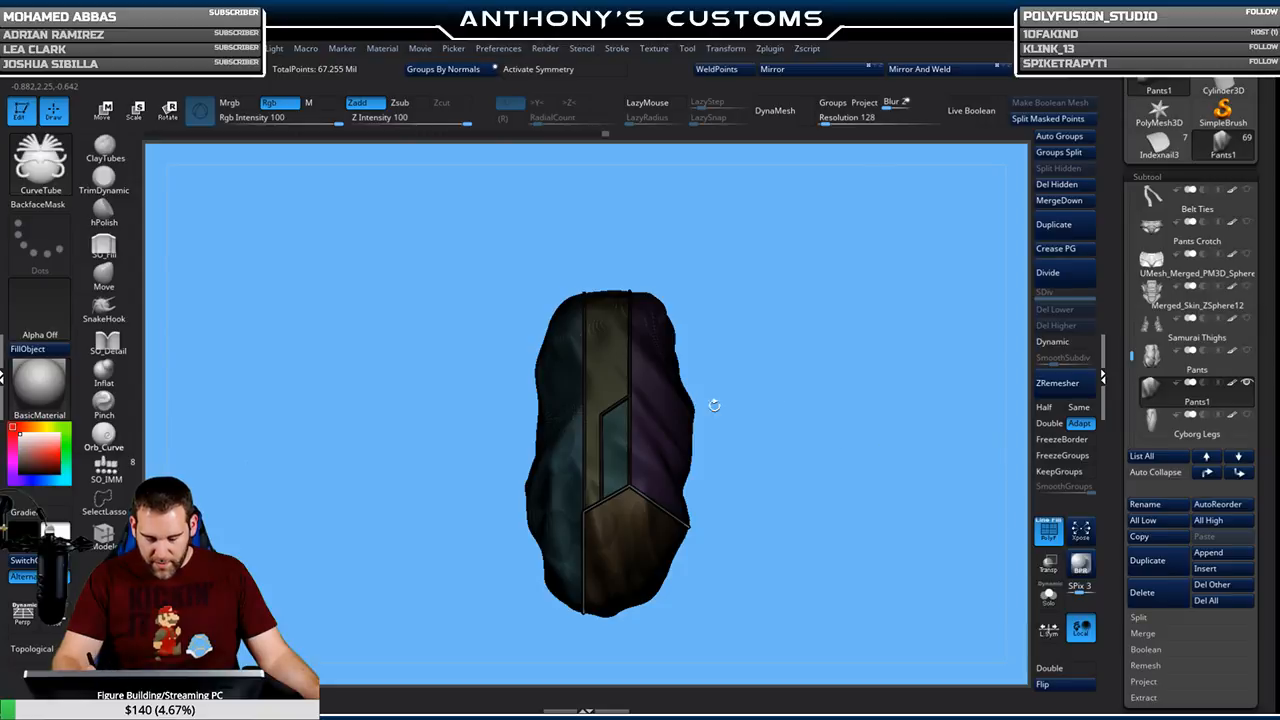
Isolate the purple section, frame its borders with a curve tube, clear the mask and view the full pants with polyframe off
{"action": "left_click_drag", "start_coordinate": [923, 426], "coordinate": [808, 410]}
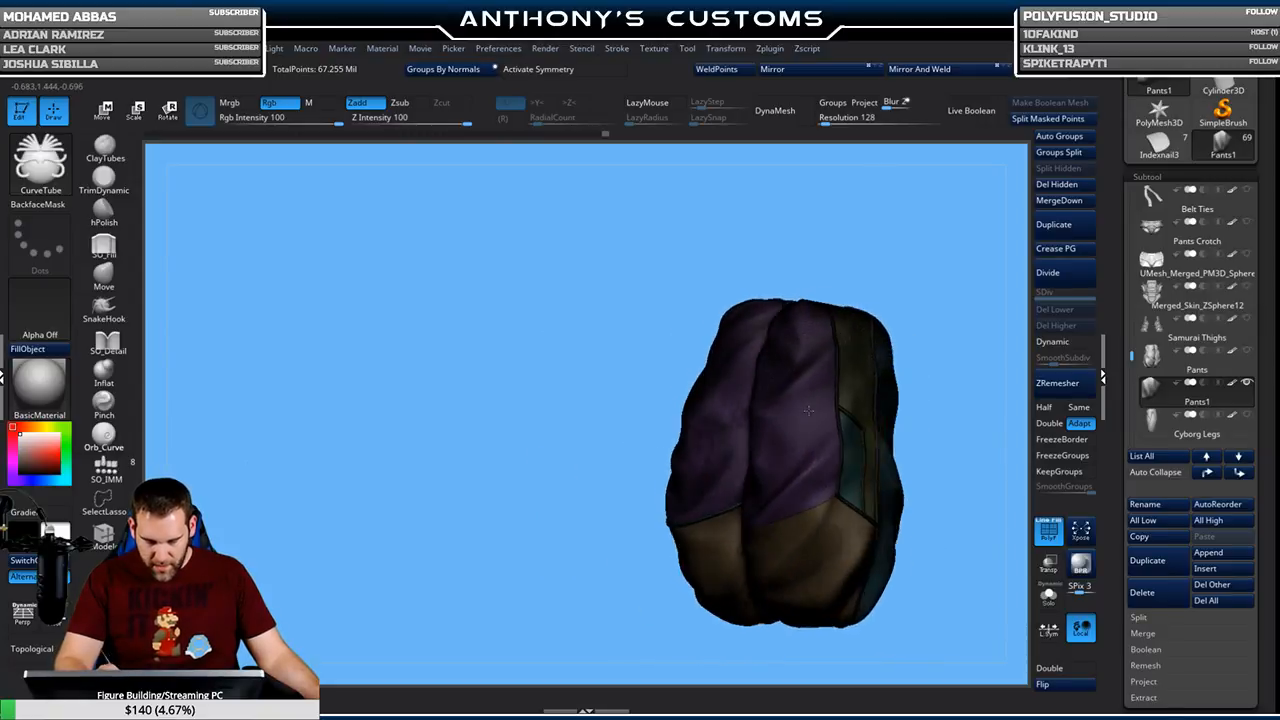
{"action": "left_click", "coordinate": [768, 436], "text": "ctrl+shift"}
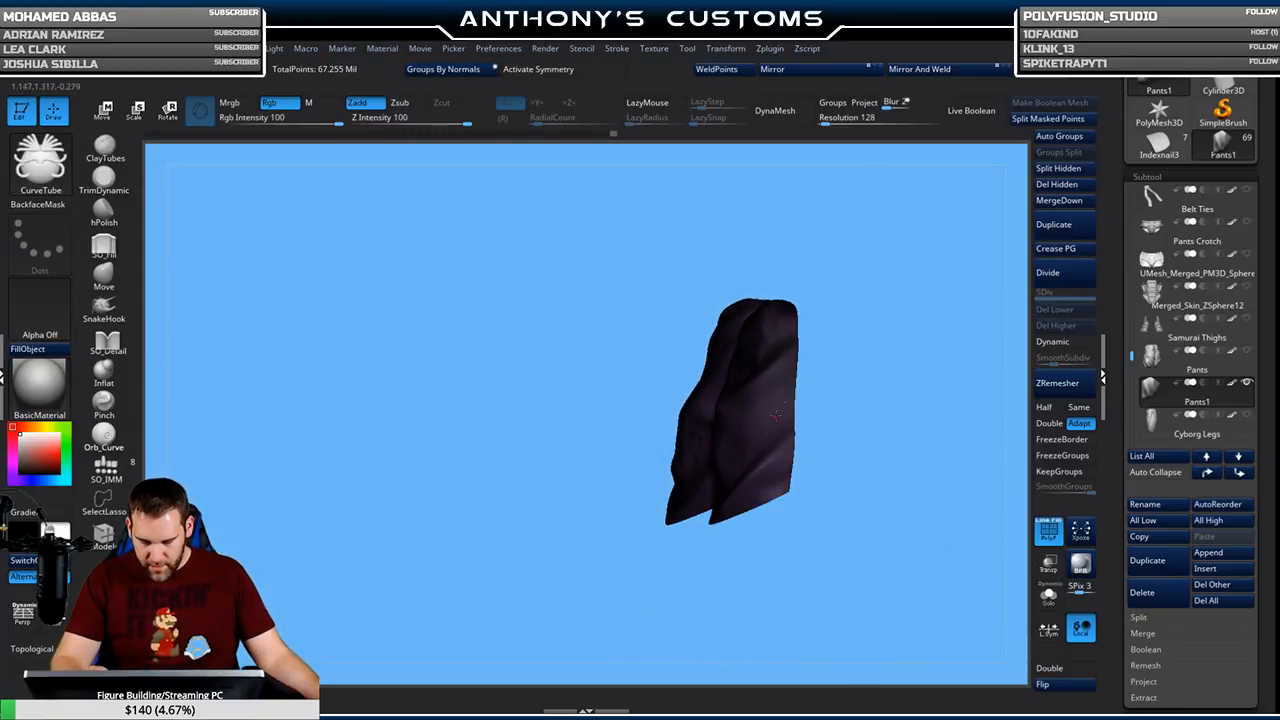
{"action": "left_click_drag", "start_coordinate": [888, 210], "coordinate": [898, 222], "text": "ctrl"}
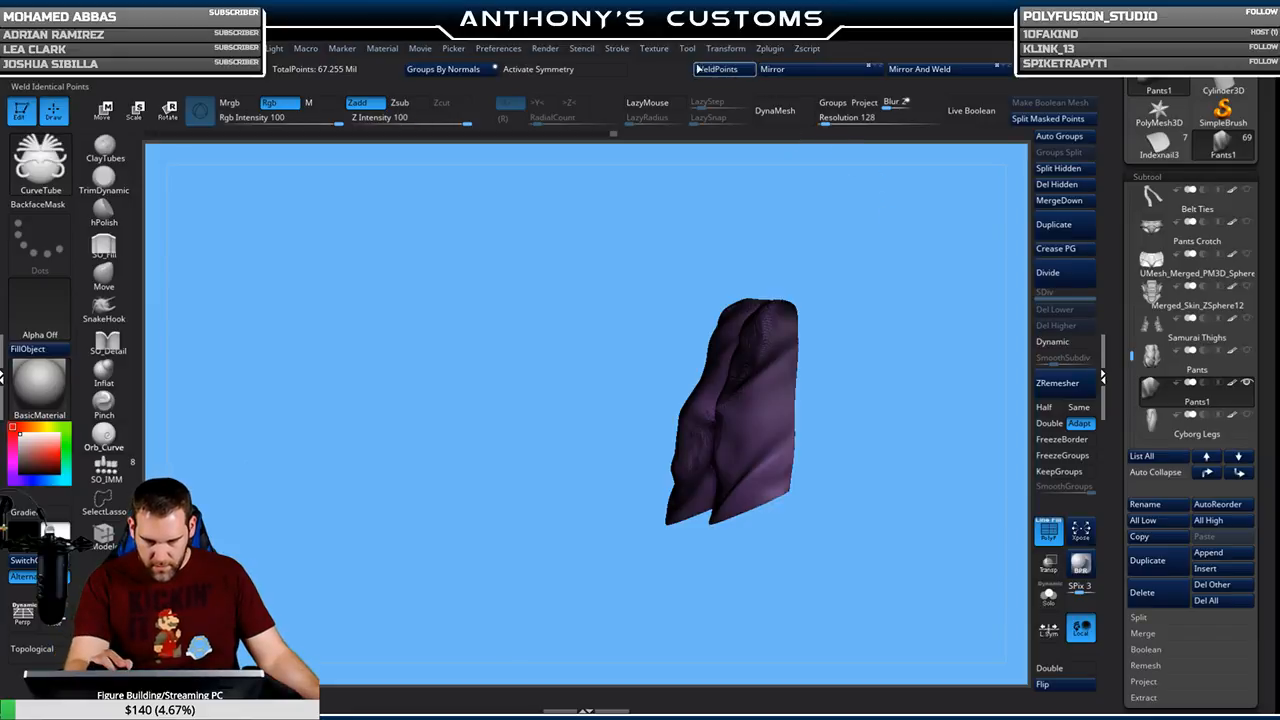
{"action": "left_click", "coordinate": [617, 48]}
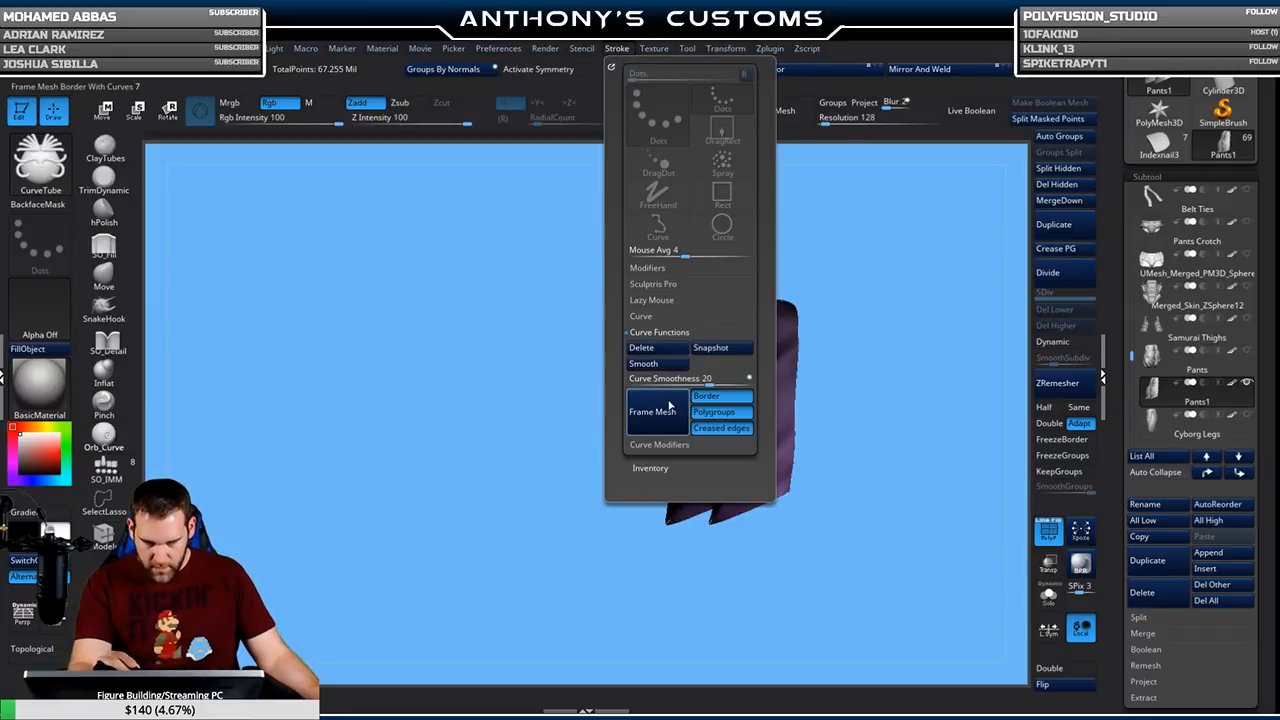
{"action": "left_click", "coordinate": [657, 408]}
{"action": "left_click", "coordinate": [940, 420], "text": "ctrl+shift"}
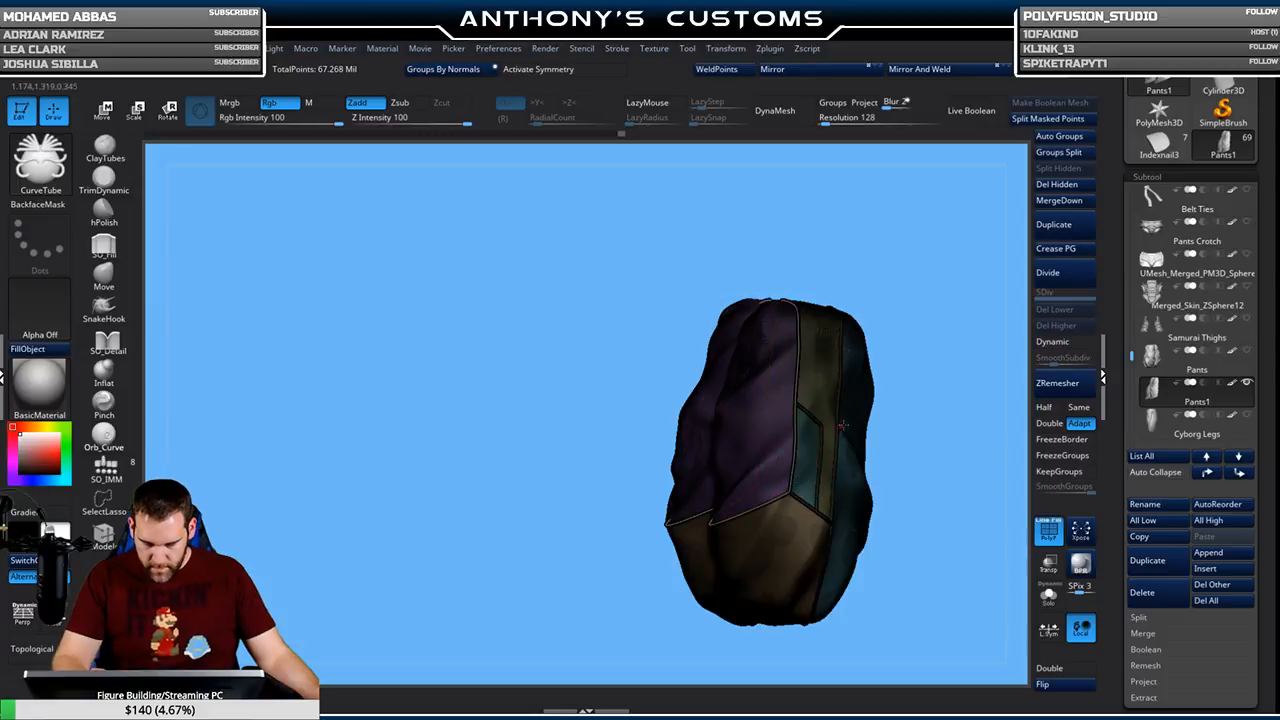
{"action": "left_click_drag", "start_coordinate": [953, 446], "coordinate": [950, 465], "text": "shift"}
{"action": "left_click_drag", "start_coordinate": [918, 507], "coordinate": [912, 474]}
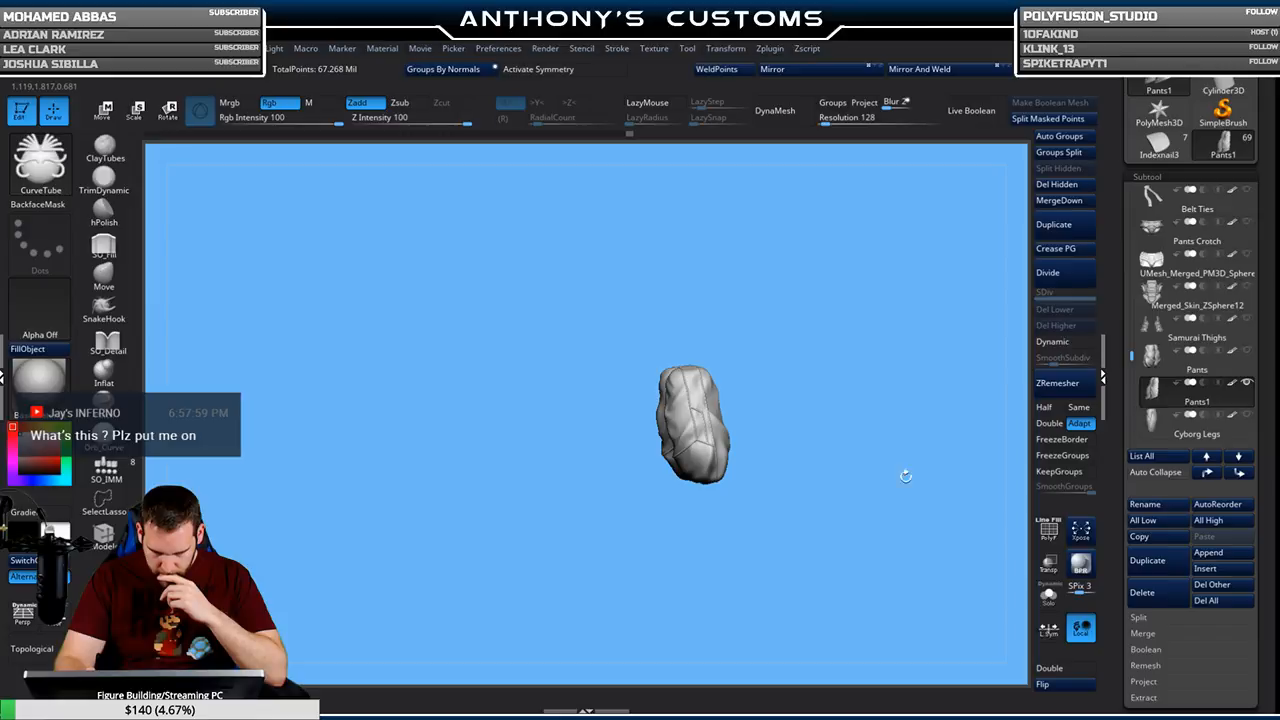
{"action": "left_click_drag", "start_coordinate": [815, 519], "coordinate": [903, 481]}
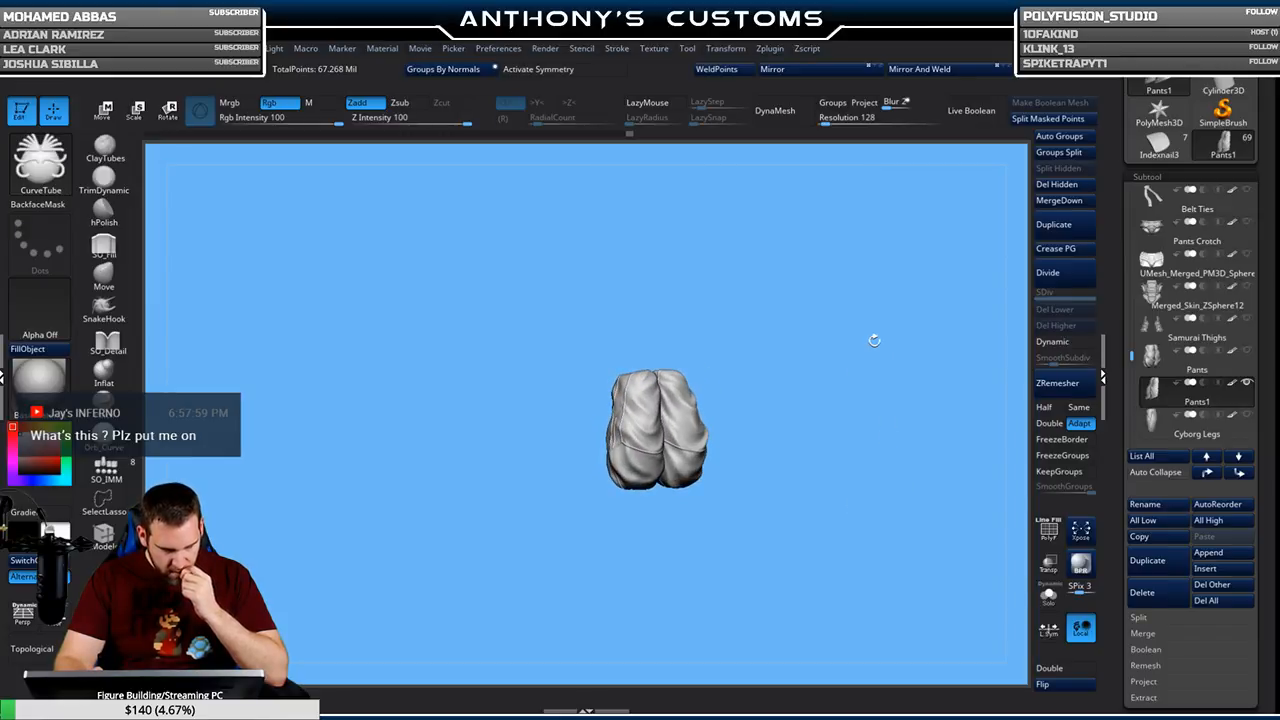
Undo the diagonal cut through the tan section and the curve tubes framing its two parts, with polyframe on
{"action": "left_click_drag", "start_coordinate": [855, 425], "coordinate": [777, 509]}
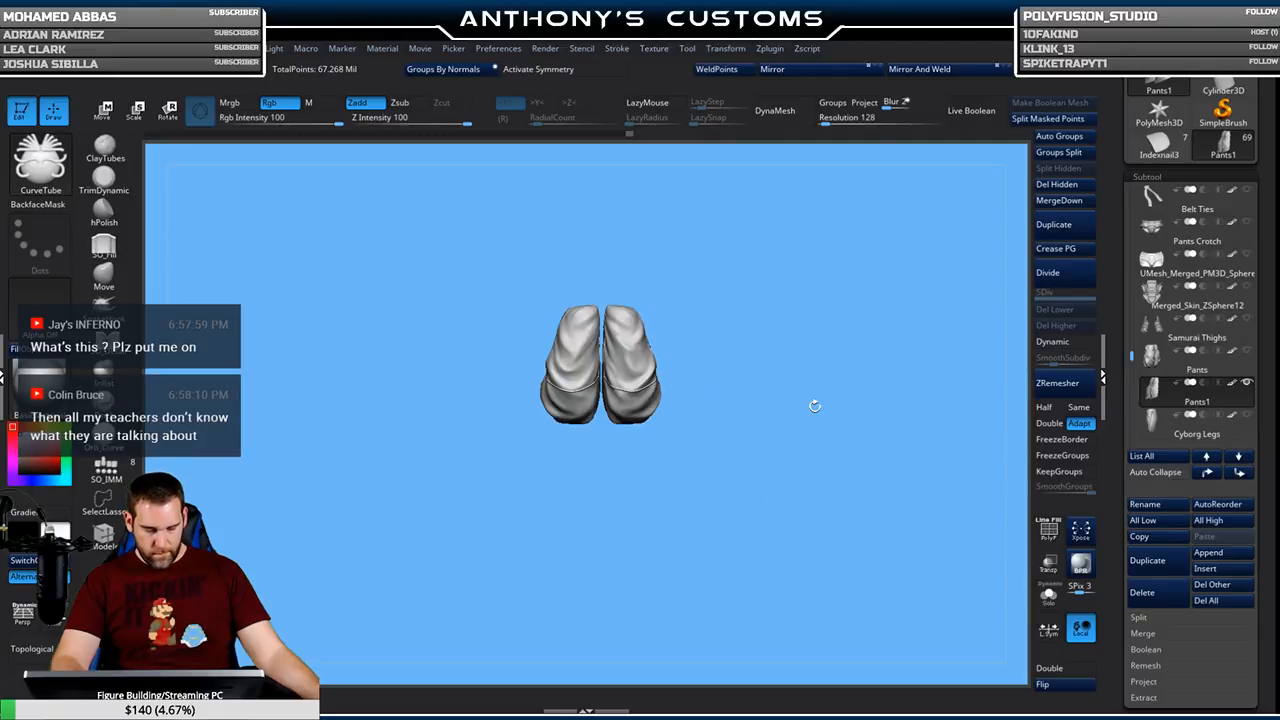
{"action": "left_click_drag", "start_coordinate": [729, 520], "coordinate": [723, 503]}
{"action": "left_click_drag", "start_coordinate": [791, 396], "coordinate": [789, 517], "text": "alt"}
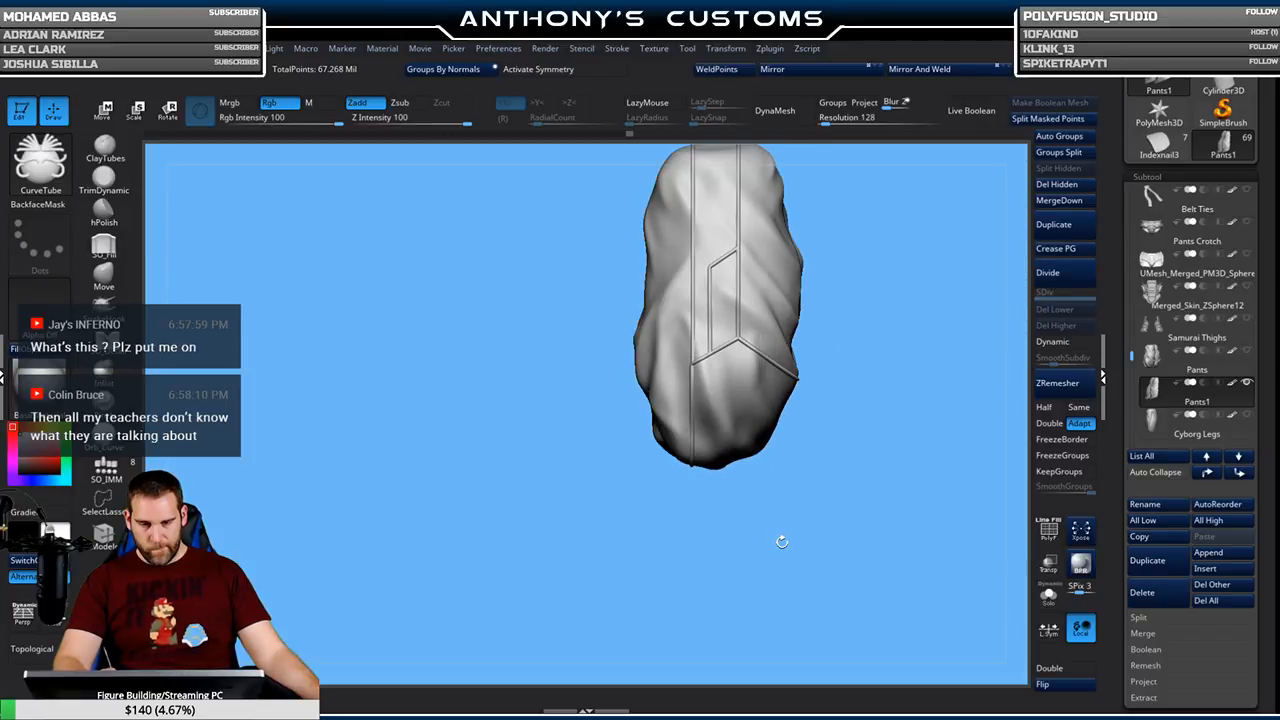
{"action": "left_click_drag", "start_coordinate": [783, 541], "coordinate": [722, 522]}
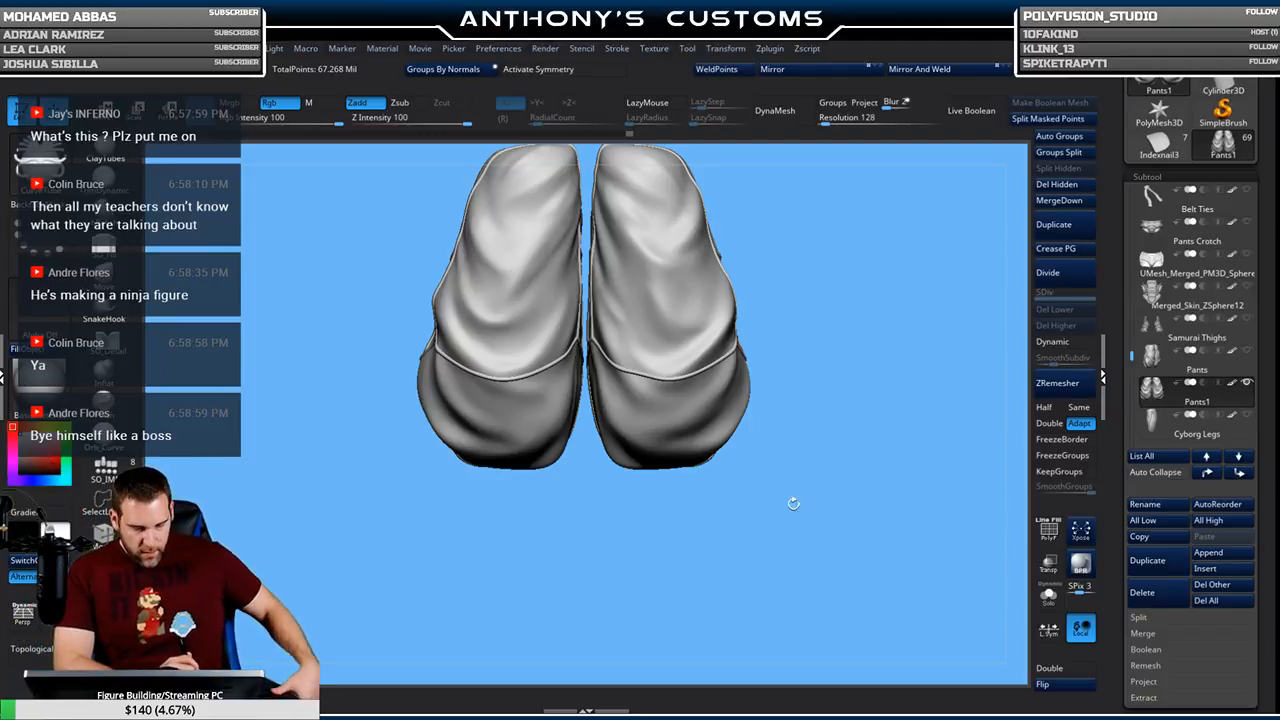
{"action": "left_click_drag", "start_coordinate": [688, 530], "coordinate": [767, 541]}
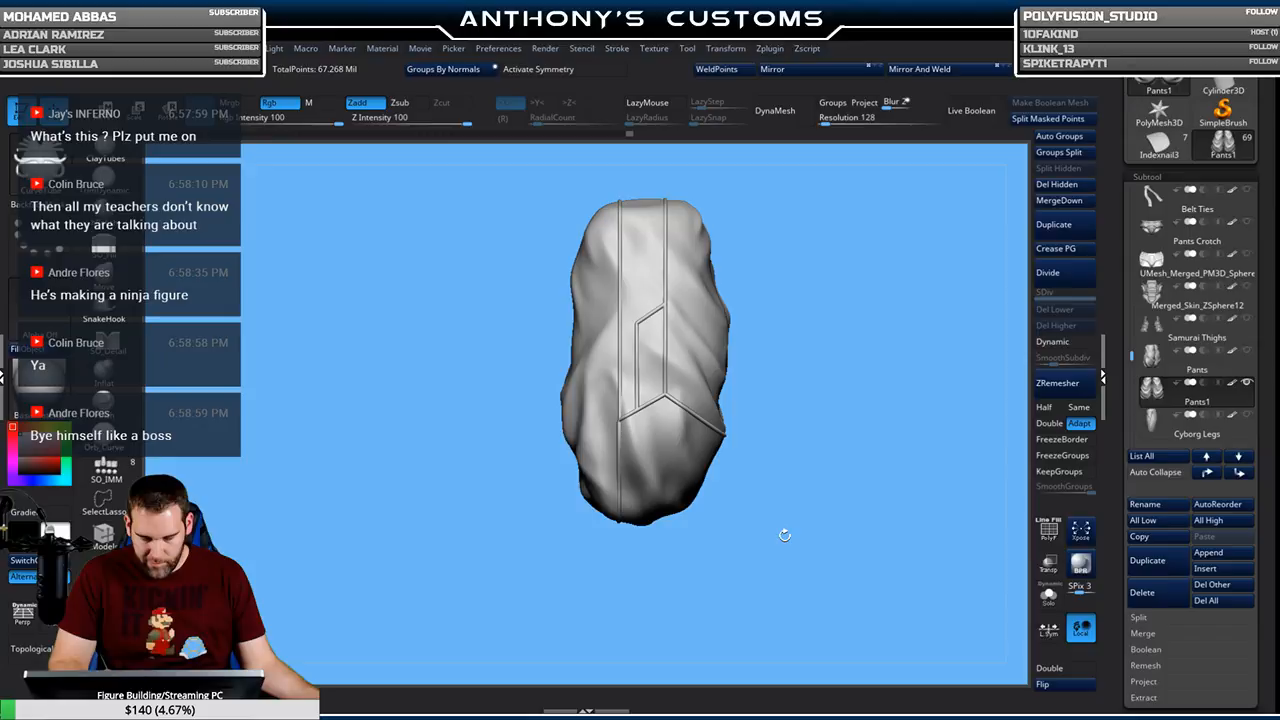
{"action": "left_click_drag", "start_coordinate": [817, 549], "coordinate": [758, 561]}
{"action": "key", "text": "ctrl+z"}
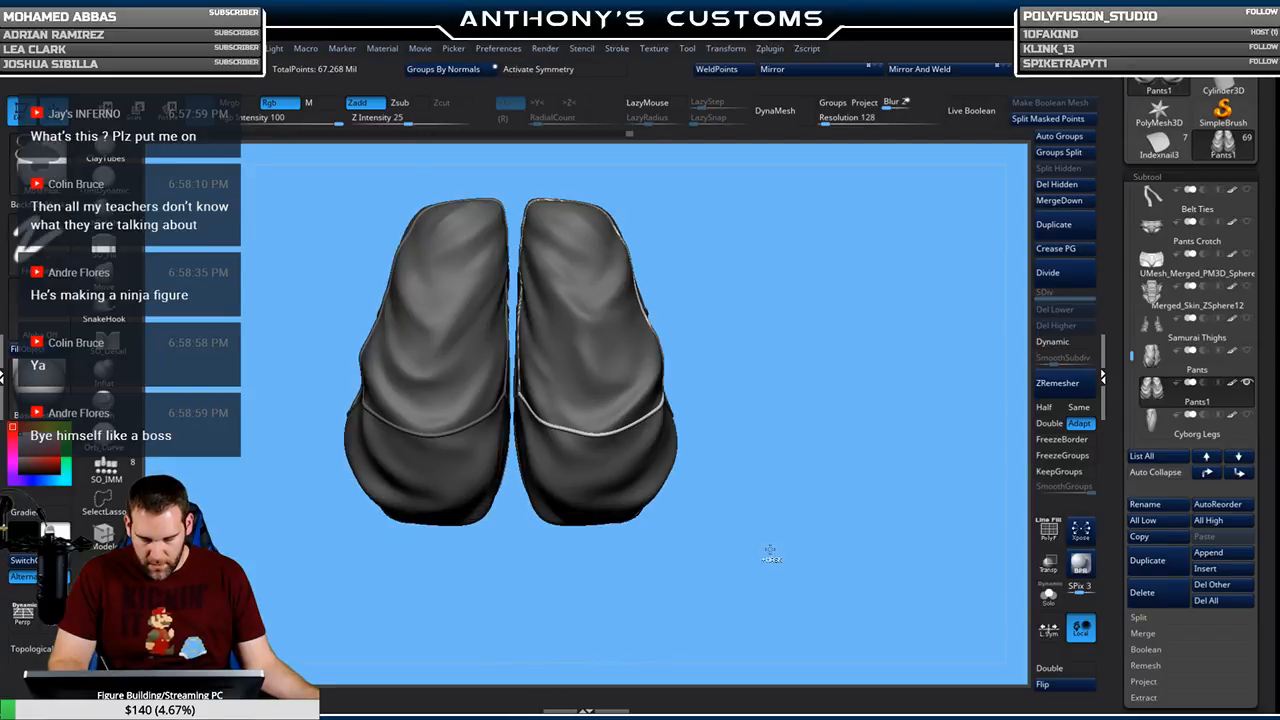
{"action": "key", "text": "ctrl+z"}
{"action": "key", "text": "ctrl+z"}
{"action": "key", "text": "ctrl+z"}
{"action": "key", "text": "ctrl+z"}
{"action": "key", "text": "ctrl+z"}
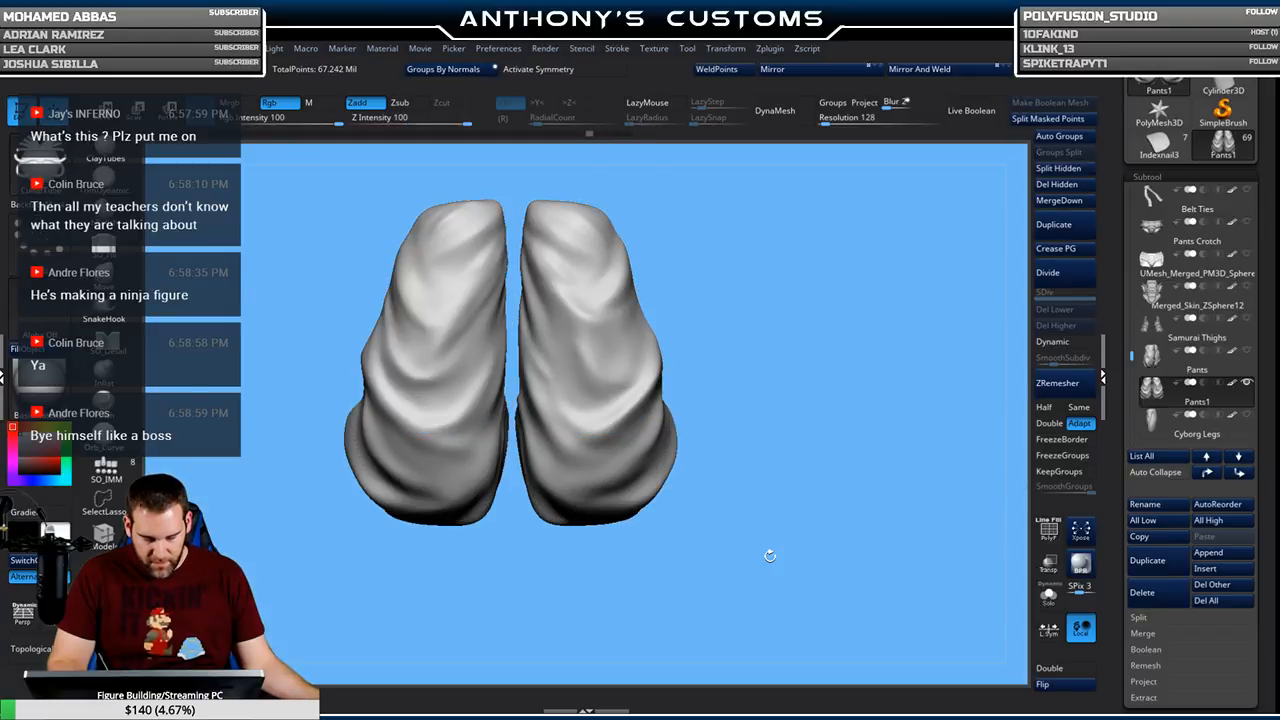
{"action": "key", "text": "shift+f"}
{"action": "key", "text": "ctrl+z"}
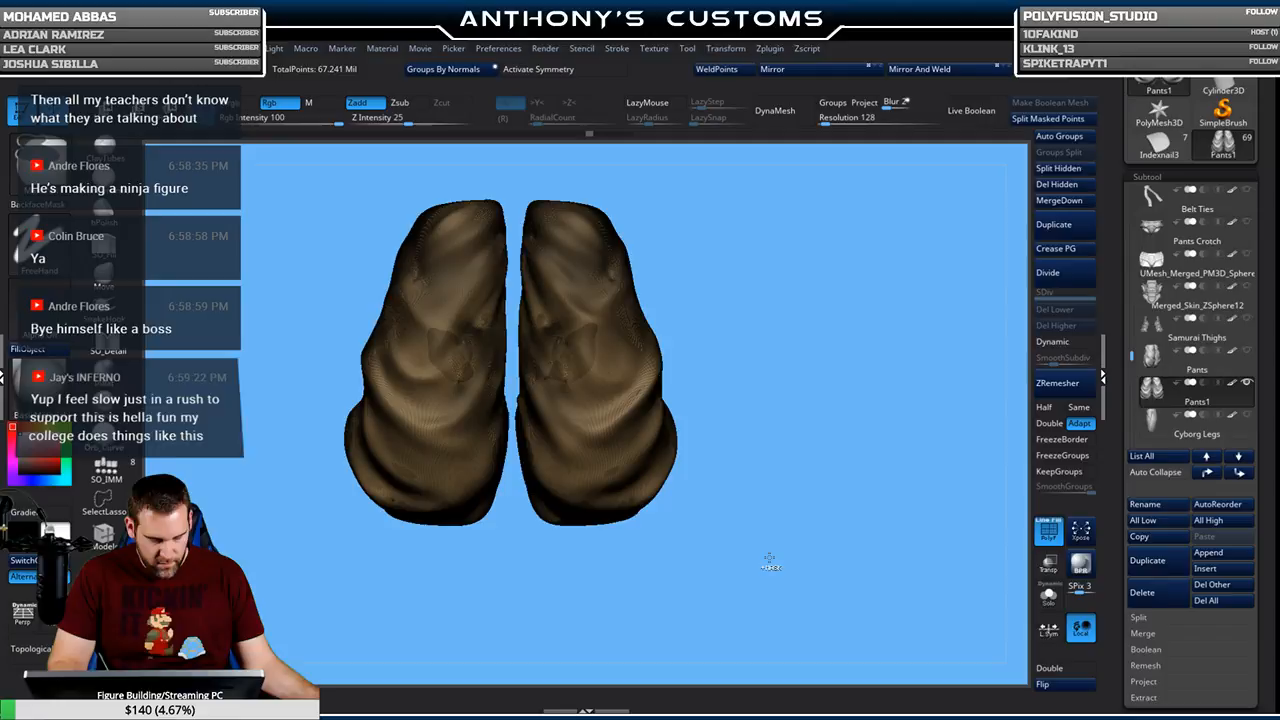
Examine with polyframe on how the remaining border tubes meet at the lower diagonal edge of the teal and green sections
{"action": "mouse_move", "coordinate": [790, 567]}
{"action": "left_mouse_down"}
{"action": "mouse_move", "coordinate": [809, 560]}
{"action": "mouse_move", "coordinate": [798, 553]}
{"action": "left_mouse_up"}
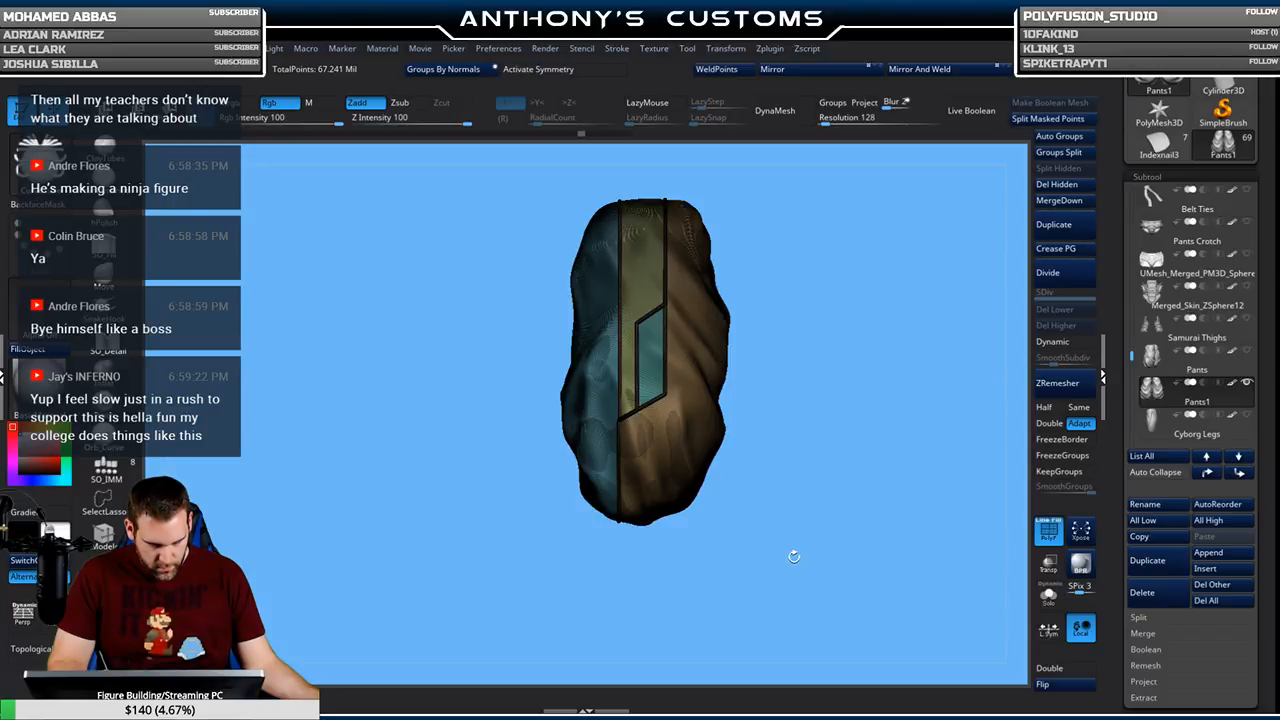
{"action": "key", "text": "shift+f"}
{"action": "mouse_move", "coordinate": [763, 563]}
{"action": "left_mouse_down"}
{"action": "mouse_move", "coordinate": [780, 540]}
{"action": "mouse_move", "coordinate": [834, 551]}
{"action": "mouse_move", "coordinate": [826, 543]}
{"action": "mouse_move", "coordinate": [806, 569]}
{"action": "mouse_move", "coordinate": [831, 534]}
{"action": "mouse_move", "coordinate": [737, 549]}
{"action": "mouse_move", "coordinate": [795, 571]}
{"action": "mouse_move", "coordinate": [850, 555]}
{"action": "mouse_move", "coordinate": [763, 560]}
{"action": "mouse_move", "coordinate": [803, 491]}
{"action": "mouse_move", "coordinate": [788, 616]}
{"action": "mouse_move", "coordinate": [826, 523]}
{"action": "mouse_move", "coordinate": [829, 580]}
{"action": "mouse_move", "coordinate": [814, 517]}
{"action": "mouse_move", "coordinate": [826, 545]}
{"action": "mouse_move", "coordinate": [832, 536]}
{"action": "mouse_move", "coordinate": [822, 548]}
{"action": "mouse_move", "coordinate": [836, 526]}
{"action": "mouse_move", "coordinate": [835, 552]}
{"action": "mouse_move", "coordinate": [855, 526]}
{"action": "left_mouse_up"}
{"action": "key", "text": "shift+f"}
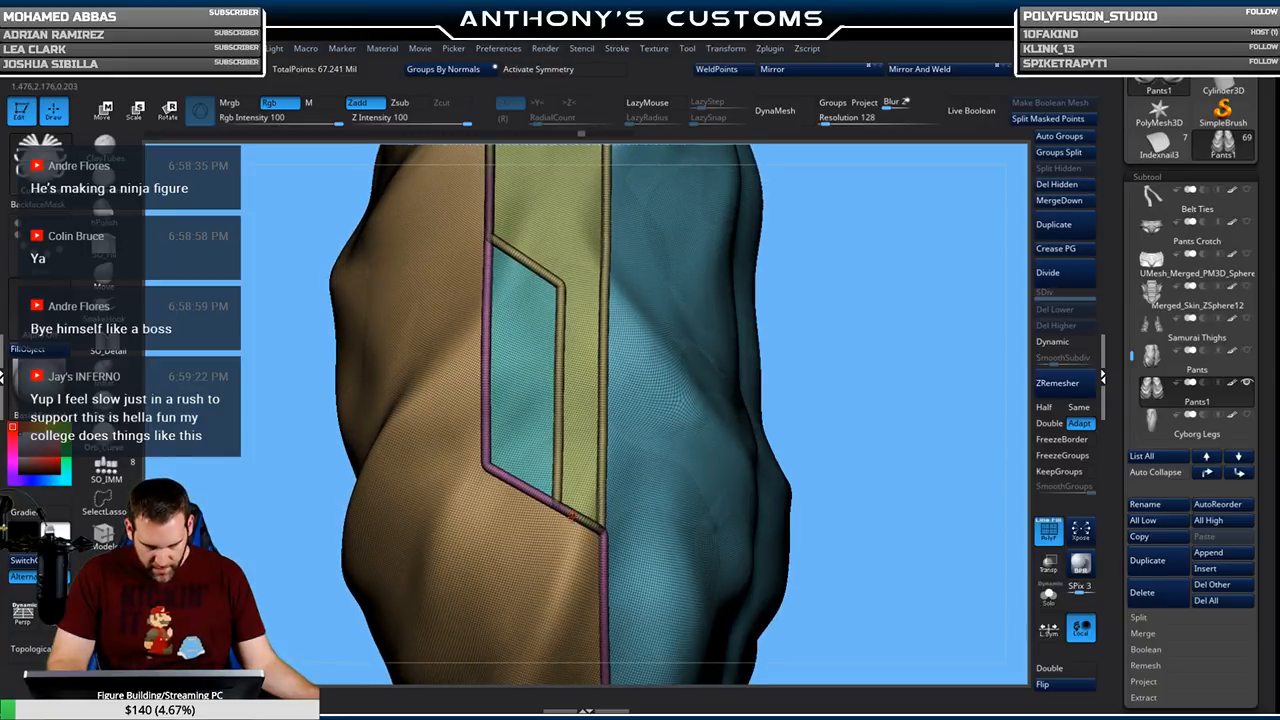
{"action": "mouse_move", "coordinate": [836, 344]}
{"action": "left_mouse_down"}
{"action": "mouse_move", "coordinate": [838, 519]}
{"action": "mouse_move", "coordinate": [838, 436]}
{"action": "mouse_move", "coordinate": [857, 457]}
{"action": "mouse_move", "coordinate": [887, 440]}
{"action": "left_mouse_up"}
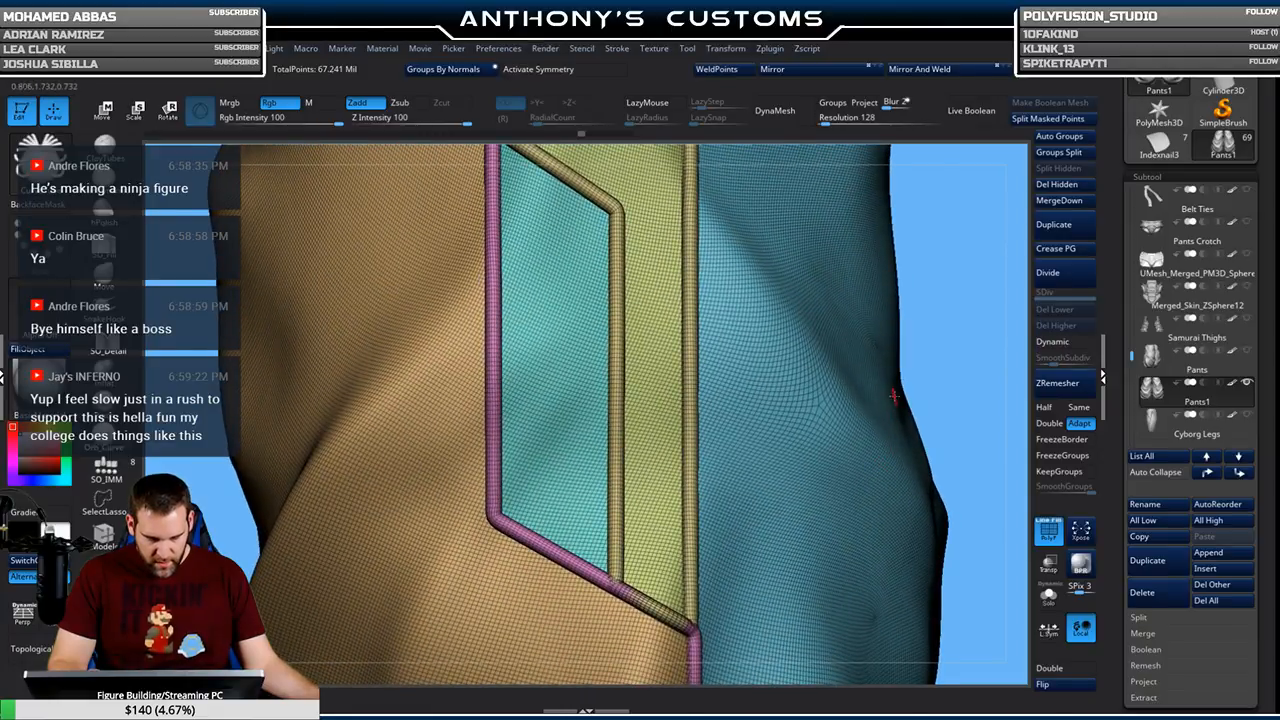
{"action": "key", "text": "ctrl+shift"}
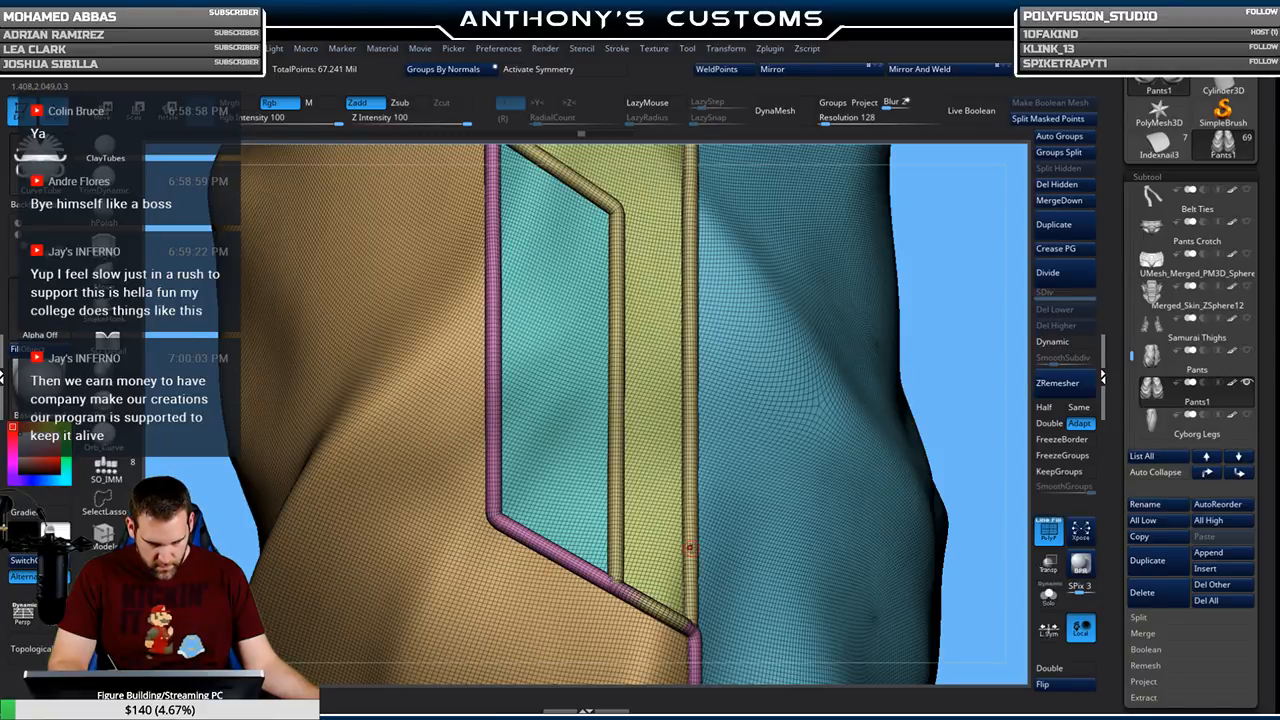
{"action": "mouse_move", "coordinate": [943, 364]}
{"action": "left_mouse_down"}
{"action": "mouse_move", "coordinate": [928, 374]}
{"action": "mouse_move", "coordinate": [942, 367]}
{"action": "left_mouse_up"}
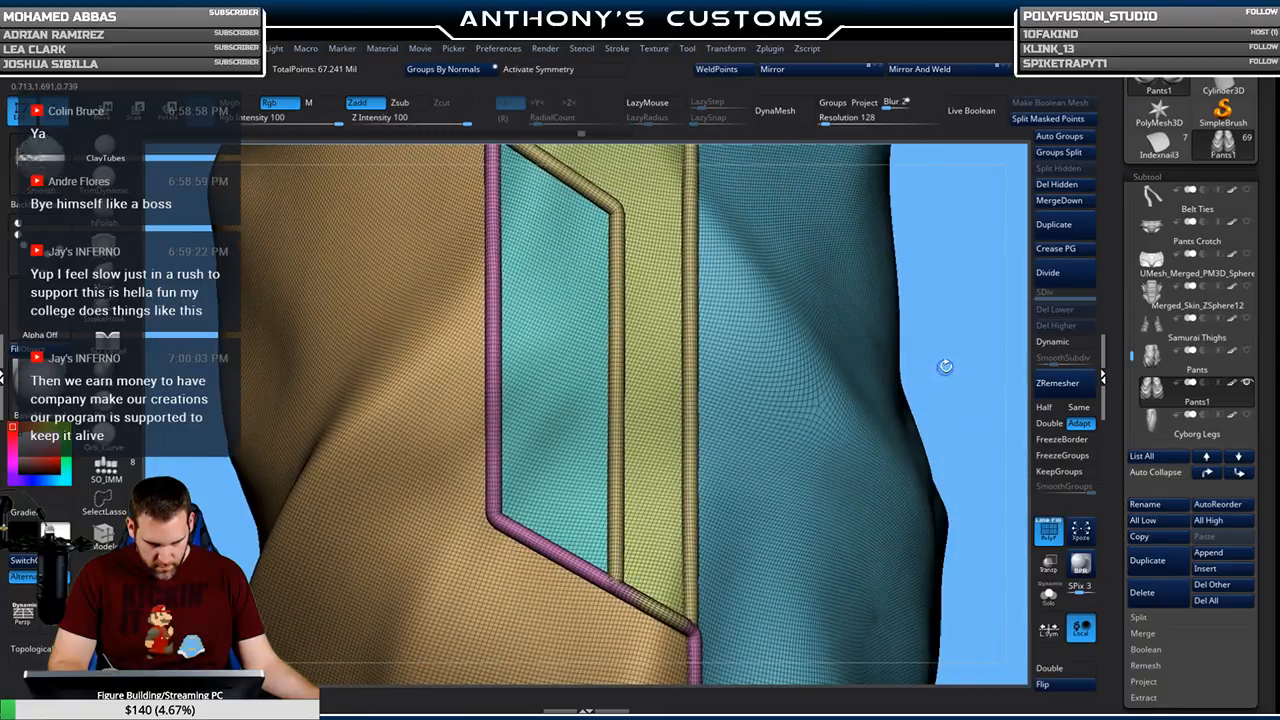
{"action": "left_click", "coordinate": [690, 528], "text": "ctrl+shift"}
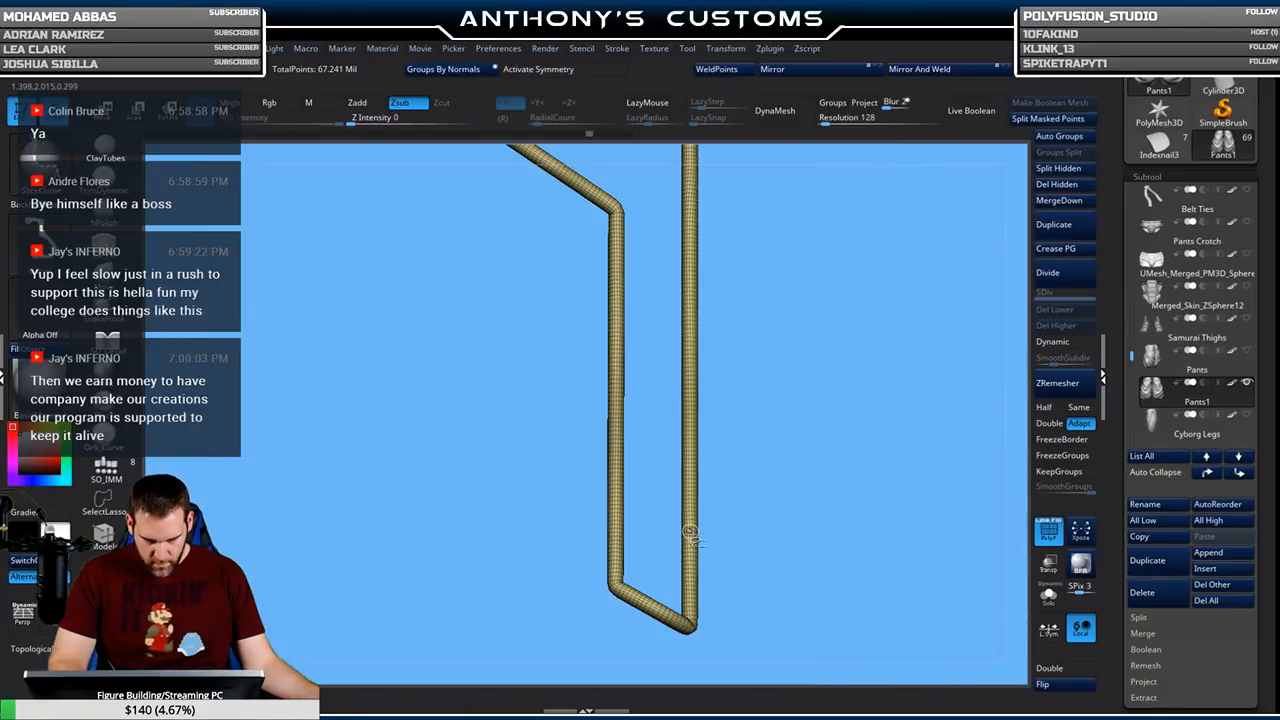
{"action": "left_click_drag", "start_coordinate": [852, 504], "coordinate": [829, 492], "text": "alt"}
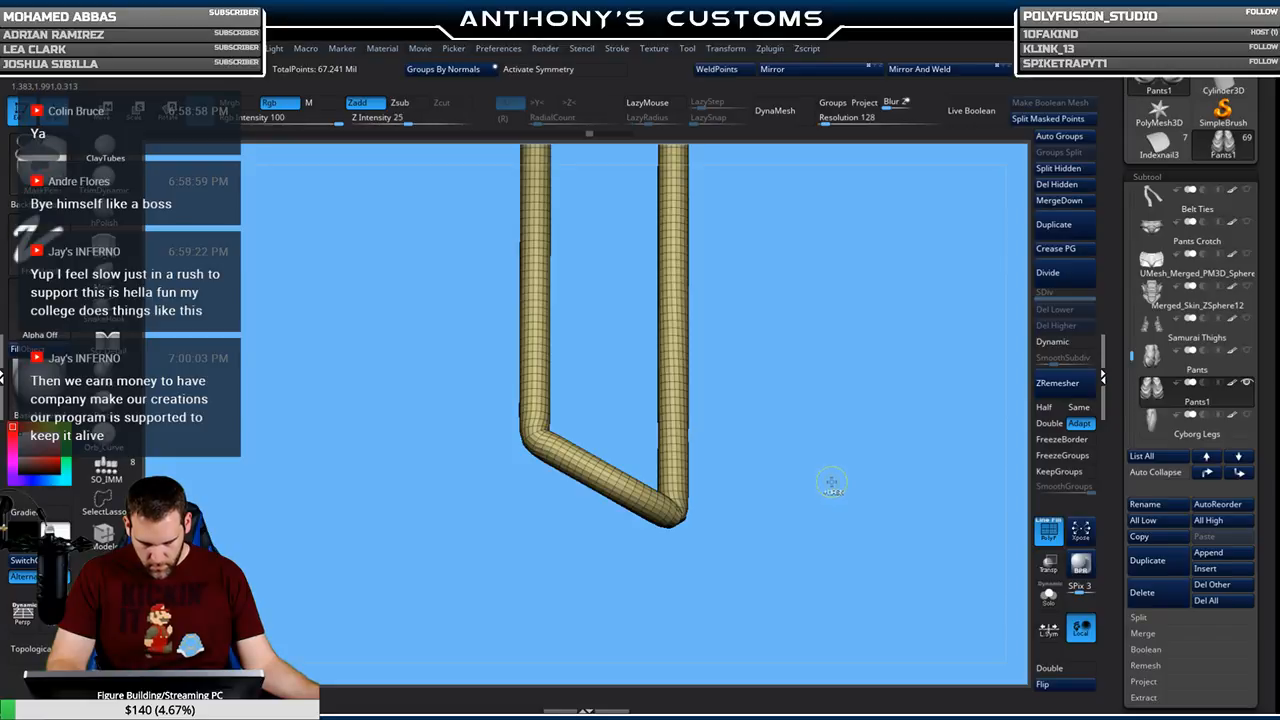
{"action": "key", "text": "ctrl+shift"}
{"action": "left_click", "coordinate": [40, 158], "text": "ctrl+shift"}
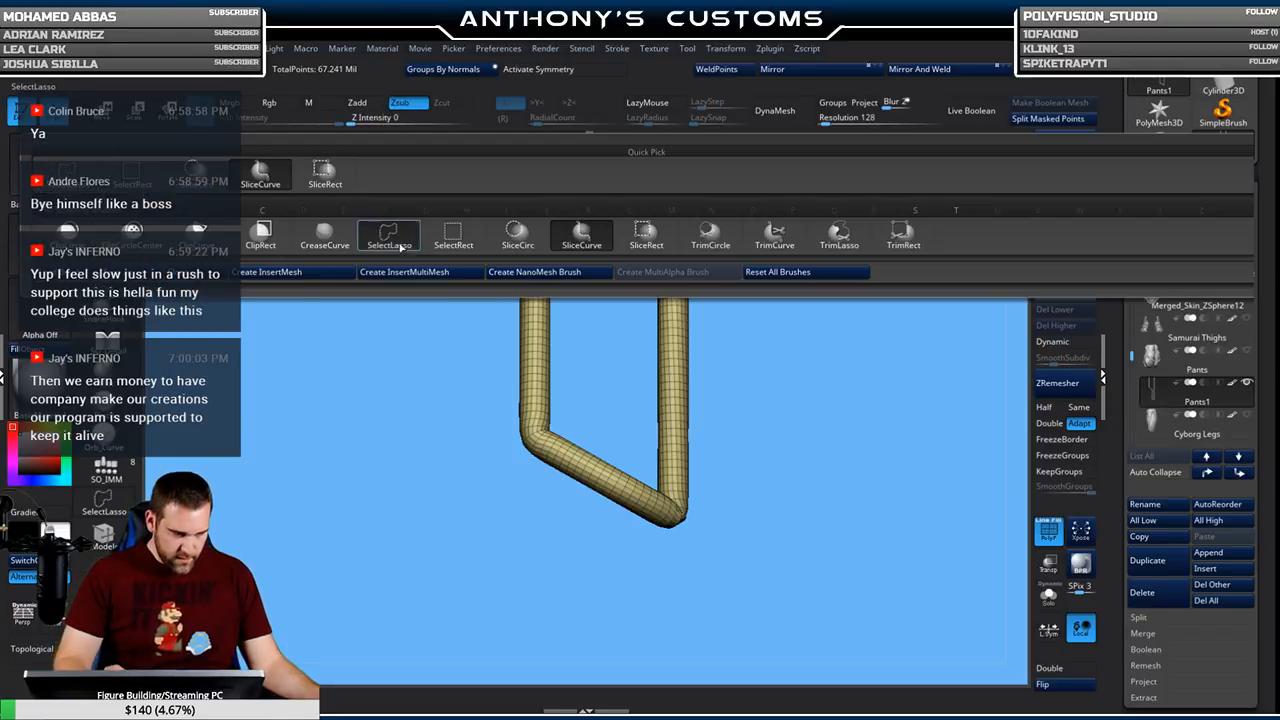
{"action": "left_click", "coordinate": [402, 244], "text": "ctrl+shift"}
{"action": "mouse_move", "coordinate": [817, 433]}
{"action": "left_mouse_down"}
{"action": "mouse_move", "coordinate": [831, 441]}
{"action": "mouse_move", "coordinate": [808, 440]}
{"action": "mouse_move", "coordinate": [791, 263]}
{"action": "mouse_move", "coordinate": [846, 361]}
{"action": "mouse_move", "coordinate": [814, 443]}
{"action": "mouse_move", "coordinate": [794, 271]}
{"action": "mouse_move", "coordinate": [834, 426]}
{"action": "left_mouse_up"}
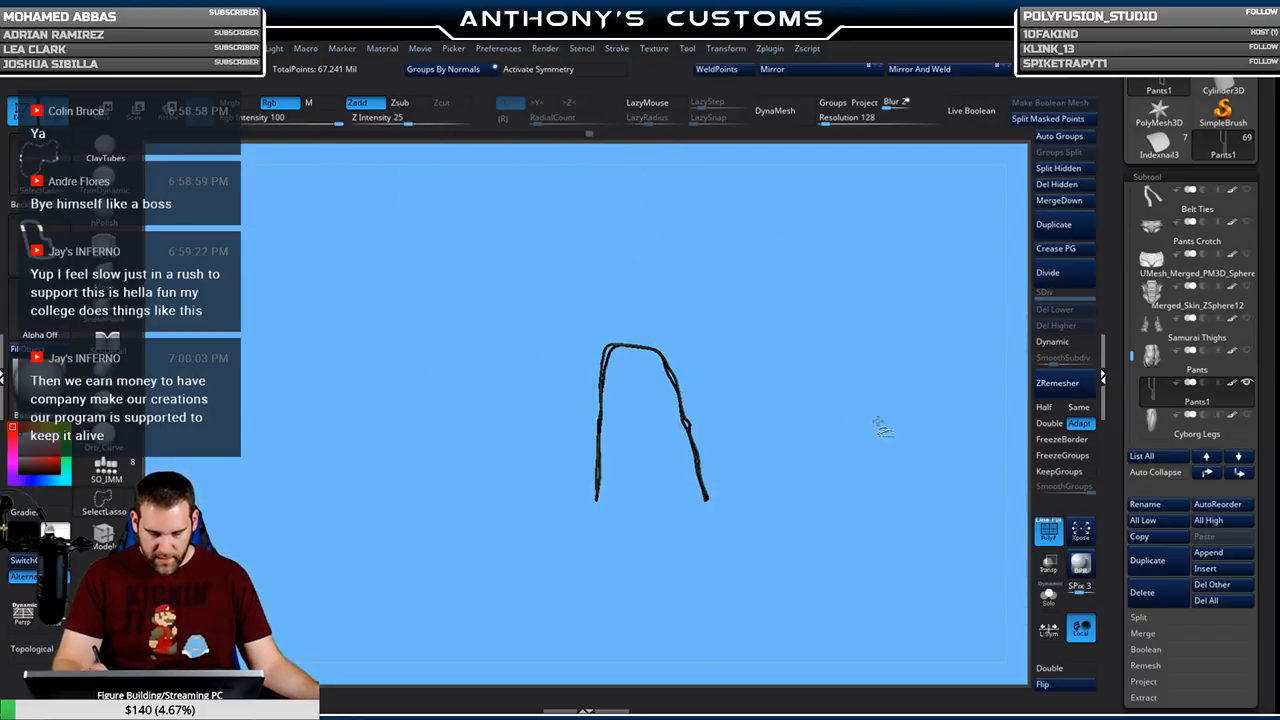
{"action": "left_click", "coordinate": [880, 423], "text": "ctrl+shift"}
{"action": "left_click_drag", "start_coordinate": [851, 400], "coordinate": [862, 580]}
{"action": "key", "text": "ctrl+shift"}
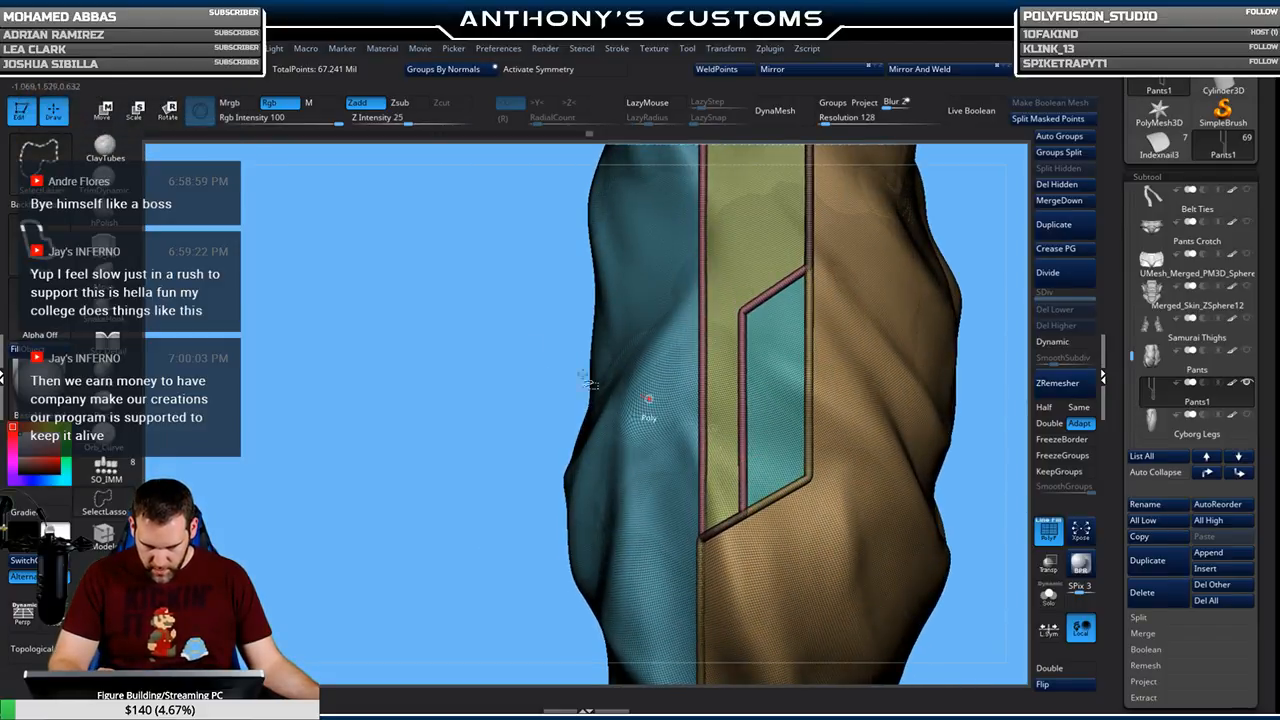
Choose SelectRect and isolate the curve tubes framing the green section on both legs
{"action": "left_click", "coordinate": [40, 155], "text": "ctrl+shift"}
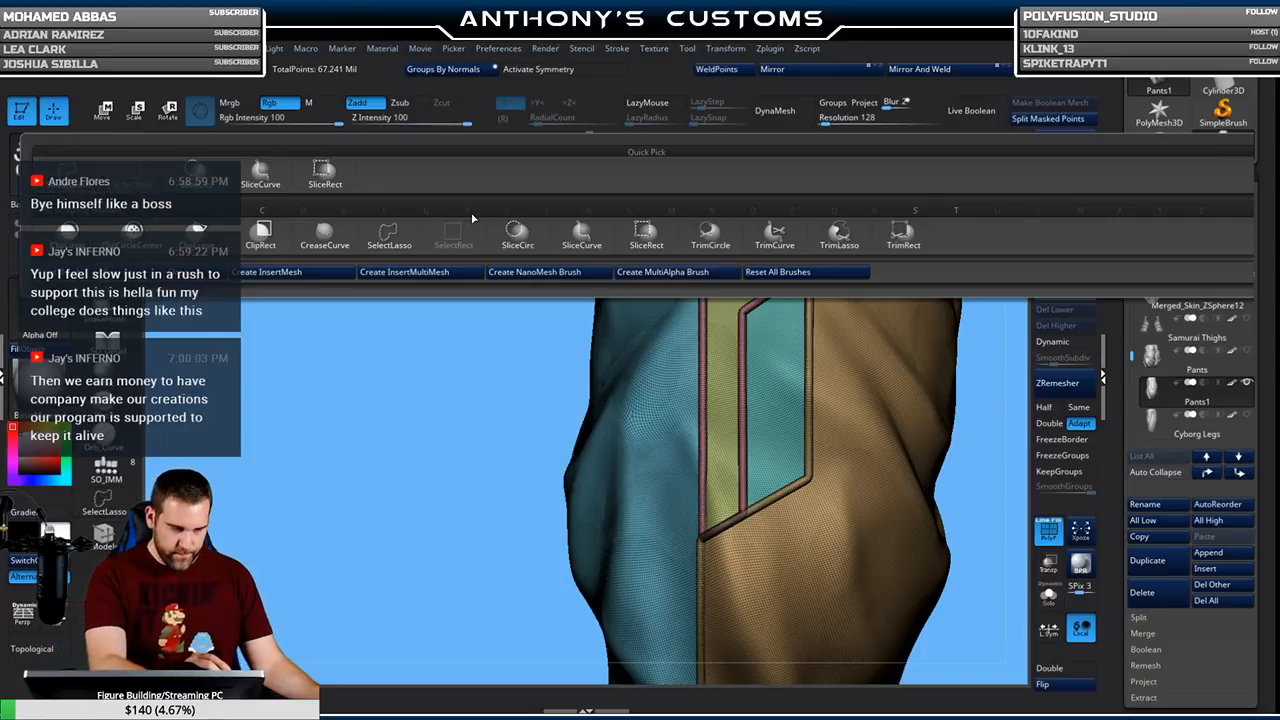
{"action": "left_click", "coordinate": [440, 240]}
{"action": "left_click", "coordinate": [746, 462], "text": "ctrl+shift"}
{"action": "left_click_drag", "start_coordinate": [783, 430], "coordinate": [505, 520]}
{"action": "left_click", "coordinate": [507, 522], "text": "ctrl+shift"}
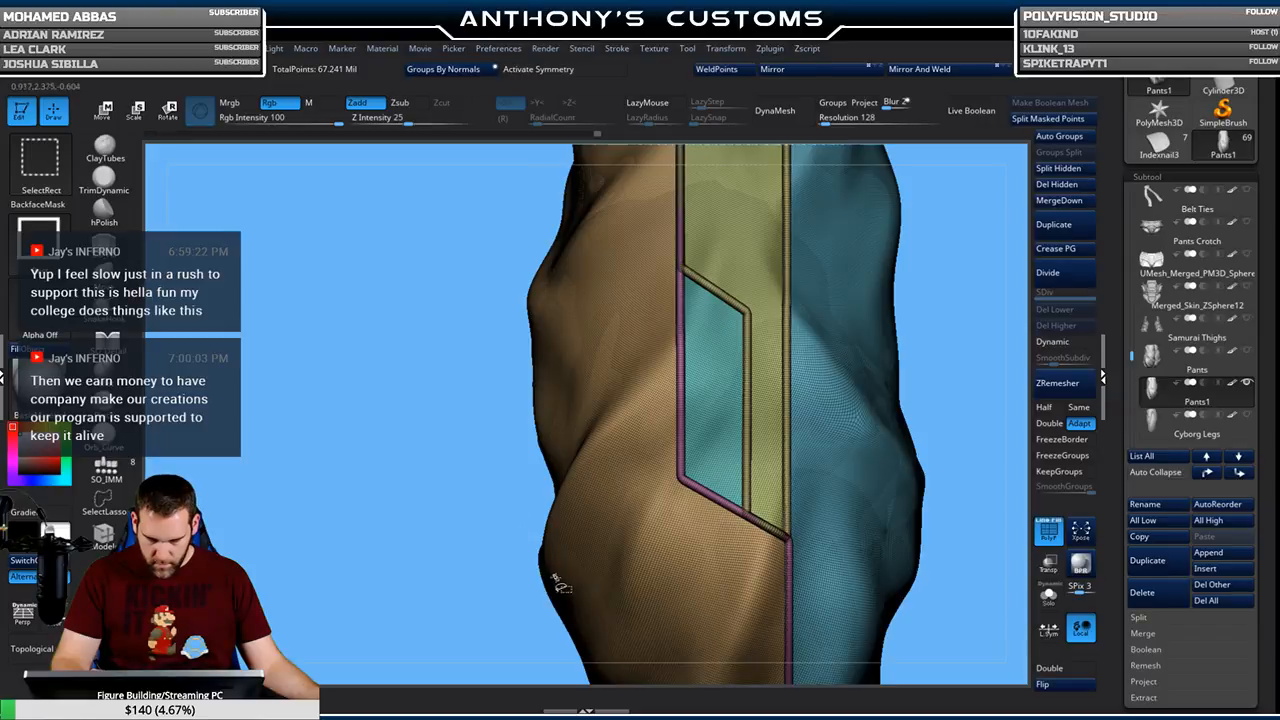
{"action": "left_click", "coordinate": [750, 455], "text": "ctrl+alt+shift"}
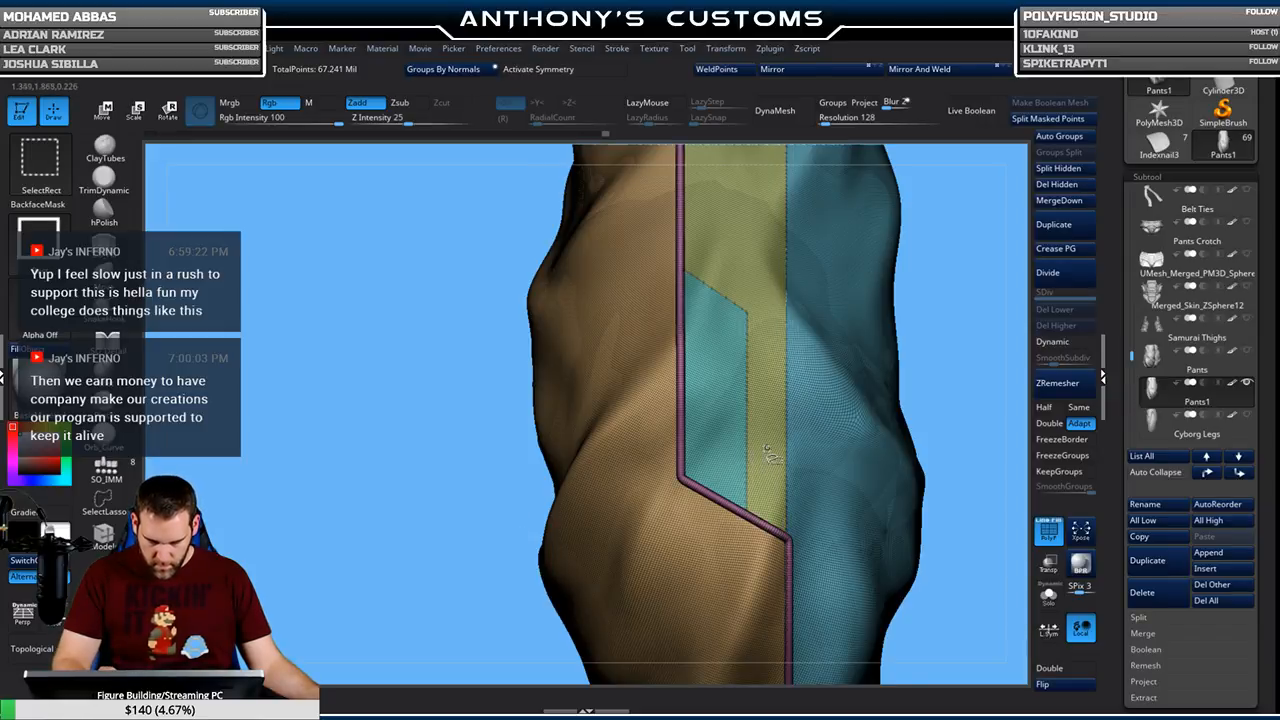
{"action": "left_click_drag", "start_coordinate": [912, 382], "coordinate": [950, 383], "text": "ctrl+shift"}
{"action": "mouse_move", "coordinate": [857, 460]}
{"action": "left_mouse_down"}
{"action": "mouse_move", "coordinate": [886, 466]}
{"action": "mouse_move", "coordinate": [792, 445]}
{"action": "mouse_move", "coordinate": [805, 560]}
{"action": "mouse_move", "coordinate": [781, 446]}
{"action": "mouse_move", "coordinate": [795, 514]}
{"action": "mouse_move", "coordinate": [803, 480]}
{"action": "left_mouse_up"}
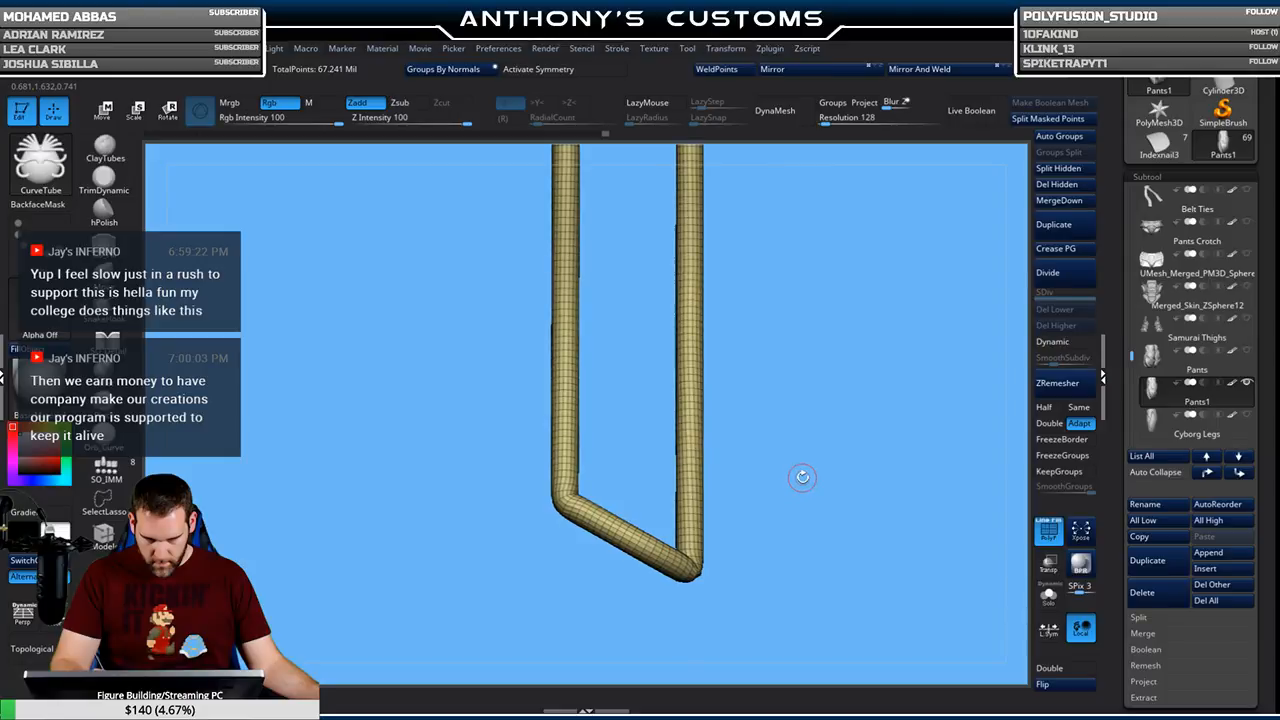
Hide the short lower diagonal segment of the green section's tubes and invert the visibility
{"action": "key", "text": "ctrl+shift"}
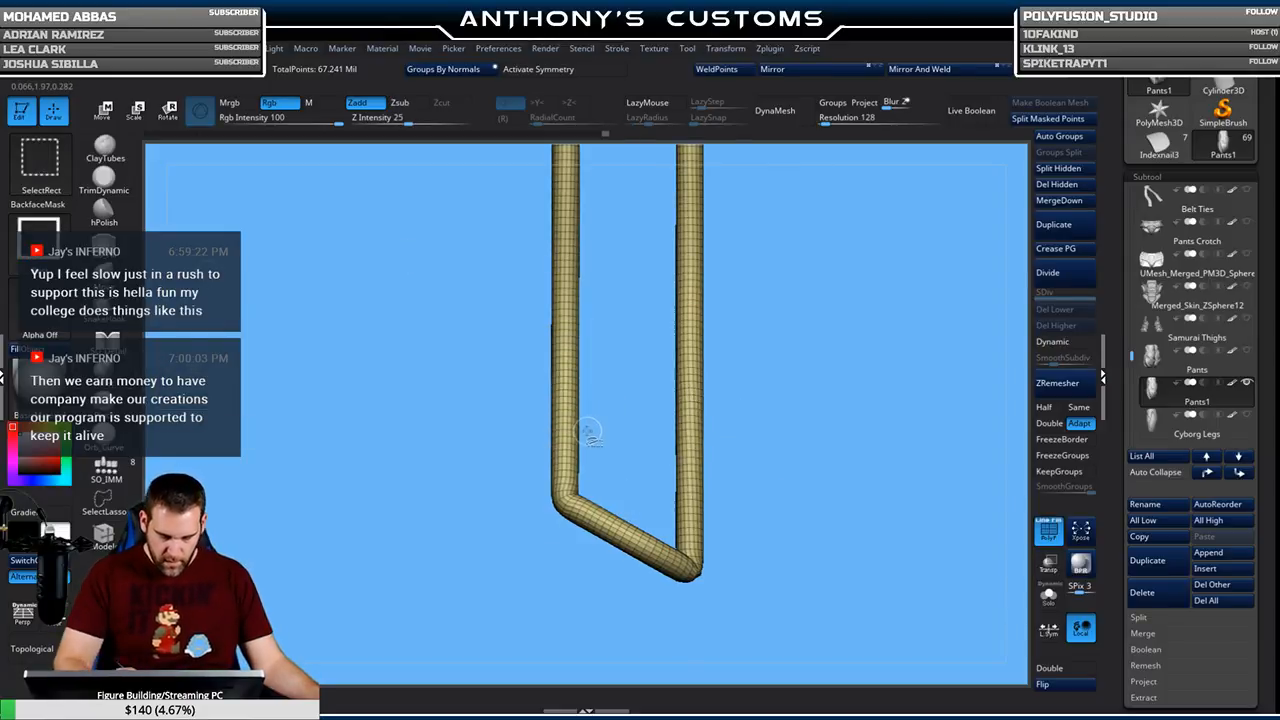
{"action": "left_click_drag", "start_coordinate": [596, 486], "coordinate": [672, 650], "text": "ctrl+shift"}
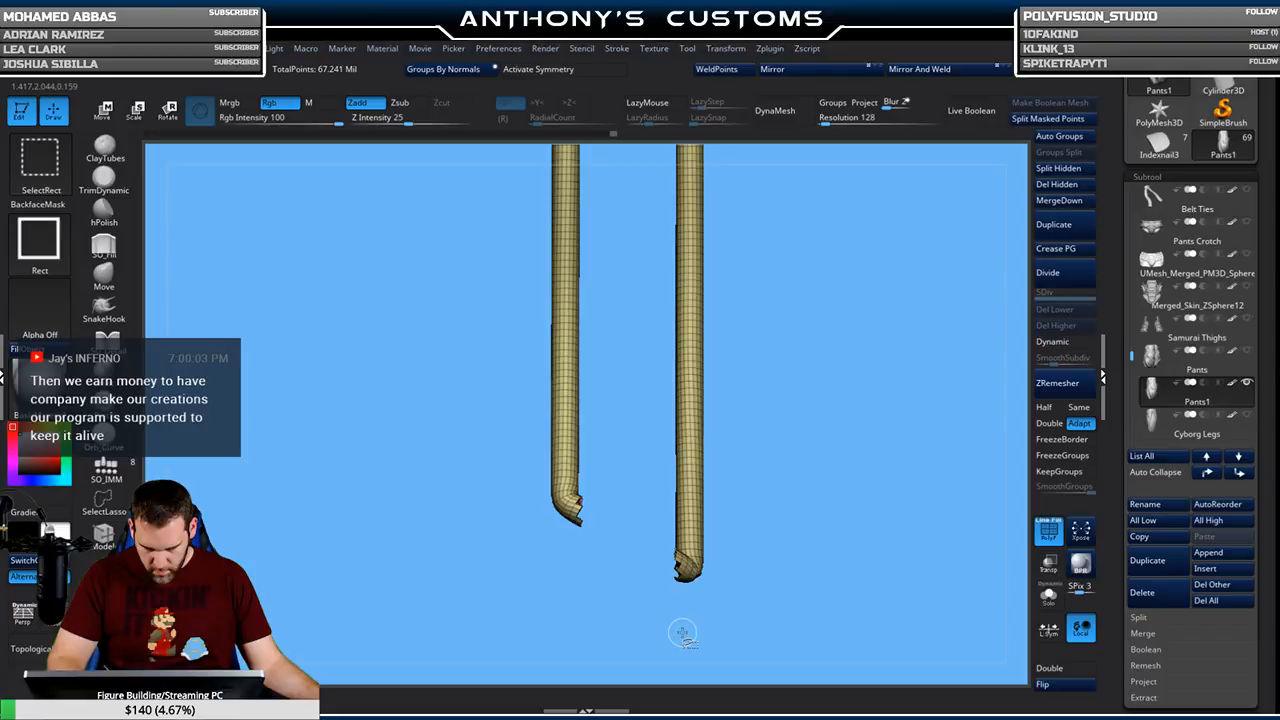
{"action": "left_click_drag", "start_coordinate": [797, 578], "coordinate": [788, 577]}
{"action": "left_click_drag", "start_coordinate": [850, 616], "coordinate": [845, 521]}
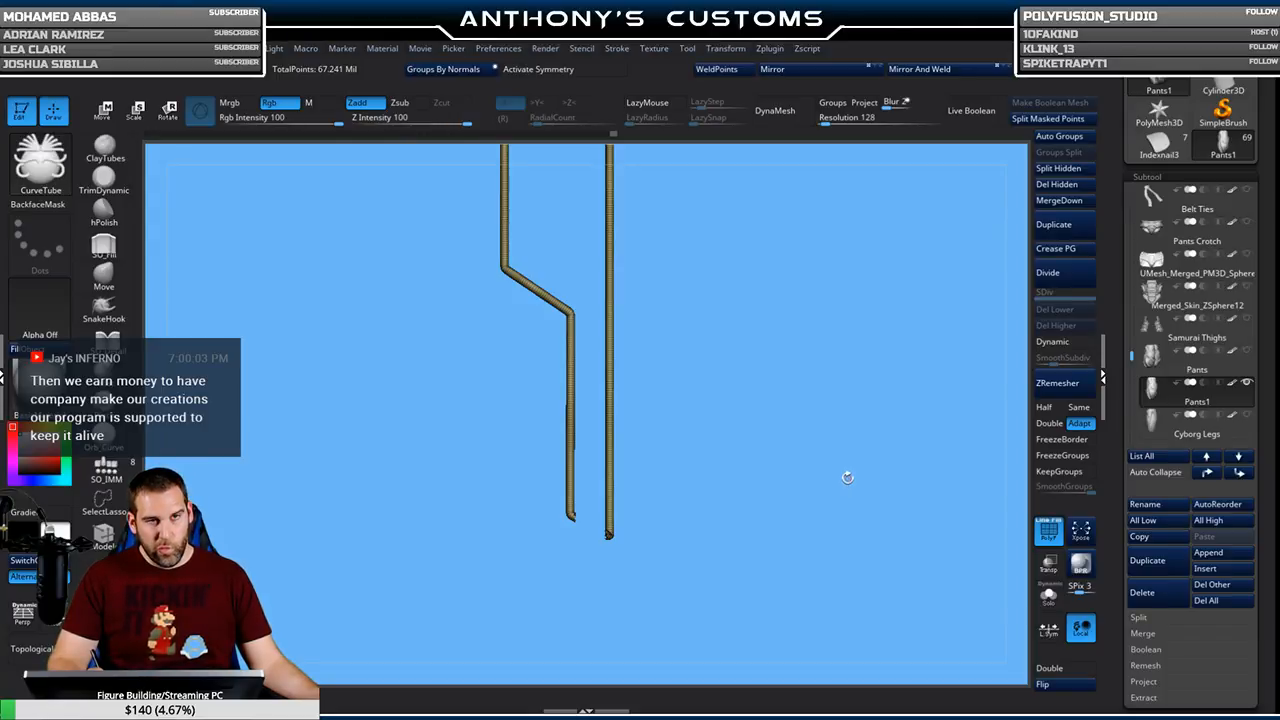
{"action": "key", "text": "ctrl+shift"}
{"action": "left_click", "coordinate": [866, 480], "text": "ctrl+shift"}
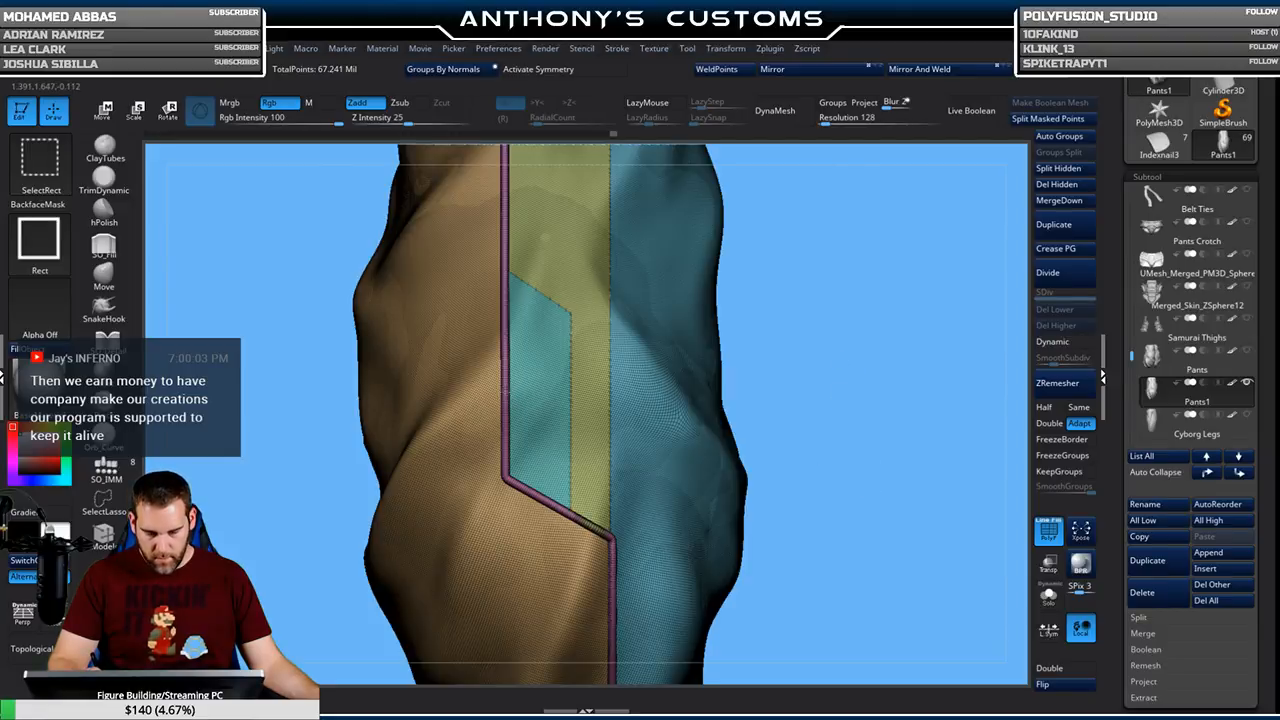
Hide the tan section's border tubes on both legs, checking the hidden tubes by inverting the visibility
{"action": "left_click", "coordinate": [507, 398], "text": "ctrl+alt+shift"}
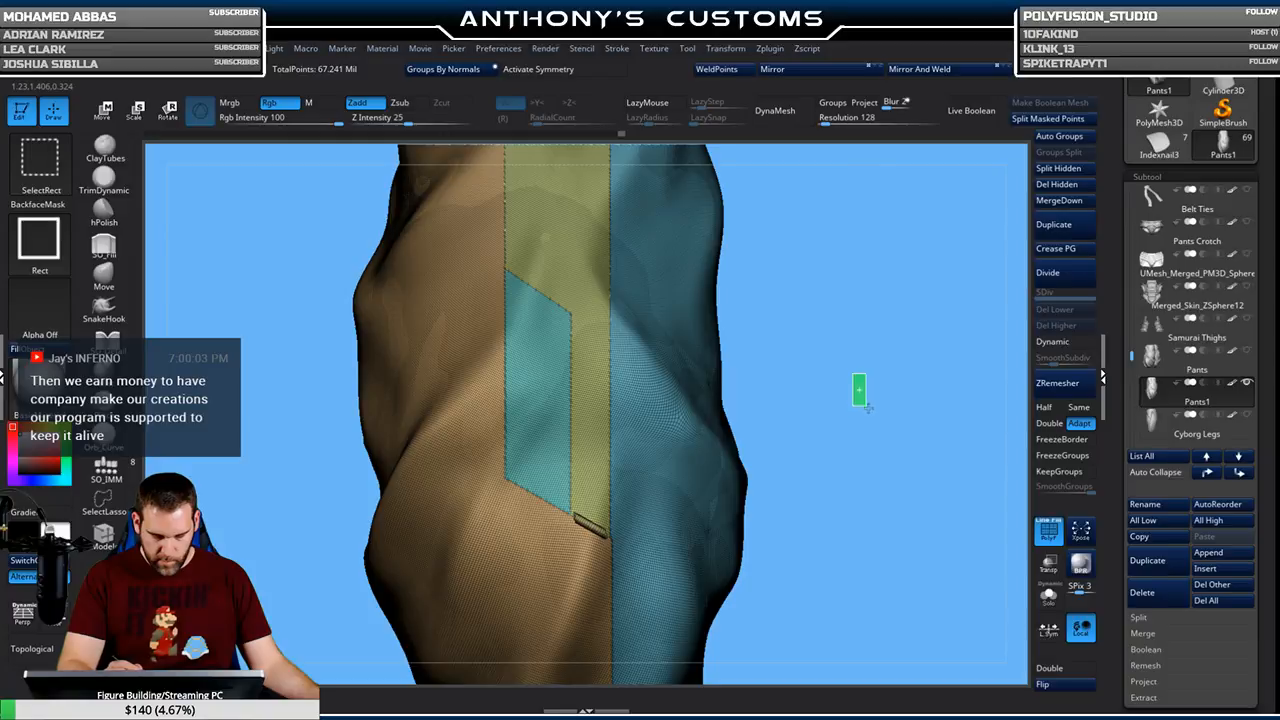
{"action": "left_click_drag", "start_coordinate": [861, 397], "coordinate": [884, 419], "text": "ctrl+shift"}
{"action": "mouse_move", "coordinate": [785, 446]}
{"action": "left_mouse_down"}
{"action": "mouse_move", "coordinate": [818, 446]}
{"action": "mouse_move", "coordinate": [798, 433]}
{"action": "mouse_move", "coordinate": [810, 478]}
{"action": "mouse_move", "coordinate": [894, 527]}
{"action": "mouse_move", "coordinate": [868, 260]}
{"action": "mouse_move", "coordinate": [884, 363]}
{"action": "left_mouse_up"}
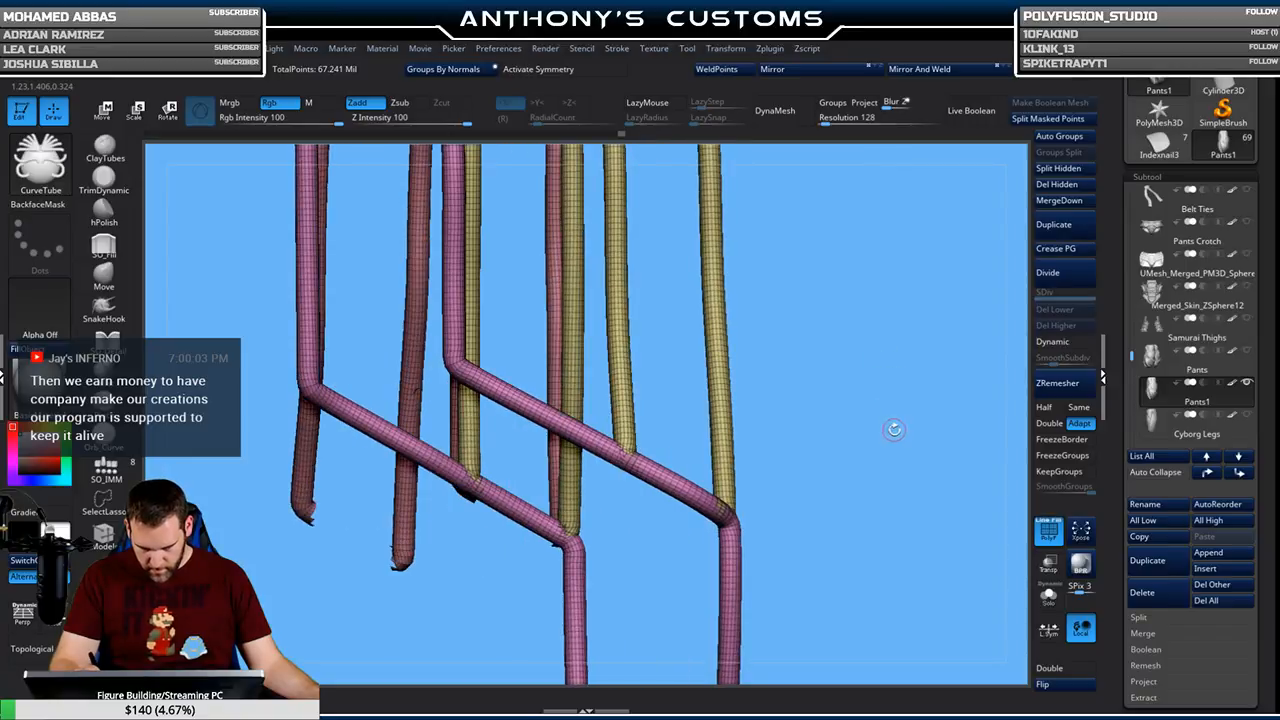
{"action": "left_click_drag", "start_coordinate": [894, 430], "coordinate": [858, 306], "text": "alt"}
{"action": "left_click_drag", "start_coordinate": [845, 384], "coordinate": [860, 411], "text": "ctrl+shift"}
{"action": "mouse_move", "coordinate": [760, 453]}
{"action": "left_mouse_down"}
{"action": "mouse_move", "coordinate": [855, 469]}
{"action": "mouse_move", "coordinate": [889, 457]}
{"action": "mouse_move", "coordinate": [880, 441]}
{"action": "left_mouse_up"}
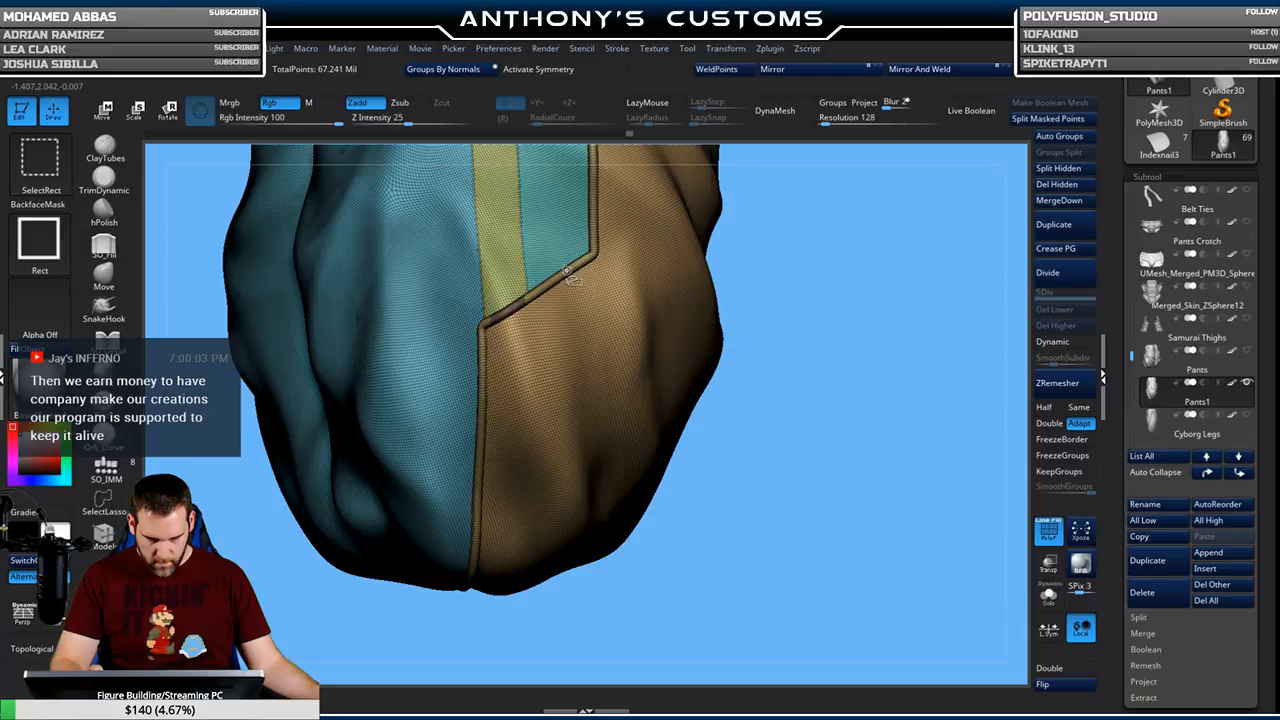
{"action": "left_click", "coordinate": [845, 442], "text": "ctrl+shift"}
{"action": "mouse_move", "coordinate": [890, 439]}
{"action": "left_mouse_down"}
{"action": "mouse_move", "coordinate": [700, 520]}
{"action": "mouse_move", "coordinate": [586, 609]}
{"action": "mouse_move", "coordinate": [749, 500]}
{"action": "mouse_move", "coordinate": [714, 374]}
{"action": "mouse_move", "coordinate": [803, 374]}
{"action": "mouse_move", "coordinate": [826, 405]}
{"action": "mouse_move", "coordinate": [706, 431]}
{"action": "mouse_move", "coordinate": [771, 420]}
{"action": "mouse_move", "coordinate": [809, 449]}
{"action": "mouse_move", "coordinate": [779, 437]}
{"action": "left_mouse_up"}
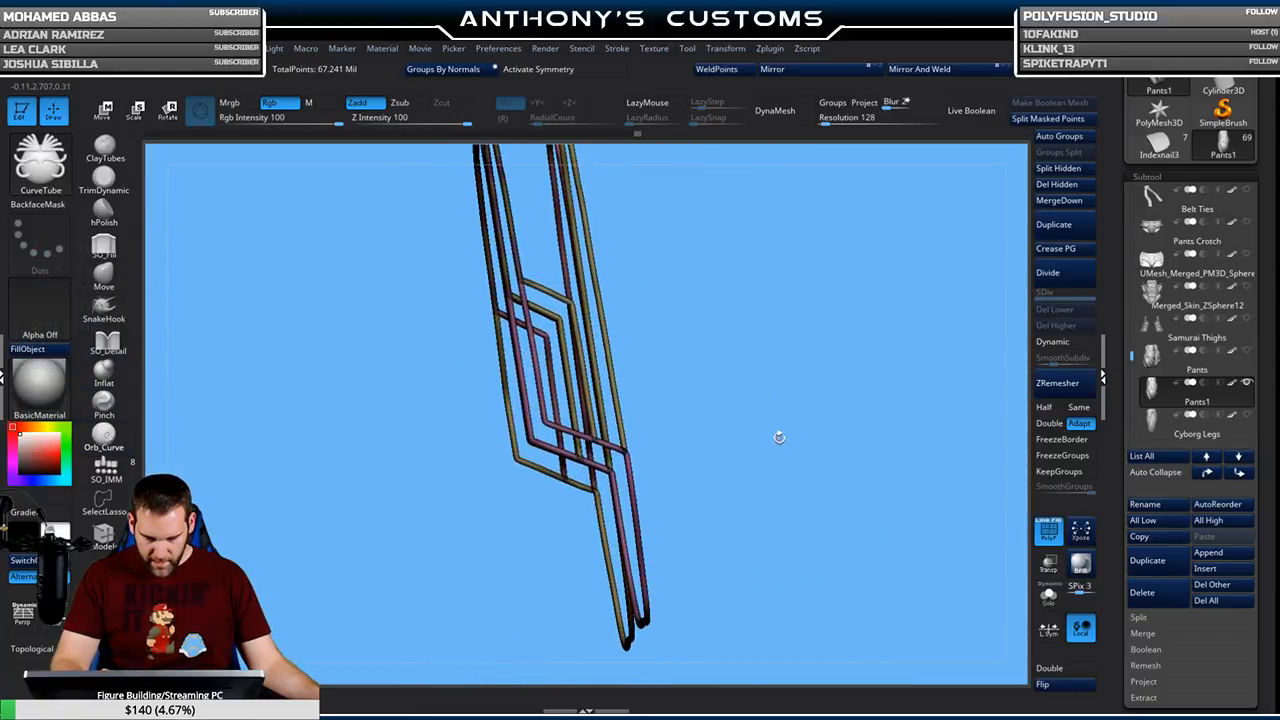
{"action": "left_click", "coordinate": [800, 443], "text": "ctrl+shift"}
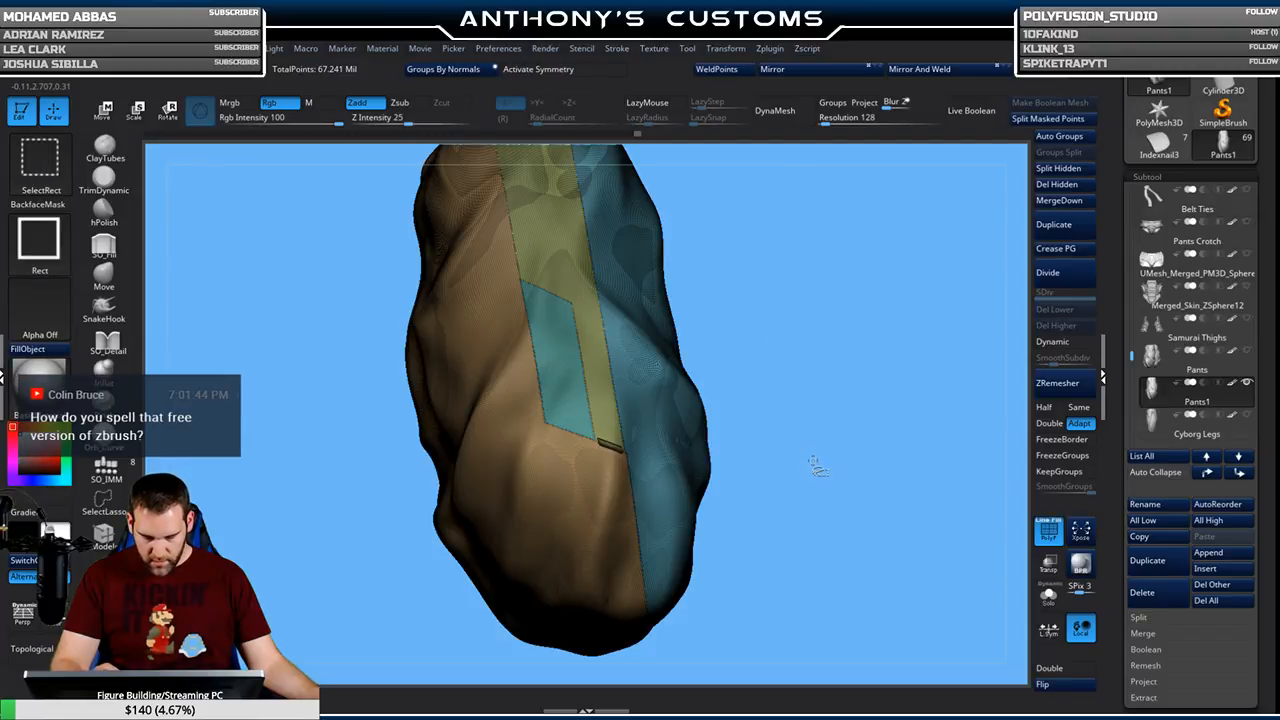
Hide the remaining pants sections to leave the overlapping tube segments, then invert the visibility and delete those segments
{"action": "left_click_drag", "start_coordinate": [866, 384], "coordinate": [621, 477]}
{"action": "left_click", "coordinate": [550, 523], "text": "ctrl+alt+shift"}
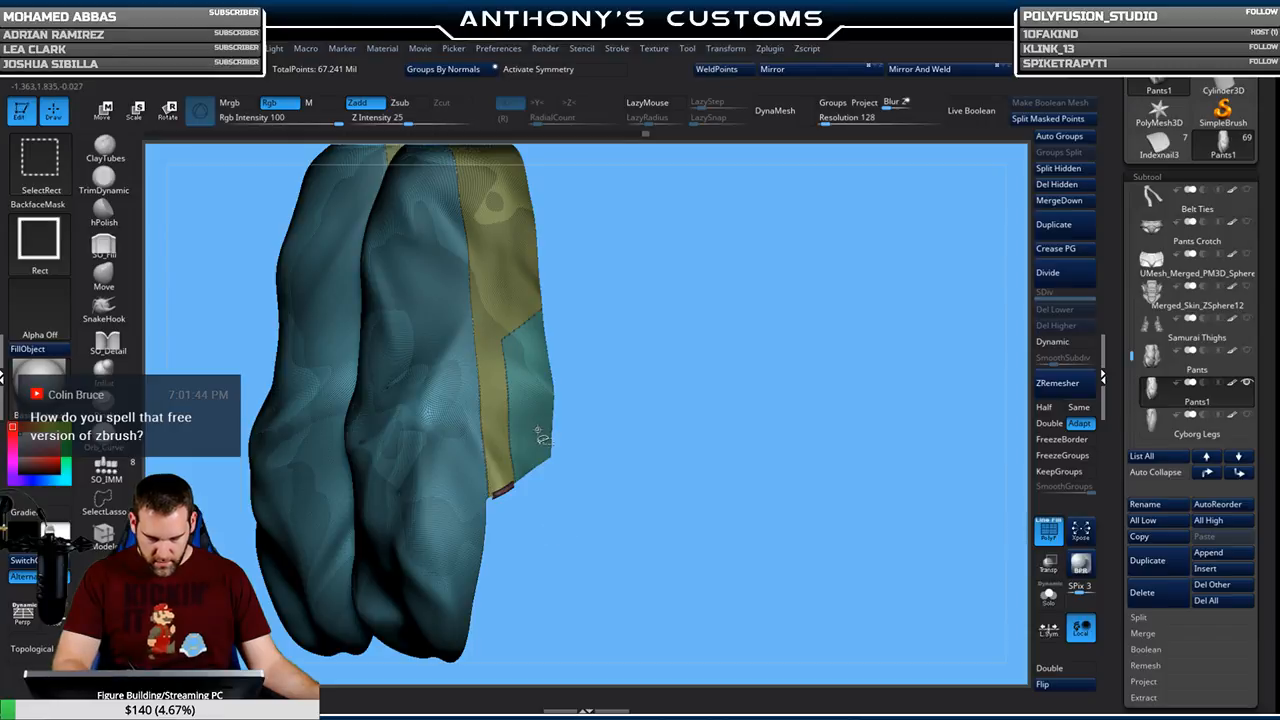
{"action": "left_click", "coordinate": [538, 435], "text": "ctrl+alt+shift"}
{"action": "left_click", "coordinate": [495, 440], "text": "ctrl+alt+shift"}
{"action": "left_click", "coordinate": [472, 451], "text": "ctrl+alt+shift"}
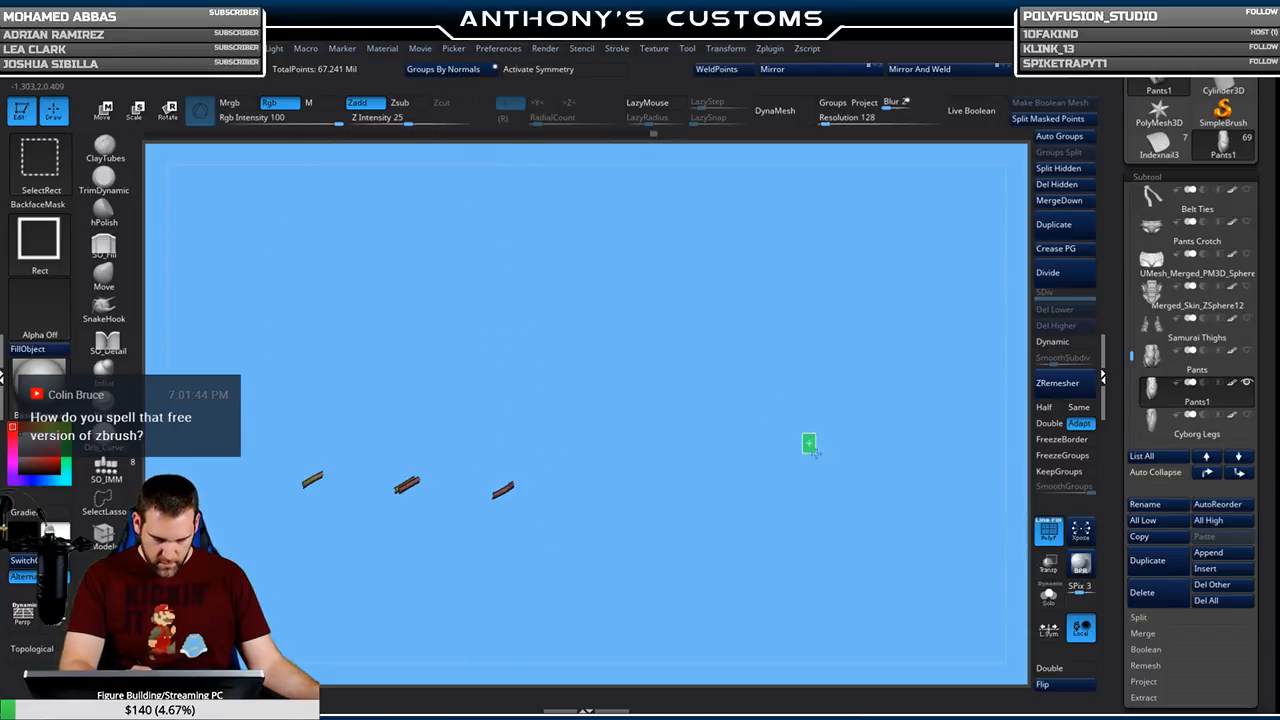
{"action": "left_click", "coordinate": [830, 460], "text": "ctrl+shift"}
{"action": "left_click", "coordinate": [1075, 185]}
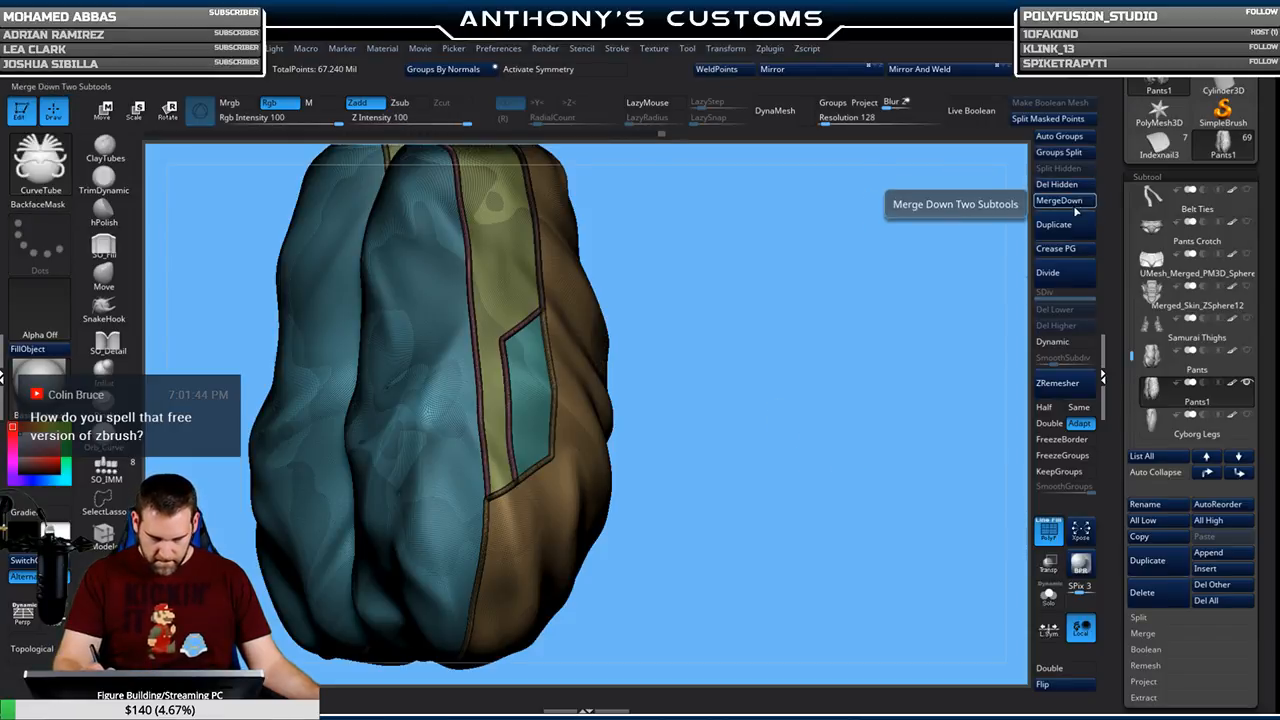
Isolate the tan section's border tubes, then invert the visibility to compare them with the green section's tubes
{"action": "left_click_drag", "start_coordinate": [824, 358], "coordinate": [835, 381]}
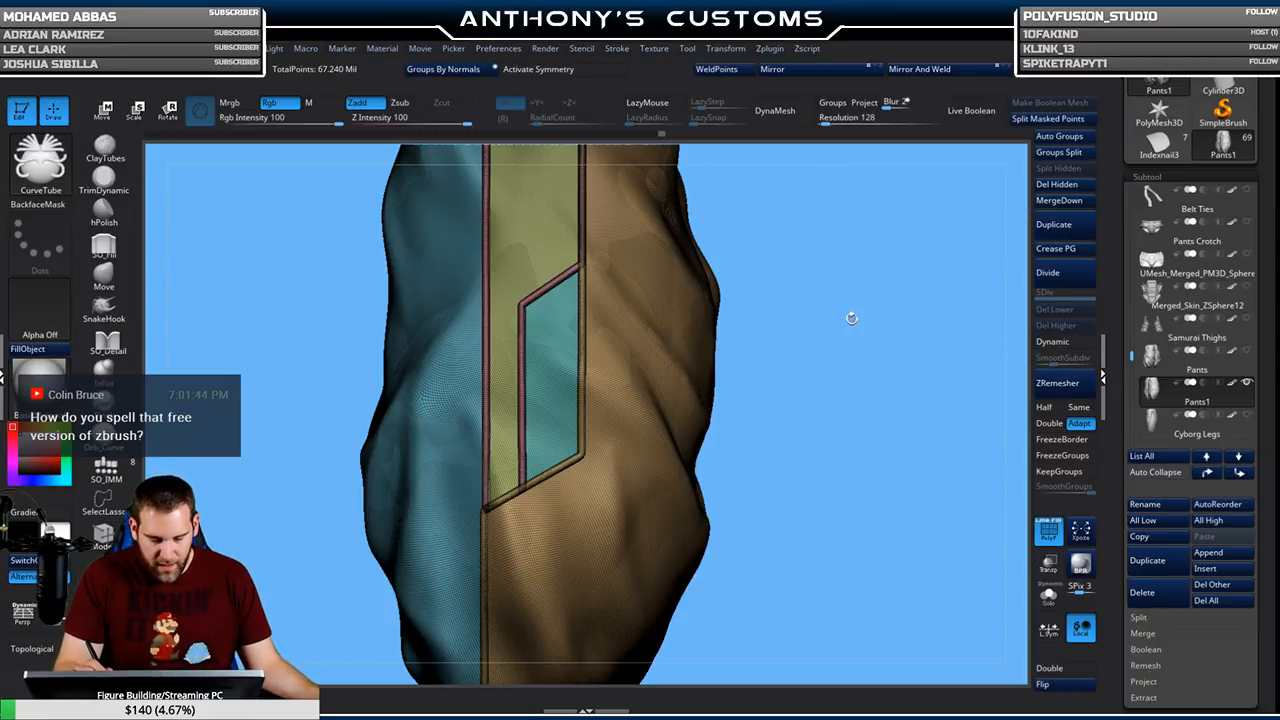
{"action": "left_click_drag", "start_coordinate": [838, 303], "coordinate": [859, 329]}
{"action": "mouse_move", "coordinate": [864, 271]}
{"action": "left_mouse_down"}
{"action": "mouse_move", "coordinate": [869, 317]}
{"action": "mouse_move", "coordinate": [889, 280]}
{"action": "mouse_move", "coordinate": [866, 314]}
{"action": "mouse_move", "coordinate": [851, 251]}
{"action": "left_mouse_up"}
{"action": "key", "text": "ctrl+shift"}
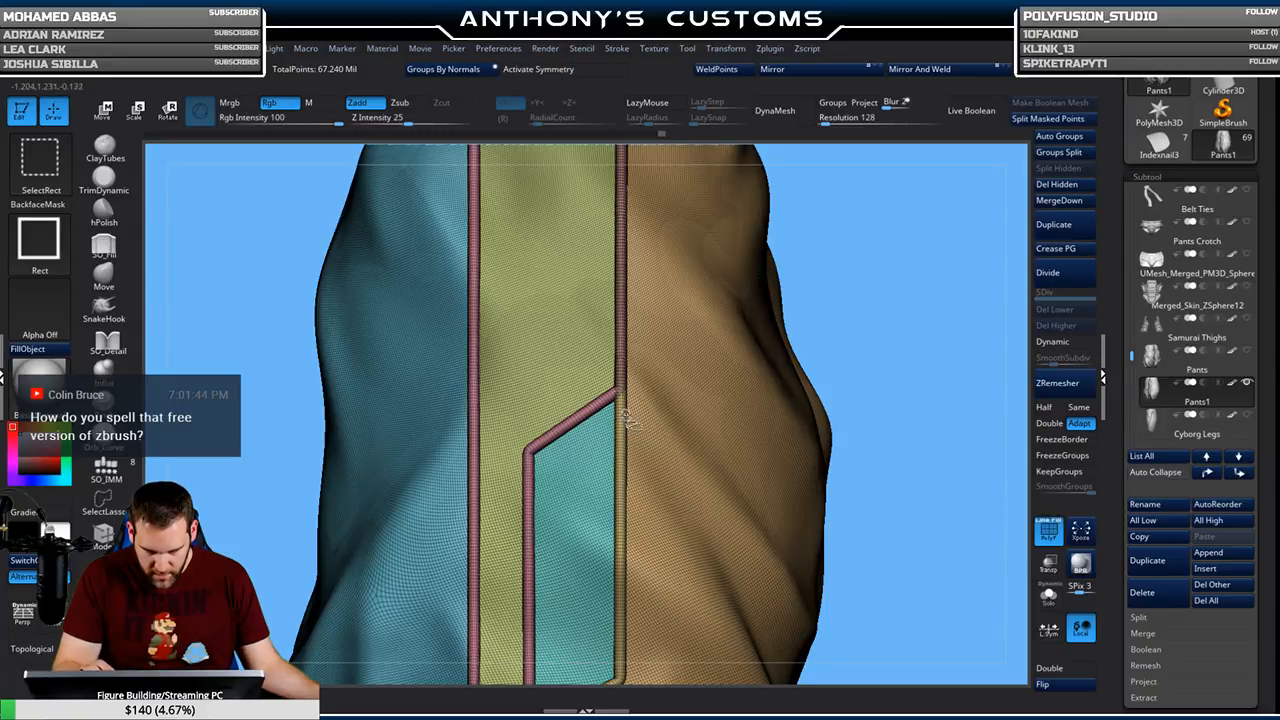
{"action": "left_click_drag", "start_coordinate": [897, 297], "coordinate": [752, 296]}
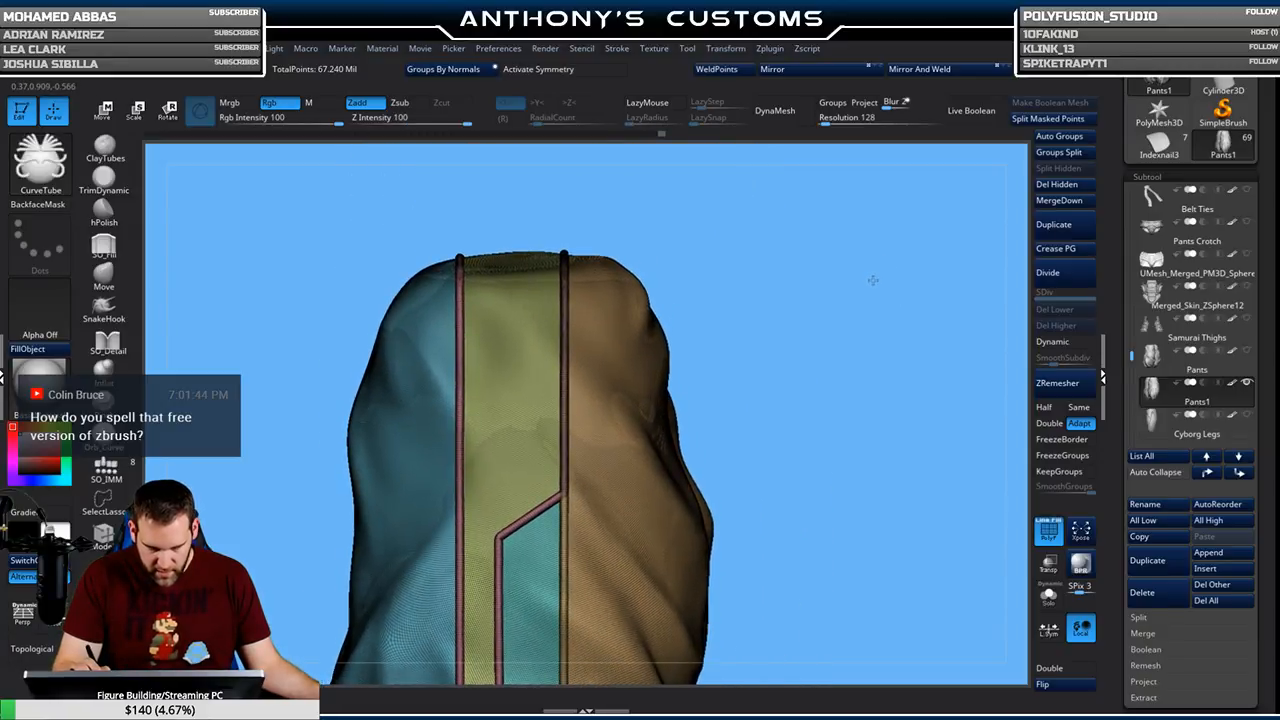
{"action": "left_click", "coordinate": [565, 528], "text": "ctrl+shift"}
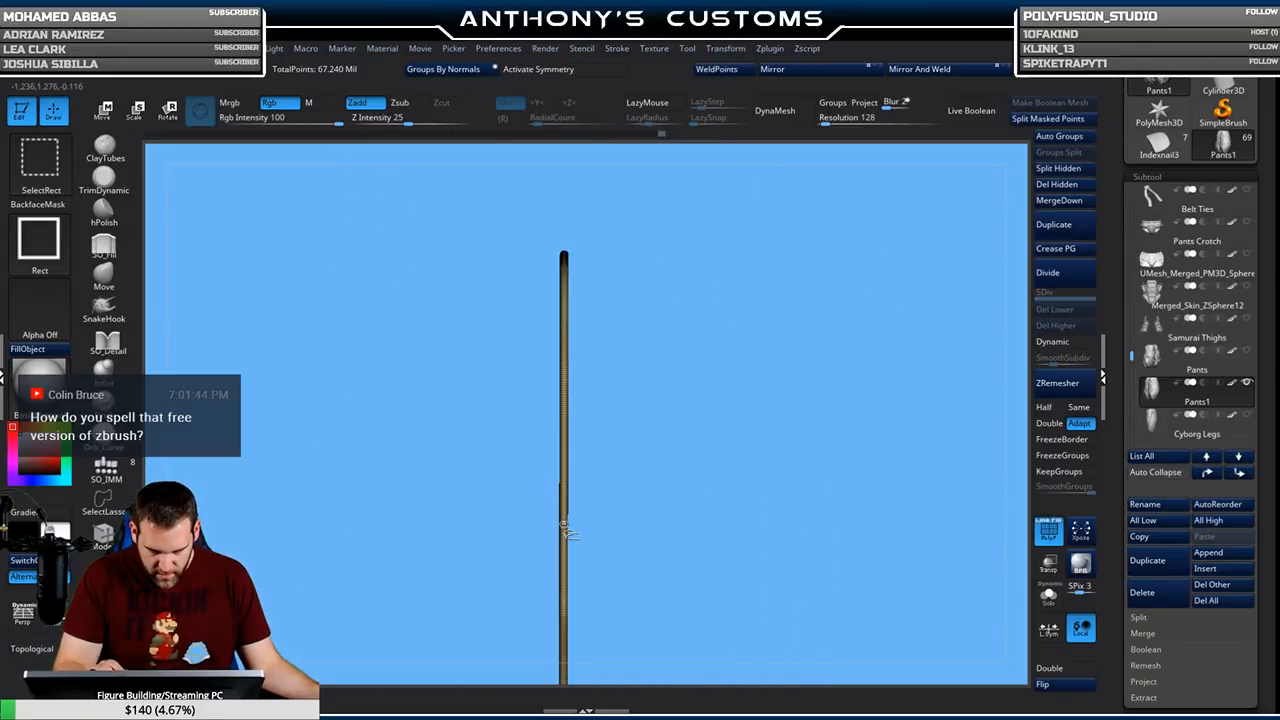
{"action": "left_click", "coordinate": [829, 371], "text": "ctrl+shift"}
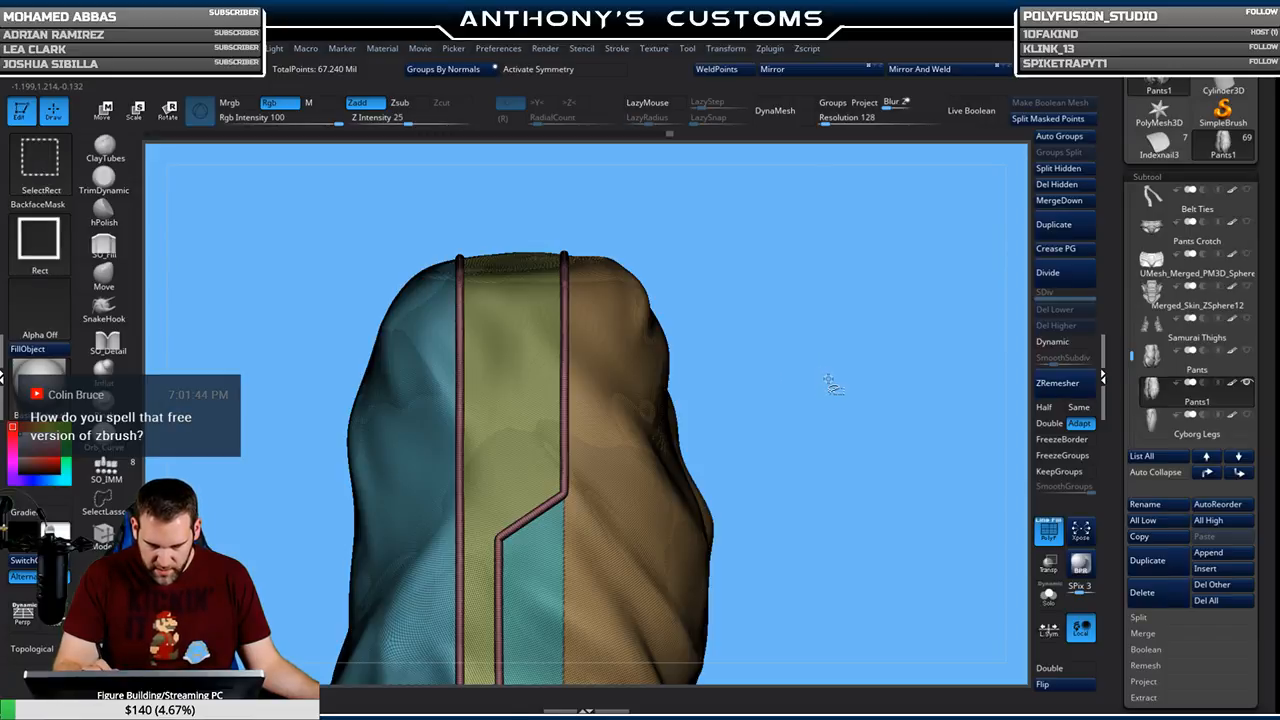
Isolate the green section's border tubes on both legs
{"action": "left_click", "coordinate": [540, 510], "text": "ctrl+shift"}
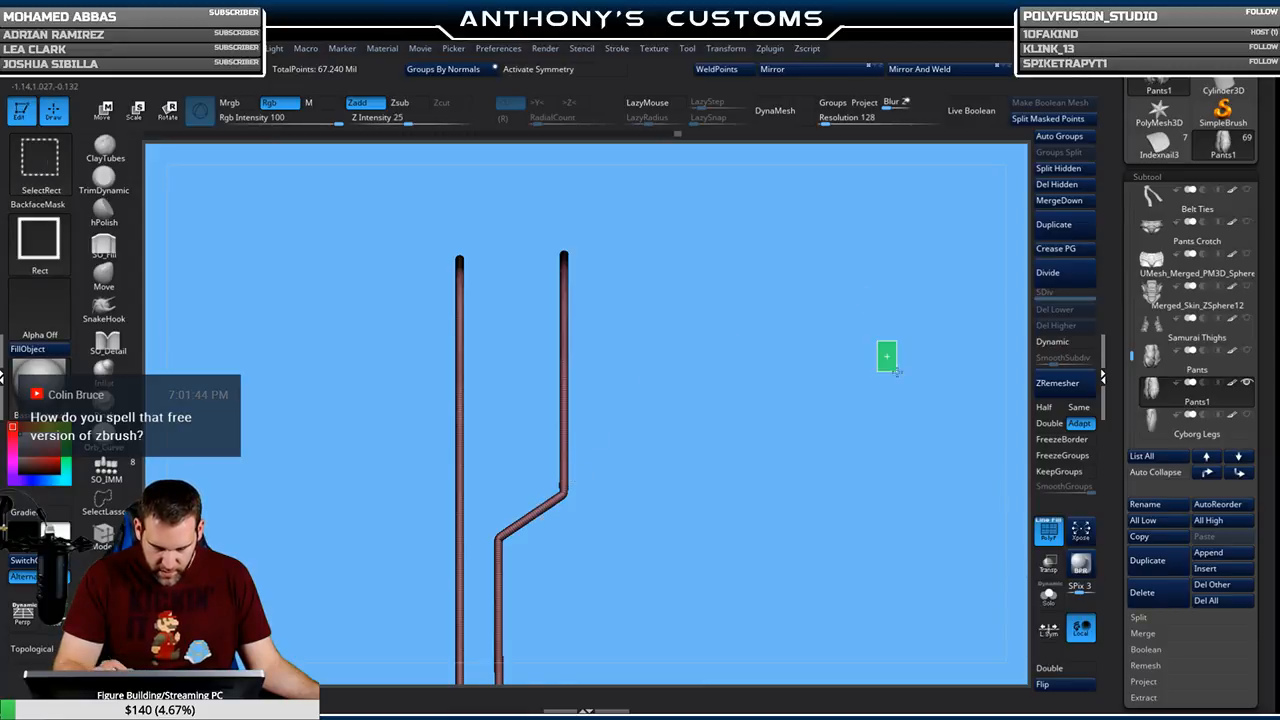
{"action": "left_click", "coordinate": [888, 356], "text": "ctrl+shift"}
{"action": "left_click_drag", "start_coordinate": [913, 344], "coordinate": [783, 298]}
{"action": "key", "text": "ctrl+shift"}
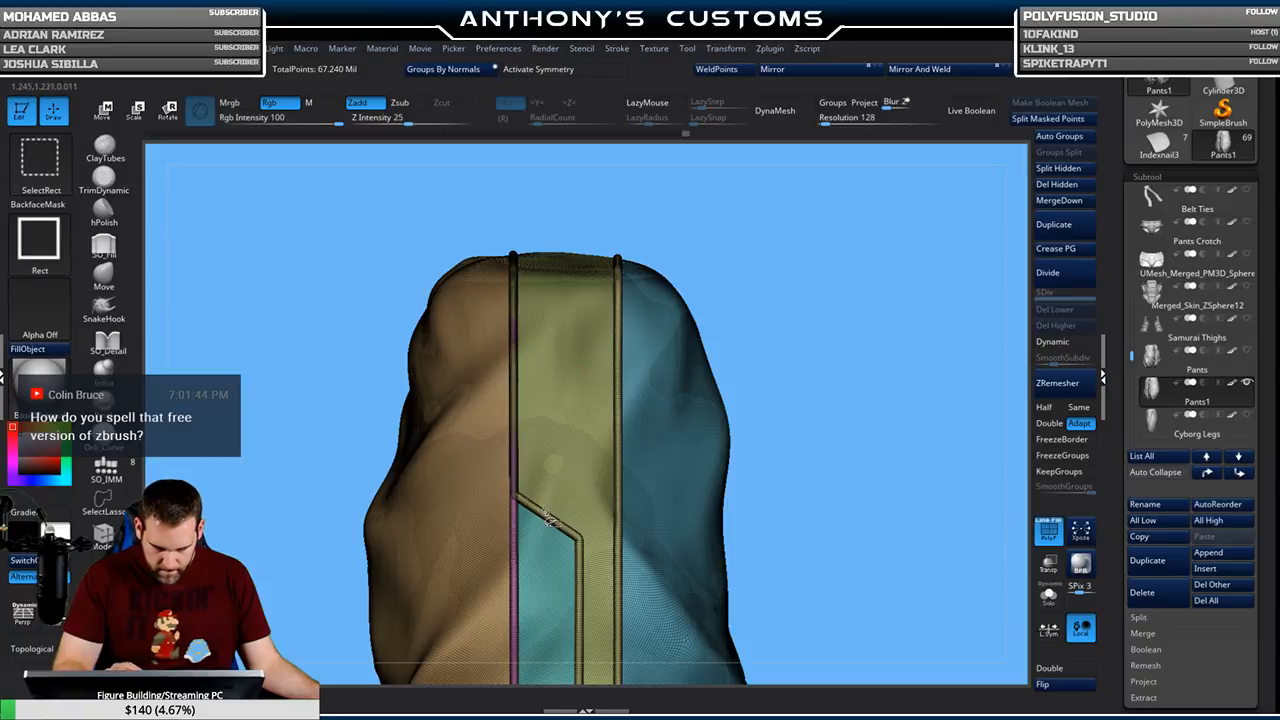
{"action": "left_click", "coordinate": [552, 512], "text": "ctrl+shift"}
{"action": "left_click", "coordinate": [855, 337], "text": "ctrl+shift"}
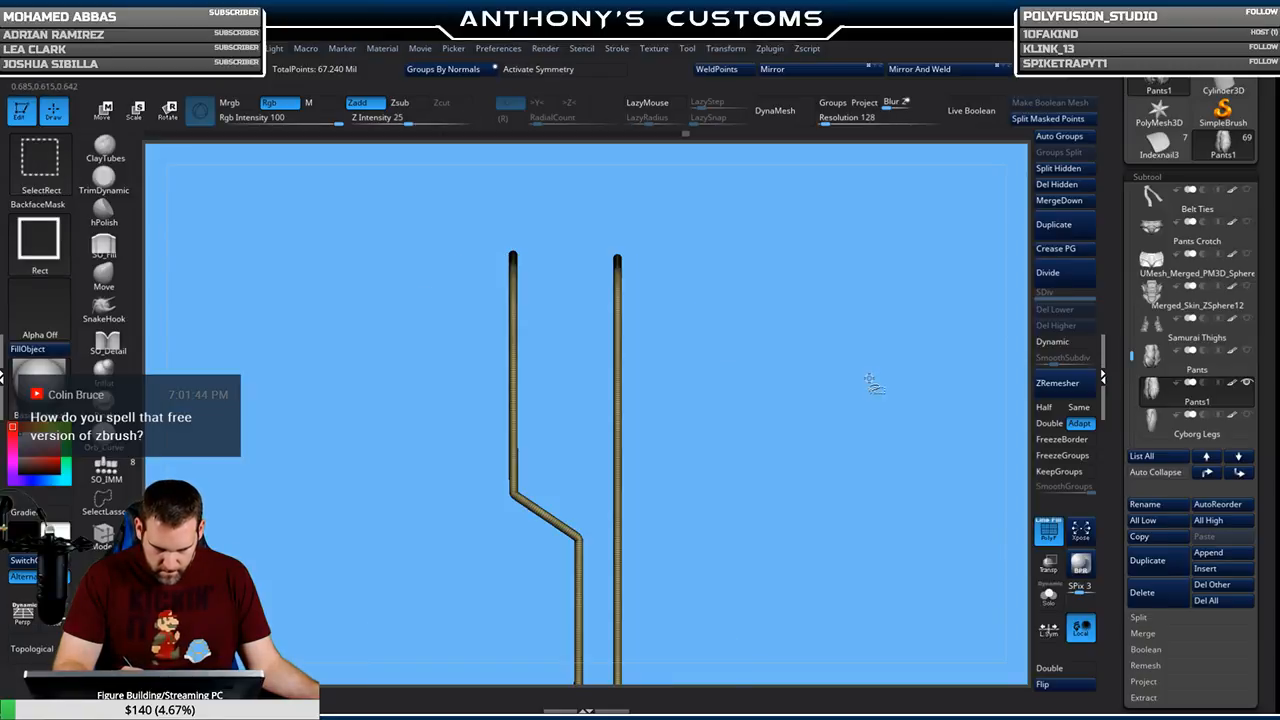
Hide the vertical tube segments above the upper diagonal beside the tan section and invert the visibility
{"action": "mouse_move", "coordinate": [763, 380]}
{"action": "left_mouse_down"}
{"action": "mouse_move", "coordinate": [824, 394]}
{"action": "mouse_move", "coordinate": [898, 387]}
{"action": "left_mouse_up"}
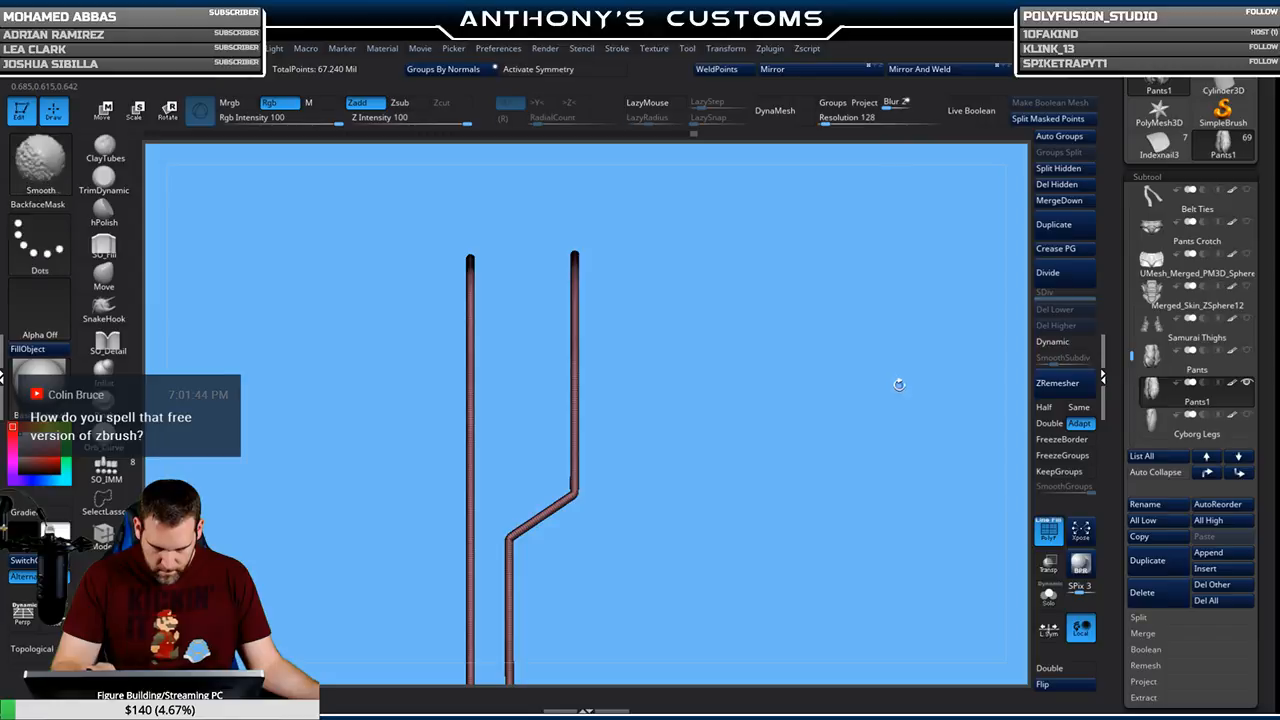
{"action": "key", "text": "ctrl+shift"}
{"action": "left_click_drag", "start_coordinate": [670, 203], "coordinate": [547, 487], "text": "ctrl+shift"}
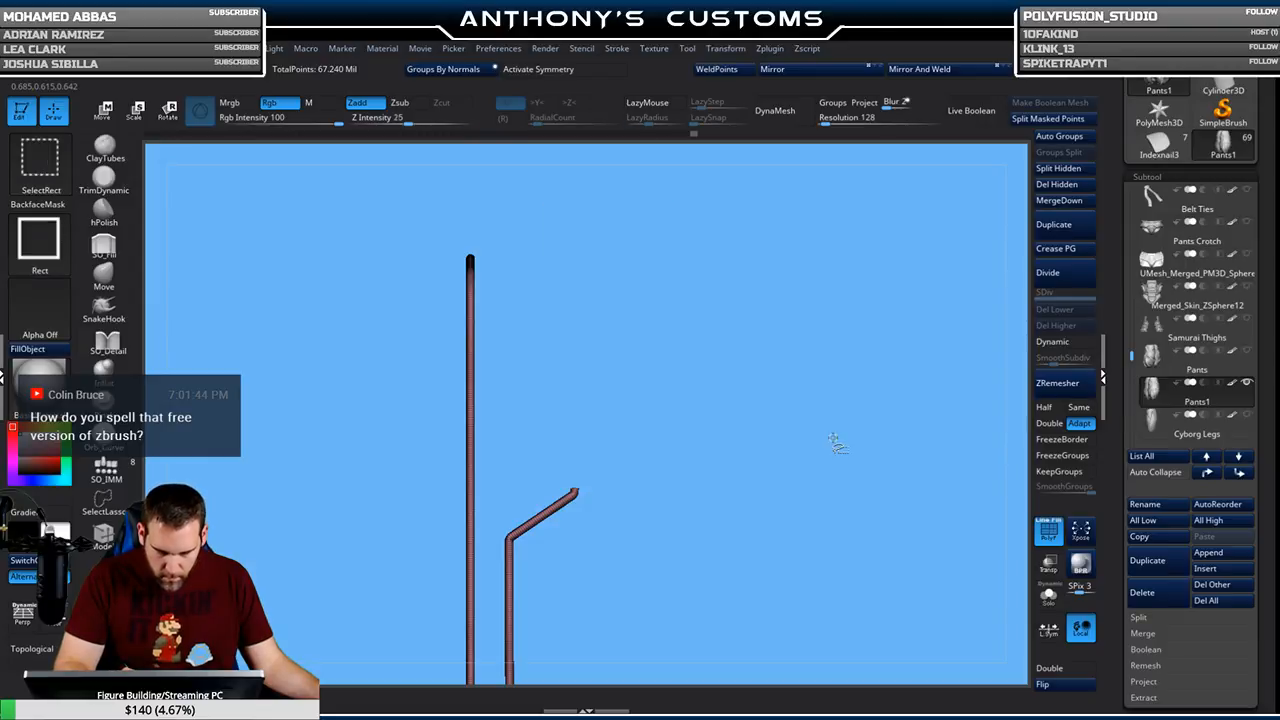
{"action": "left_click", "coordinate": [848, 445], "text": "ctrl+shift"}
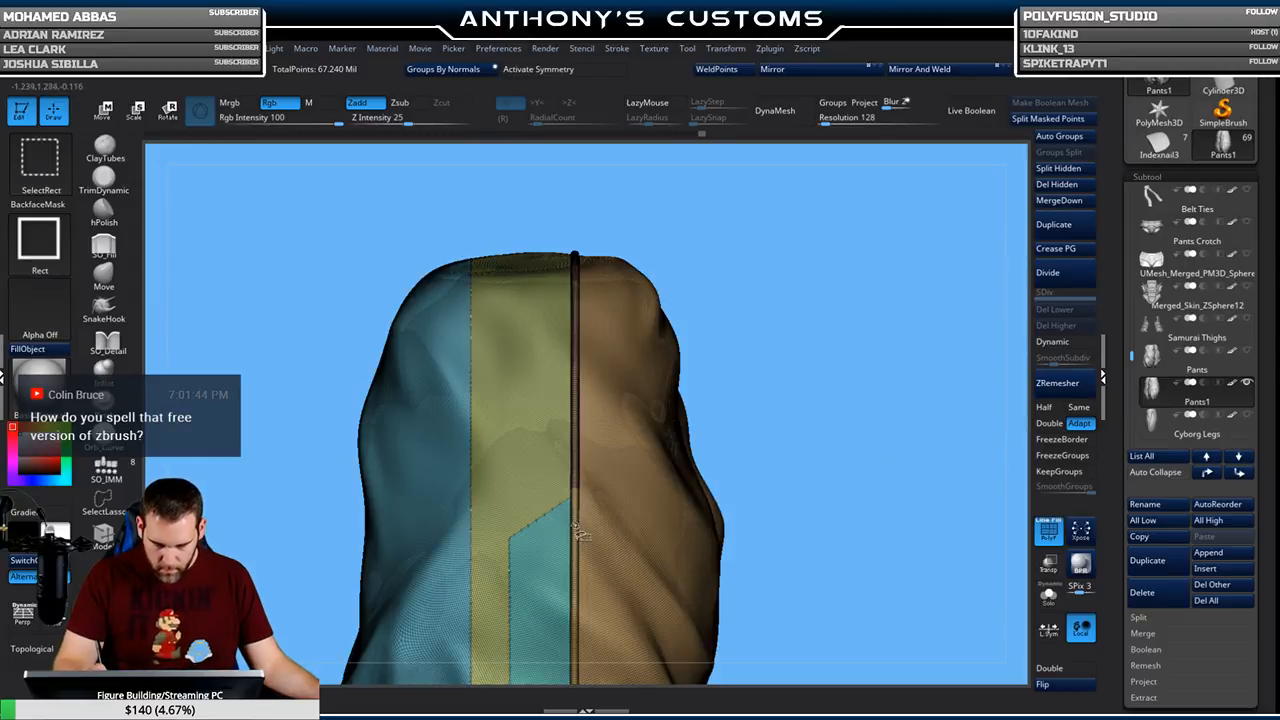
Hide the pants sections and the tan section's tubes, leaving the overlapping upper segments, then invert the visibility
{"action": "left_click", "coordinate": [606, 526], "text": "ctrl+alt+shift"}
{"action": "left_click", "coordinate": [530, 498], "text": "ctrl+alt+shift"}
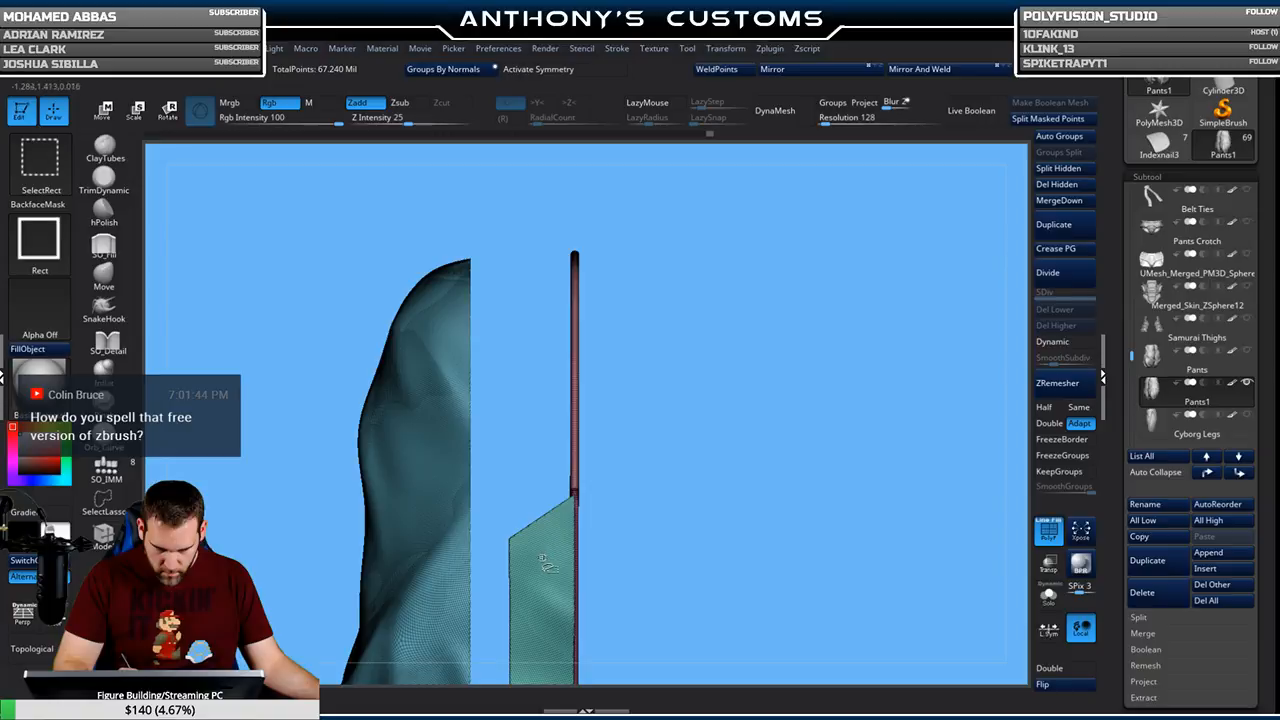
{"action": "left_click", "coordinate": [556, 550], "text": "ctrl+alt+shift"}
{"action": "left_click", "coordinate": [466, 571], "text": "ctrl+alt+shift"}
{"action": "left_click_drag", "start_coordinate": [791, 489], "coordinate": [766, 342], "text": "alt"}
{"action": "left_click_drag", "start_coordinate": [851, 418], "coordinate": [766, 432]}
{"action": "left_click", "coordinate": [800, 447], "text": "ctrl+alt+shift"}
{"action": "left_click_drag", "start_coordinate": [873, 432], "coordinate": [900, 463], "text": "ctrl+shift"}
{"action": "left_click_drag", "start_coordinate": [892, 470], "coordinate": [934, 397]}
{"action": "left_click_drag", "start_coordinate": [600, 440], "coordinate": [345, 540], "text": "alt"}
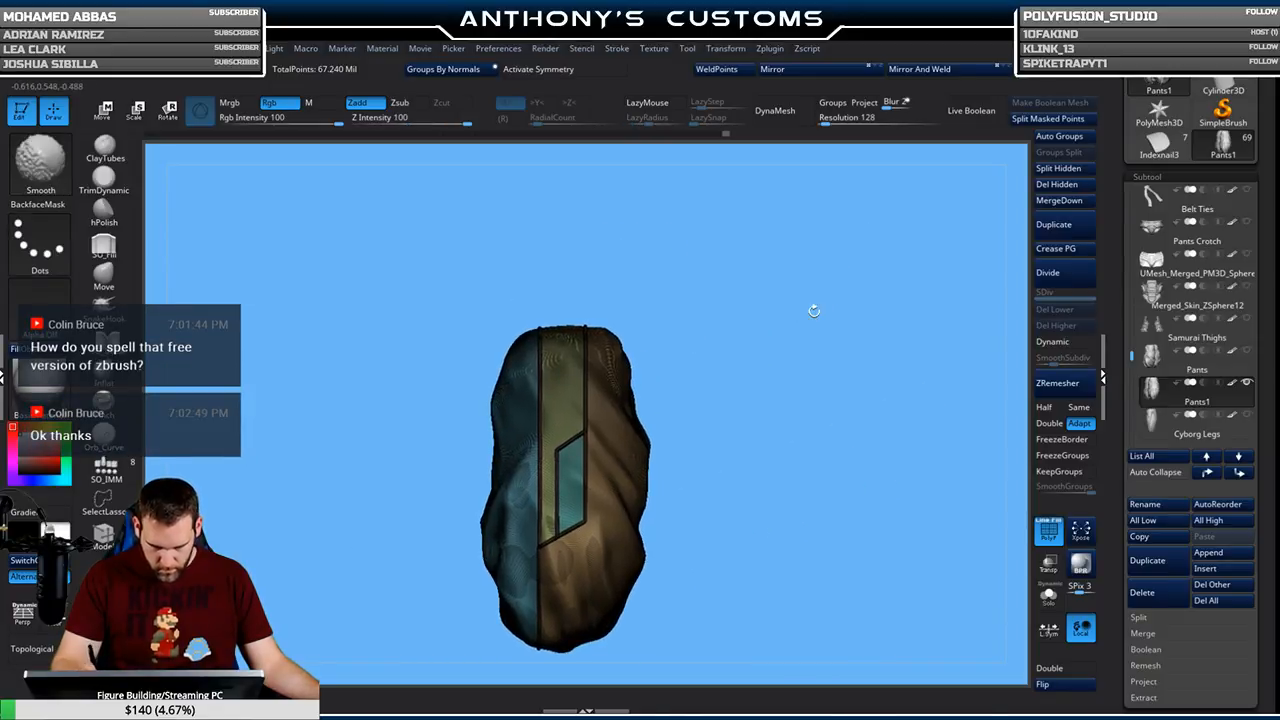
Turn off the polyframe display and delete the hidden overlapping tube segments
{"action": "key", "text": "shift+f"}
{"action": "left_click_drag", "start_coordinate": [834, 349], "coordinate": [828, 494], "text": "alt"}
{"action": "left_click_drag", "start_coordinate": [904, 402], "coordinate": [893, 321], "text": "alt"}
{"action": "left_click_drag", "start_coordinate": [932, 546], "coordinate": [850, 385], "text": "alt"}
{"action": "left_click", "coordinate": [1069, 185]}
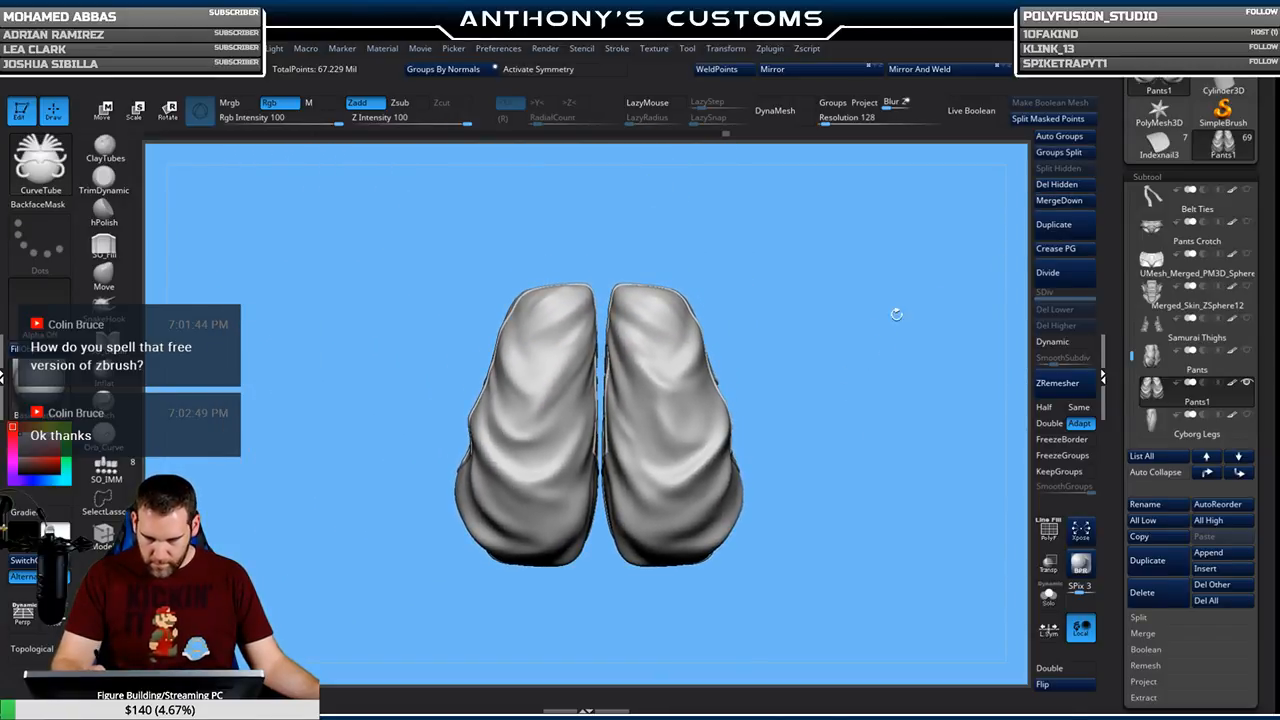
Isolate one pant leg and examine its tube borders up close, then unhide the other leg
{"action": "left_click_drag", "start_coordinate": [894, 314], "coordinate": [880, 300]}
{"action": "key", "text": "ctrl+shift"}
{"action": "mouse_move", "coordinate": [788, 232]}
{"action": "left_mouse_down", "text": "ctrl+shift"}
{"action": "mouse_move", "coordinate": [680, 577]}
{"action": "mouse_move", "coordinate": [606, 617]}
{"action": "mouse_move", "coordinate": [565, 621]}
{"action": "left_mouse_up", "text": "ctrl+shift"}
{"action": "left_click_drag", "start_coordinate": [834, 449], "coordinate": [791, 472]}
{"action": "left_click_drag", "start_coordinate": [826, 422], "coordinate": [860, 547], "text": "alt"}
{"action": "left_click_drag", "start_coordinate": [888, 448], "coordinate": [821, 470], "text": "alt"}
{"action": "left_click_drag", "start_coordinate": [840, 340], "coordinate": [833, 444], "text": "alt"}
{"action": "mouse_move", "coordinate": [873, 354]}
{"action": "left_mouse_down", "text": "alt"}
{"action": "mouse_move", "coordinate": [892, 397]}
{"action": "mouse_move", "coordinate": [883, 371]}
{"action": "mouse_move", "coordinate": [871, 526]}
{"action": "left_mouse_up", "text": "alt"}
{"action": "left_click_drag", "start_coordinate": [878, 400], "coordinate": [880, 559], "text": "alt"}
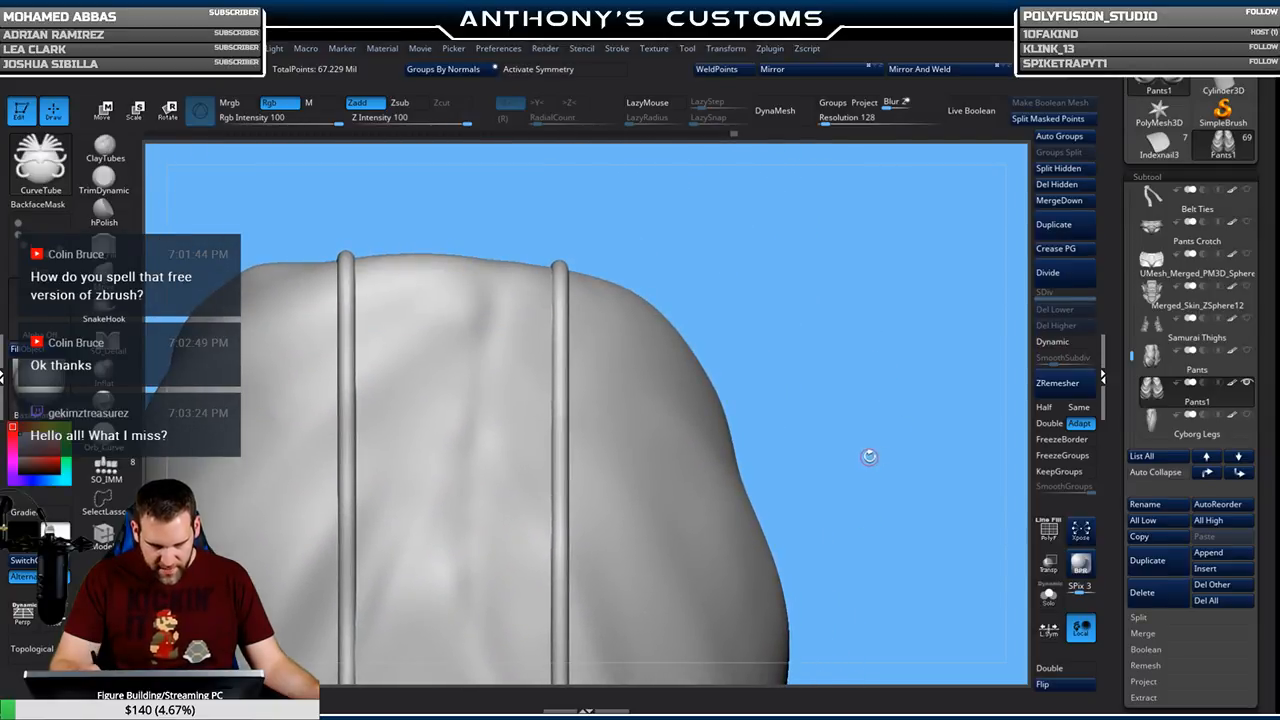
{"action": "left_click_drag", "start_coordinate": [870, 457], "coordinate": [877, 504]}
{"action": "key", "text": "f"}
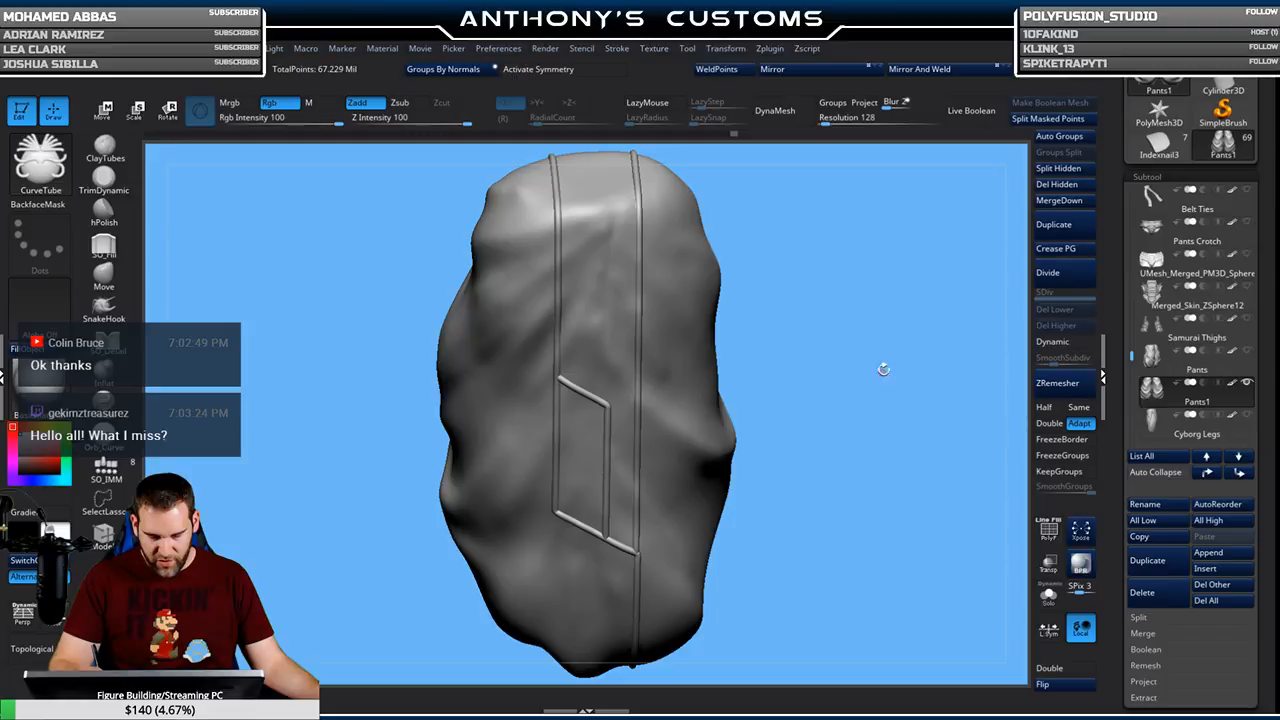
{"action": "key", "text": "ctrl+shift"}
{"action": "left_click", "coordinate": [934, 460], "text": "ctrl+shift"}
Quick-save the project with the cleaned-up border tubes
{"action": "mouse_move", "coordinate": [932, 461]}
{"action": "left_mouse_down"}
{"action": "mouse_move", "coordinate": [846, 506]}
{"action": "mouse_move", "coordinate": [866, 483]}
{"action": "mouse_move", "coordinate": [809, 459]}
{"action": "mouse_move", "coordinate": [865, 469]}
{"action": "left_mouse_up"}
{"action": "left_click_drag", "start_coordinate": [714, 563], "coordinate": [766, 580]}
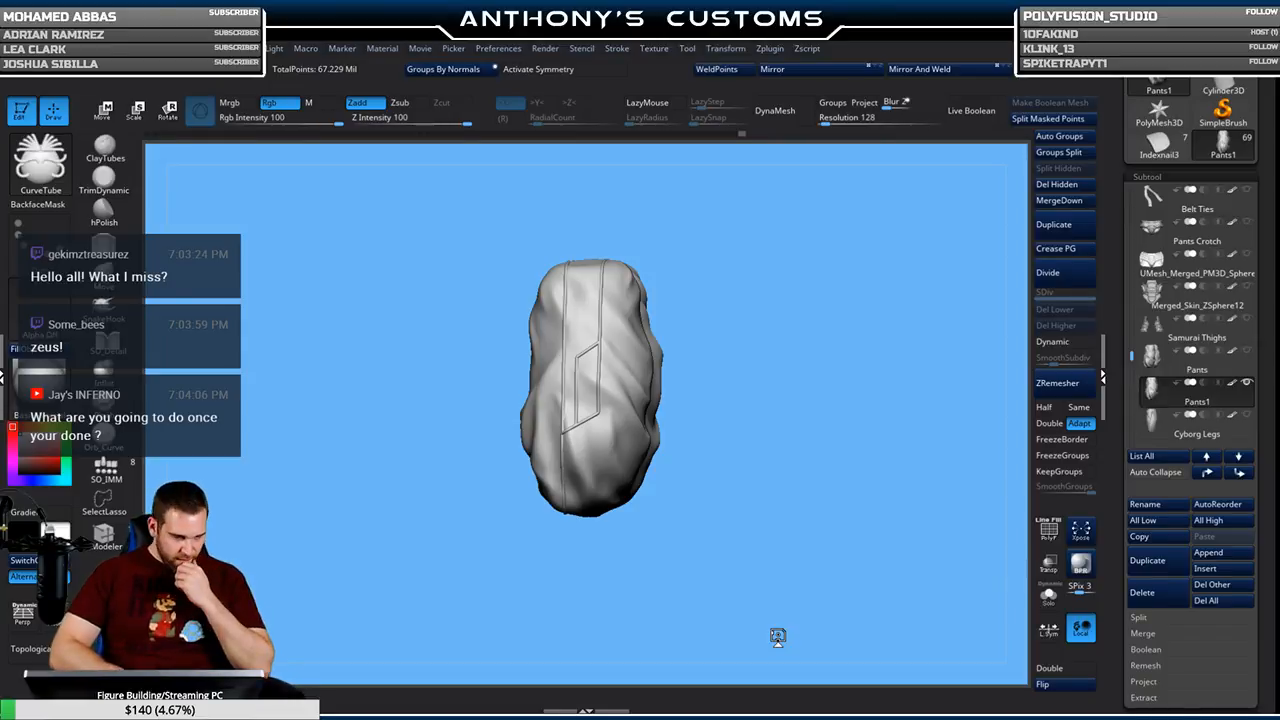
{"action": "left_click_drag", "start_coordinate": [794, 470], "coordinate": [793, 504]}
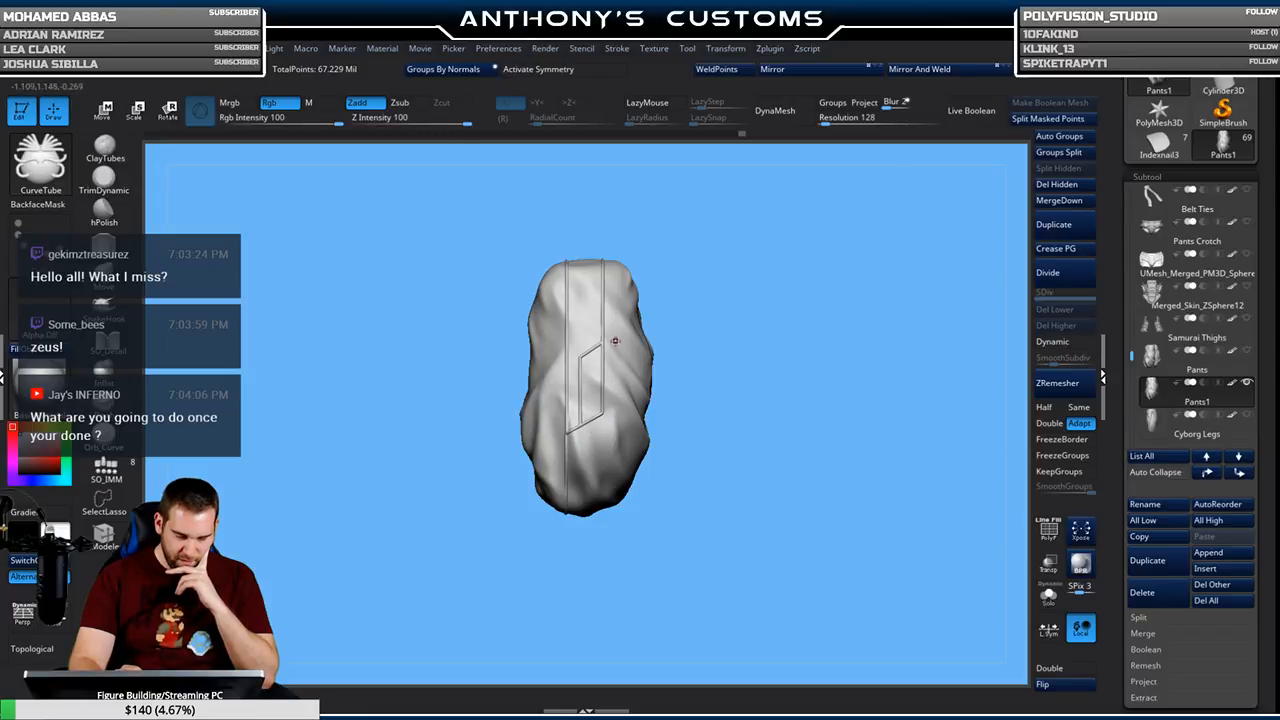
{"action": "key", "text": "ctrl+s"}
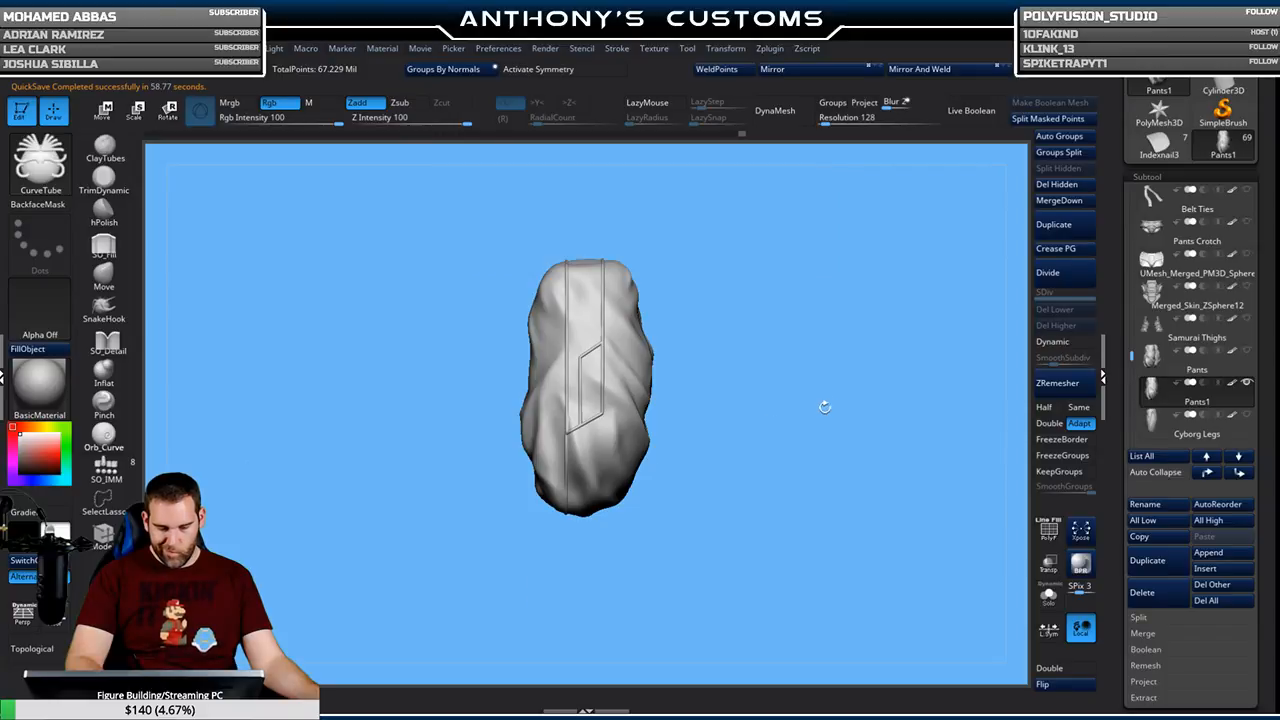
Turn on the polyframe display and hide the tan, teal, green and blue pants sections, leaving only the border tubes
{"action": "key", "text": "shift+f"}
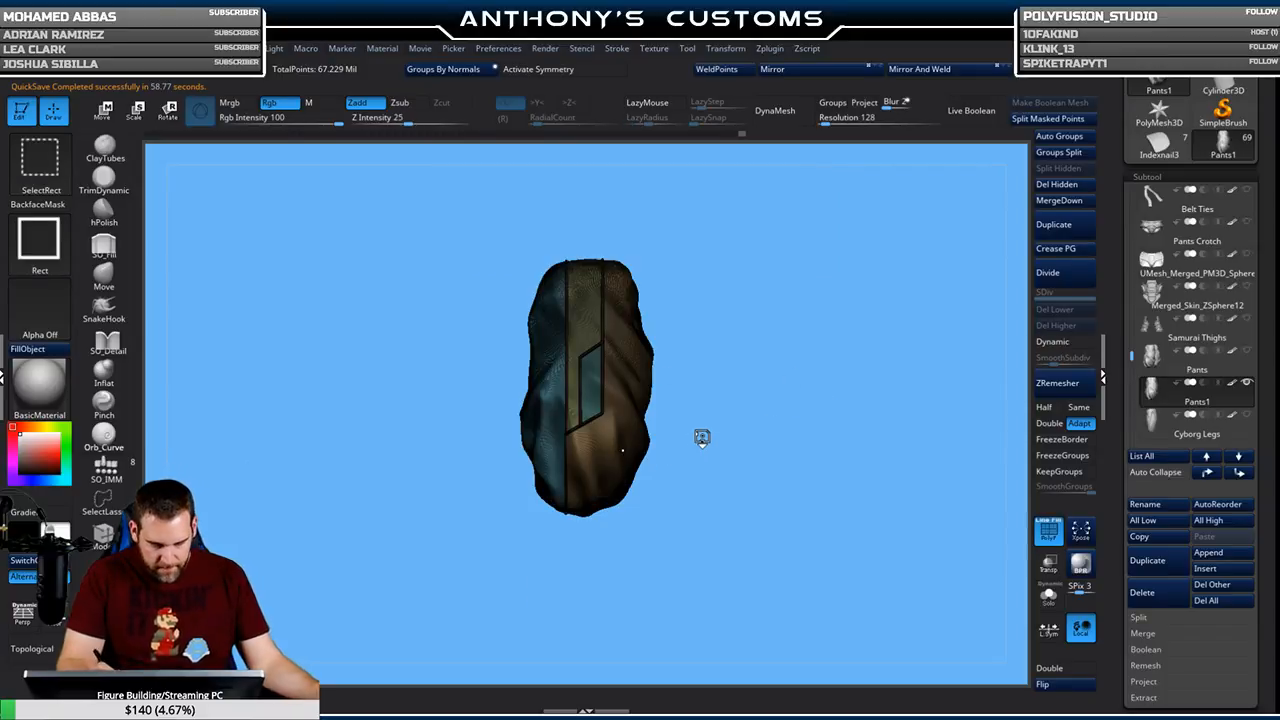
{"action": "left_click_drag", "start_coordinate": [711, 423], "coordinate": [791, 404], "text": "ctrl+shift"}
{"action": "left_click", "coordinate": [754, 396], "text": "ctrl+shift"}
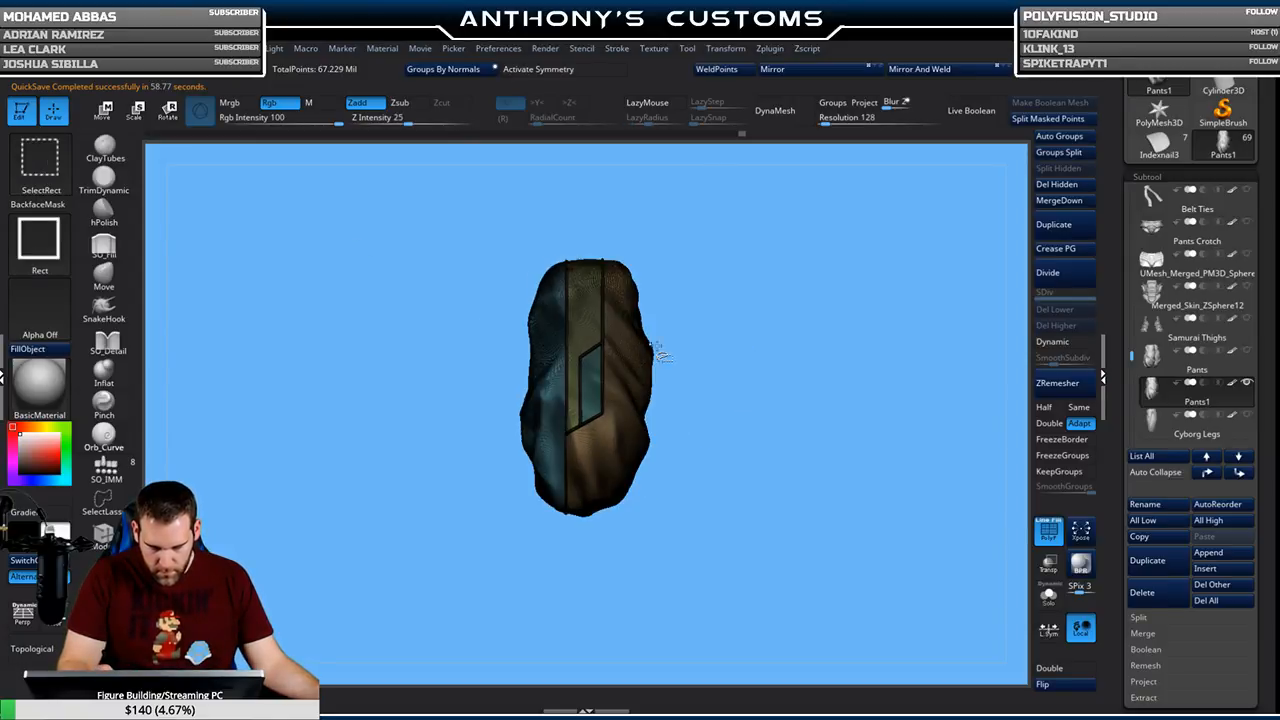
{"action": "mouse_move", "coordinate": [808, 382]}
{"action": "left_mouse_down"}
{"action": "mouse_move", "coordinate": [814, 347]}
{"action": "mouse_move", "coordinate": [840, 460]}
{"action": "mouse_move", "coordinate": [898, 374]}
{"action": "left_mouse_up"}
{"action": "left_click", "coordinate": [588, 459], "text": "ctrl+shift"}
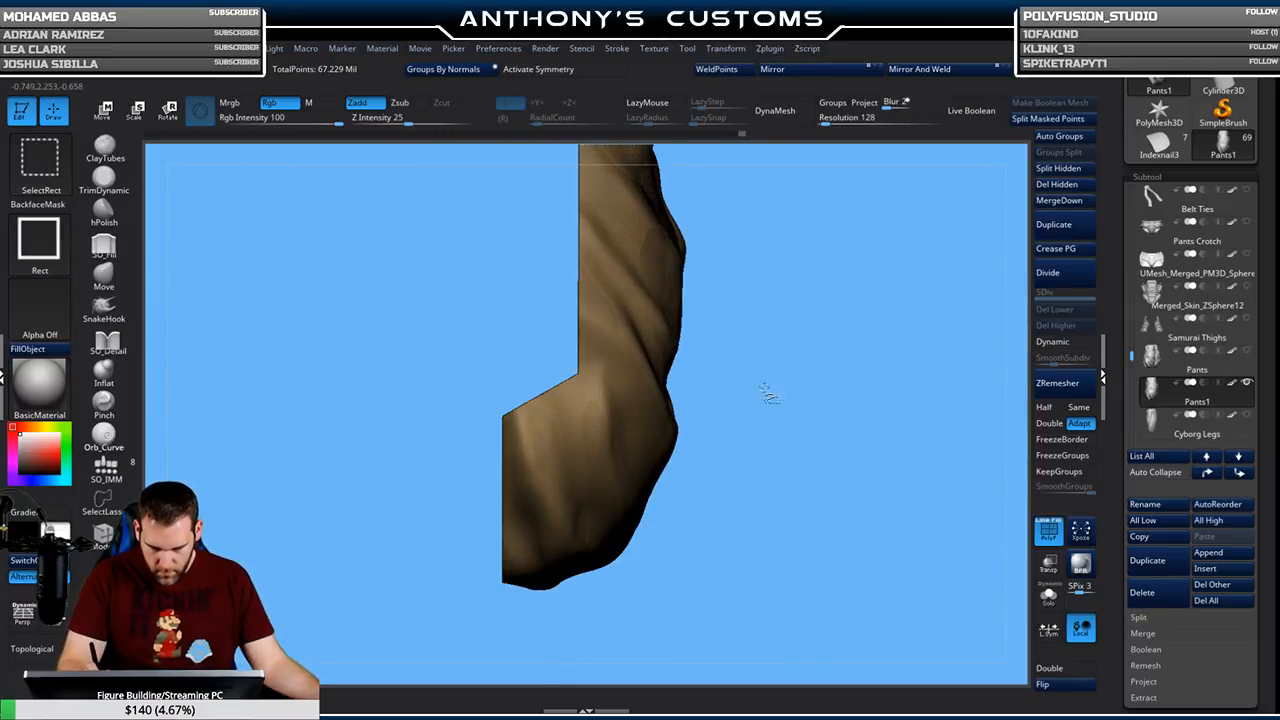
{"action": "left_click_drag", "start_coordinate": [770, 395], "coordinate": [795, 410], "text": "ctrl+shift"}
{"action": "left_click", "coordinate": [563, 353], "text": "ctrl+shift"}
{"action": "left_click", "coordinate": [515, 359], "text": "ctrl+shift"}
{"action": "left_click", "coordinate": [471, 411], "text": "ctrl+shift"}
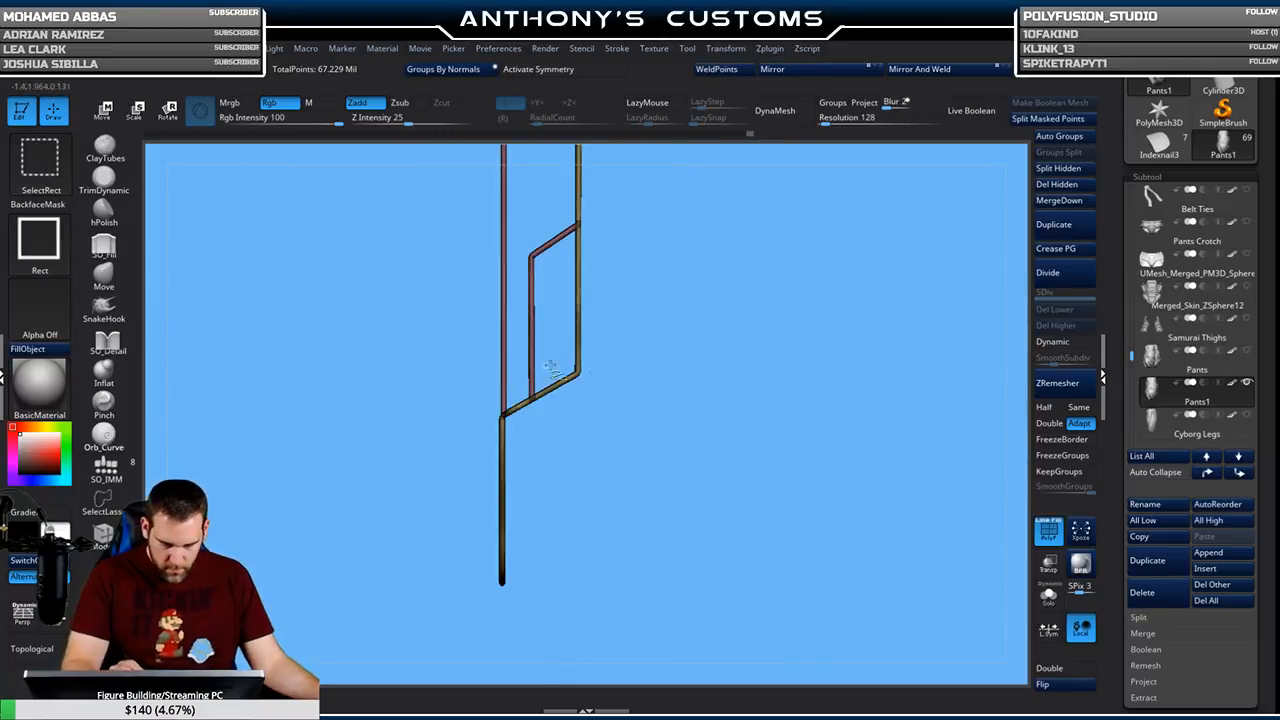
Delete the hidden pants sections from the Pants1 subtool, keeping only the border tubes on both legs
{"action": "left_click_drag", "start_coordinate": [840, 420], "coordinate": [746, 420]}
{"action": "left_click_drag", "start_coordinate": [809, 447], "coordinate": [836, 377]}
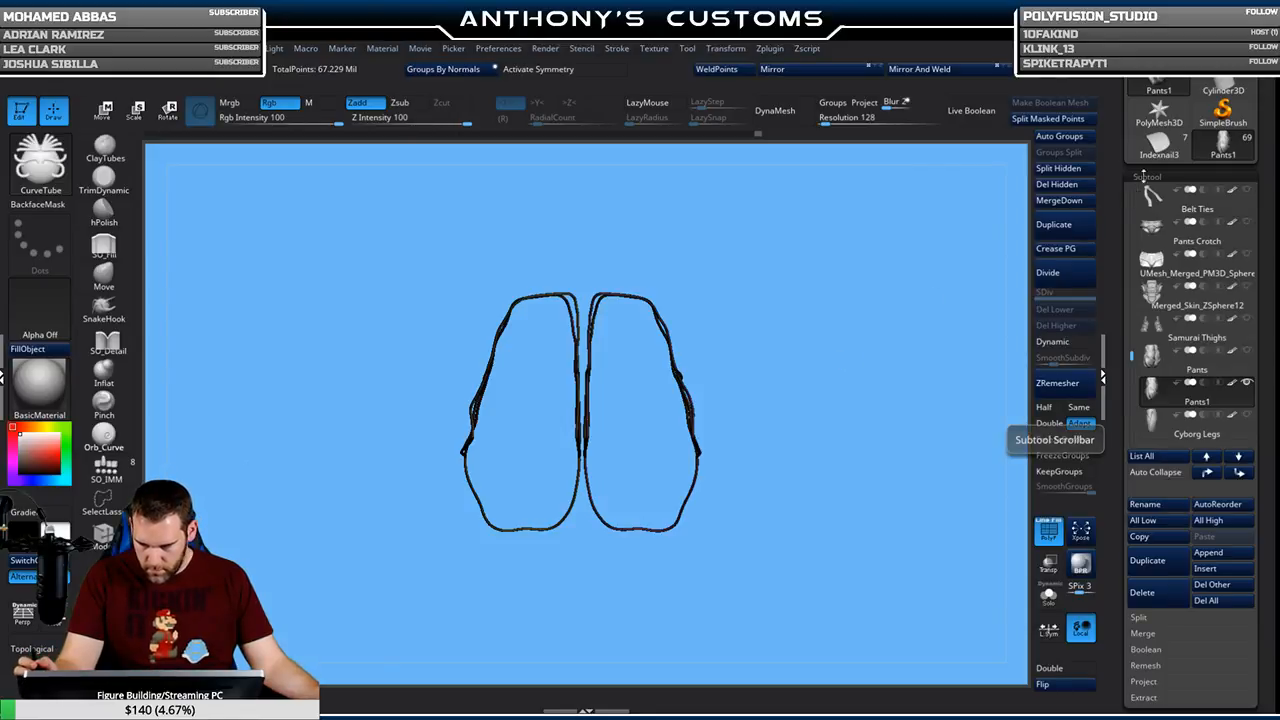
{"action": "left_click", "coordinate": [1056, 185]}
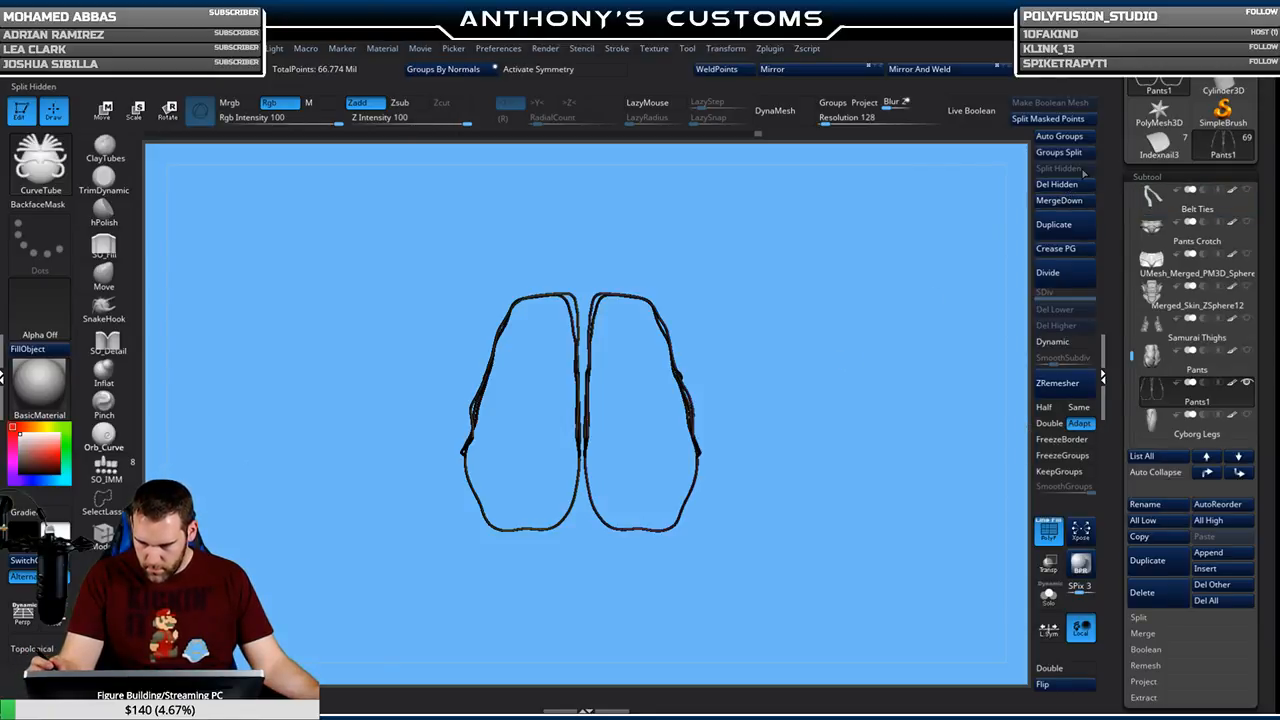
Show the Pants subtool beneath the border tubes and turn off the polyframe display
{"action": "left_click", "coordinate": [1247, 353]}
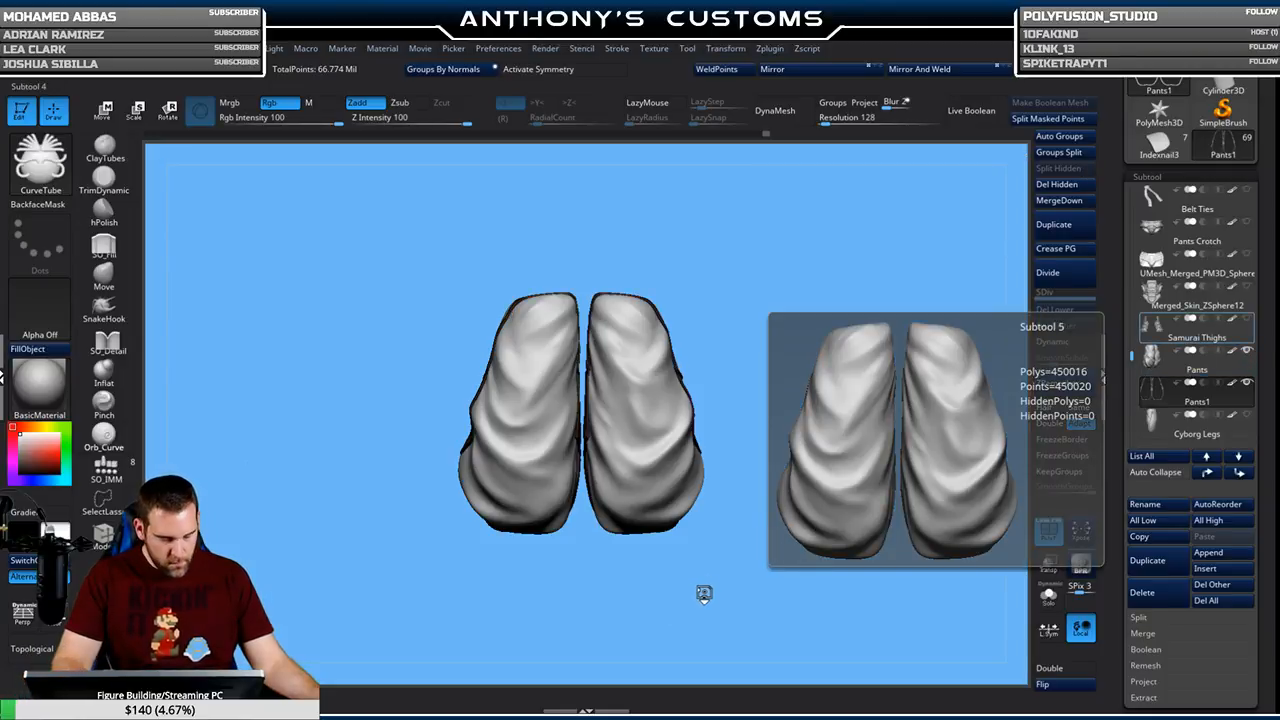
{"action": "left_click_drag", "start_coordinate": [692, 594], "coordinate": [711, 514], "text": "shift"}
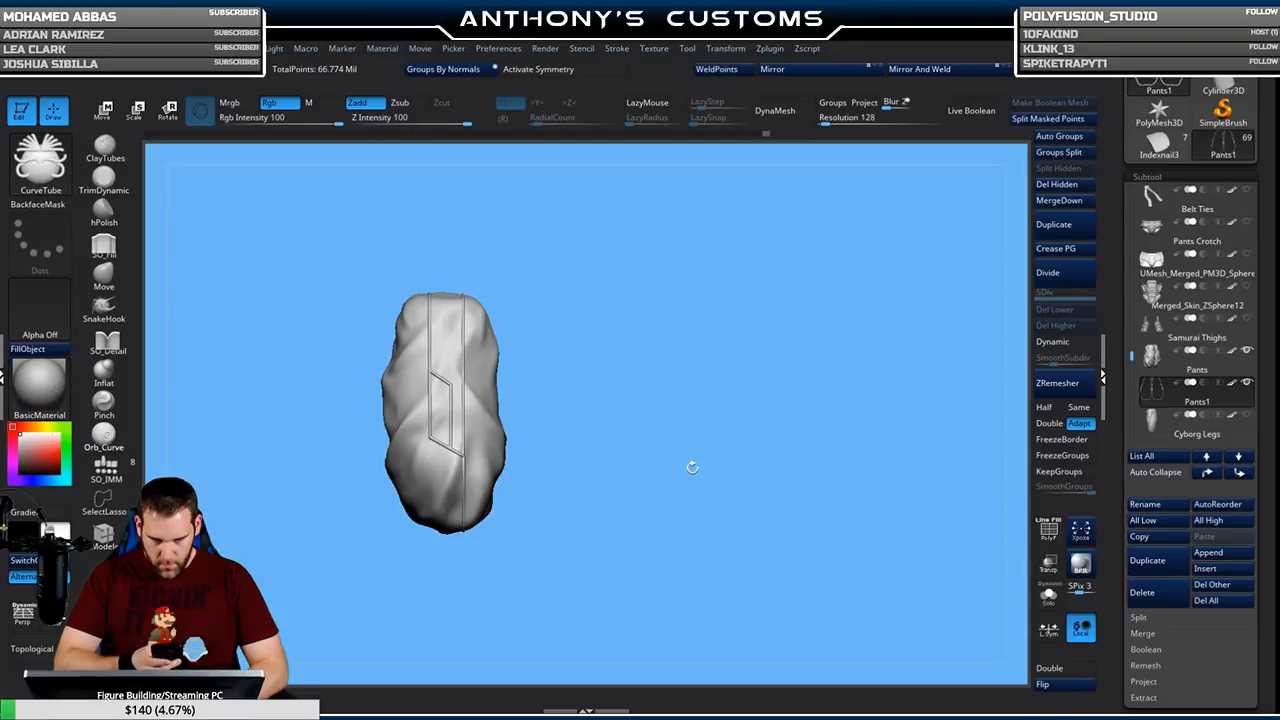
{"action": "left_click_drag", "start_coordinate": [692, 470], "coordinate": [906, 434]}
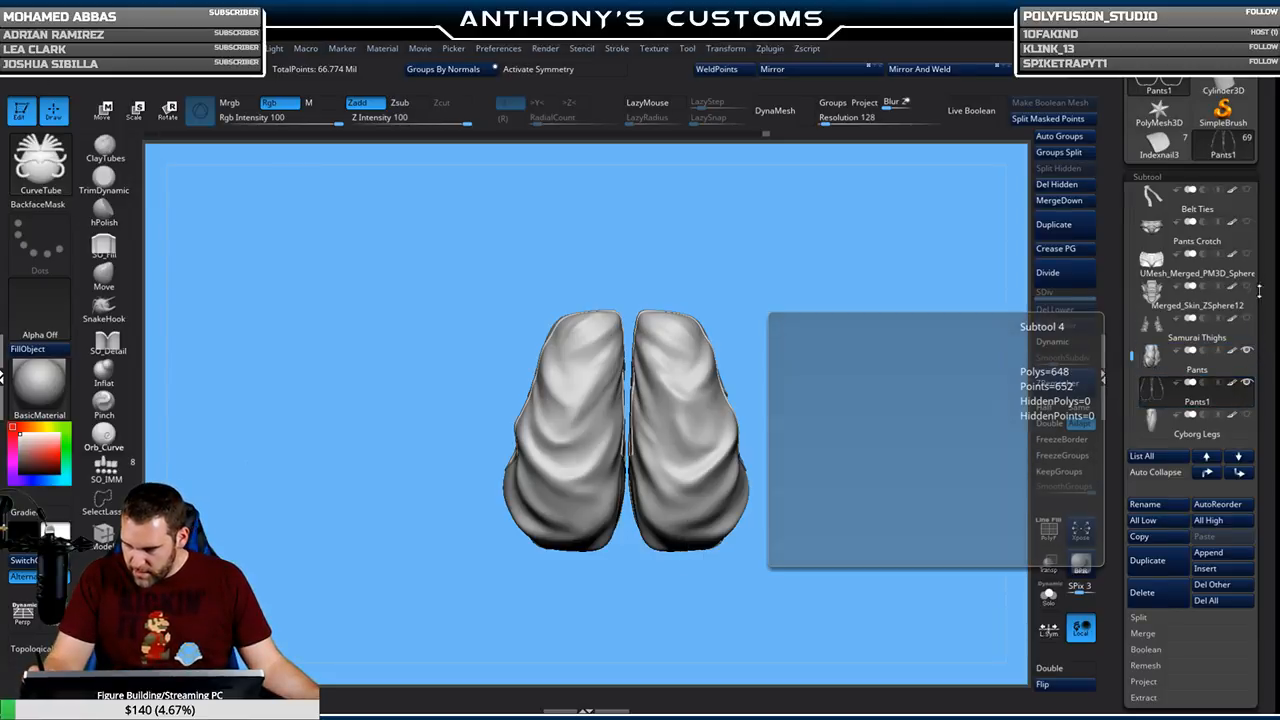
Show the Pants Crotch, Belt Ties and Belt subtools together with the framed pants
{"action": "left_click", "coordinate": [1246, 221]}
{"action": "left_click", "coordinate": [1246, 189]}
{"action": "left_click_drag", "start_coordinate": [1126, 360], "coordinate": [1128, 351]}
{"action": "mouse_move", "coordinate": [888, 334]}
{"action": "left_mouse_down"}
{"action": "mouse_move", "coordinate": [874, 405]}
{"action": "mouse_move", "coordinate": [861, 382]}
{"action": "left_mouse_up"}
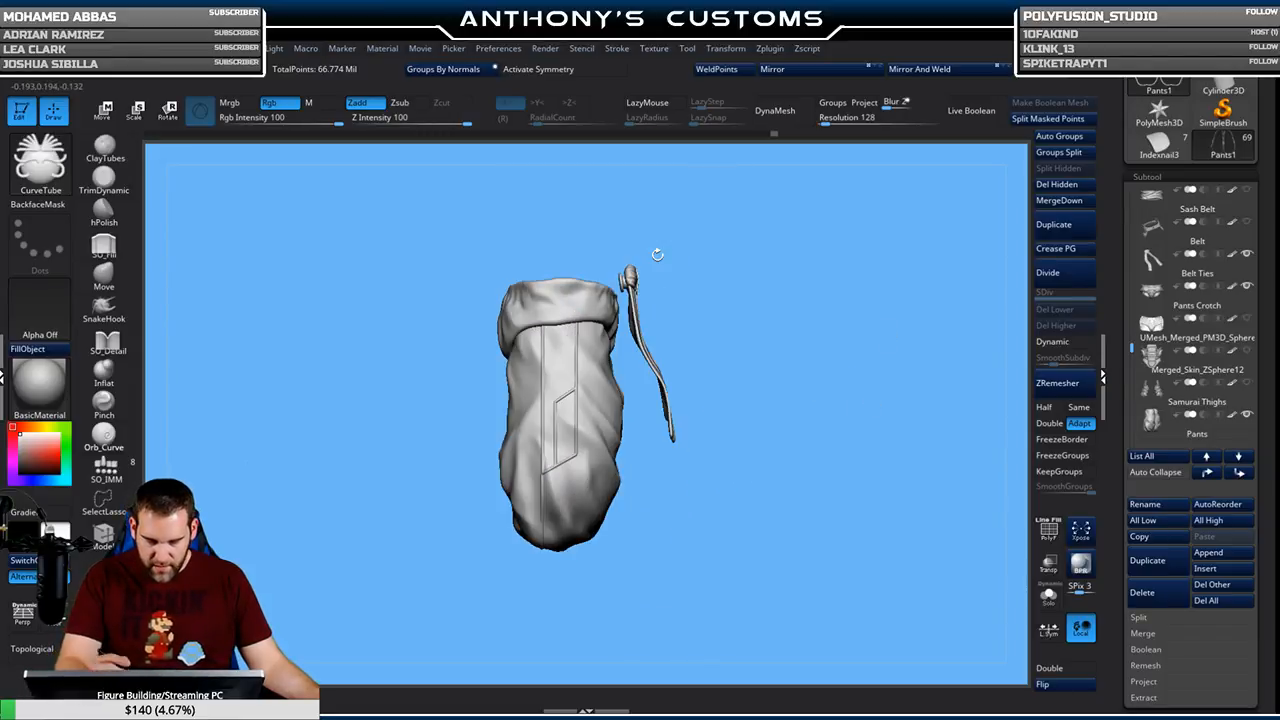
{"action": "left_click", "coordinate": [1246, 221]}
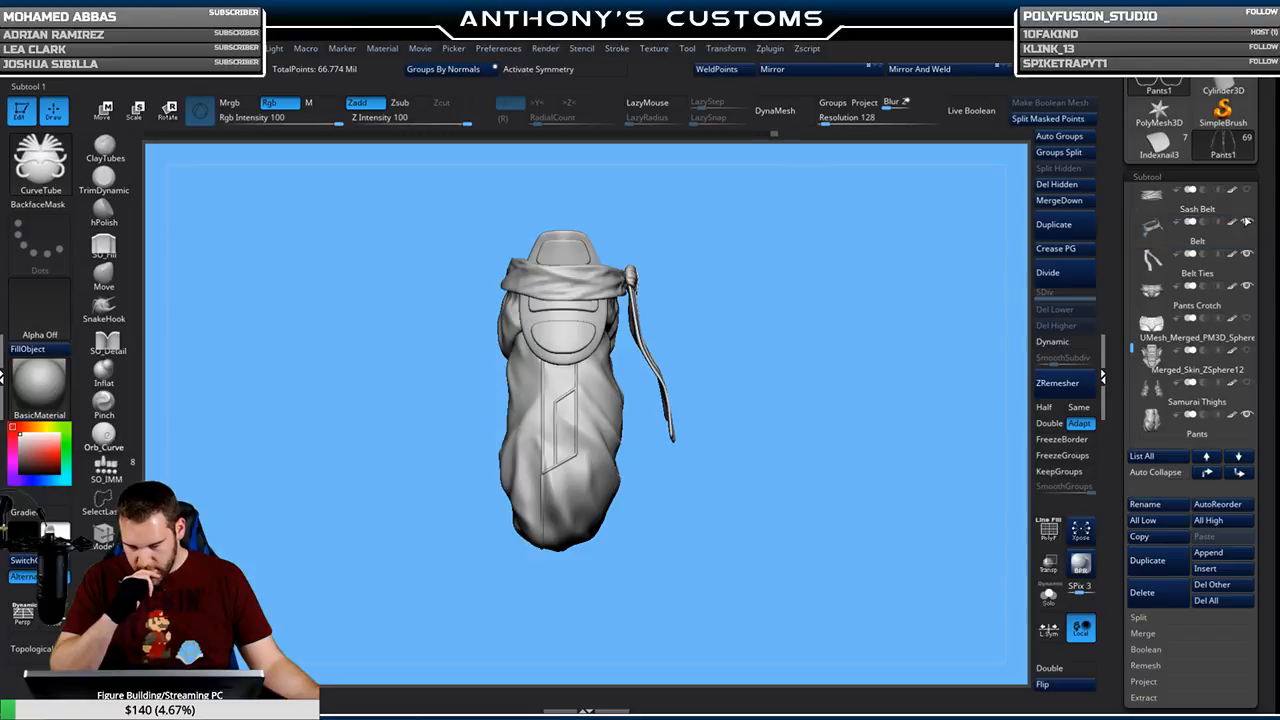
{"action": "left_click_drag", "start_coordinate": [860, 330], "coordinate": [777, 334]}
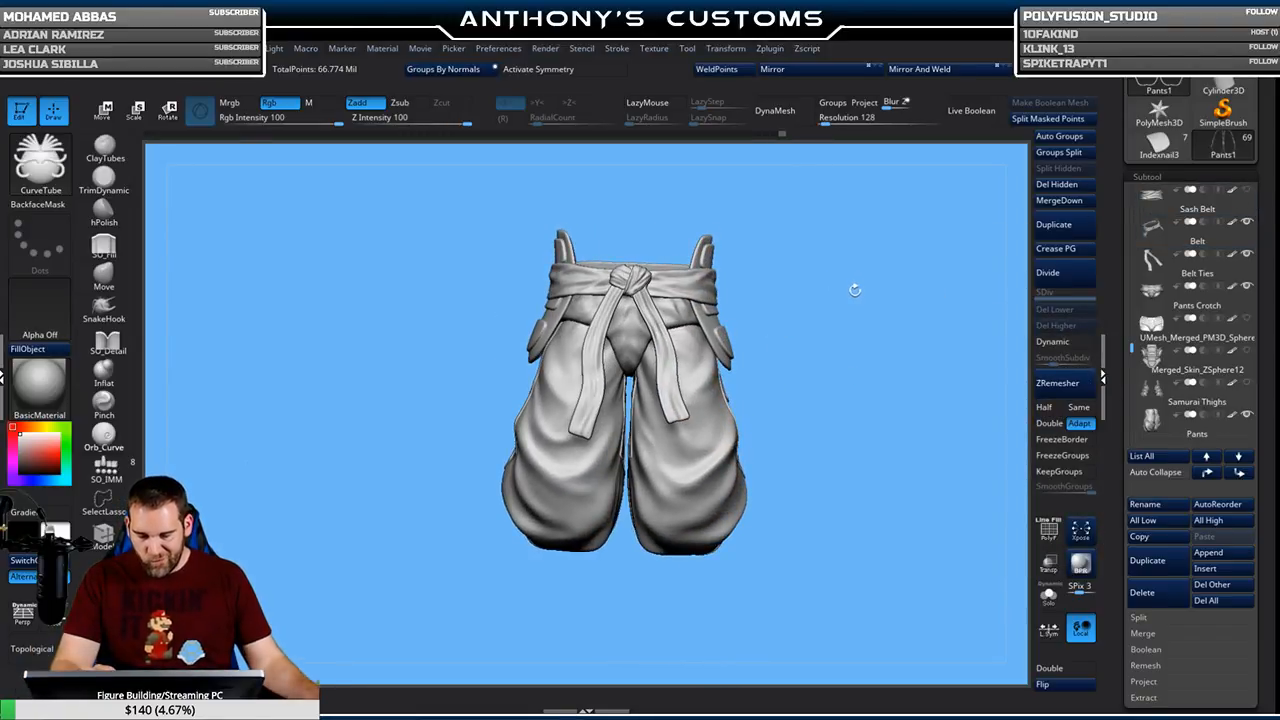
{"action": "left_click_drag", "start_coordinate": [837, 294], "coordinate": [830, 420]}
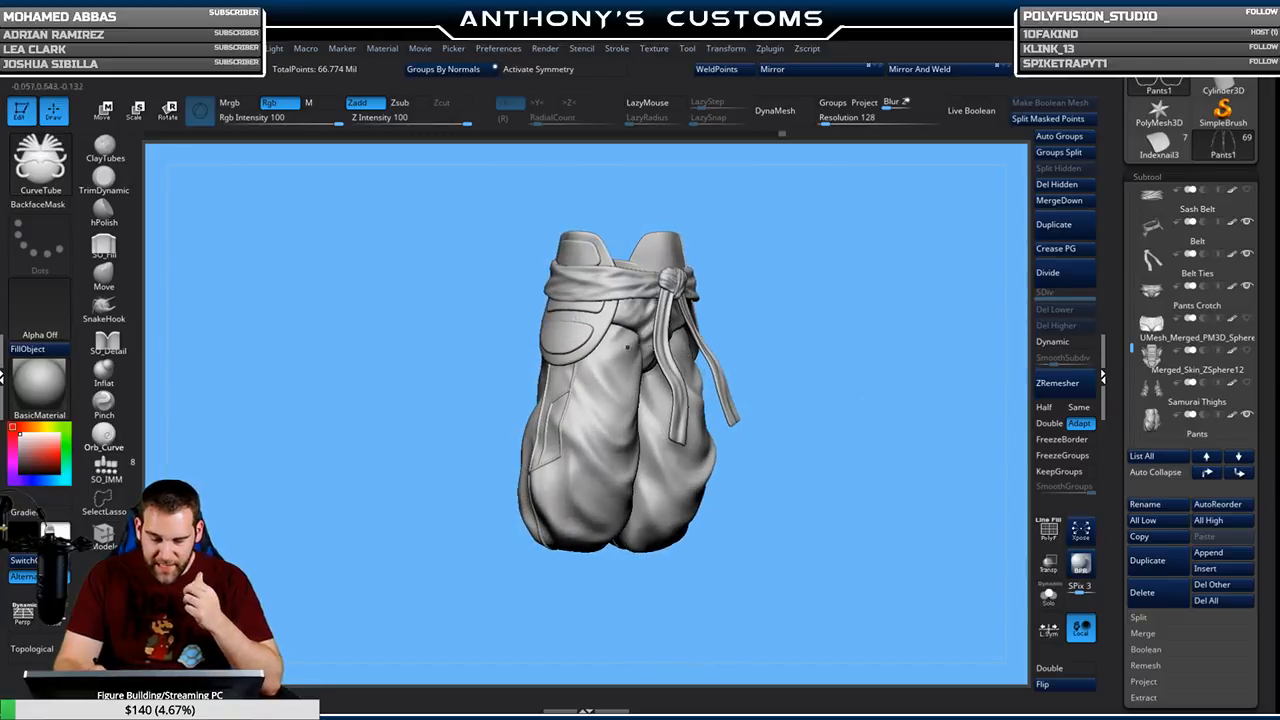
Swap the Belt for the Sash Belt to compare them over the pants, then switch back to the Belt
{"action": "left_click", "coordinate": [1246, 190]}
{"action": "left_click", "coordinate": [1246, 222]}
{"action": "left_click_drag", "start_coordinate": [791, 386], "coordinate": [923, 289]}
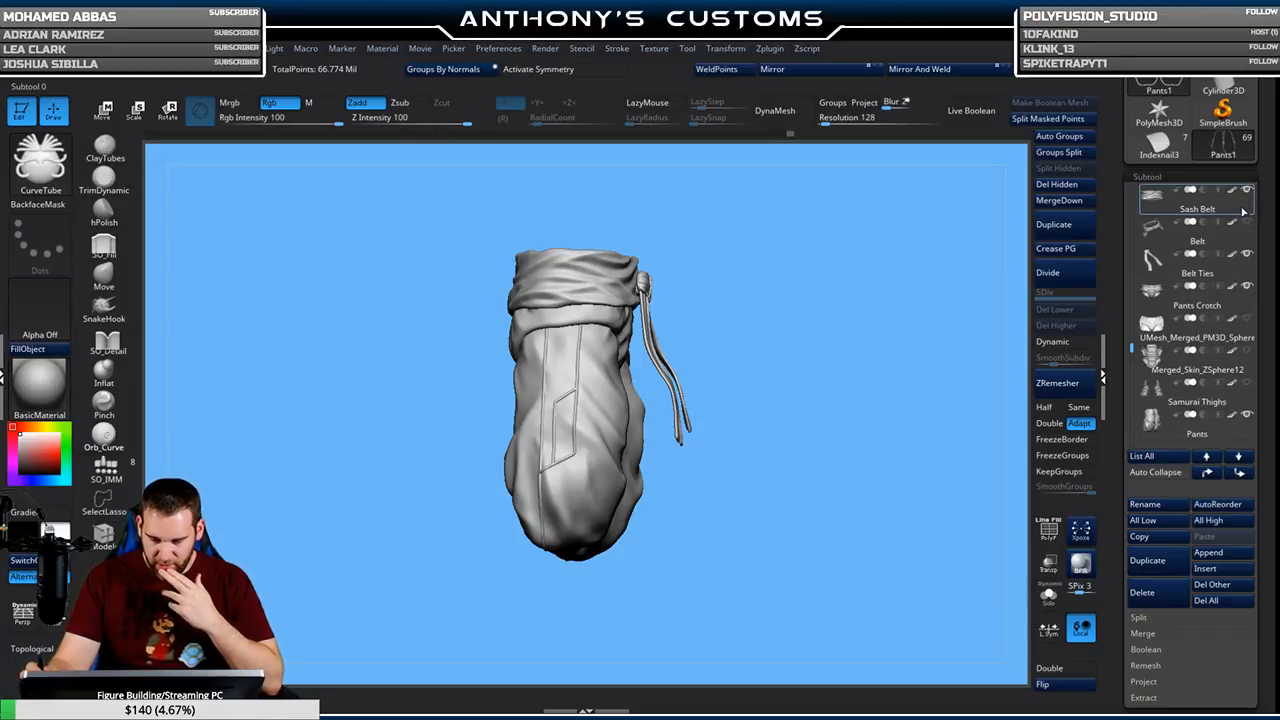
{"action": "left_click", "coordinate": [1246, 190]}
{"action": "left_click", "coordinate": [1246, 222]}
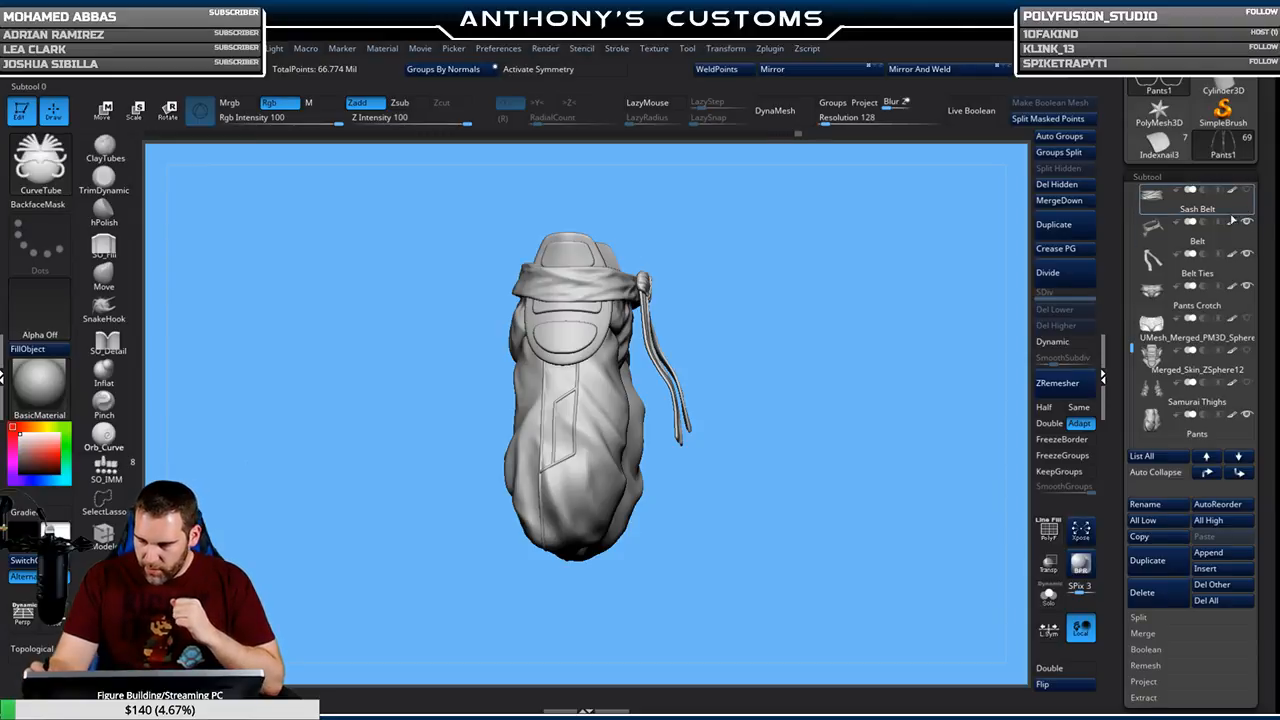
{"action": "left_click_drag", "start_coordinate": [1122, 347], "coordinate": [1124, 366]}
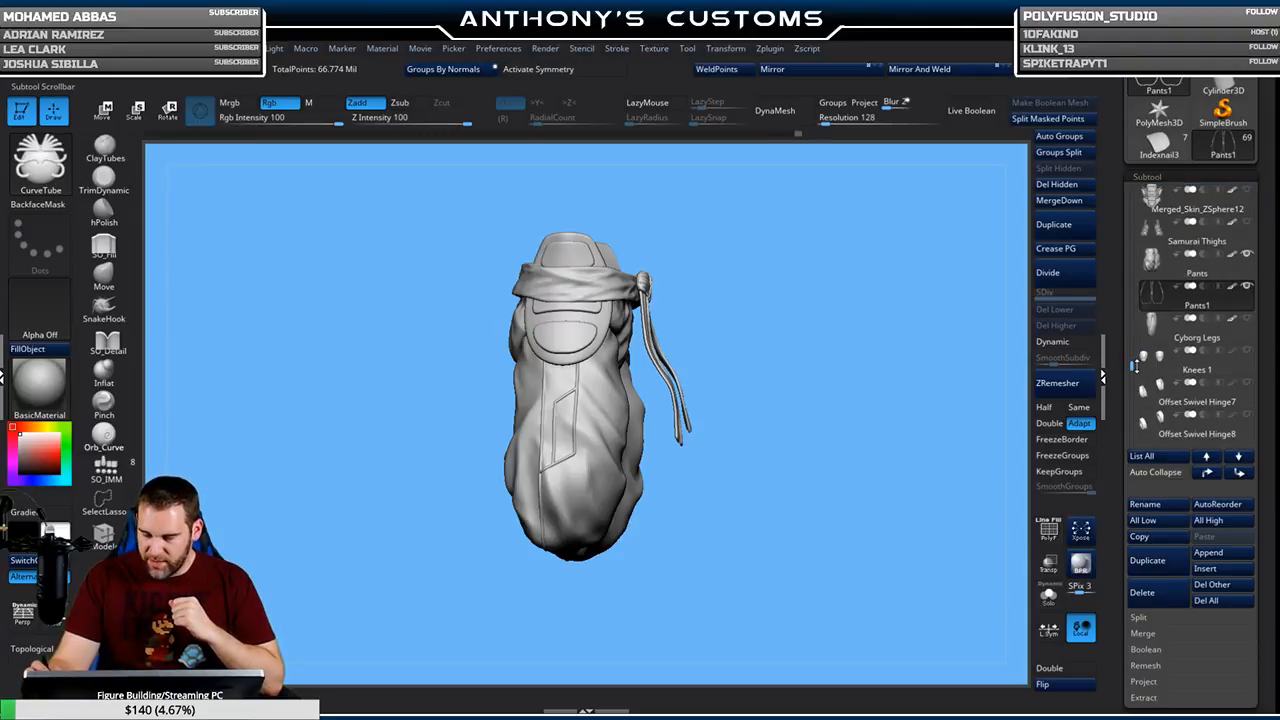
Show the Knees 1 and Boots 1 subtools together with the feet below the pants
{"action": "left_click", "coordinate": [1247, 355]}
{"action": "scroll", "coordinate": [1247, 352], "scroll_direction": "down", "scroll_amount": 4}
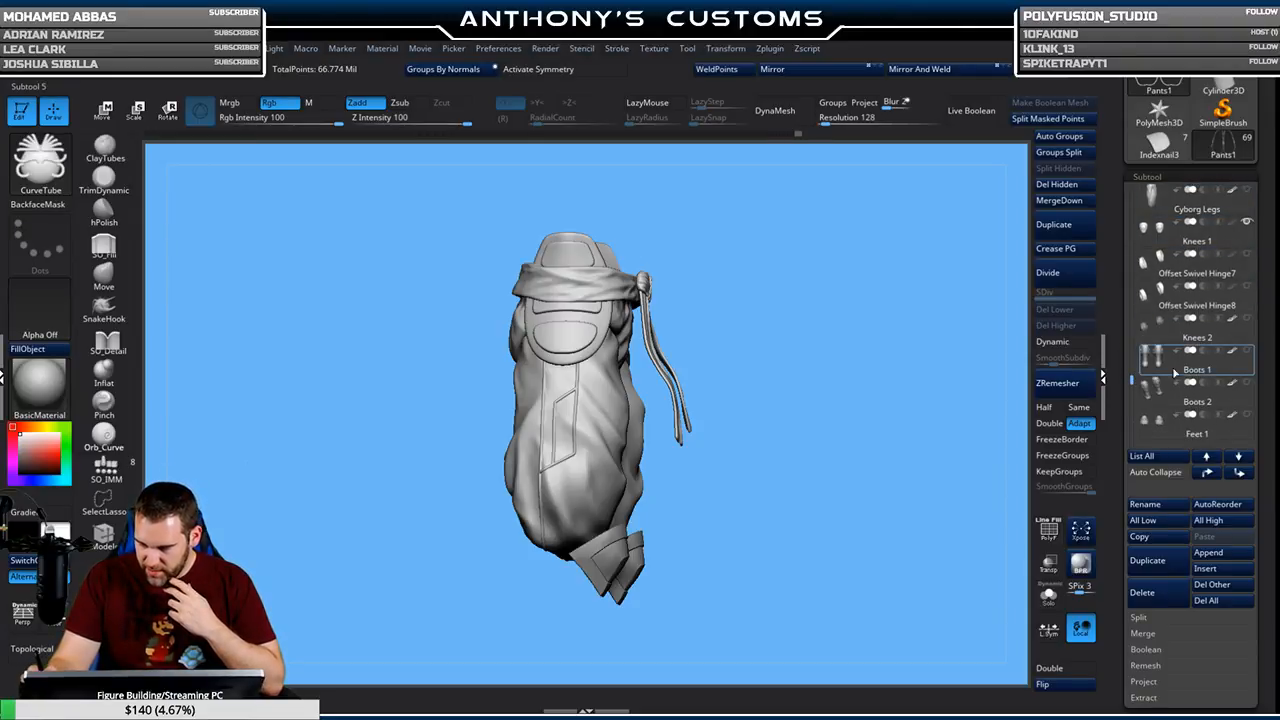
{"action": "left_click", "coordinate": [1246, 352]}
{"action": "left_click", "coordinate": [1238, 382]}
Show the Armored Abdomen, Tattered Sleeves and Armored Chest with Peg Hole subtools above the belt
{"action": "left_click_drag", "start_coordinate": [1136, 381], "coordinate": [1138, 326]}
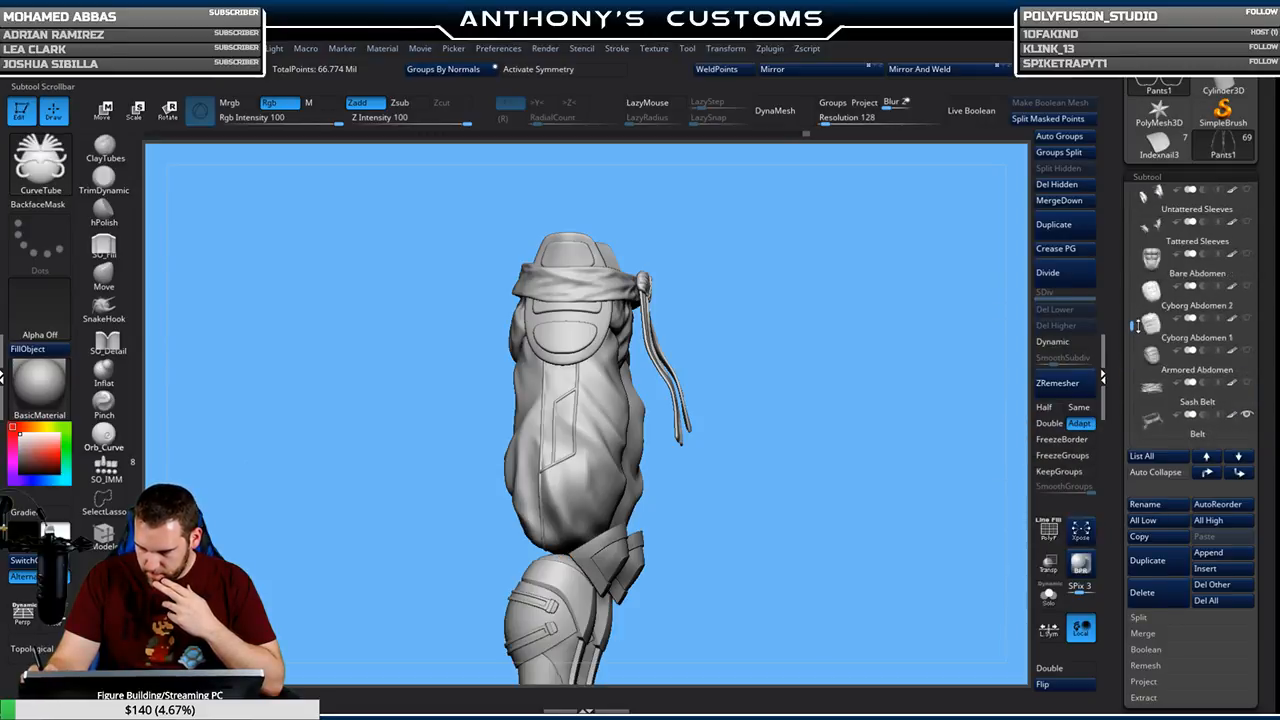
{"action": "left_click", "coordinate": [1246, 350]}
{"action": "left_click", "coordinate": [1246, 222]}
{"action": "left_click_drag", "start_coordinate": [1135, 324], "coordinate": [1136, 316]}
{"action": "left_click", "coordinate": [1247, 190]}
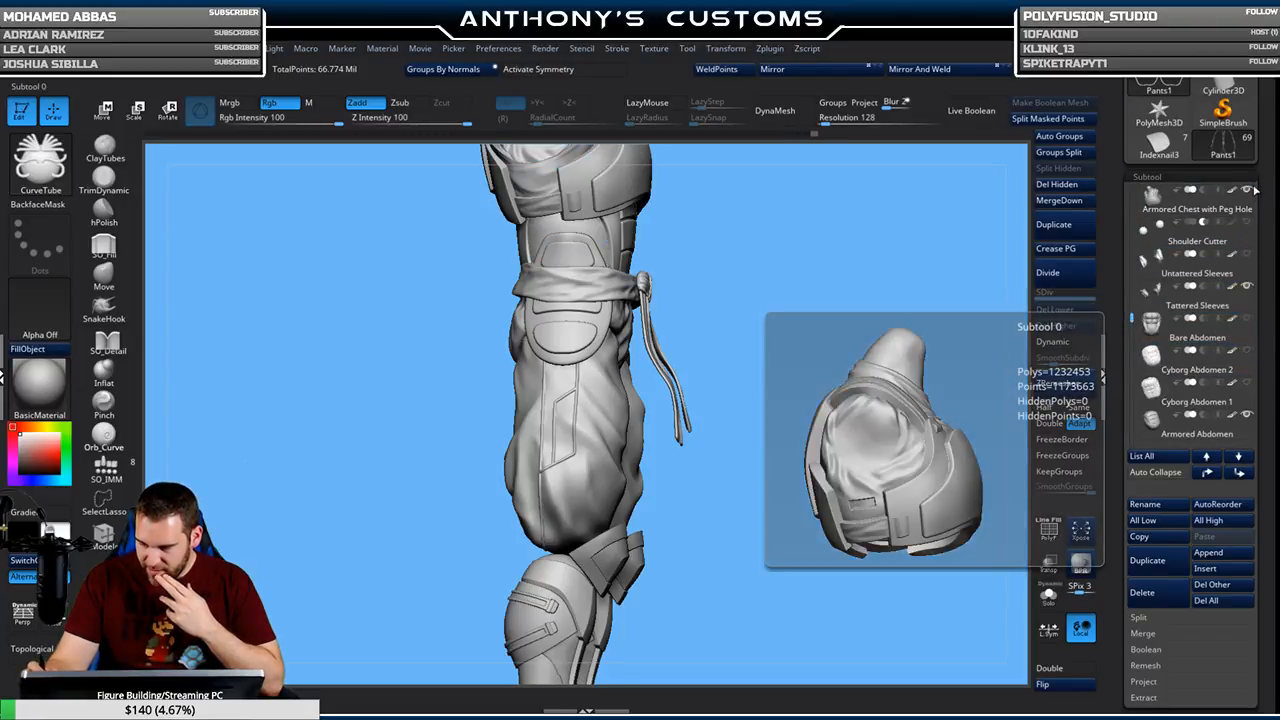
Show the Wrist Guards and Bare Forearms subtools on the figure's arms
{"action": "left_click_drag", "start_coordinate": [1134, 318], "coordinate": [1132, 283]}
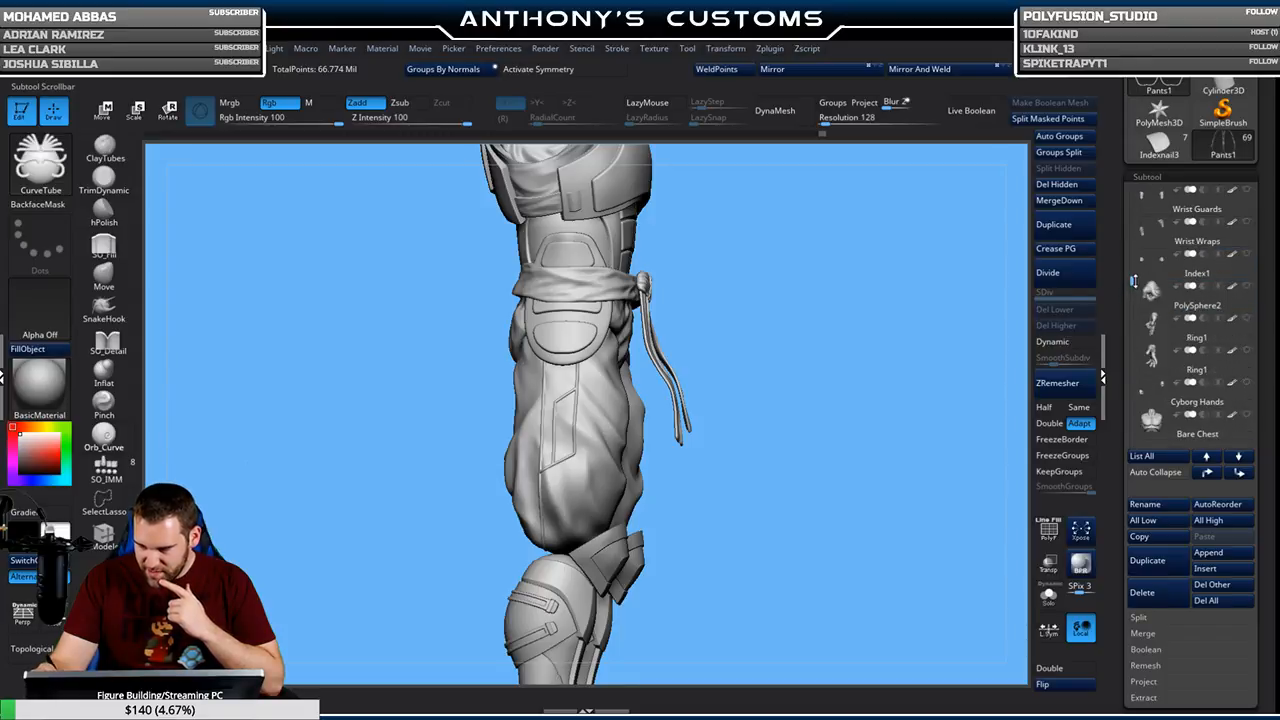
{"action": "left_click", "coordinate": [1240, 194]}
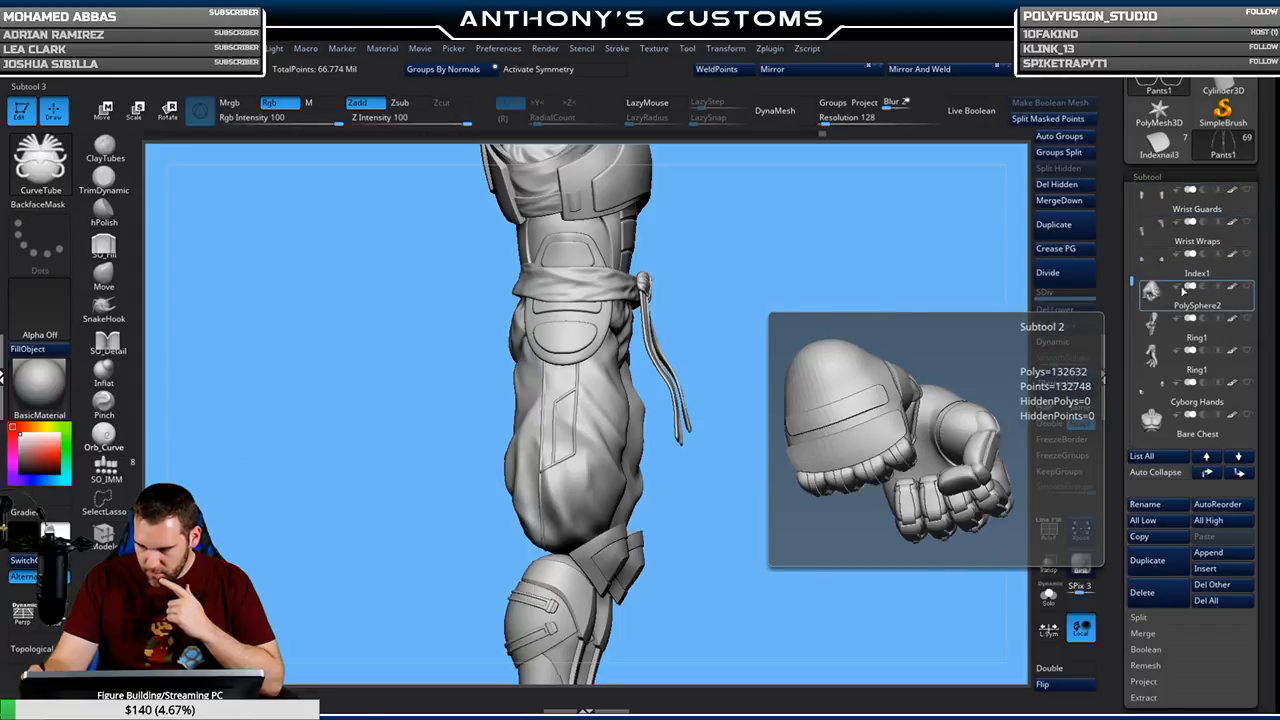
{"action": "left_click", "coordinate": [1246, 190]}
{"action": "scroll", "coordinate": [1200, 240], "scroll_direction": "up", "scroll_amount": 2}
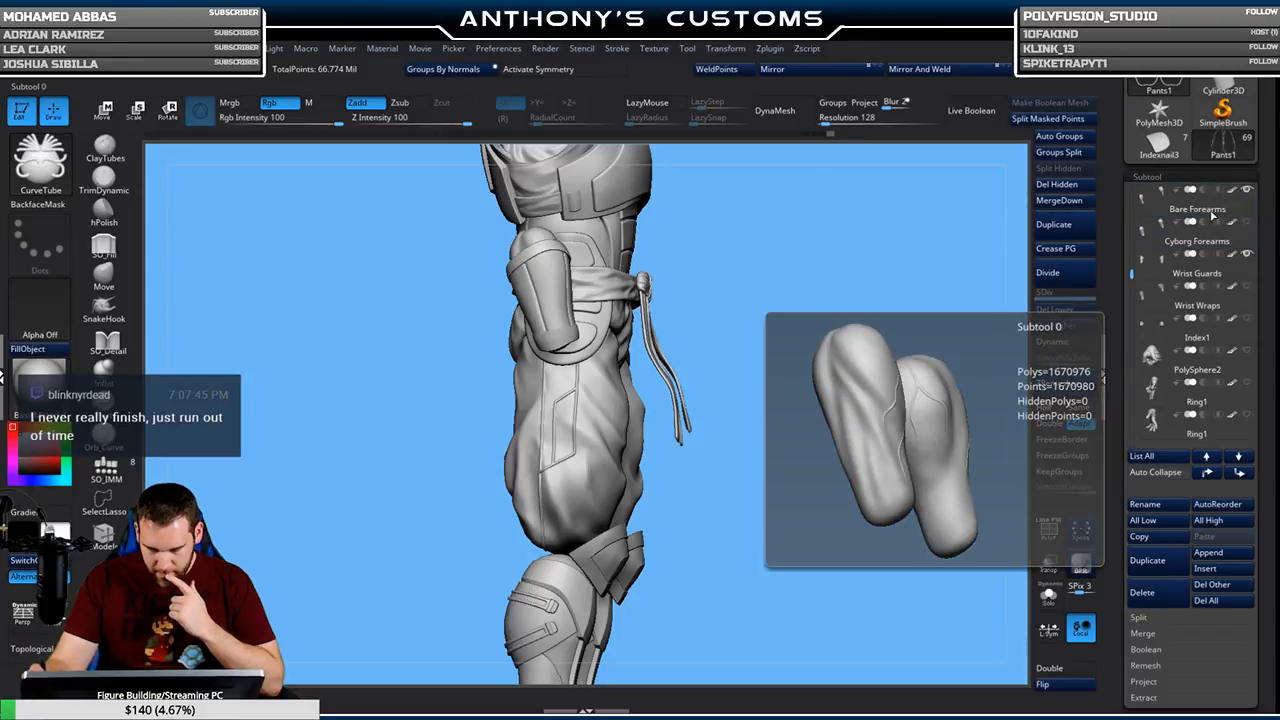
{"action": "scroll", "coordinate": [1133, 268], "scroll_direction": "up", "scroll_amount": 1}
{"action": "scroll", "coordinate": [1133, 268], "scroll_direction": "up", "scroll_amount": 2}
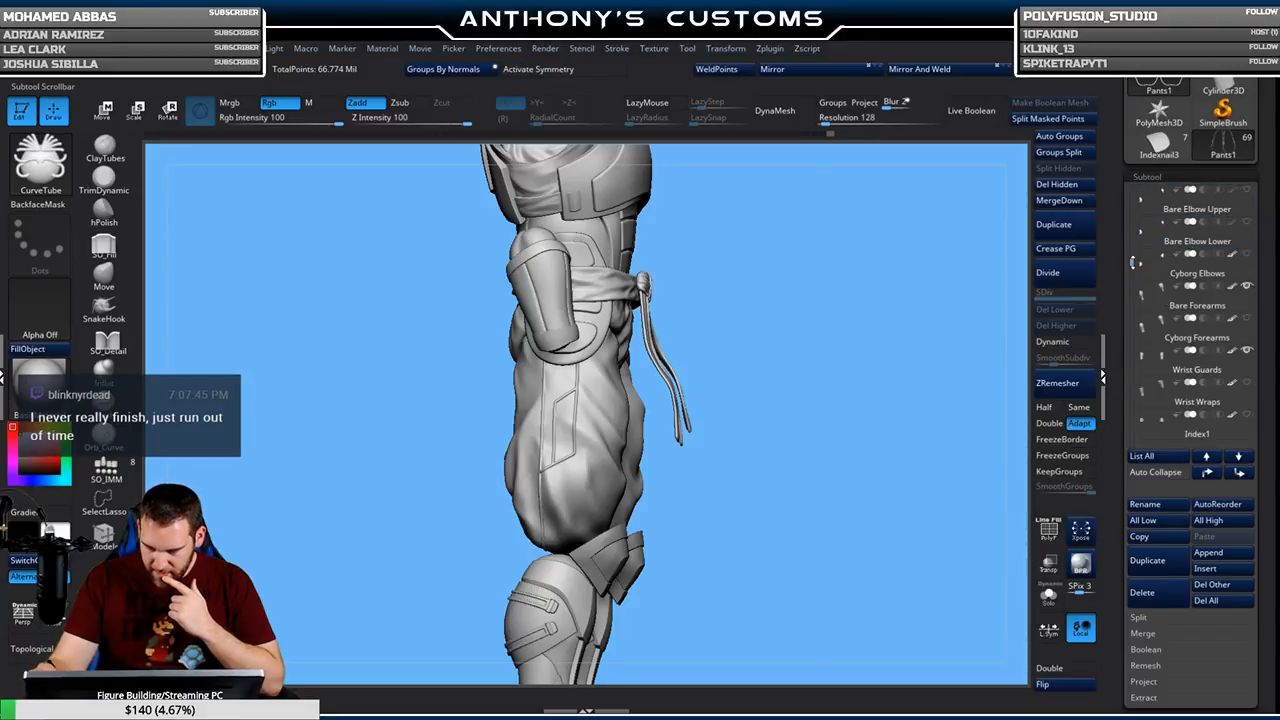
Show the Bare Elbows, Bare Biceps, Bare Shoulders, Bare Fist, Hood and Ninja Head 1 subtools to complete the figure
{"action": "mouse_move", "coordinate": [1232, 258]}
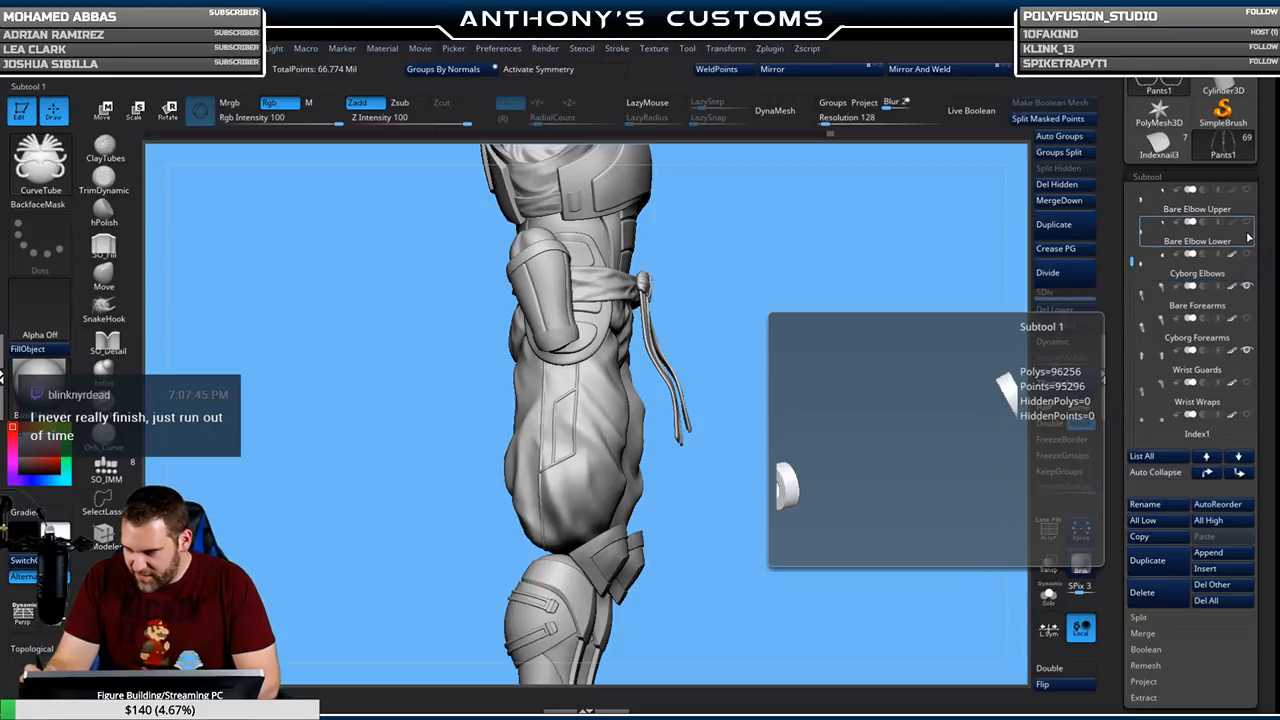
{"action": "left_click_drag", "start_coordinate": [1133, 262], "coordinate": [1133, 250]}
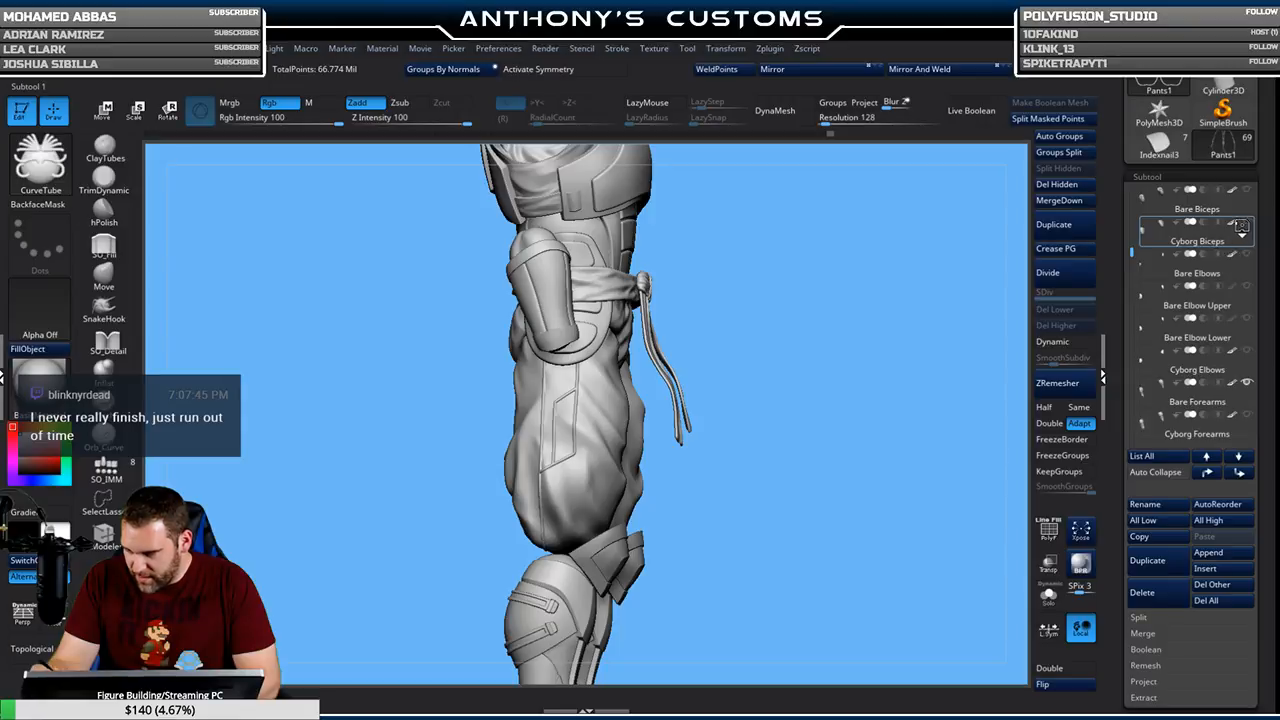
{"action": "mouse_move", "coordinate": [1254, 261]}
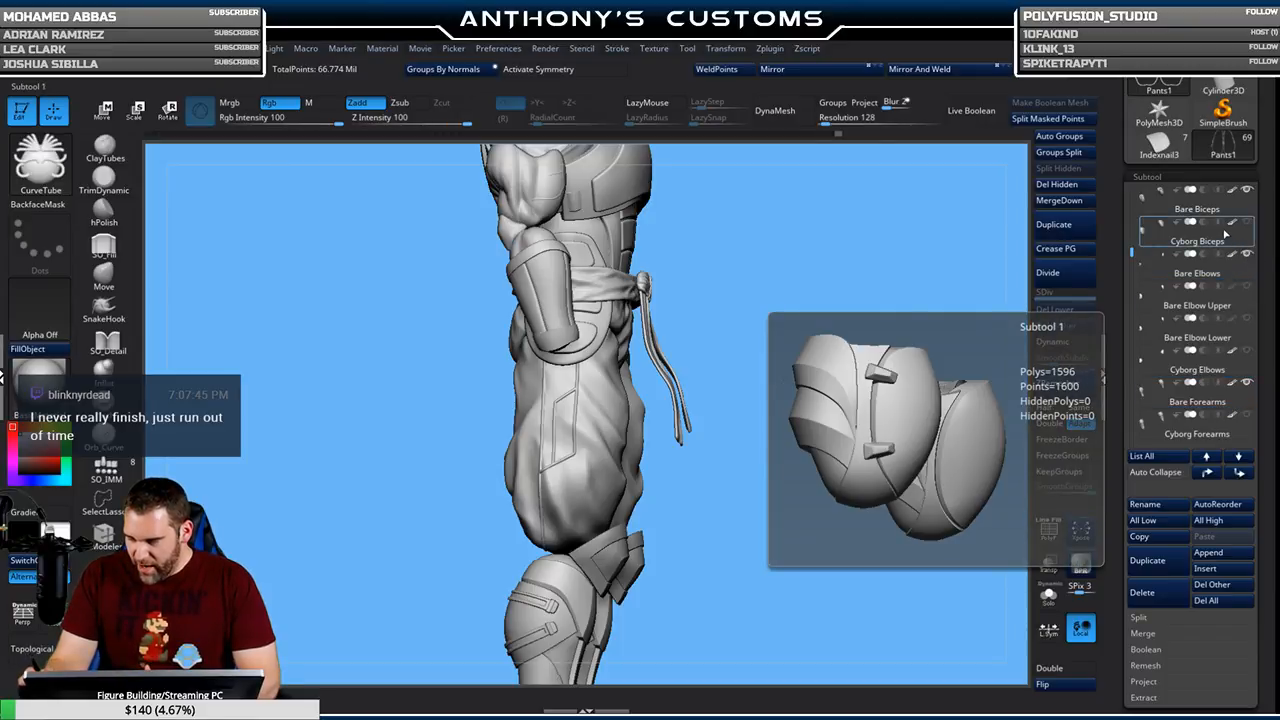
{"action": "scroll", "coordinate": [1226, 237], "scroll_direction": "up", "scroll_amount": 4}
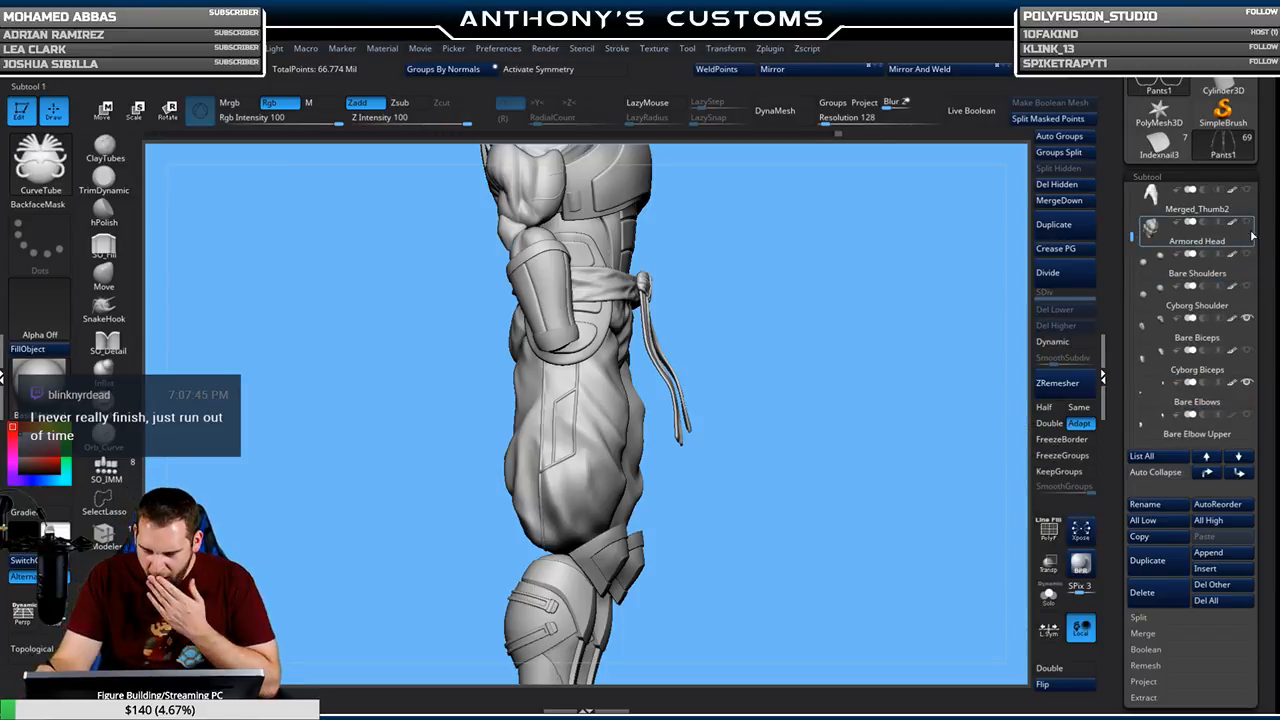
{"action": "left_click_drag", "start_coordinate": [1128, 263], "coordinate": [1131, 220]}
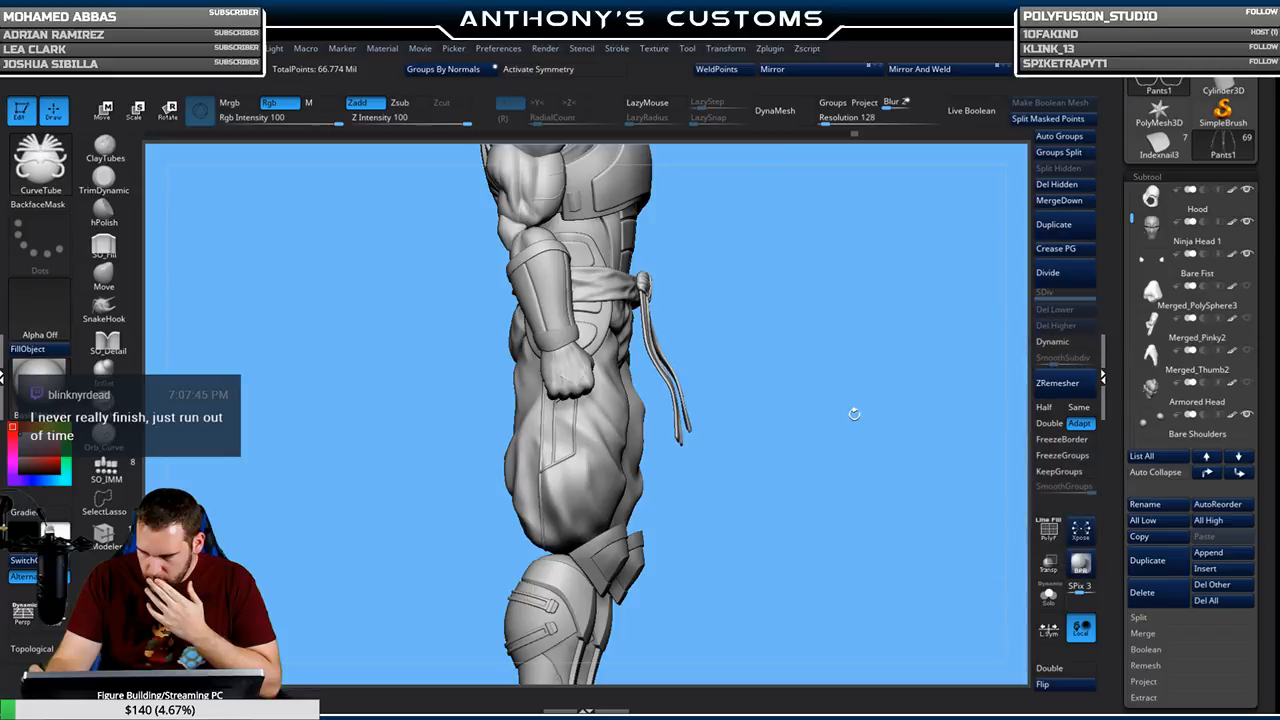
Examine the complete assembled ninja figure from the front, the sides and above
{"action": "key", "text": "f"}
{"action": "mouse_move", "coordinate": [858, 402]}
{"action": "left_mouse_down"}
{"action": "mouse_move", "coordinate": [827, 474]}
{"action": "mouse_move", "coordinate": [767, 471]}
{"action": "mouse_move", "coordinate": [833, 489]}
{"action": "mouse_move", "coordinate": [790, 492]}
{"action": "left_mouse_up"}
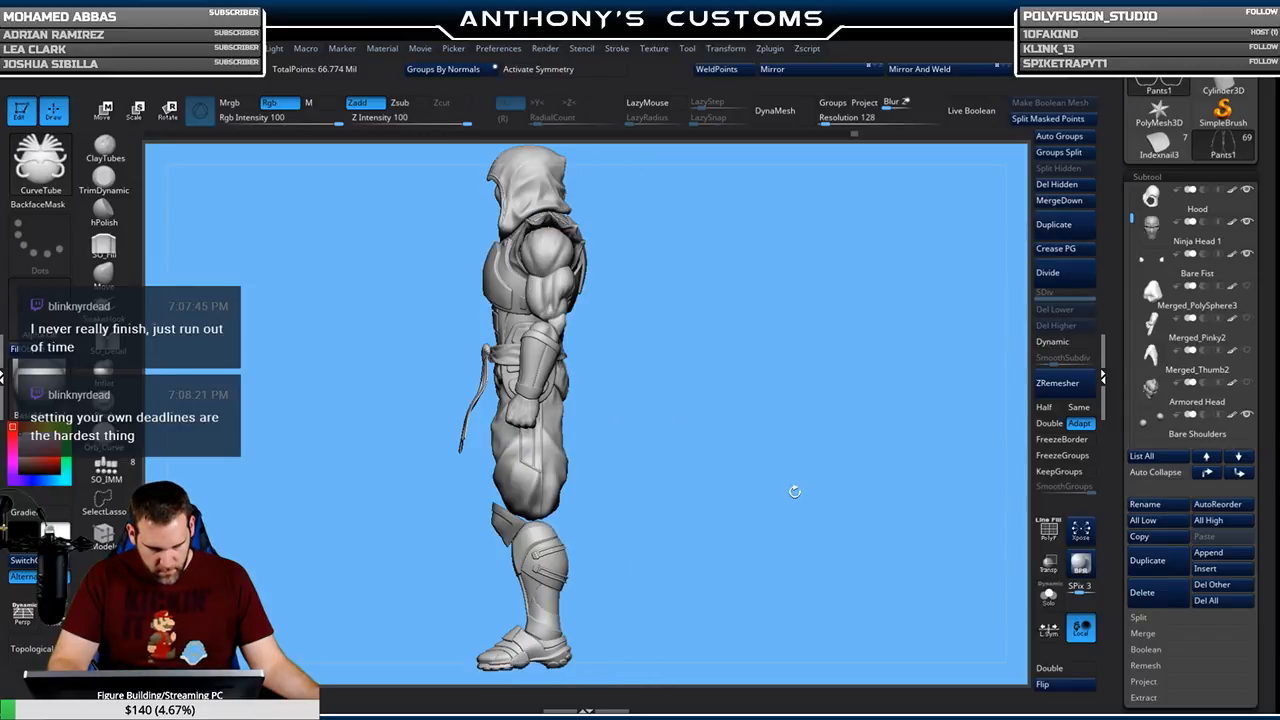
{"action": "left_click_drag", "start_coordinate": [794, 509], "coordinate": [978, 508]}
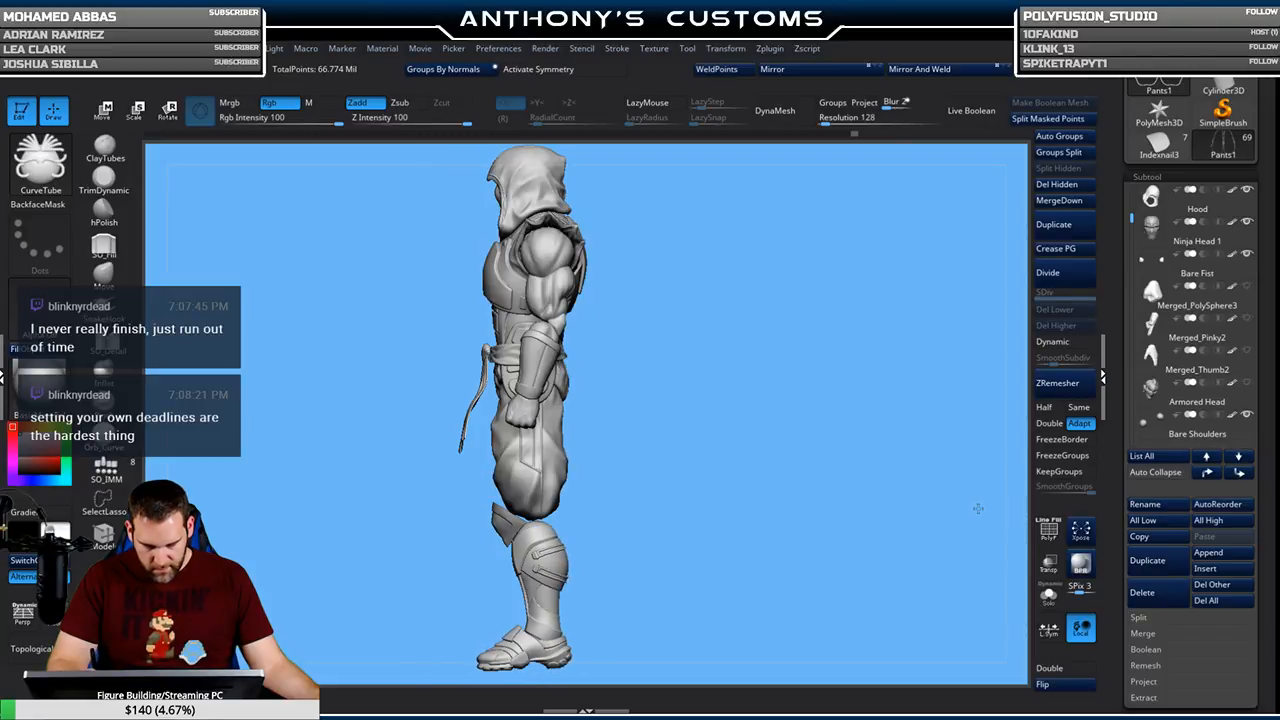
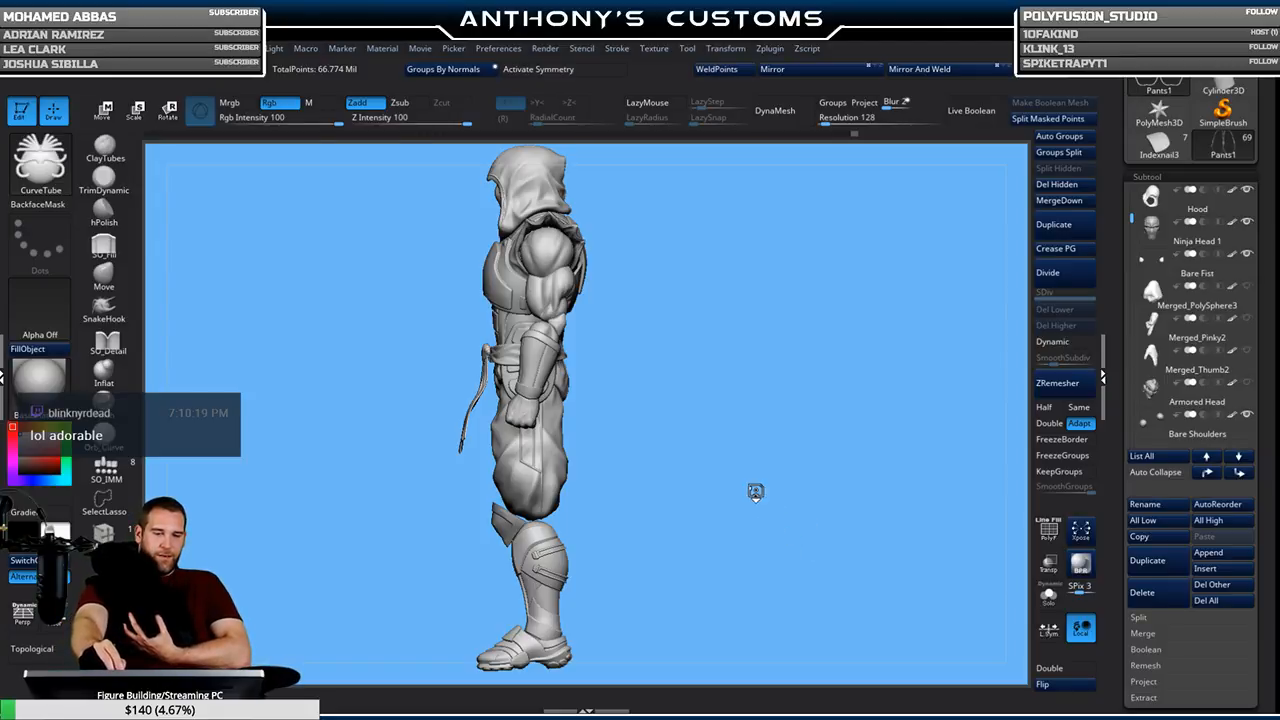
{"action": "mouse_move", "coordinate": [746, 488]}
{"action": "left_mouse_down"}
{"action": "mouse_move", "coordinate": [743, 509]}
{"action": "mouse_move", "coordinate": [820, 500]}
{"action": "mouse_move", "coordinate": [839, 483]}
{"action": "mouse_move", "coordinate": [760, 492]}
{"action": "mouse_move", "coordinate": [651, 477]}
{"action": "left_mouse_up"}
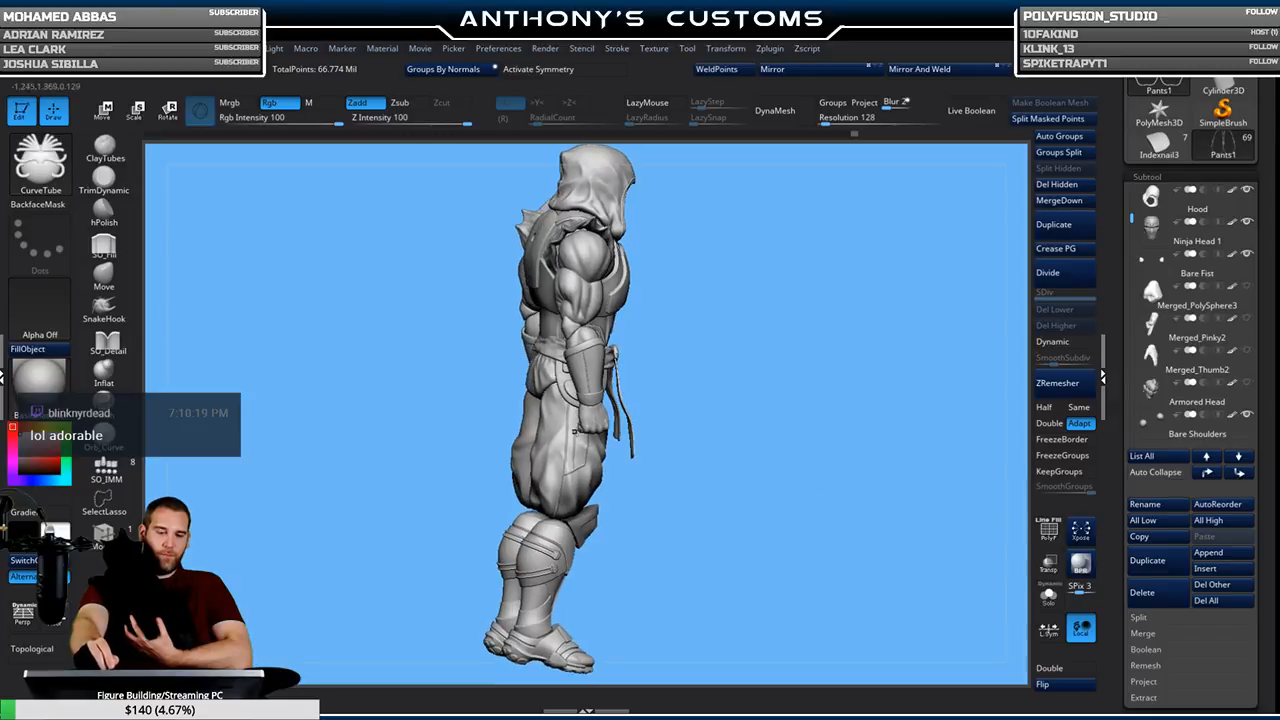
{"action": "left_click_drag", "start_coordinate": [772, 465], "coordinate": [693, 446]}
{"action": "left_click_drag", "start_coordinate": [826, 414], "coordinate": [789, 532]}
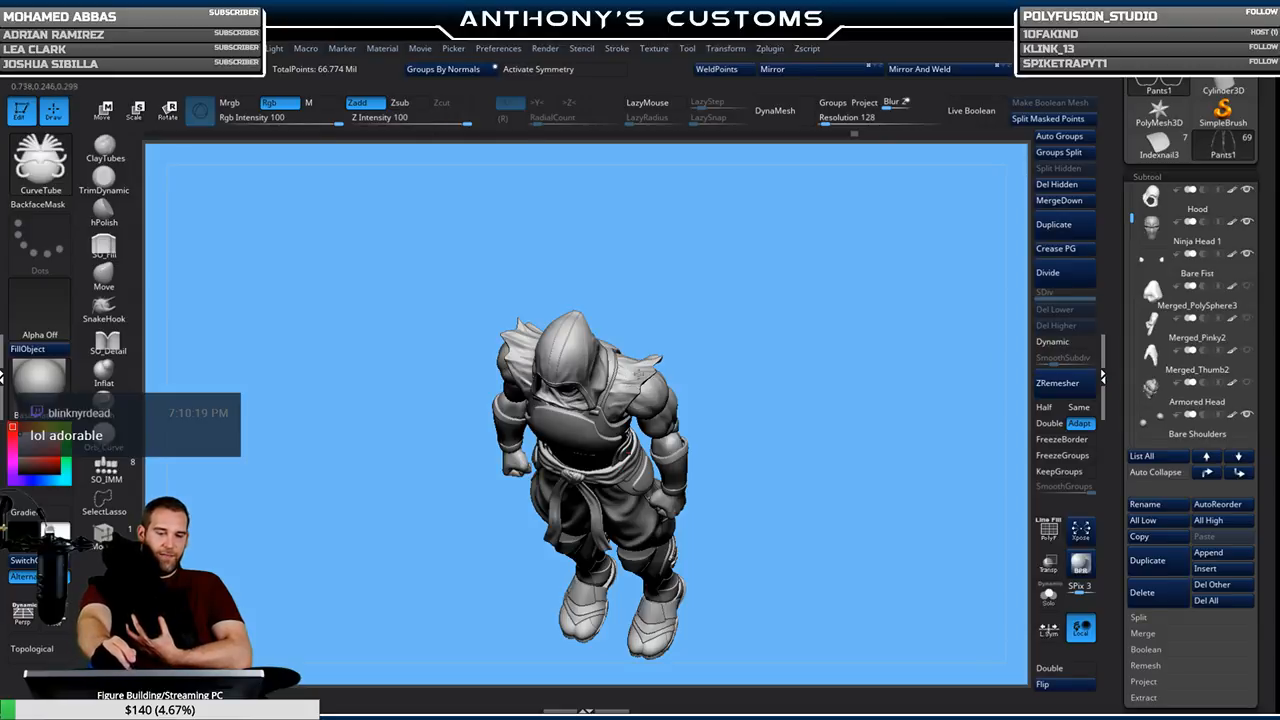
{"action": "left_click_drag", "start_coordinate": [815, 514], "coordinate": [822, 396]}
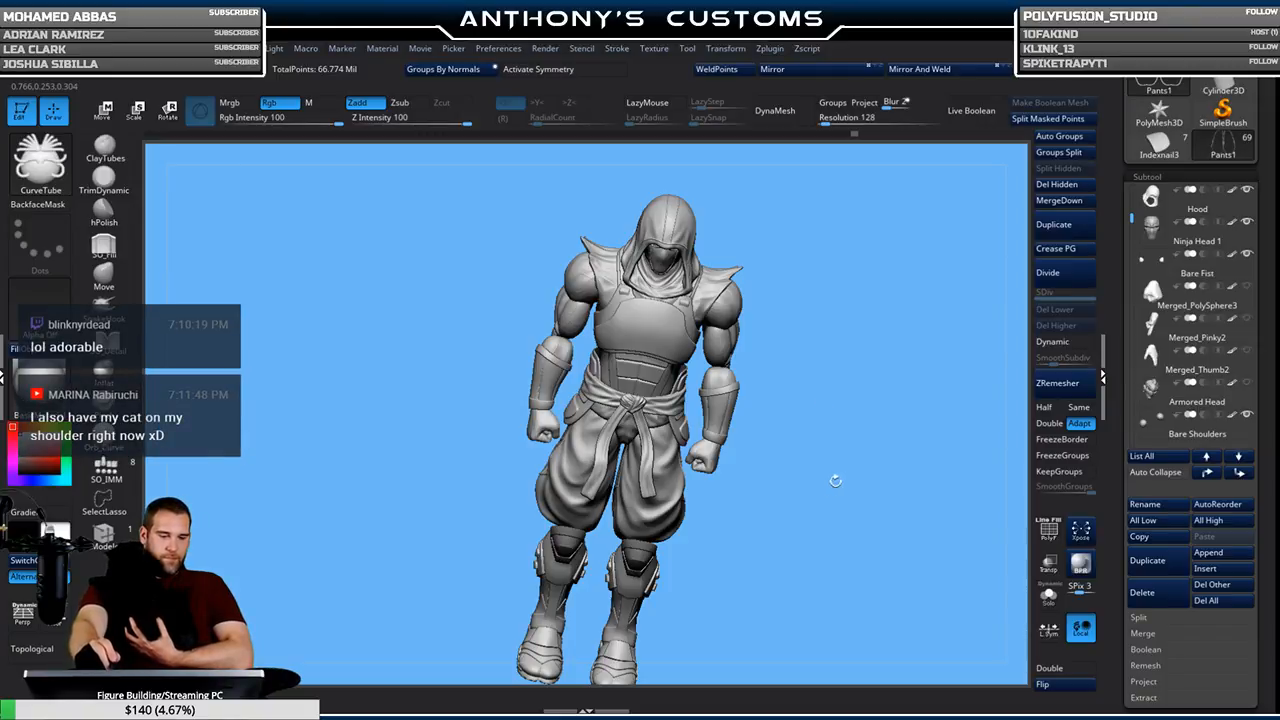
{"action": "mouse_move", "coordinate": [832, 517]}
{"action": "left_mouse_down"}
{"action": "mouse_move", "coordinate": [828, 488]}
{"action": "mouse_move", "coordinate": [697, 437]}
{"action": "left_mouse_up"}
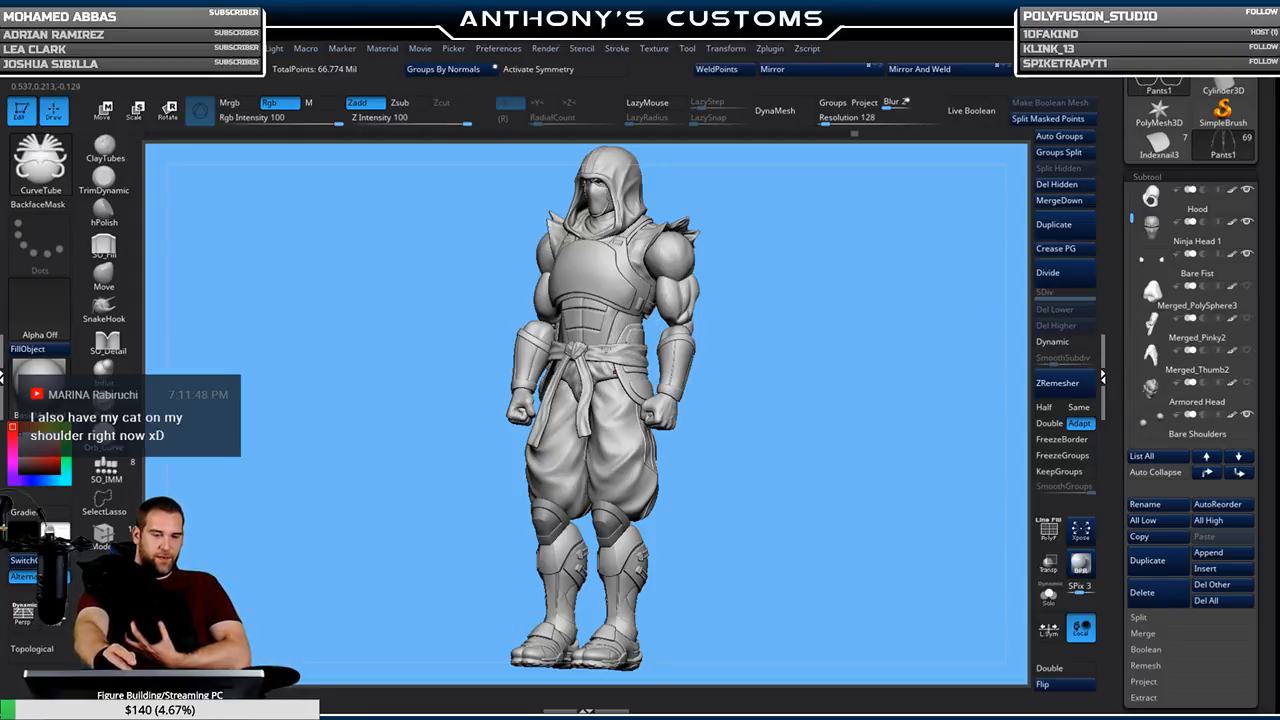
{"action": "left_click_drag", "start_coordinate": [751, 434], "coordinate": [836, 459]}
{"action": "left_click_drag", "start_coordinate": [880, 526], "coordinate": [807, 479]}
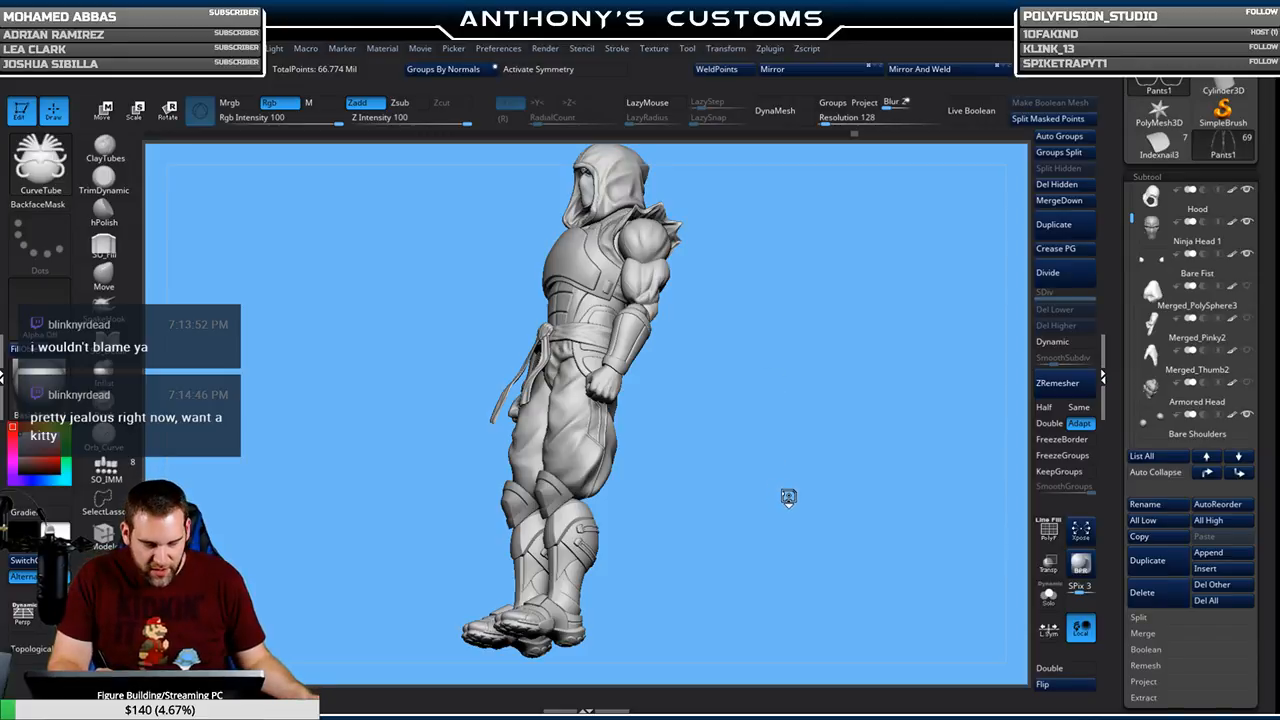
{"action": "left_click_drag", "start_coordinate": [774, 334], "coordinate": [784, 348], "text": "shift"}
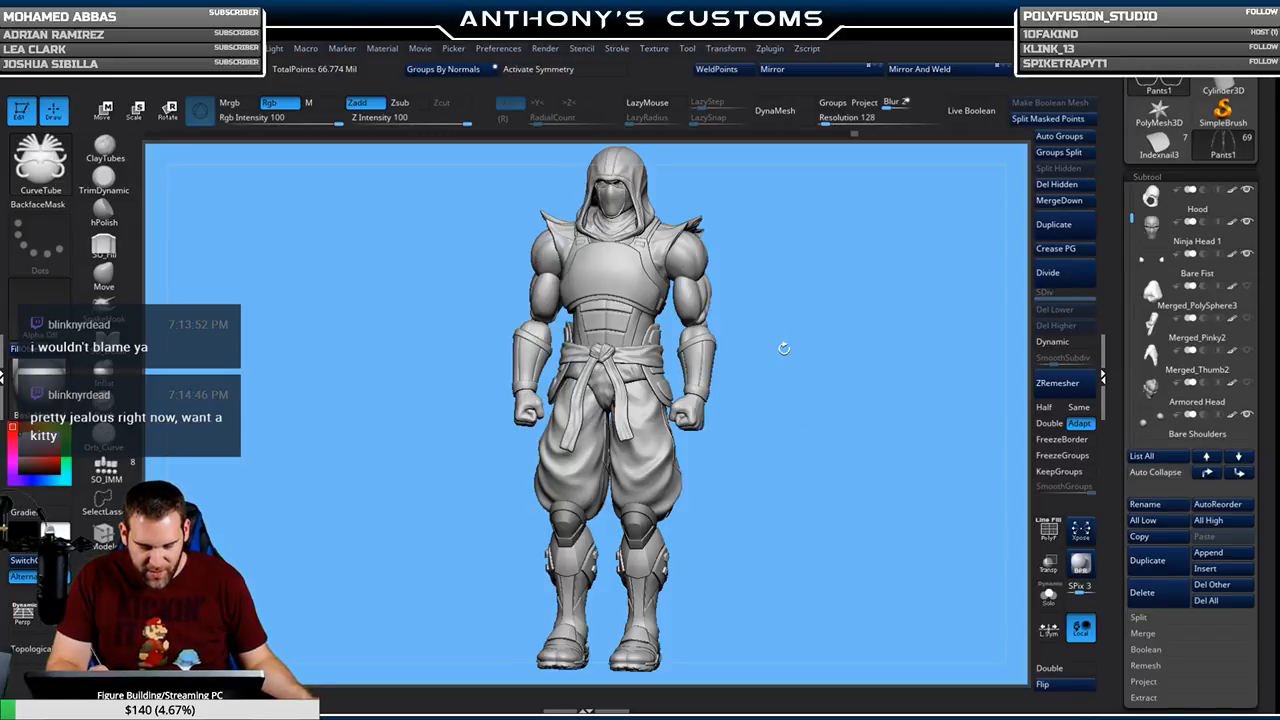
{"action": "left_click_drag", "start_coordinate": [816, 372], "coordinate": [750, 314]}
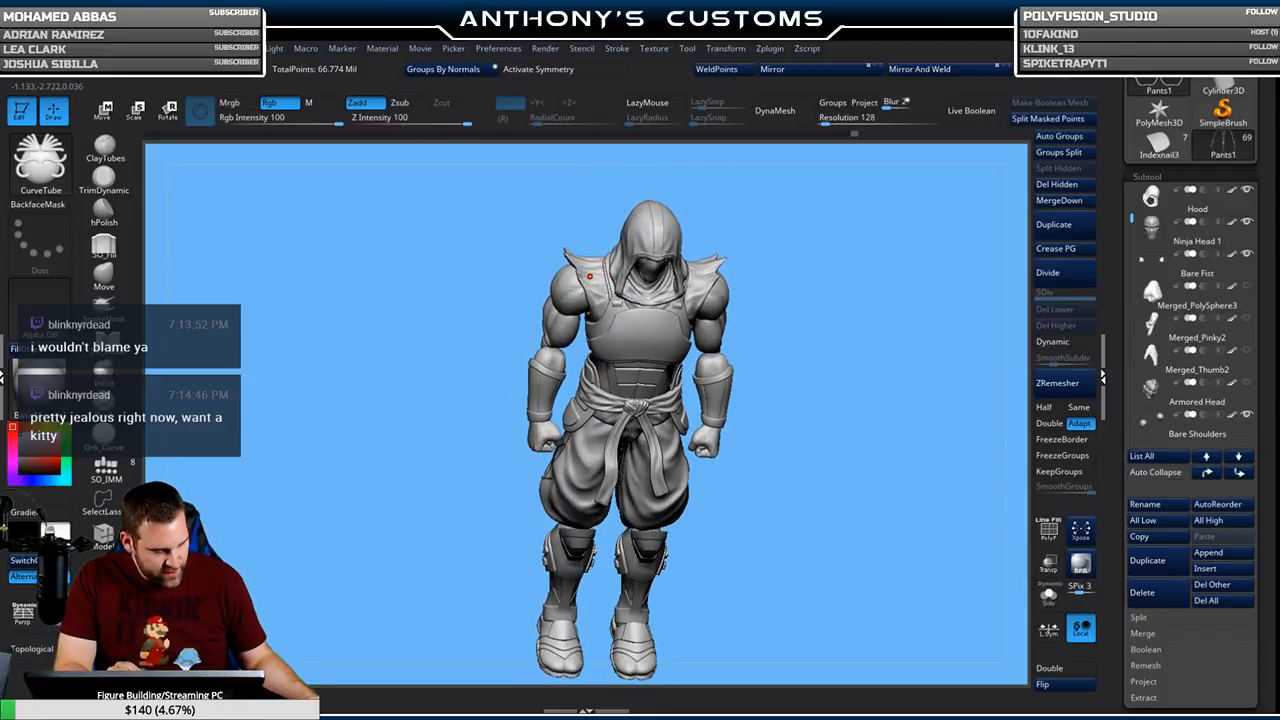
{"action": "mouse_move", "coordinate": [840, 334]}
{"action": "left_mouse_down", "text": "shift"}
{"action": "mouse_move", "coordinate": [820, 344]}
{"action": "mouse_move", "coordinate": [831, 340]}
{"action": "left_mouse_up", "text": "shift"}
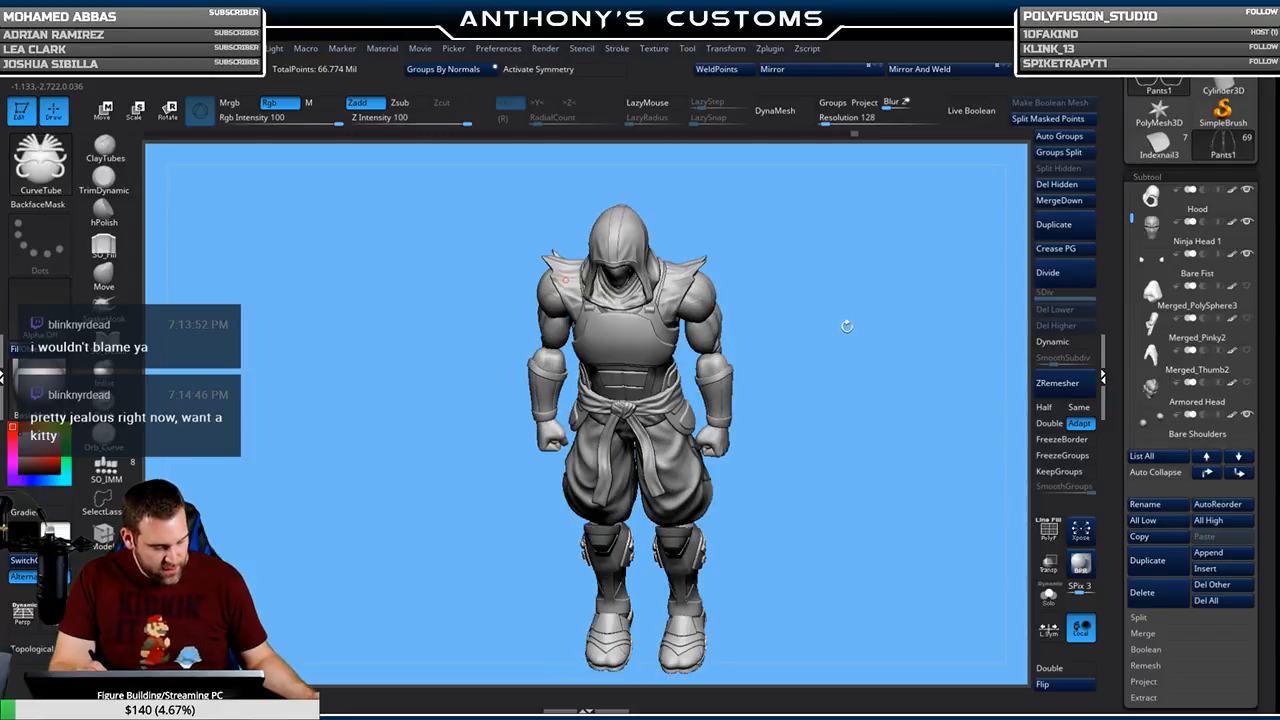
{"action": "left_click_drag", "start_coordinate": [848, 326], "coordinate": [871, 271]}
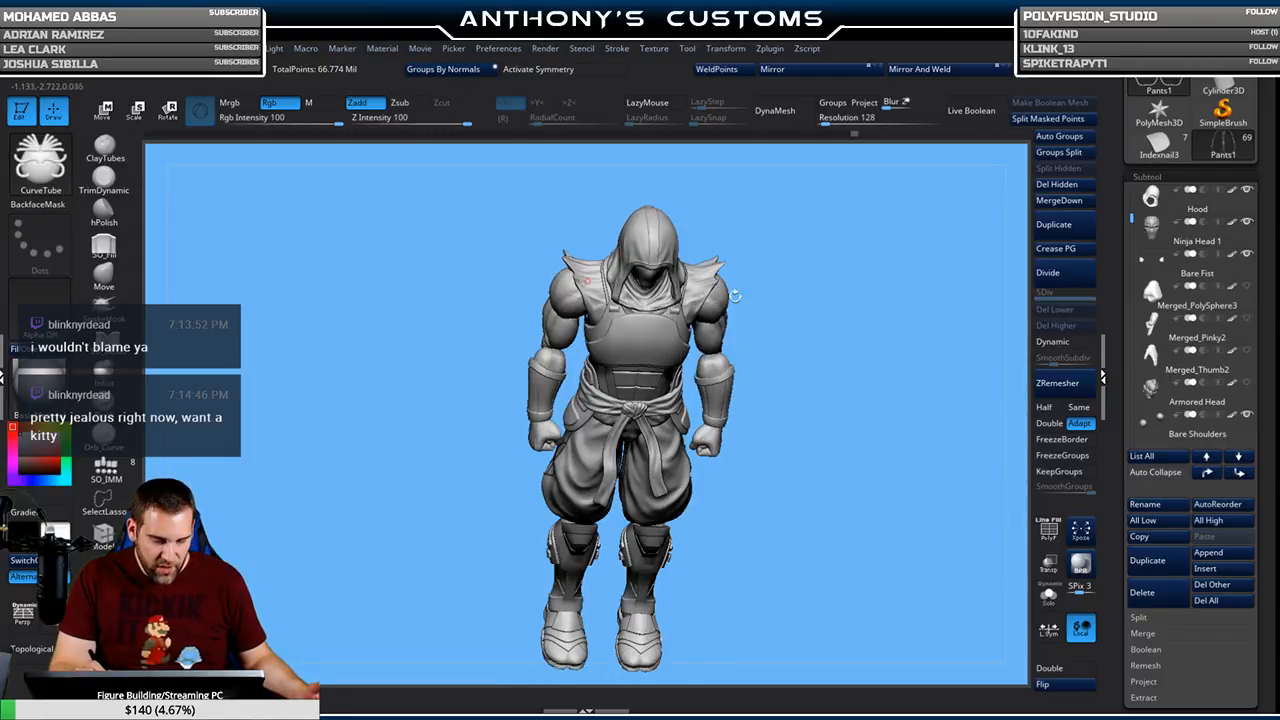
{"action": "mouse_move", "coordinate": [884, 282]}
{"action": "left_mouse_down"}
{"action": "mouse_move", "coordinate": [868, 307]}
{"action": "mouse_move", "coordinate": [884, 285]}
{"action": "left_mouse_up"}
Turn on the polyframe display, choose the ClayTubes brush and make Tattered Sleeves the active subtool
{"action": "key", "text": "shift+f"}
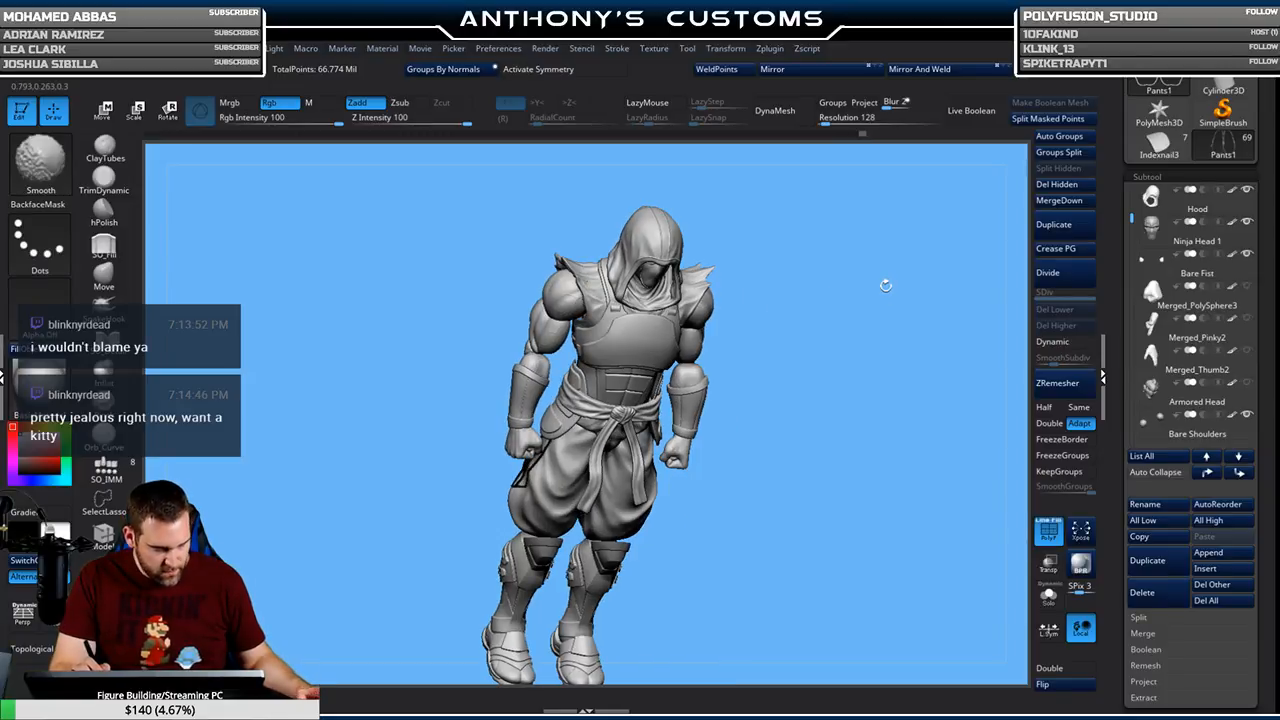
{"action": "key", "text": "f"}
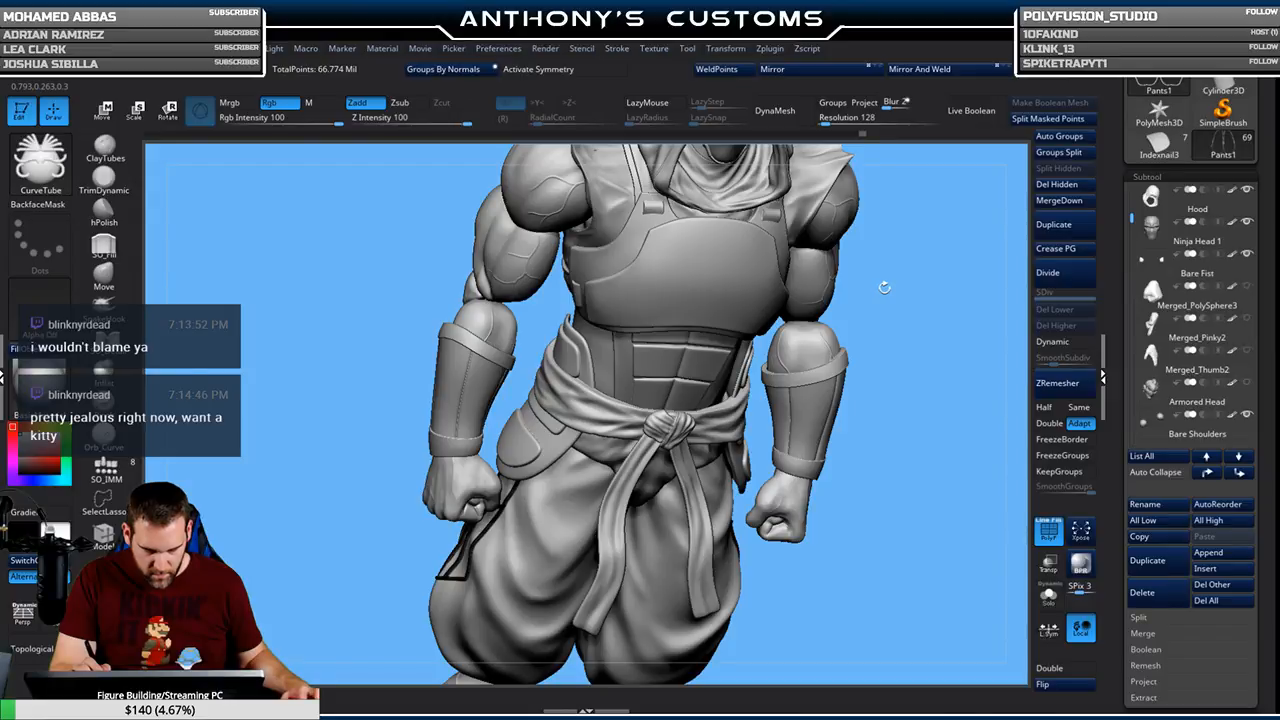
{"action": "key", "text": "ctrl"}
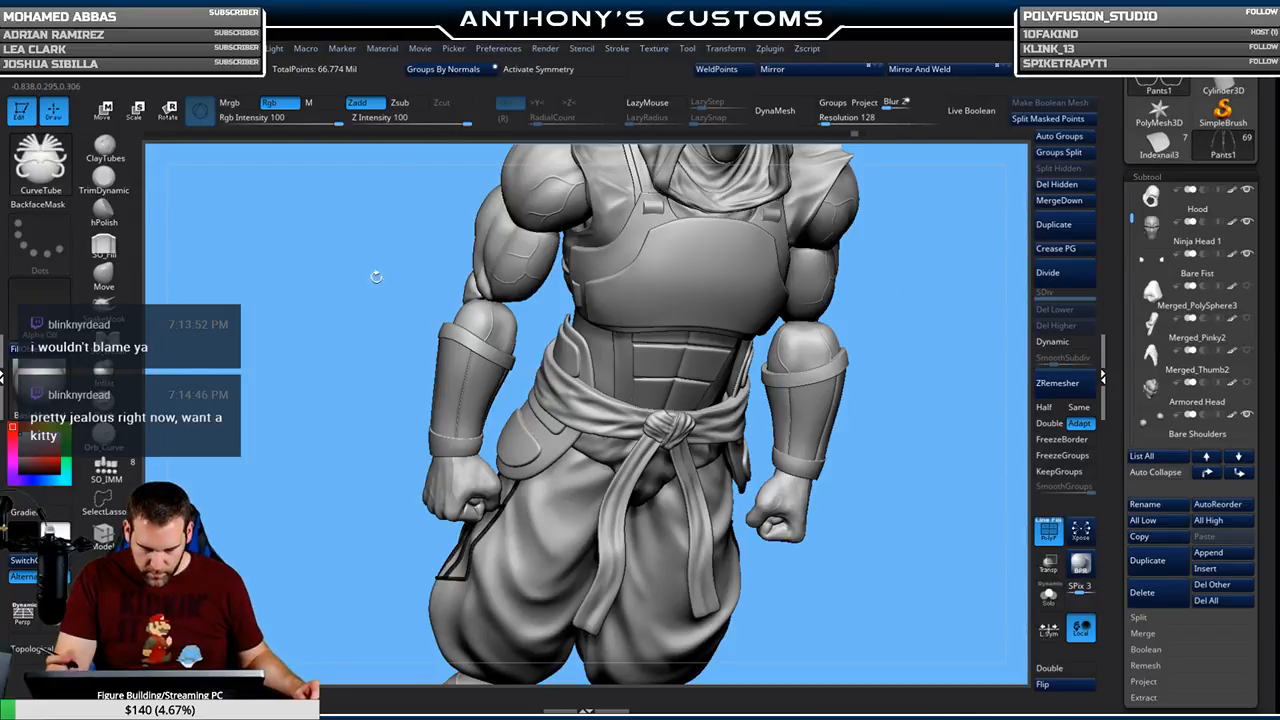
{"action": "left_click", "coordinate": [105, 149]}
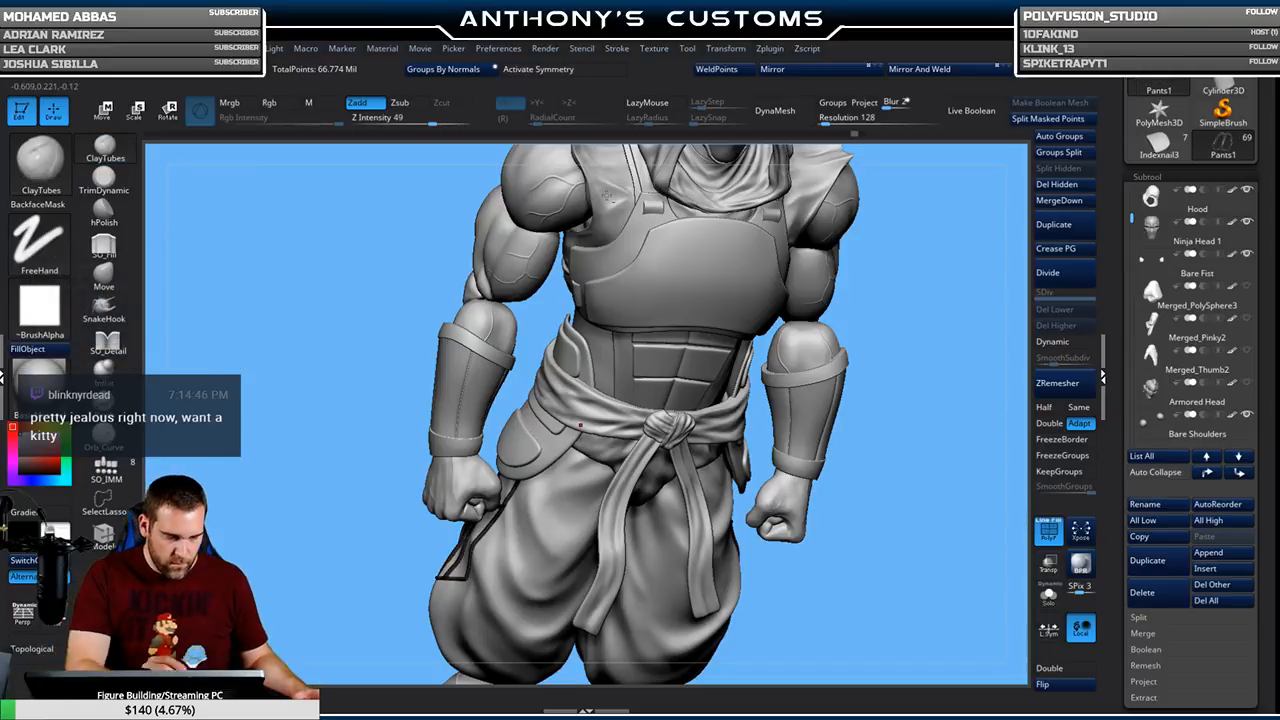
{"action": "left_click", "coordinate": [607, 195], "text": "alt"}
{"action": "left_click_drag", "start_coordinate": [957, 392], "coordinate": [886, 562], "text": "alt"}
{"action": "mouse_move", "coordinate": [914, 434]}
{"action": "left_mouse_down"}
{"action": "mouse_move", "coordinate": [871, 503]}
{"action": "mouse_move", "coordinate": [936, 446]}
{"action": "left_mouse_up"}
Inspect the Tattered Sleeves in isolation and back on the full figure from the front, back and side
{"action": "left_click", "coordinate": [1048, 596]}
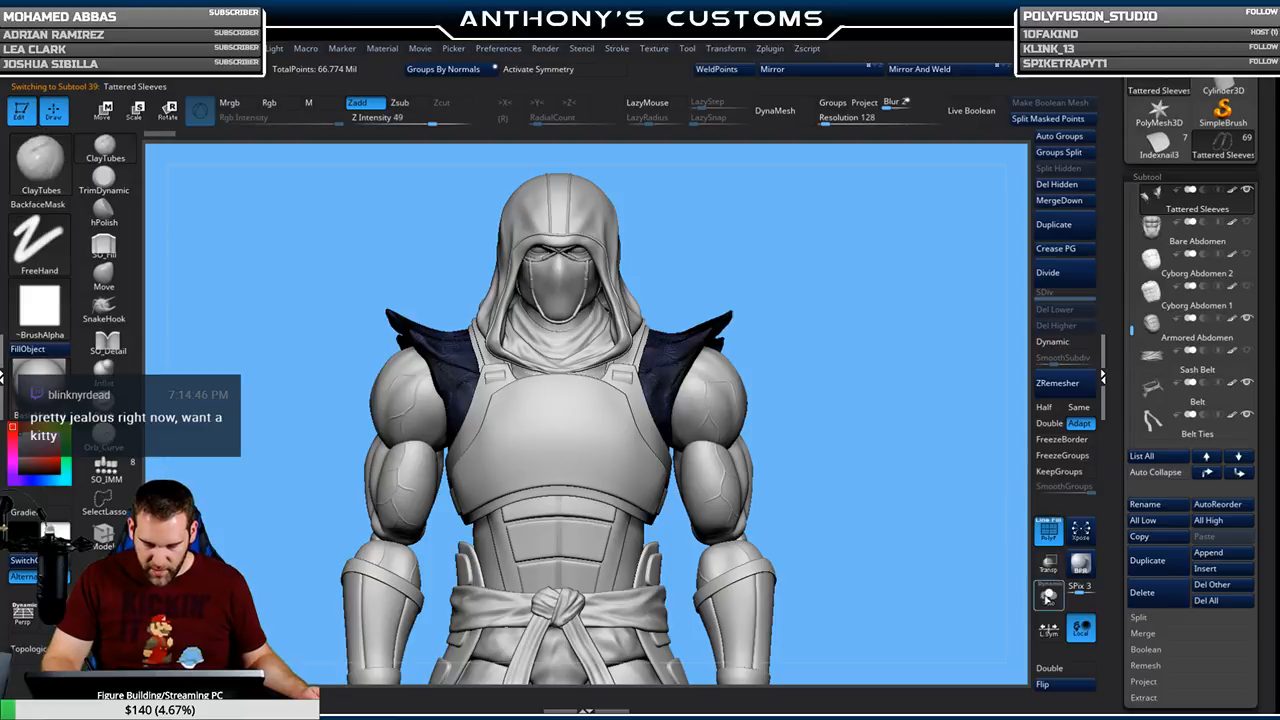
{"action": "left_click_drag", "start_coordinate": [960, 537], "coordinate": [814, 533]}
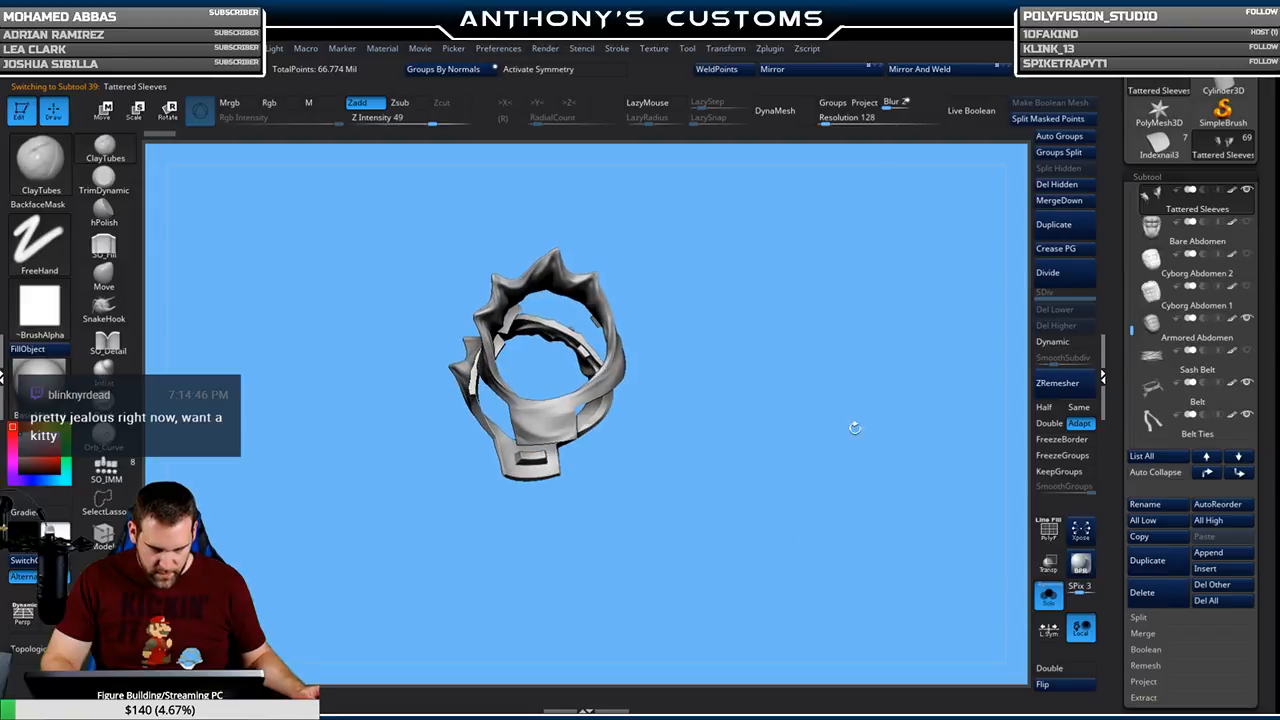
{"action": "left_click", "coordinate": [1047, 598]}
{"action": "left_click_drag", "start_coordinate": [894, 523], "coordinate": [884, 540]}
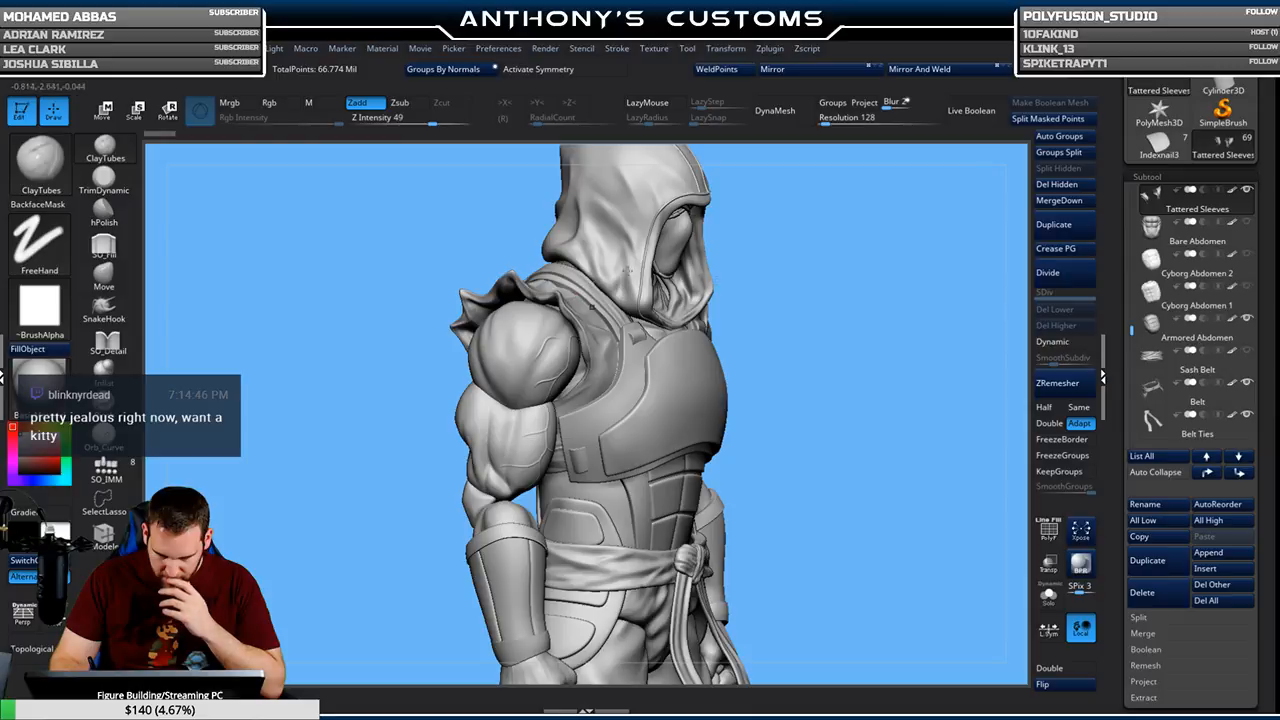
{"action": "left_click_drag", "start_coordinate": [875, 290], "coordinate": [726, 295]}
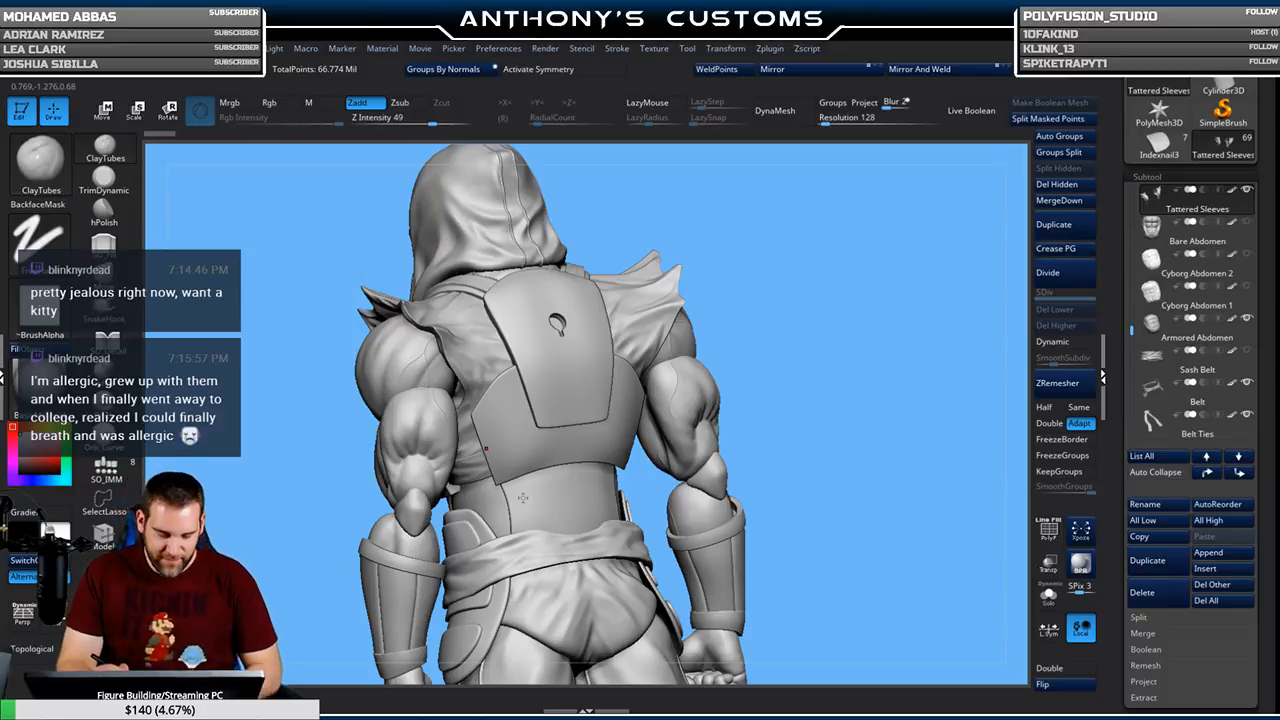
{"action": "left_click_drag", "start_coordinate": [842, 352], "coordinate": [884, 323], "text": "alt"}
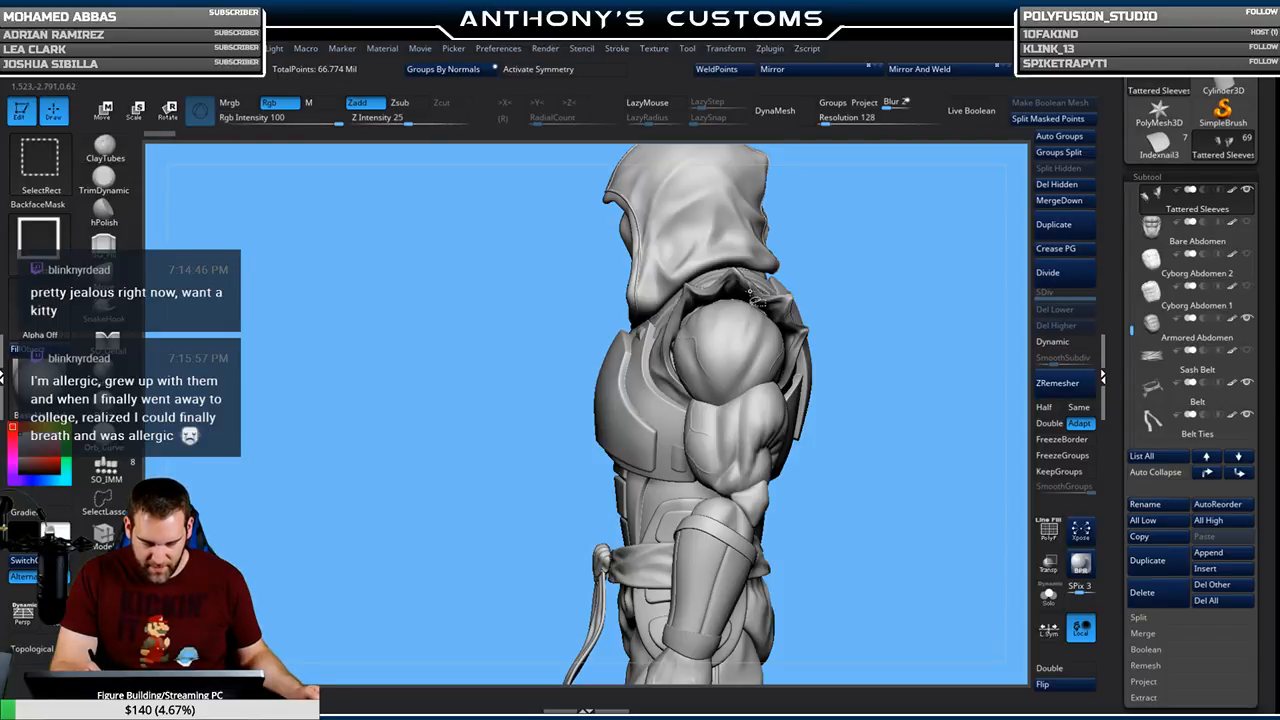
Isolate the Tattered Sleeves subtool in a straight overhead view and choose the SliceCurve brush
{"action": "left_click", "coordinate": [1048, 592]}
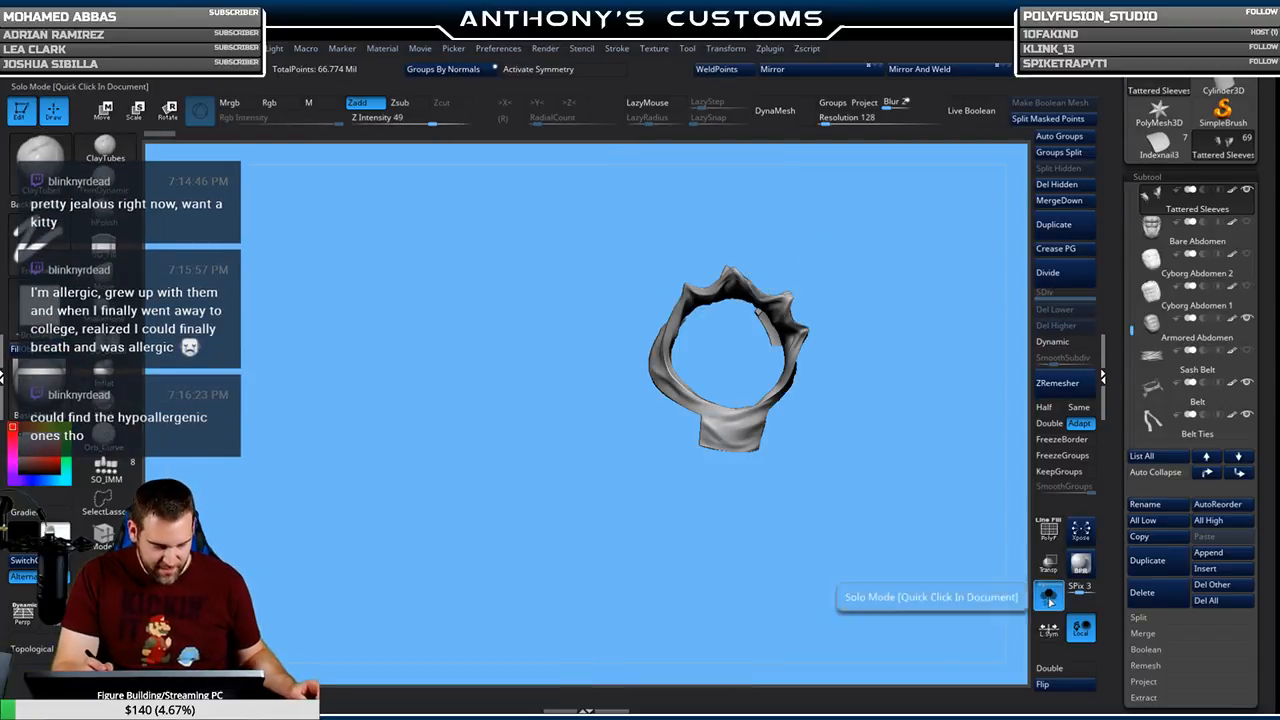
{"action": "left_click_drag", "start_coordinate": [716, 579], "coordinate": [850, 572]}
{"action": "mouse_move", "coordinate": [840, 399]}
{"action": "left_mouse_down"}
{"action": "mouse_move", "coordinate": [834, 350]}
{"action": "mouse_move", "coordinate": [814, 412]}
{"action": "mouse_move", "coordinate": [743, 409]}
{"action": "mouse_move", "coordinate": [640, 545]}
{"action": "mouse_move", "coordinate": [609, 551]}
{"action": "mouse_move", "coordinate": [647, 570]}
{"action": "mouse_move", "coordinate": [571, 636]}
{"action": "mouse_move", "coordinate": [610, 594]}
{"action": "mouse_move", "coordinate": [591, 592]}
{"action": "mouse_move", "coordinate": [572, 618]}
{"action": "mouse_move", "coordinate": [580, 549]}
{"action": "mouse_move", "coordinate": [580, 606]}
{"action": "mouse_move", "coordinate": [643, 519]}
{"action": "mouse_move", "coordinate": [877, 474]}
{"action": "mouse_move", "coordinate": [871, 532]}
{"action": "mouse_move", "coordinate": [857, 543]}
{"action": "mouse_move", "coordinate": [837, 417]}
{"action": "mouse_move", "coordinate": [831, 466]}
{"action": "mouse_move", "coordinate": [803, 384]}
{"action": "left_mouse_up"}
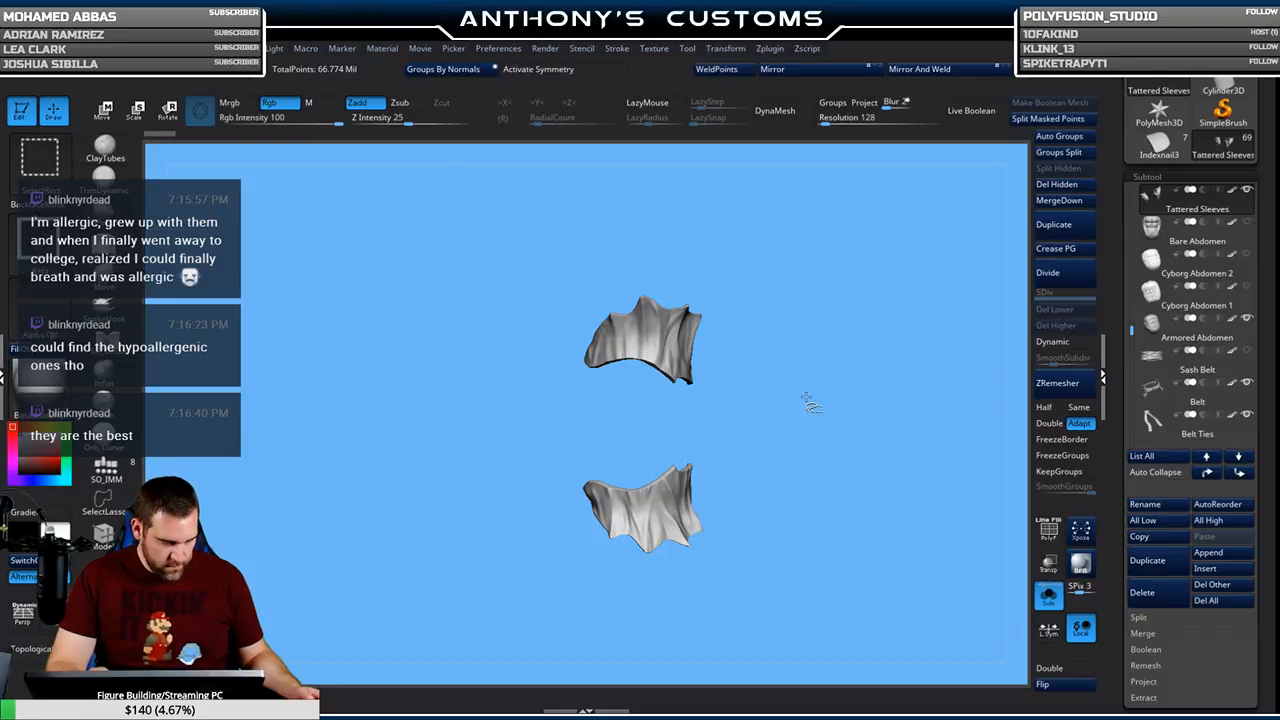
{"action": "key", "text": "ctrl+shift"}
{"action": "key", "text": "b"}
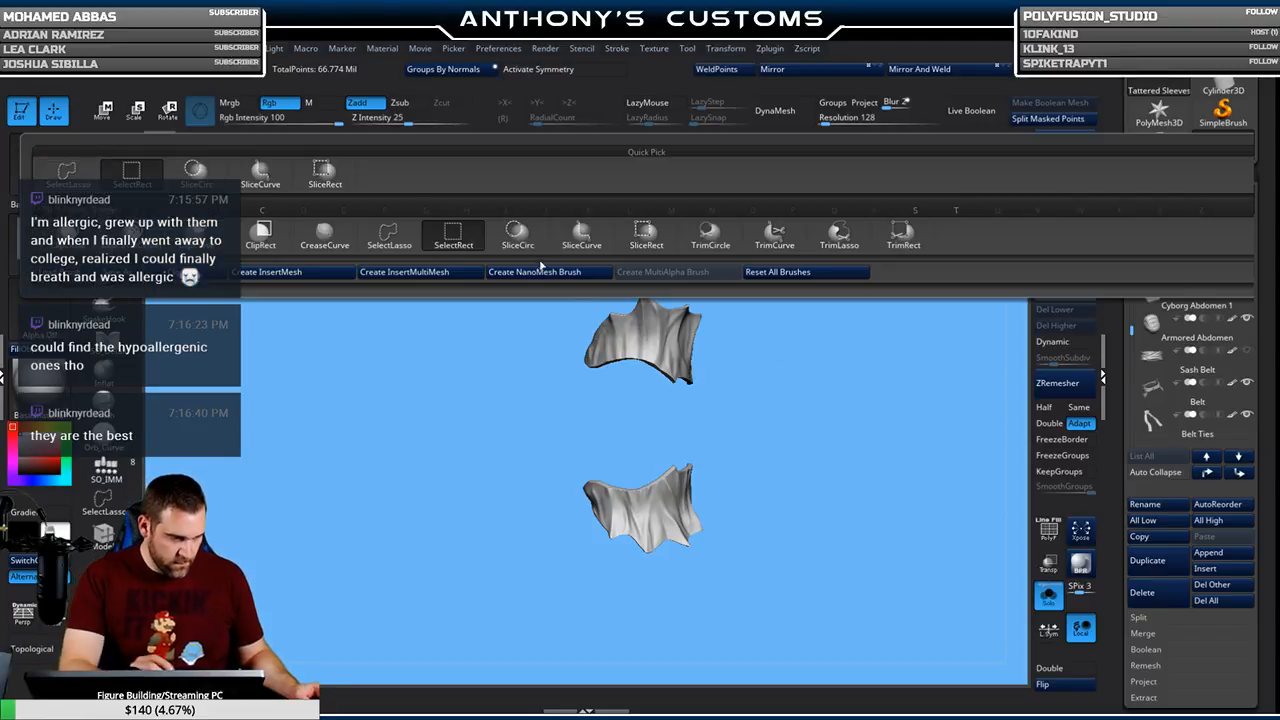
{"action": "left_click", "coordinate": [568, 250], "text": "ctrl+shift"}
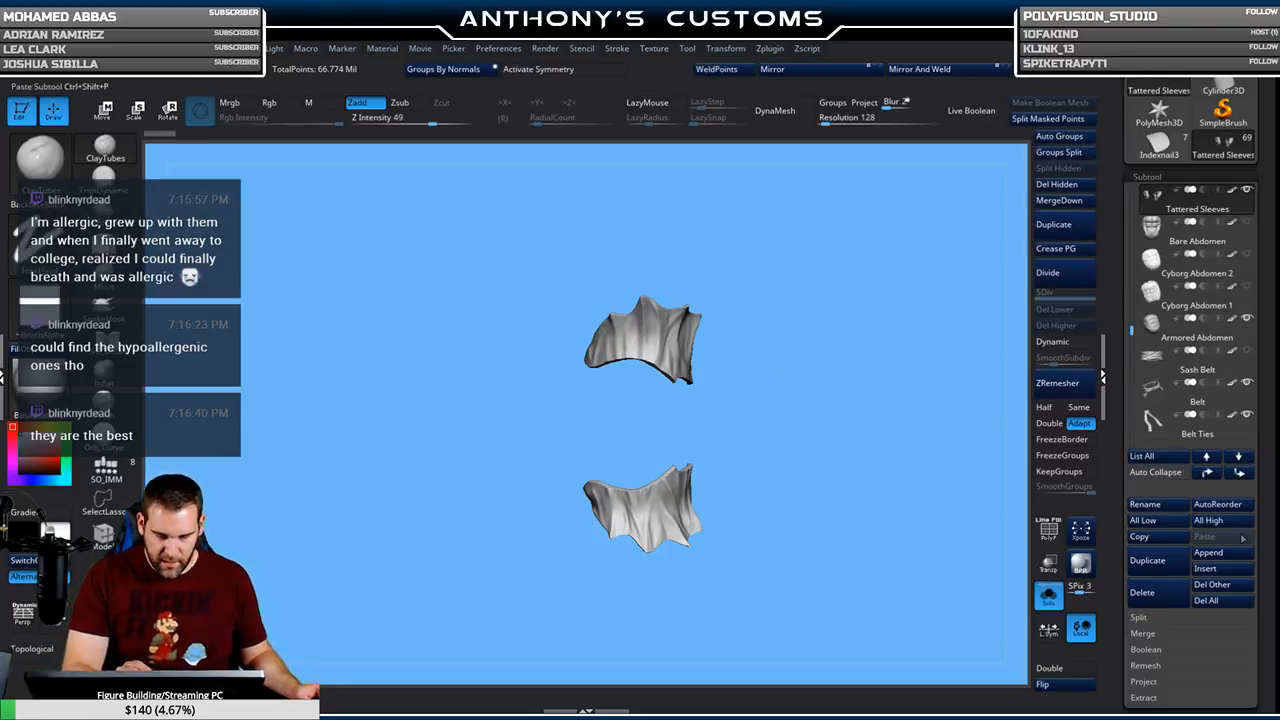
Duplicate the Tattered Sleeves subtool, keep only the copy visible and active, and quick-save the project
{"action": "left_click", "coordinate": [1160, 562]}
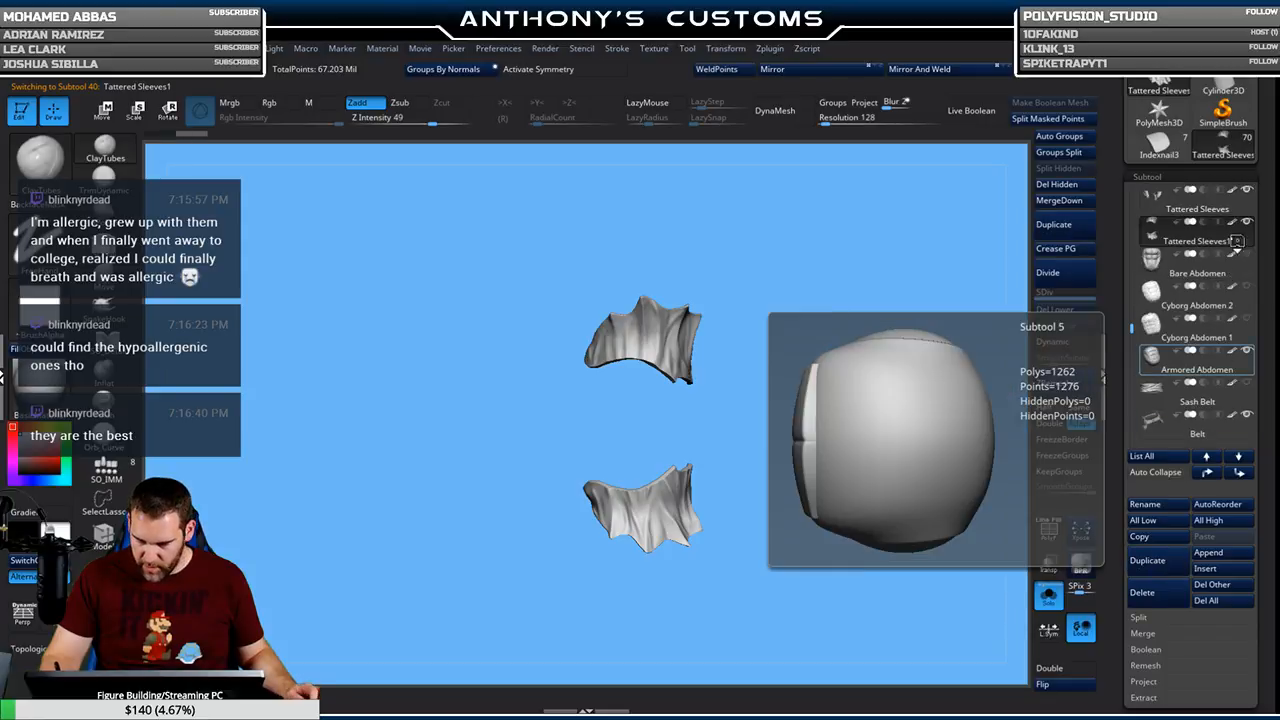
{"action": "left_click", "coordinate": [40, 155]}
{"action": "key", "text": "ctrl+s"}
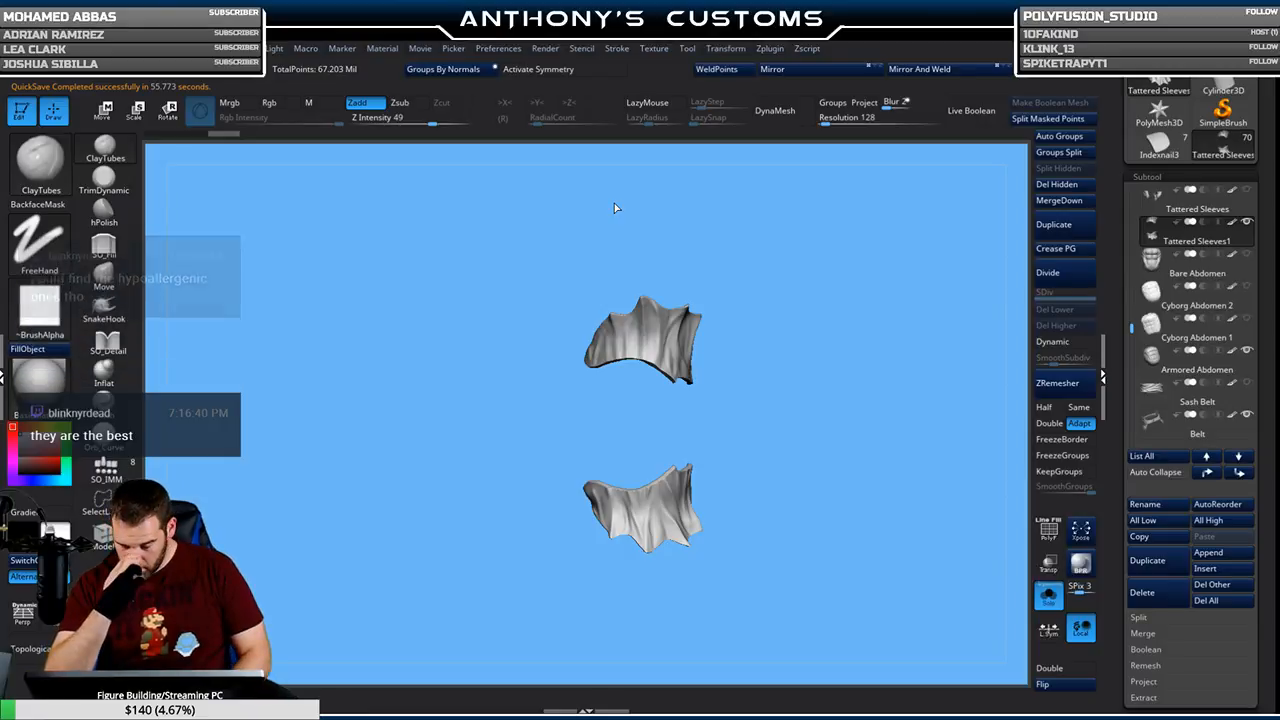
Slice both duplicated sleeves from above with one curved shoulder-to-shoulder cut between front and back, and check the polygroups with the polyframe on
{"action": "key", "text": "ctrl+shift"}
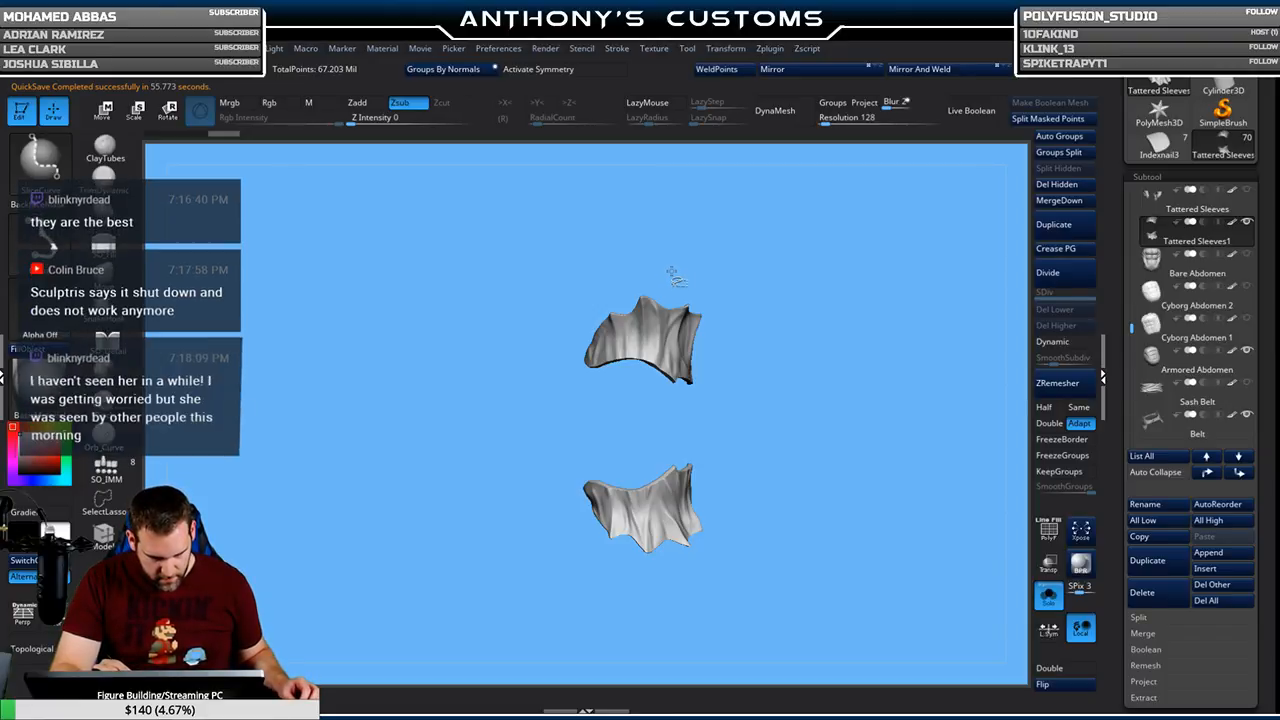
{"action": "mouse_move", "coordinate": [670, 264]}
{"action": "left_mouse_down", "text": "ctrl+shift"}
{"action": "mouse_move", "coordinate": [637, 427]}
{"action": "mouse_move", "coordinate": [655, 515]}
{"action": "mouse_move", "coordinate": [689, 578]}
{"action": "mouse_move", "coordinate": [680, 588]}
{"action": "left_mouse_up", "text": "ctrl+shift"}
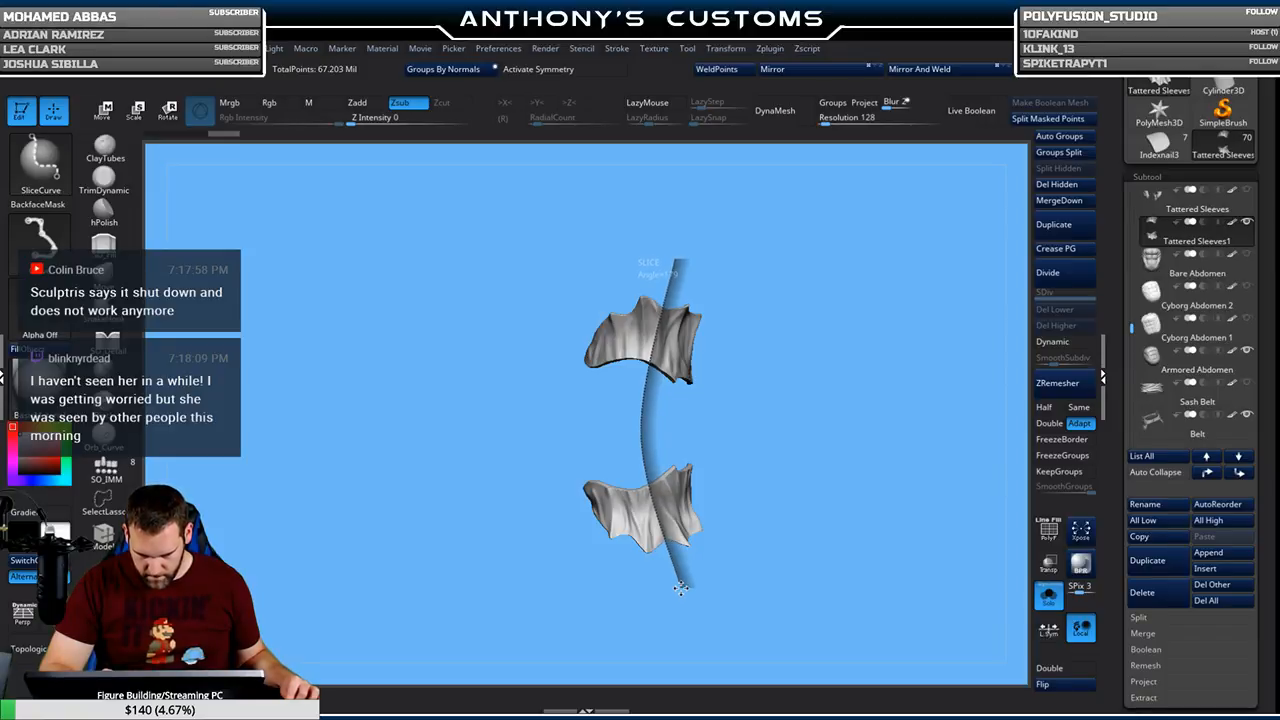
{"action": "left_click_drag", "start_coordinate": [680, 588], "coordinate": [681, 562], "text": "ctrl+shift"}
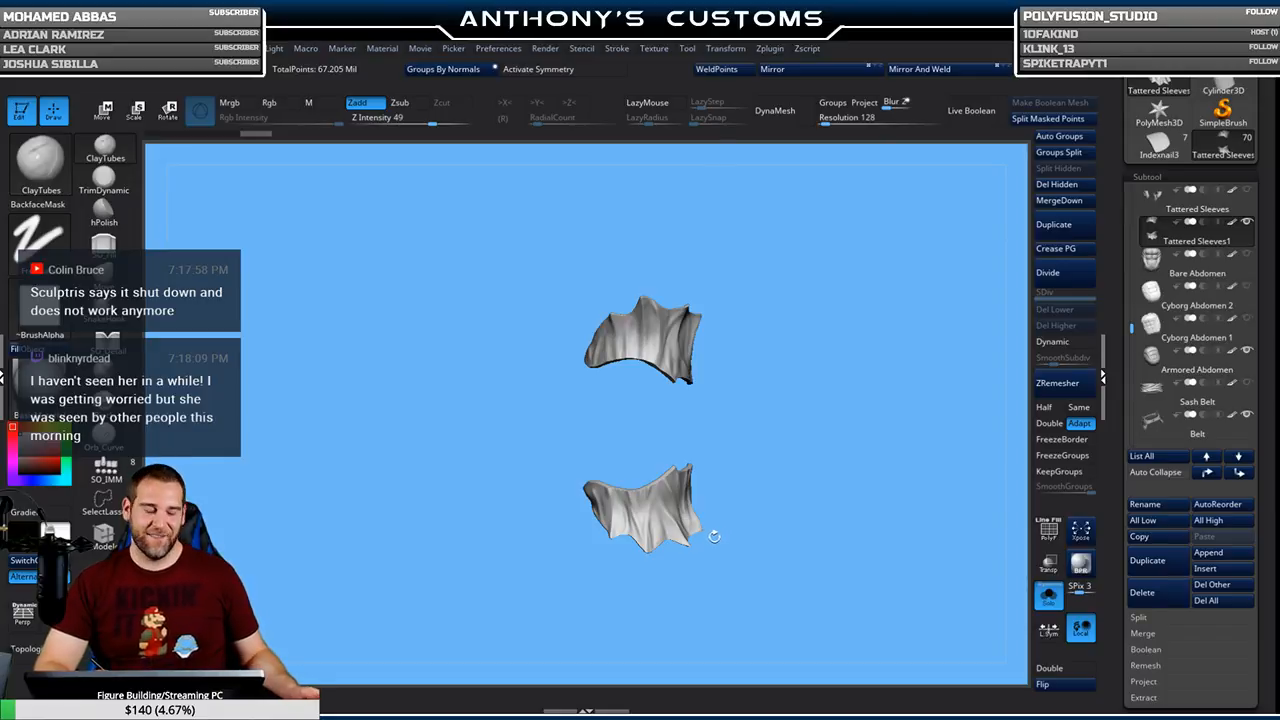
{"action": "mouse_move", "coordinate": [702, 548]}
{"action": "left_mouse_down"}
{"action": "mouse_move", "coordinate": [717, 491]}
{"action": "mouse_move", "coordinate": [809, 520]}
{"action": "mouse_move", "coordinate": [820, 430]}
{"action": "mouse_move", "coordinate": [811, 471]}
{"action": "left_mouse_up"}
{"action": "key", "text": "shift"}
{"action": "mouse_move", "coordinate": [837, 374]}
{"action": "left_mouse_down"}
{"action": "mouse_move", "coordinate": [834, 627]}
{"action": "mouse_move", "coordinate": [828, 489]}
{"action": "mouse_move", "coordinate": [846, 449]}
{"action": "mouse_move", "coordinate": [861, 549]}
{"action": "mouse_move", "coordinate": [894, 497]}
{"action": "mouse_move", "coordinate": [914, 541]}
{"action": "mouse_move", "coordinate": [937, 434]}
{"action": "mouse_move", "coordinate": [905, 255]}
{"action": "left_mouse_up"}
{"action": "left_click_drag", "start_coordinate": [651, 597], "coordinate": [698, 542]}
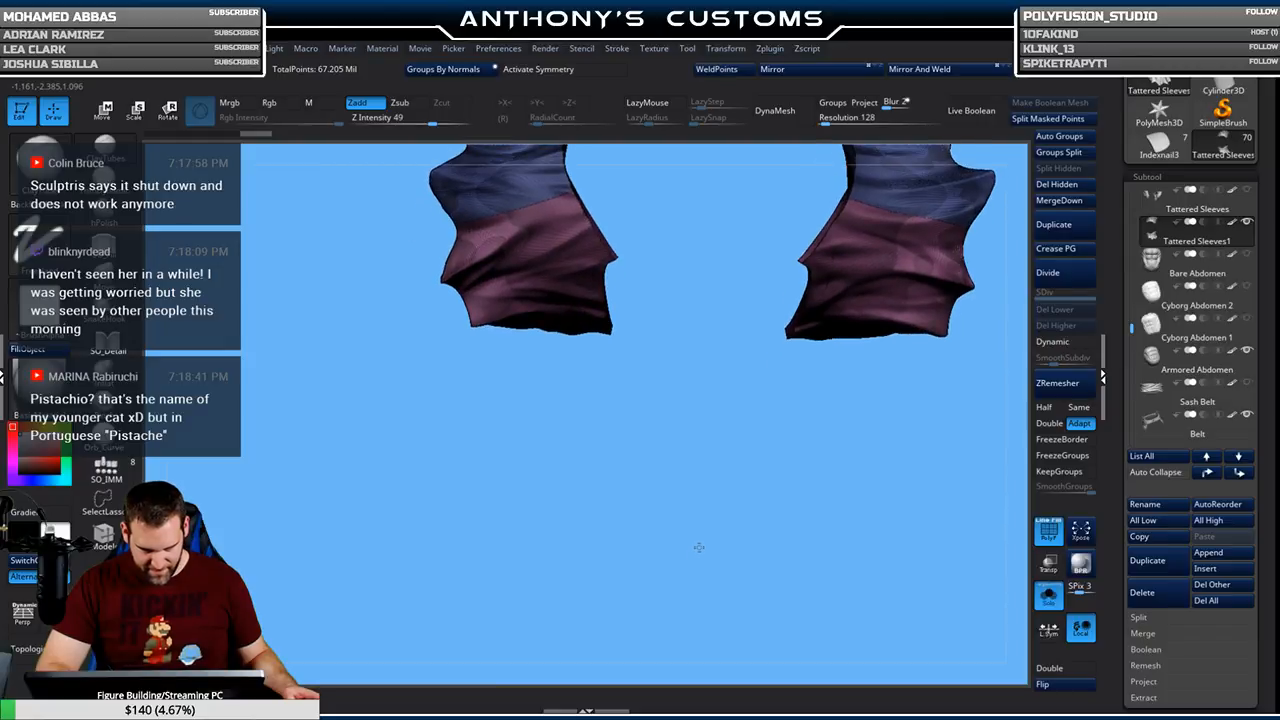
{"action": "left_click_drag", "start_coordinate": [739, 499], "coordinate": [857, 423]}
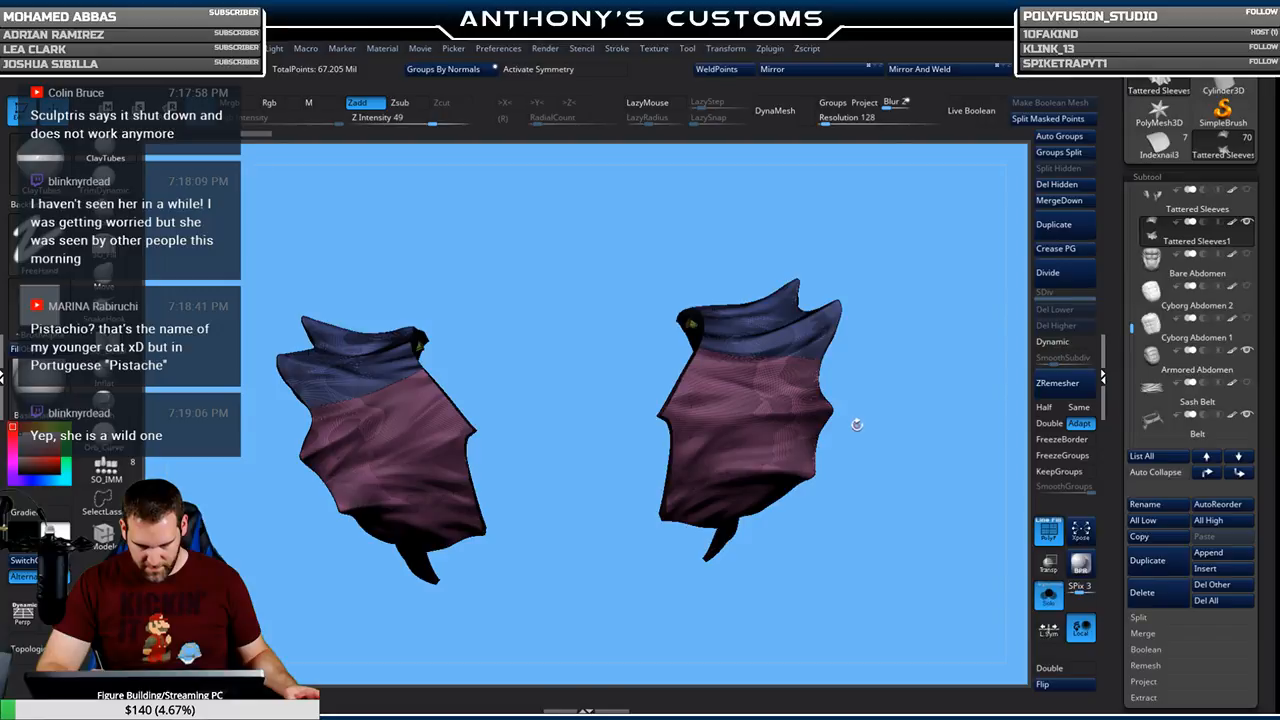
Try a second SliceCurve cut across the back section of the sleeves from the side, check it on the full figure, and undo it
{"action": "mouse_move", "coordinate": [861, 511]}
{"action": "left_mouse_down"}
{"action": "mouse_move", "coordinate": [862, 530]}
{"action": "mouse_move", "coordinate": [849, 440]}
{"action": "mouse_move", "coordinate": [824, 527]}
{"action": "mouse_move", "coordinate": [856, 514]}
{"action": "mouse_move", "coordinate": [864, 491]}
{"action": "left_mouse_up"}
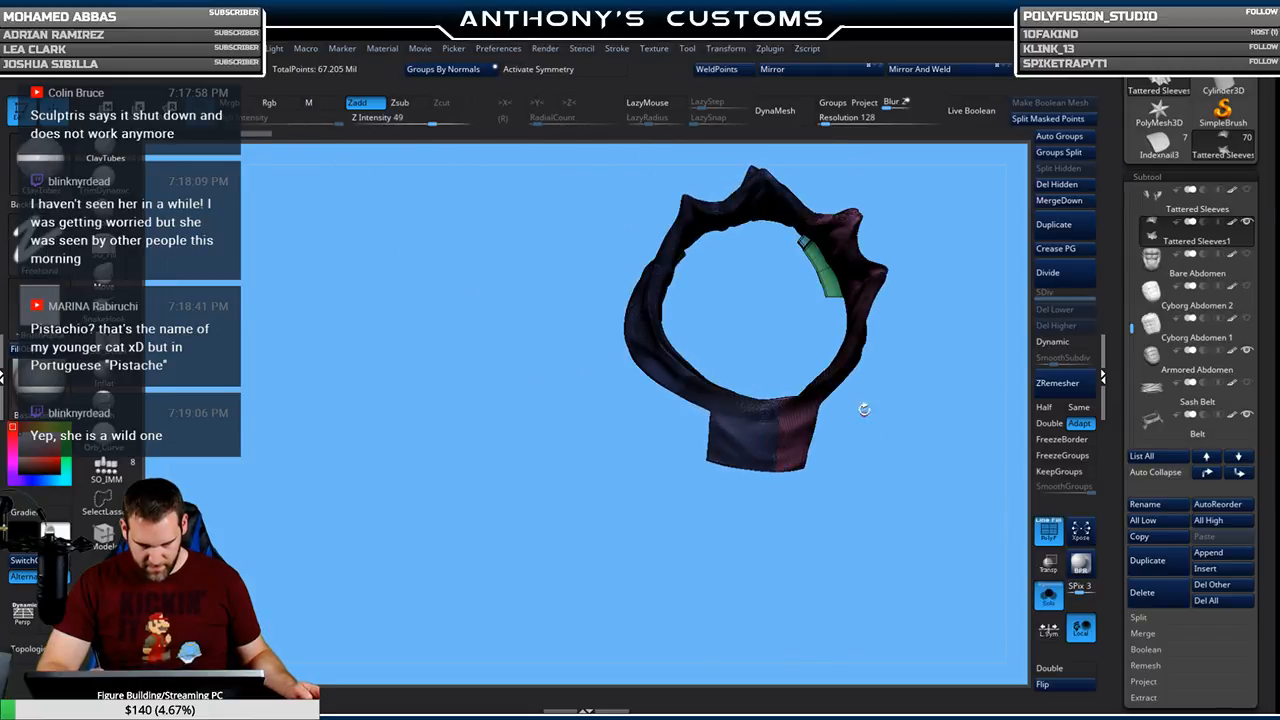
{"action": "mouse_move", "coordinate": [792, 318]}
{"action": "left_mouse_down", "text": "ctrl+shift"}
{"action": "mouse_move", "coordinate": [945, 322]}
{"action": "mouse_move", "coordinate": [968, 335]}
{"action": "mouse_move", "coordinate": [872, 452]}
{"action": "left_mouse_up", "text": "ctrl+shift"}
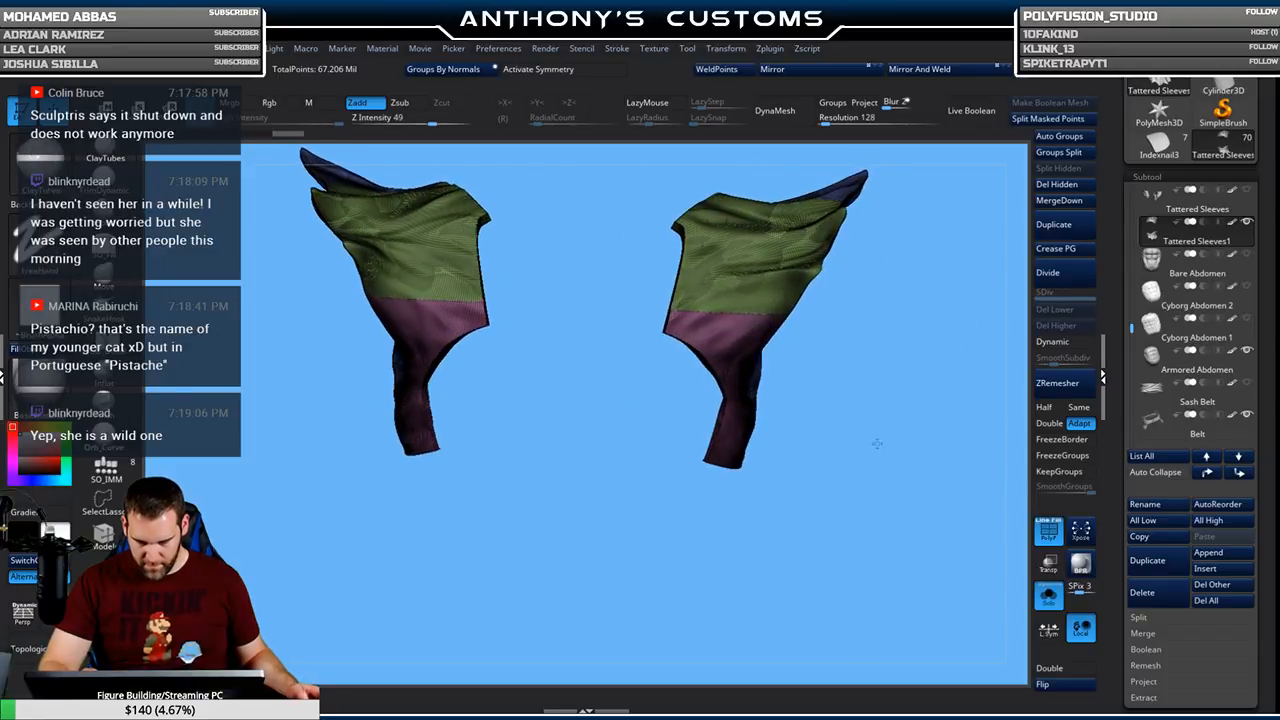
{"action": "left_click", "coordinate": [1048, 596]}
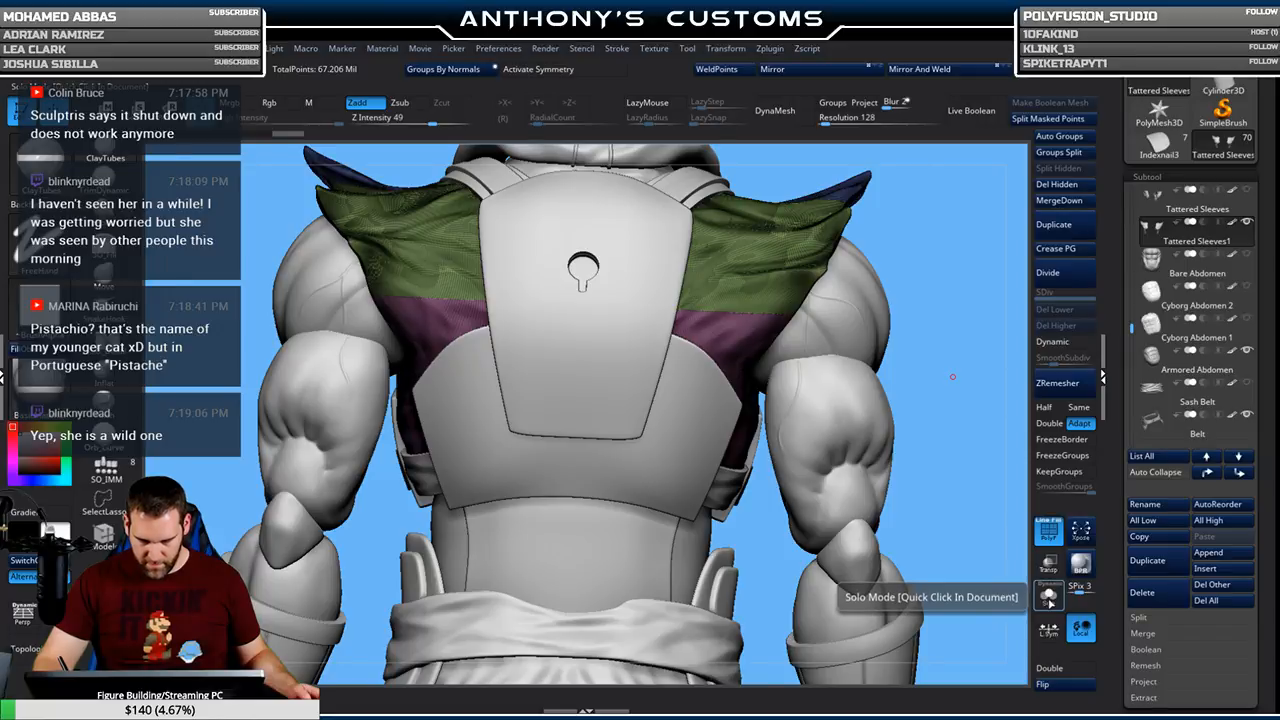
{"action": "key", "text": "ctrl+z"}
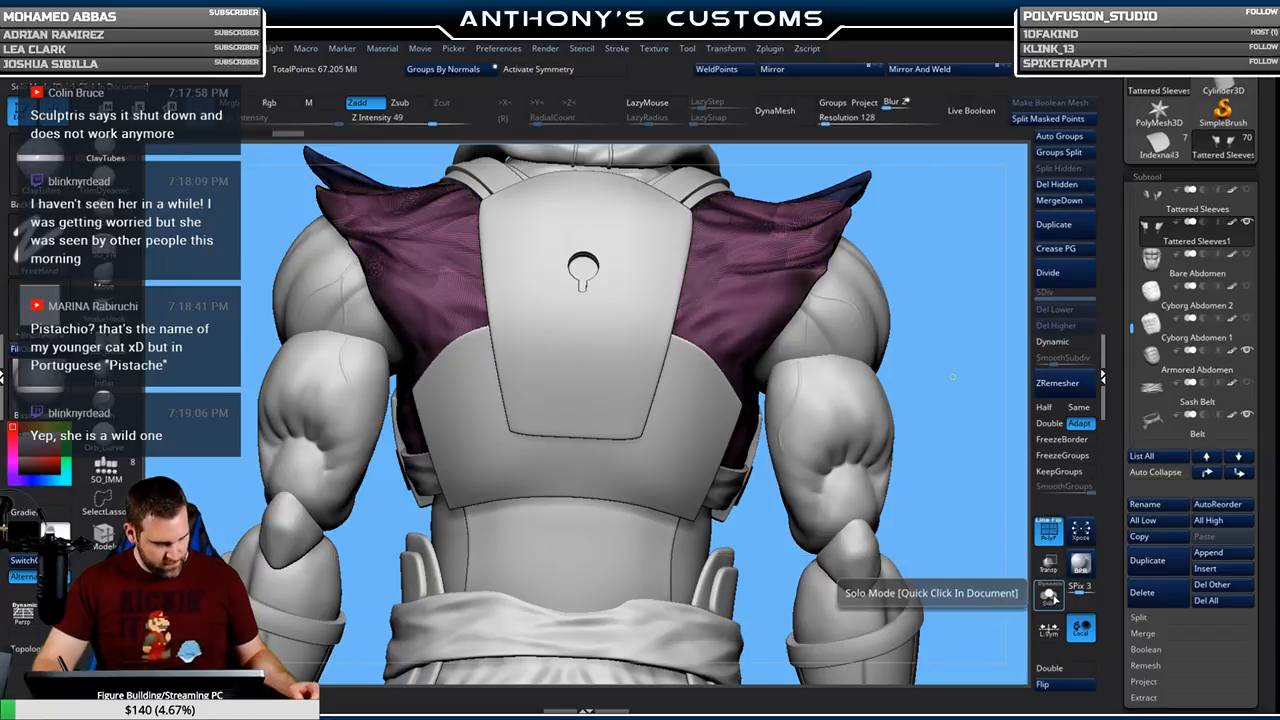
{"action": "left_click", "coordinate": [1048, 596]}
{"action": "left_click_drag", "start_coordinate": [859, 446], "coordinate": [900, 419]}
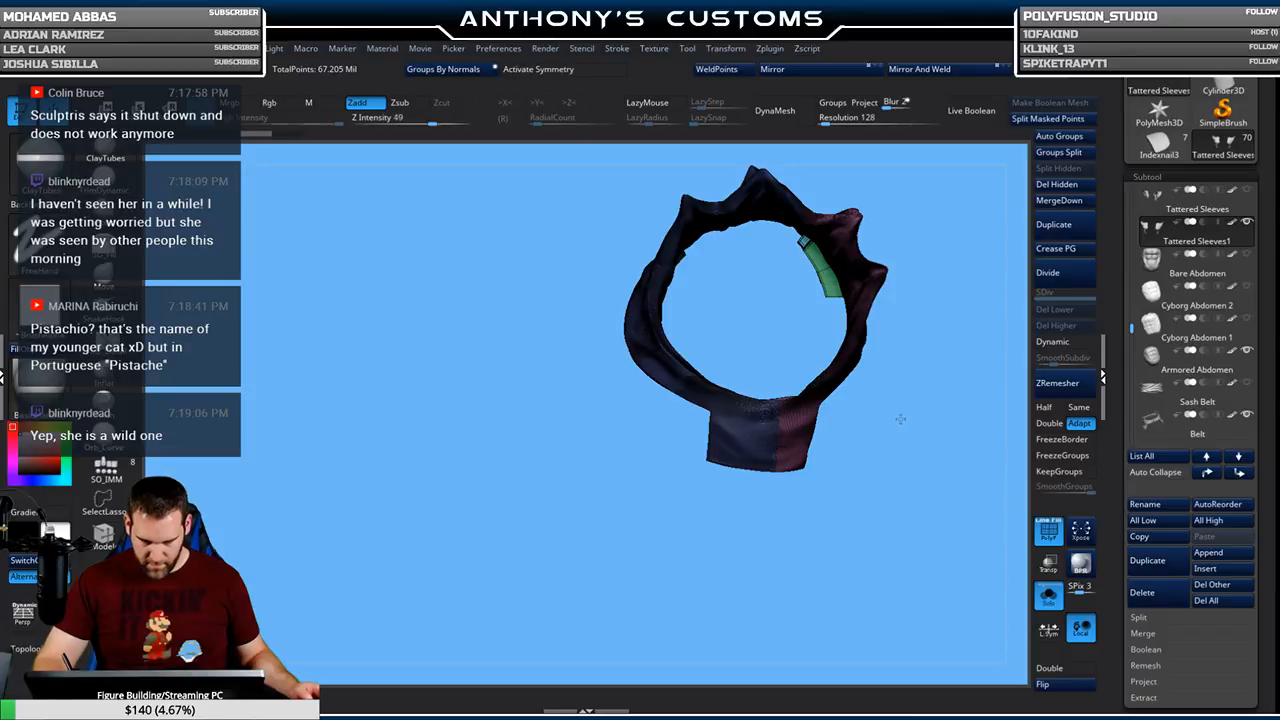
Assign the back section of the Tattered Sleeves1 subtool to a single polygroup on both sleeves
{"action": "left_click_drag", "start_coordinate": [803, 346], "coordinate": [901, 313], "text": "ctrl+shift"}
{"action": "left_click_drag", "start_coordinate": [949, 457], "coordinate": [866, 497]}
{"action": "key", "text": "ctrl+w"}
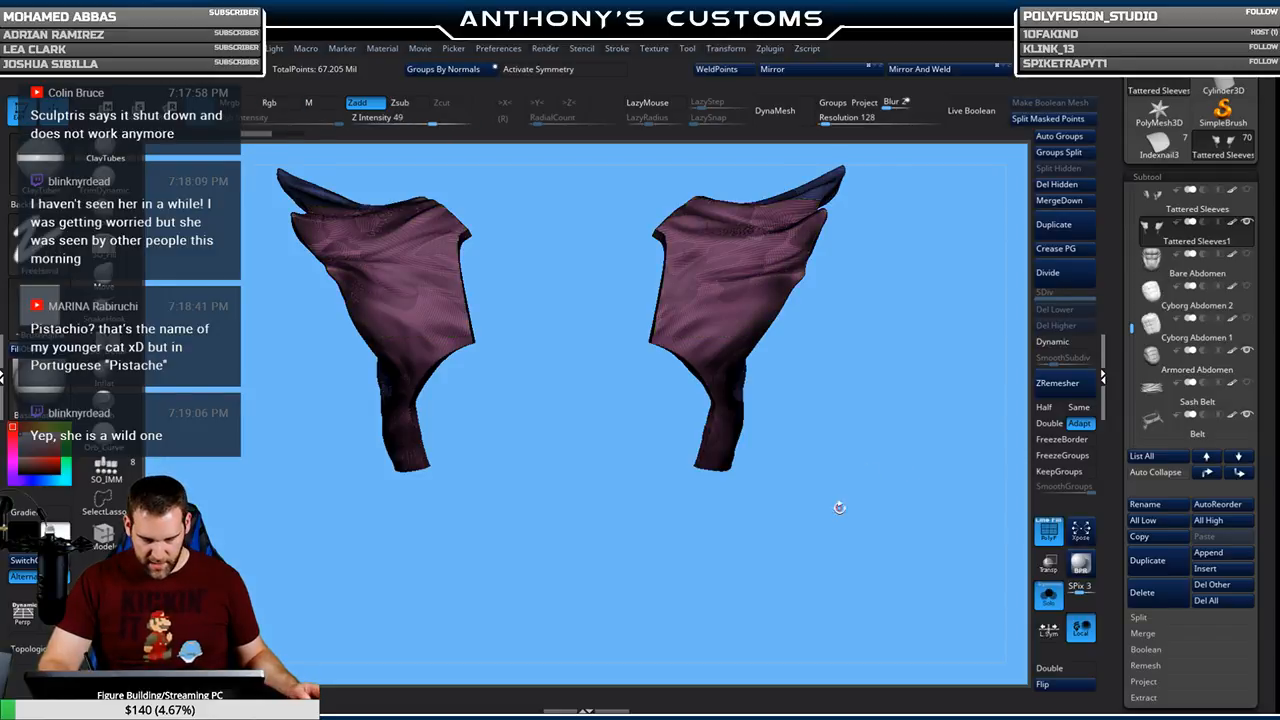
{"action": "left_click_drag", "start_coordinate": [839, 507], "coordinate": [886, 528], "text": "alt"}
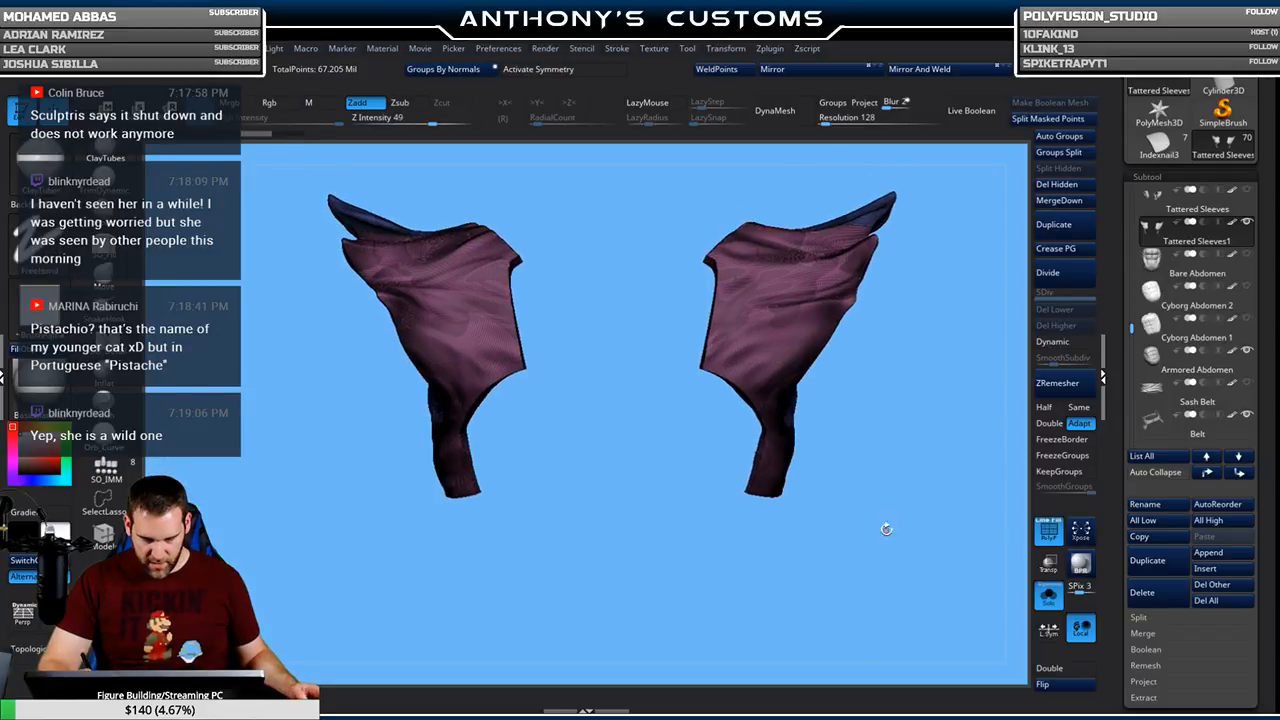
Compare the sleeves with the full figure, and slice an arched SliceCurve line across the back of both sleeves as a new polygroup boundary
{"action": "left_click", "coordinate": [1048, 596]}
{"action": "left_click_drag", "start_coordinate": [974, 481], "coordinate": [970, 465], "text": "alt"}
{"action": "left_click_drag", "start_coordinate": [886, 492], "coordinate": [896, 414], "text": "alt"}
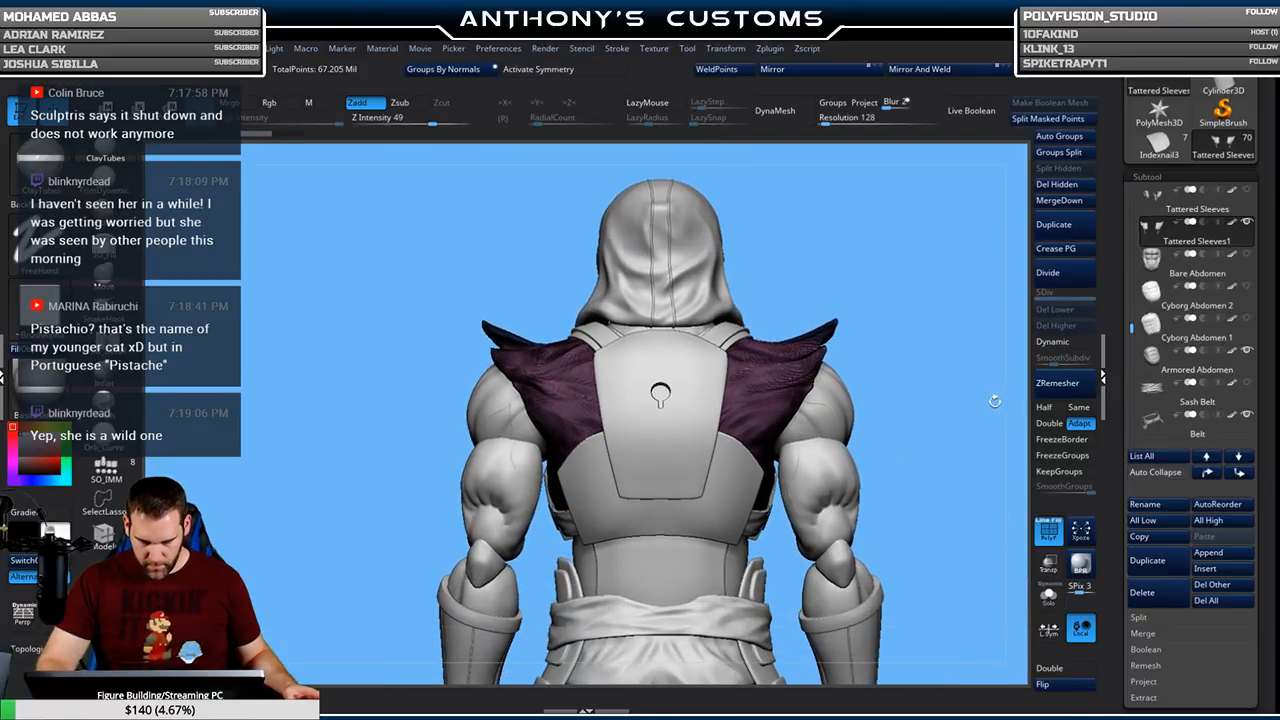
{"action": "left_click", "coordinate": [1048, 596]}
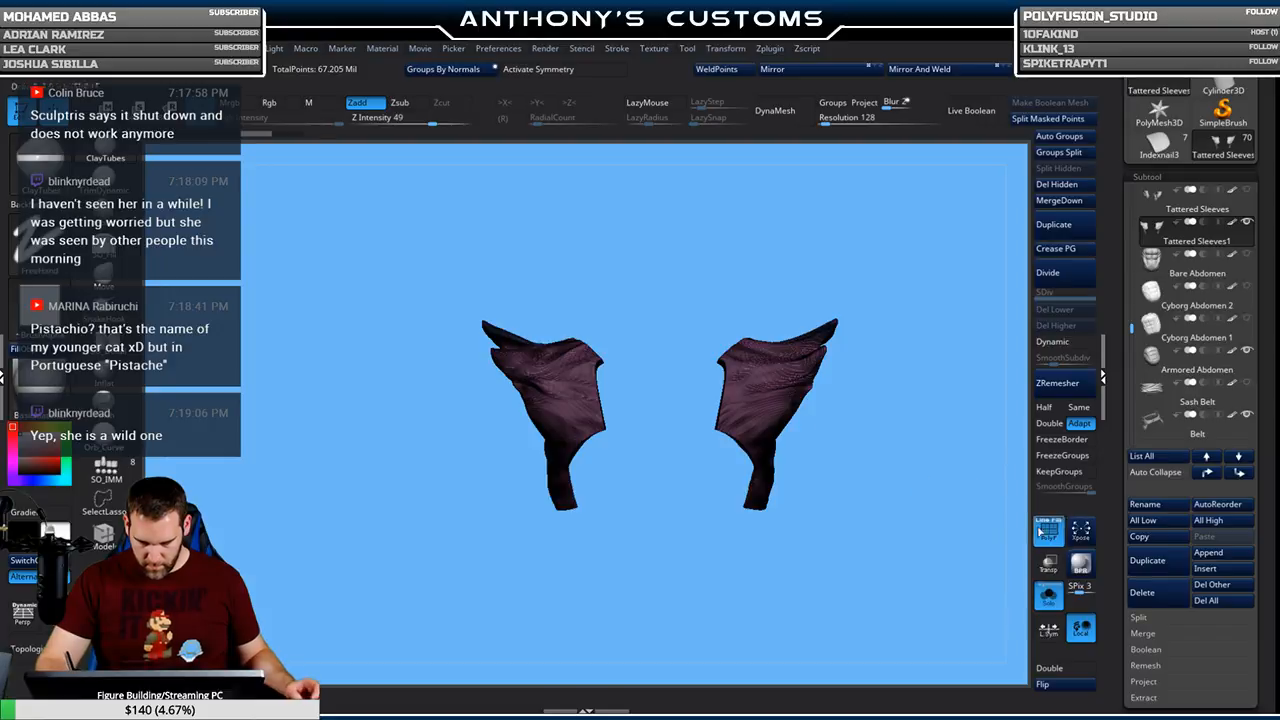
{"action": "left_click", "coordinate": [1048, 597]}
{"action": "left_click", "coordinate": [1048, 596]}
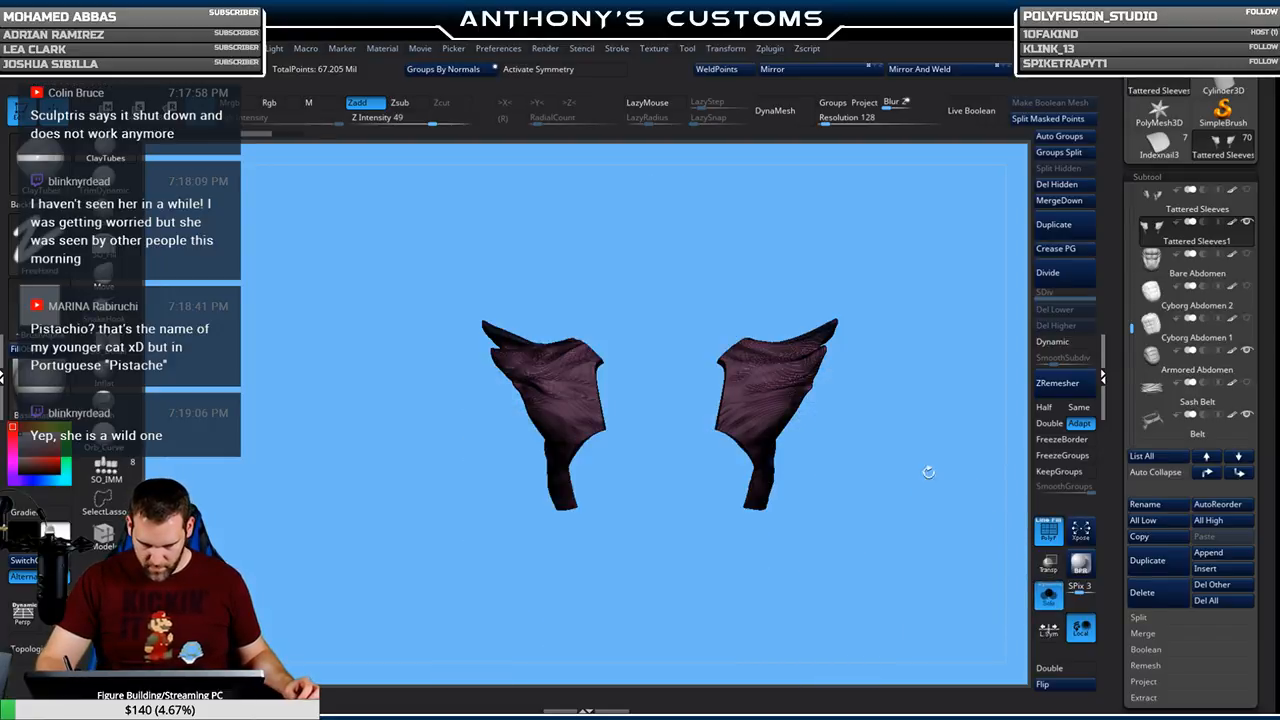
{"action": "key", "text": "ctrl+shift"}
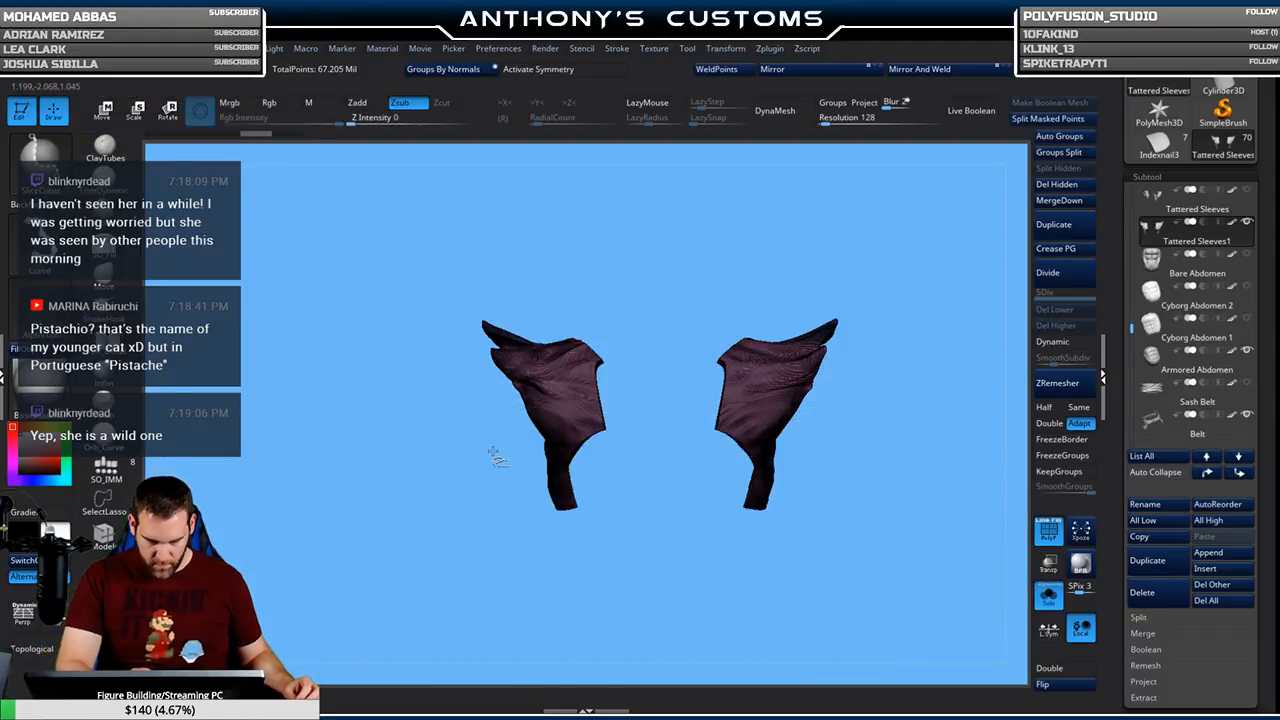
{"action": "left_click_drag", "start_coordinate": [615, 393], "coordinate": [638, 381]}
{"action": "left_click_drag", "start_coordinate": [742, 417], "coordinate": [859, 465]}
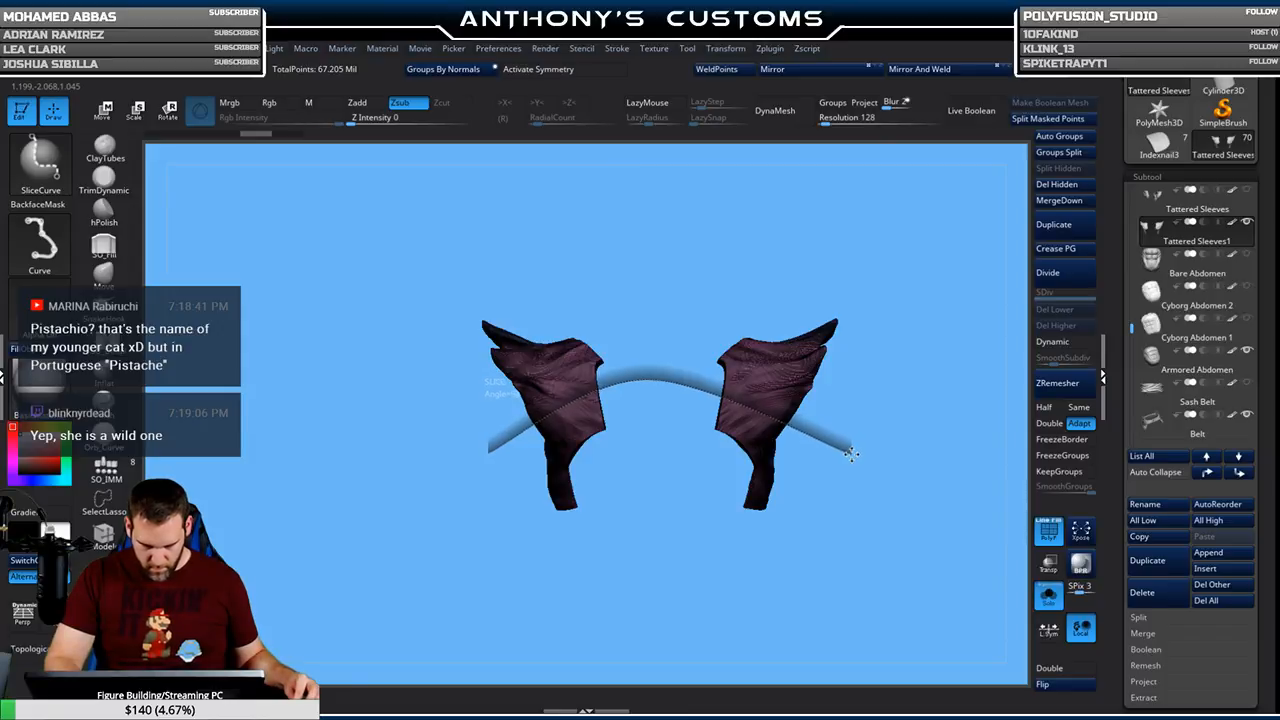
{"action": "left_click_drag", "start_coordinate": [849, 452], "coordinate": [866, 456]}
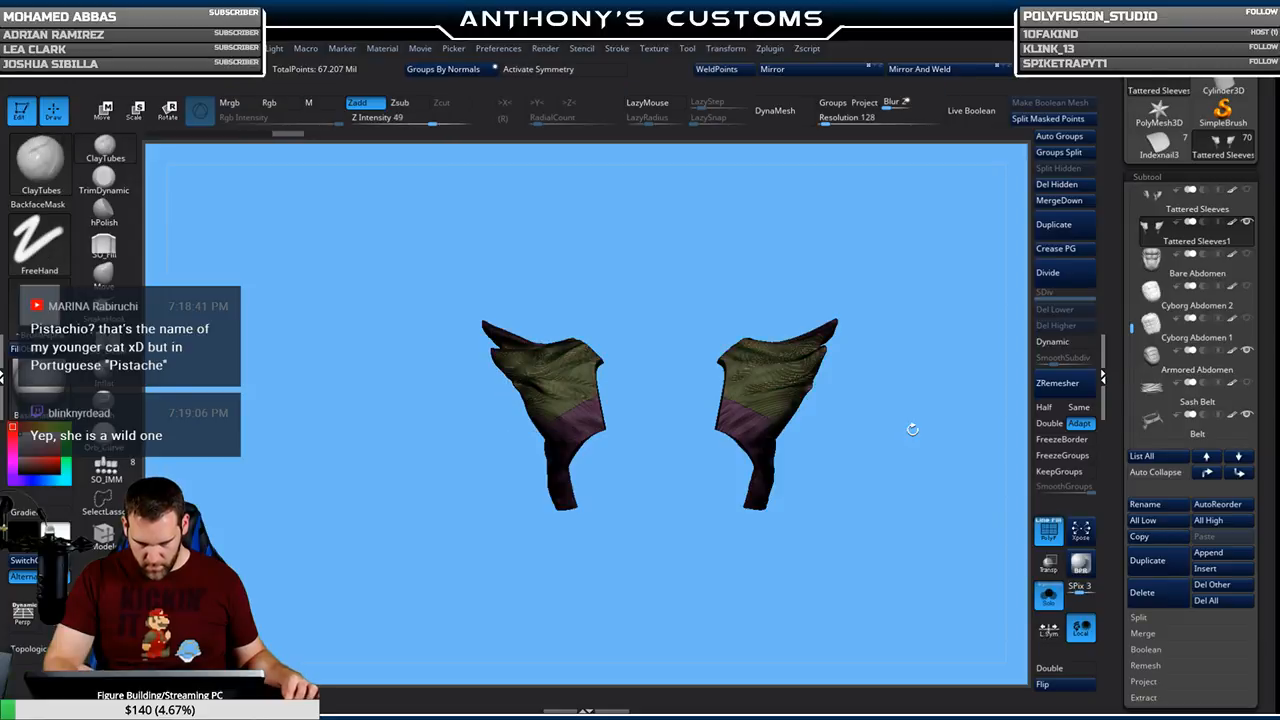
Check the sleeves on the full figure, hide the other subtools, and isolate the blue lower front polygroup
{"action": "left_click", "coordinate": [1048, 600]}
{"action": "left_click_drag", "start_coordinate": [886, 260], "coordinate": [881, 208]}
{"action": "left_click_drag", "start_coordinate": [878, 330], "coordinate": [926, 332]}
{"action": "left_click_drag", "start_coordinate": [979, 285], "coordinate": [888, 499], "text": "alt"}
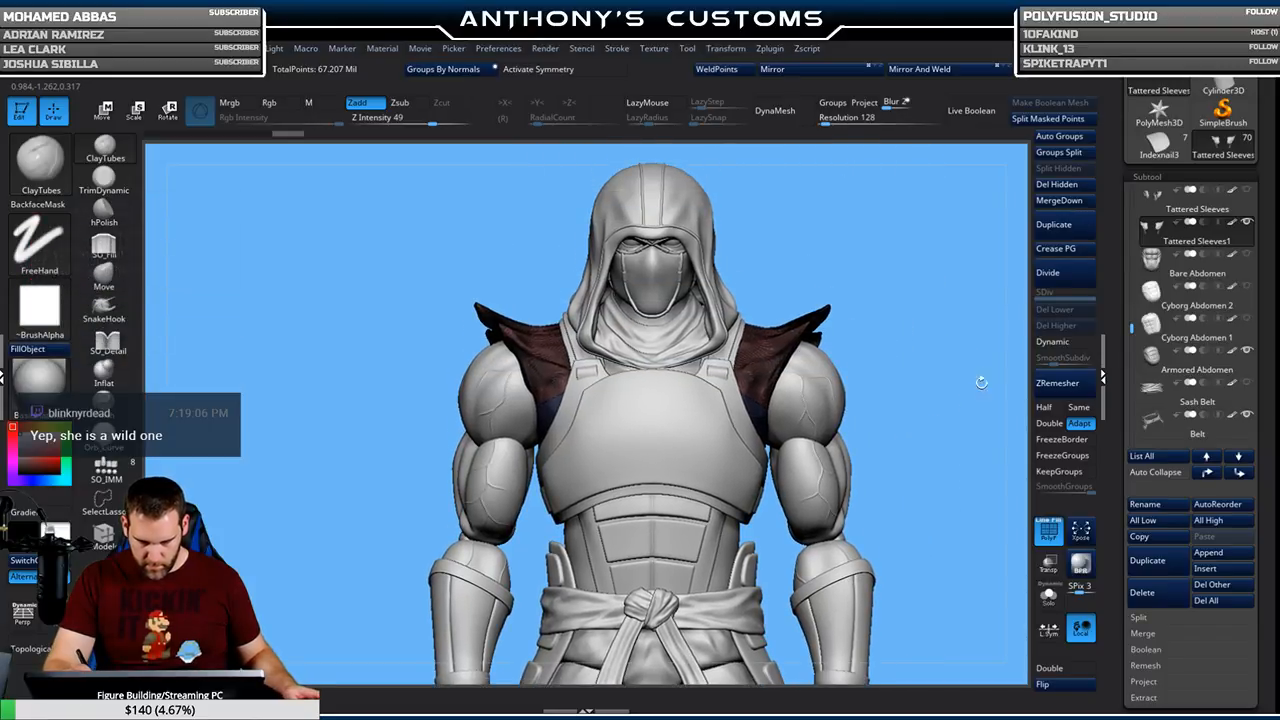
{"action": "left_click", "coordinate": [1247, 222]}
{"action": "mouse_move", "coordinate": [808, 528]}
{"action": "left_mouse_down"}
{"action": "mouse_move", "coordinate": [834, 531]}
{"action": "mouse_move", "coordinate": [894, 489]}
{"action": "mouse_move", "coordinate": [806, 574]}
{"action": "mouse_move", "coordinate": [814, 558]}
{"action": "mouse_move", "coordinate": [772, 544]}
{"action": "mouse_move", "coordinate": [843, 411]}
{"action": "mouse_move", "coordinate": [848, 520]}
{"action": "mouse_move", "coordinate": [810, 548]}
{"action": "mouse_move", "coordinate": [812, 439]}
{"action": "mouse_move", "coordinate": [809, 543]}
{"action": "mouse_move", "coordinate": [808, 467]}
{"action": "mouse_move", "coordinate": [790, 512]}
{"action": "mouse_move", "coordinate": [768, 520]}
{"action": "mouse_move", "coordinate": [880, 474]}
{"action": "mouse_move", "coordinate": [866, 420]}
{"action": "mouse_move", "coordinate": [860, 486]}
{"action": "mouse_move", "coordinate": [922, 494]}
{"action": "mouse_move", "coordinate": [853, 482]}
{"action": "mouse_move", "coordinate": [860, 474]}
{"action": "mouse_move", "coordinate": [812, 437]}
{"action": "mouse_move", "coordinate": [871, 443]}
{"action": "mouse_move", "coordinate": [877, 523]}
{"action": "mouse_move", "coordinate": [930, 458]}
{"action": "mouse_move", "coordinate": [920, 437]}
{"action": "mouse_move", "coordinate": [869, 417]}
{"action": "mouse_move", "coordinate": [889, 378]}
{"action": "left_mouse_up"}
{"action": "key", "text": "ctrl+shift"}
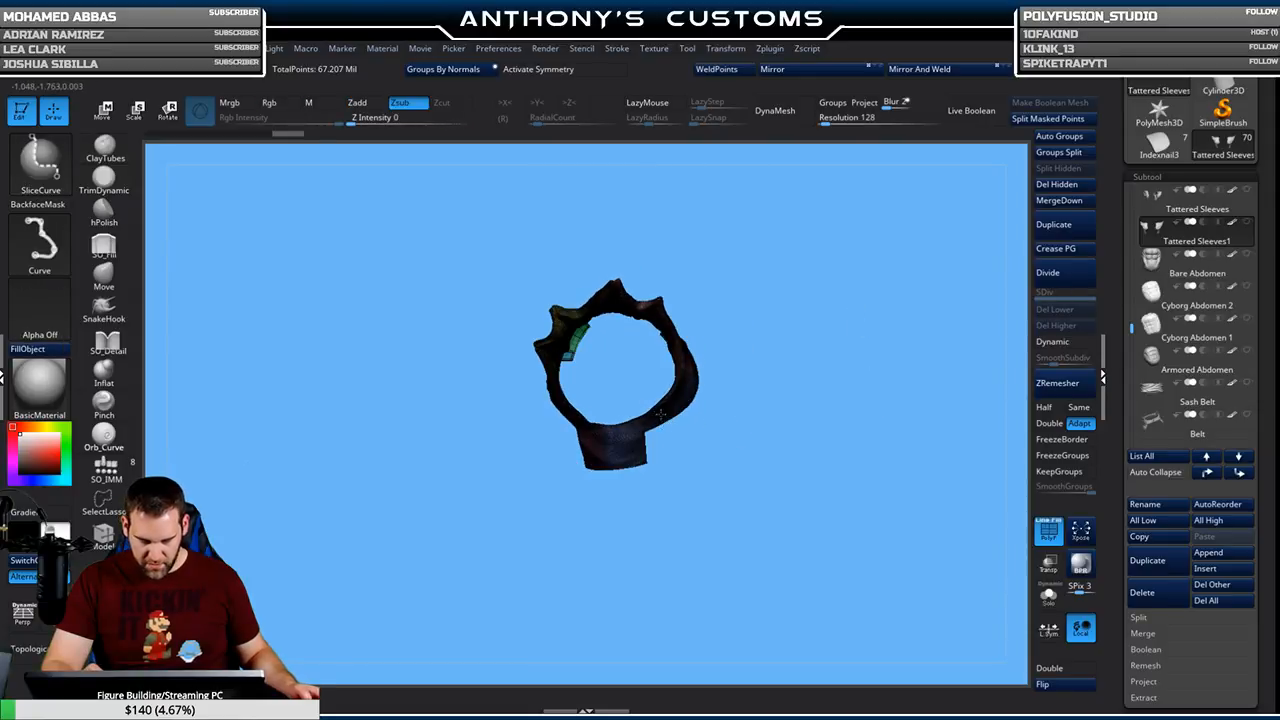
{"action": "left_click", "coordinate": [660, 414], "text": "ctrl+shift"}
{"action": "left_click_drag", "start_coordinate": [851, 492], "coordinate": [854, 416]}
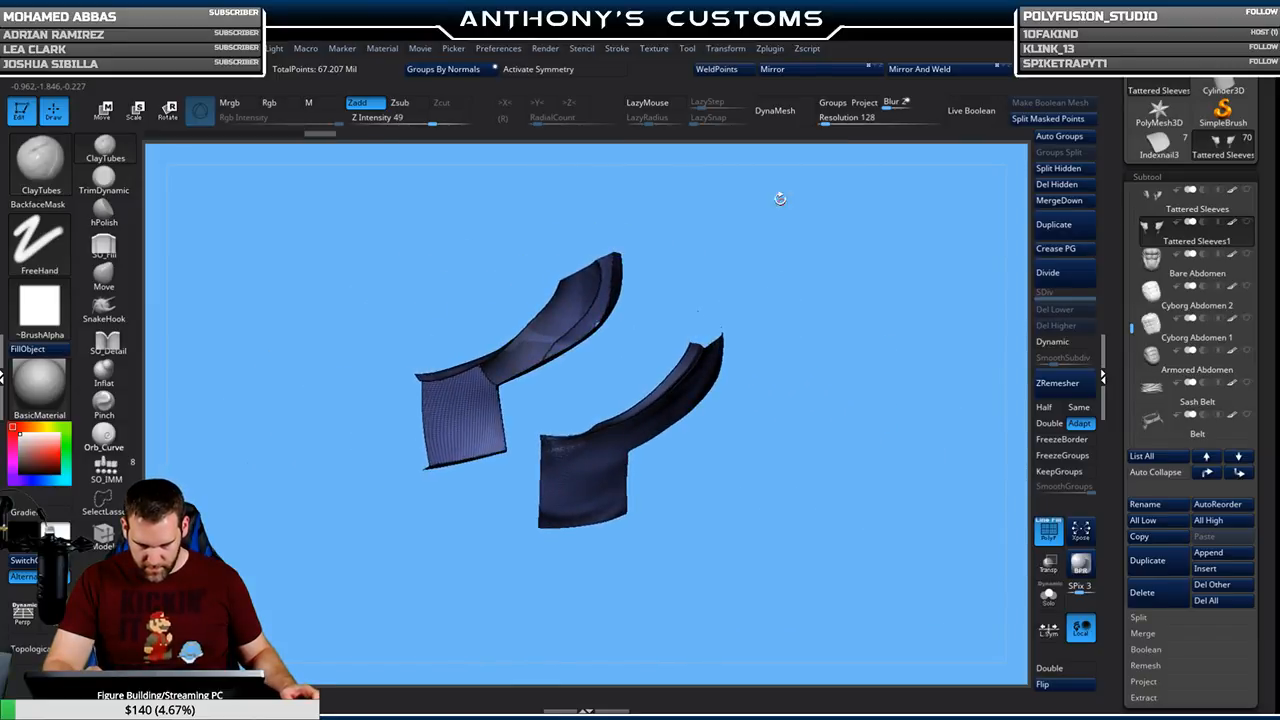
With the CurveTube brush, frame the isolated panel's borders with curves and create a seam tube along its upper front edge
{"action": "left_click", "coordinate": [44, 177]}
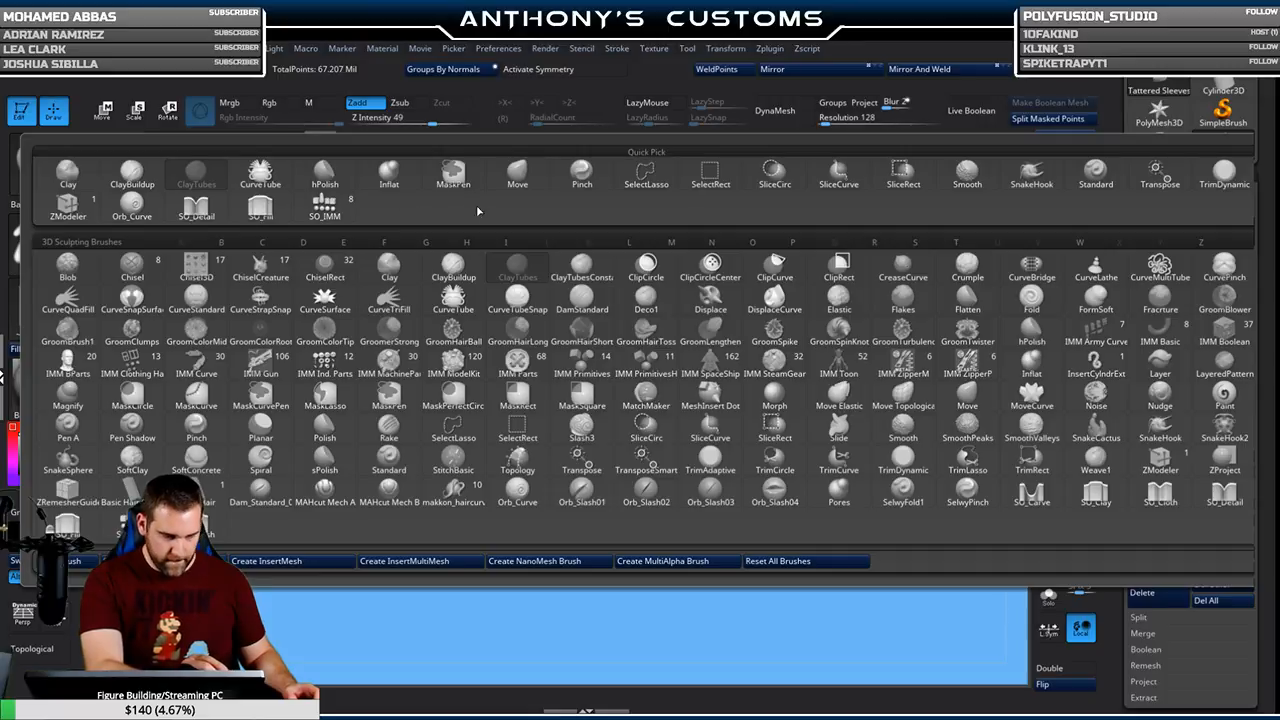
{"action": "left_click", "coordinate": [268, 184]}
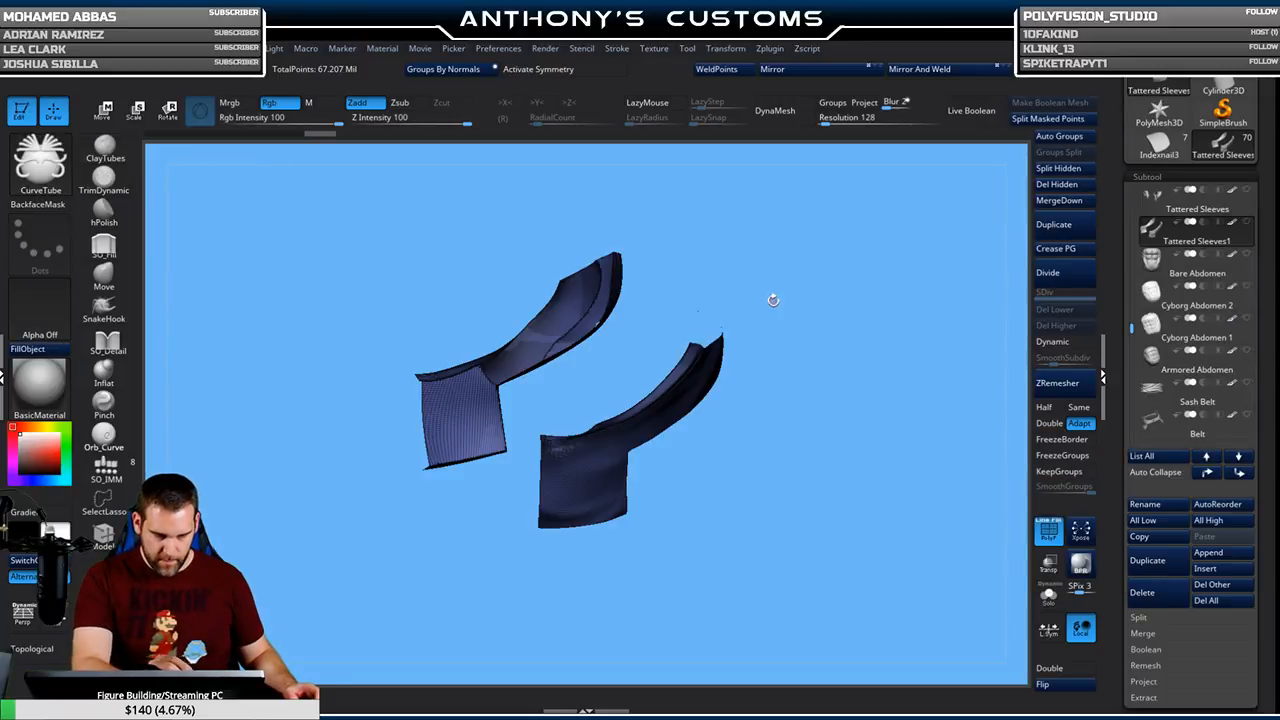
{"action": "key", "text": "space"}
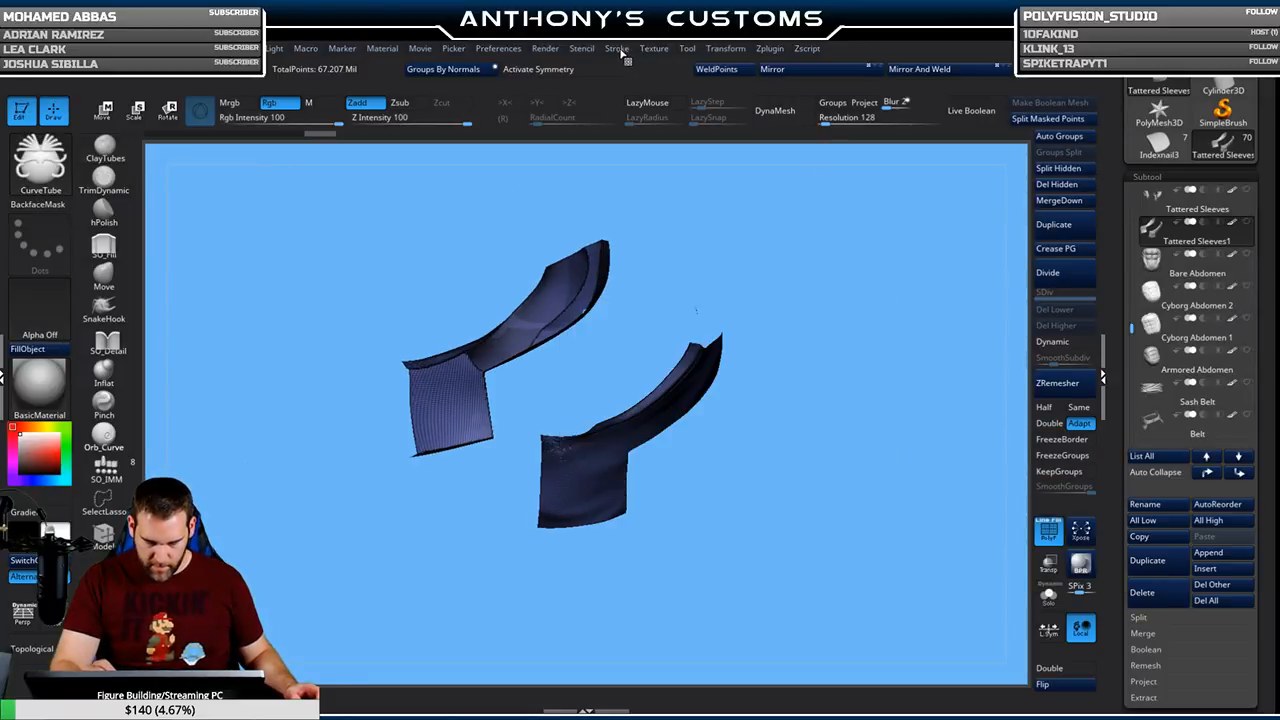
{"action": "left_click", "coordinate": [620, 50]}
{"action": "left_click", "coordinate": [665, 438]}
{"action": "mouse_move", "coordinate": [857, 390]}
{"action": "left_mouse_down"}
{"action": "mouse_move", "coordinate": [803, 403]}
{"action": "mouse_move", "coordinate": [770, 377]}
{"action": "left_mouse_up"}
{"action": "left_click", "coordinate": [738, 514], "text": "ctrl+shift"}
{"action": "left_click_drag", "start_coordinate": [733, 585], "coordinate": [698, 582]}
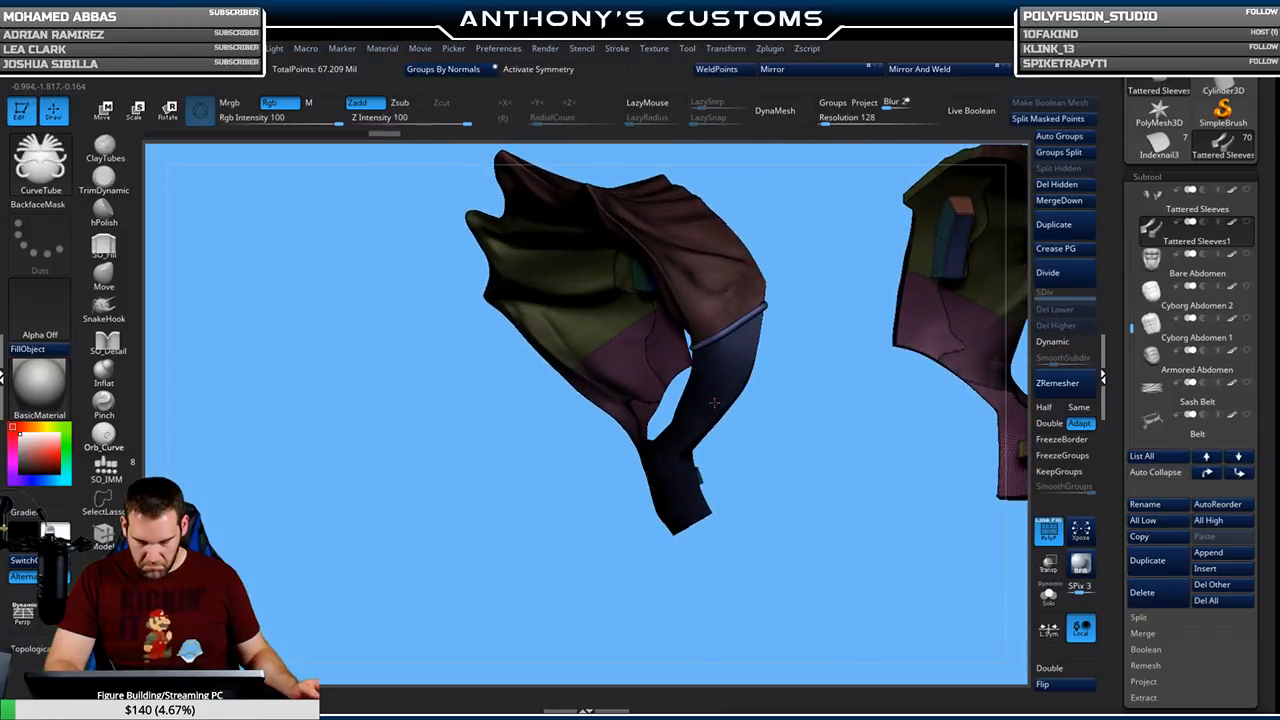
Isolate the blue panel again, frame its borders with curves, and add a seam tube along the inner side edge of its bottom tab
{"action": "left_click_drag", "start_coordinate": [727, 491], "coordinate": [788, 509]}
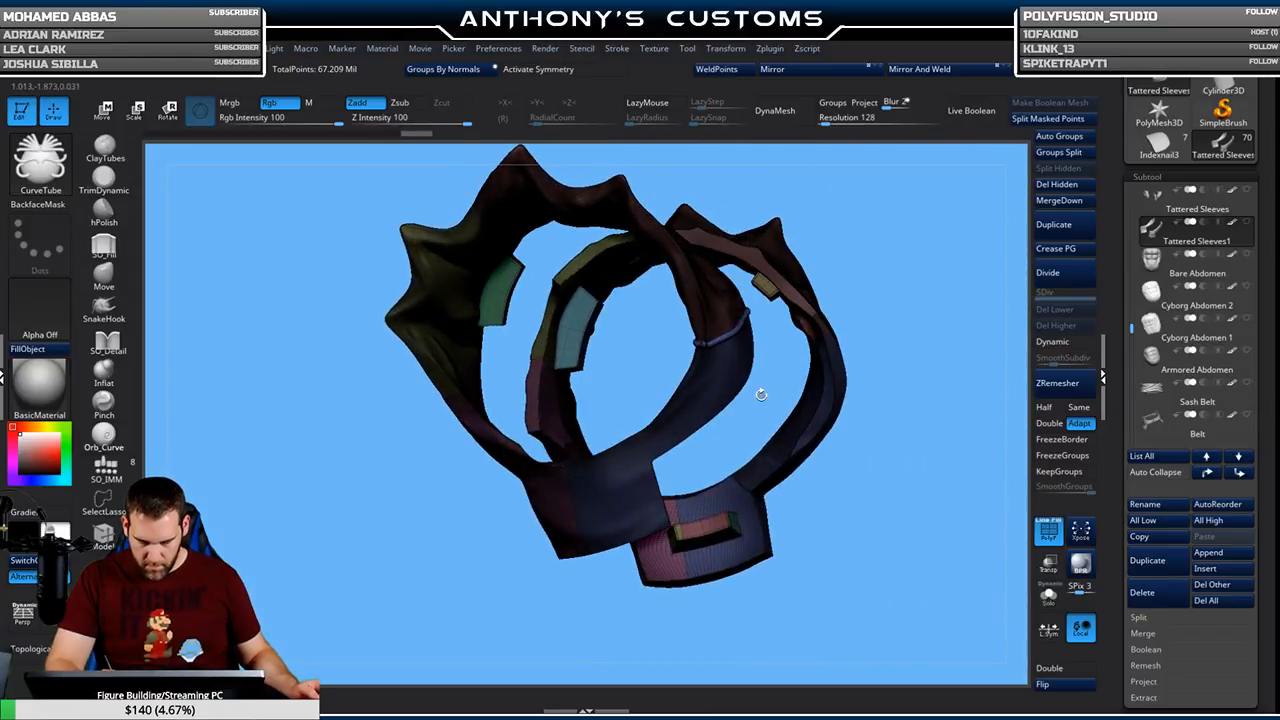
{"action": "left_click", "coordinate": [718, 397], "text": "ctrl+shift"}
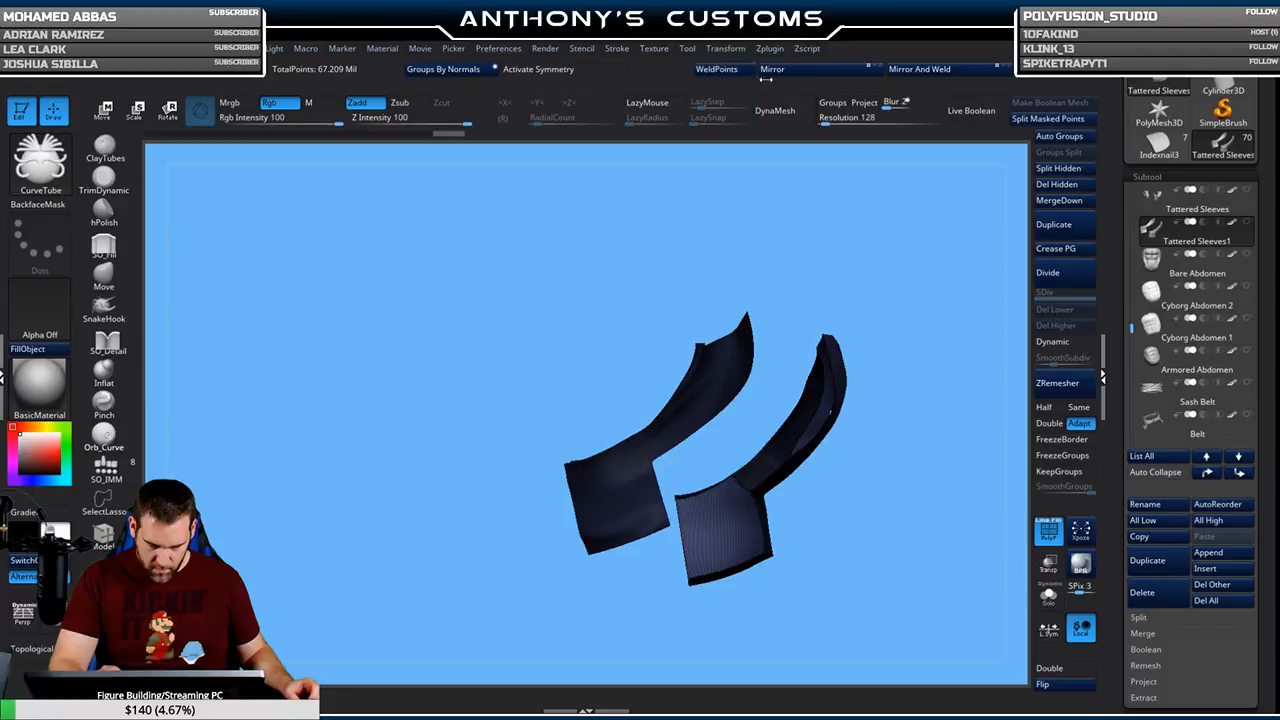
{"action": "left_click", "coordinate": [618, 49]}
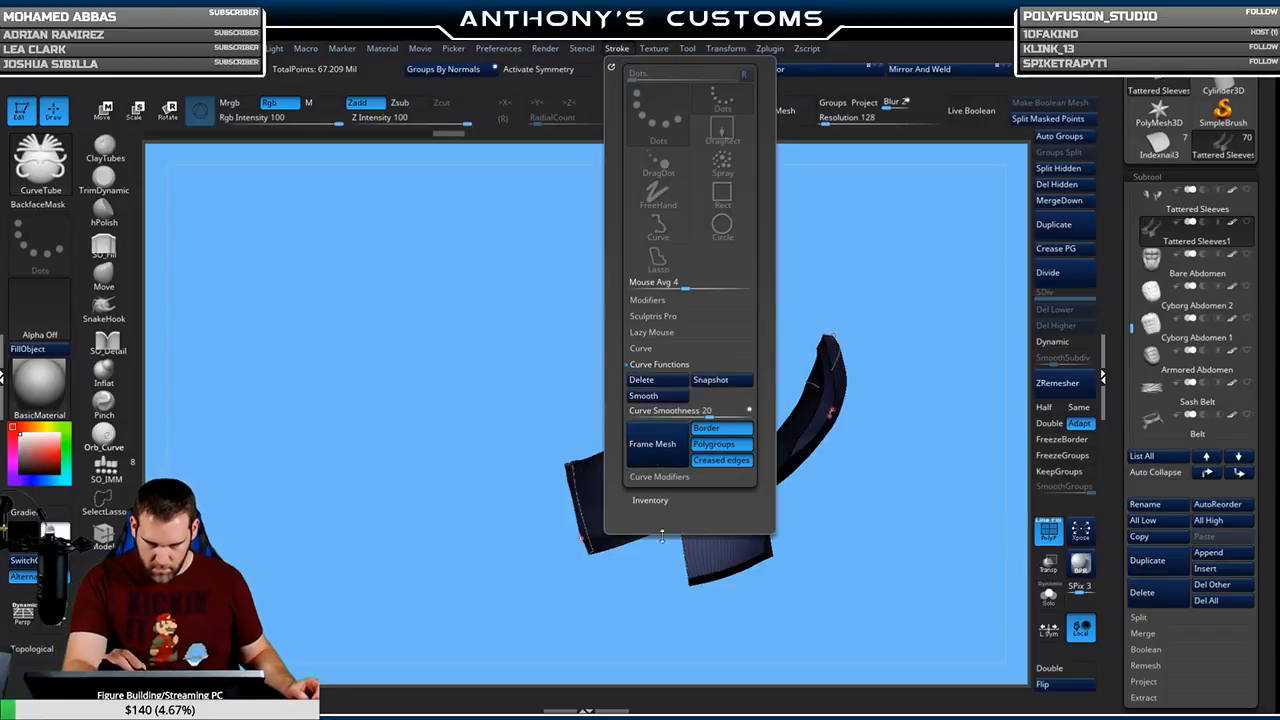
{"action": "mouse_move", "coordinate": [651, 589]}
{"action": "left_mouse_down"}
{"action": "mouse_move", "coordinate": [857, 547]}
{"action": "mouse_move", "coordinate": [597, 510]}
{"action": "left_mouse_up"}
{"action": "left_click", "coordinate": [582, 517]}
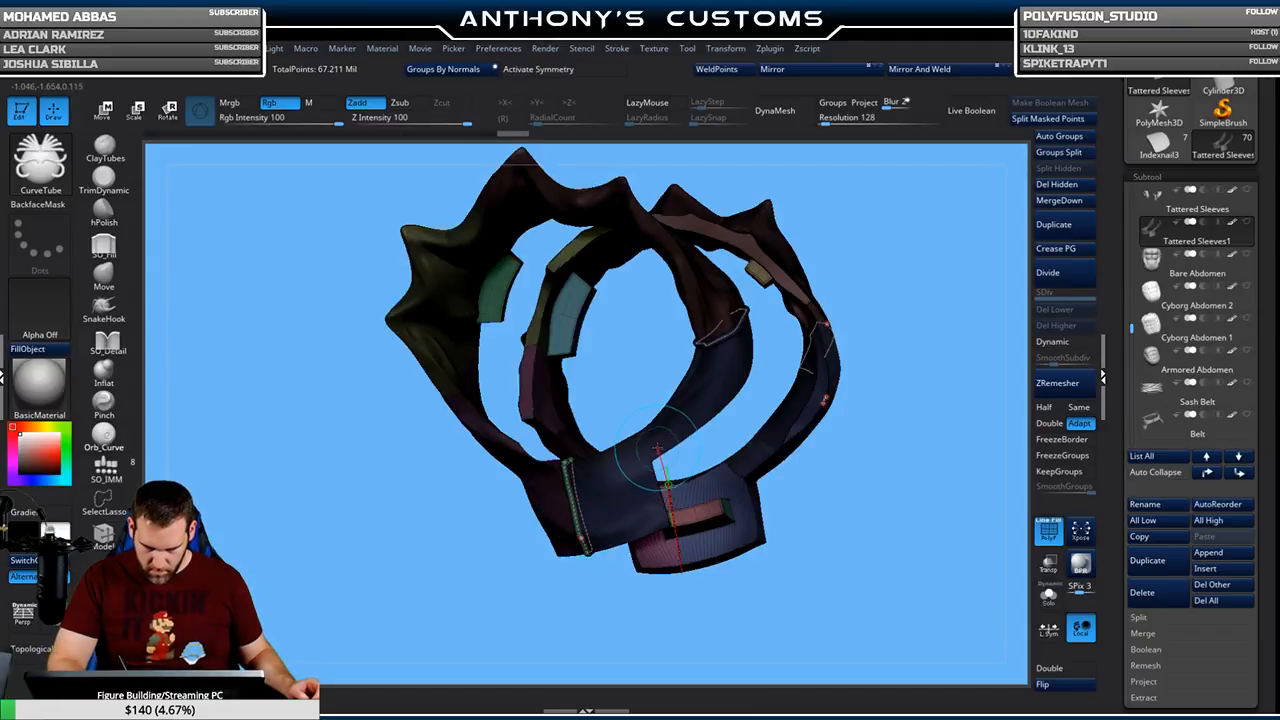
{"action": "key", "text": "ctrl"}
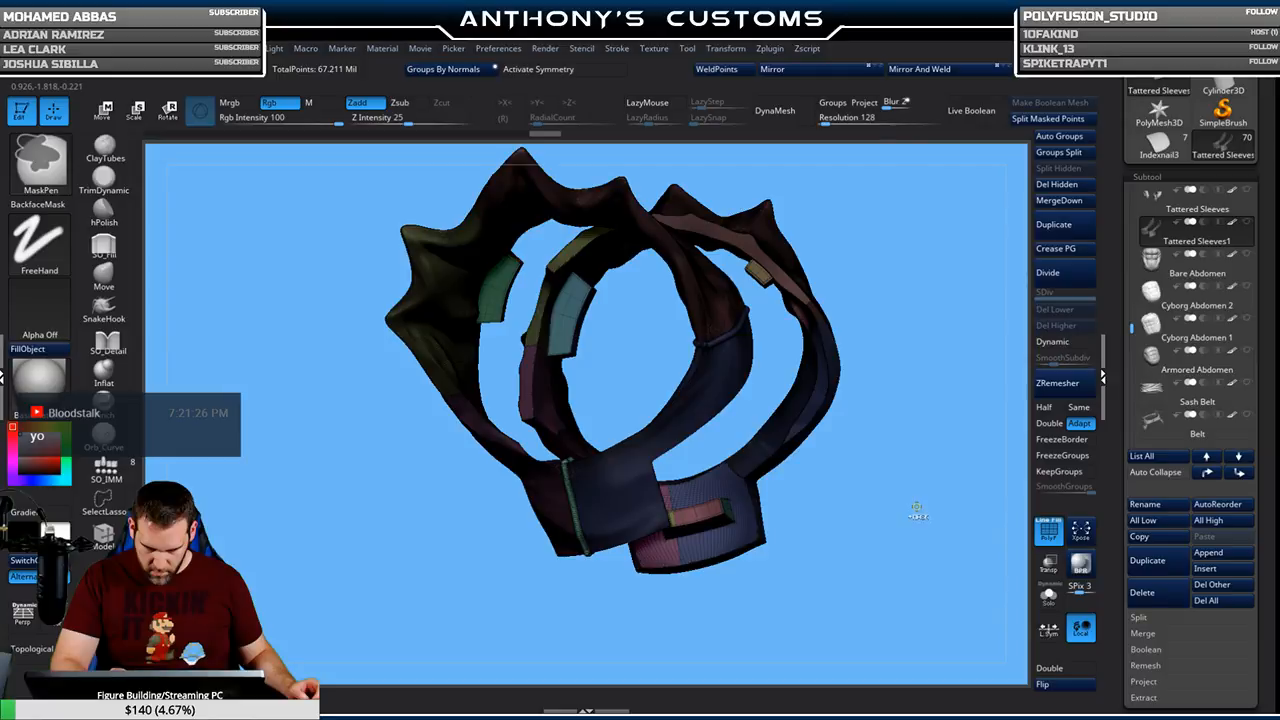
From the sleeves' outer side, frame the isolated blue panel and add a seam tube along the tab's outer edge beside the purple panel
{"action": "mouse_move", "coordinate": [910, 500]}
{"action": "left_mouse_down"}
{"action": "mouse_move", "coordinate": [923, 491]}
{"action": "mouse_move", "coordinate": [799, 512]}
{"action": "left_mouse_up"}
{"action": "left_click_drag", "start_coordinate": [912, 519], "coordinate": [819, 527]}
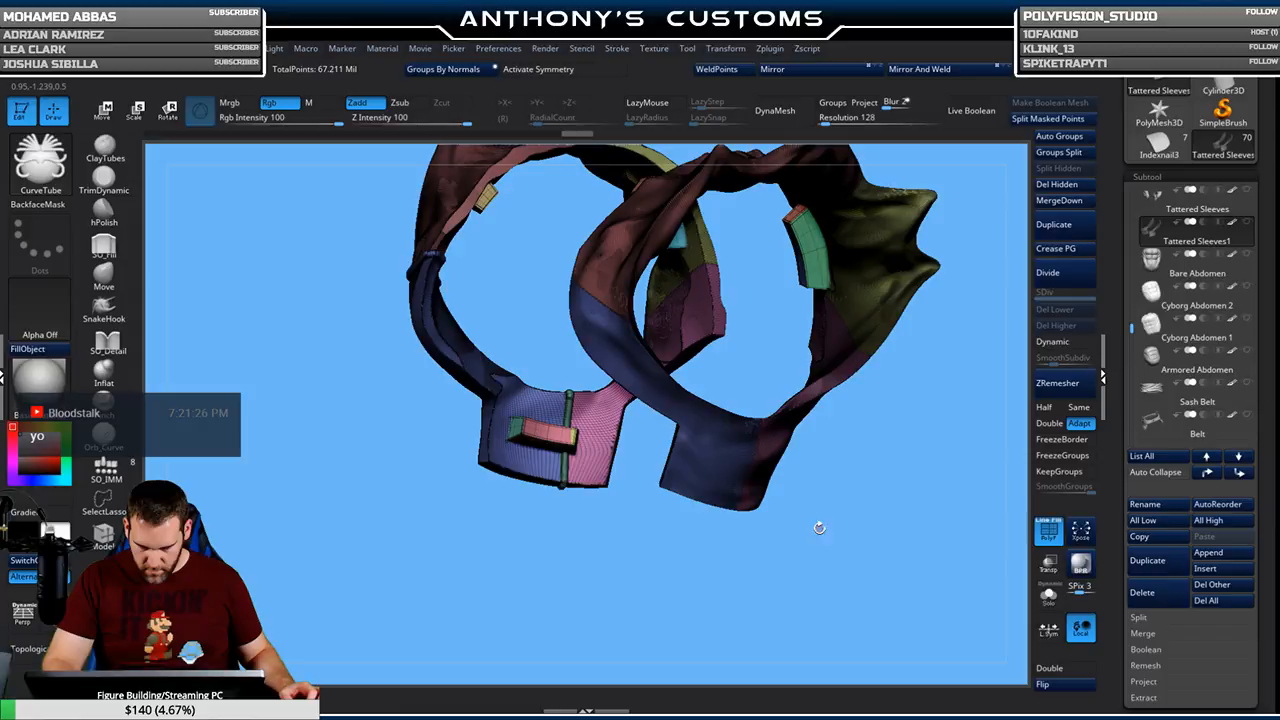
{"action": "left_click", "coordinate": [712, 458], "text": "ctrl+shift"}
{"action": "left_click_drag", "start_coordinate": [720, 562], "coordinate": [703, 540]}
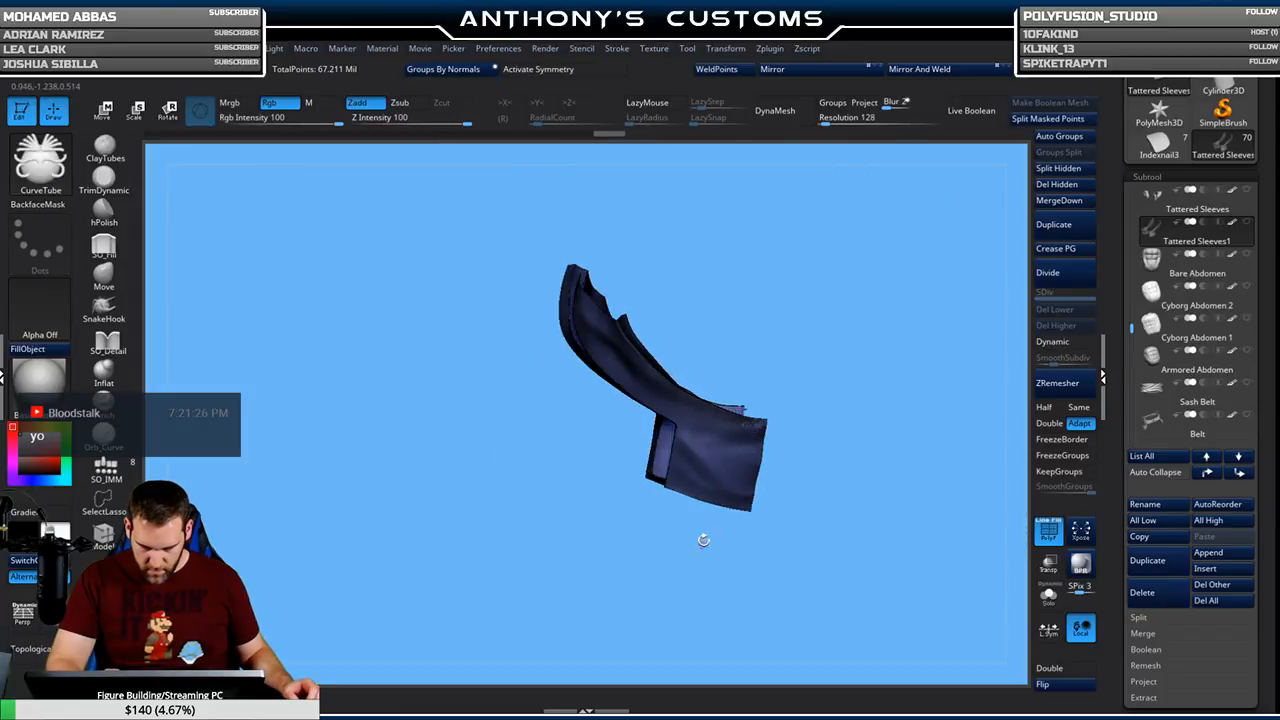
{"action": "left_click", "coordinate": [619, 50]}
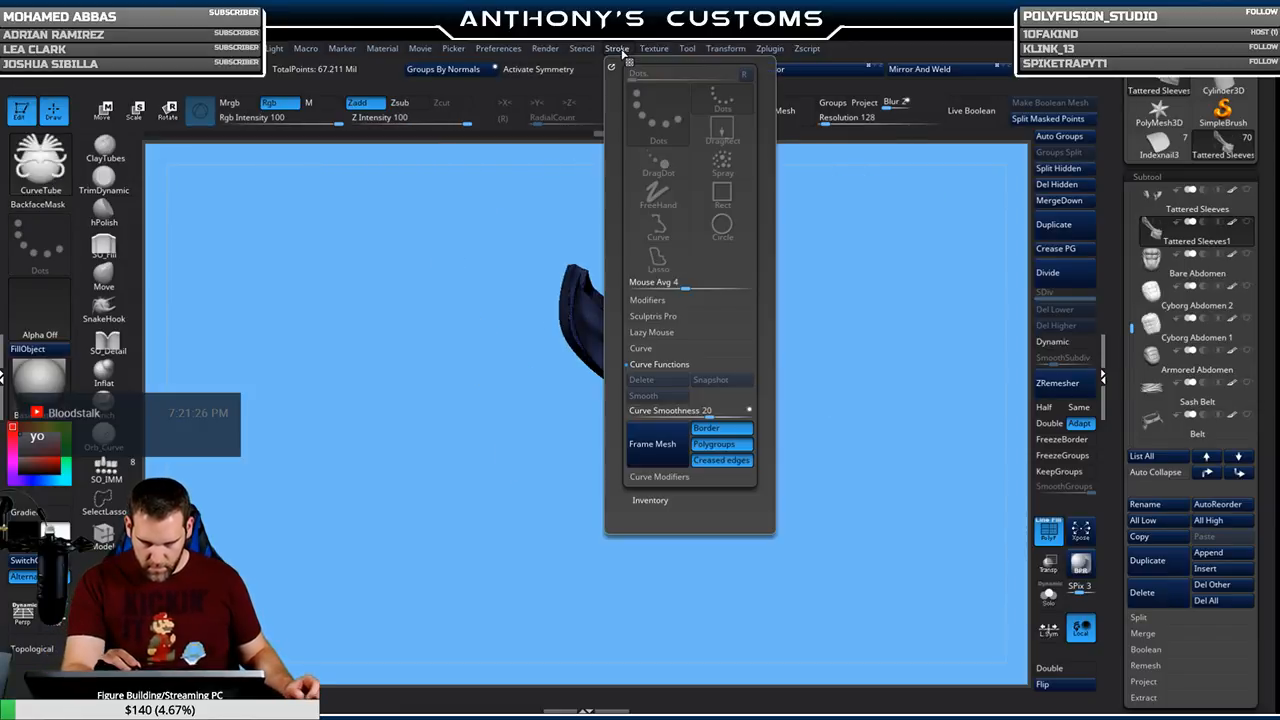
{"action": "left_click", "coordinate": [675, 435]}
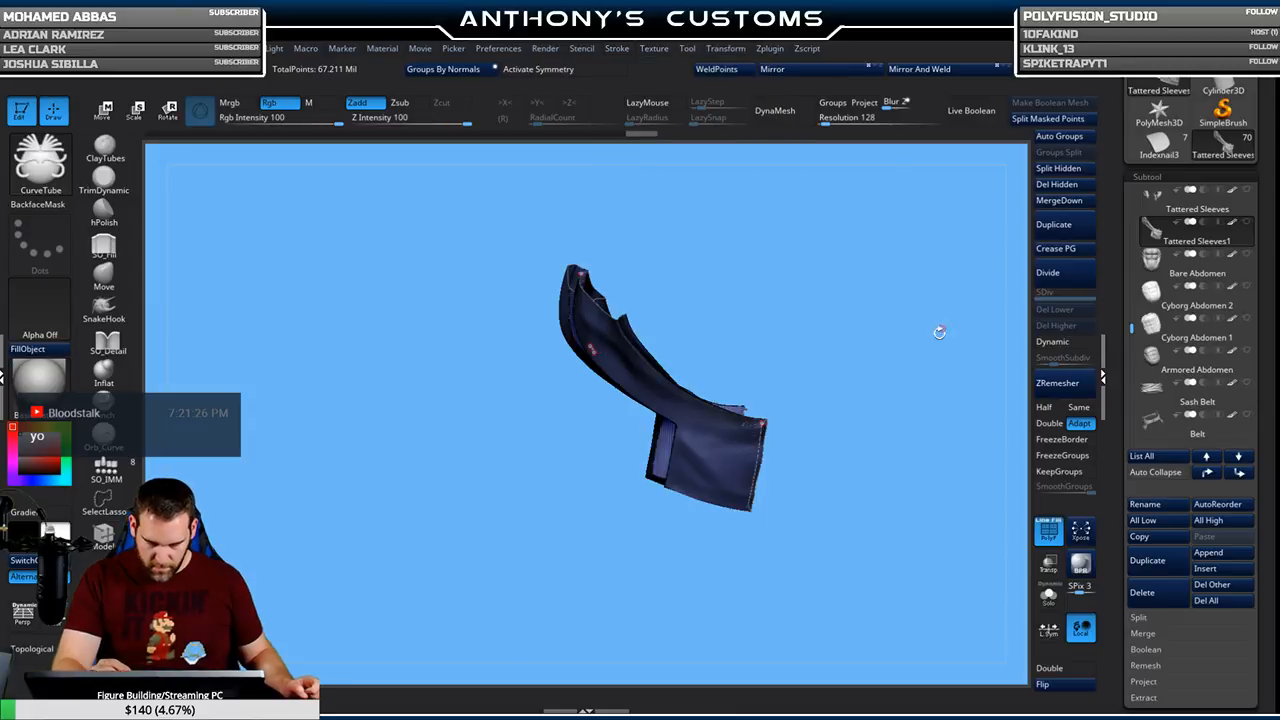
{"action": "left_click", "coordinate": [757, 462], "text": "ctrl+shift"}
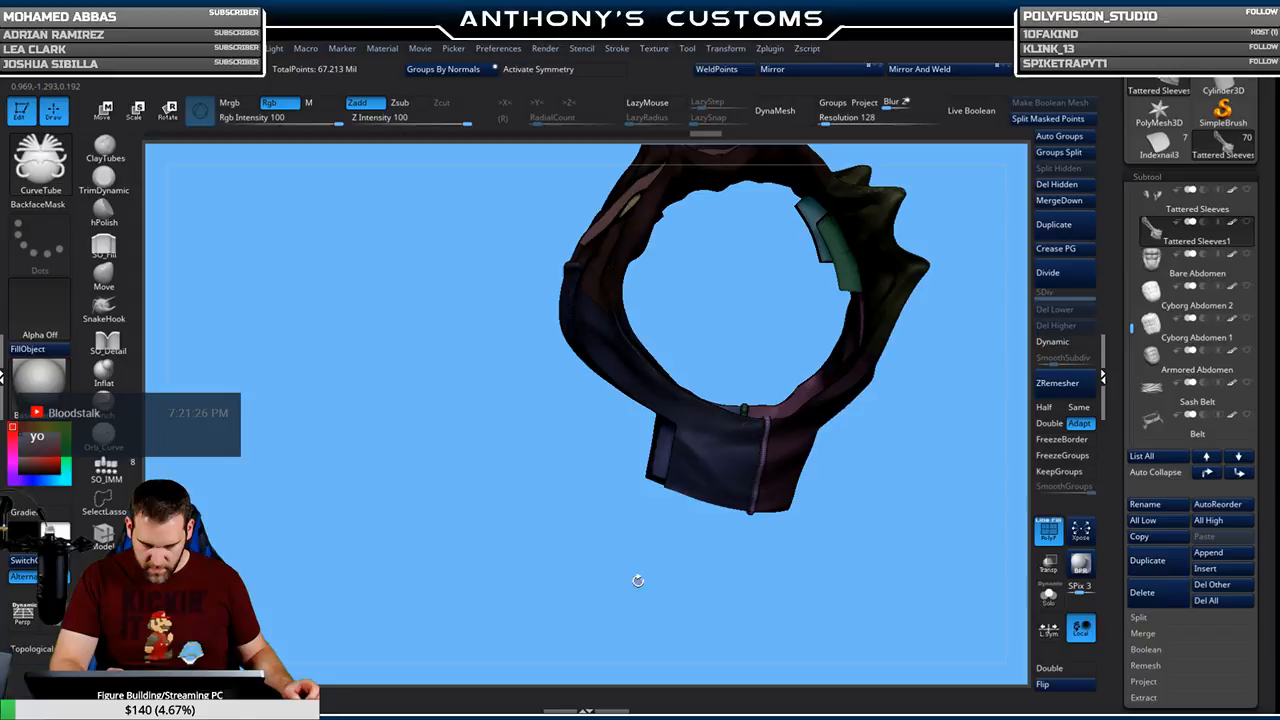
Frame the isolated blue panel once more, add a seam tube along its upper outer edge, and clear the leftover curves and mask
{"action": "left_click", "coordinate": [676, 403], "text": "ctrl+shift"}
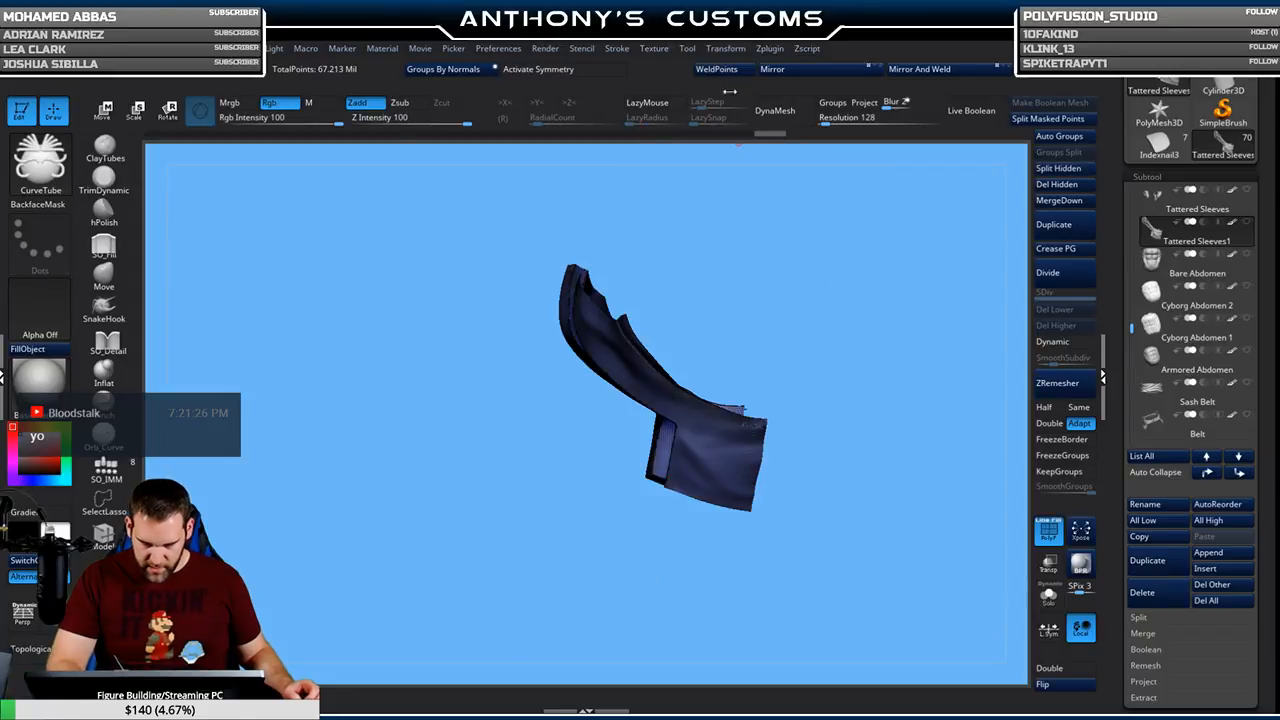
{"action": "left_click", "coordinate": [620, 49]}
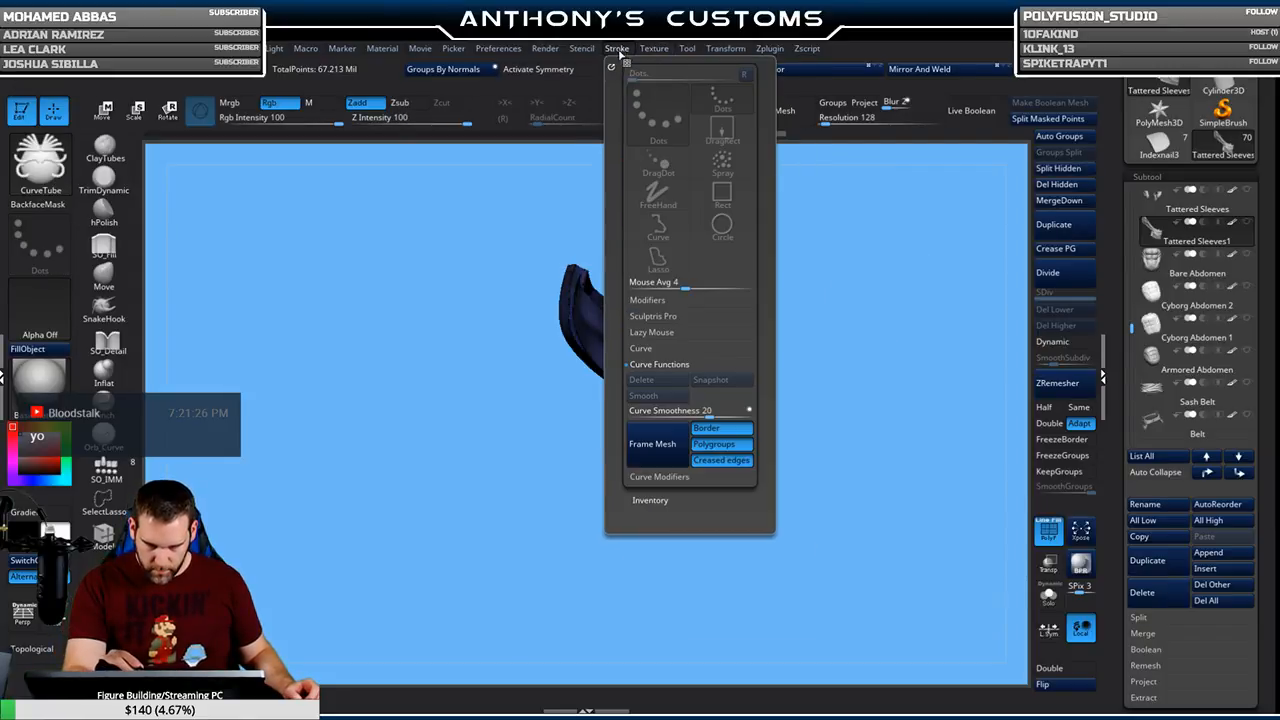
{"action": "left_click", "coordinate": [652, 443]}
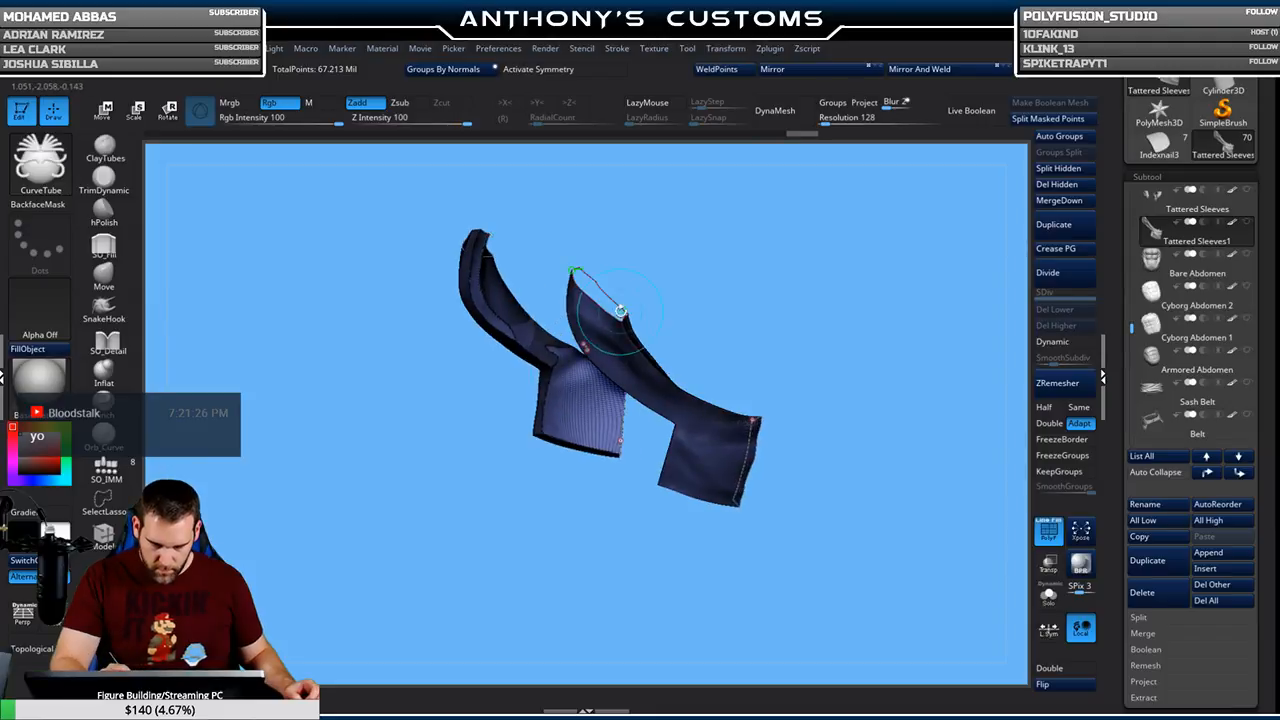
{"action": "left_click", "coordinate": [636, 304], "text": "ctrl+shift"}
{"action": "left_click_drag", "start_coordinate": [700, 490], "coordinate": [881, 431]}
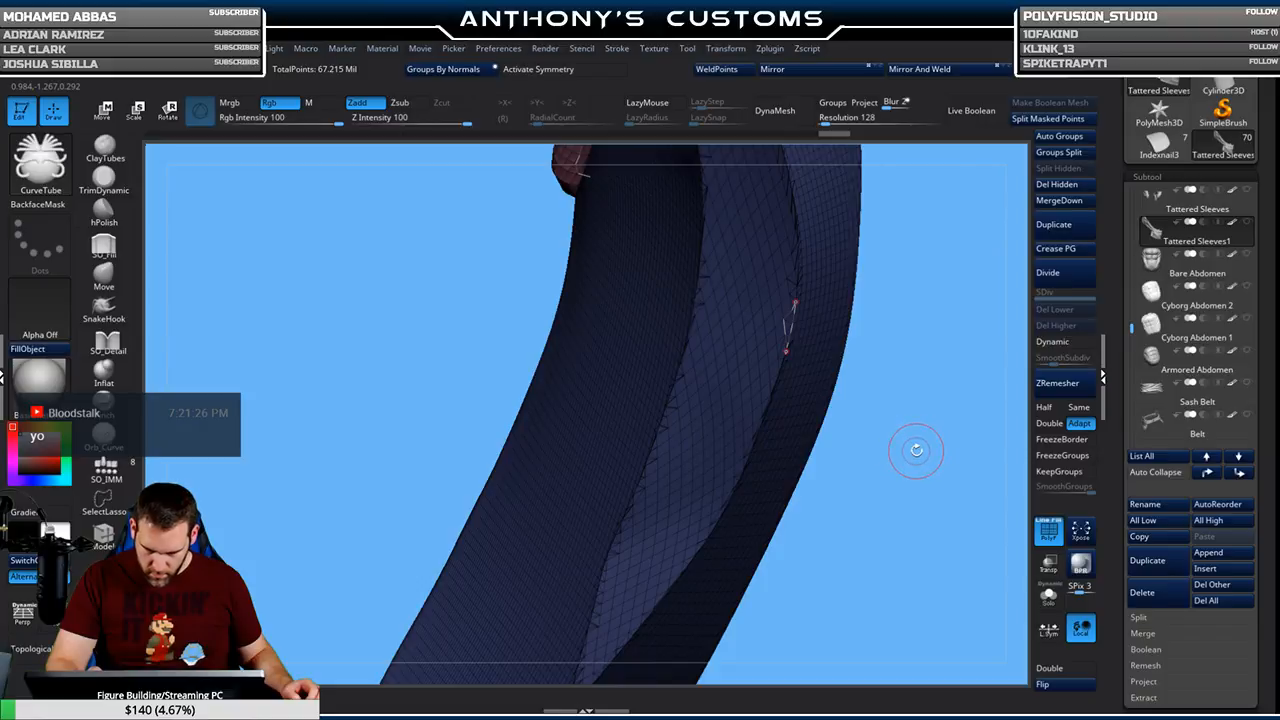
{"action": "left_click_drag", "start_coordinate": [805, 470], "coordinate": [891, 469]}
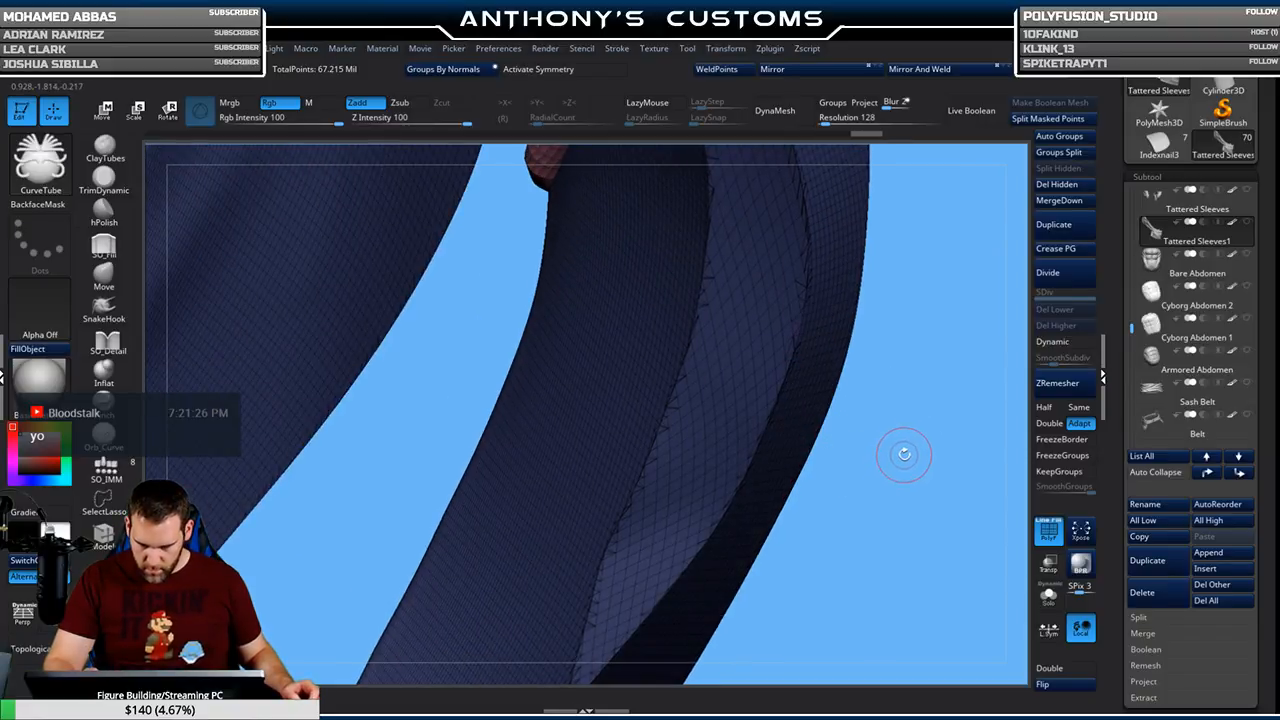
{"action": "left_click", "coordinate": [930, 452], "text": "ctrl"}
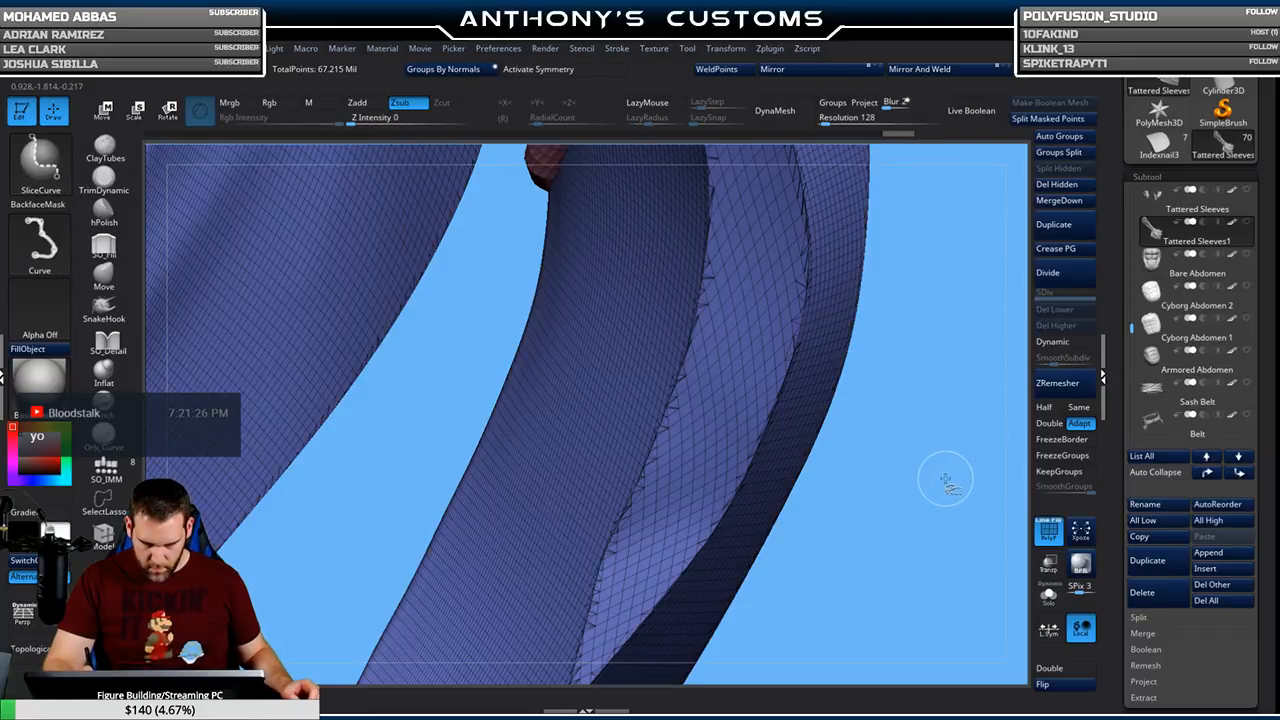
{"action": "key", "text": "ctrl+shift"}
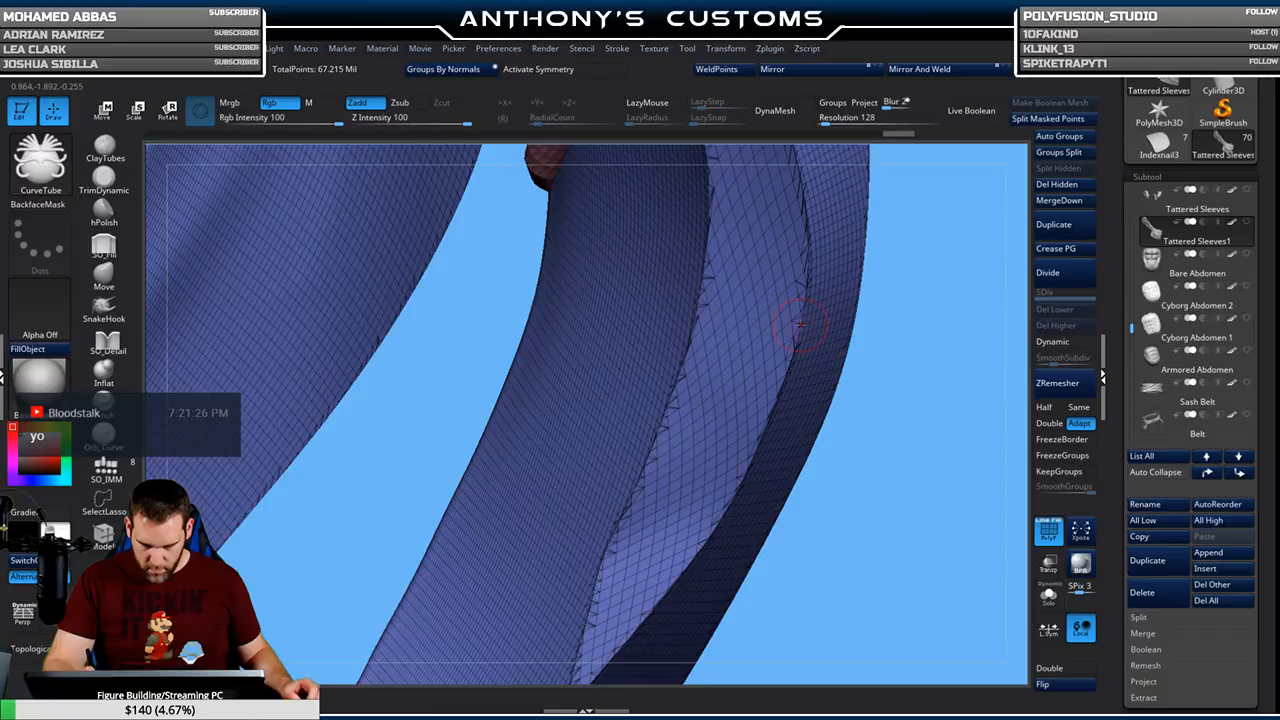
Turn off the polyframe display and show the Armored Chest with Peg Hole subtool together with the sleeves
{"action": "mouse_move", "coordinate": [898, 478]}
{"action": "left_mouse_down", "text": "alt"}
{"action": "mouse_move", "coordinate": [900, 500]}
{"action": "mouse_move", "coordinate": [846, 317]}
{"action": "mouse_move", "coordinate": [906, 443]}
{"action": "mouse_move", "coordinate": [915, 438]}
{"action": "mouse_move", "coordinate": [883, 451]}
{"action": "mouse_move", "coordinate": [874, 482]}
{"action": "mouse_move", "coordinate": [922, 474]}
{"action": "mouse_move", "coordinate": [874, 481]}
{"action": "mouse_move", "coordinate": [880, 508]}
{"action": "mouse_move", "coordinate": [909, 443]}
{"action": "left_mouse_up", "text": "alt"}
{"action": "key", "text": "f"}
{"action": "key", "text": "shift+f"}
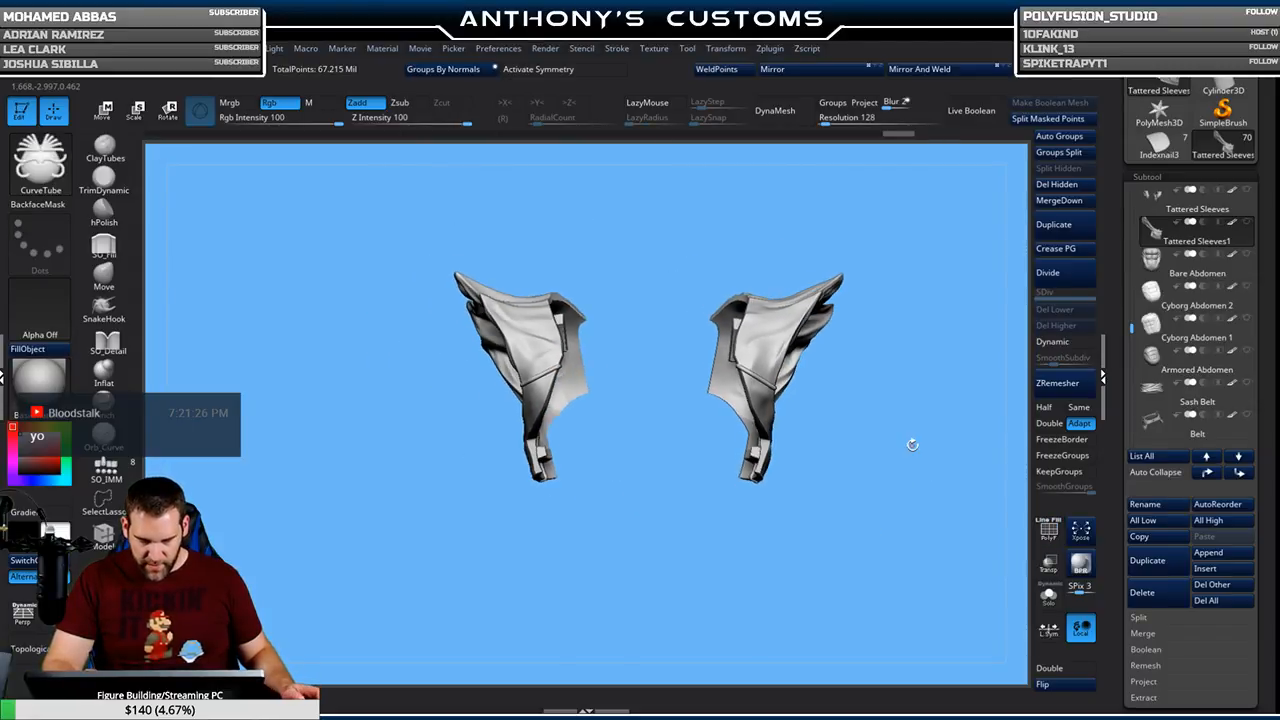
{"action": "left_click", "coordinate": [1048, 597]}
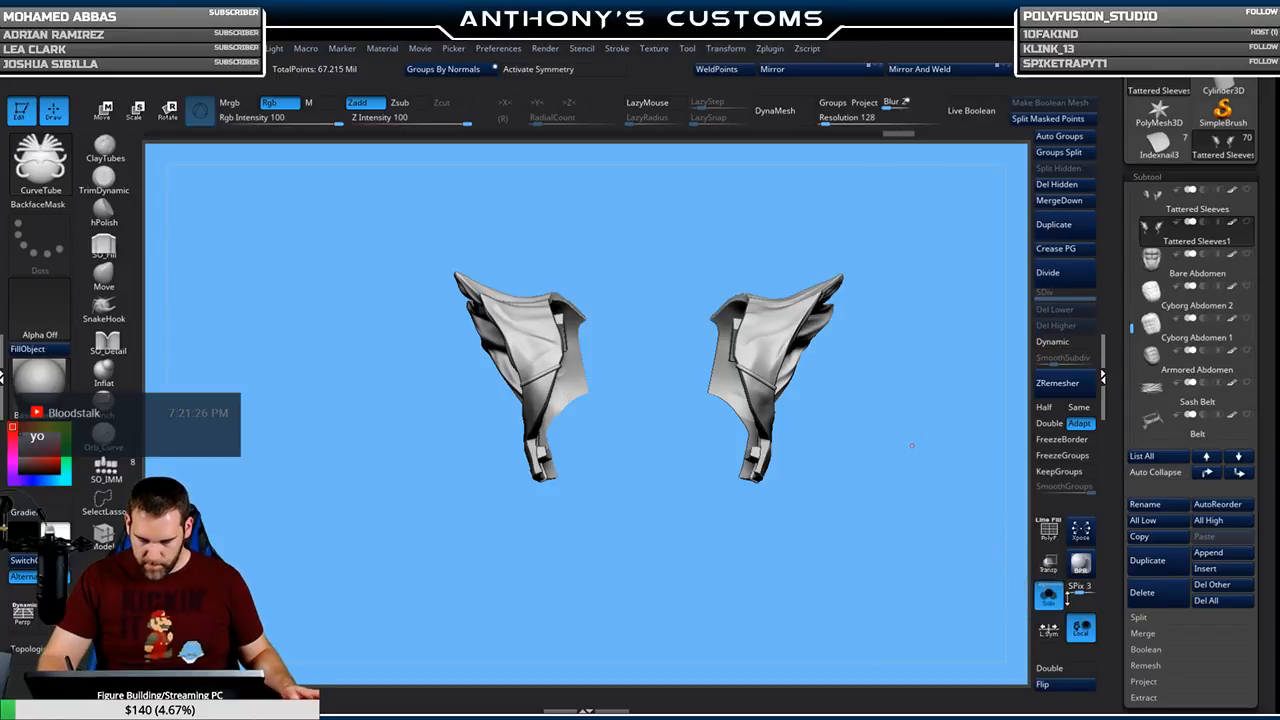
{"action": "left_click", "coordinate": [1064, 595]}
{"action": "left_click_drag", "start_coordinate": [1131, 322], "coordinate": [1131, 313]}
{"action": "left_click", "coordinate": [1247, 191]}
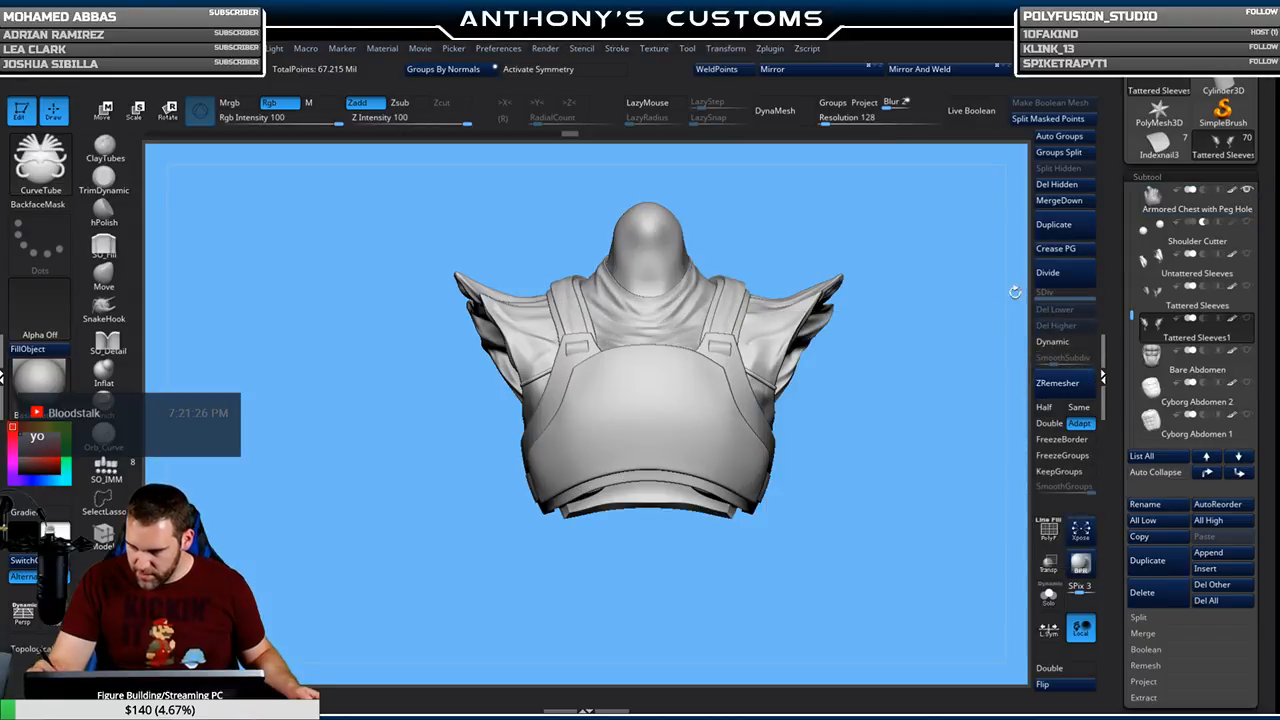
Show the Hood and Ninja Head 1 subtools with the chest and sleeves, and examine the sleeves' fit from the front and side
{"action": "left_click_drag", "start_coordinate": [789, 574], "coordinate": [805, 542]}
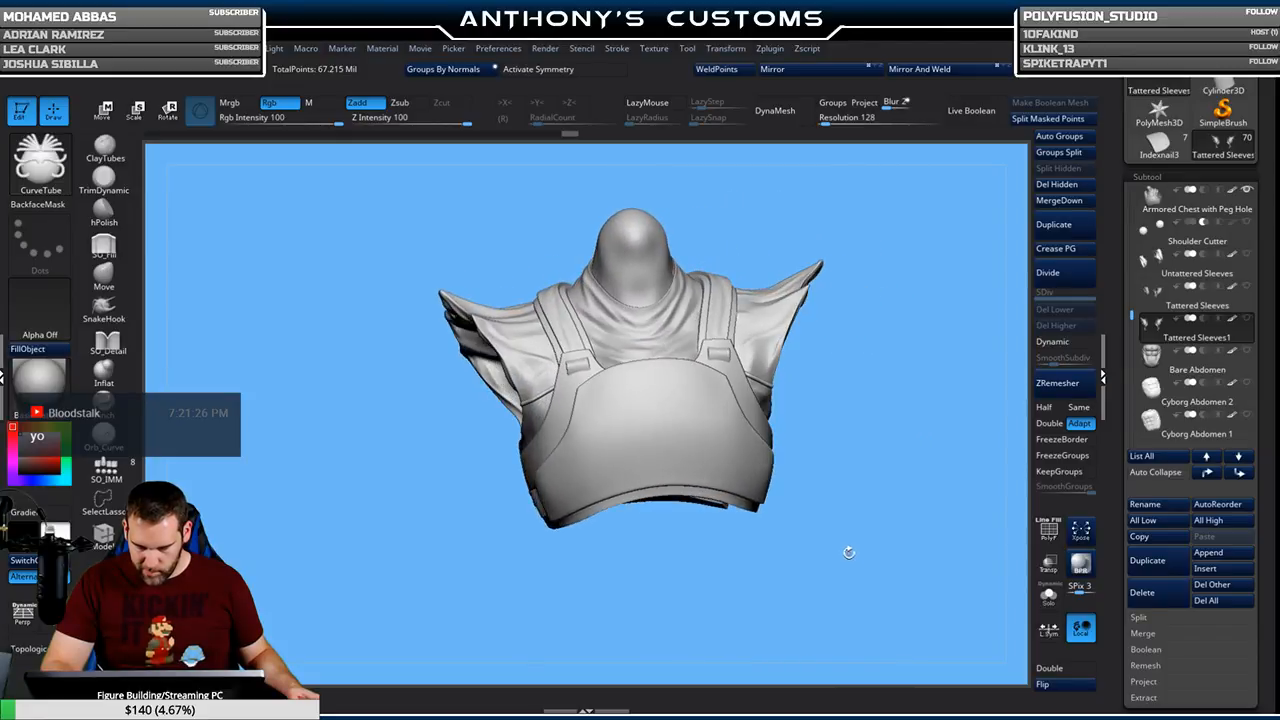
{"action": "left_click_drag", "start_coordinate": [1133, 312], "coordinate": [1150, 212]}
{"action": "left_click", "coordinate": [1196, 207]}
{"action": "left_click", "coordinate": [1247, 287]}
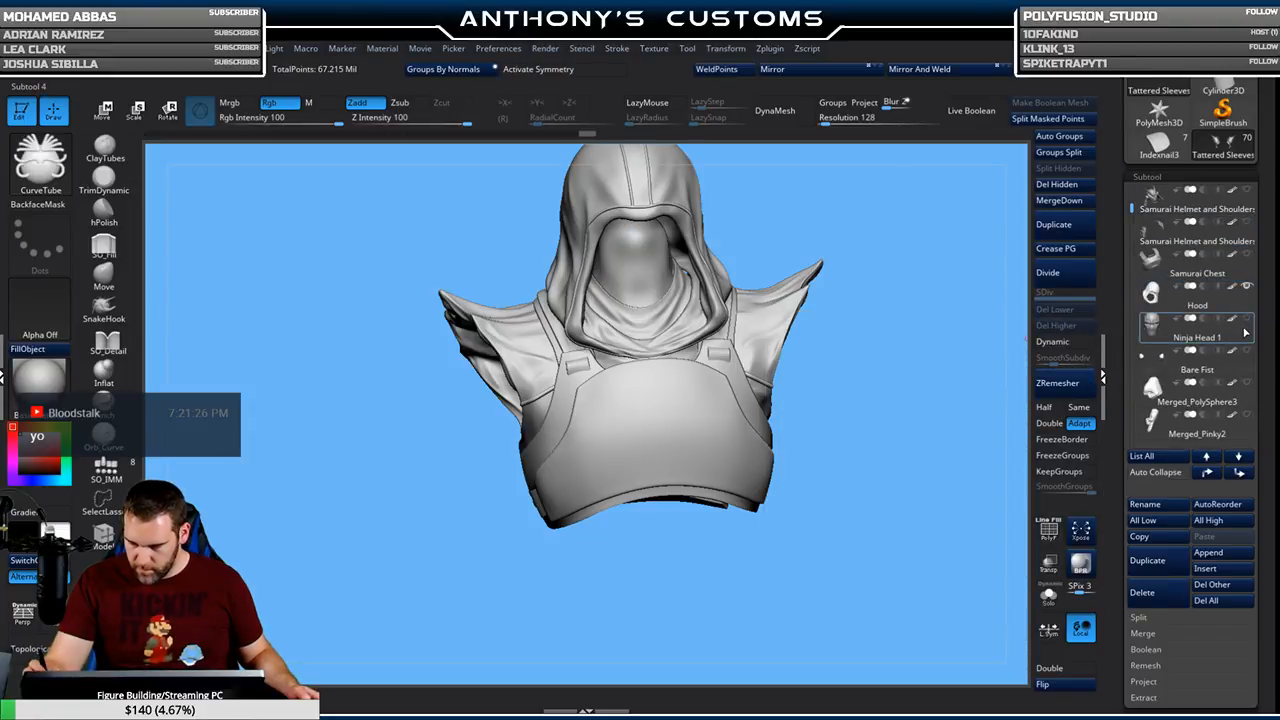
{"action": "left_click", "coordinate": [1247, 319]}
{"action": "left_click_drag", "start_coordinate": [902, 419], "coordinate": [887, 425]}
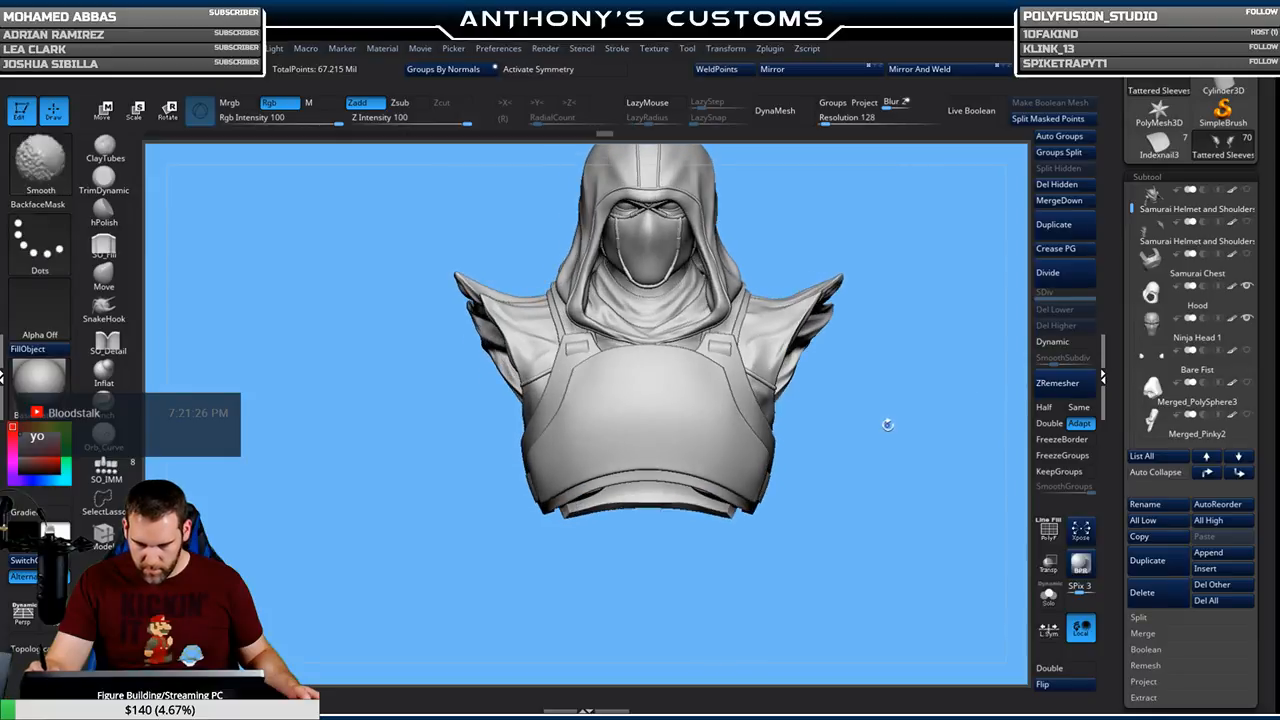
{"action": "left_click_drag", "start_coordinate": [918, 468], "coordinate": [778, 474]}
{"action": "mouse_move", "coordinate": [867, 455]}
{"action": "left_mouse_down"}
{"action": "mouse_move", "coordinate": [880, 458]}
{"action": "mouse_move", "coordinate": [870, 455]}
{"action": "left_mouse_up"}
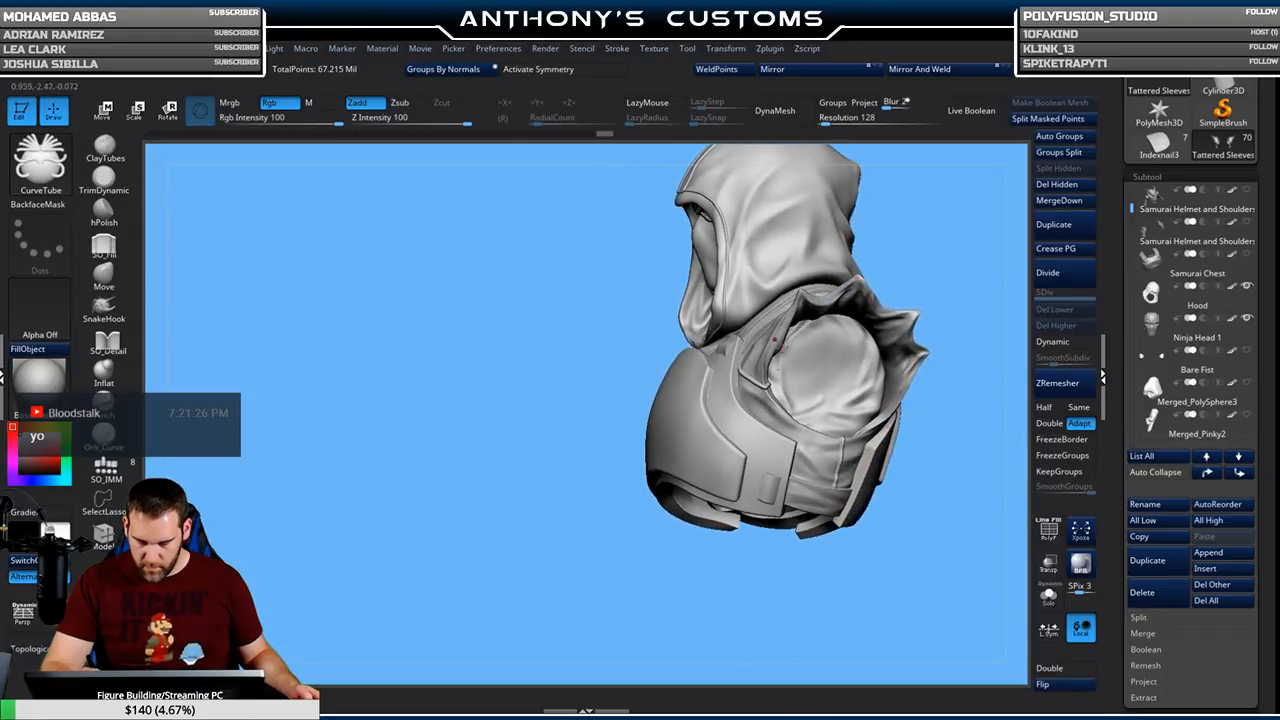
{"action": "left_click_drag", "start_coordinate": [897, 509], "coordinate": [786, 597]}
{"action": "mouse_move", "coordinate": [848, 492]}
{"action": "left_mouse_down"}
{"action": "mouse_move", "coordinate": [858, 537]}
{"action": "mouse_move", "coordinate": [874, 525]}
{"action": "mouse_move", "coordinate": [865, 503]}
{"action": "left_mouse_up"}
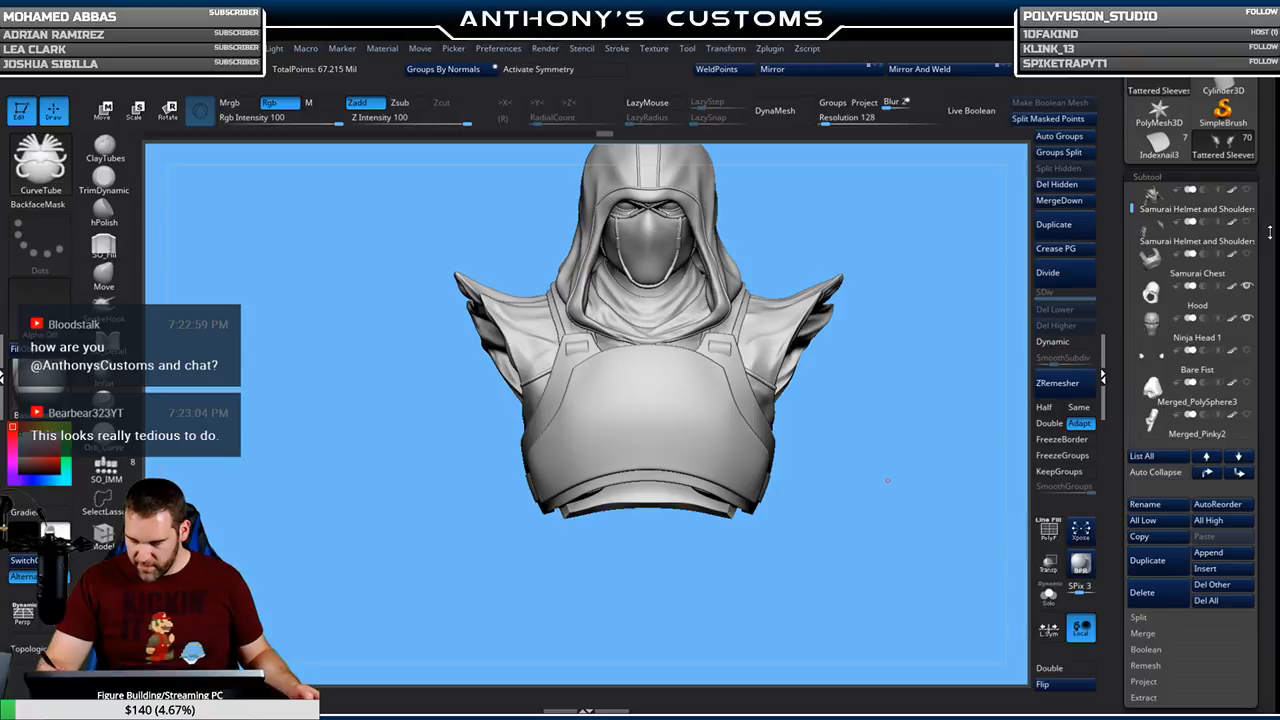
Hide the Hood, Ninja Head 1 and Armored Chest with Peg Hole subtools, leaving only the tattered sleeves shown
{"action": "left_click", "coordinate": [1247, 290]}
{"action": "left_click", "coordinate": [1247, 319]}
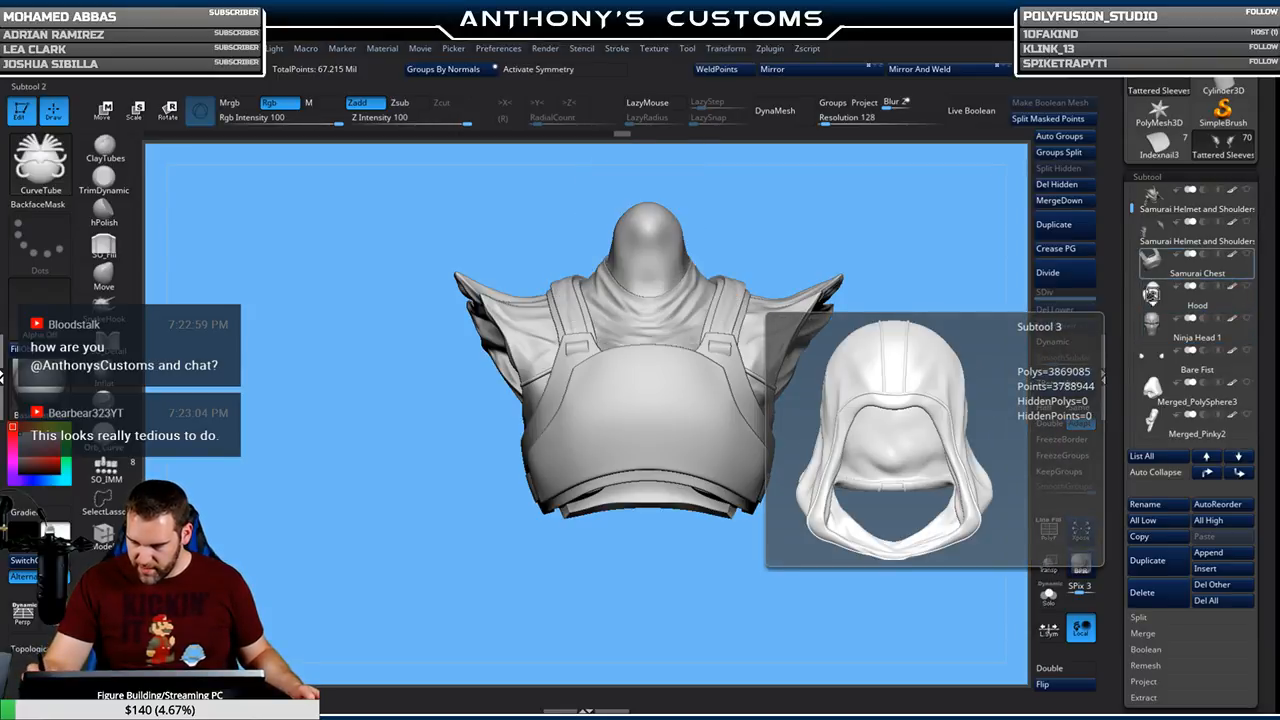
{"action": "left_click_drag", "start_coordinate": [1131, 210], "coordinate": [1133, 300]}
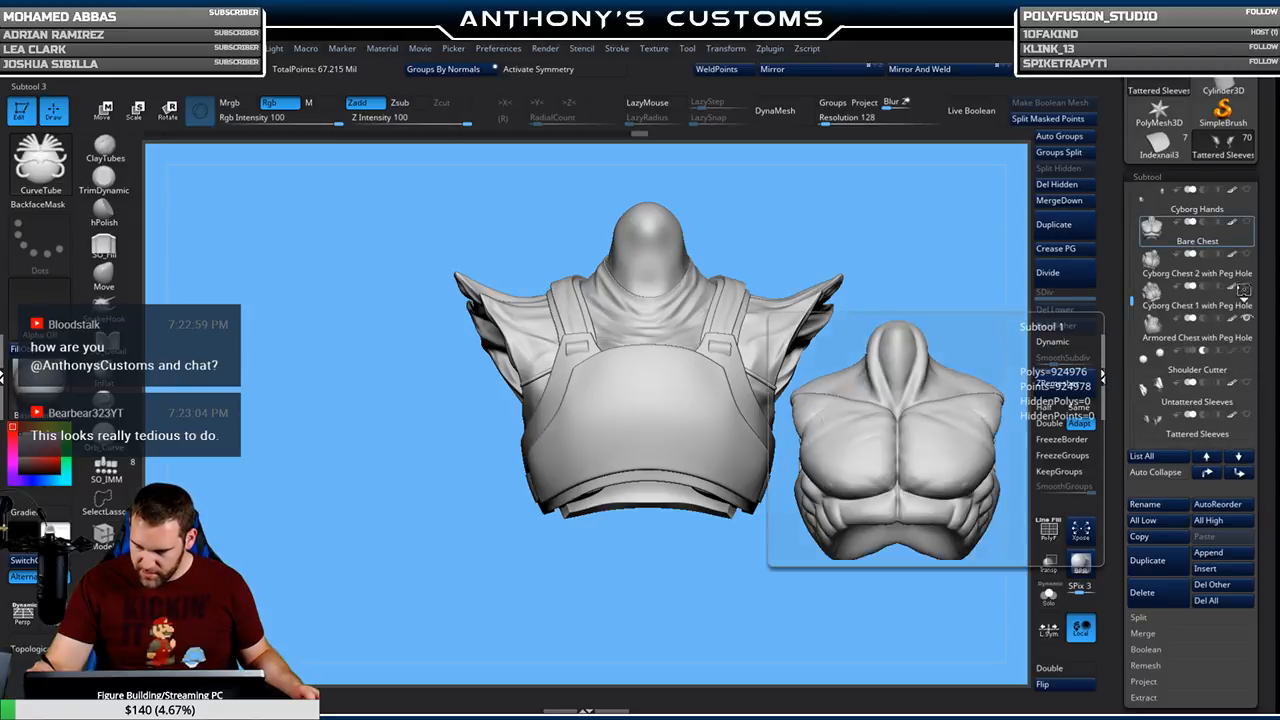
{"action": "left_click", "coordinate": [1219, 305]}
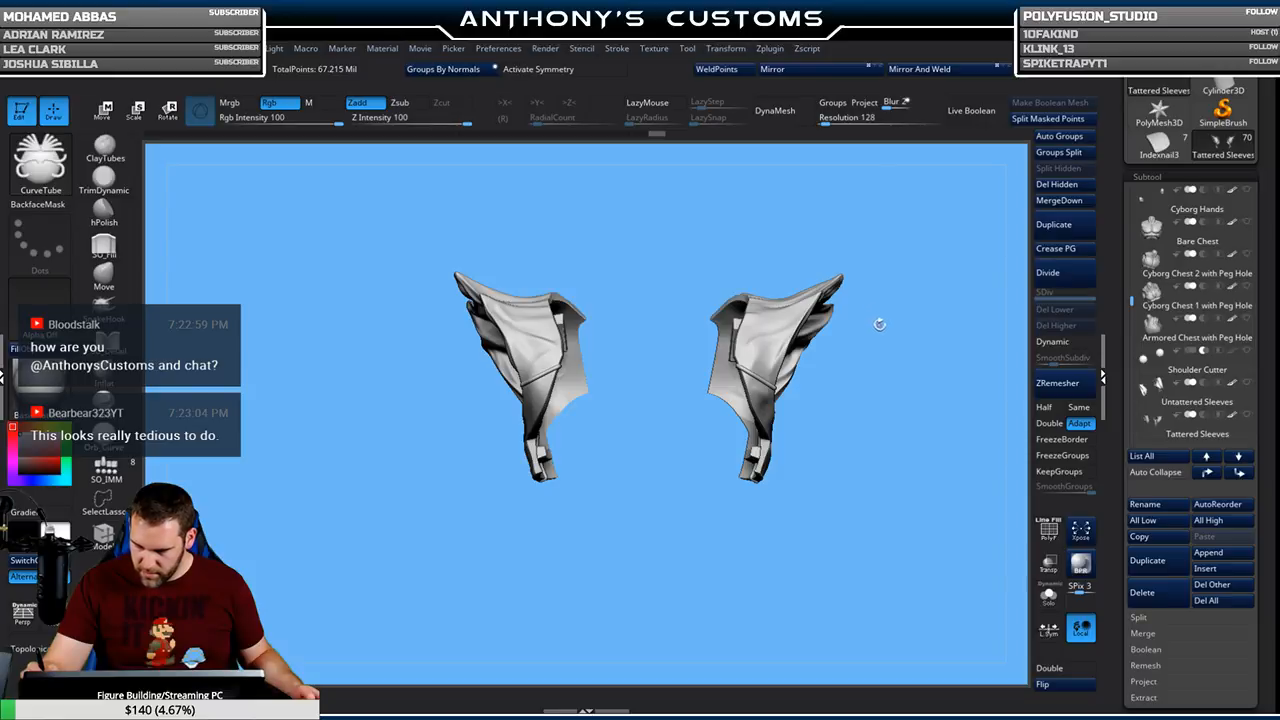
With polyframe display on, isolate the olive green panel, frame its borders with curves, and add a seam tube beside the maroon panel
{"action": "mouse_move", "coordinate": [755, 490]}
{"action": "left_mouse_down"}
{"action": "mouse_move", "coordinate": [734, 553]}
{"action": "mouse_move", "coordinate": [800, 550]}
{"action": "mouse_move", "coordinate": [875, 500]}
{"action": "mouse_move", "coordinate": [886, 524]}
{"action": "left_mouse_up"}
{"action": "key", "text": "ctrl+shift"}
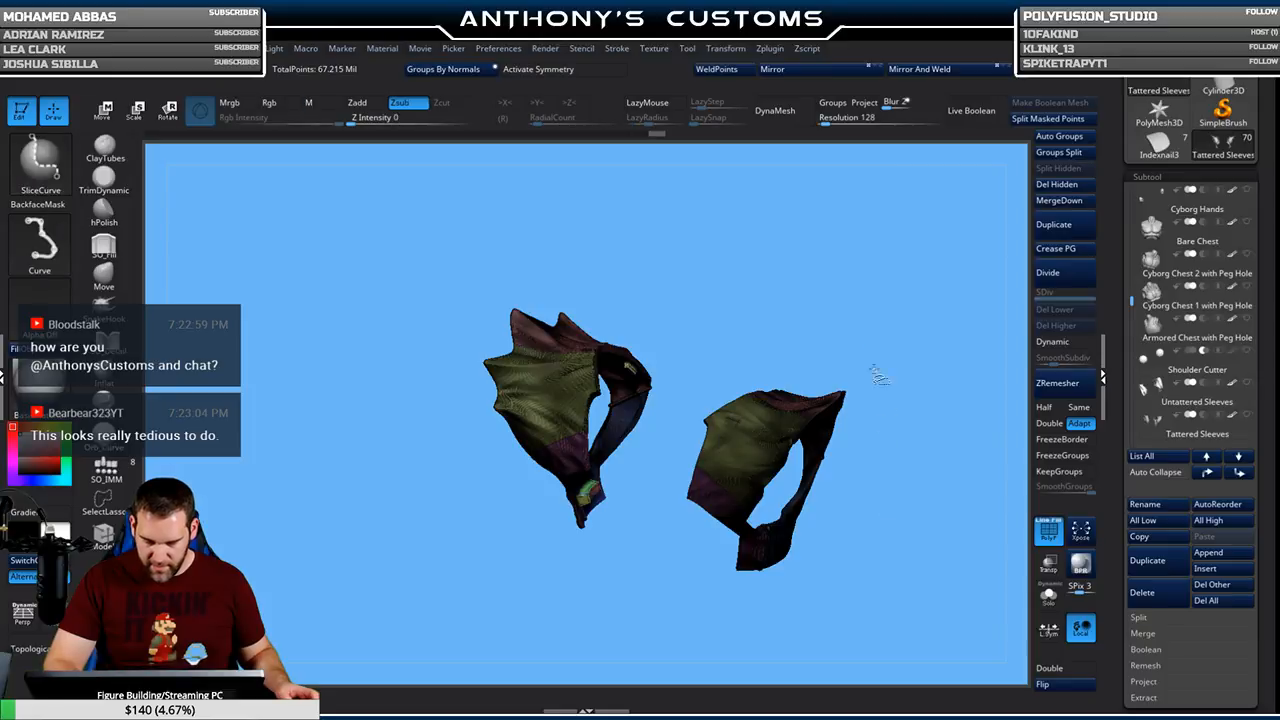
{"action": "left_click", "coordinate": [753, 454], "text": "ctrl+shift"}
{"action": "left_click_drag", "start_coordinate": [915, 431], "coordinate": [891, 449]}
{"action": "left_click_drag", "start_coordinate": [936, 362], "coordinate": [828, 505]}
{"action": "left_click", "coordinate": [619, 50]}
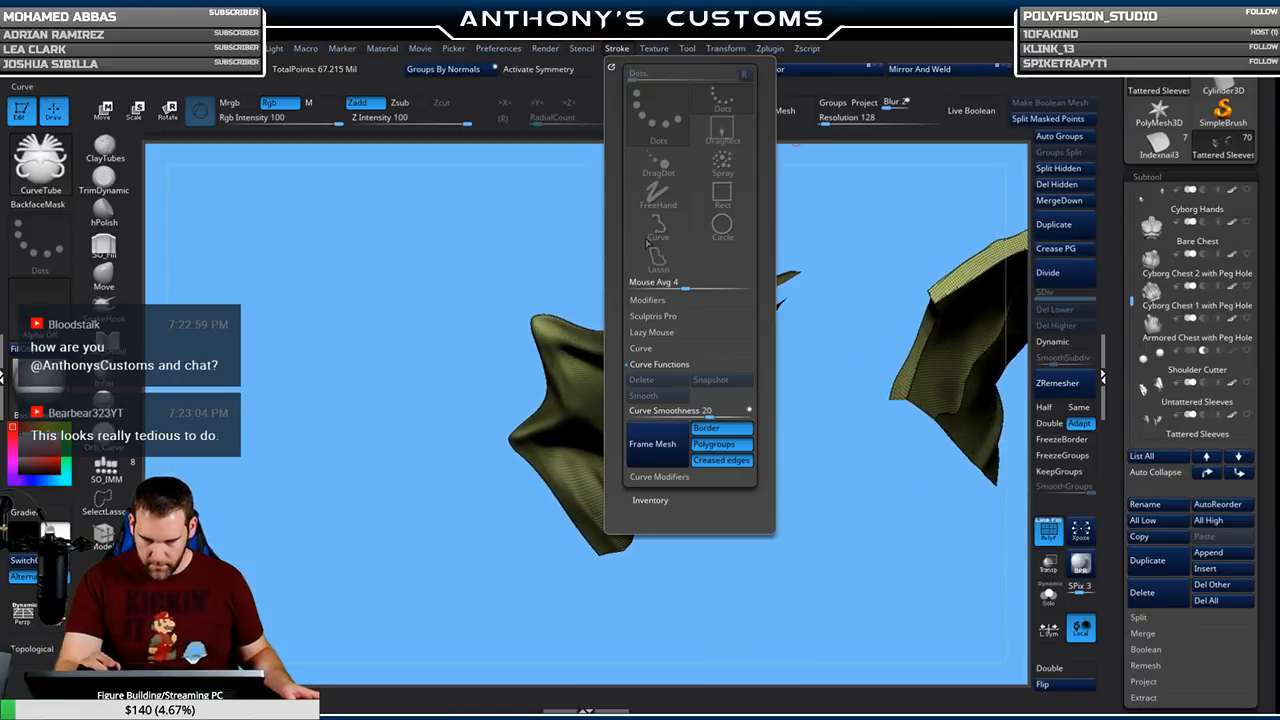
{"action": "left_click", "coordinate": [661, 443]}
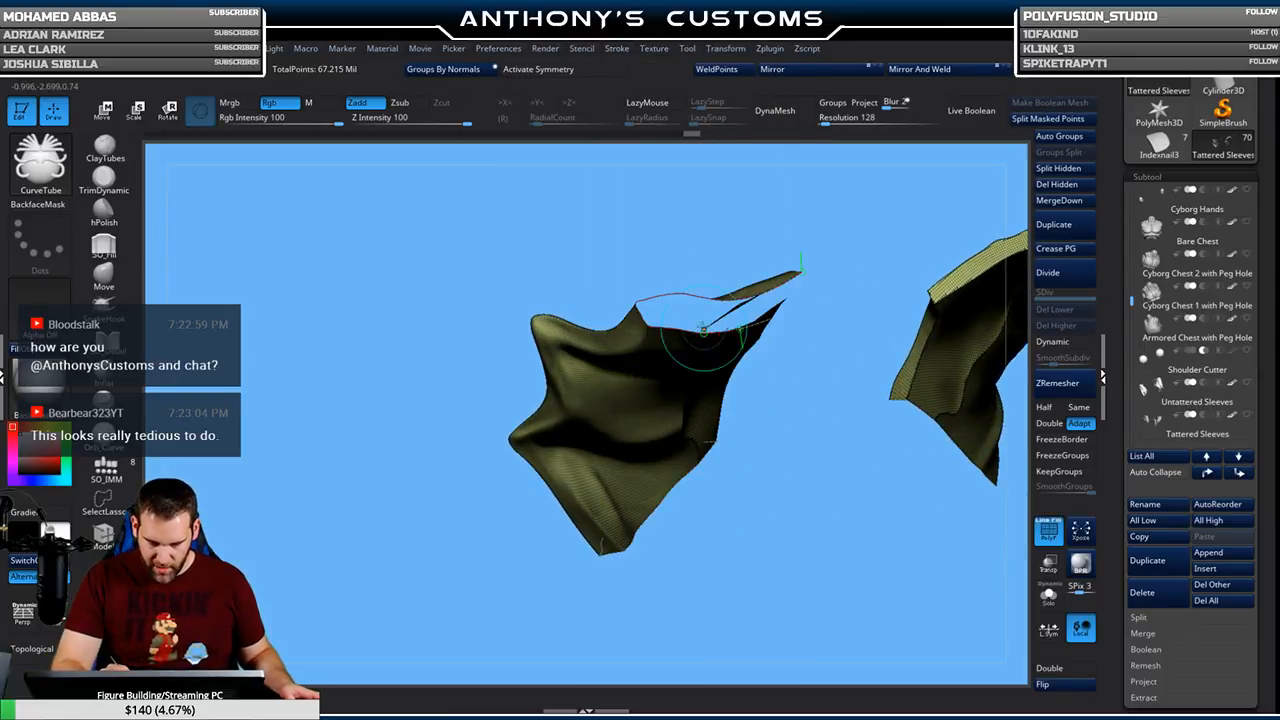
{"action": "left_click", "coordinate": [698, 333]}
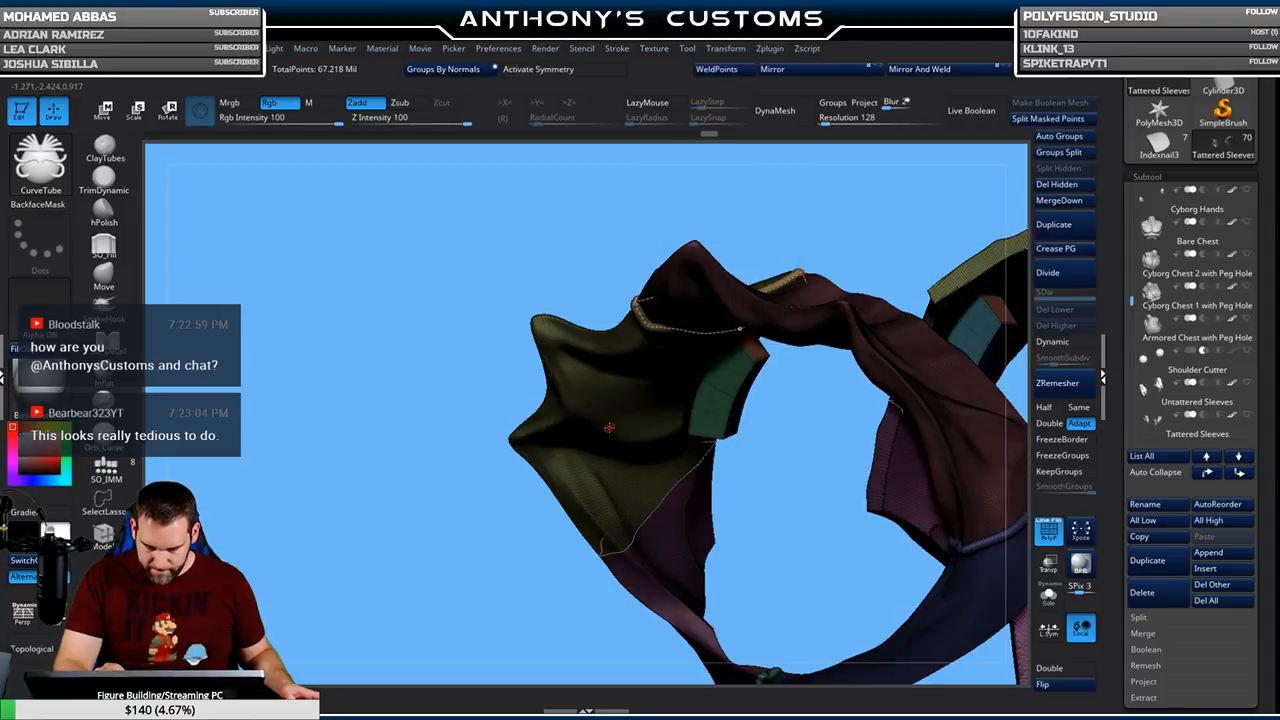
Isolate the olive green panel again, frame its borders, and add a seam tube along its lower edge beside the purple panel
{"action": "mouse_move", "coordinate": [486, 556]}
{"action": "left_mouse_down"}
{"action": "mouse_move", "coordinate": [486, 571]}
{"action": "mouse_move", "coordinate": [501, 550]}
{"action": "left_mouse_up"}
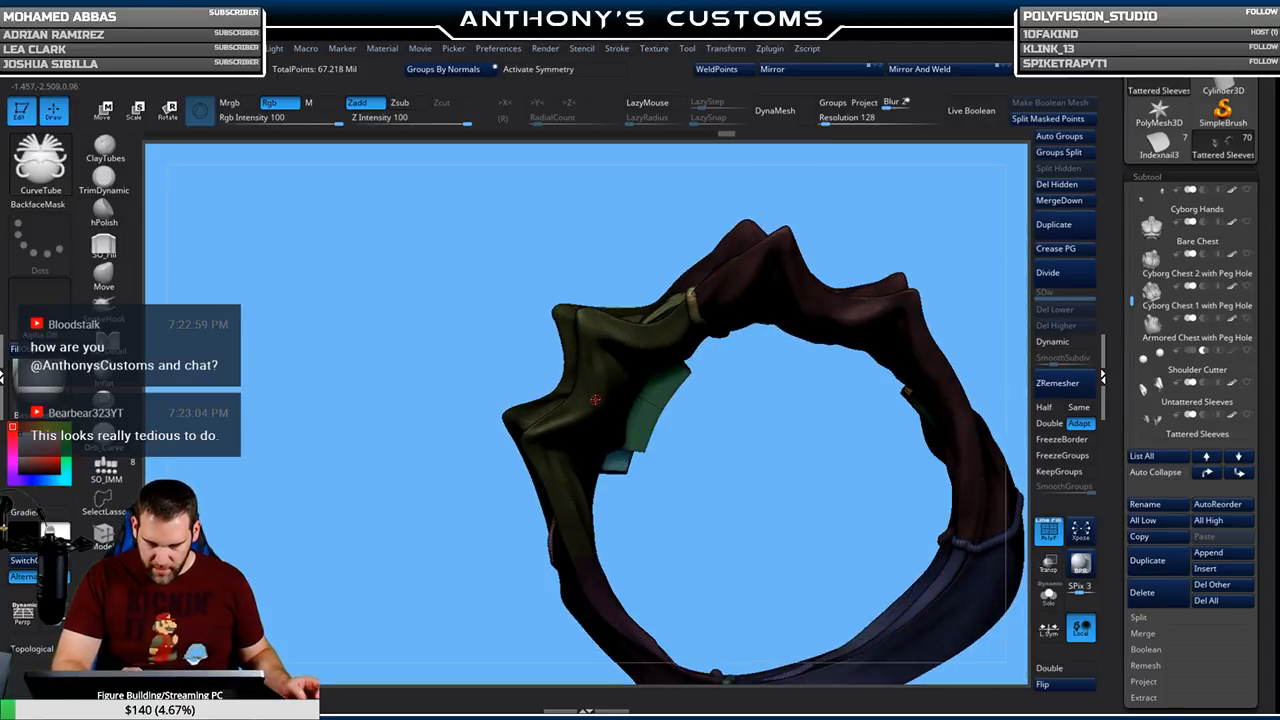
{"action": "left_click", "coordinate": [594, 418], "text": "ctrl+shift"}
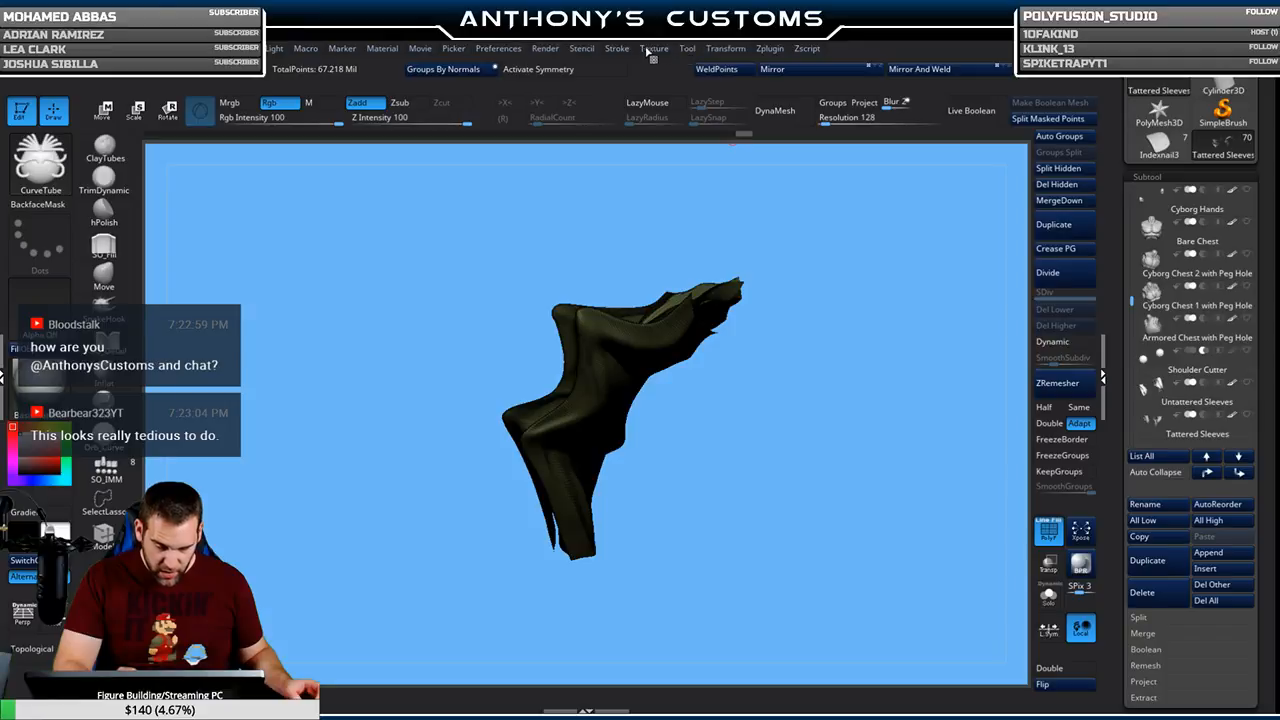
{"action": "left_click", "coordinate": [619, 50]}
{"action": "left_click", "coordinate": [655, 457]}
{"action": "left_click_drag", "start_coordinate": [874, 361], "coordinate": [838, 342]}
{"action": "left_click", "coordinate": [703, 565]}
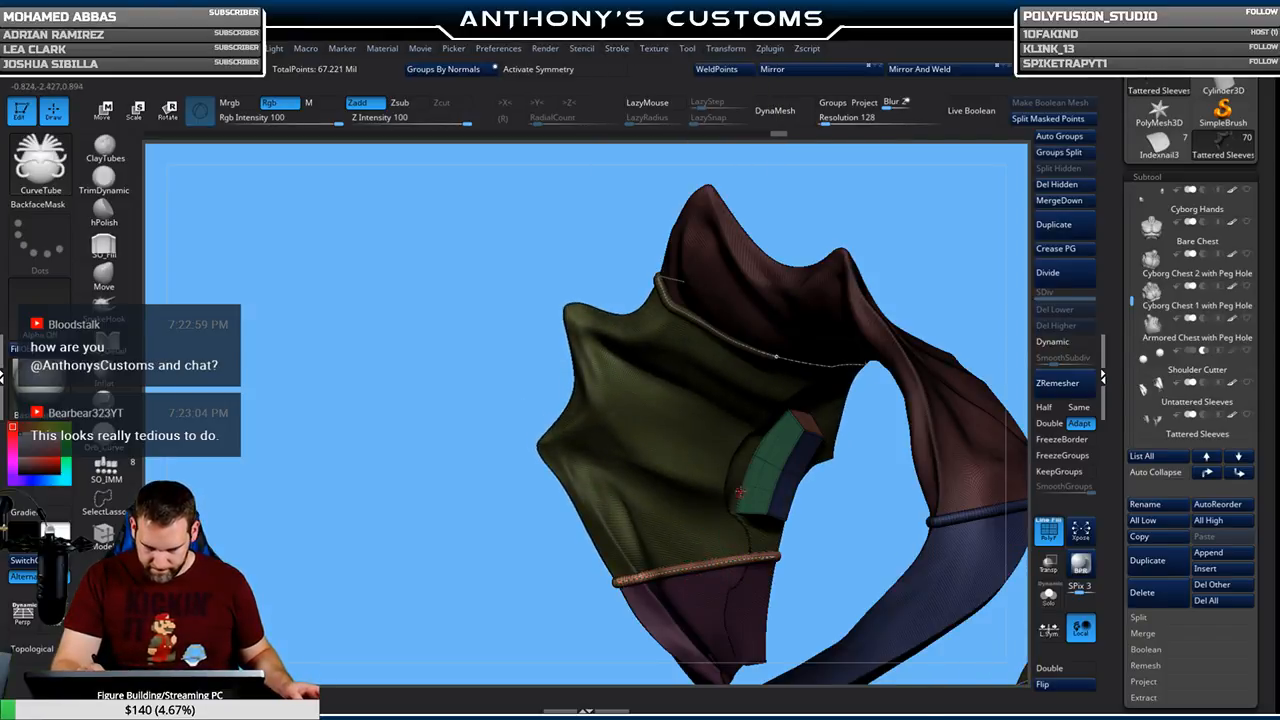
From the sleeves' opposite side, isolate and frame the olive green panel and add a seam tube along its edge beside the maroon panel
{"action": "left_click_drag", "start_coordinate": [914, 270], "coordinate": [872, 200]}
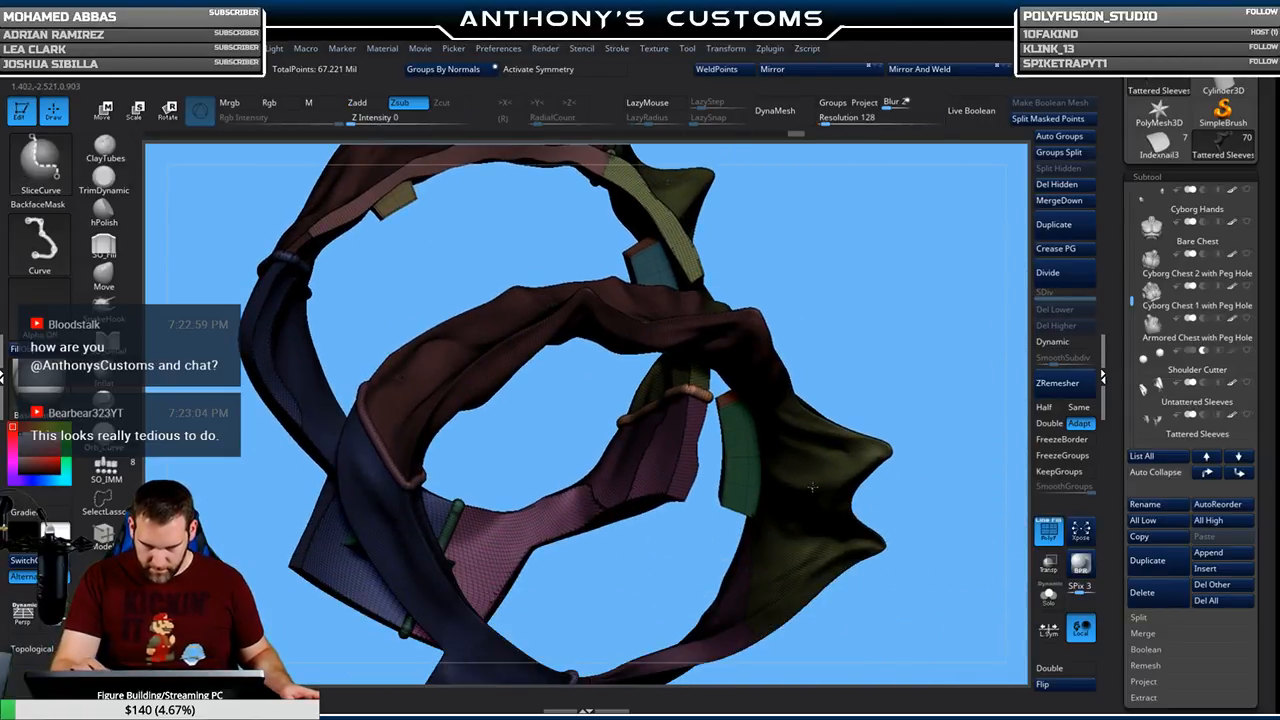
{"action": "left_click", "coordinate": [803, 424], "text": "ctrl+shift"}
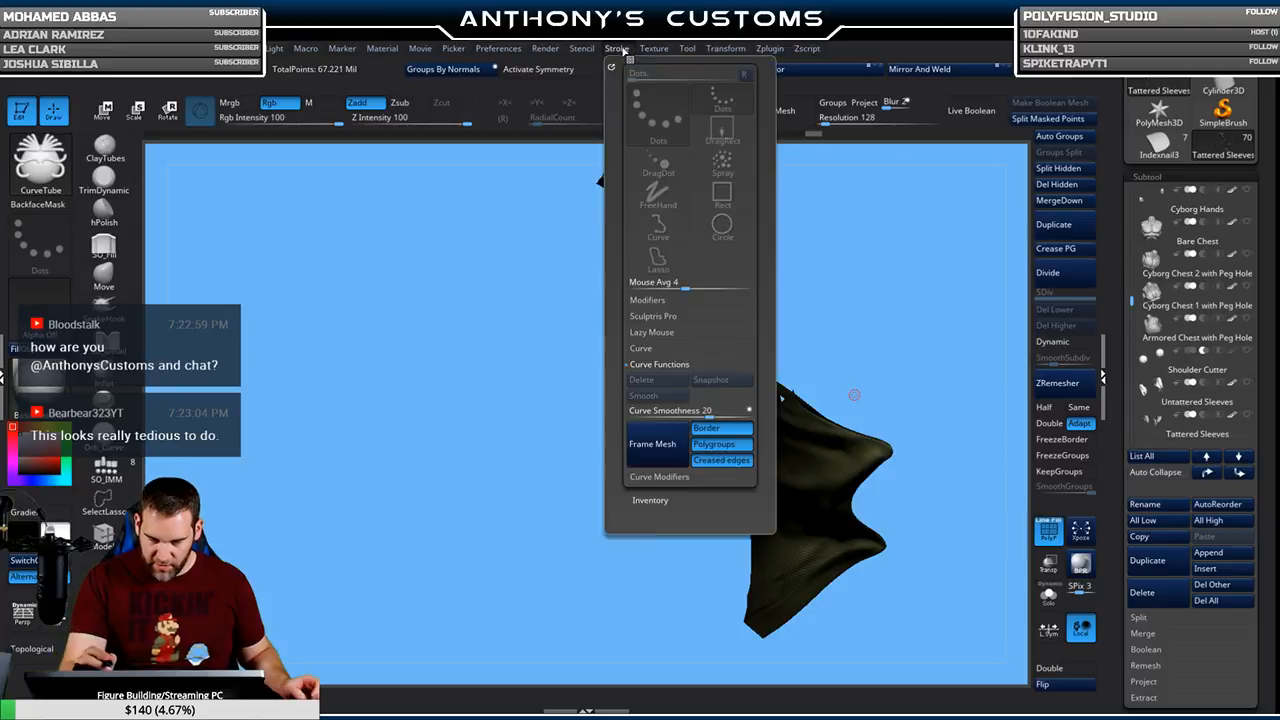
{"action": "left_click", "coordinate": [620, 52]}
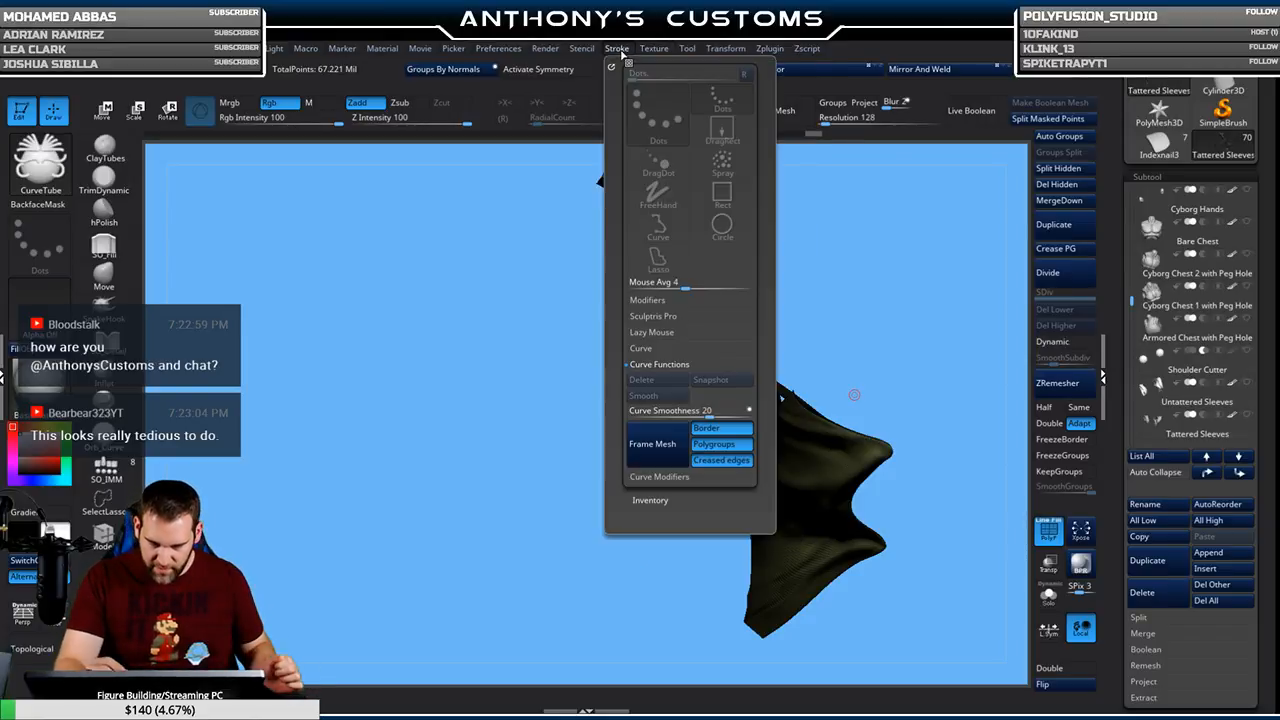
{"action": "left_click_drag", "start_coordinate": [921, 364], "coordinate": [885, 352]}
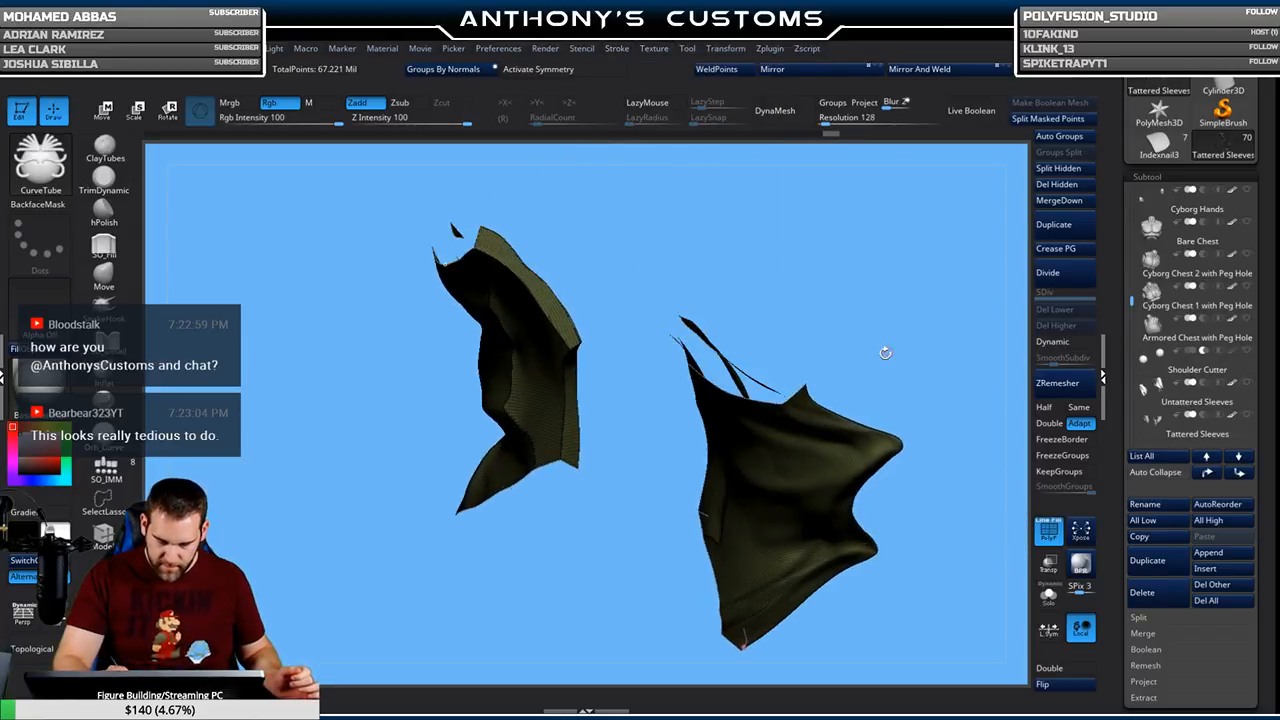
{"action": "left_click", "coordinate": [840, 391], "text": "ctrl+shift"}
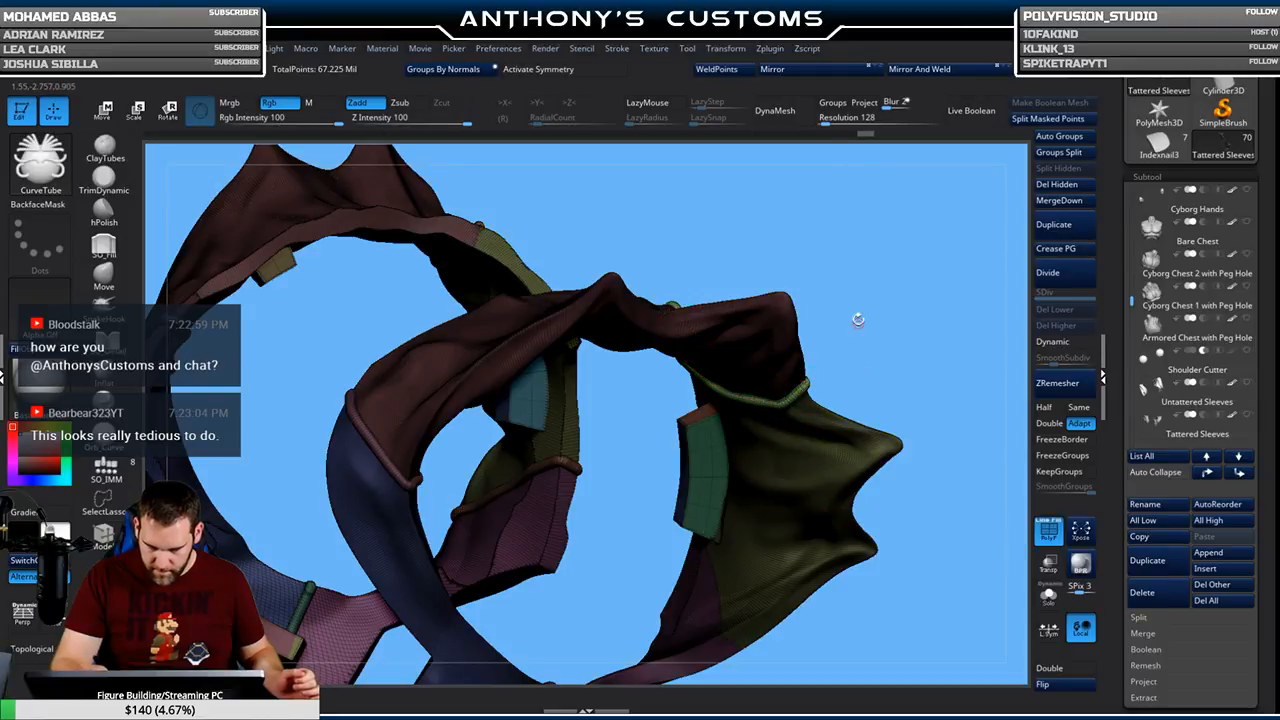
Frame the isolated olive green panel once more and add a seam tube along this side's lower edge beside the purple panel
{"action": "left_click", "coordinate": [840, 494], "text": "ctrl+shift"}
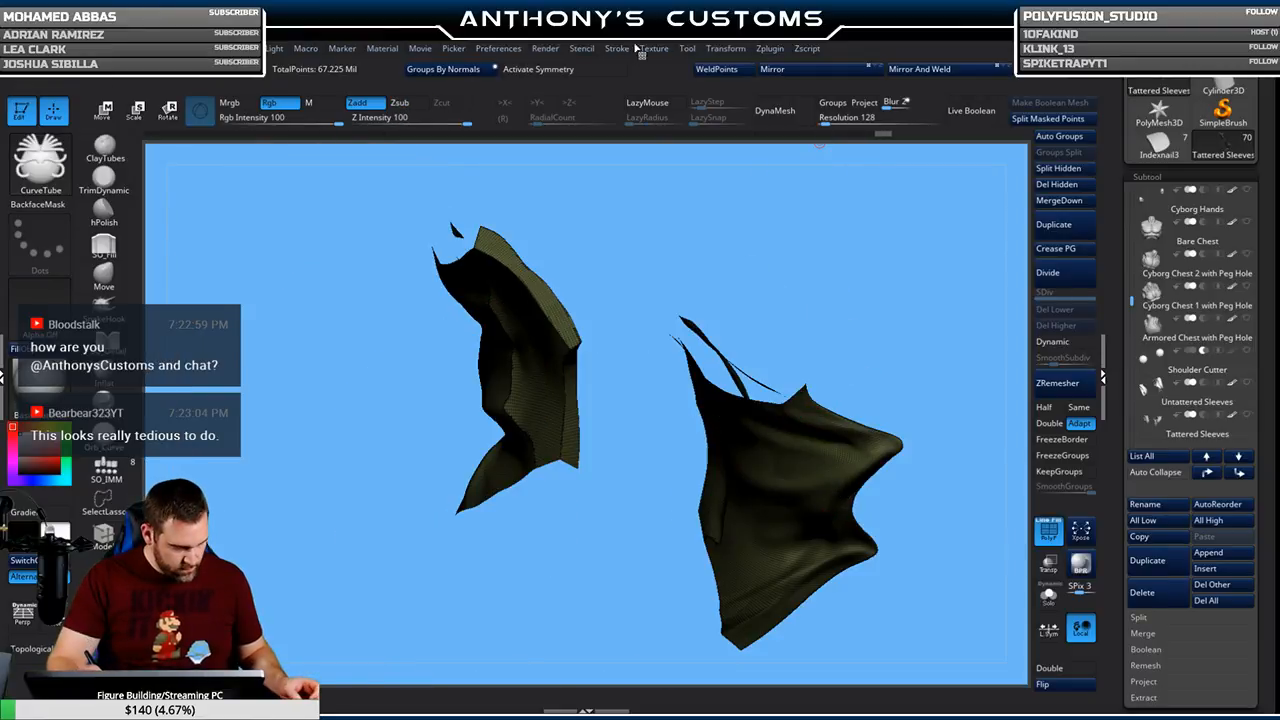
{"action": "left_click", "coordinate": [612, 49]}
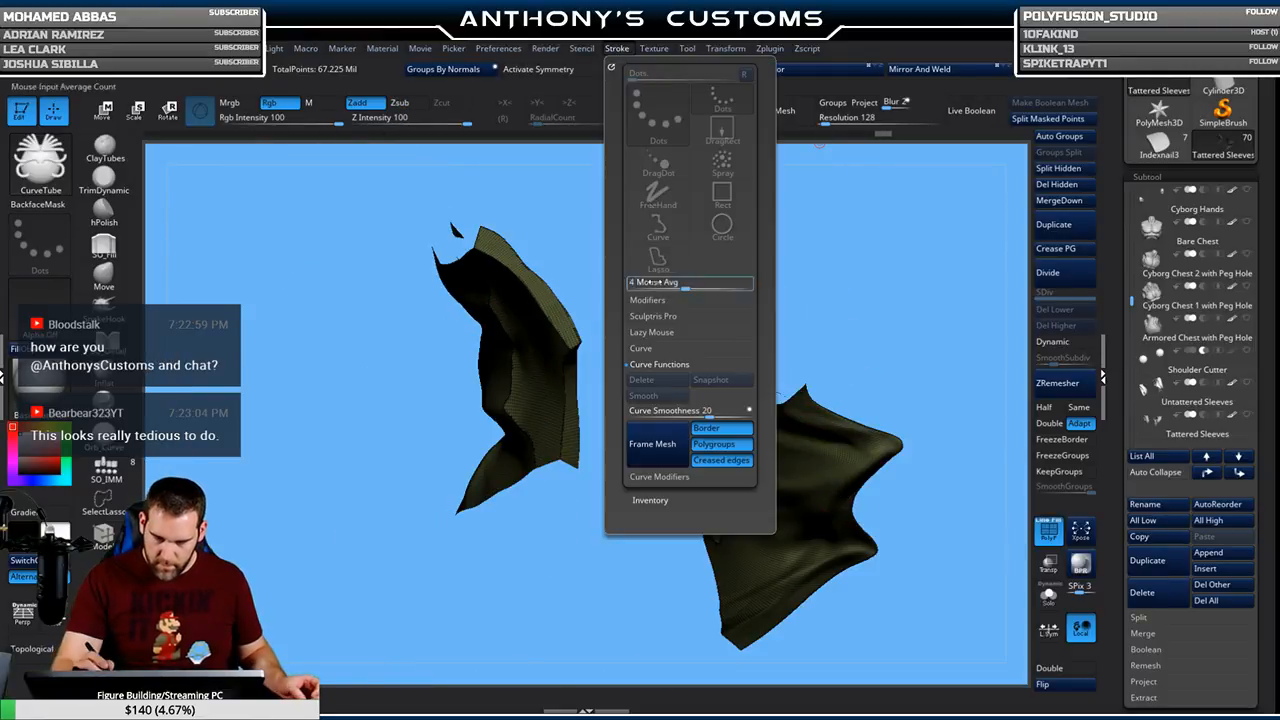
{"action": "left_click", "coordinate": [663, 451]}
{"action": "left_click", "coordinate": [906, 528], "text": "ctrl+shift"}
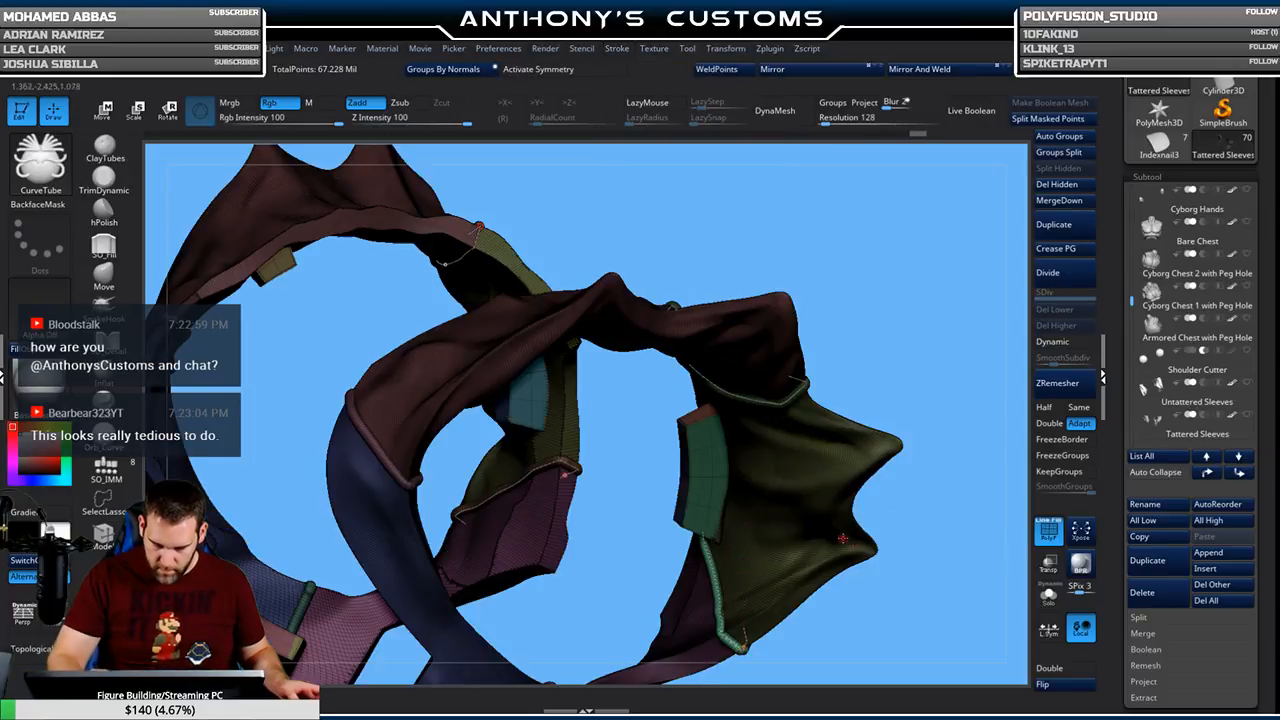
Turn off the polyframe display and clear the mask on the sleeves
{"action": "left_click_drag", "start_coordinate": [918, 564], "coordinate": [868, 343], "text": "alt"}
{"action": "left_click_drag", "start_coordinate": [815, 311], "coordinate": [853, 366]}
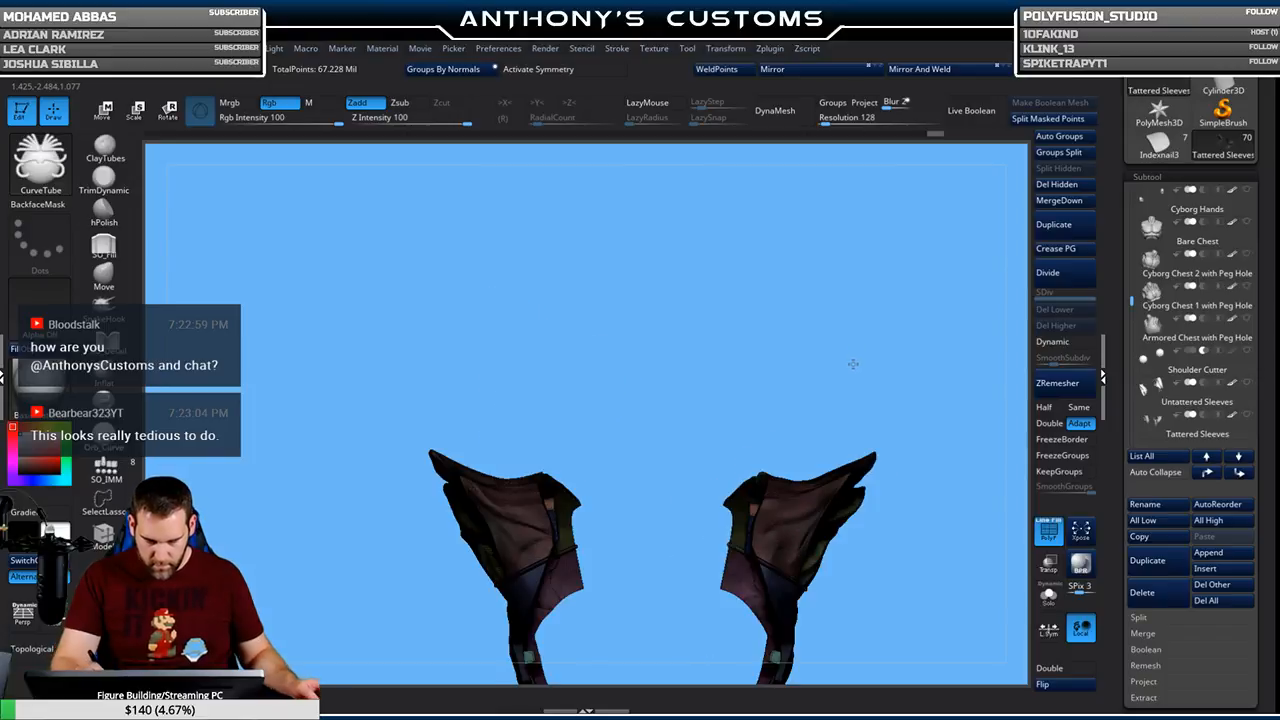
{"action": "key", "text": "shift+f"}
{"action": "key", "text": "space"}
{"action": "left_click_drag", "start_coordinate": [862, 308], "coordinate": [893, 287]}
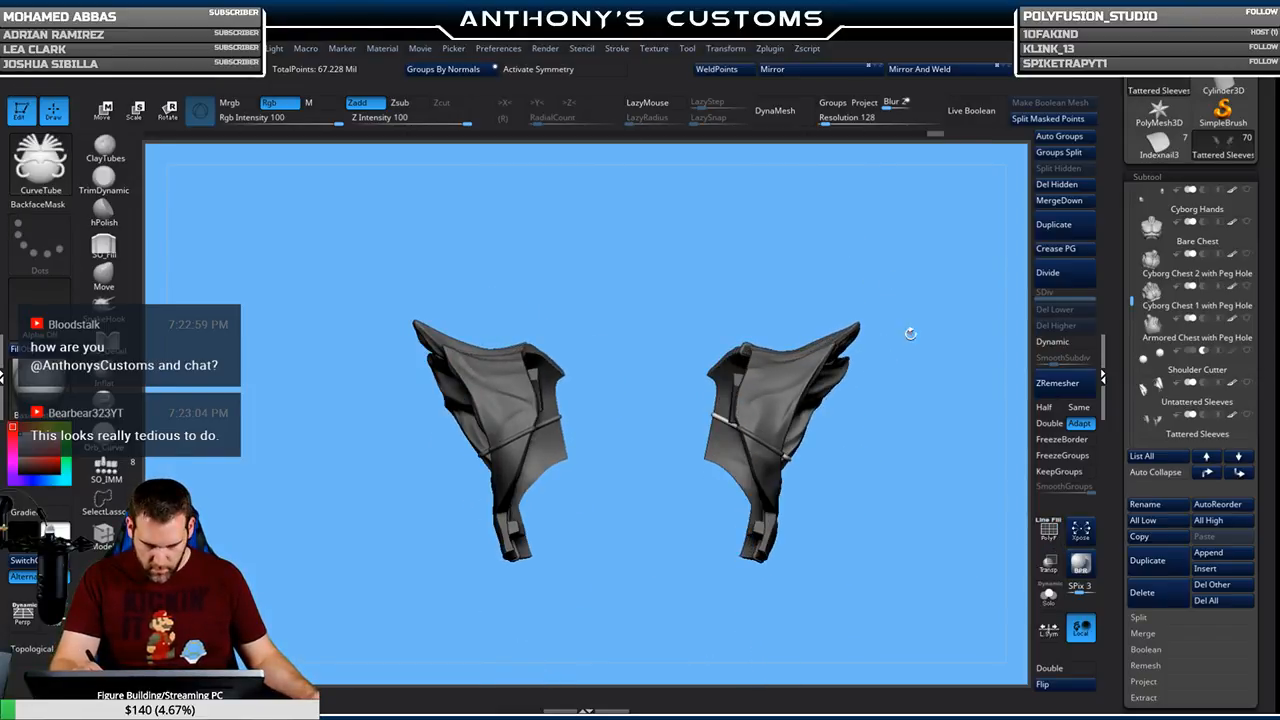
{"action": "left_click_drag", "start_coordinate": [915, 387], "coordinate": [917, 408], "text": "ctrl"}
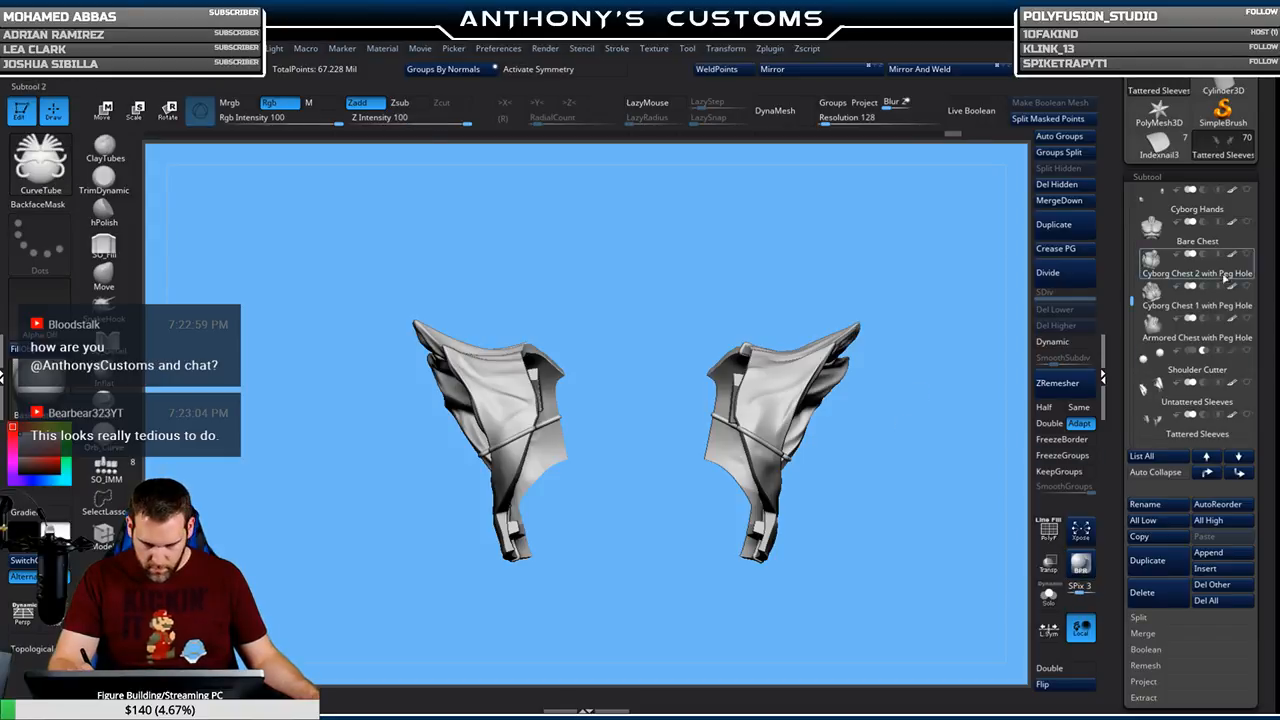
Show the Armored Chest with Peg Hole, Hood, Ninja Head 1, Bare Shoulders and Bare Biceps subtools together with the sleeves
{"action": "left_click", "coordinate": [1248, 319]}
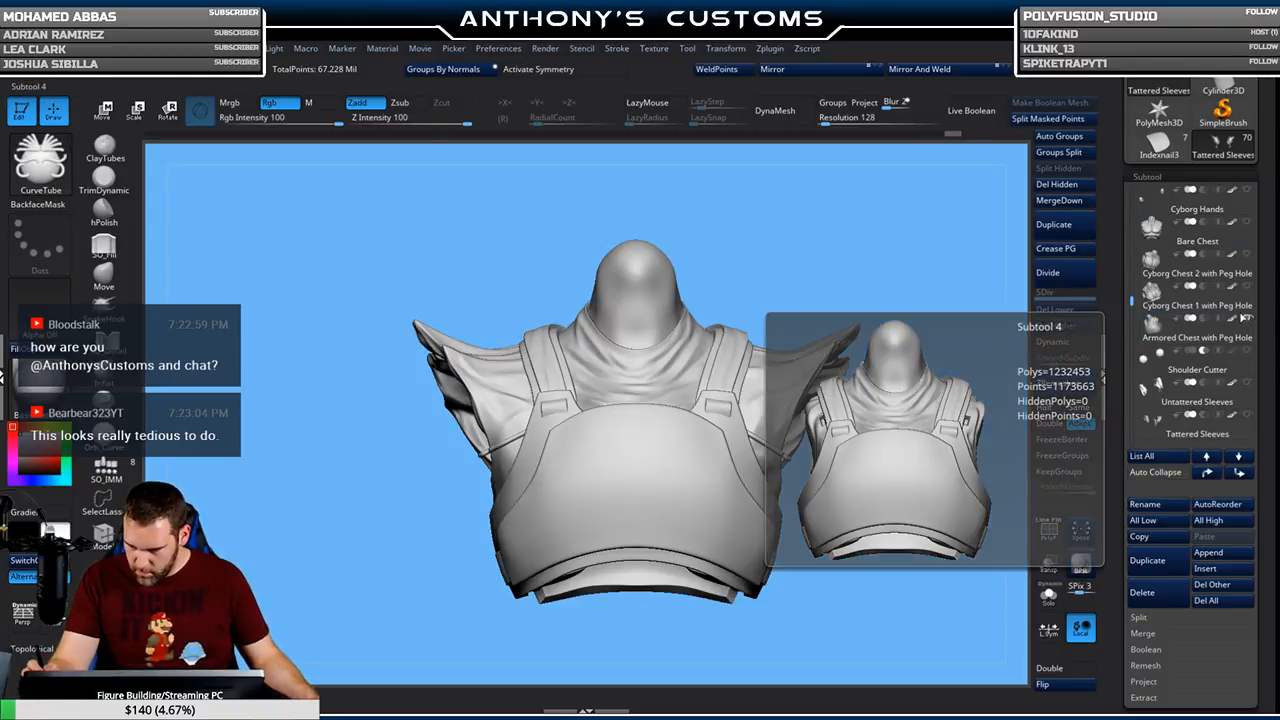
{"action": "left_click_drag", "start_coordinate": [1133, 299], "coordinate": [1133, 212]}
{"action": "left_click", "coordinate": [1247, 254]}
{"action": "left_click", "coordinate": [1247, 221]}
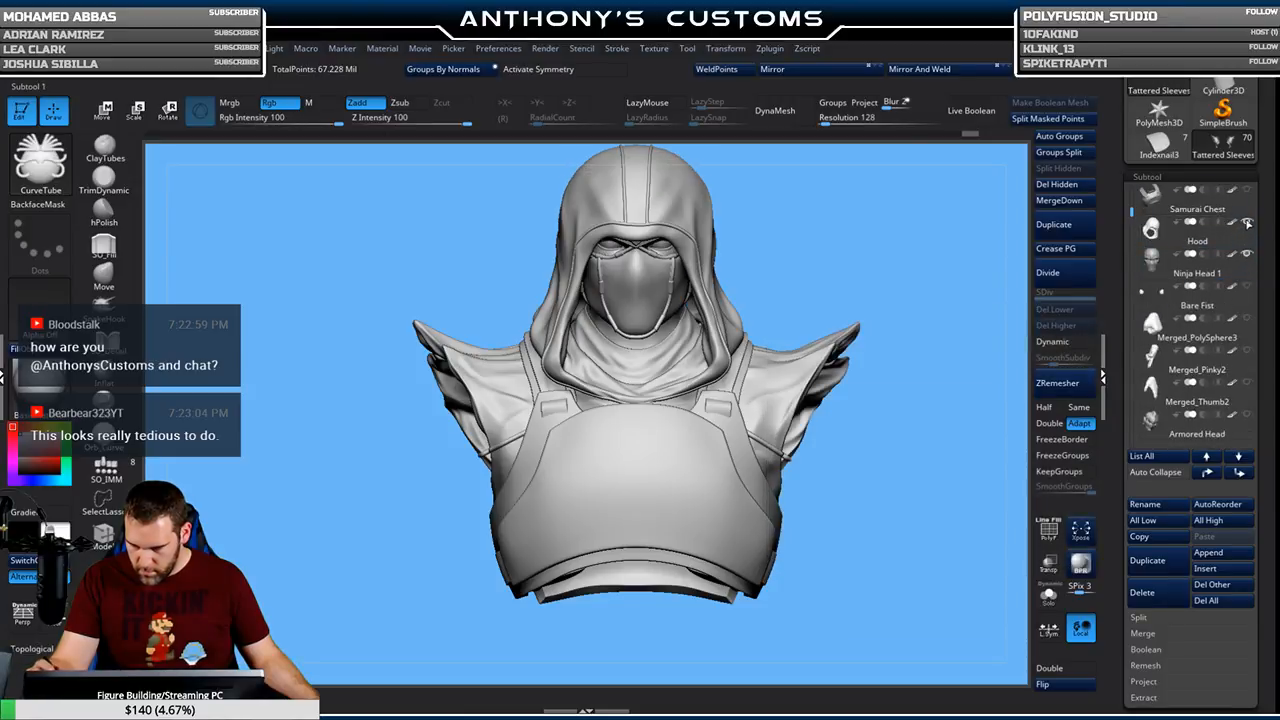
{"action": "scroll", "coordinate": [1160, 218], "scroll_direction": "down", "scroll_amount": 5}
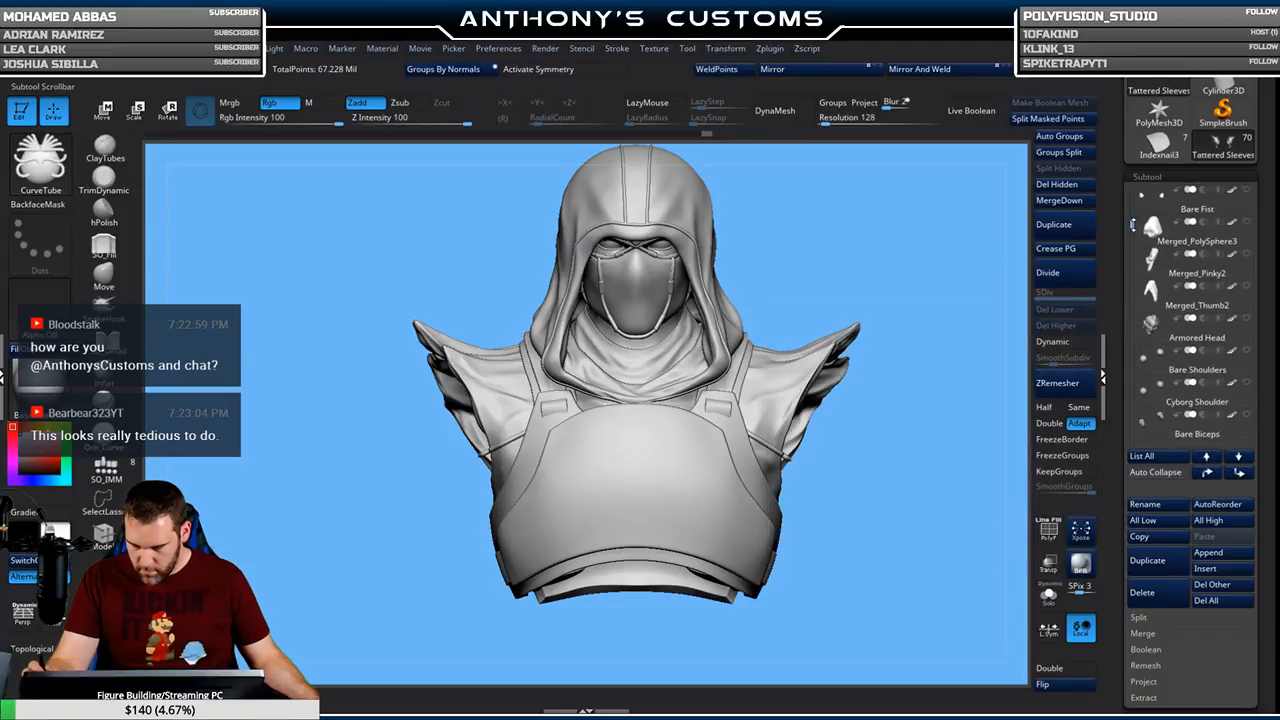
{"action": "left_click", "coordinate": [1247, 287]}
{"action": "left_click_drag", "start_coordinate": [1133, 230], "coordinate": [1134, 238]}
{"action": "left_click", "coordinate": [1247, 288]}
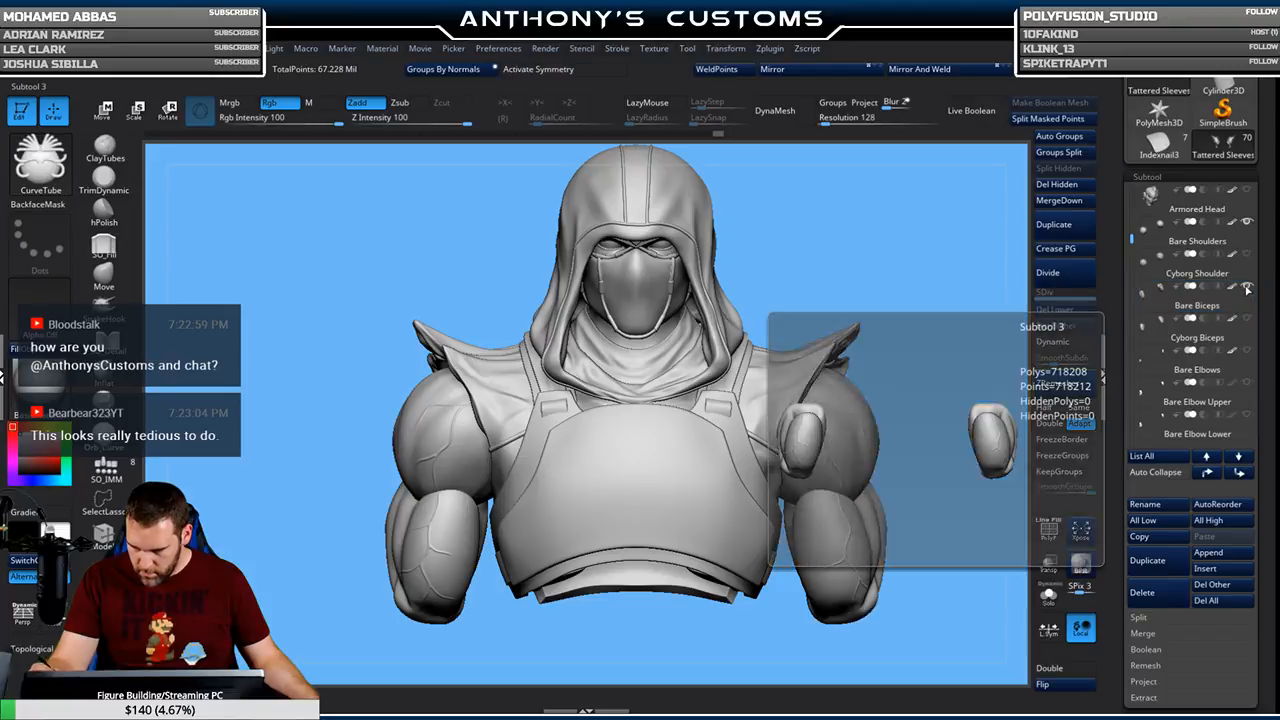
Examine the seamed sleeves on the assembled figure from the back, side and front
{"action": "left_click_drag", "start_coordinate": [869, 267], "coordinate": [766, 264]}
{"action": "left_click_drag", "start_coordinate": [889, 337], "coordinate": [872, 337], "text": "shift"}
{"action": "left_click_drag", "start_coordinate": [788, 368], "coordinate": [840, 308]}
{"action": "left_click_drag", "start_coordinate": [899, 342], "coordinate": [878, 418], "text": "alt"}
{"action": "left_click_drag", "start_coordinate": [631, 624], "coordinate": [566, 598], "text": "alt"}
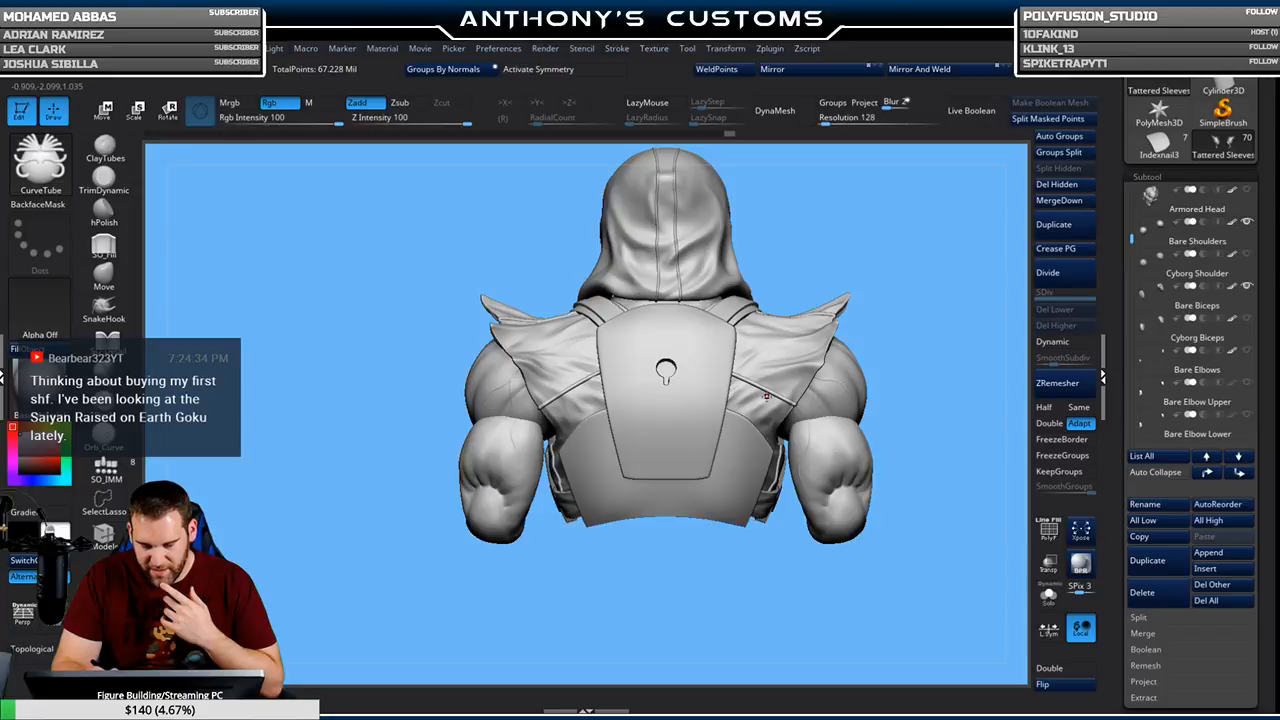
{"action": "left_click_drag", "start_coordinate": [619, 586], "coordinate": [690, 479]}
{"action": "left_click_drag", "start_coordinate": [685, 331], "coordinate": [839, 325], "text": "alt"}
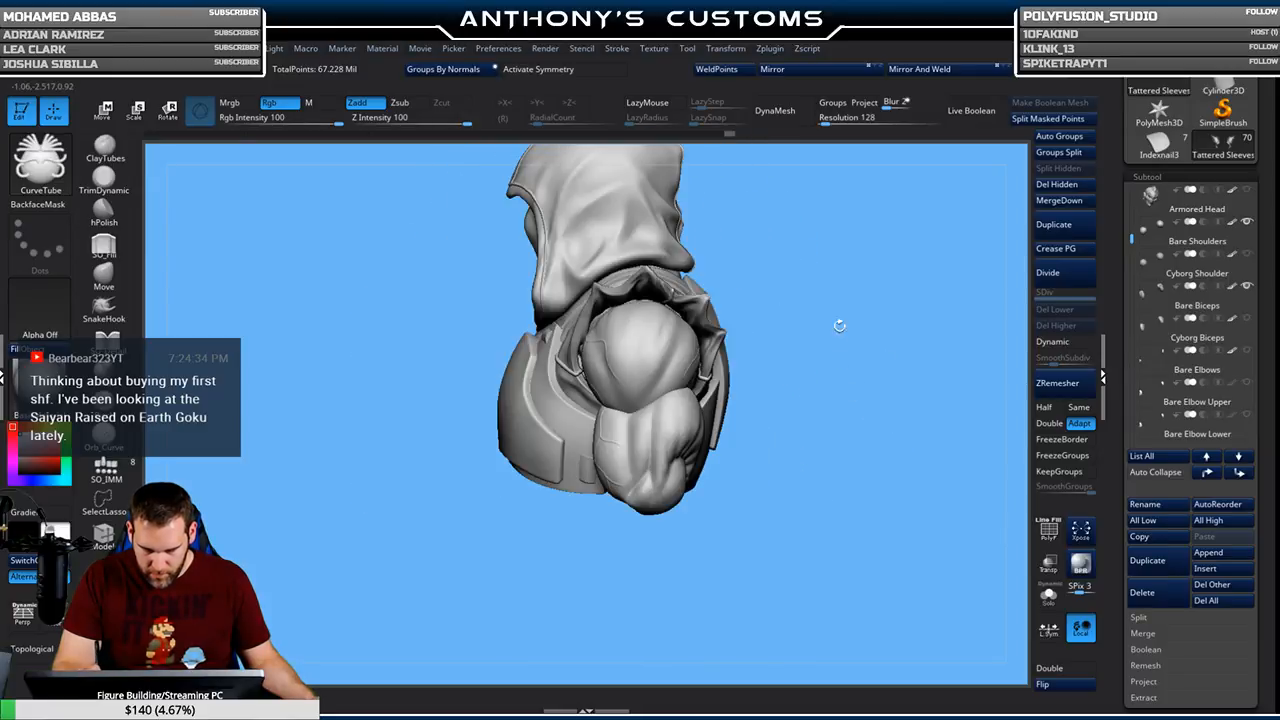
{"action": "left_click_drag", "start_coordinate": [826, 410], "coordinate": [878, 378]}
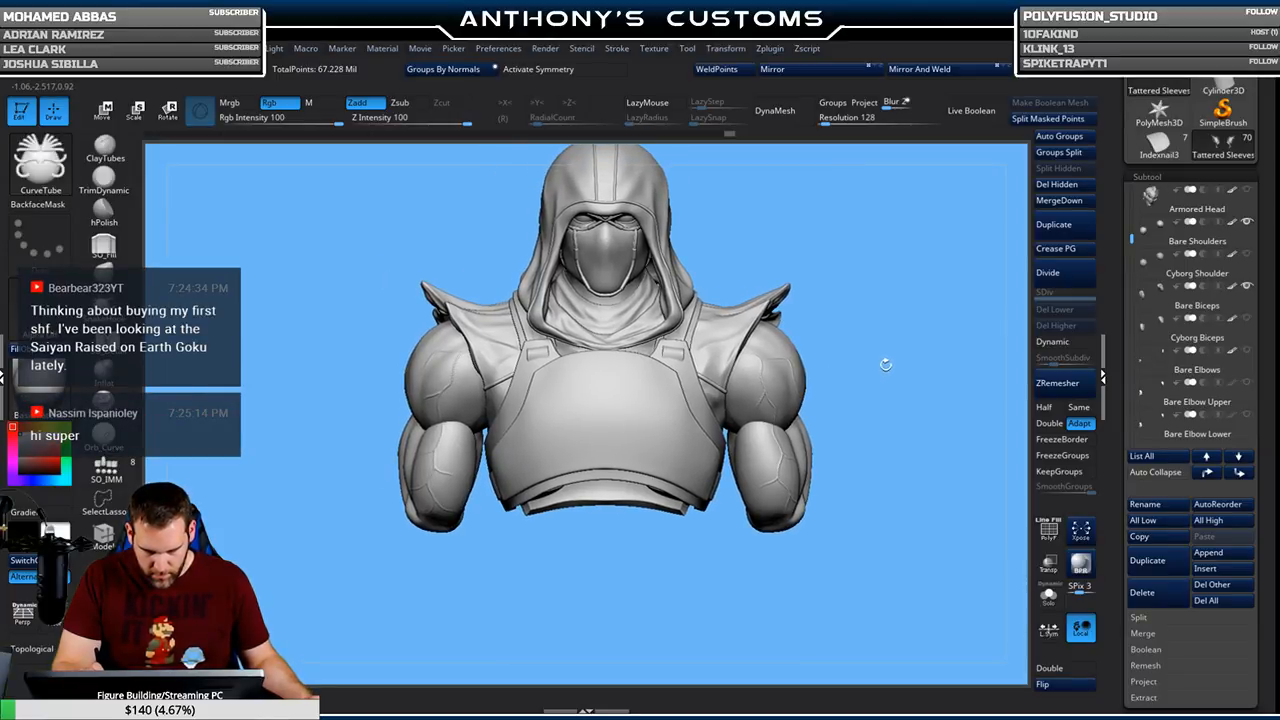
{"action": "mouse_move", "coordinate": [916, 372]}
{"action": "left_mouse_down"}
{"action": "mouse_move", "coordinate": [810, 377]}
{"action": "mouse_move", "coordinate": [902, 375]}
{"action": "left_mouse_up"}
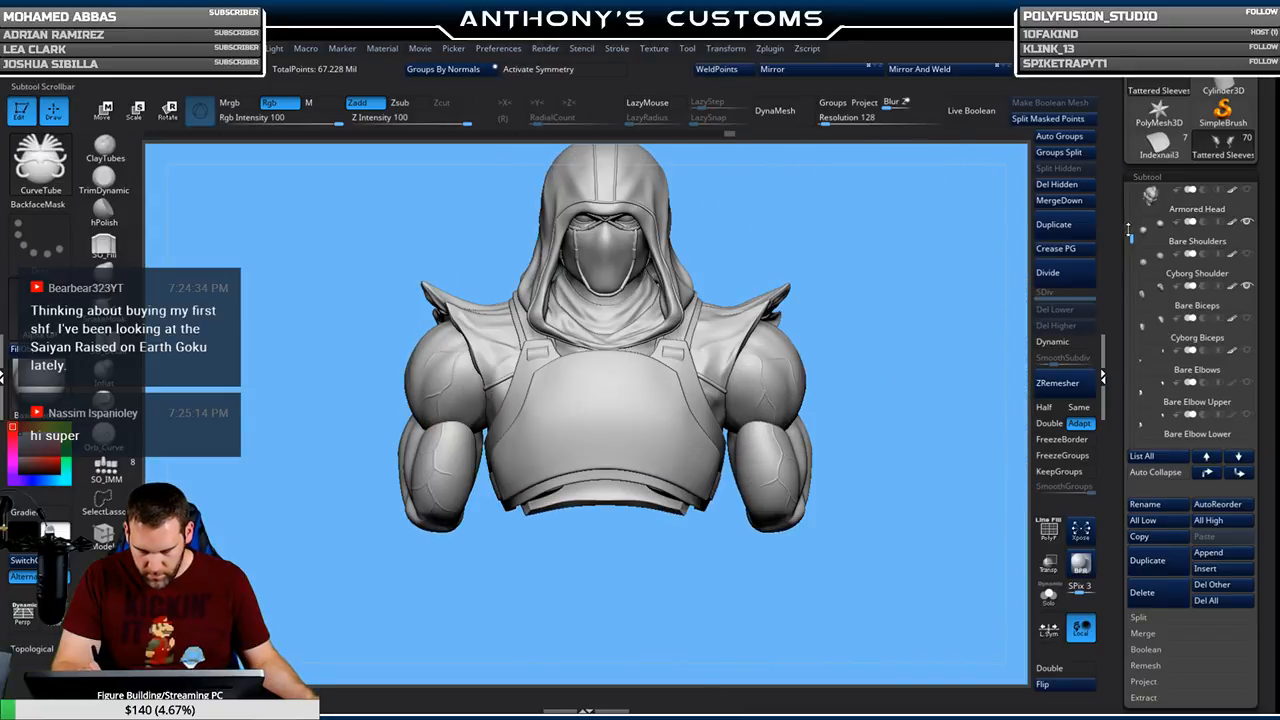
Isolate the Tattered Sleeves1 subtool, frame both sleeves and check their polygroups with the polyframe display
{"action": "left_click_drag", "start_coordinate": [1132, 237], "coordinate": [1131, 310]}
{"action": "mouse_move", "coordinate": [1220, 397]}
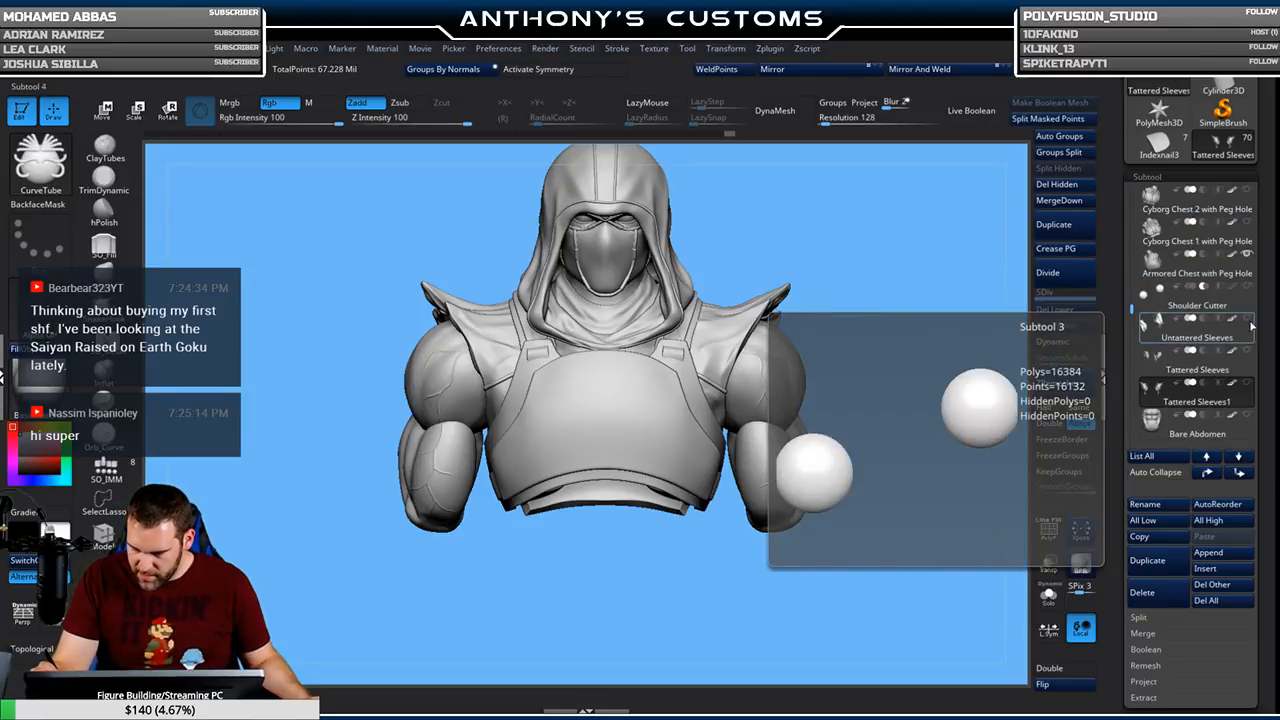
{"action": "left_click", "coordinate": [1048, 594]}
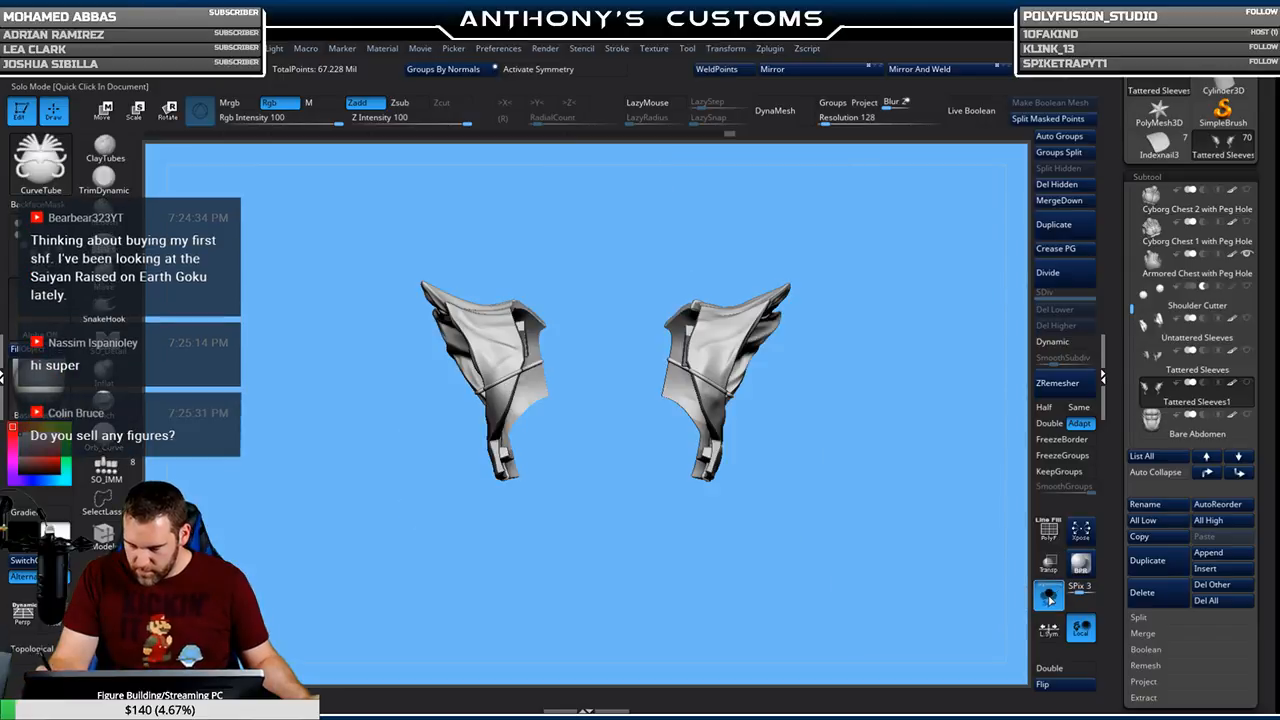
{"action": "key", "text": "f"}
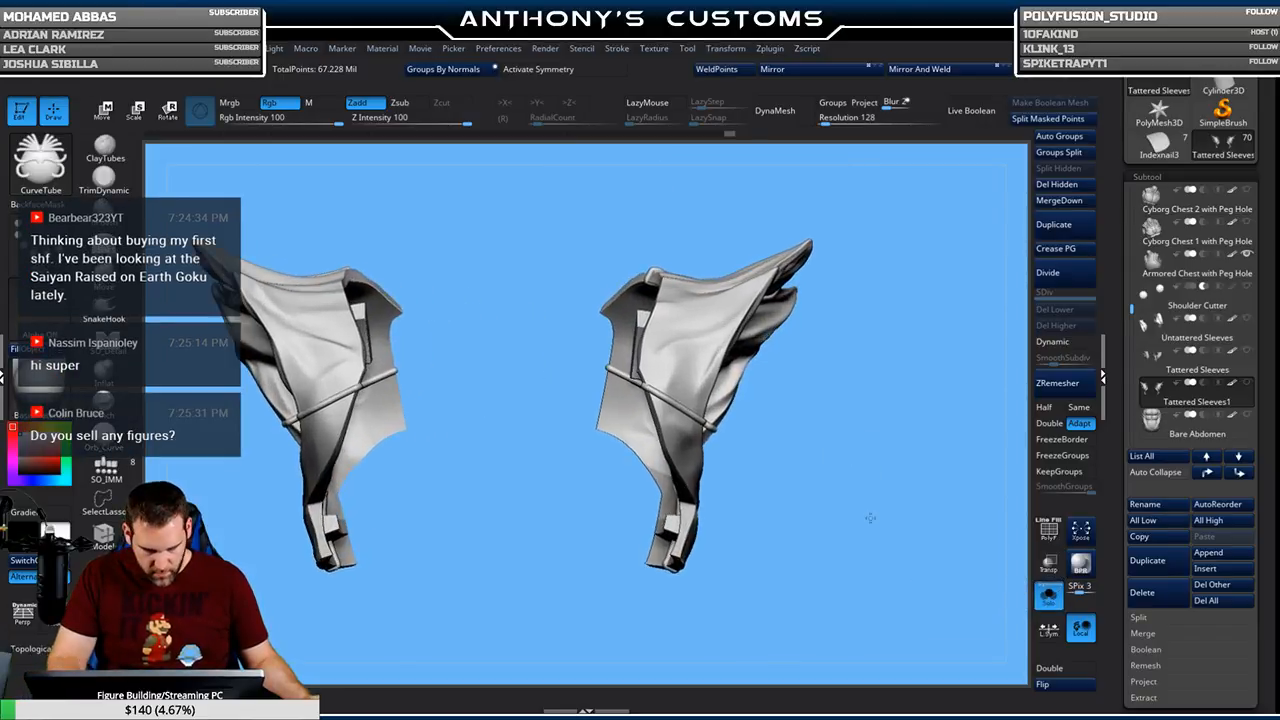
{"action": "key", "text": "shift+f"}
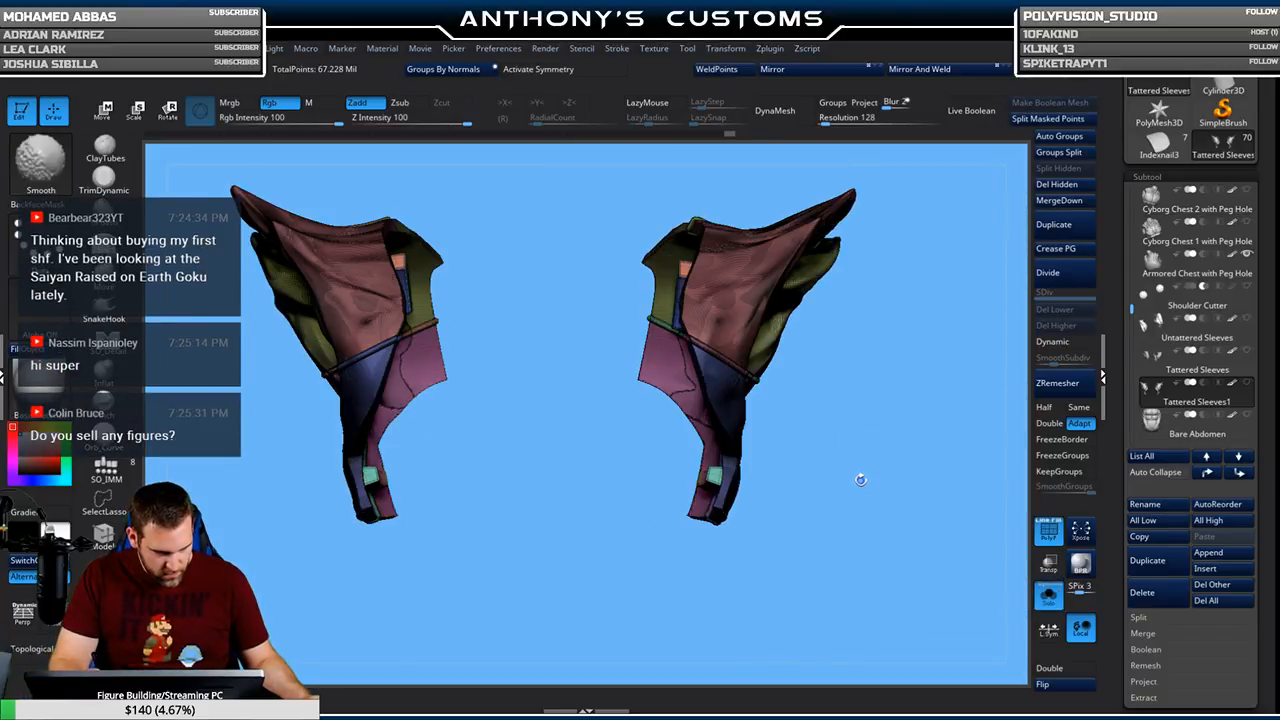
{"action": "key", "text": "shift+f"}
{"action": "left_click_drag", "start_coordinate": [829, 468], "coordinate": [851, 478]}
Set the visibility selection brush to SelectRect and check the sleeves' polygroups once more
{"action": "key", "text": "ctrl+shift"}
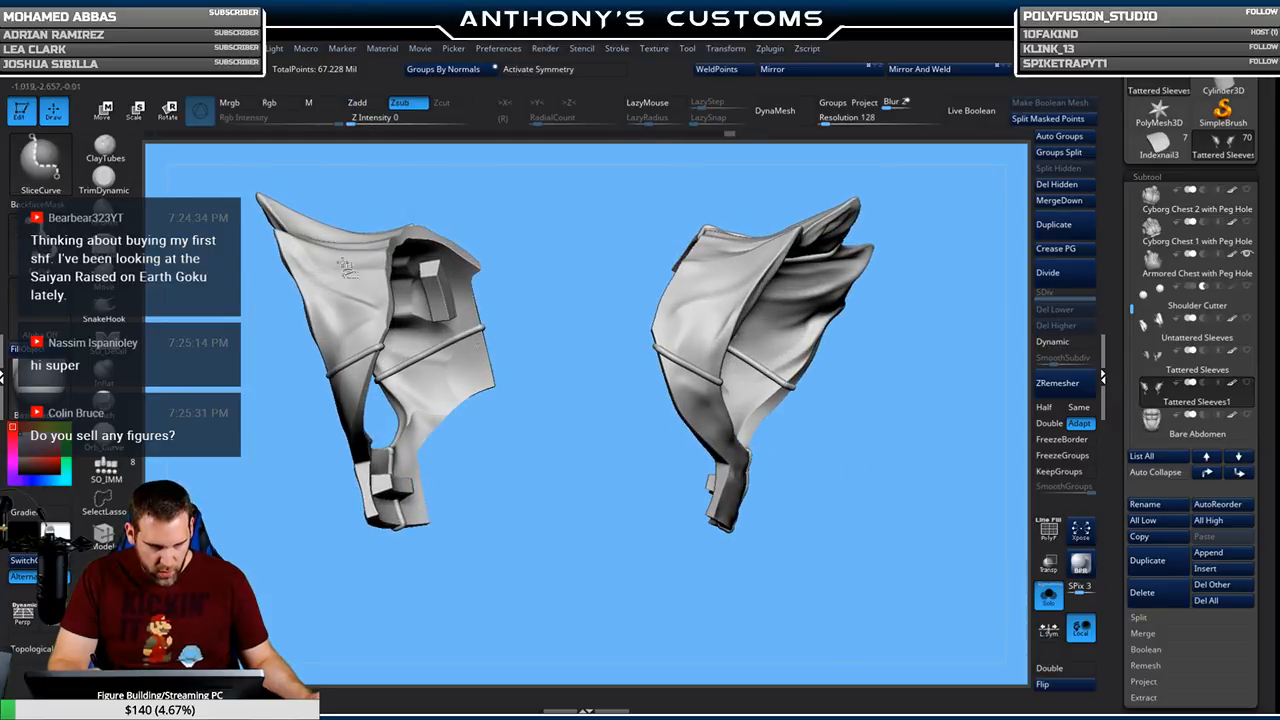
{"action": "left_click", "coordinate": [39, 157]}
{"action": "left_click", "coordinate": [447, 241]}
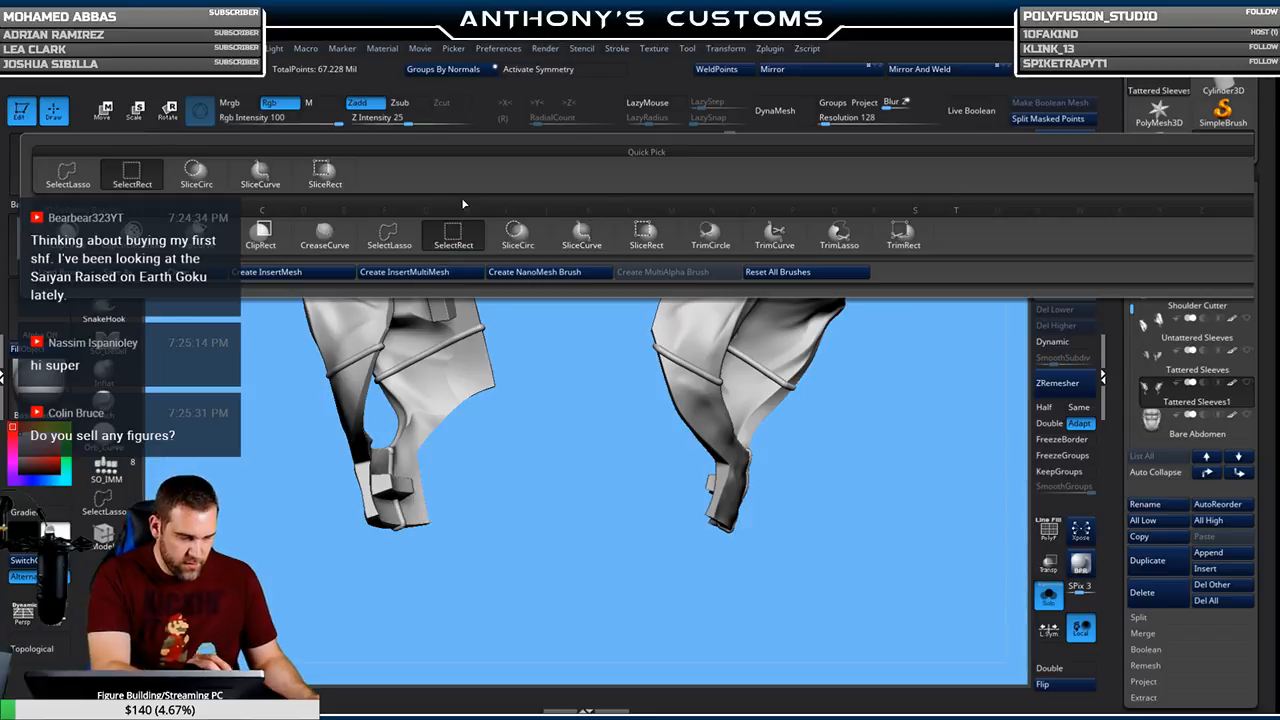
{"action": "key", "text": "shift+f"}
{"action": "key", "text": "shift+f"}
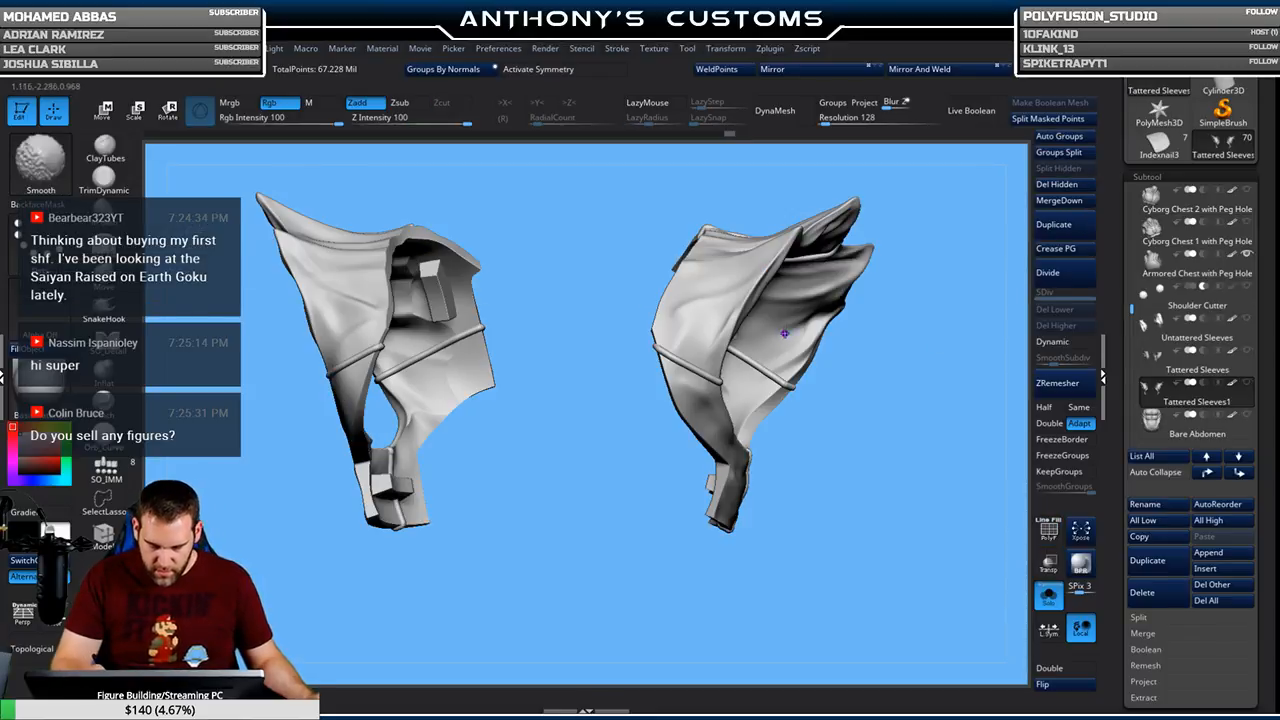
Hide the raised seam tubes along the sleeves' panel borders, leaving the cloth panels and the shoulder-top seams displayed
{"action": "key", "text": "ctrl+shift"}
{"action": "left_click", "coordinate": [718, 370], "text": "ctrl+shift"}
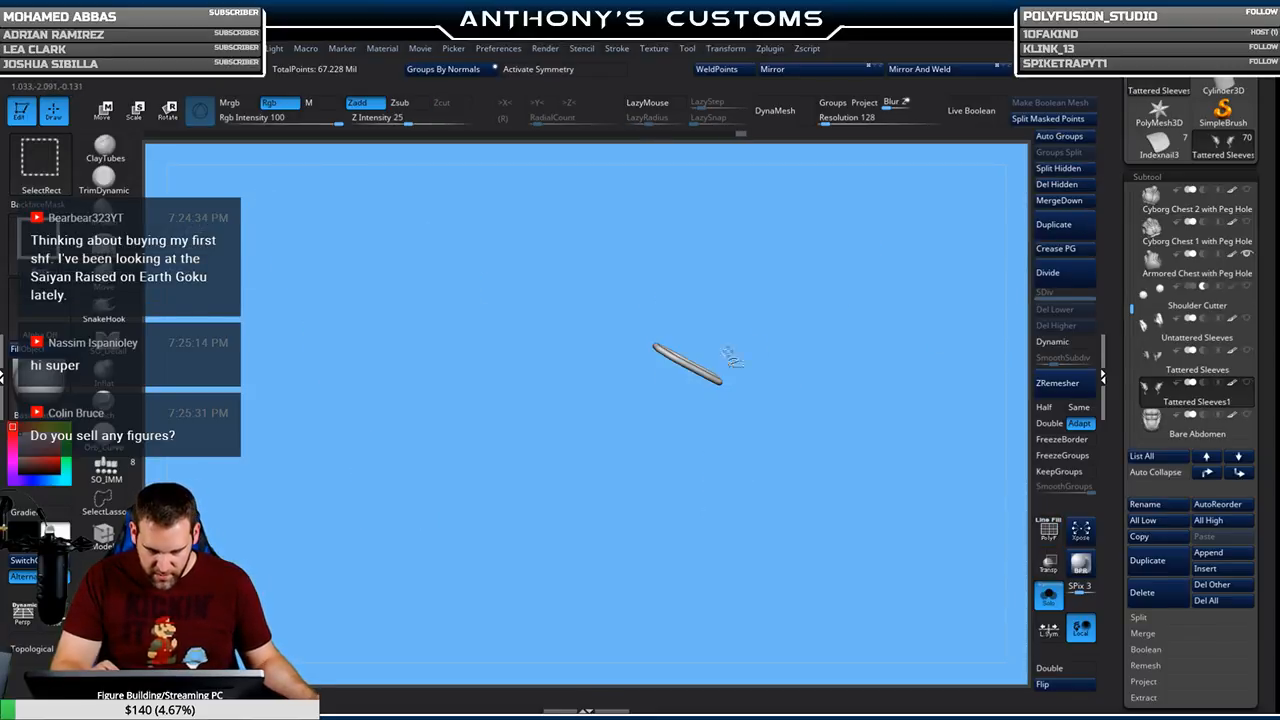
{"action": "left_click", "coordinate": [894, 380], "text": "ctrl+shift"}
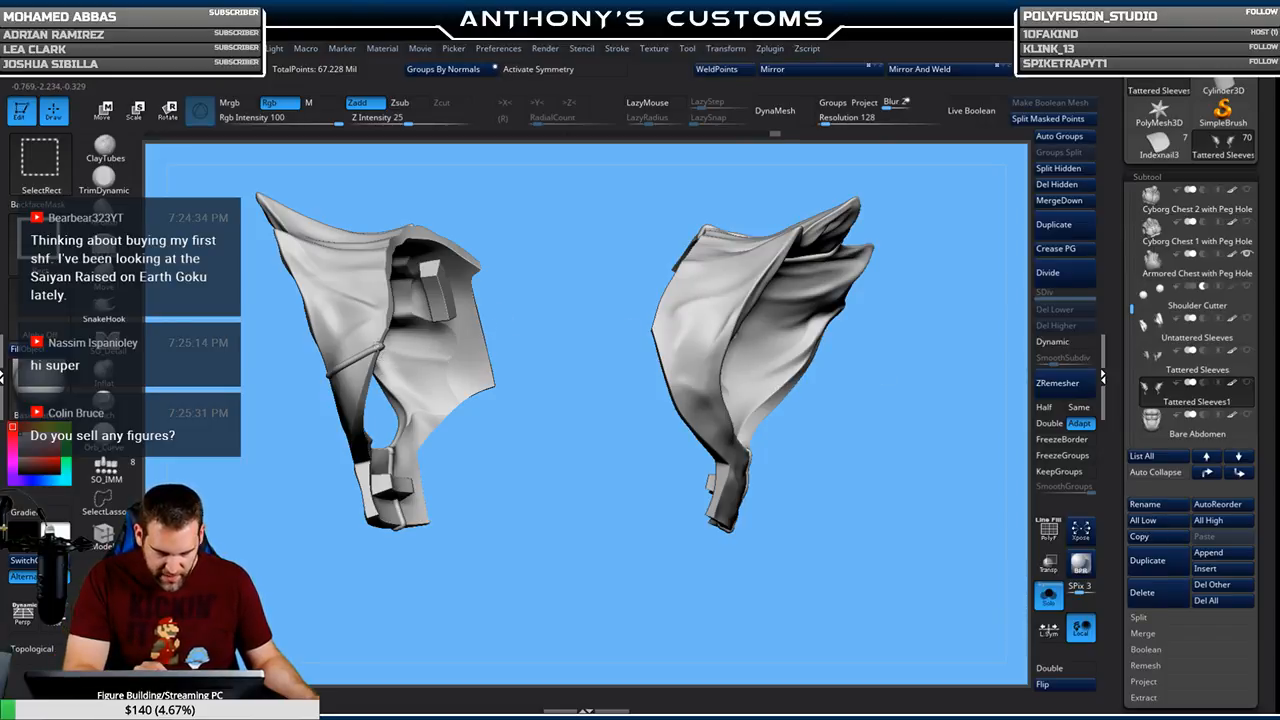
{"action": "left_click_drag", "start_coordinate": [812, 425], "coordinate": [752, 468]}
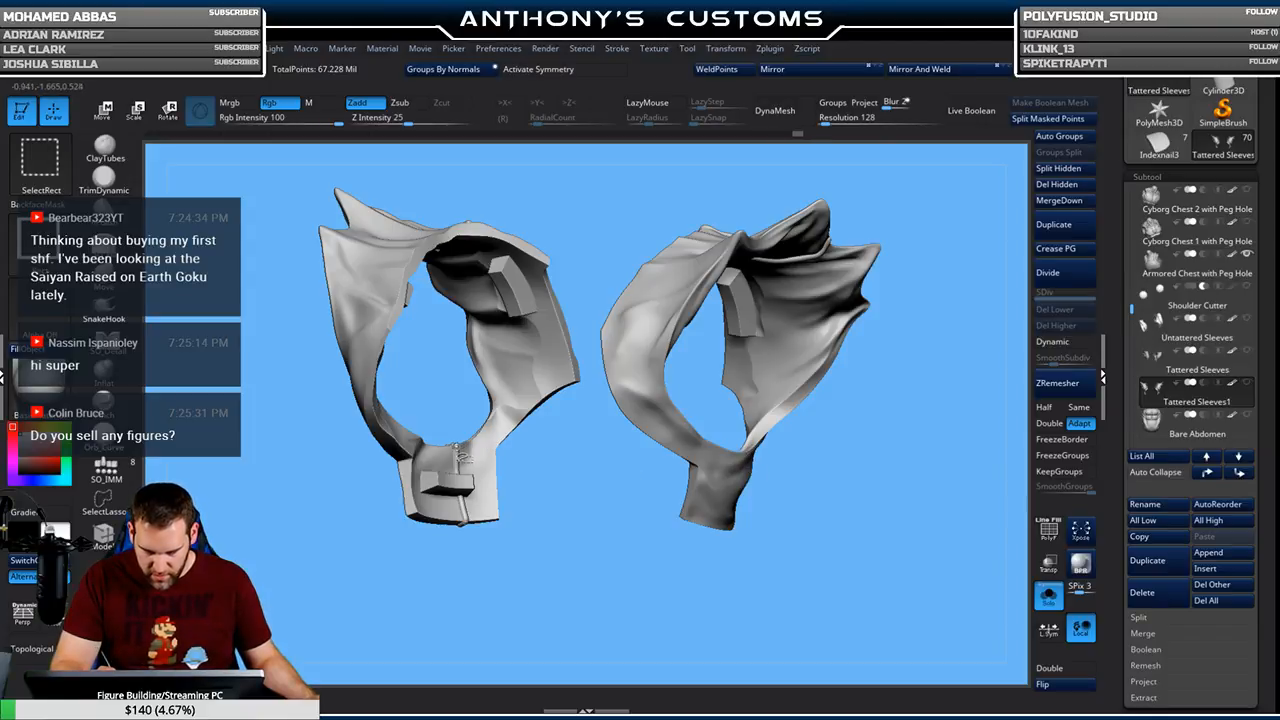
{"action": "left_click_drag", "start_coordinate": [928, 369], "coordinate": [747, 405]}
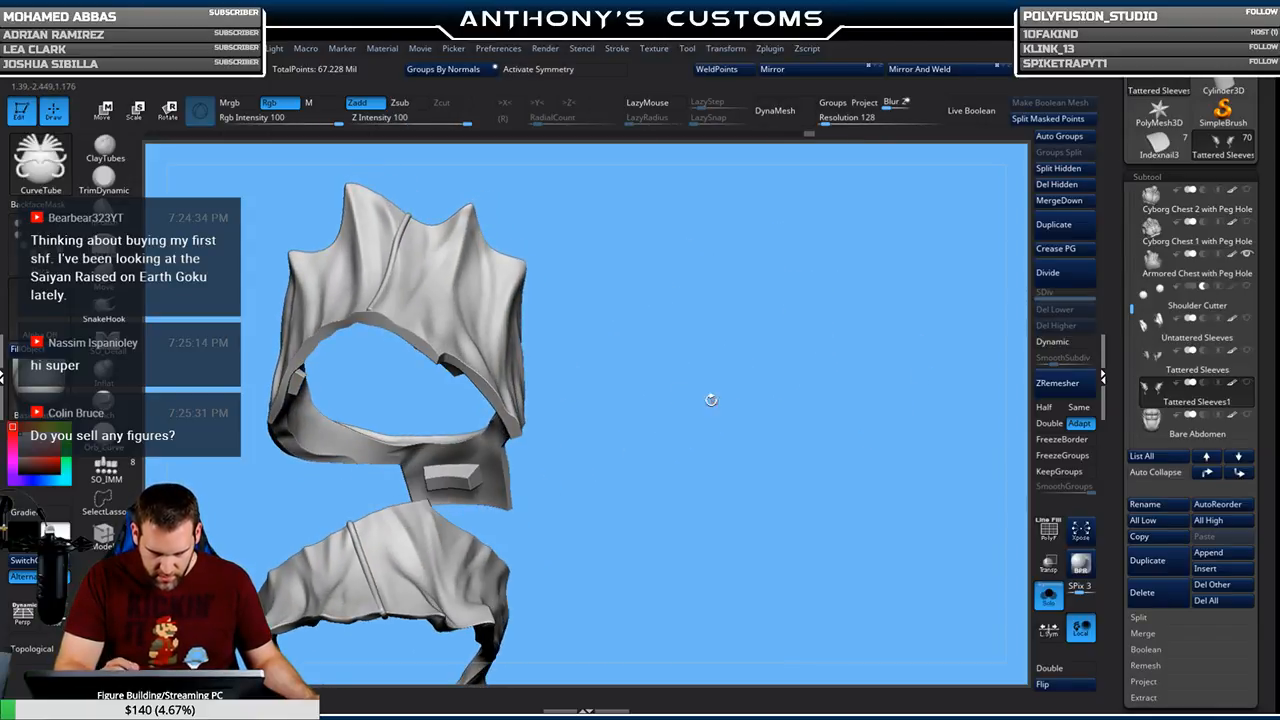
{"action": "left_click_drag", "start_coordinate": [634, 399], "coordinate": [874, 300], "text": "alt"}
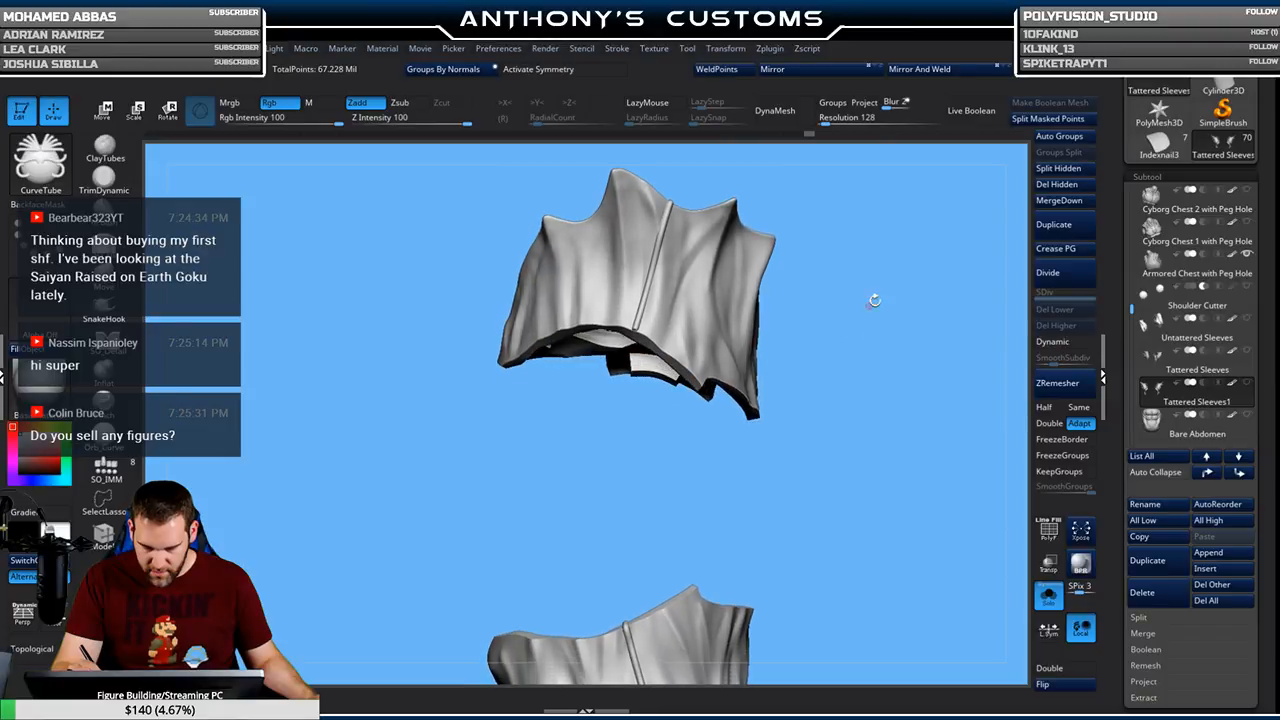
Check the shoulder-top seams against the assembled figure, hide them too, and invert visibility to leave only the seam tubes
{"action": "left_click", "coordinate": [1048, 592]}
{"action": "left_click_drag", "start_coordinate": [915, 540], "coordinate": [927, 447]}
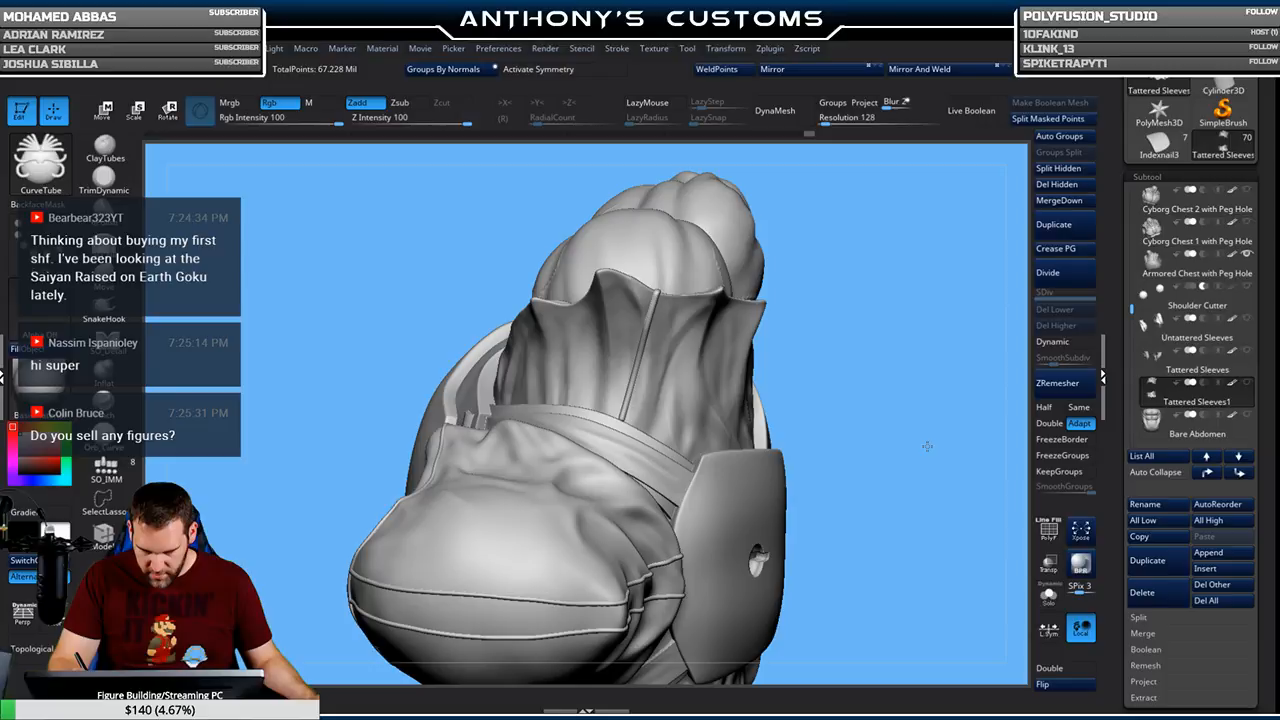
{"action": "left_click", "coordinate": [1048, 597]}
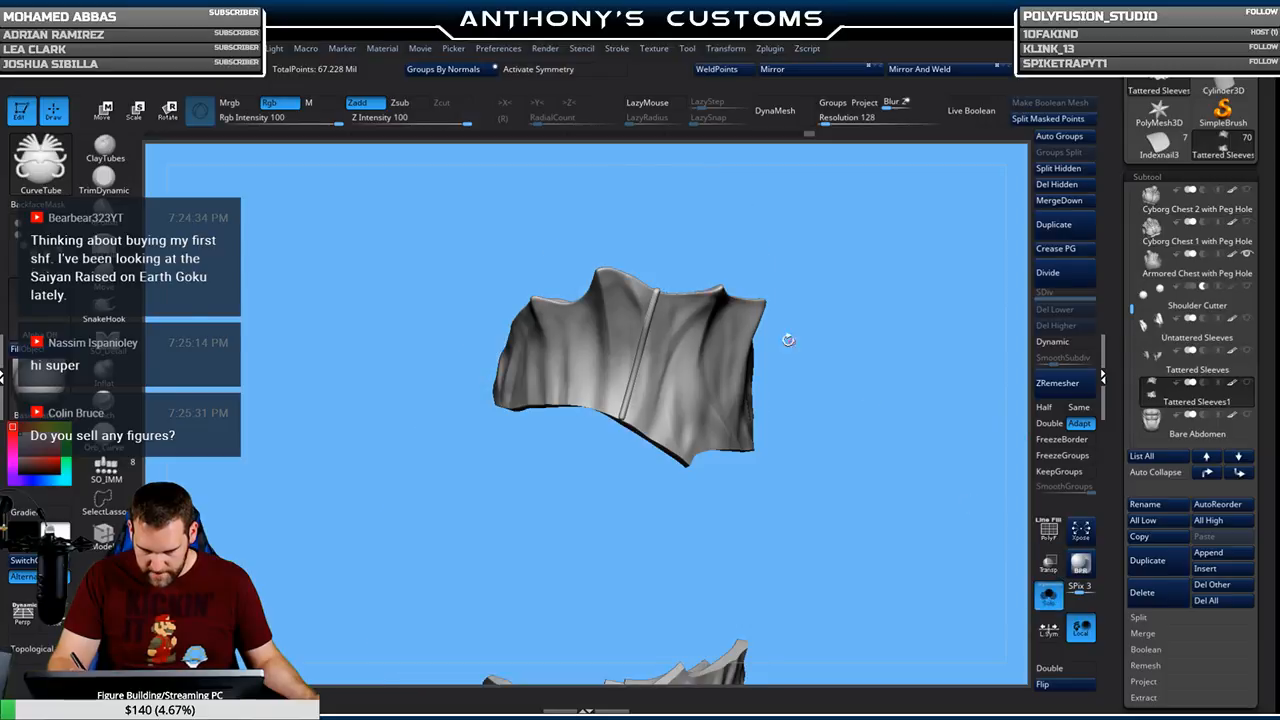
{"action": "key", "text": "ctrl+shift"}
{"action": "left_click", "coordinate": [877, 372], "text": "ctrl+shift"}
Examine the seam tubes alone and on the assembled figure from the front and side, comparing them with the inverted visibility
{"action": "mouse_move", "coordinate": [877, 375]}
{"action": "left_mouse_down"}
{"action": "mouse_move", "coordinate": [831, 471]}
{"action": "mouse_move", "coordinate": [808, 477]}
{"action": "mouse_move", "coordinate": [867, 400]}
{"action": "left_mouse_up"}
{"action": "mouse_move", "coordinate": [856, 481]}
{"action": "left_mouse_down", "text": "shift"}
{"action": "mouse_move", "coordinate": [923, 406]}
{"action": "mouse_move", "coordinate": [946, 502]}
{"action": "left_mouse_up", "text": "shift"}
{"action": "left_click", "coordinate": [1048, 597]}
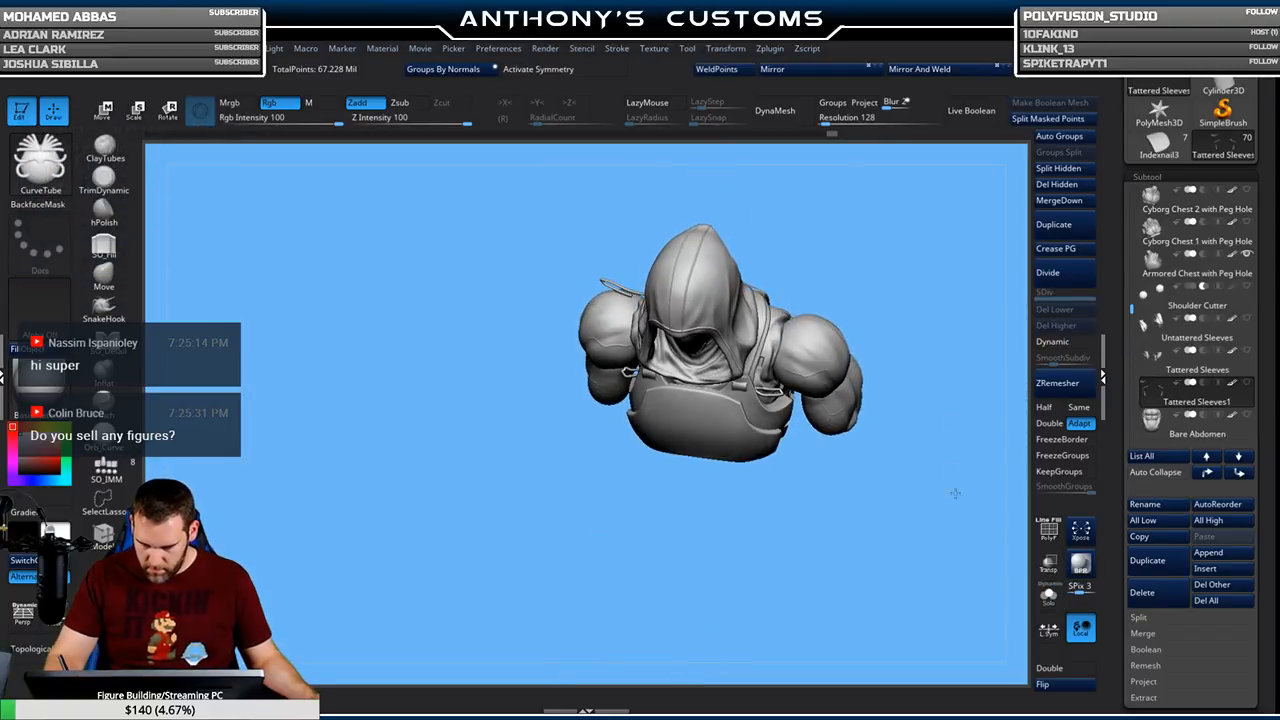
{"action": "key", "text": "ctrl+shift"}
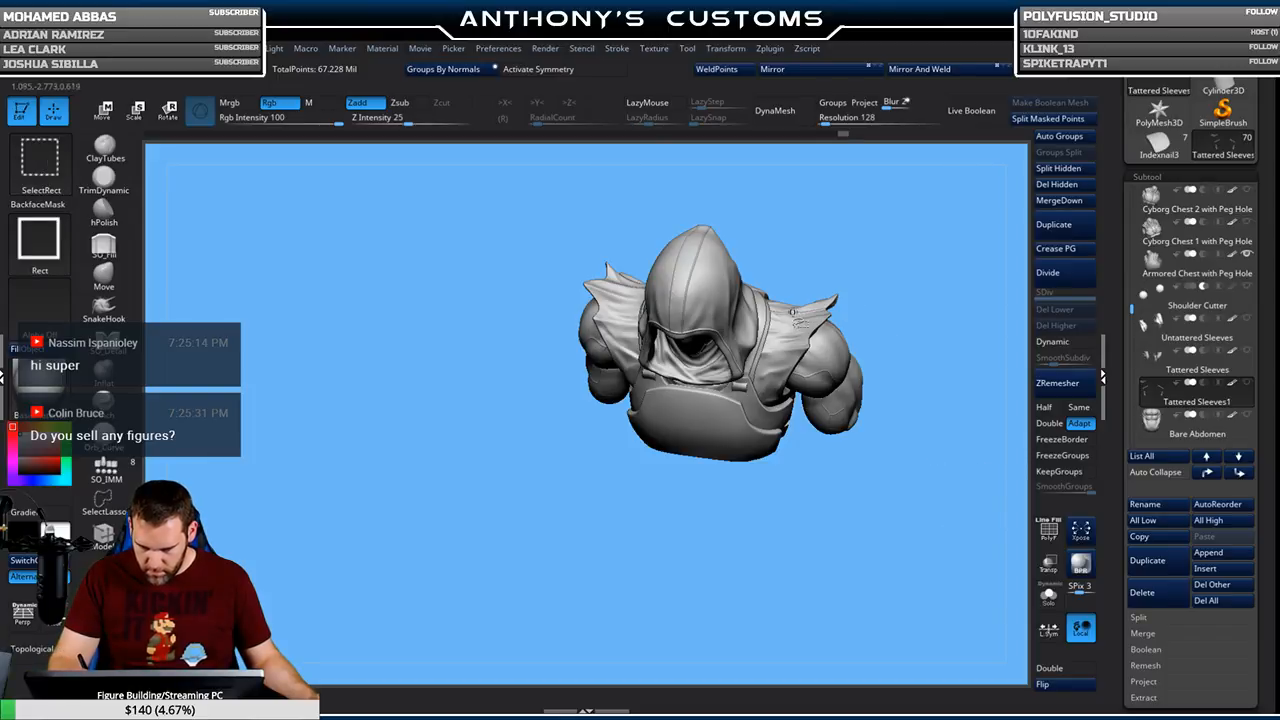
{"action": "left_click_drag", "start_coordinate": [932, 425], "coordinate": [937, 438], "text": "ctrl+shift"}
{"action": "left_click_drag", "start_coordinate": [908, 484], "coordinate": [915, 412]}
{"action": "left_click", "coordinate": [1048, 594]}
{"action": "mouse_move", "coordinate": [960, 470]}
{"action": "left_mouse_down"}
{"action": "mouse_move", "coordinate": [920, 540]}
{"action": "mouse_move", "coordinate": [896, 533]}
{"action": "mouse_move", "coordinate": [883, 489]}
{"action": "mouse_move", "coordinate": [829, 509]}
{"action": "mouse_move", "coordinate": [845, 508]}
{"action": "left_mouse_up"}
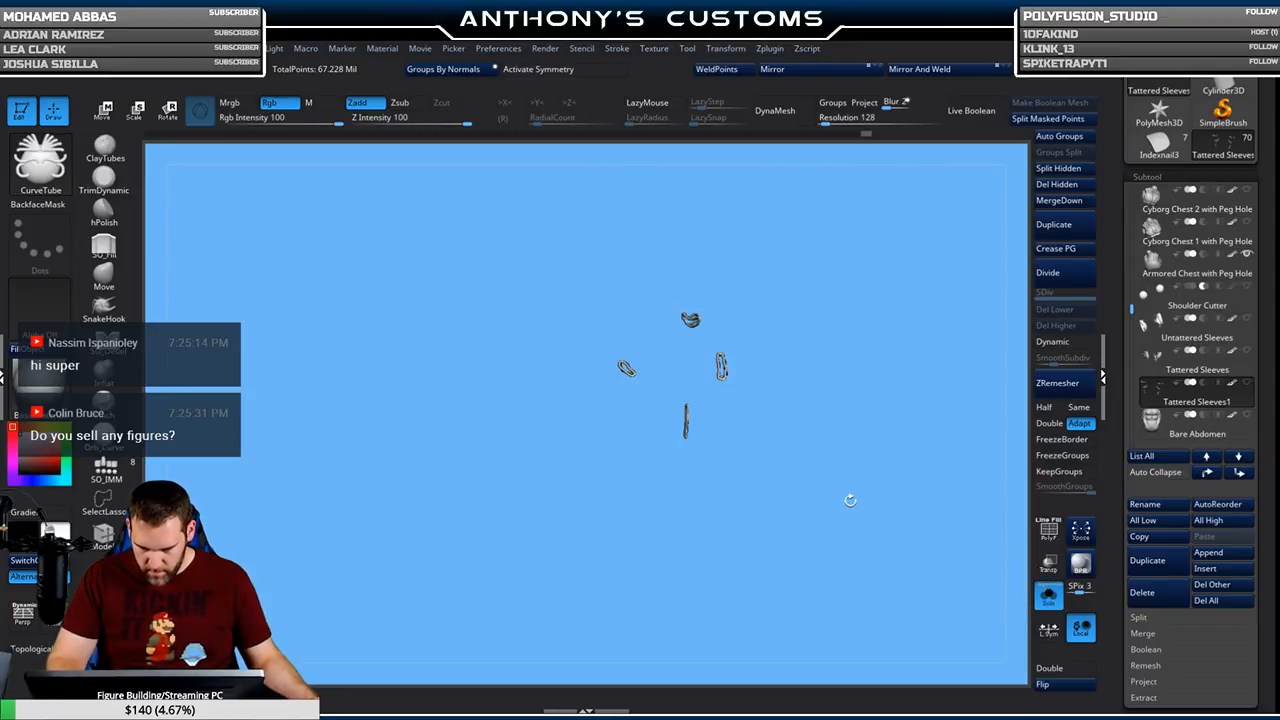
{"action": "left_click", "coordinate": [1048, 596]}
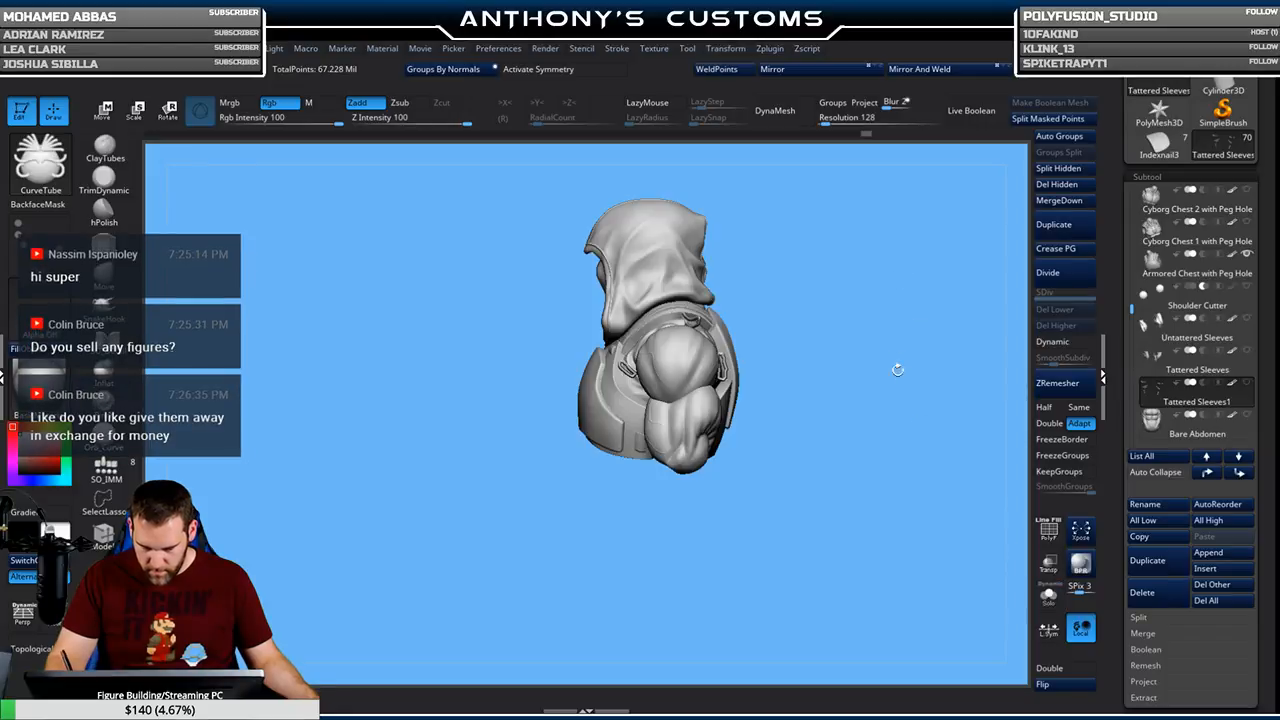
{"action": "mouse_move", "coordinate": [889, 411]}
{"action": "left_mouse_down"}
{"action": "mouse_move", "coordinate": [886, 520]}
{"action": "mouse_move", "coordinate": [886, 413]}
{"action": "mouse_move", "coordinate": [838, 542]}
{"action": "mouse_move", "coordinate": [826, 472]}
{"action": "mouse_move", "coordinate": [812, 502]}
{"action": "mouse_move", "coordinate": [817, 373]}
{"action": "left_mouse_up"}
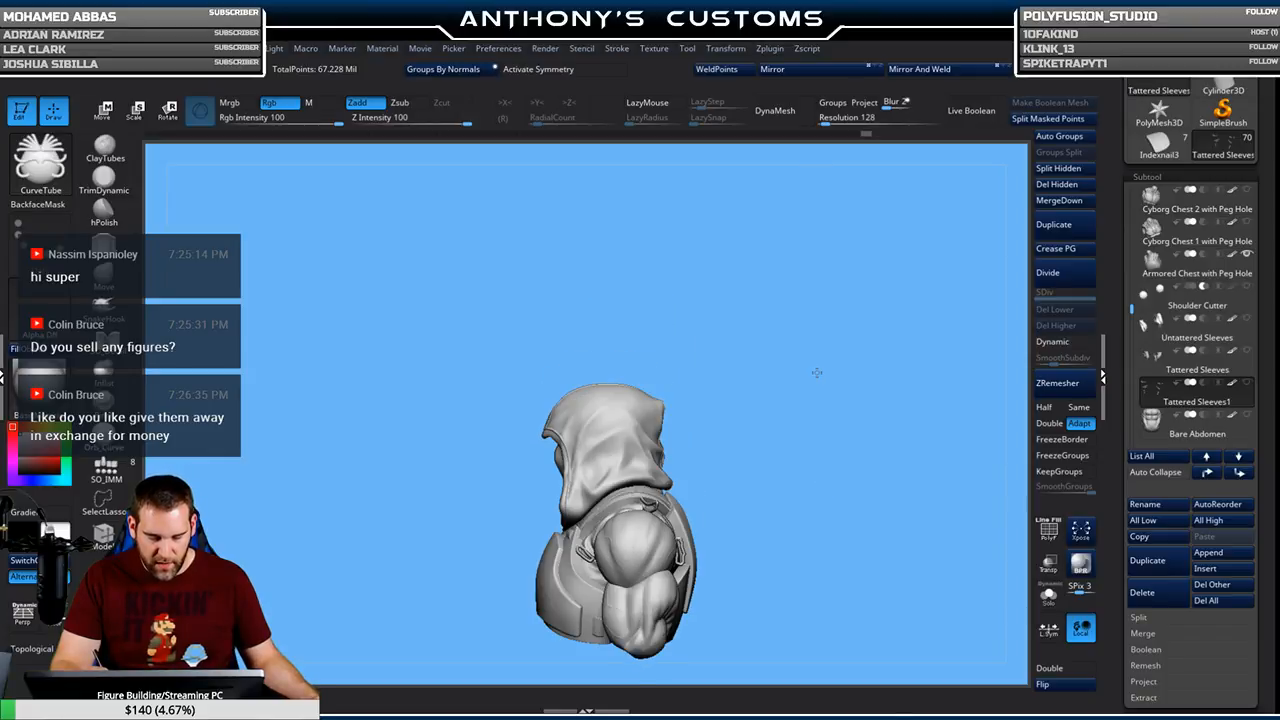
{"action": "left_click_drag", "start_coordinate": [795, 510], "coordinate": [848, 355], "text": "alt"}
{"action": "key", "text": "ctrl+shift"}
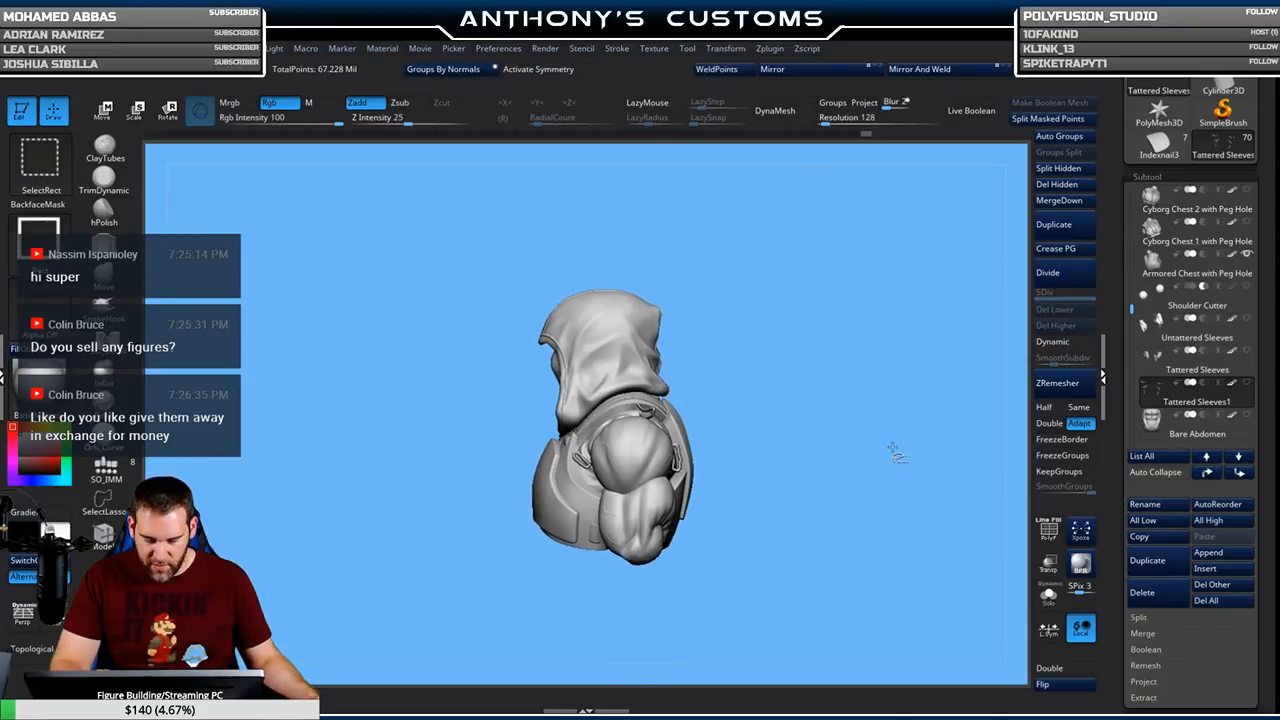
{"action": "left_click", "coordinate": [894, 459], "text": "ctrl+shift"}
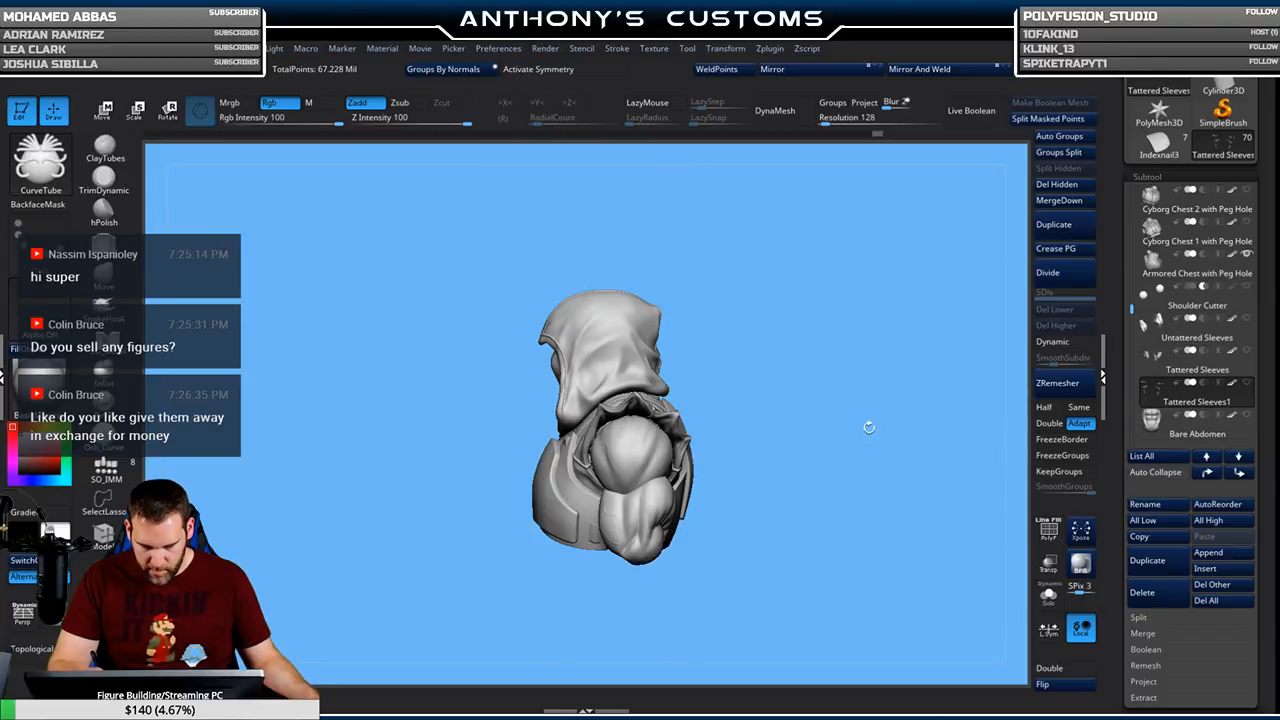
{"action": "mouse_move", "coordinate": [864, 402]}
{"action": "left_mouse_down"}
{"action": "mouse_move", "coordinate": [849, 584]}
{"action": "mouse_move", "coordinate": [859, 480]}
{"action": "mouse_move", "coordinate": [897, 441]}
{"action": "left_mouse_up"}
{"action": "key", "text": "ctrl+z"}
Delete the hidden cloth geometry of Tattered Sleeves1 and turn on the polyframe display to inspect the remaining seam tubes on the figure
{"action": "left_click", "coordinate": [1060, 184]}
{"action": "left_click", "coordinate": [1048, 595]}
{"action": "left_click_drag", "start_coordinate": [916, 552], "coordinate": [912, 537]}
{"action": "mouse_move", "coordinate": [871, 470]}
{"action": "left_mouse_down", "text": "alt"}
{"action": "mouse_move", "coordinate": [838, 551]}
{"action": "mouse_move", "coordinate": [884, 448]}
{"action": "mouse_move", "coordinate": [893, 472]}
{"action": "left_mouse_up", "text": "alt"}
{"action": "key", "text": "shift+f"}
{"action": "left_click_drag", "start_coordinate": [910, 395], "coordinate": [677, 528], "text": "alt"}
{"action": "left_click_drag", "start_coordinate": [843, 443], "coordinate": [612, 560]}
{"action": "left_click", "coordinate": [1048, 596]}
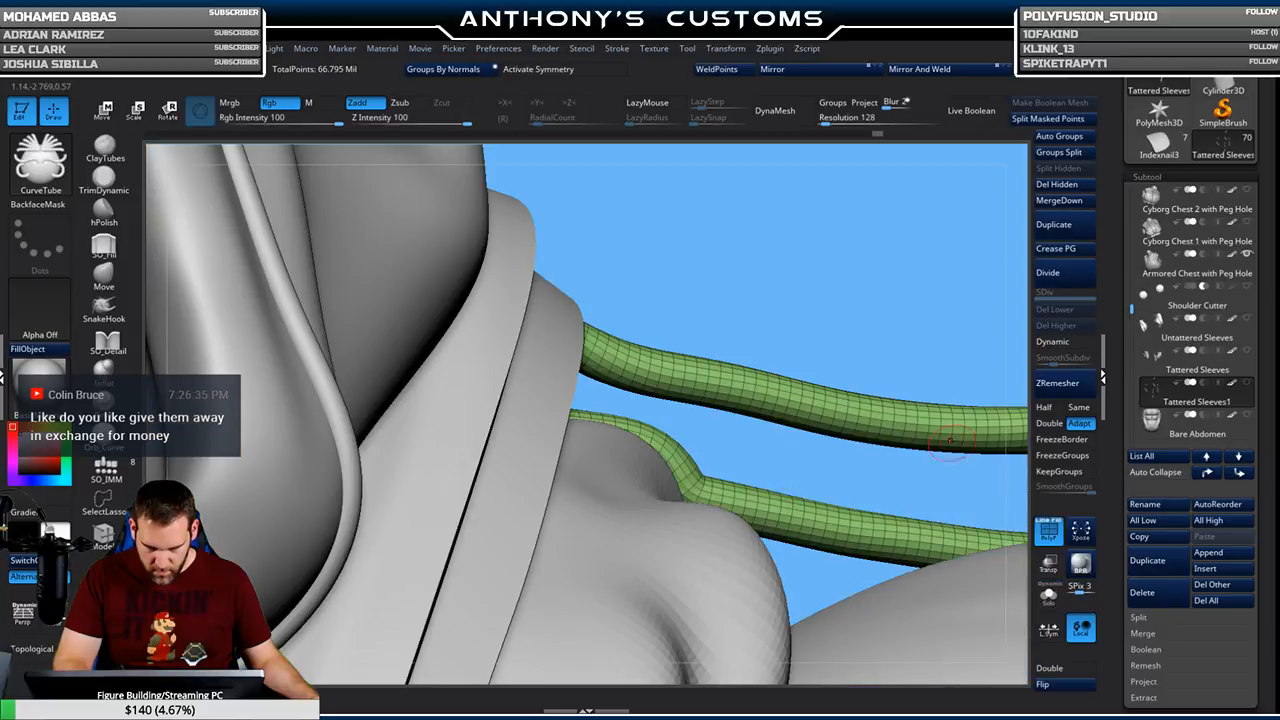
With the ZModeler brush, set the PolyGroup action's target to Polyloop and give the upper shoulder tube's innermost loop its own polygroup
{"action": "right_click_drag", "start_coordinate": [835, 388], "coordinate": [825, 428]}
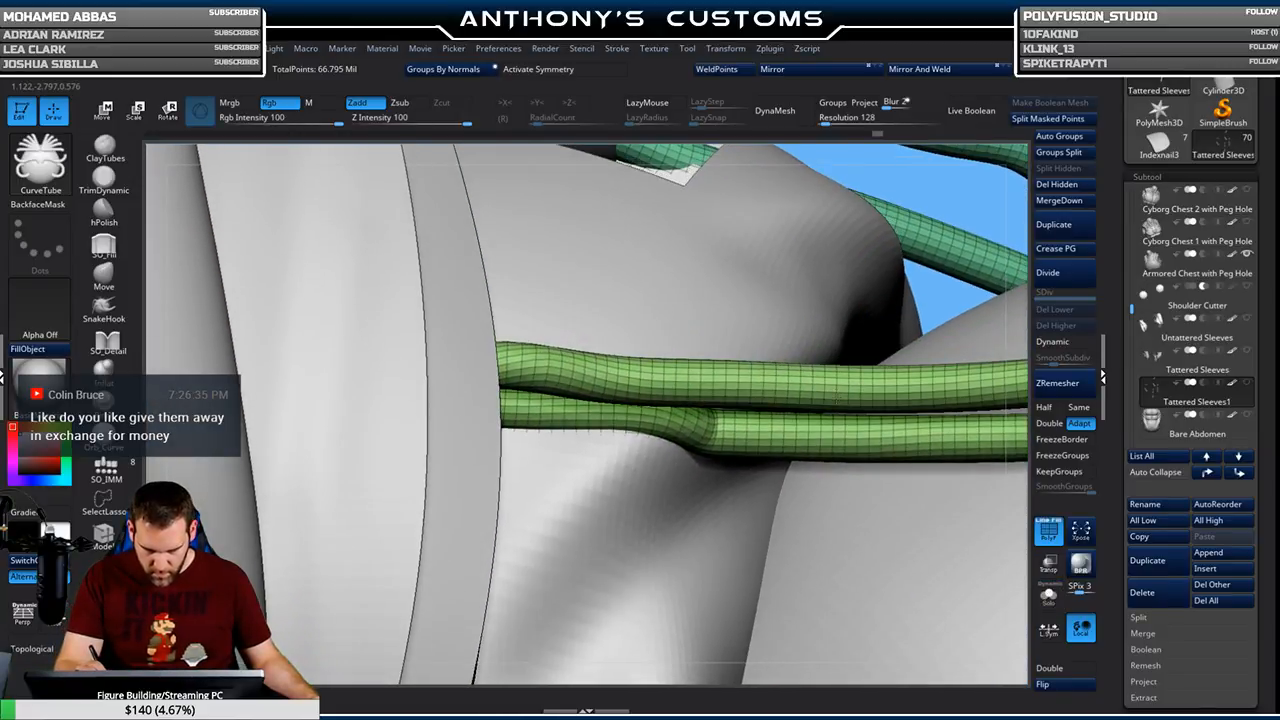
{"action": "right_click_drag", "start_coordinate": [694, 371], "coordinate": [789, 369], "text": "alt"}
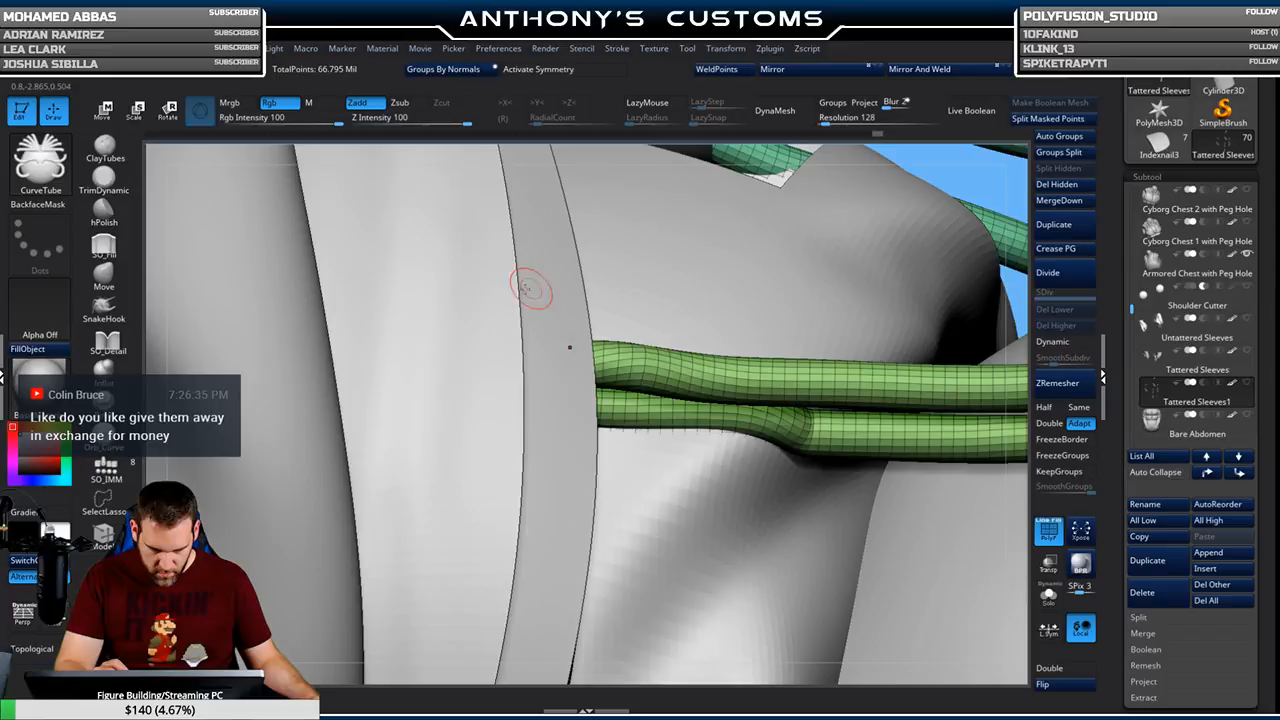
{"action": "key", "text": "b"}
{"action": "key", "text": "z"}
{"action": "key", "text": "m"}
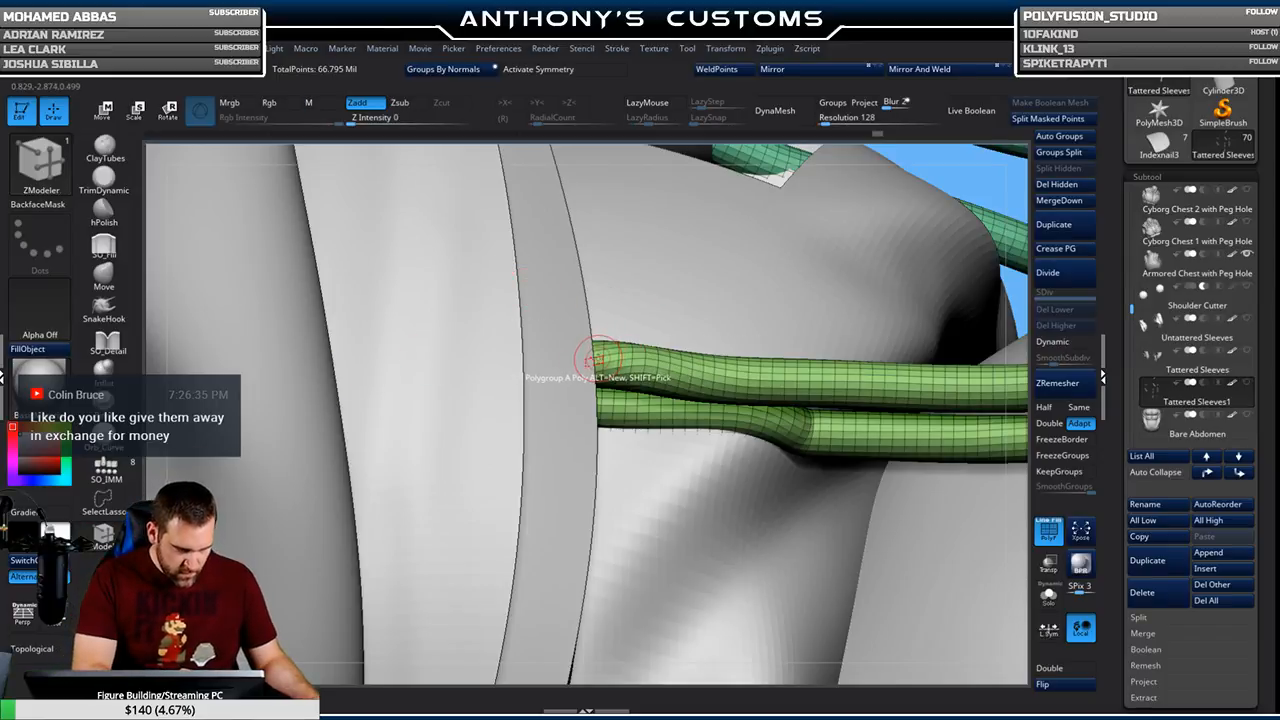
{"action": "scroll", "coordinate": [594, 360], "scroll_direction": "up", "scroll_amount": 5}
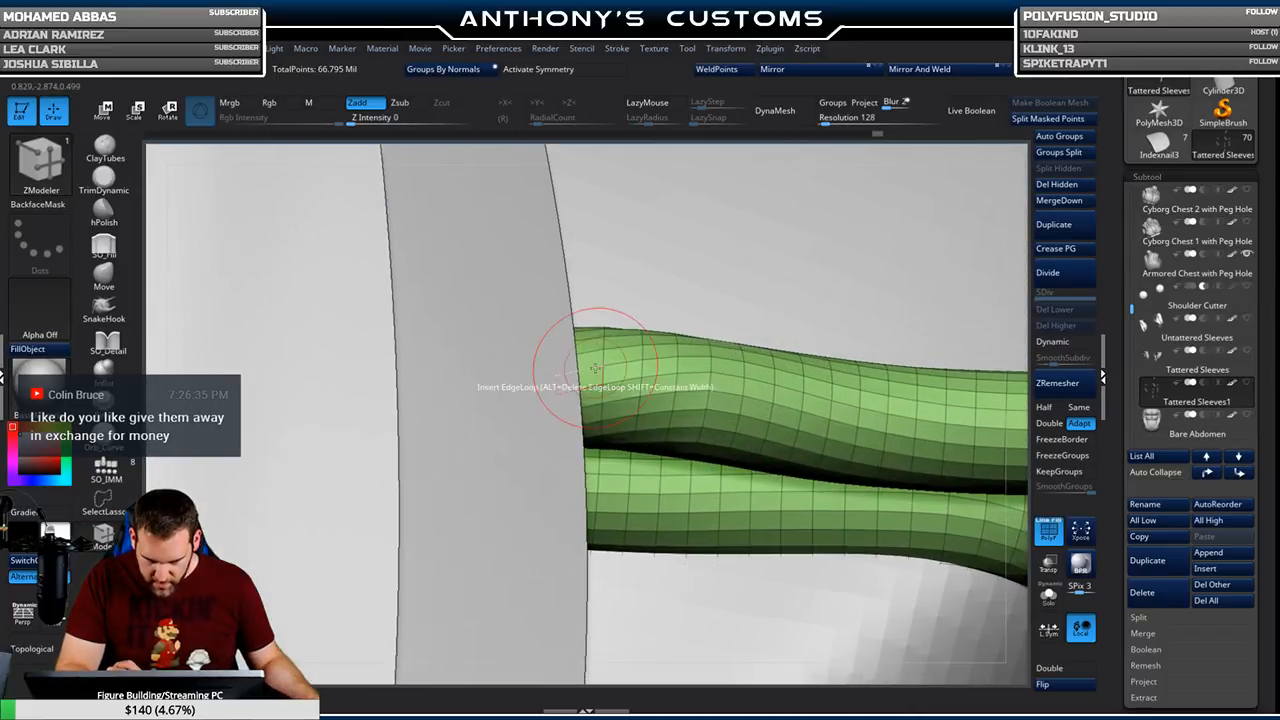
{"action": "key", "text": "space"}
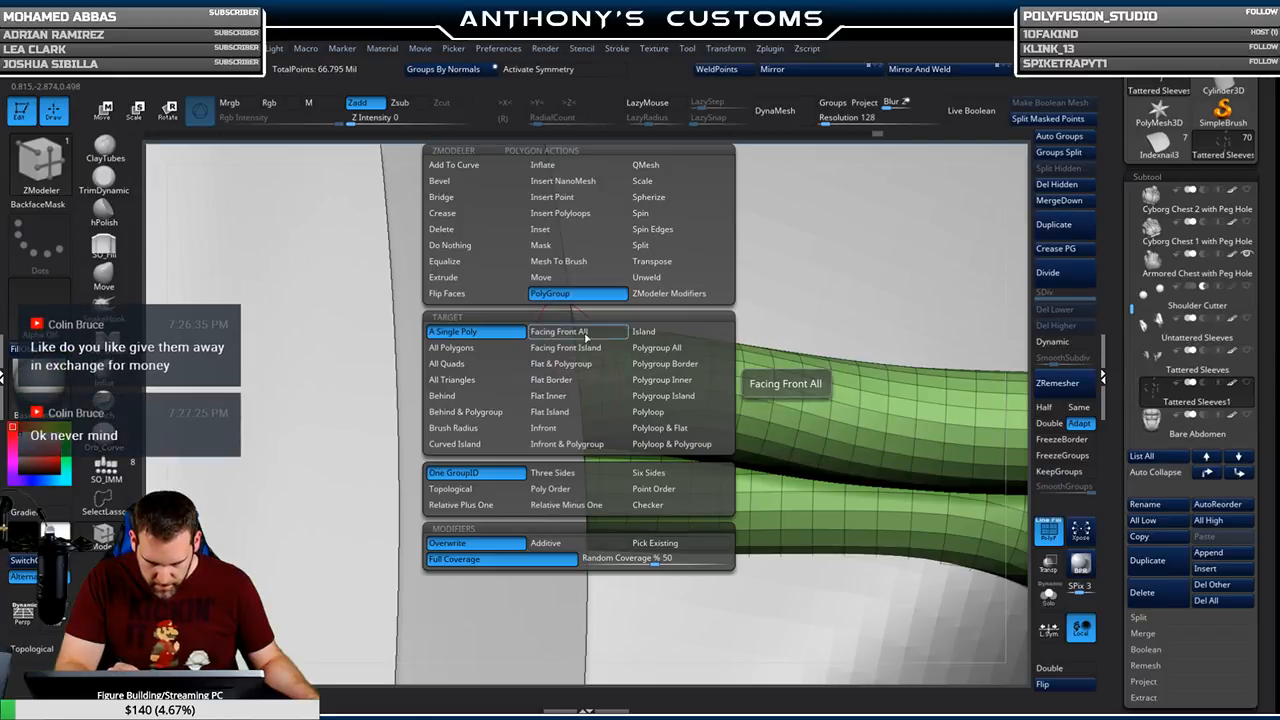
{"action": "left_click", "coordinate": [647, 411]}
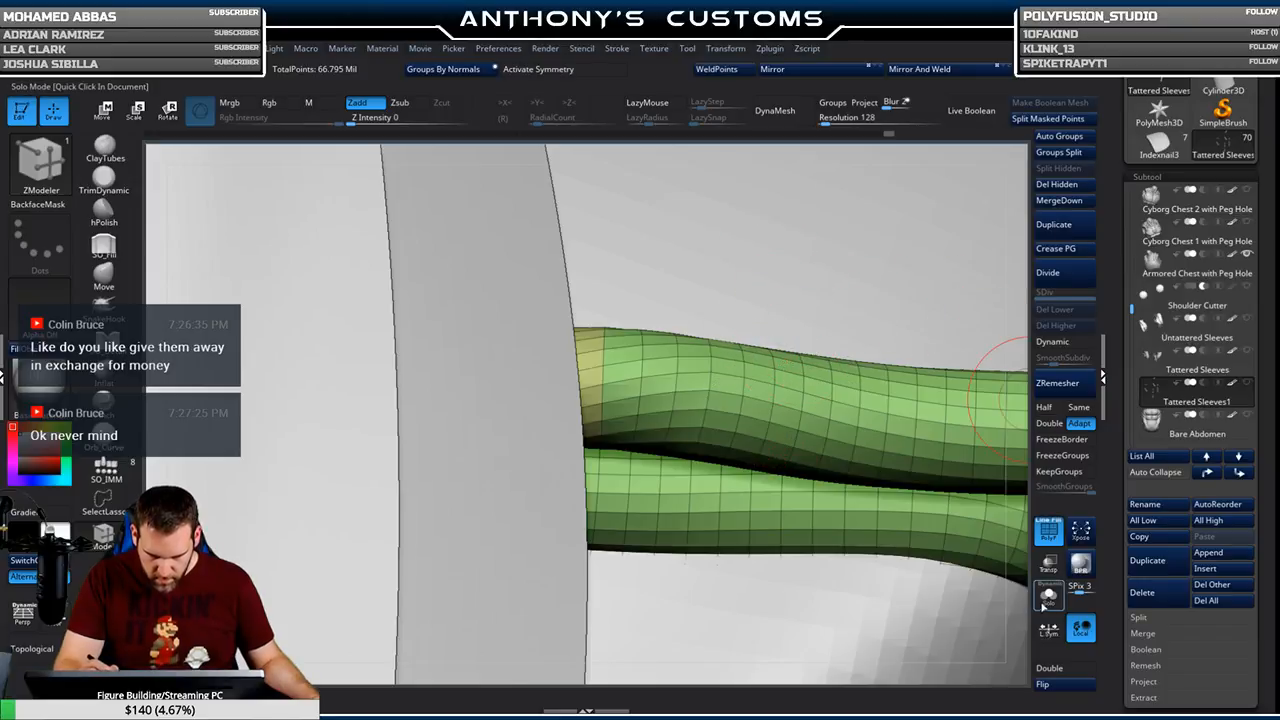
Assign a separate polygroup to the edge loop at the sharp bend on the shoulder seam tube's outer tip
{"action": "right_click_drag", "start_coordinate": [1000, 560], "coordinate": [966, 440]}
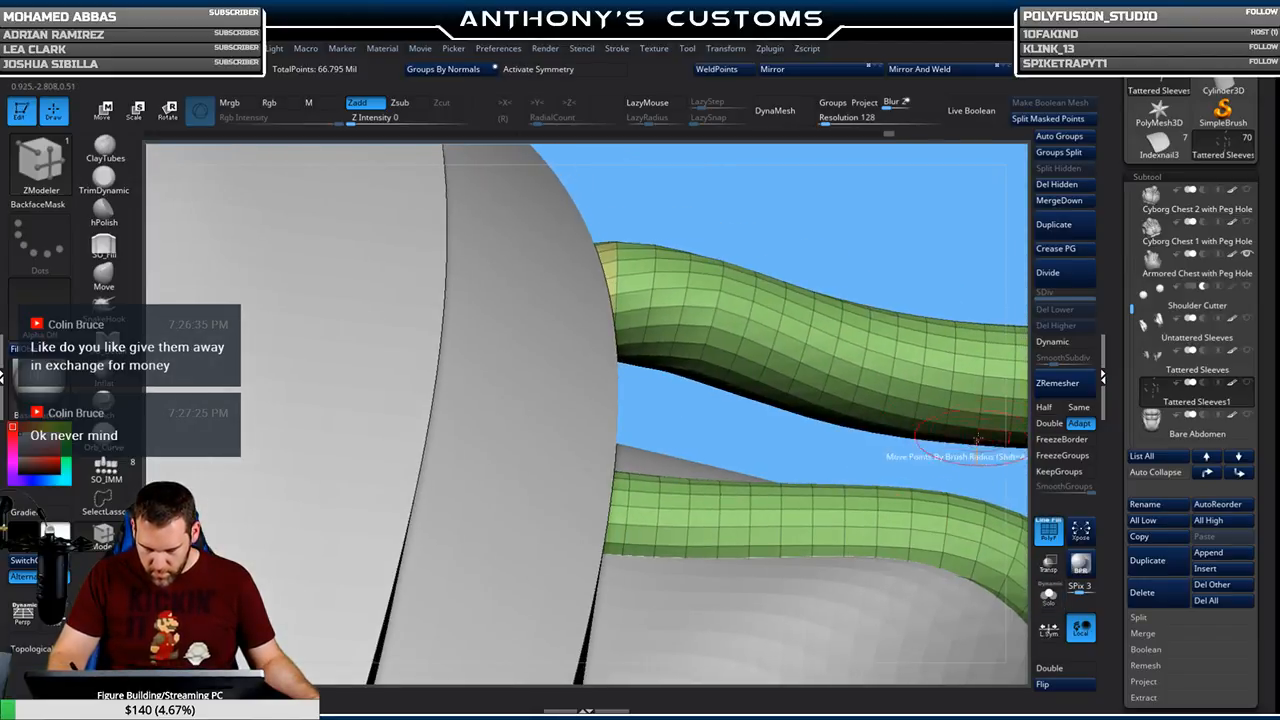
{"action": "key", "text": "f"}
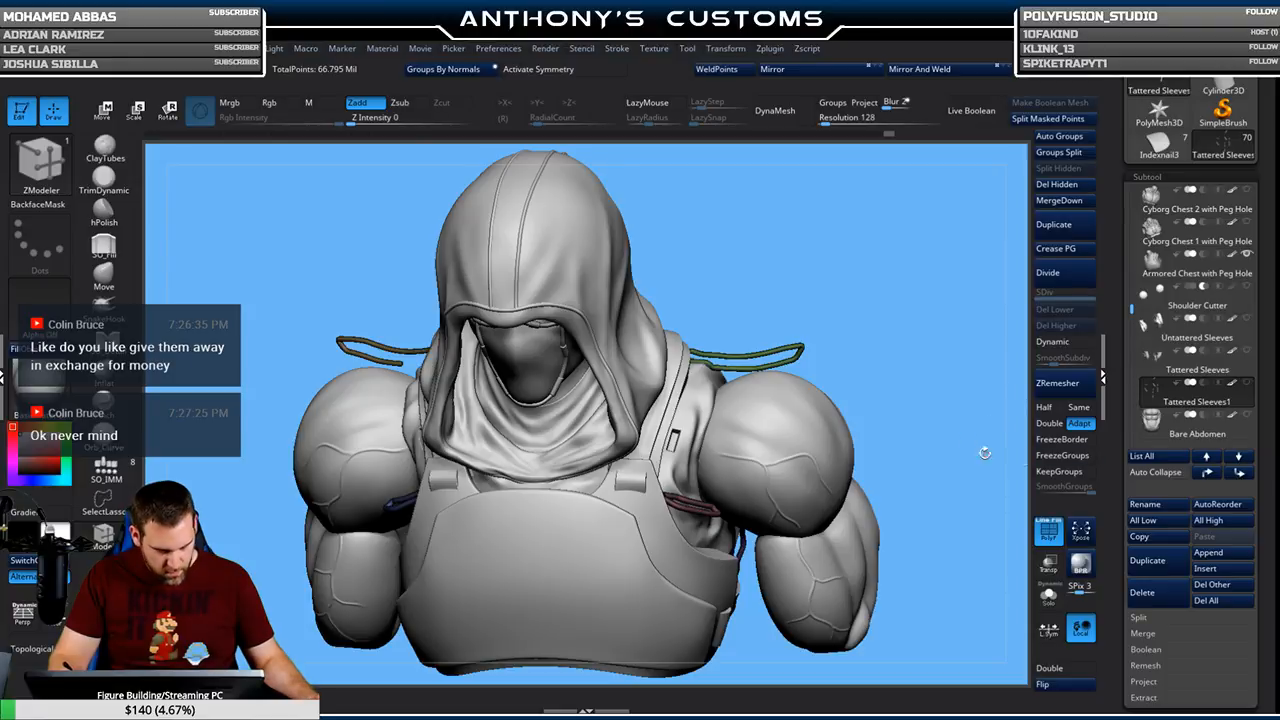
{"action": "right_click_drag", "start_coordinate": [906, 277], "coordinate": [851, 217], "text": "ctrl"}
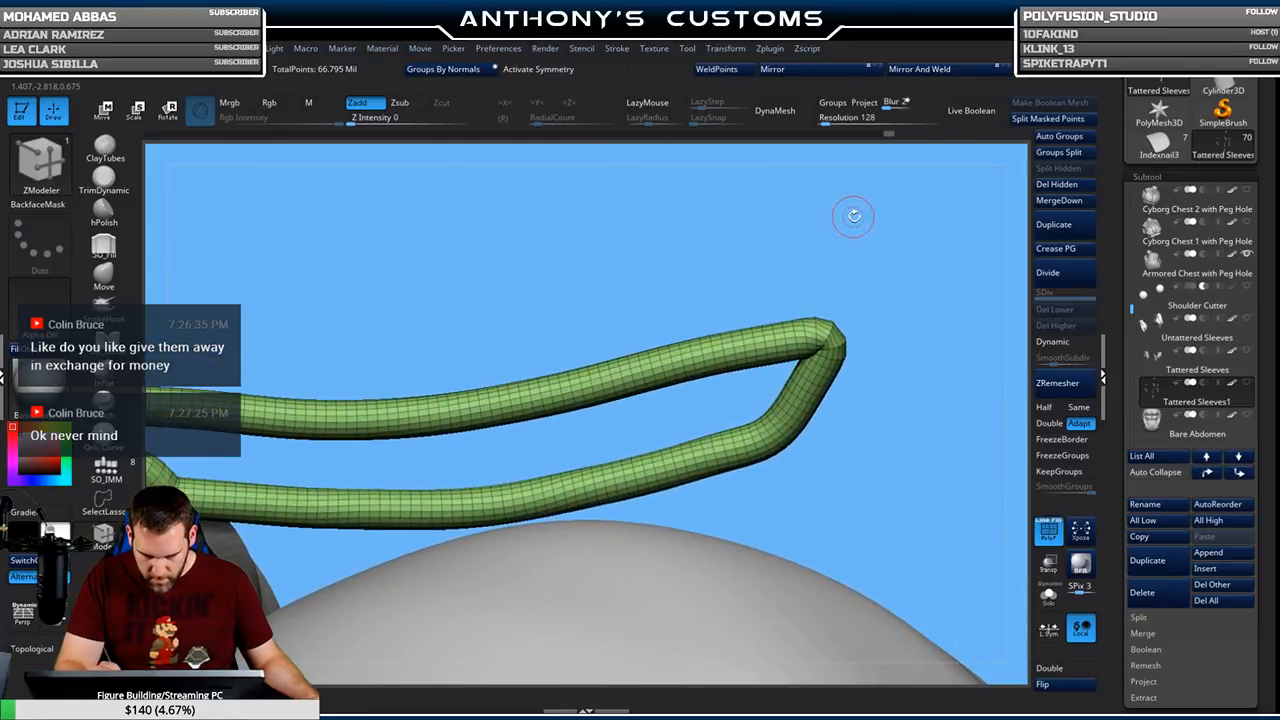
{"action": "right_click_drag", "start_coordinate": [895, 278], "coordinate": [890, 352], "text": "ctrl"}
{"action": "right_click_drag", "start_coordinate": [985, 240], "coordinate": [781, 204], "text": "alt"}
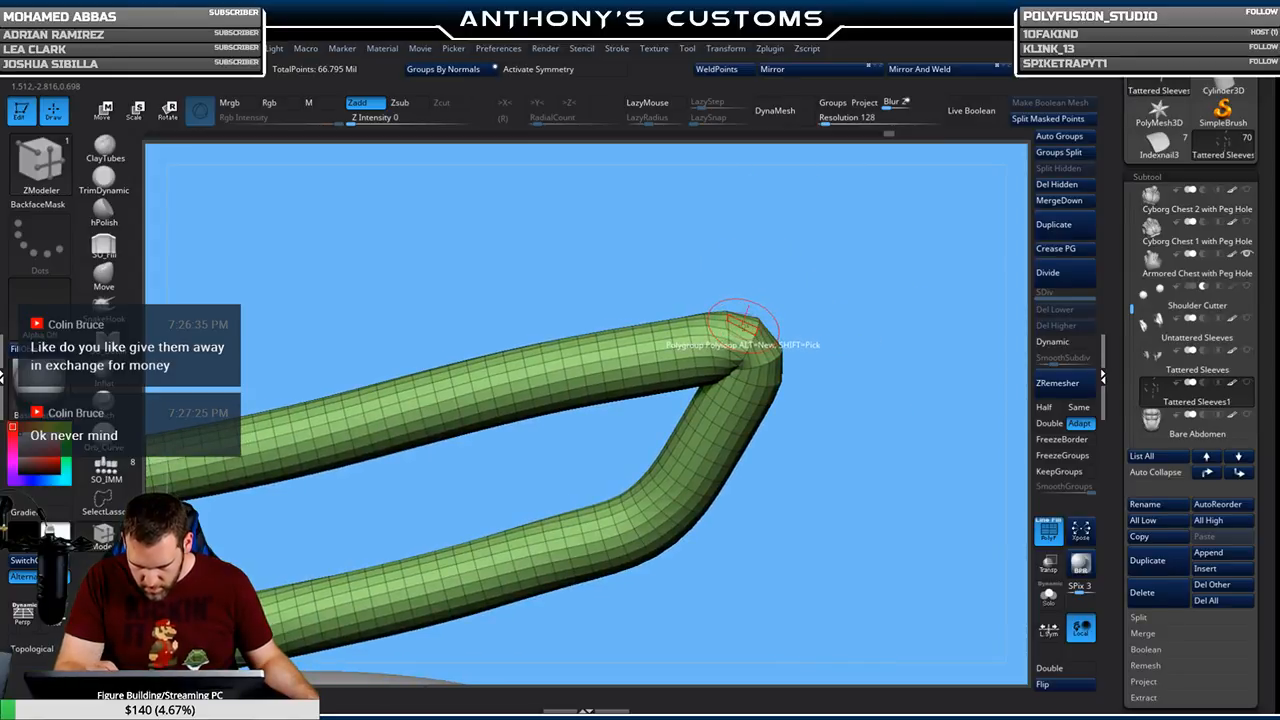
{"action": "right_click_drag", "start_coordinate": [859, 290], "coordinate": [842, 358], "text": "ctrl"}
{"action": "right_click_drag", "start_coordinate": [808, 440], "coordinate": [410, 552], "text": "alt"}
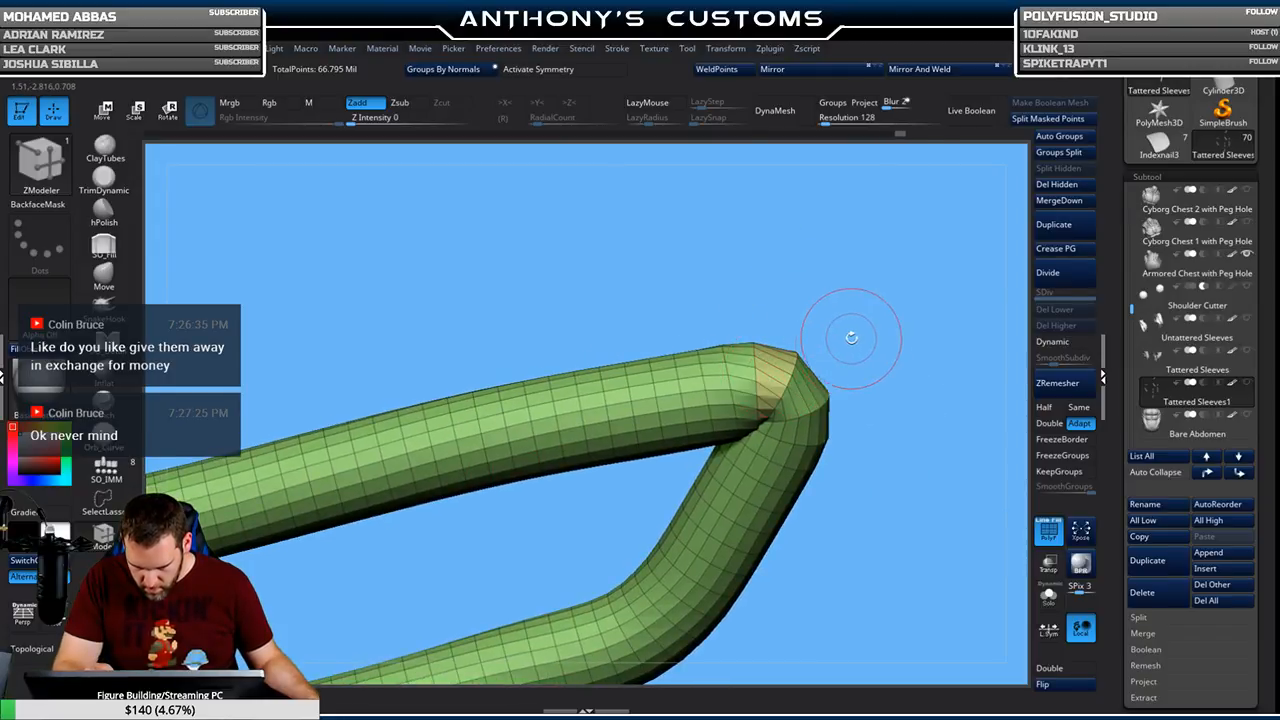
Examine the inner ends of both shoulder seam tubes where they meet the straps beside the hood
{"action": "right_click_drag", "start_coordinate": [886, 301], "coordinate": [866, 205], "text": "ctrl"}
{"action": "right_click_drag", "start_coordinate": [851, 326], "coordinate": [836, 186], "text": "ctrl"}
{"action": "right_click_drag", "start_coordinate": [872, 272], "coordinate": [971, 263], "text": "alt"}
{"action": "right_click_drag", "start_coordinate": [721, 297], "coordinate": [685, 110], "text": "ctrl"}
{"action": "right_click_drag", "start_coordinate": [776, 265], "coordinate": [937, 249], "text": "alt"}
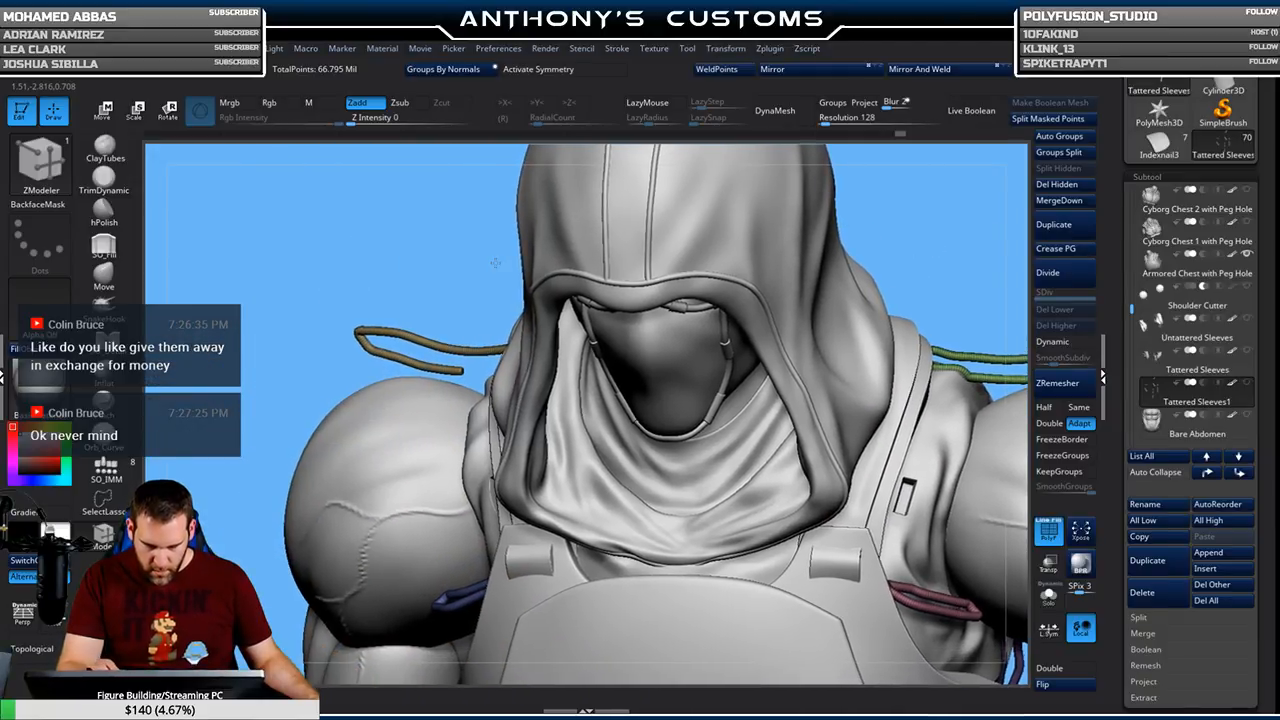
{"action": "right_click_drag", "start_coordinate": [420, 257], "coordinate": [632, 420], "text": "alt"}
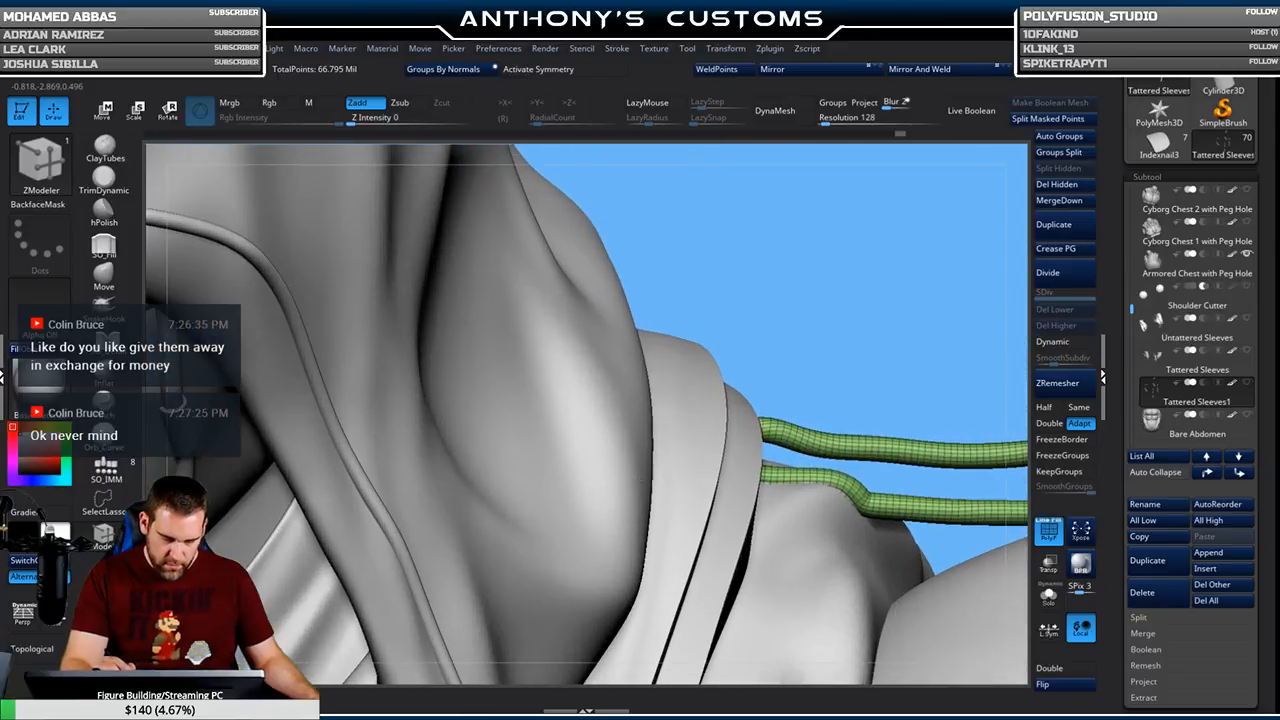
{"action": "right_click_drag", "start_coordinate": [698, 212], "coordinate": [933, 215]}
{"action": "right_click_drag", "start_coordinate": [673, 440], "coordinate": [610, 300]}
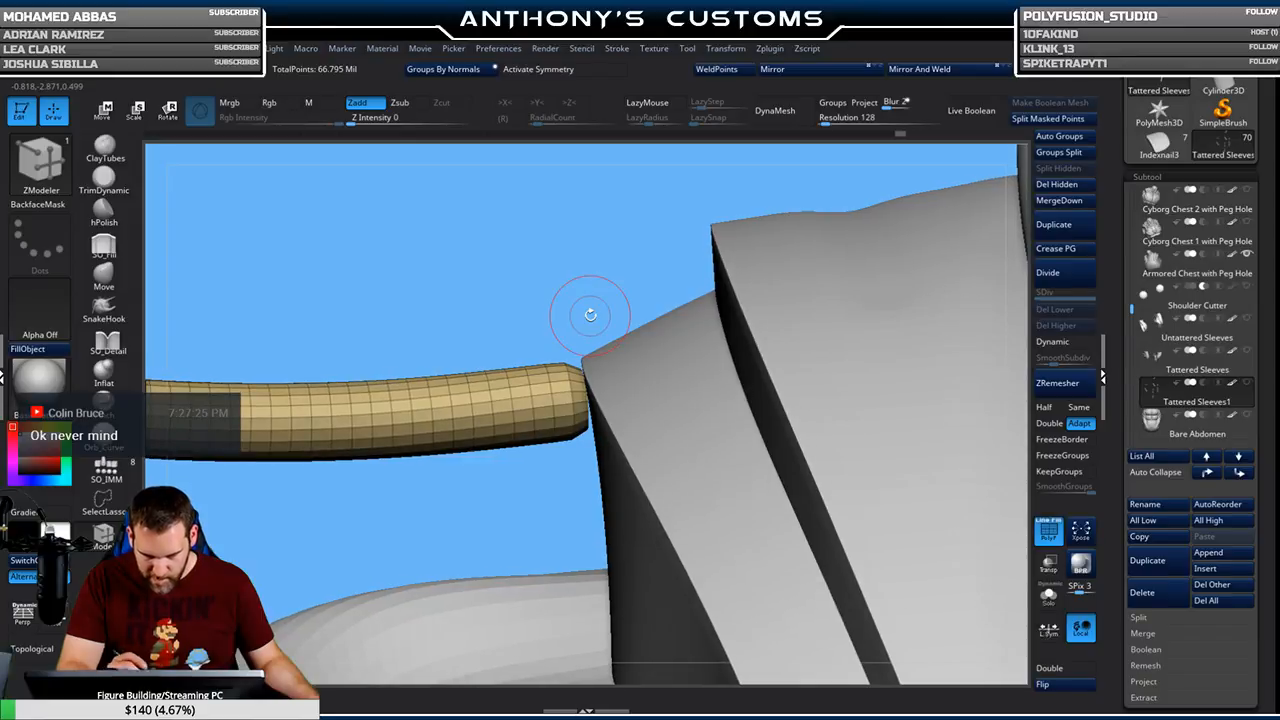
{"action": "key", "text": "f"}
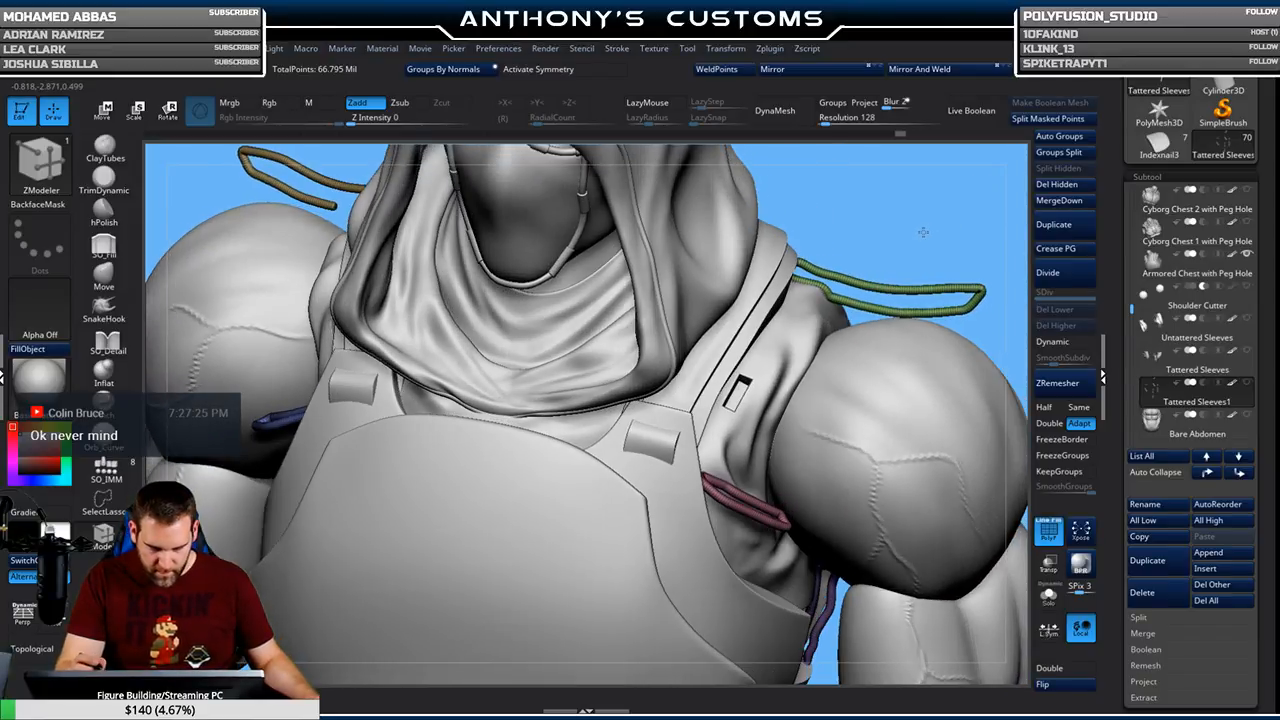
Assign a separate polygroup to the edge loop at the sharp outer bend of the opposite shoulder's seam tube
{"action": "right_click_drag", "start_coordinate": [923, 232], "coordinate": [615, 291]}
{"action": "right_click_drag", "start_coordinate": [440, 272], "coordinate": [520, 612], "text": "ctrl"}
{"action": "right_click_drag", "start_coordinate": [546, 370], "coordinate": [817, 567], "text": "alt"}
{"action": "right_click_drag", "start_coordinate": [525, 184], "coordinate": [694, 494], "text": "alt"}
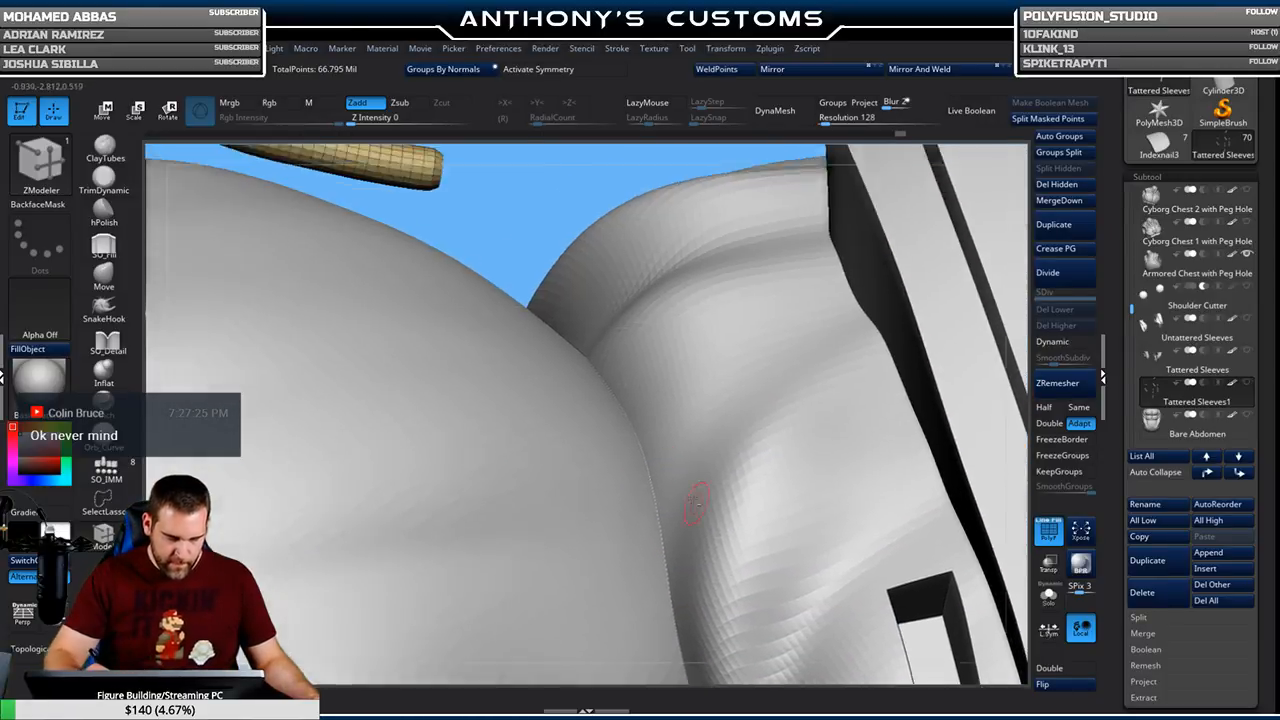
{"action": "right_click_drag", "start_coordinate": [446, 331], "coordinate": [595, 256], "text": "alt"}
{"action": "mouse_move", "coordinate": [498, 264]}
{"action": "right_mouse_down"}
{"action": "mouse_move", "coordinate": [511, 271]}
{"action": "mouse_move", "coordinate": [500, 234]}
{"action": "mouse_move", "coordinate": [498, 255]}
{"action": "right_mouse_up"}
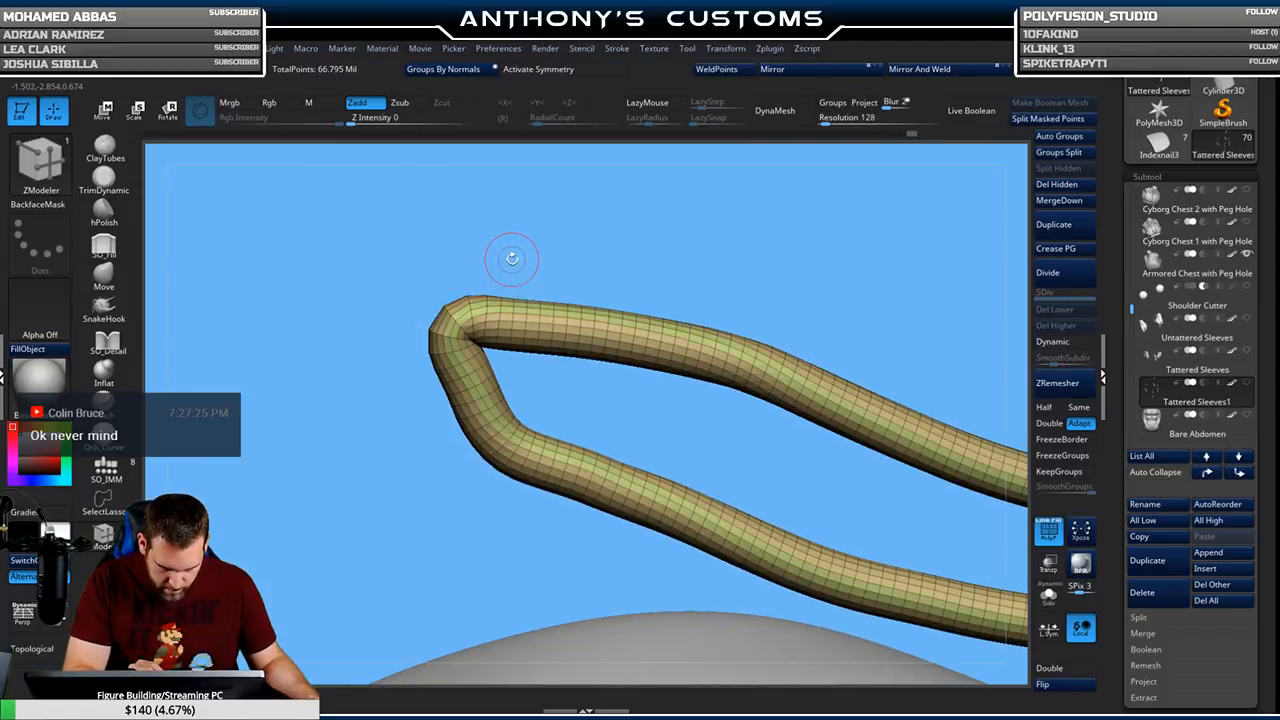
{"action": "right_click_drag", "start_coordinate": [586, 229], "coordinate": [487, 283], "text": "ctrl"}
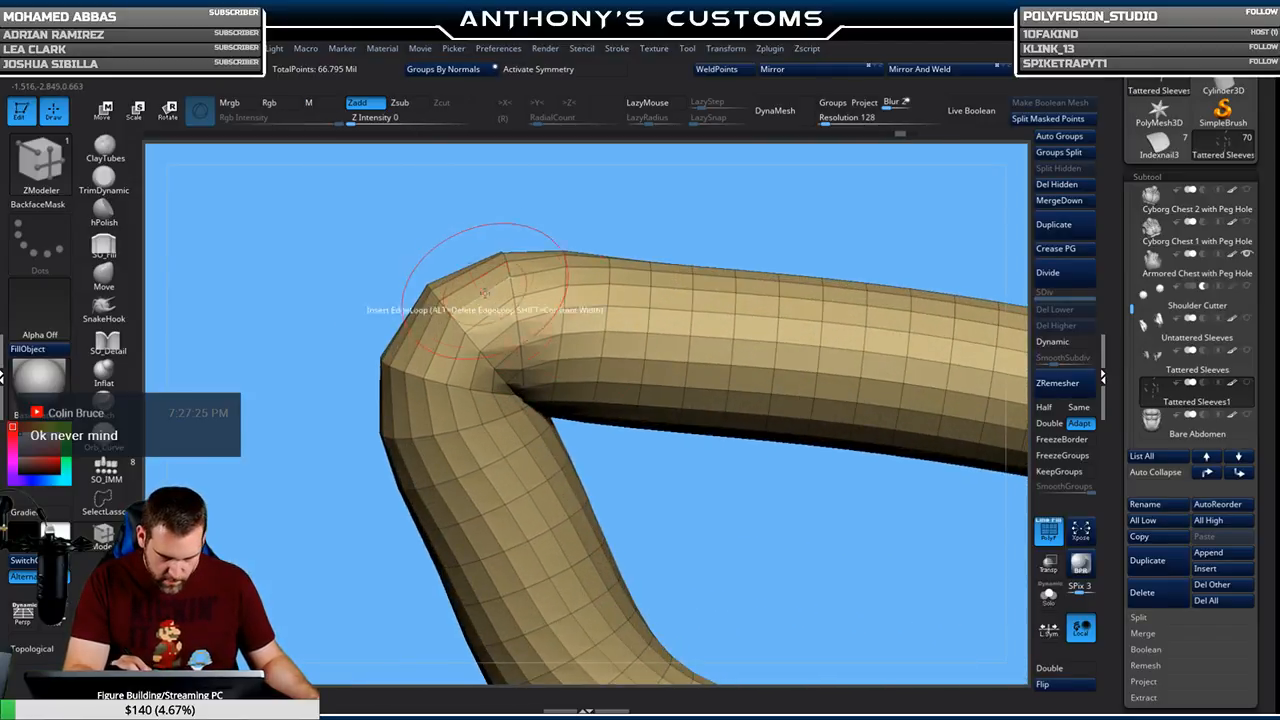
{"action": "right_click_drag", "start_coordinate": [540, 275], "coordinate": [890, 251], "text": "ctrl"}
Give the edge loops near the inner end and the outer bend of the front armpit seam tube their own polygroup
{"action": "right_click_drag", "start_coordinate": [710, 470], "coordinate": [581, 423]}
{"action": "right_click_drag", "start_coordinate": [508, 395], "coordinate": [719, 402], "text": "ctrl"}
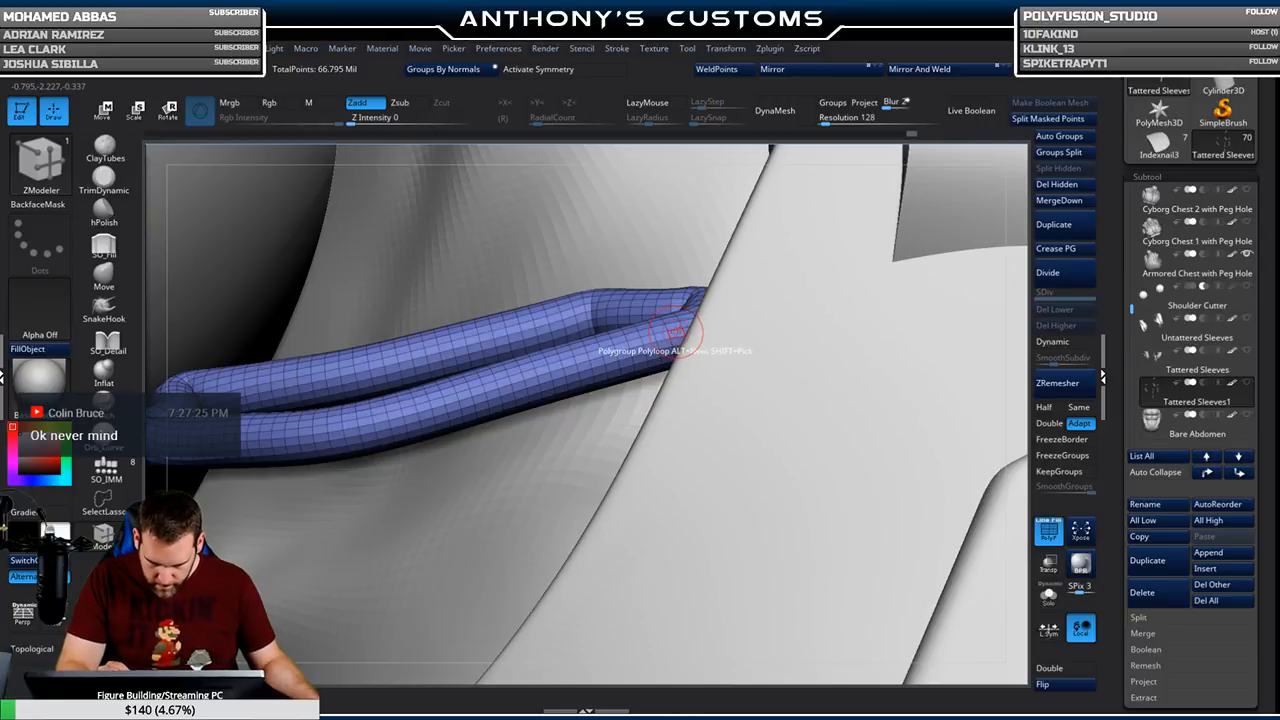
{"action": "right_click_drag", "start_coordinate": [696, 384], "coordinate": [1010, 355], "text": "alt"}
{"action": "right_click_drag", "start_coordinate": [460, 615], "coordinate": [525, 412]}
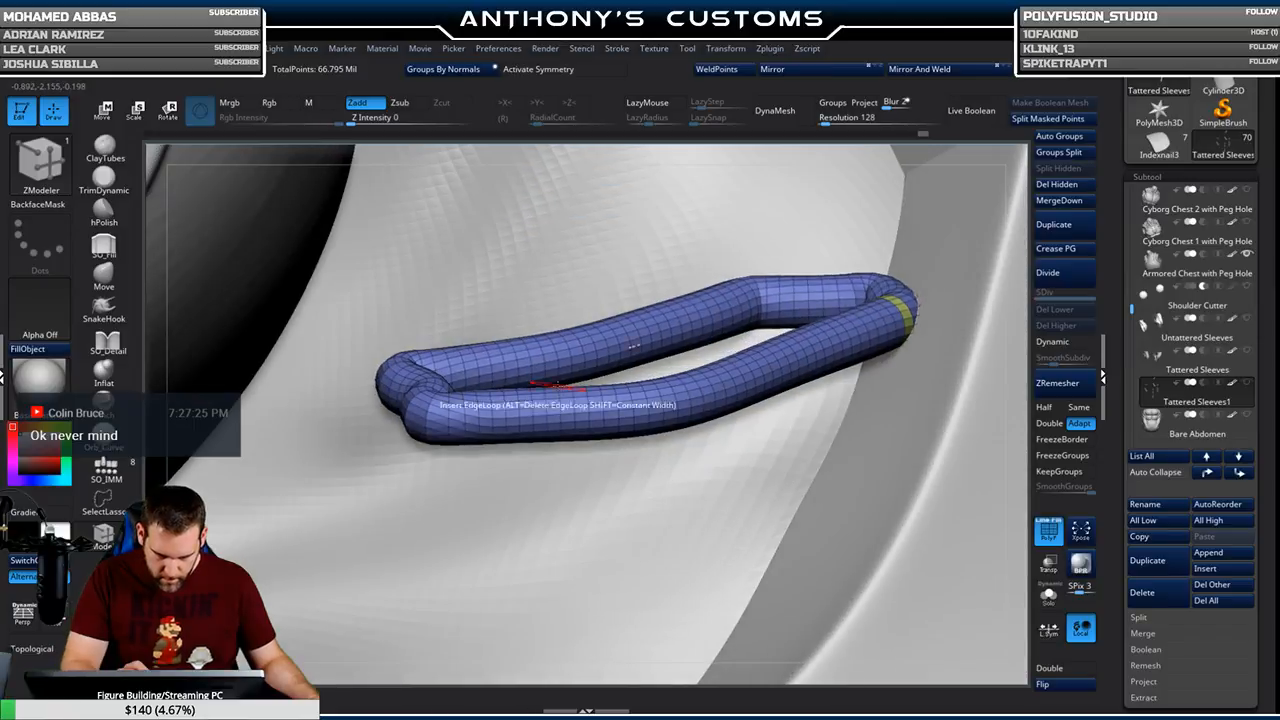
{"action": "left_click", "coordinate": [437, 410]}
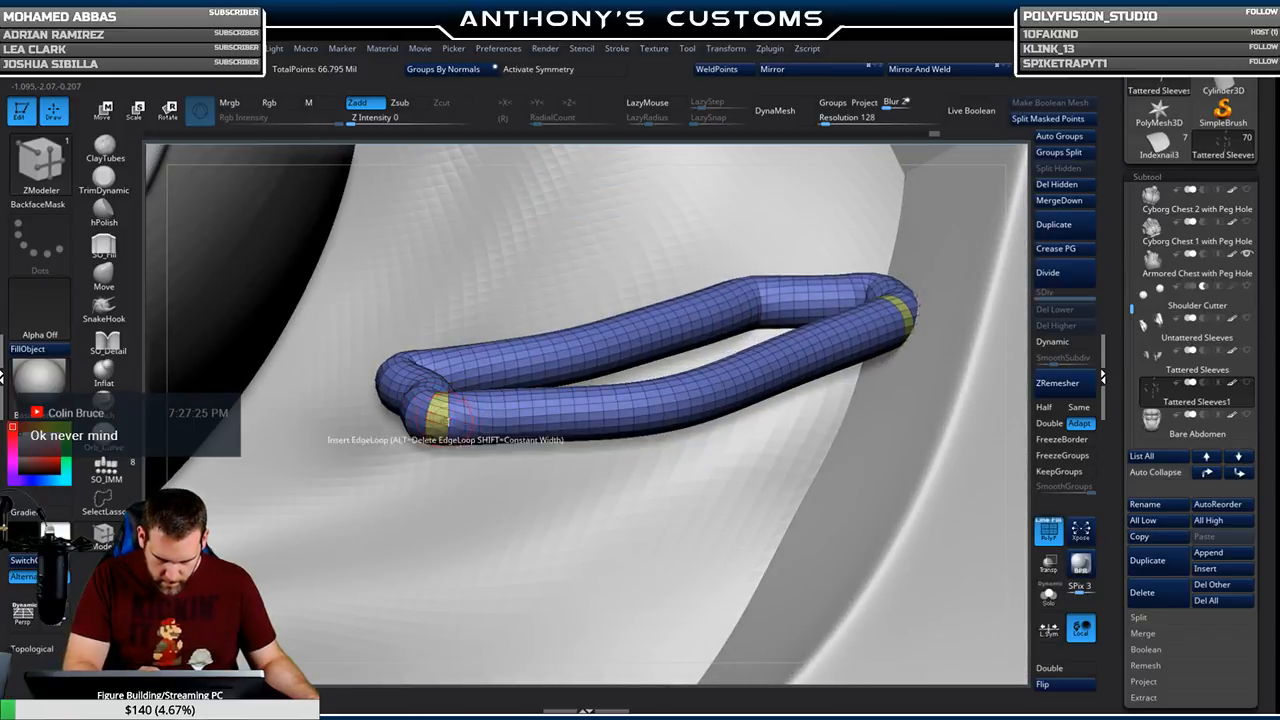
Show the Tattered Sleeves subtool and polygroup the shoulder tube's edge loop where it bends over the sleeve hem
{"action": "left_click", "coordinate": [1246, 350]}
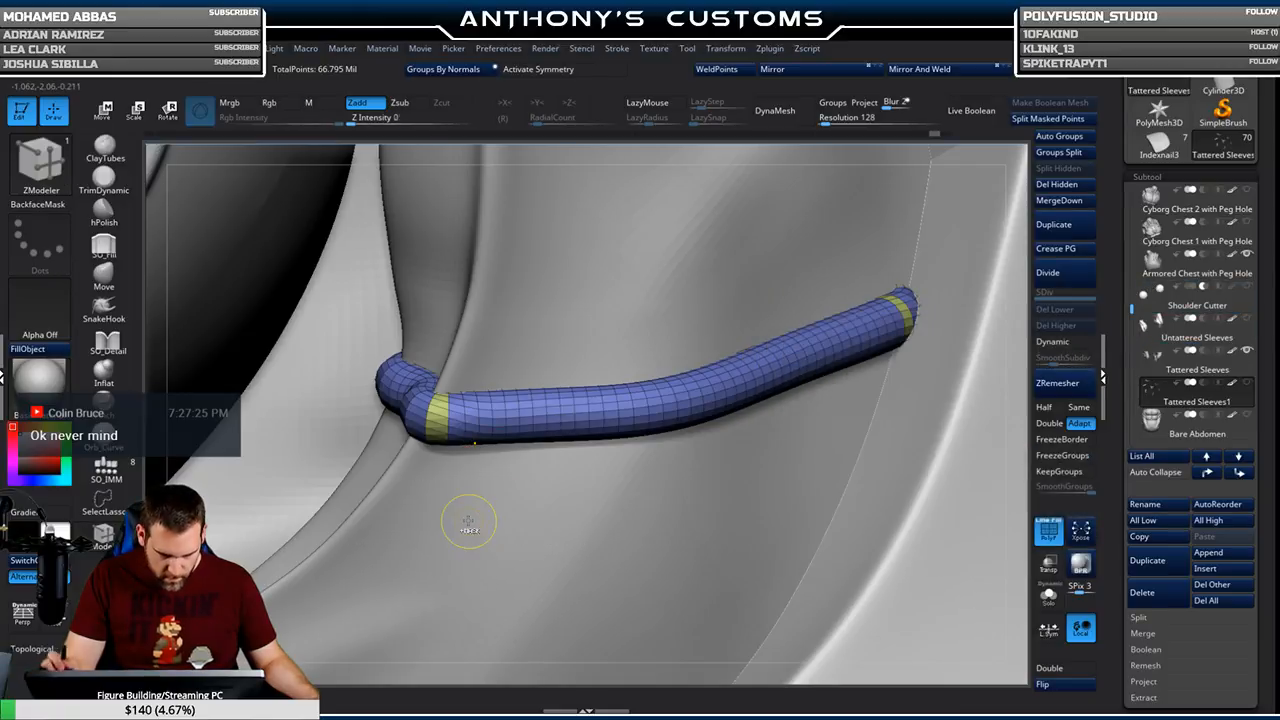
{"action": "left_click", "coordinate": [421, 404]}
{"action": "right_click_drag", "start_coordinate": [597, 357], "coordinate": [952, 181], "text": "ctrl"}
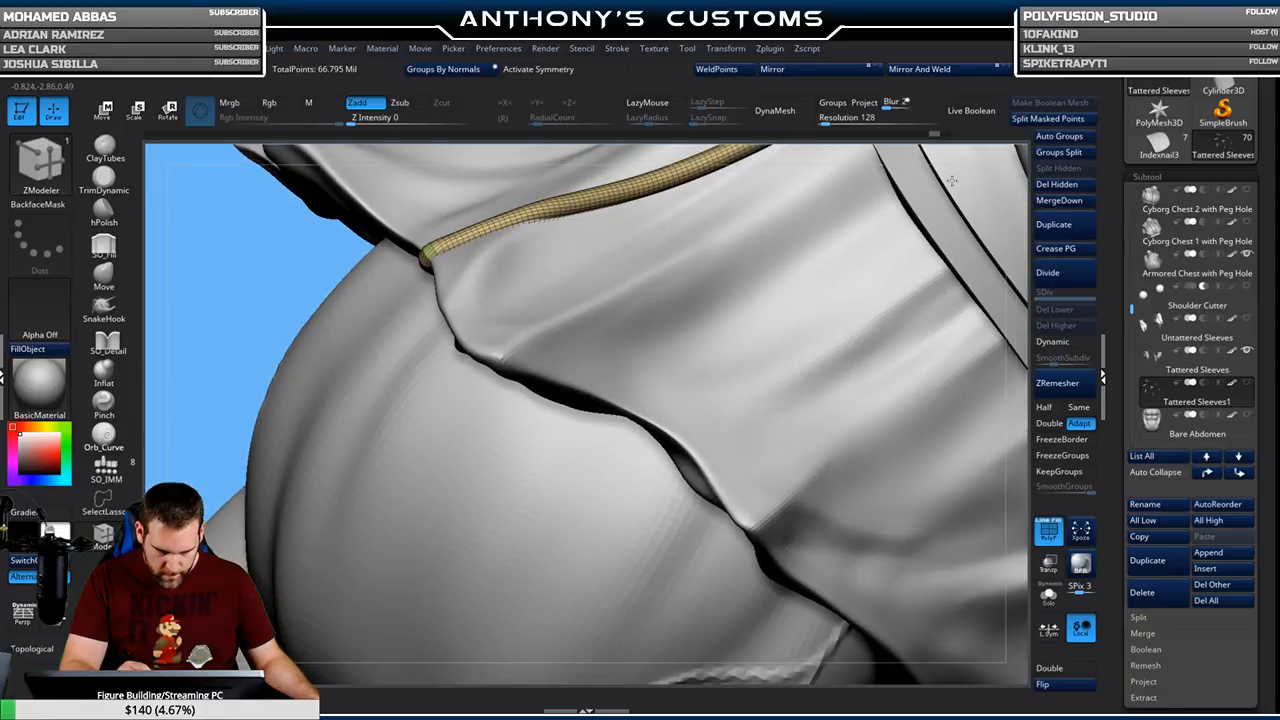
{"action": "right_click_drag", "start_coordinate": [467, 311], "coordinate": [471, 394], "text": "ctrl"}
{"action": "right_click_drag", "start_coordinate": [550, 405], "coordinate": [725, 464], "text": "alt"}
{"action": "mouse_move", "coordinate": [588, 248]}
{"action": "right_mouse_down"}
{"action": "mouse_move", "coordinate": [634, 238]}
{"action": "mouse_move", "coordinate": [590, 300]}
{"action": "right_mouse_up"}
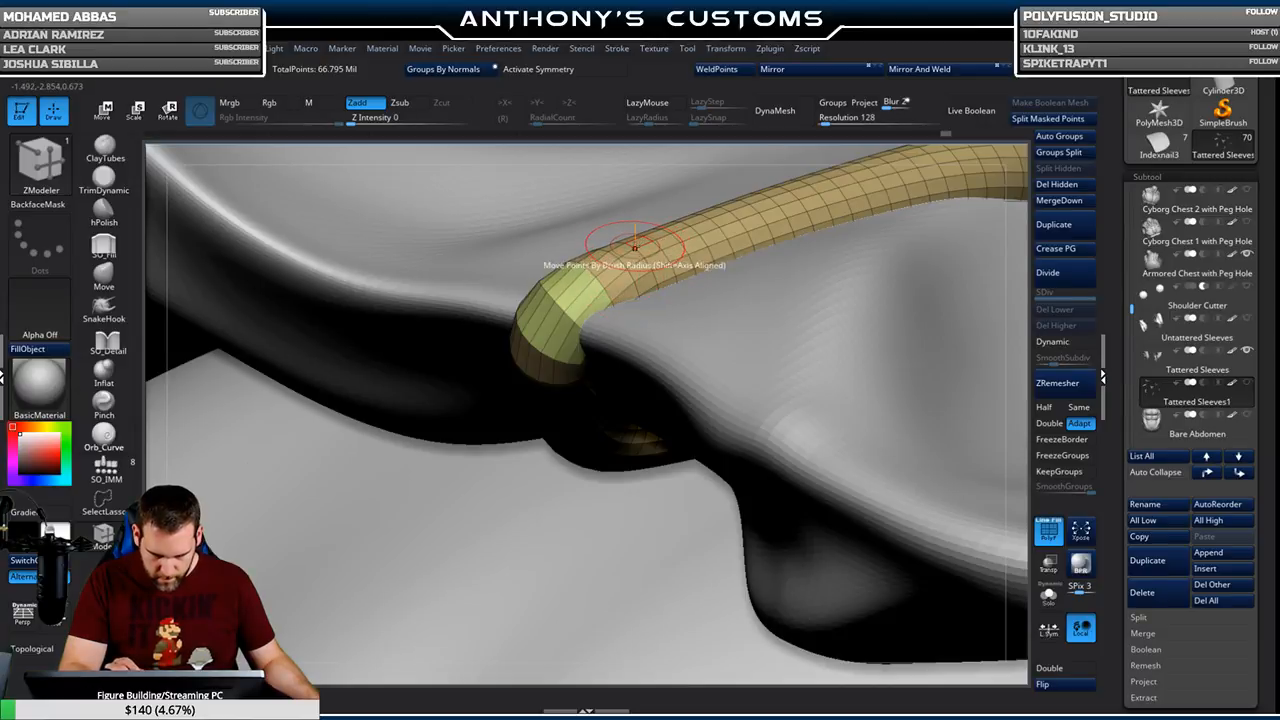
Undo the latest loop polygroups on the seam tubes and save the project
{"action": "key", "text": "ctrl"}
{"action": "key", "text": "ctrl+s"}
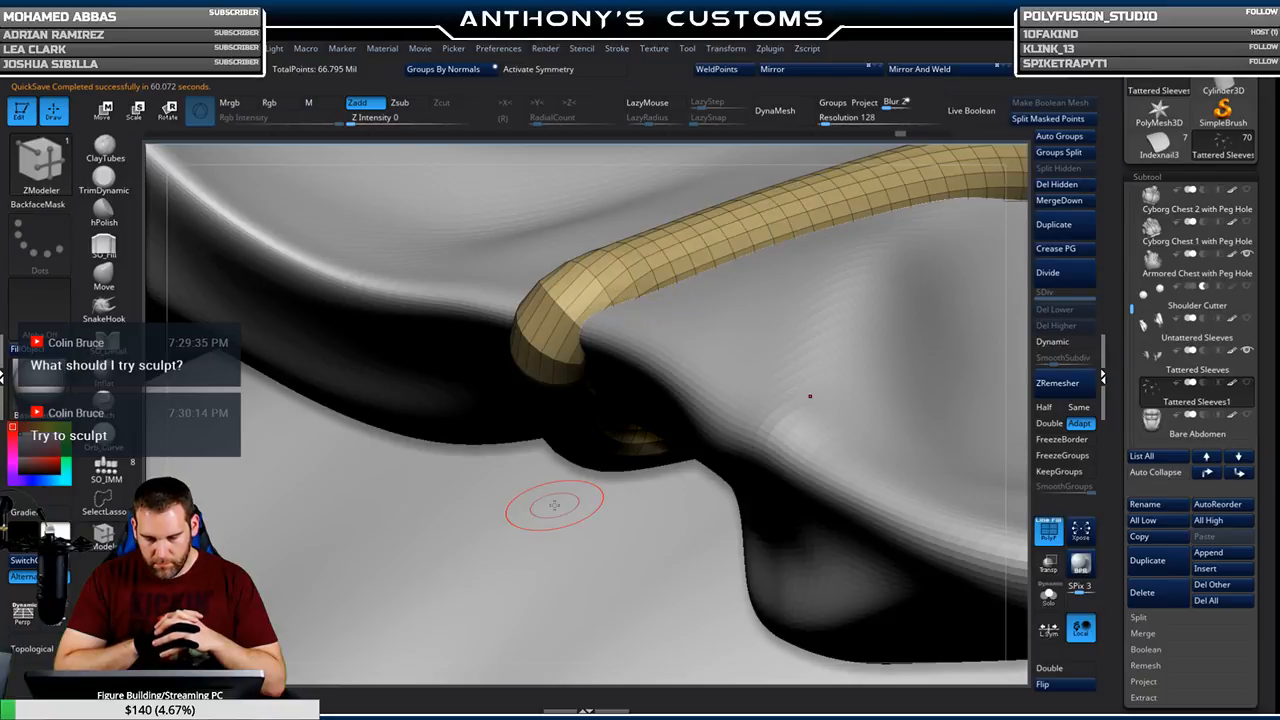
Undo the edits back to the full sleeve cloth and redo them up to the deletion of the hidden geometry
{"action": "key", "text": "f"}
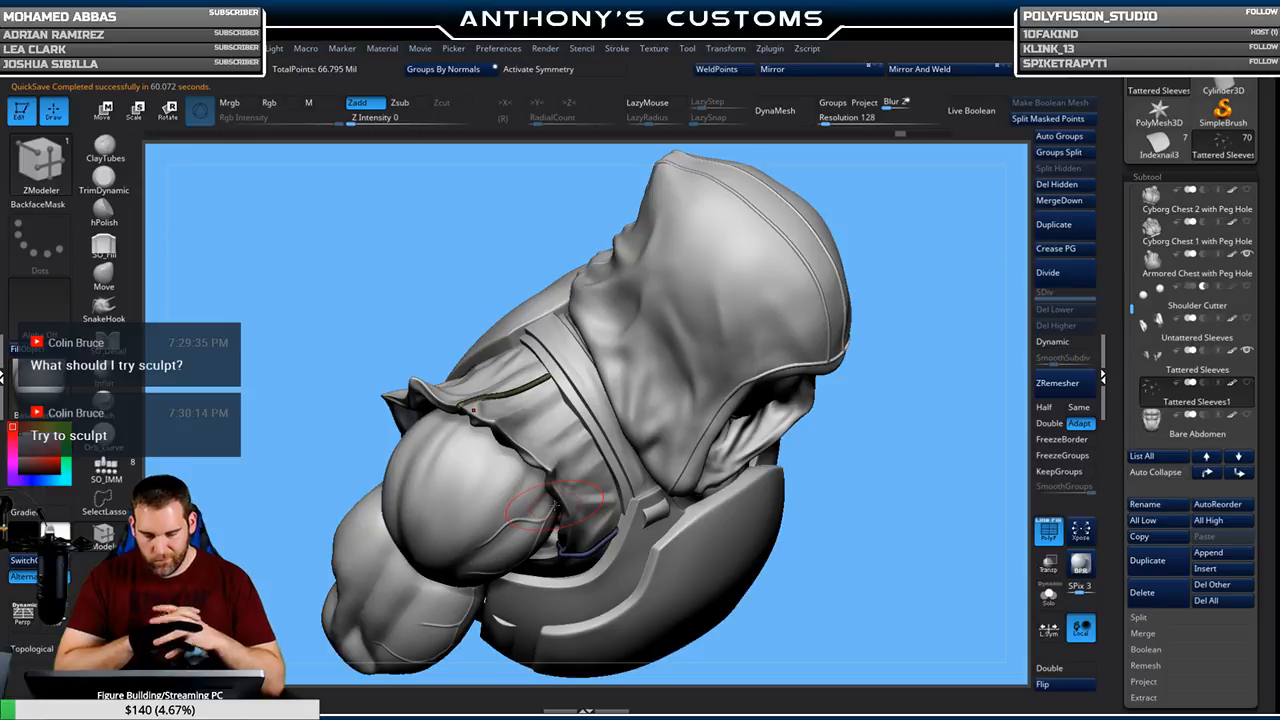
{"action": "left_click_drag", "start_coordinate": [866, 397], "coordinate": [655, 402]}
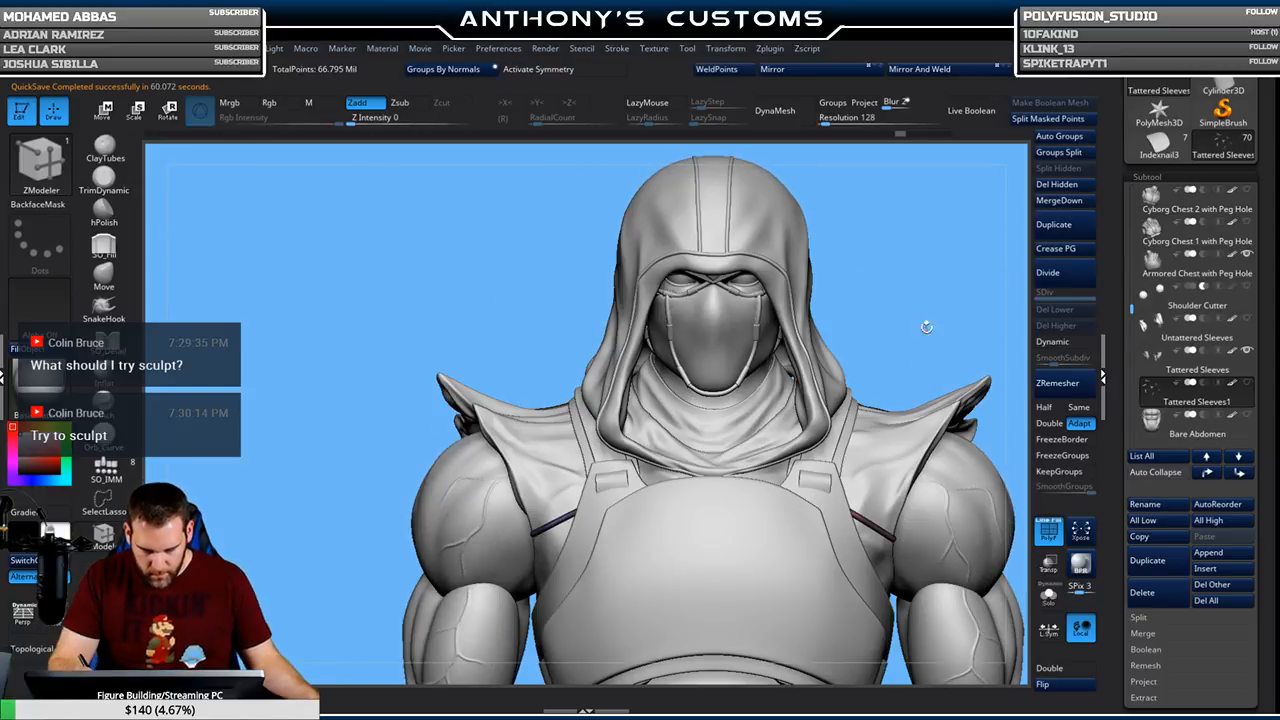
{"action": "left_click_drag", "start_coordinate": [911, 274], "coordinate": [740, 296], "text": "alt"}
{"action": "key", "text": "ctrl"}
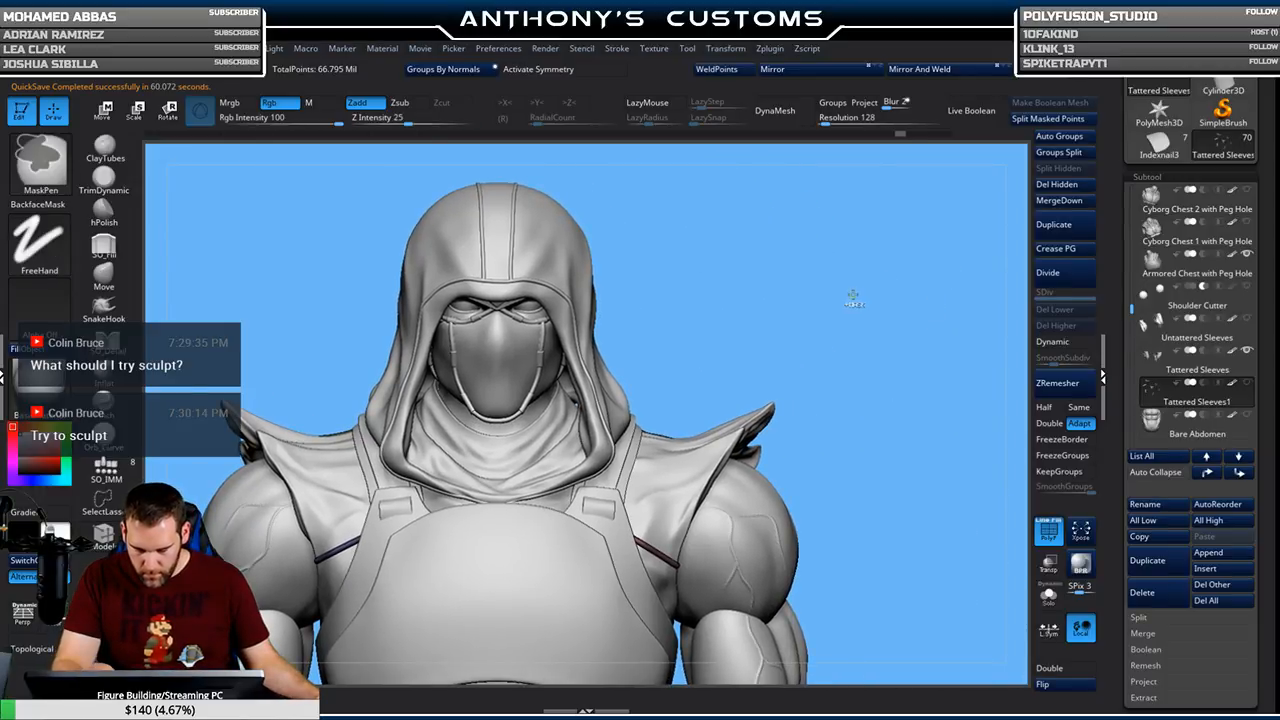
{"action": "key", "text": "ctrl+z"}
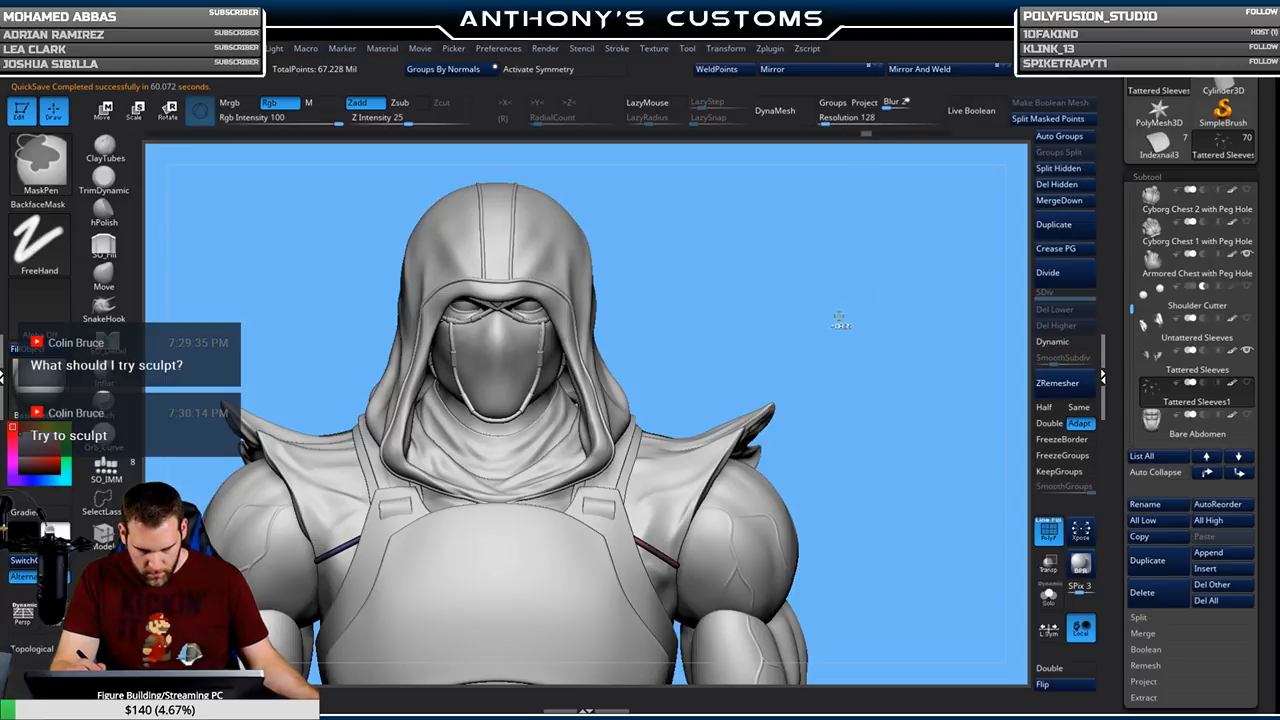
{"action": "key", "text": "ctrl+z"}
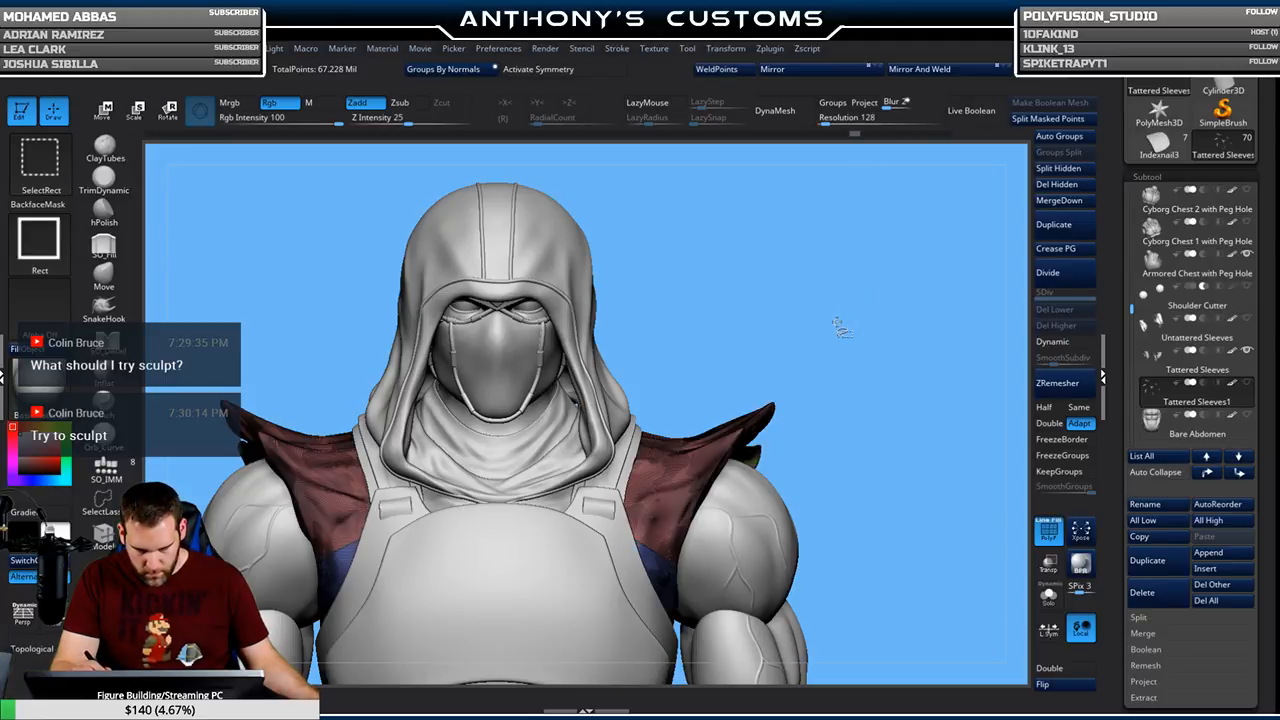
{"action": "key", "text": "ctrl+shift+z"}
{"action": "key", "text": "ctrl+shift+z"}
{"action": "key", "text": "ctrl+shift+z"}
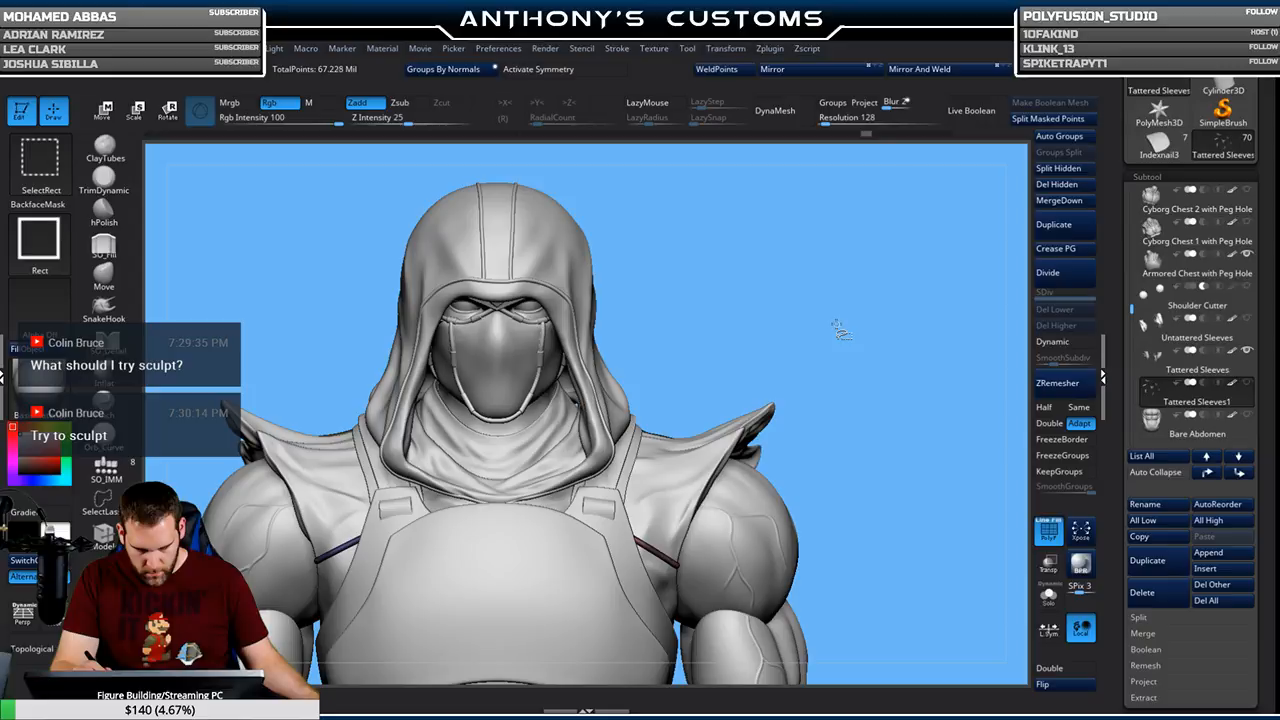
Assign a new polygroup to the edge loops at the front armpit seam tube's inner end and outer bend
{"action": "right_click_drag", "start_coordinate": [869, 348], "coordinate": [1000, 425], "text": "alt"}
{"action": "right_click_drag", "start_coordinate": [610, 540], "coordinate": [671, 346], "text": "alt"}
{"action": "right_click_drag", "start_coordinate": [656, 392], "coordinate": [643, 618], "text": "ctrl"}
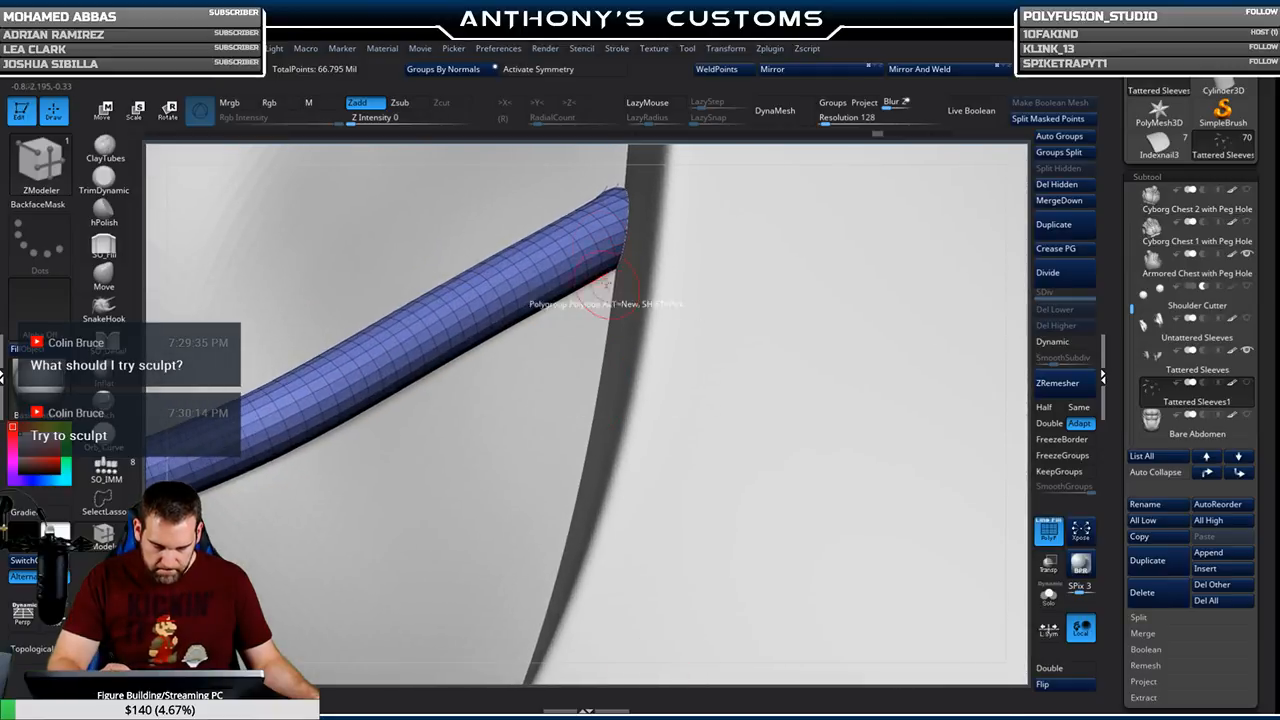
{"action": "right_click_drag", "start_coordinate": [616, 263], "coordinate": [617, 273]}
{"action": "right_click", "coordinate": [618, 274]}
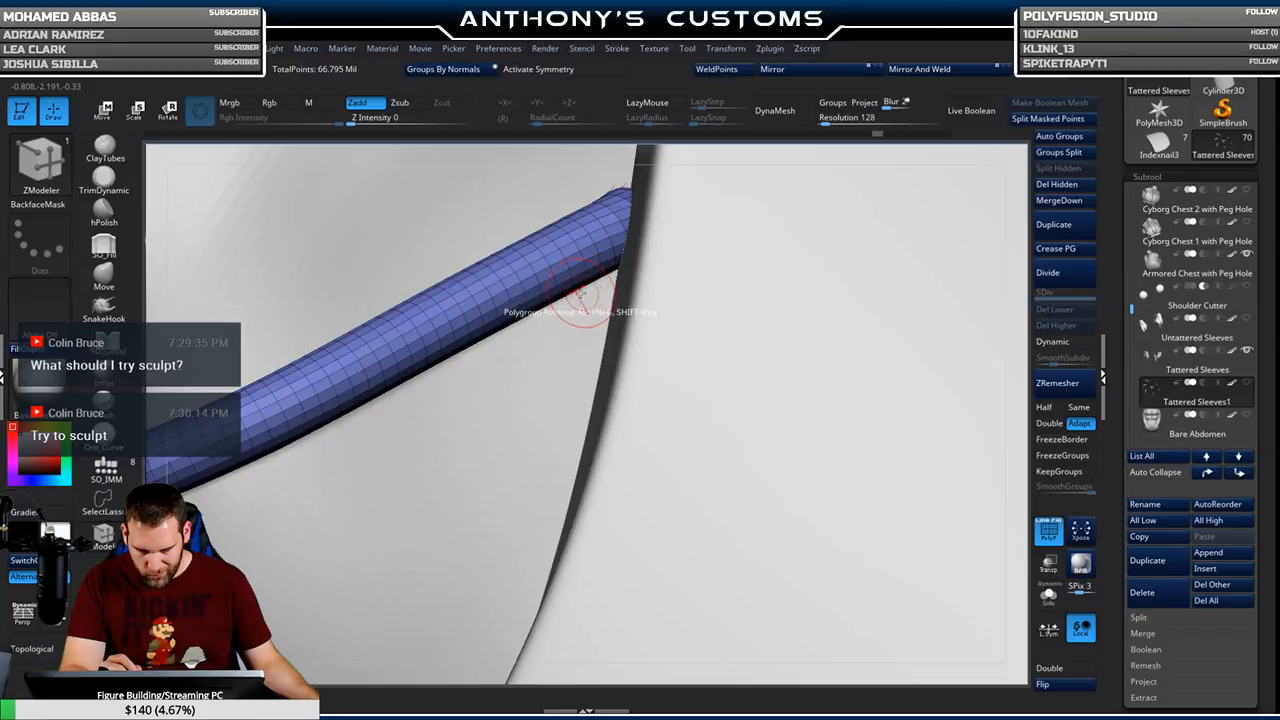
{"action": "key", "text": "space"}
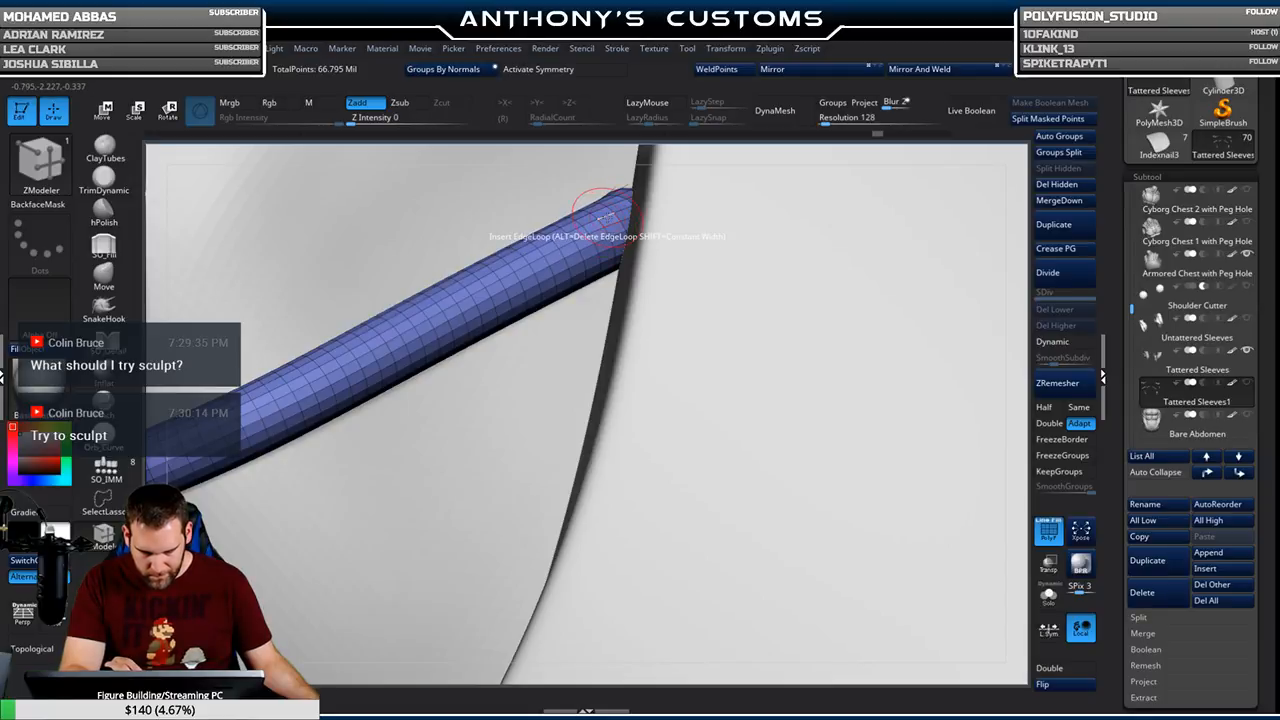
{"action": "left_click_drag", "start_coordinate": [663, 217], "coordinate": [1060, 155], "text": "alt"}
{"action": "left_click_drag", "start_coordinate": [510, 487], "coordinate": [785, 247], "text": "alt"}
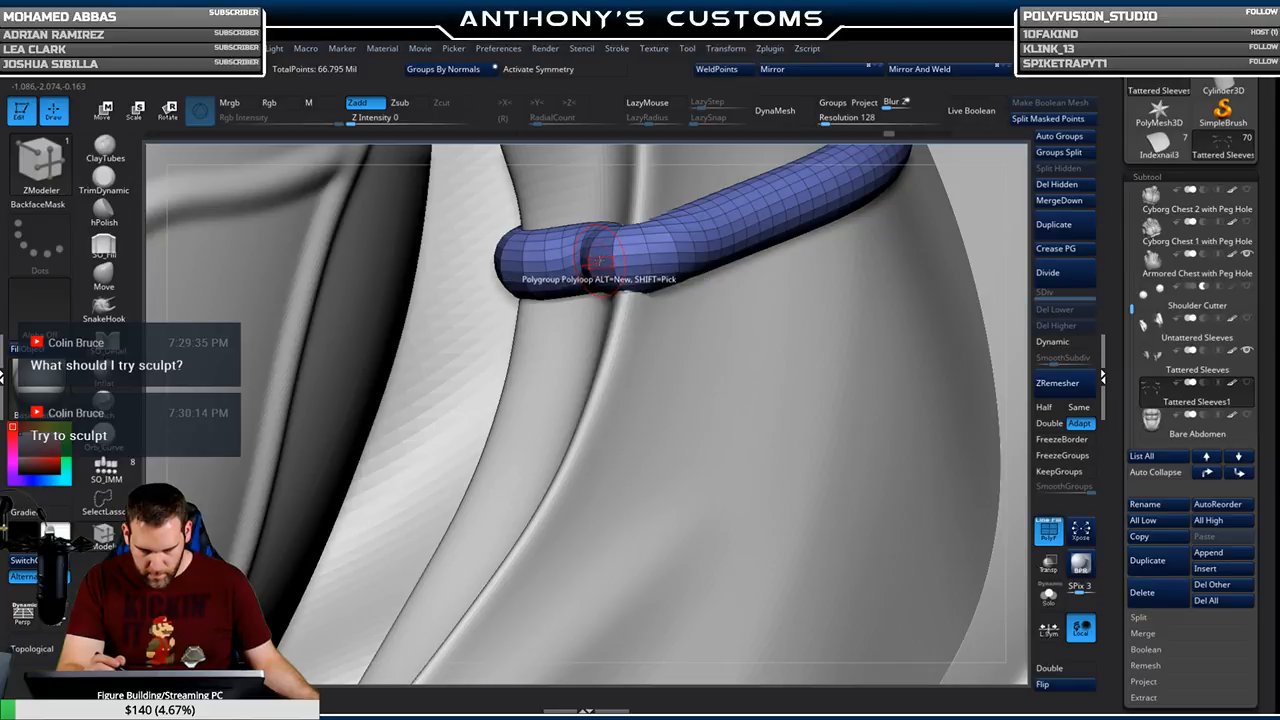
{"action": "left_click_drag", "start_coordinate": [720, 334], "coordinate": [775, 206], "text": "alt"}
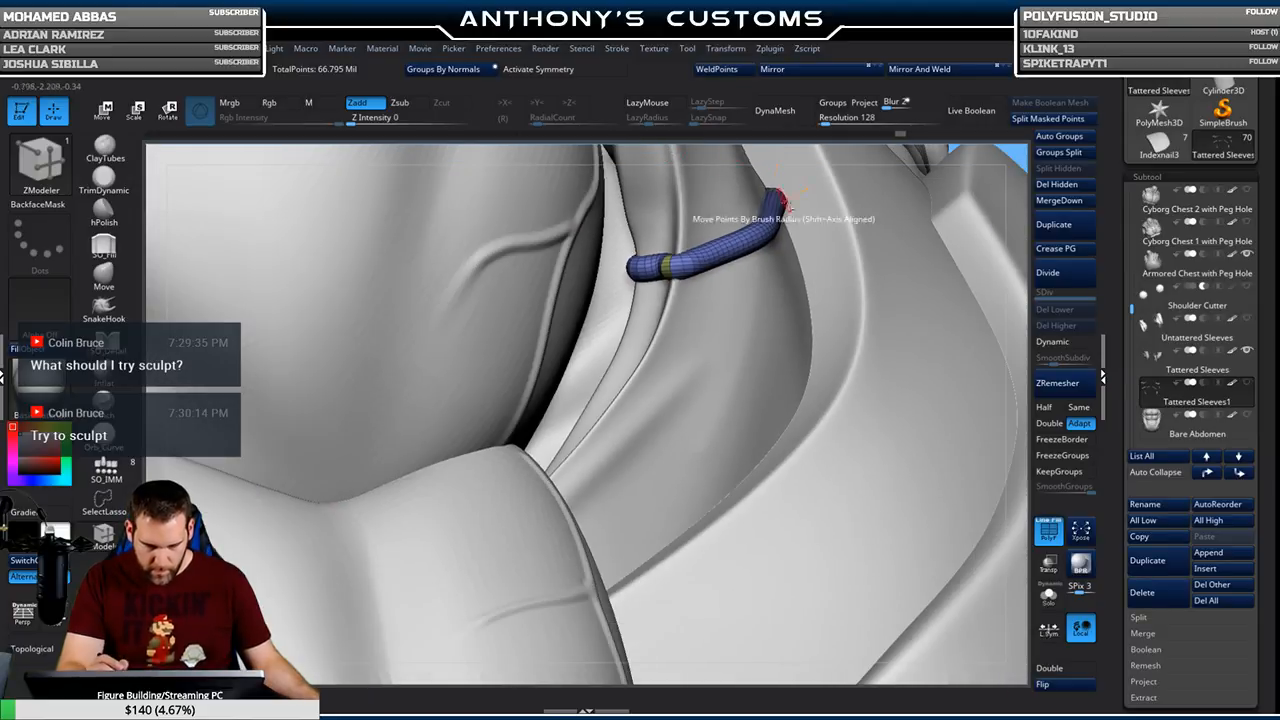
Polygroup the edge loop of the shoulder seam tube where it wraps over the tattered sleeve's hem
{"action": "left_click_drag", "start_coordinate": [826, 289], "coordinate": [816, 590], "text": "alt"}
{"action": "left_click_drag", "start_coordinate": [673, 361], "coordinate": [671, 334]}
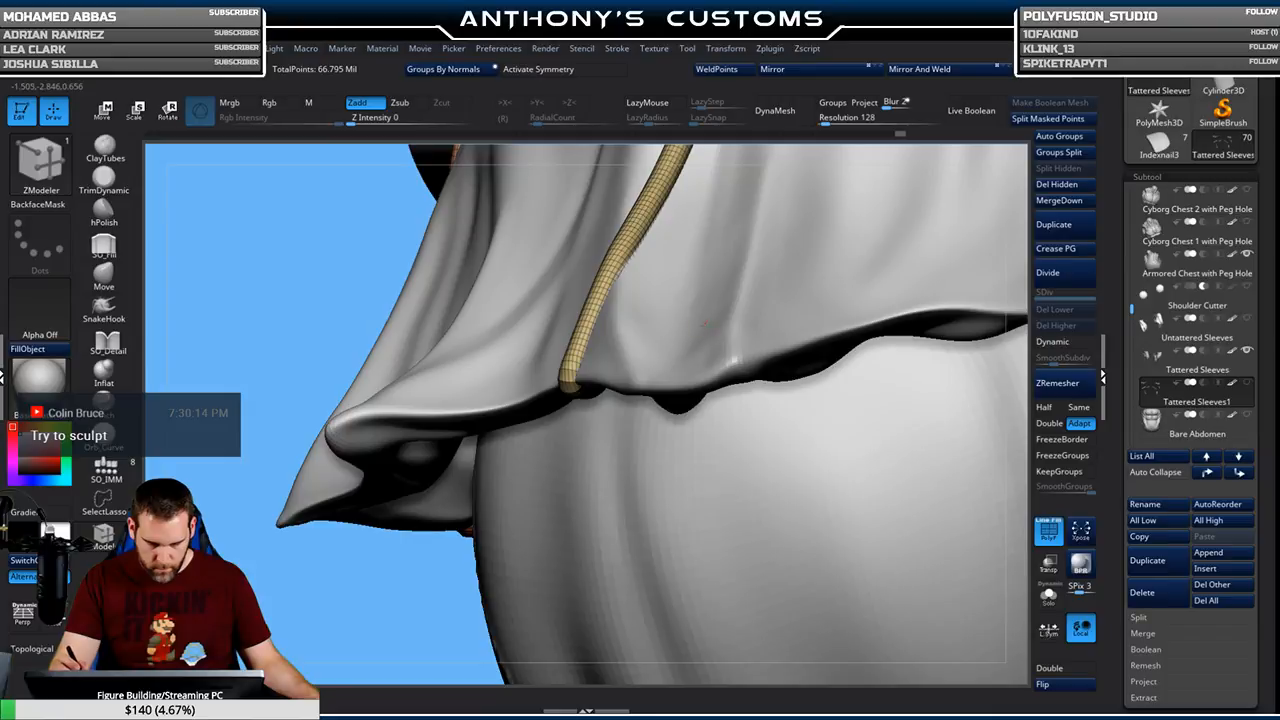
{"action": "right_click_drag", "start_coordinate": [649, 339], "coordinate": [602, 713]}
{"action": "left_click", "coordinate": [533, 500]}
{"action": "right_click_drag", "start_coordinate": [582, 505], "coordinate": [964, 256], "text": "alt"}
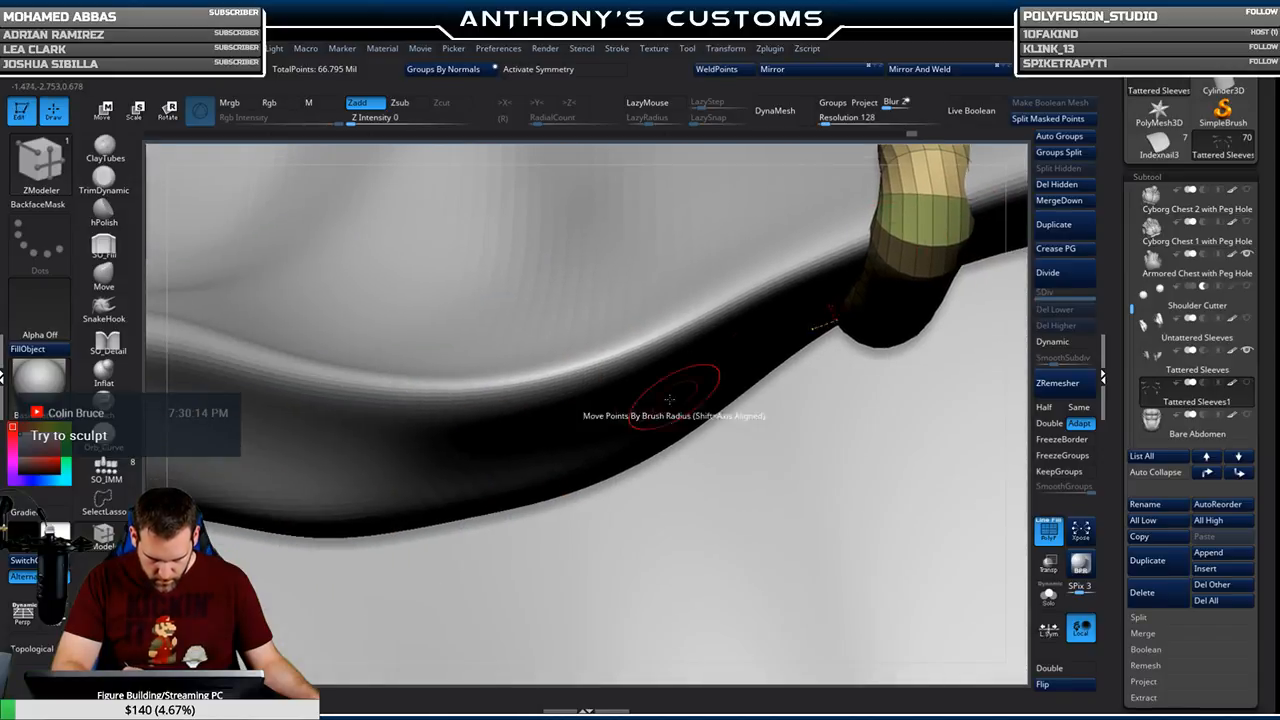
Give the edge loop at the back seam tube's outer bend, just past the sleeve edge, its own polygroup
{"action": "right_click_drag", "start_coordinate": [546, 430], "coordinate": [755, 350], "text": "ctrl"}
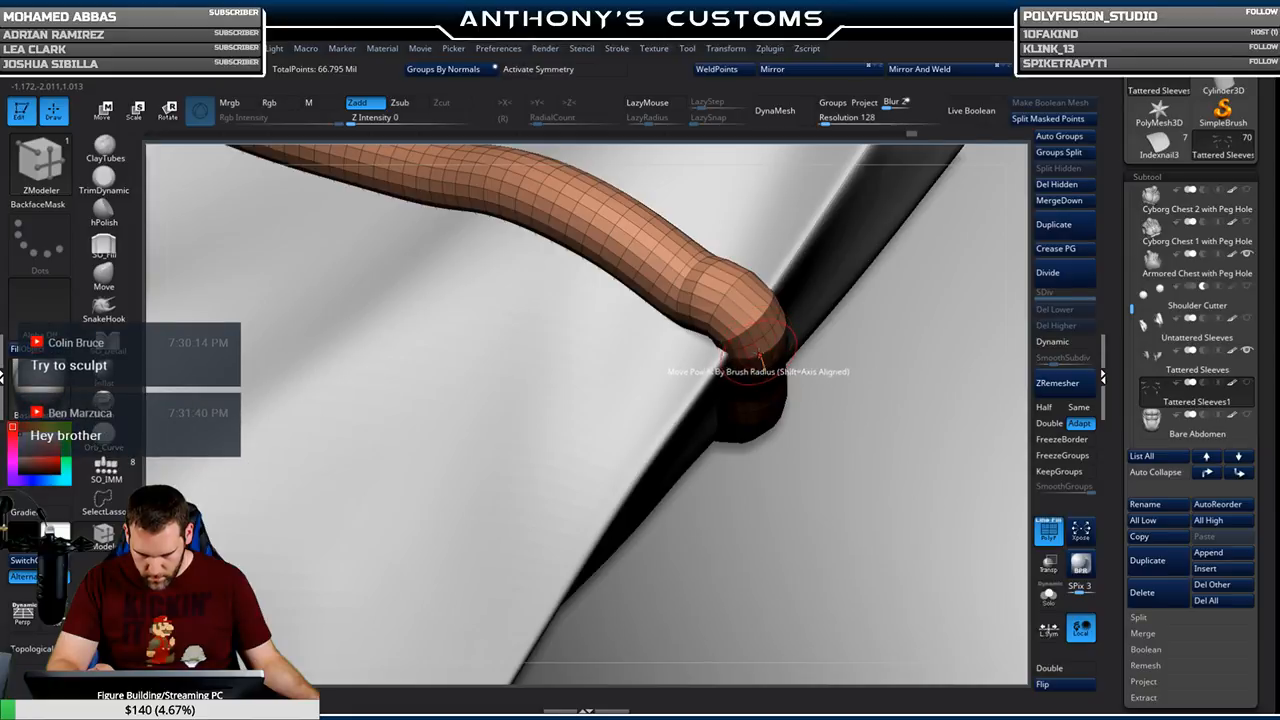
{"action": "right_click_drag", "start_coordinate": [762, 449], "coordinate": [700, 252], "text": "ctrl"}
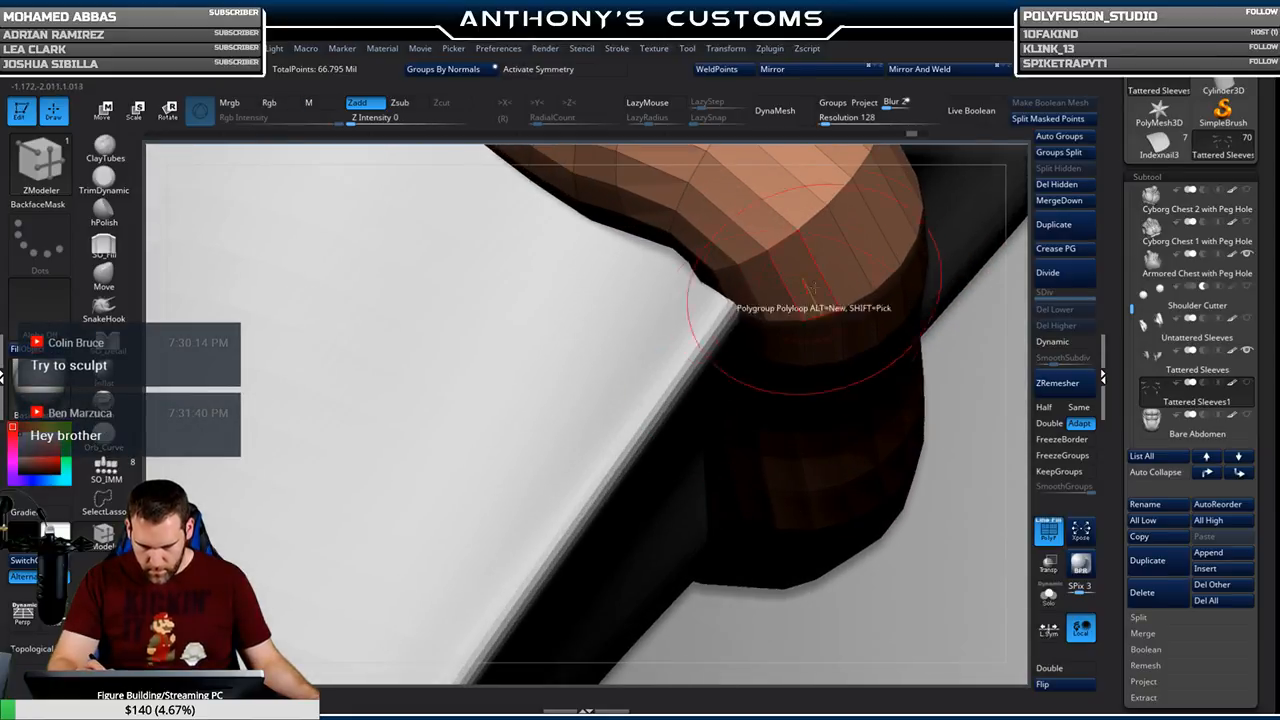
{"action": "right_click_drag", "start_coordinate": [729, 449], "coordinate": [577, 401], "text": "ctrl"}
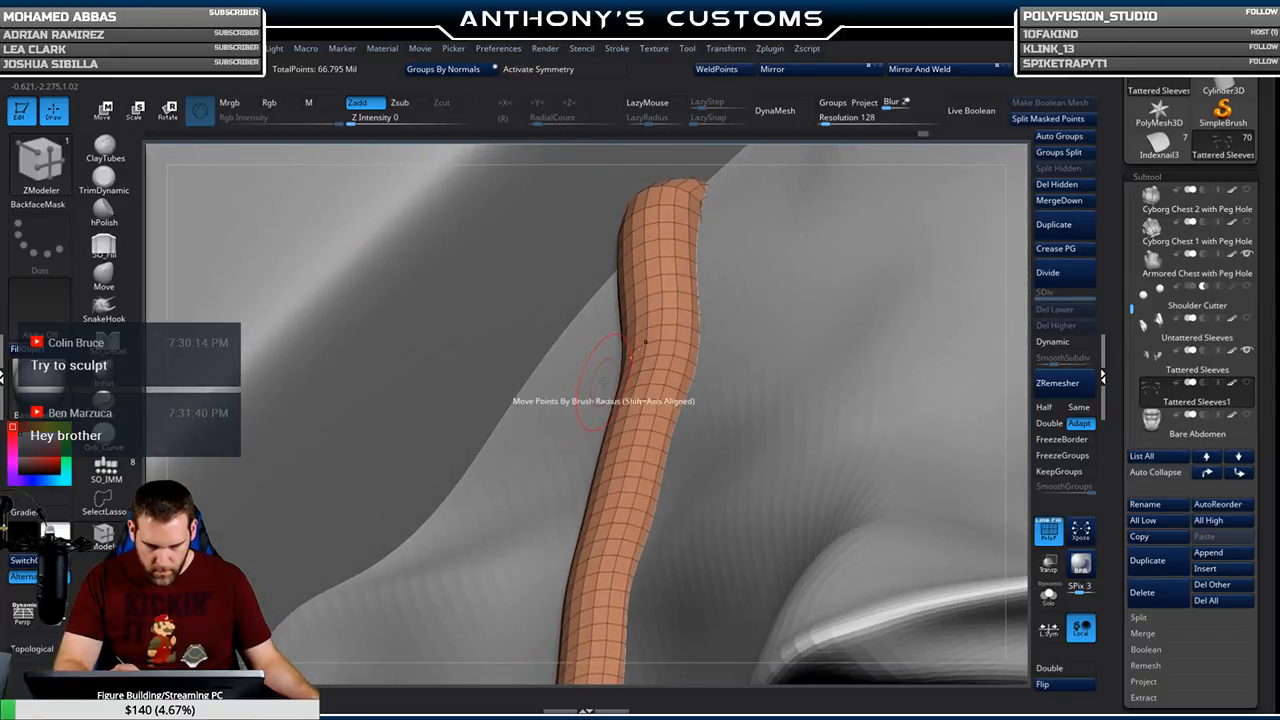
Assign a separate polygroup to the edge loop at the shoulder seam tube's inner end beside the strap
{"action": "key", "text": "f"}
{"action": "right_click_drag", "start_coordinate": [785, 312], "coordinate": [691, 609]}
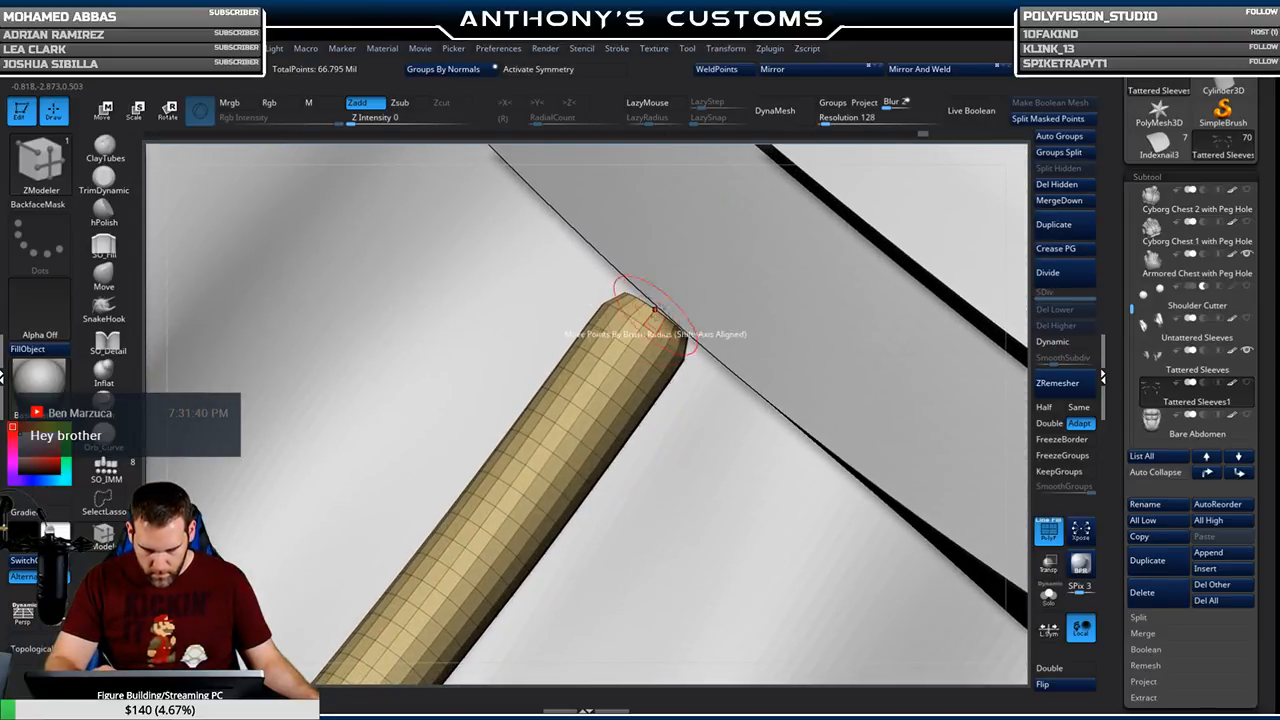
{"action": "mouse_move", "coordinate": [696, 298]}
{"action": "right_mouse_down"}
{"action": "mouse_move", "coordinate": [897, 417]}
{"action": "mouse_move", "coordinate": [557, 262]}
{"action": "mouse_move", "coordinate": [577, 272]}
{"action": "right_mouse_up"}
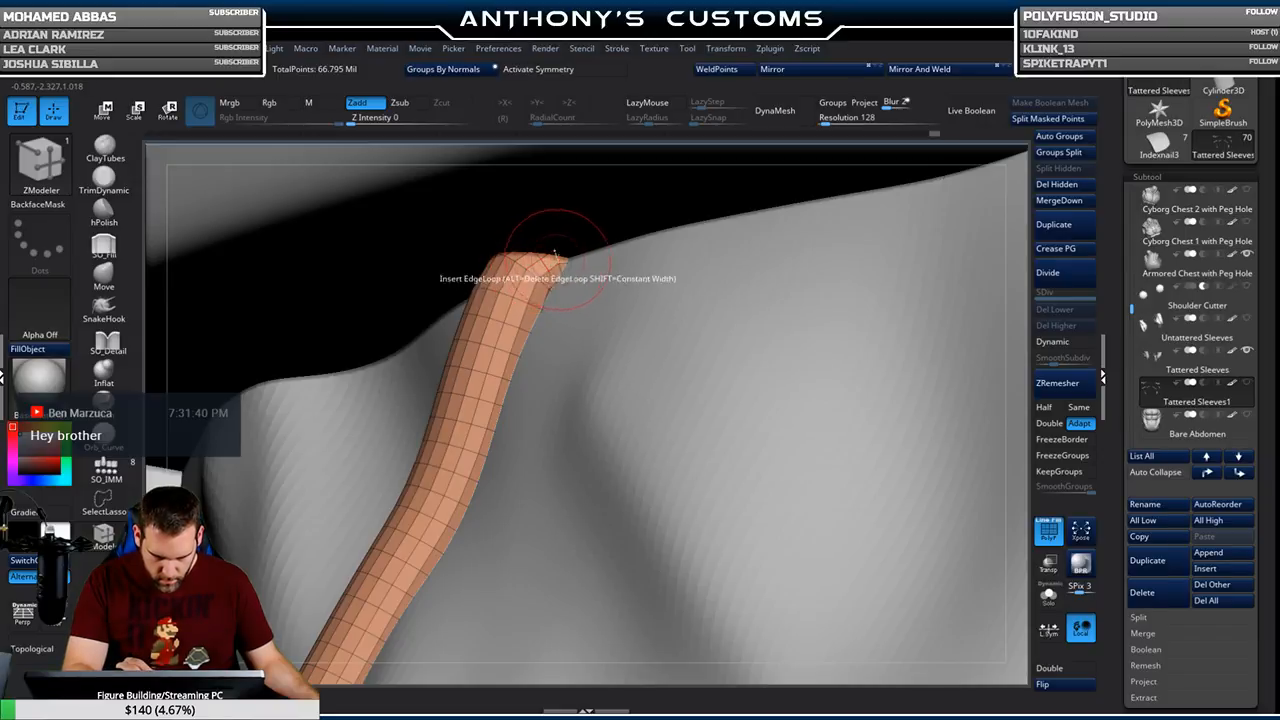
Polygroup the edge loop at the back seam tube's inner end and reframe the whole figure
{"action": "right_click_drag", "start_coordinate": [555, 252], "coordinate": [521, 262]}
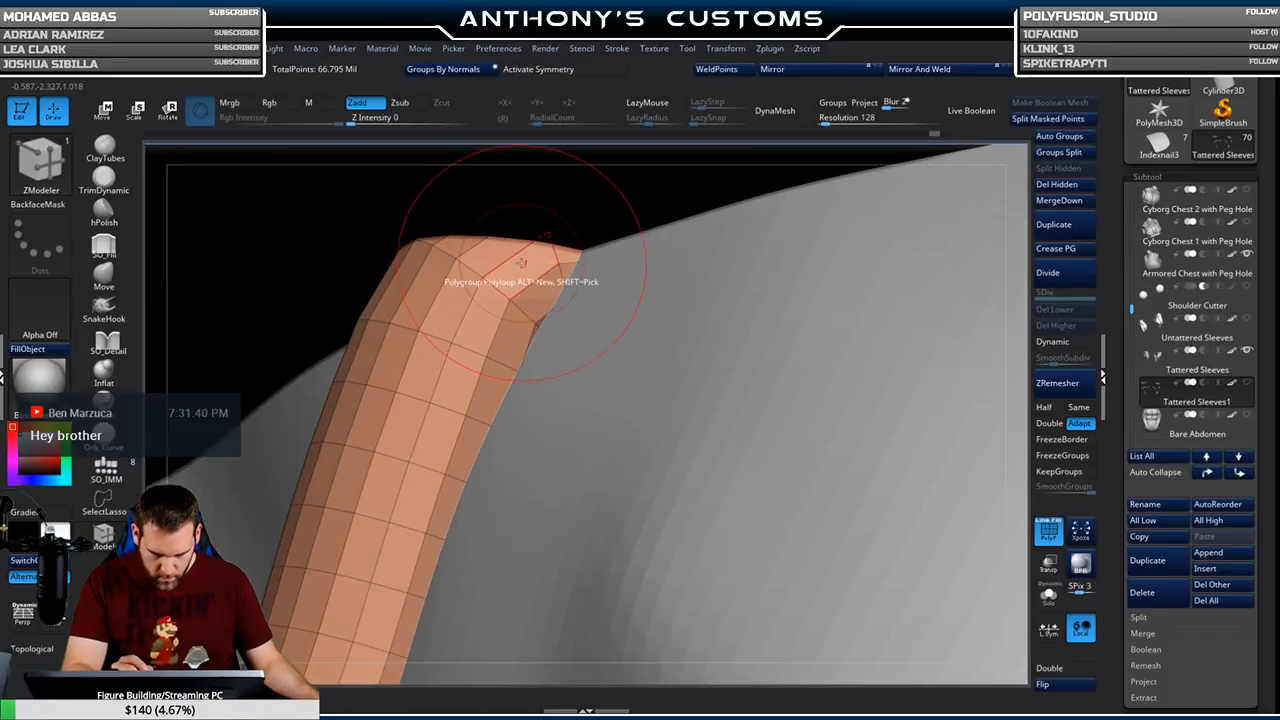
{"action": "left_click", "coordinate": [521, 262]}
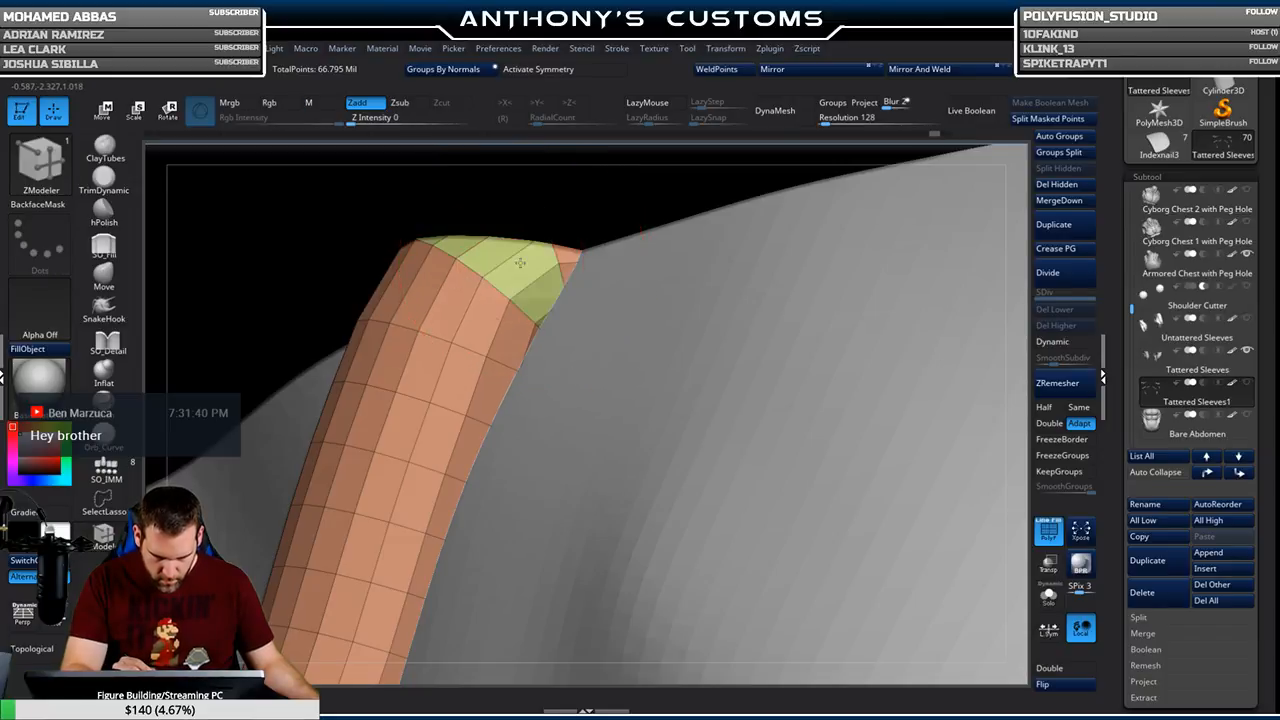
{"action": "right_click_drag", "start_coordinate": [614, 303], "coordinate": [567, 192]}
{"action": "key", "text": "f"}
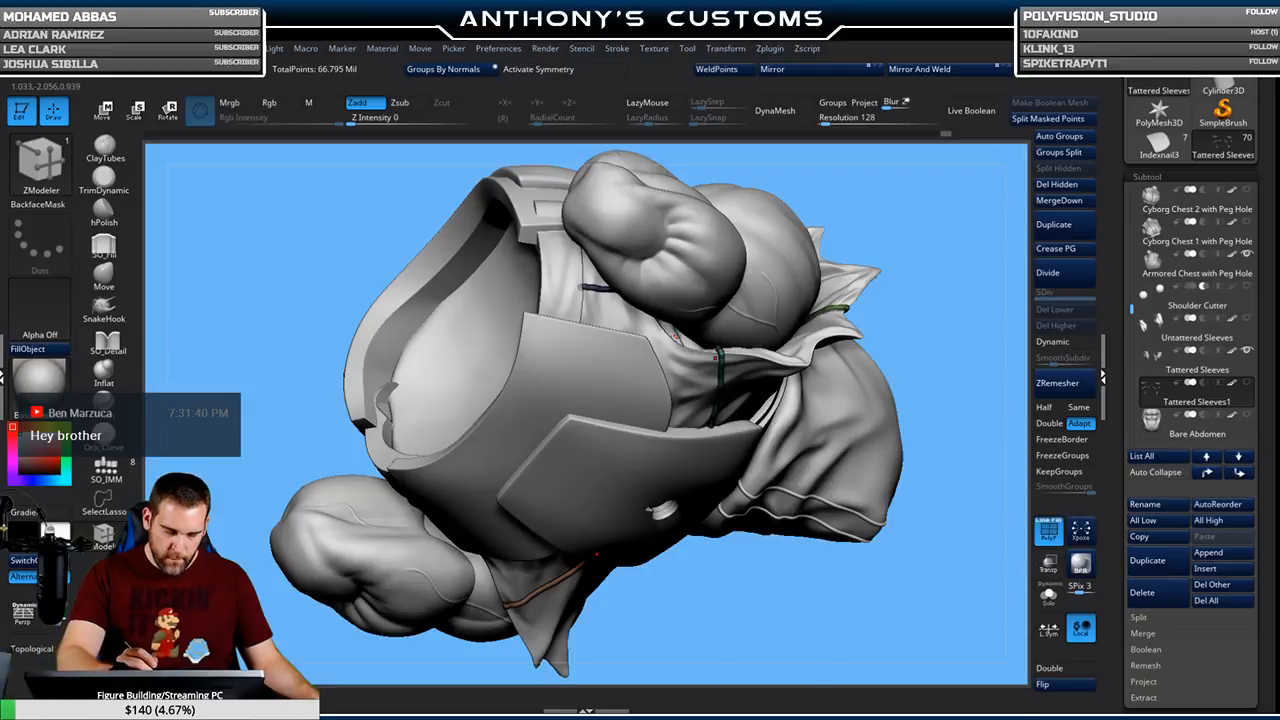
Hide the Bare Biceps subtool so the seam tubes around the sleeves are unobstructed
{"action": "right_click_drag", "start_coordinate": [895, 222], "coordinate": [810, 300]}
{"action": "scroll", "coordinate": [1190, 300], "scroll_direction": "up", "scroll_amount": 4}
{"action": "left_click_drag", "start_coordinate": [1132, 293], "coordinate": [1131, 249]}
{"action": "left_click", "coordinate": [1247, 190]}
Polygroup the edge loops at the underarm seam tube's armhole bend and at its lower end by the sleeve band
{"action": "mouse_move", "coordinate": [890, 480]}
{"action": "left_mouse_down"}
{"action": "mouse_move", "coordinate": [889, 503]}
{"action": "mouse_move", "coordinate": [908, 431]}
{"action": "left_mouse_up"}
{"action": "left_click_drag", "start_coordinate": [869, 521], "coordinate": [891, 347]}
{"action": "left_click_drag", "start_coordinate": [879, 262], "coordinate": [830, 263], "text": "alt"}
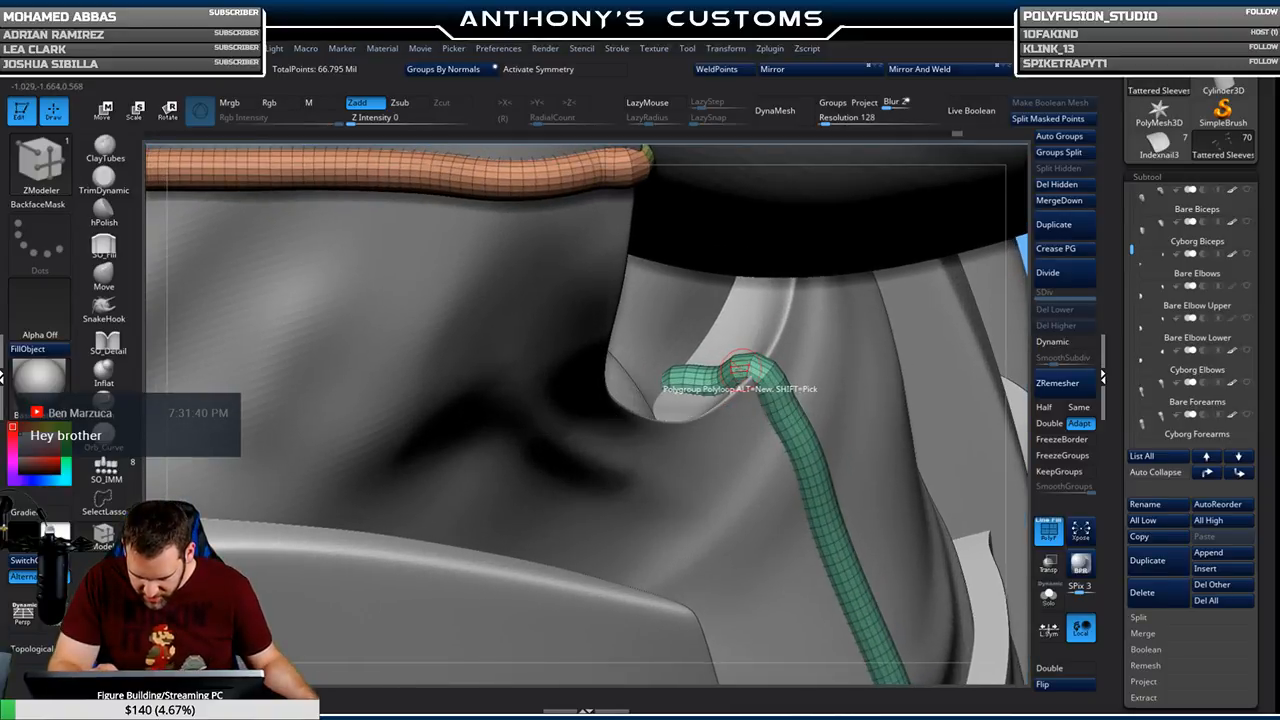
{"action": "left_click_drag", "start_coordinate": [790, 346], "coordinate": [658, 40], "text": "alt"}
{"action": "left_click_drag", "start_coordinate": [825, 480], "coordinate": [833, 343], "text": "alt"}
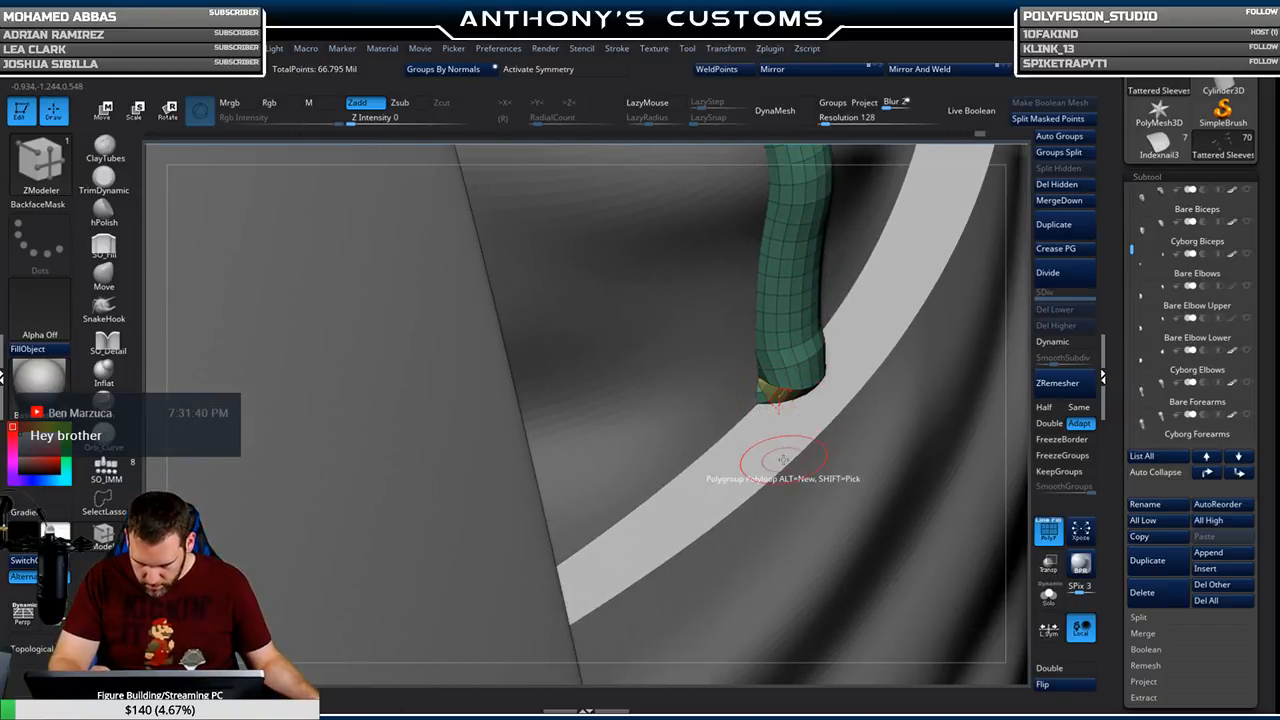
Polygroup the edge loop where the opposite side's back seam tube bends over the sleeve edge
{"action": "key", "text": "f"}
{"action": "right_click_drag", "start_coordinate": [797, 418], "coordinate": [846, 404]}
{"action": "right_click_drag", "start_coordinate": [528, 532], "coordinate": [562, 619], "text": "ctrl"}
{"action": "right_click_drag", "start_coordinate": [576, 553], "coordinate": [719, 230], "text": "alt"}
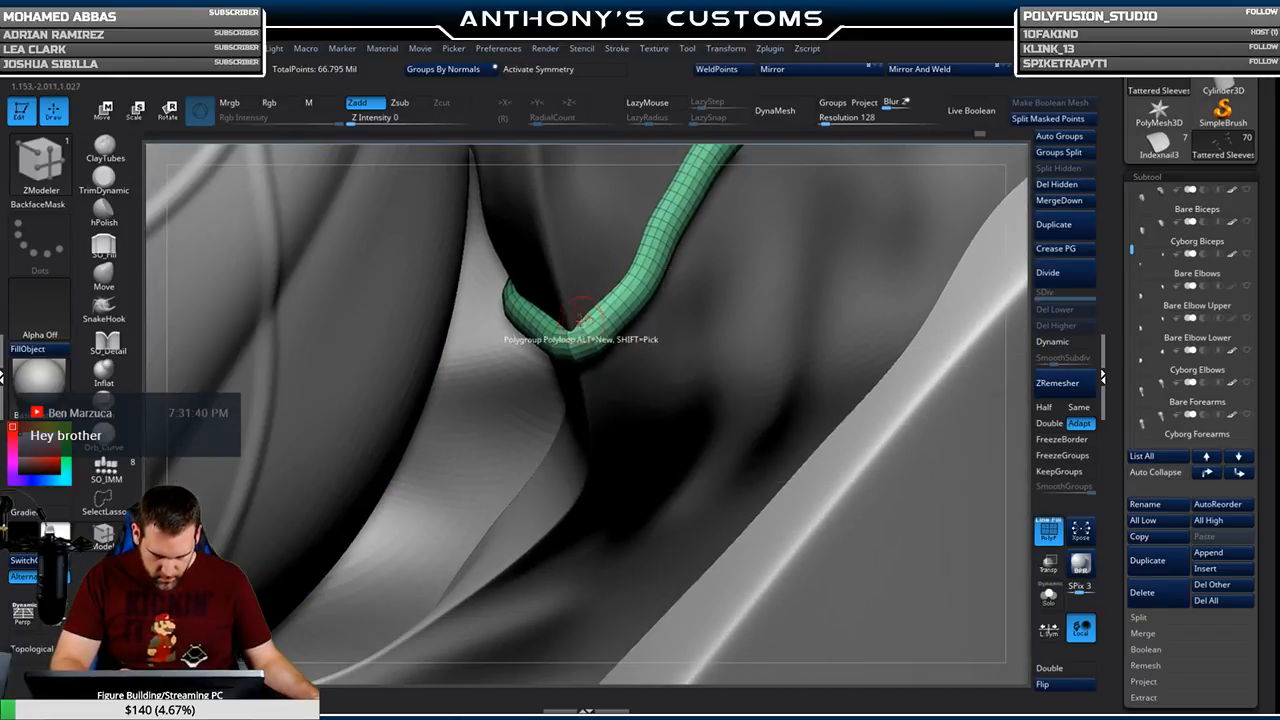
{"action": "right_click_drag", "start_coordinate": [575, 345], "coordinate": [570, 482], "text": "ctrl"}
Give the edge loop at that back seam tube's inner end, beside the back plate, its own polygroup
{"action": "right_click_drag", "start_coordinate": [728, 275], "coordinate": [480, 619], "text": "alt"}
{"action": "right_click_drag", "start_coordinate": [590, 570], "coordinate": [595, 680], "text": "alt"}
{"action": "right_click_drag", "start_coordinate": [690, 402], "coordinate": [570, 610], "text": "alt"}
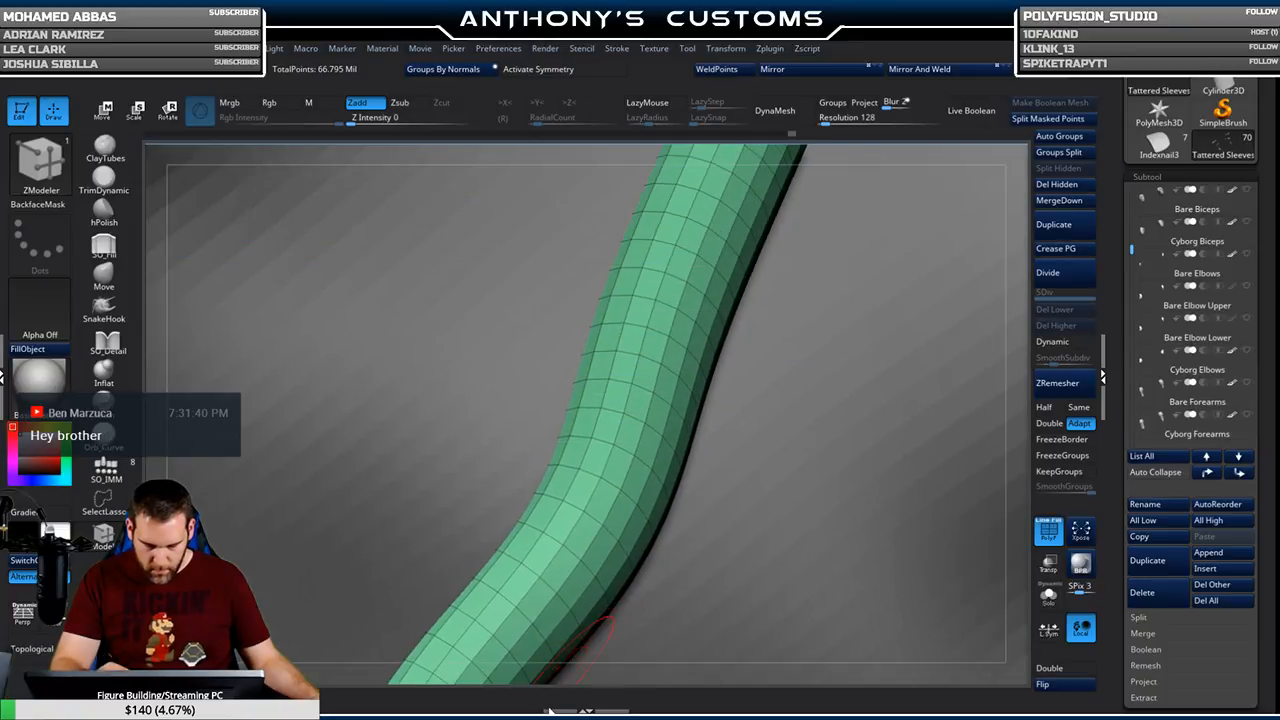
{"action": "right_click_drag", "start_coordinate": [770, 245], "coordinate": [600, 580], "text": "alt"}
{"action": "right_click_drag", "start_coordinate": [700, 345], "coordinate": [570, 575], "text": "alt"}
{"action": "right_click_drag", "start_coordinate": [735, 290], "coordinate": [607, 566], "text": "alt"}
{"action": "right_click_drag", "start_coordinate": [683, 370], "coordinate": [567, 615], "text": "alt"}
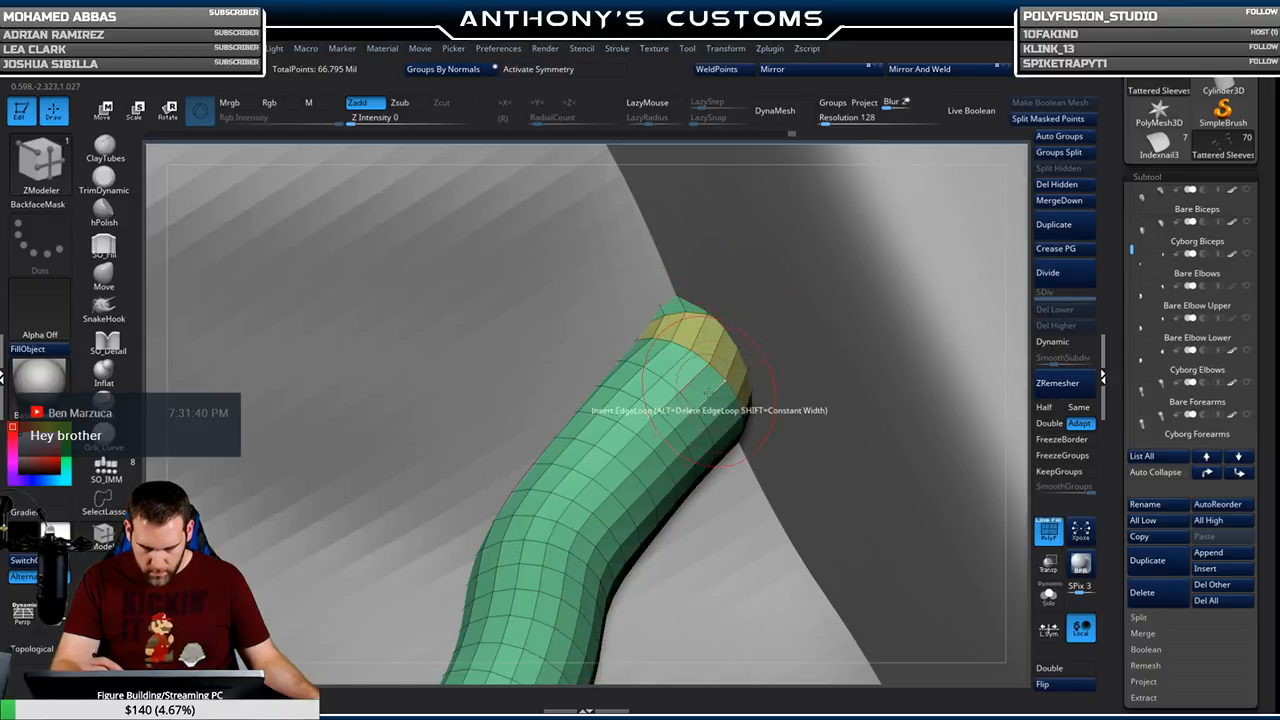
Polygroup the edge loop at the lower end of the opposite underarm seam tube, against the sleeve band
{"action": "key", "text": "f"}
{"action": "right_click_drag", "start_coordinate": [592, 640], "coordinate": [724, 316]}
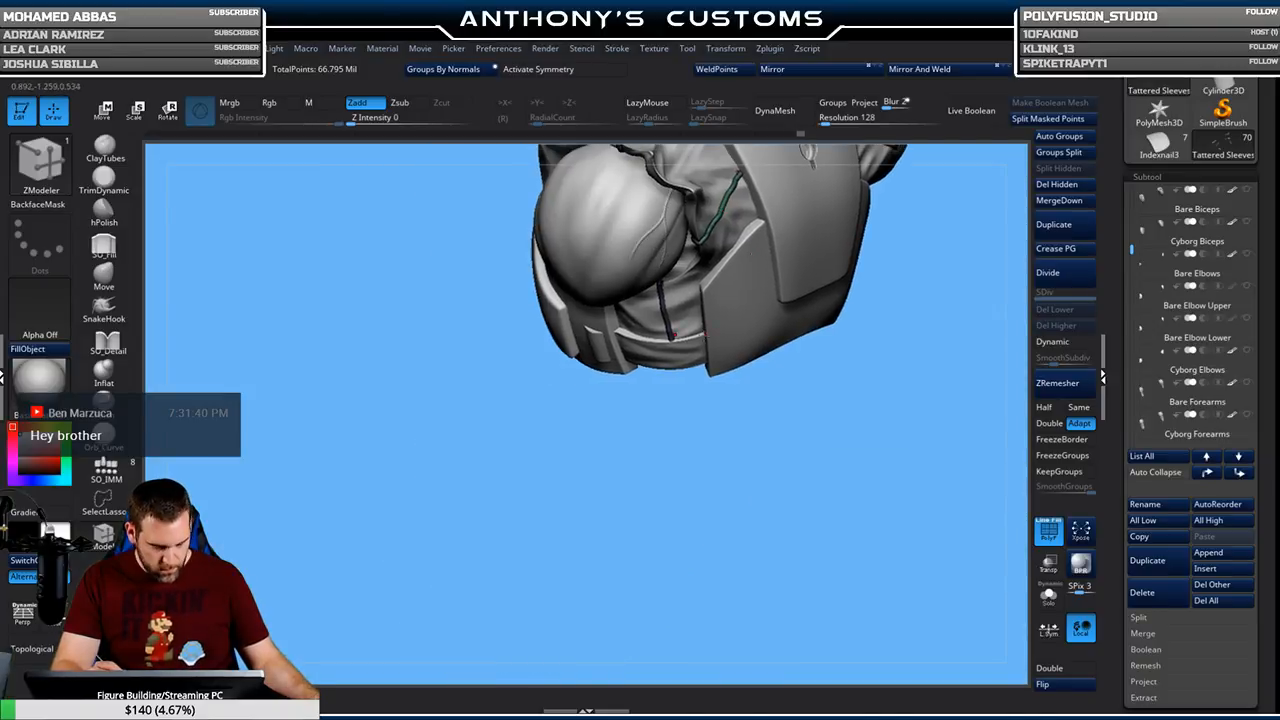
{"action": "right_click_drag", "start_coordinate": [664, 345], "coordinate": [678, 690], "text": "ctrl"}
{"action": "right_click_drag", "start_coordinate": [680, 492], "coordinate": [733, 704], "text": "ctrl"}
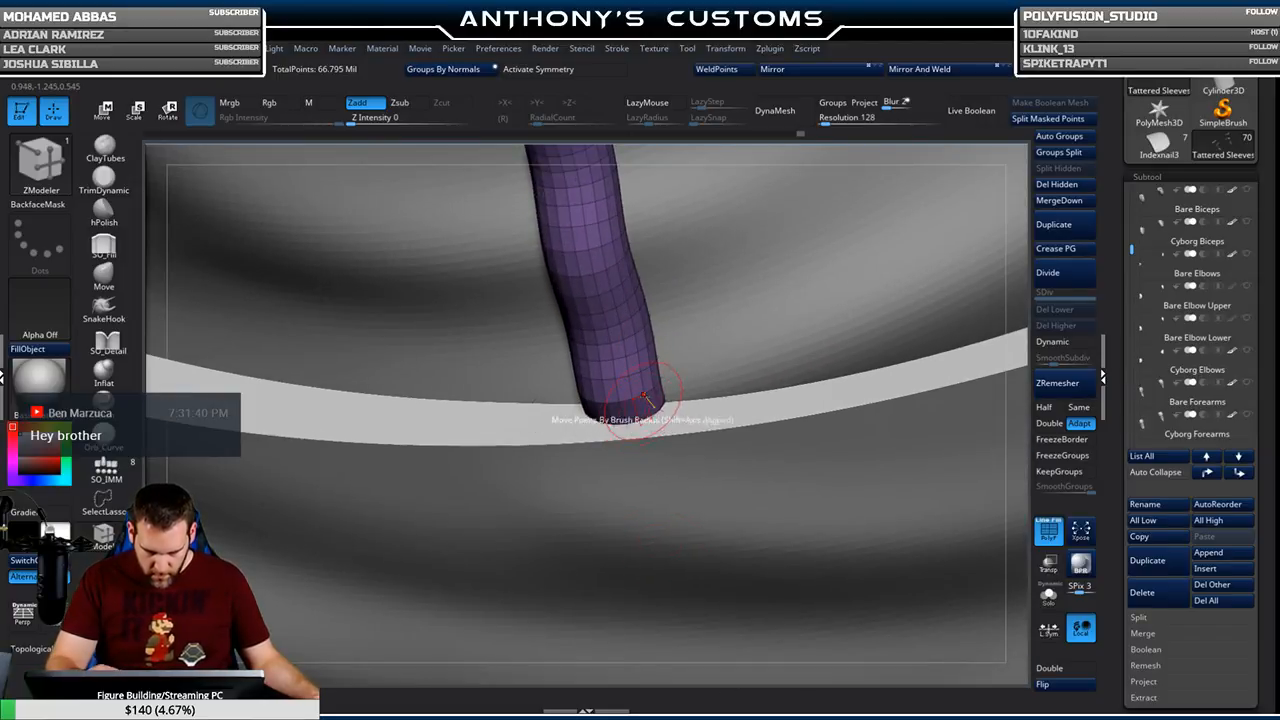
{"action": "right_click_drag", "start_coordinate": [645, 400], "coordinate": [604, 410]}
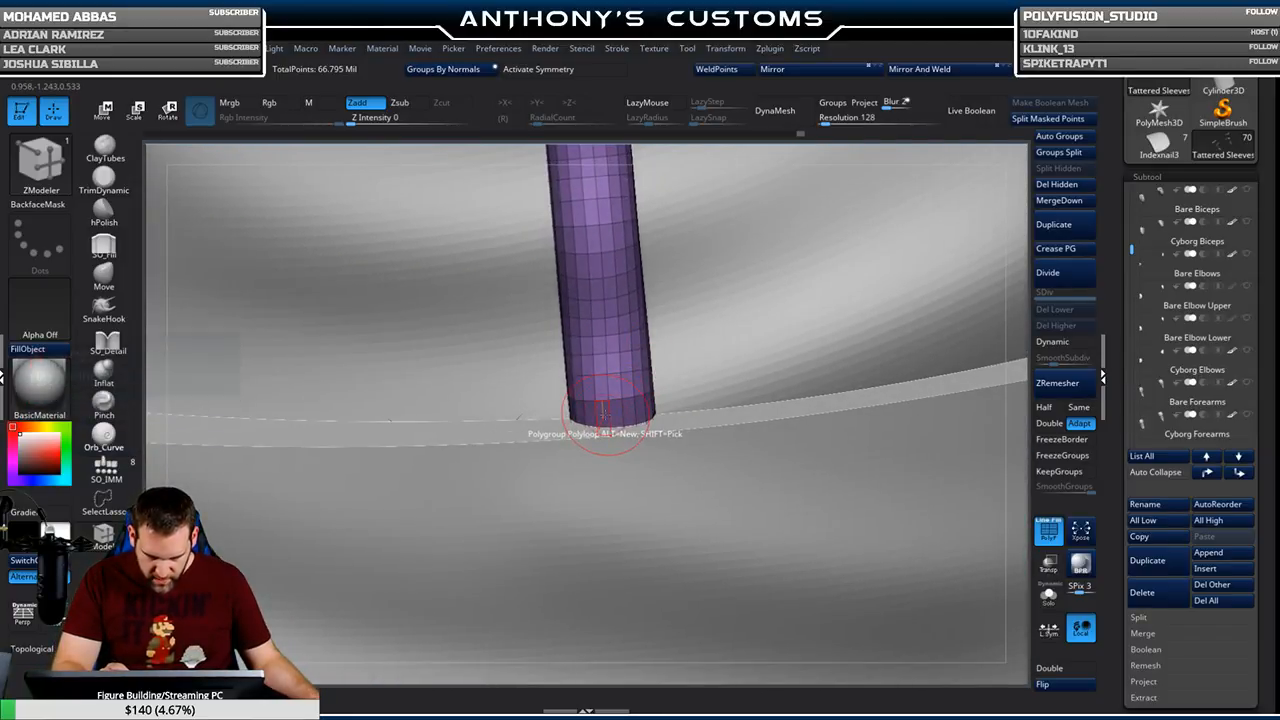
{"action": "right_click_drag", "start_coordinate": [612, 405], "coordinate": [608, 331]}
{"action": "key", "text": "space"}
Polygroup the edge loop where the opposite underarm seam tube bends over the armhole hem
{"action": "right_click_drag", "start_coordinate": [760, 283], "coordinate": [797, 680], "text": "alt"}
{"action": "right_click_drag", "start_coordinate": [677, 363], "coordinate": [685, 470], "text": "alt"}
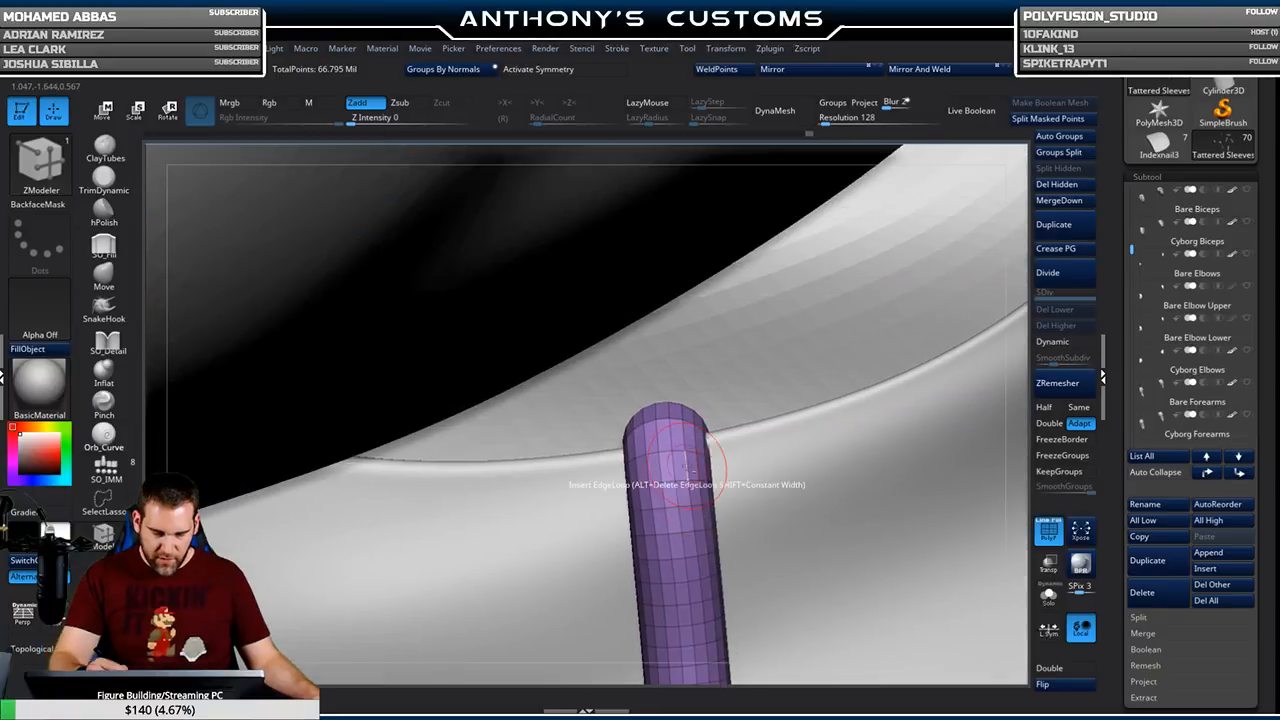
{"action": "right_click_drag", "start_coordinate": [741, 395], "coordinate": [708, 416]}
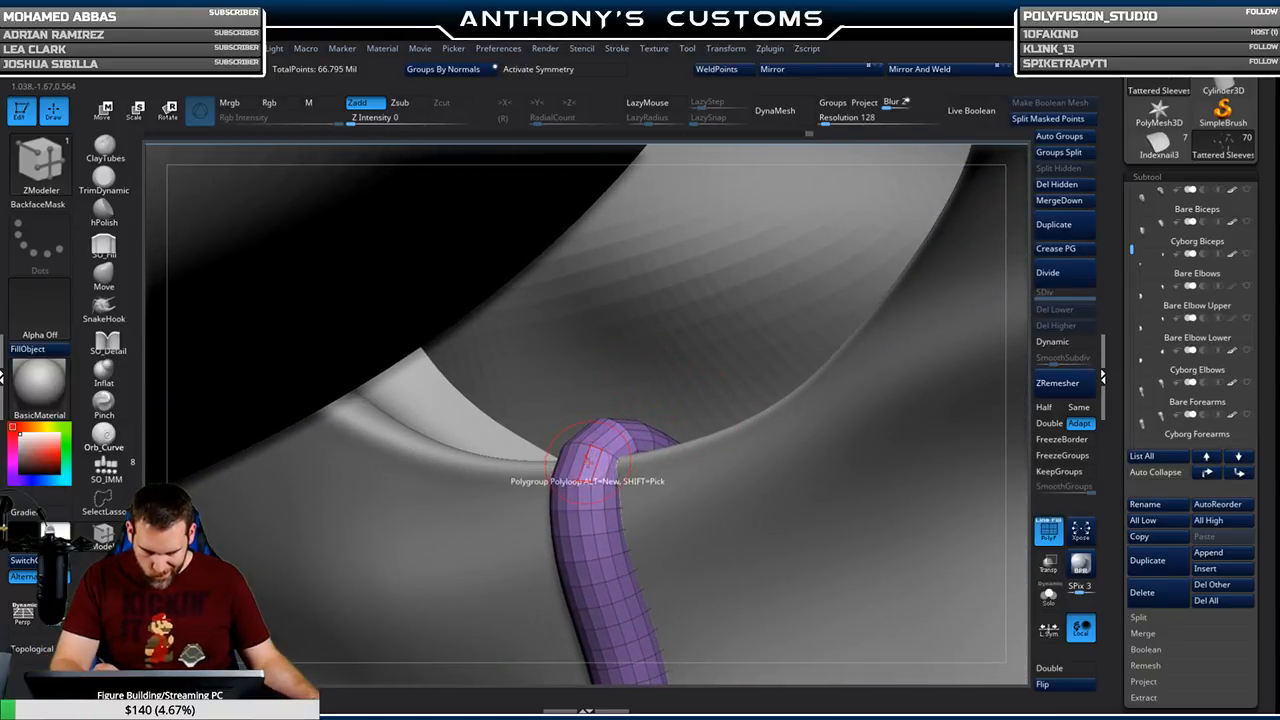
Polygroup the edge loops at the front seam tube's hem bend and at its inner end beside the strap
{"action": "right_click_drag", "start_coordinate": [626, 422], "coordinate": [598, 60], "text": "ctrl"}
{"action": "mouse_move", "coordinate": [610, 362]}
{"action": "right_mouse_down"}
{"action": "mouse_move", "coordinate": [913, 435]}
{"action": "mouse_move", "coordinate": [1115, 508]}
{"action": "right_mouse_up"}
{"action": "right_click_drag", "start_coordinate": [790, 120], "coordinate": [815, 265], "text": "ctrl"}
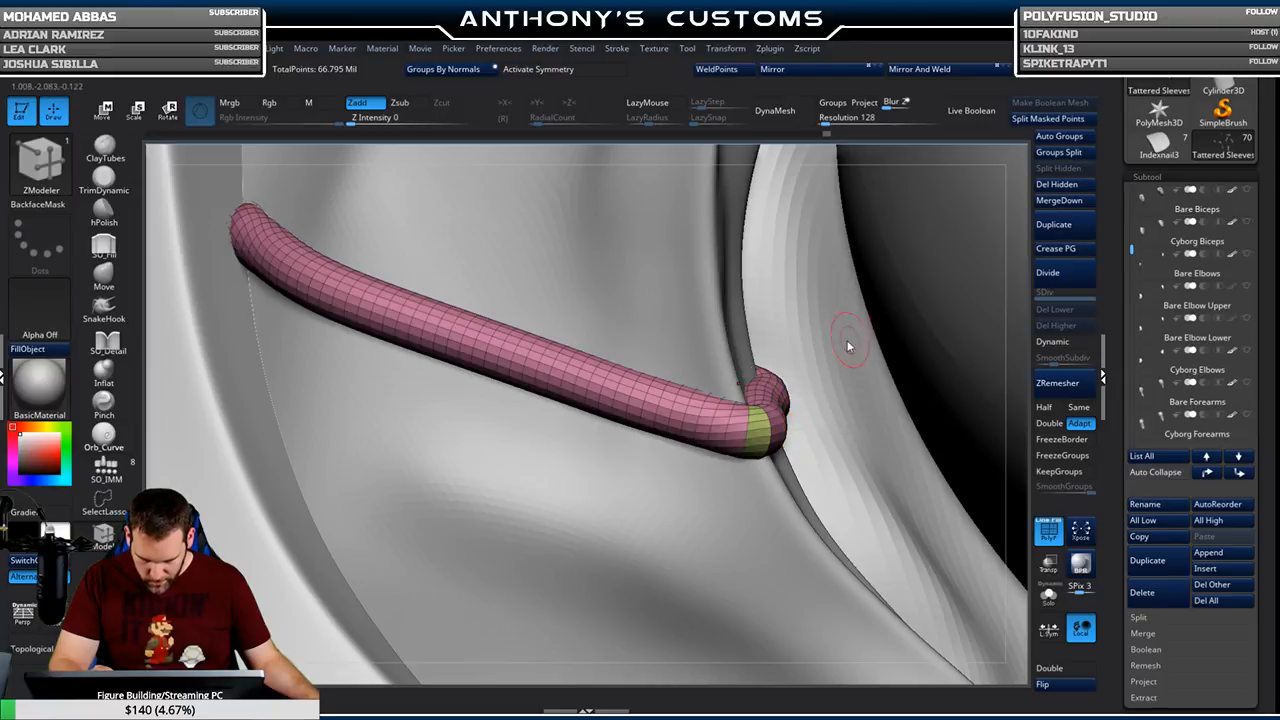
{"action": "right_click_drag", "start_coordinate": [769, 472], "coordinate": [822, 460]}
{"action": "right_click_drag", "start_coordinate": [689, 410], "coordinate": [895, 564], "text": "alt"}
{"action": "right_click_drag", "start_coordinate": [615, 407], "coordinate": [683, 323], "text": "ctrl"}
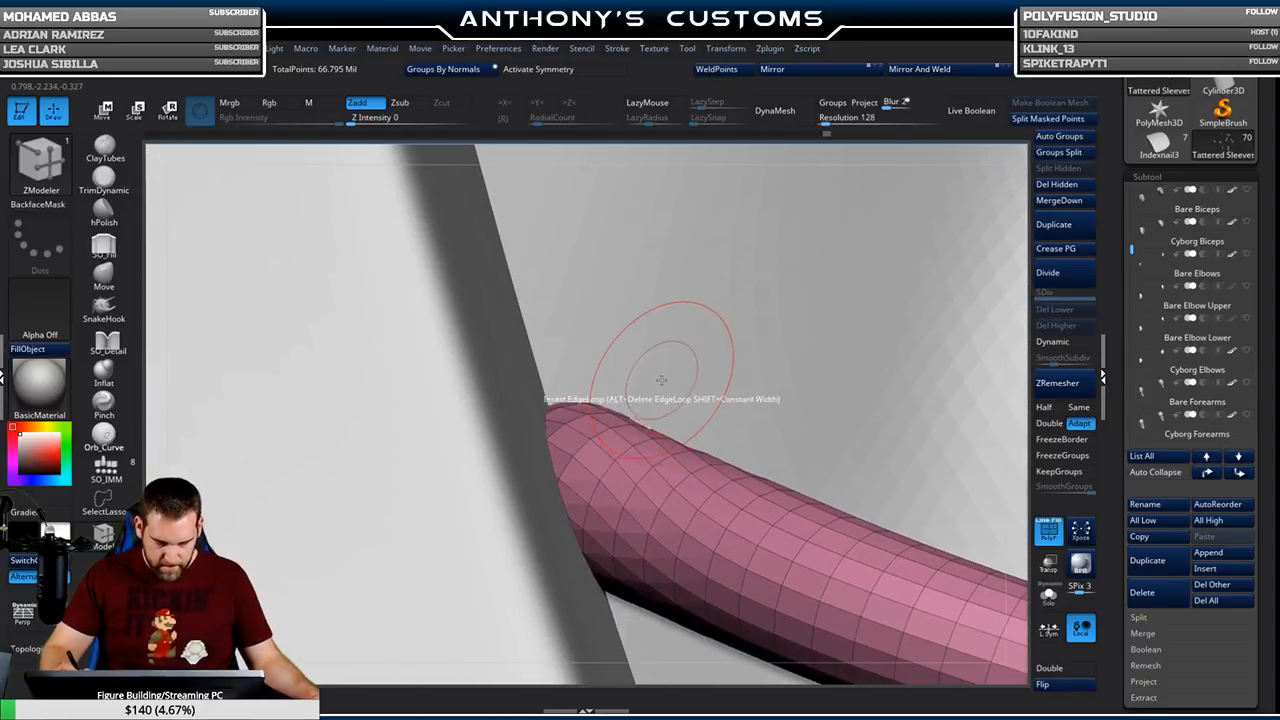
{"action": "left_click", "coordinate": [618, 475]}
Polygroup the edge loops at the opposite shoulder seam tube's inner end by the strap and its outer bend at the hem
{"action": "right_click_drag", "start_coordinate": [766, 451], "coordinate": [706, 196]}
{"action": "right_click_drag", "start_coordinate": [819, 275], "coordinate": [694, 483]}
{"action": "right_click_drag", "start_coordinate": [830, 215], "coordinate": [717, 443], "text": "alt"}
{"action": "mouse_move", "coordinate": [857, 273]}
{"action": "right_mouse_down", "text": "alt"}
{"action": "mouse_move", "coordinate": [526, 529]}
{"action": "mouse_move", "coordinate": [560, 500]}
{"action": "mouse_move", "coordinate": [729, 543]}
{"action": "mouse_move", "coordinate": [718, 554]}
{"action": "mouse_move", "coordinate": [614, 451]}
{"action": "right_mouse_up", "text": "alt"}
{"action": "right_click_drag", "start_coordinate": [498, 346], "coordinate": [480, 402], "text": "ctrl"}
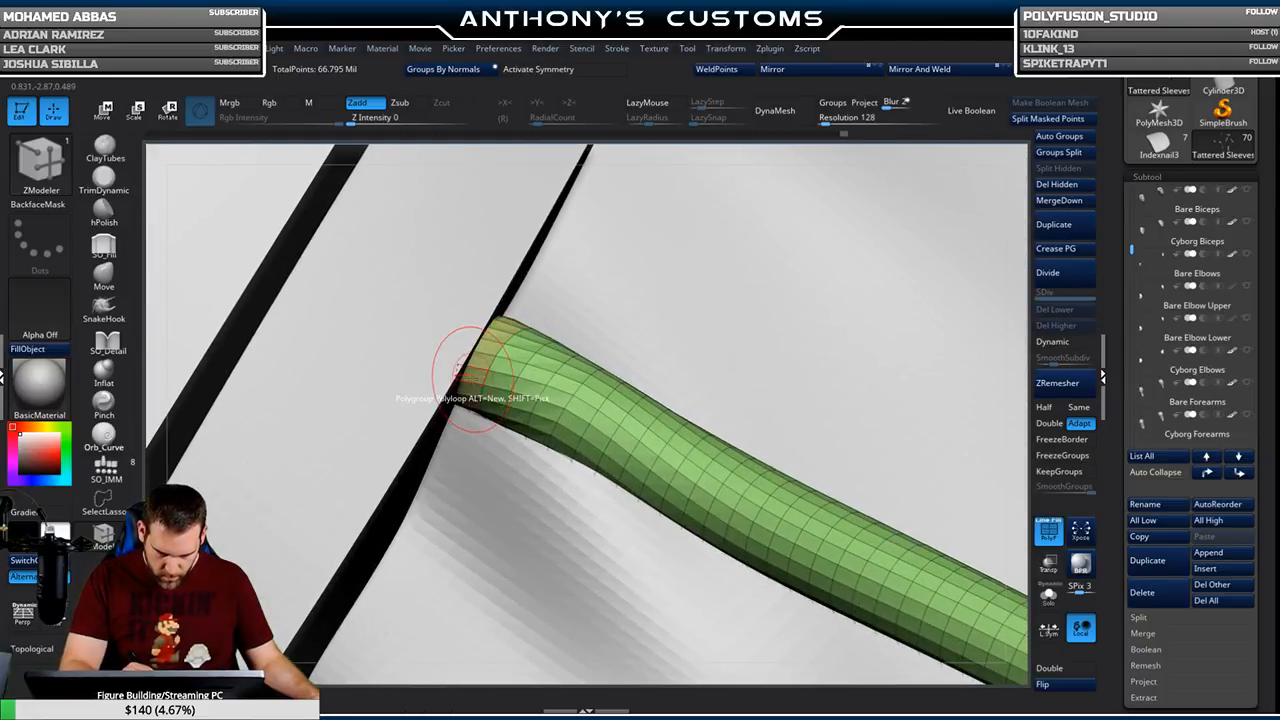
{"action": "right_click_drag", "start_coordinate": [574, 441], "coordinate": [200, 46], "text": "alt"}
{"action": "right_click_drag", "start_coordinate": [832, 453], "coordinate": [295, 280], "text": "alt"}
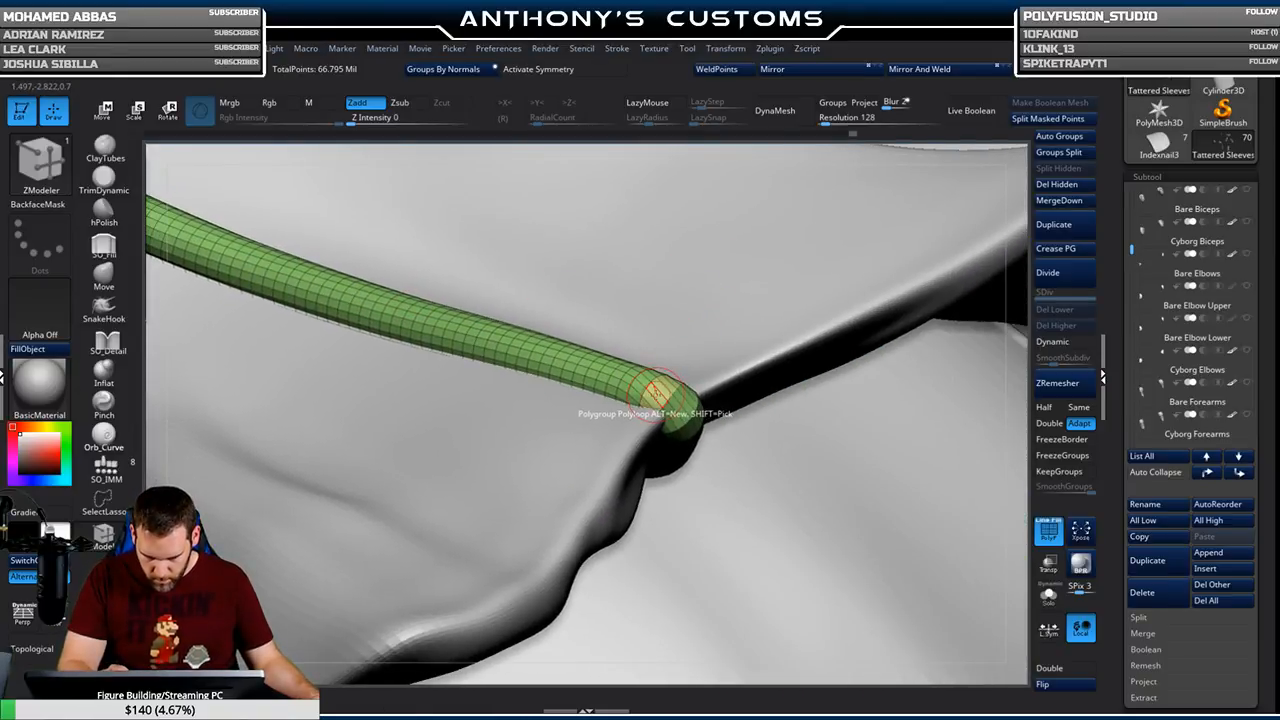
Isolate the polygrouped edge loops and invert the visibility so only the loops at the tubes' bends and ends are hidden
{"action": "right_click_drag", "start_coordinate": [676, 332], "coordinate": [692, 212], "text": "ctrl"}
{"action": "right_click_drag", "start_coordinate": [730, 301], "coordinate": [684, 530]}
{"action": "right_click_drag", "start_coordinate": [778, 350], "coordinate": [869, 298]}
{"action": "key", "text": "ctrl+shift"}
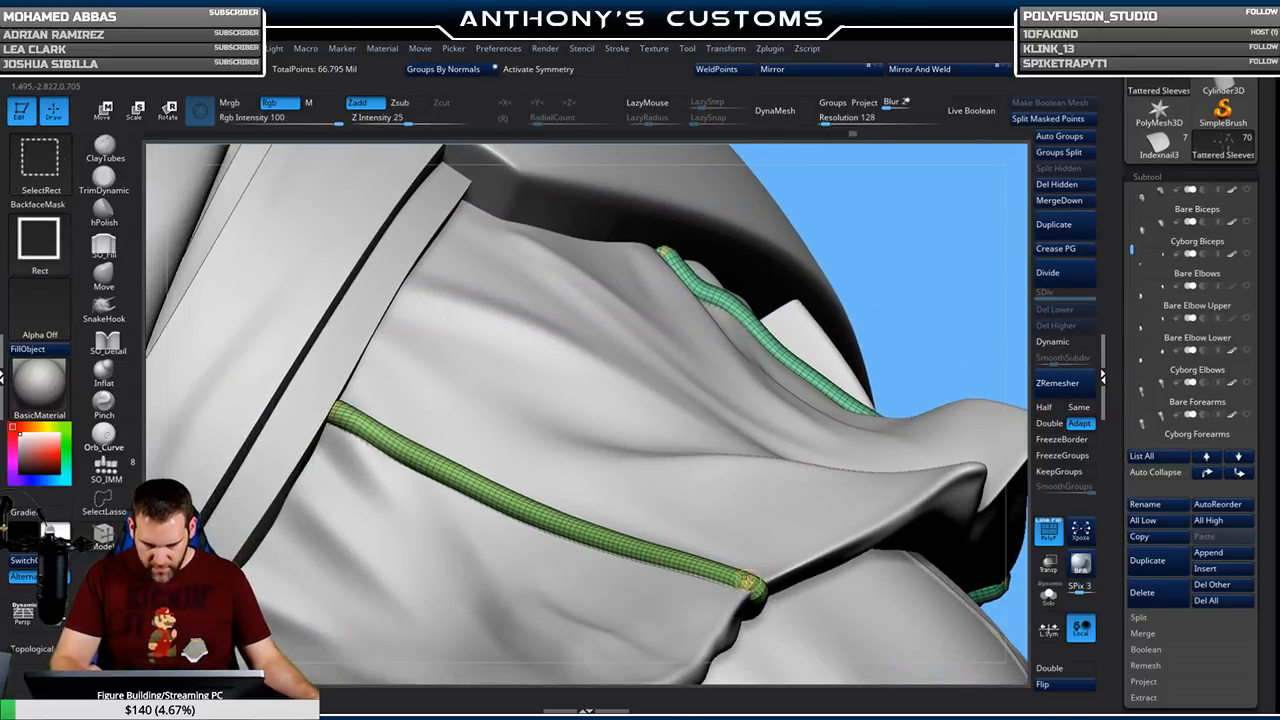
{"action": "left_click", "coordinate": [752, 585], "text": "ctrl+shift"}
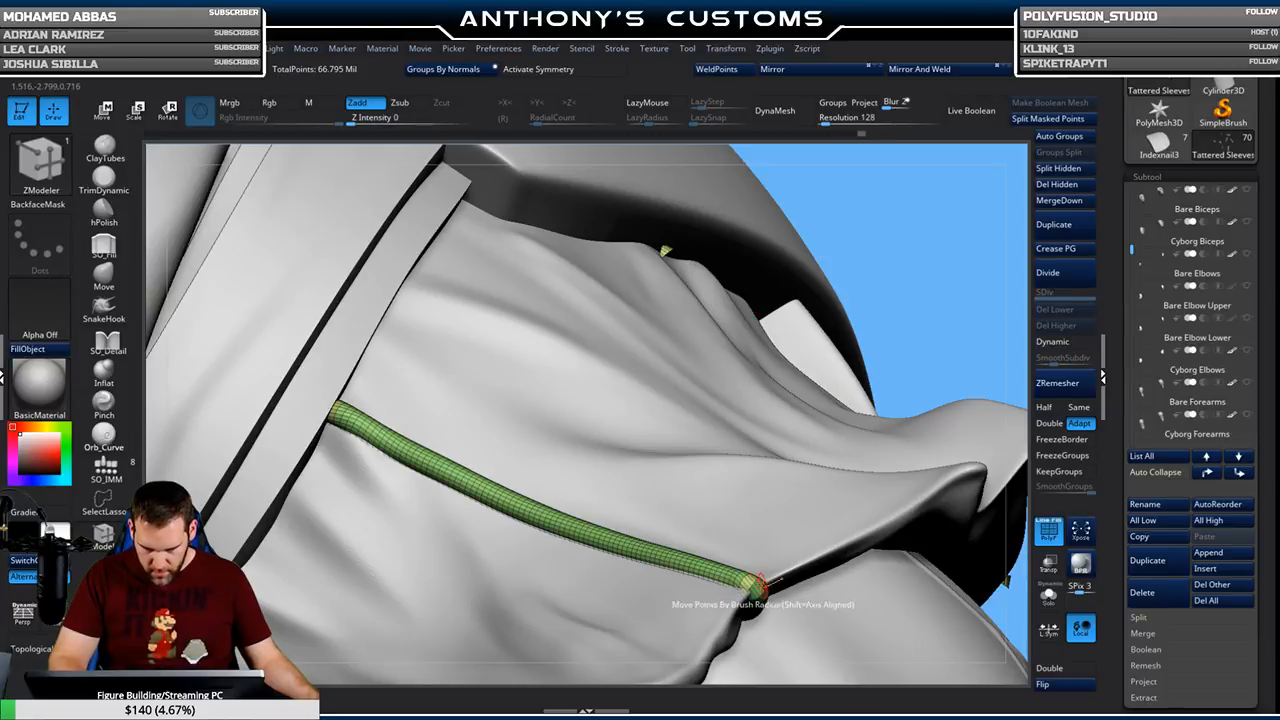
{"action": "left_click", "coordinate": [757, 590], "text": "ctrl+shift"}
{"action": "key", "text": "ctrl+shift"}
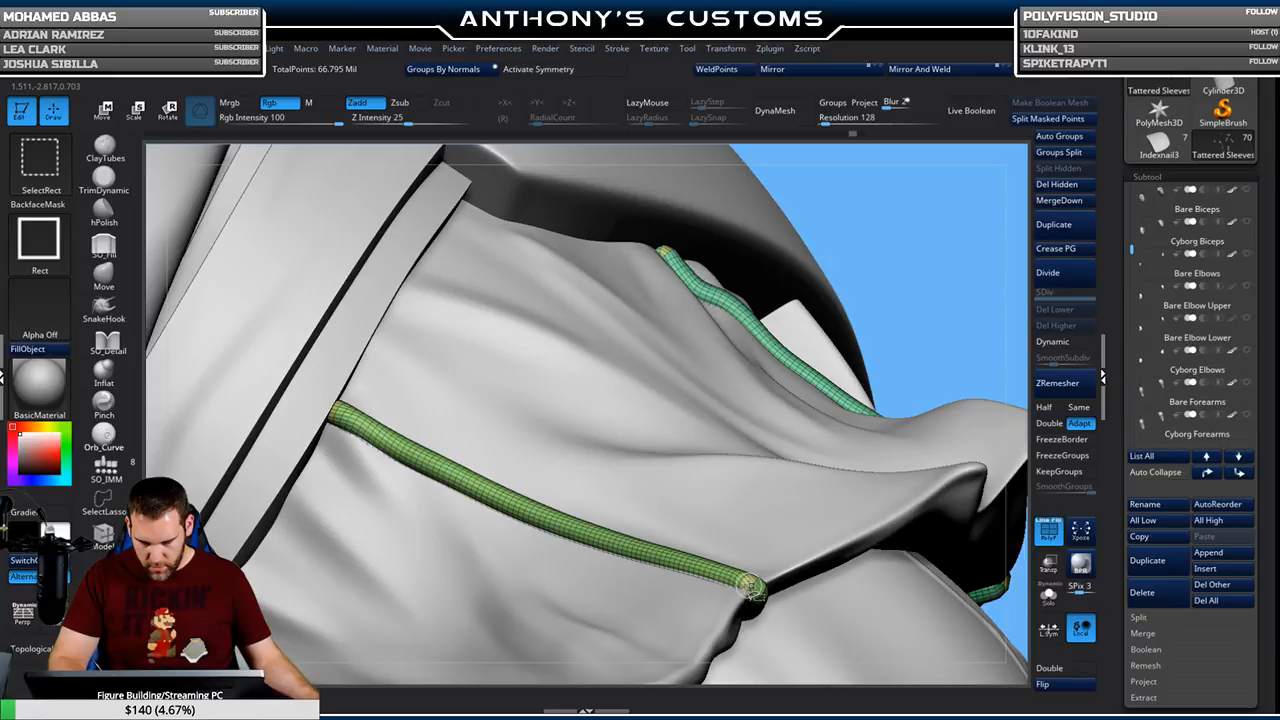
{"action": "left_click", "coordinate": [752, 588], "text": "ctrl+shift"}
{"action": "left_click", "coordinate": [752, 589], "text": "ctrl+shift"}
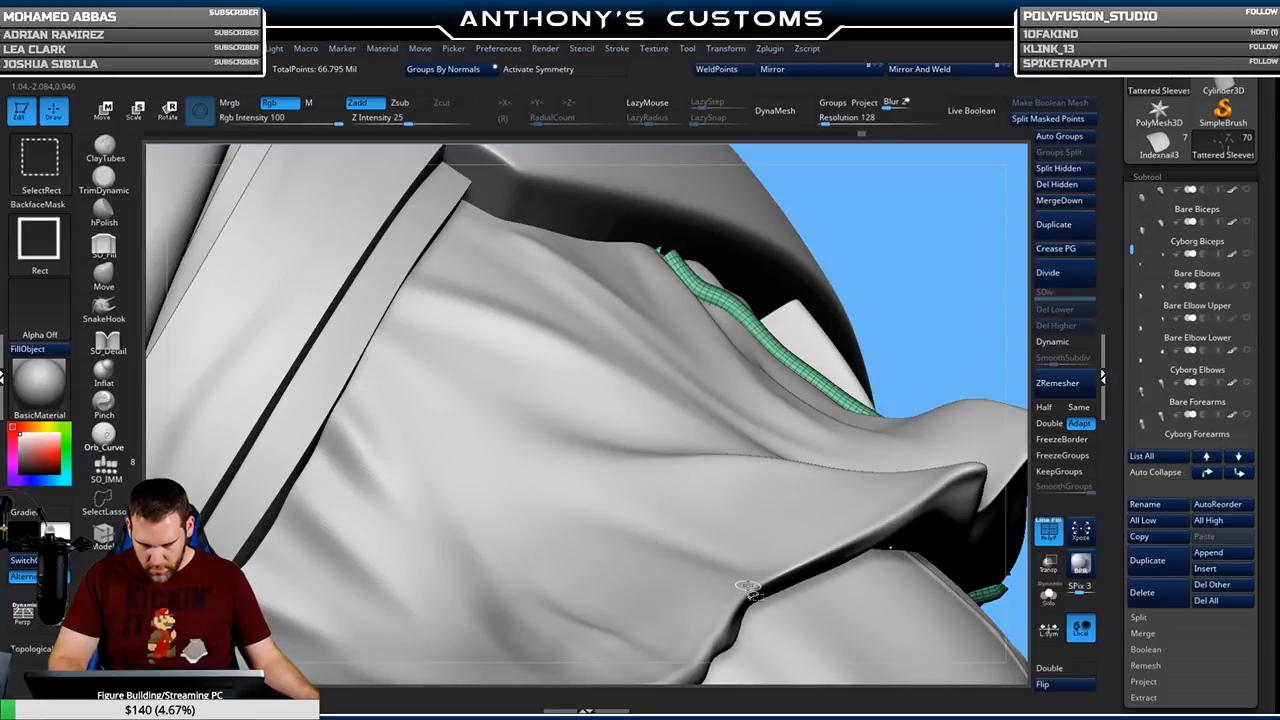
{"action": "left_click_drag", "start_coordinate": [917, 281], "coordinate": [942, 284], "text": "ctrl+shift"}
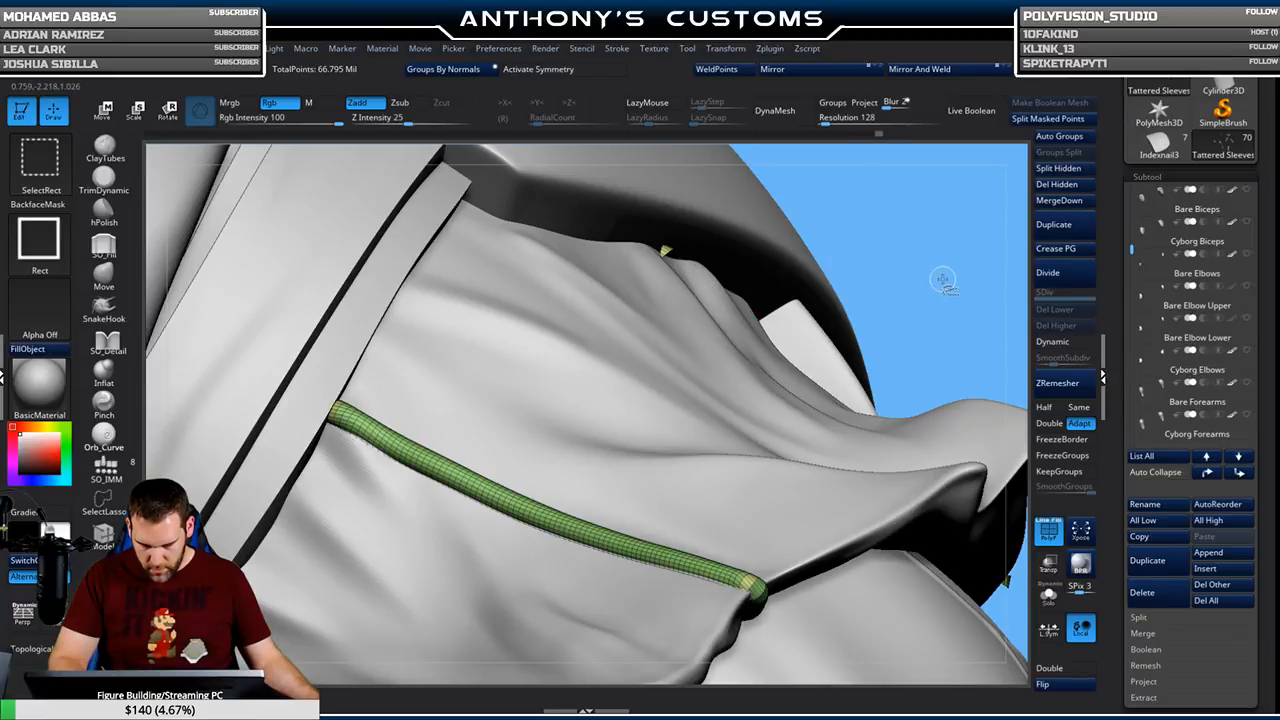
{"action": "left_click", "coordinate": [690, 564], "text": "ctrl+shift"}
{"action": "left_click", "coordinate": [935, 268], "text": "ctrl+shift"}
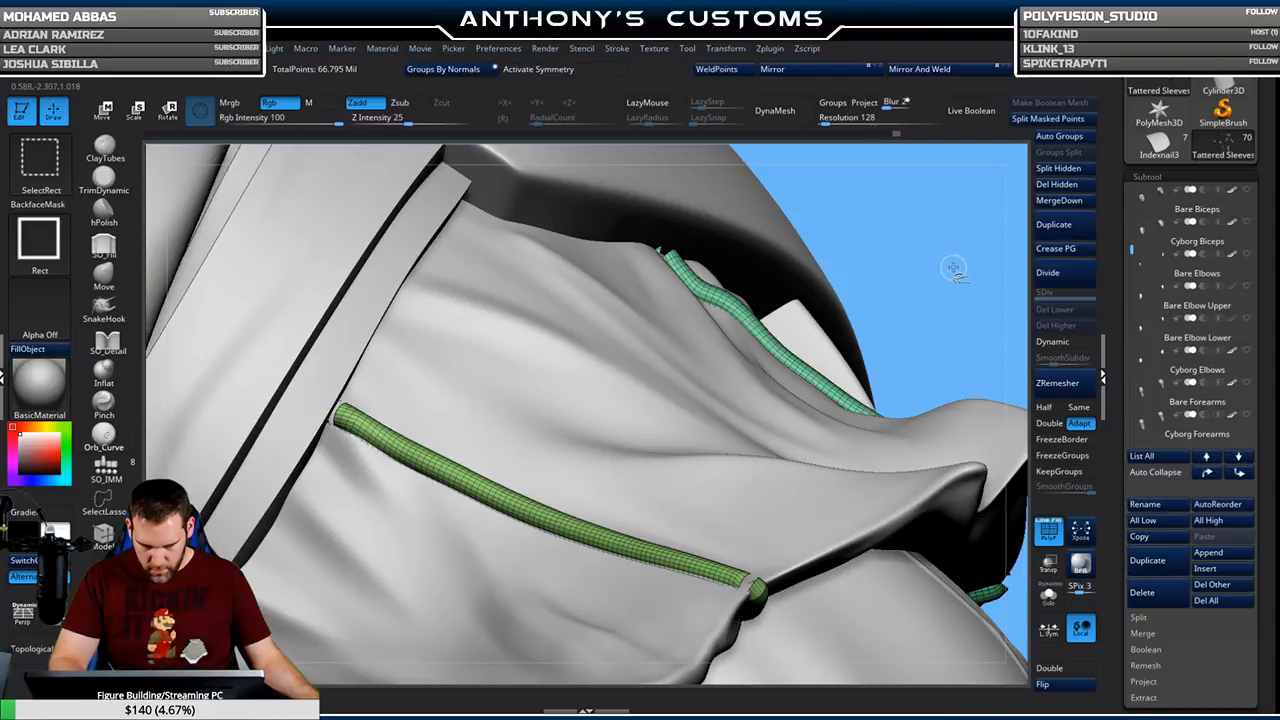
Delete the hidden edge loops and auto-group the separated seam tube pieces
{"action": "key", "text": "f"}
{"action": "left_click_drag", "start_coordinate": [940, 399], "coordinate": [941, 284]}
{"action": "left_click", "coordinate": [1043, 187]}
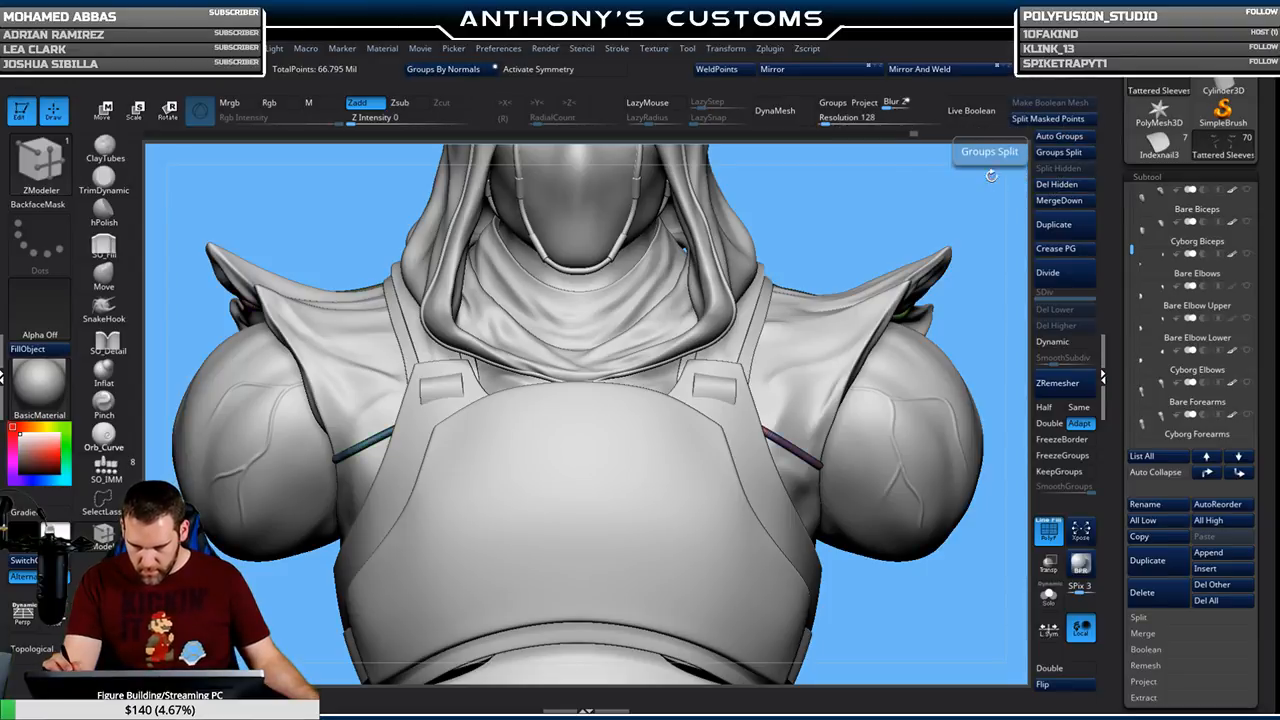
Isolate the main seam tubes around both sleeves and delete the hidden cut-off end pieces
{"action": "key", "text": "ctrl+shift"}
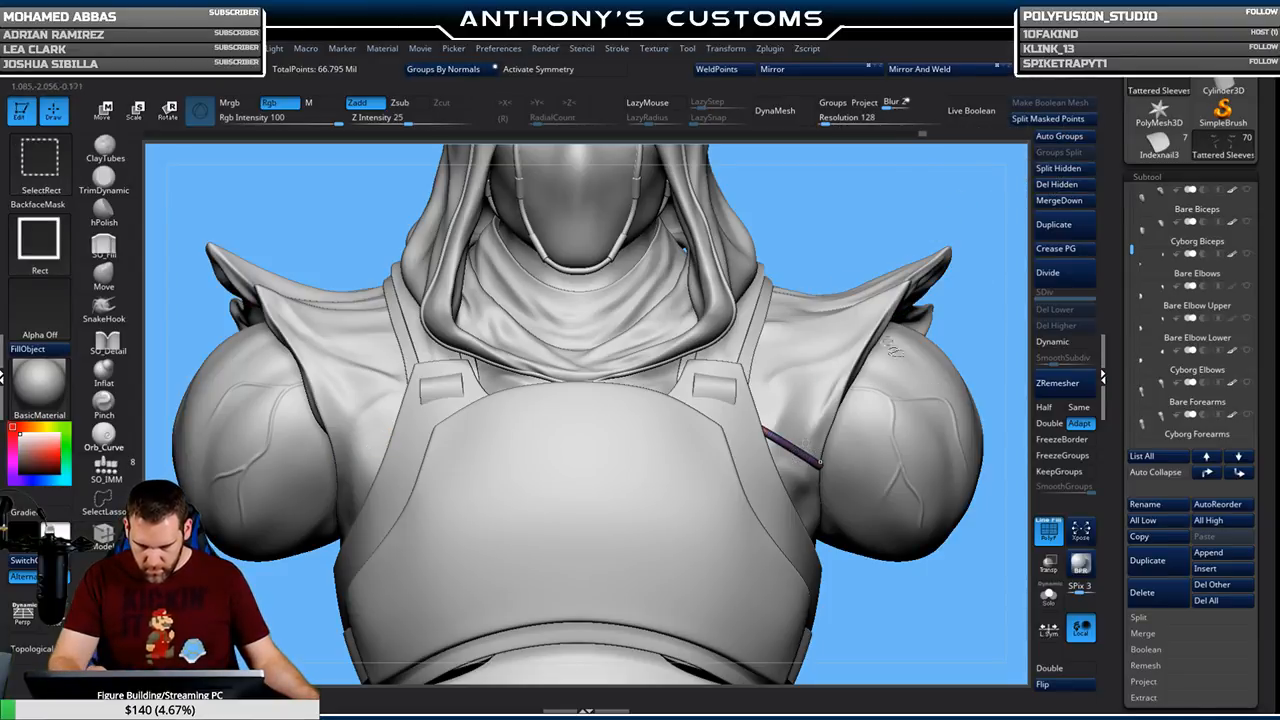
{"action": "left_click", "coordinate": [378, 436], "text": "ctrl+shift"}
{"action": "mouse_move", "coordinate": [908, 194]}
{"action": "left_mouse_down"}
{"action": "mouse_move", "coordinate": [894, 340]}
{"action": "mouse_move", "coordinate": [838, 396]}
{"action": "left_mouse_up"}
{"action": "key", "text": "ctrl+shift"}
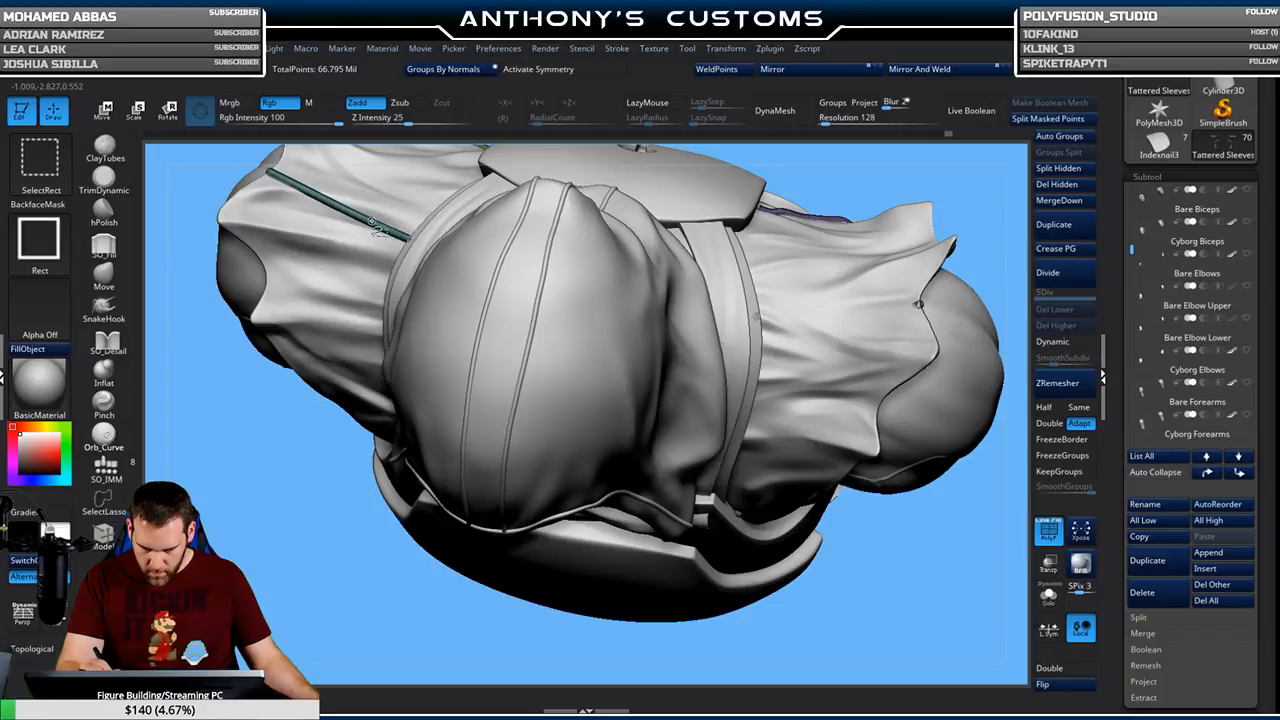
{"action": "left_click_drag", "start_coordinate": [984, 215], "coordinate": [920, 302]}
{"action": "left_click_drag", "start_coordinate": [751, 515], "coordinate": [850, 465]}
{"action": "key", "text": "ctrl+shift"}
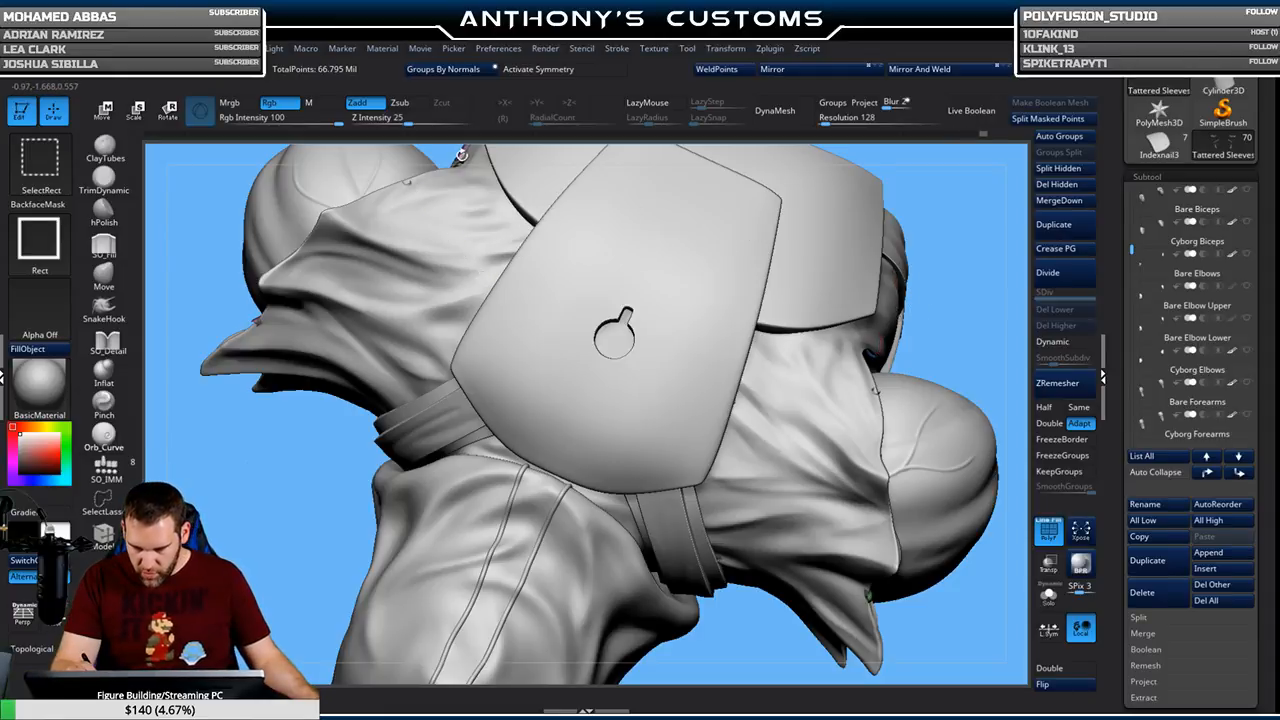
{"action": "left_click_drag", "start_coordinate": [946, 206], "coordinate": [829, 223]}
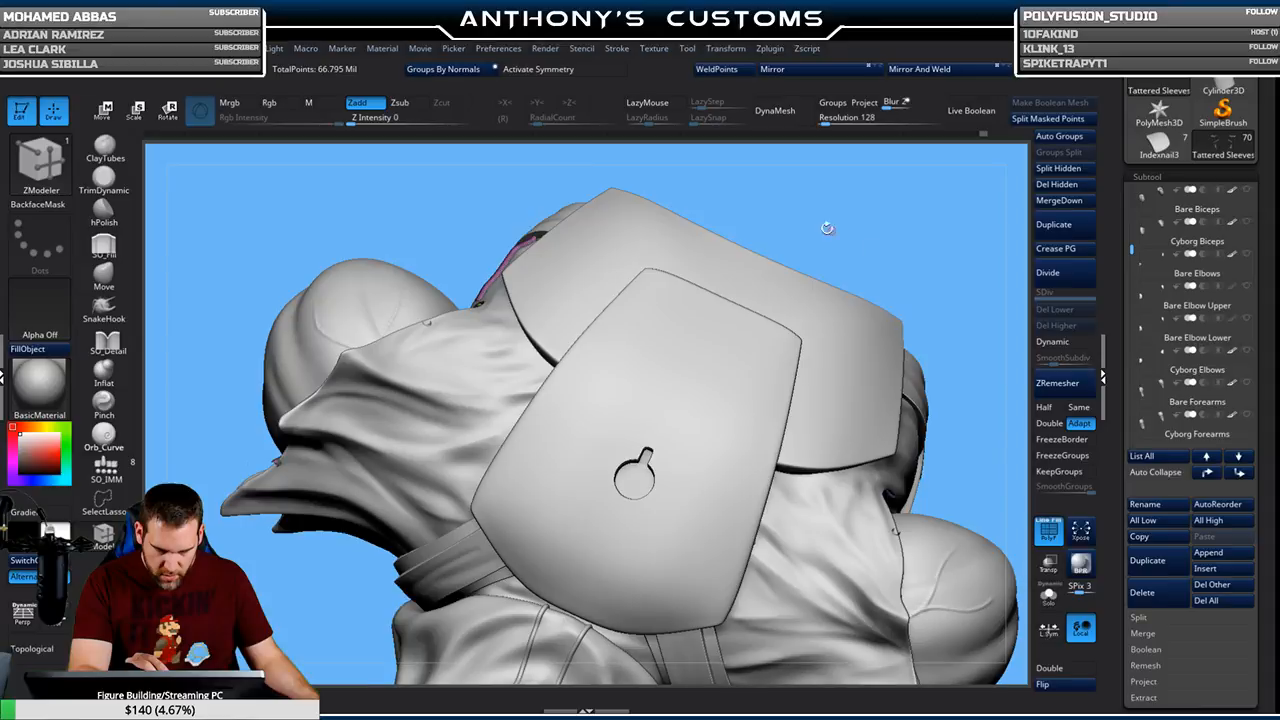
{"action": "mouse_move", "coordinate": [920, 248]}
{"action": "left_mouse_down"}
{"action": "mouse_move", "coordinate": [937, 263]}
{"action": "mouse_move", "coordinate": [958, 252]}
{"action": "mouse_move", "coordinate": [965, 216]}
{"action": "mouse_move", "coordinate": [924, 518]}
{"action": "mouse_move", "coordinate": [914, 500]}
{"action": "mouse_move", "coordinate": [784, 475]}
{"action": "mouse_move", "coordinate": [740, 606]}
{"action": "mouse_move", "coordinate": [828, 552]}
{"action": "left_mouse_up"}
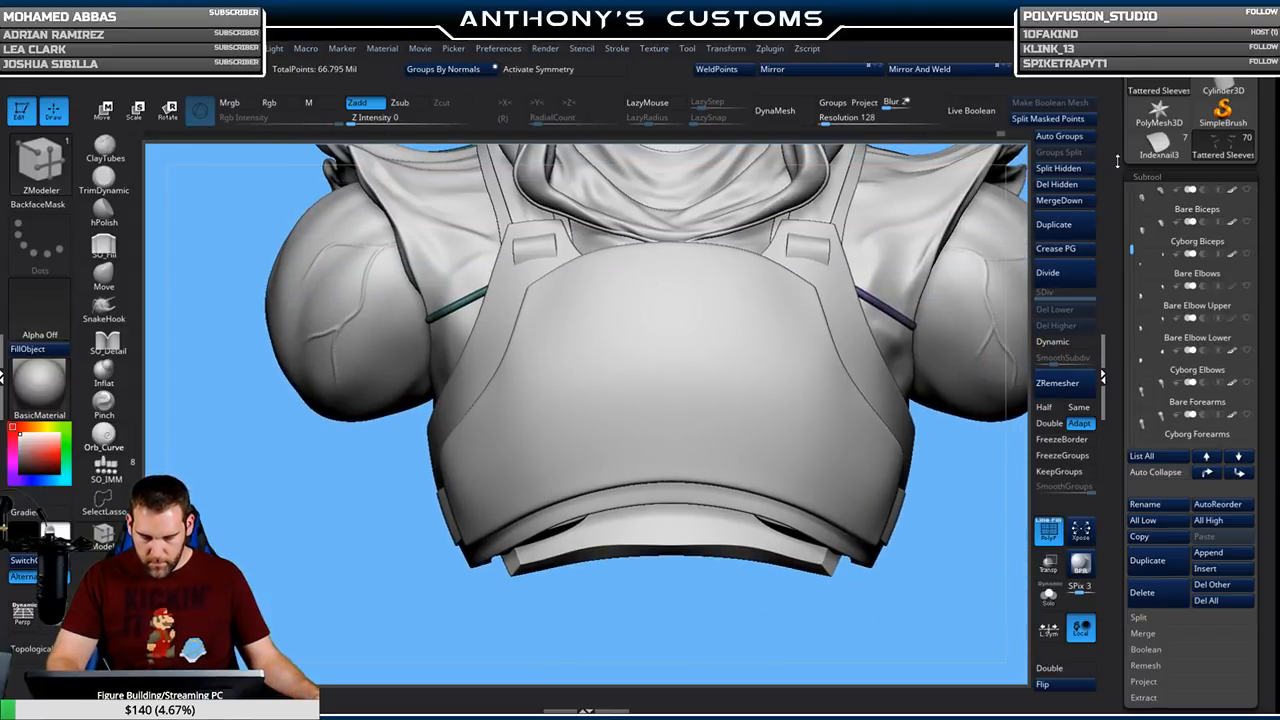
{"action": "left_click", "coordinate": [1067, 185]}
Isolate the leftover end piece at the front seam tube's hem bend, invert the visibility and delete it
{"action": "mouse_move", "coordinate": [413, 563]}
{"action": "left_mouse_down"}
{"action": "mouse_move", "coordinate": [500, 630]}
{"action": "mouse_move", "coordinate": [537, 580]}
{"action": "mouse_move", "coordinate": [557, 575]}
{"action": "mouse_move", "coordinate": [562, 590]}
{"action": "mouse_move", "coordinate": [620, 420]}
{"action": "mouse_move", "coordinate": [683, 389]}
{"action": "mouse_move", "coordinate": [688, 610]}
{"action": "mouse_move", "coordinate": [640, 450]}
{"action": "left_mouse_up"}
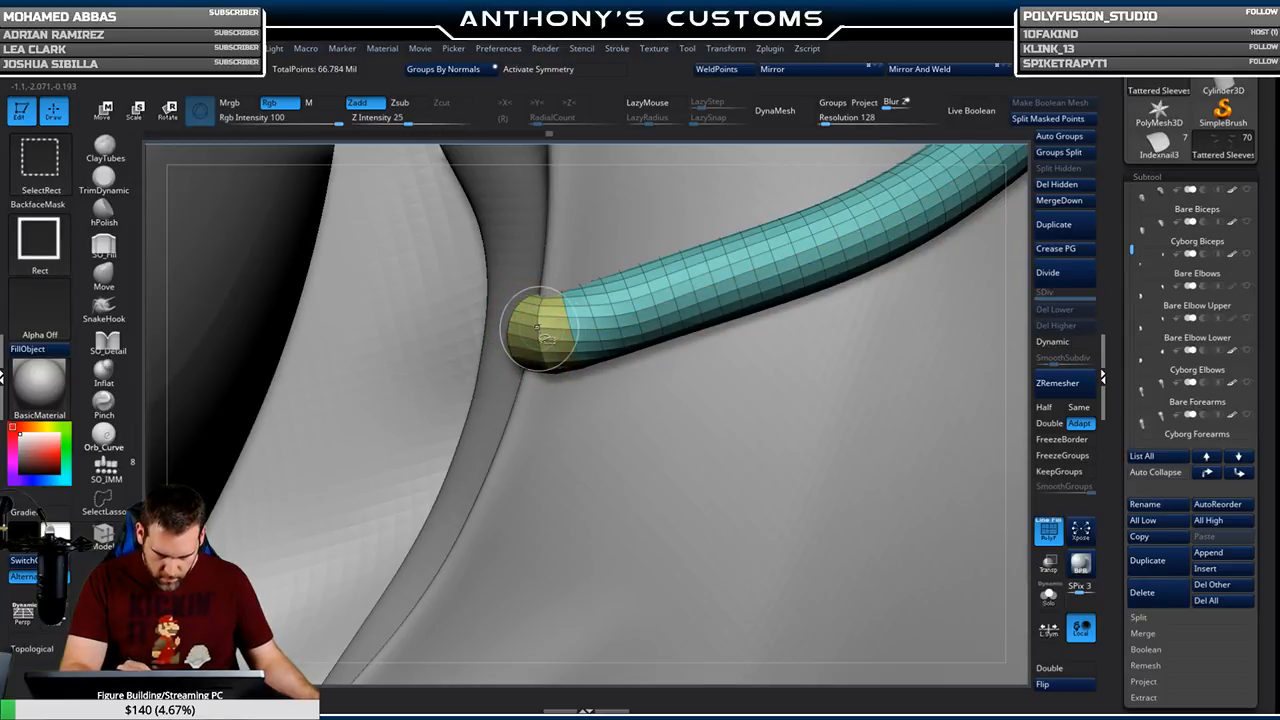
{"action": "left_click", "coordinate": [555, 330], "text": "ctrl+shift"}
{"action": "left_click", "coordinate": [890, 287], "text": "ctrl+shift"}
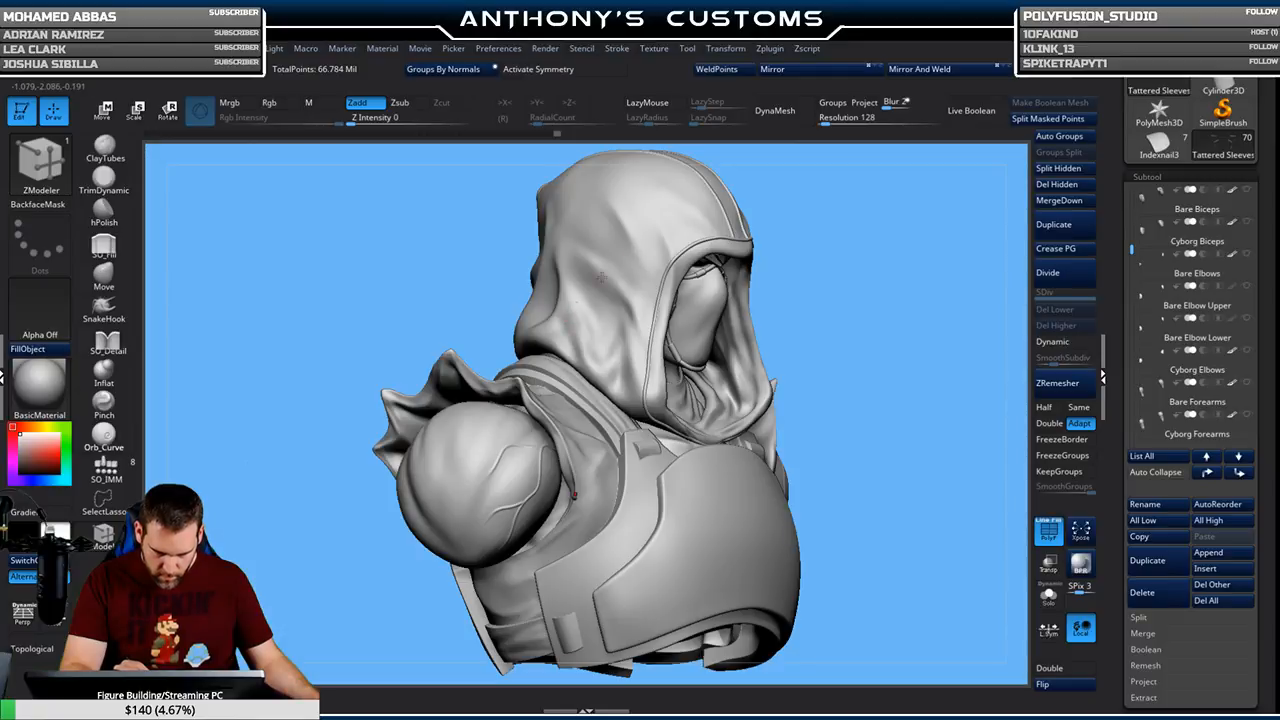
{"action": "left_click", "coordinate": [1065, 185]}
Change the polygroup visibility of the back seam tube at its outer end near the sleeve edge
{"action": "left_click_drag", "start_coordinate": [904, 240], "coordinate": [560, 440]}
{"action": "right_click_drag", "start_coordinate": [560, 440], "coordinate": [576, 622], "text": "ctrl"}
{"action": "right_click_drag", "start_coordinate": [600, 560], "coordinate": [889, 257], "text": "alt"}
{"action": "mouse_move", "coordinate": [646, 500]}
{"action": "right_mouse_down"}
{"action": "mouse_move", "coordinate": [575, 485]}
{"action": "mouse_move", "coordinate": [708, 342]}
{"action": "mouse_move", "coordinate": [781, 375]}
{"action": "mouse_move", "coordinate": [785, 510]}
{"action": "right_mouse_up"}
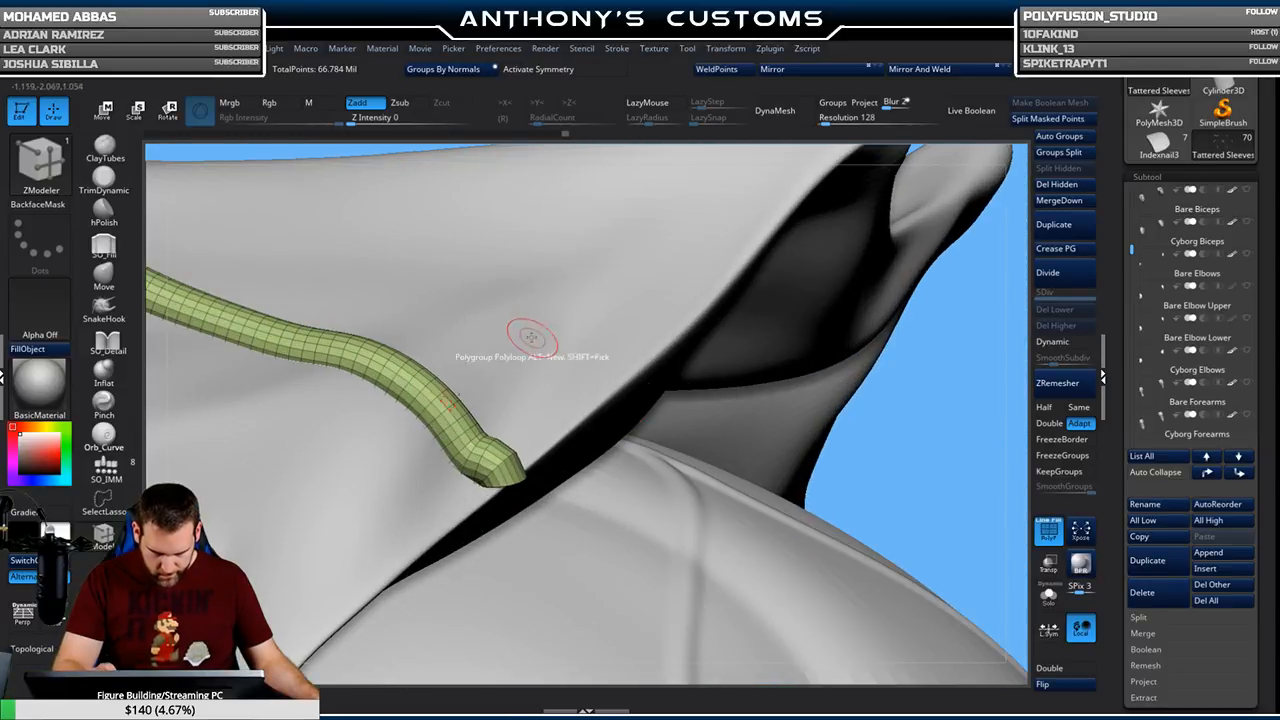
{"action": "right_click_drag", "start_coordinate": [510, 445], "coordinate": [528, 518]}
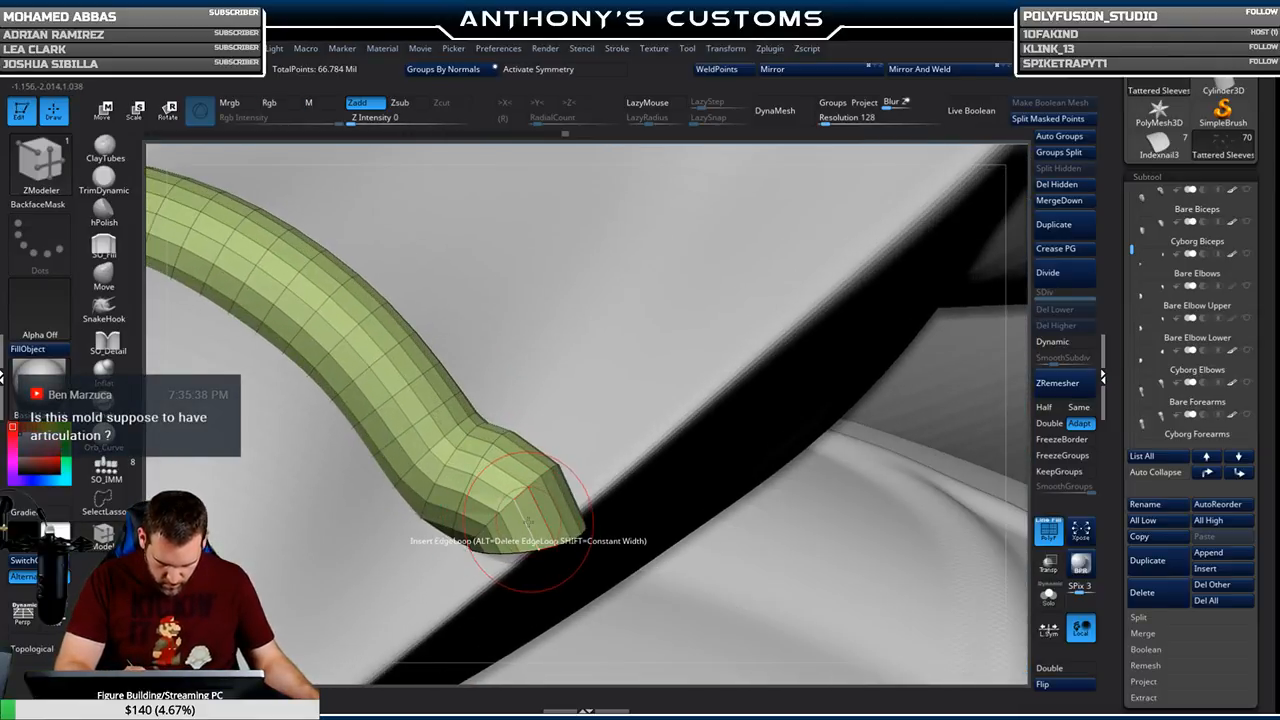
{"action": "key", "text": "ctrl+shift"}
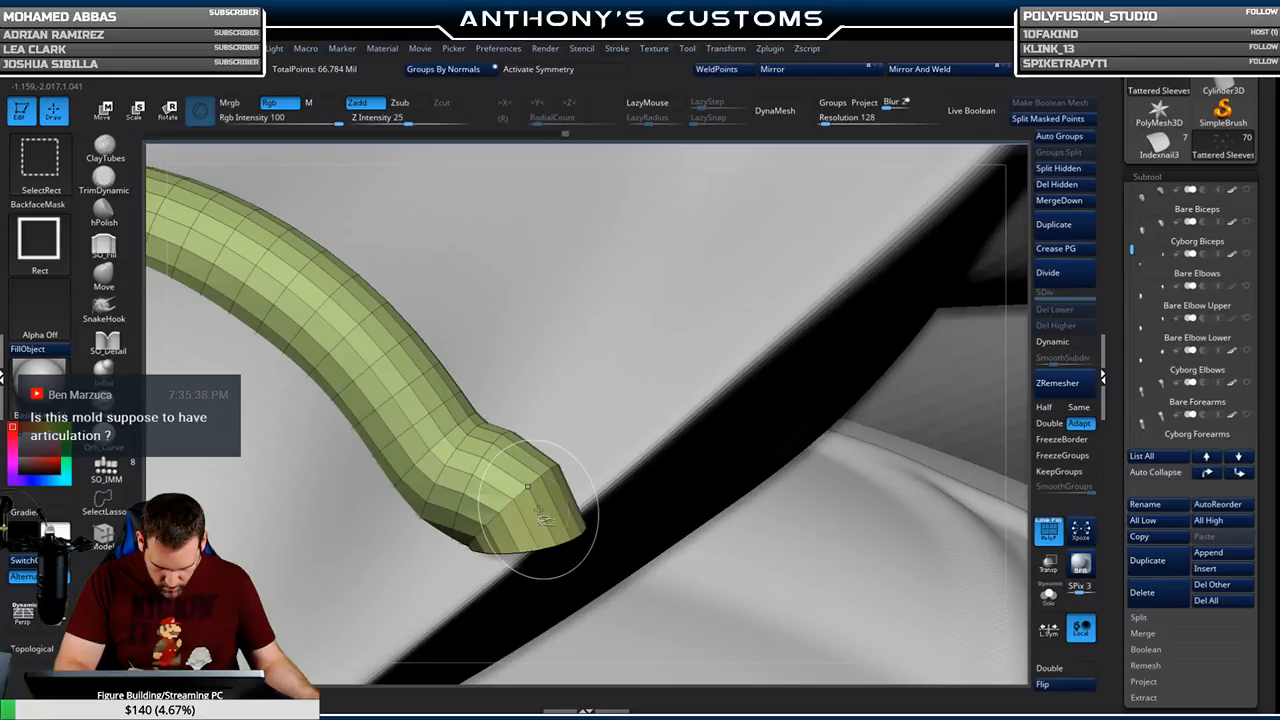
{"action": "left_click", "coordinate": [528, 488], "text": "ctrl+shift"}
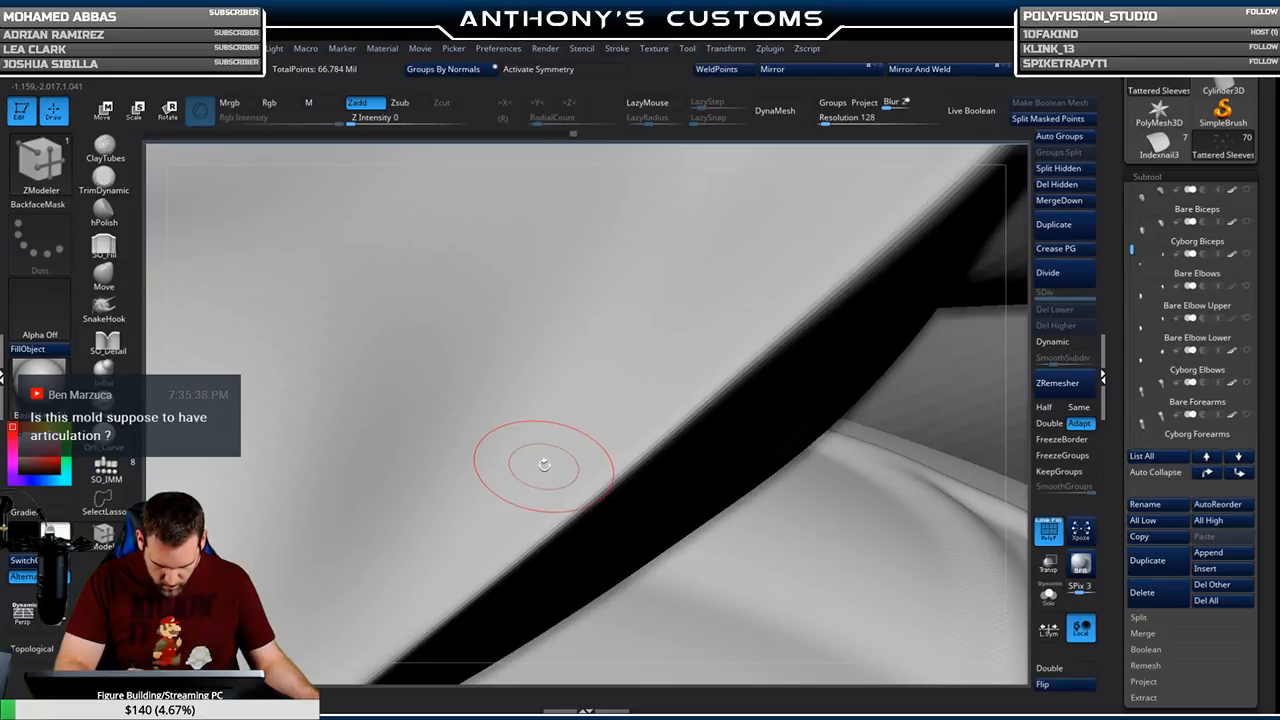
Invert the visibility to hide the cut-off end piece of the seam tube near the sleeve edge and delete it
{"action": "key", "text": "f"}
{"action": "left_click", "coordinate": [880, 218], "text": "ctrl+shift"}
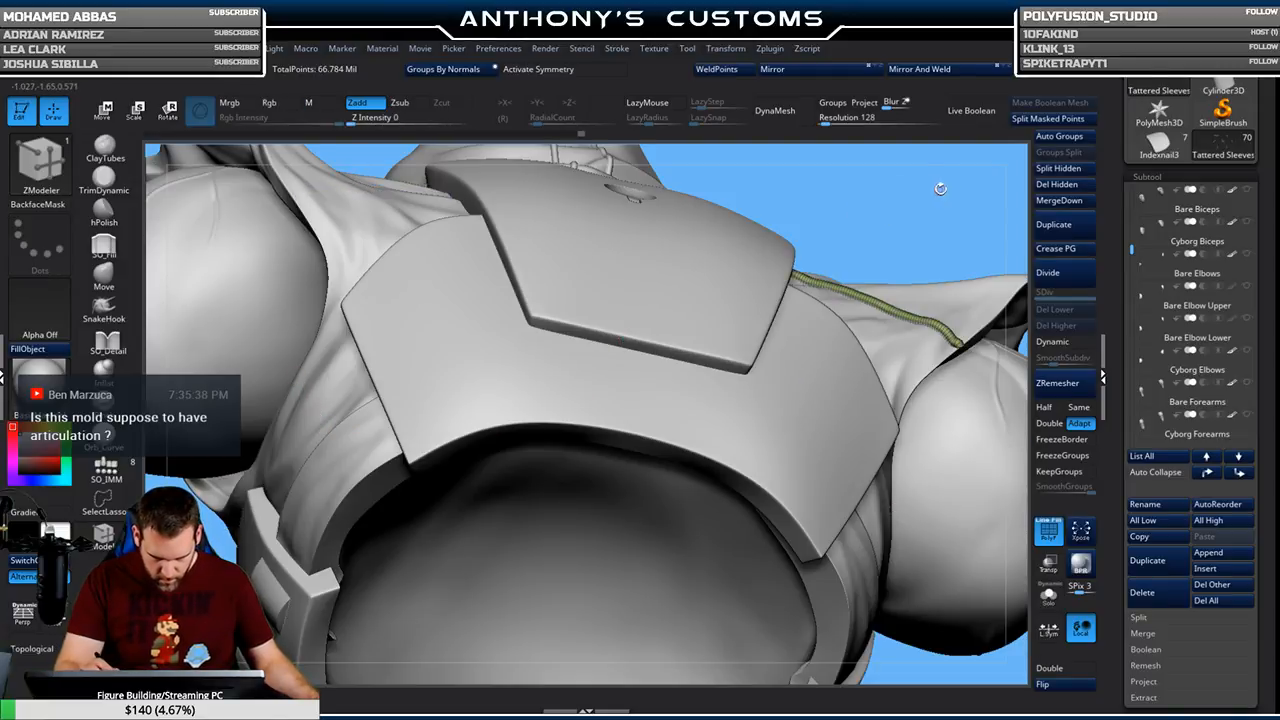
{"action": "left_click_drag", "start_coordinate": [948, 191], "coordinate": [931, 204]}
{"action": "key", "text": "ctrl+shift"}
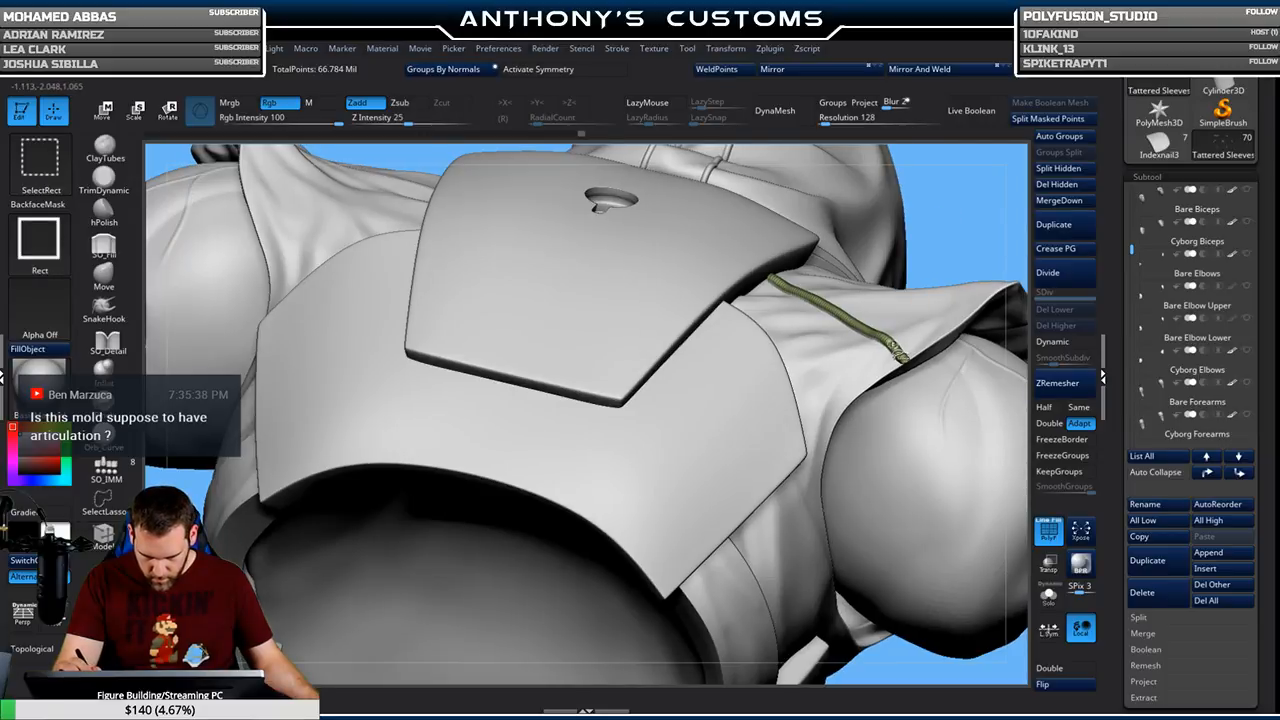
{"action": "left_click_drag", "start_coordinate": [969, 217], "coordinate": [970, 218], "text": "ctrl+shift"}
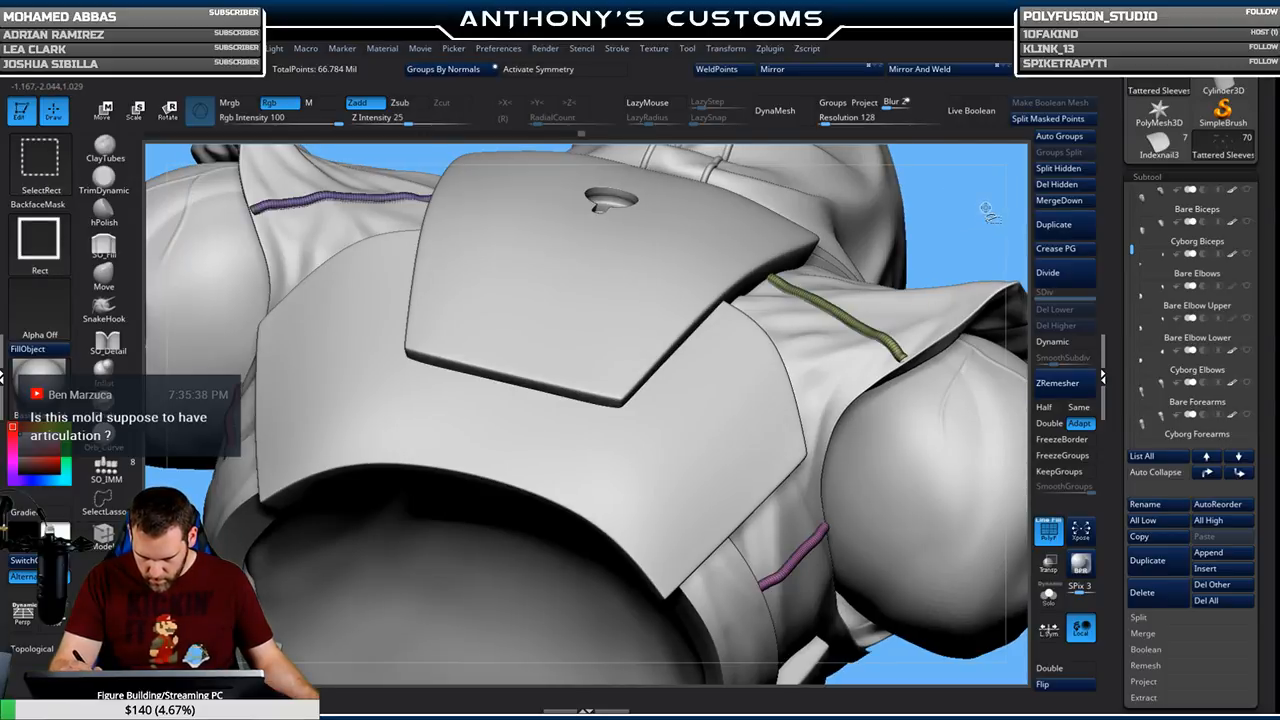
{"action": "left_click", "coordinate": [1068, 186]}
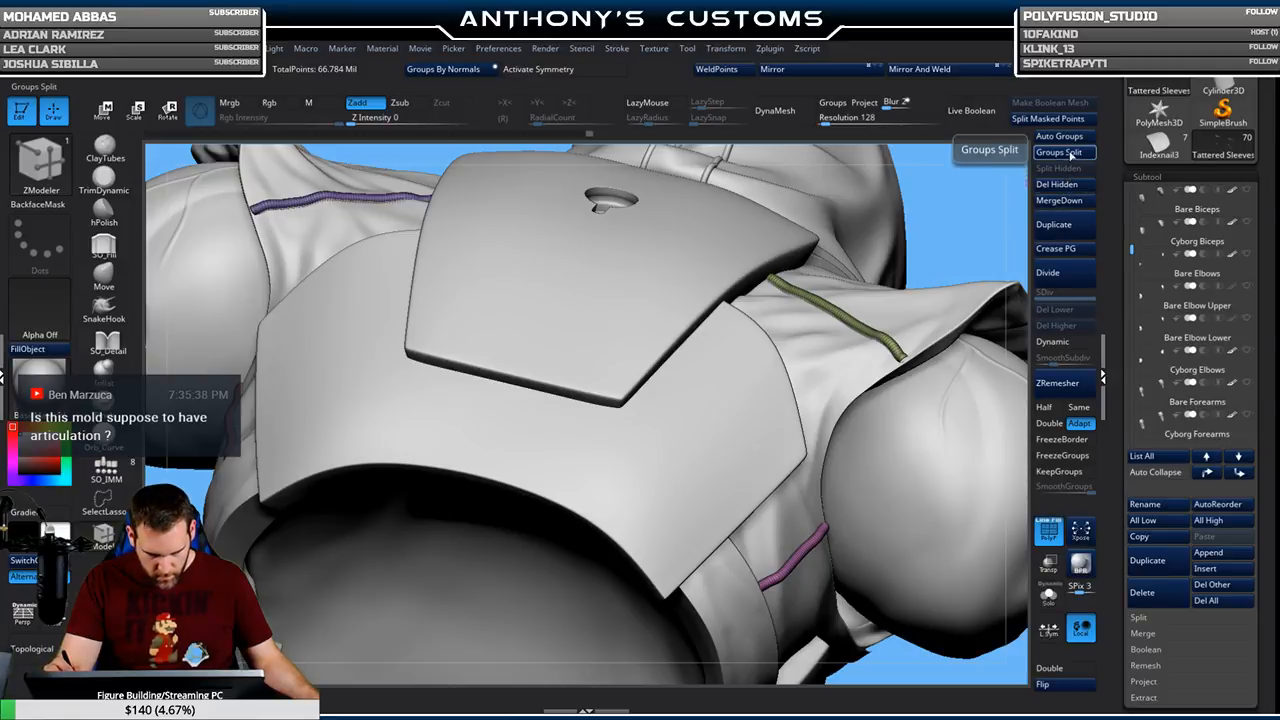
Isolate the yellow end piece of the teal seam tube at the sleeve edge, invert the visibility and delete it
{"action": "right_click_drag", "start_coordinate": [696, 368], "coordinate": [611, 300], "text": "alt"}
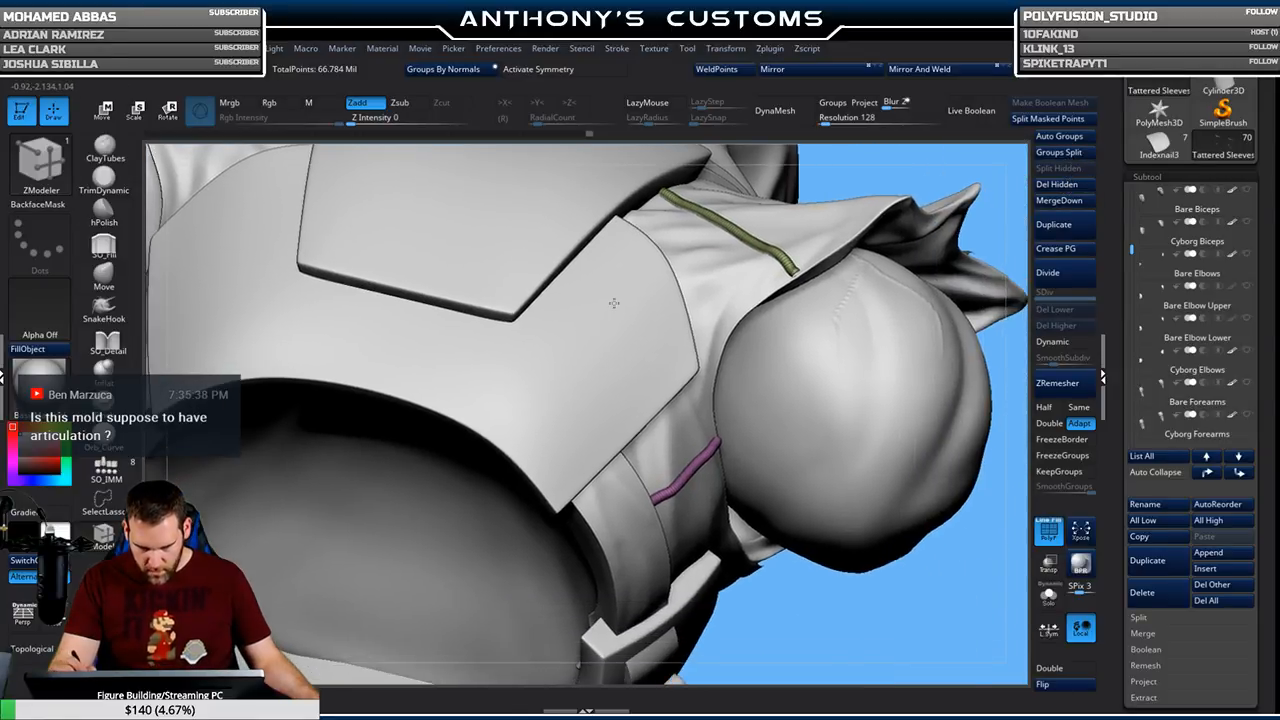
{"action": "right_click_drag", "start_coordinate": [838, 321], "coordinate": [724, 606]}
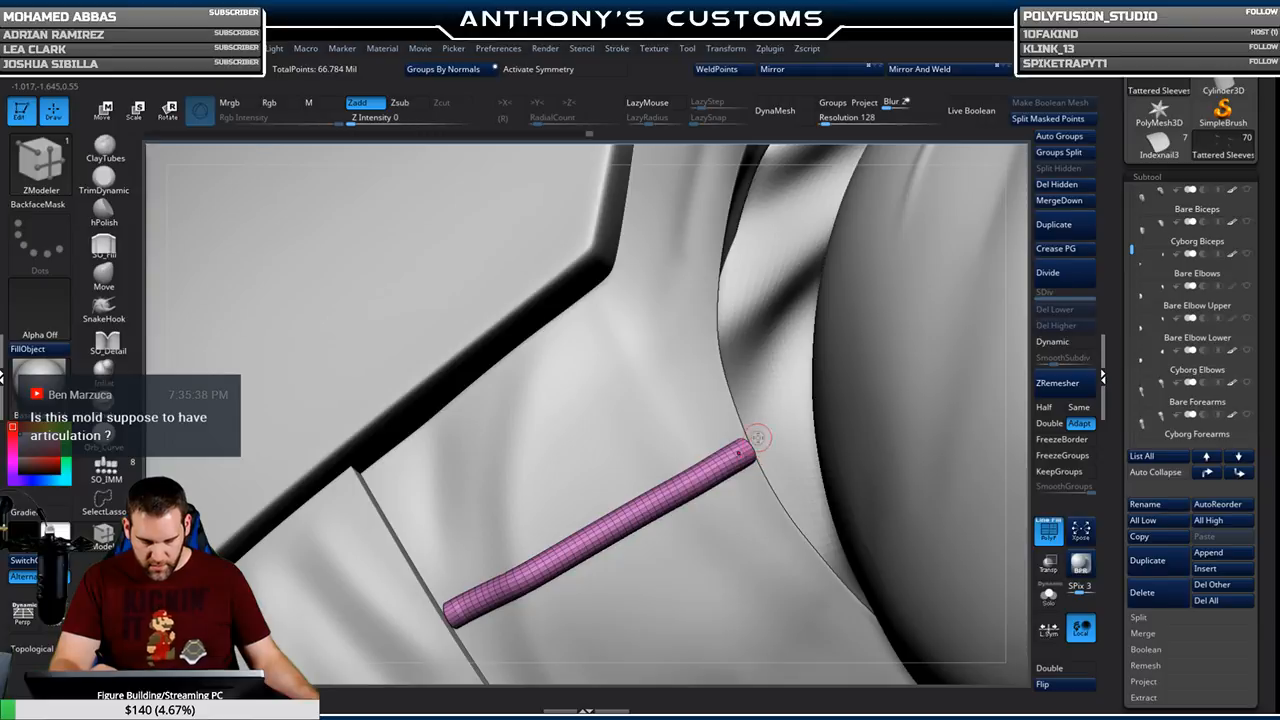
{"action": "right_click_drag", "start_coordinate": [702, 500], "coordinate": [700, 422]}
{"action": "mouse_move", "coordinate": [686, 476]}
{"action": "right_mouse_down", "text": "alt"}
{"action": "mouse_move", "coordinate": [728, 400]}
{"action": "mouse_move", "coordinate": [791, 348]}
{"action": "mouse_move", "coordinate": [798, 319]}
{"action": "right_mouse_up", "text": "alt"}
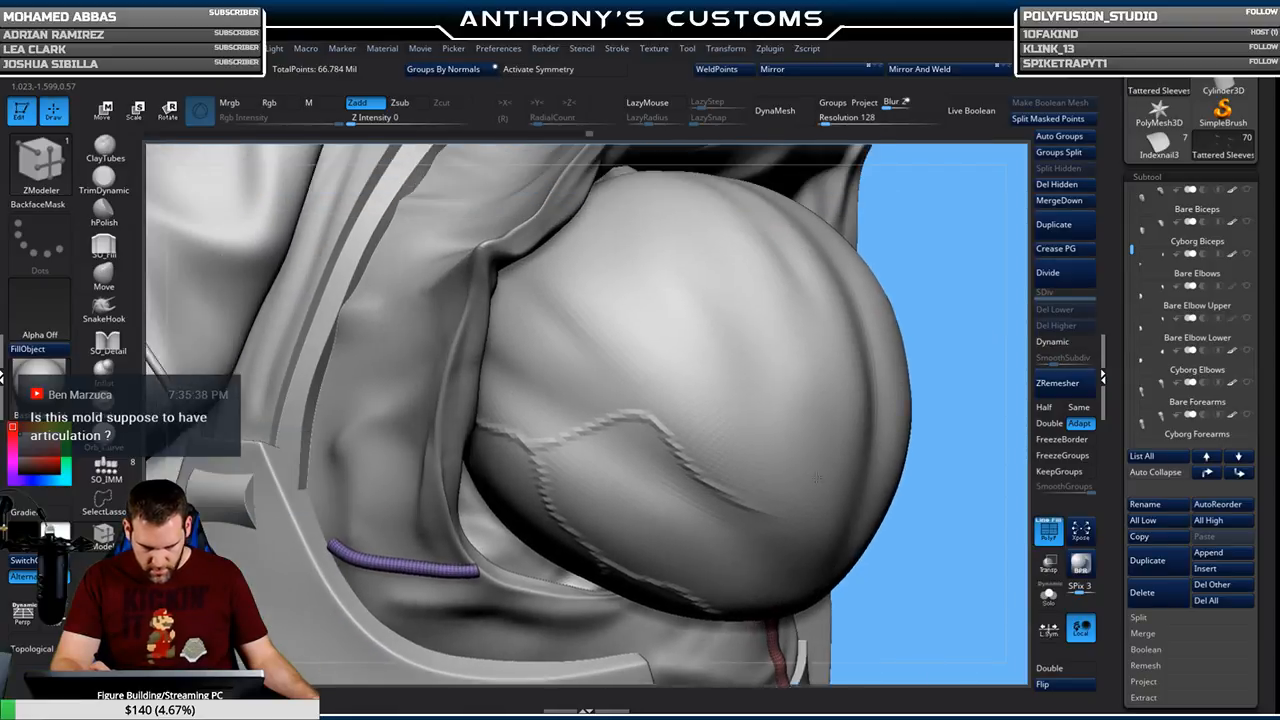
{"action": "mouse_move", "coordinate": [816, 477]}
{"action": "right_mouse_down"}
{"action": "mouse_move", "coordinate": [710, 442]}
{"action": "mouse_move", "coordinate": [618, 364]}
{"action": "mouse_move", "coordinate": [624, 418]}
{"action": "mouse_move", "coordinate": [714, 666]}
{"action": "mouse_move", "coordinate": [710, 398]}
{"action": "mouse_move", "coordinate": [606, 520]}
{"action": "mouse_move", "coordinate": [648, 542]}
{"action": "mouse_move", "coordinate": [602, 465]}
{"action": "mouse_move", "coordinate": [560, 491]}
{"action": "right_mouse_up"}
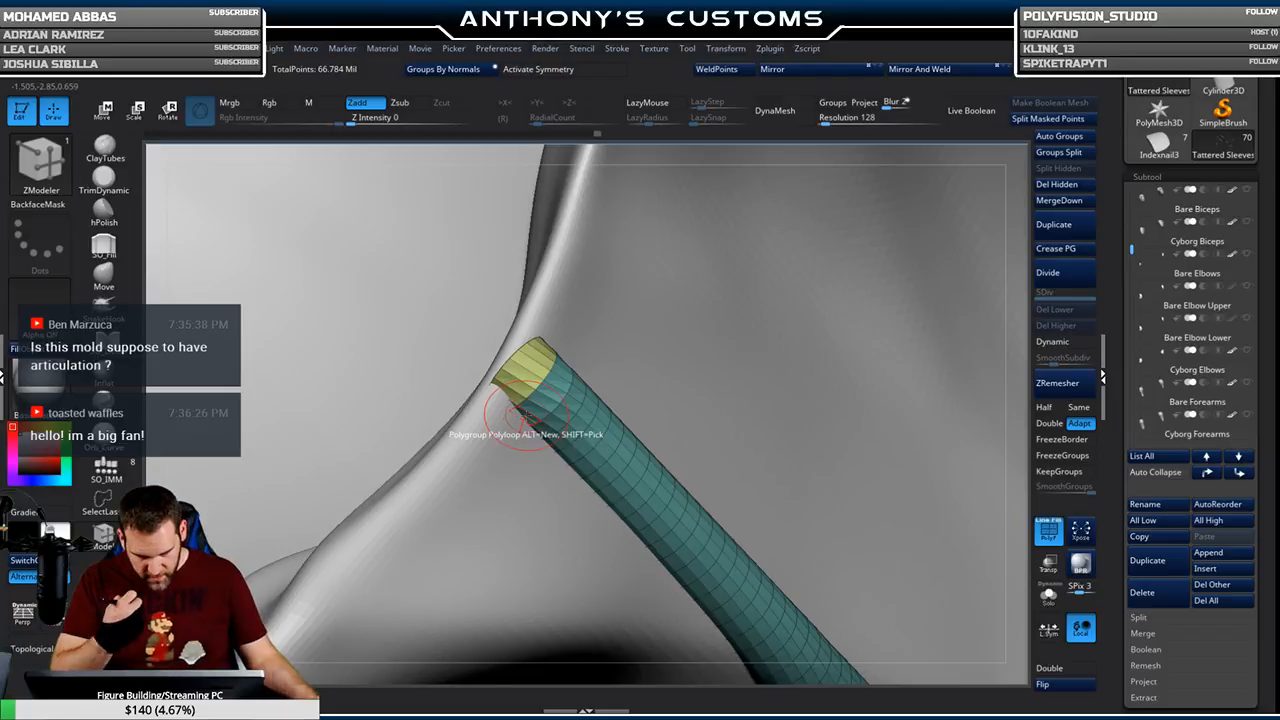
{"action": "key", "text": "ctrl+shift"}
{"action": "left_click", "coordinate": [527, 354], "text": "ctrl+shift"}
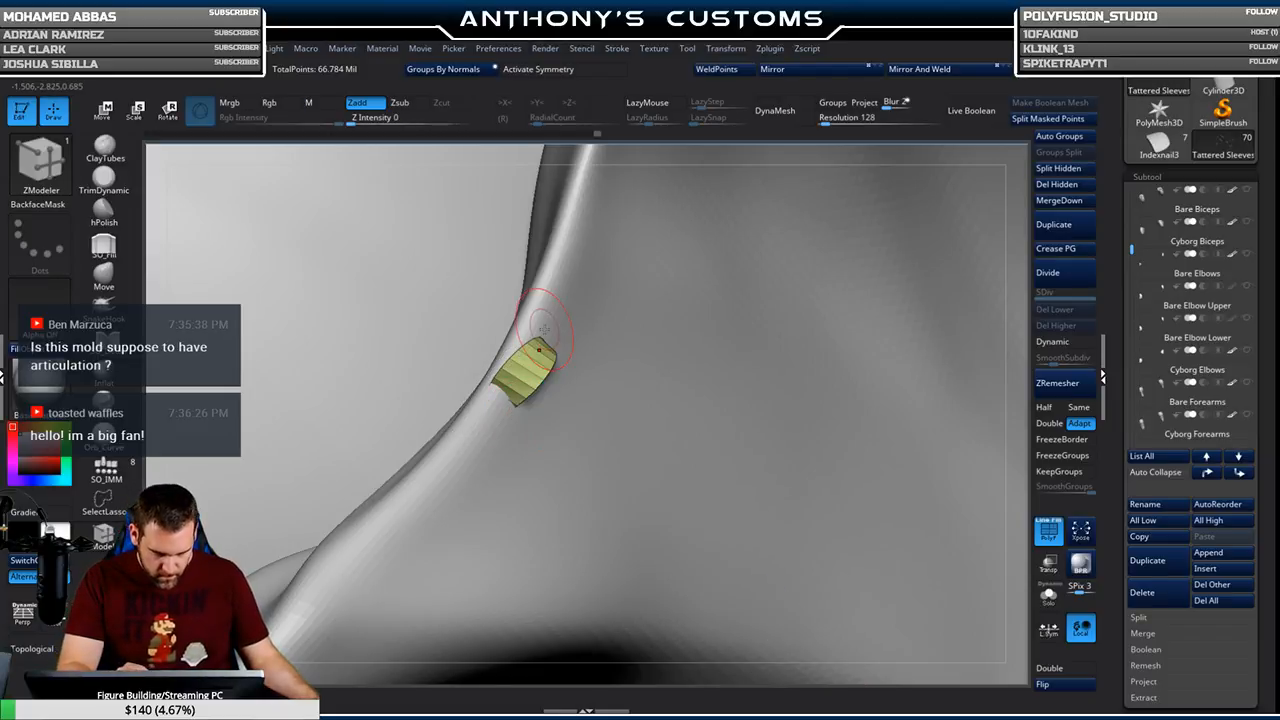
{"action": "key", "text": "f"}
{"action": "left_click", "coordinate": [855, 247], "text": "ctrl+shift"}
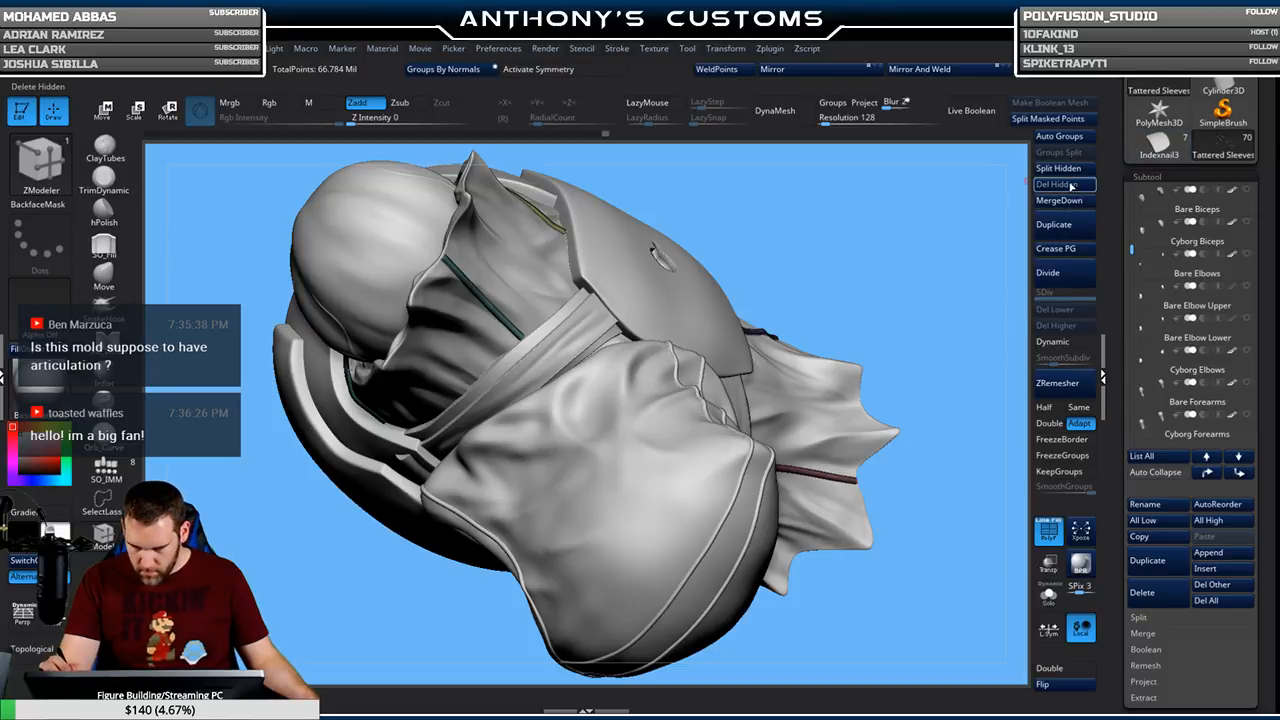
Expand the Modify Topology settings in the tool's geometry options
{"action": "left_click_drag", "start_coordinate": [1269, 254], "coordinate": [1269, 216]}
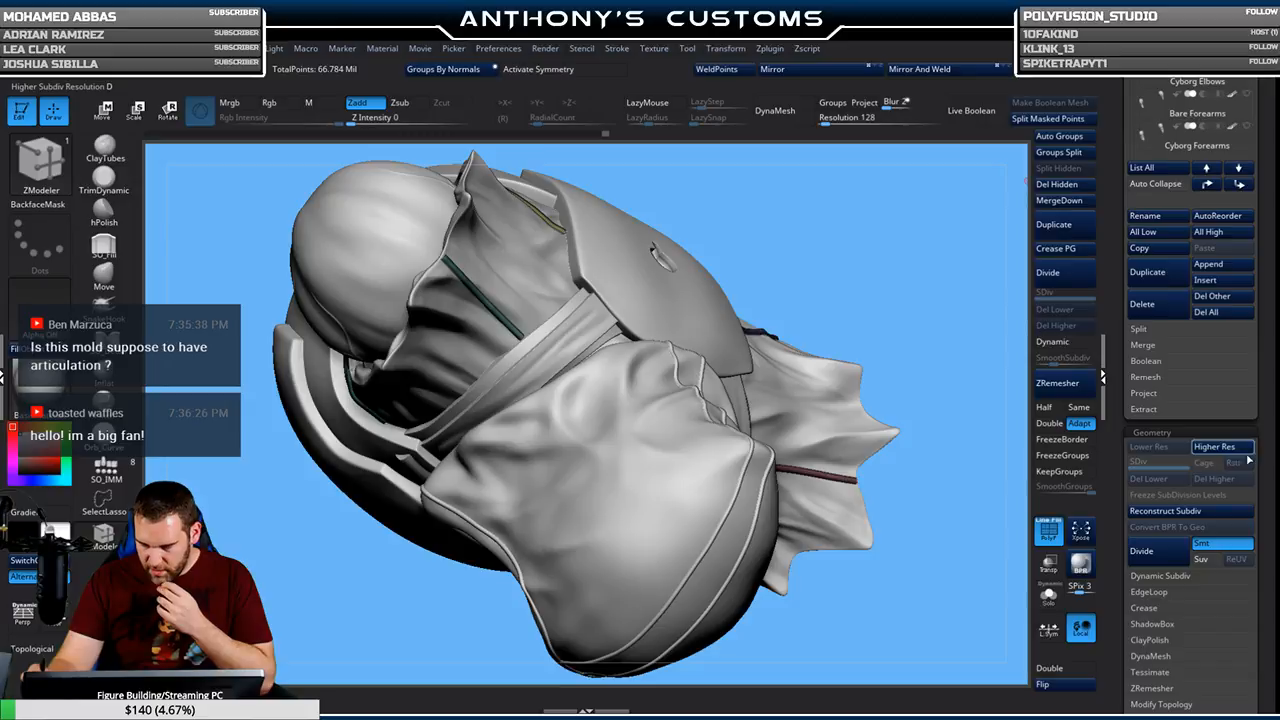
{"action": "left_click_drag", "start_coordinate": [1257, 527], "coordinate": [1206, 513]}
{"action": "left_click", "coordinate": [1183, 572]}
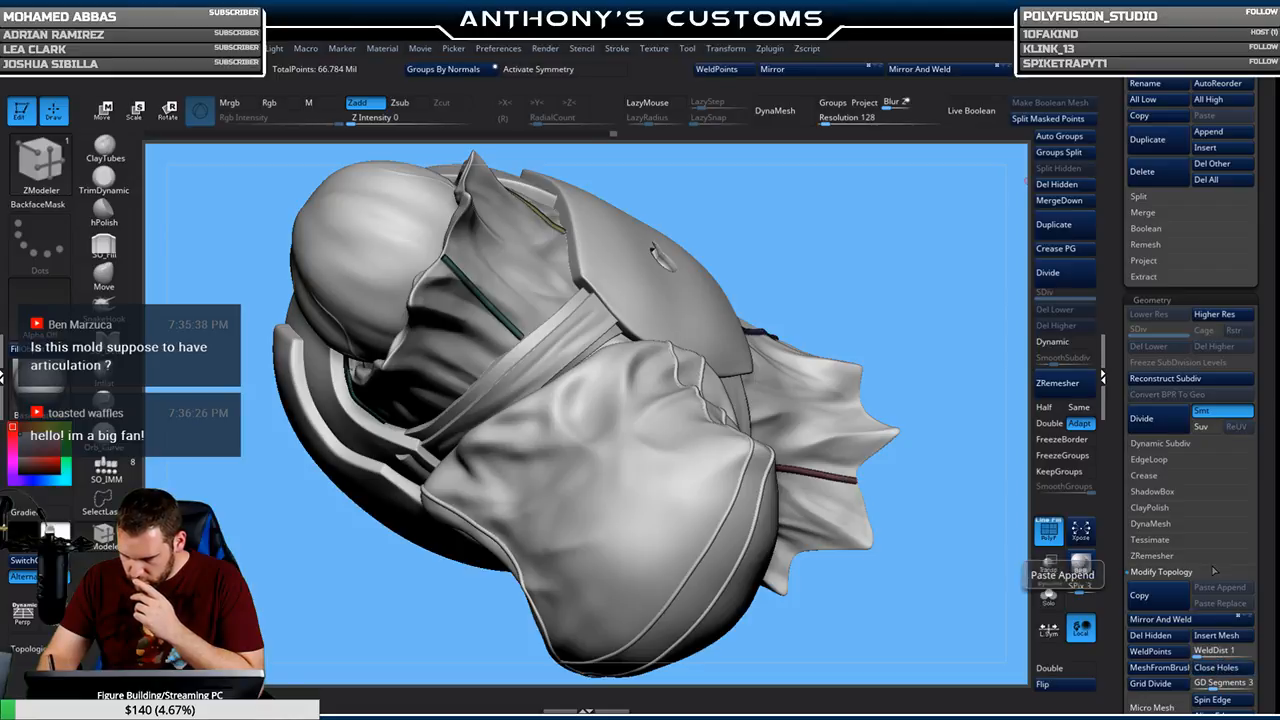
Set the ZModeler edge action to Close with the Convex Hole target and cap the red seam tube's open end at the hem
{"action": "left_click_drag", "start_coordinate": [901, 264], "coordinate": [916, 226]}
{"action": "key", "text": "f"}
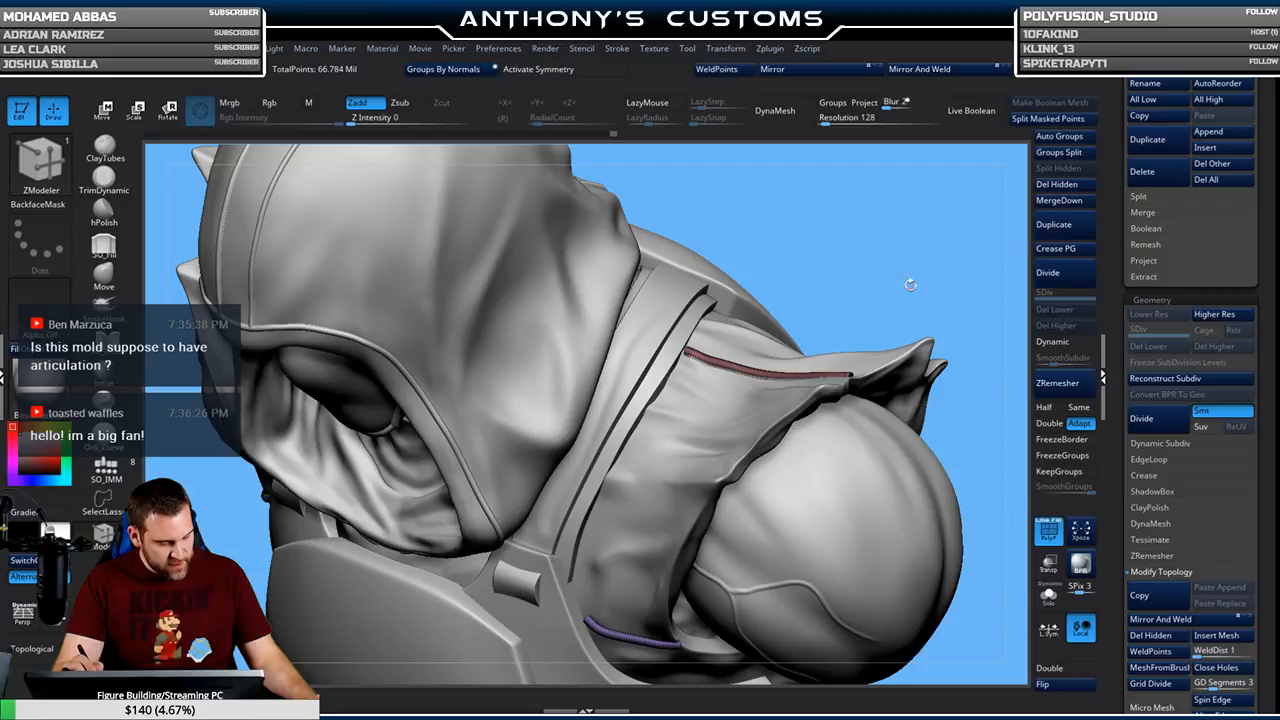
{"action": "right_click_drag", "start_coordinate": [857, 386], "coordinate": [701, 540], "text": "alt"}
{"action": "left_click", "coordinate": [704, 397], "text": "ctrl+shift"}
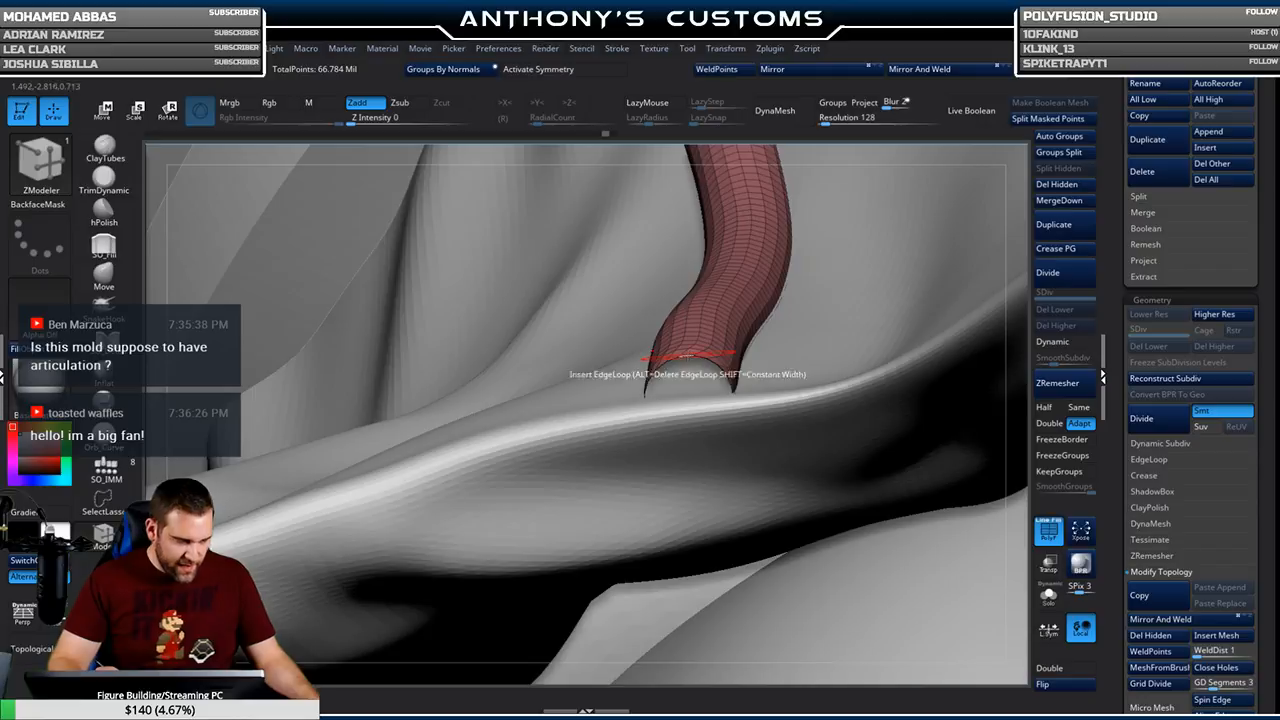
{"action": "right_click_drag", "start_coordinate": [688, 385], "coordinate": [676, 522], "text": "ctrl"}
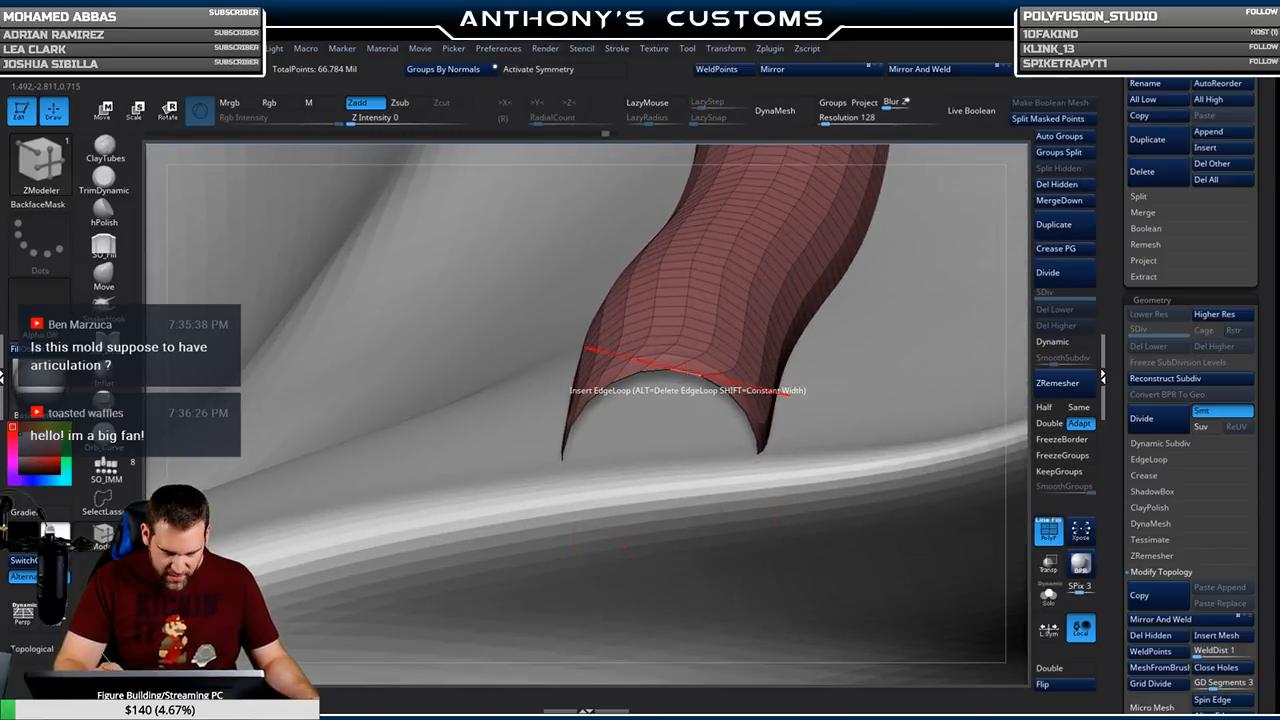
{"action": "key", "text": "space"}
{"action": "left_click", "coordinate": [576, 375]}
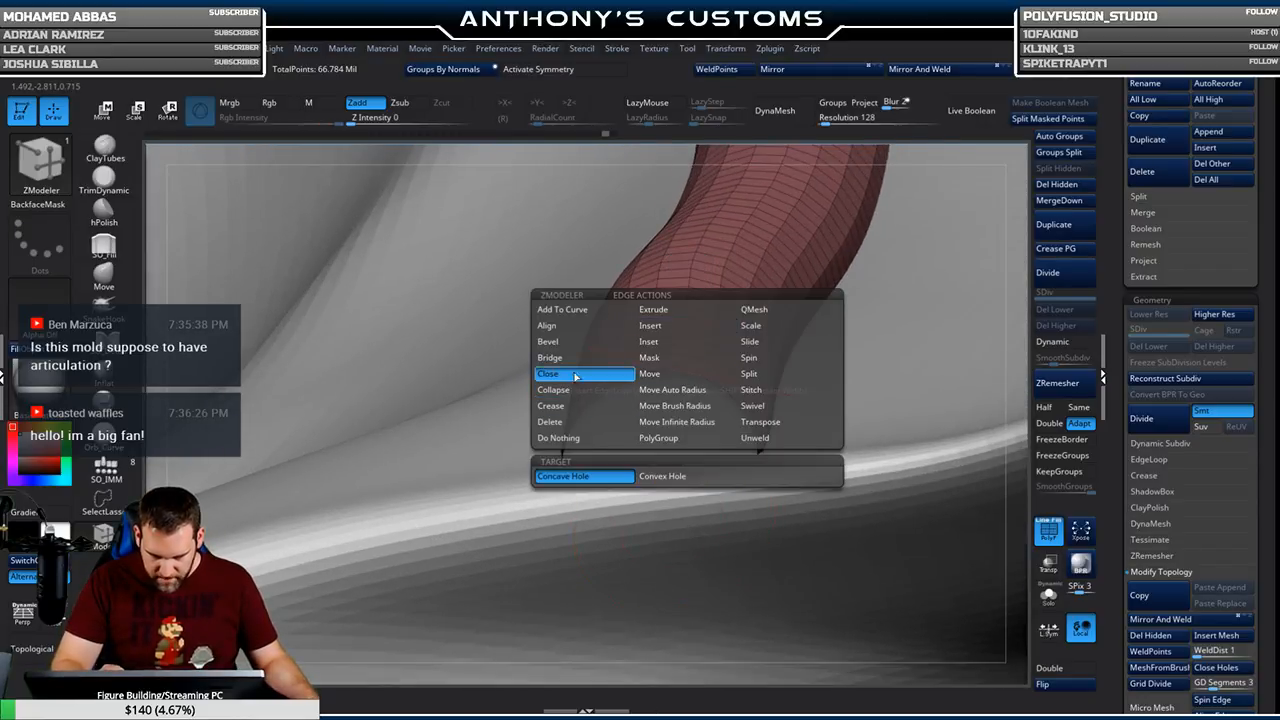
{"action": "left_click", "coordinate": [664, 477]}
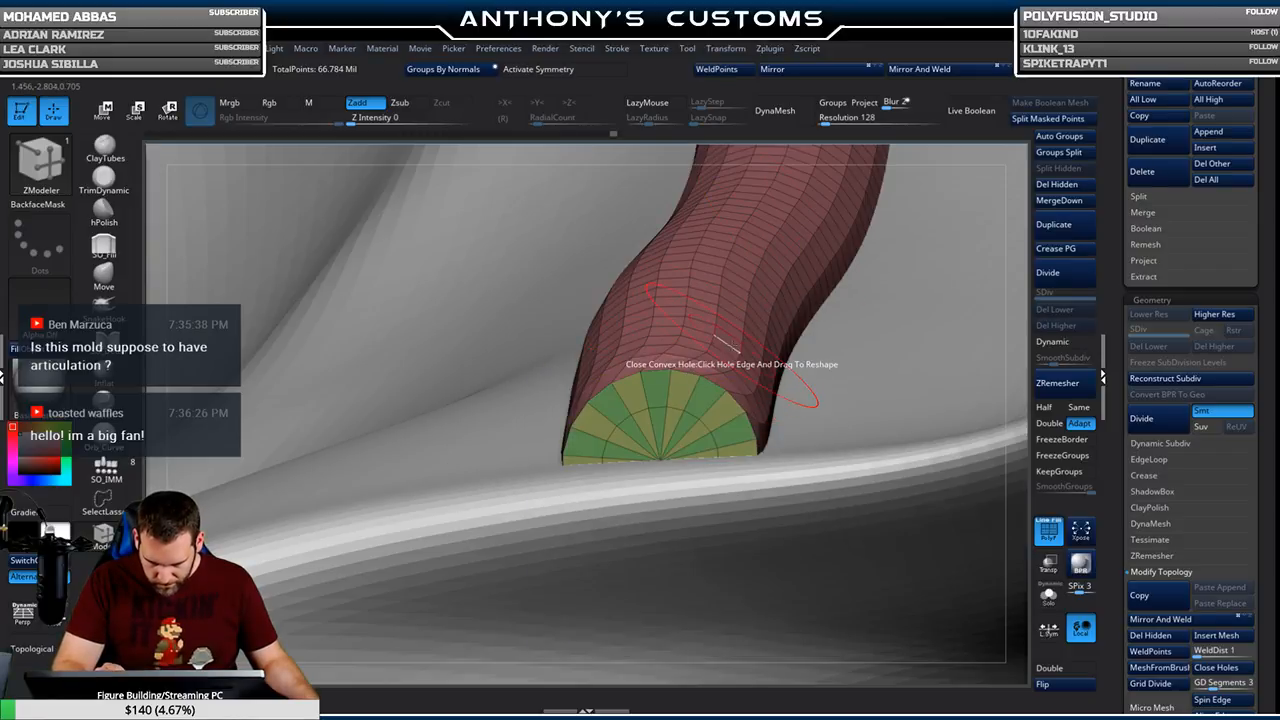
{"action": "right_click_drag", "start_coordinate": [813, 309], "coordinate": [790, 290], "text": "alt"}
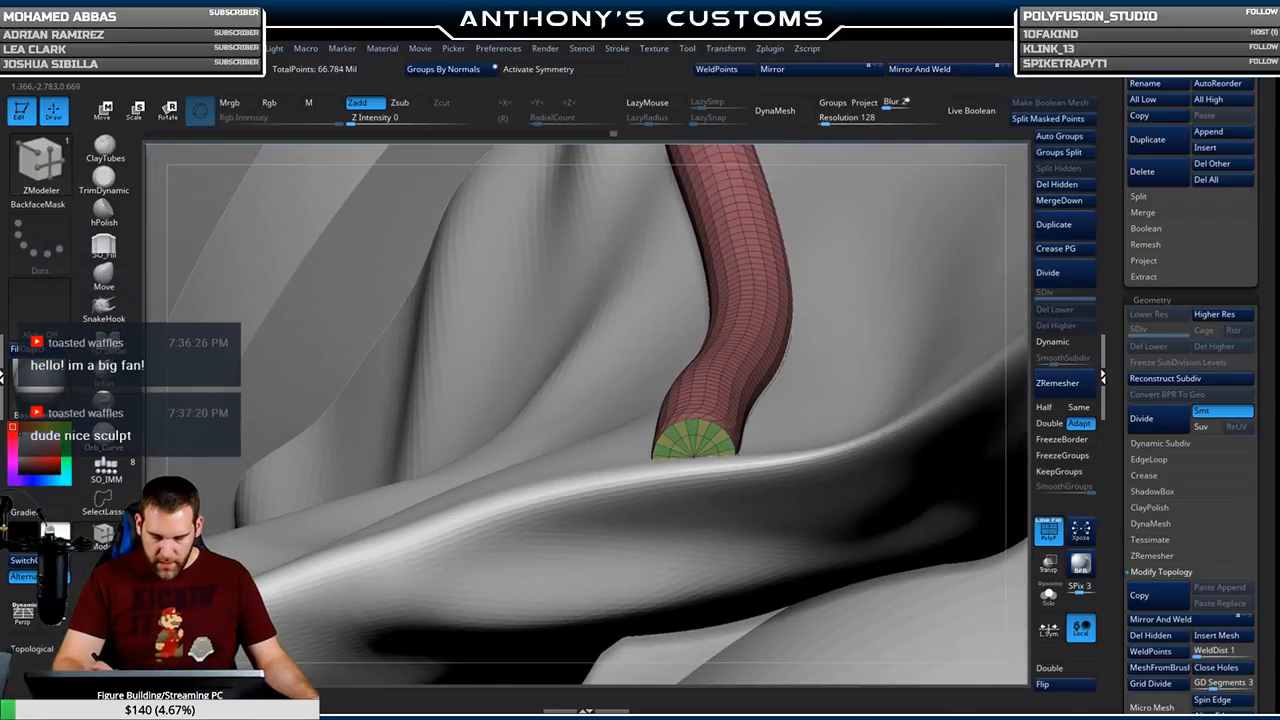
Solo the seam tubes and close their open ends, starting with the purple tube, using convex caps
{"action": "mouse_move", "coordinate": [768, 439]}
{"action": "right_mouse_down", "text": "ctrl"}
{"action": "mouse_move", "coordinate": [704, 362]}
{"action": "mouse_move", "coordinate": [692, 301]}
{"action": "mouse_move", "coordinate": [679, 115]}
{"action": "mouse_move", "coordinate": [691, 17]}
{"action": "right_mouse_up", "text": "ctrl"}
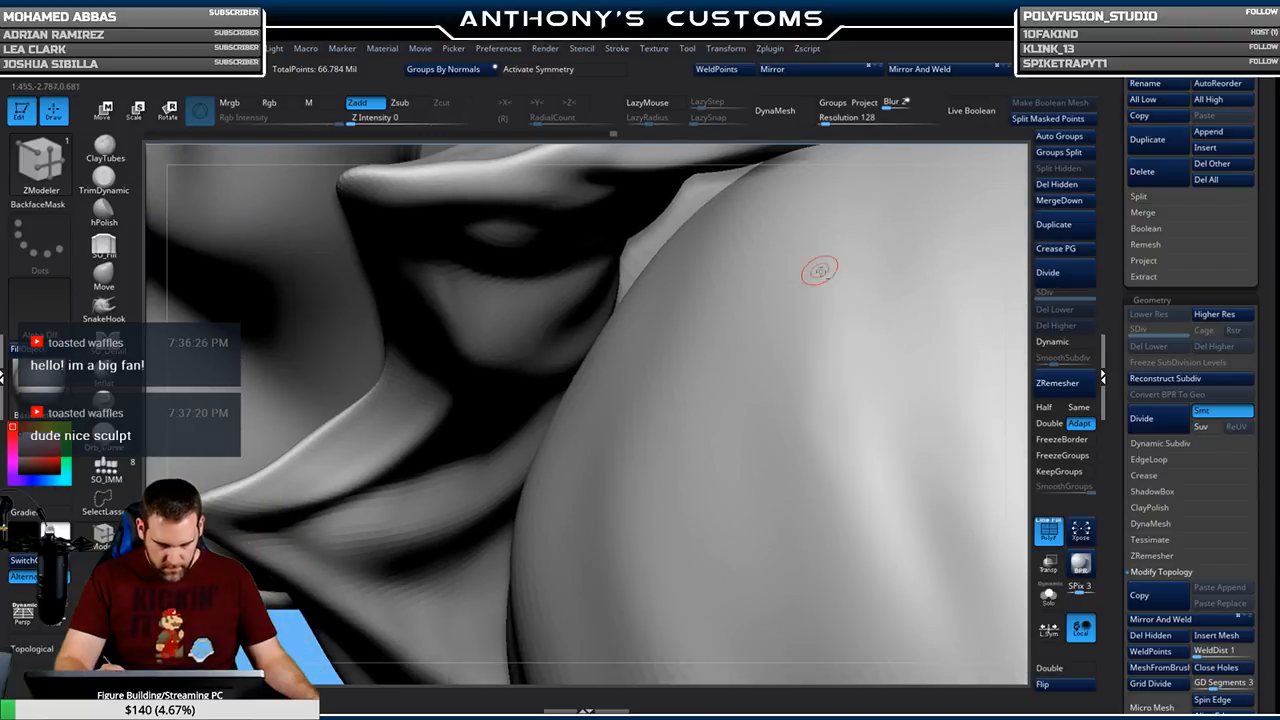
{"action": "right_click_drag", "start_coordinate": [683, 434], "coordinate": [434, 574], "text": "ctrl"}
{"action": "right_click_drag", "start_coordinate": [711, 521], "coordinate": [723, 271], "text": "ctrl"}
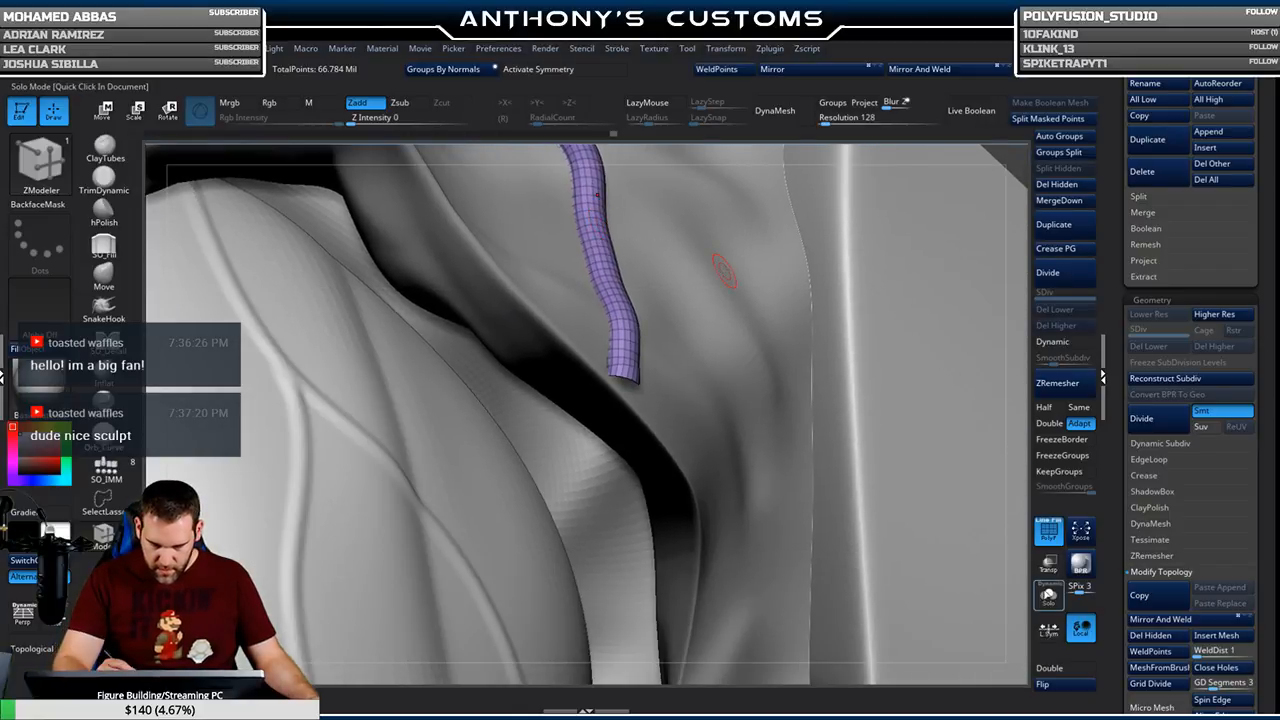
{"action": "left_click", "coordinate": [1048, 603]}
{"action": "right_click_drag", "start_coordinate": [800, 400], "coordinate": [857, 555]}
{"action": "left_click", "coordinate": [648, 397]}
{"action": "right_click_drag", "start_coordinate": [762, 396], "coordinate": [884, 372], "text": "ctrl"}
{"action": "right_click_drag", "start_coordinate": [603, 429], "coordinate": [552, 440]}
{"action": "left_click", "coordinate": [502, 516]}
Close the remaining open end of the red seam tube with a convex cap
{"action": "right_click_drag", "start_coordinate": [702, 552], "coordinate": [882, 398], "text": "alt"}
{"action": "right_click_drag", "start_coordinate": [770, 501], "coordinate": [877, 217]}
{"action": "right_click_drag", "start_coordinate": [736, 487], "coordinate": [722, 397], "text": "alt"}
{"action": "right_click_drag", "start_coordinate": [697, 337], "coordinate": [739, 305]}
{"action": "right_click_drag", "start_coordinate": [829, 326], "coordinate": [757, 625], "text": "ctrl"}
{"action": "right_click_drag", "start_coordinate": [829, 511], "coordinate": [470, 370], "text": "alt"}
{"action": "right_click_drag", "start_coordinate": [670, 450], "coordinate": [801, 334], "text": "alt"}
{"action": "right_click_drag", "start_coordinate": [602, 480], "coordinate": [606, 400], "text": "ctrl"}
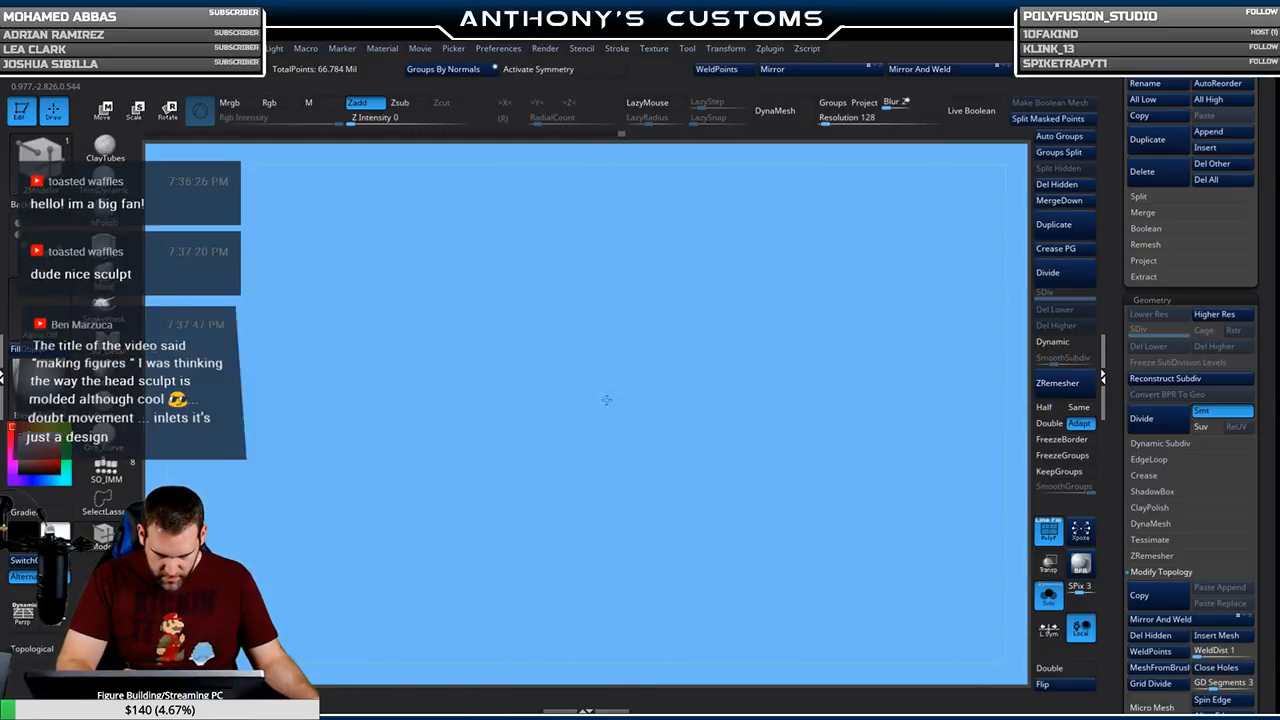
{"action": "right_click_drag", "start_coordinate": [600, 551], "coordinate": [603, 194], "text": "alt"}
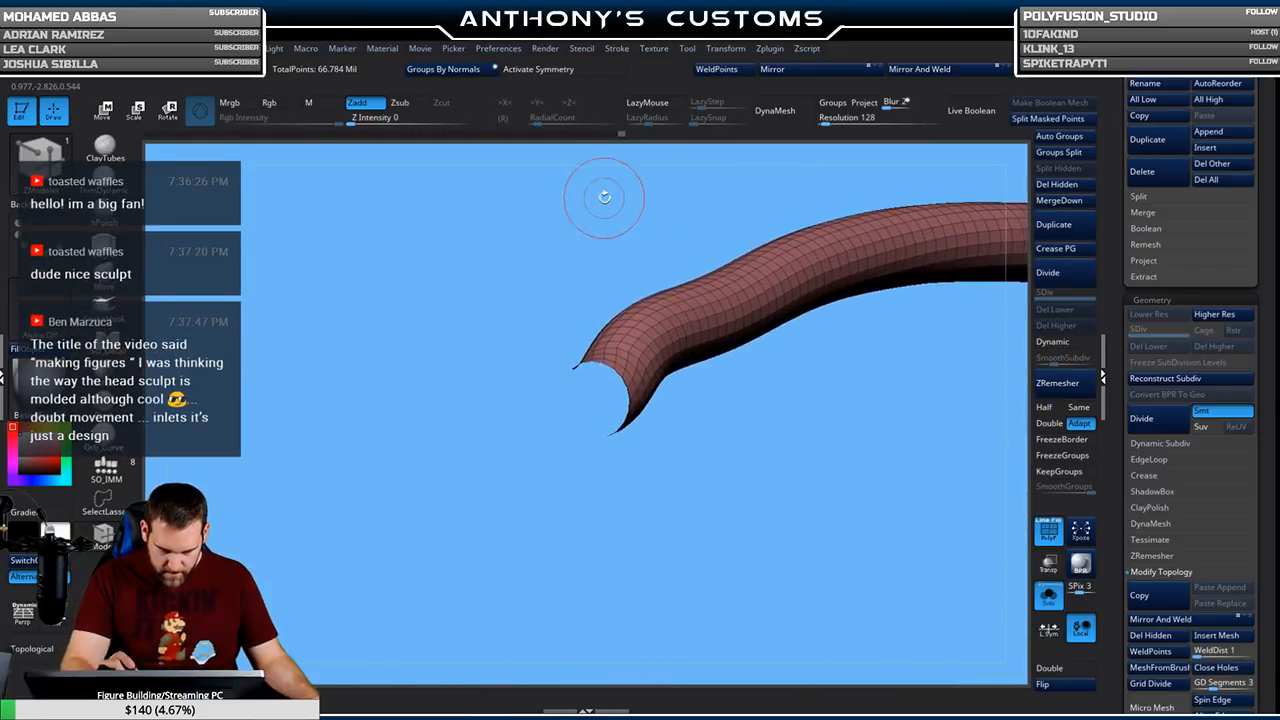
{"action": "left_click", "coordinate": [622, 388]}
{"action": "right_click_drag", "start_coordinate": [600, 395], "coordinate": [608, 474]}
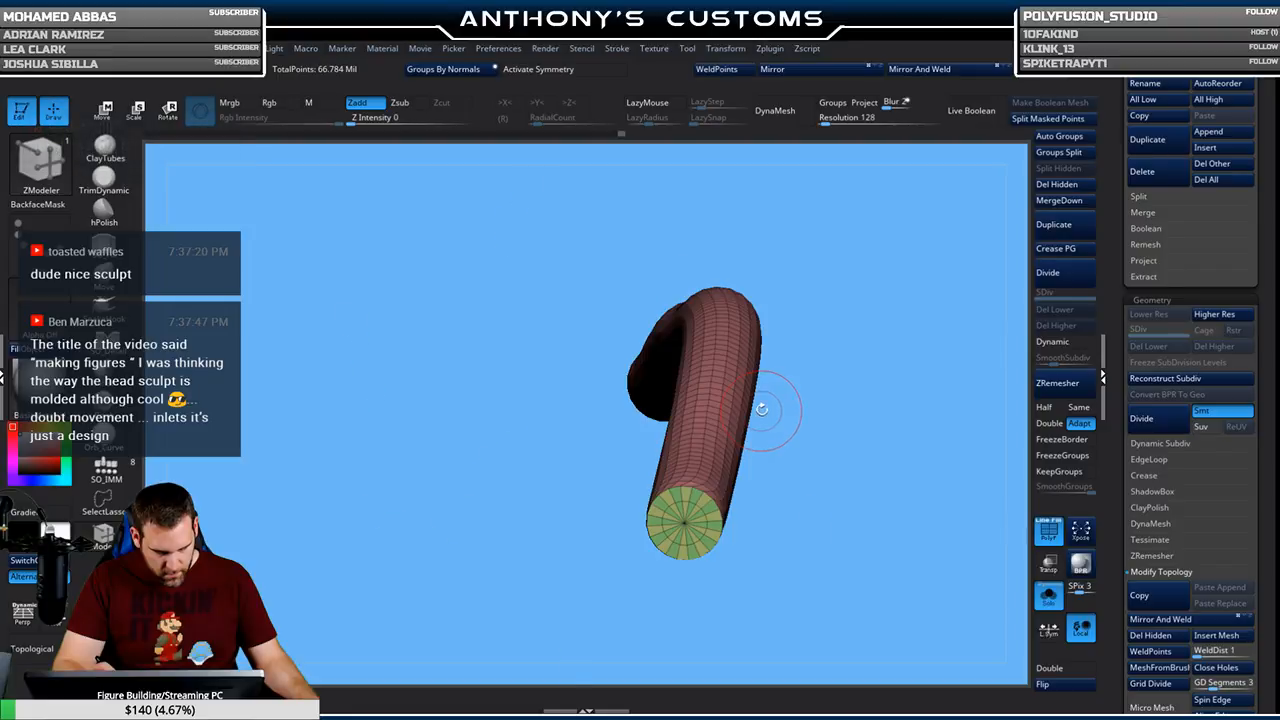
Close the open hole at the bent end of the purple seam tube with a convex cap
{"action": "key", "text": "f"}
{"action": "left_click_drag", "start_coordinate": [883, 370], "coordinate": [742, 345]}
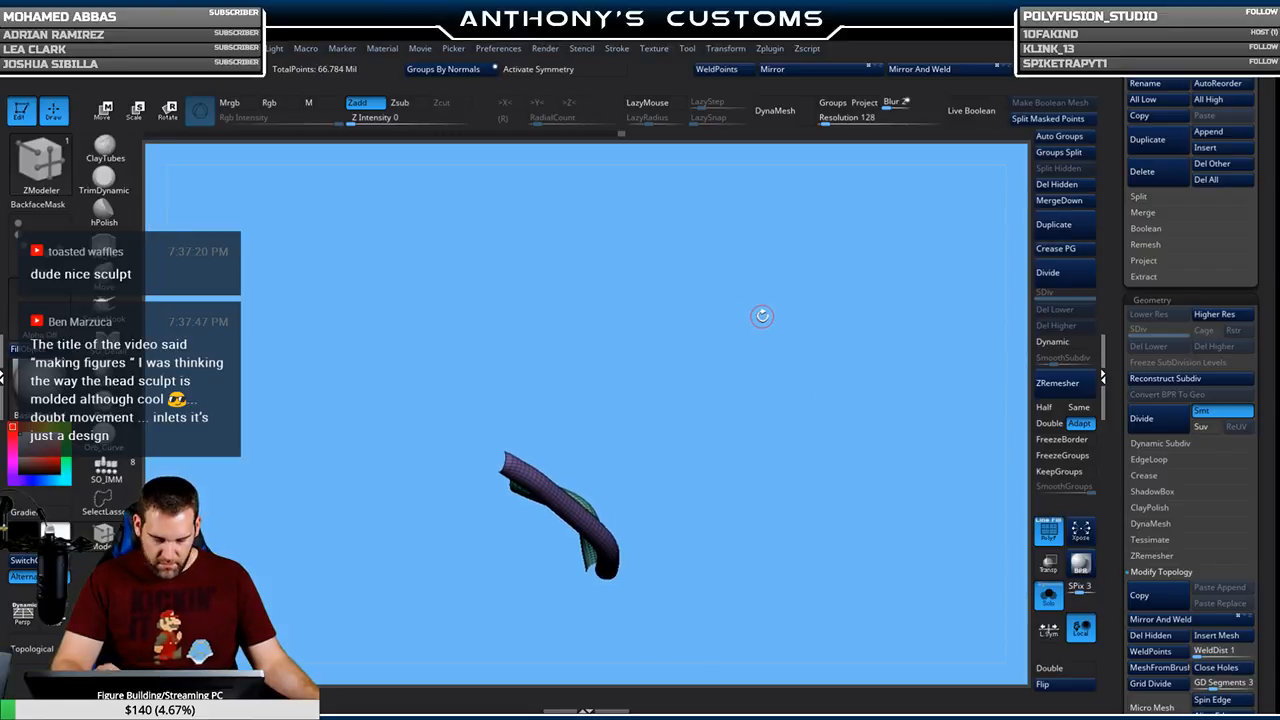
{"action": "left_click", "coordinate": [444, 448]}
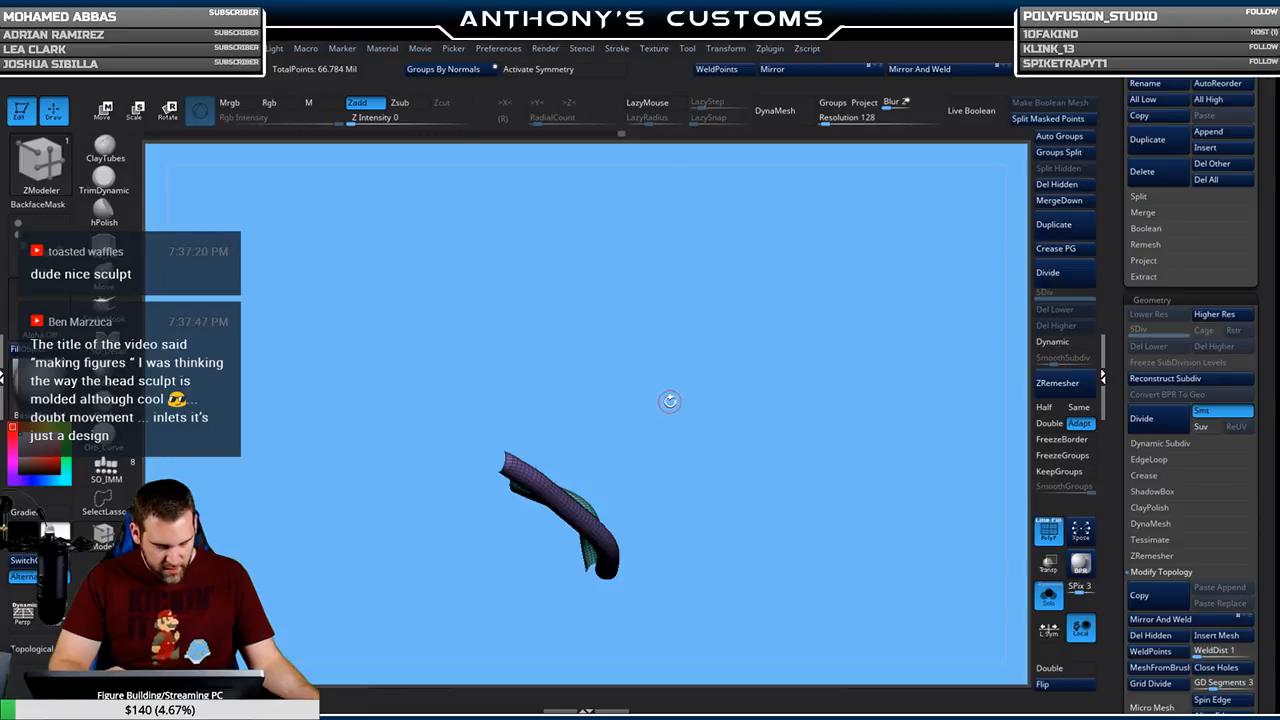
{"action": "left_click_drag", "start_coordinate": [741, 481], "coordinate": [444, 304]}
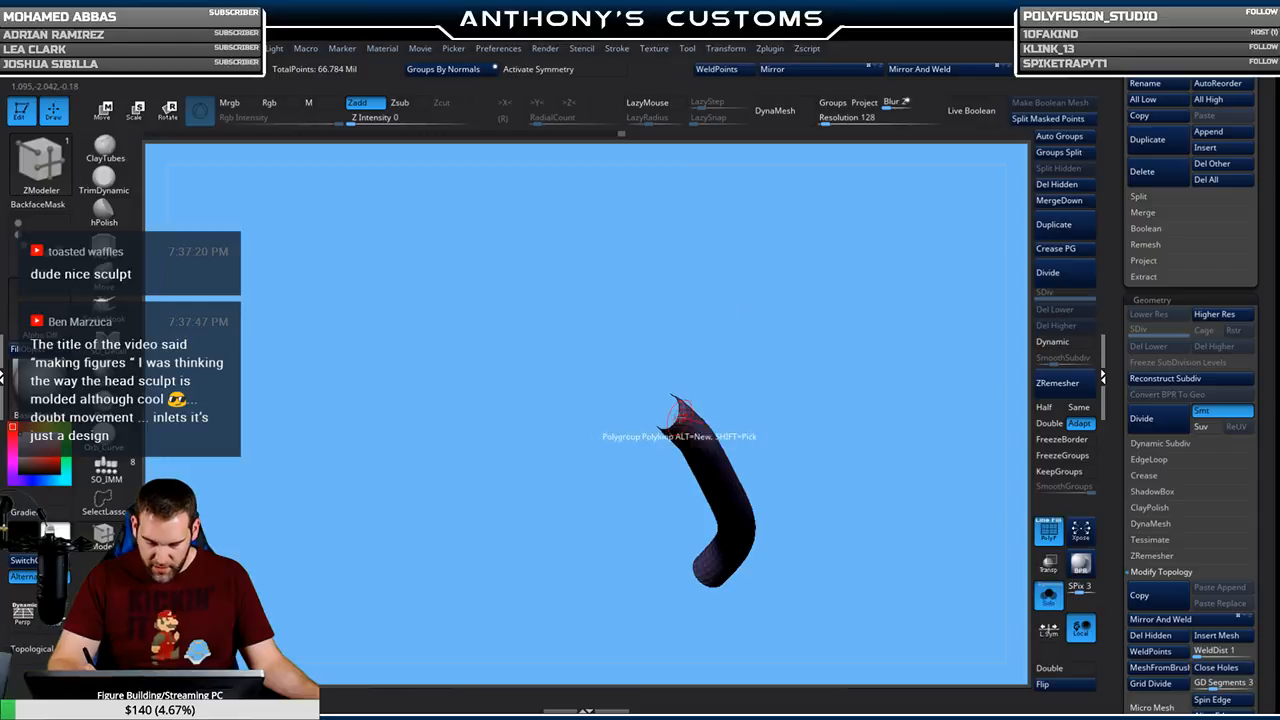
{"action": "mouse_move", "coordinate": [727, 406]}
{"action": "left_mouse_down"}
{"action": "mouse_move", "coordinate": [803, 332]}
{"action": "mouse_move", "coordinate": [824, 204]}
{"action": "mouse_move", "coordinate": [783, 476]}
{"action": "mouse_move", "coordinate": [786, 277]}
{"action": "mouse_move", "coordinate": [787, 348]}
{"action": "left_mouse_up"}
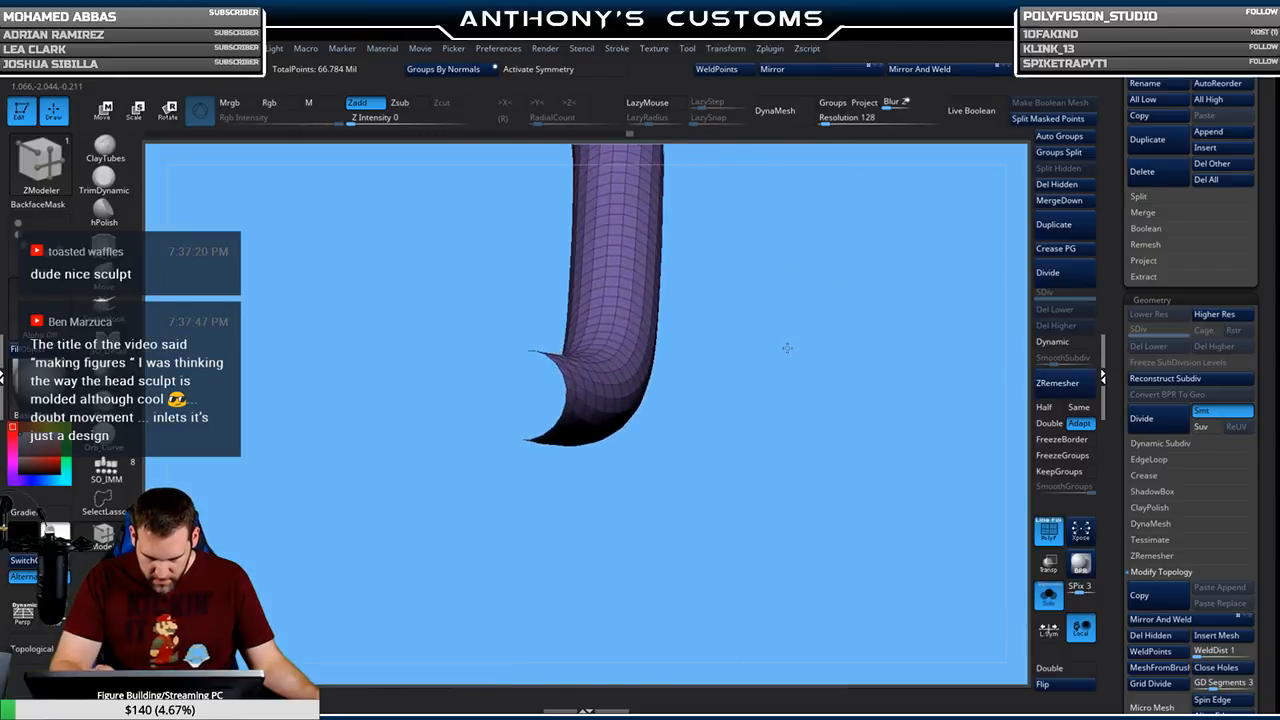
{"action": "left_click", "coordinate": [566, 389]}
{"action": "left_click_drag", "start_coordinate": [686, 467], "coordinate": [655, 430], "text": "alt"}
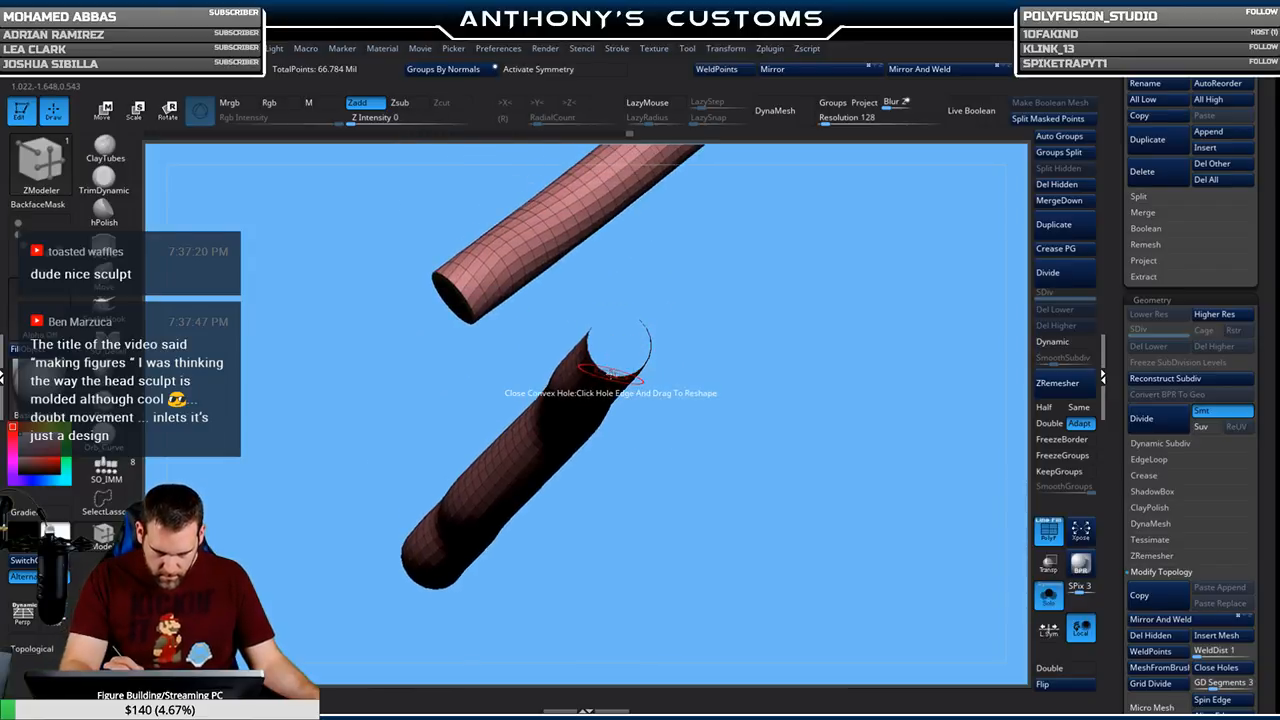
Cap the open holes at both ends of the short pinkish-red seam tube
{"action": "left_click", "coordinate": [612, 376]}
{"action": "mouse_move", "coordinate": [648, 402]}
{"action": "left_mouse_down"}
{"action": "mouse_move", "coordinate": [697, 374]}
{"action": "mouse_move", "coordinate": [726, 303]}
{"action": "mouse_move", "coordinate": [623, 357]}
{"action": "left_mouse_up"}
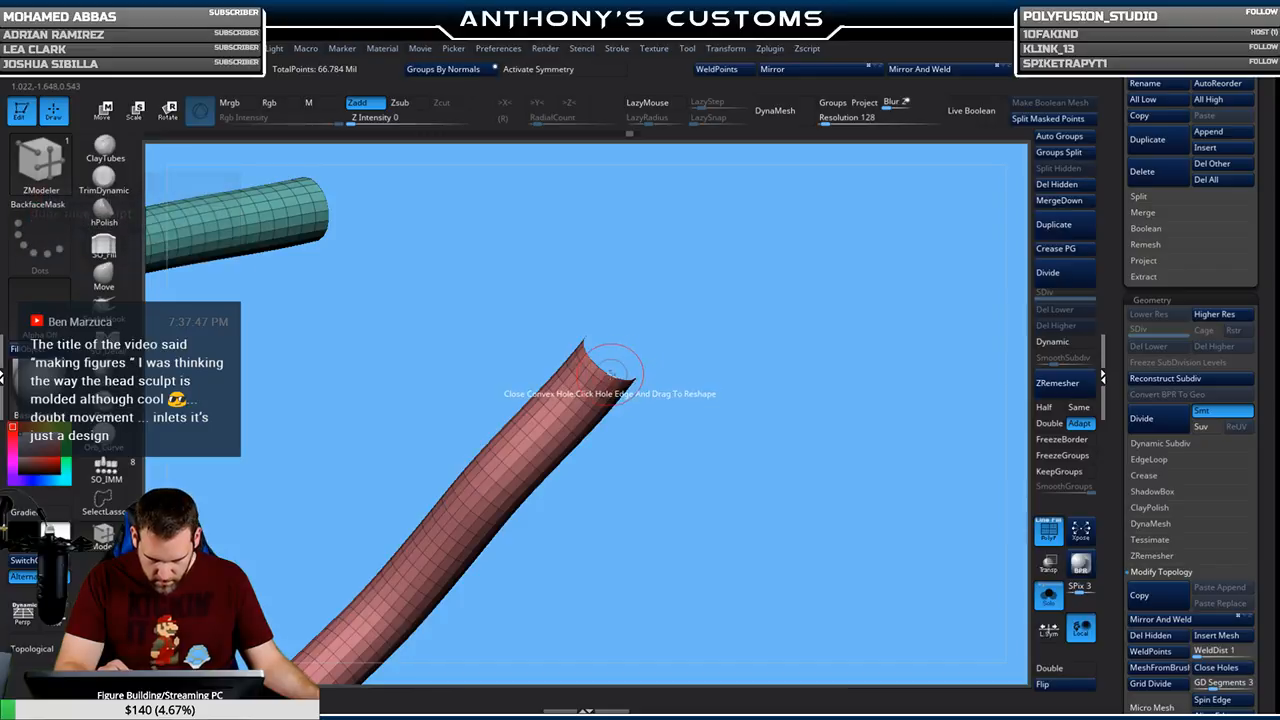
{"action": "left_click_drag", "start_coordinate": [655, 455], "coordinate": [722, 391]}
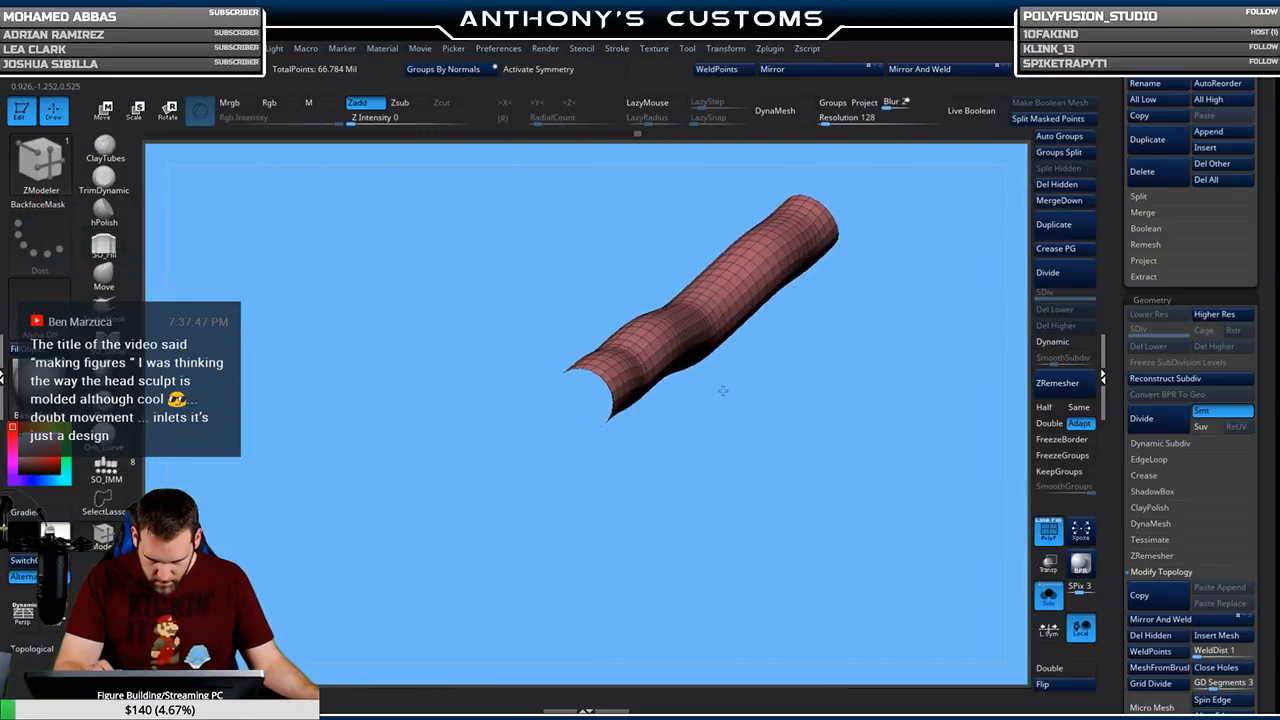
{"action": "left_click", "coordinate": [597, 376]}
{"action": "key", "text": "f"}
Cap the open holes at the bent end and the opposite end of the teal seam tube
{"action": "left_click_drag", "start_coordinate": [849, 357], "coordinate": [851, 460]}
{"action": "left_click_drag", "start_coordinate": [734, 430], "coordinate": [670, 599]}
{"action": "left_click_drag", "start_coordinate": [903, 360], "coordinate": [494, 506], "text": "alt"}
{"action": "left_click_drag", "start_coordinate": [642, 409], "coordinate": [657, 543], "text": "alt"}
{"action": "left_click_drag", "start_coordinate": [908, 290], "coordinate": [377, 583], "text": "alt"}
{"action": "left_click_drag", "start_coordinate": [811, 366], "coordinate": [541, 426], "text": "alt"}
{"action": "left_click_drag", "start_coordinate": [648, 350], "coordinate": [483, 477], "text": "alt"}
{"action": "left_click_drag", "start_coordinate": [769, 333], "coordinate": [526, 510], "text": "alt"}
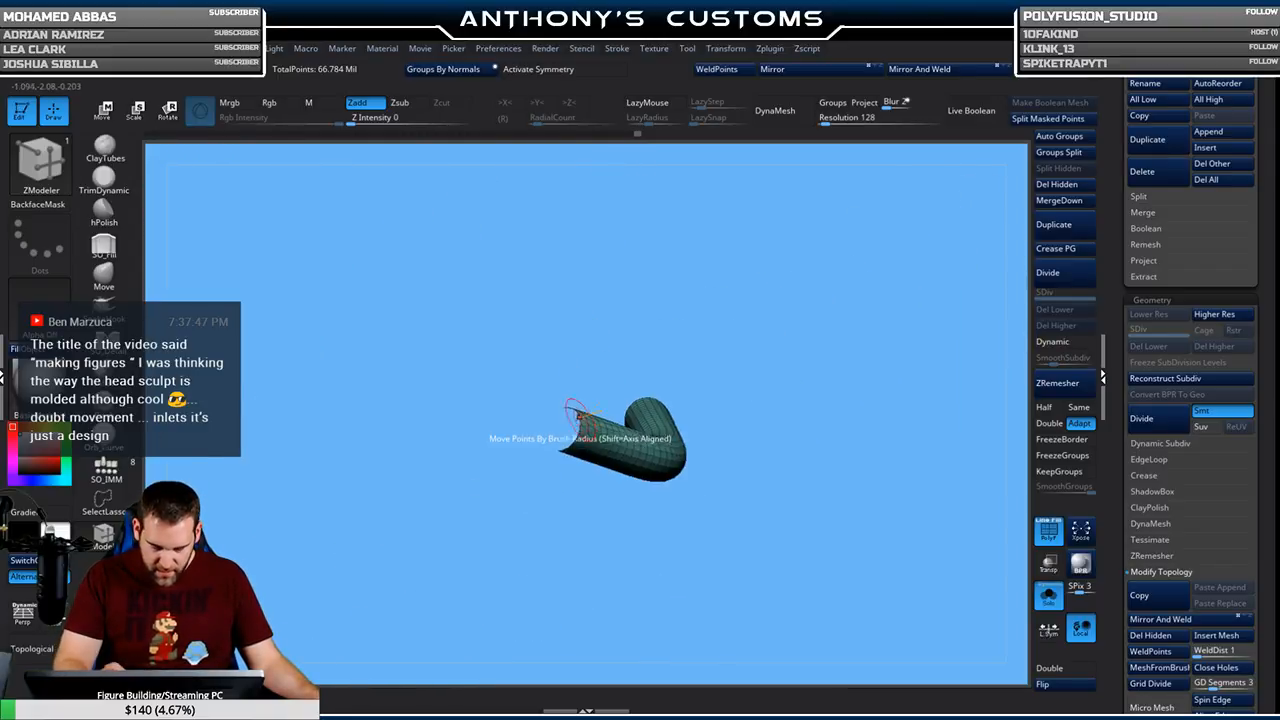
{"action": "left_click", "coordinate": [579, 430]}
{"action": "left_click_drag", "start_coordinate": [789, 454], "coordinate": [692, 470]}
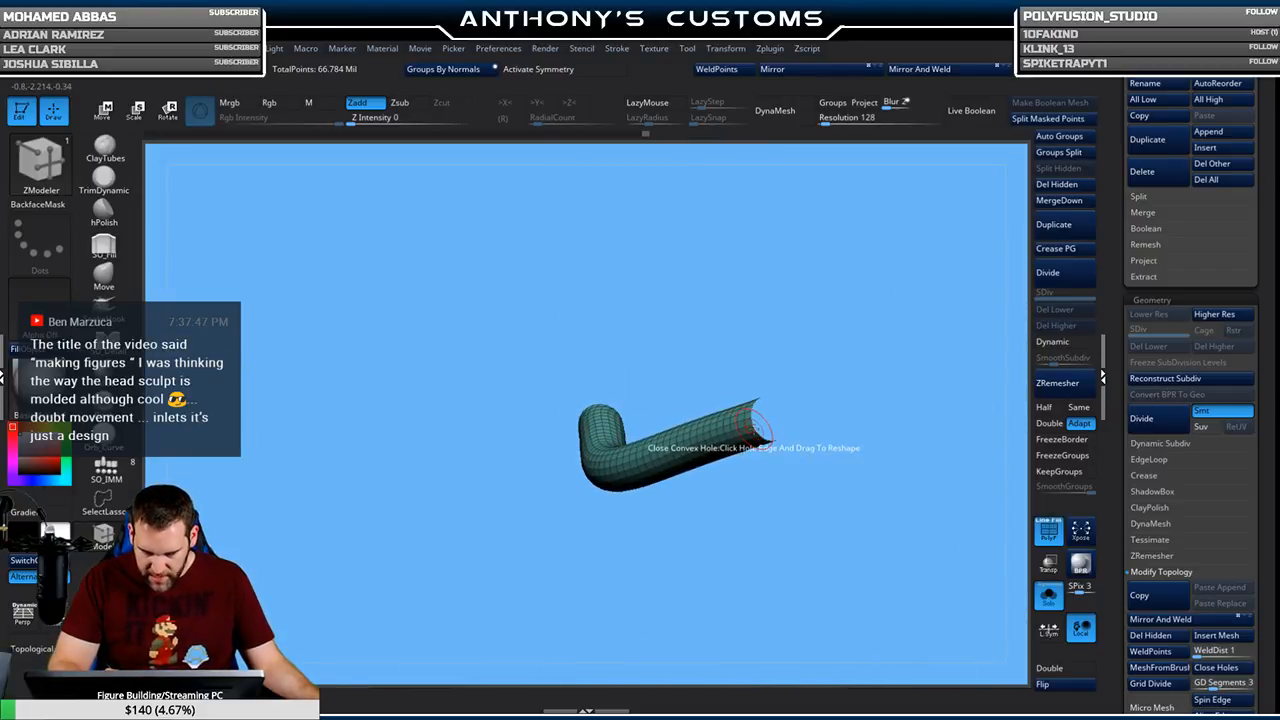
{"action": "left_click", "coordinate": [755, 428]}
Close the open upper end of the dark purple seam tube with a convex cap
{"action": "left_click", "coordinate": [788, 473], "text": "ctrl+shift"}
{"action": "left_click_drag", "start_coordinate": [837, 433], "coordinate": [697, 409]}
{"action": "left_click_drag", "start_coordinate": [463, 551], "coordinate": [877, 391], "text": "alt"}
{"action": "left_click_drag", "start_coordinate": [791, 373], "coordinate": [670, 355], "text": "alt"}
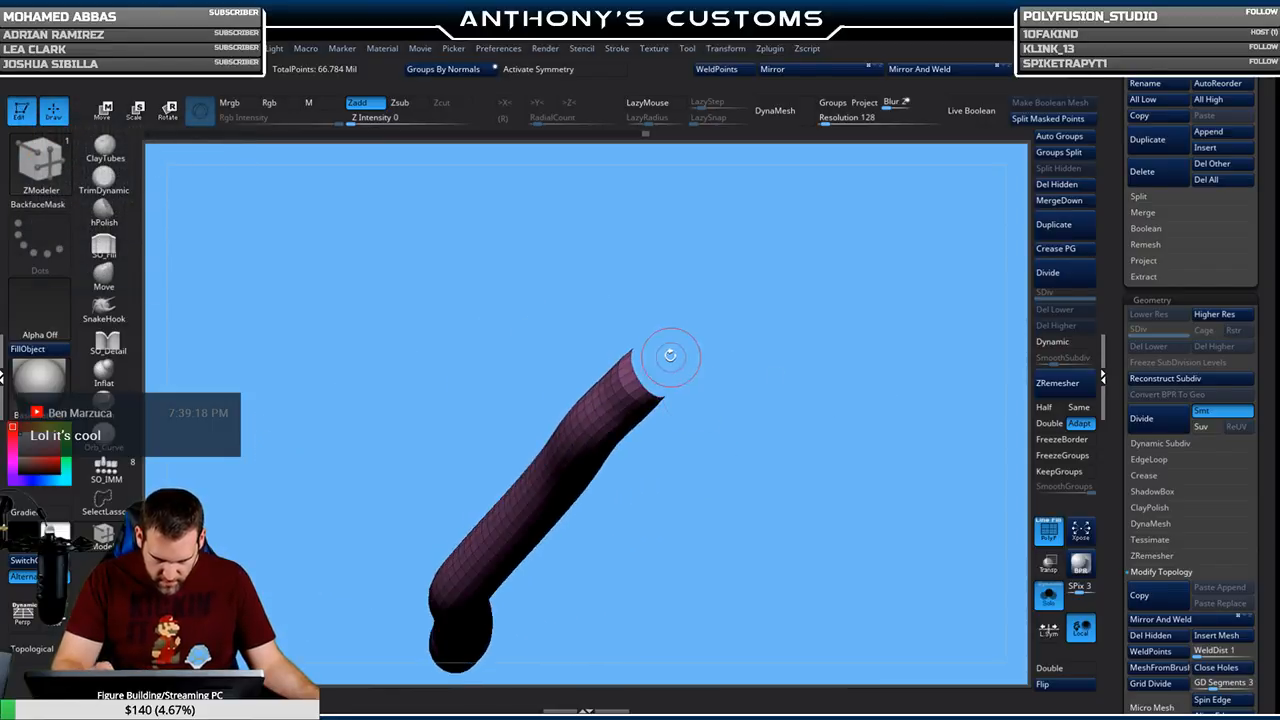
{"action": "left_click_drag", "start_coordinate": [688, 508], "coordinate": [728, 322], "text": "alt"}
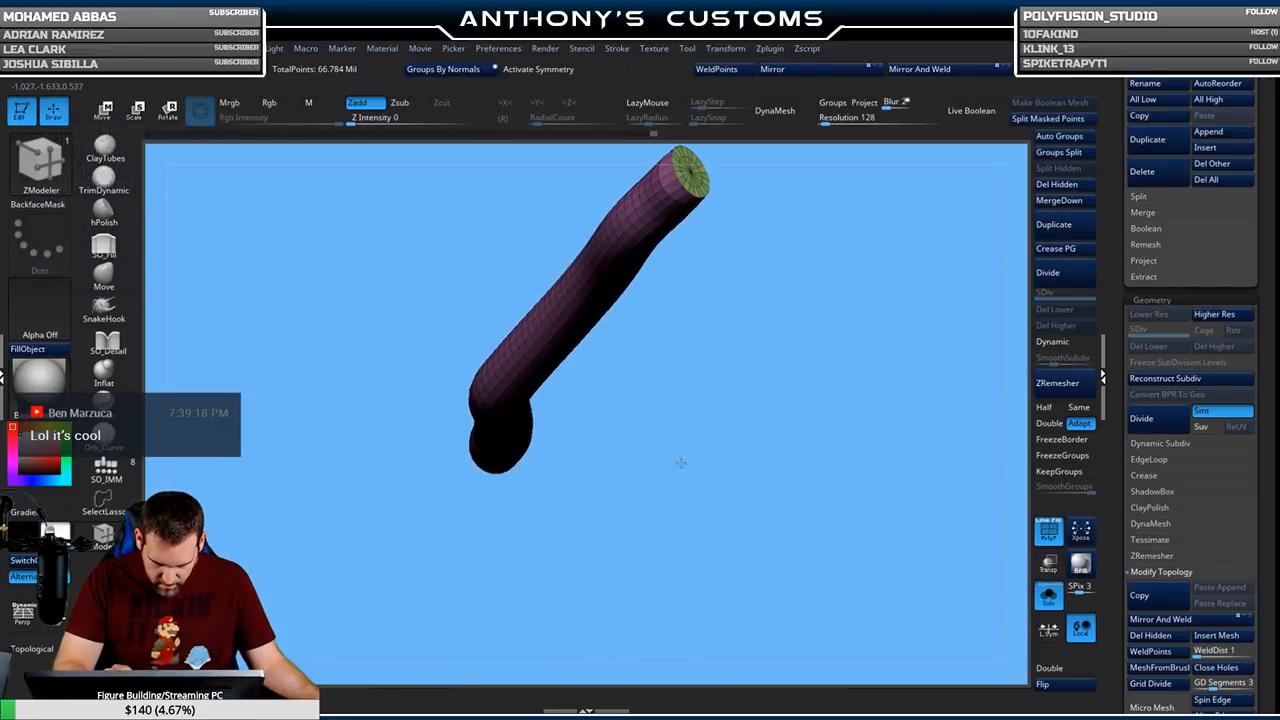
Close the open hole at the near end of the pink seam tube with a convex cap
{"action": "left_click_drag", "start_coordinate": [682, 463], "coordinate": [760, 332]}
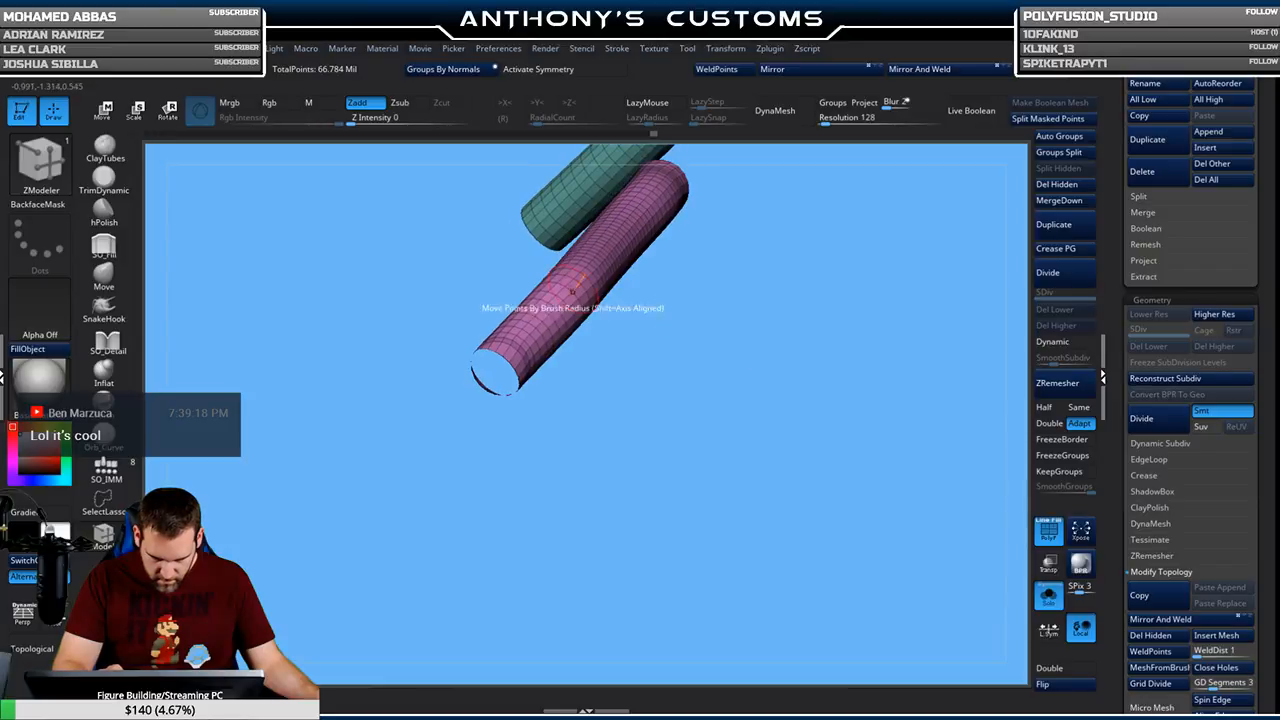
{"action": "left_click", "coordinate": [512, 365]}
{"action": "left_click_drag", "start_coordinate": [590, 397], "coordinate": [934, 389], "text": "alt"}
{"action": "left_click_drag", "start_coordinate": [667, 425], "coordinate": [462, 567], "text": "alt"}
Close the open near end of the dark teal seam tube with a convex cap
{"action": "left_click_drag", "start_coordinate": [910, 352], "coordinate": [598, 592], "text": "alt"}
{"action": "left_click_drag", "start_coordinate": [714, 423], "coordinate": [480, 598]}
{"action": "left_click_drag", "start_coordinate": [834, 378], "coordinate": [405, 653], "text": "alt"}
{"action": "left_click_drag", "start_coordinate": [860, 333], "coordinate": [558, 598], "text": "alt"}
{"action": "mouse_move", "coordinate": [822, 375]}
{"action": "left_mouse_down", "text": "alt"}
{"action": "mouse_move", "coordinate": [638, 570]}
{"action": "mouse_move", "coordinate": [646, 335]}
{"action": "left_mouse_up", "text": "alt"}
{"action": "left_click", "coordinate": [641, 350]}
{"action": "mouse_move", "coordinate": [676, 390]}
{"action": "left_mouse_down"}
{"action": "mouse_move", "coordinate": [629, 494]}
{"action": "mouse_move", "coordinate": [686, 369]}
{"action": "left_mouse_up"}
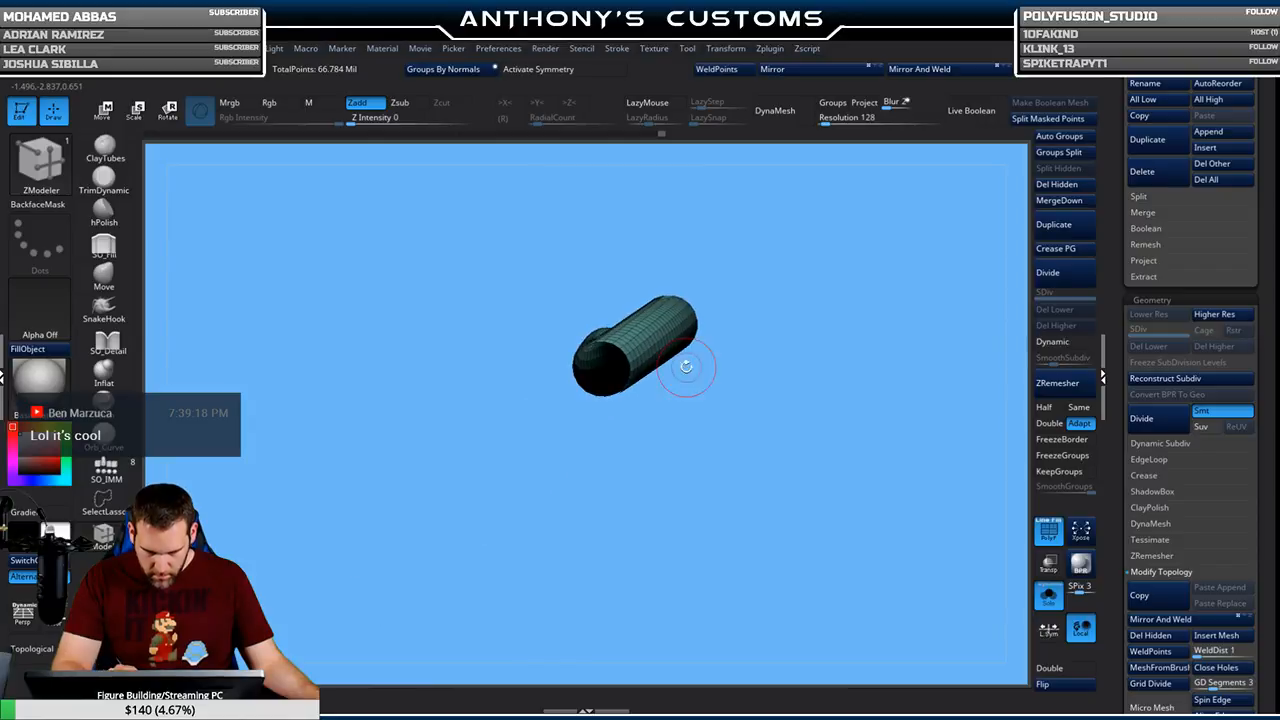
{"action": "left_click", "coordinate": [627, 360]}
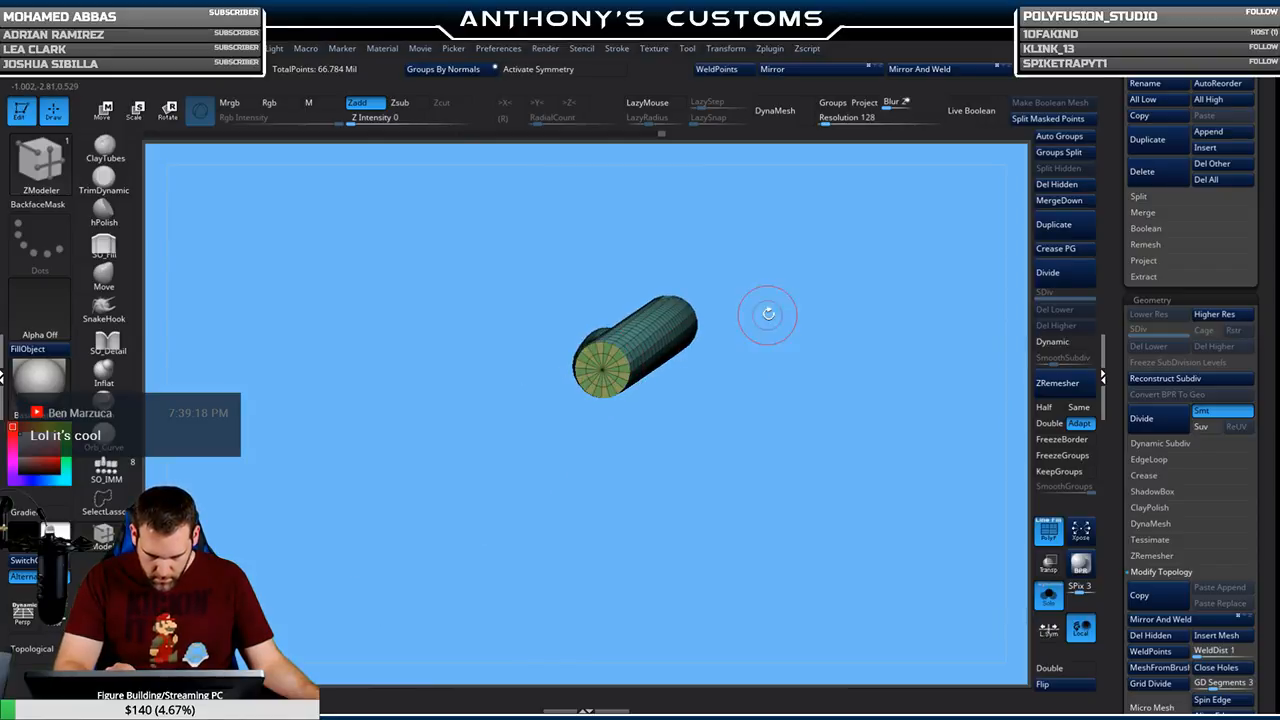
Close the open hole at the bent end of the olive-green seam tube with a convex cap
{"action": "key", "text": "f"}
{"action": "left_click_drag", "start_coordinate": [861, 379], "coordinate": [807, 370]}
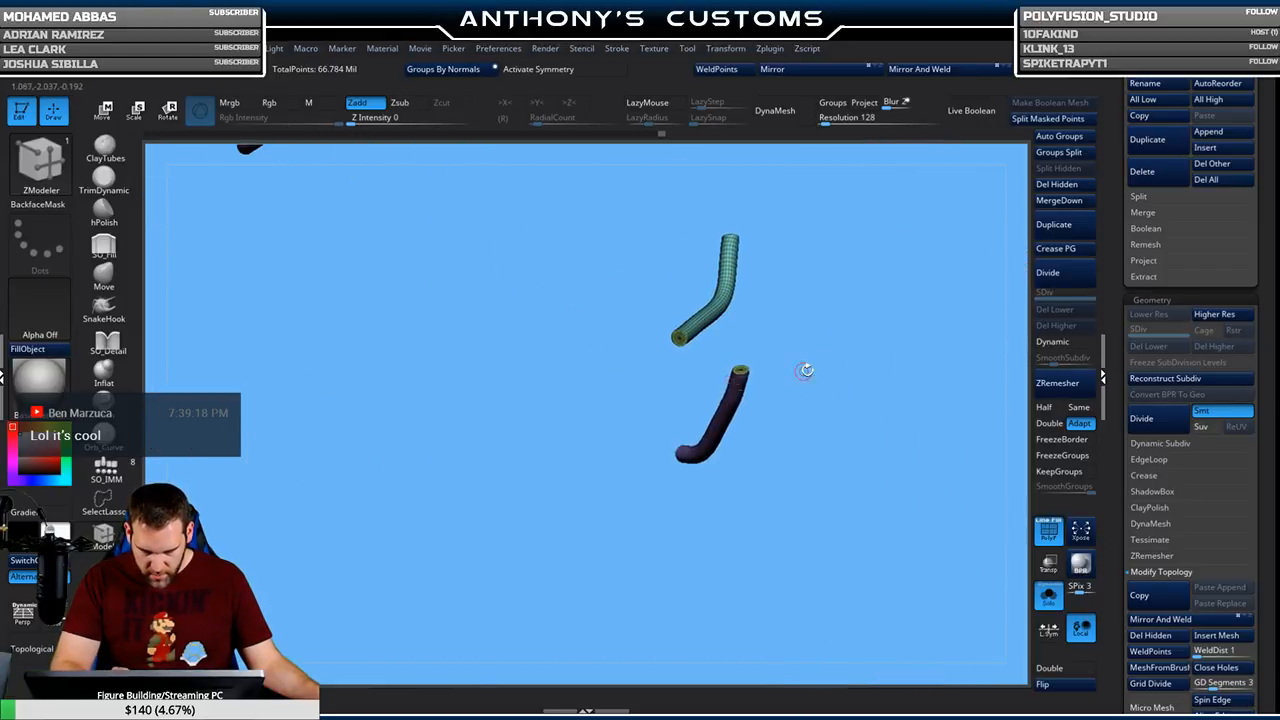
{"action": "left_click_drag", "start_coordinate": [827, 452], "coordinate": [802, 546], "text": "alt"}
{"action": "left_click_drag", "start_coordinate": [776, 442], "coordinate": [885, 579], "text": "alt"}
{"action": "left_click_drag", "start_coordinate": [621, 334], "coordinate": [694, 375], "text": "alt"}
{"action": "left_click_drag", "start_coordinate": [769, 267], "coordinate": [566, 657], "text": "alt"}
{"action": "left_click_drag", "start_coordinate": [624, 406], "coordinate": [637, 503], "text": "alt"}
{"action": "left_click_drag", "start_coordinate": [717, 350], "coordinate": [591, 697], "text": "alt"}
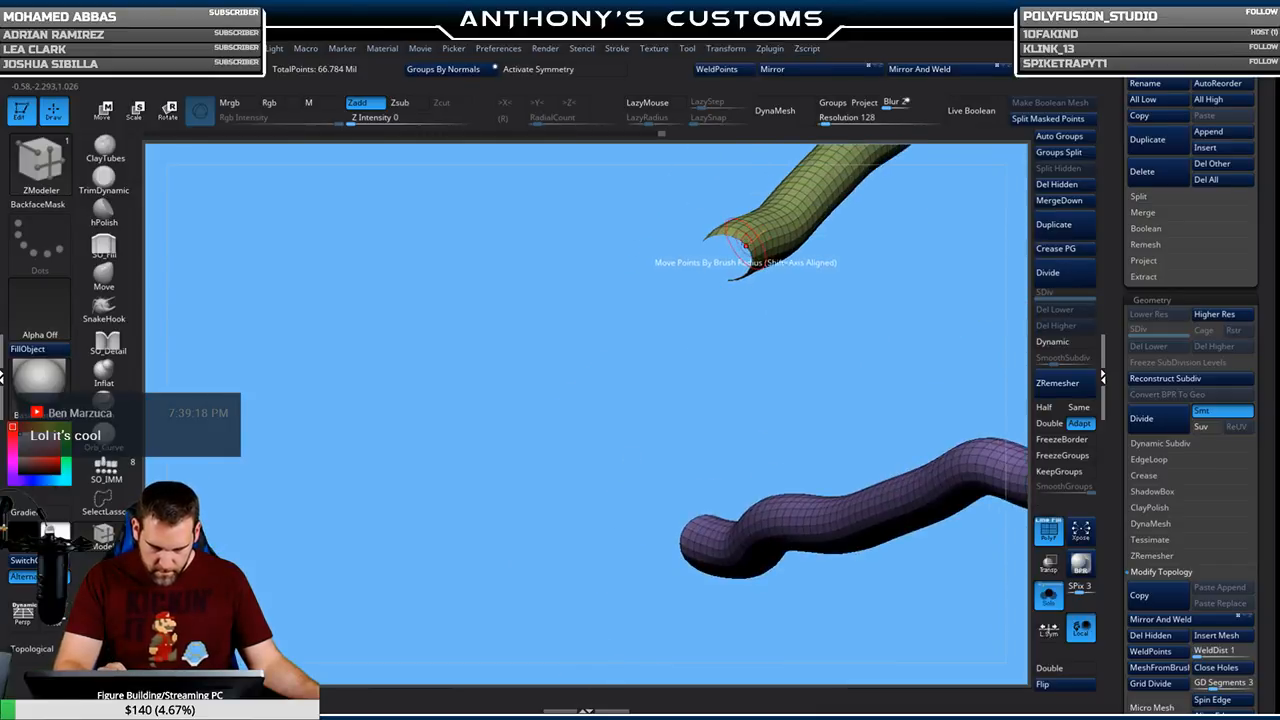
{"action": "left_click_drag", "start_coordinate": [871, 277], "coordinate": [734, 303]}
{"action": "left_click_drag", "start_coordinate": [668, 268], "coordinate": [715, 350]}
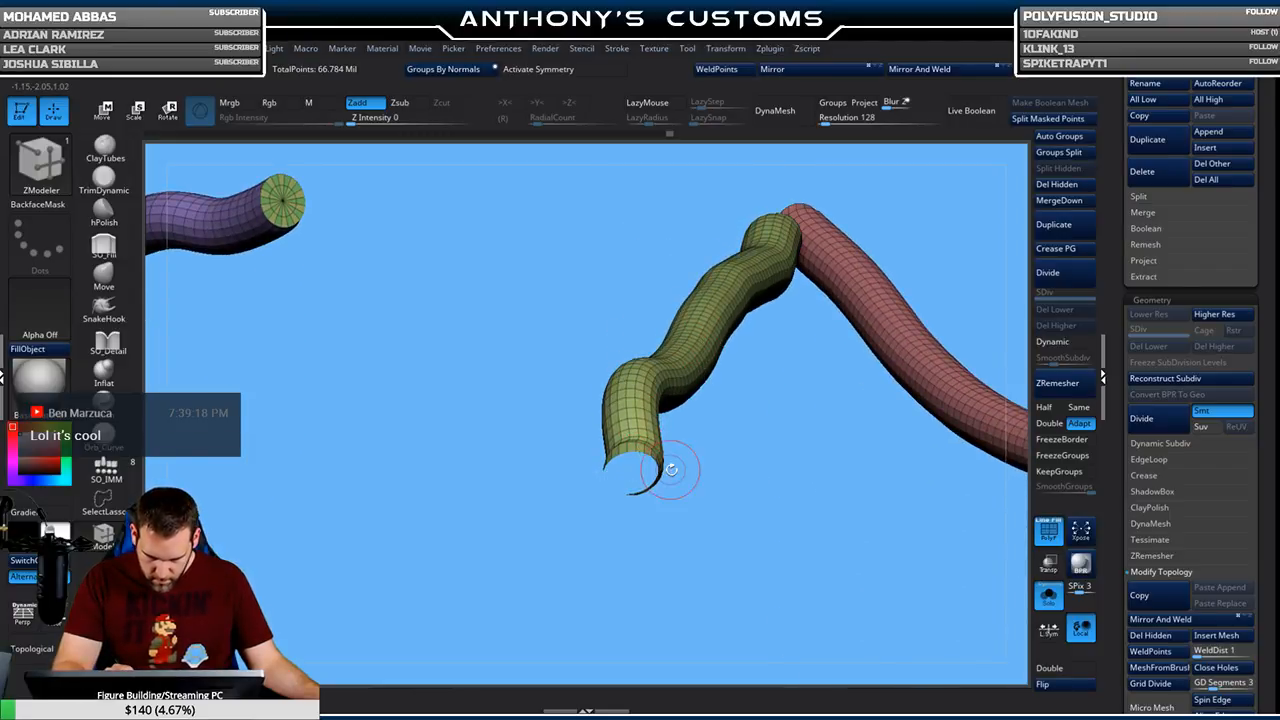
{"action": "left_click", "coordinate": [637, 466]}
{"action": "left_click_drag", "start_coordinate": [741, 491], "coordinate": [760, 462]}
Turn off Solo mode to show the whole bust and regenerate the seam tubes' polygroups with Auto Groups
{"action": "left_click_drag", "start_coordinate": [906, 390], "coordinate": [814, 406]}
{"action": "left_click", "coordinate": [1050, 590]}
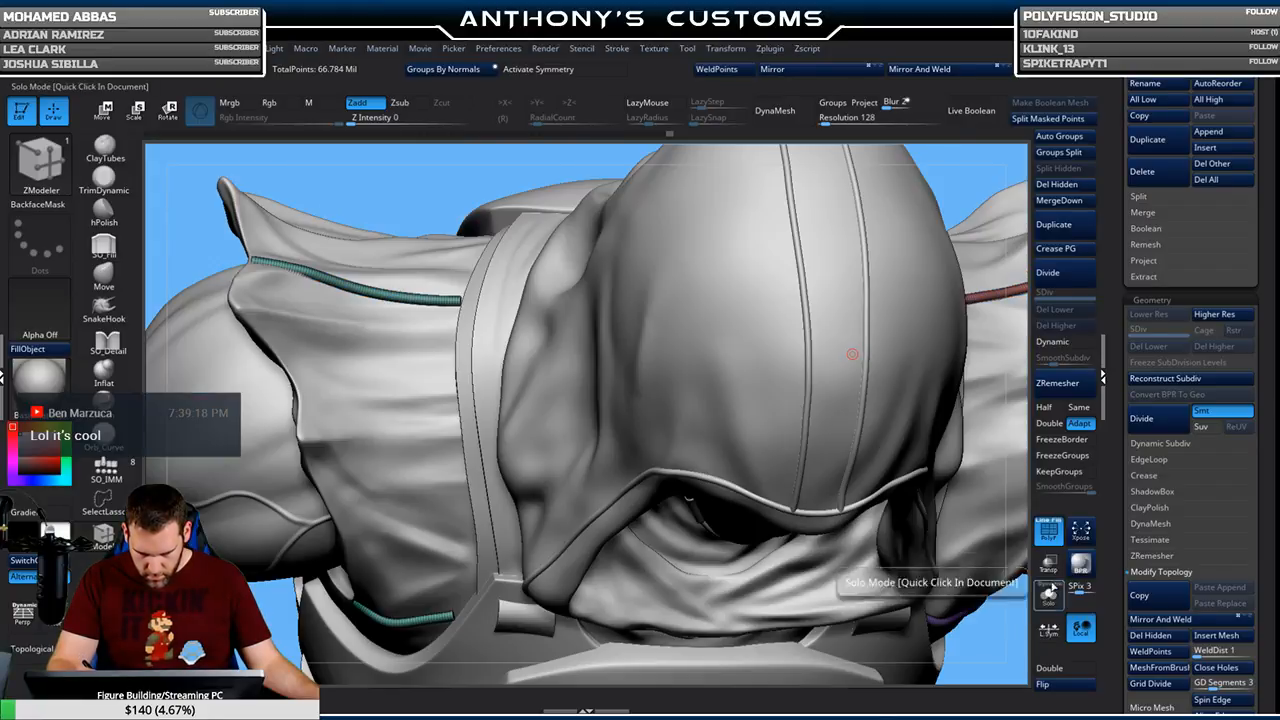
{"action": "left_click", "coordinate": [1059, 136]}
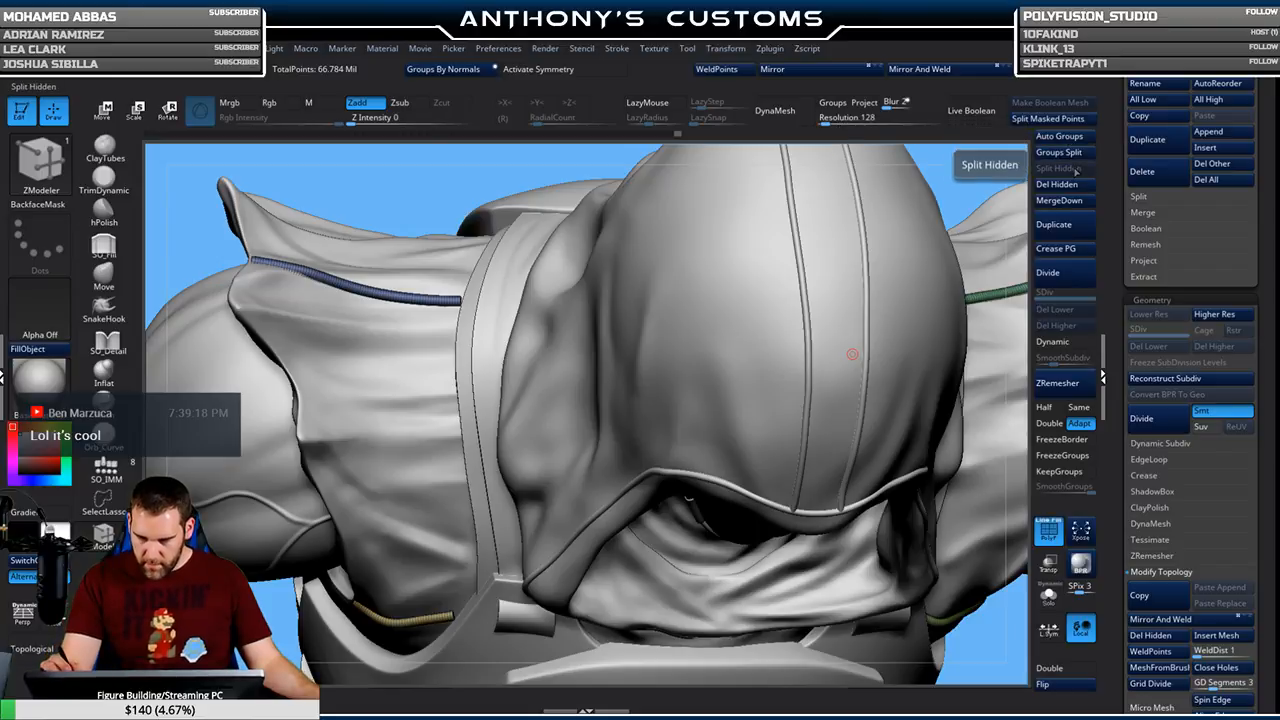
Select the Move brush and turn off the polyframe display for the seam tubes on the bust
{"action": "key", "text": "f"}
{"action": "left_click_drag", "start_coordinate": [971, 282], "coordinate": [917, 403]}
{"action": "left_click", "coordinate": [112, 272]}
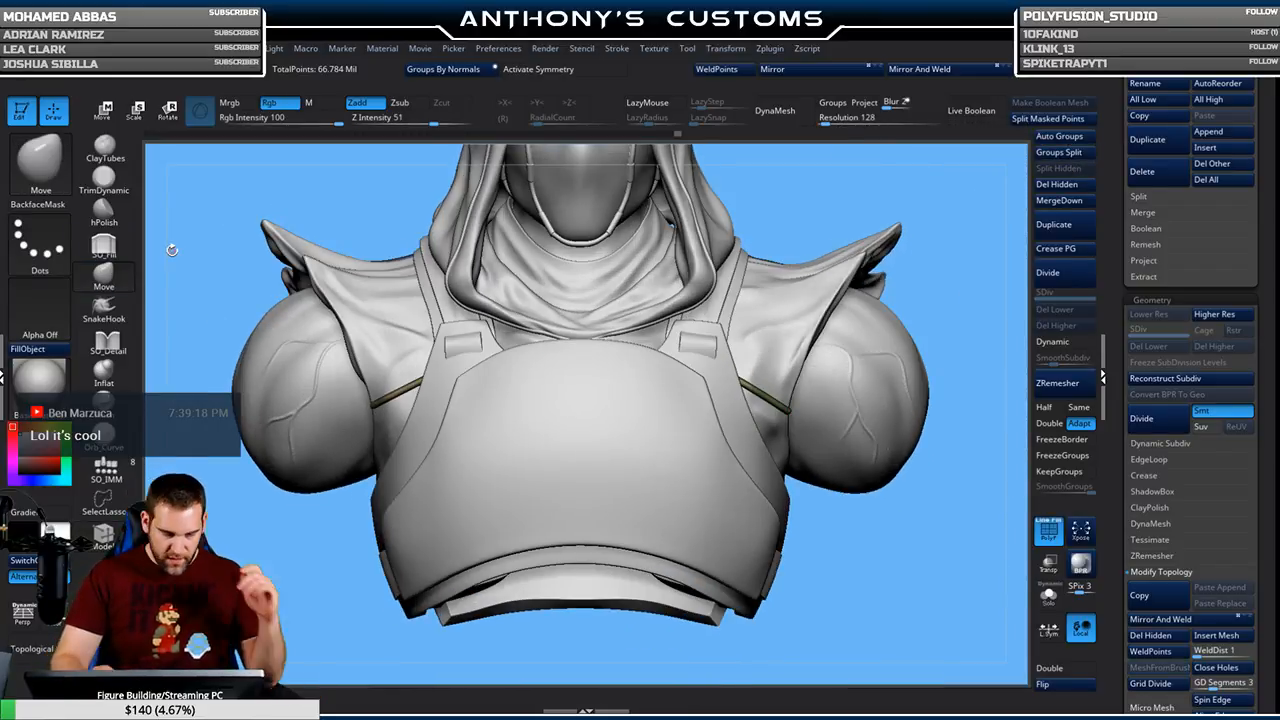
{"action": "mouse_move", "coordinate": [950, 471]}
{"action": "left_mouse_down"}
{"action": "mouse_move", "coordinate": [854, 520]}
{"action": "mouse_move", "coordinate": [857, 502]}
{"action": "left_mouse_up"}
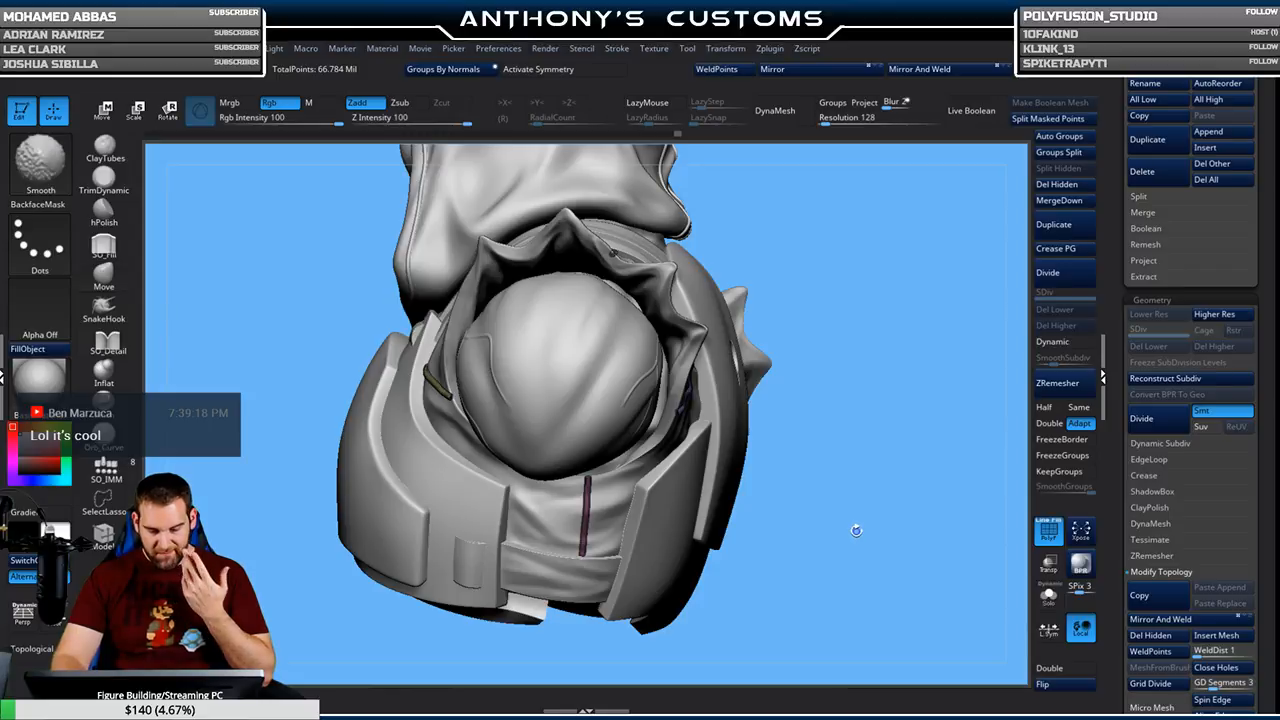
{"action": "left_click_drag", "start_coordinate": [854, 529], "coordinate": [864, 528], "text": "alt"}
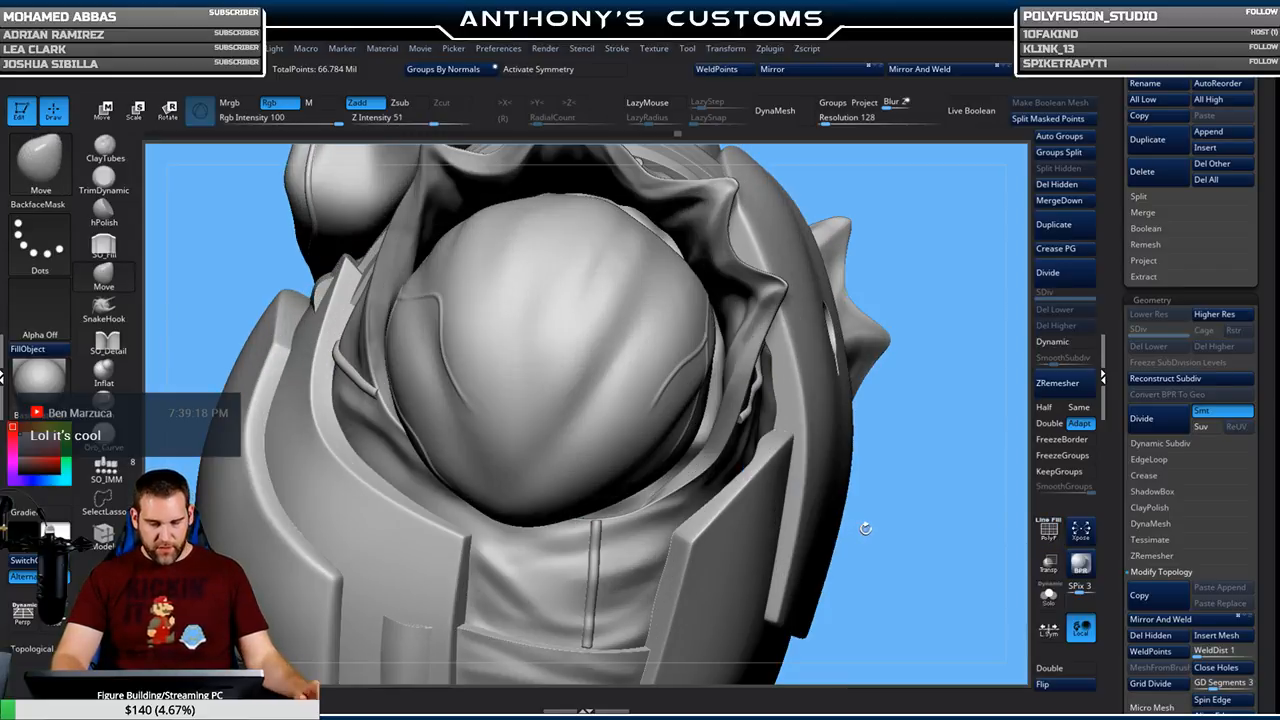
Adjust the ends of the front and side seam tubes beside the armpit with the Move brush and save the project
{"action": "key", "text": "f"}
{"action": "mouse_move", "coordinate": [867, 527]}
{"action": "left_mouse_down"}
{"action": "mouse_move", "coordinate": [918, 507]}
{"action": "mouse_move", "coordinate": [885, 490]}
{"action": "mouse_move", "coordinate": [852, 428]}
{"action": "left_mouse_up"}
{"action": "left_click_drag", "start_coordinate": [817, 517], "coordinate": [934, 506]}
{"action": "left_click_drag", "start_coordinate": [901, 395], "coordinate": [870, 664], "text": "alt"}
{"action": "left_click_drag", "start_coordinate": [884, 464], "coordinate": [583, 393], "text": "alt"}
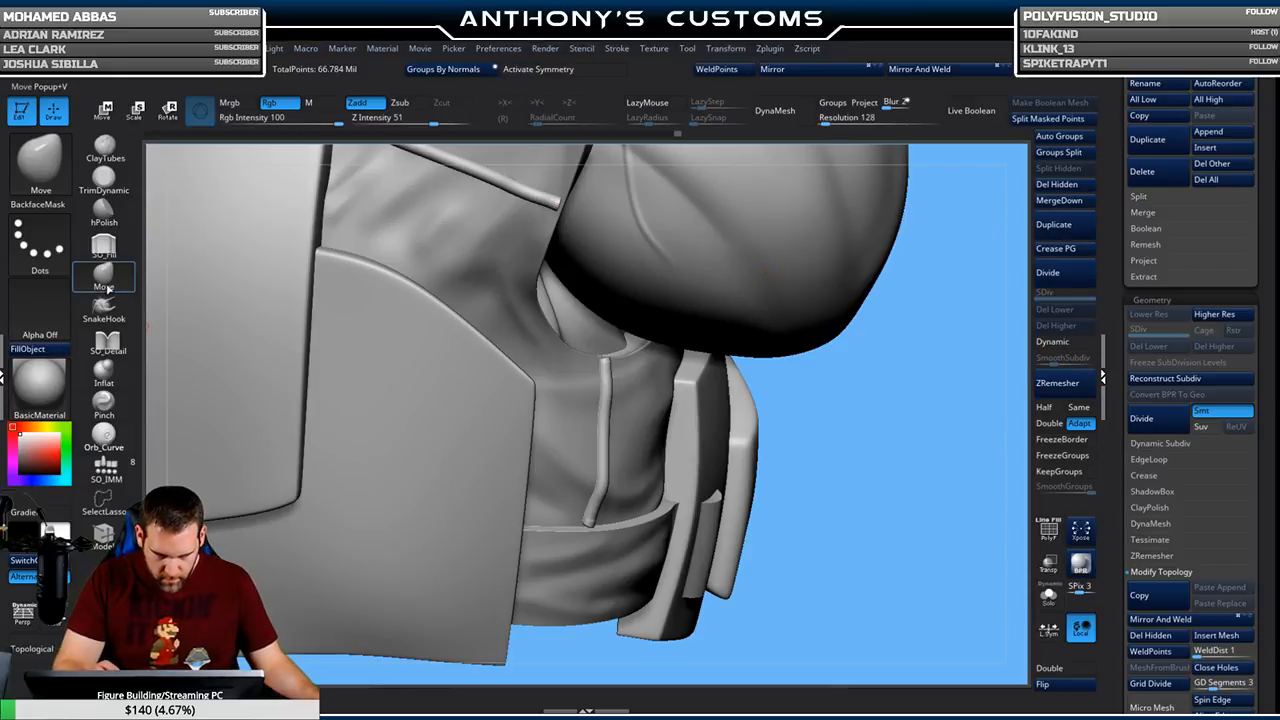
{"action": "left_click", "coordinate": [105, 283]}
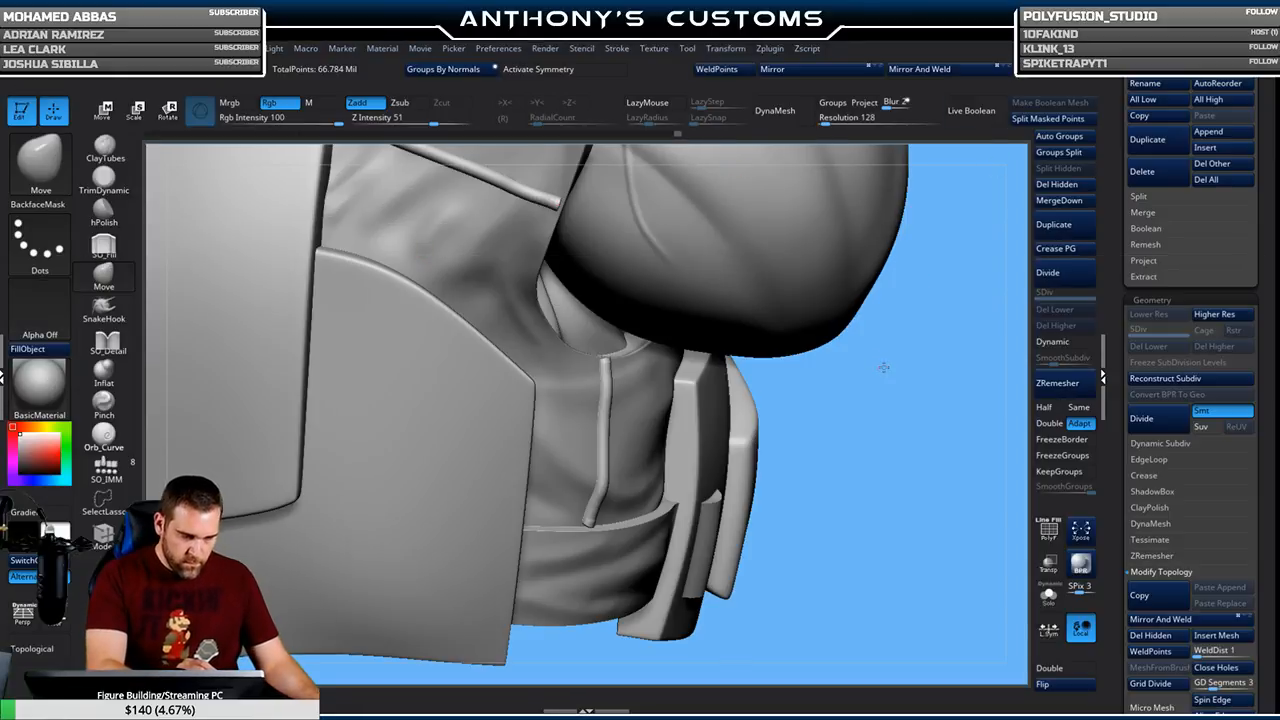
{"action": "key", "text": "space"}
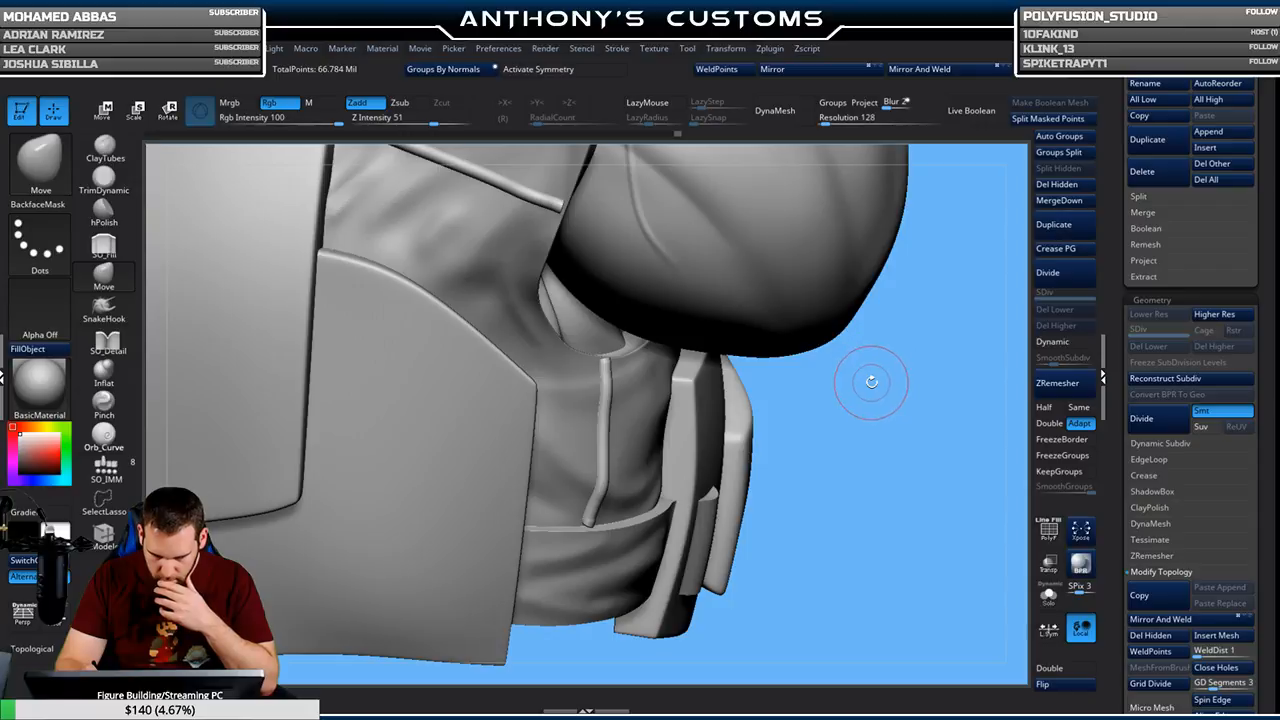
{"action": "left_click_drag", "start_coordinate": [871, 381], "coordinate": [871, 463]}
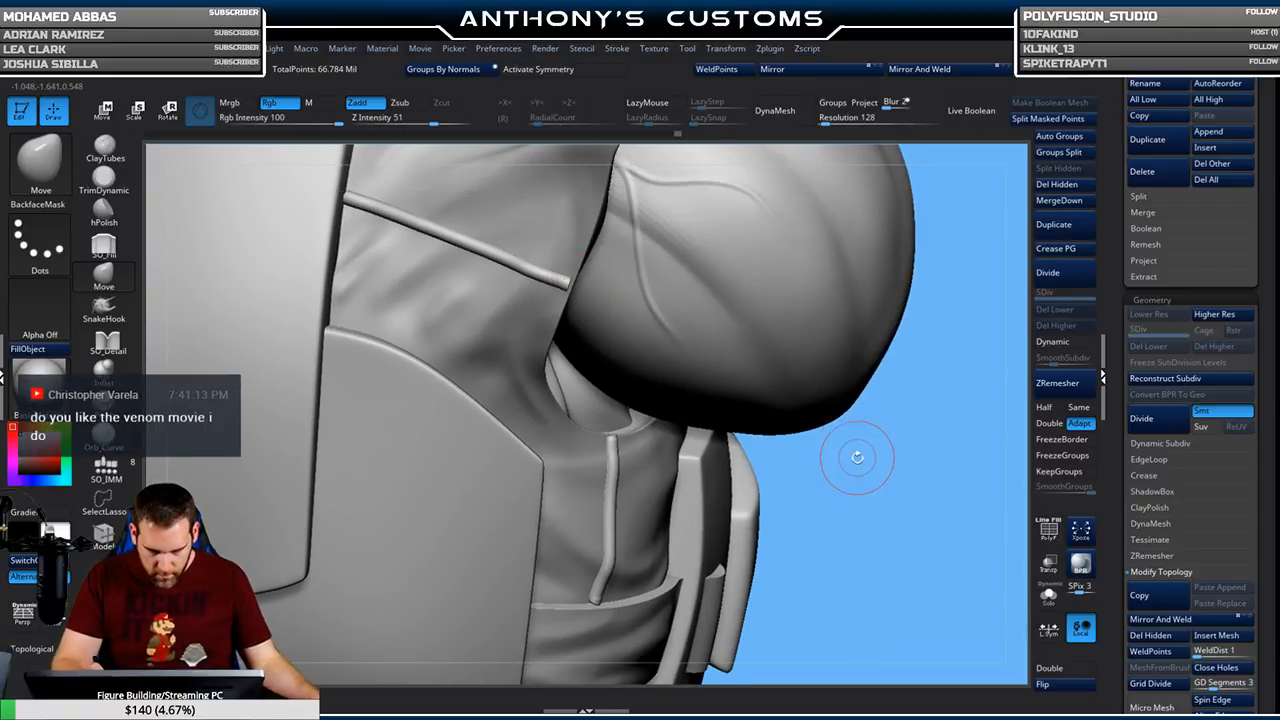
{"action": "key", "text": "space"}
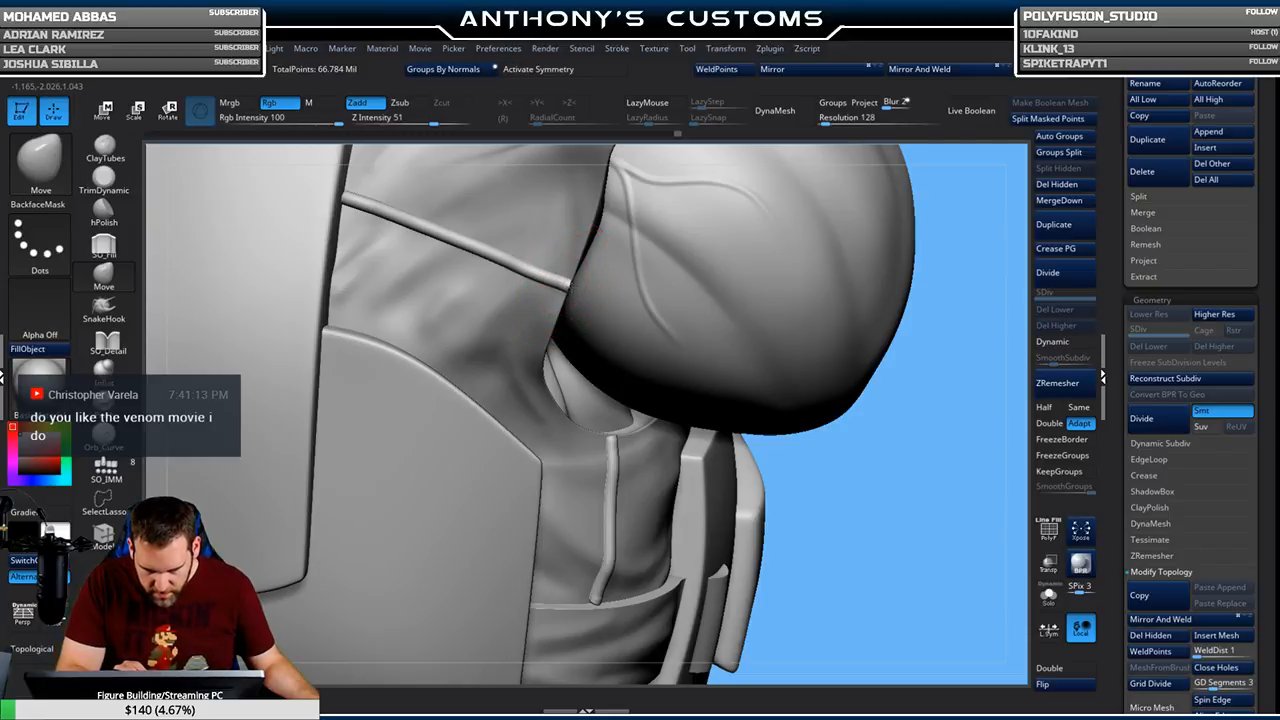
{"action": "mouse_move", "coordinate": [867, 464]}
{"action": "left_mouse_down"}
{"action": "mouse_move", "coordinate": [882, 481]}
{"action": "mouse_move", "coordinate": [858, 433]}
{"action": "mouse_move", "coordinate": [640, 462]}
{"action": "left_mouse_up"}
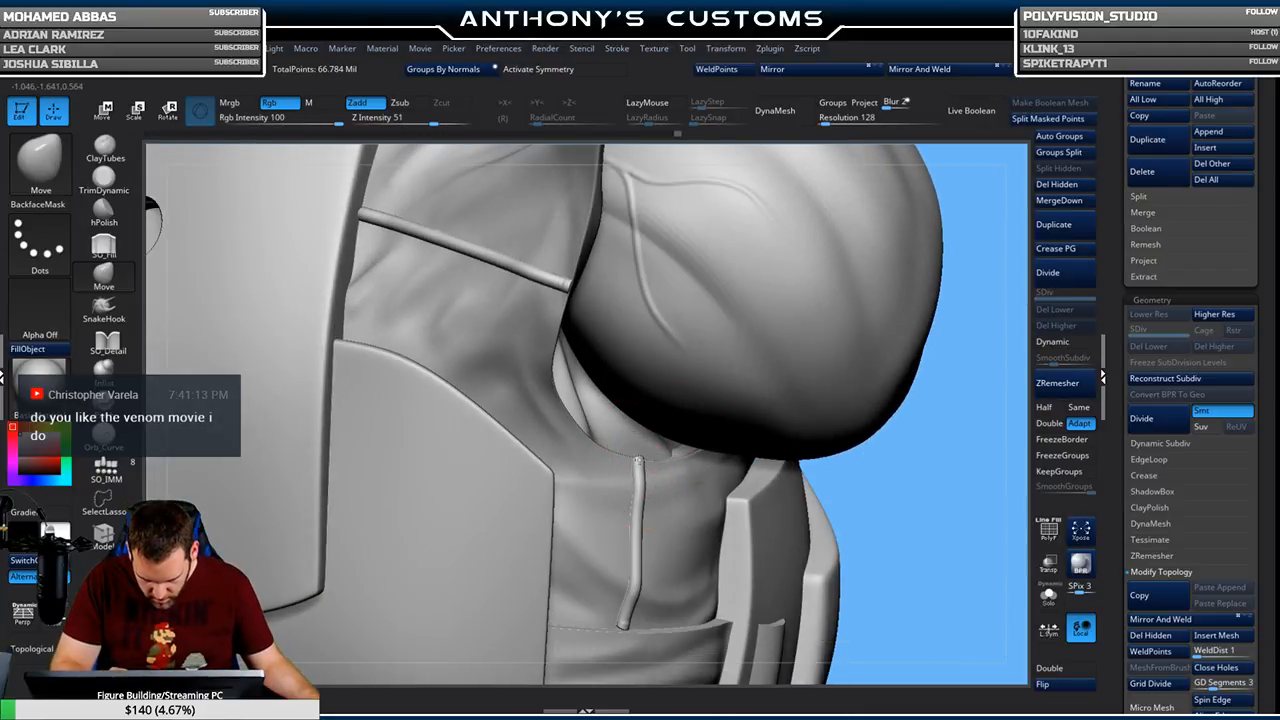
{"action": "key", "text": "ctrl+s"}
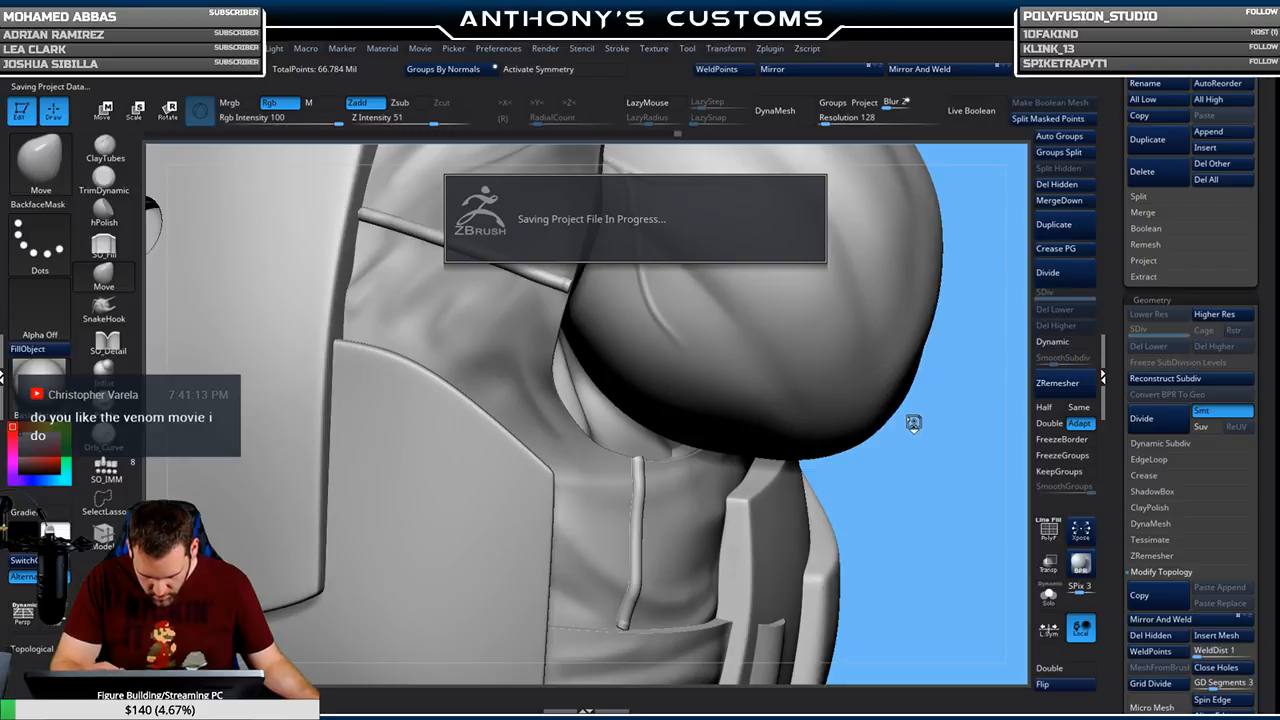
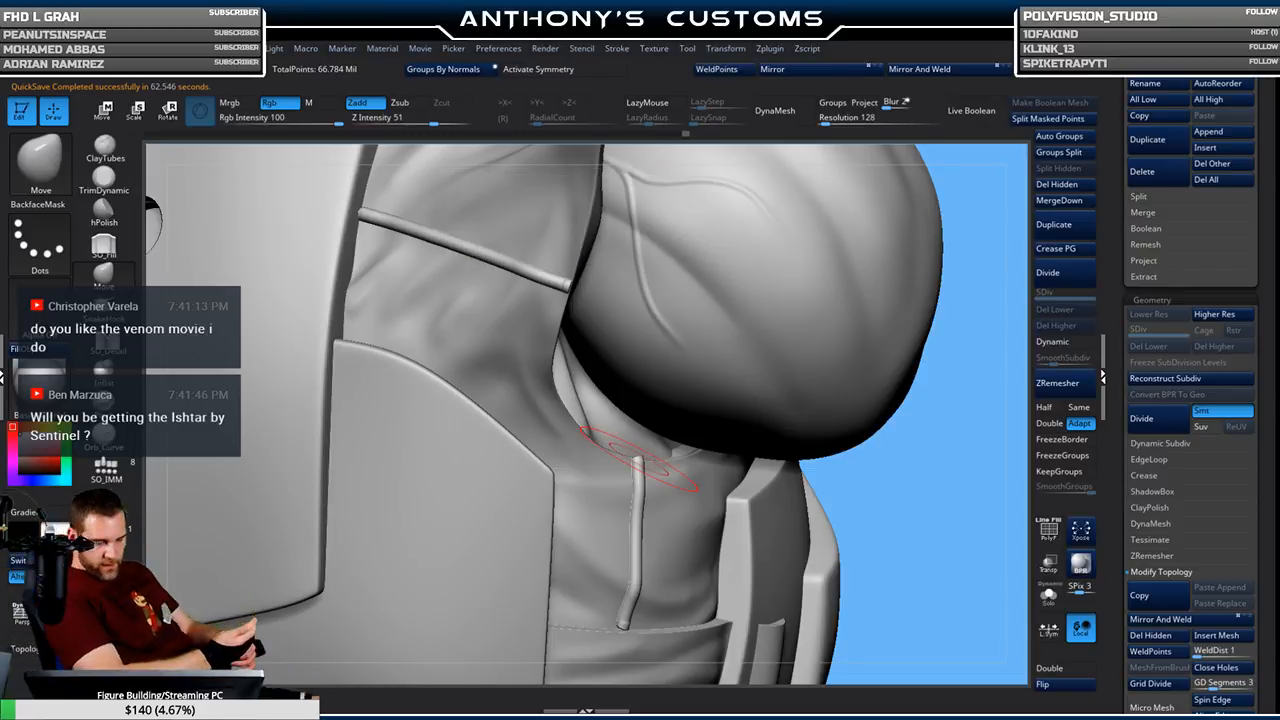
Pull the lower end of the vertical side seam tube against the upper edge of the waist band
{"action": "mouse_move", "coordinate": [928, 477]}
{"action": "left_mouse_down", "text": "alt"}
{"action": "mouse_move", "coordinate": [838, 408]}
{"action": "mouse_move", "coordinate": [825, 455]}
{"action": "mouse_move", "coordinate": [780, 509]}
{"action": "mouse_move", "coordinate": [779, 574]}
{"action": "mouse_move", "coordinate": [857, 309]}
{"action": "left_mouse_up", "text": "alt"}
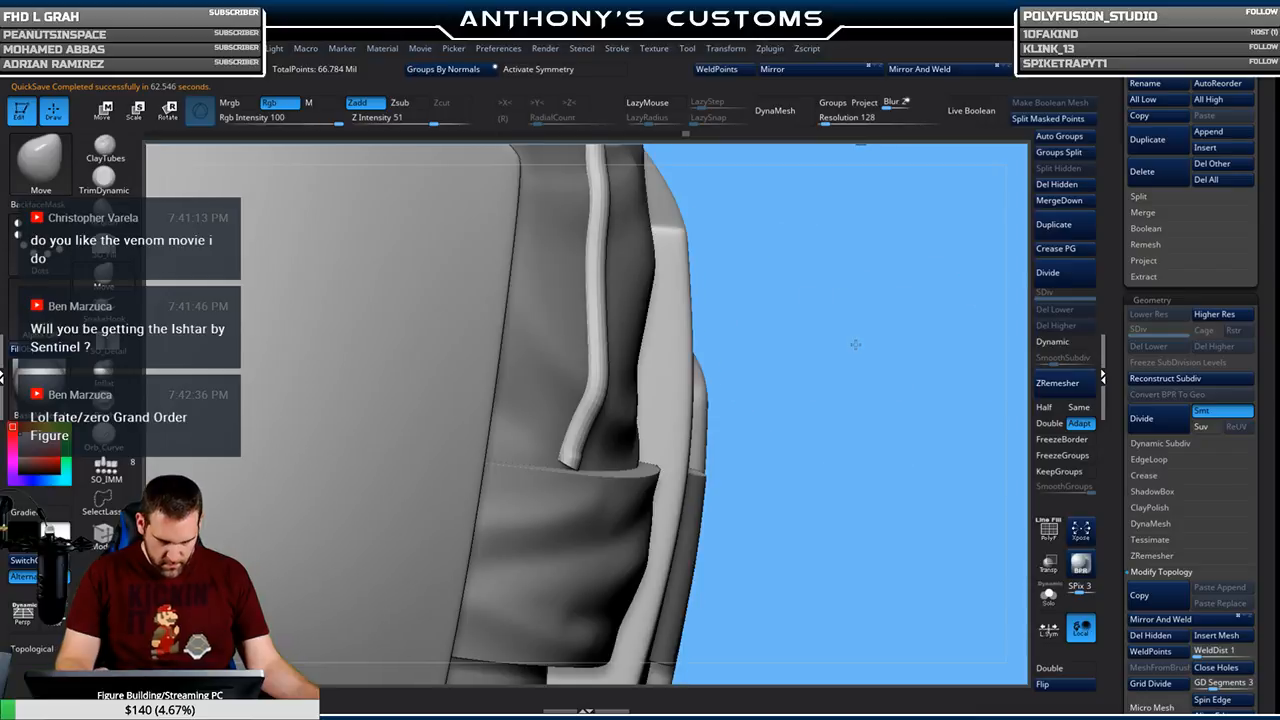
{"action": "key", "text": "space"}
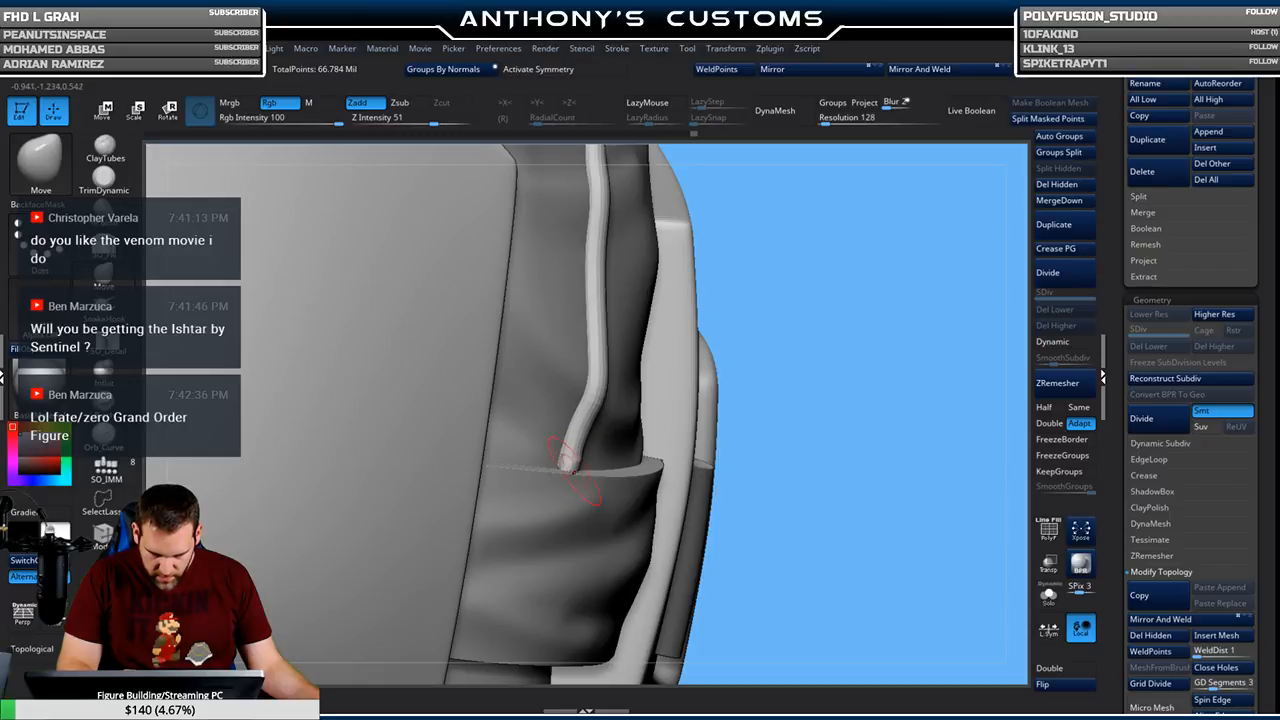
{"action": "left_click_drag", "start_coordinate": [843, 383], "coordinate": [784, 369]}
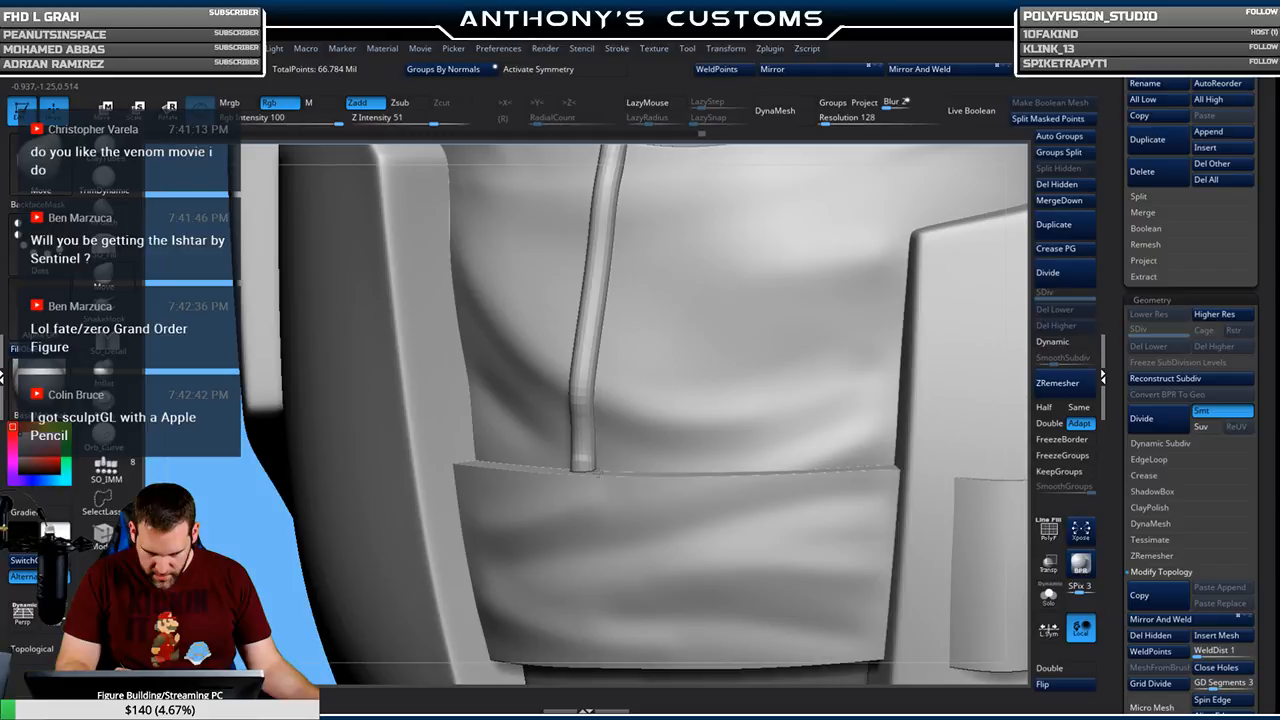
{"action": "mouse_move", "coordinate": [790, 401]}
{"action": "right_mouse_down", "text": "ctrl"}
{"action": "mouse_move", "coordinate": [775, 305]}
{"action": "mouse_move", "coordinate": [745, 300]}
{"action": "mouse_move", "coordinate": [665, 325]}
{"action": "mouse_move", "coordinate": [540, 455]}
{"action": "mouse_move", "coordinate": [565, 457]}
{"action": "mouse_move", "coordinate": [572, 592]}
{"action": "right_mouse_up", "text": "ctrl"}
Extend the inner end of the short seam tube so it meets the edge of the armor strap
{"action": "right_click_drag", "start_coordinate": [582, 512], "coordinate": [652, 450], "text": "alt"}
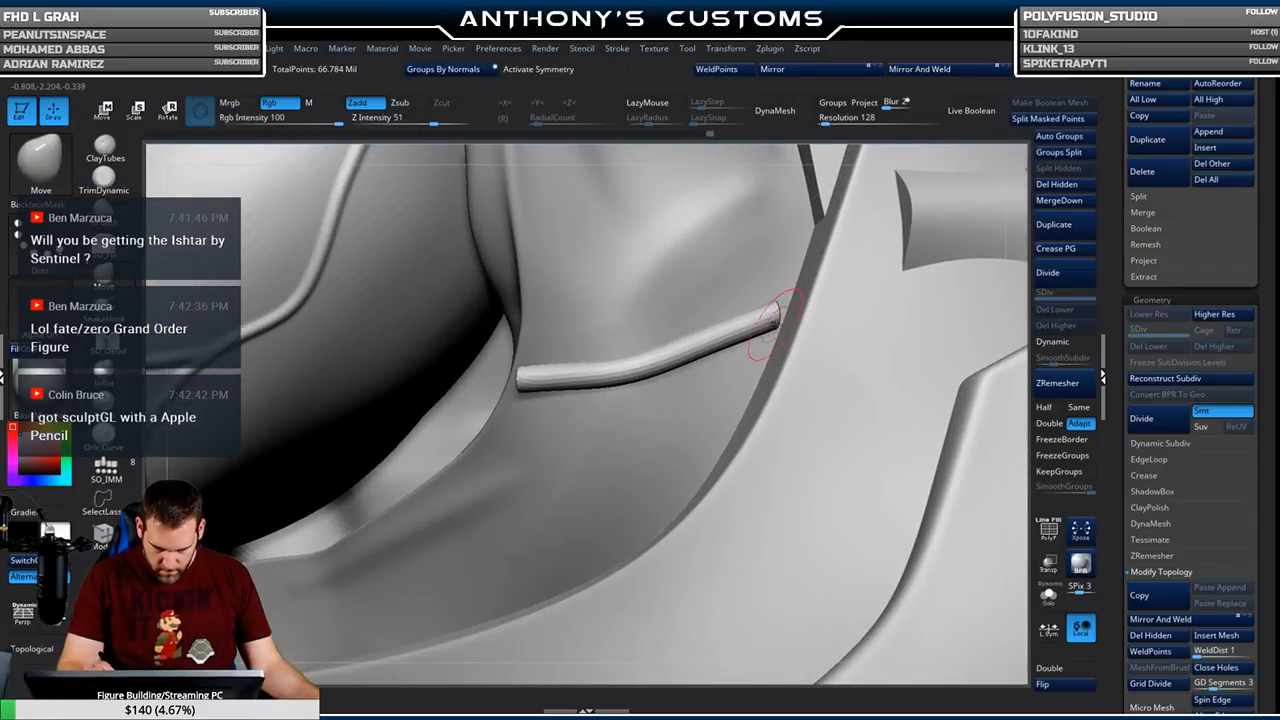
{"action": "right_click_drag", "start_coordinate": [783, 305], "coordinate": [786, 298]}
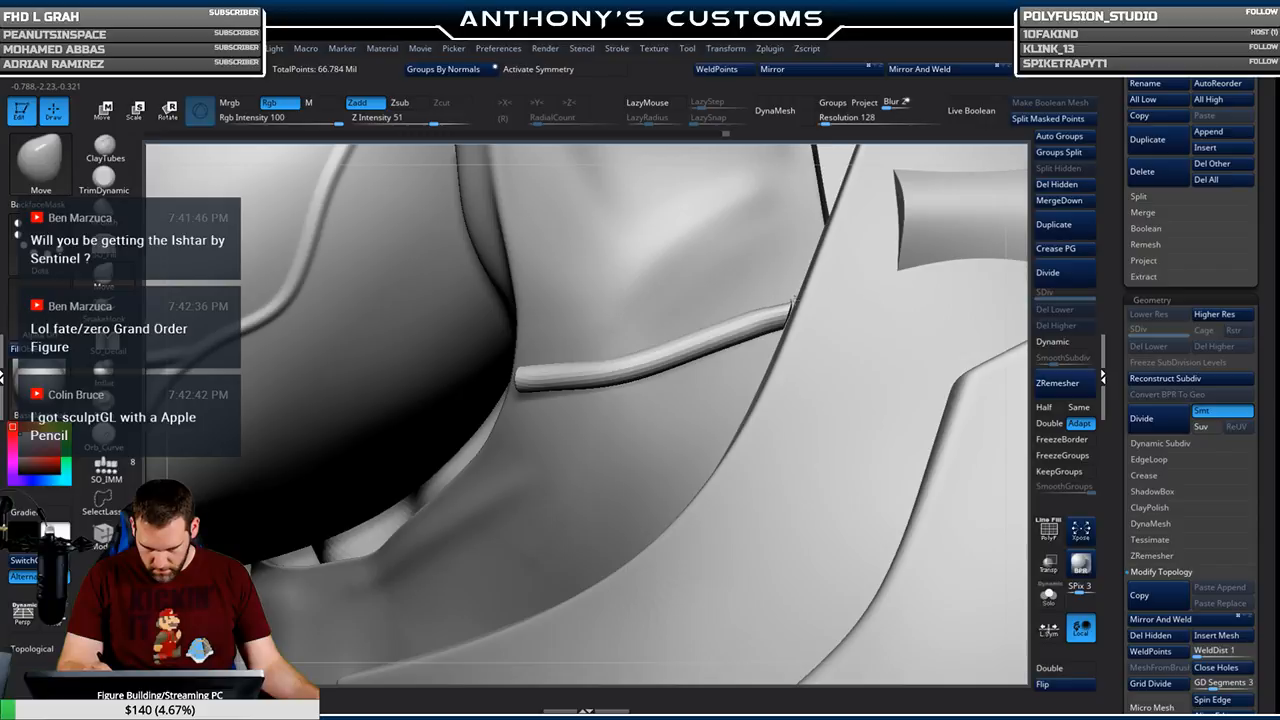
{"action": "right_click_drag", "start_coordinate": [789, 308], "coordinate": [709, 330]}
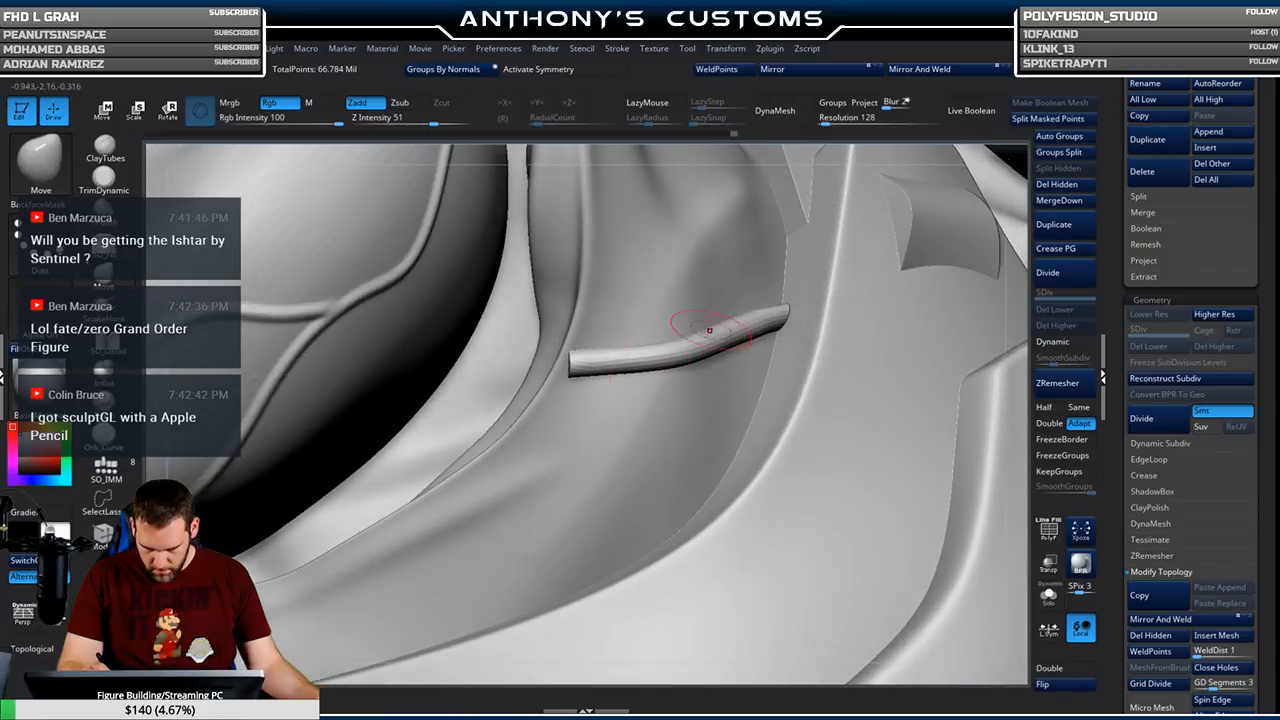
Reduce the Move brush's draw size and pull the short seam tube's outer end onto the sleeve edge
{"action": "right_click", "coordinate": [600, 401]}
{"action": "right_click_drag", "start_coordinate": [604, 401], "coordinate": [578, 370]}
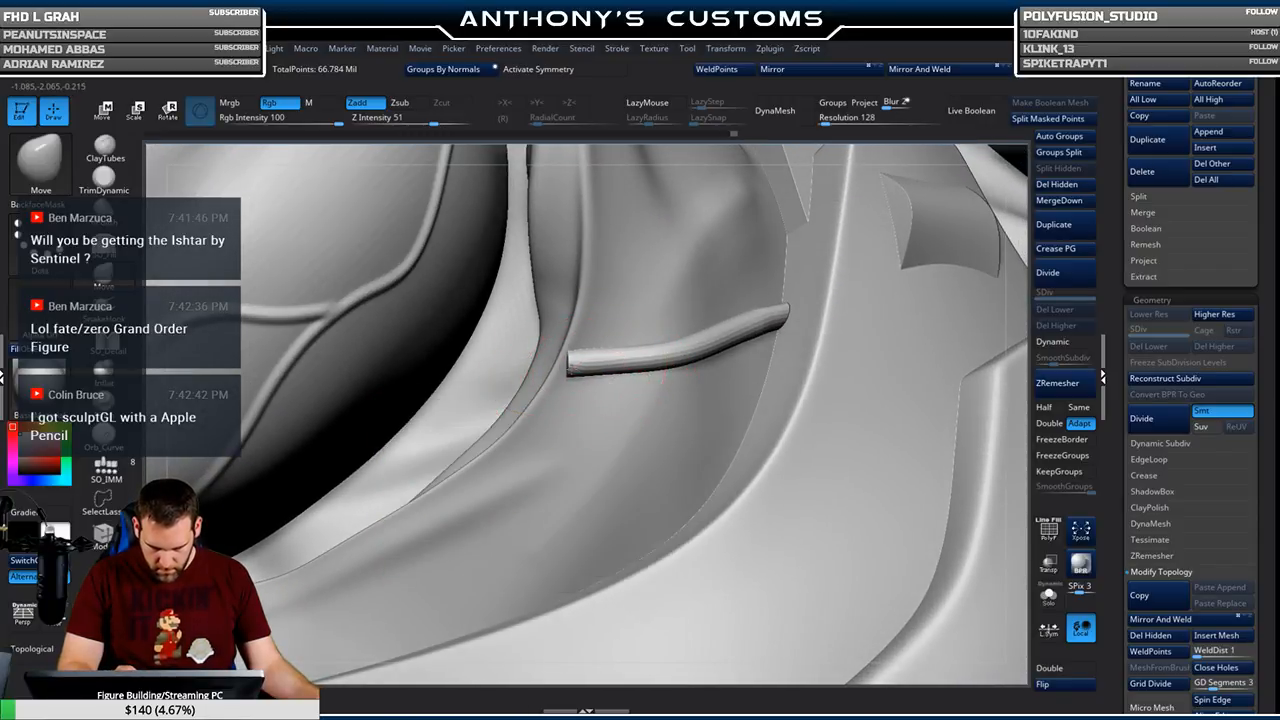
{"action": "right_click", "coordinate": [568, 380]}
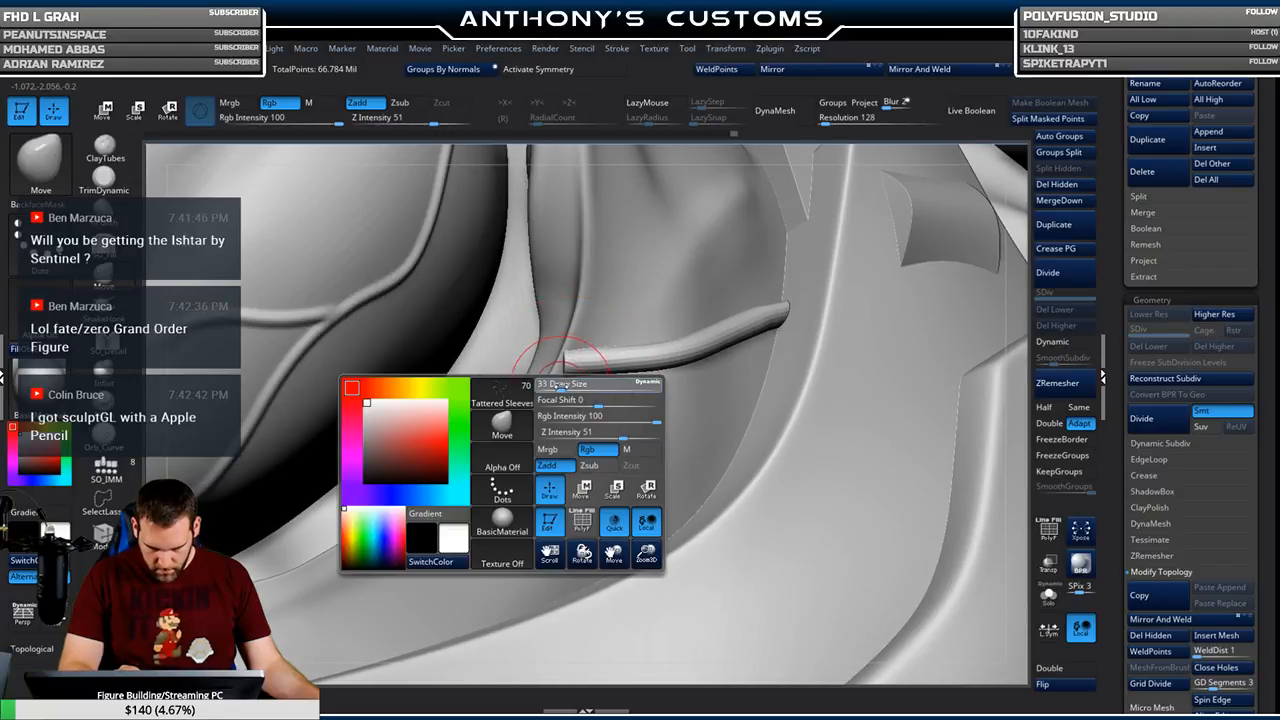
{"action": "left_click_drag", "start_coordinate": [563, 385], "coordinate": [557, 386]}
{"action": "right_click_drag", "start_coordinate": [577, 409], "coordinate": [565, 379]}
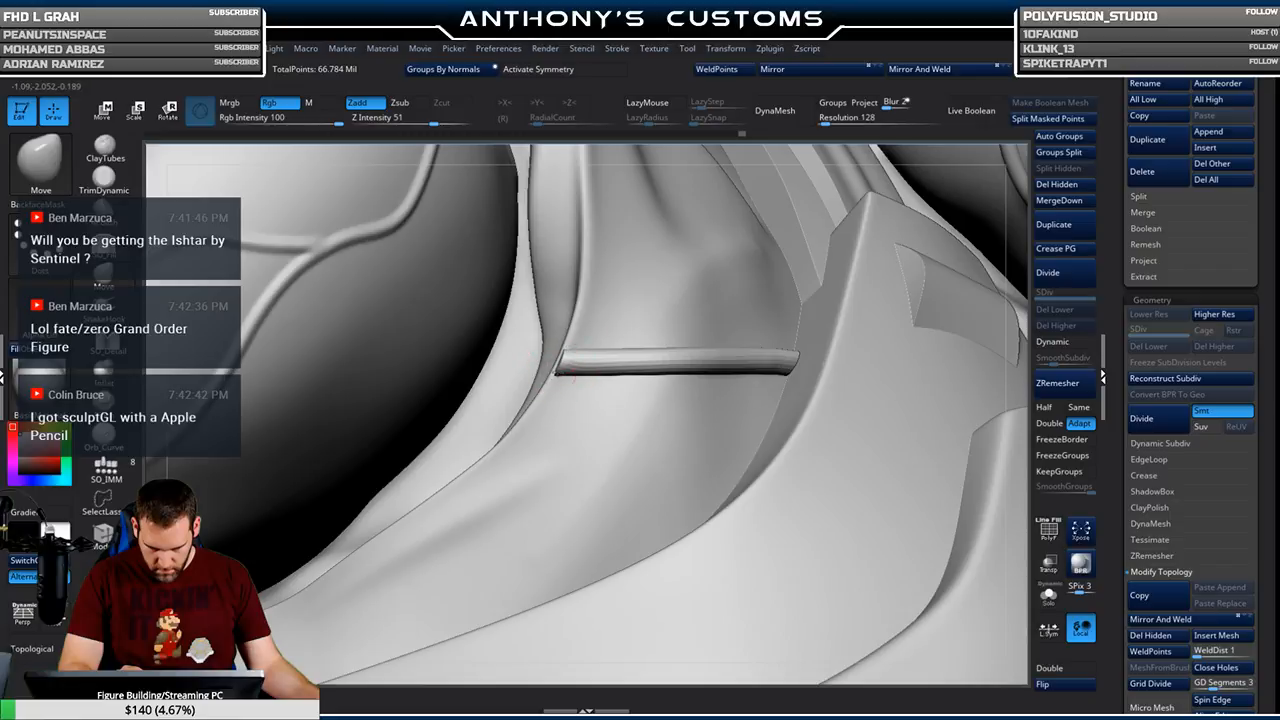
Fit the long shoulder seam tube's inner end to the strap and its outer end to the tattered sleeve edge
{"action": "right_click_drag", "start_coordinate": [614, 323], "coordinate": [689, 363]}
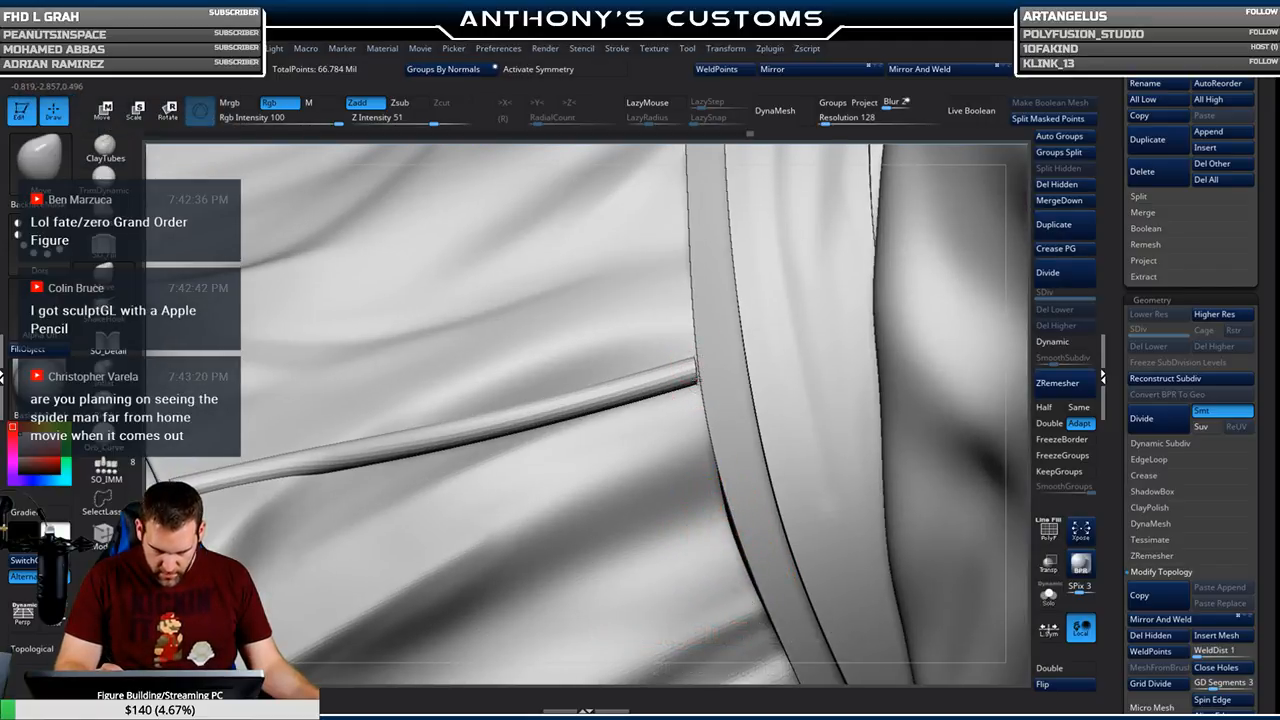
{"action": "right_click_drag", "start_coordinate": [767, 369], "coordinate": [738, 349], "text": "alt"}
{"action": "right_click_drag", "start_coordinate": [607, 341], "coordinate": [620, 208]}
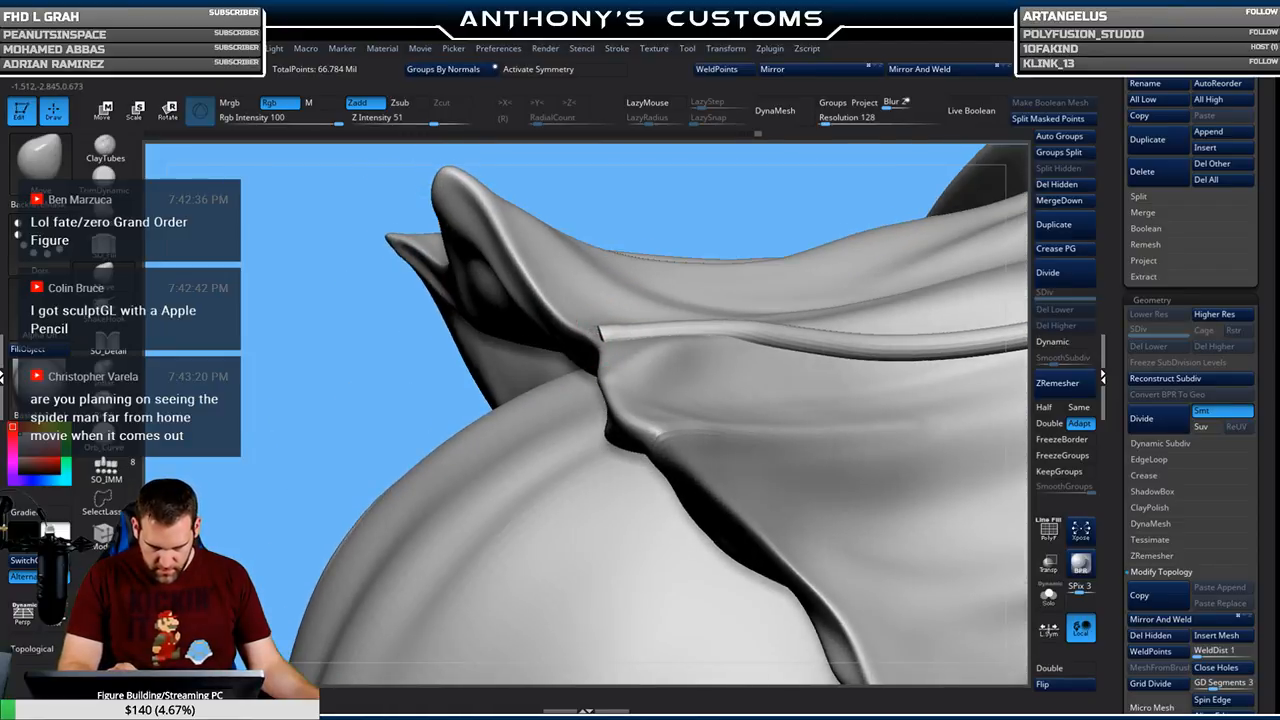
{"action": "right_click_drag", "start_coordinate": [602, 335], "coordinate": [608, 462]}
{"action": "right_click_drag", "start_coordinate": [600, 313], "coordinate": [603, 340]}
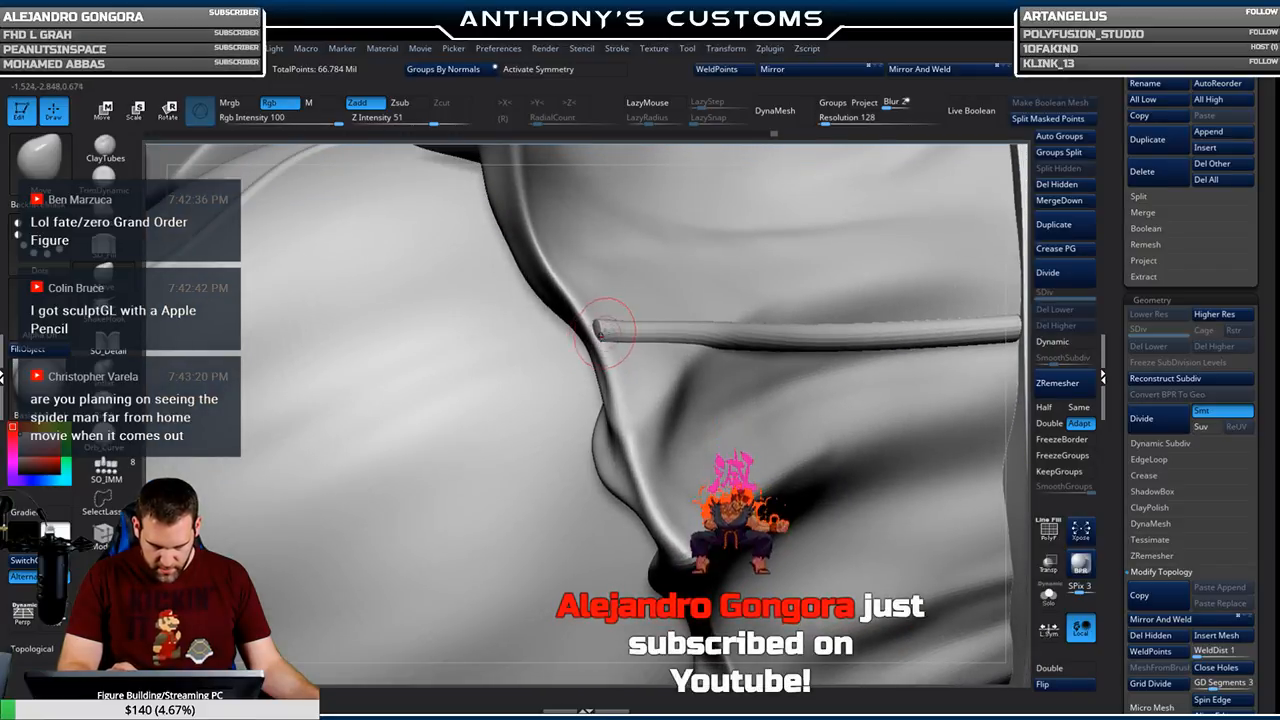
Fit the rear seam tube's outer end to the sleeve edge and its inner end to the back armor's edge
{"action": "mouse_move", "coordinate": [608, 348]}
{"action": "right_mouse_down"}
{"action": "mouse_move", "coordinate": [603, 320]}
{"action": "mouse_move", "coordinate": [636, 462]}
{"action": "mouse_move", "coordinate": [700, 440]}
{"action": "mouse_move", "coordinate": [764, 513]}
{"action": "mouse_move", "coordinate": [766, 320]}
{"action": "mouse_move", "coordinate": [711, 398]}
{"action": "mouse_move", "coordinate": [657, 441]}
{"action": "mouse_move", "coordinate": [655, 515]}
{"action": "mouse_move", "coordinate": [550, 478]}
{"action": "mouse_move", "coordinate": [522, 486]}
{"action": "mouse_move", "coordinate": [716, 412]}
{"action": "mouse_move", "coordinate": [645, 374]}
{"action": "mouse_move", "coordinate": [626, 320]}
{"action": "right_mouse_up"}
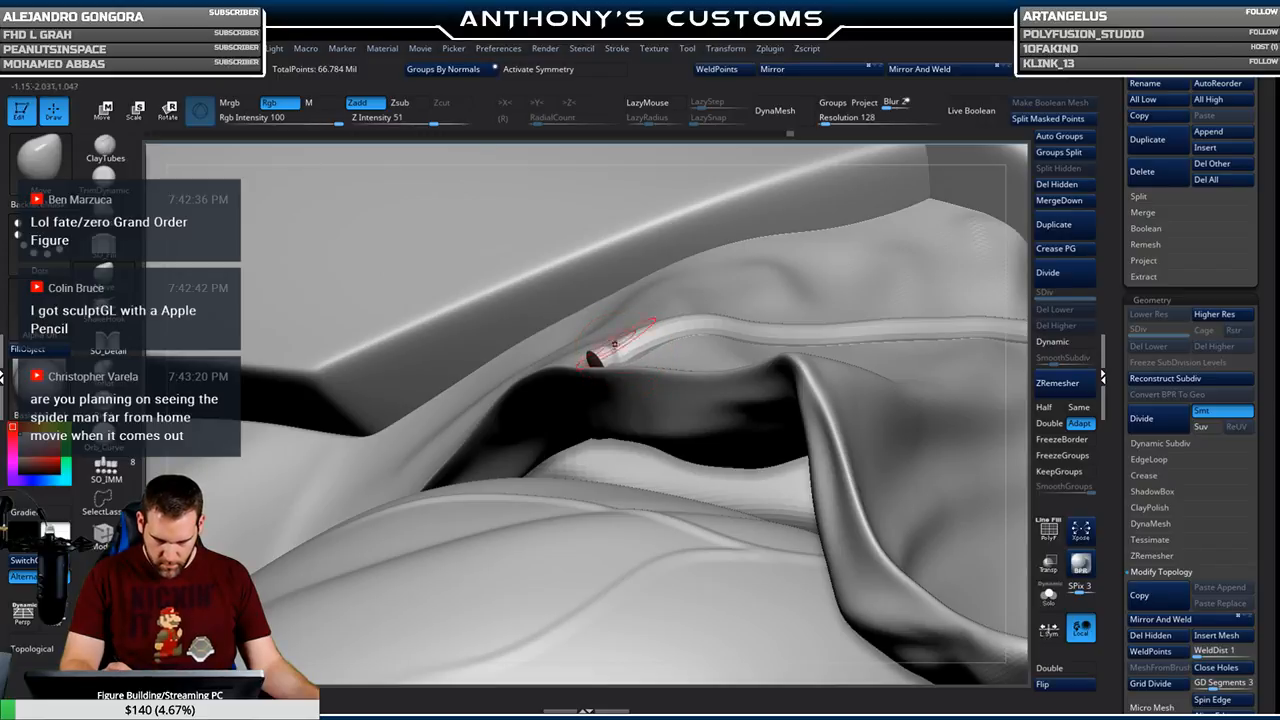
{"action": "right_click_drag", "start_coordinate": [601, 372], "coordinate": [625, 466]}
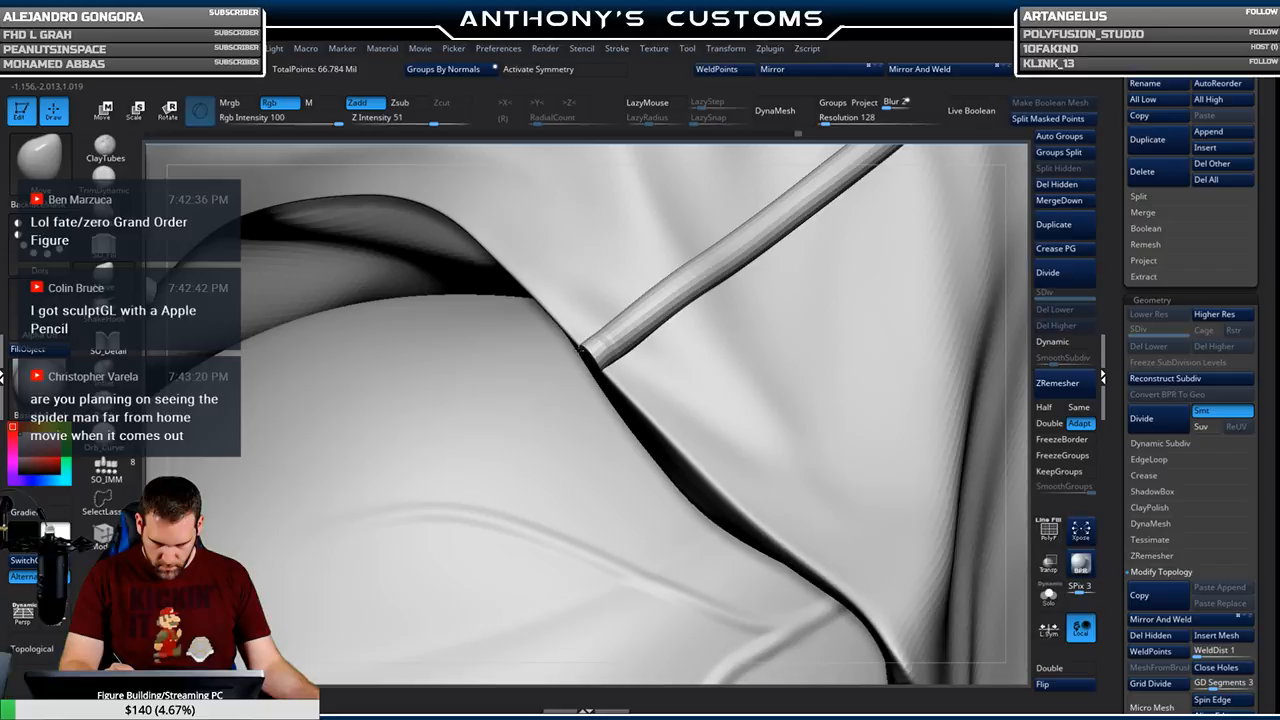
{"action": "mouse_move", "coordinate": [715, 350]}
{"action": "right_mouse_down"}
{"action": "mouse_move", "coordinate": [670, 422]}
{"action": "mouse_move", "coordinate": [630, 380]}
{"action": "right_mouse_up"}
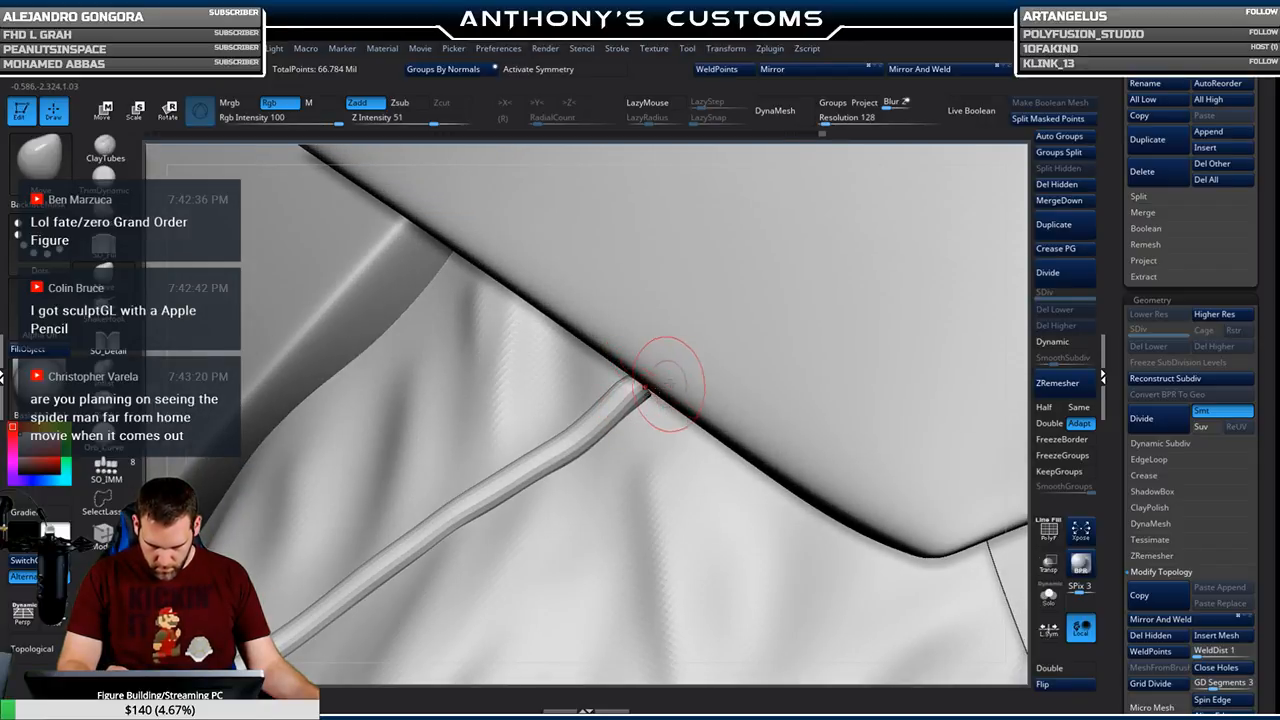
{"action": "mouse_move", "coordinate": [660, 452]}
{"action": "right_mouse_down", "text": "ctrl"}
{"action": "mouse_move", "coordinate": [680, 458]}
{"action": "mouse_move", "coordinate": [648, 380]}
{"action": "mouse_move", "coordinate": [751, 397]}
{"action": "mouse_move", "coordinate": [690, 412]}
{"action": "mouse_move", "coordinate": [580, 391]}
{"action": "mouse_move", "coordinate": [523, 614]}
{"action": "mouse_move", "coordinate": [757, 383]}
{"action": "mouse_move", "coordinate": [889, 323]}
{"action": "right_mouse_up", "text": "ctrl"}
{"action": "mouse_move", "coordinate": [620, 150]}
{"action": "right_mouse_down", "text": "ctrl"}
{"action": "mouse_move", "coordinate": [607, 235]}
{"action": "mouse_move", "coordinate": [560, 270]}
{"action": "mouse_move", "coordinate": [702, 338]}
{"action": "mouse_move", "coordinate": [742, 330]}
{"action": "mouse_move", "coordinate": [650, 307]}
{"action": "right_mouse_up", "text": "ctrl"}
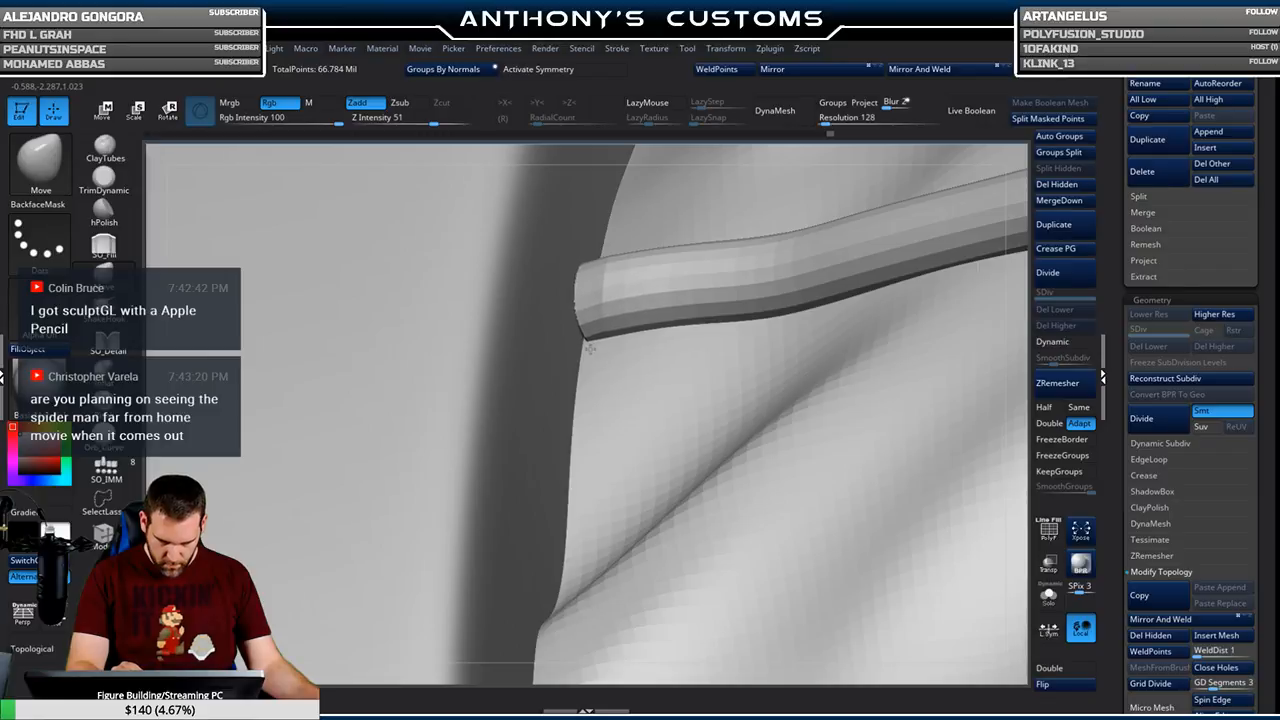
{"action": "right_click_drag", "start_coordinate": [628, 290], "coordinate": [586, 273]}
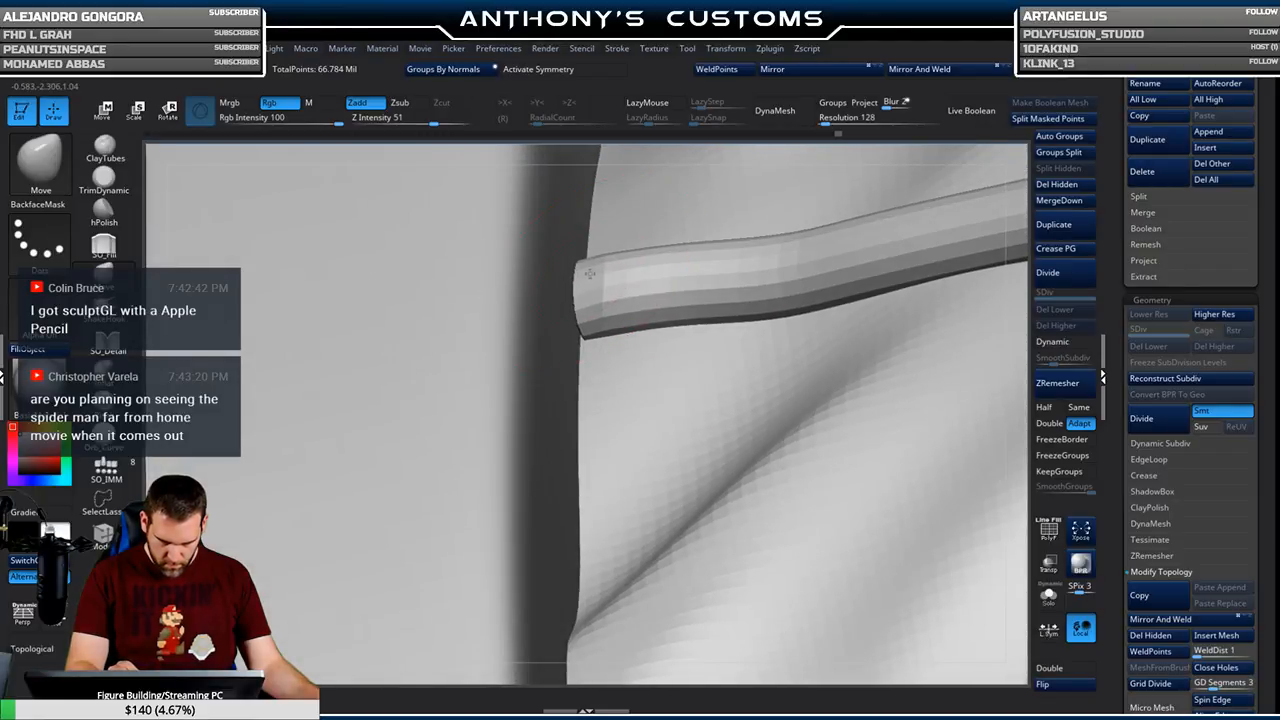
{"action": "right_click_drag", "start_coordinate": [682, 355], "coordinate": [688, 470]}
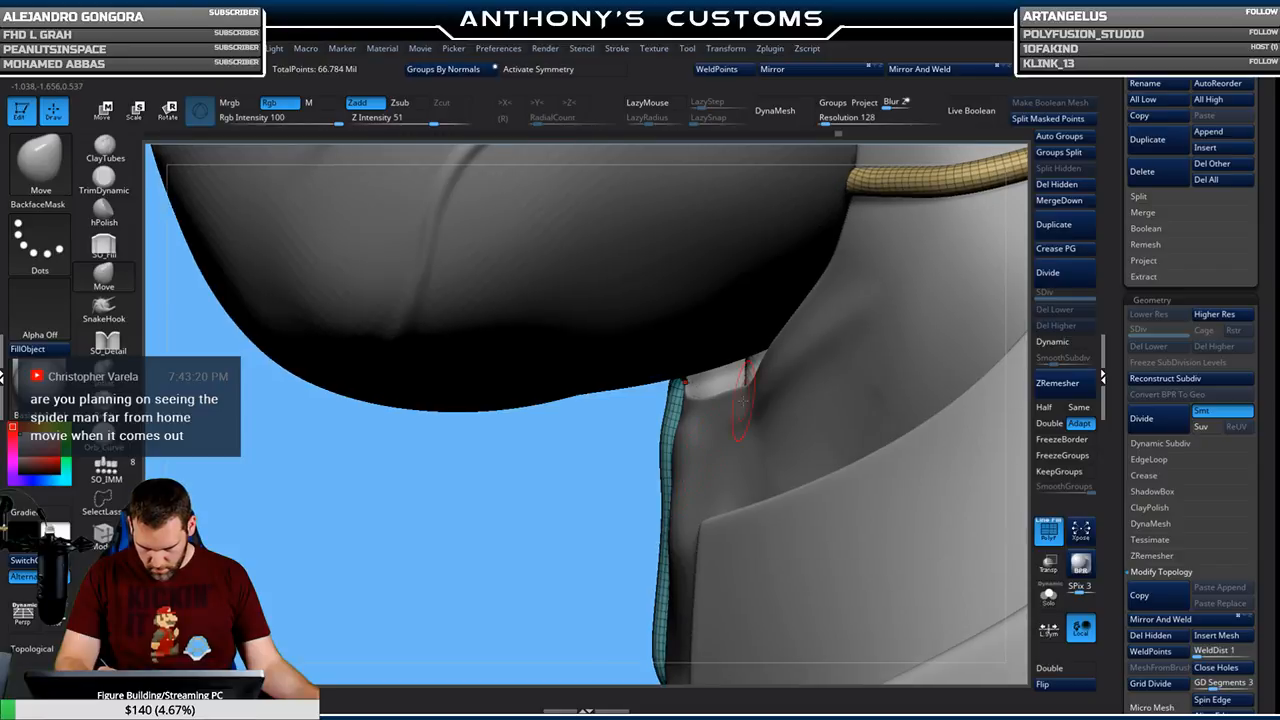
Regroup the seam tubes' polygons by normals and try to enable dynamic subdivision on them
{"action": "right_click_drag", "start_coordinate": [743, 401], "coordinate": [674, 397], "text": "ctrl"}
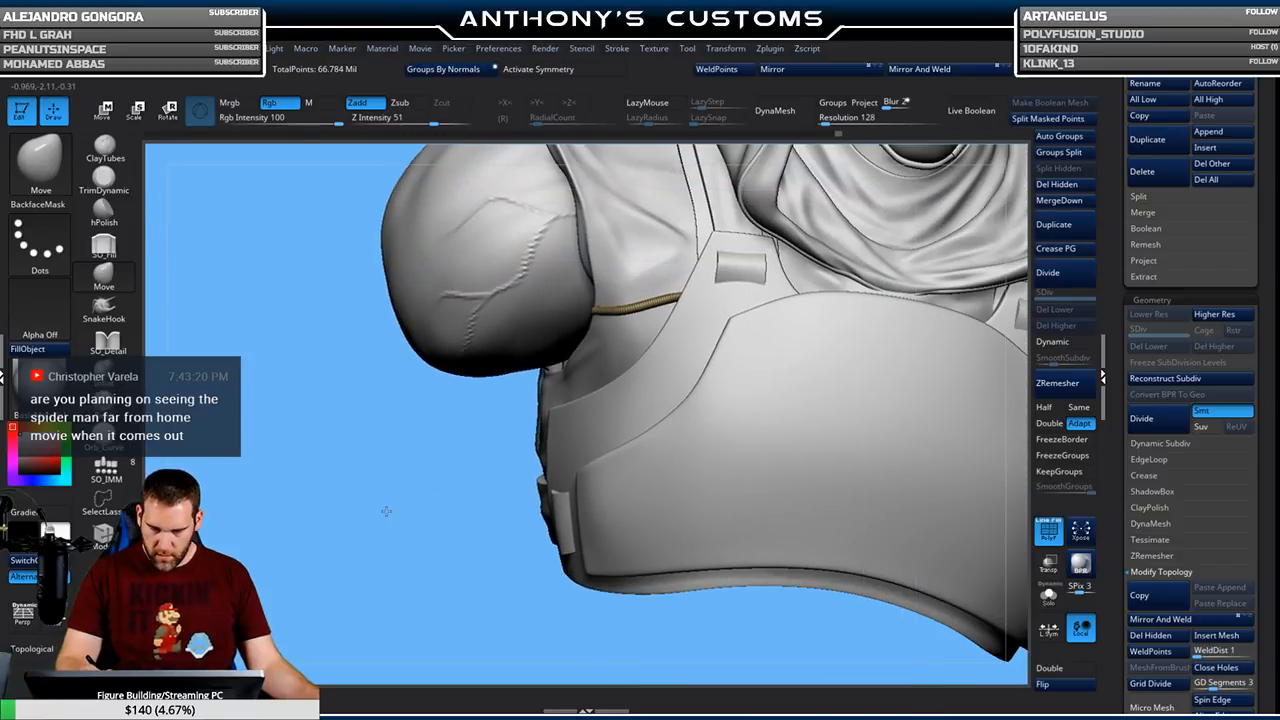
{"action": "right_click_drag", "start_coordinate": [388, 514], "coordinate": [665, 390]}
{"action": "right_click_drag", "start_coordinate": [814, 202], "coordinate": [584, 216], "text": "alt"}
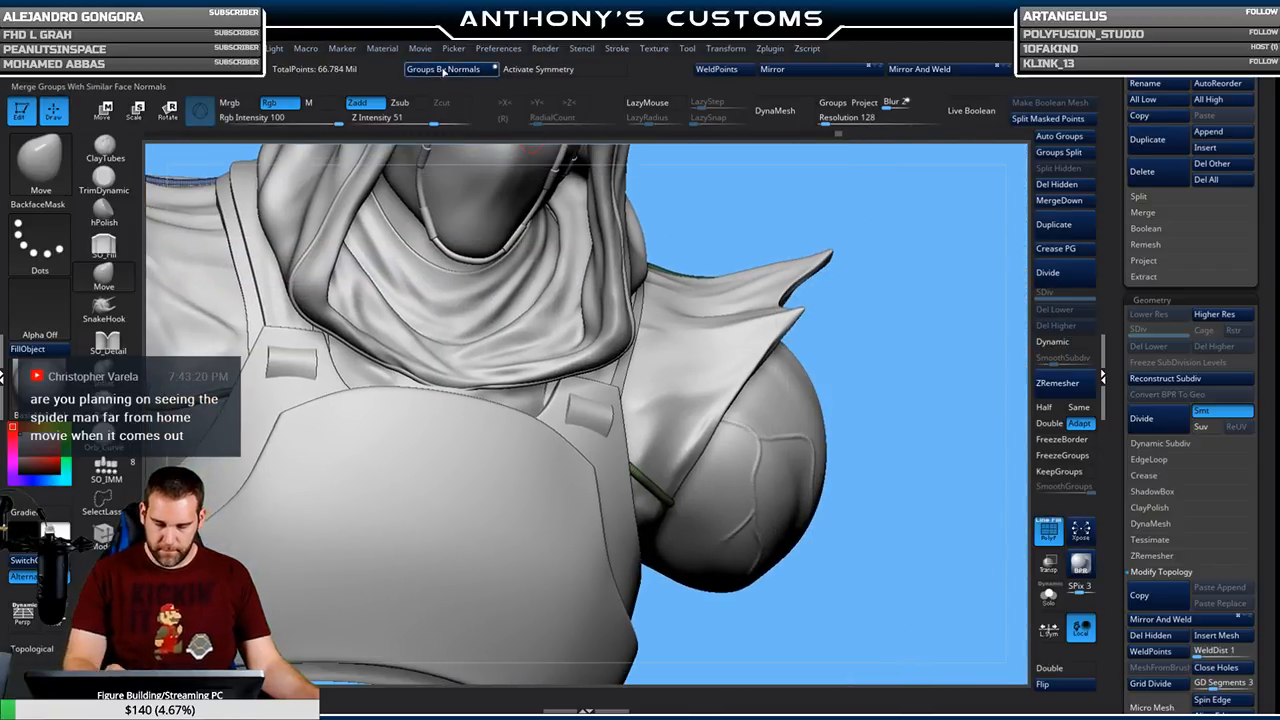
{"action": "left_click", "coordinate": [441, 70]}
{"action": "right_click_drag", "start_coordinate": [901, 358], "coordinate": [942, 341], "text": "alt"}
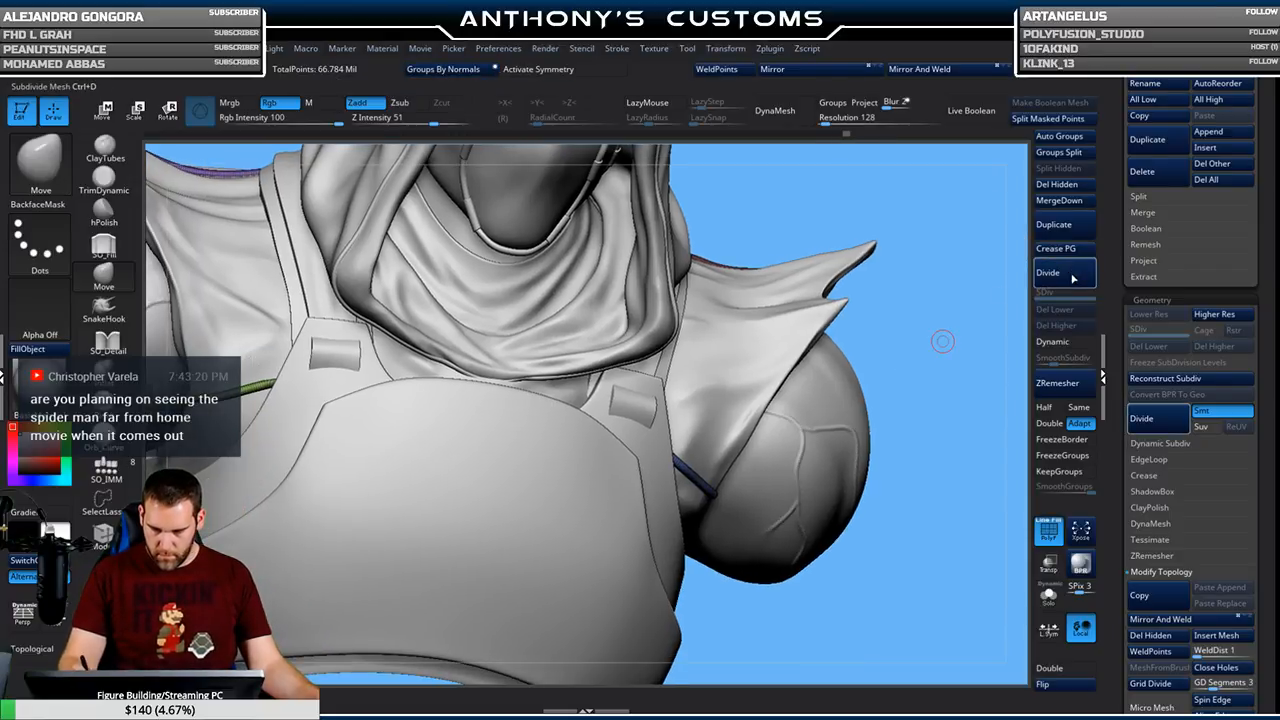
{"action": "left_click", "coordinate": [1052, 342]}
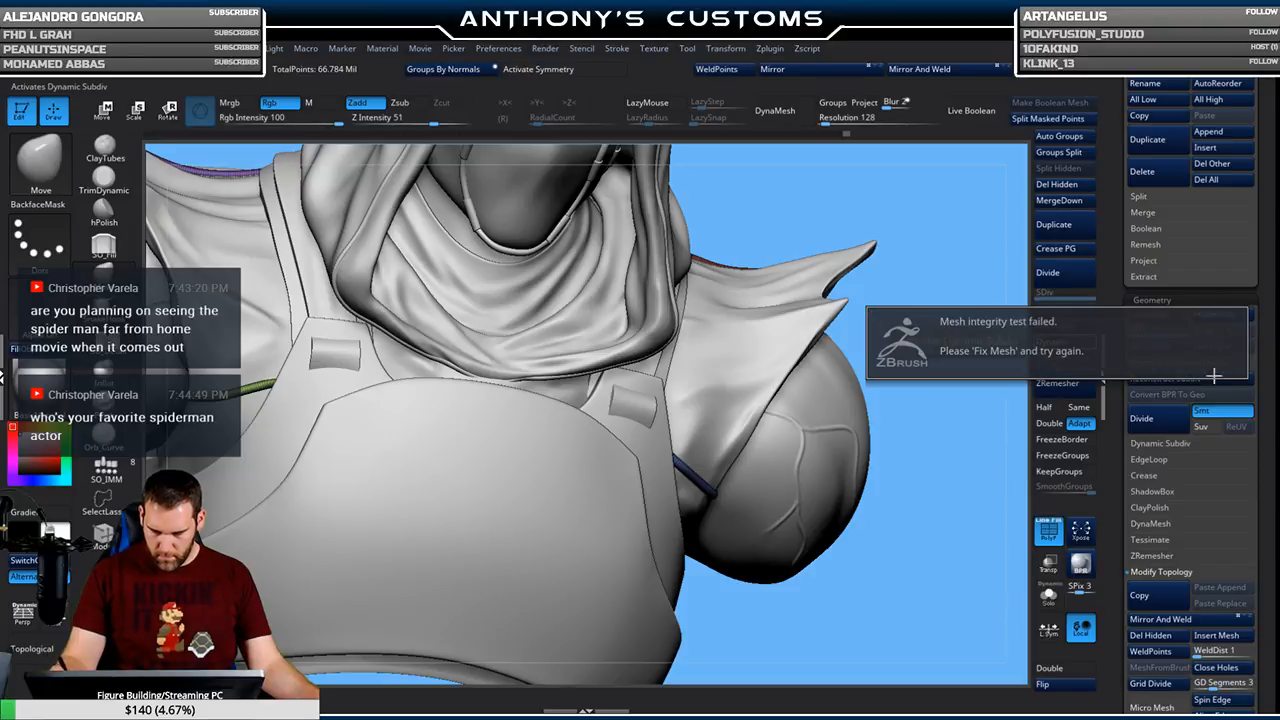
Isolate the seam tubes, repair them with Fix Mesh, and enable dynamic subdivision before showing the whole bust again
{"action": "left_click", "coordinate": [1048, 594]}
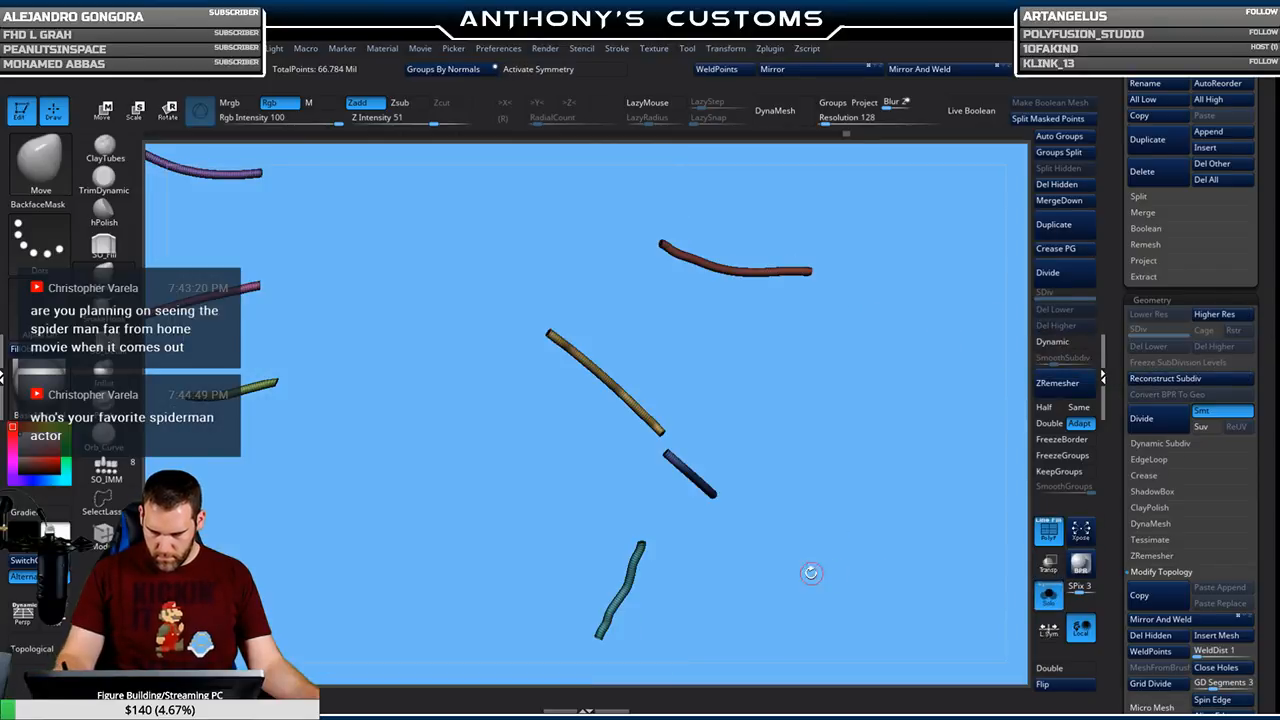
{"action": "key", "text": "f"}
{"action": "left_click_drag", "start_coordinate": [929, 543], "coordinate": [1022, 488], "text": "shift"}
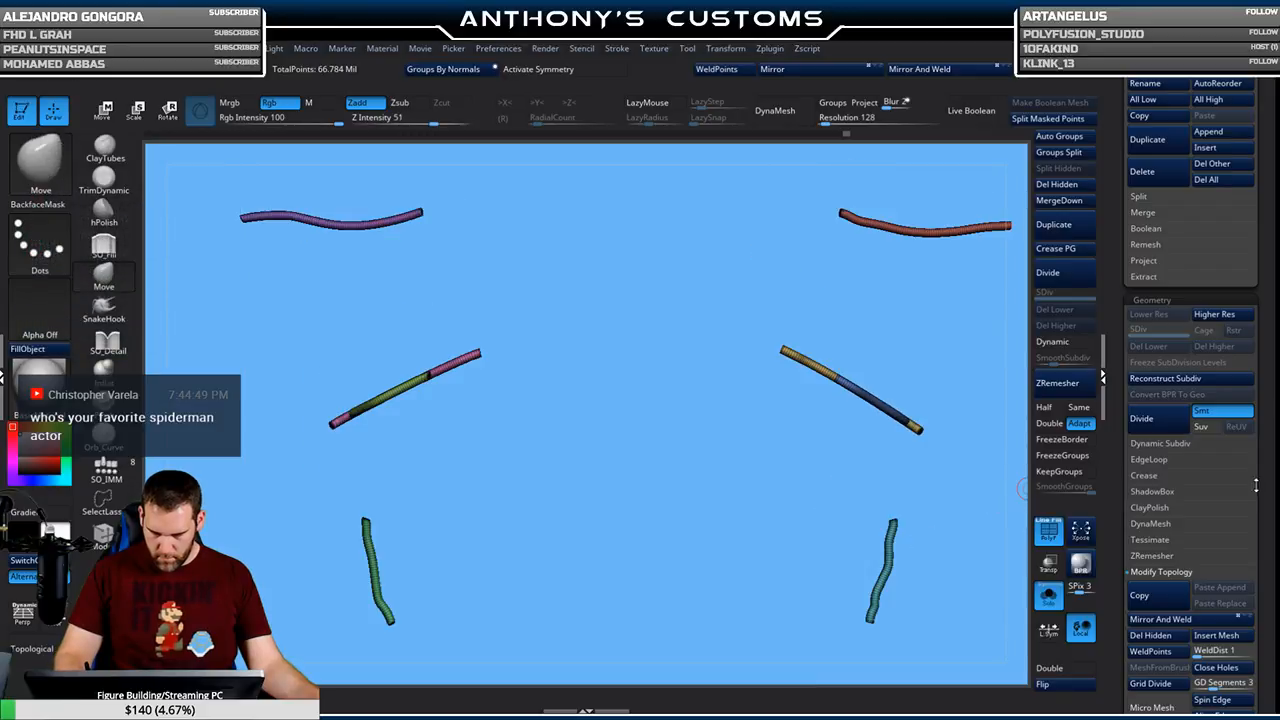
{"action": "scroll", "coordinate": [1183, 540], "scroll_direction": "down", "scroll_amount": 6}
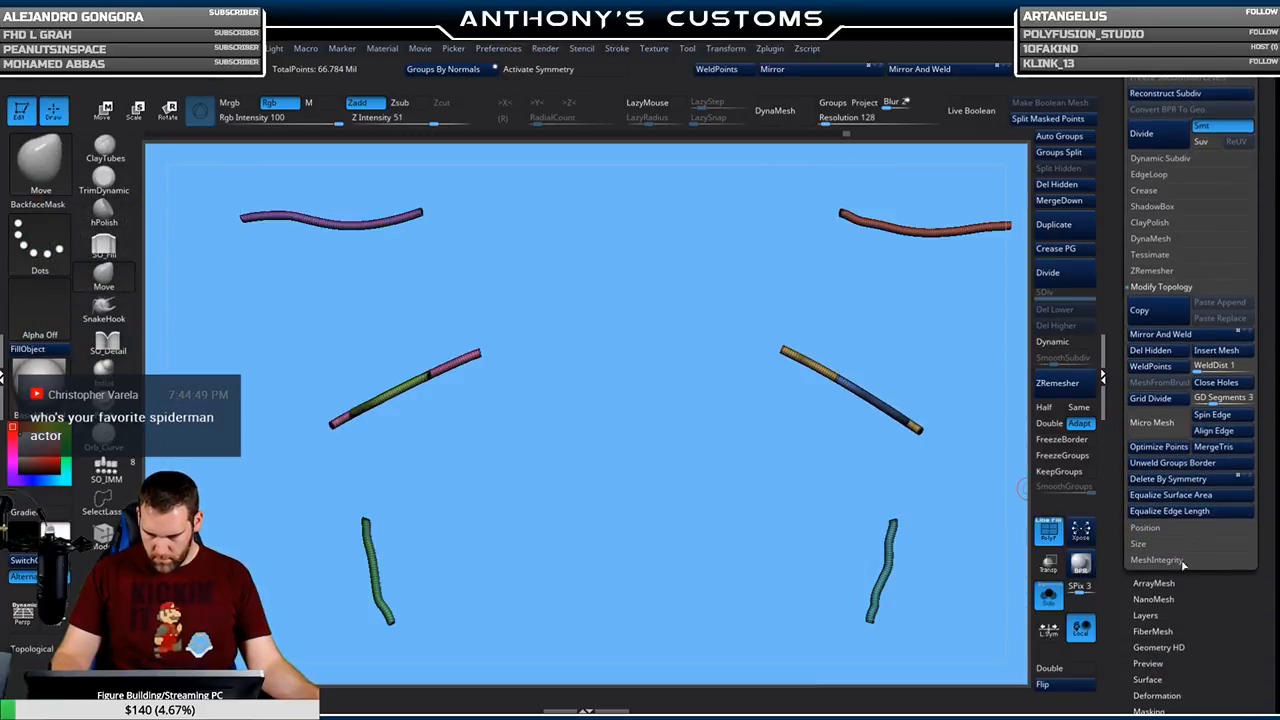
{"action": "left_click", "coordinate": [1180, 561]}
{"action": "left_click", "coordinate": [1222, 352]}
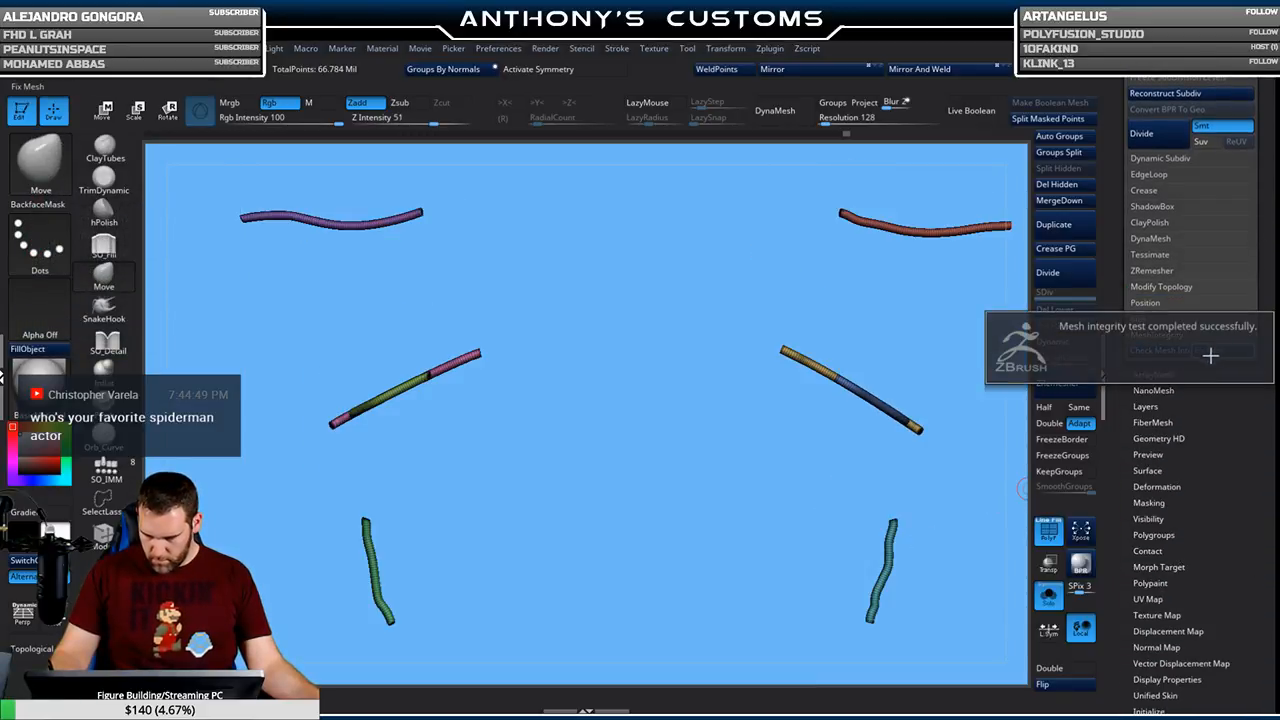
{"action": "left_click", "coordinate": [1060, 341]}
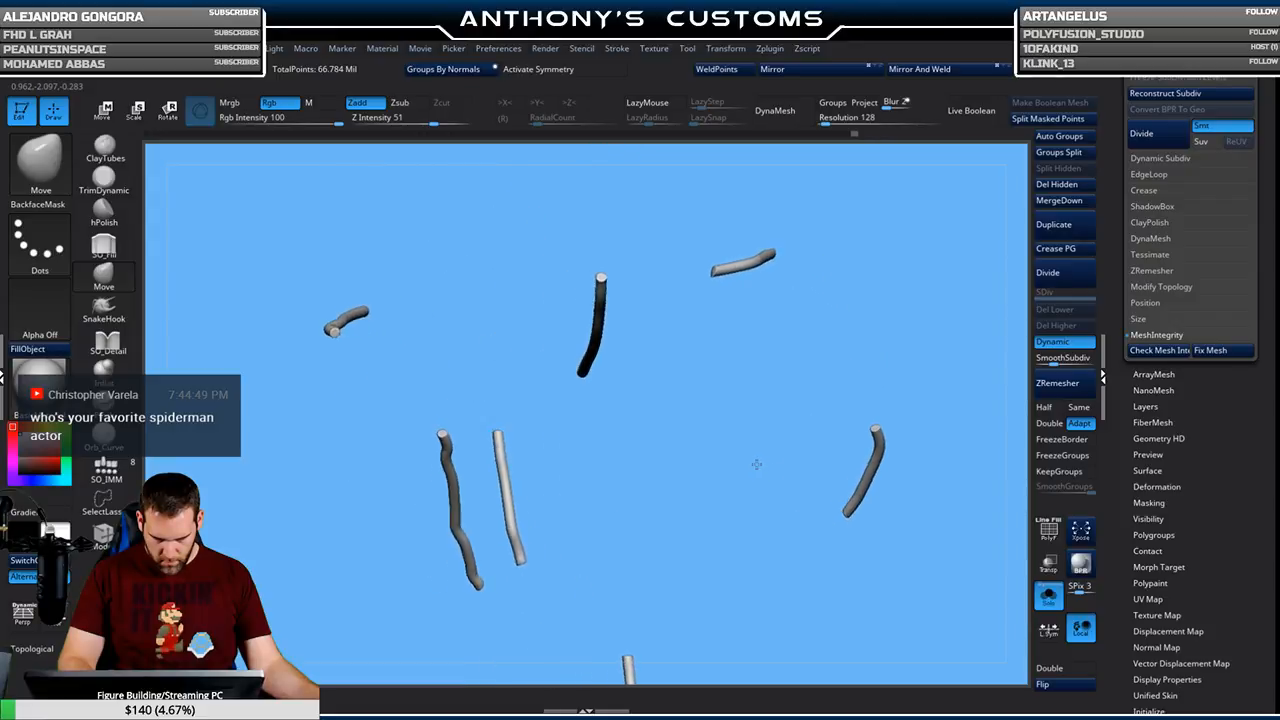
{"action": "left_click", "coordinate": [1051, 597]}
Refit the smoothed short front seam tube's ends on the opposite shoulder to the sleeve edge and armor strap
{"action": "right_click_drag", "start_coordinate": [897, 447], "coordinate": [561, 352]}
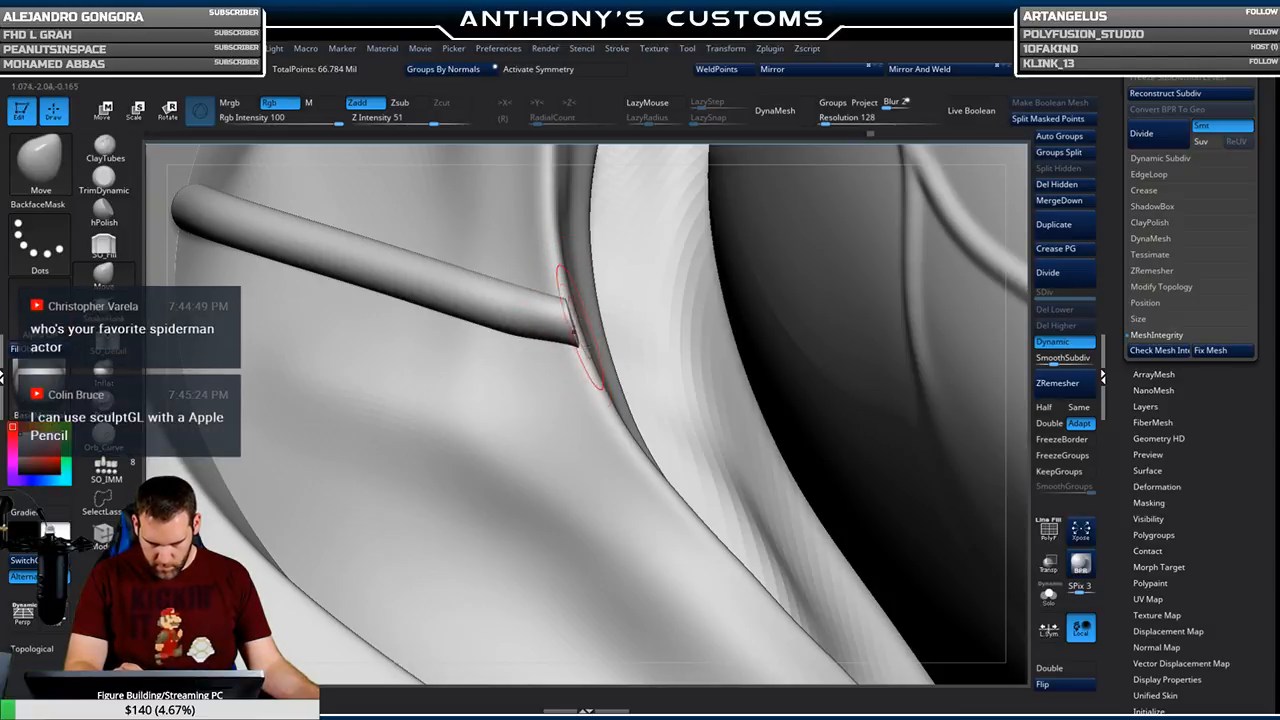
{"action": "right_click_drag", "start_coordinate": [598, 310], "coordinate": [902, 409], "text": "alt"}
{"action": "mouse_move", "coordinate": [680, 310]}
{"action": "right_mouse_down"}
{"action": "mouse_move", "coordinate": [571, 289]}
{"action": "mouse_move", "coordinate": [565, 324]}
{"action": "mouse_move", "coordinate": [471, 386]}
{"action": "mouse_move", "coordinate": [644, 505]}
{"action": "mouse_move", "coordinate": [647, 312]}
{"action": "right_mouse_up"}
{"action": "right_click_drag", "start_coordinate": [632, 360], "coordinate": [591, 359]}
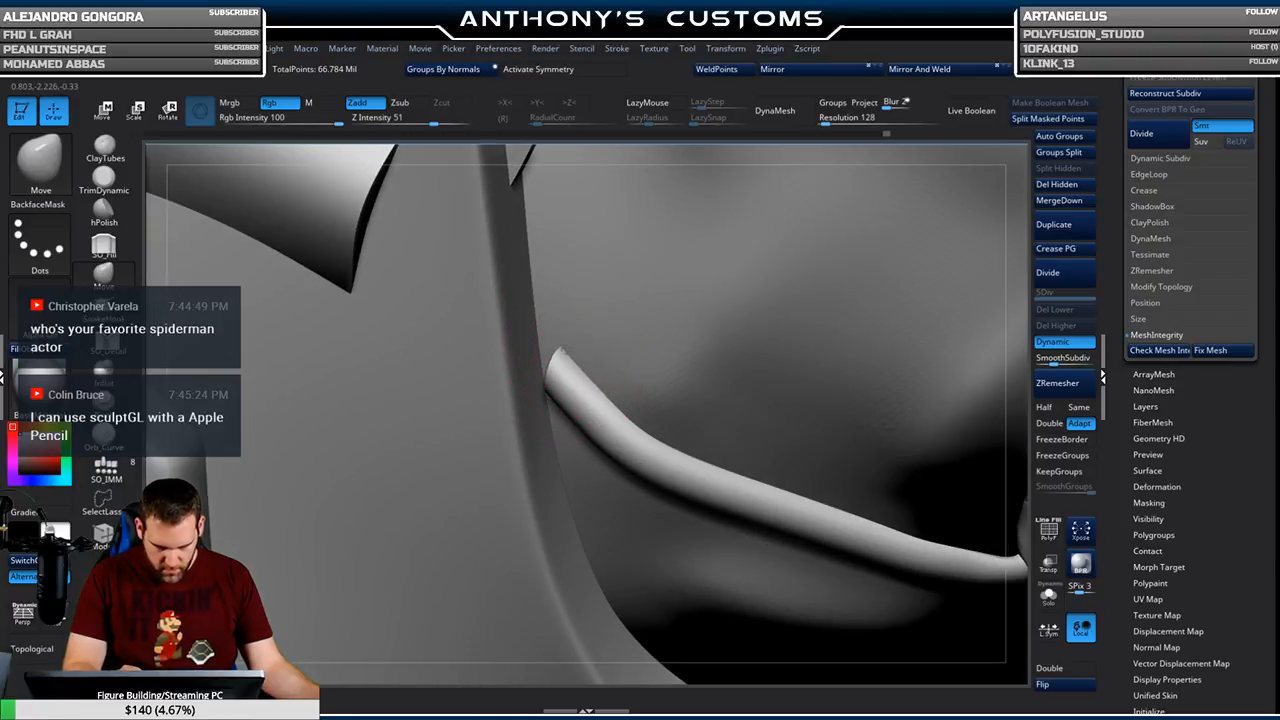
{"action": "right_click_drag", "start_coordinate": [551, 342], "coordinate": [547, 400]}
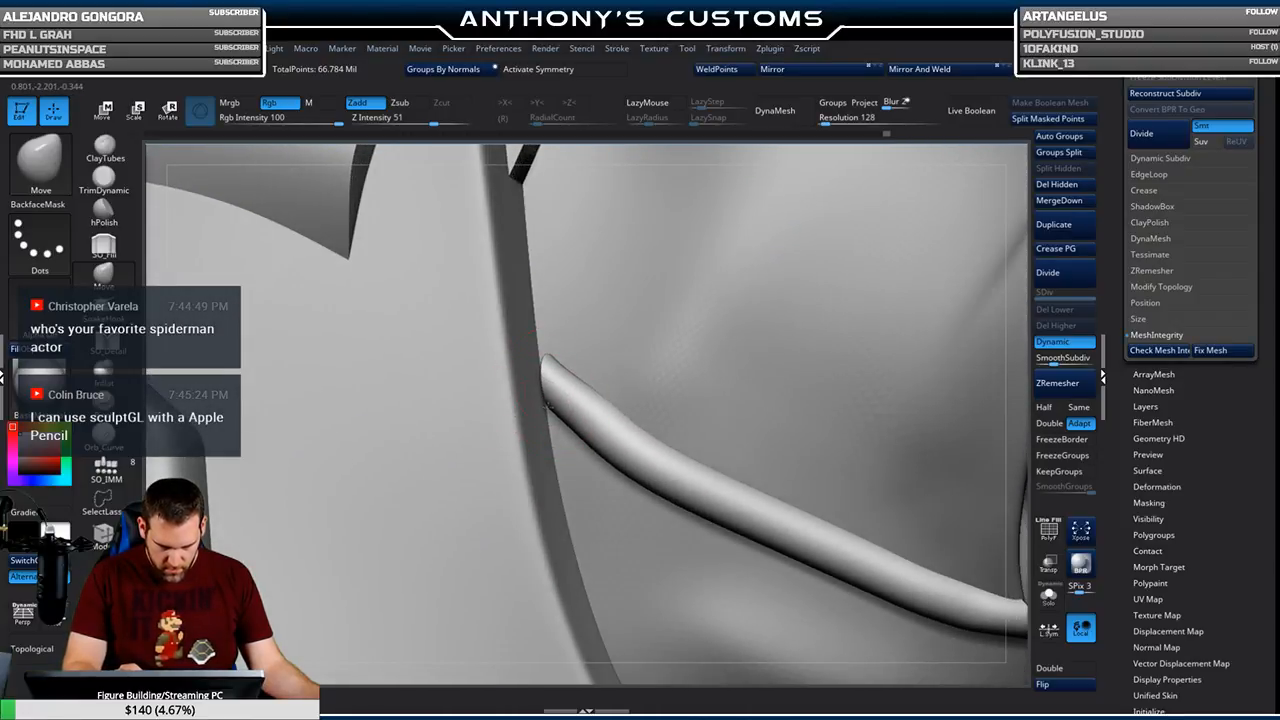
{"action": "right_click_drag", "start_coordinate": [585, 389], "coordinate": [550, 412]}
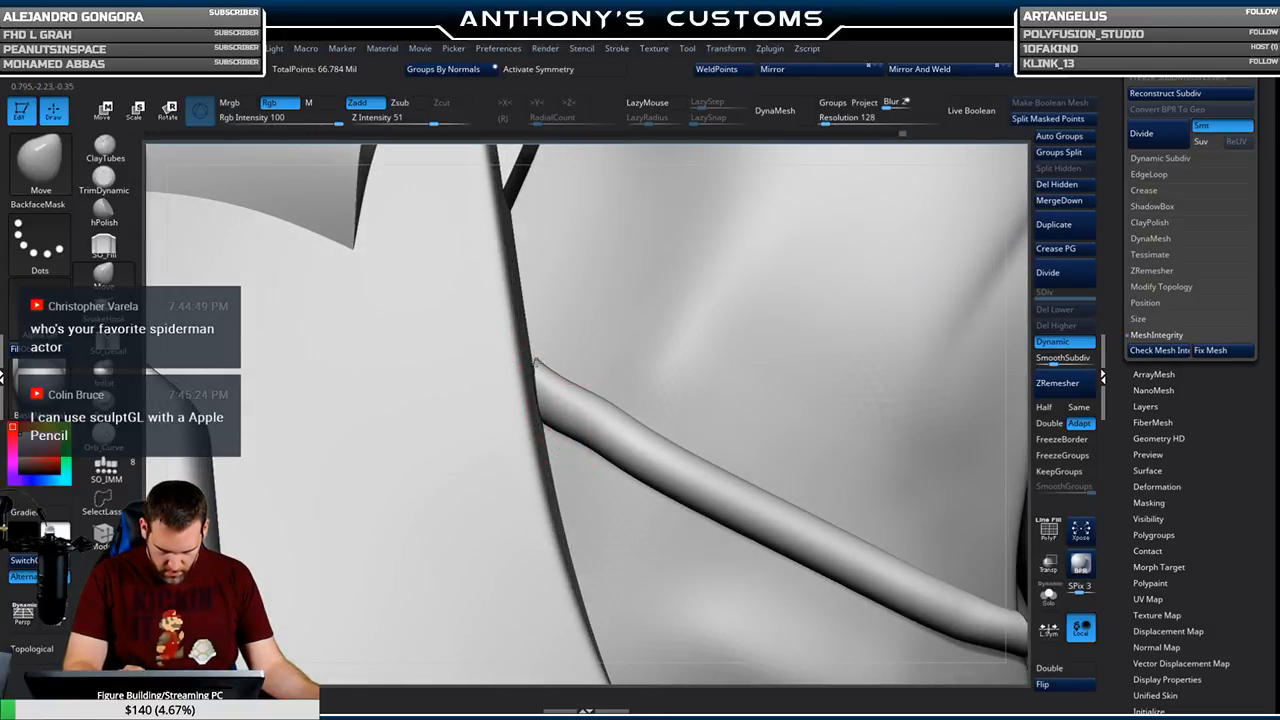
Refit the opposite long shoulder seam tube's inner end to the strap and its outer end to the tattered sleeve edge
{"action": "right_click_drag", "start_coordinate": [690, 328], "coordinate": [768, 600], "text": "ctrl"}
{"action": "right_click_drag", "start_coordinate": [671, 284], "coordinate": [691, 370]}
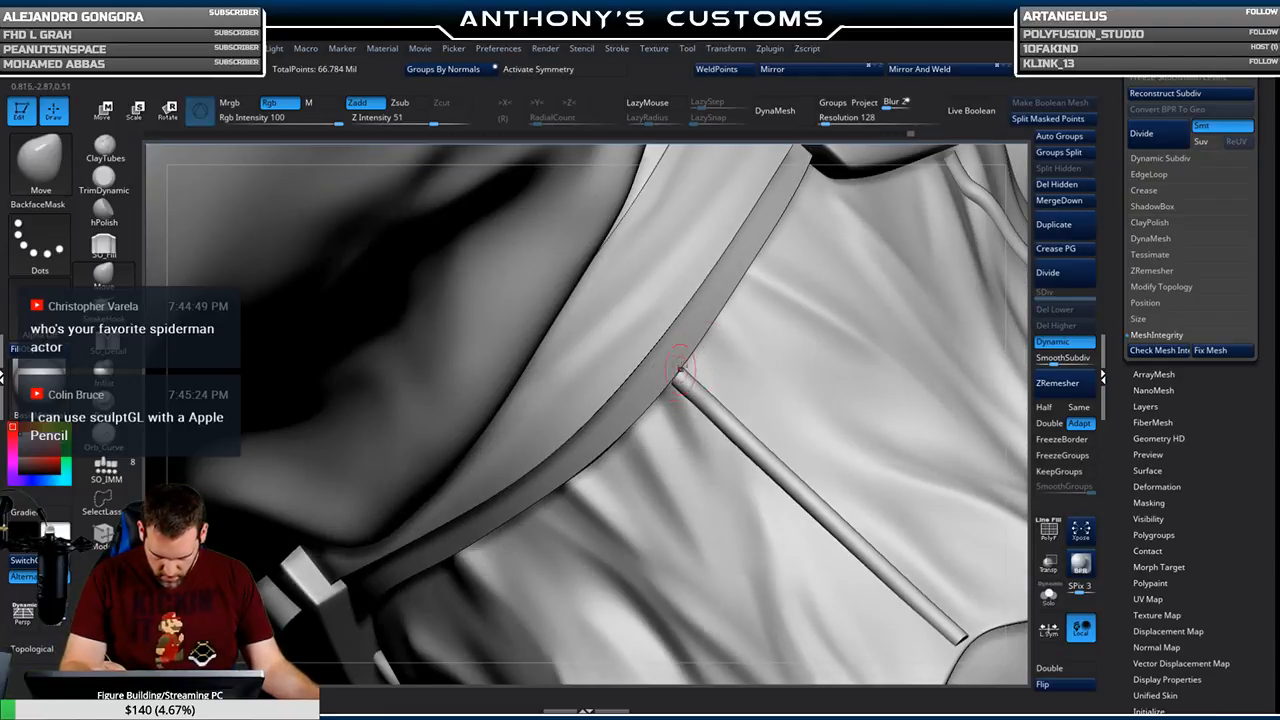
{"action": "right_click_drag", "start_coordinate": [796, 403], "coordinate": [597, 360]}
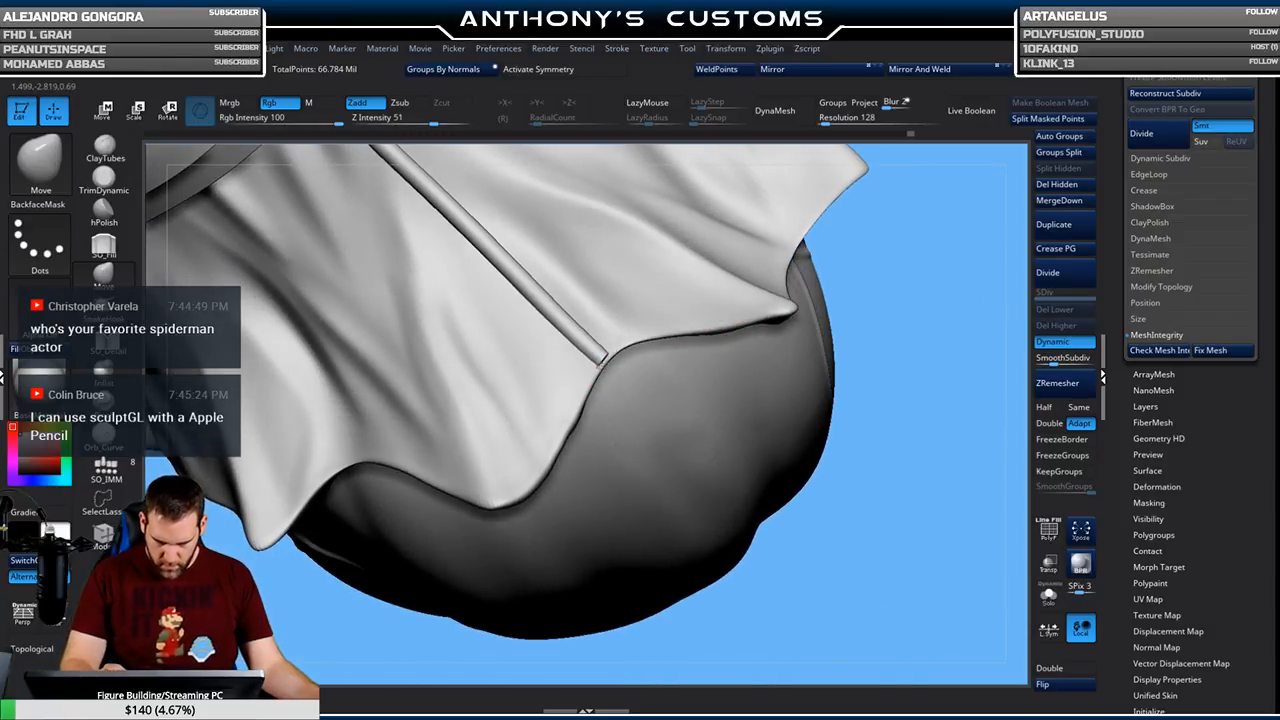
Refit the opposite rear seam tube's inner end under the back armor and its outer end to the sleeve edge
{"action": "right_click_drag", "start_coordinate": [611, 350], "coordinate": [653, 660]}
{"action": "mouse_move", "coordinate": [661, 418]}
{"action": "right_mouse_down"}
{"action": "mouse_move", "coordinate": [672, 400]}
{"action": "mouse_move", "coordinate": [651, 410]}
{"action": "right_mouse_up"}
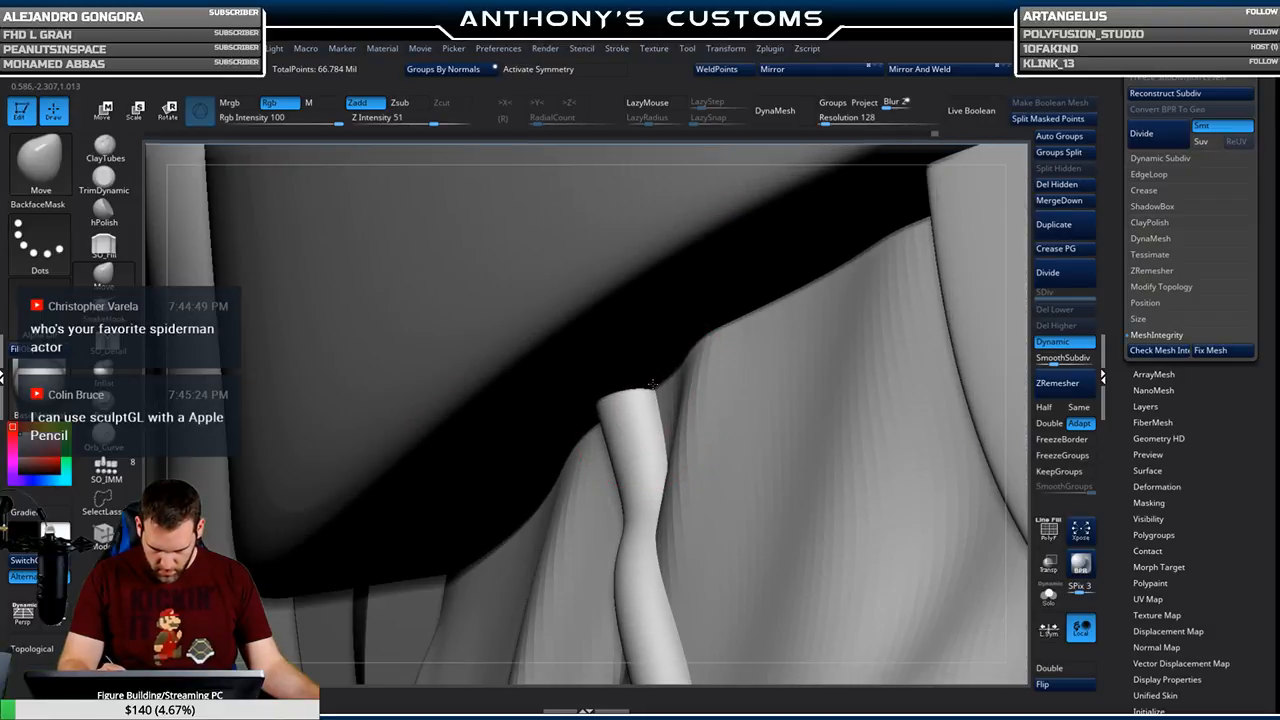
{"action": "right_click_drag", "start_coordinate": [717, 343], "coordinate": [682, 329]}
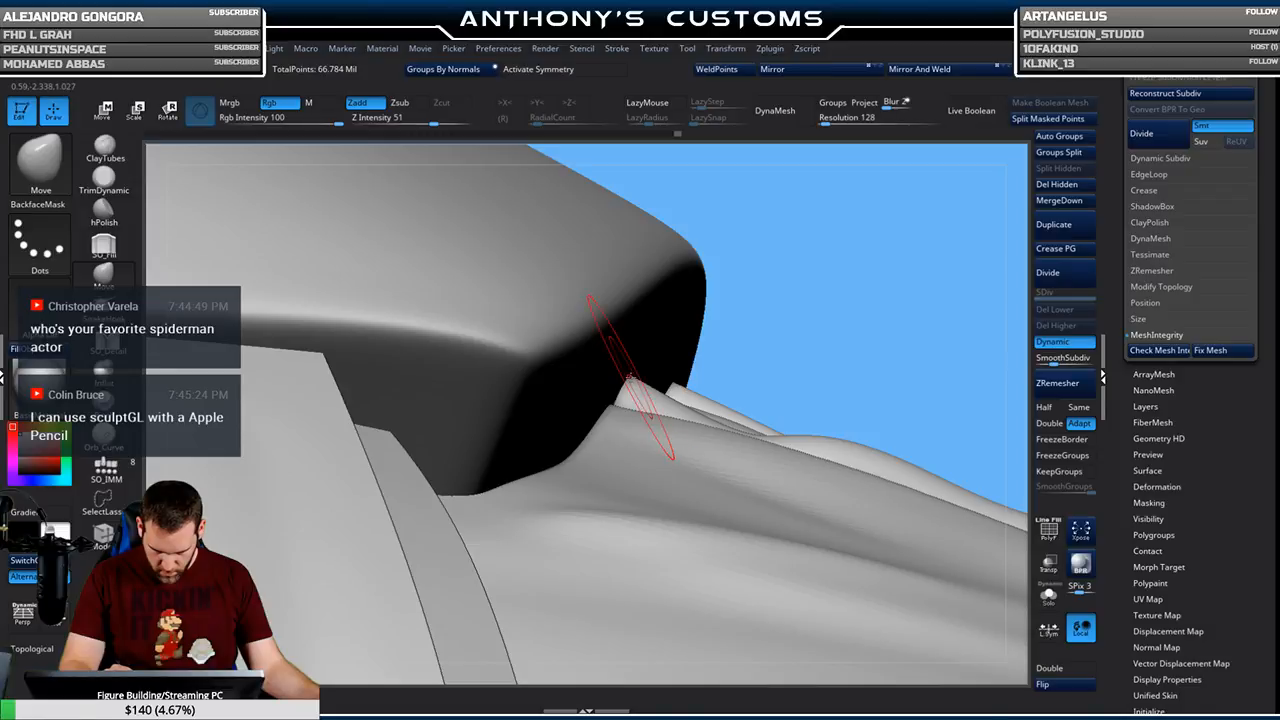
{"action": "right_click_drag", "start_coordinate": [877, 300], "coordinate": [850, 345]}
{"action": "right_click_drag", "start_coordinate": [803, 434], "coordinate": [370, 370], "text": "alt"}
{"action": "right_click_drag", "start_coordinate": [683, 443], "coordinate": [430, 305]}
{"action": "right_click_drag", "start_coordinate": [520, 323], "coordinate": [390, 430]}
{"action": "mouse_move", "coordinate": [634, 426]}
{"action": "right_mouse_down", "text": "alt"}
{"action": "mouse_move", "coordinate": [834, 206]}
{"action": "mouse_move", "coordinate": [986, 67]}
{"action": "right_mouse_up", "text": "alt"}
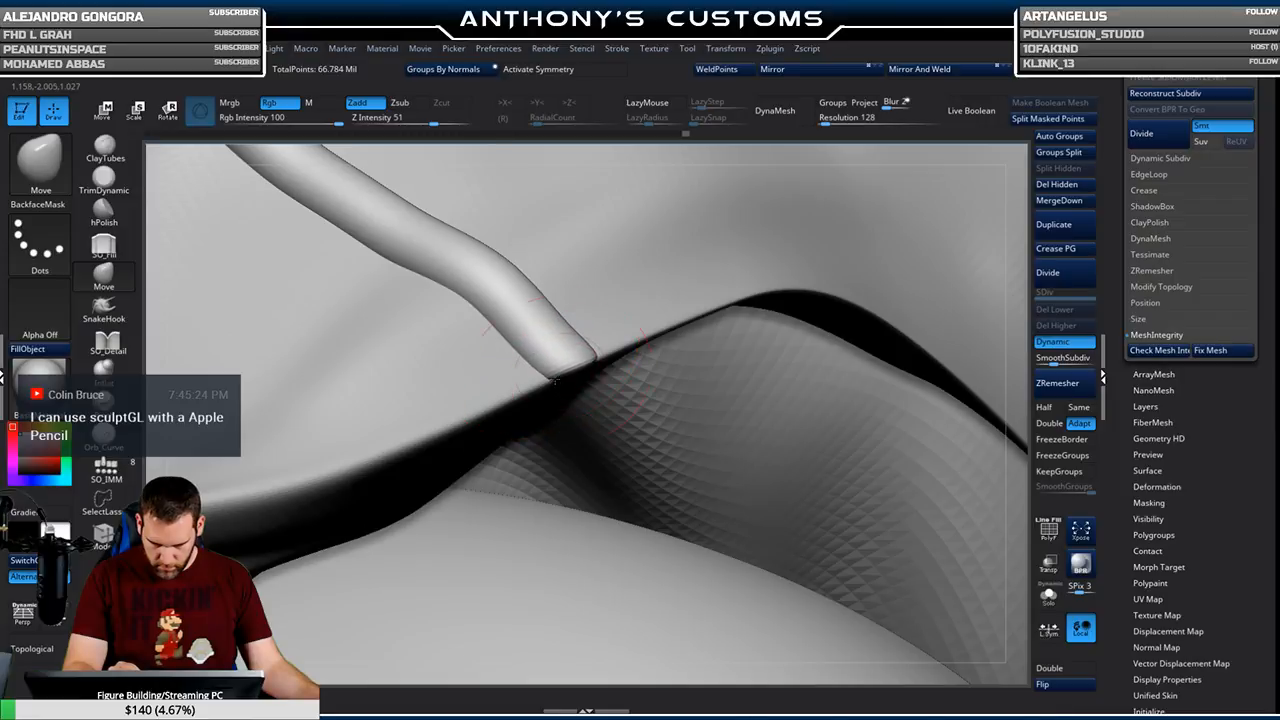
Pull the opposite side seam tube's lower end to the waist band and its upper end to the armhole edge
{"action": "right_click_drag", "start_coordinate": [714, 368], "coordinate": [509, 320], "text": "ctrl"}
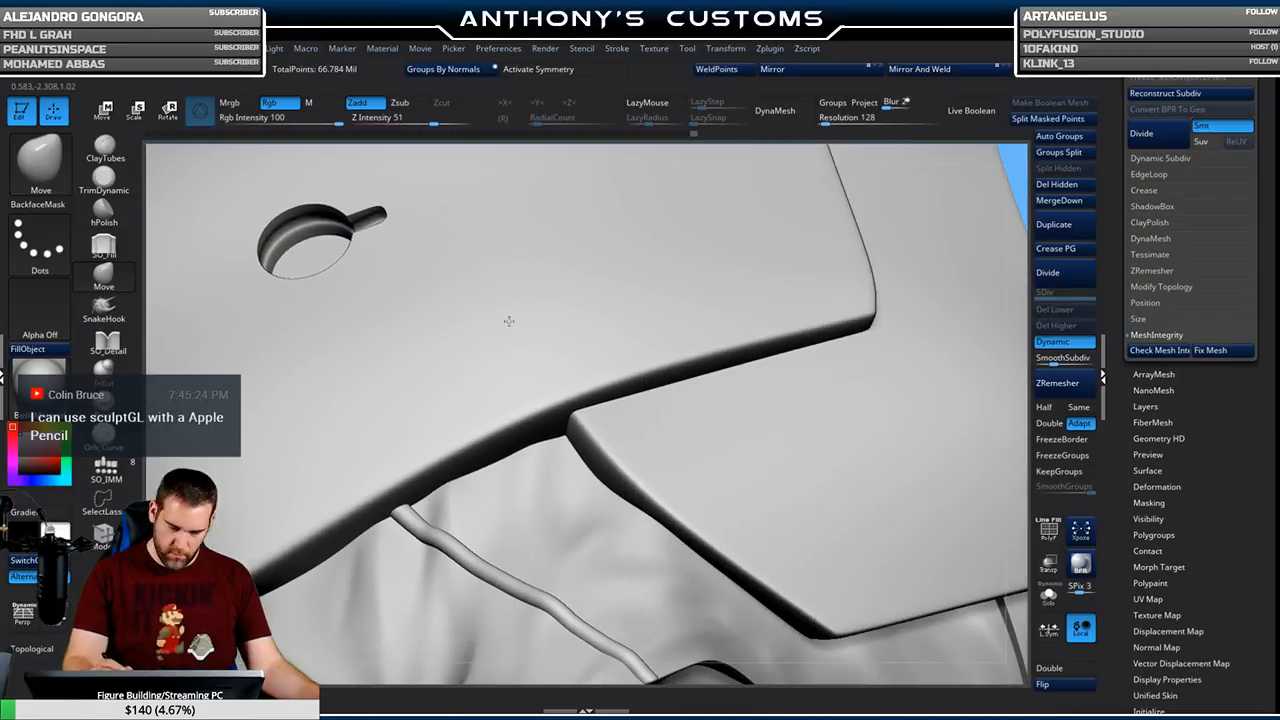
{"action": "right_click_drag", "start_coordinate": [819, 404], "coordinate": [471, 203], "text": "alt"}
{"action": "mouse_move", "coordinate": [705, 356]}
{"action": "right_mouse_down", "text": "alt"}
{"action": "mouse_move", "coordinate": [705, 200]}
{"action": "mouse_move", "coordinate": [740, 365]}
{"action": "mouse_move", "coordinate": [675, 358]}
{"action": "right_mouse_up", "text": "alt"}
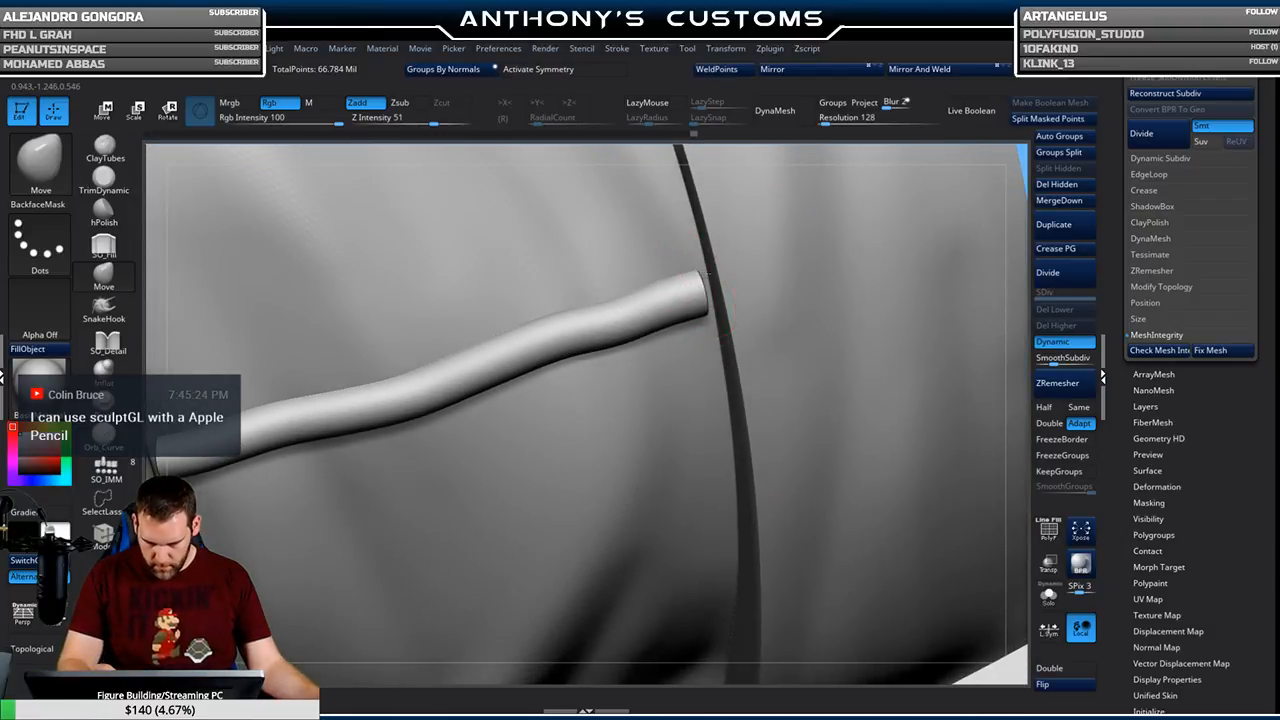
{"action": "mouse_move", "coordinate": [708, 313]}
{"action": "right_mouse_down"}
{"action": "mouse_move", "coordinate": [708, 268]}
{"action": "mouse_move", "coordinate": [712, 297]}
{"action": "right_mouse_up"}
{"action": "right_click_drag", "start_coordinate": [632, 385], "coordinate": [630, 348]}
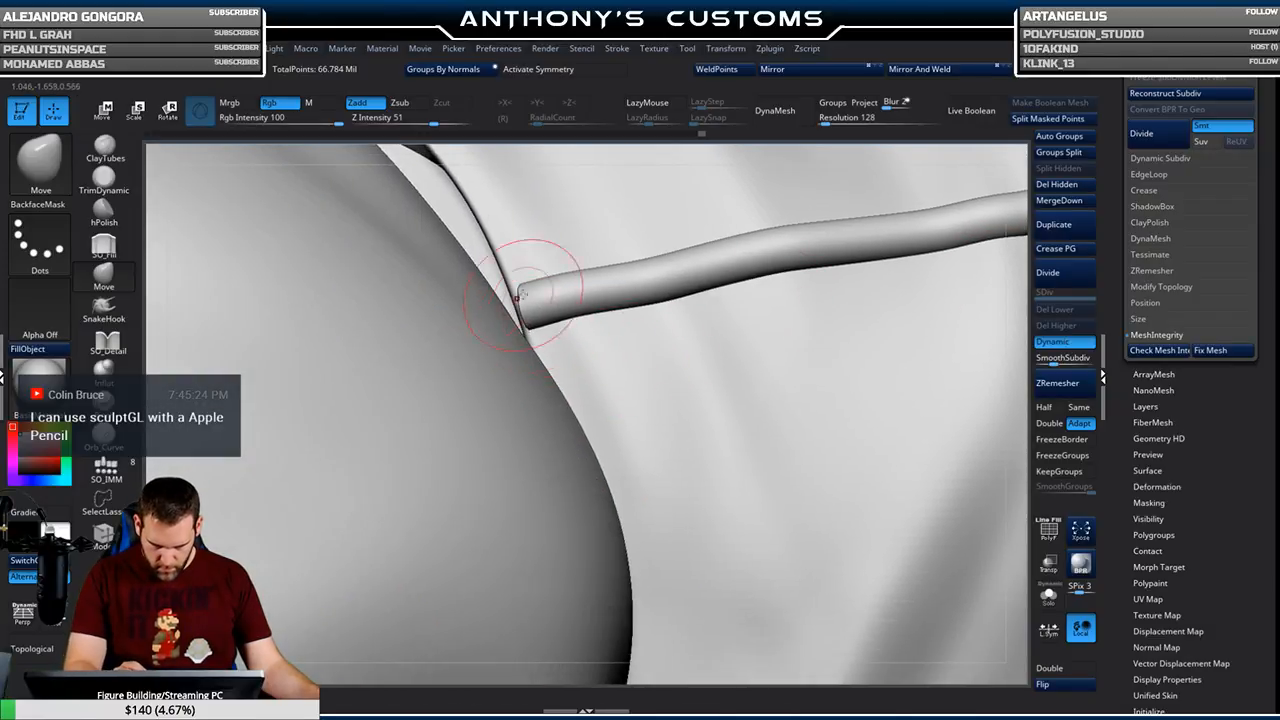
{"action": "right_click_drag", "start_coordinate": [565, 362], "coordinate": [528, 294]}
{"action": "right_click", "coordinate": [533, 297]}
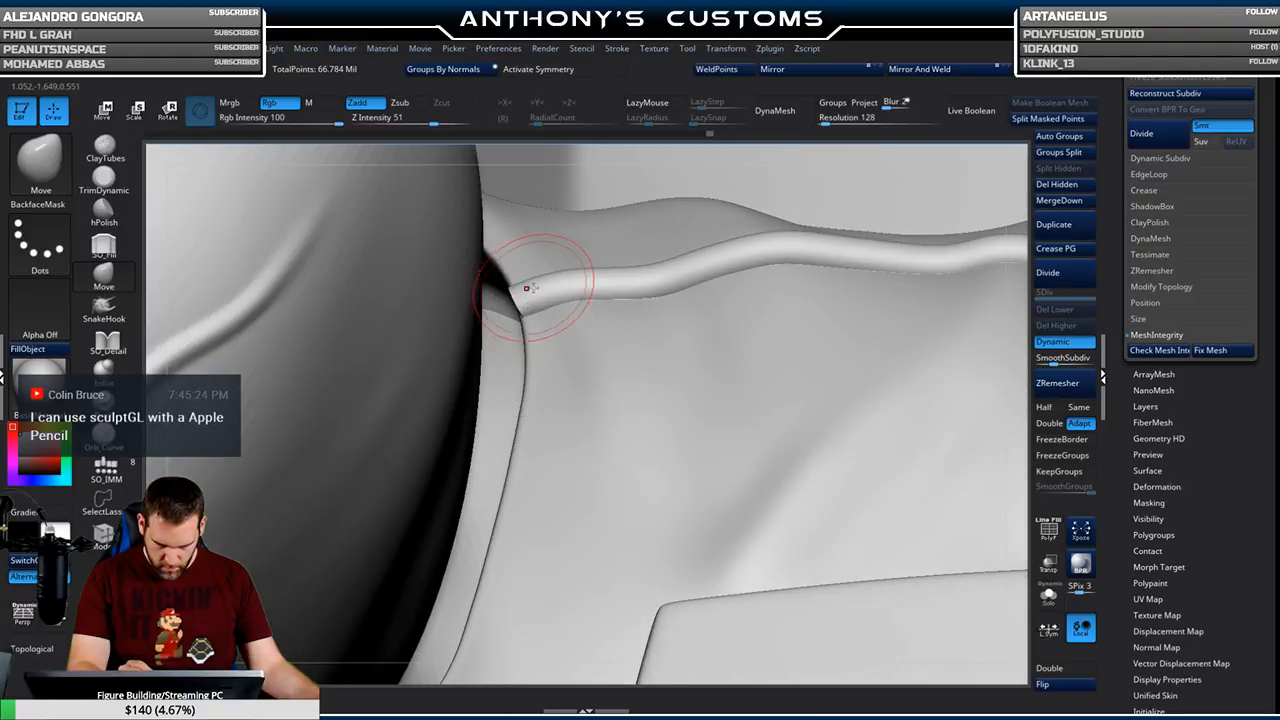
Examine the fitted seam tubes on the whole bust from the side, back and front
{"action": "mouse_move", "coordinate": [639, 351]}
{"action": "right_mouse_down"}
{"action": "mouse_move", "coordinate": [641, 363]}
{"action": "mouse_move", "coordinate": [645, 262]}
{"action": "mouse_move", "coordinate": [789, 227]}
{"action": "mouse_move", "coordinate": [714, 320]}
{"action": "mouse_move", "coordinate": [780, 306]}
{"action": "mouse_move", "coordinate": [682, 358]}
{"action": "mouse_move", "coordinate": [690, 338]}
{"action": "right_mouse_up"}
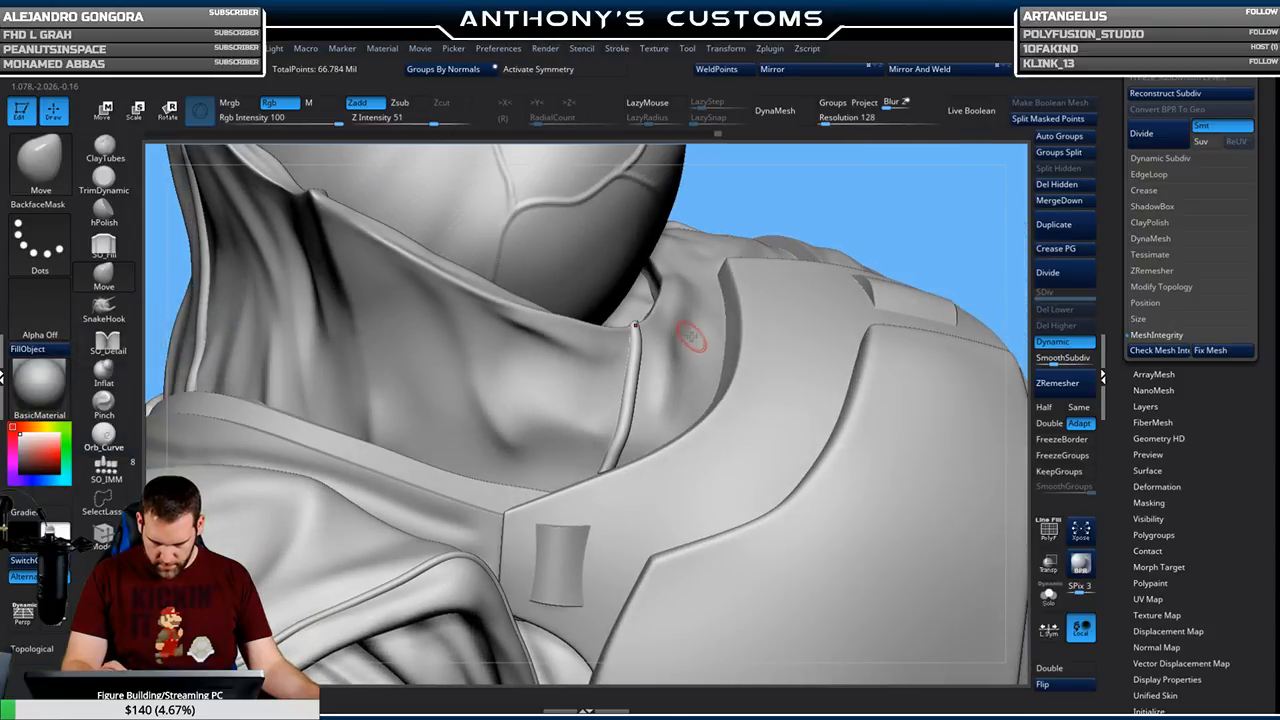
{"action": "key", "text": "f"}
{"action": "mouse_move", "coordinate": [887, 400]}
{"action": "left_mouse_down"}
{"action": "mouse_move", "coordinate": [929, 261]}
{"action": "mouse_move", "coordinate": [920, 378]}
{"action": "mouse_move", "coordinate": [866, 370]}
{"action": "mouse_move", "coordinate": [880, 359]}
{"action": "mouse_move", "coordinate": [885, 478]}
{"action": "left_mouse_up"}
{"action": "left_click_drag", "start_coordinate": [926, 384], "coordinate": [893, 291]}
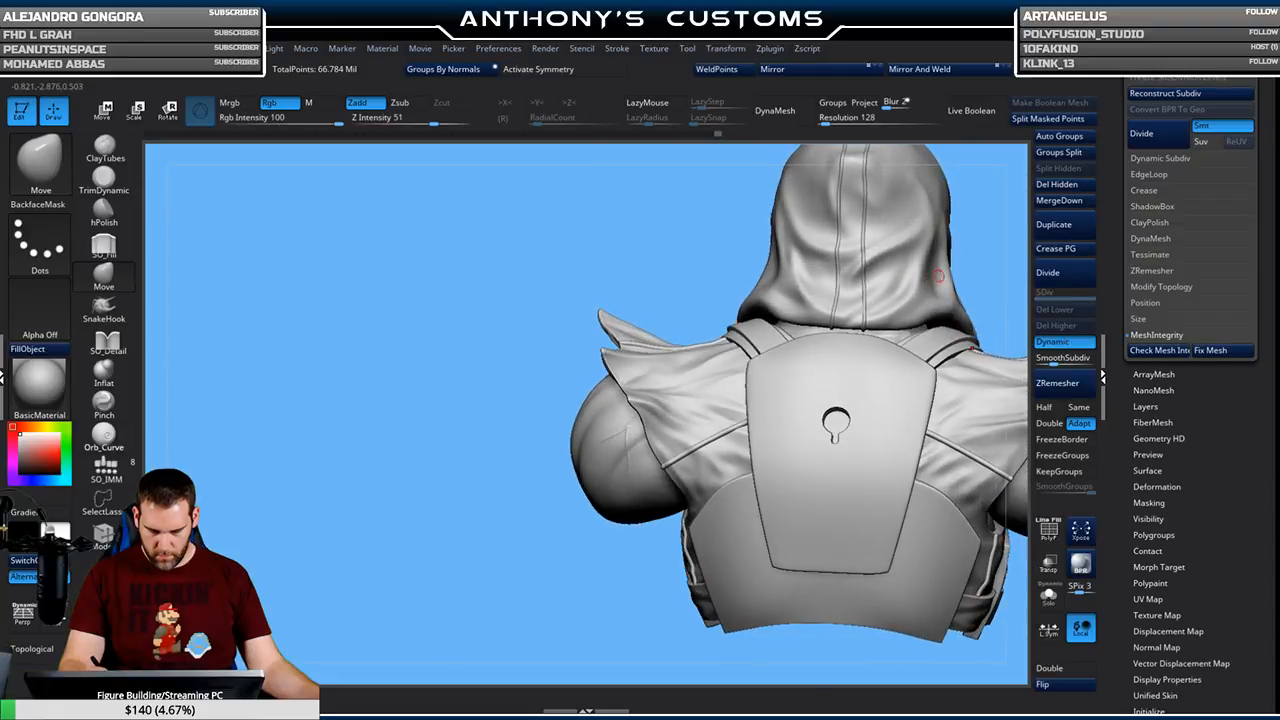
{"action": "key", "text": "f"}
{"action": "key", "text": "f"}
{"action": "mouse_move", "coordinate": [880, 304]}
{"action": "left_mouse_down"}
{"action": "mouse_move", "coordinate": [889, 420]}
{"action": "mouse_move", "coordinate": [870, 448]}
{"action": "mouse_move", "coordinate": [865, 375]}
{"action": "mouse_move", "coordinate": [852, 364]}
{"action": "mouse_move", "coordinate": [900, 323]}
{"action": "mouse_move", "coordinate": [870, 288]}
{"action": "left_mouse_up"}
{"action": "mouse_move", "coordinate": [926, 394]}
{"action": "left_mouse_down"}
{"action": "mouse_move", "coordinate": [809, 381]}
{"action": "mouse_move", "coordinate": [805, 400]}
{"action": "mouse_move", "coordinate": [893, 394]}
{"action": "left_mouse_up"}
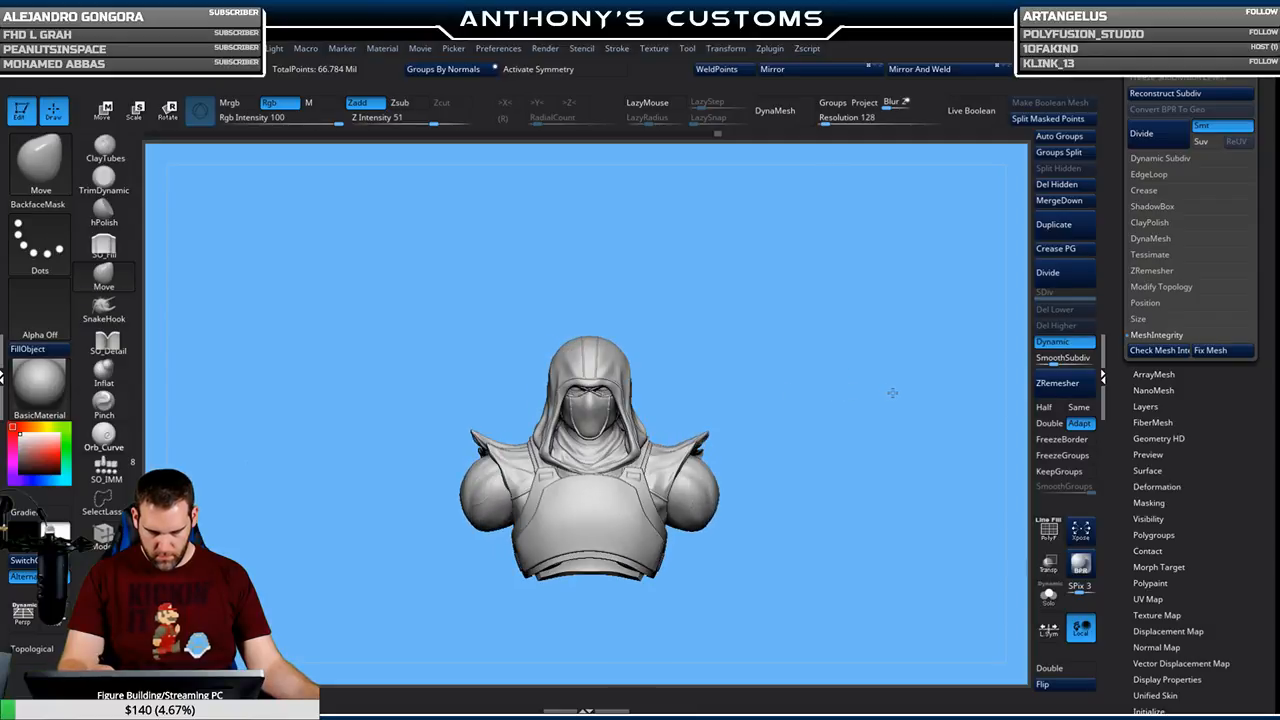
Save the project with the bust shown from the front
{"action": "left_click_drag", "start_coordinate": [823, 442], "coordinate": [862, 389], "text": "alt"}
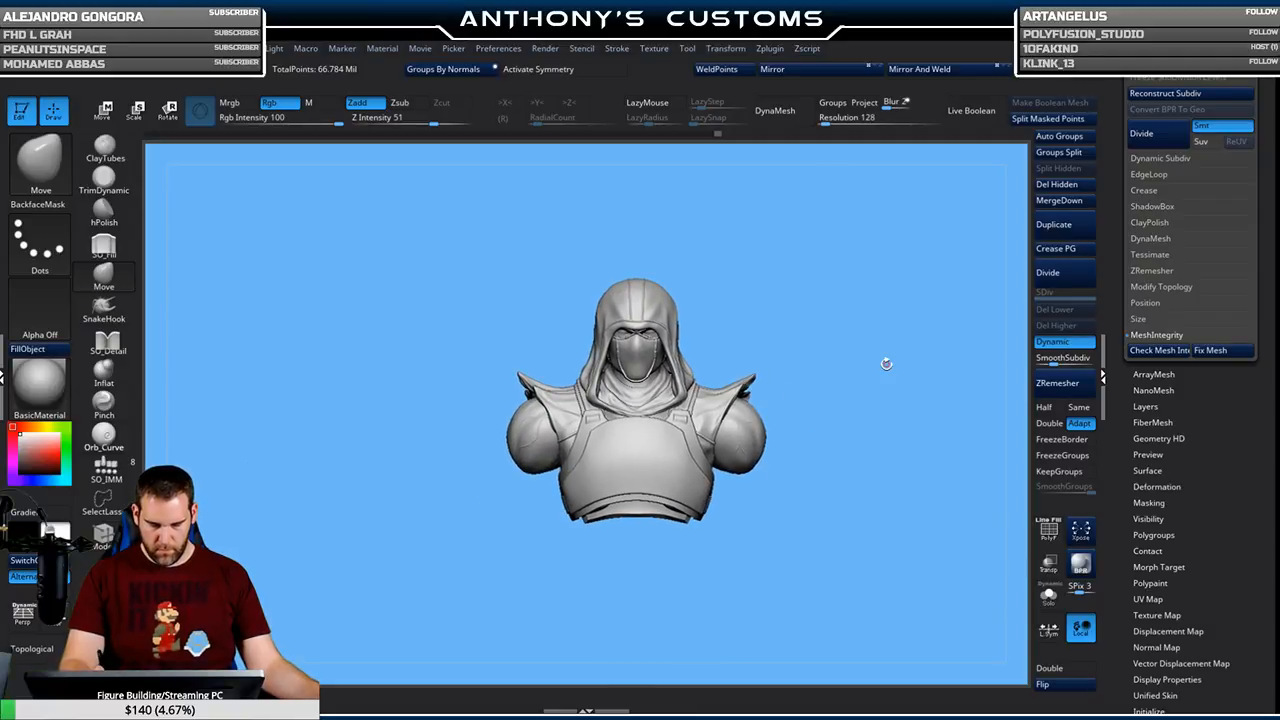
{"action": "key", "text": "ctrl"}
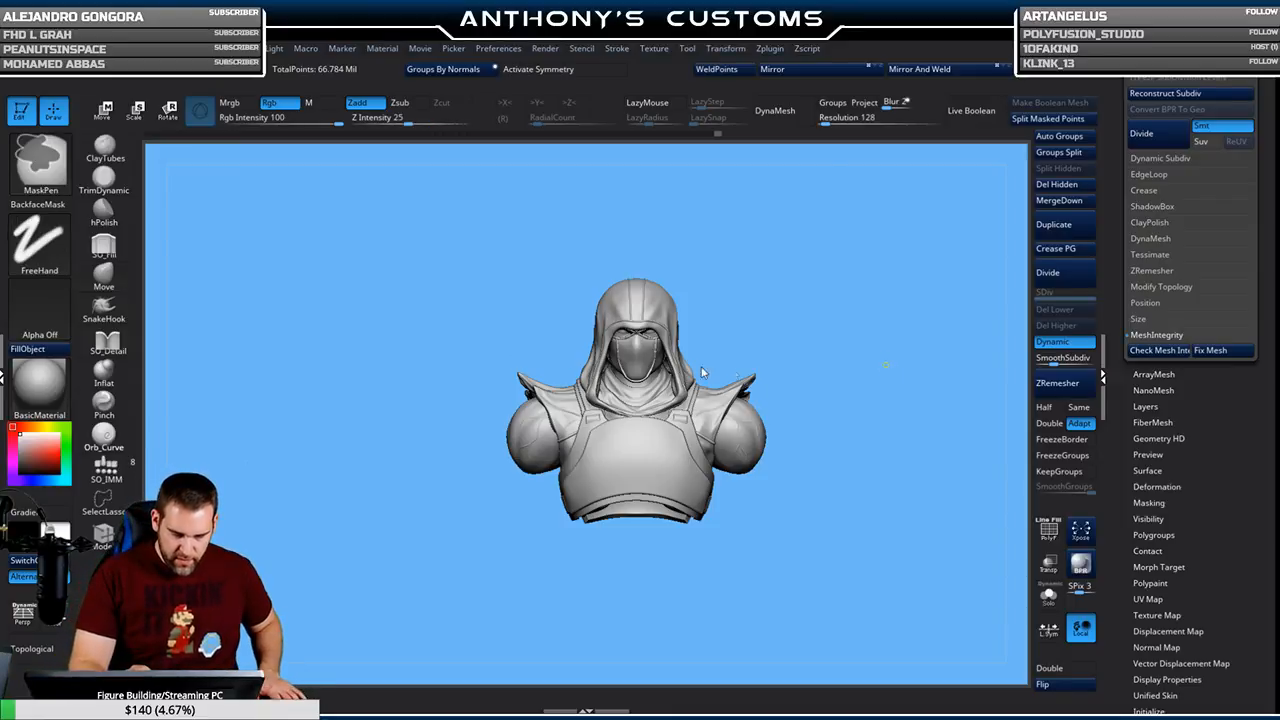
{"action": "key", "text": "ctrl+s"}
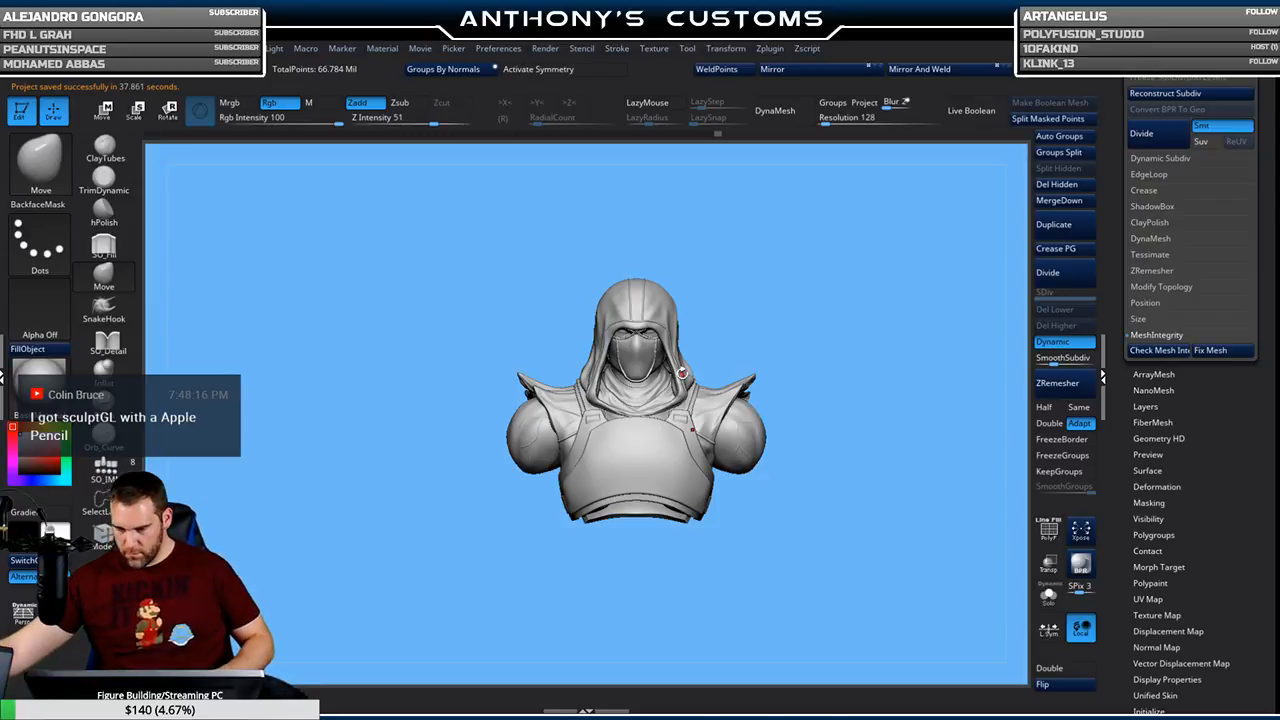
Duplicate the Tattered Sleeves1 seam tube subtool and move the copy above Tattered Sleeves in the subtool order
{"action": "mouse_move", "coordinate": [871, 342]}
{"action": "left_mouse_down", "text": "alt"}
{"action": "mouse_move", "coordinate": [850, 470]}
{"action": "mouse_move", "coordinate": [888, 457]}
{"action": "left_mouse_up", "text": "alt"}
{"action": "mouse_move", "coordinate": [921, 364]}
{"action": "left_mouse_down"}
{"action": "mouse_move", "coordinate": [892, 379]}
{"action": "mouse_move", "coordinate": [918, 350]}
{"action": "mouse_move", "coordinate": [889, 386]}
{"action": "mouse_move", "coordinate": [987, 323]}
{"action": "left_mouse_up"}
{"action": "left_click_drag", "start_coordinate": [1221, 387], "coordinate": [1219, 496]}
{"action": "left_click_drag", "start_coordinate": [1261, 290], "coordinate": [1258, 708]}
{"action": "left_click_drag", "start_coordinate": [1131, 322], "coordinate": [1134, 398]}
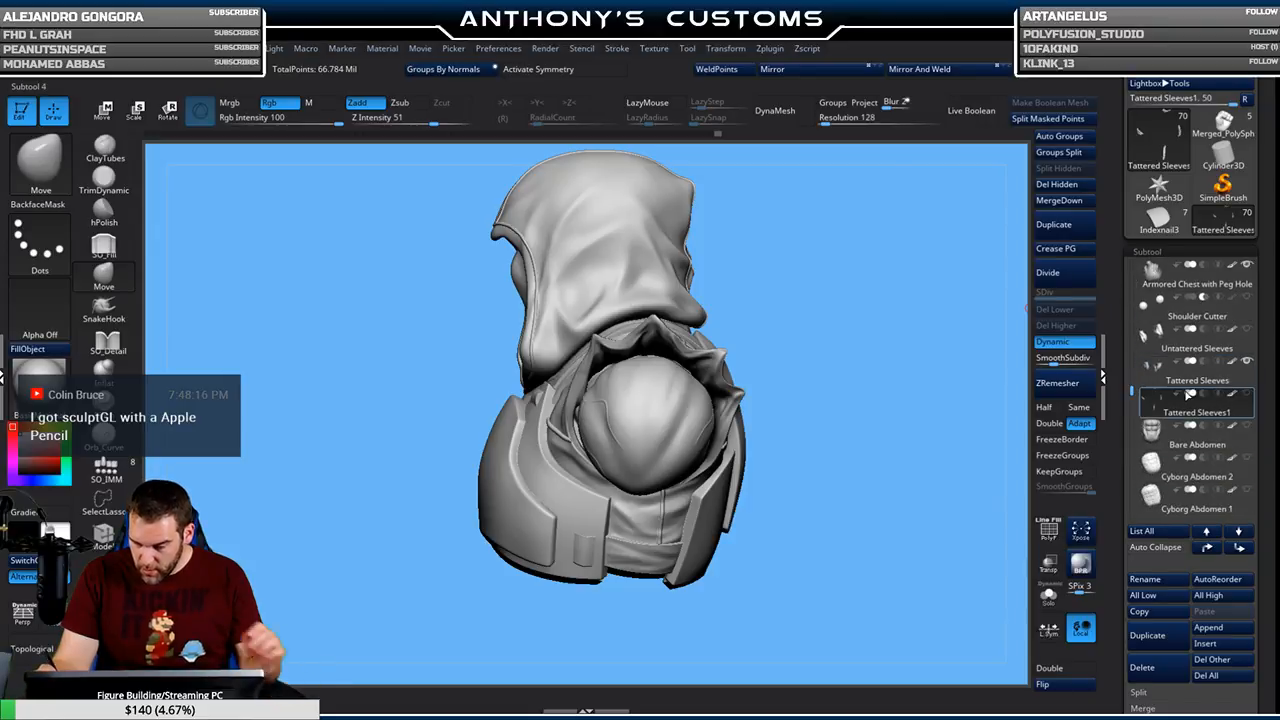
{"action": "mouse_move", "coordinate": [1230, 385]}
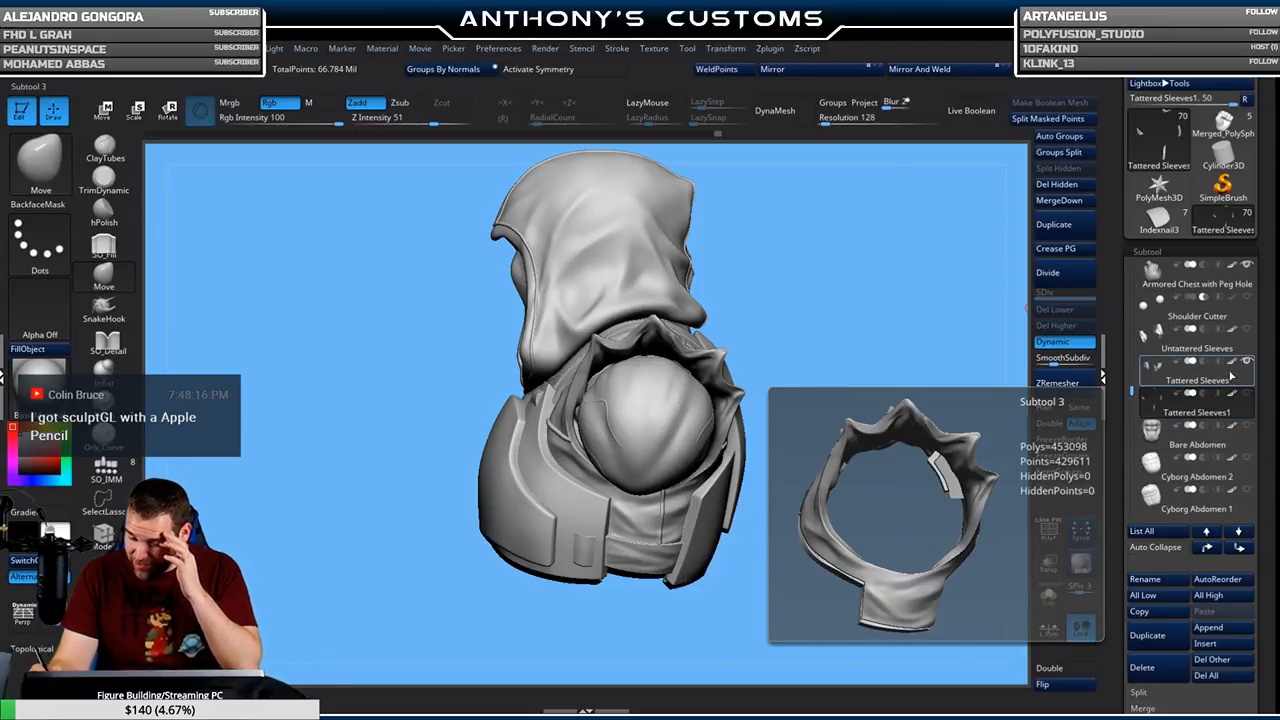
{"action": "left_click", "coordinate": [1197, 500]}
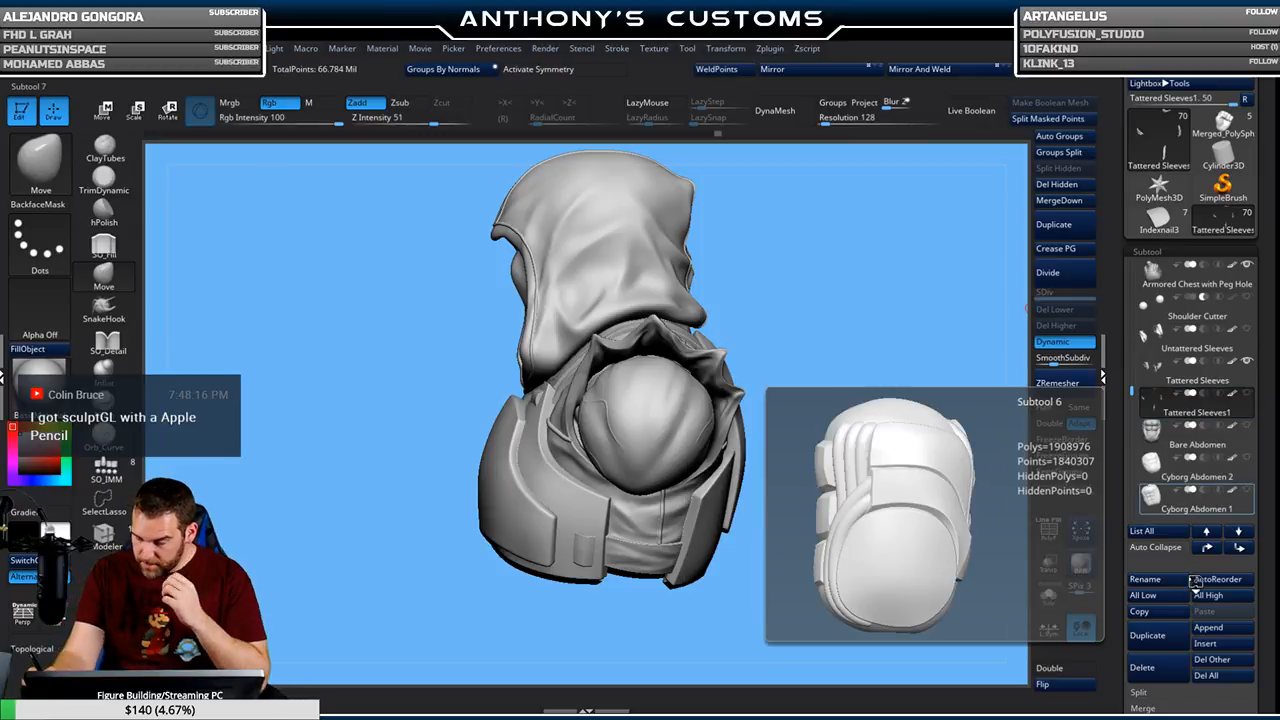
{"action": "left_click", "coordinate": [1160, 636]}
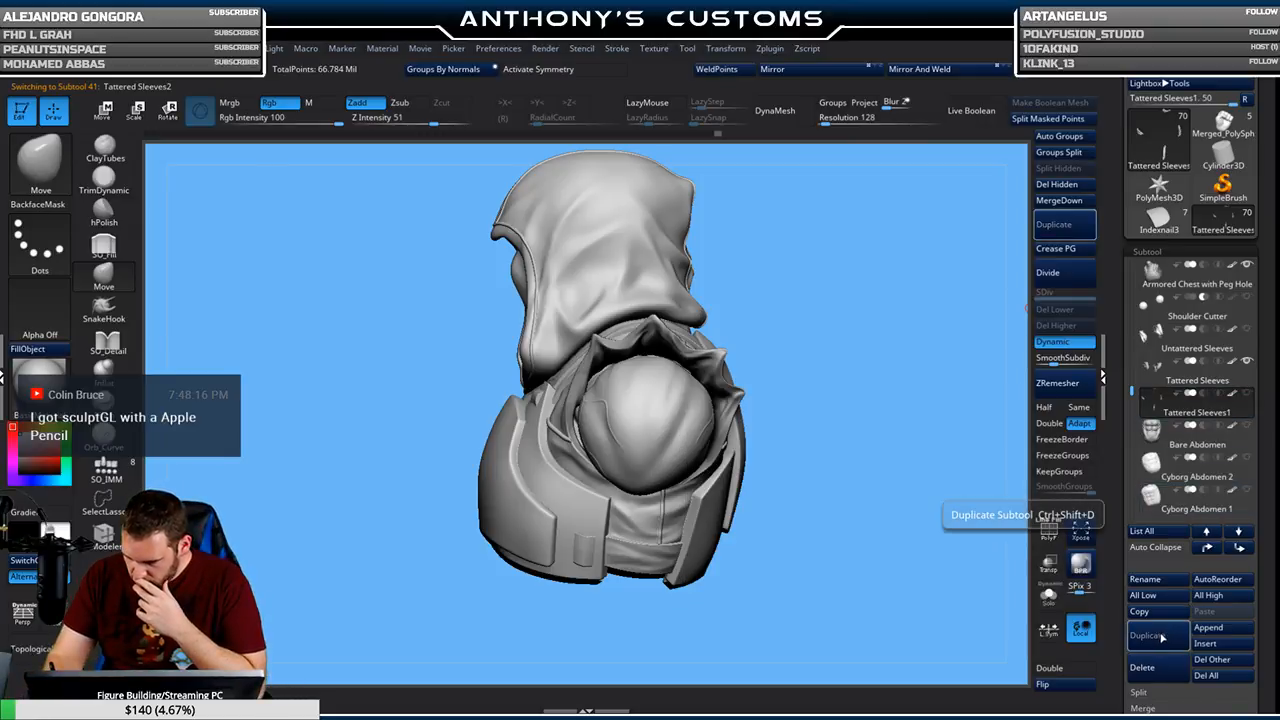
{"action": "left_click", "coordinate": [1206, 549]}
{"action": "left_click", "coordinate": [1206, 549]}
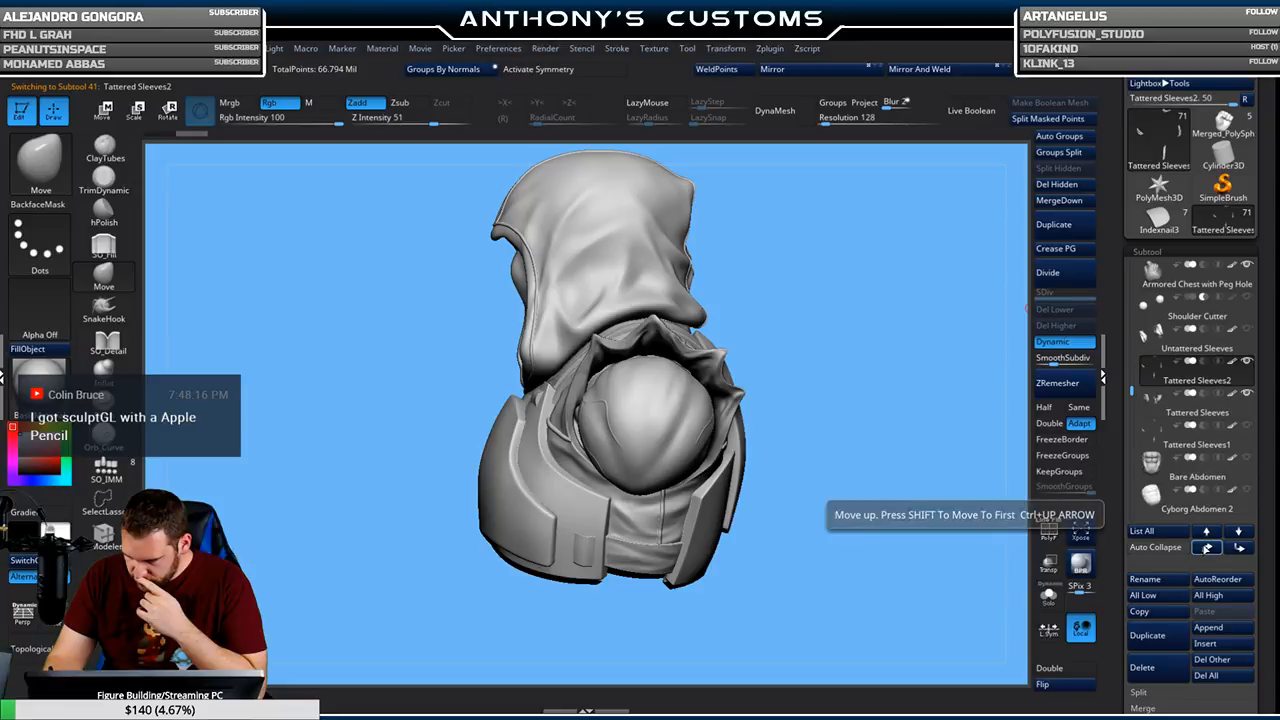
Hide the Tattered Sleeves subtool, show the Untattered Sleeves, and bring the bust's back into view
{"action": "mouse_move", "coordinate": [1247, 390]}
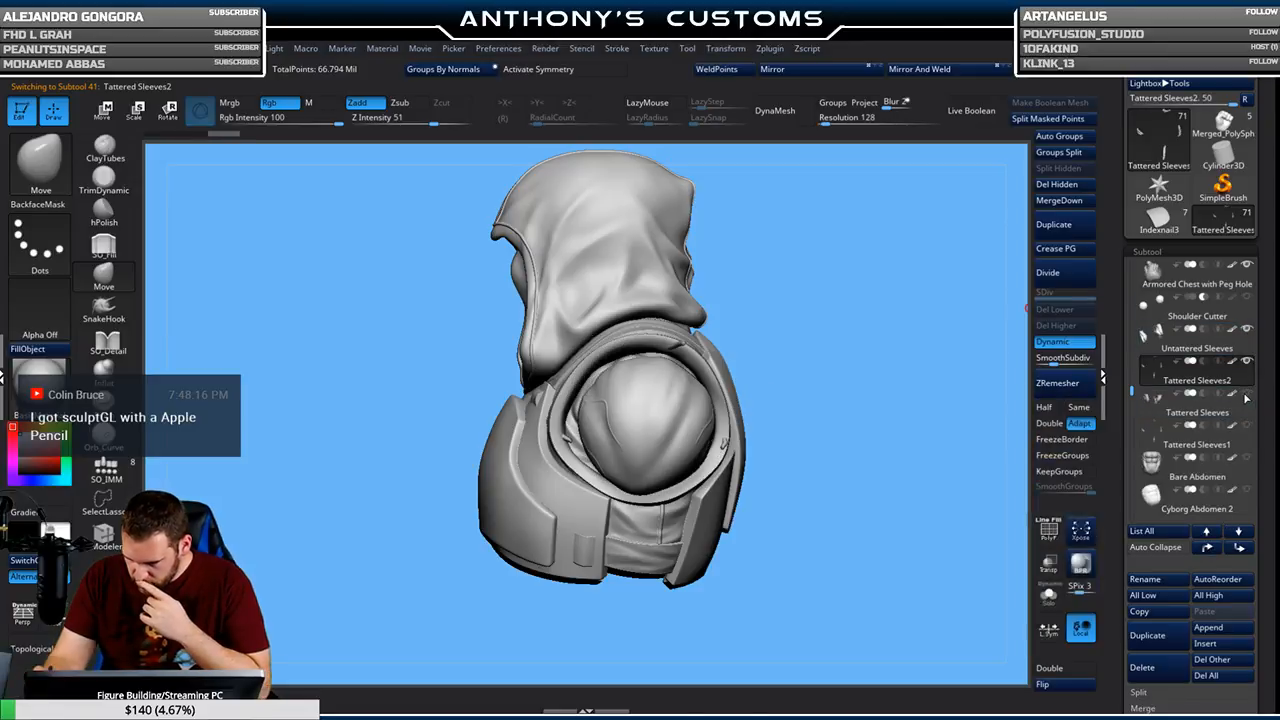
{"action": "left_click_drag", "start_coordinate": [902, 417], "coordinate": [881, 511]}
{"action": "left_click_drag", "start_coordinate": [896, 453], "coordinate": [849, 331]}
{"action": "left_click_drag", "start_coordinate": [897, 297], "coordinate": [908, 358]}
{"action": "left_click_drag", "start_coordinate": [947, 223], "coordinate": [919, 246]}
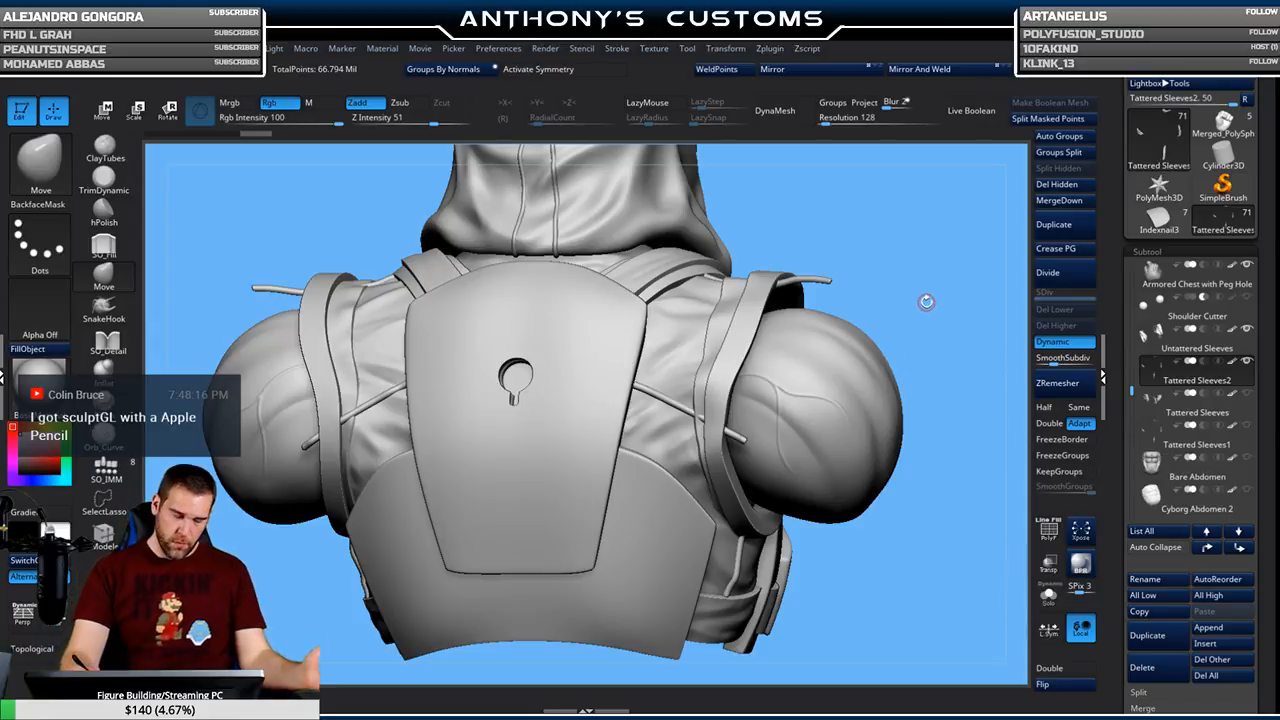
{"action": "left_click_drag", "start_coordinate": [900, 366], "coordinate": [935, 302], "text": "alt"}
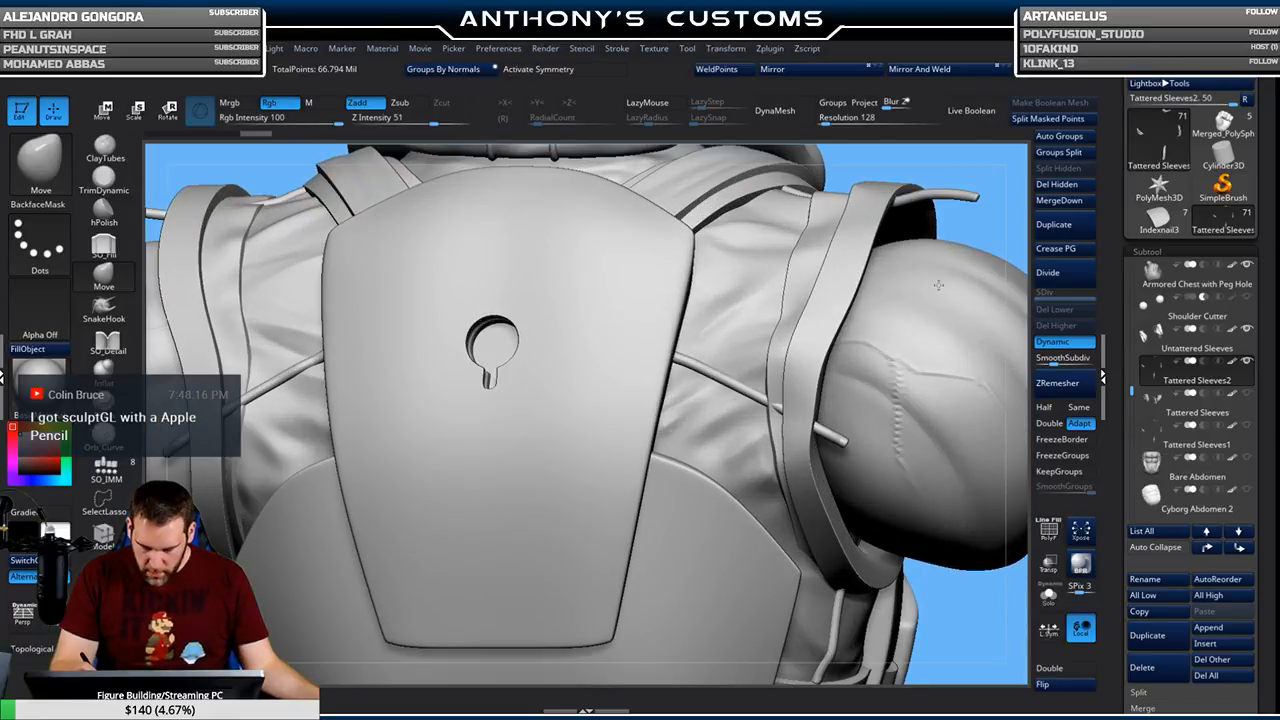
{"action": "left_click_drag", "start_coordinate": [974, 217], "coordinate": [985, 219], "text": "shift"}
Display the copied tubes' polygroups with PolyFrame and set the selection brush to SelectLasso
{"action": "key", "text": "shift+f"}
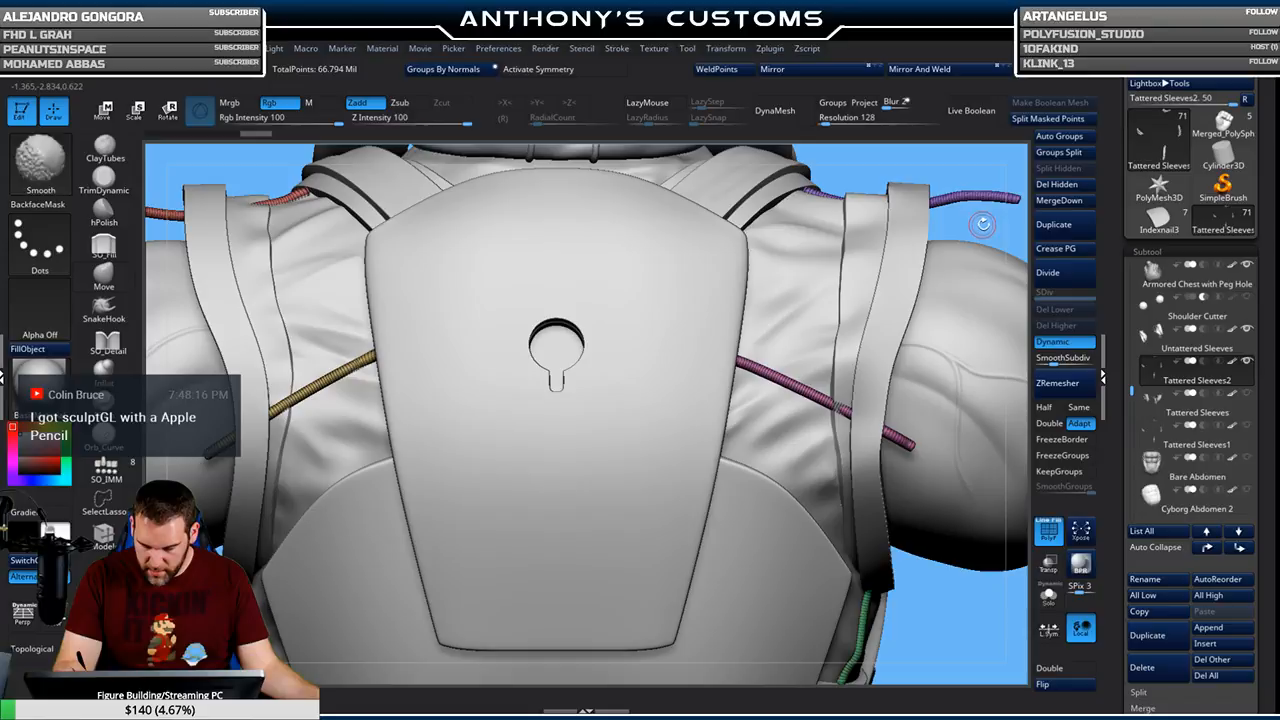
{"action": "mouse_move", "coordinate": [910, 350]}
{"action": "left_mouse_down", "text": "alt"}
{"action": "mouse_move", "coordinate": [752, 342]}
{"action": "mouse_move", "coordinate": [648, 278]}
{"action": "left_mouse_up", "text": "alt"}
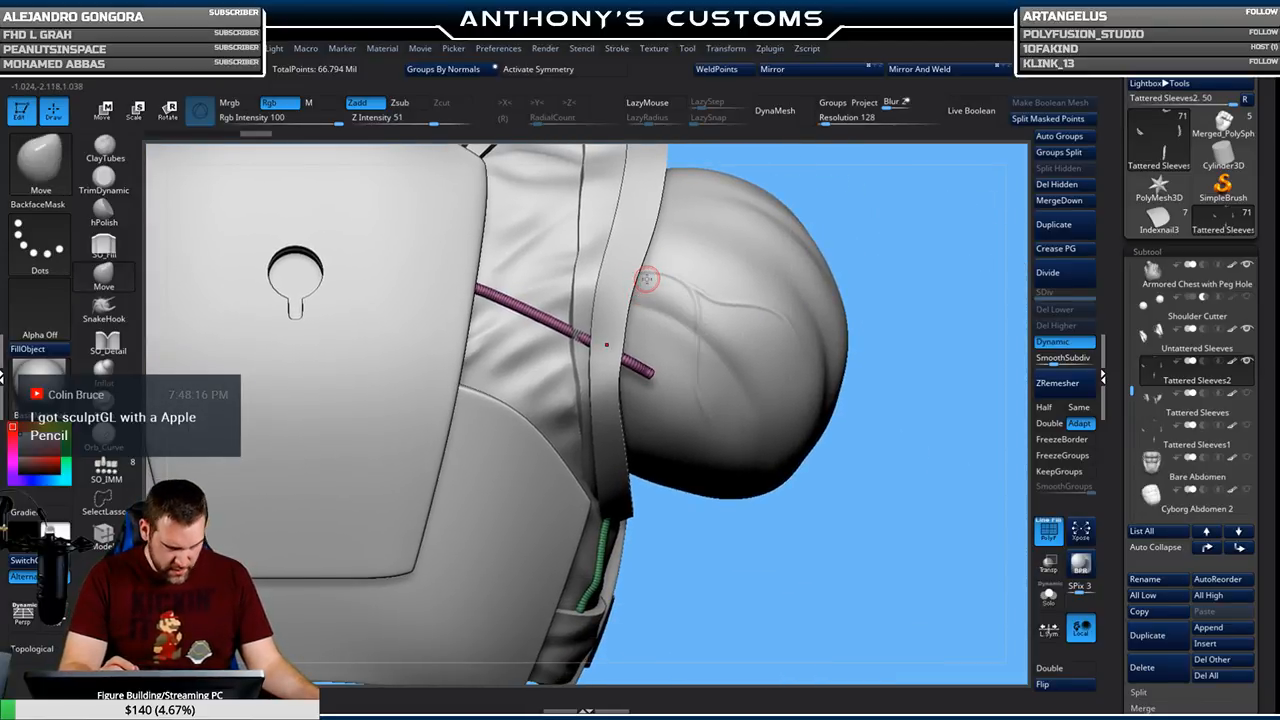
{"action": "left_click_drag", "start_coordinate": [905, 268], "coordinate": [924, 238]}
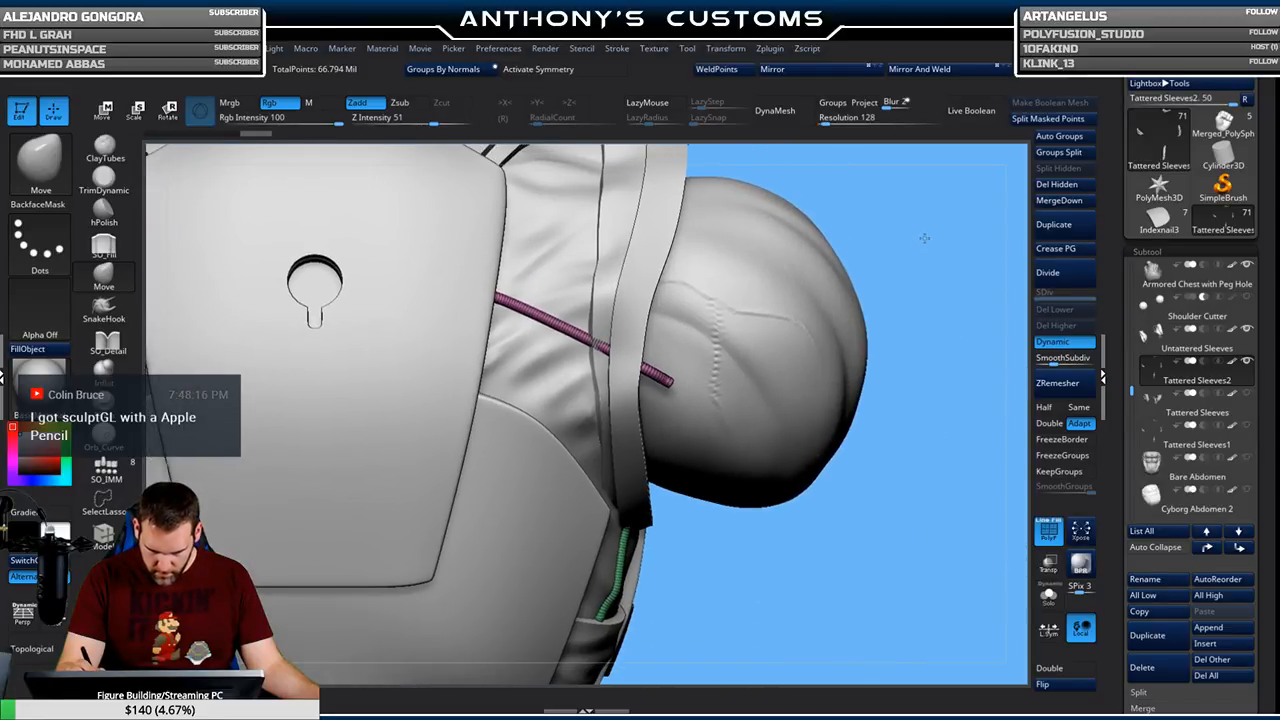
{"action": "key", "text": "ctrl+shift"}
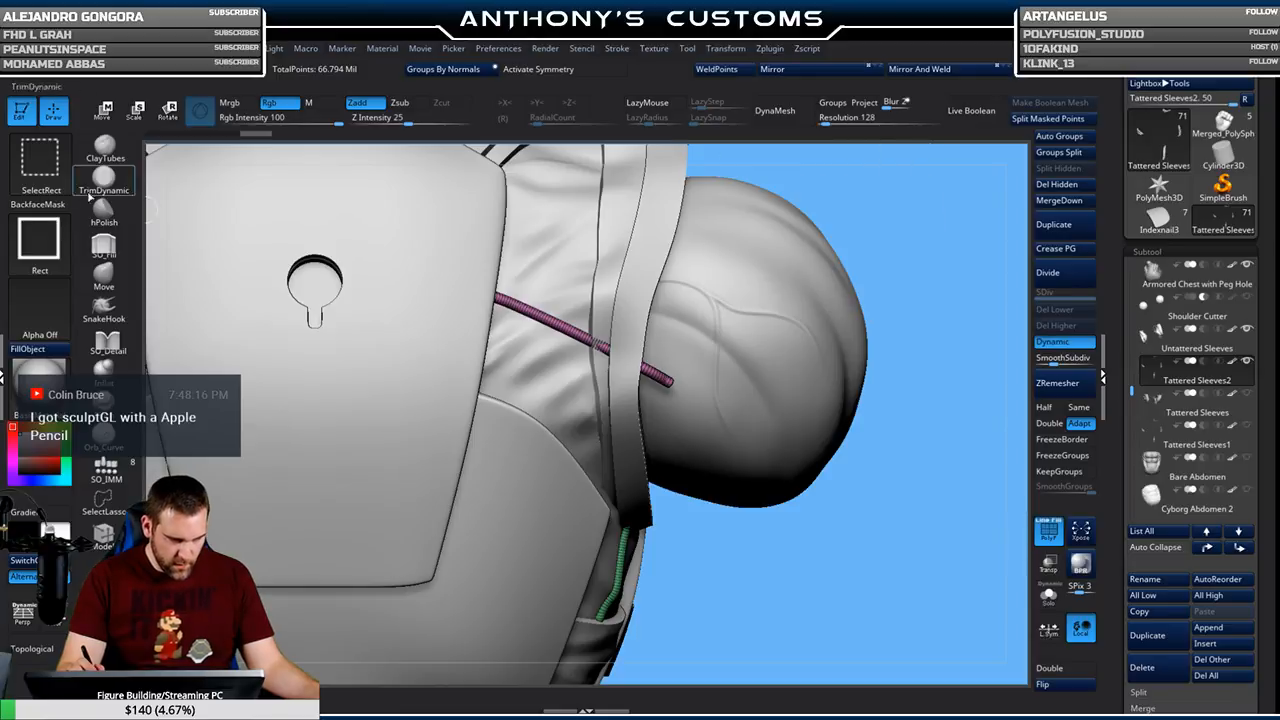
{"action": "left_click", "coordinate": [48, 166], "text": "ctrl+shift"}
{"action": "left_click", "coordinate": [67, 172]}
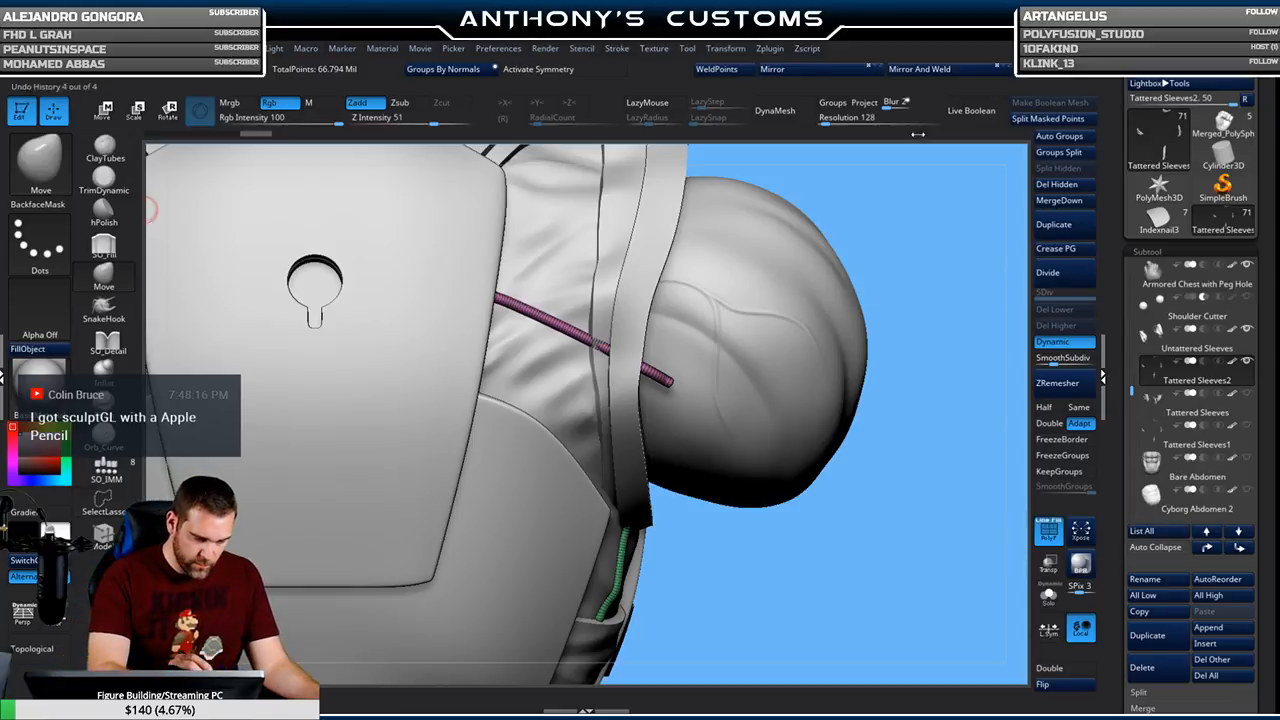
Try to lasso-hide the outer ends of the rear and shoulder seam tubes beyond the untattered sleeve's edge
{"action": "mouse_move", "coordinate": [926, 259]}
{"action": "left_mouse_down", "text": "ctrl+shift"}
{"action": "mouse_move", "coordinate": [705, 212]}
{"action": "mouse_move", "coordinate": [612, 300]}
{"action": "mouse_move", "coordinate": [598, 357]}
{"action": "mouse_move", "coordinate": [716, 421]}
{"action": "mouse_move", "coordinate": [758, 401]}
{"action": "left_mouse_up", "text": "ctrl+shift"}
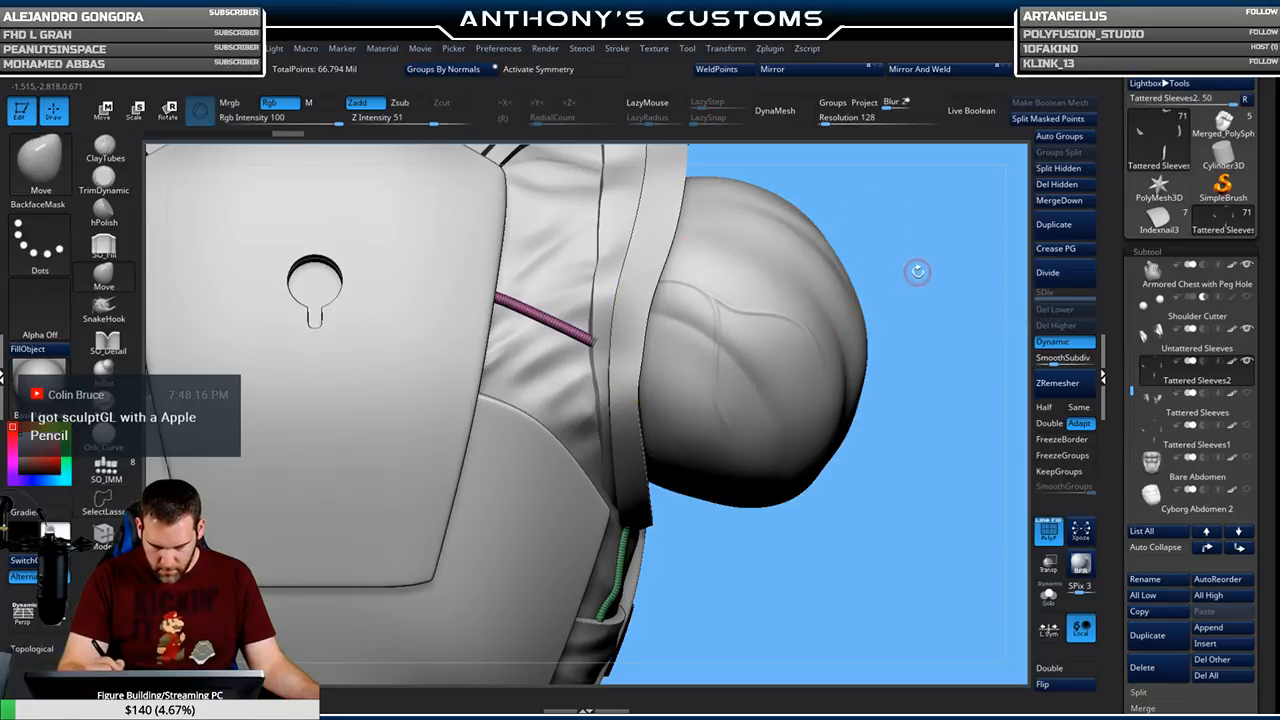
{"action": "left_click_drag", "start_coordinate": [923, 266], "coordinate": [835, 419]}
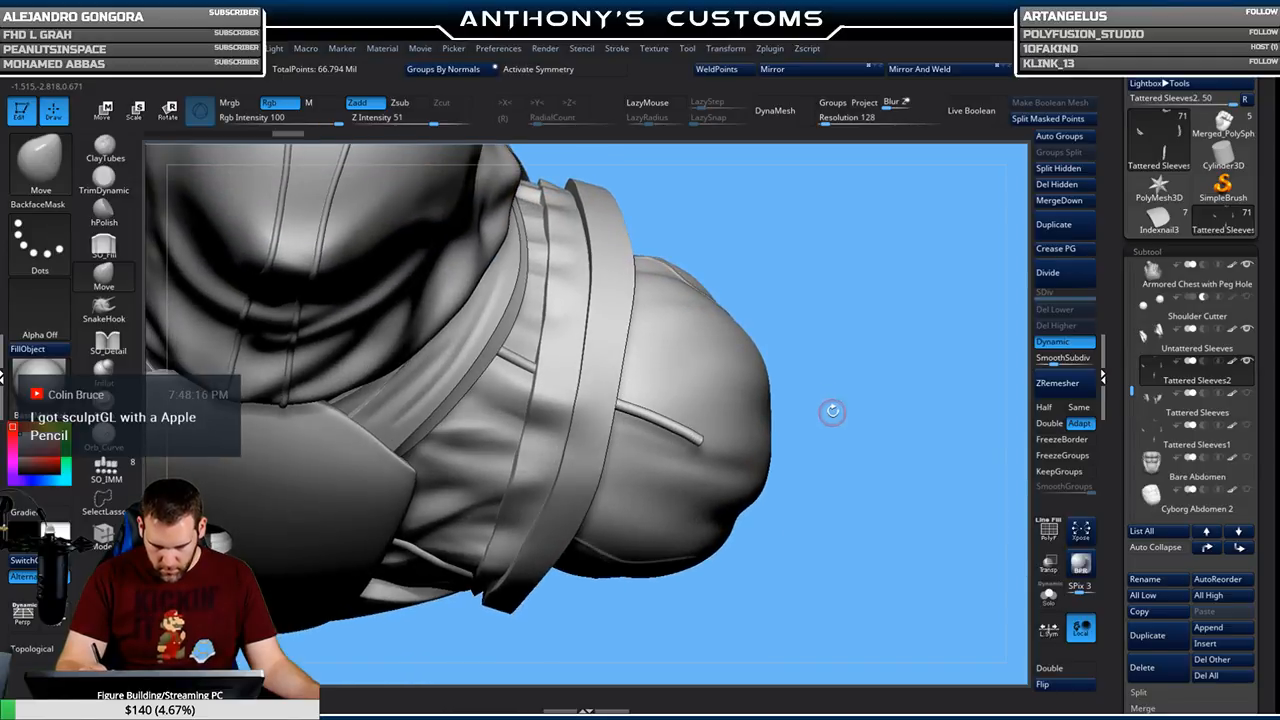
{"action": "key", "text": "shift+f"}
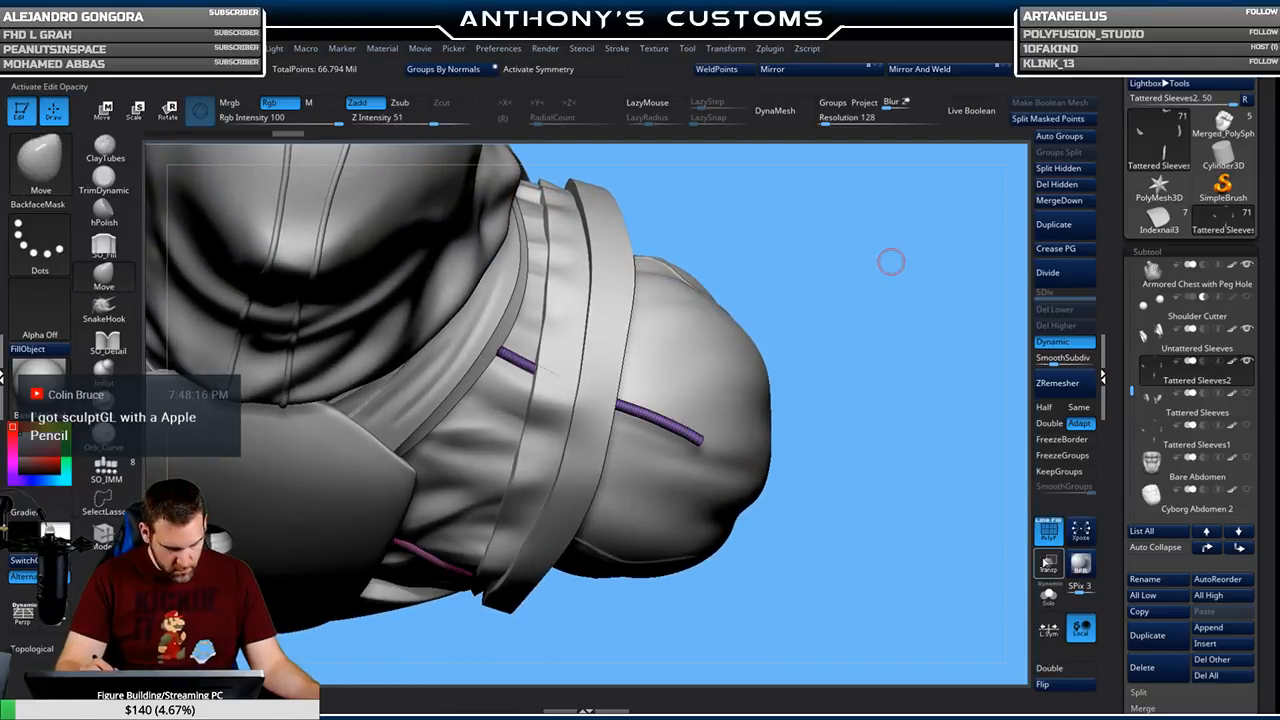
{"action": "left_click", "coordinate": [1048, 563]}
{"action": "key", "text": "ctrl+shift"}
{"action": "mouse_move", "coordinate": [833, 470]}
{"action": "left_mouse_down", "text": "ctrl+shift"}
{"action": "mouse_move", "coordinate": [640, 300]}
{"action": "mouse_move", "coordinate": [590, 302]}
{"action": "mouse_move", "coordinate": [550, 352]}
{"action": "mouse_move", "coordinate": [690, 455]}
{"action": "mouse_move", "coordinate": [815, 490]}
{"action": "mouse_move", "coordinate": [823, 443]}
{"action": "left_mouse_up", "text": "ctrl+shift"}
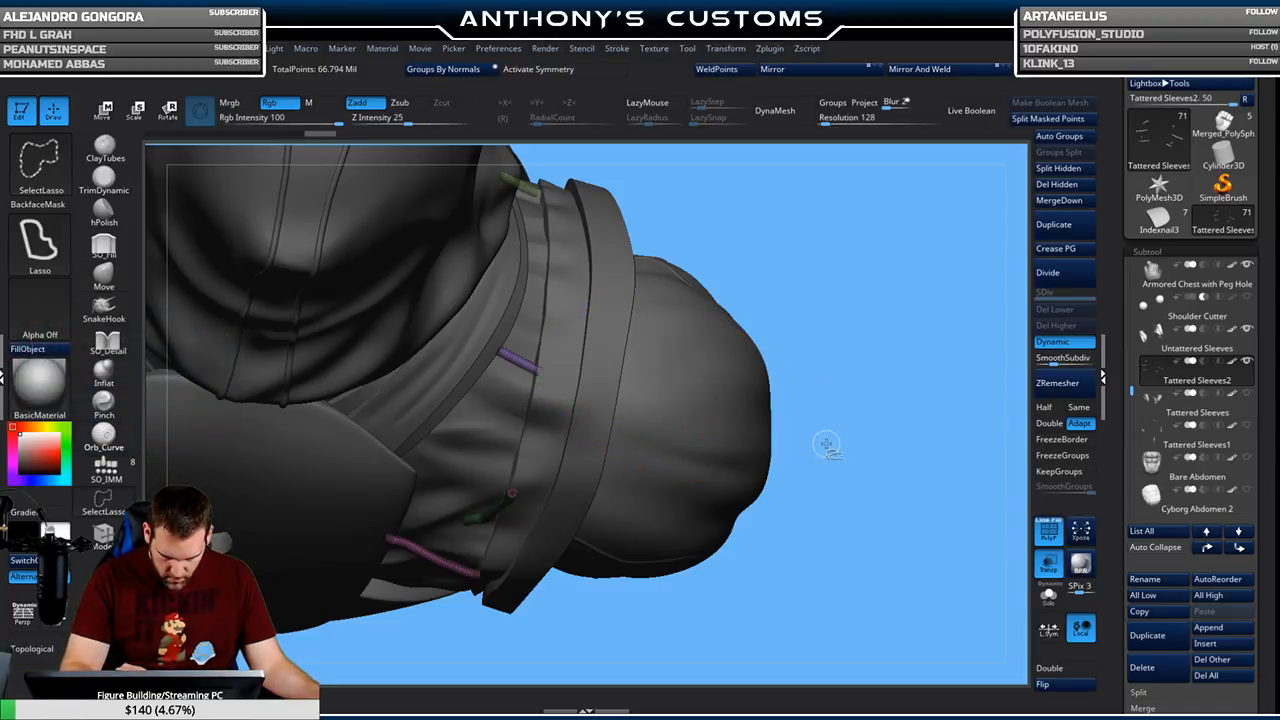
Check the partly hidden tubes around the armhole and undo the last two lasso hides
{"action": "left_click_drag", "start_coordinate": [911, 339], "coordinate": [917, 355]}
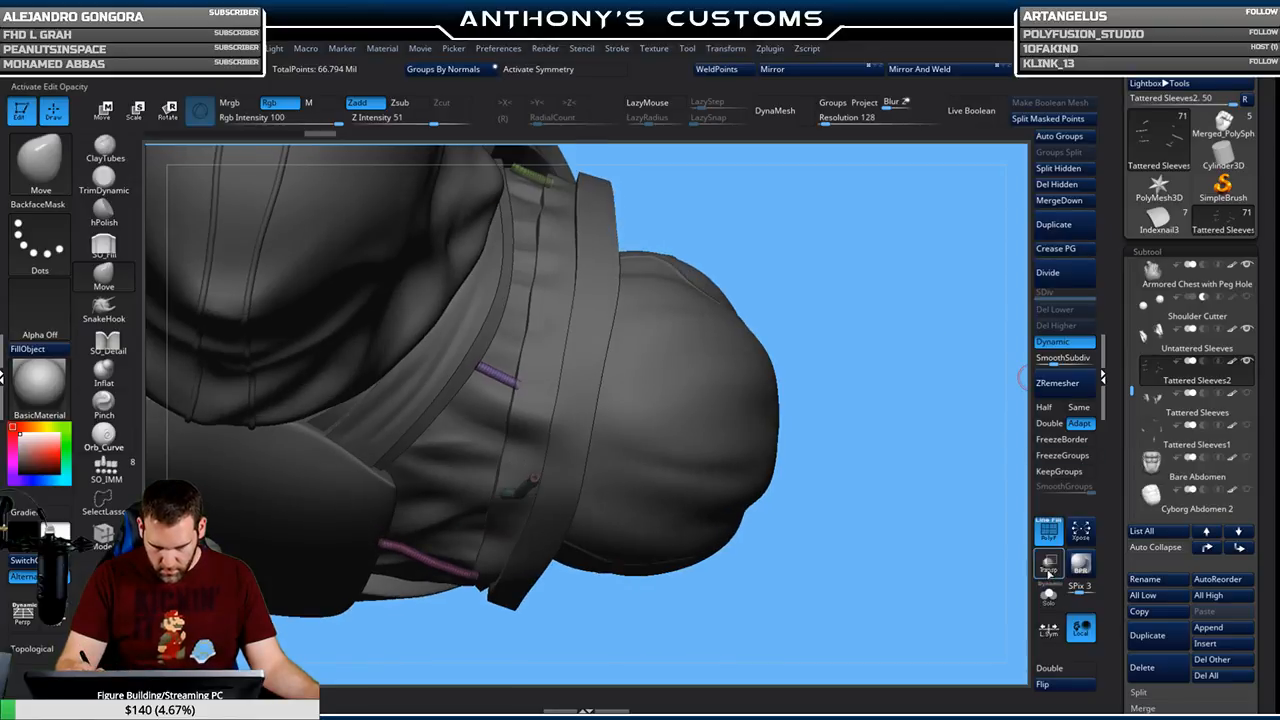
{"action": "left_click", "coordinate": [1048, 573]}
{"action": "key", "text": "shift+f"}
{"action": "mouse_move", "coordinate": [866, 526]}
{"action": "left_mouse_down"}
{"action": "mouse_move", "coordinate": [860, 567]}
{"action": "mouse_move", "coordinate": [831, 604]}
{"action": "mouse_move", "coordinate": [723, 486]}
{"action": "mouse_move", "coordinate": [723, 443]}
{"action": "mouse_move", "coordinate": [788, 424]}
{"action": "mouse_move", "coordinate": [787, 437]}
{"action": "mouse_move", "coordinate": [786, 415]}
{"action": "left_mouse_up"}
{"action": "key", "text": "ctrl"}
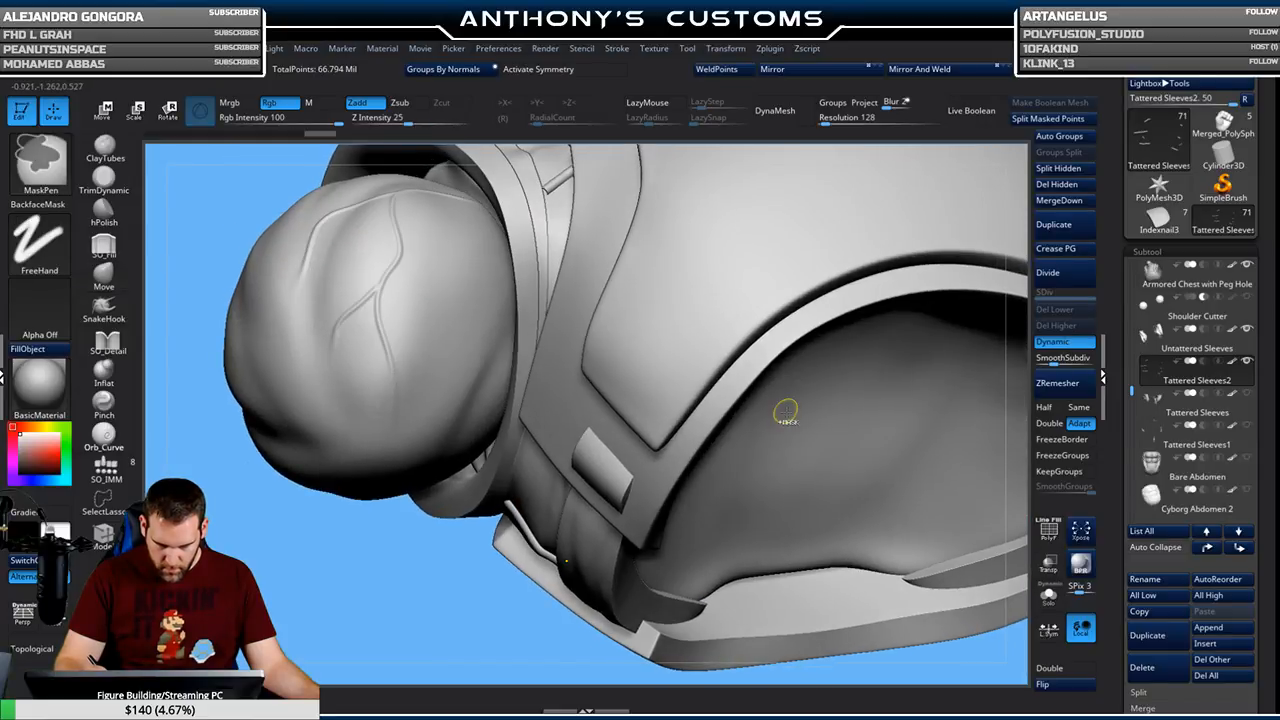
{"action": "key", "text": "ctrl+z"}
{"action": "key", "text": "ctrl+z"}
With transparency on, lasso-hide the rear seam tube's outer end past the sleeve's inner edge
{"action": "left_click_drag", "start_coordinate": [820, 393], "coordinate": [444, 416]}
{"action": "left_click_drag", "start_coordinate": [920, 445], "coordinate": [872, 461]}
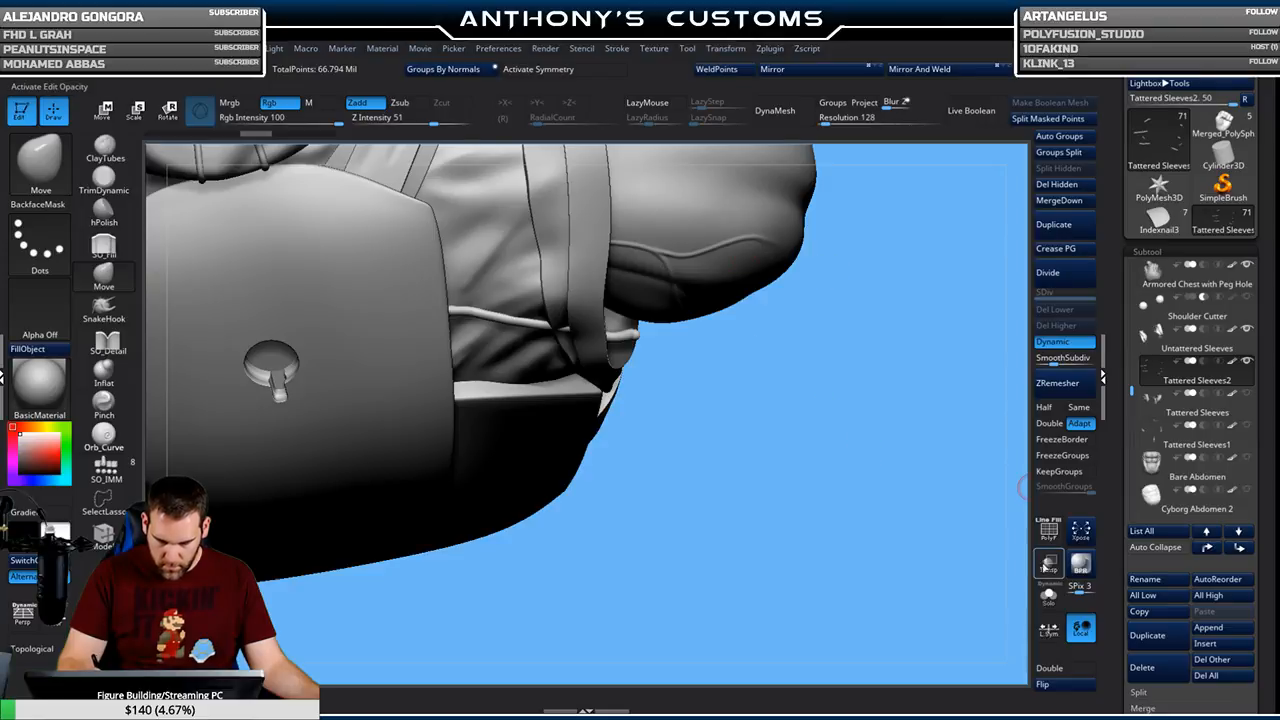
{"action": "left_click", "coordinate": [1047, 565]}
{"action": "left_click_drag", "start_coordinate": [686, 366], "coordinate": [685, 322]}
{"action": "key", "text": "ctrl+shift"}
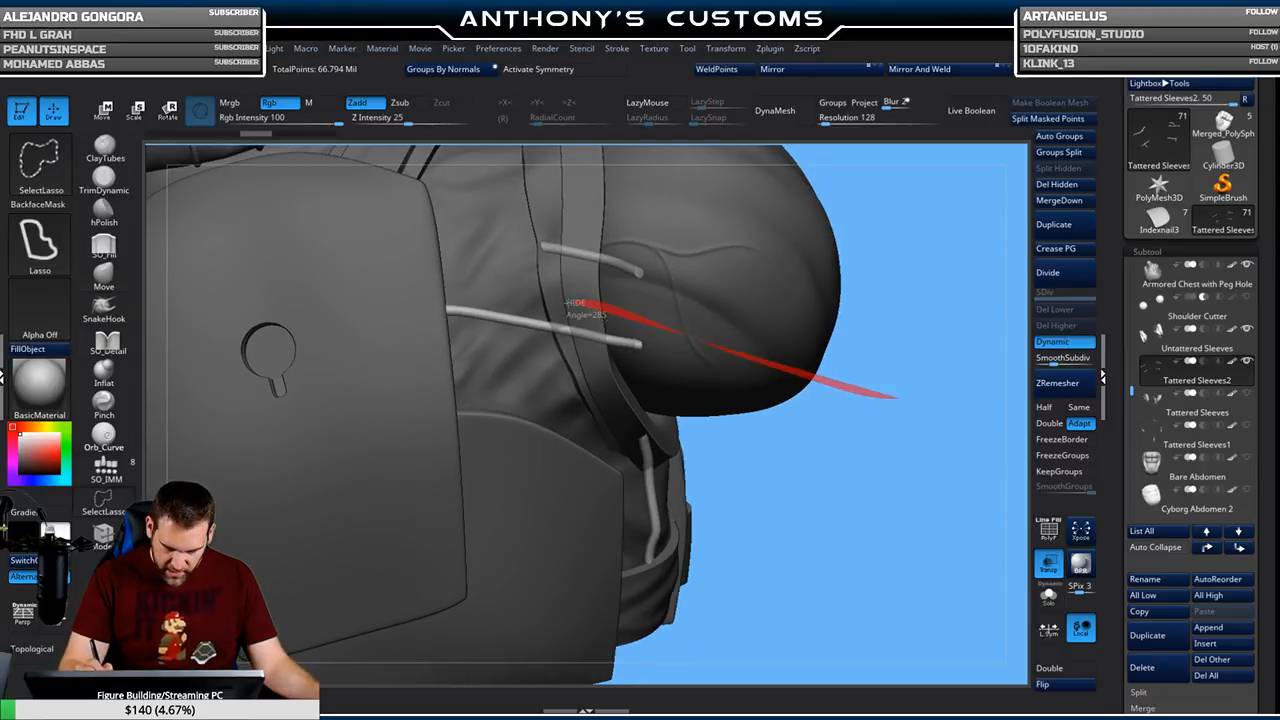
{"action": "mouse_move", "coordinate": [676, 355]}
{"action": "left_mouse_down"}
{"action": "mouse_move", "coordinate": [880, 395]}
{"action": "mouse_move", "coordinate": [870, 392]}
{"action": "left_mouse_up"}
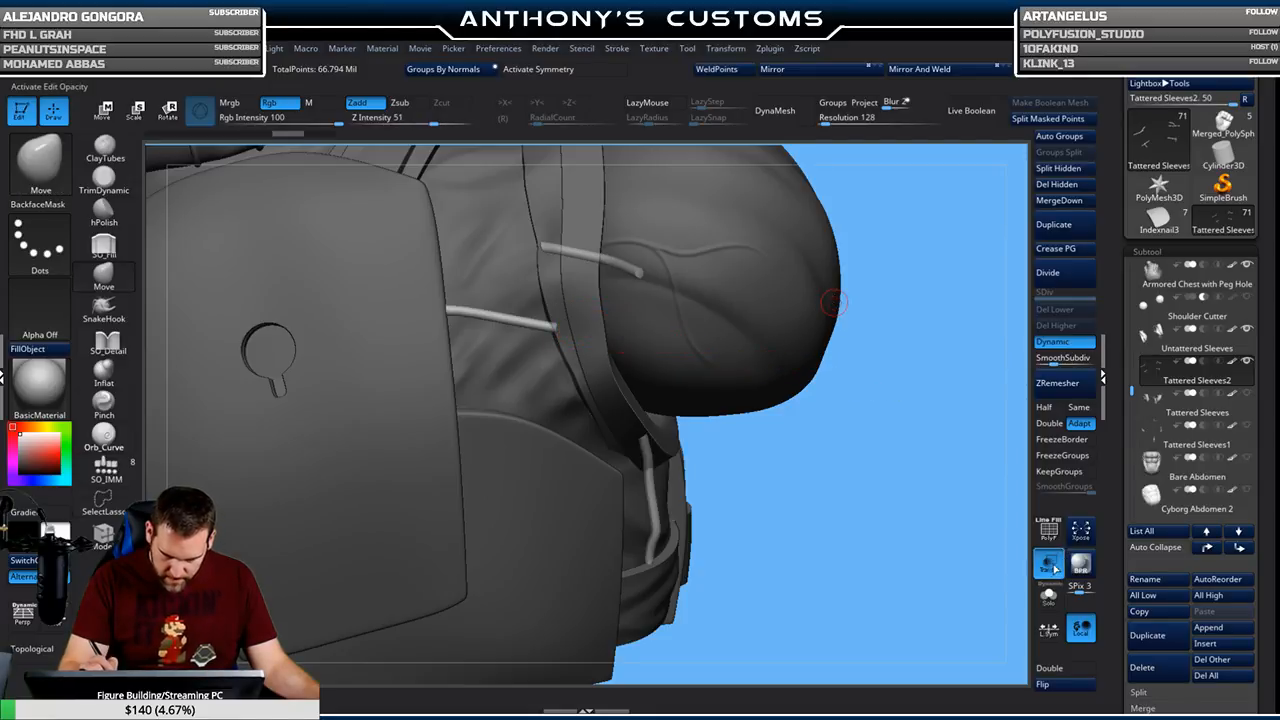
{"action": "left_click", "coordinate": [1053, 567]}
{"action": "left_click", "coordinate": [1053, 567]}
Lasso-hide the outer end of the front seam tube where it extends past the sleeve edge beside the chest strap
{"action": "mouse_move", "coordinate": [887, 567]}
{"action": "left_mouse_down"}
{"action": "mouse_move", "coordinate": [709, 548]}
{"action": "mouse_move", "coordinate": [1020, 445]}
{"action": "left_mouse_up"}
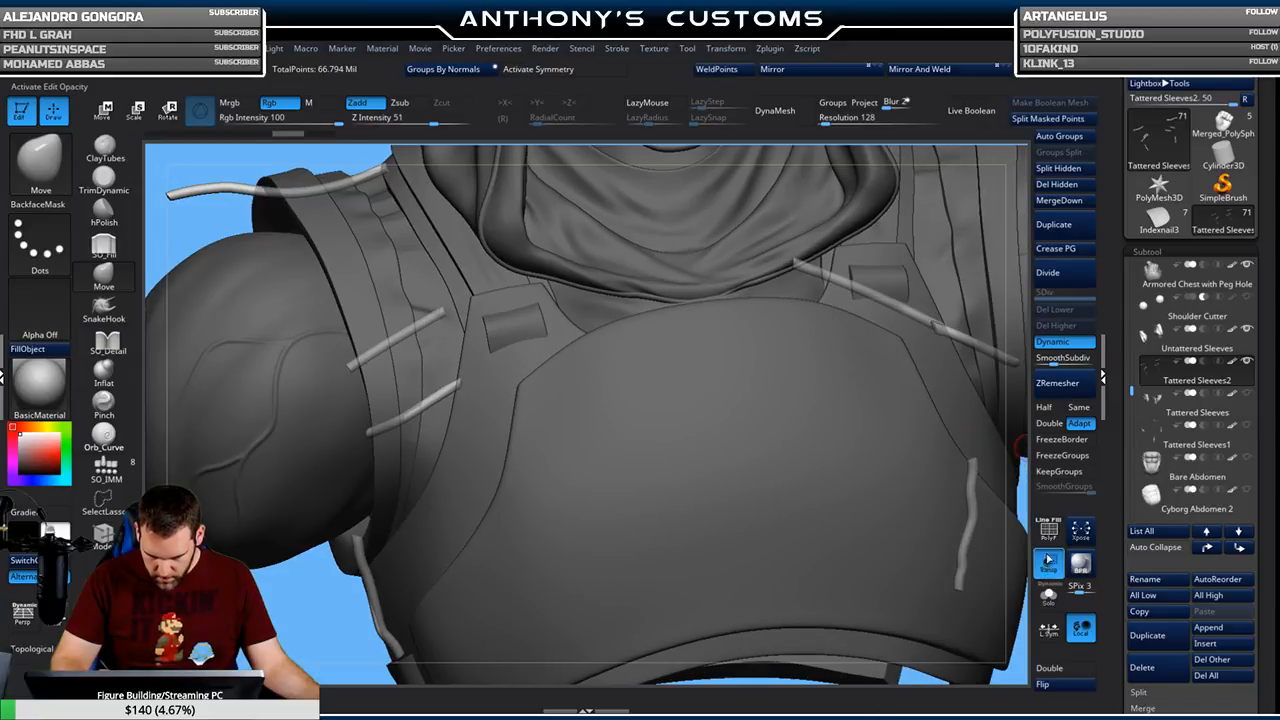
{"action": "left_click", "coordinate": [1047, 562]}
{"action": "mouse_move", "coordinate": [608, 493]}
{"action": "left_mouse_down"}
{"action": "mouse_move", "coordinate": [717, 409]}
{"action": "mouse_move", "coordinate": [740, 408]}
{"action": "mouse_move", "coordinate": [727, 383]}
{"action": "left_mouse_up"}
{"action": "left_click", "coordinate": [1047, 565]}
{"action": "mouse_move", "coordinate": [841, 423]}
{"action": "left_mouse_down"}
{"action": "mouse_move", "coordinate": [820, 442]}
{"action": "mouse_move", "coordinate": [813, 410]}
{"action": "left_mouse_up"}
{"action": "key", "text": "ctrl+shift"}
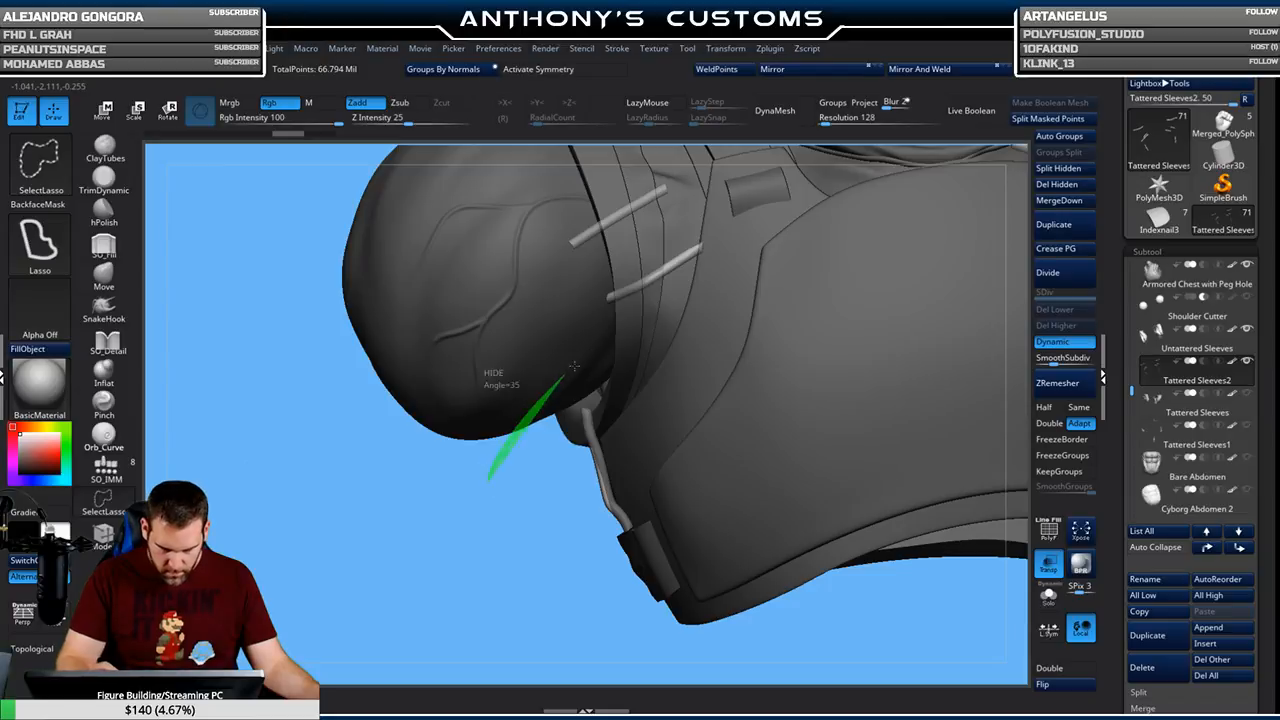
{"action": "key", "text": "alt"}
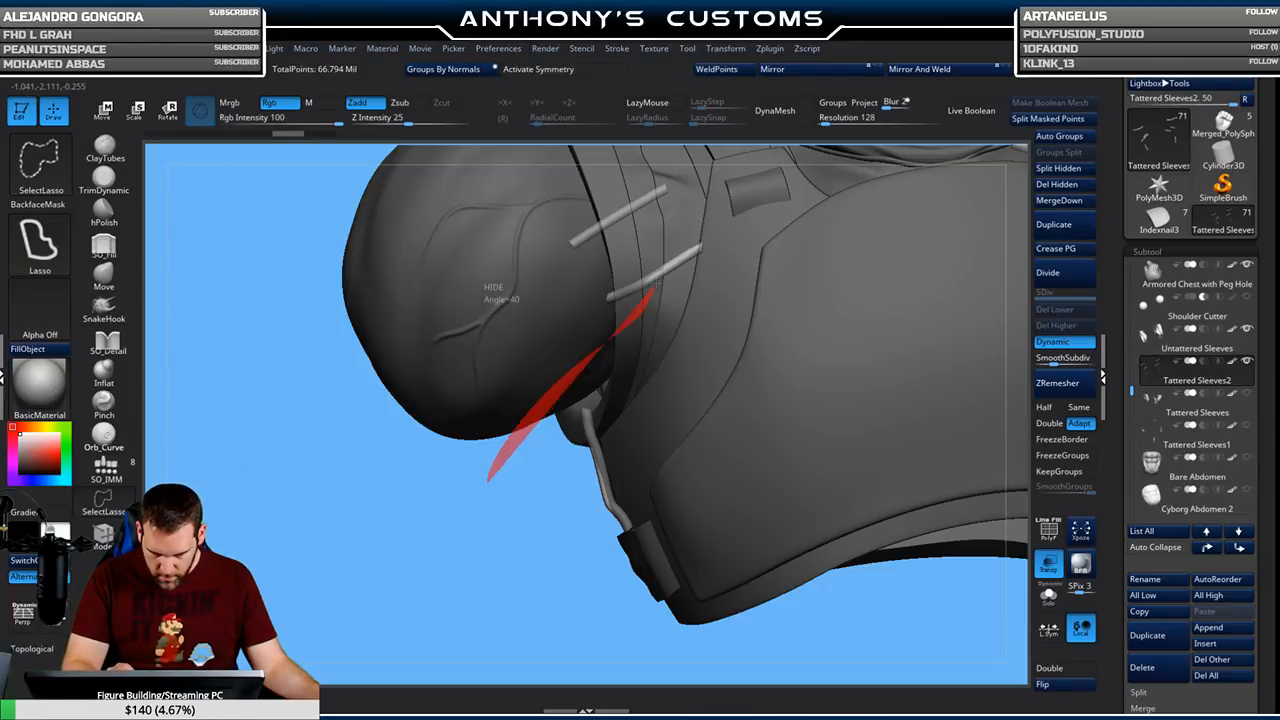
{"action": "left_click_drag", "start_coordinate": [655, 284], "coordinate": [579, 320], "text": "ctrl+alt+shift"}
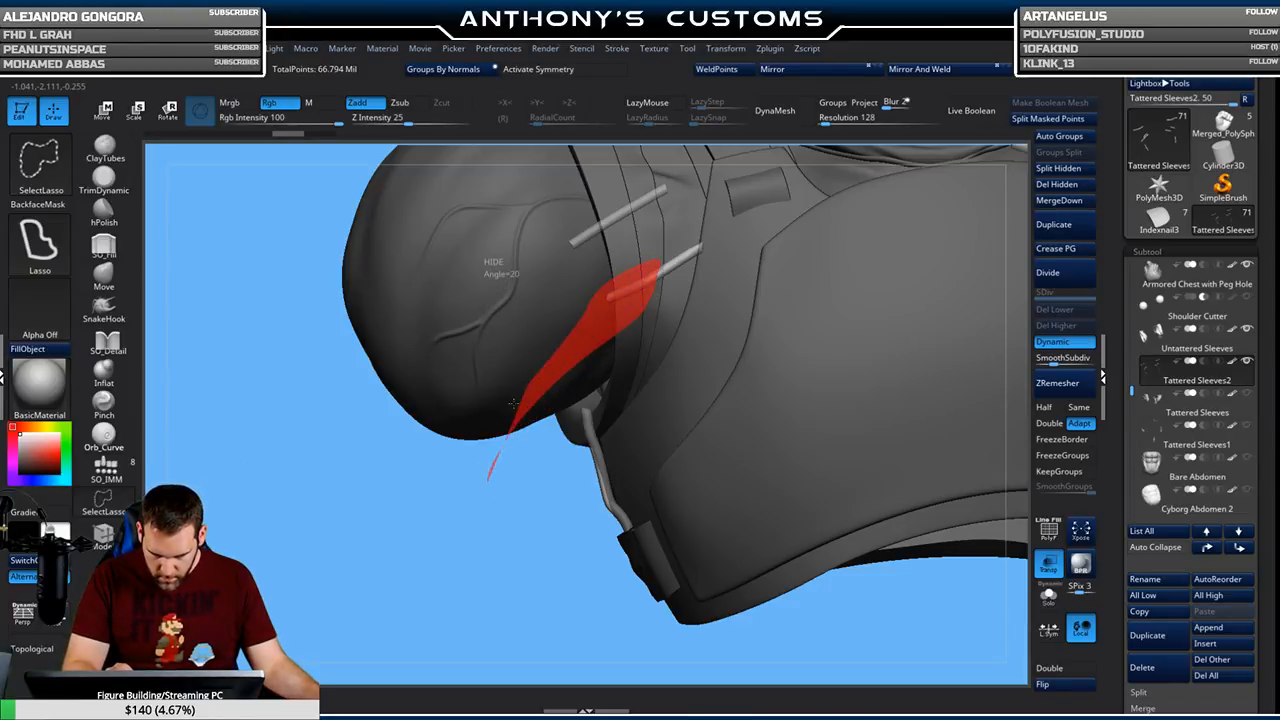
{"action": "left_click_drag", "start_coordinate": [516, 397], "coordinate": [490, 470], "text": "ctrl+alt+shift"}
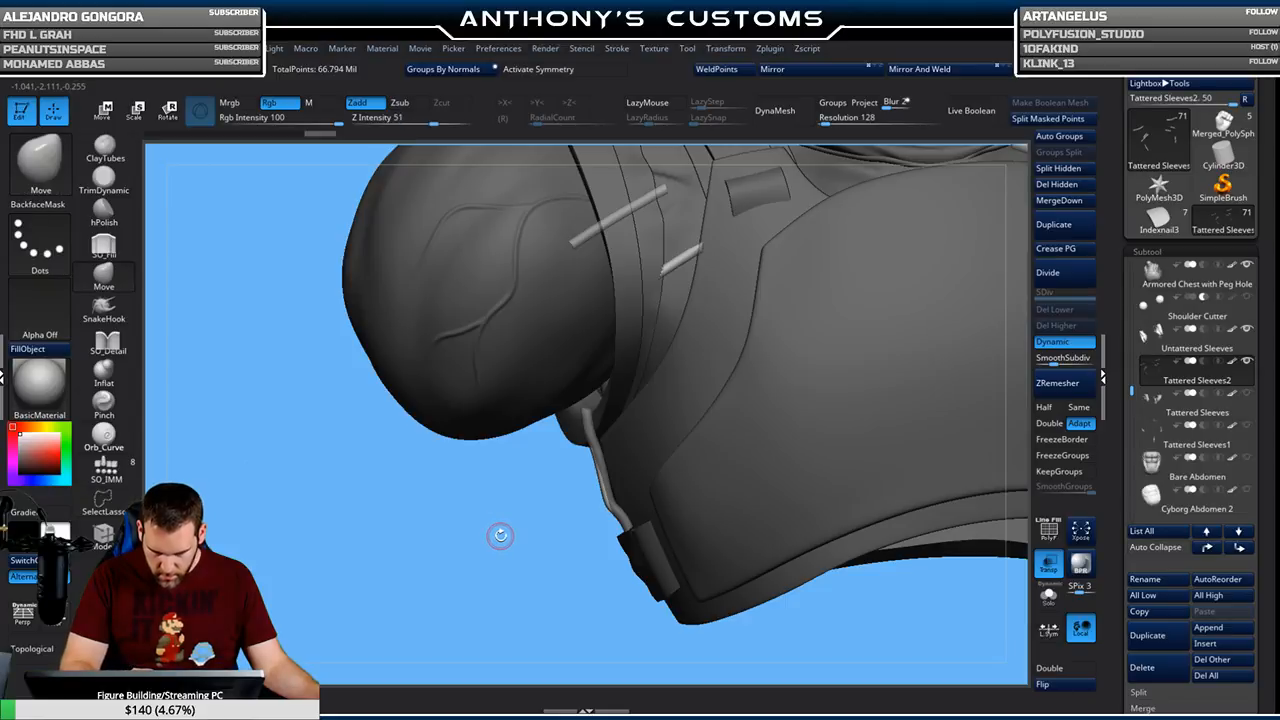
{"action": "left_click", "coordinate": [1048, 567]}
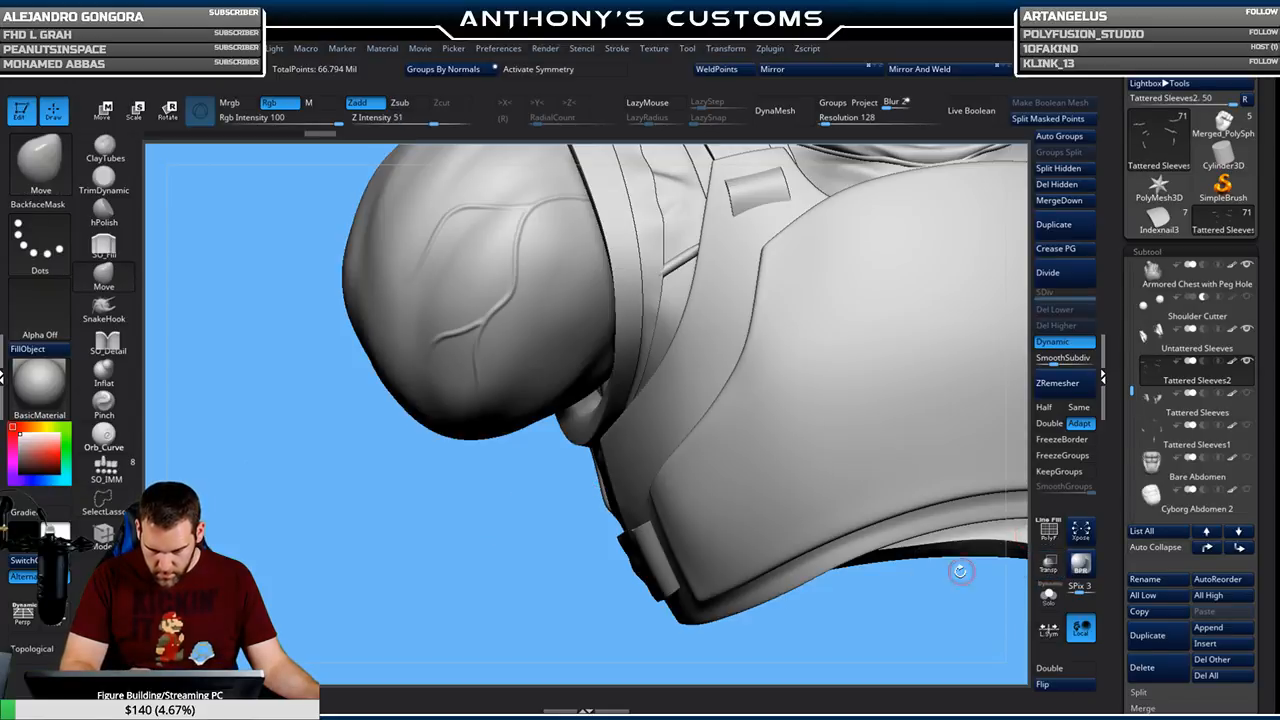
Lasso-hide the shoulder-top seam tube's outer end beyond the sleeve edge and delete all hidden tube geometry
{"action": "left_click_drag", "start_coordinate": [520, 482], "coordinate": [625, 556]}
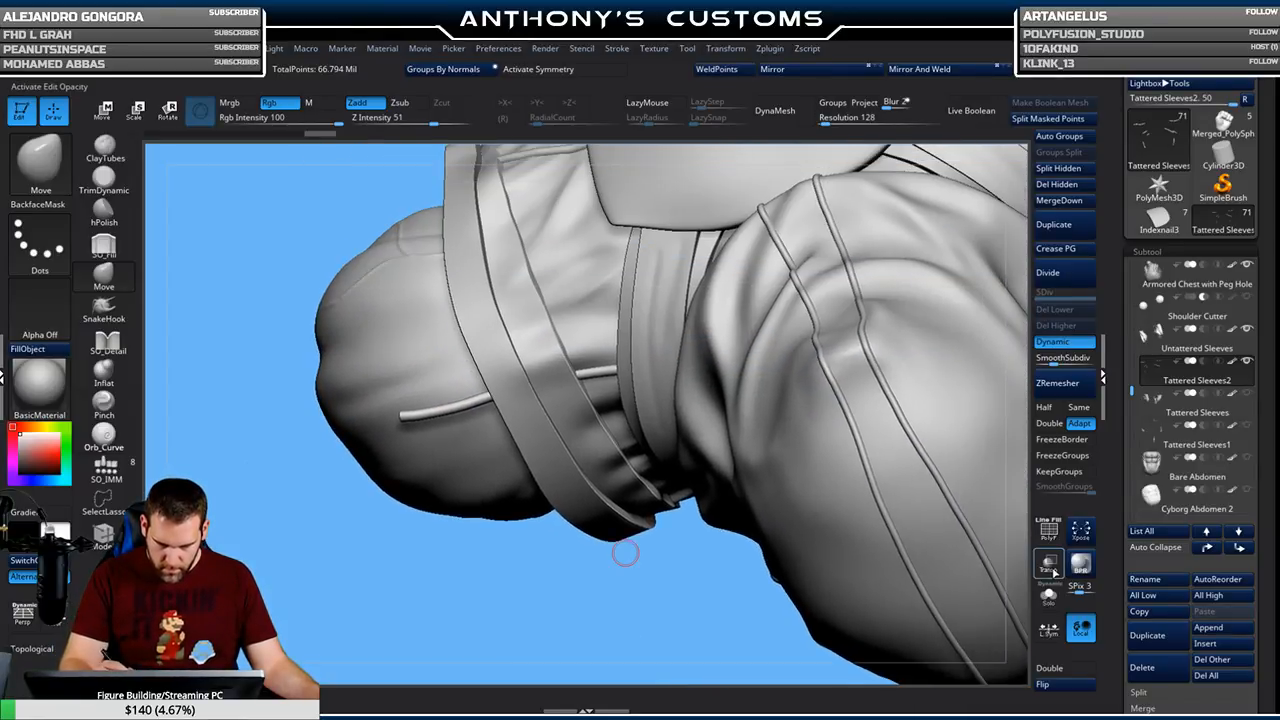
{"action": "left_click", "coordinate": [1048, 567]}
{"action": "mouse_move", "coordinate": [538, 569]}
{"action": "left_mouse_down"}
{"action": "mouse_move", "coordinate": [486, 585]}
{"action": "mouse_move", "coordinate": [446, 573]}
{"action": "left_mouse_up"}
{"action": "key", "text": "ctrl+shift"}
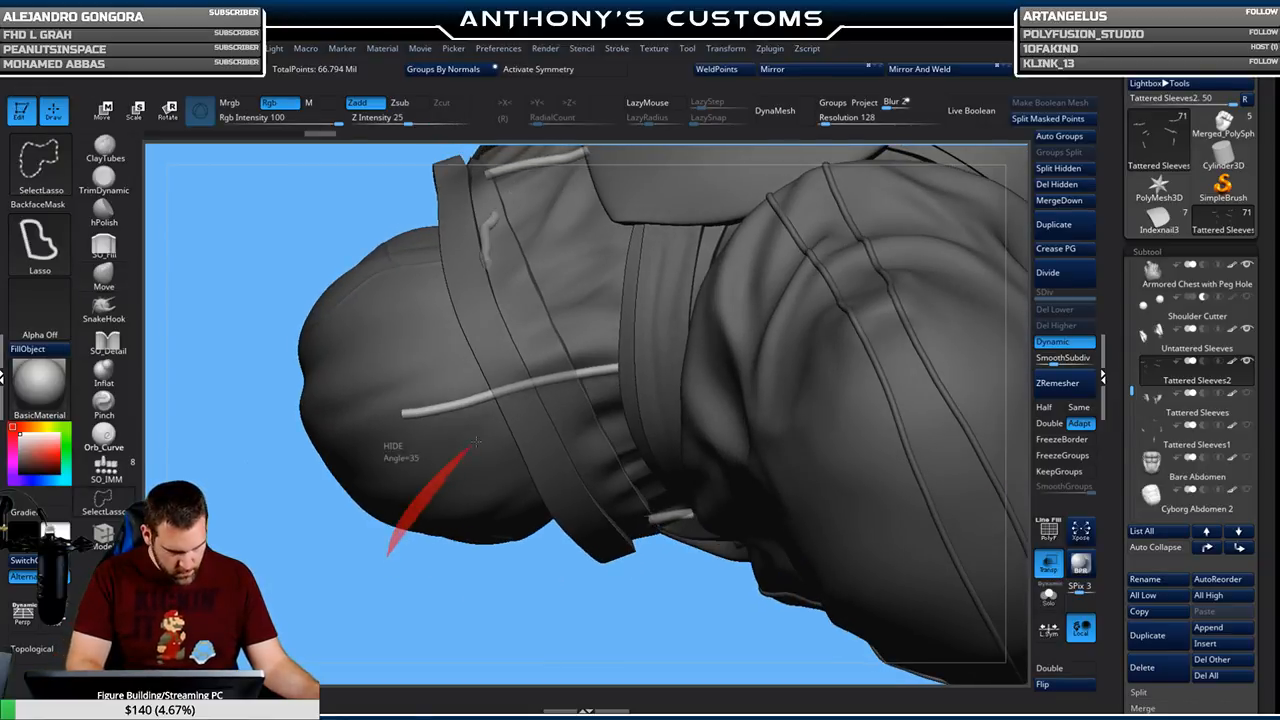
{"action": "mouse_move", "coordinate": [568, 378]}
{"action": "left_mouse_down", "text": "ctrl+shift"}
{"action": "mouse_move", "coordinate": [500, 380]}
{"action": "mouse_move", "coordinate": [486, 457]}
{"action": "mouse_move", "coordinate": [430, 525]}
{"action": "left_mouse_up", "text": "ctrl+shift"}
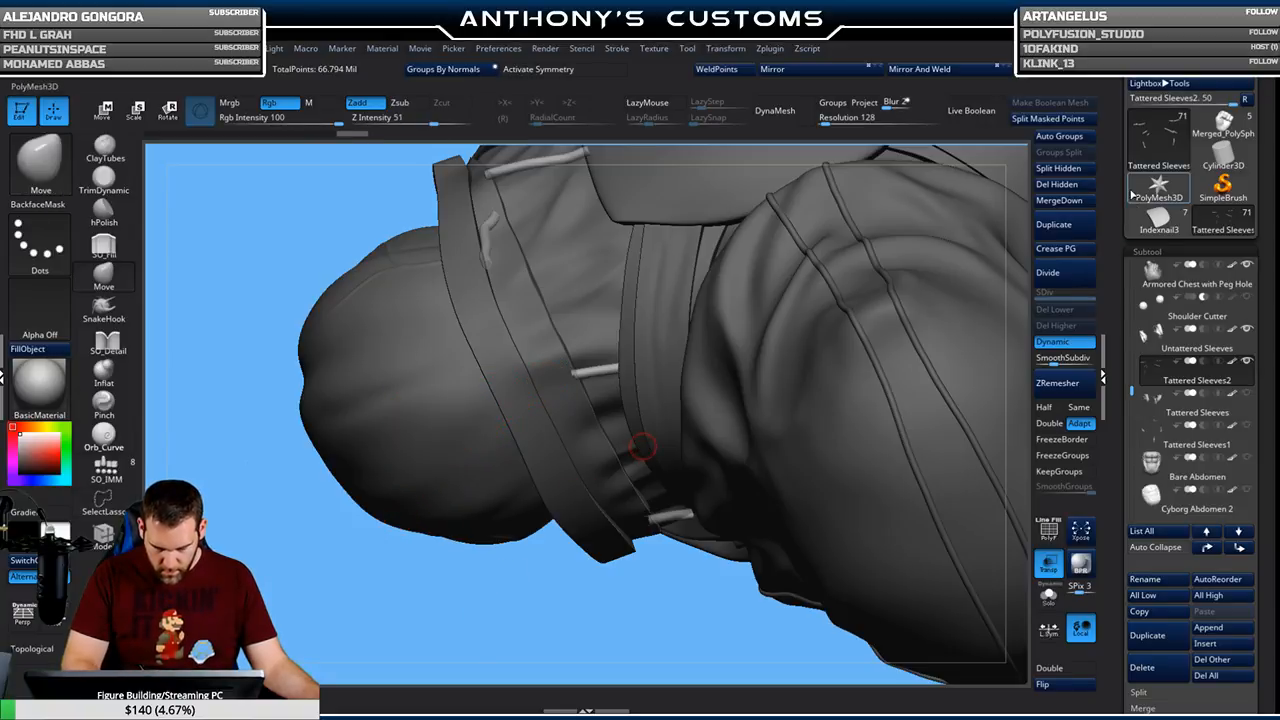
{"action": "left_click", "coordinate": [1063, 185]}
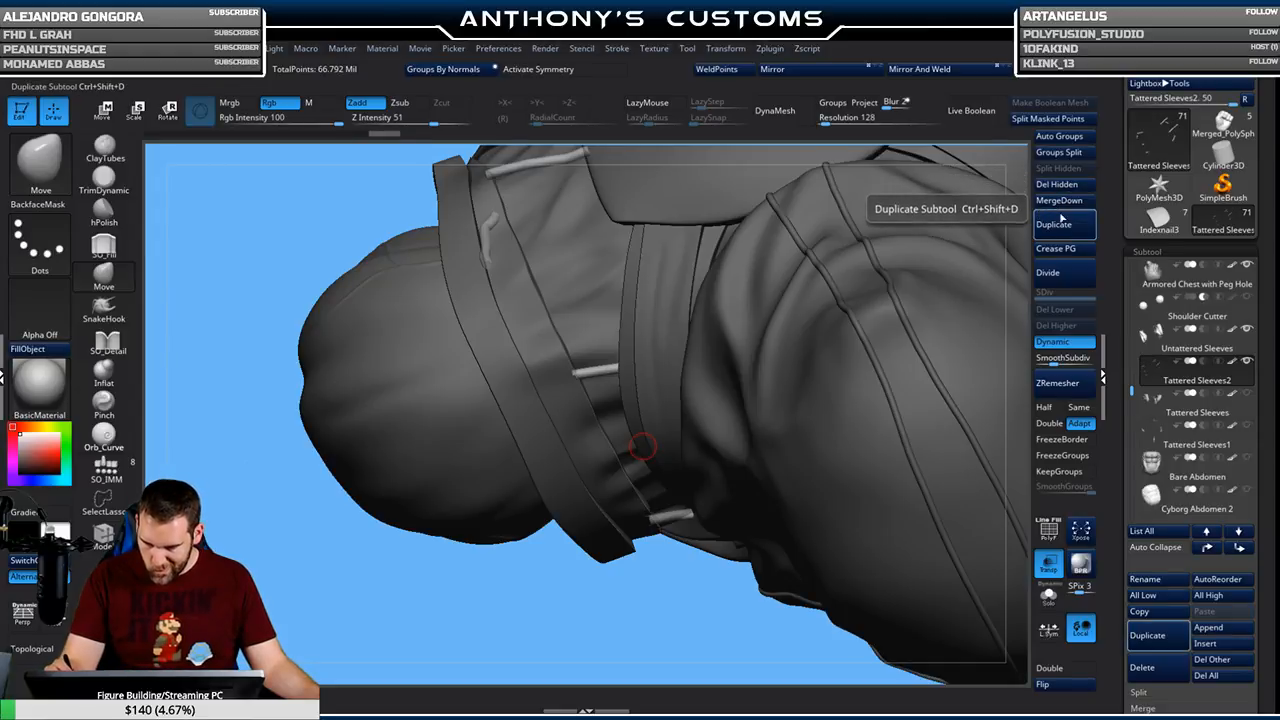
Turn transparency off and nudge the trimmed front seam tube's outer end against the sleeve's inner edge with the Move brush
{"action": "left_click", "coordinate": [1046, 565]}
{"action": "left_click_drag", "start_coordinate": [628, 642], "coordinate": [741, 369]}
{"action": "left_click_drag", "start_coordinate": [394, 393], "coordinate": [300, 288], "text": "alt"}
{"action": "right_click_drag", "start_coordinate": [677, 443], "coordinate": [656, 594], "text": "ctrl"}
{"action": "right_click_drag", "start_coordinate": [603, 466], "coordinate": [606, 403]}
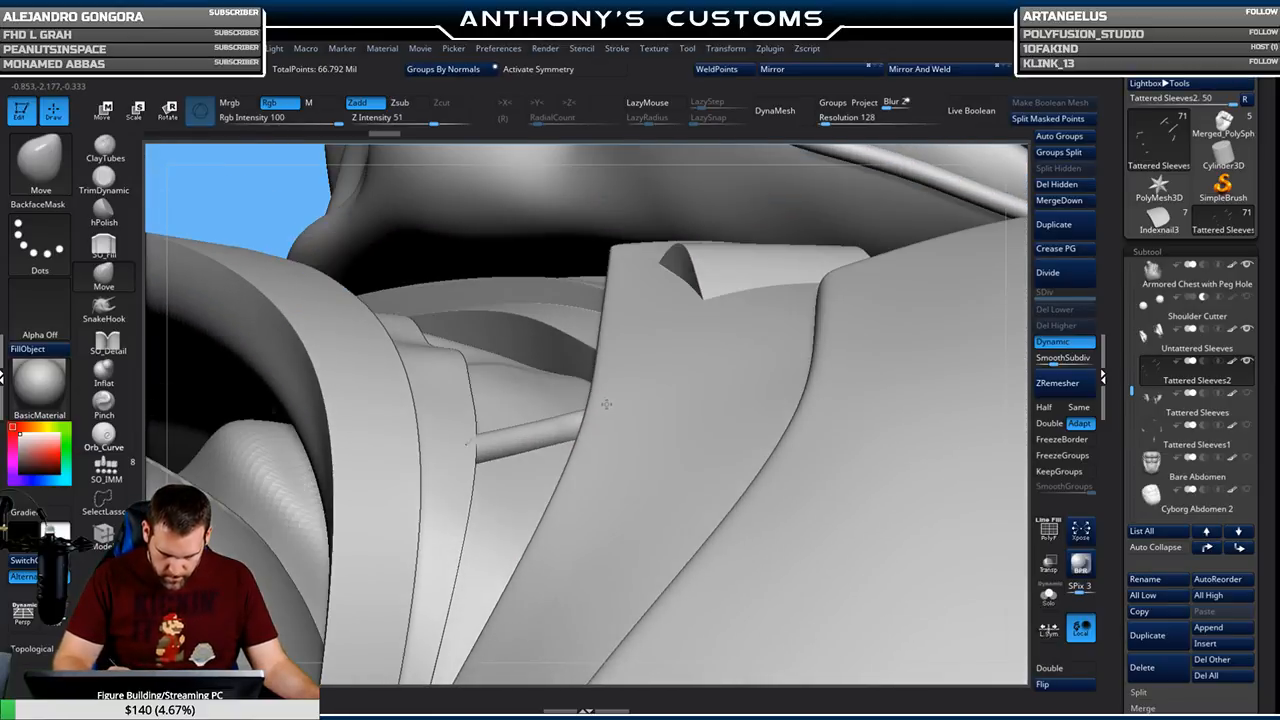
{"action": "mouse_move", "coordinate": [490, 431]}
{"action": "right_mouse_down"}
{"action": "mouse_move", "coordinate": [570, 448]}
{"action": "mouse_move", "coordinate": [569, 508]}
{"action": "mouse_move", "coordinate": [688, 169]}
{"action": "mouse_move", "coordinate": [626, 401]}
{"action": "mouse_move", "coordinate": [634, 428]}
{"action": "mouse_move", "coordinate": [684, 395]}
{"action": "mouse_move", "coordinate": [666, 371]}
{"action": "mouse_move", "coordinate": [709, 359]}
{"action": "mouse_move", "coordinate": [669, 243]}
{"action": "mouse_move", "coordinate": [766, 325]}
{"action": "right_mouse_up"}
Nudge the shoulder-top seam tube's cut end against the sleeve edge with the Move brush
{"action": "right_click_drag", "start_coordinate": [589, 217], "coordinate": [642, 366], "text": "ctrl"}
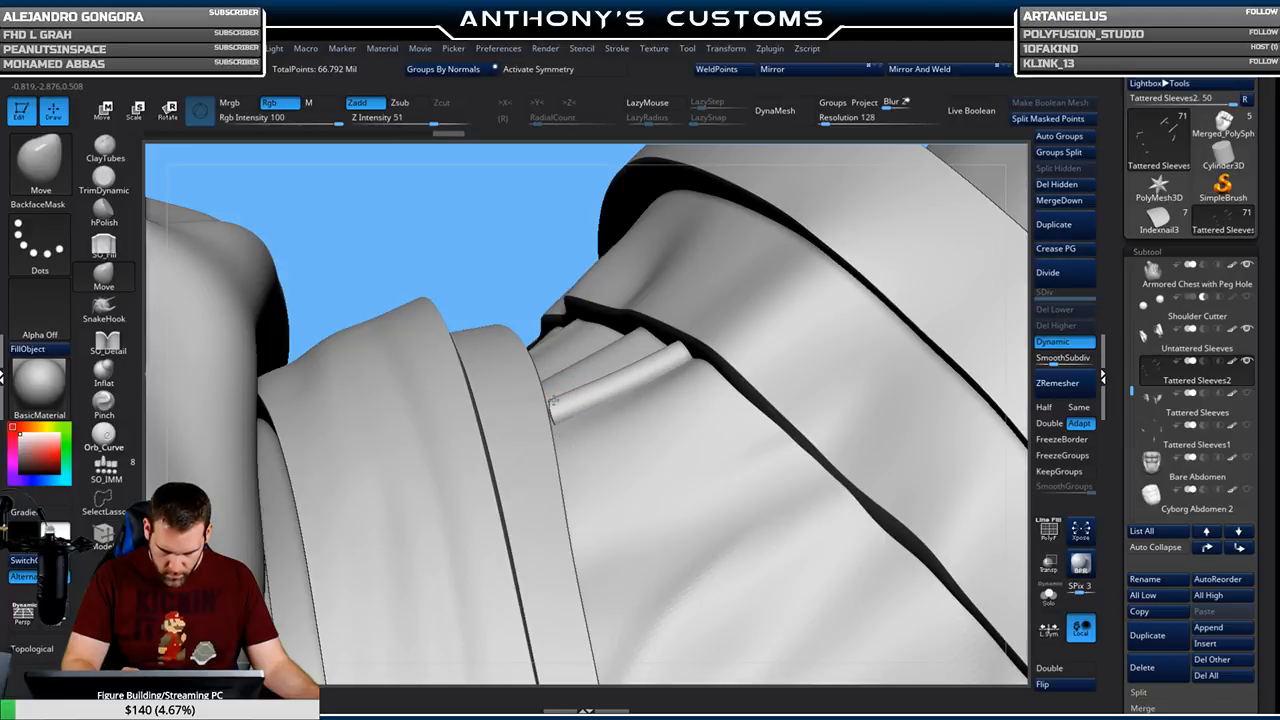
{"action": "right_click_drag", "start_coordinate": [563, 406], "coordinate": [547, 385]}
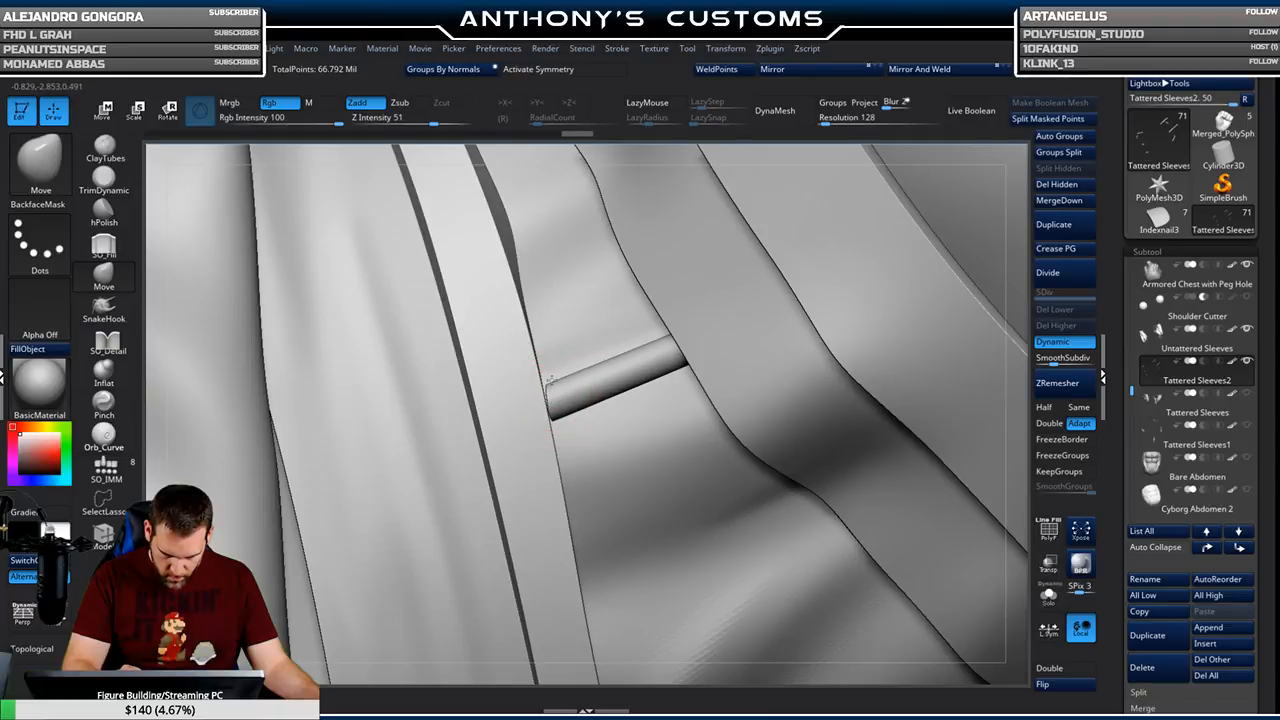
{"action": "key", "text": "f"}
From behind with transparency on, lasso-hide the opposite shoulder-top tube's outer end where it extends past the sleeve edge
{"action": "right_click_drag", "start_coordinate": [827, 506], "coordinate": [857, 270]}
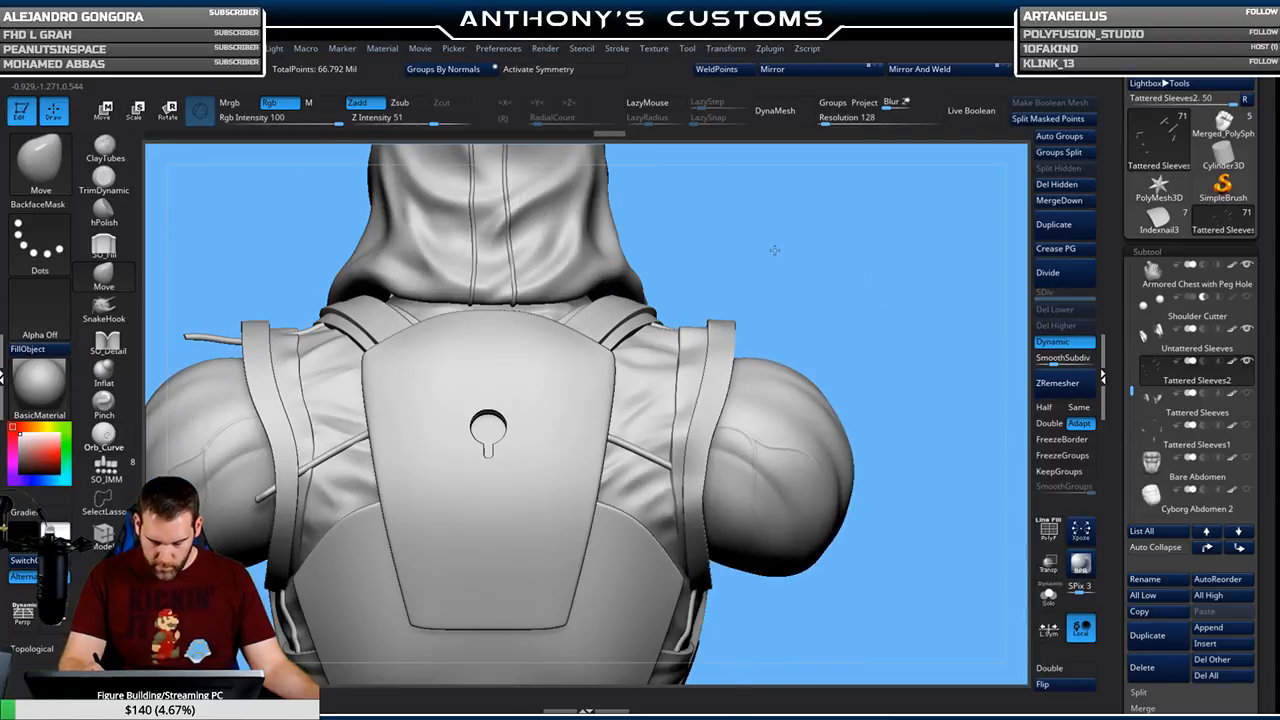
{"action": "right_click_drag", "start_coordinate": [774, 250], "coordinate": [985, 243], "text": "alt"}
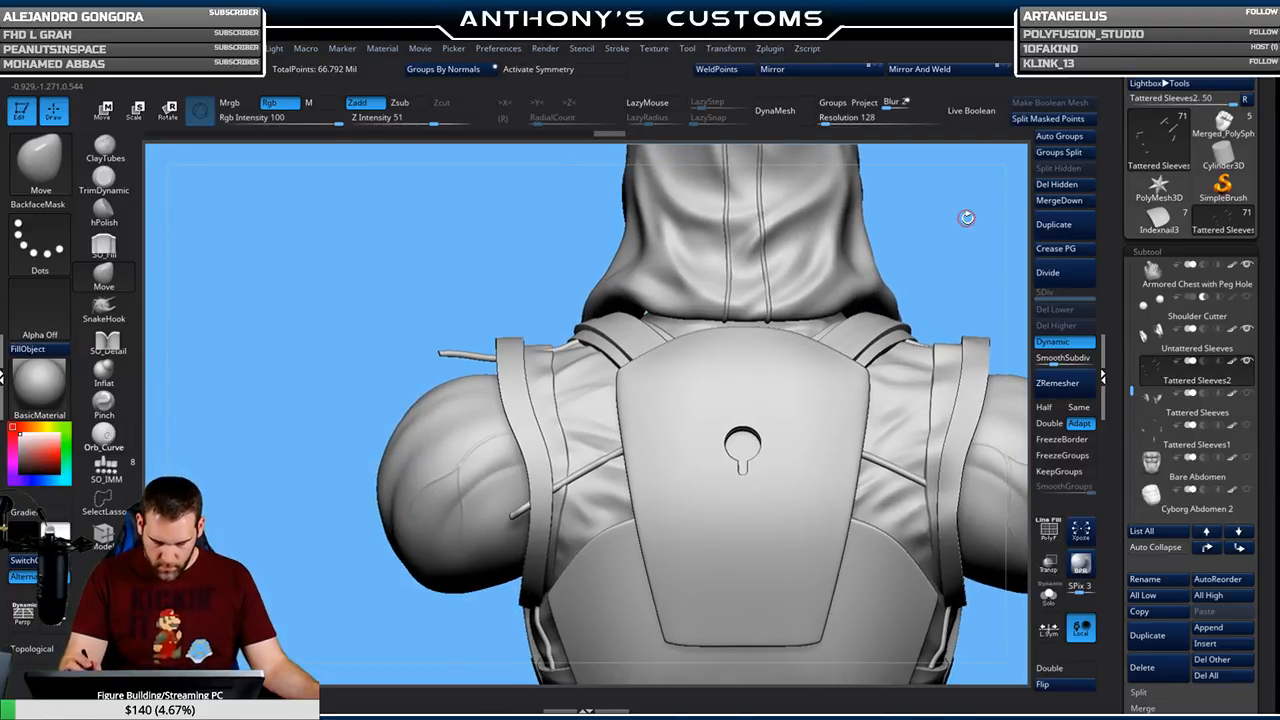
{"action": "left_click", "coordinate": [1048, 566]}
{"action": "mouse_move", "coordinate": [563, 257]}
{"action": "right_mouse_down", "text": "alt"}
{"action": "mouse_move", "coordinate": [552, 280]}
{"action": "mouse_move", "coordinate": [343, 209]}
{"action": "mouse_move", "coordinate": [633, 207]}
{"action": "right_mouse_up", "text": "alt"}
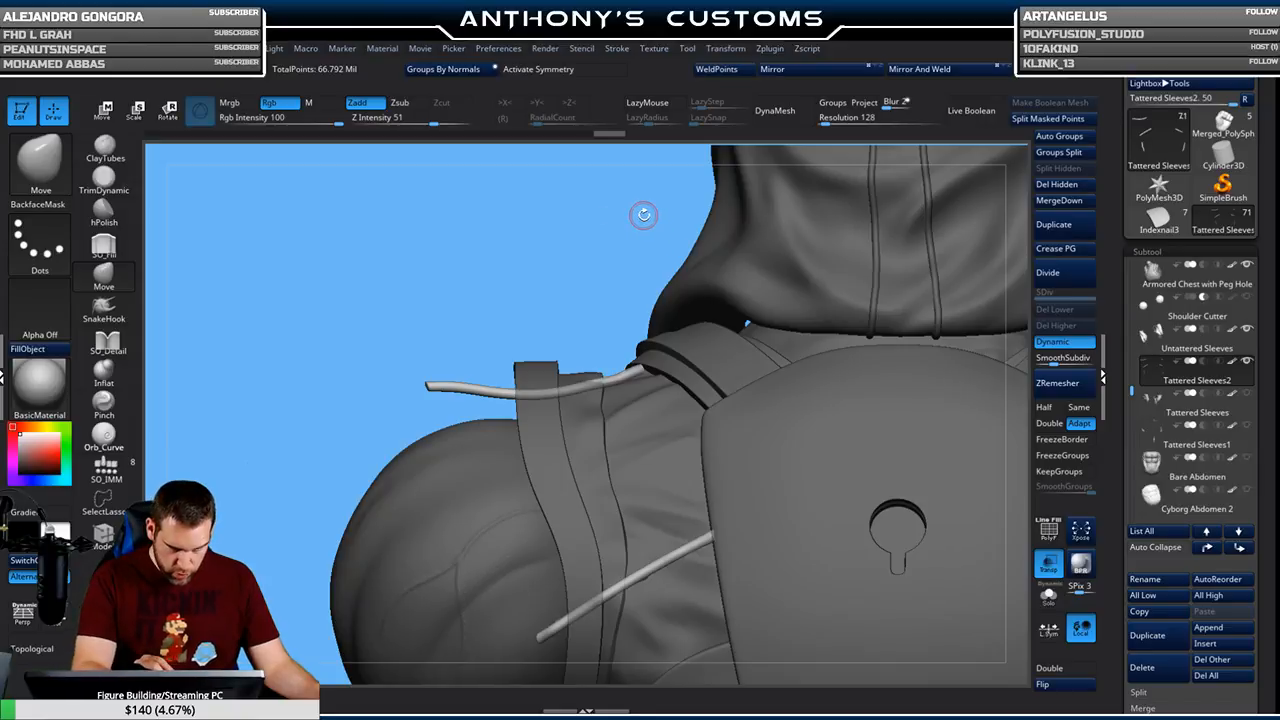
{"action": "key", "text": "ctrl+shift"}
{"action": "left_click_drag", "start_coordinate": [586, 390], "coordinate": [385, 397], "text": "ctrl+shift"}
{"action": "mouse_move", "coordinate": [597, 298]}
{"action": "left_mouse_down", "text": "ctrl+shift"}
{"action": "mouse_move", "coordinate": [460, 290]}
{"action": "mouse_move", "coordinate": [491, 289]}
{"action": "left_mouse_up", "text": "ctrl+shift"}
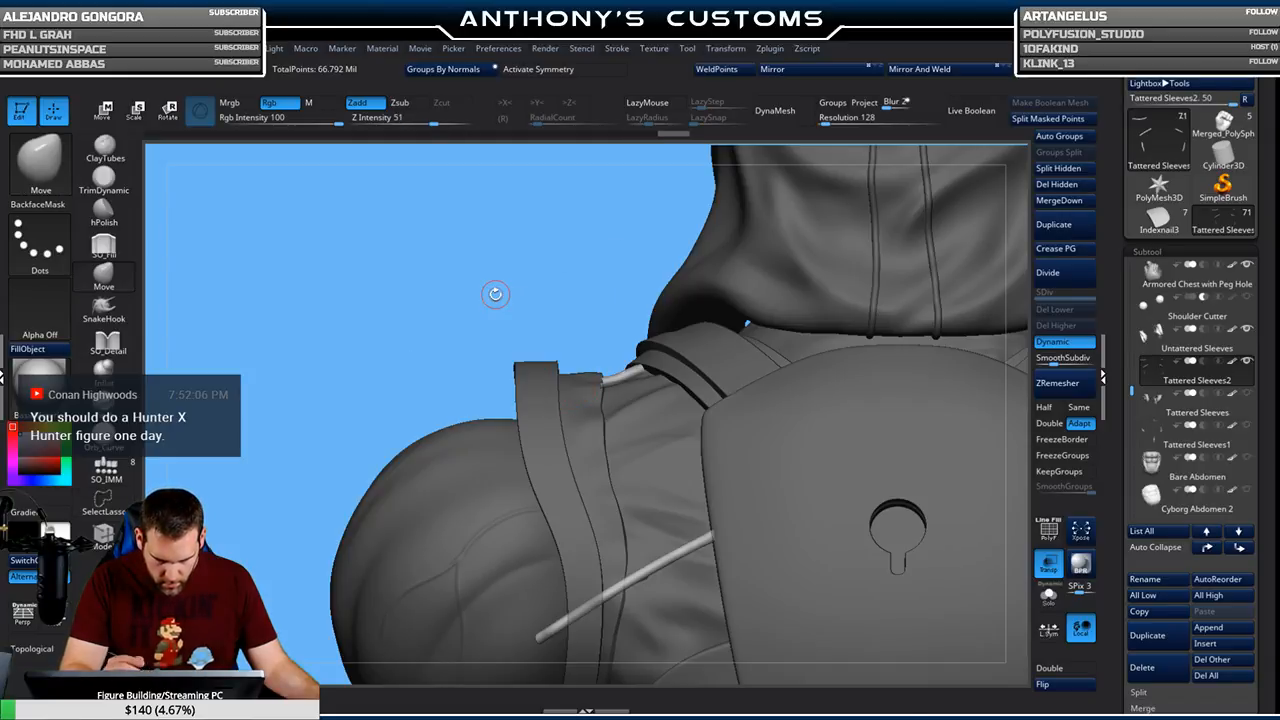
Lasso-hide the outer end of the rear seam tube beyond the same sleeve's inner edge
{"action": "right_click_drag", "start_coordinate": [645, 394], "coordinate": [604, 169], "text": "alt"}
{"action": "mouse_move", "coordinate": [666, 309]}
{"action": "right_mouse_down"}
{"action": "mouse_move", "coordinate": [712, 296]}
{"action": "mouse_move", "coordinate": [650, 312]}
{"action": "mouse_move", "coordinate": [620, 265]}
{"action": "right_mouse_up"}
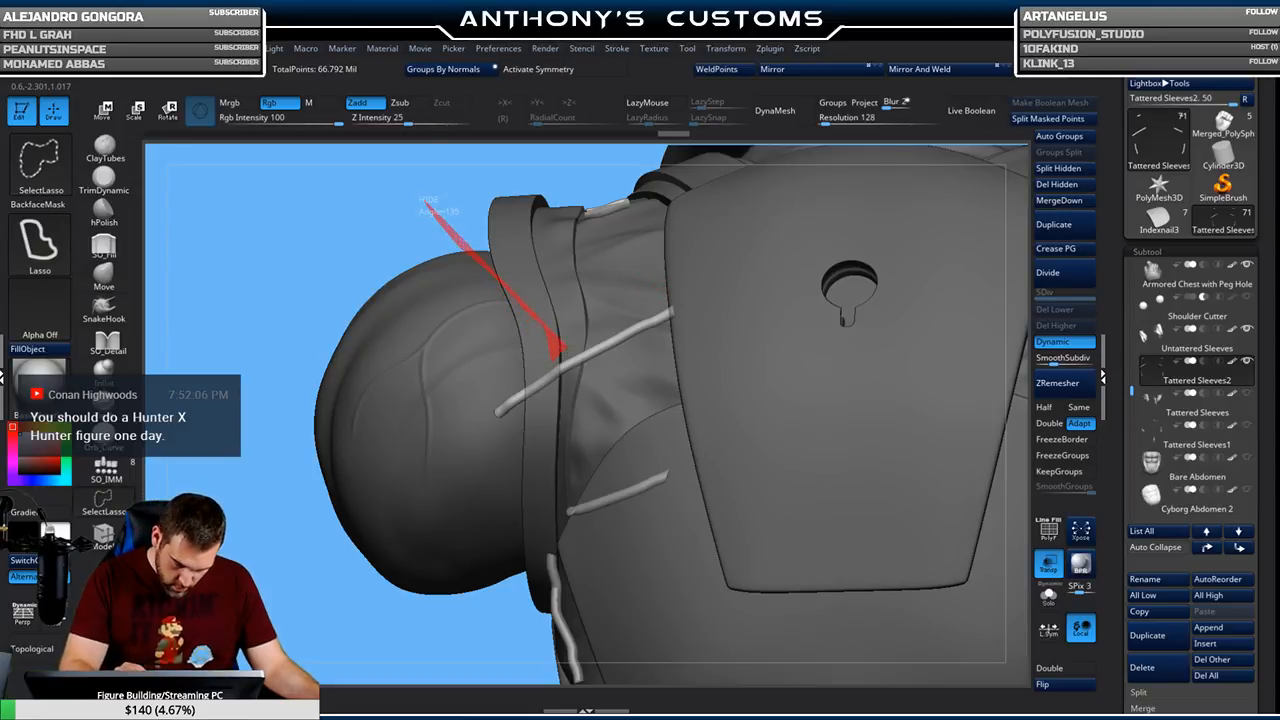
{"action": "left_click_drag", "start_coordinate": [568, 358], "coordinate": [481, 434], "text": "ctrl+alt+shift"}
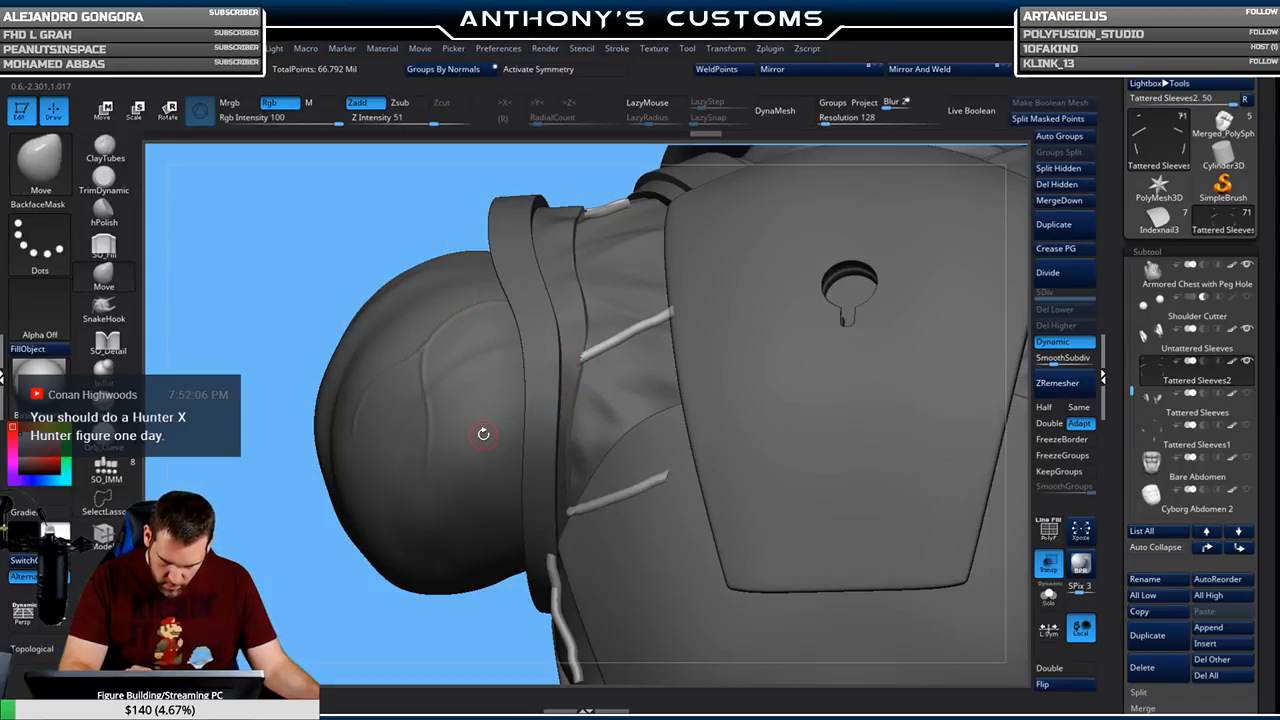
Lasso-hide the same side's front seam tube end past the sleeve edge, turn transparency off and delete the hidden geometry
{"action": "right_click_drag", "start_coordinate": [684, 385], "coordinate": [873, 233]}
{"action": "right_click_drag", "start_coordinate": [976, 177], "coordinate": [932, 201]}
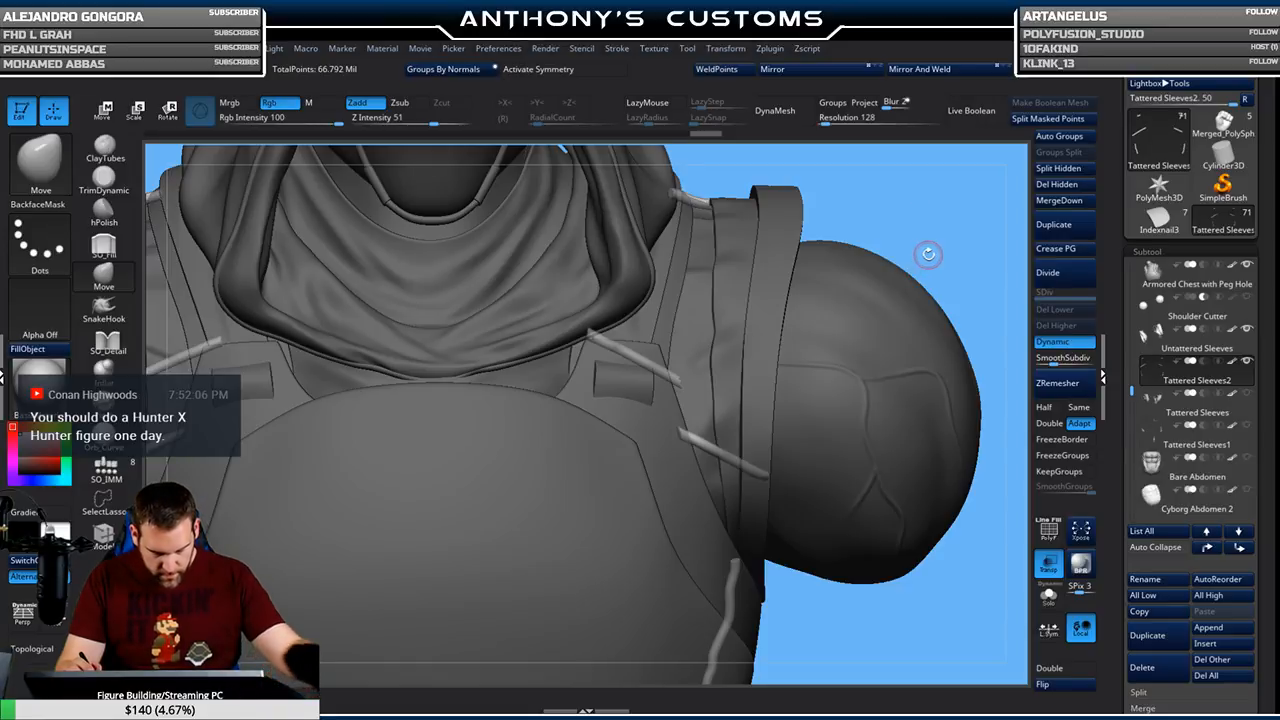
{"action": "key", "text": "ctrl+shift"}
{"action": "mouse_move", "coordinate": [964, 228]}
{"action": "left_mouse_down", "text": "ctrl+shift"}
{"action": "mouse_move", "coordinate": [778, 318]}
{"action": "mouse_move", "coordinate": [722, 470]}
{"action": "mouse_move", "coordinate": [790, 480]}
{"action": "mouse_move", "coordinate": [824, 457]}
{"action": "left_mouse_up", "text": "ctrl+shift"}
{"action": "left_click_drag", "start_coordinate": [869, 630], "coordinate": [968, 437]}
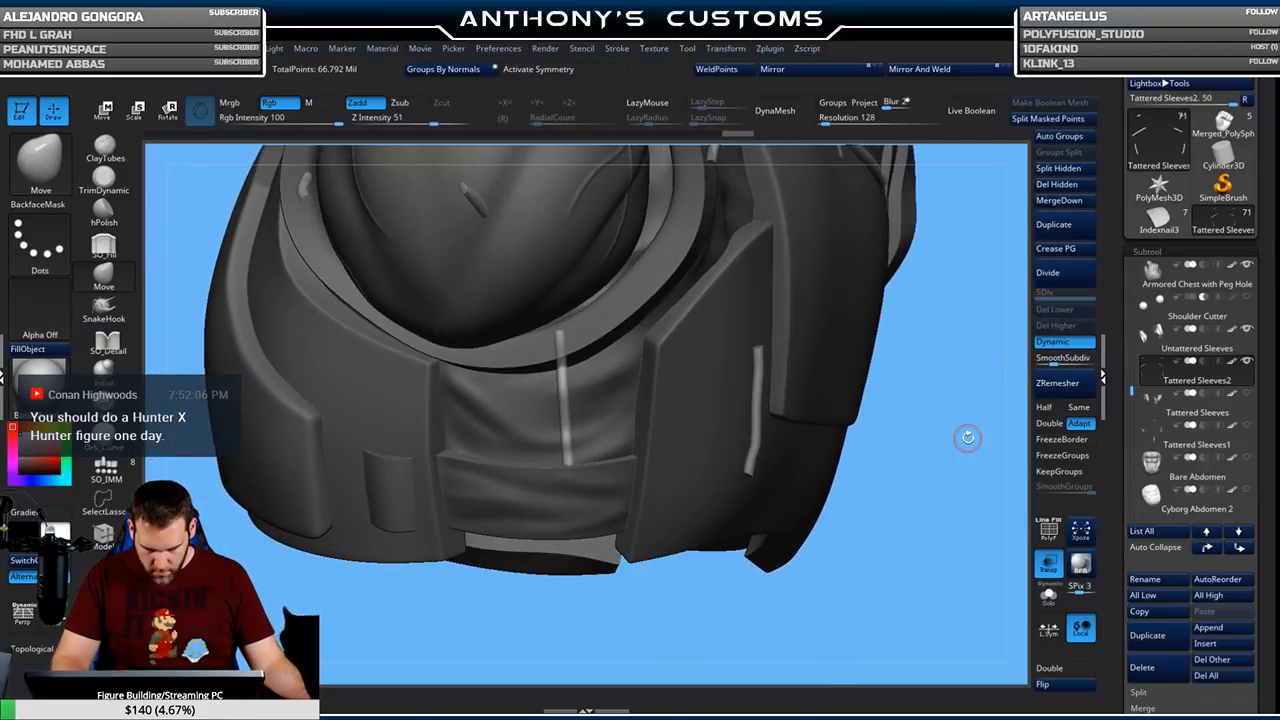
{"action": "left_click", "coordinate": [1047, 567]}
{"action": "left_click", "coordinate": [1060, 185]}
Adjust the Move brush size and nudge this side's front seam tube end against the sleeve's inner edge below the chest strap
{"action": "left_click_drag", "start_coordinate": [677, 597], "coordinate": [882, 528]}
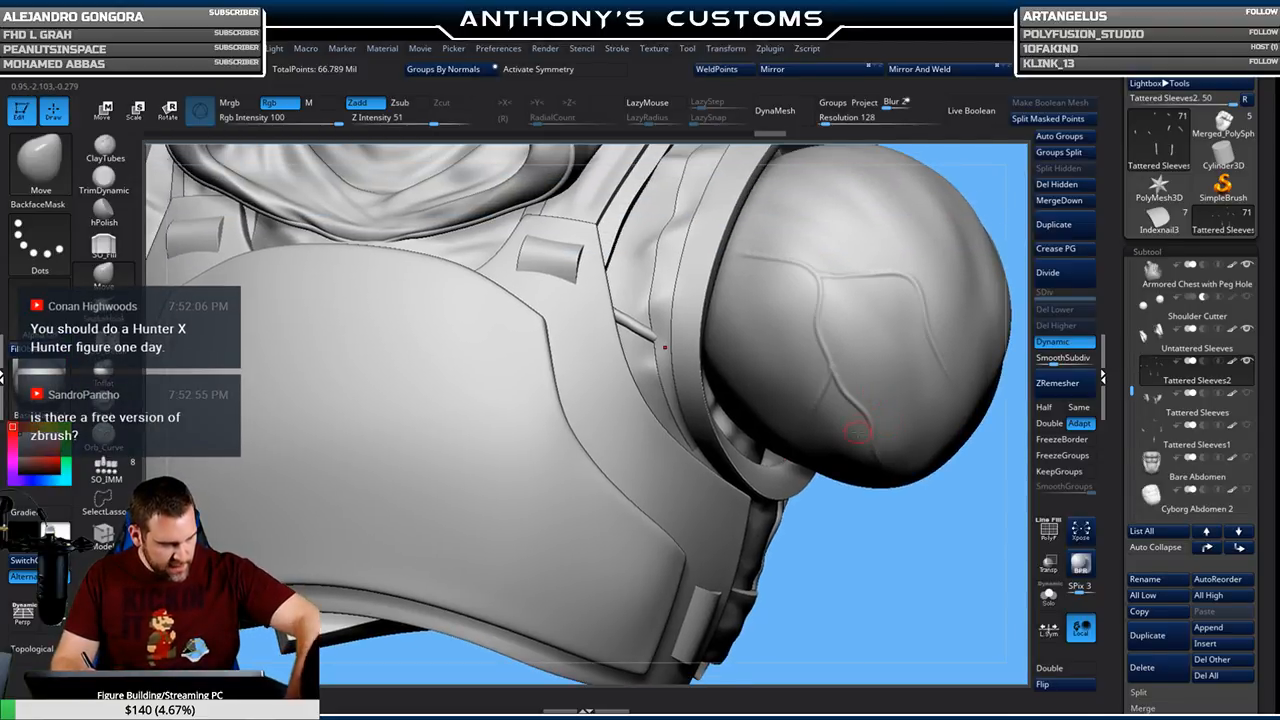
{"action": "left_click_drag", "start_coordinate": [858, 547], "coordinate": [848, 648], "text": "alt"}
{"action": "key", "text": "space"}
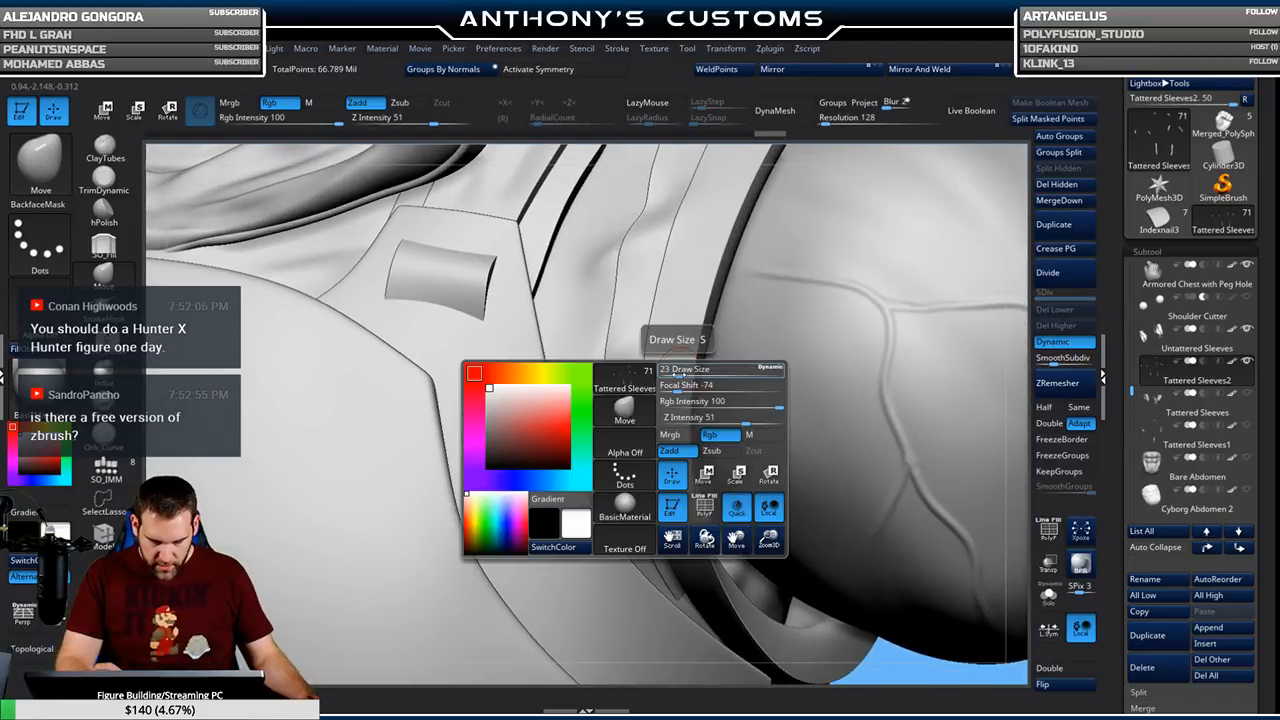
{"action": "mouse_move", "coordinate": [684, 342]}
{"action": "right_mouse_down"}
{"action": "mouse_move", "coordinate": [645, 318]}
{"action": "mouse_move", "coordinate": [625, 350]}
{"action": "right_mouse_up"}
{"action": "right_click_drag", "start_coordinate": [618, 398], "coordinate": [615, 405]}
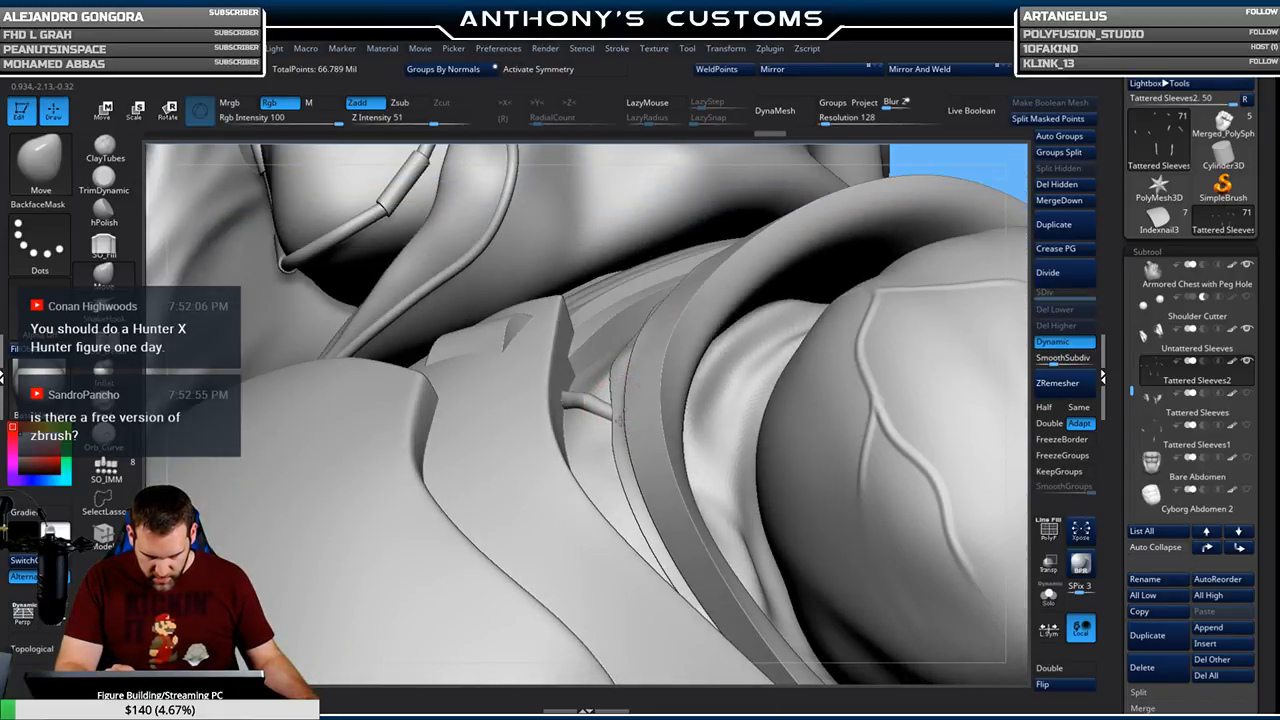
{"action": "right_click_drag", "start_coordinate": [630, 397], "coordinate": [743, 420]}
{"action": "right_click_drag", "start_coordinate": [903, 289], "coordinate": [929, 266]}
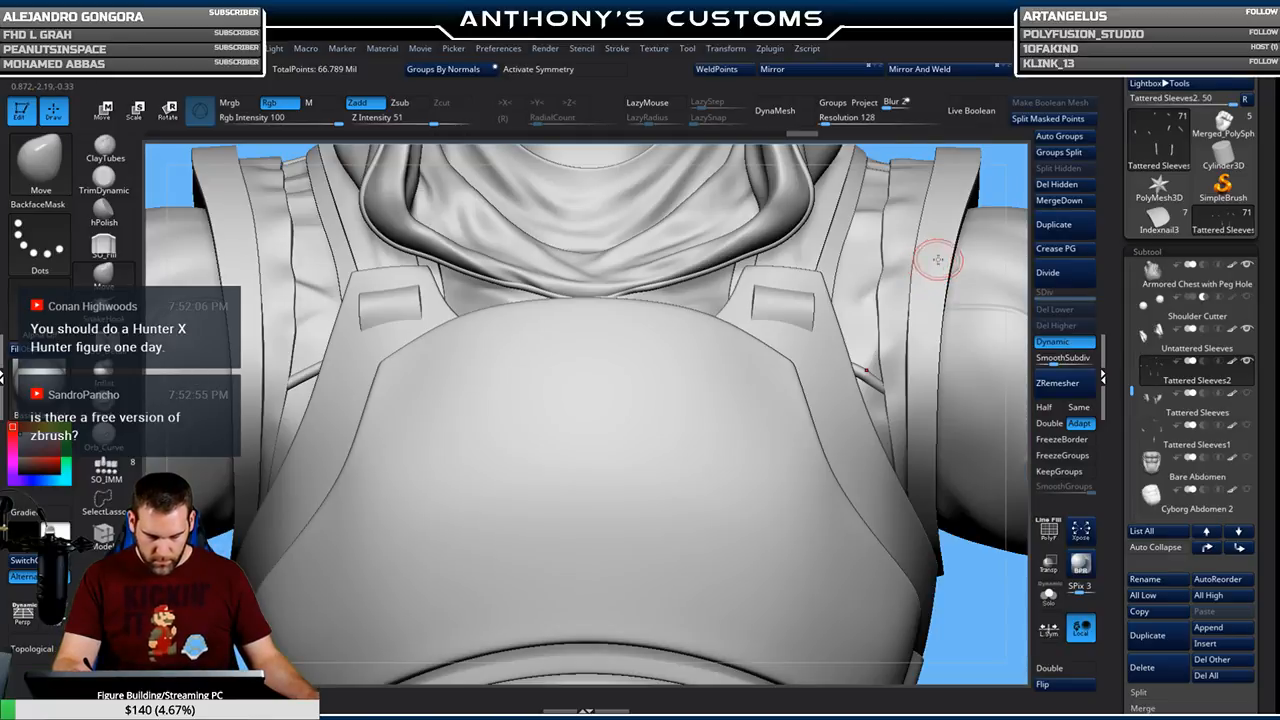
Fit the same side's shoulder-top tube end to the sleeve edge with the Move brush
{"action": "key", "text": "f"}
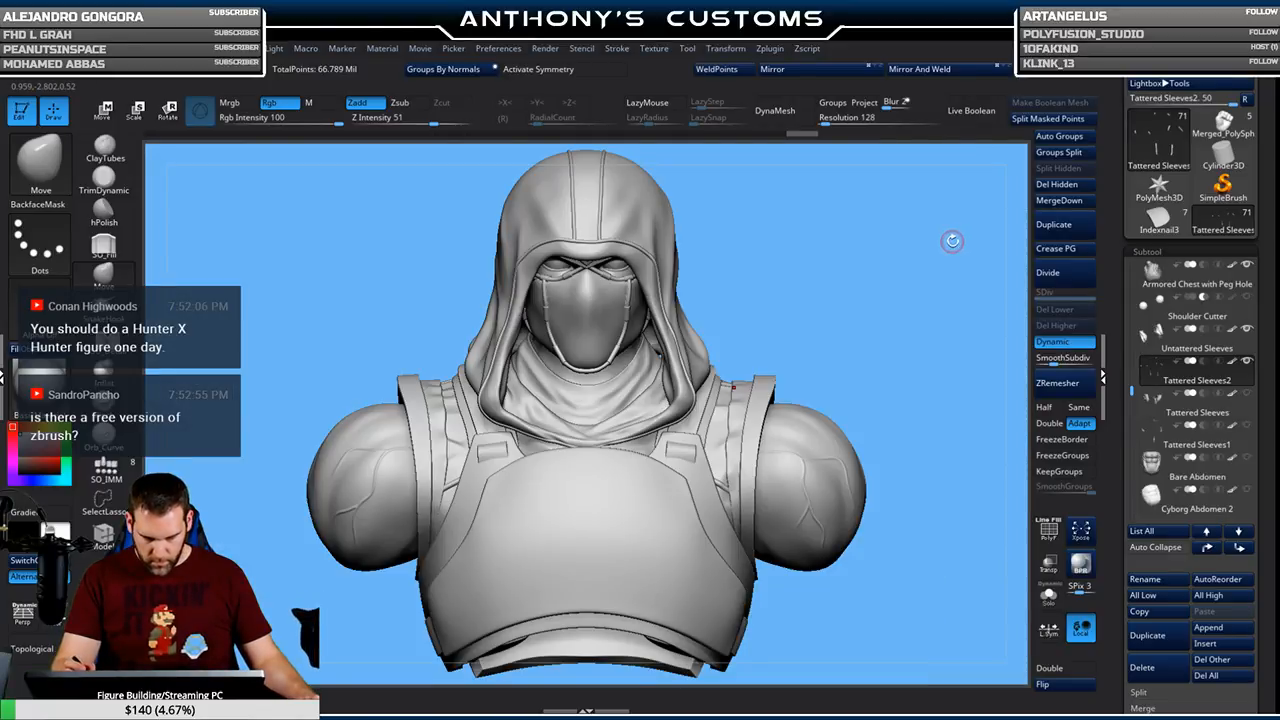
{"action": "mouse_move", "coordinate": [911, 309]}
{"action": "right_mouse_down"}
{"action": "mouse_move", "coordinate": [901, 357]}
{"action": "mouse_move", "coordinate": [902, 329]}
{"action": "right_mouse_up"}
{"action": "right_click_drag", "start_coordinate": [902, 381], "coordinate": [903, 478], "text": "ctrl"}
{"action": "right_click_drag", "start_coordinate": [930, 275], "coordinate": [697, 290], "text": "alt"}
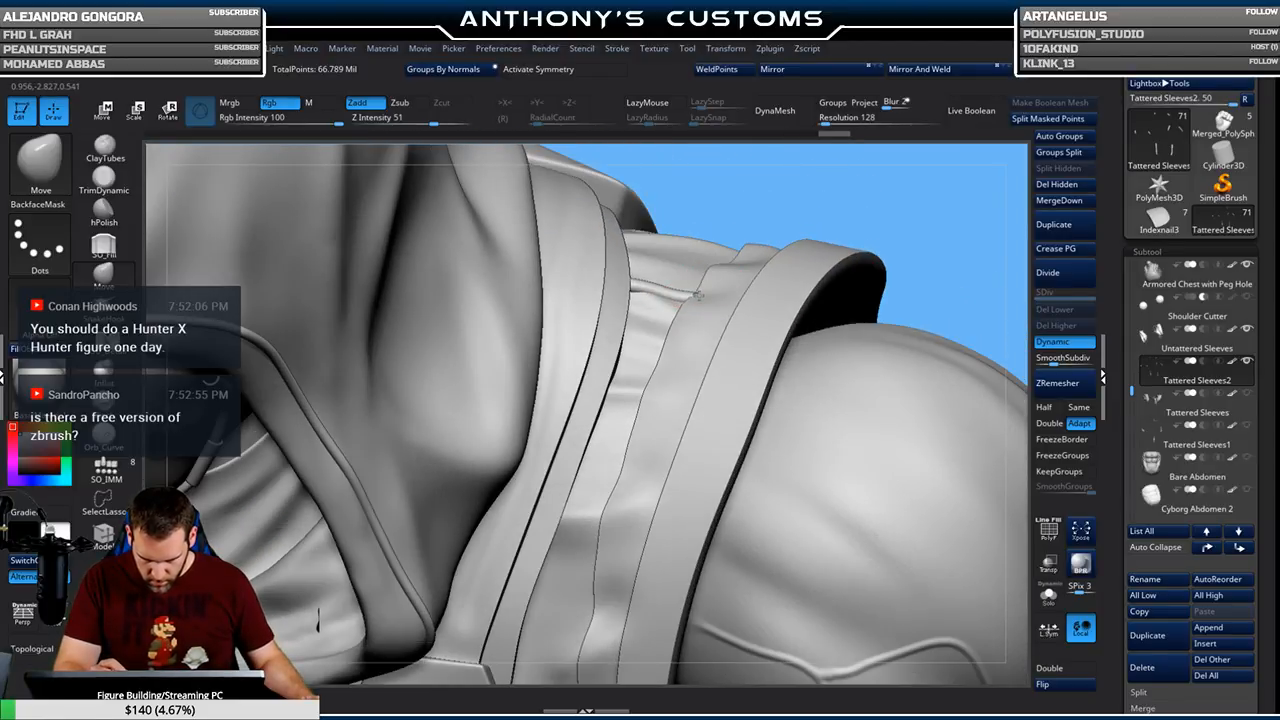
{"action": "mouse_move", "coordinate": [701, 300]}
{"action": "right_mouse_down"}
{"action": "mouse_move", "coordinate": [924, 389]}
{"action": "mouse_move", "coordinate": [842, 372]}
{"action": "mouse_move", "coordinate": [816, 522]}
{"action": "mouse_move", "coordinate": [770, 225]}
{"action": "right_mouse_up"}
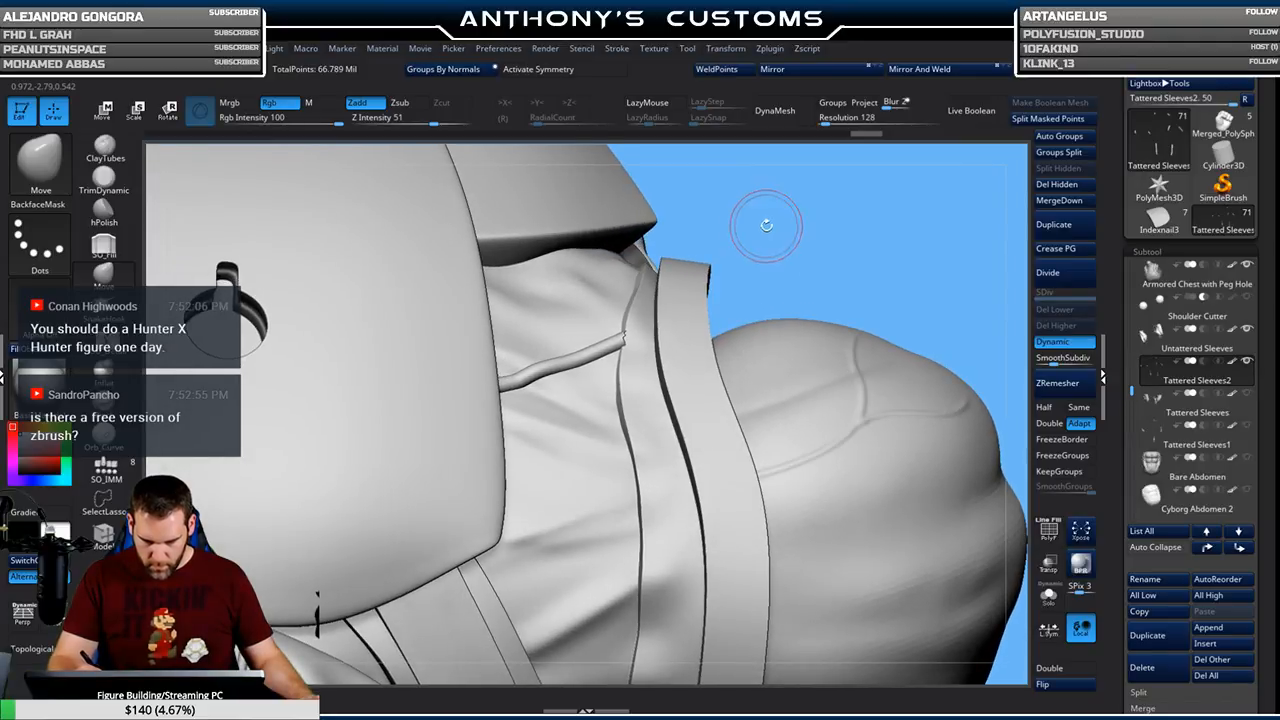
Nudge the rear seam tube's outer end toward the sleeve edge beside the back plate and quick-save the project
{"action": "right_click", "coordinate": [765, 212]}
{"action": "left_click_drag", "start_coordinate": [765, 226], "coordinate": [771, 226]}
{"action": "right_click_drag", "start_coordinate": [771, 222], "coordinate": [680, 285]}
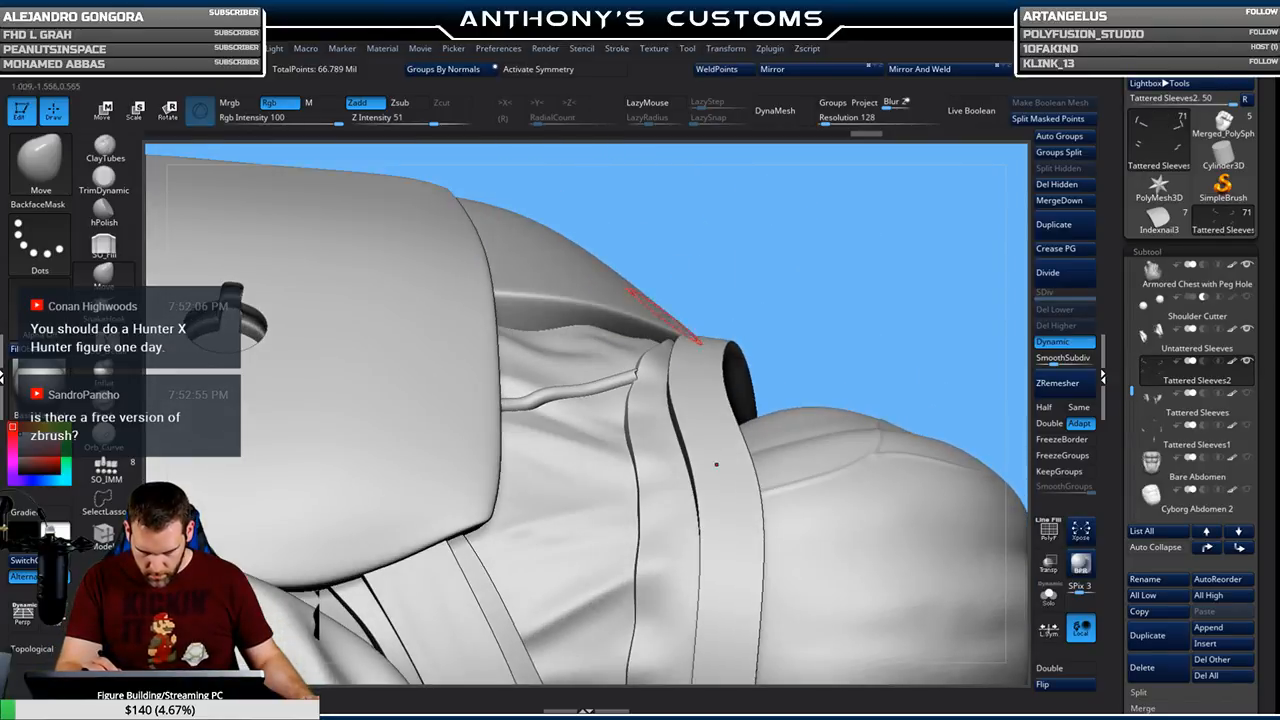
{"action": "left_click_drag", "start_coordinate": [638, 372], "coordinate": [638, 362]}
{"action": "left_click_drag", "start_coordinate": [776, 266], "coordinate": [764, 270]}
{"action": "right_click", "coordinate": [654, 366]}
{"action": "left_click_drag", "start_coordinate": [653, 365], "coordinate": [646, 363]}
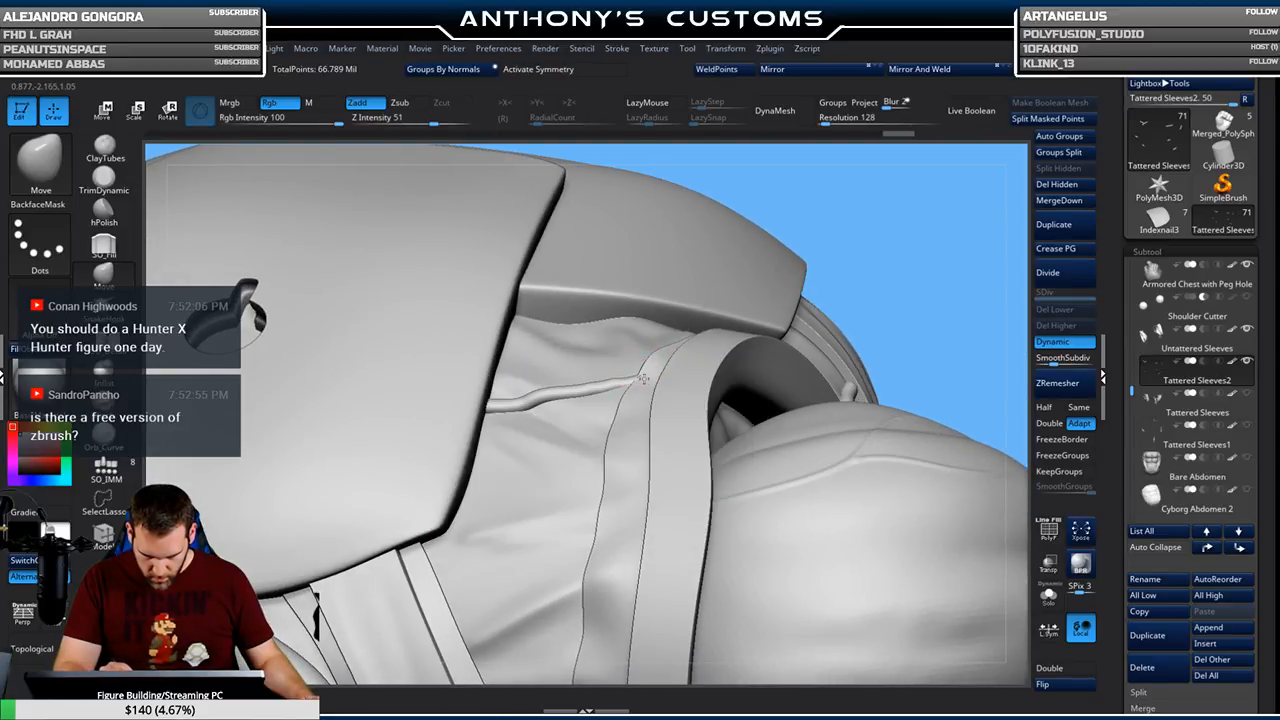
{"action": "key", "text": "ctrl+s"}
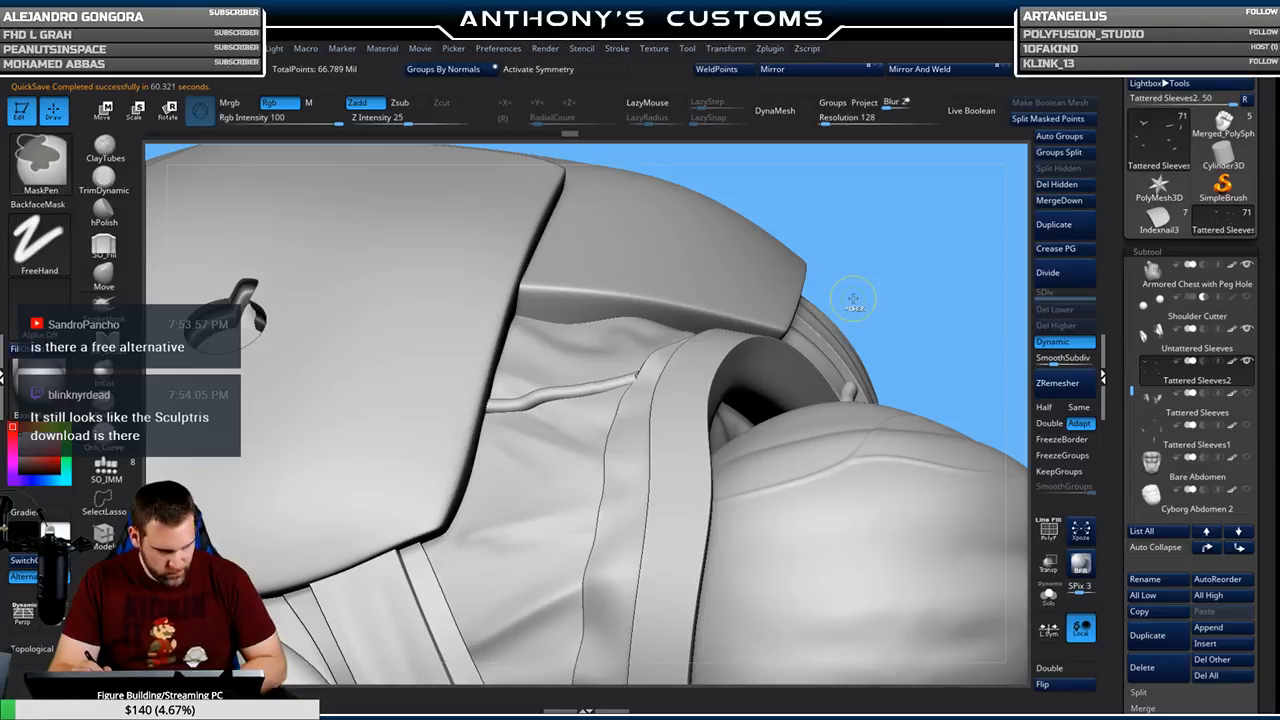
Readjust the Move brush size and pull the rear seam tube's end up to meet the sleeve's inner edge
{"action": "mouse_move", "coordinate": [880, 248]}
{"action": "left_mouse_down"}
{"action": "mouse_move", "coordinate": [905, 286]}
{"action": "mouse_move", "coordinate": [868, 231]}
{"action": "mouse_move", "coordinate": [788, 225]}
{"action": "mouse_move", "coordinate": [685, 305]}
{"action": "left_mouse_up"}
{"action": "key", "text": "space"}
{"action": "left_click", "coordinate": [895, 261]}
{"action": "right_click_drag", "start_coordinate": [643, 371], "coordinate": [637, 368]}
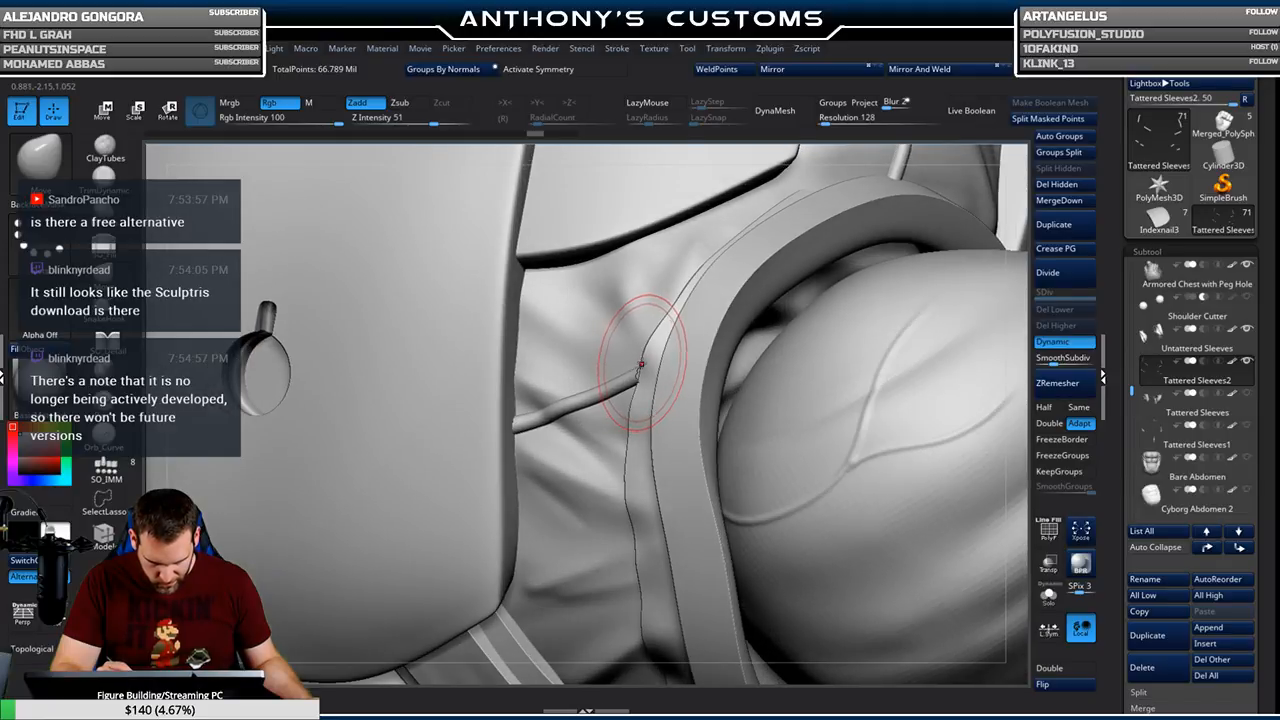
{"action": "left_click_drag", "start_coordinate": [641, 368], "coordinate": [647, 363]}
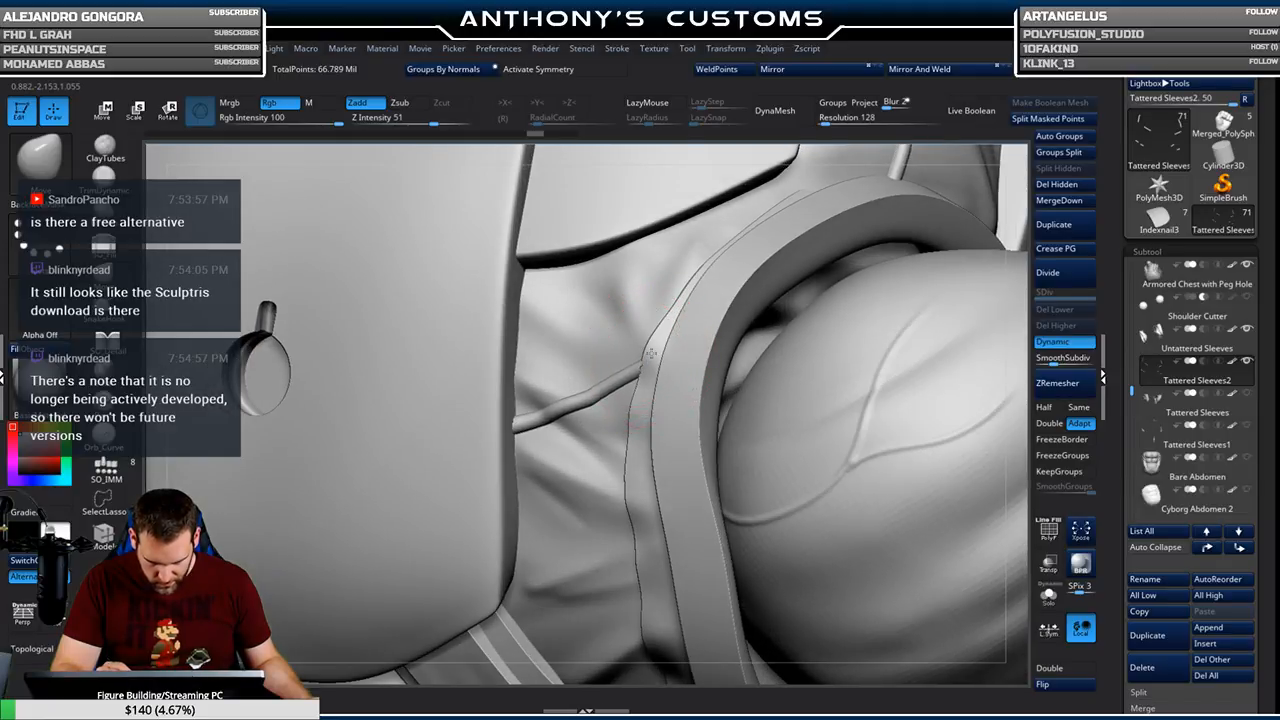
{"action": "mouse_move", "coordinate": [630, 330]}
{"action": "right_mouse_down"}
{"action": "mouse_move", "coordinate": [649, 369]}
{"action": "mouse_move", "coordinate": [805, 250]}
{"action": "mouse_move", "coordinate": [765, 257]}
{"action": "right_mouse_up"}
{"action": "key", "text": "space"}
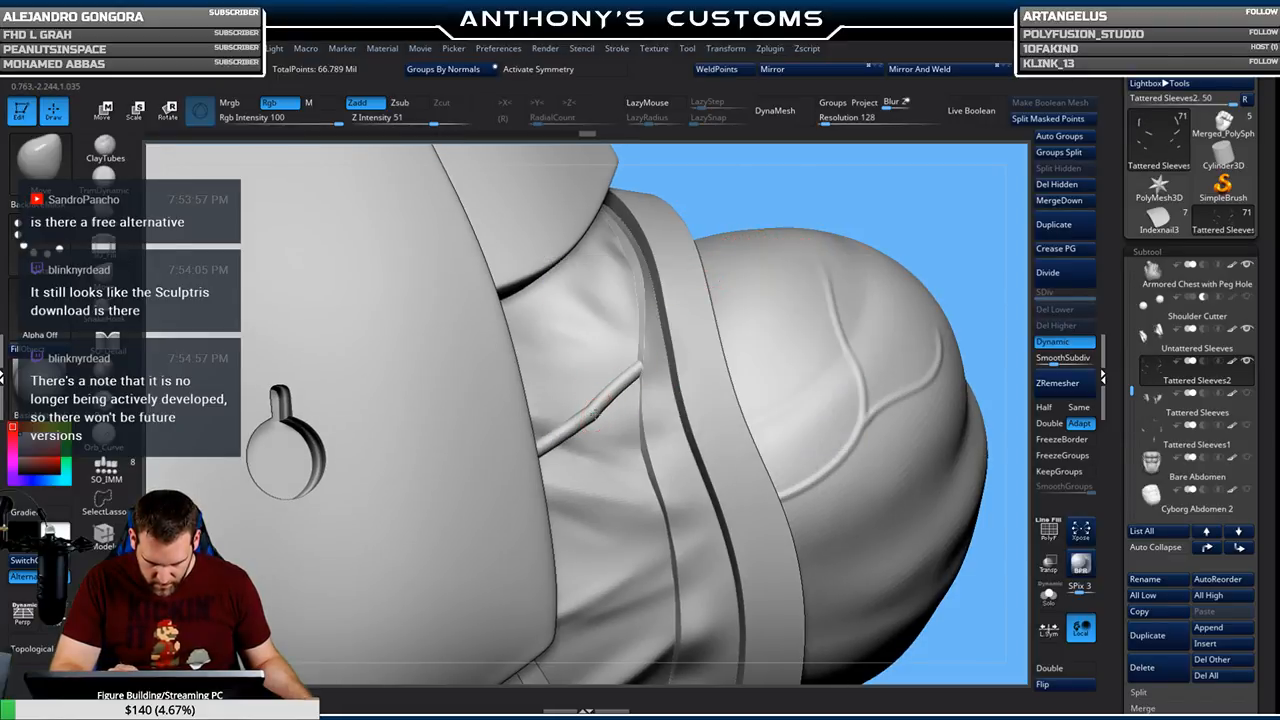
{"action": "mouse_move", "coordinate": [757, 277]}
{"action": "right_mouse_down"}
{"action": "mouse_move", "coordinate": [713, 300]}
{"action": "mouse_move", "coordinate": [745, 284]}
{"action": "right_mouse_up"}
Check the fitted sleeve seam tubes on the bust from above, the front and the back
{"action": "mouse_move", "coordinate": [812, 258]}
{"action": "right_mouse_down"}
{"action": "mouse_move", "coordinate": [873, 289]}
{"action": "mouse_move", "coordinate": [849, 320]}
{"action": "mouse_move", "coordinate": [902, 277]}
{"action": "mouse_move", "coordinate": [846, 284]}
{"action": "mouse_move", "coordinate": [846, 231]}
{"action": "right_mouse_up"}
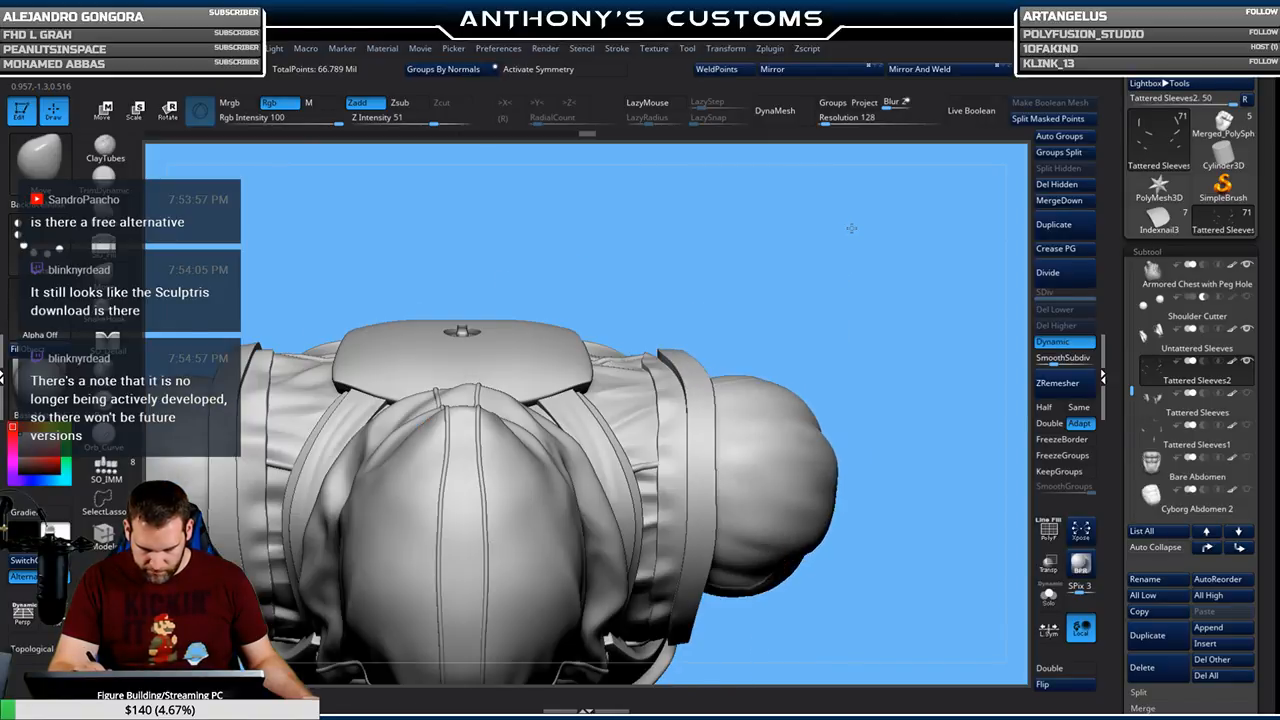
{"action": "right_click_drag", "start_coordinate": [881, 543], "coordinate": [892, 428]}
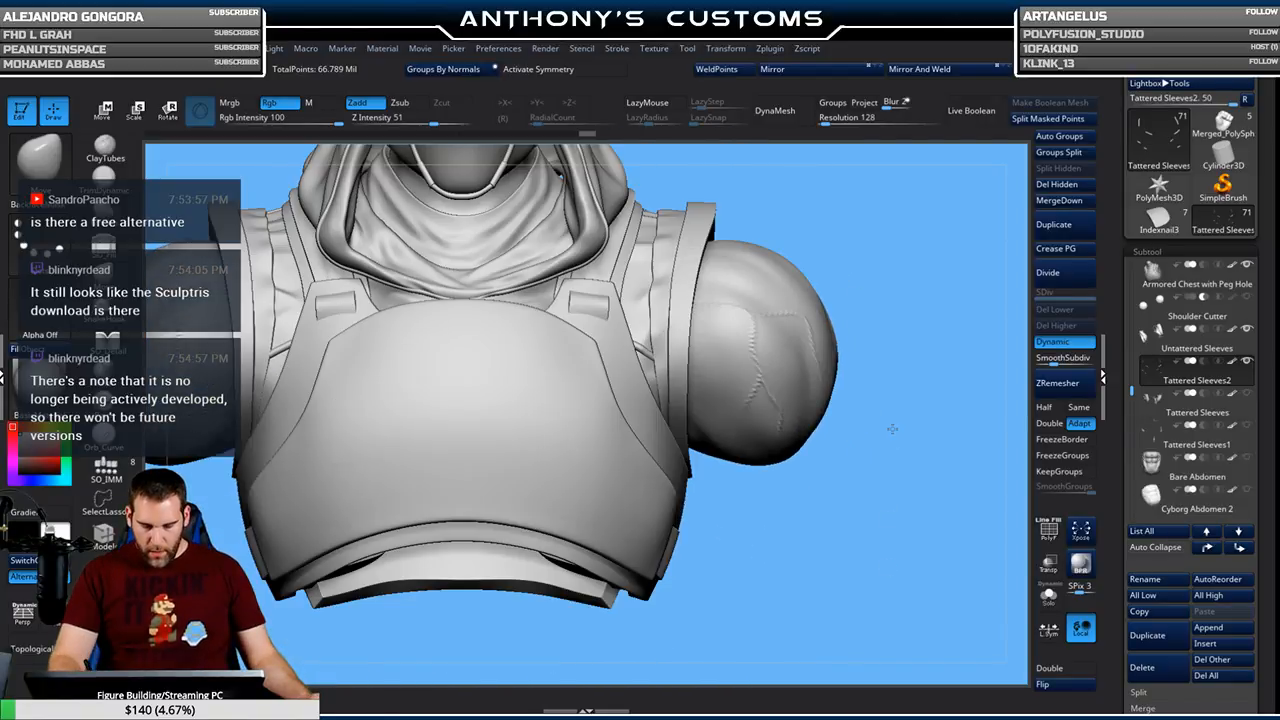
{"action": "mouse_move", "coordinate": [793, 488]}
{"action": "right_mouse_down"}
{"action": "mouse_move", "coordinate": [927, 507]}
{"action": "mouse_move", "coordinate": [875, 530]}
{"action": "mouse_move", "coordinate": [788, 517]}
{"action": "mouse_move", "coordinate": [502, 548]}
{"action": "mouse_move", "coordinate": [481, 573]}
{"action": "mouse_move", "coordinate": [492, 623]}
{"action": "right_mouse_up"}
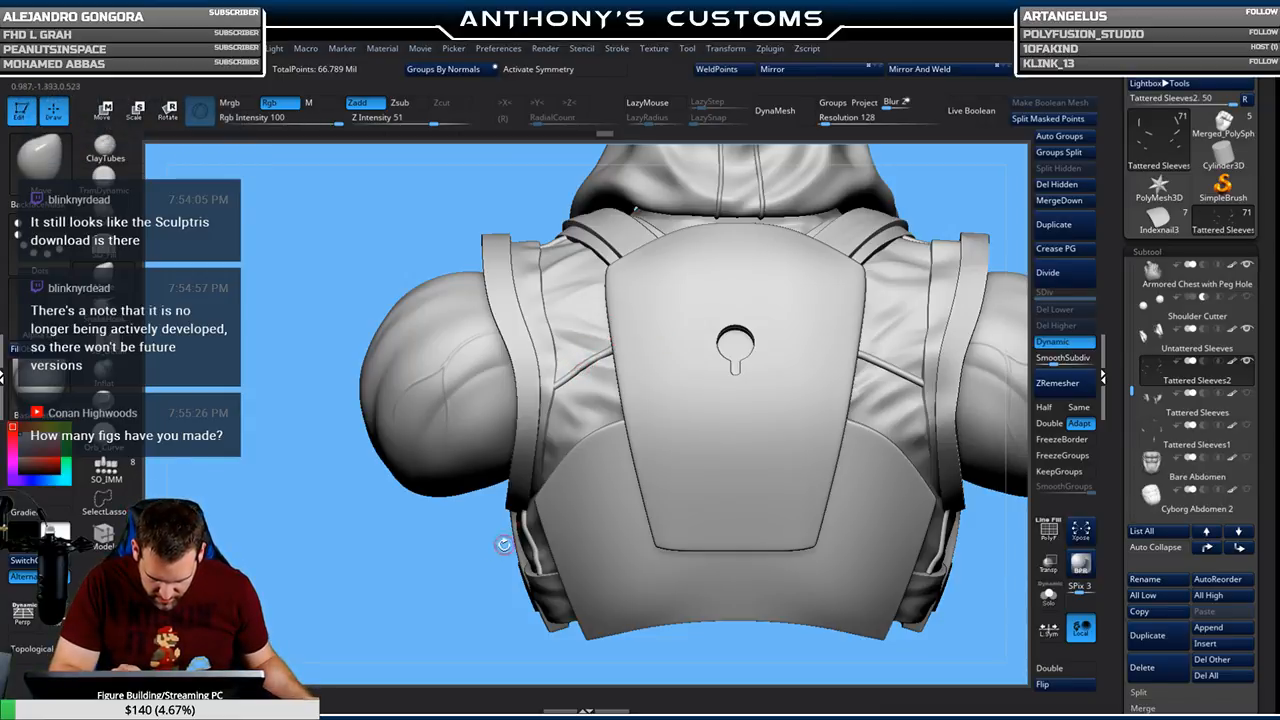
Smooth the raised back seam of Tattered Sleeves2 and refine its ends beside the chest armor with the Move brush
{"action": "right_click_drag", "start_coordinate": [751, 428], "coordinate": [680, 456], "text": "alt"}
{"action": "right_click_drag", "start_coordinate": [614, 426], "coordinate": [634, 680], "text": "ctrl"}
{"action": "right_click_drag", "start_coordinate": [617, 477], "coordinate": [765, 405], "text": "alt"}
{"action": "key", "text": "shift"}
{"action": "mouse_move", "coordinate": [613, 388]}
{"action": "left_mouse_down", "text": "shift"}
{"action": "mouse_move", "coordinate": [534, 369]}
{"action": "mouse_move", "coordinate": [563, 368]}
{"action": "mouse_move", "coordinate": [531, 391]}
{"action": "mouse_move", "coordinate": [578, 348]}
{"action": "mouse_move", "coordinate": [511, 416]}
{"action": "left_mouse_up", "text": "shift"}
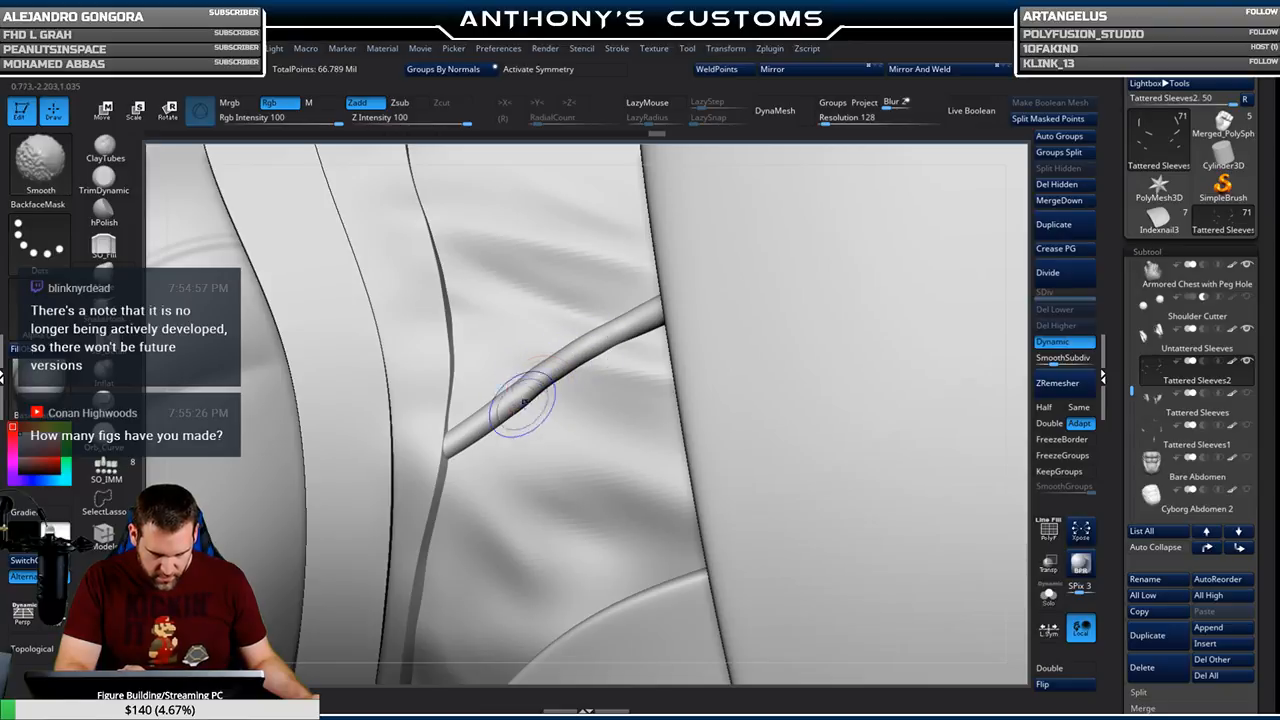
{"action": "right_click_drag", "start_coordinate": [728, 374], "coordinate": [710, 266], "text": "ctrl"}
{"action": "right_click_drag", "start_coordinate": [746, 323], "coordinate": [649, 277]}
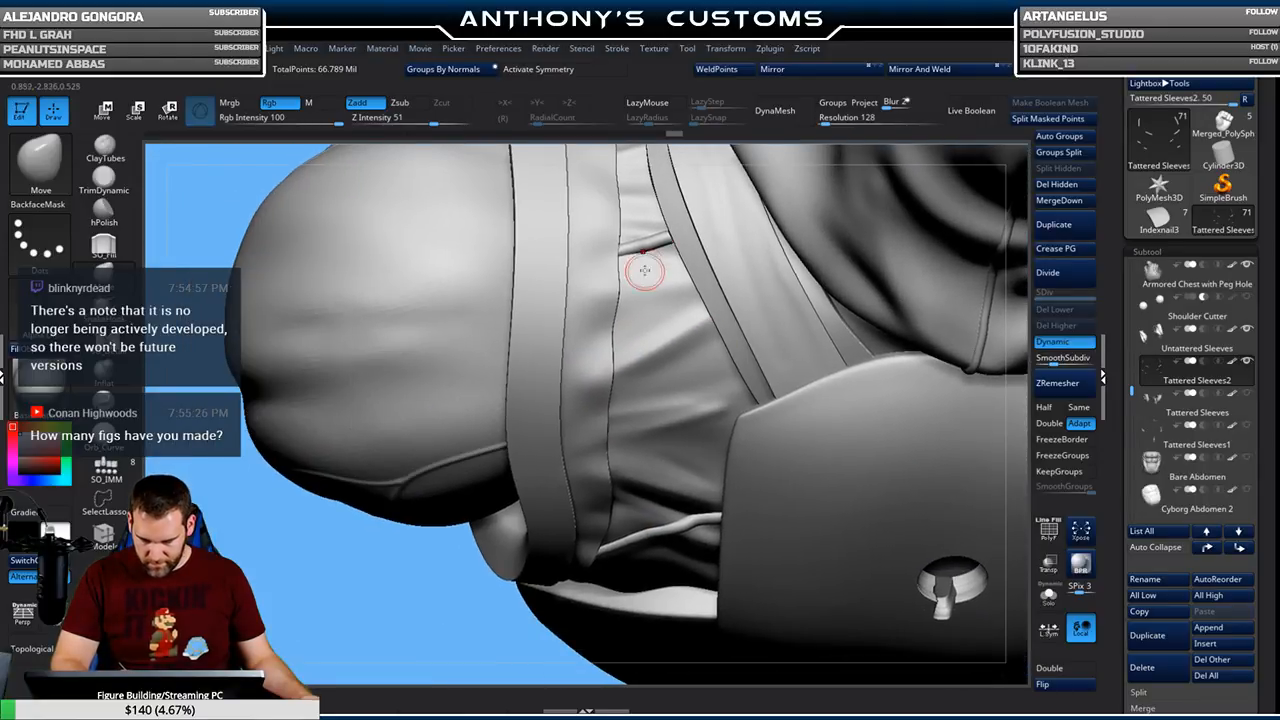
{"action": "mouse_move", "coordinate": [750, 340]}
{"action": "right_mouse_down"}
{"action": "mouse_move", "coordinate": [737, 416]}
{"action": "mouse_move", "coordinate": [758, 594]}
{"action": "mouse_move", "coordinate": [588, 325]}
{"action": "right_mouse_up"}
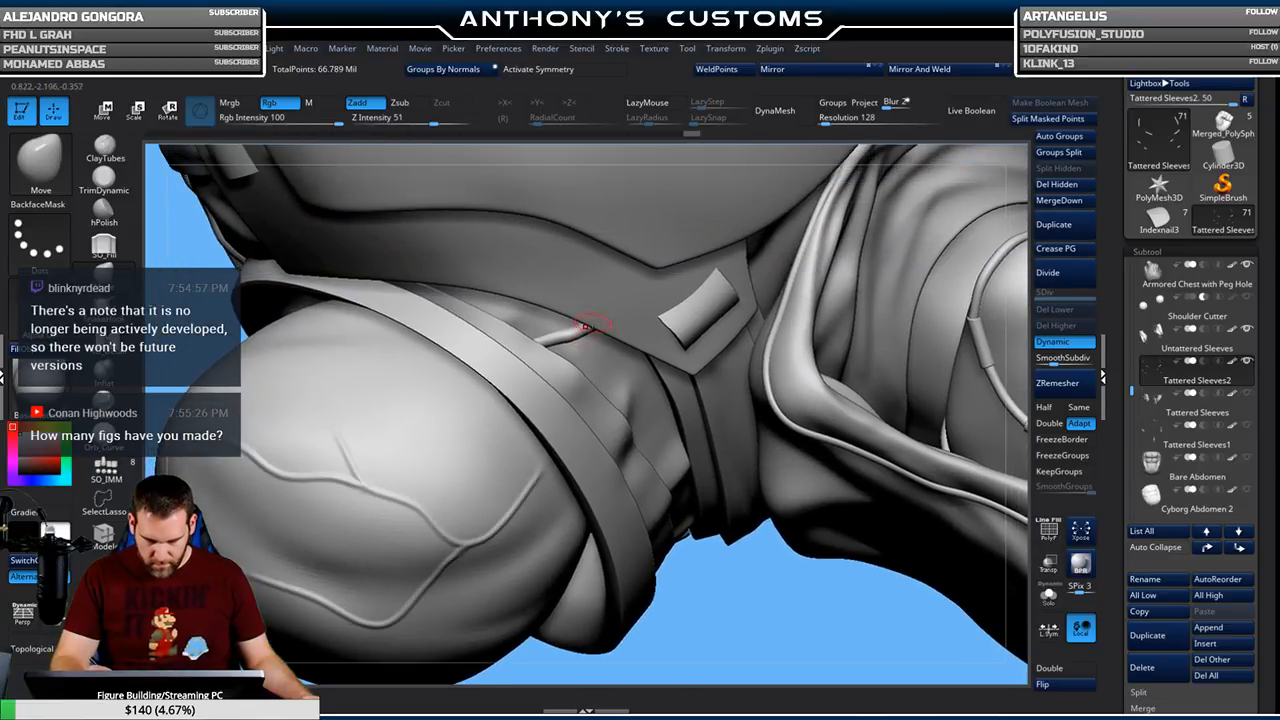
{"action": "right_click_drag", "start_coordinate": [735, 393], "coordinate": [797, 343]}
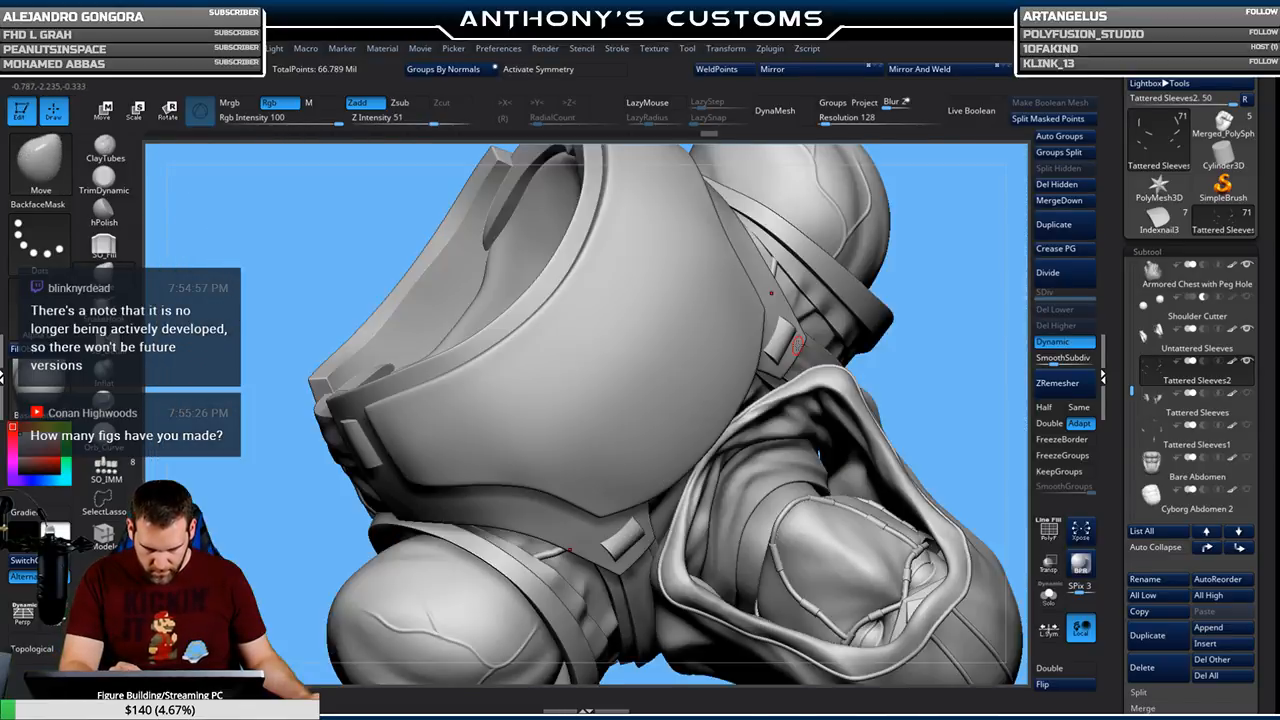
Show Tattered Sleeves and Tattered Sleeves1 in place of Untattered Sleeves and Tattered Sleeves2, and make Tattered Sleeves1 the active subtool
{"action": "right_click_drag", "start_coordinate": [949, 399], "coordinate": [898, 433]}
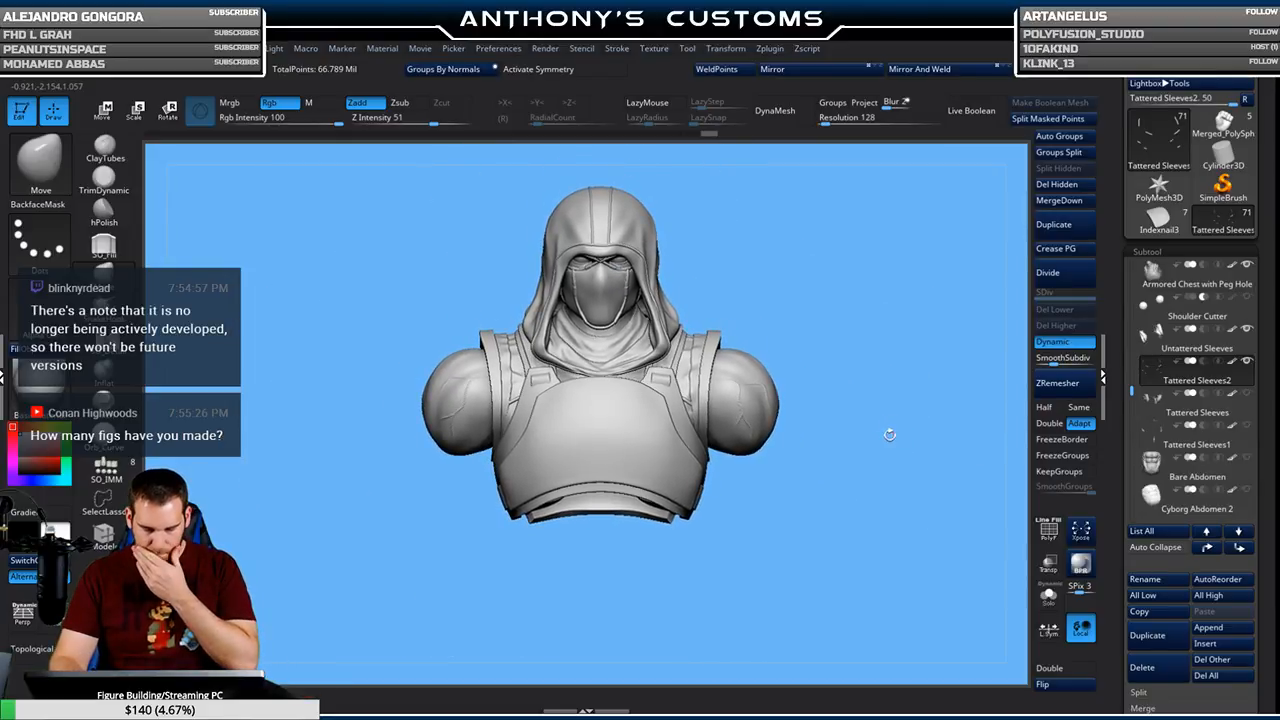
{"action": "left_click", "coordinate": [1249, 394]}
{"action": "left_click", "coordinate": [1249, 427]}
{"action": "mouse_move", "coordinate": [867, 264]}
{"action": "left_mouse_down"}
{"action": "mouse_move", "coordinate": [880, 426]}
{"action": "mouse_move", "coordinate": [866, 565]}
{"action": "mouse_move", "coordinate": [855, 430]}
{"action": "mouse_move", "coordinate": [862, 440]}
{"action": "mouse_move", "coordinate": [815, 465]}
{"action": "left_mouse_up"}
{"action": "left_click", "coordinate": [1135, 432]}
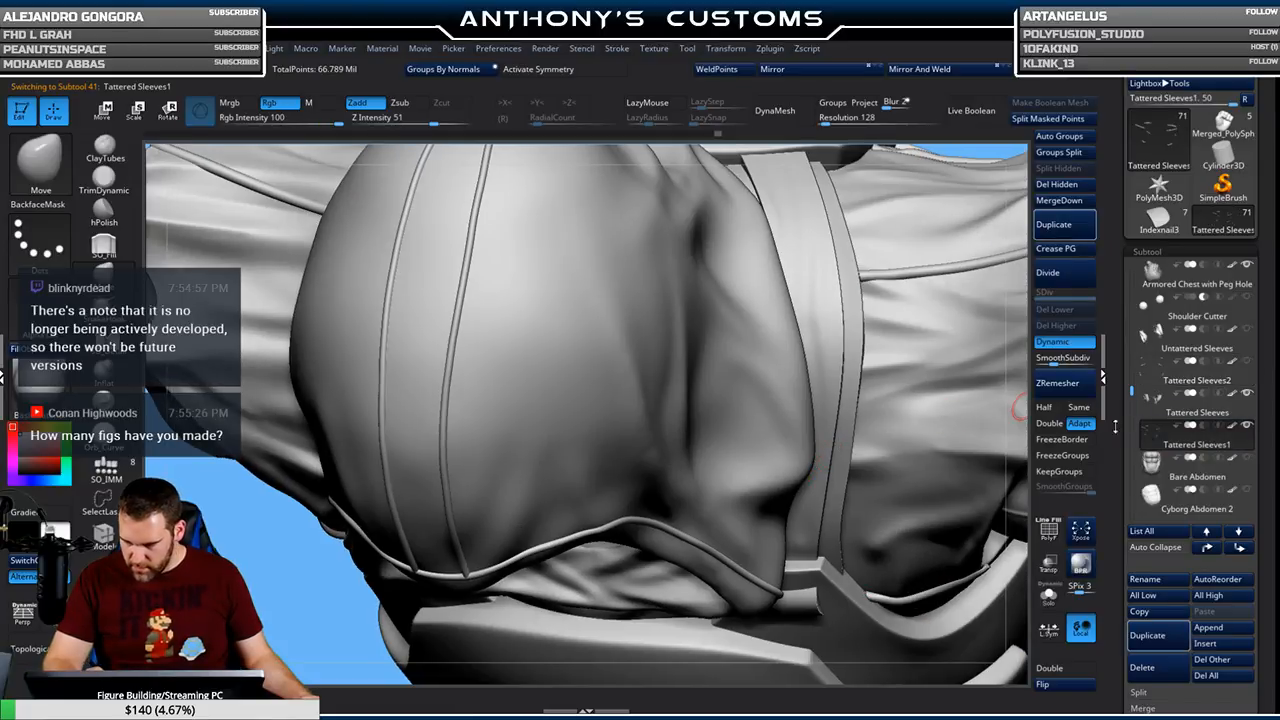
Adjust the ends of the raised Tattered Sleeves1 seams with the Move brush where they meet the shoulder straps
{"action": "left_click_drag", "start_coordinate": [941, 397], "coordinate": [709, 349]}
{"action": "mouse_move", "coordinate": [685, 470]}
{"action": "left_mouse_down"}
{"action": "mouse_move", "coordinate": [594, 409]}
{"action": "mouse_move", "coordinate": [590, 369]}
{"action": "mouse_move", "coordinate": [547, 328]}
{"action": "left_mouse_up"}
{"action": "key", "text": "space"}
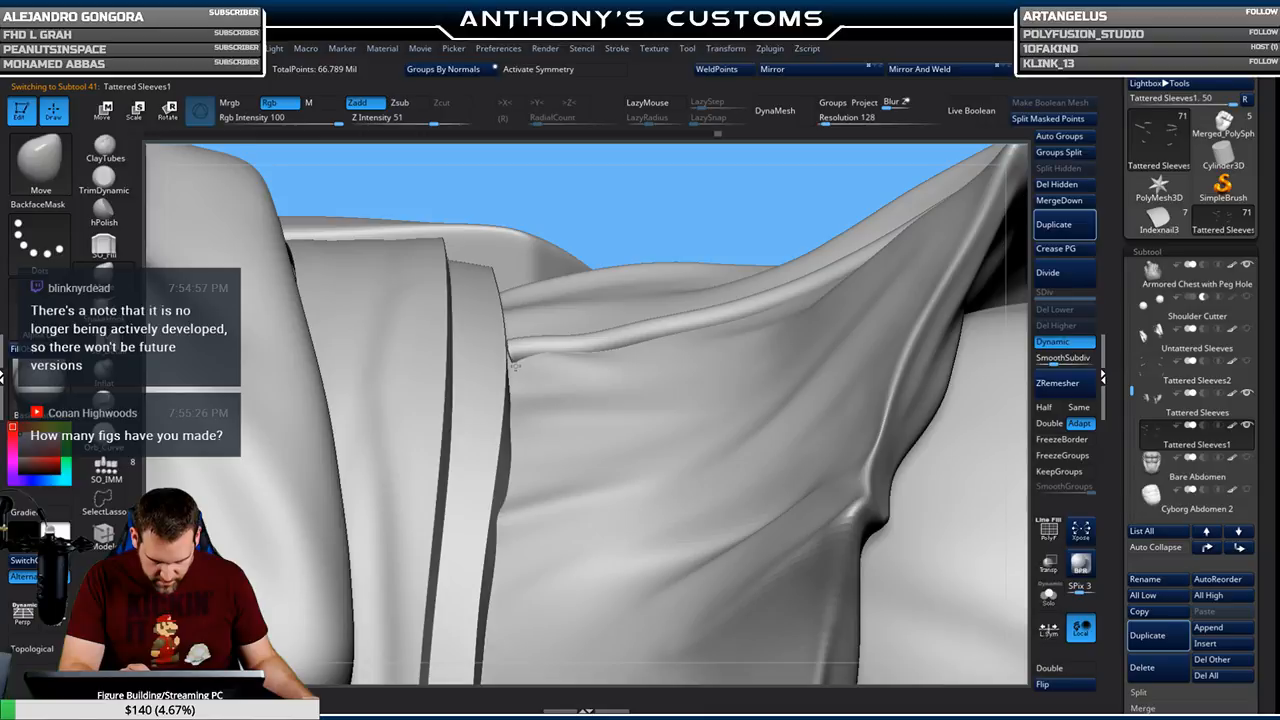
{"action": "right_click_drag", "start_coordinate": [513, 368], "coordinate": [518, 405]}
{"action": "right_click_drag", "start_coordinate": [838, 387], "coordinate": [458, 387]}
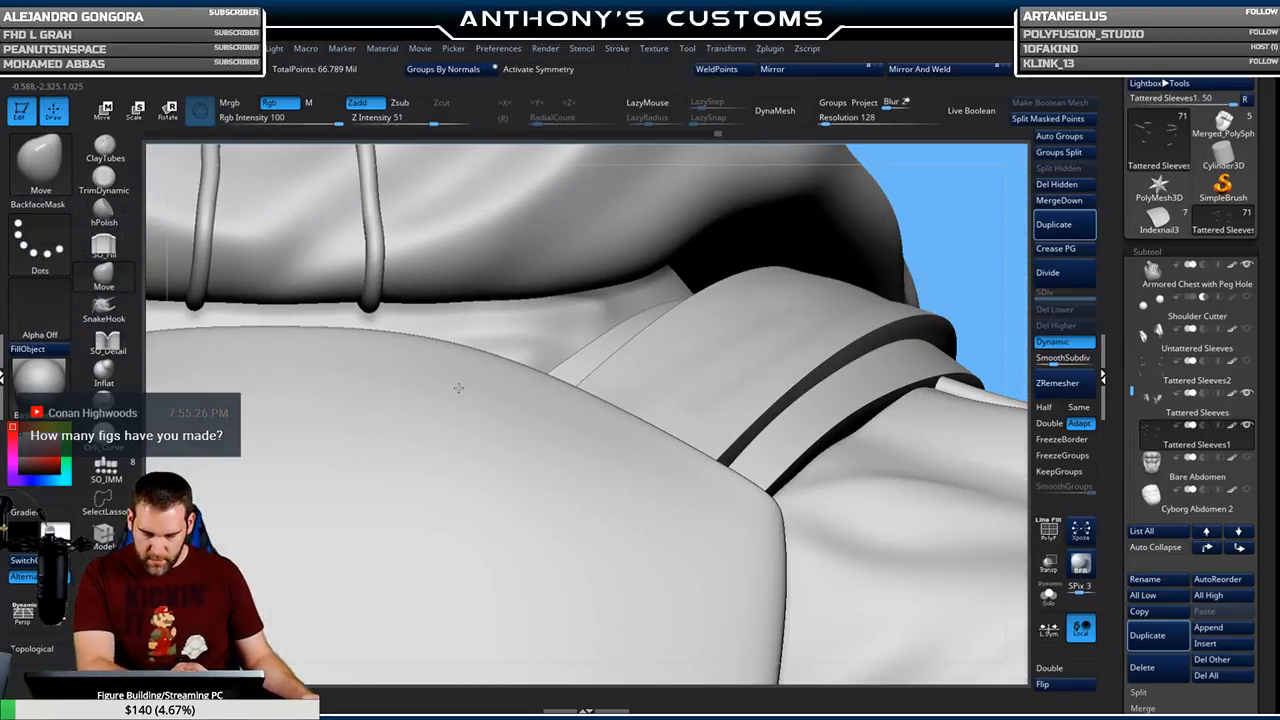
{"action": "right_click_drag", "start_coordinate": [703, 419], "coordinate": [633, 367]}
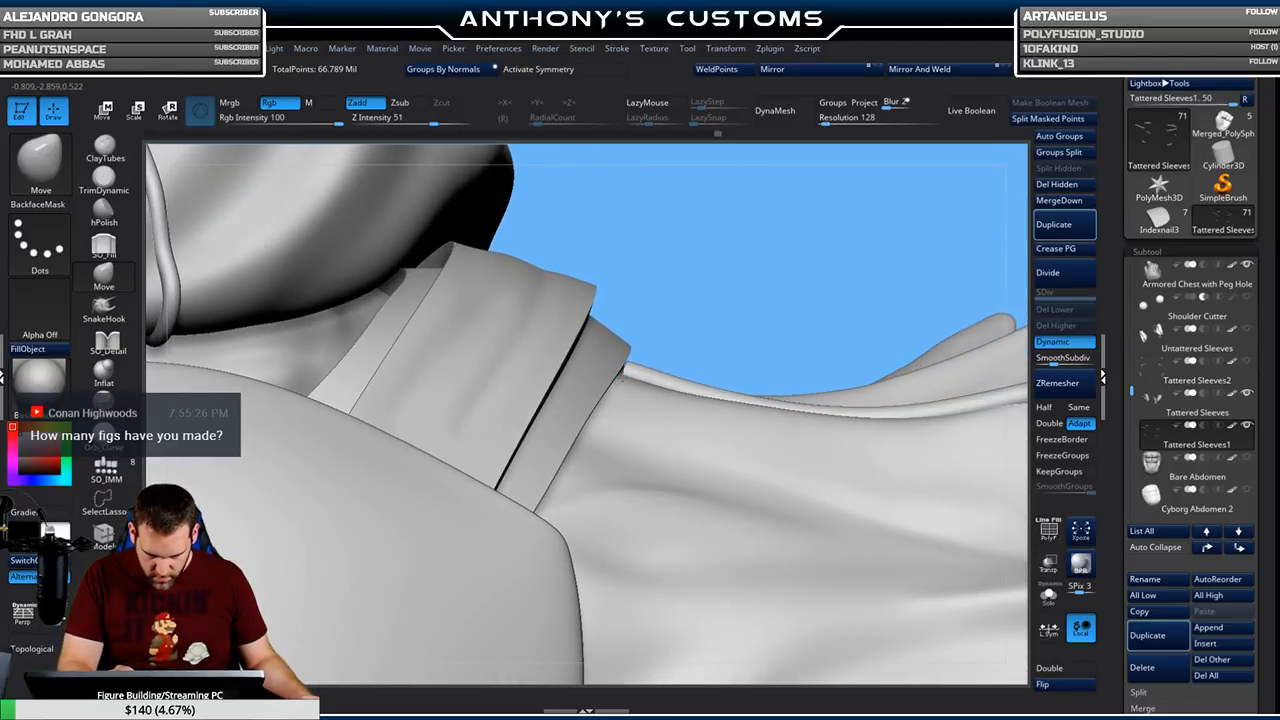
{"action": "right_click_drag", "start_coordinate": [717, 340], "coordinate": [632, 418]}
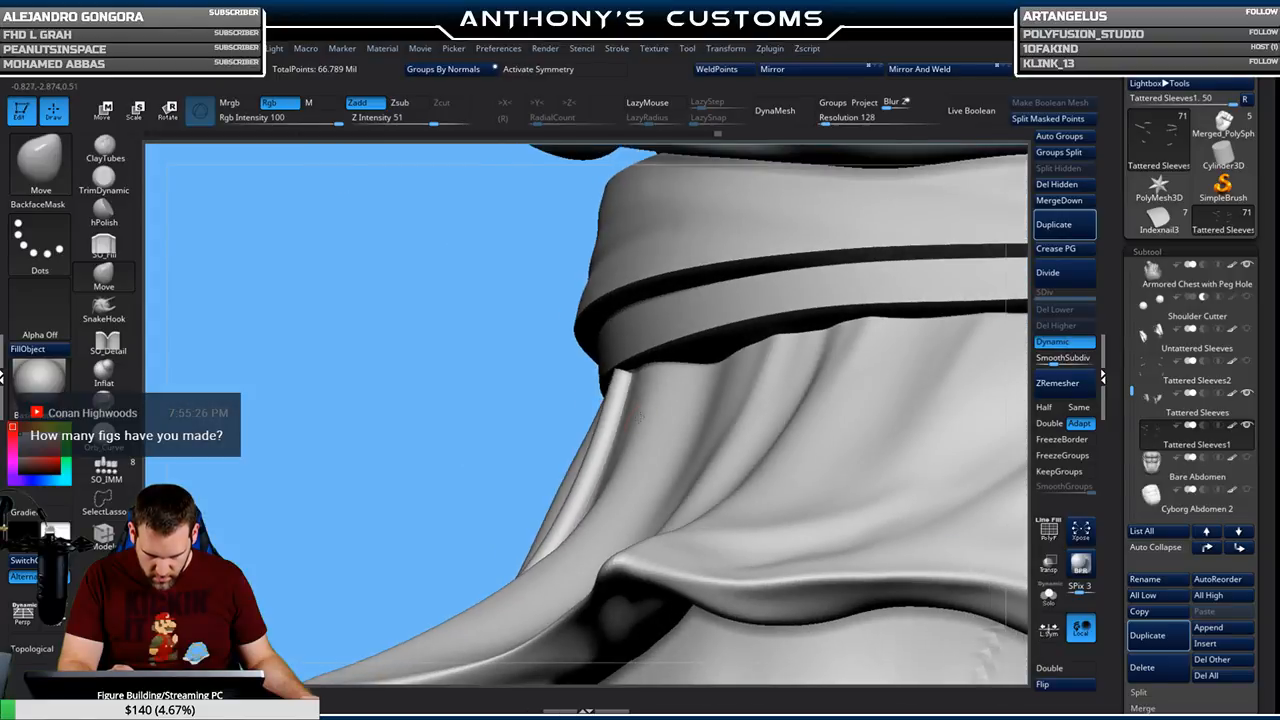
{"action": "right_click_drag", "start_coordinate": [634, 366], "coordinate": [630, 374]}
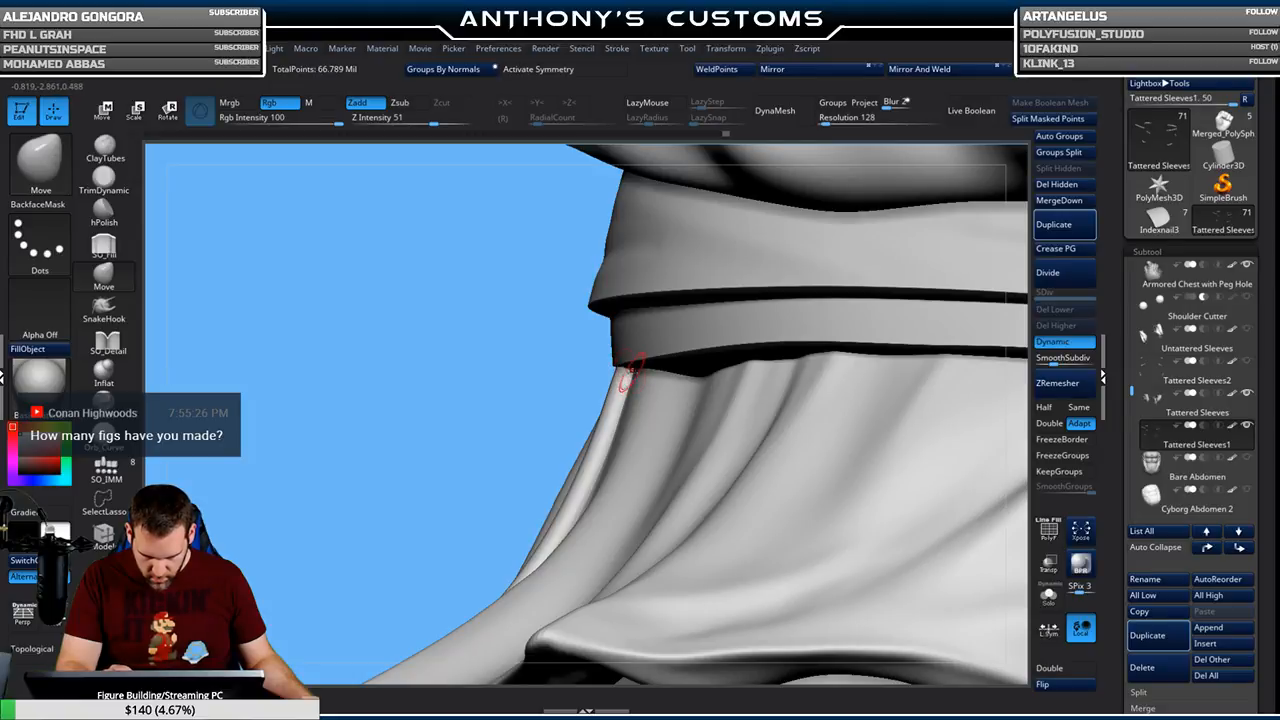
{"action": "right_click_drag", "start_coordinate": [632, 372], "coordinate": [693, 364]}
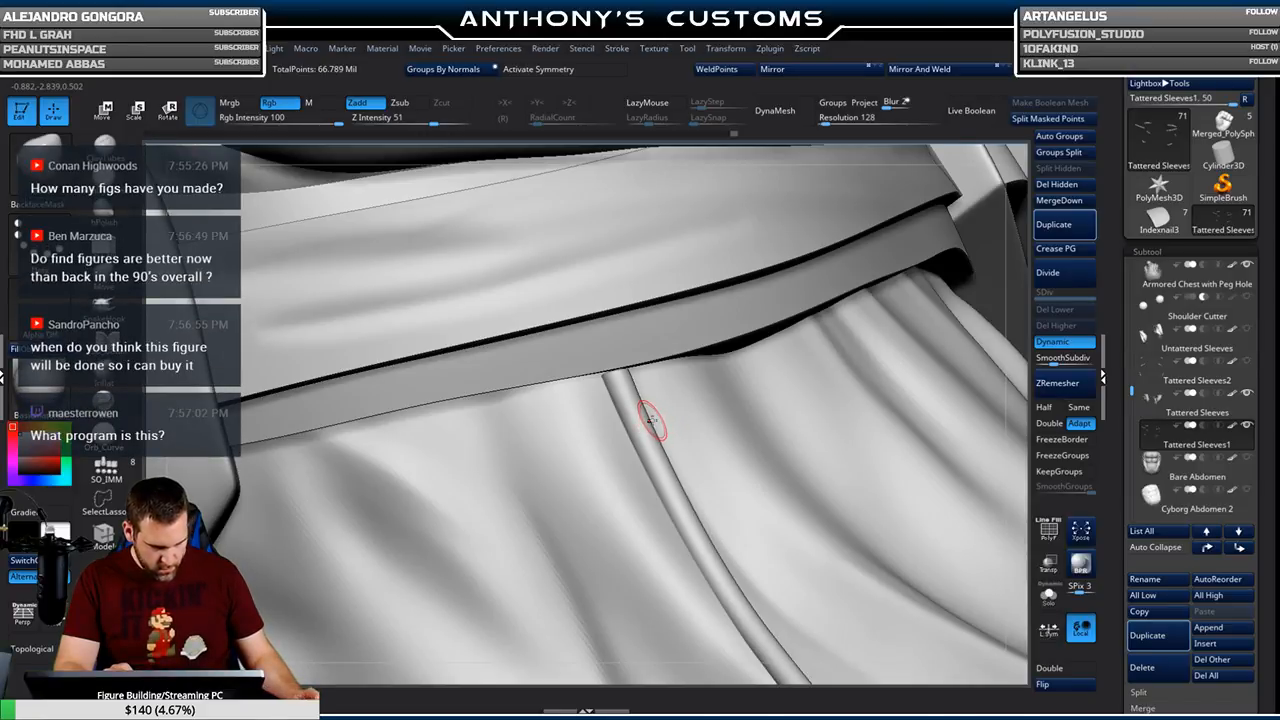
Check the whole bust, and make the Armored Abdomen subtool visible and active
{"action": "key", "text": "f"}
{"action": "left_click_drag", "start_coordinate": [903, 332], "coordinate": [863, 298]}
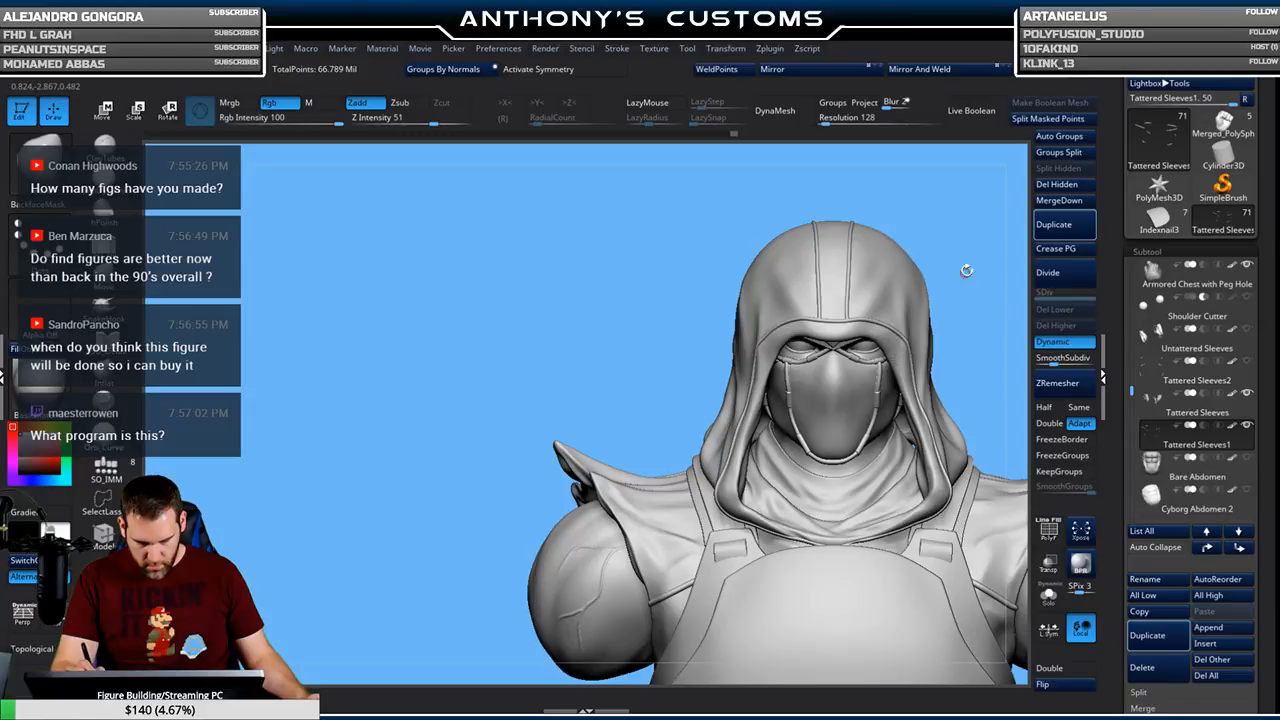
{"action": "left_click_drag", "start_coordinate": [983, 307], "coordinate": [879, 276], "text": "alt"}
{"action": "left_click_drag", "start_coordinate": [944, 325], "coordinate": [908, 233], "text": "alt"}
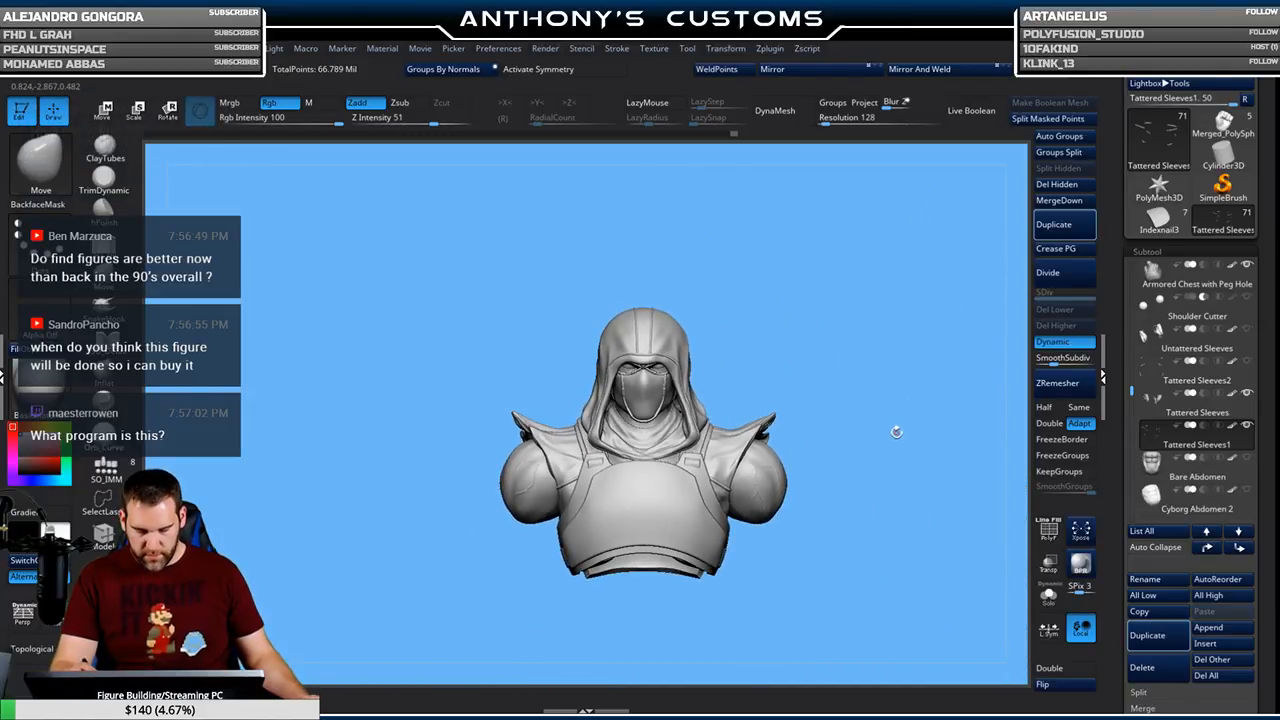
{"action": "left_click_drag", "start_coordinate": [845, 570], "coordinate": [893, 554]}
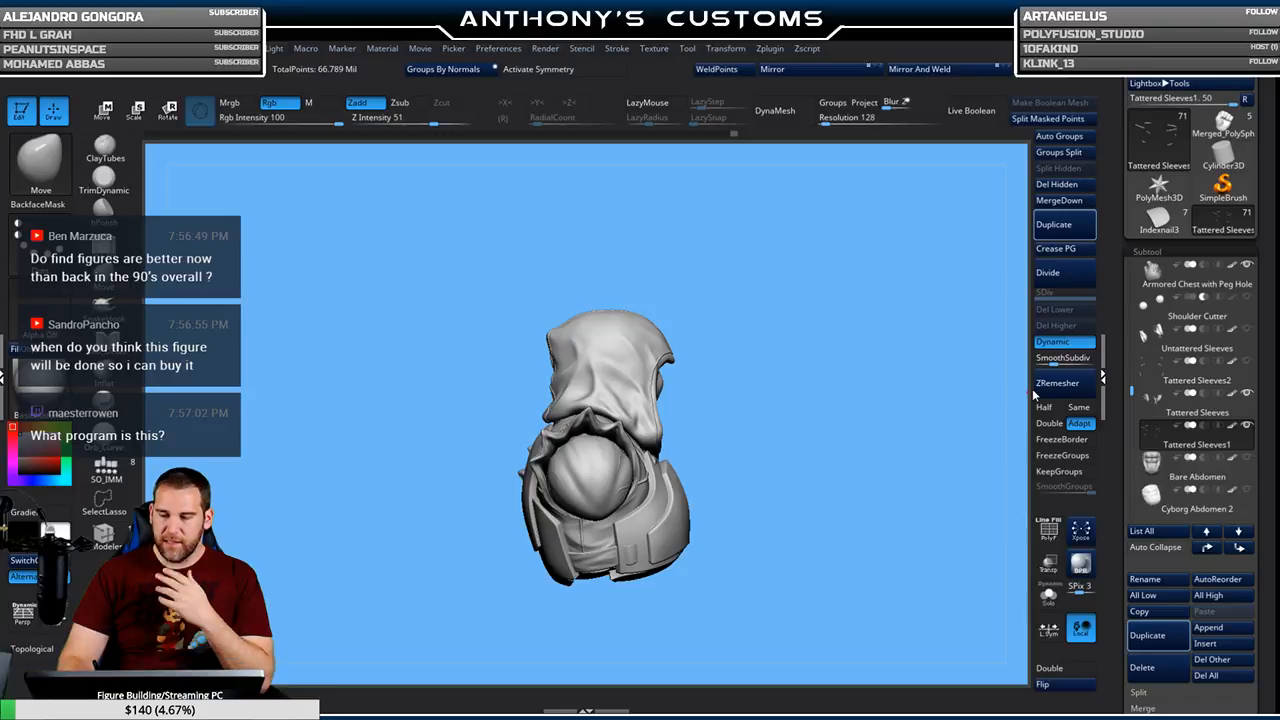
{"action": "scroll", "coordinate": [1131, 393], "scroll_direction": "down", "scroll_amount": 1}
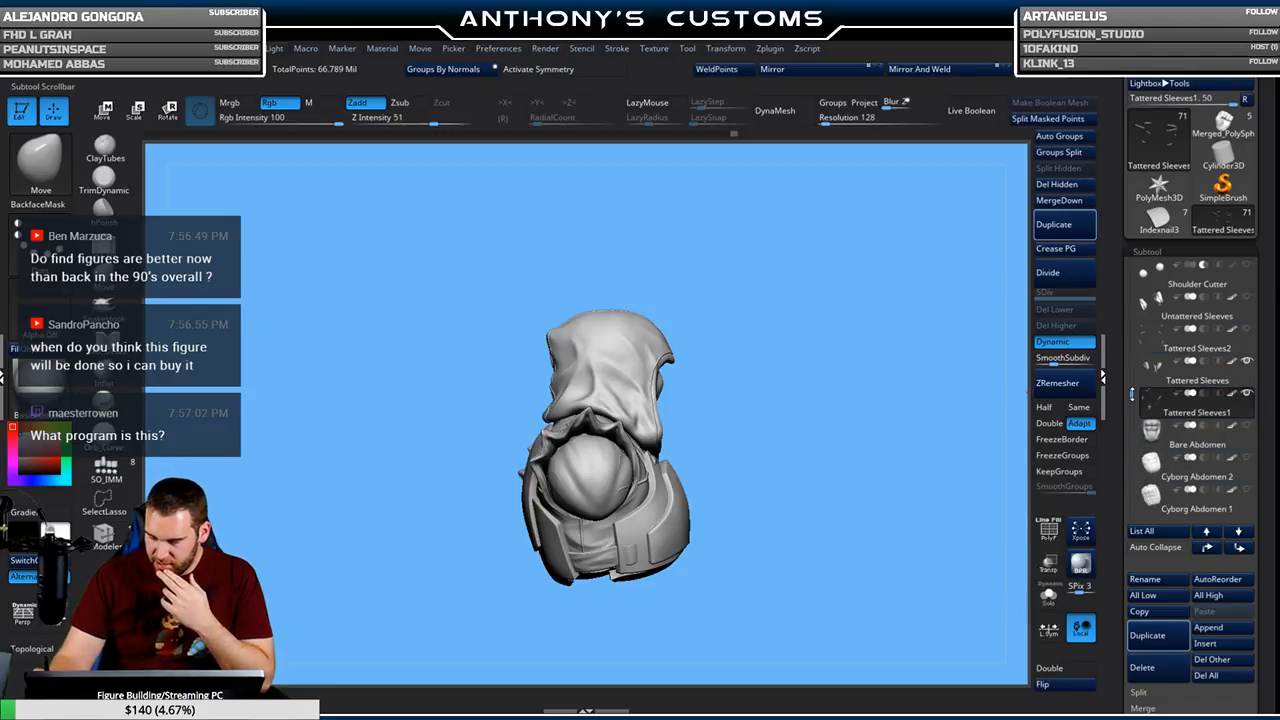
{"action": "scroll", "coordinate": [1133, 395], "scroll_direction": "down", "scroll_amount": 1}
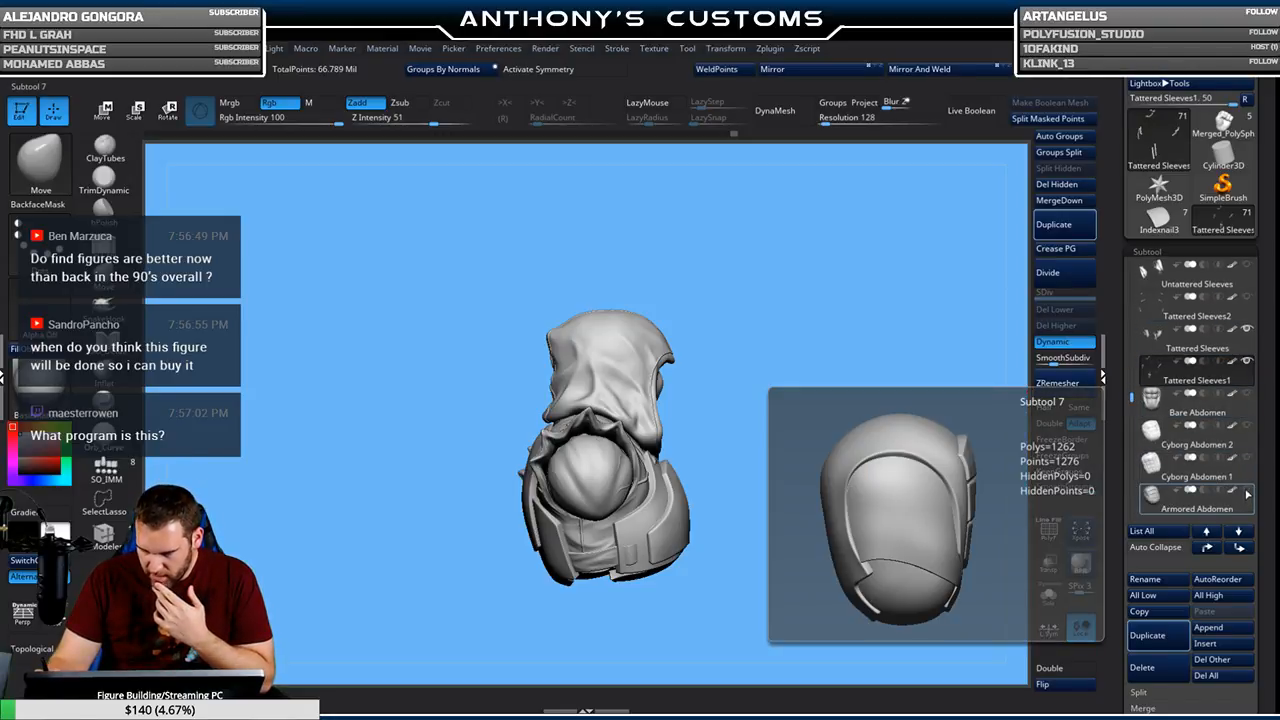
{"action": "left_click", "coordinate": [1247, 490]}
{"action": "left_click", "coordinate": [1221, 509]}
{"action": "left_click_drag", "start_coordinate": [874, 460], "coordinate": [700, 556]}
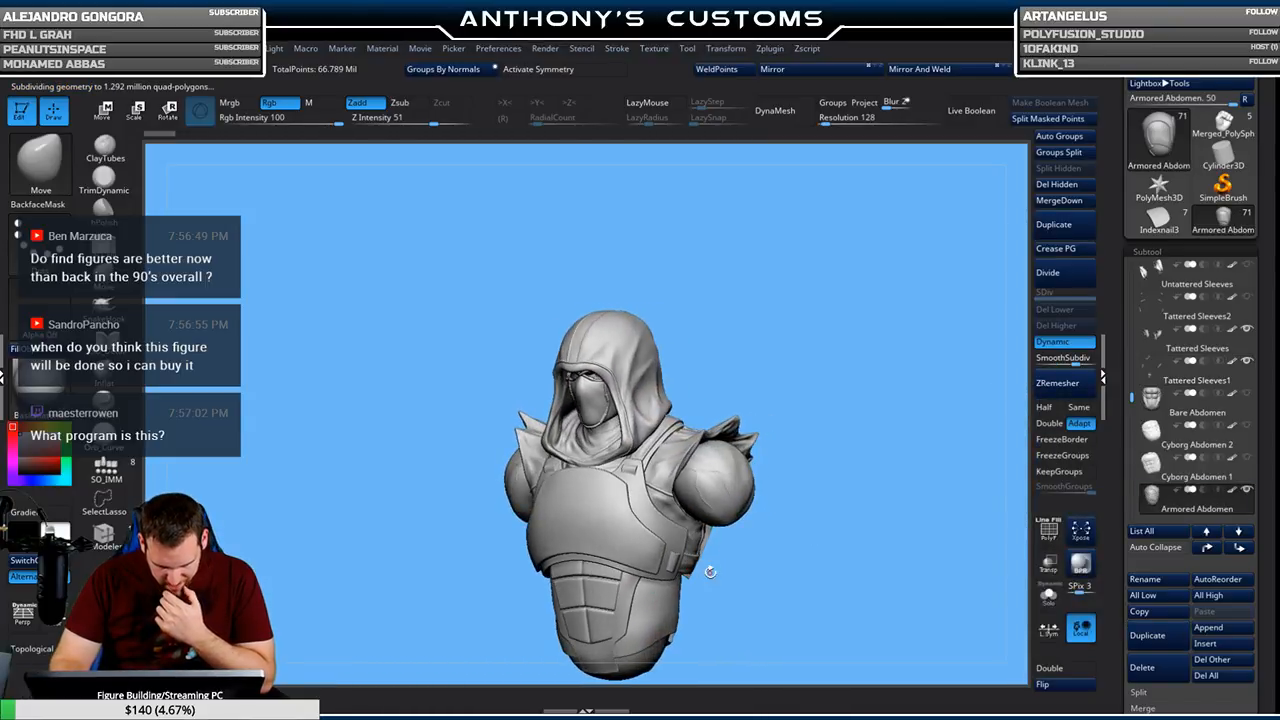
Display the Armored Abdomen's polygroups and apply its dynamic subdivision as real subdivision levels
{"action": "key", "text": "shift+f"}
{"action": "left_click_drag", "start_coordinate": [859, 522], "coordinate": [838, 409], "text": "alt"}
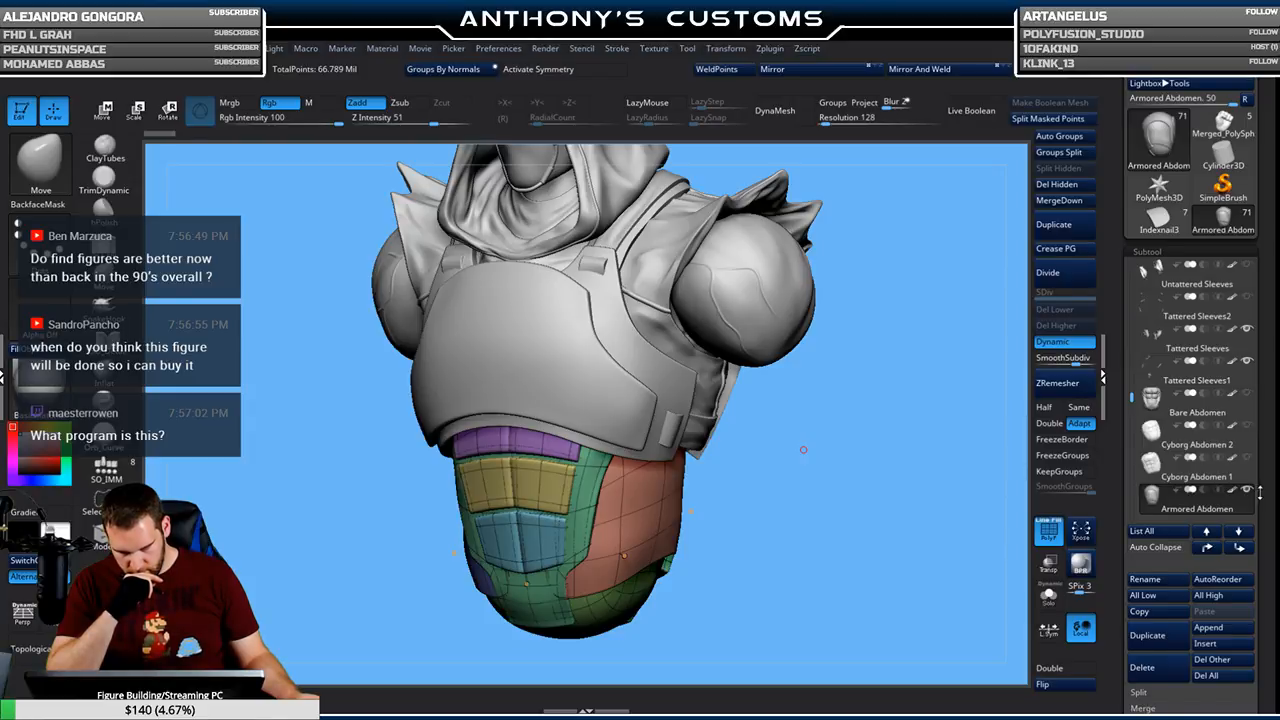
{"action": "scroll", "coordinate": [1259, 490], "scroll_direction": "down", "scroll_amount": 8}
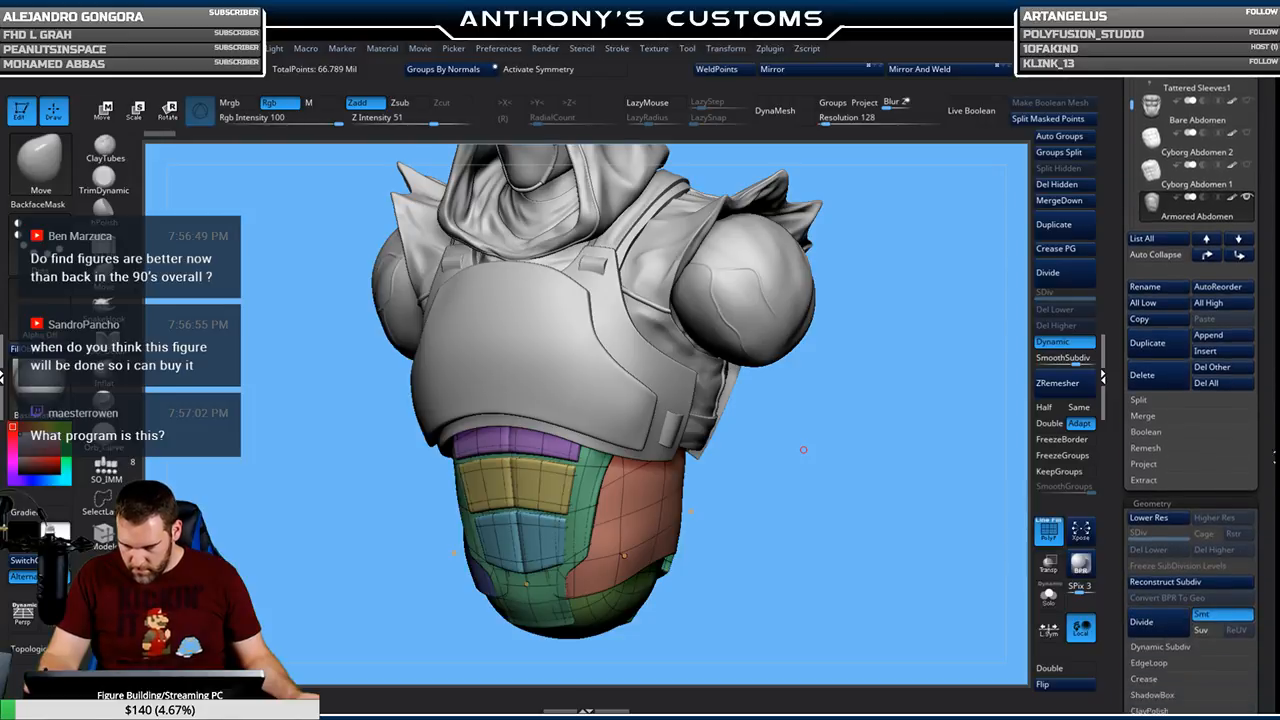
{"action": "scroll", "coordinate": [1219, 555], "scroll_direction": "down", "scroll_amount": 1}
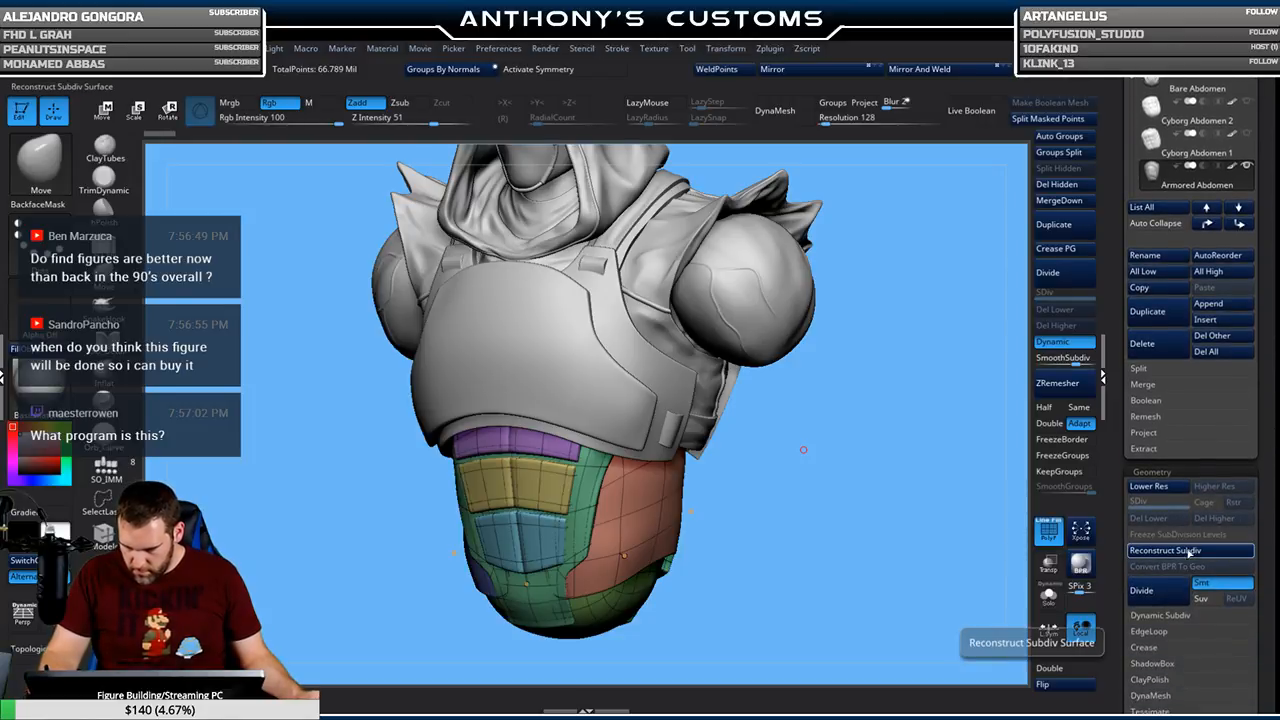
{"action": "left_click", "coordinate": [1200, 619]}
{"action": "left_click", "coordinate": [1224, 632]}
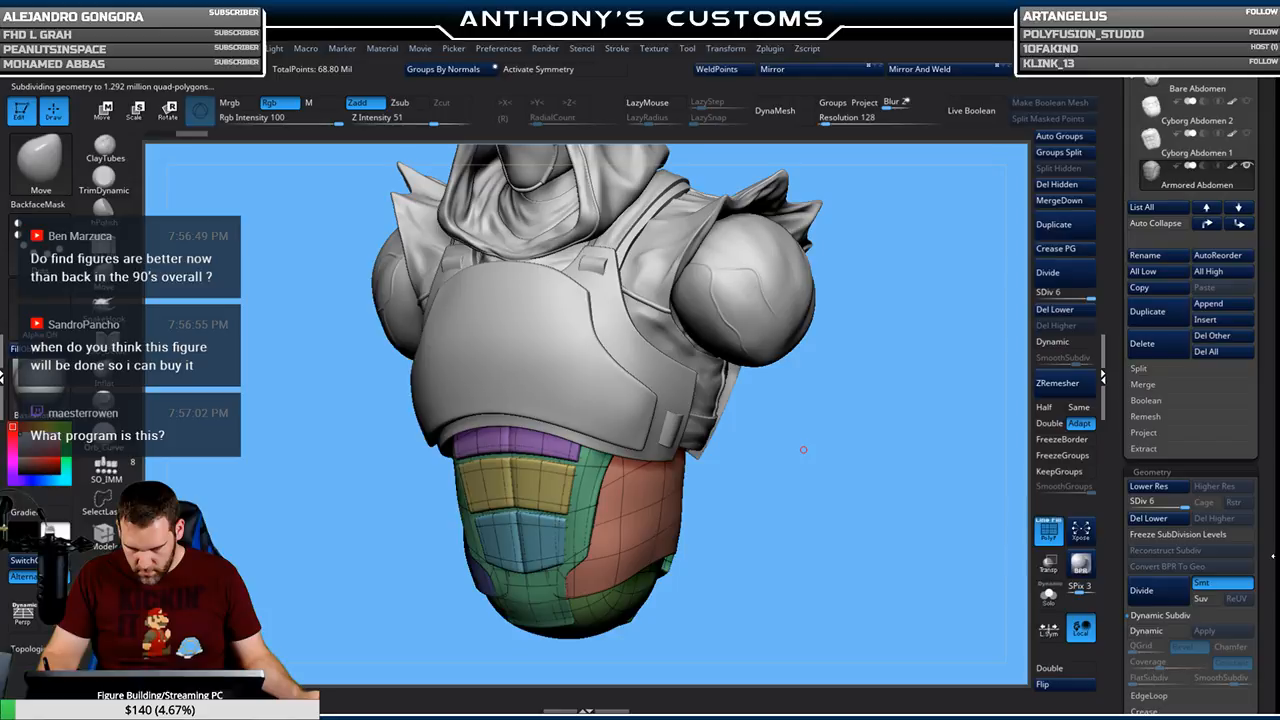
Compare the Armored Abdomen at subdivision levels 5 and 6, with and without the polyframe, ending at level 6
{"action": "key", "text": "shift+f"}
{"action": "key", "text": "shift+f"}
{"action": "mouse_move", "coordinate": [871, 556]}
{"action": "left_mouse_down"}
{"action": "mouse_move", "coordinate": [846, 556]}
{"action": "mouse_move", "coordinate": [851, 568]}
{"action": "left_mouse_up"}
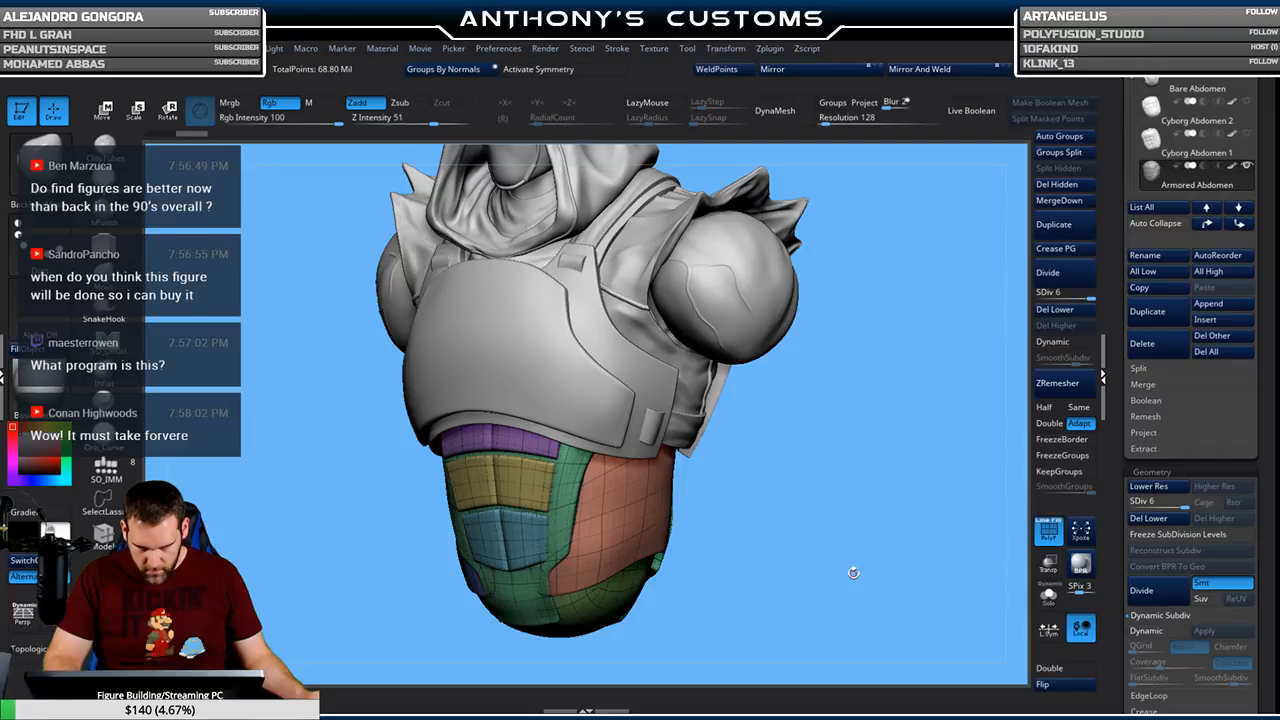
{"action": "left_click_drag", "start_coordinate": [819, 466], "coordinate": [846, 422], "text": "alt"}
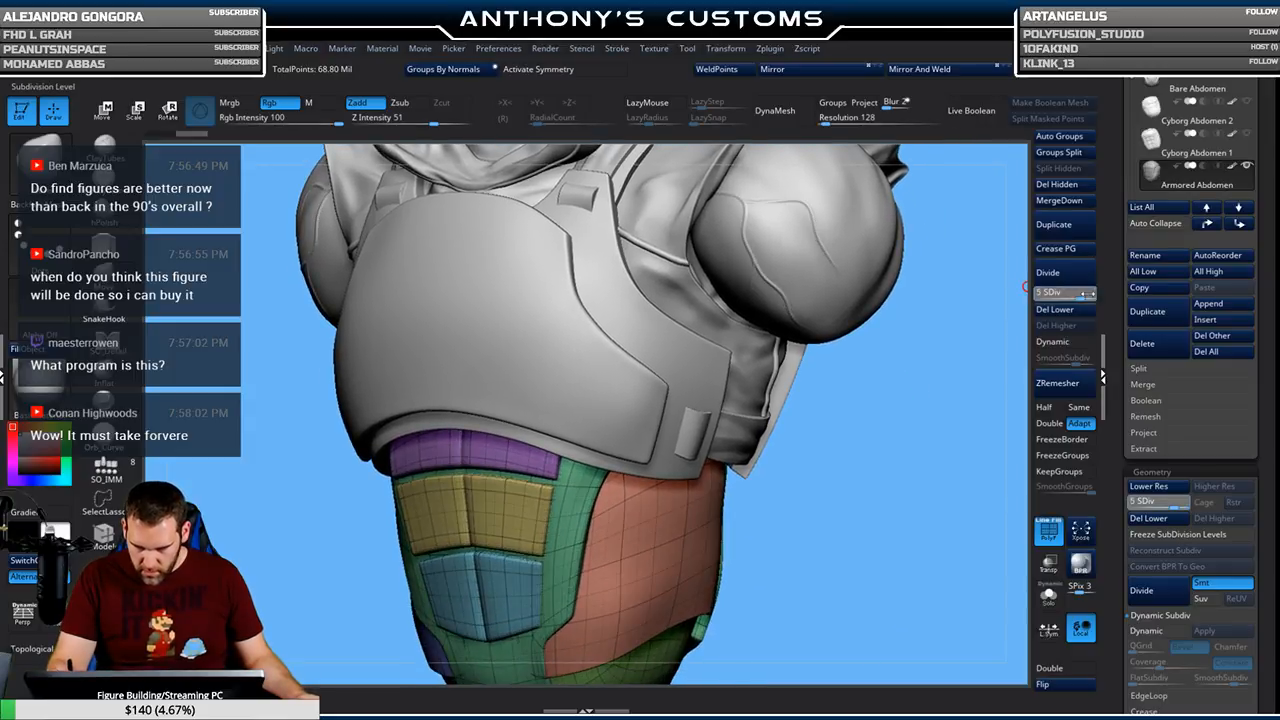
{"action": "left_click", "coordinate": [1080, 295]}
{"action": "key", "text": "shift+f"}
{"action": "left_click_drag", "start_coordinate": [831, 531], "coordinate": [863, 511]}
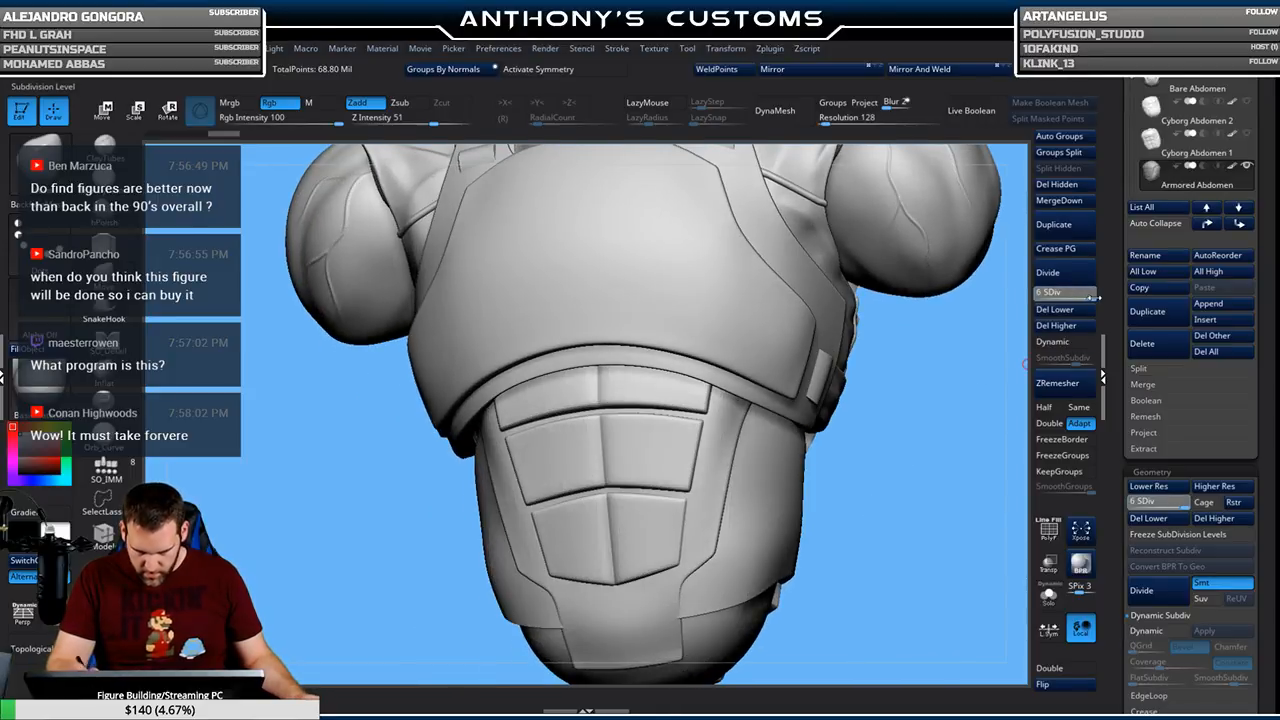
{"action": "left_click_drag", "start_coordinate": [1095, 297], "coordinate": [1082, 296]}
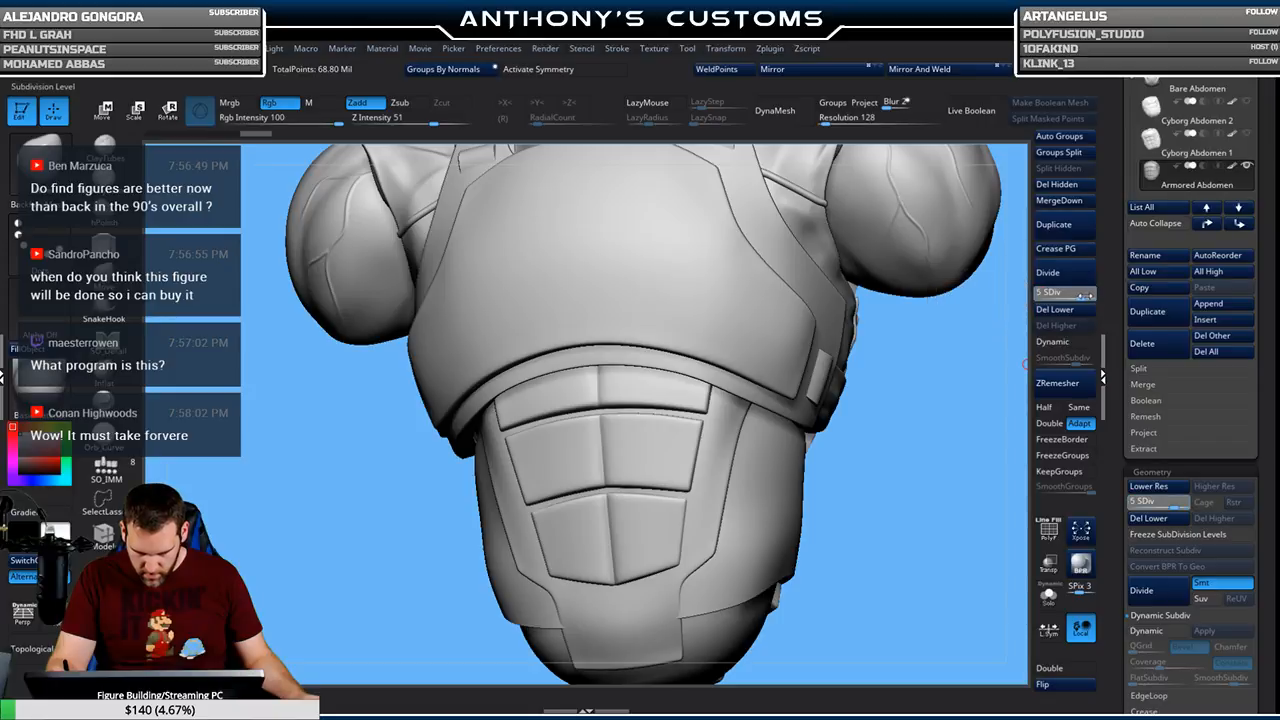
{"action": "mouse_move", "coordinate": [931, 450]}
{"action": "left_mouse_down"}
{"action": "mouse_move", "coordinate": [903, 449]}
{"action": "mouse_move", "coordinate": [912, 440]}
{"action": "left_mouse_up"}
{"action": "key", "text": "d"}
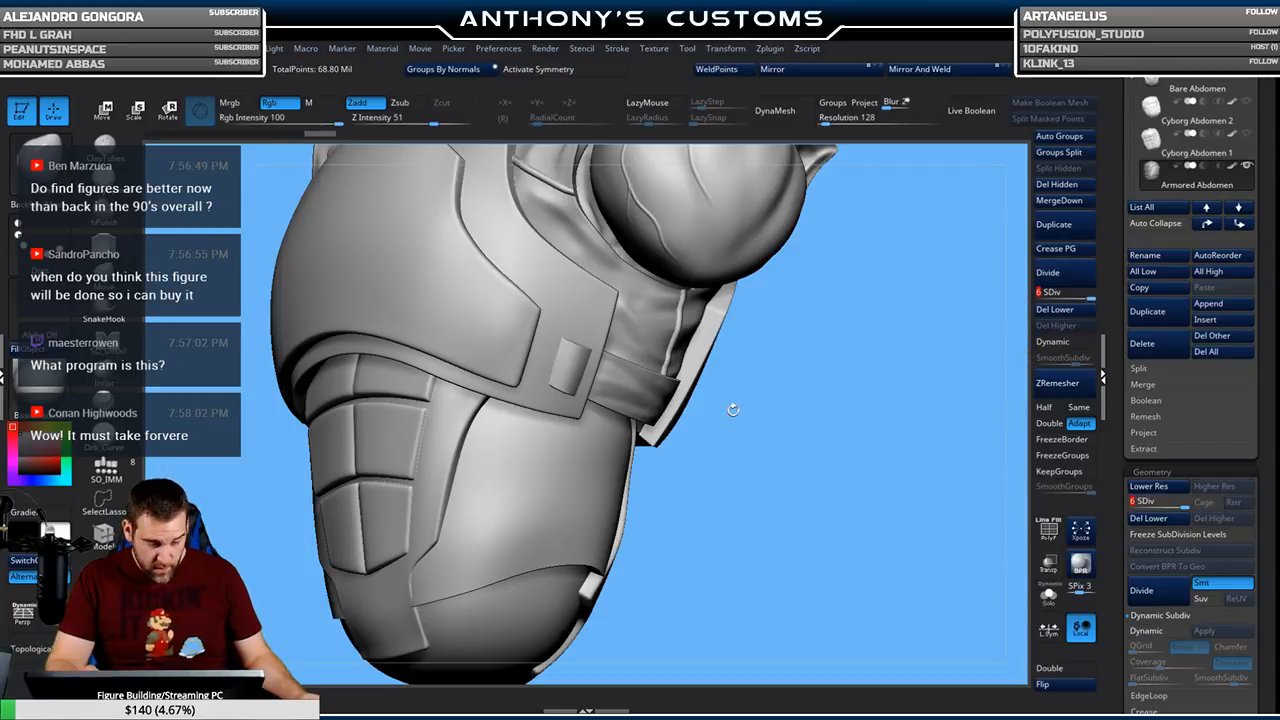
Choose the SO_Cloth brush and isolate the Armored Abdomen in Solo mode
{"action": "key", "text": "b"}
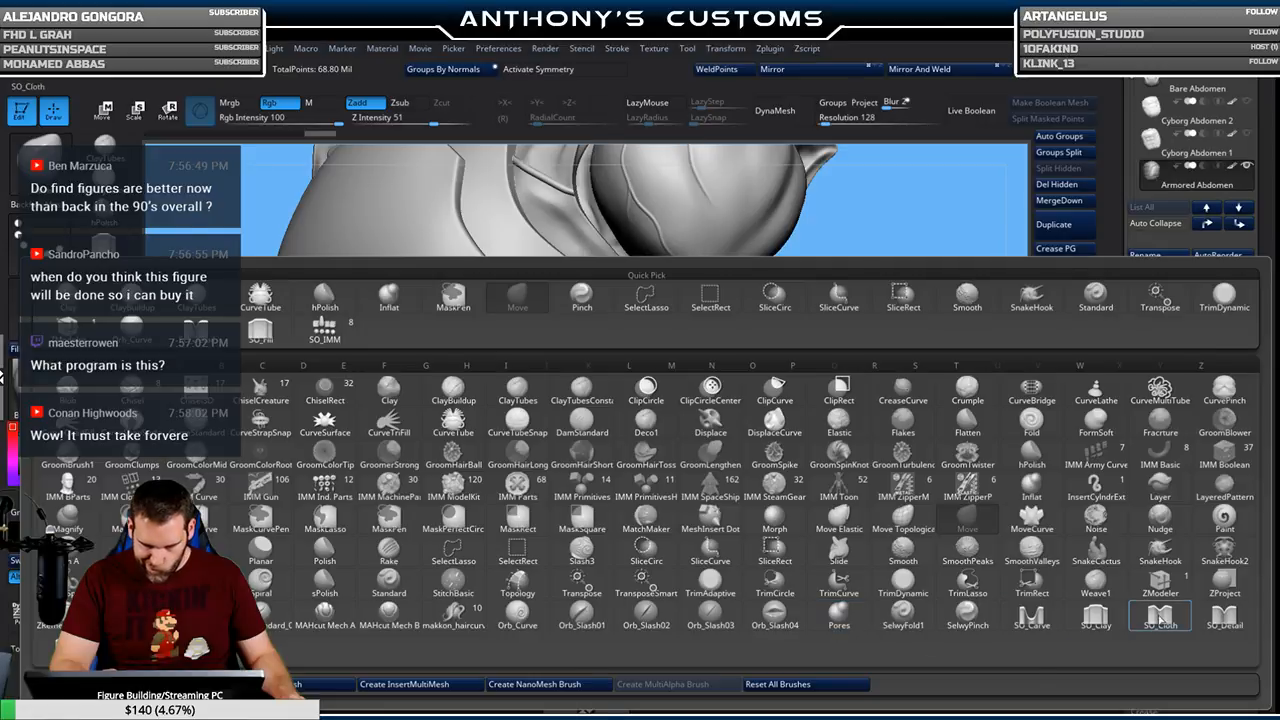
{"action": "left_click", "coordinate": [1096, 612]}
{"action": "mouse_move", "coordinate": [940, 524]}
{"action": "left_mouse_down"}
{"action": "mouse_move", "coordinate": [810, 473]}
{"action": "mouse_move", "coordinate": [877, 494]}
{"action": "mouse_move", "coordinate": [829, 485]}
{"action": "left_mouse_up"}
{"action": "key", "text": "shift+f"}
{"action": "key", "text": "shift+f"}
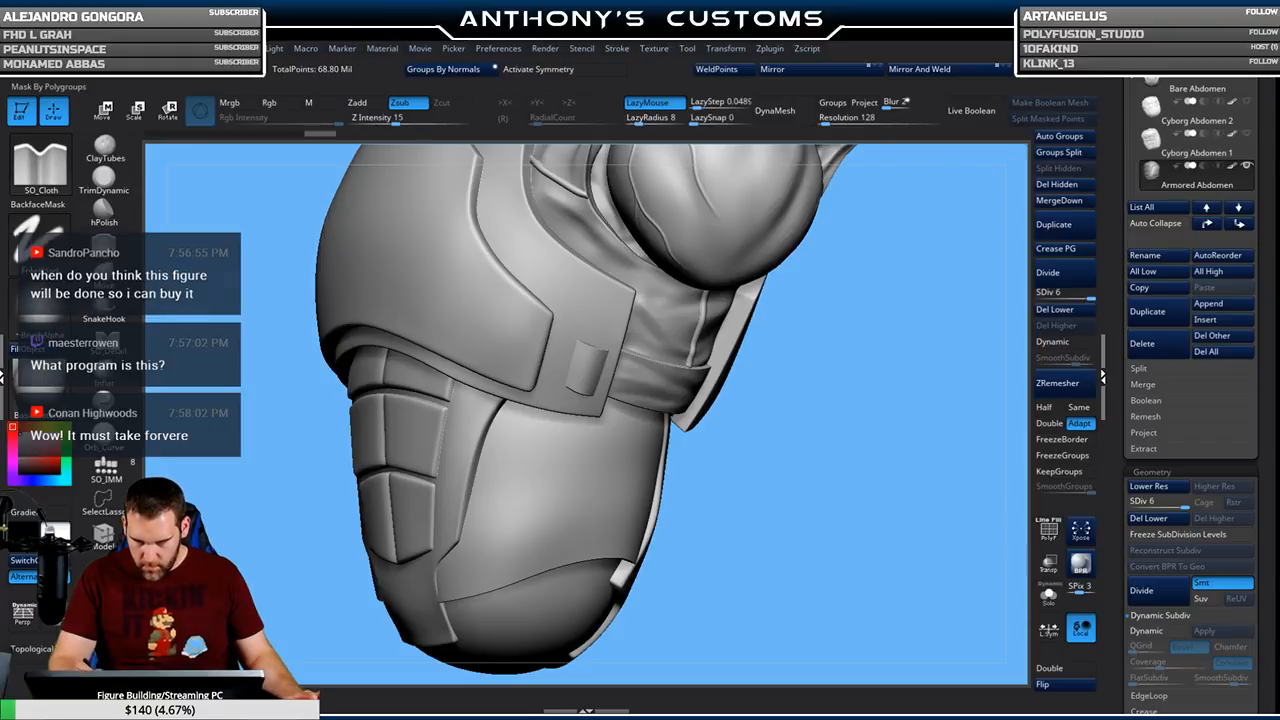
{"action": "left_click_drag", "start_coordinate": [785, 451], "coordinate": [787, 452]}
{"action": "key", "text": "space"}
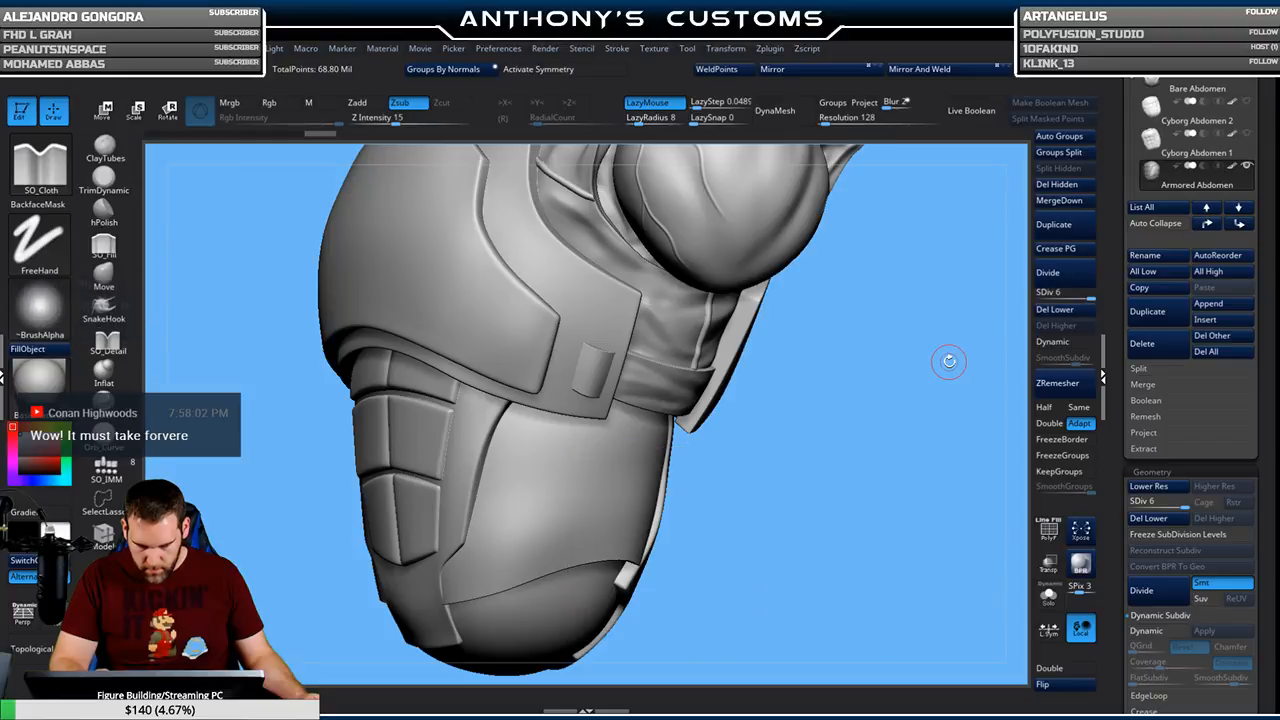
{"action": "left_click", "coordinate": [1048, 595]}
{"action": "left_click_drag", "start_coordinate": [976, 571], "coordinate": [857, 543]}
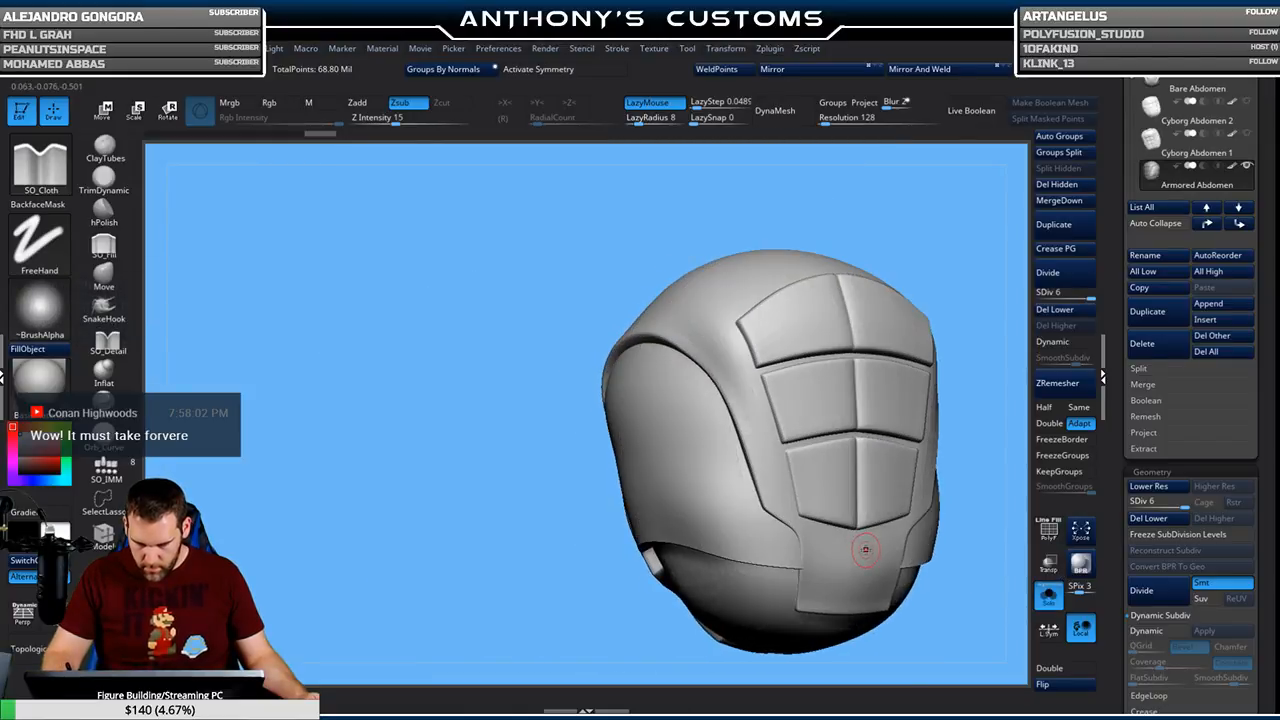
Sculpt the first shallow horizontal cloth folds across the middle of the abdomen's recessed side panel with the SO_Cloth brush
{"action": "key", "text": "shift+f"}
{"action": "mouse_move", "coordinate": [980, 517]}
{"action": "left_mouse_down"}
{"action": "mouse_move", "coordinate": [905, 527]}
{"action": "mouse_move", "coordinate": [790, 480]}
{"action": "mouse_move", "coordinate": [732, 416]}
{"action": "left_mouse_up"}
{"action": "key", "text": "shift+f"}
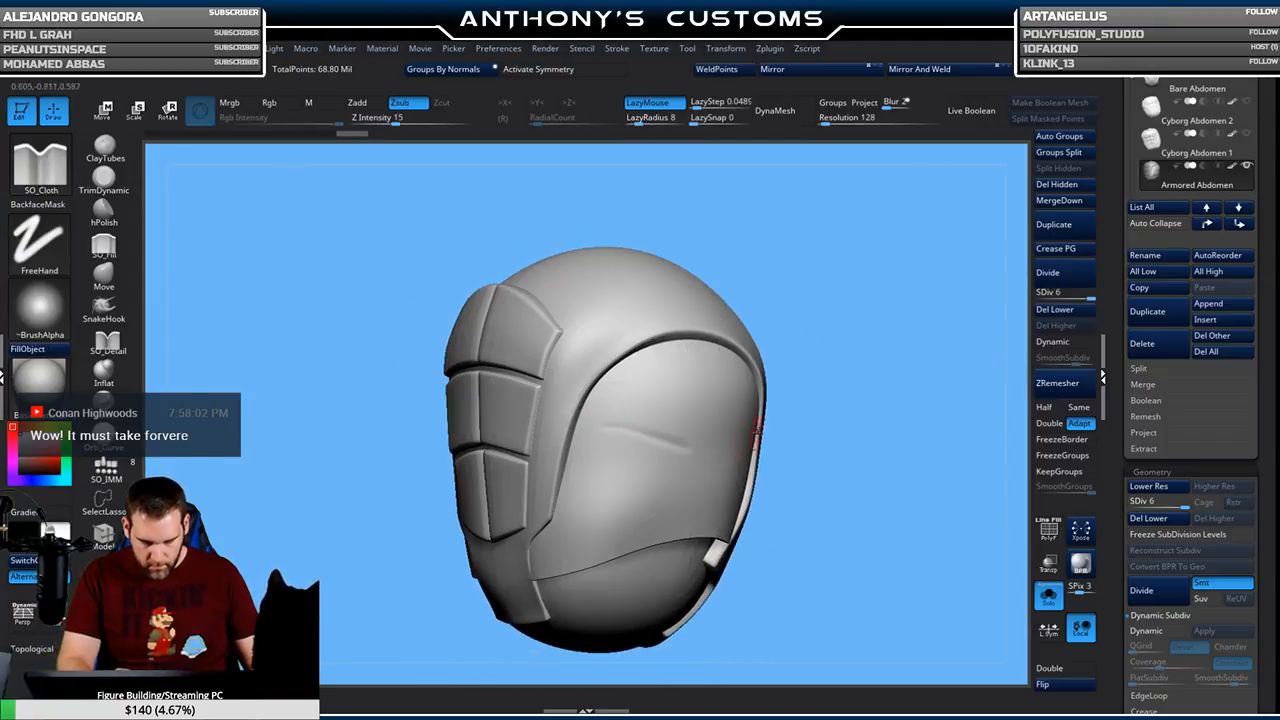
{"action": "key", "text": "space"}
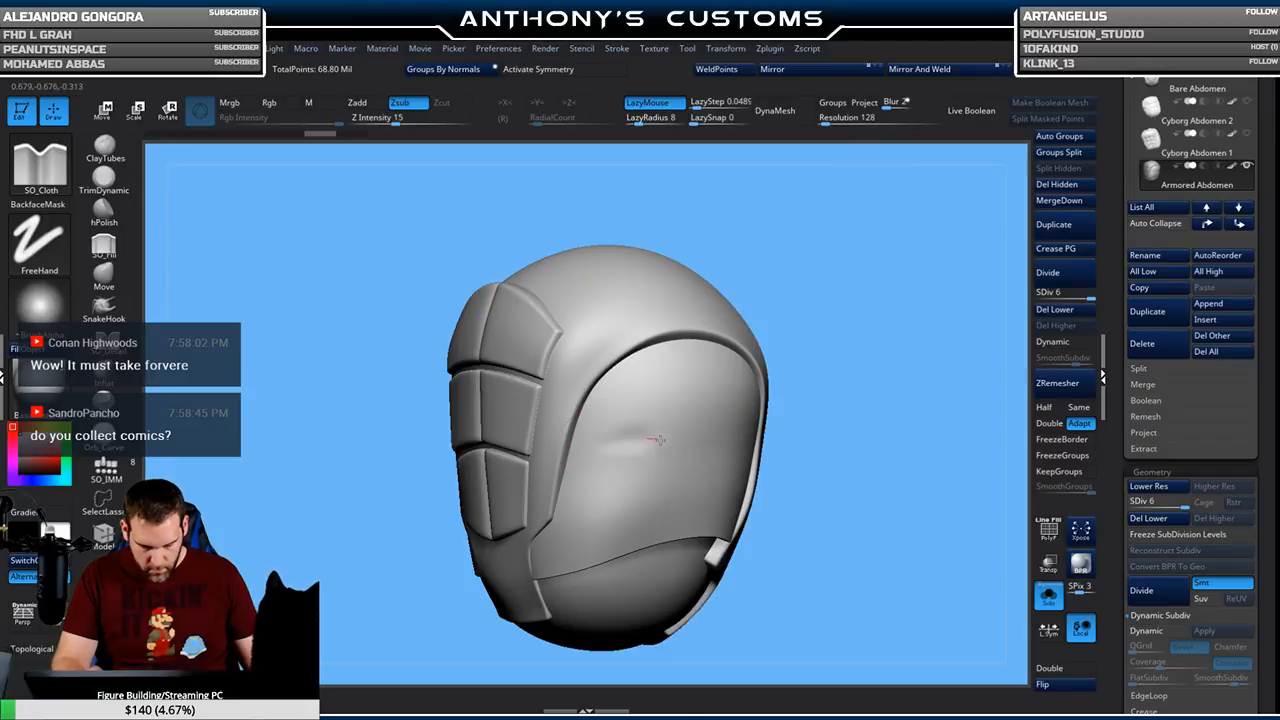
{"action": "left_click_drag", "start_coordinate": [851, 380], "coordinate": [891, 380]}
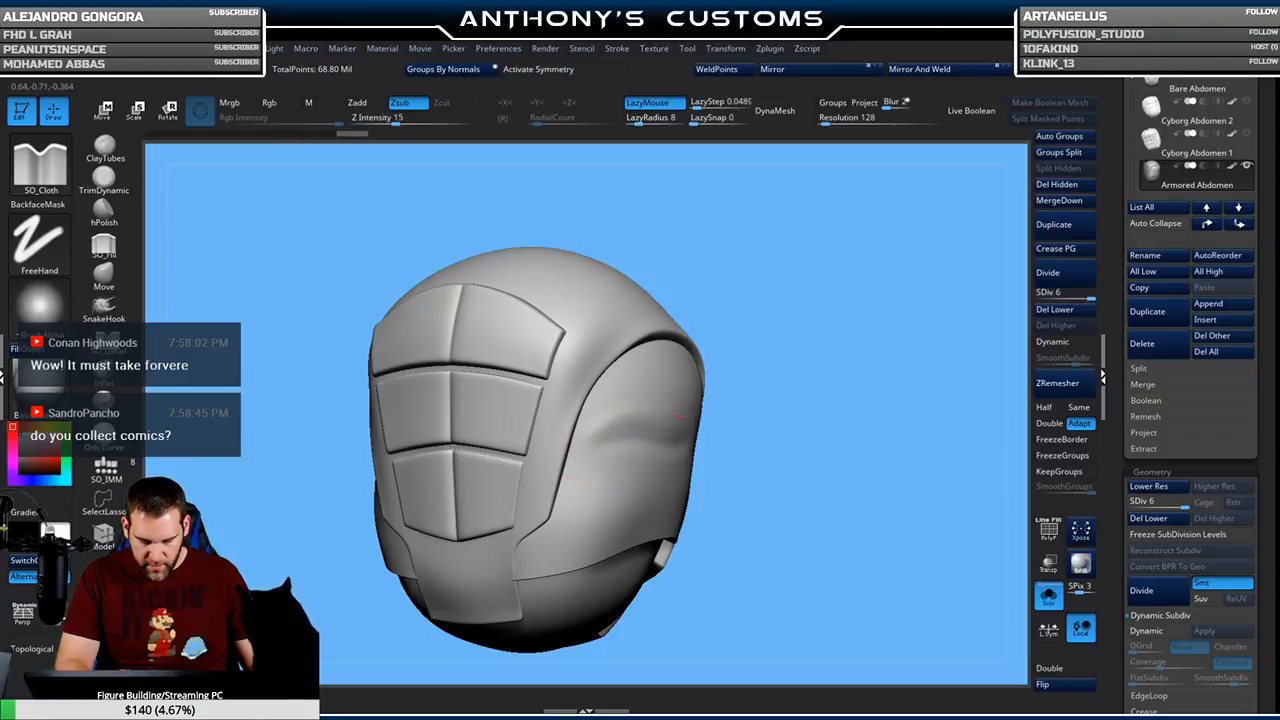
{"action": "left_click_drag", "start_coordinate": [817, 391], "coordinate": [916, 344]}
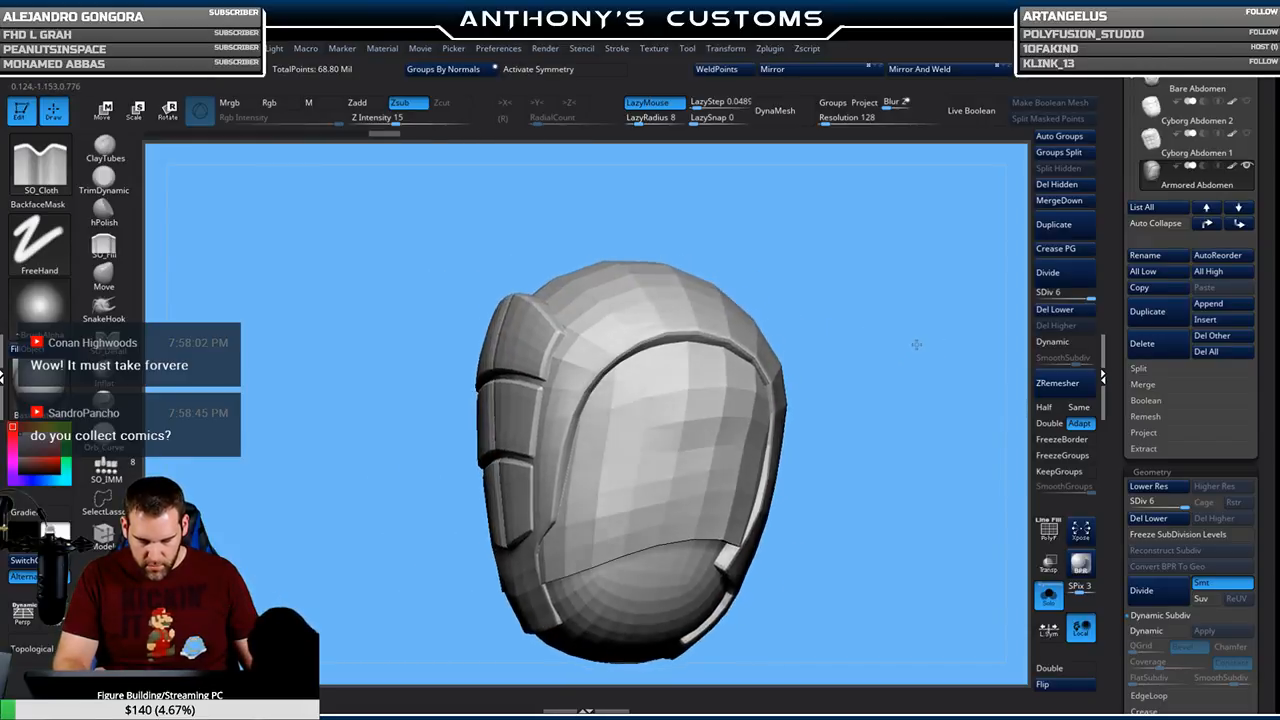
Sculpt further folds in the lower rear and lower front areas of the abdomen's side panel
{"action": "mouse_move", "coordinate": [902, 396]}
{"action": "left_mouse_down"}
{"action": "mouse_move", "coordinate": [877, 394]}
{"action": "mouse_move", "coordinate": [871, 289]}
{"action": "mouse_move", "coordinate": [780, 385]}
{"action": "mouse_move", "coordinate": [590, 477]}
{"action": "left_mouse_up"}
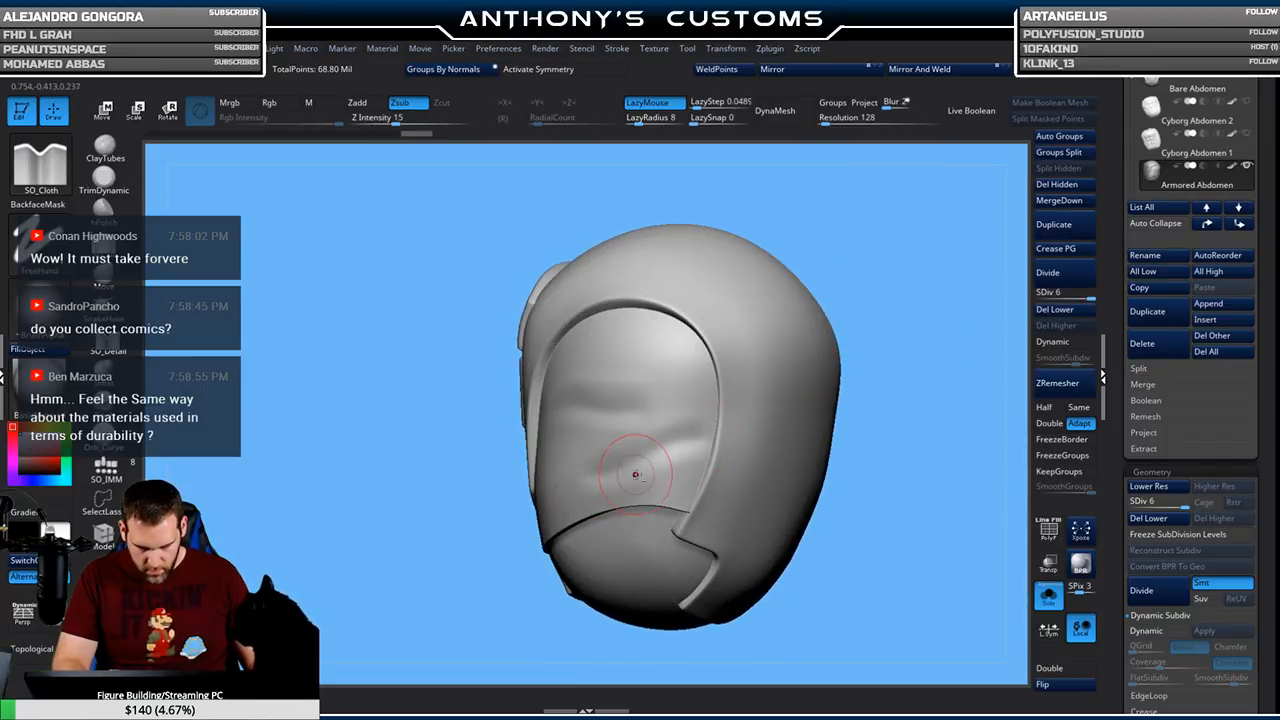
{"action": "left_click_drag", "start_coordinate": [889, 363], "coordinate": [920, 366]}
{"action": "left_click_drag", "start_coordinate": [831, 396], "coordinate": [786, 414]}
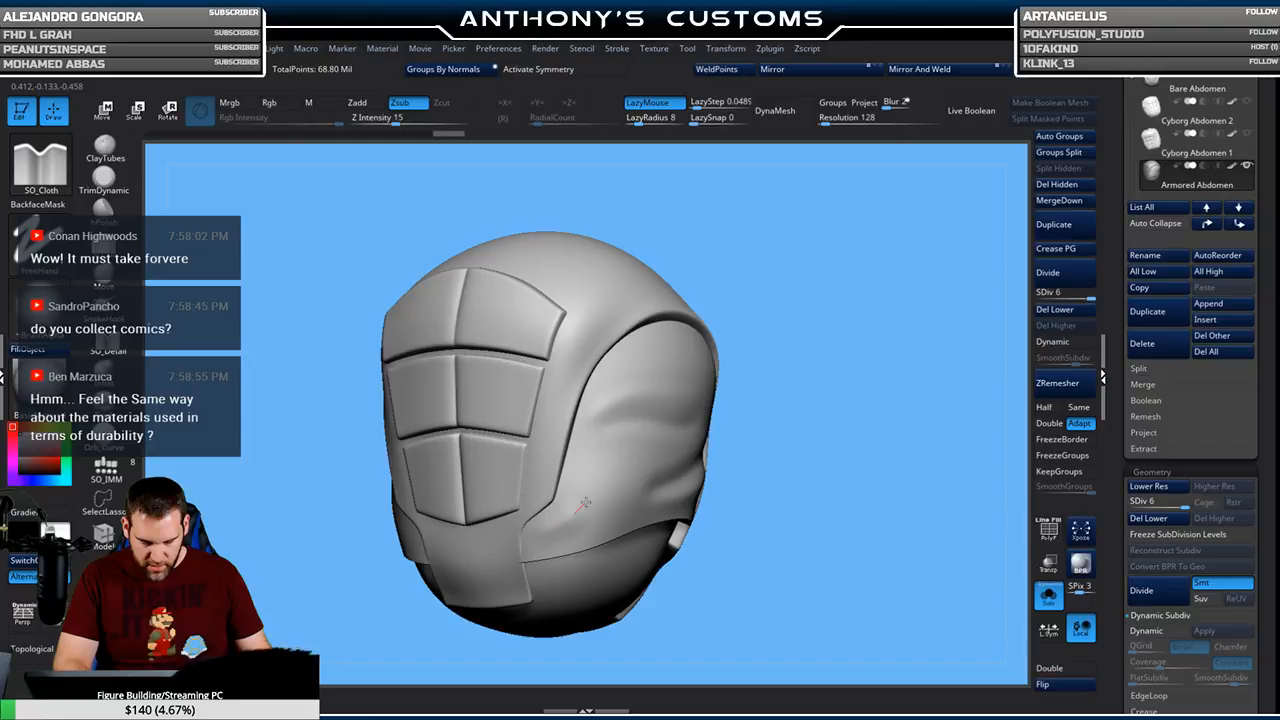
{"action": "left_click_drag", "start_coordinate": [785, 409], "coordinate": [898, 330]}
Examine the side folds in the context of the whole bust outside Solo mode, and isolate the Armored Abdomen again
{"action": "left_click", "coordinate": [1048, 598]}
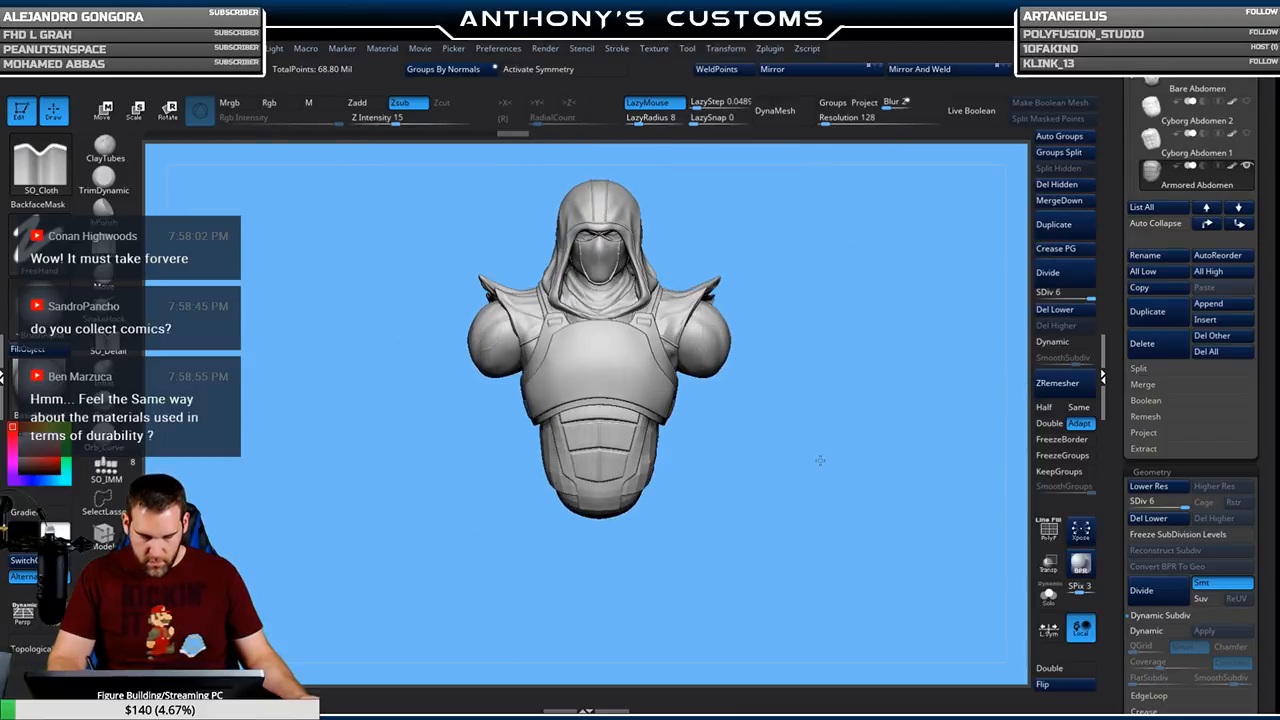
{"action": "left_click_drag", "start_coordinate": [882, 461], "coordinate": [831, 631]}
{"action": "mouse_move", "coordinate": [925, 489]}
{"action": "left_mouse_down", "text": "alt"}
{"action": "mouse_move", "coordinate": [882, 497]}
{"action": "mouse_move", "coordinate": [888, 563]}
{"action": "mouse_move", "coordinate": [951, 478]}
{"action": "mouse_move", "coordinate": [926, 431]}
{"action": "mouse_move", "coordinate": [968, 428]}
{"action": "left_mouse_up", "text": "alt"}
{"action": "left_click", "coordinate": [1049, 596]}
Sculpt a diagonal fold running from the middle of the side panel down toward its lower front corner
{"action": "mouse_move", "coordinate": [432, 350]}
{"action": "left_mouse_down"}
{"action": "mouse_move", "coordinate": [564, 357]}
{"action": "mouse_move", "coordinate": [462, 420]}
{"action": "left_mouse_up"}
{"action": "left_click_drag", "start_coordinate": [534, 366], "coordinate": [446, 430]}
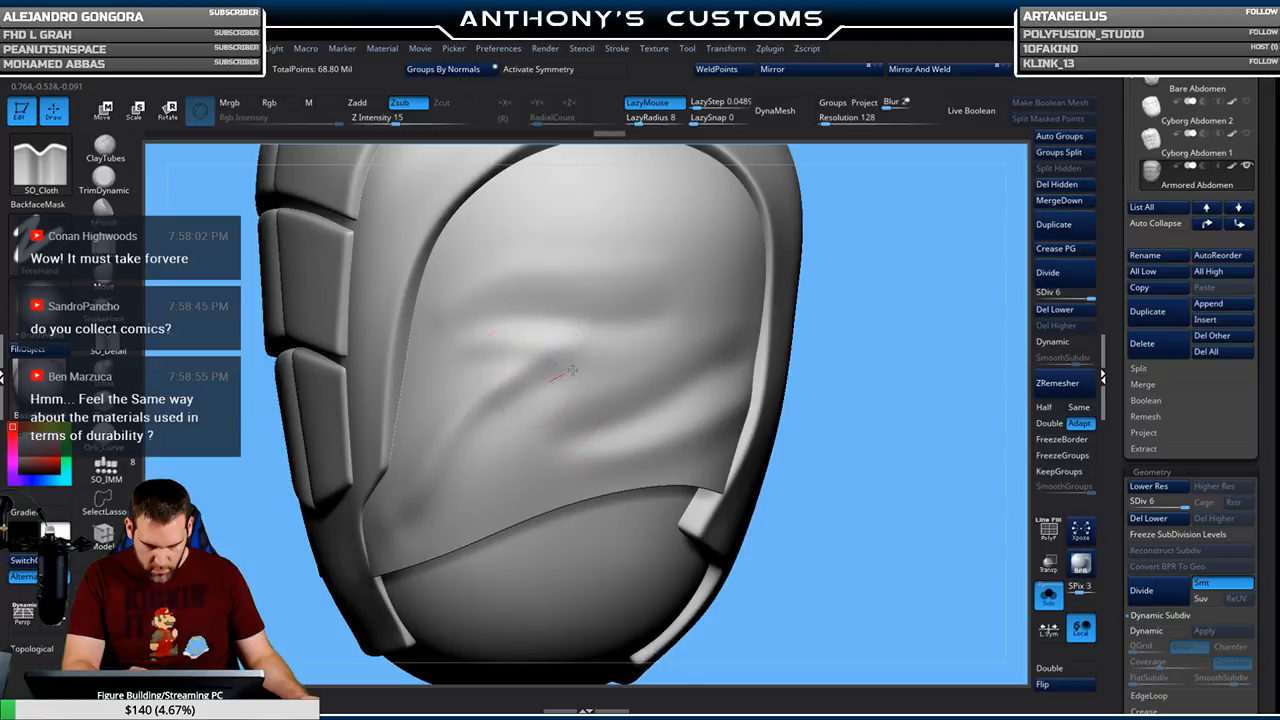
{"action": "left_click_drag", "start_coordinate": [900, 271], "coordinate": [883, 336]}
Sculpt diagonal folds fanning out from the upper rear edge across the upper part of the side panel
{"action": "left_click_drag", "start_coordinate": [879, 284], "coordinate": [620, 260]}
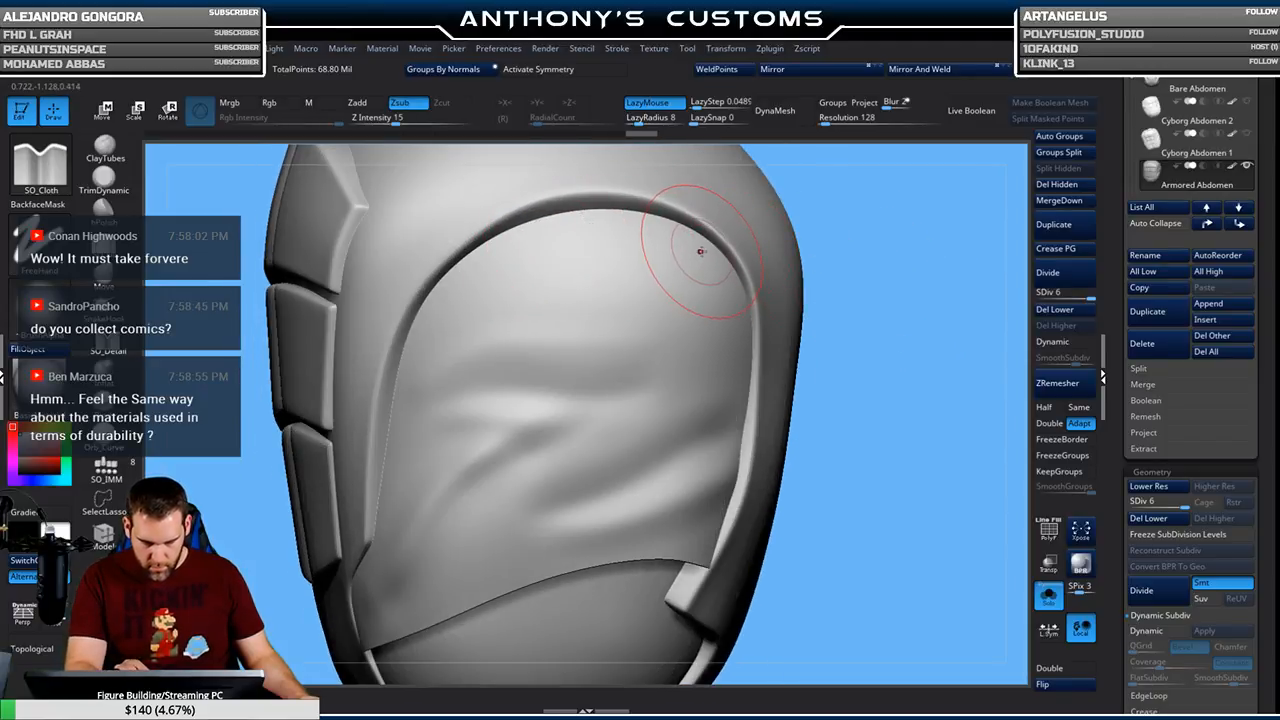
{"action": "mouse_move", "coordinate": [679, 263]}
{"action": "left_mouse_down"}
{"action": "mouse_move", "coordinate": [529, 303]}
{"action": "mouse_move", "coordinate": [580, 300]}
{"action": "mouse_move", "coordinate": [695, 247]}
{"action": "left_mouse_up"}
{"action": "key", "text": "ctrl+z"}
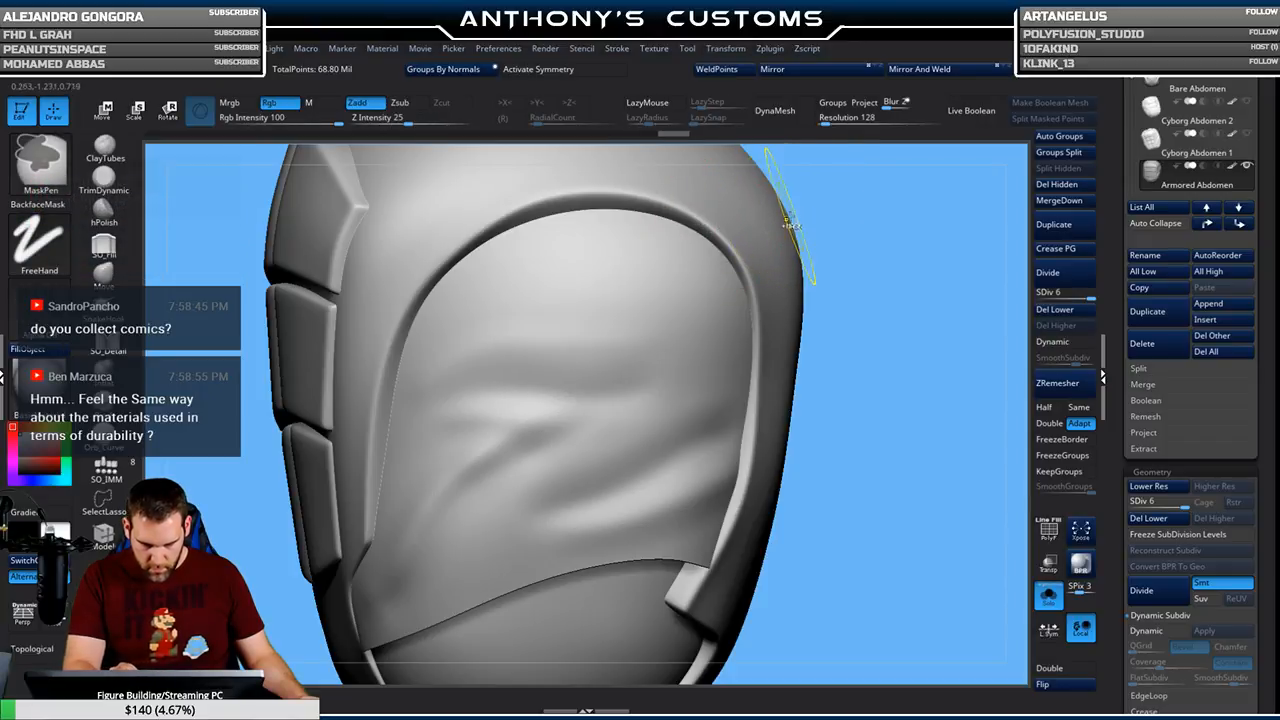
{"action": "mouse_move", "coordinate": [506, 334]}
{"action": "left_mouse_down"}
{"action": "mouse_move", "coordinate": [710, 240]}
{"action": "mouse_move", "coordinate": [657, 252]}
{"action": "left_mouse_up"}
{"action": "left_click_drag", "start_coordinate": [563, 286], "coordinate": [530, 312]}
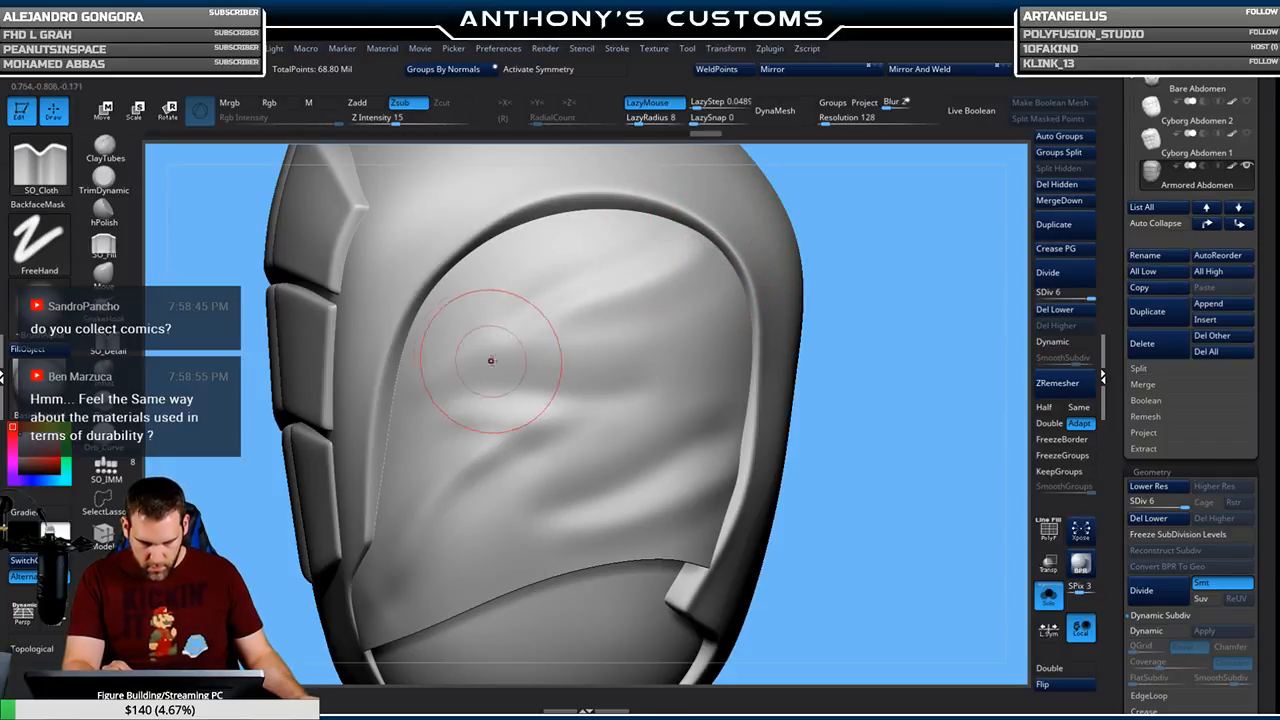
Deepen the folds through the middle and rear of the side panel so they flow together
{"action": "left_click_drag", "start_coordinate": [903, 243], "coordinate": [884, 276]}
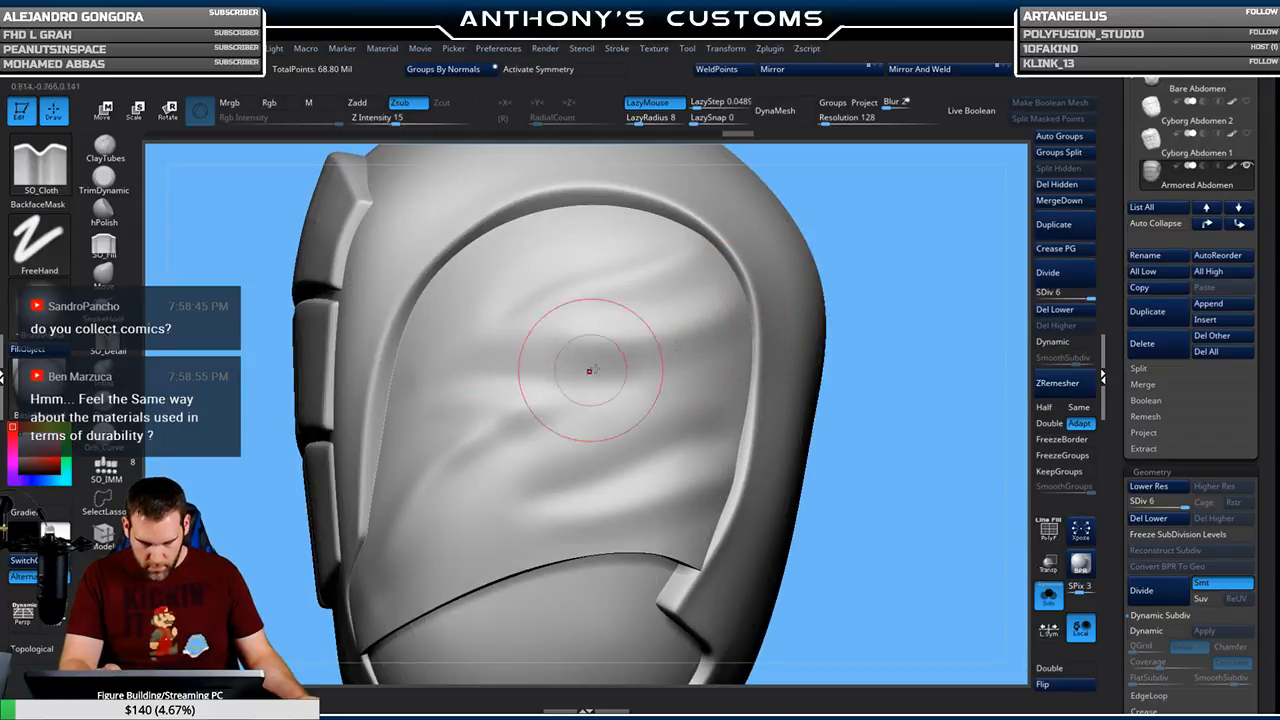
{"action": "left_click_drag", "start_coordinate": [845, 336], "coordinate": [857, 286]}
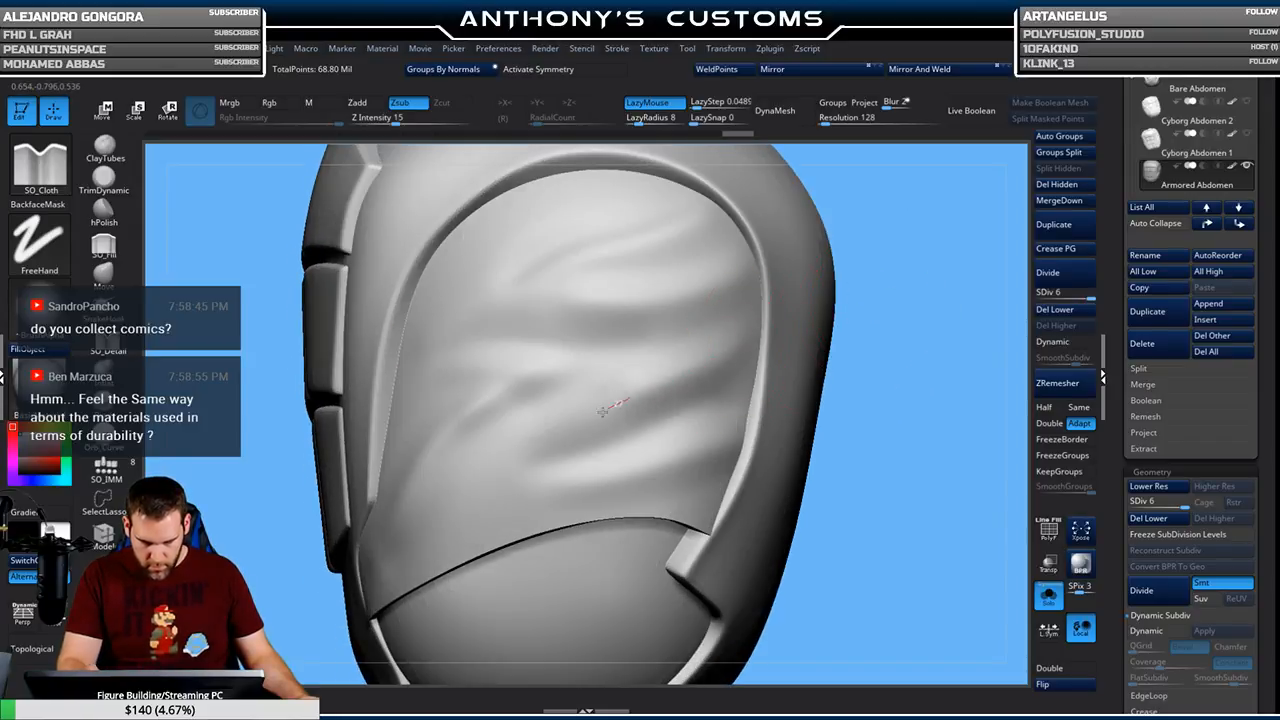
{"action": "mouse_move", "coordinate": [866, 350]}
{"action": "left_mouse_down"}
{"action": "mouse_move", "coordinate": [903, 311]}
{"action": "mouse_move", "coordinate": [926, 349]}
{"action": "mouse_move", "coordinate": [896, 381]}
{"action": "mouse_move", "coordinate": [867, 325]}
{"action": "mouse_move", "coordinate": [925, 289]}
{"action": "mouse_move", "coordinate": [925, 325]}
{"action": "left_mouse_up"}
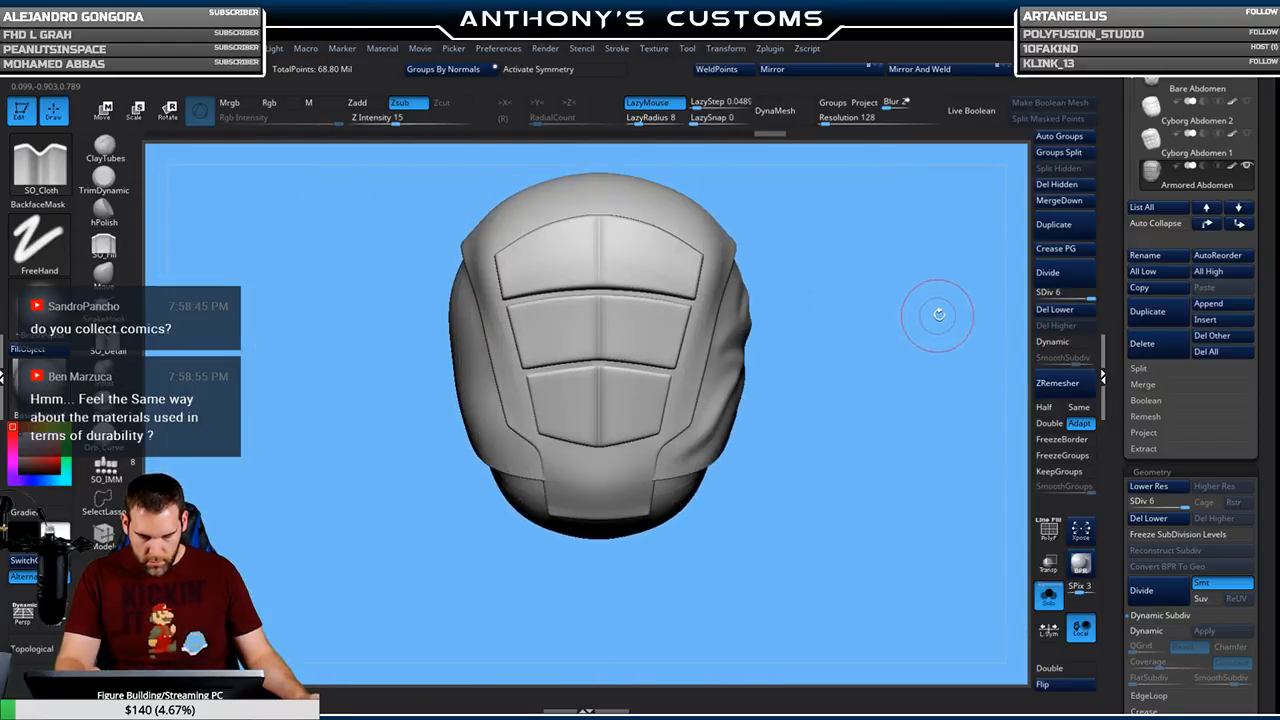
Leave Solo mode and make the Pants Crotch, Belt Ties and Belt subtools visible around the abdomen
{"action": "left_click", "coordinate": [1052, 604]}
{"action": "left_click_drag", "start_coordinate": [910, 548], "coordinate": [877, 397]}
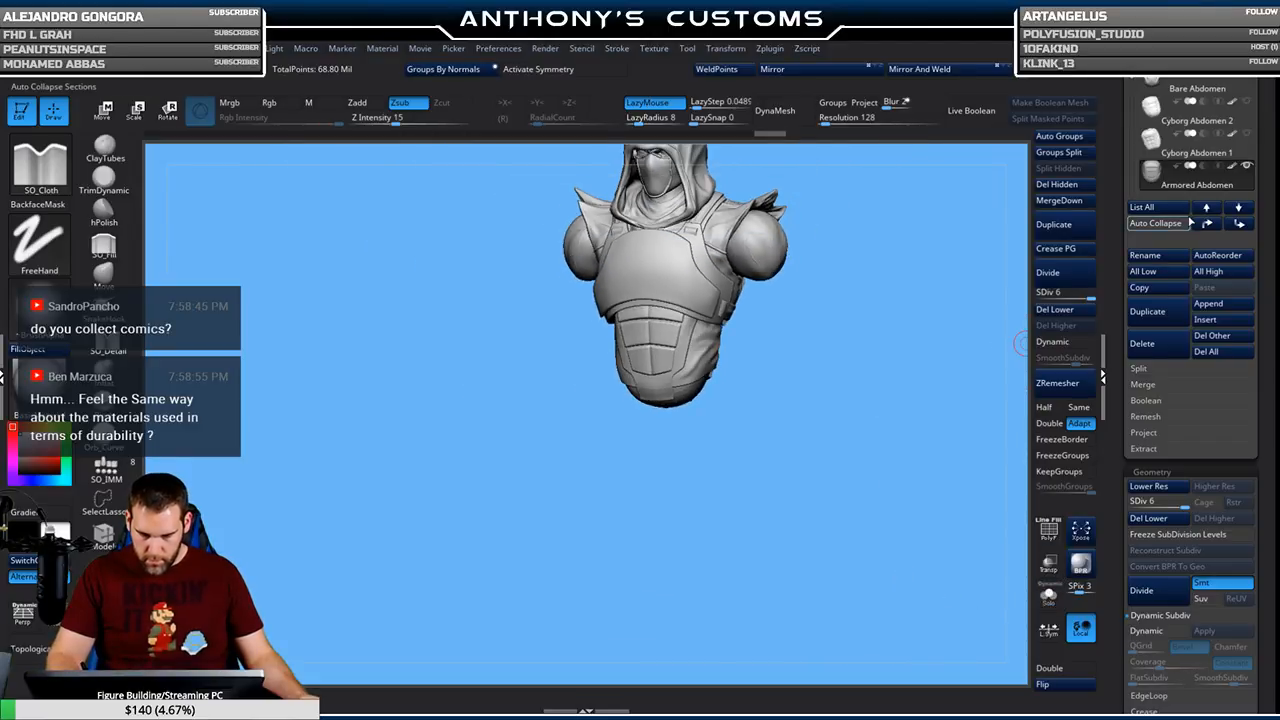
{"action": "left_click_drag", "start_coordinate": [1268, 190], "coordinate": [1268, 346]}
{"action": "mouse_move", "coordinate": [1134, 248]}
{"action": "left_mouse_down"}
{"action": "mouse_move", "coordinate": [1140, 303]}
{"action": "mouse_move", "coordinate": [1136, 264]}
{"action": "left_mouse_up"}
{"action": "left_click", "coordinate": [1247, 98]}
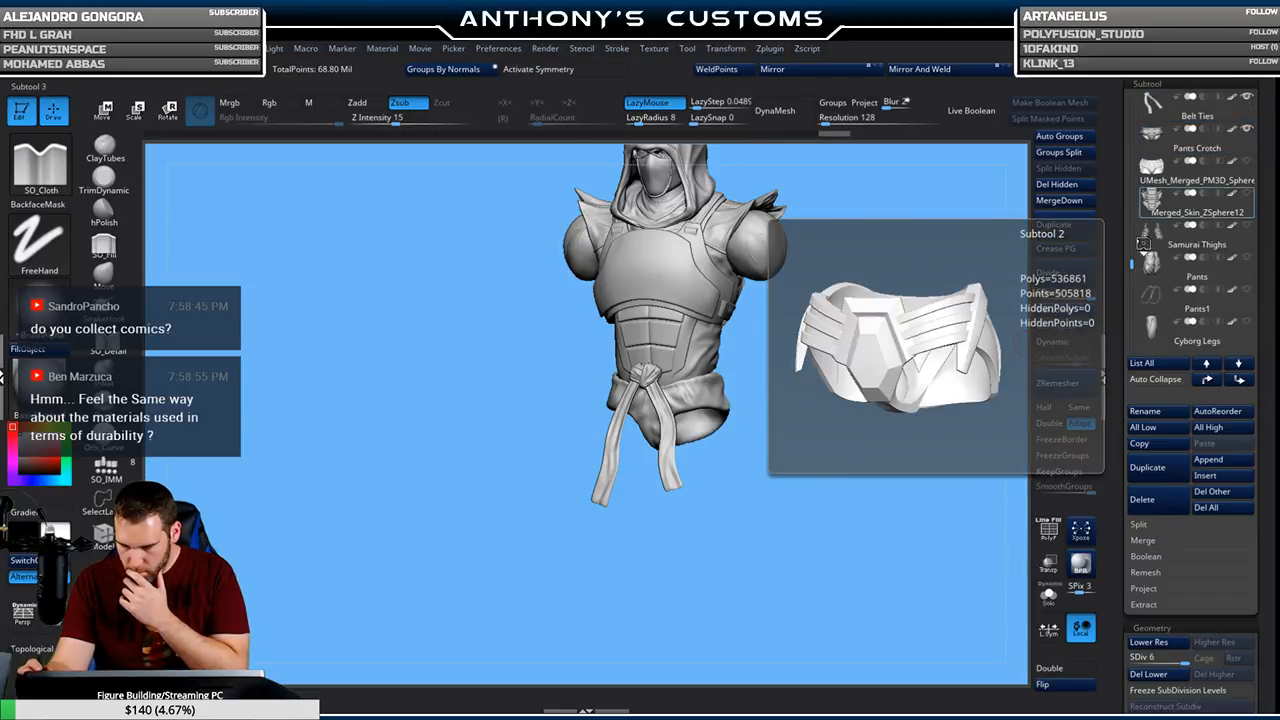
{"action": "left_click_drag", "start_coordinate": [1134, 264], "coordinate": [1134, 253]}
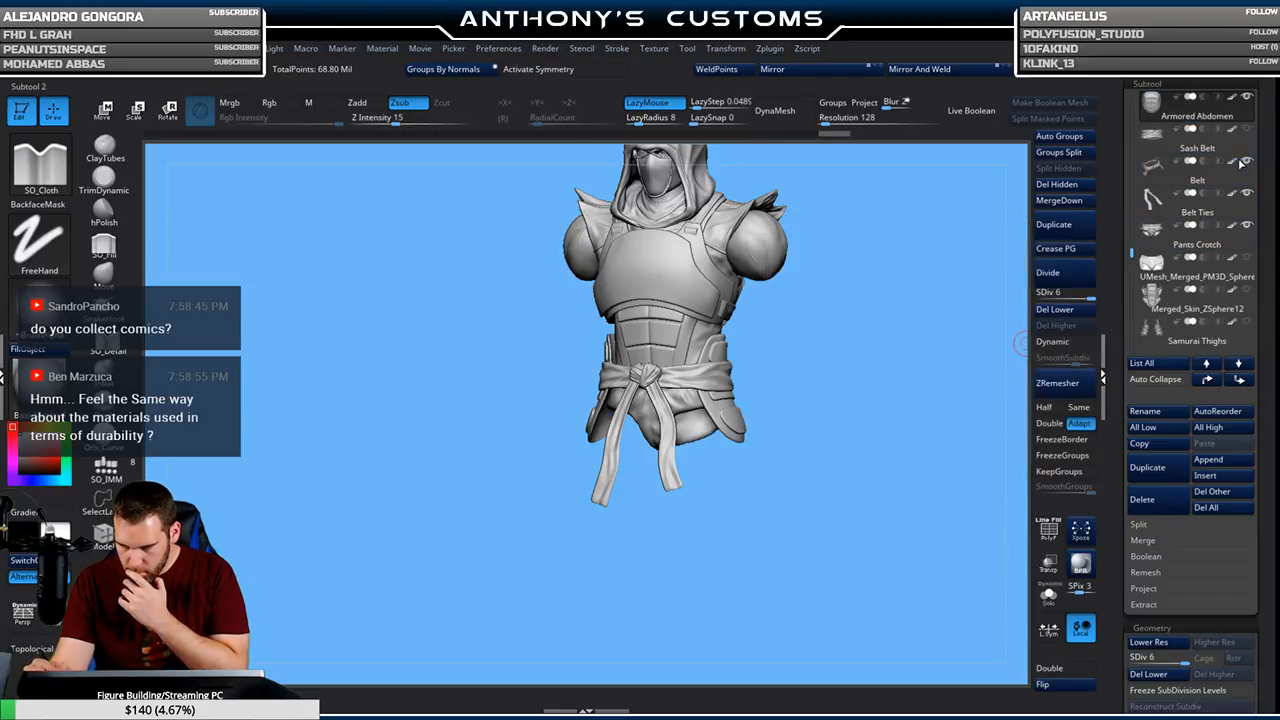
{"action": "mouse_move", "coordinate": [850, 356]}
{"action": "left_mouse_down"}
{"action": "mouse_move", "coordinate": [832, 349]}
{"action": "mouse_move", "coordinate": [856, 369]}
{"action": "mouse_move", "coordinate": [880, 353]}
{"action": "left_mouse_up"}
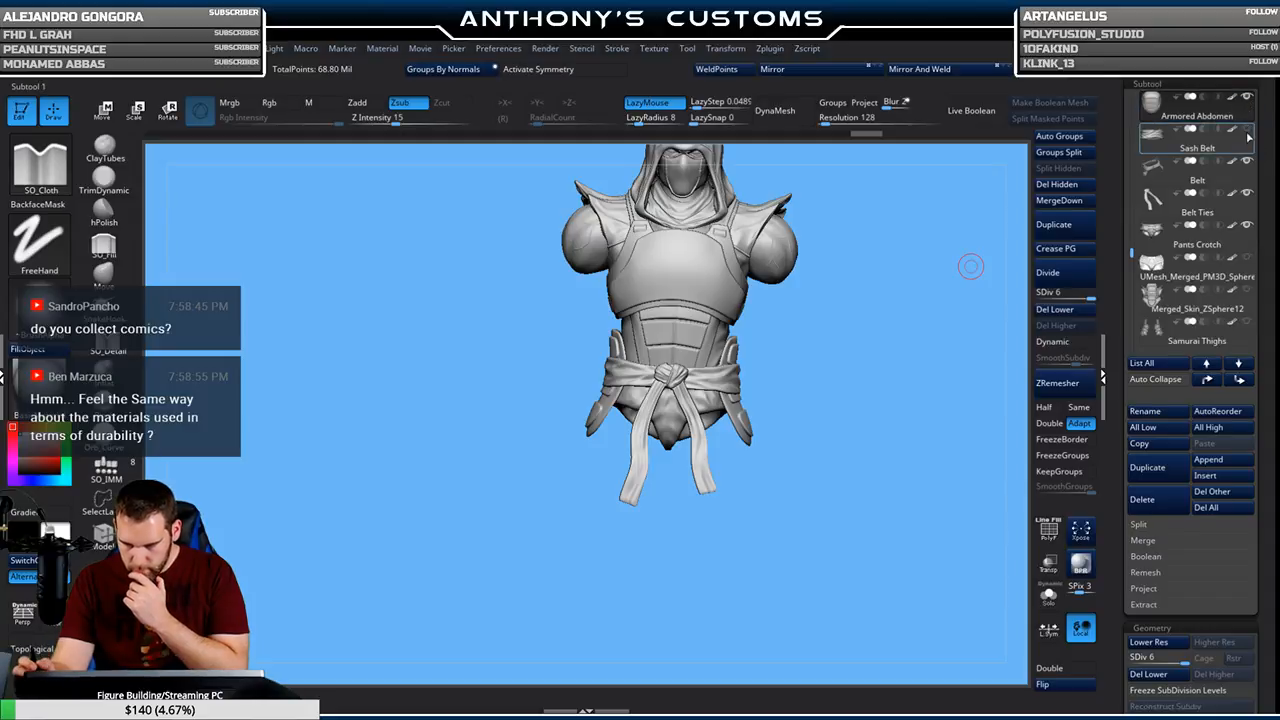
Hide the Belt and Belt Ties subtools and show the Sash Belt instead
{"action": "left_click", "coordinate": [1246, 195]}
{"action": "left_click", "coordinate": [1247, 196]}
{"action": "left_click", "coordinate": [1246, 131]}
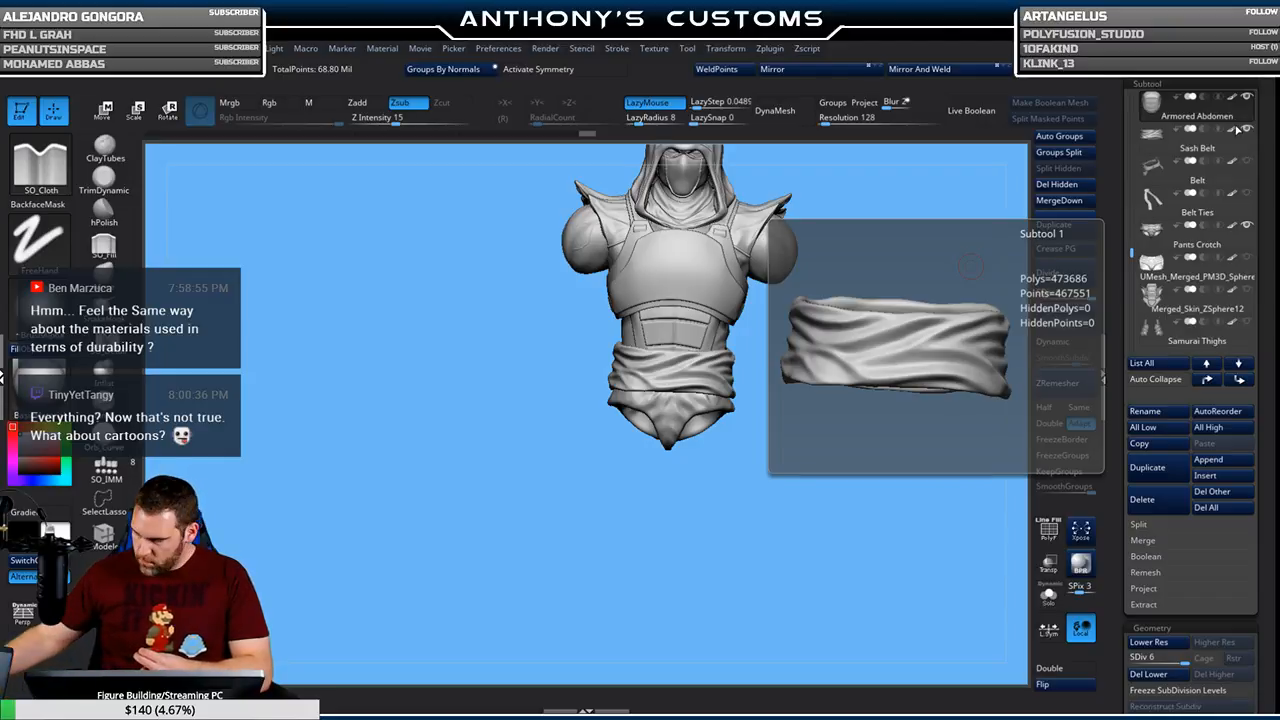
Check how the Sash Belt covers the waist from the side, and isolate the Armored Abdomen in Solo mode again
{"action": "left_click_drag", "start_coordinate": [680, 478], "coordinate": [651, 537]}
{"action": "left_click", "coordinate": [1048, 594]}
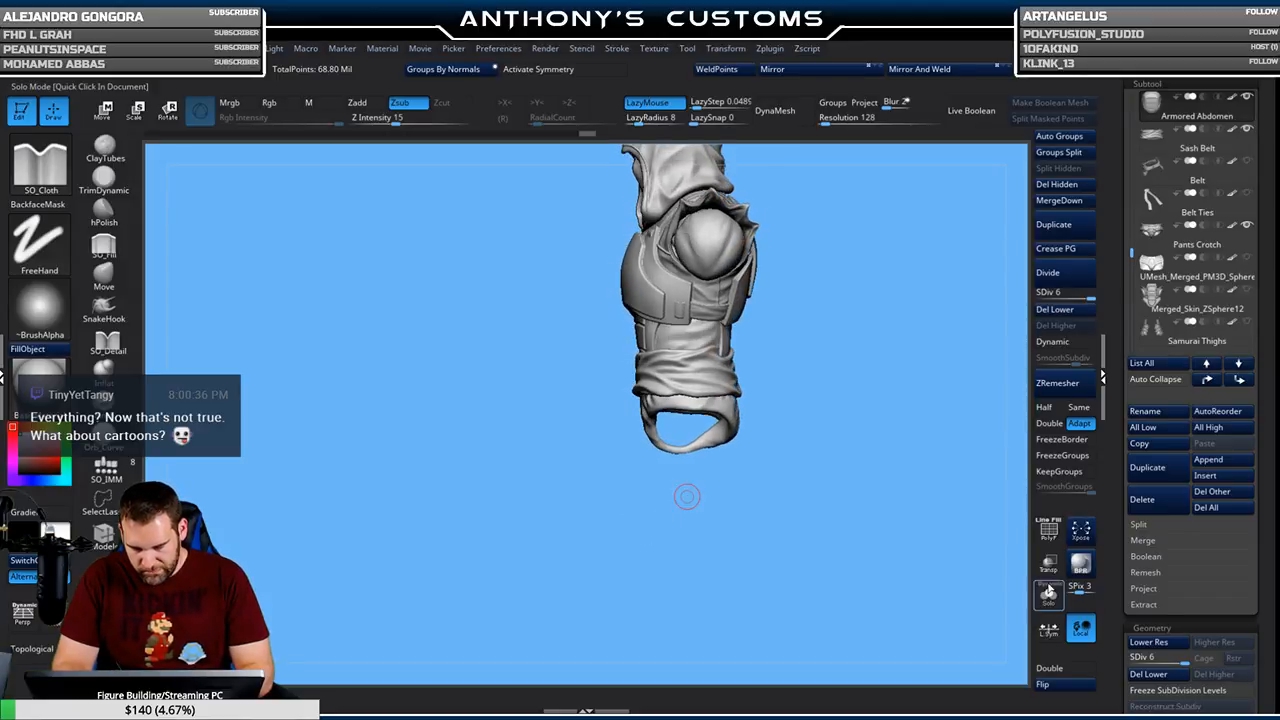
{"action": "left_click_drag", "start_coordinate": [690, 497], "coordinate": [836, 480]}
{"action": "left_click_drag", "start_coordinate": [820, 388], "coordinate": [834, 590], "text": "alt"}
{"action": "left_click_drag", "start_coordinate": [831, 535], "coordinate": [857, 429]}
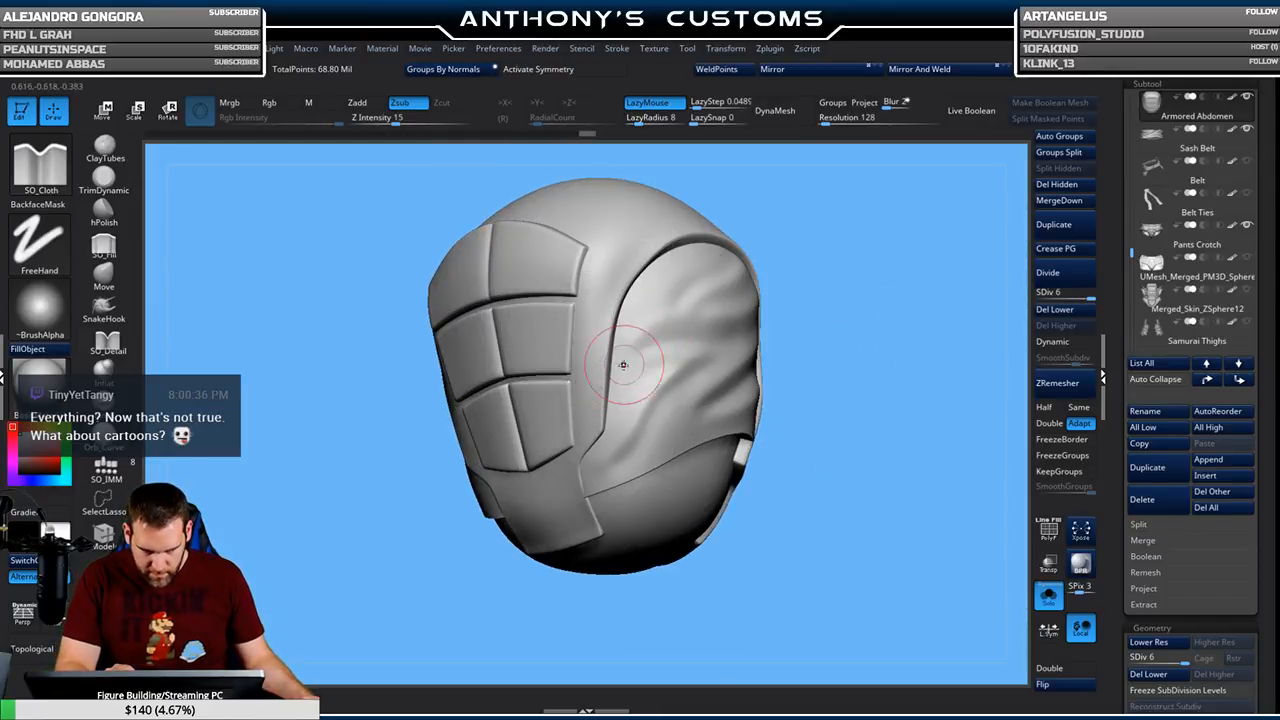
Sculpt cloth folds that run diagonally into the front edge of the abdomen's side panel
{"action": "left_click_drag", "start_coordinate": [659, 334], "coordinate": [611, 382]}
{"action": "mouse_move", "coordinate": [680, 328]}
{"action": "left_mouse_down"}
{"action": "mouse_move", "coordinate": [615, 359]}
{"action": "mouse_move", "coordinate": [614, 380]}
{"action": "left_mouse_up"}
{"action": "mouse_move", "coordinate": [819, 263]}
{"action": "left_mouse_down"}
{"action": "mouse_move", "coordinate": [872, 259]}
{"action": "mouse_move", "coordinate": [864, 252]}
{"action": "left_mouse_up"}
{"action": "left_click_drag", "start_coordinate": [750, 257], "coordinate": [773, 249]}
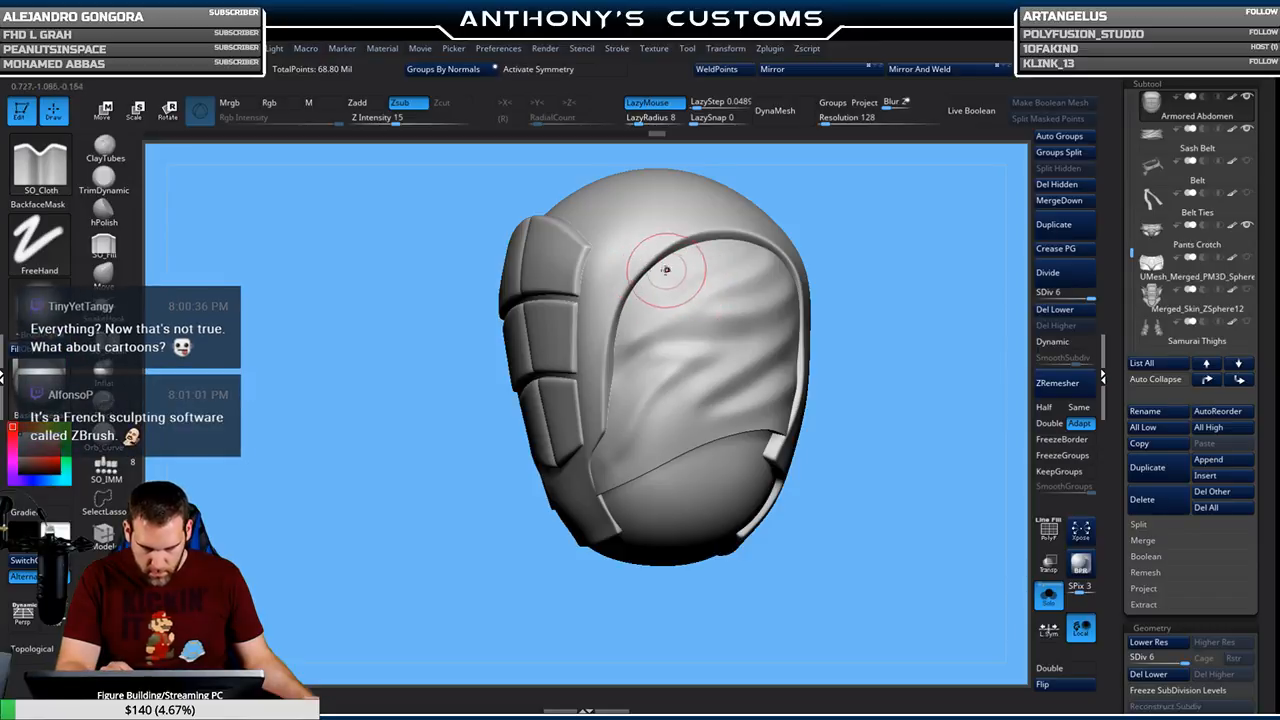
Try an additional fold in the upper front corner of the side panel, and undo those strokes
{"action": "left_click_drag", "start_coordinate": [828, 234], "coordinate": [875, 242]}
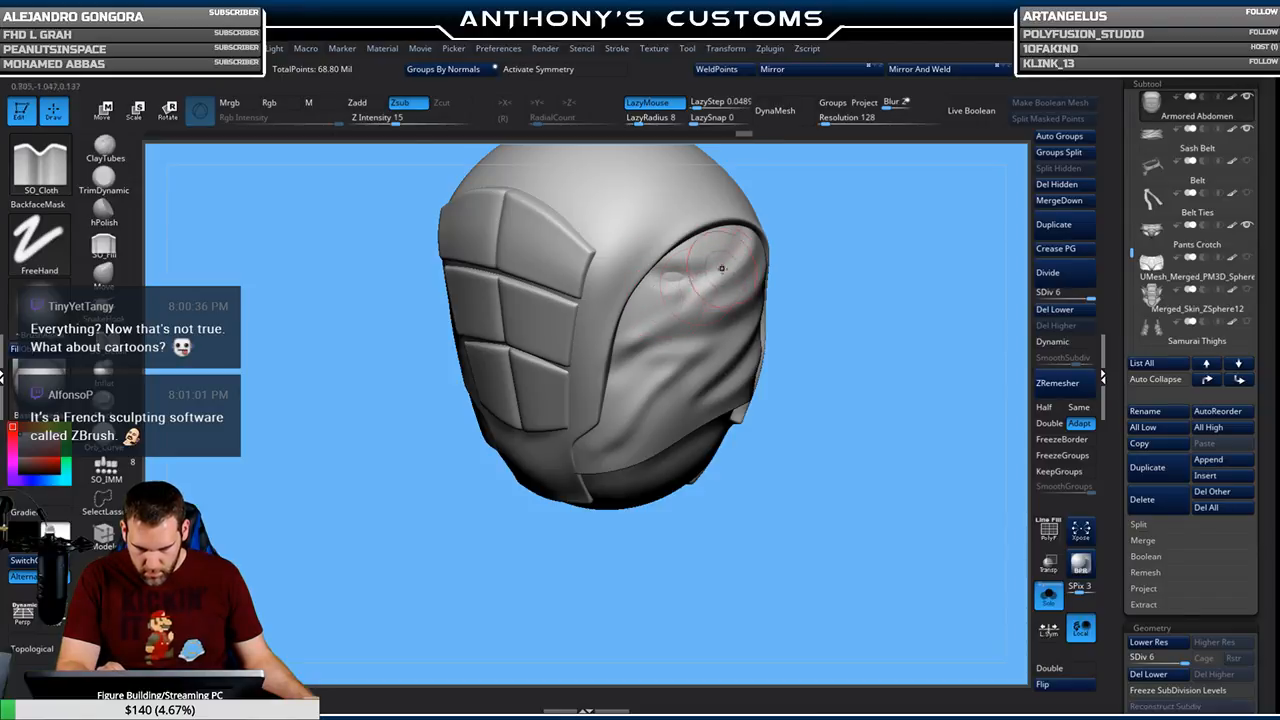
{"action": "key", "text": "ctrl"}
{"action": "key", "text": "ctrl+z"}
{"action": "key", "text": "ctrl+z"}
{"action": "key", "text": "ctrl+z"}
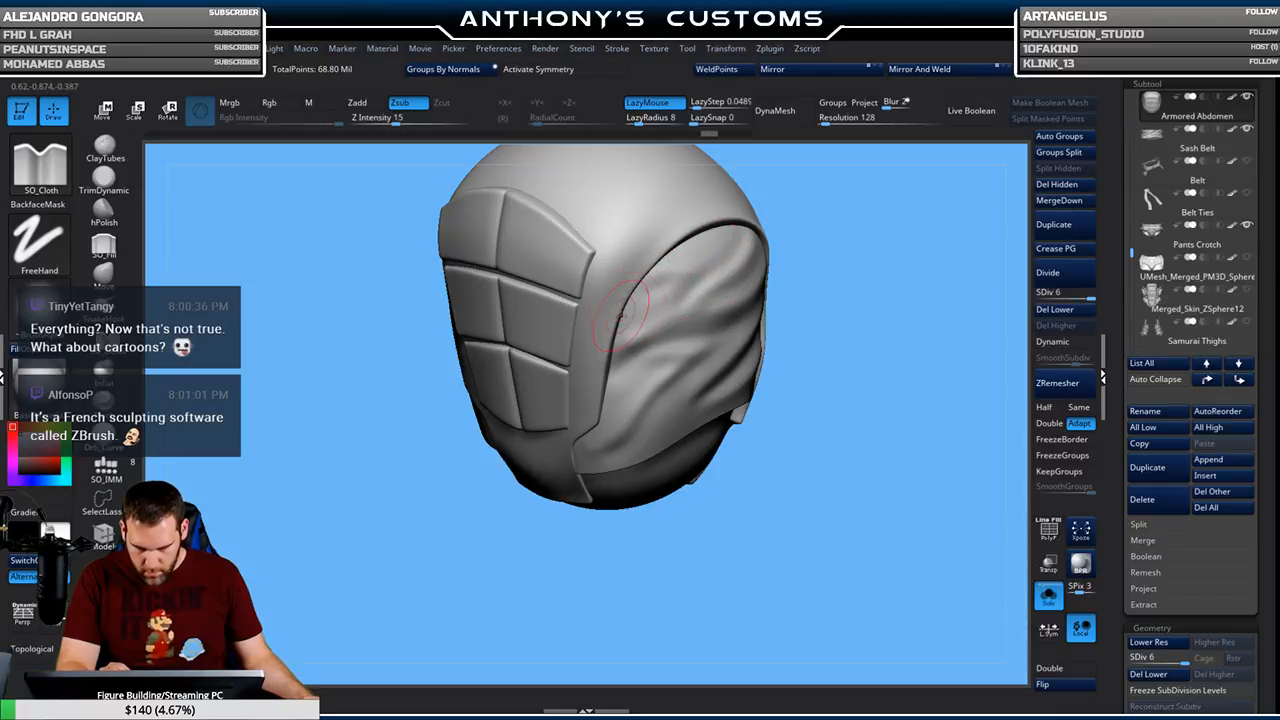
Extend the diagonal folds into the lower front area of the side panel beside the armor plates
{"action": "left_click_drag", "start_coordinate": [849, 323], "coordinate": [820, 286]}
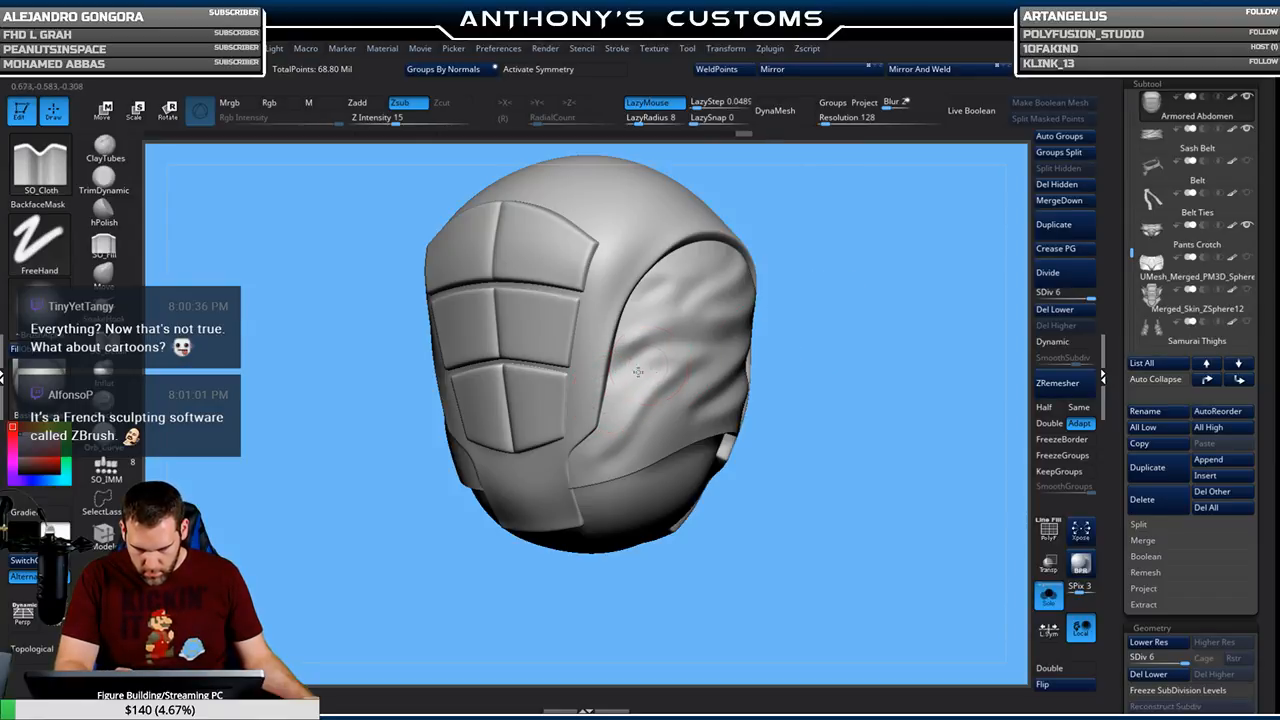
{"action": "left_click_drag", "start_coordinate": [598, 398], "coordinate": [594, 404]}
{"action": "left_click_drag", "start_coordinate": [650, 360], "coordinate": [590, 402]}
{"action": "mouse_move", "coordinate": [850, 314]}
{"action": "left_mouse_down"}
{"action": "mouse_move", "coordinate": [829, 296]}
{"action": "mouse_move", "coordinate": [889, 297]}
{"action": "mouse_move", "coordinate": [859, 343]}
{"action": "left_mouse_up"}
{"action": "mouse_move", "coordinate": [846, 294]}
{"action": "left_mouse_down"}
{"action": "mouse_move", "coordinate": [839, 362]}
{"action": "mouse_move", "coordinate": [825, 337]}
{"action": "mouse_move", "coordinate": [852, 300]}
{"action": "mouse_move", "coordinate": [815, 318]}
{"action": "left_mouse_up"}
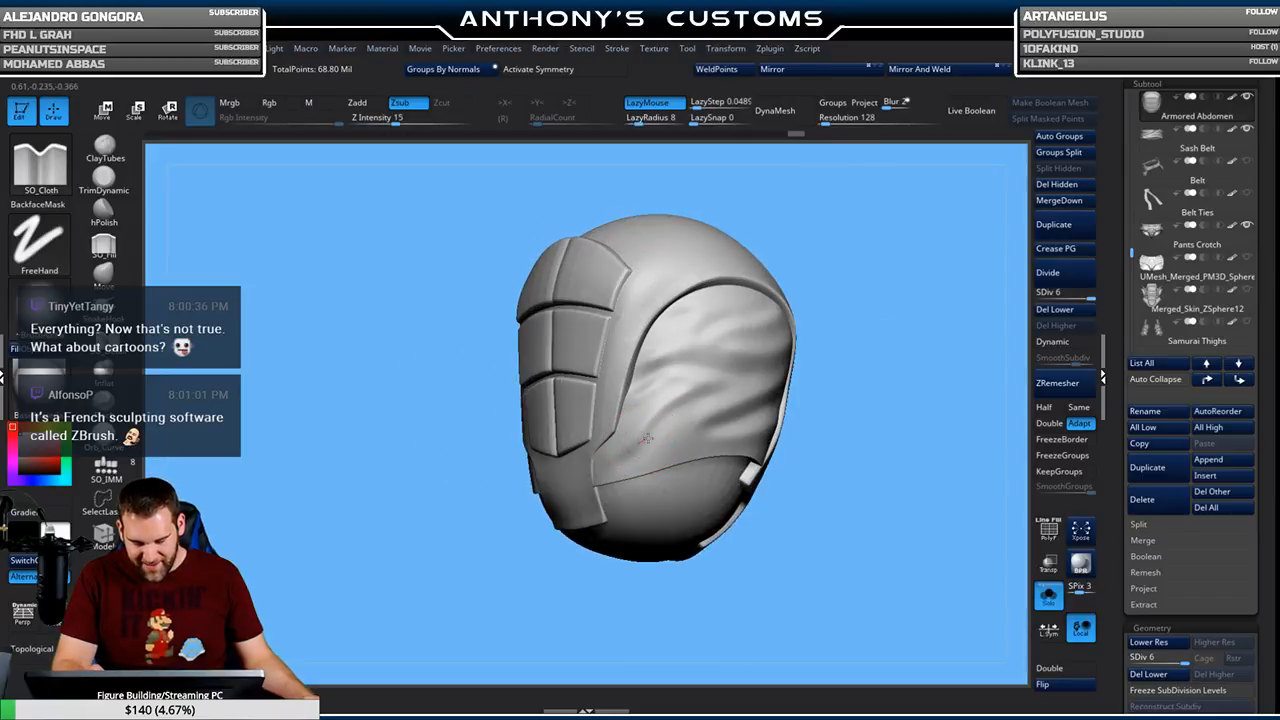
{"action": "mouse_move", "coordinate": [804, 391]}
{"action": "left_mouse_down"}
{"action": "mouse_move", "coordinate": [924, 358]}
{"action": "mouse_move", "coordinate": [840, 378]}
{"action": "mouse_move", "coordinate": [780, 371]}
{"action": "mouse_move", "coordinate": [874, 304]}
{"action": "mouse_move", "coordinate": [917, 323]}
{"action": "mouse_move", "coordinate": [909, 369]}
{"action": "mouse_move", "coordinate": [940, 357]}
{"action": "mouse_move", "coordinate": [908, 384]}
{"action": "mouse_move", "coordinate": [903, 351]}
{"action": "mouse_move", "coordinate": [937, 320]}
{"action": "mouse_move", "coordinate": [974, 314]}
{"action": "mouse_move", "coordinate": [935, 364]}
{"action": "mouse_move", "coordinate": [957, 337]}
{"action": "left_mouse_up"}
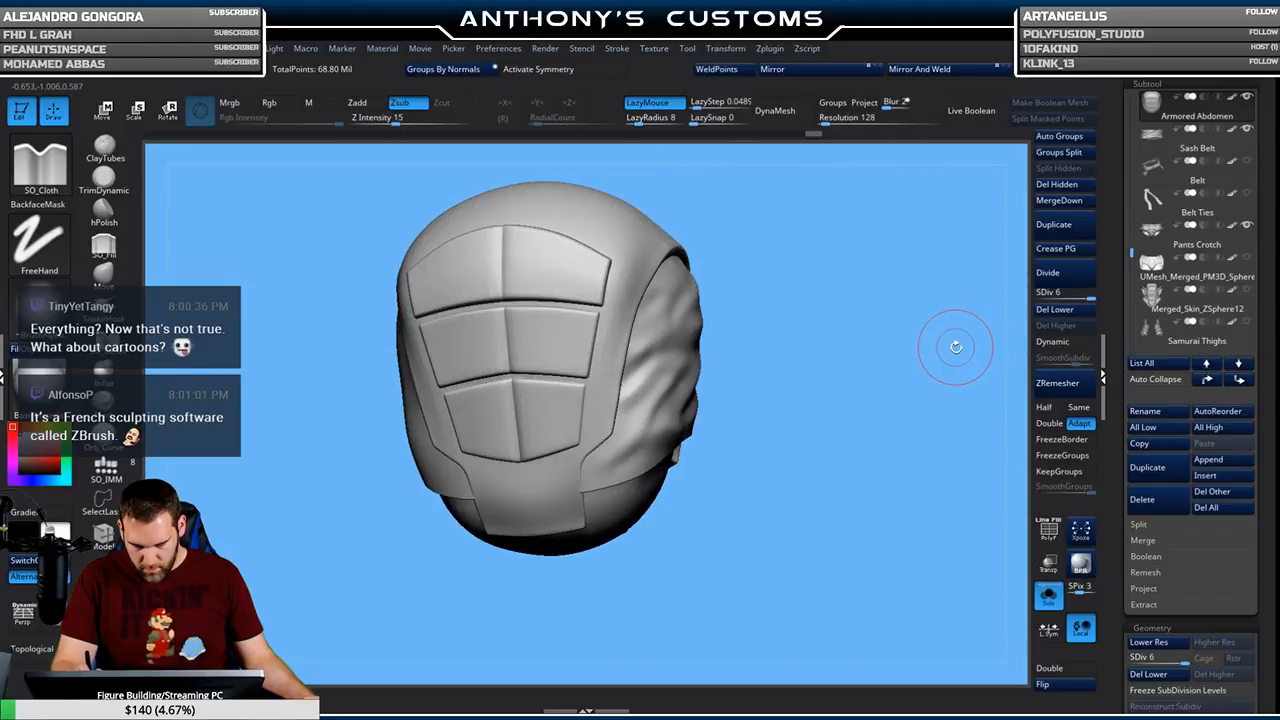
Undo the recent fold strokes on the side panel back to its first few soft folds
{"action": "key", "text": "ctrl"}
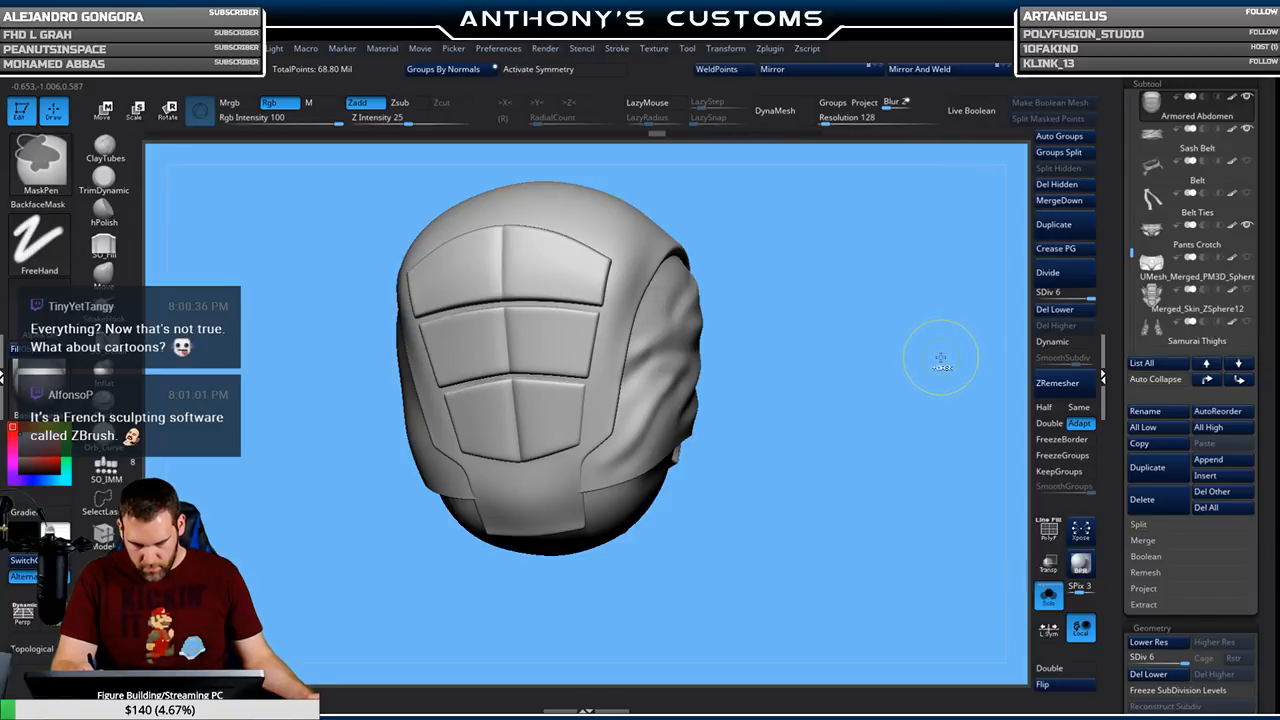
{"action": "left_click_drag", "start_coordinate": [940, 362], "coordinate": [909, 354]}
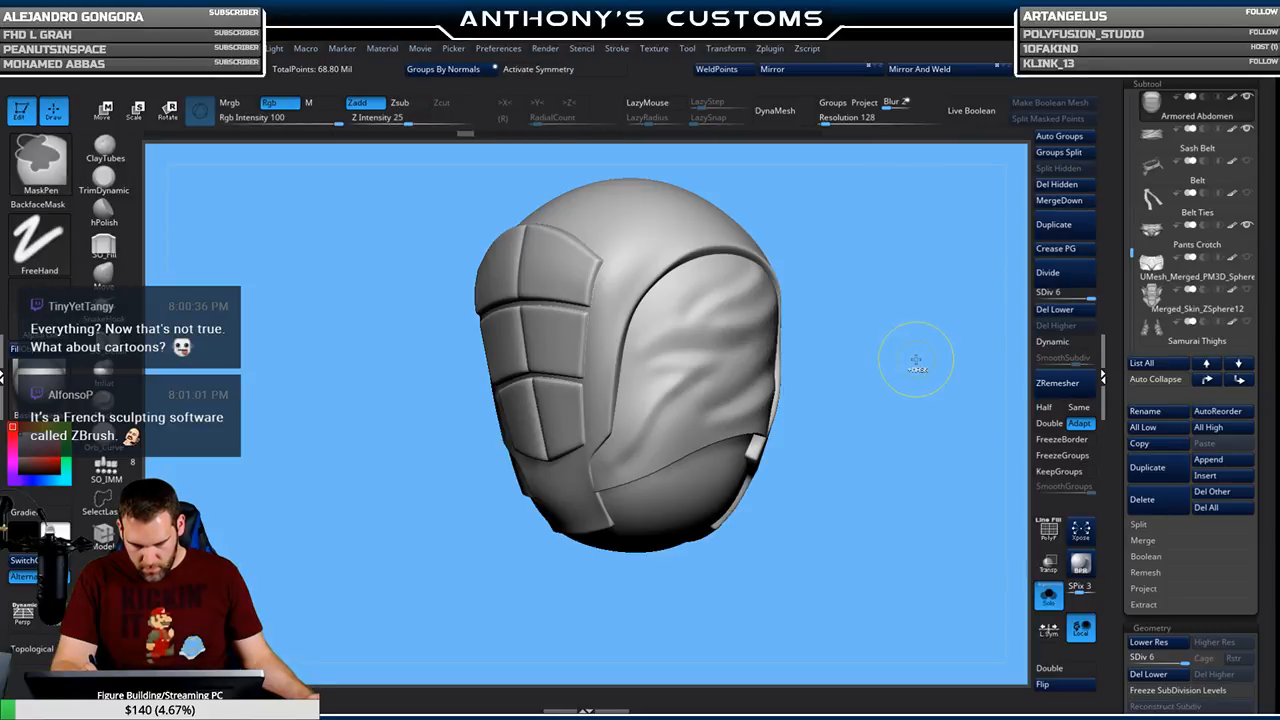
{"action": "key", "text": "ctrl+z"}
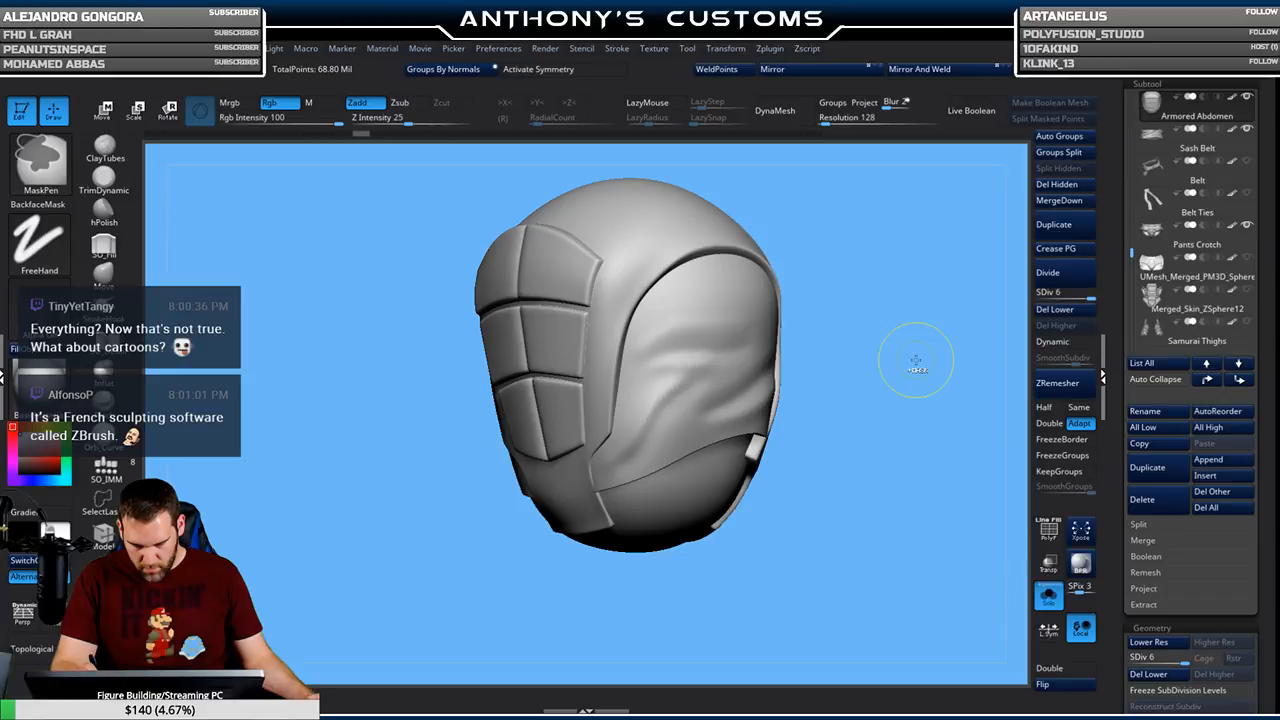
{"action": "key", "text": "ctrl+z"}
{"action": "key", "text": "ctrl+z"}
Resume sculpting folds across the middle and lower front of the abdomen's side panel, discarding the undone history entries
{"action": "left_click_drag", "start_coordinate": [917, 357], "coordinate": [917, 343]}
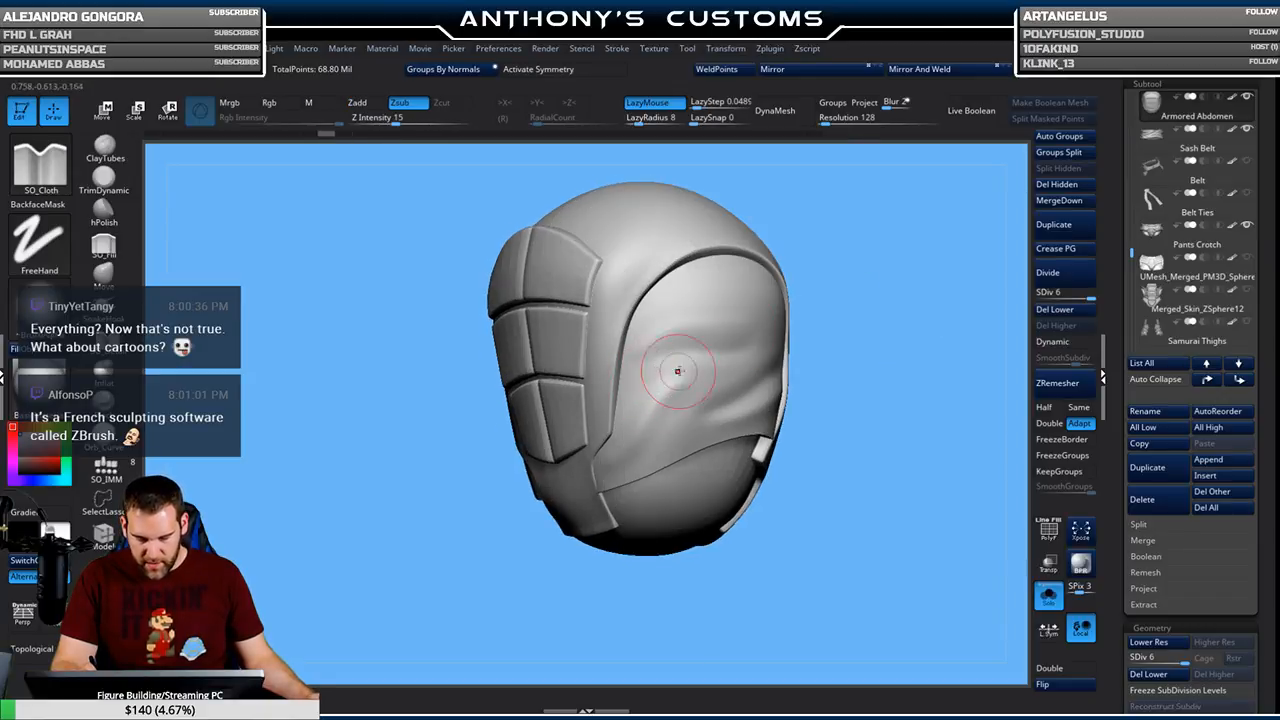
{"action": "left_click_drag", "start_coordinate": [852, 331], "coordinate": [876, 323]}
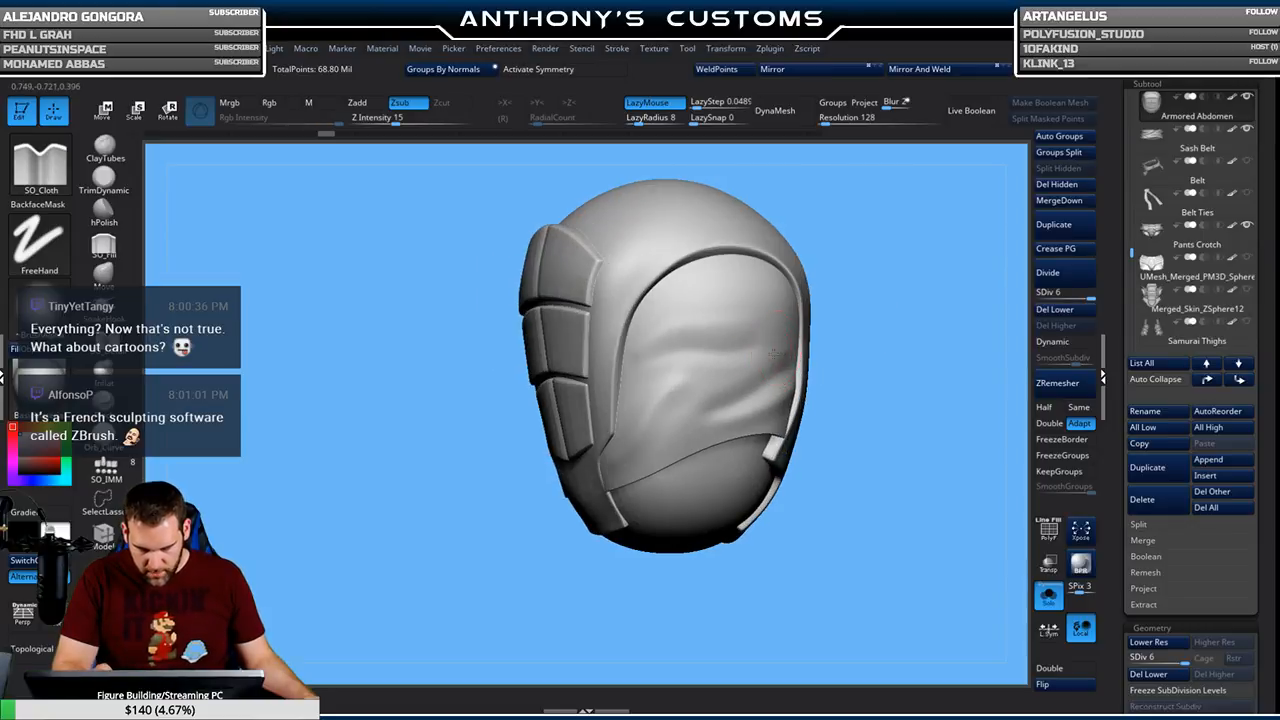
{"action": "left_click", "coordinate": [680, 385]}
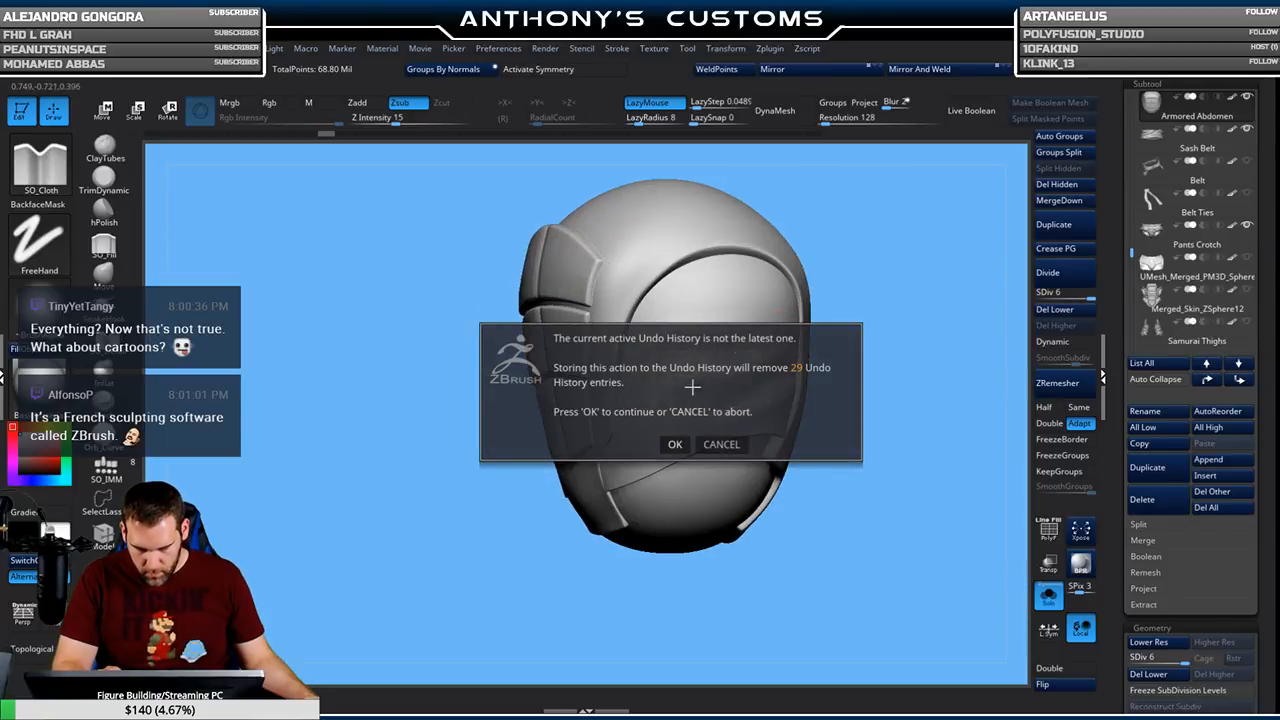
{"action": "left_click", "coordinate": [673, 444]}
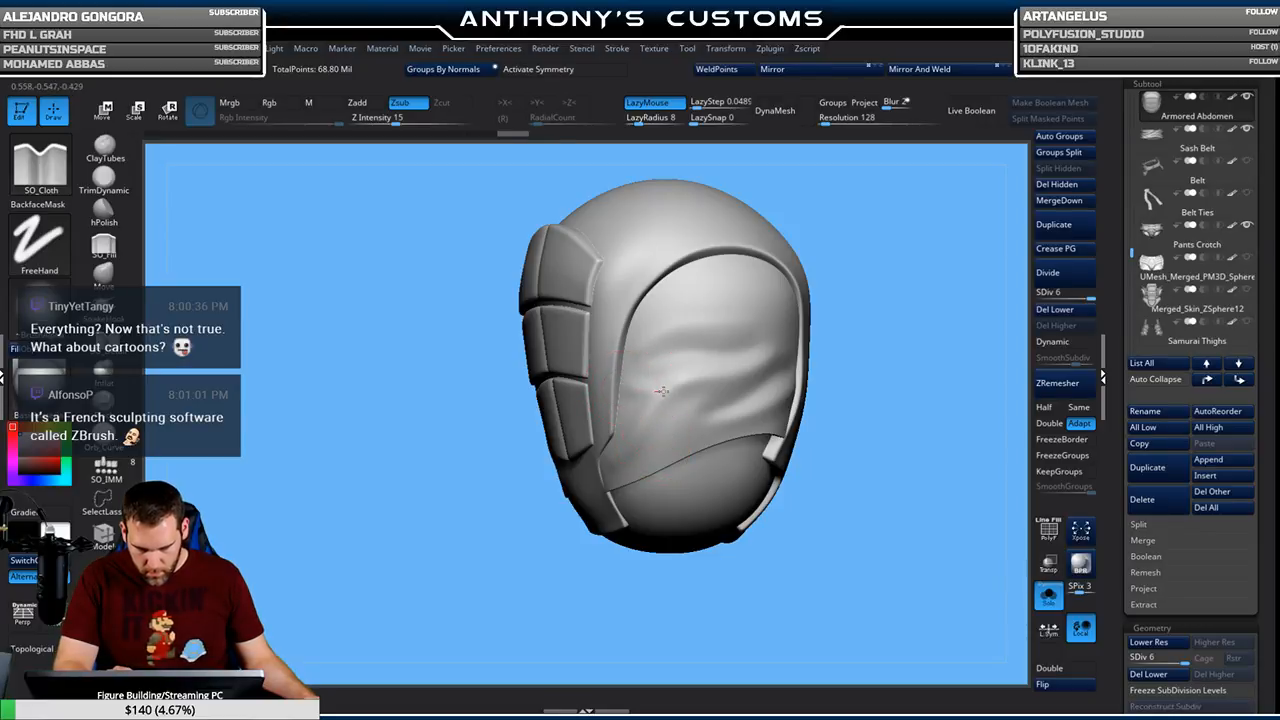
{"action": "left_click_drag", "start_coordinate": [829, 286], "coordinate": [788, 228]}
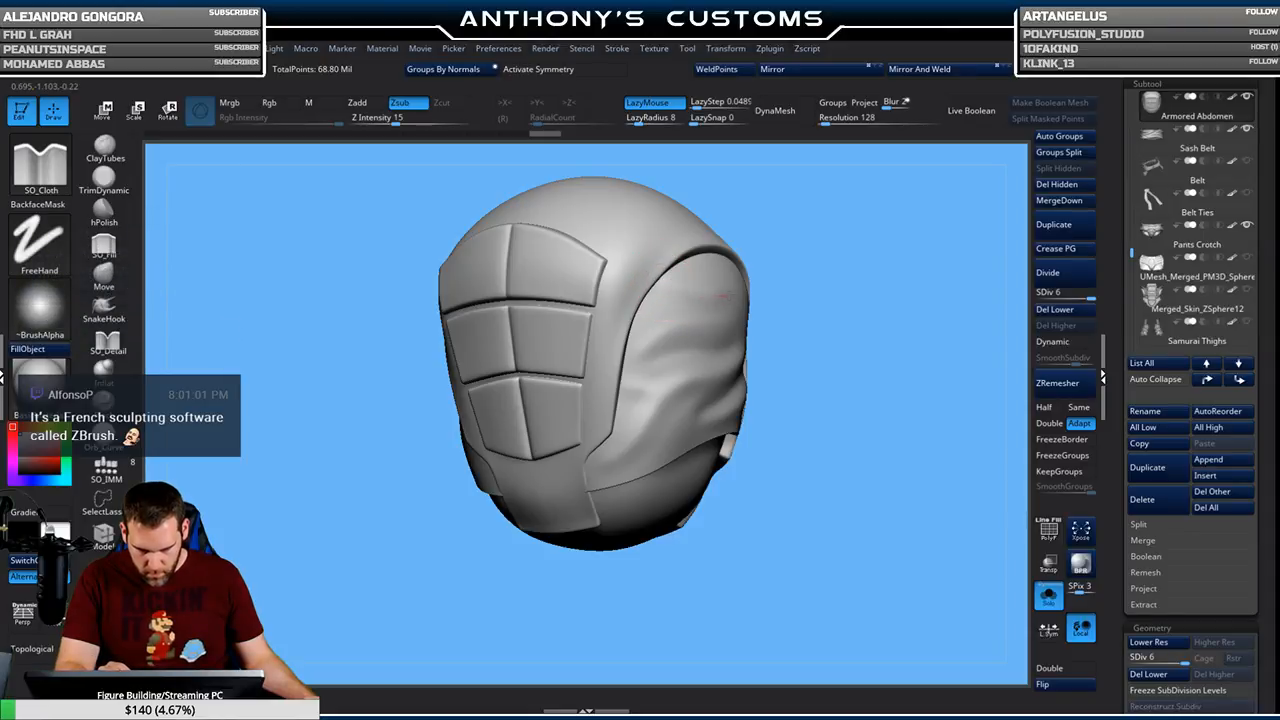
Sculpt further cloth folds across the upper area and the lower front corner of the side panel
{"action": "left_click_drag", "start_coordinate": [878, 259], "coordinate": [660, 296]}
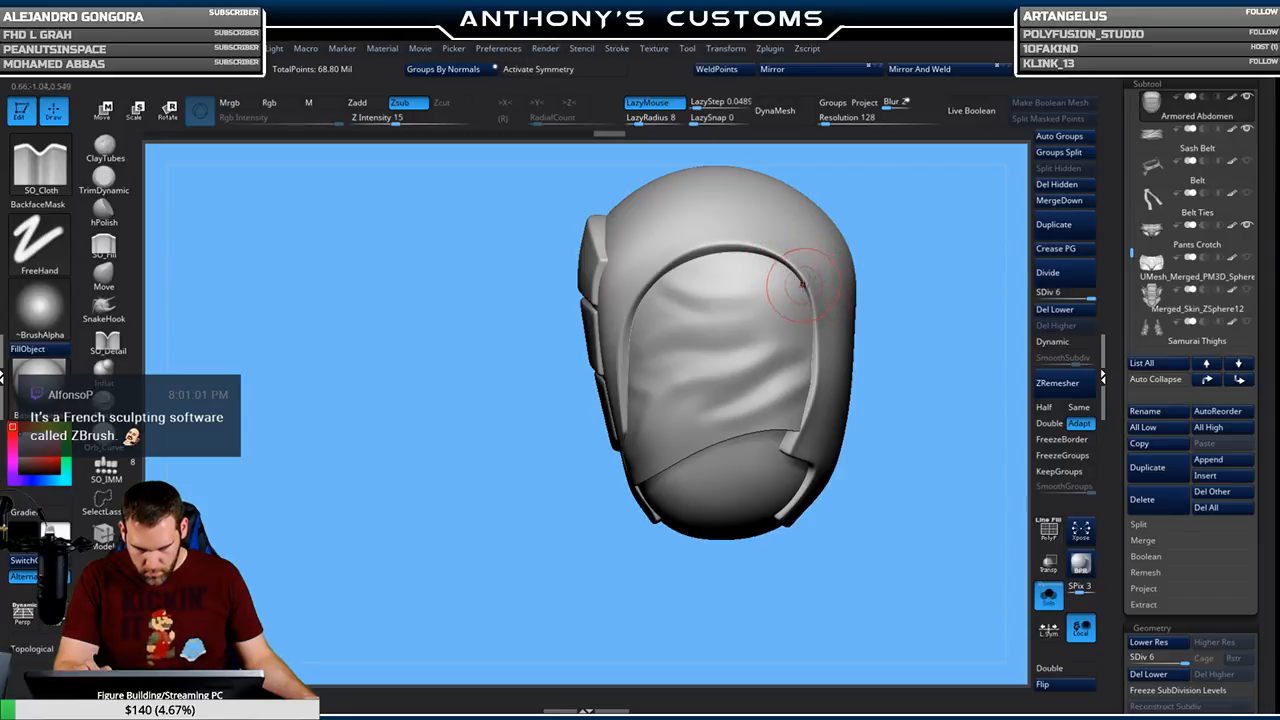
{"action": "left_click_drag", "start_coordinate": [856, 275], "coordinate": [801, 252]}
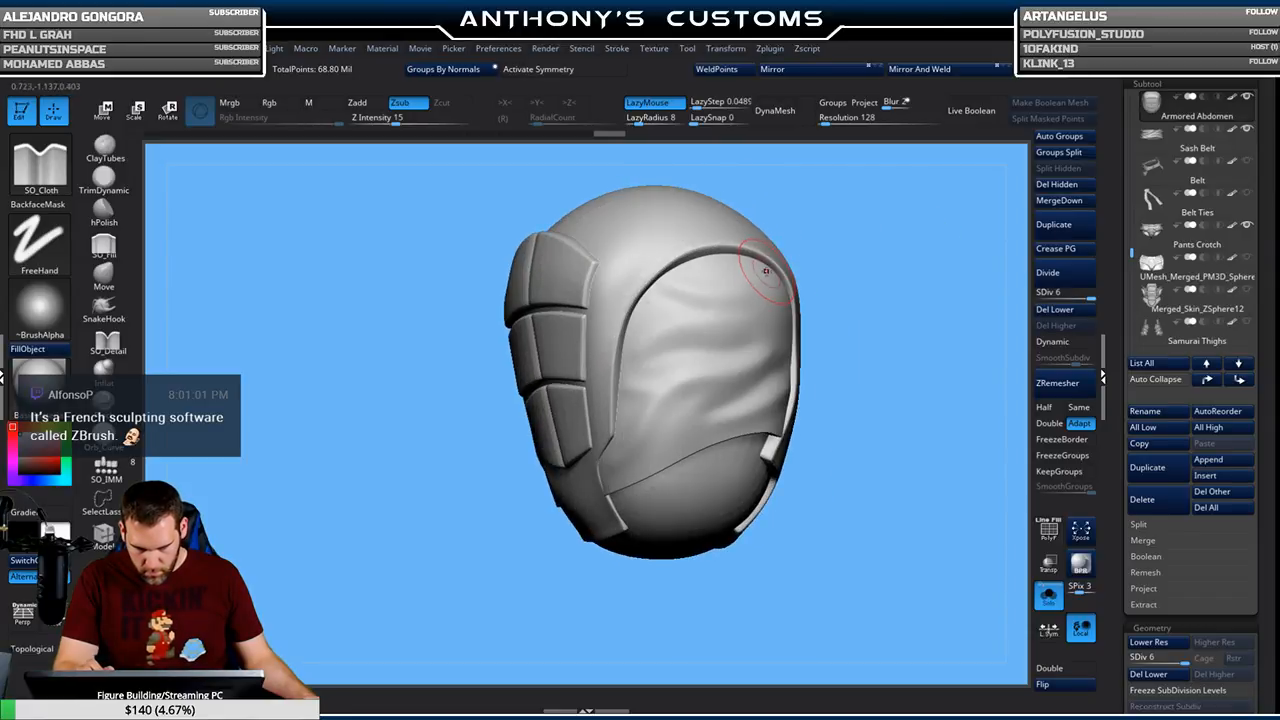
{"action": "mouse_move", "coordinate": [906, 269]}
{"action": "left_mouse_down"}
{"action": "mouse_move", "coordinate": [940, 280]}
{"action": "mouse_move", "coordinate": [900, 285]}
{"action": "left_mouse_up"}
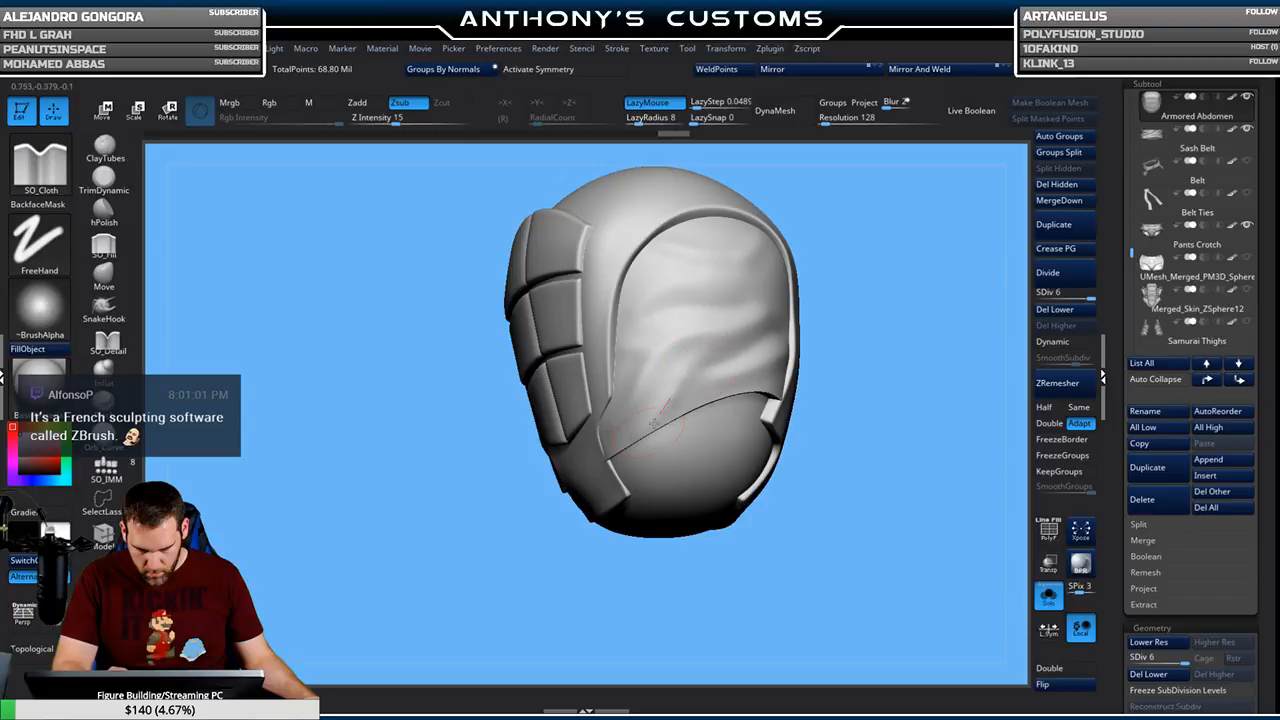
{"action": "left_click_drag", "start_coordinate": [891, 297], "coordinate": [815, 355]}
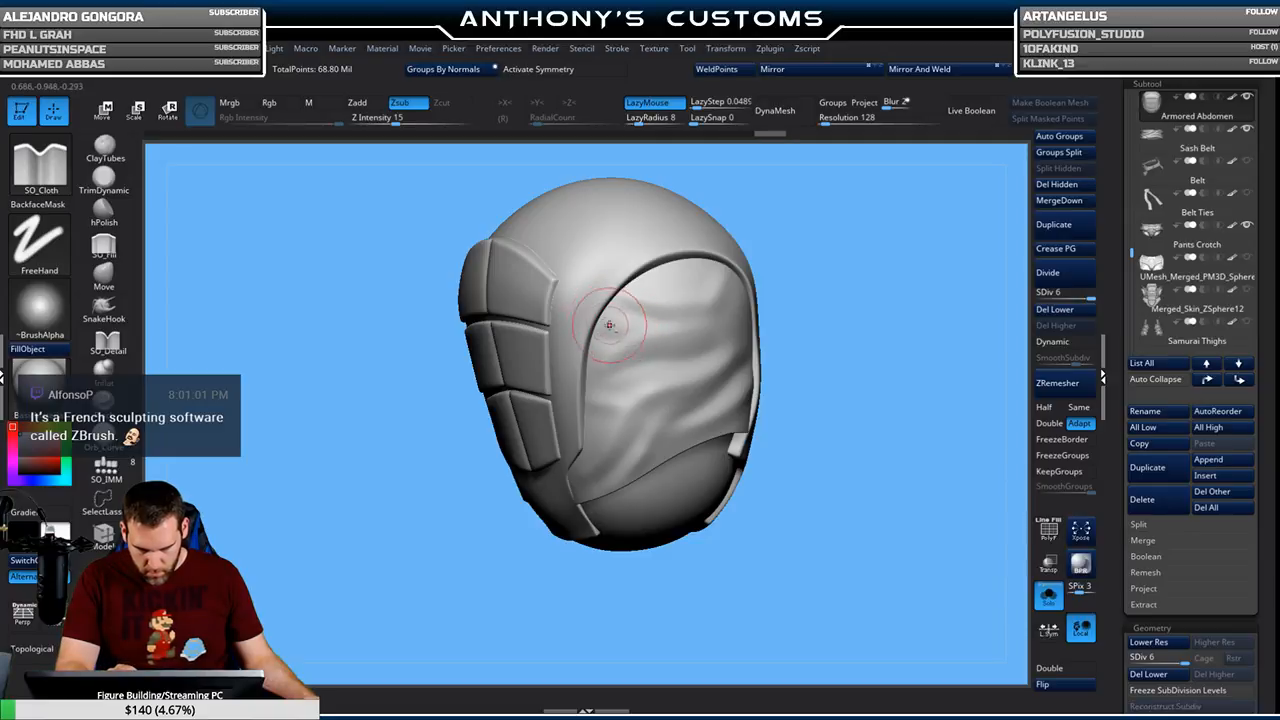
{"action": "mouse_move", "coordinate": [860, 292]}
{"action": "left_mouse_down"}
{"action": "mouse_move", "coordinate": [900, 286]}
{"action": "mouse_move", "coordinate": [825, 318]}
{"action": "left_mouse_up"}
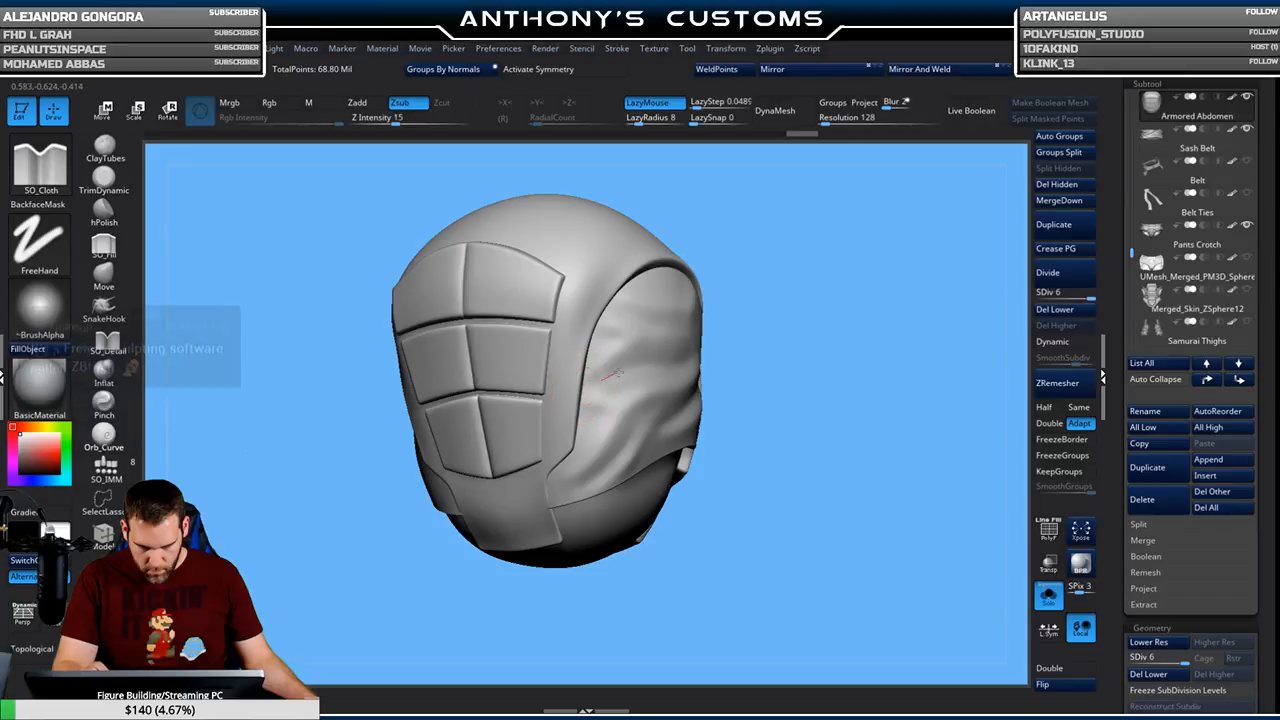
Sculpt folds running in from the side panel's front edge and upper rear edge to link the existing creases
{"action": "left_click_drag", "start_coordinate": [743, 334], "coordinate": [848, 297]}
{"action": "left_click_drag", "start_coordinate": [943, 266], "coordinate": [926, 289]}
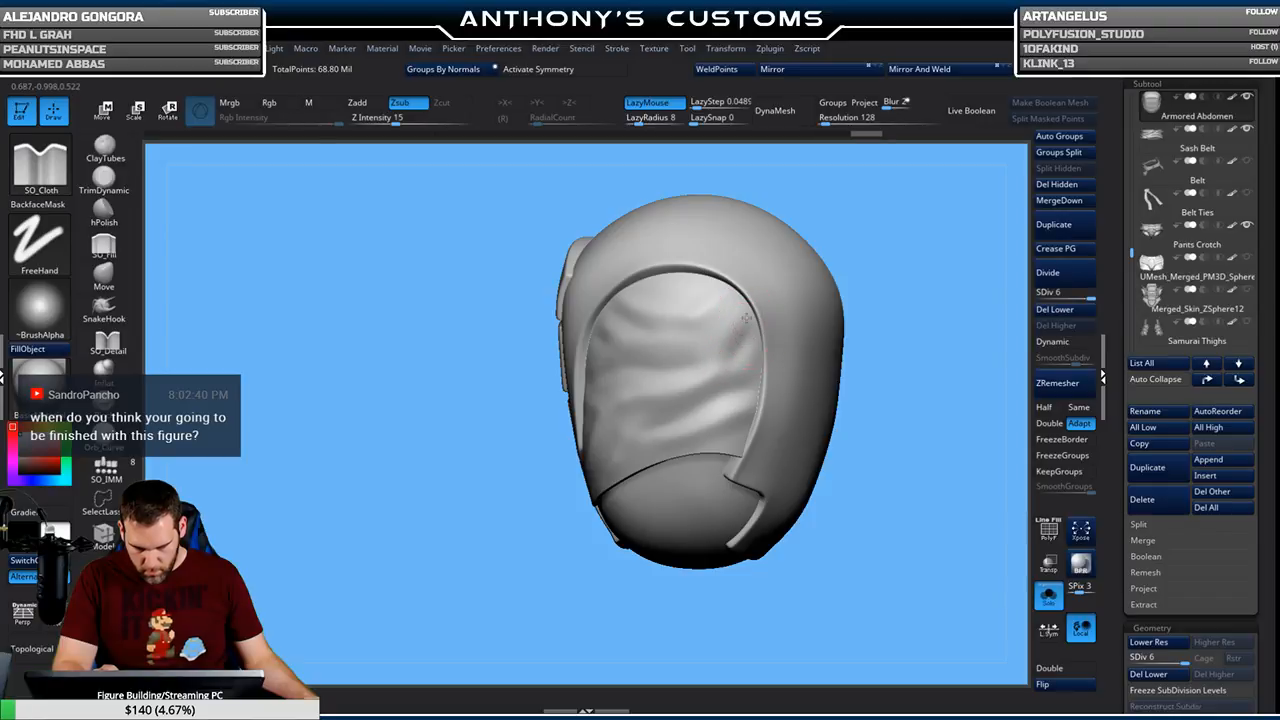
{"action": "mouse_move", "coordinate": [880, 283]}
{"action": "left_mouse_down"}
{"action": "mouse_move", "coordinate": [925, 285]}
{"action": "mouse_move", "coordinate": [929, 271]}
{"action": "left_mouse_up"}
{"action": "key", "text": "ctrl"}
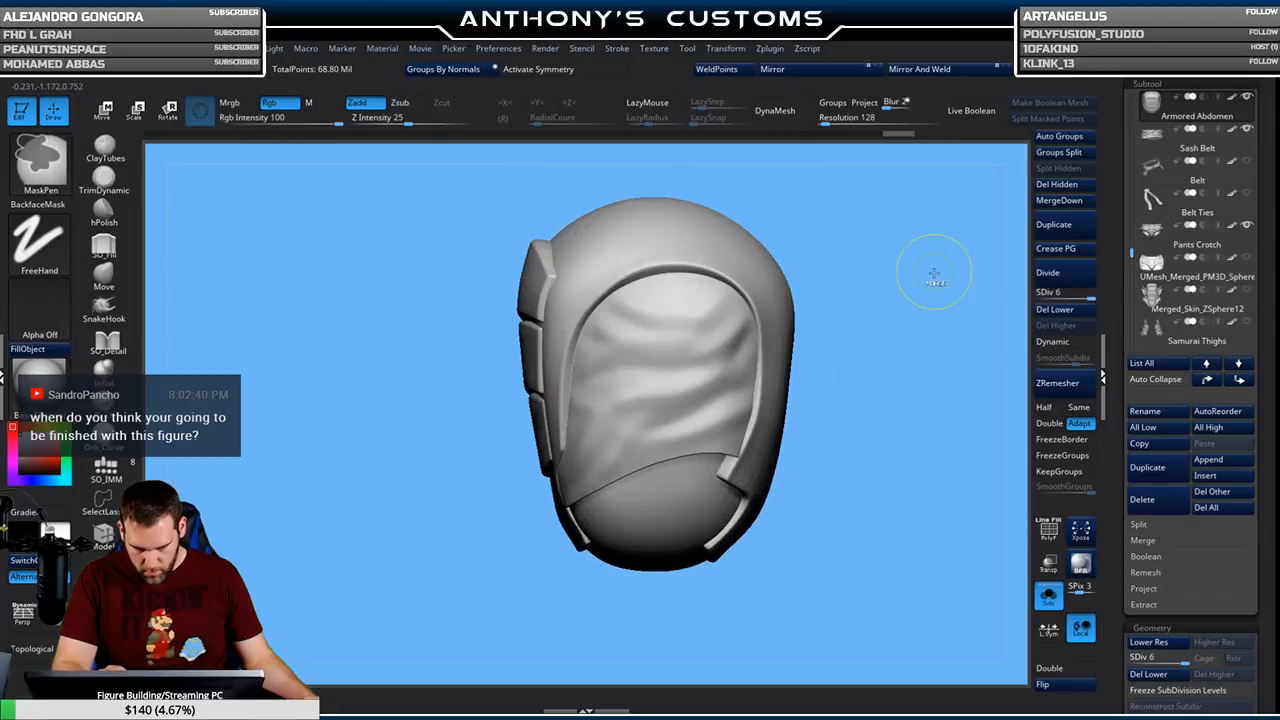
{"action": "left_click_drag", "start_coordinate": [857, 294], "coordinate": [920, 274]}
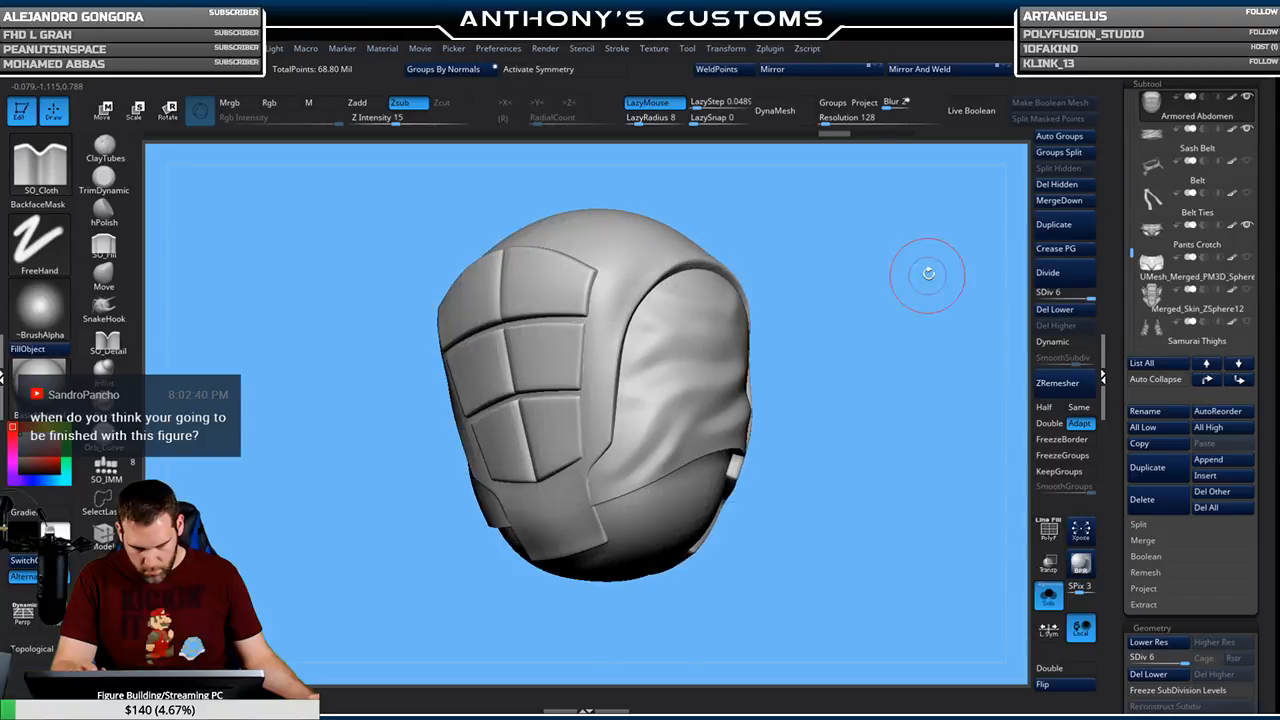
{"action": "left_click_drag", "start_coordinate": [818, 480], "coordinate": [835, 507]}
{"action": "mouse_move", "coordinate": [878, 536]}
{"action": "left_mouse_down"}
{"action": "mouse_move", "coordinate": [826, 523]}
{"action": "mouse_move", "coordinate": [870, 526]}
{"action": "left_mouse_up"}
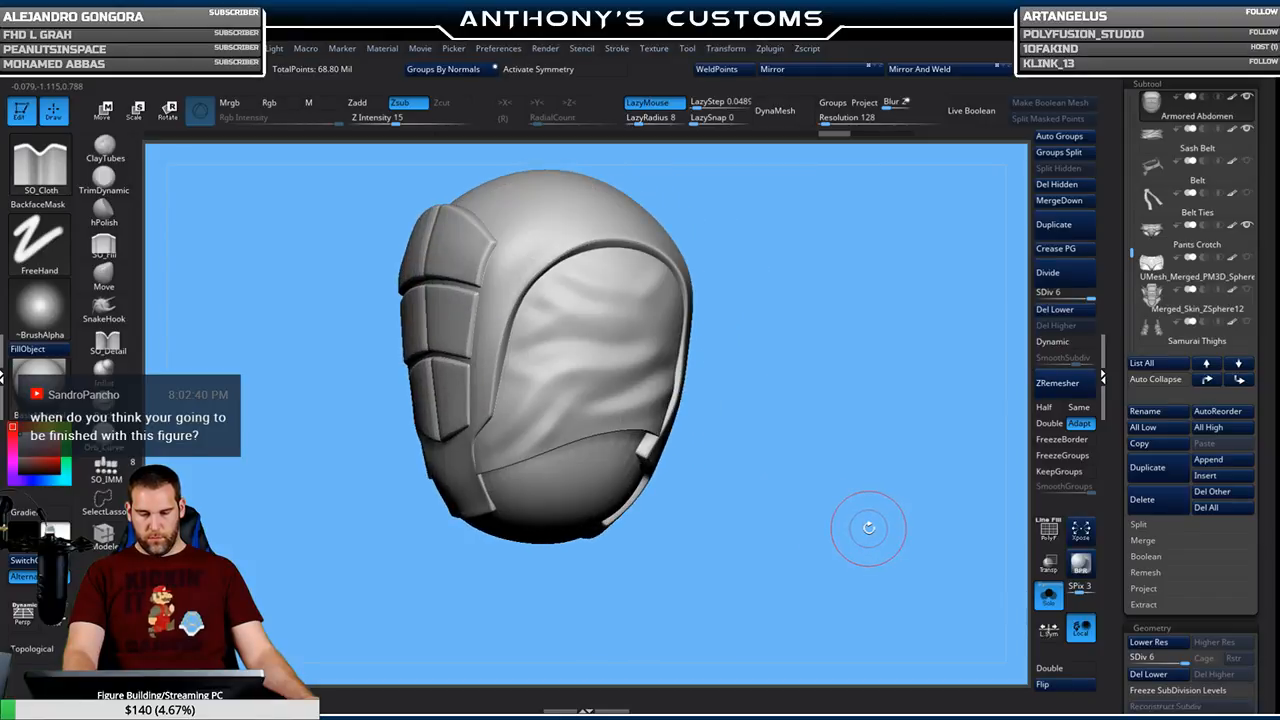
Check the folded side panel against the bust and sash belt on the full figure, and isolate the abdomen again
{"action": "left_click", "coordinate": [1048, 597]}
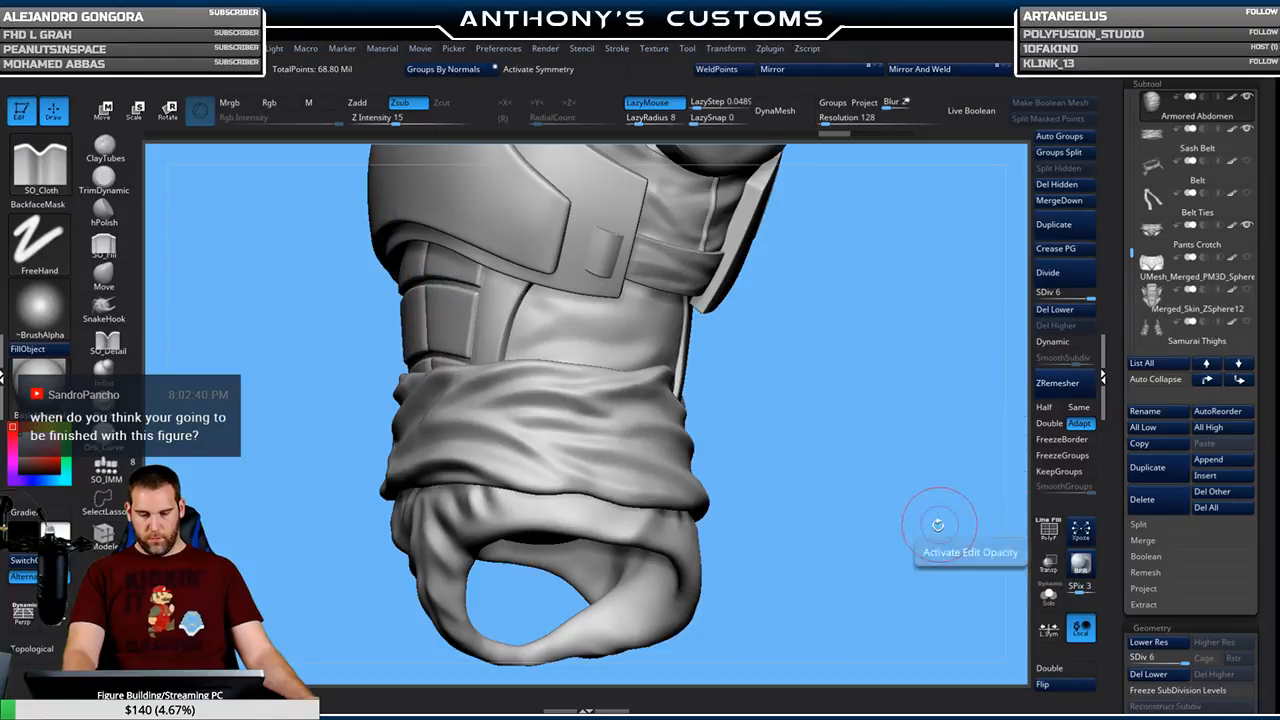
{"action": "left_click_drag", "start_coordinate": [869, 557], "coordinate": [856, 533]}
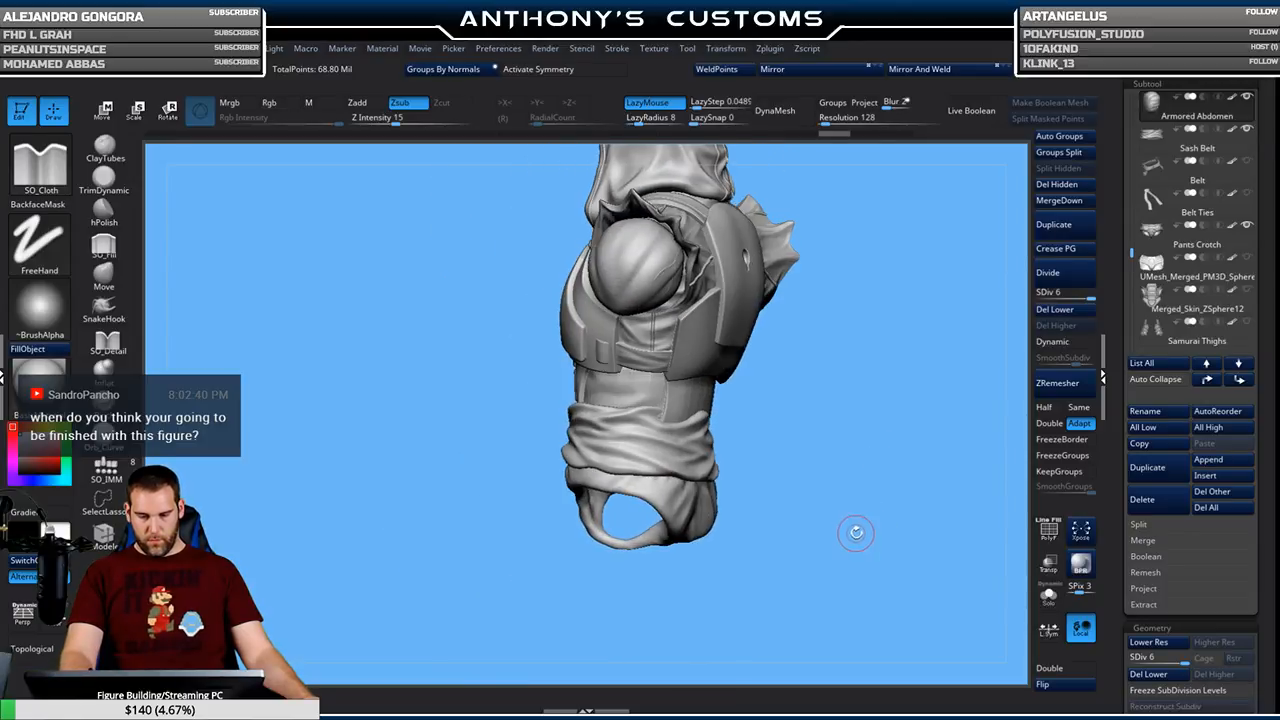
{"action": "left_click", "coordinate": [1048, 597]}
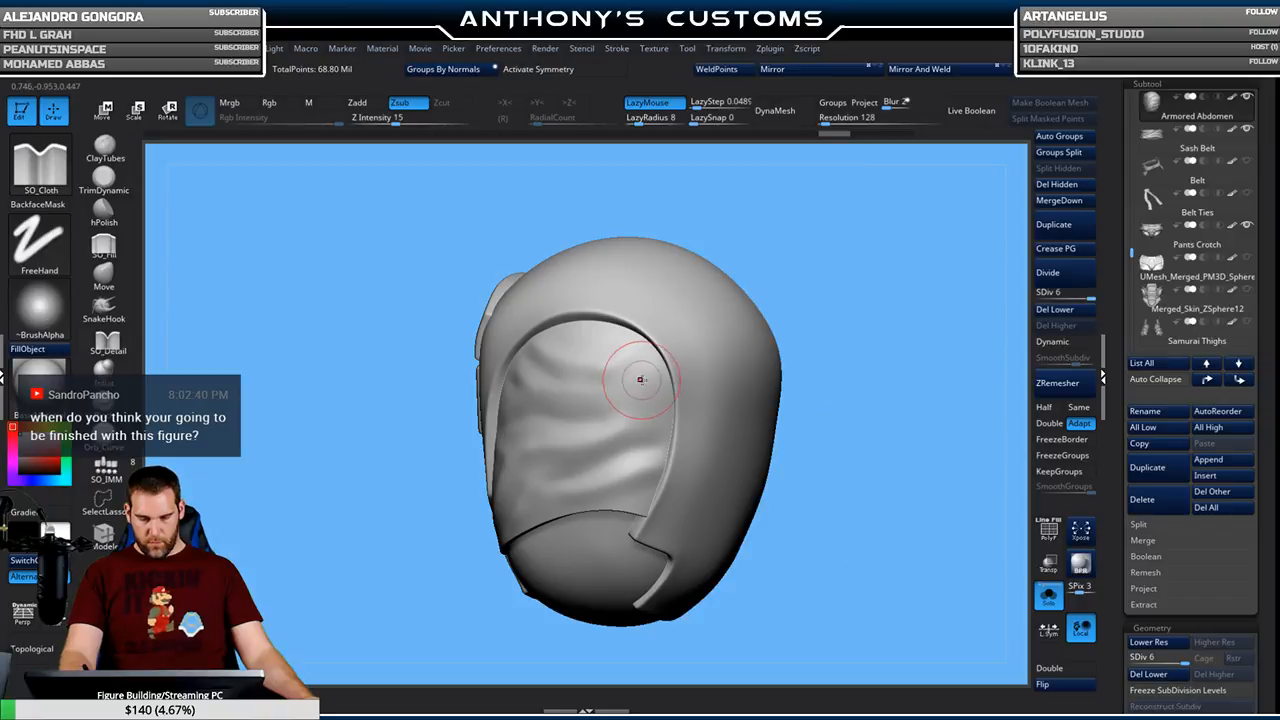
Refine the folds along the rear edge of the side panel, from its upper curve down to the lower seam
{"action": "left_click_drag", "start_coordinate": [607, 401], "coordinate": [592, 407]}
{"action": "left_click_drag", "start_coordinate": [664, 388], "coordinate": [600, 430]}
{"action": "mouse_move", "coordinate": [803, 372]}
{"action": "left_mouse_down"}
{"action": "mouse_move", "coordinate": [856, 358]}
{"action": "mouse_move", "coordinate": [797, 386]}
{"action": "left_mouse_up"}
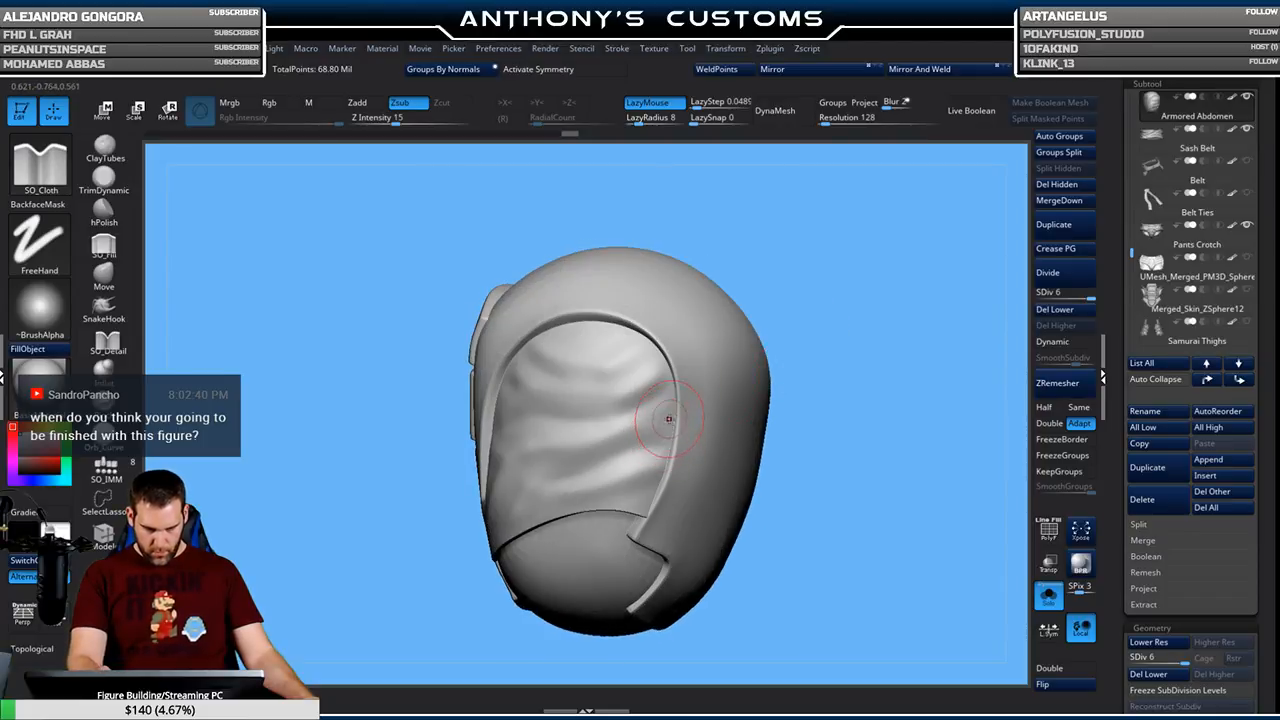
{"action": "left_click_drag", "start_coordinate": [883, 374], "coordinate": [911, 366]}
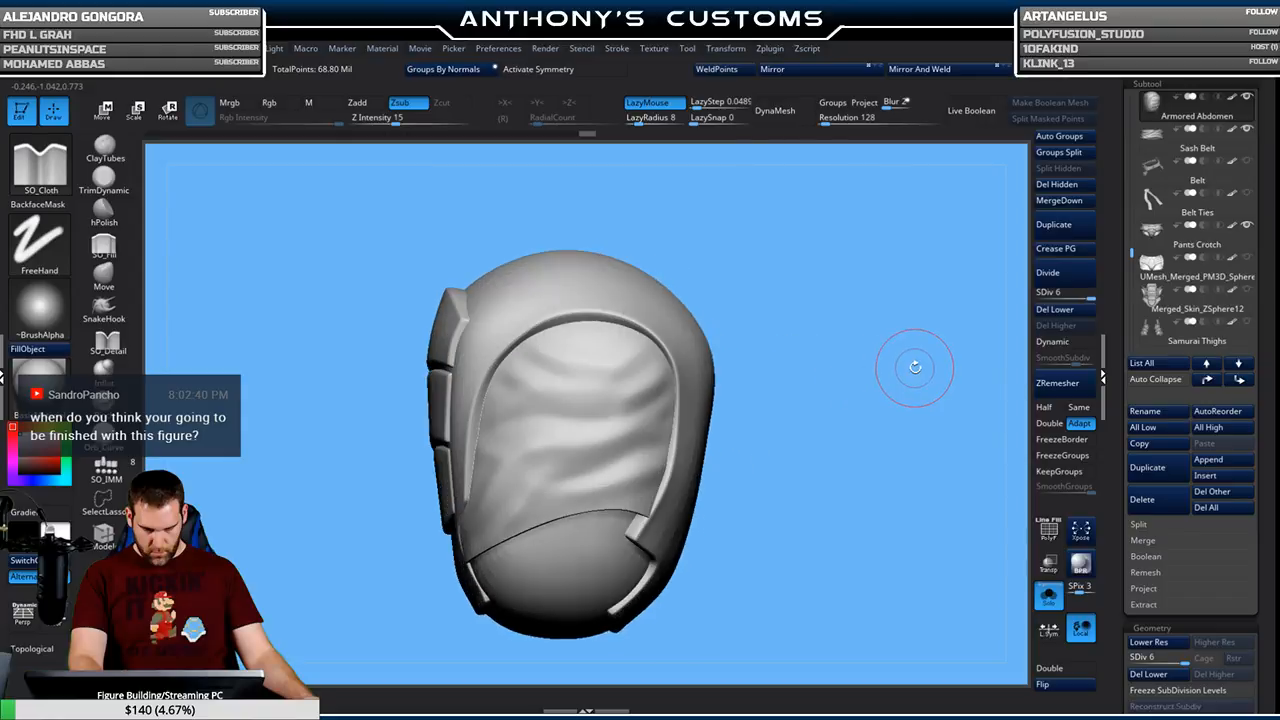
{"action": "left_click_drag", "start_coordinate": [817, 423], "coordinate": [859, 412]}
{"action": "left_click_drag", "start_coordinate": [769, 417], "coordinate": [697, 450]}
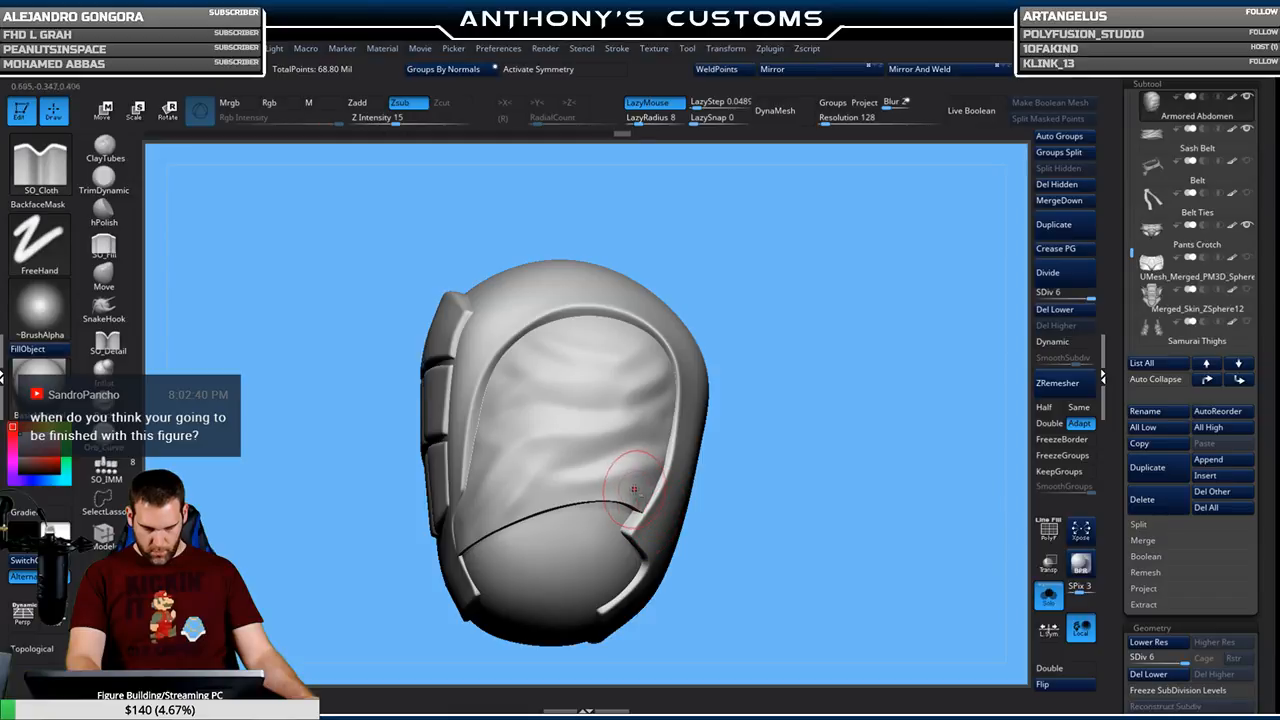
Hide the Sash Belt, show the Belt and Belt Ties, and check the abdomen on the full figure from the front
{"action": "left_click_drag", "start_coordinate": [834, 423], "coordinate": [788, 424]}
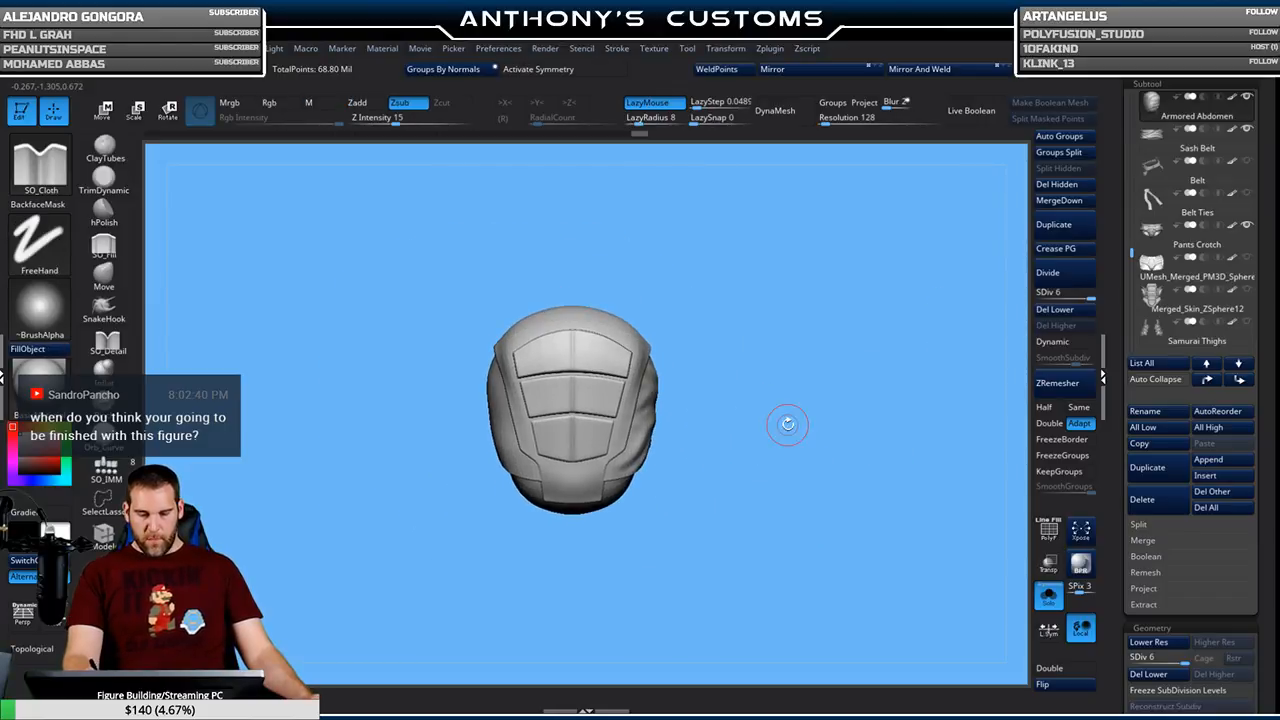
{"action": "left_click_drag", "start_coordinate": [645, 516], "coordinate": [622, 528]}
{"action": "left_click", "coordinate": [1048, 595]}
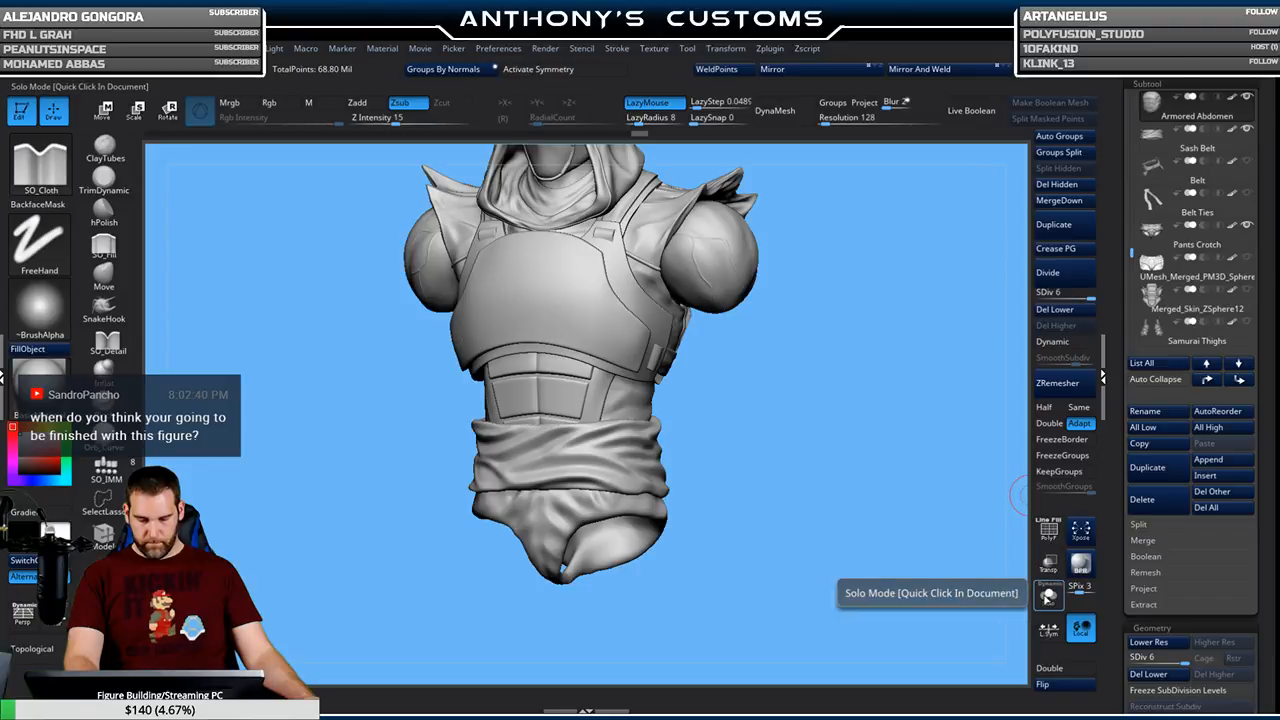
{"action": "left_click", "coordinate": [1048, 595]}
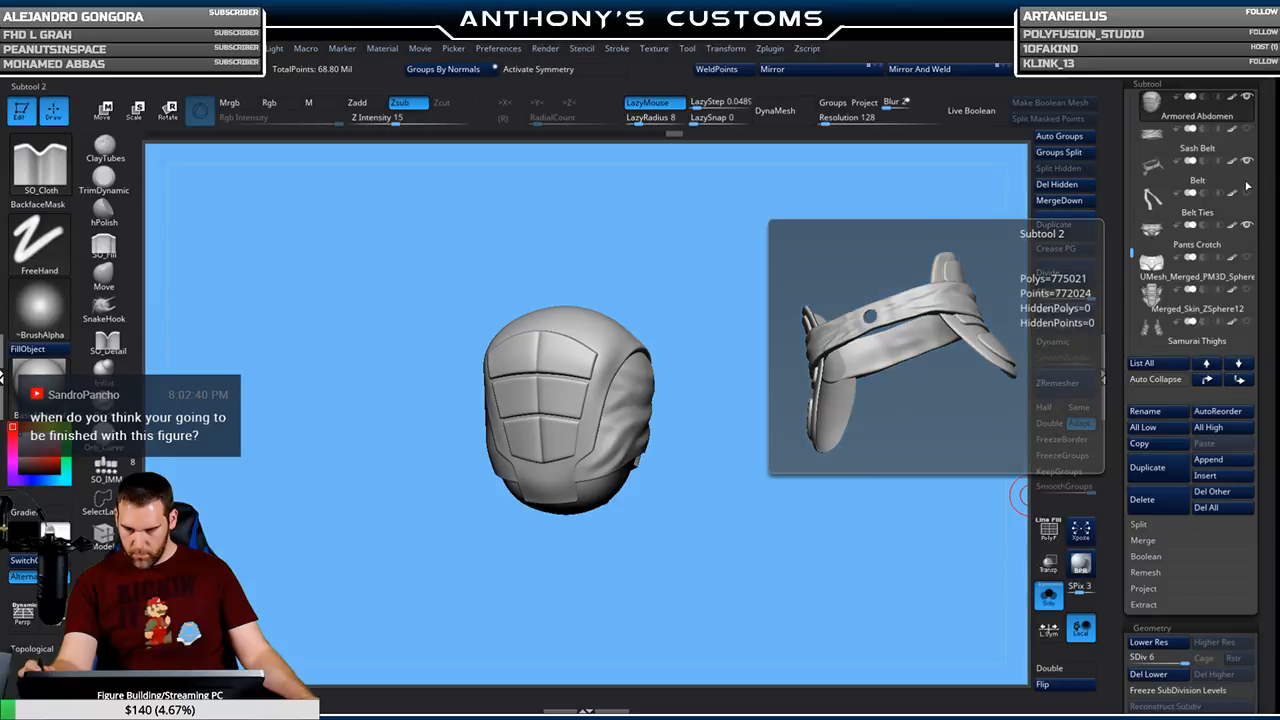
{"action": "left_click", "coordinate": [1048, 595]}
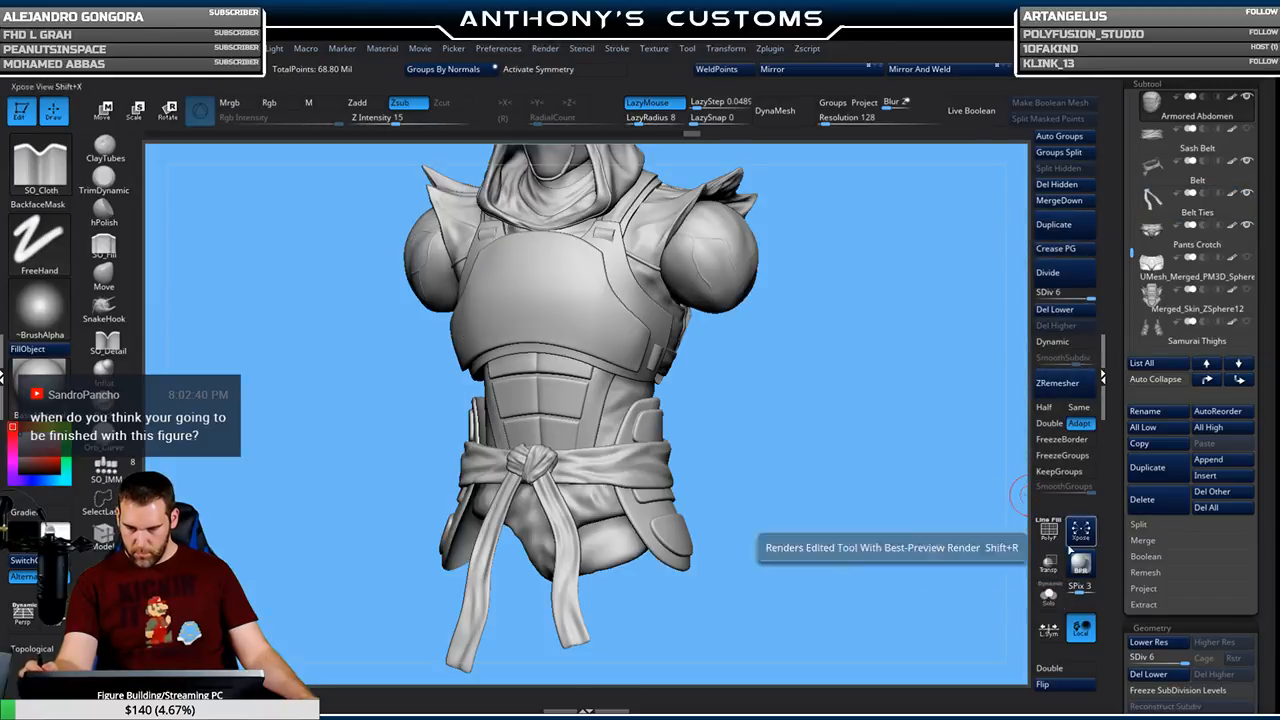
{"action": "mouse_move", "coordinate": [829, 434]}
{"action": "left_mouse_down"}
{"action": "mouse_move", "coordinate": [859, 493]}
{"action": "mouse_move", "coordinate": [802, 461]}
{"action": "mouse_move", "coordinate": [812, 436]}
{"action": "mouse_move", "coordinate": [840, 433]}
{"action": "mouse_move", "coordinate": [877, 495]}
{"action": "mouse_move", "coordinate": [858, 507]}
{"action": "mouse_move", "coordinate": [868, 434]}
{"action": "left_mouse_up"}
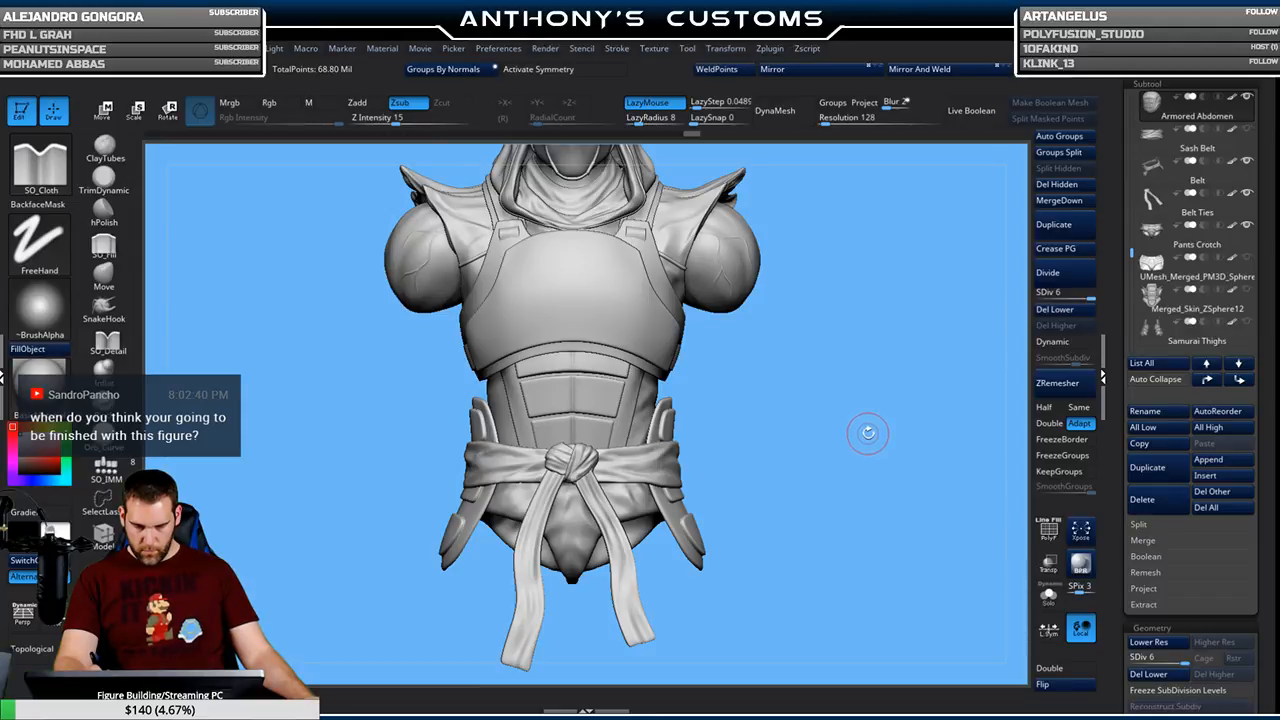
{"action": "left_click", "coordinate": [1048, 595]}
Sculpt the first cloth folds across the opposite side panel, with a diagonal one rising toward its front edge
{"action": "left_click_drag", "start_coordinate": [851, 508], "coordinate": [887, 386]}
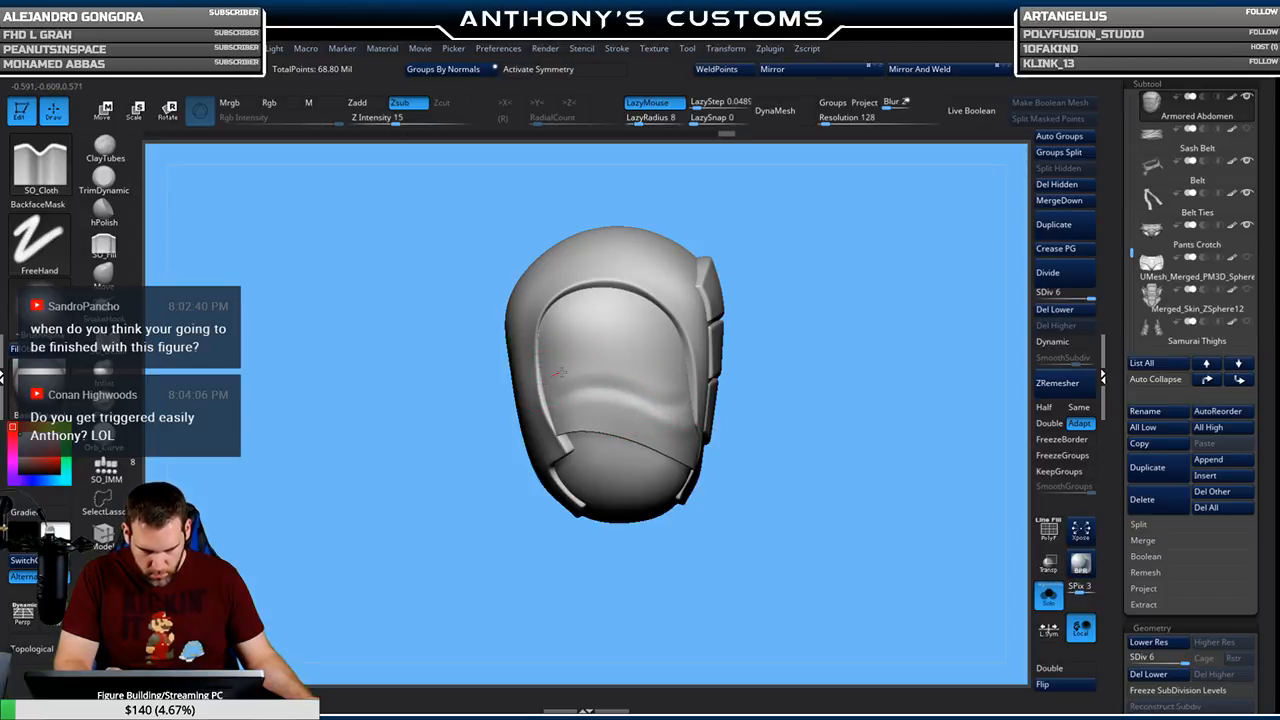
{"action": "left_click_drag", "start_coordinate": [800, 330], "coordinate": [826, 328]}
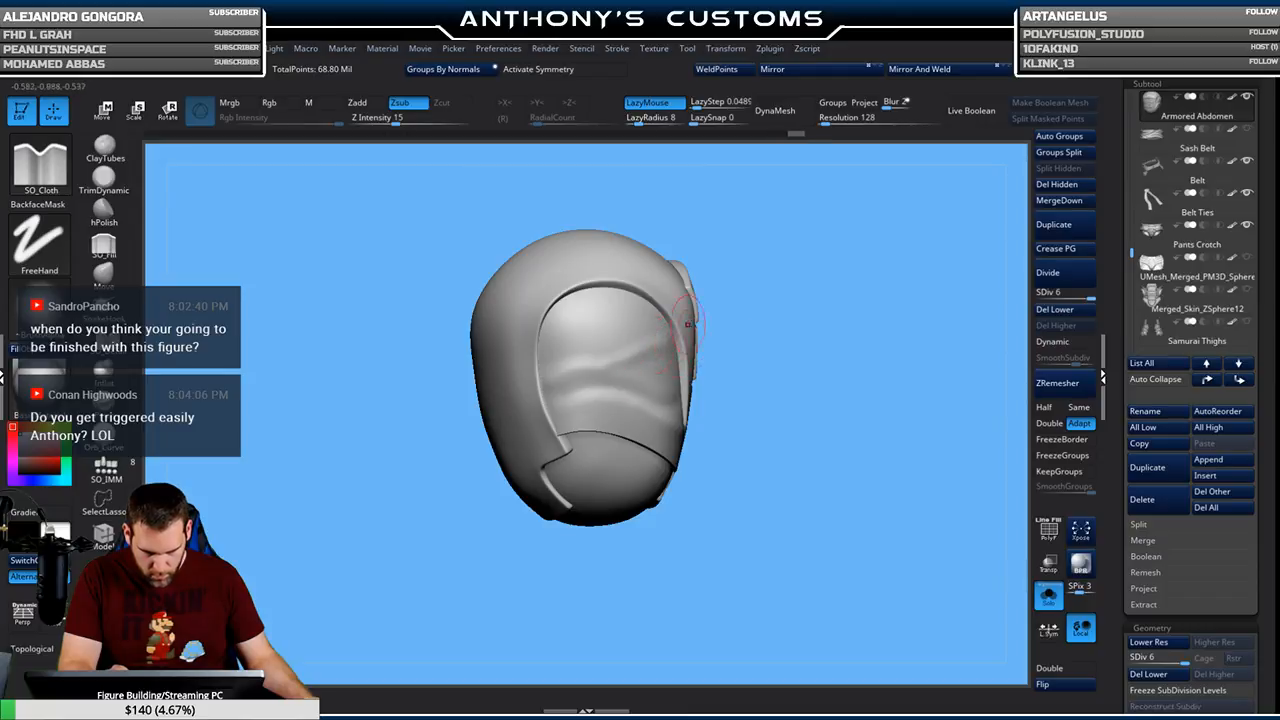
{"action": "left_click_drag", "start_coordinate": [651, 344], "coordinate": [798, 296]}
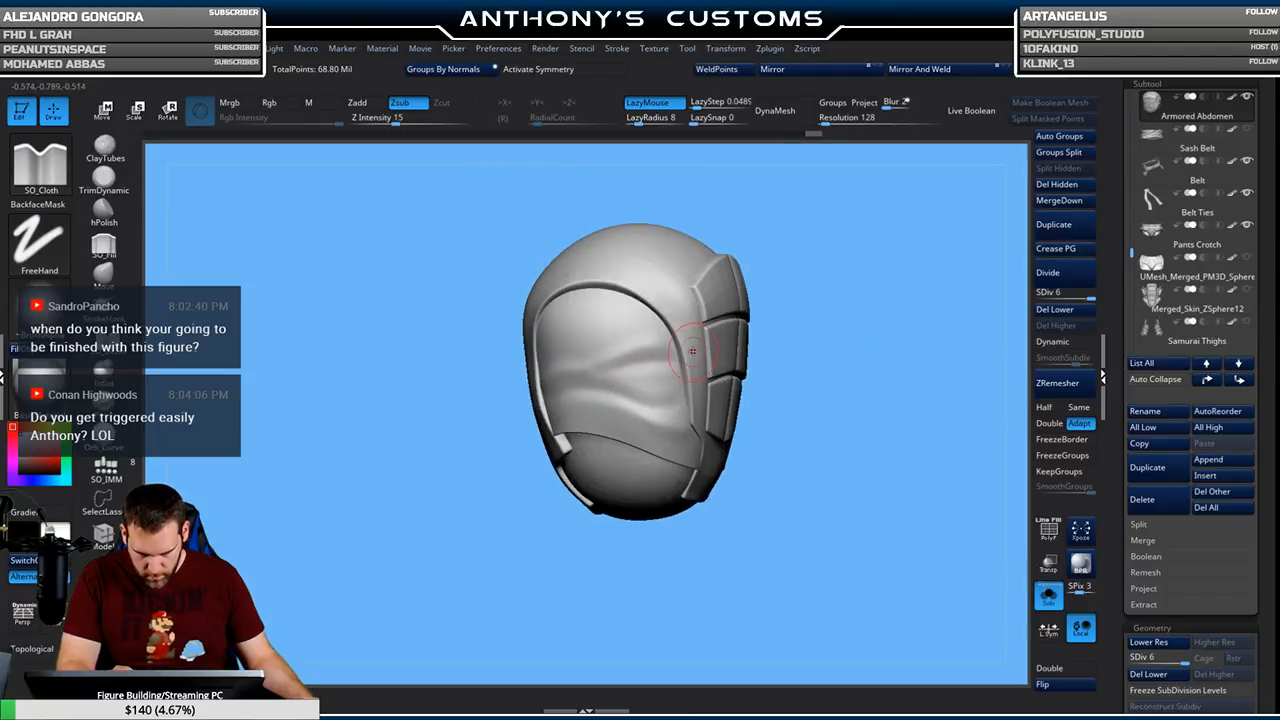
{"action": "mouse_move", "coordinate": [852, 308]}
{"action": "left_mouse_down"}
{"action": "mouse_move", "coordinate": [867, 281]}
{"action": "mouse_move", "coordinate": [820, 330]}
{"action": "left_mouse_up"}
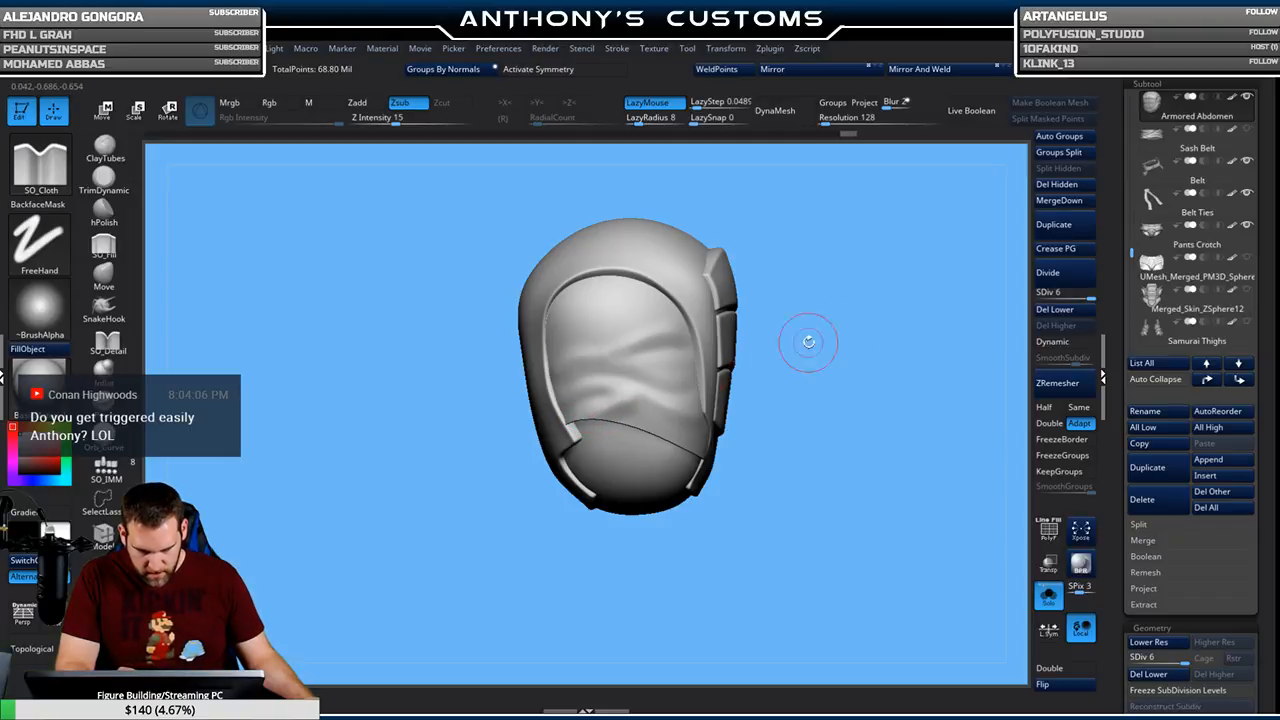
{"action": "left_click_drag", "start_coordinate": [808, 343], "coordinate": [866, 334]}
Sculpt additional cloth folds across the lower half of the side panel, just above its lower seam
{"action": "left_click_drag", "start_coordinate": [923, 249], "coordinate": [894, 357]}
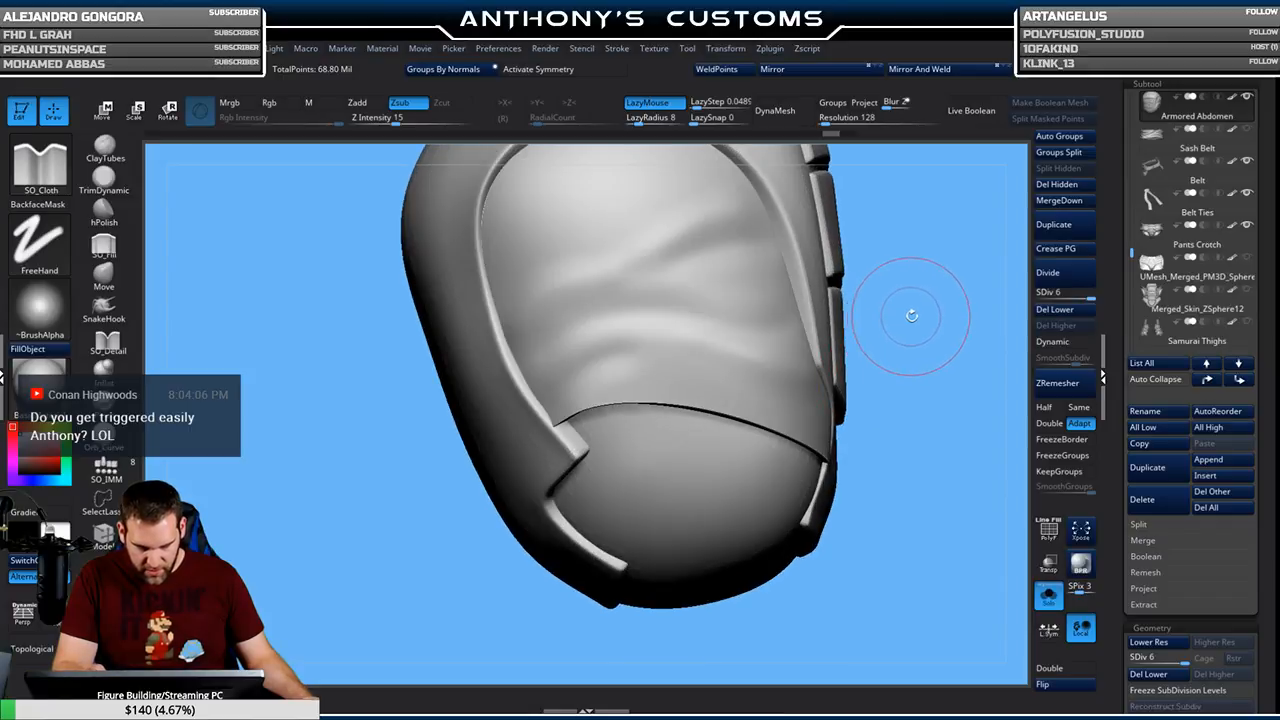
{"action": "left_click_drag", "start_coordinate": [908, 309], "coordinate": [908, 312]}
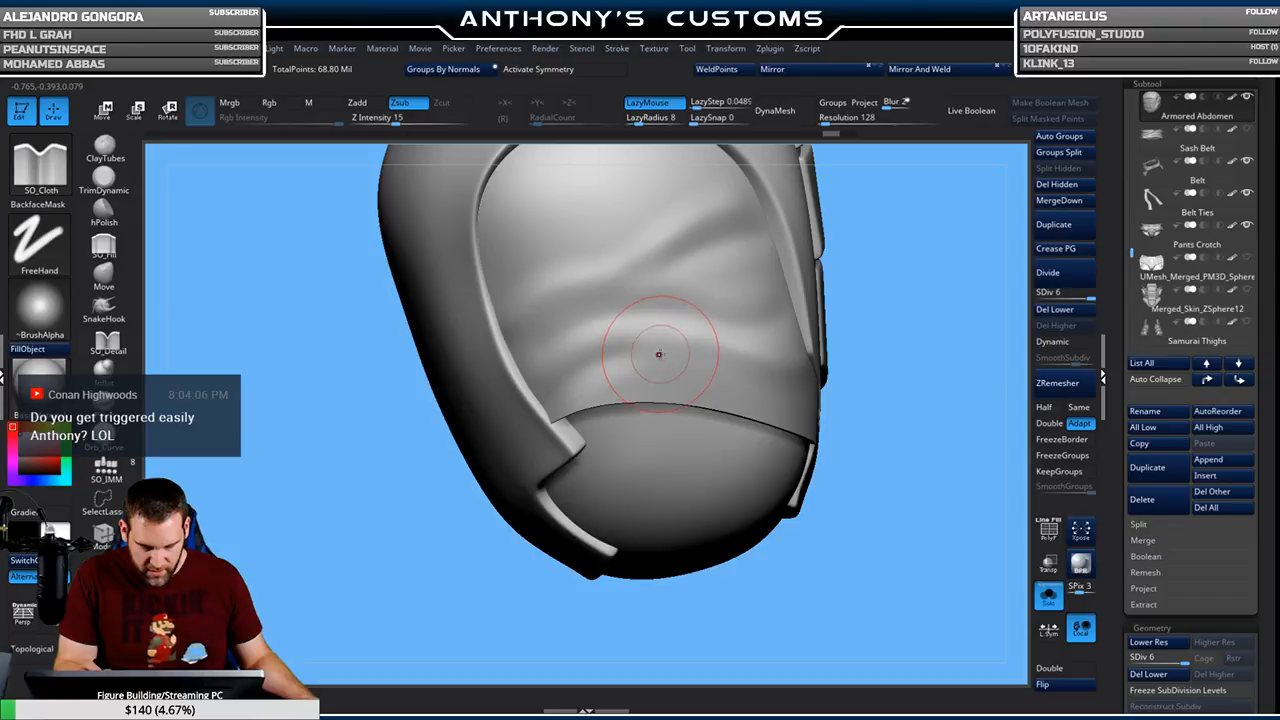
{"action": "mouse_move", "coordinate": [860, 298]}
{"action": "left_mouse_down"}
{"action": "mouse_move", "coordinate": [914, 296]}
{"action": "mouse_move", "coordinate": [867, 293]}
{"action": "left_mouse_up"}
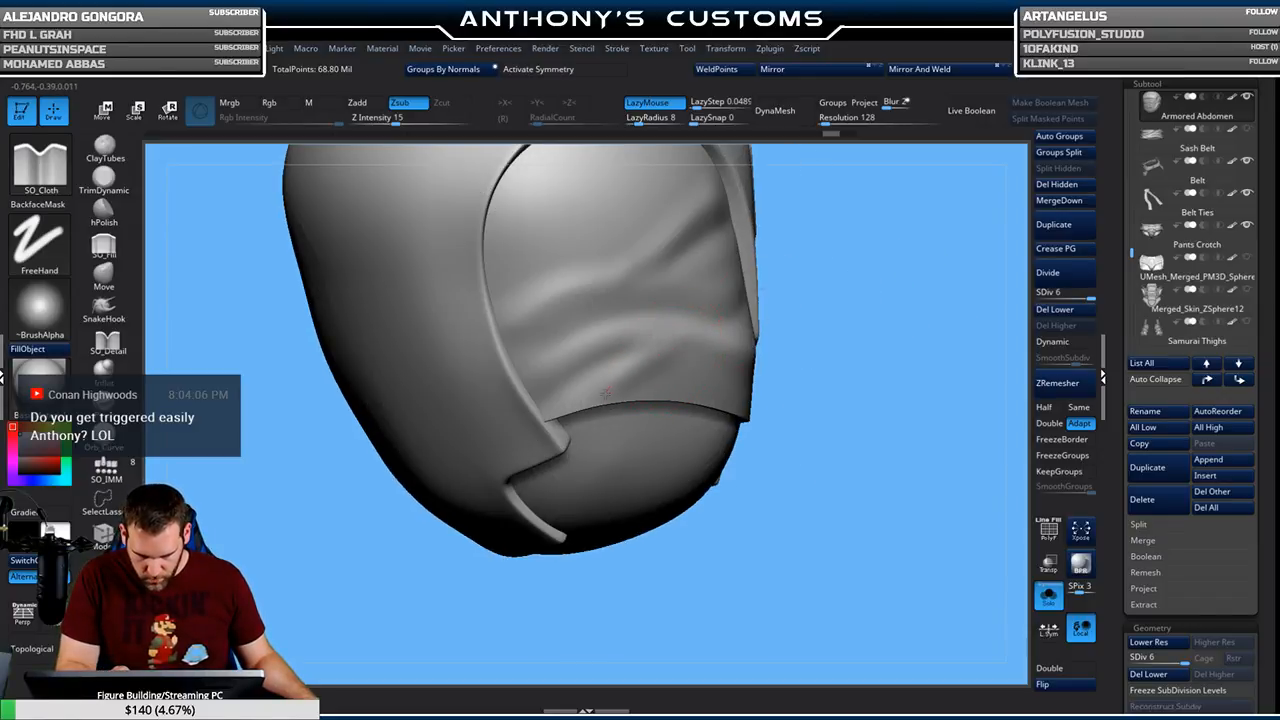
{"action": "left_click_drag", "start_coordinate": [886, 314], "coordinate": [678, 318]}
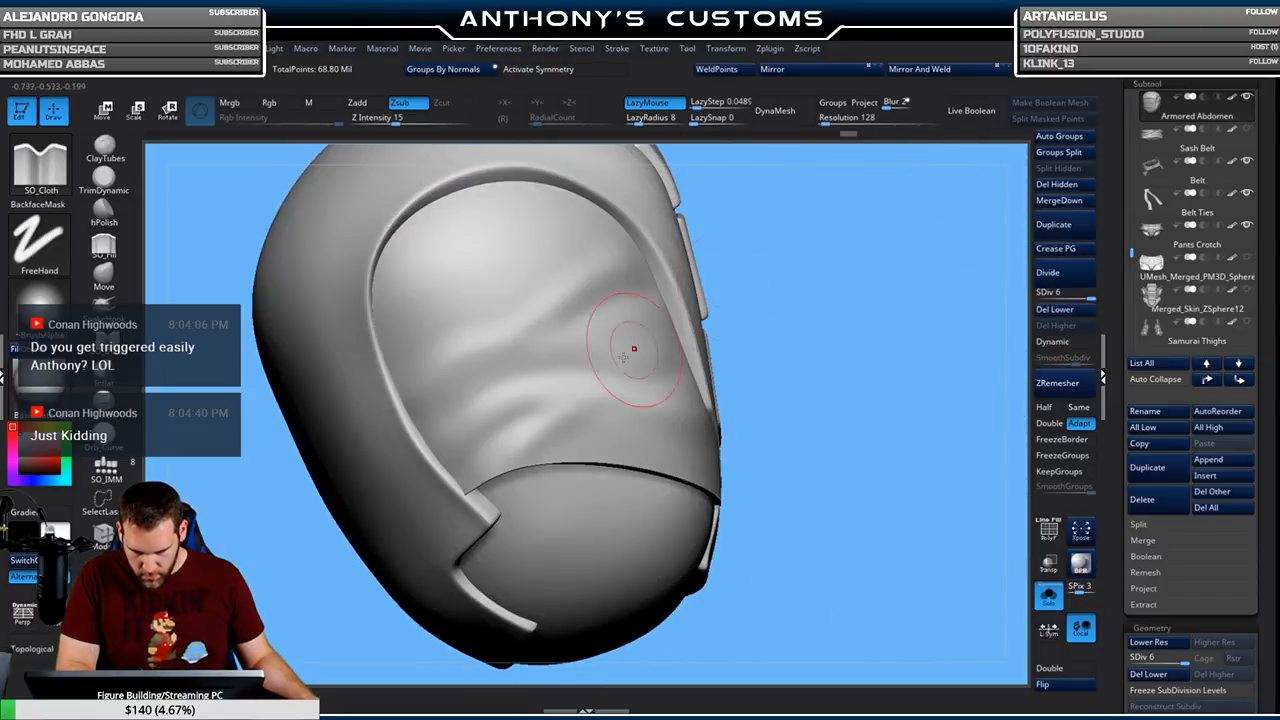
{"action": "left_click_drag", "start_coordinate": [857, 286], "coordinate": [773, 276]}
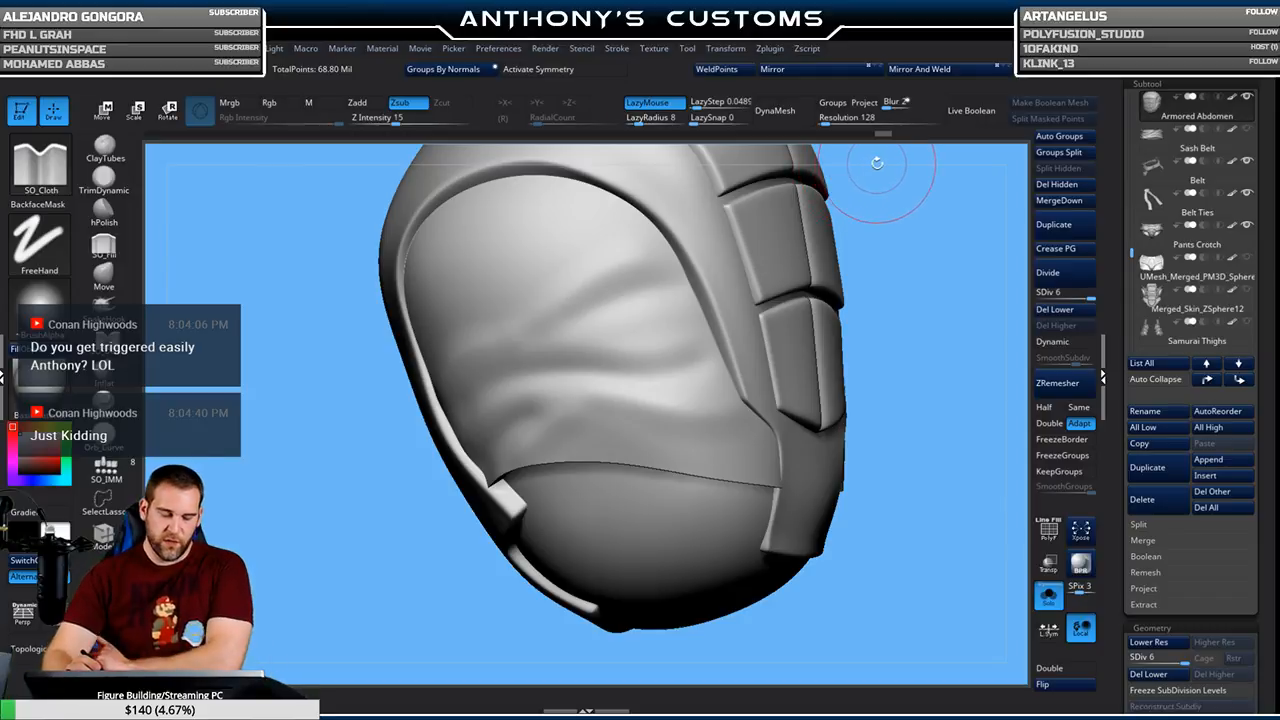
Refine the diagonal and middle folds of the side panel, carrying them toward its front edge
{"action": "mouse_move", "coordinate": [923, 214]}
{"action": "left_mouse_down"}
{"action": "mouse_move", "coordinate": [891, 246]}
{"action": "mouse_move", "coordinate": [780, 258]}
{"action": "left_mouse_up"}
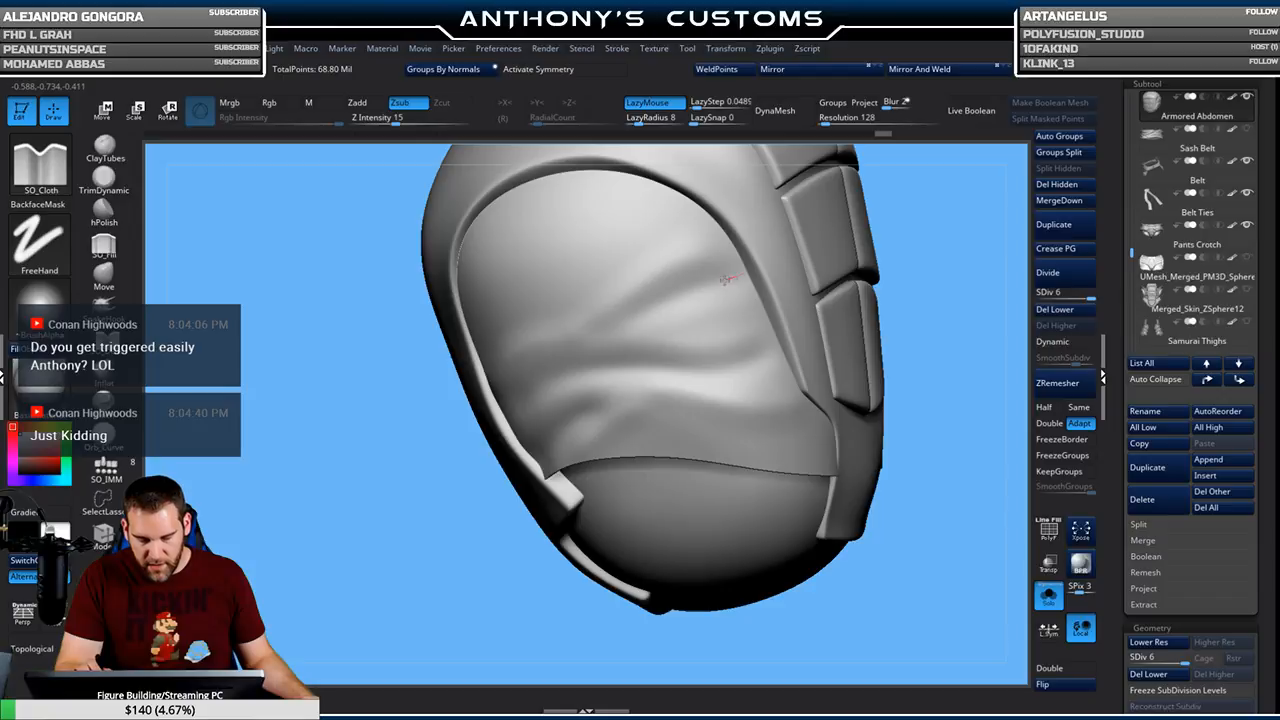
{"action": "left_click_drag", "start_coordinate": [929, 214], "coordinate": [980, 214]}
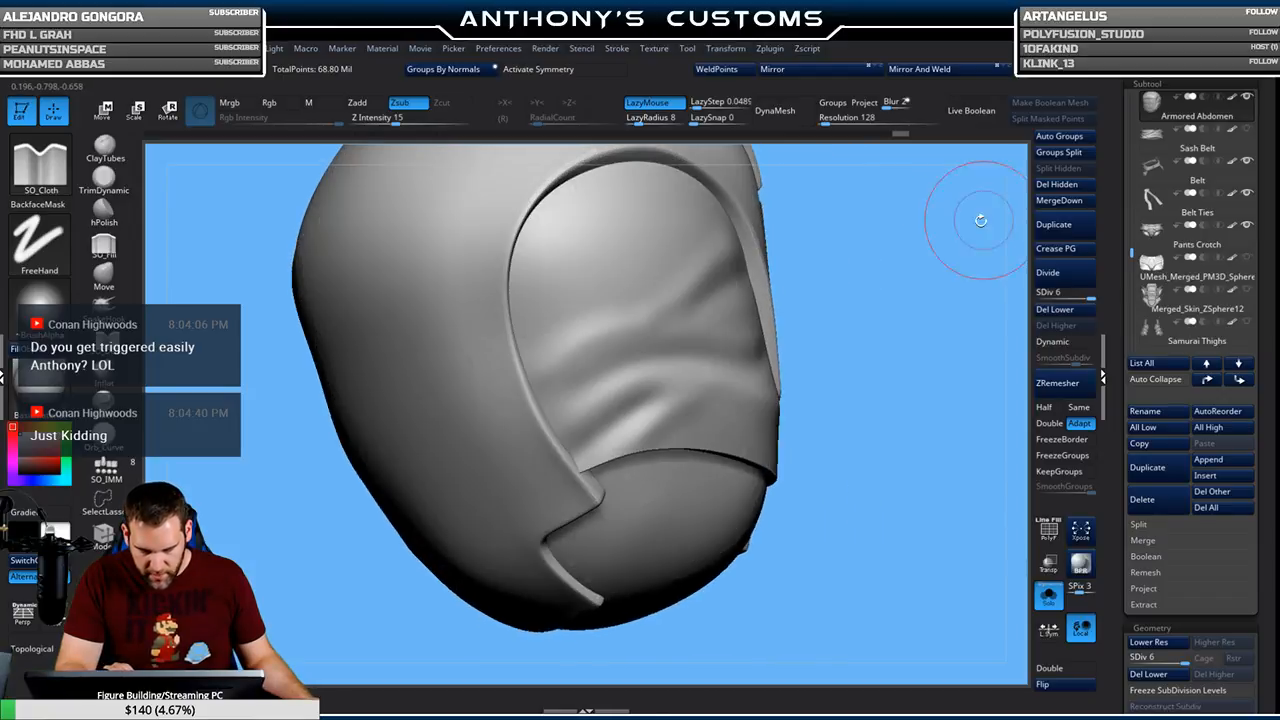
{"action": "mouse_move", "coordinate": [909, 271]}
{"action": "left_mouse_down"}
{"action": "mouse_move", "coordinate": [908, 230]}
{"action": "mouse_move", "coordinate": [915, 258]}
{"action": "mouse_move", "coordinate": [686, 263]}
{"action": "left_mouse_up"}
{"action": "mouse_move", "coordinate": [566, 300]}
{"action": "left_mouse_down"}
{"action": "mouse_move", "coordinate": [571, 289]}
{"action": "mouse_move", "coordinate": [622, 313]}
{"action": "left_mouse_up"}
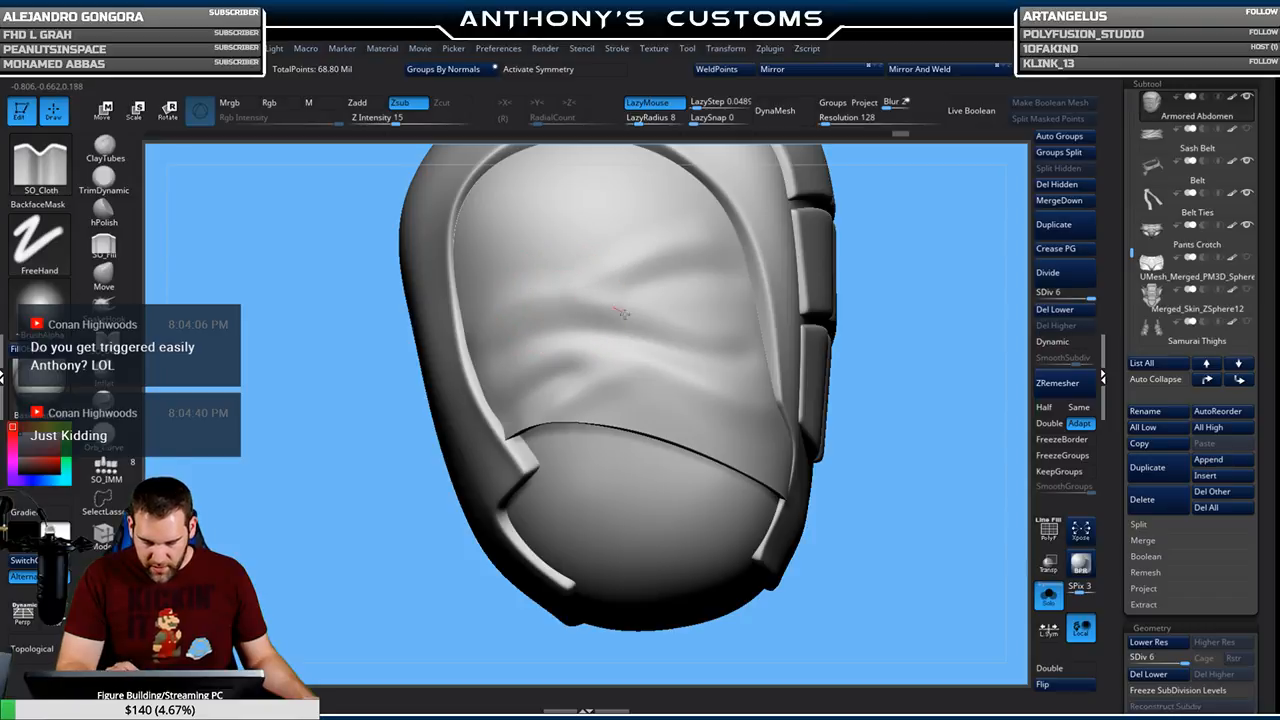
{"action": "left_click_drag", "start_coordinate": [735, 337], "coordinate": [760, 345]}
Work the folds near the side panel's lower front corner and compare them with the opposite panel
{"action": "mouse_move", "coordinate": [950, 338]}
{"action": "left_mouse_down", "text": "alt"}
{"action": "mouse_move", "coordinate": [920, 287]}
{"action": "mouse_move", "coordinate": [862, 319]}
{"action": "mouse_move", "coordinate": [880, 315]}
{"action": "mouse_move", "coordinate": [846, 352]}
{"action": "mouse_move", "coordinate": [863, 341]}
{"action": "mouse_move", "coordinate": [931, 383]}
{"action": "mouse_move", "coordinate": [905, 286]}
{"action": "mouse_move", "coordinate": [930, 252]}
{"action": "left_mouse_up", "text": "alt"}
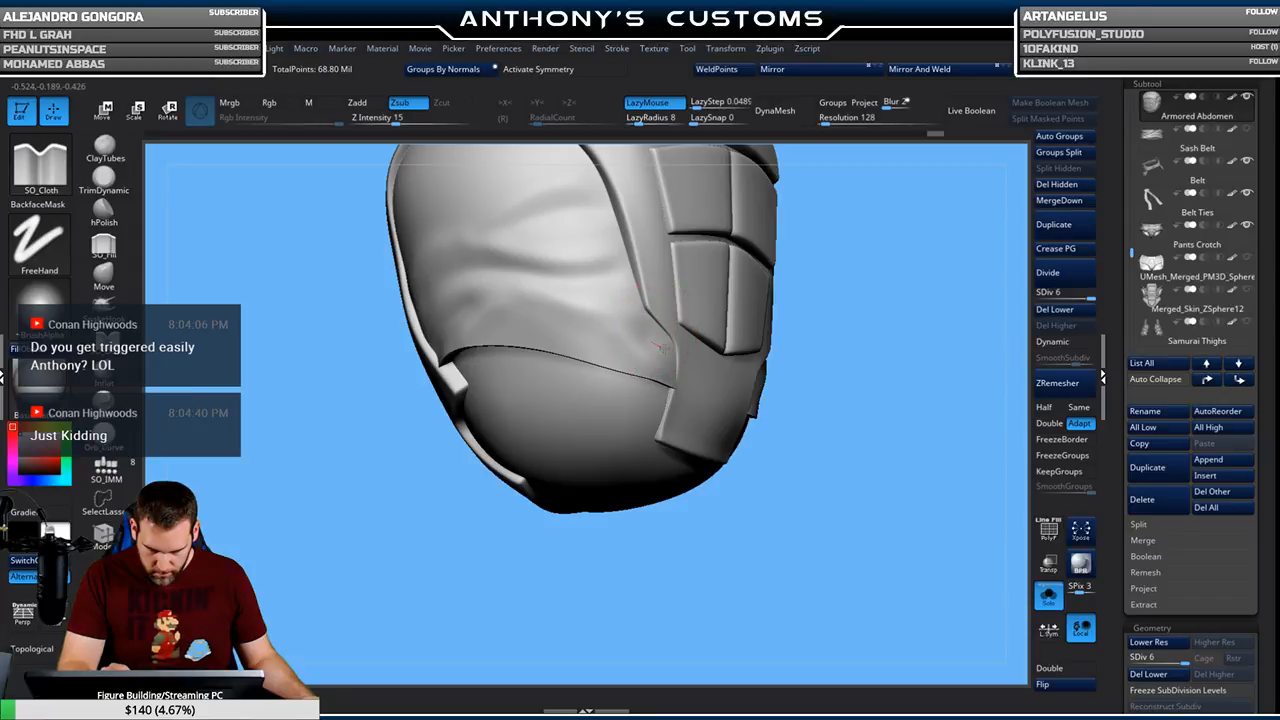
{"action": "left_click_drag", "start_coordinate": [934, 274], "coordinate": [862, 262]}
{"action": "left_click_drag", "start_coordinate": [971, 346], "coordinate": [799, 455], "text": "alt"}
{"action": "mouse_move", "coordinate": [857, 400]}
{"action": "left_mouse_down"}
{"action": "mouse_move", "coordinate": [874, 408]}
{"action": "mouse_move", "coordinate": [906, 361]}
{"action": "mouse_move", "coordinate": [846, 294]}
{"action": "left_mouse_up"}
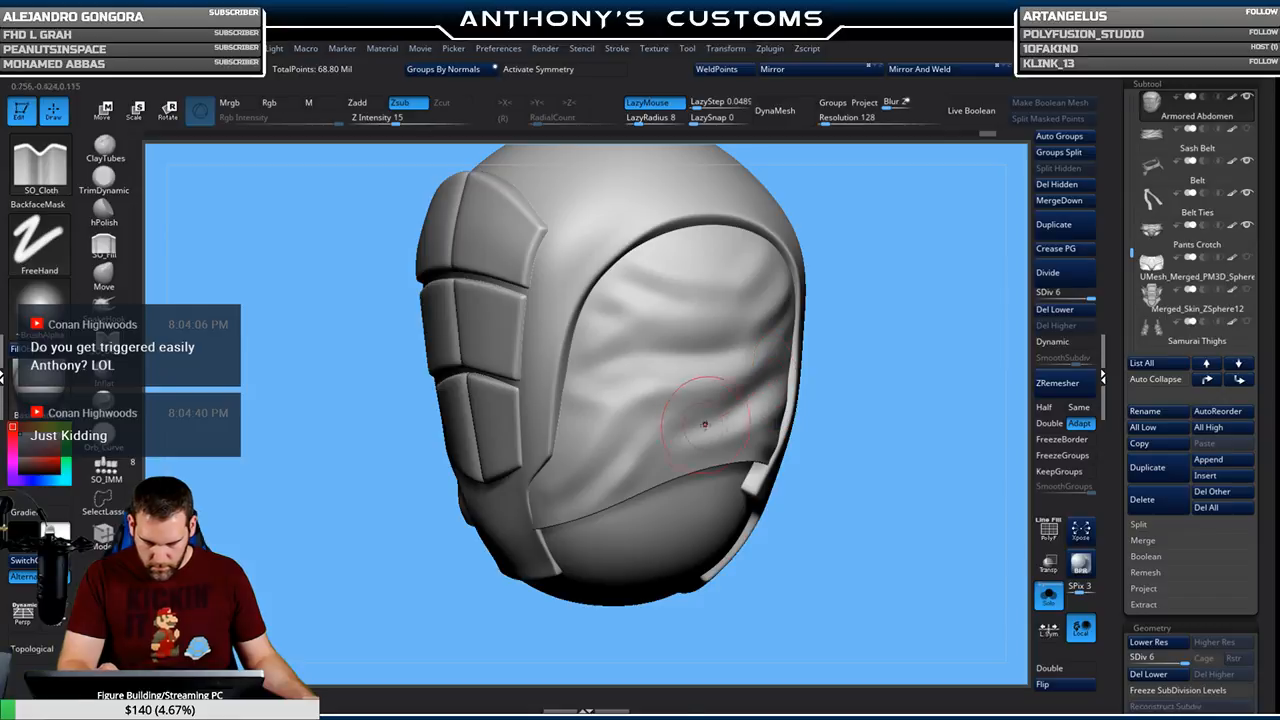
{"action": "left_click_drag", "start_coordinate": [884, 326], "coordinate": [952, 343]}
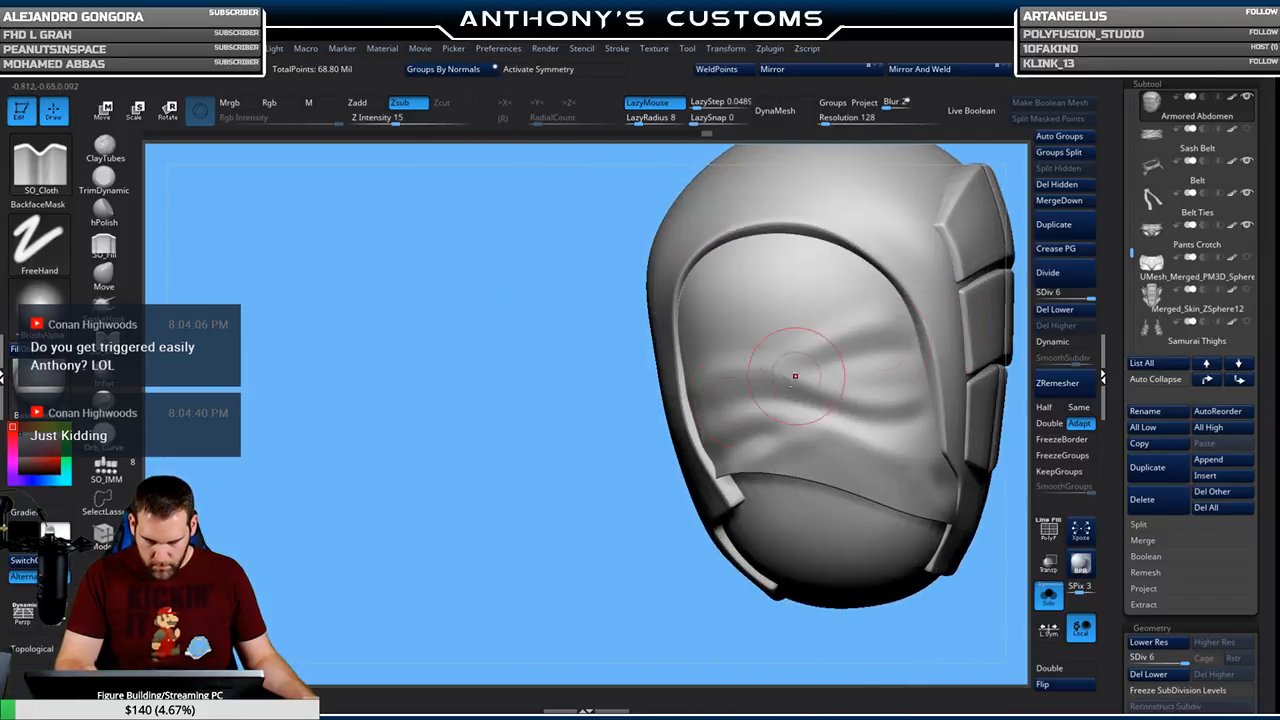
Sculpt cloth folds across the upper part of the side panel beneath its curved rim, and save the project
{"action": "left_click_drag", "start_coordinate": [565, 490], "coordinate": [420, 506], "text": "alt"}
{"action": "mouse_move", "coordinate": [908, 278]}
{"action": "left_mouse_down"}
{"action": "mouse_move", "coordinate": [946, 262]}
{"action": "mouse_move", "coordinate": [672, 251]}
{"action": "left_mouse_up"}
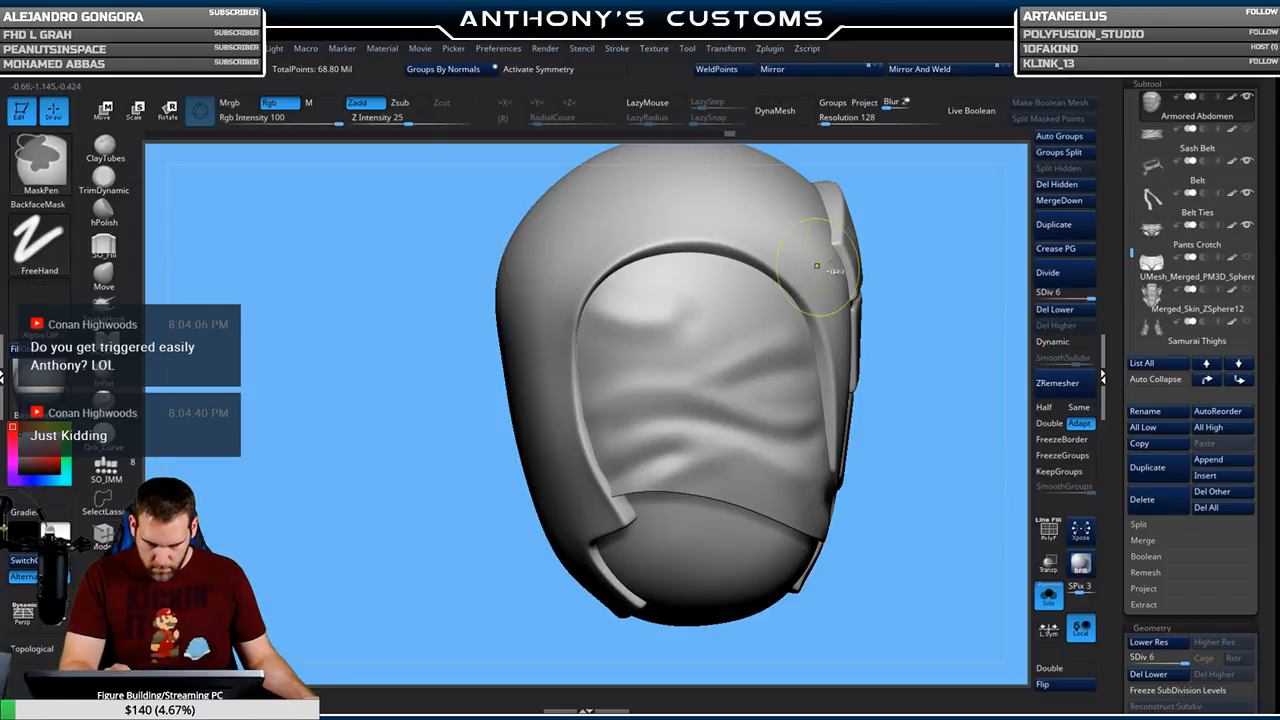
{"action": "left_click_drag", "start_coordinate": [663, 322], "coordinate": [700, 321]}
{"action": "mouse_move", "coordinate": [588, 326]}
{"action": "left_mouse_down"}
{"action": "mouse_move", "coordinate": [640, 341]}
{"action": "mouse_move", "coordinate": [725, 332]}
{"action": "mouse_move", "coordinate": [778, 284]}
{"action": "left_mouse_up"}
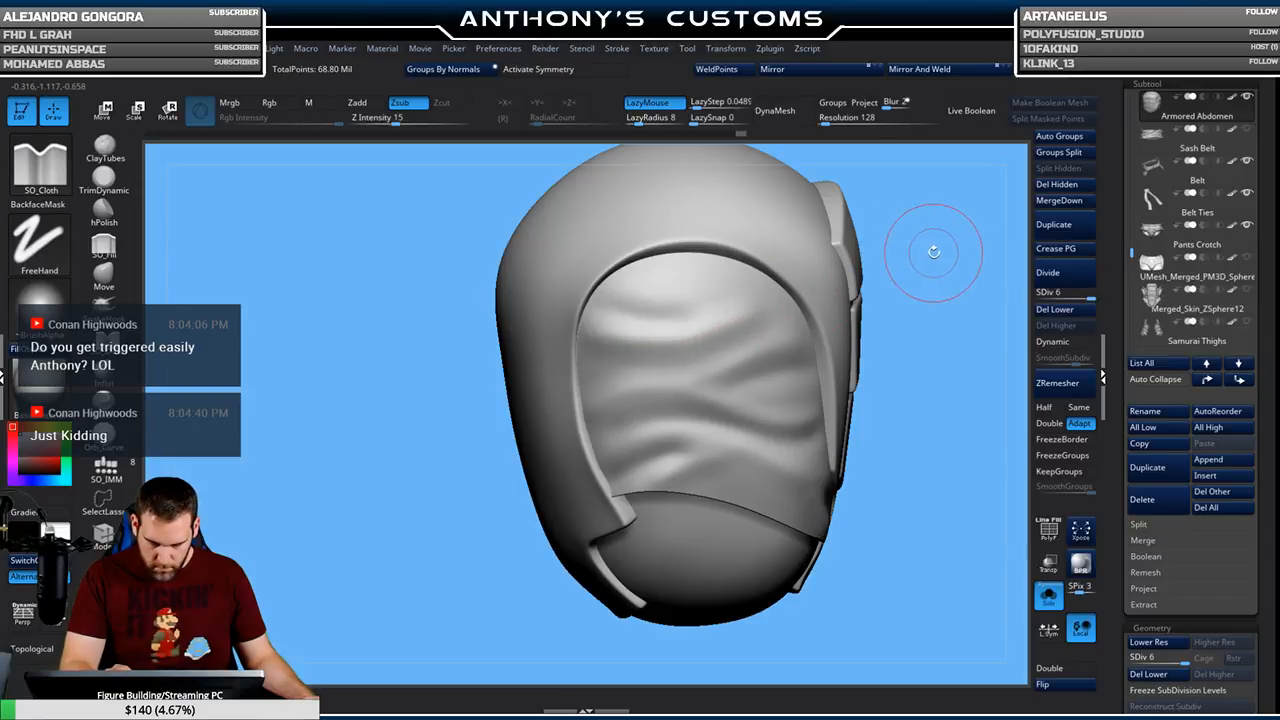
{"action": "left_click_drag", "start_coordinate": [934, 251], "coordinate": [937, 249]}
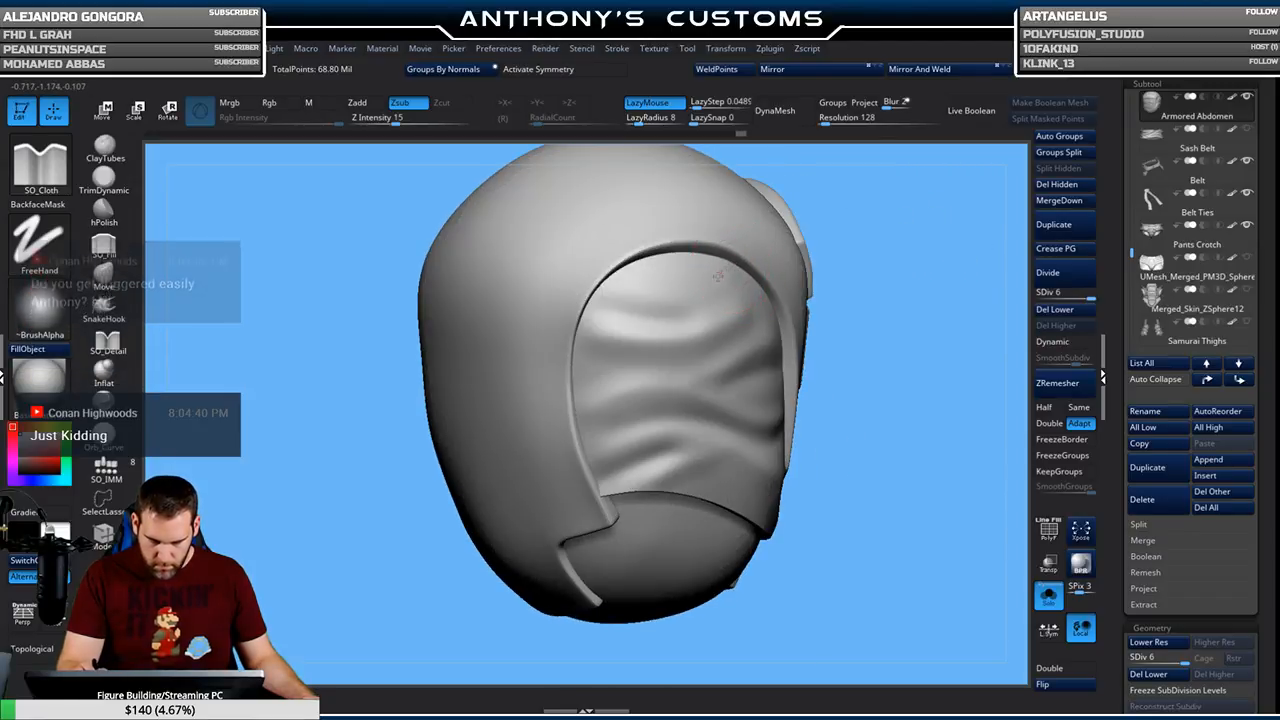
{"action": "left_click_drag", "start_coordinate": [940, 263], "coordinate": [916, 247]}
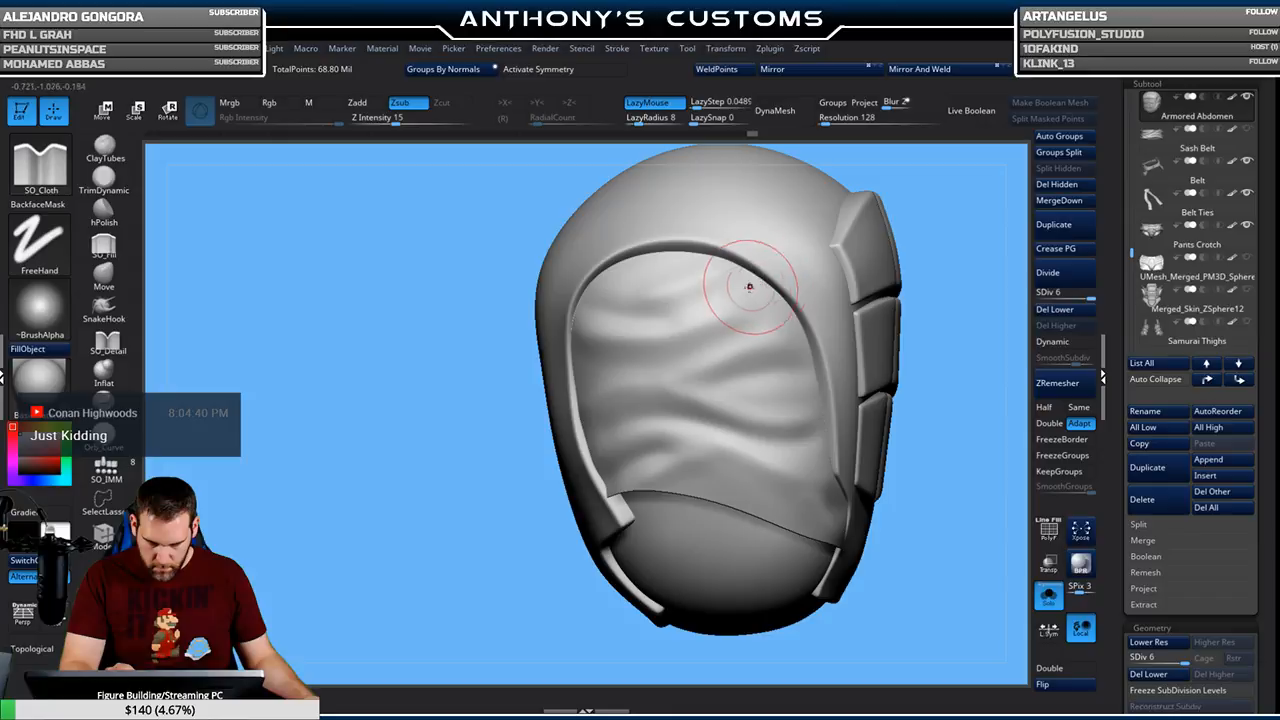
{"action": "key", "text": "ctrl+s"}
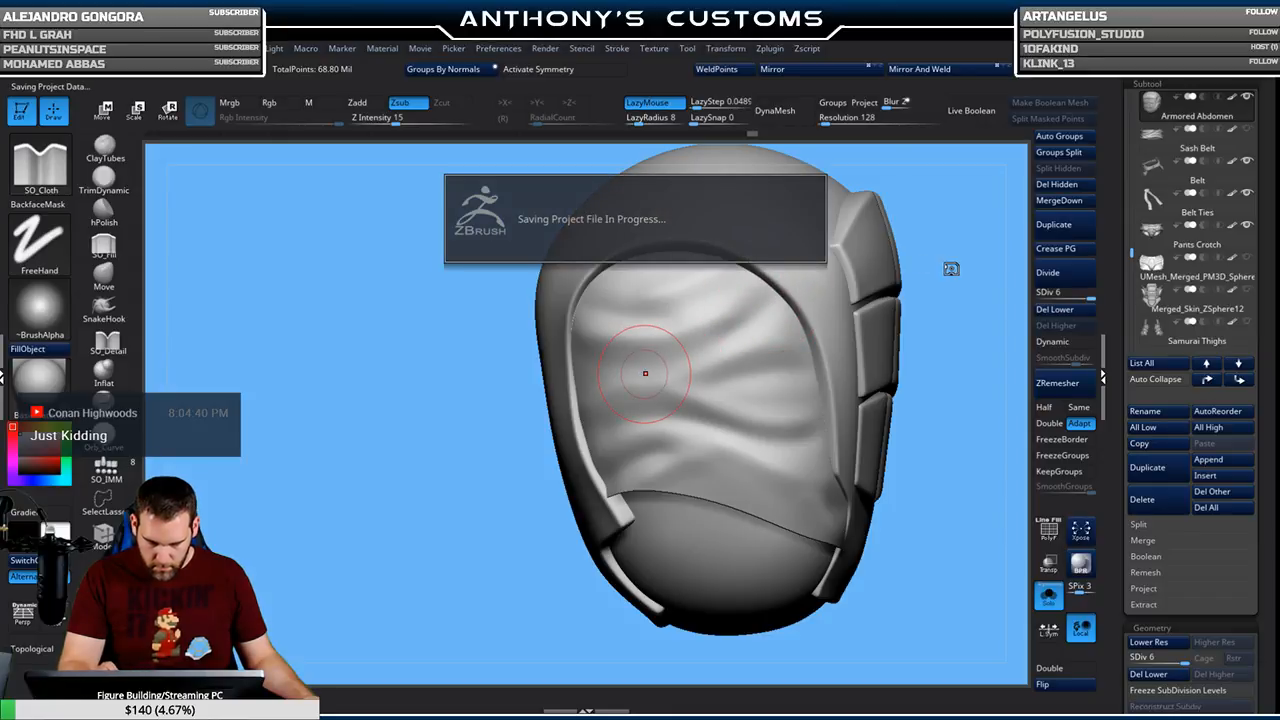
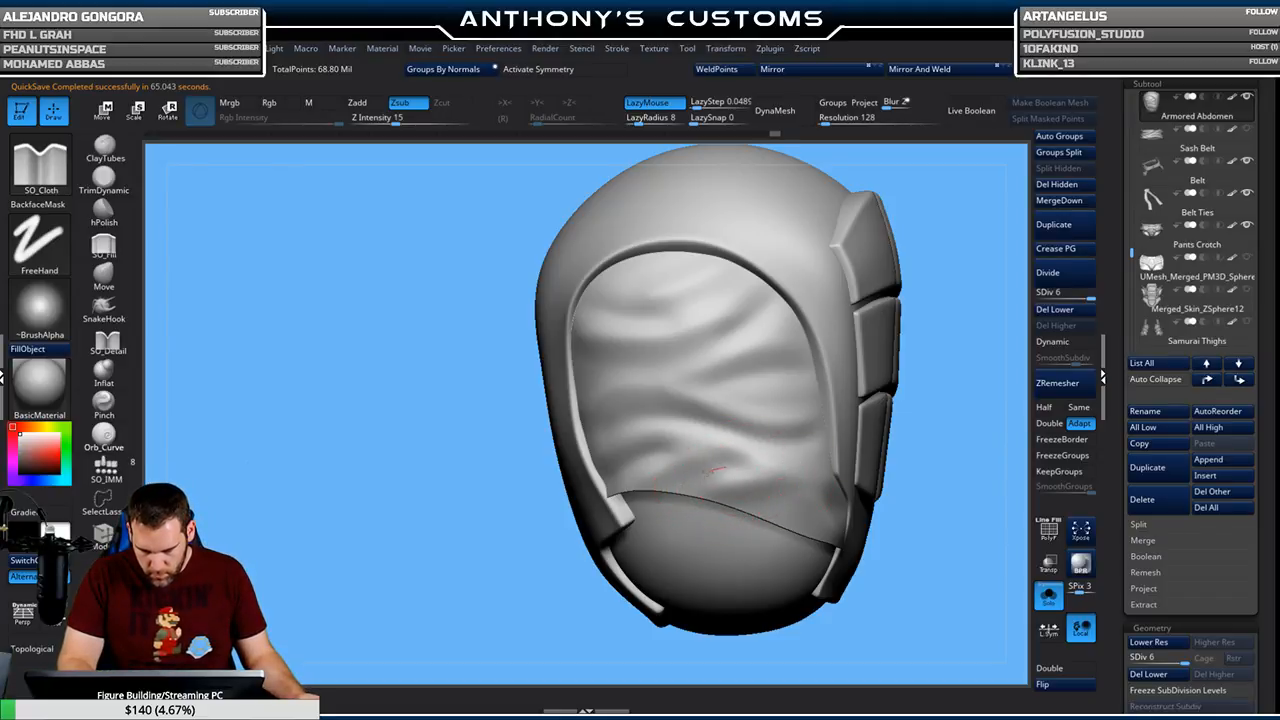
Check both folded side panels on the full figure from the front
{"action": "left_click_drag", "start_coordinate": [984, 361], "coordinate": [925, 320], "text": "alt"}
{"action": "left_click_drag", "start_coordinate": [970, 470], "coordinate": [868, 463]}
{"action": "left_click_drag", "start_coordinate": [954, 532], "coordinate": [784, 477], "text": "alt"}
{"action": "left_click_drag", "start_coordinate": [862, 512], "coordinate": [938, 560]}
{"action": "left_click", "coordinate": [1048, 597]}
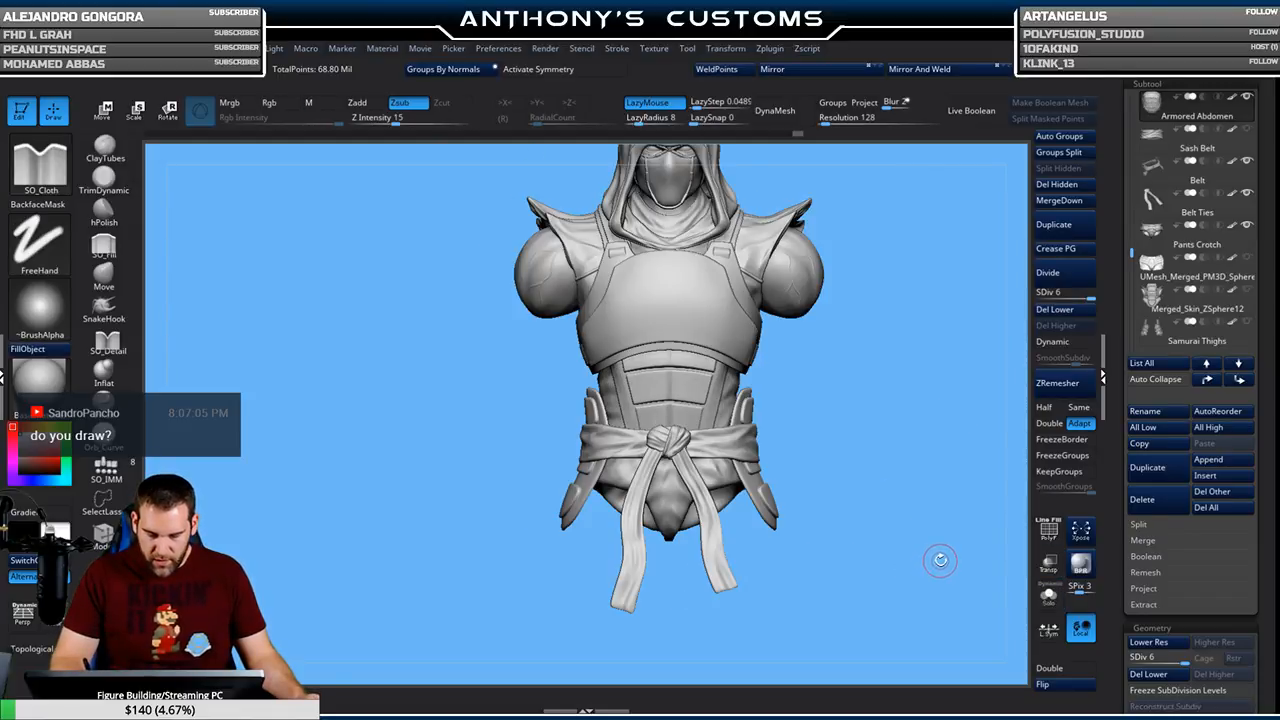
{"action": "left_click_drag", "start_coordinate": [919, 513], "coordinate": [895, 521], "text": "alt"}
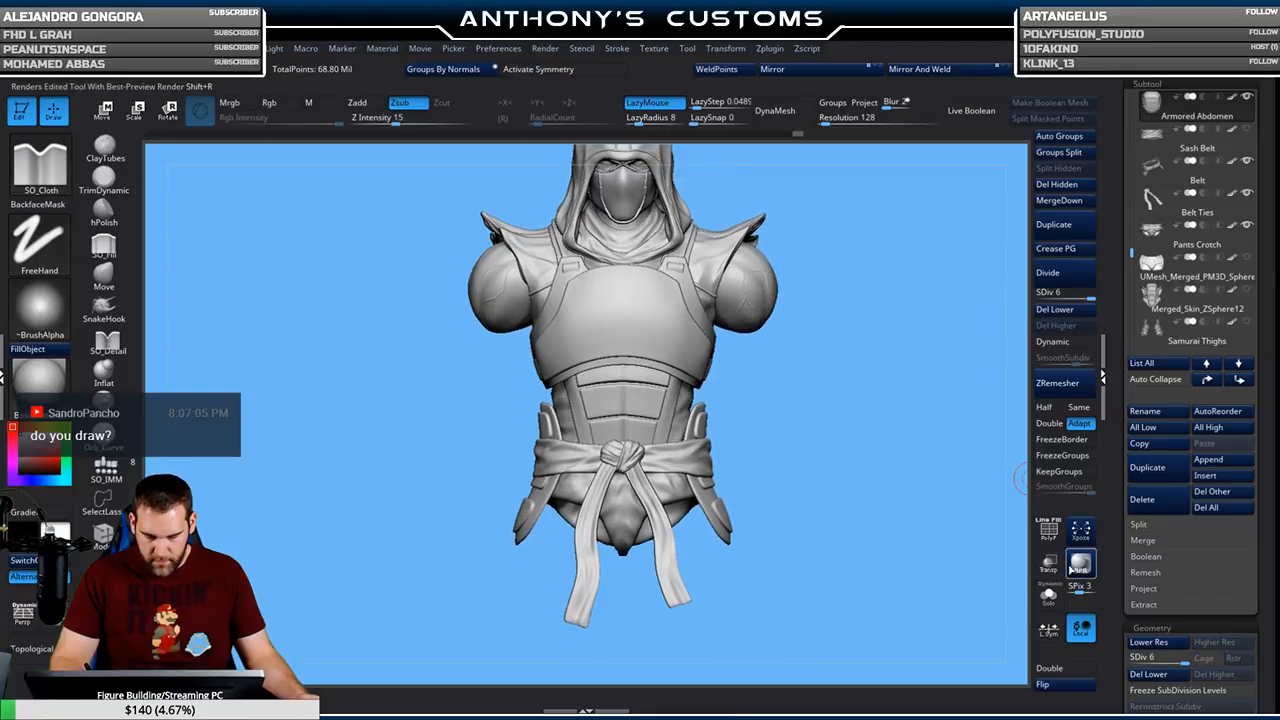
Isolate the abdomen and refine the folds along the front edges of both side panels
{"action": "left_click", "coordinate": [1048, 597]}
{"action": "left_click_drag", "start_coordinate": [912, 568], "coordinate": [917, 652]}
{"action": "left_click_drag", "start_coordinate": [967, 500], "coordinate": [828, 514], "text": "alt"}
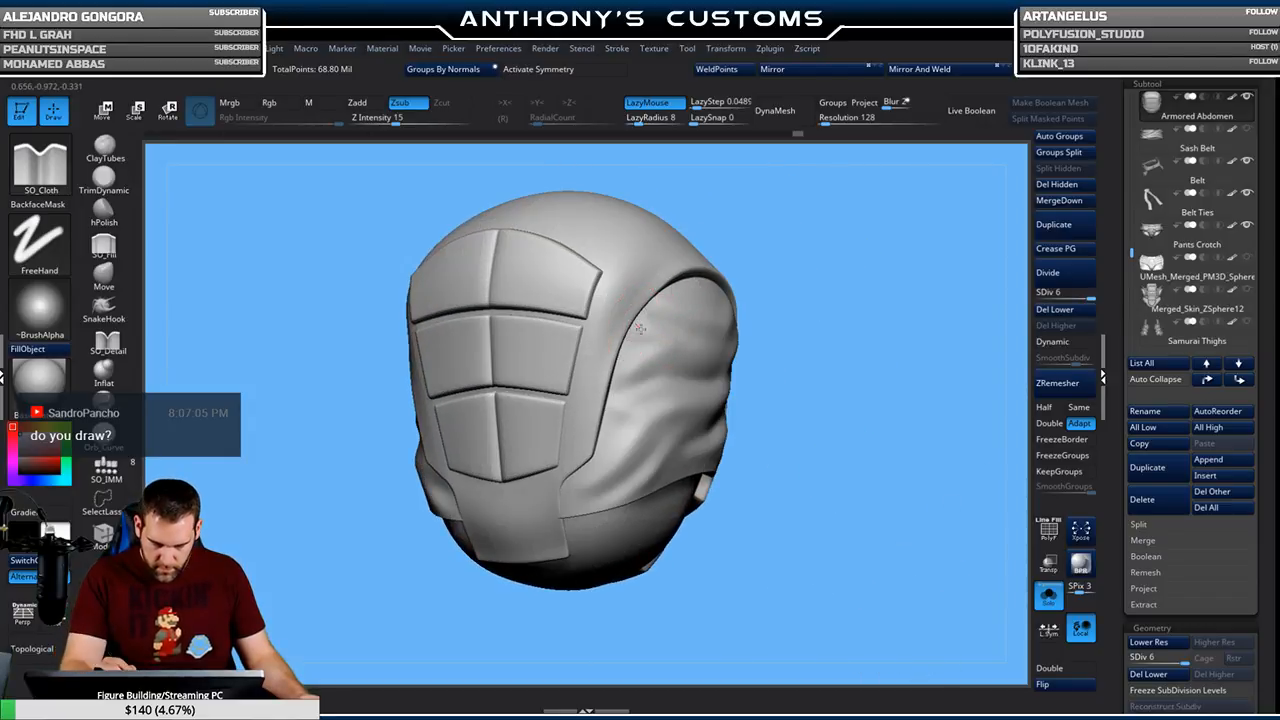
{"action": "left_click_drag", "start_coordinate": [814, 277], "coordinate": [906, 243]}
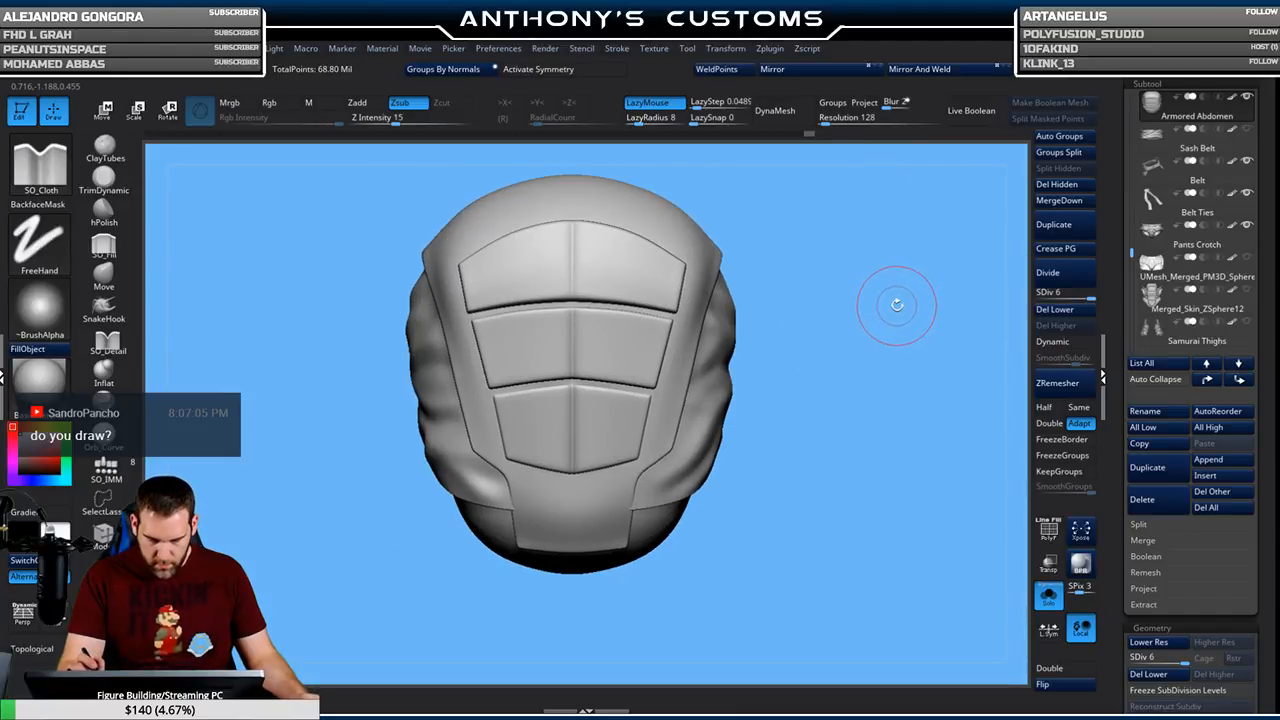
{"action": "left_click_drag", "start_coordinate": [849, 317], "coordinate": [905, 318]}
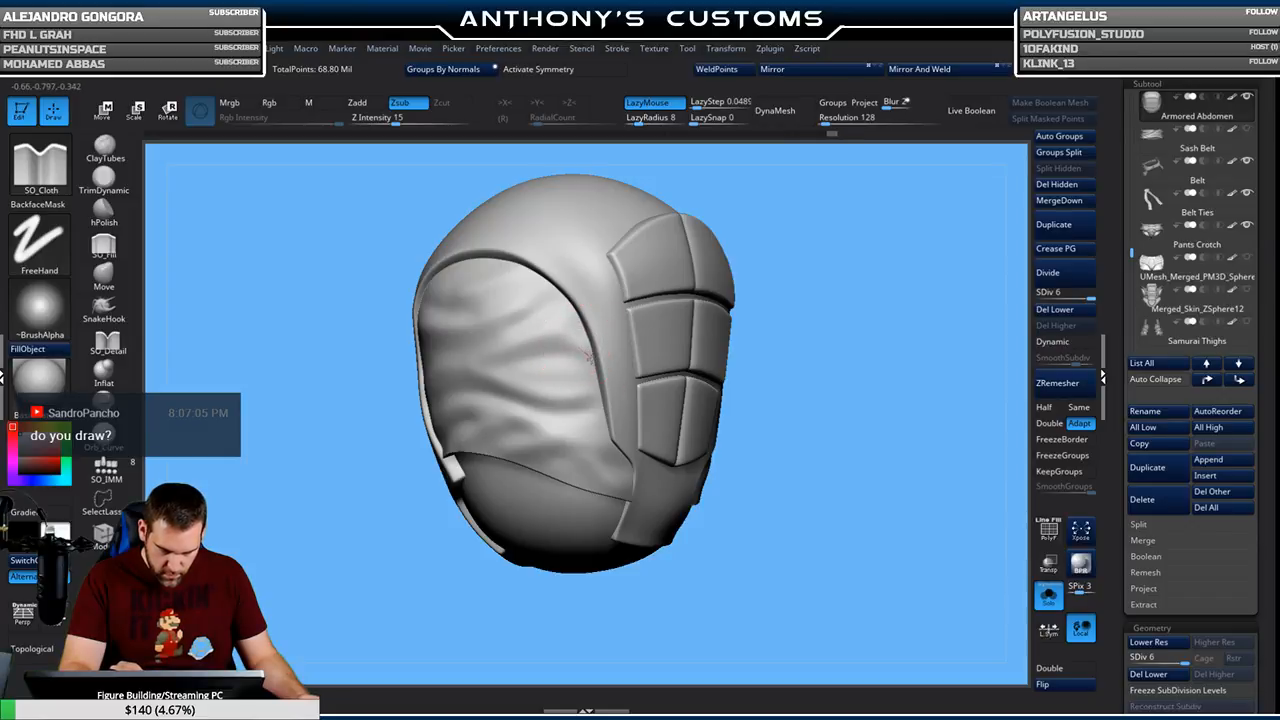
{"action": "mouse_move", "coordinate": [780, 308]}
{"action": "left_mouse_down", "text": "shift"}
{"action": "mouse_move", "coordinate": [898, 327]}
{"action": "mouse_move", "coordinate": [841, 323]}
{"action": "mouse_move", "coordinate": [863, 343]}
{"action": "mouse_move", "coordinate": [849, 294]}
{"action": "left_mouse_up", "text": "shift"}
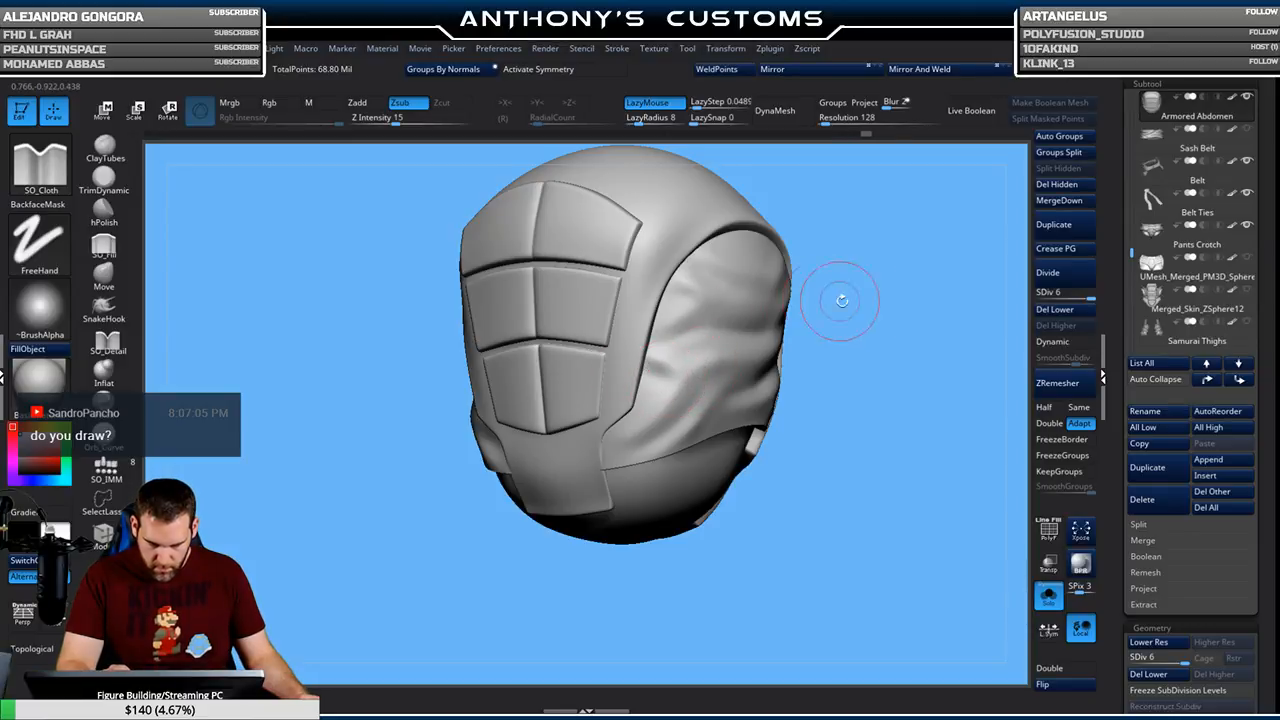
{"action": "left_click_drag", "start_coordinate": [826, 294], "coordinate": [891, 294], "text": "shift"}
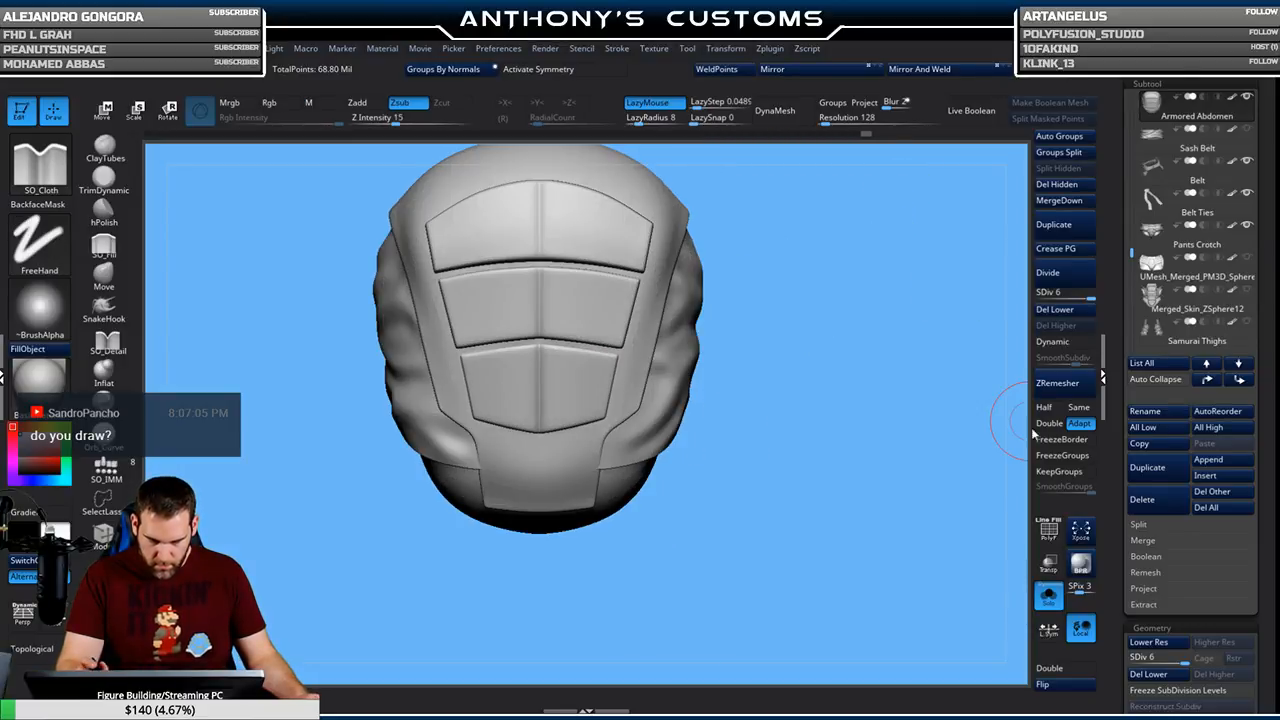
Compare the abdomen's folded silhouette alone and on the full figure with the bust, belt and ties
{"action": "left_click", "coordinate": [1048, 597]}
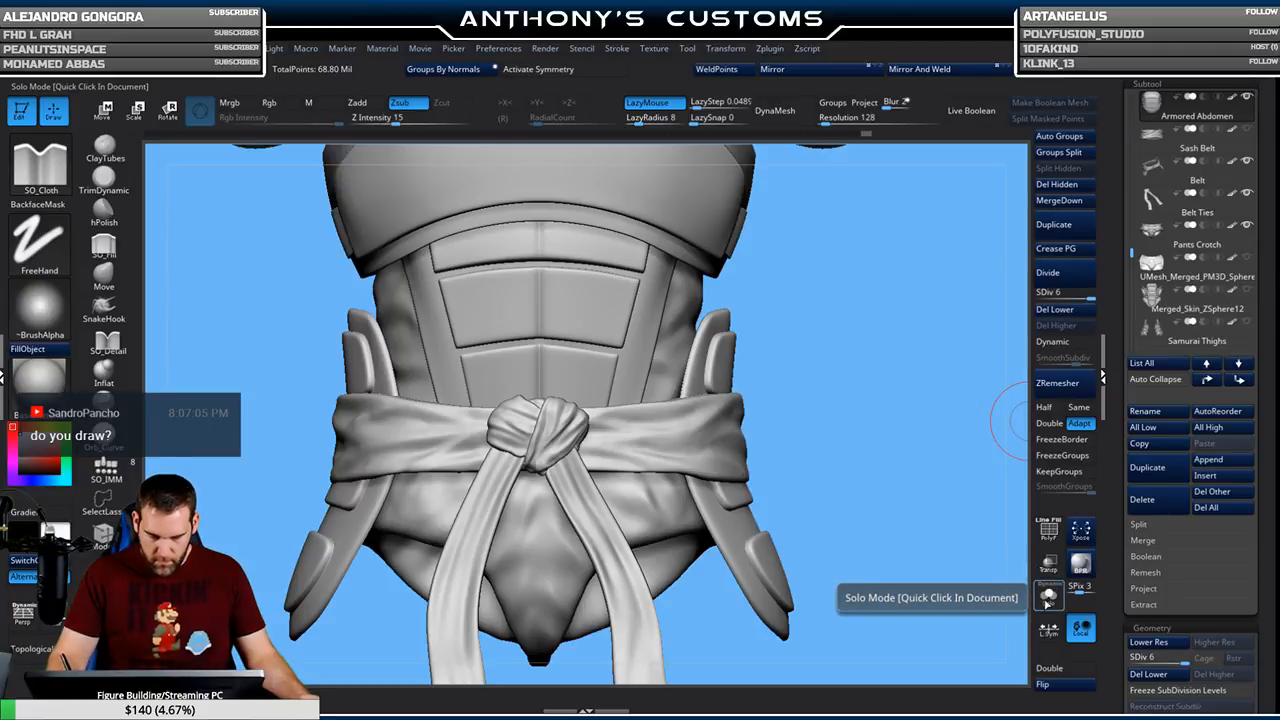
{"action": "left_click", "coordinate": [1048, 597]}
{"action": "left_click_drag", "start_coordinate": [931, 500], "coordinate": [877, 309]}
{"action": "left_click", "coordinate": [1048, 597]}
{"action": "left_click_drag", "start_coordinate": [810, 446], "coordinate": [897, 467]}
{"action": "left_click_drag", "start_coordinate": [834, 499], "coordinate": [929, 449]}
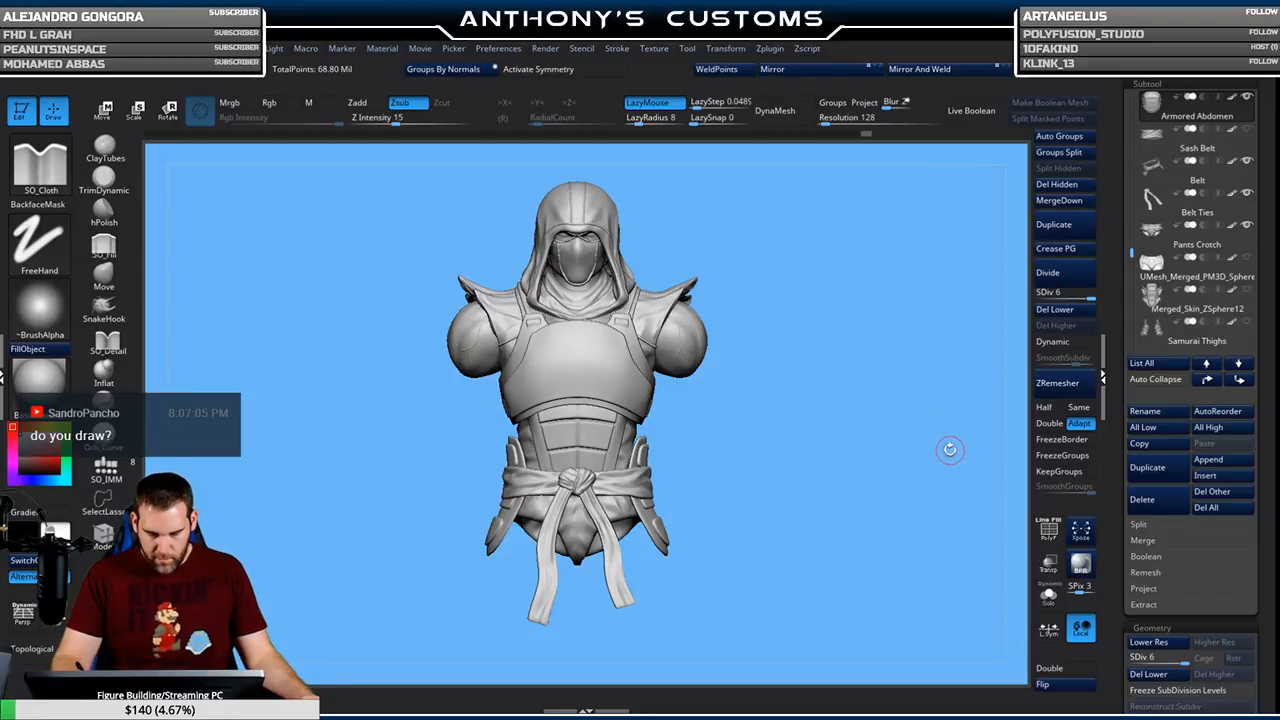
Isolate the abdomen and display its polygroups and wireframe around the side panels
{"action": "left_click", "coordinate": [1048, 596]}
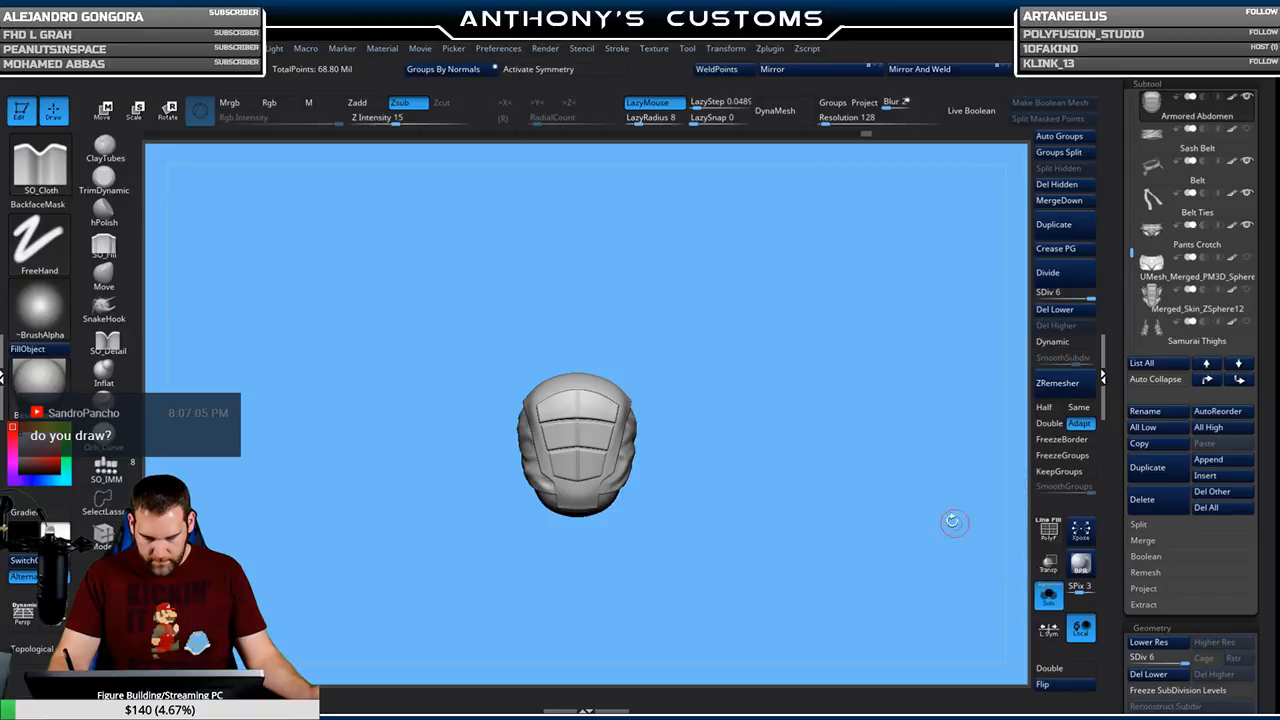
{"action": "left_click_drag", "start_coordinate": [889, 486], "coordinate": [908, 488]}
{"action": "key", "text": "shift+f"}
{"action": "left_click_drag", "start_coordinate": [856, 520], "coordinate": [875, 528]}
{"action": "mouse_move", "coordinate": [855, 485]}
{"action": "left_mouse_down", "text": "alt"}
{"action": "mouse_move", "coordinate": [863, 646]}
{"action": "mouse_move", "coordinate": [838, 456]}
{"action": "mouse_move", "coordinate": [816, 530]}
{"action": "mouse_move", "coordinate": [895, 500]}
{"action": "mouse_move", "coordinate": [860, 490]}
{"action": "mouse_move", "coordinate": [877, 523]}
{"action": "mouse_move", "coordinate": [895, 494]}
{"action": "left_mouse_up", "text": "alt"}
{"action": "key", "text": "alt"}
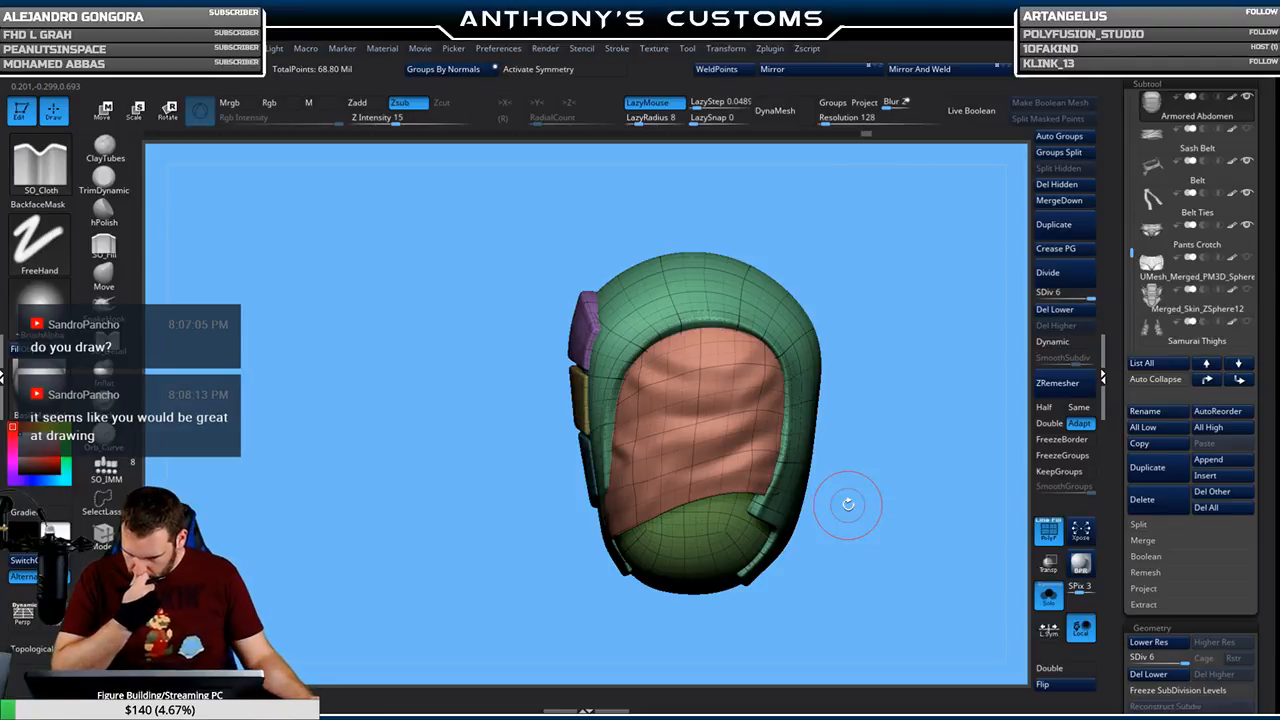
Switch the selection brush to SelectRect and isolate one folded side panel by its polygroup
{"action": "mouse_move", "coordinate": [880, 266]}
{"action": "left_mouse_down"}
{"action": "mouse_move", "coordinate": [861, 275]}
{"action": "mouse_move", "coordinate": [912, 283]}
{"action": "mouse_move", "coordinate": [820, 345]}
{"action": "mouse_move", "coordinate": [812, 332]}
{"action": "mouse_move", "coordinate": [832, 348]}
{"action": "mouse_move", "coordinate": [829, 329]}
{"action": "mouse_move", "coordinate": [790, 300]}
{"action": "mouse_move", "coordinate": [828, 322]}
{"action": "mouse_move", "coordinate": [771, 257]}
{"action": "mouse_move", "coordinate": [904, 288]}
{"action": "mouse_move", "coordinate": [881, 222]}
{"action": "left_mouse_up"}
{"action": "left_click", "coordinate": [637, 385], "text": "ctrl"}
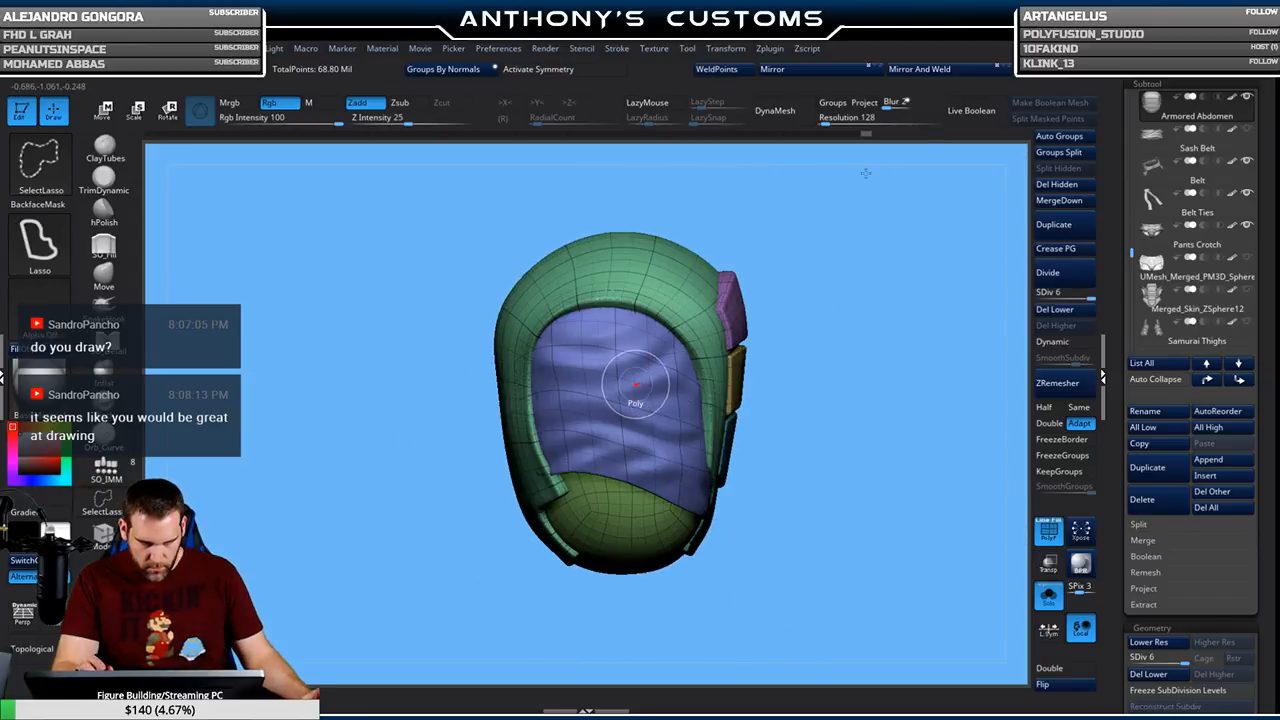
{"action": "left_click", "coordinate": [40, 162], "text": "ctrl+shift"}
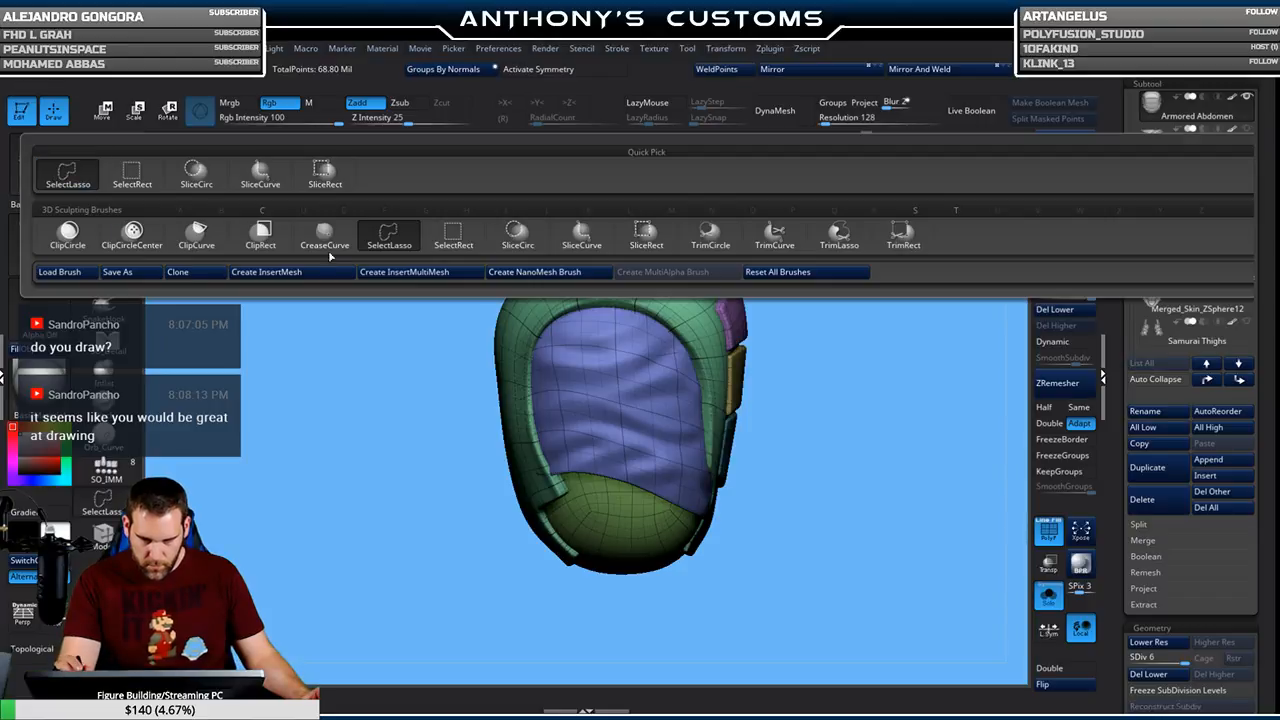
{"action": "left_click", "coordinate": [453, 235]}
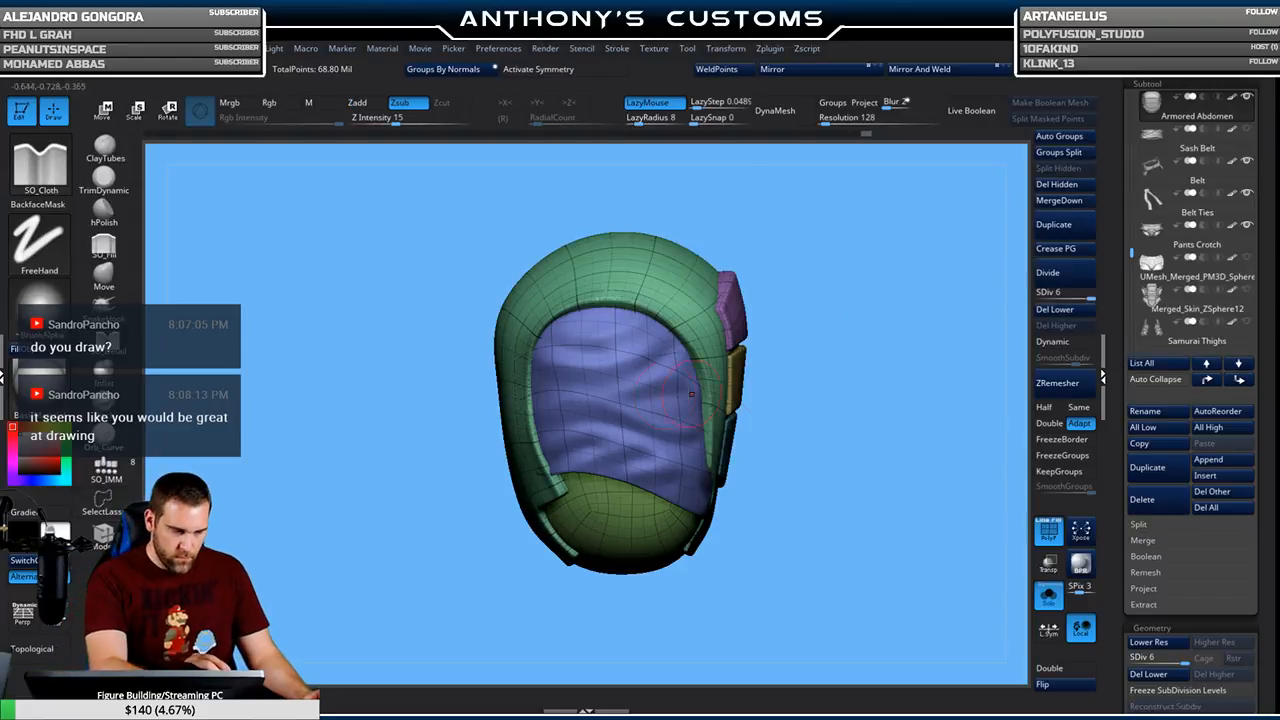
{"action": "left_click", "coordinate": [625, 411], "text": "ctrl+shift"}
{"action": "mouse_move", "coordinate": [794, 349]}
{"action": "left_mouse_down"}
{"action": "mouse_move", "coordinate": [838, 352]}
{"action": "mouse_move", "coordinate": [809, 340]}
{"action": "left_mouse_up"}
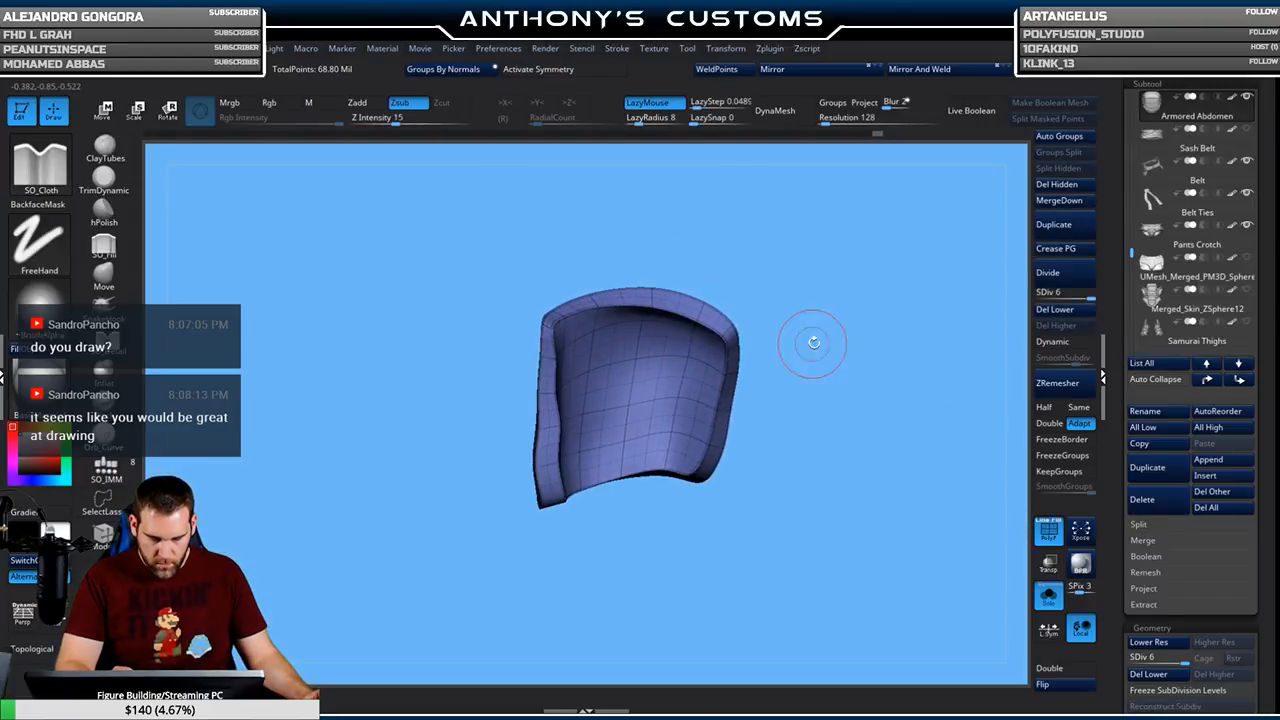
Hide the abdomen's side panel polygroups, invert the visibility to leave only the panels, and show the rest of the figure
{"action": "left_click", "coordinate": [908, 331], "text": "ctrl+shift"}
{"action": "left_click", "coordinate": [672, 396], "text": "ctrl+alt+shift"}
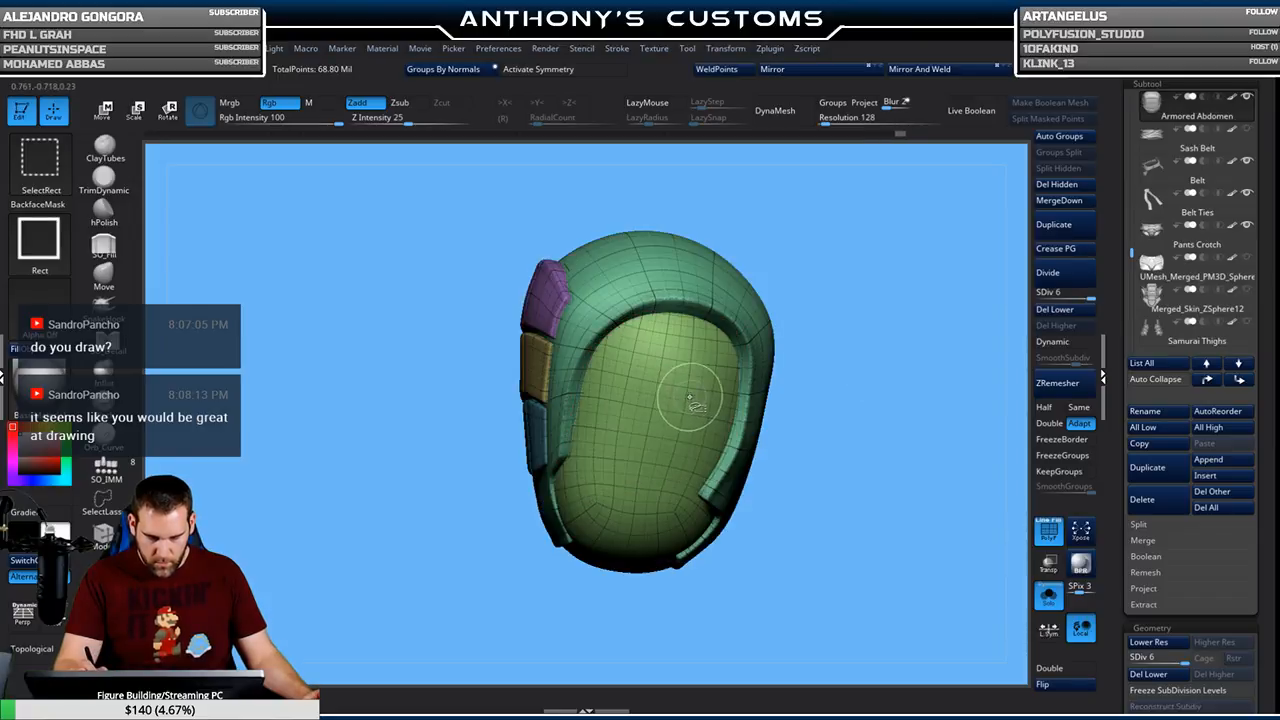
{"action": "left_click_drag", "start_coordinate": [881, 330], "coordinate": [926, 360], "text": "ctrl+shift"}
{"action": "left_click_drag", "start_coordinate": [836, 480], "coordinate": [914, 516]}
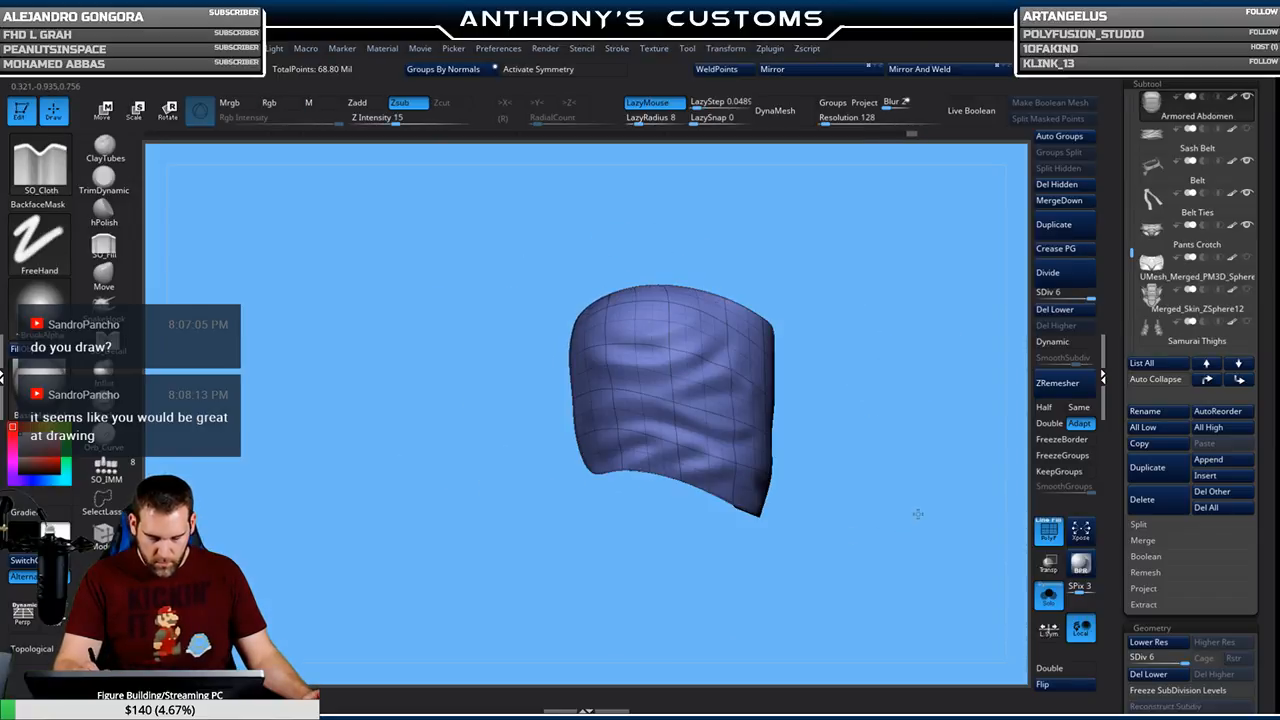
{"action": "left_click", "coordinate": [1048, 596]}
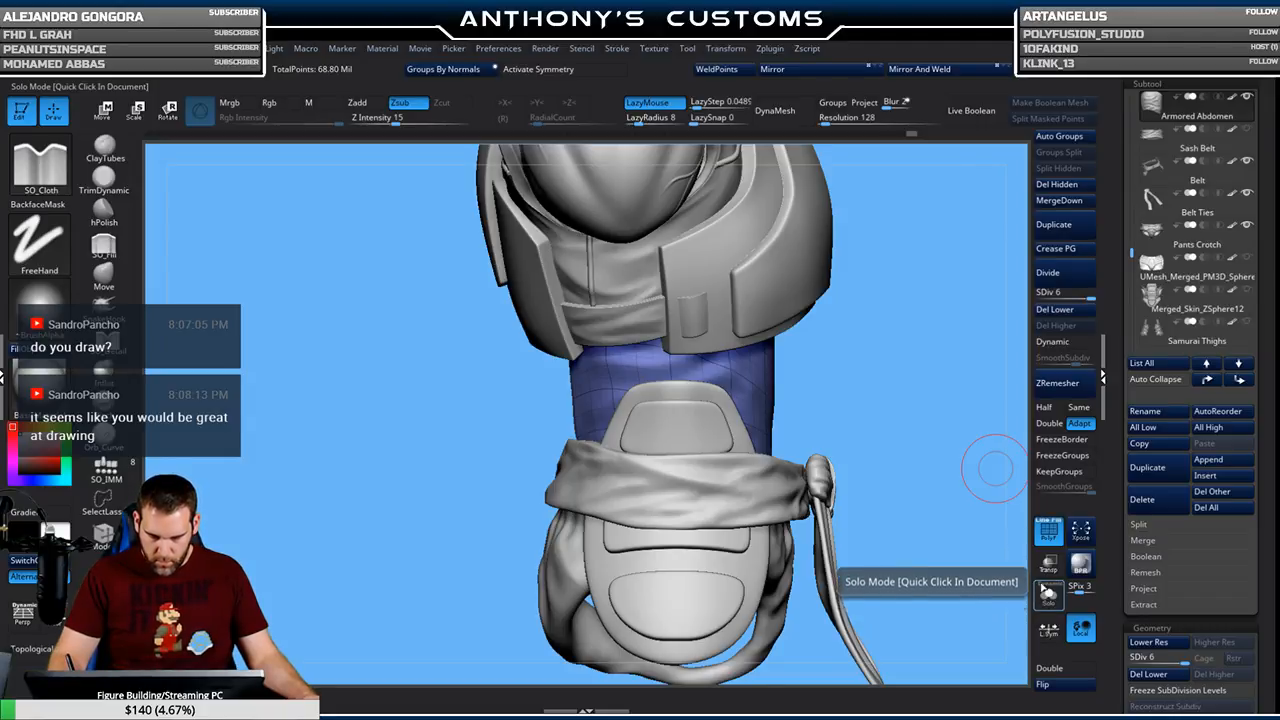
Check the side panels from both sides on the full figure, and isolate the abdomen again
{"action": "mouse_move", "coordinate": [910, 430]}
{"action": "left_mouse_down"}
{"action": "mouse_move", "coordinate": [945, 434]}
{"action": "mouse_move", "coordinate": [902, 434]}
{"action": "mouse_move", "coordinate": [920, 409]}
{"action": "mouse_move", "coordinate": [920, 460]}
{"action": "mouse_move", "coordinate": [885, 385]}
{"action": "mouse_move", "coordinate": [875, 417]}
{"action": "mouse_move", "coordinate": [816, 440]}
{"action": "mouse_move", "coordinate": [830, 441]}
{"action": "mouse_move", "coordinate": [820, 486]}
{"action": "mouse_move", "coordinate": [789, 494]}
{"action": "mouse_move", "coordinate": [829, 491]}
{"action": "left_mouse_up"}
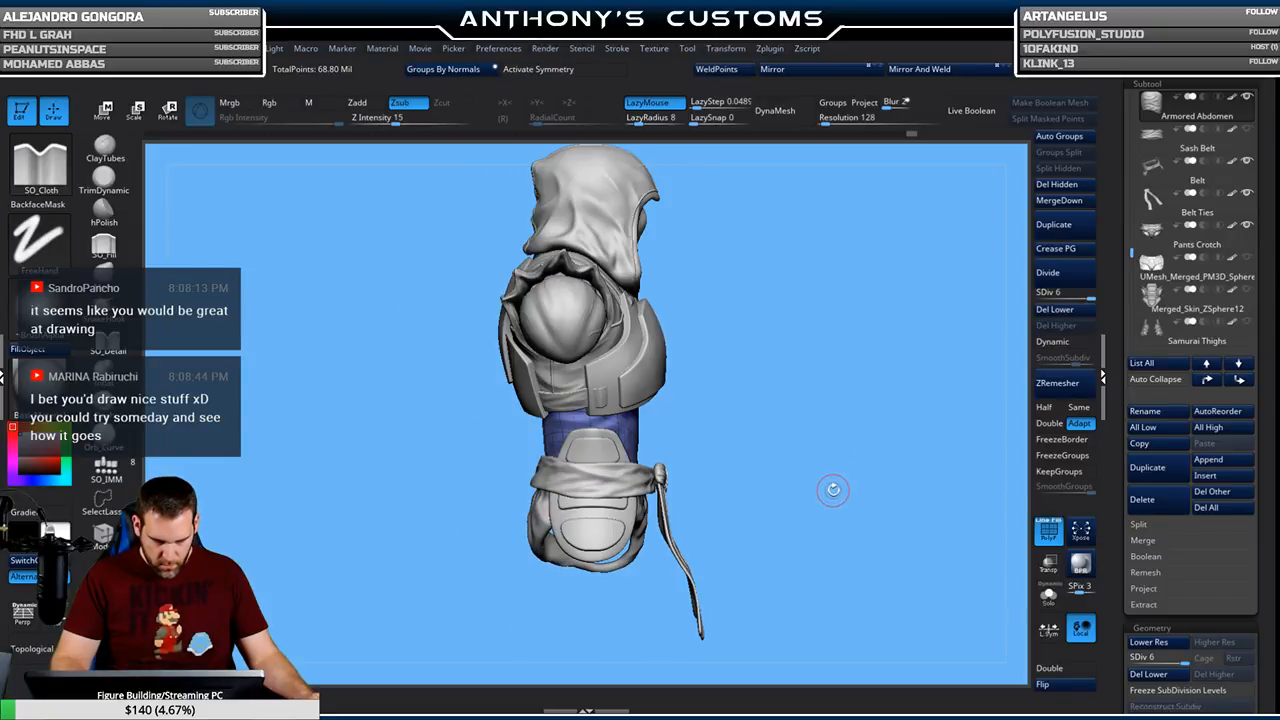
{"action": "mouse_move", "coordinate": [816, 527]}
{"action": "left_mouse_down"}
{"action": "mouse_move", "coordinate": [955, 508]}
{"action": "mouse_move", "coordinate": [935, 494]}
{"action": "left_mouse_up"}
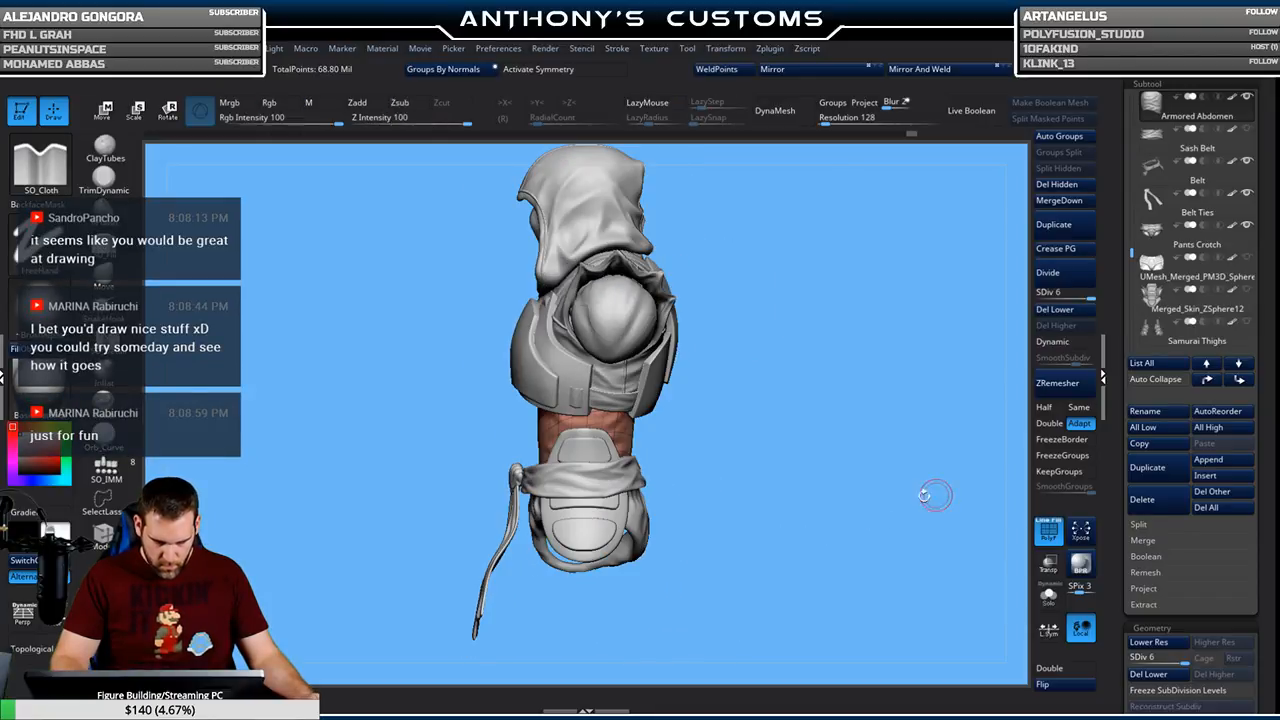
{"action": "left_click", "coordinate": [1047, 598]}
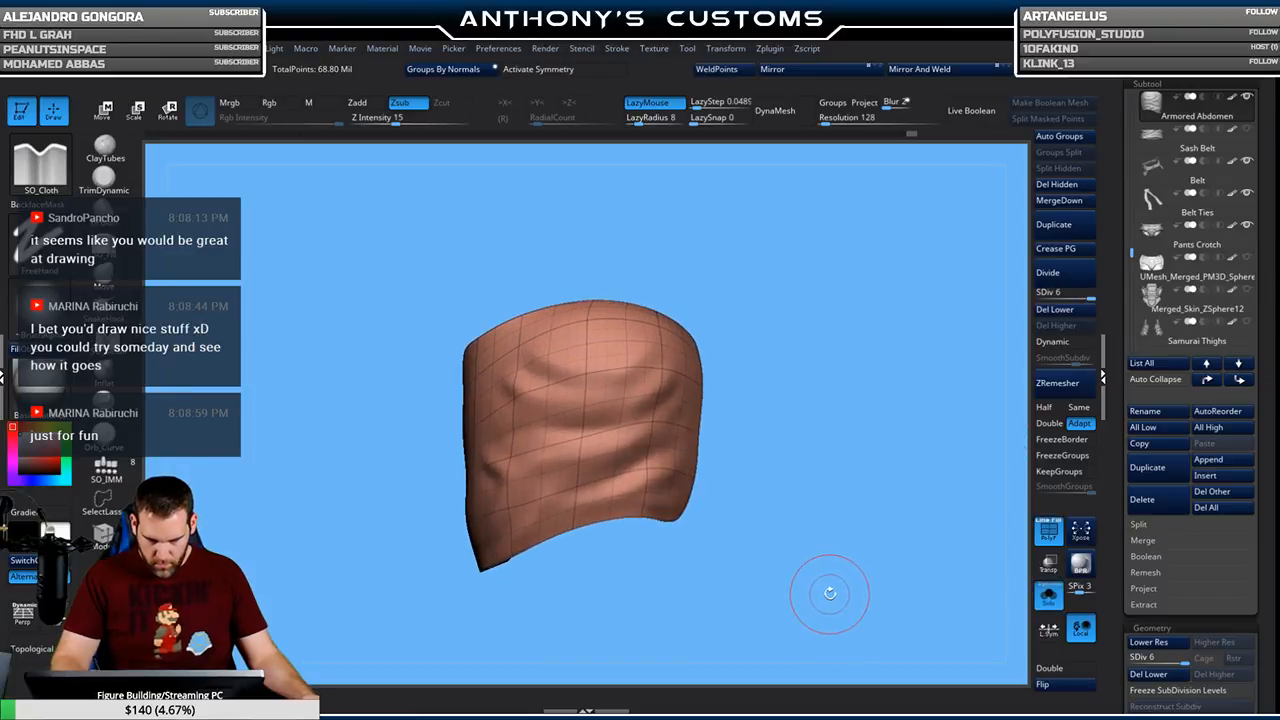
Try to slice the folded side panel along its rear edge with the SliceCurve brush
{"action": "left_click", "coordinate": [50, 172], "text": "ctrl+shift"}
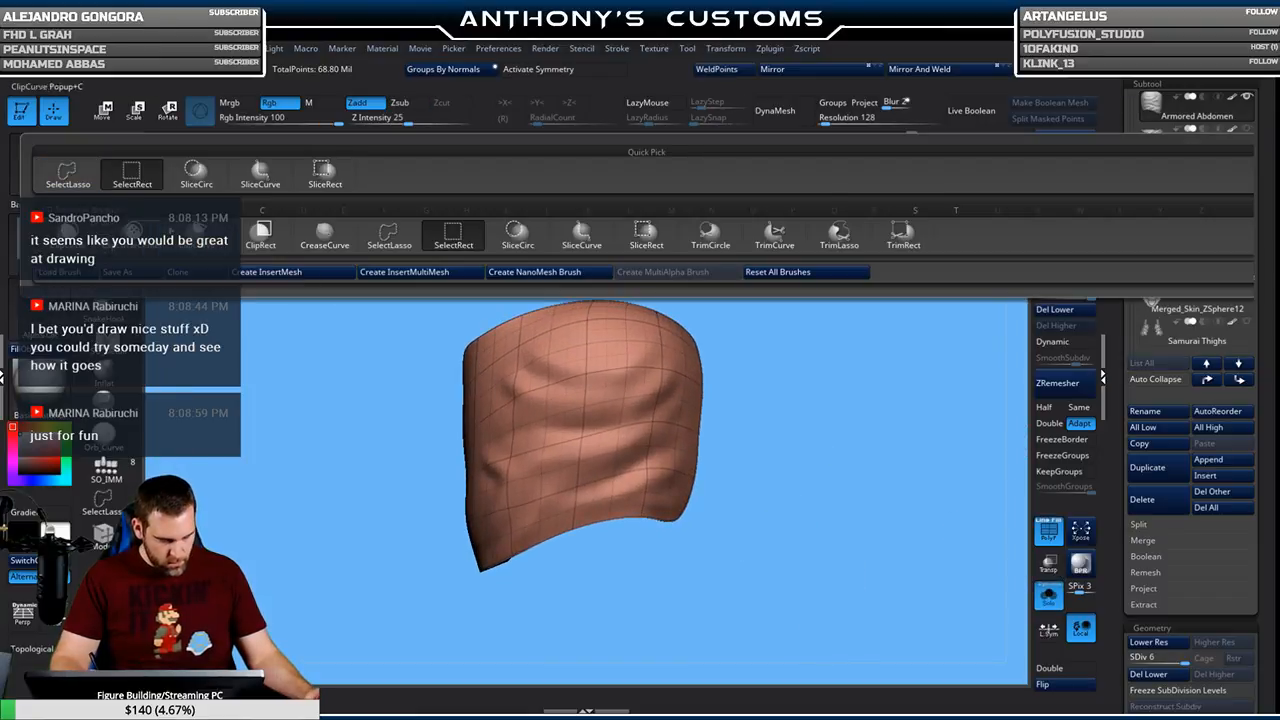
{"action": "left_click", "coordinate": [390, 236]}
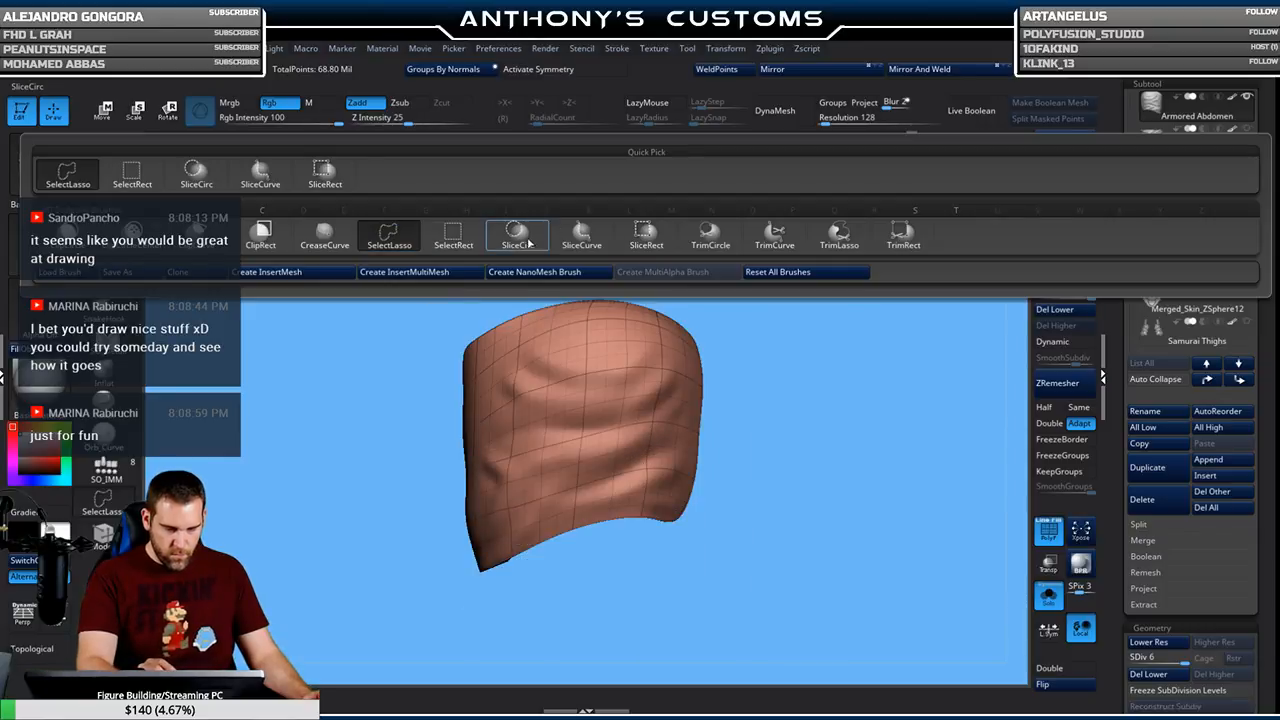
{"action": "left_click", "coordinate": [585, 242]}
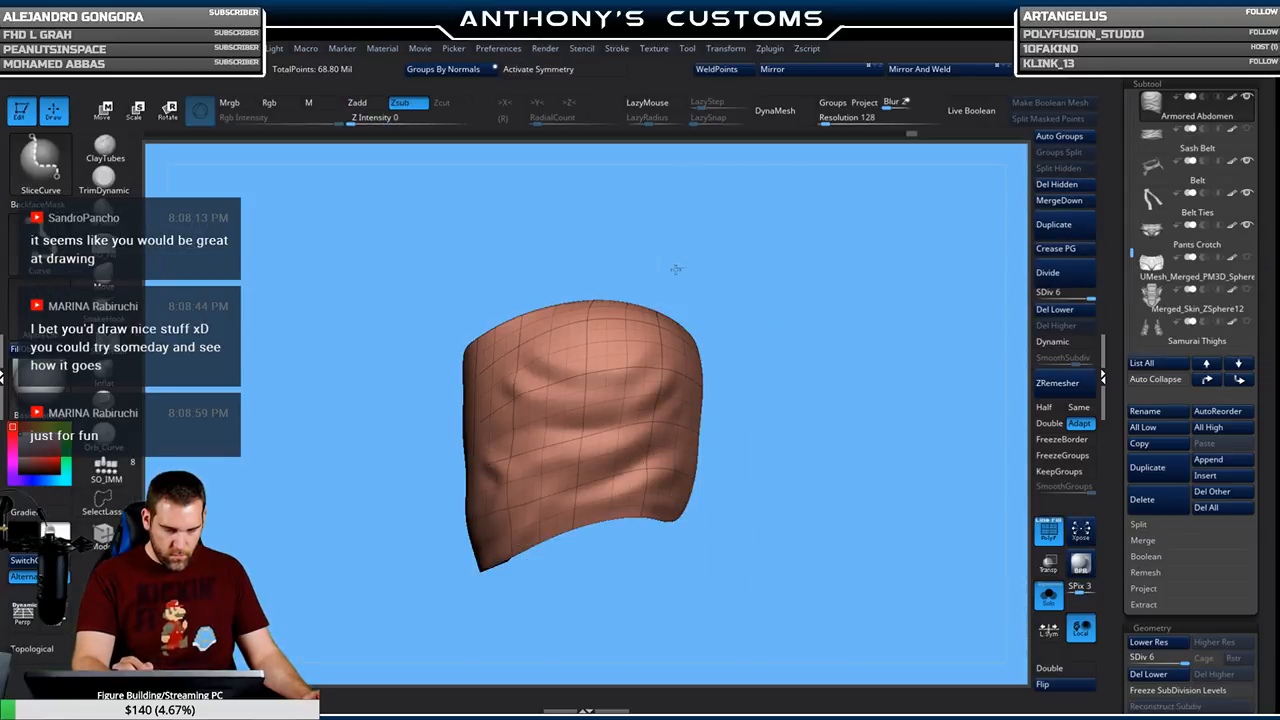
{"action": "left_click_drag", "start_coordinate": [677, 266], "coordinate": [660, 442], "text": "ctrl+shift"}
{"action": "left_click_drag", "start_coordinate": [641, 572], "coordinate": [638, 578], "text": "ctrl+shift"}
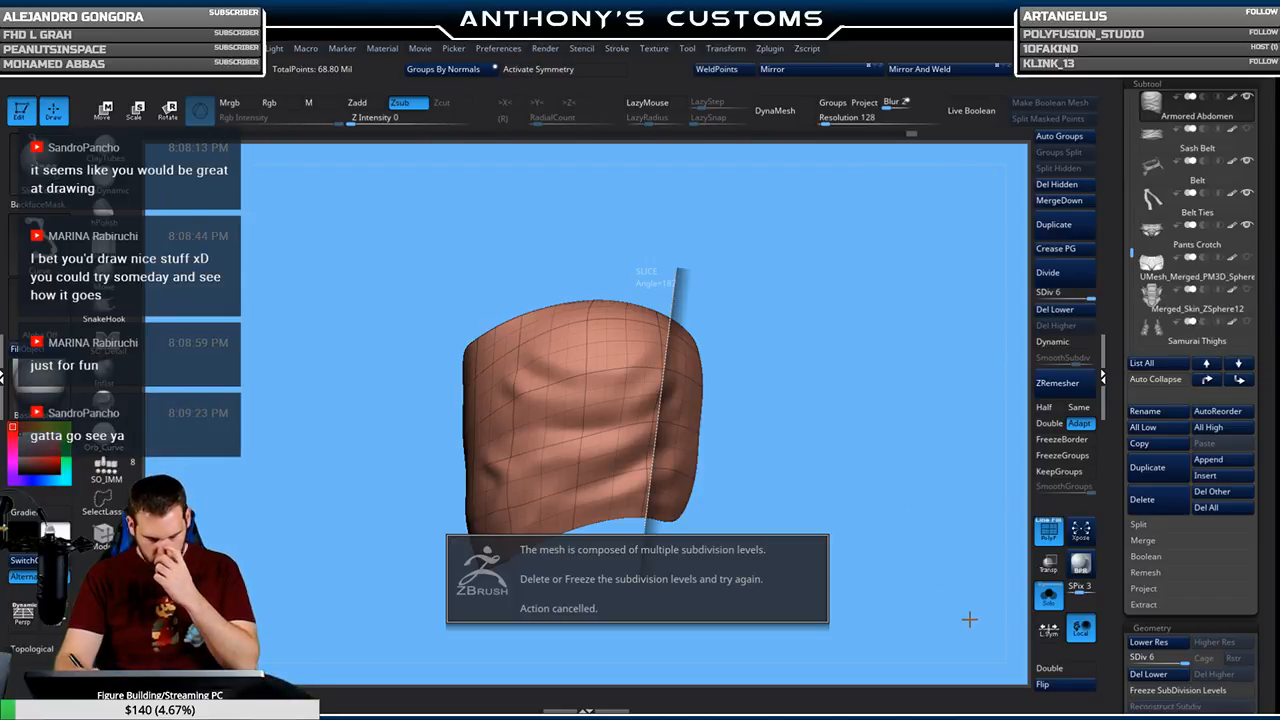
Duplicate the whole Armored Abdomen subtool and isolate the copy's folded side panel by its polygroup
{"action": "left_click", "coordinate": [919, 556], "text": "ctrl+shift"}
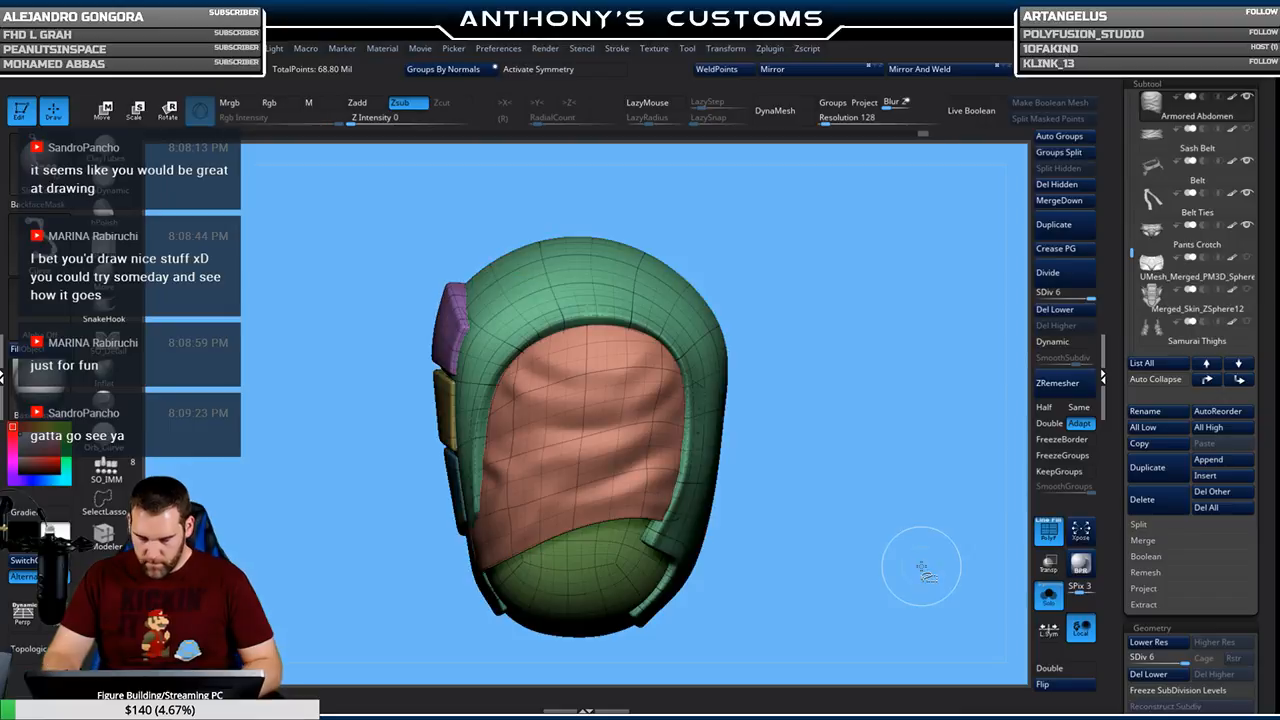
{"action": "left_click", "coordinate": [1147, 467]}
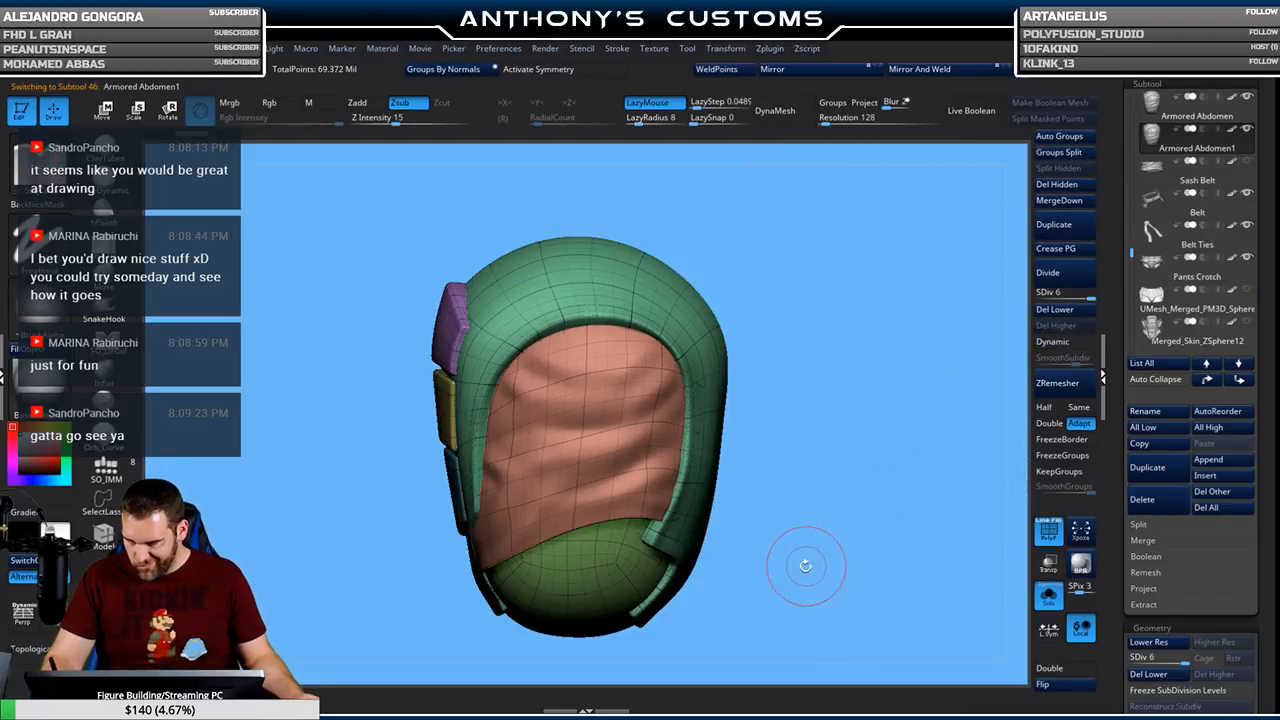
{"action": "key", "text": "ctrl+shift"}
{"action": "left_click", "coordinate": [581, 438], "text": "ctrl+shift"}
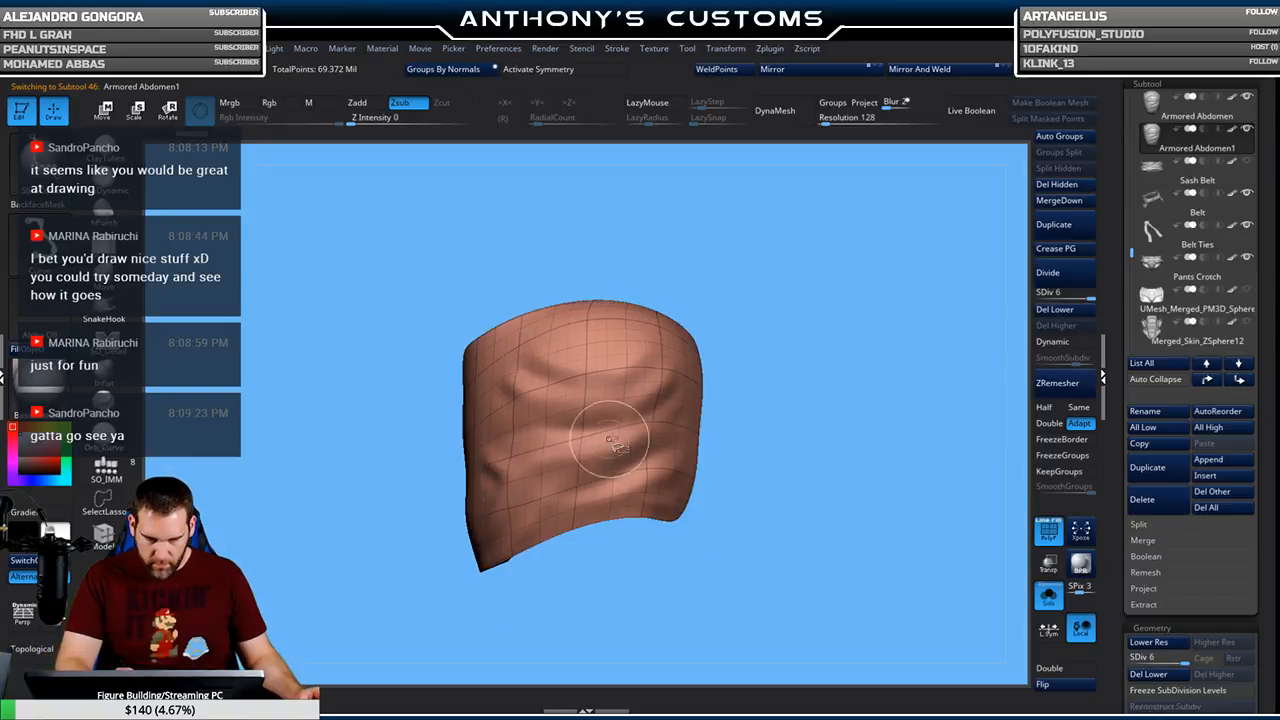
{"action": "left_click_drag", "start_coordinate": [872, 416], "coordinate": [921, 403]}
{"action": "left_click_drag", "start_coordinate": [871, 441], "coordinate": [866, 433], "text": "ctrl+shift"}
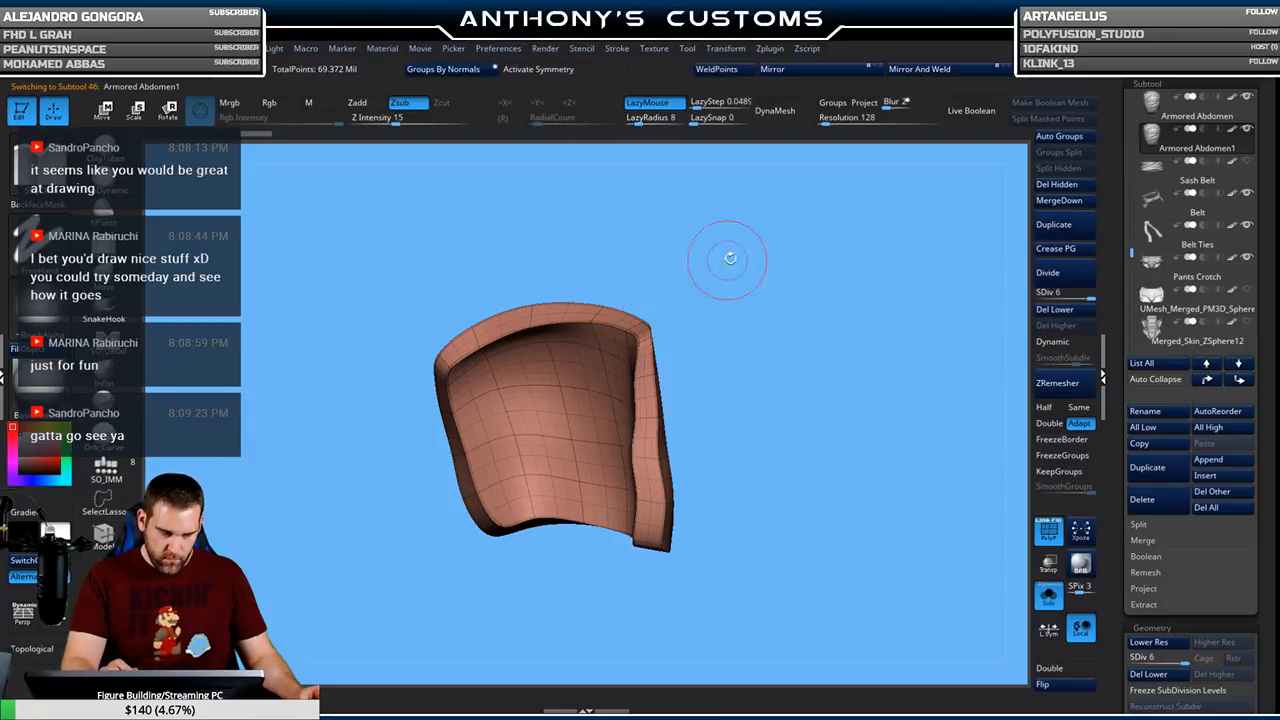
Try deleting the lower subdivision levels with only the side panel visible, and restore the view of the whole abdomen
{"action": "left_click", "coordinate": [1054, 309]}
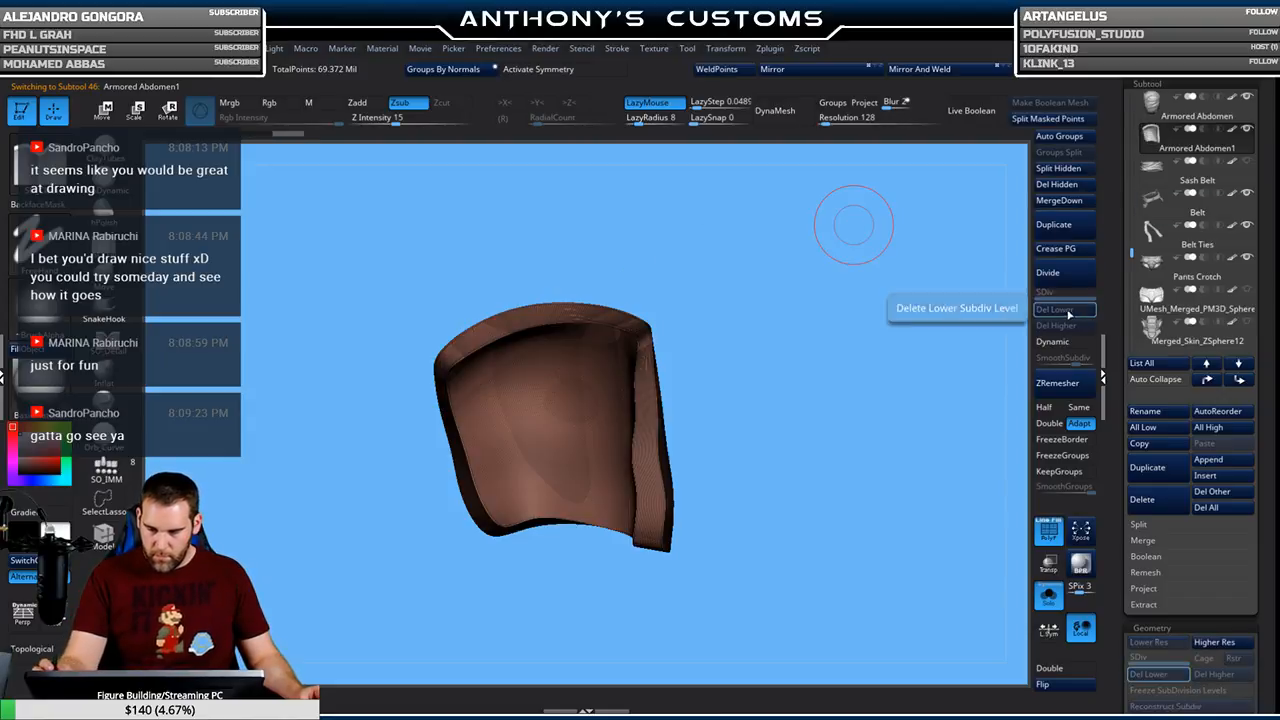
{"action": "key", "text": "ctrl+shift"}
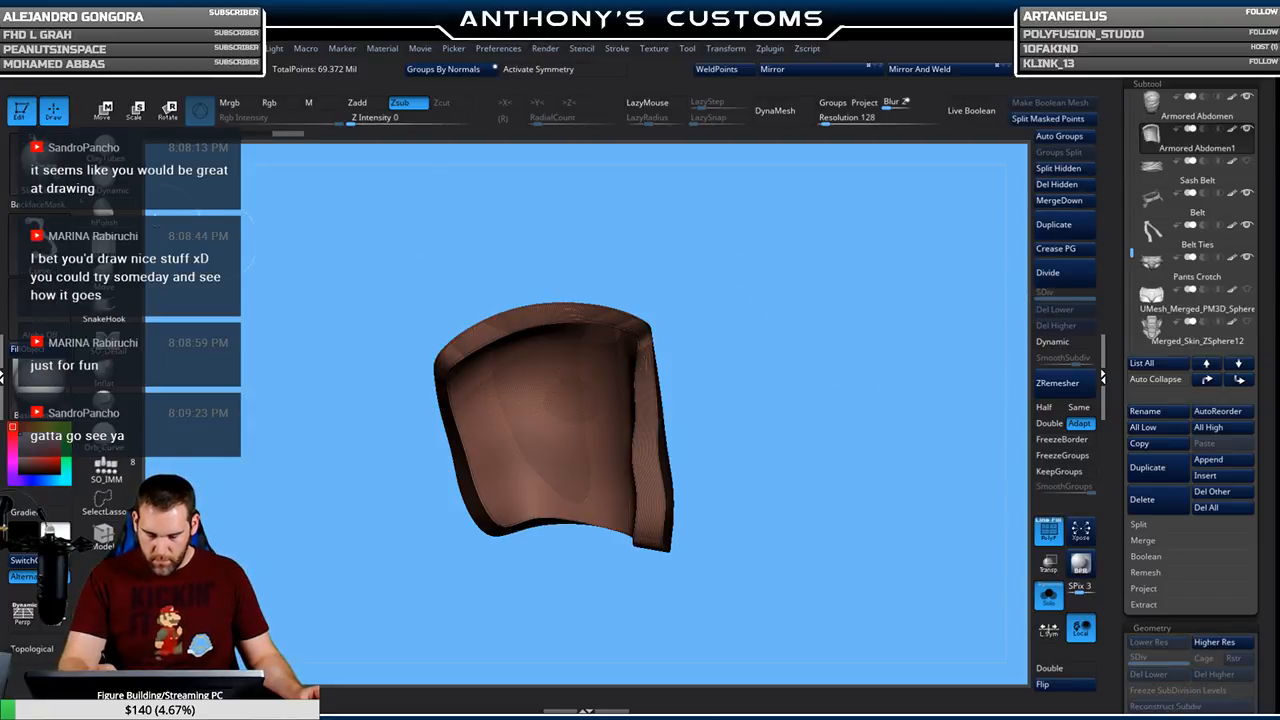
{"action": "left_click", "coordinate": [809, 437], "text": "ctrl+shift"}
{"action": "left_click_drag", "start_coordinate": [809, 437], "coordinate": [716, 440]}
{"action": "left_click_drag", "start_coordinate": [867, 374], "coordinate": [836, 410], "text": "ctrl+shift"}
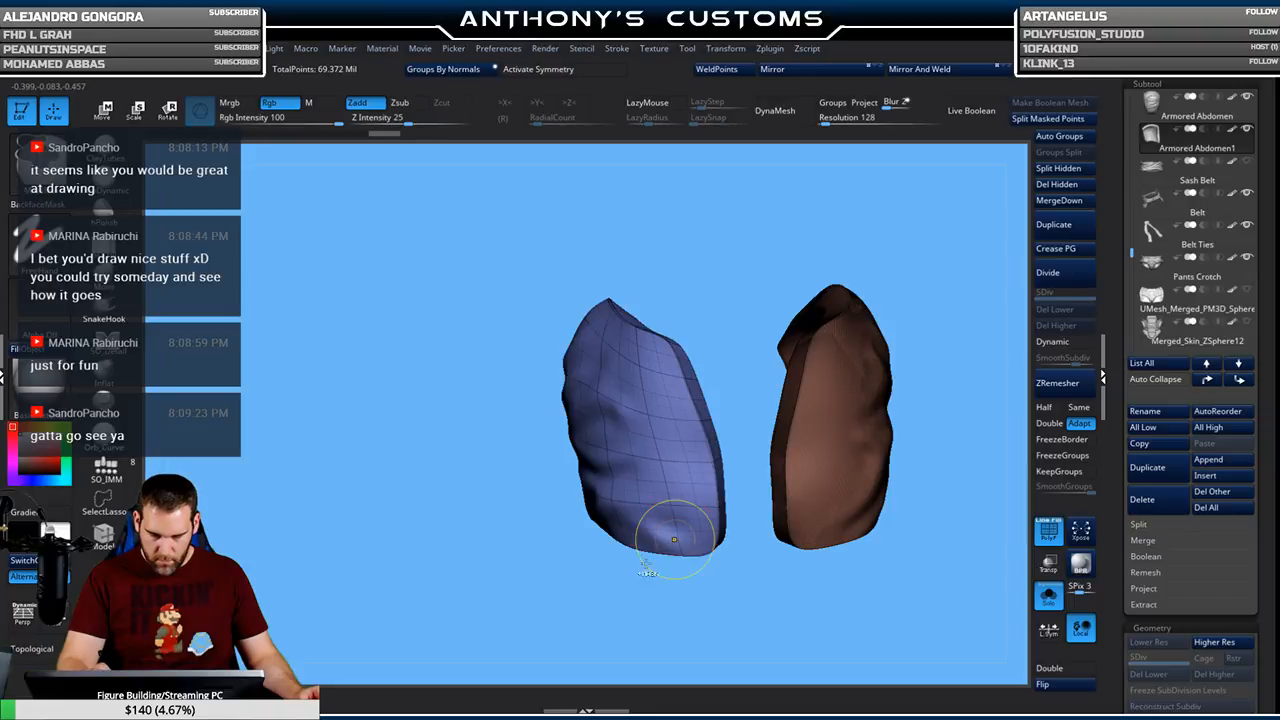
{"action": "left_click", "coordinate": [675, 537], "text": "ctrl+shift"}
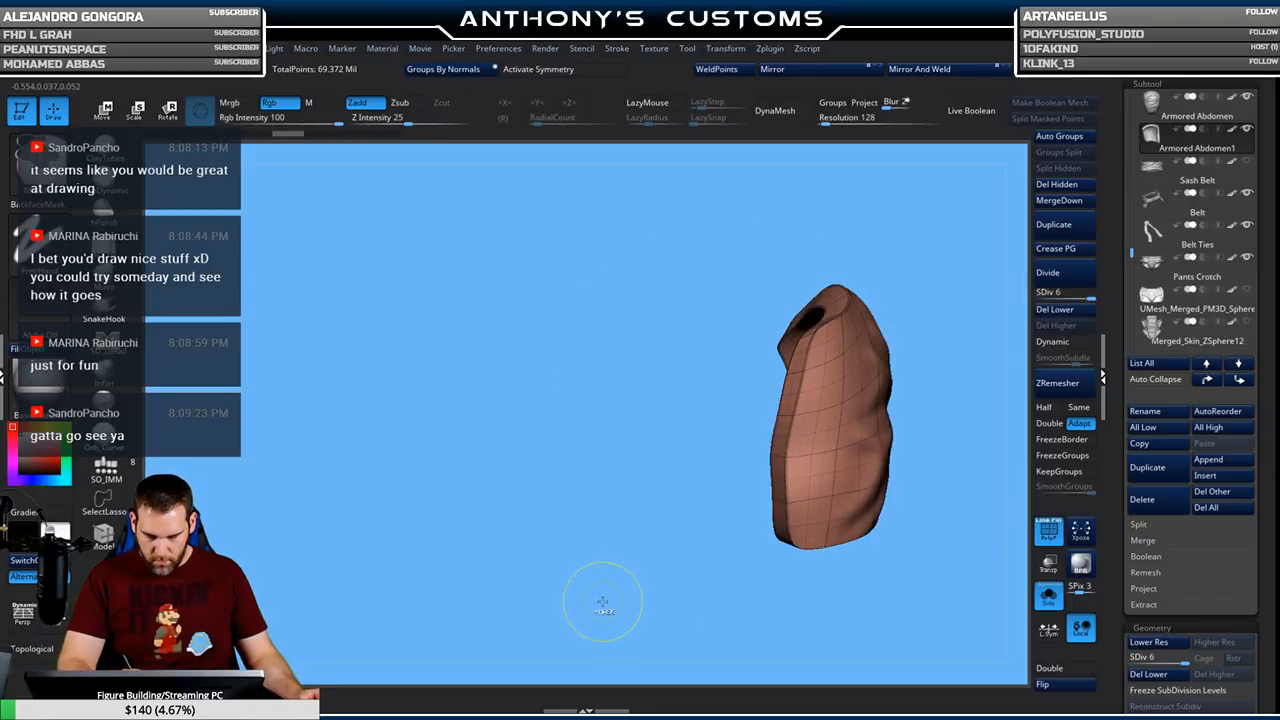
{"action": "left_click", "coordinate": [603, 601], "text": "ctrl+shift"}
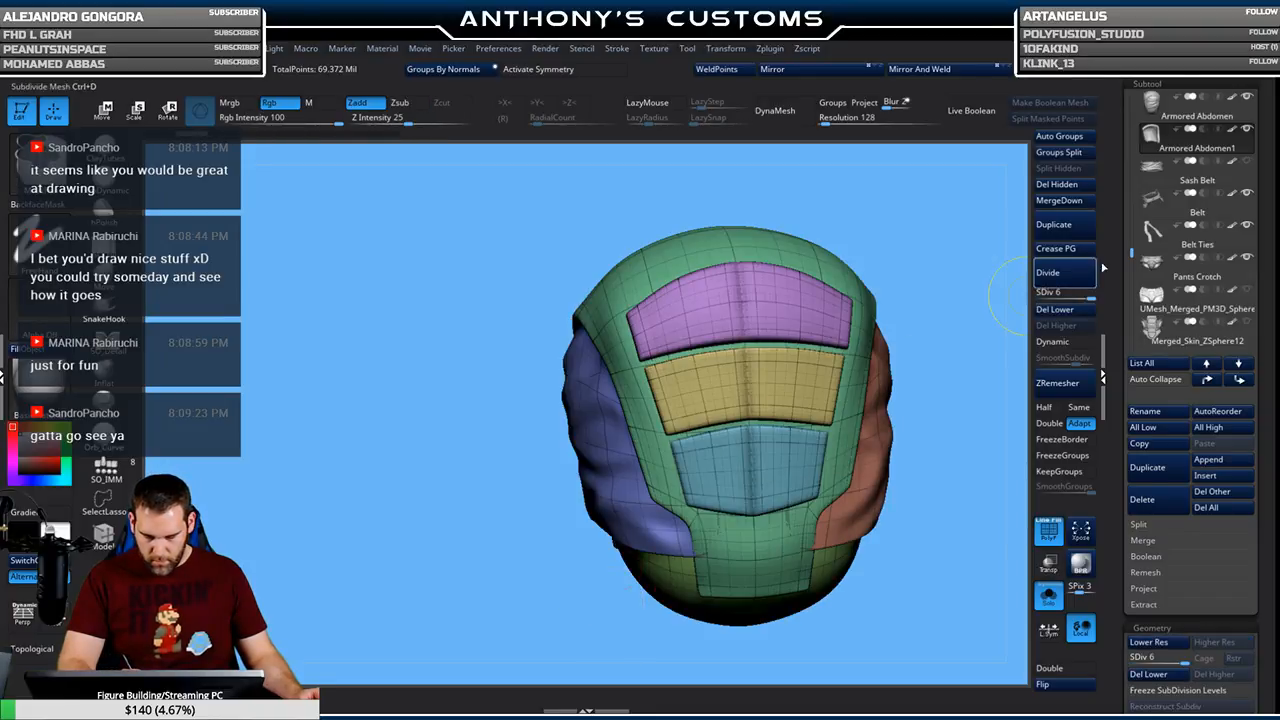
Delete the lower subdivision levels of the whole duplicated abdomen
{"action": "left_click", "coordinate": [1069, 311]}
{"action": "left_click_drag", "start_coordinate": [954, 316], "coordinate": [902, 315]}
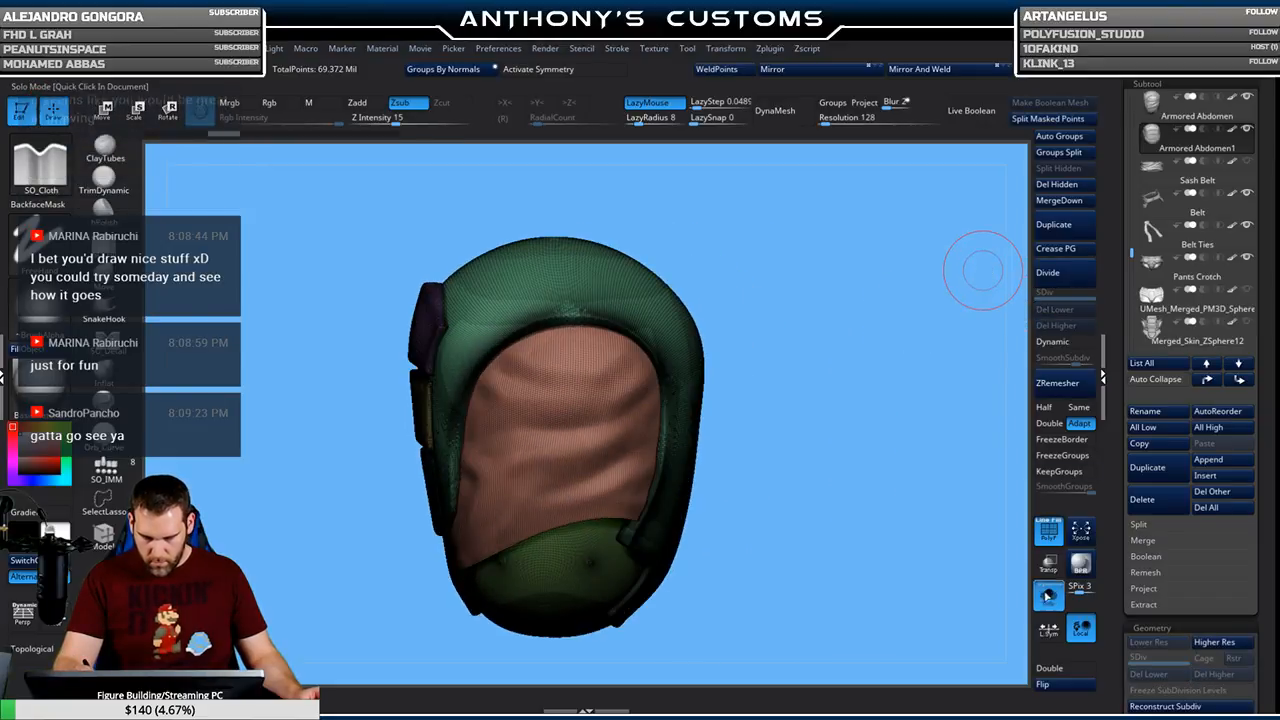
{"action": "left_click", "coordinate": [1048, 596]}
{"action": "left_click", "coordinate": [1048, 596]}
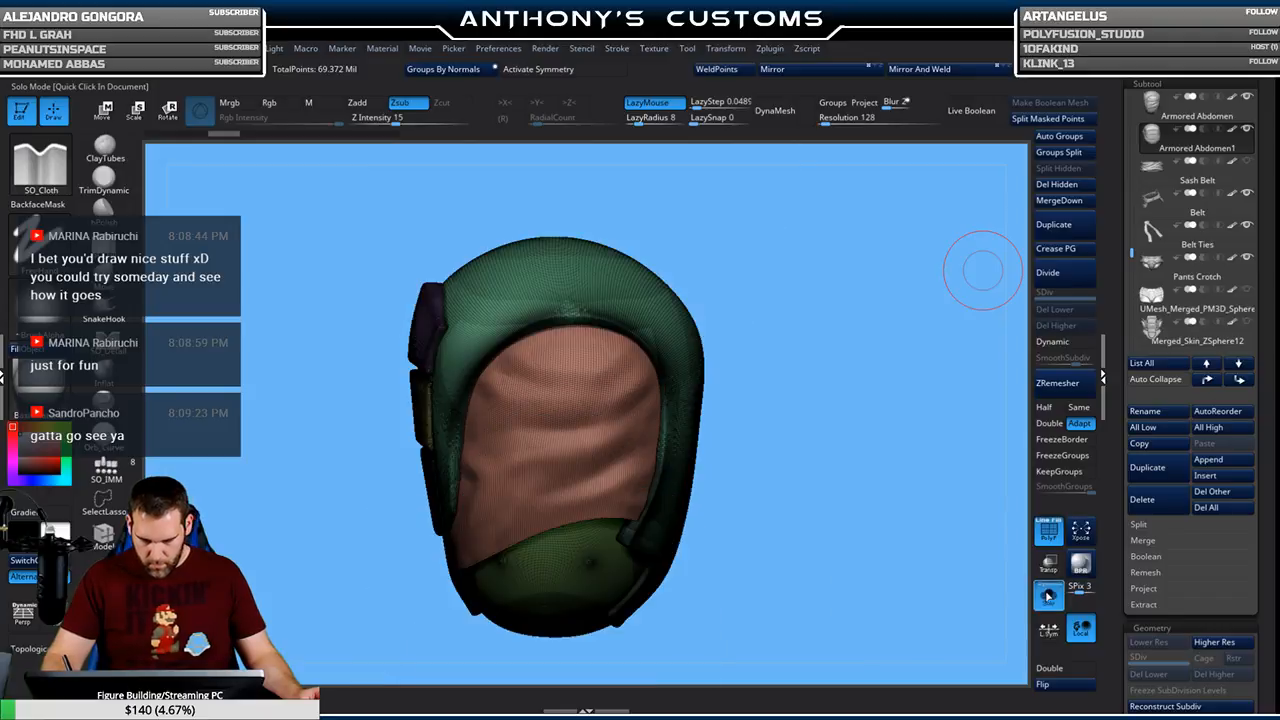
Isolate the duplicate's side panels and slice off their rear lower part diagonally with the SliceCurve brush
{"action": "left_click", "coordinate": [628, 430], "text": "alt"}
{"action": "mouse_move", "coordinate": [737, 408]}
{"action": "left_mouse_down"}
{"action": "mouse_move", "coordinate": [860, 410]}
{"action": "mouse_move", "coordinate": [917, 377]}
{"action": "mouse_move", "coordinate": [919, 397]}
{"action": "mouse_move", "coordinate": [934, 342]}
{"action": "mouse_move", "coordinate": [680, 439]}
{"action": "left_mouse_up"}
{"action": "left_click", "coordinate": [806, 413], "text": "ctrl+shift"}
{"action": "mouse_move", "coordinate": [602, 495]}
{"action": "left_mouse_down", "text": "ctrl+shift"}
{"action": "mouse_move", "coordinate": [627, 511]}
{"action": "mouse_move", "coordinate": [606, 506]}
{"action": "left_mouse_up", "text": "ctrl+shift"}
{"action": "left_click_drag", "start_coordinate": [969, 338], "coordinate": [860, 361], "text": "alt"}
{"action": "left_click", "coordinate": [47, 177], "text": "ctrl+shift"}
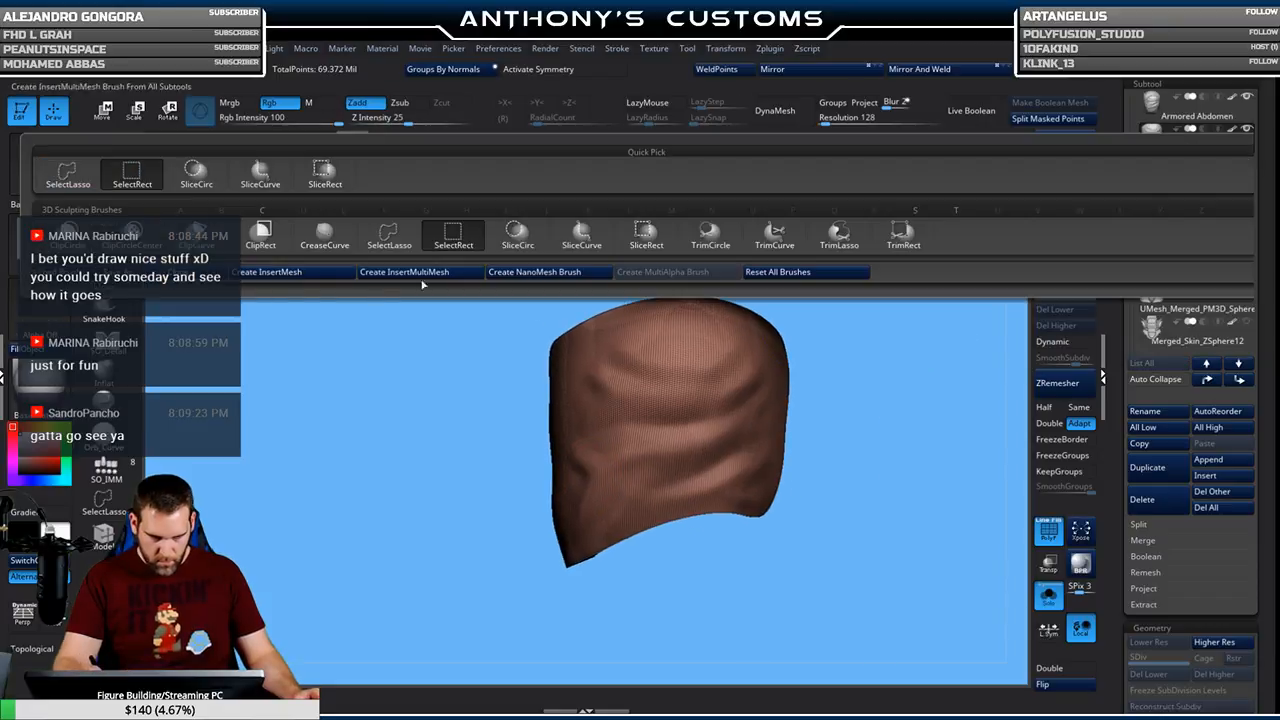
{"action": "left_click", "coordinate": [578, 245]}
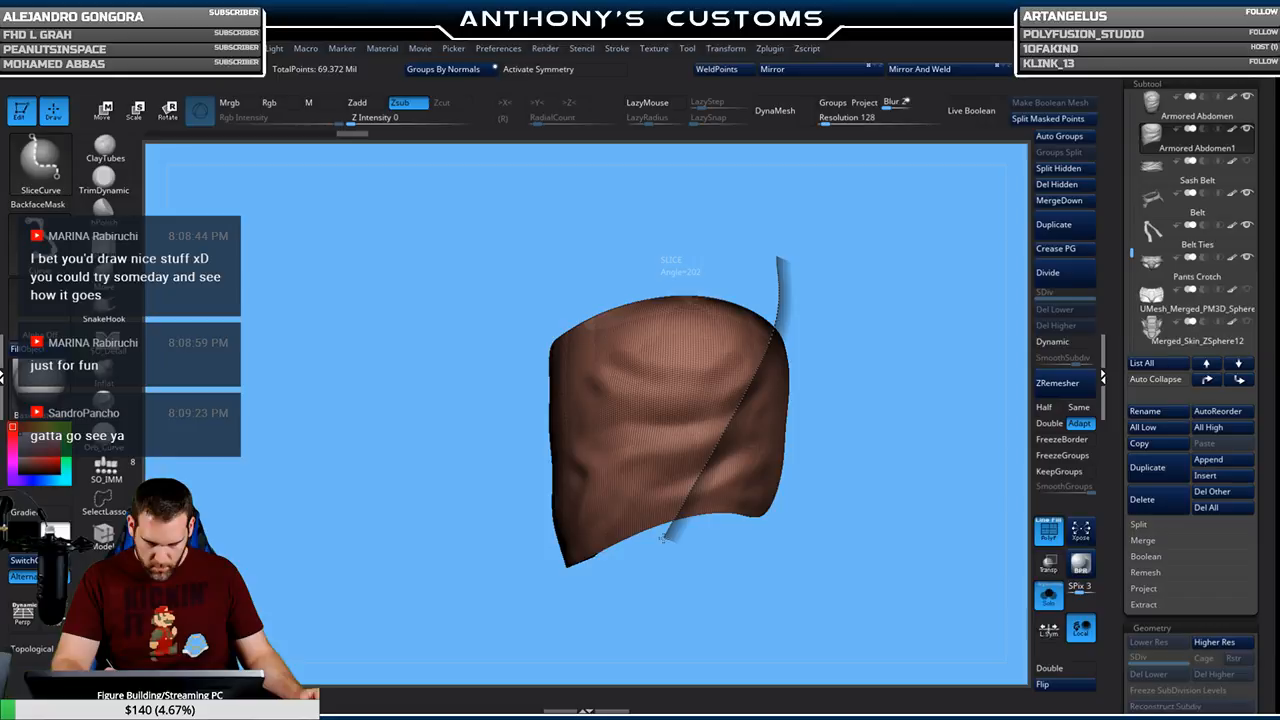
{"action": "left_click_drag", "start_coordinate": [661, 538], "coordinate": [654, 550]}
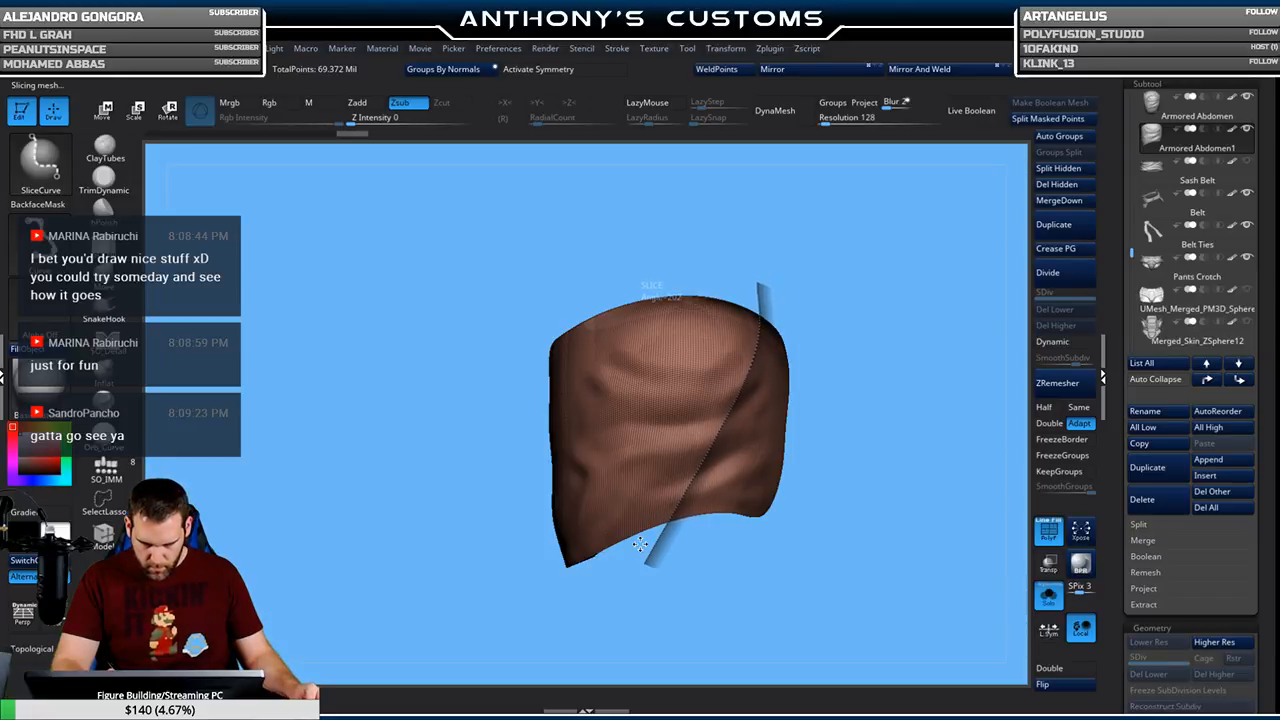
{"action": "left_click_drag", "start_coordinate": [640, 543], "coordinate": [640, 543], "text": "ctrl+shift"}
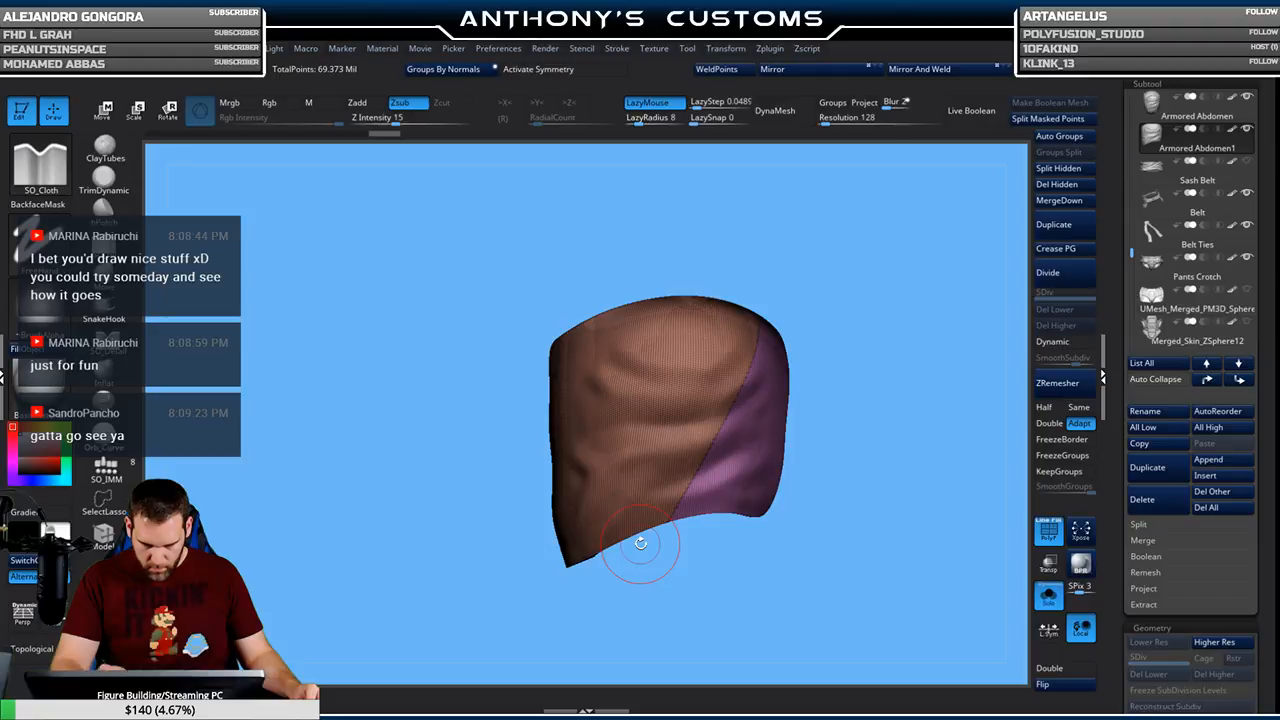
Check the diagonal slice against the bust, belt and armor on the figure, and isolate the duplicate again
{"action": "left_click", "coordinate": [1046, 597]}
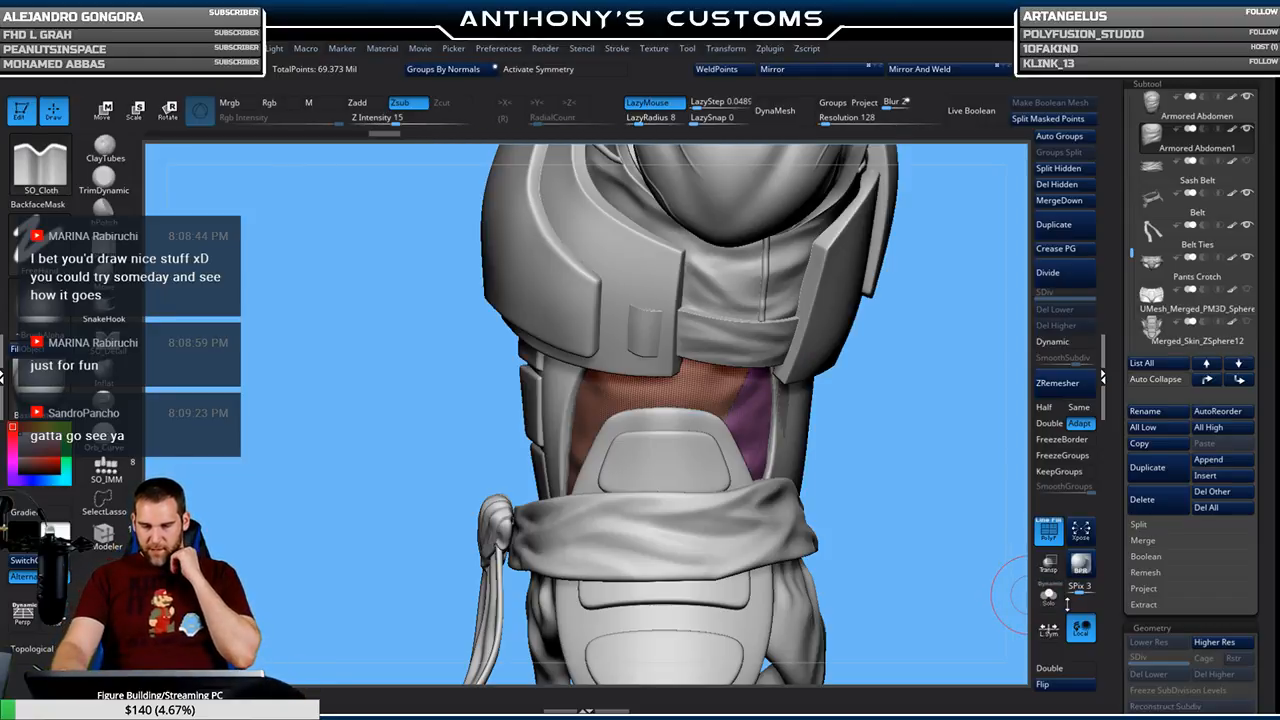
{"action": "left_click_drag", "start_coordinate": [891, 513], "coordinate": [919, 513]}
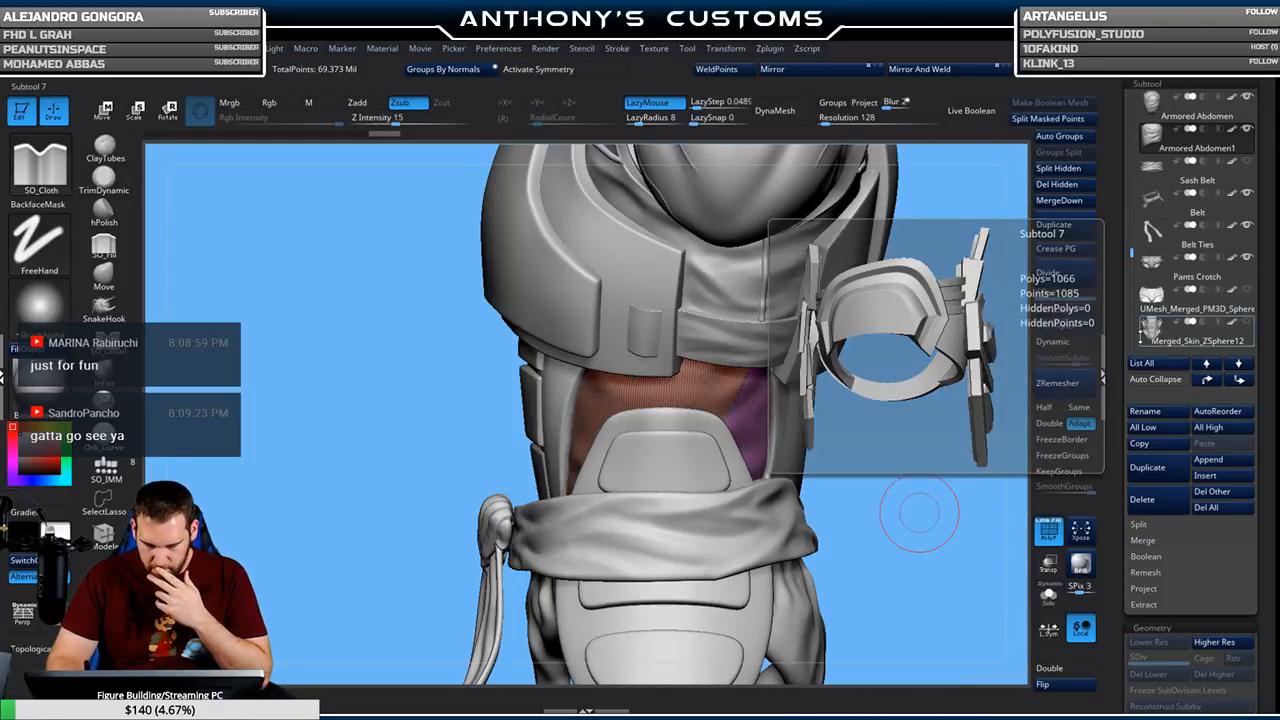
{"action": "left_click", "coordinate": [1047, 597]}
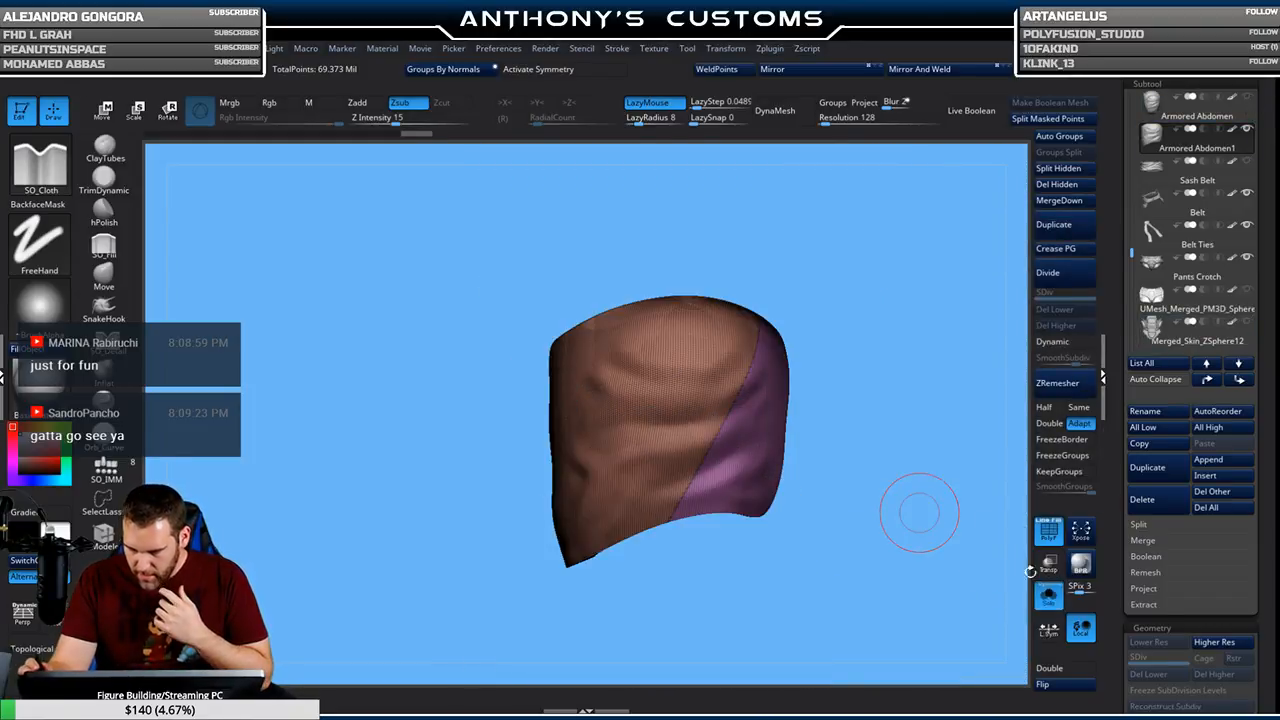
{"action": "mouse_move", "coordinate": [871, 514]}
{"action": "left_mouse_down", "text": "shift"}
{"action": "mouse_move", "coordinate": [898, 431]}
{"action": "mouse_move", "coordinate": [878, 556]}
{"action": "mouse_move", "coordinate": [885, 535]}
{"action": "mouse_move", "coordinate": [814, 480]}
{"action": "mouse_move", "coordinate": [866, 498]}
{"action": "left_mouse_up", "text": "shift"}
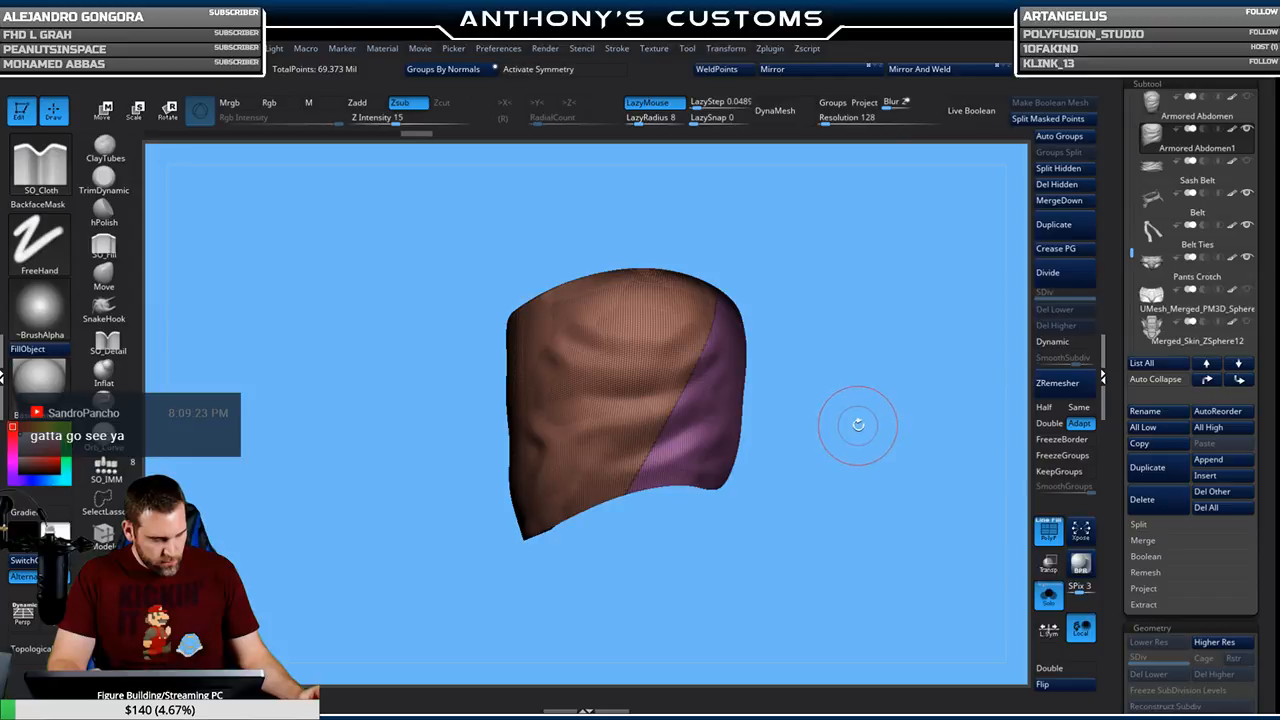
Isolate the rear pieces sliced off both side panels by their polygroups
{"action": "left_click", "coordinate": [637, 401], "text": "ctrl+shift"}
{"action": "mouse_move", "coordinate": [809, 412]}
{"action": "left_mouse_down"}
{"action": "mouse_move", "coordinate": [894, 450]}
{"action": "mouse_move", "coordinate": [863, 443]}
{"action": "left_mouse_up"}
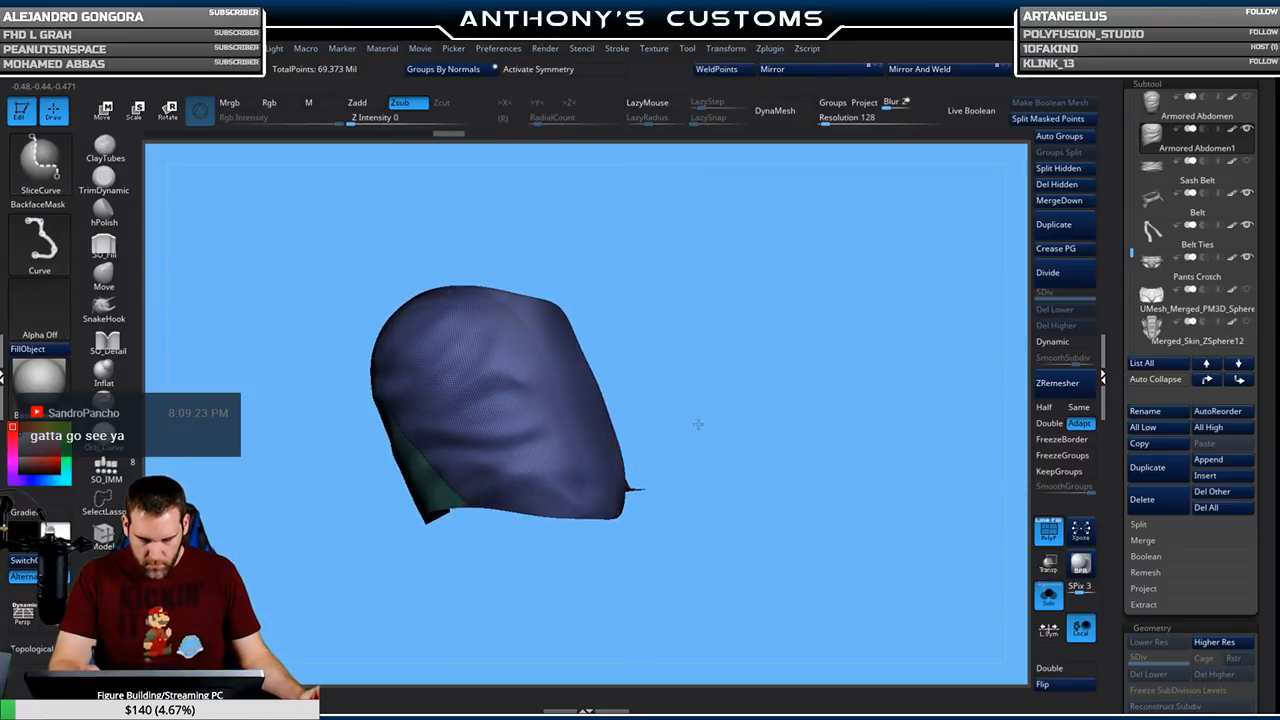
{"action": "left_click_drag", "start_coordinate": [698, 424], "coordinate": [846, 455], "text": "ctrl+shift"}
{"action": "left_click_drag", "start_coordinate": [828, 409], "coordinate": [814, 443]}
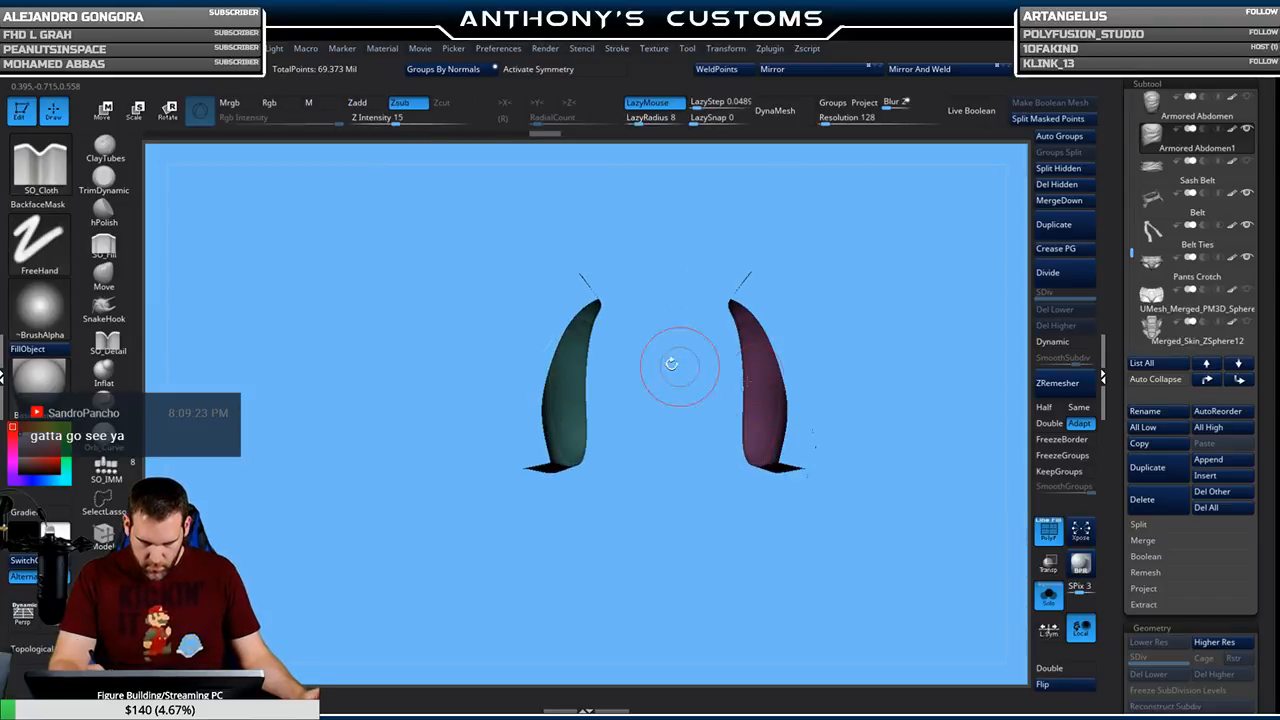
Switch the selection brush to SelectRect and invert the visibility to compare the sliced-off pieces with the rest of the abdomen
{"action": "left_click", "coordinate": [41, 164], "text": "ctrl+shift"}
{"action": "left_click", "coordinate": [463, 239], "text": "ctrl+shift"}
{"action": "left_click", "coordinate": [709, 545], "text": "ctrl+shift"}
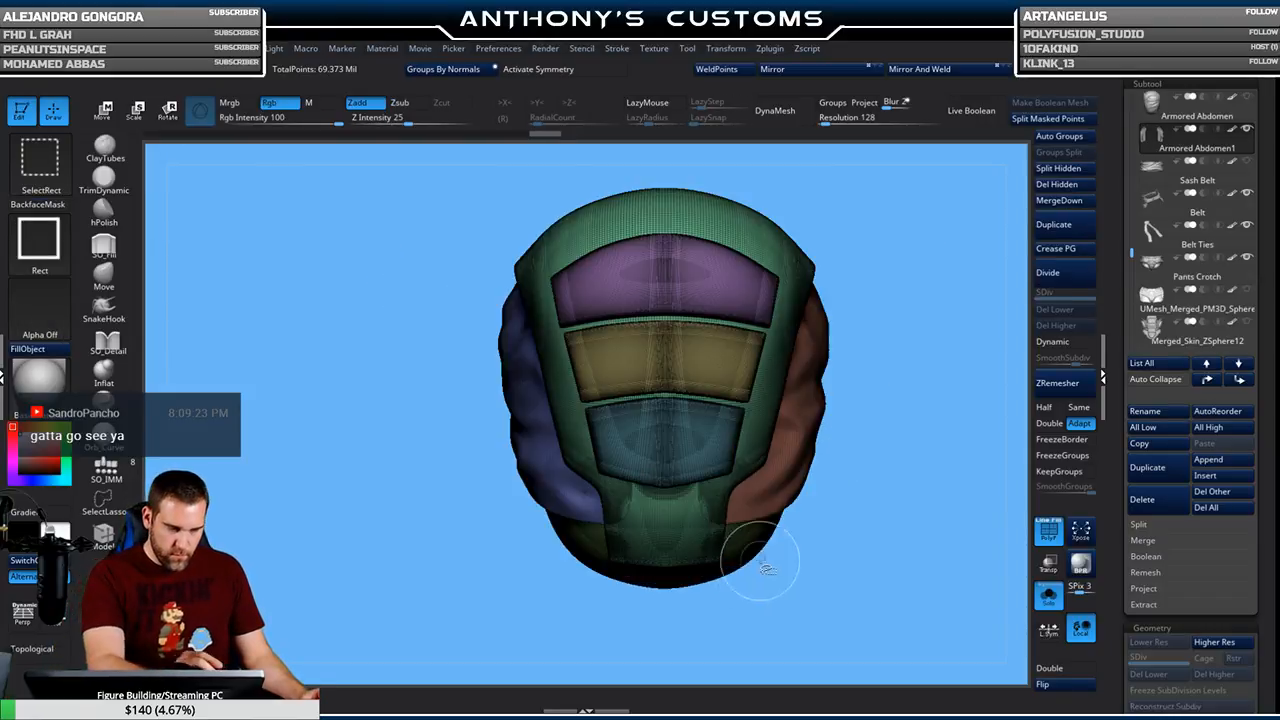
{"action": "left_click_drag", "start_coordinate": [777, 588], "coordinate": [880, 578]}
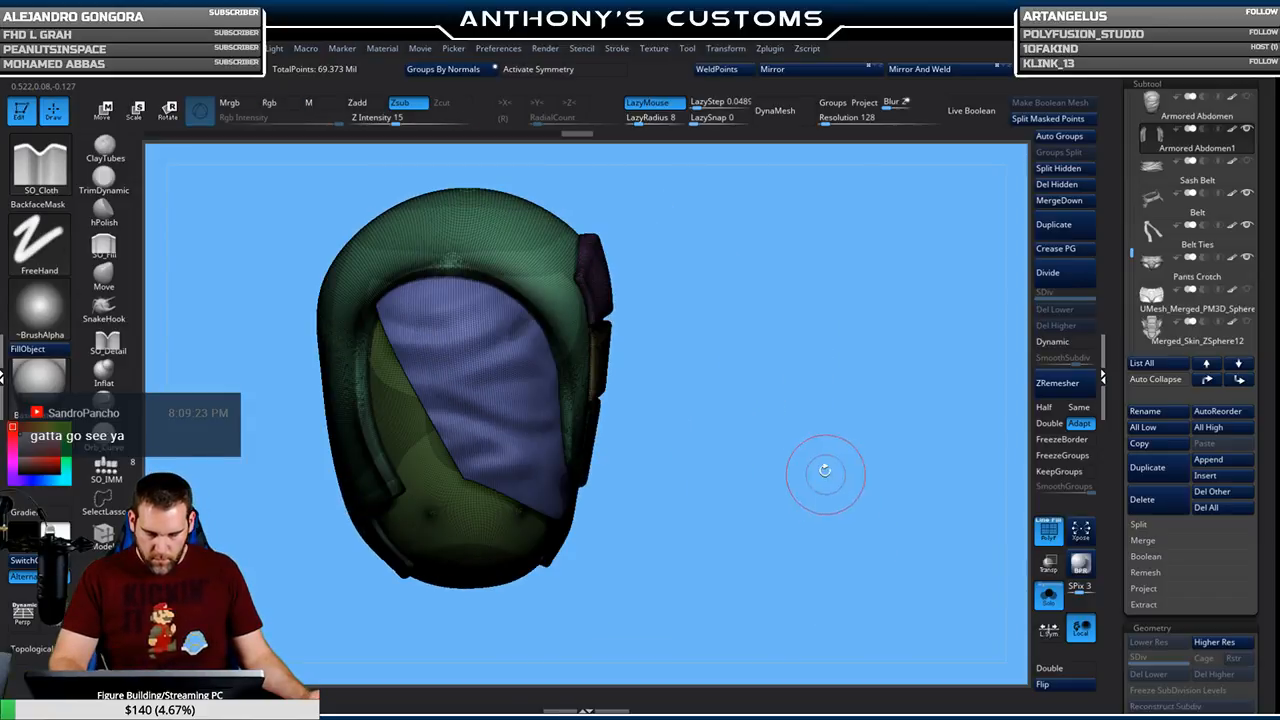
{"action": "key", "text": "ctrl+shift"}
{"action": "left_click", "coordinate": [705, 469], "text": "ctrl+shift"}
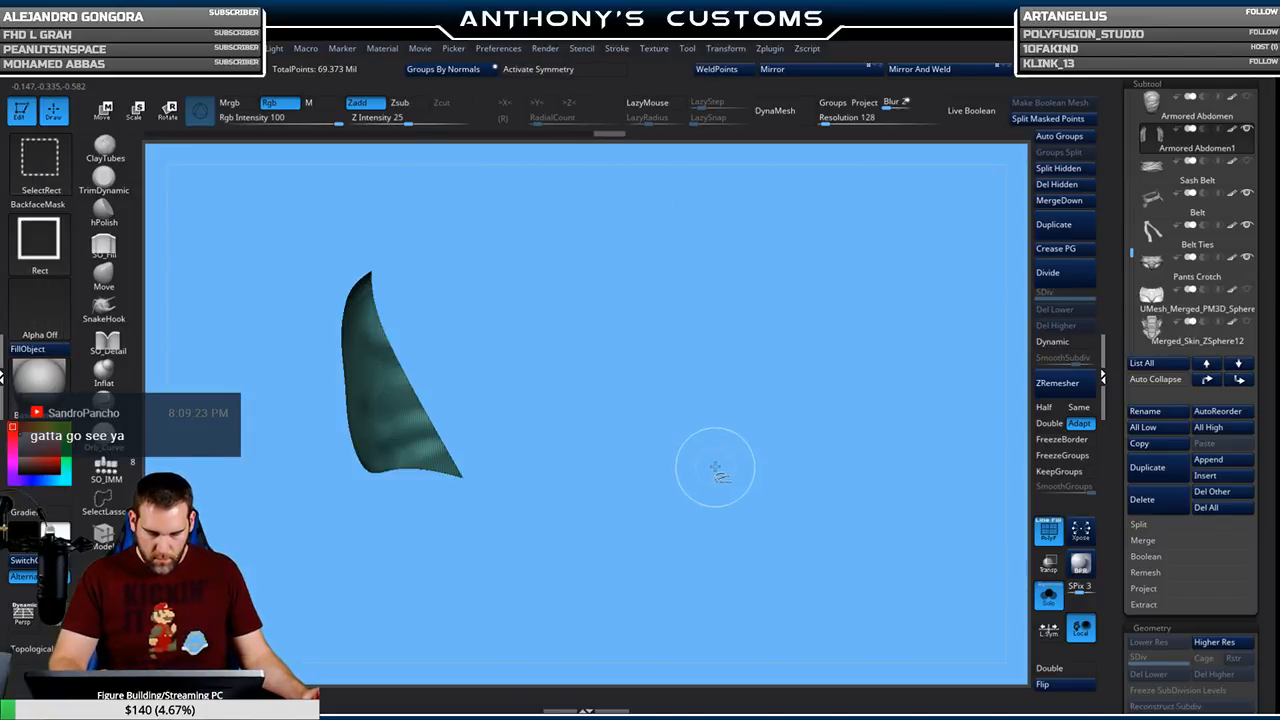
{"action": "left_click", "coordinate": [712, 470], "text": "ctrl+shift"}
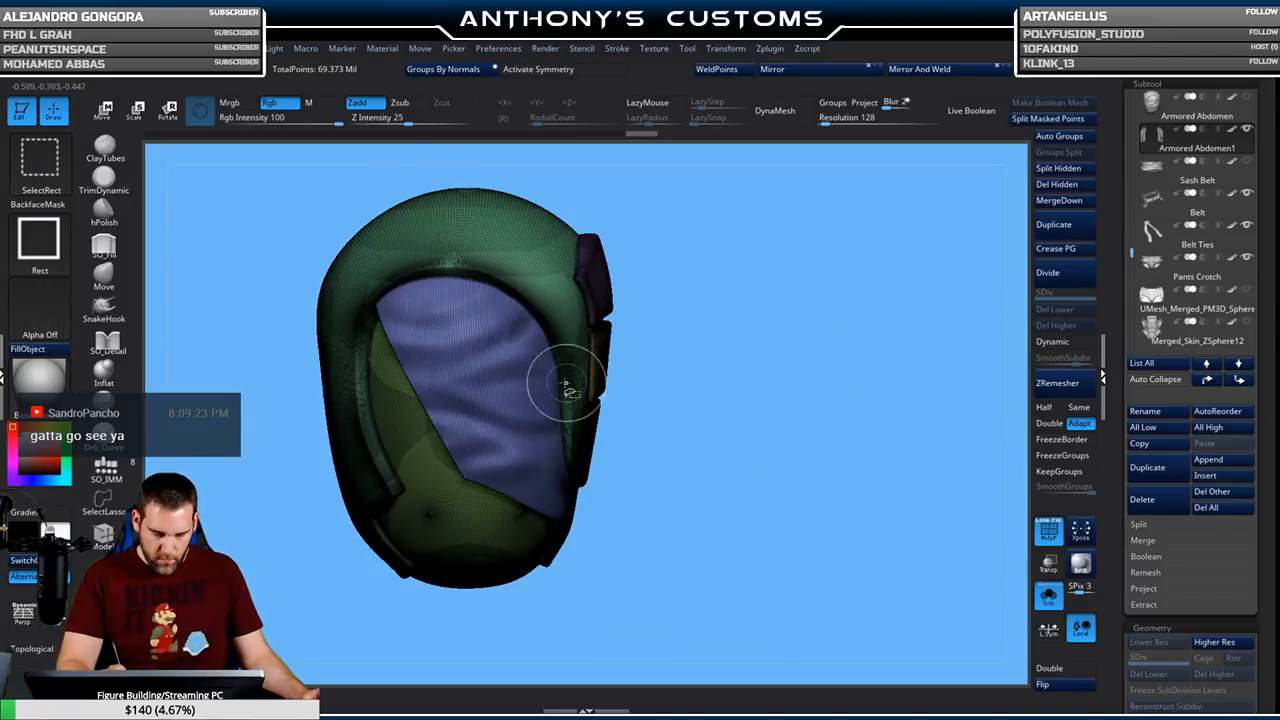
Isolate the trimmed front part of the side panel and frame its mesh with curves along Border, Polygroups and Creased edges
{"action": "left_click", "coordinate": [535, 430], "text": "ctrl+shift"}
{"action": "left_click", "coordinate": [772, 440], "text": "ctrl+shift"}
{"action": "left_click_drag", "start_coordinate": [837, 397], "coordinate": [833, 481]}
{"action": "left_click_drag", "start_coordinate": [853, 360], "coordinate": [898, 396], "text": "alt"}
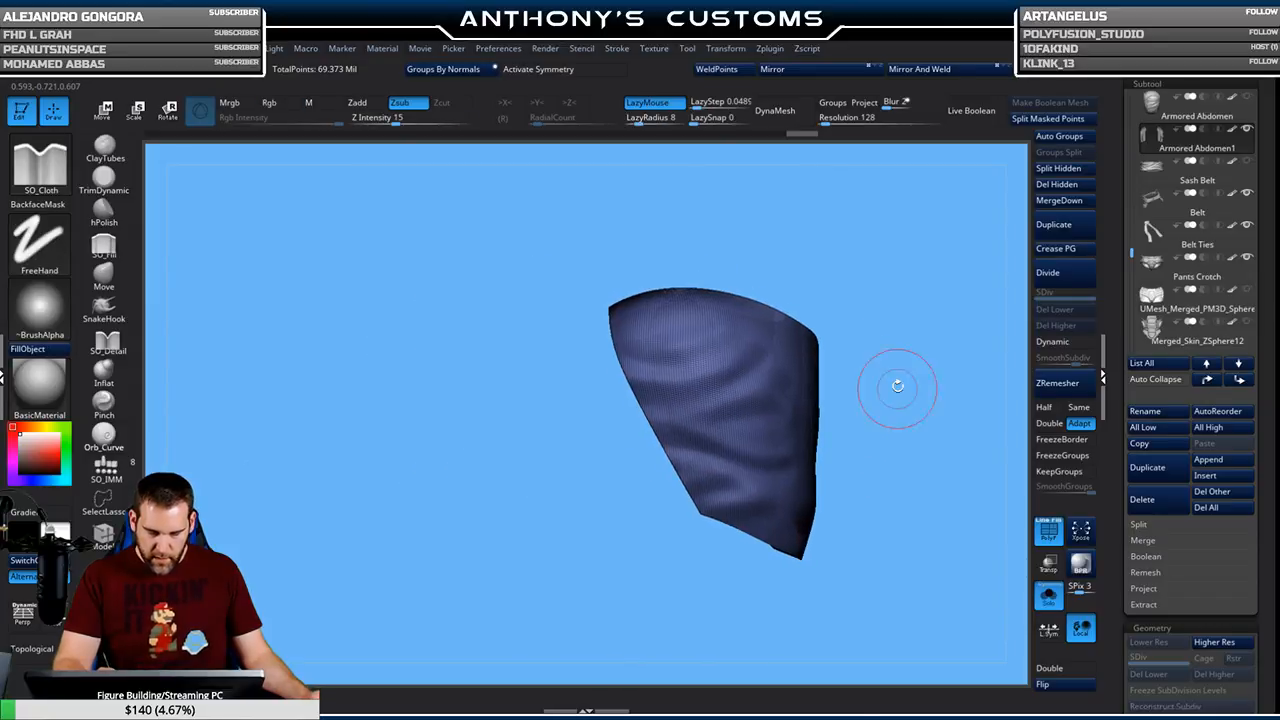
{"action": "left_click", "coordinate": [618, 49]}
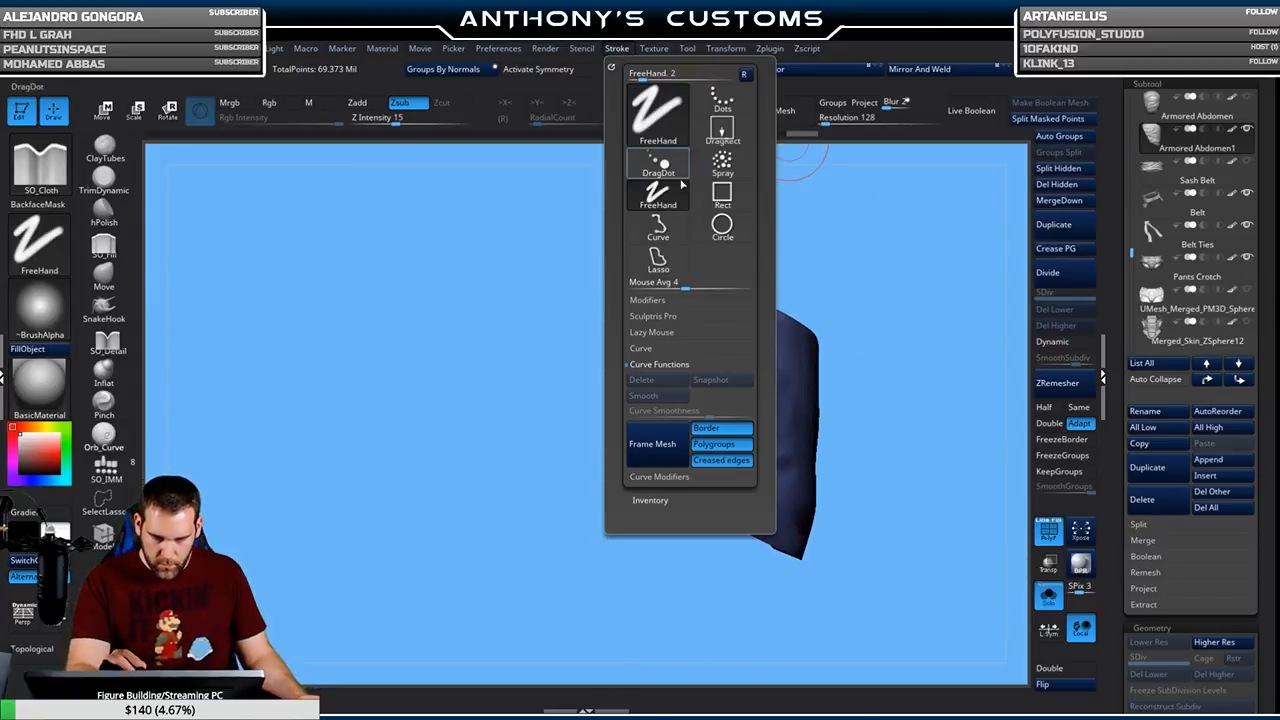
{"action": "left_click", "coordinate": [636, 442]}
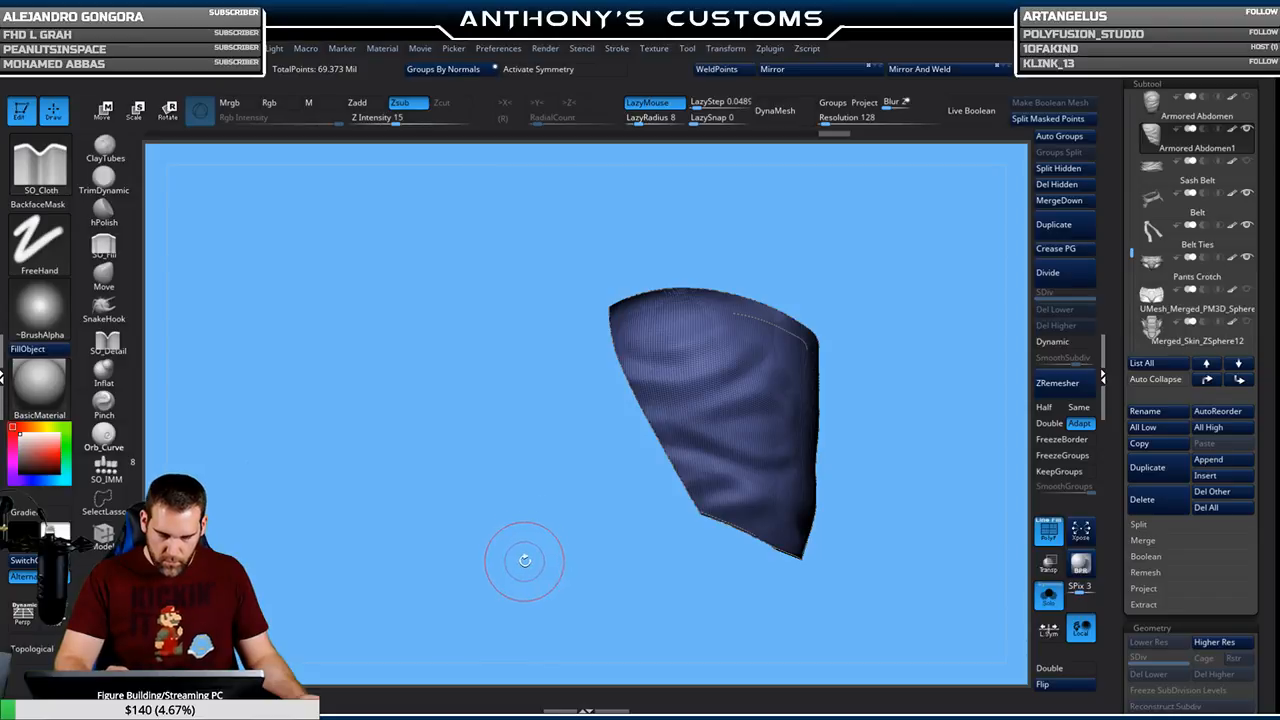
Pick the CurveTube brush, adjust its draw size and apply a tube along the diagonal edge of the isolated side panel
{"action": "mouse_move", "coordinate": [526, 566]}
{"action": "left_mouse_down"}
{"action": "mouse_move", "coordinate": [560, 544]}
{"action": "mouse_move", "coordinate": [586, 563]}
{"action": "mouse_move", "coordinate": [571, 586]}
{"action": "mouse_move", "coordinate": [609, 526]}
{"action": "mouse_move", "coordinate": [597, 520]}
{"action": "mouse_move", "coordinate": [574, 566]}
{"action": "mouse_move", "coordinate": [583, 551]}
{"action": "mouse_move", "coordinate": [523, 526]}
{"action": "mouse_move", "coordinate": [535, 531]}
{"action": "left_mouse_up"}
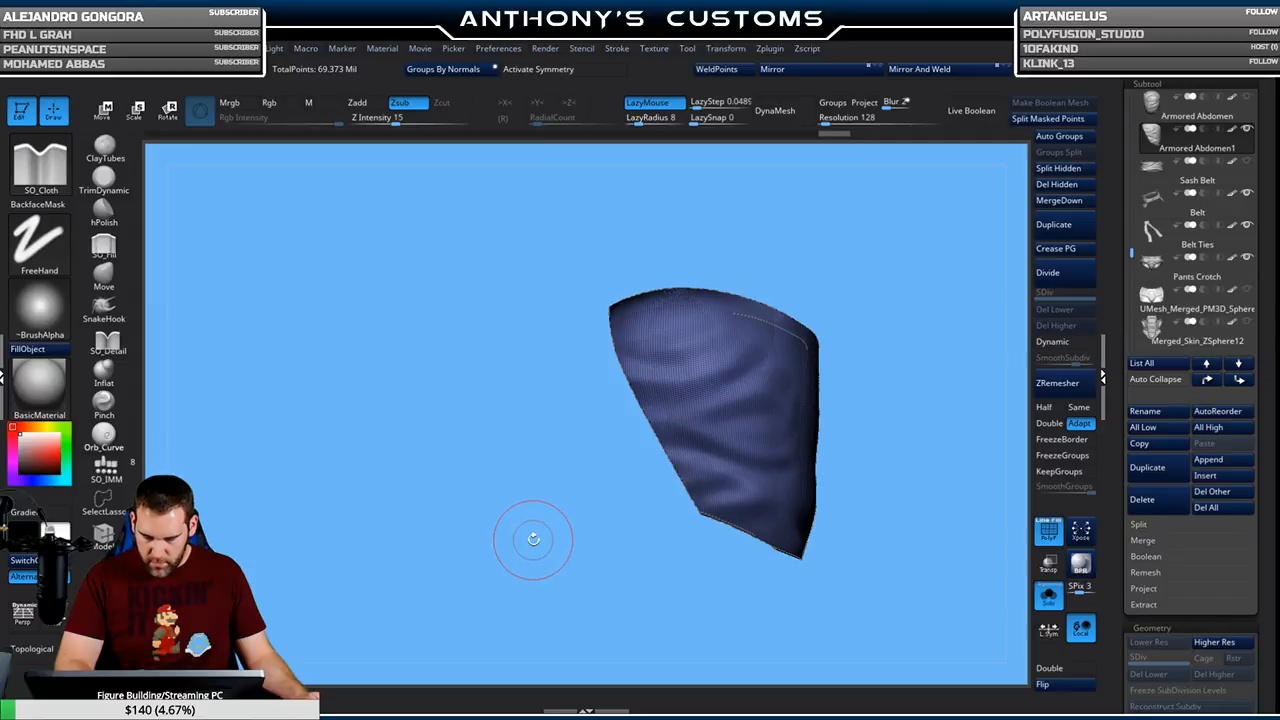
{"action": "key", "text": "b"}
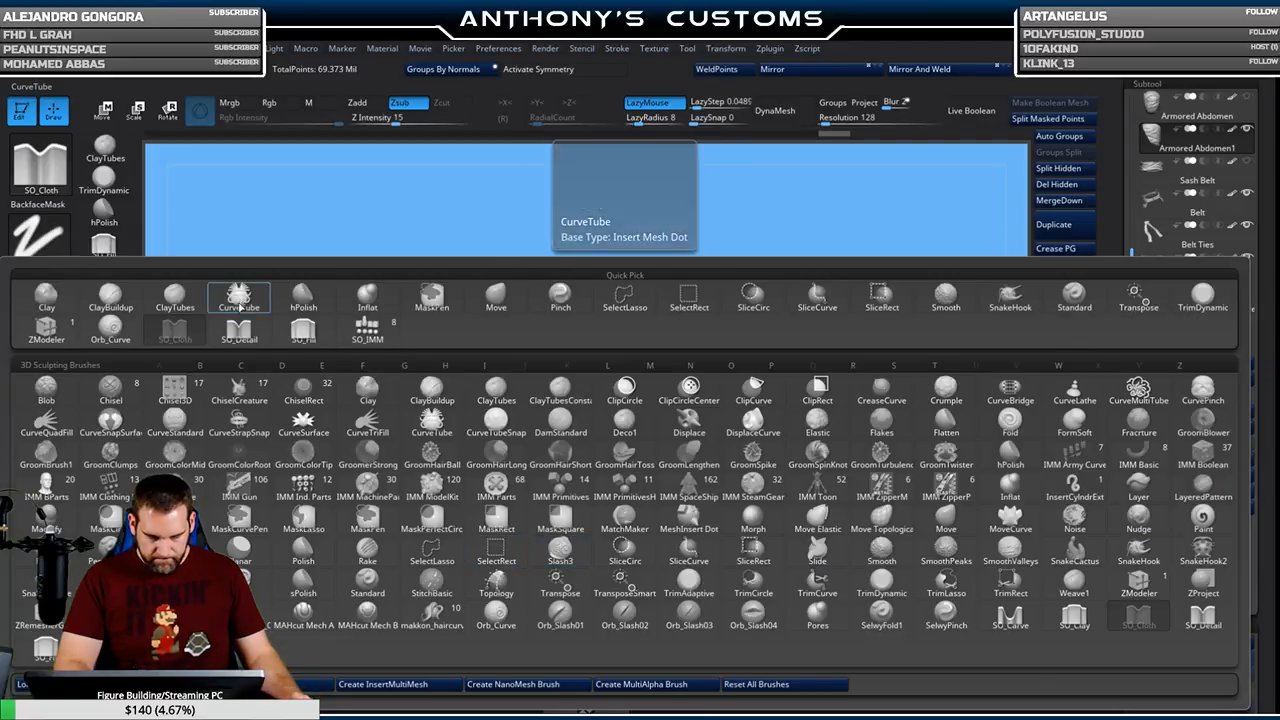
{"action": "left_click", "coordinate": [239, 296]}
{"action": "key", "text": "space"}
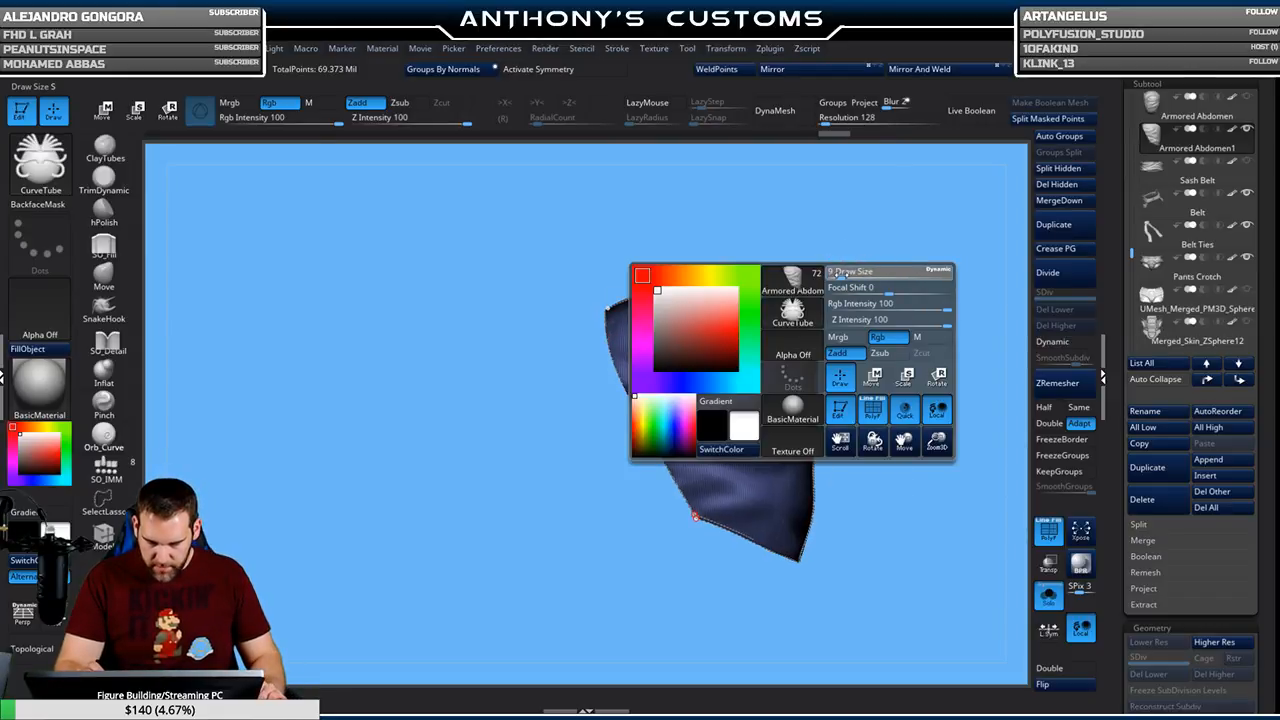
{"action": "left_click_drag", "start_coordinate": [877, 260], "coordinate": [886, 259]}
{"action": "left_click", "coordinate": [706, 379]}
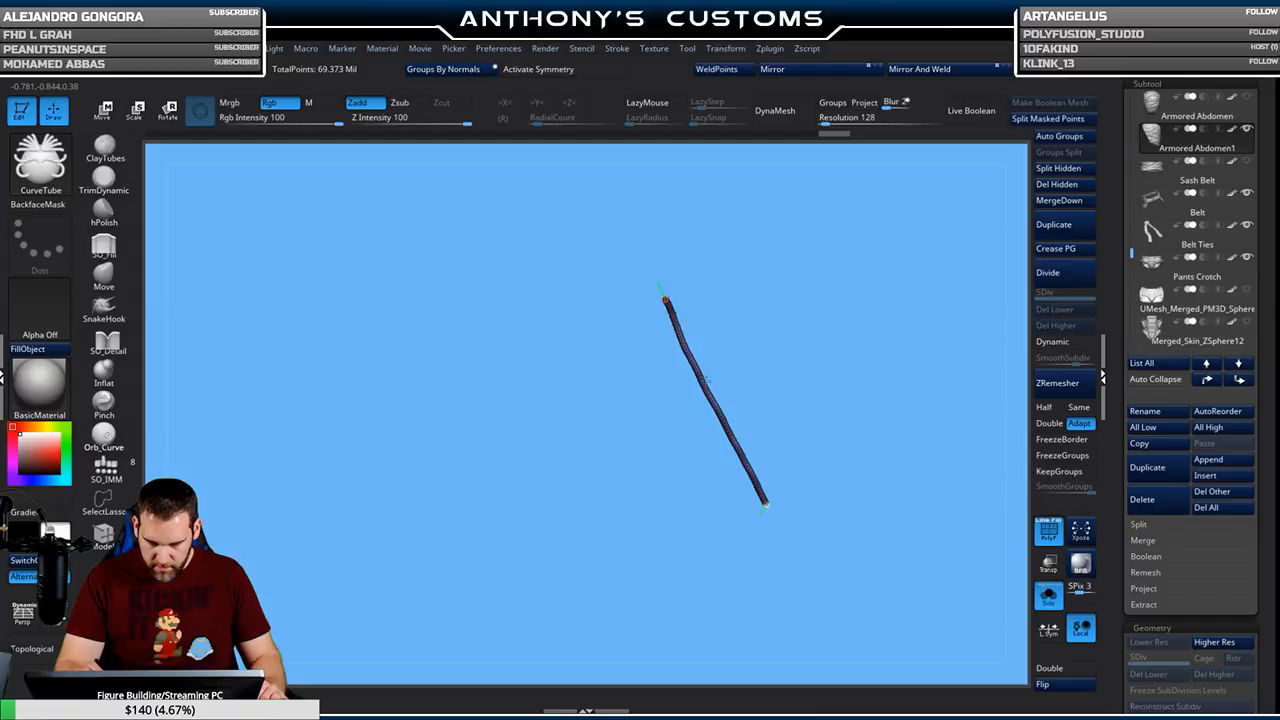
Bring back the whole abdomen duplicate and isolate the trimmed cloth panel on the opposite side by its polygroup
{"action": "left_click", "coordinate": [763, 332], "text": "ctrl+shift"}
{"action": "left_click_drag", "start_coordinate": [984, 286], "coordinate": [1012, 292]}
{"action": "left_click_drag", "start_coordinate": [932, 561], "coordinate": [953, 504]}
{"action": "key", "text": "ctrl+shift"}
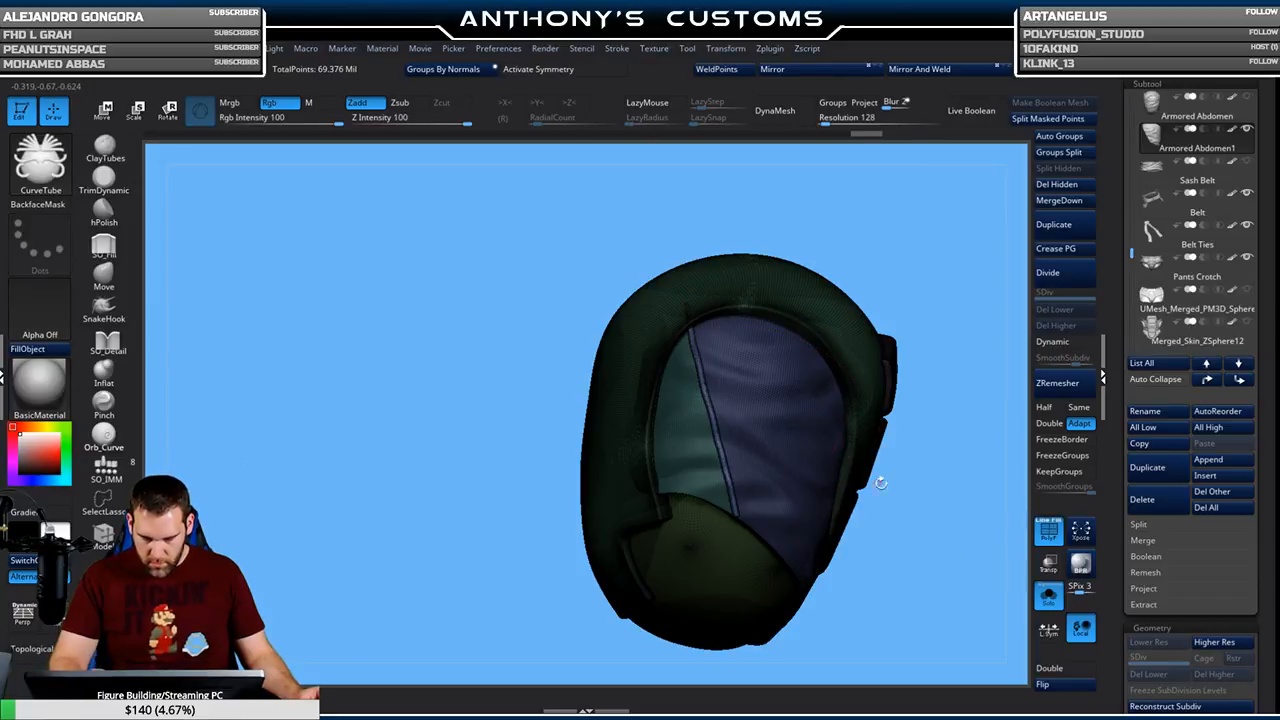
{"action": "key", "text": "ctrl+shift"}
{"action": "mouse_move", "coordinate": [937, 562]}
{"action": "left_mouse_down"}
{"action": "mouse_move", "coordinate": [910, 535]}
{"action": "mouse_move", "coordinate": [950, 470]}
{"action": "mouse_move", "coordinate": [985, 360]}
{"action": "left_mouse_up"}
{"action": "left_click", "coordinate": [857, 465], "text": "ctrl+shift"}
{"action": "left_click_drag", "start_coordinate": [936, 292], "coordinate": [725, 233]}
Frame the opposite panel's mesh with curves and apply a matching tube along its diagonal edge, showing the full duplicate again
{"action": "left_click", "coordinate": [617, 49]}
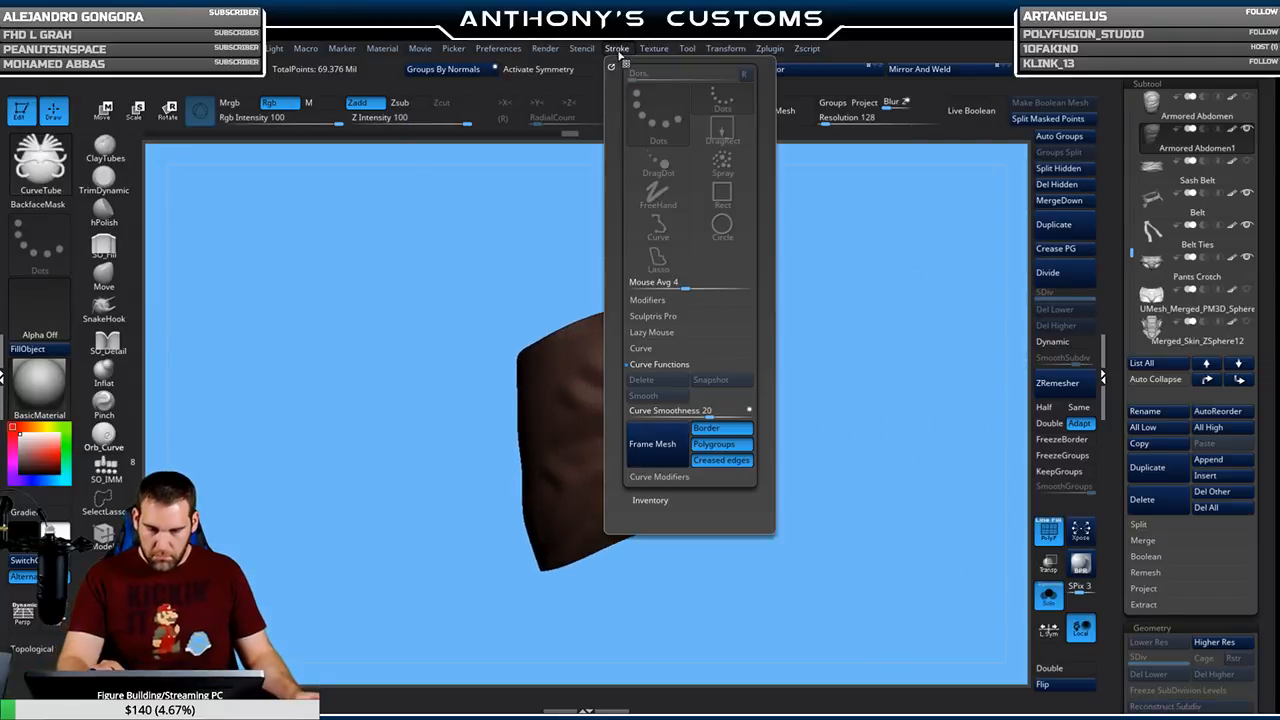
{"action": "left_click_drag", "start_coordinate": [820, 340], "coordinate": [861, 312]}
{"action": "left_click_drag", "start_coordinate": [720, 377], "coordinate": [757, 380]}
{"action": "left_click", "coordinate": [859, 379], "text": "ctrl+shift"}
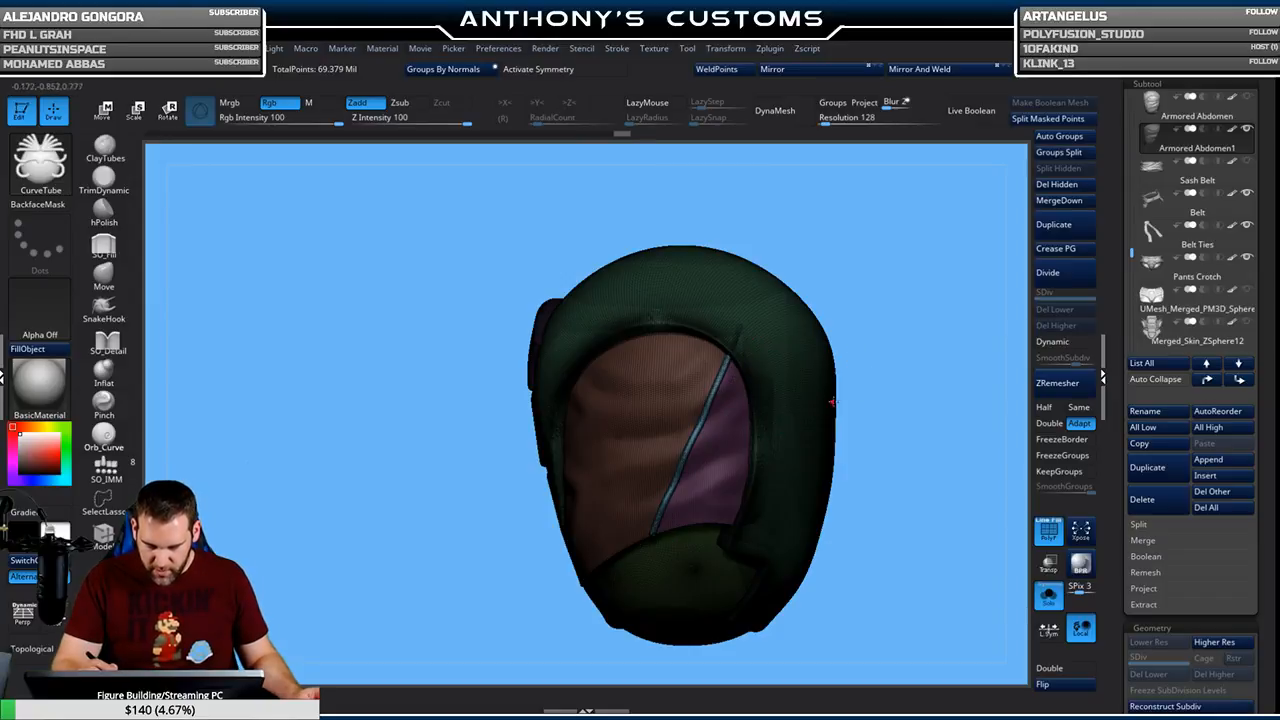
Turn off the polygroup display, isolate the two diagonal tubes and delete the hidden rest of the Armored Abdomen1 duplicate
{"action": "left_click_drag", "start_coordinate": [929, 443], "coordinate": [934, 394]}
{"action": "key", "text": "shift+f"}
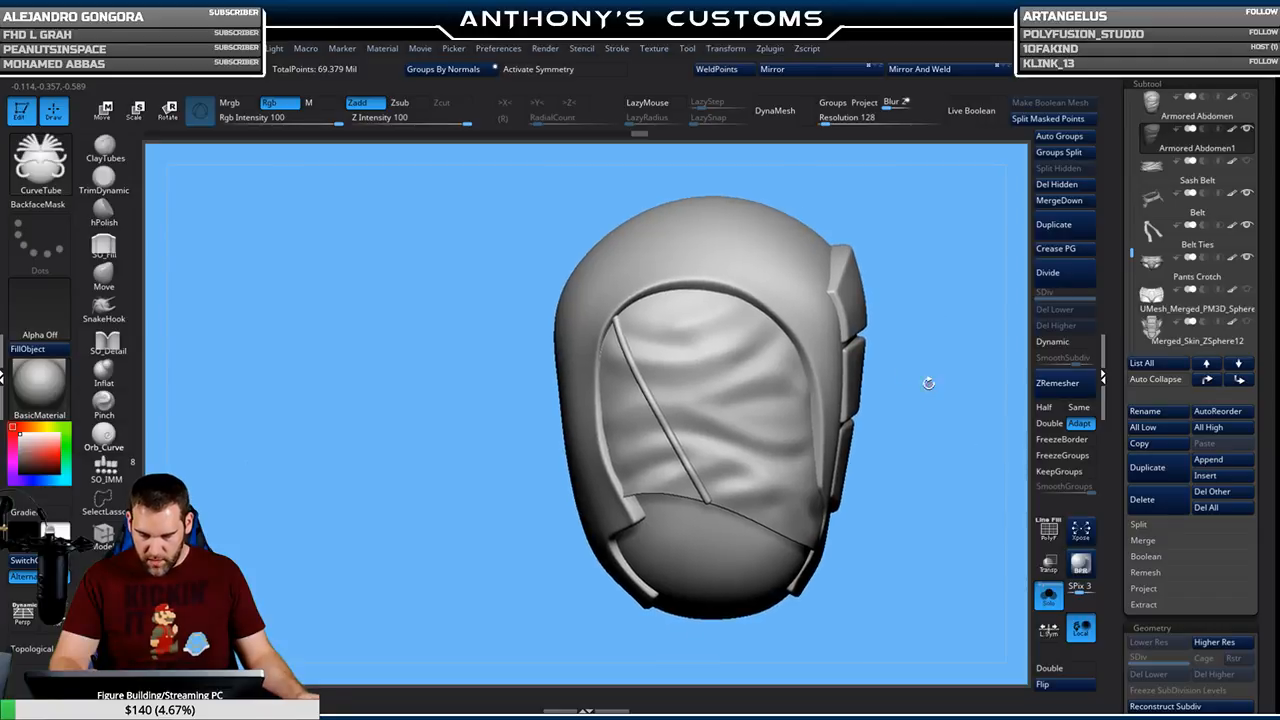
{"action": "left_click", "coordinate": [697, 470], "text": "ctrl+shift"}
{"action": "left_click_drag", "start_coordinate": [704, 462], "coordinate": [838, 592]}
{"action": "left_click", "coordinate": [874, 581], "text": "ctrl+shift"}
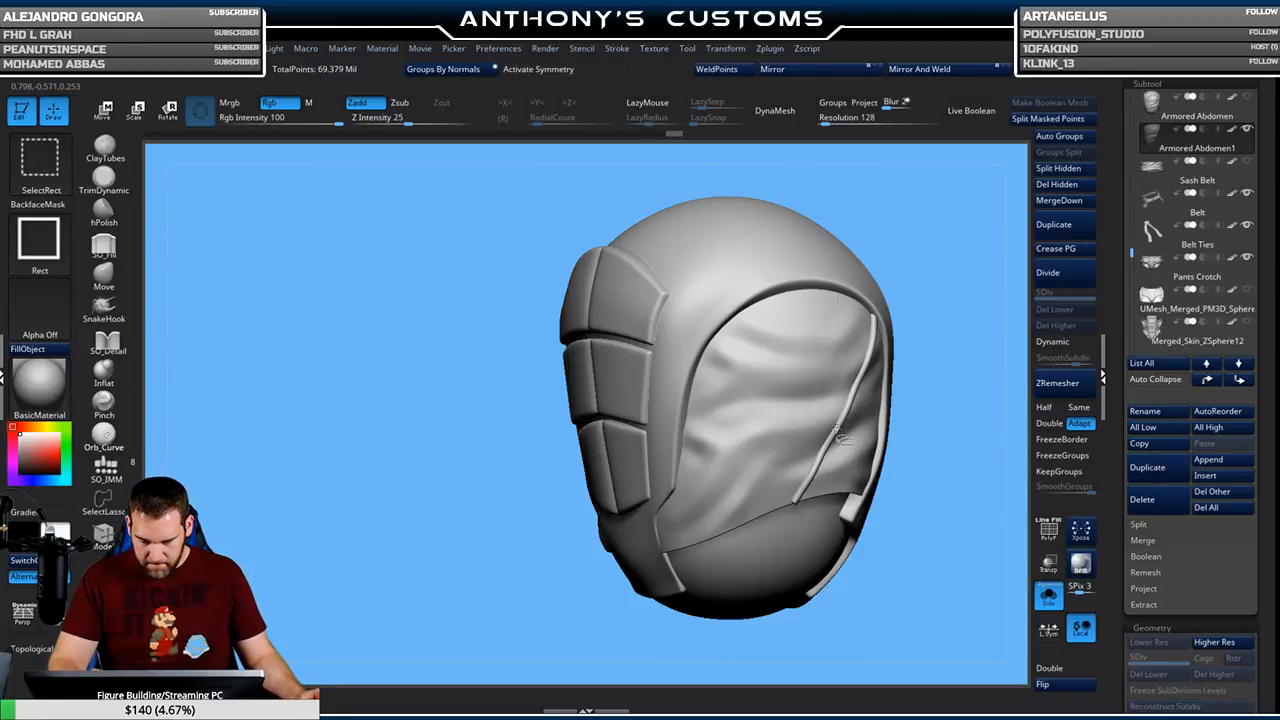
{"action": "left_click", "coordinate": [937, 491], "text": "ctrl+shift"}
{"action": "left_click_drag", "start_coordinate": [894, 531], "coordinate": [912, 536]}
{"action": "mouse_move", "coordinate": [1152, 312]}
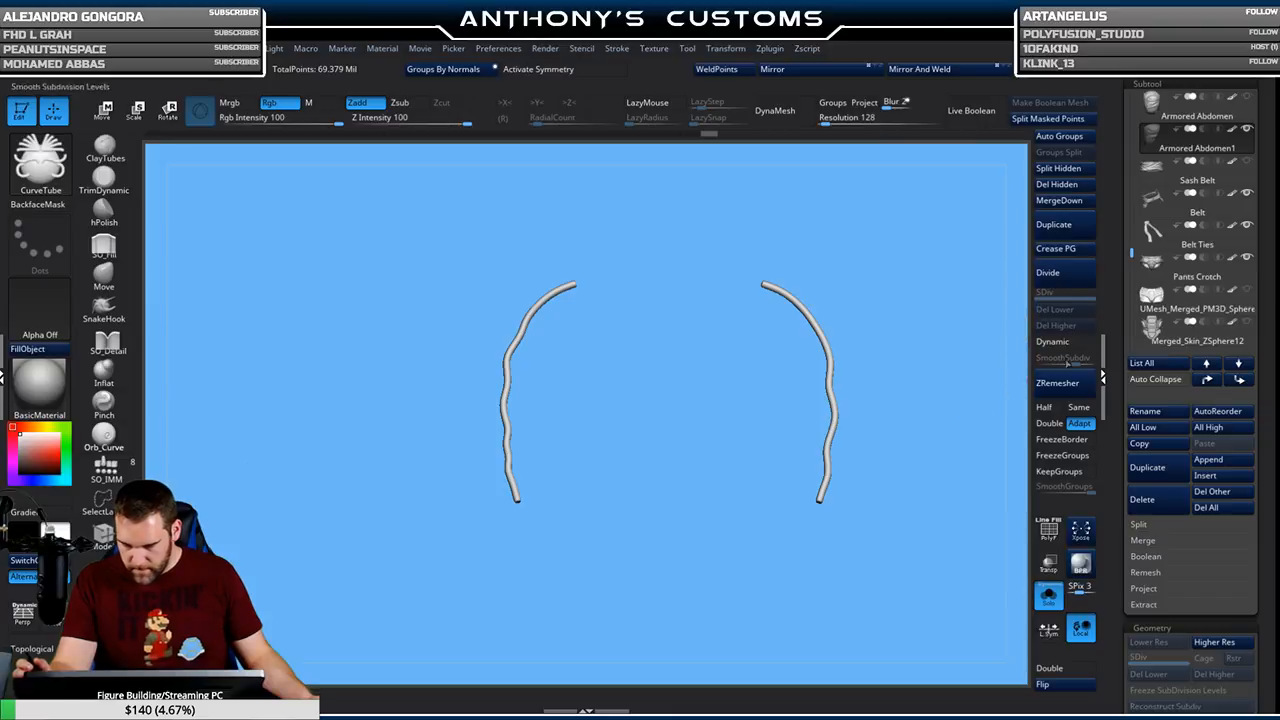
{"action": "mouse_move", "coordinate": [1254, 171]}
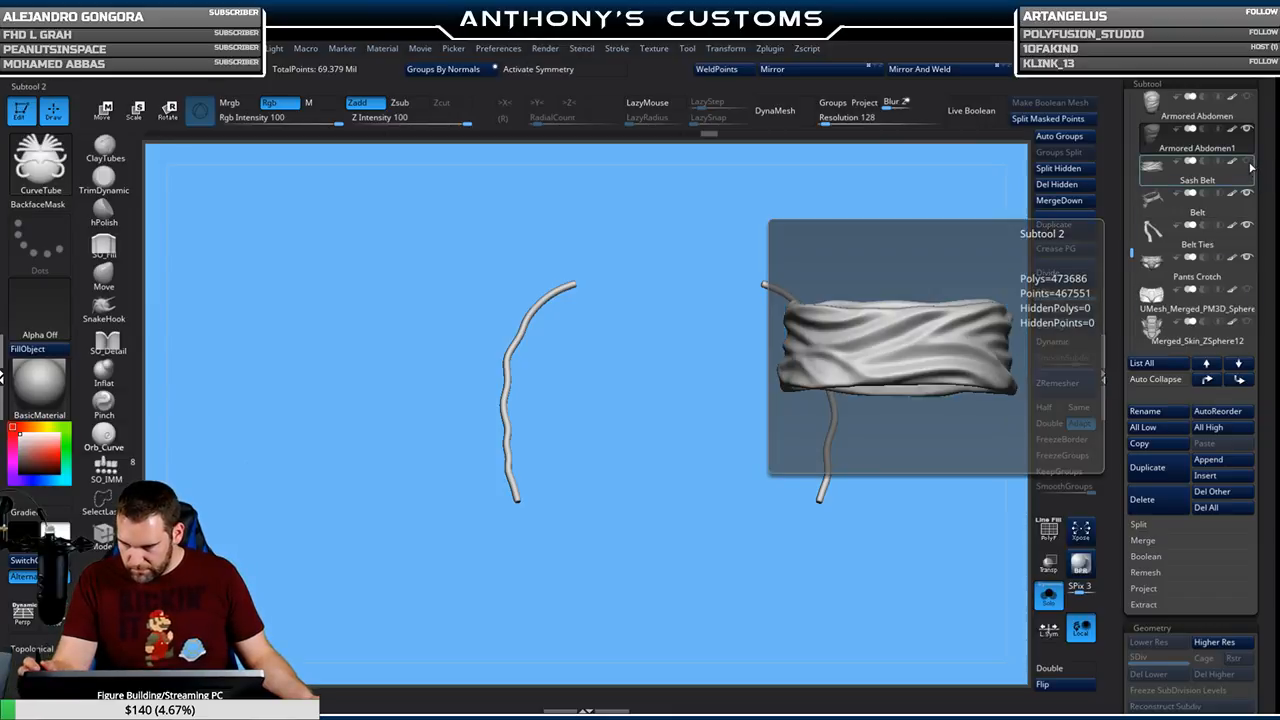
{"action": "left_click", "coordinate": [1060, 187]}
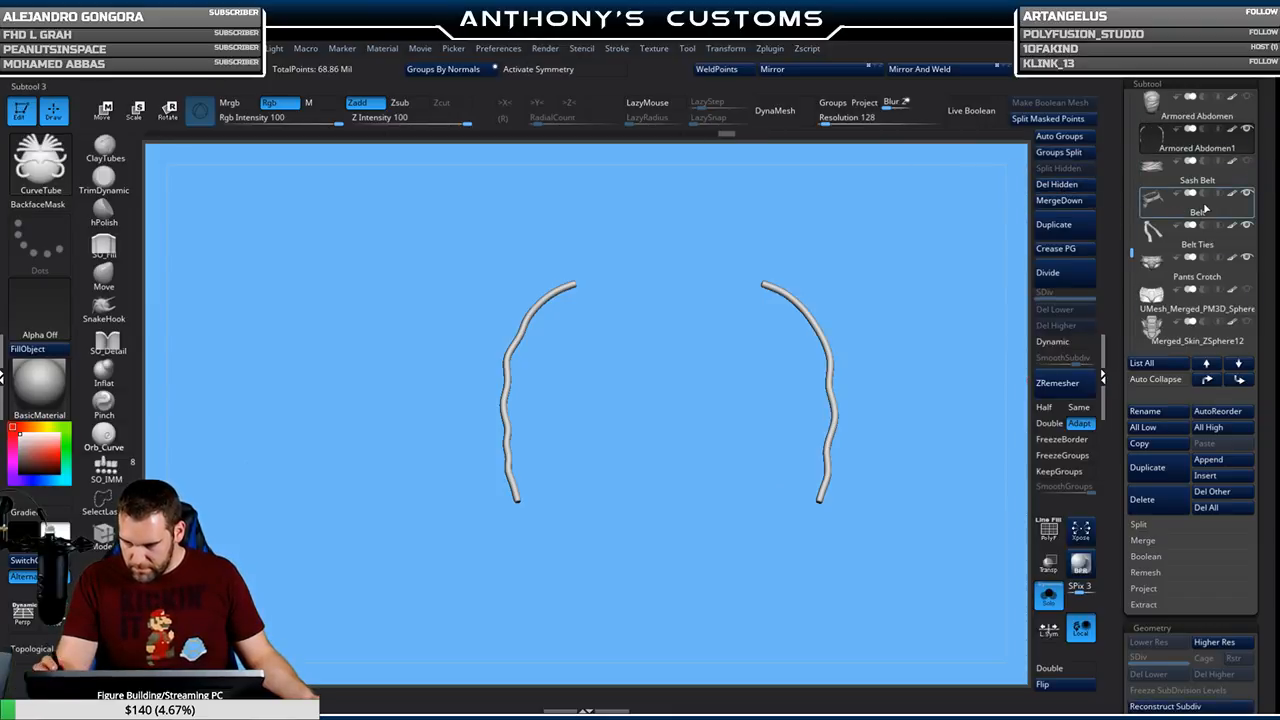
Show the original Armored Abdomen with the rest of the figure and check how the tubes sit on its sides
{"action": "mouse_move", "coordinate": [1206, 208]}
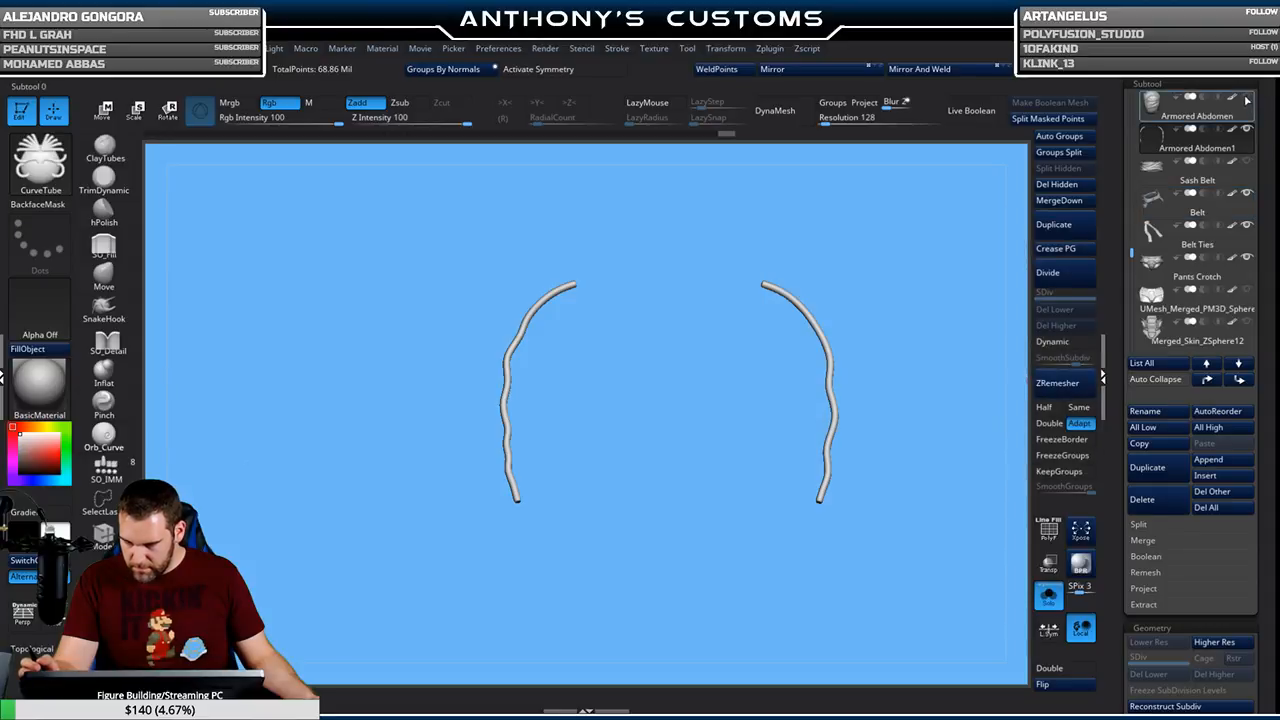
{"action": "left_click", "coordinate": [1047, 598]}
{"action": "left_click_drag", "start_coordinate": [933, 351], "coordinate": [943, 309]}
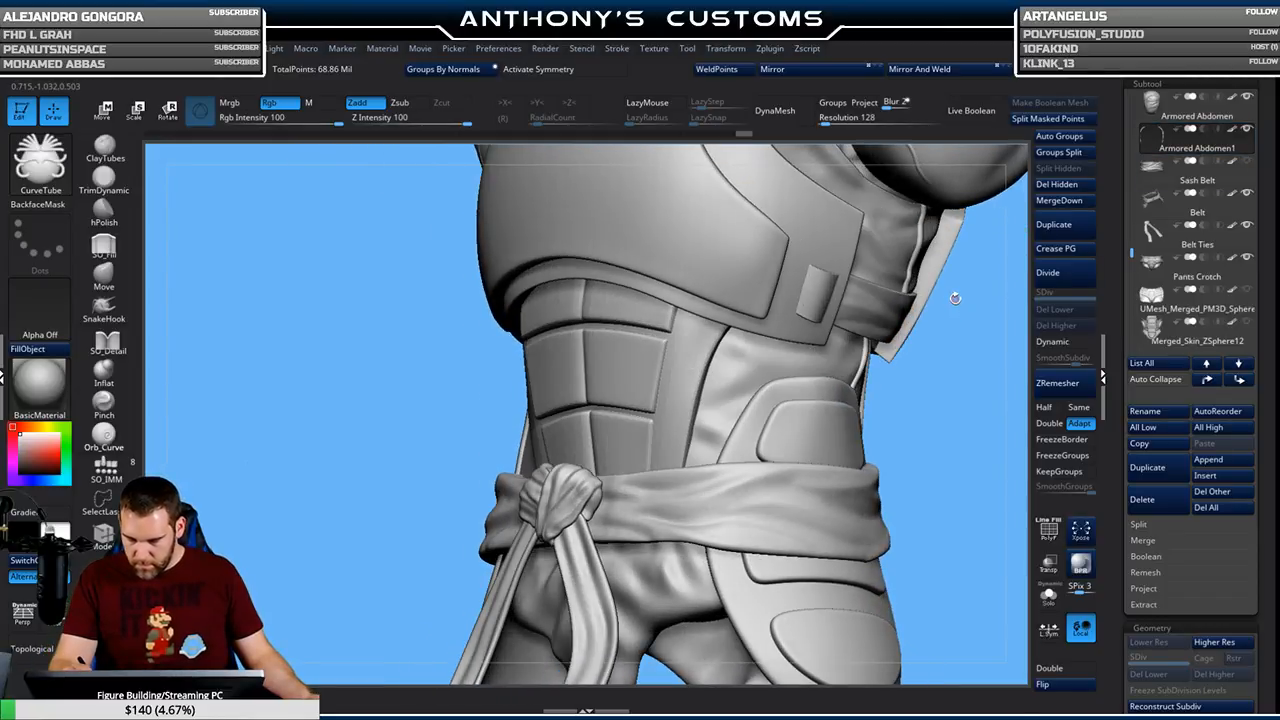
{"action": "key", "text": "f"}
{"action": "key", "text": "f"}
{"action": "left_click_drag", "start_coordinate": [926, 418], "coordinate": [894, 388]}
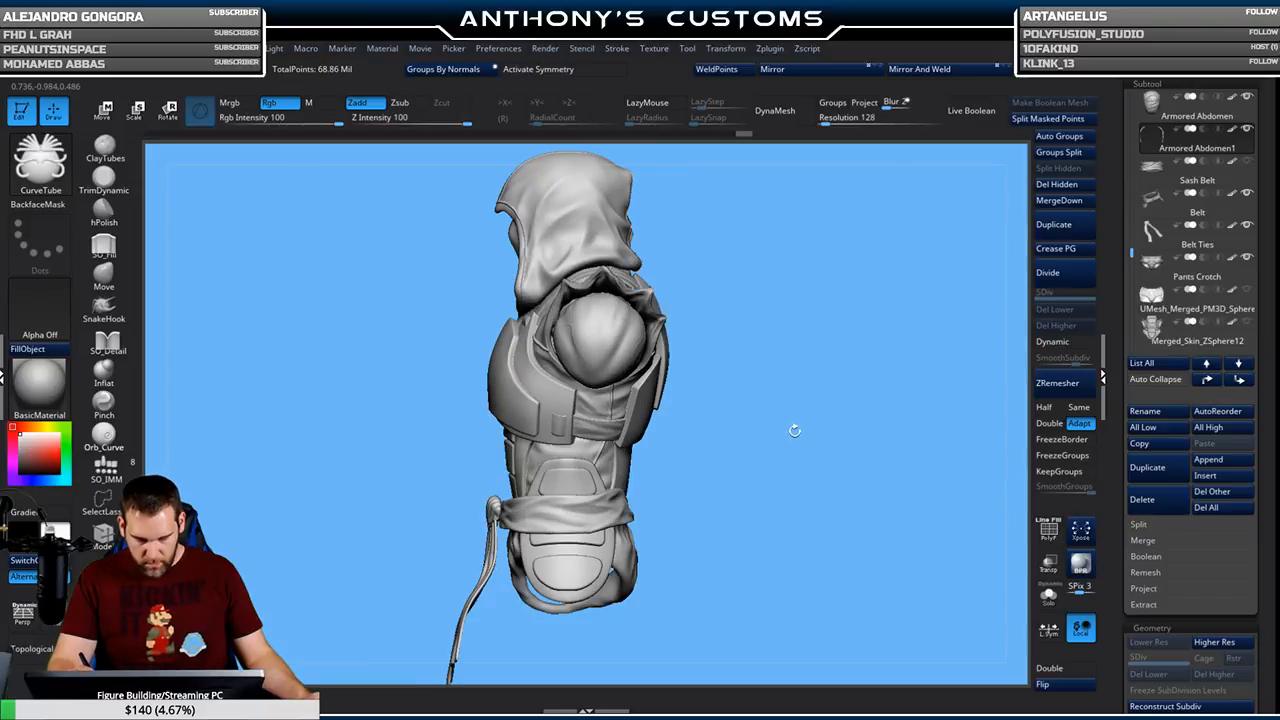
{"action": "left_click_drag", "start_coordinate": [796, 443], "coordinate": [773, 544], "text": "alt"}
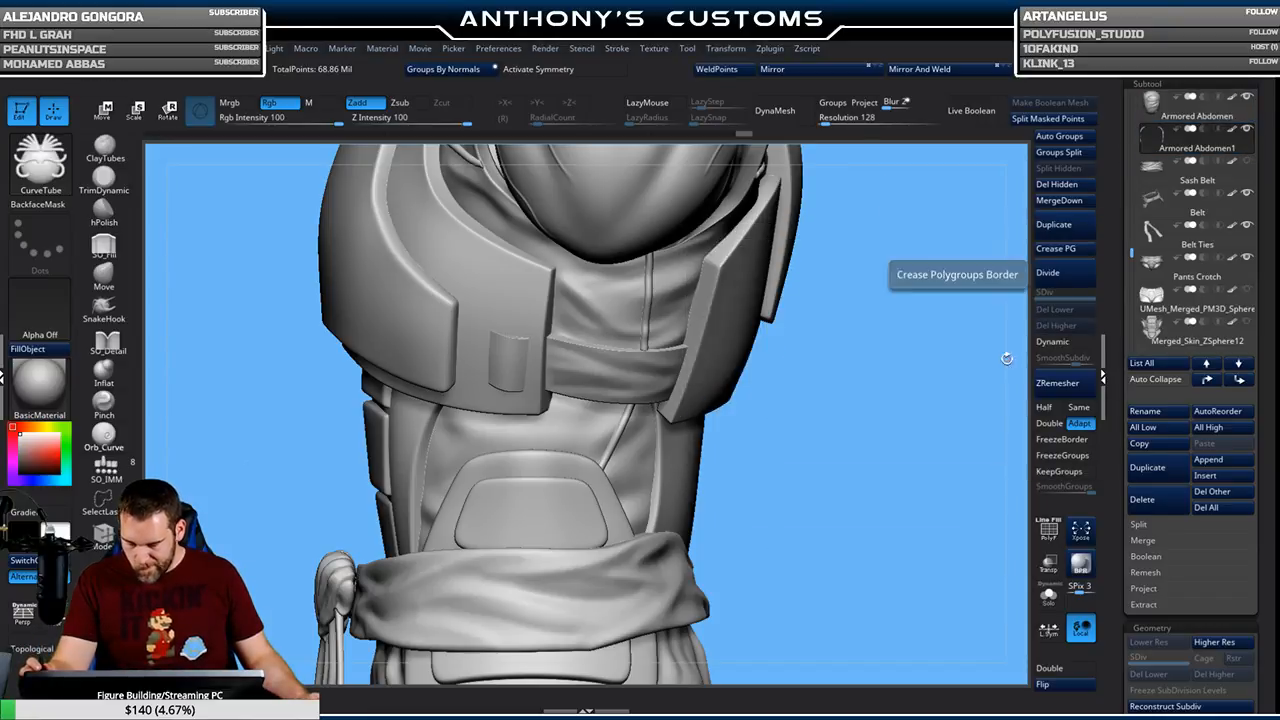
Isolate the diagonal tubes, subdivide them once to SDiv 2 and bring back the rest of the figure
{"action": "left_click", "coordinate": [1048, 595]}
{"action": "left_click_drag", "start_coordinate": [874, 581], "coordinate": [889, 535]}
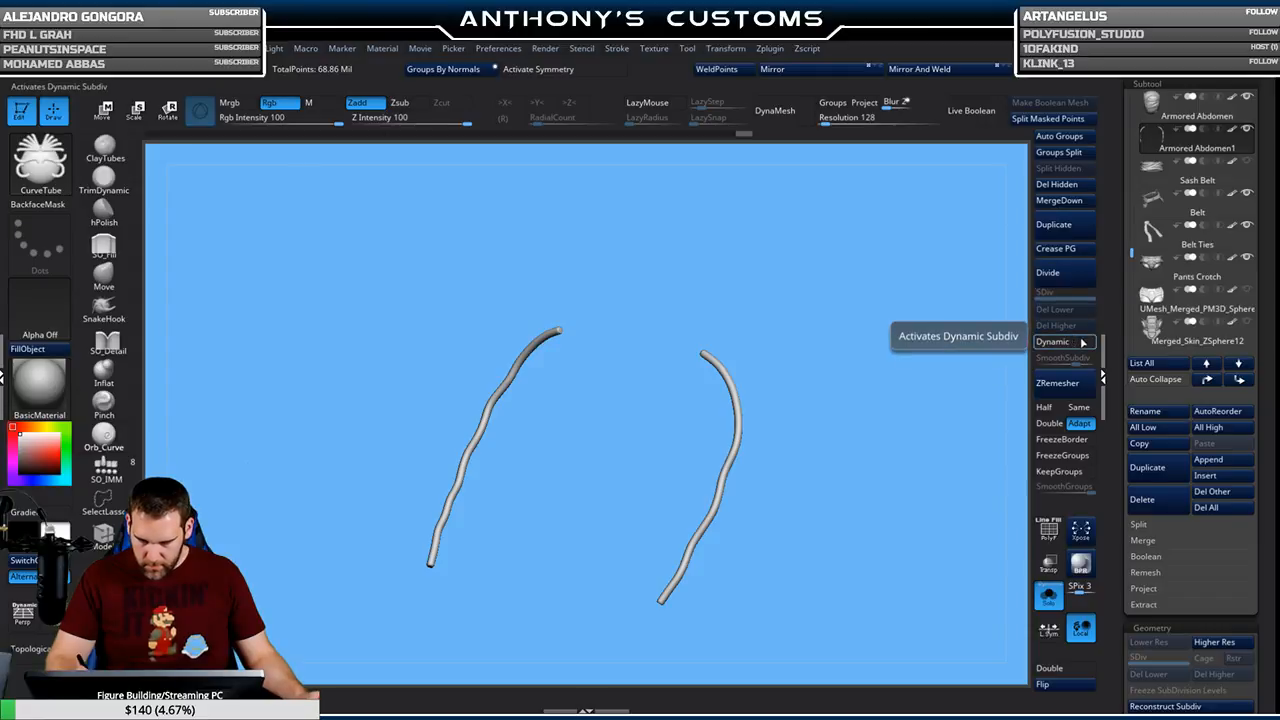
{"action": "left_click", "coordinate": [1066, 279]}
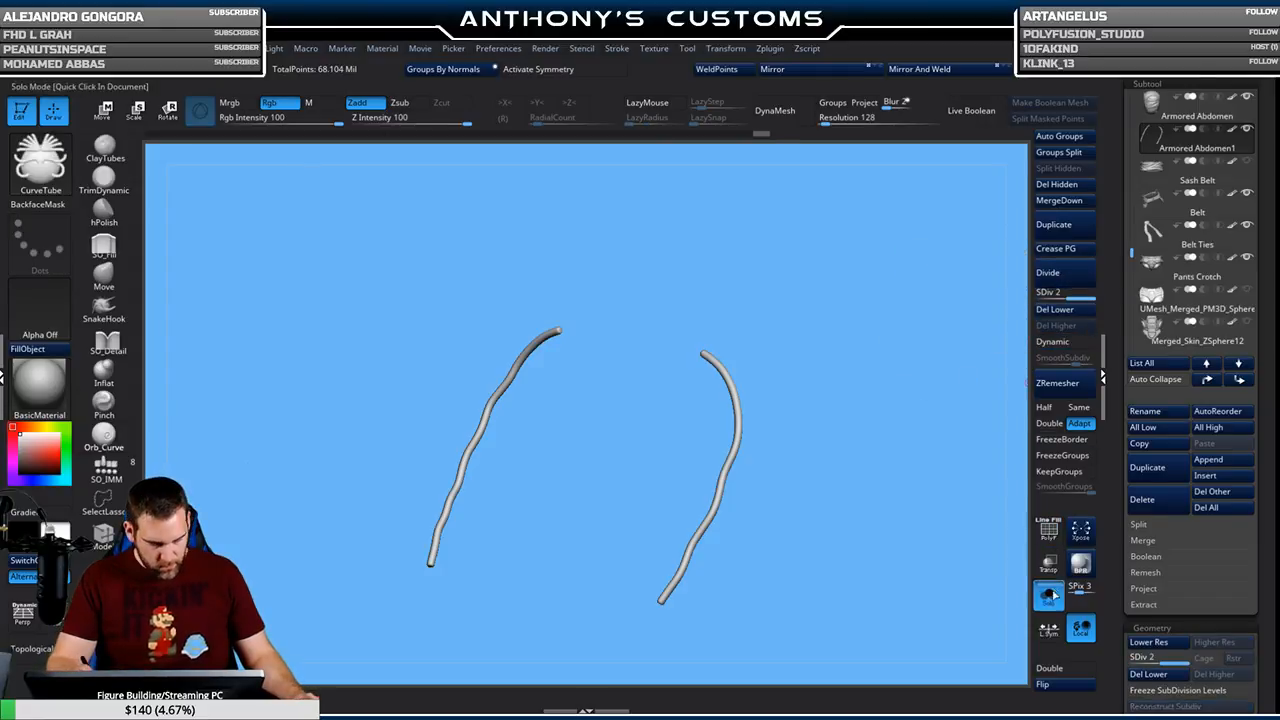
{"action": "left_click", "coordinate": [1050, 594]}
Examine the smoothed tubes between the chest armor and belt from both sides and the front
{"action": "left_click_drag", "start_coordinate": [951, 563], "coordinate": [802, 561]}
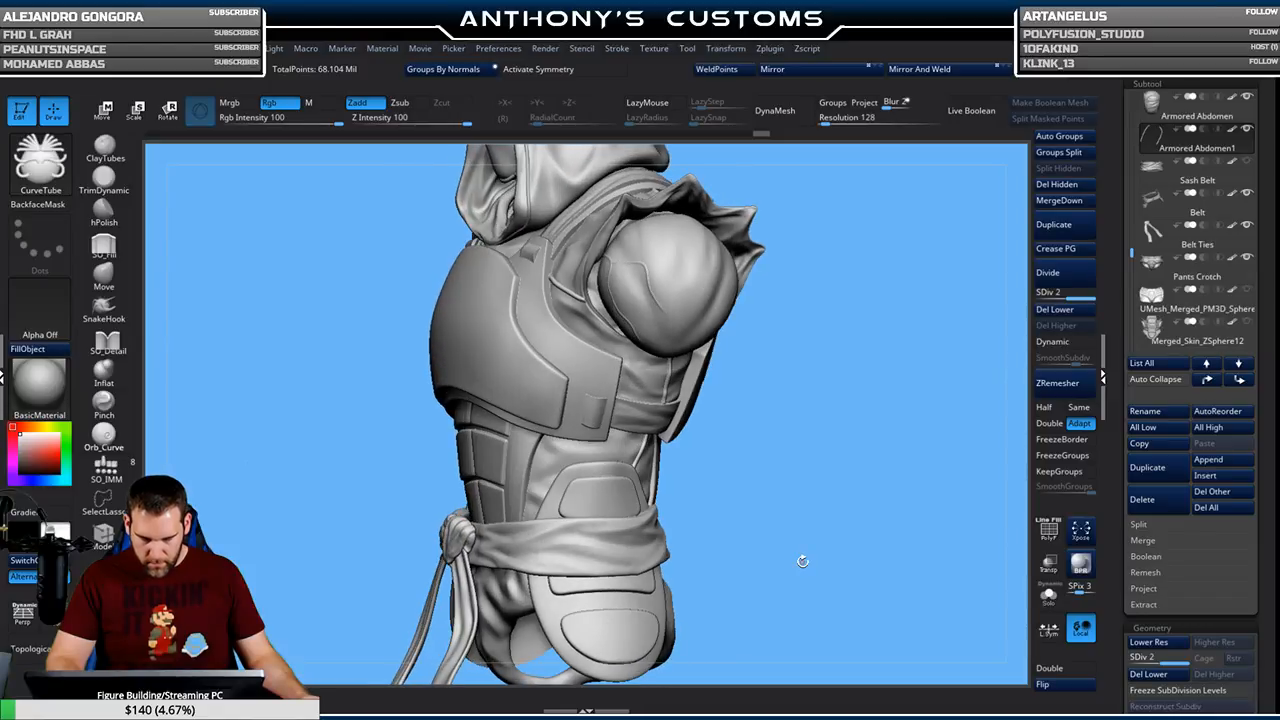
{"action": "left_click_drag", "start_coordinate": [793, 433], "coordinate": [852, 491]}
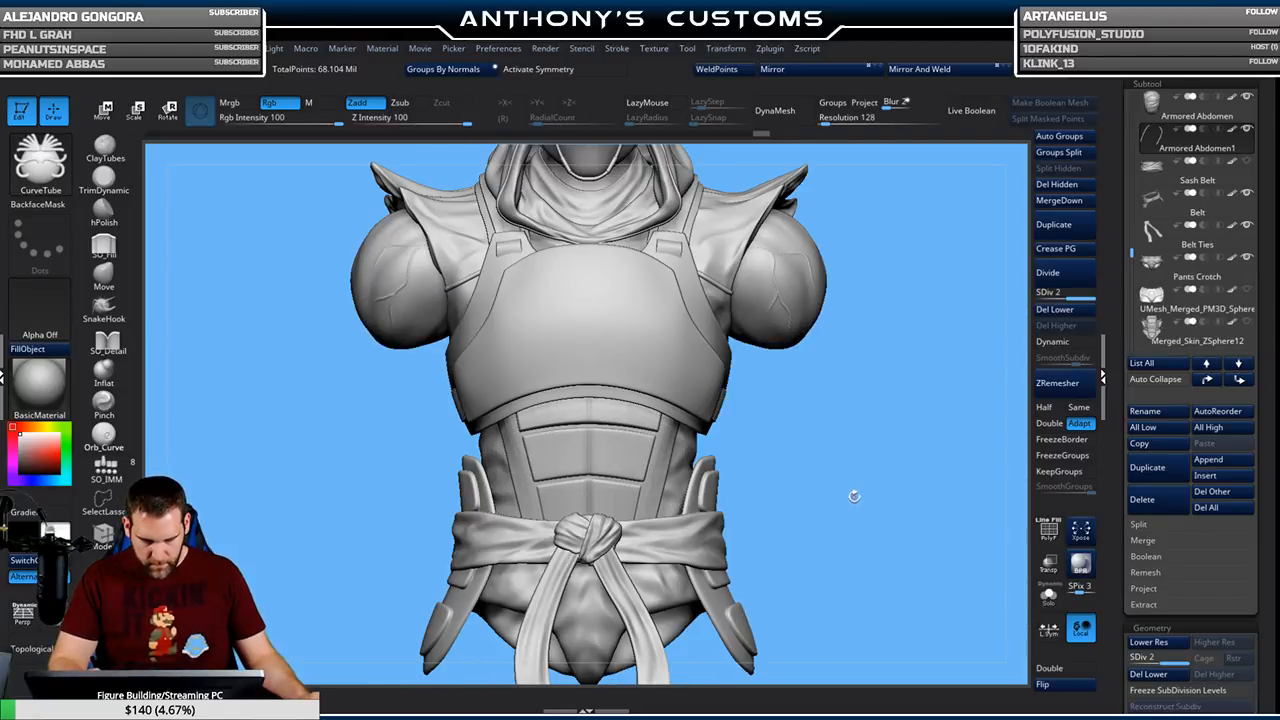
{"action": "left_click_drag", "start_coordinate": [839, 505], "coordinate": [883, 489]}
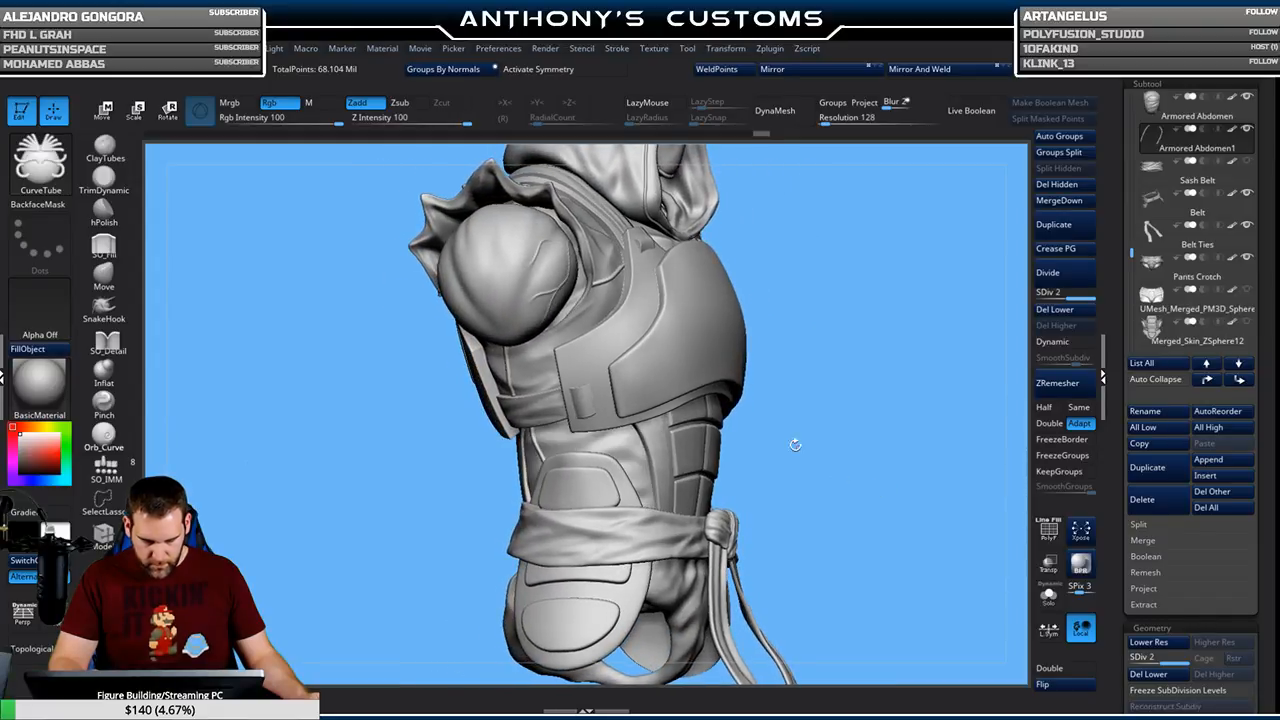
{"action": "mouse_move", "coordinate": [868, 424]}
{"action": "left_mouse_down"}
{"action": "mouse_move", "coordinate": [903, 424]}
{"action": "mouse_move", "coordinate": [898, 450]}
{"action": "mouse_move", "coordinate": [877, 354]}
{"action": "mouse_move", "coordinate": [891, 434]}
{"action": "mouse_move", "coordinate": [880, 429]}
{"action": "left_mouse_up"}
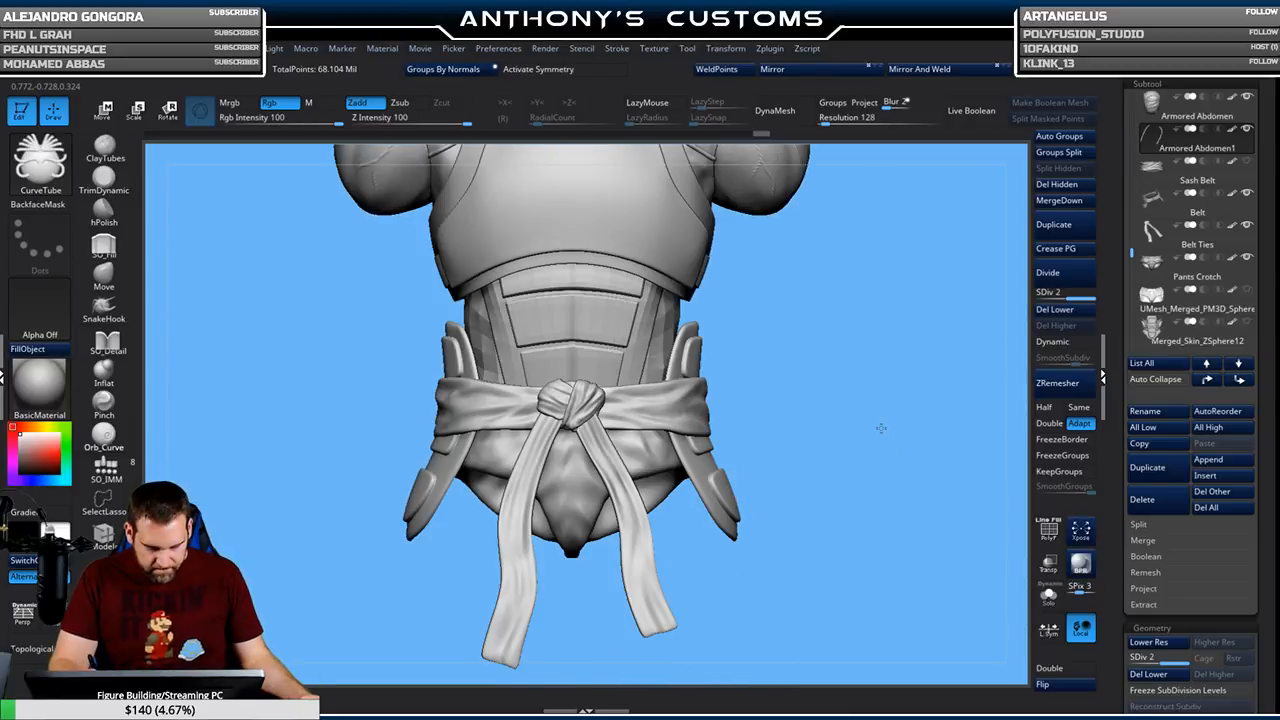
Select the Pants Crotch subtool and hide the Belt subtool to uncover the waist and hips
{"action": "left_click", "coordinate": [575, 480], "text": "alt"}
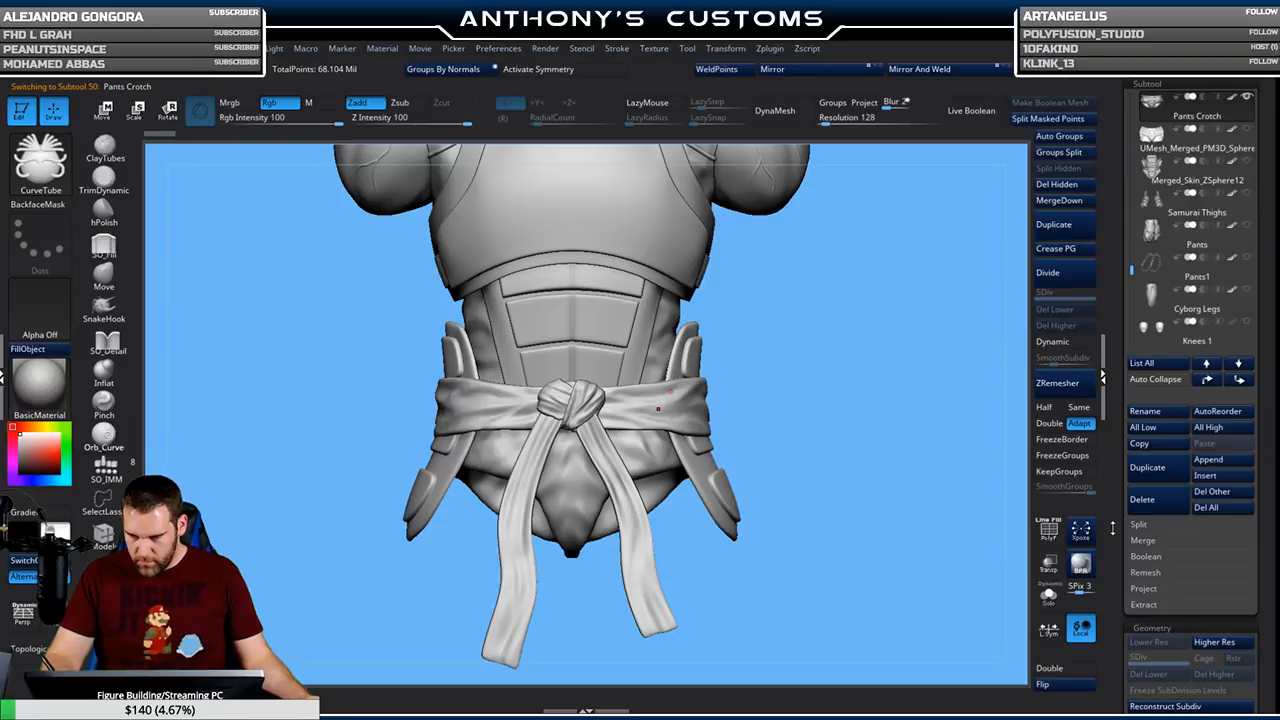
{"action": "left_click", "coordinate": [1048, 593]}
{"action": "left_click", "coordinate": [1046, 593]}
{"action": "left_click_drag", "start_coordinate": [842, 574], "coordinate": [895, 581]}
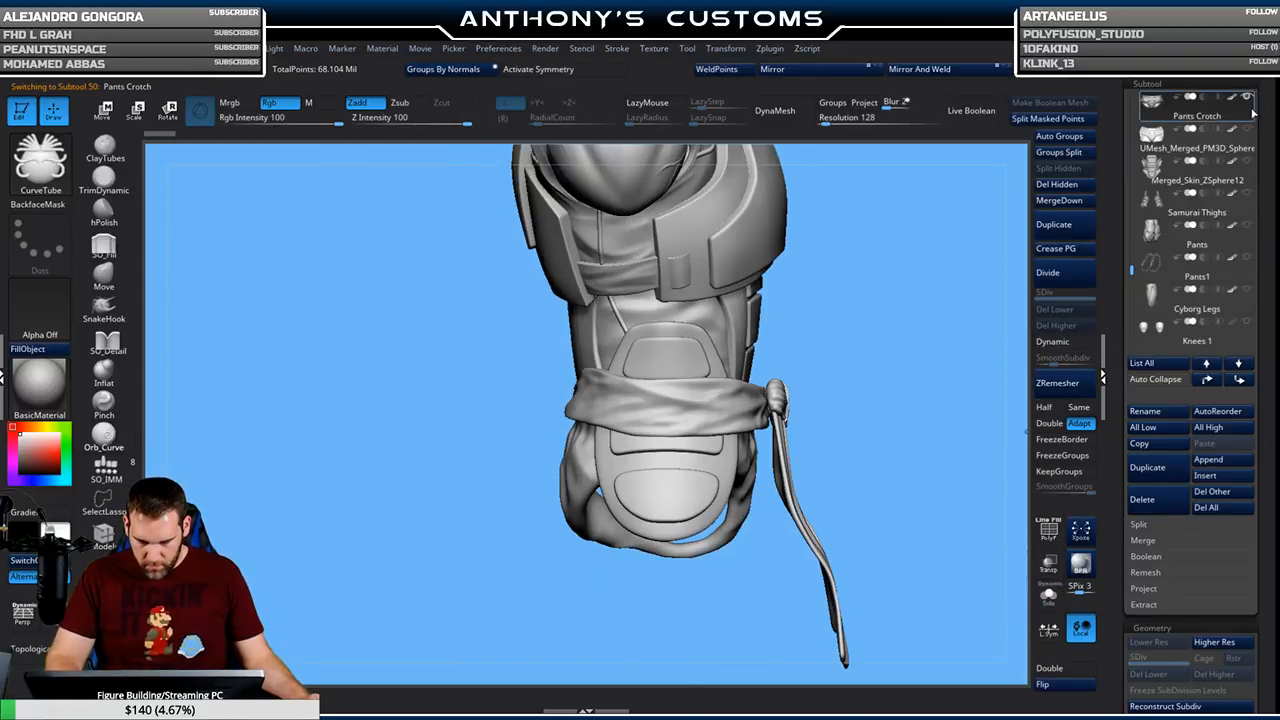
{"action": "scroll", "coordinate": [1244, 142], "scroll_direction": "up", "scroll_amount": 3}
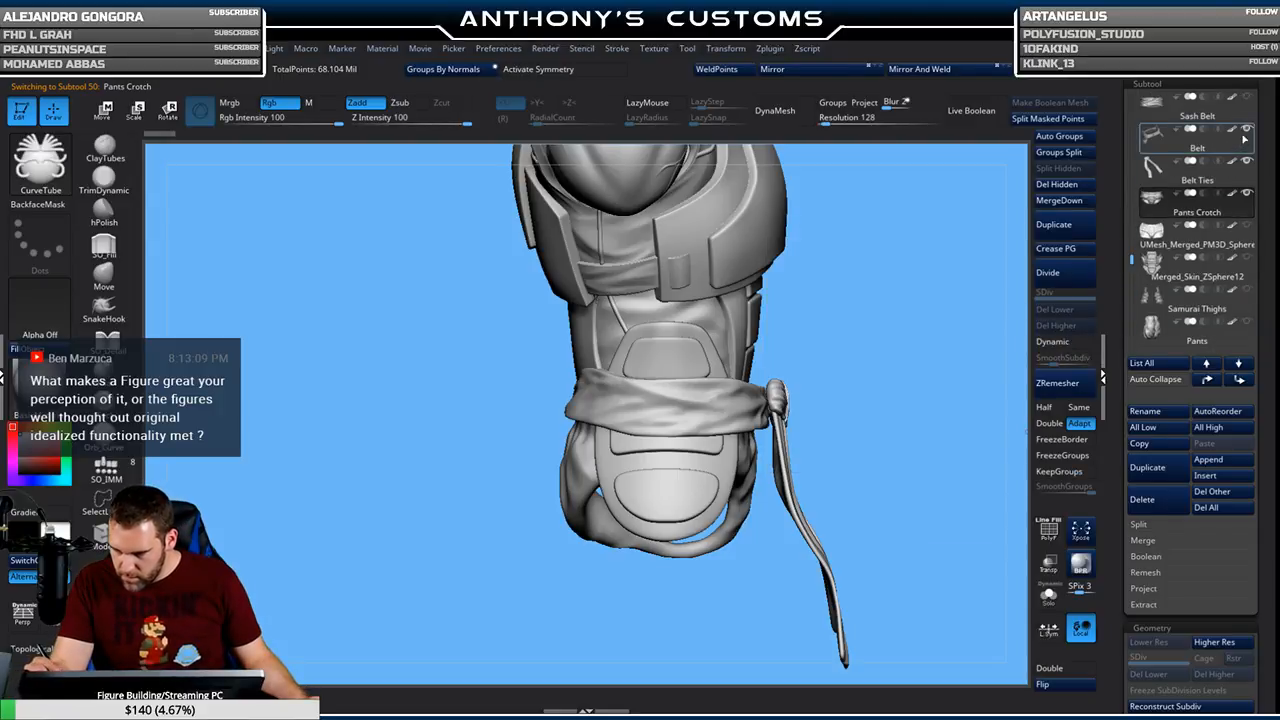
{"action": "left_click", "coordinate": [1246, 132]}
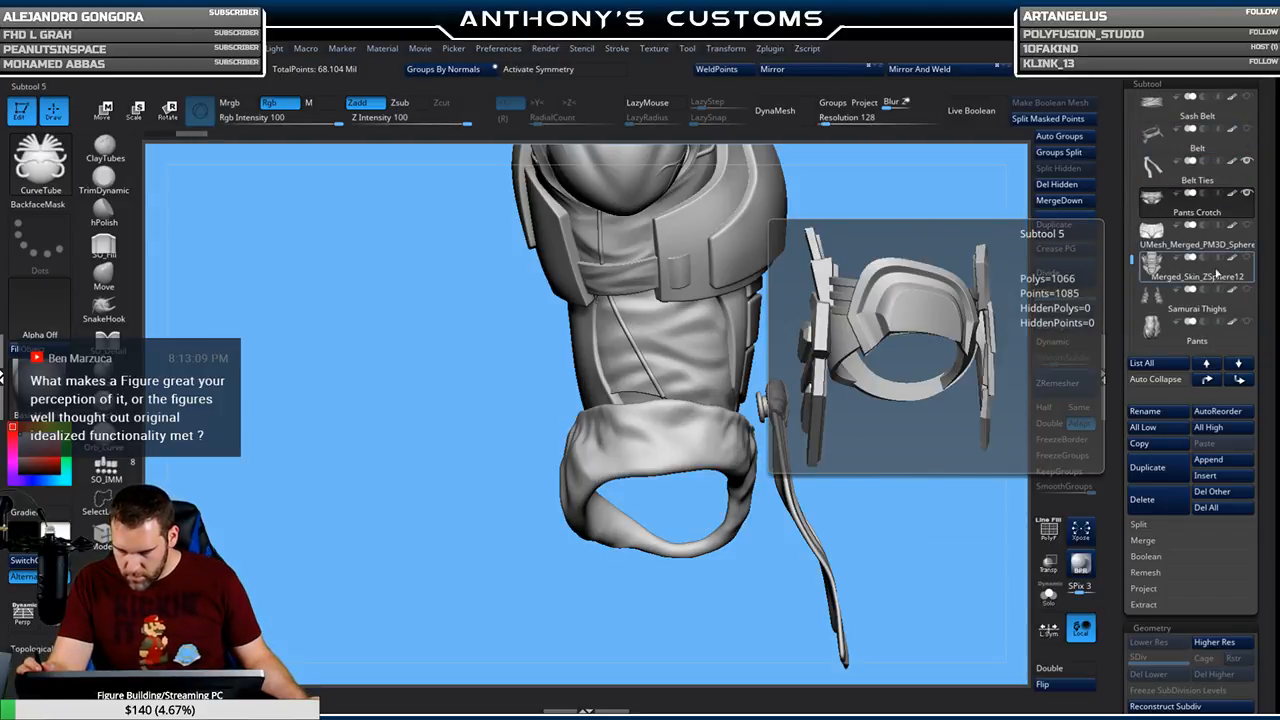
Make the Pants1 seam tubes visible below the Pants Crotch while keeping the Pants subtool hidden
{"action": "left_click", "coordinate": [1247, 322]}
{"action": "left_click", "coordinate": [1247, 322]}
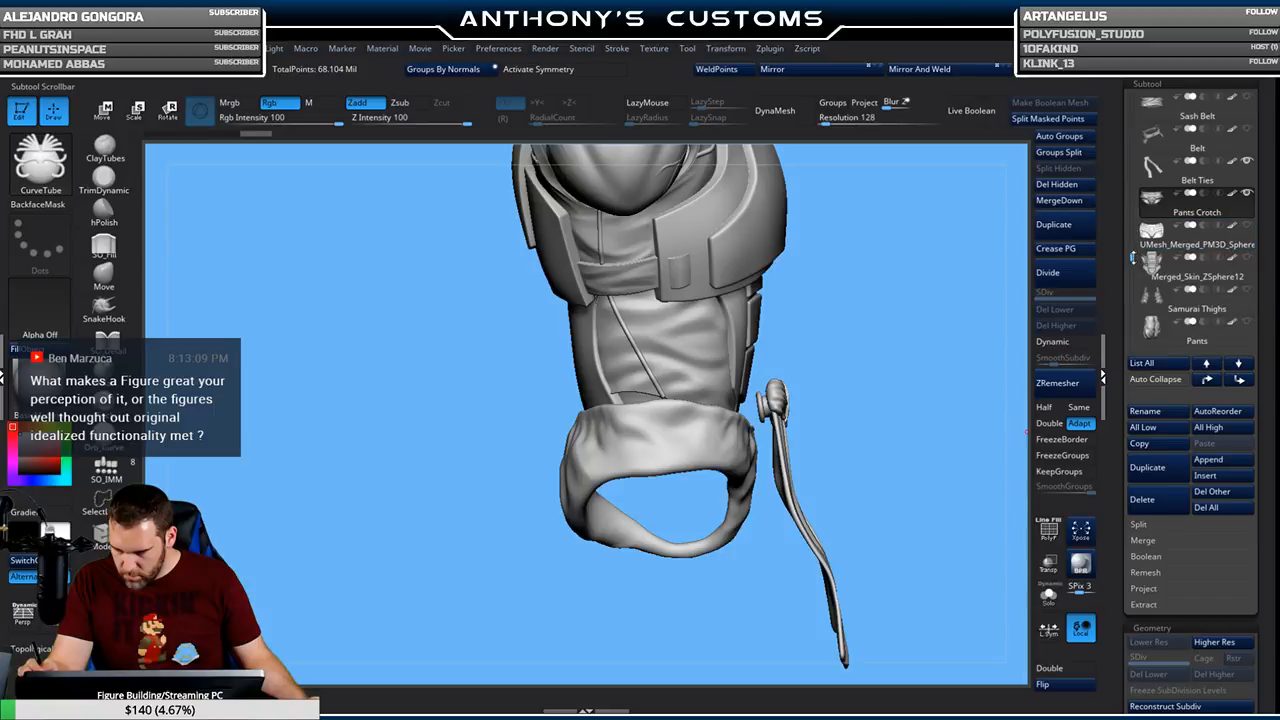
{"action": "scroll", "coordinate": [1132, 258], "scroll_direction": "down", "scroll_amount": 1}
{"action": "left_click", "coordinate": [1247, 321]}
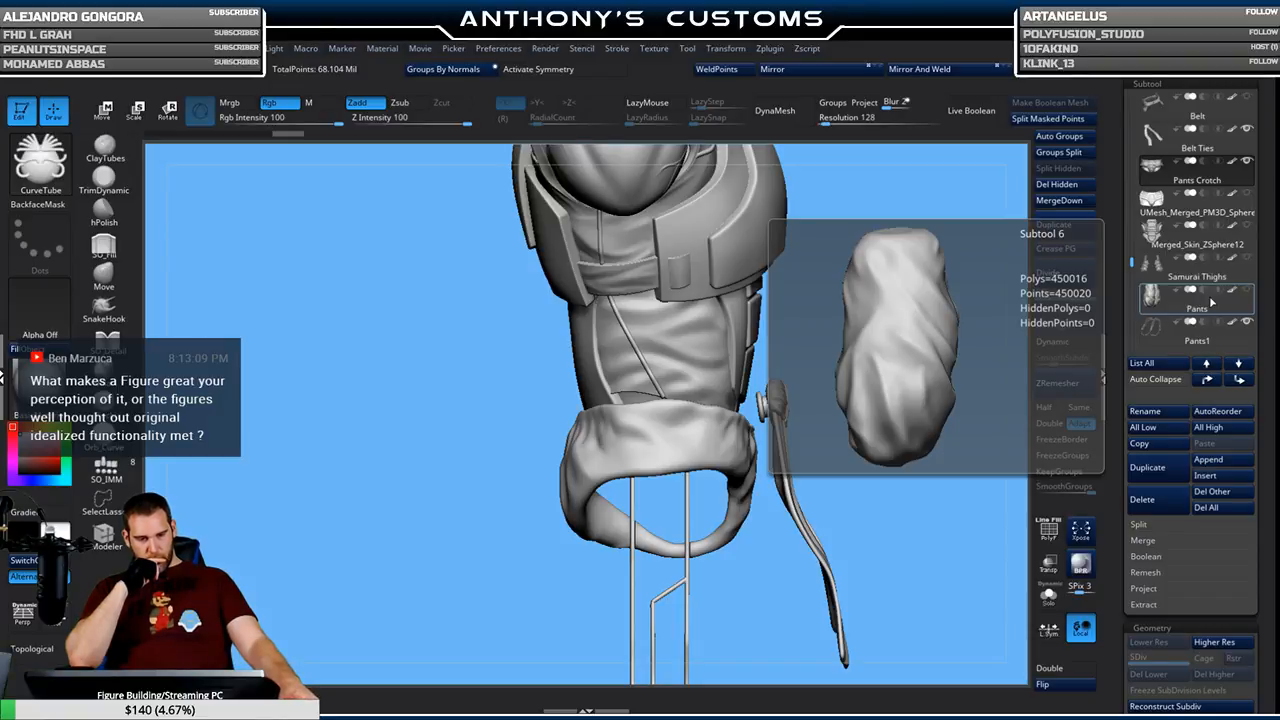
{"action": "mouse_move", "coordinate": [945, 411]}
{"action": "left_mouse_down"}
{"action": "mouse_move", "coordinate": [906, 460]}
{"action": "mouse_move", "coordinate": [920, 400]}
{"action": "mouse_move", "coordinate": [912, 430]}
{"action": "left_mouse_up"}
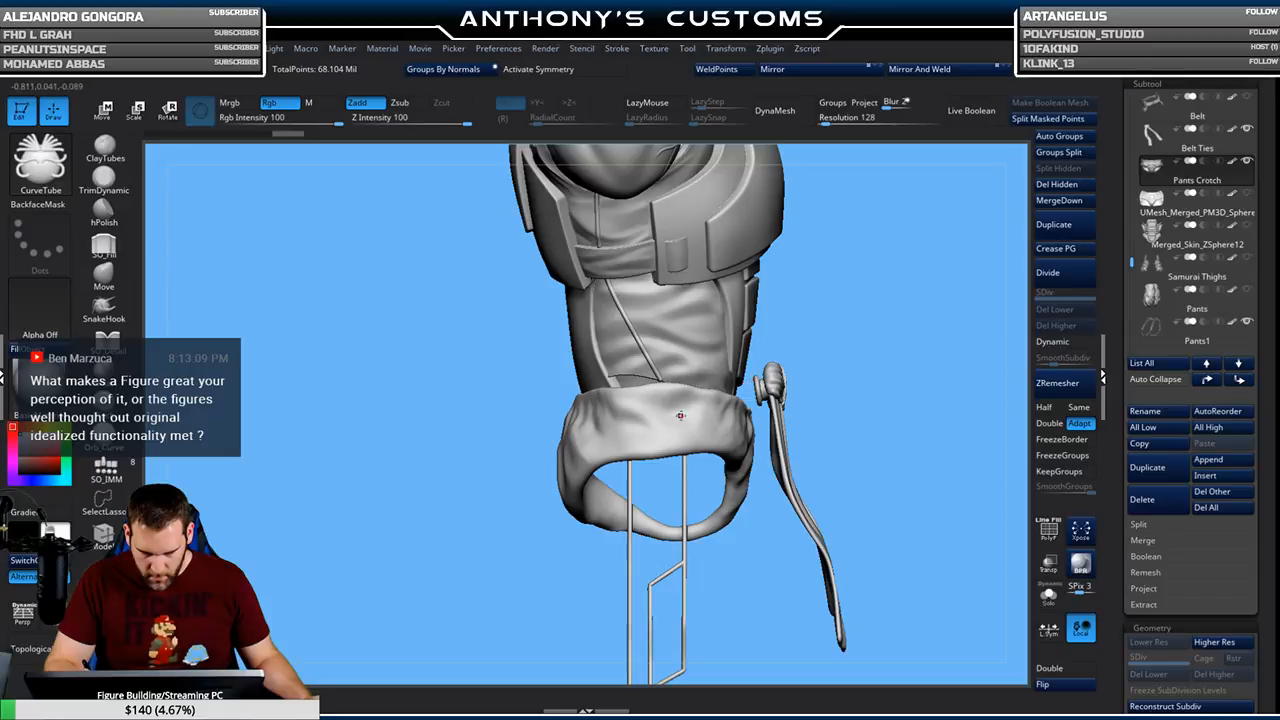
Display the Pants Crotch polygroups and change the selection brush from SelectRect to a slicing brush
{"action": "key", "text": "shift+f"}
{"action": "key", "text": "ctrl+shift"}
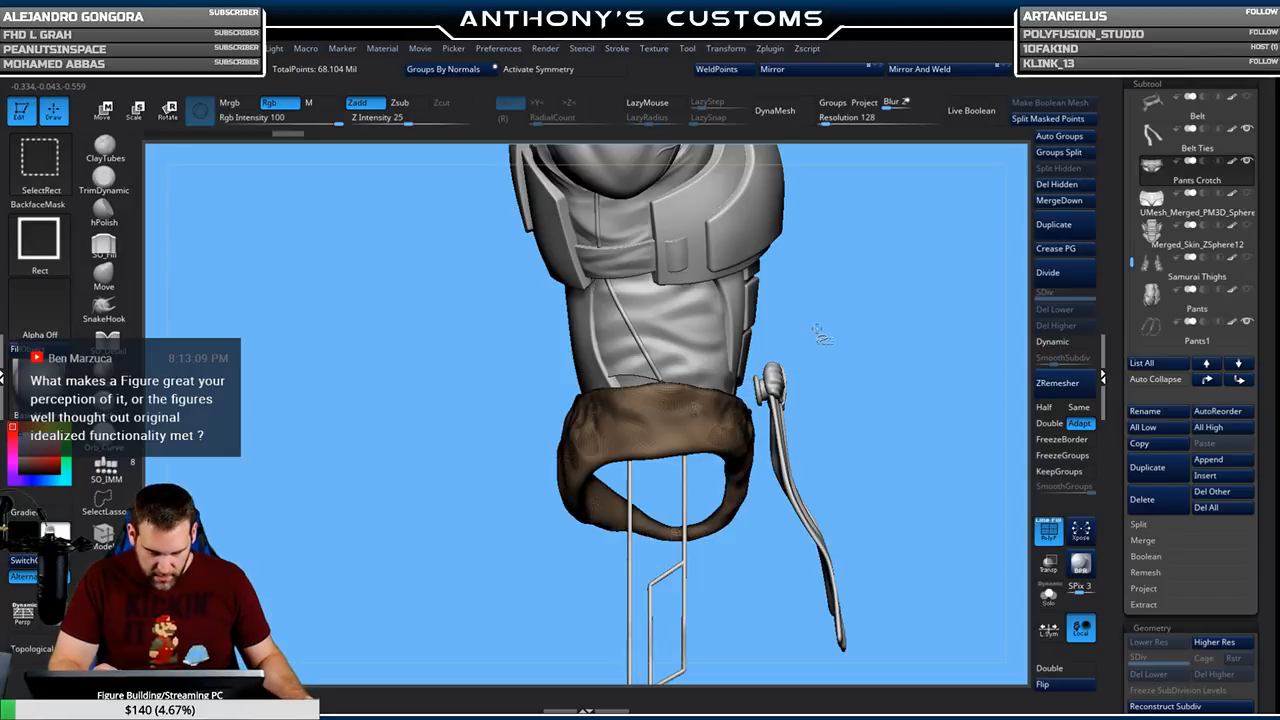
{"action": "left_click", "coordinate": [47, 167]}
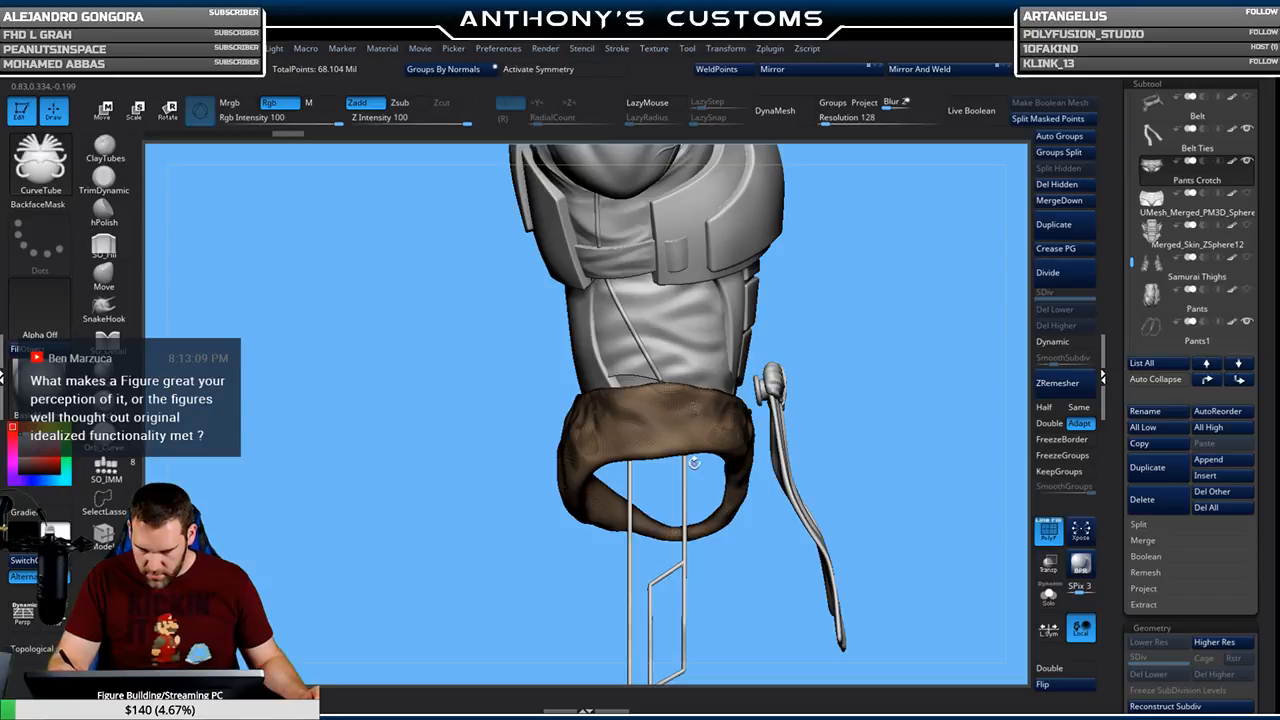
Try to slice the Pants Crotch vertically in line with the front seam tube of Pants1
{"action": "left_click", "coordinate": [1048, 593]}
{"action": "key", "text": "ctrl+shift"}
{"action": "left_click_drag", "start_coordinate": [683, 350], "coordinate": [690, 330], "text": "ctrl+shift"}
{"action": "left_click", "coordinate": [1047, 596]}
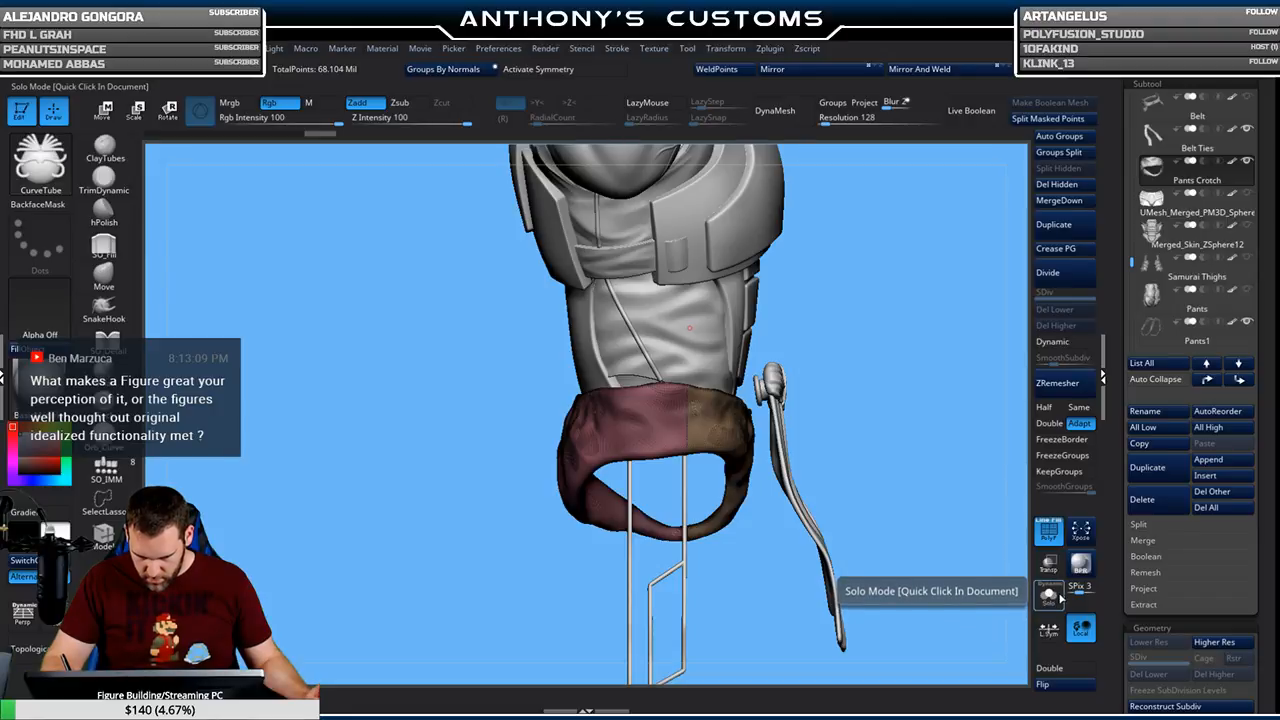
Undo the first crotch slice, slice the isolated Pants Crotch vertically again and show it with the rest of the figure
{"action": "left_click", "coordinate": [1048, 600]}
{"action": "key", "text": "ctrl+shift"}
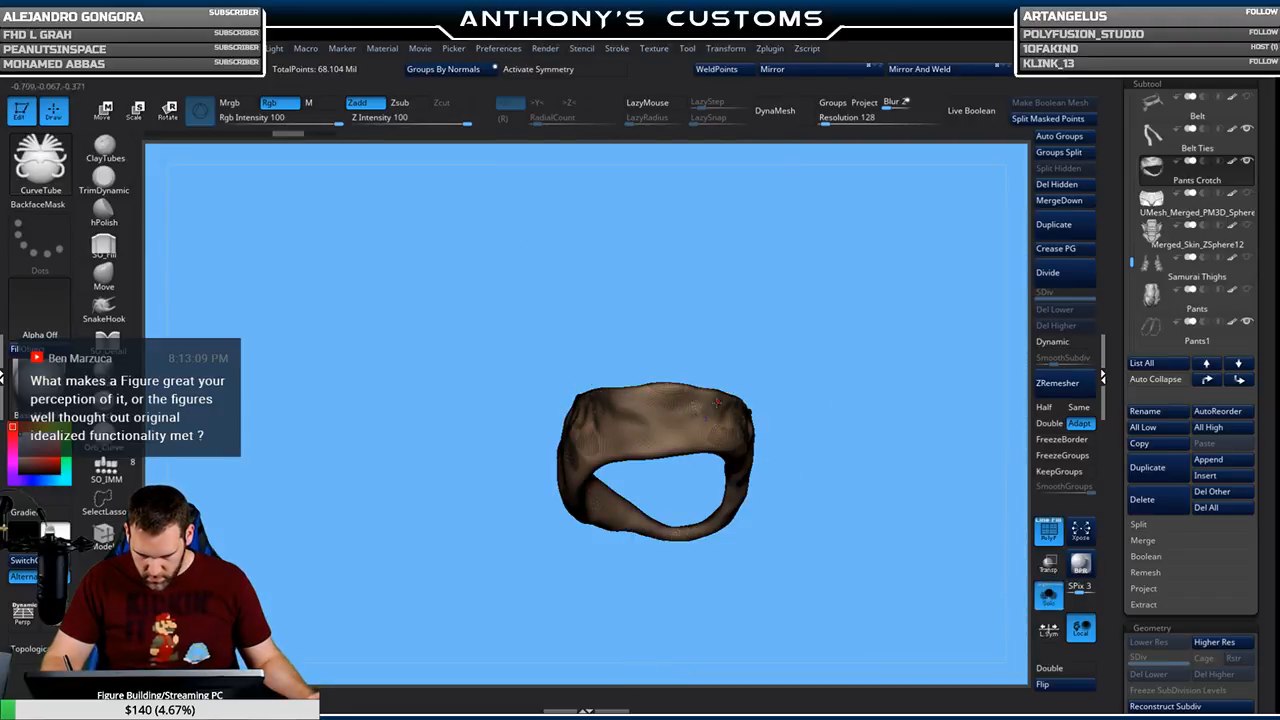
{"action": "left_click_drag", "start_coordinate": [693, 470], "coordinate": [690, 345], "text": "ctrl+shift"}
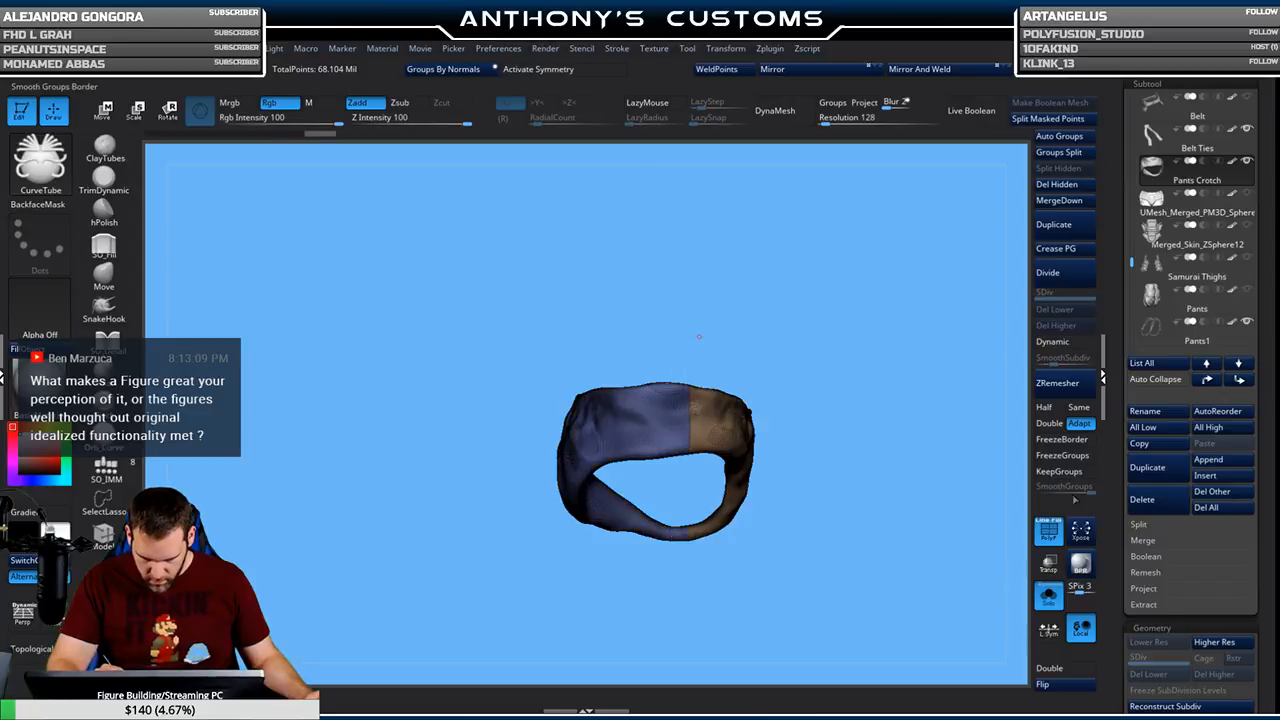
{"action": "left_click", "coordinate": [1048, 600]}
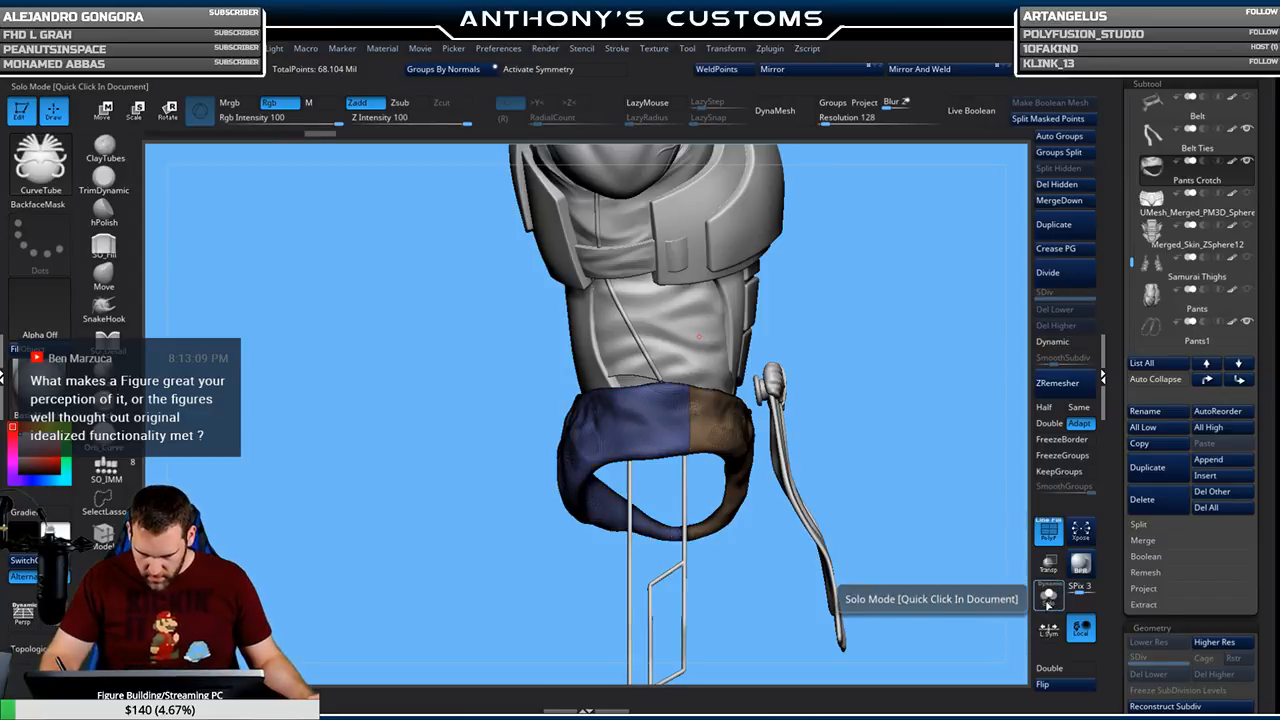
Undo the previous crotch slice and try another vertical slice on the isolated Pants Crotch
{"action": "left_click", "coordinate": [1048, 600]}
{"action": "key", "text": "ctrl+z"}
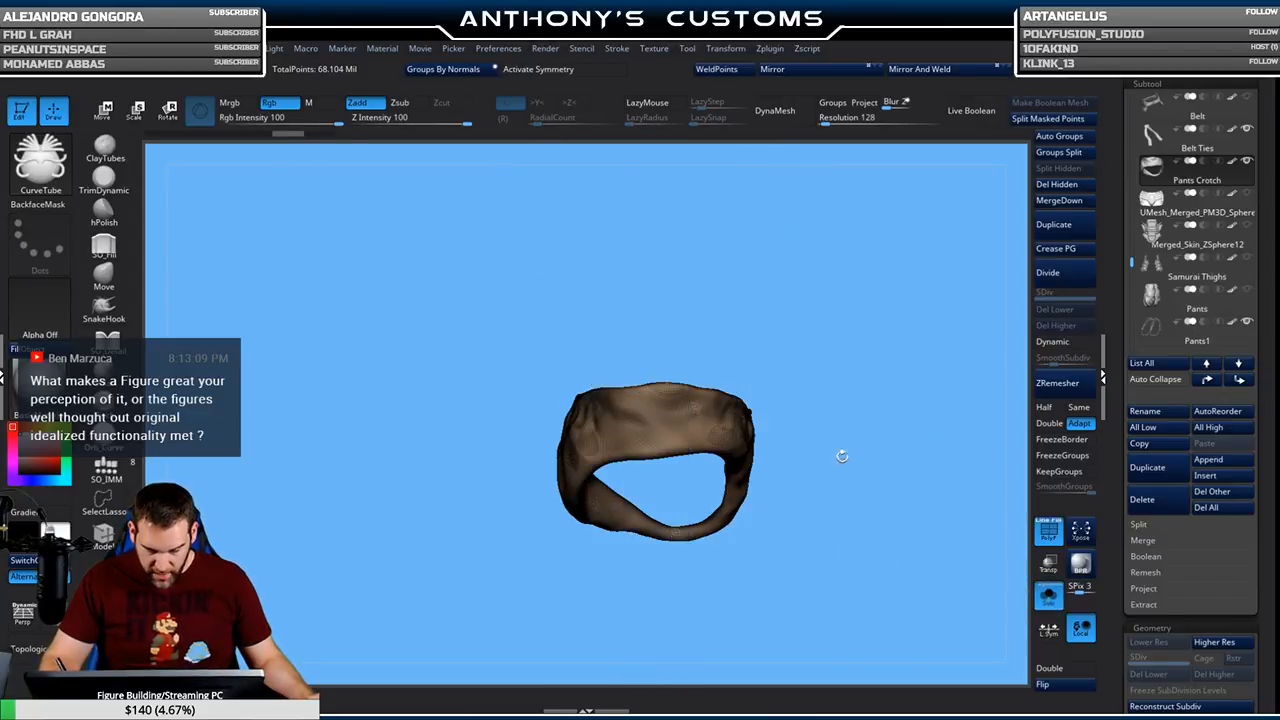
{"action": "left_click_drag", "start_coordinate": [688, 435], "coordinate": [687, 354], "text": "ctrl+shift"}
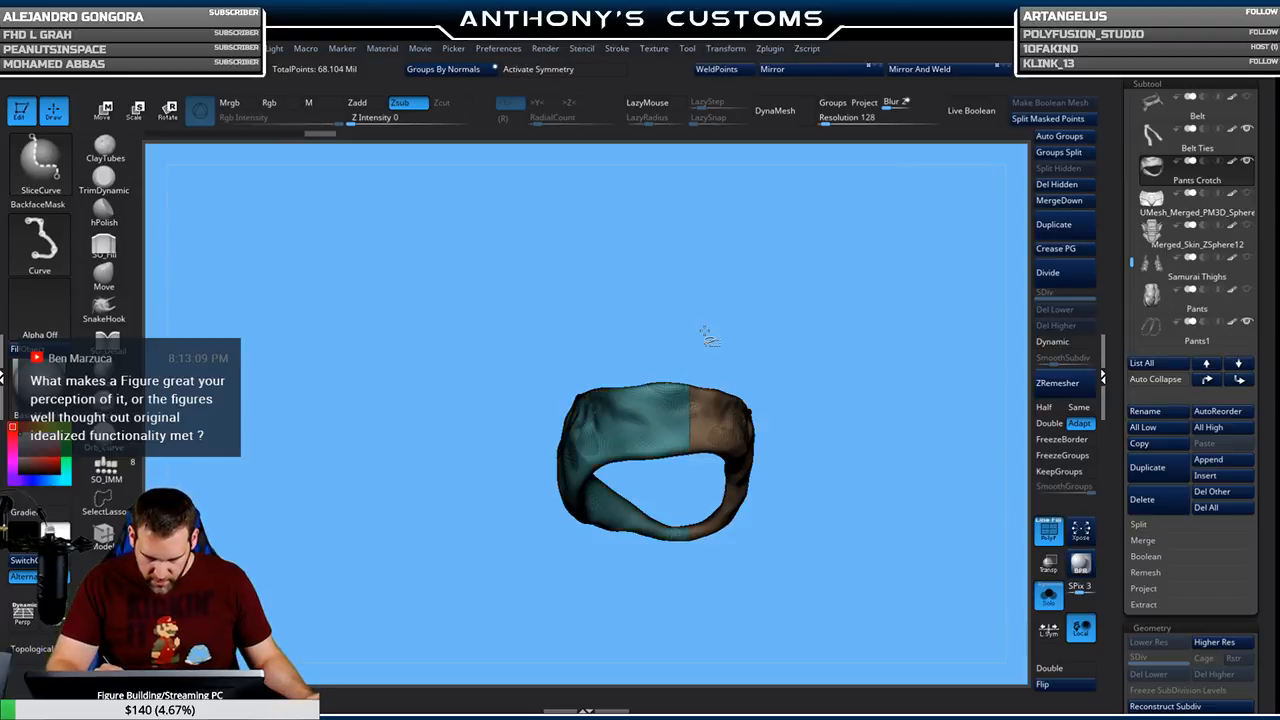
Replace the trial slice with two vertical slices through the Pants Crotch, aligned with the front and rear side seam tubes of Pants1
{"action": "left_click", "coordinate": [1048, 600]}
{"action": "key", "text": "ctrl+z"}
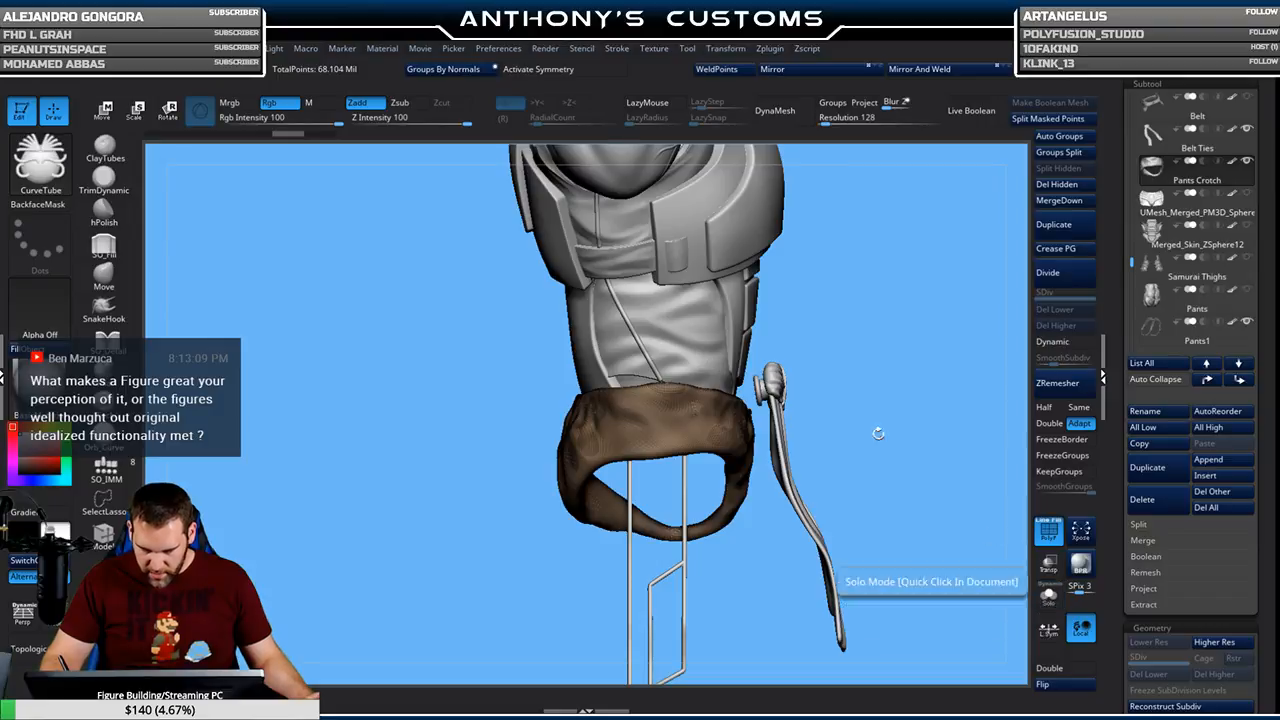
{"action": "left_click_drag", "start_coordinate": [687, 432], "coordinate": [685, 464], "text": "ctrl+shift"}
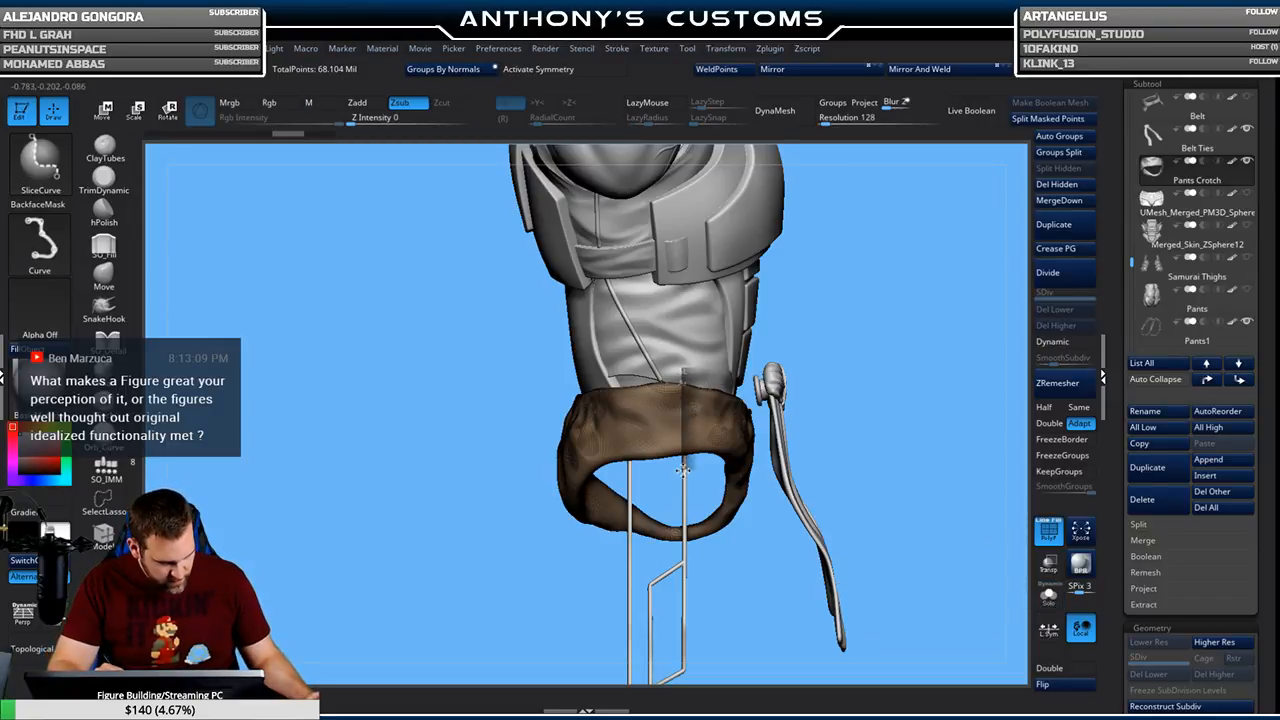
{"action": "left_click_drag", "start_coordinate": [685, 470], "coordinate": [685, 472], "text": "ctrl+shift"}
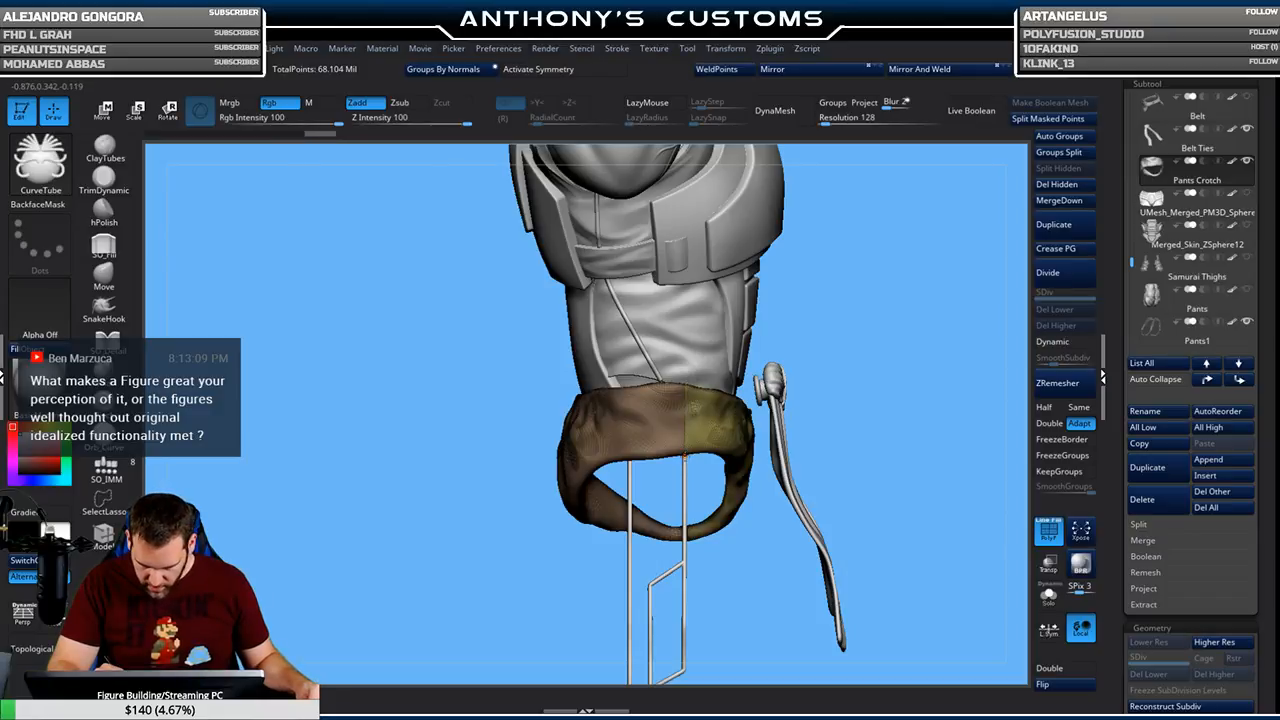
{"action": "left_click_drag", "start_coordinate": [628, 381], "coordinate": [630, 469], "text": "ctrl+shift"}
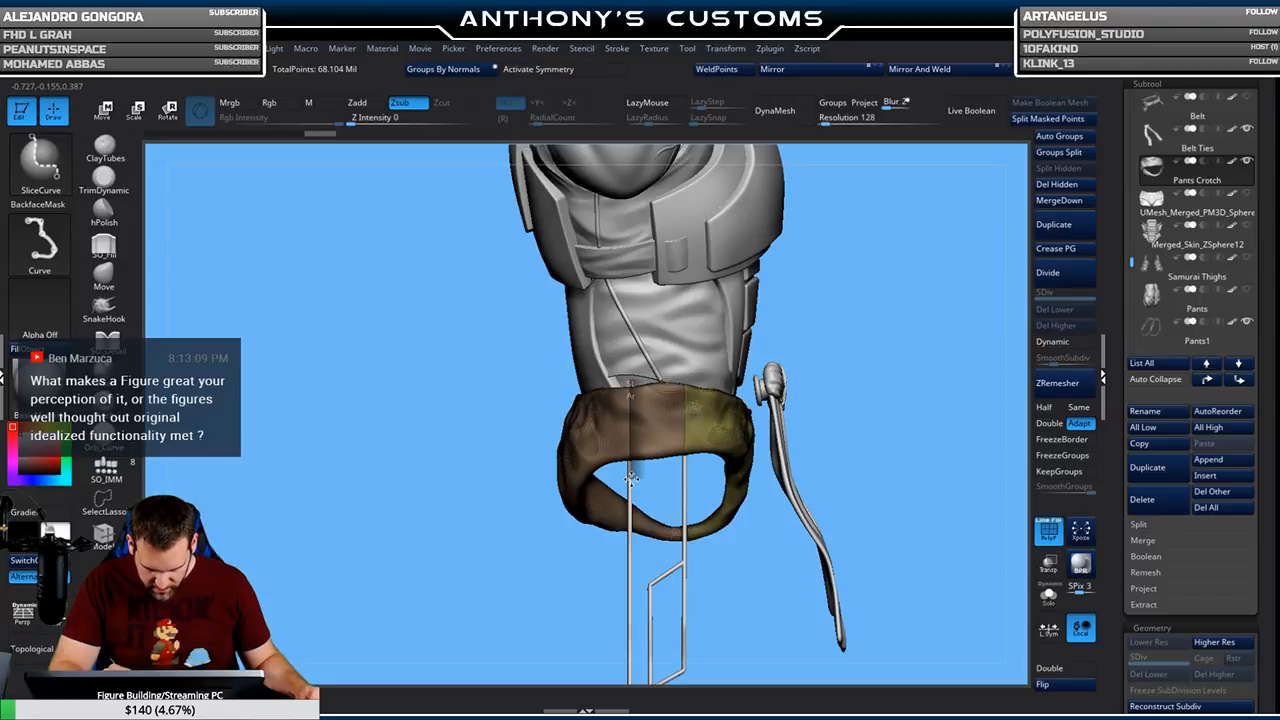
{"action": "left_click_drag", "start_coordinate": [631, 479], "coordinate": [630, 482], "text": "ctrl+shift"}
Isolate the Pants Crotch polygroup between the two slices and frame its border, polygroup and creased edges with curves
{"action": "mouse_move", "coordinate": [901, 489]}
{"action": "left_mouse_down"}
{"action": "mouse_move", "coordinate": [783, 481]}
{"action": "mouse_move", "coordinate": [923, 481]}
{"action": "left_mouse_up"}
{"action": "left_click", "coordinate": [1049, 598]}
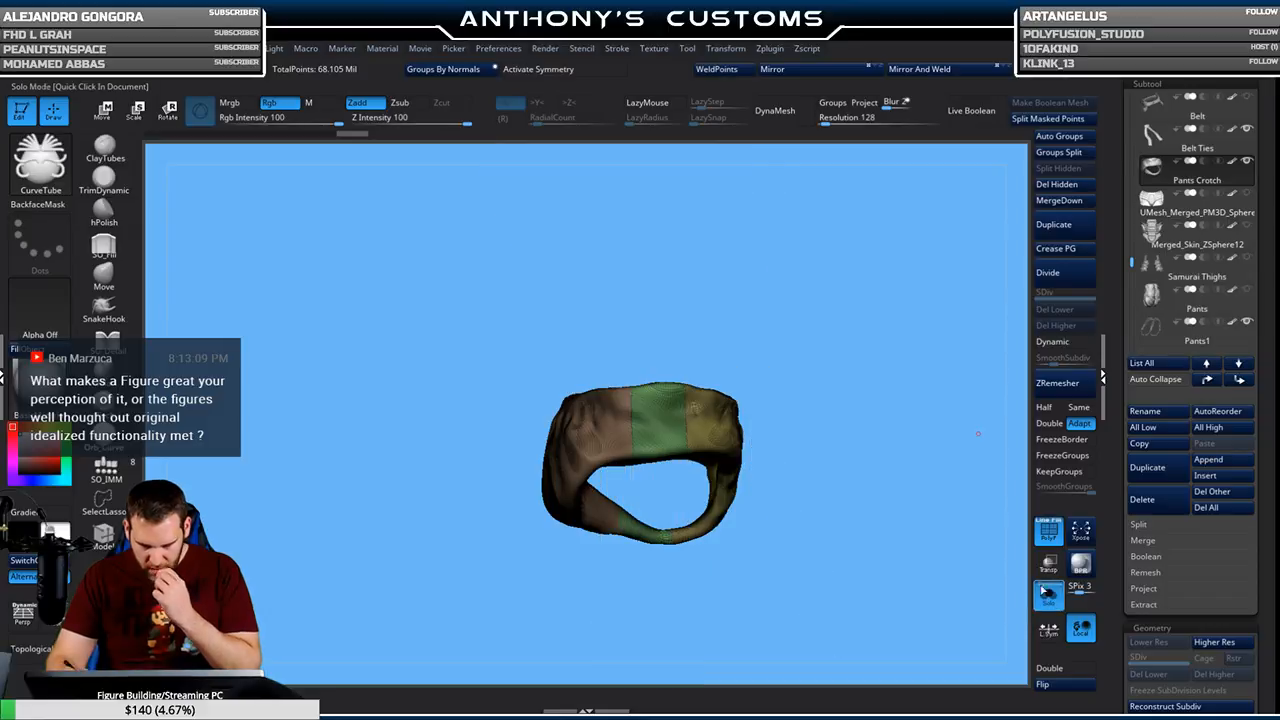
{"action": "key", "text": "ctrl+shift"}
{"action": "left_click", "coordinate": [666, 424], "text": "ctrl+shift"}
{"action": "mouse_move", "coordinate": [858, 408]}
{"action": "left_mouse_down"}
{"action": "mouse_move", "coordinate": [869, 437]}
{"action": "mouse_move", "coordinate": [849, 457]}
{"action": "mouse_move", "coordinate": [822, 436]}
{"action": "mouse_move", "coordinate": [845, 427]}
{"action": "left_mouse_up"}
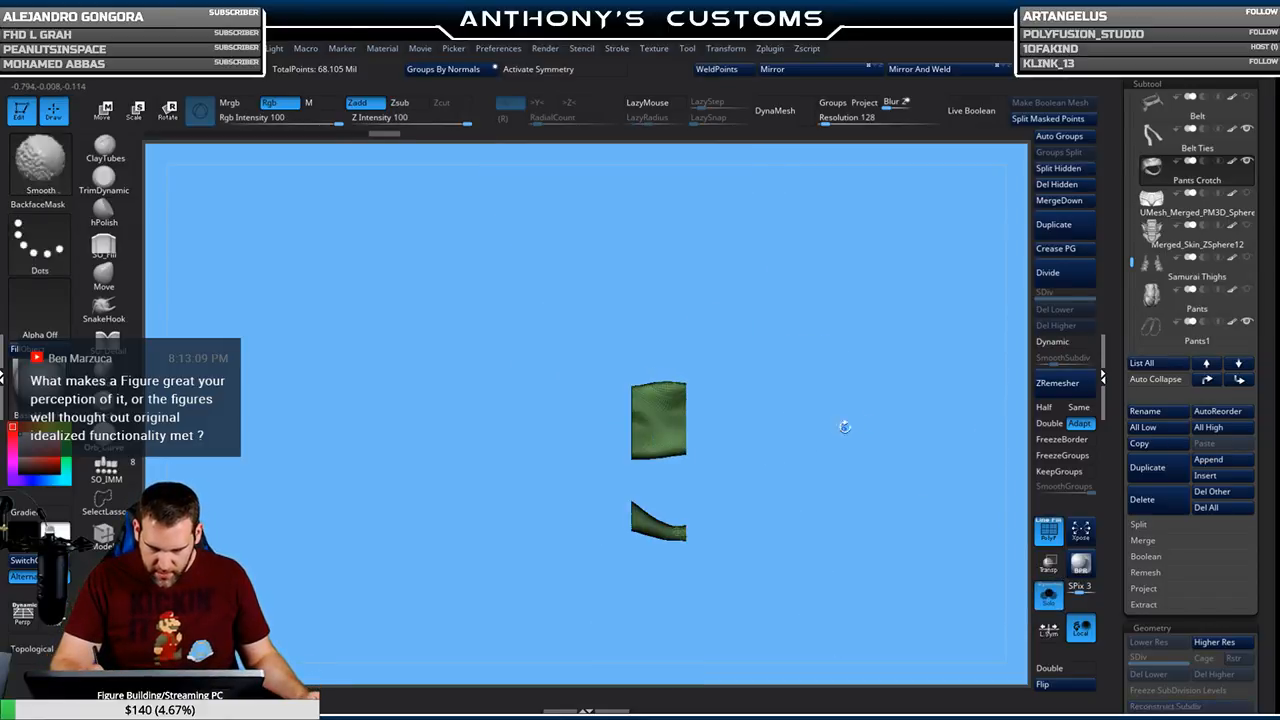
{"action": "left_click", "coordinate": [620, 52]}
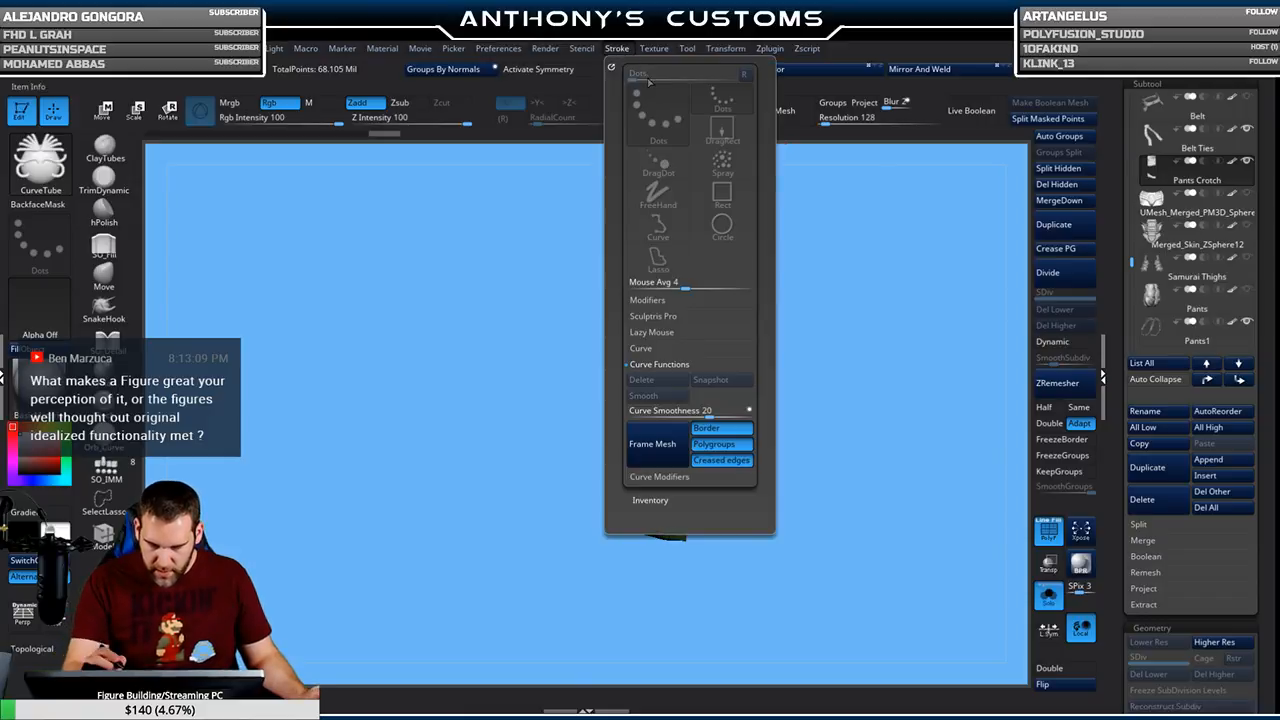
{"action": "left_click", "coordinate": [654, 443]}
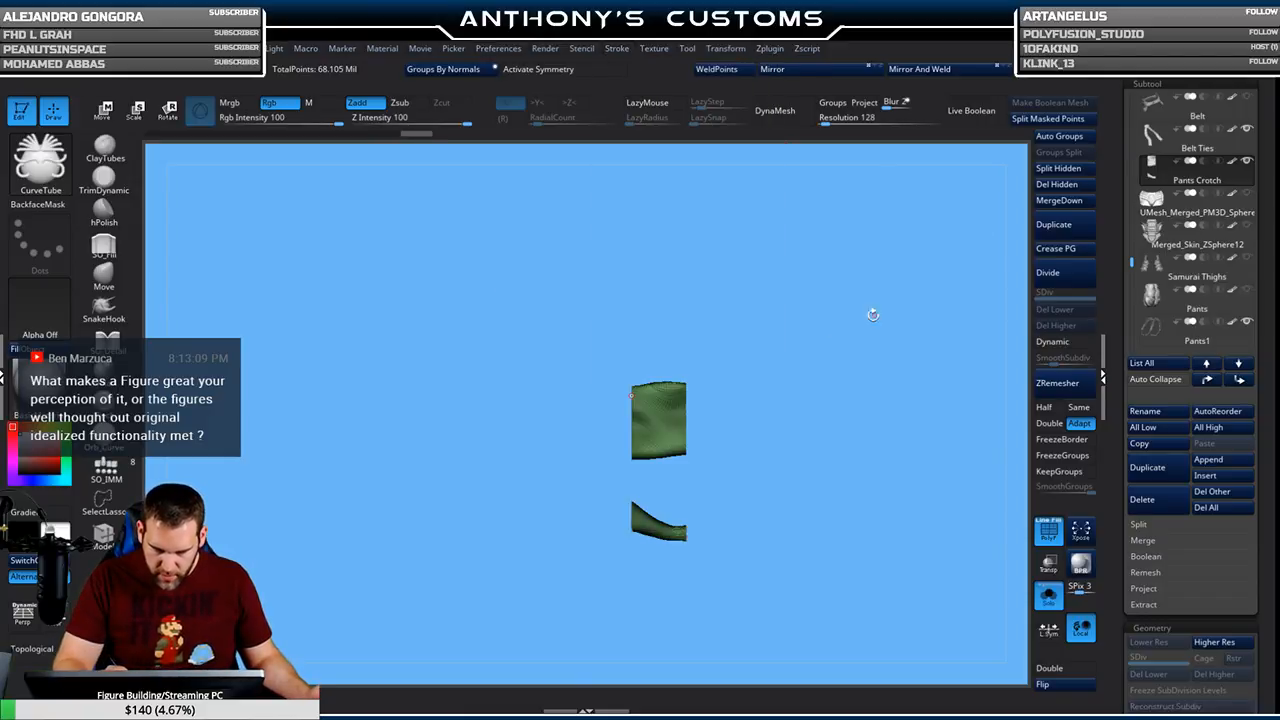
Generate a CurveTube seam along the front edge of the near green hip panel and clear the leftover curves
{"action": "left_click_drag", "start_coordinate": [797, 375], "coordinate": [745, 395]}
{"action": "left_click", "coordinate": [690, 429], "text": "ctrl+shift"}
{"action": "left_click", "coordinate": [880, 340], "text": "ctrl+shift"}
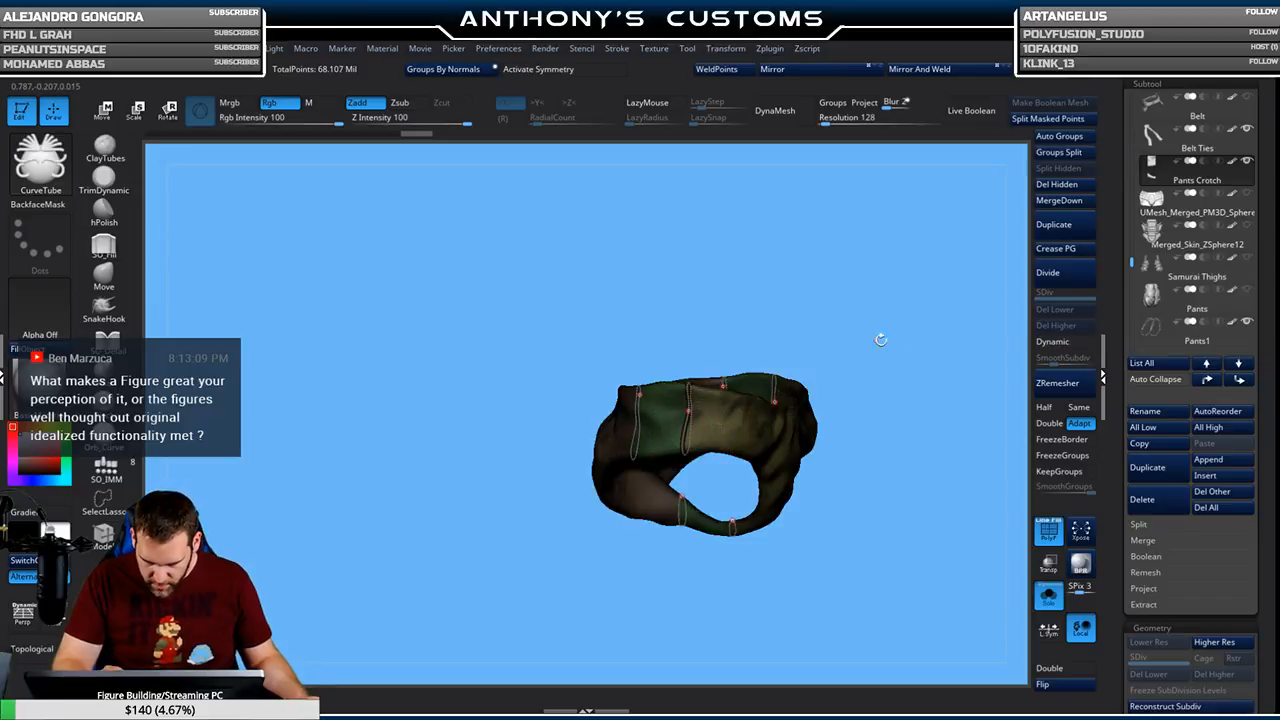
{"action": "left_click_drag", "start_coordinate": [906, 413], "coordinate": [910, 410]}
{"action": "left_click", "coordinate": [880, 397], "text": "ctrl"}
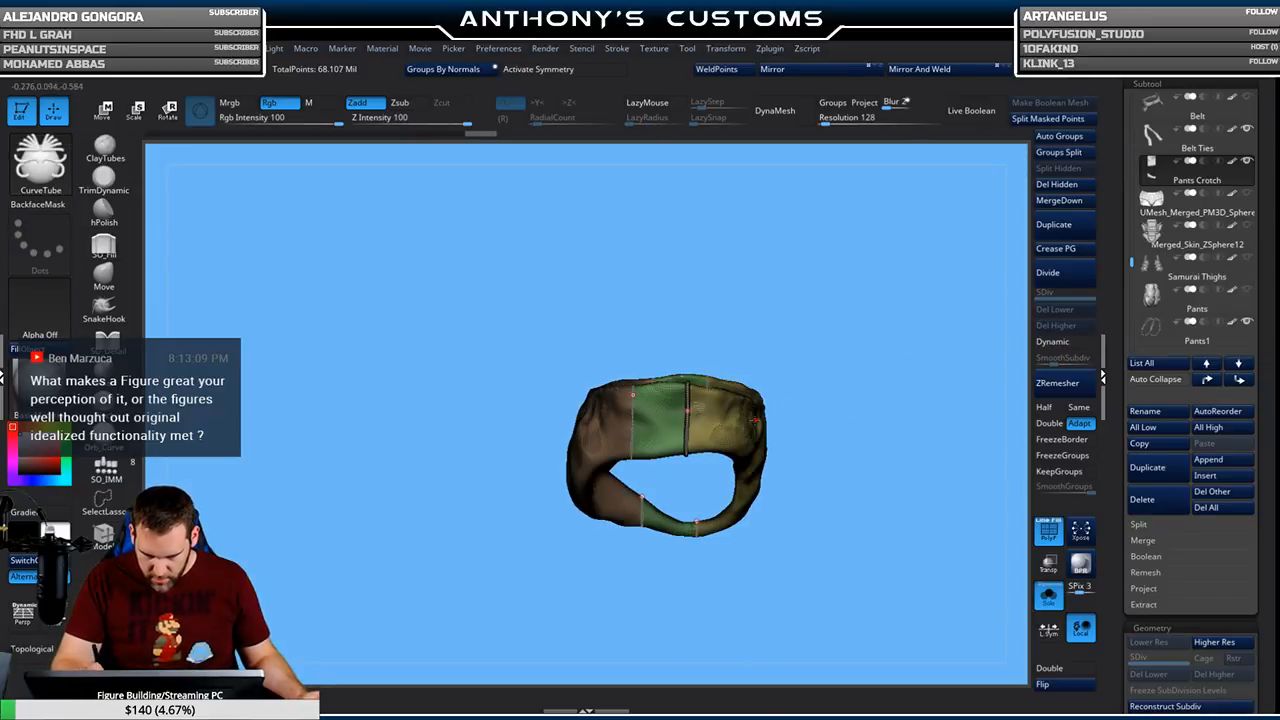
{"action": "left_click", "coordinate": [735, 428]}
Isolate the green polygroup, frame it with curves again and add a tube seam along the near hip panel's rear edge
{"action": "left_click_drag", "start_coordinate": [877, 394], "coordinate": [829, 411]}
{"action": "left_click", "coordinate": [668, 432], "text": "ctrl+shift"}
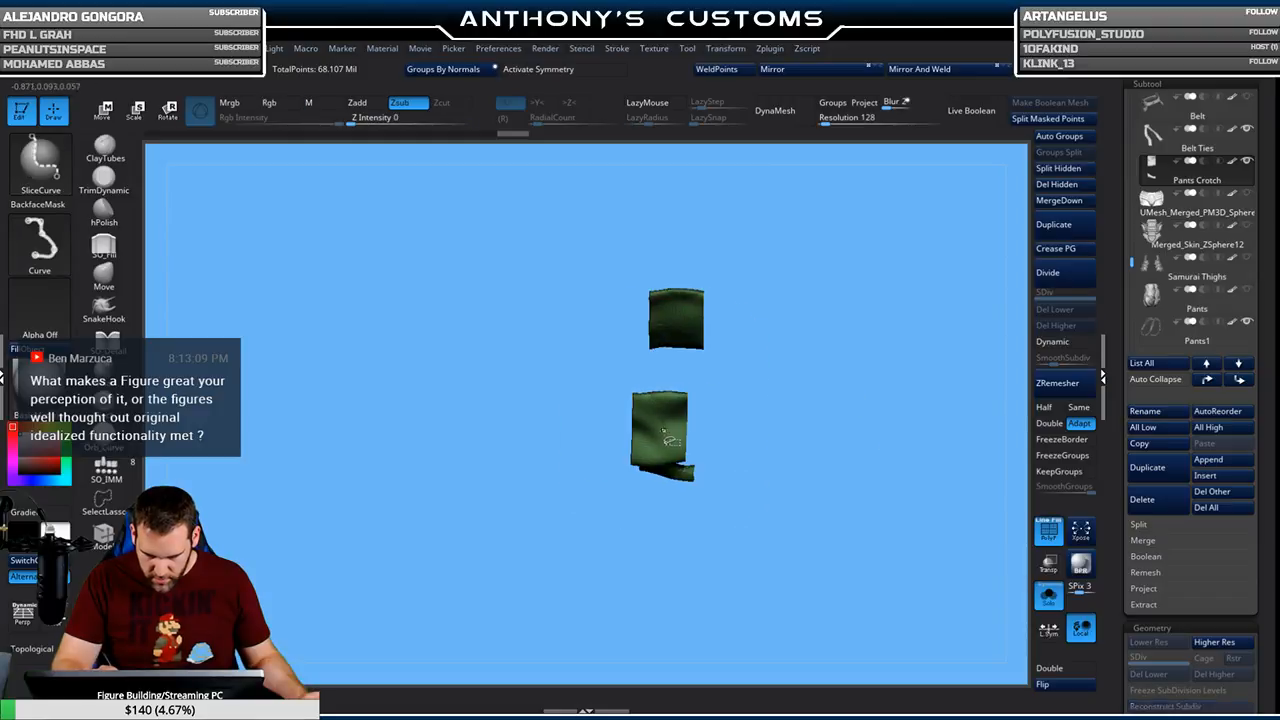
{"action": "left_click_drag", "start_coordinate": [821, 363], "coordinate": [790, 300]}
{"action": "mouse_move", "coordinate": [616, 54]}
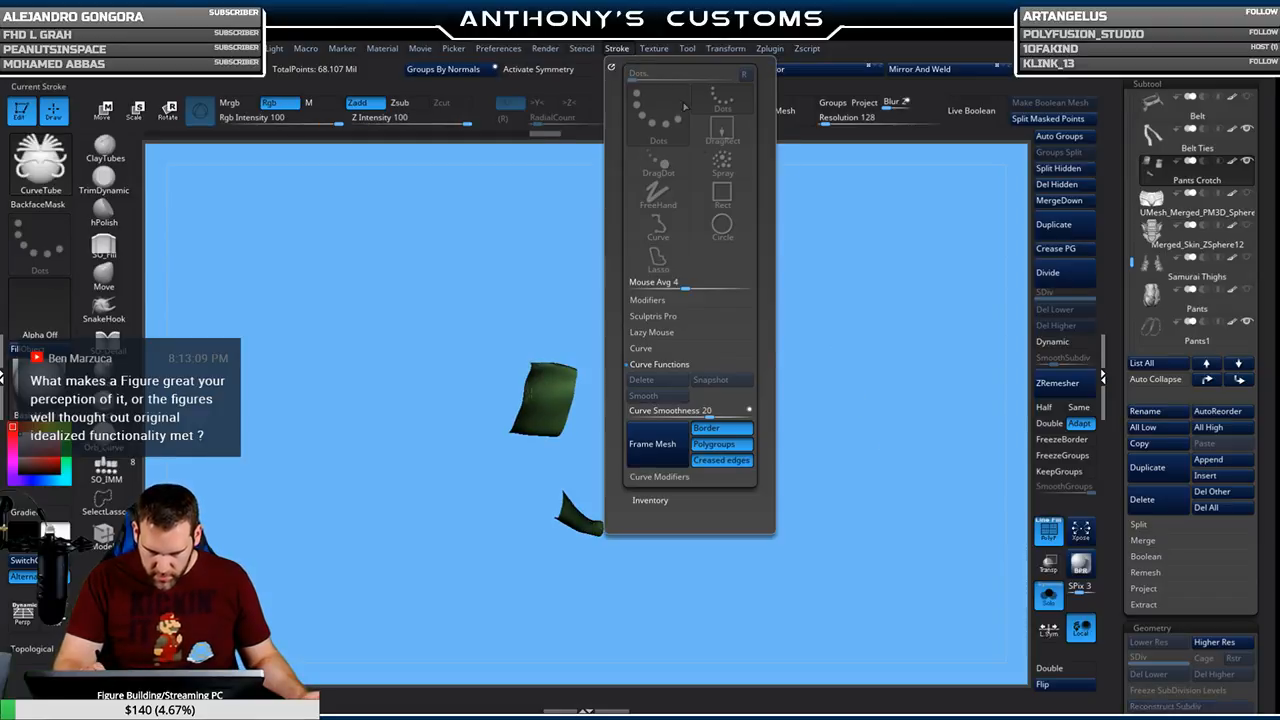
{"action": "left_click", "coordinate": [662, 443]}
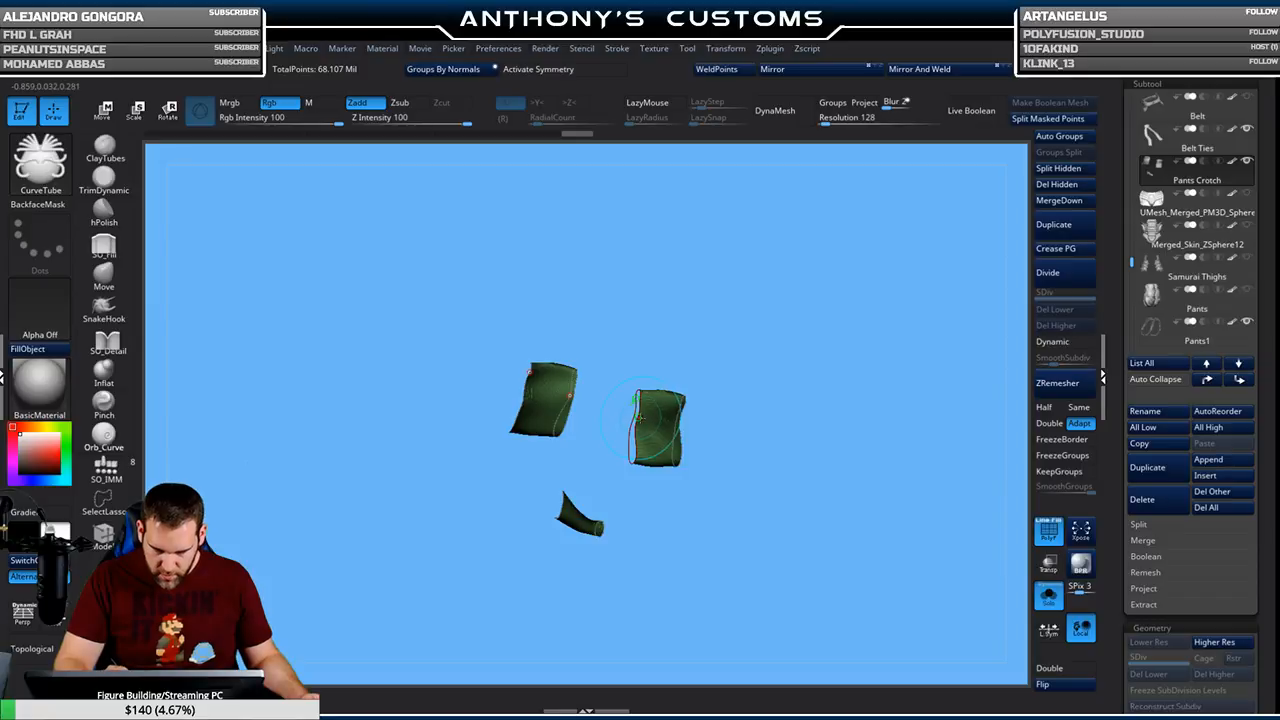
{"action": "left_click", "coordinate": [640, 417]}
{"action": "left_click", "coordinate": [642, 421]}
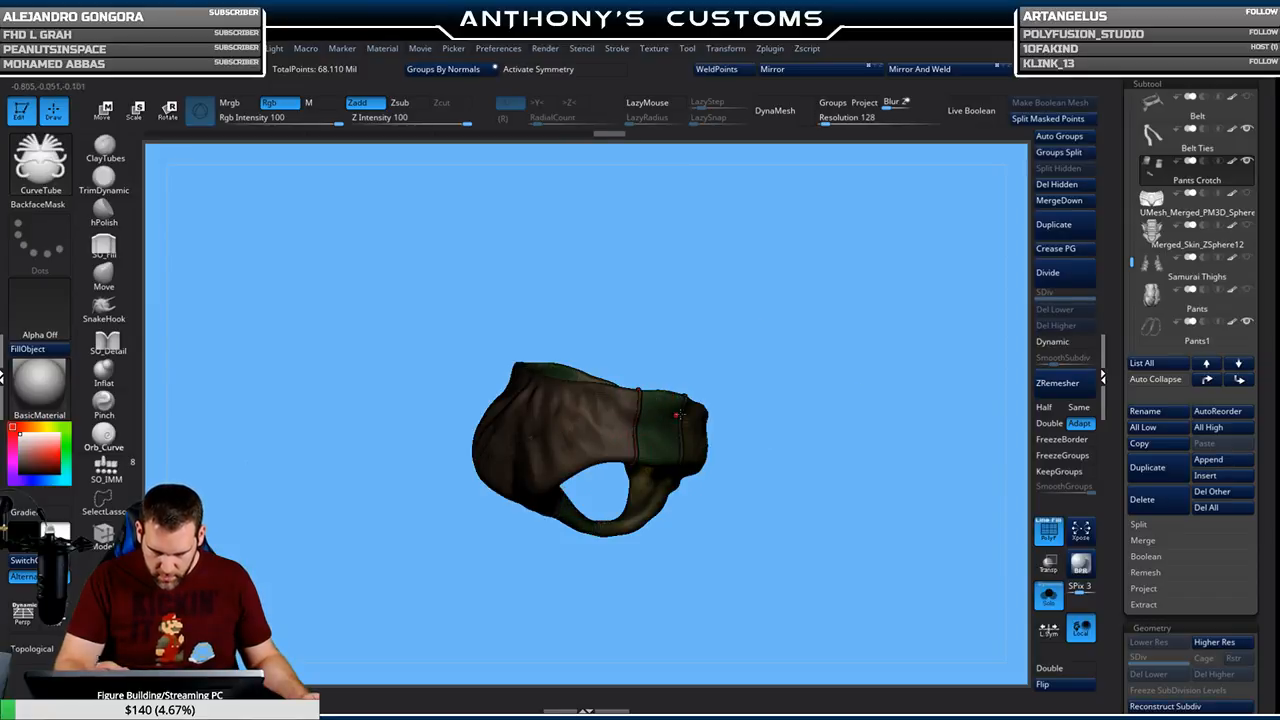
{"action": "left_click", "coordinate": [734, 402], "text": "ctrl"}
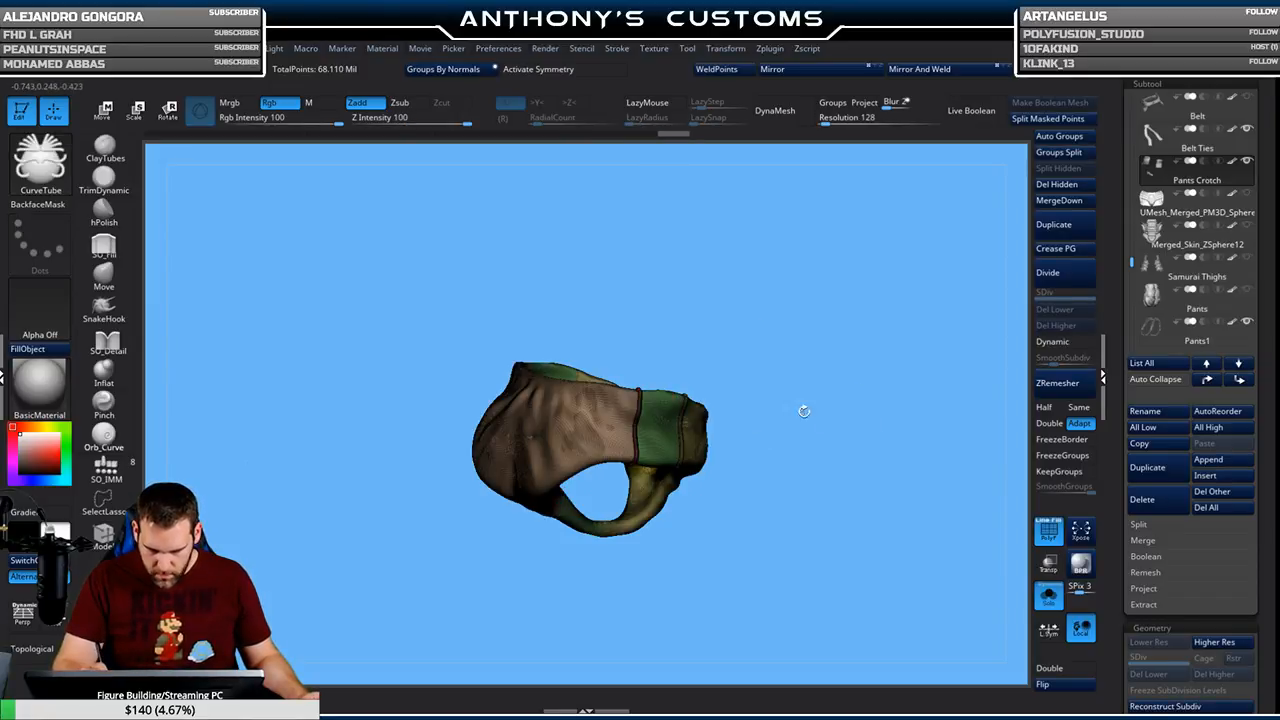
Frame the isolated green polygroup again and add a tube seam along the far hip panel's rear edge
{"action": "left_click", "coordinate": [663, 411], "text": "ctrl+shift"}
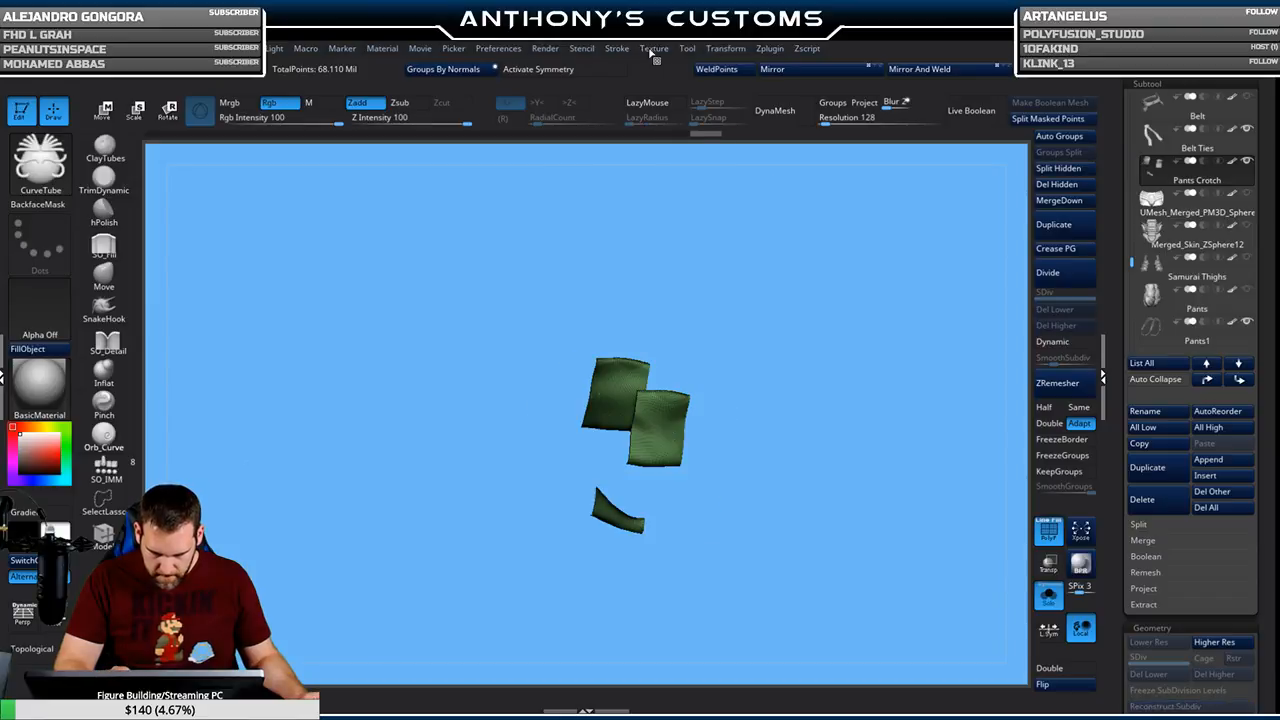
{"action": "left_click", "coordinate": [617, 48]}
{"action": "left_click", "coordinate": [665, 449]}
{"action": "left_click", "coordinate": [595, 377], "text": "ctrl+shift"}
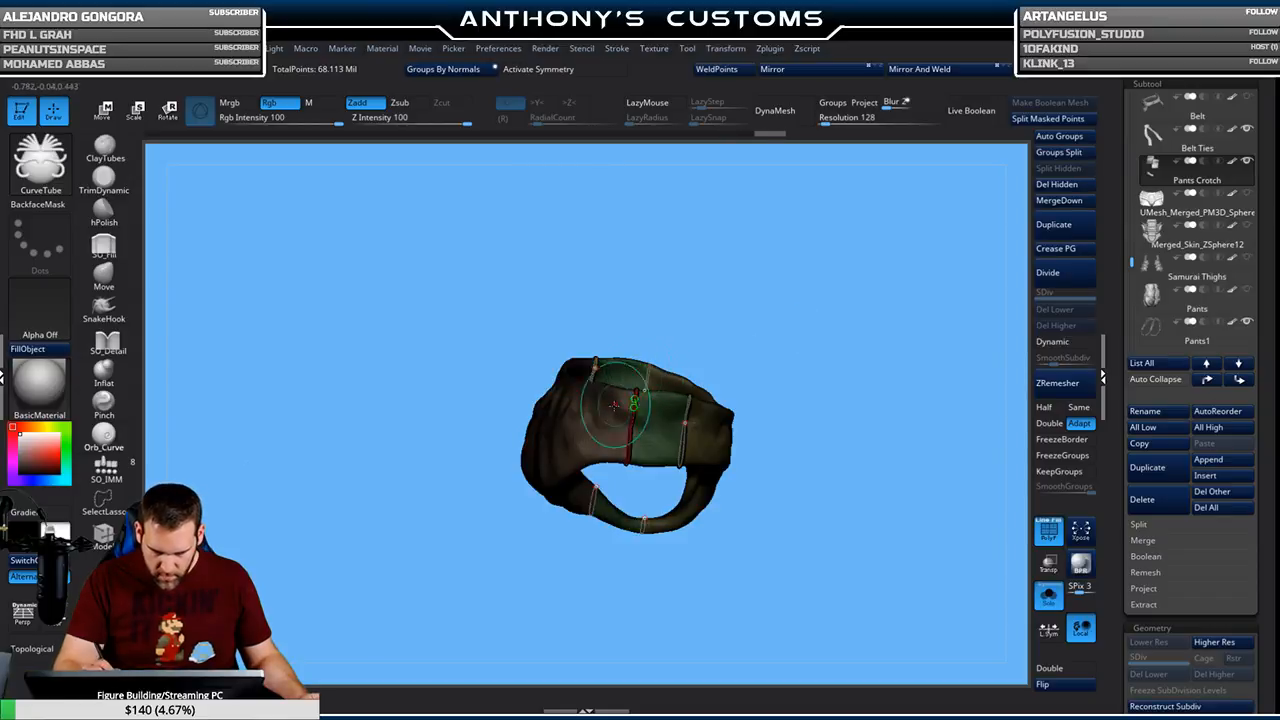
{"action": "left_click", "coordinate": [550, 459]}
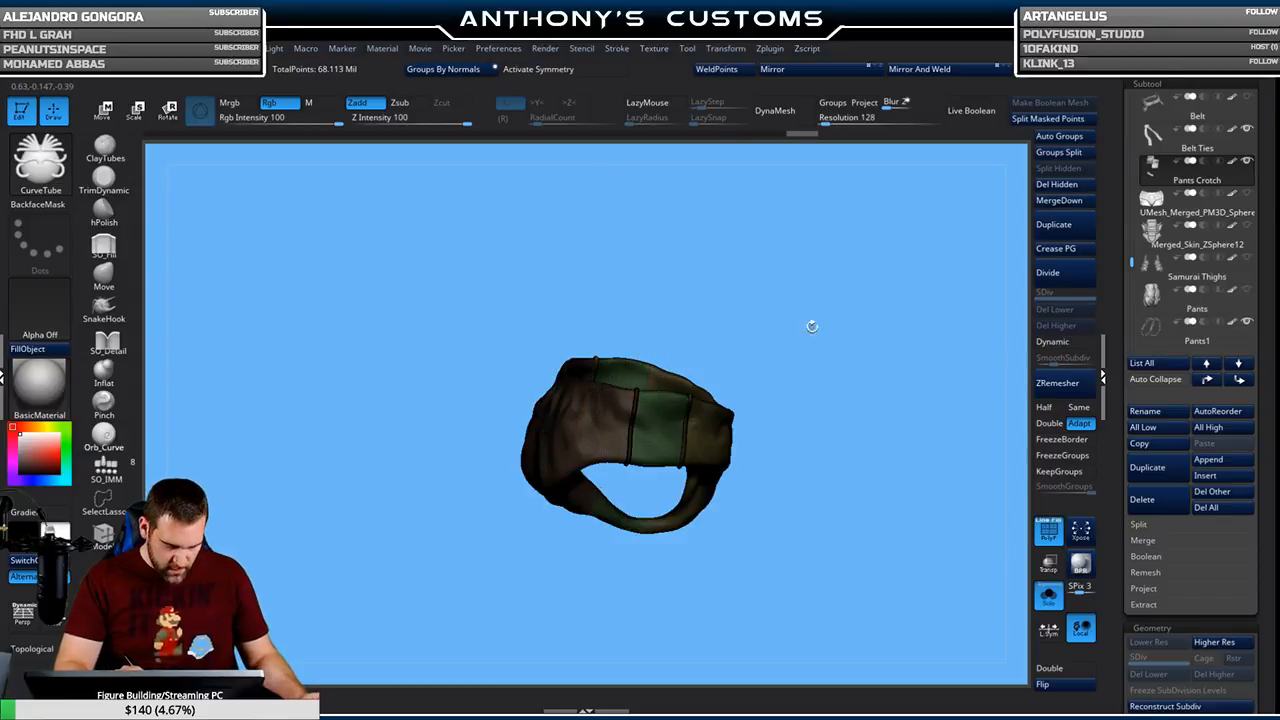
Frame the isolated green polygroup once more and add a tube seam along the far hip panel's front edge
{"action": "left_click", "coordinate": [632, 368], "text": "ctrl+shift"}
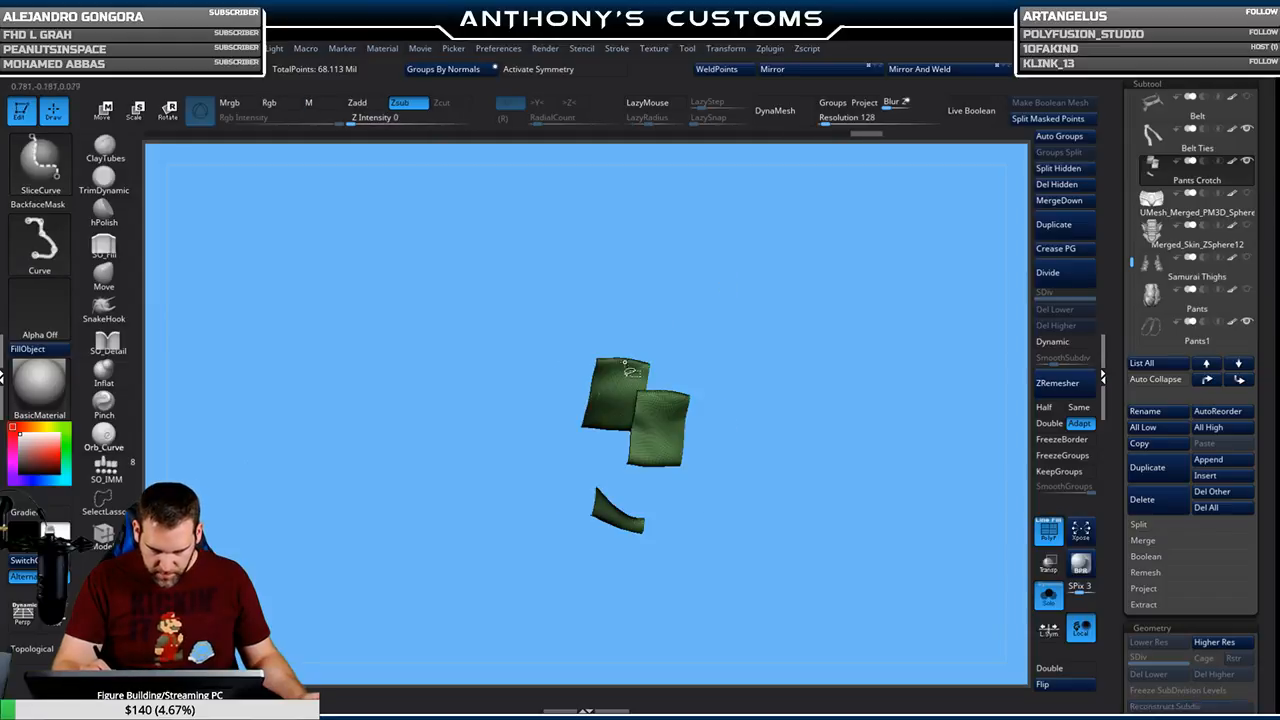
{"action": "left_click", "coordinate": [622, 50]}
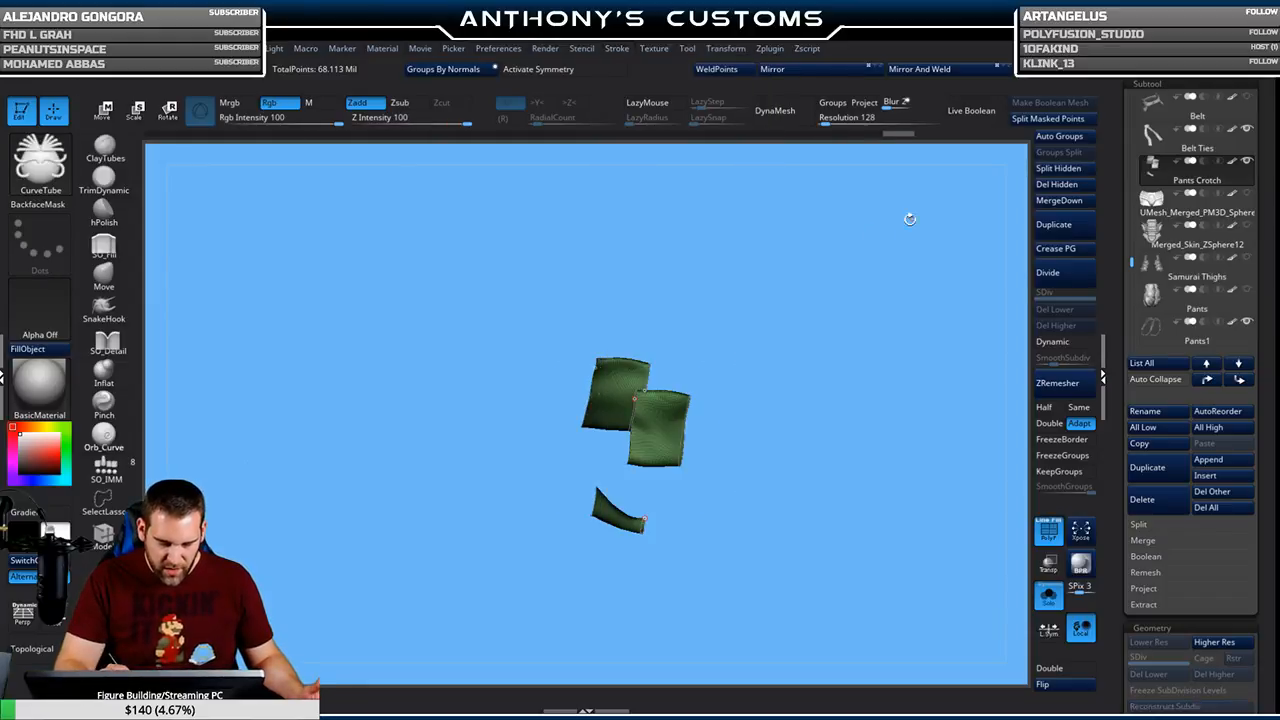
{"action": "left_click_drag", "start_coordinate": [717, 323], "coordinate": [648, 383]}
{"action": "left_click", "coordinate": [684, 328], "text": "ctrl+shift"}
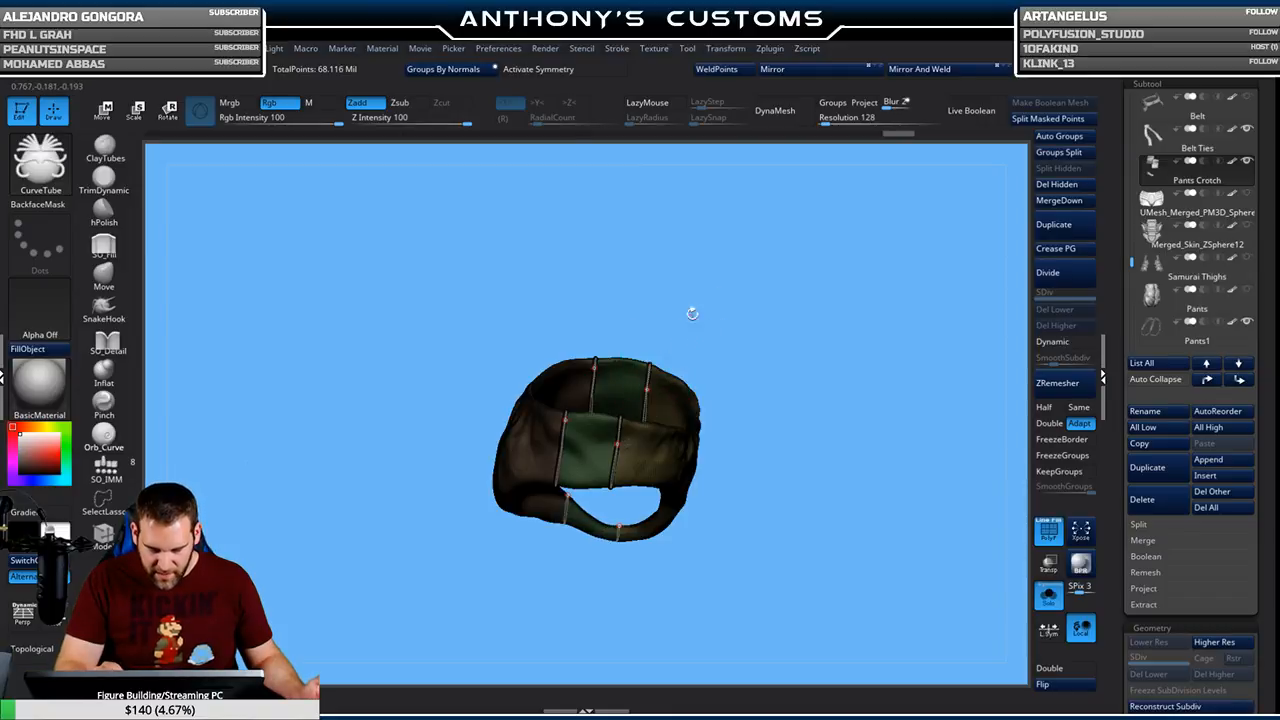
{"action": "mouse_move", "coordinate": [819, 358]}
{"action": "left_mouse_down"}
{"action": "mouse_move", "coordinate": [809, 366]}
{"action": "mouse_move", "coordinate": [820, 363]}
{"action": "left_mouse_up"}
{"action": "key", "text": "space"}
Frame the green polygroup and add a tube seam across the front edge of the lower crotch strip
{"action": "left_click_drag", "start_coordinate": [817, 379], "coordinate": [826, 336], "text": "alt"}
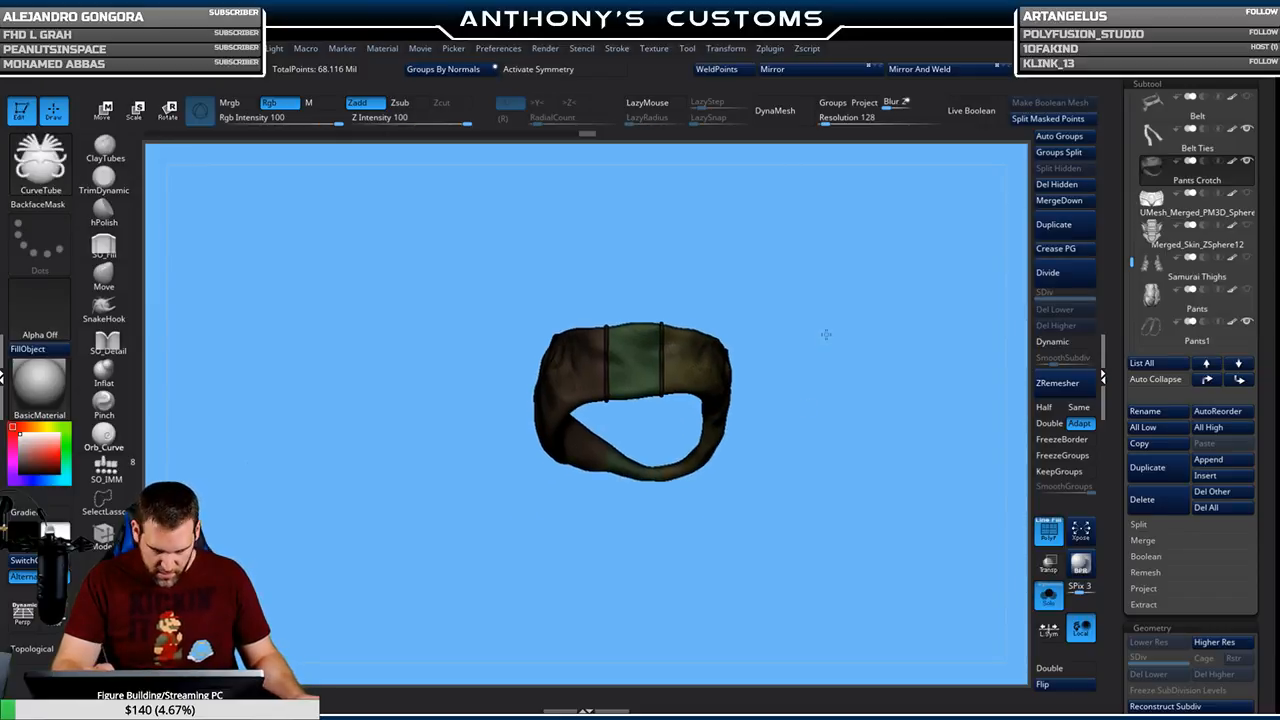
{"action": "mouse_move", "coordinate": [823, 399]}
{"action": "left_mouse_down"}
{"action": "mouse_move", "coordinate": [837, 409]}
{"action": "mouse_move", "coordinate": [826, 403]}
{"action": "left_mouse_up"}
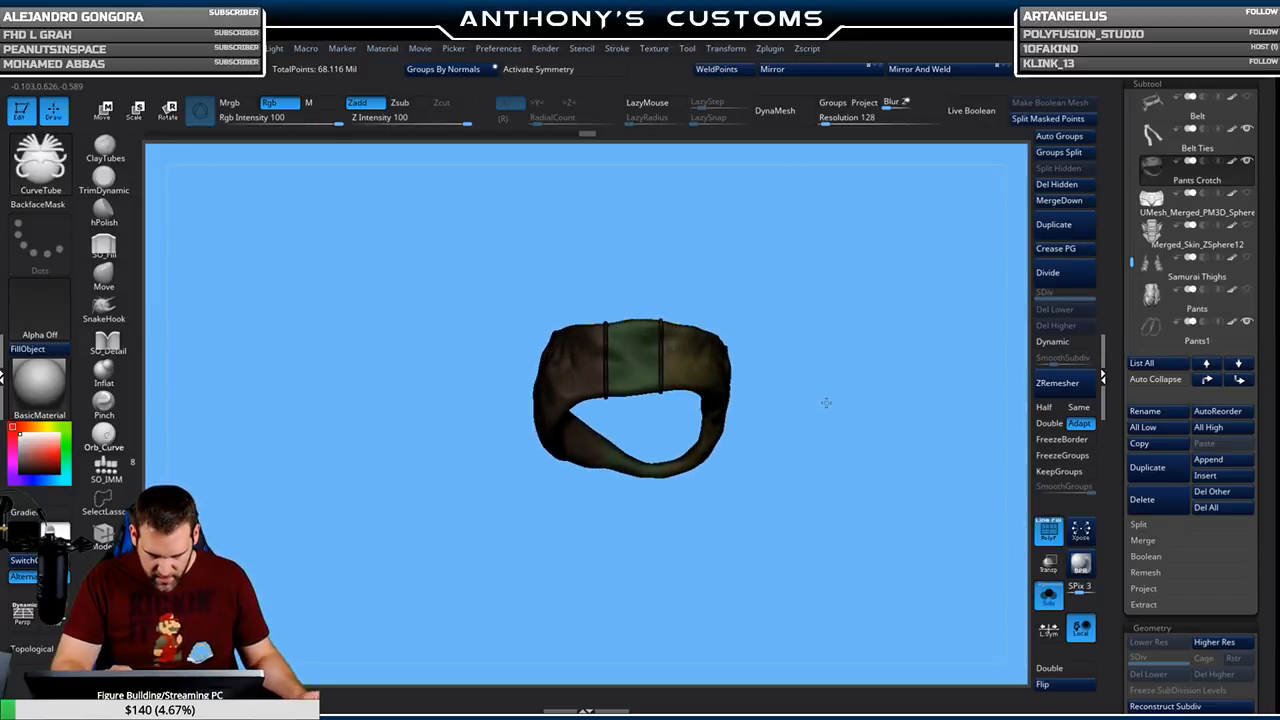
{"action": "left_click", "coordinate": [630, 462], "text": "ctrl+shift"}
{"action": "left_click", "coordinate": [620, 48]}
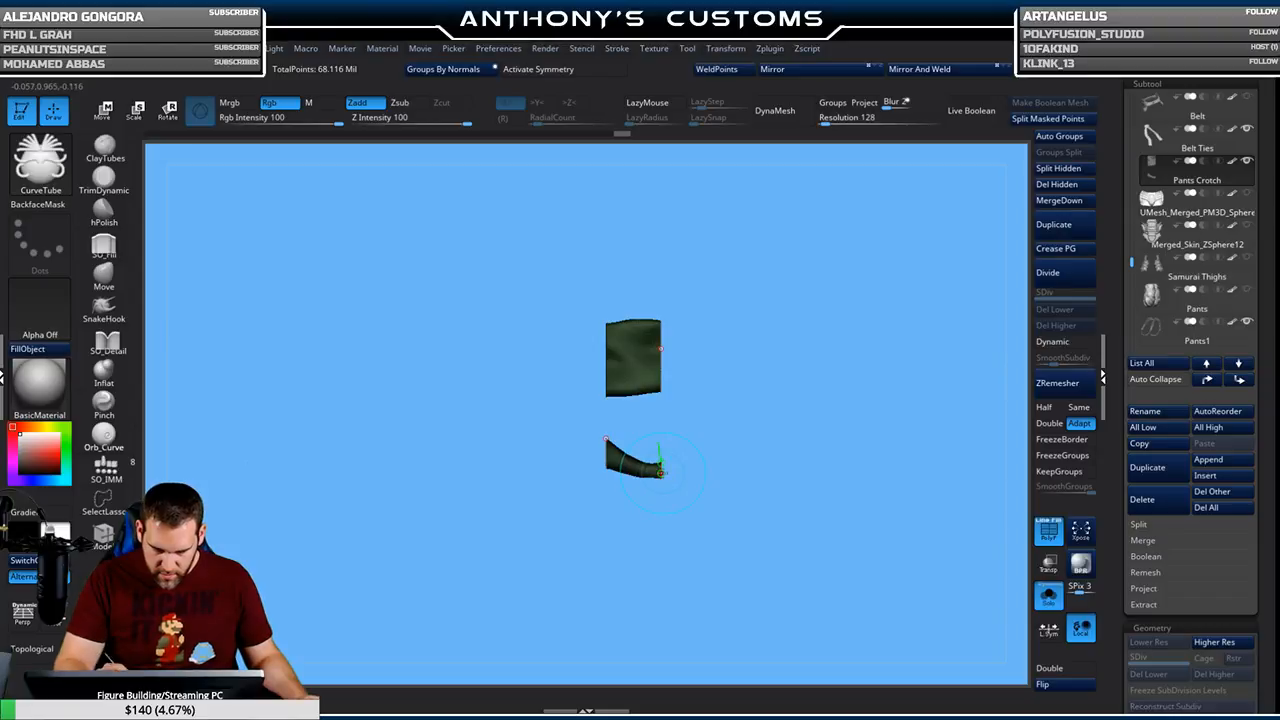
{"action": "left_click", "coordinate": [671, 470], "text": "ctrl+shift"}
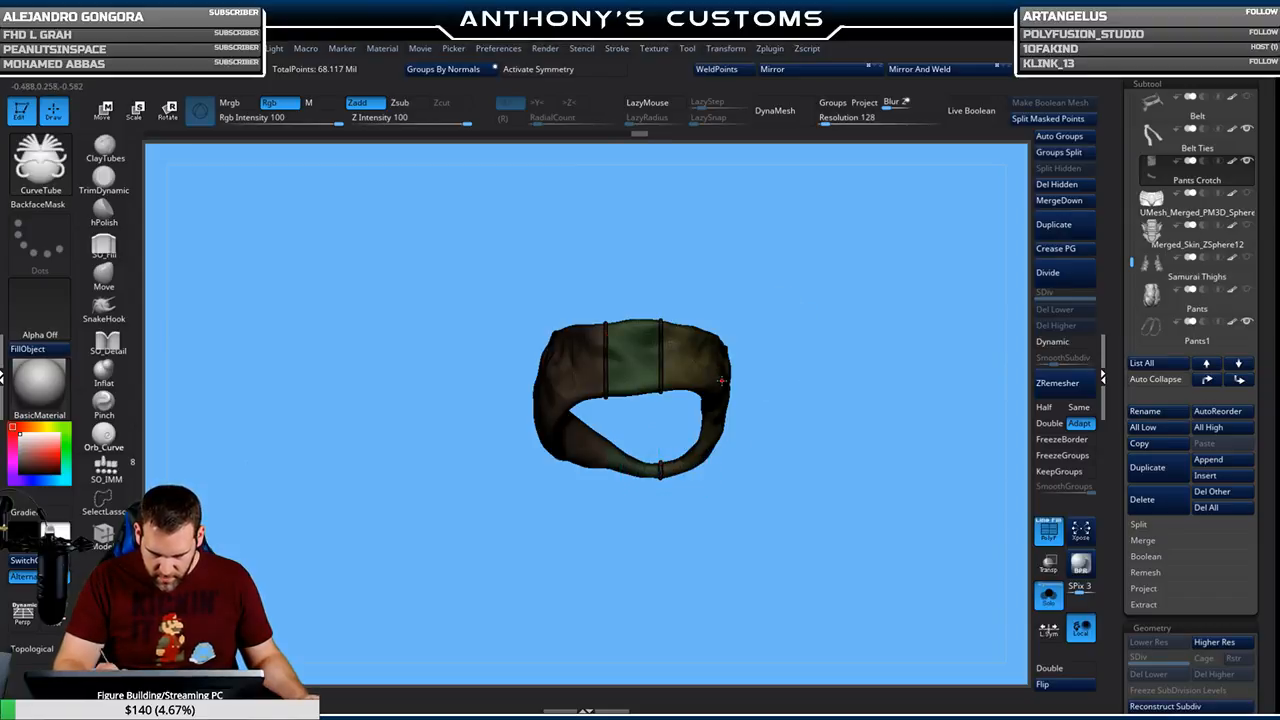
Frame the green polygroup and add a tube seam across the rear edge of the lower crotch strip
{"action": "left_click", "coordinate": [632, 465], "text": "ctrl+shift"}
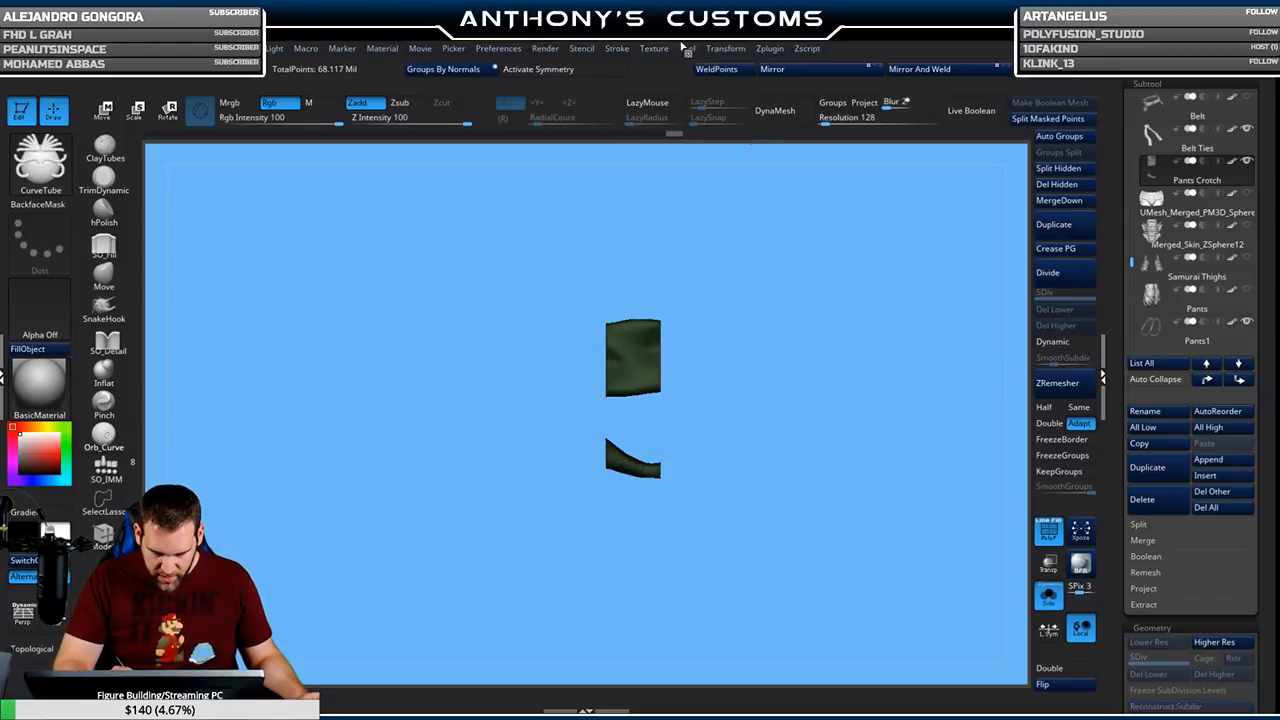
{"action": "left_click", "coordinate": [617, 49]}
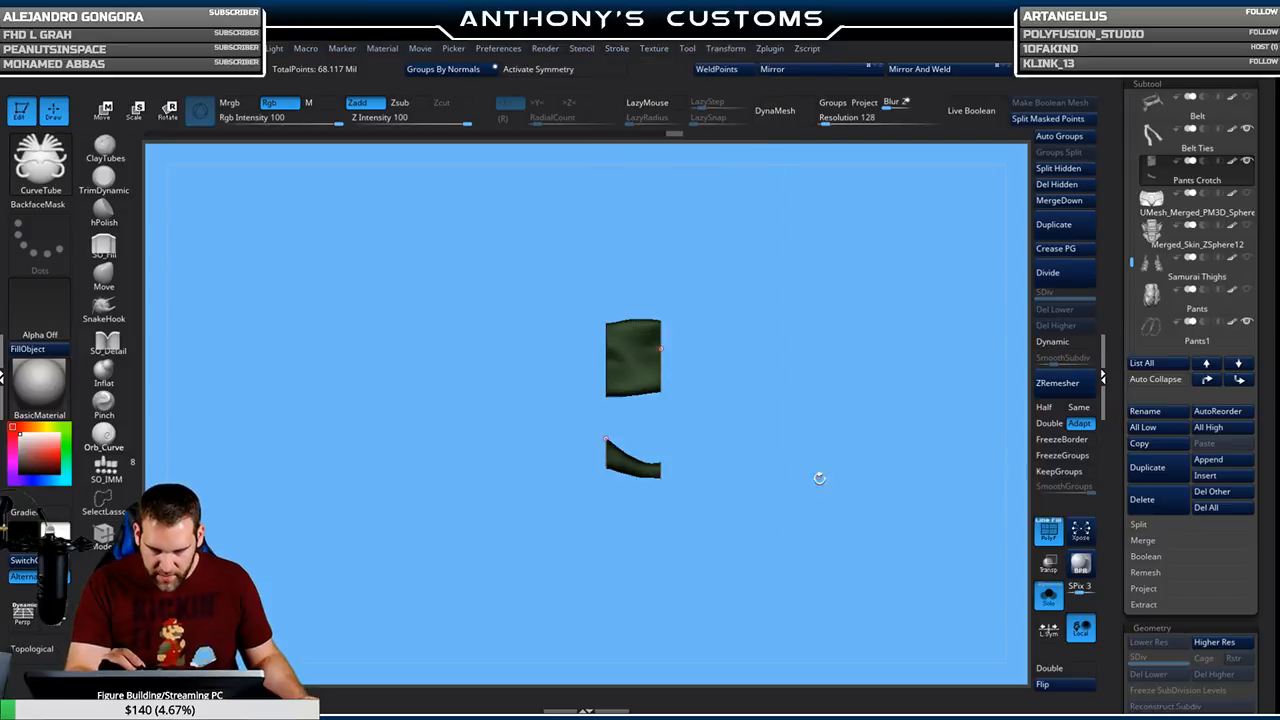
{"action": "left_click", "coordinate": [606, 462], "text": "ctrl+shift"}
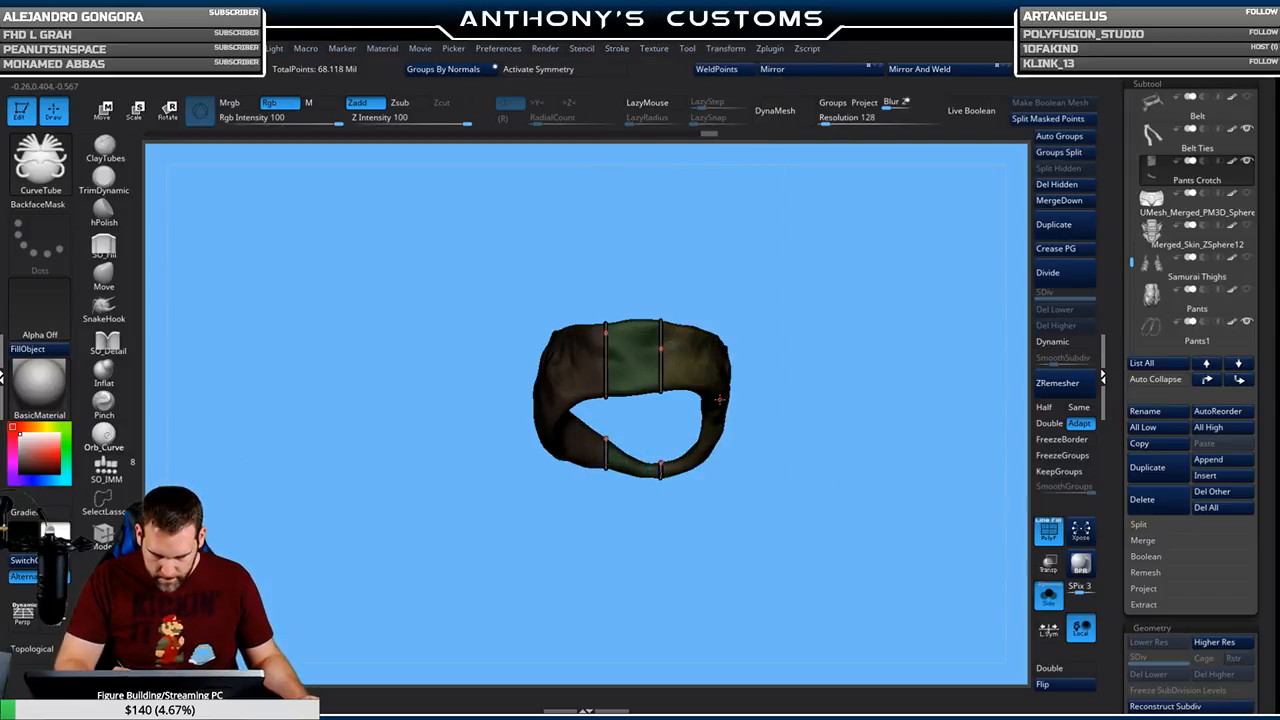
Hide the polygroup colors and inspect the Pants Crotch seams together with the whole figure
{"action": "left_click_drag", "start_coordinate": [866, 416], "coordinate": [857, 520]}
{"action": "key", "text": "shift+f"}
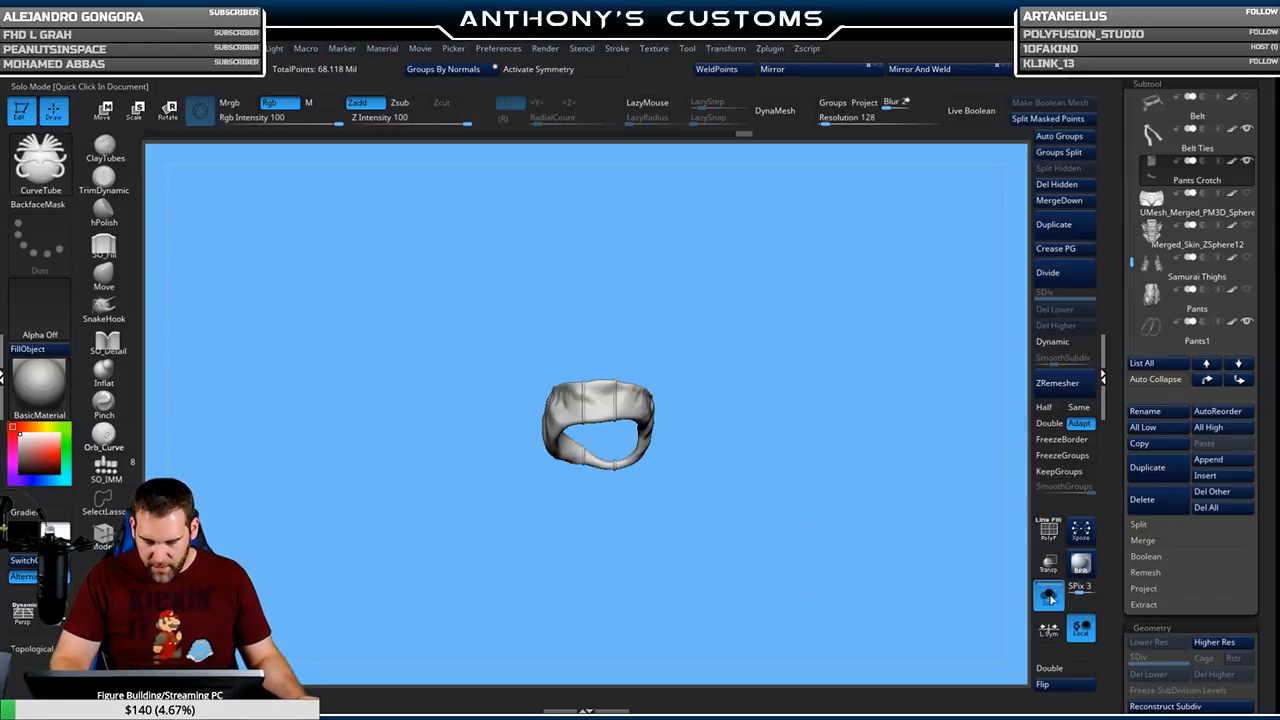
{"action": "left_click", "coordinate": [1050, 600]}
{"action": "left_click_drag", "start_coordinate": [945, 550], "coordinate": [864, 552]}
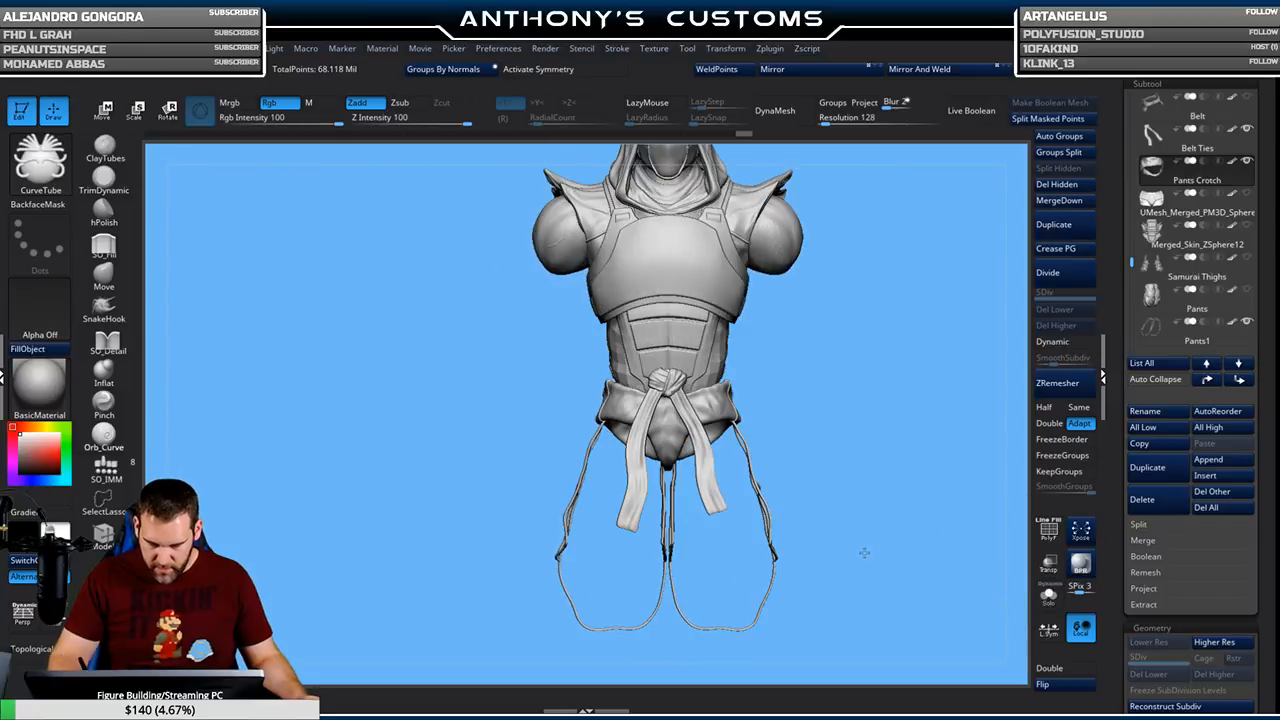
Isolate the Pants Crotch again with its polygroups displayed, framed close up on the new seam tubes
{"action": "left_click", "coordinate": [1048, 594]}
{"action": "left_click_drag", "start_coordinate": [826, 517], "coordinate": [856, 478]}
{"action": "key", "text": "shift+f"}
{"action": "left_click_drag", "start_coordinate": [809, 389], "coordinate": [810, 602], "text": "alt"}
{"action": "left_click_drag", "start_coordinate": [769, 548], "coordinate": [831, 451], "text": "alt"}
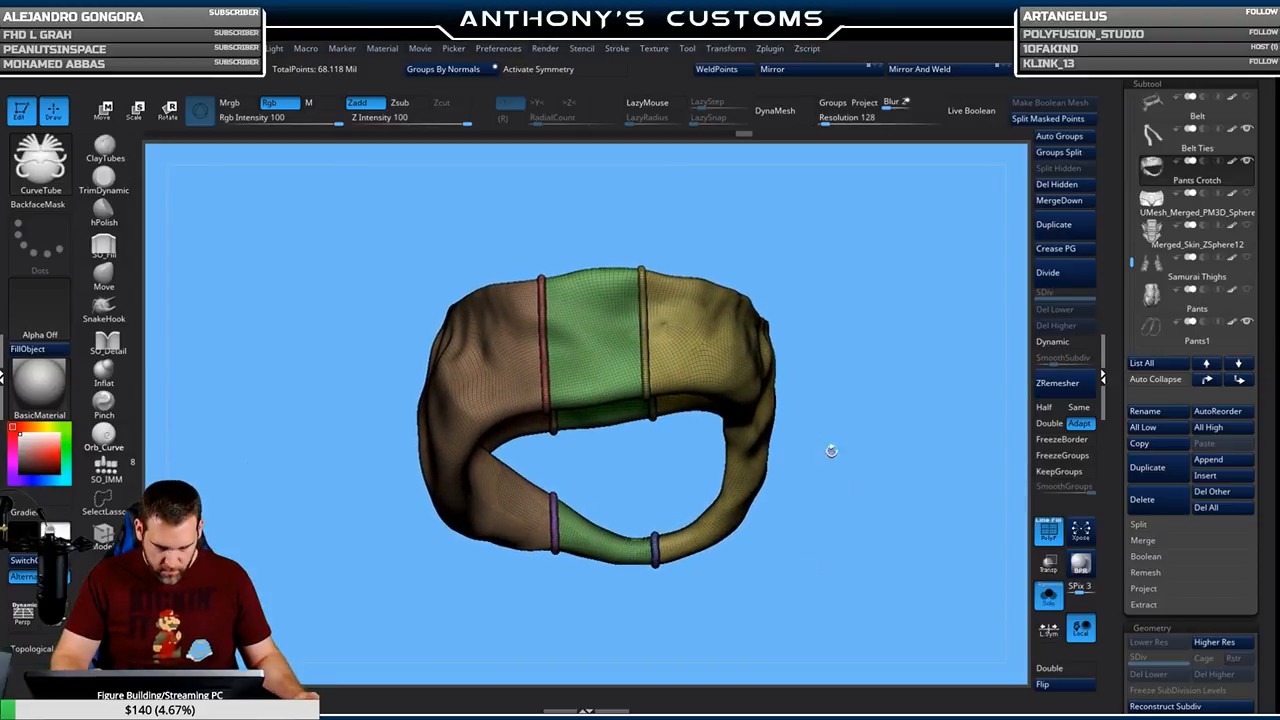
Set the visibility selection to SelectRect and hide the tube seam along the front edge of the green hip band
{"action": "left_click", "coordinate": [649, 376], "text": "ctrl+shift"}
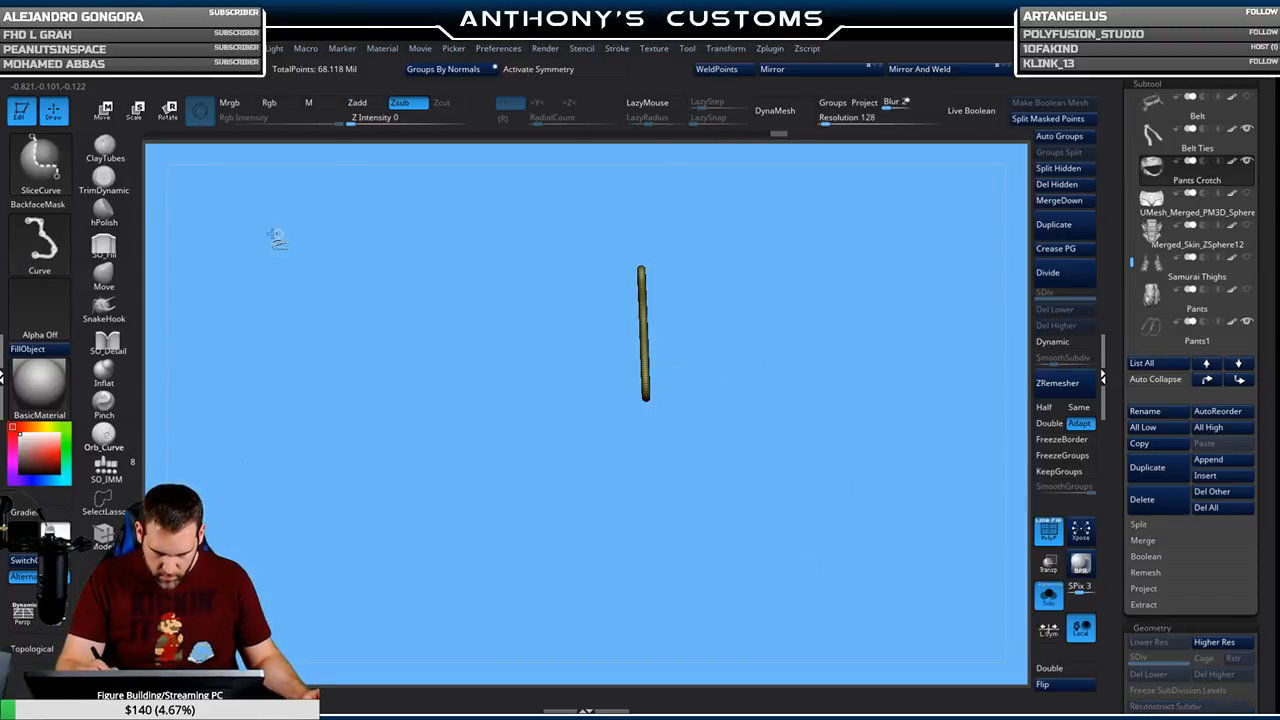
{"action": "left_click", "coordinate": [40, 158]}
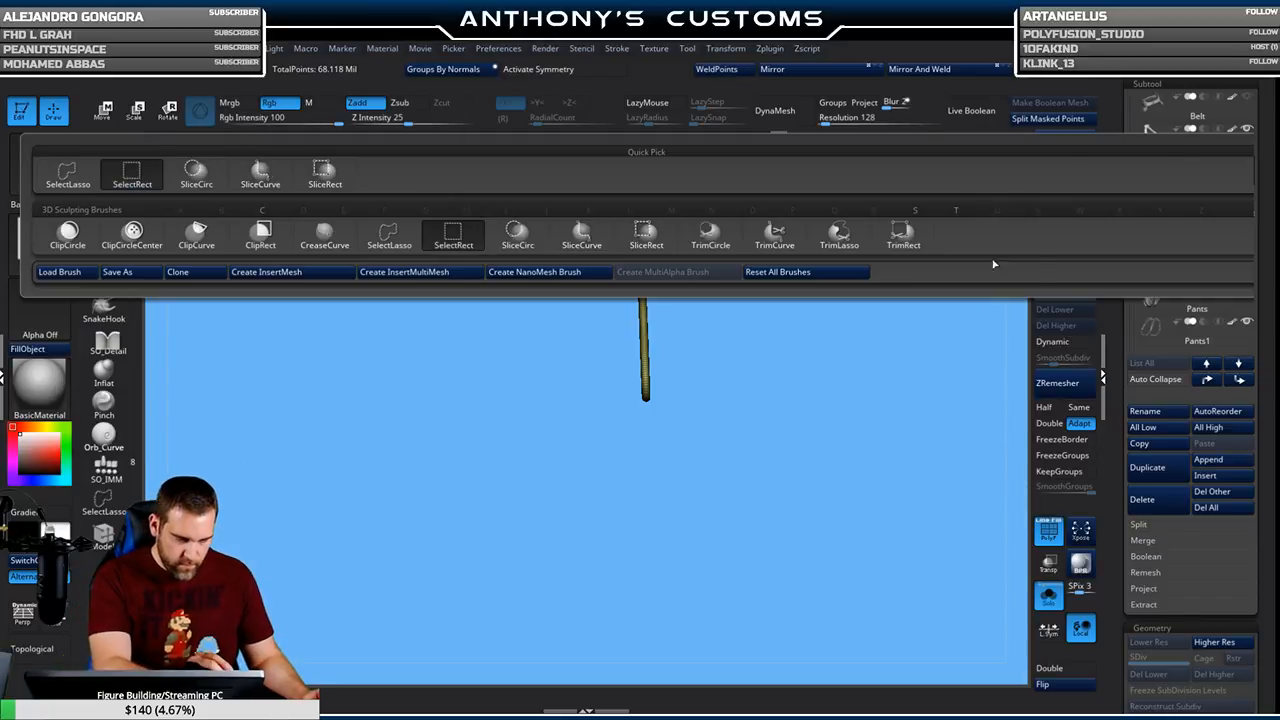
{"action": "left_click", "coordinate": [447, 238]}
{"action": "left_click", "coordinate": [860, 420], "text": "ctrl+shift"}
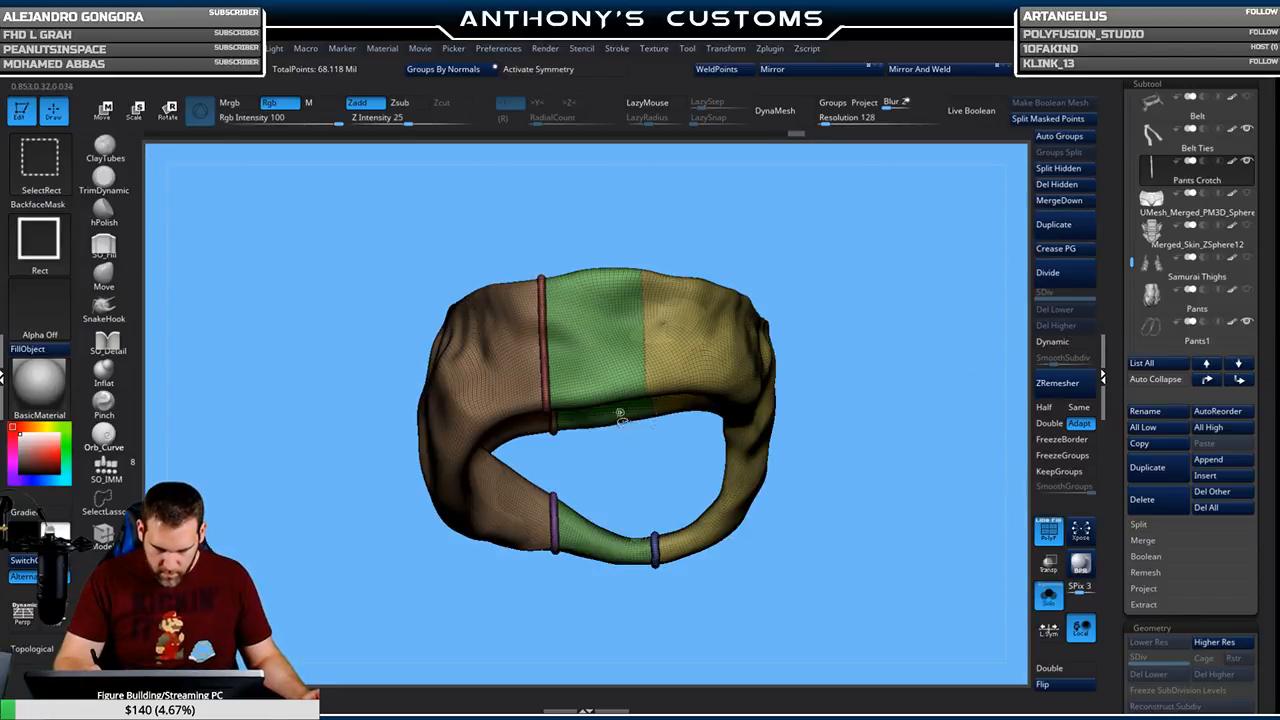
Hide the remaining seam tubes on the Pants Crotch and invert visibility to isolate all six tubes
{"action": "left_click", "coordinate": [554, 427], "text": "ctrl+shift"}
{"action": "left_click", "coordinate": [548, 401], "text": "ctrl+shift"}
{"action": "left_click", "coordinate": [554, 520], "text": "ctrl+shift"}
{"action": "left_click", "coordinate": [655, 548], "text": "ctrl+shift"}
{"action": "left_click", "coordinate": [875, 452], "text": "ctrl+shift"}
{"action": "mouse_move", "coordinate": [929, 437]}
{"action": "left_mouse_down"}
{"action": "mouse_move", "coordinate": [837, 473]}
{"action": "mouse_move", "coordinate": [851, 486]}
{"action": "mouse_move", "coordinate": [913, 430]}
{"action": "left_mouse_up"}
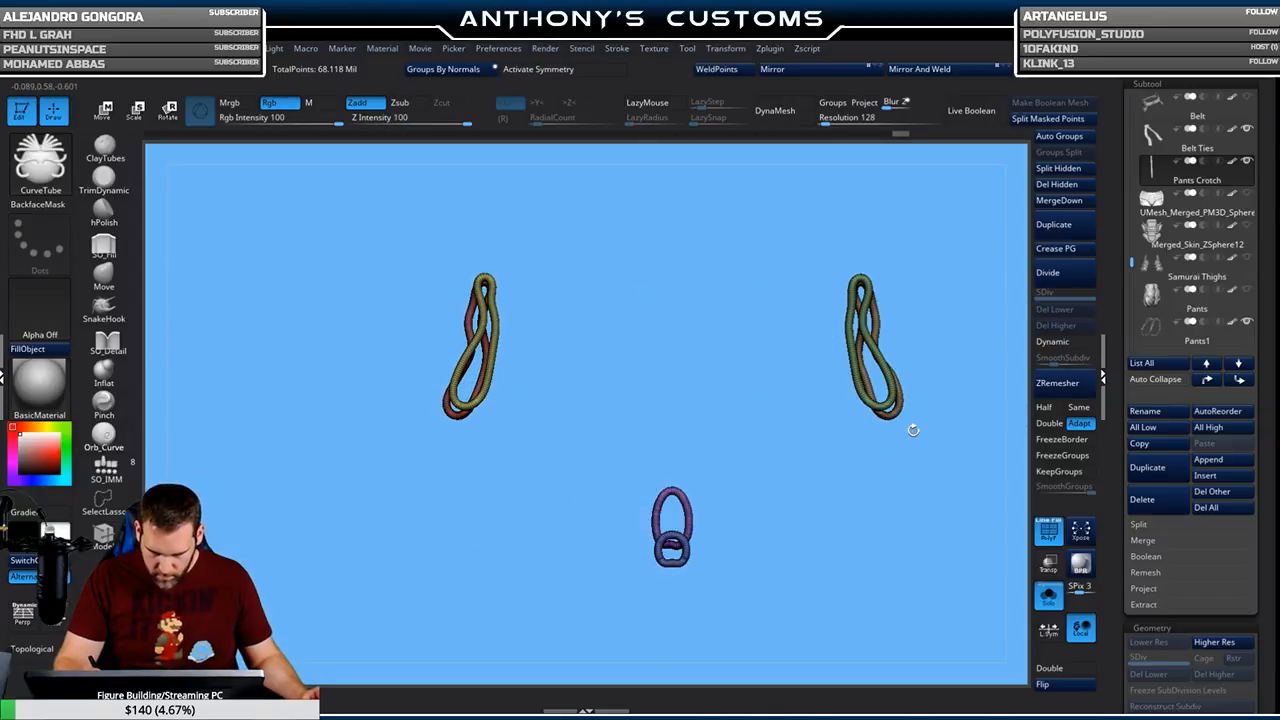
Try subdividing the isolated seam tubes within the Pants Crotch subtool and undo the changes
{"action": "left_click", "coordinate": [1086, 279]}
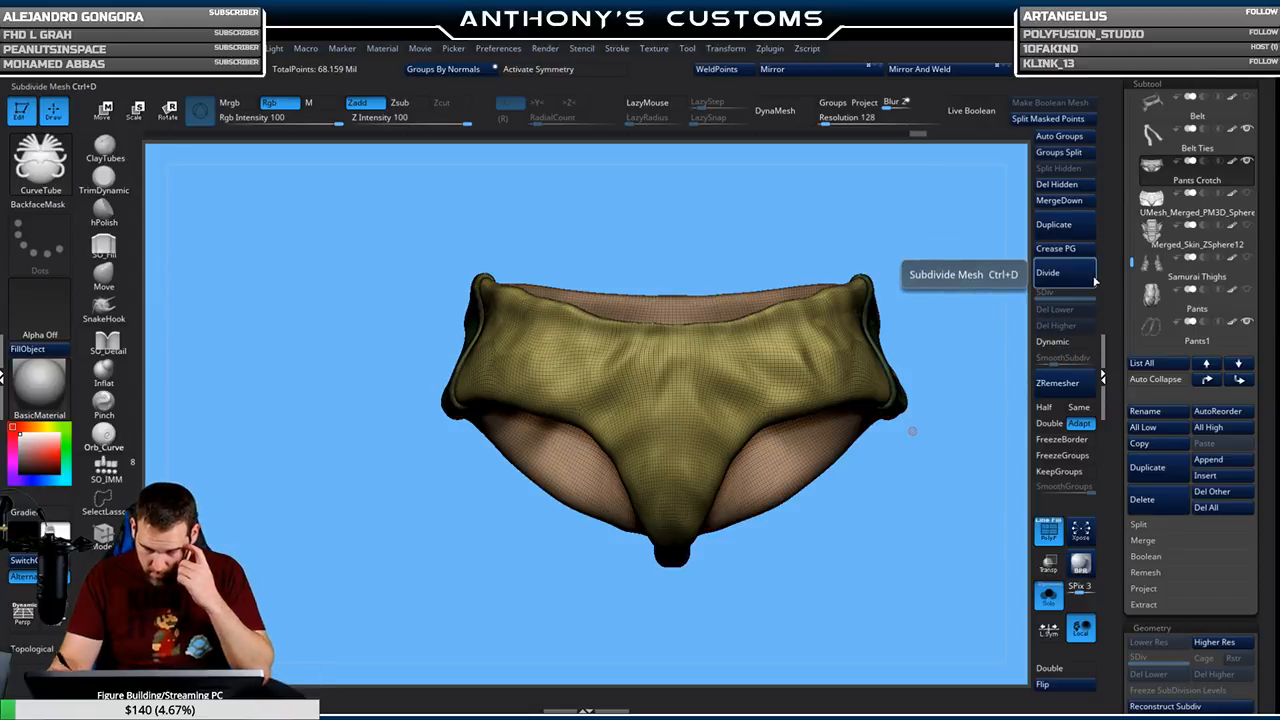
{"action": "key", "text": "ctrl+z"}
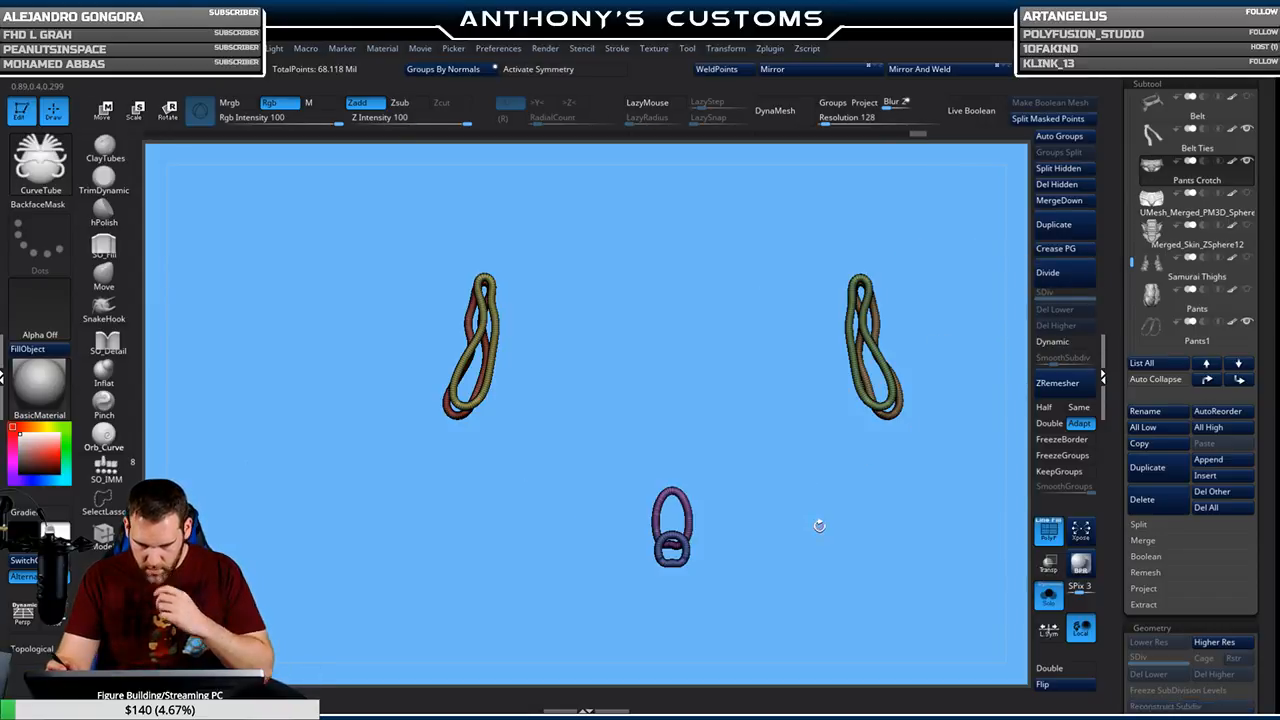
{"action": "key", "text": "ctrl+z"}
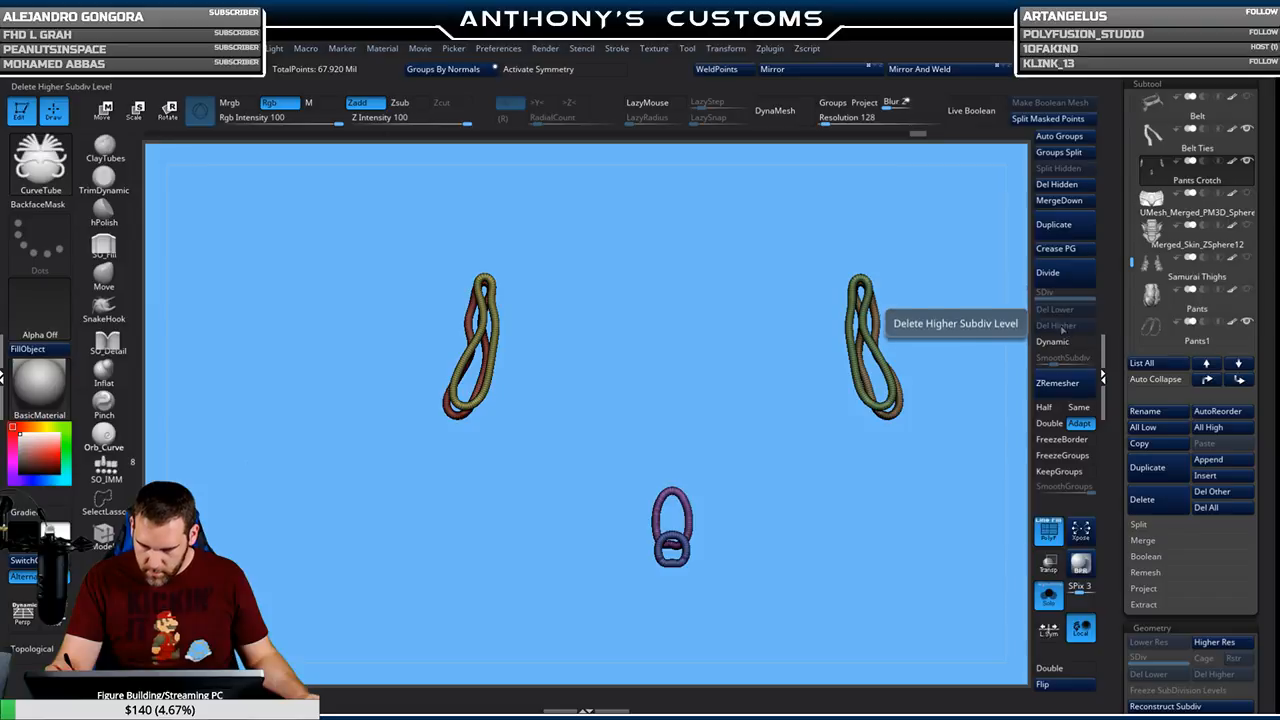
{"action": "left_click", "coordinate": [1065, 279]}
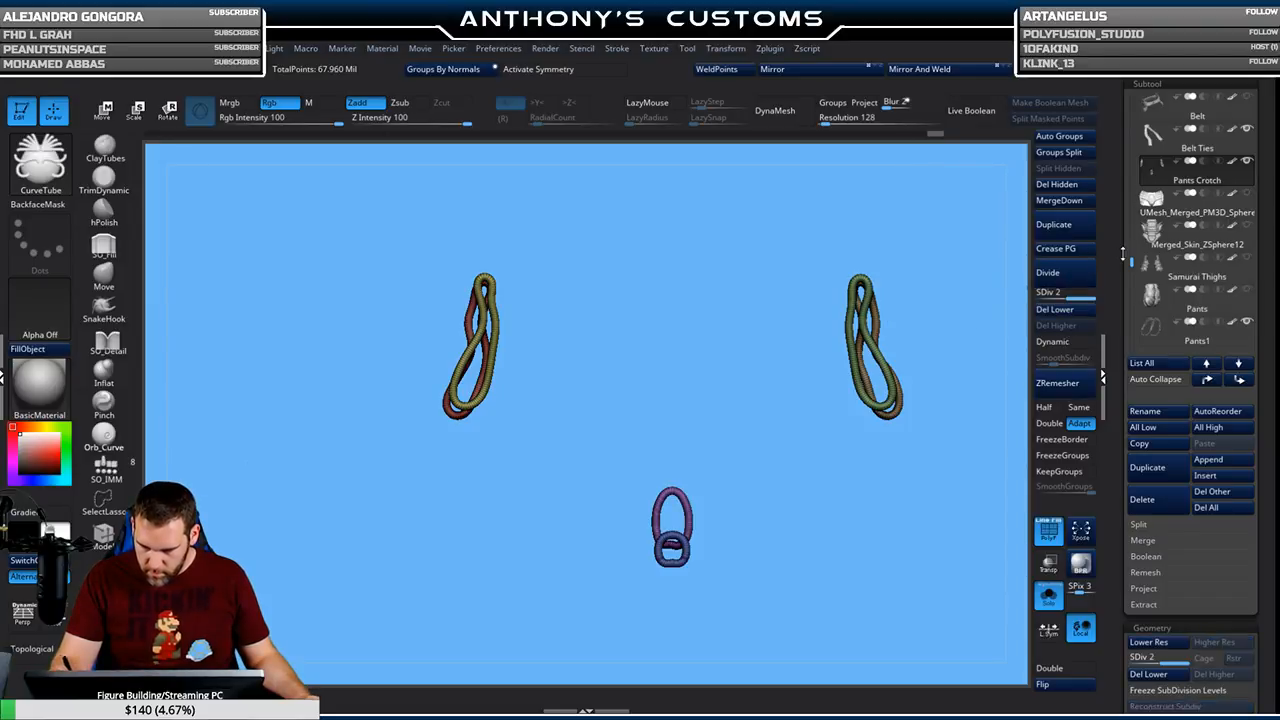
{"action": "mouse_move", "coordinate": [1133, 259]}
{"action": "left_mouse_down"}
{"action": "mouse_move", "coordinate": [1130, 240]}
{"action": "mouse_move", "coordinate": [1132, 276]}
{"action": "mouse_move", "coordinate": [1133, 252]}
{"action": "left_mouse_up"}
{"action": "mouse_move", "coordinate": [1161, 242]}
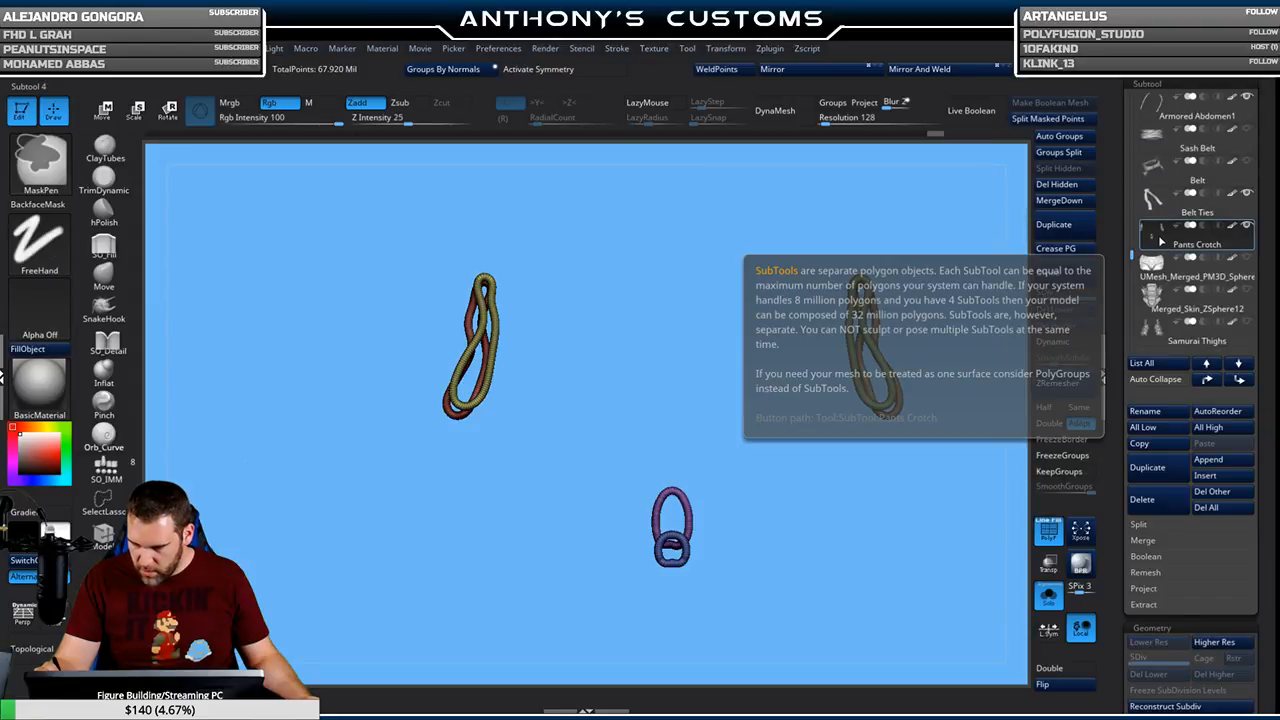
{"action": "left_click", "coordinate": [1161, 242]}
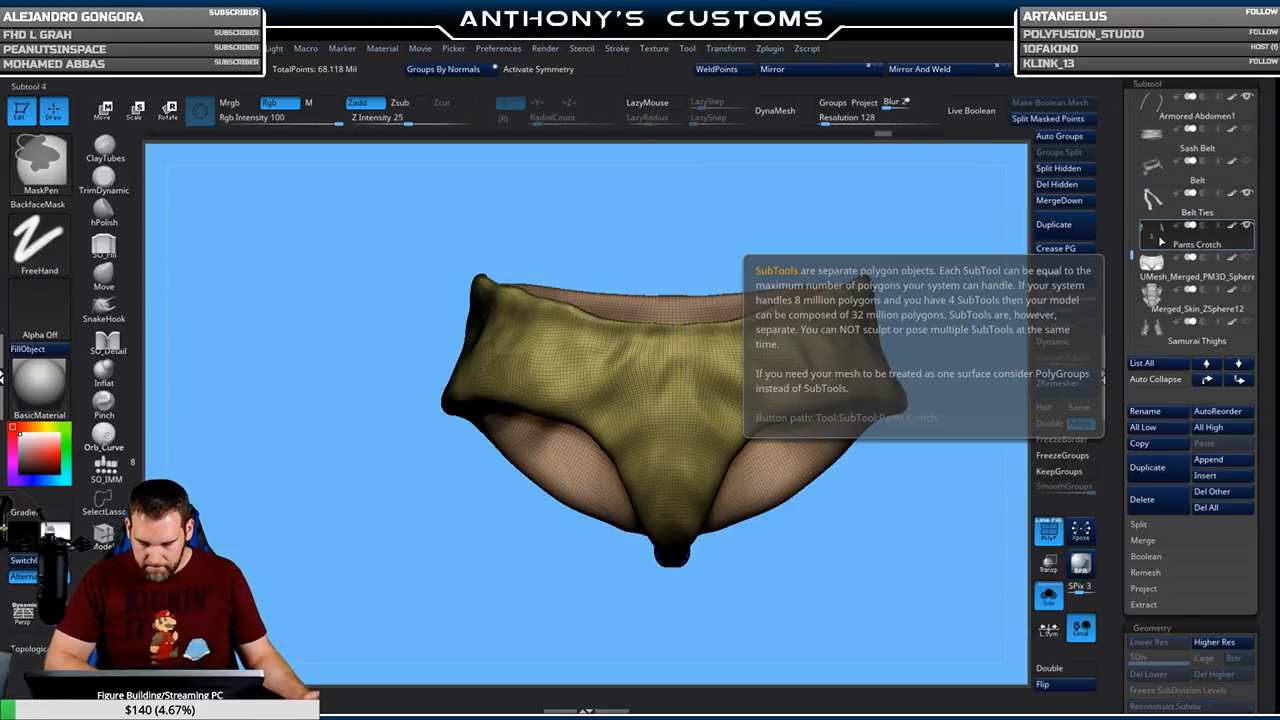
Isolate the six seam tubes again and split the hidden crotch mesh off into its own subtool
{"action": "left_click_drag", "start_coordinate": [808, 574], "coordinate": [862, 566]}
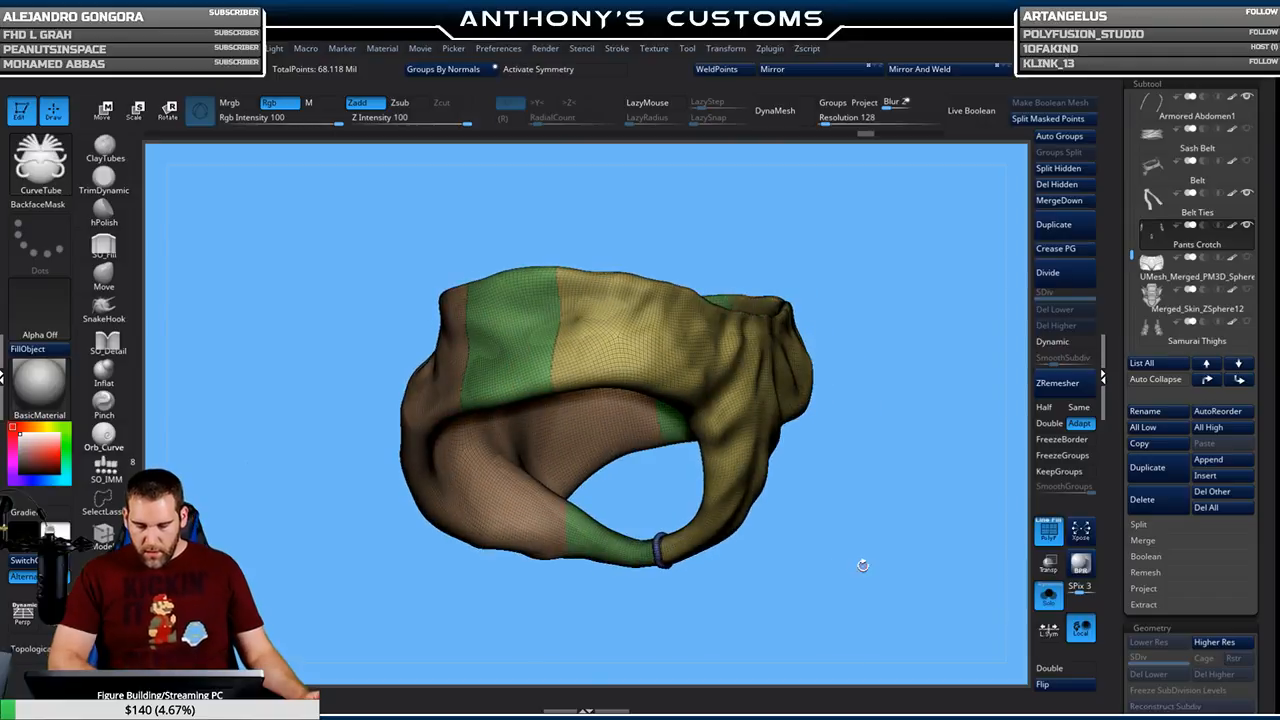
{"action": "key", "text": "ctrl"}
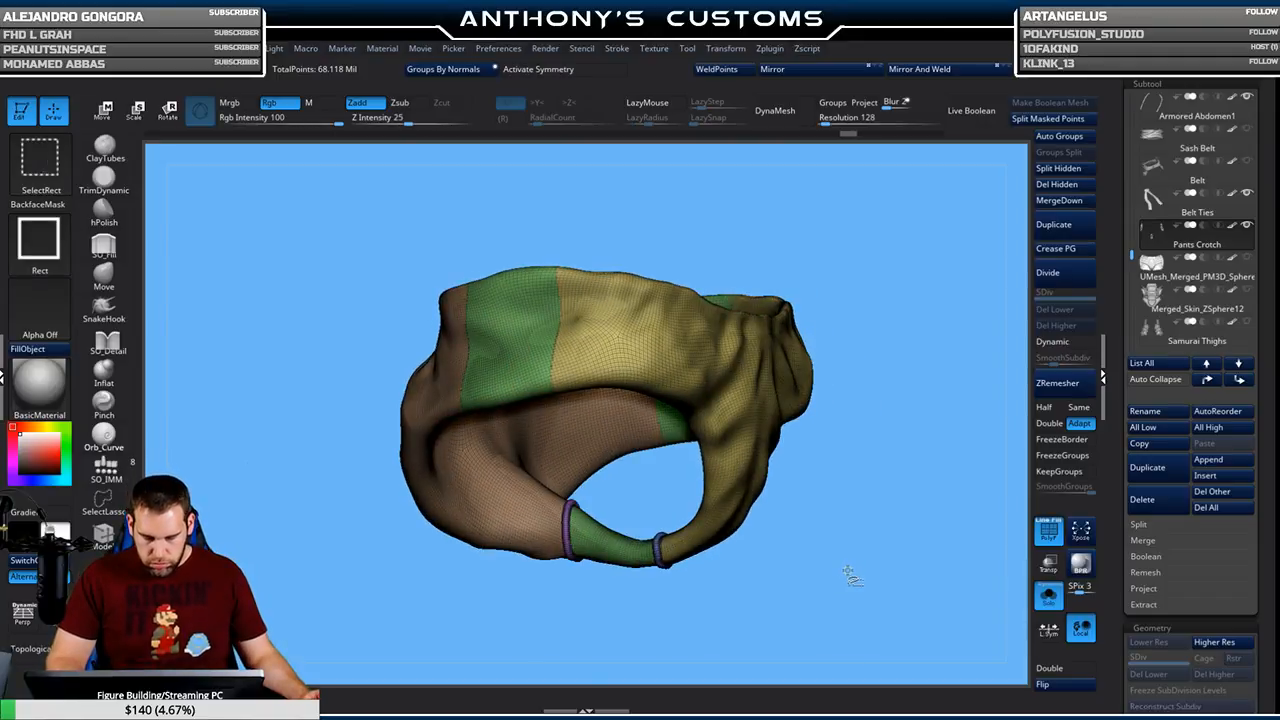
{"action": "left_click", "coordinate": [848, 572], "text": "ctrl+shift"}
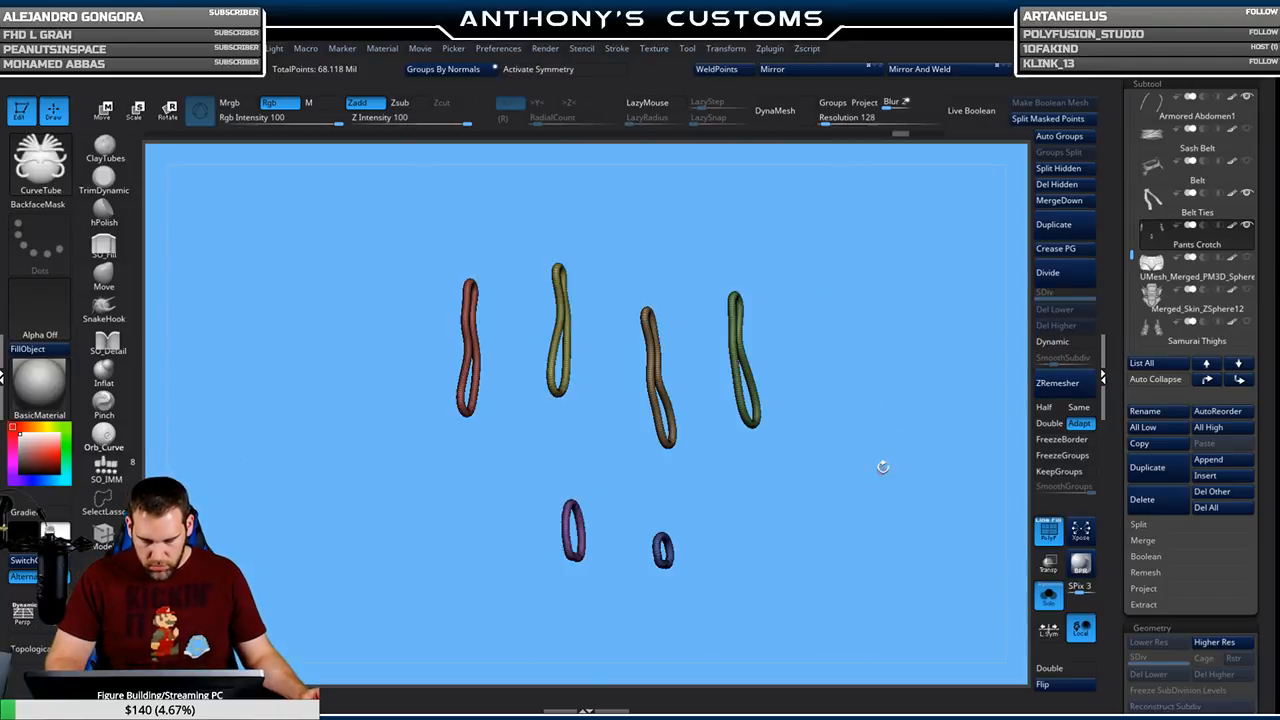
{"action": "left_click", "coordinate": [1068, 168]}
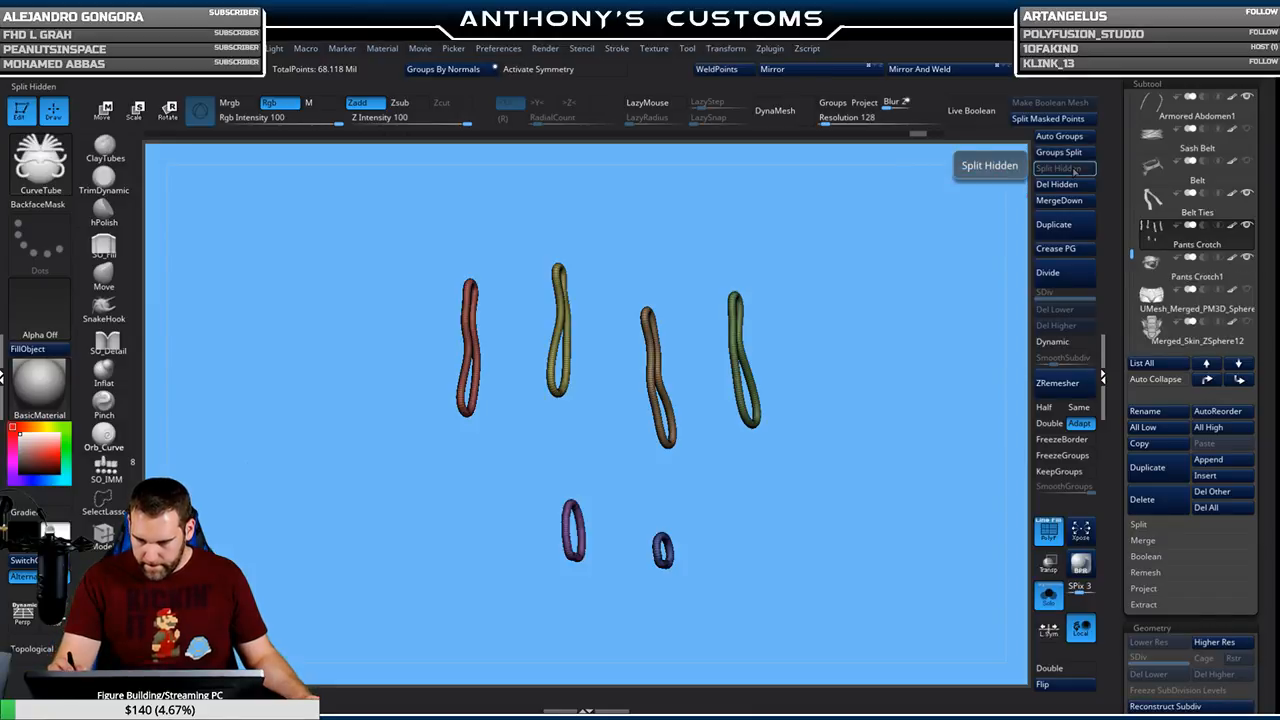
Turn off the polygroup display and subdivide the separated seam tubes once to level 2
{"action": "mouse_move", "coordinate": [1180, 243]}
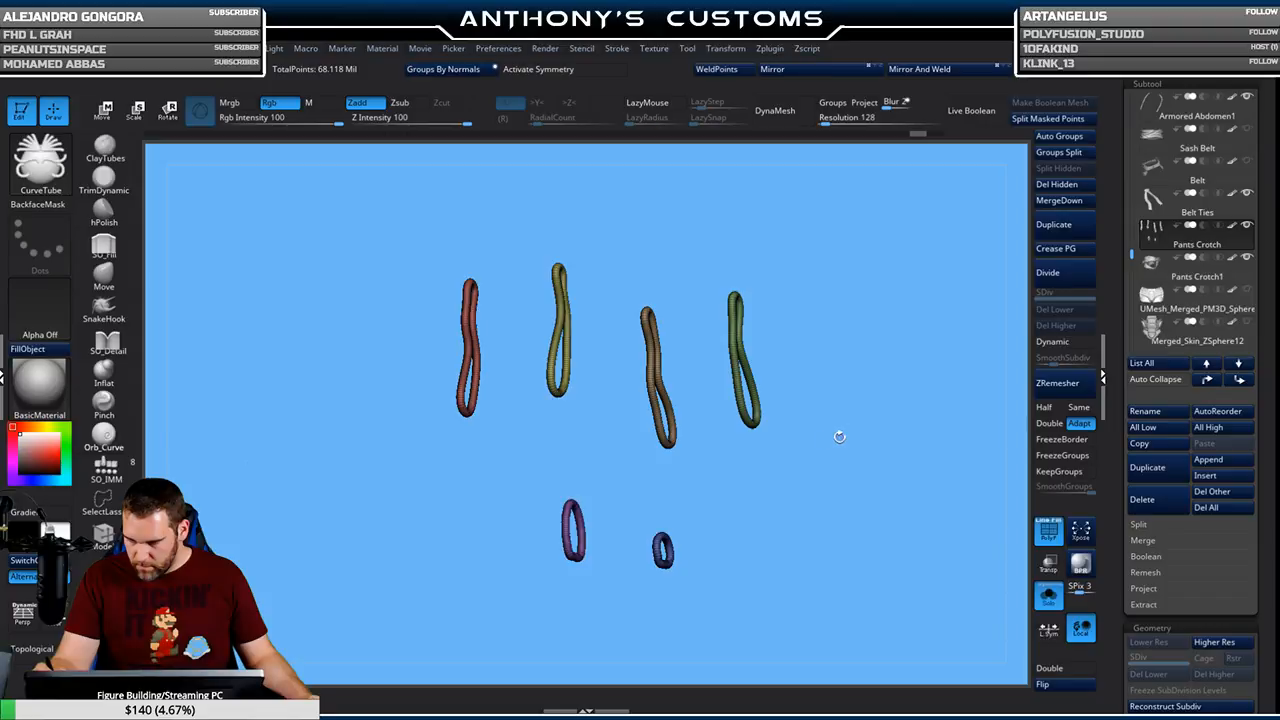
{"action": "key", "text": "shift+f"}
{"action": "left_click_drag", "start_coordinate": [851, 389], "coordinate": [854, 510], "text": "alt"}
{"action": "left_click", "coordinate": [1062, 275]}
{"action": "left_click_drag", "start_coordinate": [869, 440], "coordinate": [824, 380], "text": "alt"}
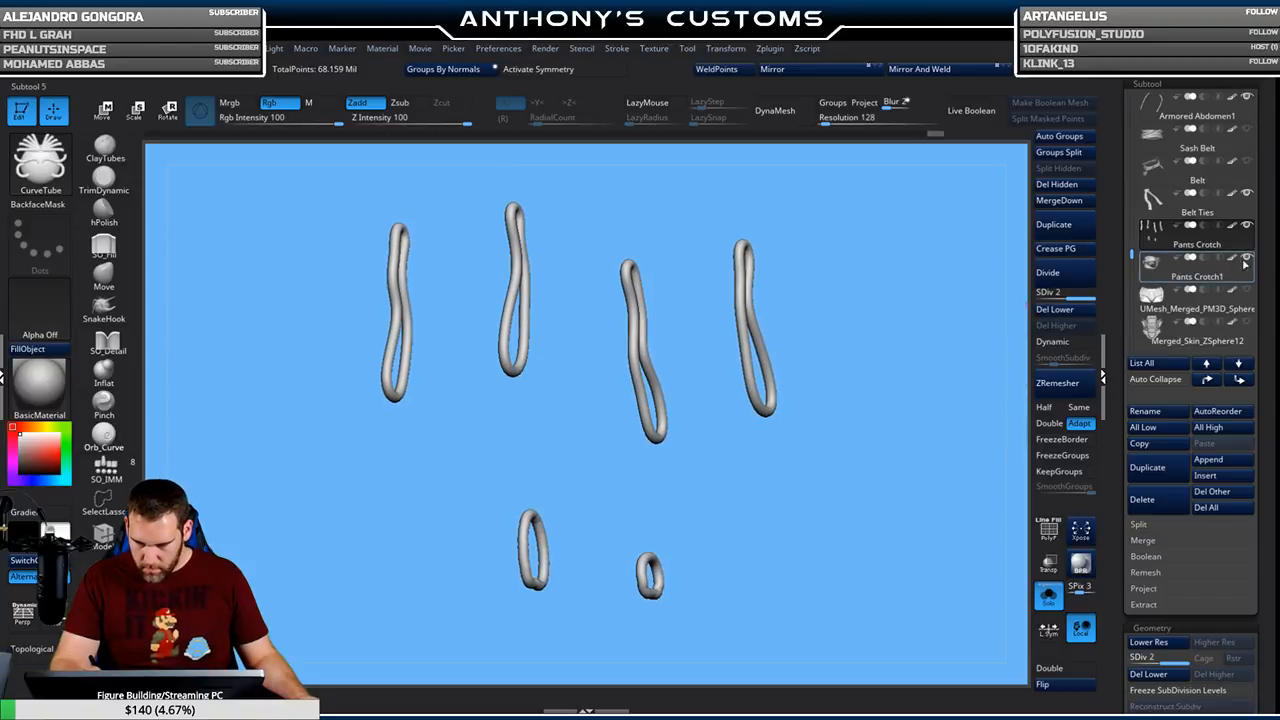
Bring back the whole figure and move the Pants Crotch1 subtool above the Pants Crotch seam tubes
{"action": "left_click", "coordinate": [1048, 596]}
{"action": "left_click_drag", "start_coordinate": [963, 312], "coordinate": [990, 250], "text": "alt"}
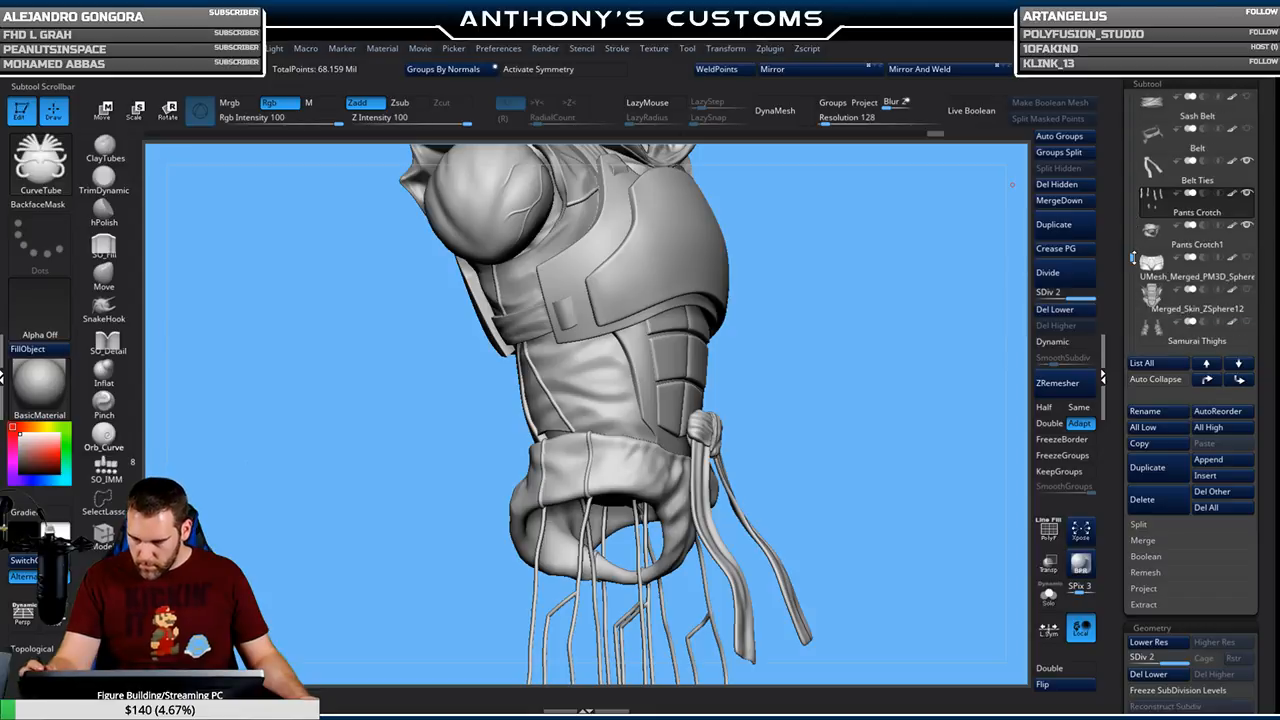
{"action": "key", "text": "Down"}
{"action": "left_click", "coordinate": [1207, 379]}
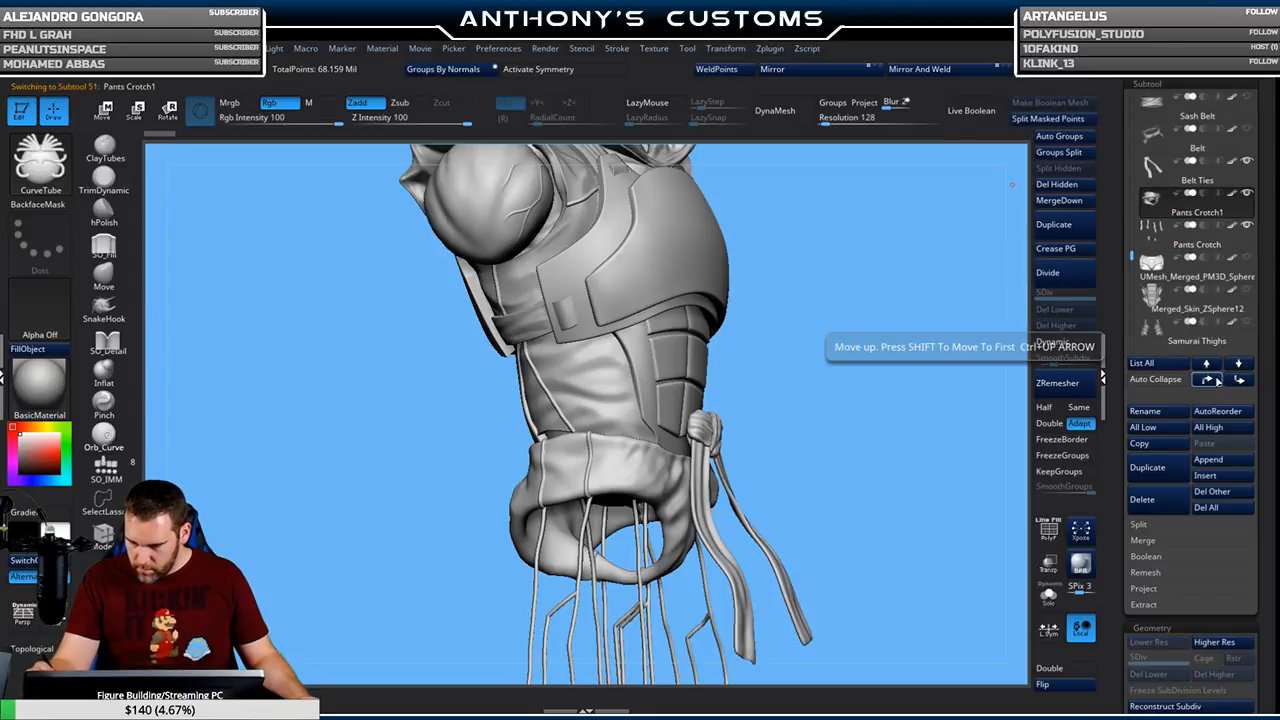
Show the Pants and Belt subtools and examine the crotch area from the side, front and below
{"action": "left_click_drag", "start_coordinate": [1131, 258], "coordinate": [1131, 266]}
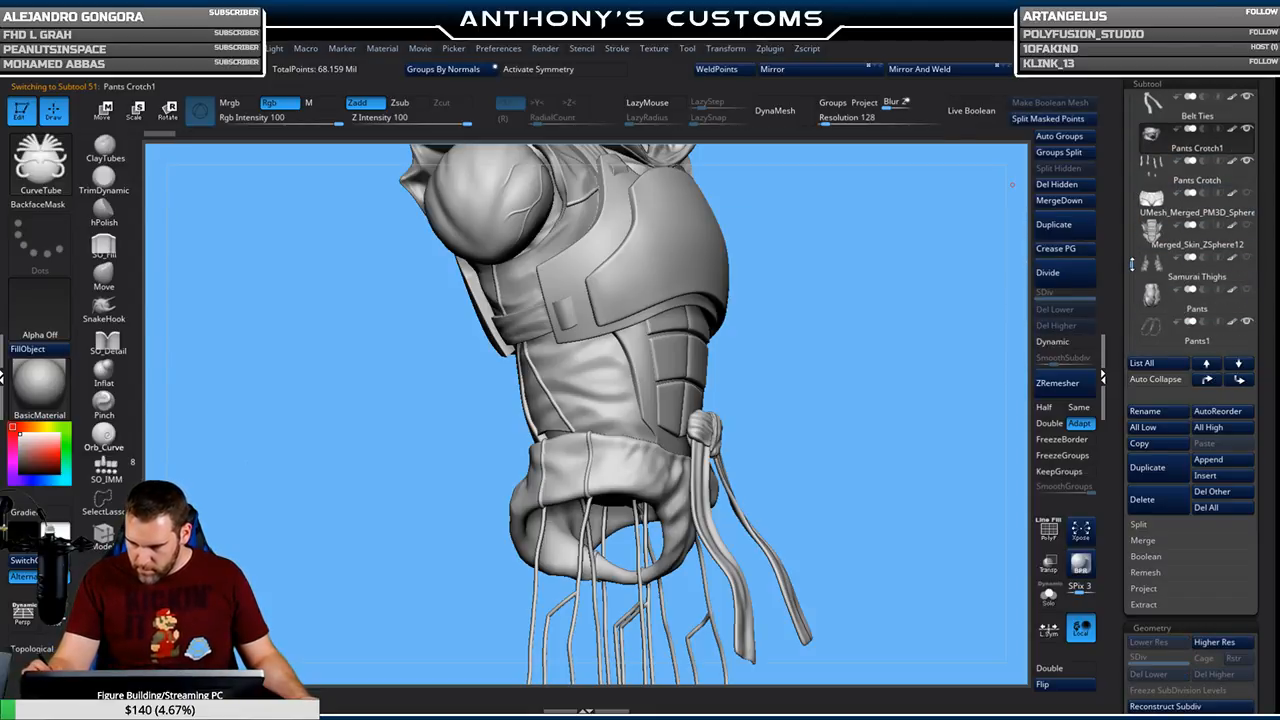
{"action": "left_click", "coordinate": [1246, 289]}
{"action": "left_click_drag", "start_coordinate": [887, 431], "coordinate": [821, 408]}
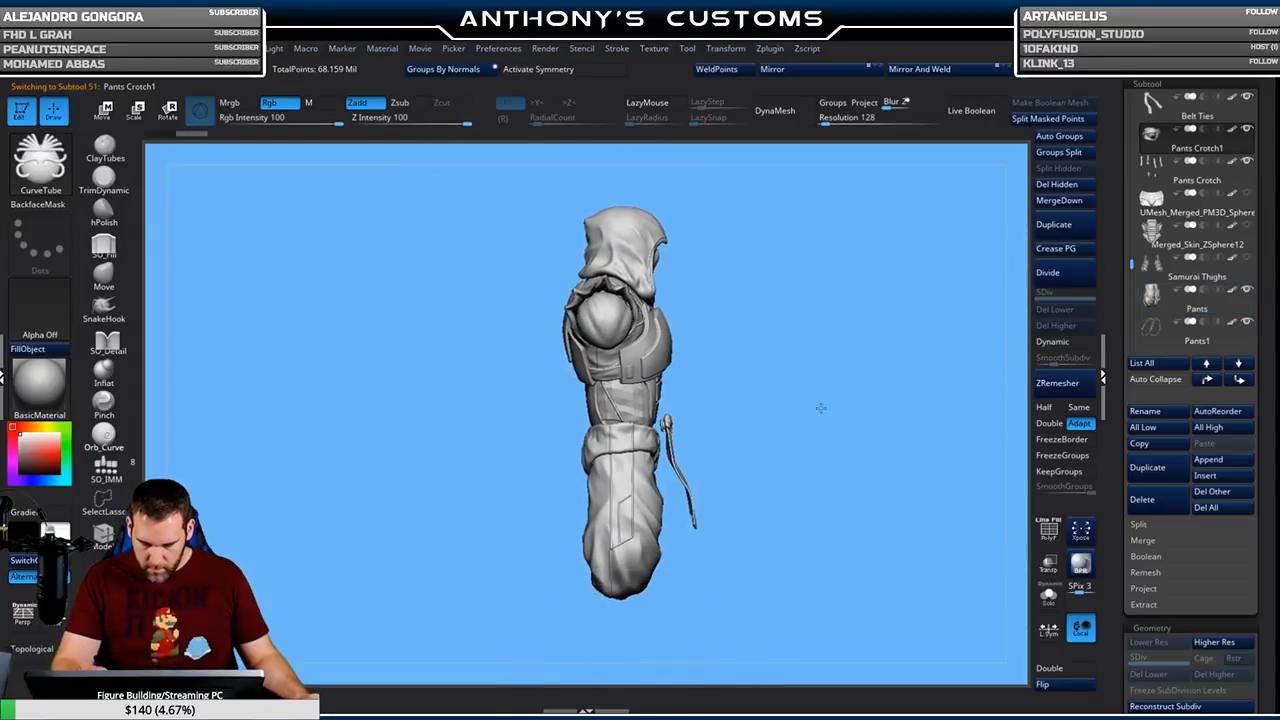
{"action": "left_click_drag", "start_coordinate": [1131, 264], "coordinate": [1131, 254]}
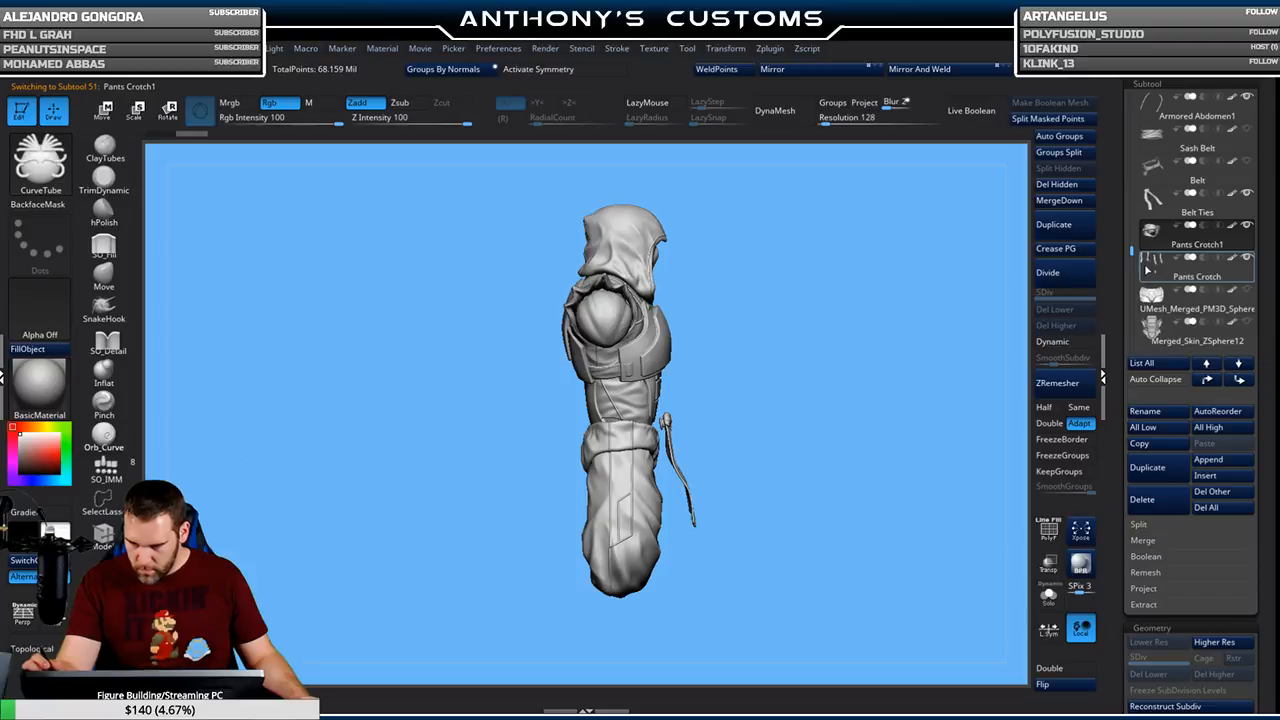
{"action": "left_click", "coordinate": [1246, 161]}
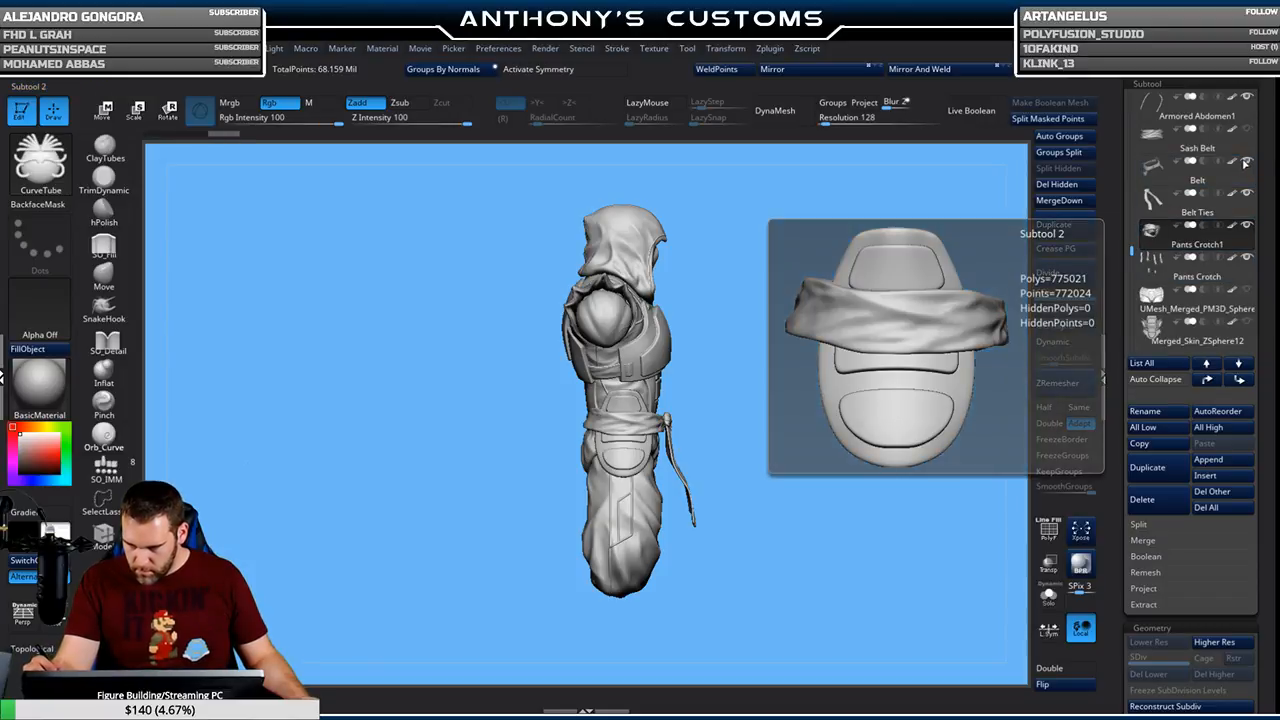
{"action": "left_click_drag", "start_coordinate": [886, 271], "coordinate": [822, 319]}
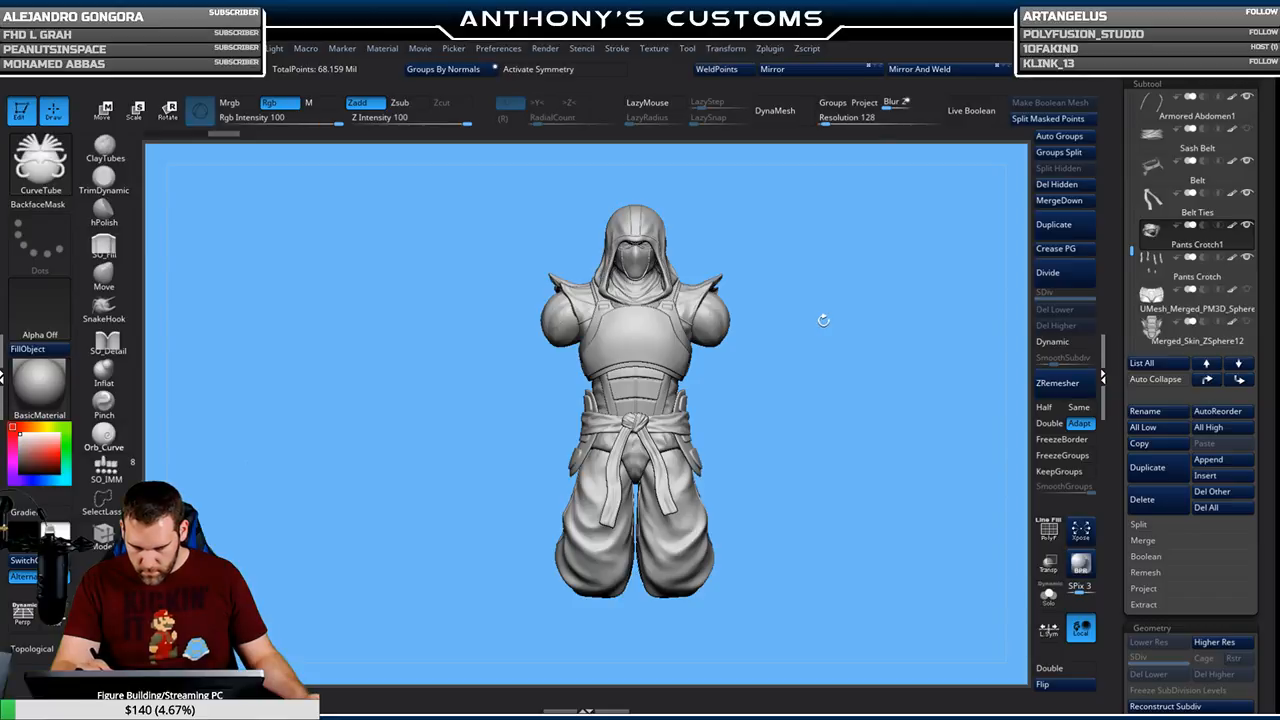
{"action": "left_click_drag", "start_coordinate": [839, 316], "coordinate": [830, 505], "text": "alt"}
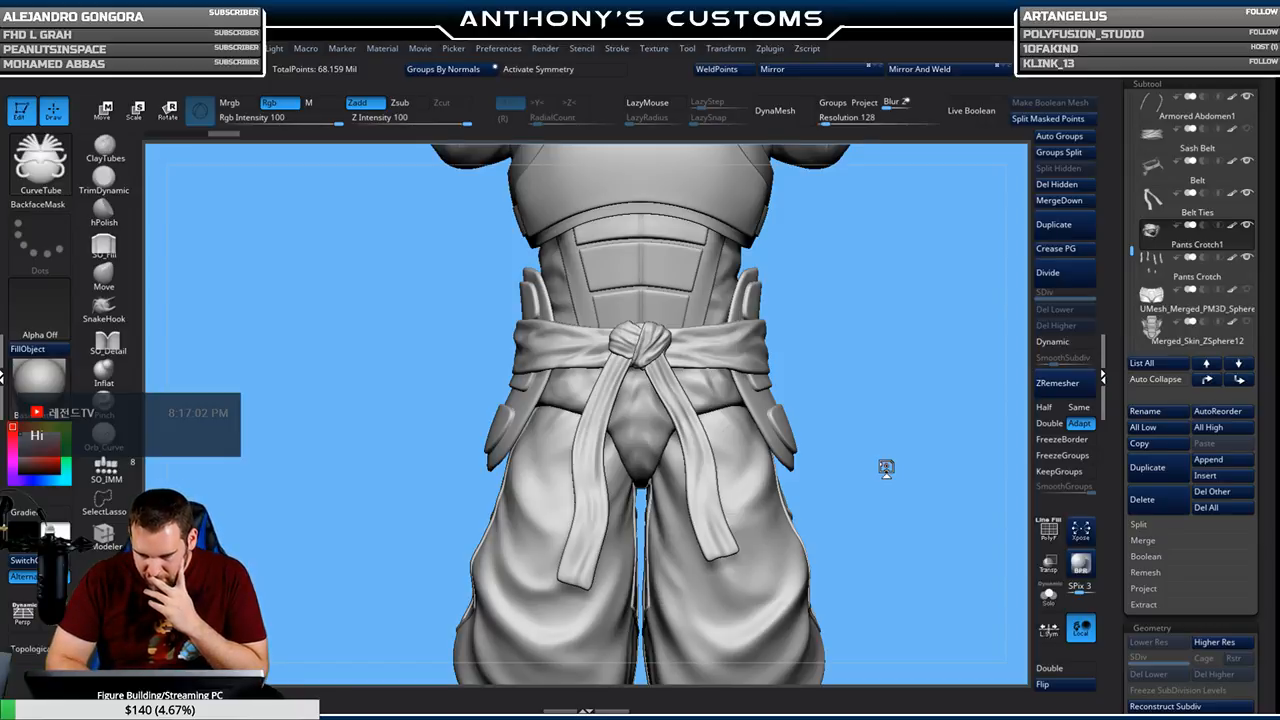
{"action": "left_click_drag", "start_coordinate": [886, 467], "coordinate": [895, 510]}
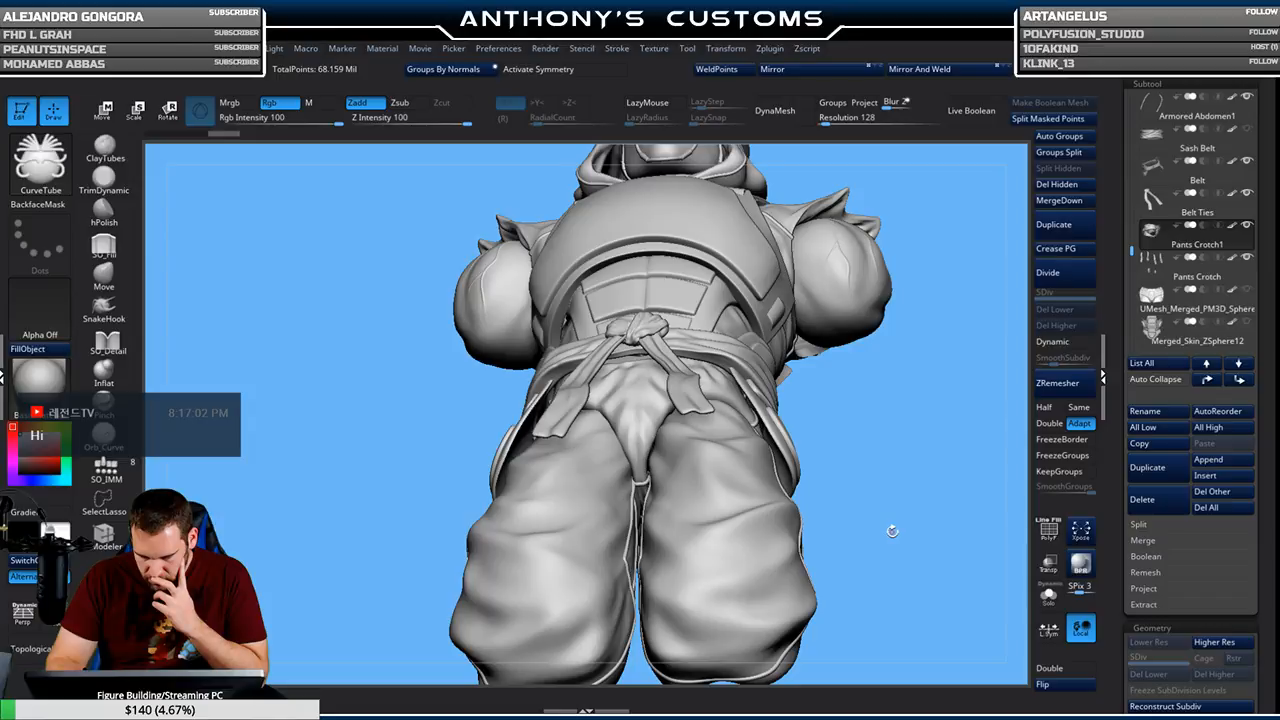
Isolate Pants Crotch1 briefly to check its shape, and return to the whole figure
{"action": "left_click", "coordinate": [1048, 594]}
{"action": "left_click_drag", "start_coordinate": [908, 549], "coordinate": [918, 600]}
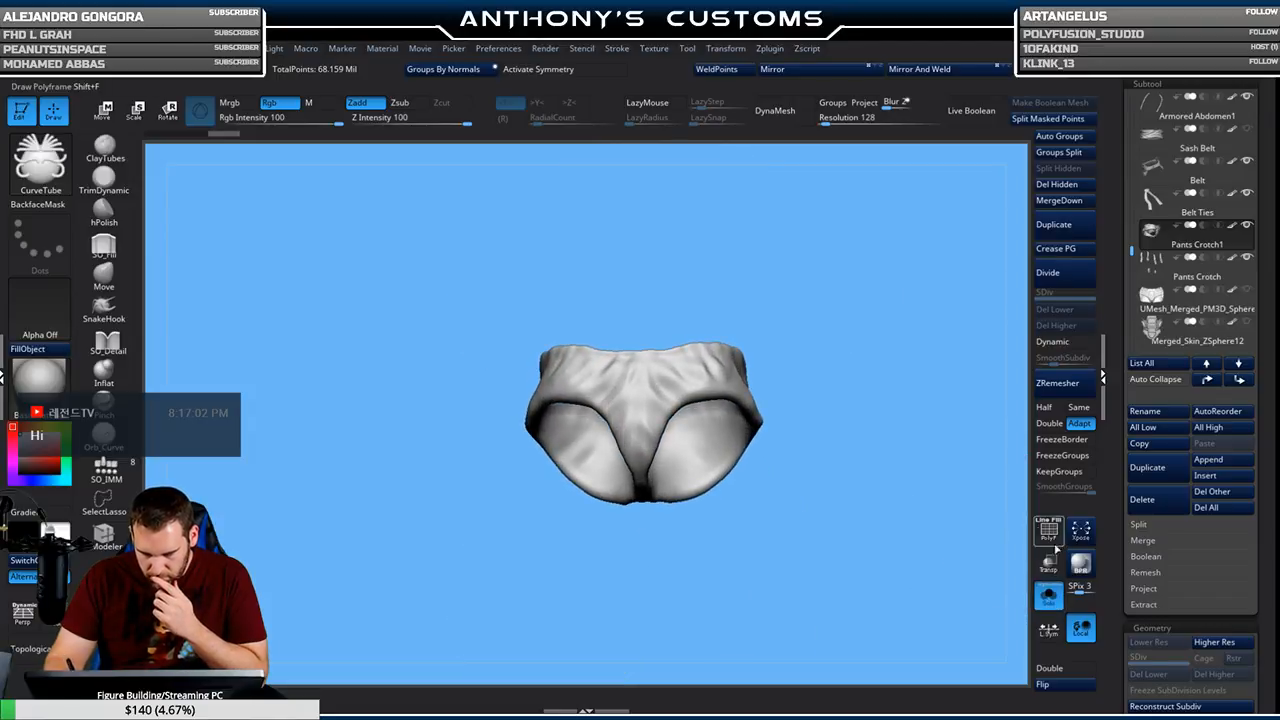
{"action": "left_click", "coordinate": [1047, 597]}
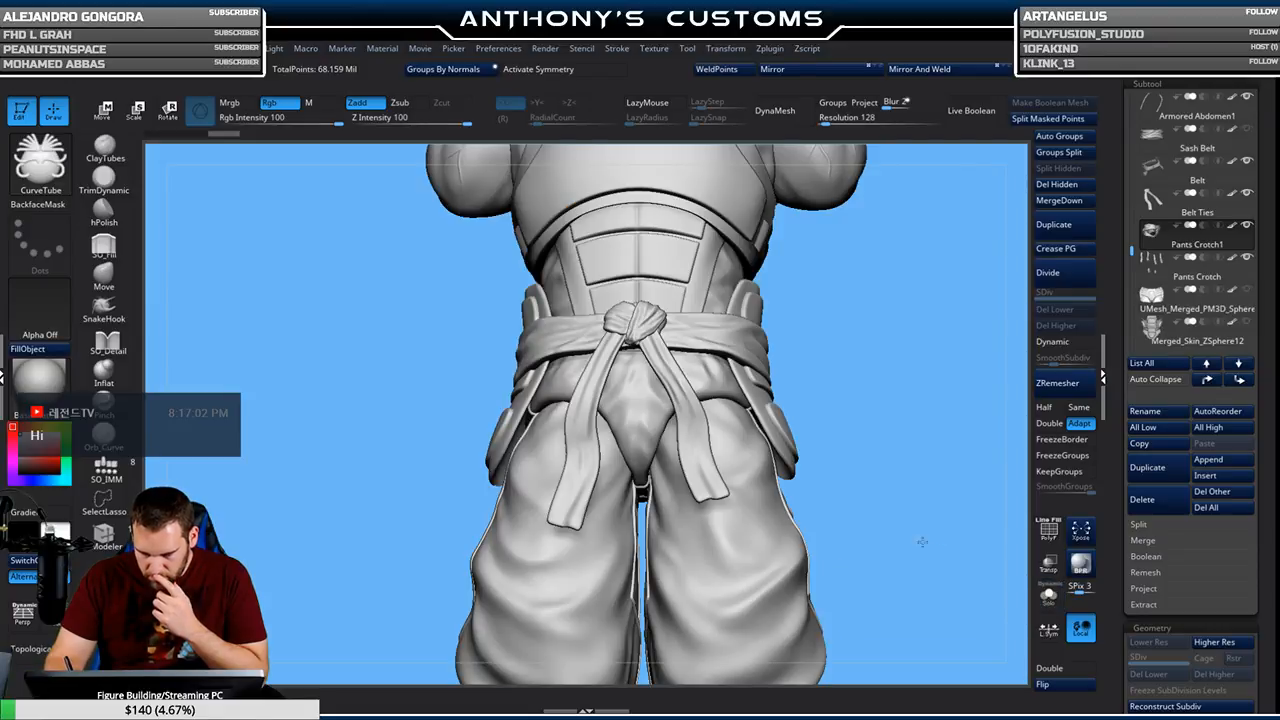
{"action": "left_click_drag", "start_coordinate": [923, 534], "coordinate": [980, 457]}
Hide the Belt, Belt Ties and Pants subtools to expose the crotch piece and its seams
{"action": "left_click", "coordinate": [1249, 163]}
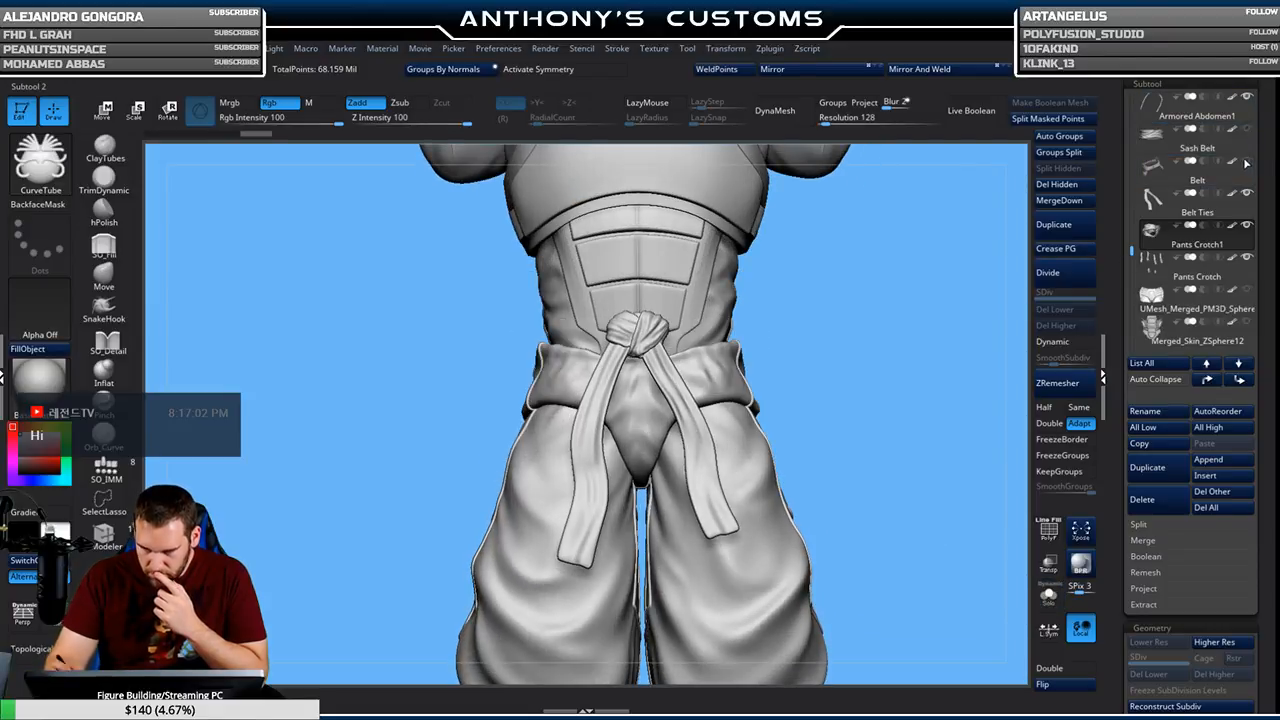
{"action": "left_click", "coordinate": [1247, 194]}
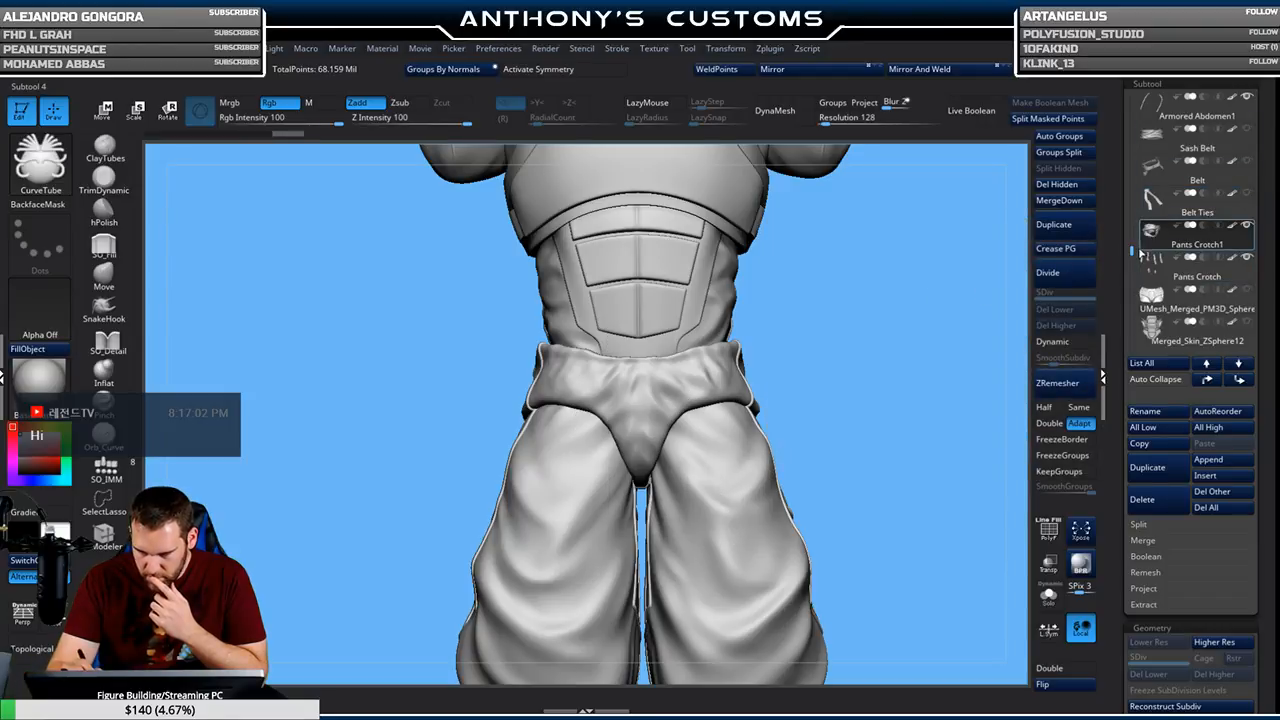
{"action": "scroll", "coordinate": [1190, 270], "scroll_direction": "down", "scroll_amount": 3}
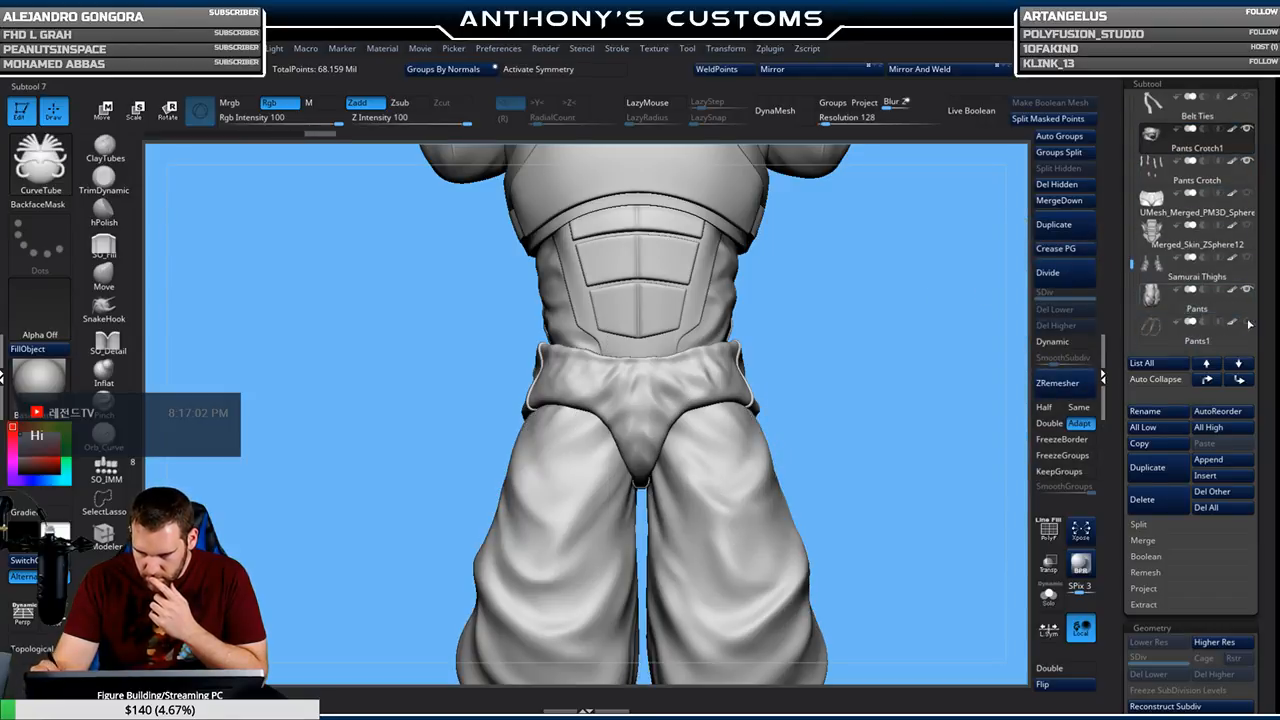
{"action": "left_click", "coordinate": [1247, 290]}
{"action": "left_click_drag", "start_coordinate": [853, 409], "coordinate": [872, 364]}
Delete the two tubes around the lower crotch strip from the Pants Crotch seam subtool, with its polygroups displayed
{"action": "left_click", "coordinate": [1197, 172]}
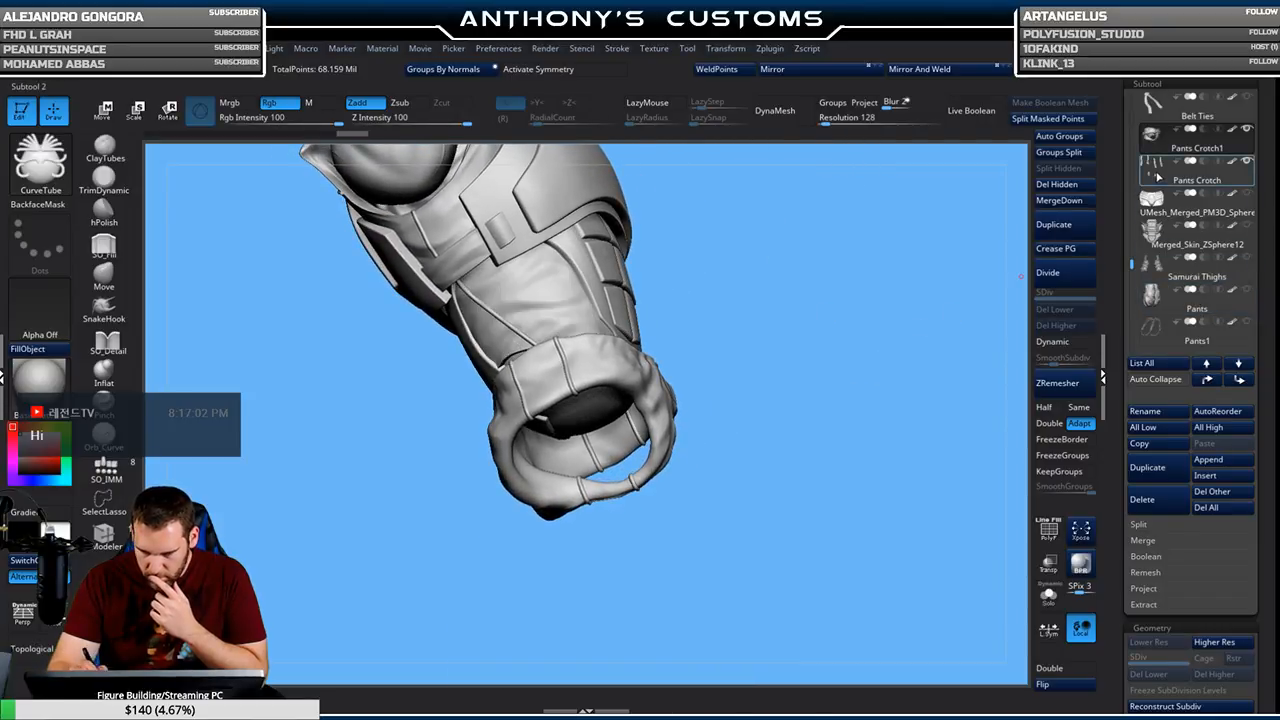
{"action": "key", "text": "shift+f"}
{"action": "mouse_move", "coordinate": [886, 372]}
{"action": "left_mouse_down"}
{"action": "mouse_move", "coordinate": [806, 451]}
{"action": "mouse_move", "coordinate": [789, 431]}
{"action": "left_mouse_up"}
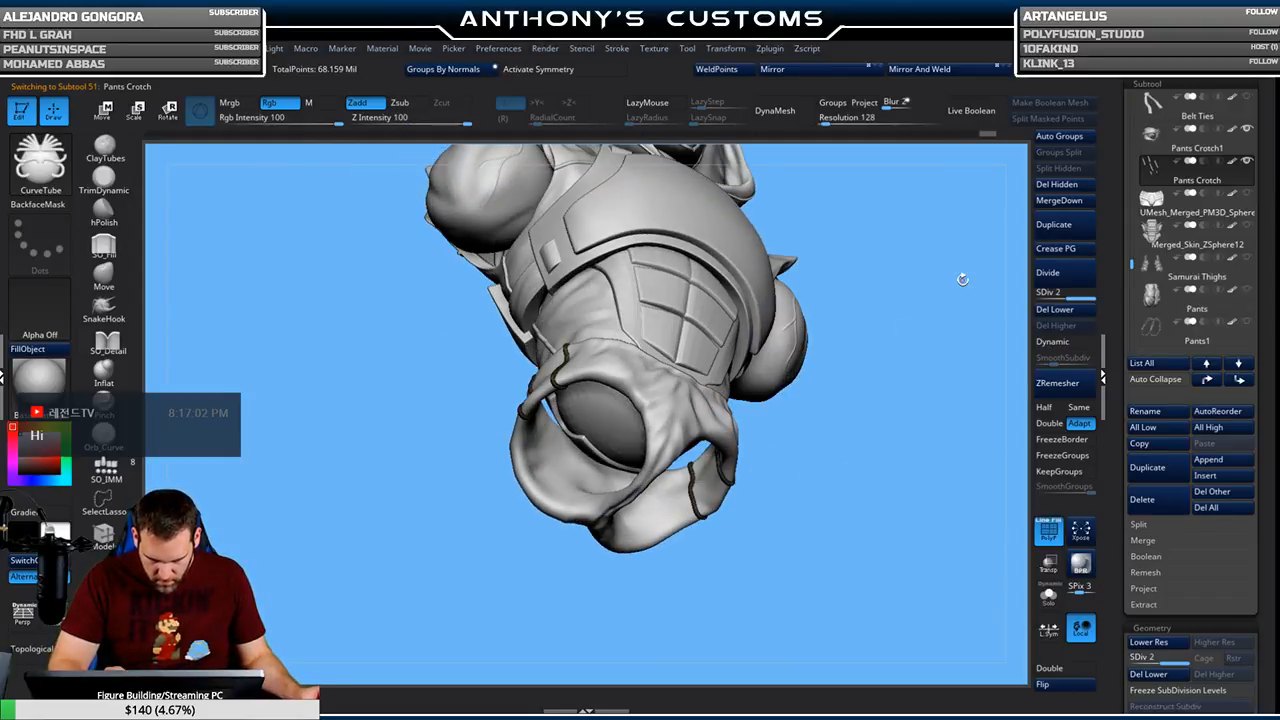
{"action": "left_click", "coordinate": [1080, 188]}
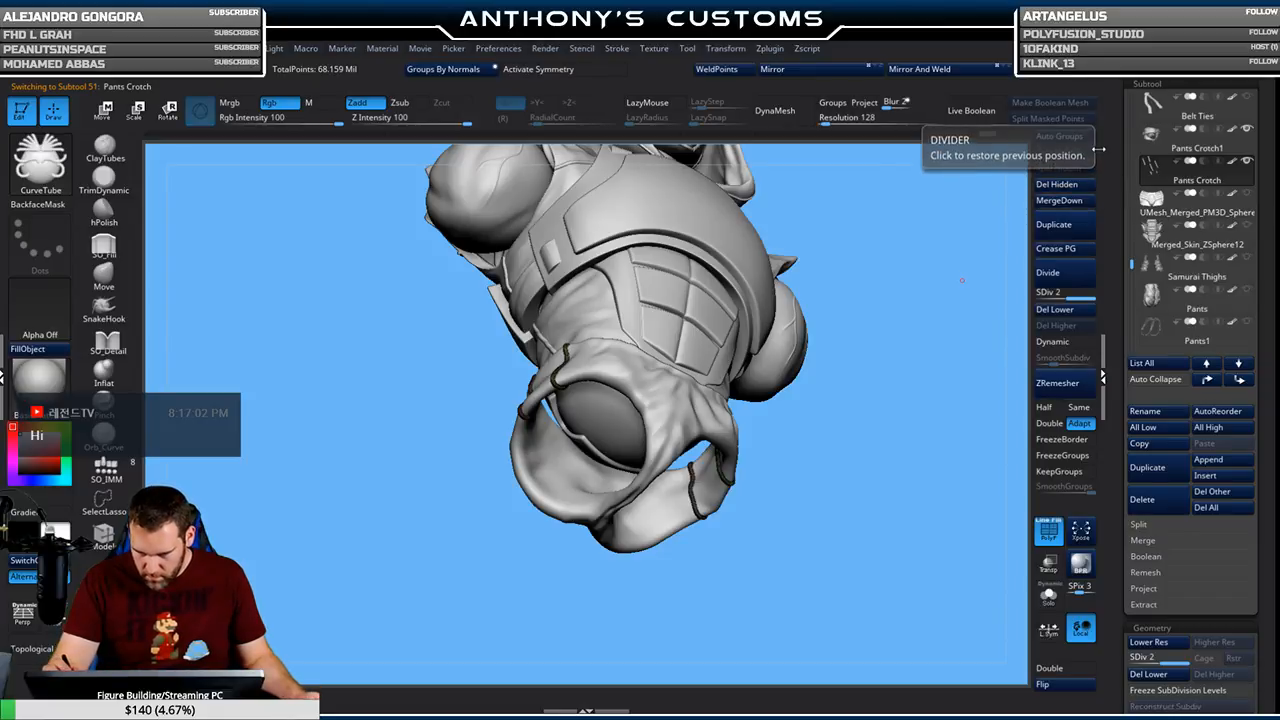
{"action": "left_click", "coordinate": [1062, 184]}
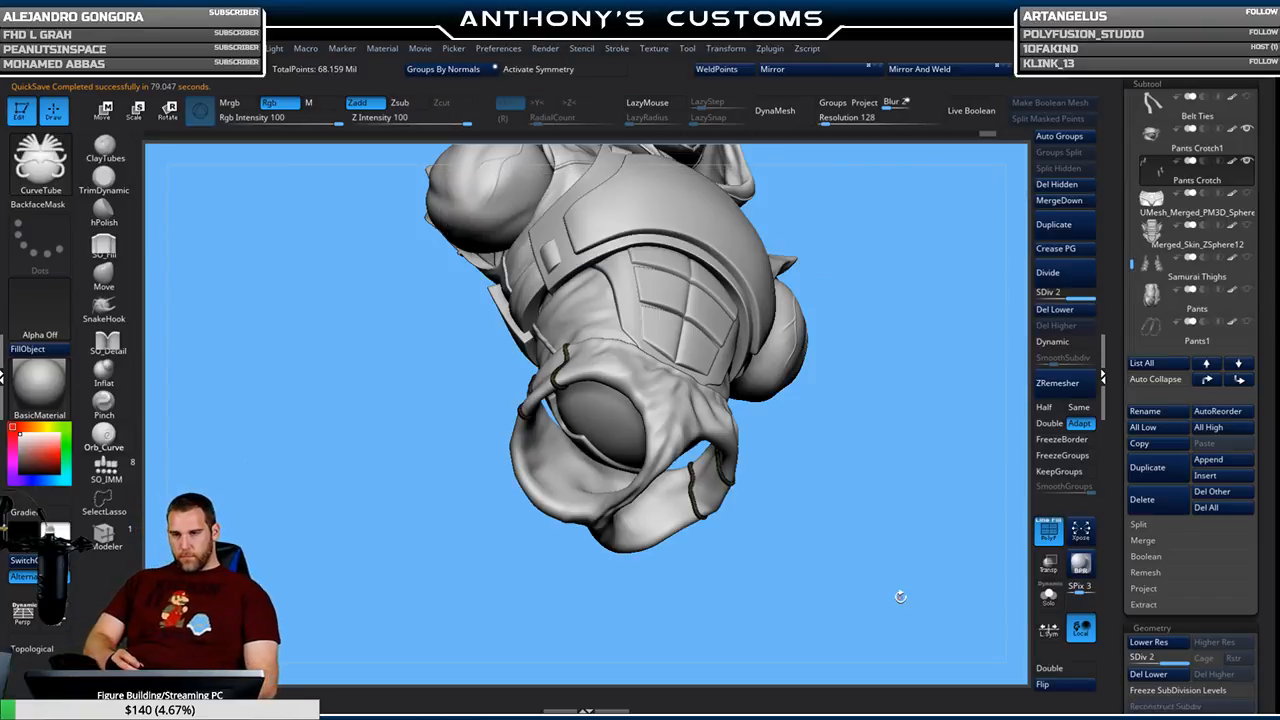
{"action": "left_click_drag", "start_coordinate": [812, 533], "coordinate": [850, 549]}
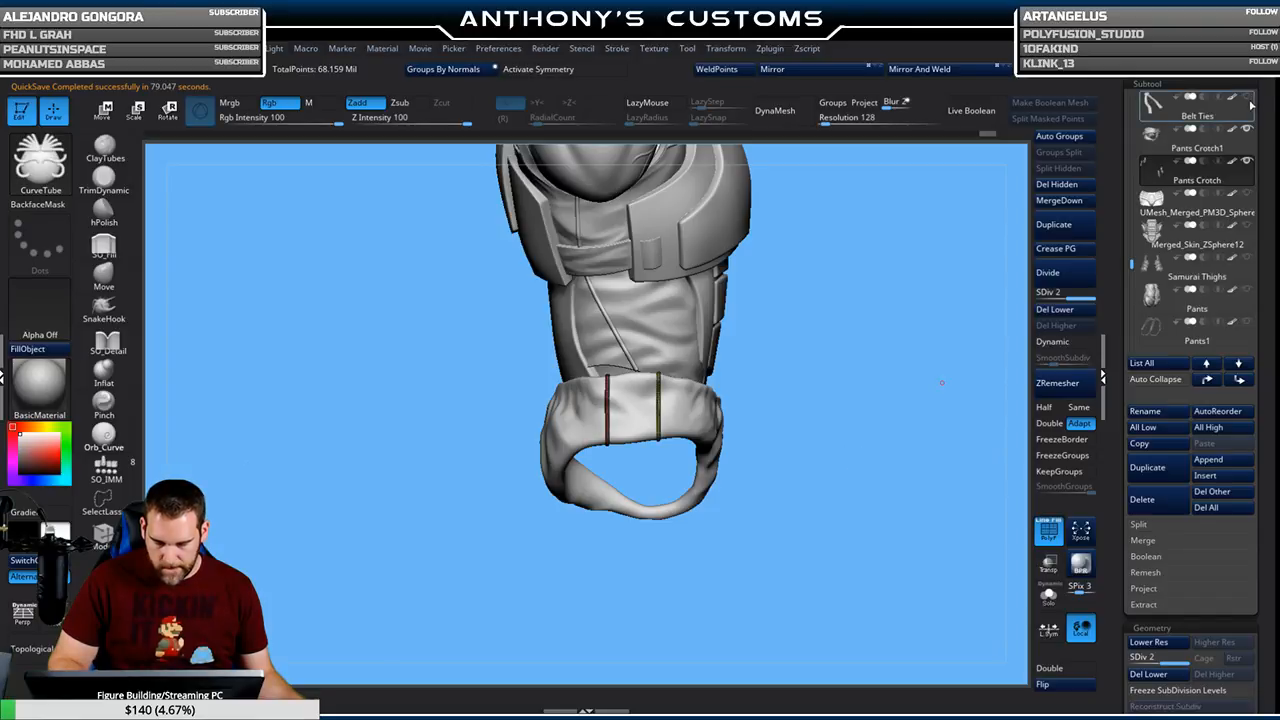
Show the Sash Belt and the Belt subtools in turn, check the waist from the side and front, and hide both again
{"action": "mouse_move", "coordinate": [1246, 98]}
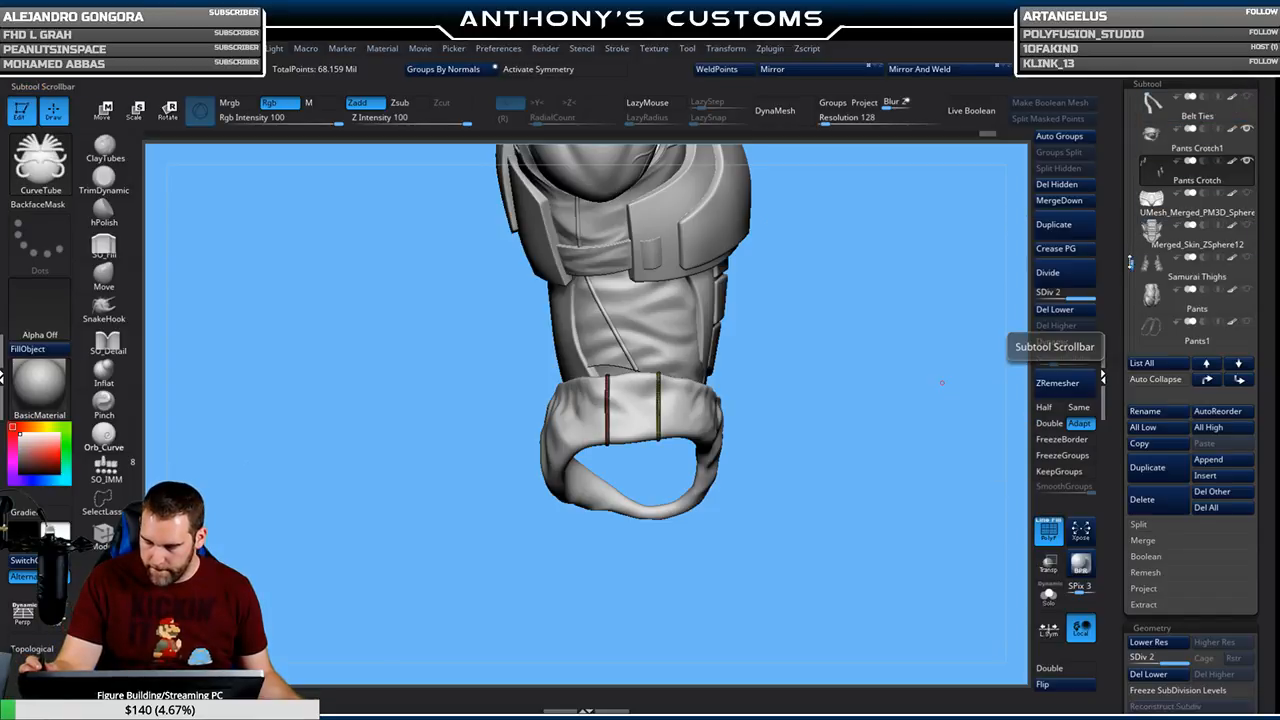
{"action": "scroll", "coordinate": [1210, 140], "scroll_direction": "up", "scroll_amount": 2}
{"action": "left_click", "coordinate": [1248, 98]}
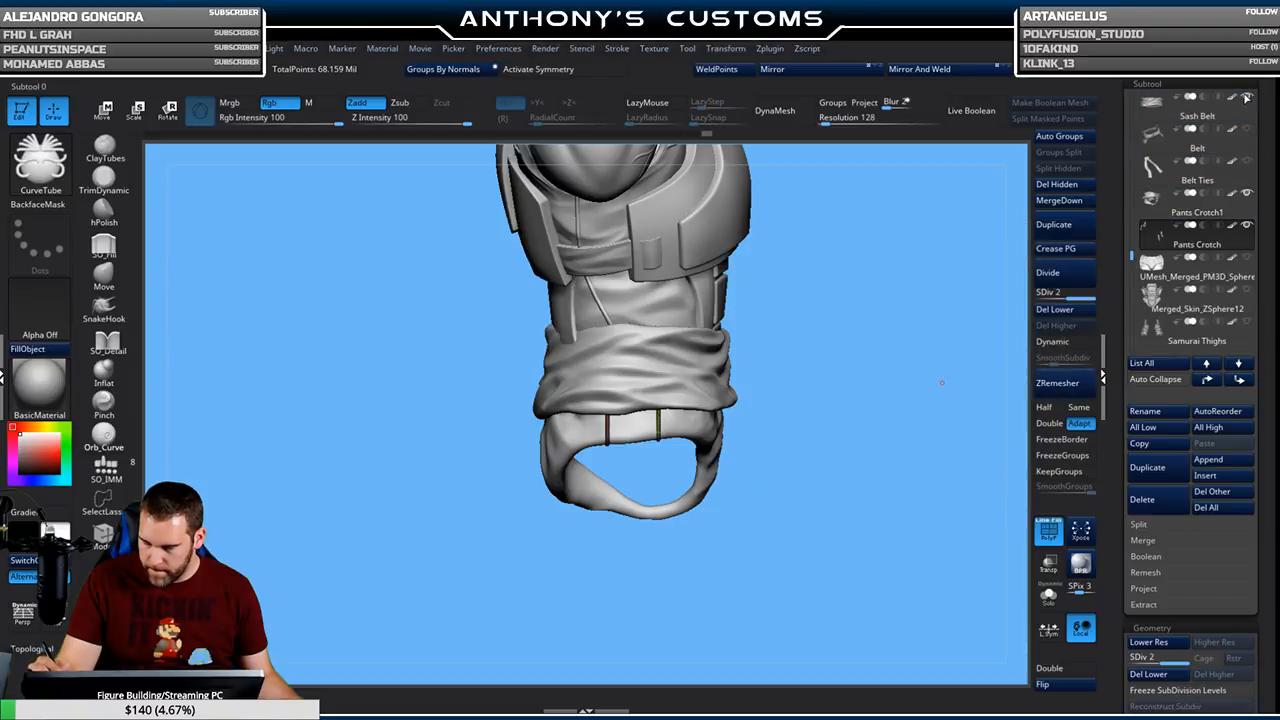
{"action": "mouse_move", "coordinate": [921, 311]}
{"action": "left_mouse_down"}
{"action": "mouse_move", "coordinate": [857, 300]}
{"action": "mouse_move", "coordinate": [920, 322]}
{"action": "left_mouse_up"}
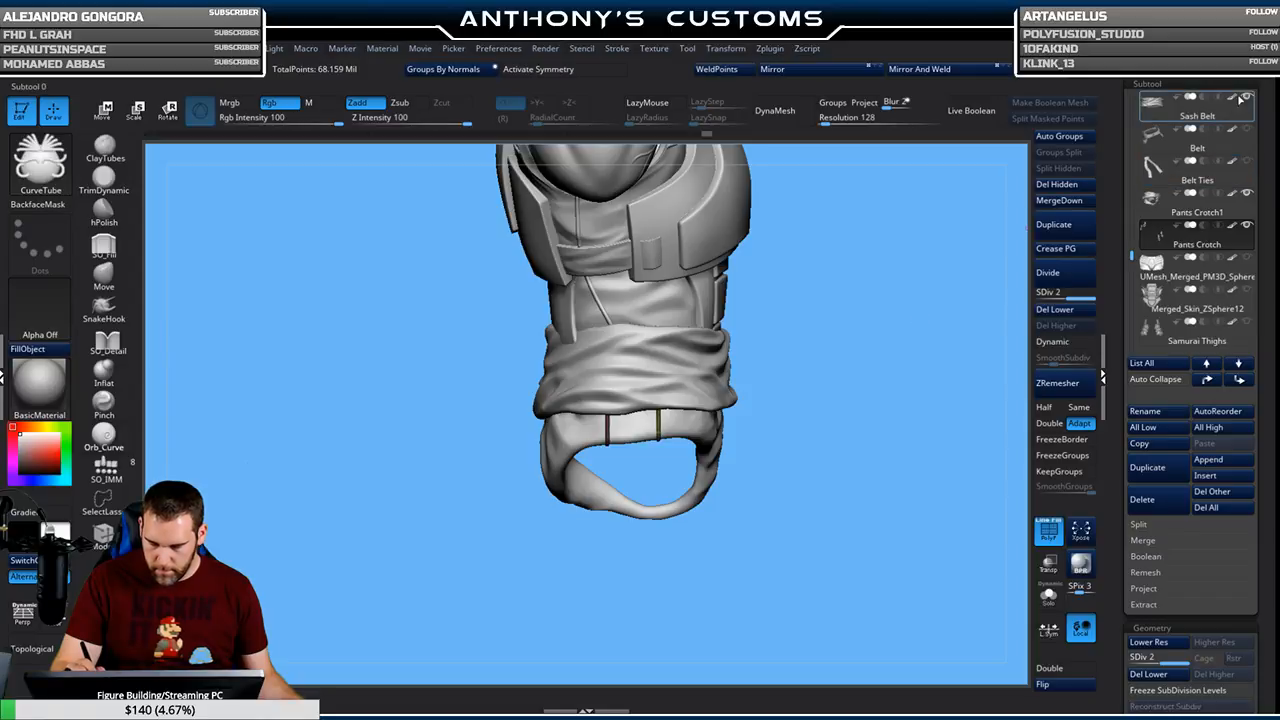
{"action": "left_click", "coordinate": [1247, 129]}
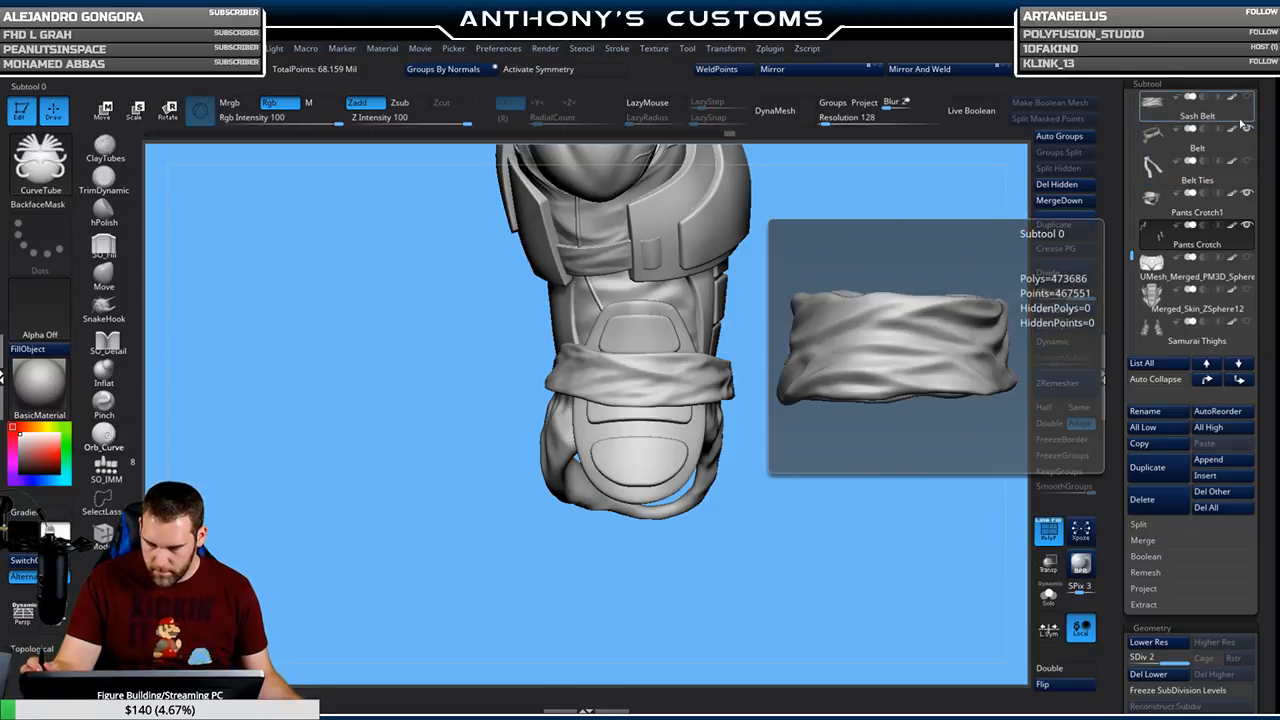
{"action": "mouse_move", "coordinate": [860, 306]}
{"action": "left_mouse_down"}
{"action": "mouse_move", "coordinate": [791, 308]}
{"action": "mouse_move", "coordinate": [878, 310]}
{"action": "left_mouse_up"}
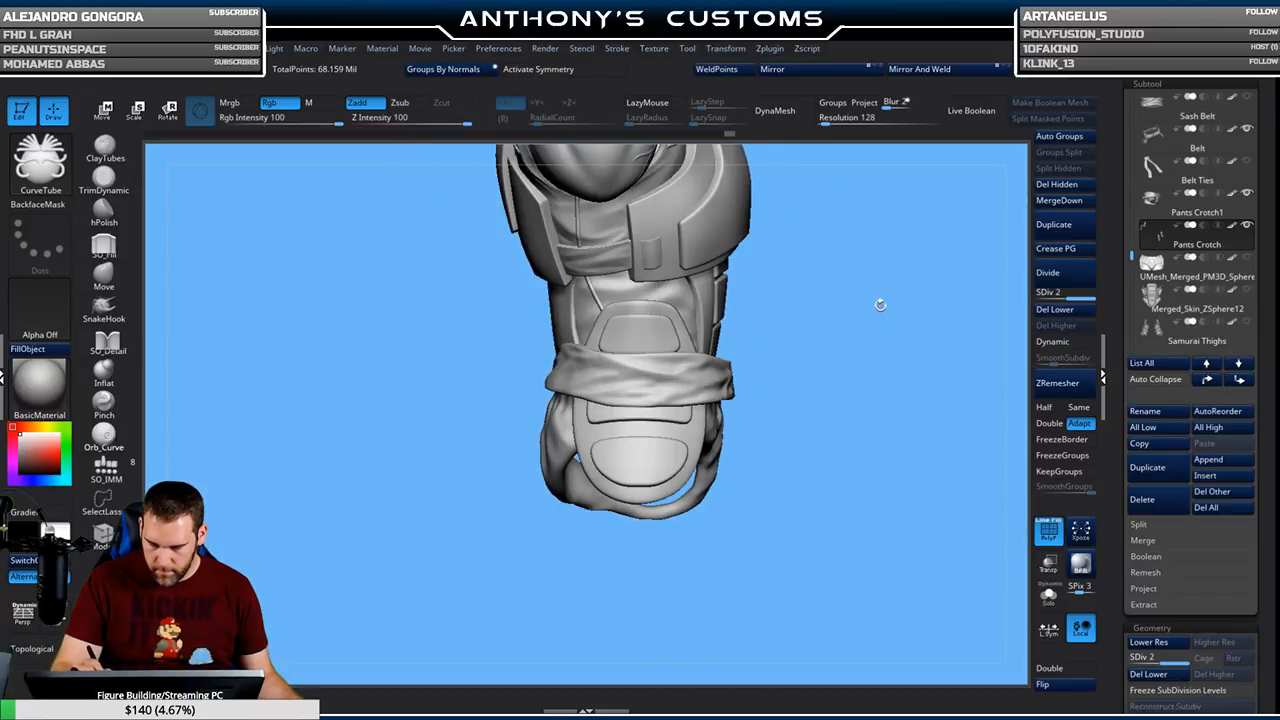
{"action": "mouse_move", "coordinate": [889, 305]}
{"action": "left_mouse_down"}
{"action": "mouse_move", "coordinate": [851, 297]}
{"action": "mouse_move", "coordinate": [874, 314]}
{"action": "mouse_move", "coordinate": [846, 231]}
{"action": "mouse_move", "coordinate": [837, 289]}
{"action": "mouse_move", "coordinate": [874, 309]}
{"action": "mouse_move", "coordinate": [843, 281]}
{"action": "left_mouse_up"}
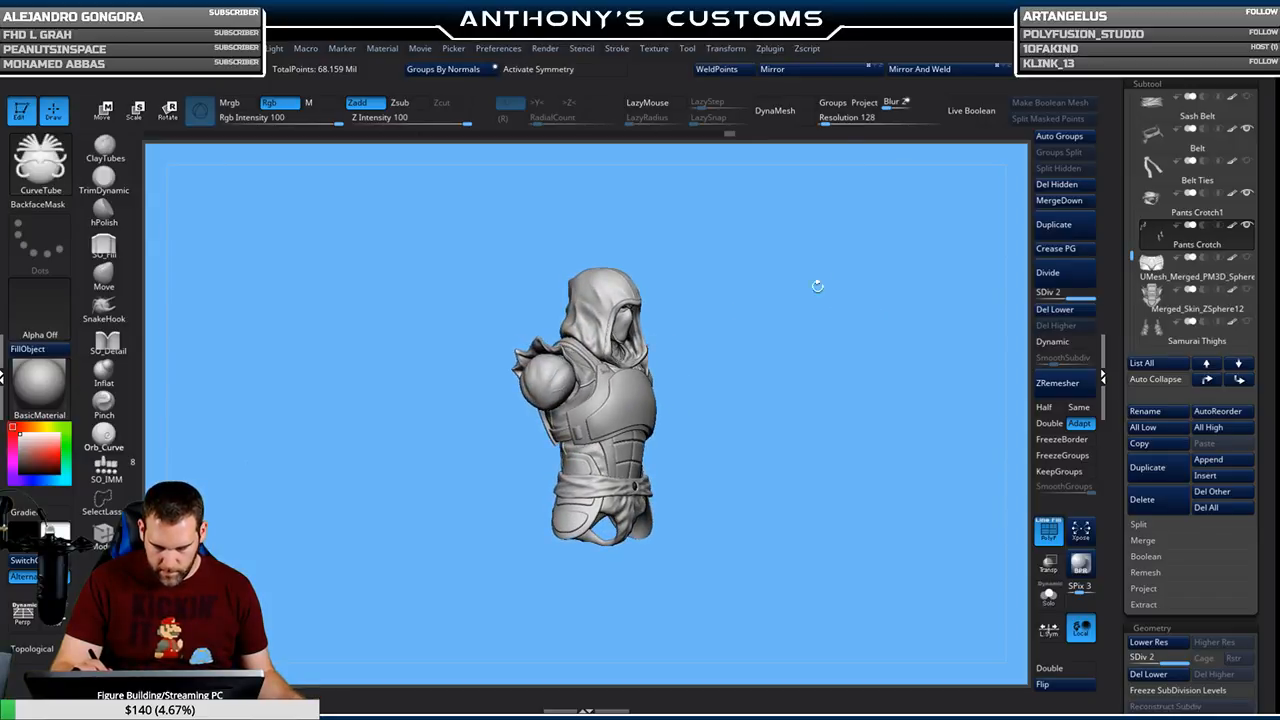
{"action": "left_click_drag", "start_coordinate": [774, 391], "coordinate": [843, 294]}
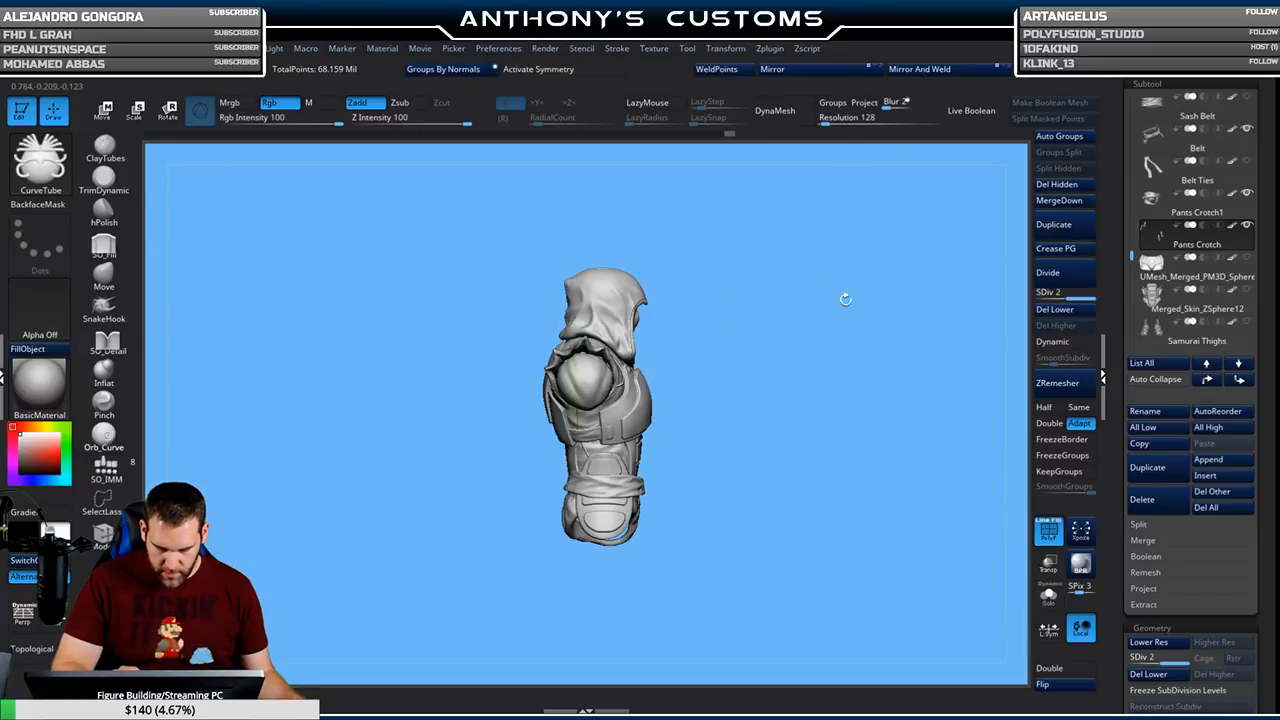
{"action": "mouse_move", "coordinate": [1247, 131]}
{"action": "left_click_drag", "start_coordinate": [769, 417], "coordinate": [590, 507]}
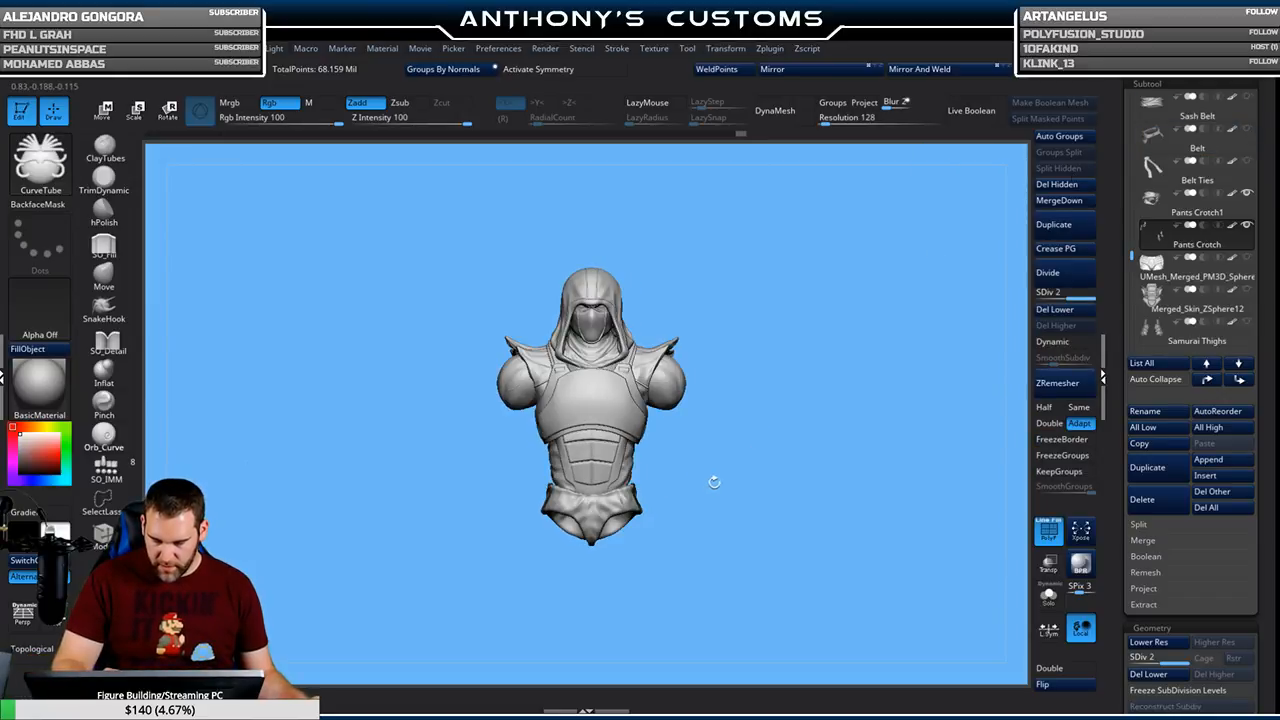
Delete the hidden part of the Pants Crotch seam mesh at subdivision level 1, and return to level 2
{"action": "left_click", "coordinate": [591, 514]}
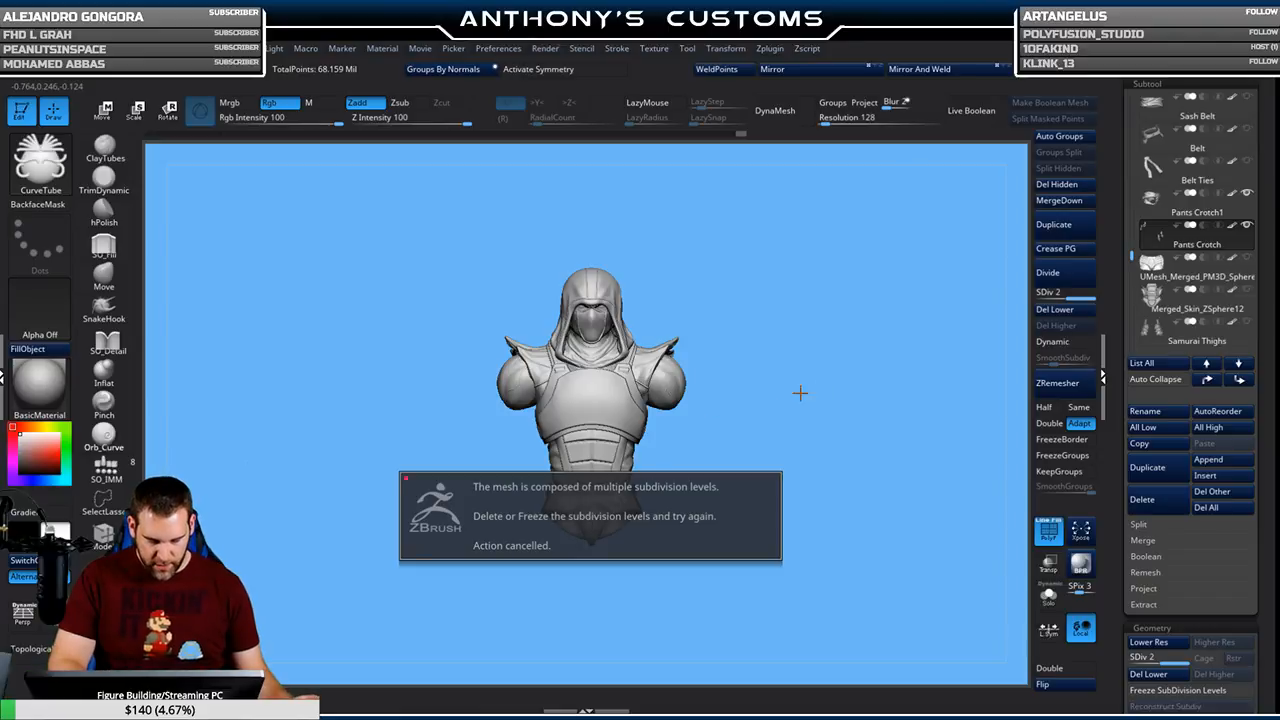
{"action": "left_click", "coordinate": [838, 443]}
{"action": "mouse_move", "coordinate": [796, 495]}
{"action": "left_mouse_down"}
{"action": "mouse_move", "coordinate": [820, 445]}
{"action": "mouse_move", "coordinate": [800, 470]}
{"action": "left_mouse_up"}
{"action": "left_click_drag", "start_coordinate": [1080, 293], "coordinate": [1040, 293]}
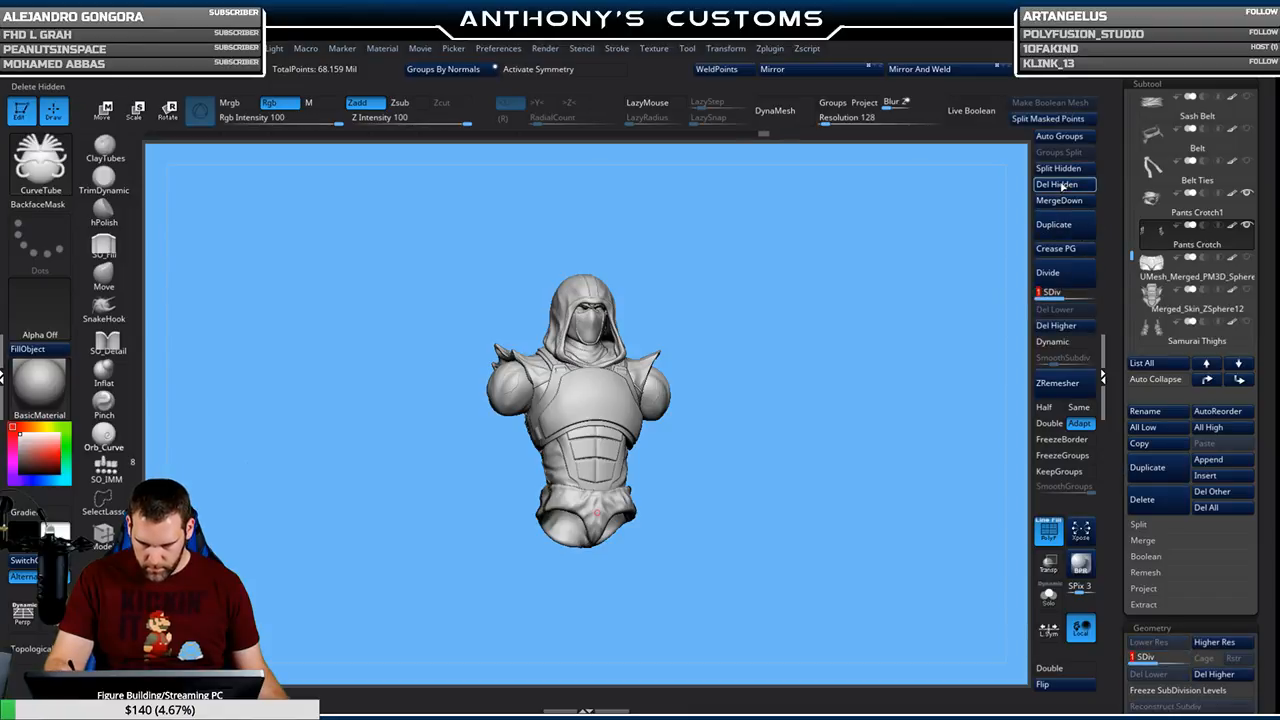
{"action": "left_click", "coordinate": [1060, 184]}
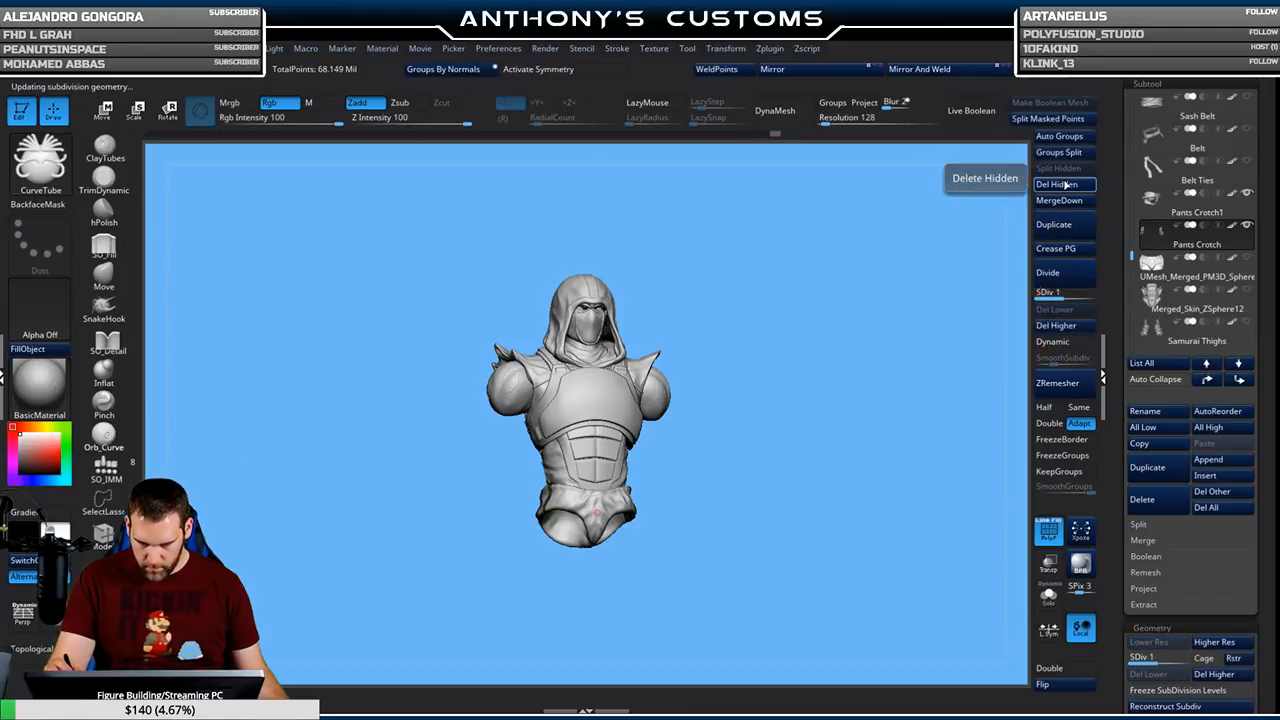
{"action": "left_click", "coordinate": [1066, 271]}
{"action": "left_click_drag", "start_coordinate": [859, 409], "coordinate": [851, 380]}
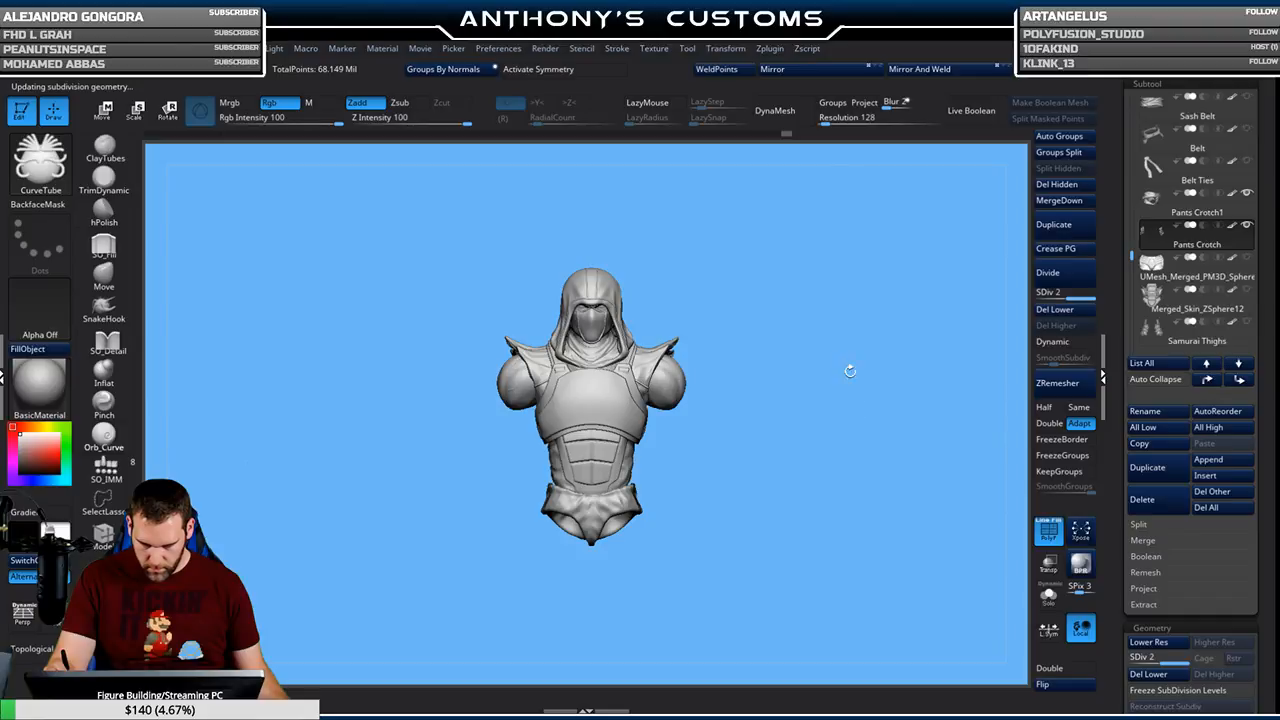
Make Pants Crotch1 the active subtool and choose the SliceCurve brush for cutting it
{"action": "left_click_drag", "start_coordinate": [801, 474], "coordinate": [800, 608], "text": "alt"}
{"action": "left_click_drag", "start_coordinate": [872, 483], "coordinate": [862, 417], "text": "alt"}
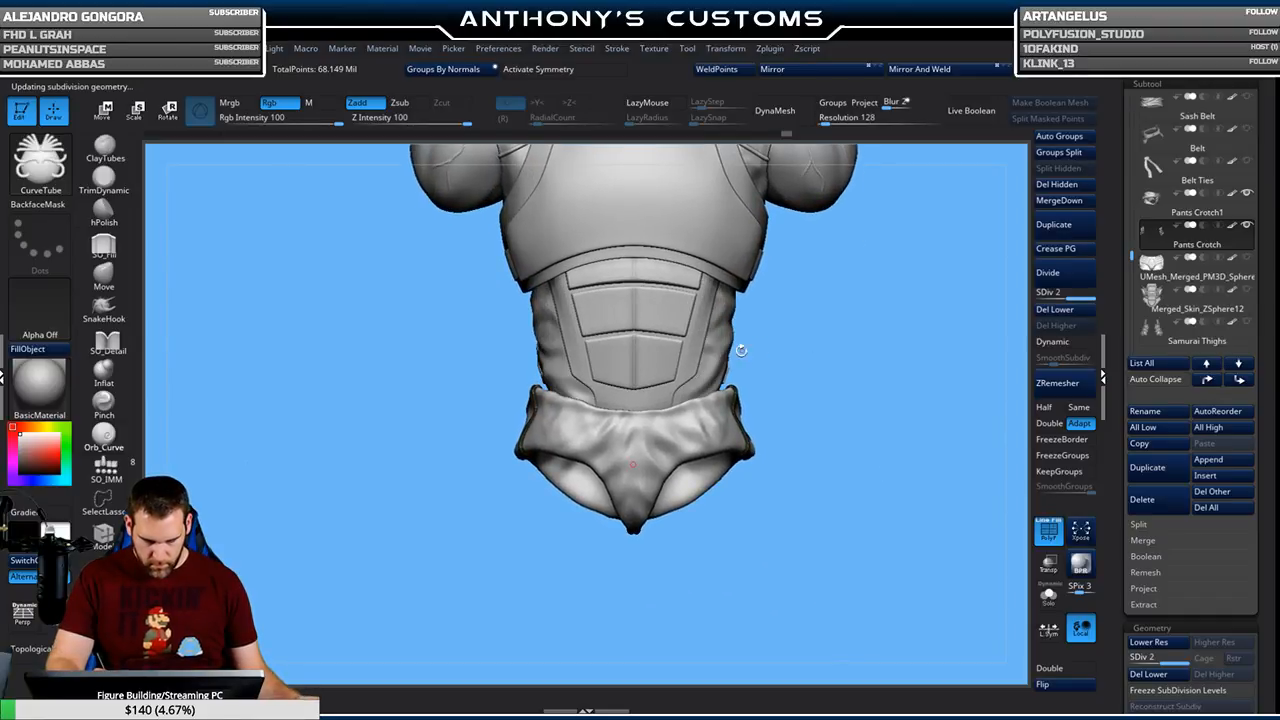
{"action": "left_click", "coordinate": [118, 153]}
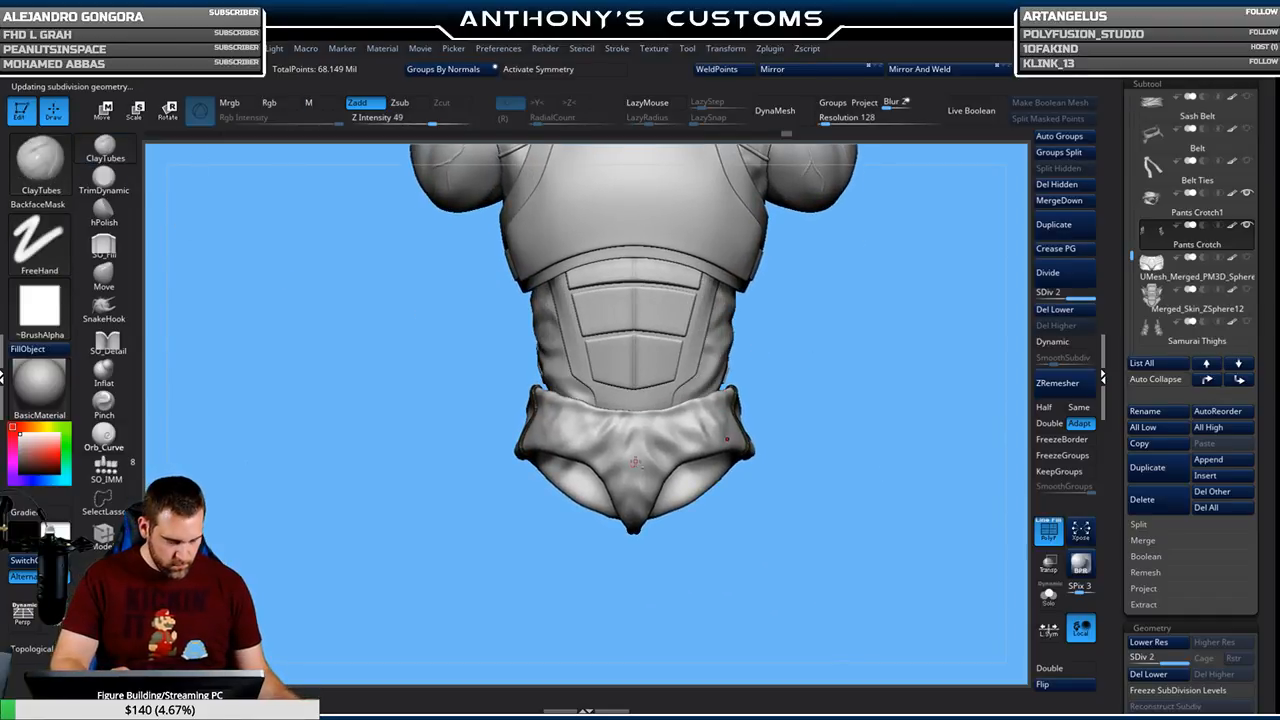
{"action": "left_click", "coordinate": [636, 462], "text": "alt"}
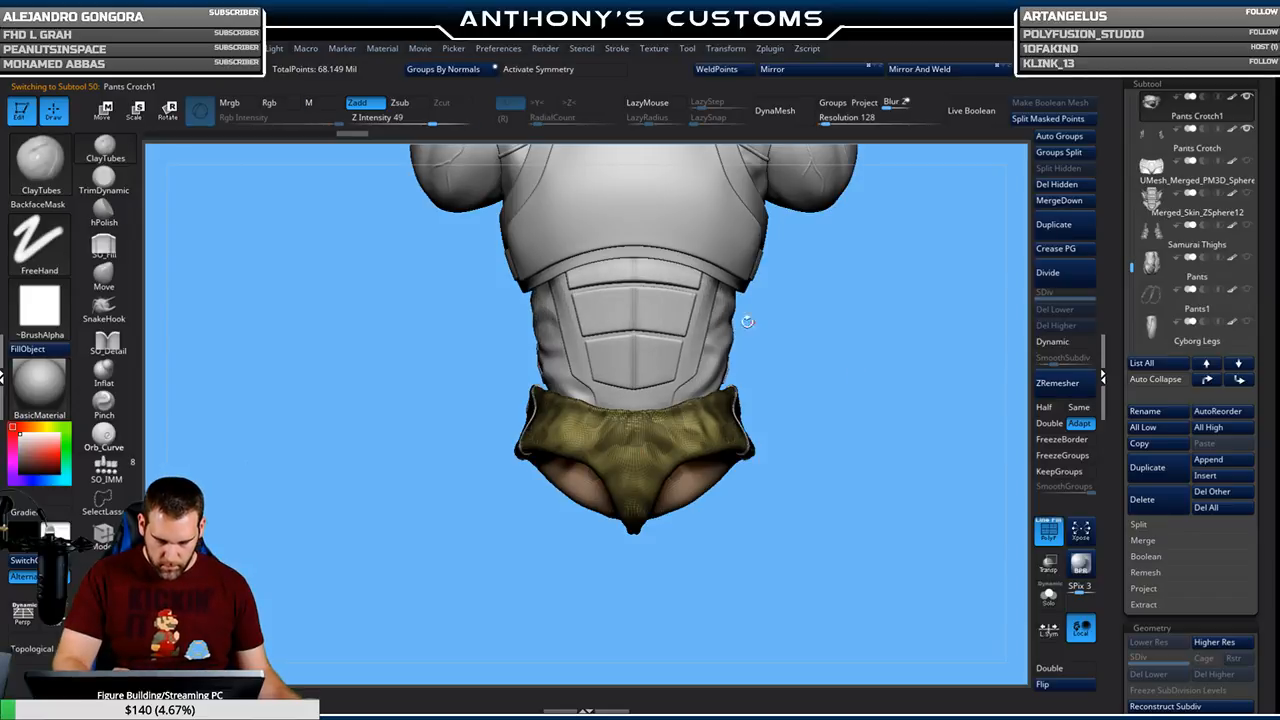
{"action": "left_click", "coordinate": [42, 164], "text": "ctrl+shift"}
{"action": "left_click", "coordinate": [131, 174], "text": "ctrl+shift"}
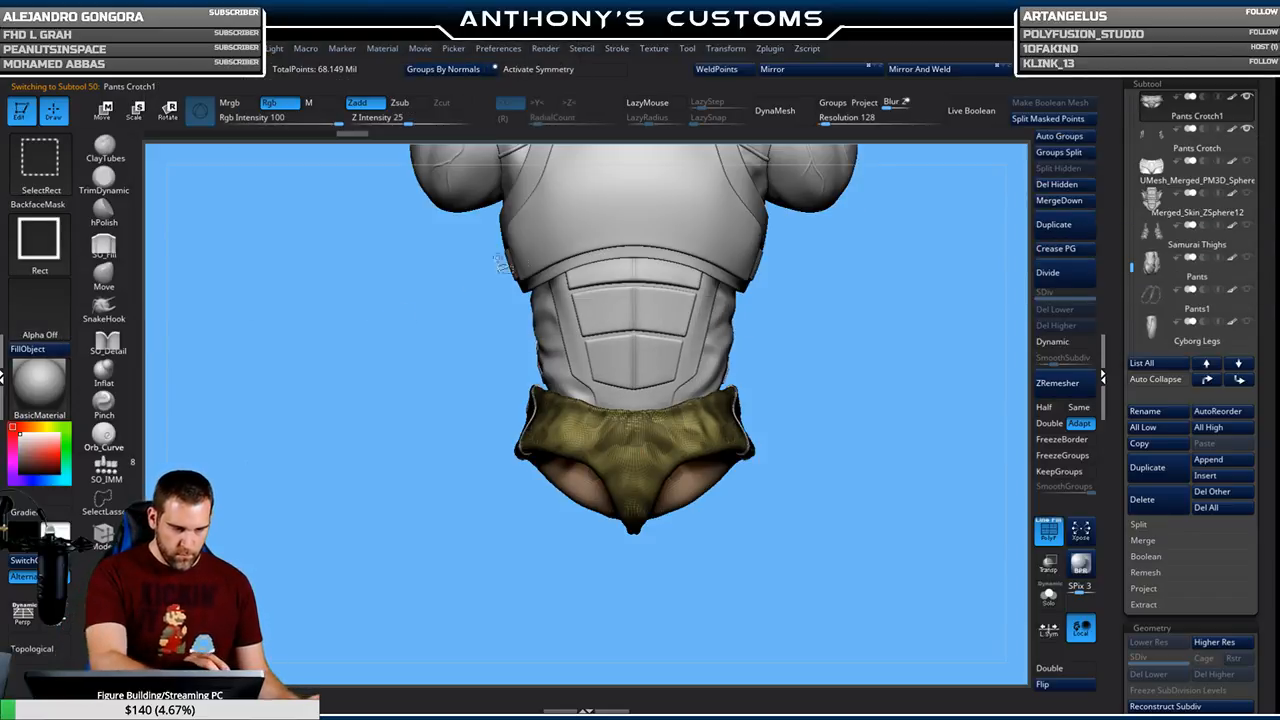
{"action": "left_click", "coordinate": [52, 165], "text": "ctrl+shift"}
{"action": "left_click", "coordinate": [592, 239], "text": "ctrl+shift"}
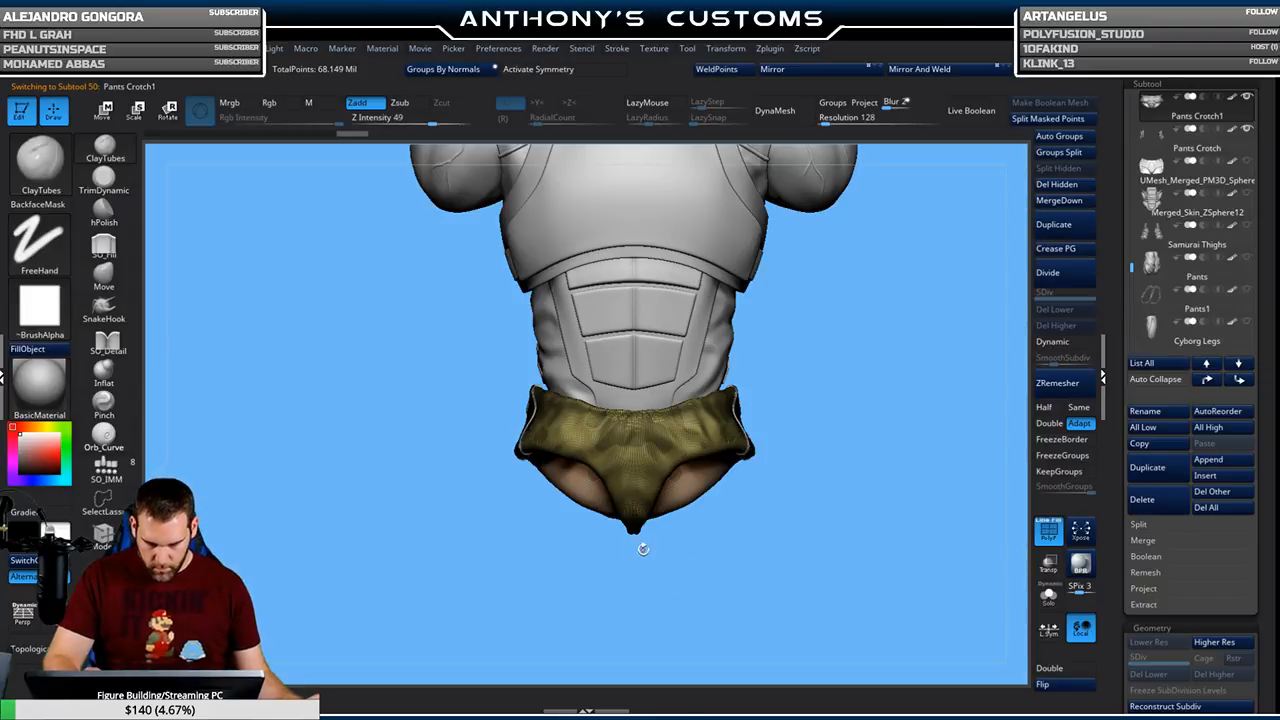
Try to slice Pants Crotch1 vertically down its centre line into two polygroups
{"action": "left_click_drag", "start_coordinate": [631, 594], "coordinate": [642, 352], "text": "ctrl+shift"}
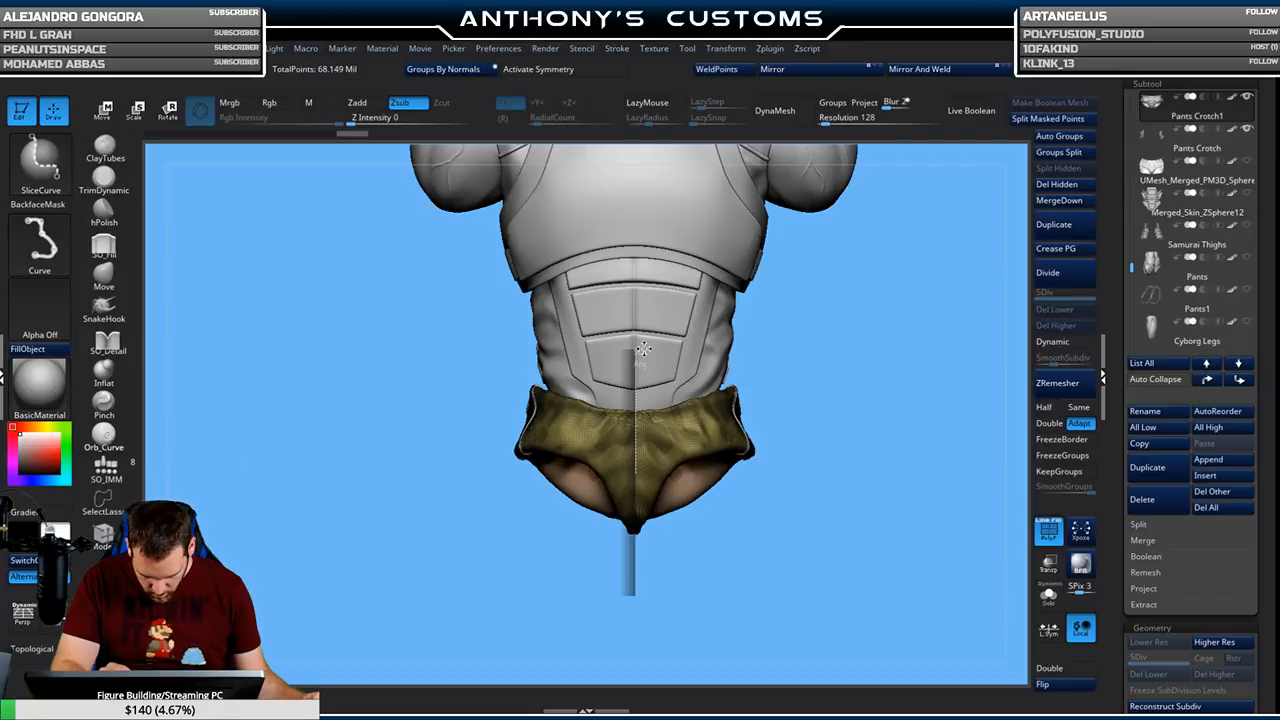
{"action": "left_click_drag", "start_coordinate": [642, 348], "coordinate": [642, 345], "text": "ctrl+shift"}
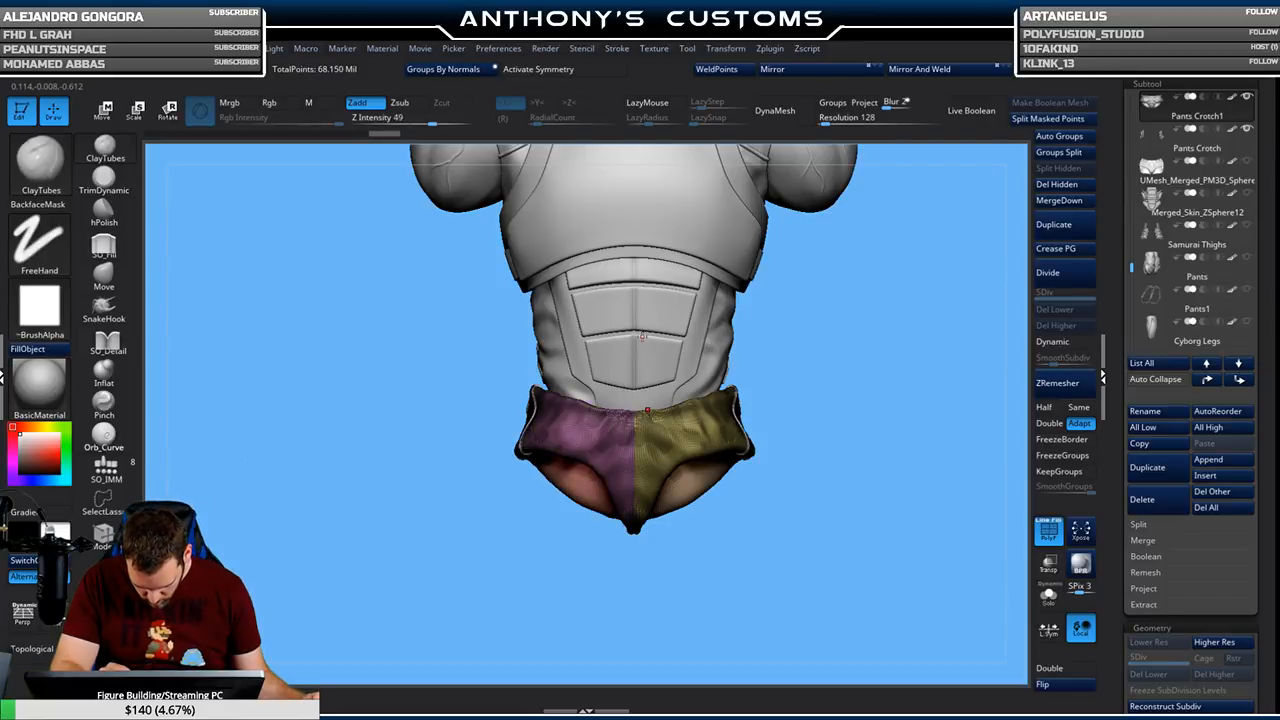
{"action": "left_click_drag", "start_coordinate": [830, 410], "coordinate": [837, 461]}
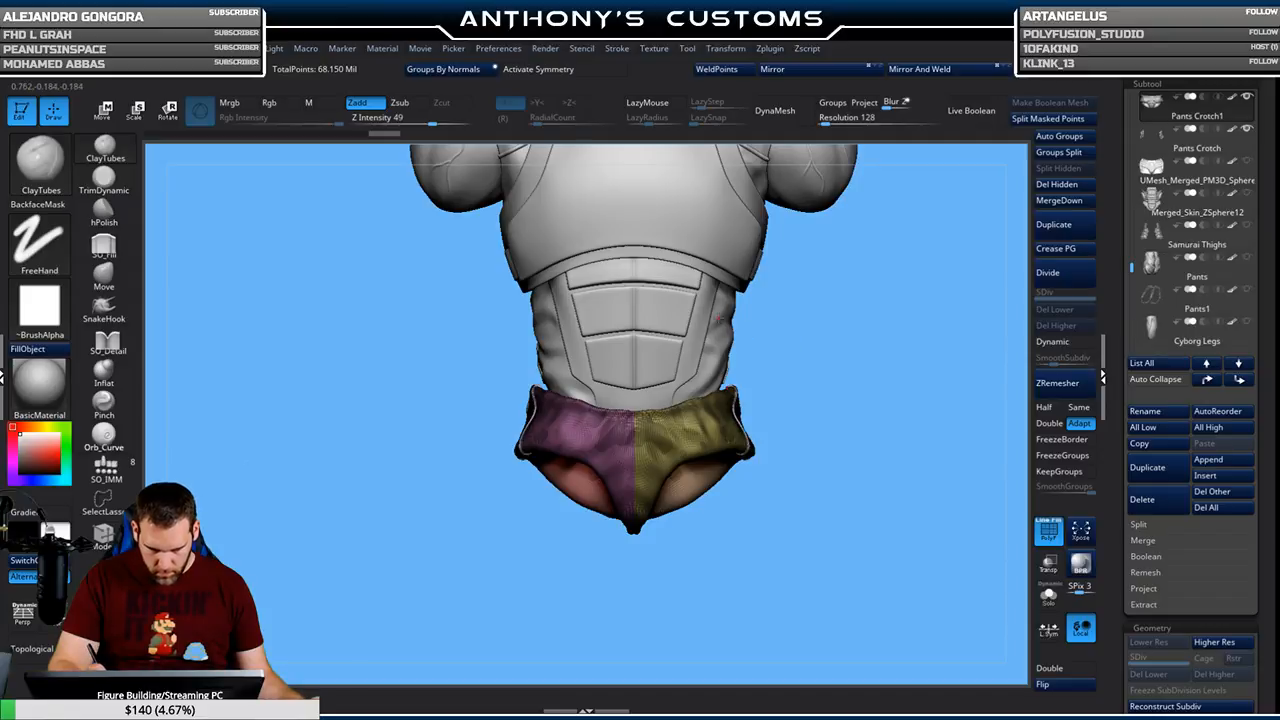
Try to frame the whole Pants Crotch1 mesh with curves for the CurveTube brush, and discard the curves
{"action": "key", "text": "b"}
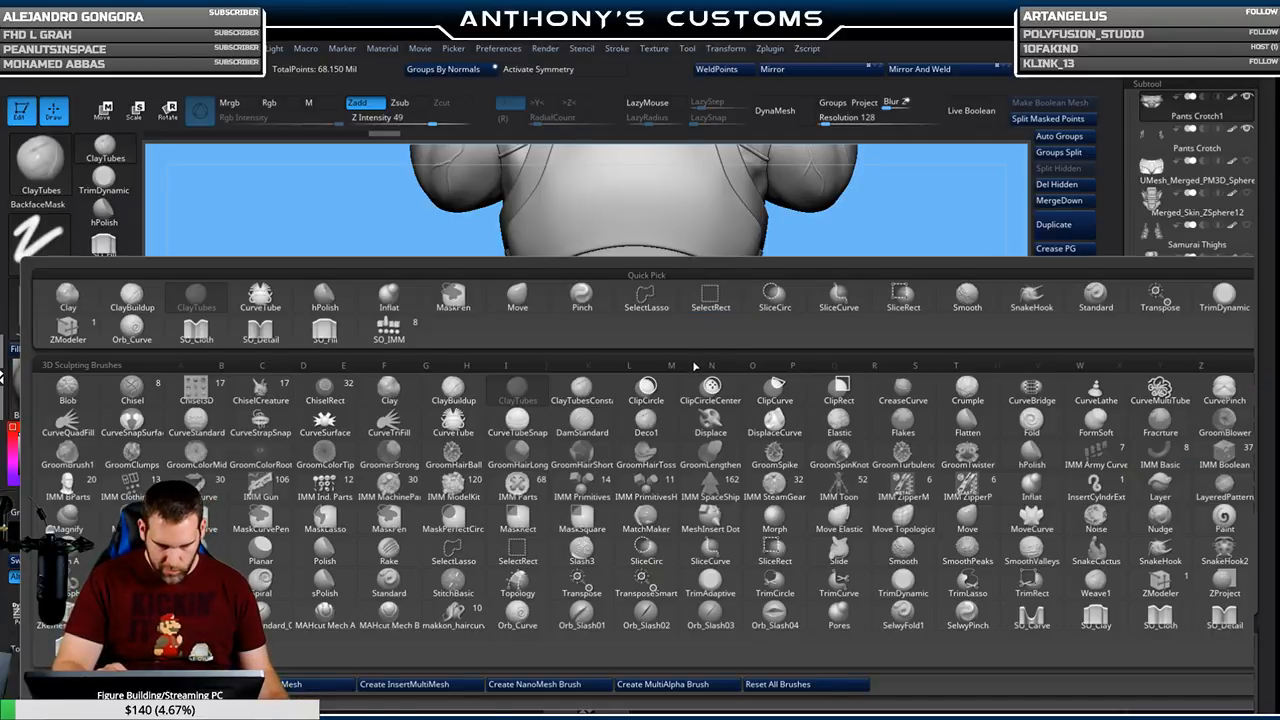
{"action": "left_click", "coordinate": [264, 299]}
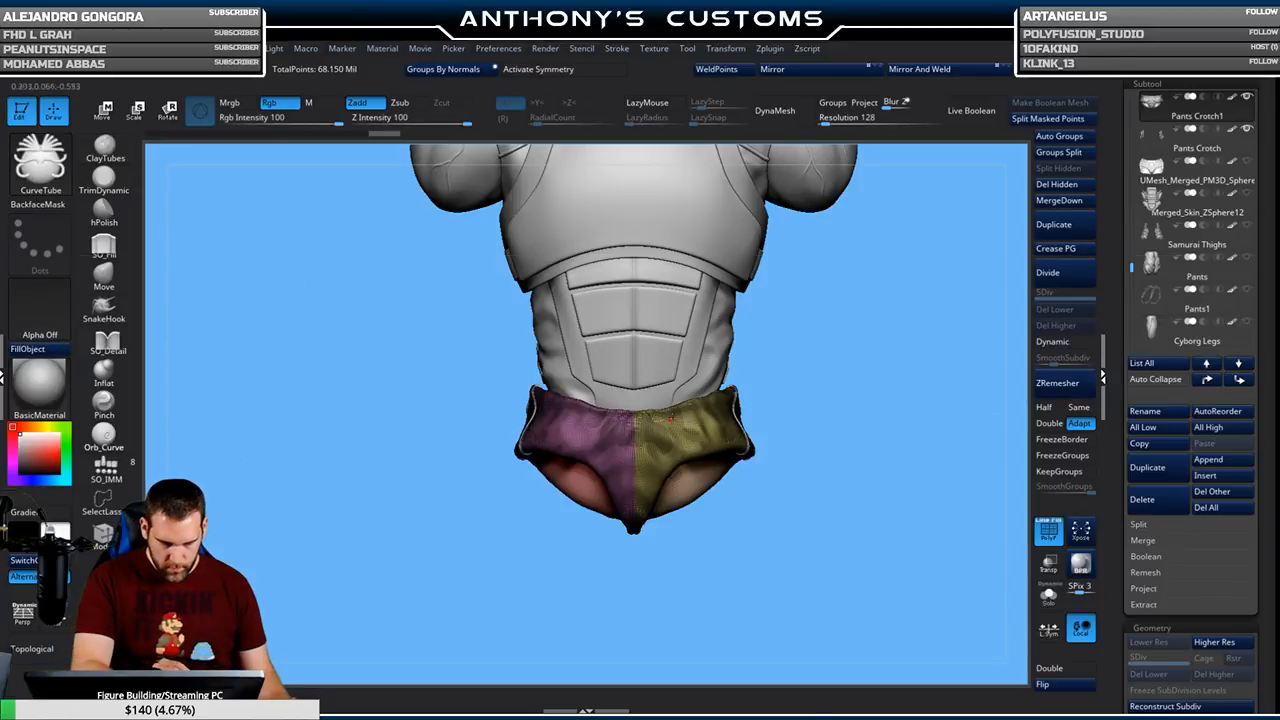
{"action": "left_click", "coordinate": [617, 48]}
{"action": "left_click", "coordinate": [655, 444]}
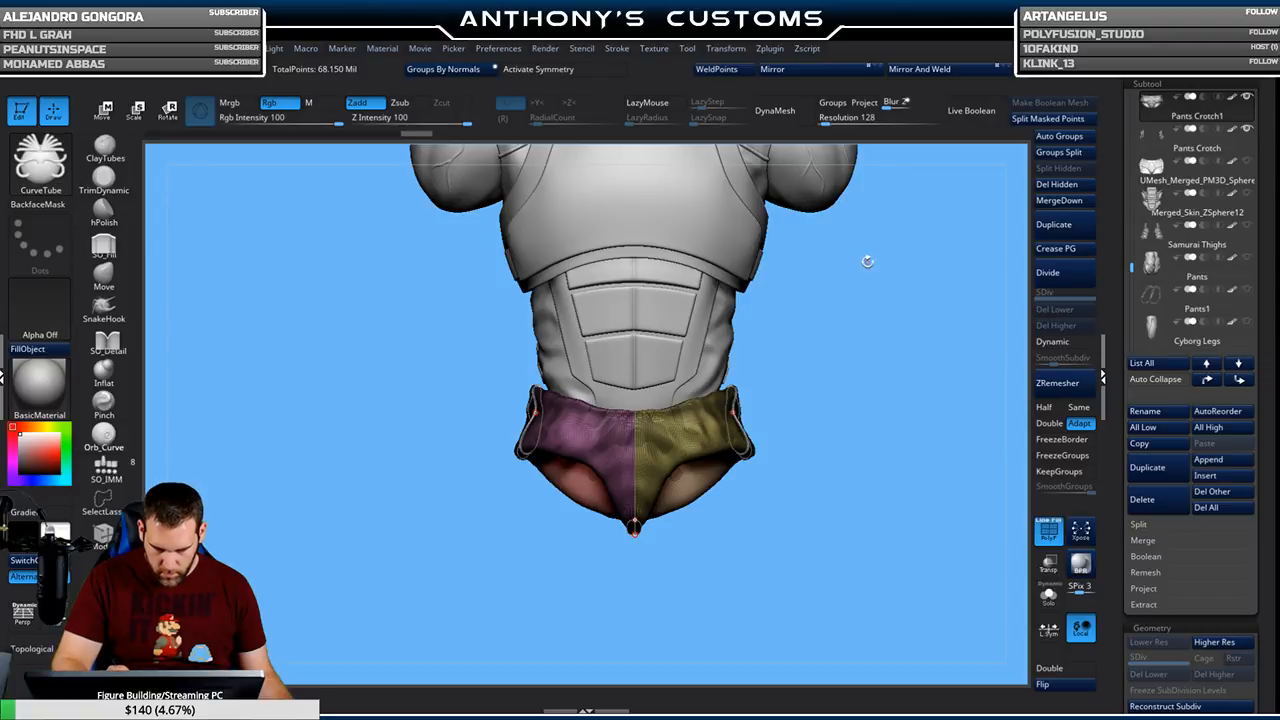
{"action": "left_click", "coordinate": [866, 268]}
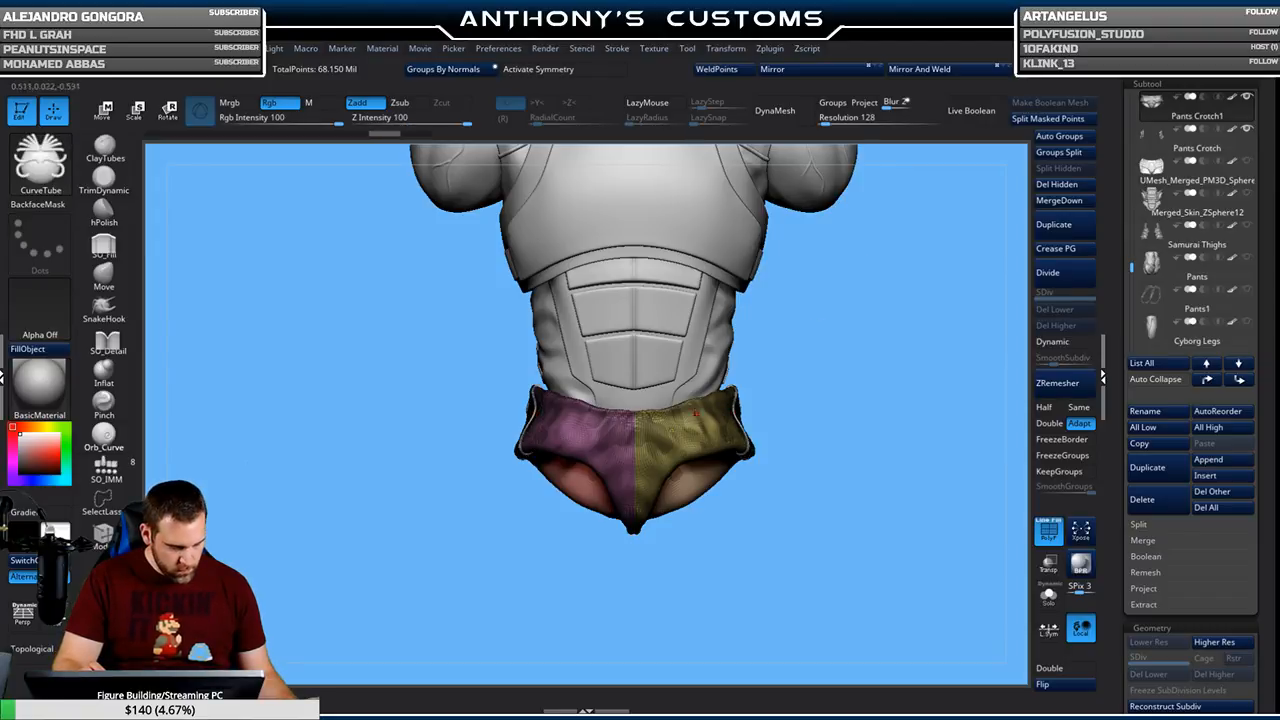
Isolate one half of Pants Crotch1 by its polygroup, hiding the other half and the inner body
{"action": "key", "text": "ctrl+shift"}
{"action": "mouse_move", "coordinate": [654, 591]}
{"action": "left_mouse_down"}
{"action": "mouse_move", "coordinate": [674, 589]}
{"action": "mouse_move", "coordinate": [626, 582]}
{"action": "mouse_move", "coordinate": [658, 547]}
{"action": "left_mouse_up"}
{"action": "key", "text": "ctrl+shift"}
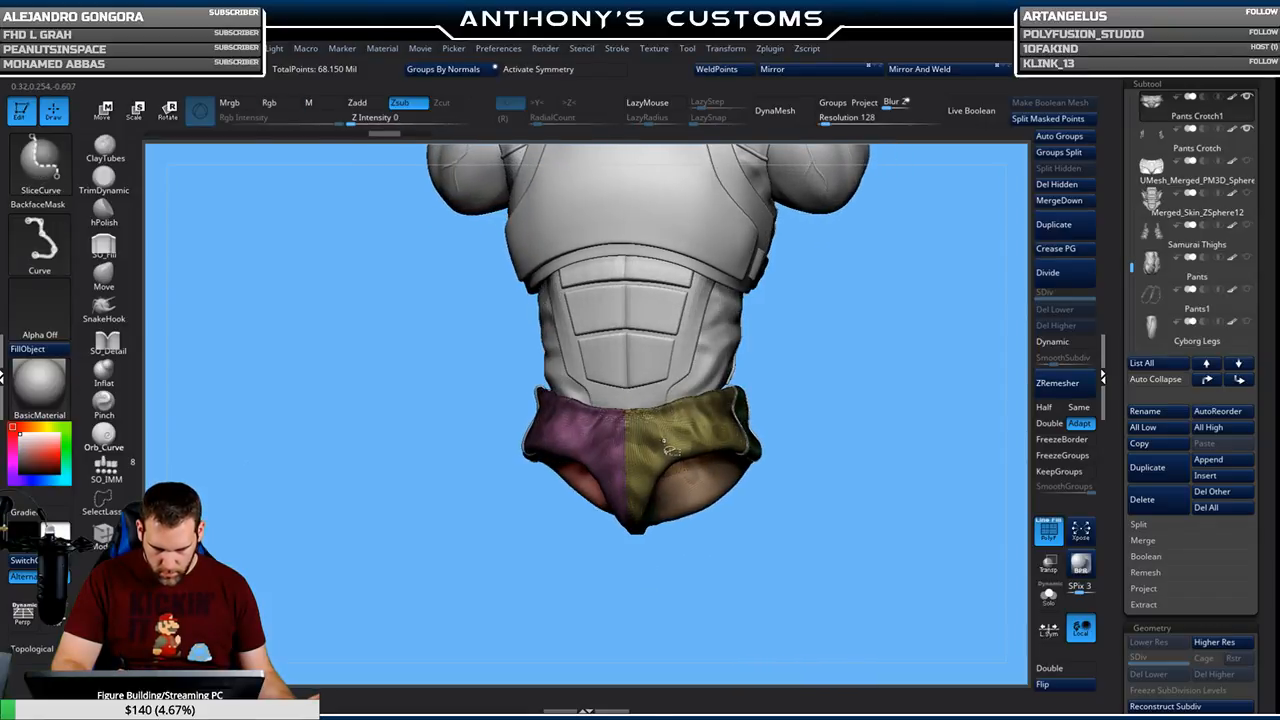
{"action": "left_click", "coordinate": [668, 447], "text": "ctrl+shift"}
{"action": "mouse_move", "coordinate": [851, 343]}
{"action": "left_mouse_down"}
{"action": "mouse_move", "coordinate": [857, 418]}
{"action": "mouse_move", "coordinate": [871, 350]}
{"action": "left_mouse_up"}
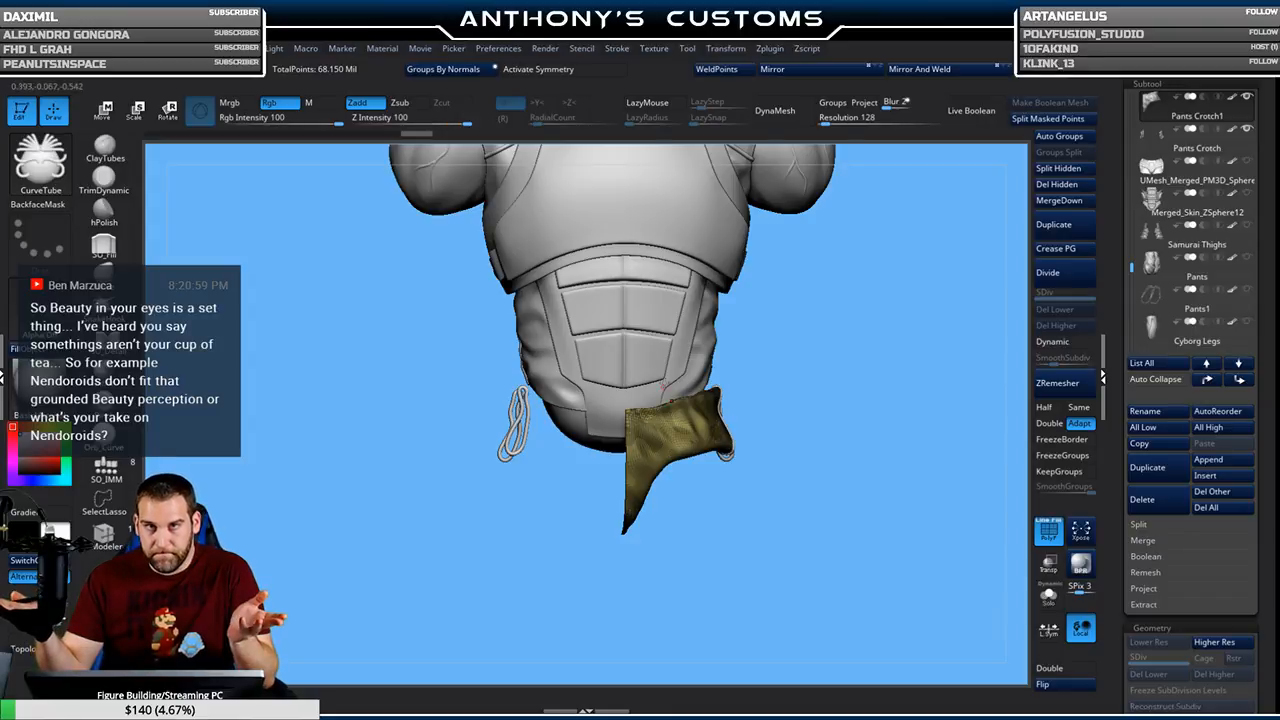
Try to build CurveTube seams along the framed edges of the isolated Pants Crotch1 half, and check them from below with polygroups toggled
{"action": "left_click", "coordinate": [603, 53]}
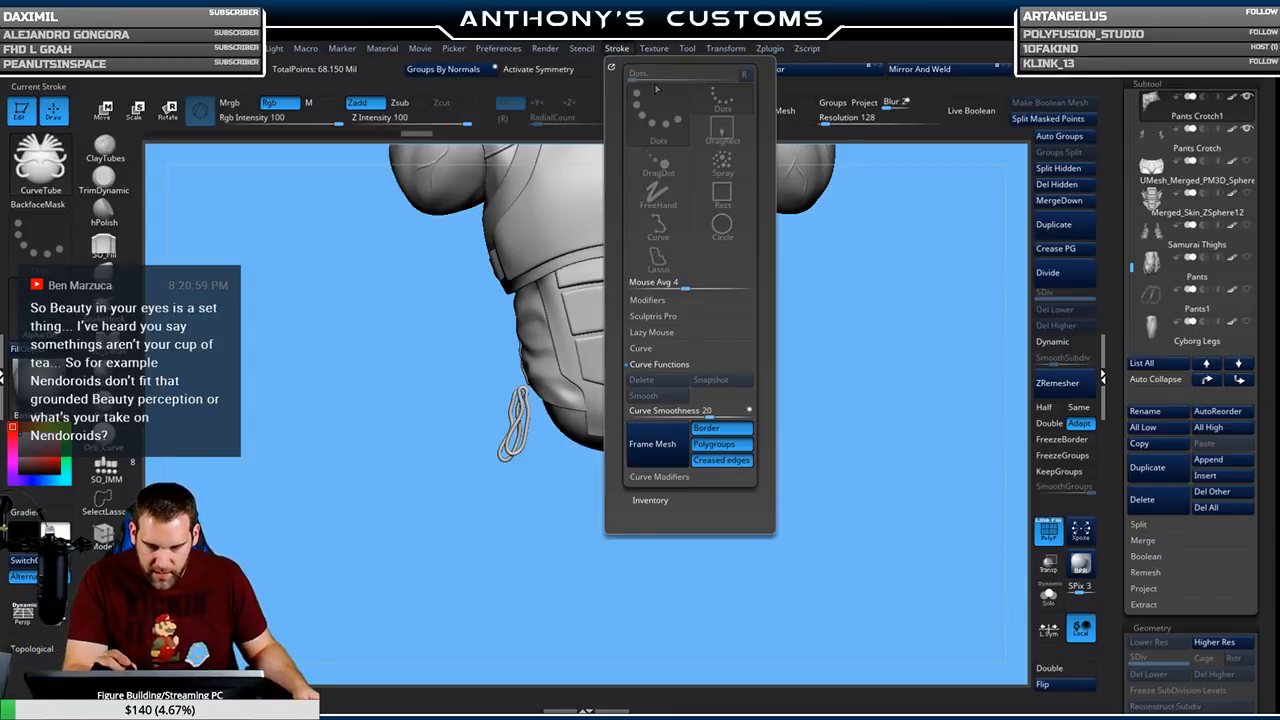
{"action": "left_click_drag", "start_coordinate": [850, 342], "coordinate": [886, 346]}
{"action": "key", "text": "space"}
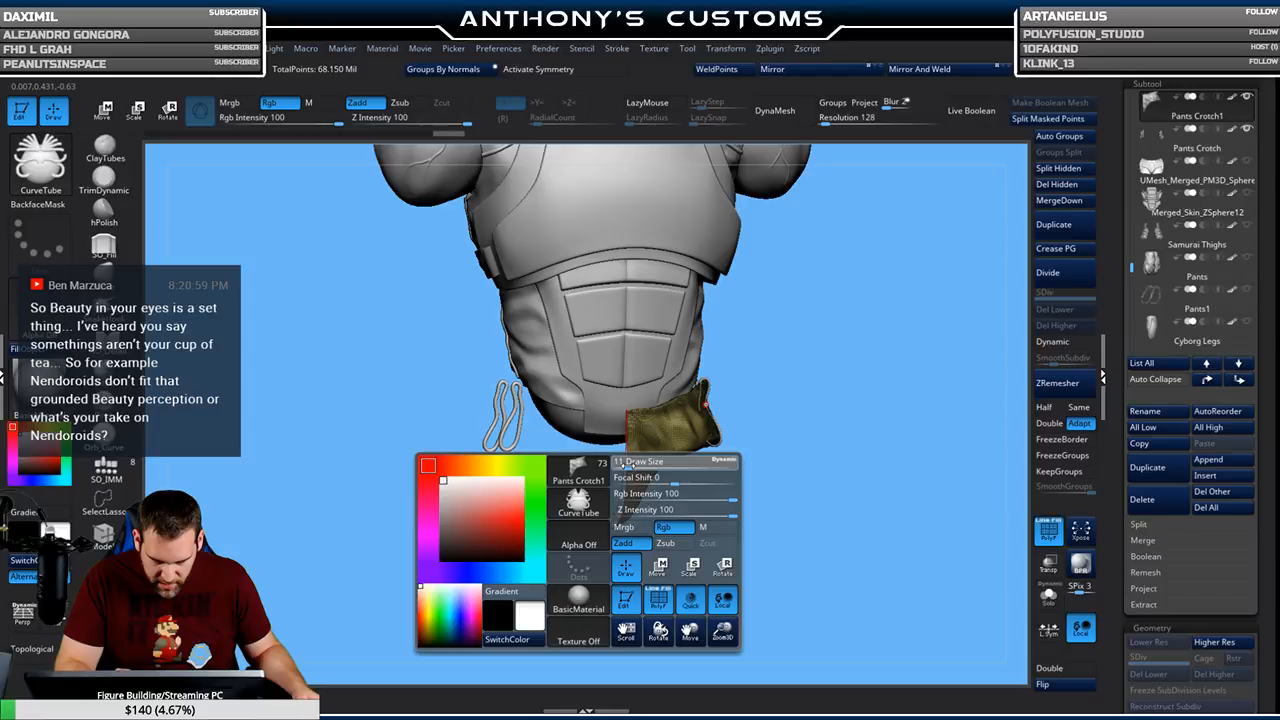
{"action": "left_click_drag", "start_coordinate": [720, 466], "coordinate": [825, 350]}
{"action": "key", "text": "shift+f"}
{"action": "key", "text": "shift+f"}
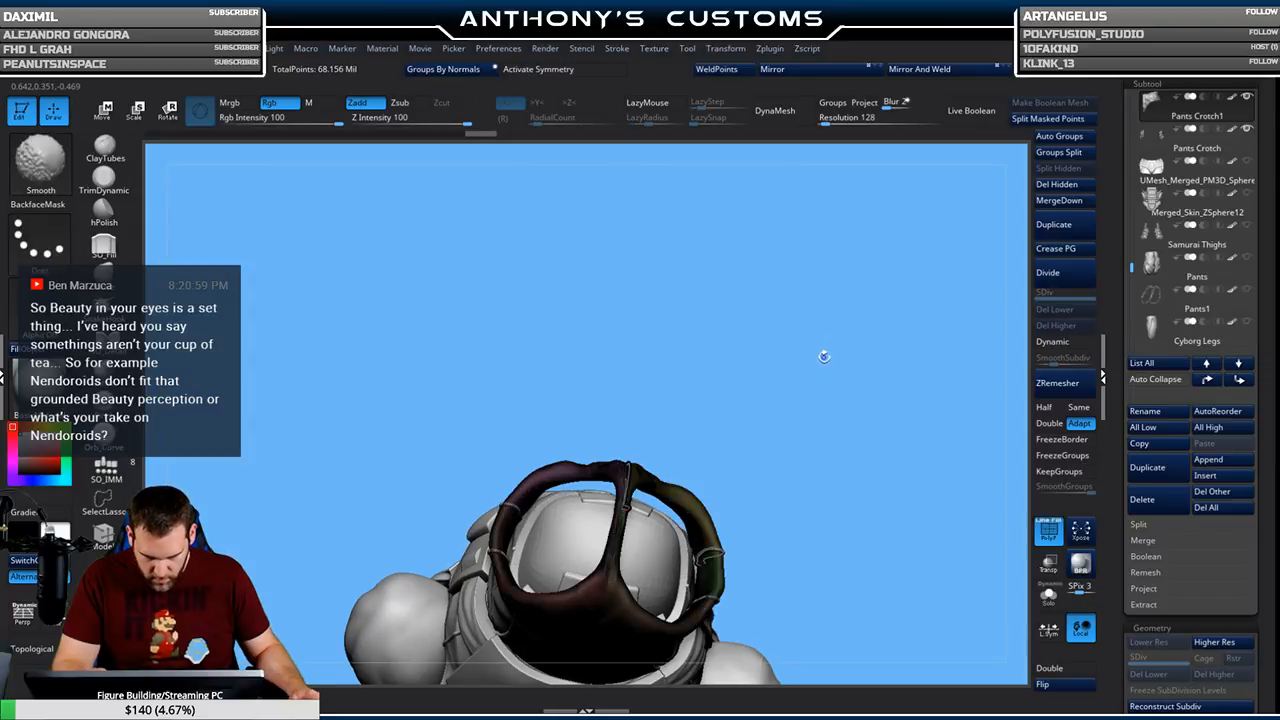
{"action": "key", "text": "shift+f"}
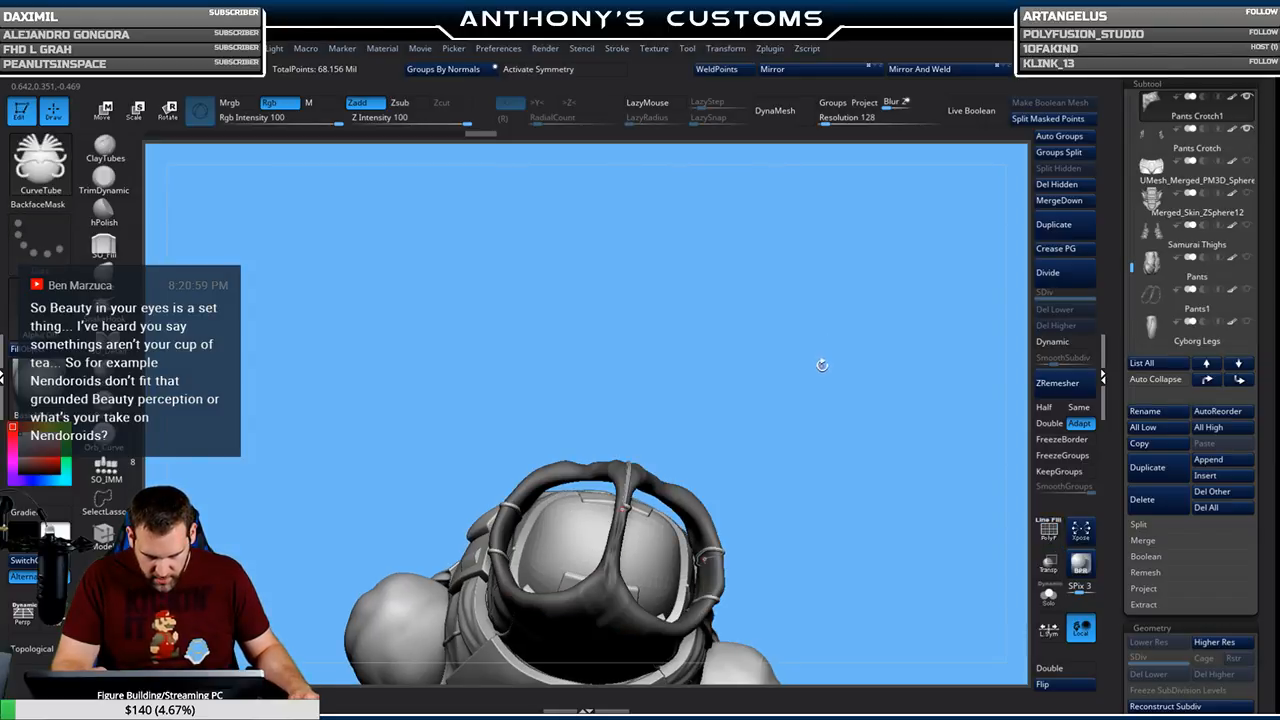
Undo the seam tubes and the centre slice on Pants Crotch1
{"action": "key", "text": "ctrl+z"}
{"action": "mouse_move", "coordinate": [820, 376]}
{"action": "left_mouse_down"}
{"action": "mouse_move", "coordinate": [840, 356]}
{"action": "mouse_move", "coordinate": [830, 493]}
{"action": "mouse_move", "coordinate": [826, 466]}
{"action": "mouse_move", "coordinate": [763, 475]}
{"action": "mouse_move", "coordinate": [768, 426]}
{"action": "mouse_move", "coordinate": [785, 472]}
{"action": "mouse_move", "coordinate": [808, 420]}
{"action": "mouse_move", "coordinate": [839, 461]}
{"action": "mouse_move", "coordinate": [813, 464]}
{"action": "mouse_move", "coordinate": [843, 470]}
{"action": "mouse_move", "coordinate": [850, 444]}
{"action": "left_mouse_up"}
{"action": "key", "text": "shift+f"}
{"action": "key", "text": "shift+f"}
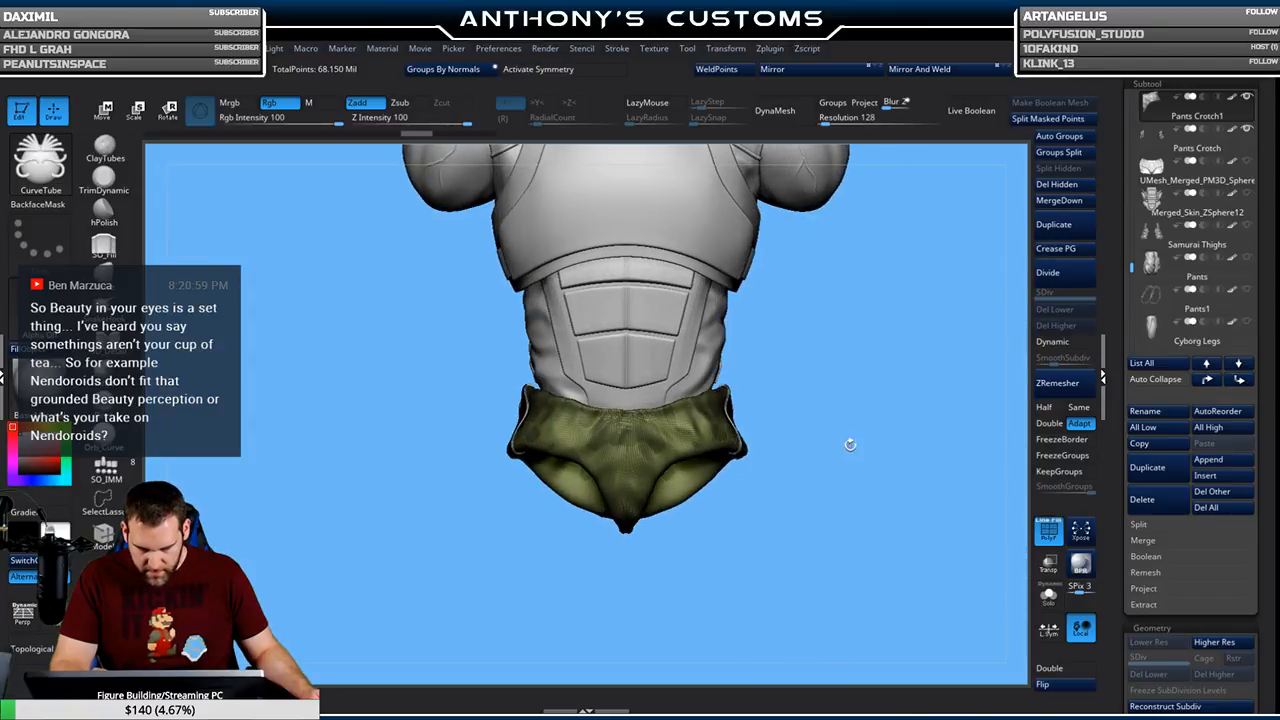
{"action": "left_click", "coordinate": [875, 422], "text": "ctrl"}
{"action": "left_click_drag", "start_coordinate": [873, 425], "coordinate": [895, 393]}
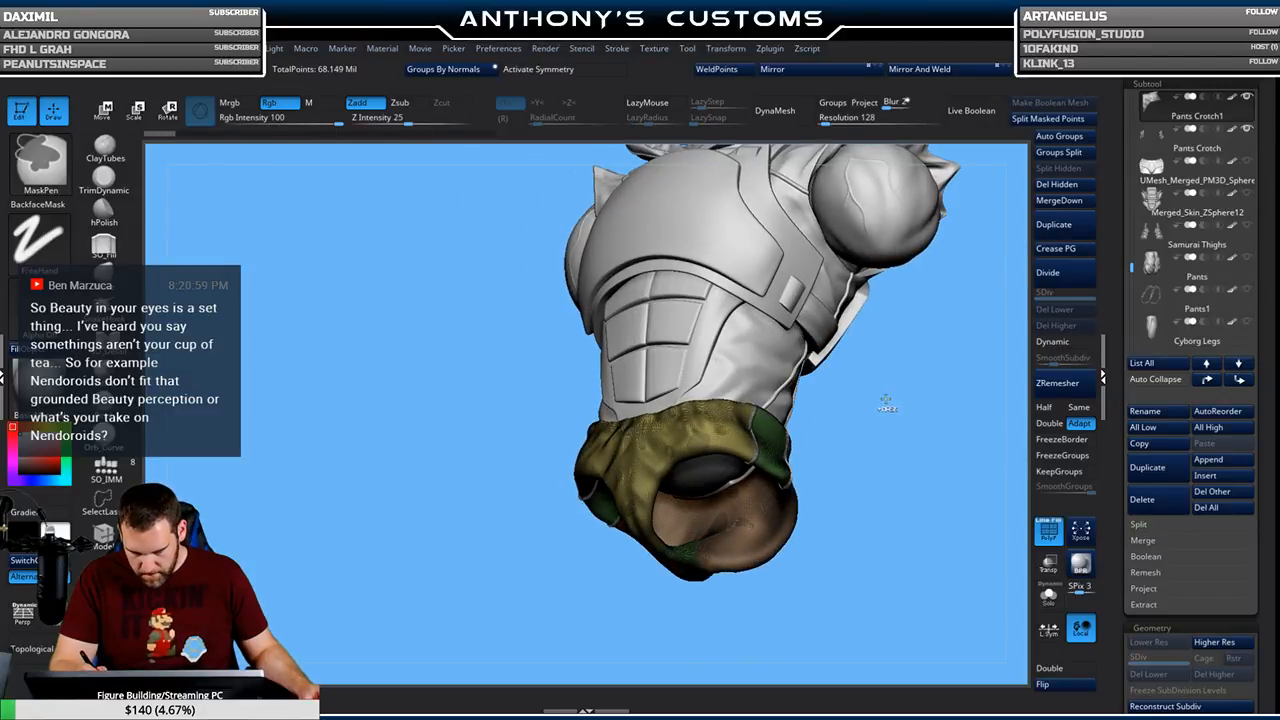
Turn Pants Crotch1 into a single polygroup and slice it vertically down the centre line into two polygroups
{"action": "mouse_move", "coordinate": [873, 458]}
{"action": "left_mouse_down", "text": "shift"}
{"action": "mouse_move", "coordinate": [851, 551]}
{"action": "mouse_move", "coordinate": [837, 534]}
{"action": "left_mouse_up", "text": "shift"}
{"action": "left_click", "coordinate": [879, 450], "text": "ctrl"}
{"action": "key", "text": "ctrl+shift"}
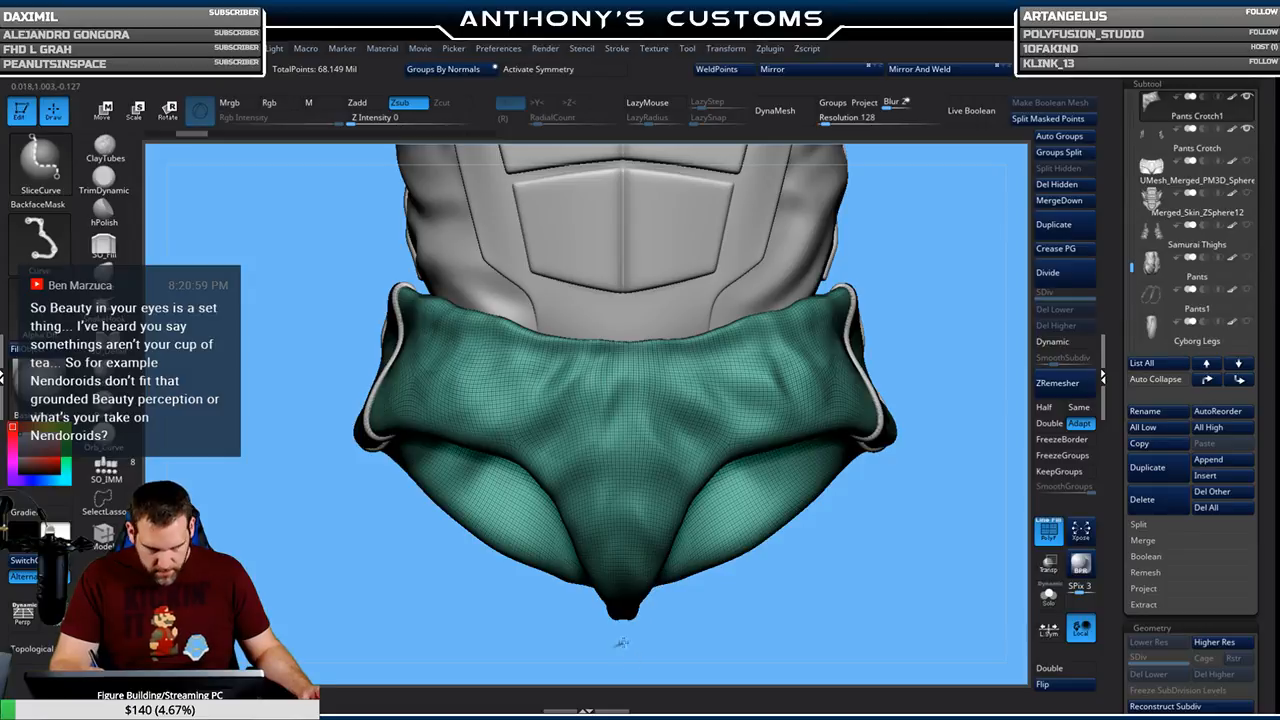
{"action": "left_click_drag", "start_coordinate": [624, 497], "coordinate": [627, 242], "text": "ctrl+shift"}
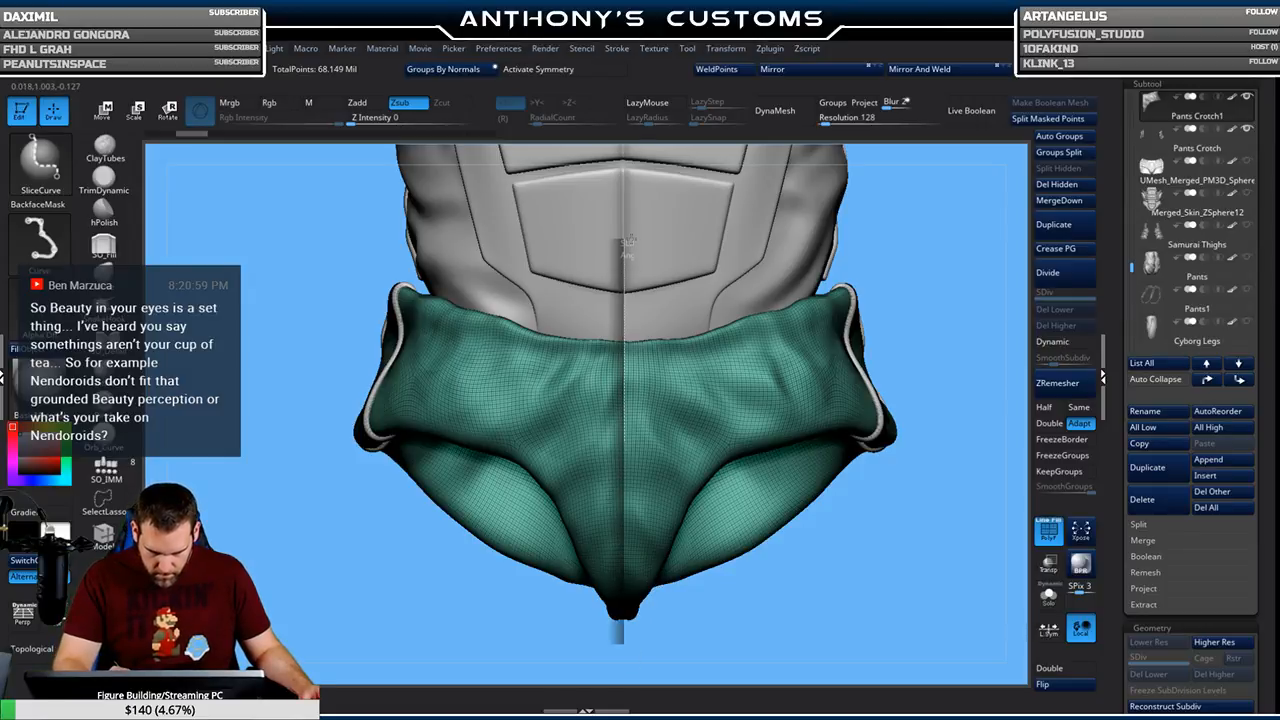
{"action": "left_click_drag", "start_coordinate": [627, 241], "coordinate": [628, 235], "text": "ctrl+shift"}
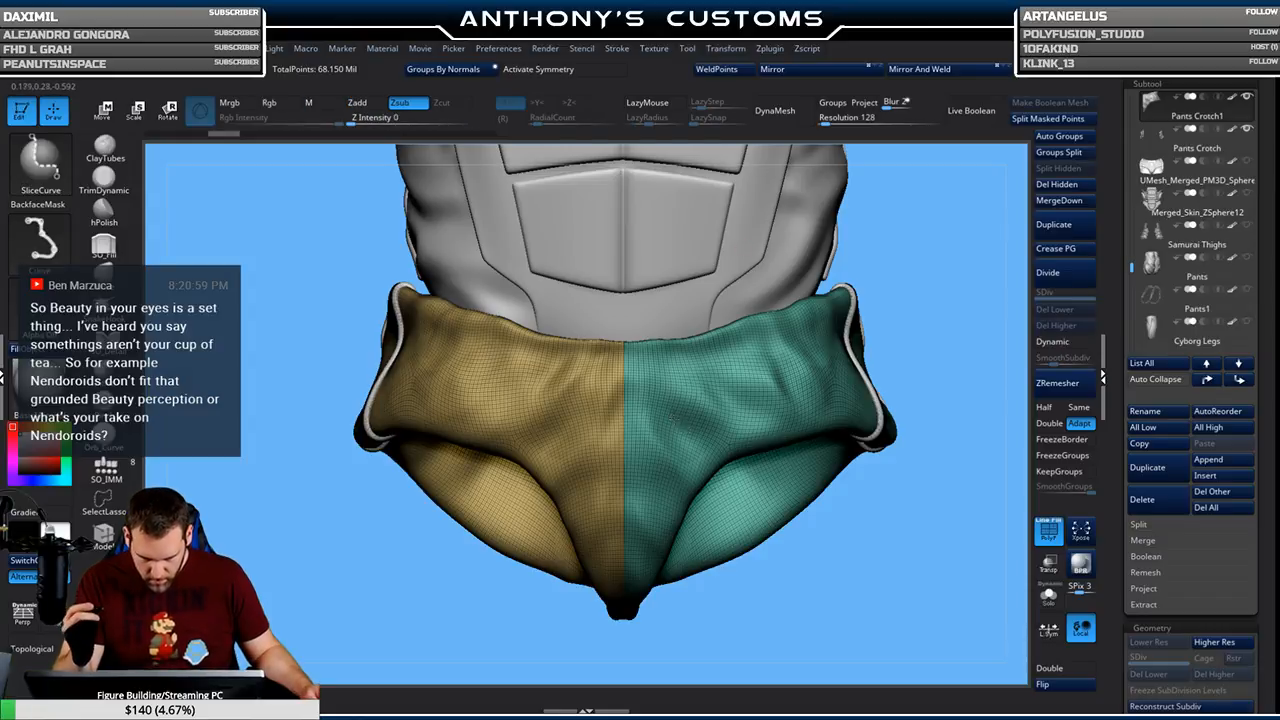
Isolate one half of Pants Crotch1 by its polygroup and build a CurveTube seam along its framed centre edge
{"action": "left_click", "coordinate": [820, 346], "text": "ctrl+shift"}
{"action": "left_click_drag", "start_coordinate": [820, 346], "coordinate": [978, 252]}
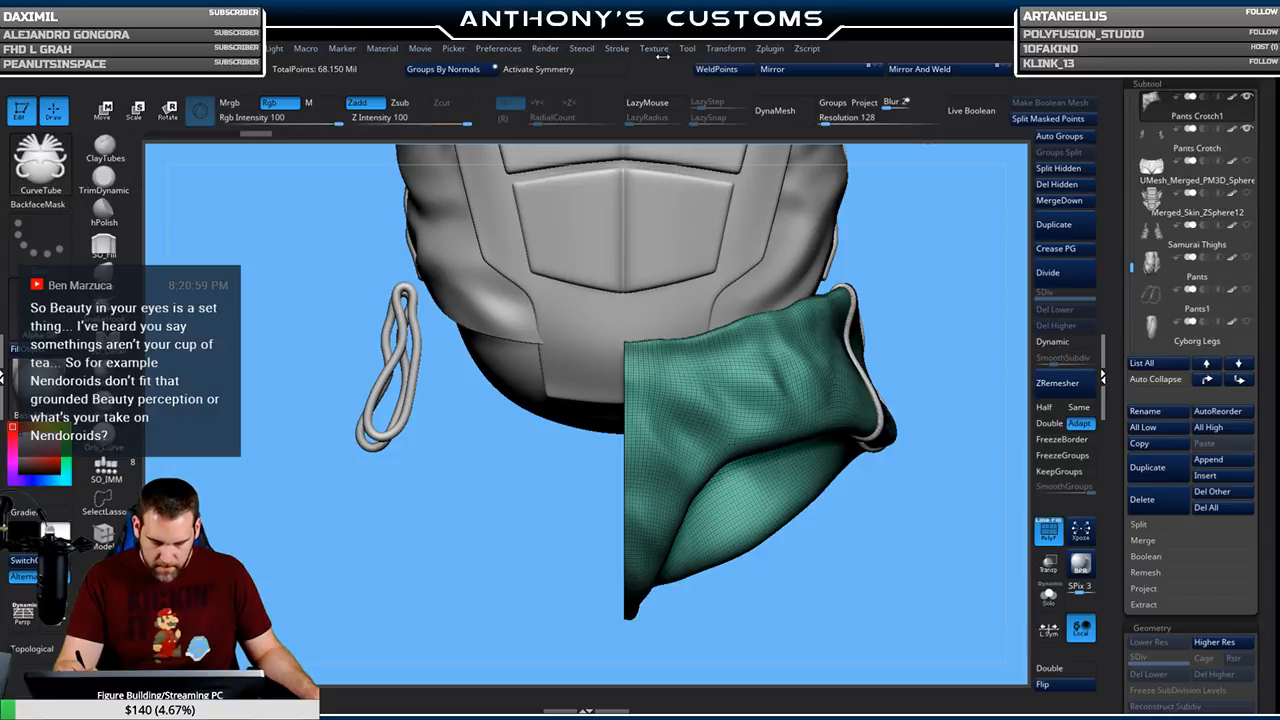
{"action": "left_click", "coordinate": [617, 48]}
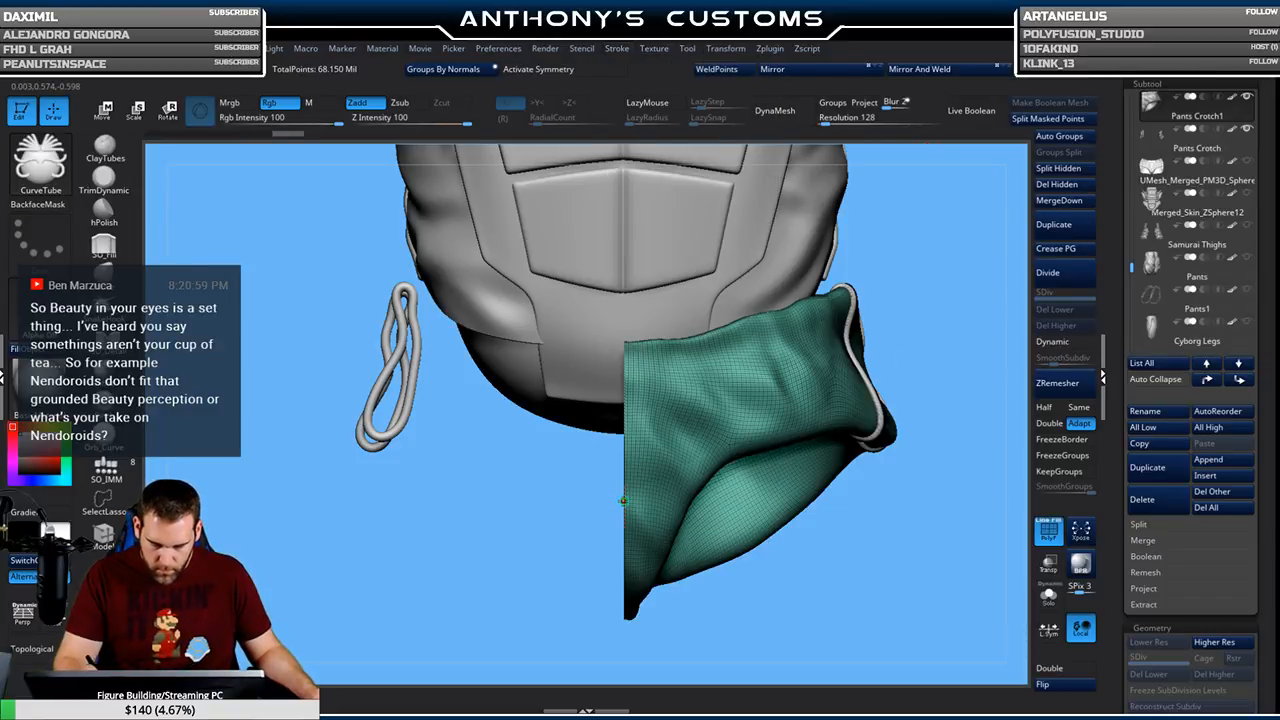
{"action": "left_click", "coordinate": [623, 502]}
{"action": "left_click_drag", "start_coordinate": [859, 397], "coordinate": [897, 539]}
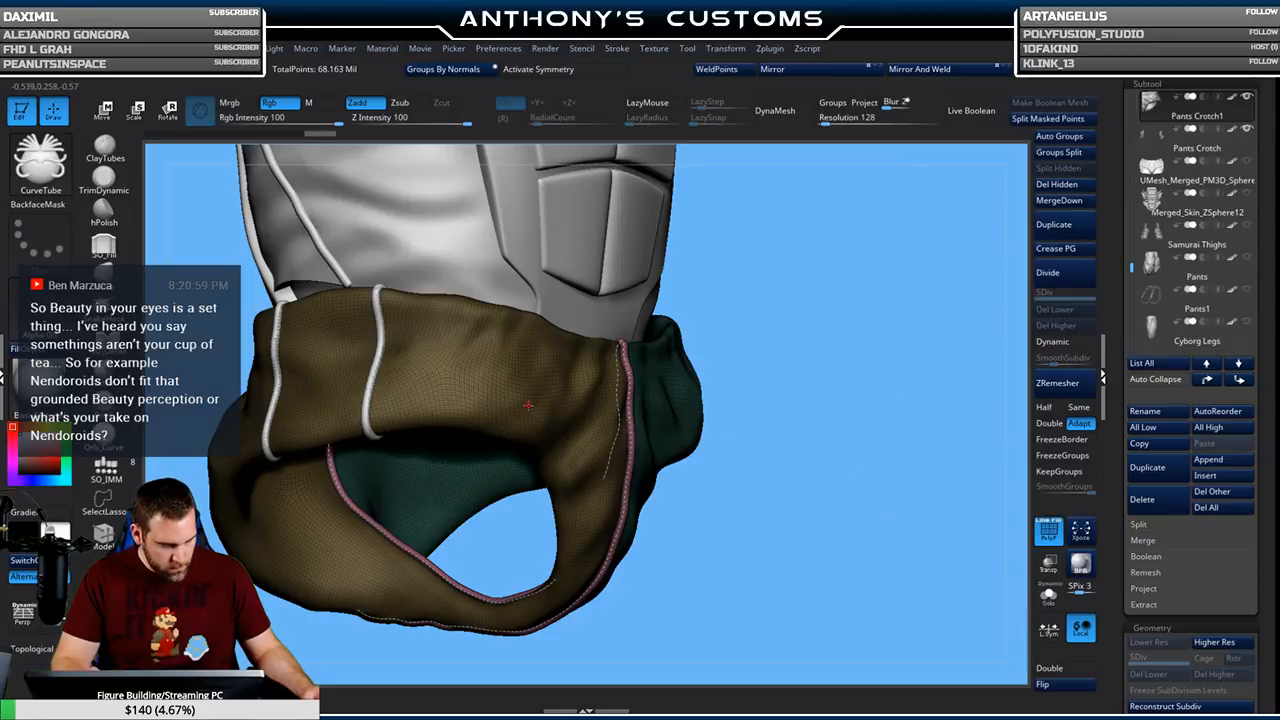
{"action": "left_click_drag", "start_coordinate": [857, 491], "coordinate": [846, 486]}
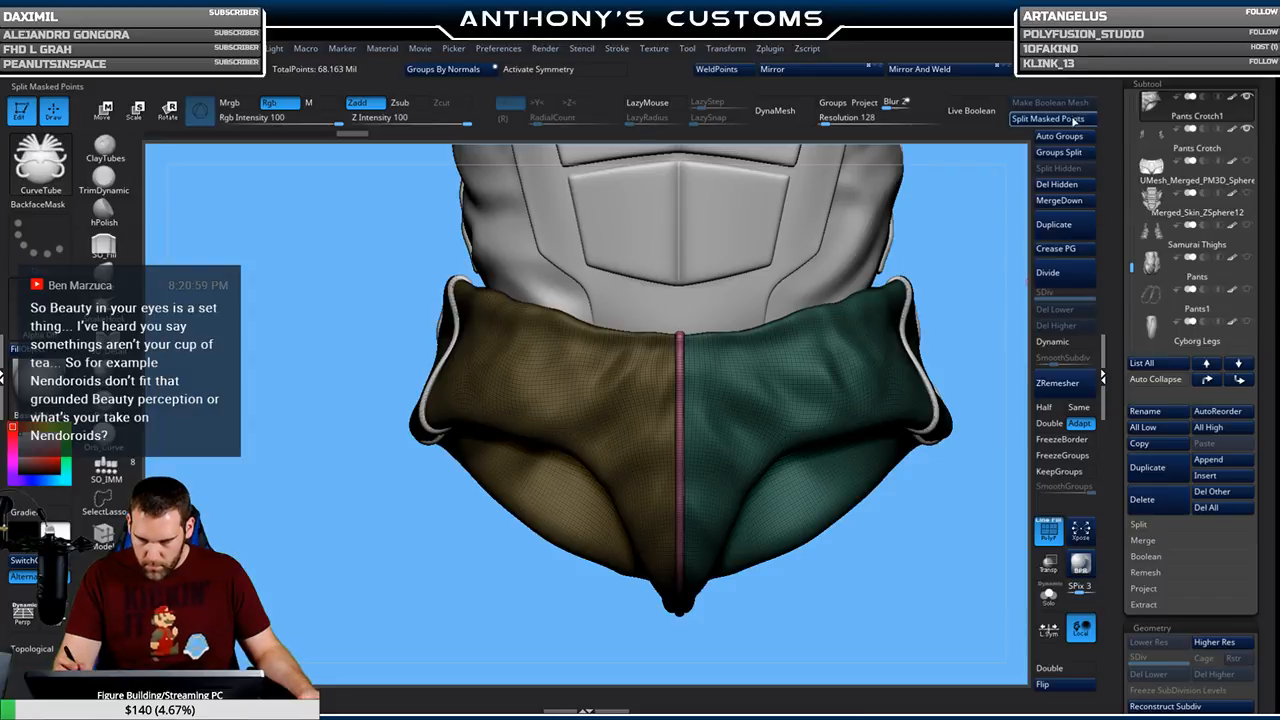
Split the masked crotch mesh from the centre seam tube and move the tube's subtool directly above the Pants Crotch seams
{"action": "left_click", "coordinate": [1076, 119]}
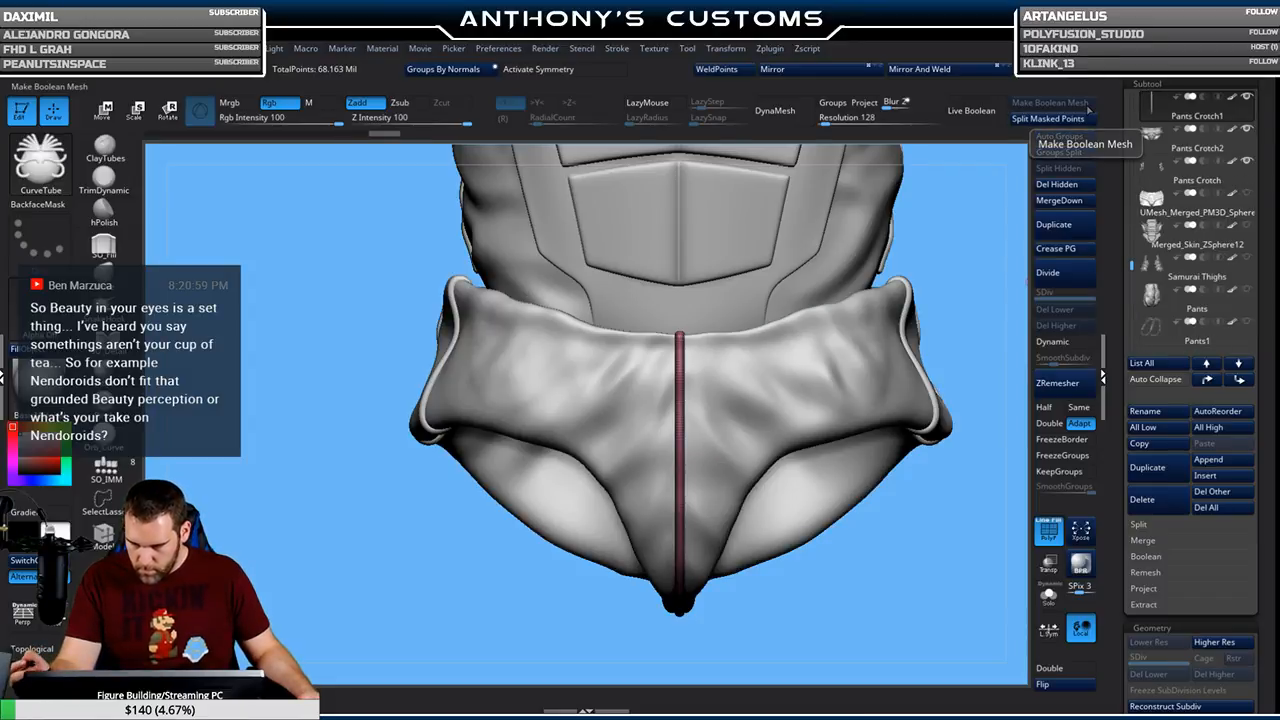
{"action": "left_click_drag", "start_coordinate": [1127, 269], "coordinate": [1127, 291]}
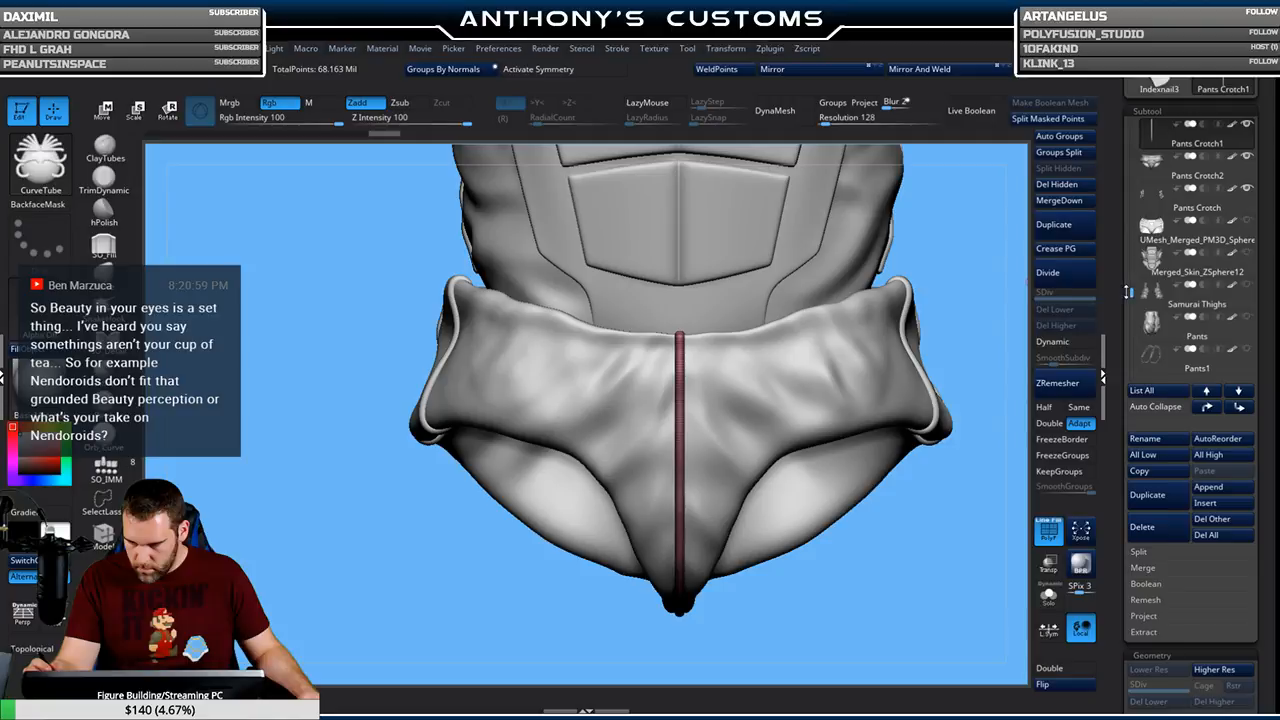
{"action": "scroll", "coordinate": [1190, 250], "scroll_direction": "up", "scroll_amount": 3}
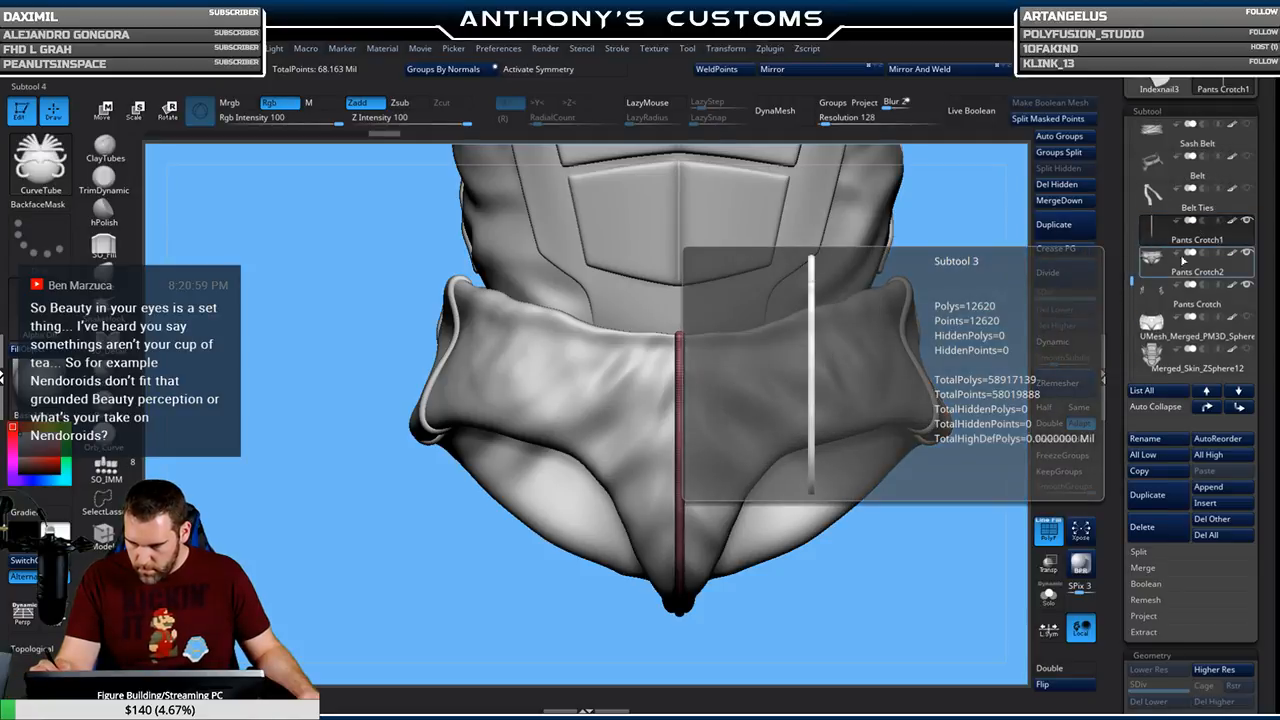
{"action": "left_click", "coordinate": [1238, 407]}
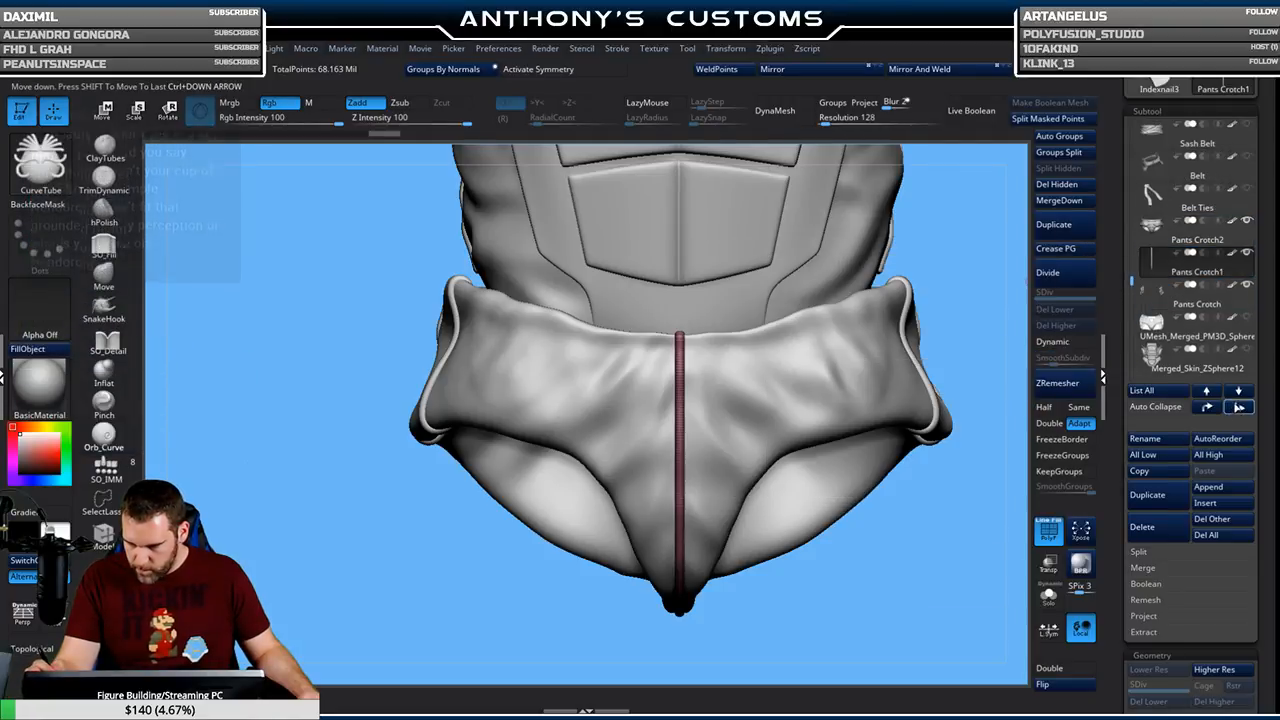
Clear the tube's mask, subdivide it once and merge it down with the Pants Crotch side seams
{"action": "key", "text": "ctrl"}
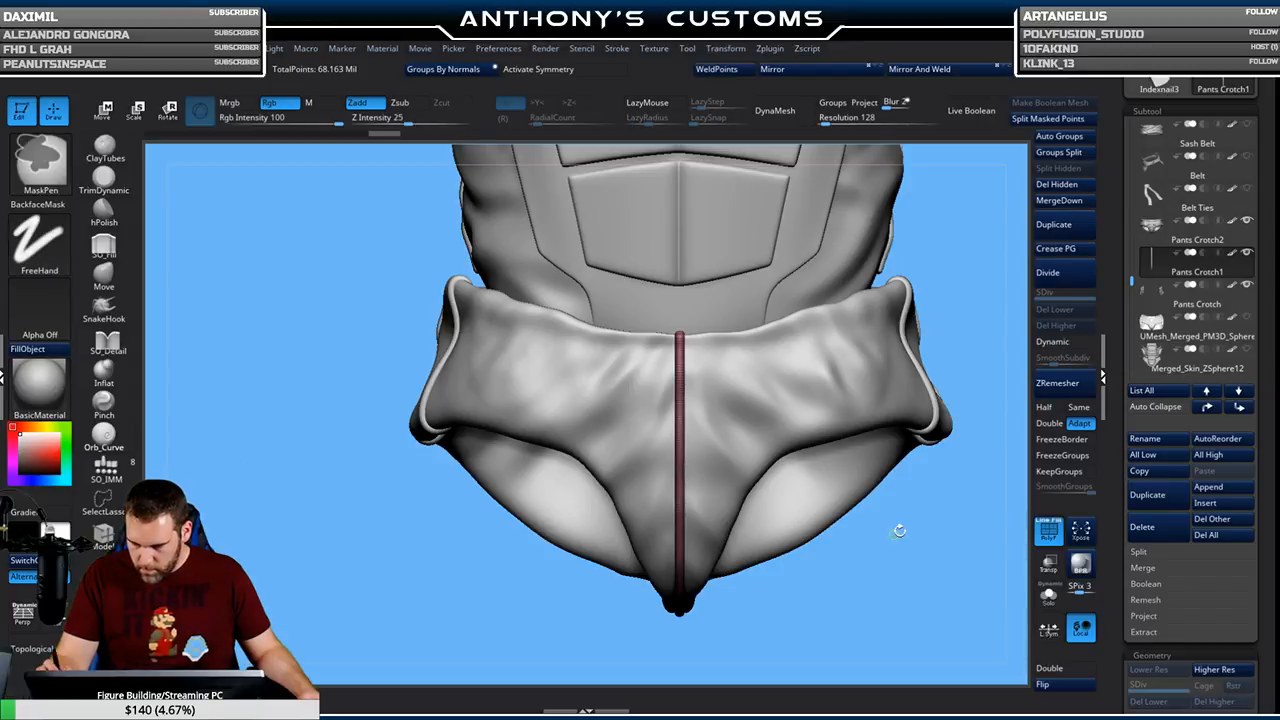
{"action": "left_click_drag", "start_coordinate": [898, 528], "coordinate": [899, 524], "text": "ctrl"}
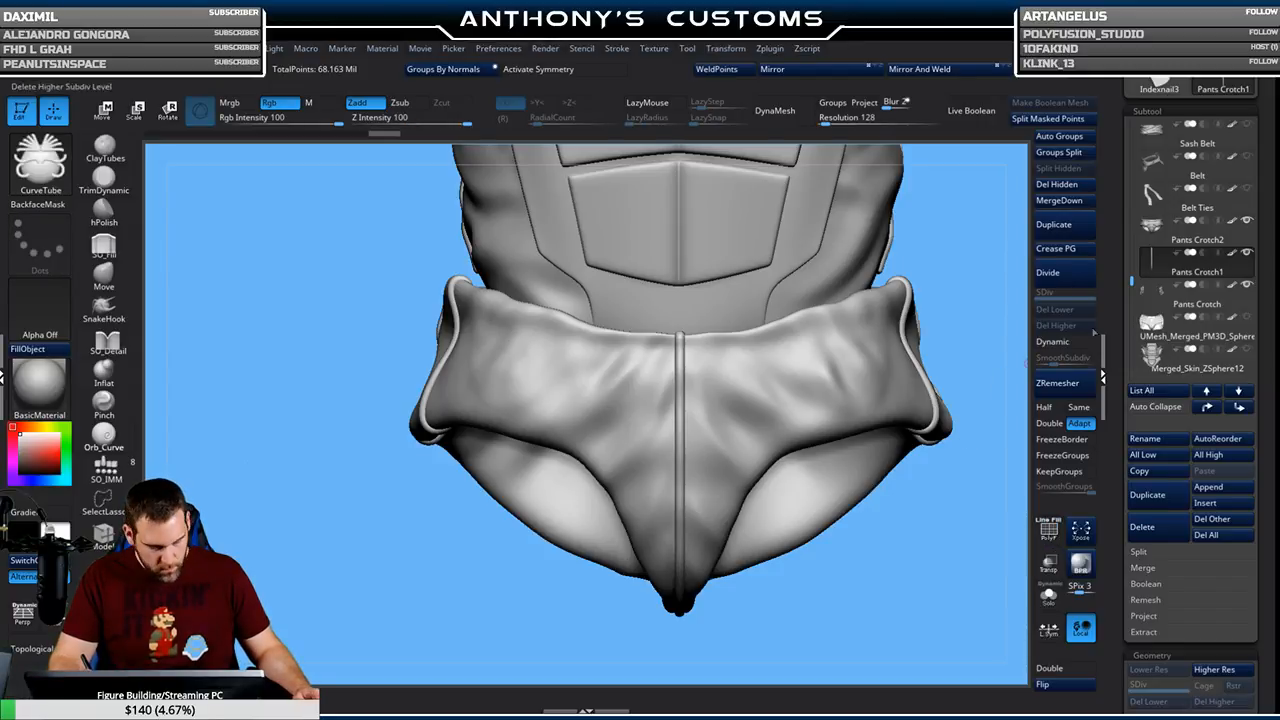
{"action": "left_click", "coordinate": [1190, 288]}
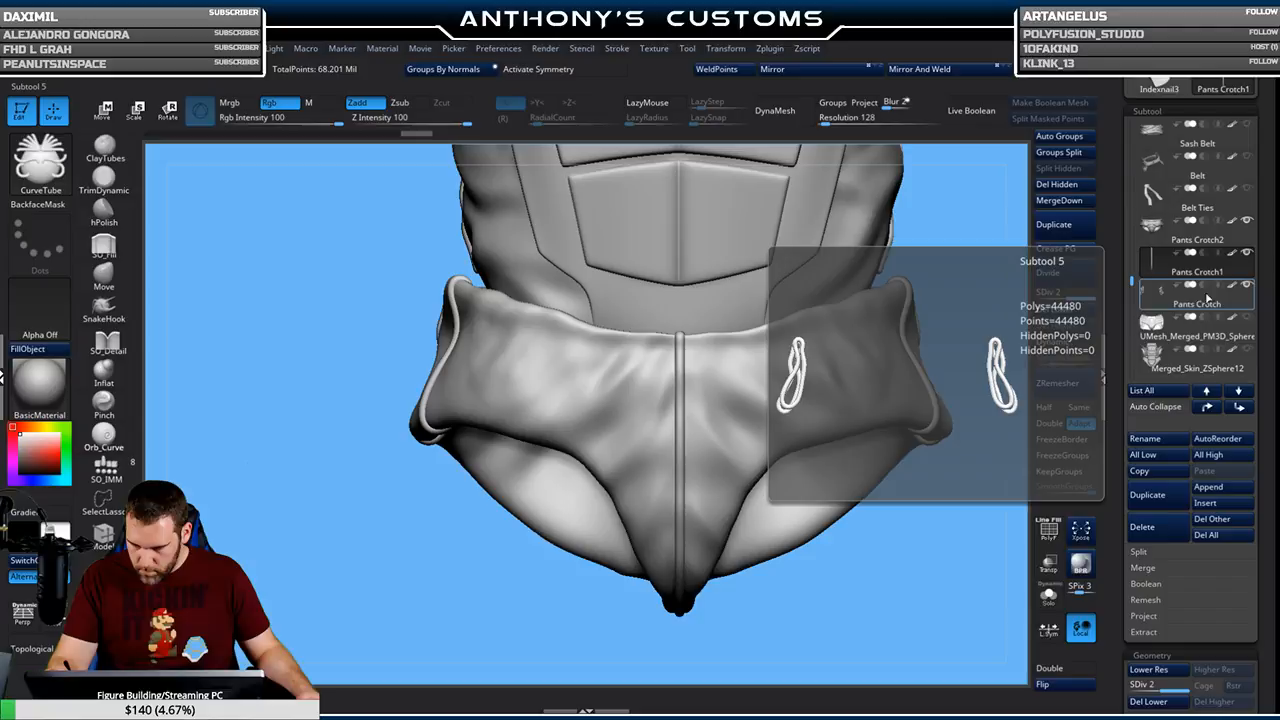
{"action": "left_click", "coordinate": [1058, 200]}
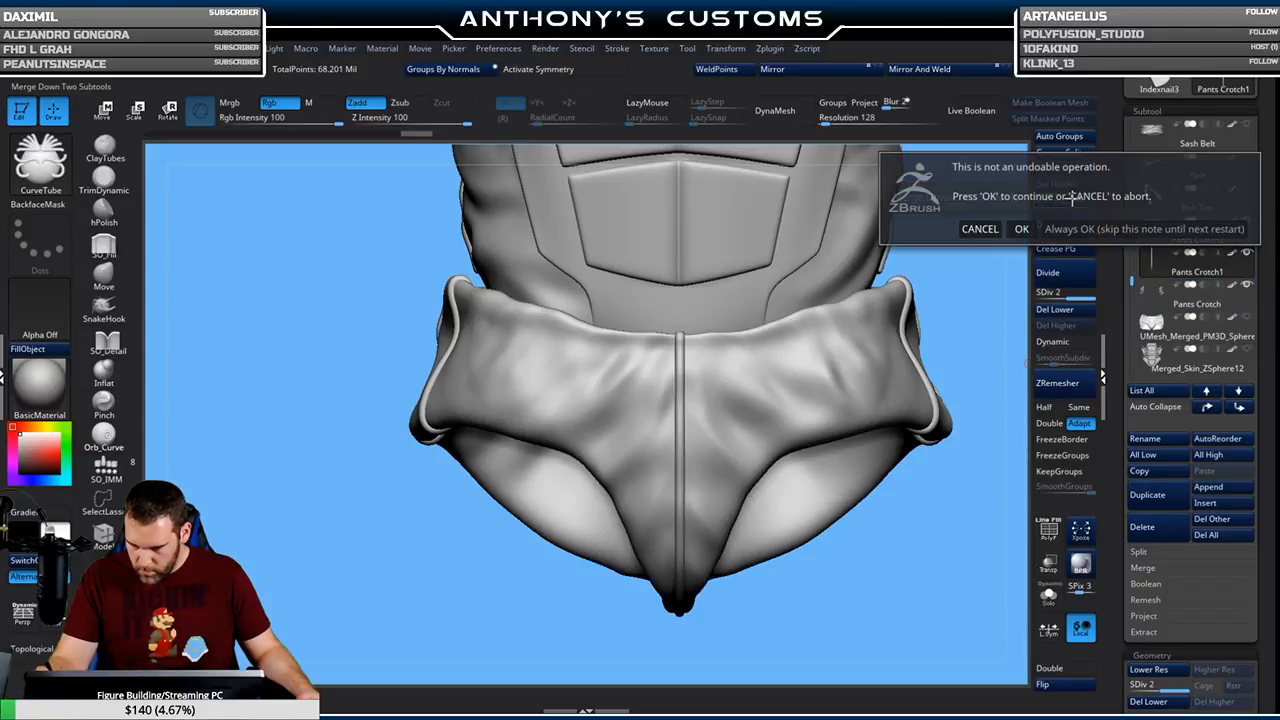
{"action": "left_click", "coordinate": [1021, 228]}
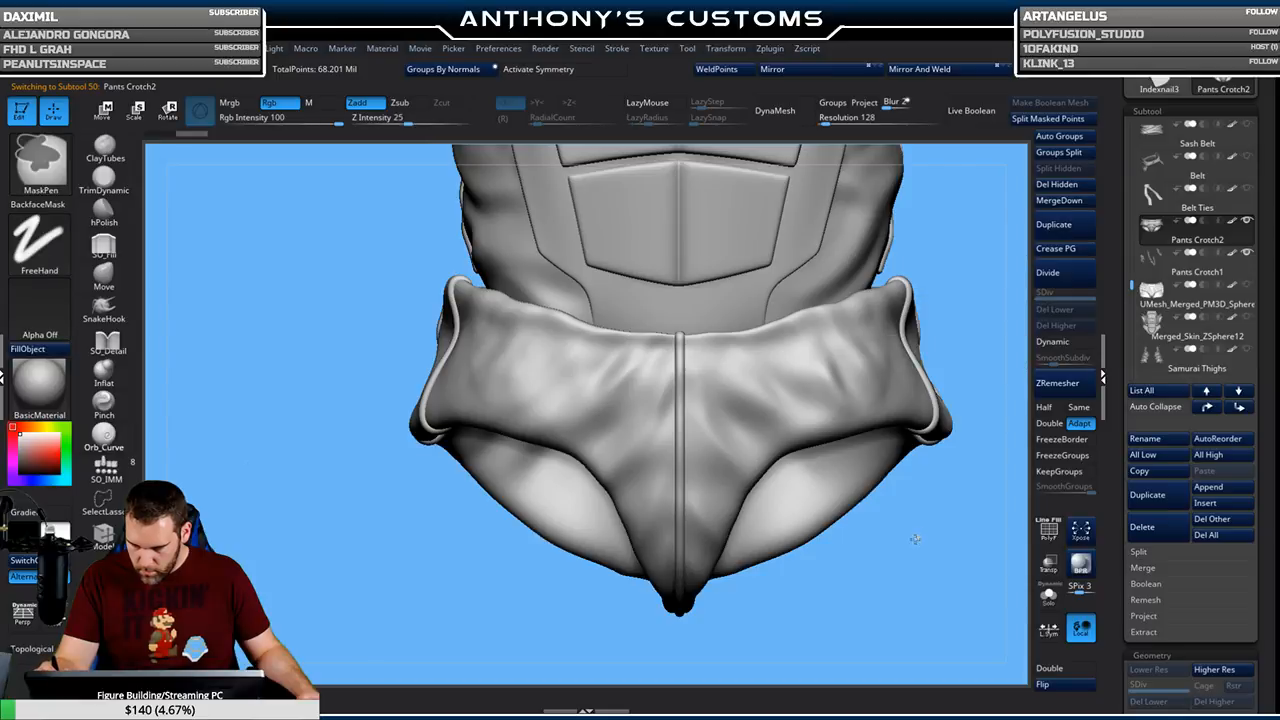
Show the Belt, Belt Ties, Pants and Pants1 subtools and examine the whole figure from the back and side
{"action": "left_click_drag", "start_coordinate": [905, 559], "coordinate": [952, 356], "text": "alt"}
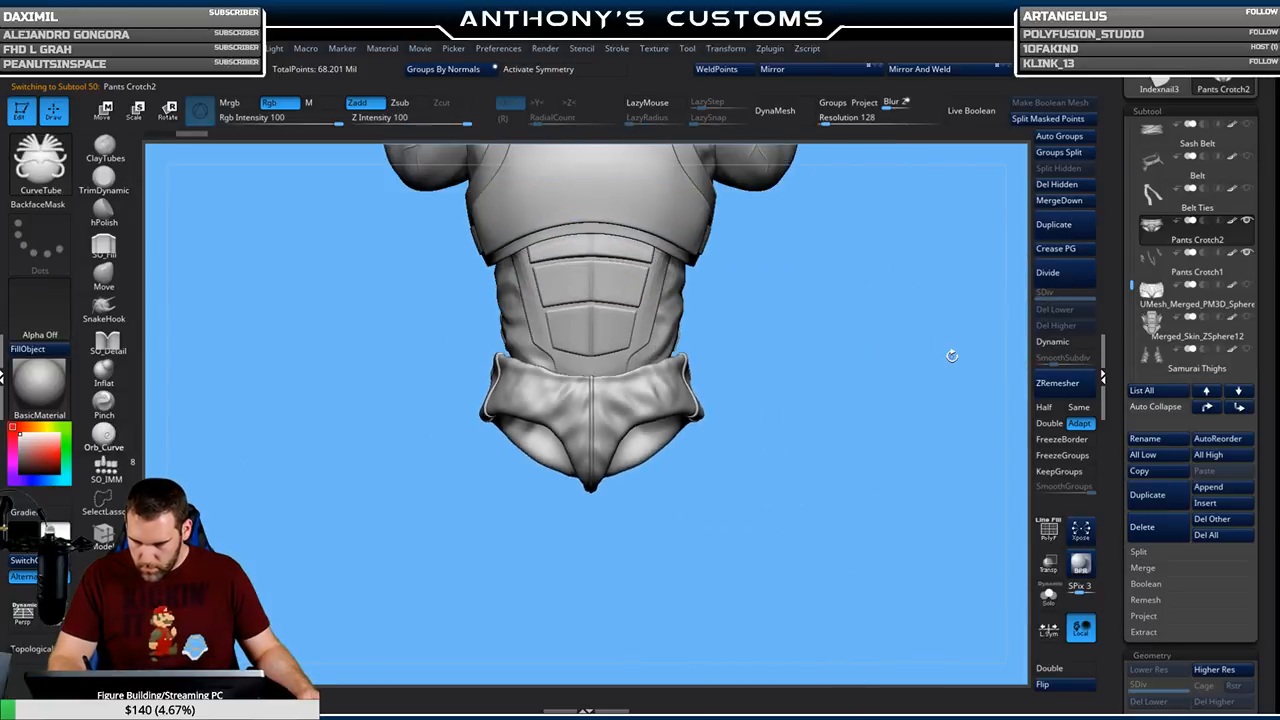
{"action": "left_click_drag", "start_coordinate": [897, 421], "coordinate": [954, 299], "text": "alt"}
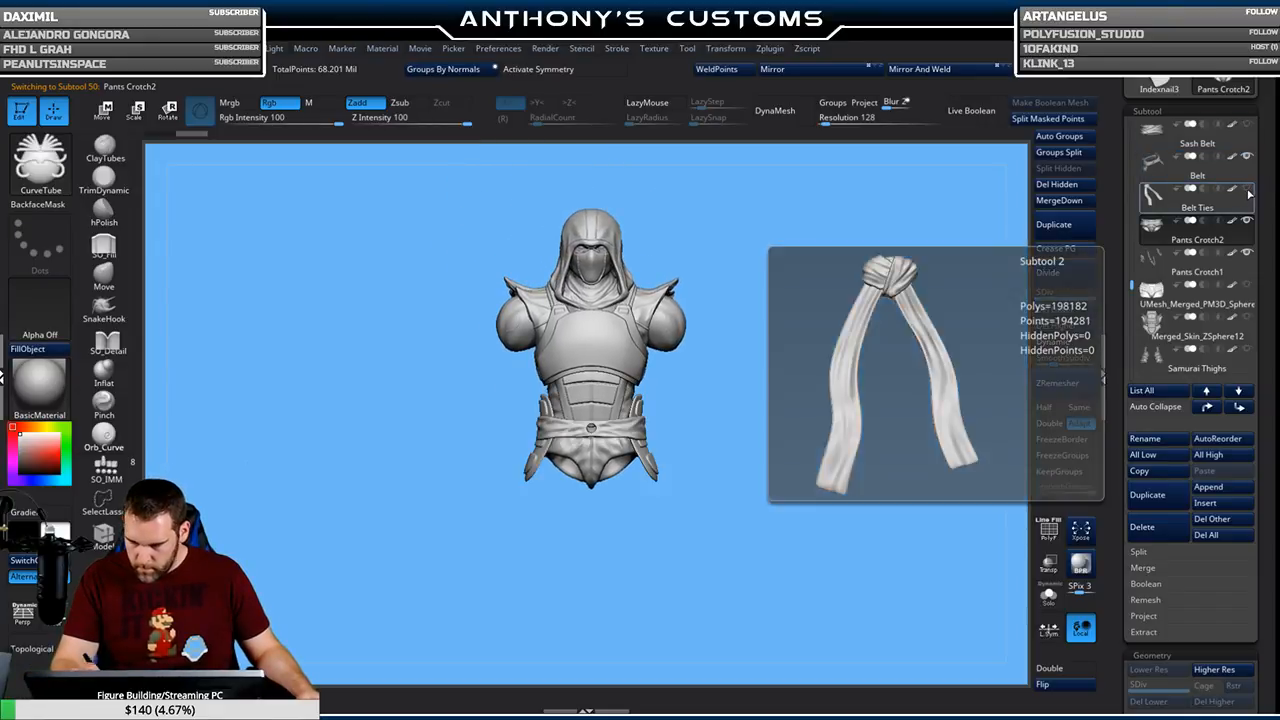
{"action": "left_click", "coordinate": [1247, 157]}
{"action": "left_click_drag", "start_coordinate": [1103, 374], "coordinate": [1103, 392]}
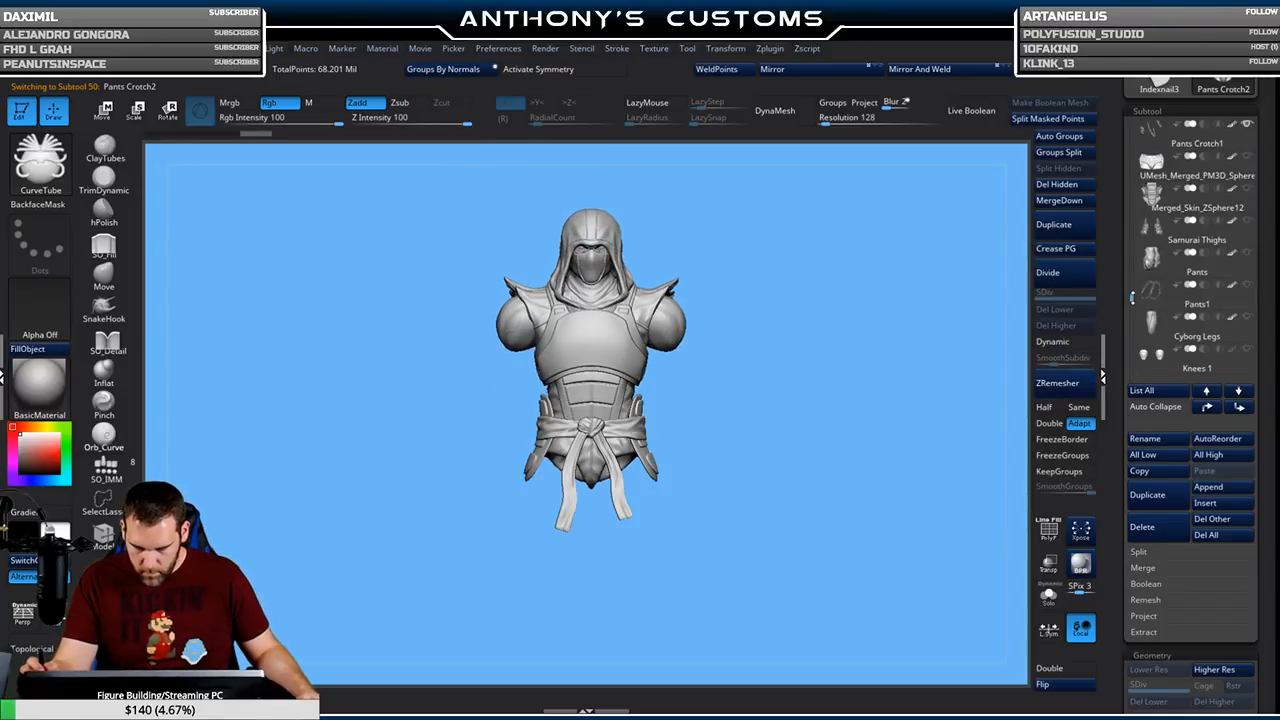
{"action": "left_click", "coordinate": [1246, 285]}
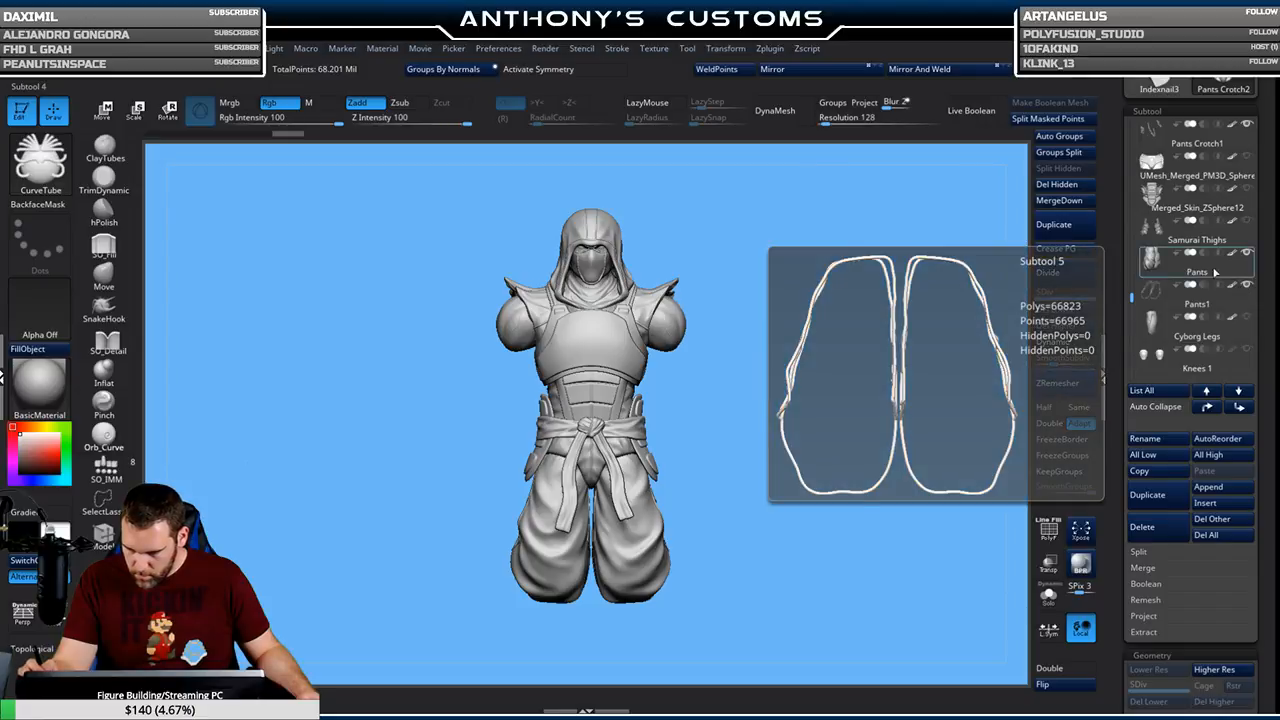
{"action": "left_click_drag", "start_coordinate": [760, 409], "coordinate": [899, 405]}
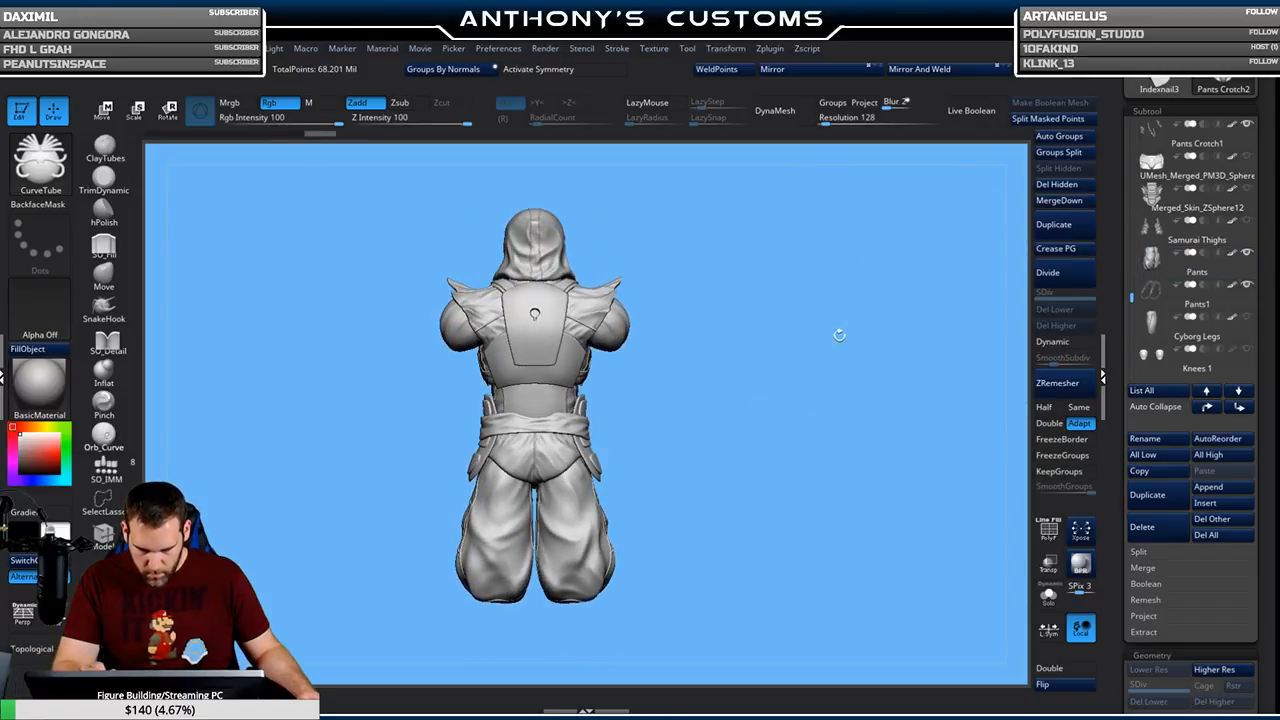
{"action": "mouse_move", "coordinate": [767, 417]}
{"action": "left_mouse_down"}
{"action": "mouse_move", "coordinate": [897, 414]}
{"action": "mouse_move", "coordinate": [884, 401]}
{"action": "left_mouse_up"}
{"action": "mouse_move", "coordinate": [815, 378]}
{"action": "left_mouse_down", "text": "alt"}
{"action": "mouse_move", "coordinate": [814, 453]}
{"action": "mouse_move", "coordinate": [811, 397]}
{"action": "mouse_move", "coordinate": [816, 416]}
{"action": "mouse_move", "coordinate": [851, 419]}
{"action": "mouse_move", "coordinate": [842, 396]}
{"action": "left_mouse_up", "text": "alt"}
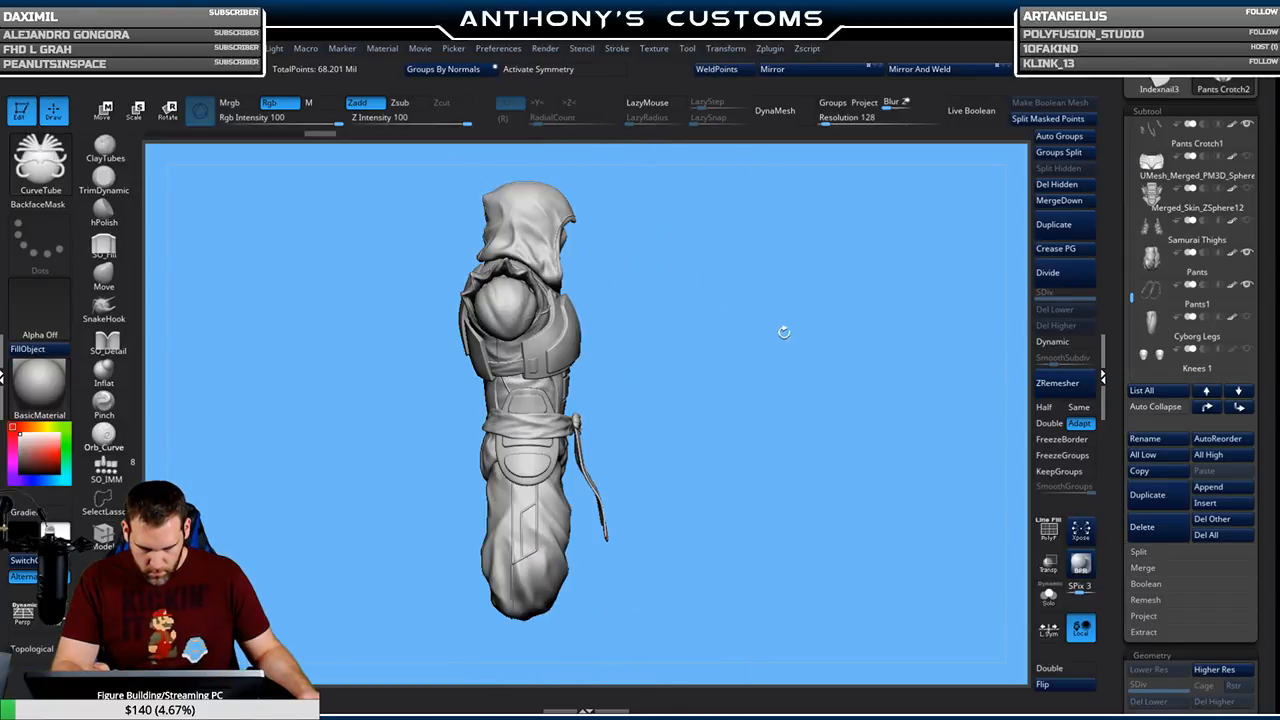
{"action": "left_click_drag", "start_coordinate": [776, 446], "coordinate": [902, 371], "text": "alt"}
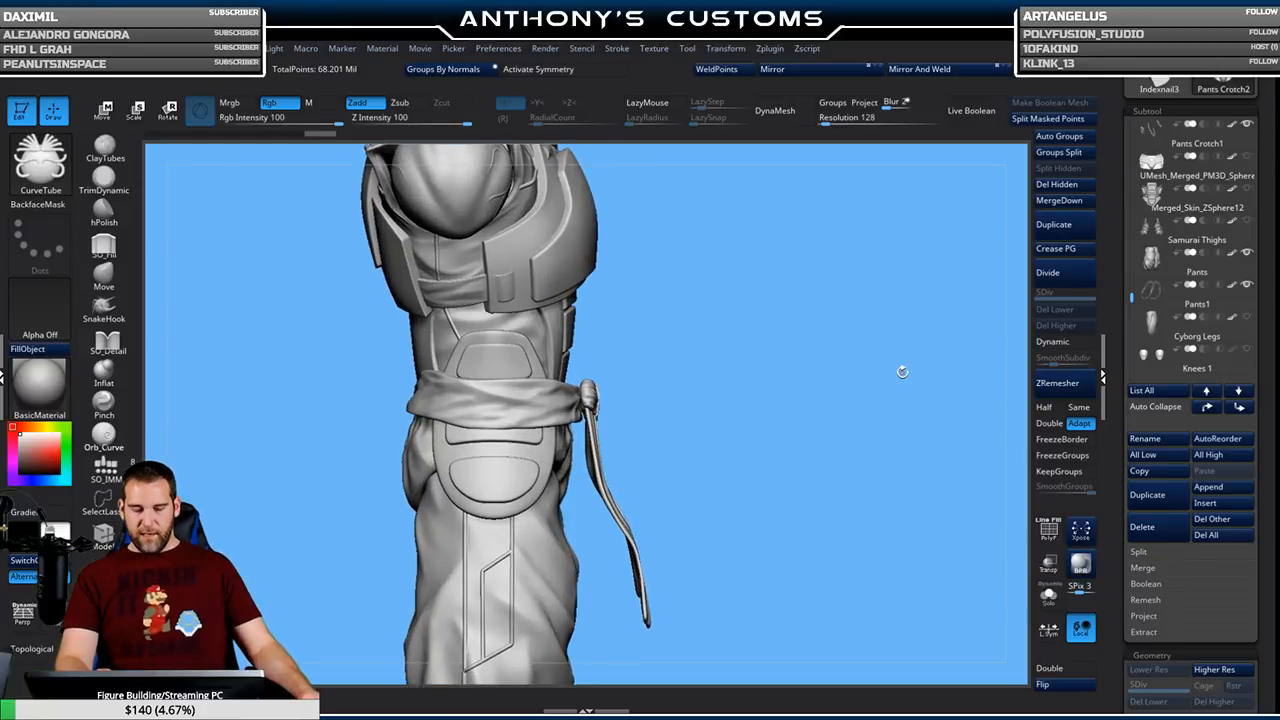
Hide the pants, crotch and belt subtools, select Armored Abdomen, and hide the briefly shown UMesh_Merged_PM3D_Sphere armor
{"action": "mouse_move", "coordinate": [1252, 175]}
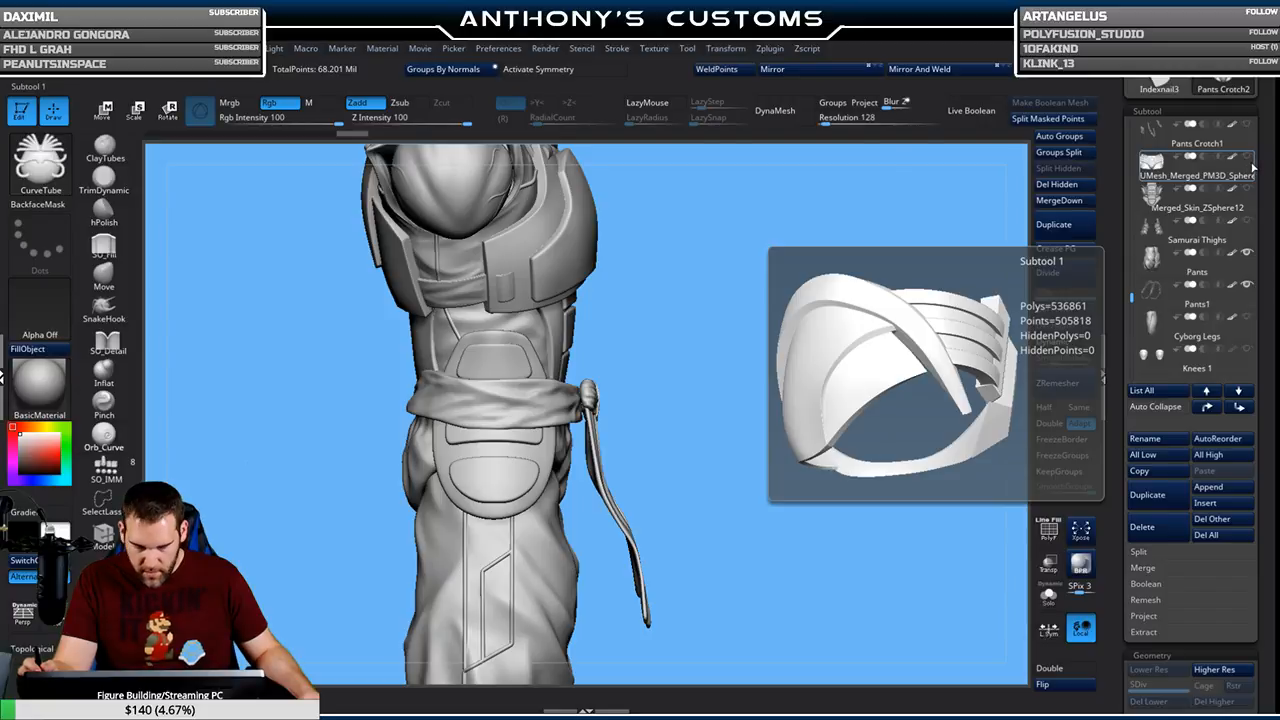
{"action": "left_click", "coordinate": [1248, 157]}
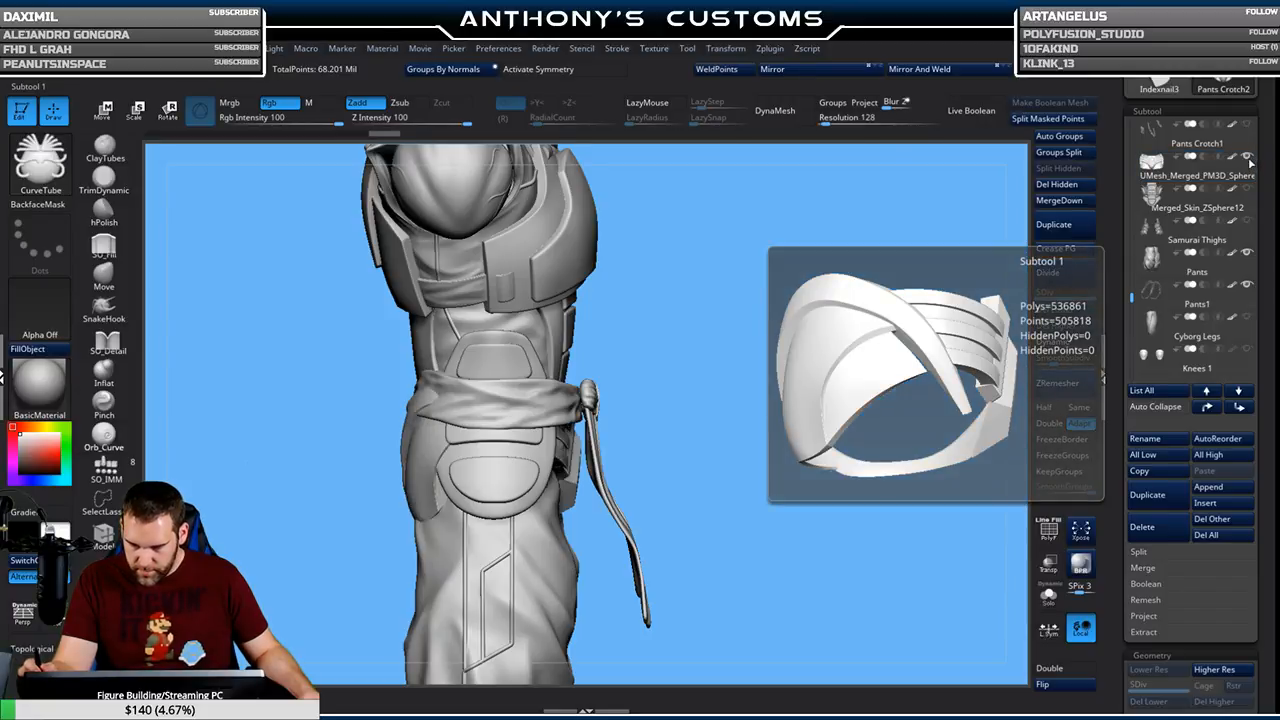
{"action": "left_click", "coordinate": [1247, 253]}
{"action": "left_click", "coordinate": [1248, 286]}
{"action": "scroll", "coordinate": [1248, 232], "scroll_direction": "up", "scroll_amount": 4}
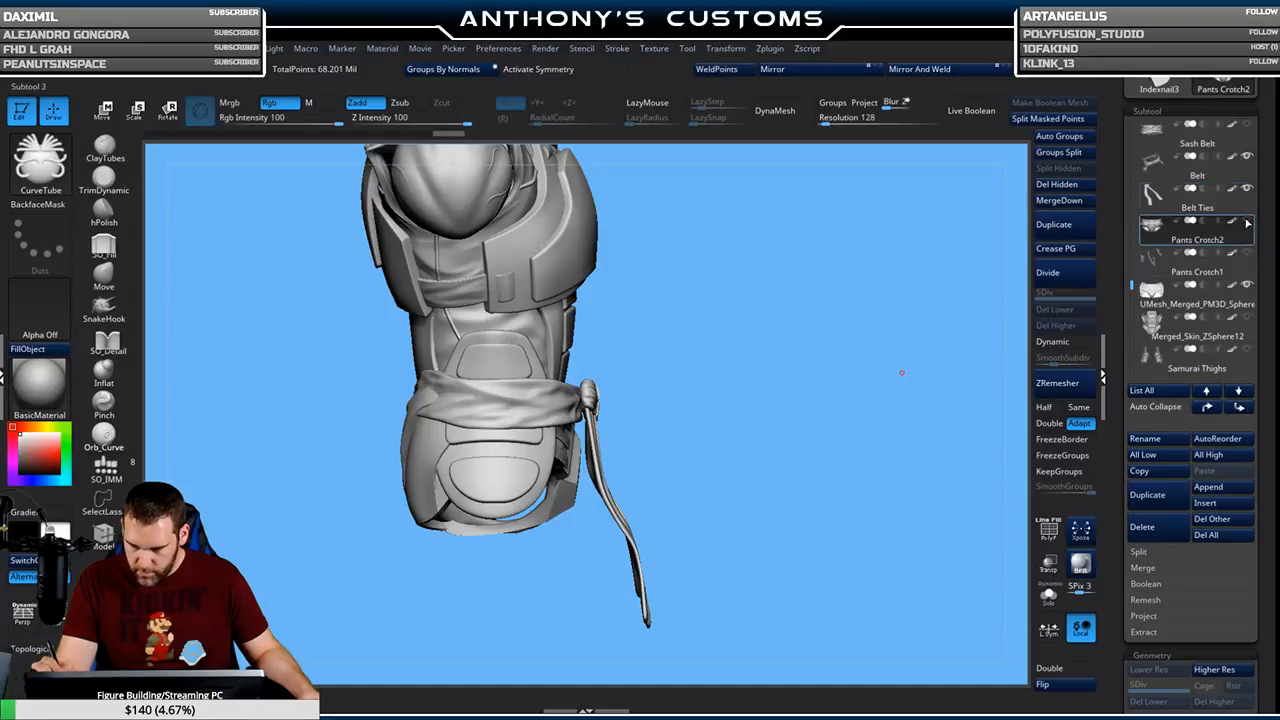
{"action": "left_click", "coordinate": [1247, 188]}
{"action": "left_click", "coordinate": [1245, 157]}
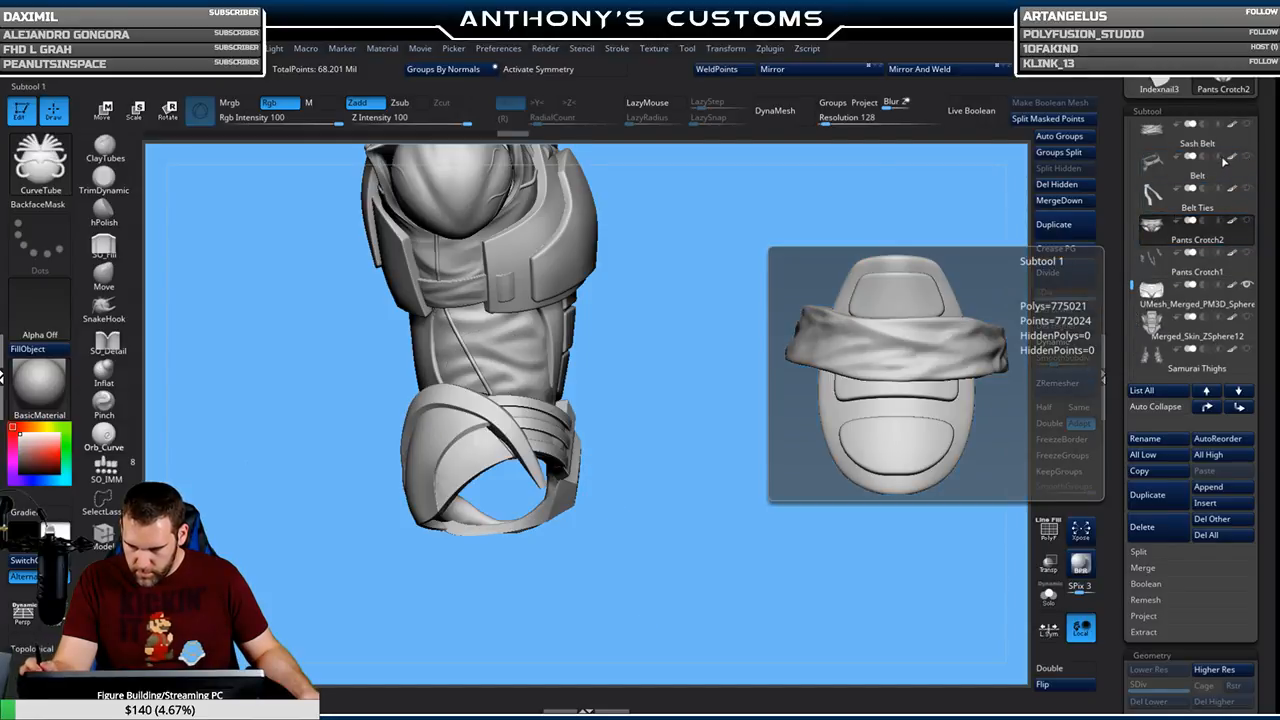
{"action": "left_click", "coordinate": [517, 360], "text": "alt"}
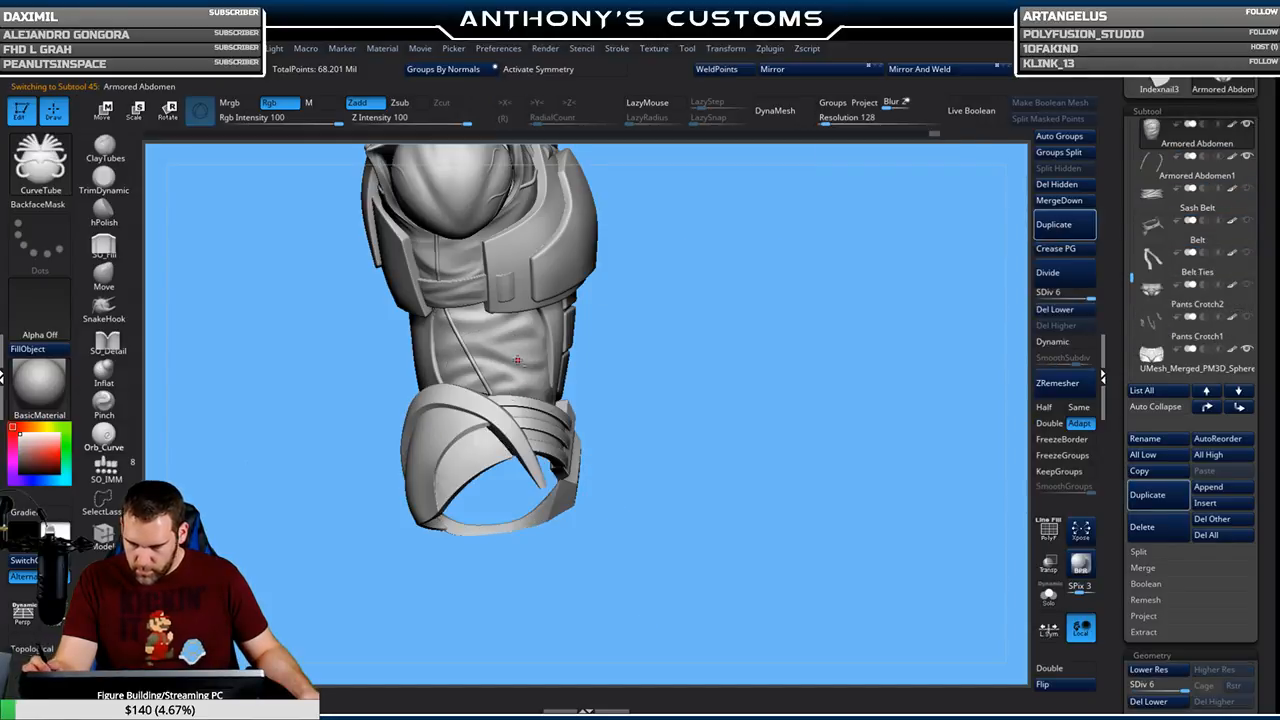
{"action": "left_click", "coordinate": [1247, 349]}
Display the polygroups of Armored Abdomen, duplicate the subtool and delete the copy's lower subdivision levels
{"action": "left_click_drag", "start_coordinate": [690, 371], "coordinate": [722, 432], "text": "alt"}
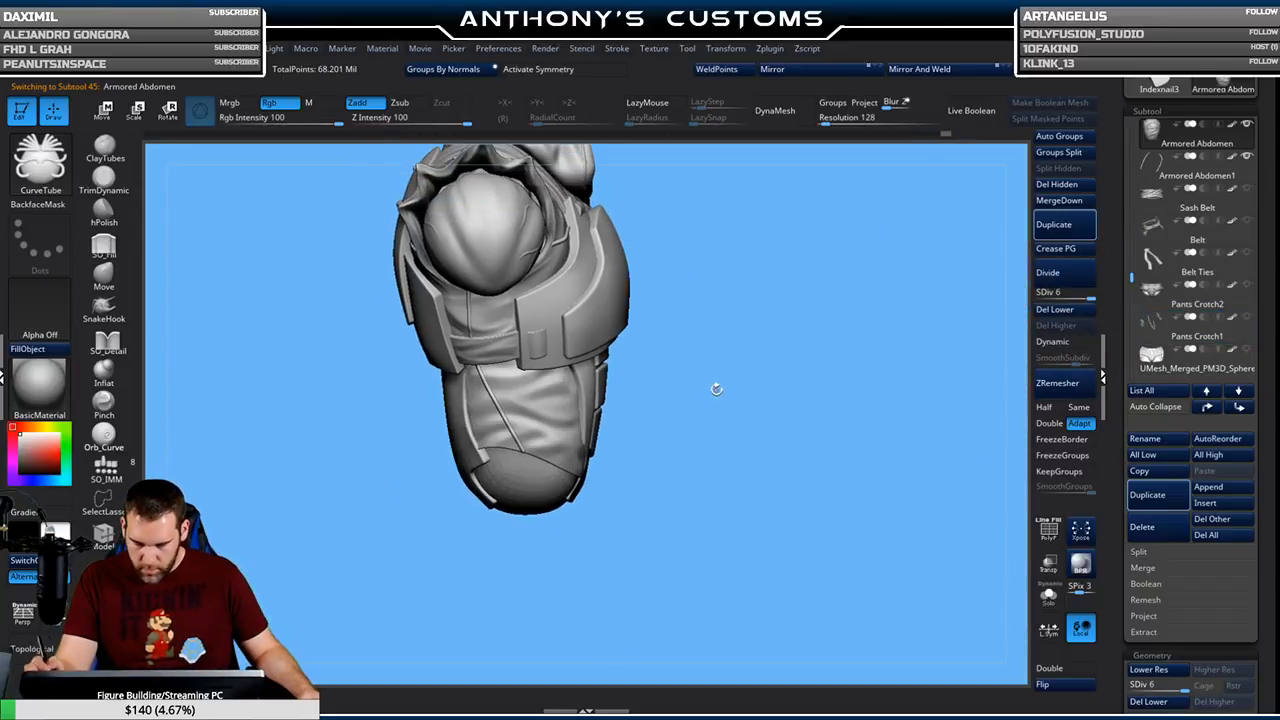
{"action": "key", "text": "shift+f"}
{"action": "left_click_drag", "start_coordinate": [720, 363], "coordinate": [817, 369], "text": "alt"}
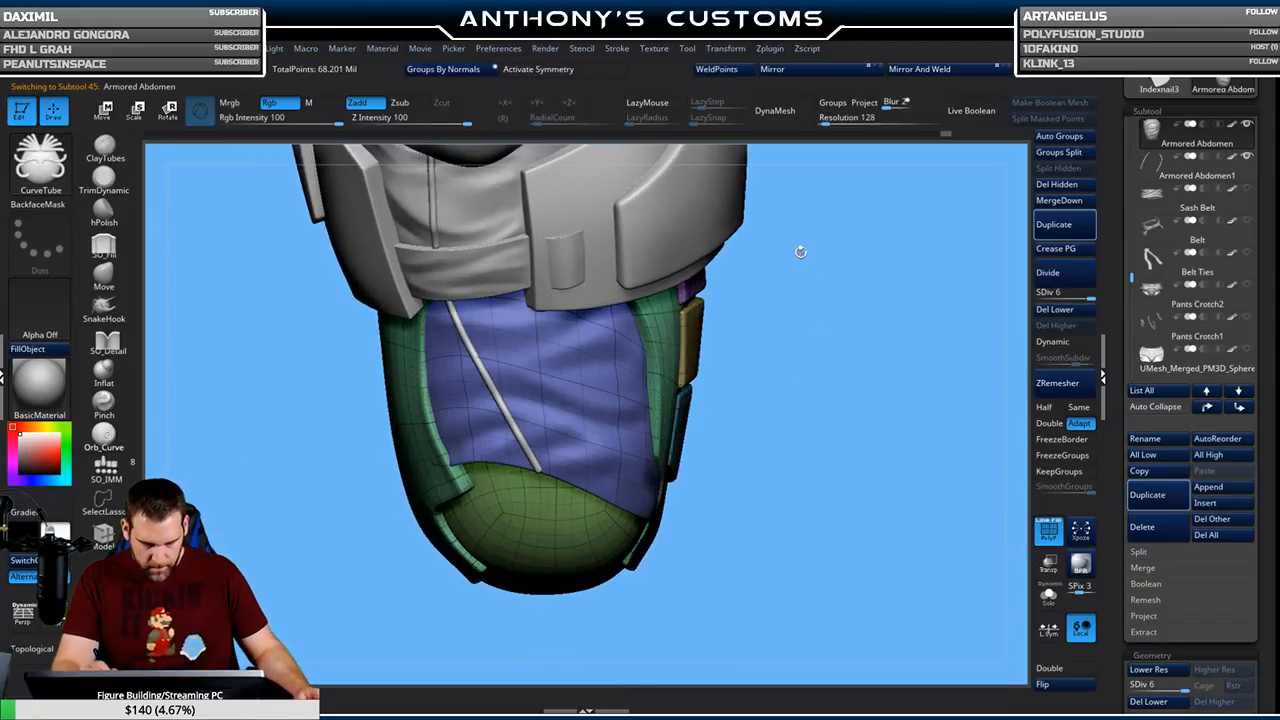
{"action": "left_click", "coordinate": [1160, 497]}
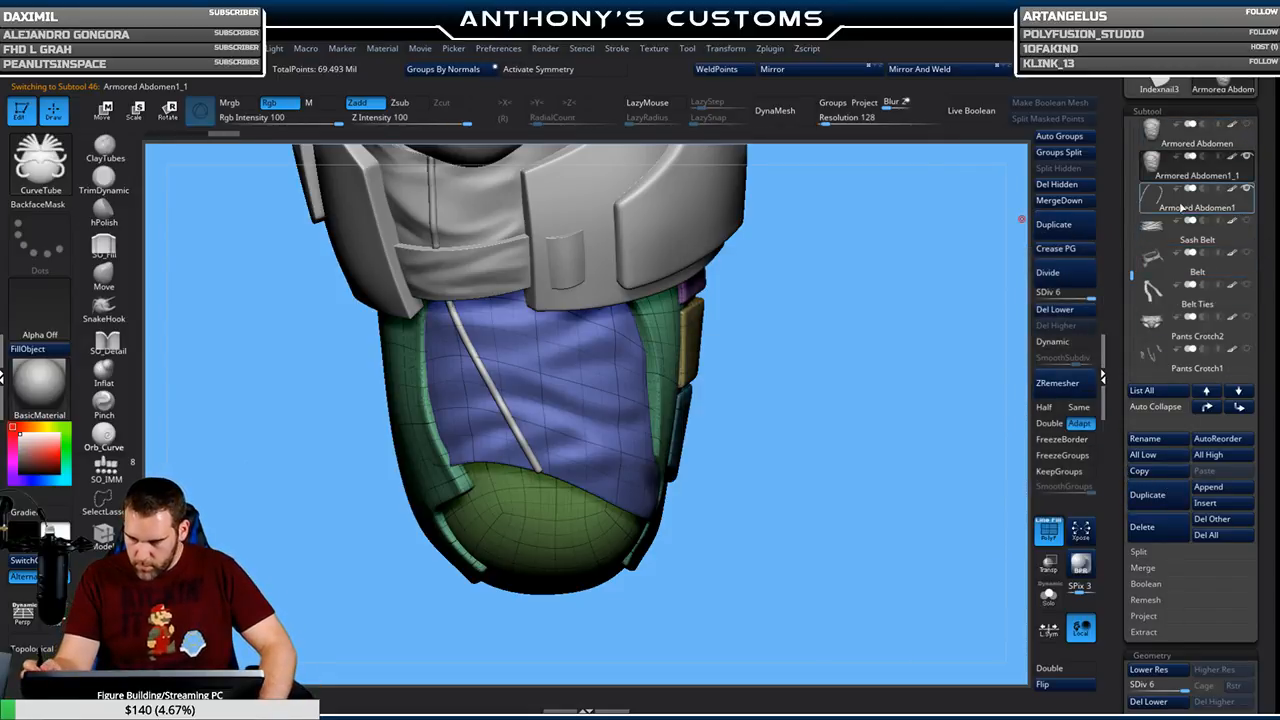
{"action": "left_click", "coordinate": [1071, 311]}
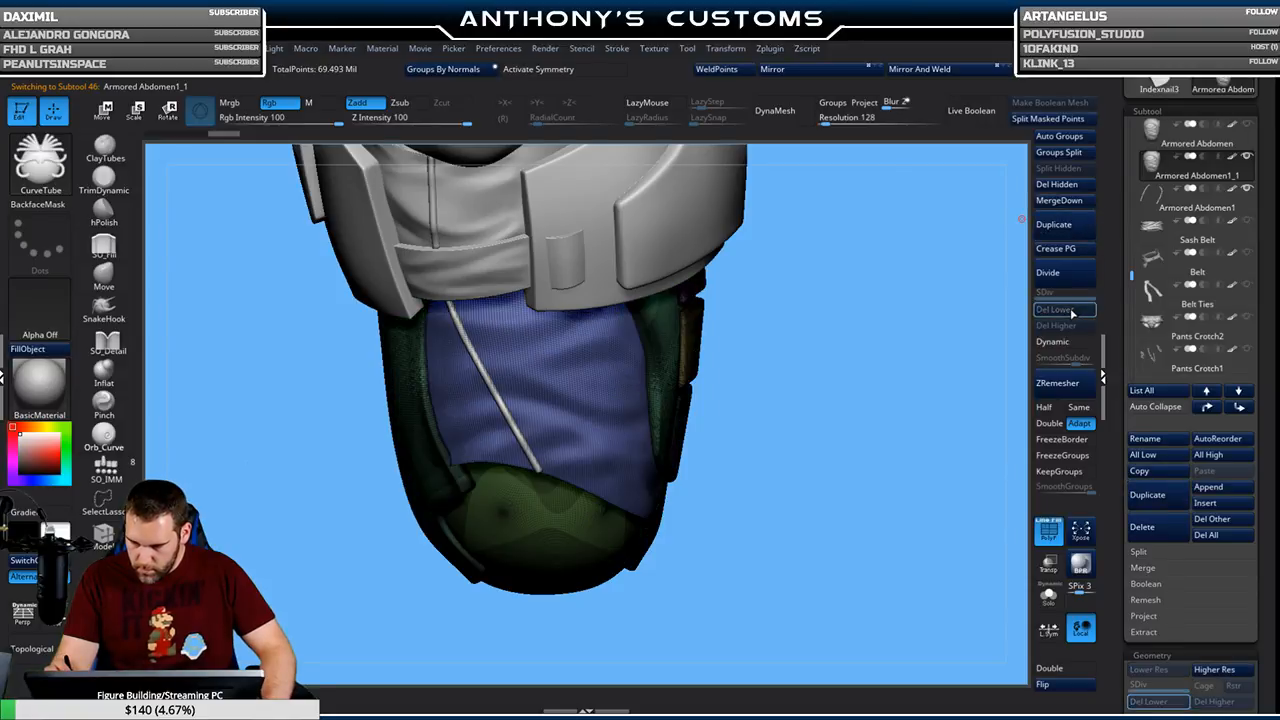
Isolate the two side cloth polygroups of Armored Abdomen1_1 using the SelectRect brush
{"action": "key", "text": "ctrl+shift"}
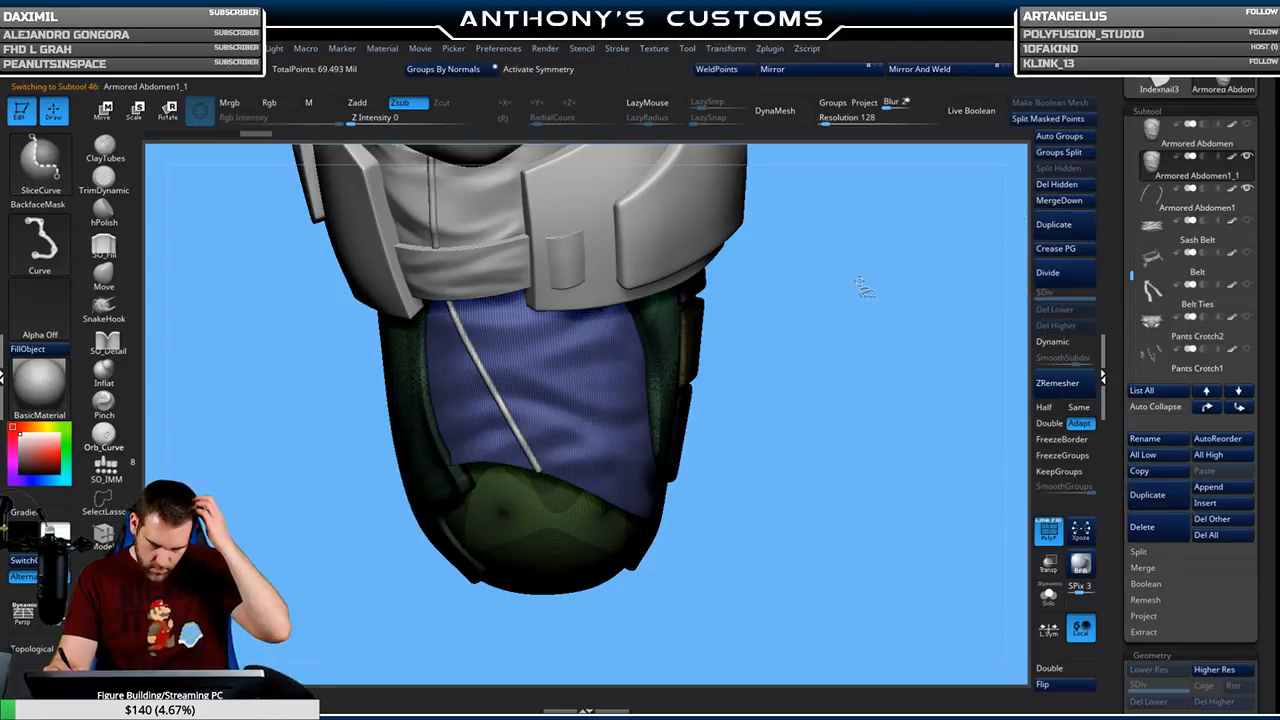
{"action": "left_click", "coordinate": [41, 163], "text": "ctrl+shift"}
{"action": "left_click", "coordinate": [455, 236], "text": "ctrl+shift"}
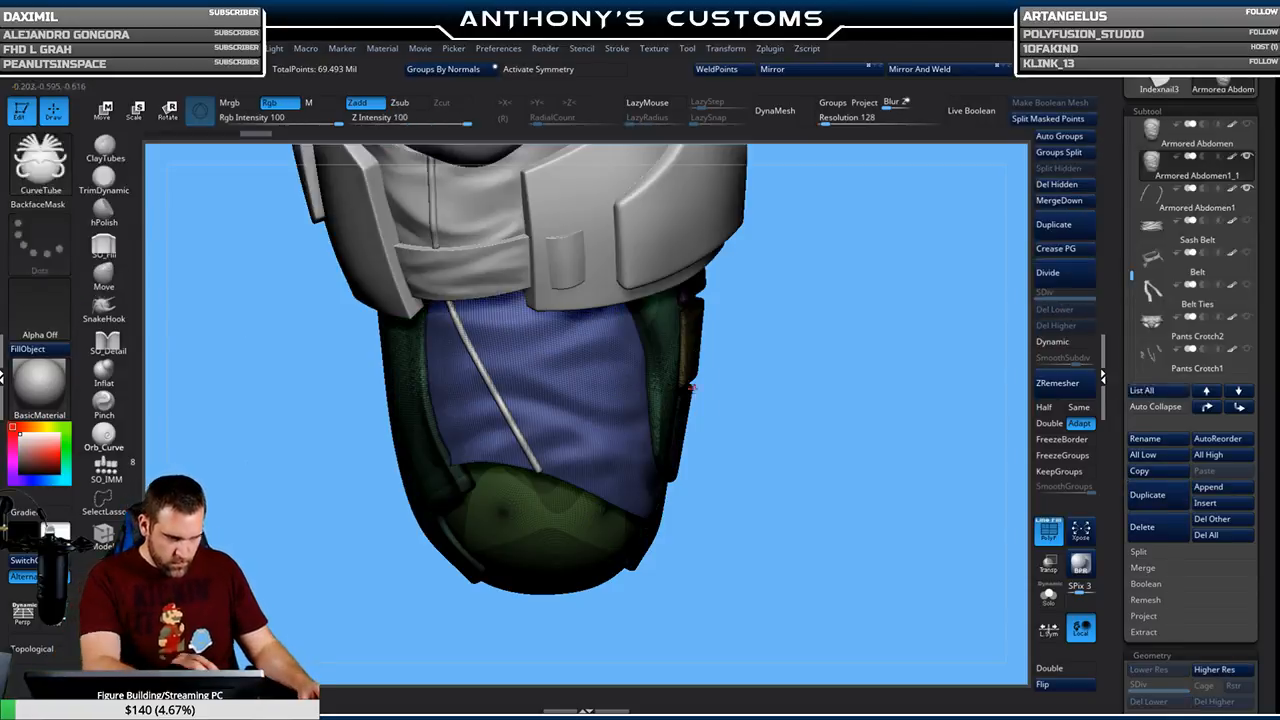
{"action": "left_click", "coordinate": [598, 418], "text": "ctrl+shift"}
{"action": "left_click_drag", "start_coordinate": [903, 403], "coordinate": [688, 595]}
{"action": "left_click", "coordinate": [692, 600], "text": "ctrl+shift"}
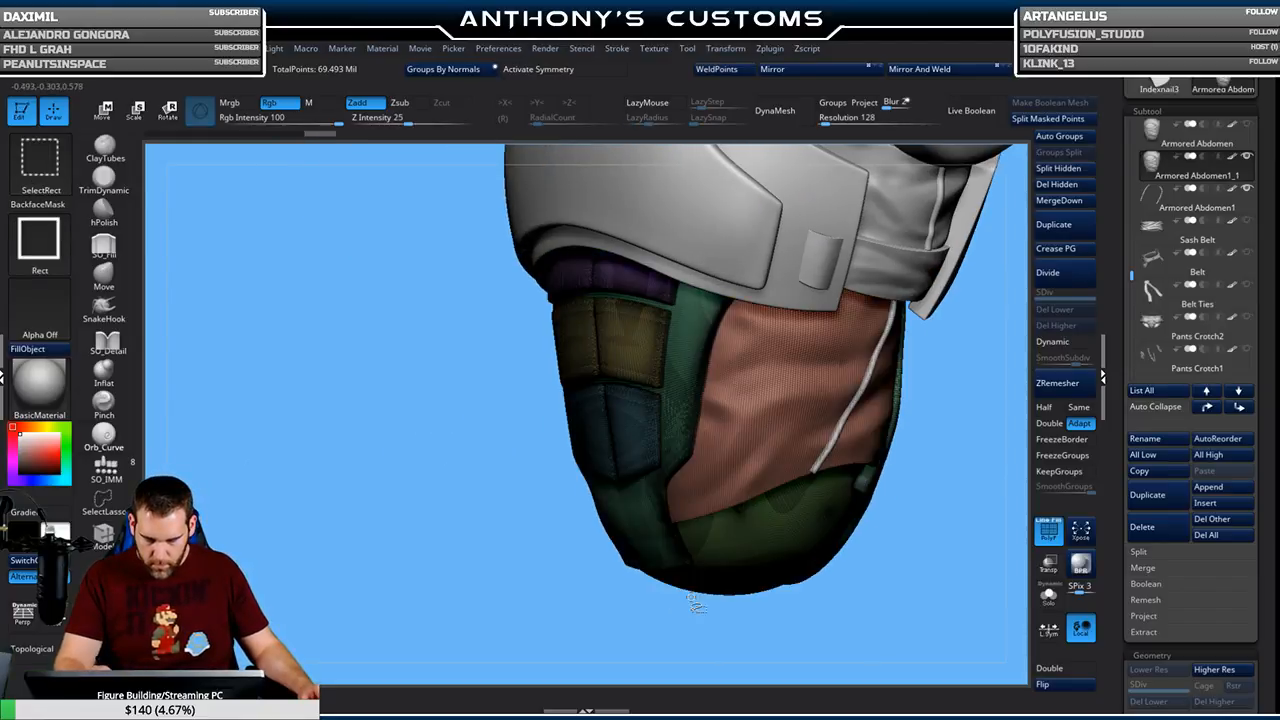
{"action": "left_click", "coordinate": [797, 402], "text": "ctrl+shift"}
{"action": "left_click", "coordinate": [545, 630], "text": "ctrl+shift"}
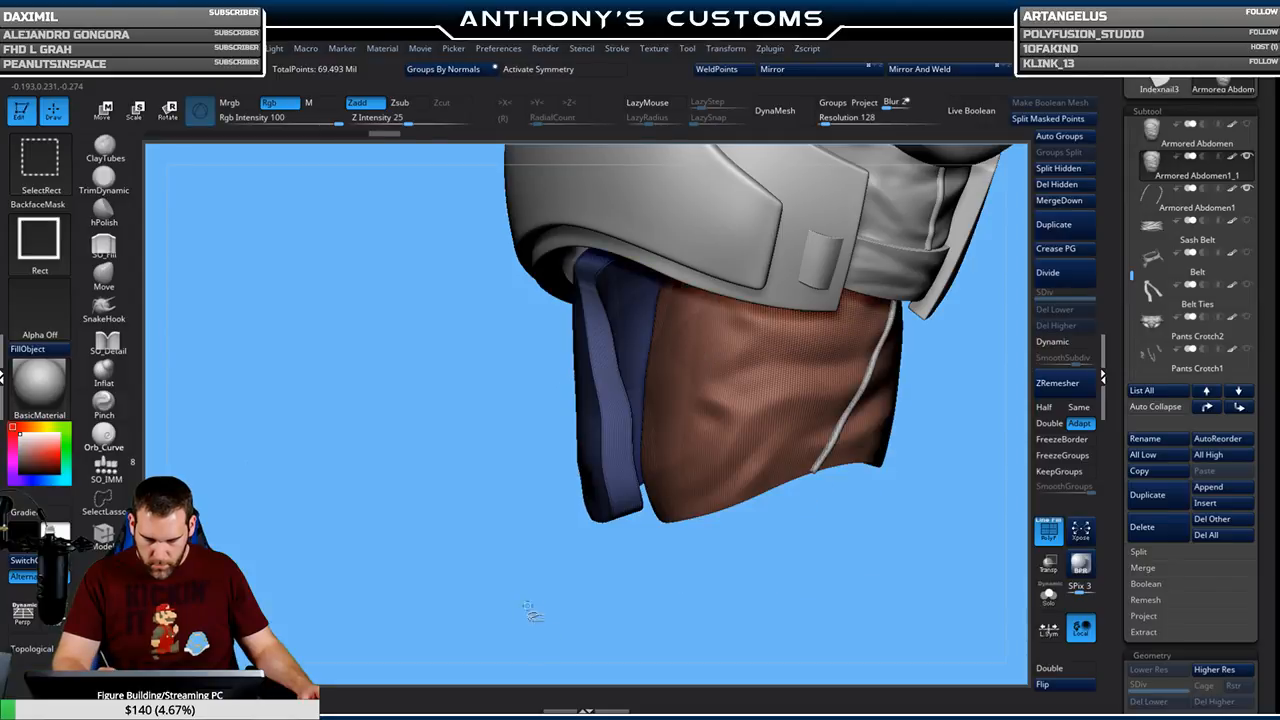
{"action": "left_click_drag", "start_coordinate": [757, 573], "coordinate": [705, 523]}
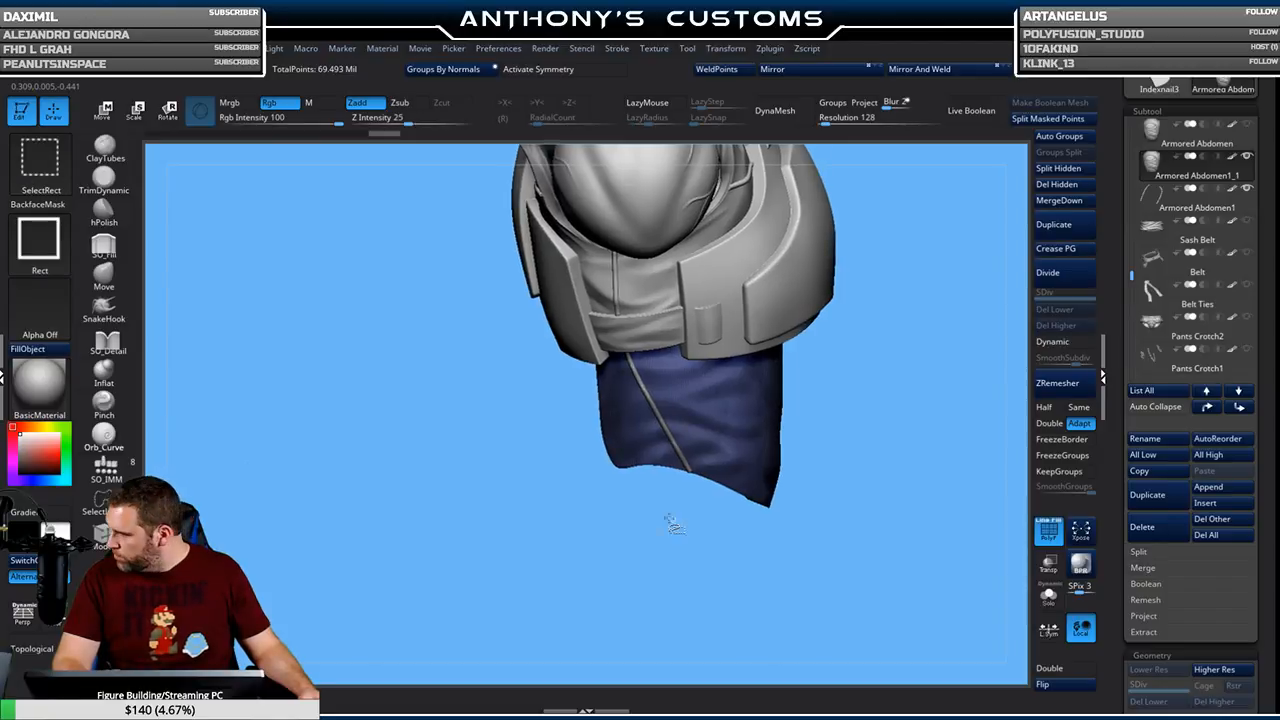
{"action": "key", "text": "ctrl+shift+b"}
{"action": "left_click", "coordinate": [390, 243]}
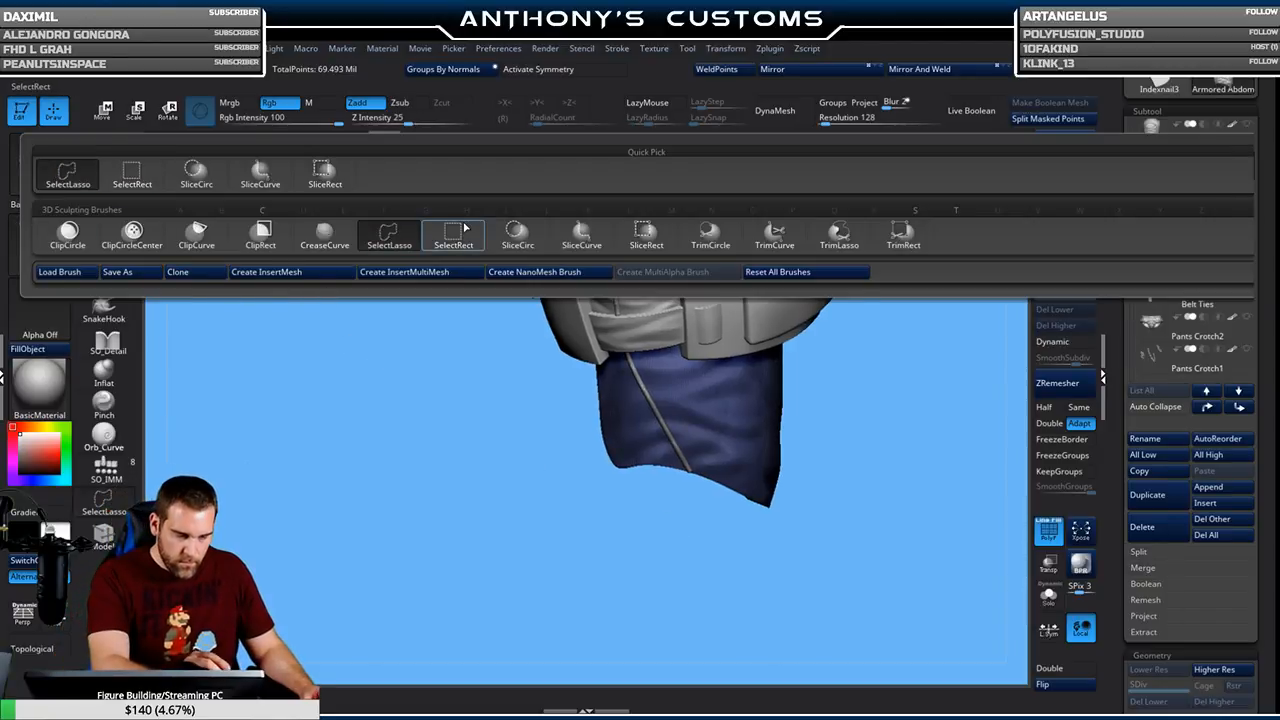
{"action": "left_click_drag", "start_coordinate": [960, 560], "coordinate": [884, 543]}
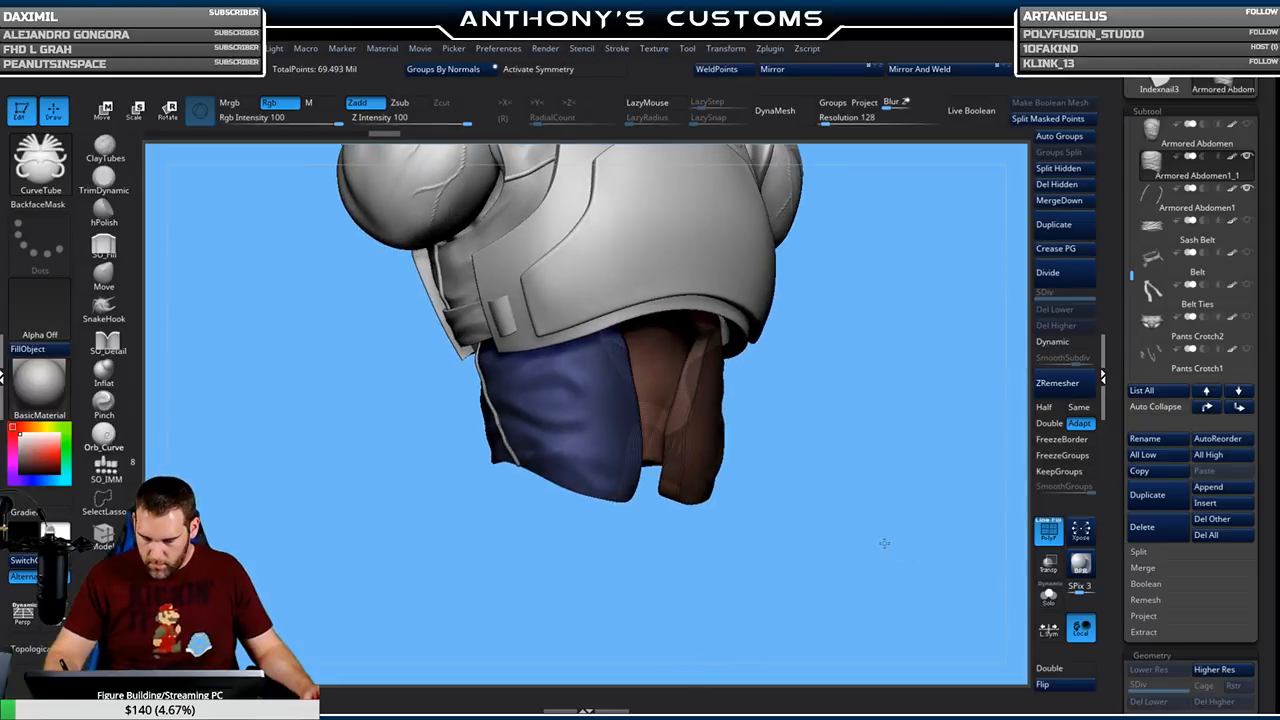
{"action": "left_click", "coordinate": [1247, 124]}
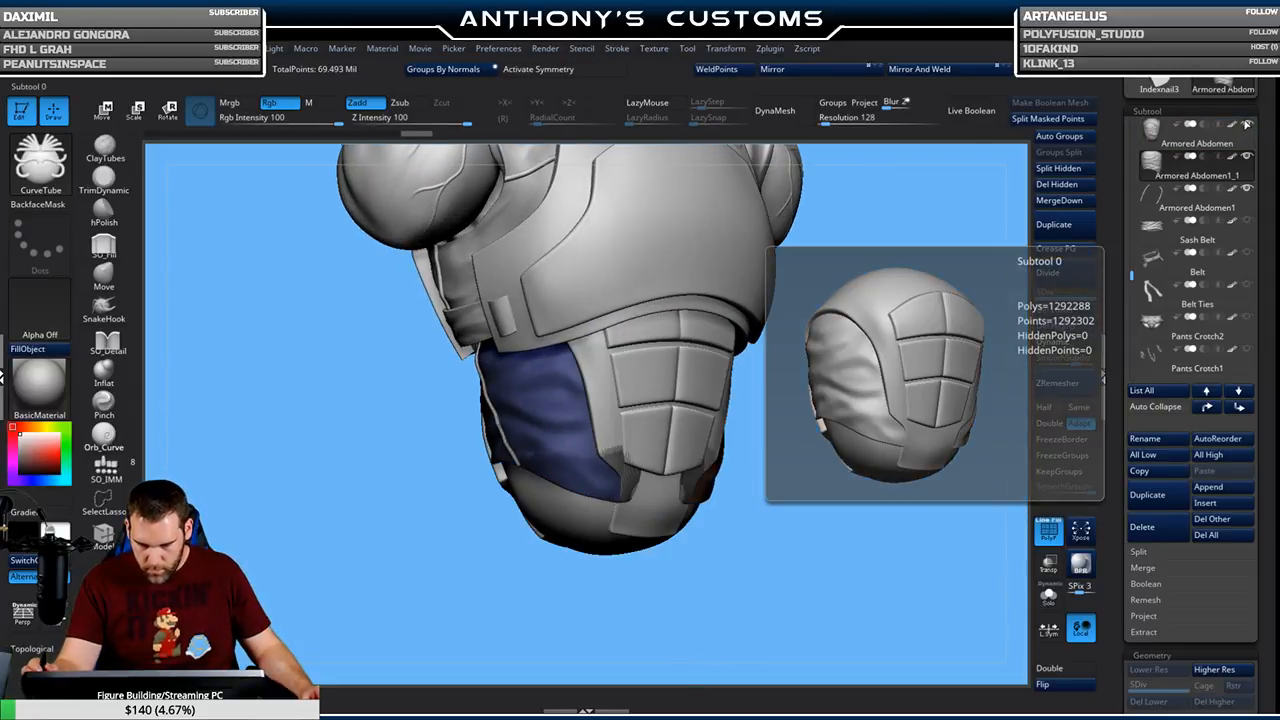
{"action": "left_click", "coordinate": [1247, 125]}
{"action": "mouse_move", "coordinate": [804, 406]}
{"action": "left_mouse_down"}
{"action": "mouse_move", "coordinate": [816, 428]}
{"action": "mouse_move", "coordinate": [817, 408]}
{"action": "left_mouse_up"}
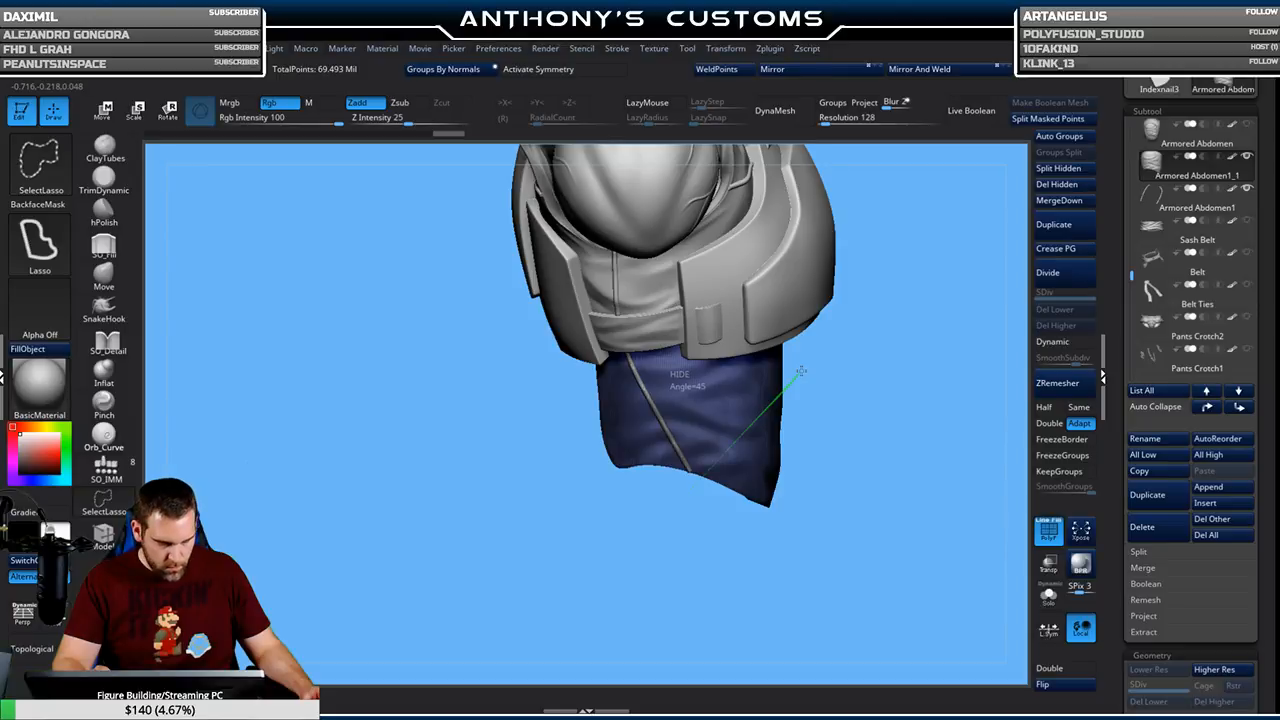
{"action": "left_click_drag", "start_coordinate": [818, 355], "coordinate": [825, 350], "text": "ctrl+shift"}
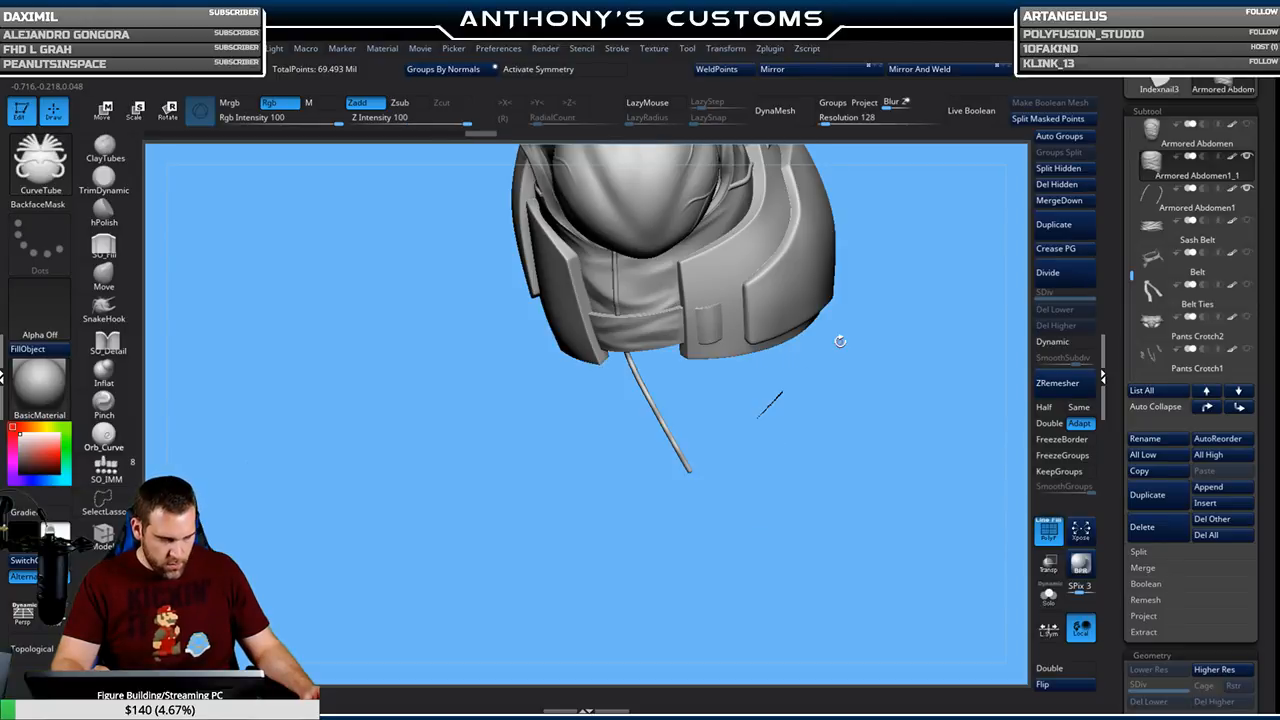
{"action": "left_click", "coordinate": [843, 348], "text": "ctrl+shift"}
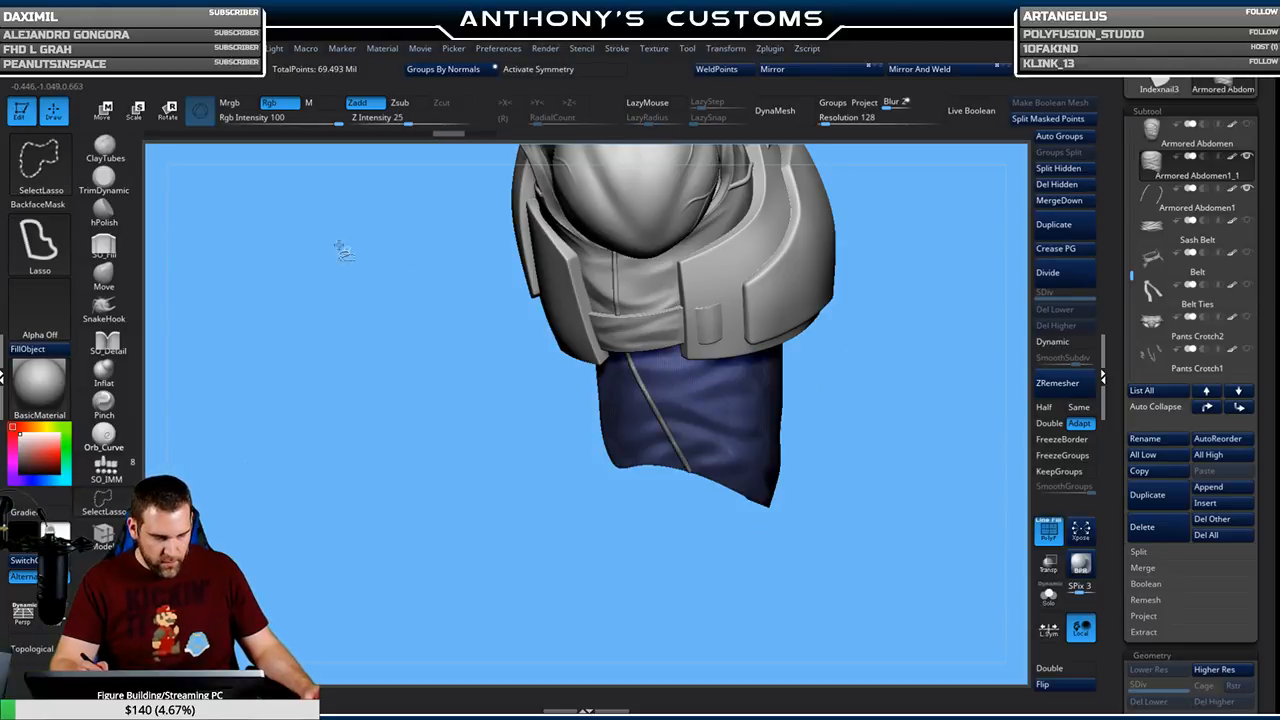
Try slicing off the lower rear corner of the side cloth with a curved SliceCurve cut
{"action": "left_click", "coordinate": [40, 160]}
{"action": "left_click", "coordinate": [579, 240]}
{"action": "left_click_drag", "start_coordinate": [700, 508], "coordinate": [852, 364], "text": "ctrl+shift"}
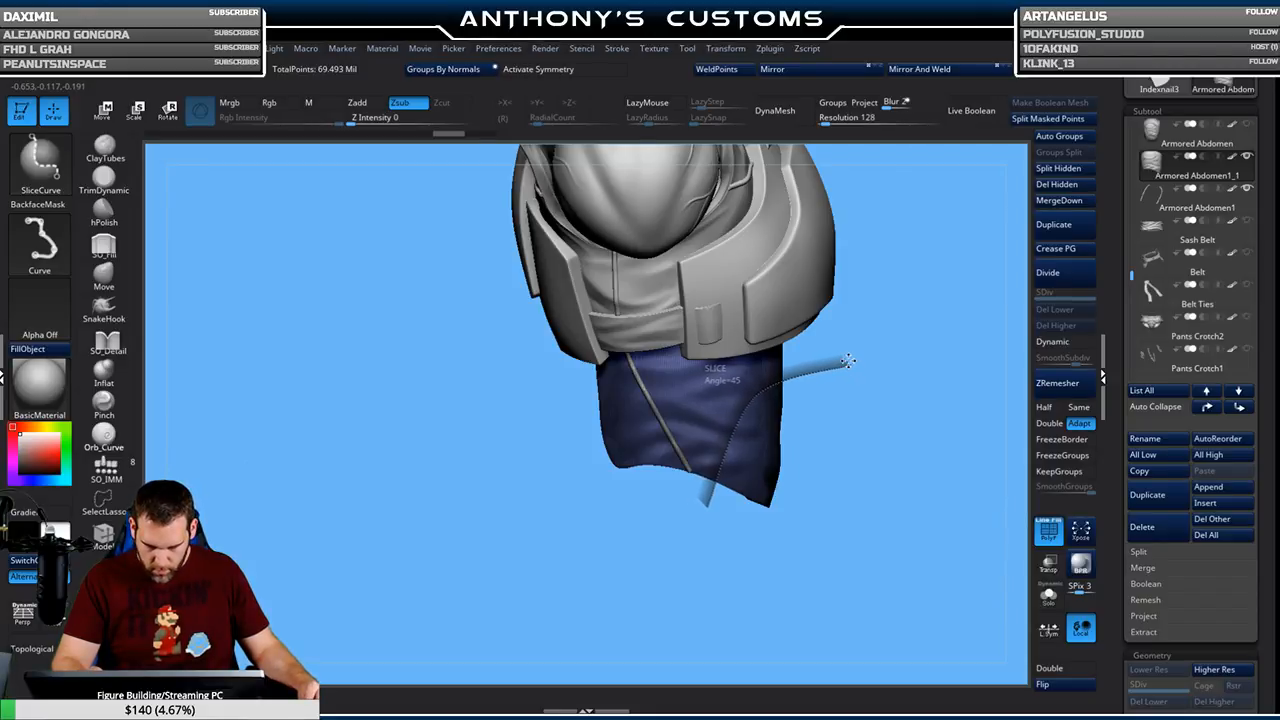
{"action": "left_click_drag", "start_coordinate": [923, 523], "coordinate": [852, 519]}
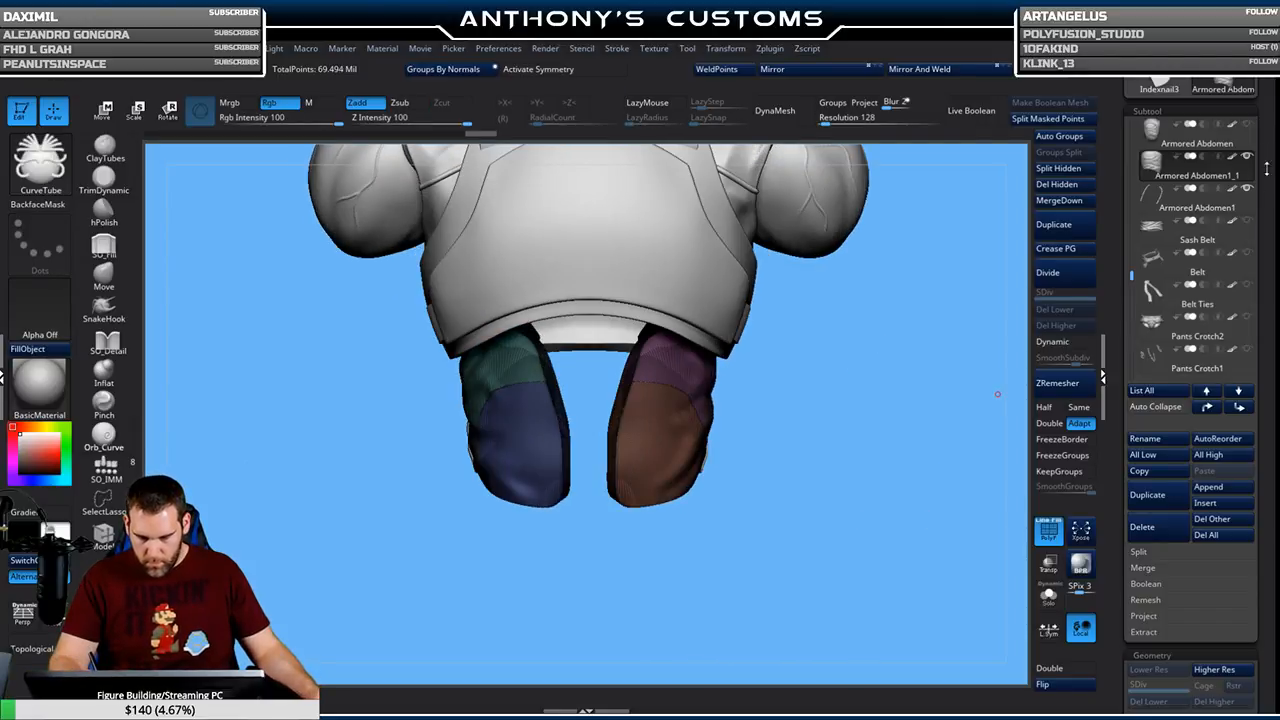
Show the Armored Abdomen and Belt subtools and examine the slice against the belt from the back and side
{"action": "left_click", "coordinate": [1247, 125]}
{"action": "left_click_drag", "start_coordinate": [766, 524], "coordinate": [801, 521]}
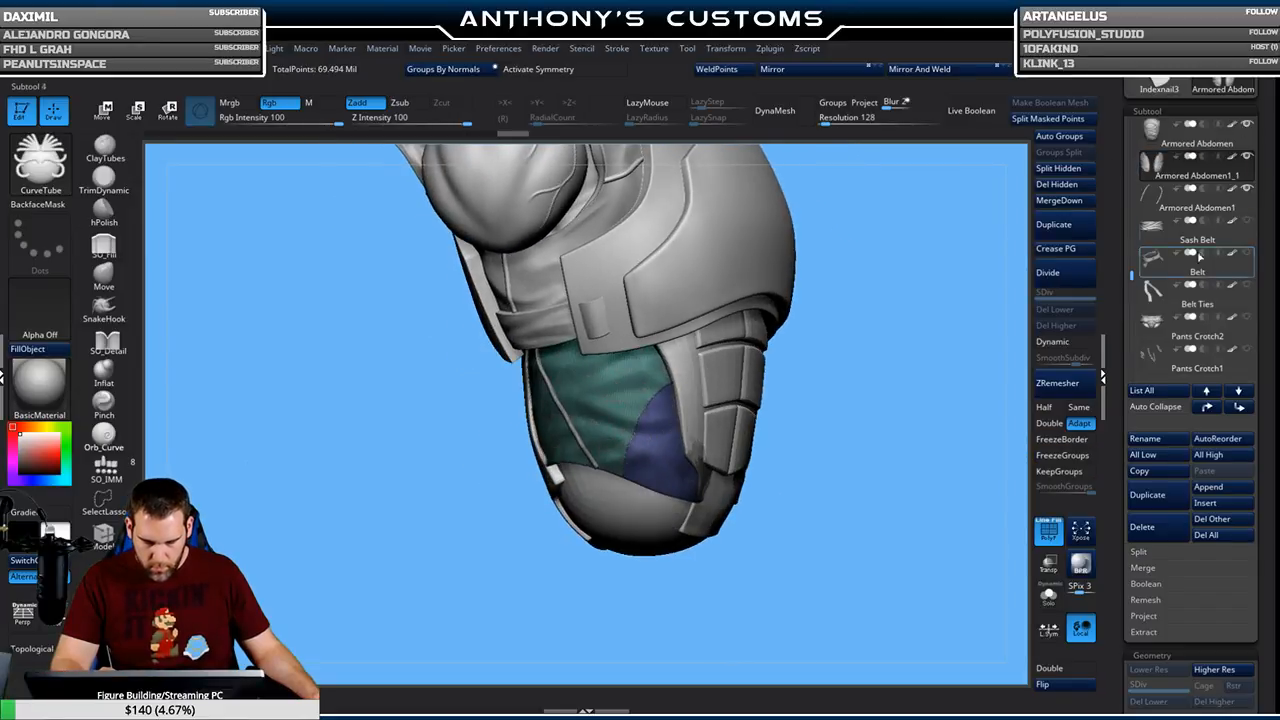
{"action": "left_click", "coordinate": [1247, 253]}
{"action": "left_click_drag", "start_coordinate": [833, 392], "coordinate": [864, 397]}
{"action": "left_click_drag", "start_coordinate": [941, 372], "coordinate": [905, 335]}
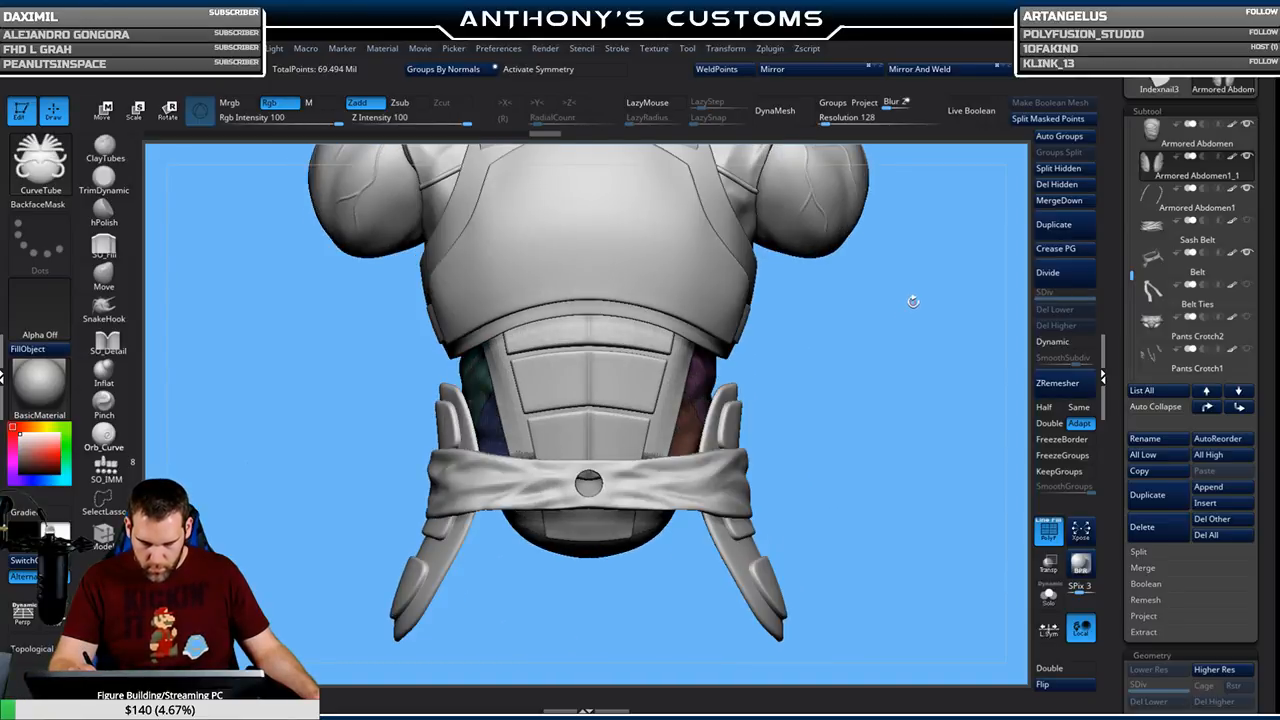
{"action": "left_click_drag", "start_coordinate": [864, 387], "coordinate": [906, 387]}
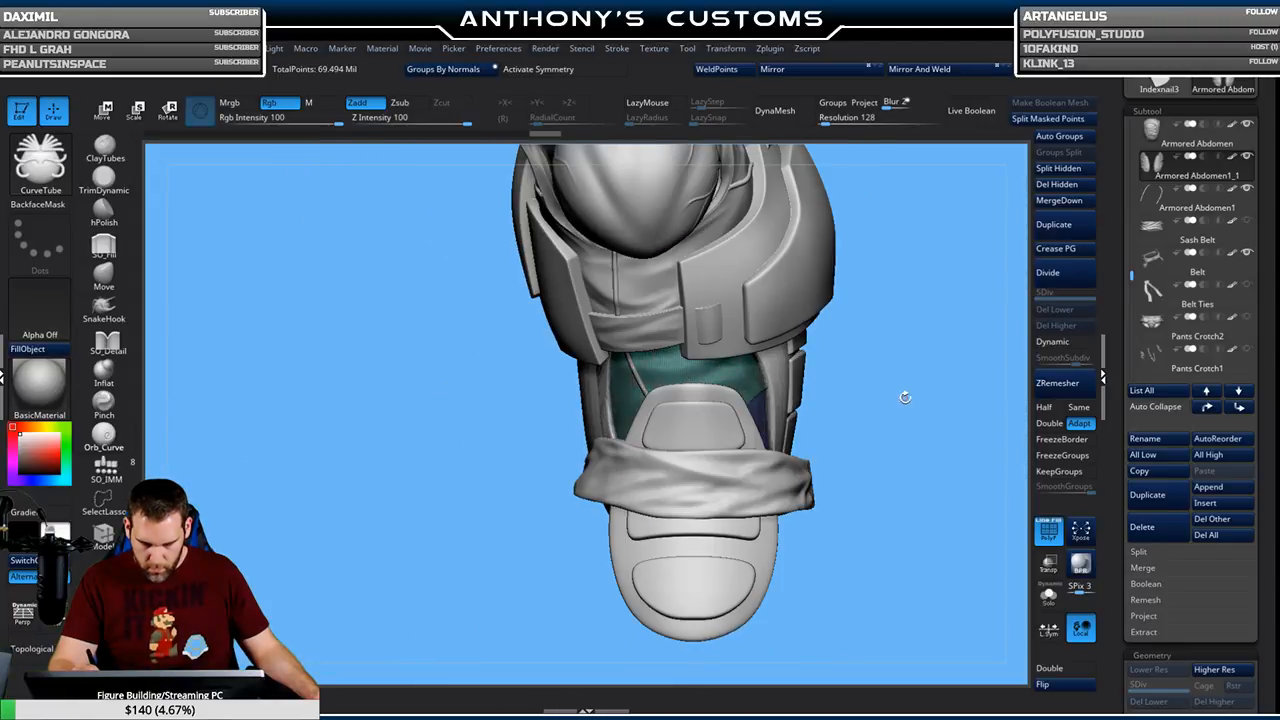
Undo the last slice and, with the Belt hidden, recut the side cloth's lower rear corner with a steeper SliceCurve
{"action": "key", "text": "ctrl"}
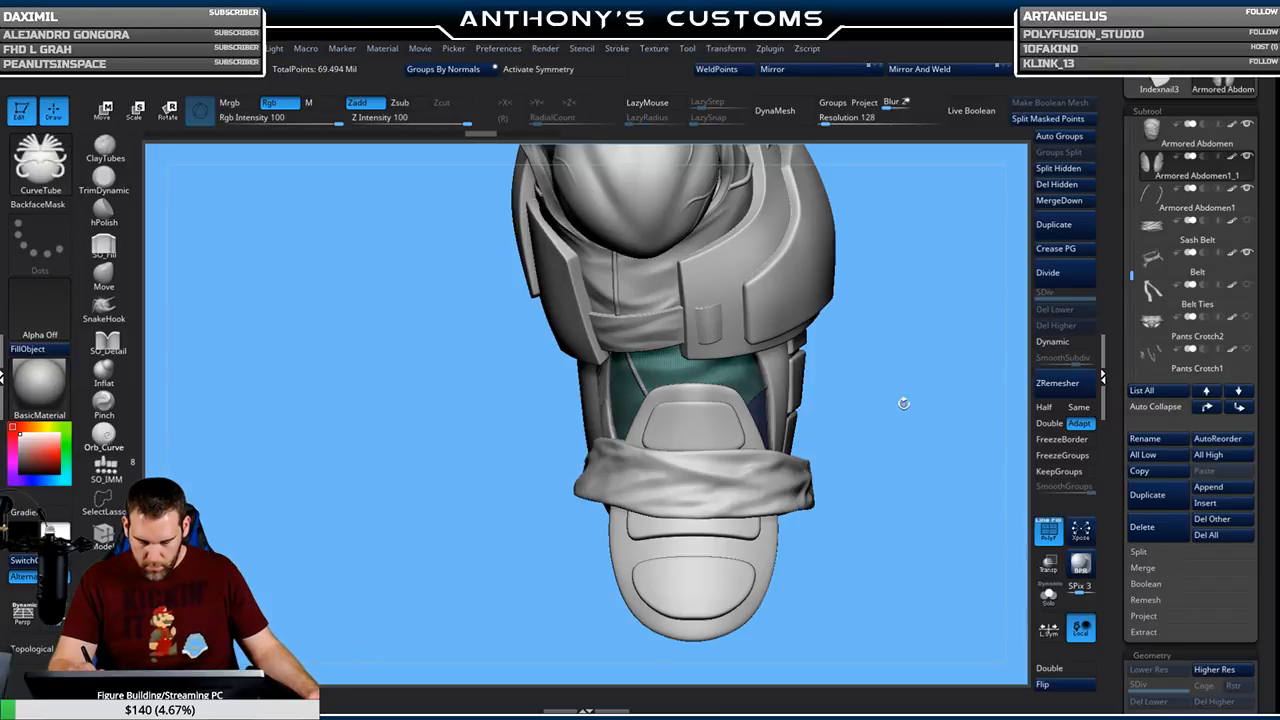
{"action": "left_click", "coordinate": [903, 403], "text": "ctrl"}
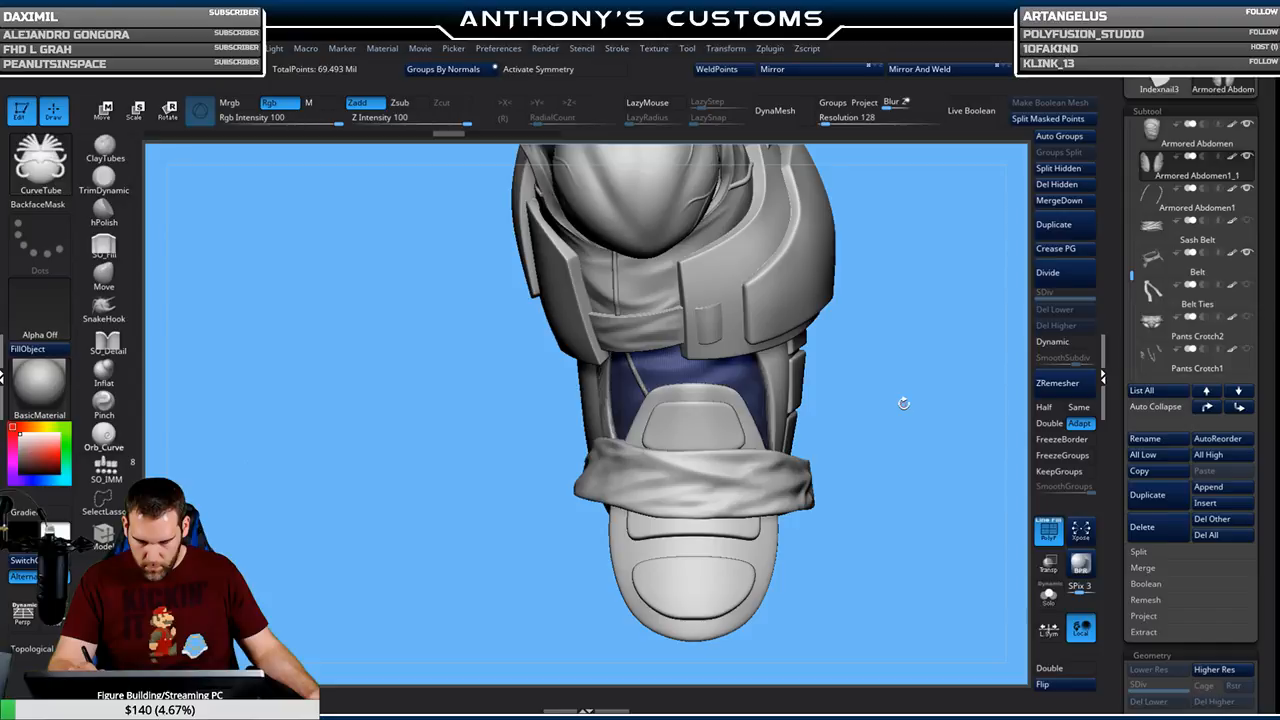
{"action": "mouse_move", "coordinate": [1248, 334]}
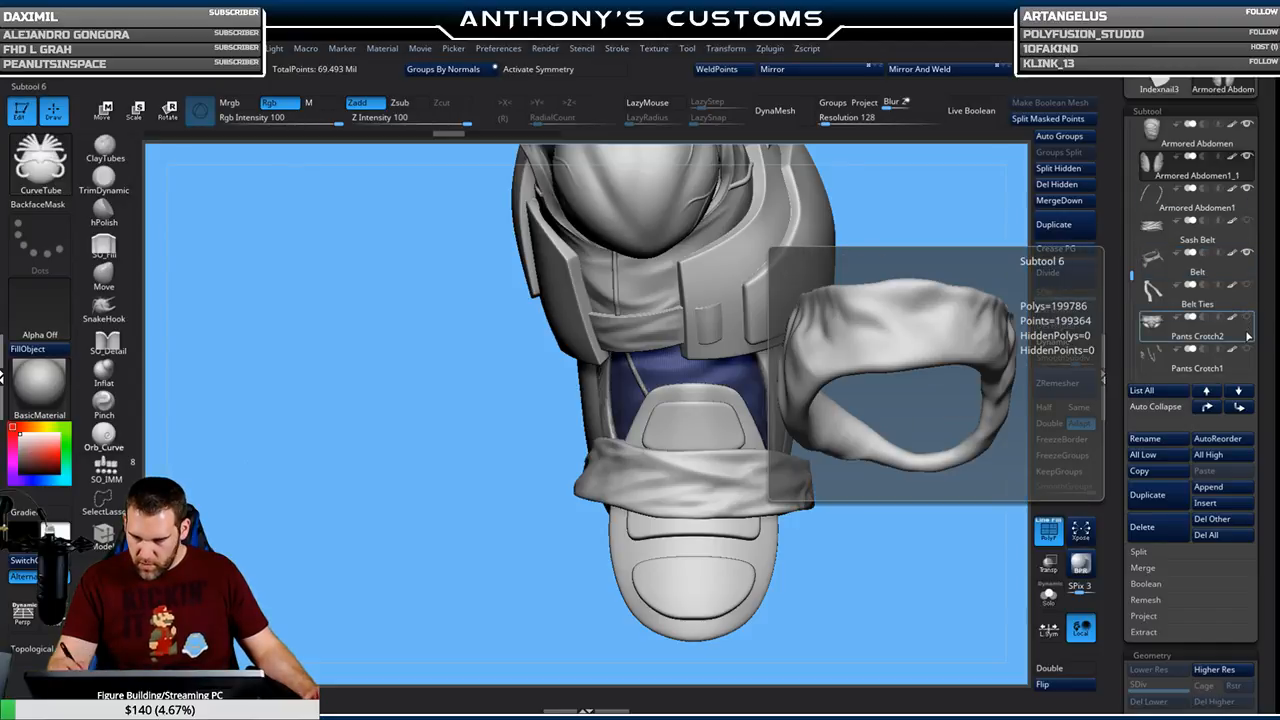
{"action": "left_click", "coordinate": [1246, 284]}
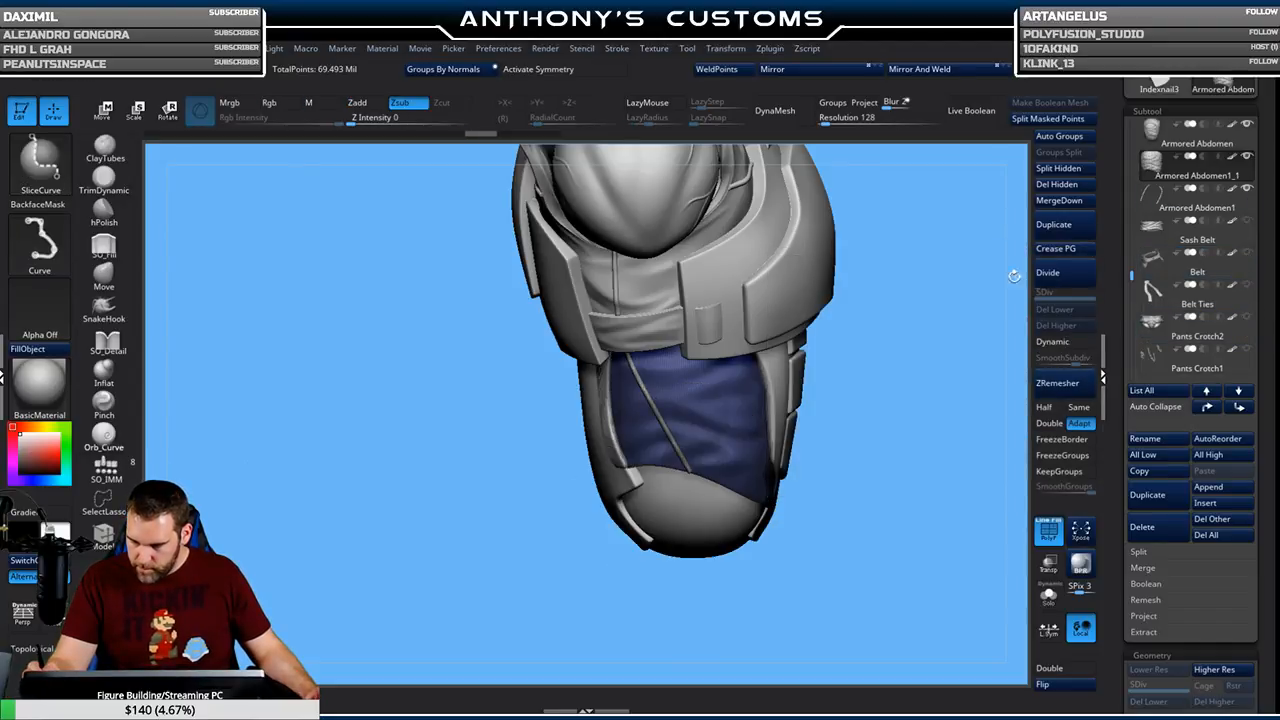
{"action": "mouse_move", "coordinate": [690, 568]}
{"action": "left_mouse_down", "text": "ctrl+shift"}
{"action": "mouse_move", "coordinate": [716, 405]}
{"action": "mouse_move", "coordinate": [795, 356]}
{"action": "left_mouse_up", "text": "ctrl+shift"}
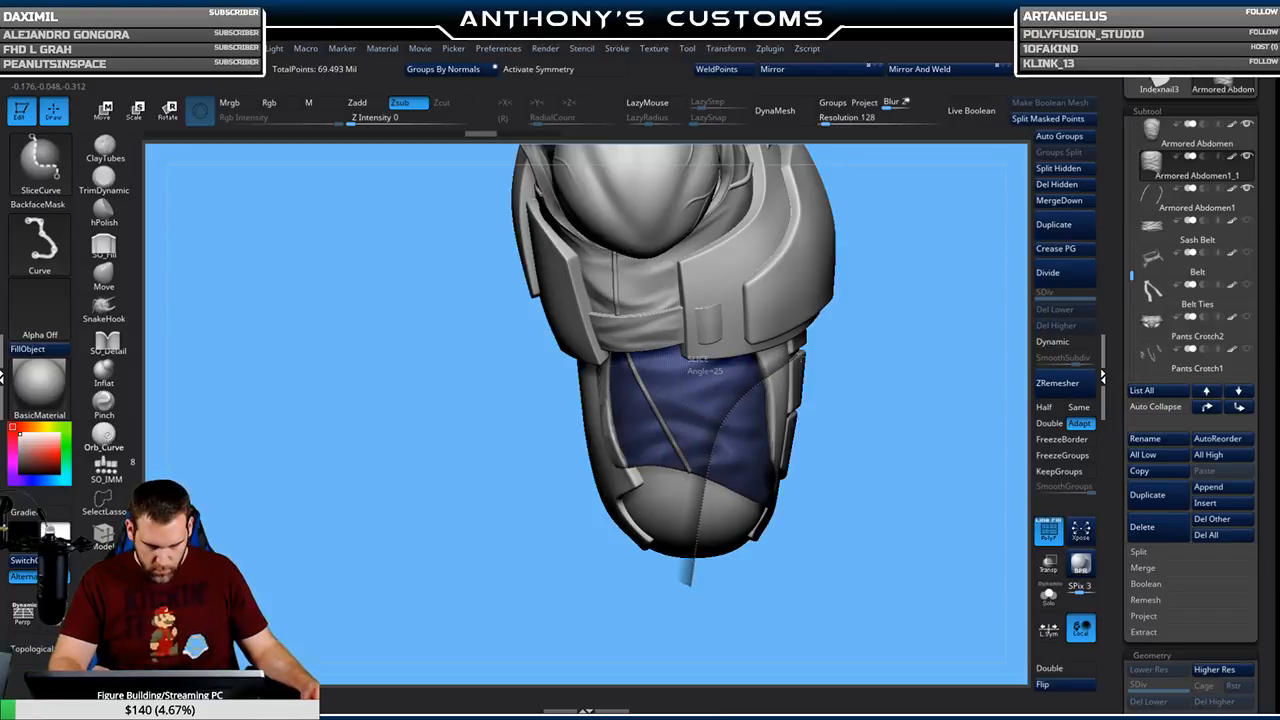
{"action": "left_click_drag", "start_coordinate": [800, 339], "coordinate": [800, 339], "text": "ctrl+shift"}
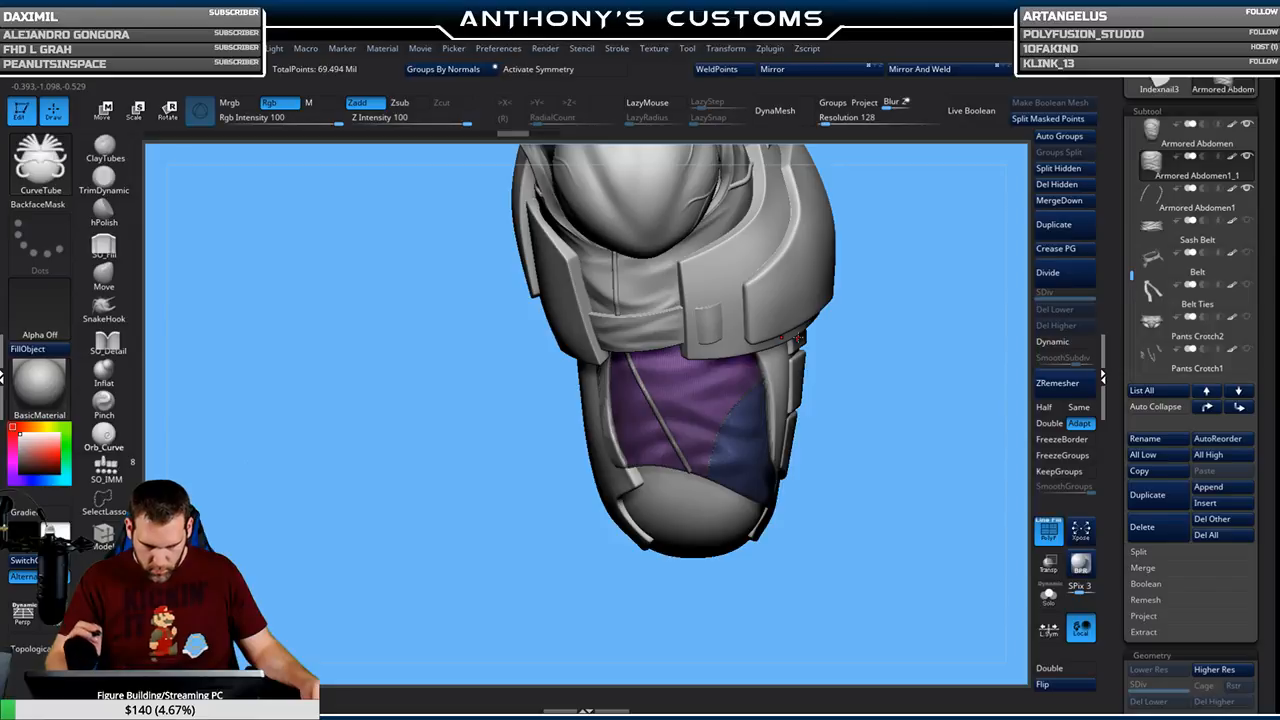
Show the Belt temporarily and examine how it covers the new slice from the back and side
{"action": "mouse_move", "coordinate": [863, 549]}
{"action": "left_mouse_down"}
{"action": "mouse_move", "coordinate": [780, 550]}
{"action": "mouse_move", "coordinate": [831, 537]}
{"action": "left_mouse_up"}
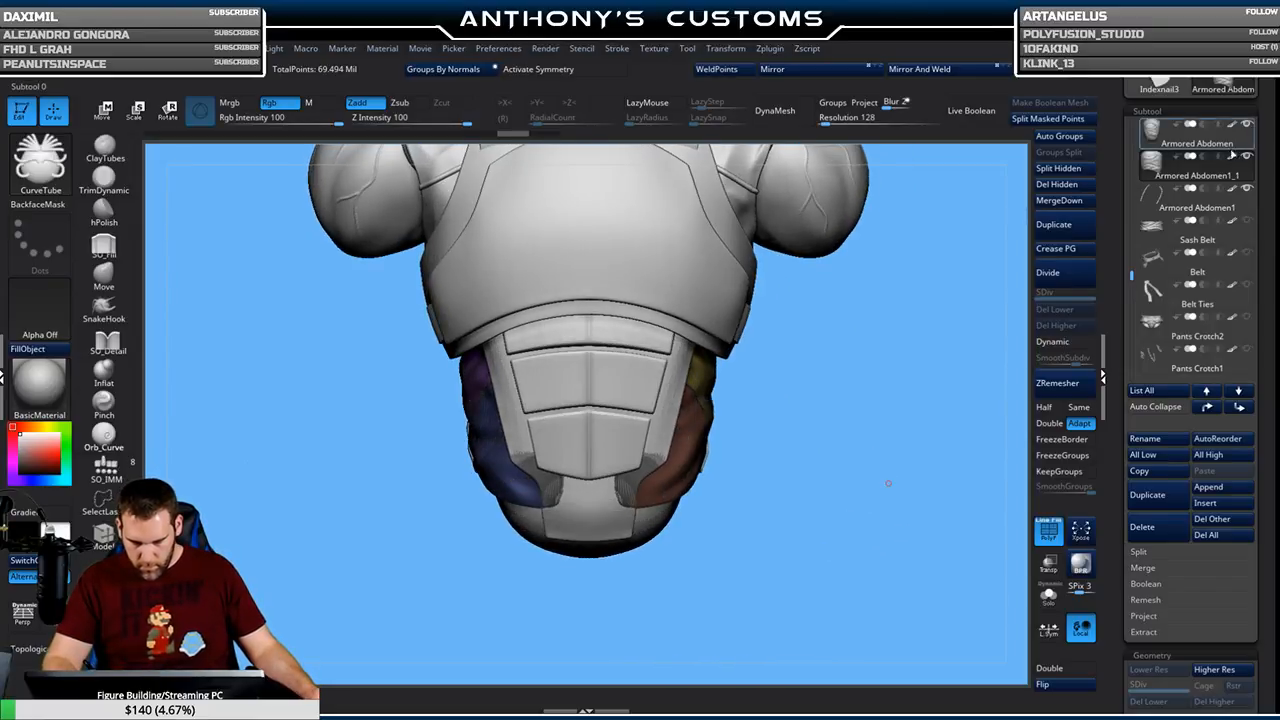
{"action": "left_click", "coordinate": [1247, 253]}
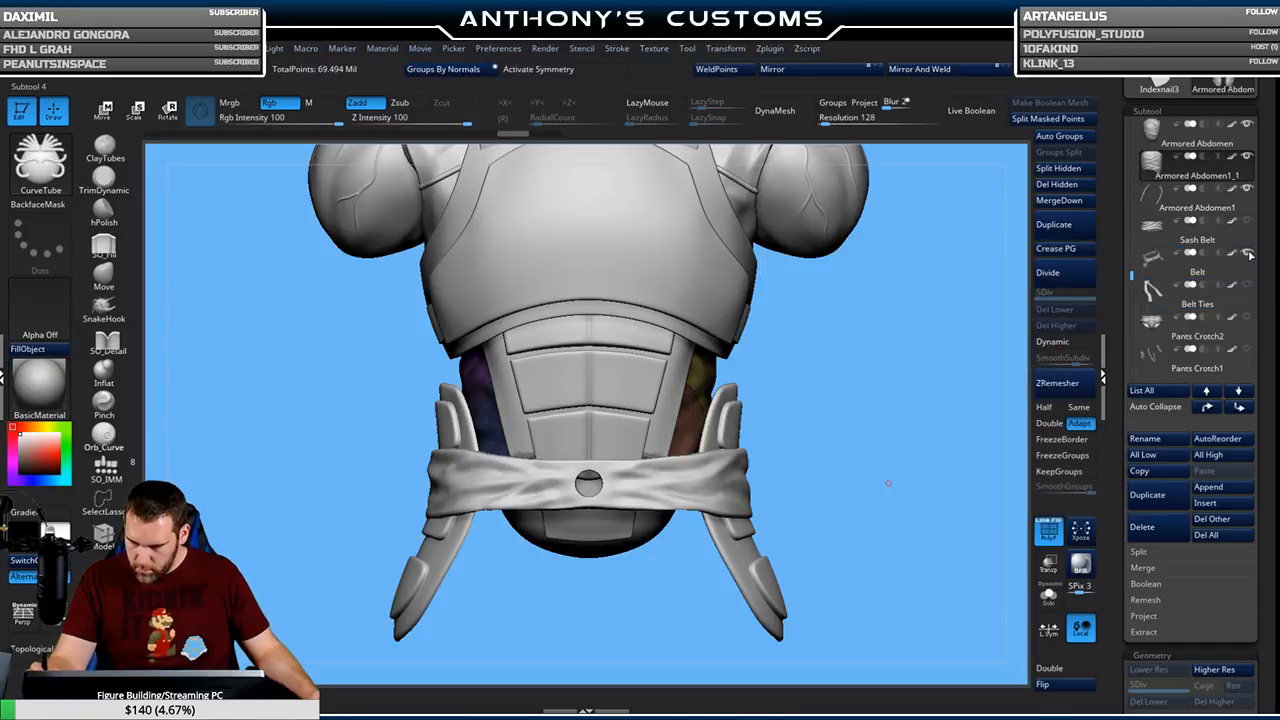
{"action": "left_click_drag", "start_coordinate": [878, 420], "coordinate": [928, 400]}
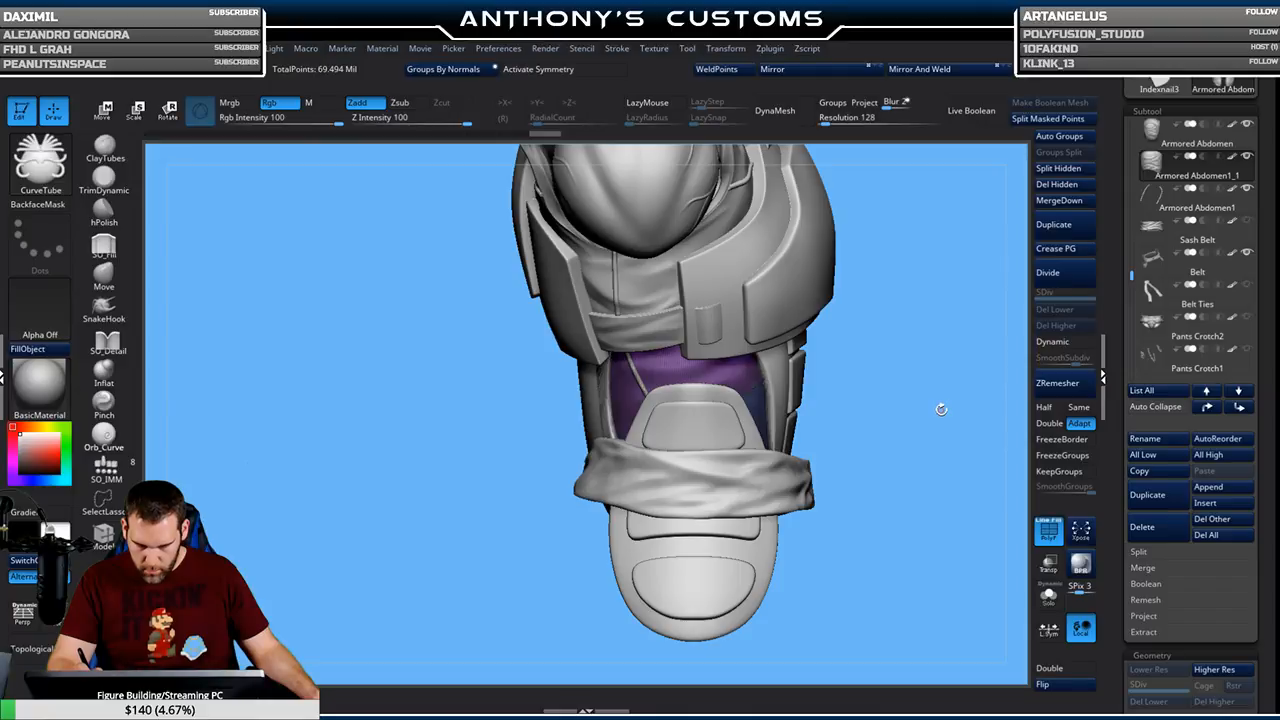
{"action": "left_click_drag", "start_coordinate": [938, 411], "coordinate": [894, 405]}
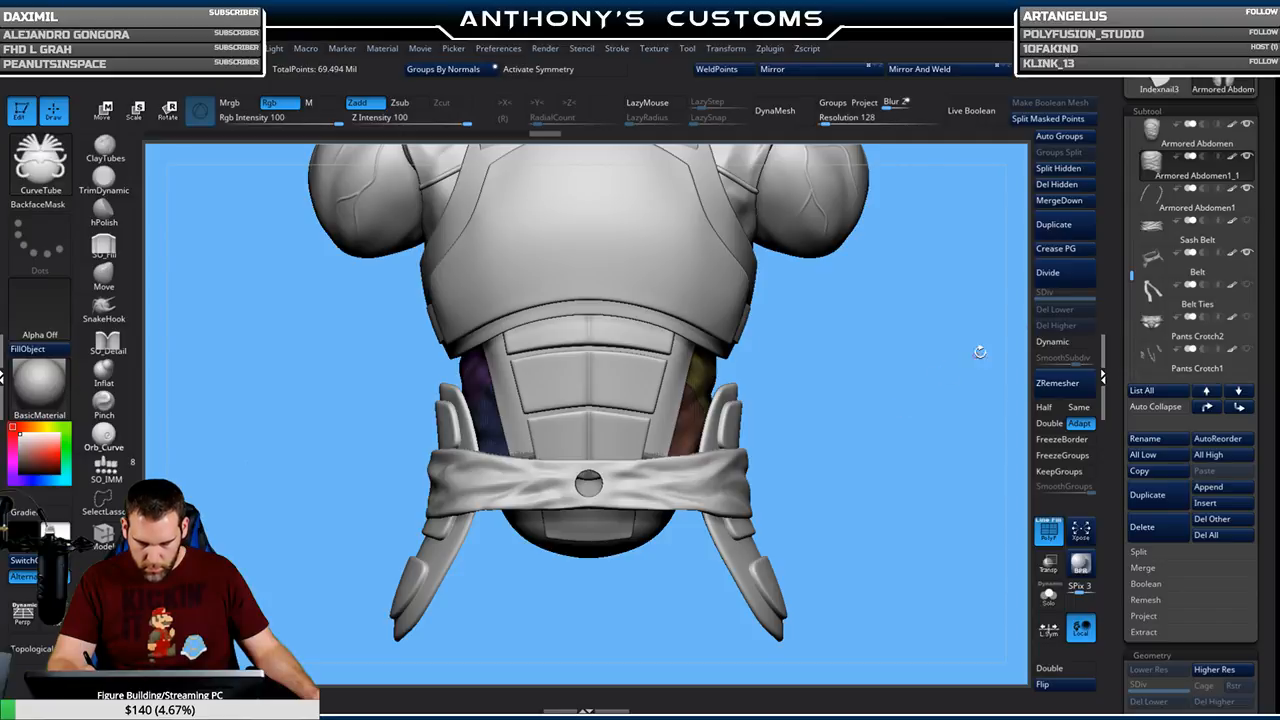
{"action": "mouse_move", "coordinate": [1222, 261]}
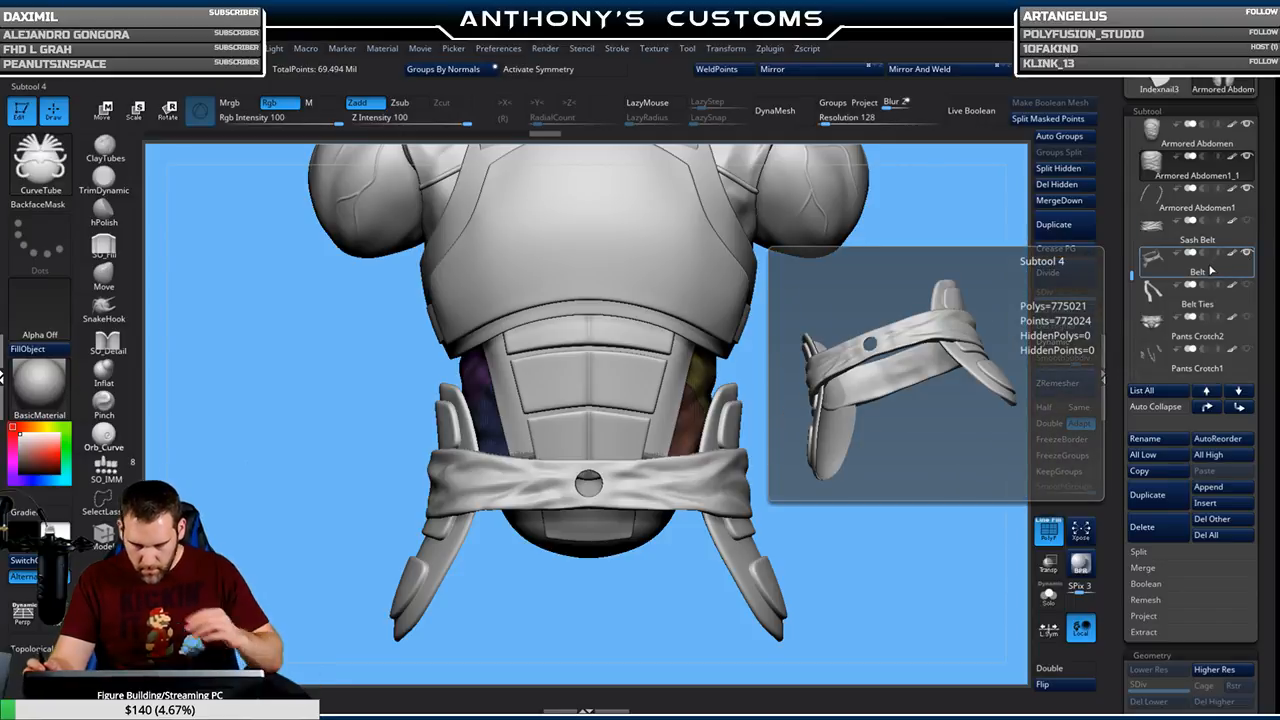
{"action": "left_click", "coordinate": [1246, 254]}
{"action": "left_click_drag", "start_coordinate": [809, 441], "coordinate": [862, 430]}
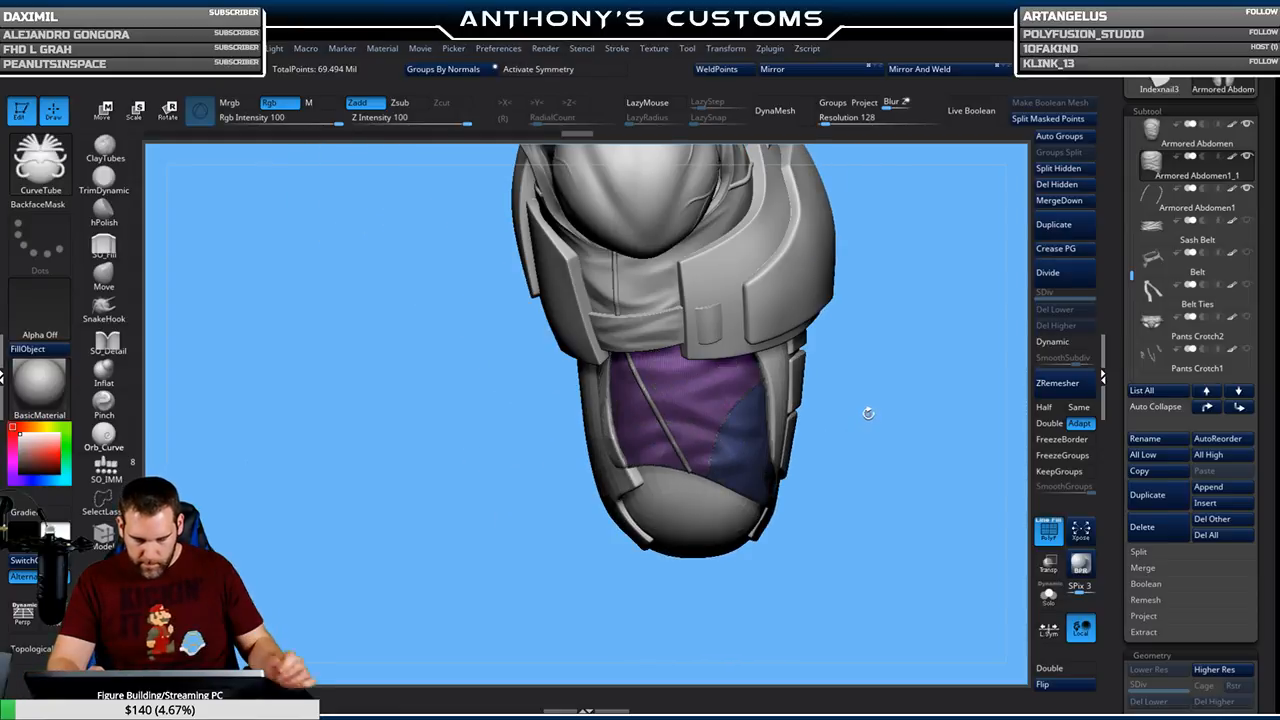
Hide the Armored Abdomen subtool and isolate the sliced lower rear piece of the side cloth with SelectRect
{"action": "key", "text": "ctrl+shift"}
{"action": "left_click", "coordinate": [1246, 125]}
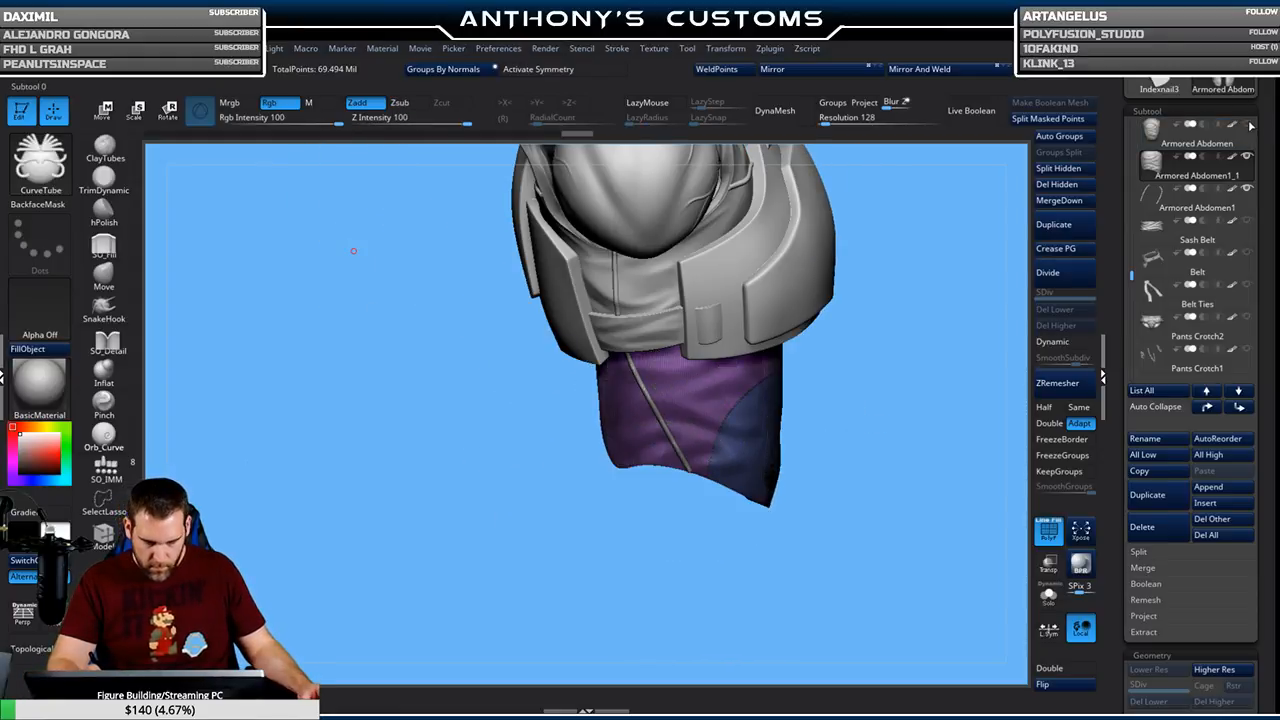
{"action": "left_click", "coordinate": [40, 165], "text": "ctrl+shift"}
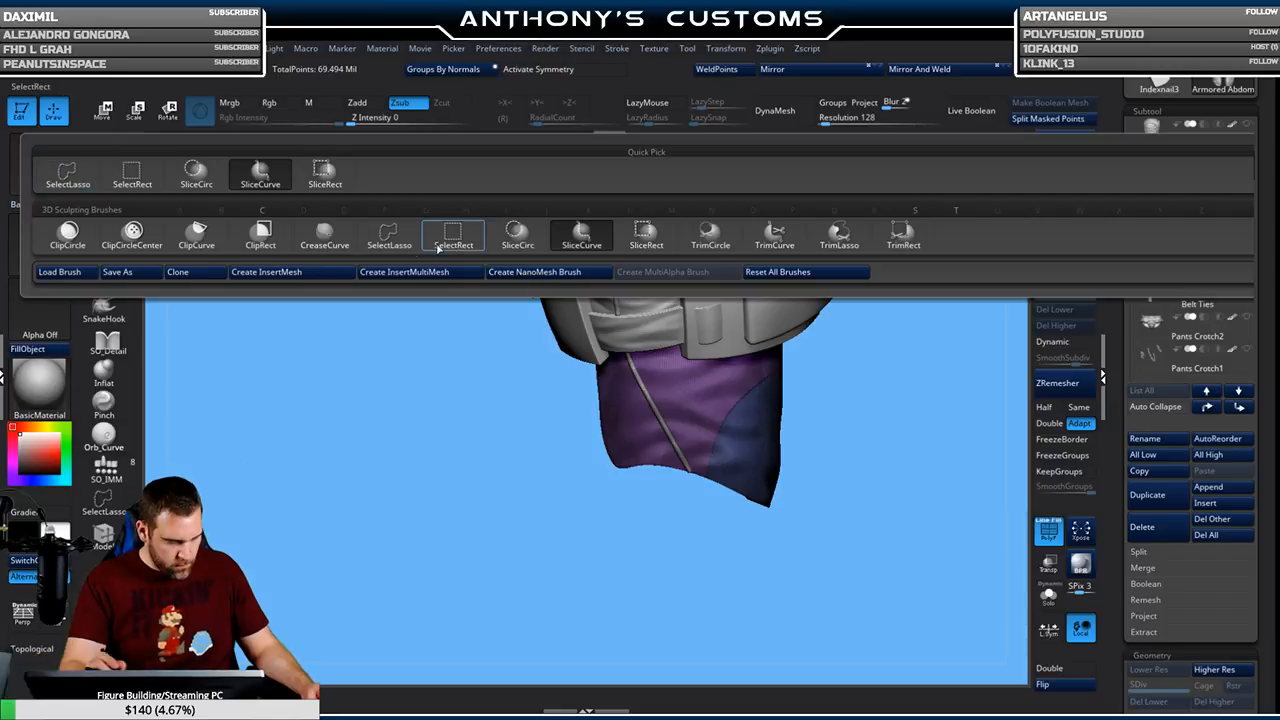
{"action": "left_click", "coordinate": [764, 453], "text": "ctrl+shift"}
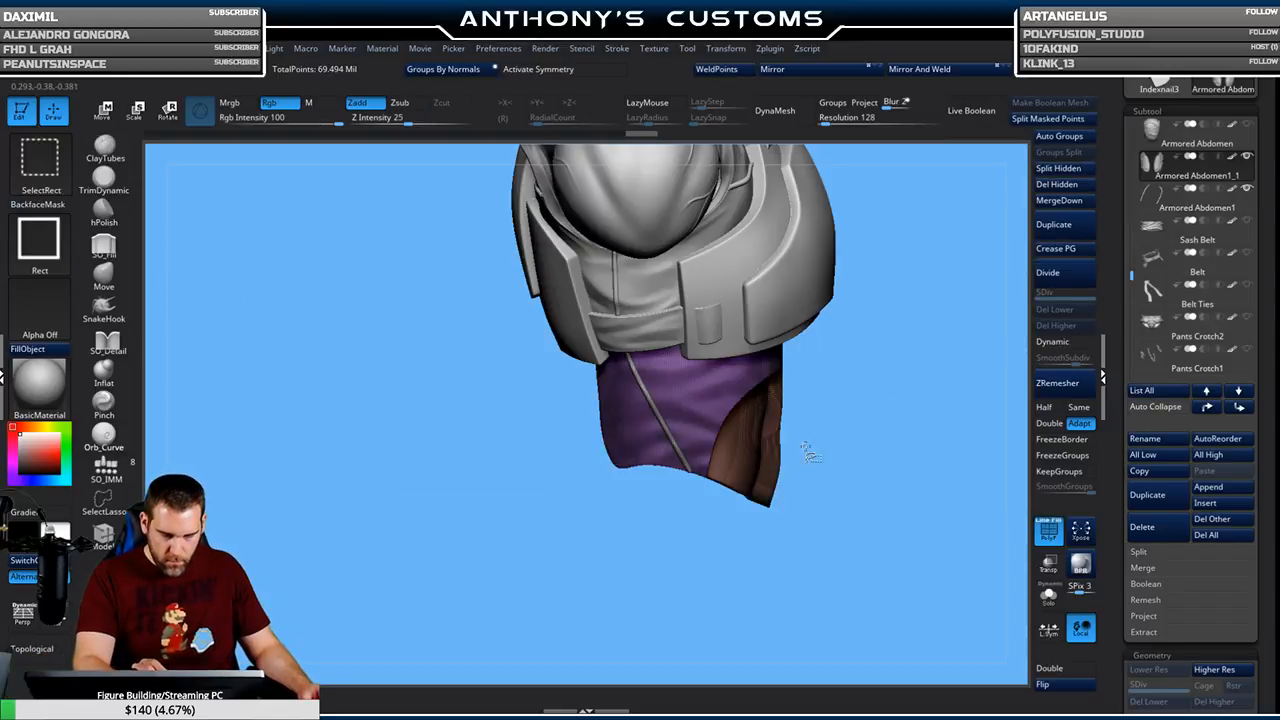
{"action": "left_click", "coordinate": [873, 452], "text": "ctrl+shift"}
{"action": "mouse_move", "coordinate": [934, 451]}
{"action": "left_mouse_down"}
{"action": "mouse_move", "coordinate": [863, 462]}
{"action": "mouse_move", "coordinate": [1005, 230]}
{"action": "mouse_move", "coordinate": [978, 397]}
{"action": "left_mouse_up"}
{"action": "key", "text": "ctrl+shift"}
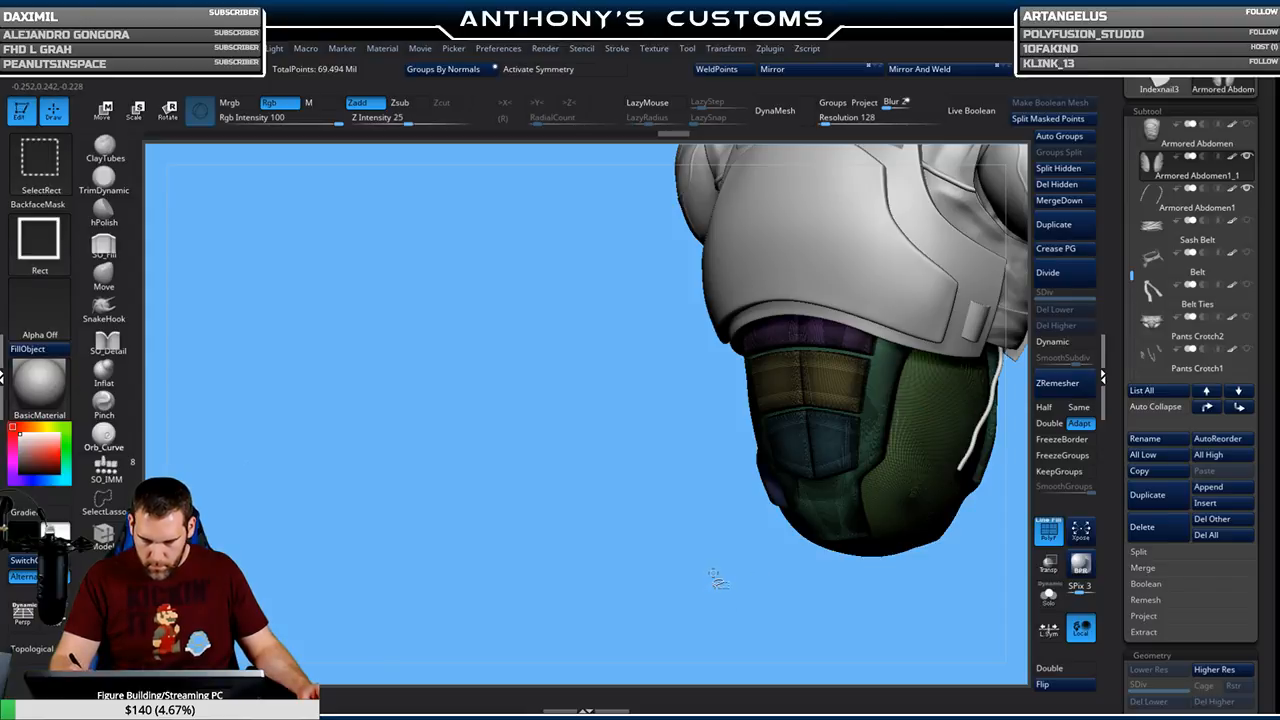
{"action": "left_click", "coordinate": [722, 575], "text": "ctrl+shift"}
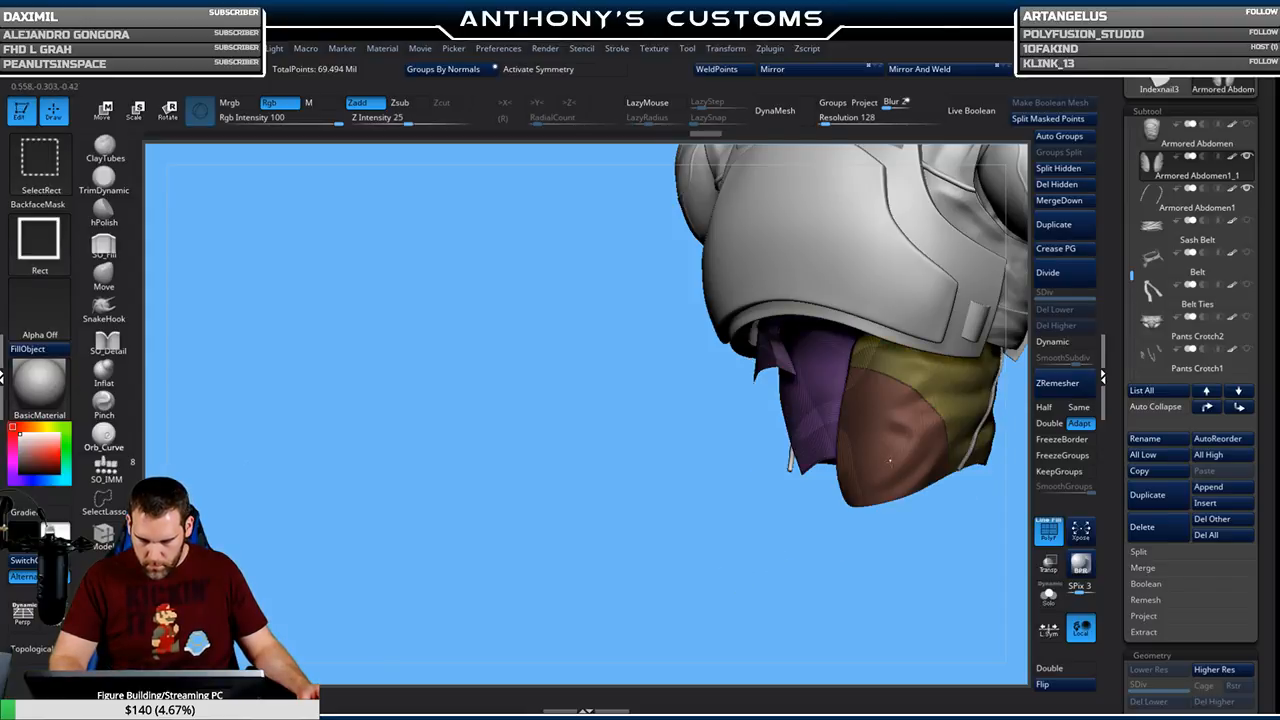
{"action": "left_click", "coordinate": [790, 607], "text": "ctrl+shift"}
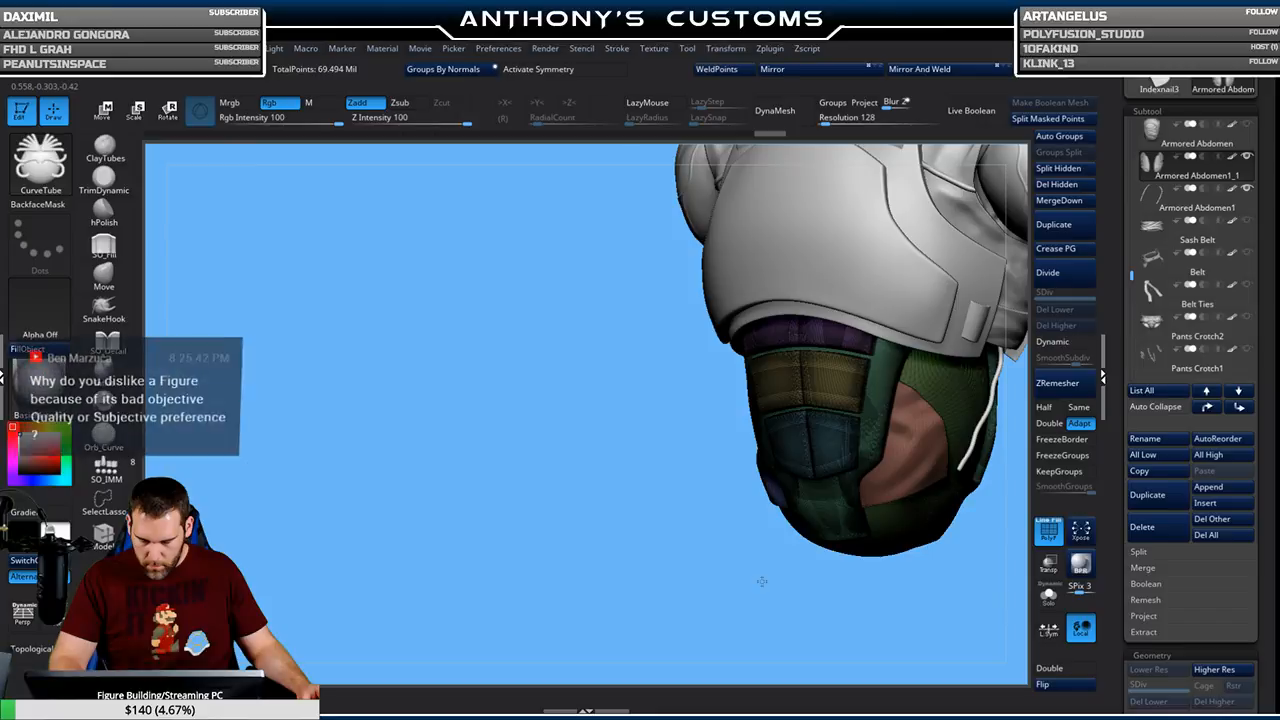
{"action": "left_click_drag", "start_coordinate": [762, 581], "coordinate": [910, 578]}
{"action": "left_click_drag", "start_coordinate": [824, 582], "coordinate": [765, 468]}
{"action": "left_click", "coordinate": [788, 447], "text": "ctrl+shift"}
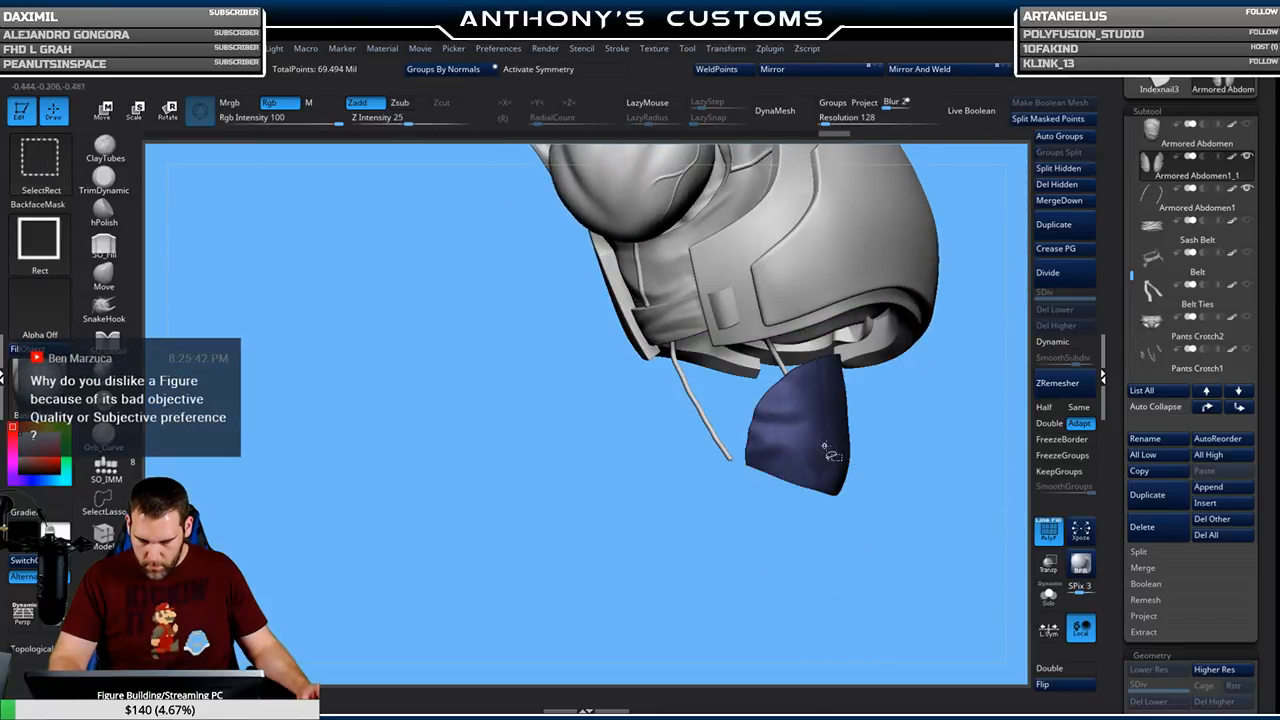
Unhide the abdomen cloth mesh, isolate the sliced lower rear cloth piece again, and switch to the CurveTube brush
{"action": "left_click_drag", "start_coordinate": [918, 548], "coordinate": [832, 560]}
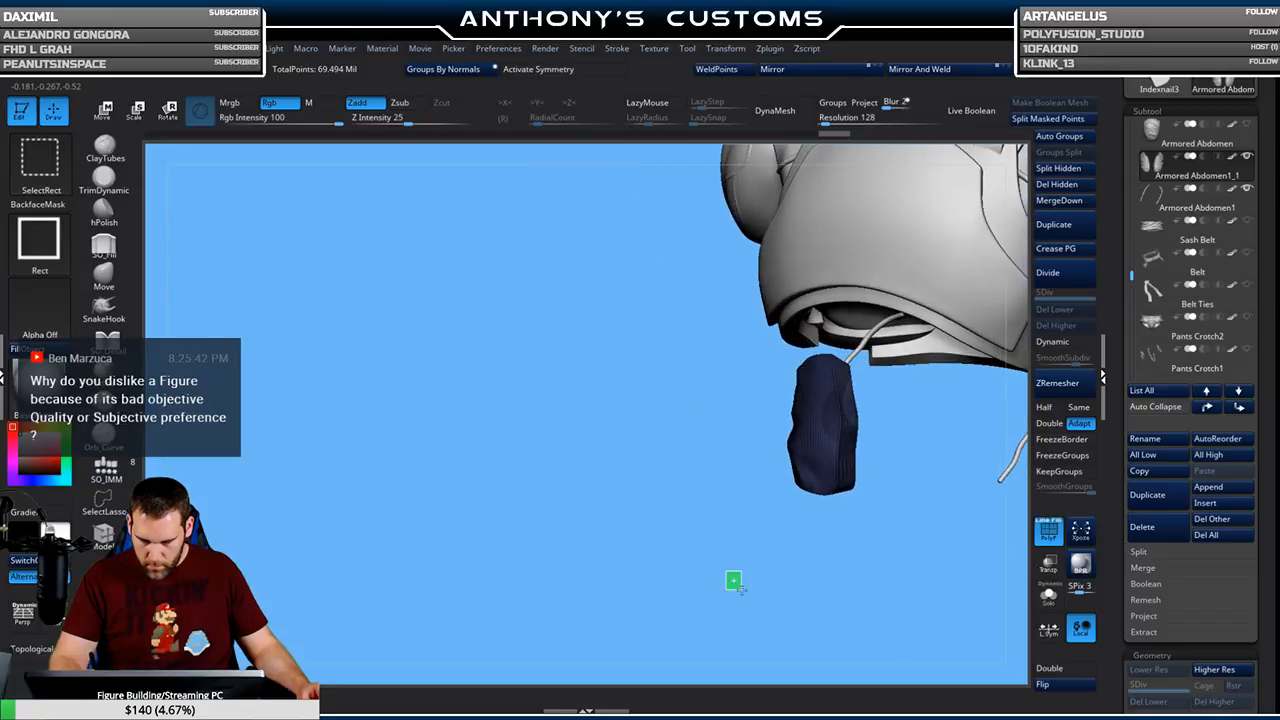
{"action": "left_click", "coordinate": [758, 594], "text": "ctrl+shift"}
{"action": "left_click", "coordinate": [965, 466], "text": "ctrl+shift"}
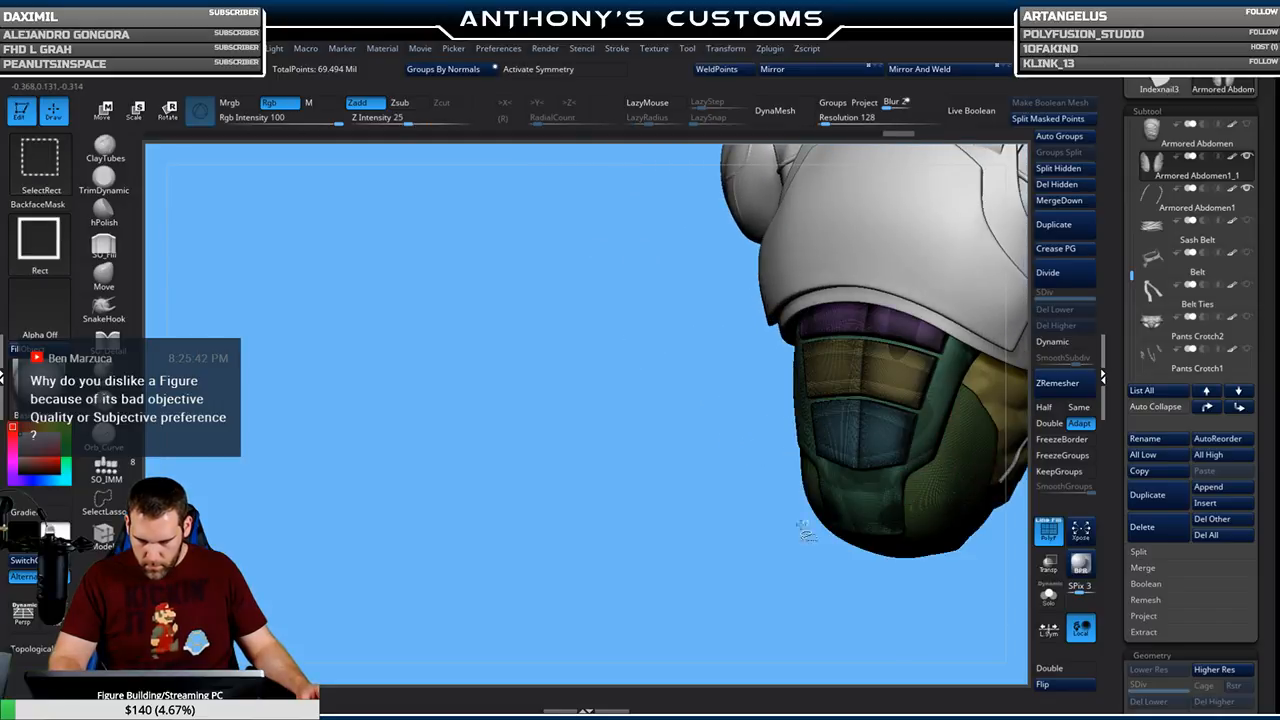
{"action": "mouse_move", "coordinate": [682, 577]}
{"action": "left_mouse_down", "text": "ctrl+shift"}
{"action": "mouse_move", "coordinate": [698, 592]}
{"action": "mouse_move", "coordinate": [760, 588]}
{"action": "mouse_move", "coordinate": [716, 541]}
{"action": "mouse_move", "coordinate": [449, 553]}
{"action": "left_mouse_up", "text": "ctrl+shift"}
{"action": "left_click_drag", "start_coordinate": [838, 497], "coordinate": [811, 529]}
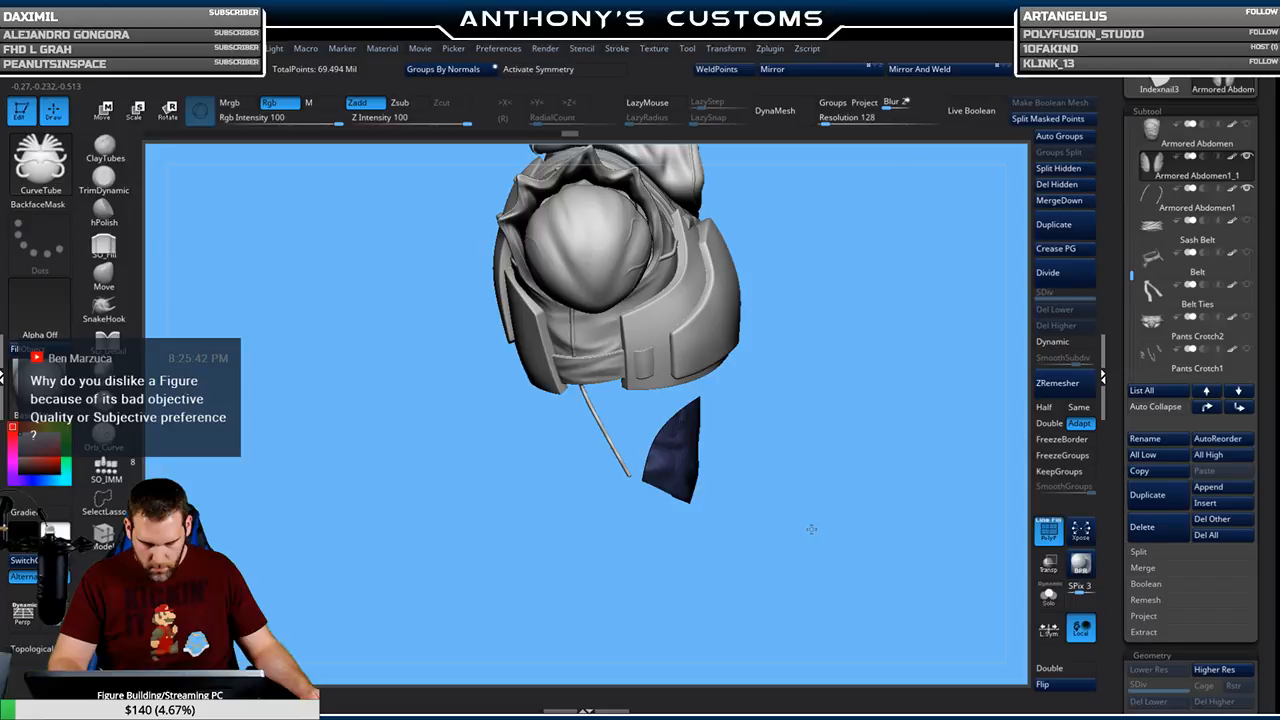
{"action": "left_click_drag", "start_coordinate": [822, 480], "coordinate": [821, 534], "text": "alt"}
{"action": "left_click_drag", "start_coordinate": [827, 438], "coordinate": [830, 483]}
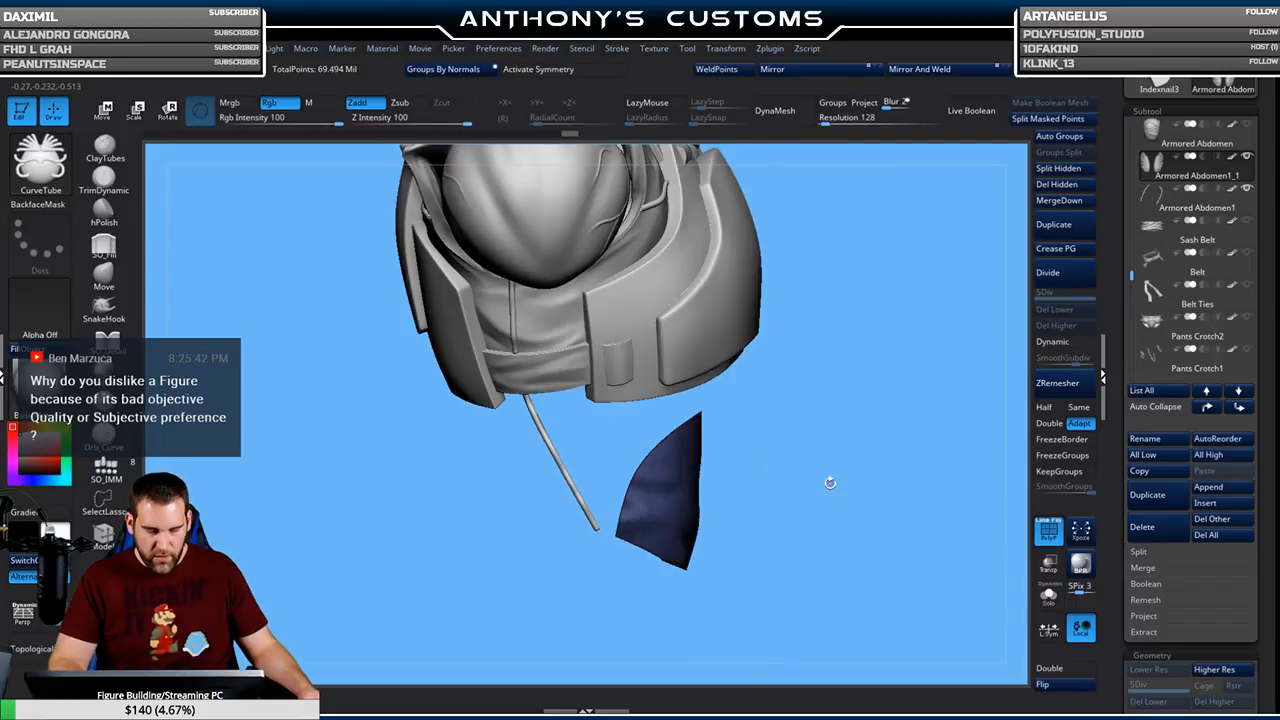
Frame the isolated cloth piece with Frame Mesh curves and generate a tube along its curved slice edge, adjusting the draw size
{"action": "left_click", "coordinate": [618, 49]}
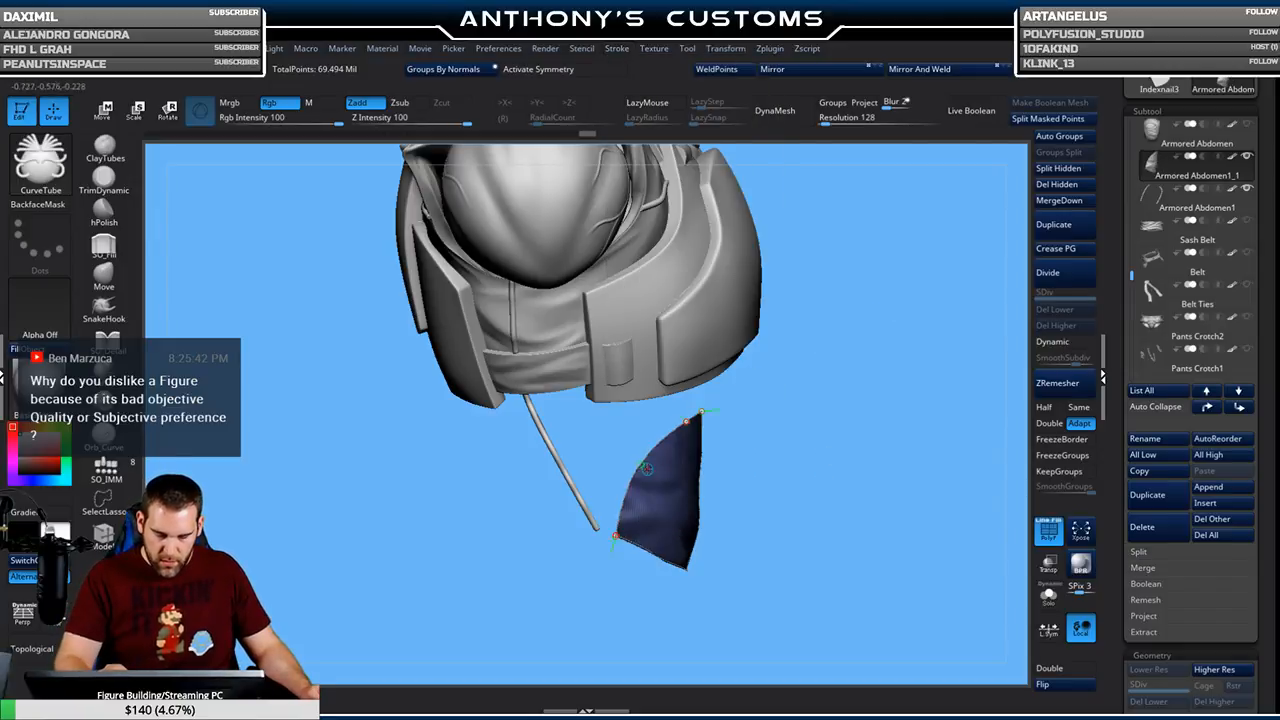
{"action": "left_click", "coordinate": [638, 471]}
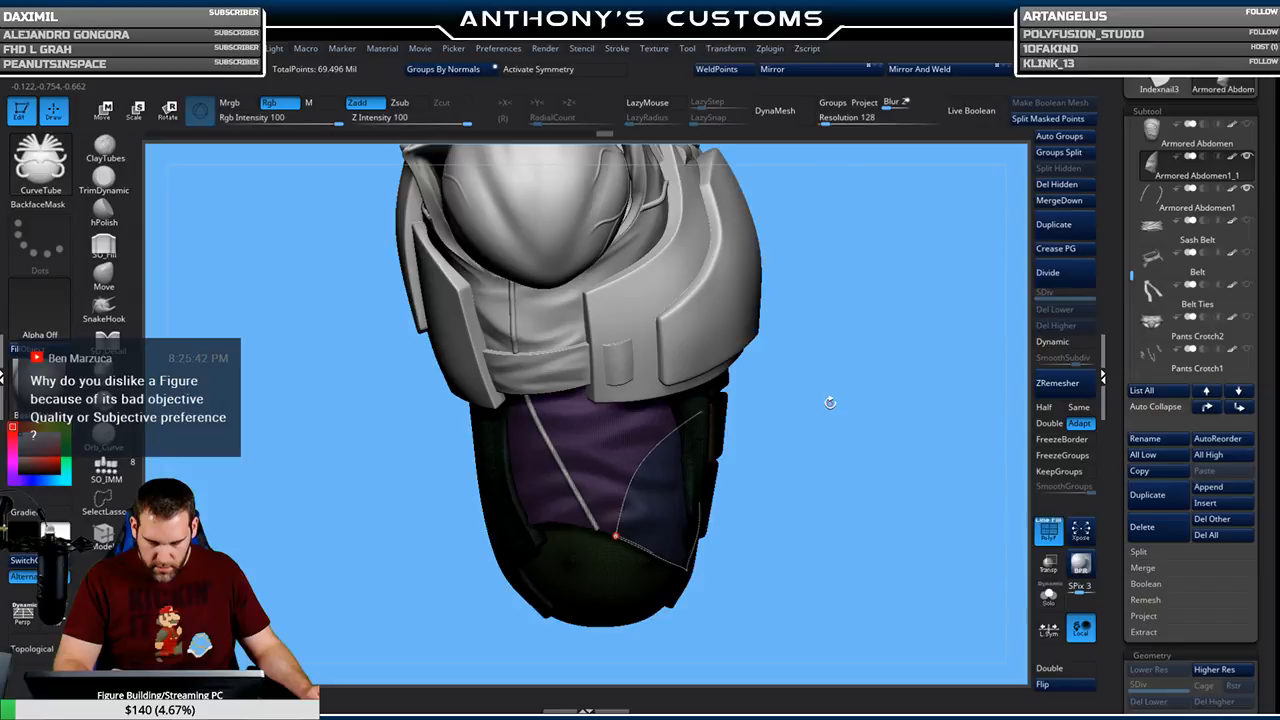
{"action": "key", "text": "ctrl+z"}
{"action": "key", "text": "space"}
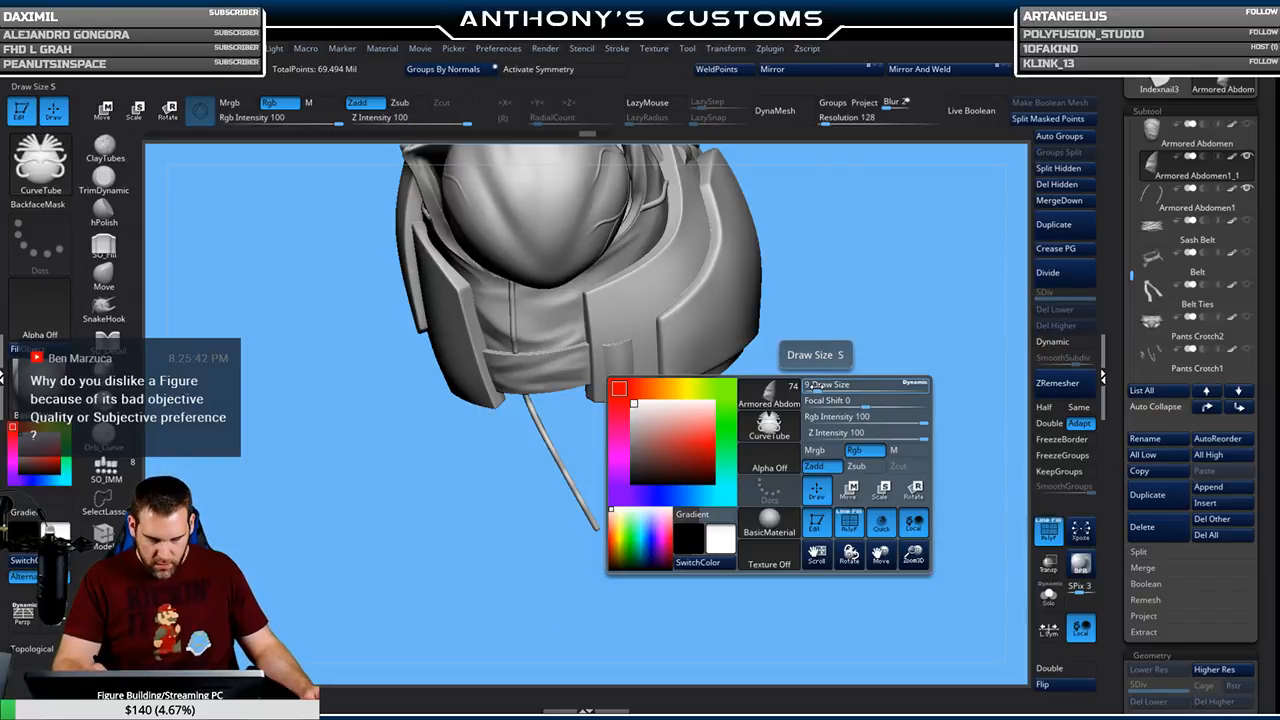
{"action": "left_click_drag", "start_coordinate": [854, 340], "coordinate": [813, 402], "text": "alt"}
{"action": "left_click", "coordinate": [692, 409]}
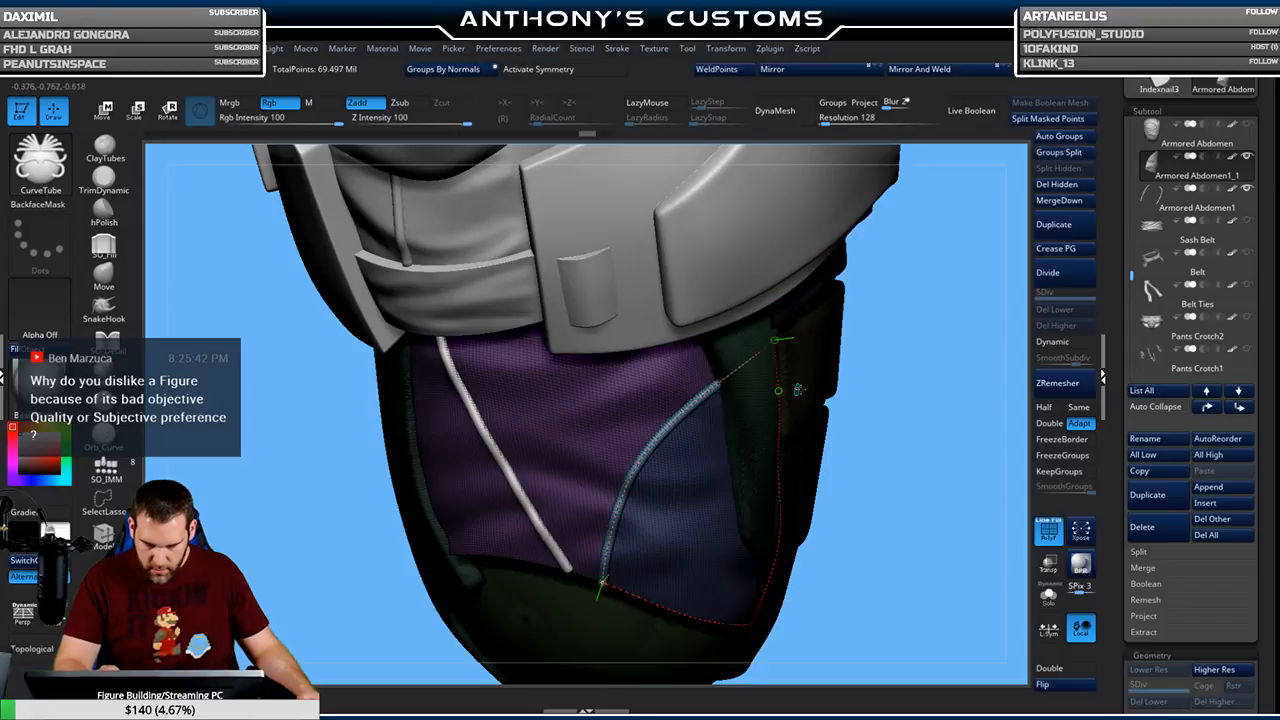
Isolate the matching sliced cloth piece on the opposite side and apply Frame Mesh curves to its border
{"action": "left_click_drag", "start_coordinate": [920, 434], "coordinate": [491, 573]}
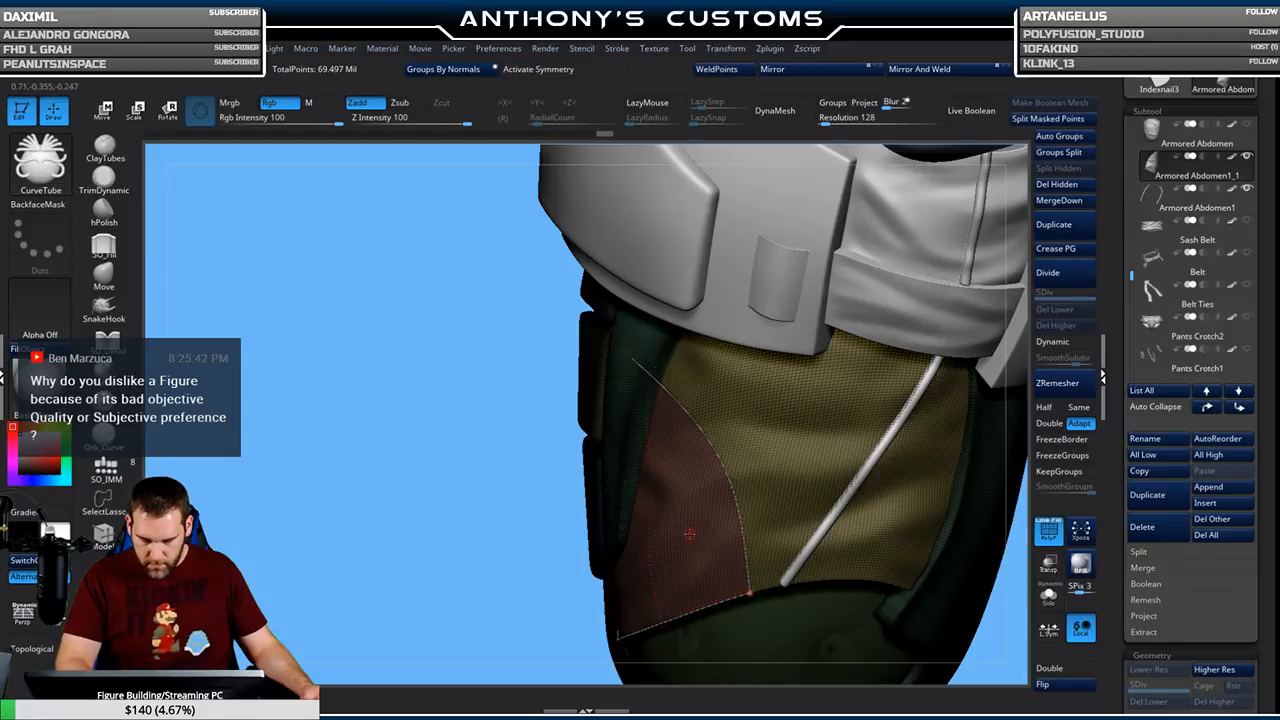
{"action": "left_click", "coordinate": [702, 533], "text": "ctrl+shift"}
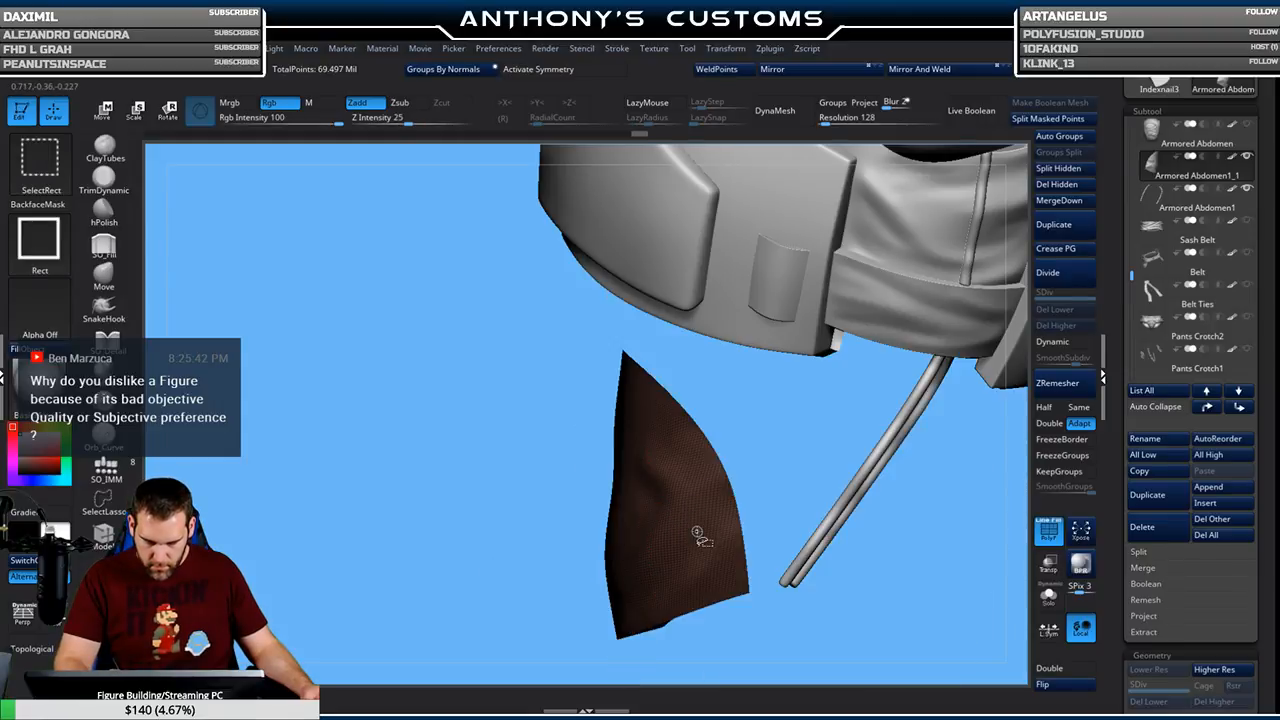
{"action": "left_click", "coordinate": [619, 50]}
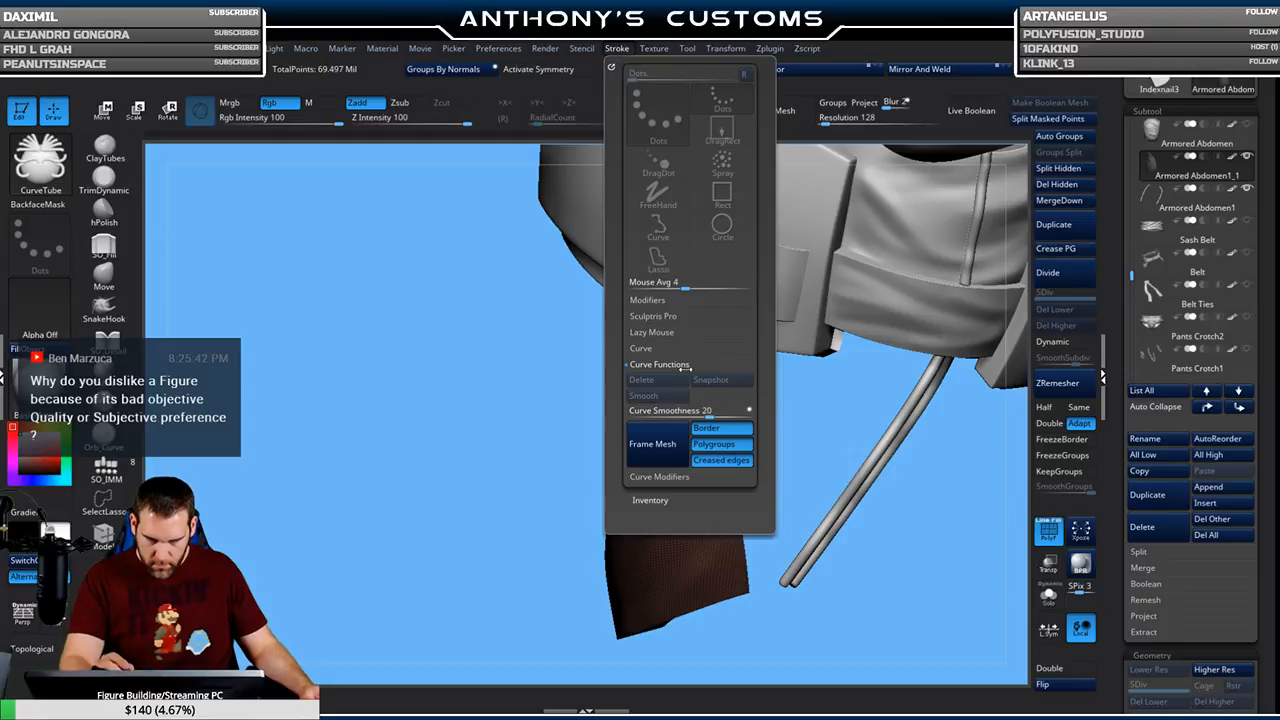
{"action": "left_click", "coordinate": [652, 443]}
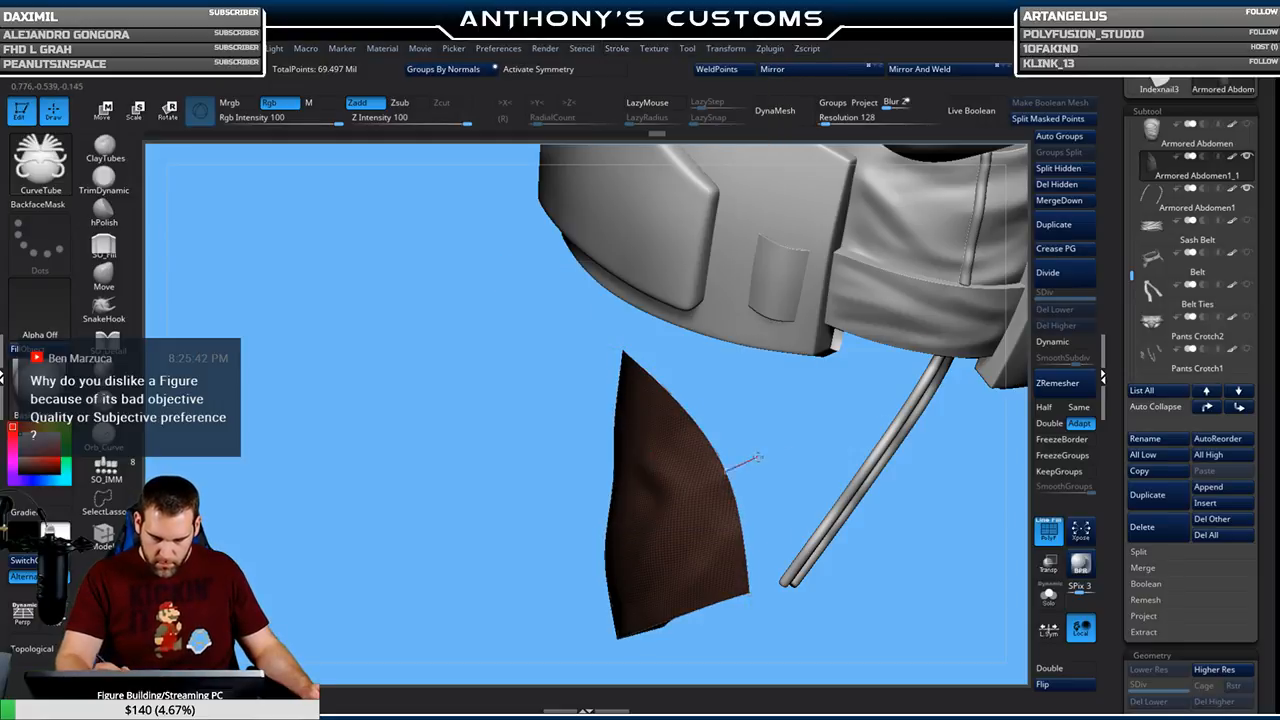
Try to generate a tube along the opposite piece's framed slice edge and check it against the unhidden mesh
{"action": "left_click_drag", "start_coordinate": [759, 455], "coordinate": [813, 430]}
{"action": "left_click_drag", "start_coordinate": [540, 563], "coordinate": [569, 560]}
{"action": "left_click", "coordinate": [735, 511]}
{"action": "left_click", "coordinate": [806, 569], "text": "ctrl+shift"}
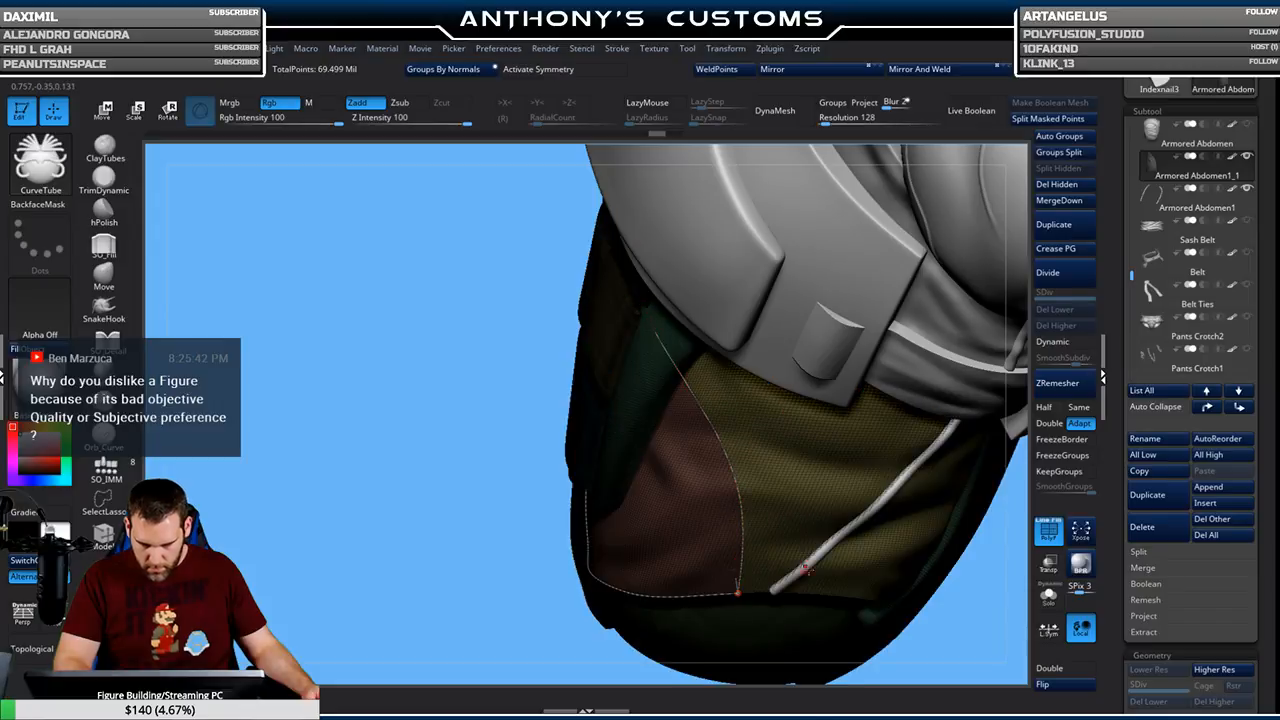
With only the opposite cloth piece visible, generate its slice-edge tube again and unhide the full mesh
{"action": "left_click", "coordinate": [715, 560], "text": "ctrl+shift"}
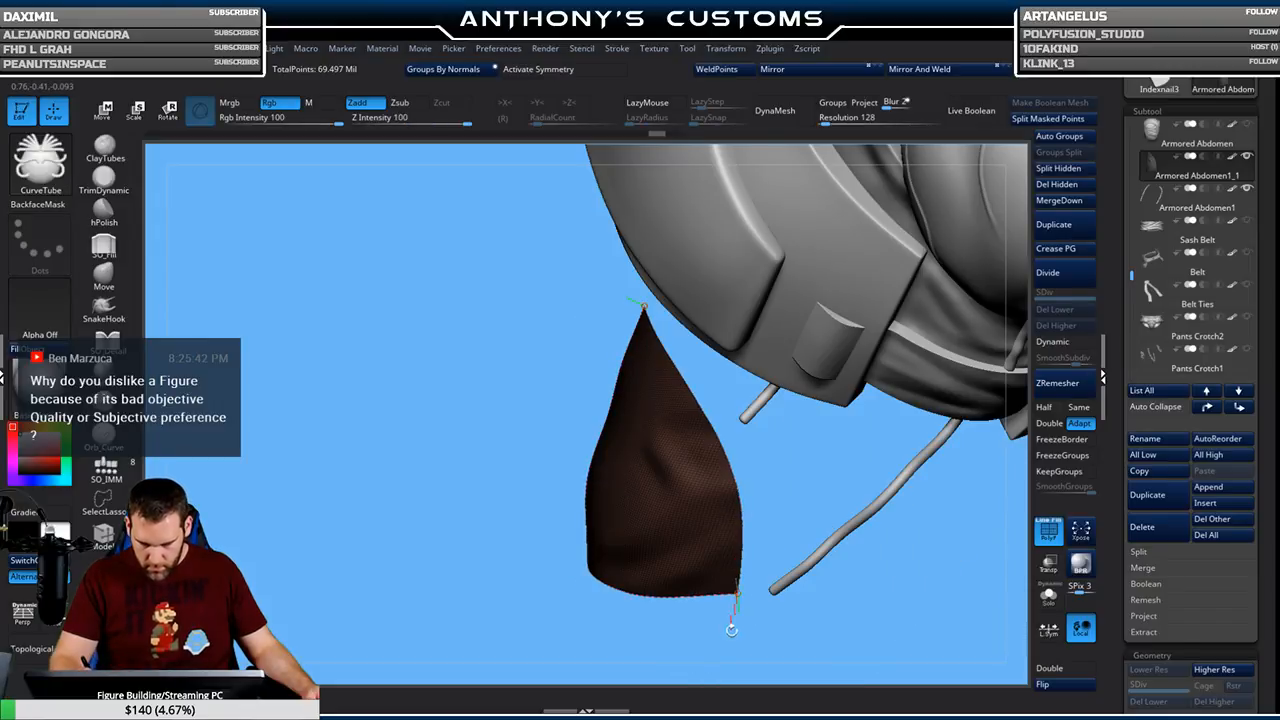
{"action": "left_click_drag", "start_coordinate": [708, 628], "coordinate": [779, 598]}
{"action": "left_click", "coordinate": [758, 568]}
{"action": "left_click", "coordinate": [627, 624], "text": "ctrl+shift"}
{"action": "left_click_drag", "start_coordinate": [627, 624], "coordinate": [708, 636]}
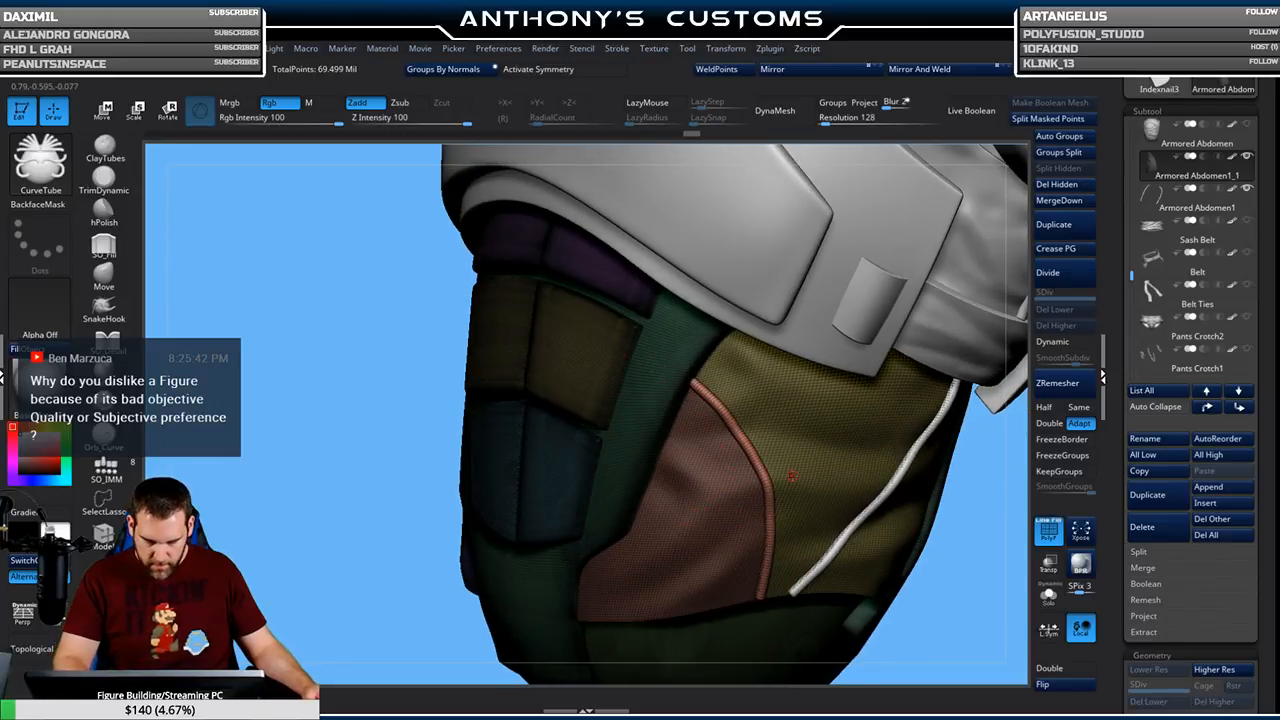
Isolate the two slice-edge tubes in Armored Abdomen1_1 and delete the subtool's hidden geometry
{"action": "mouse_move", "coordinate": [791, 475]}
{"action": "left_mouse_down"}
{"action": "mouse_move", "coordinate": [868, 524]}
{"action": "mouse_move", "coordinate": [901, 518]}
{"action": "mouse_move", "coordinate": [887, 519]}
{"action": "left_mouse_up"}
{"action": "left_click_drag", "start_coordinate": [834, 486], "coordinate": [869, 494]}
{"action": "mouse_move", "coordinate": [834, 392]}
{"action": "left_mouse_down"}
{"action": "mouse_move", "coordinate": [832, 546]}
{"action": "mouse_move", "coordinate": [812, 418]}
{"action": "mouse_move", "coordinate": [860, 430]}
{"action": "mouse_move", "coordinate": [807, 461]}
{"action": "mouse_move", "coordinate": [778, 458]}
{"action": "left_mouse_up"}
{"action": "left_click", "coordinate": [588, 452], "text": "ctrl+shift"}
{"action": "left_click", "coordinate": [480, 610], "text": "ctrl+shift"}
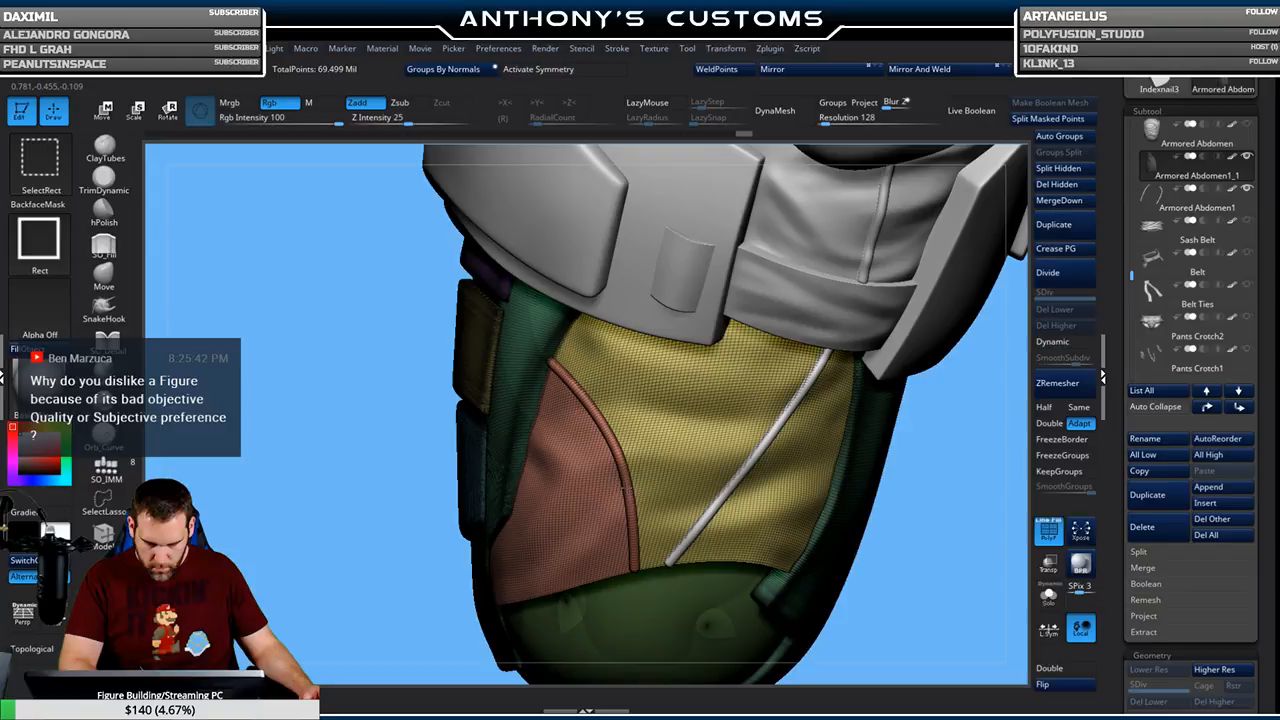
{"action": "left_click", "coordinate": [627, 492], "text": "ctrl+alt+shift"}
{"action": "left_click", "coordinate": [944, 521], "text": "ctrl+shift"}
{"action": "mouse_move", "coordinate": [943, 529]}
{"action": "left_mouse_down"}
{"action": "mouse_move", "coordinate": [876, 550]}
{"action": "mouse_move", "coordinate": [831, 506]}
{"action": "mouse_move", "coordinate": [850, 520]}
{"action": "mouse_move", "coordinate": [881, 514]}
{"action": "left_mouse_up"}
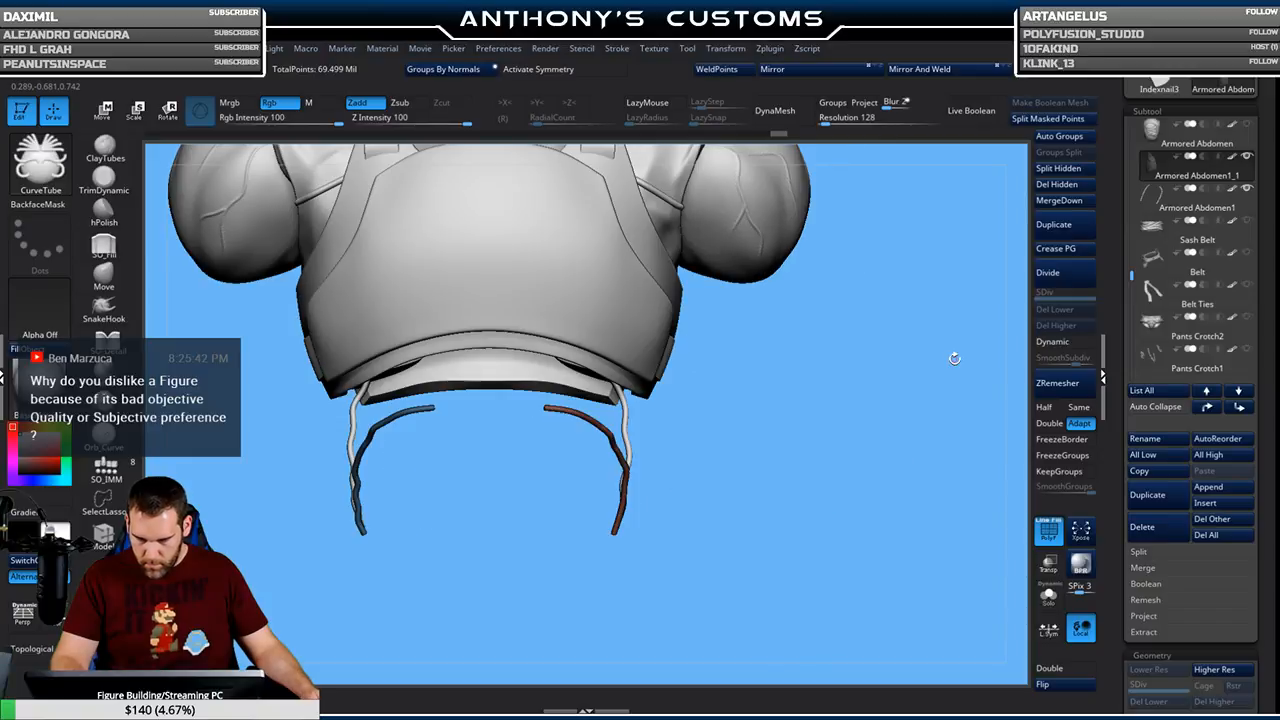
{"action": "left_click", "coordinate": [1068, 184]}
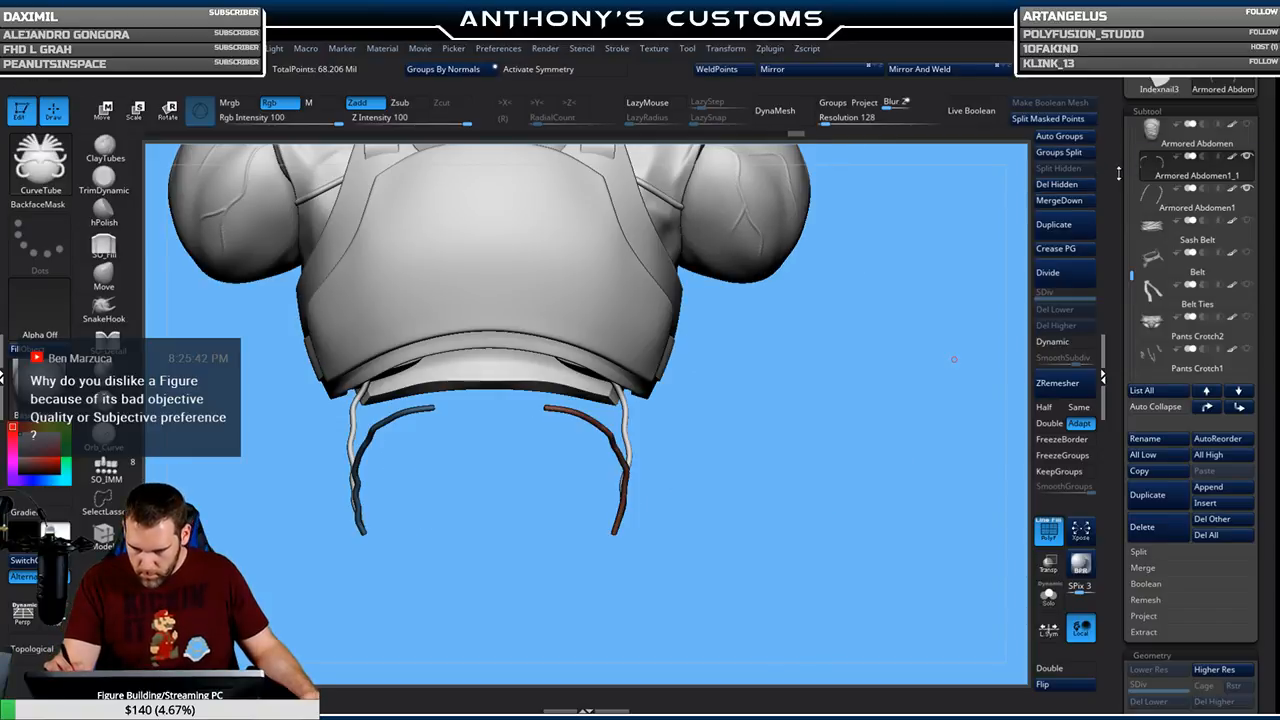
Divide the slice-edge tubes once and merge them down into the Armored Abdomen1 subtool
{"action": "left_click", "coordinate": [1047, 272]}
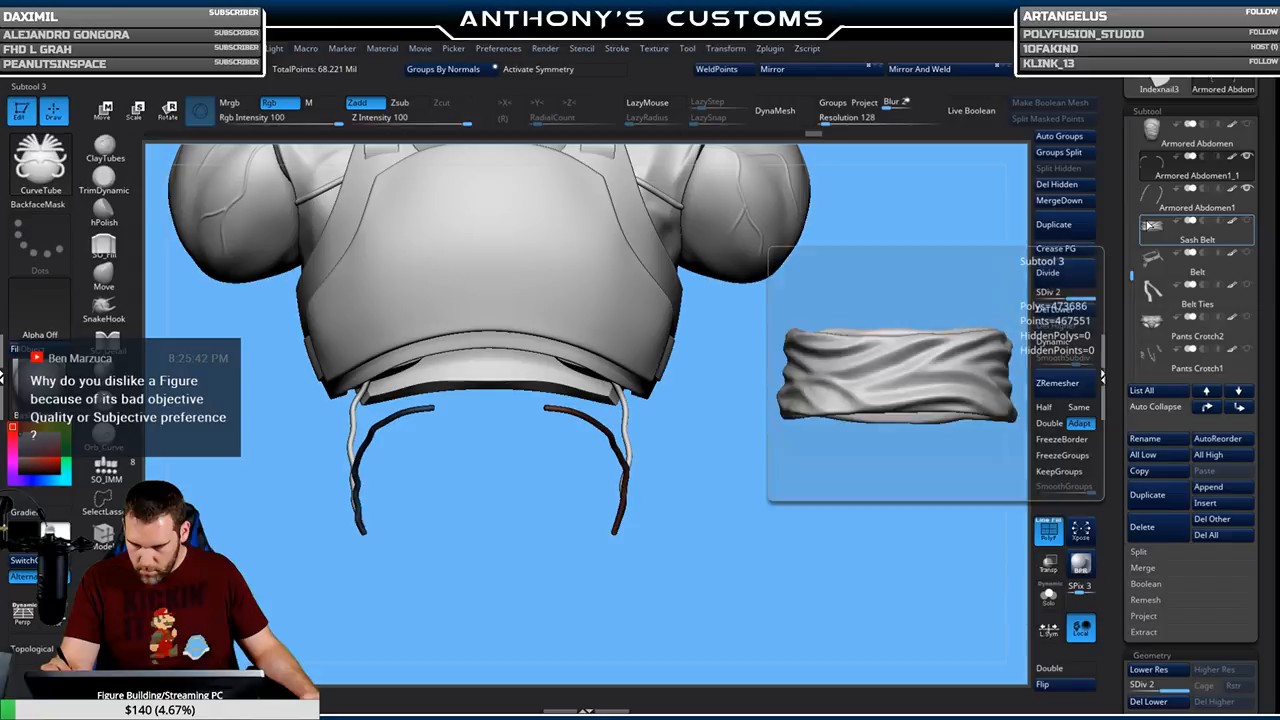
{"action": "left_click", "coordinate": [1165, 202]}
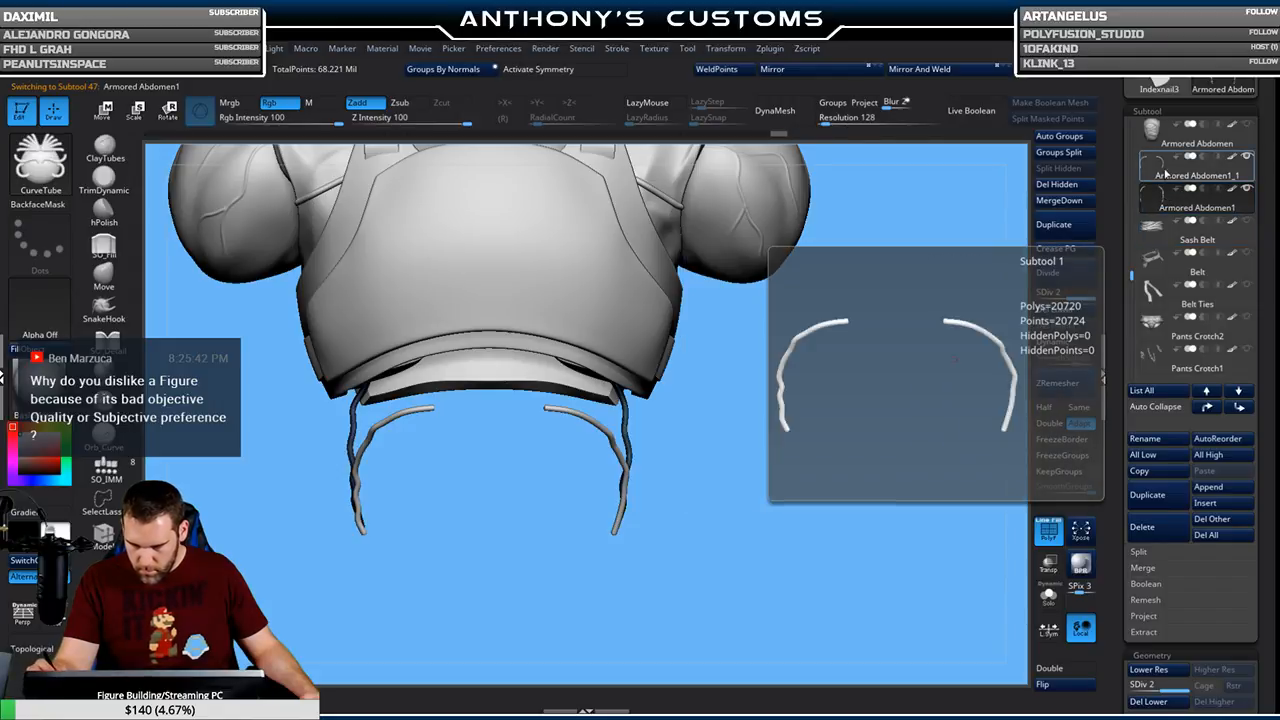
{"action": "left_click", "coordinate": [1165, 174]}
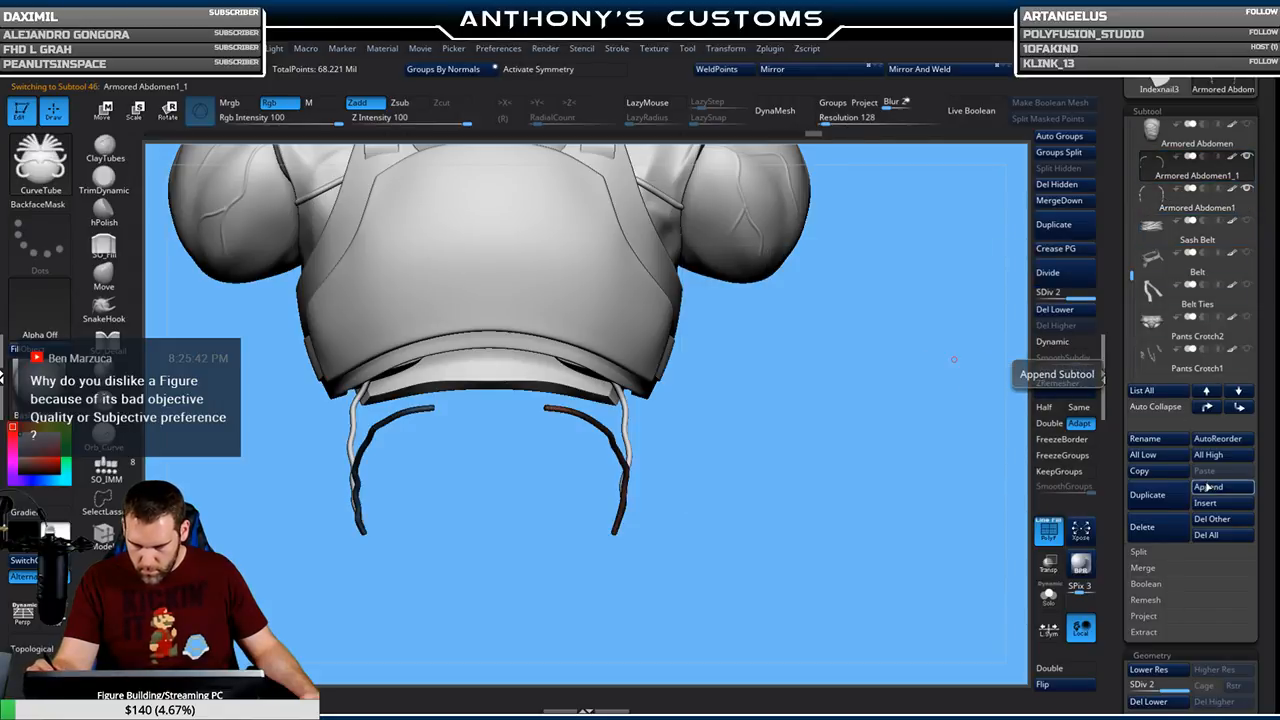
{"action": "mouse_move", "coordinate": [1200, 303]}
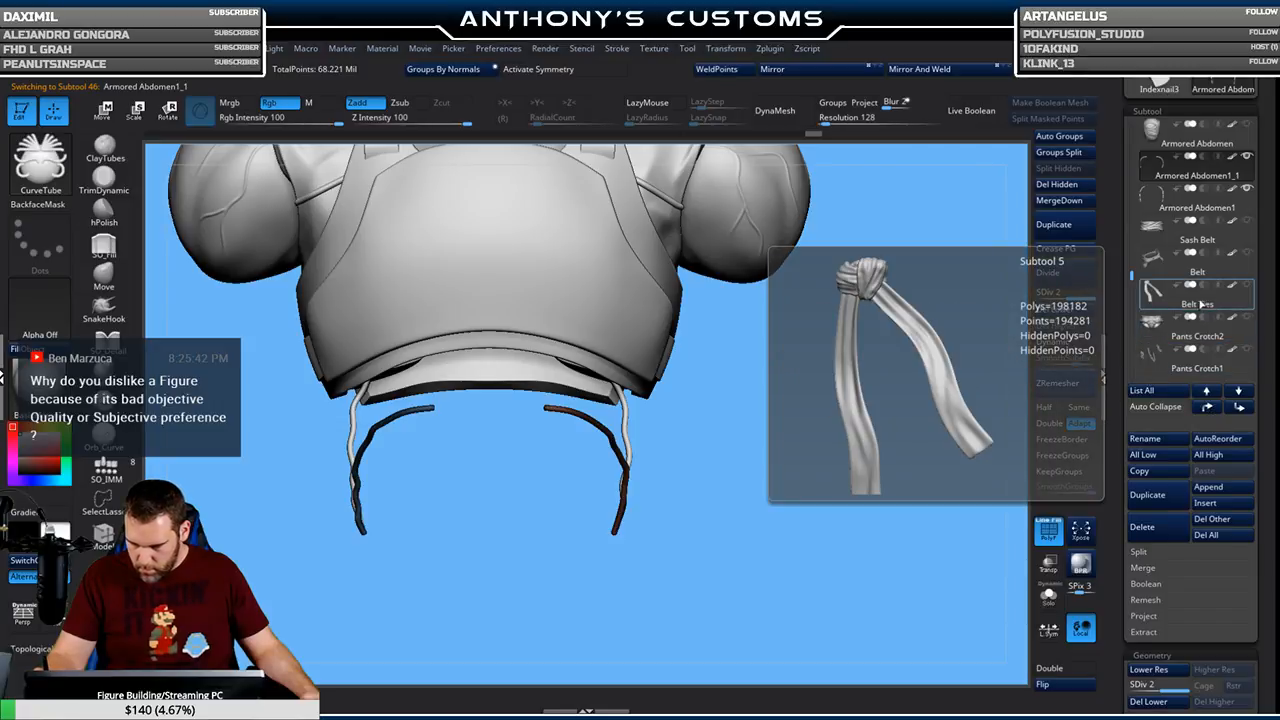
{"action": "left_click", "coordinate": [1059, 200]}
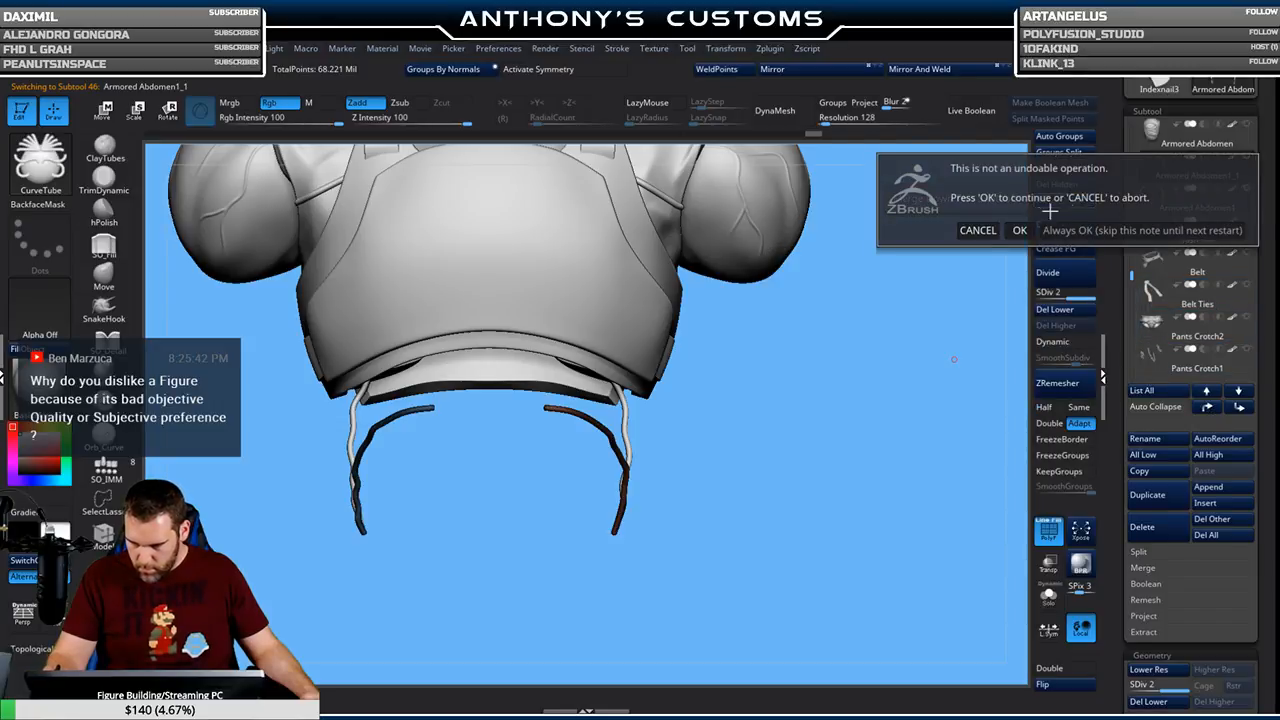
{"action": "left_click", "coordinate": [1020, 229]}
Show the Armored Abdomen subtool and examine the tube seams on its side cloth with the polyframe off
{"action": "left_click_drag", "start_coordinate": [904, 440], "coordinate": [905, 330], "text": "alt"}
{"action": "left_click", "coordinate": [1246, 126]}
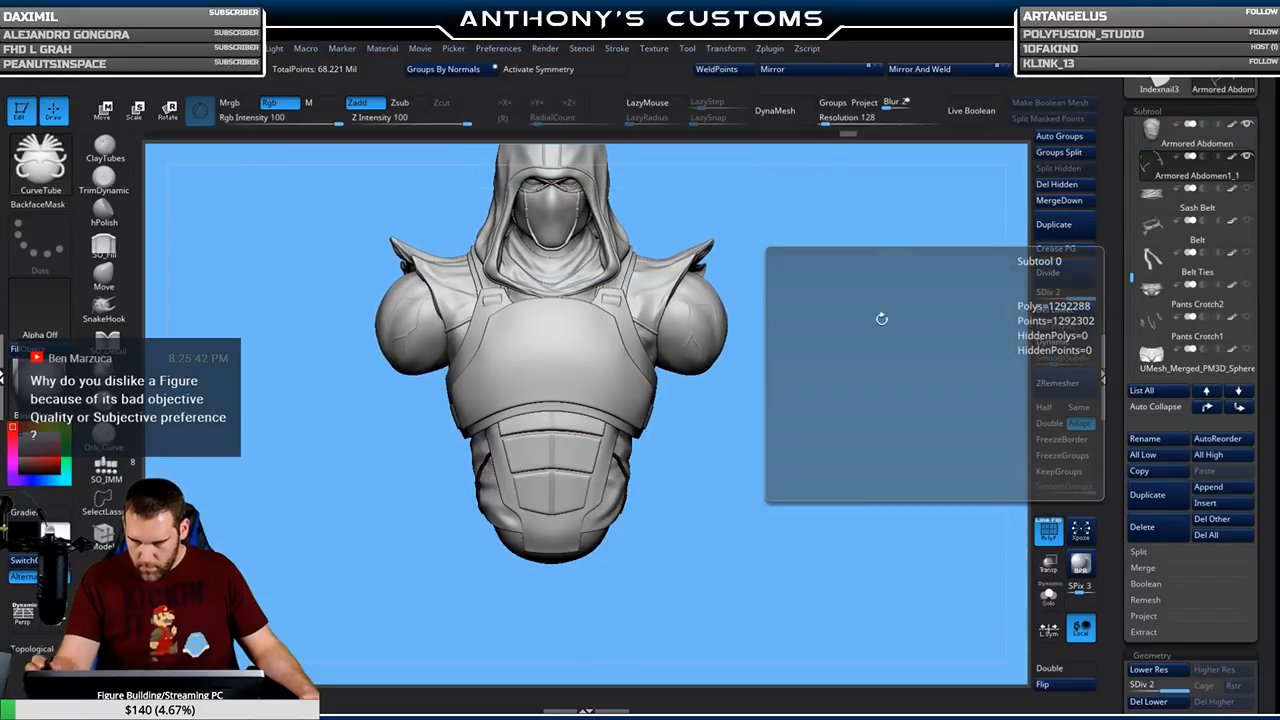
{"action": "left_click_drag", "start_coordinate": [822, 506], "coordinate": [829, 463]}
{"action": "mouse_move", "coordinate": [801, 544]}
{"action": "left_mouse_down"}
{"action": "mouse_move", "coordinate": [872, 558]}
{"action": "mouse_move", "coordinate": [868, 596]}
{"action": "mouse_move", "coordinate": [843, 583]}
{"action": "mouse_move", "coordinate": [837, 600]}
{"action": "mouse_move", "coordinate": [829, 586]}
{"action": "mouse_move", "coordinate": [806, 604]}
{"action": "mouse_move", "coordinate": [765, 602]}
{"action": "mouse_move", "coordinate": [848, 588]}
{"action": "mouse_move", "coordinate": [772, 594]}
{"action": "mouse_move", "coordinate": [800, 564]}
{"action": "left_mouse_up"}
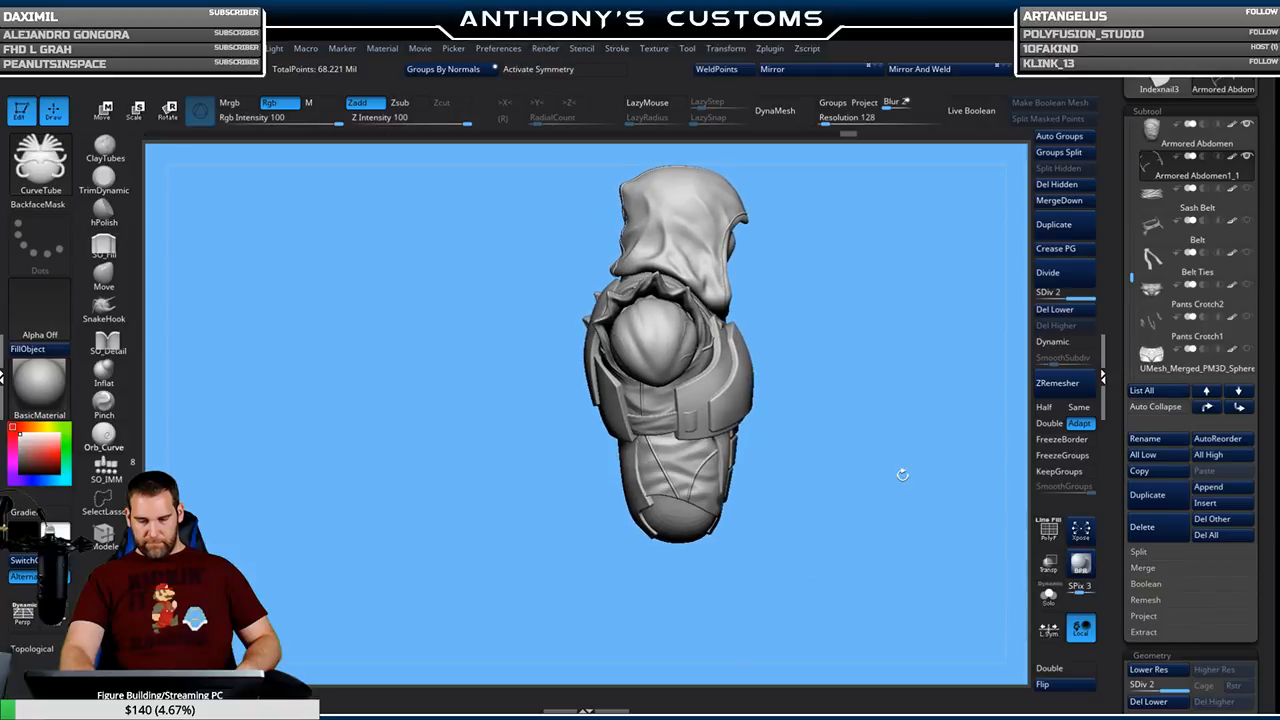
Show the Belt, Belt Ties, Pants Crotch1 and Pants Crotch2 subtools, keeping the Sash Belt hidden
{"action": "left_click", "coordinate": [1246, 189]}
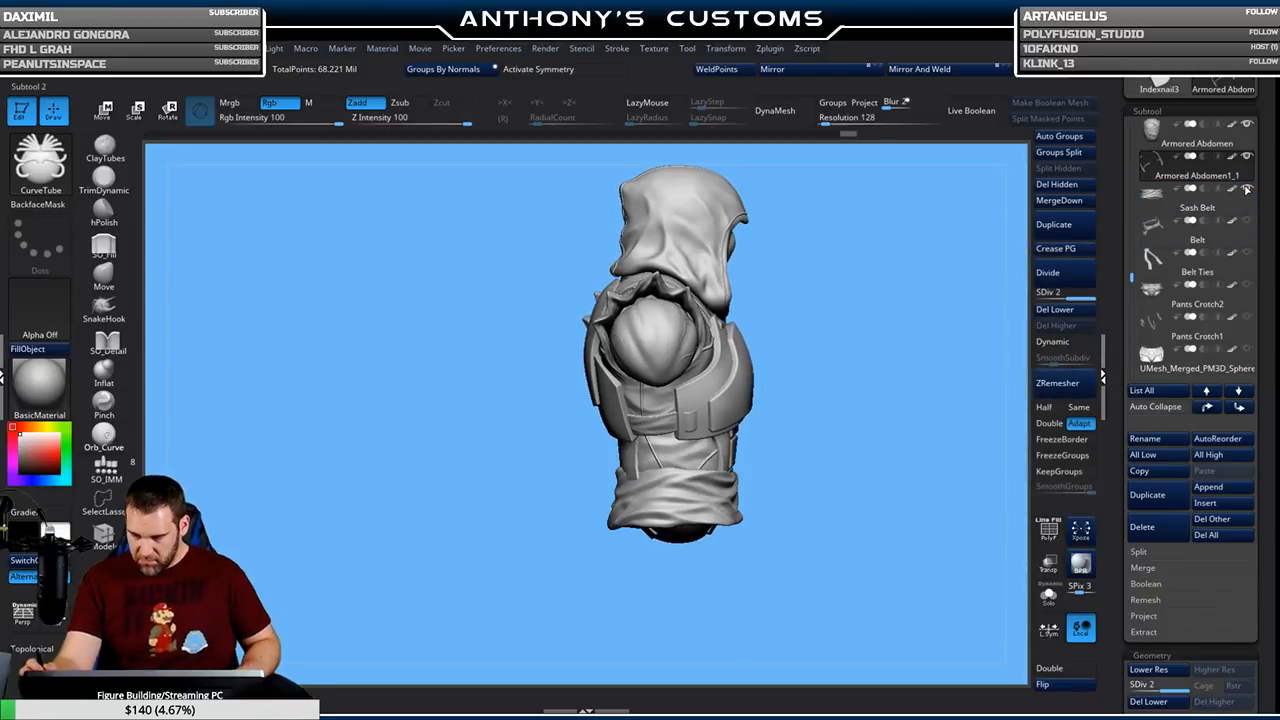
{"action": "left_click", "coordinate": [1247, 190]}
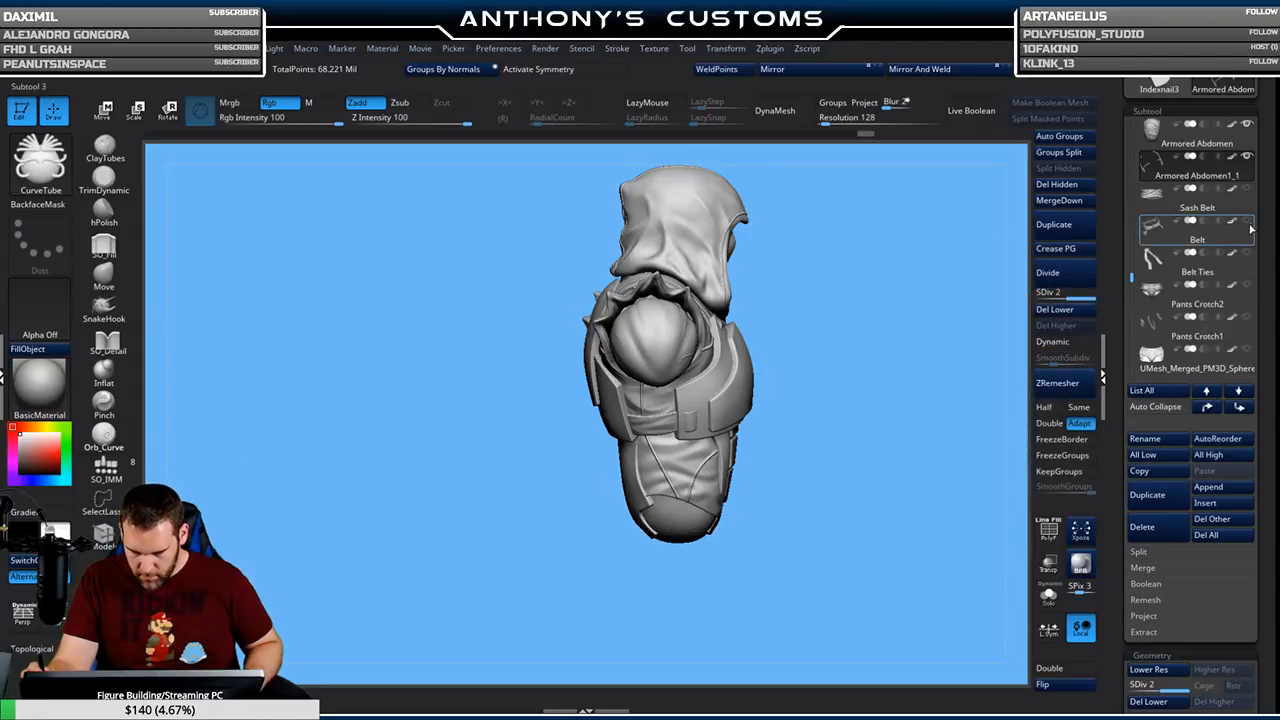
{"action": "left_click", "coordinate": [1247, 221]}
{"action": "left_click", "coordinate": [1247, 254]}
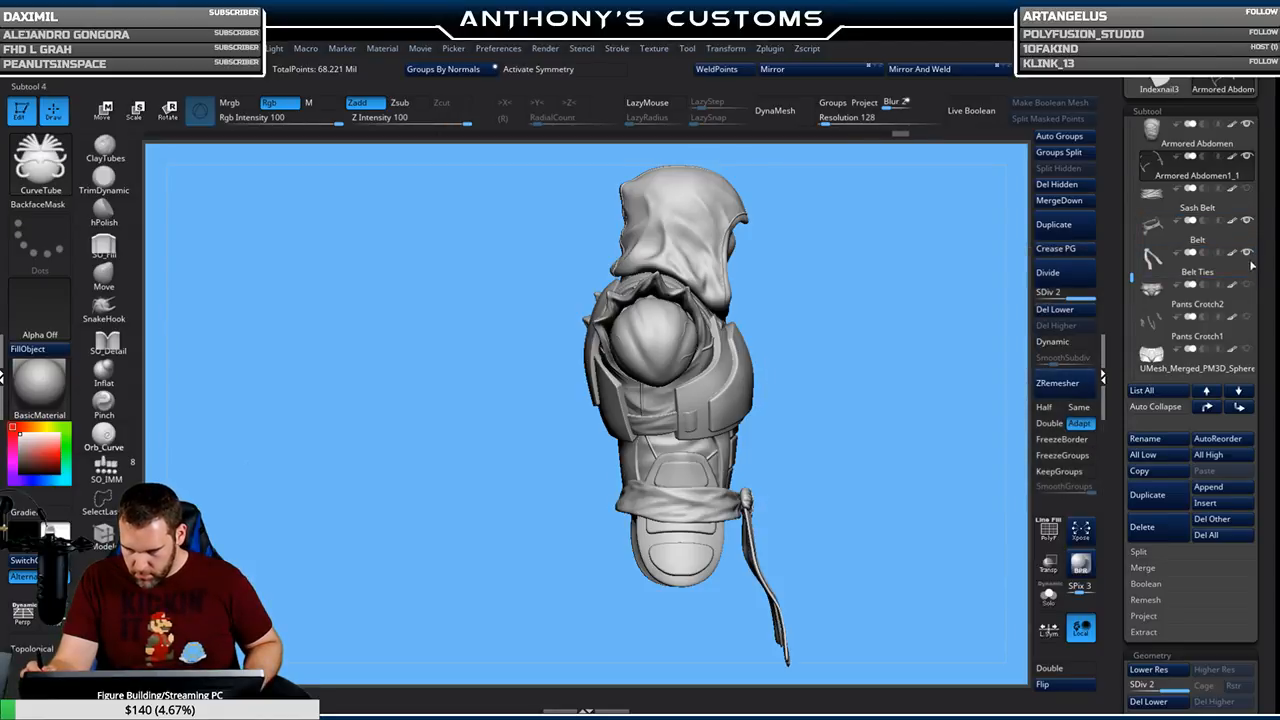
{"action": "left_click", "coordinate": [1251, 317]}
{"action": "left_click", "coordinate": [1247, 318]}
{"action": "left_click", "coordinate": [1247, 293]}
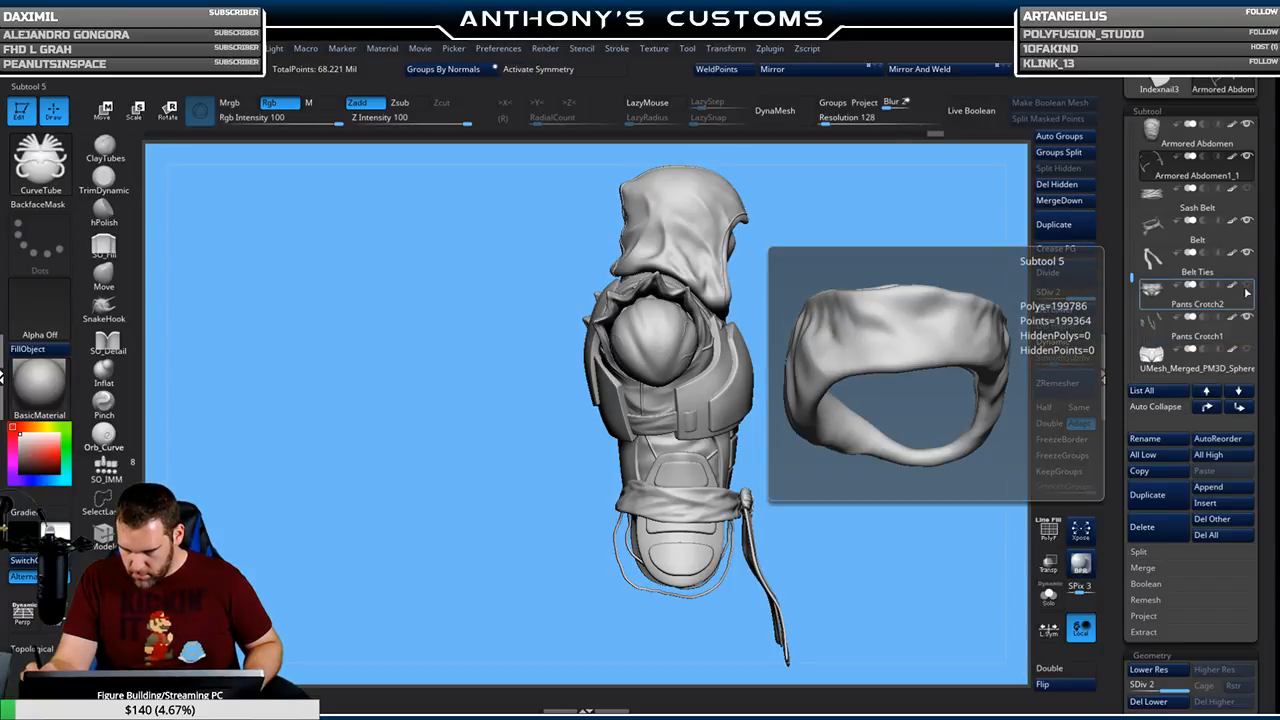
{"action": "left_click", "coordinate": [1245, 288]}
Show the leg subtools, including Pants, Pants1, Knees 1 and Boots 1
{"action": "left_click_drag", "start_coordinate": [1132, 276], "coordinate": [1132, 297]}
{"action": "left_click", "coordinate": [1246, 254]}
{"action": "left_click", "coordinate": [1247, 286]}
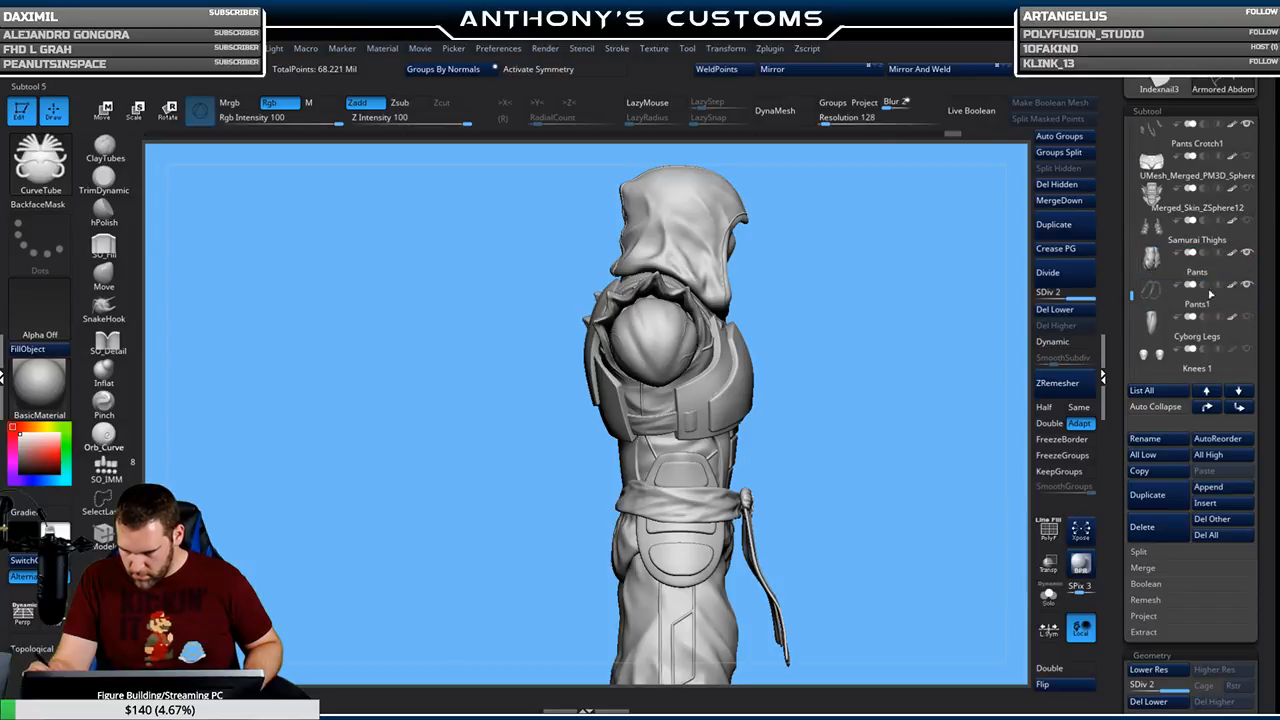
{"action": "left_click_drag", "start_coordinate": [1132, 293], "coordinate": [1134, 312]}
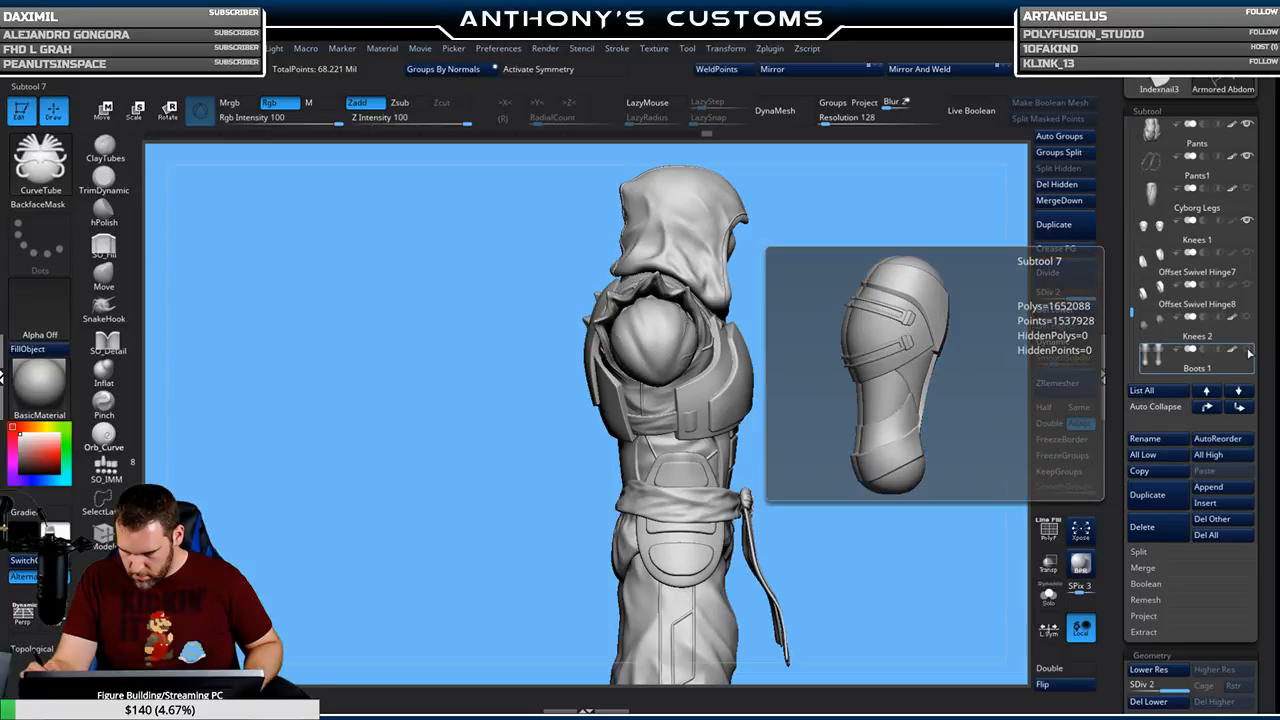
{"action": "scroll", "coordinate": [1209, 316], "scroll_direction": "down", "scroll_amount": 2}
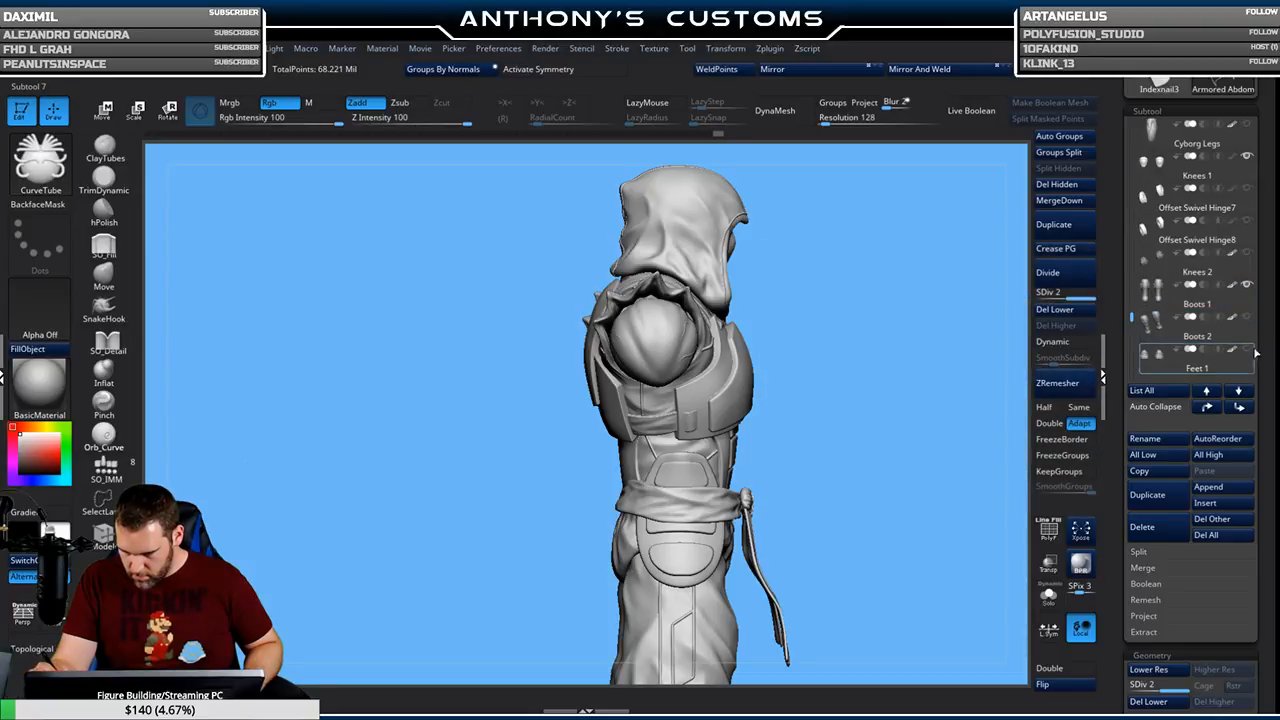
{"action": "left_click", "coordinate": [1133, 315]}
Show the fists, Cyborg Forearms, Cyborg Elbows, Cyborg Biceps and Cyborg Shoulder subtools, and hide Bare Shoulders
{"action": "left_click_drag", "start_coordinate": [1131, 300], "coordinate": [1132, 197]}
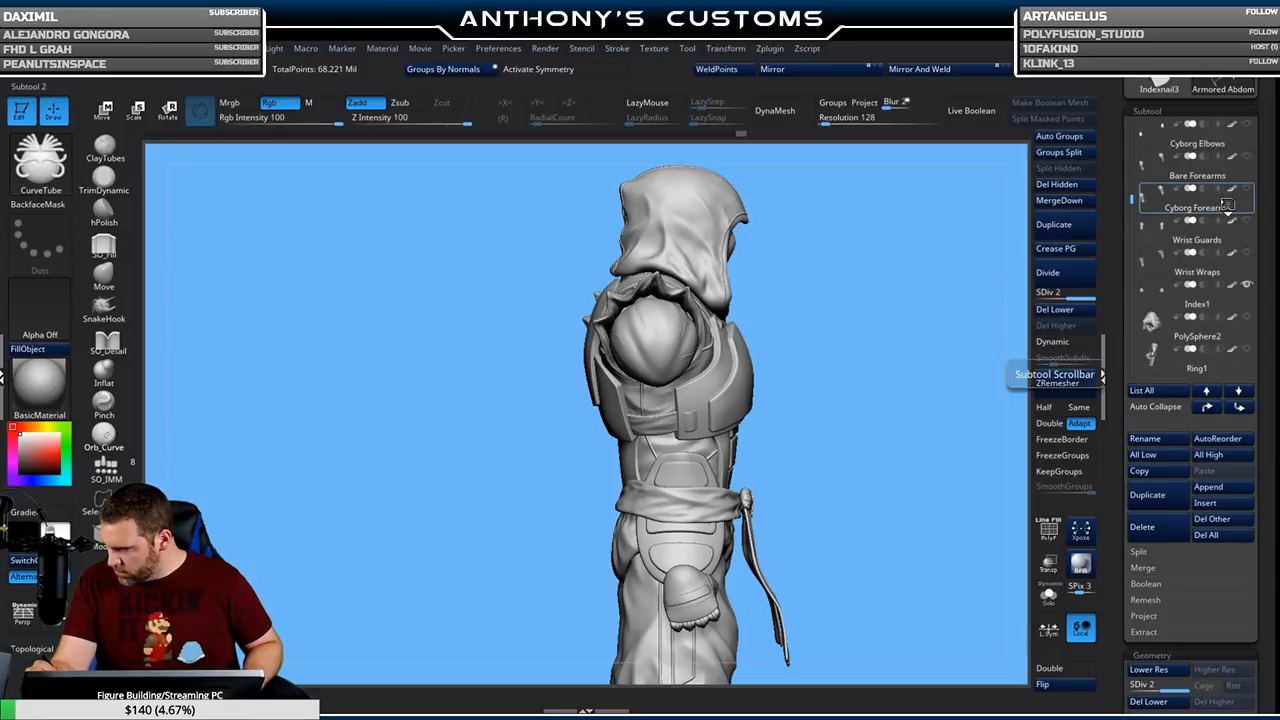
{"action": "mouse_move", "coordinate": [1235, 210]}
{"action": "left_click", "coordinate": [1247, 189]}
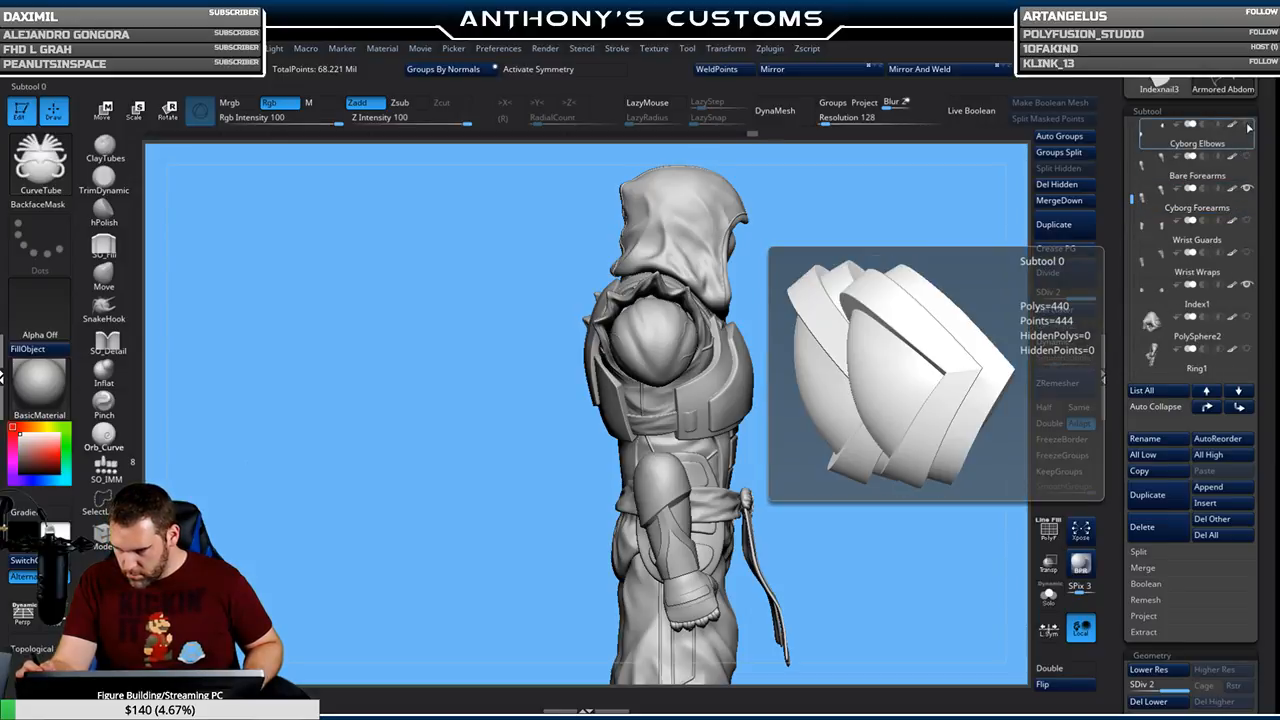
{"action": "left_click_drag", "start_coordinate": [1133, 197], "coordinate": [1132, 181]}
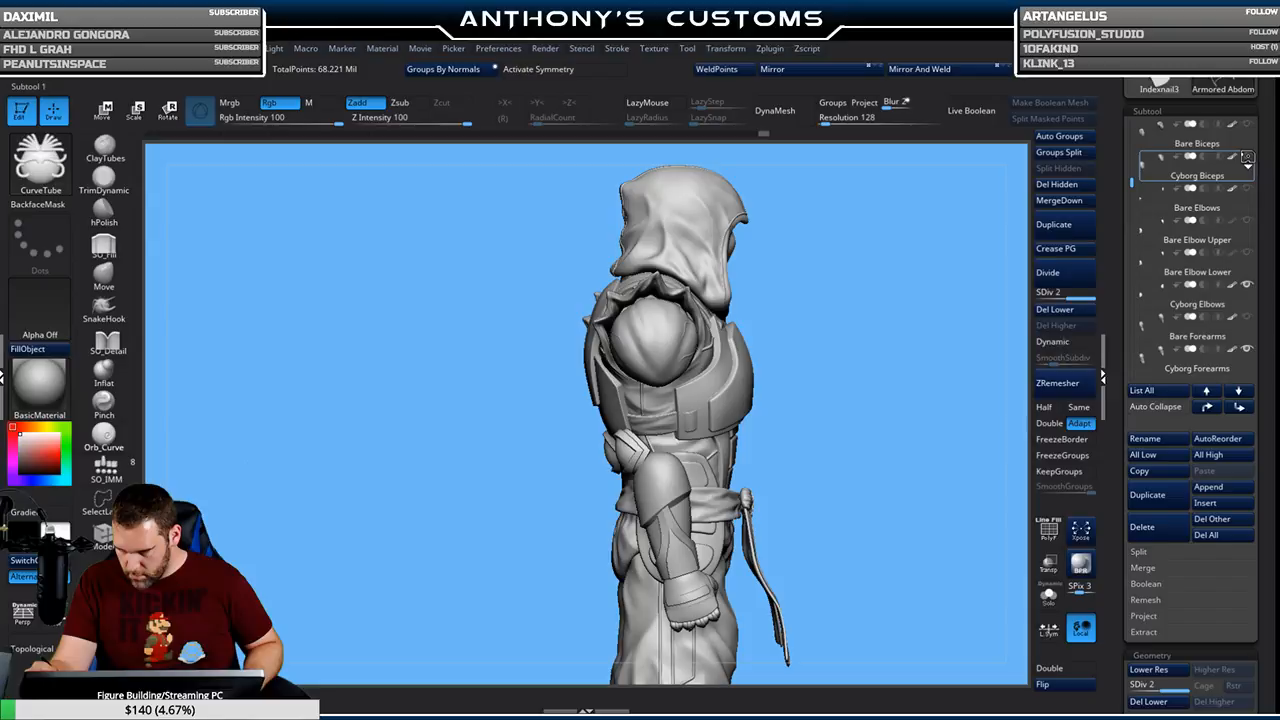
{"action": "left_click_drag", "start_coordinate": [1132, 182], "coordinate": [1131, 176]}
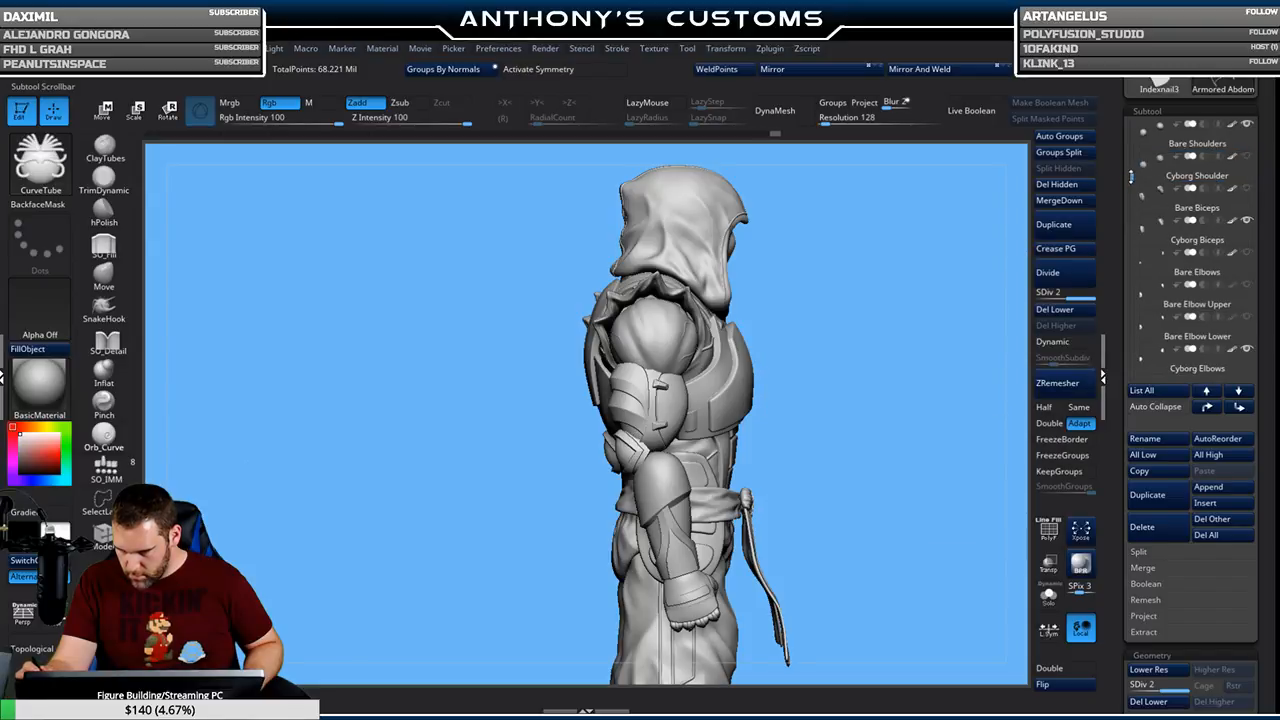
{"action": "left_click", "coordinate": [1246, 124]}
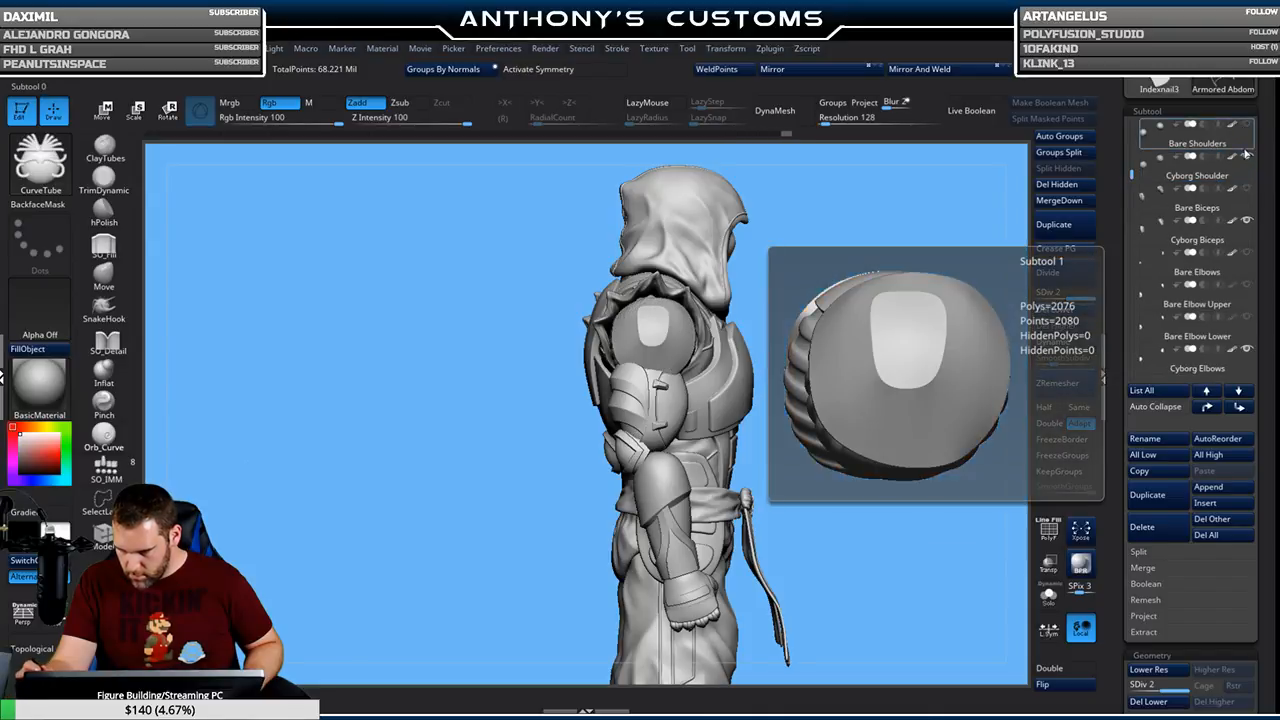
Switch to the ClayTubes brush and make the Armored Chest with Peg Hole subtool active on the assembled figure
{"action": "mouse_move", "coordinate": [916, 364]}
{"action": "left_mouse_down"}
{"action": "mouse_move", "coordinate": [866, 351]}
{"action": "mouse_move", "coordinate": [885, 329]}
{"action": "left_mouse_up"}
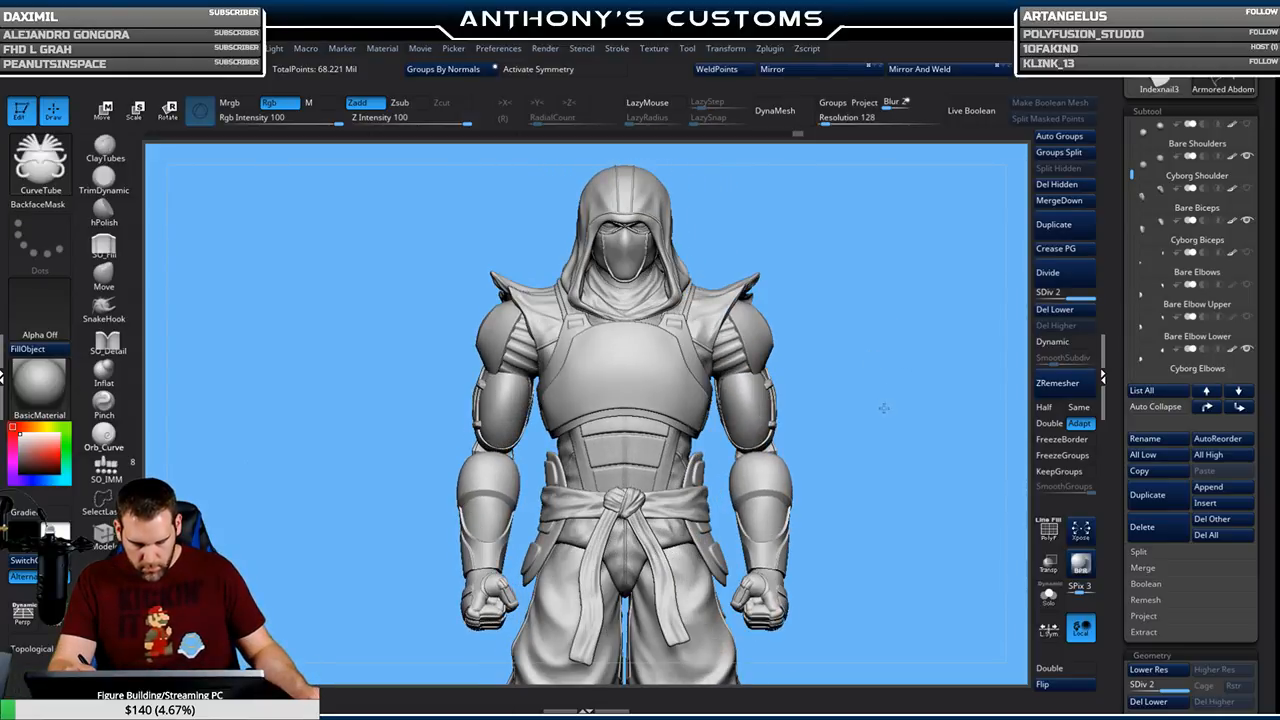
{"action": "left_click_drag", "start_coordinate": [884, 408], "coordinate": [880, 397], "text": "alt"}
{"action": "mouse_move", "coordinate": [854, 472]}
{"action": "left_mouse_down", "text": "alt"}
{"action": "mouse_move", "coordinate": [860, 406]}
{"action": "mouse_move", "coordinate": [857, 454]}
{"action": "mouse_move", "coordinate": [858, 431]}
{"action": "left_mouse_up", "text": "alt"}
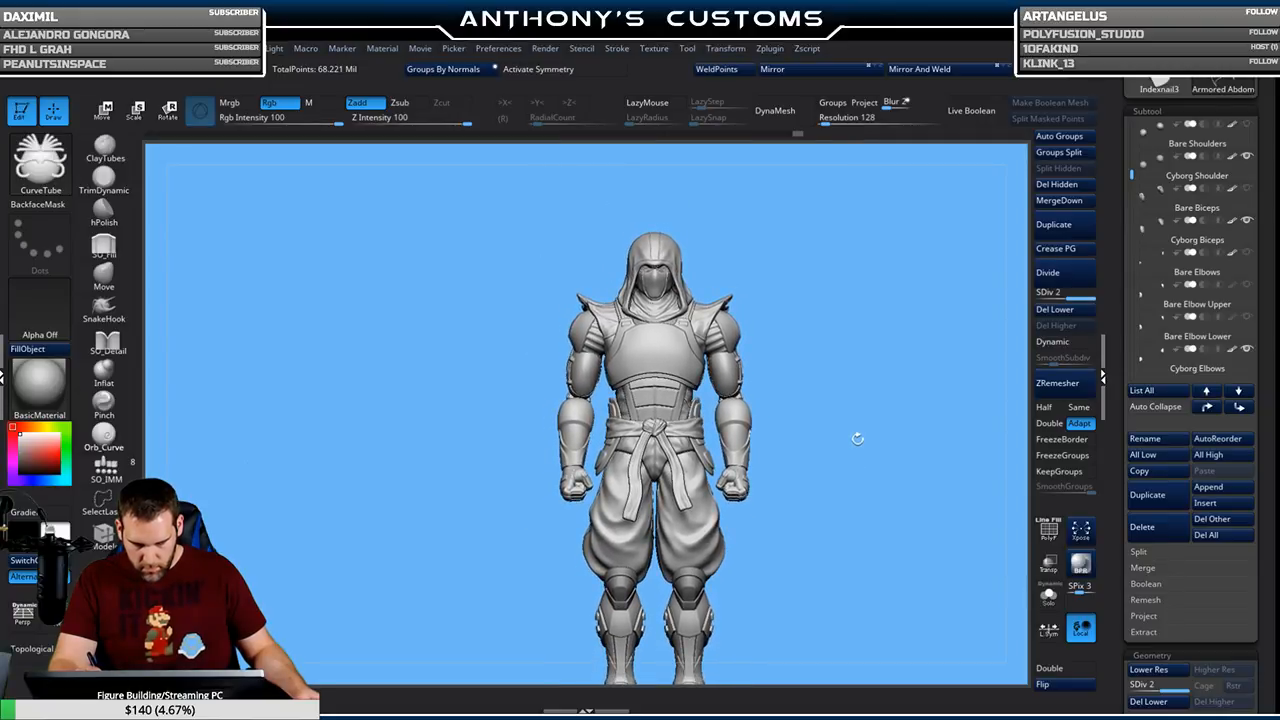
{"action": "mouse_move", "coordinate": [840, 444]}
{"action": "left_mouse_down"}
{"action": "mouse_move", "coordinate": [874, 456]}
{"action": "mouse_move", "coordinate": [871, 421]}
{"action": "left_mouse_up"}
{"action": "left_click", "coordinate": [693, 358]}
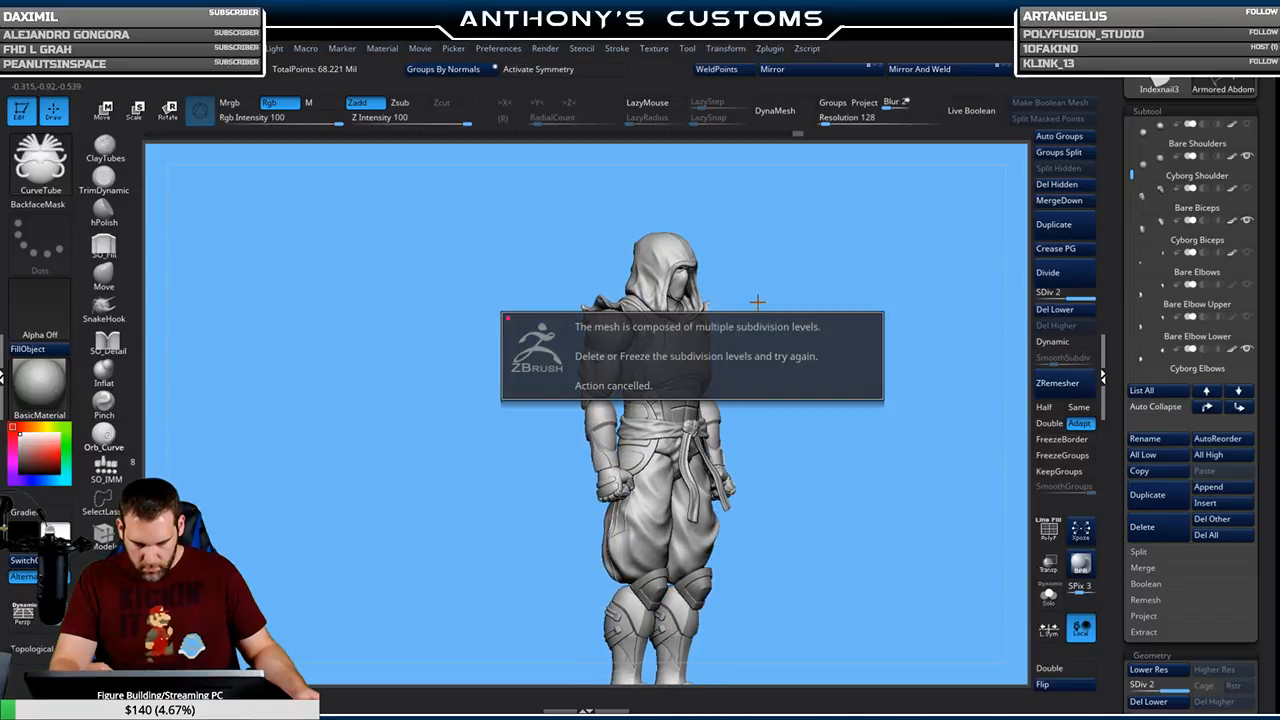
{"action": "left_click_drag", "start_coordinate": [903, 266], "coordinate": [877, 303], "text": "shift"}
{"action": "key", "text": "ctrl"}
{"action": "left_click", "coordinate": [105, 150]}
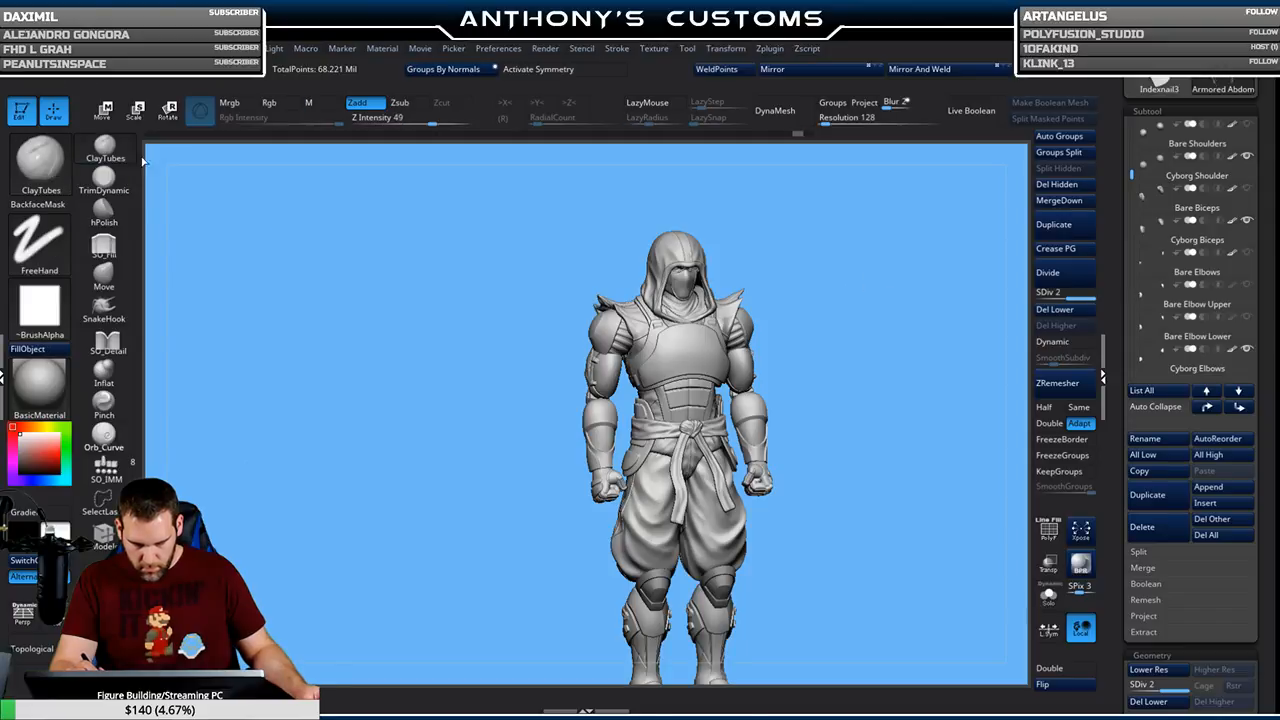
{"action": "left_click", "coordinate": [693, 355], "text": "alt"}
Examine the complete assembled figure from the front and from behind
{"action": "mouse_move", "coordinate": [871, 249]}
{"action": "left_mouse_down"}
{"action": "mouse_move", "coordinate": [914, 329]}
{"action": "mouse_move", "coordinate": [863, 371]}
{"action": "mouse_move", "coordinate": [847, 344]}
{"action": "mouse_move", "coordinate": [853, 355]}
{"action": "left_mouse_up"}
{"action": "mouse_move", "coordinate": [861, 406]}
{"action": "left_mouse_down"}
{"action": "mouse_move", "coordinate": [975, 398]}
{"action": "mouse_move", "coordinate": [870, 387]}
{"action": "left_mouse_up"}
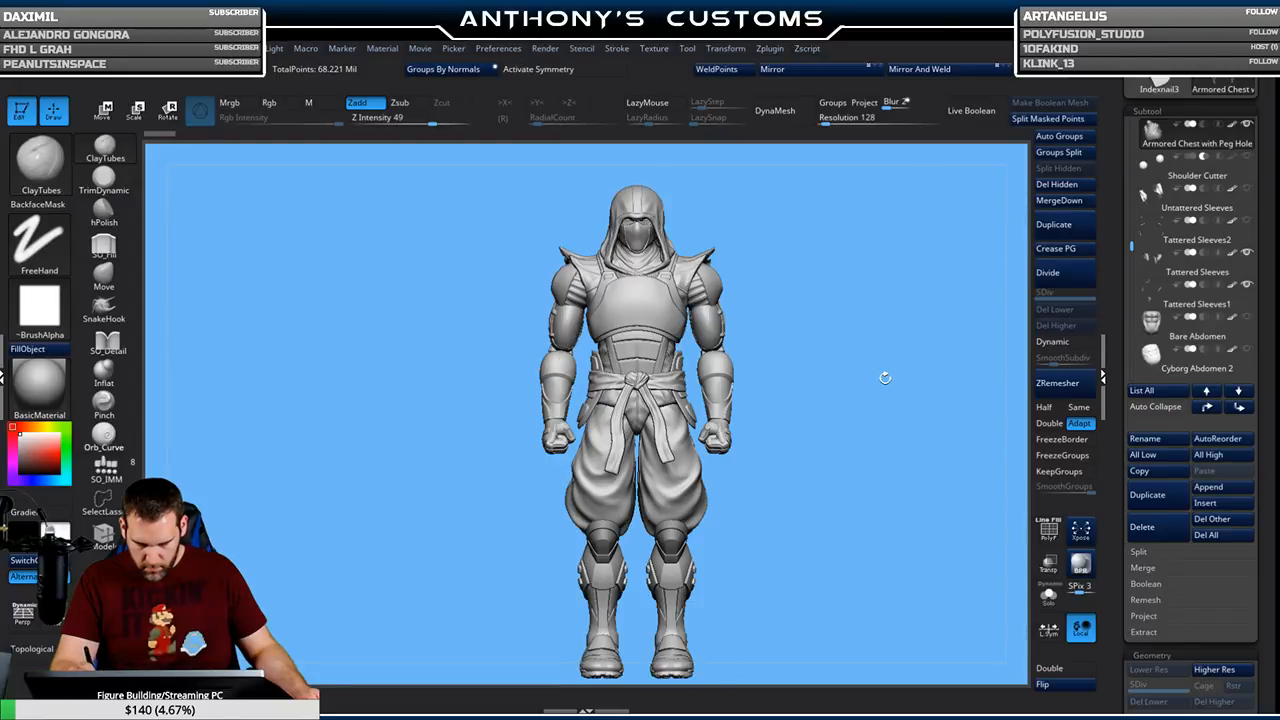
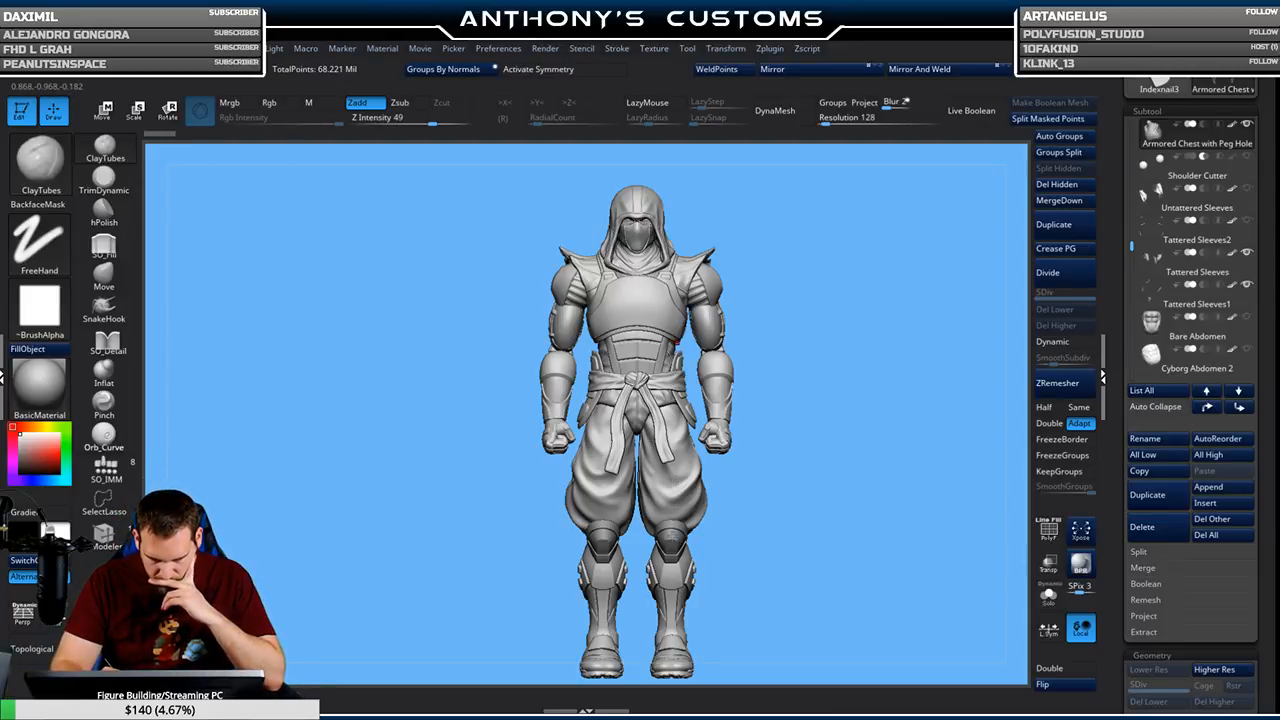
{"action": "mouse_move", "coordinate": [876, 437]}
{"action": "left_mouse_down"}
{"action": "mouse_move", "coordinate": [860, 456]}
{"action": "mouse_move", "coordinate": [786, 454]}
{"action": "mouse_move", "coordinate": [665, 280]}
{"action": "left_mouse_up"}
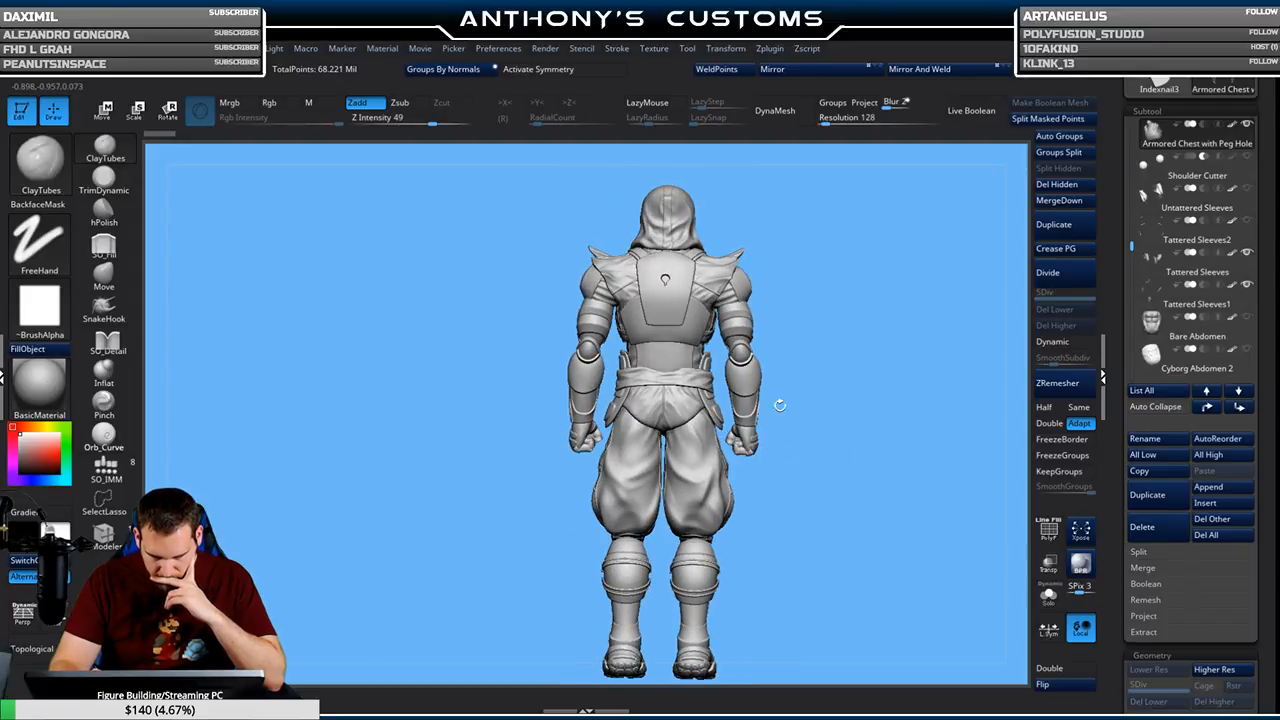
{"action": "mouse_move", "coordinate": [829, 450]}
{"action": "left_mouse_down"}
{"action": "mouse_move", "coordinate": [966, 454]}
{"action": "mouse_move", "coordinate": [901, 453]}
{"action": "left_mouse_up"}
{"action": "mouse_move", "coordinate": [866, 383]}
{"action": "left_mouse_down", "text": "shift"}
{"action": "mouse_move", "coordinate": [861, 435]}
{"action": "mouse_move", "coordinate": [838, 369]}
{"action": "left_mouse_up", "text": "shift"}
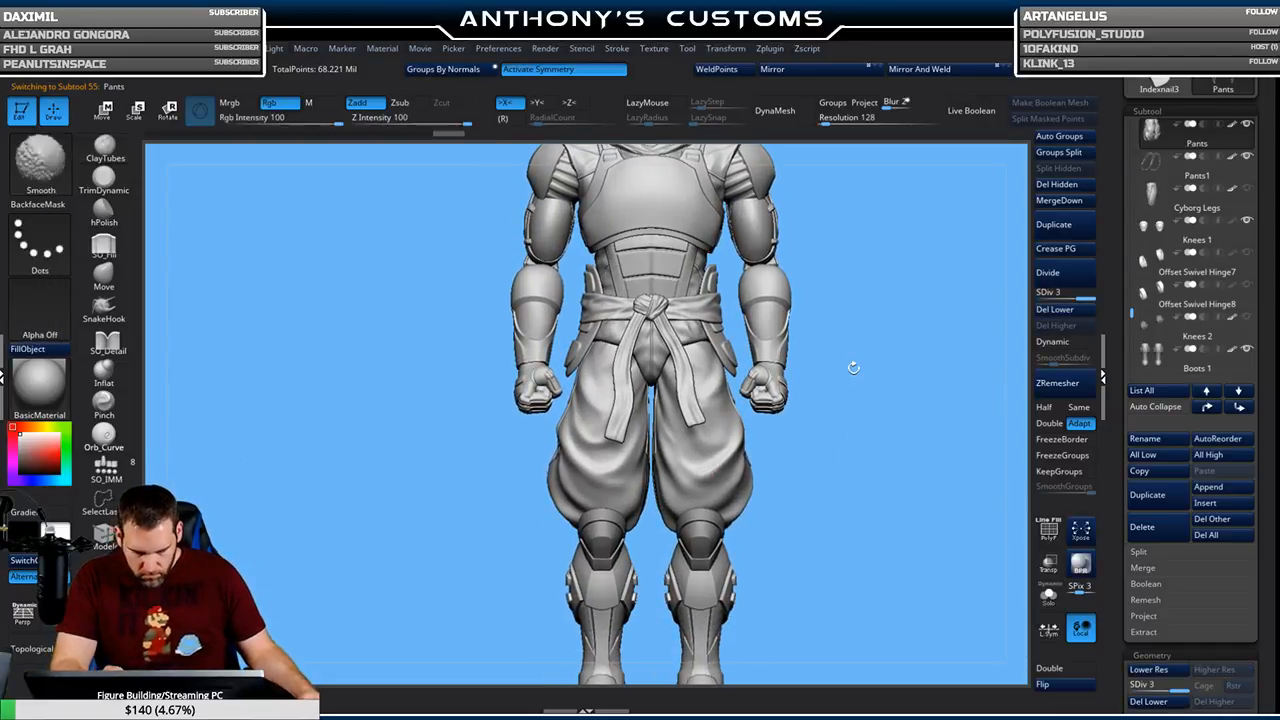
Isolate the Pants subtool with its polyframe shown, duplicate it, and hide the original Pants, keeping the copy in Solo mode
{"action": "left_click", "coordinate": [1048, 595]}
{"action": "mouse_move", "coordinate": [880, 580]}
{"action": "left_mouse_down"}
{"action": "mouse_move", "coordinate": [823, 580]}
{"action": "mouse_move", "coordinate": [866, 572]}
{"action": "left_mouse_up"}
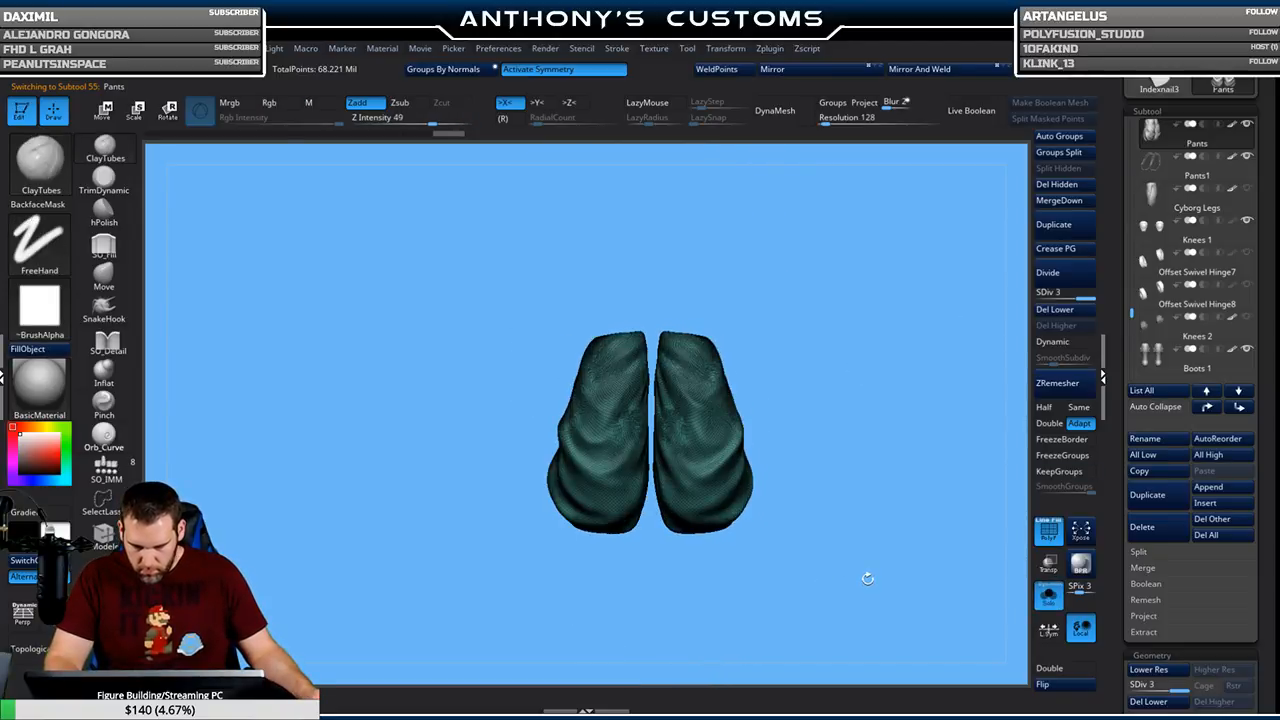
{"action": "left_click", "coordinate": [1046, 596]}
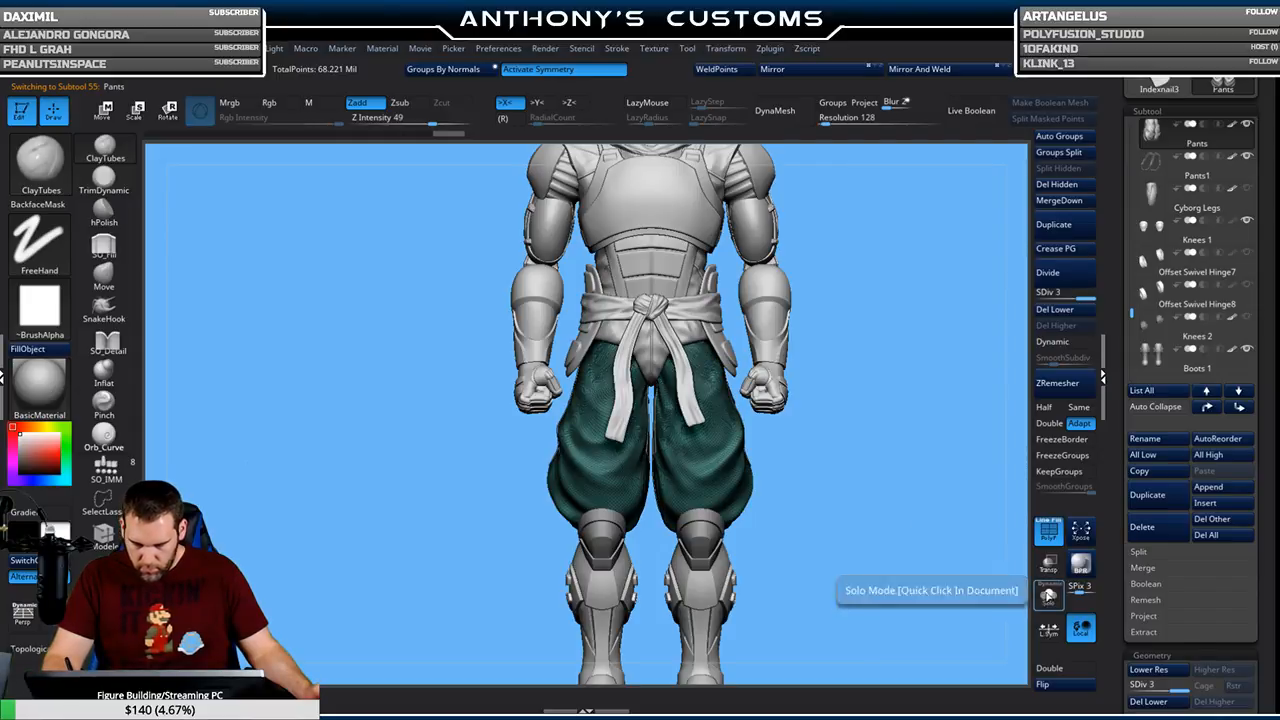
{"action": "left_click", "coordinate": [1048, 596]}
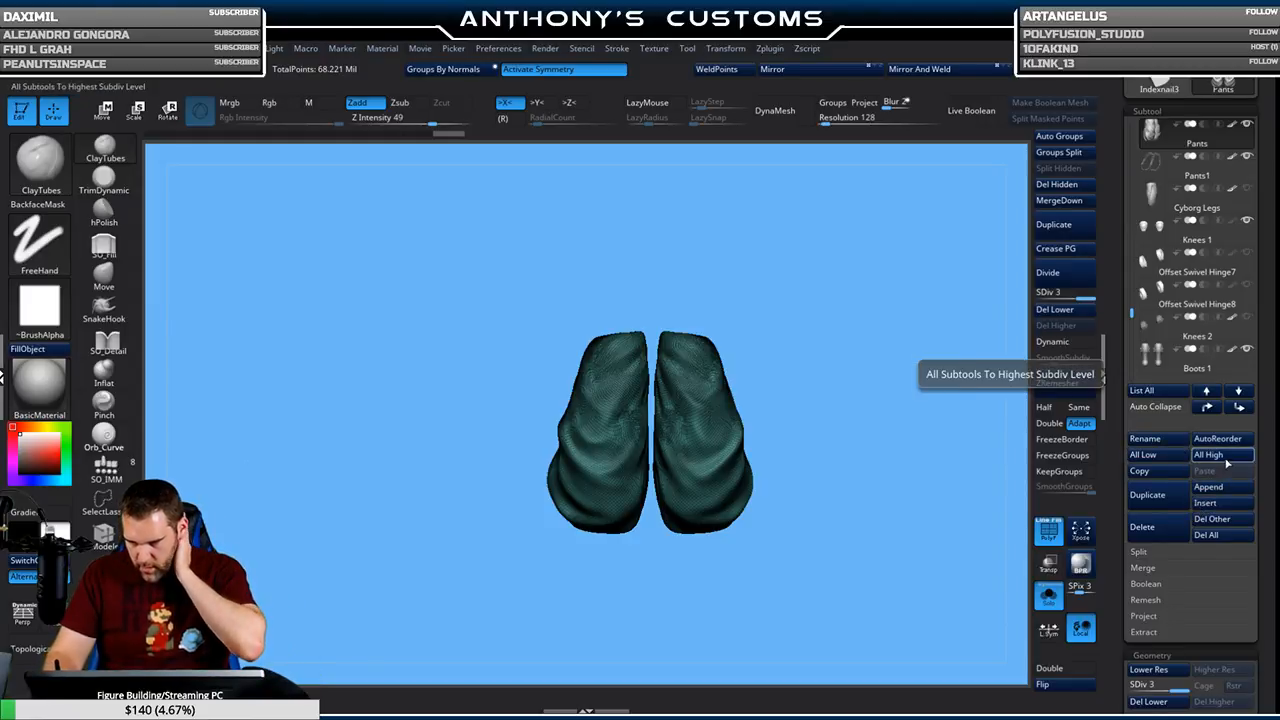
{"action": "left_click", "coordinate": [1147, 494]}
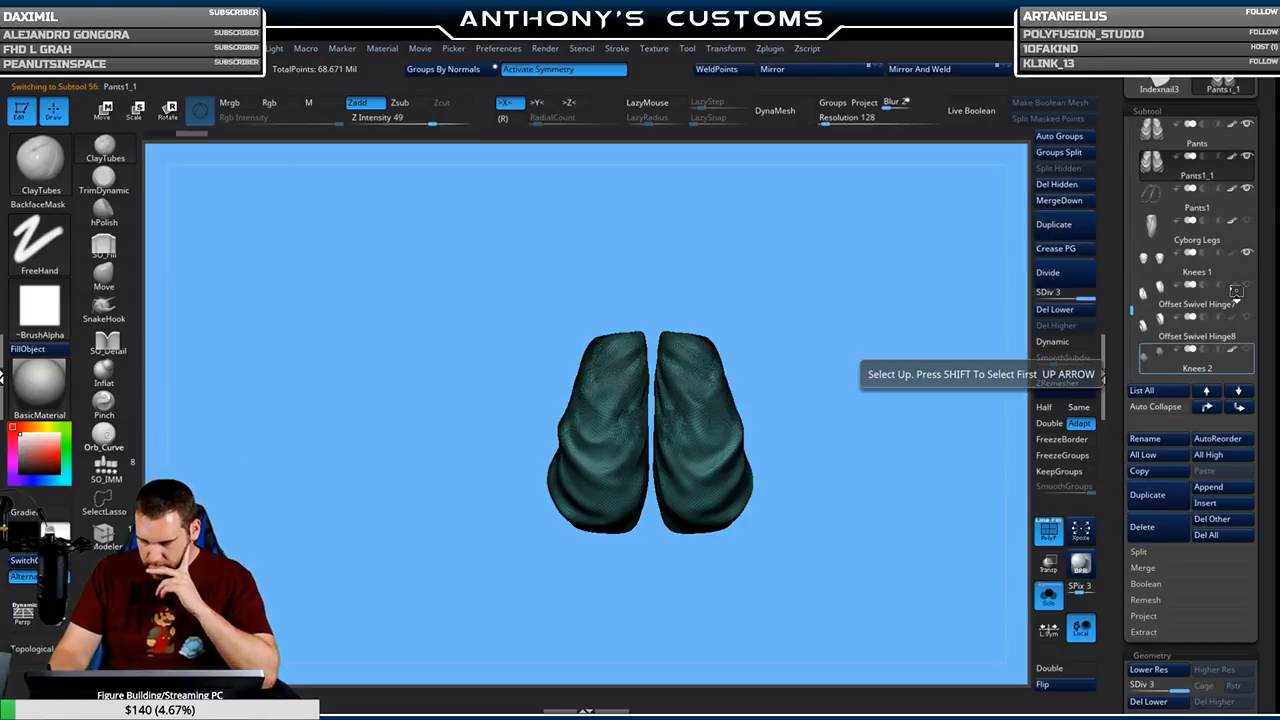
{"action": "left_click", "coordinate": [1048, 597]}
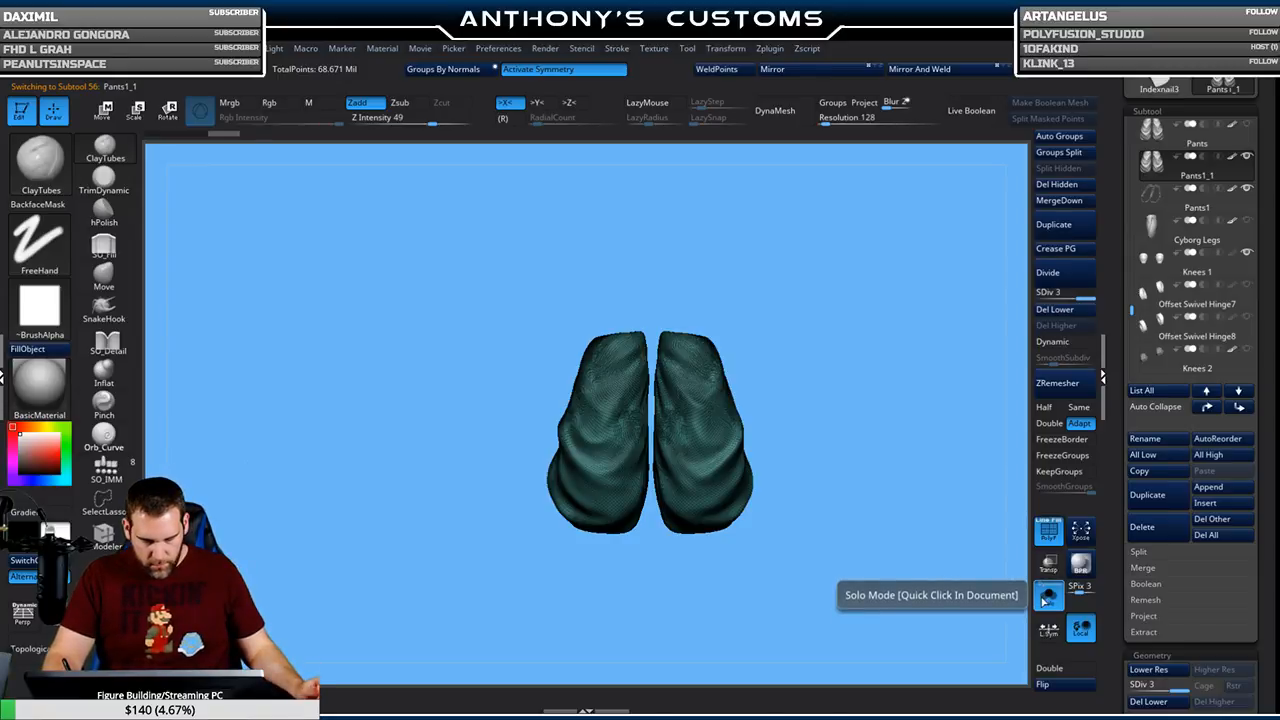
{"action": "left_click", "coordinate": [1047, 596]}
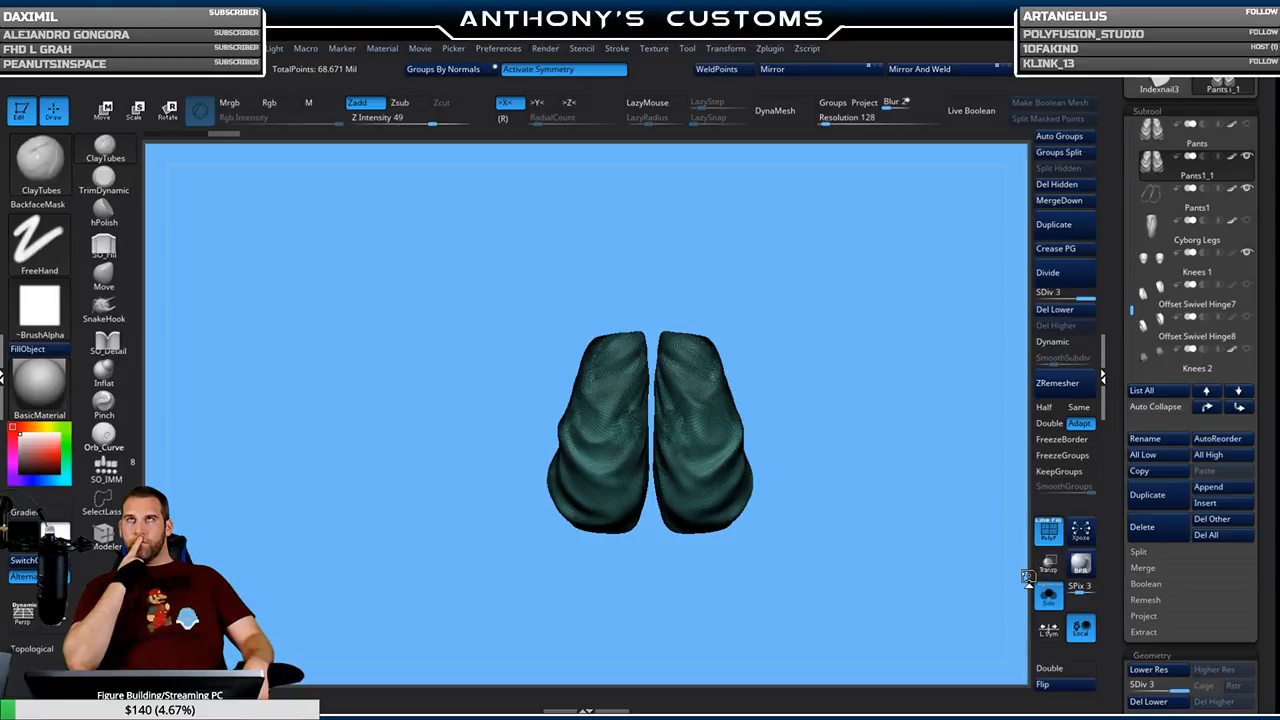
Choose the SliceCirc brush and try to slice the inner legs of the duplicated pants with a narrow vertical ellipse
{"action": "left_click", "coordinate": [47, 178], "text": "ctrl+shift"}
{"action": "left_click", "coordinate": [592, 249], "text": "ctrl+shift"}
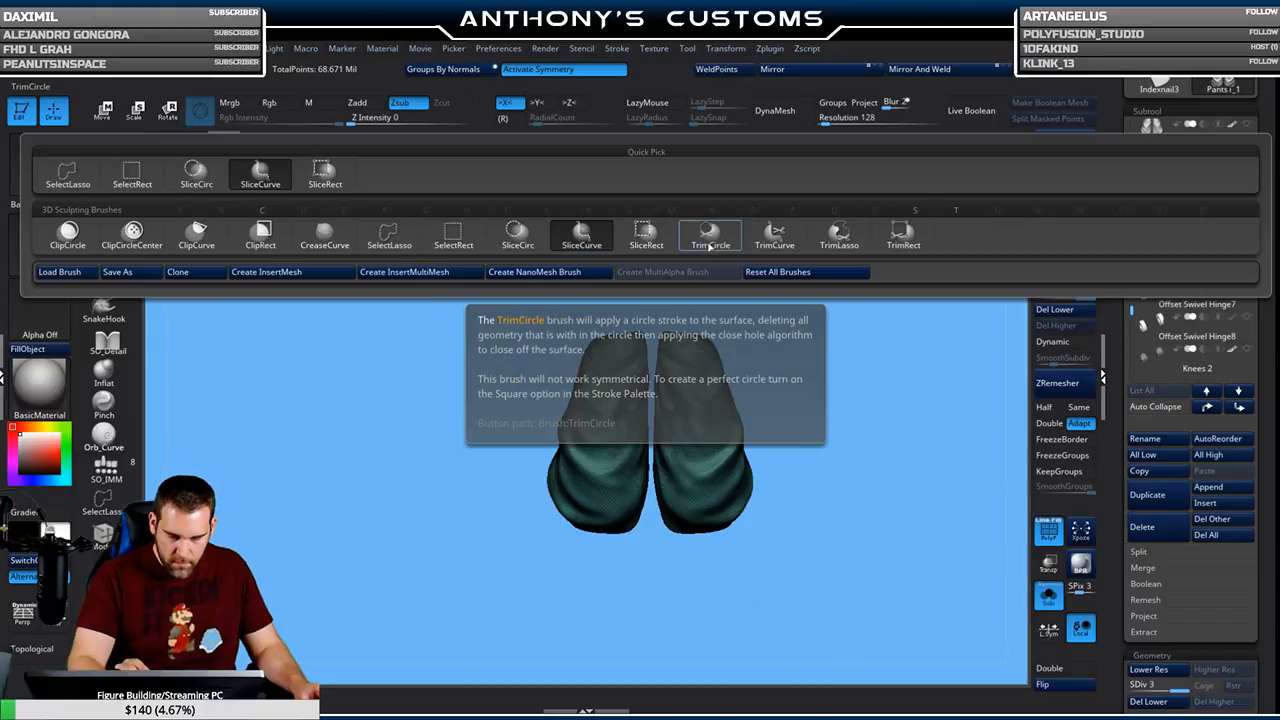
{"action": "left_click", "coordinate": [513, 238], "text": "ctrl+shift"}
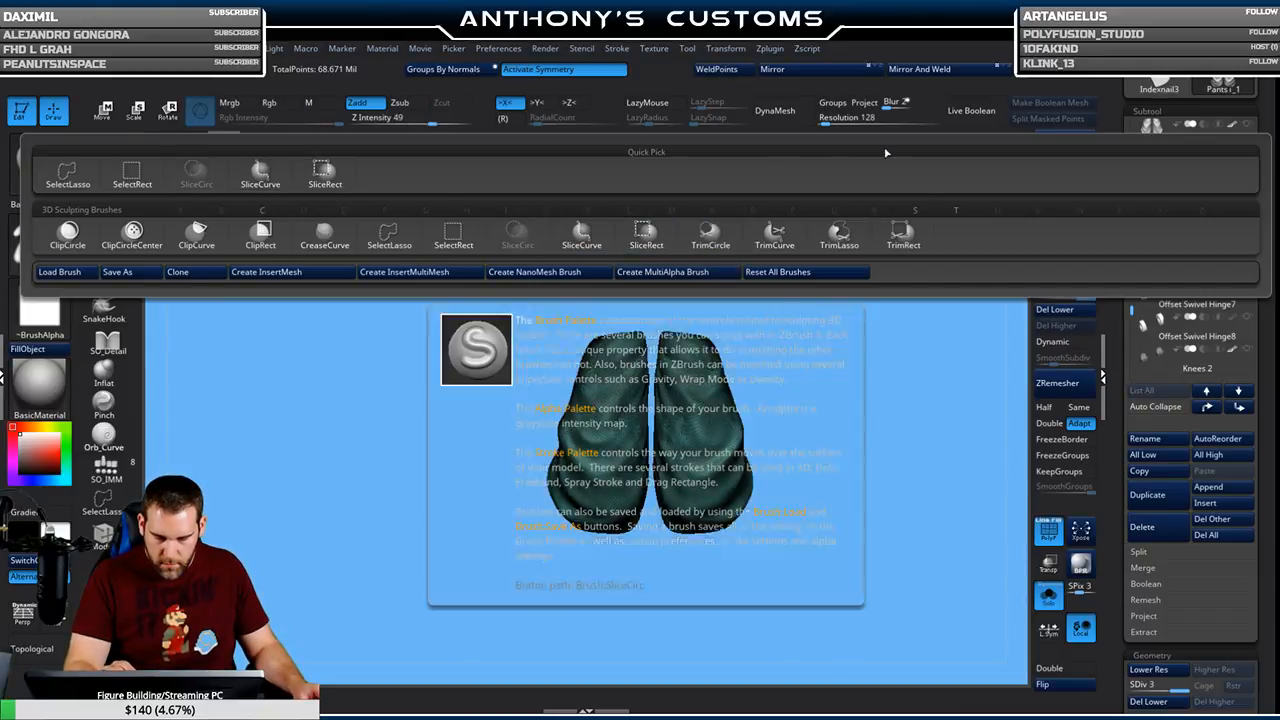
{"action": "mouse_move", "coordinate": [655, 366]}
{"action": "left_mouse_down", "text": "ctrl+shift"}
{"action": "mouse_move", "coordinate": [652, 422]}
{"action": "mouse_move", "coordinate": [677, 444]}
{"action": "mouse_move", "coordinate": [694, 660]}
{"action": "left_mouse_up", "text": "ctrl+shift"}
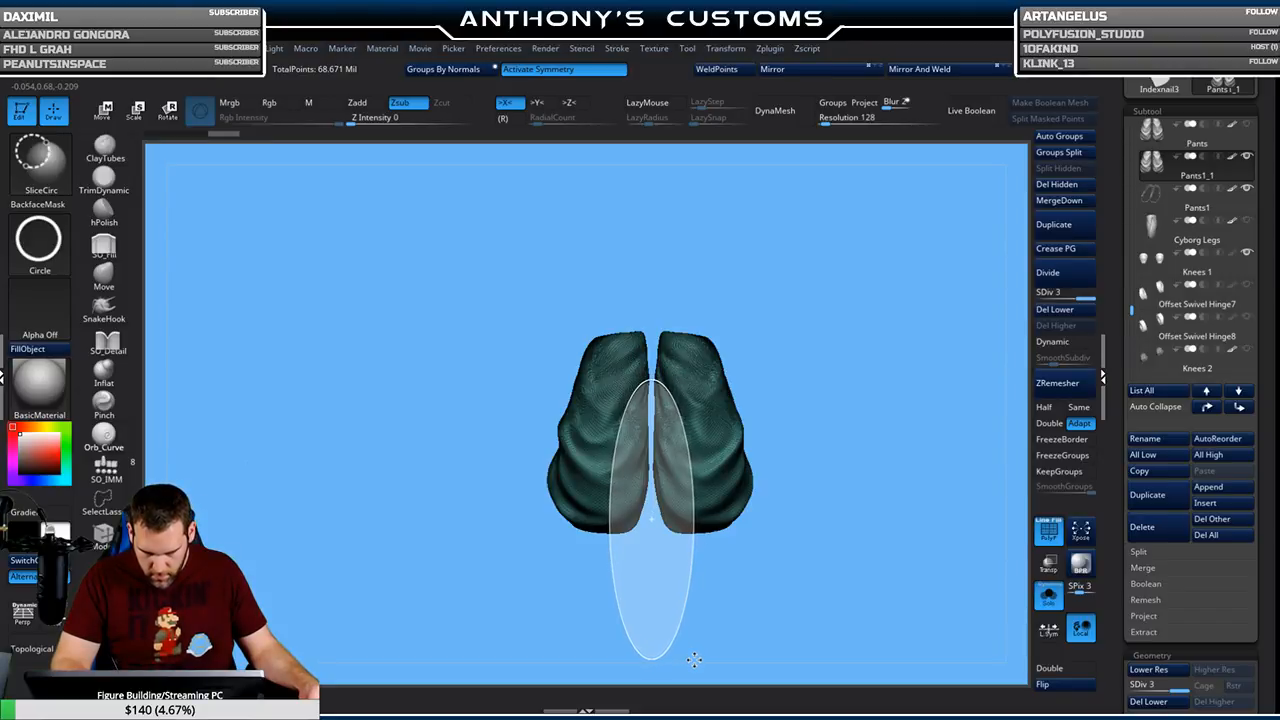
{"action": "mouse_move", "coordinate": [694, 660]}
{"action": "left_mouse_down", "text": "ctrl+shift"}
{"action": "mouse_move", "coordinate": [695, 604]}
{"action": "mouse_move", "coordinate": [694, 661]}
{"action": "left_mouse_up", "text": "ctrl+shift"}
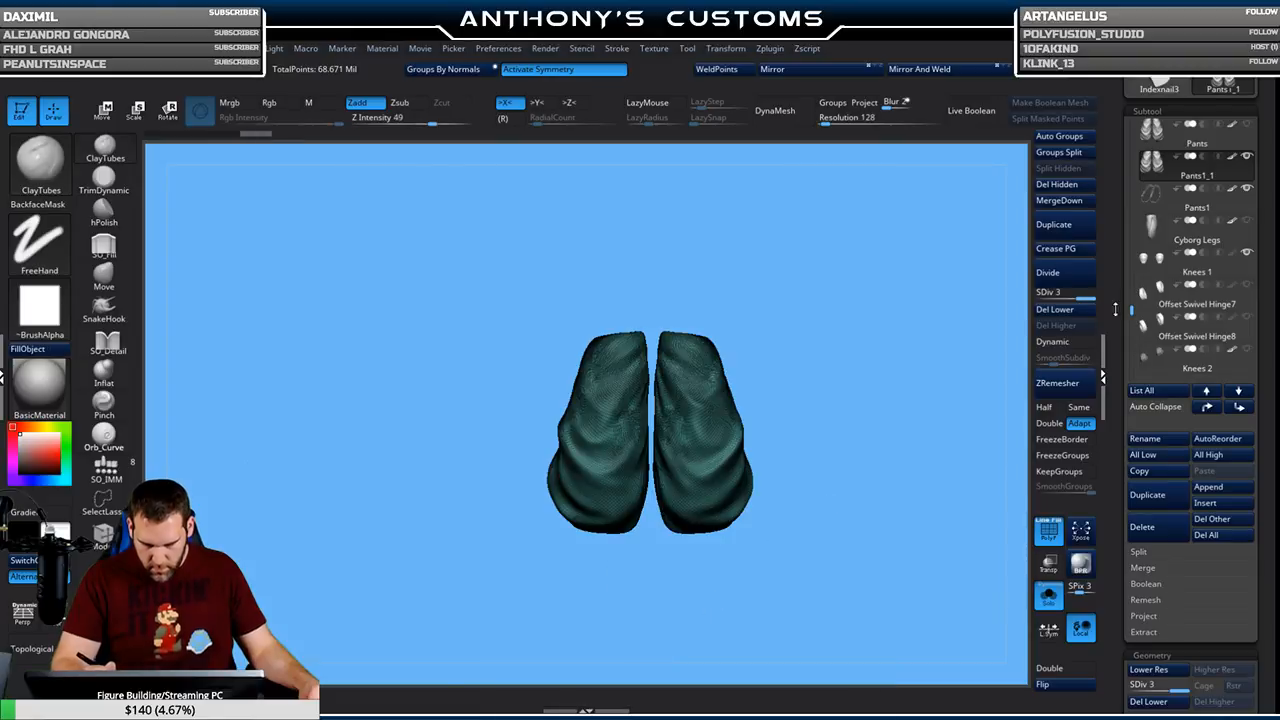
Delete the lower subdivision levels of the duplicated pants and quick-save the project
{"action": "left_click", "coordinate": [1067, 310]}
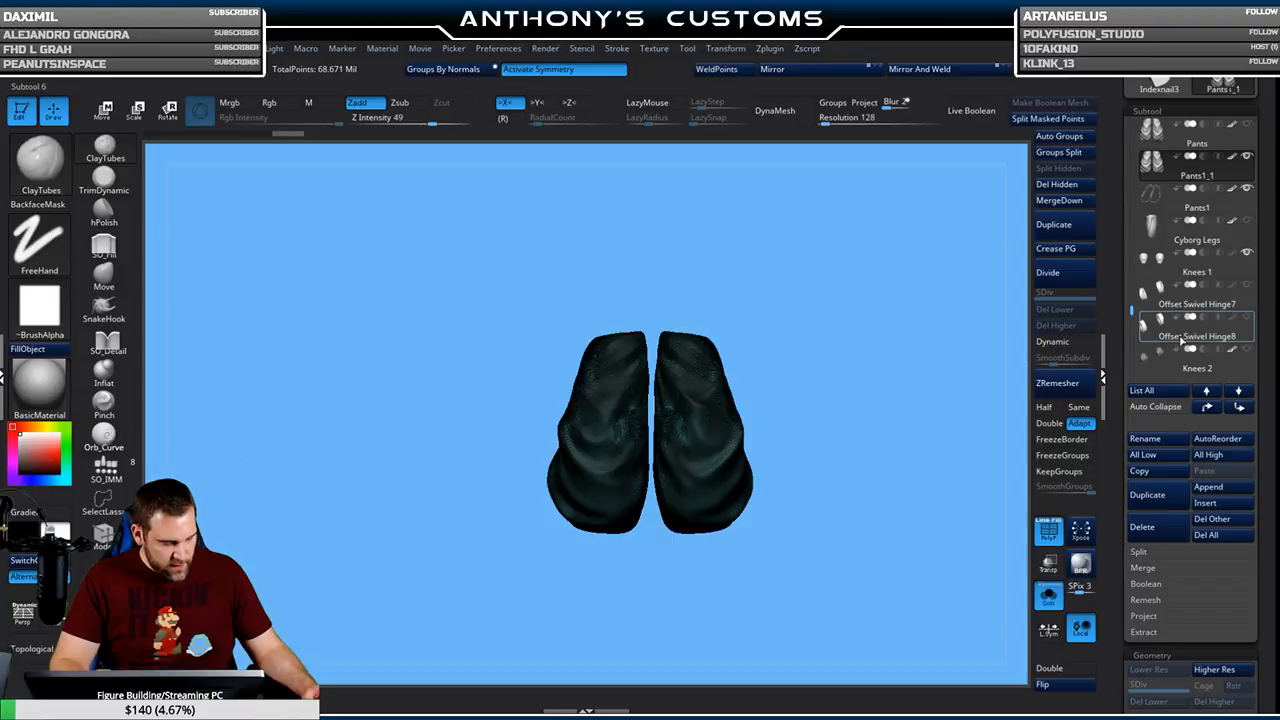
{"action": "mouse_move", "coordinate": [1205, 327]}
{"action": "left_click", "coordinate": [1048, 594]}
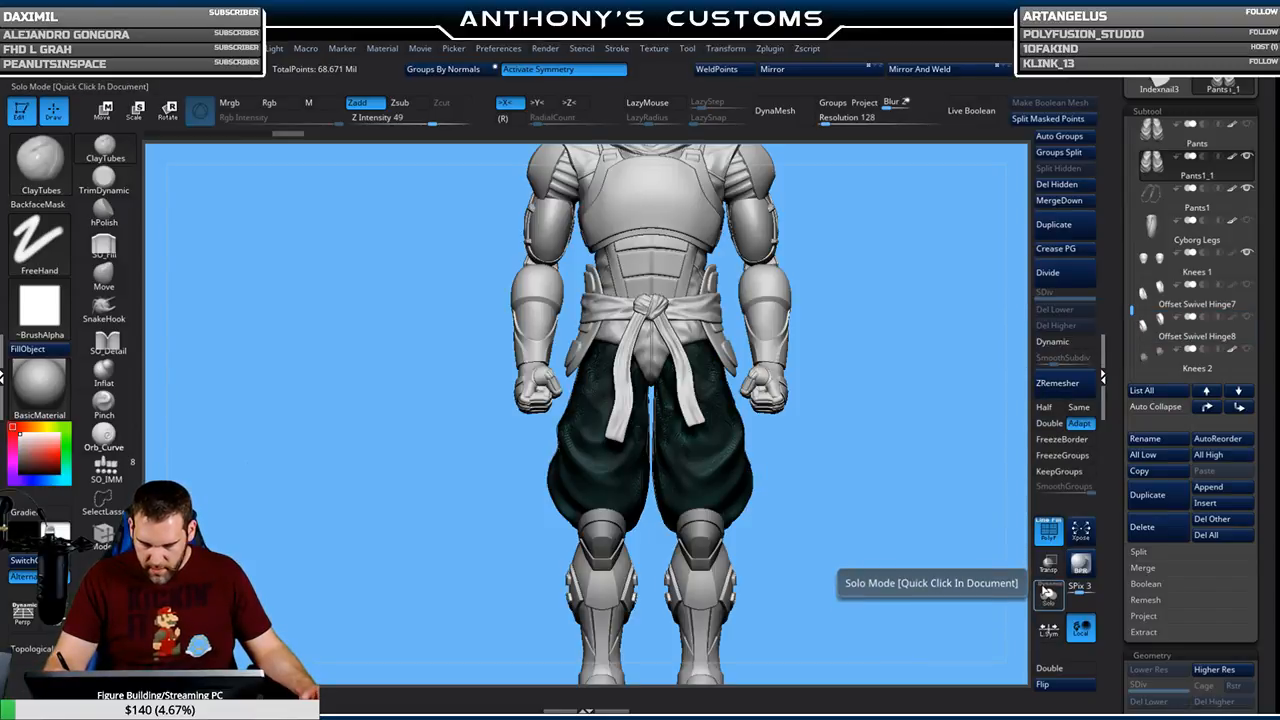
{"action": "left_click", "coordinate": [1048, 594]}
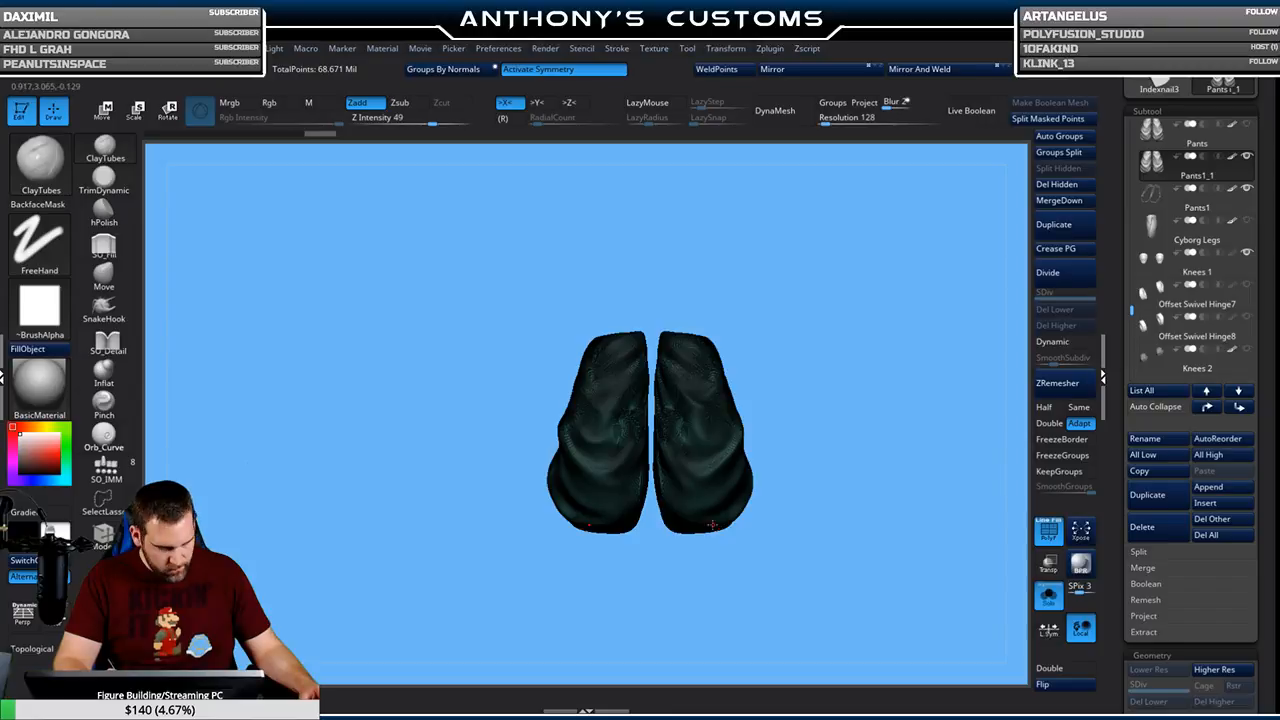
{"action": "mouse_move", "coordinate": [840, 460]}
{"action": "left_mouse_down"}
{"action": "mouse_move", "coordinate": [823, 420]}
{"action": "mouse_move", "coordinate": [839, 368]}
{"action": "left_mouse_up"}
{"action": "key", "text": "ctrl+z"}
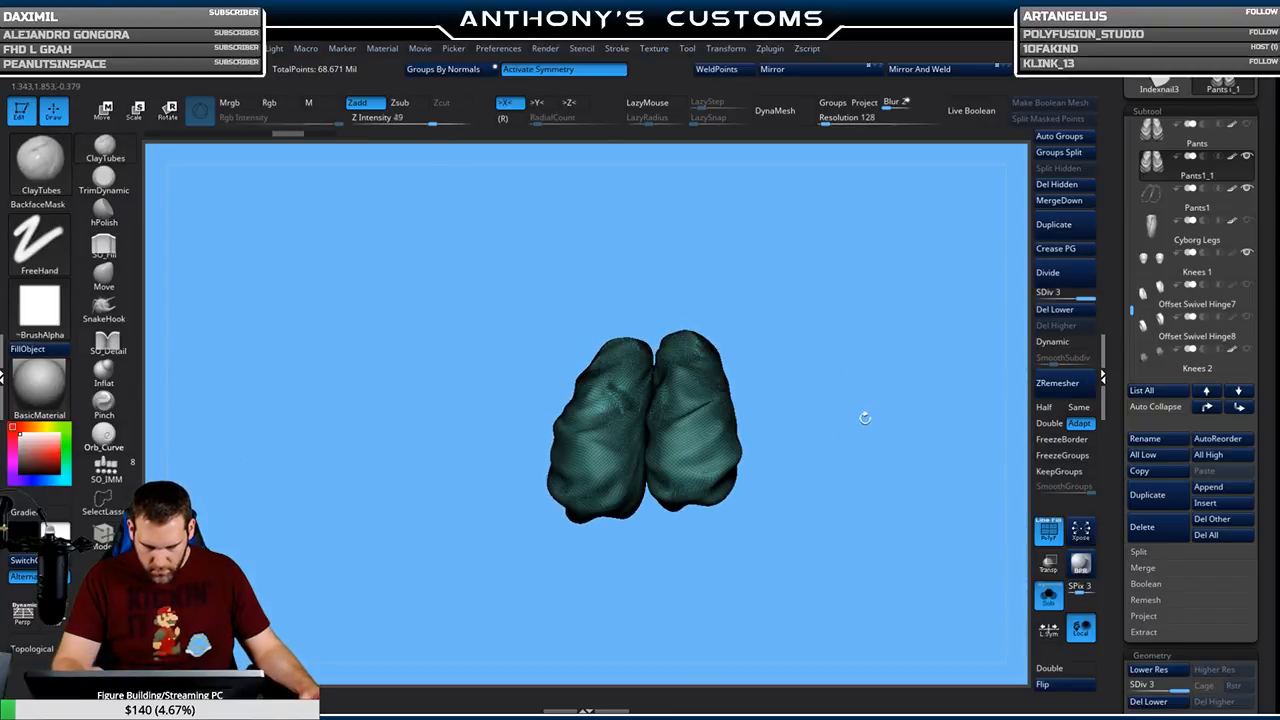
{"action": "key", "text": "ctrl+shift+z"}
{"action": "left_click_drag", "start_coordinate": [859, 432], "coordinate": [854, 451]}
{"action": "key", "text": "ctrl+s"}
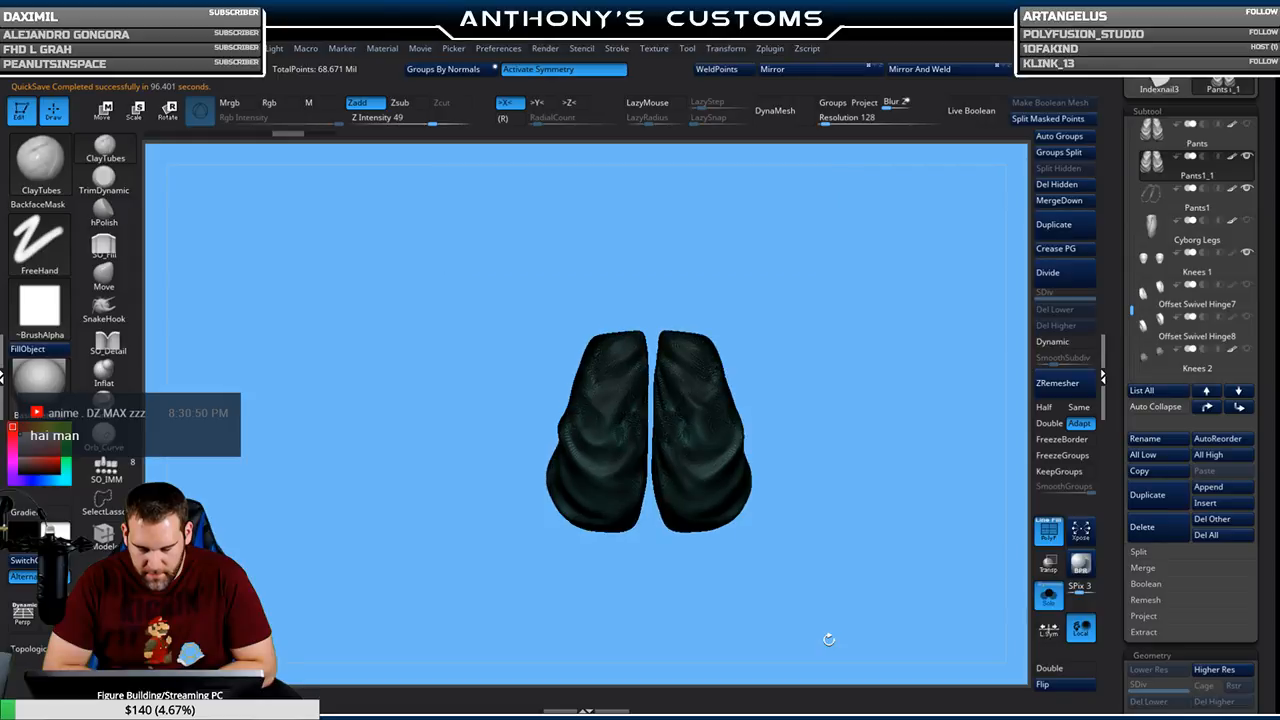
Try slicing the inner legs of the duplicated pants with a wider vertical ellipse centred on the gap between them
{"action": "key", "text": "ctrl+shift"}
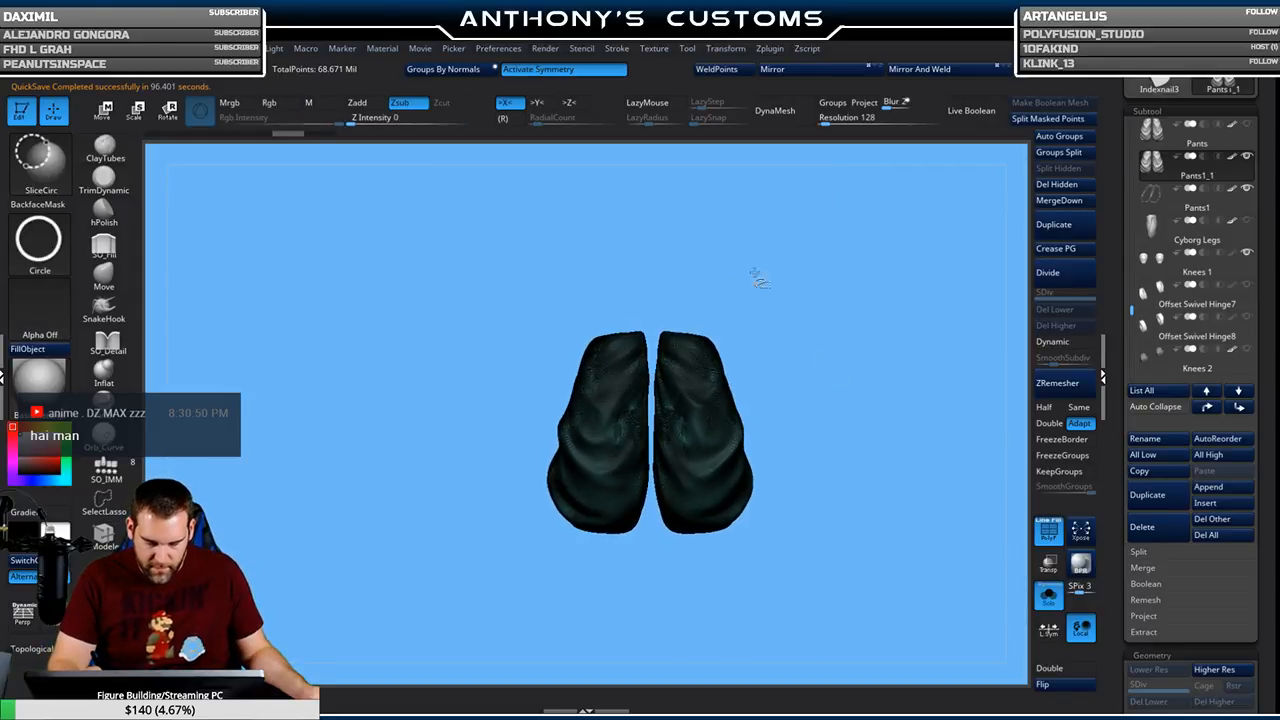
{"action": "mouse_move", "coordinate": [652, 237]}
{"action": "left_mouse_down", "text": "ctrl+shift"}
{"action": "mouse_move", "coordinate": [696, 328]}
{"action": "mouse_move", "coordinate": [700, 637]}
{"action": "left_mouse_up", "text": "ctrl+shift"}
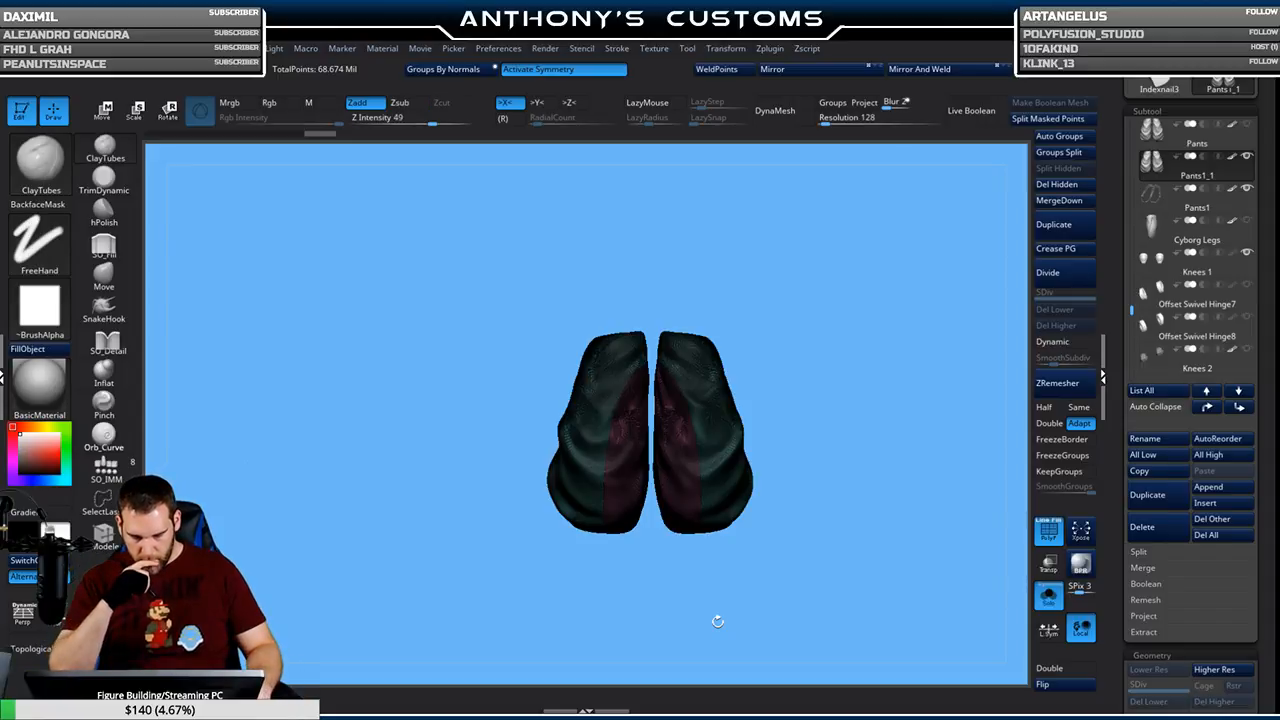
{"action": "mouse_move", "coordinate": [871, 551]}
{"action": "left_mouse_down"}
{"action": "mouse_move", "coordinate": [877, 477]}
{"action": "mouse_move", "coordinate": [872, 525]}
{"action": "left_mouse_up"}
{"action": "key", "text": "shift+f"}
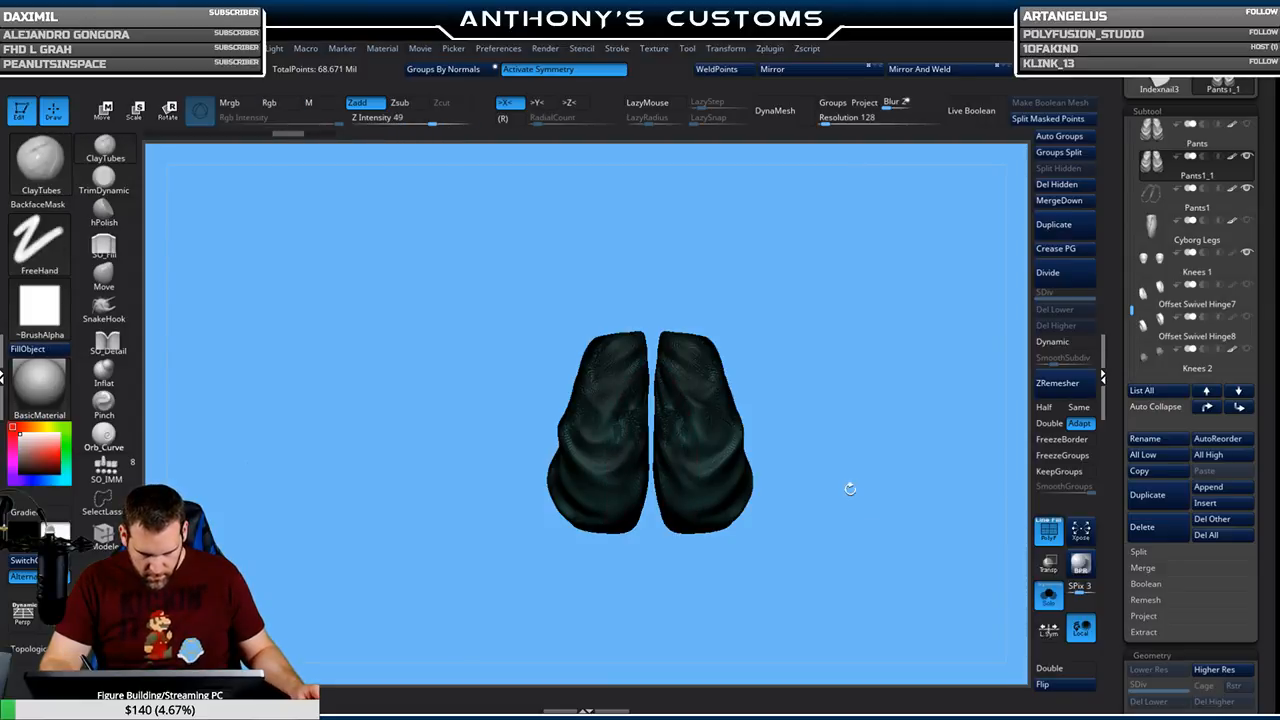
Slice both inner legs with a vertical ellipse running from the upper thighs past the cuffs, and check the cut against the figure
{"action": "mouse_move", "coordinate": [652, 317]}
{"action": "left_mouse_down", "text": "ctrl+shift"}
{"action": "mouse_move", "coordinate": [700, 436]}
{"action": "mouse_move", "coordinate": [702, 497]}
{"action": "left_mouse_up", "text": "ctrl+shift"}
{"action": "left_click_drag", "start_coordinate": [701, 613], "coordinate": [702, 649], "text": "ctrl+shift"}
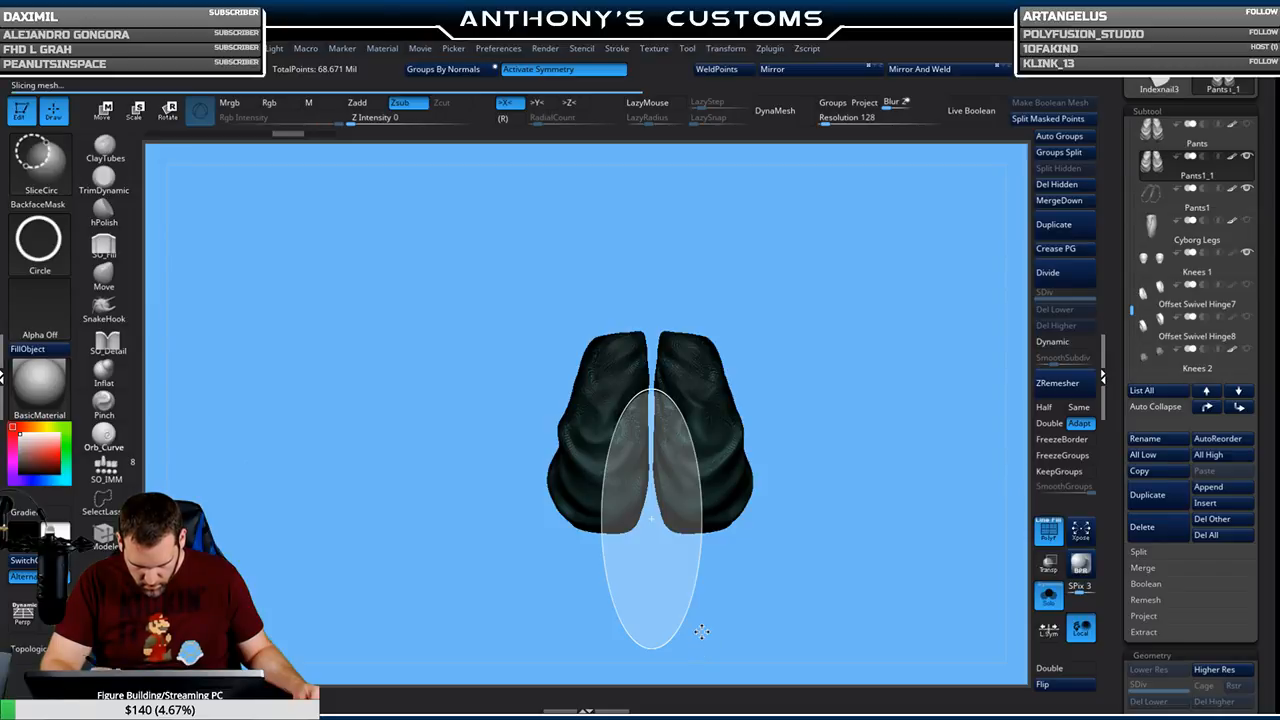
{"action": "left_click", "coordinate": [1046, 592]}
{"action": "mouse_move", "coordinate": [871, 451]}
{"action": "left_mouse_down"}
{"action": "mouse_move", "coordinate": [876, 416]}
{"action": "mouse_move", "coordinate": [866, 443]}
{"action": "left_mouse_up"}
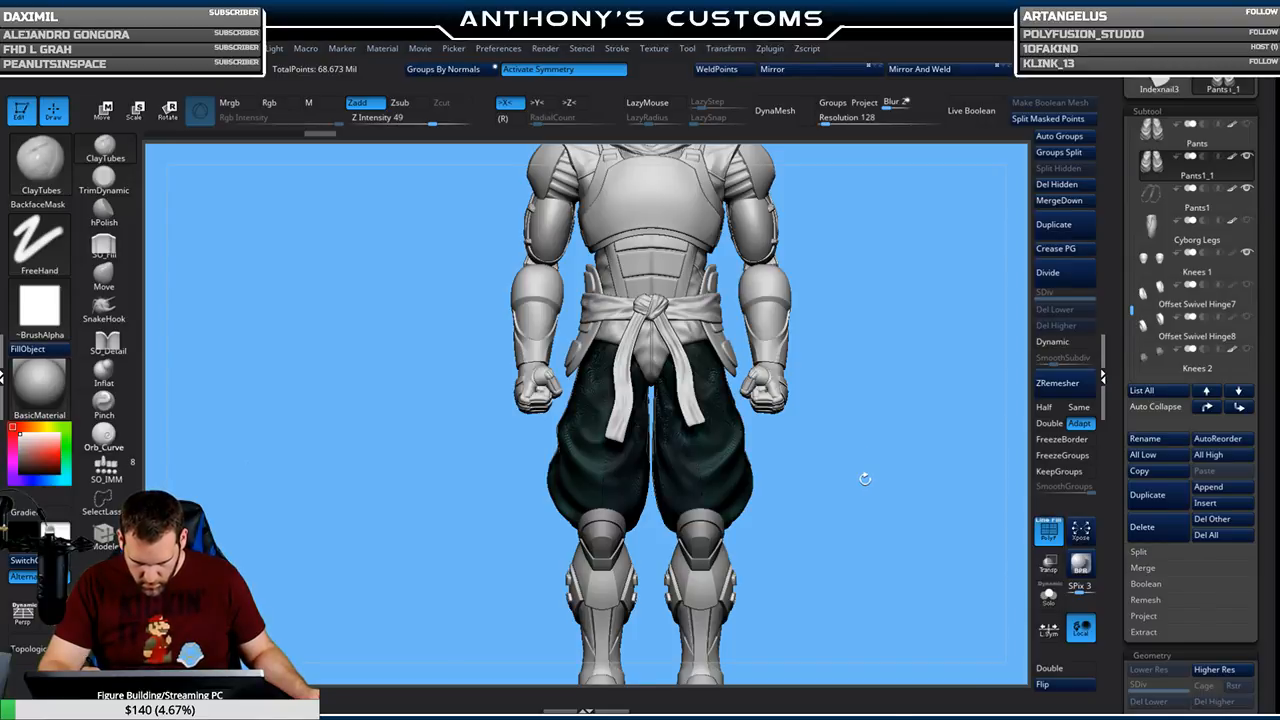
{"action": "left_click", "coordinate": [1048, 595]}
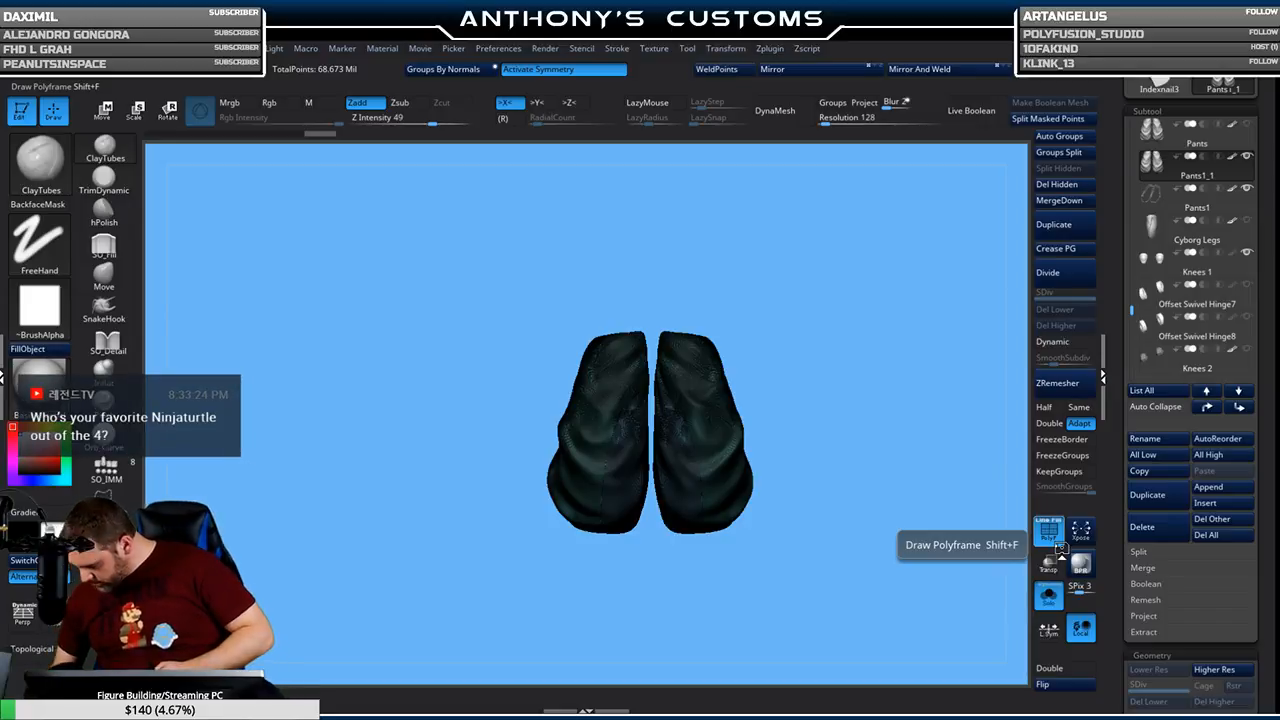
{"action": "left_click_drag", "start_coordinate": [852, 356], "coordinate": [852, 484], "text": "alt"}
{"action": "left_click_drag", "start_coordinate": [906, 403], "coordinate": [895, 321], "text": "alt"}
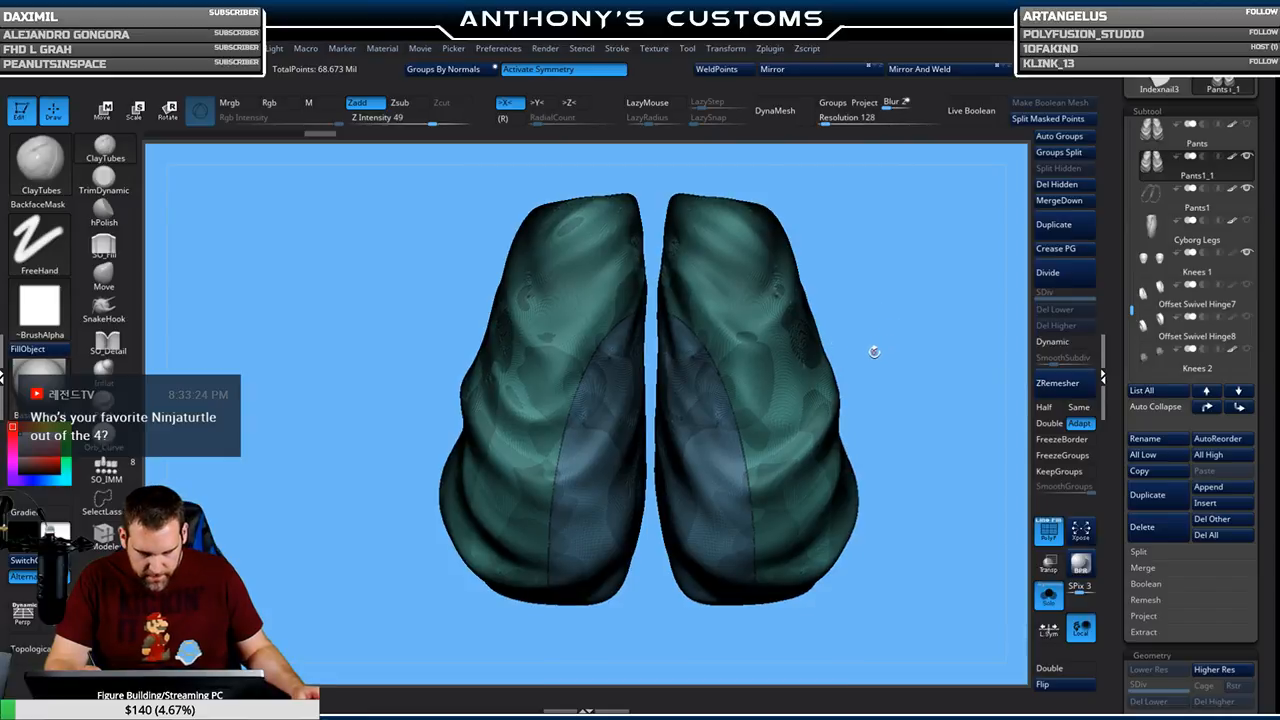
Isolate the two inner-leg panels of the duplicated pants and frame their open borders with curves
{"action": "key", "text": "b"}
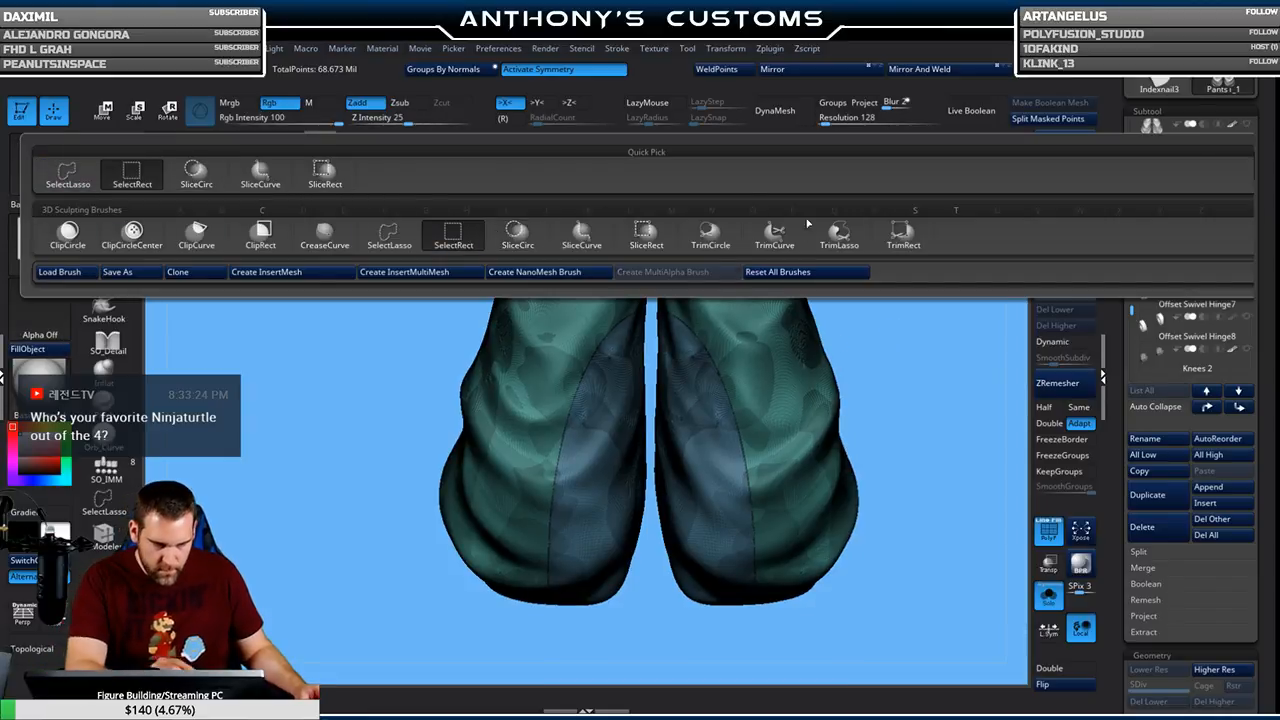
{"action": "left_click", "coordinate": [621, 484], "text": "ctrl+shift"}
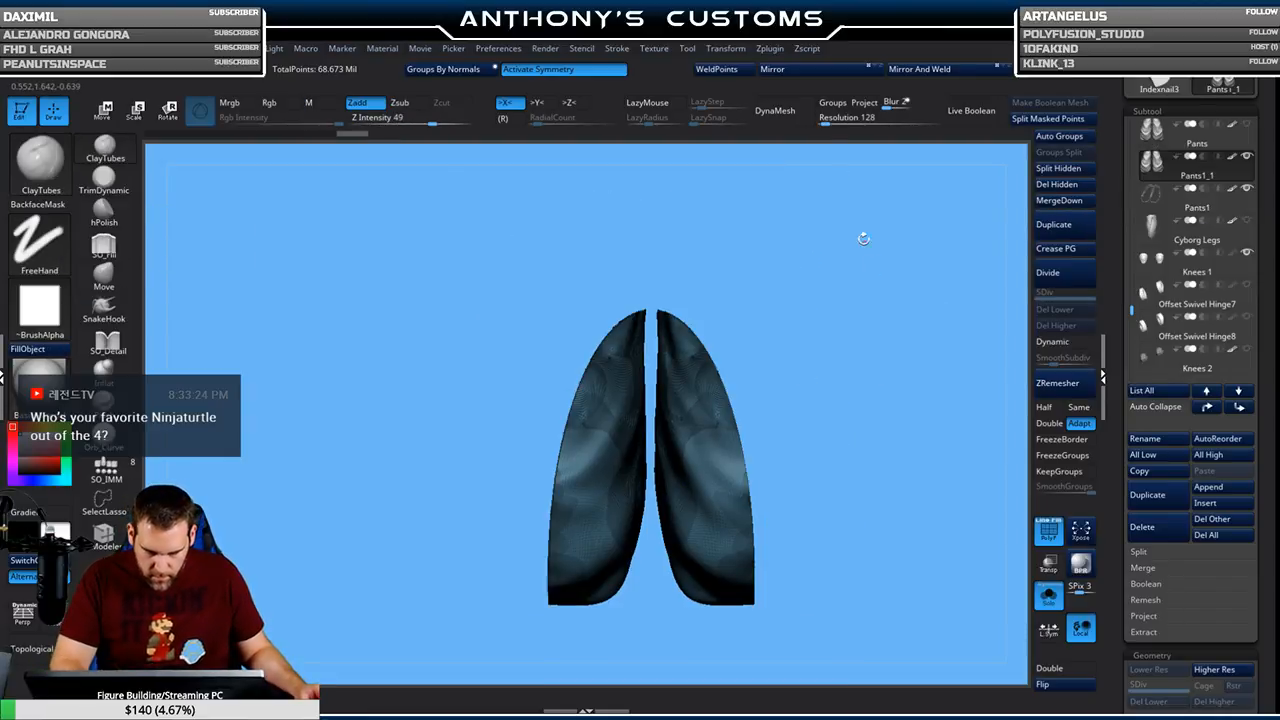
{"action": "left_click", "coordinate": [617, 48]}
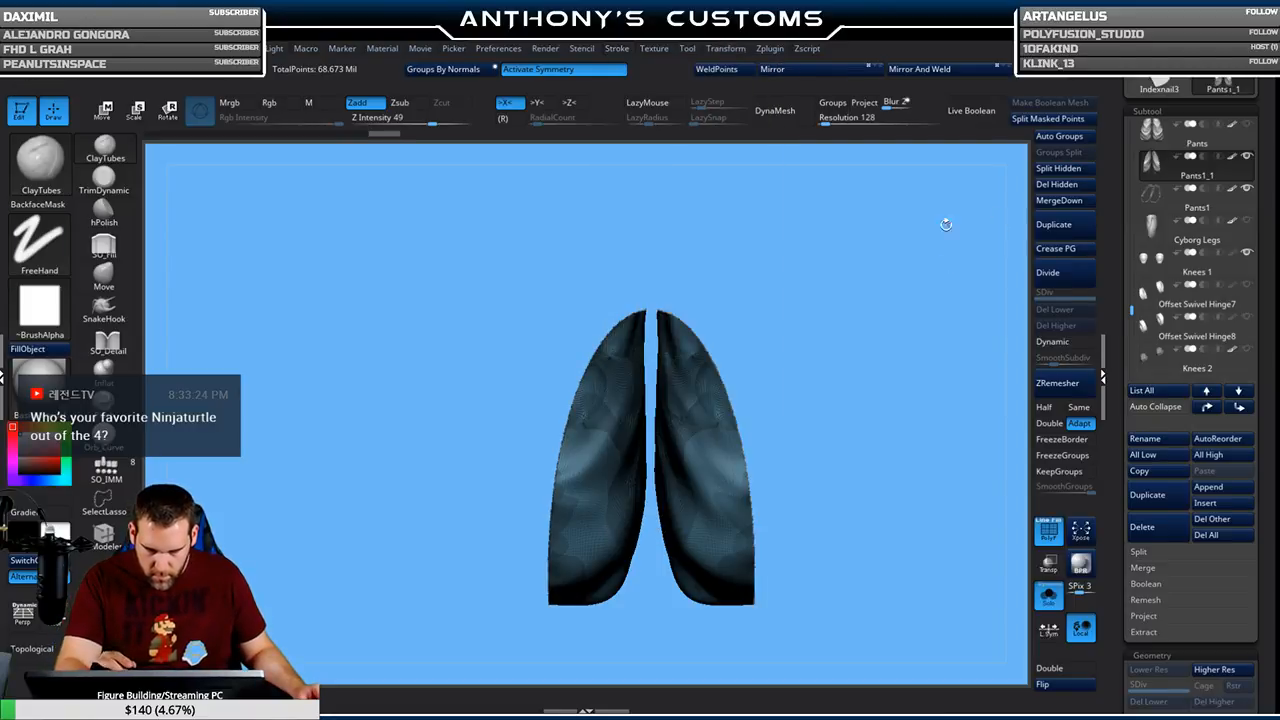
Try applying the CurveTube brush to the framed panel borders with symmetry on, then undo the tubes
{"action": "key", "text": "b"}
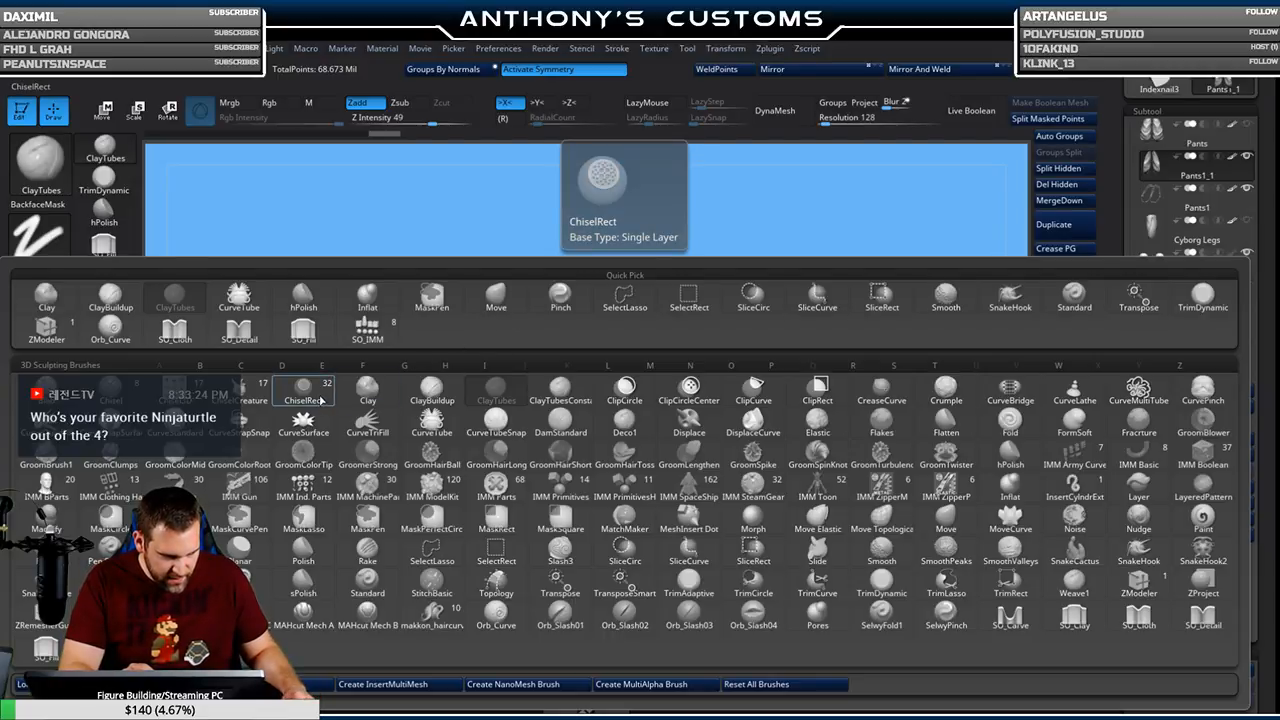
{"action": "left_click", "coordinate": [432, 425]}
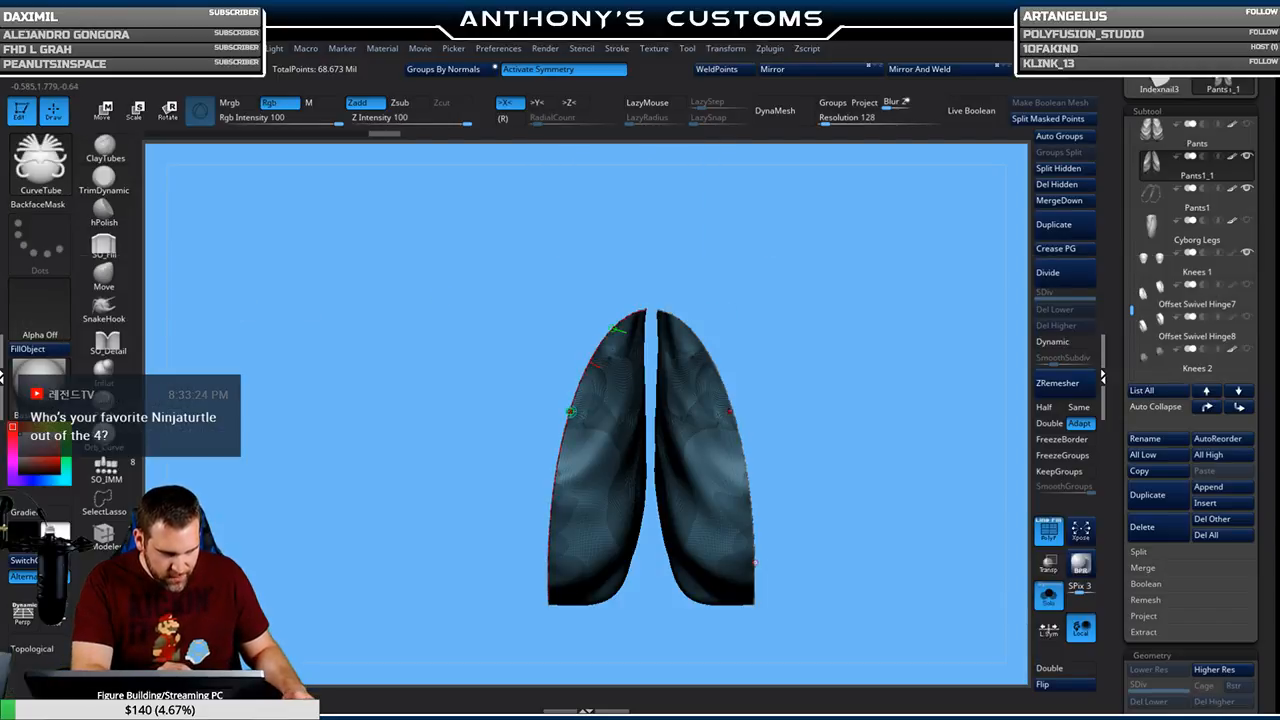
{"action": "left_click", "coordinate": [570, 411]}
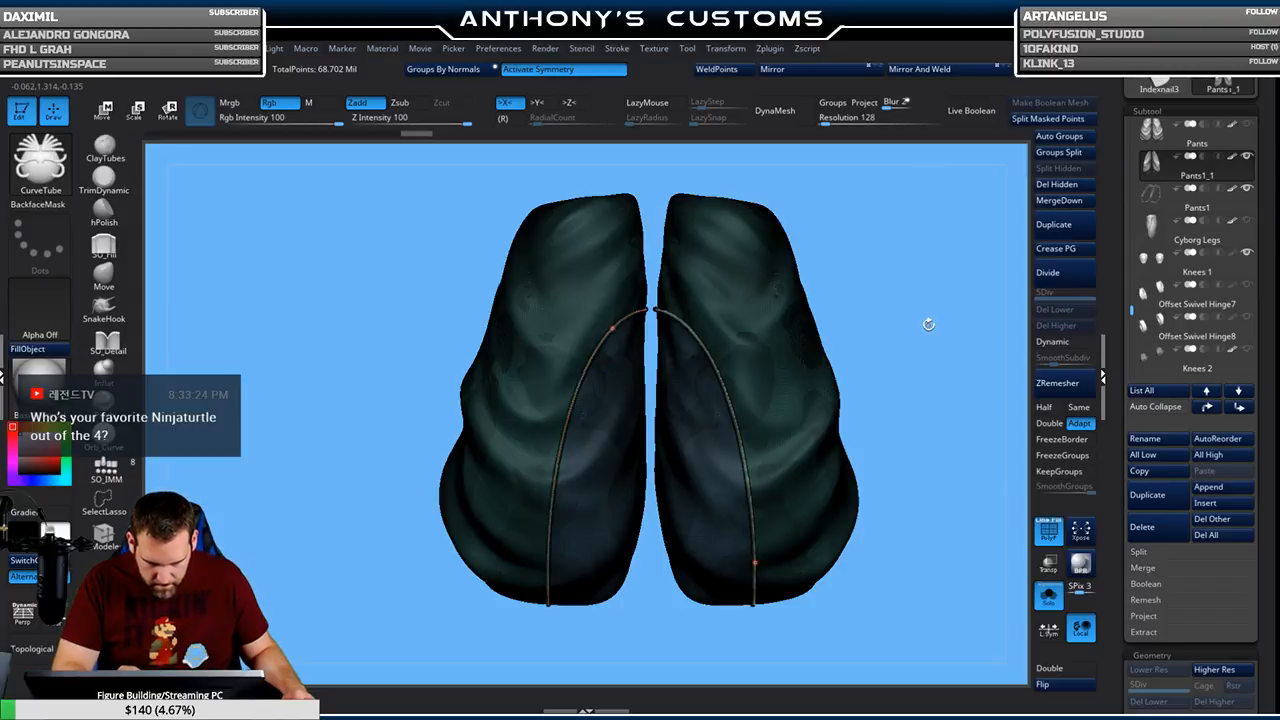
{"action": "key", "text": "ctrl+z"}
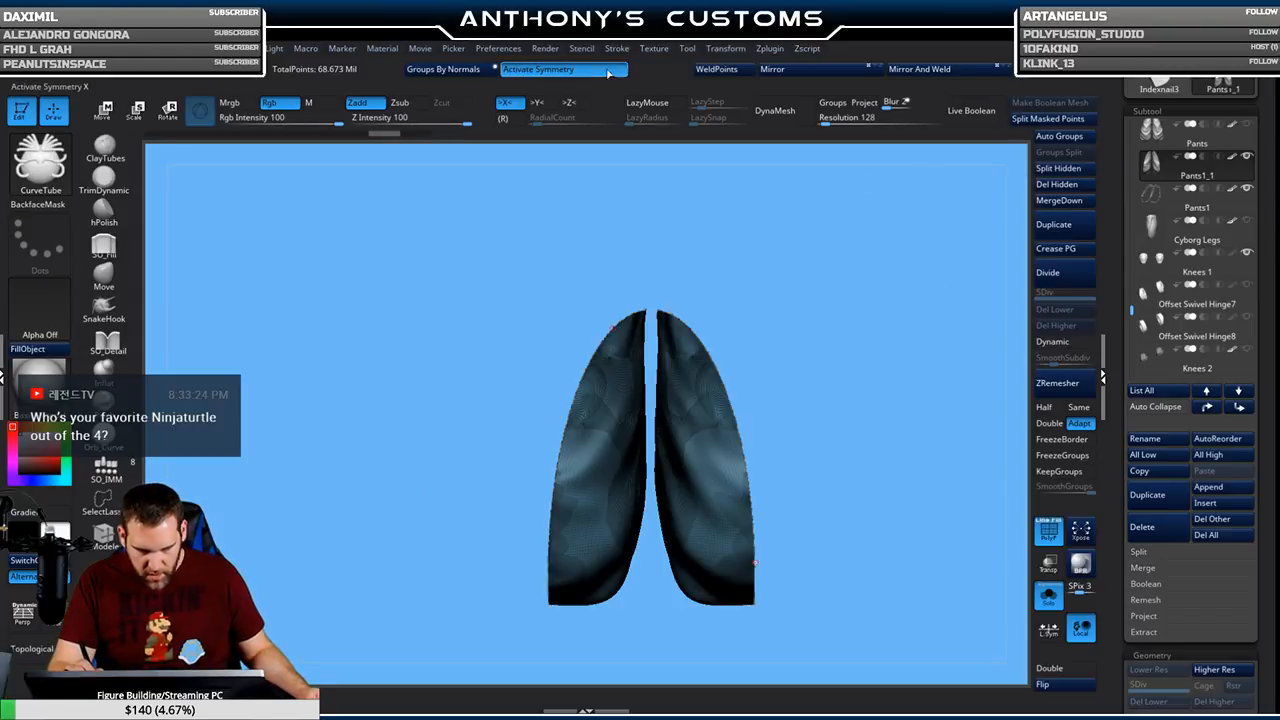
Turn off symmetry and try fitting a tube to the left panel's curve and to the right panel's curve
{"action": "key", "text": "x"}
{"action": "left_click", "coordinate": [572, 404]}
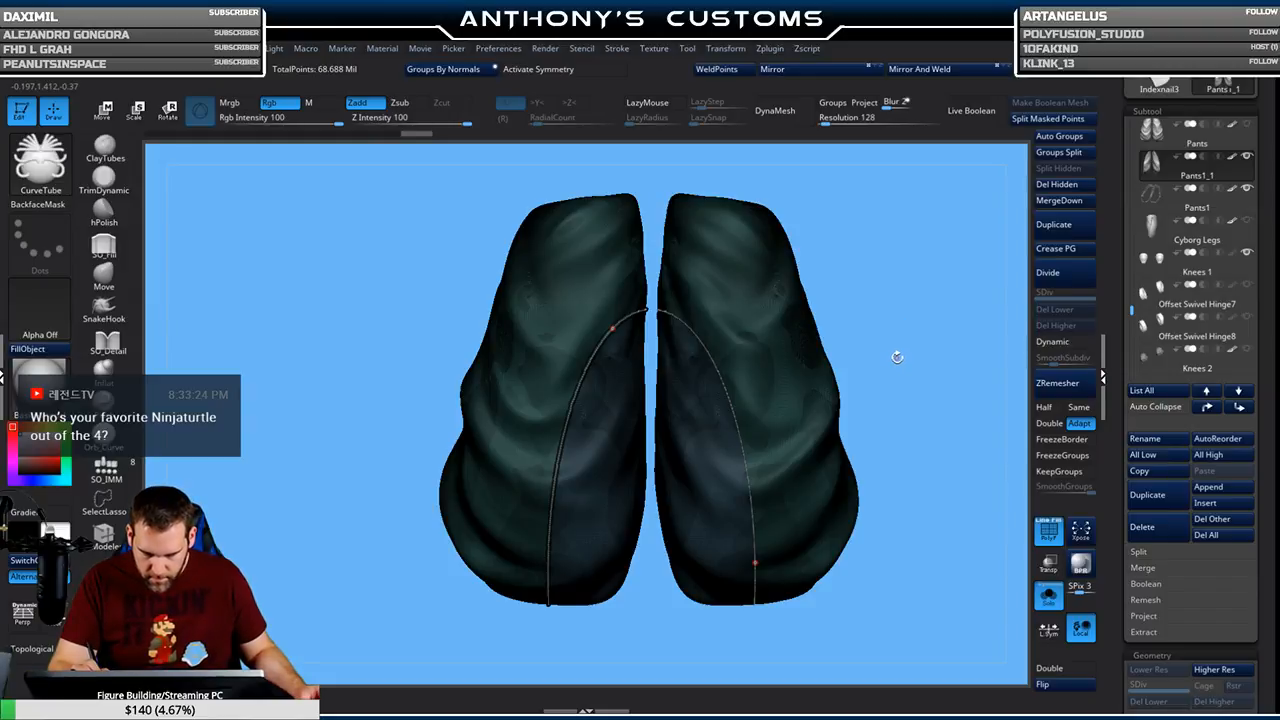
{"action": "left_click", "coordinate": [726, 387]}
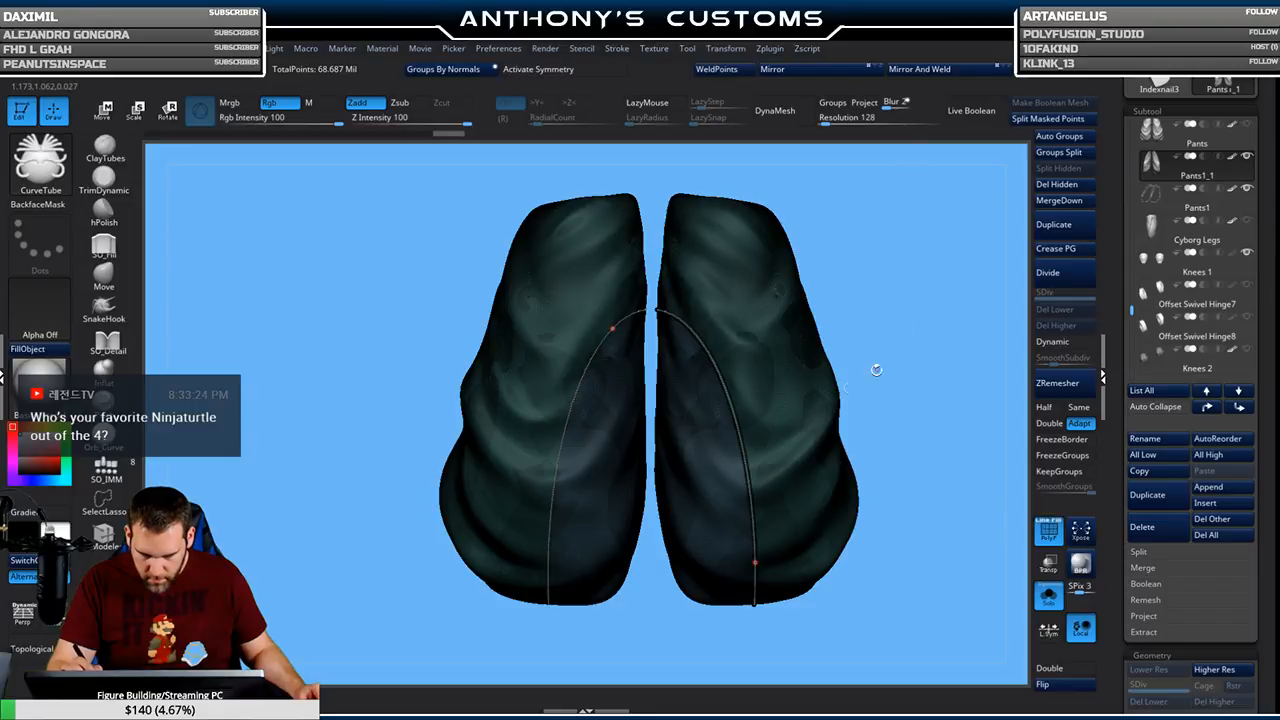
Frame the isolated inner-leg panels again, add a tube along the left border, release the curves and clear the mask
{"action": "left_click", "coordinate": [614, 450], "text": "ctrl+shift"}
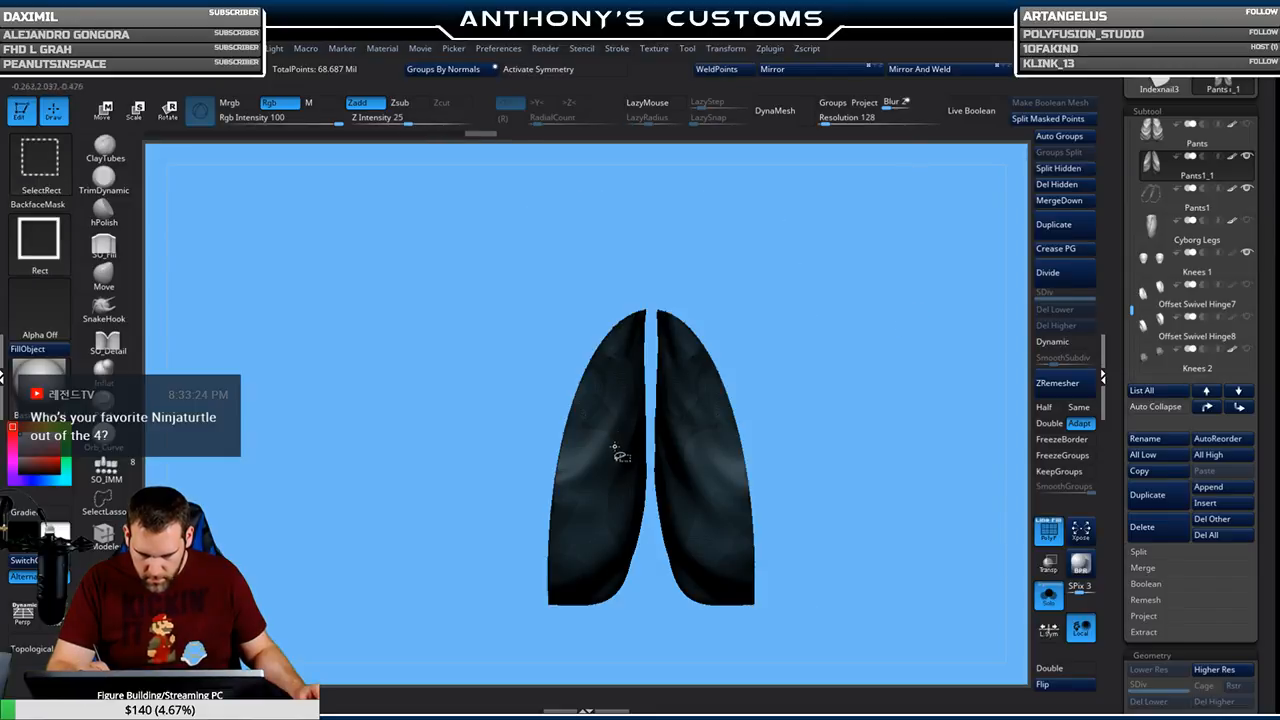
{"action": "left_click", "coordinate": [617, 48]}
{"action": "left_click", "coordinate": [654, 443]}
{"action": "left_click", "coordinate": [578, 401]}
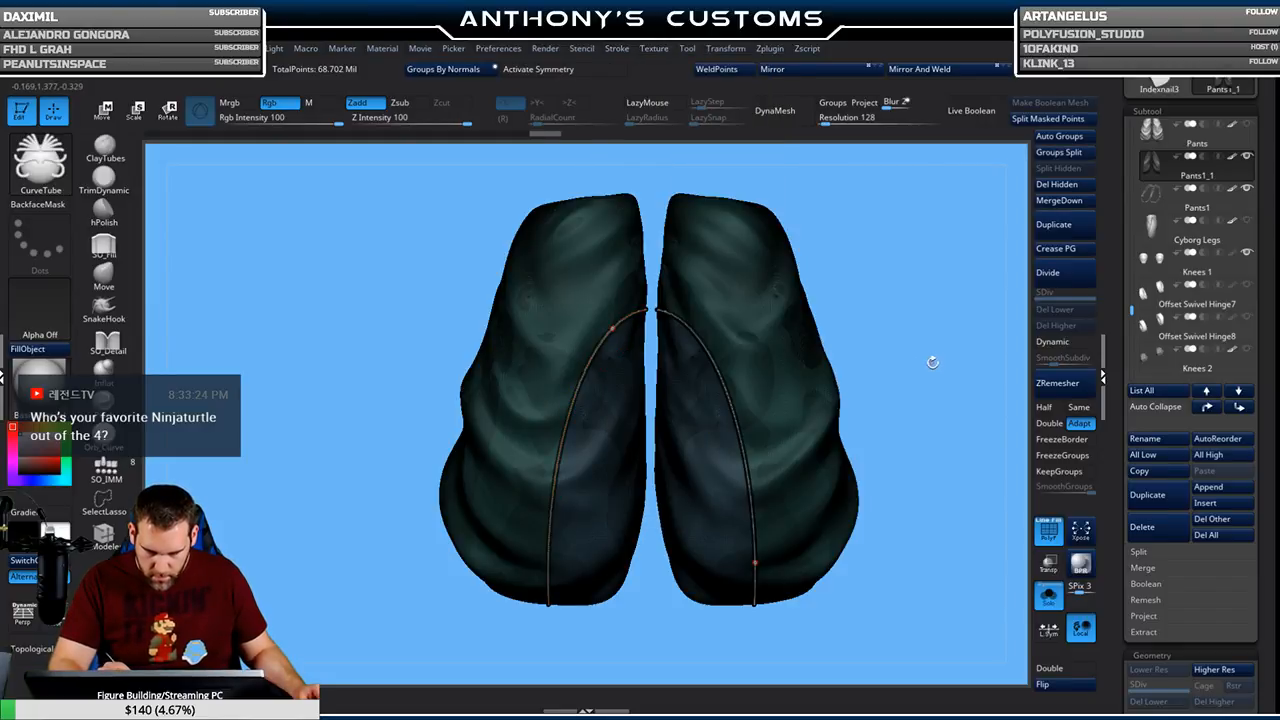
{"action": "left_click", "coordinate": [620, 477]}
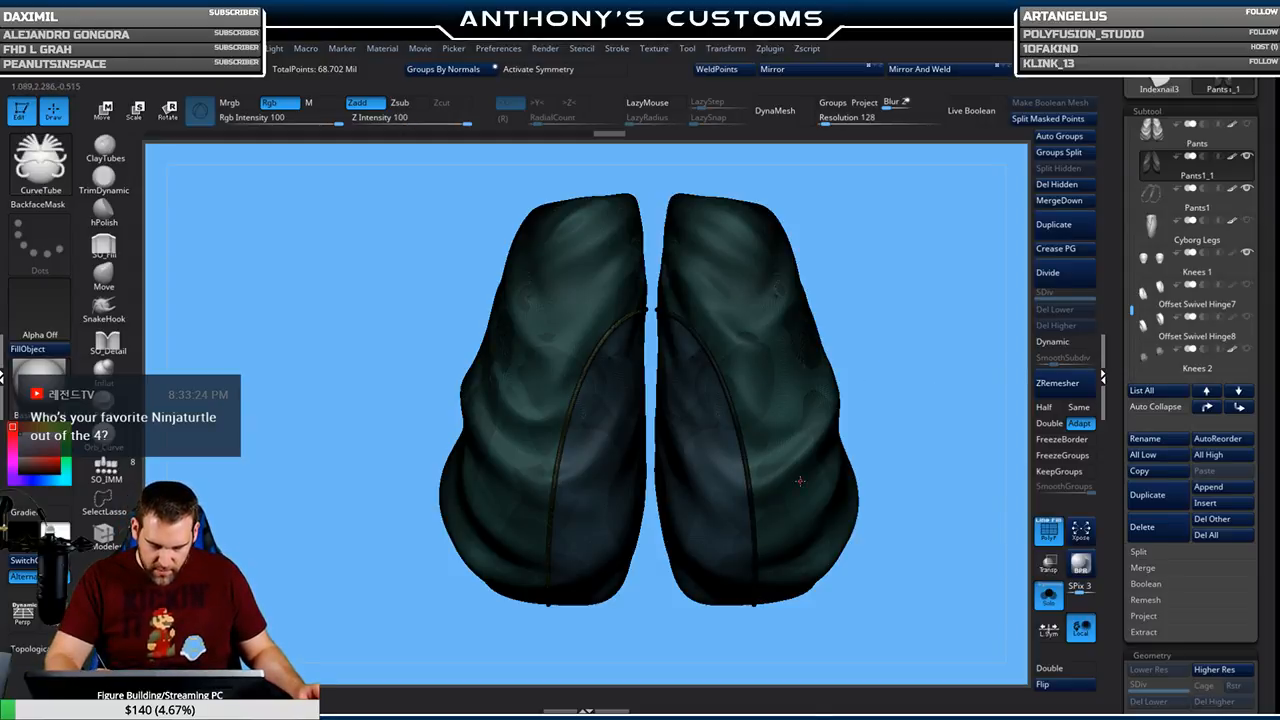
{"action": "left_click", "coordinate": [912, 334], "text": "ctrl"}
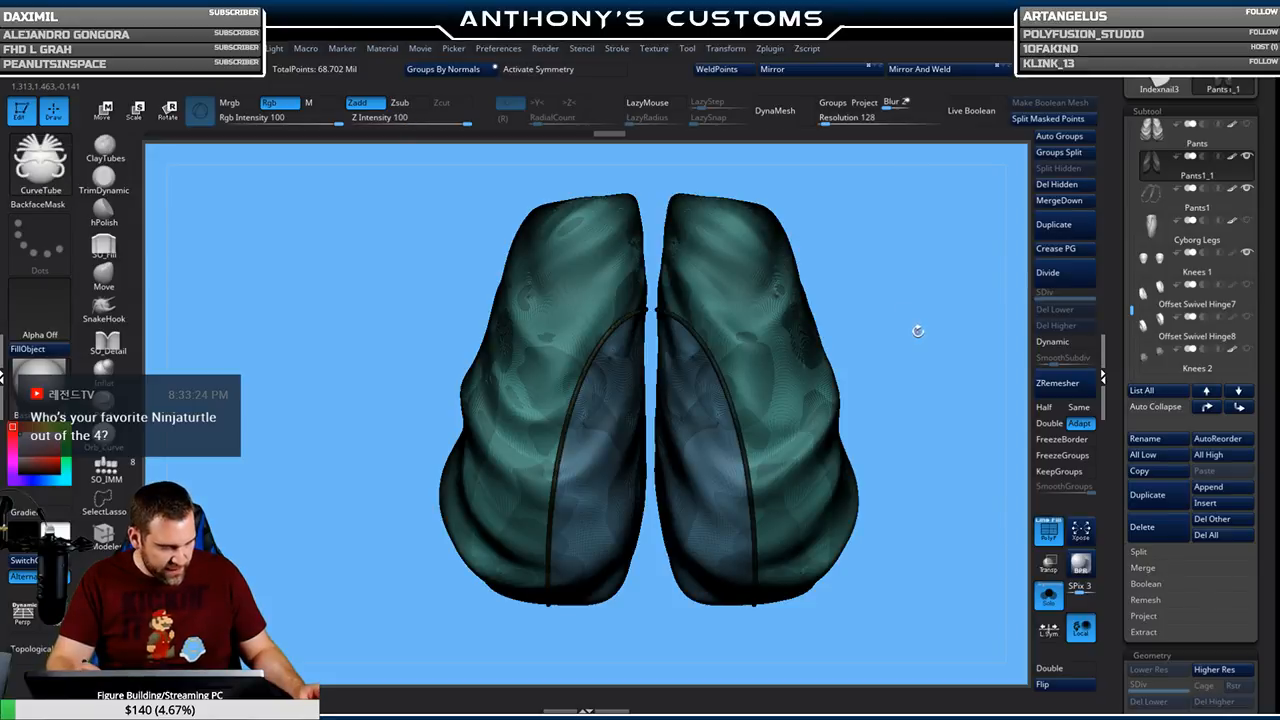
Inspect the tubes along both inner-leg seams up close, with and without the polygroup wireframe
{"action": "key", "text": "shift+f"}
{"action": "left_click_drag", "start_coordinate": [917, 382], "coordinate": [893, 347]}
{"action": "right_click_drag", "start_coordinate": [795, 323], "coordinate": [809, 515], "text": "ctrl"}
{"action": "right_click_drag", "start_coordinate": [700, 466], "coordinate": [934, 356], "text": "alt"}
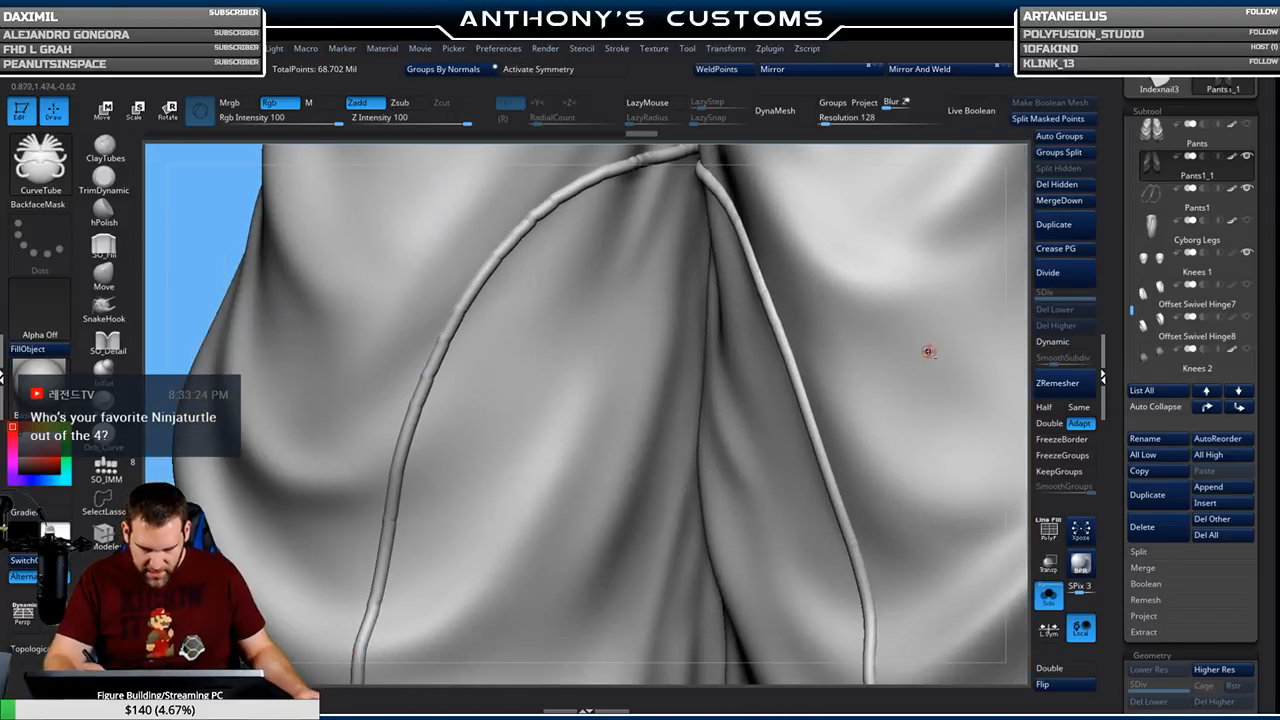
{"action": "key", "text": "shift+f"}
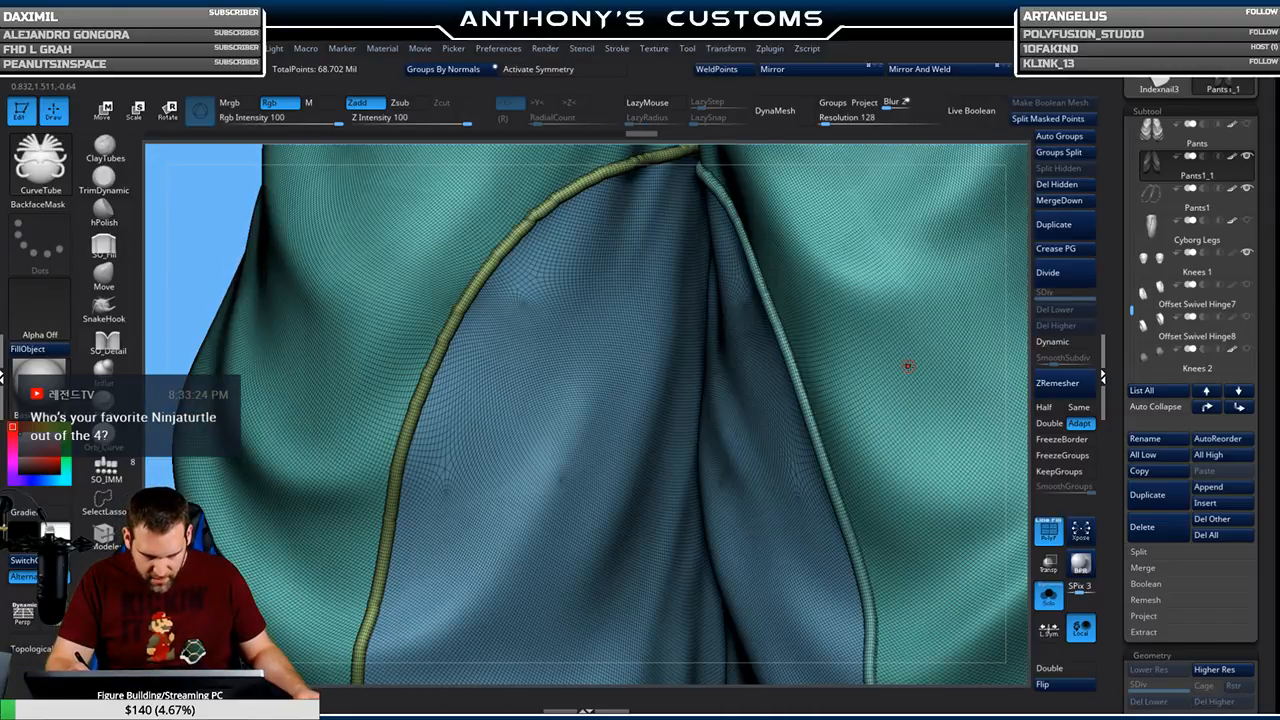
{"action": "mouse_move", "coordinate": [906, 368]}
{"action": "right_mouse_down"}
{"action": "mouse_move", "coordinate": [766, 388]}
{"action": "mouse_move", "coordinate": [910, 344]}
{"action": "right_mouse_up"}
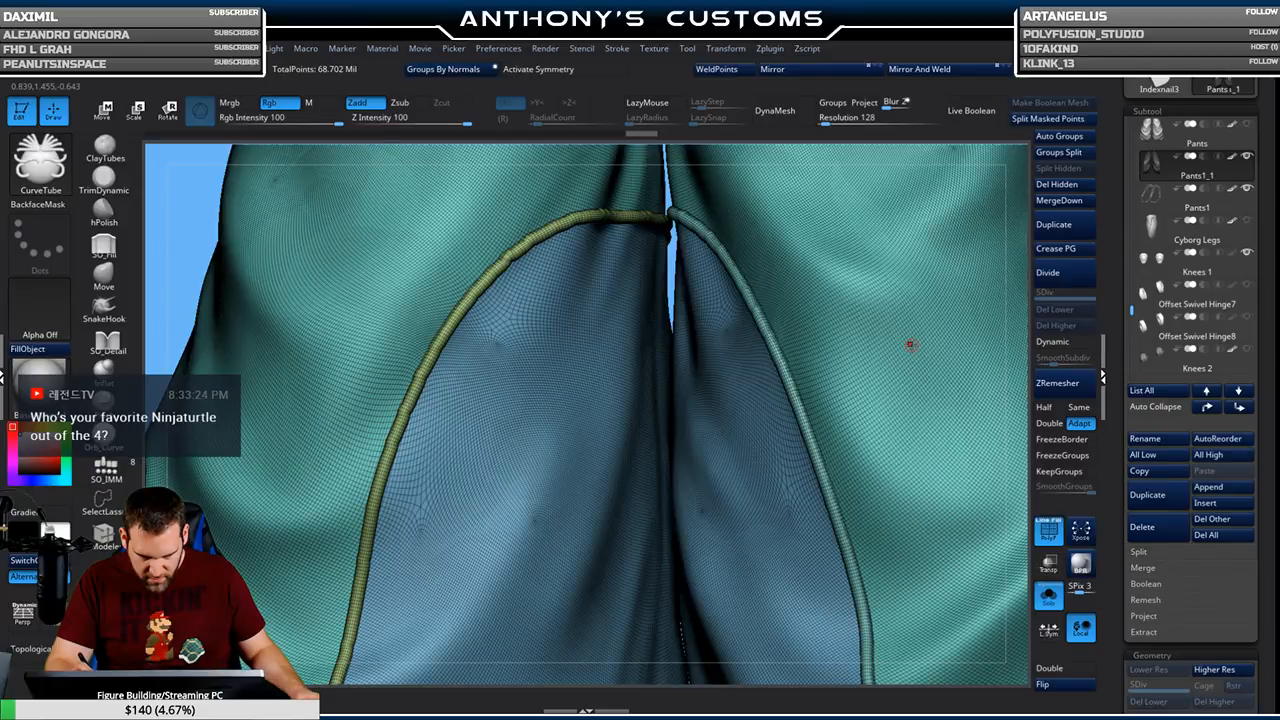
Undo the tube insertions along both inner-leg seams, back to the sliced panels without trim
{"action": "key", "text": "ctrl+z"}
{"action": "key", "text": "ctrl+z"}
{"action": "key", "text": "ctrl+z"}
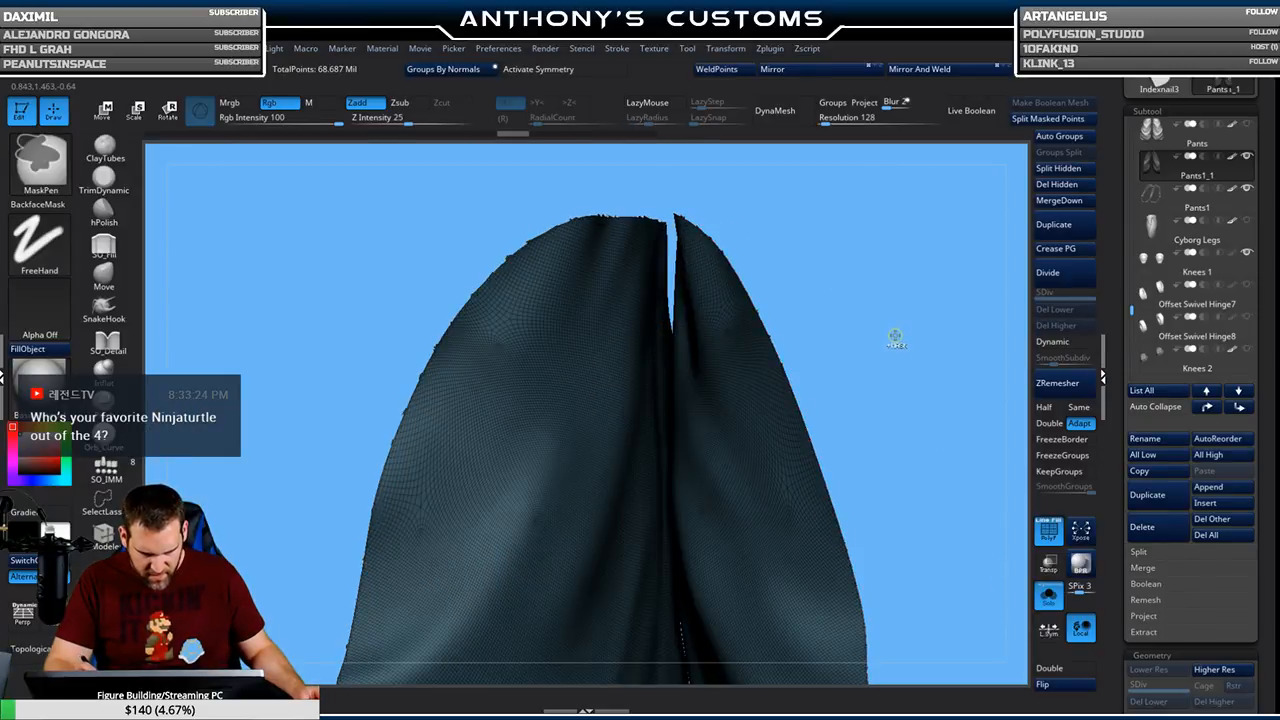
{"action": "key", "text": "ctrl+z"}
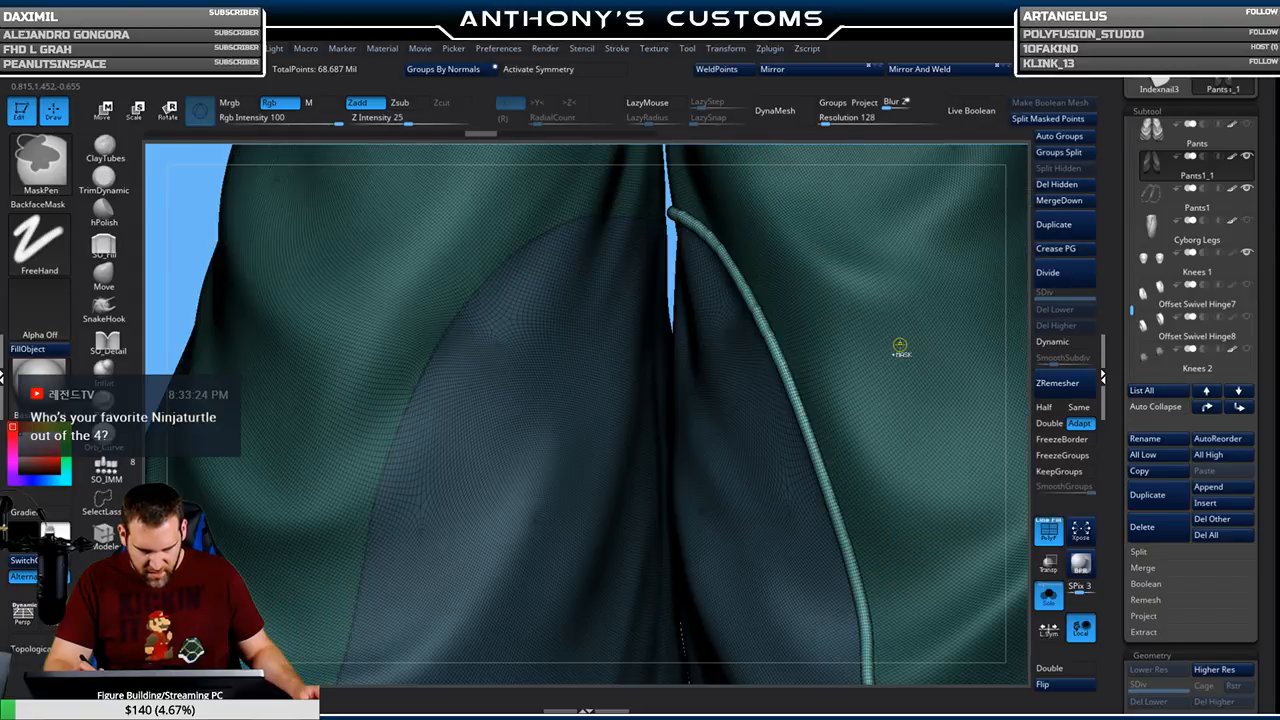
{"action": "key", "text": "ctrl+z"}
{"action": "key", "text": "ctrl+z"}
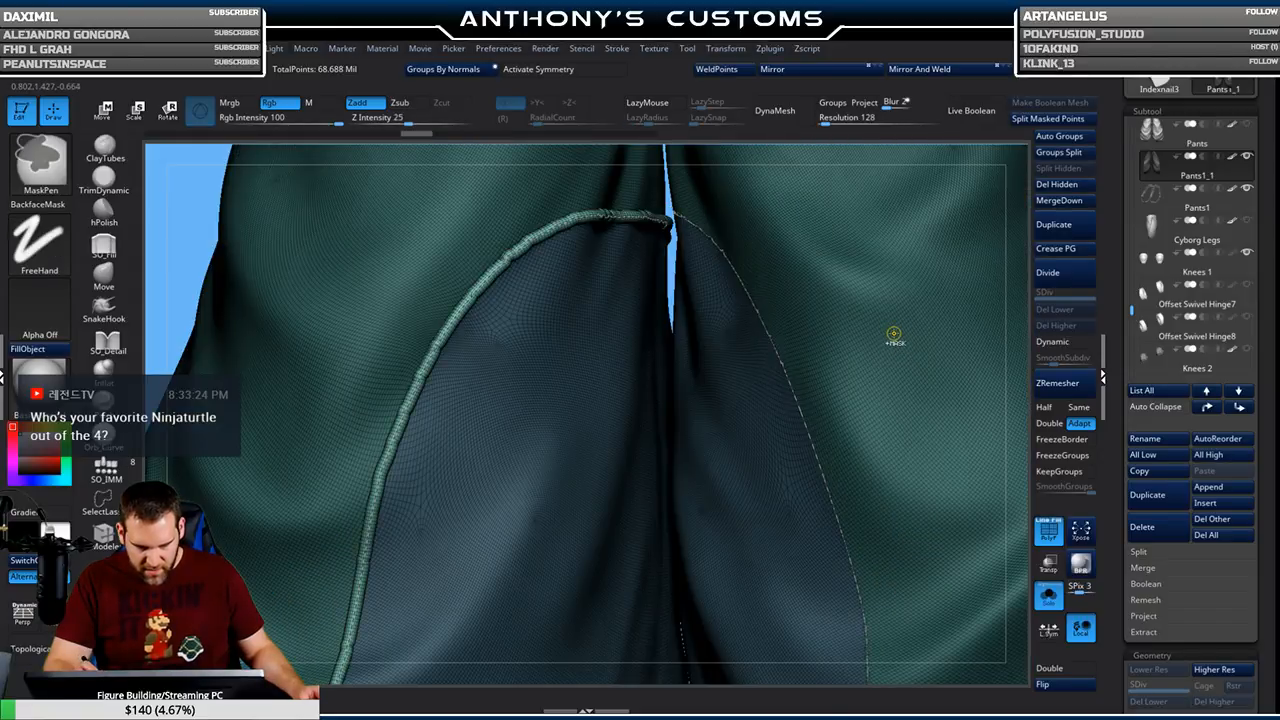
{"action": "key", "text": "ctrl+z"}
{"action": "mouse_move", "coordinate": [893, 338]}
{"action": "left_mouse_down"}
{"action": "mouse_move", "coordinate": [900, 363]}
{"action": "mouse_move", "coordinate": [909, 354]}
{"action": "mouse_move", "coordinate": [904, 337]}
{"action": "mouse_move", "coordinate": [857, 523]}
{"action": "left_mouse_up"}
{"action": "key", "text": "ctrl+z"}
Check the edges of the isolated inner-leg panels, then show the full pants with the mask cleared
{"action": "left_click_drag", "start_coordinate": [832, 412], "coordinate": [869, 457], "text": "alt"}
{"action": "left_click_drag", "start_coordinate": [808, 398], "coordinate": [829, 480], "text": "alt"}
{"action": "left_click_drag", "start_coordinate": [693, 486], "coordinate": [856, 478], "text": "alt"}
{"action": "left_click_drag", "start_coordinate": [866, 420], "coordinate": [879, 352]}
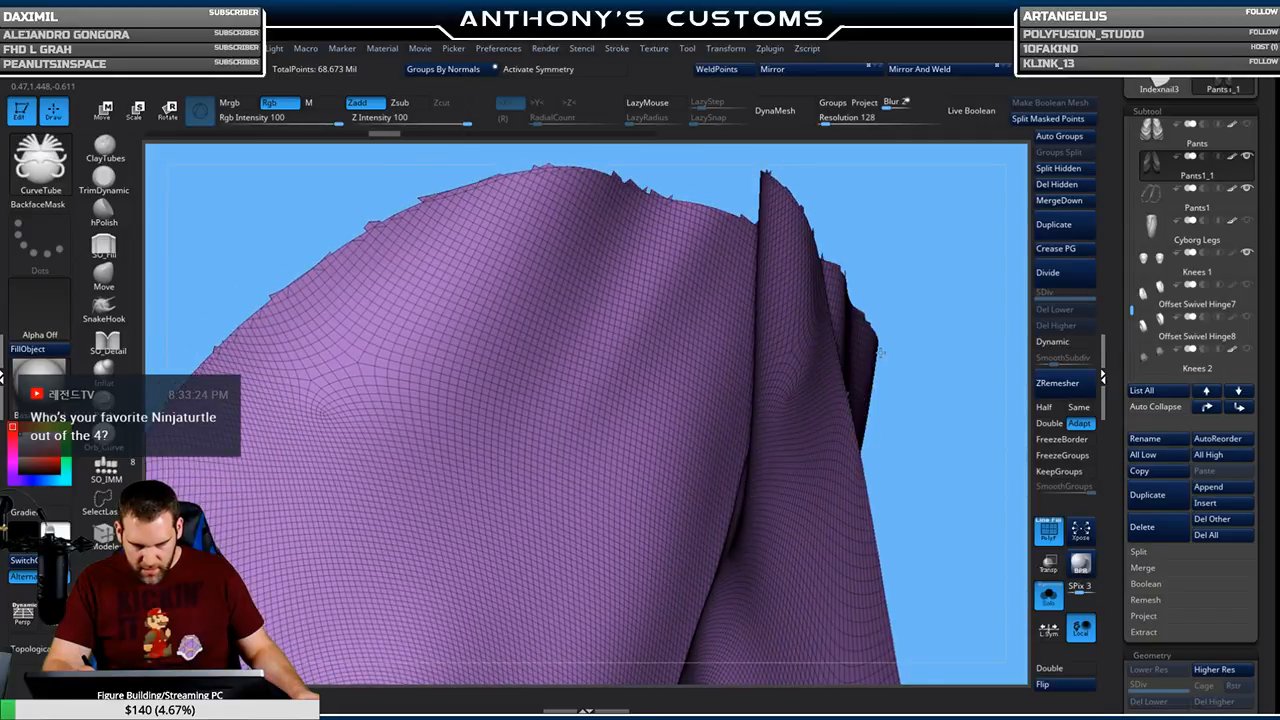
{"action": "left_click", "coordinate": [900, 349], "text": "ctrl"}
{"action": "left_click", "coordinate": [914, 347], "text": "ctrl+shift"}
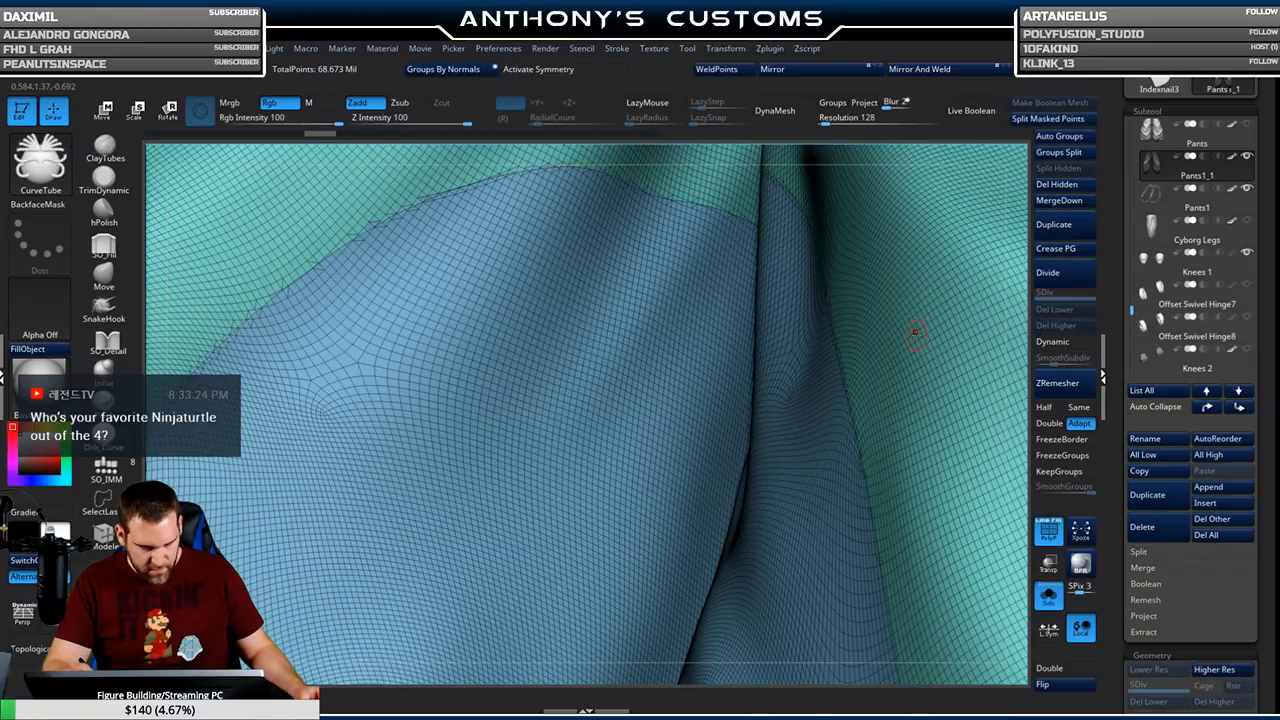
{"action": "left_click", "coordinate": [914, 334], "text": "ctrl+shift"}
{"action": "left_click", "coordinate": [914, 334], "text": "ctrl"}
{"action": "left_click", "coordinate": [969, 388], "text": "ctrl+shift"}
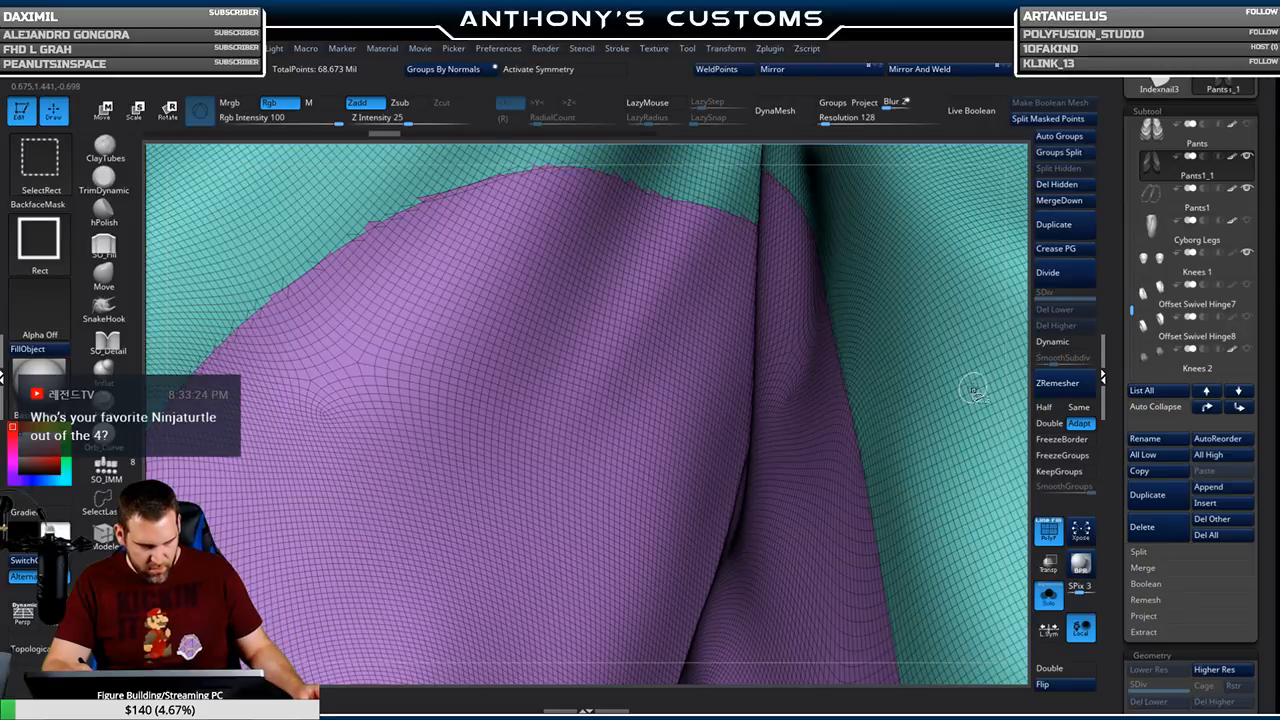
Switch to the ZModeler brush and set its polygon action to PolyGroup with the A Single Poly target
{"action": "right_click_drag", "start_coordinate": [576, 352], "coordinate": [602, 317]}
{"action": "key", "text": "b"}
{"action": "key", "text": "z"}
{"action": "key", "text": "m"}
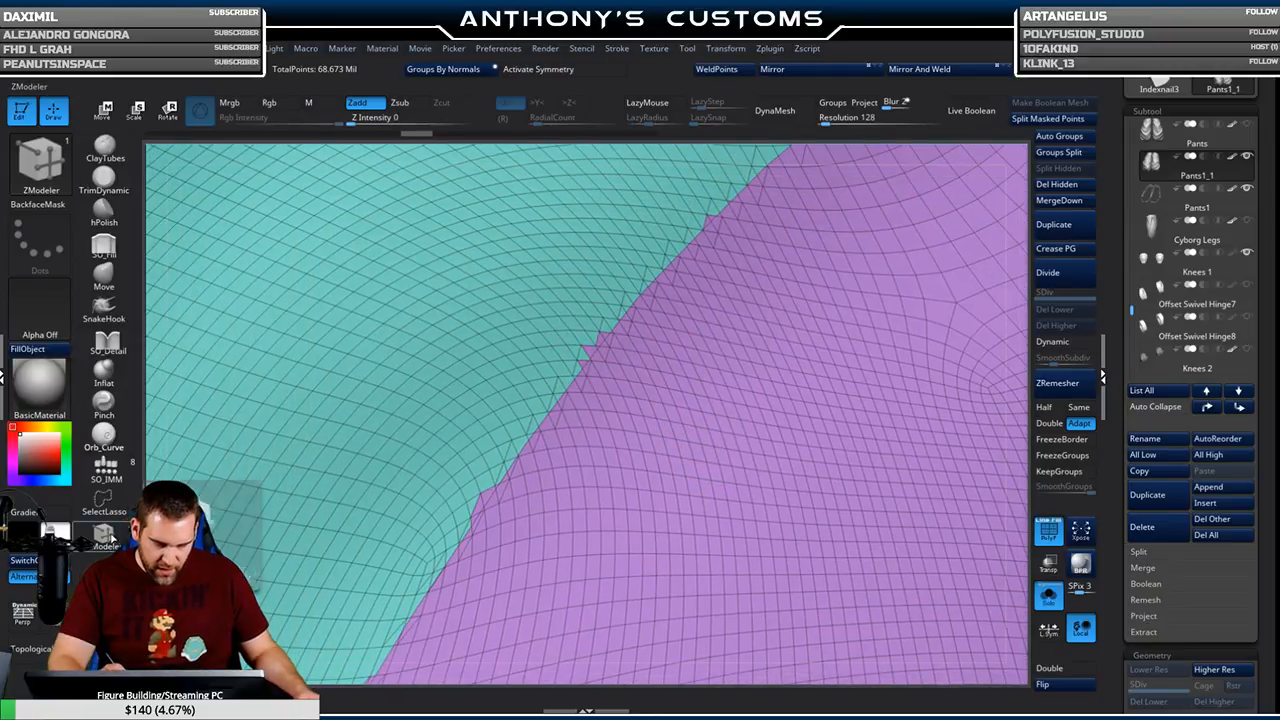
{"action": "key", "text": "space"}
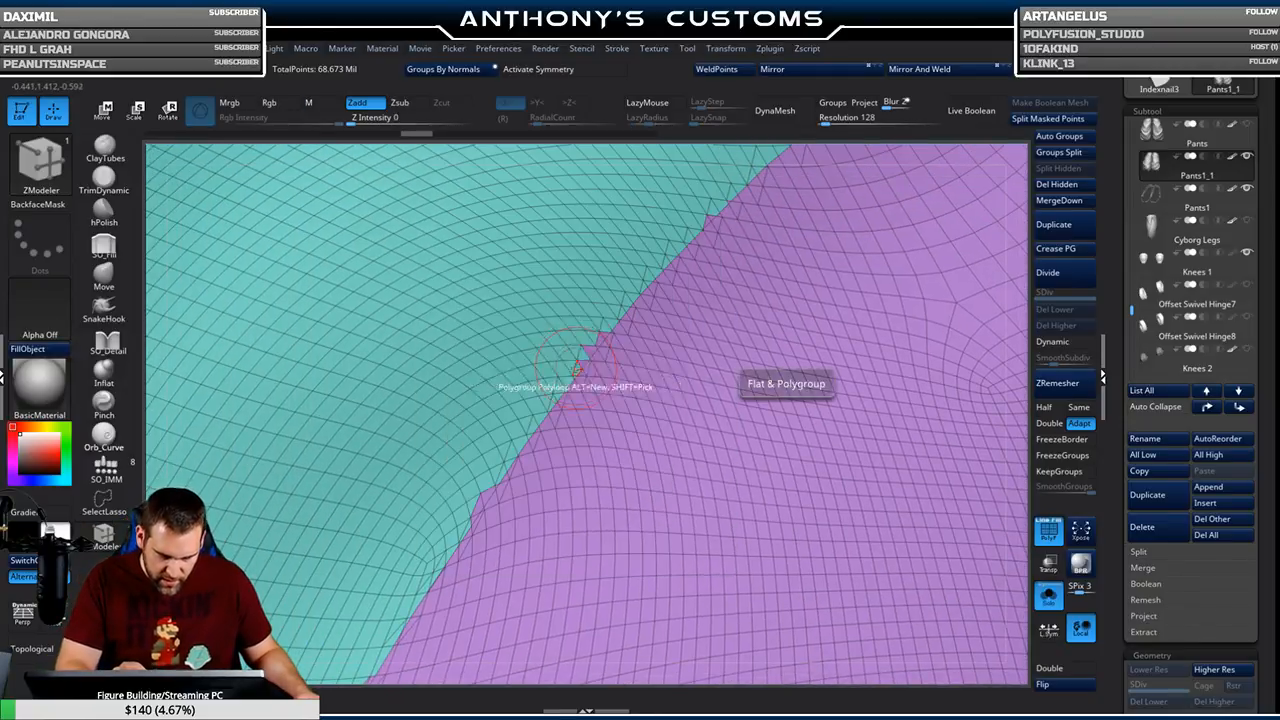
{"action": "left_click", "coordinate": [577, 368]}
{"action": "key", "text": "space"}
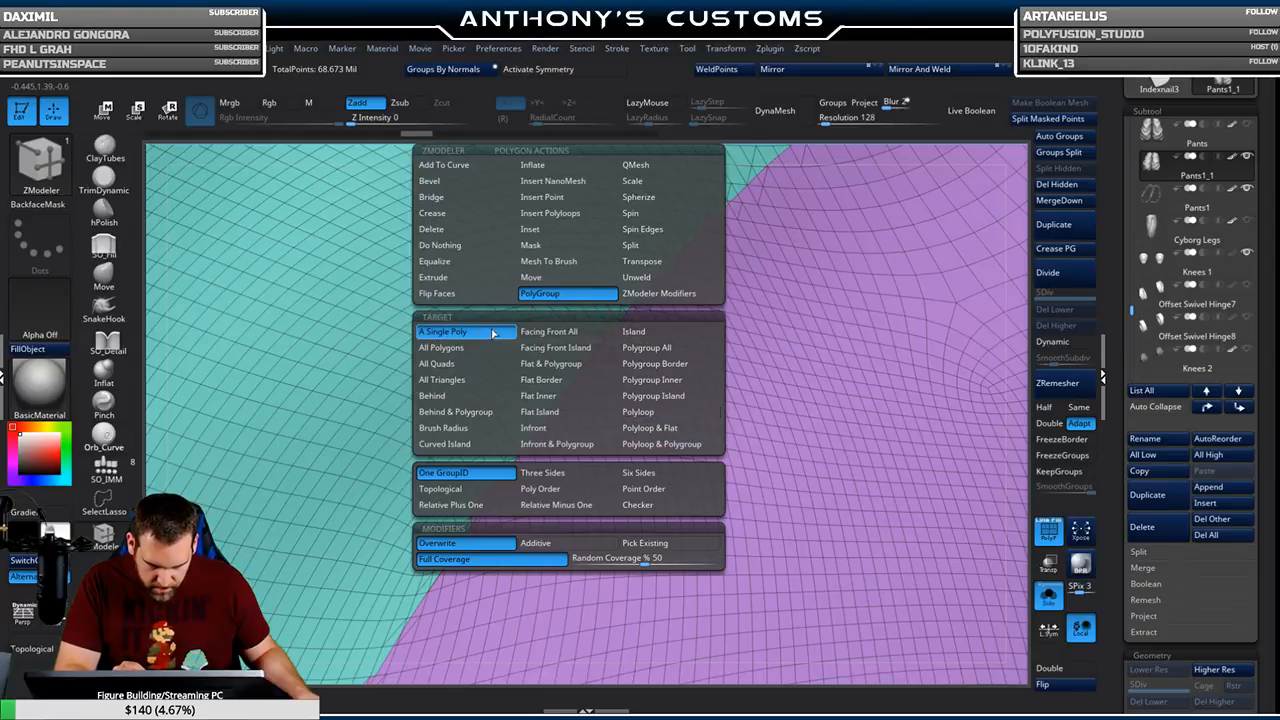
{"action": "left_click", "coordinate": [596, 307]}
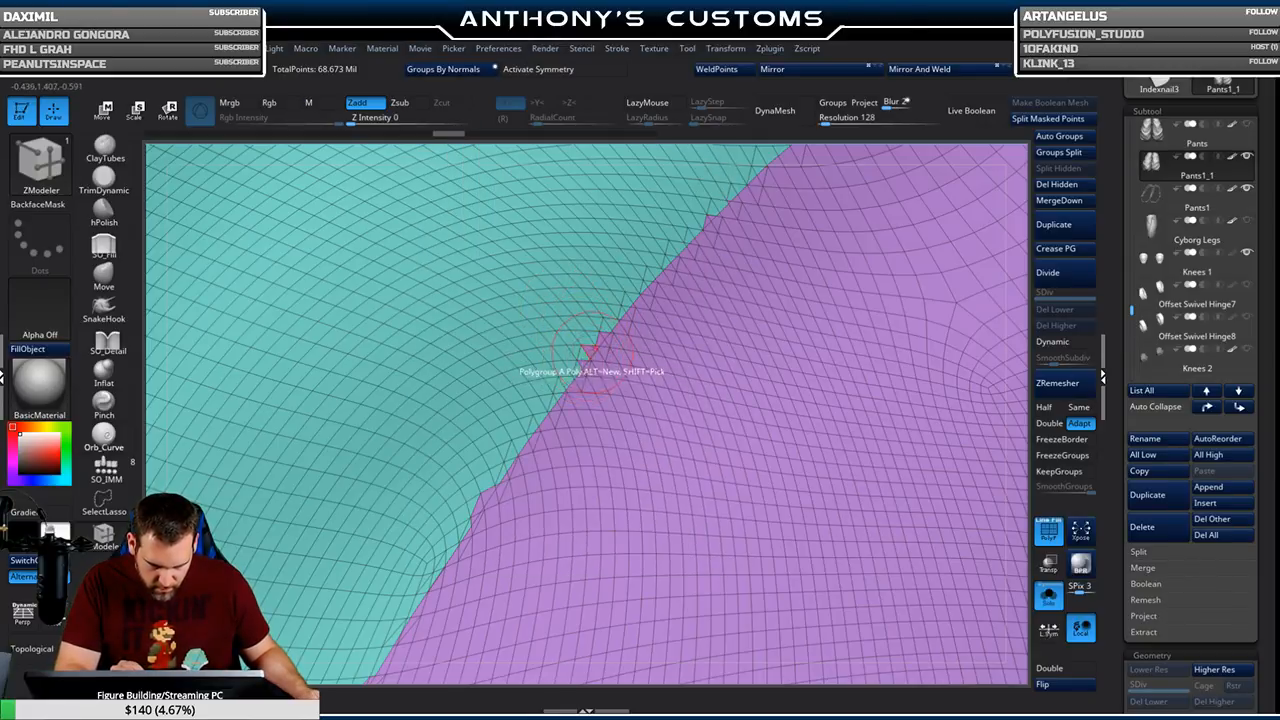
Regroup the stray polygons along the lower stretch of the left inner-leg panel's curved border
{"action": "scroll", "coordinate": [591, 350], "scroll_direction": "up", "scroll_amount": 3}
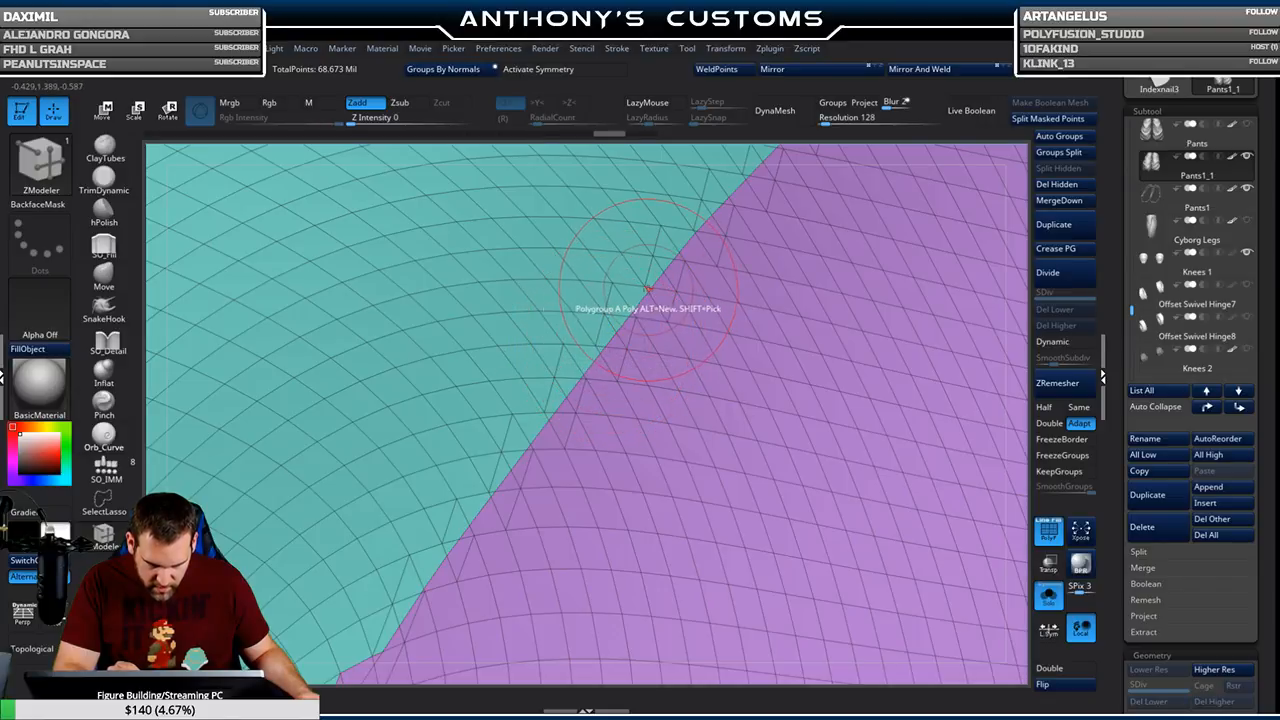
{"action": "mouse_move", "coordinate": [686, 329]}
{"action": "right_mouse_down"}
{"action": "mouse_move", "coordinate": [614, 438]}
{"action": "mouse_move", "coordinate": [571, 428]}
{"action": "right_mouse_up"}
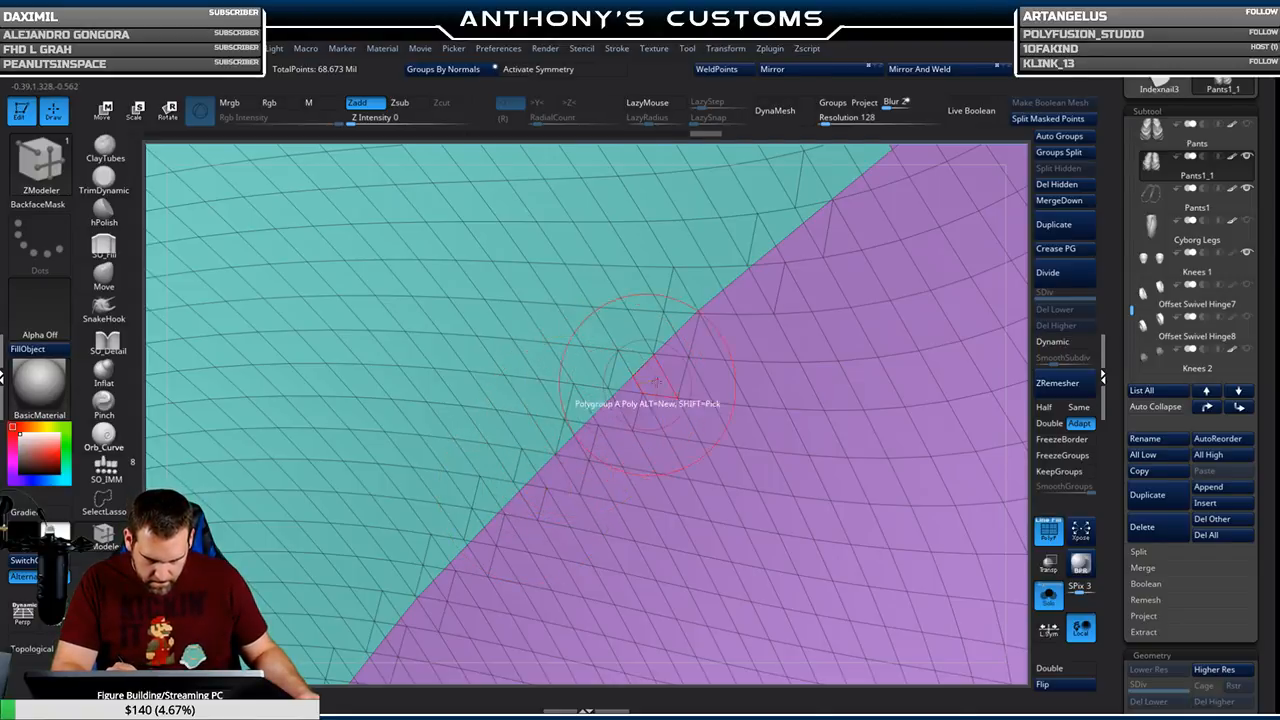
{"action": "right_click_drag", "start_coordinate": [638, 300], "coordinate": [535, 420]}
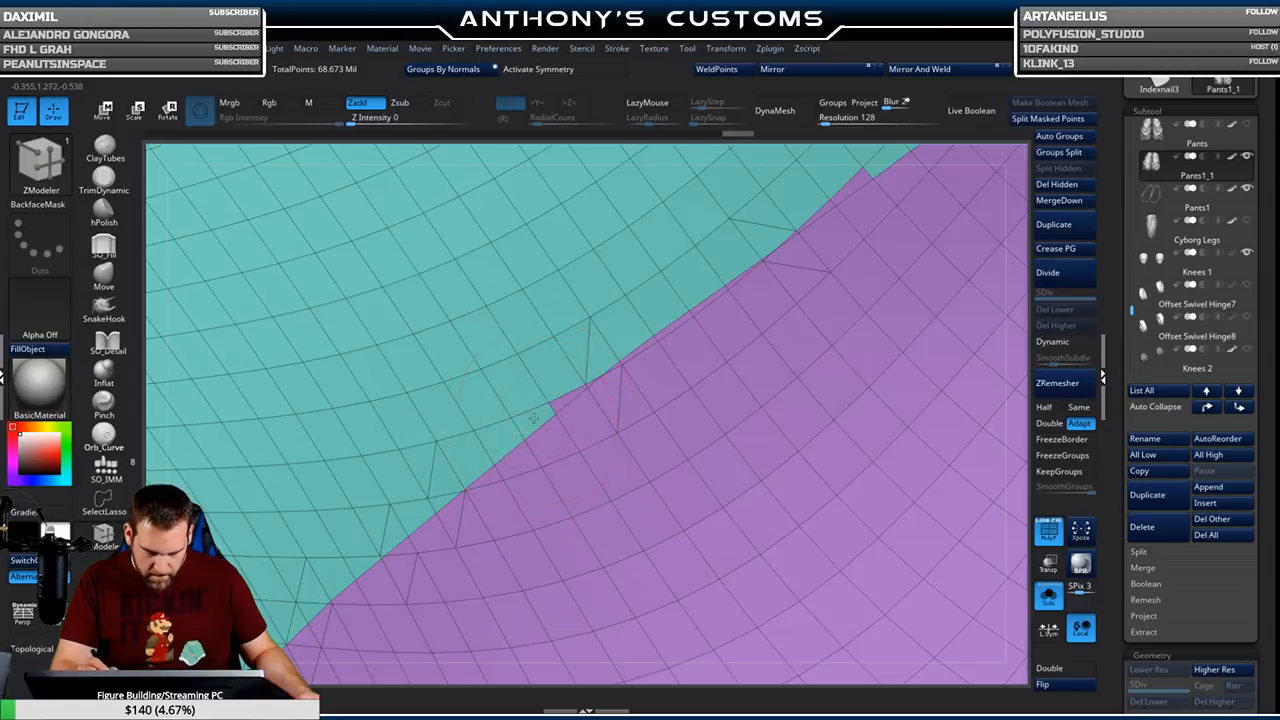
{"action": "right_click_drag", "start_coordinate": [622, 363], "coordinate": [638, 590], "text": "ctrl"}
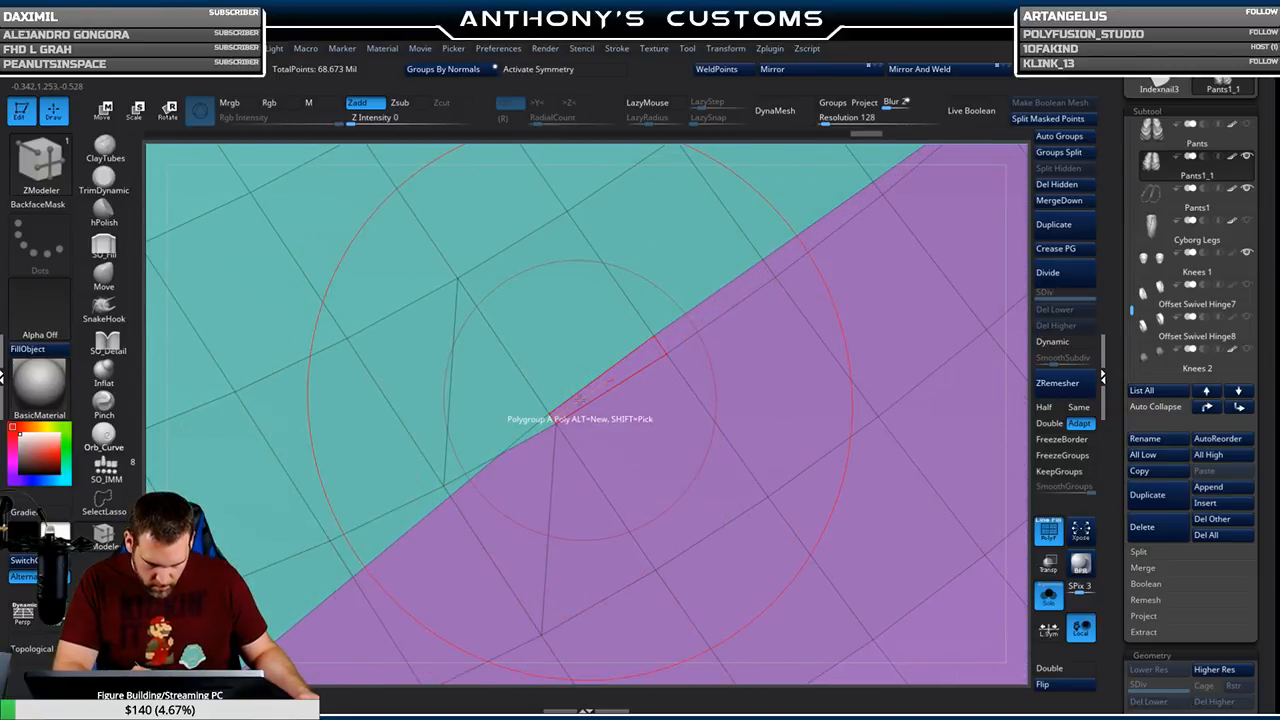
{"action": "mouse_move", "coordinate": [724, 361]}
{"action": "right_mouse_down", "text": "ctrl"}
{"action": "mouse_move", "coordinate": [856, 263]}
{"action": "mouse_move", "coordinate": [755, 355]}
{"action": "mouse_move", "coordinate": [737, 345]}
{"action": "right_mouse_up", "text": "ctrl"}
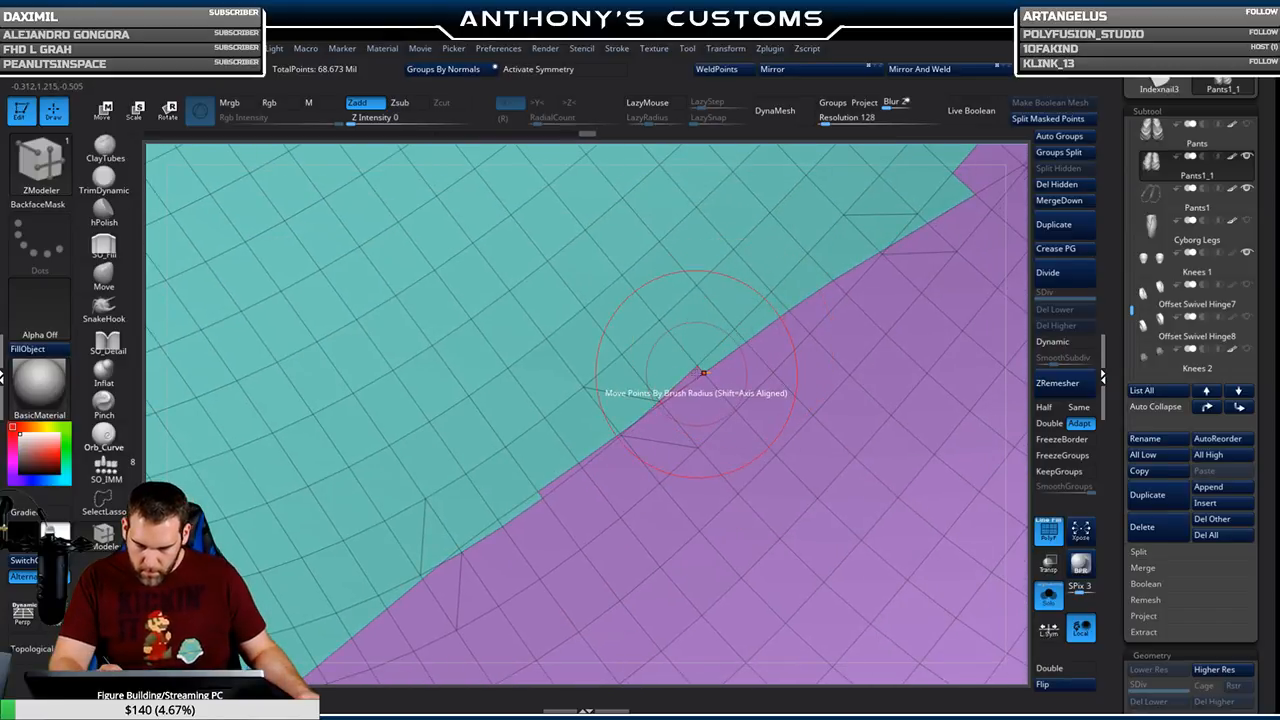
{"action": "right_click_drag", "start_coordinate": [682, 411], "coordinate": [657, 472], "text": "ctrl"}
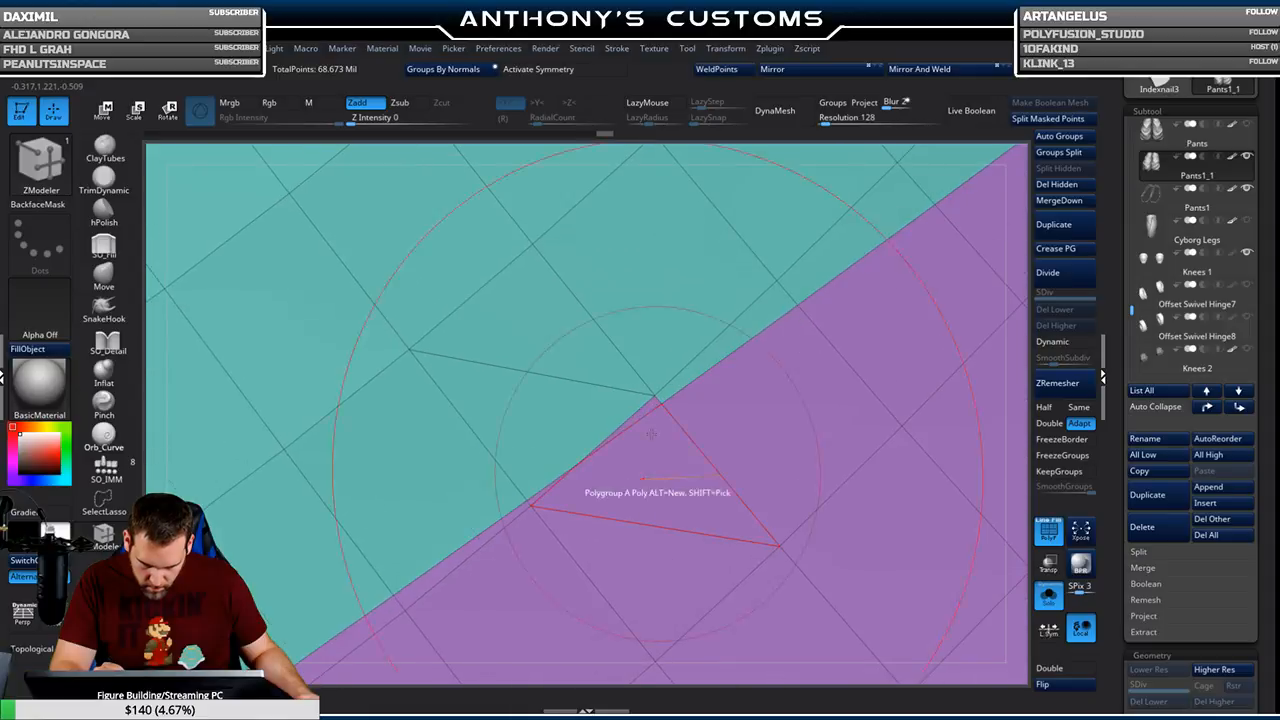
Continue up the left panel's border, assigning single polygons to the adjoining polygroup to remove notches in the seam line
{"action": "left_click", "coordinate": [487, 539]}
{"action": "mouse_move", "coordinate": [523, 521]}
{"action": "right_mouse_down", "text": "alt"}
{"action": "mouse_move", "coordinate": [819, 279]}
{"action": "mouse_move", "coordinate": [693, 384]}
{"action": "mouse_move", "coordinate": [675, 422]}
{"action": "right_mouse_up", "text": "alt"}
{"action": "left_click", "coordinate": [664, 375]}
{"action": "left_click", "coordinate": [674, 405]}
{"action": "right_click_drag", "start_coordinate": [812, 298], "coordinate": [468, 566], "text": "alt"}
{"action": "mouse_move", "coordinate": [790, 325]}
{"action": "right_mouse_down", "text": "alt"}
{"action": "mouse_move", "coordinate": [475, 522]}
{"action": "mouse_move", "coordinate": [674, 408]}
{"action": "mouse_move", "coordinate": [520, 492]}
{"action": "right_mouse_up", "text": "alt"}
{"action": "right_click_drag", "start_coordinate": [740, 342], "coordinate": [300, 612], "text": "alt"}
{"action": "mouse_move", "coordinate": [818, 323]}
{"action": "right_mouse_down", "text": "alt"}
{"action": "mouse_move", "coordinate": [667, 415]}
{"action": "mouse_move", "coordinate": [500, 628]}
{"action": "right_mouse_up", "text": "alt"}
{"action": "left_click", "coordinate": [665, 365]}
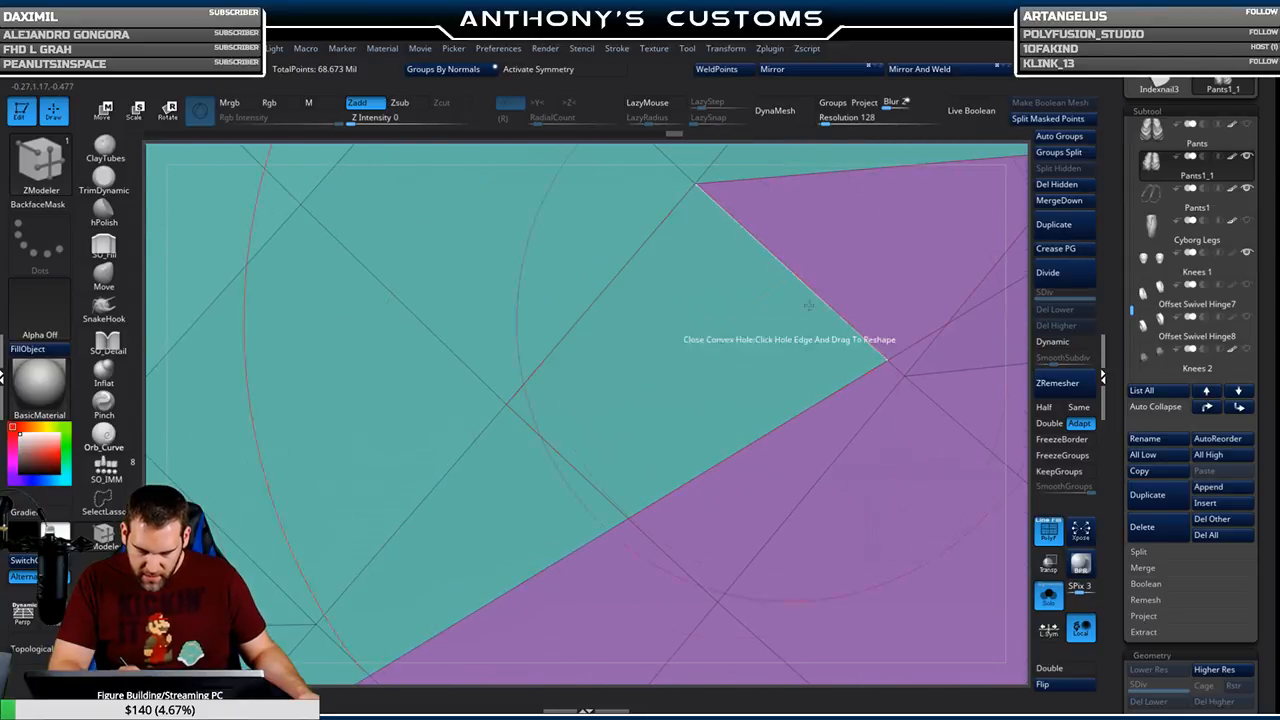
{"action": "left_click", "coordinate": [880, 266]}
Assign the purple polygons notched into the rising stretch of the left panel's border to the adjoining teal polygroup
{"action": "right_click_drag", "start_coordinate": [832, 349], "coordinate": [400, 552], "text": "alt"}
{"action": "left_click", "coordinate": [676, 390]}
{"action": "mouse_move", "coordinate": [814, 338]}
{"action": "right_mouse_down", "text": "alt"}
{"action": "mouse_move", "coordinate": [832, 332]}
{"action": "mouse_move", "coordinate": [460, 534]}
{"action": "mouse_move", "coordinate": [720, 375]}
{"action": "mouse_move", "coordinate": [430, 490]}
{"action": "right_mouse_up", "text": "alt"}
{"action": "right_click_drag", "start_coordinate": [840, 299], "coordinate": [425, 580], "text": "alt"}
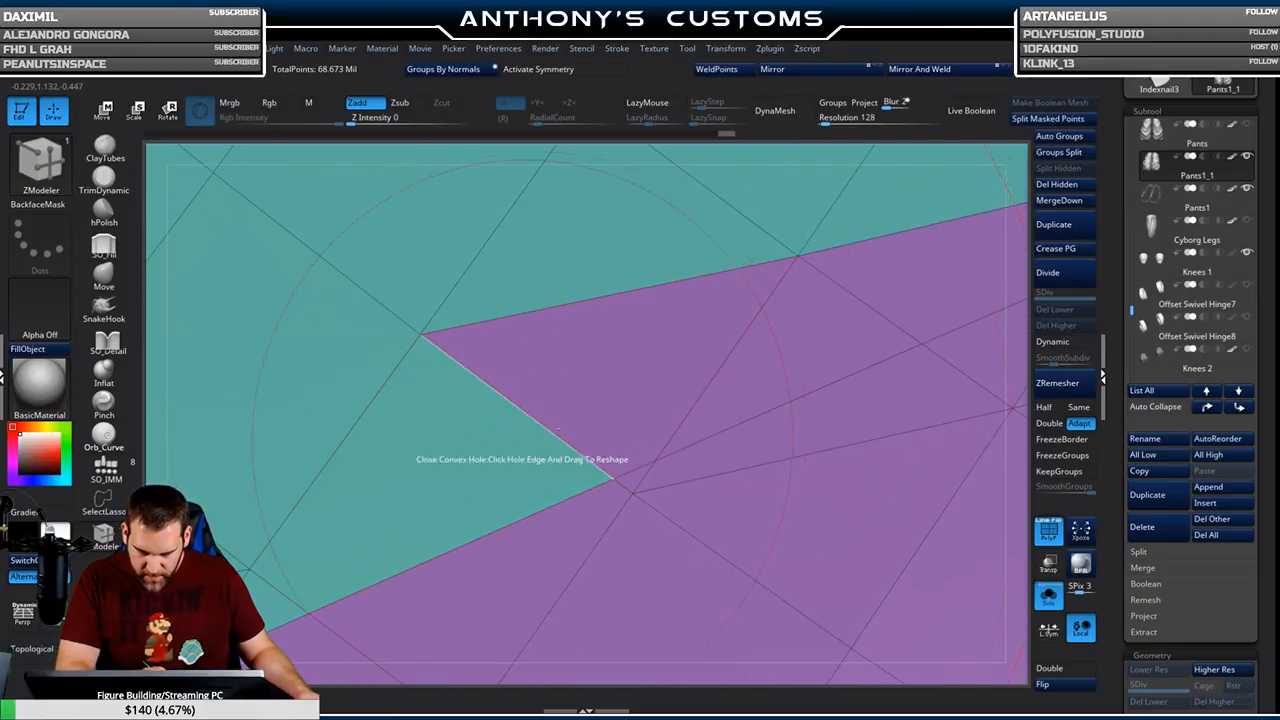
{"action": "left_click", "coordinate": [602, 402]}
{"action": "left_click", "coordinate": [797, 347]}
{"action": "right_click_drag", "start_coordinate": [895, 325], "coordinate": [586, 494], "text": "alt"}
{"action": "left_click", "coordinate": [638, 449]}
{"action": "left_click", "coordinate": [848, 378]}
Follow the border toward its crest, regrouping the narrow purple polygons along the seam line as teal
{"action": "right_click_drag", "start_coordinate": [848, 378], "coordinate": [336, 457], "text": "alt"}
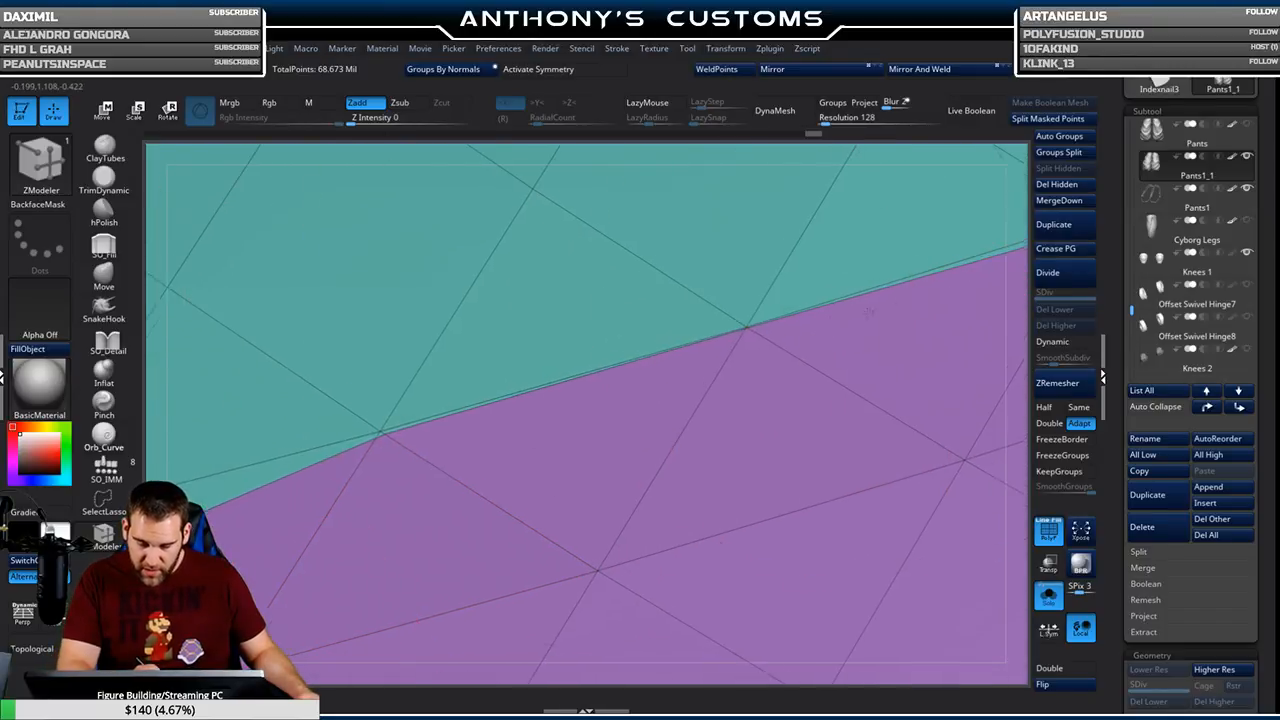
{"action": "right_click_drag", "start_coordinate": [857, 314], "coordinate": [530, 397], "text": "alt"}
{"action": "right_click_drag", "start_coordinate": [750, 345], "coordinate": [520, 447], "text": "alt"}
{"action": "left_click", "coordinate": [517, 449]}
{"action": "left_click", "coordinate": [577, 429]}
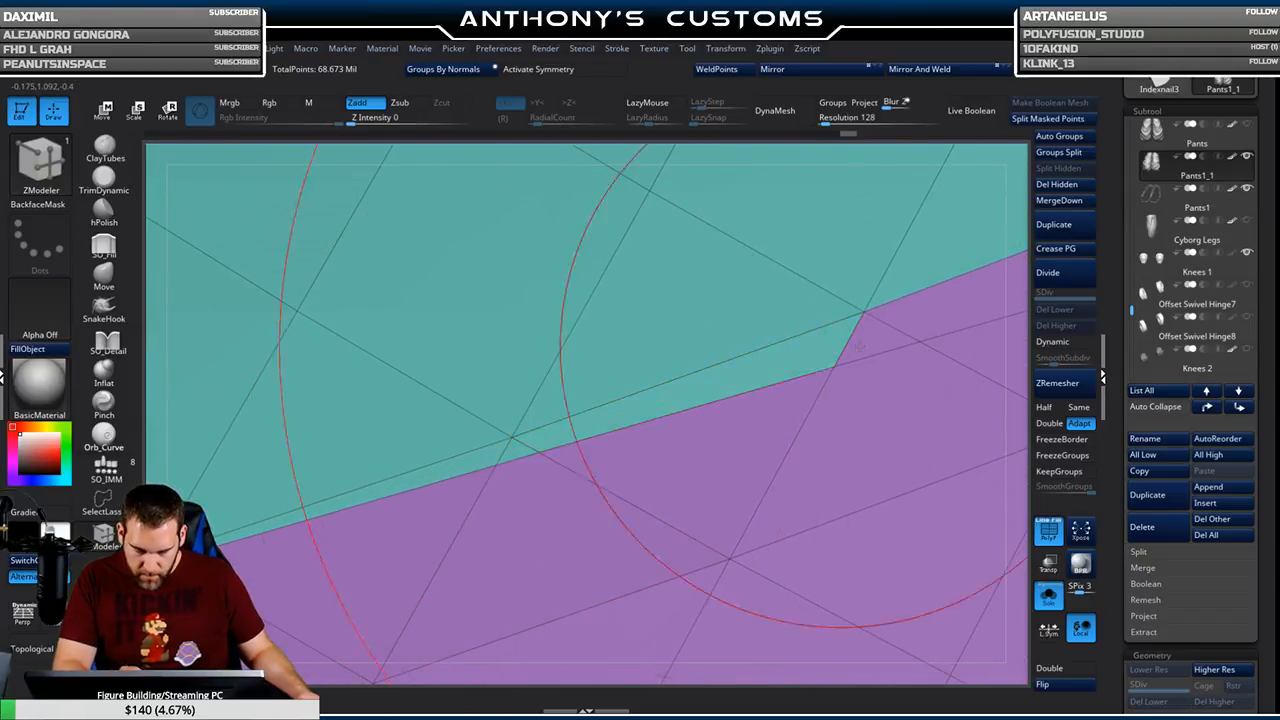
{"action": "right_click_drag", "start_coordinate": [834, 355], "coordinate": [608, 436], "text": "alt"}
{"action": "left_click", "coordinate": [653, 417]}
{"action": "left_click", "coordinate": [708, 396]}
Clear the remaining purple peaks just before the border's crest by adding those polygons to the teal polygroup
{"action": "right_click_drag", "start_coordinate": [905, 331], "coordinate": [586, 433], "text": "alt"}
{"action": "left_click", "coordinate": [660, 412]}
{"action": "right_click_drag", "start_coordinate": [943, 341], "coordinate": [408, 378], "text": "alt"}
{"action": "right_click_drag", "start_coordinate": [850, 368], "coordinate": [350, 443], "text": "alt"}
{"action": "right_click_drag", "start_coordinate": [790, 342], "coordinate": [534, 427], "text": "alt"}
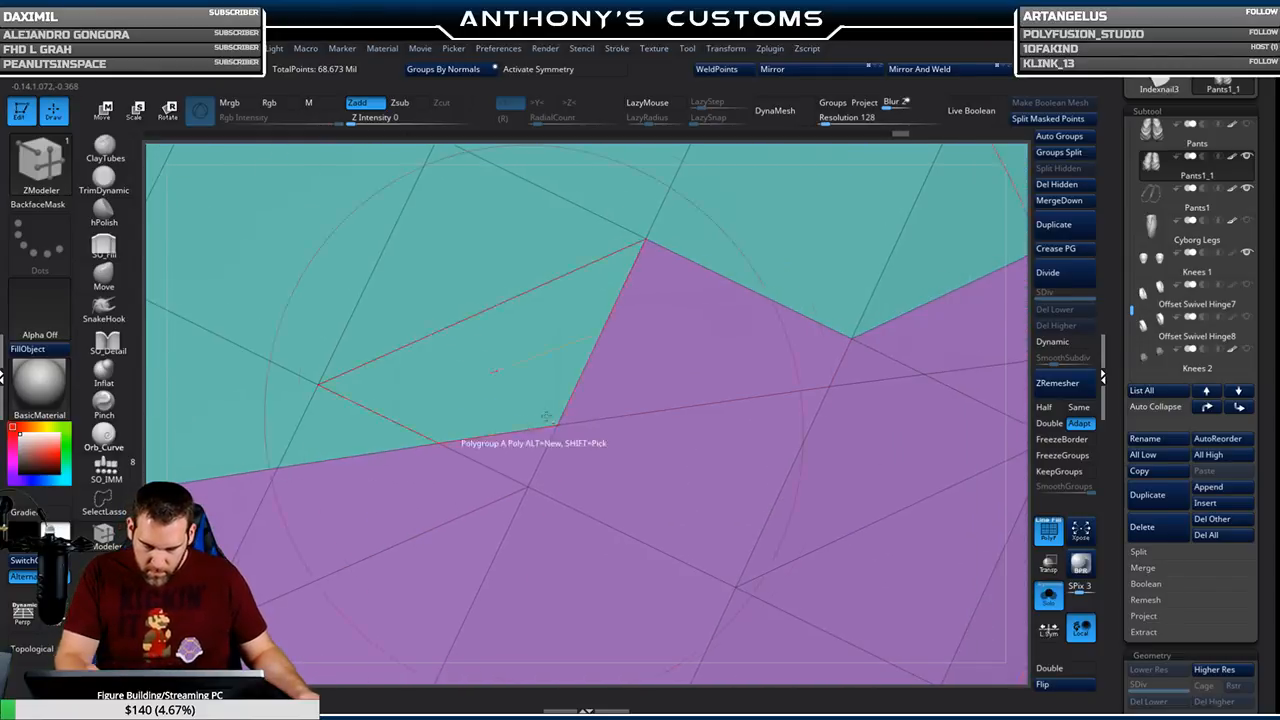
{"action": "left_click", "coordinate": [645, 363]}
{"action": "left_click", "coordinate": [960, 350]}
{"action": "right_click_drag", "start_coordinate": [969, 356], "coordinate": [369, 420], "text": "alt"}
{"action": "left_click", "coordinate": [655, 373]}
{"action": "left_click", "coordinate": [774, 372]}
Regroup the first large purple notch just past the crest of the panel border into the teal polygroup
{"action": "right_click_drag", "start_coordinate": [790, 370], "coordinate": [320, 370], "text": "alt"}
{"action": "right_click_drag", "start_coordinate": [884, 365], "coordinate": [293, 381], "text": "alt"}
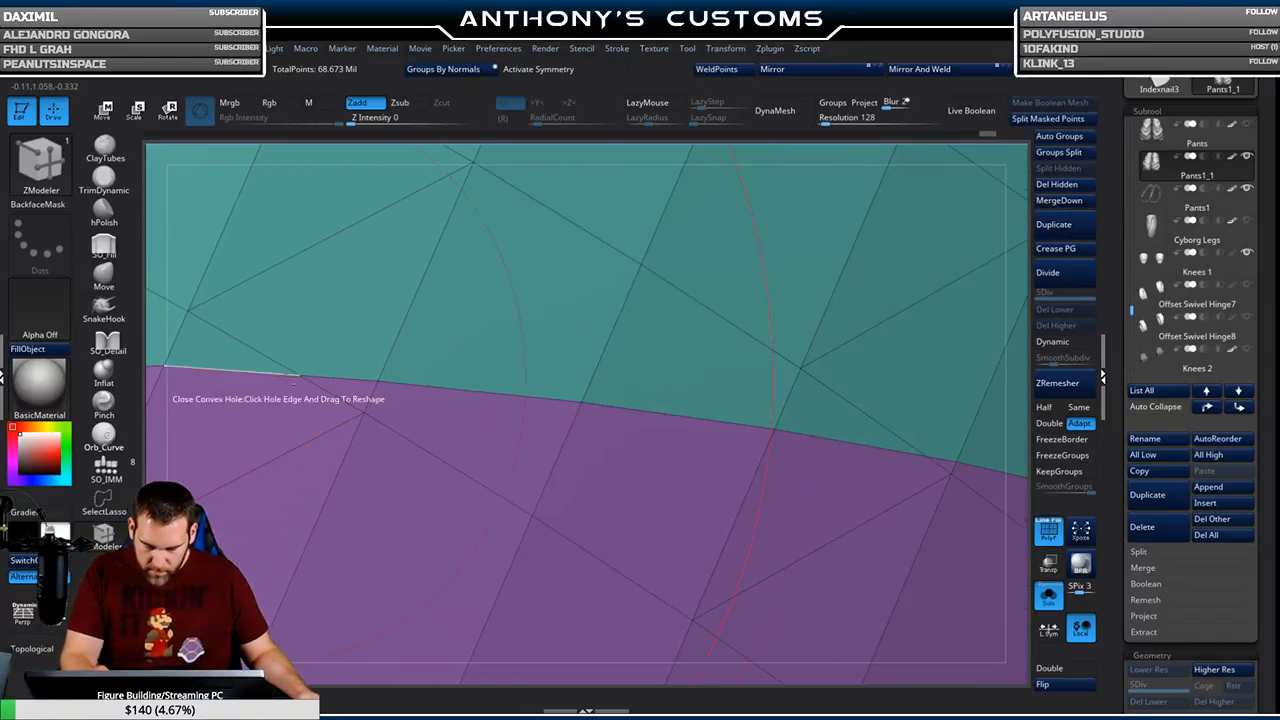
{"action": "right_click_drag", "start_coordinate": [718, 433], "coordinate": [268, 283], "text": "alt"}
{"action": "right_click_drag", "start_coordinate": [810, 440], "coordinate": [409, 310], "text": "alt"}
{"action": "right_click_drag", "start_coordinate": [786, 498], "coordinate": [642, 467], "text": "alt"}
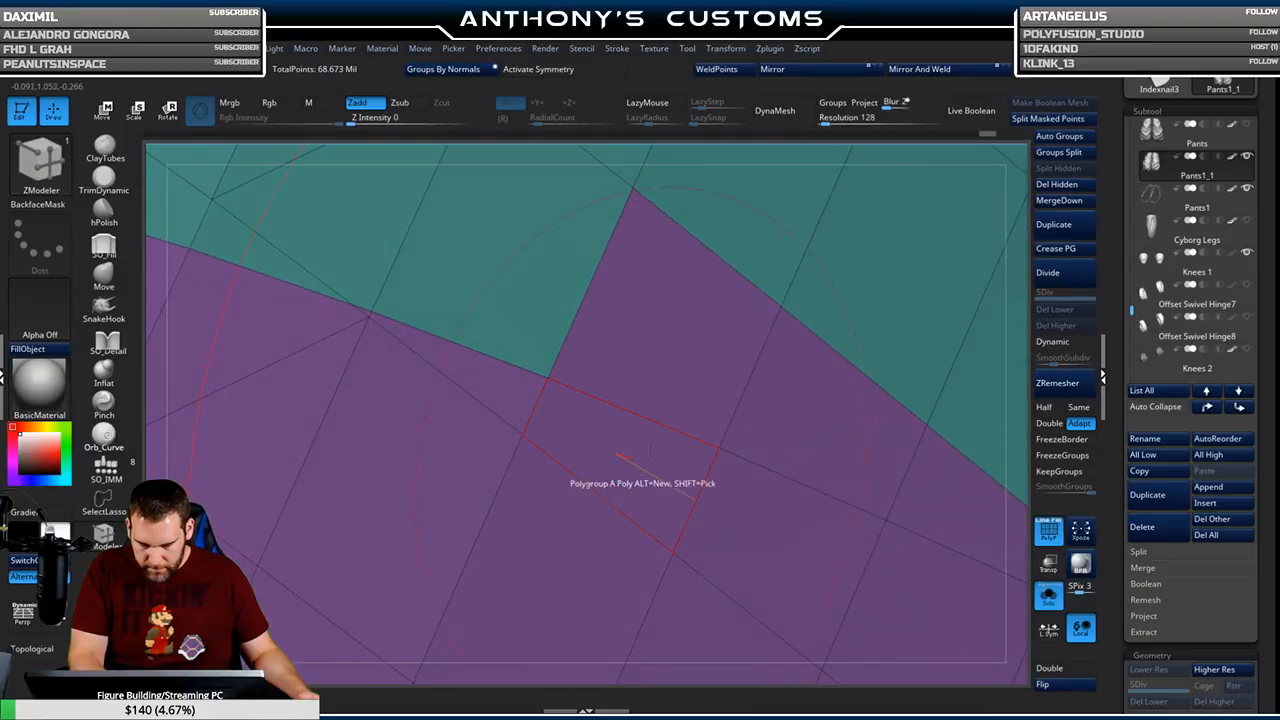
{"action": "left_click", "coordinate": [708, 372]}
{"action": "left_click", "coordinate": [836, 425]}
Continue down the border beyond the crest, turning the protruding purple quads teal to straighten the seam
{"action": "right_click_drag", "start_coordinate": [945, 462], "coordinate": [596, 306], "text": "alt"}
{"action": "left_click", "coordinate": [619, 357]}
{"action": "right_click_drag", "start_coordinate": [947, 421], "coordinate": [637, 326], "text": "alt"}
{"action": "left_click", "coordinate": [681, 384]}
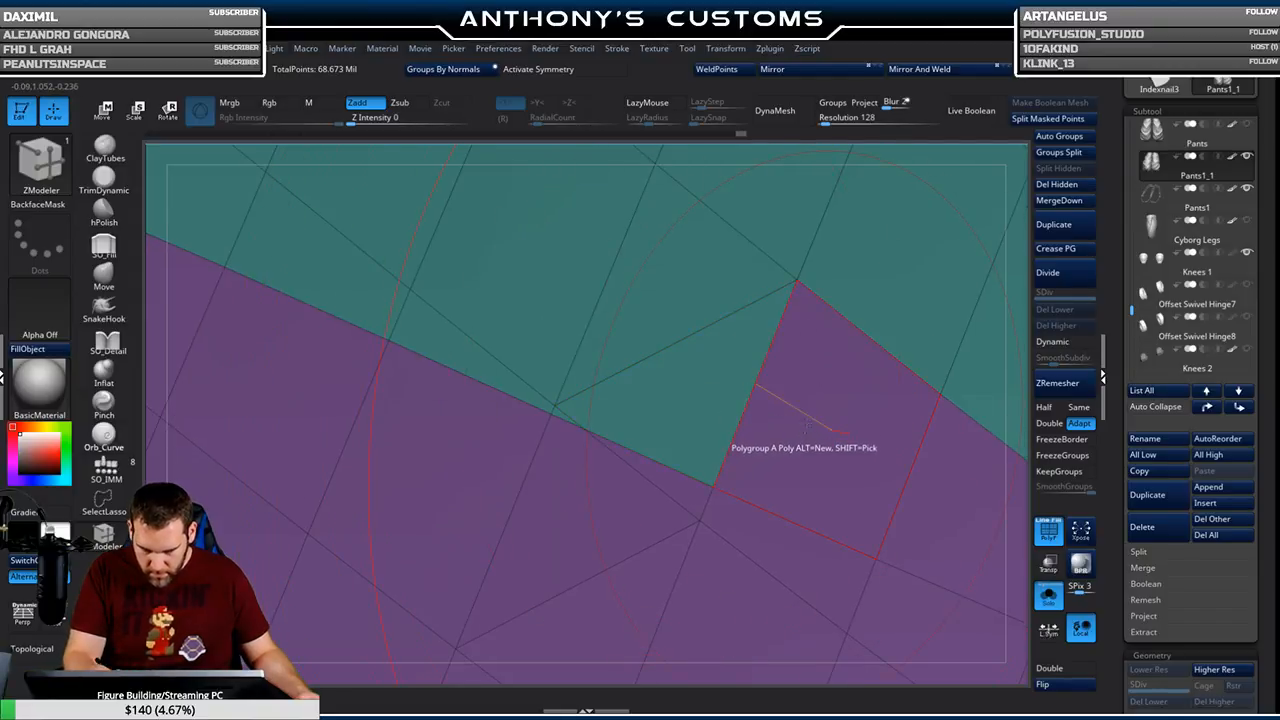
{"action": "left_click", "coordinate": [804, 428]}
{"action": "right_click_drag", "start_coordinate": [975, 506], "coordinate": [751, 364], "text": "alt"}
{"action": "left_click", "coordinate": [771, 340]}
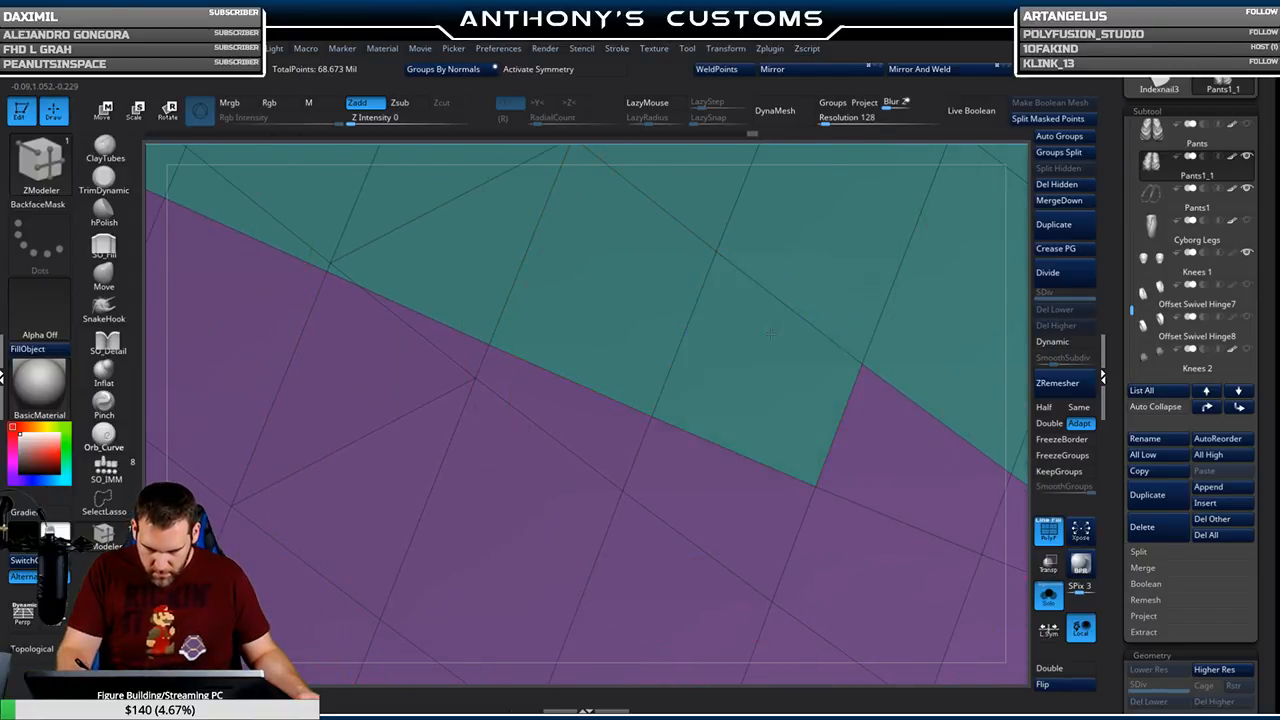
{"action": "left_click", "coordinate": [932, 422]}
Assign the double-pointed purple notch, including its triangular spike, to the teal polygroup
{"action": "right_click_drag", "start_coordinate": [962, 413], "coordinate": [531, 234], "text": "alt"}
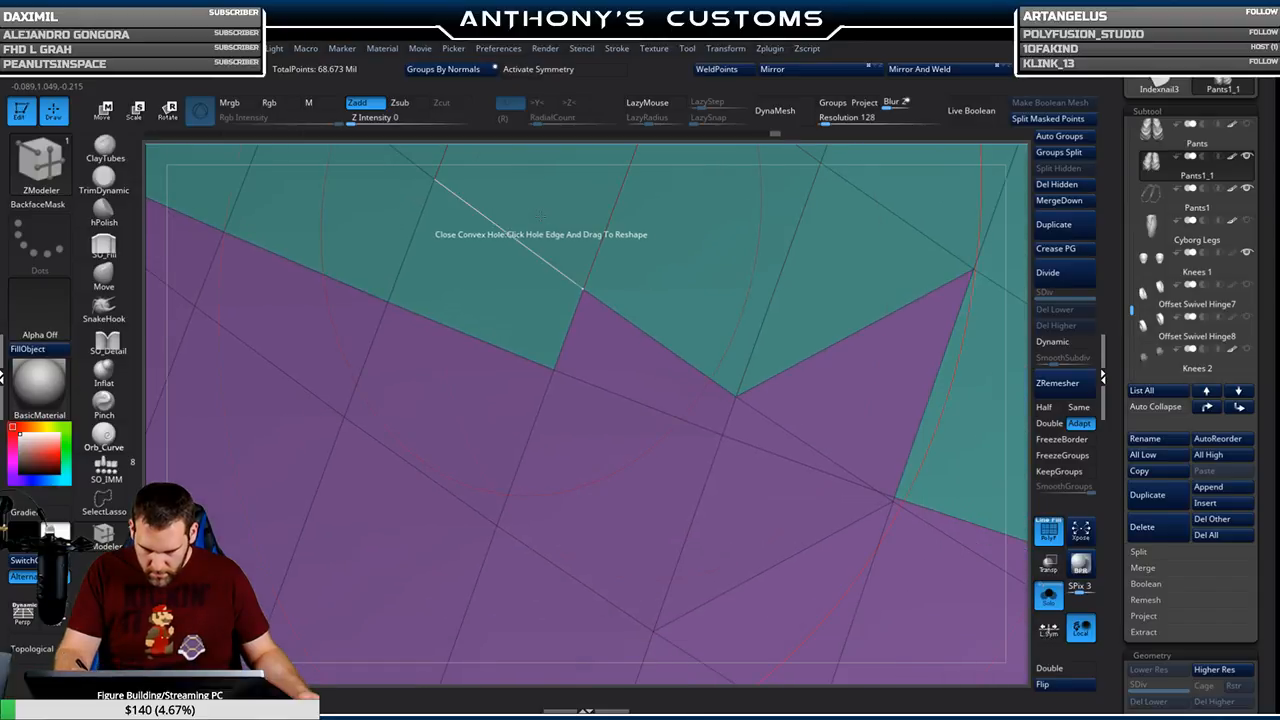
{"action": "left_click", "coordinate": [600, 358]}
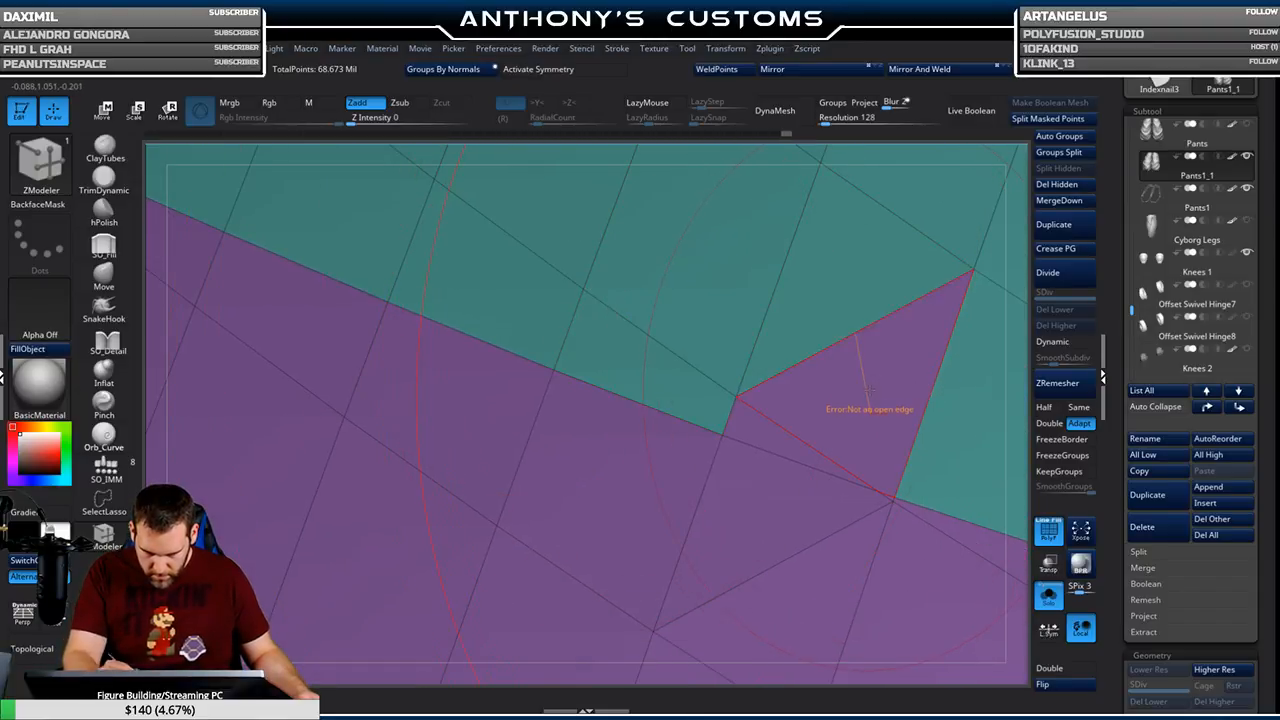
{"action": "left_click", "coordinate": [870, 395]}
{"action": "left_click", "coordinate": [753, 430]}
Regroup the purple quads and the last triangular spike along the gently descending stretch as teal
{"action": "right_click_drag", "start_coordinate": [890, 420], "coordinate": [562, 264], "text": "alt"}
{"action": "left_click", "coordinate": [821, 350]}
{"action": "right_click_drag", "start_coordinate": [945, 385], "coordinate": [525, 343], "text": "alt"}
{"action": "left_click", "coordinate": [630, 376]}
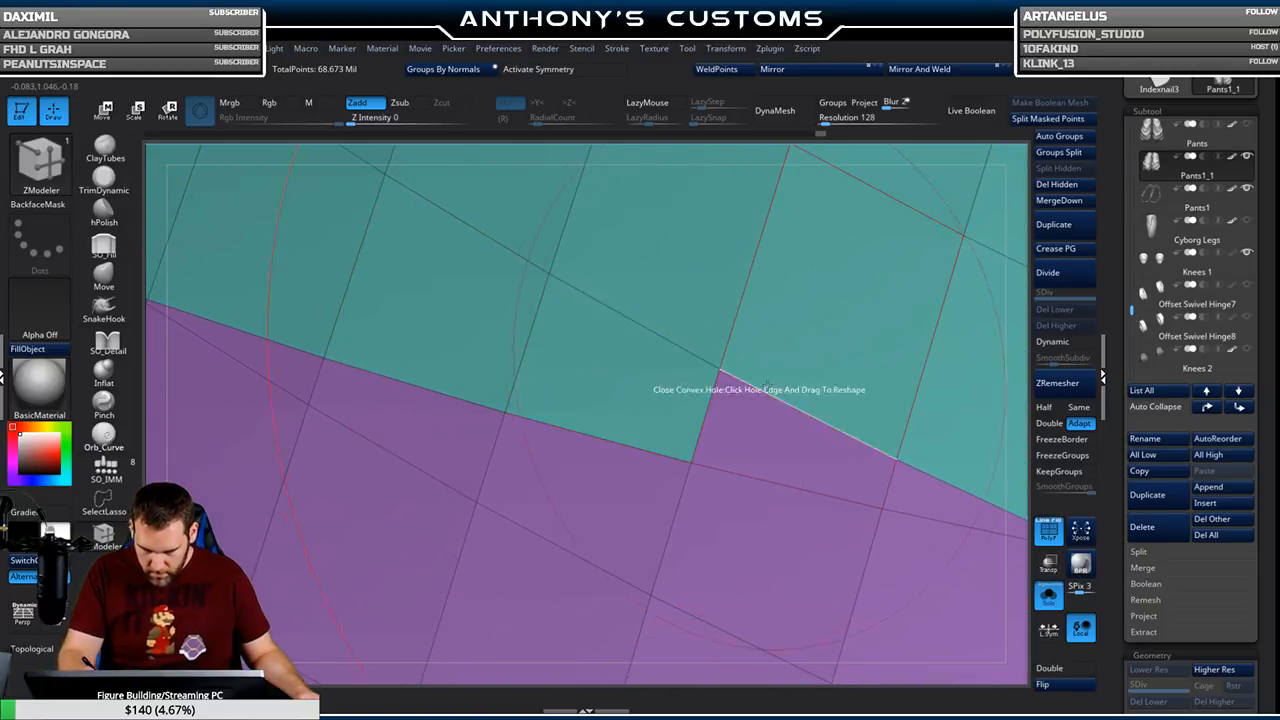
{"action": "left_click", "coordinate": [830, 460]}
{"action": "left_click", "coordinate": [908, 484]}
{"action": "right_click_drag", "start_coordinate": [940, 500], "coordinate": [454, 308], "text": "alt"}
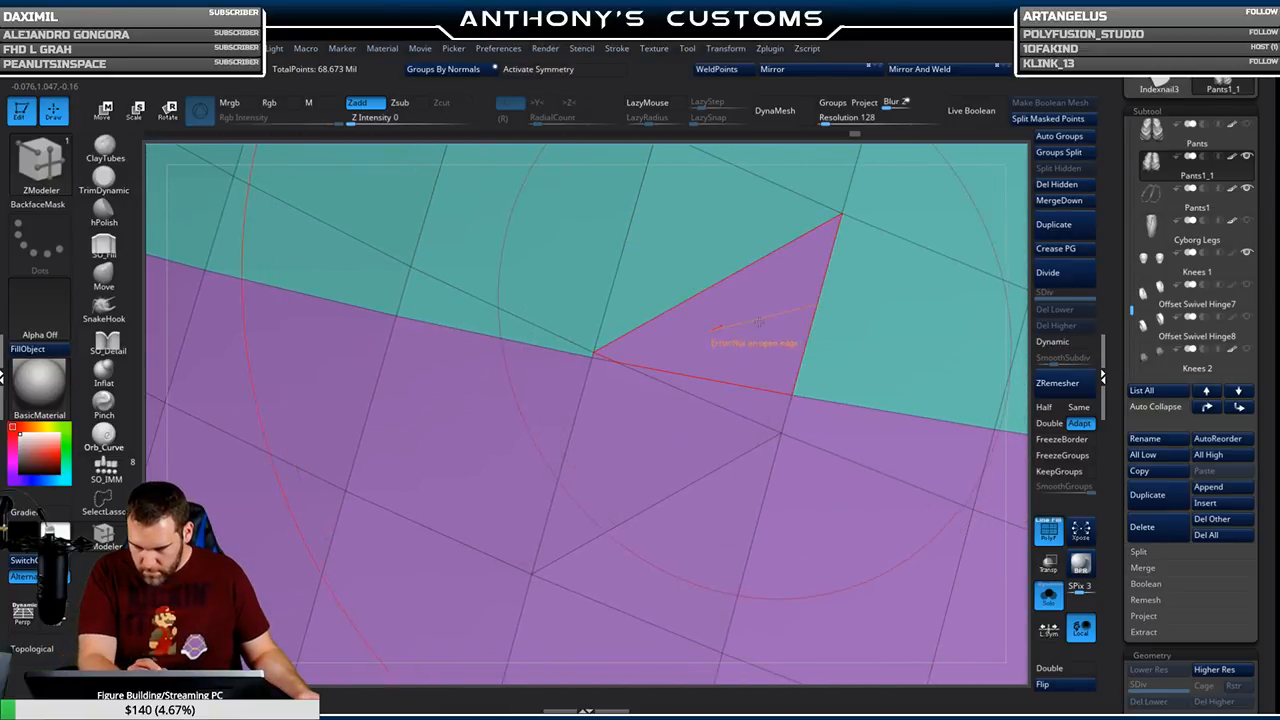
{"action": "left_click", "coordinate": [758, 318]}
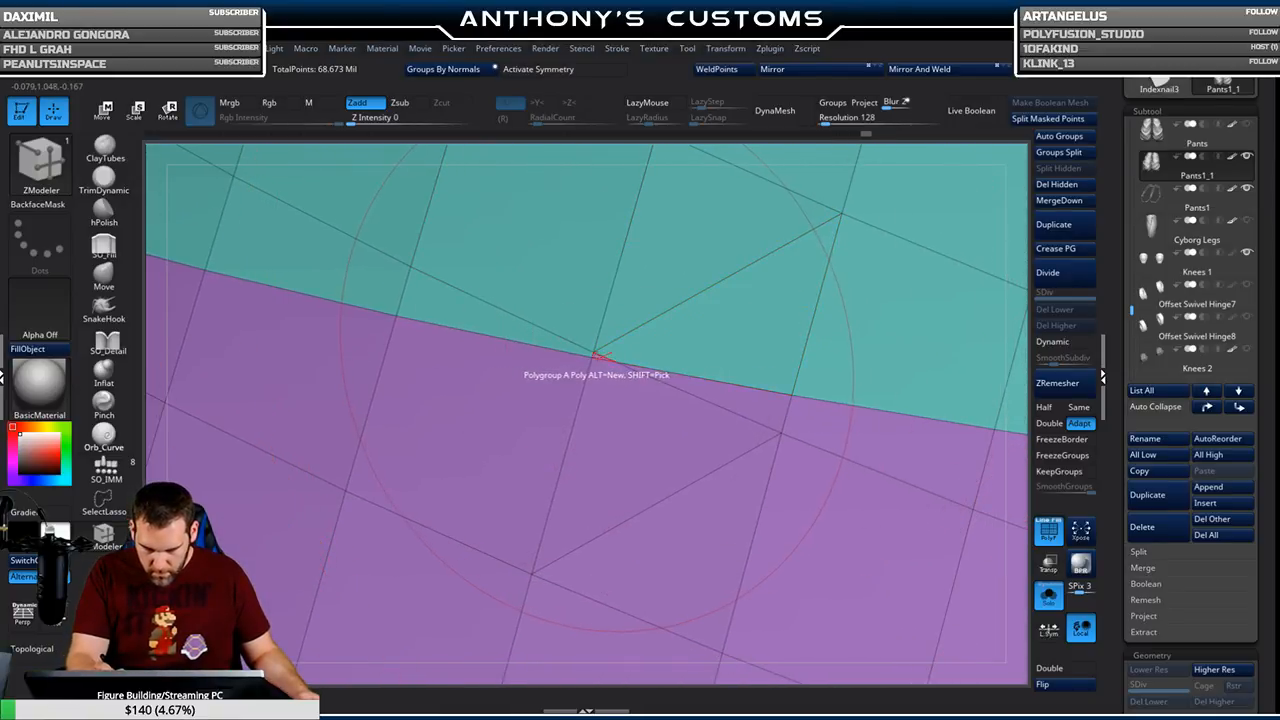
Examine the jagged polygroup border in the tight area between the two pant legs
{"action": "right_click_drag", "start_coordinate": [985, 485], "coordinate": [292, 440], "text": "alt"}
{"action": "key", "text": "f"}
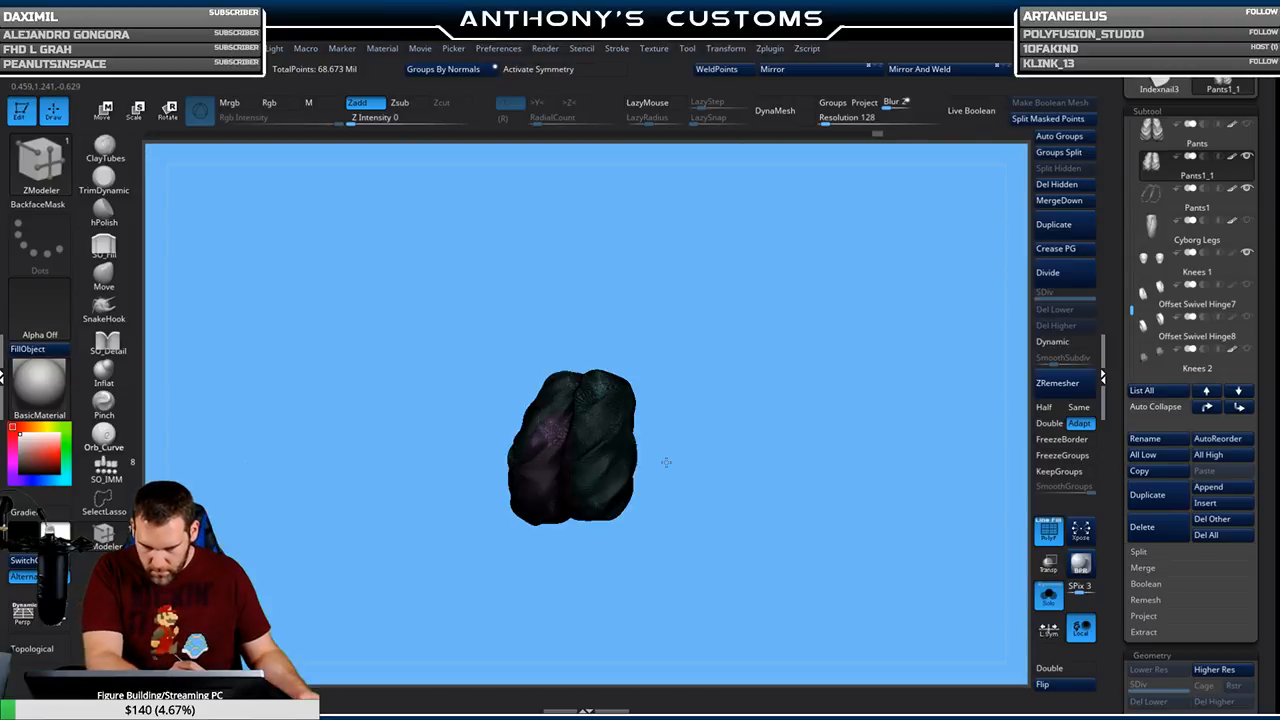
{"action": "right_click_drag", "start_coordinate": [813, 368], "coordinate": [788, 460], "text": "ctrl"}
{"action": "mouse_move", "coordinate": [826, 337]}
{"action": "right_mouse_down", "text": "ctrl"}
{"action": "mouse_move", "coordinate": [818, 567]}
{"action": "mouse_move", "coordinate": [763, 485]}
{"action": "mouse_move", "coordinate": [729, 692]}
{"action": "mouse_move", "coordinate": [722, 610]}
{"action": "mouse_move", "coordinate": [768, 425]}
{"action": "mouse_move", "coordinate": [736, 345]}
{"action": "mouse_move", "coordinate": [697, 316]}
{"action": "mouse_move", "coordinate": [640, 485]}
{"action": "mouse_move", "coordinate": [714, 476]}
{"action": "right_mouse_up", "text": "ctrl"}
{"action": "mouse_move", "coordinate": [640, 406]}
{"action": "right_mouse_down"}
{"action": "mouse_move", "coordinate": [695, 405]}
{"action": "mouse_move", "coordinate": [643, 403]}
{"action": "right_mouse_up"}
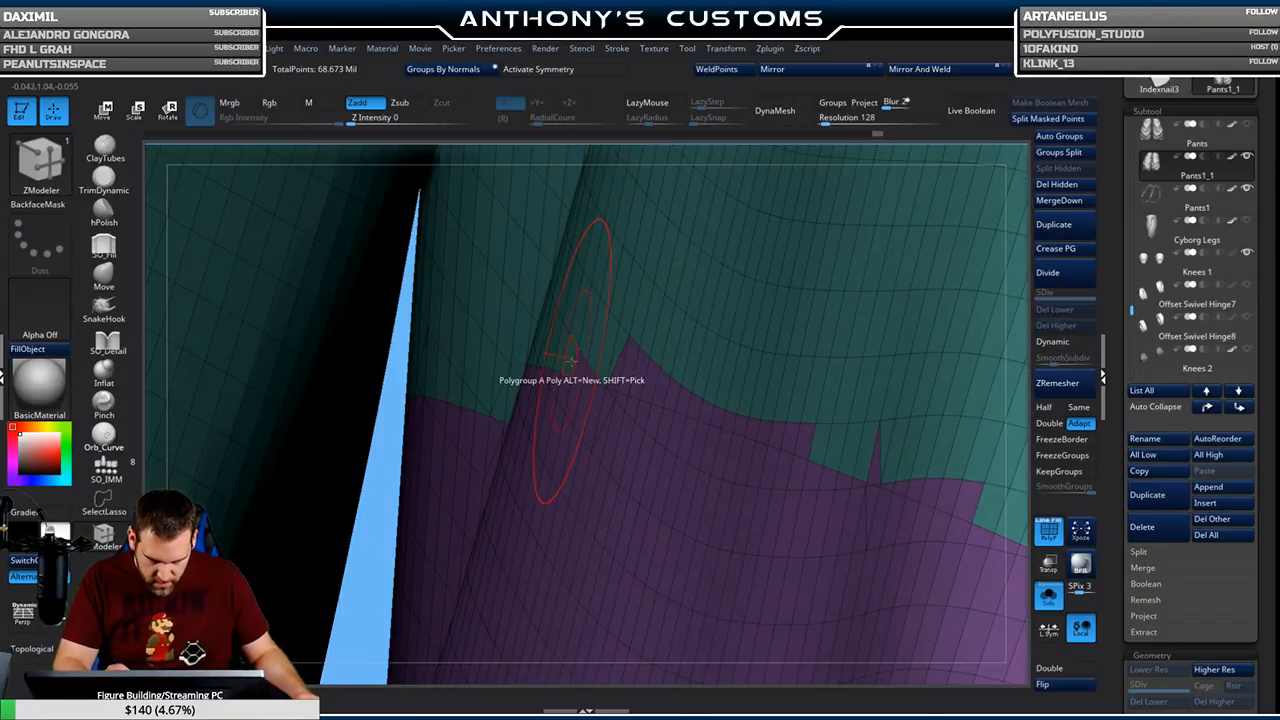
{"action": "left_click", "coordinate": [616, 384]}
{"action": "mouse_move", "coordinate": [616, 384]}
{"action": "right_mouse_down"}
{"action": "mouse_move", "coordinate": [634, 376]}
{"action": "mouse_move", "coordinate": [623, 377]}
{"action": "right_mouse_up"}
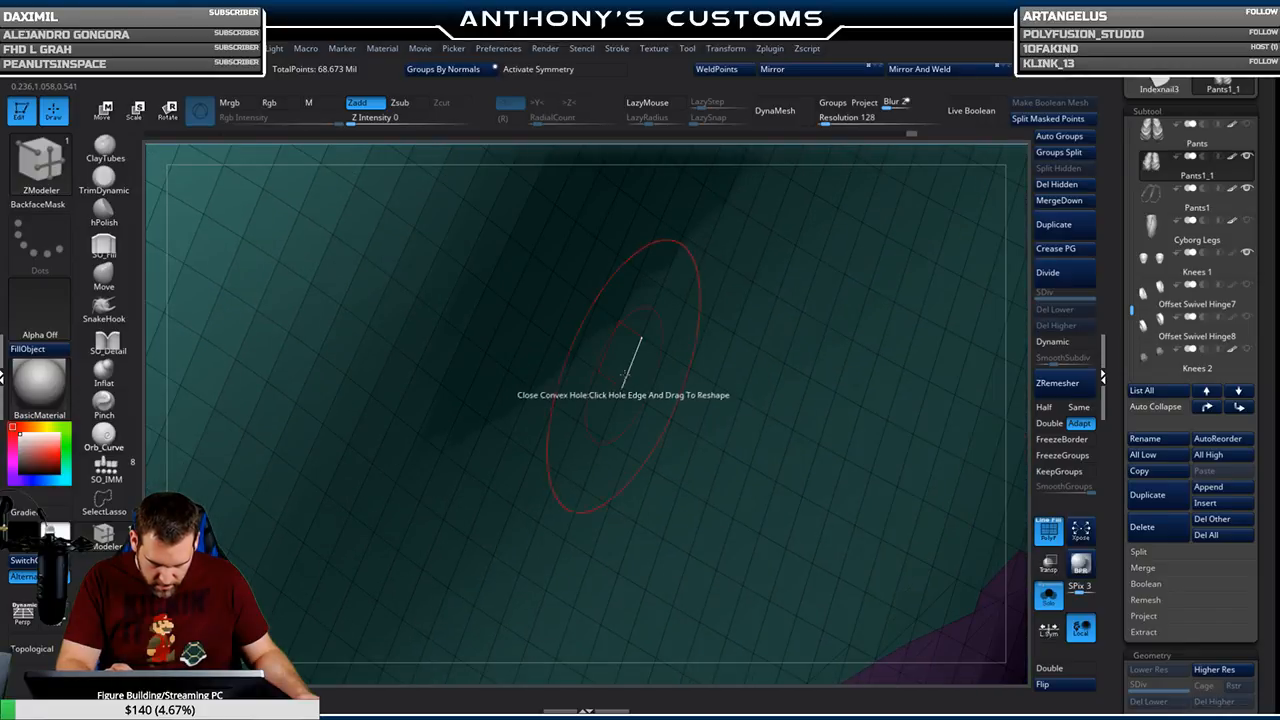
Frame the whole pants and hide the right leg so only the left leg is shown
{"action": "key", "text": "f"}
{"action": "left_click_drag", "start_coordinate": [880, 426], "coordinate": [973, 397]}
{"action": "left_click_drag", "start_coordinate": [950, 440], "coordinate": [932, 394], "text": "alt"}
{"action": "left_click_drag", "start_coordinate": [884, 210], "coordinate": [649, 622], "text": "ctrl+alt+shift"}
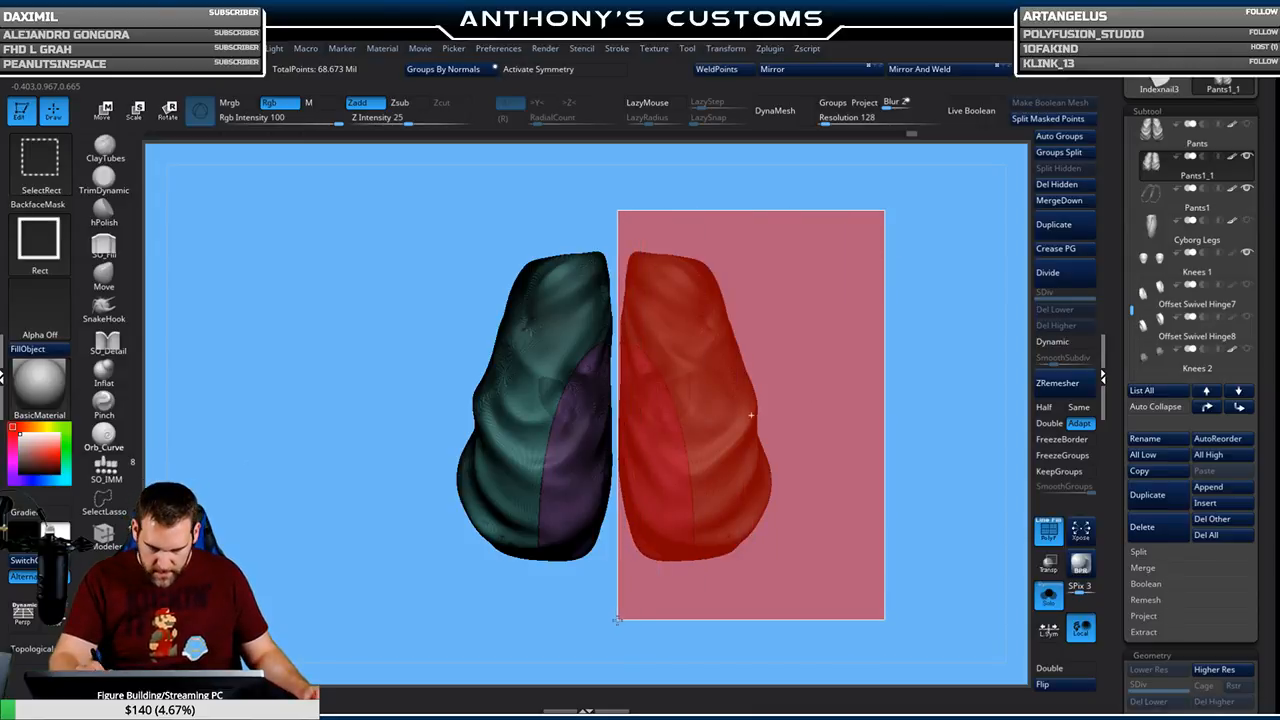
{"action": "left_click_drag", "start_coordinate": [617, 619], "coordinate": [617, 619], "text": "ctrl+alt+shift"}
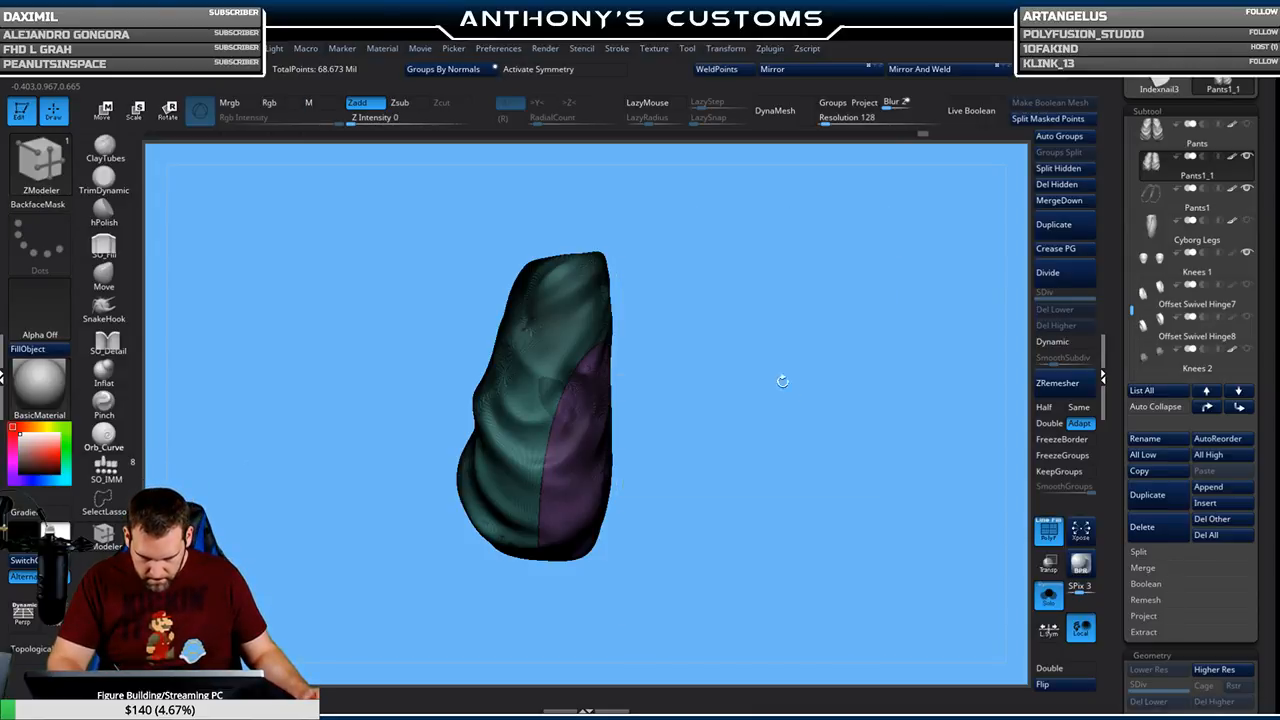
{"action": "mouse_move", "coordinate": [822, 347]}
{"action": "left_mouse_down", "text": "alt"}
{"action": "mouse_move", "coordinate": [823, 580]}
{"action": "mouse_move", "coordinate": [854, 489]}
{"action": "mouse_move", "coordinate": [846, 431]}
{"action": "mouse_move", "coordinate": [860, 503]}
{"action": "mouse_move", "coordinate": [841, 333]}
{"action": "mouse_move", "coordinate": [900, 457]}
{"action": "mouse_move", "coordinate": [790, 392]}
{"action": "mouse_move", "coordinate": [746, 492]}
{"action": "mouse_move", "coordinate": [765, 445]}
{"action": "left_mouse_up", "text": "alt"}
{"action": "key", "text": "f"}
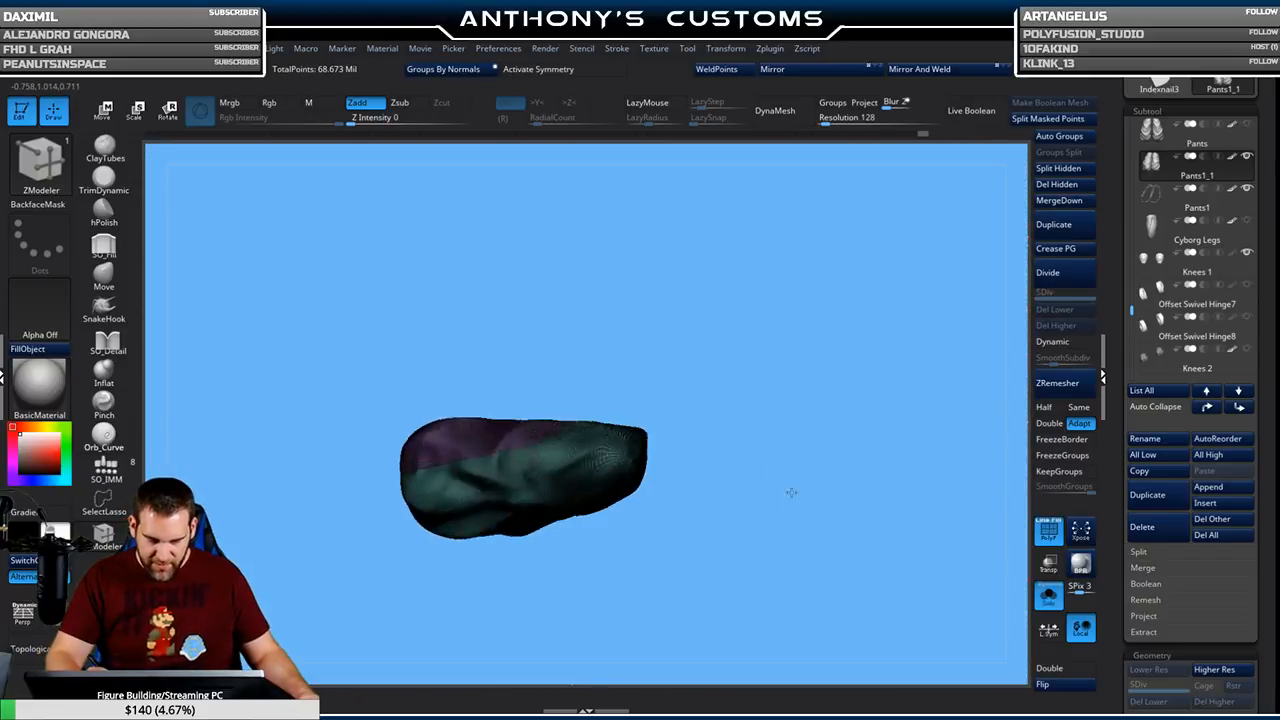
Regroup the first raised purple triangle and neighbouring quads along the isolated leg's jagged inner border as teal
{"action": "left_click_drag", "start_coordinate": [709, 613], "coordinate": [809, 385]}
{"action": "left_click_drag", "start_coordinate": [836, 530], "coordinate": [872, 655]}
{"action": "left_click_drag", "start_coordinate": [903, 415], "coordinate": [925, 620]}
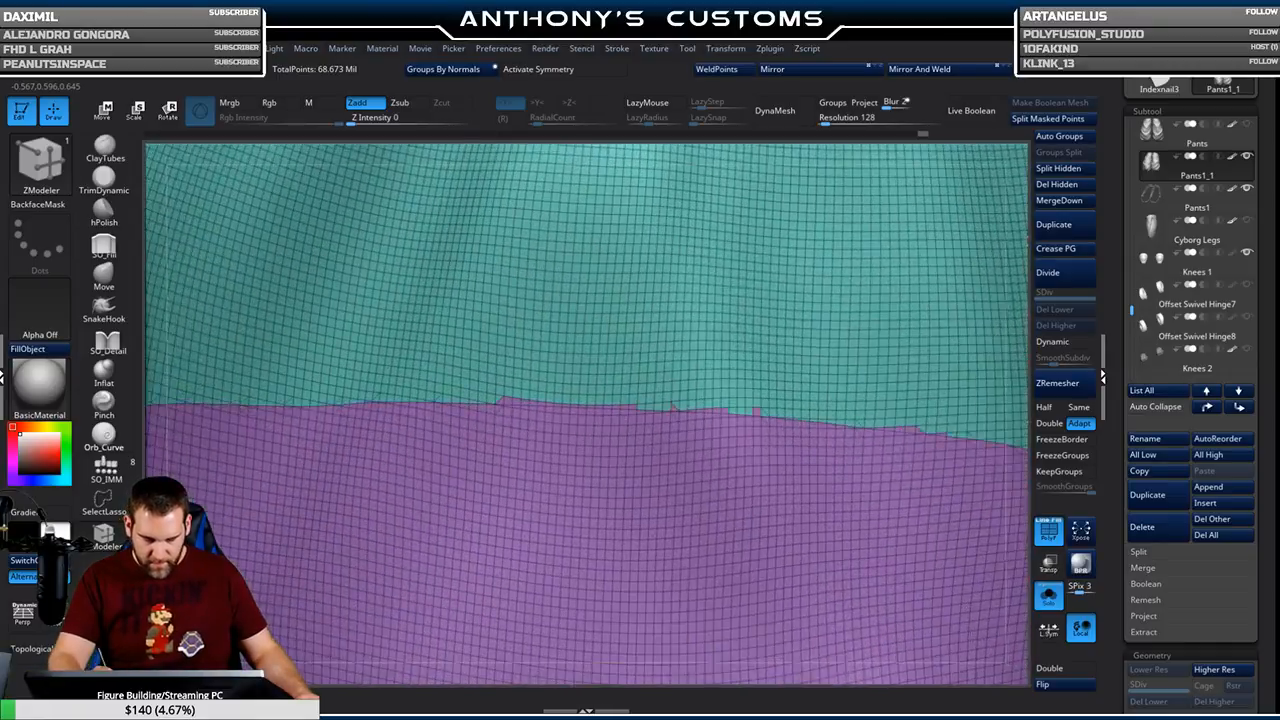
{"action": "right_click_drag", "start_coordinate": [651, 437], "coordinate": [790, 466], "text": "alt"}
{"action": "right_click_drag", "start_coordinate": [690, 412], "coordinate": [708, 595], "text": "ctrl"}
{"action": "right_click_drag", "start_coordinate": [627, 446], "coordinate": [636, 405], "text": "ctrl"}
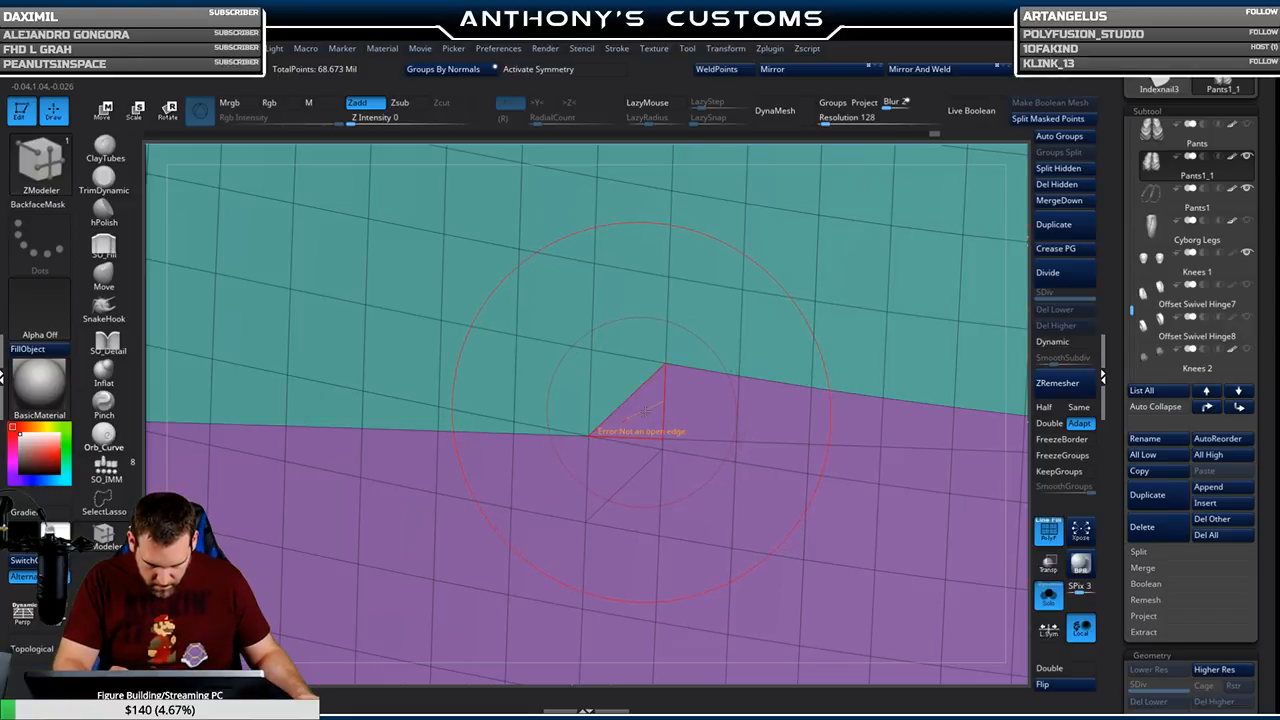
{"action": "left_click", "coordinate": [755, 411]}
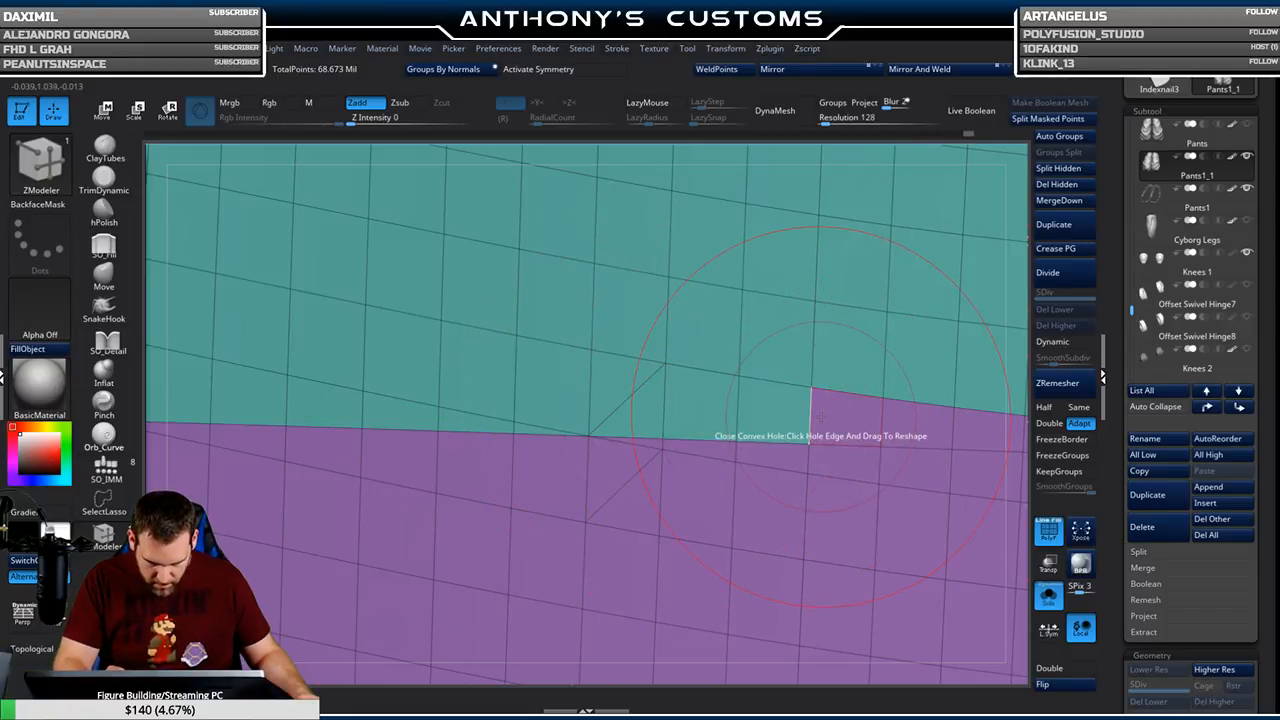
{"action": "left_click", "coordinate": [857, 420]}
{"action": "left_click", "coordinate": [909, 423]}
Continue along the isolated leg's border, assigning the row of raised purple quads to the teal polygroup
{"action": "right_click_drag", "start_coordinate": [930, 446], "coordinate": [536, 411], "text": "alt"}
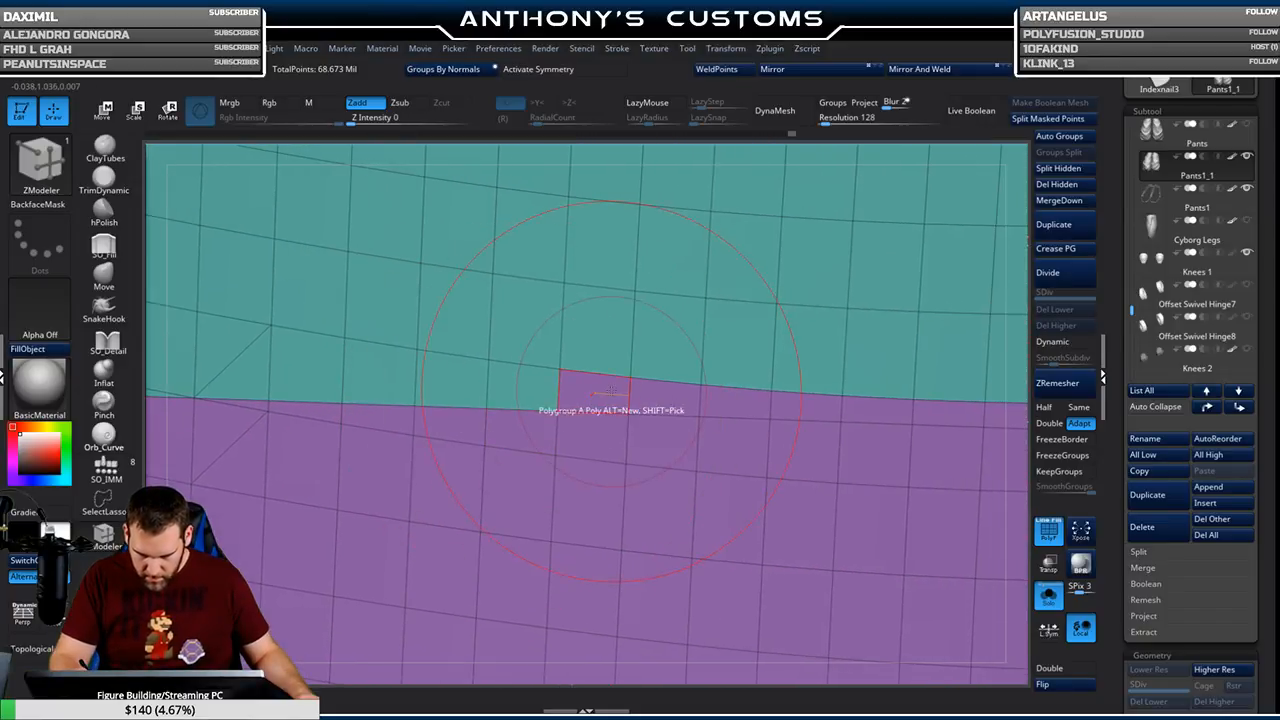
{"action": "left_click", "coordinate": [799, 407]}
{"action": "left_click", "coordinate": [868, 410]}
{"action": "left_click", "coordinate": [932, 412]}
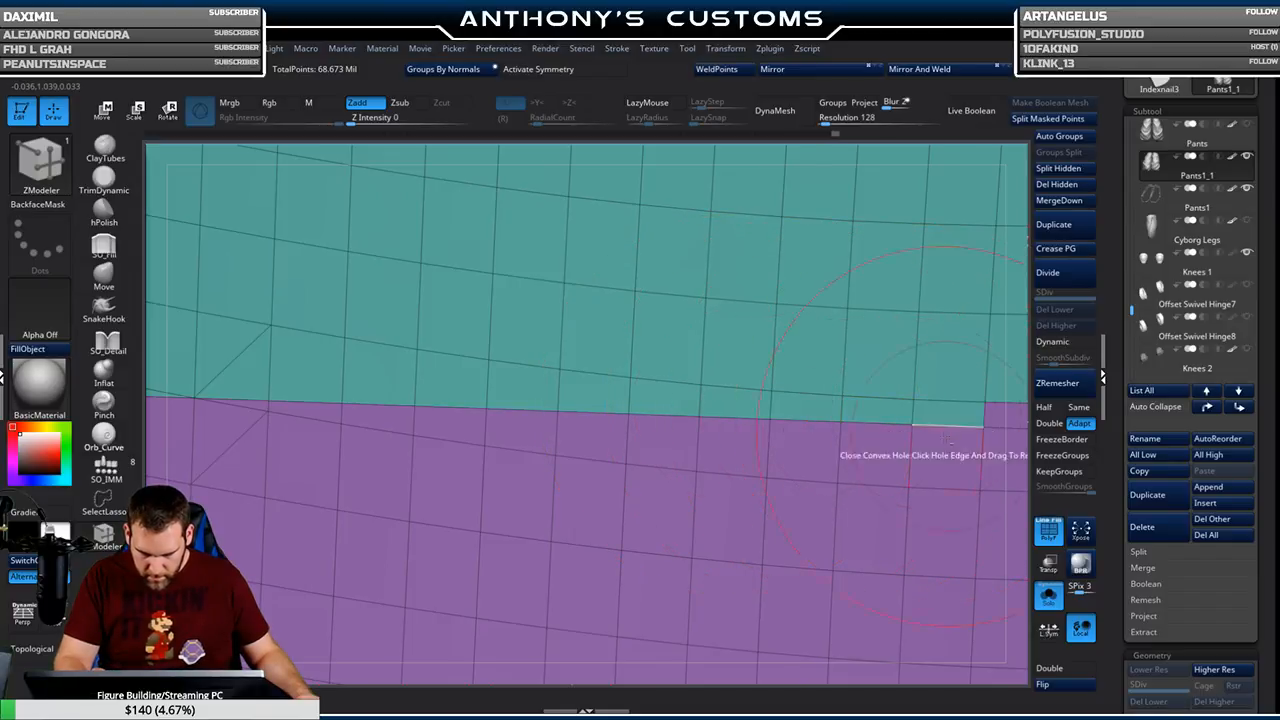
{"action": "right_click_drag", "start_coordinate": [935, 432], "coordinate": [571, 420], "text": "alt"}
{"action": "right_click_drag", "start_coordinate": [769, 421], "coordinate": [597, 421], "text": "alt"}
{"action": "left_click", "coordinate": [603, 395]}
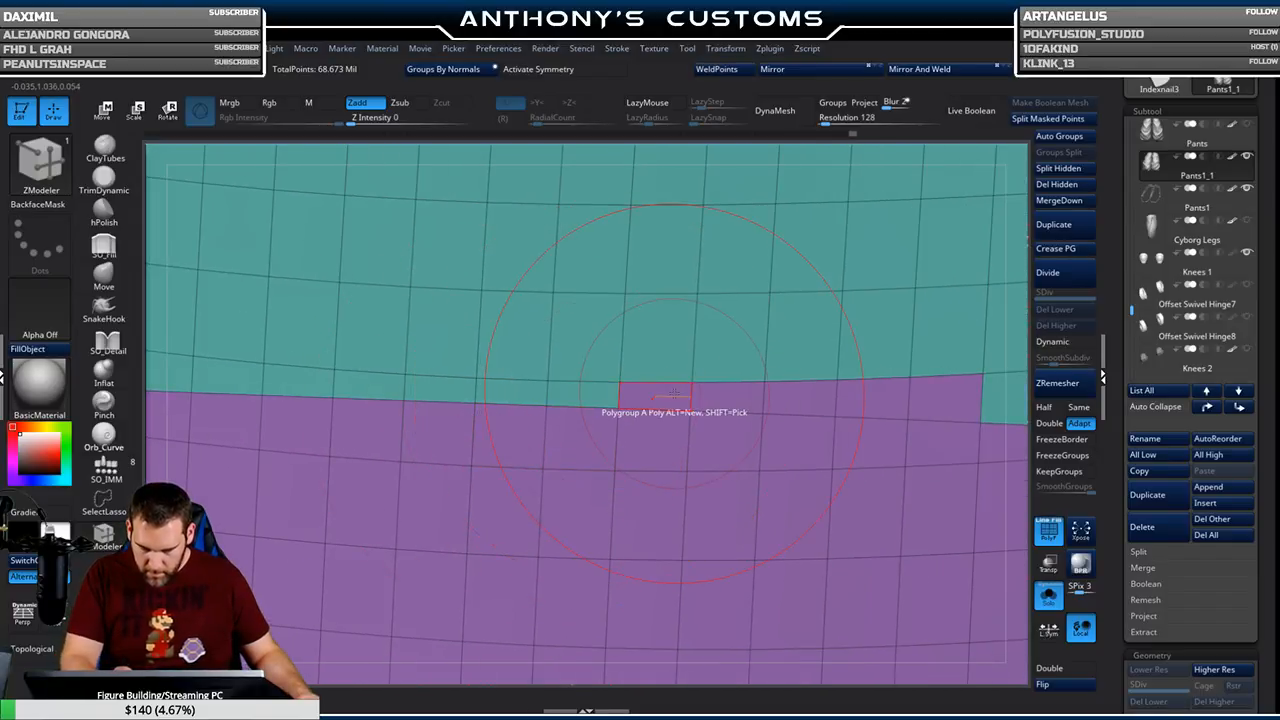
{"action": "left_click", "coordinate": [674, 395]}
{"action": "left_click", "coordinate": [812, 398]}
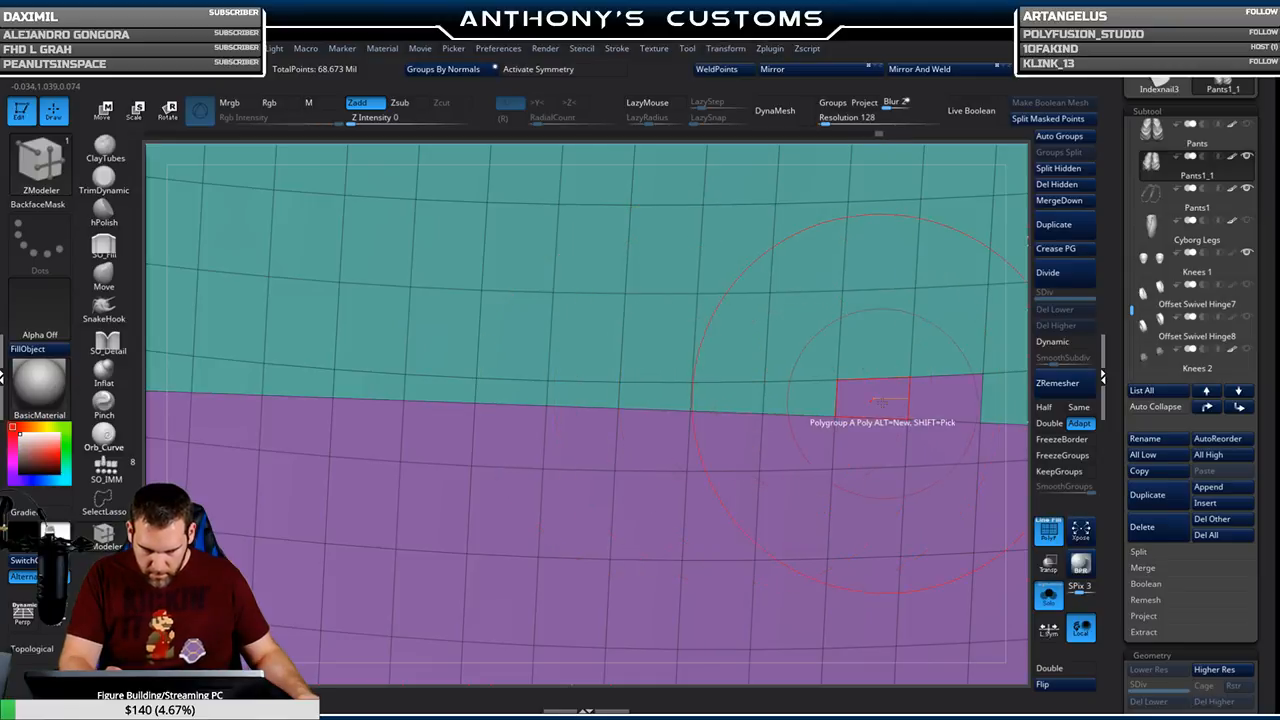
{"action": "left_click", "coordinate": [875, 396]}
{"action": "left_click", "coordinate": [950, 394]}
Remove the purple triangular notch and the thin sliver beside it by regrouping those polygons as teal
{"action": "right_click_drag", "start_coordinate": [700, 410], "coordinate": [615, 408]}
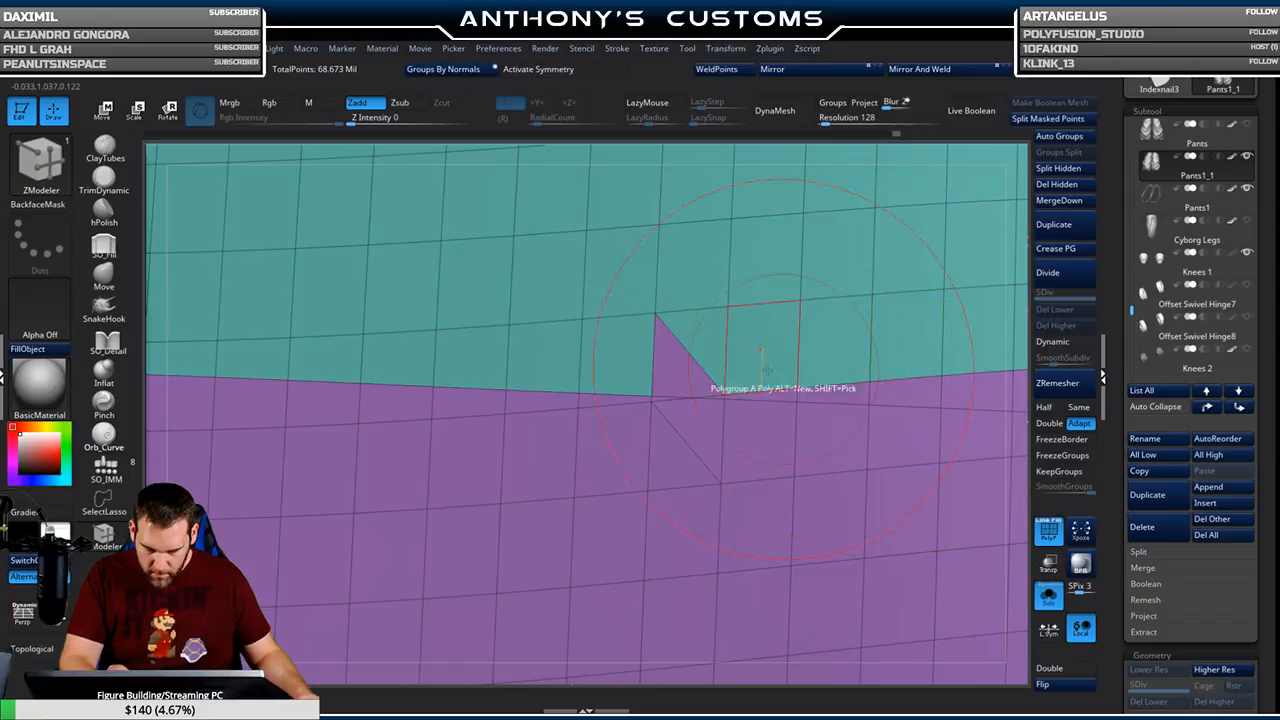
{"action": "mouse_move", "coordinate": [835, 405]}
{"action": "right_mouse_down"}
{"action": "mouse_move", "coordinate": [612, 467]}
{"action": "mouse_move", "coordinate": [660, 432]}
{"action": "right_mouse_up"}
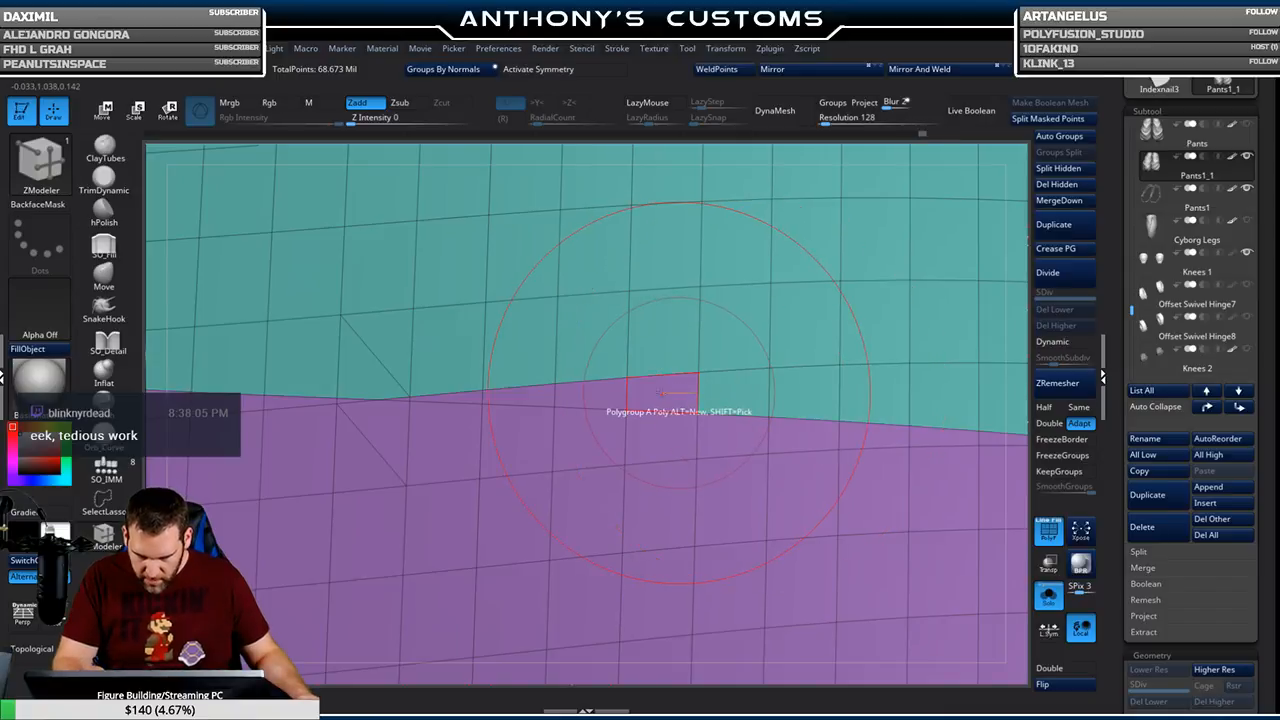
{"action": "right_click_drag", "start_coordinate": [605, 395], "coordinate": [835, 388], "text": "alt"}
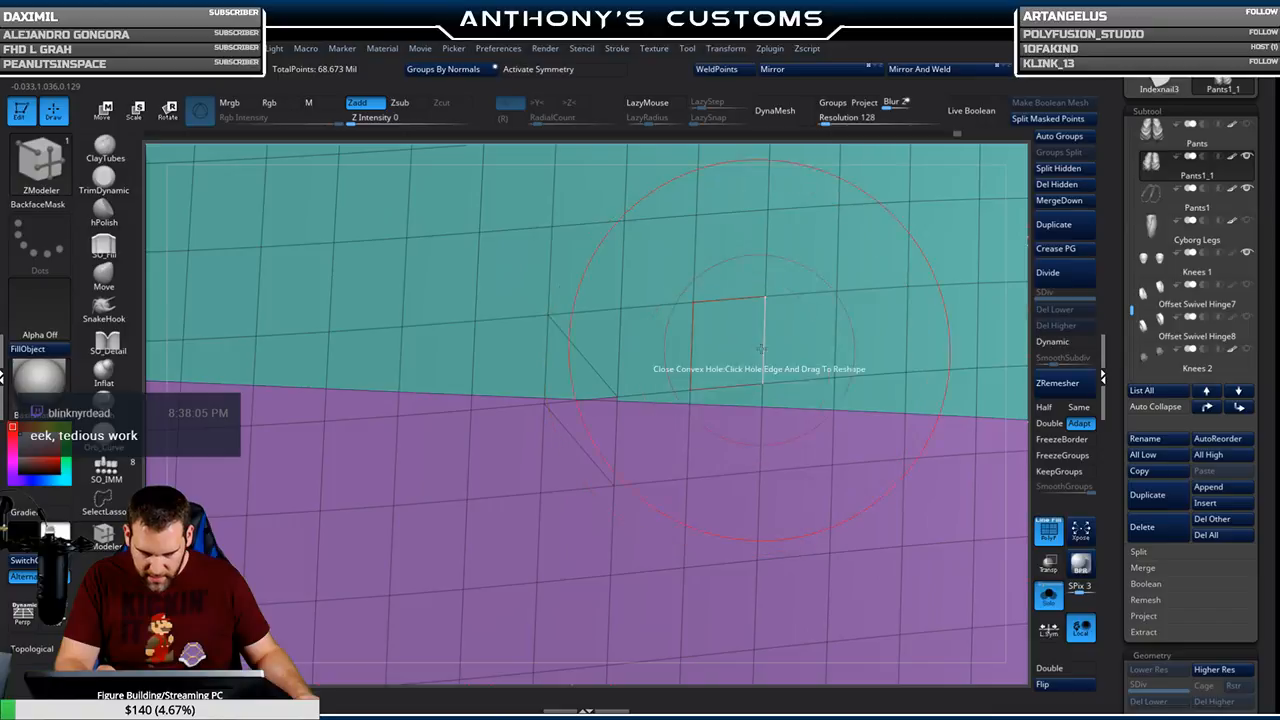
{"action": "scroll", "coordinate": [616, 401], "scroll_direction": "up", "scroll_amount": 5}
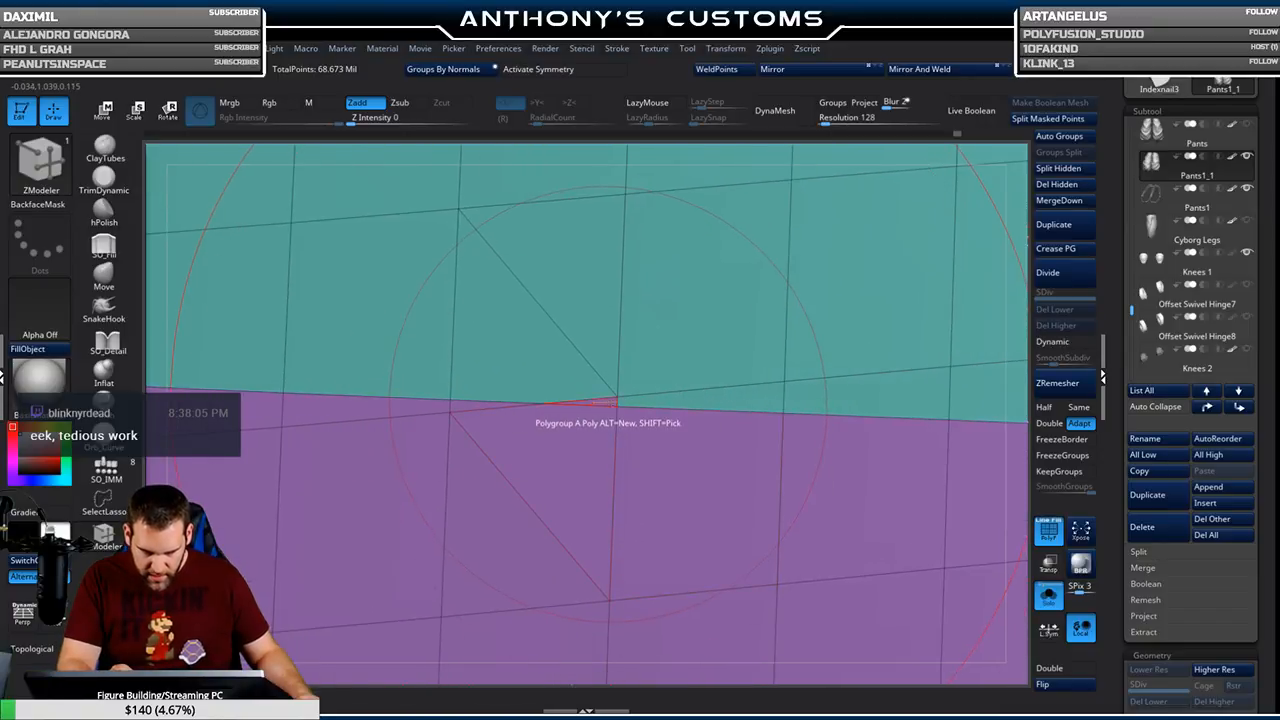
Regroup the purple slivers, quads and pointed notch along the downward-curving stretch of the isolated leg's border as teal
{"action": "right_click_drag", "start_coordinate": [688, 456], "coordinate": [794, 385], "text": "ctrl"}
{"action": "right_click_drag", "start_coordinate": [880, 560], "coordinate": [627, 428], "text": "alt"}
{"action": "mouse_move", "coordinate": [905, 380]}
{"action": "right_mouse_down"}
{"action": "mouse_move", "coordinate": [381, 433]}
{"action": "mouse_move", "coordinate": [890, 365]}
{"action": "right_mouse_up"}
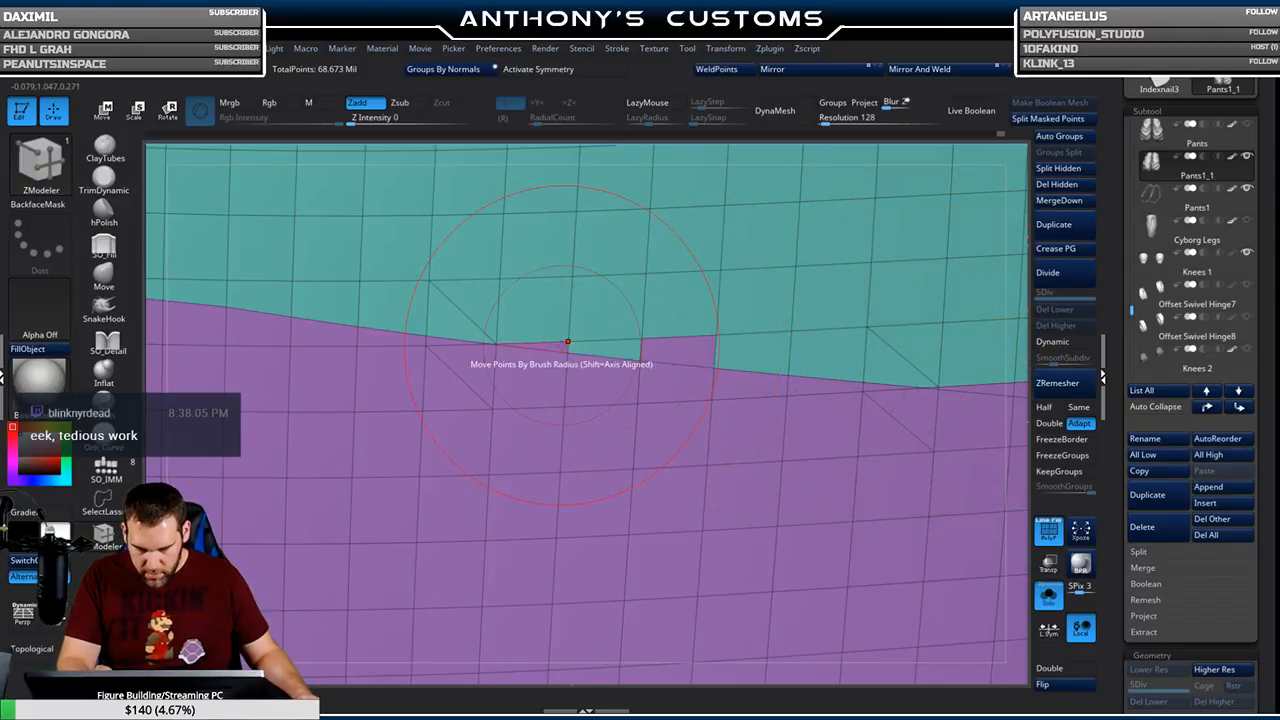
{"action": "right_click_drag", "start_coordinate": [697, 352], "coordinate": [610, 375]}
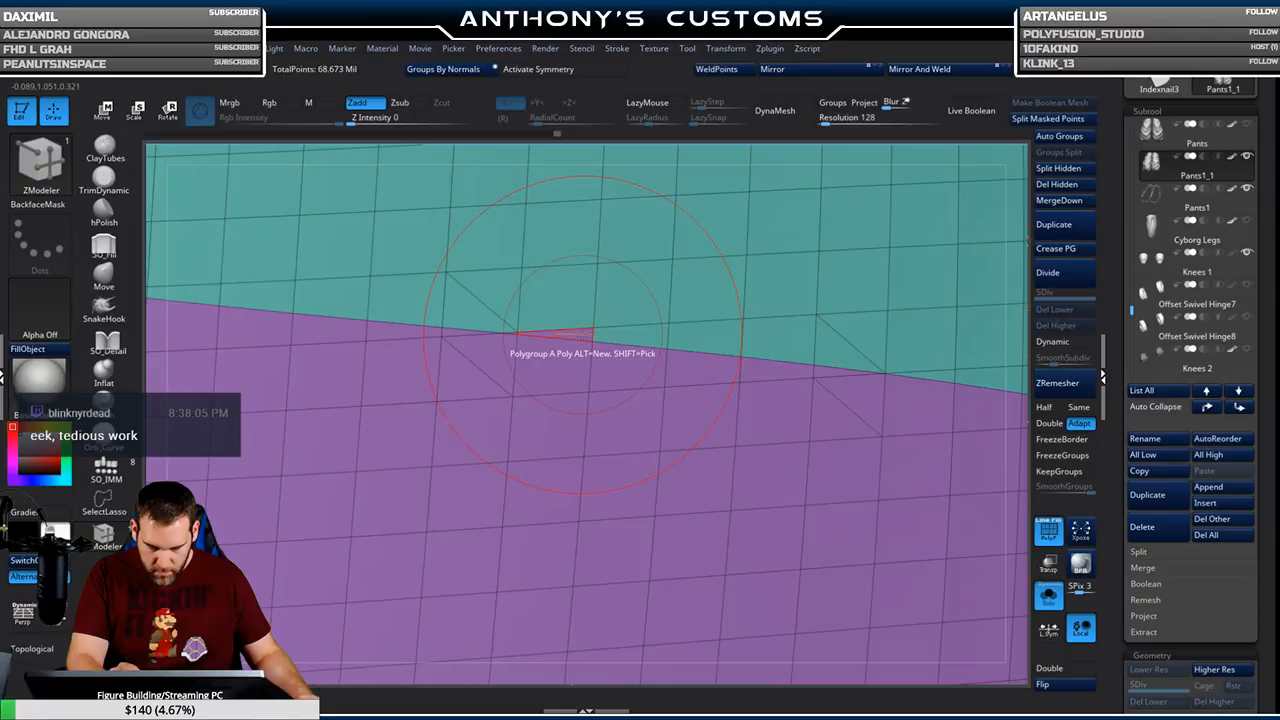
{"action": "mouse_move", "coordinate": [815, 490]}
{"action": "right_mouse_down"}
{"action": "mouse_move", "coordinate": [511, 348]}
{"action": "mouse_move", "coordinate": [495, 320]}
{"action": "right_mouse_up"}
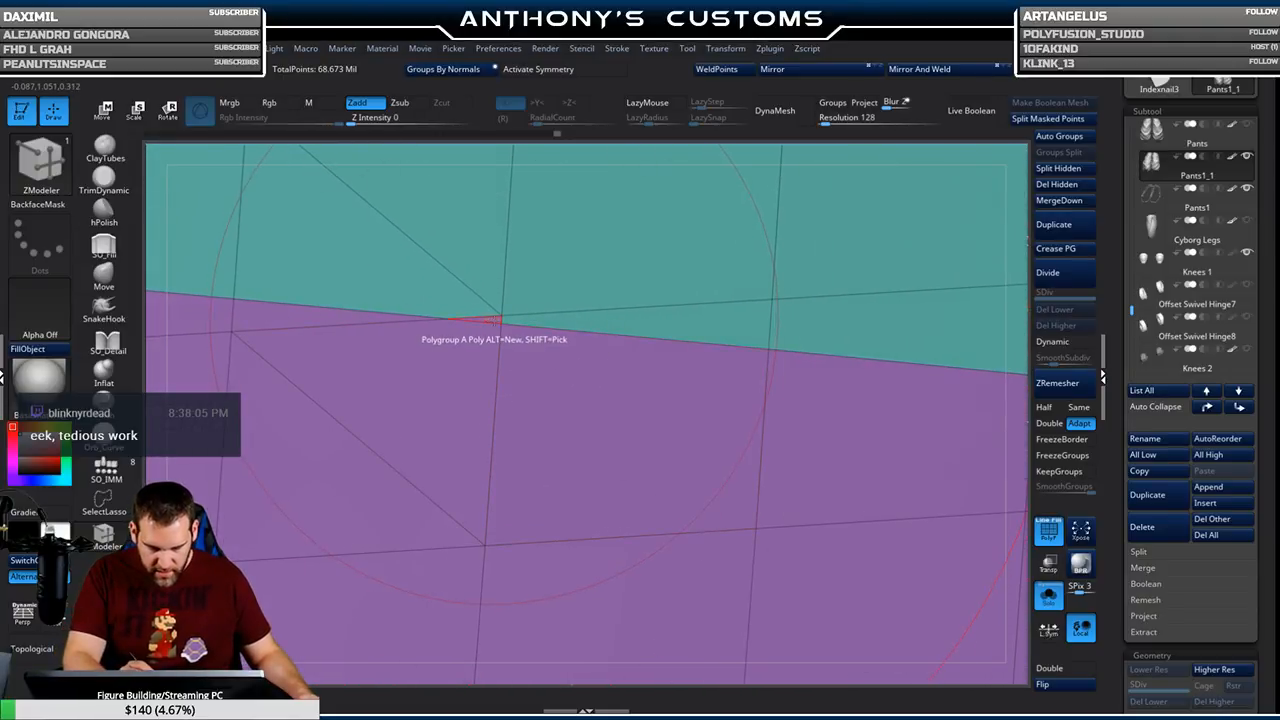
{"action": "right_click_drag", "start_coordinate": [686, 455], "coordinate": [865, 497], "text": "alt"}
{"action": "mouse_move", "coordinate": [407, 385]}
{"action": "right_mouse_down"}
{"action": "mouse_move", "coordinate": [700, 500]}
{"action": "mouse_move", "coordinate": [560, 445]}
{"action": "mouse_move", "coordinate": [790, 430]}
{"action": "right_mouse_up"}
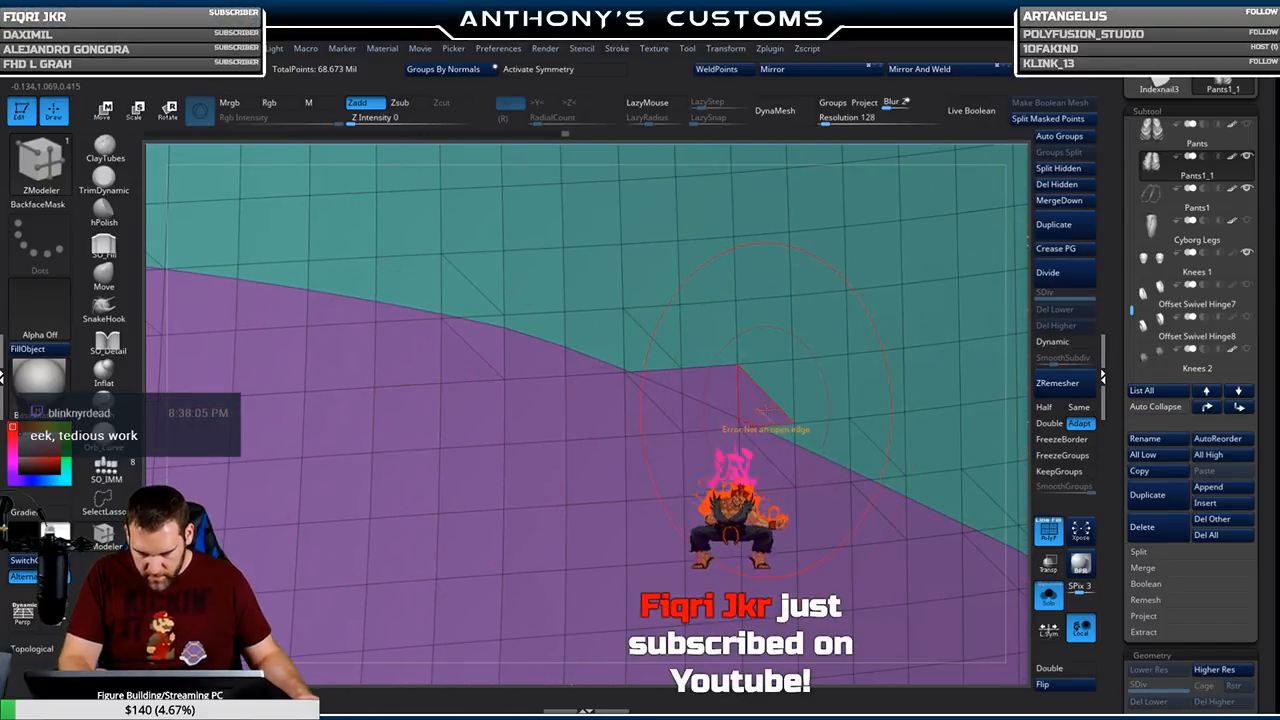
{"action": "left_click", "coordinate": [712, 392]}
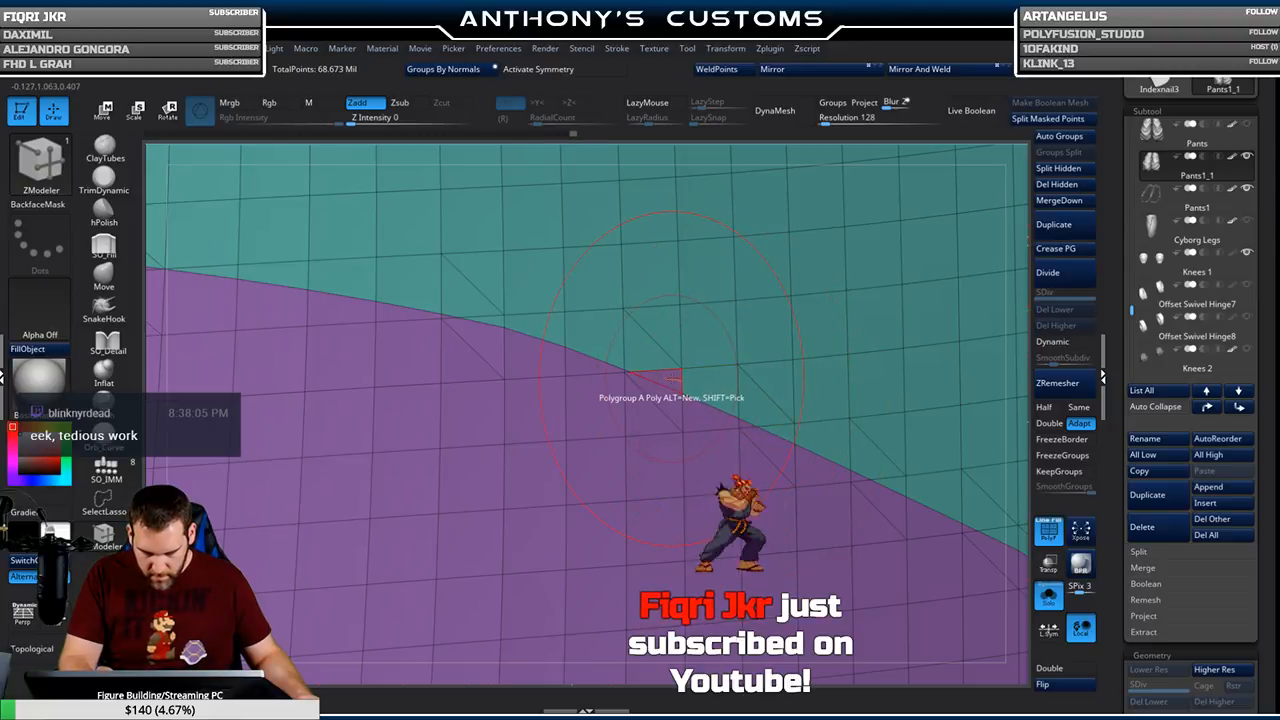
Regroup the raised purple triangle and the protruding purple quad further down the isolated leg's border as teal
{"action": "right_click_drag", "start_coordinate": [817, 518], "coordinate": [435, 300]}
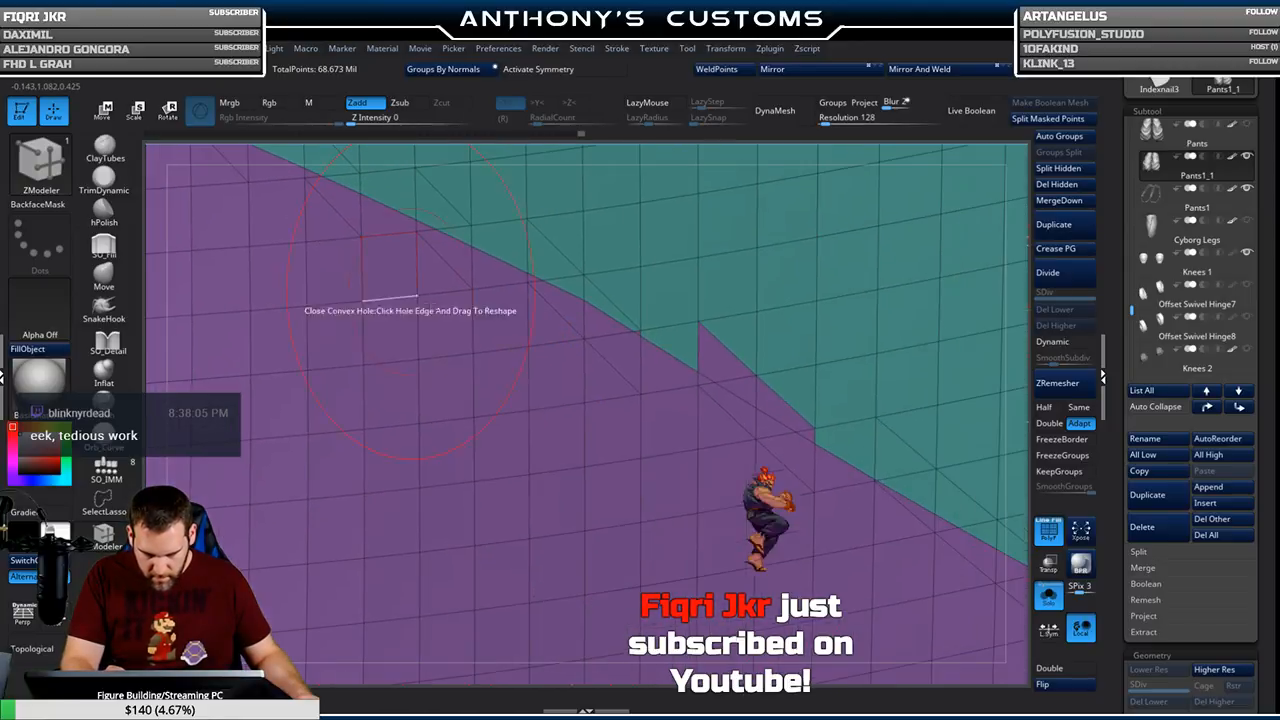
{"action": "left_click", "coordinate": [715, 361]}
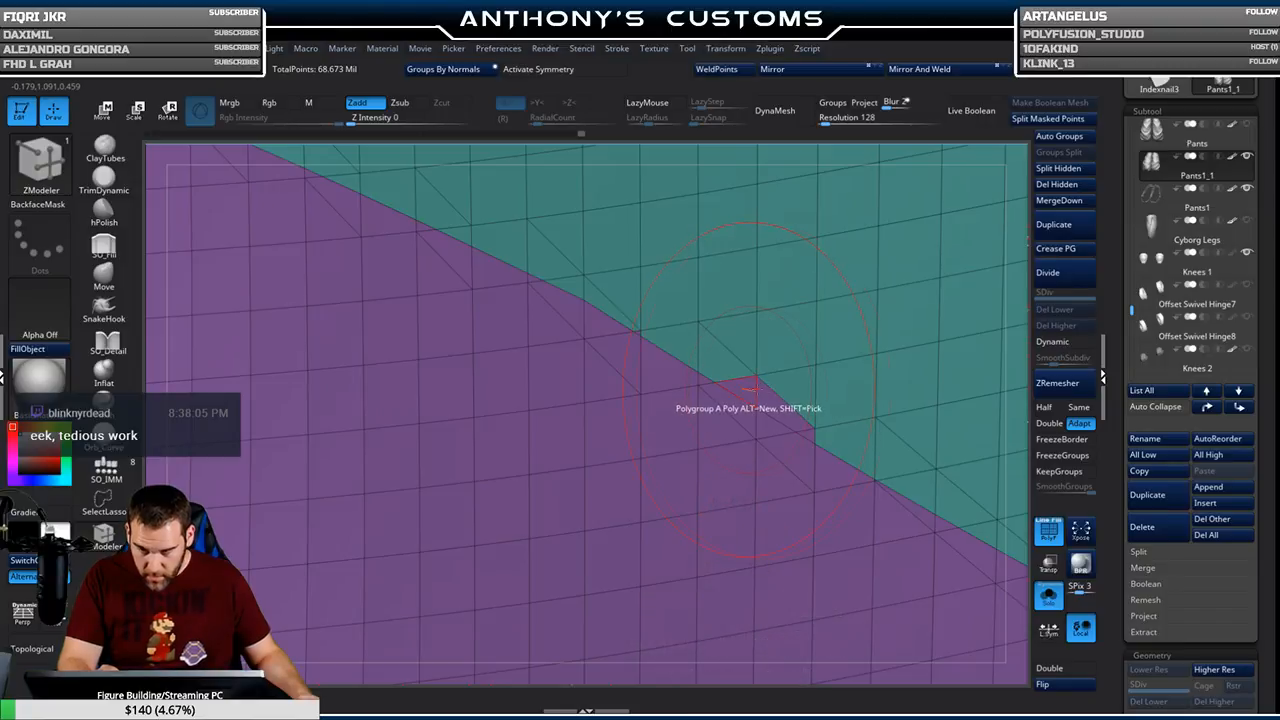
{"action": "right_click_drag", "start_coordinate": [812, 435], "coordinate": [552, 280]}
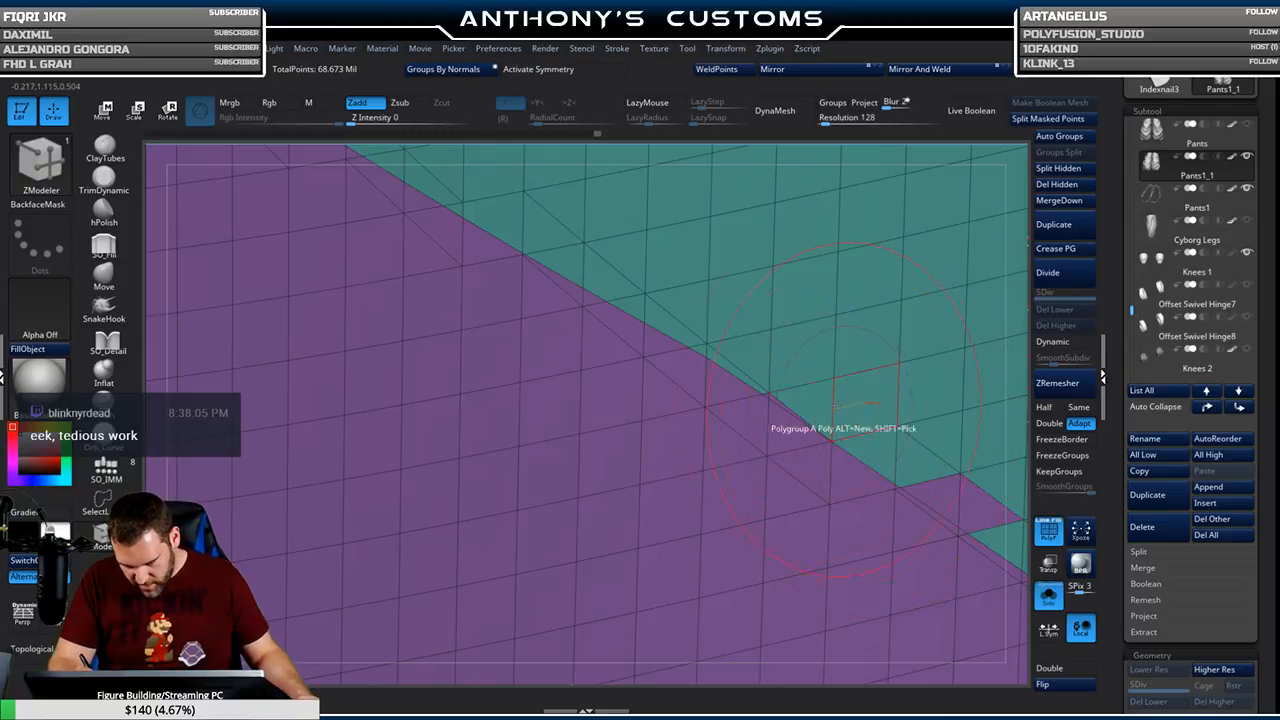
{"action": "right_click_drag", "start_coordinate": [777, 398], "coordinate": [791, 401], "text": "ctrl"}
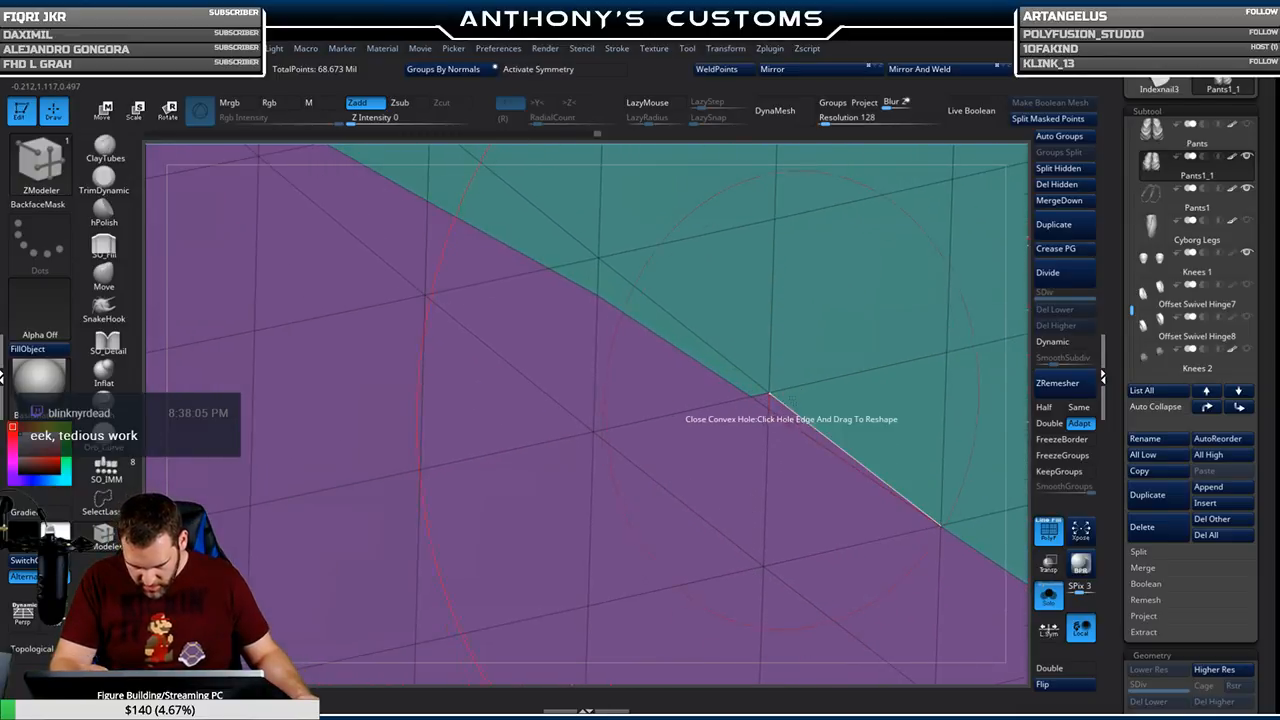
{"action": "right_click_drag", "start_coordinate": [847, 463], "coordinate": [740, 246], "text": "ctrl"}
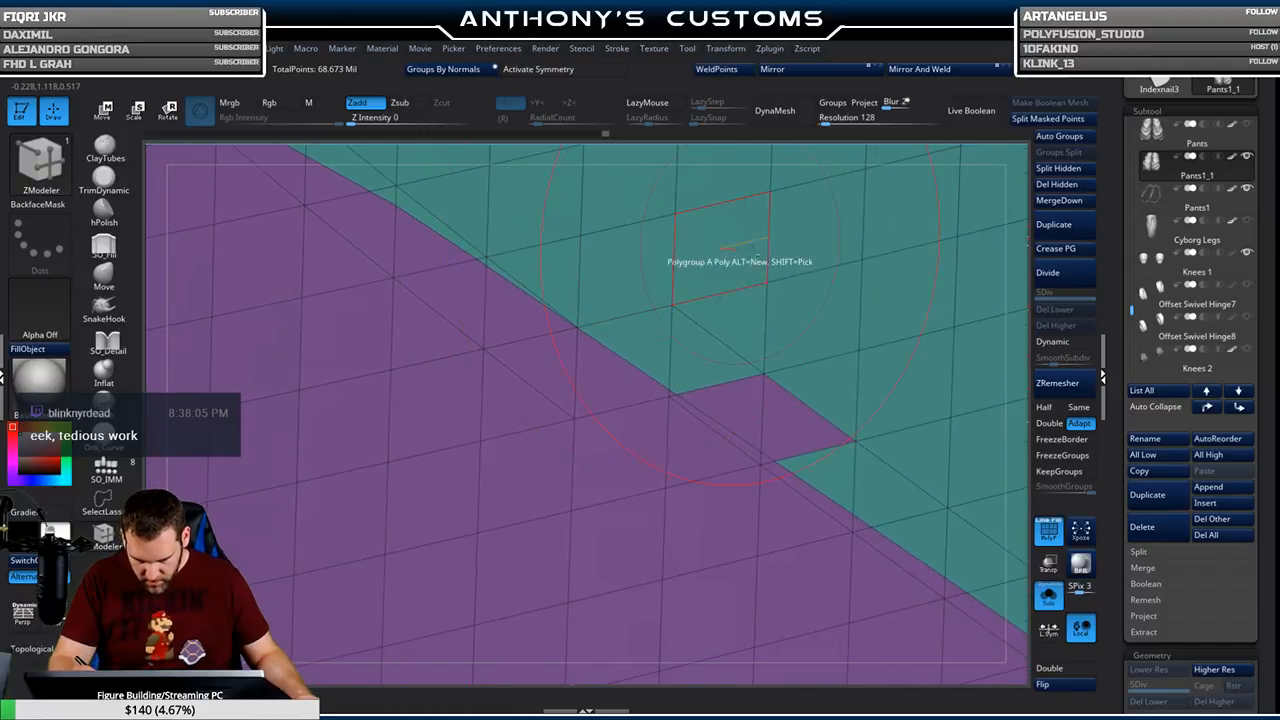
{"action": "left_click", "coordinate": [749, 409]}
{"action": "left_click", "coordinate": [810, 434]}
Continue down the isolated leg's border, assigning the small raised purple polygon to the teal polygroup
{"action": "right_click_drag", "start_coordinate": [893, 517], "coordinate": [548, 208], "text": "alt"}
{"action": "right_click_drag", "start_coordinate": [790, 430], "coordinate": [668, 338], "text": "alt"}
{"action": "right_click_drag", "start_coordinate": [668, 338], "coordinate": [713, 507], "text": "alt"}
{"action": "left_click", "coordinate": [622, 386]}
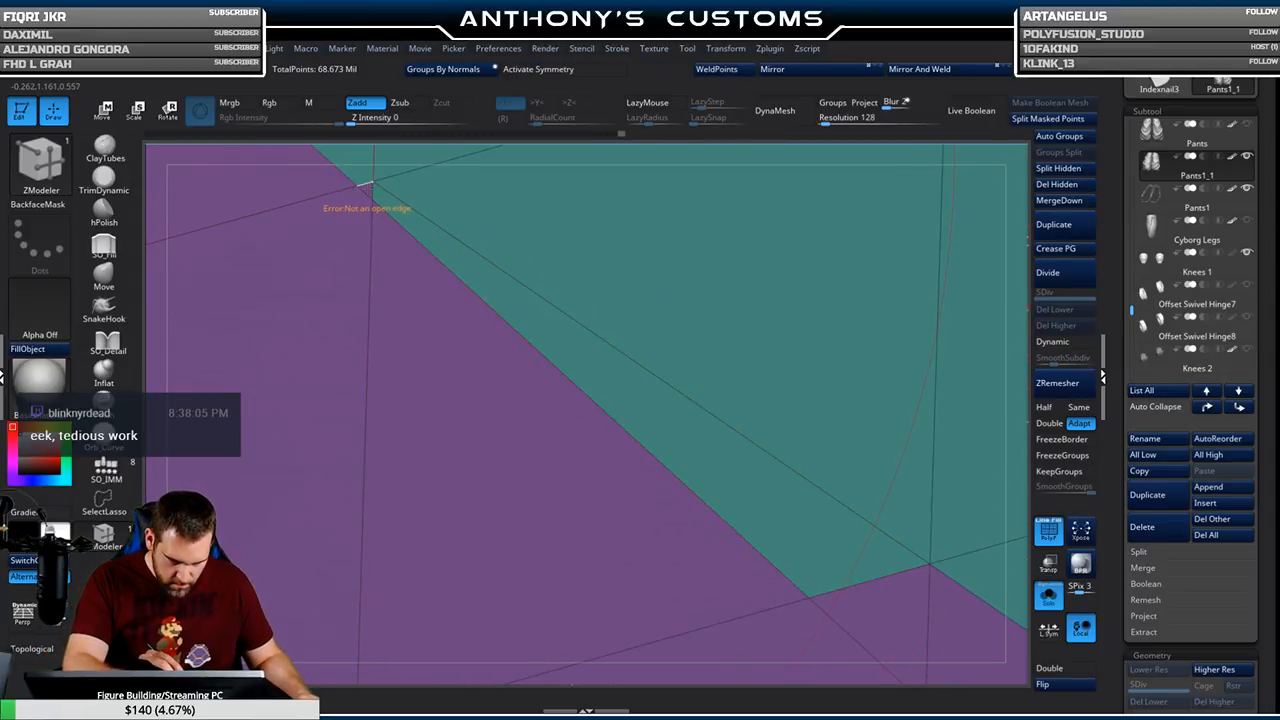
{"action": "right_click_drag", "start_coordinate": [380, 193], "coordinate": [778, 422], "text": "ctrl"}
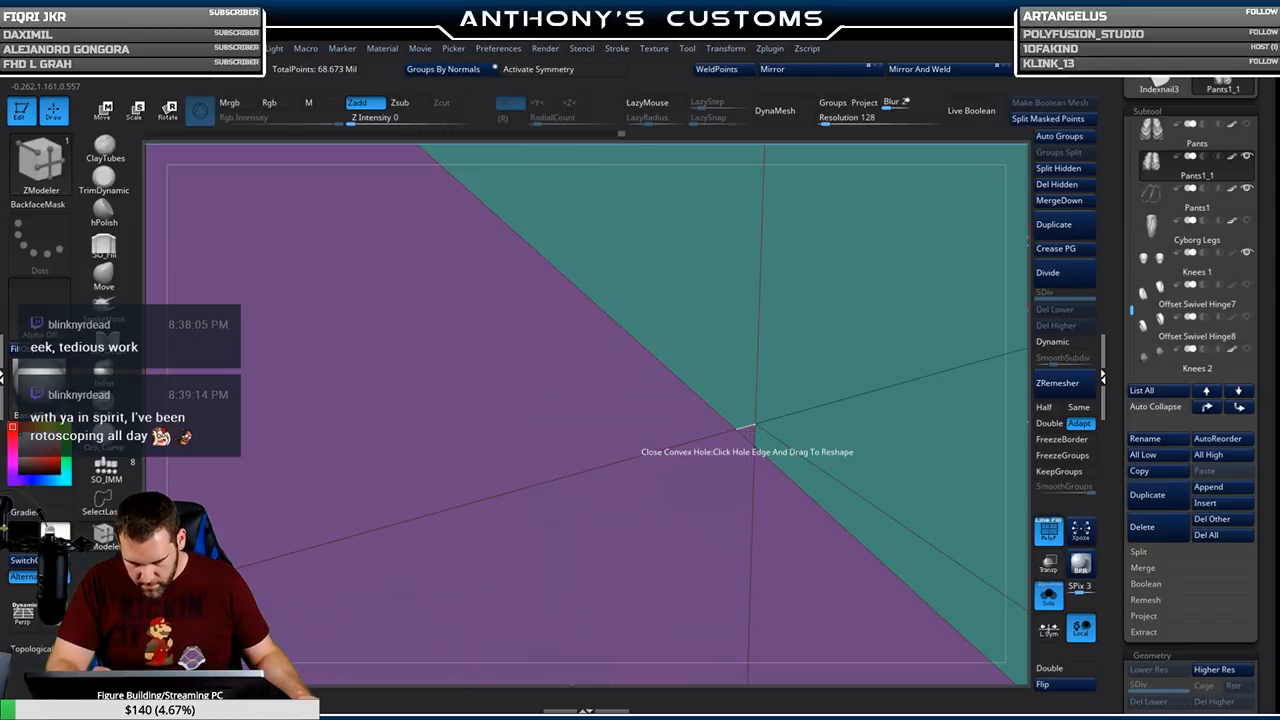
{"action": "right_click_drag", "start_coordinate": [798, 482], "coordinate": [830, 367], "text": "ctrl"}
Remove the long pointed purple notch and the small raised triangles above it by regrouping those polygons as teal
{"action": "right_click_drag", "start_coordinate": [800, 425], "coordinate": [455, 128], "text": "alt"}
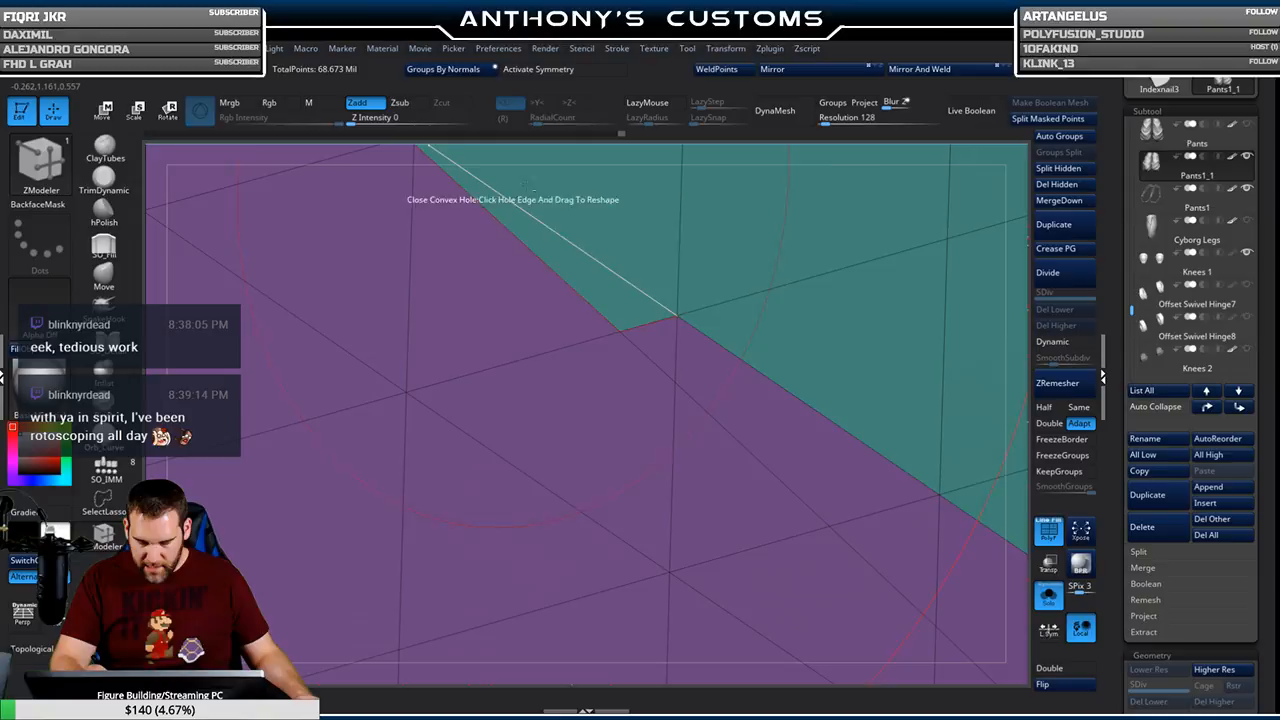
{"action": "right_click_drag", "start_coordinate": [855, 502], "coordinate": [664, 265], "text": "alt"}
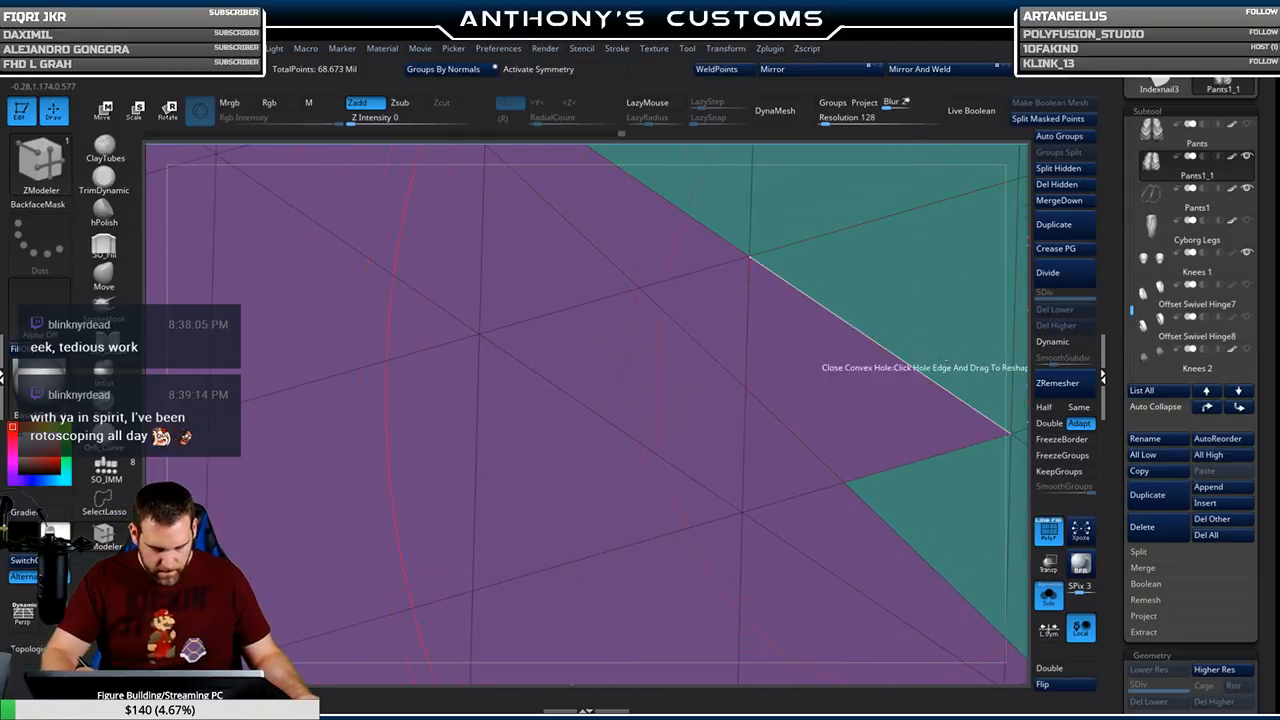
{"action": "right_click_drag", "start_coordinate": [894, 415], "coordinate": [906, 475], "text": "alt"}
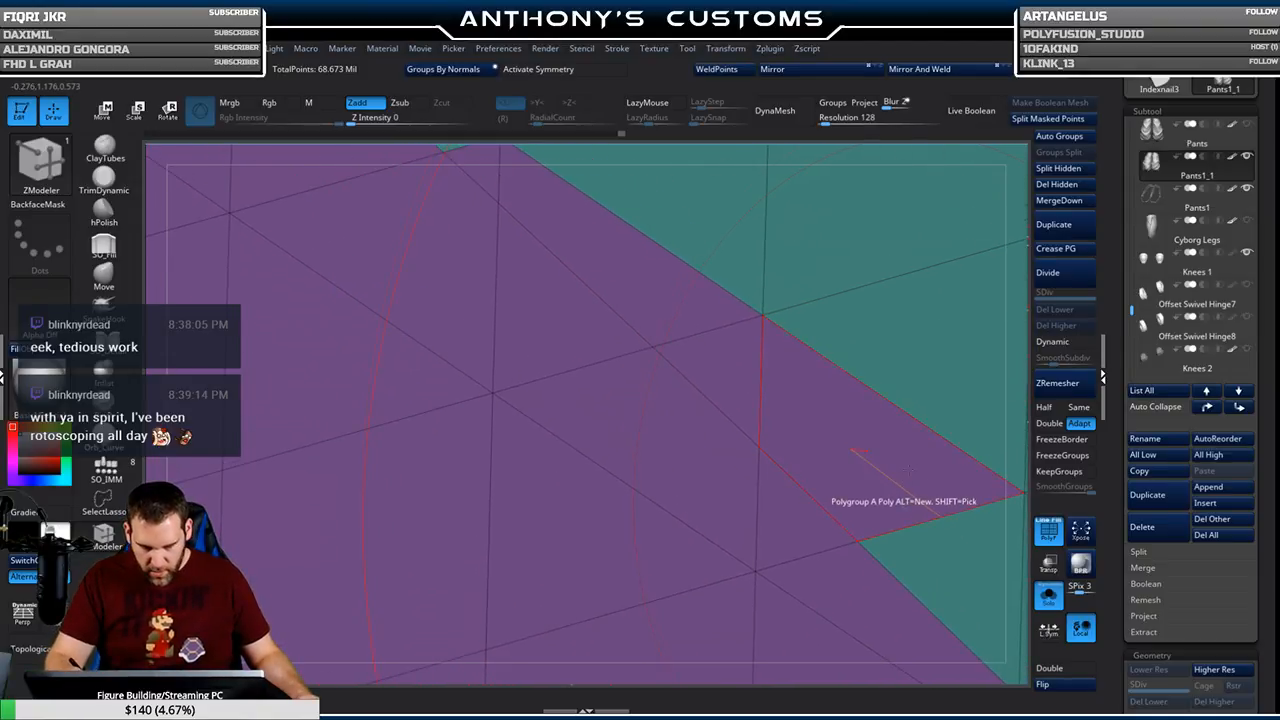
{"action": "left_click", "coordinate": [908, 470]}
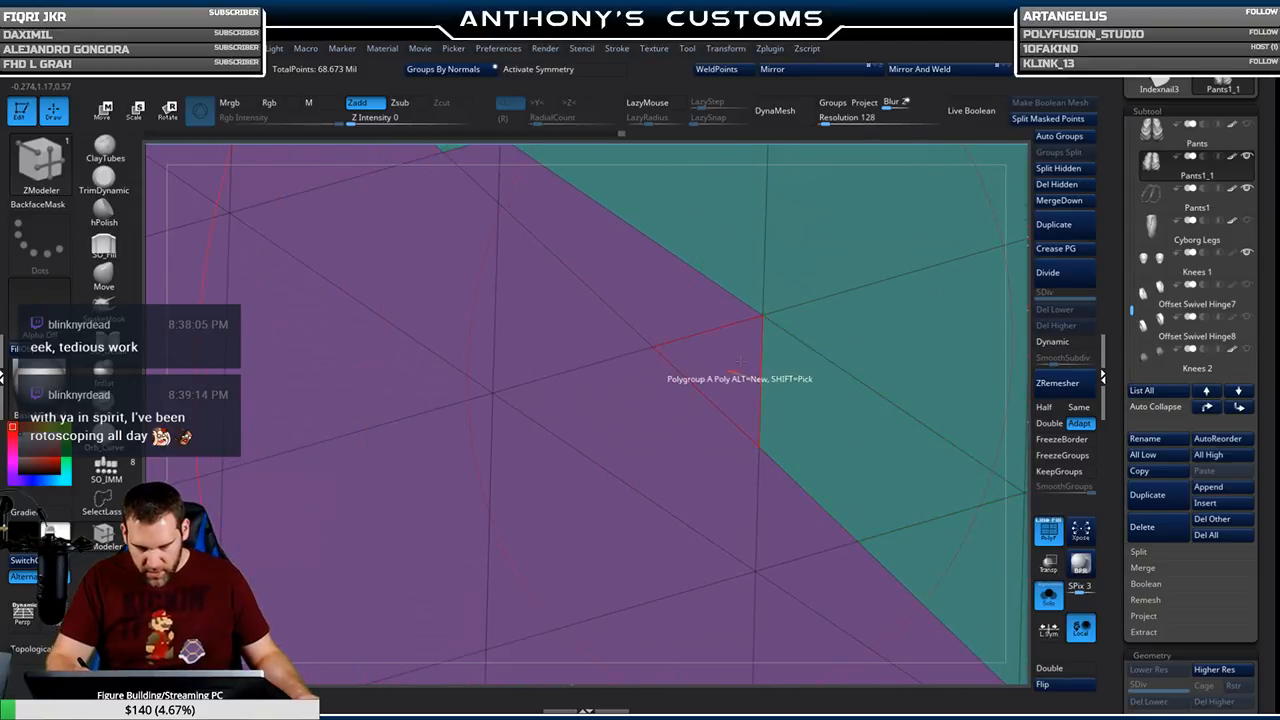
{"action": "left_click", "coordinate": [655, 286]}
{"action": "right_click_drag", "start_coordinate": [620, 208], "coordinate": [757, 405], "text": "alt"}
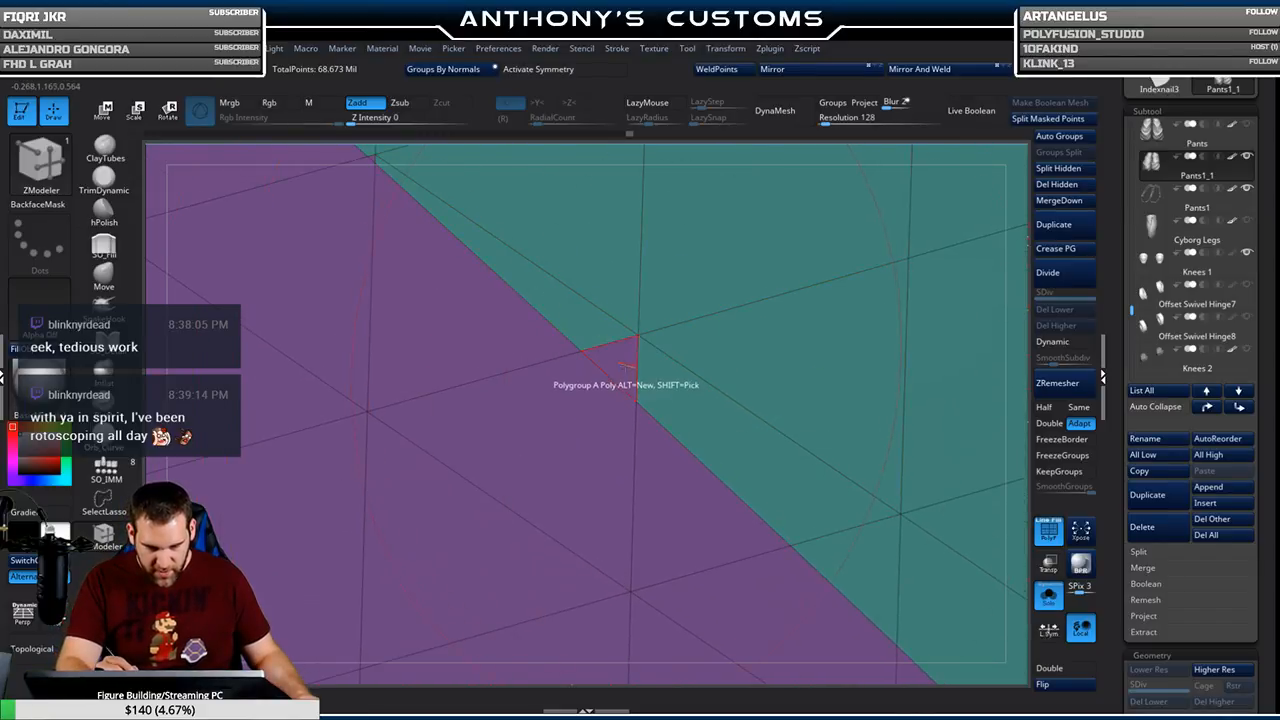
{"action": "left_click", "coordinate": [624, 368]}
Regroup the three stepped purple notches where the isolated leg's border steepens as teal
{"action": "right_click_drag", "start_coordinate": [620, 570], "coordinate": [690, 392], "text": "ctrl"}
{"action": "mouse_move", "coordinate": [781, 502]}
{"action": "right_mouse_down", "text": "ctrl"}
{"action": "mouse_move", "coordinate": [659, 349]}
{"action": "mouse_move", "coordinate": [620, 200]}
{"action": "right_mouse_up", "text": "ctrl"}
{"action": "right_click_drag", "start_coordinate": [770, 420], "coordinate": [563, 220], "text": "alt"}
{"action": "right_click_drag", "start_coordinate": [772, 380], "coordinate": [750, 364], "text": "alt"}
{"action": "right_click_drag", "start_coordinate": [661, 415], "coordinate": [651, 265], "text": "alt"}
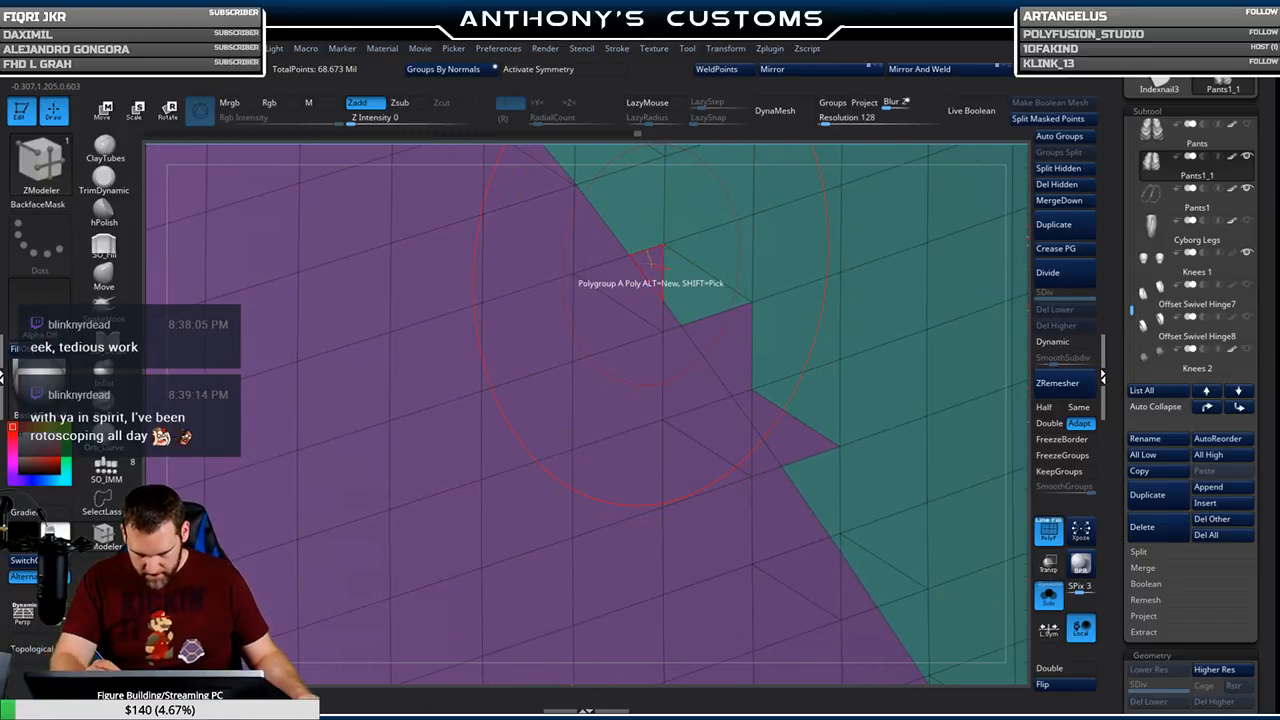
{"action": "left_click", "coordinate": [651, 265]}
{"action": "left_click", "coordinate": [728, 350]}
{"action": "left_click", "coordinate": [779, 432]}
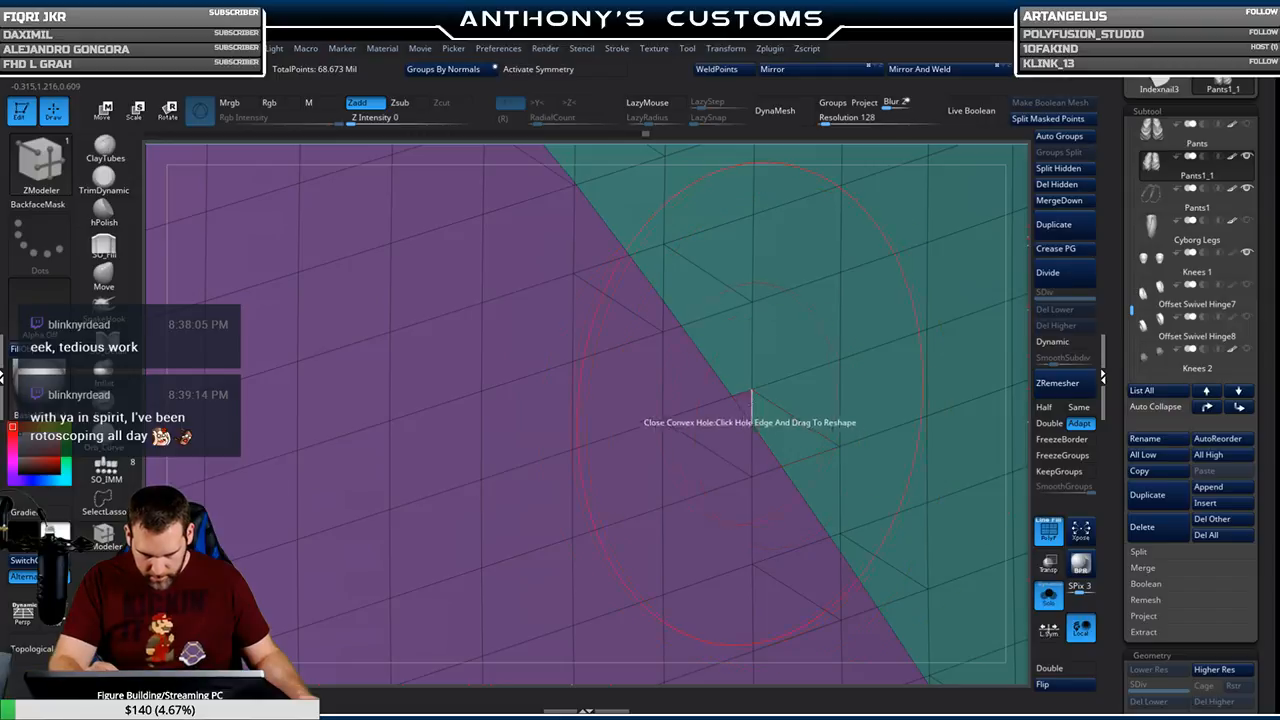
Assign the pointed purple notch and the tiny sliver beneath it on the steepening border to the teal polygroup
{"action": "right_click_drag", "start_coordinate": [808, 508], "coordinate": [554, 263], "text": "alt"}
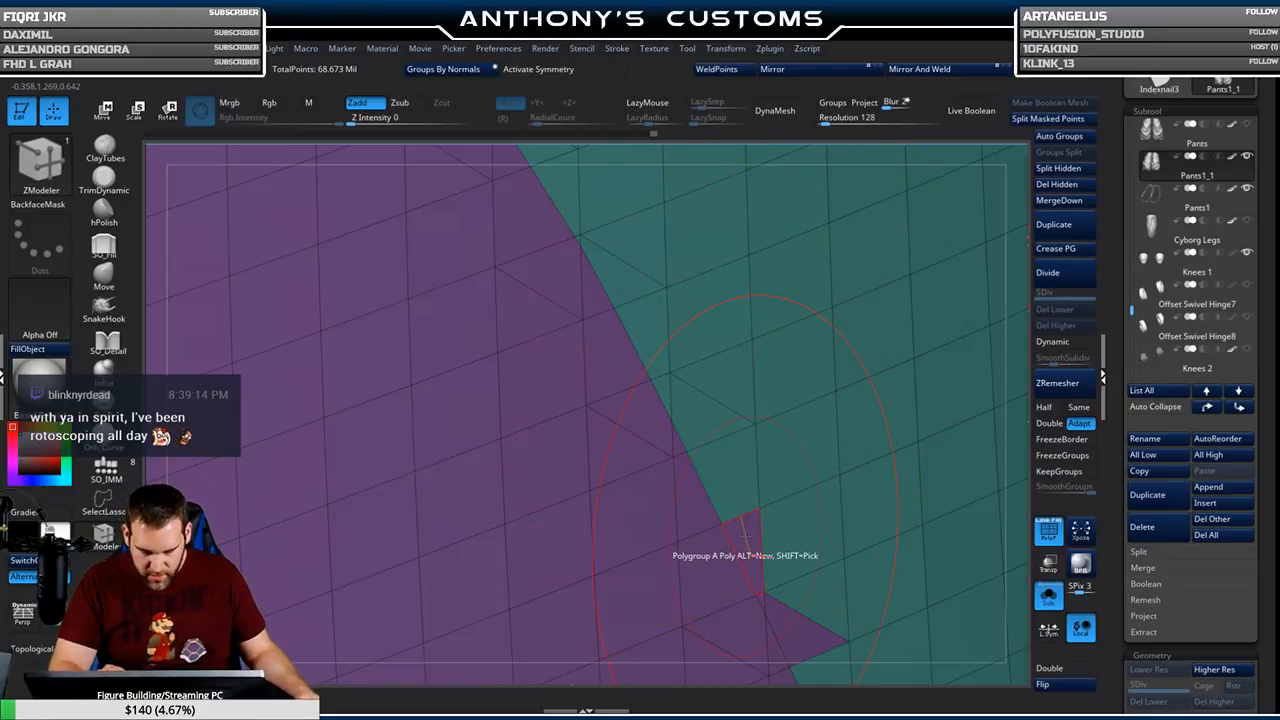
{"action": "left_click", "coordinate": [797, 634]}
{"action": "right_click_drag", "start_coordinate": [823, 523], "coordinate": [757, 267], "text": "alt"}
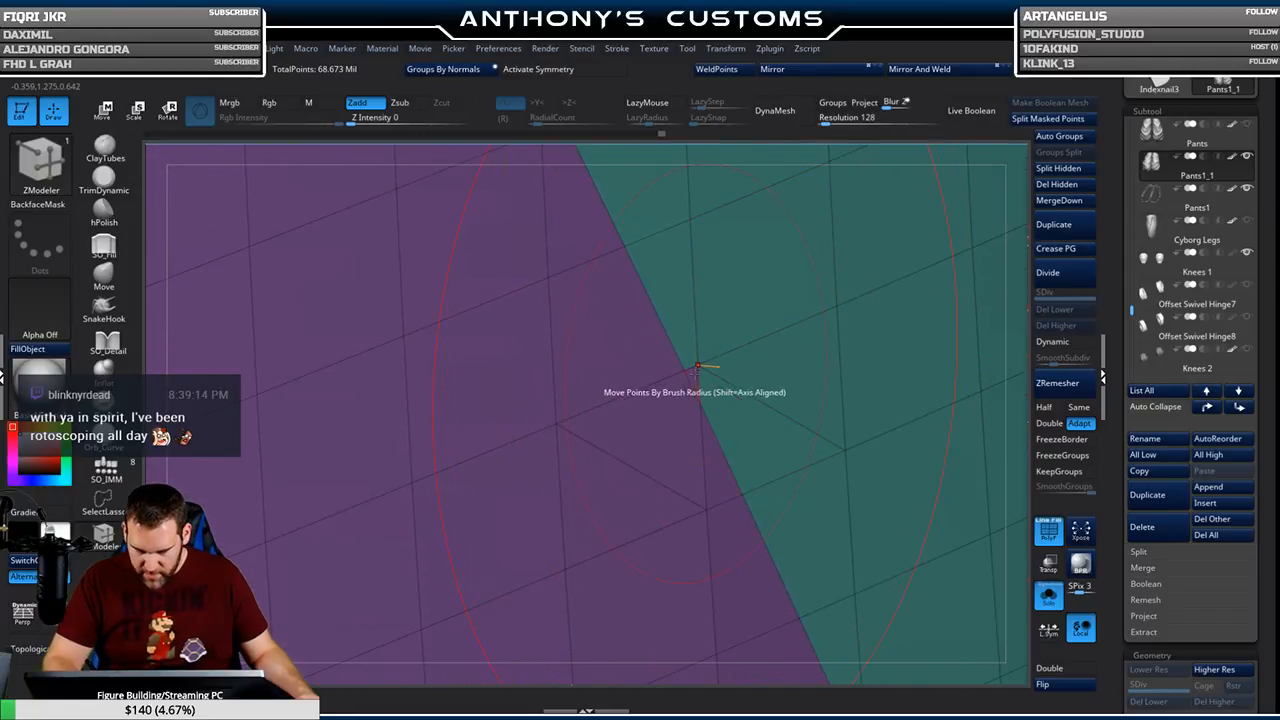
{"action": "left_click", "coordinate": [692, 375]}
Regroup the next raised purple polygon along the steep stretch of the isolated leg's border as teal
{"action": "right_click_drag", "start_coordinate": [754, 503], "coordinate": [724, 495]}
{"action": "right_click_drag", "start_coordinate": [642, 365], "coordinate": [526, 92], "text": "alt"}
{"action": "right_click_drag", "start_coordinate": [710, 538], "coordinate": [540, 208], "text": "alt"}
{"action": "right_click_drag", "start_coordinate": [714, 437], "coordinate": [727, 277], "text": "alt"}
{"action": "left_click", "coordinate": [707, 282]}
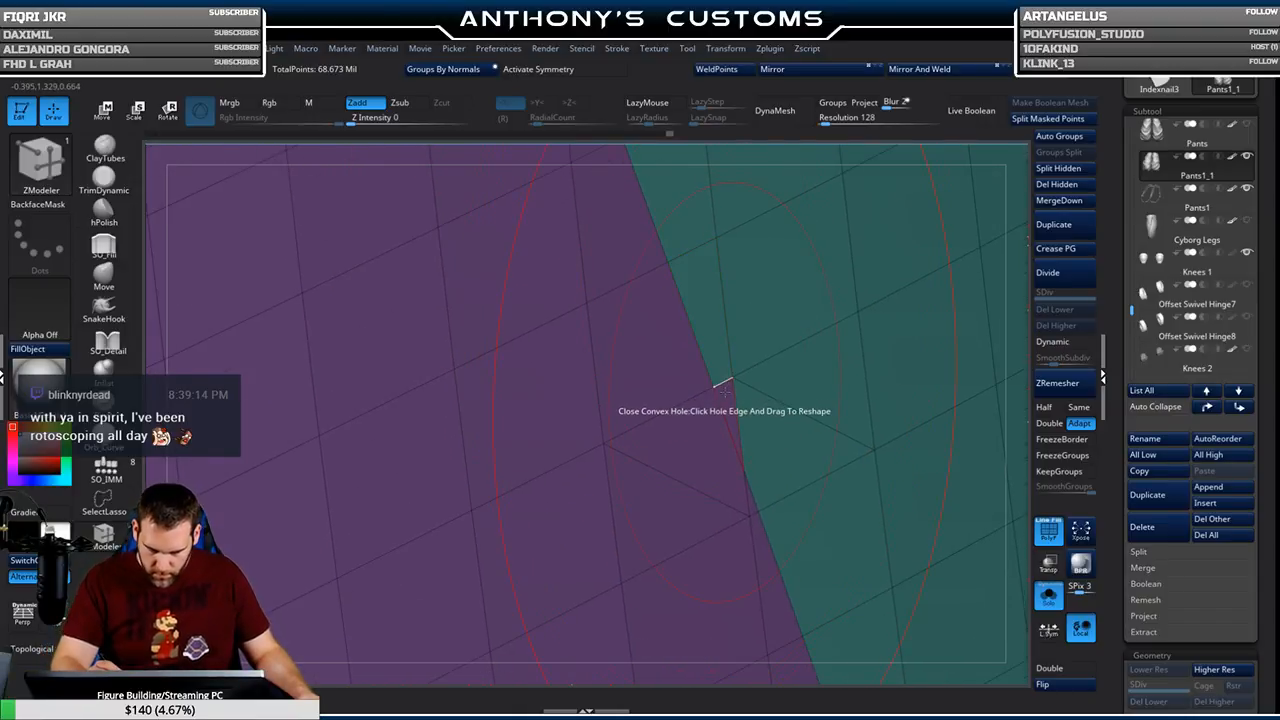
Smooth the following part of the steep border by assigning its two protruding purple polygons to the teal polygroup
{"action": "right_click_drag", "start_coordinate": [834, 542], "coordinate": [767, 282], "text": "alt"}
{"action": "right_click_drag", "start_coordinate": [784, 406], "coordinate": [685, 220], "text": "alt"}
{"action": "right_click_drag", "start_coordinate": [700, 300], "coordinate": [722, 548], "text": "ctrl"}
{"action": "left_click", "coordinate": [524, 245]}
{"action": "left_click", "coordinate": [565, 396]}
{"action": "right_click_drag", "start_coordinate": [704, 608], "coordinate": [676, 231], "text": "alt"}
{"action": "right_click_drag", "start_coordinate": [758, 602], "coordinate": [717, 378], "text": "alt"}
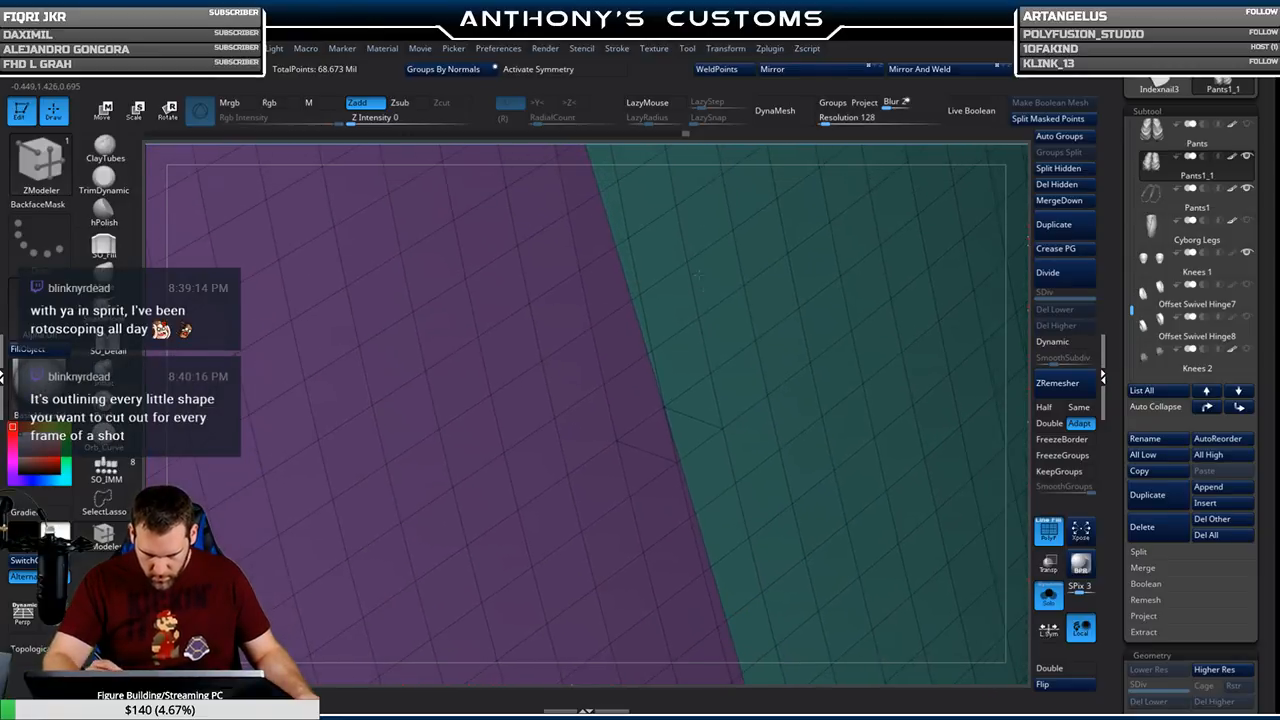
Follow the straight part of the steep border and regroup the small stepped purple notch as teal
{"action": "right_click_drag", "start_coordinate": [757, 503], "coordinate": [715, 321], "text": "alt"}
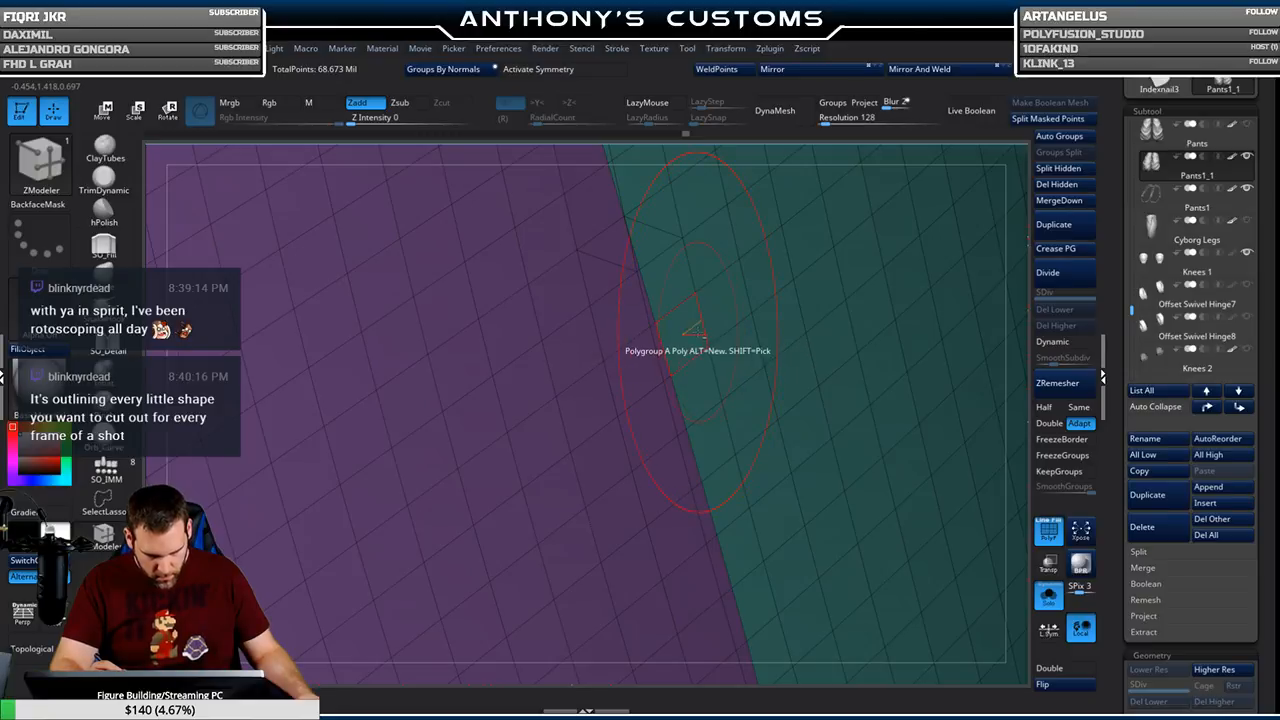
{"action": "right_click_drag", "start_coordinate": [755, 530], "coordinate": [745, 310], "text": "alt"}
{"action": "right_click_drag", "start_coordinate": [812, 436], "coordinate": [702, 475]}
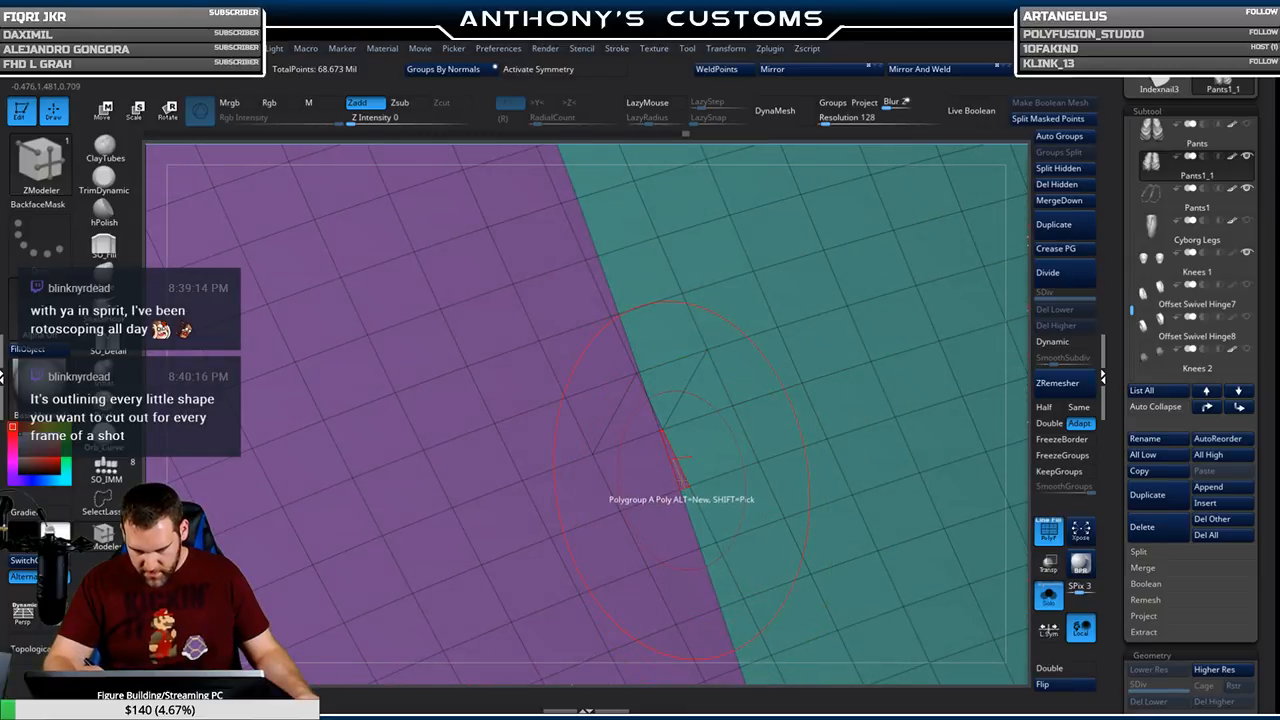
{"action": "mouse_move", "coordinate": [735, 500]}
{"action": "right_mouse_down", "text": "ctrl"}
{"action": "mouse_move", "coordinate": [616, 504]}
{"action": "mouse_move", "coordinate": [673, 503]}
{"action": "right_mouse_up", "text": "ctrl"}
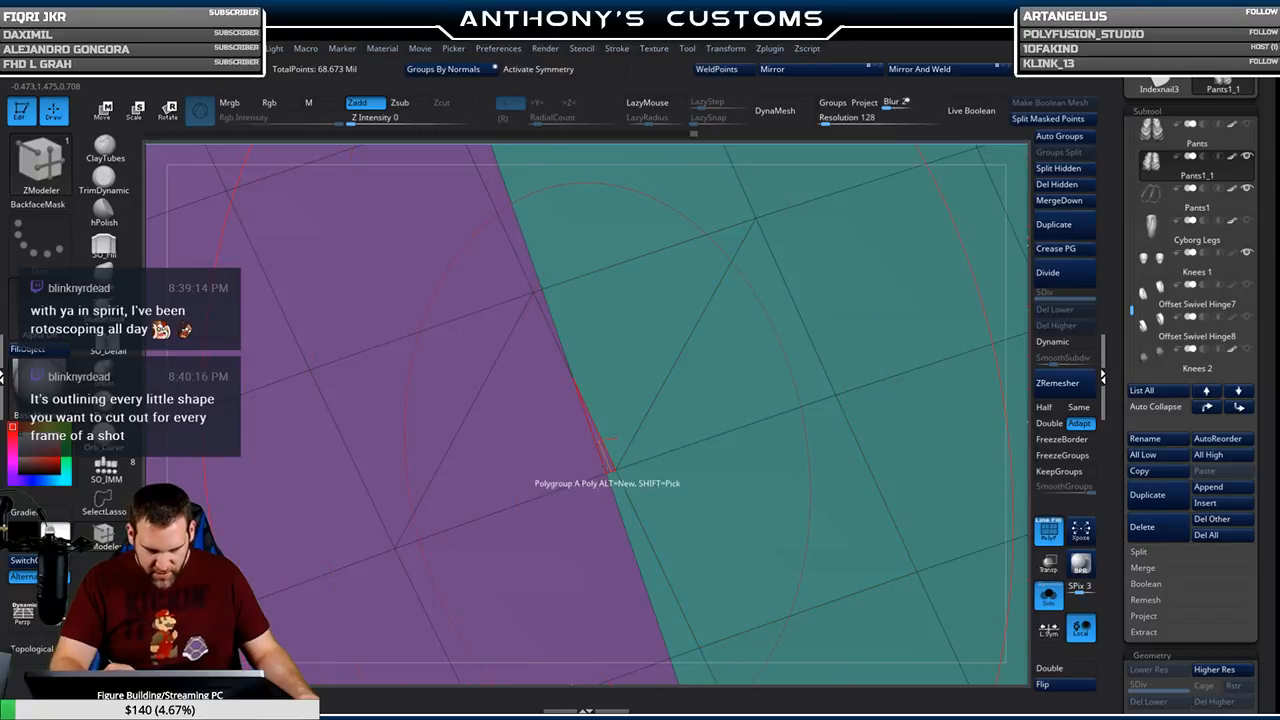
{"action": "right_click_drag", "start_coordinate": [665, 381], "coordinate": [638, 210], "text": "ctrl"}
{"action": "right_click_drag", "start_coordinate": [693, 508], "coordinate": [697, 92], "text": "alt"}
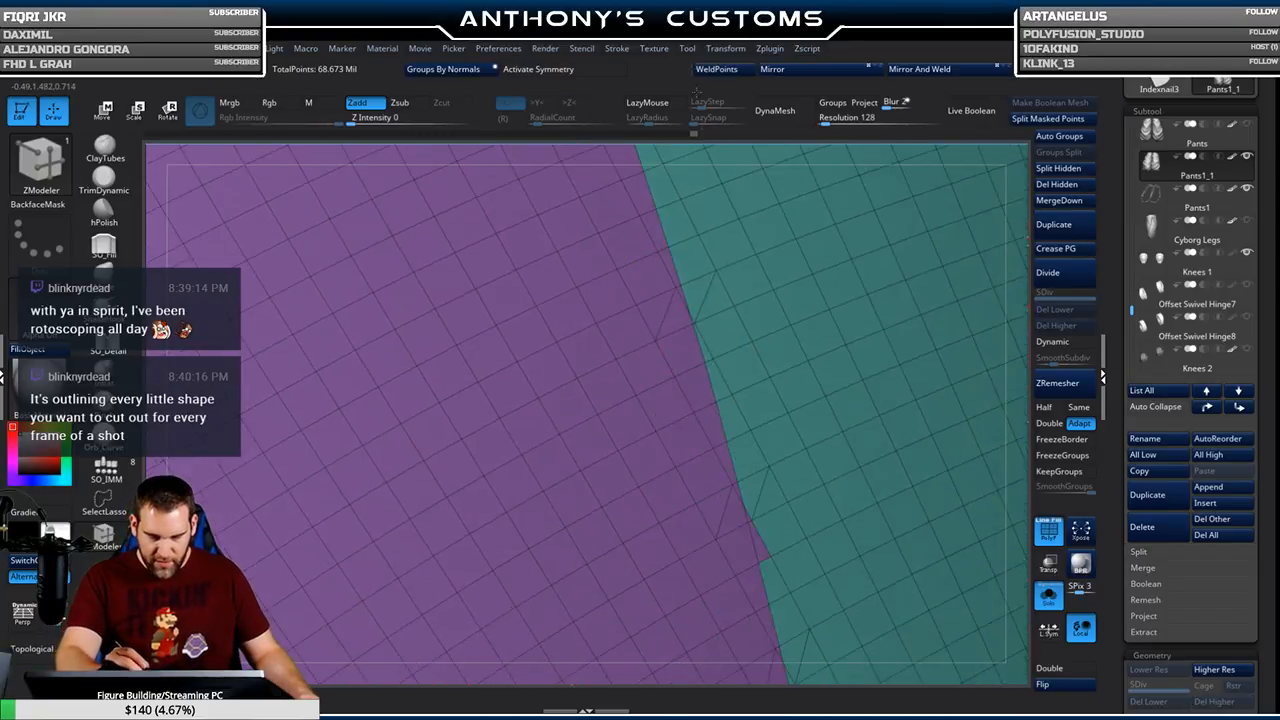
{"action": "left_click", "coordinate": [764, 554]}
{"action": "right_click_drag", "start_coordinate": [766, 556], "coordinate": [758, 652], "text": "ctrl"}
Examine the near-vertical stretch of the isolated leg's border for leftover purple slivers
{"action": "right_click_drag", "start_coordinate": [714, 560], "coordinate": [690, 173], "text": "alt"}
{"action": "right_click_drag", "start_coordinate": [708, 475], "coordinate": [702, 177], "text": "alt"}
{"action": "right_click_drag", "start_coordinate": [784, 485], "coordinate": [708, 174], "text": "alt"}
{"action": "right_click_drag", "start_coordinate": [730, 475], "coordinate": [709, 631], "text": "alt"}
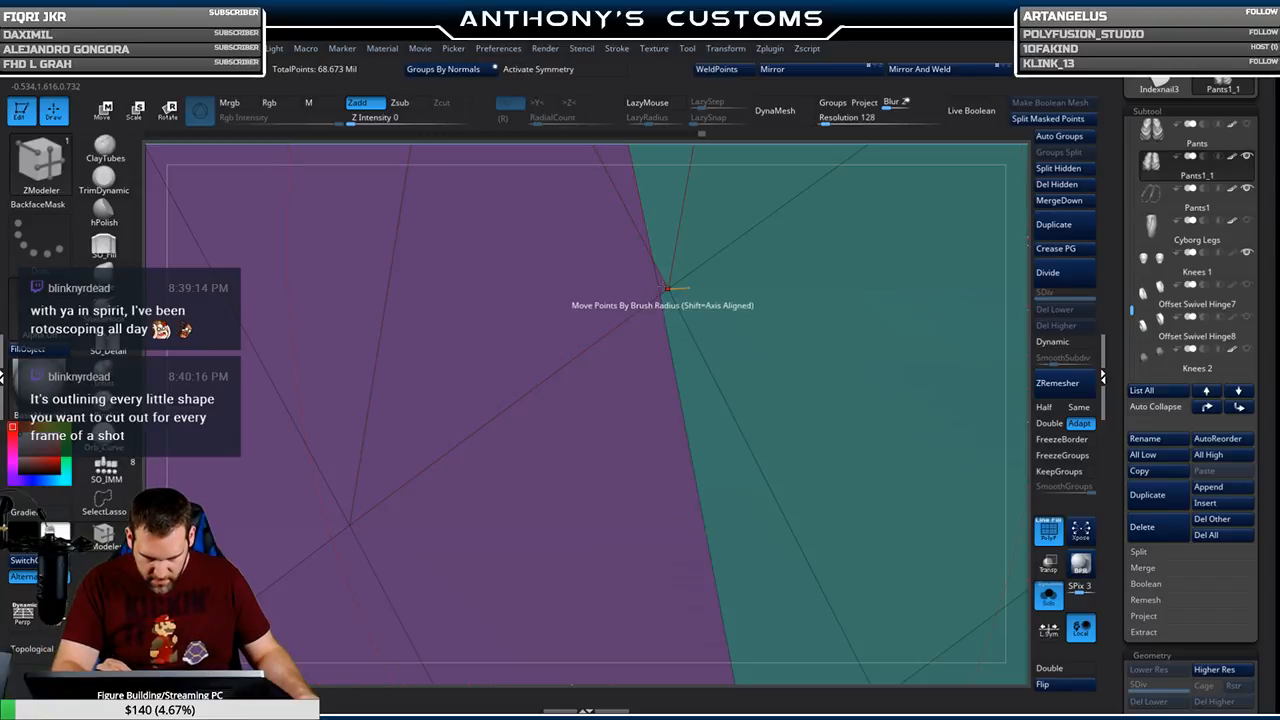
{"action": "mouse_move", "coordinate": [756, 490]}
{"action": "right_mouse_down", "text": "alt"}
{"action": "mouse_move", "coordinate": [683, 166]}
{"action": "mouse_move", "coordinate": [646, 112]}
{"action": "right_mouse_up", "text": "alt"}
{"action": "right_click_drag", "start_coordinate": [741, 529], "coordinate": [680, 165], "text": "alt"}
{"action": "right_click_drag", "start_coordinate": [738, 504], "coordinate": [684, 354], "text": "alt"}
{"action": "right_click_drag", "start_coordinate": [735, 563], "coordinate": [681, 371], "text": "alt"}
{"action": "mouse_move", "coordinate": [741, 558]}
{"action": "right_mouse_down", "text": "alt"}
{"action": "mouse_move", "coordinate": [684, 262]}
{"action": "mouse_move", "coordinate": [695, 476]}
{"action": "mouse_move", "coordinate": [665, 290]}
{"action": "right_mouse_up", "text": "alt"}
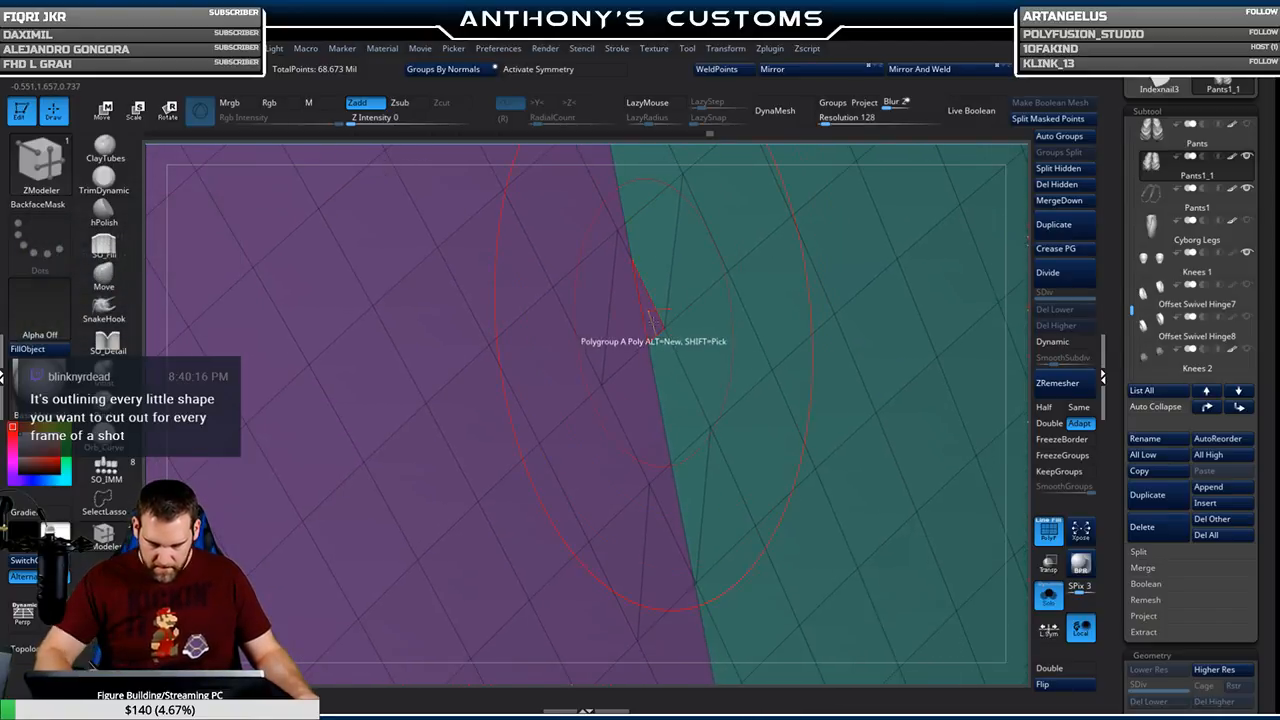
Regroup the thin purple sliver and the pointed purple notch below it on the near-vertical border as teal
{"action": "mouse_move", "coordinate": [751, 536]}
{"action": "right_mouse_down", "text": "alt"}
{"action": "mouse_move", "coordinate": [705, 210]}
{"action": "mouse_move", "coordinate": [741, 460]}
{"action": "mouse_move", "coordinate": [699, 234]}
{"action": "right_mouse_up", "text": "alt"}
{"action": "right_click_drag", "start_coordinate": [750, 530], "coordinate": [690, 246], "text": "alt"}
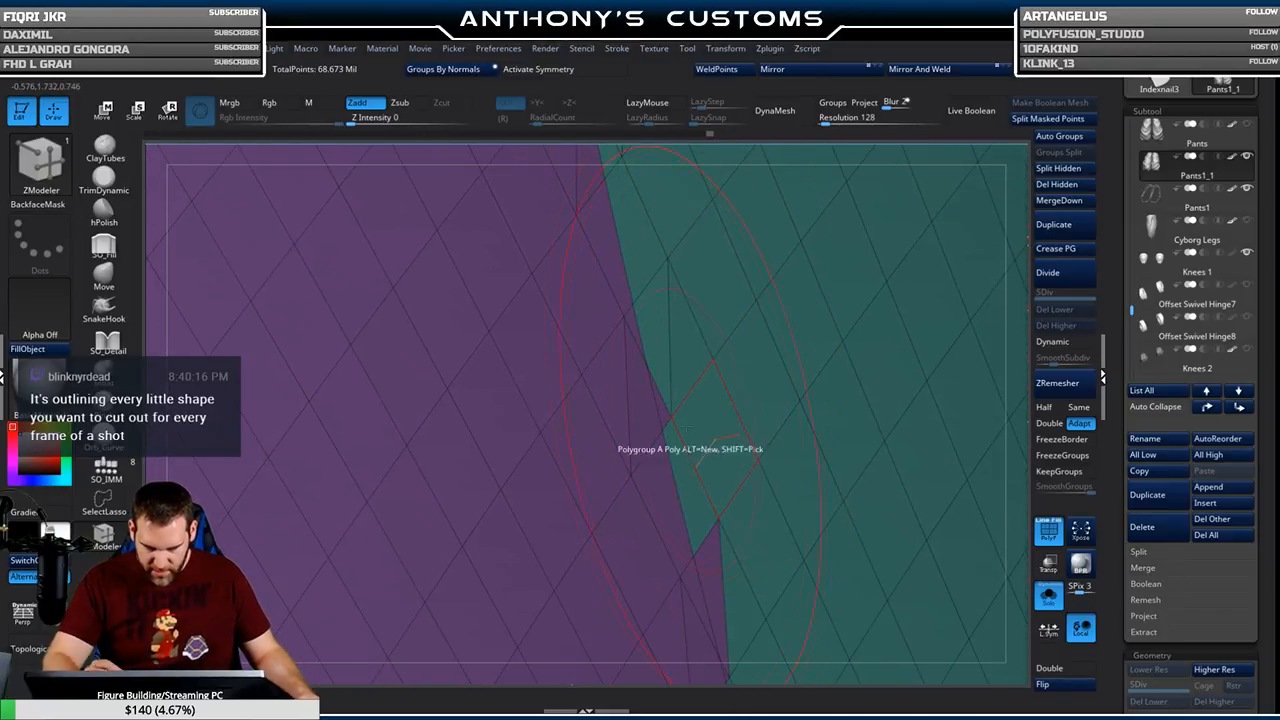
{"action": "left_click", "coordinate": [663, 410]}
{"action": "left_click", "coordinate": [711, 557]}
Inspect the remaining lower stretch of the isolated leg's border up close for stray polygons and thin slivers
{"action": "right_click_drag", "start_coordinate": [748, 512], "coordinate": [732, 256], "text": "alt"}
{"action": "right_click_drag", "start_coordinate": [742, 390], "coordinate": [730, 546], "text": "ctrl"}
{"action": "right_click_drag", "start_coordinate": [713, 368], "coordinate": [735, 533], "text": "alt"}
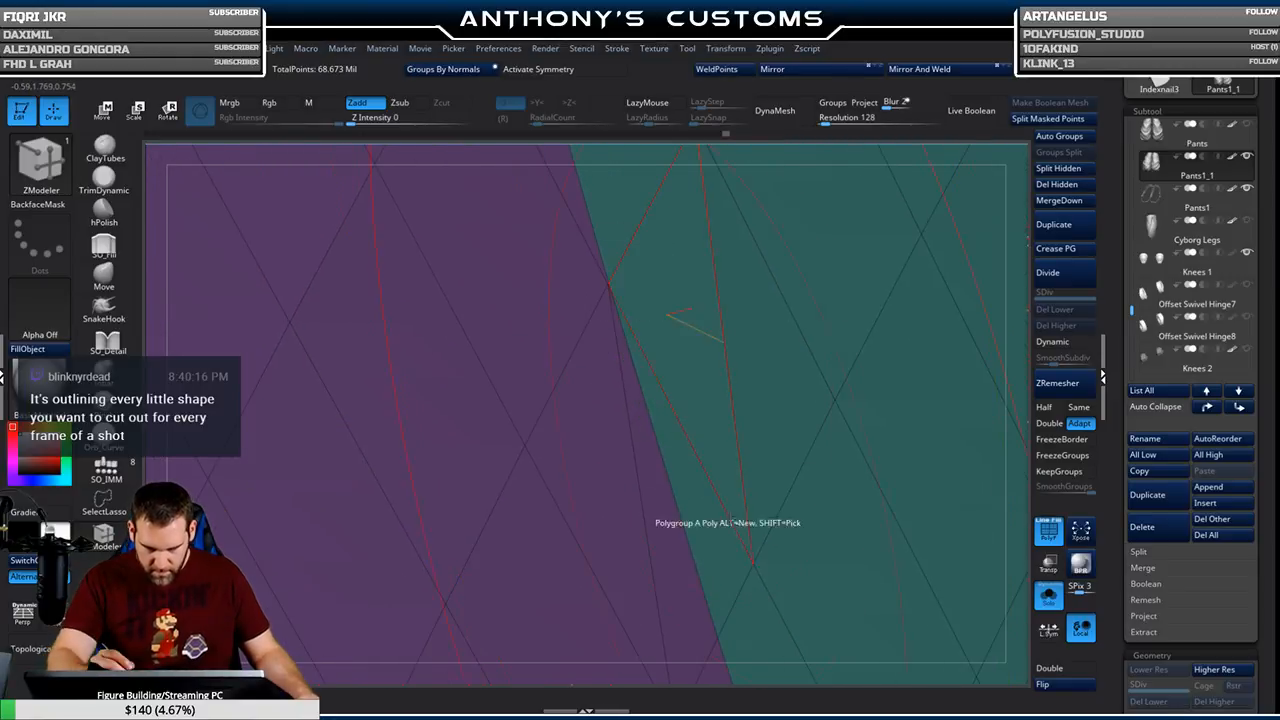
{"action": "right_click_drag", "start_coordinate": [726, 461], "coordinate": [666, 163], "text": "ctrl"}
{"action": "right_click_drag", "start_coordinate": [781, 550], "coordinate": [705, 290]}
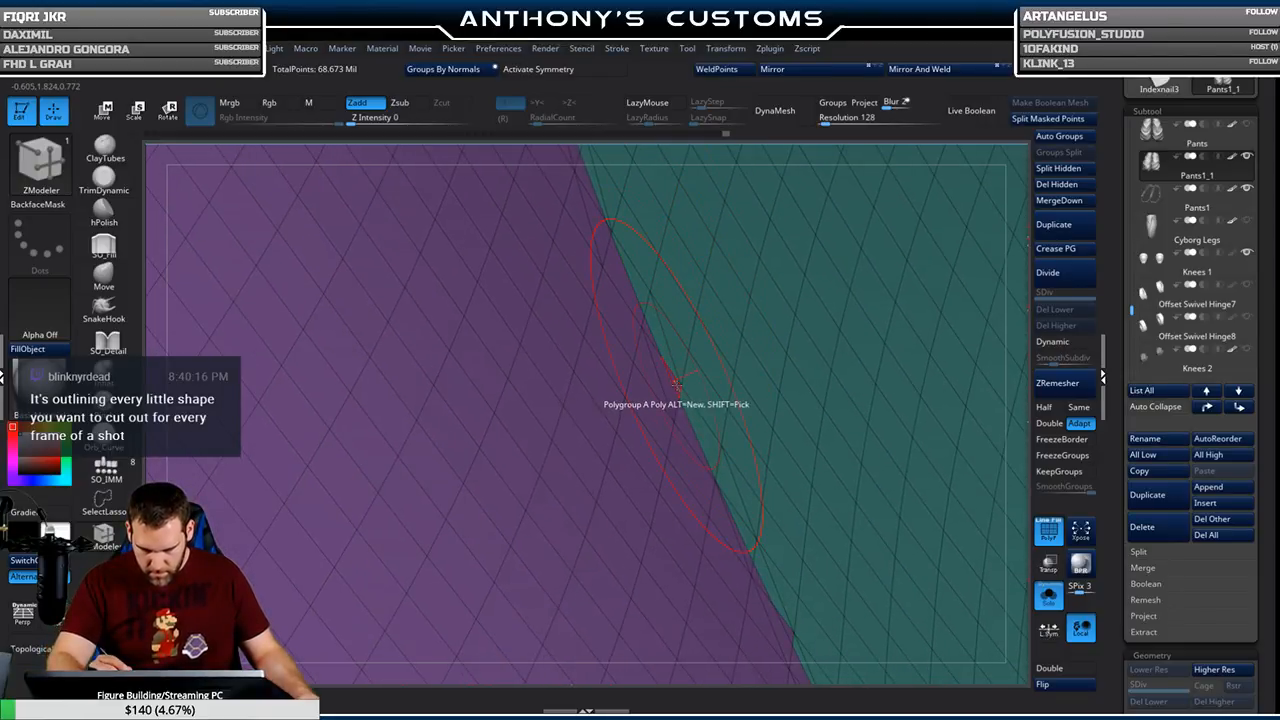
{"action": "right_click_drag", "start_coordinate": [817, 447], "coordinate": [758, 298]}
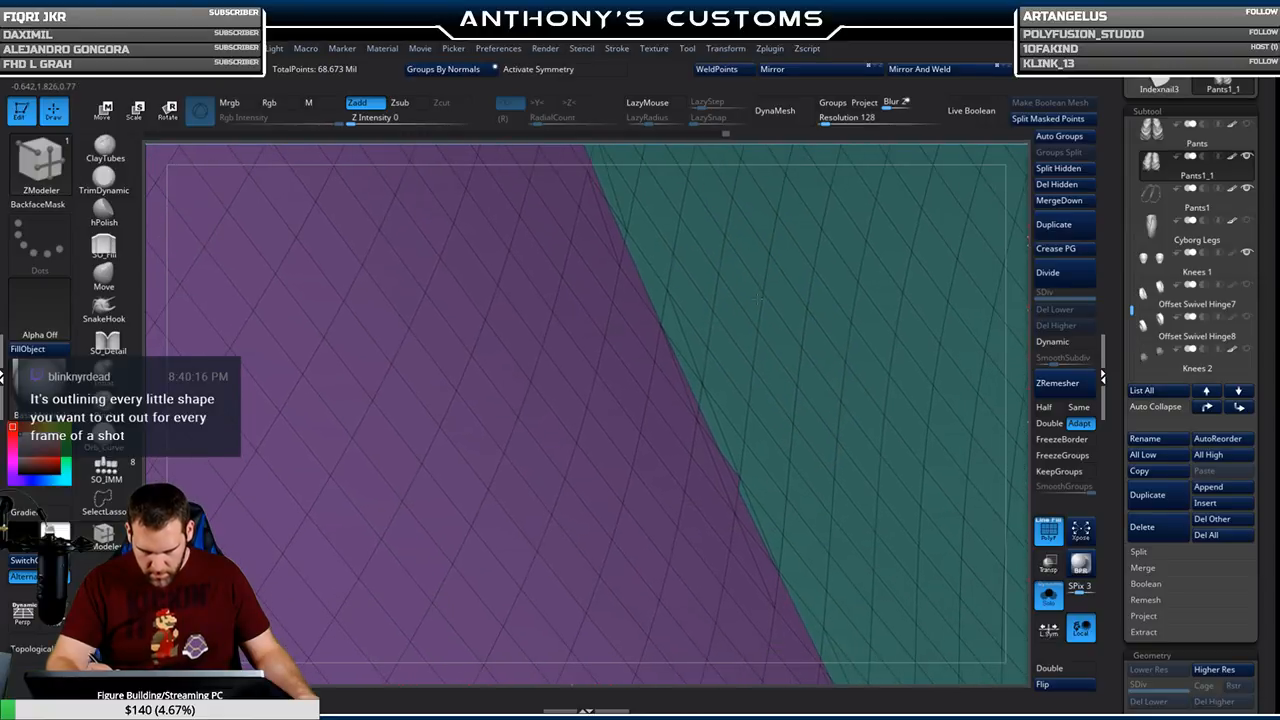
{"action": "right_click_drag", "start_coordinate": [768, 380], "coordinate": [737, 510], "text": "ctrl"}
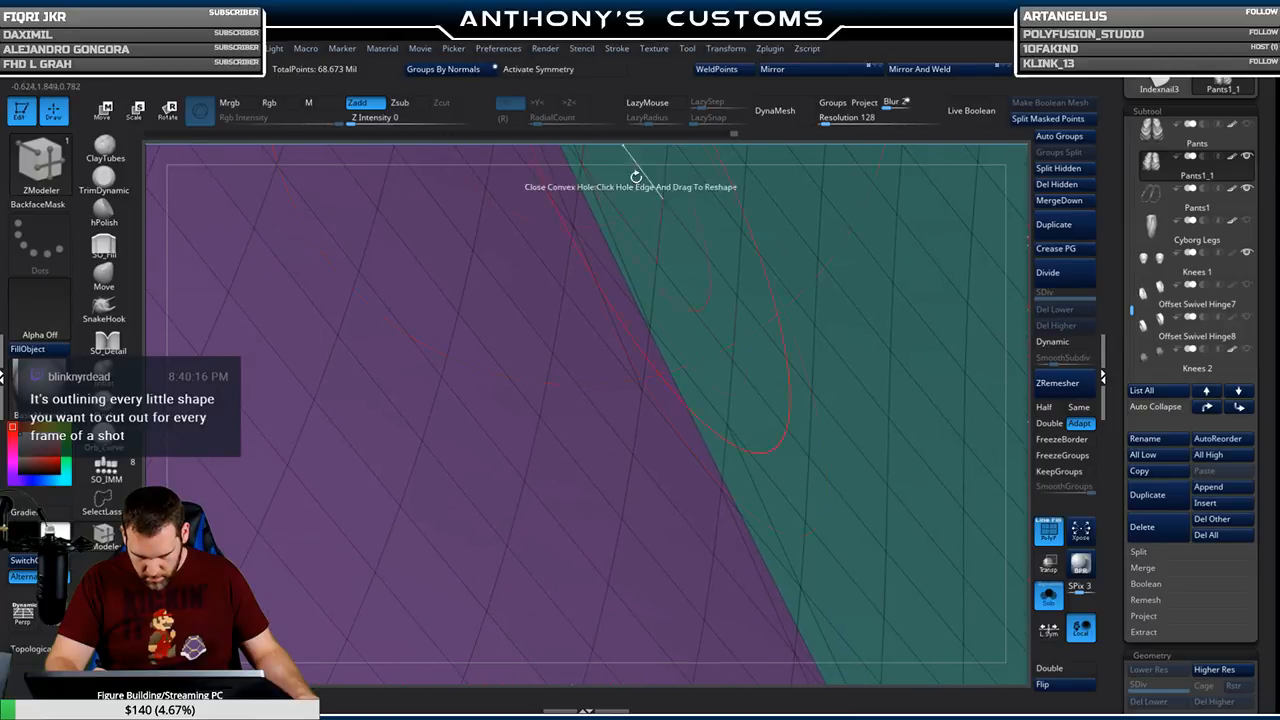
{"action": "mouse_move", "coordinate": [653, 231]}
{"action": "right_mouse_down"}
{"action": "mouse_move", "coordinate": [690, 458]}
{"action": "mouse_move", "coordinate": [867, 469]}
{"action": "mouse_move", "coordinate": [832, 395]}
{"action": "mouse_move", "coordinate": [714, 246]}
{"action": "right_mouse_up"}
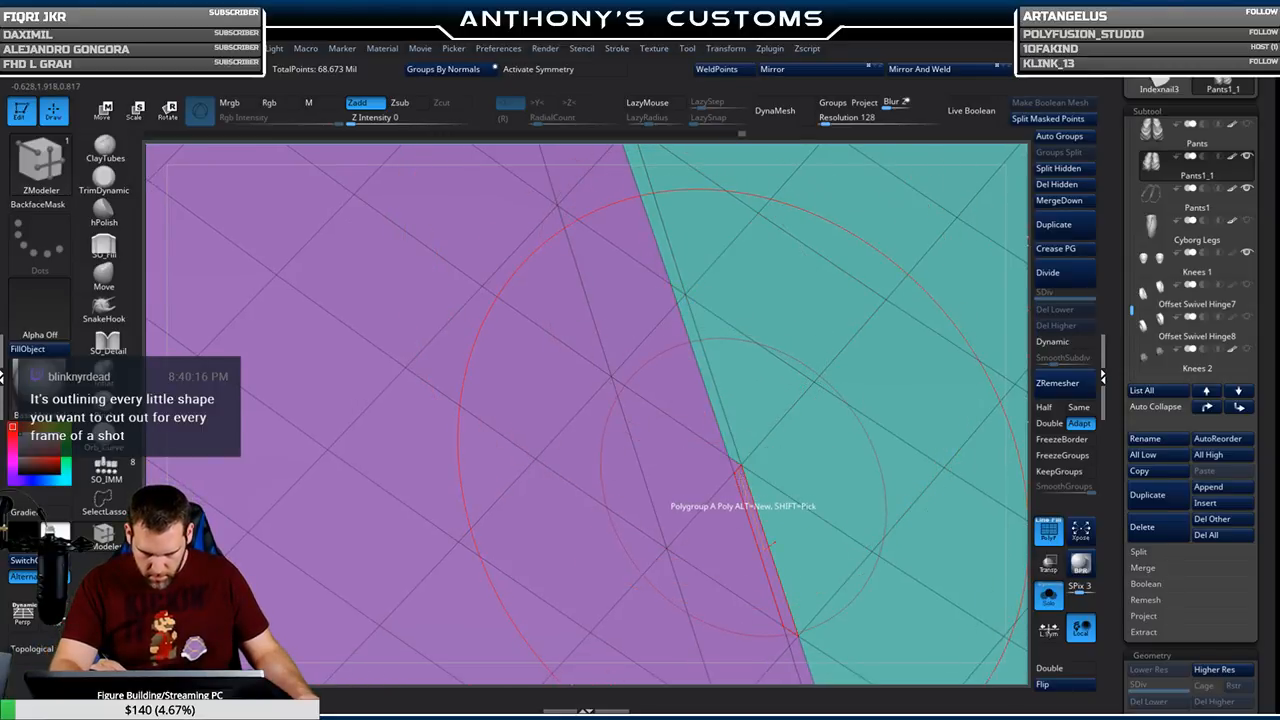
{"action": "right_click_drag", "start_coordinate": [757, 484], "coordinate": [672, 275], "text": "alt"}
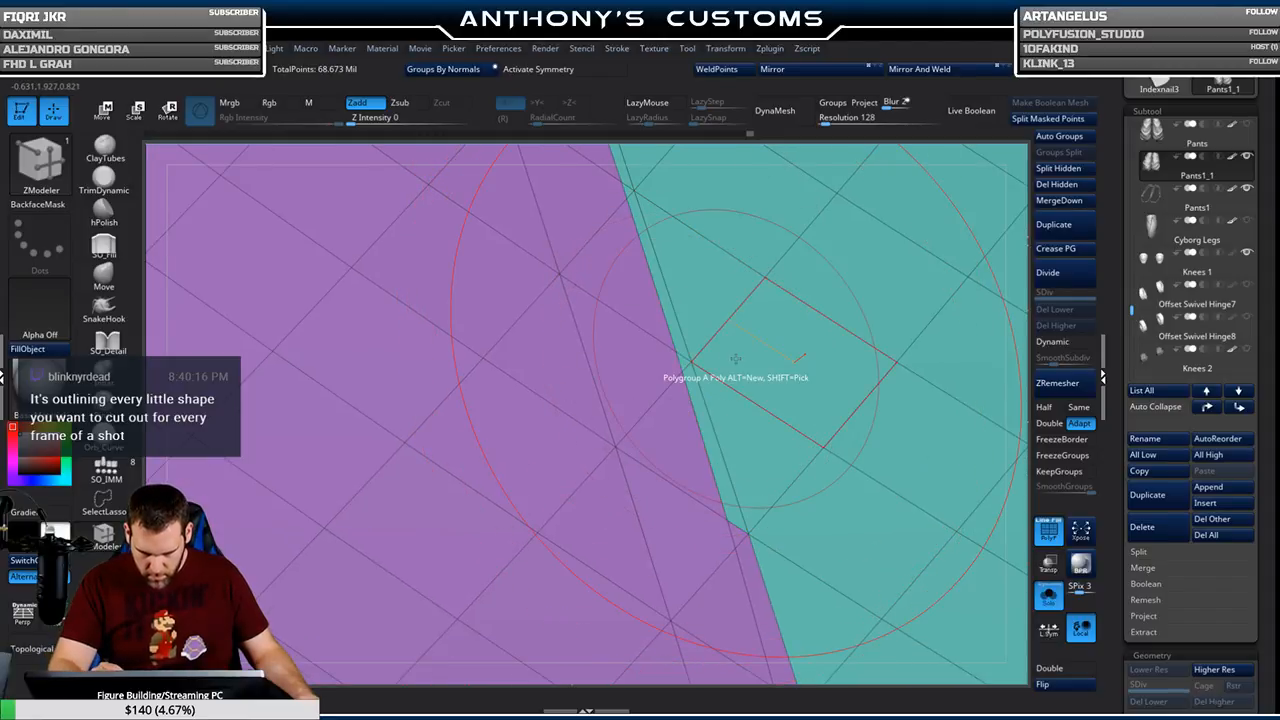
Frame the whole isolated leg and review the cleaned border between the teal and purple polygroups
{"action": "key", "text": "f"}
{"action": "left_click_drag", "start_coordinate": [827, 548], "coordinate": [936, 503]}
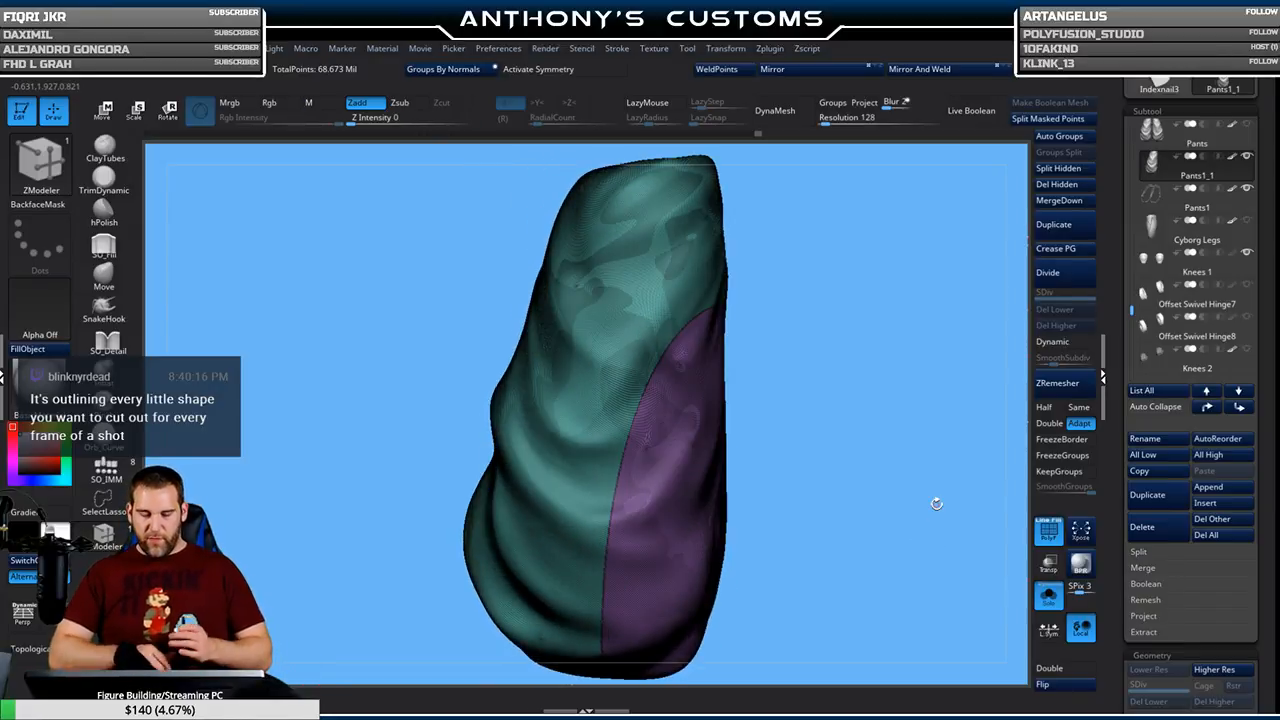
{"action": "key", "text": "ctrl"}
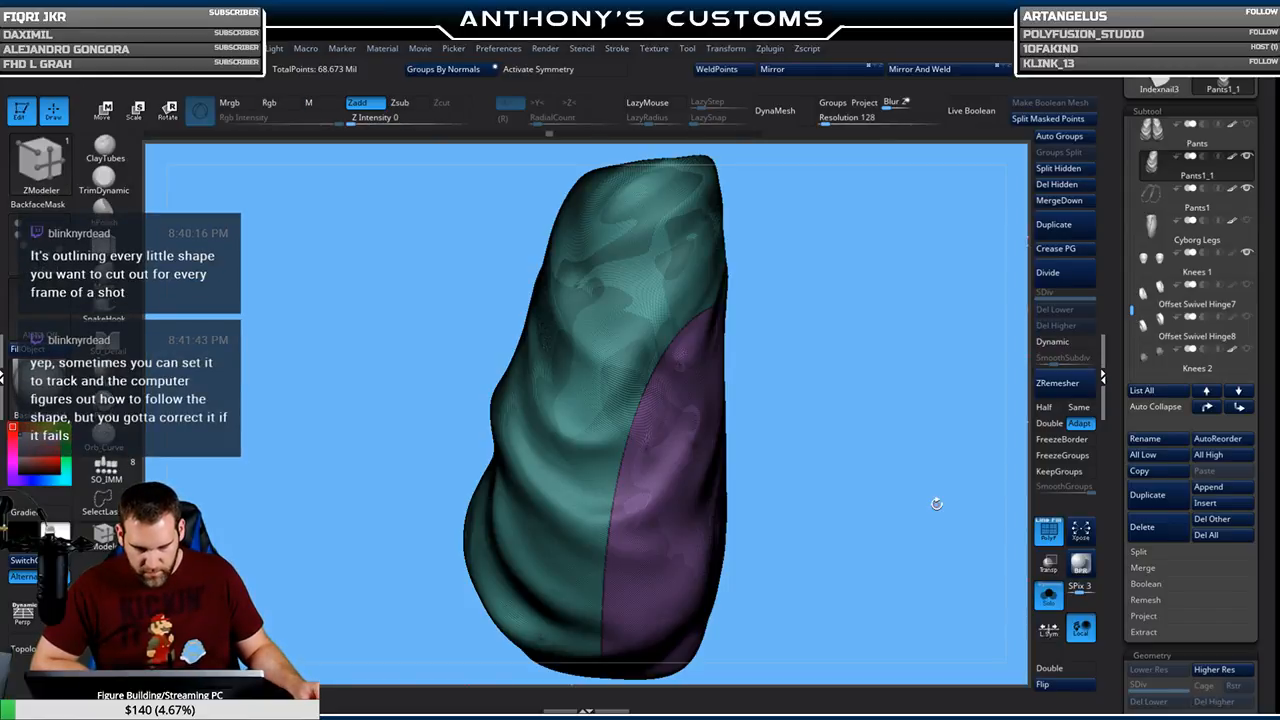
{"action": "key", "text": "ctrl"}
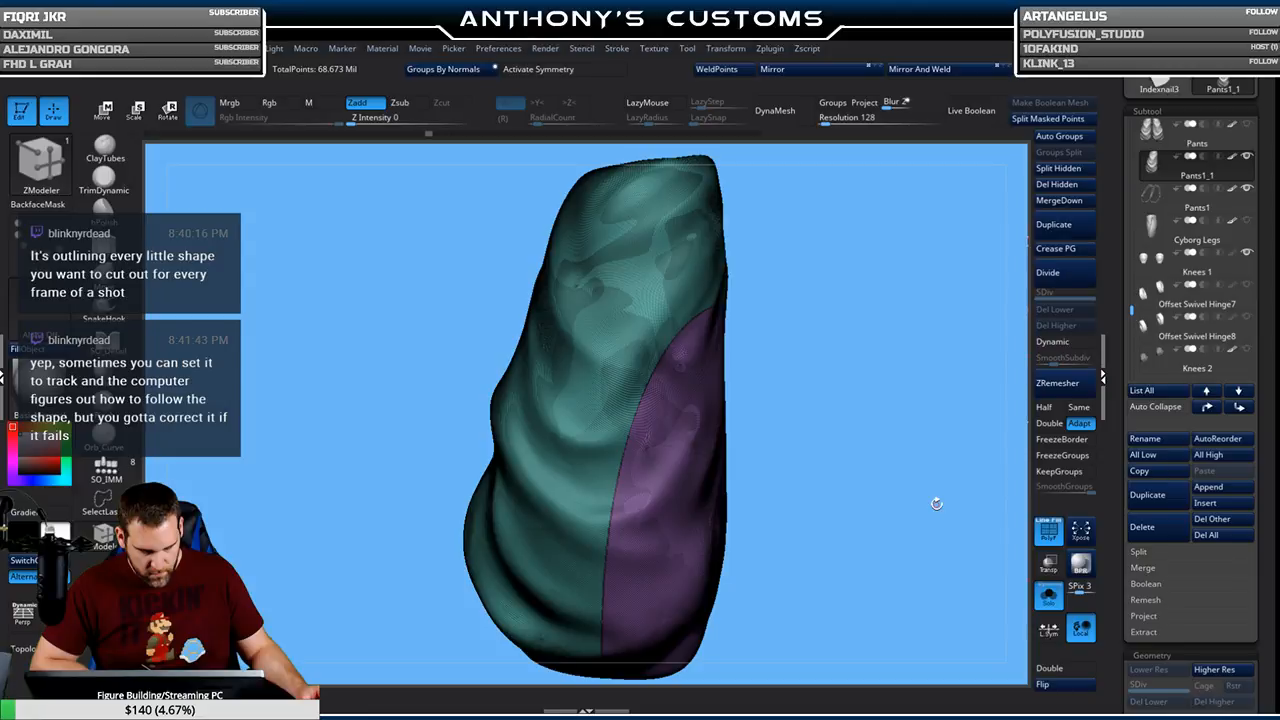
{"action": "key", "text": "ctrl"}
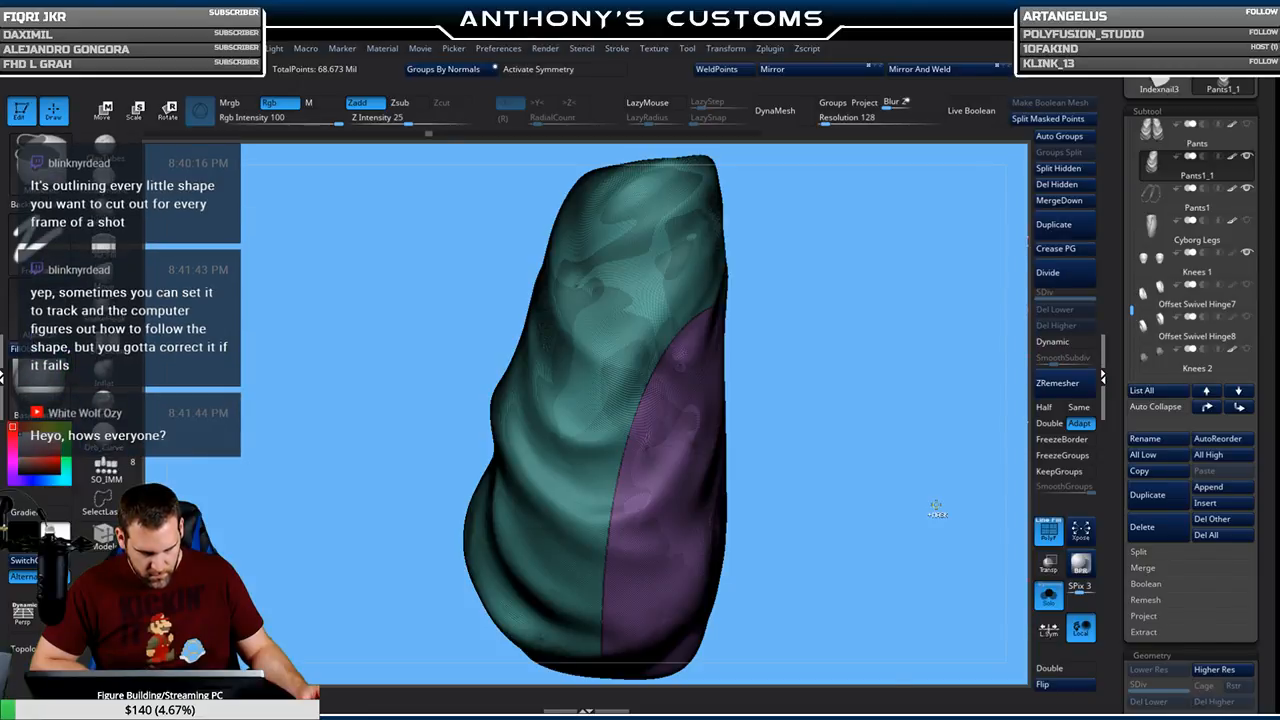
Show both pant legs together, then isolate the purple inner-leg panels to check their matching outlines
{"action": "key", "text": "ctrl+shift+m"}
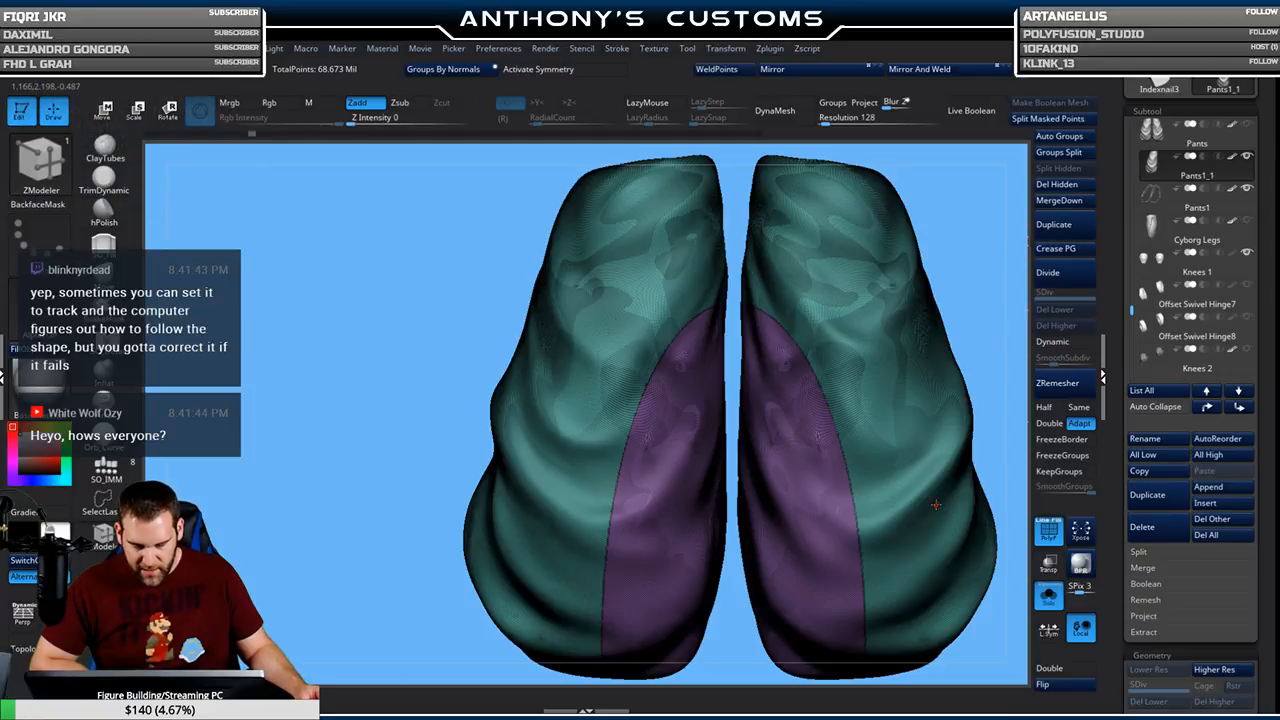
{"action": "key", "text": "ctrl"}
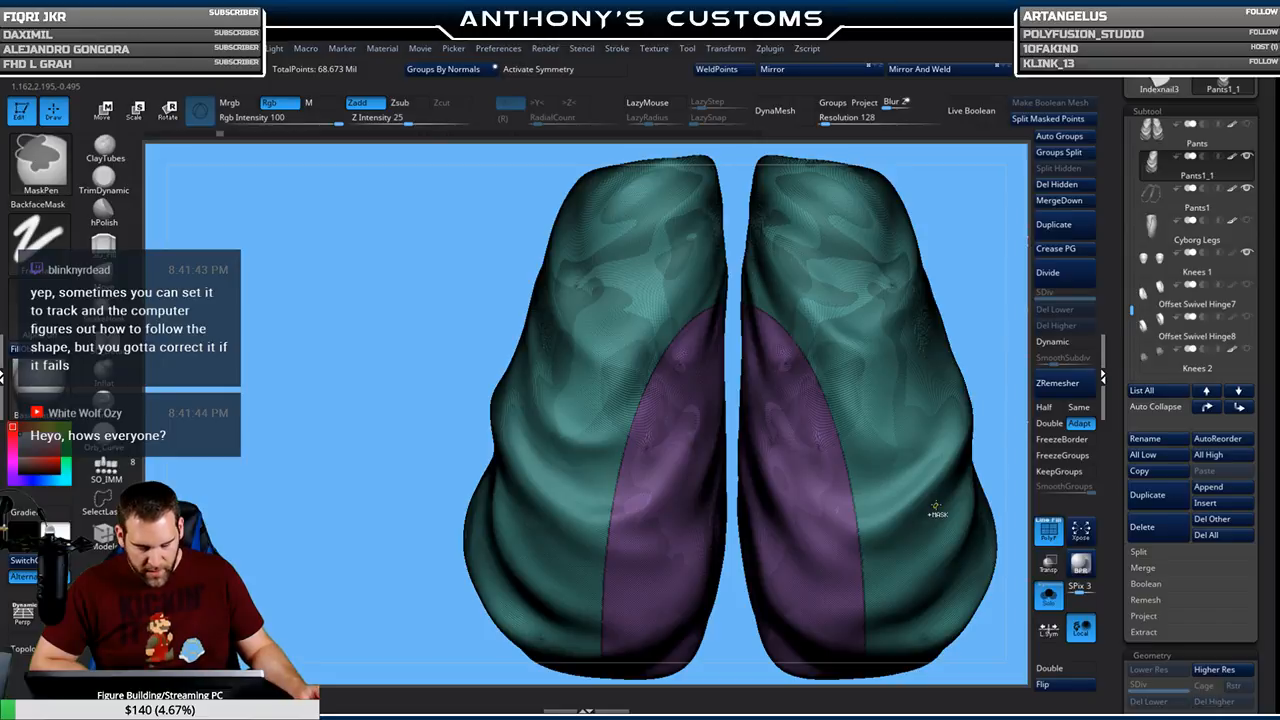
{"action": "left_click", "coordinate": [935, 508], "text": "ctrl+alt+shift"}
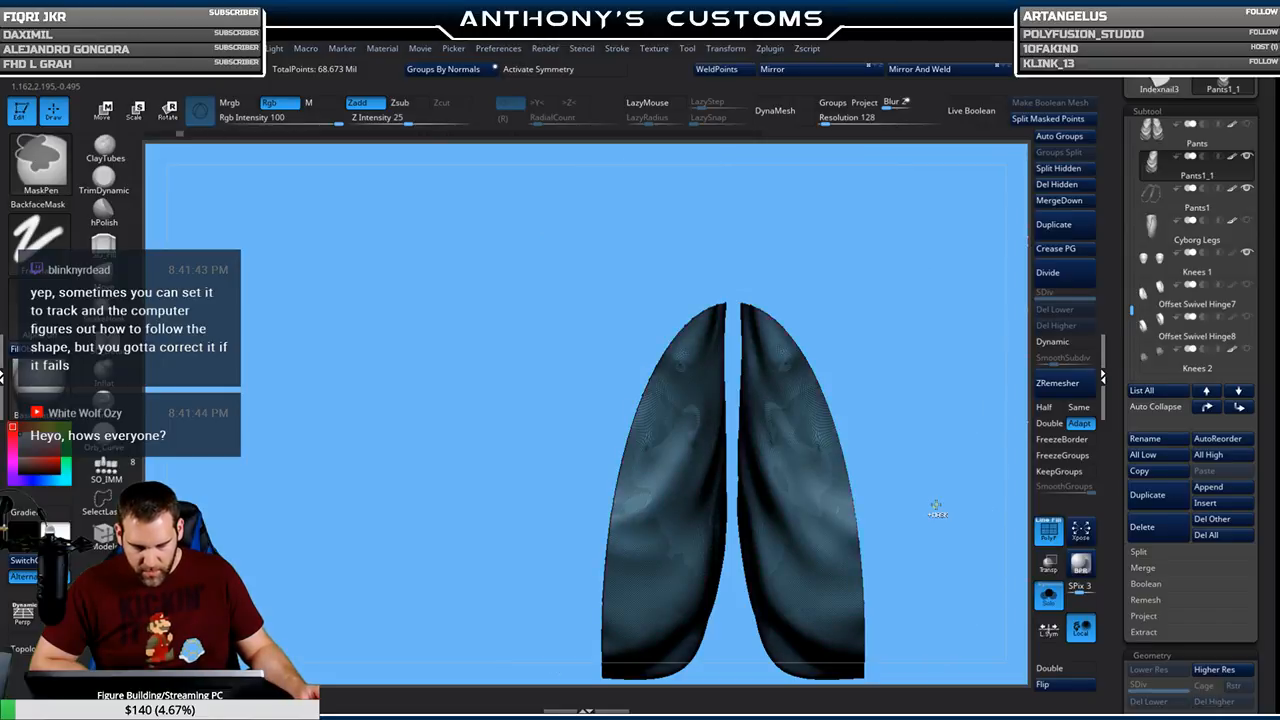
{"action": "left_click", "coordinate": [935, 508], "text": "ctrl+shift"}
Step back through the undo history to the pants before the inner-leg panels were cut
{"action": "key", "text": "ctrl+shift+a"}
{"action": "mouse_move", "coordinate": [975, 270]}
{"action": "left_mouse_down"}
{"action": "mouse_move", "coordinate": [972, 249]}
{"action": "mouse_move", "coordinate": [935, 252]}
{"action": "left_mouse_up"}
{"action": "key", "text": "ctrl+shift"}
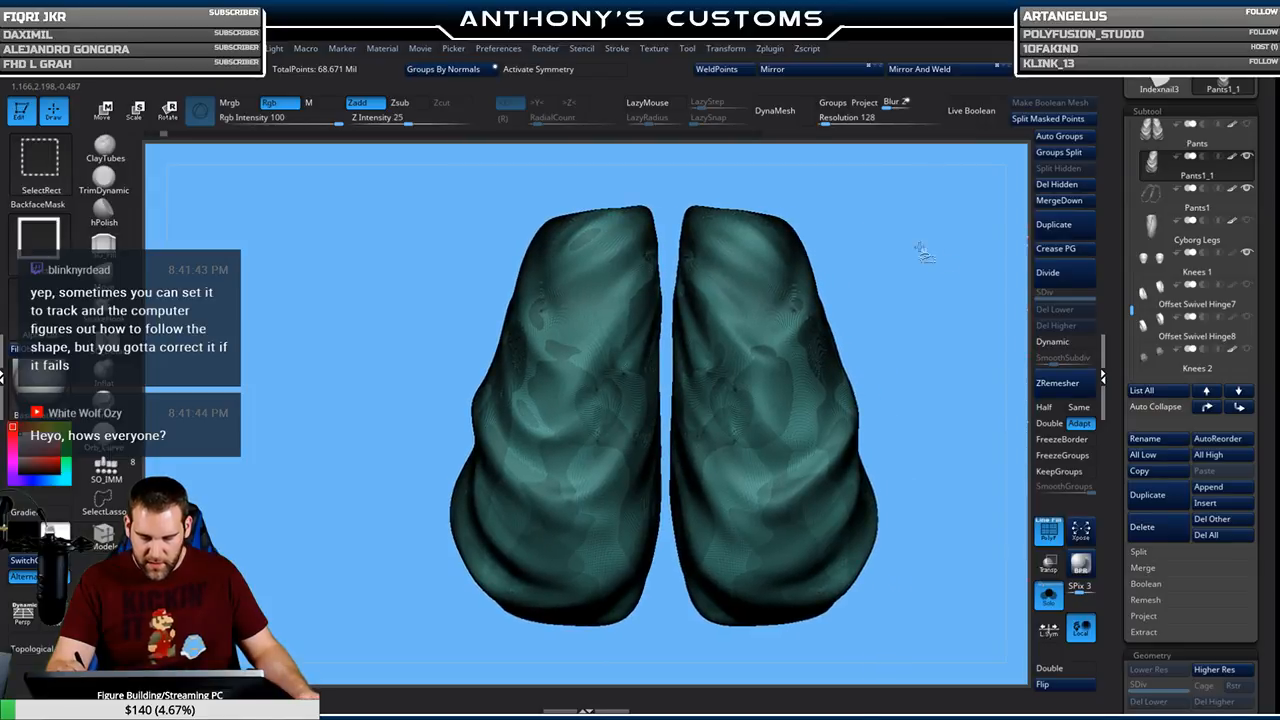
Try to cut a rounded inner panel across both legs with the SliceCirc brush, accepting removal of the newer undo history entries
{"action": "left_click", "coordinate": [64, 171], "text": "ctrl+shift"}
{"action": "left_click", "coordinate": [531, 231]}
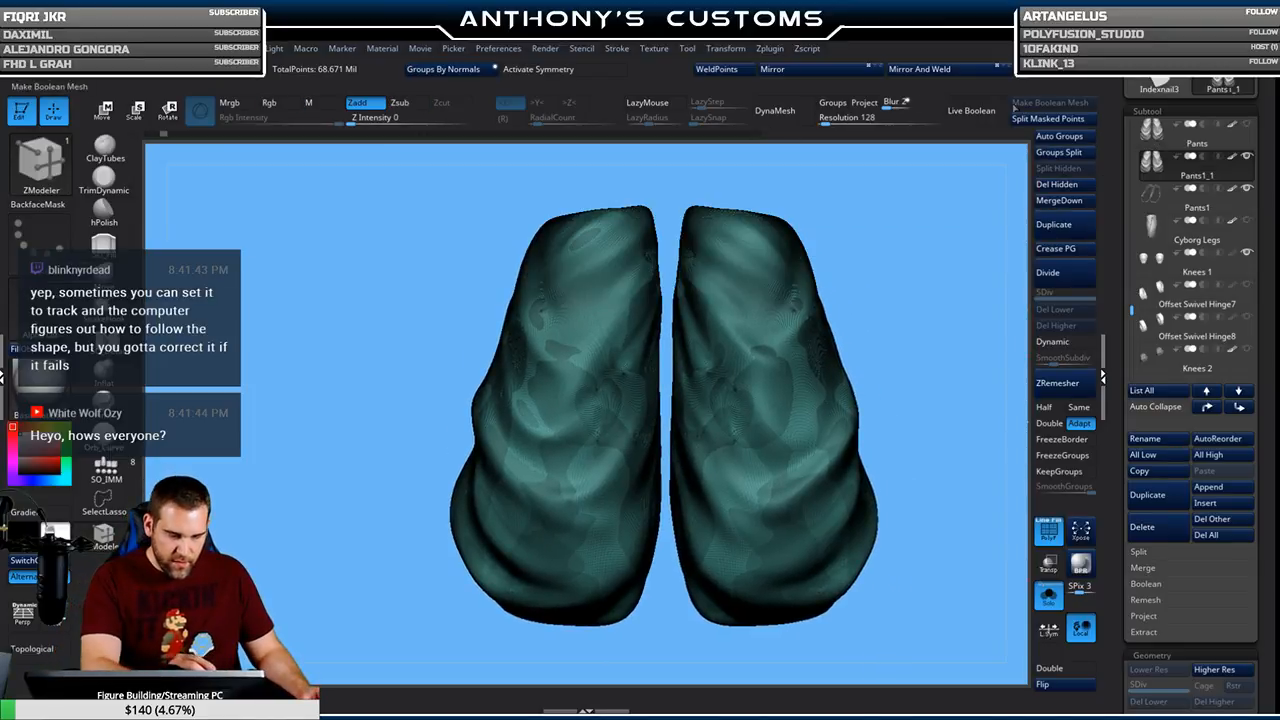
{"action": "left_click_drag", "start_coordinate": [664, 196], "coordinate": [758, 680], "text": "ctrl+shift"}
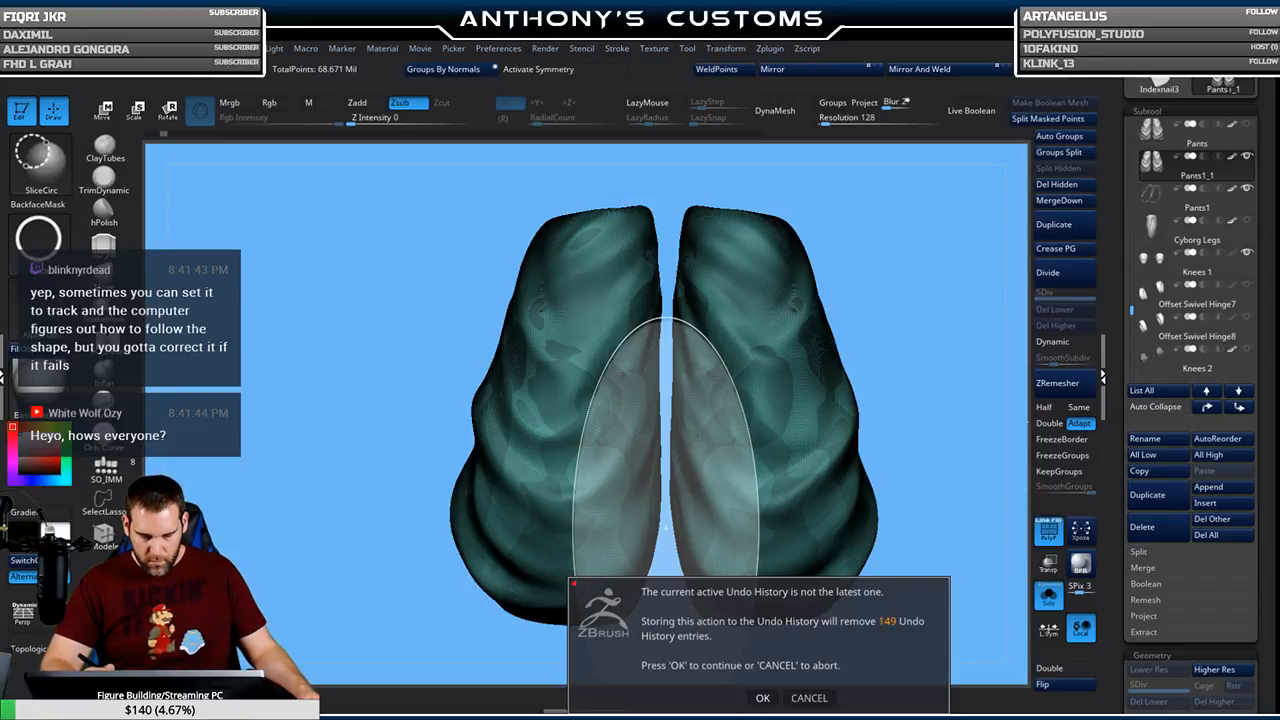
{"action": "left_click", "coordinate": [764, 697]}
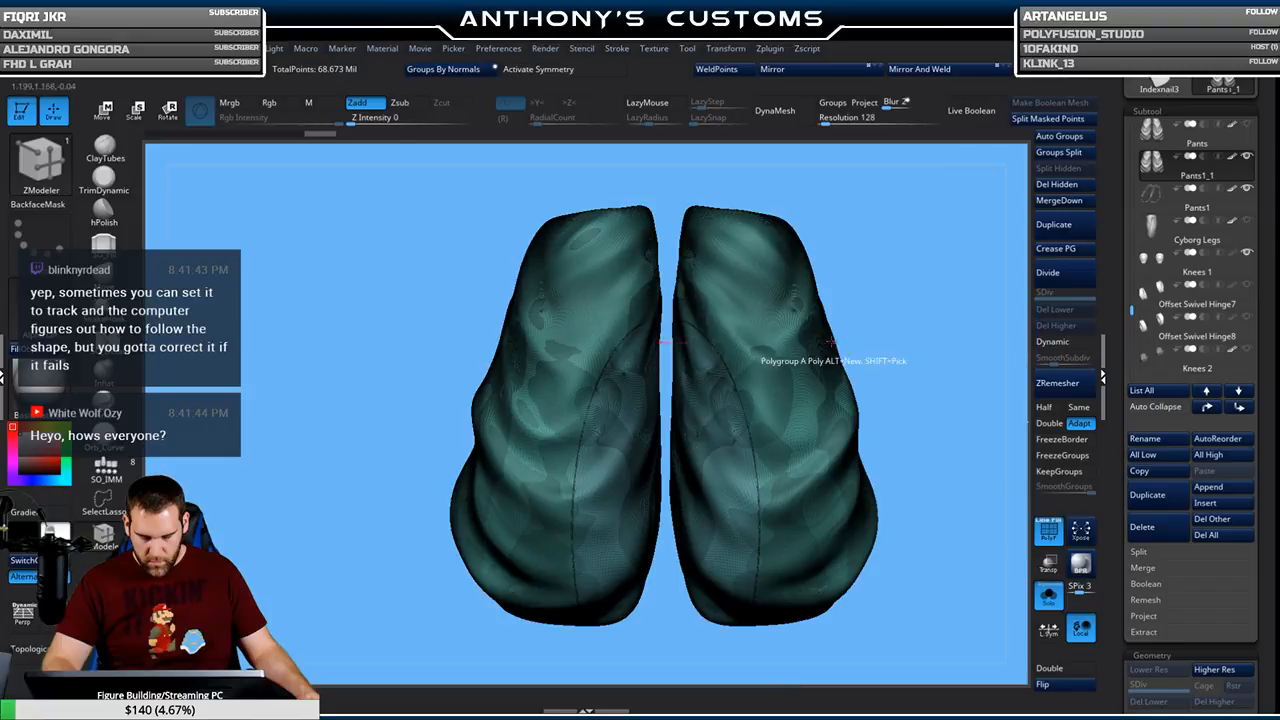
Inspect the circular cut on both legs, isolating the inner panels to examine their outer edge up close
{"action": "right_click_drag", "start_coordinate": [727, 390], "coordinate": [731, 700], "text": "ctrl"}
{"action": "right_click_drag", "start_coordinate": [648, 592], "coordinate": [950, 425], "text": "alt"}
{"action": "right_click_drag", "start_coordinate": [648, 409], "coordinate": [646, 263], "text": "ctrl"}
{"action": "key", "text": "f"}
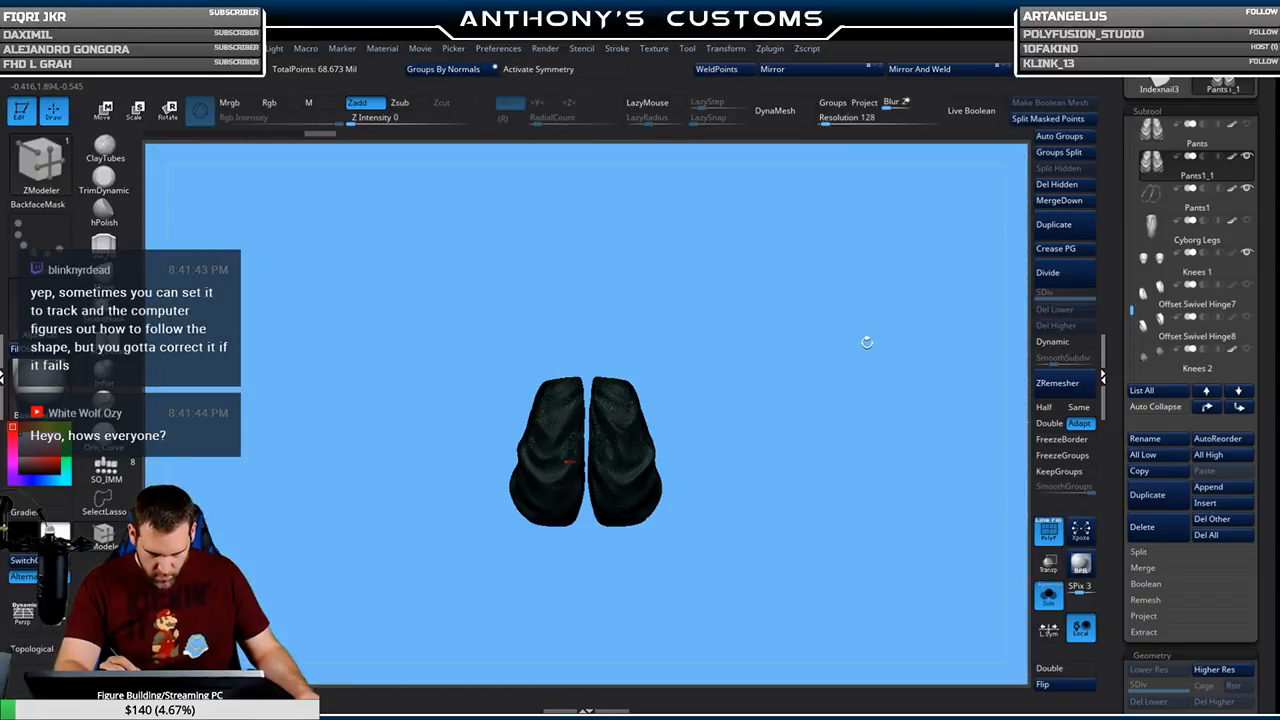
{"action": "key", "text": "f"}
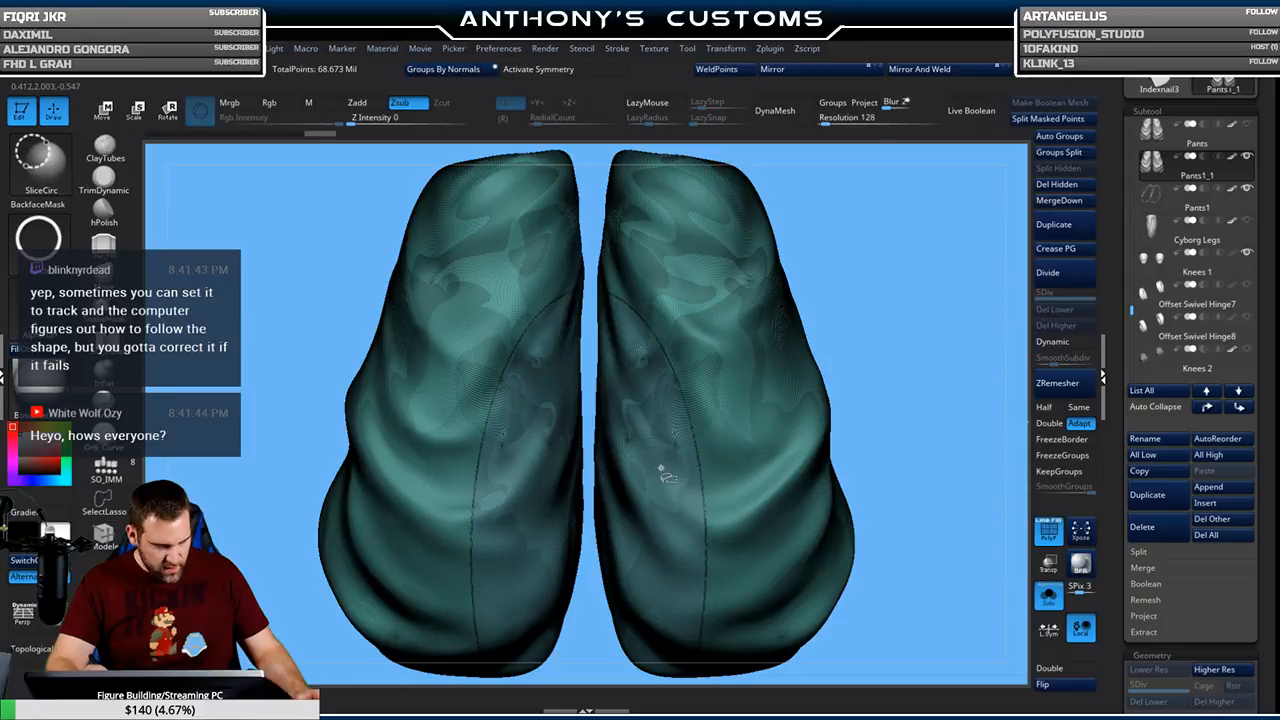
{"action": "left_click", "coordinate": [664, 474], "text": "ctrl+shift"}
{"action": "right_click_drag", "start_coordinate": [838, 344], "coordinate": [832, 546], "text": "ctrl"}
{"action": "right_click_drag", "start_coordinate": [847, 473], "coordinate": [855, 438]}
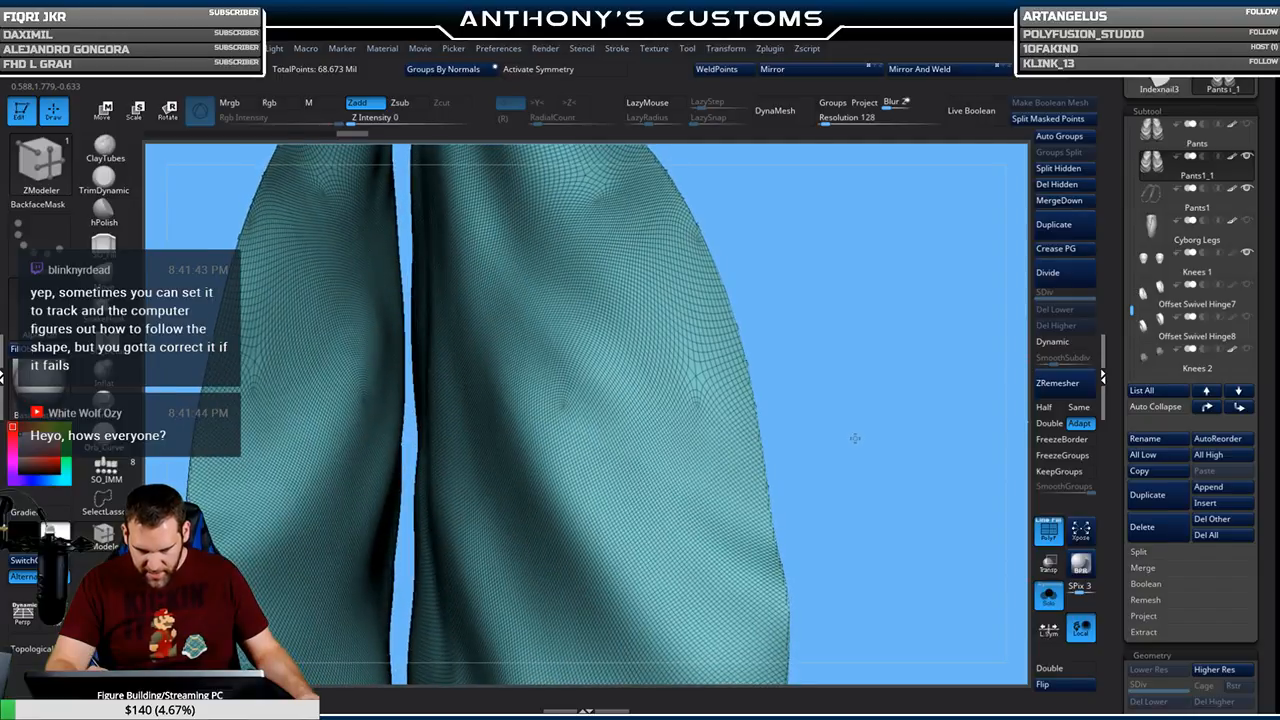
{"action": "right_click_drag", "start_coordinate": [840, 380], "coordinate": [837, 554], "text": "ctrl"}
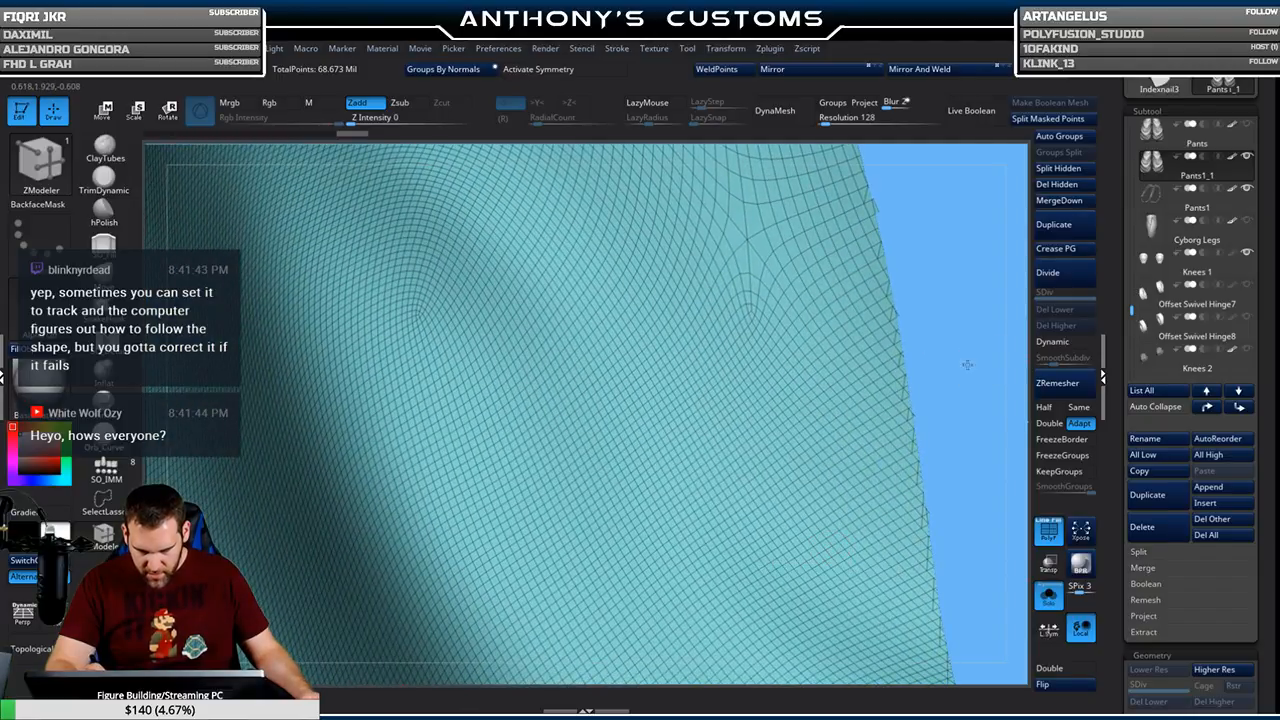
{"action": "left_click_drag", "start_coordinate": [967, 364], "coordinate": [881, 328], "text": "alt"}
{"action": "mouse_move", "coordinate": [890, 457]}
{"action": "left_mouse_down", "text": "alt"}
{"action": "mouse_move", "coordinate": [864, 412]}
{"action": "mouse_move", "coordinate": [880, 431]}
{"action": "left_mouse_up", "text": "alt"}
Try to regroup the isolated inner-leg panels as a new polygroup, then show the whole pants again
{"action": "key", "text": "ctrl+w"}
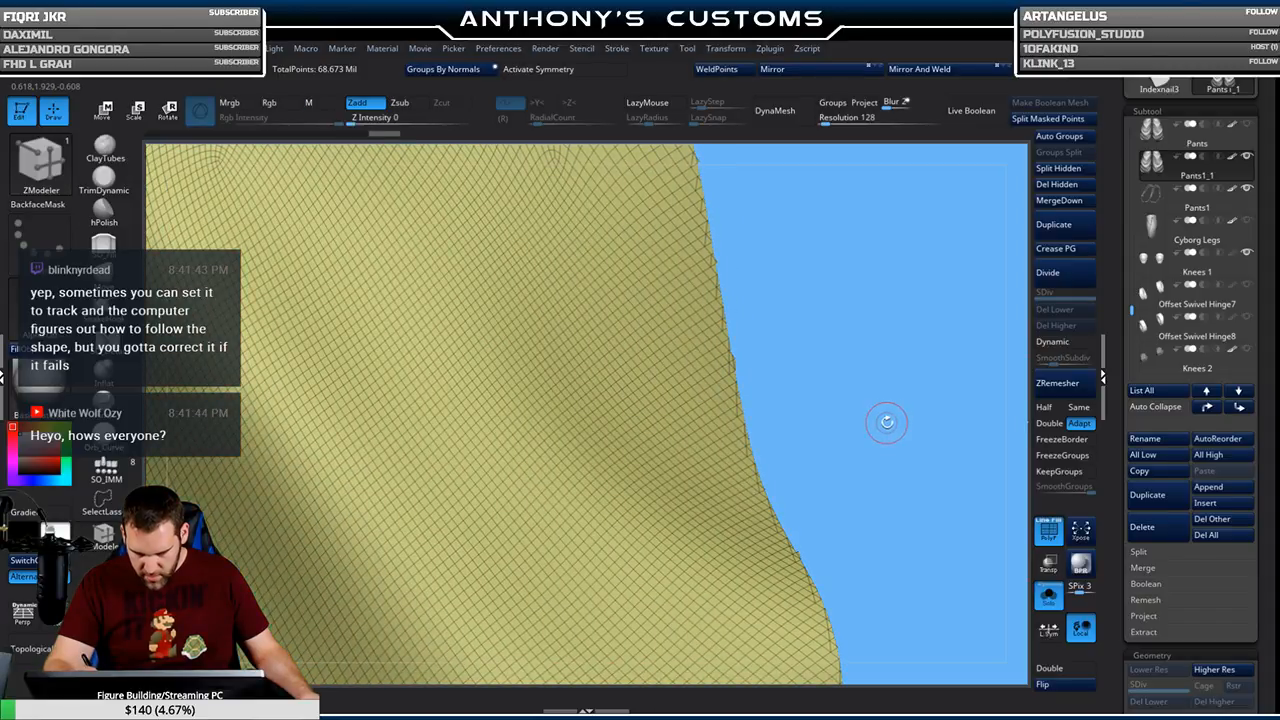
{"action": "key", "text": "ctrl+w"}
{"action": "left_click_drag", "start_coordinate": [877, 472], "coordinate": [844, 427]}
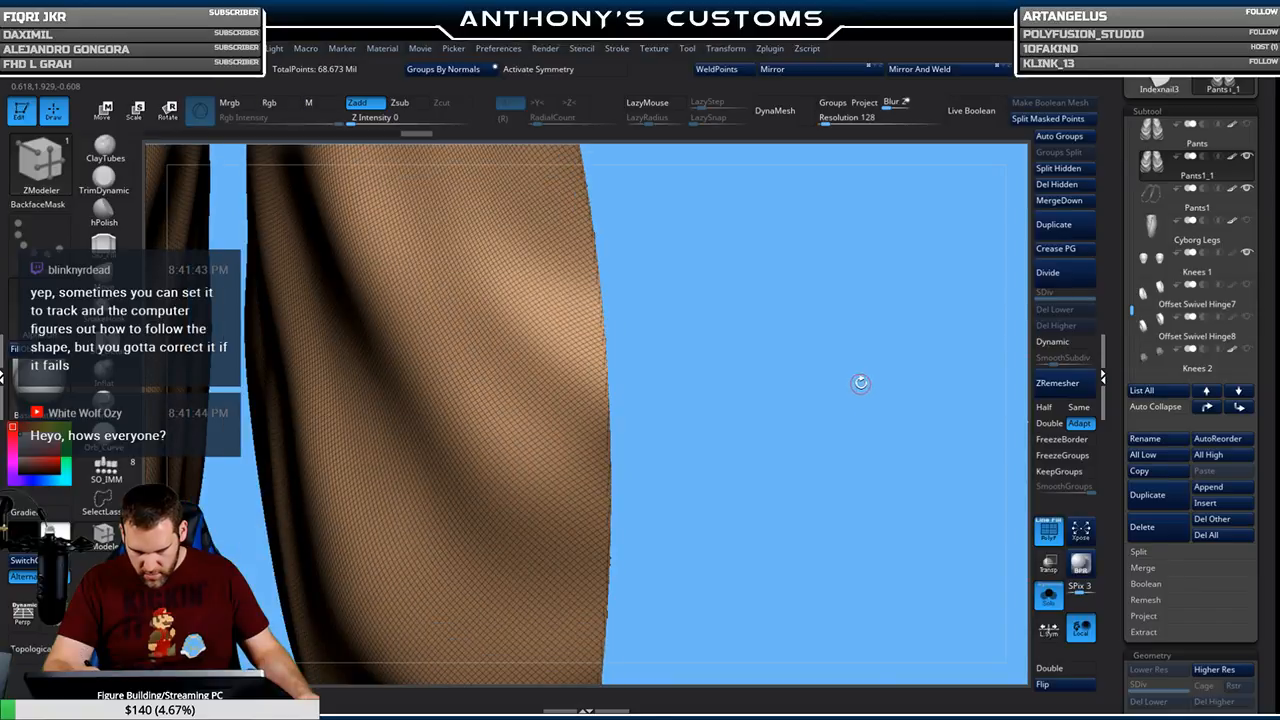
{"action": "key", "text": "f"}
{"action": "key", "text": "f"}
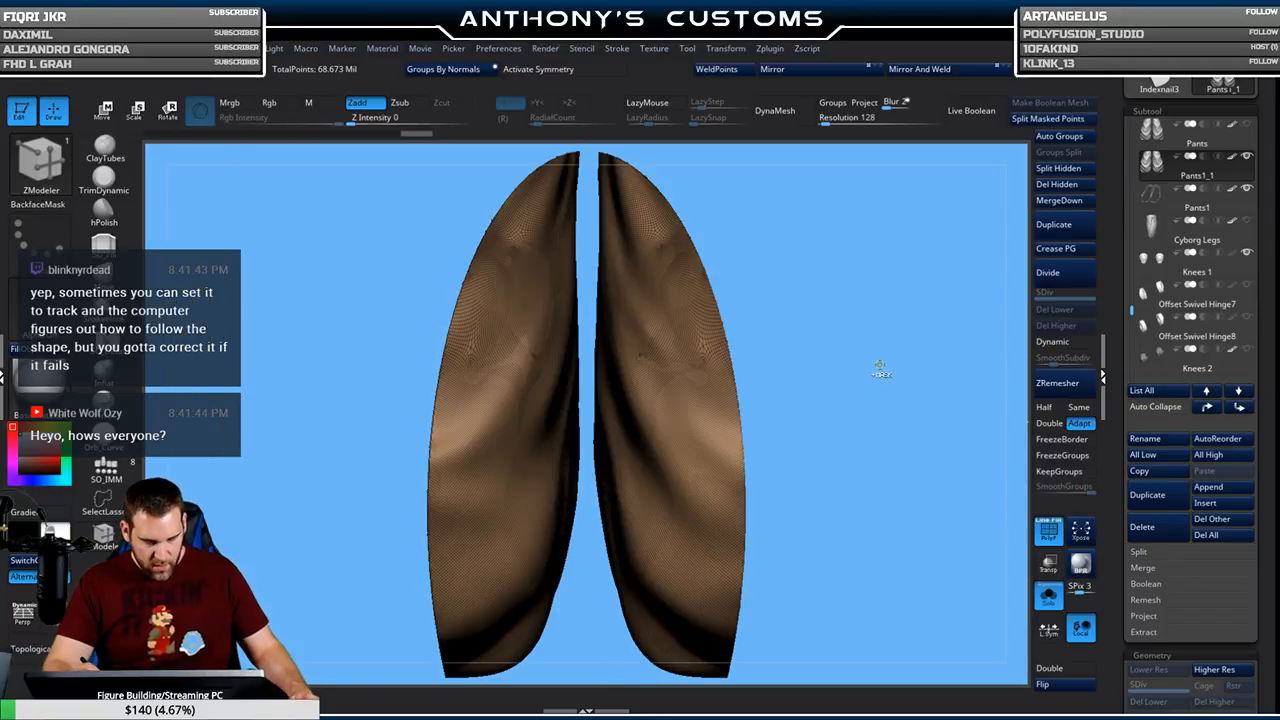
{"action": "key", "text": "ctrl+w"}
{"action": "key", "text": "ctrl+w"}
{"action": "left_click", "coordinate": [881, 367], "text": "ctrl+shift"}
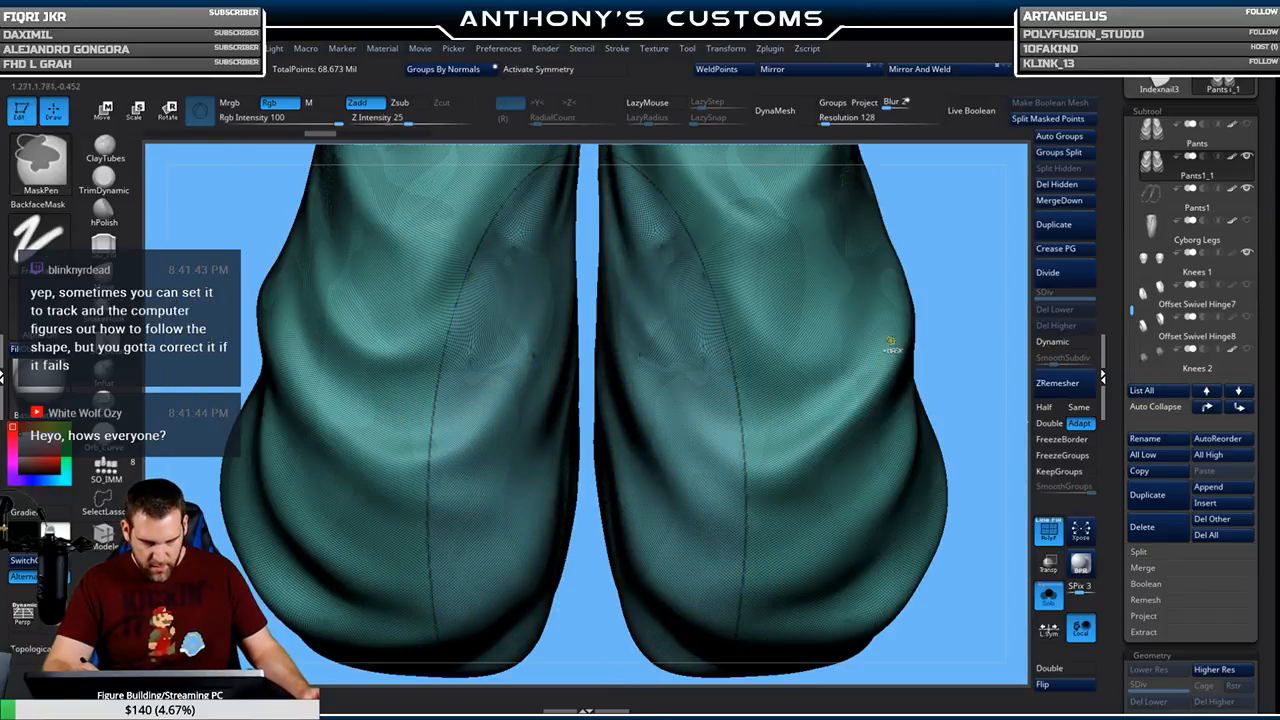
Undo the circular slice on both pant legs
{"action": "key", "text": "ctrl+w"}
{"action": "left_click_drag", "start_coordinate": [993, 364], "coordinate": [913, 279]}
{"action": "left_click_drag", "start_coordinate": [900, 343], "coordinate": [932, 385], "text": "alt"}
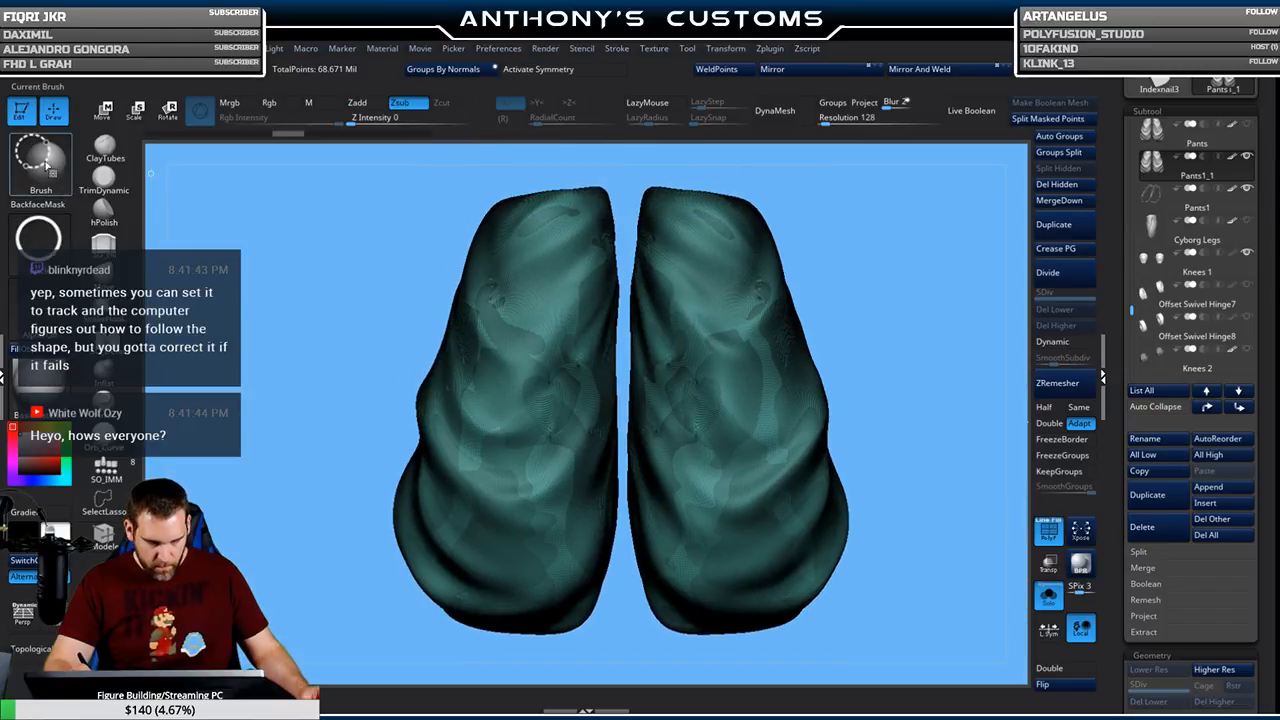
Cut a curved inner panel from hem to inner thigh on the left pant leg with the SliceCurve brush, and save the project
{"action": "key", "text": "b"}
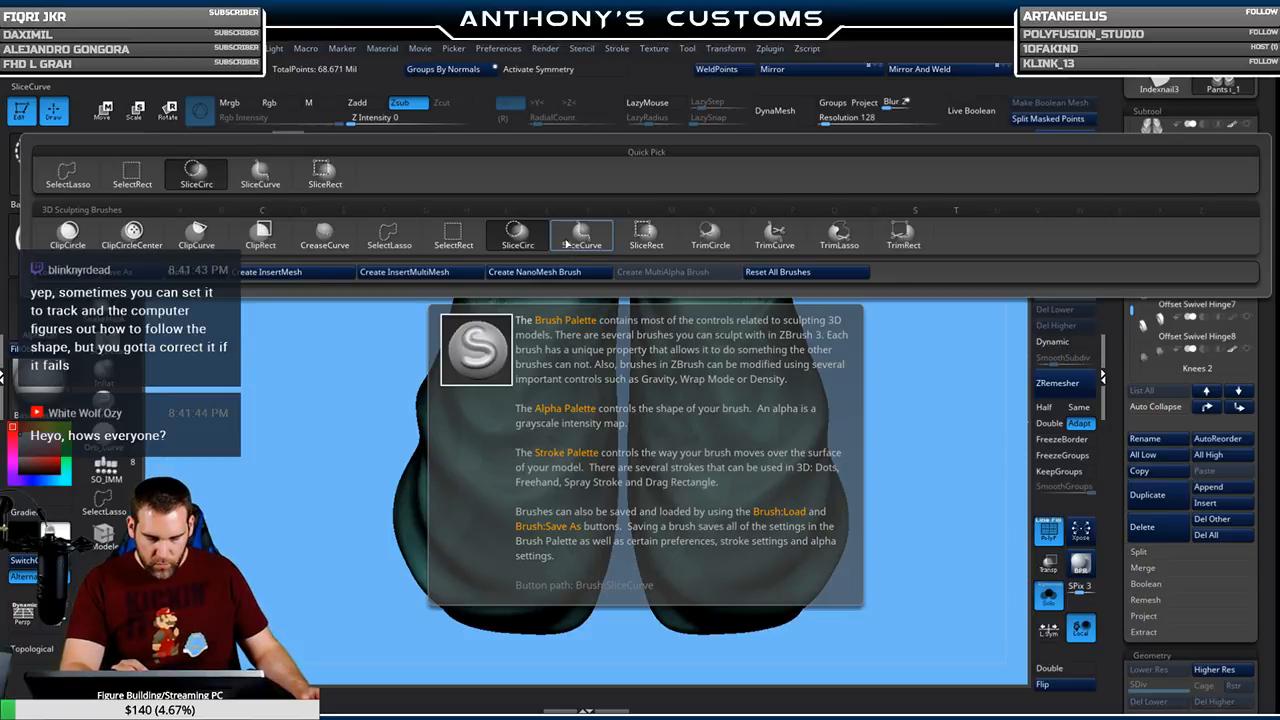
{"action": "left_click", "coordinate": [578, 239]}
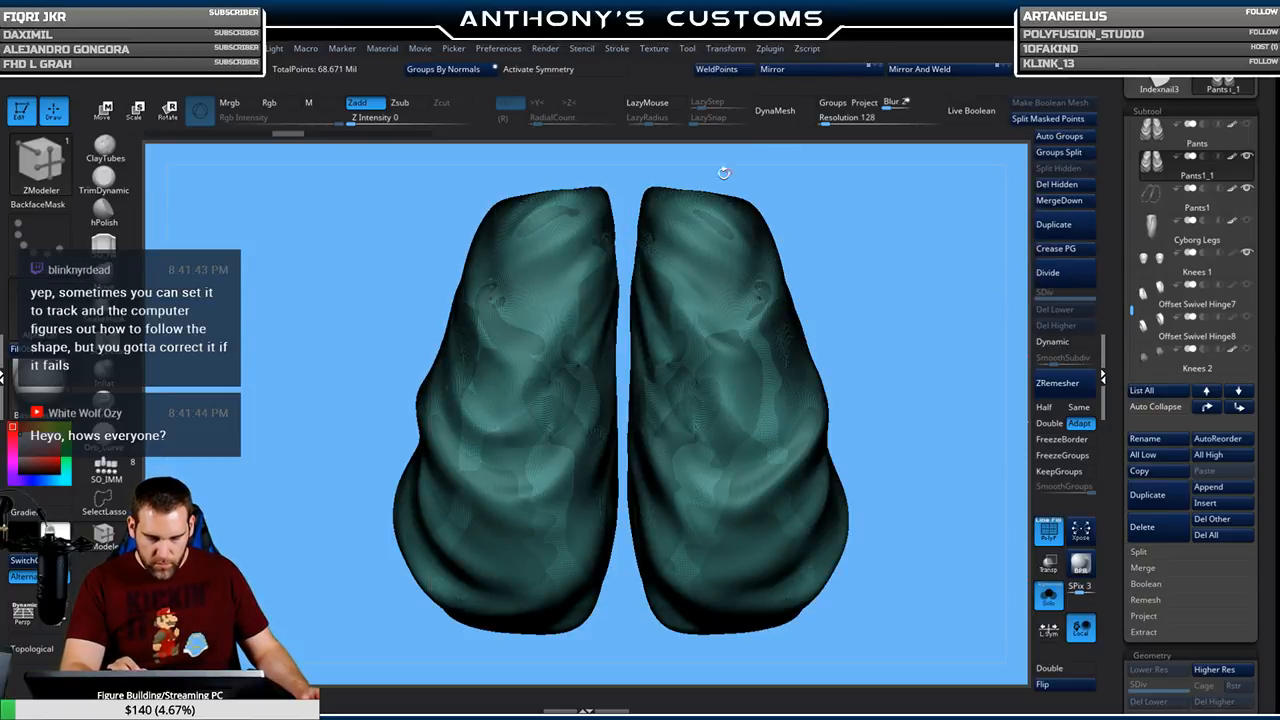
{"action": "key", "text": "ctrl+shift"}
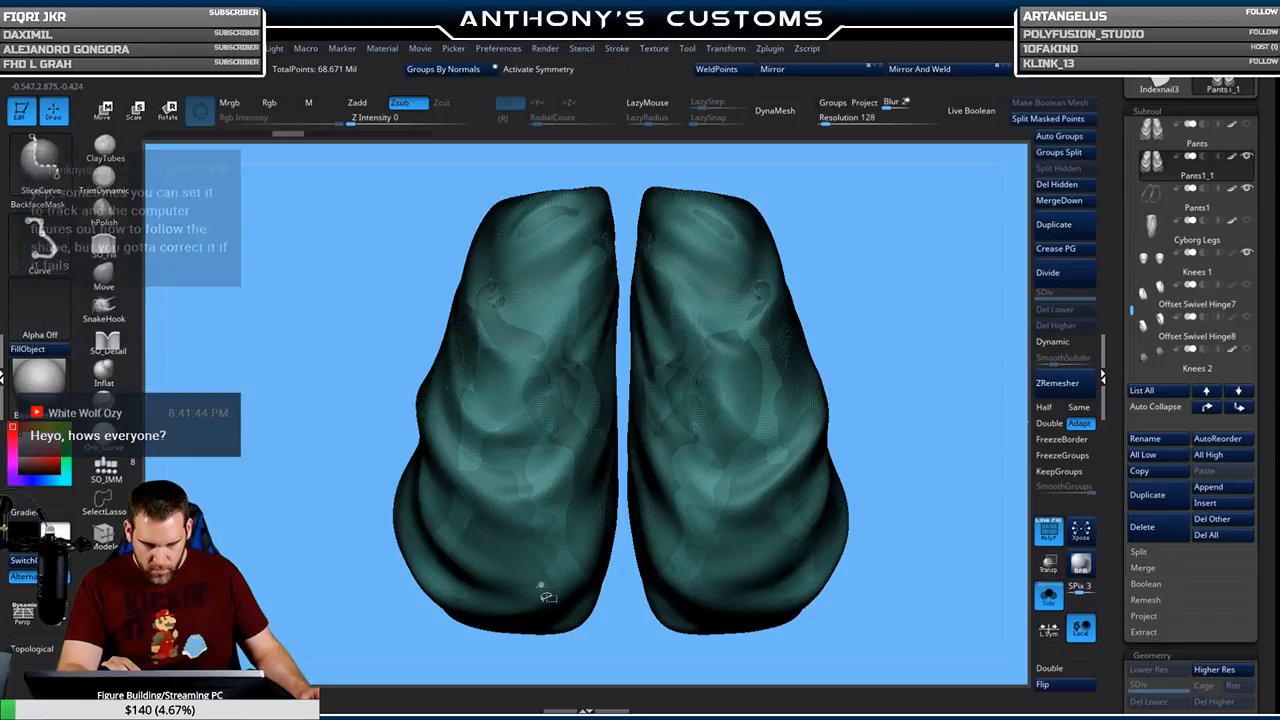
{"action": "mouse_move", "coordinate": [517, 652]}
{"action": "left_mouse_down", "text": "ctrl+shift"}
{"action": "mouse_move", "coordinate": [527, 423]}
{"action": "mouse_move", "coordinate": [566, 340]}
{"action": "mouse_move", "coordinate": [643, 282]}
{"action": "mouse_move", "coordinate": [622, 292]}
{"action": "mouse_move", "coordinate": [627, 161]}
{"action": "left_mouse_up", "text": "ctrl+shift"}
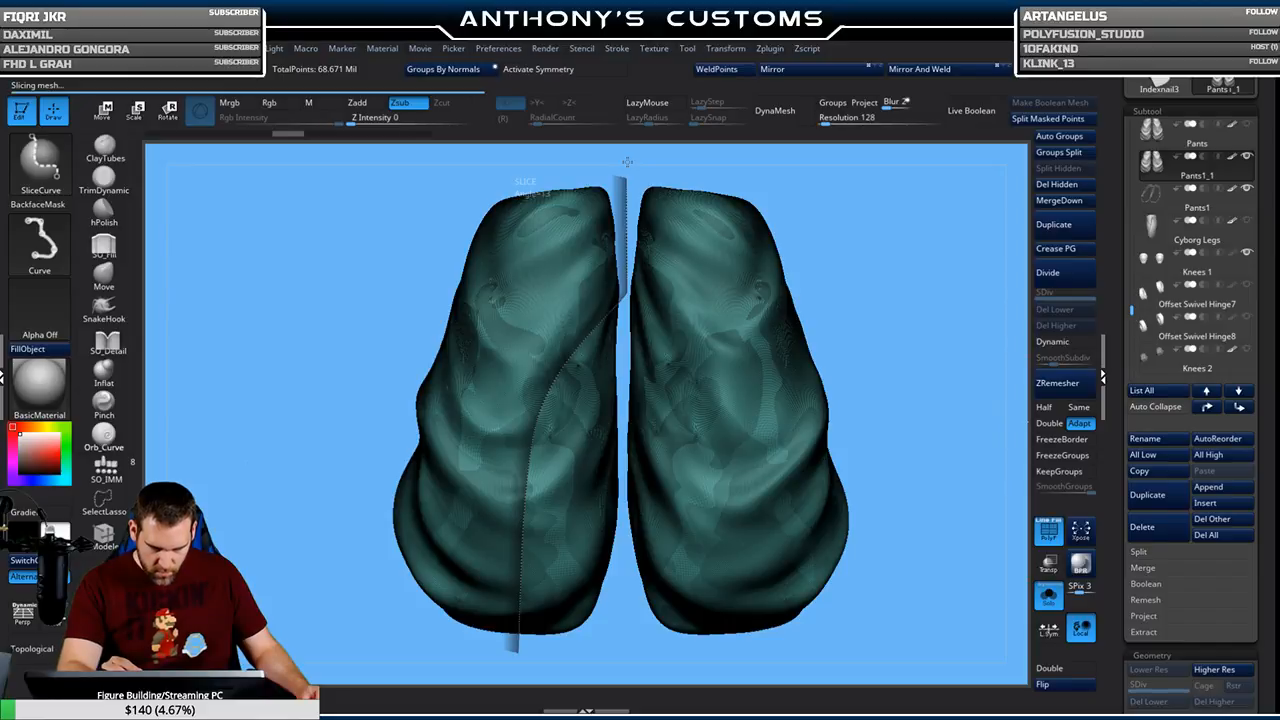
{"action": "key", "text": "ctrl+s"}
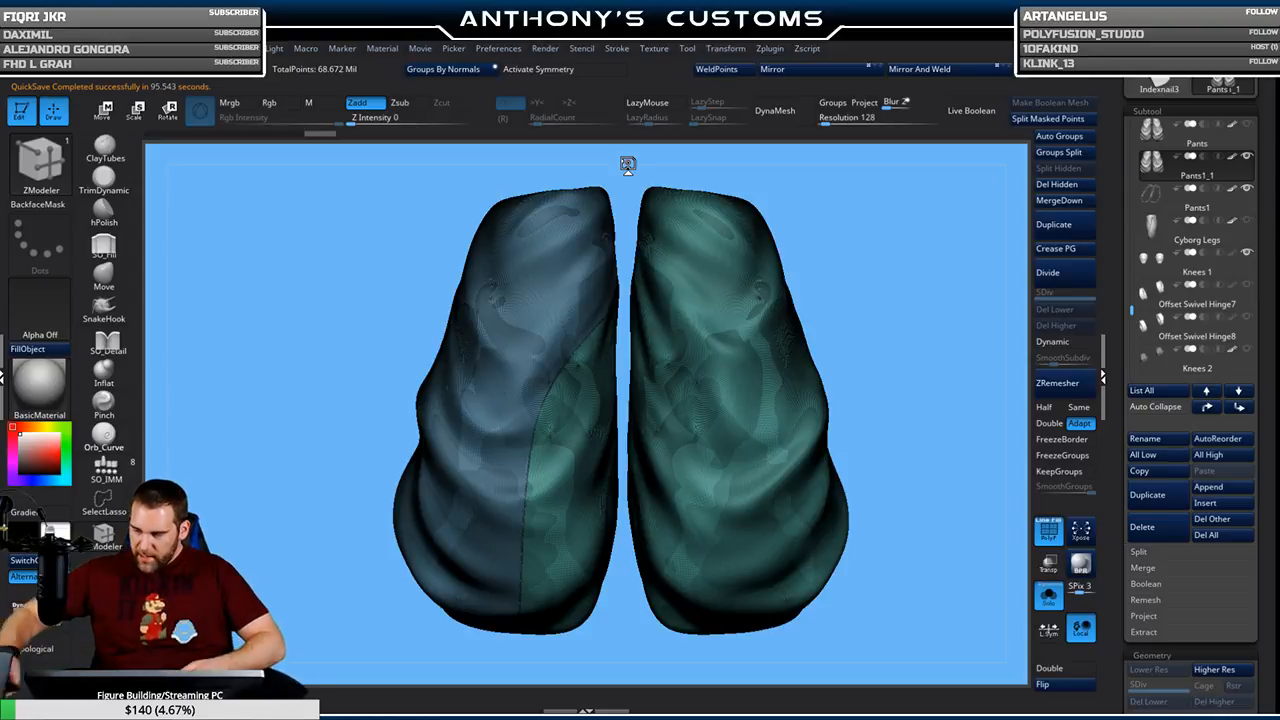
Isolate the teal polygroup and inspect the curved cut edge on the left pant leg, then show everything again
{"action": "left_click_drag", "start_coordinate": [876, 292], "coordinate": [876, 400], "text": "alt"}
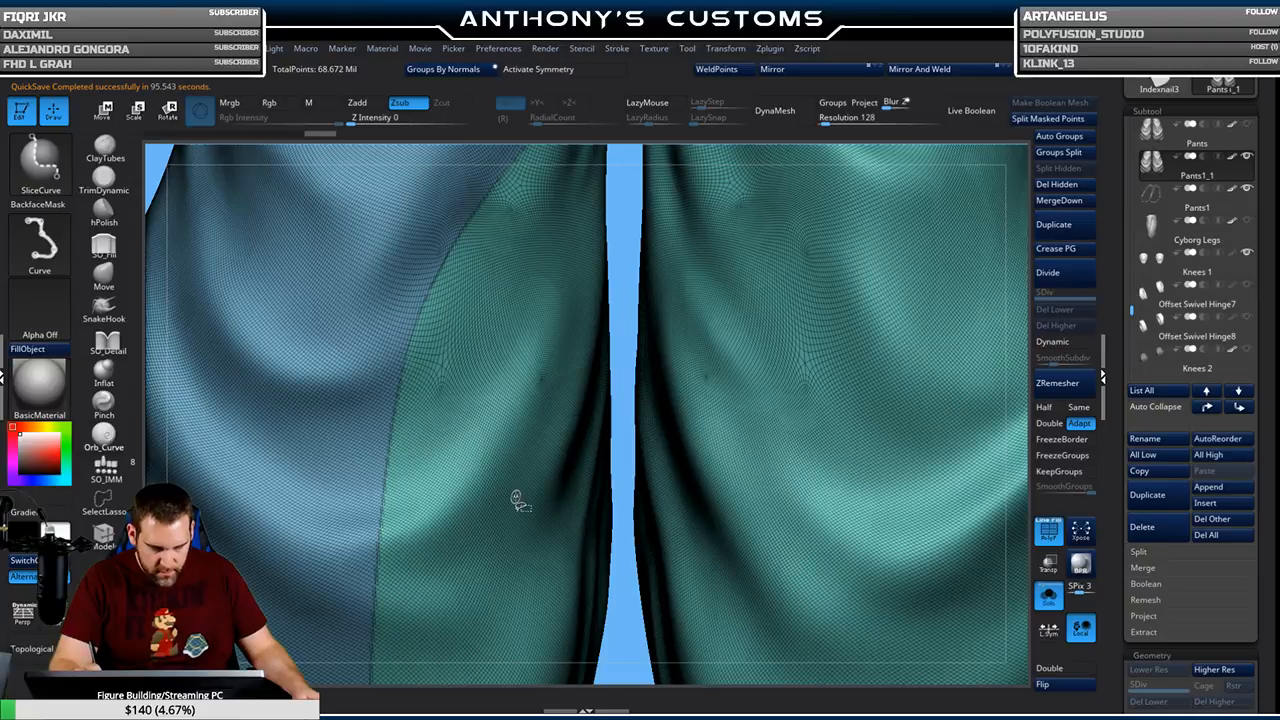
{"action": "left_click", "coordinate": [520, 505], "text": "ctrl+shift"}
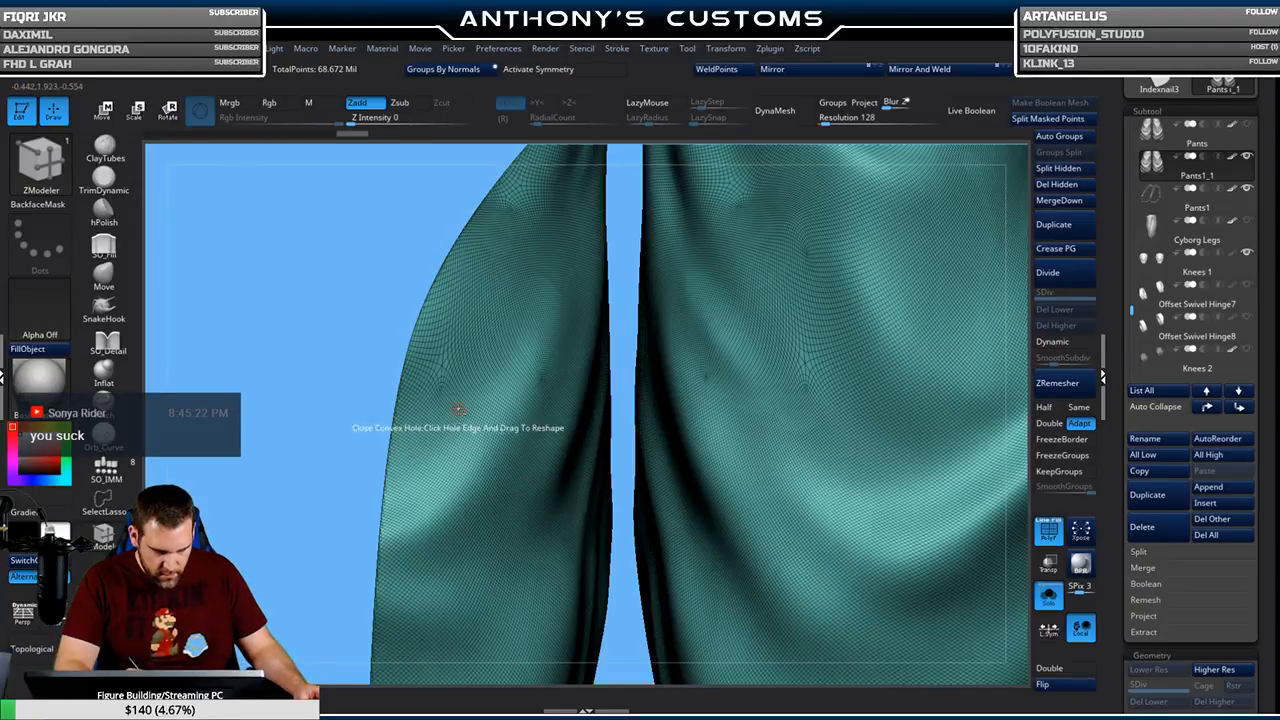
{"action": "left_click_drag", "start_coordinate": [362, 330], "coordinate": [366, 395], "text": "alt"}
{"action": "left_click_drag", "start_coordinate": [260, 310], "coordinate": [374, 394], "text": "alt"}
{"action": "left_click_drag", "start_coordinate": [225, 530], "coordinate": [468, 244], "text": "alt"}
{"action": "mouse_move", "coordinate": [778, 235]}
{"action": "right_mouse_down"}
{"action": "mouse_move", "coordinate": [740, 266]}
{"action": "mouse_move", "coordinate": [590, 325]}
{"action": "mouse_move", "coordinate": [572, 306]}
{"action": "mouse_move", "coordinate": [584, 430]}
{"action": "mouse_move", "coordinate": [630, 405]}
{"action": "mouse_move", "coordinate": [542, 448]}
{"action": "mouse_move", "coordinate": [557, 394]}
{"action": "mouse_move", "coordinate": [528, 470]}
{"action": "mouse_move", "coordinate": [530, 378]}
{"action": "mouse_move", "coordinate": [565, 335]}
{"action": "mouse_move", "coordinate": [566, 296]}
{"action": "right_mouse_up"}
{"action": "mouse_move", "coordinate": [588, 557]}
{"action": "right_mouse_down"}
{"action": "mouse_move", "coordinate": [562, 497]}
{"action": "mouse_move", "coordinate": [574, 363]}
{"action": "mouse_move", "coordinate": [674, 343]}
{"action": "mouse_move", "coordinate": [706, 306]}
{"action": "mouse_move", "coordinate": [787, 325]}
{"action": "mouse_move", "coordinate": [731, 409]}
{"action": "mouse_move", "coordinate": [833, 430]}
{"action": "mouse_move", "coordinate": [697, 367]}
{"action": "mouse_move", "coordinate": [778, 354]}
{"action": "mouse_move", "coordinate": [768, 385]}
{"action": "mouse_move", "coordinate": [711, 417]}
{"action": "mouse_move", "coordinate": [783, 309]}
{"action": "mouse_move", "coordinate": [860, 405]}
{"action": "mouse_move", "coordinate": [740, 480]}
{"action": "mouse_move", "coordinate": [707, 541]}
{"action": "mouse_move", "coordinate": [735, 577]}
{"action": "mouse_move", "coordinate": [756, 506]}
{"action": "mouse_move", "coordinate": [586, 583]}
{"action": "mouse_move", "coordinate": [823, 374]}
{"action": "mouse_move", "coordinate": [849, 414]}
{"action": "mouse_move", "coordinate": [855, 393]}
{"action": "right_mouse_up"}
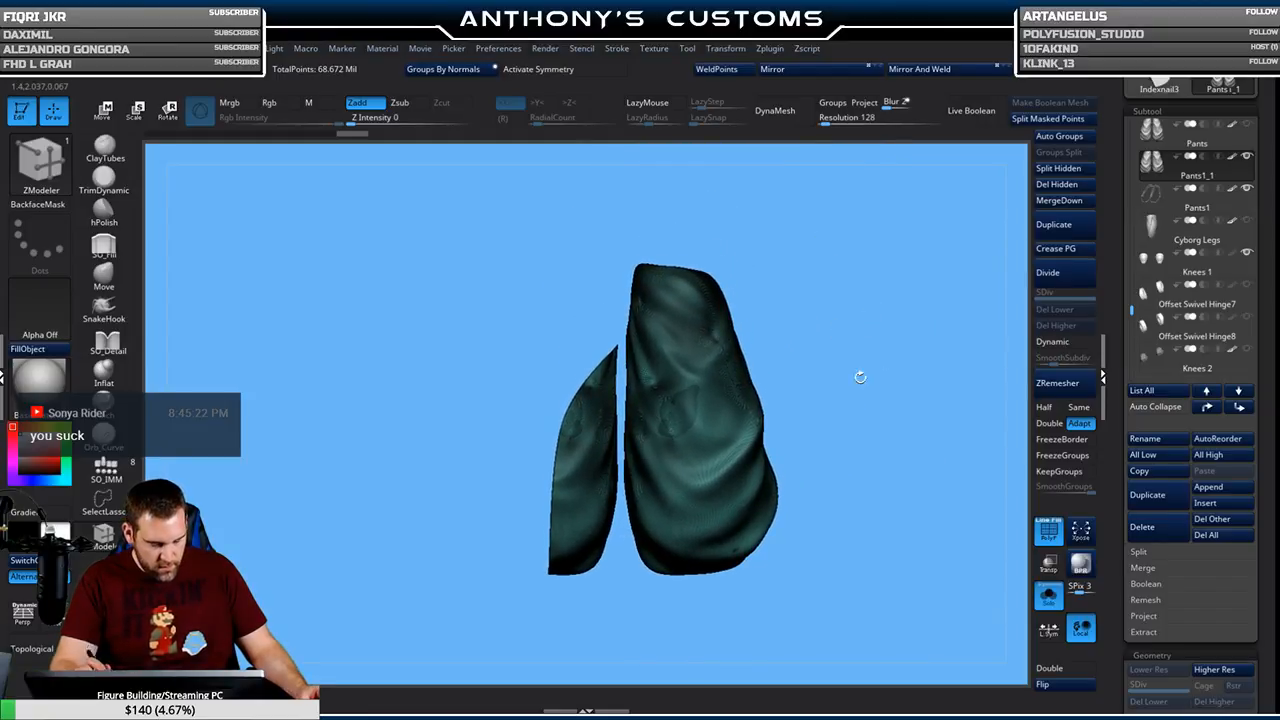
{"action": "left_click", "coordinate": [866, 396], "text": "ctrl+shift"}
Isolate the teal inner panel and the uncut leg, regroup them as one new polygroup, and show the whole pants
{"action": "right_click_drag", "start_coordinate": [880, 329], "coordinate": [884, 418], "text": "ctrl"}
{"action": "right_click_drag", "start_coordinate": [963, 238], "coordinate": [917, 311], "text": "alt"}
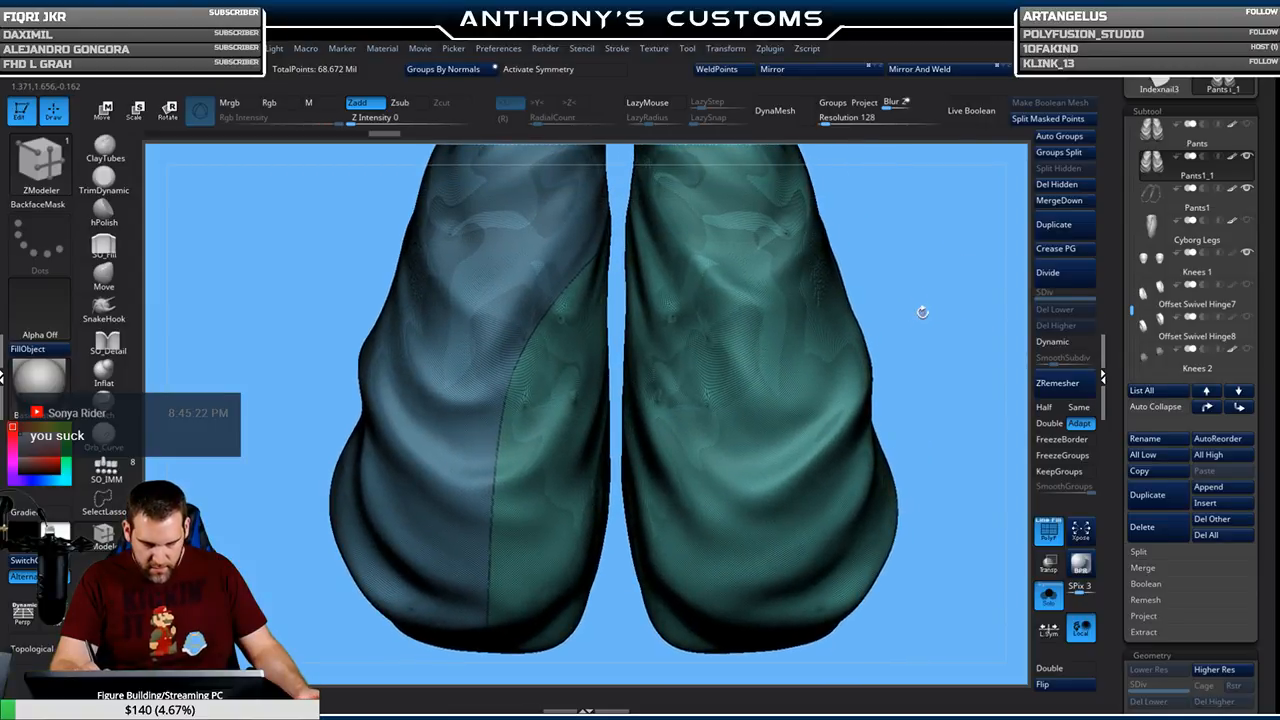
{"action": "left_click", "coordinate": [753, 424], "text": "ctrl+shift"}
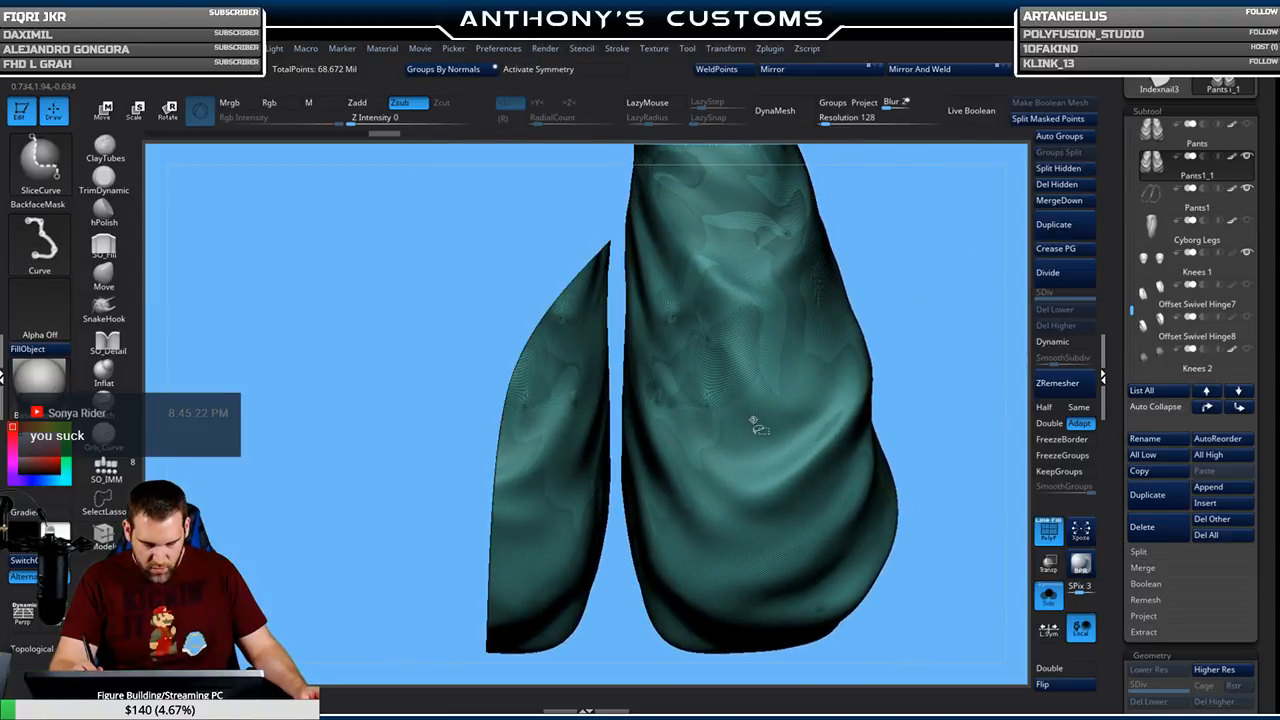
{"action": "left_click", "coordinate": [826, 365]}
{"action": "left_click", "coordinate": [931, 352], "text": "ctrl+shift"}
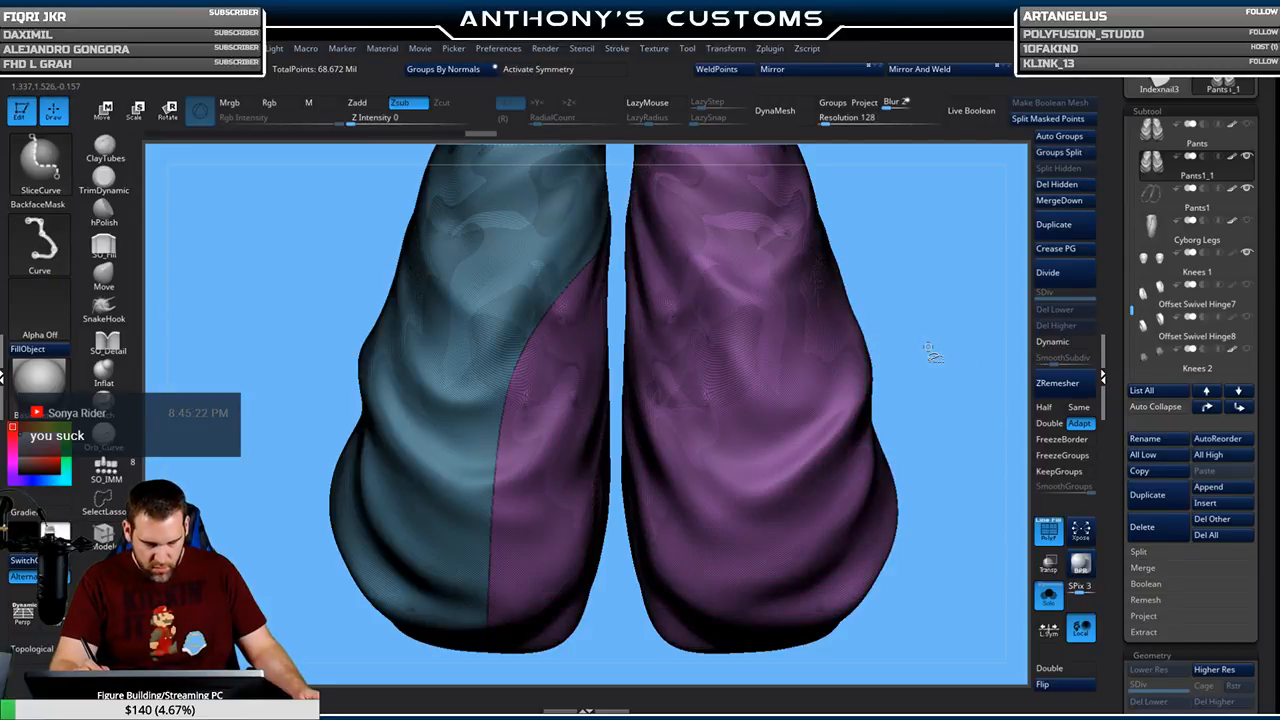
Try a matching SliceCurve cut from the hem to the inner thigh on the right pant leg, then undo it
{"action": "key", "text": "f"}
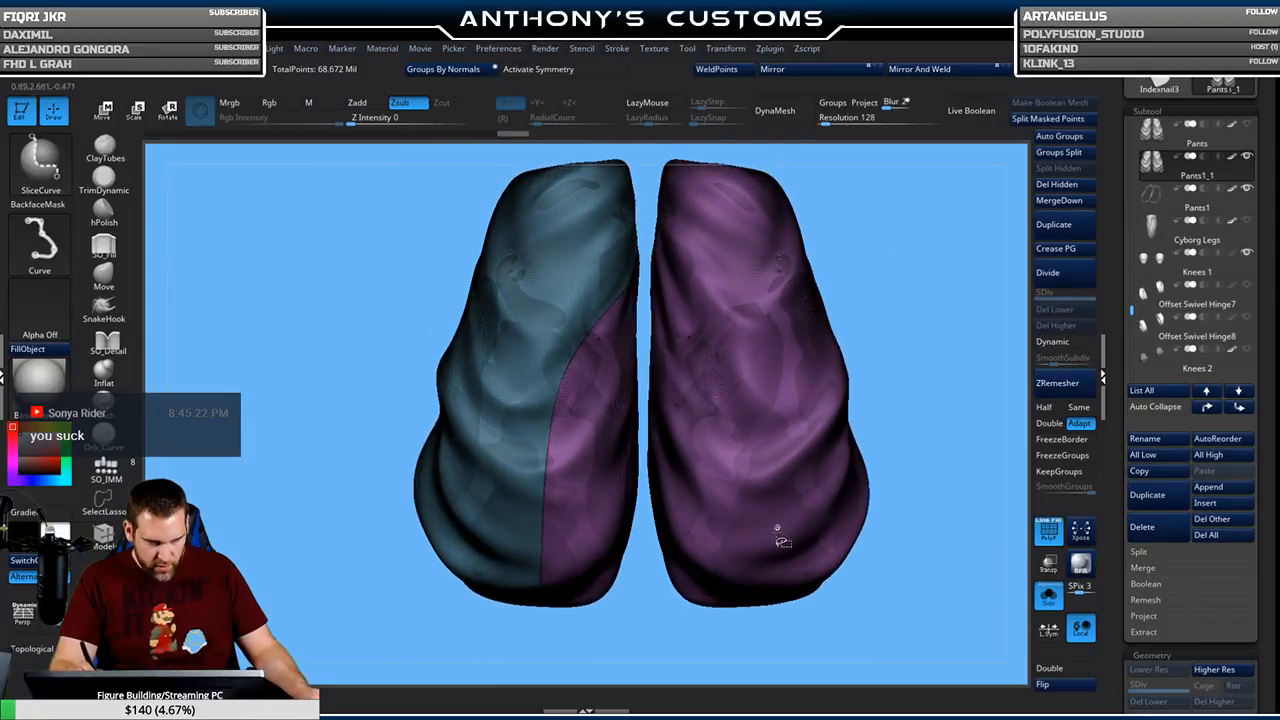
{"action": "mouse_move", "coordinate": [735, 625]}
{"action": "left_mouse_down", "text": "ctrl+shift"}
{"action": "mouse_move", "coordinate": [714, 372]}
{"action": "mouse_move", "coordinate": [670, 280]}
{"action": "mouse_move", "coordinate": [641, 268]}
{"action": "left_mouse_up", "text": "ctrl+shift"}
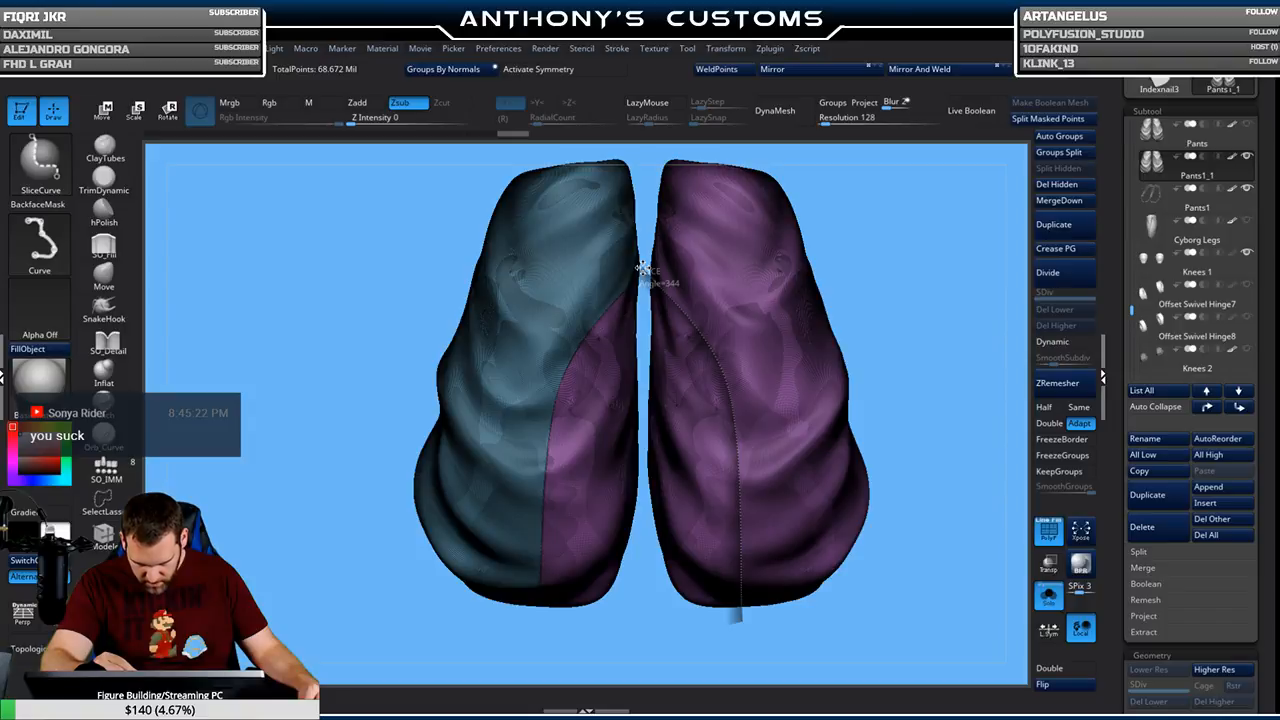
{"action": "left_click_drag", "start_coordinate": [641, 268], "coordinate": [642, 264], "text": "ctrl+shift"}
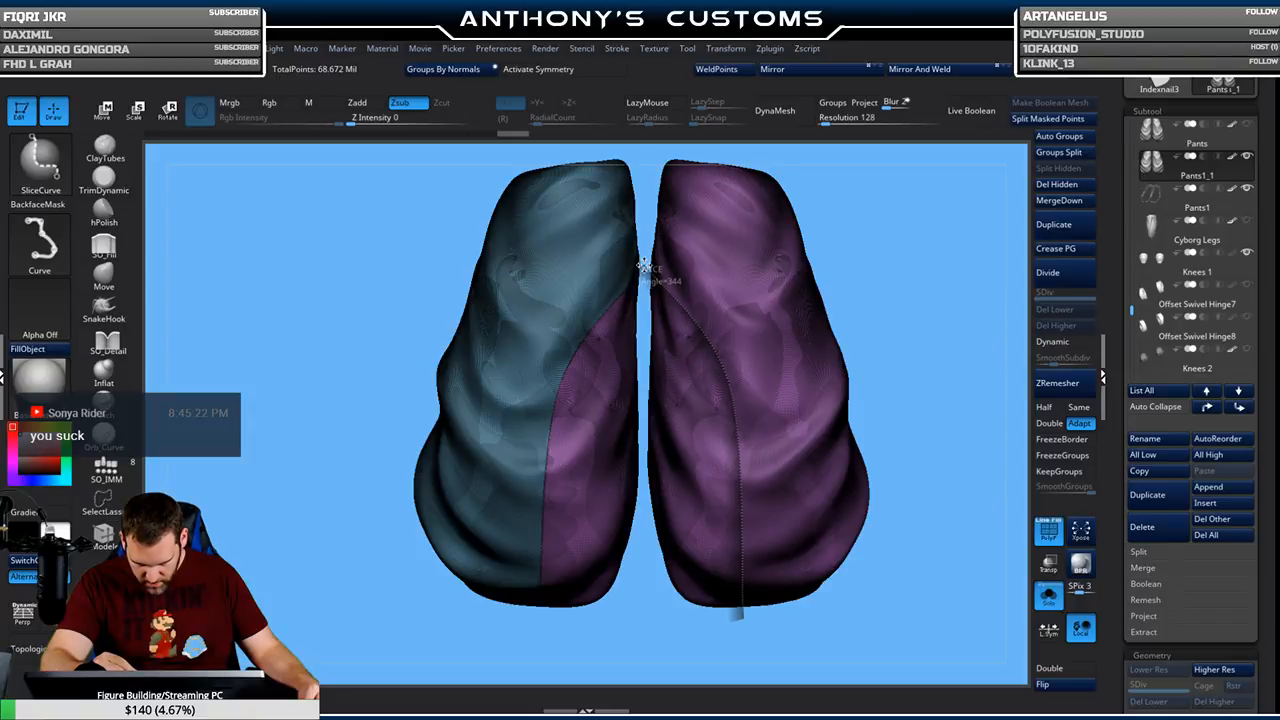
{"action": "left_click_drag", "start_coordinate": [643, 265], "coordinate": [645, 265], "text": "ctrl+shift"}
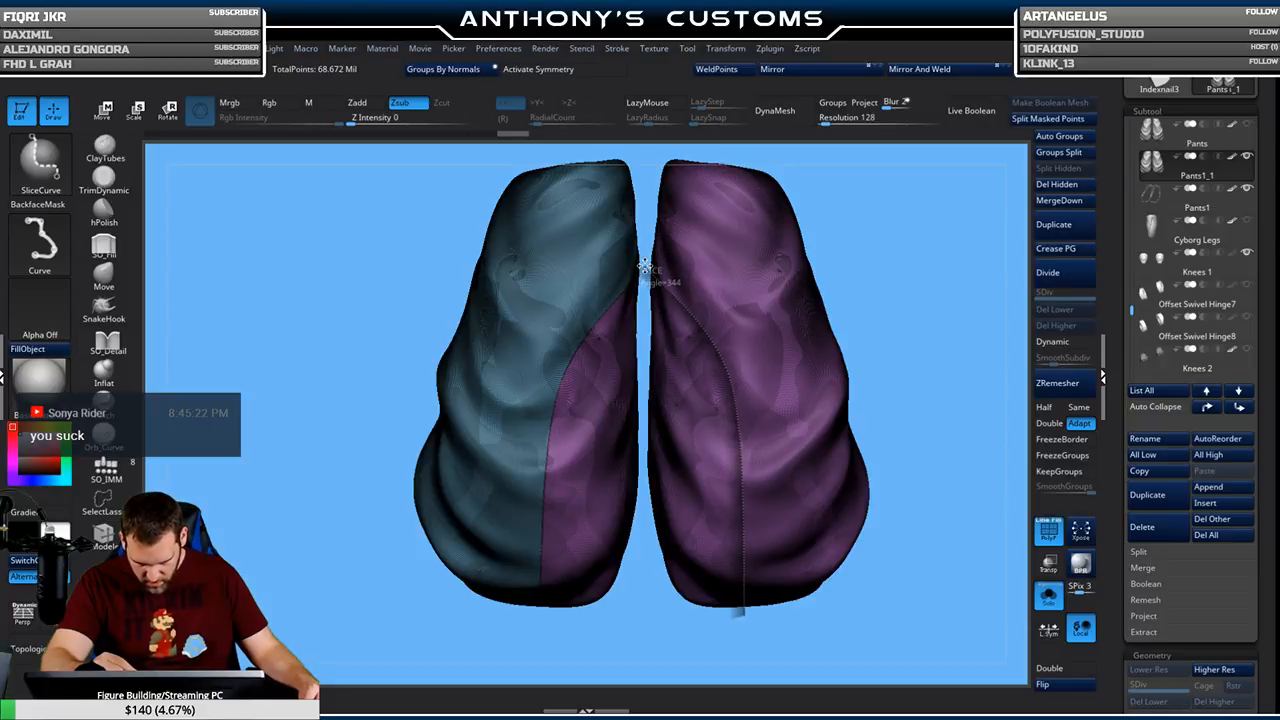
{"action": "left_click_drag", "start_coordinate": [644, 264], "coordinate": [647, 178], "text": "ctrl+shift"}
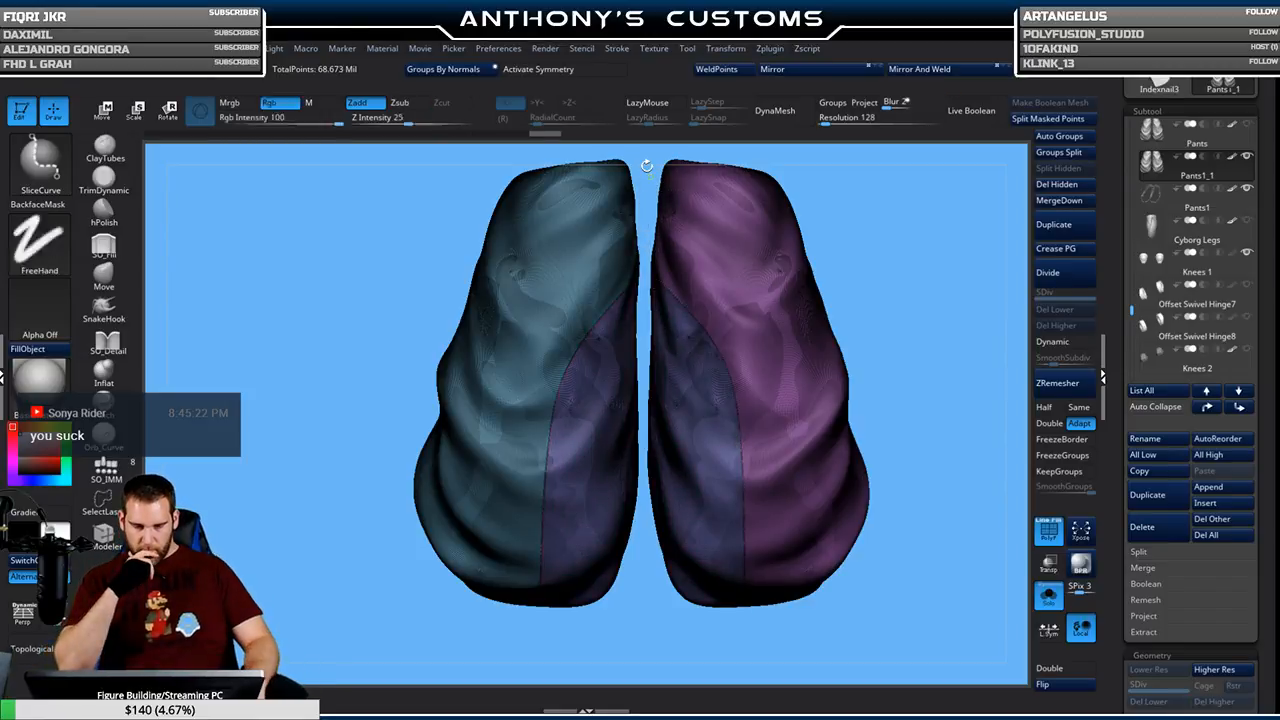
{"action": "left_click_drag", "start_coordinate": [934, 491], "coordinate": [952, 441]}
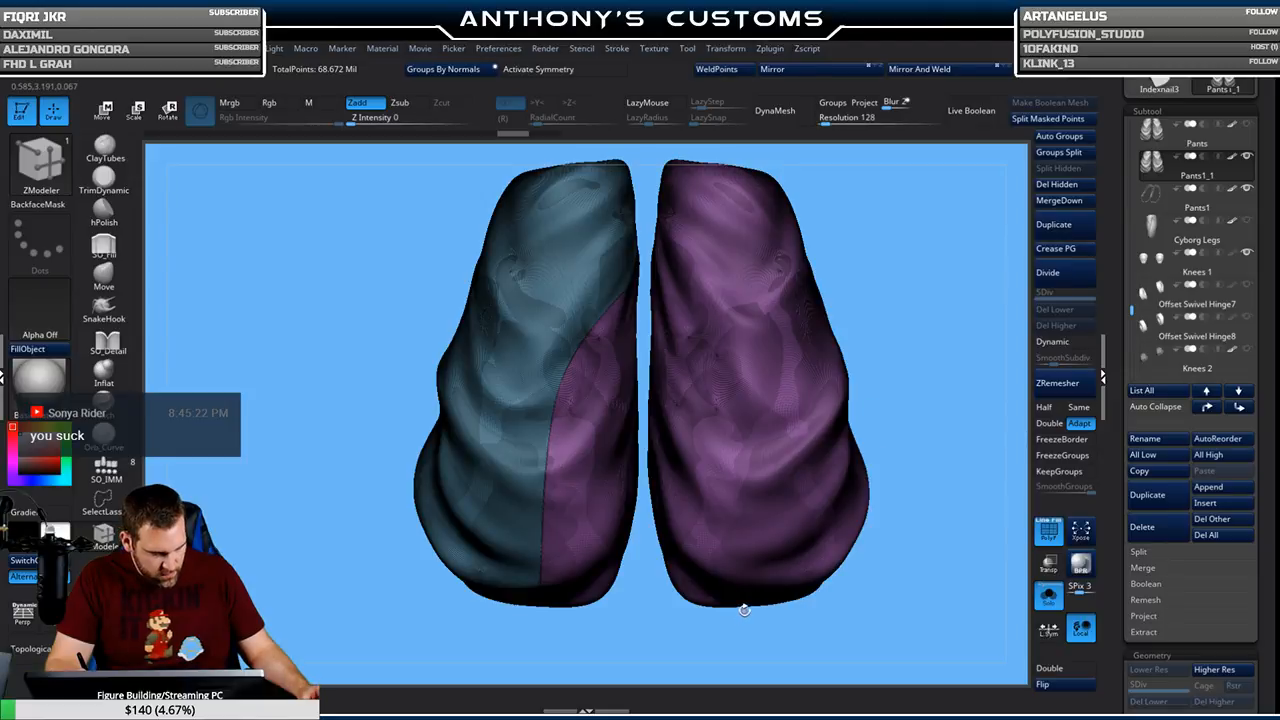
Try a SliceCurve cut on the uncut right pant leg mirroring the left panel's curve up through the gap, then undo it
{"action": "key", "text": "ctrl+shift+alt"}
{"action": "mouse_move", "coordinate": [741, 613]}
{"action": "left_mouse_down", "text": "ctrl+shift"}
{"action": "mouse_move", "coordinate": [740, 376]}
{"action": "mouse_move", "coordinate": [692, 282]}
{"action": "mouse_move", "coordinate": [633, 238]}
{"action": "mouse_move", "coordinate": [645, 280]}
{"action": "left_mouse_up", "text": "ctrl+shift"}
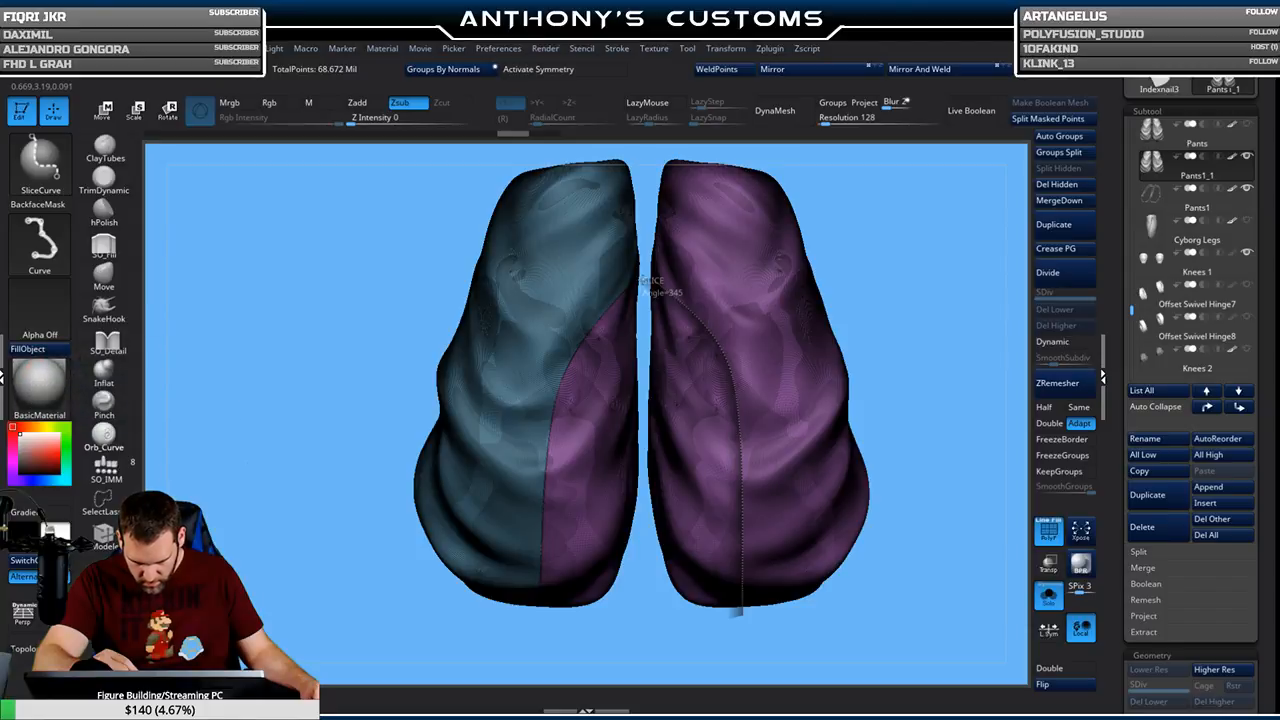
{"action": "left_click_drag", "start_coordinate": [645, 280], "coordinate": [645, 162], "text": "ctrl+shift"}
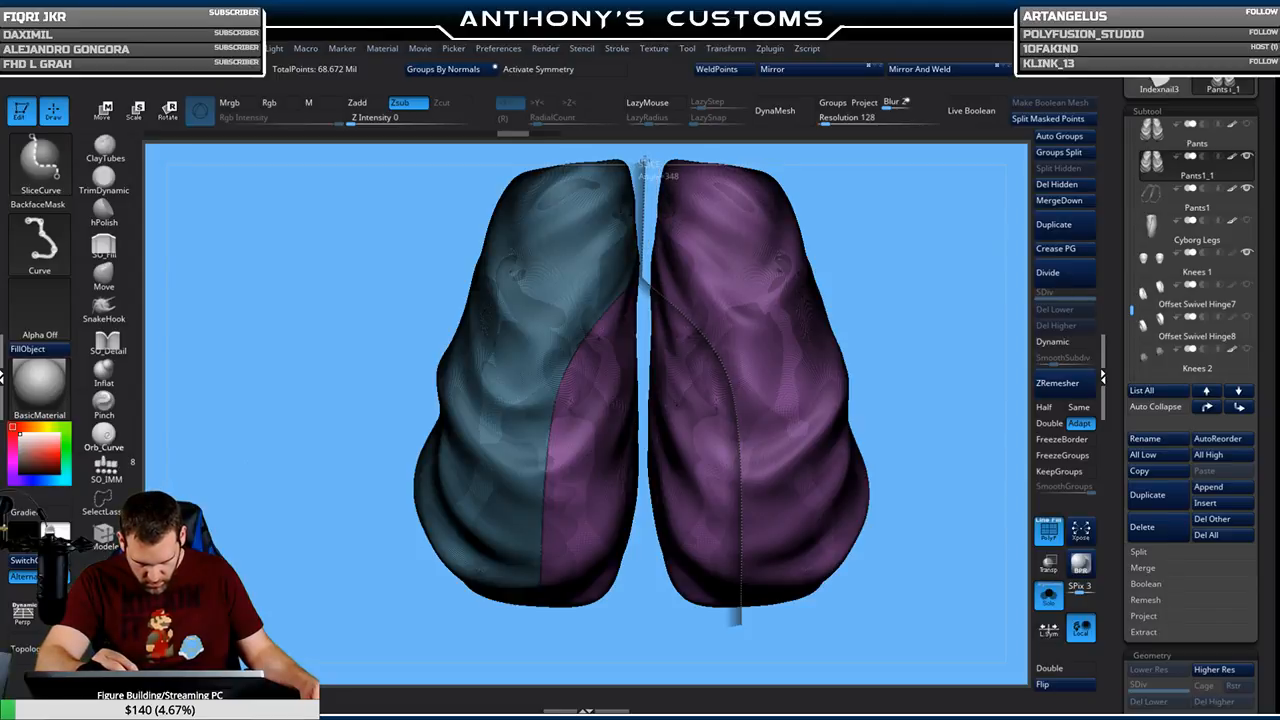
{"action": "left_click_drag", "start_coordinate": [645, 162], "coordinate": [643, 153], "text": "ctrl+shift"}
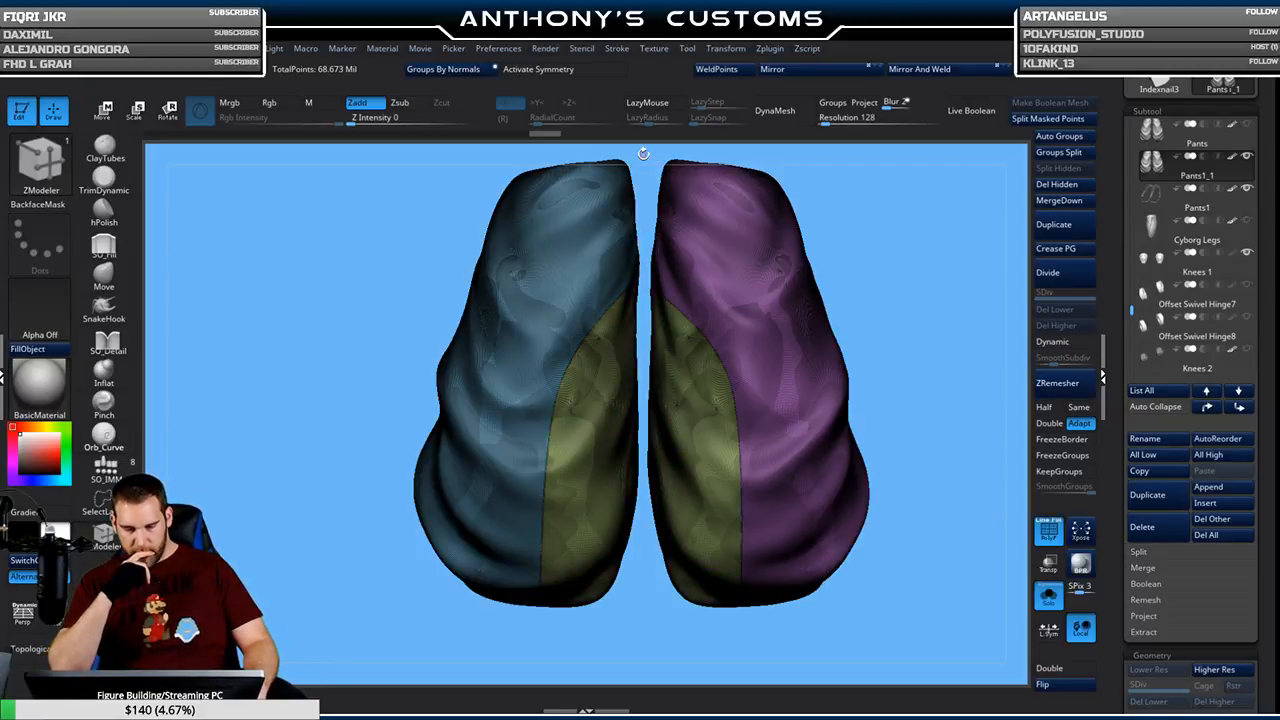
{"action": "key", "text": "ctrl+z"}
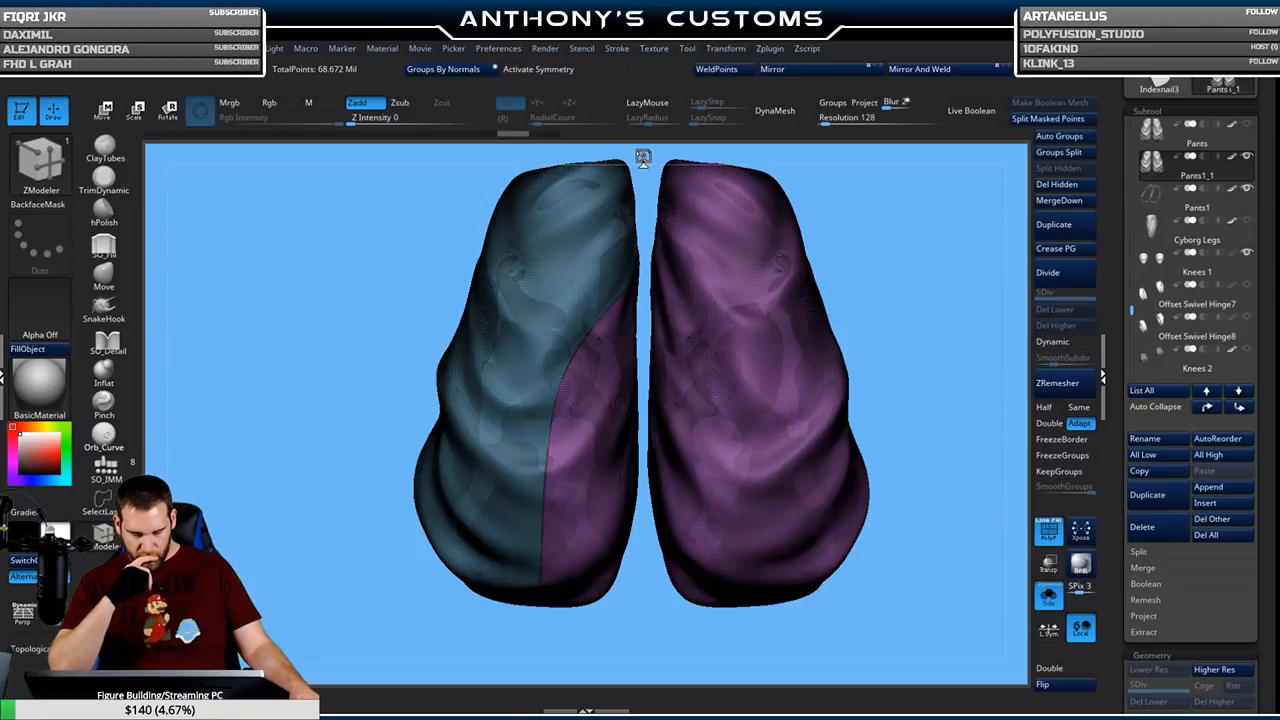
Try the right leg's inner panel cut again, compare it from the hem and the other side, then undo it
{"action": "mouse_move", "coordinate": [729, 623]}
{"action": "left_mouse_down", "text": "ctrl+shift"}
{"action": "mouse_move", "coordinate": [722, 338]}
{"action": "mouse_move", "coordinate": [652, 256]}
{"action": "mouse_move", "coordinate": [665, 300]}
{"action": "mouse_move", "coordinate": [648, 259]}
{"action": "mouse_move", "coordinate": [651, 274]}
{"action": "mouse_move", "coordinate": [635, 270]}
{"action": "mouse_move", "coordinate": [645, 273]}
{"action": "left_mouse_up", "text": "ctrl+shift"}
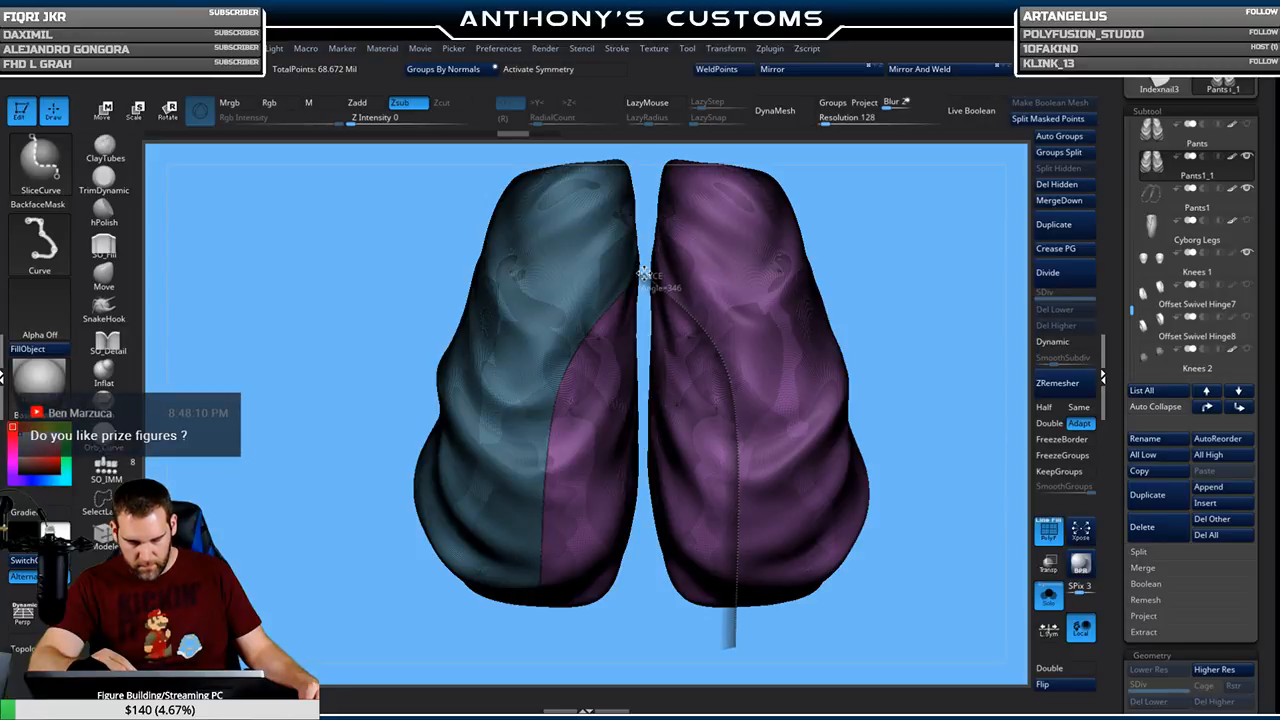
{"action": "left_click_drag", "start_coordinate": [645, 272], "coordinate": [646, 163], "text": "ctrl+shift"}
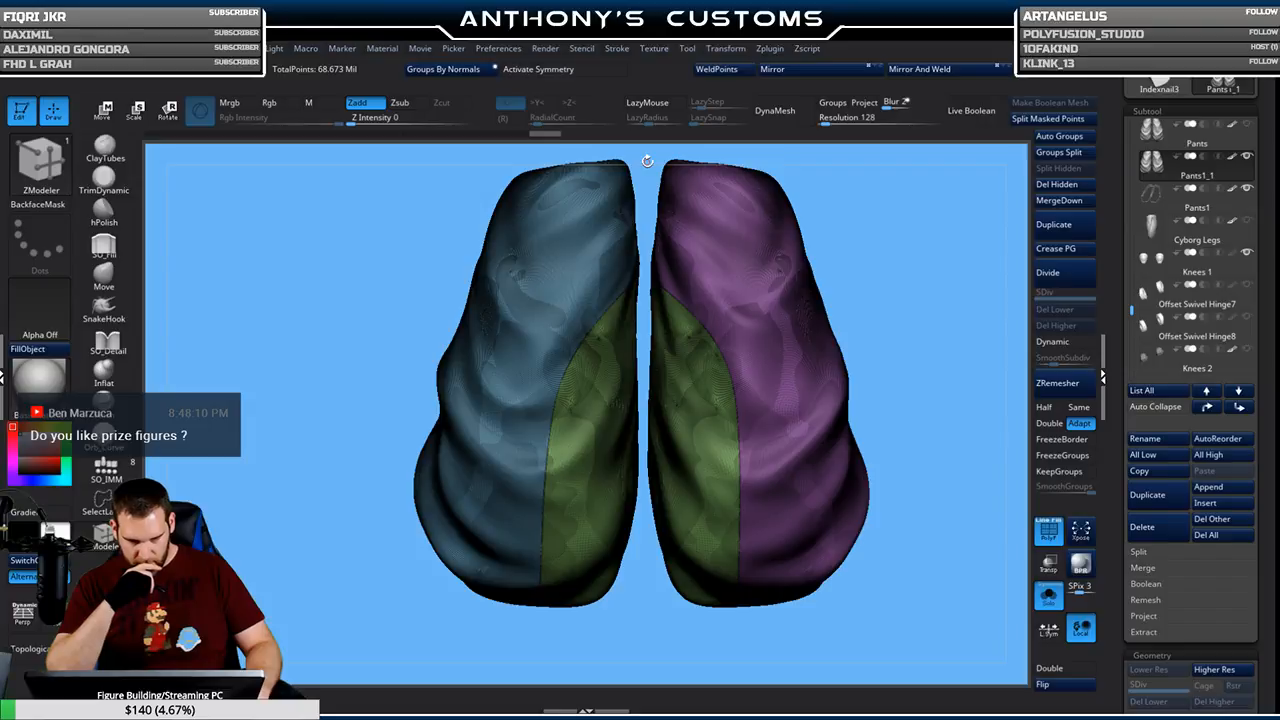
{"action": "left_click_drag", "start_coordinate": [919, 547], "coordinate": [934, 431]}
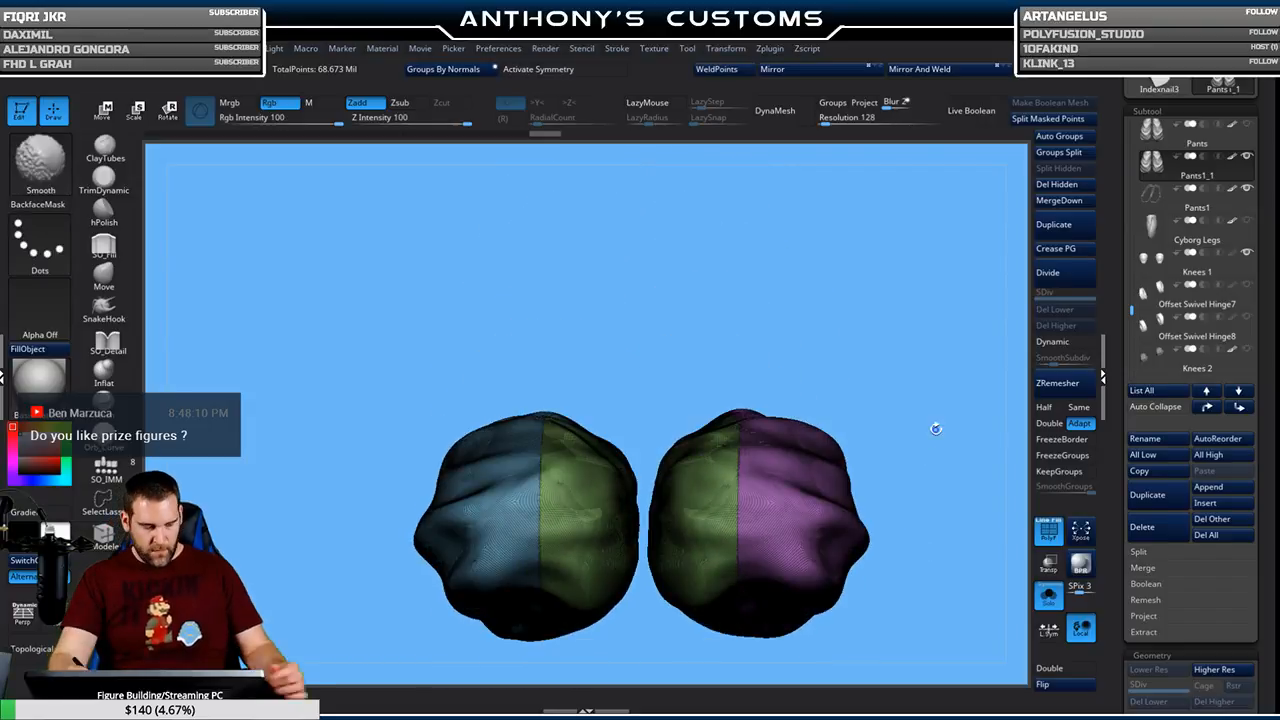
{"action": "left_click_drag", "start_coordinate": [937, 373], "coordinate": [974, 234]}
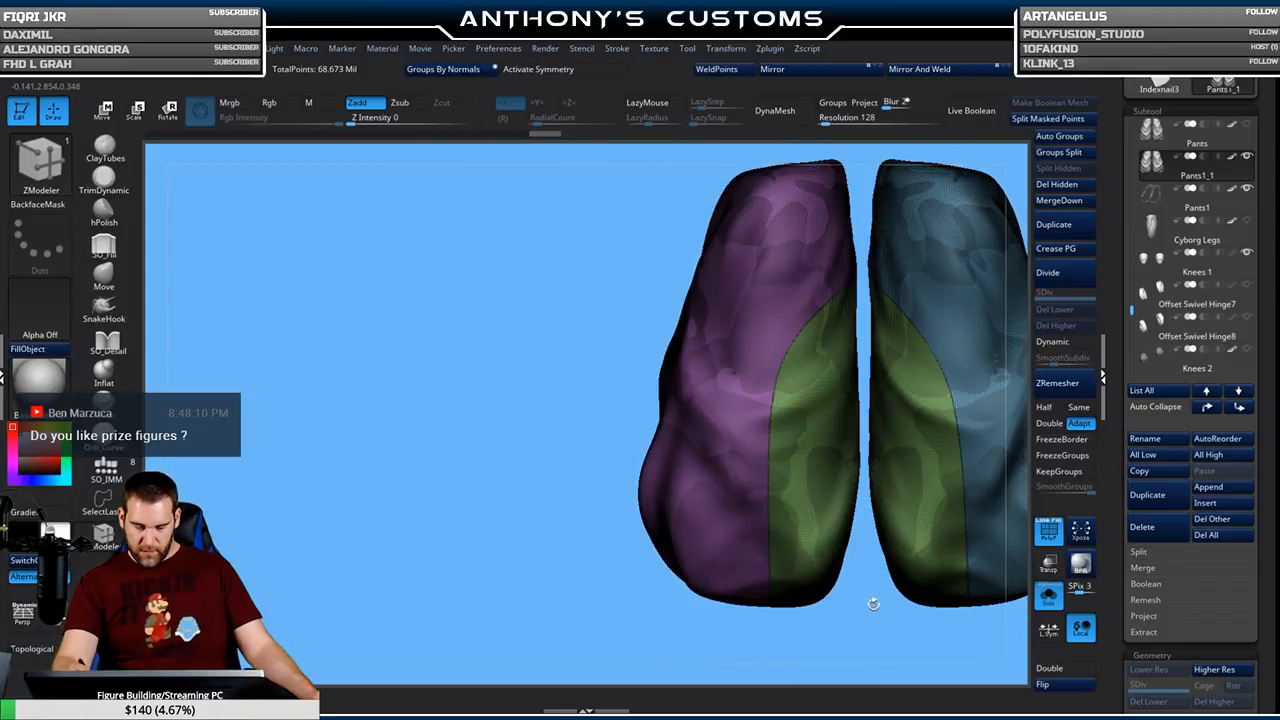
{"action": "left_click_drag", "start_coordinate": [870, 617], "coordinate": [876, 543]}
{"action": "key", "text": "ctrl+z"}
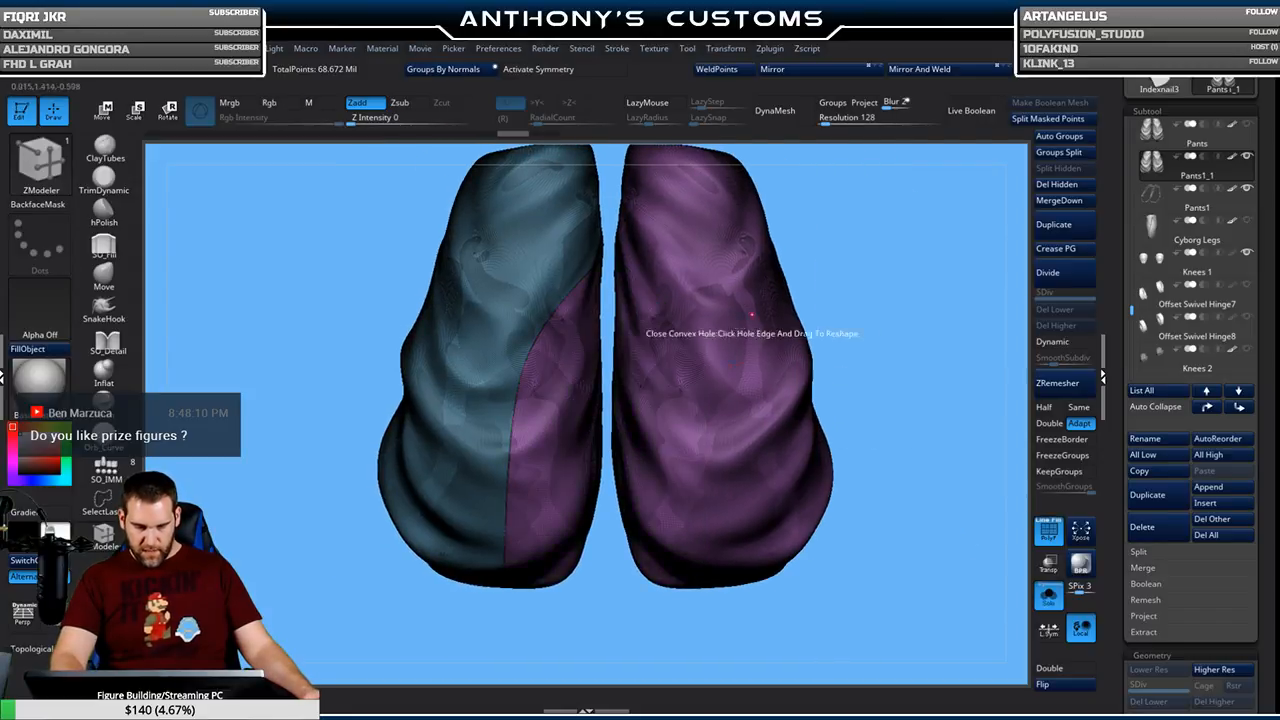
Try another curved slice from the right leg's hem to the inner thigh, then undo it and reframe both legs
{"action": "mouse_move", "coordinate": [697, 598]}
{"action": "left_mouse_down", "text": "ctrl+shift"}
{"action": "mouse_move", "coordinate": [686, 318]}
{"action": "mouse_move", "coordinate": [605, 237]}
{"action": "mouse_move", "coordinate": [615, 267]}
{"action": "mouse_move", "coordinate": [609, 258]}
{"action": "mouse_move", "coordinate": [618, 266]}
{"action": "mouse_move", "coordinate": [610, 160]}
{"action": "left_mouse_up", "text": "ctrl+shift"}
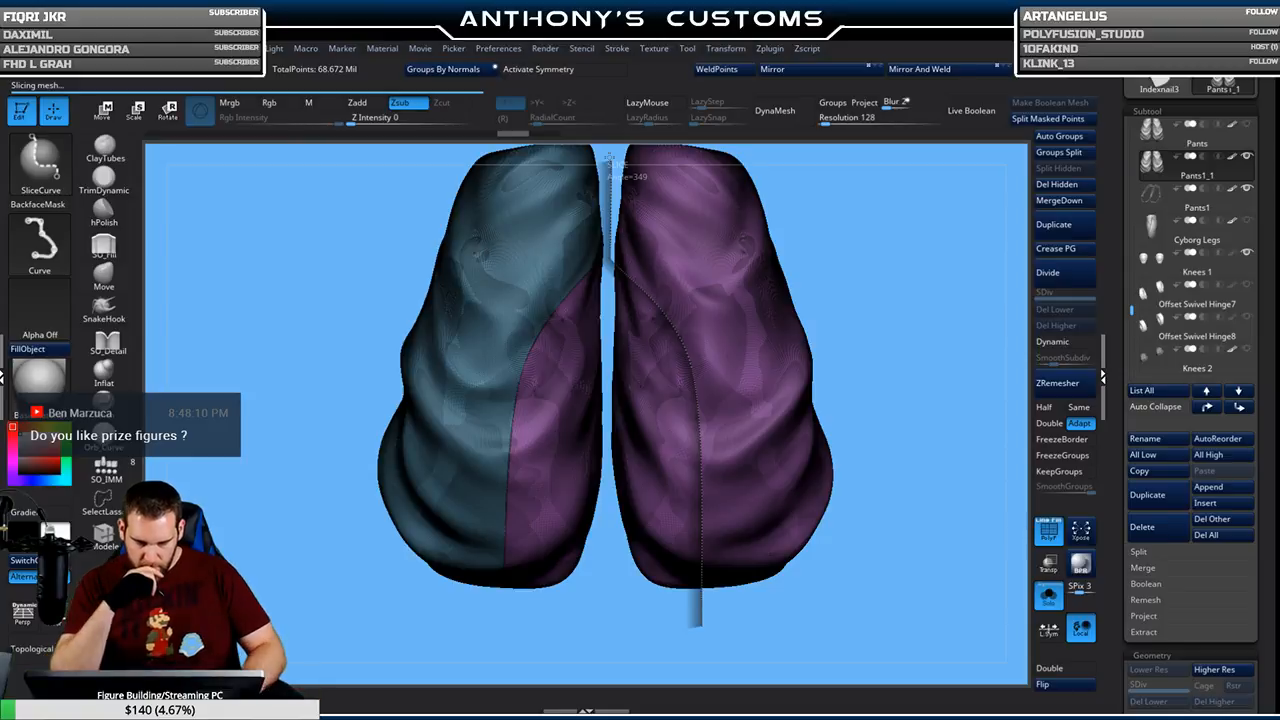
{"action": "left_click_drag", "start_coordinate": [610, 160], "coordinate": [609, 156], "text": "ctrl+shift"}
{"action": "left_click_drag", "start_coordinate": [884, 548], "coordinate": [797, 603]}
{"action": "key", "text": "ctrl+z"}
{"action": "left_click_drag", "start_coordinate": [751, 506], "coordinate": [871, 531], "text": "alt"}
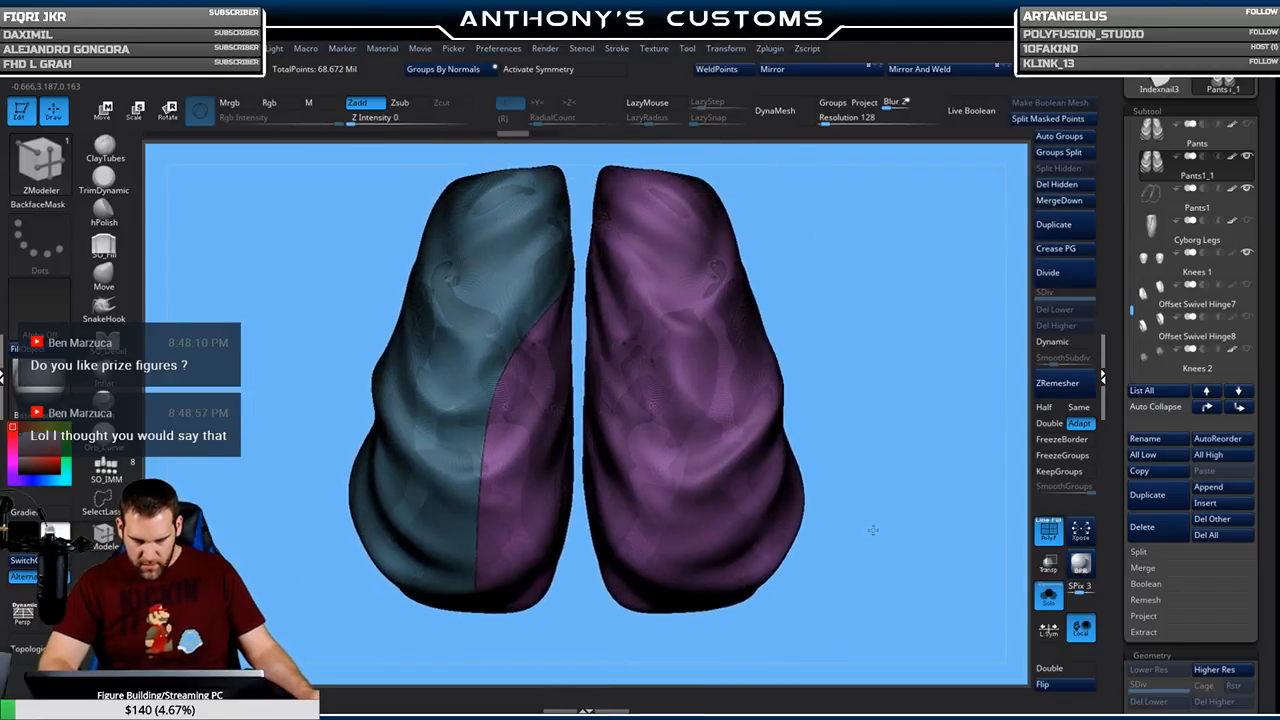
Try an adjusted SliceCurve cut on the right pant leg, compare both panels from front and back, then undo the slice
{"action": "key", "text": "ctrl+shift+alt"}
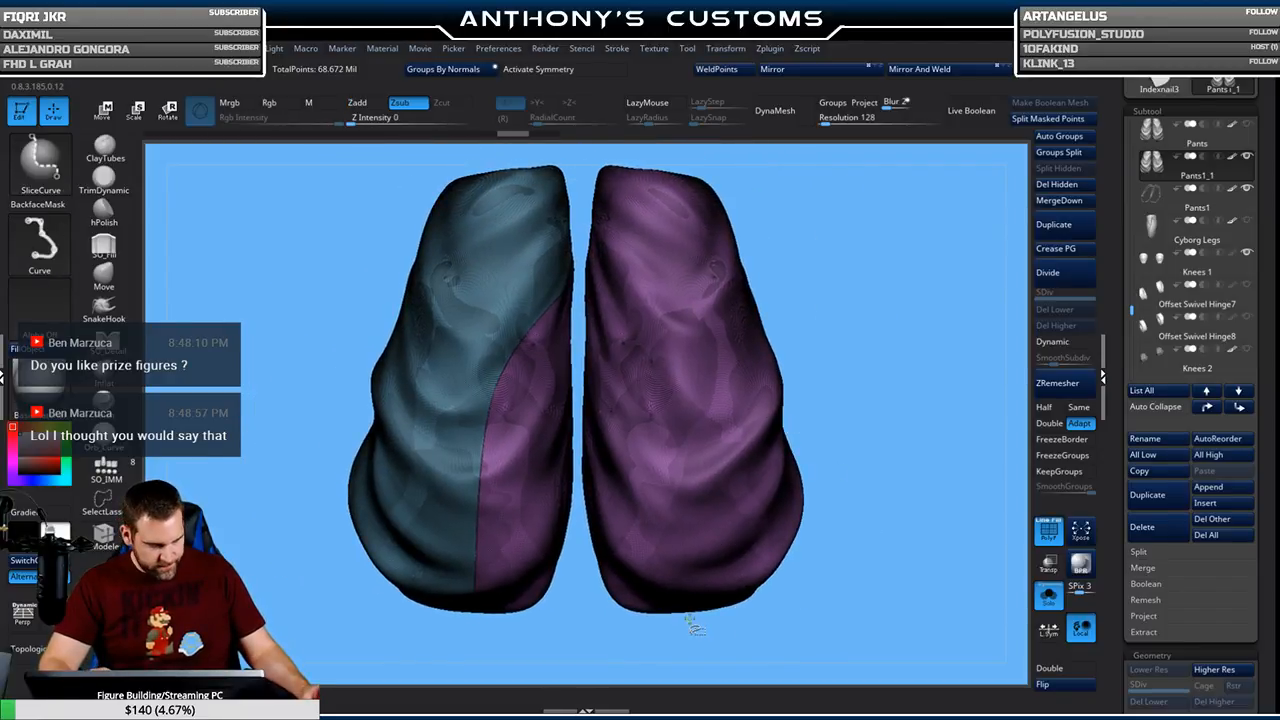
{"action": "mouse_move", "coordinate": [688, 619]}
{"action": "left_mouse_down", "text": "ctrl+shift"}
{"action": "mouse_move", "coordinate": [665, 376]}
{"action": "mouse_move", "coordinate": [578, 276]}
{"action": "left_mouse_up", "text": "ctrl+shift"}
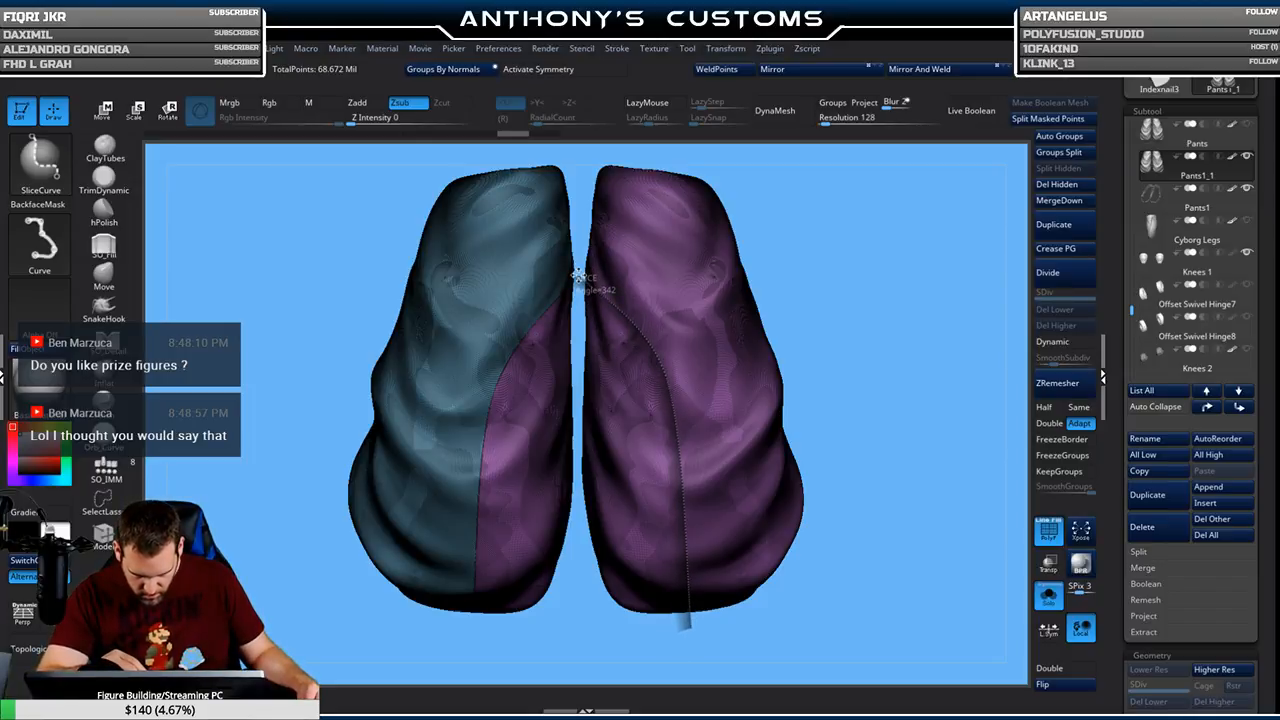
{"action": "left_click_drag", "start_coordinate": [577, 276], "coordinate": [580, 285], "text": "ctrl+shift"}
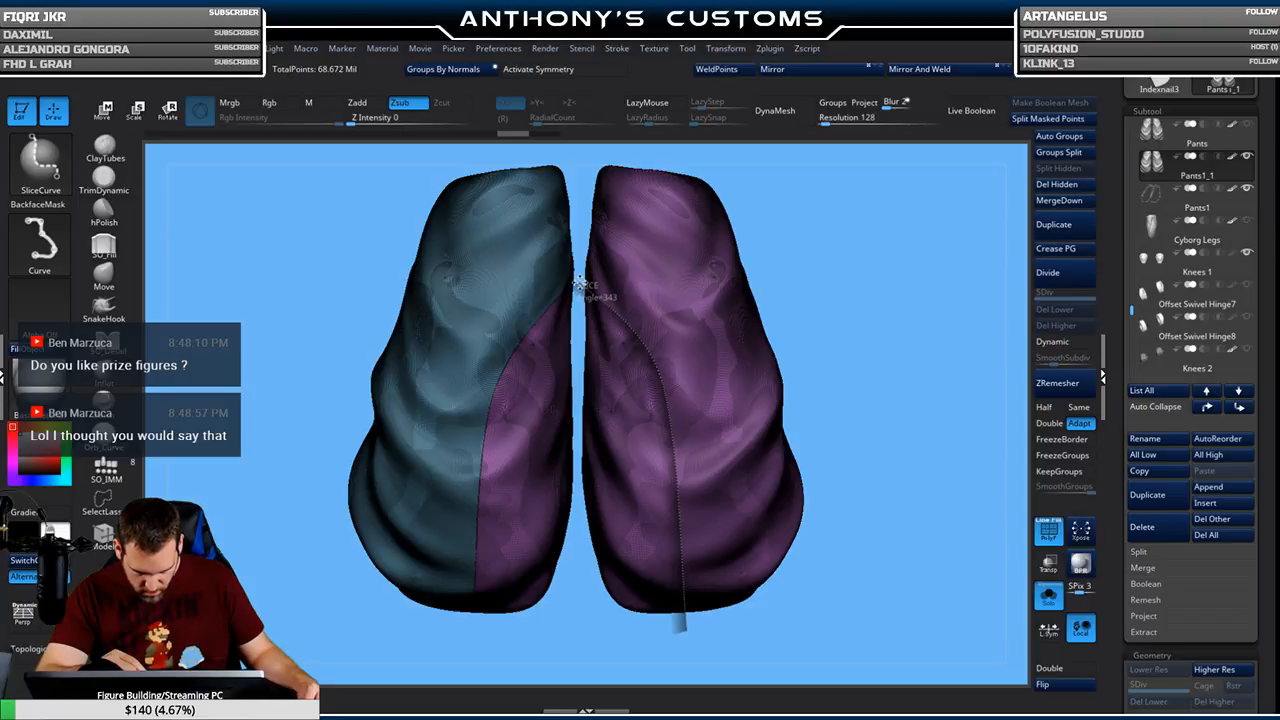
{"action": "left_click_drag", "start_coordinate": [580, 285], "coordinate": [582, 155], "text": "ctrl+shift"}
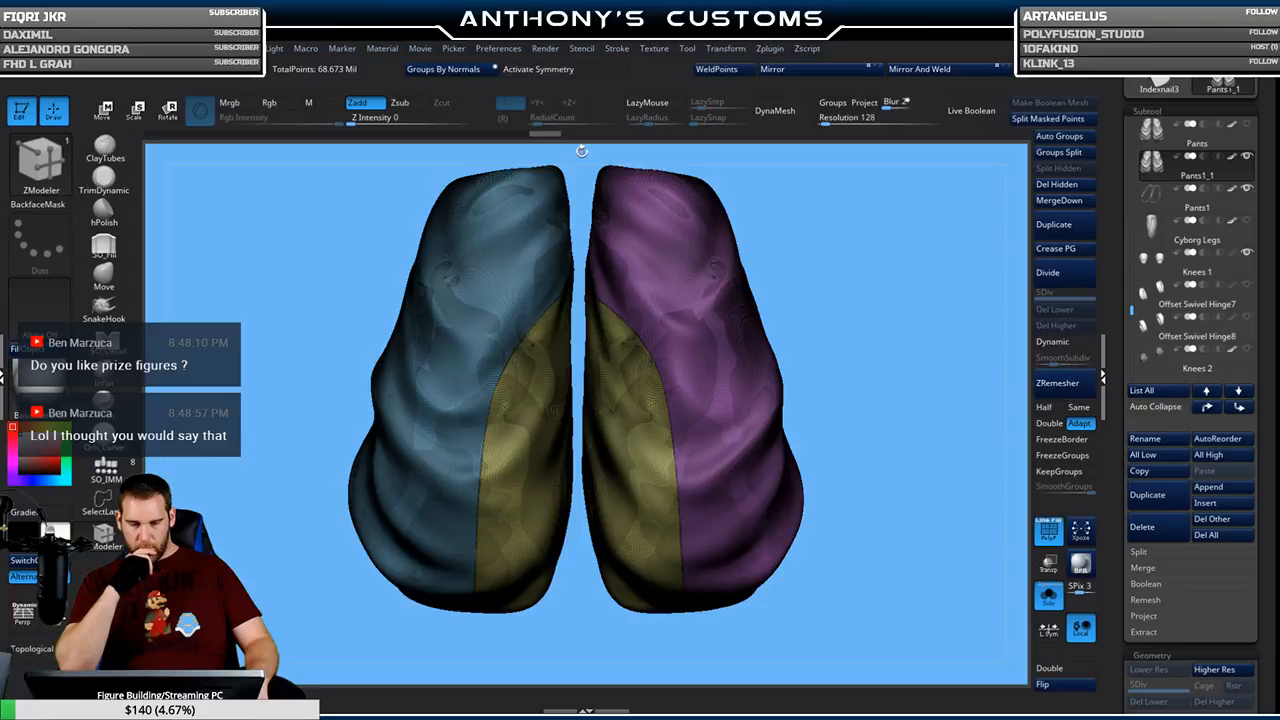
{"action": "left_click_drag", "start_coordinate": [581, 150], "coordinate": [886, 463]}
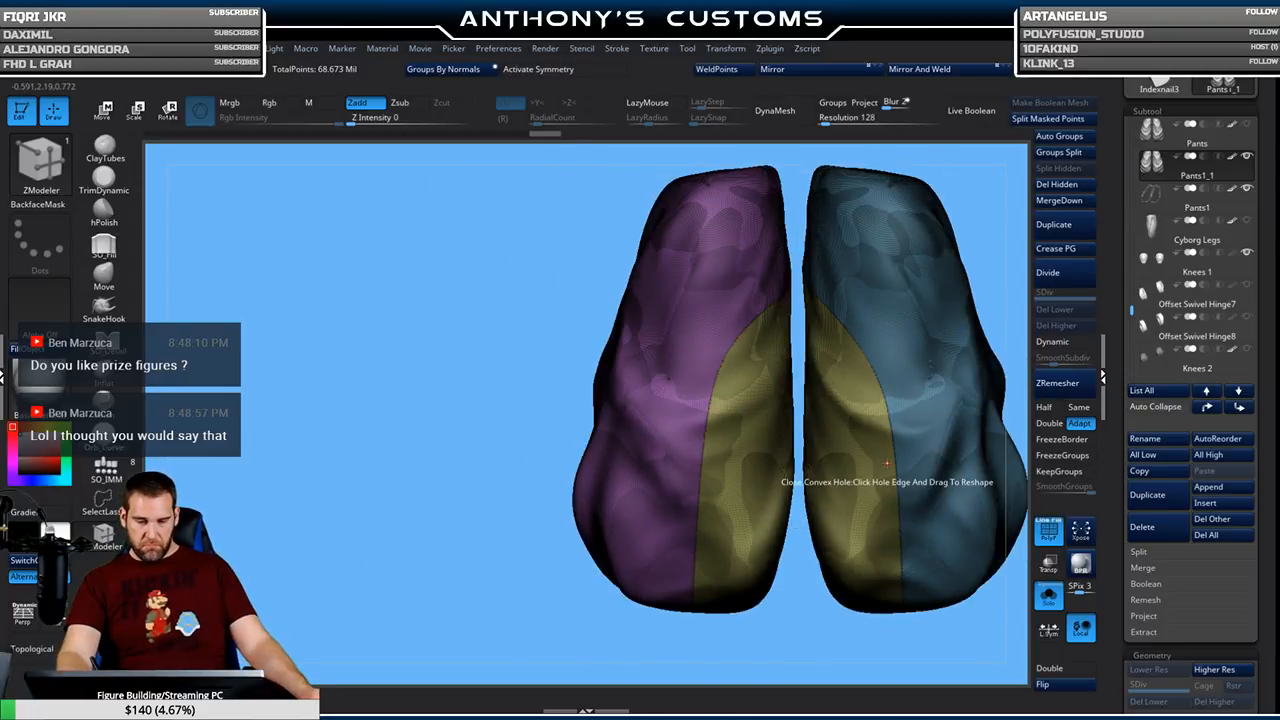
{"action": "left_click_drag", "start_coordinate": [864, 632], "coordinate": [874, 537]}
{"action": "mouse_move", "coordinate": [952, 494]}
{"action": "left_mouse_down", "text": "alt"}
{"action": "mouse_move", "coordinate": [814, 578]}
{"action": "mouse_move", "coordinate": [943, 549]}
{"action": "mouse_move", "coordinate": [941, 498]}
{"action": "left_mouse_up", "text": "alt"}
{"action": "right_click_drag", "start_coordinate": [896, 264], "coordinate": [859, 201], "text": "ctrl"}
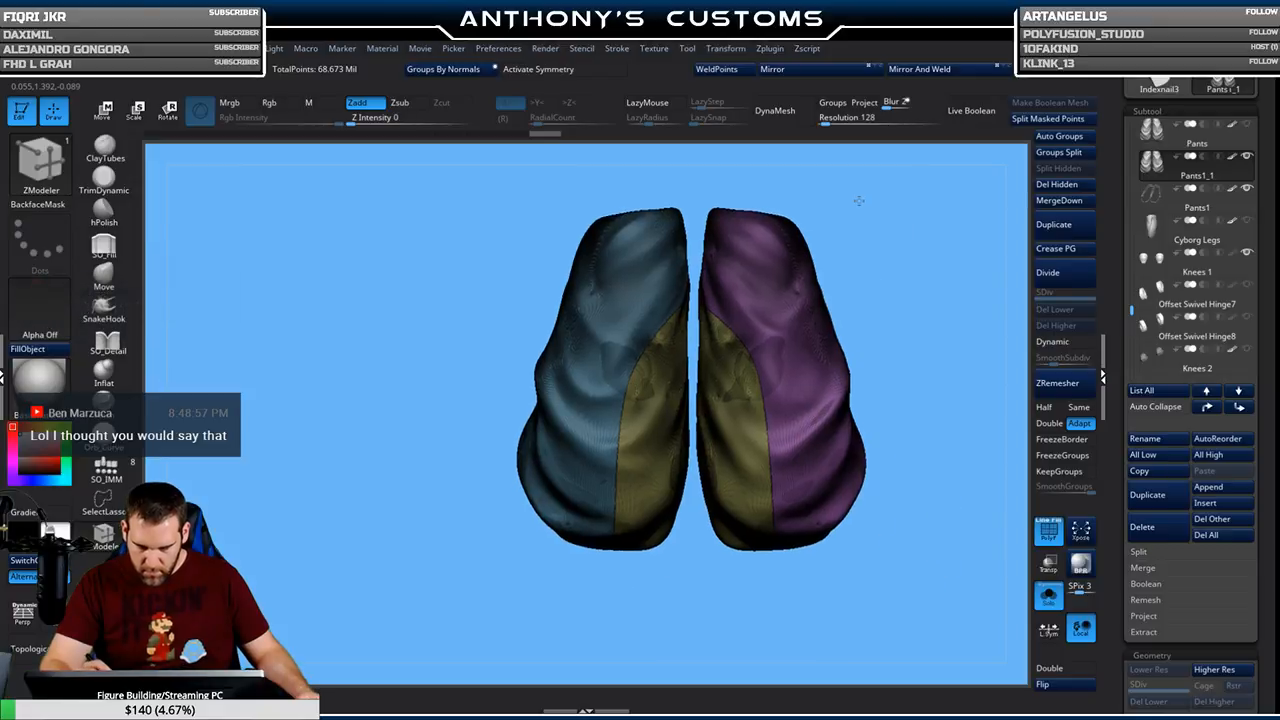
{"action": "key", "text": "ctrl+z"}
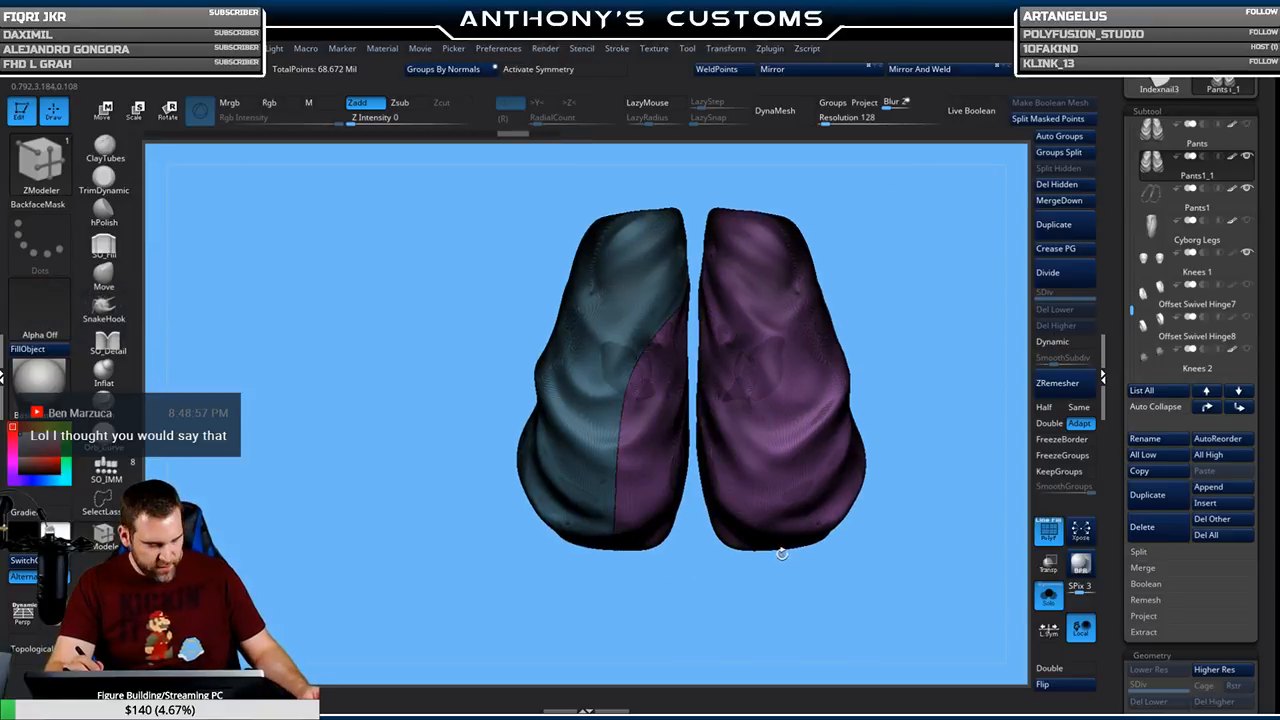
Cut a curved inner panel from hem to inner thigh on the right pant leg with SliceCurve and check it from both sides
{"action": "left_click_drag", "start_coordinate": [772, 550], "coordinate": [771, 437], "text": "ctrl+shift"}
{"action": "key", "text": "ctrl+z"}
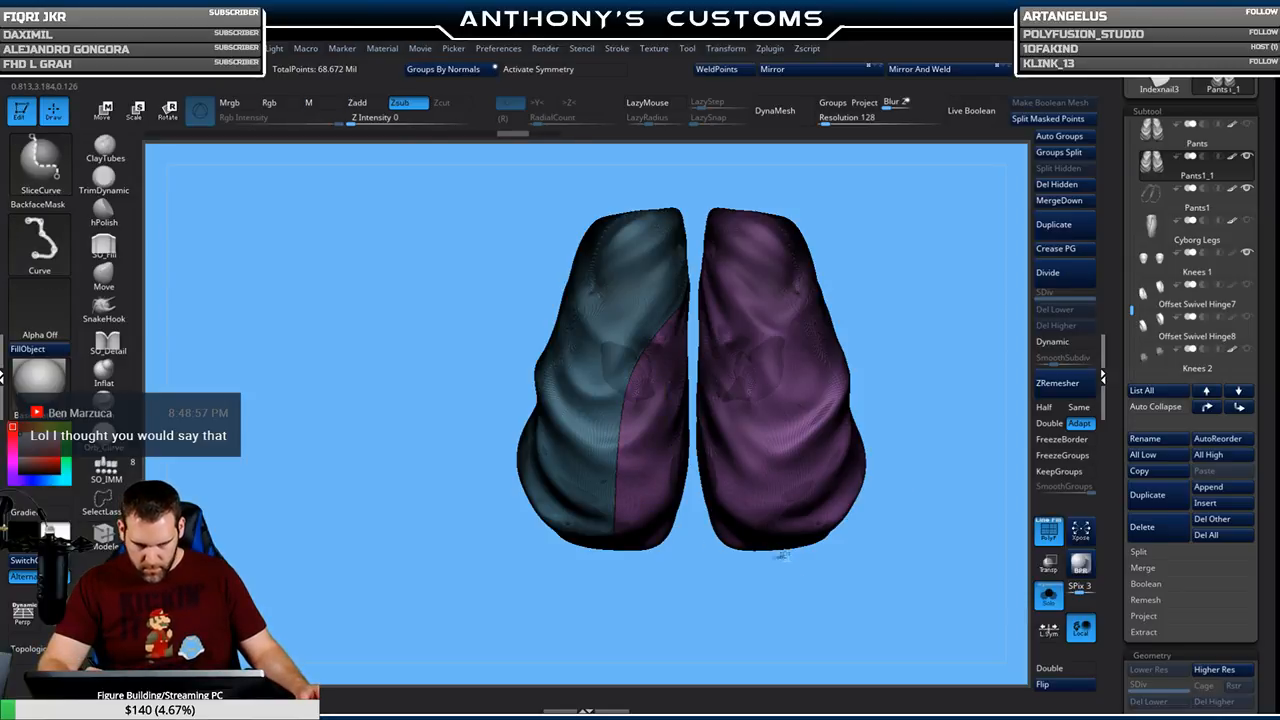
{"action": "left_click_drag", "start_coordinate": [763, 410], "coordinate": [765, 392], "text": "ctrl+shift"}
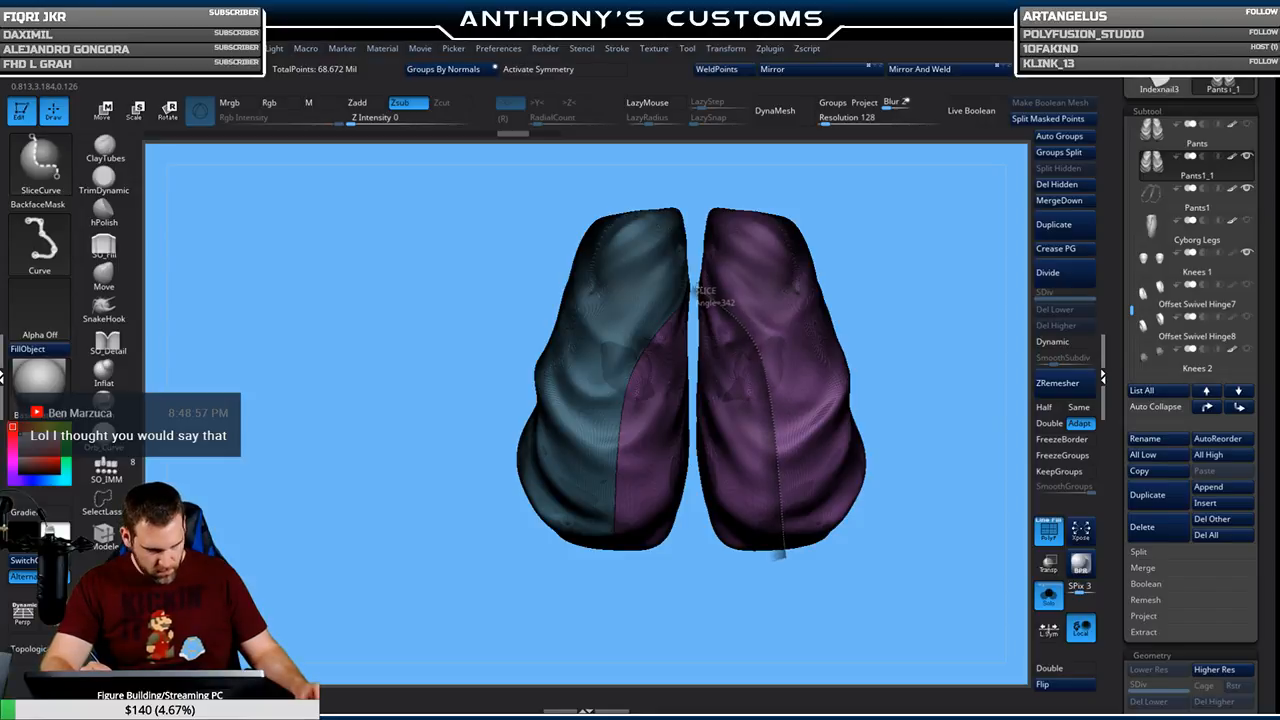
{"action": "left_click_drag", "start_coordinate": [697, 292], "coordinate": [695, 294], "text": "ctrl+shift"}
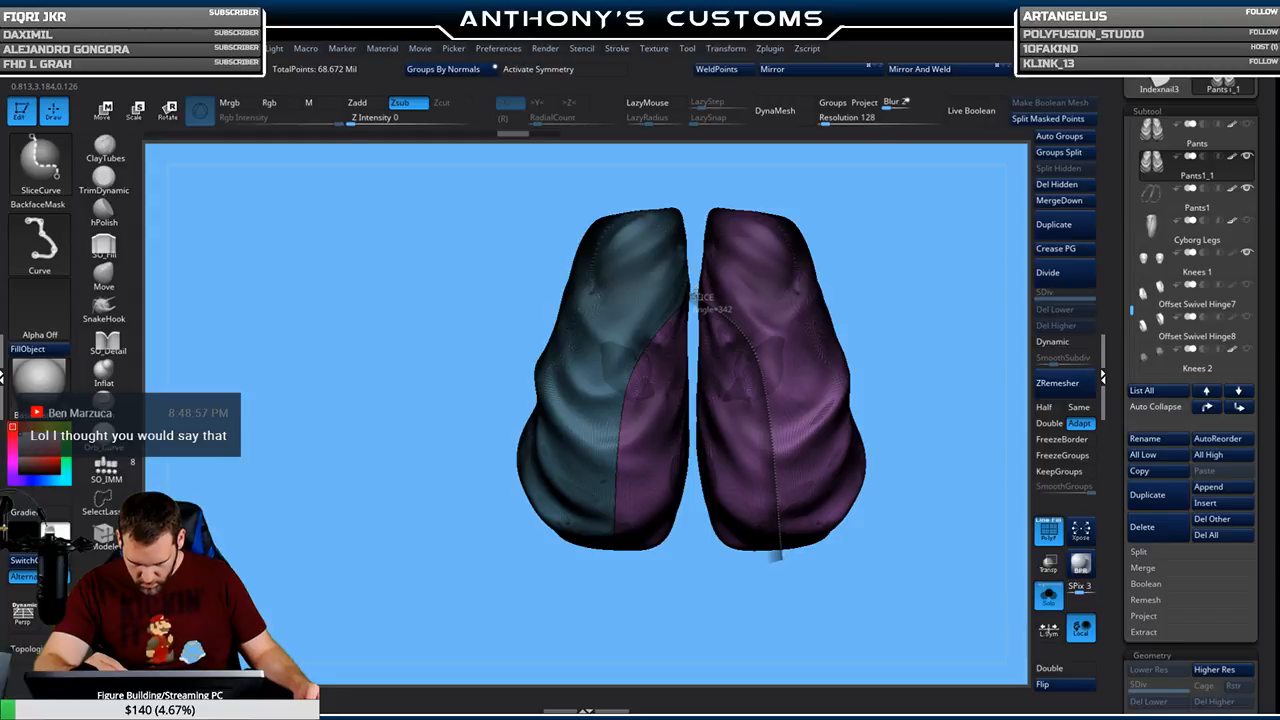
{"action": "left_click_drag", "start_coordinate": [695, 290], "coordinate": [698, 293], "text": "ctrl+shift"}
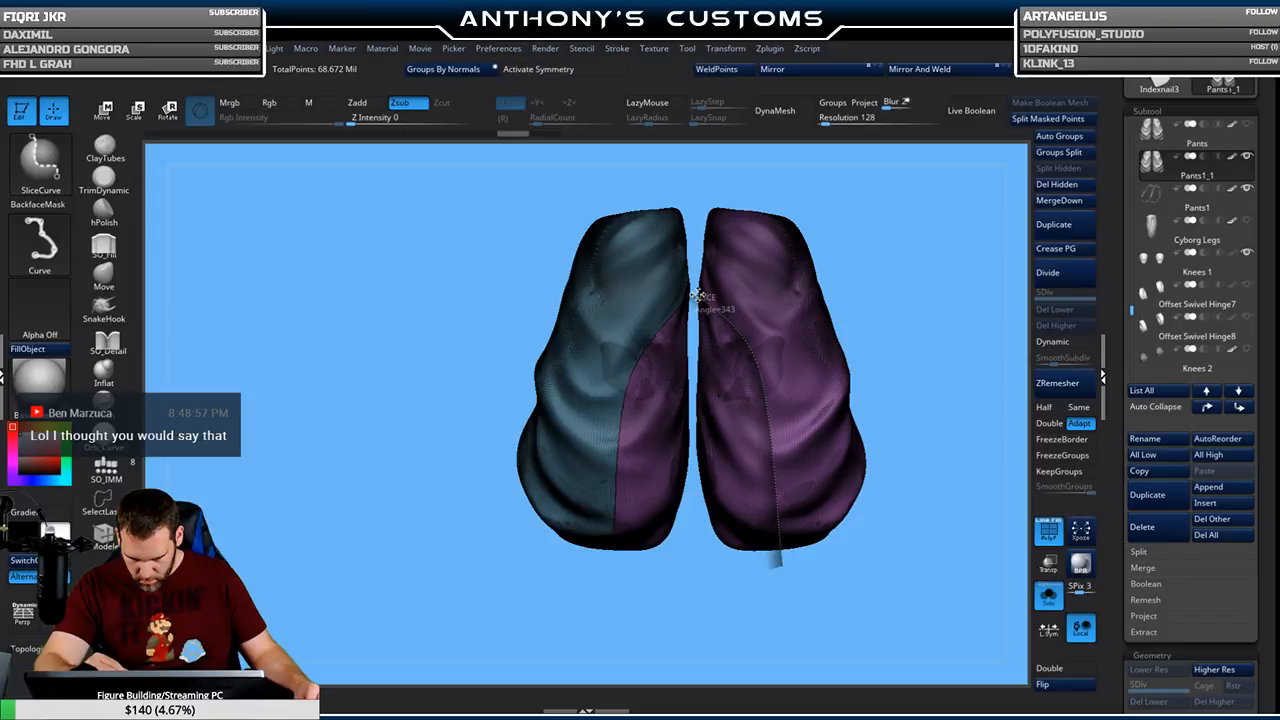
{"action": "left_click_drag", "start_coordinate": [697, 295], "coordinate": [692, 232], "text": "ctrl+shift"}
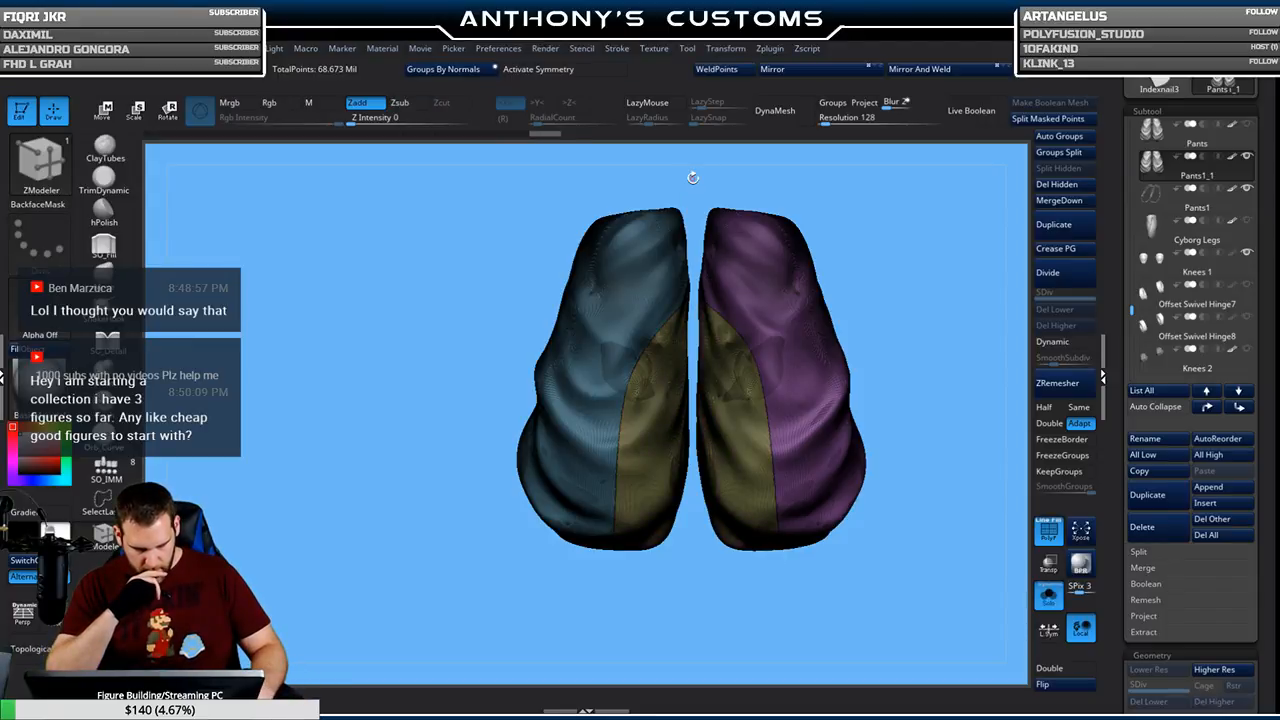
{"action": "left_click_drag", "start_coordinate": [886, 550], "coordinate": [933, 572]}
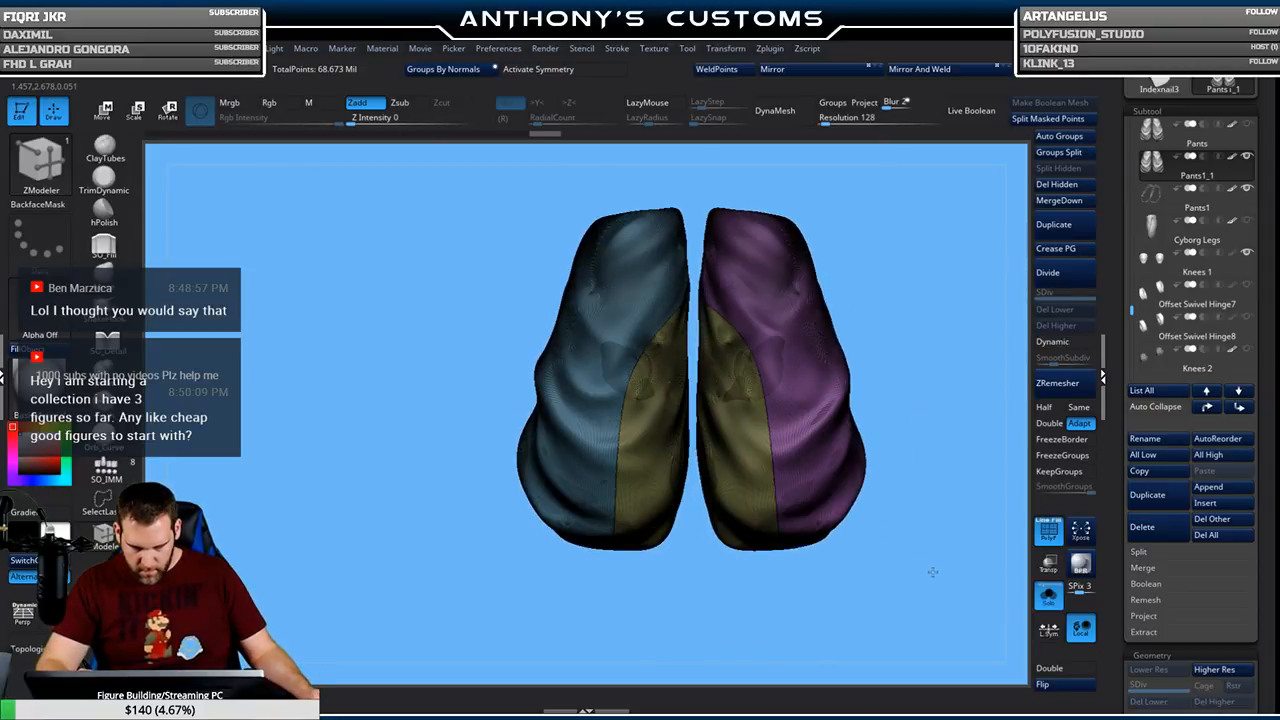
{"action": "left_click_drag", "start_coordinate": [902, 289], "coordinate": [838, 465], "text": "alt"}
{"action": "right_click_drag", "start_coordinate": [784, 384], "coordinate": [750, 367]}
{"action": "key", "text": "f"}
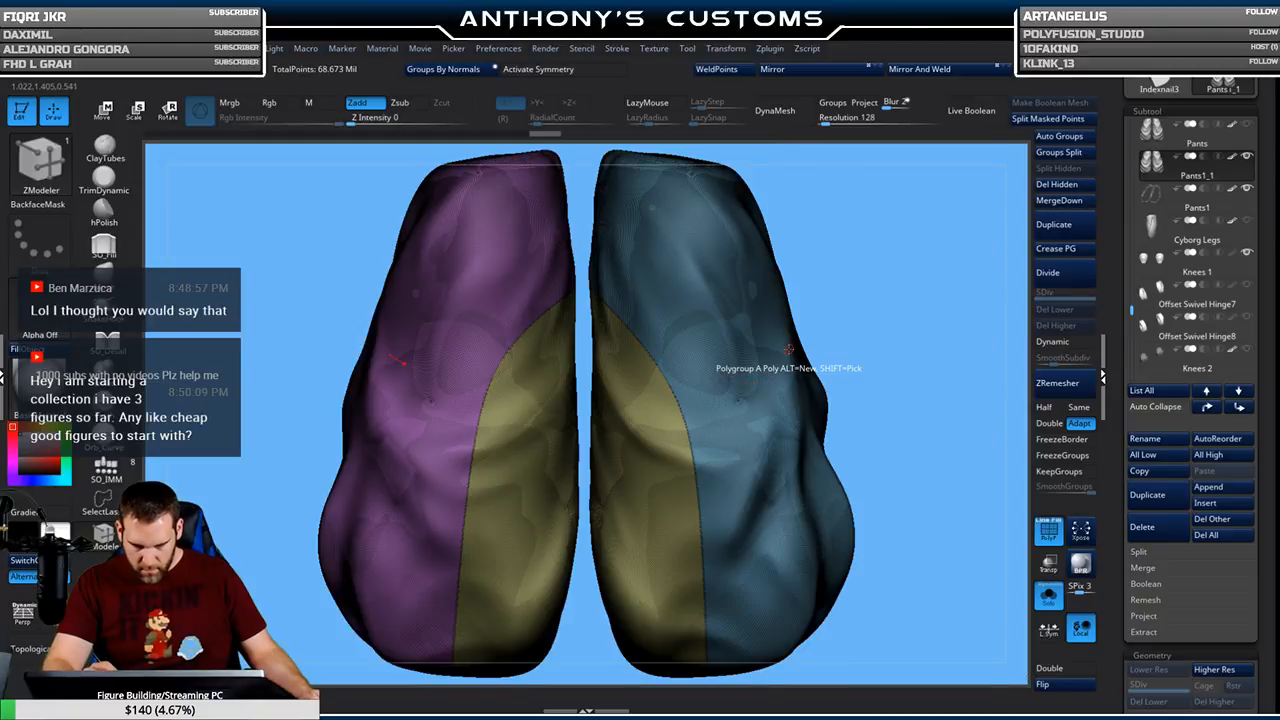
{"action": "left_click_drag", "start_coordinate": [926, 368], "coordinate": [983, 379]}
{"action": "left_click_drag", "start_coordinate": [857, 391], "coordinate": [922, 404]}
Switch the selection brush to SelectRect and isolate the olive inner-leg panels
{"action": "left_click", "coordinate": [40, 158]}
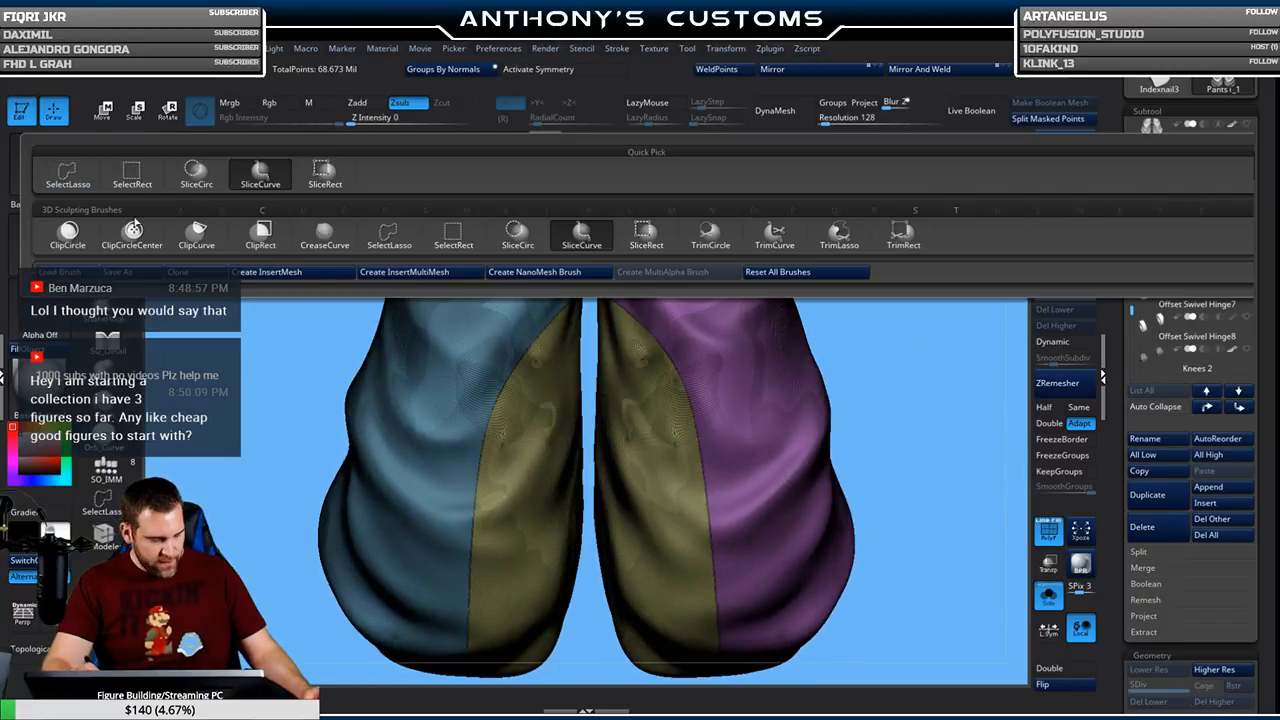
{"action": "left_click", "coordinate": [647, 236]}
{"action": "left_click", "coordinate": [455, 236]}
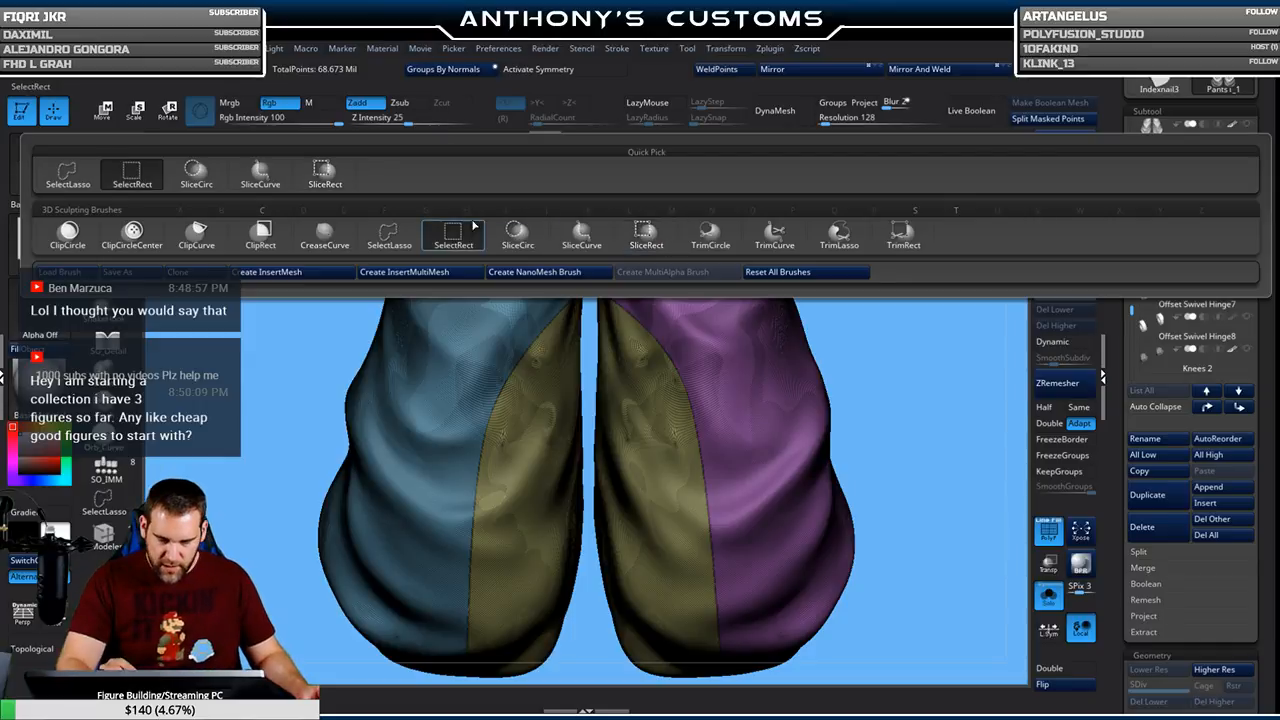
{"action": "left_click", "coordinate": [549, 497], "text": "ctrl+shift"}
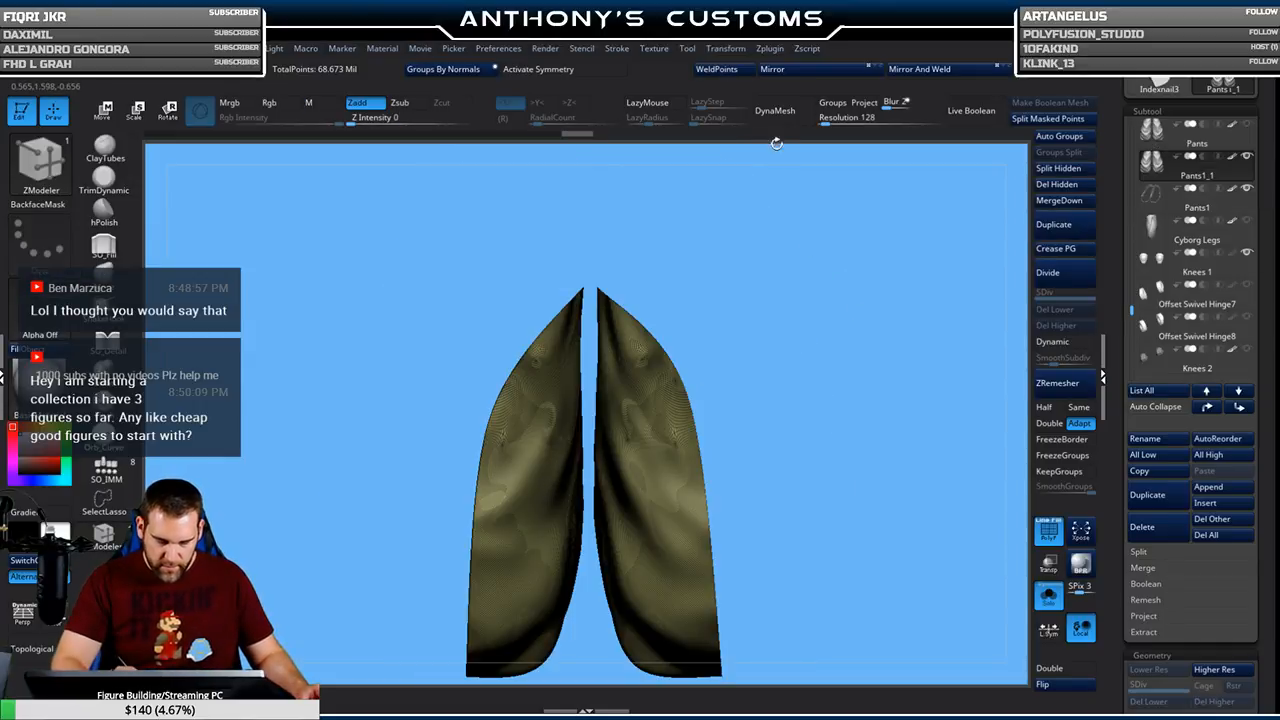
{"action": "mouse_move", "coordinate": [780, 228]}
{"action": "left_mouse_down"}
{"action": "mouse_move", "coordinate": [789, 309]}
{"action": "mouse_move", "coordinate": [811, 262]}
{"action": "left_mouse_up"}
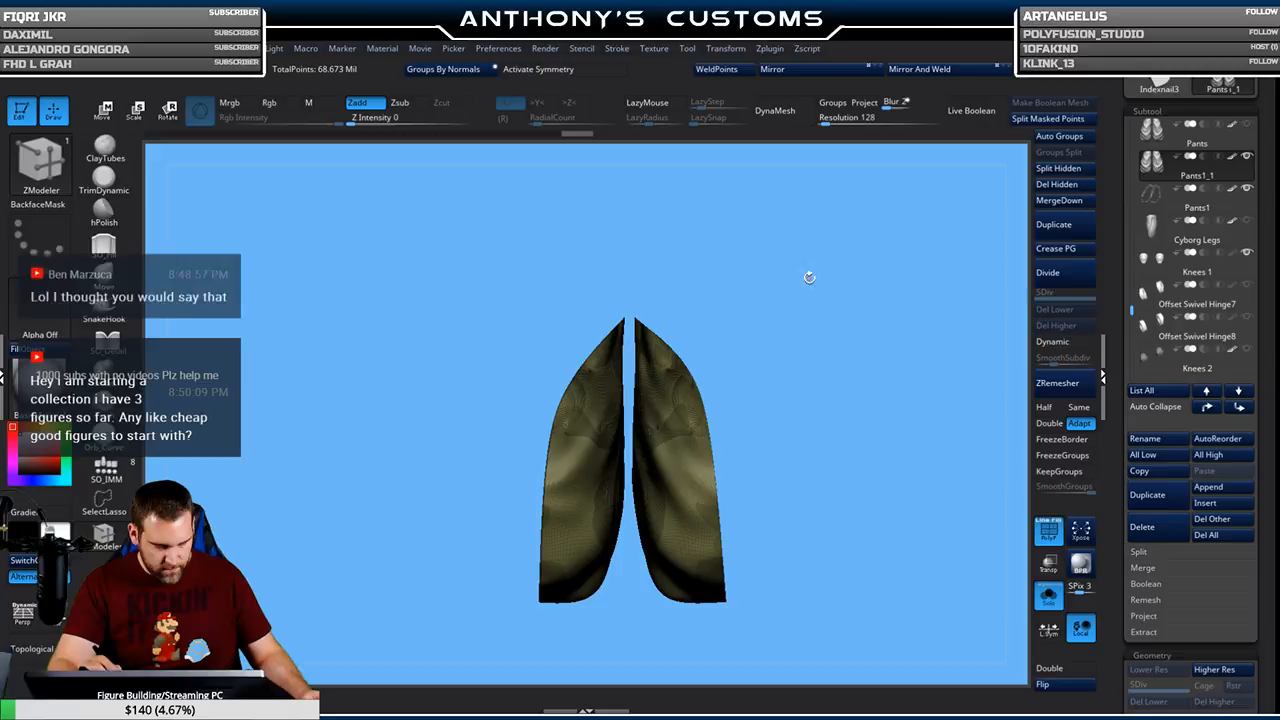
Frame the isolated panels with curves using border, polygroups and creased edges, and generate CurveTube geometry along them
{"action": "key", "text": "b"}
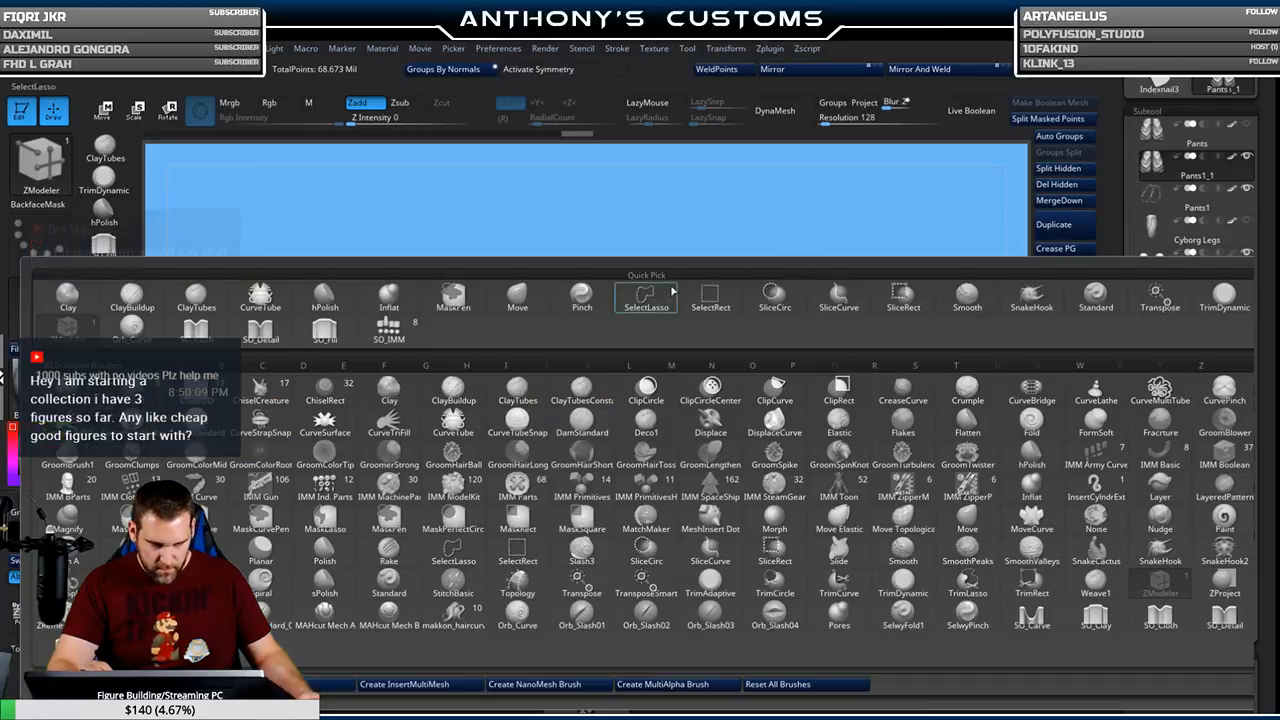
{"action": "left_click", "coordinate": [275, 304]}
{"action": "left_click", "coordinate": [618, 50]}
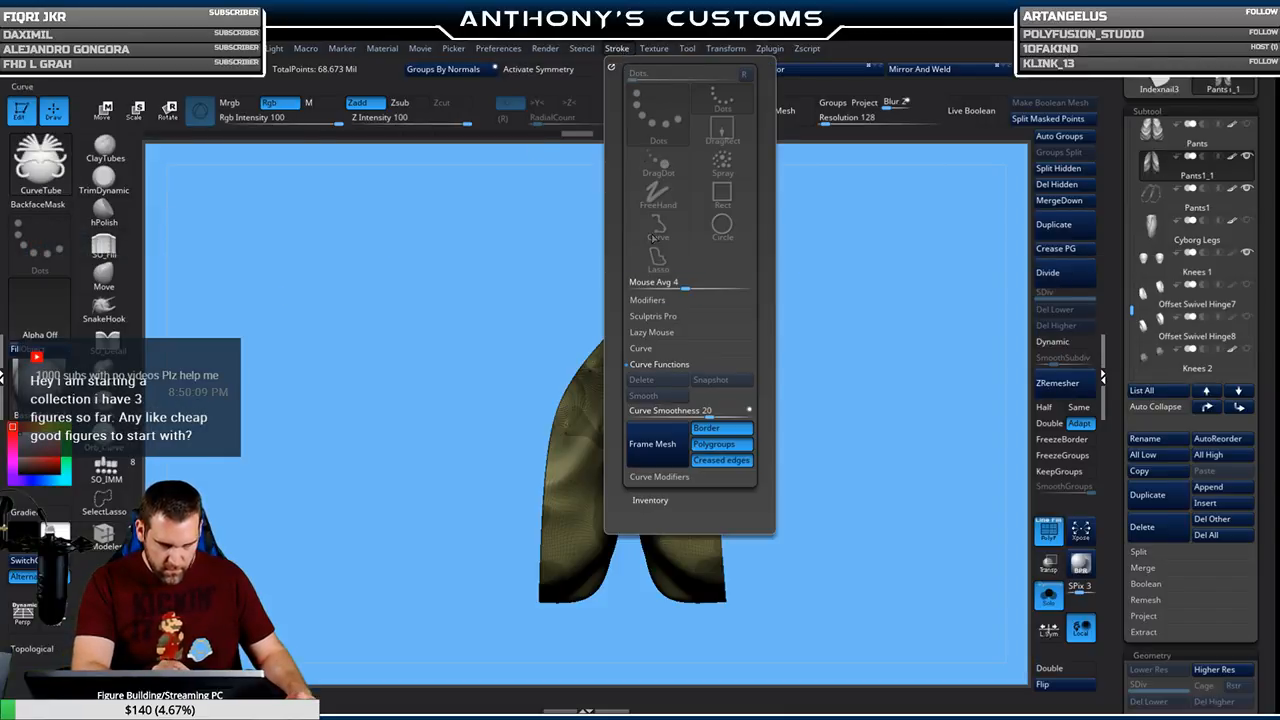
{"action": "left_click", "coordinate": [664, 440]}
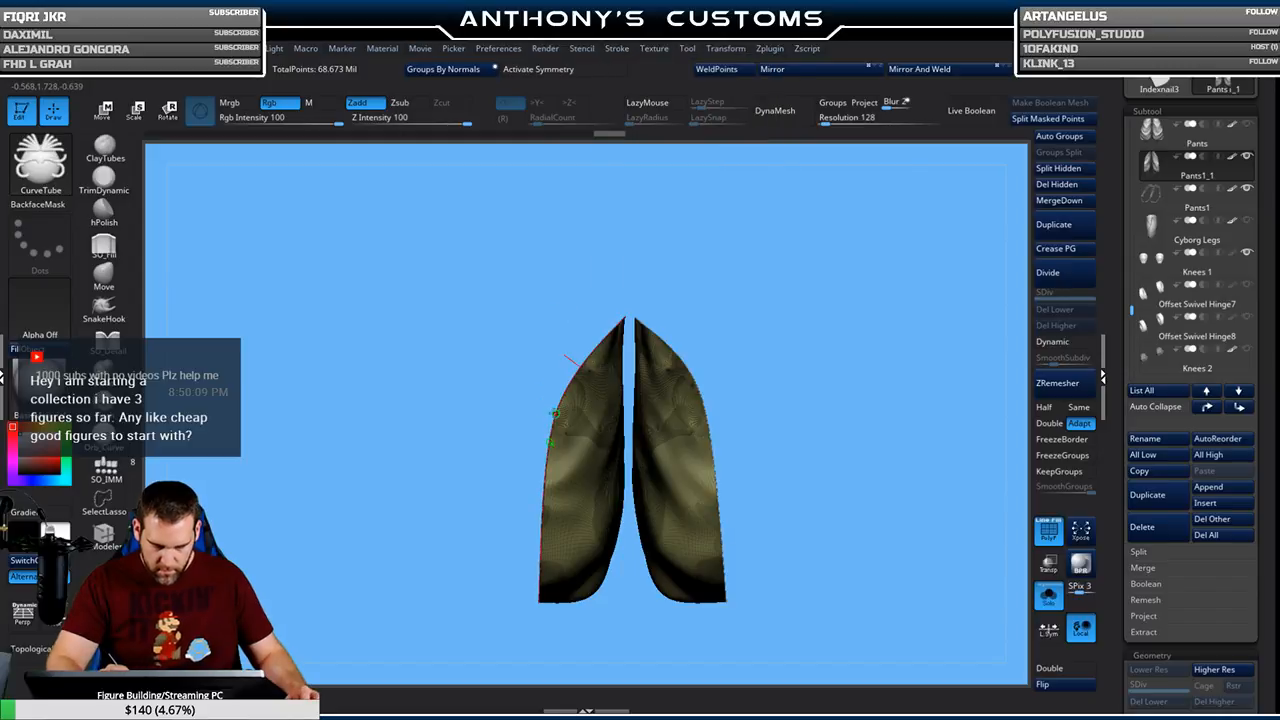
{"action": "left_click", "coordinate": [555, 412]}
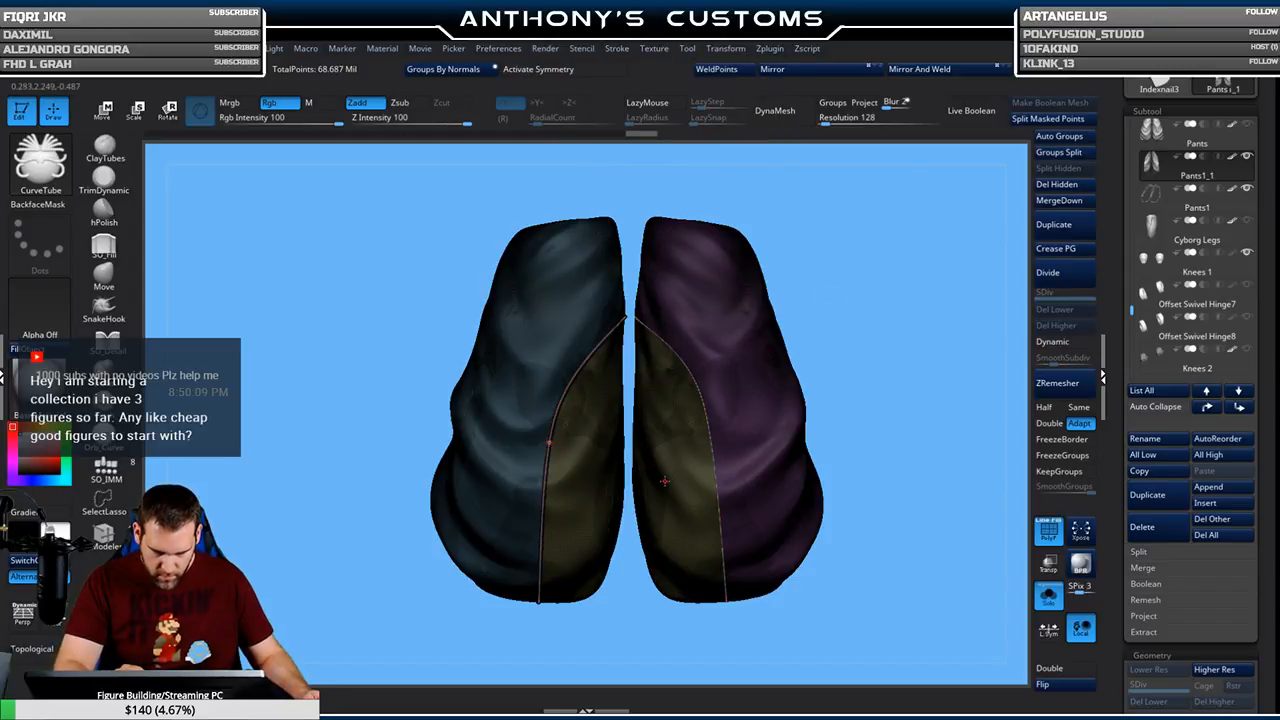
Isolate the olive inner-leg panels, frame their mesh with curves, generate CurveTube seams along them and bring back the full pants
{"action": "left_click", "coordinate": [677, 466], "text": "ctrl+shift"}
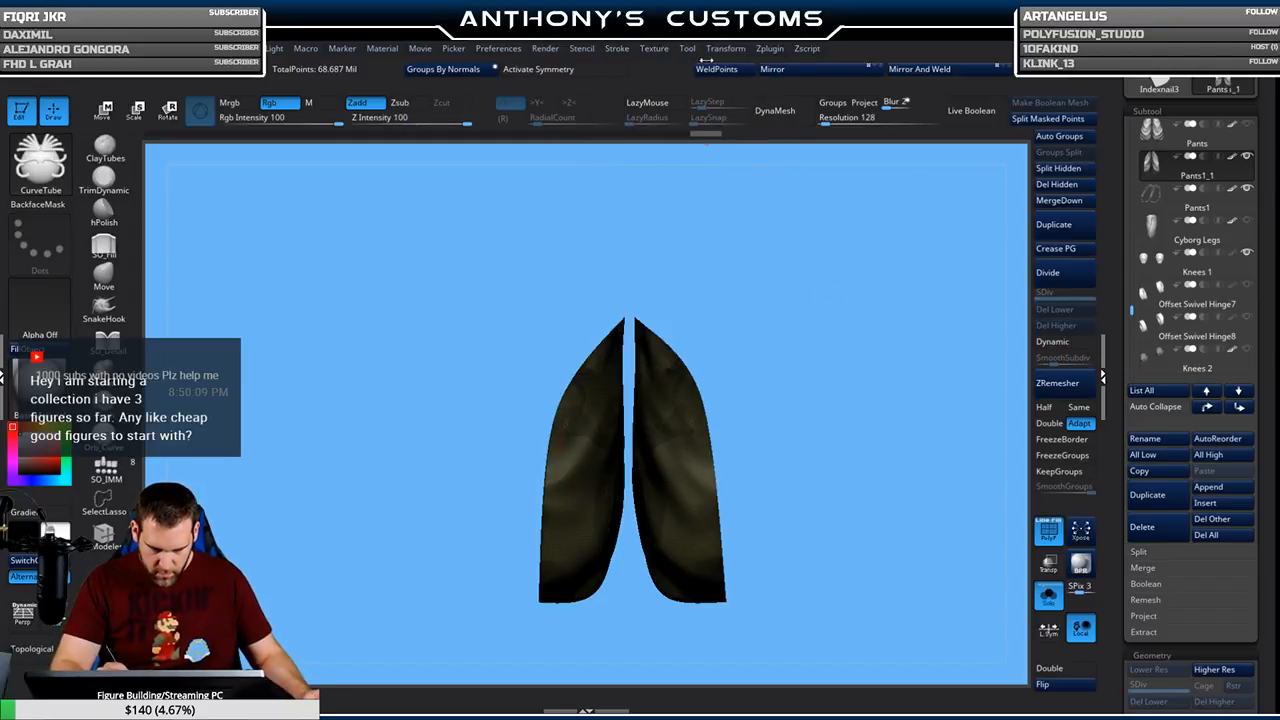
{"action": "left_click", "coordinate": [619, 49]}
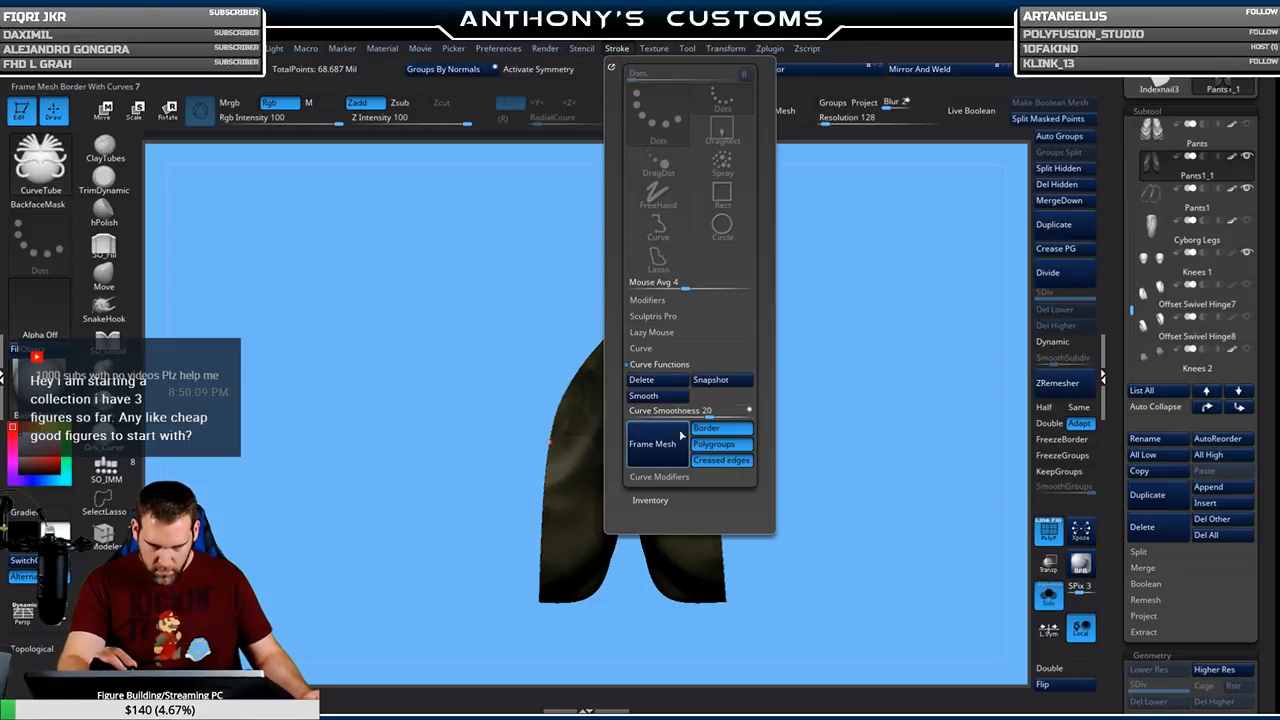
{"action": "left_click", "coordinate": [711, 446], "text": "ctrl+shift"}
{"action": "left_click", "coordinate": [674, 507]}
{"action": "left_click_drag", "start_coordinate": [906, 349], "coordinate": [911, 351], "text": "ctrl"}
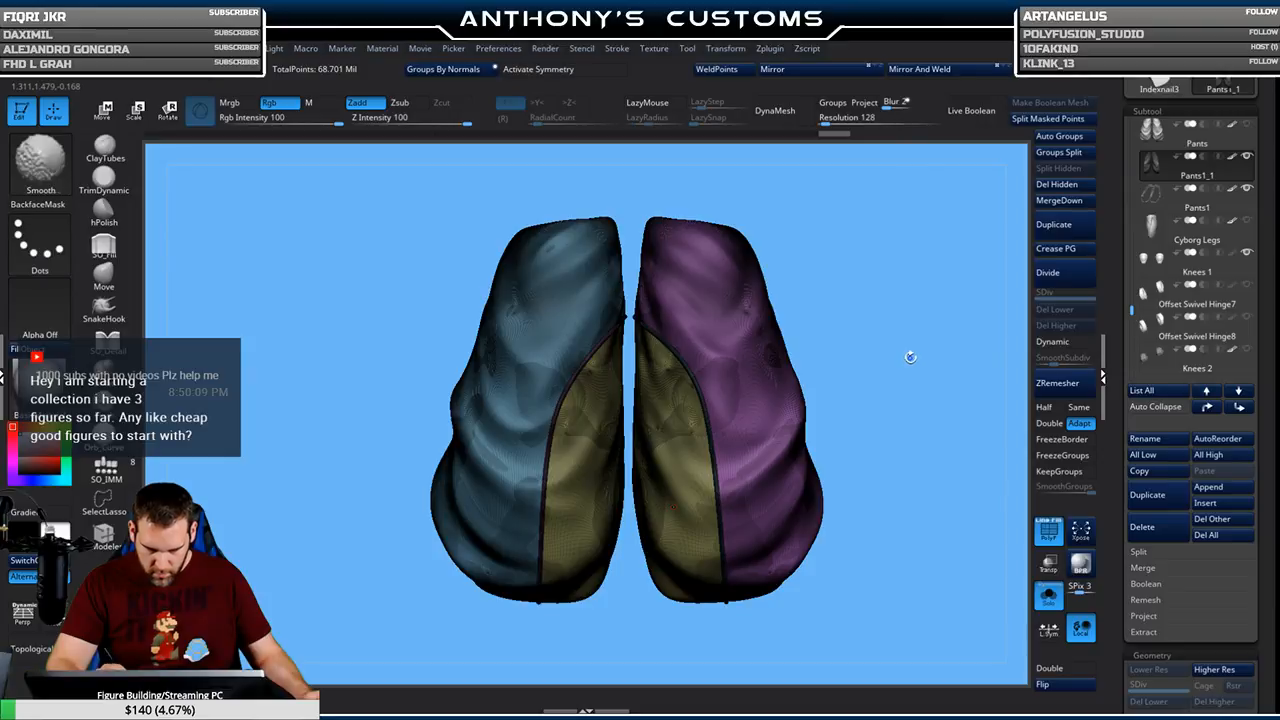
Check the new inner-leg seams on the complete figure from the front and back without the polygroup overlay
{"action": "key", "text": "shift+f"}
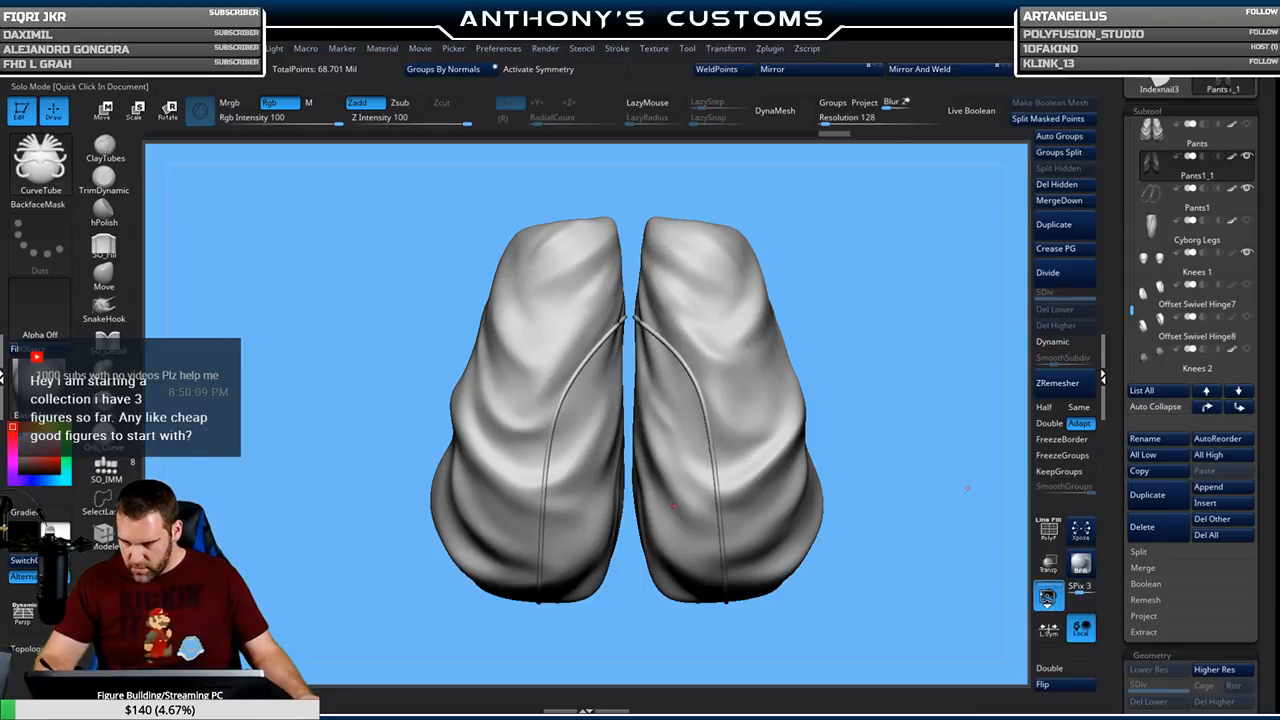
{"action": "left_click", "coordinate": [1047, 597]}
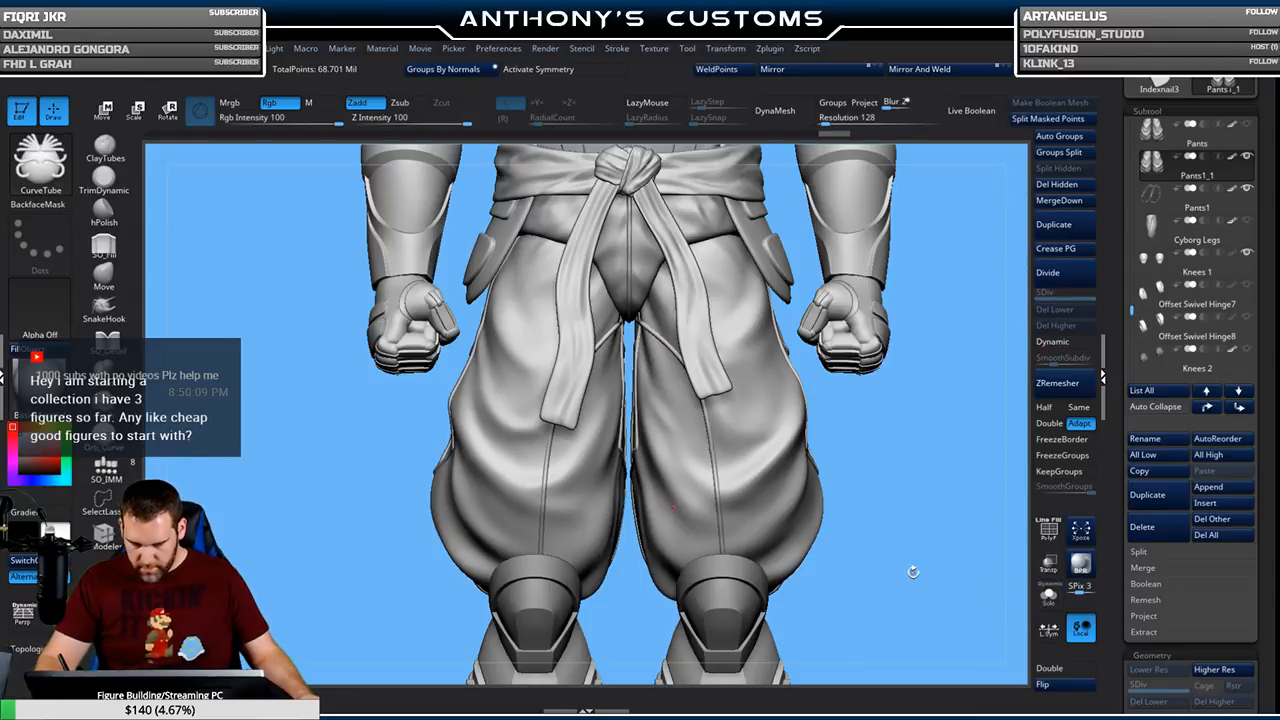
{"action": "left_click_drag", "start_coordinate": [911, 571], "coordinate": [881, 463]}
{"action": "left_click_drag", "start_coordinate": [846, 570], "coordinate": [928, 556]}
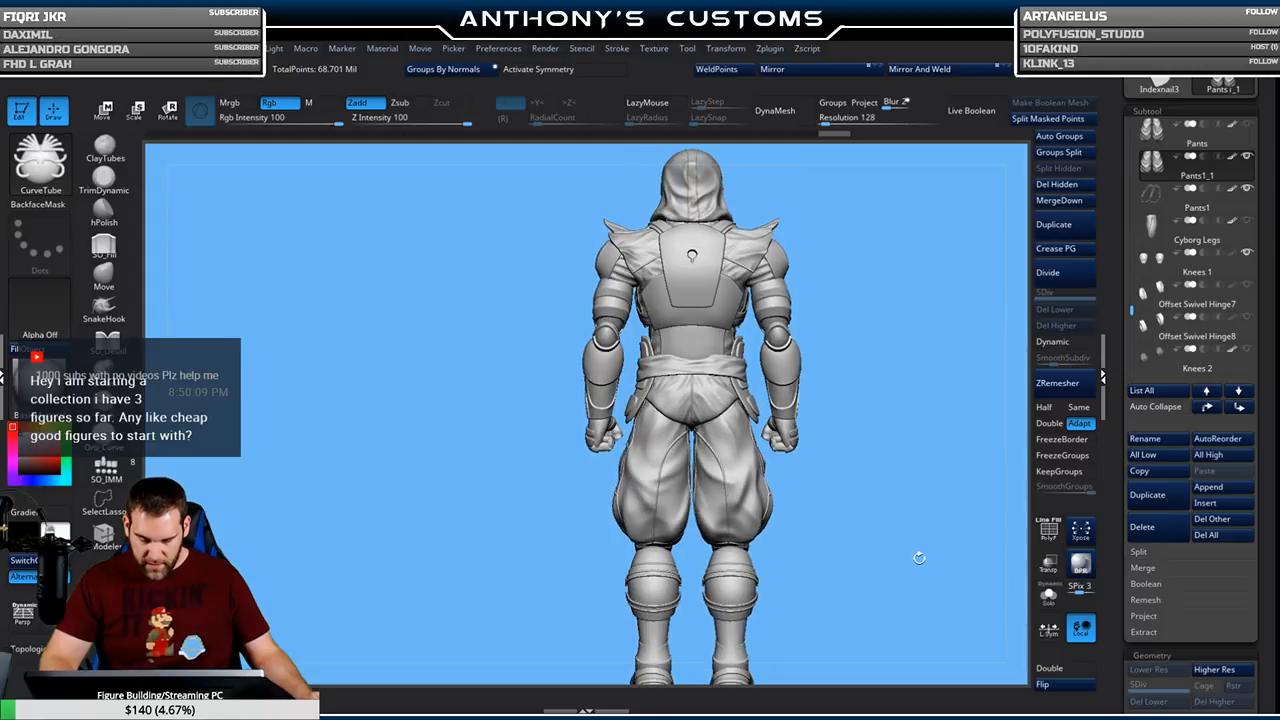
{"action": "left_click_drag", "start_coordinate": [895, 598], "coordinate": [949, 592]}
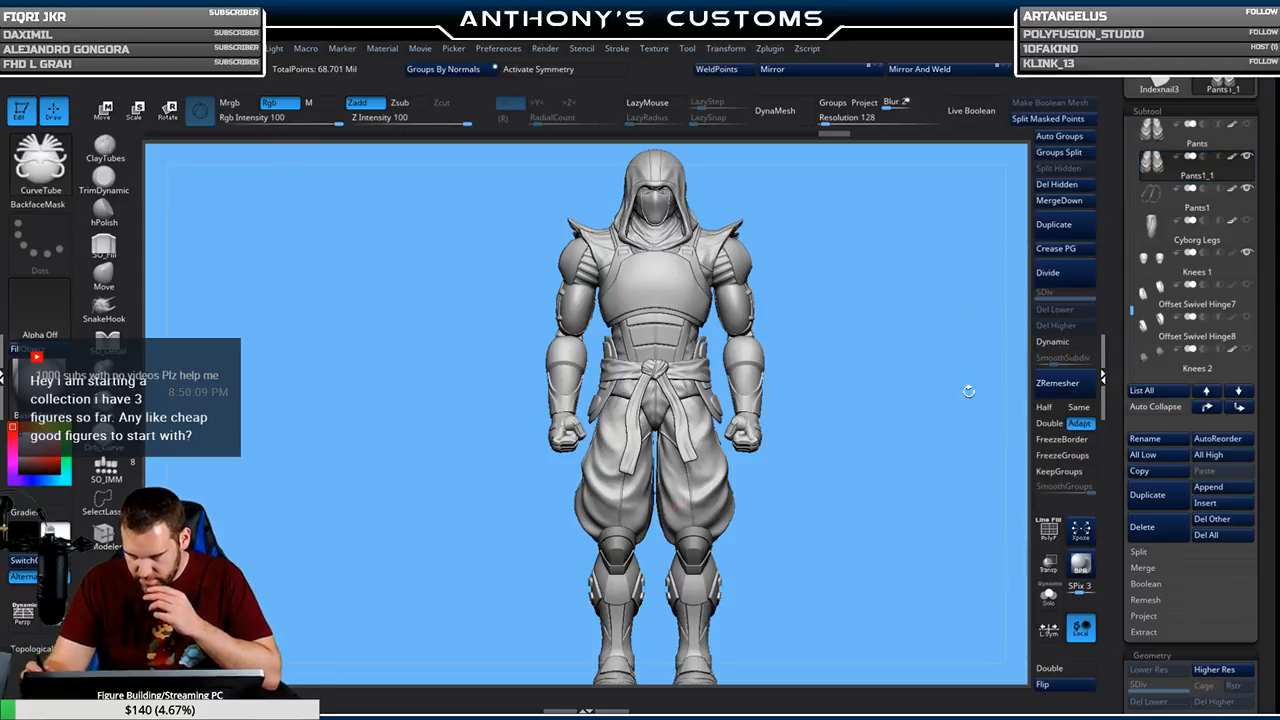
Solo the duplicate pants with polygroups displayed and isolate only the two inner-leg seam tubes
{"action": "left_click", "coordinate": [1048, 596]}
{"action": "key", "text": "shift+f"}
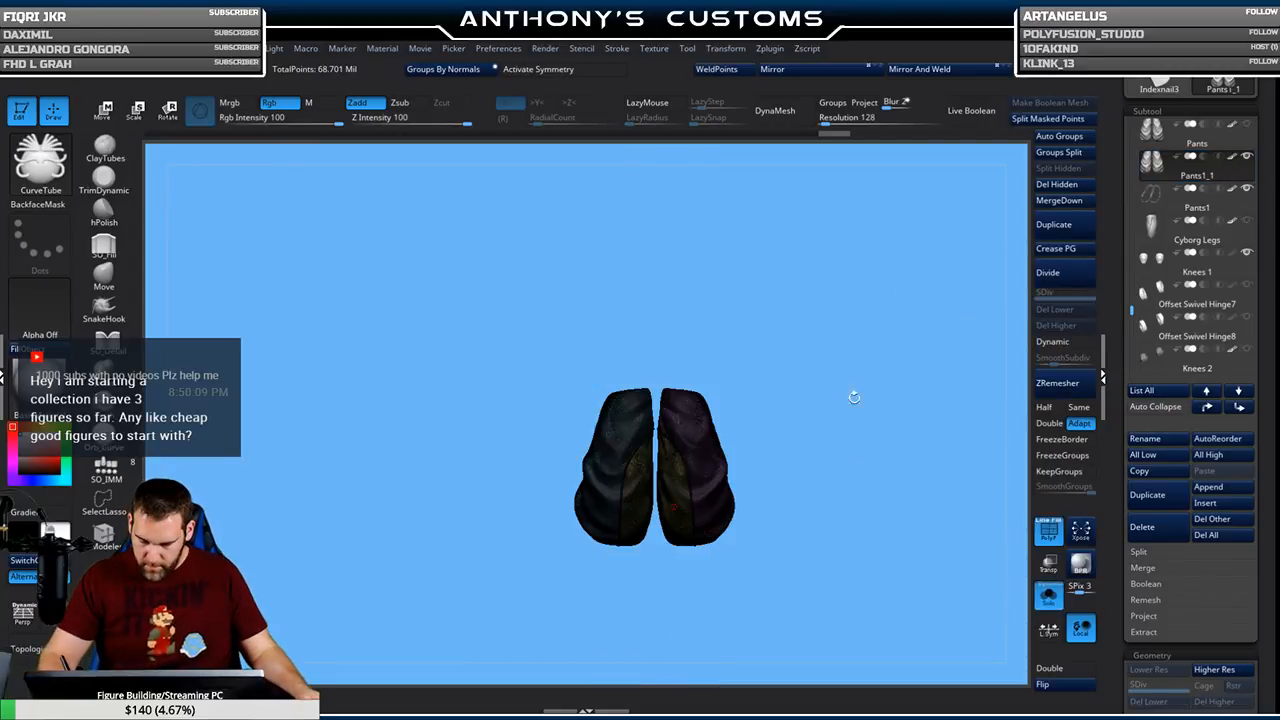
{"action": "key", "text": "f"}
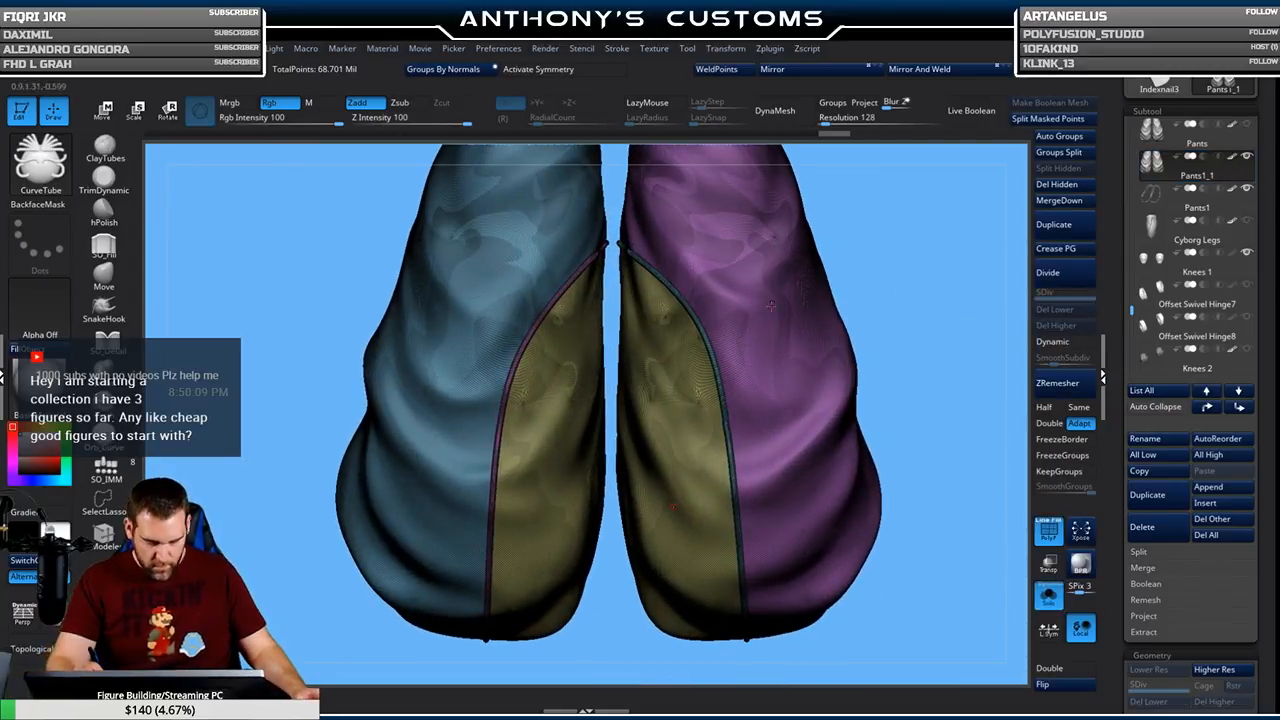
{"action": "key", "text": "ctrl+shift"}
{"action": "left_click", "coordinate": [732, 392], "text": "ctrl+shift"}
{"action": "left_click", "coordinate": [880, 343], "text": "ctrl+shift"}
{"action": "left_click", "coordinate": [523, 345], "text": "ctrl+shift"}
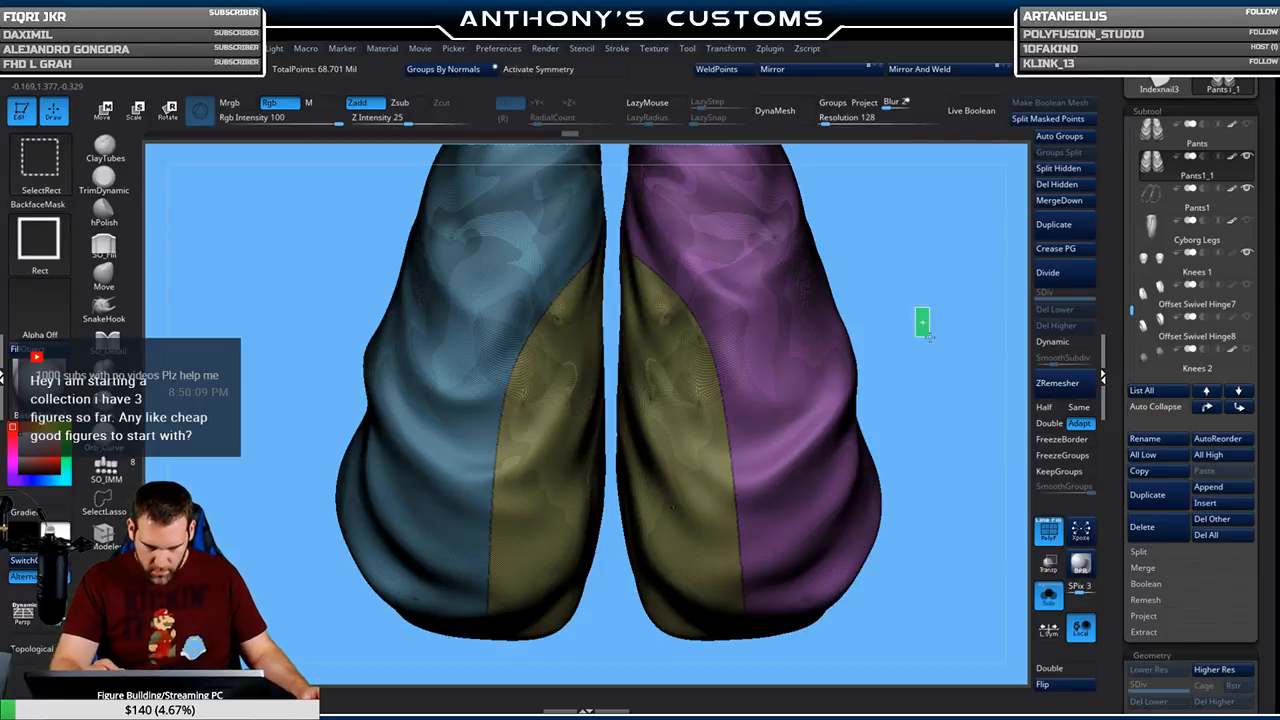
{"action": "left_click_drag", "start_coordinate": [920, 316], "coordinate": [940, 326], "text": "ctrl+shift"}
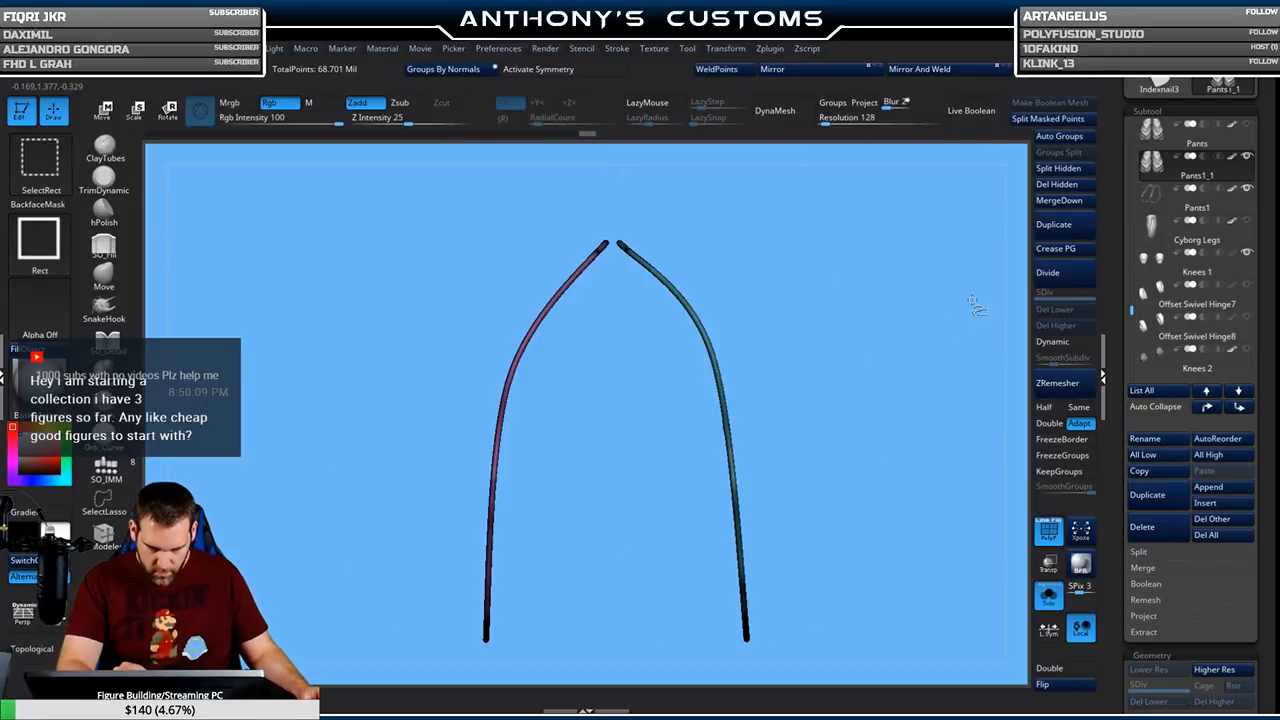
Delete the hidden pants geometry, divide the remaining seam tubes once and bring back the other subtools
{"action": "left_click", "coordinate": [1067, 169]}
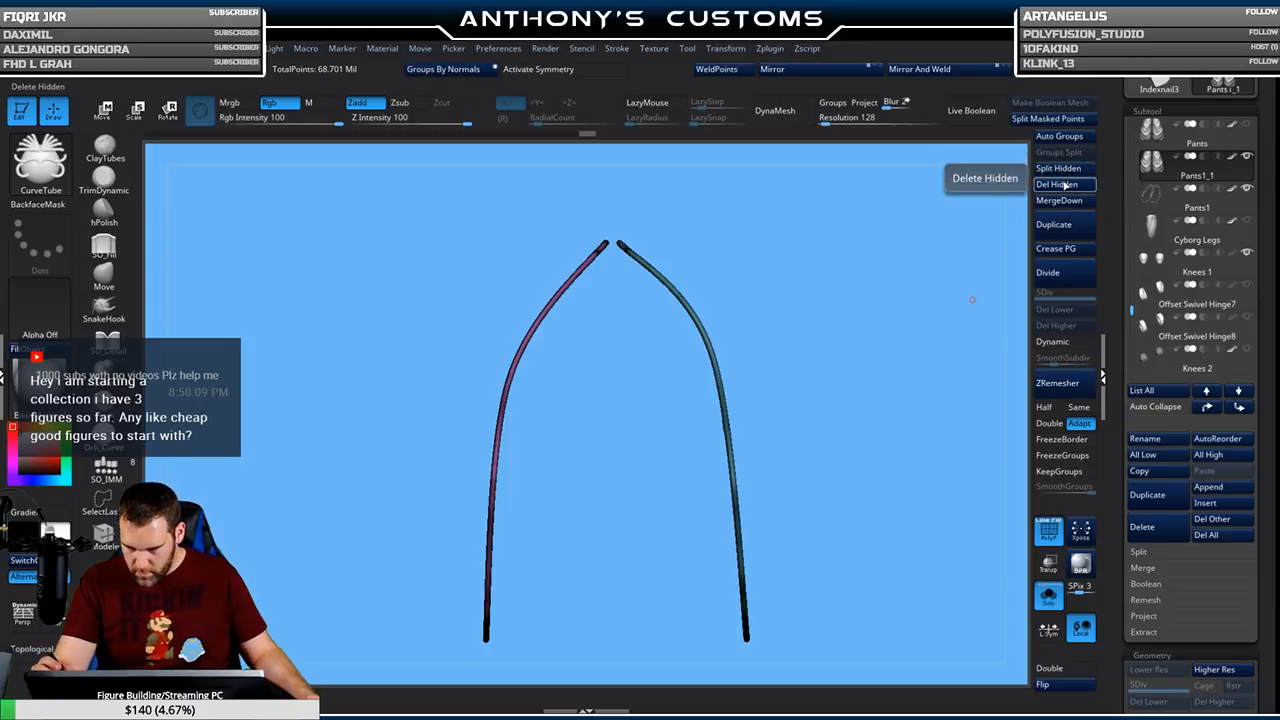
{"action": "left_click", "coordinate": [1067, 276]}
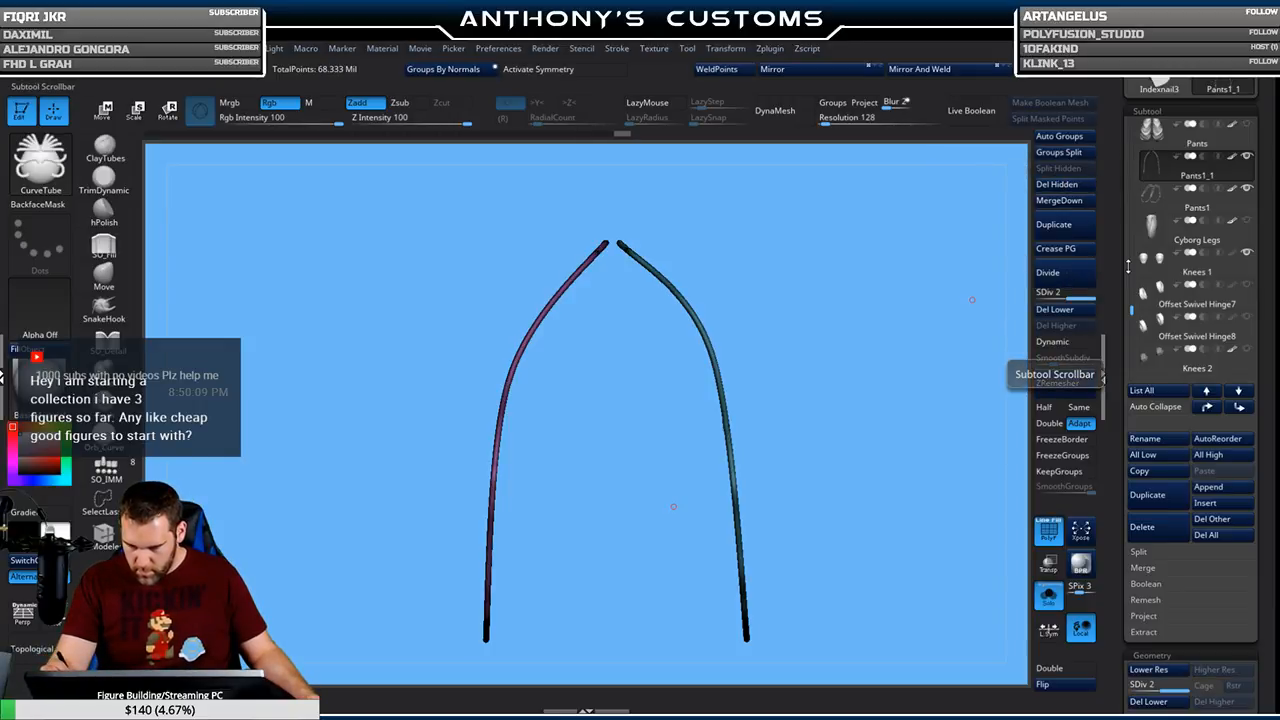
{"action": "left_click", "coordinate": [1048, 596]}
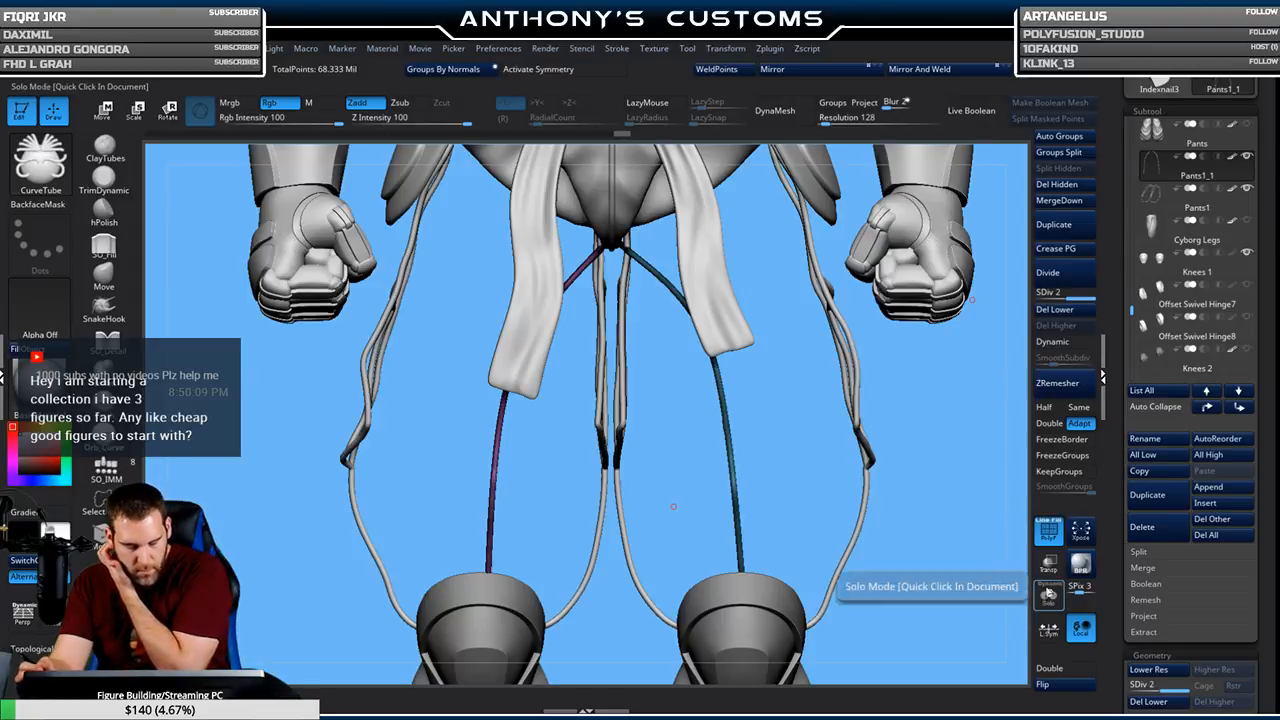
Show the original Pants subtool and inspect the inner-leg seams on the figure from the front, back and rear three-quarter view
{"action": "left_click_drag", "start_coordinate": [940, 557], "coordinate": [932, 452], "text": "alt"}
{"action": "left_click", "coordinate": [1247, 127]}
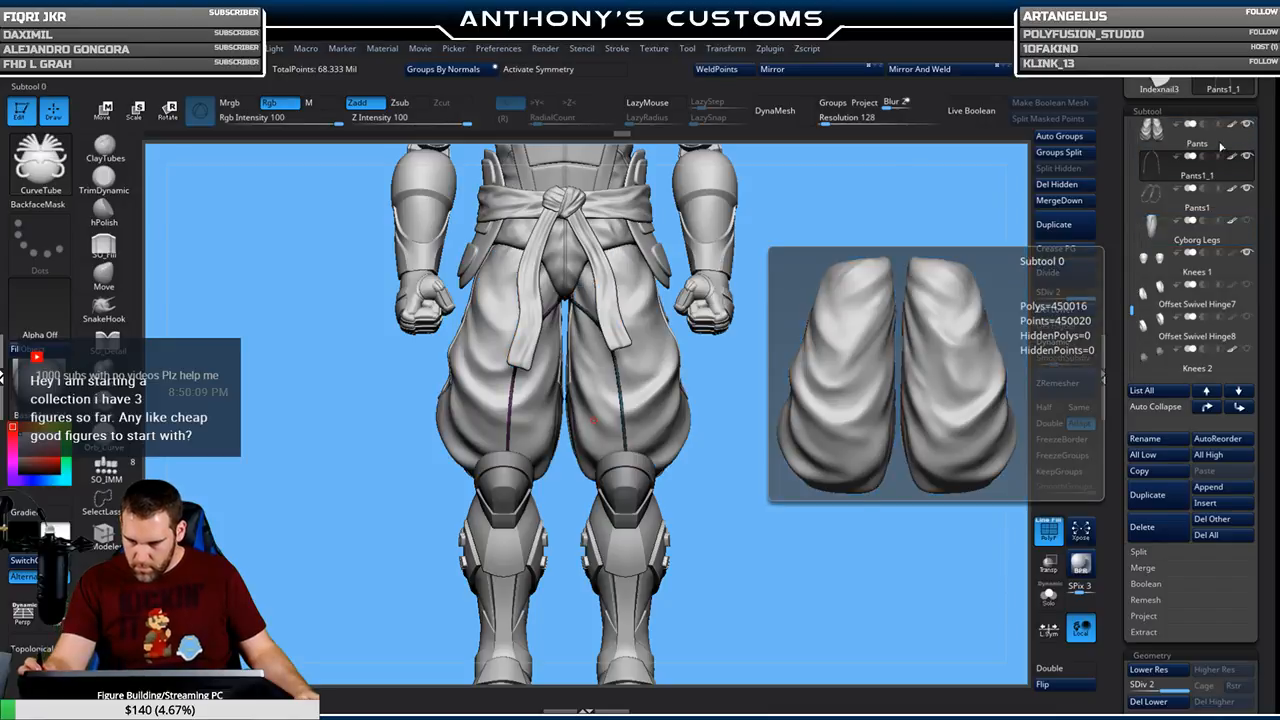
{"action": "key", "text": "f"}
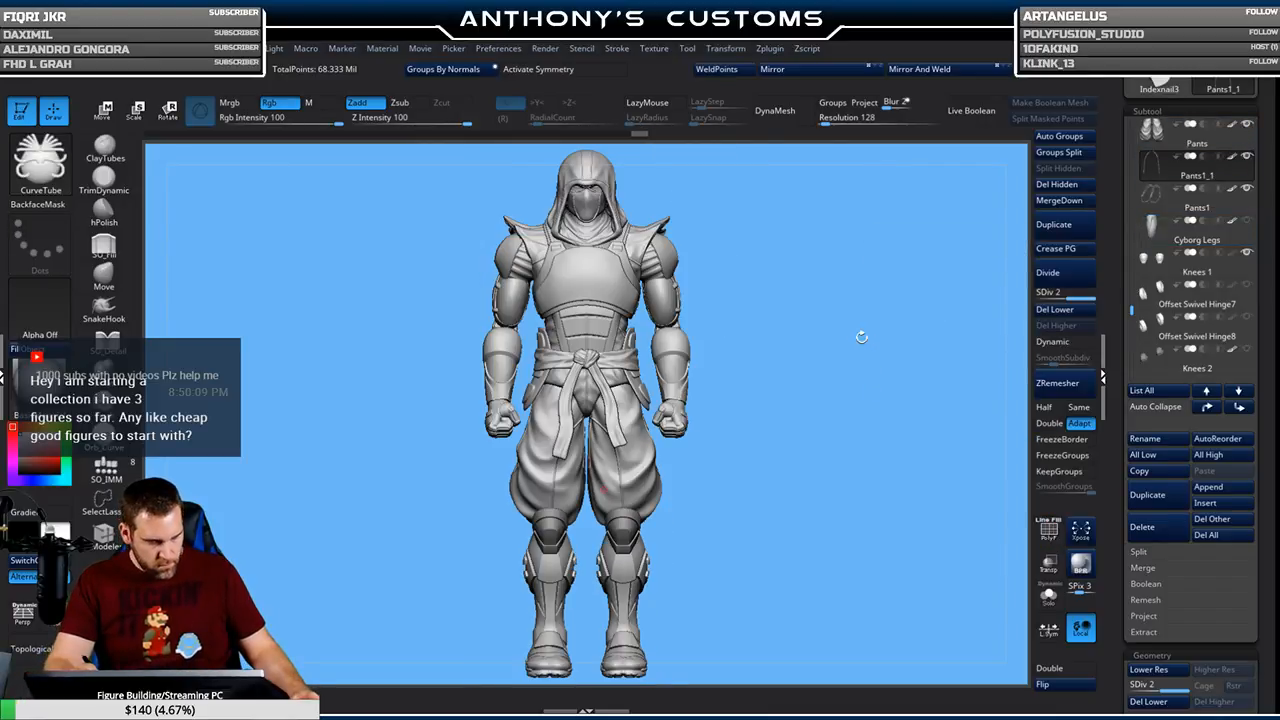
{"action": "mouse_move", "coordinate": [809, 477]}
{"action": "left_mouse_down", "text": "alt"}
{"action": "mouse_move", "coordinate": [855, 486]}
{"action": "mouse_move", "coordinate": [872, 452]}
{"action": "left_mouse_up", "text": "alt"}
{"action": "left_click_drag", "start_coordinate": [898, 577], "coordinate": [761, 571]}
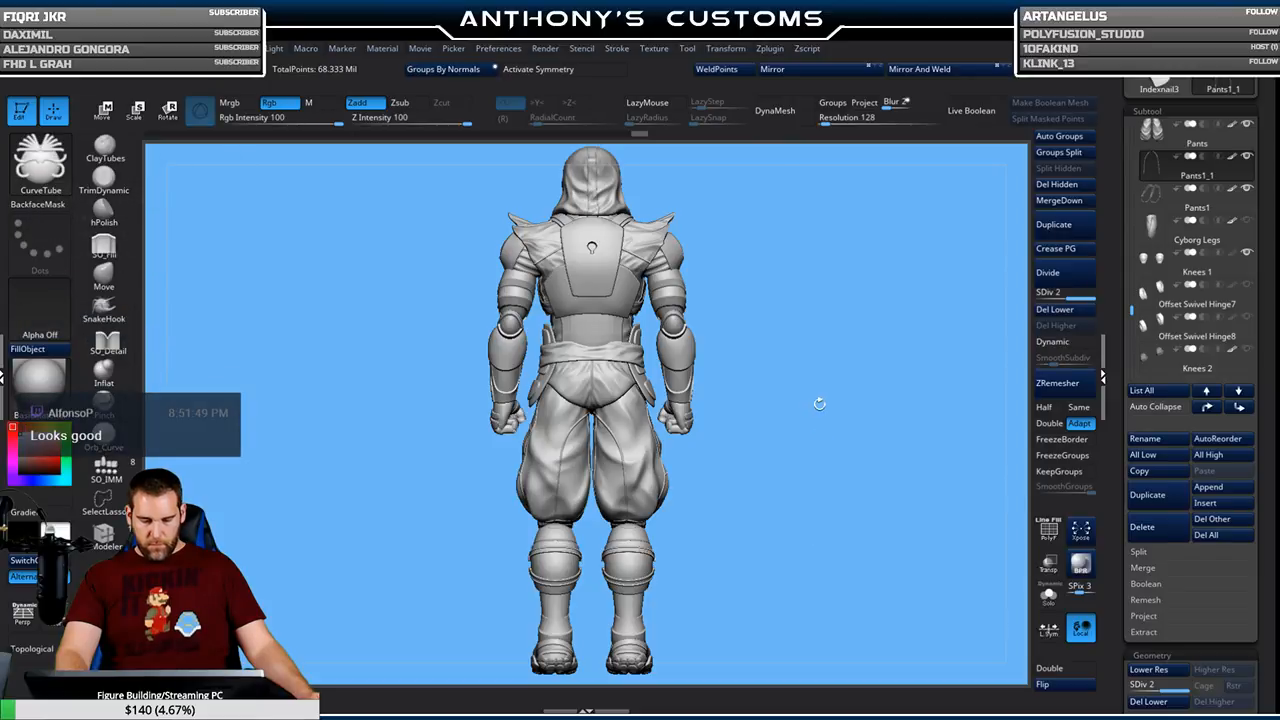
{"action": "mouse_move", "coordinate": [819, 408]}
{"action": "left_mouse_down"}
{"action": "mouse_move", "coordinate": [828, 491]}
{"action": "mouse_move", "coordinate": [808, 461]}
{"action": "left_mouse_up"}
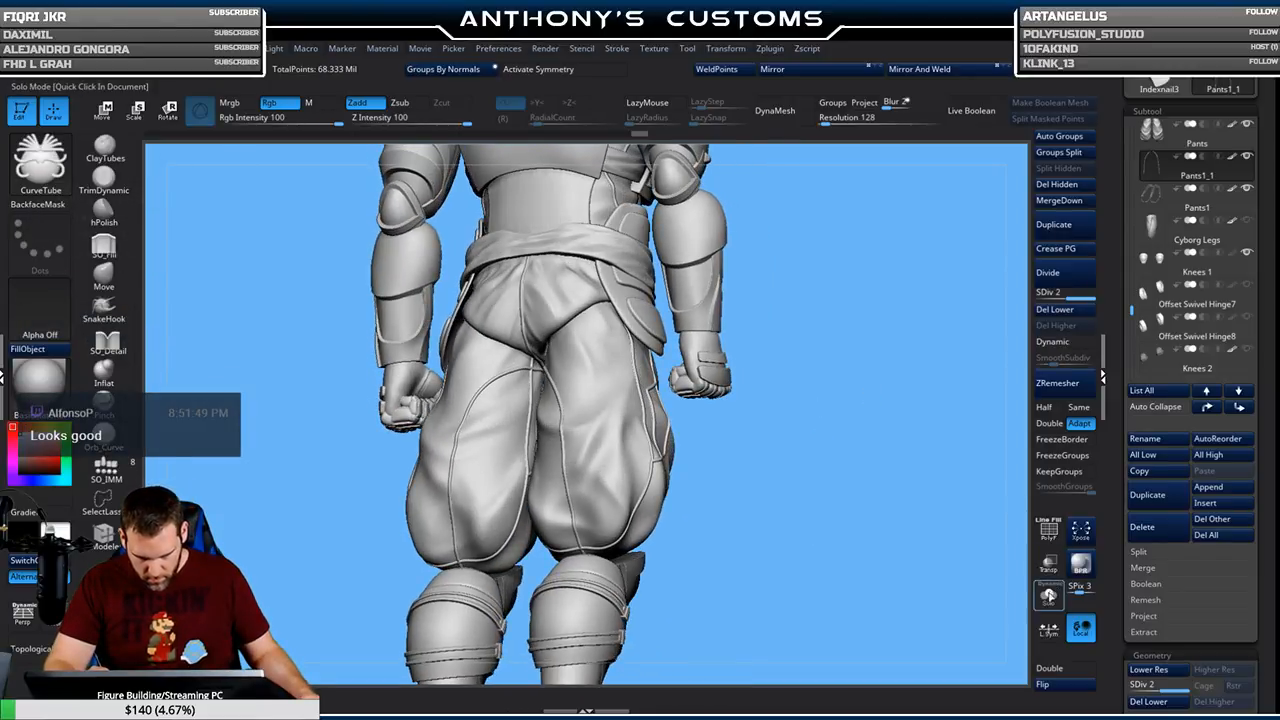
{"action": "mouse_move", "coordinate": [846, 534]}
{"action": "left_mouse_down"}
{"action": "mouse_move", "coordinate": [859, 546]}
{"action": "mouse_move", "coordinate": [943, 534]}
{"action": "mouse_move", "coordinate": [988, 509]}
{"action": "left_mouse_up"}
{"action": "mouse_move", "coordinate": [916, 536]}
{"action": "left_mouse_down"}
{"action": "mouse_move", "coordinate": [922, 476]}
{"action": "mouse_move", "coordinate": [988, 437]}
{"action": "left_mouse_up"}
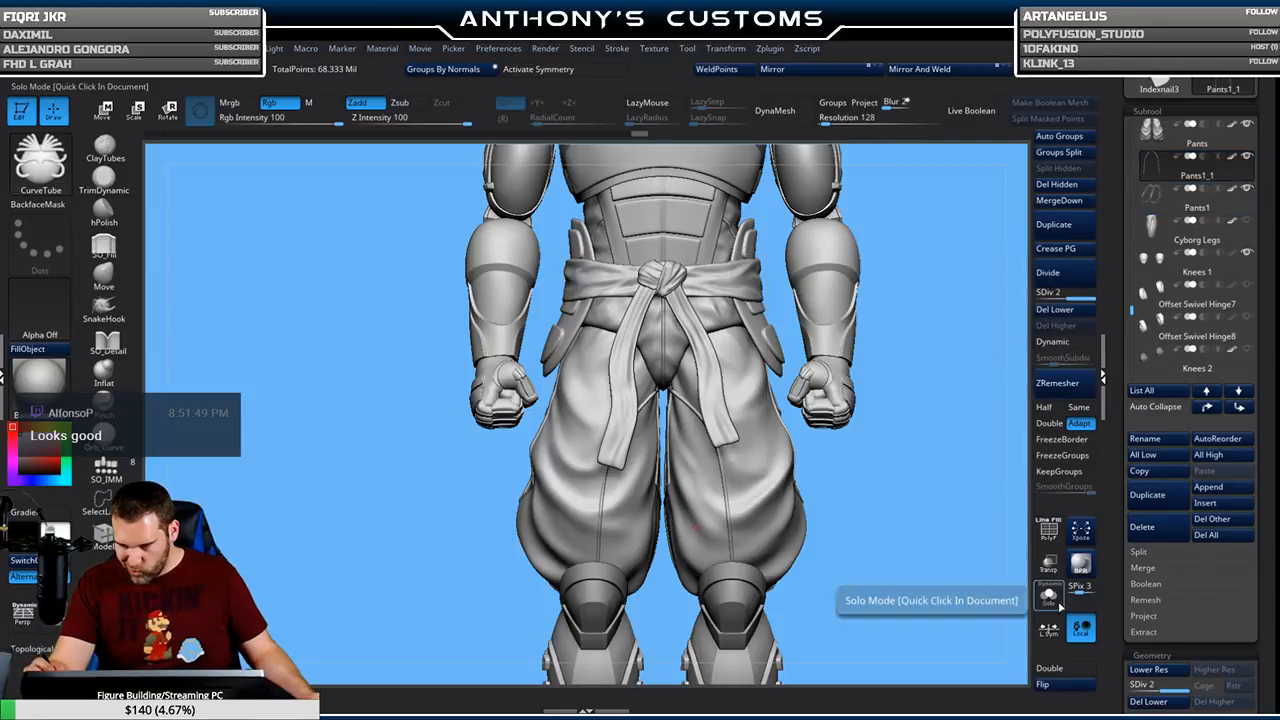
Hide the Pants, Pants Crotch2, Belt Ties and Pants Crotch1 subtools to expose the seam tubes, with polygroups displayed
{"action": "left_click", "coordinate": [1247, 127]}
{"action": "scroll", "coordinate": [1242, 240], "scroll_direction": "up", "scroll_amount": 5}
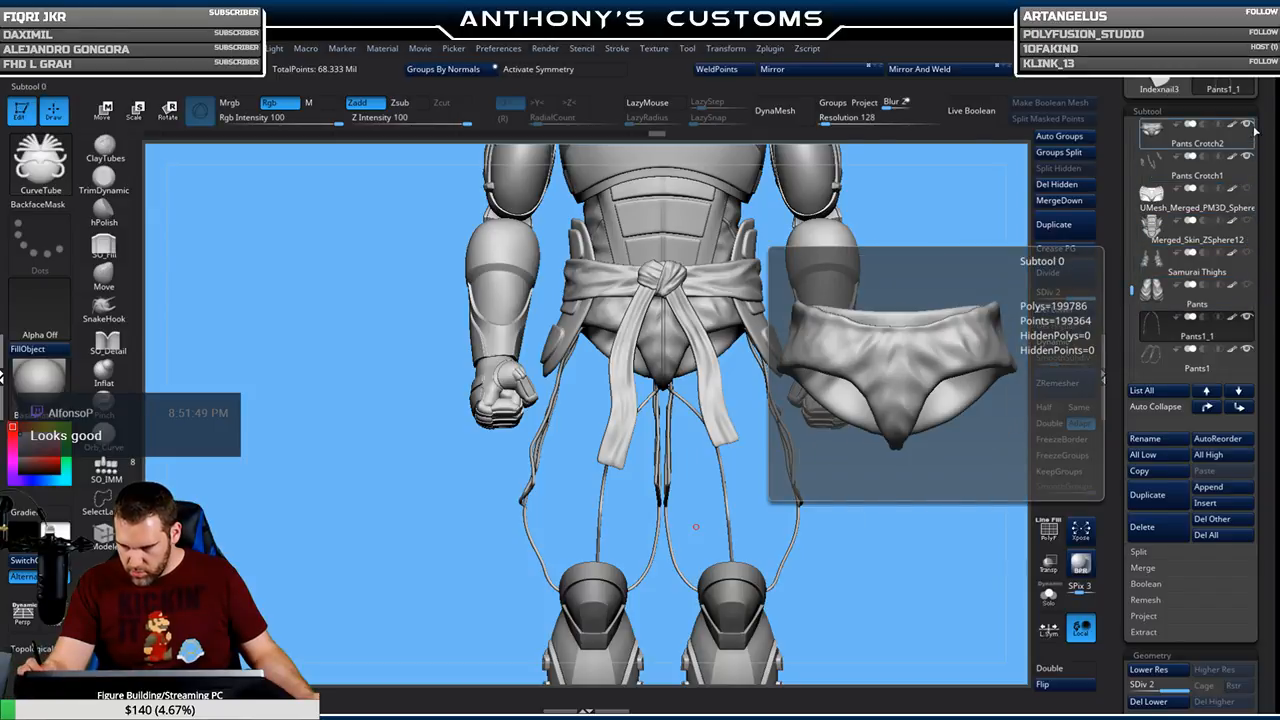
{"action": "scroll", "coordinate": [1220, 180], "scroll_direction": "up", "scroll_amount": 2}
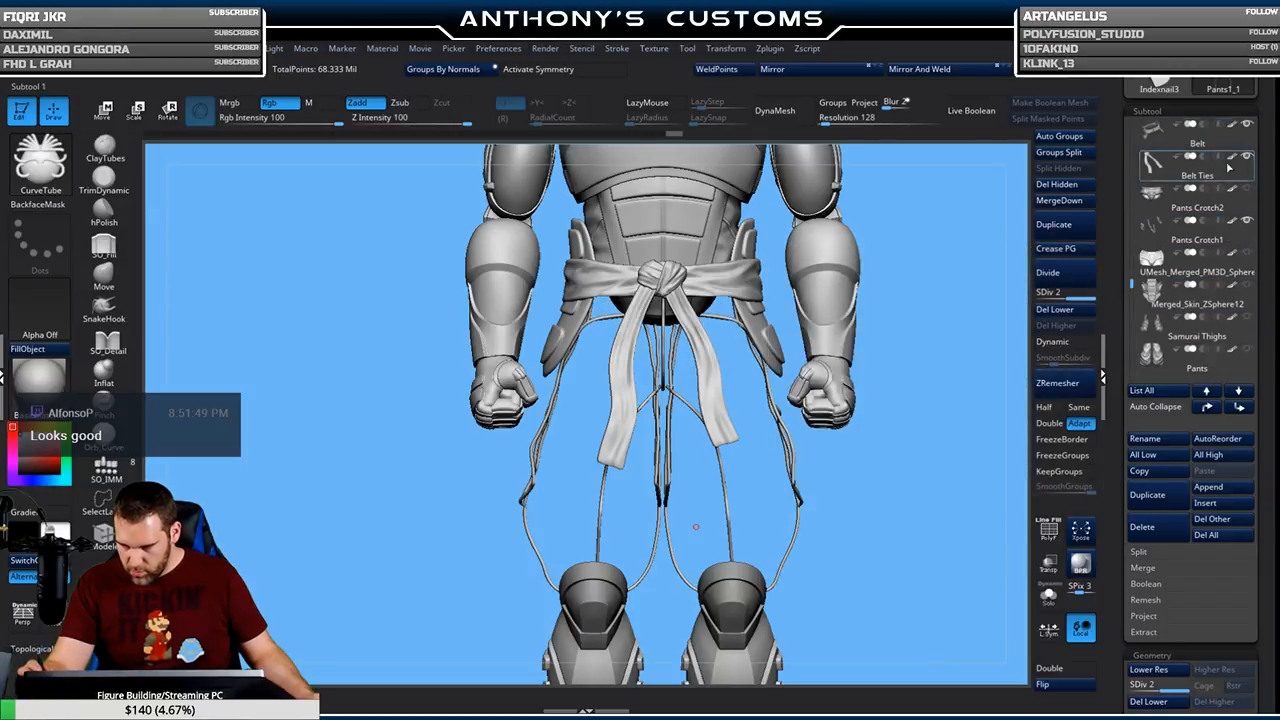
{"action": "left_click", "coordinate": [1246, 156]}
{"action": "left_click_drag", "start_coordinate": [900, 497], "coordinate": [840, 590]}
{"action": "left_click", "coordinate": [1246, 221]}
{"action": "key", "text": "shift+f"}
{"action": "left_click_drag", "start_coordinate": [780, 480], "coordinate": [743, 443]}
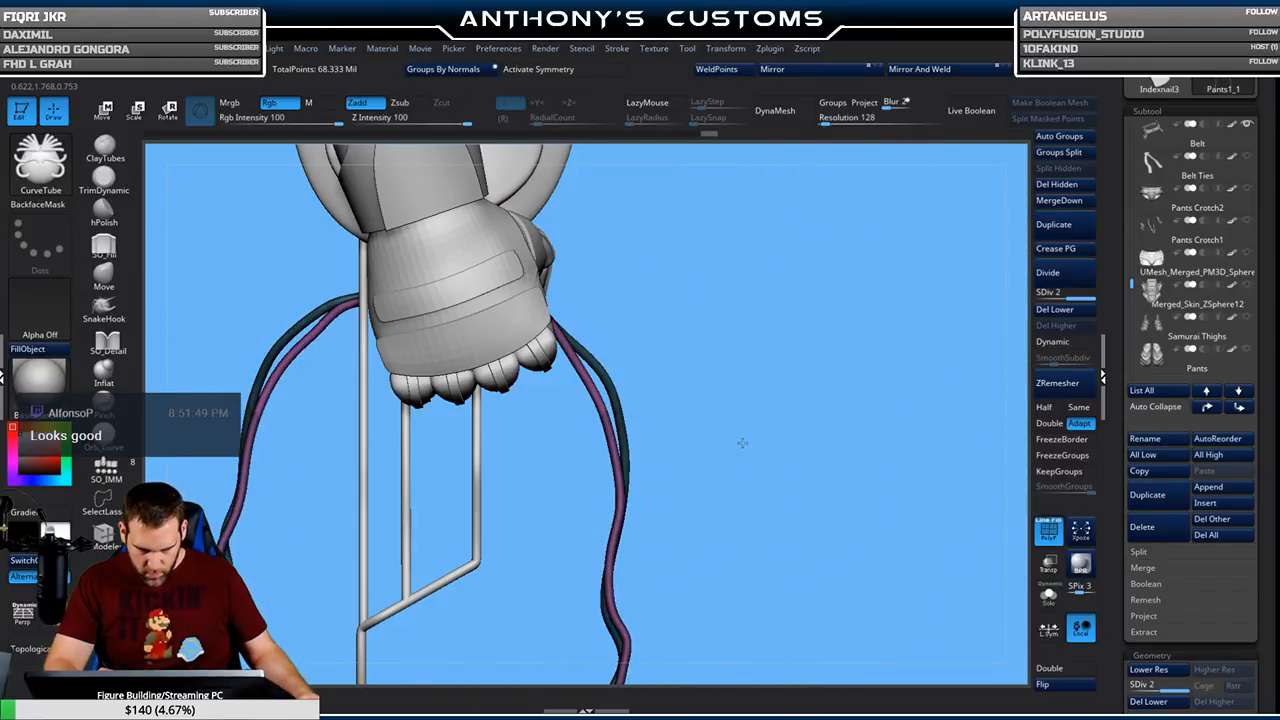
Hide the Index1 hand subtool that covers the seam tubes in the side view
{"action": "scroll", "coordinate": [1178, 203], "scroll_direction": "up", "scroll_amount": 8}
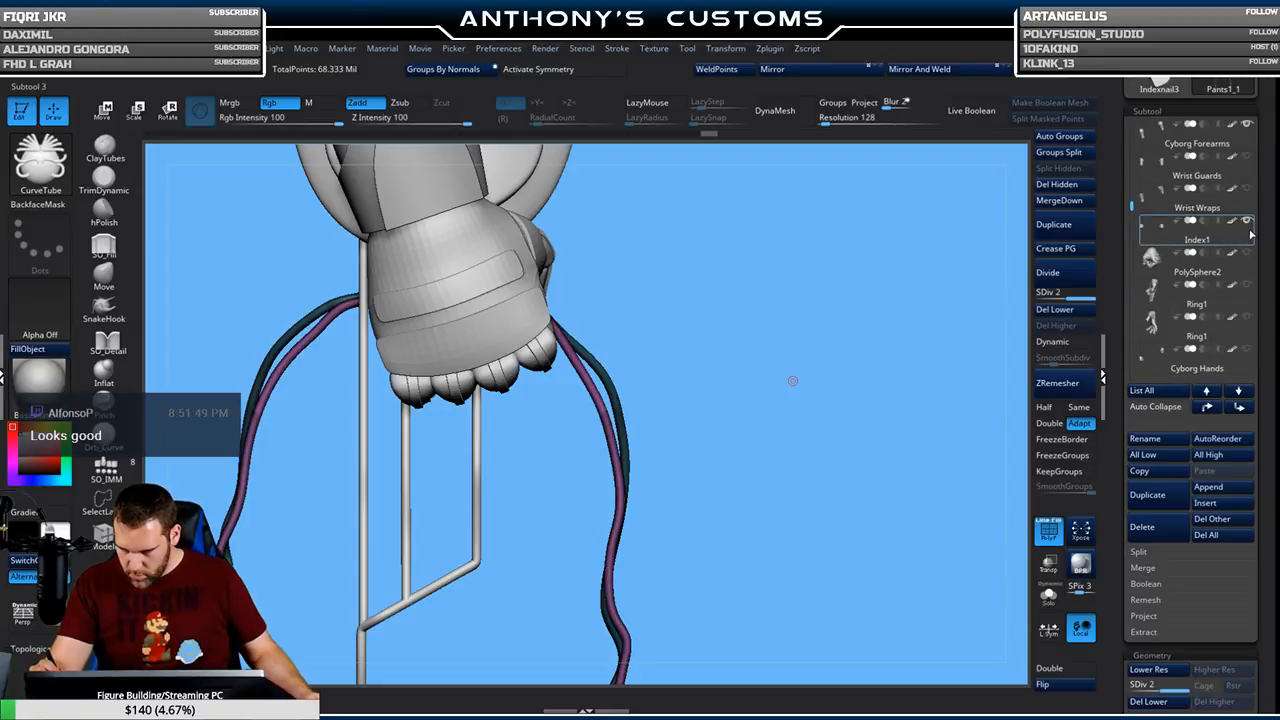
{"action": "left_click", "coordinate": [1246, 222]}
{"action": "left_click_drag", "start_coordinate": [788, 359], "coordinate": [881, 362], "text": "alt"}
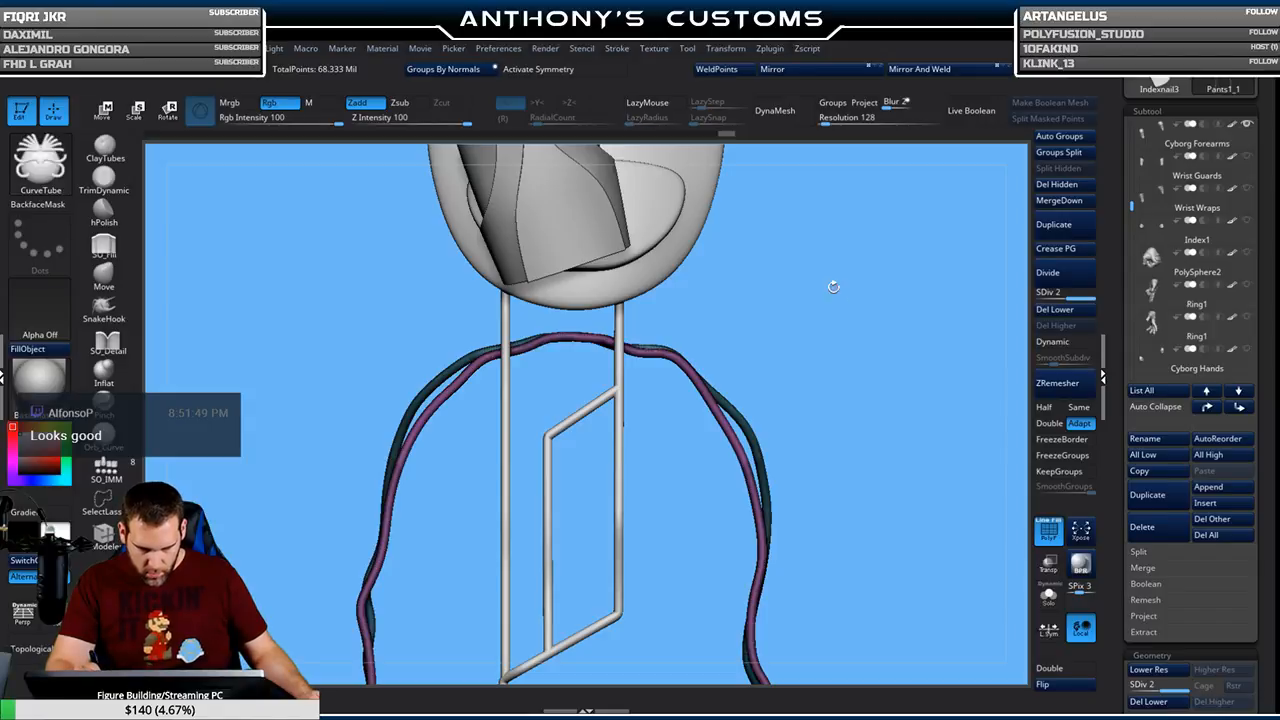
Hide the topmost section of the inner-leg seam tubes between the two vertical side seams and inspect the open ends
{"action": "key", "text": "ctrl+shift"}
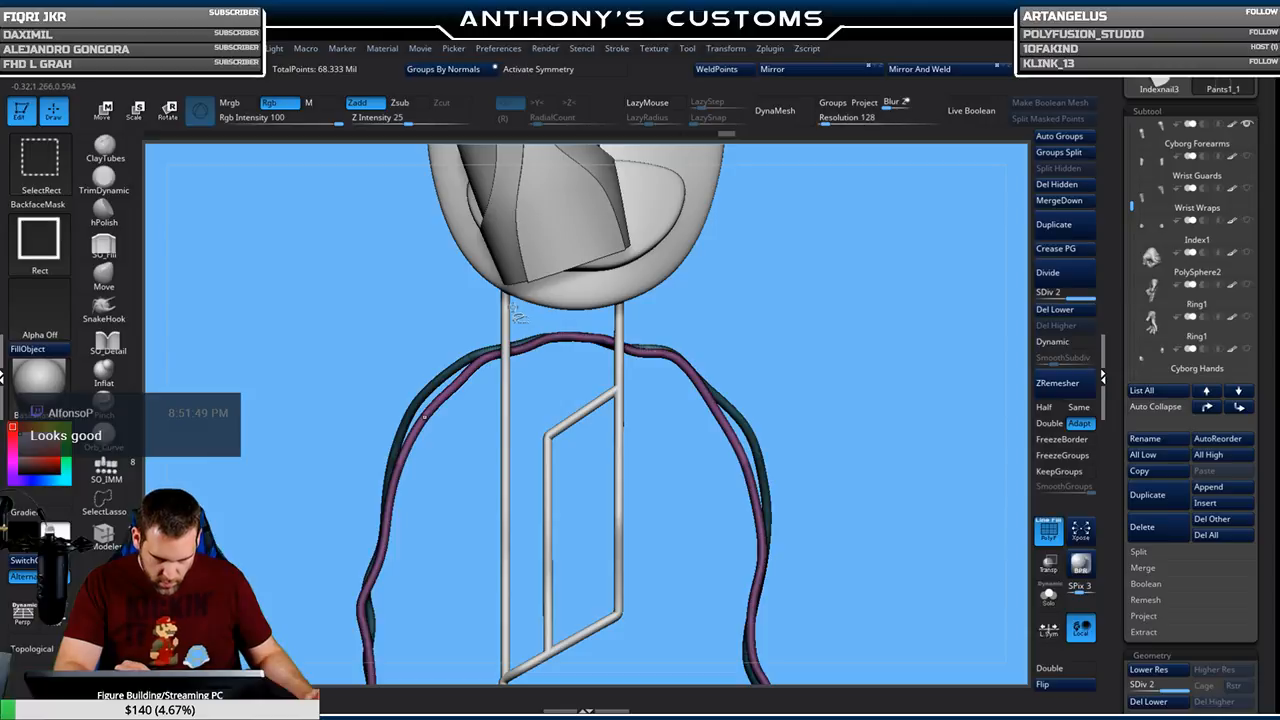
{"action": "left_click_drag", "start_coordinate": [513, 307], "coordinate": [616, 372], "text": "ctrl+shift"}
{"action": "mouse_move", "coordinate": [854, 352]}
{"action": "left_mouse_down"}
{"action": "mouse_move", "coordinate": [880, 371]}
{"action": "mouse_move", "coordinate": [866, 368]}
{"action": "left_mouse_up"}
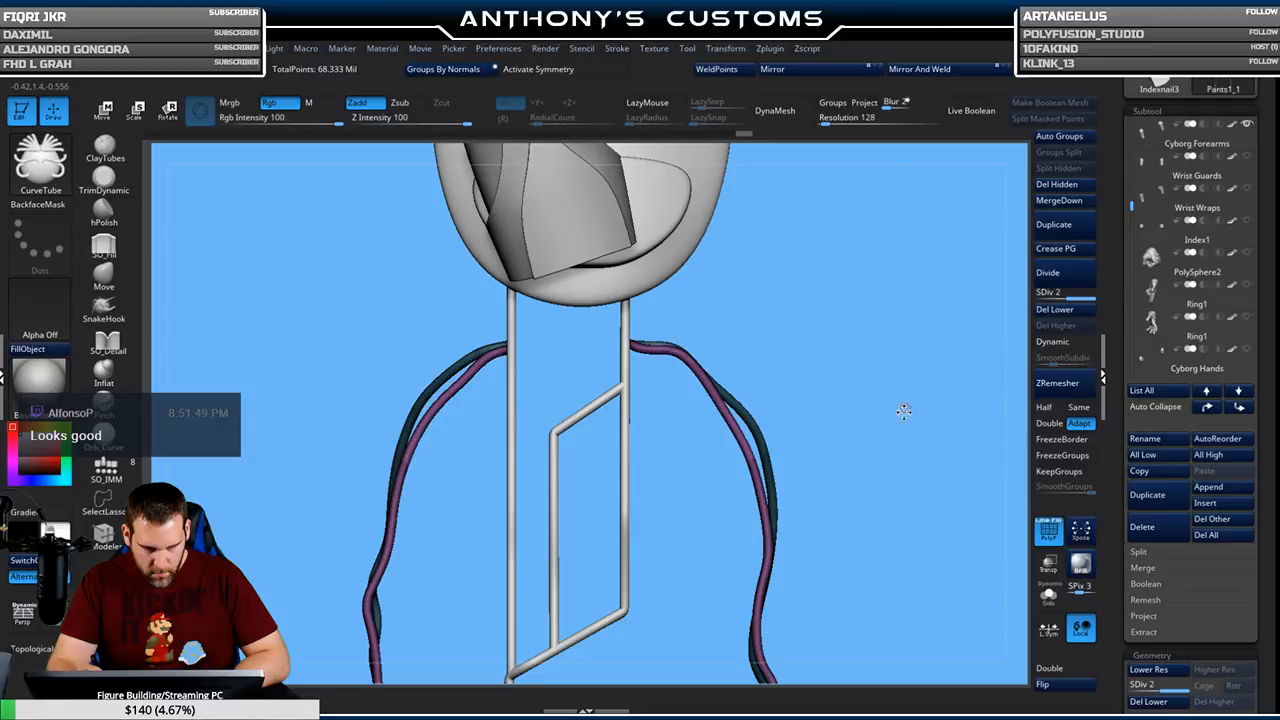
{"action": "left_click_drag", "start_coordinate": [903, 411], "coordinate": [898, 448]}
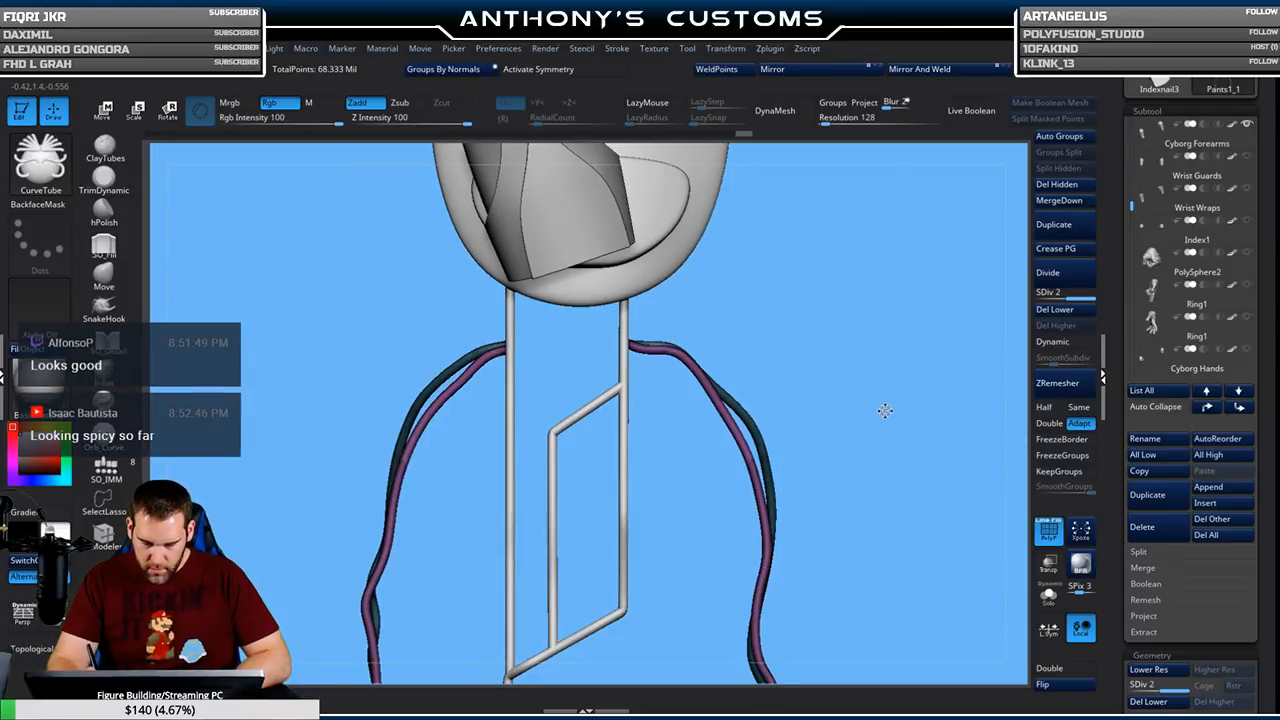
{"action": "left_click_drag", "start_coordinate": [884, 414], "coordinate": [888, 416]}
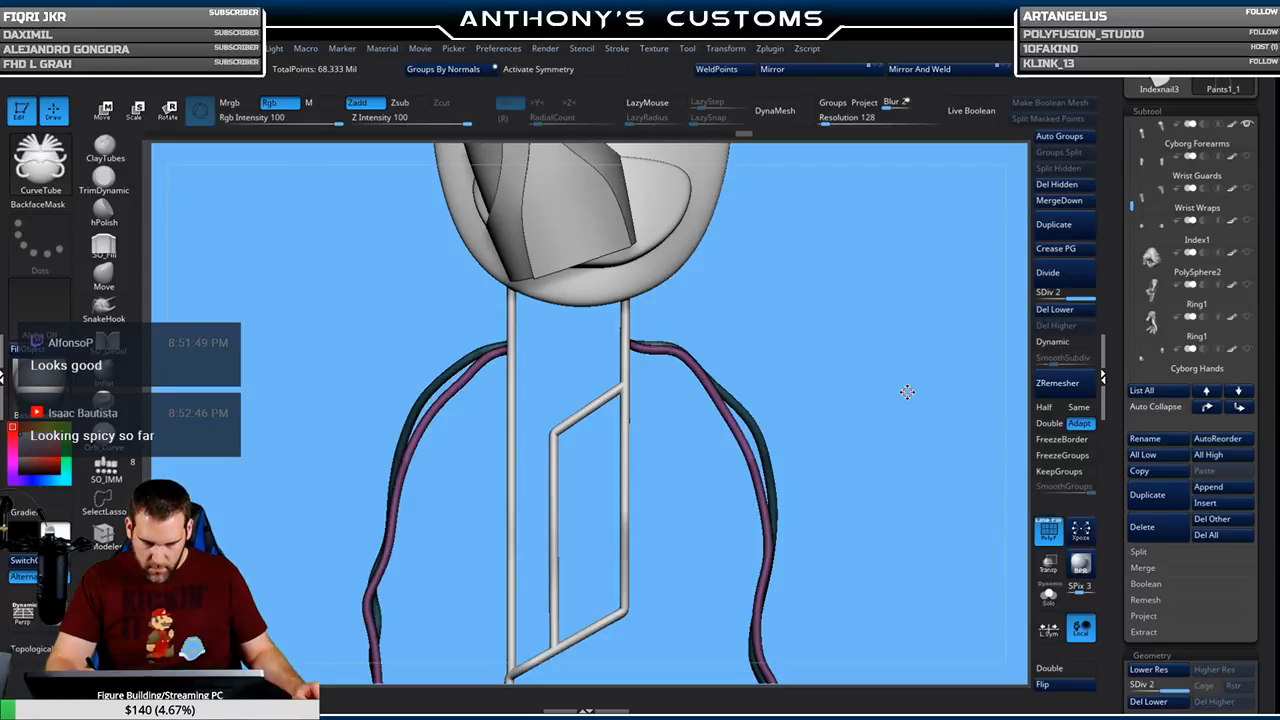
{"action": "left_click_drag", "start_coordinate": [920, 447], "coordinate": [889, 461]}
{"action": "key", "text": "space"}
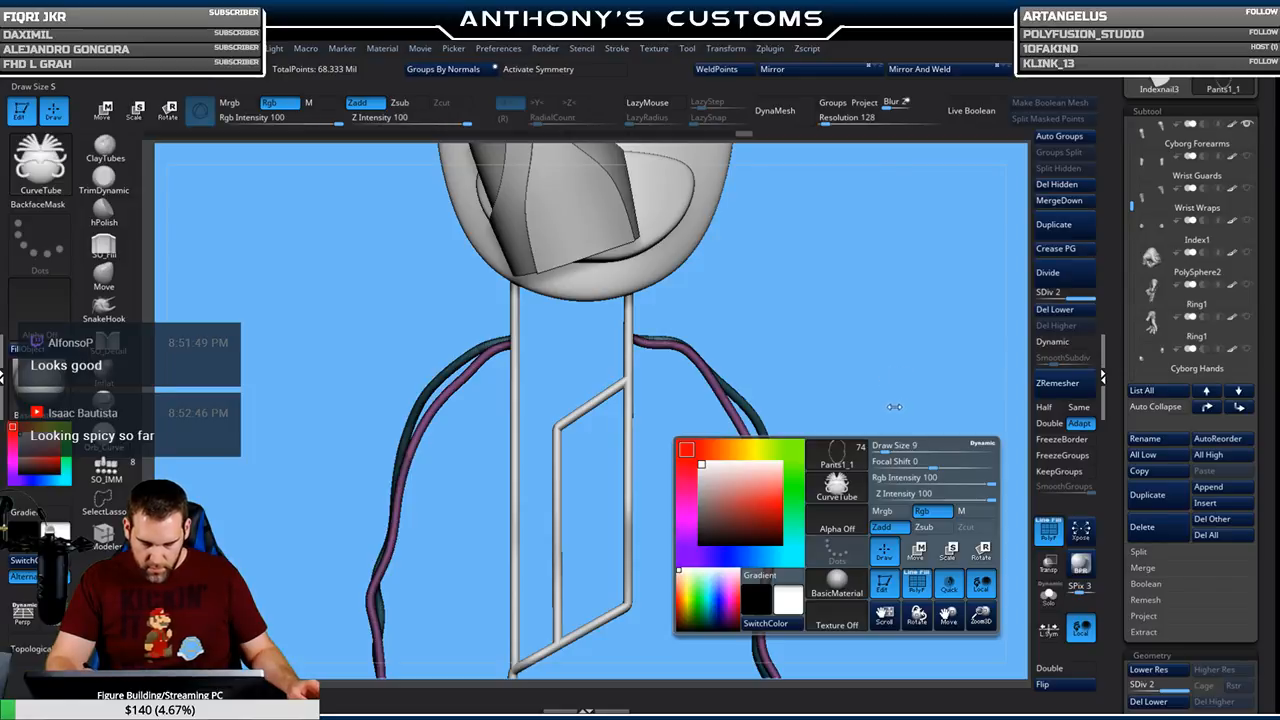
{"action": "left_click_drag", "start_coordinate": [895, 408], "coordinate": [902, 414]}
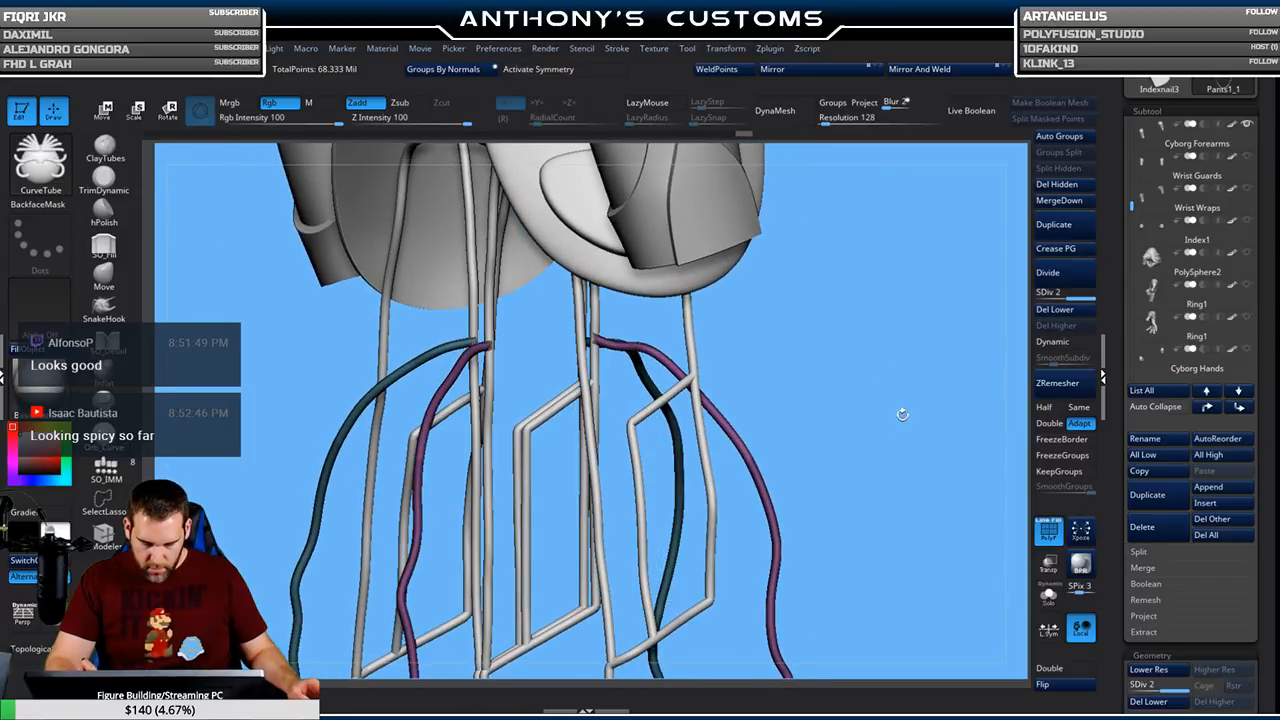
{"action": "mouse_move", "coordinate": [853, 362]}
{"action": "left_mouse_down"}
{"action": "mouse_move", "coordinate": [951, 365]}
{"action": "mouse_move", "coordinate": [830, 396]}
{"action": "mouse_move", "coordinate": [865, 384]}
{"action": "left_mouse_up"}
{"action": "left_click_drag", "start_coordinate": [526, 409], "coordinate": [575, 580], "text": "alt"}
{"action": "left_click_drag", "start_coordinate": [593, 460], "coordinate": [728, 530], "text": "alt"}
{"action": "left_click_drag", "start_coordinate": [701, 440], "coordinate": [707, 447]}
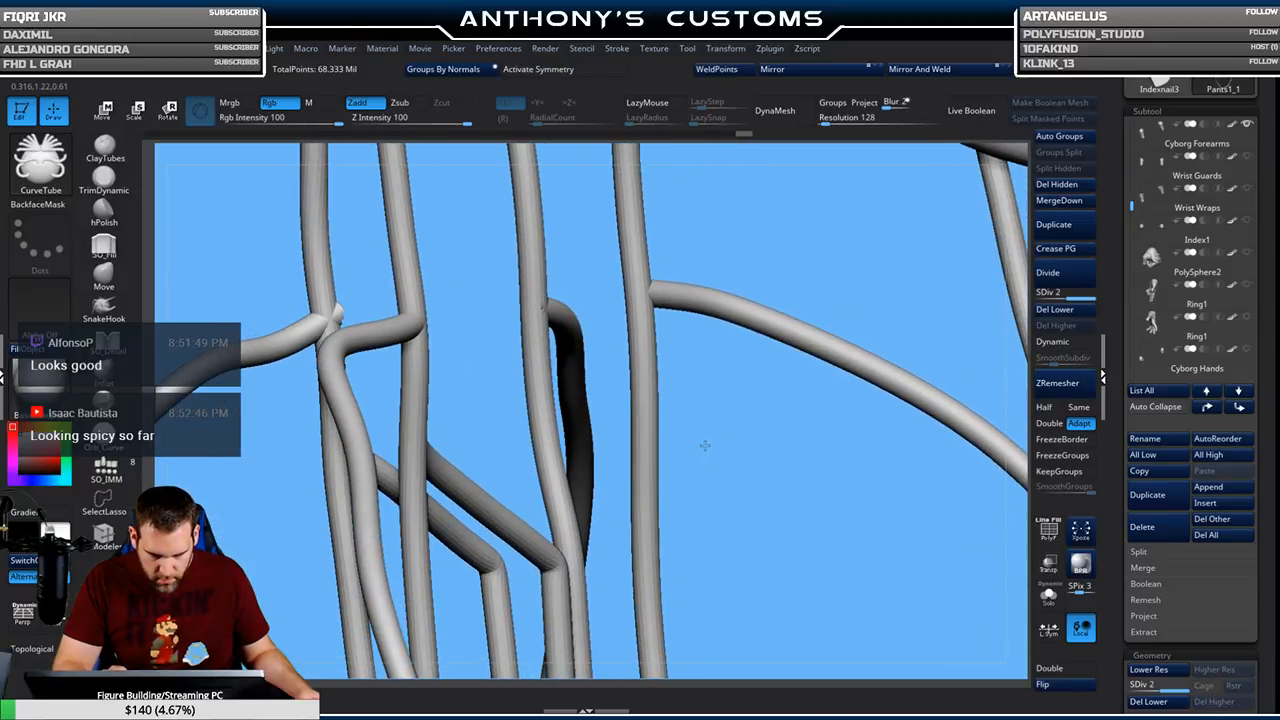
Delete the lower subdivision level of the seam tubes and apply Close Holes to their open ends
{"action": "left_click_drag", "start_coordinate": [1259, 695], "coordinate": [1259, 266]}
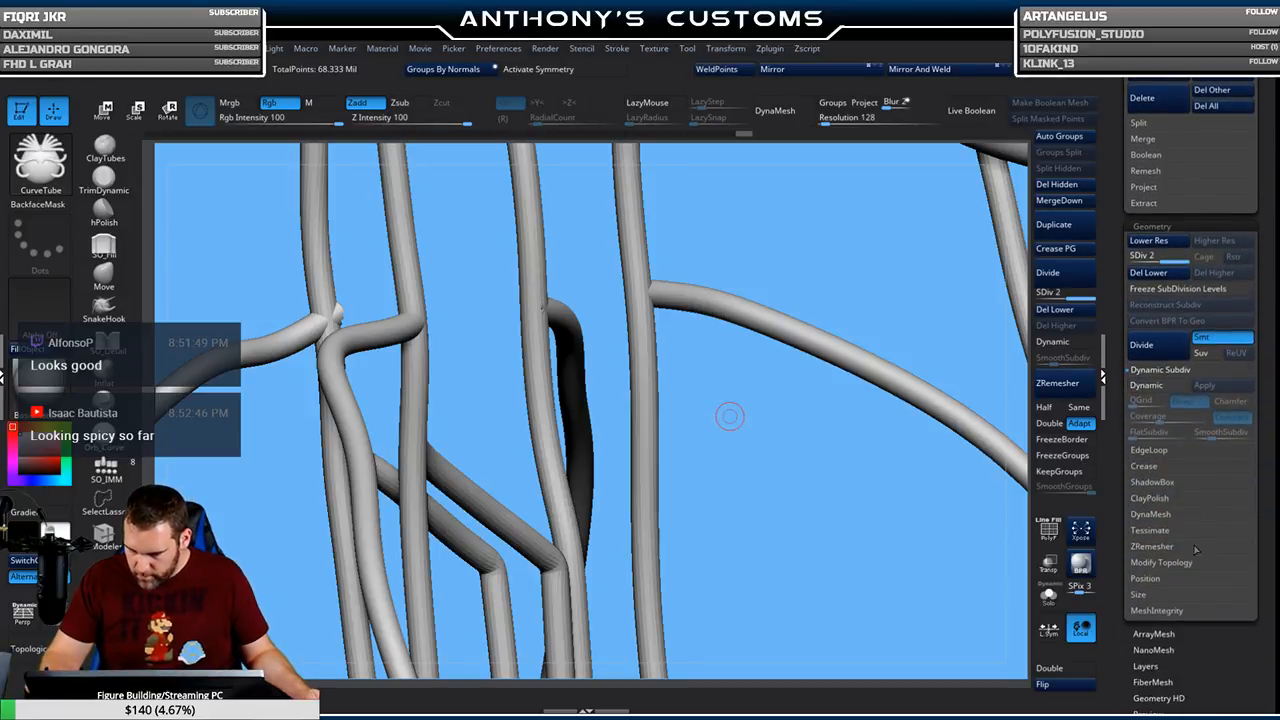
{"action": "left_click", "coordinate": [1191, 563]}
{"action": "left_click", "coordinate": [1220, 594]}
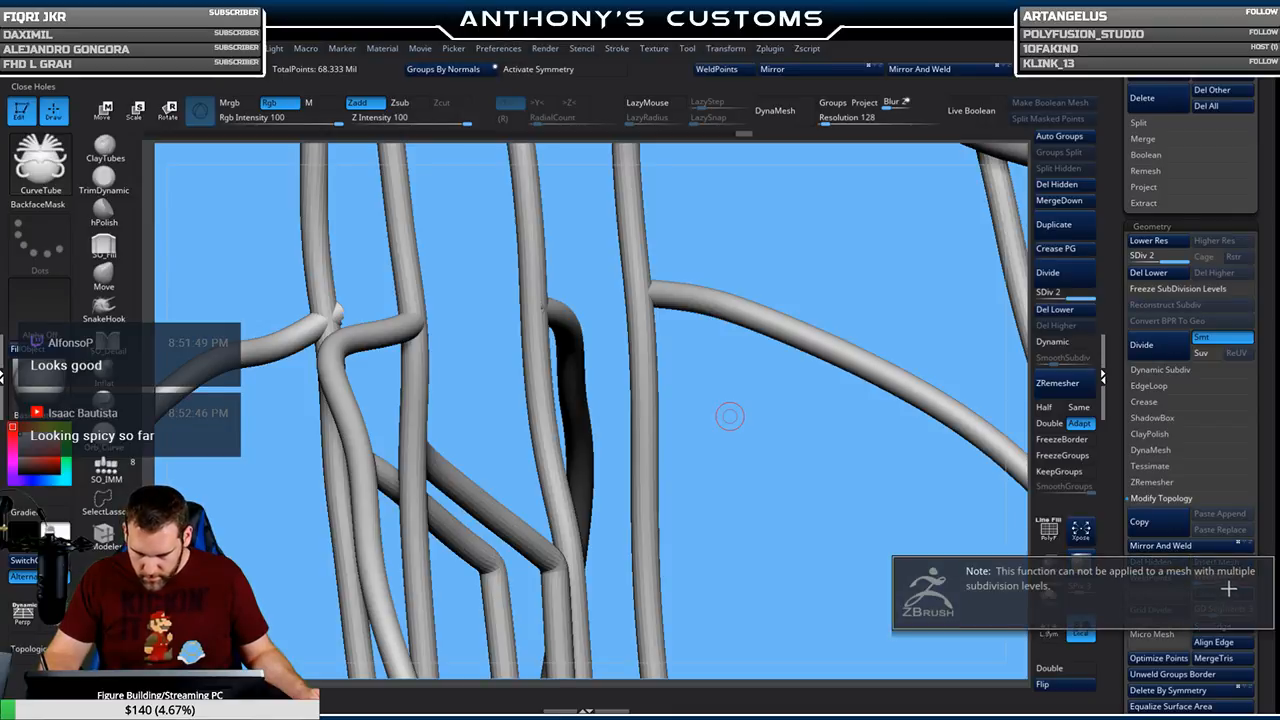
{"action": "left_click", "coordinate": [1245, 593]}
{"action": "left_click", "coordinate": [1158, 273]}
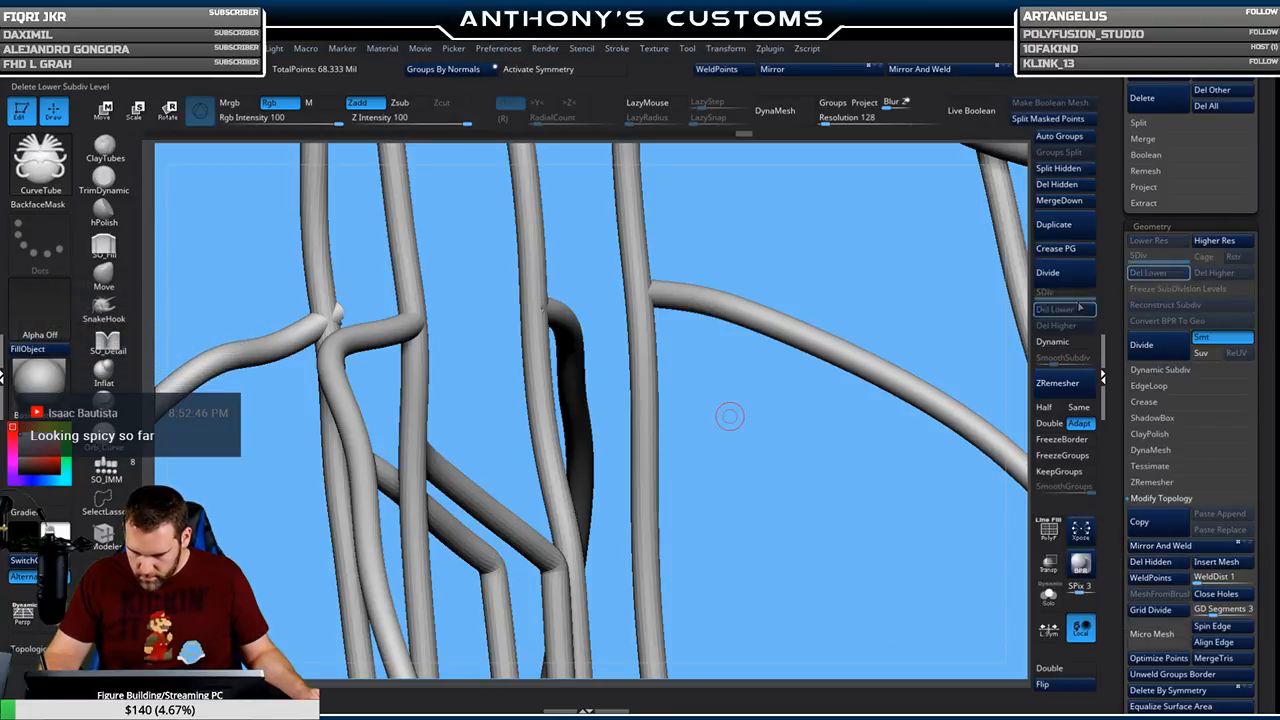
{"action": "left_click", "coordinate": [1220, 595]}
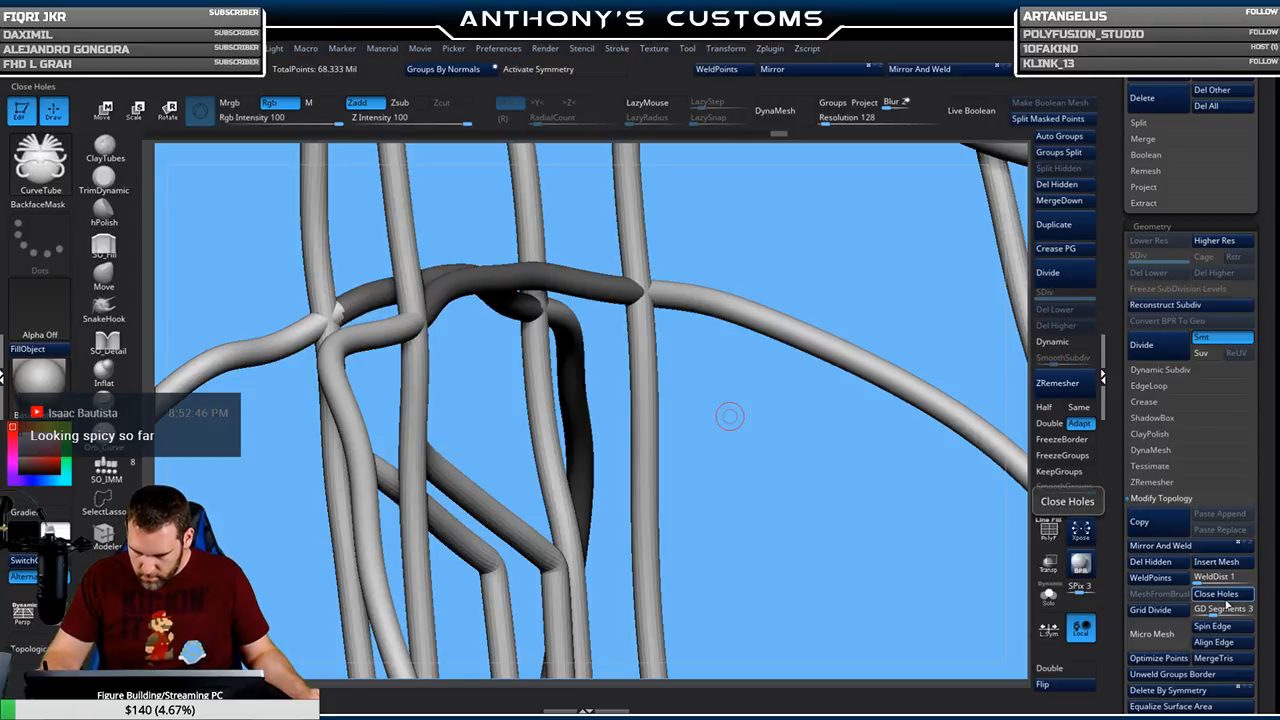
Undo the hole closing, delete the hidden top section of the inner-leg seam tubes, and close the remaining open ends
{"action": "key", "text": "ctrl+z"}
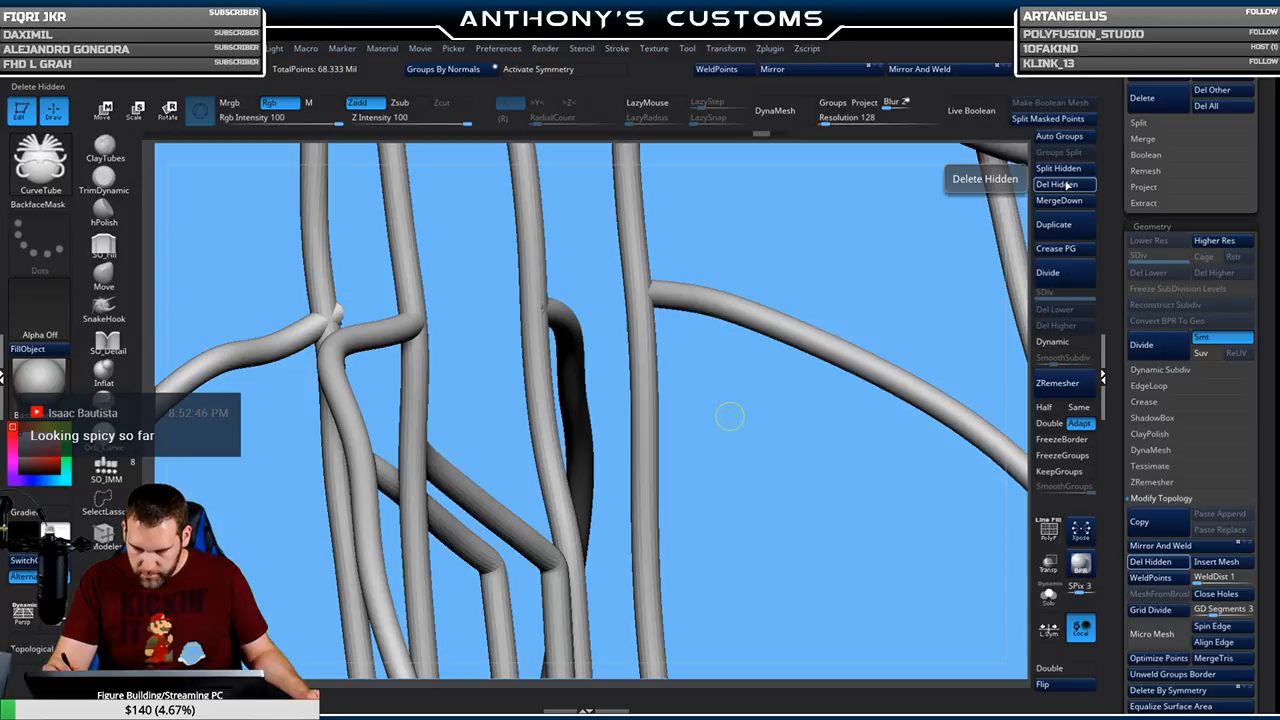
{"action": "left_click", "coordinate": [1066, 184]}
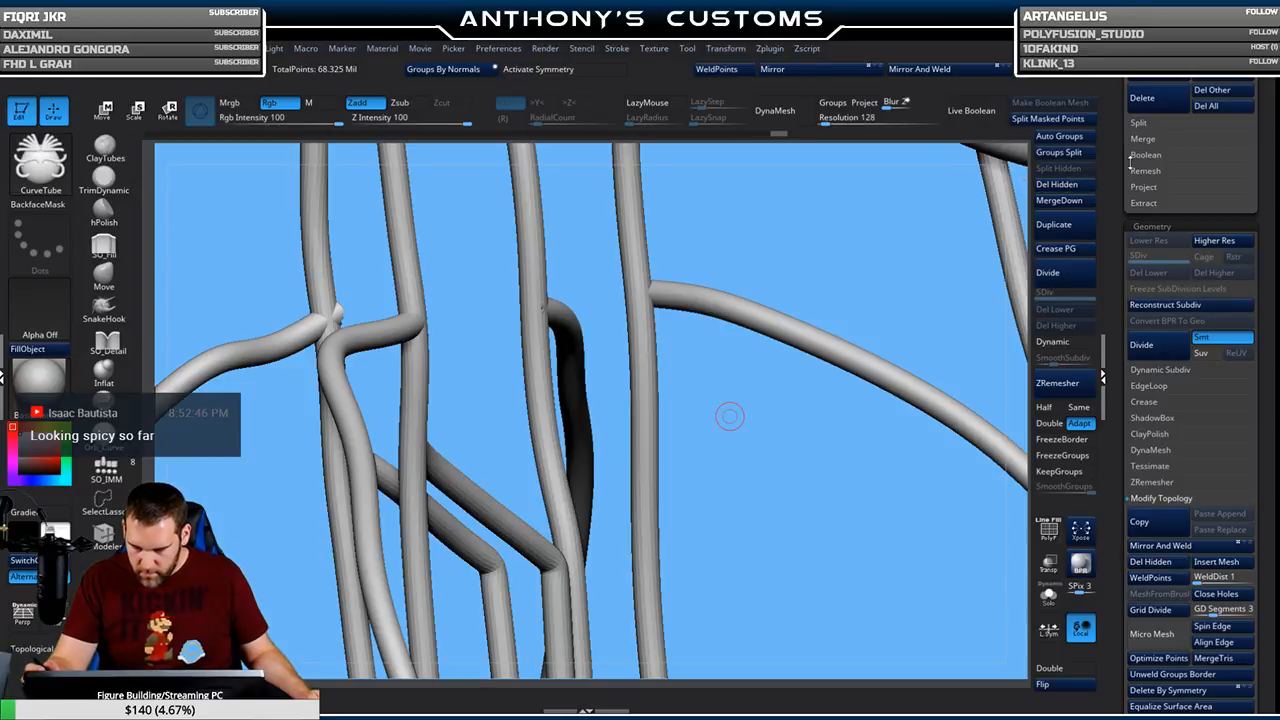
{"action": "left_click", "coordinate": [1227, 594]}
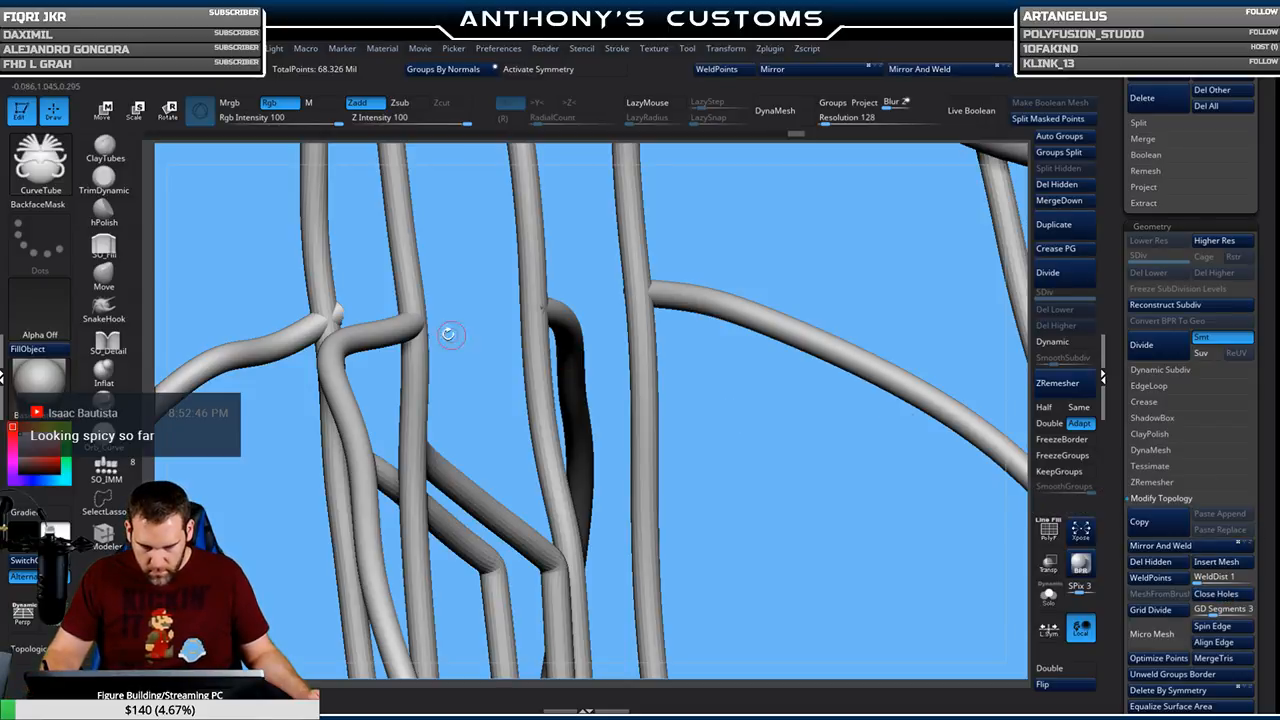
Use the Pinch brush to tuck in the closed tube ends where they poke through the vertical seams on both legs
{"action": "left_click", "coordinate": [109, 408]}
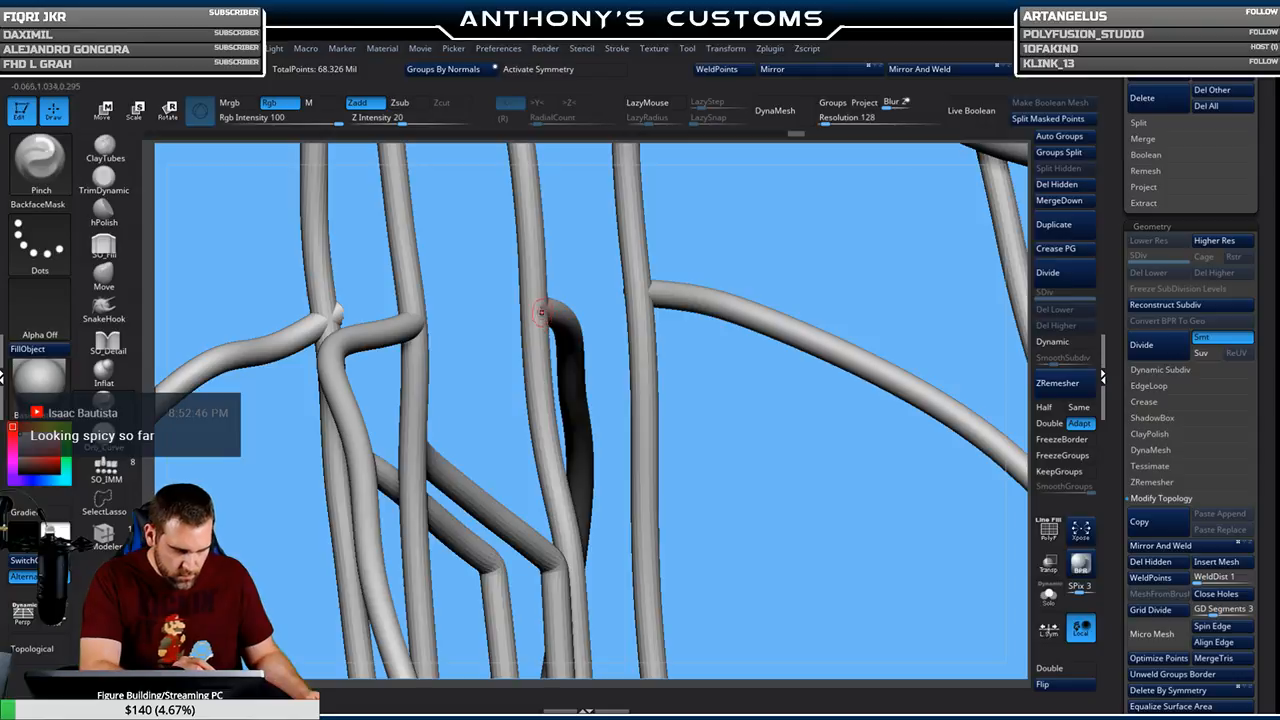
{"action": "key", "text": "space"}
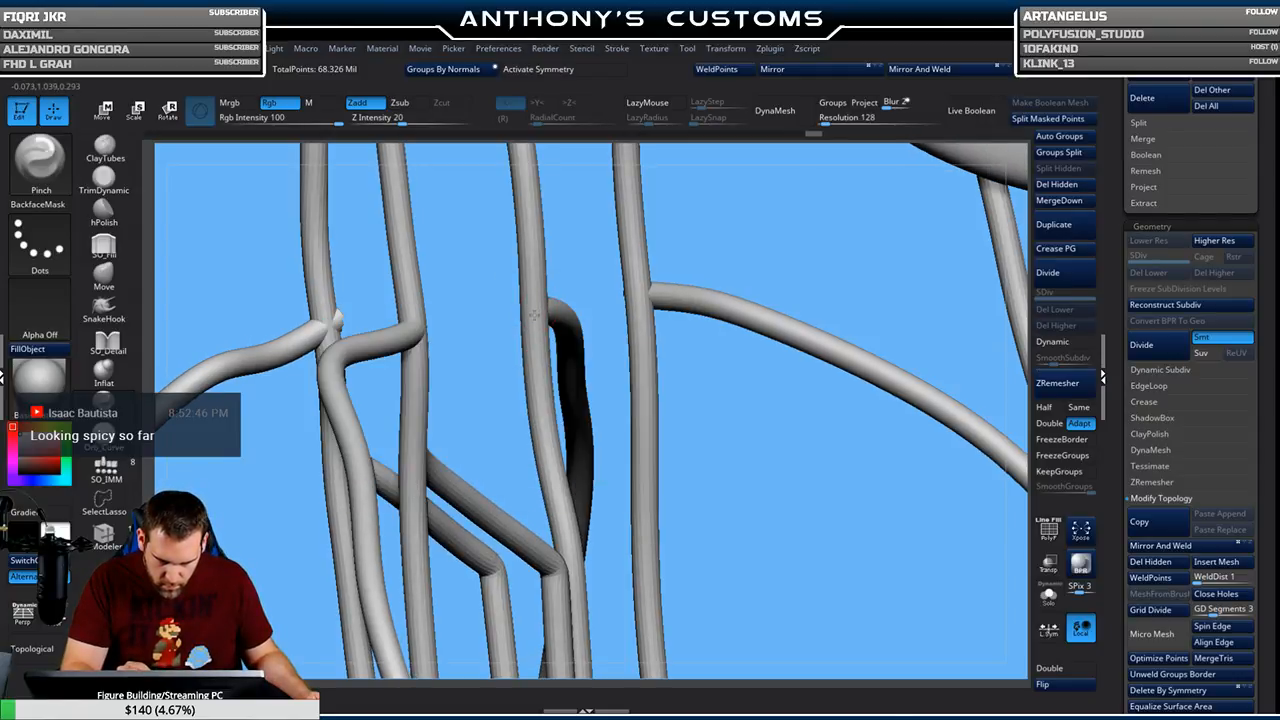
{"action": "left_click_drag", "start_coordinate": [708, 383], "coordinate": [731, 354]}
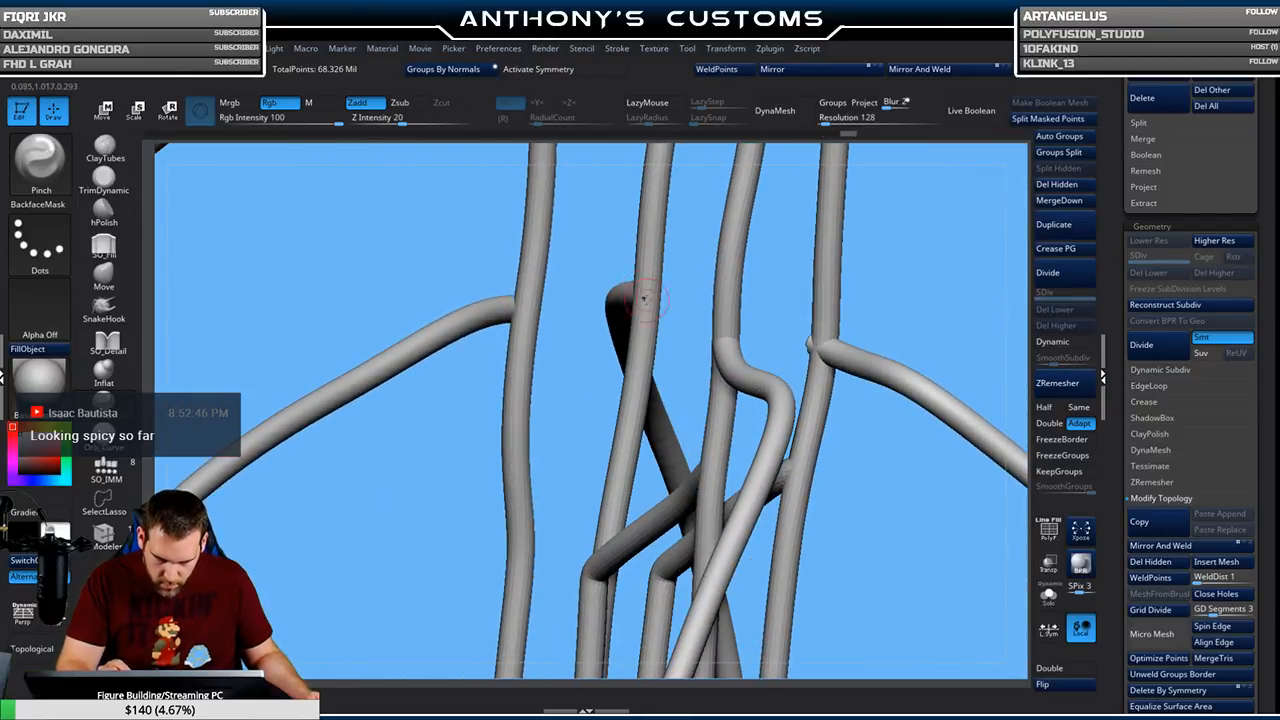
{"action": "left_click_drag", "start_coordinate": [917, 271], "coordinate": [824, 278]}
{"action": "left_click_drag", "start_coordinate": [523, 371], "coordinate": [657, 295]}
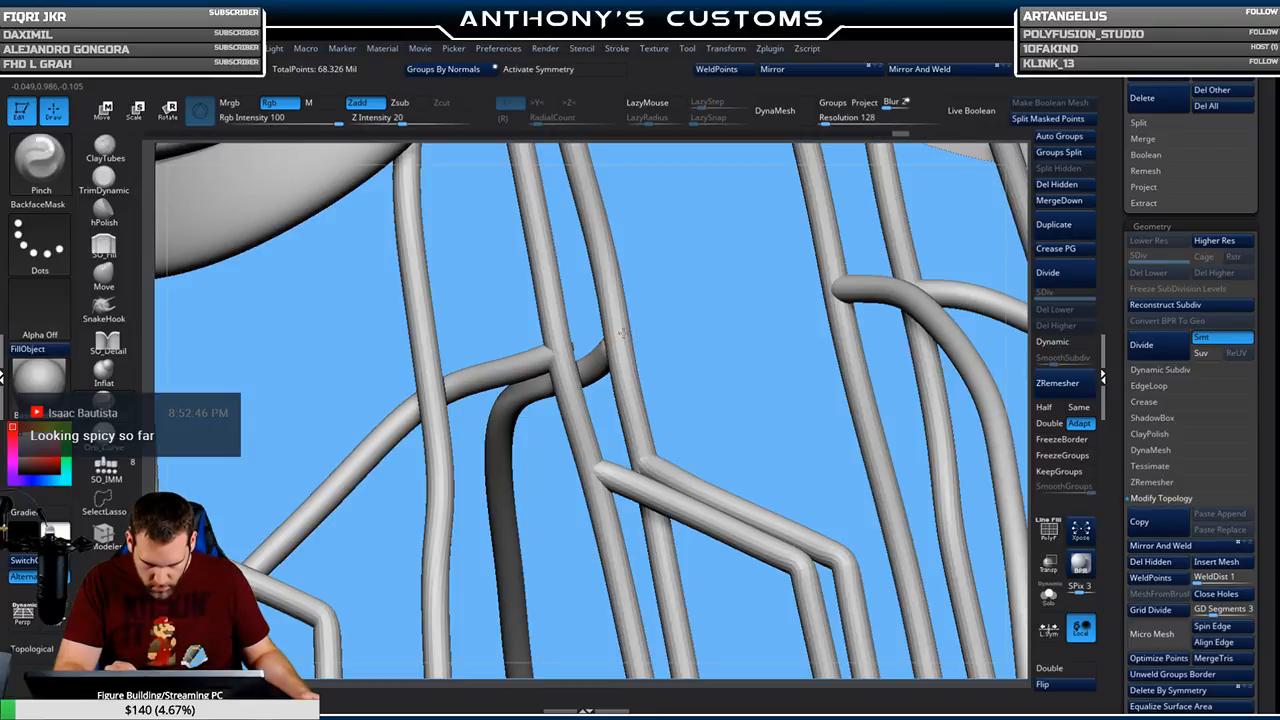
{"action": "left_click_drag", "start_coordinate": [697, 342], "coordinate": [530, 355]}
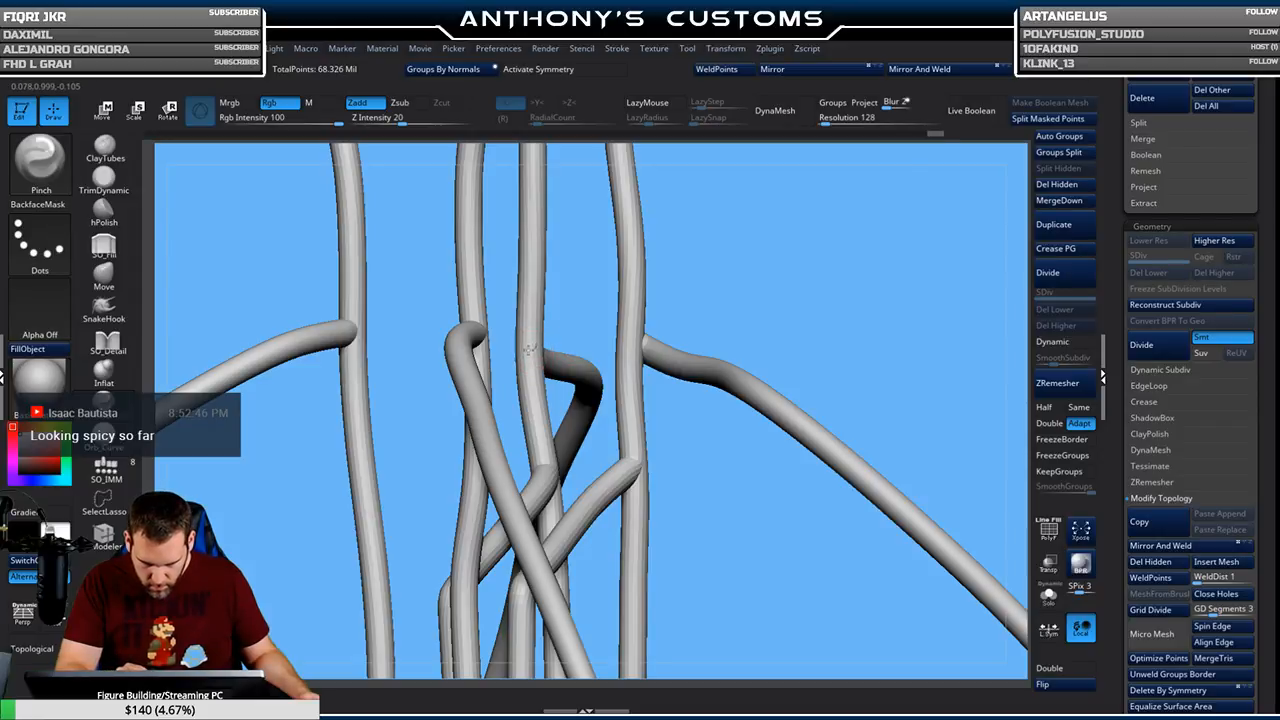
{"action": "left_click_drag", "start_coordinate": [666, 271], "coordinate": [745, 297]}
Select the Pants1 vertical seam tubes and subdivide them once to subdivision level 2
{"action": "left_click", "coordinate": [590, 441], "text": "alt"}
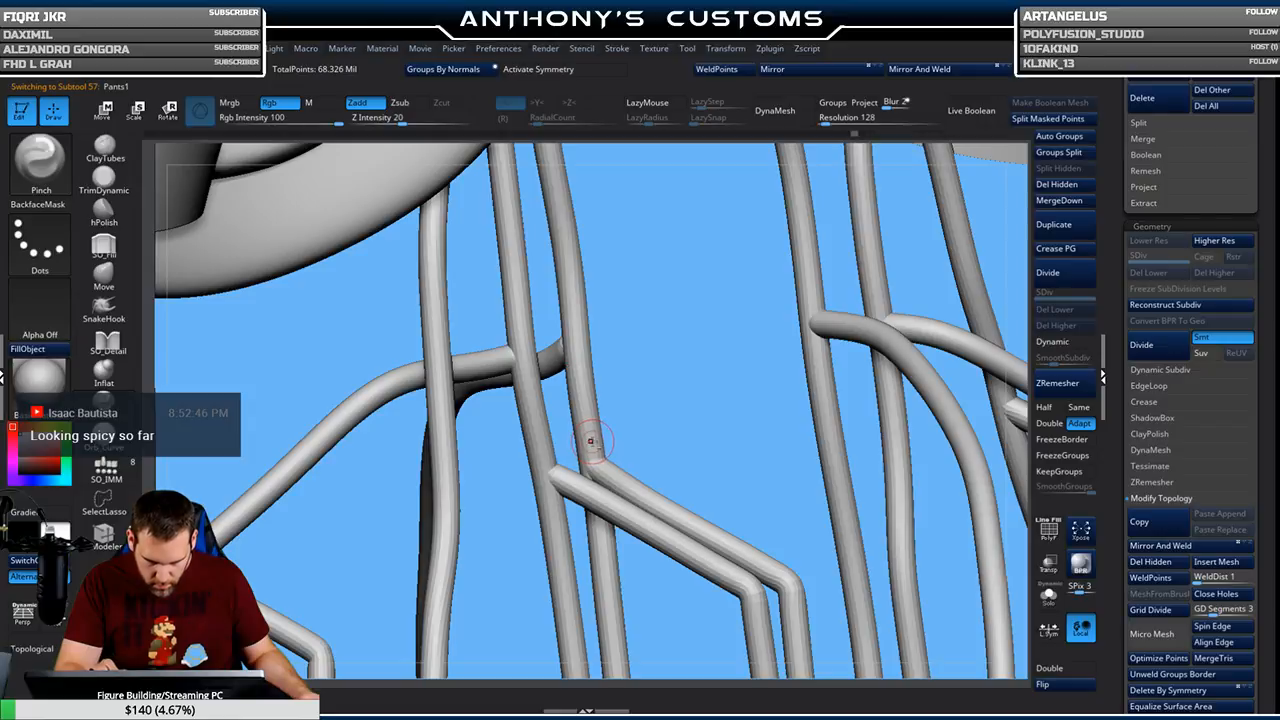
{"action": "key", "text": "shift+f"}
{"action": "key", "text": "shift+f"}
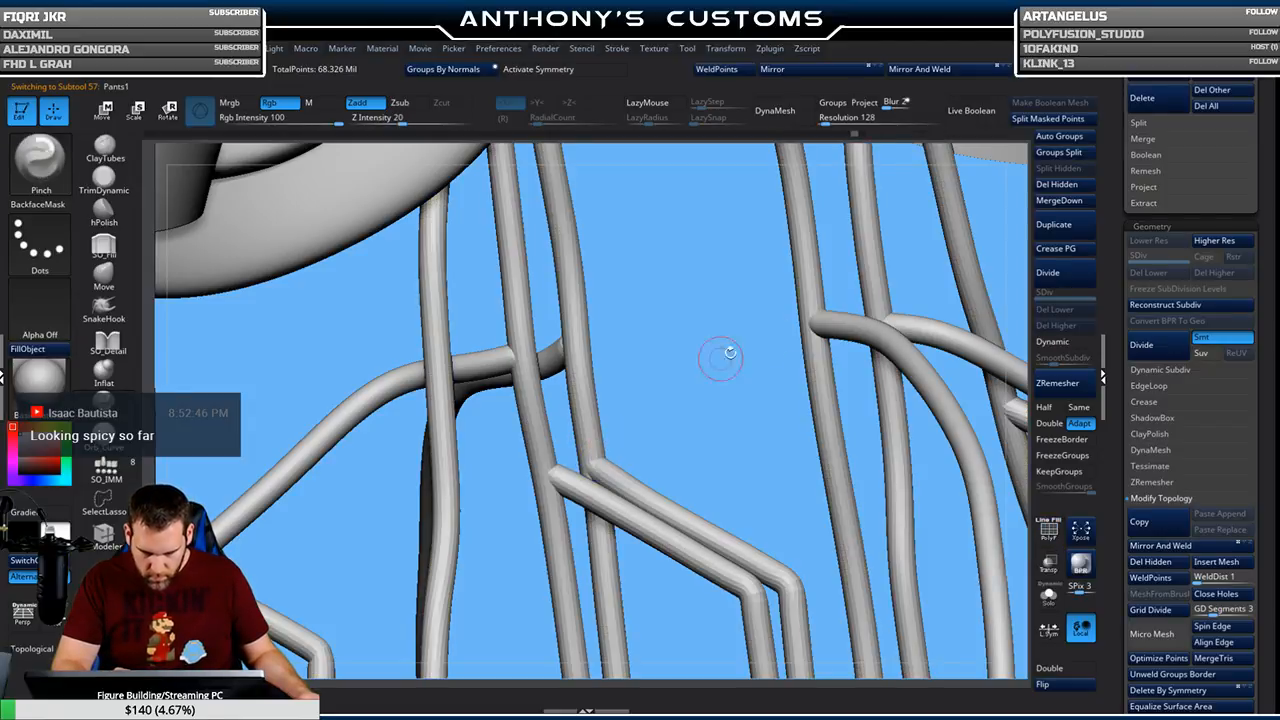
{"action": "left_click", "coordinate": [1067, 276]}
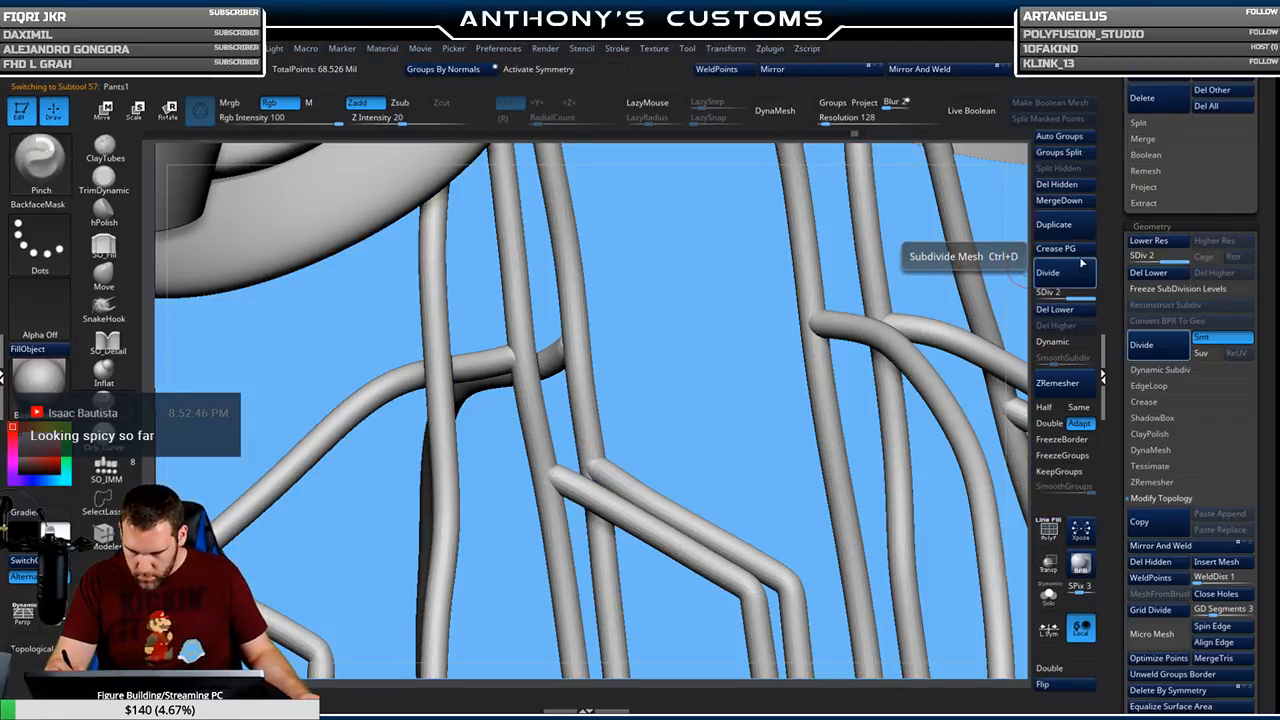
Show the Pants, Pants Crotch2 and Belt Ties subtools again on the figure
{"action": "key", "text": "f"}
{"action": "left_click_drag", "start_coordinate": [826, 440], "coordinate": [886, 428]}
{"action": "left_click_drag", "start_coordinate": [931, 466], "coordinate": [908, 336], "text": "alt"}
{"action": "scroll", "coordinate": [1265, 235], "scroll_direction": "up", "scroll_amount": 10}
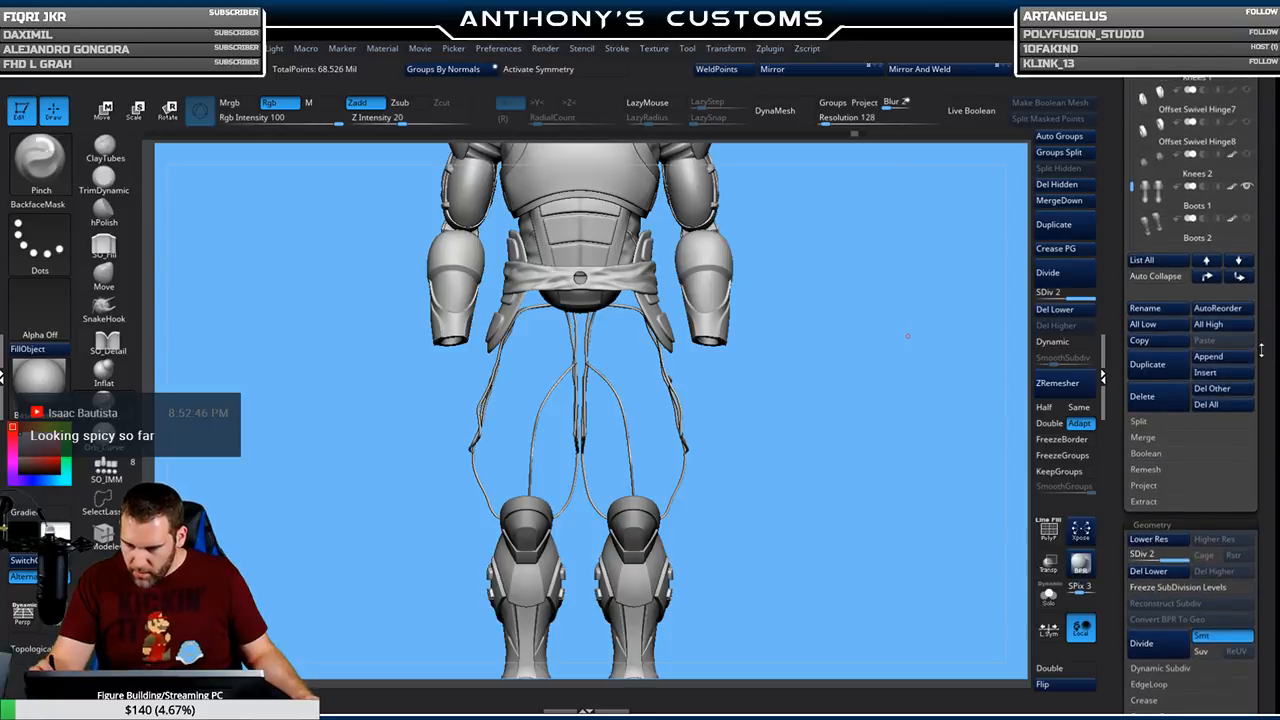
{"action": "scroll", "coordinate": [1261, 350], "scroll_direction": "up", "scroll_amount": 3}
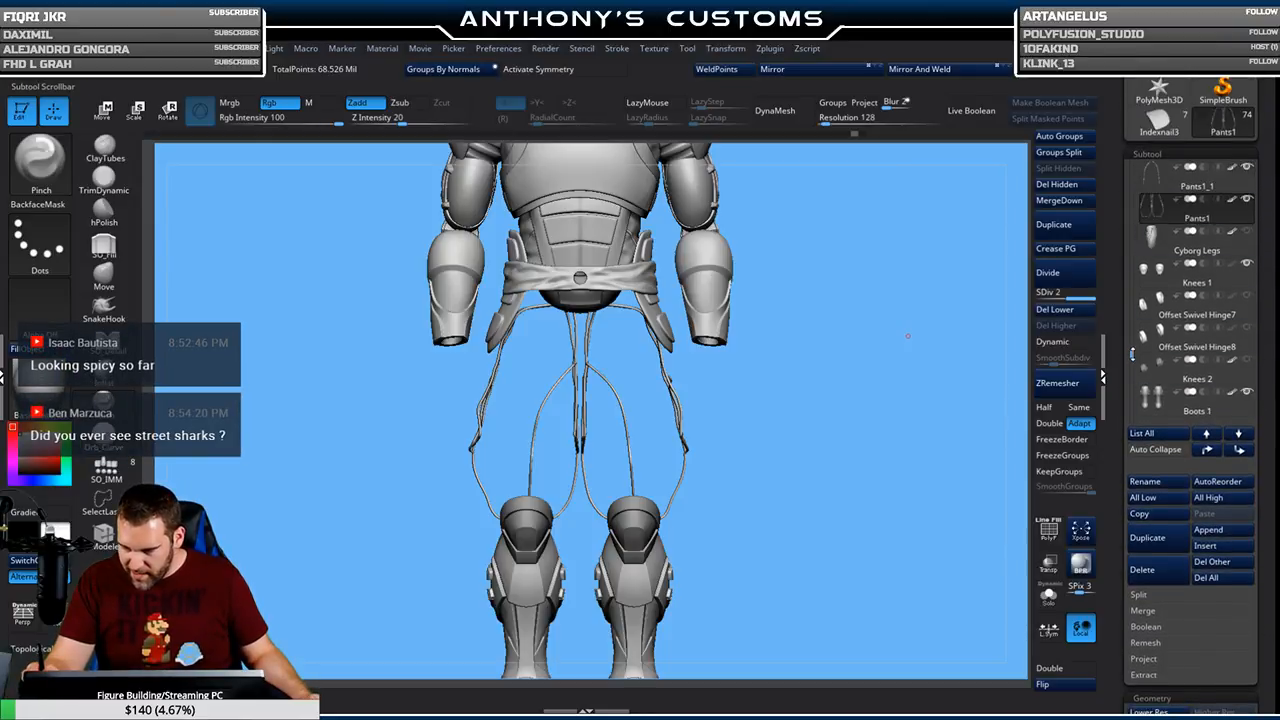
{"action": "left_click", "coordinate": [1246, 204]}
{"action": "scroll", "coordinate": [1240, 260], "scroll_direction": "up", "scroll_amount": 3}
{"action": "scroll", "coordinate": [1240, 260], "scroll_direction": "up", "scroll_amount": 3}
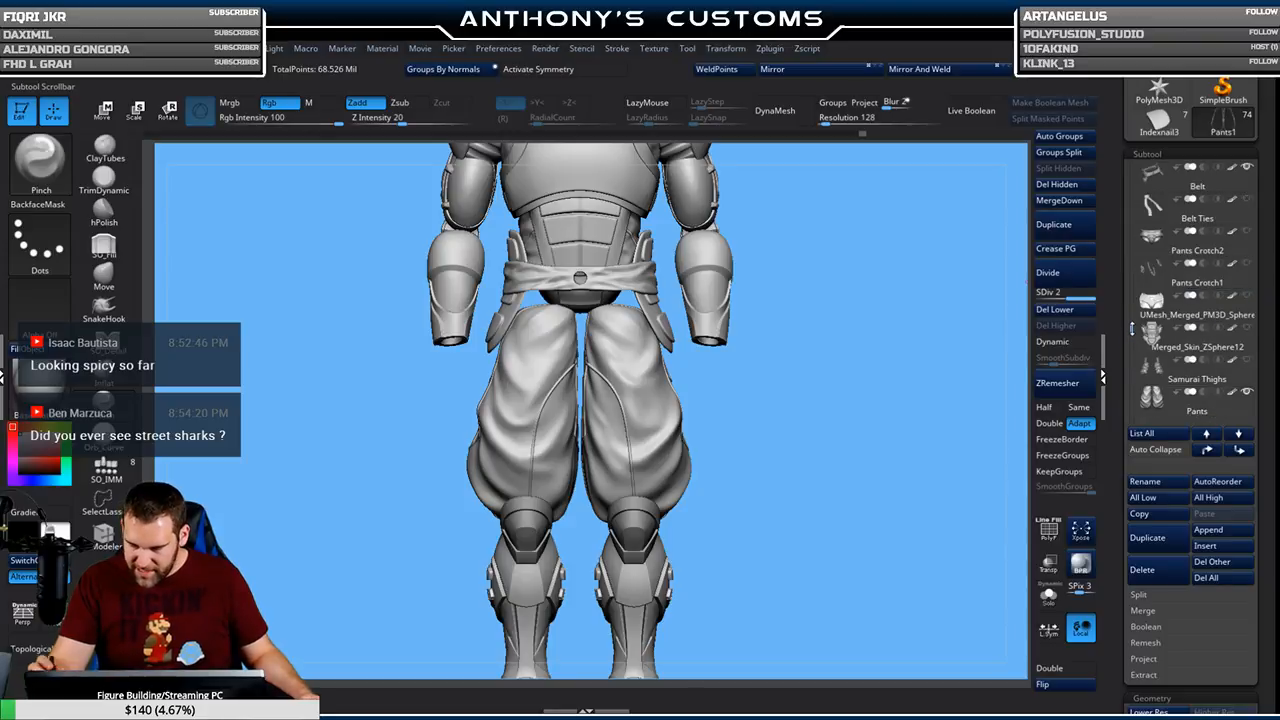
{"action": "left_click", "coordinate": [1247, 231]}
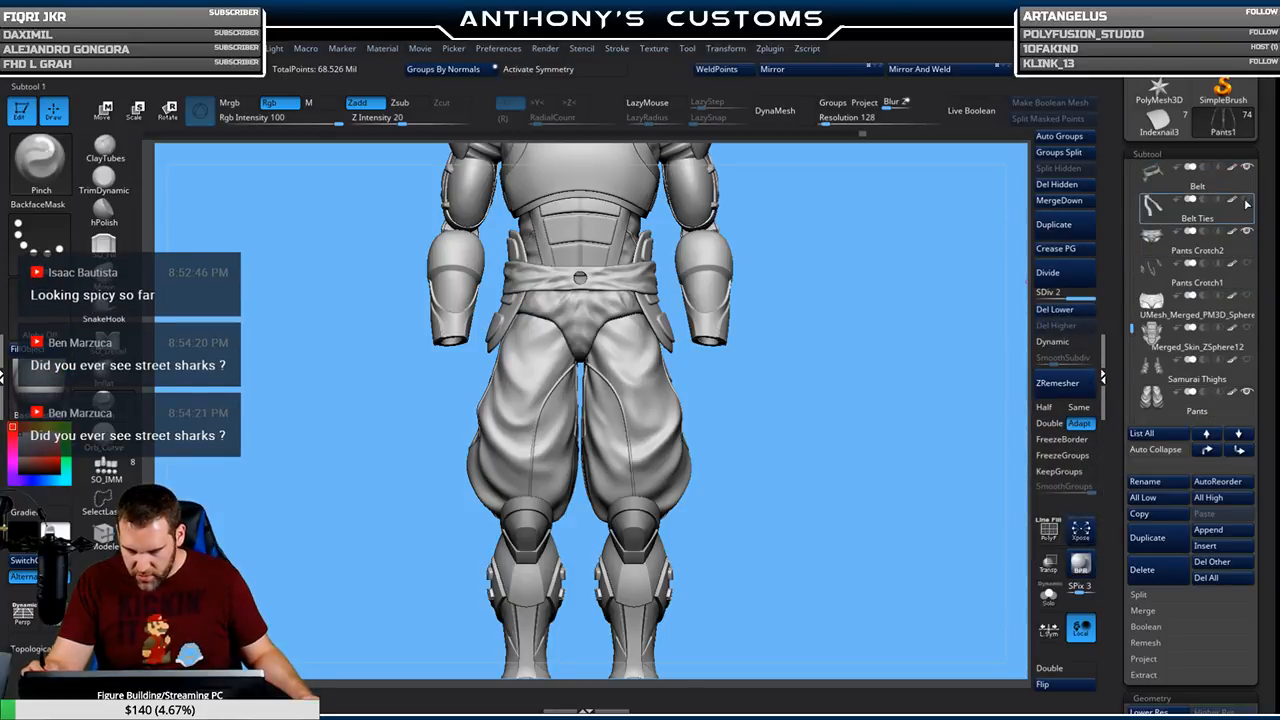
{"action": "left_click", "coordinate": [1247, 198]}
{"action": "left_click_drag", "start_coordinate": [841, 417], "coordinate": [825, 363], "text": "alt"}
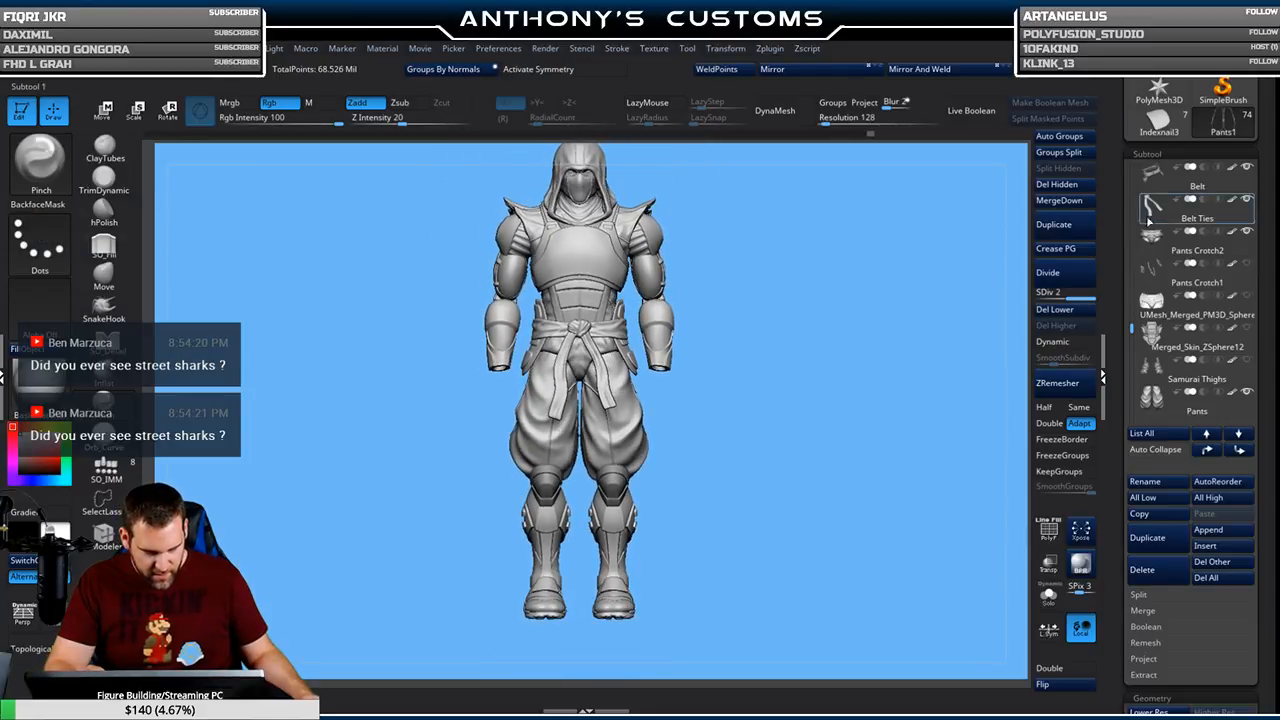
Show the Index1 hand subtool again and frame the whole figure from the front
{"action": "left_click_drag", "start_coordinate": [1132, 327], "coordinate": [1133, 268]}
{"action": "scroll", "coordinate": [1133, 268], "scroll_direction": "up", "scroll_amount": 6}
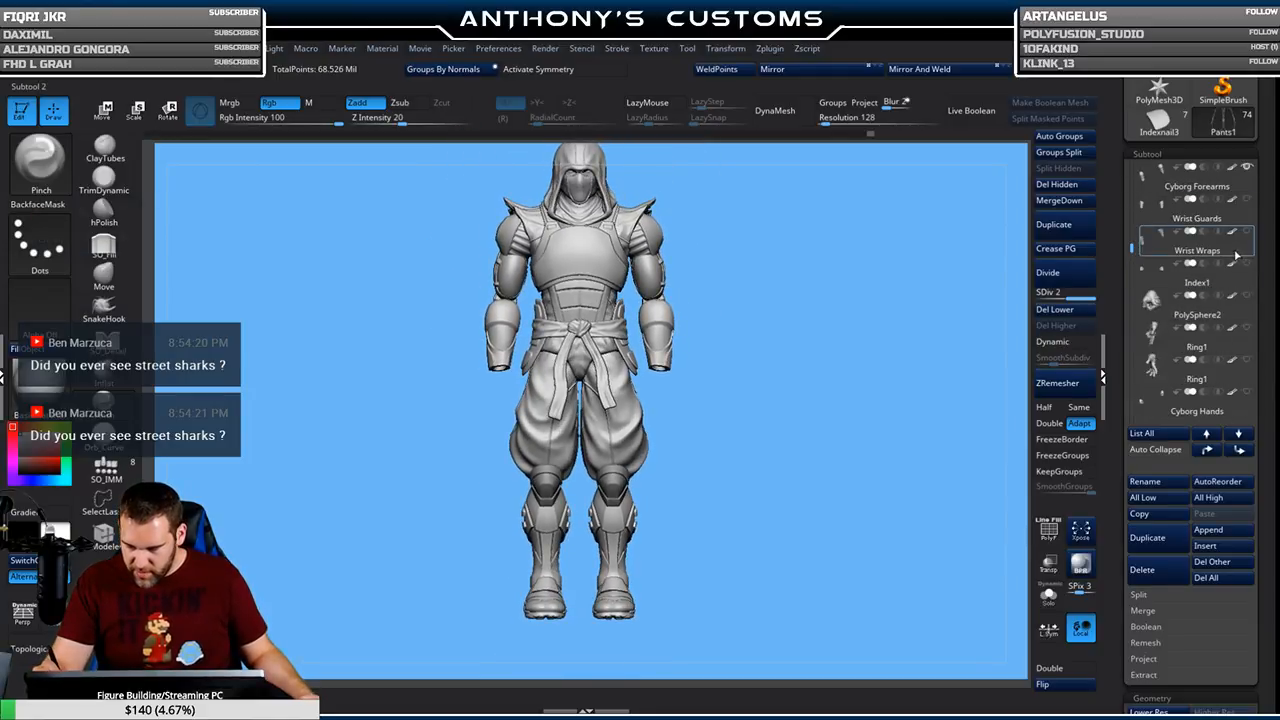
{"action": "key", "text": "f"}
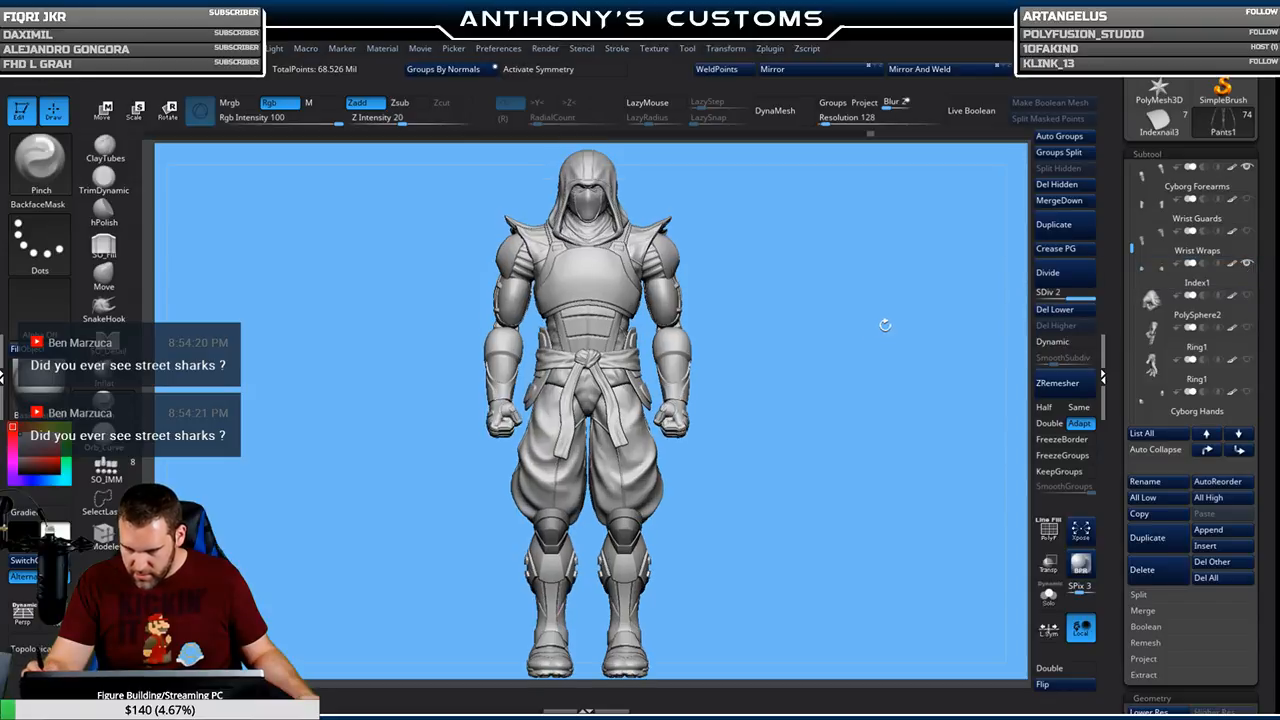
{"action": "key", "text": "f"}
{"action": "key", "text": "f"}
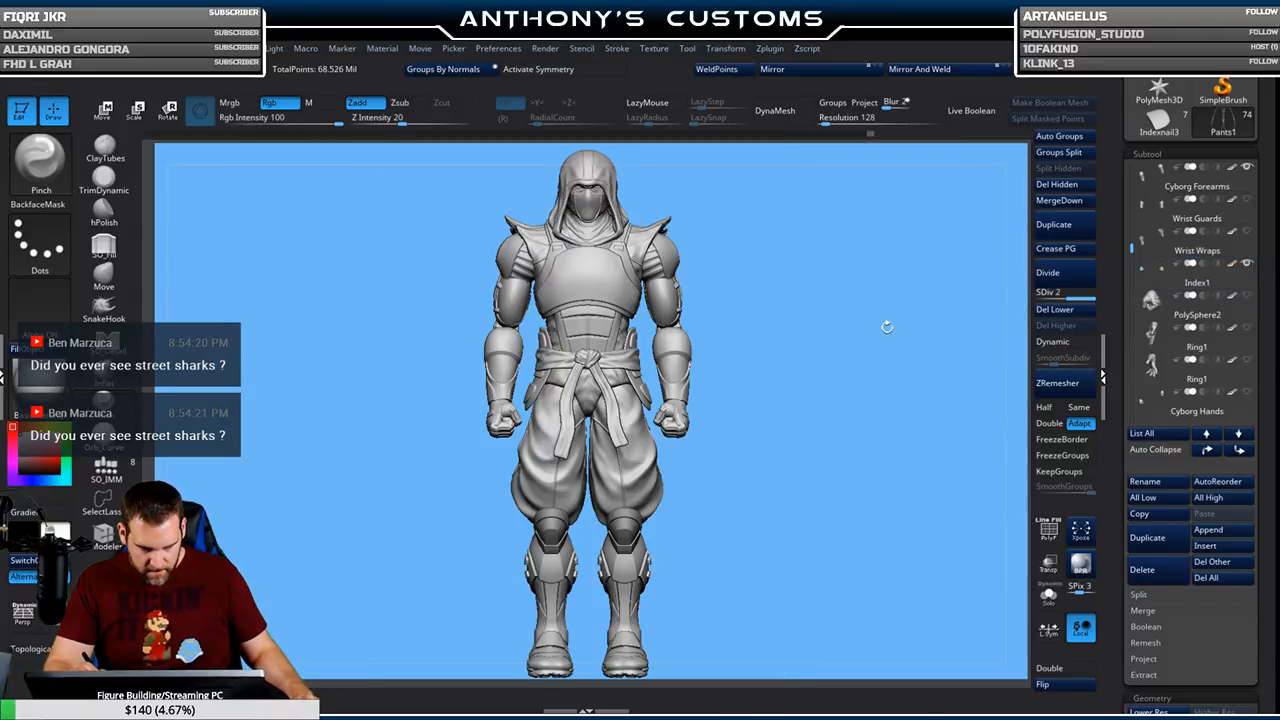
Save the project with the finished pants seams
{"action": "key", "text": "ctrl"}
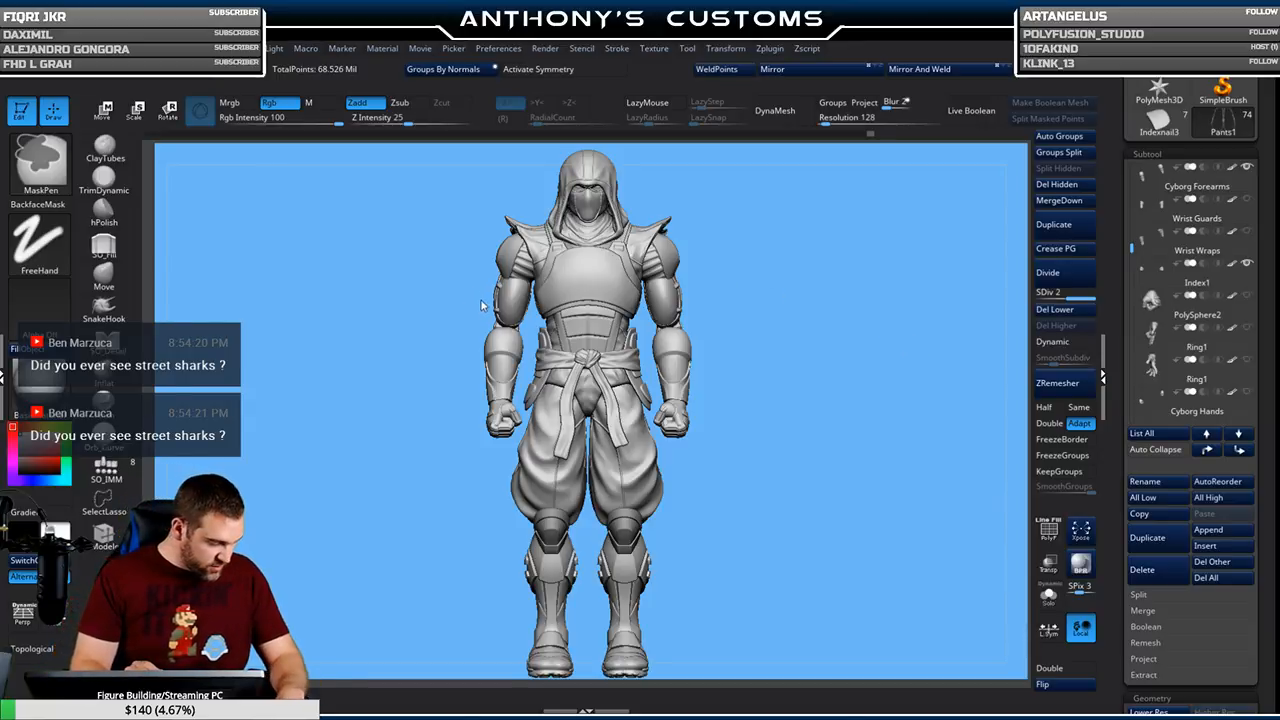
{"action": "key", "text": "ctrl+s"}
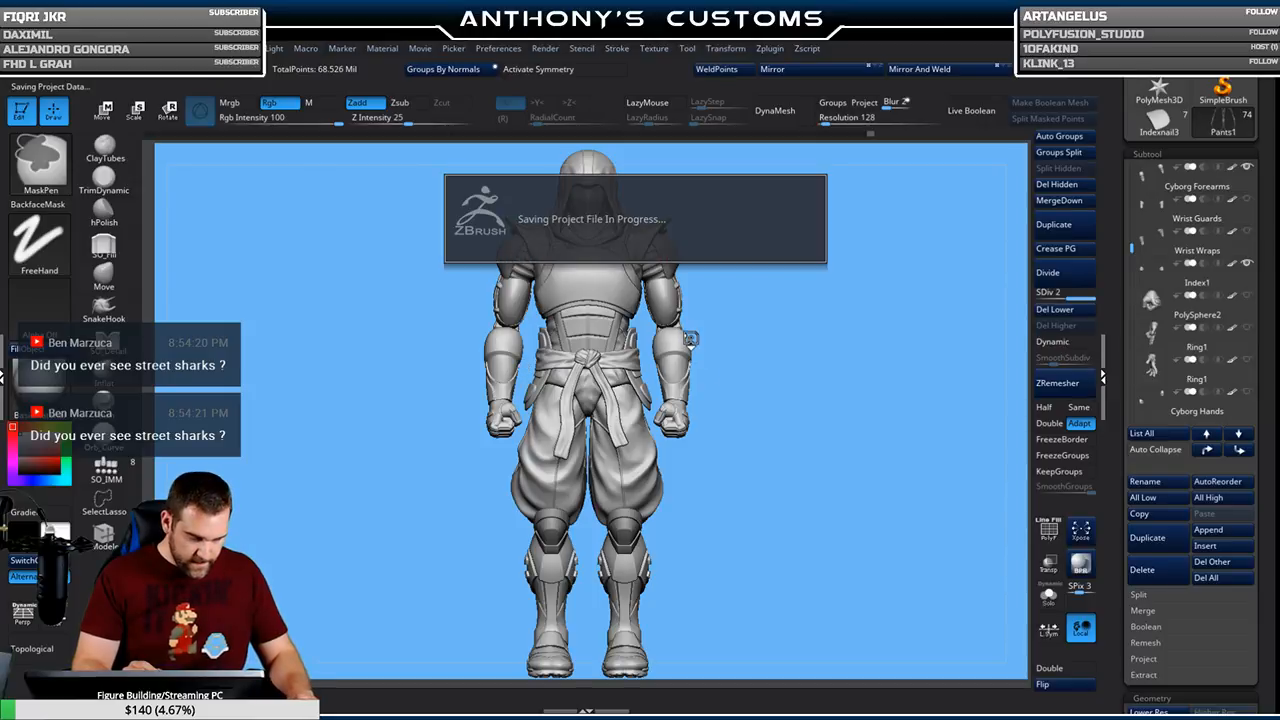